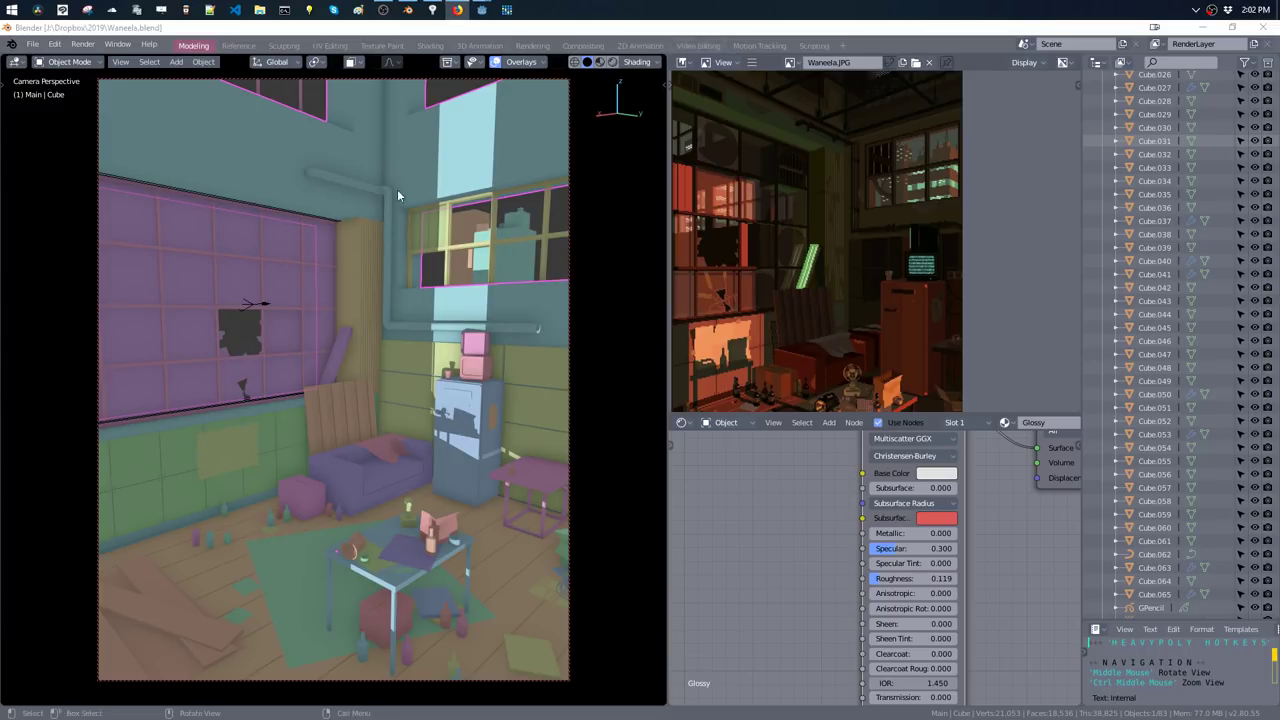
# - Select the small chrome cup on the purple side table and frame it in Edit Mode
pyautogui.rightClick(286, 330)
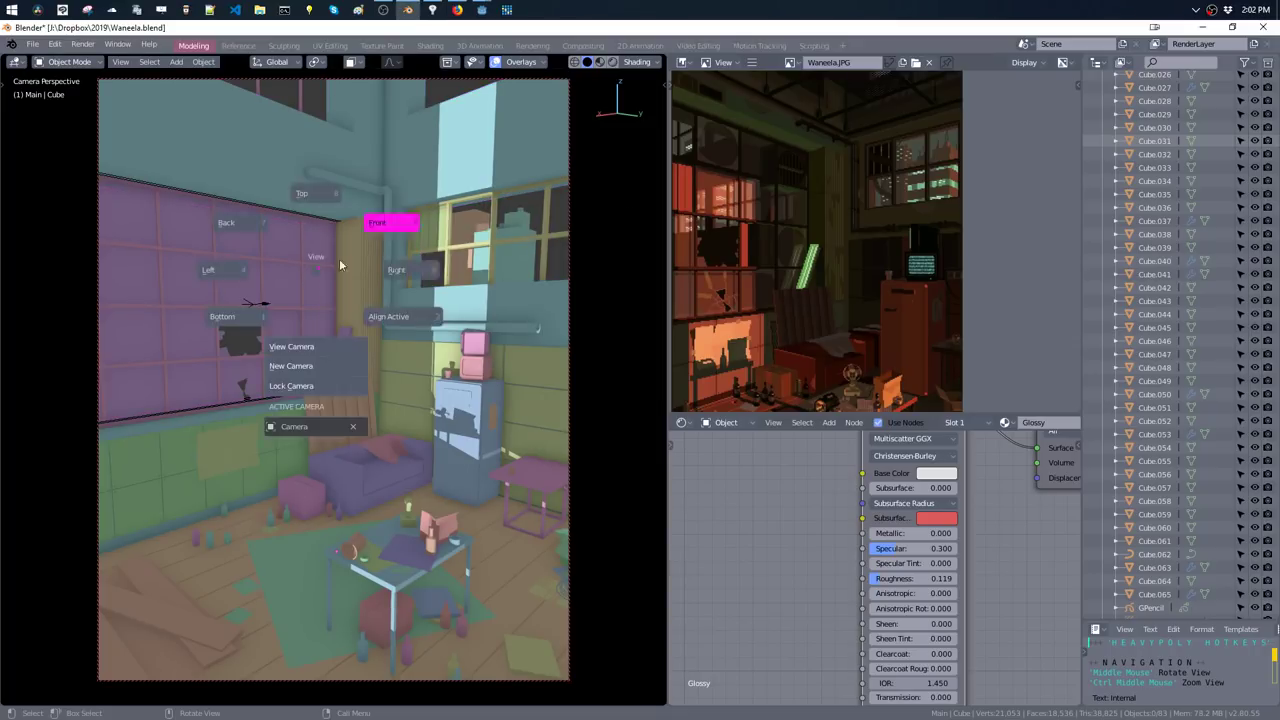
pyautogui.moveTo(330, 300)
pyautogui.mouseDown(button='middle')
pyautogui.moveTo(600, 298)
pyautogui.moveTo(570, 316)
pyautogui.moveTo(374, 309)
pyautogui.moveTo(409, 266)
pyautogui.moveTo(537, 229)
pyautogui.moveTo(530, 215)
pyautogui.moveTo(559, 164)
pyautogui.moveTo(491, 167)
pyautogui.mouseUp(button='middle')
pyautogui.scroll(4, 546, 167)
pyautogui.moveTo(887, 341)
pyautogui.mouseDown(button='middle')
pyautogui.moveTo(925, 207)
pyautogui.moveTo(873, 267)
pyautogui.mouseUp(button='middle')
pyautogui.scroll(2, 925, 207)
pyautogui.scroll(2, 925, 207)
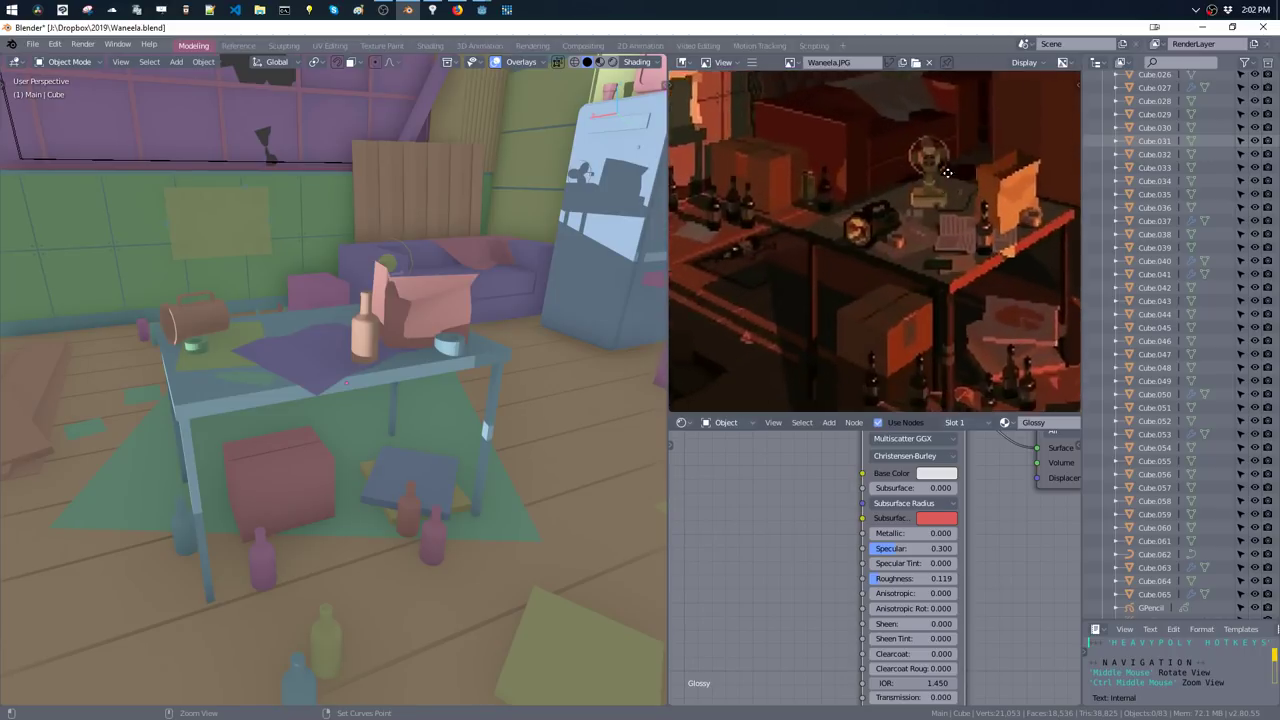
pyautogui.scroll(1, 873, 267)
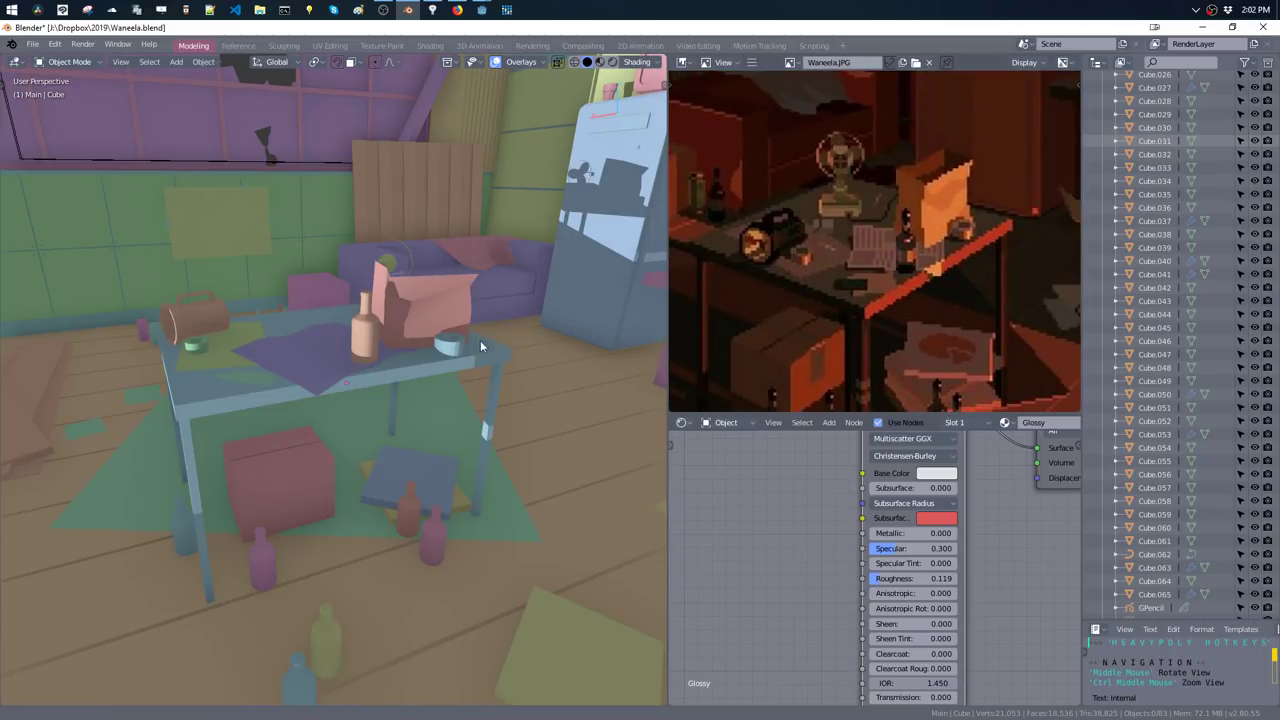
pyautogui.moveTo(480, 346); pyautogui.dragTo(494, 328, button='middle')
pyautogui.moveTo(760, 300); pyautogui.dragTo(700, 260, button='middle')
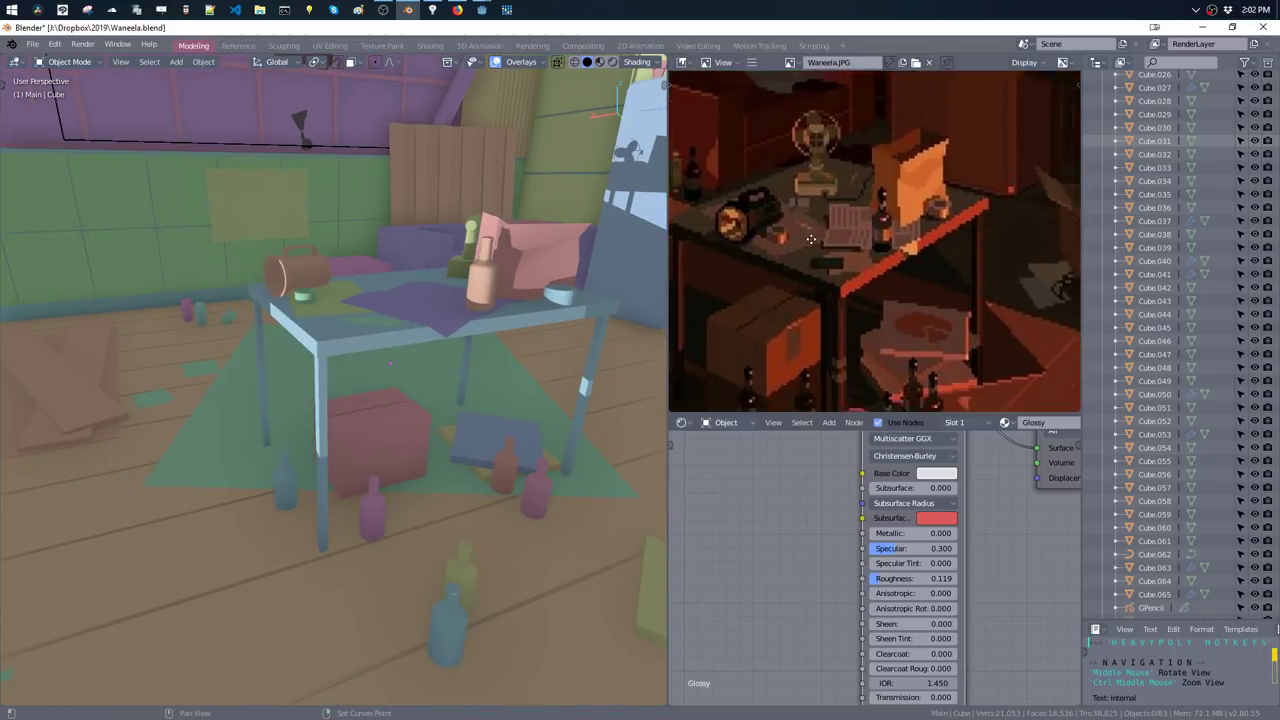
pyautogui.moveTo(548, 392); pyautogui.dragTo(496, 386, button='middle')
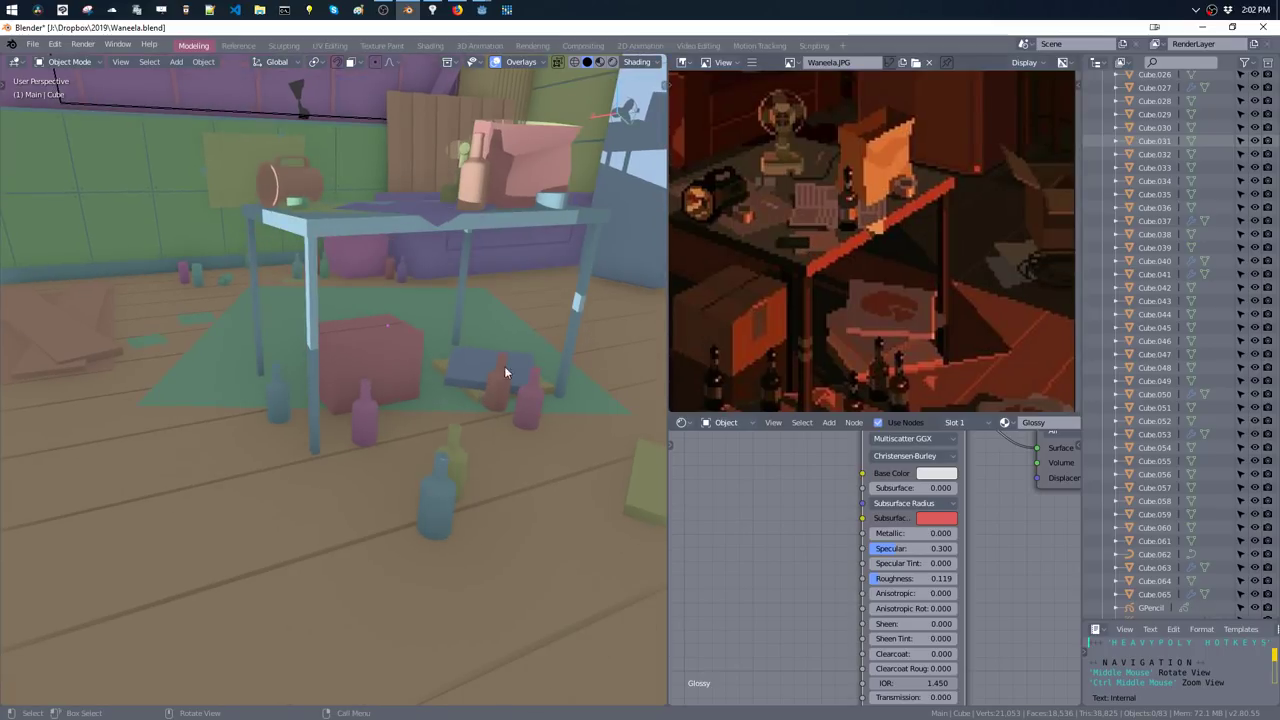
pyautogui.moveTo(875, 278); pyautogui.dragTo(762, 306, button='middle')
pyautogui.moveTo(600, 345)
pyautogui.mouseDown(button='middle')
pyautogui.moveTo(524, 360)
pyautogui.moveTo(360, 356)
pyautogui.moveTo(462, 376)
pyautogui.moveTo(540, 340)
pyautogui.mouseUp(button='middle')
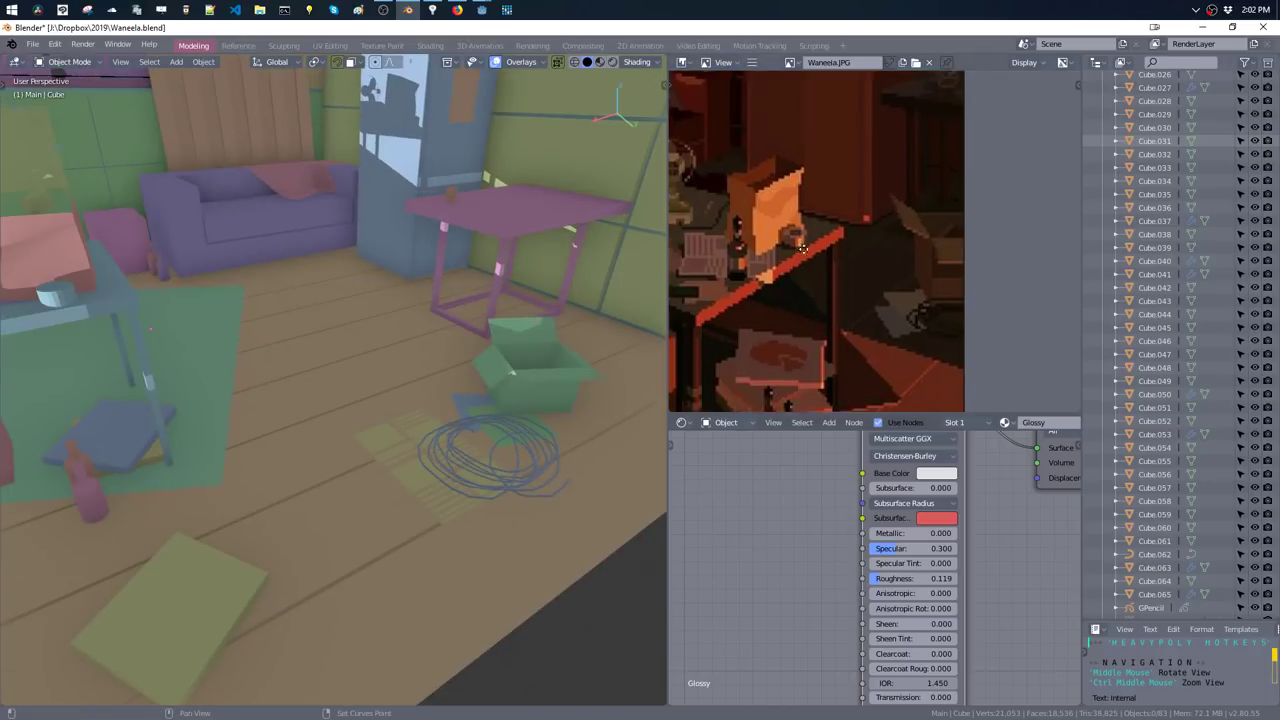
pyautogui.scroll(3, 814, 249)
pyautogui.moveTo(814, 249); pyautogui.dragTo(802, 275, button='middle')
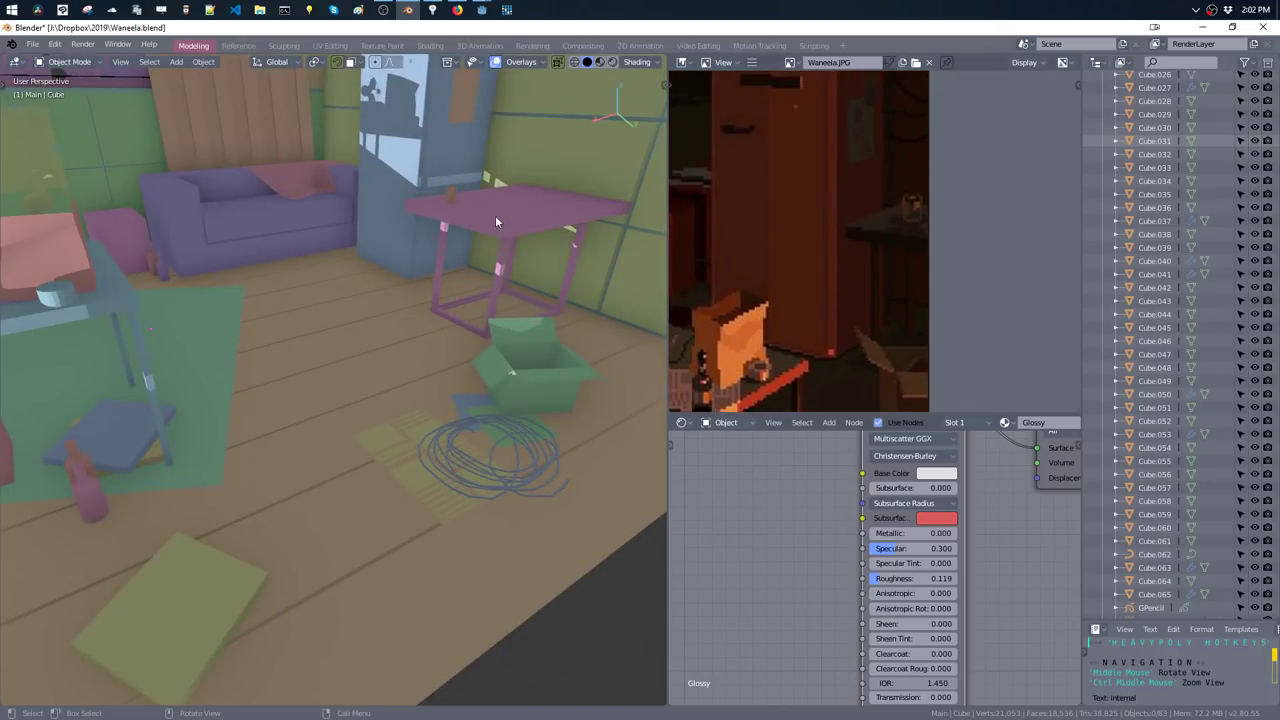
pyautogui.click(445, 196)
pyautogui.press('Tab')
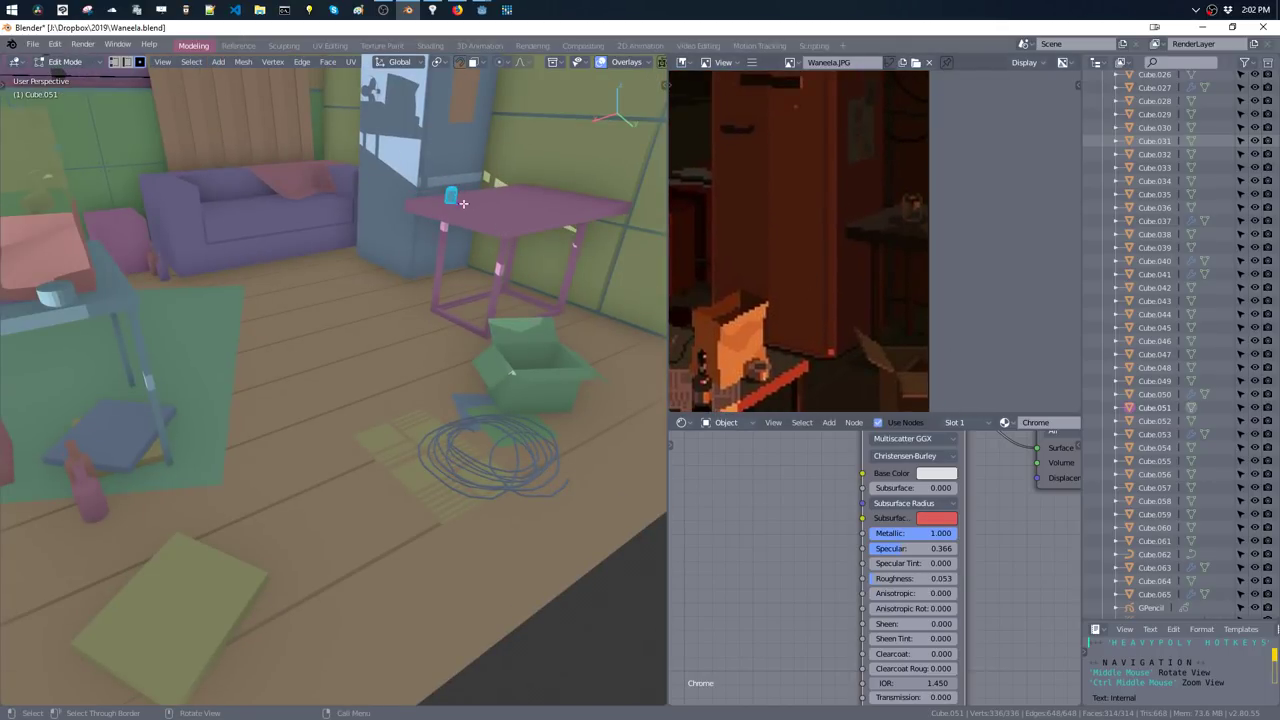
pyautogui.press('KP_Decimal')
# - Scale the cup up to 1.267 and nudge it along Z back onto the tabletop
pyautogui.press('s')
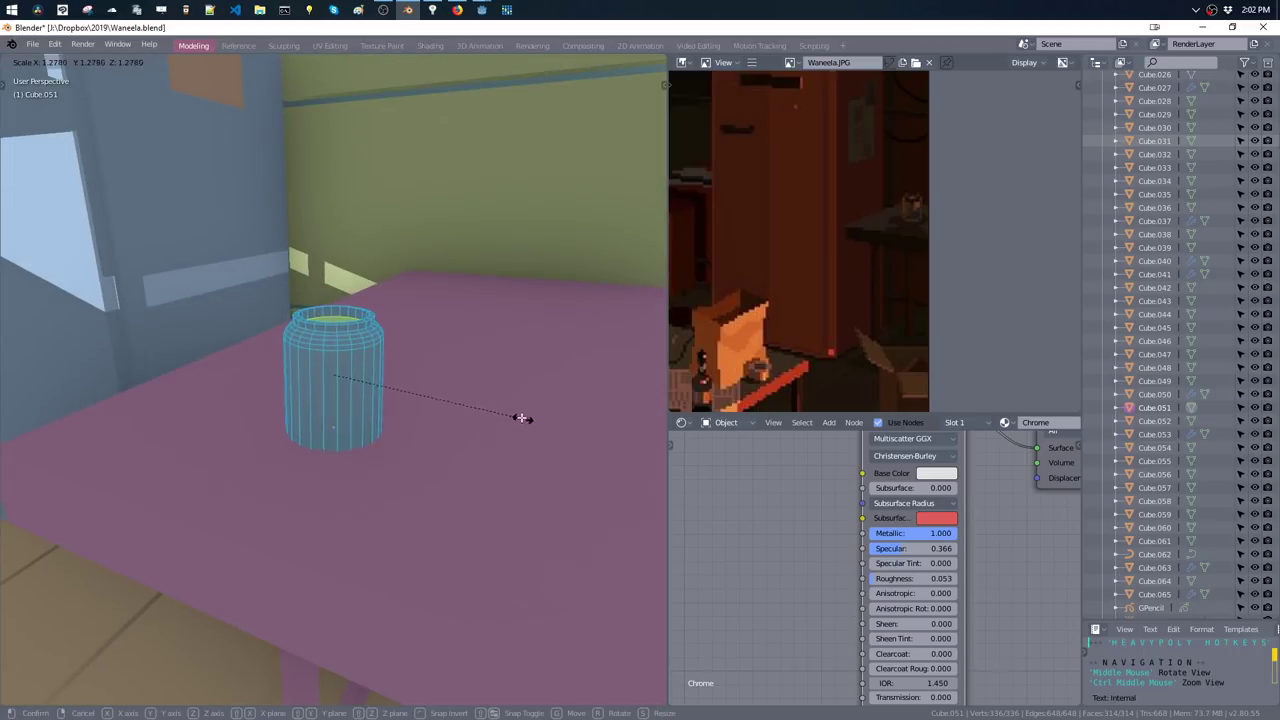
pyautogui.click(521, 418)
pyautogui.press('g')
pyautogui.press('z')
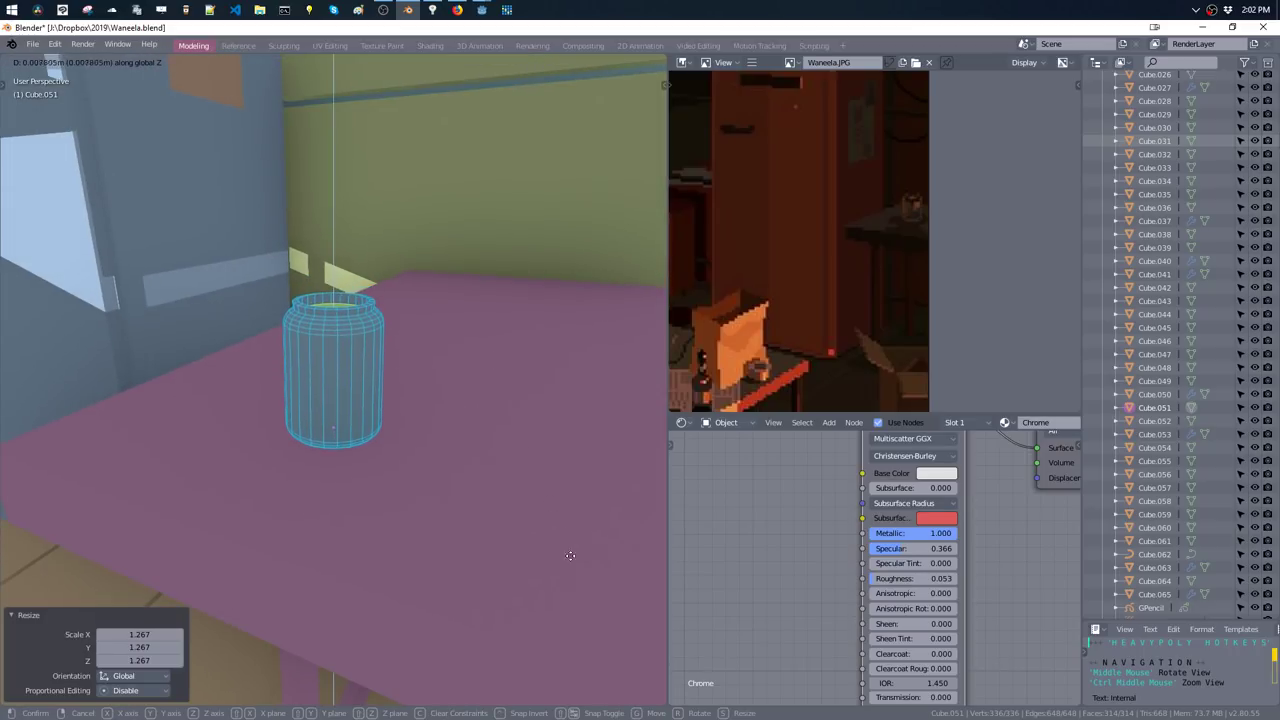
pyautogui.click(546, 531)
pyautogui.press('g')
pyautogui.press('z')
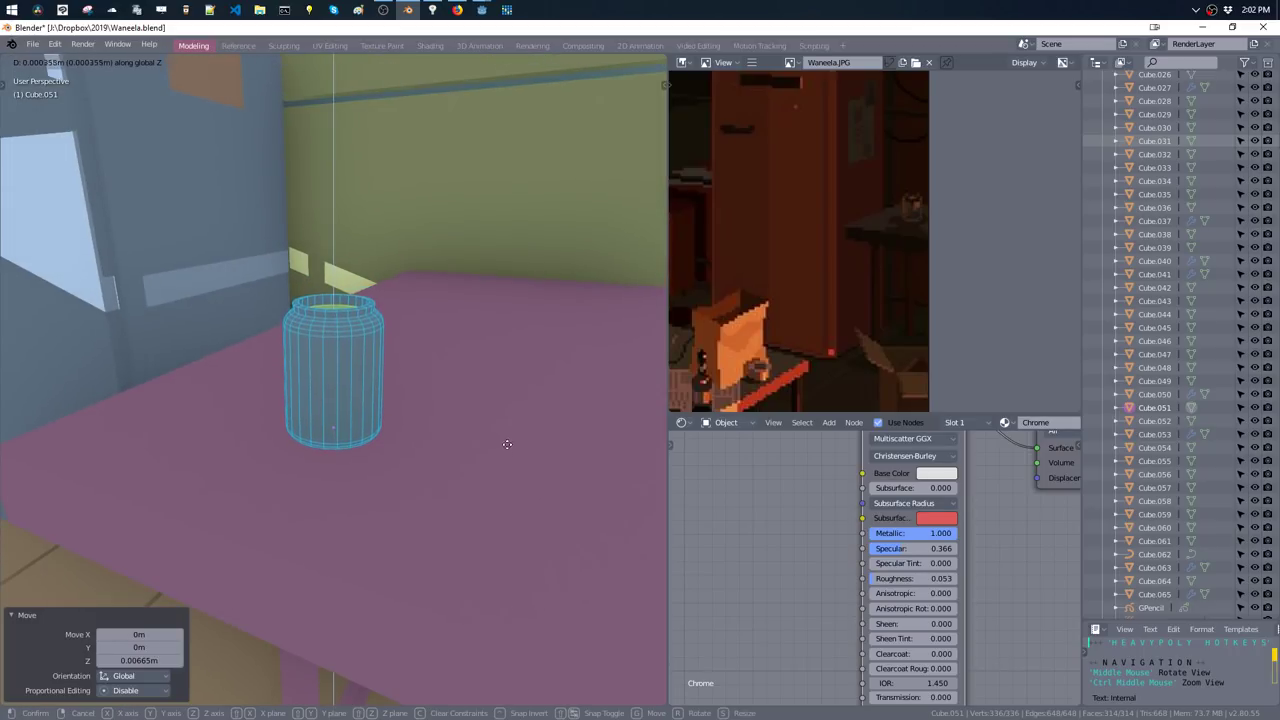
pyautogui.click(507, 444)
pyautogui.scroll(-3, 765, 253)
pyautogui.scroll(-2, 797, 225)
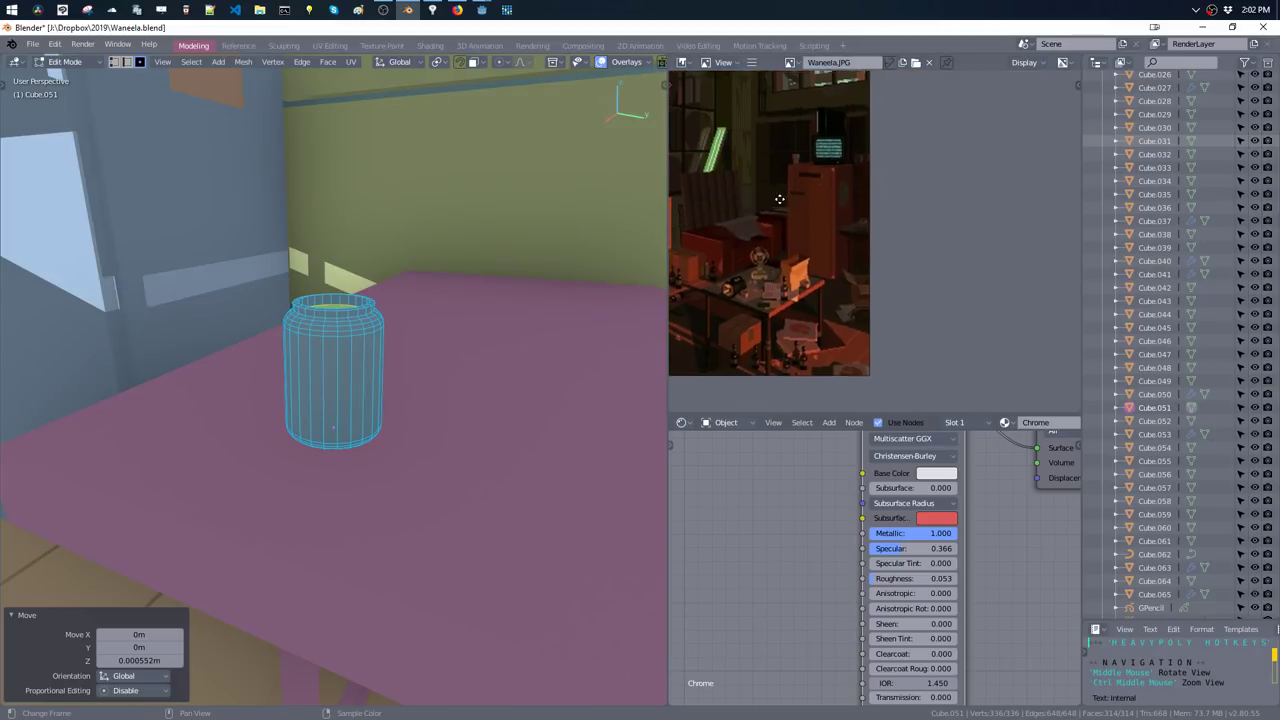
pyautogui.moveTo(563, 171)
pyautogui.mouseDown(button='middle')
pyautogui.moveTo(423, 209)
pyautogui.moveTo(520, 283)
pyautogui.moveTo(543, 357)
pyautogui.mouseUp(button='middle')
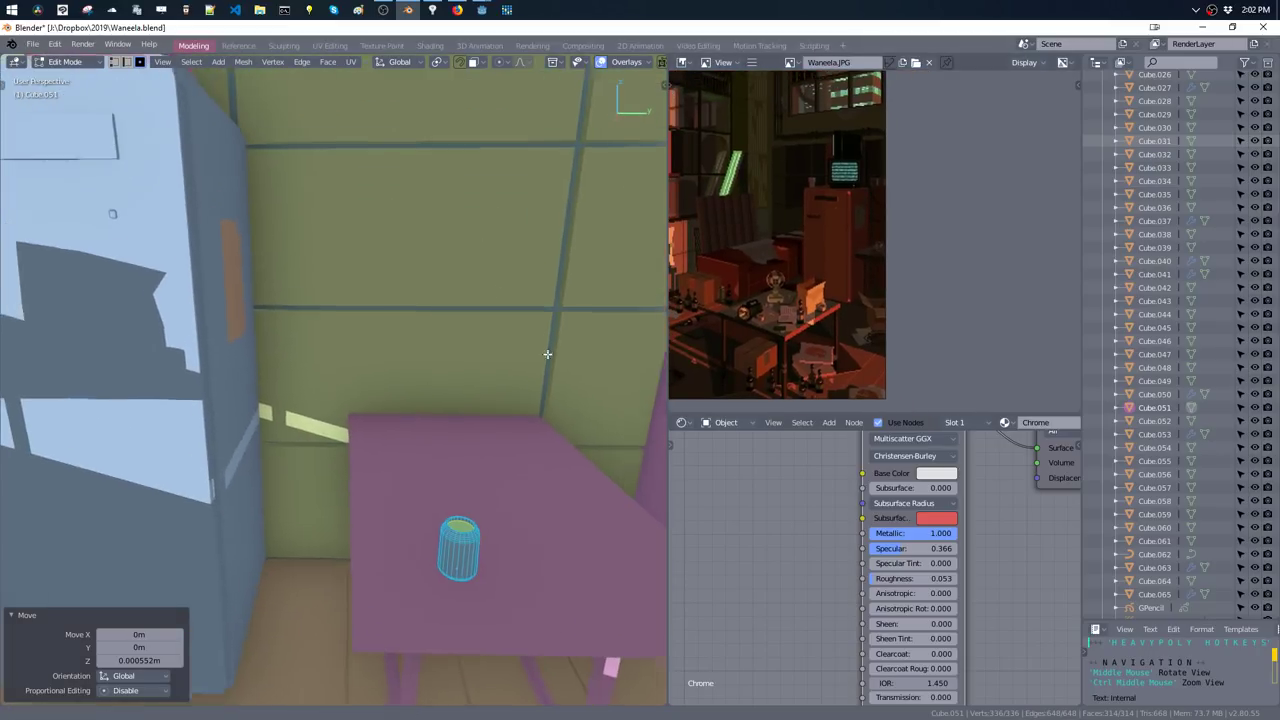
pyautogui.scroll(1, 930, 250)
pyautogui.scroll(2, 930, 250)
pyautogui.scroll(2, 930, 250)
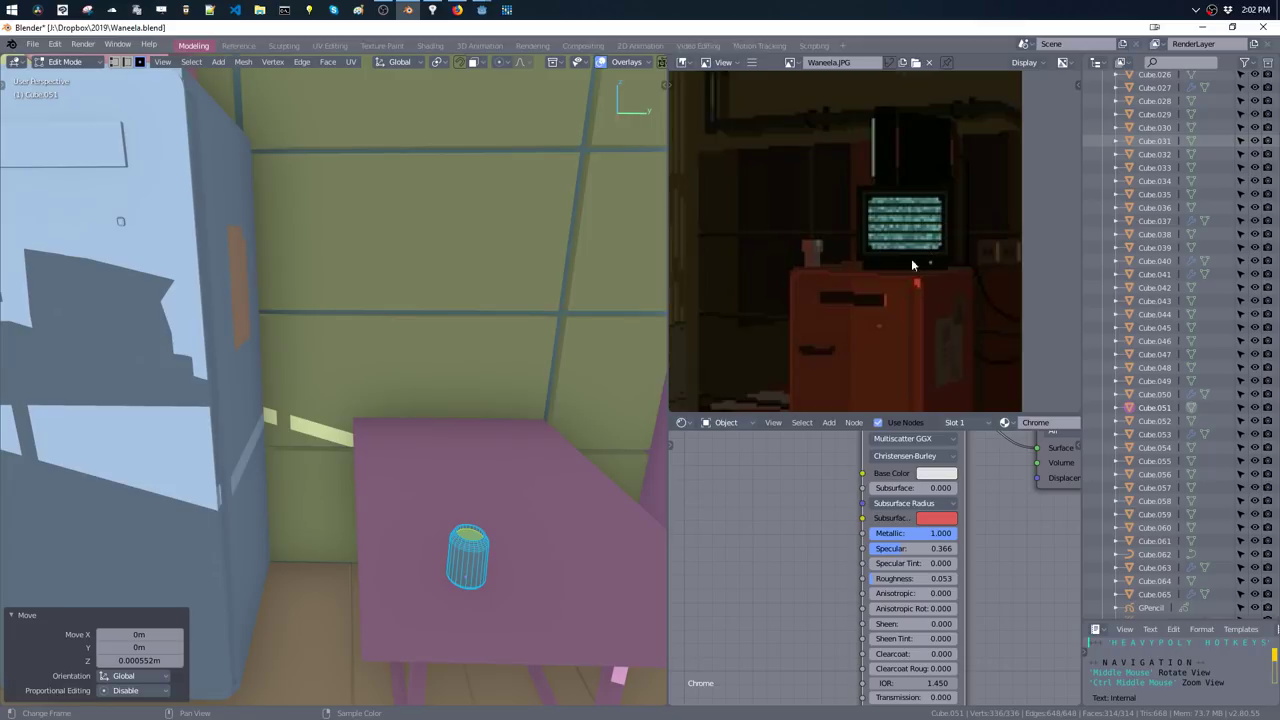
pyautogui.moveTo(367, 206); pyautogui.dragTo(374, 358, button='middle')
# - Add a cube and raise it onto the wall beside the fridge
pyautogui.hotkey('shift', 'a')
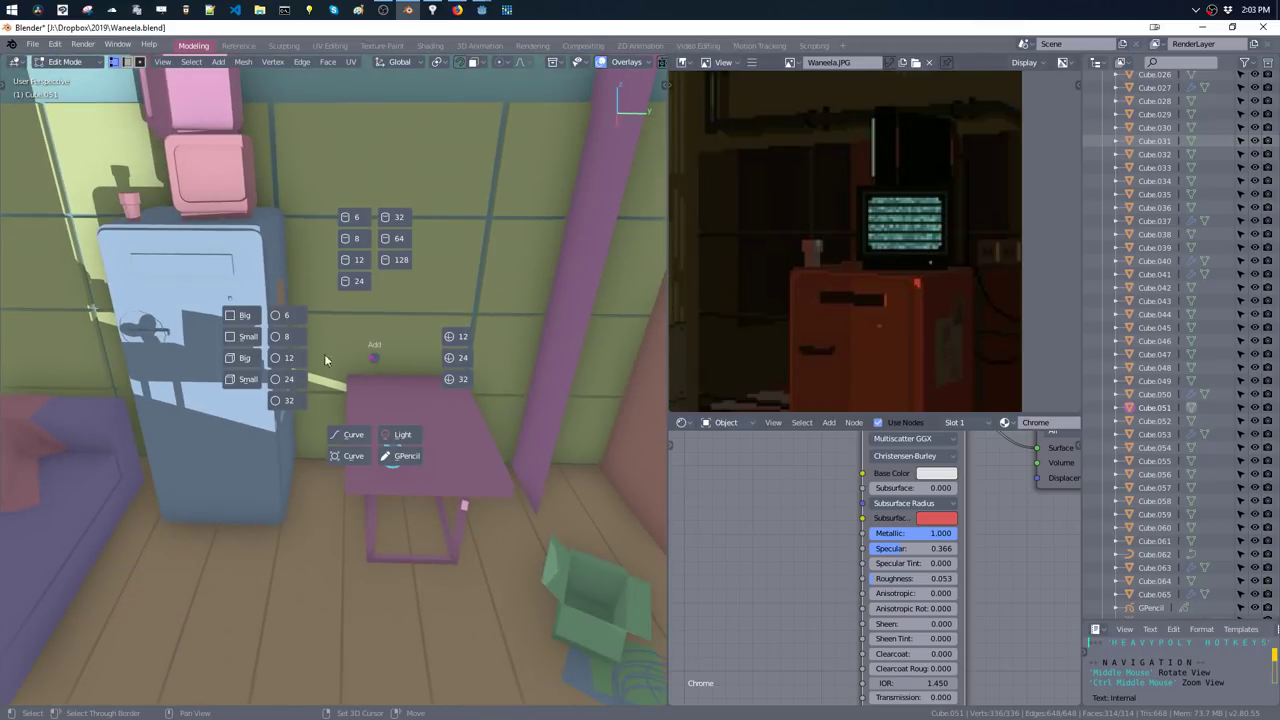
pyautogui.click(241, 367)
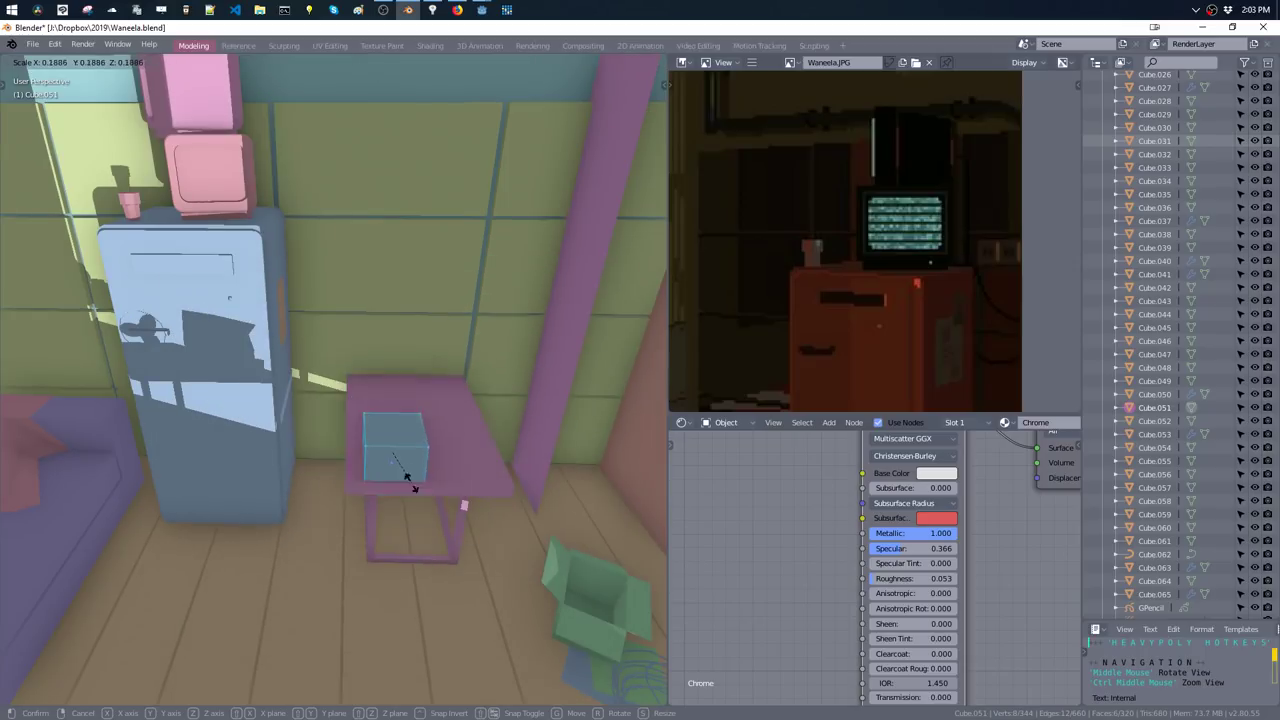
pyautogui.press('x')
pyautogui.click(300, 290)
pyautogui.moveTo(300, 290); pyautogui.dragTo(341, 266, button='middle')
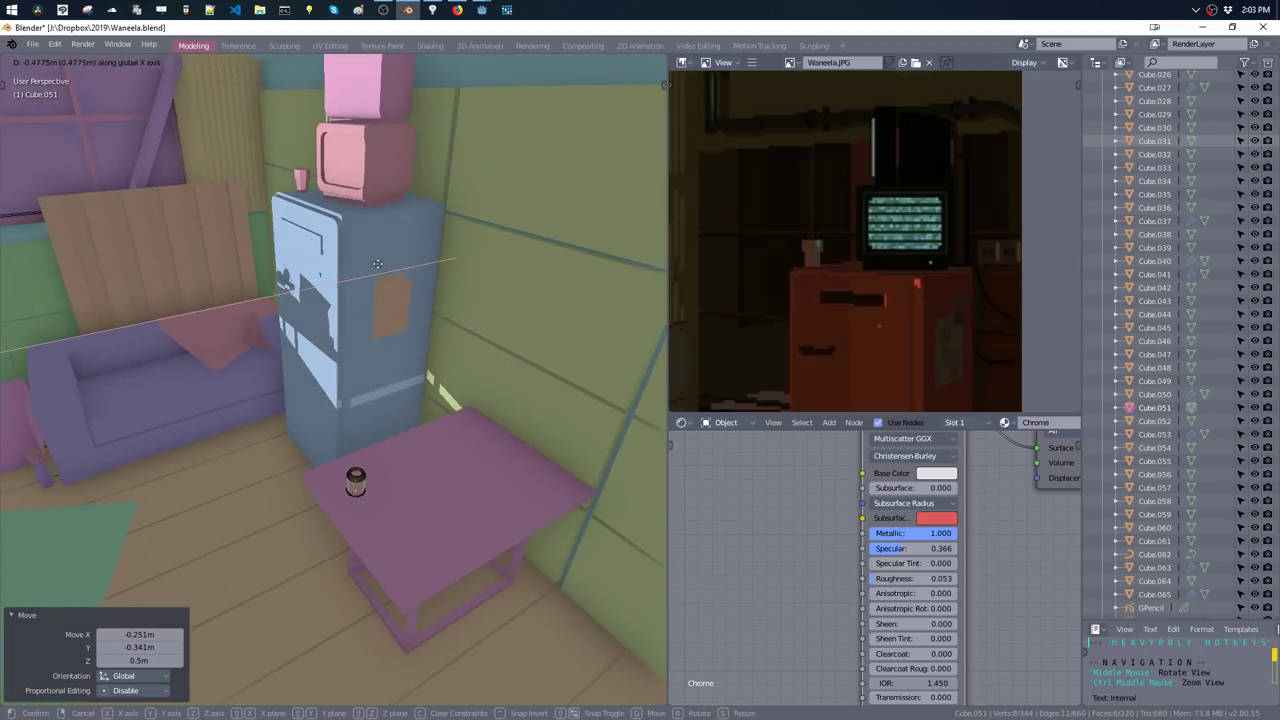
pyautogui.press('Tab')
pyautogui.press('g')
pyautogui.press('z')
pyautogui.click(359, 216)
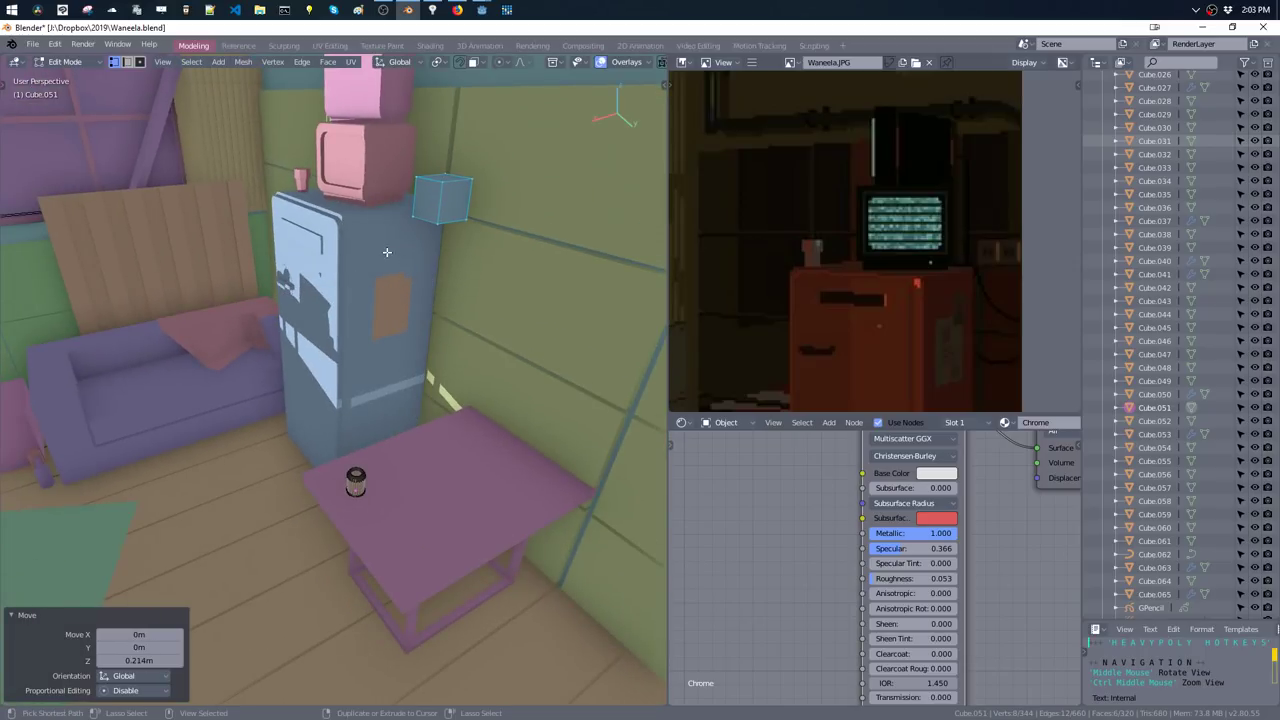
pyautogui.press('KP_Decimal')
pyautogui.scroll(-5, 470, 400)
# - Shrink the cube and bevel its edges into a rounded box with 8 segments
pyautogui.press('s')
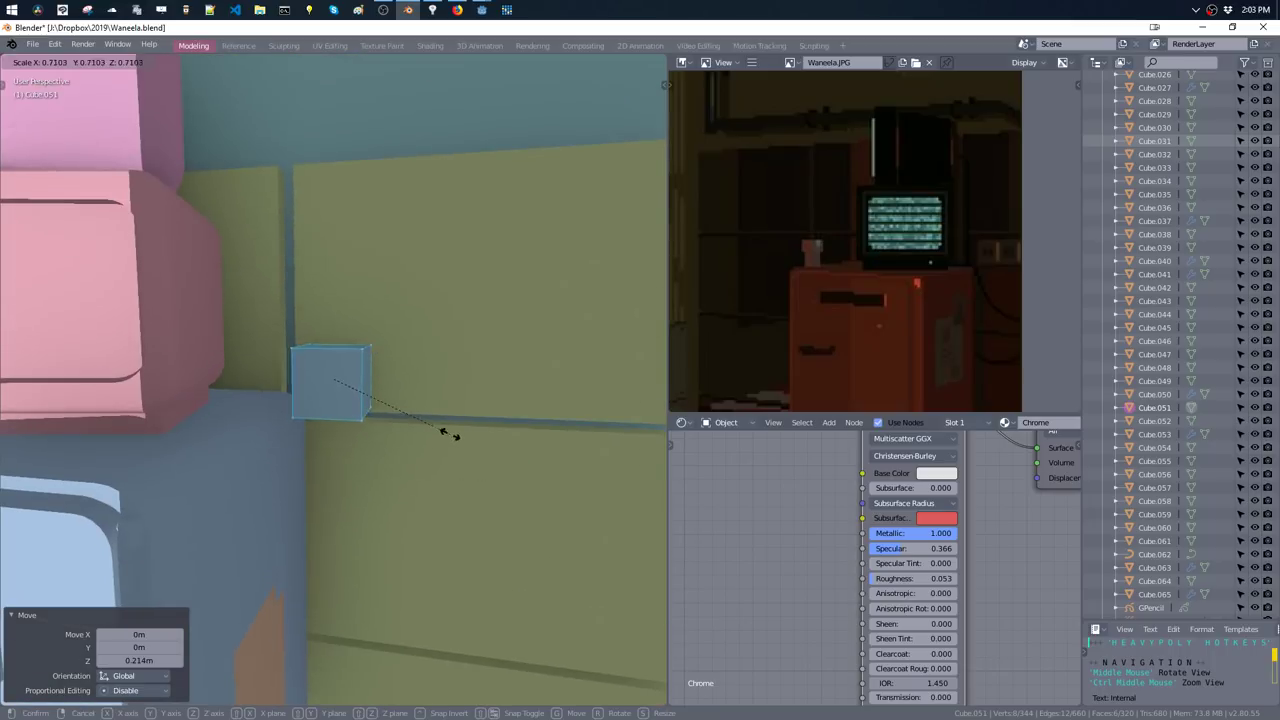
pyautogui.click(447, 433)
pyautogui.moveTo(447, 433)
pyautogui.mouseDown(button='middle')
pyautogui.moveTo(460, 289)
pyautogui.moveTo(397, 289)
pyautogui.moveTo(442, 299)
pyautogui.moveTo(427, 305)
pyautogui.mouseUp(button='middle')
pyautogui.press('g')
pyautogui.press('z')
pyautogui.click(432, 300)
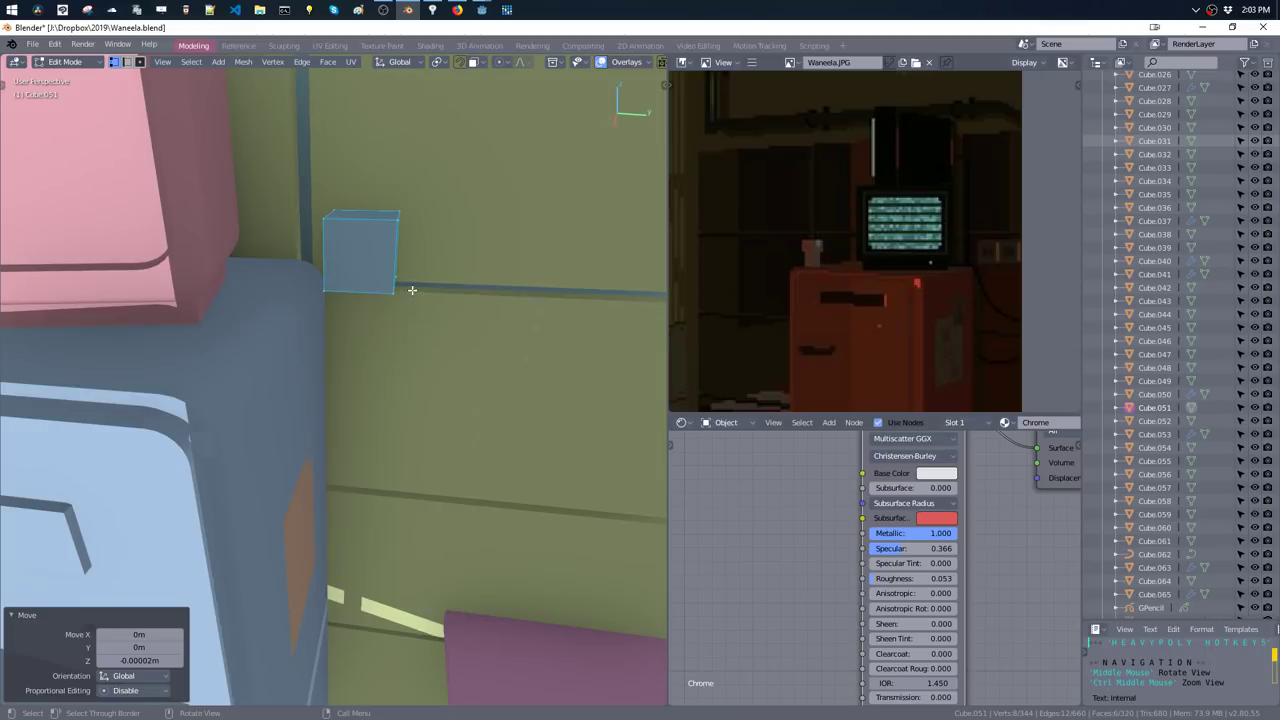
pyautogui.click(373, 261)
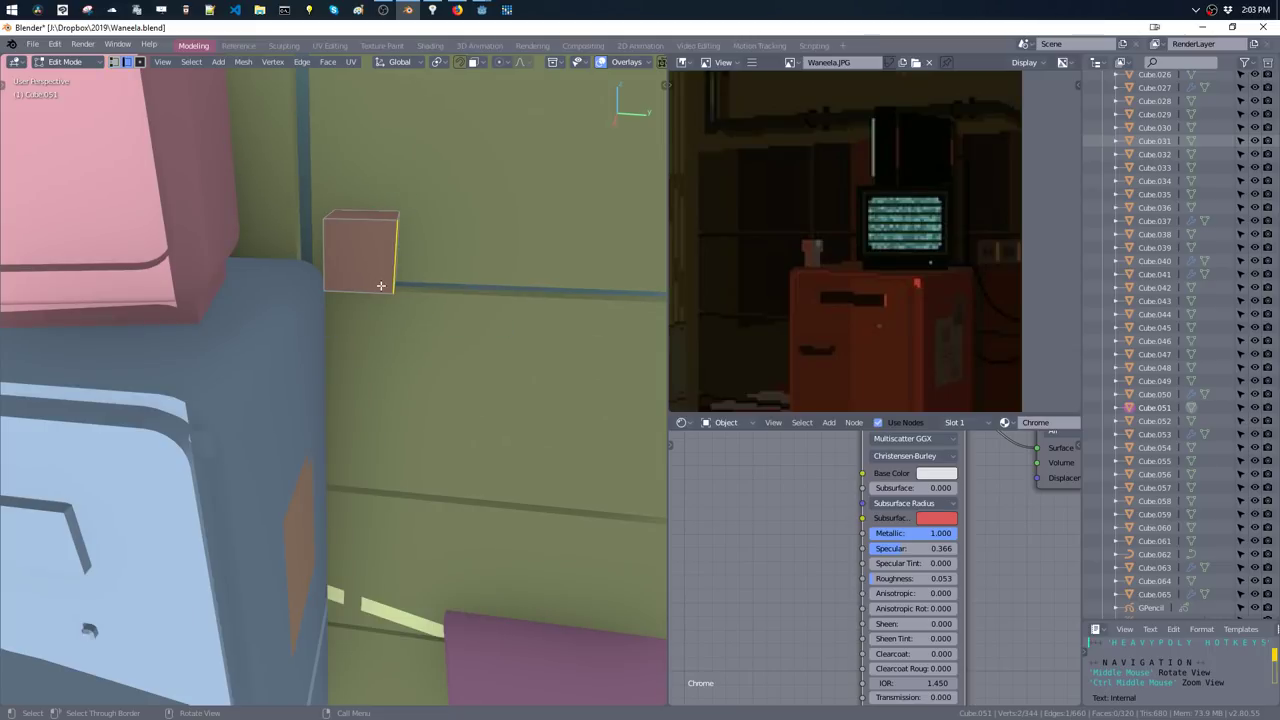
pyautogui.hotkey('ctrl', 'l')
pyautogui.hotkey('ctrl', 'b')
pyautogui.click(467, 393)
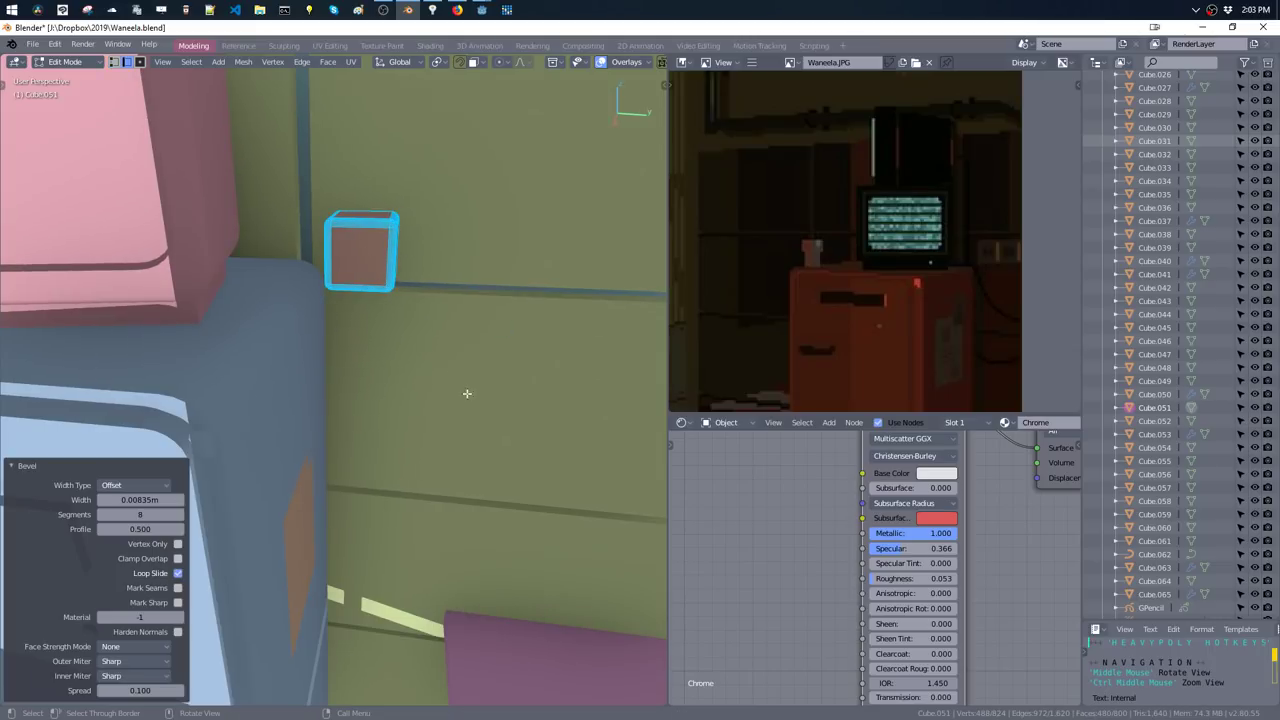
# - Copy the box's front face and scale it into a narrow rectangular slot
pyautogui.click(360, 252)
pyautogui.moveTo(360, 252); pyautogui.dragTo(419, 341, button='middle')
pyautogui.press('KP_Decimal')
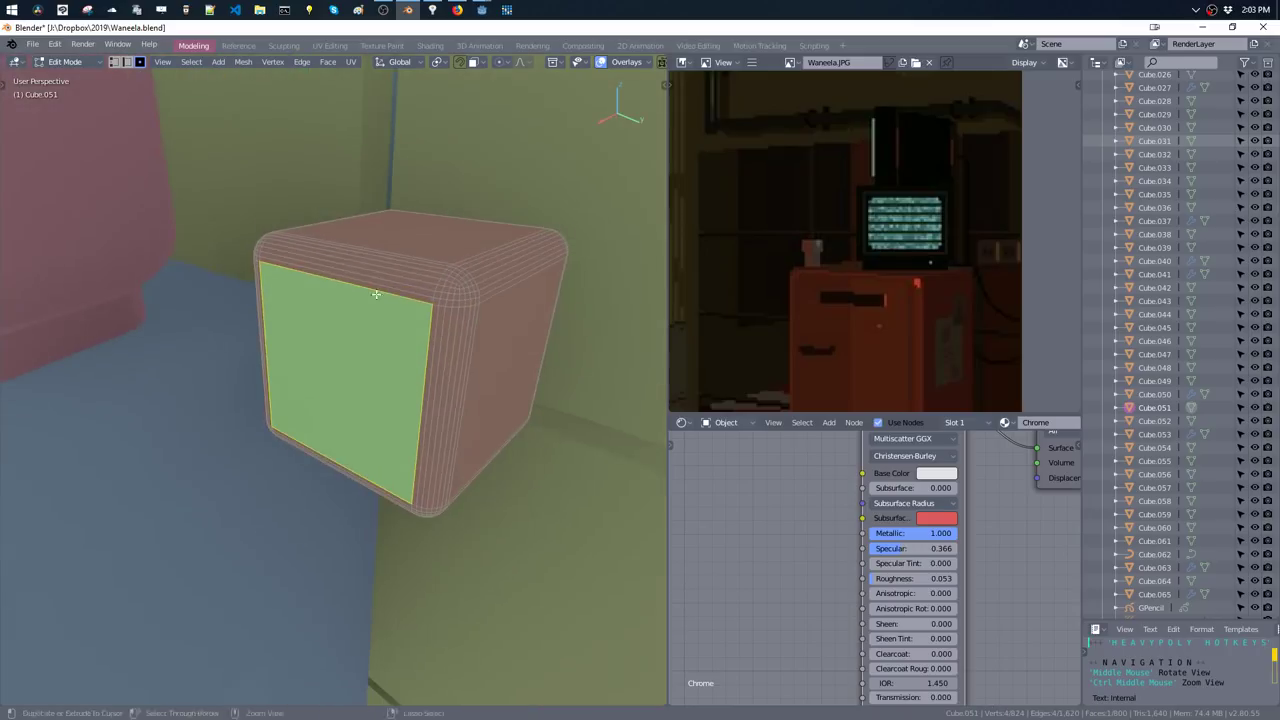
pyautogui.press('e')
pyautogui.press('s')
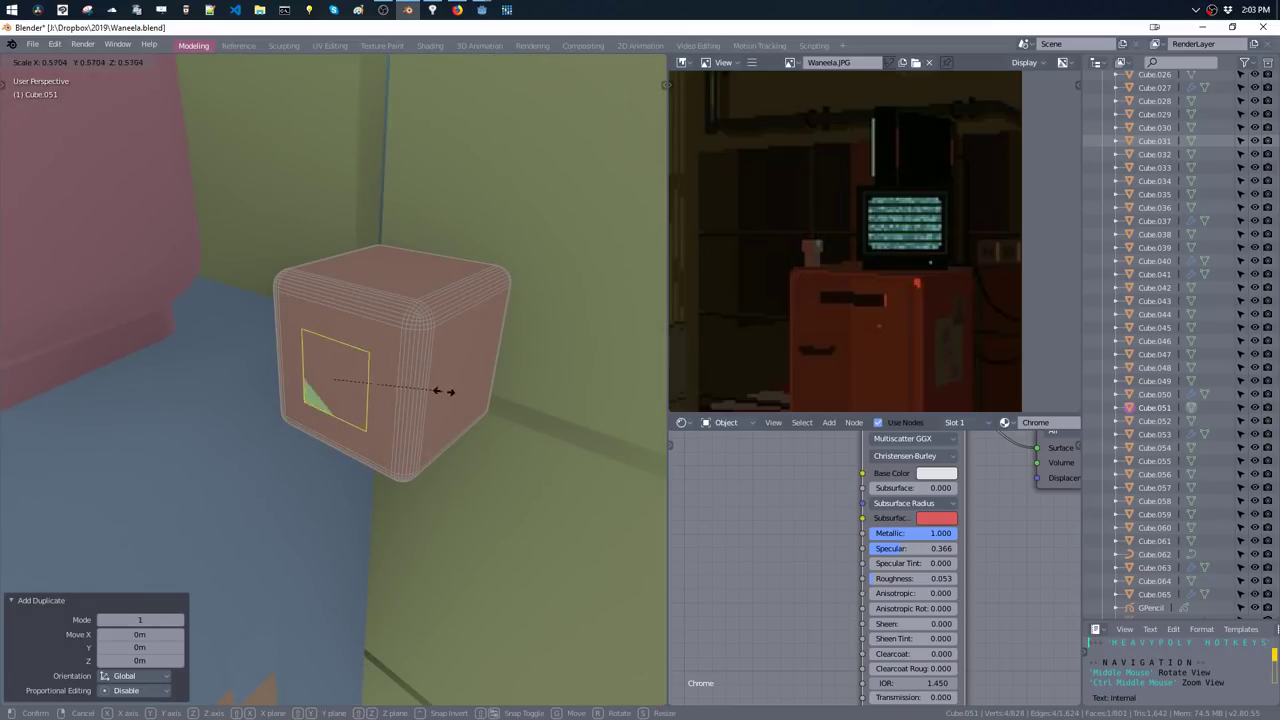
pyautogui.press('x')
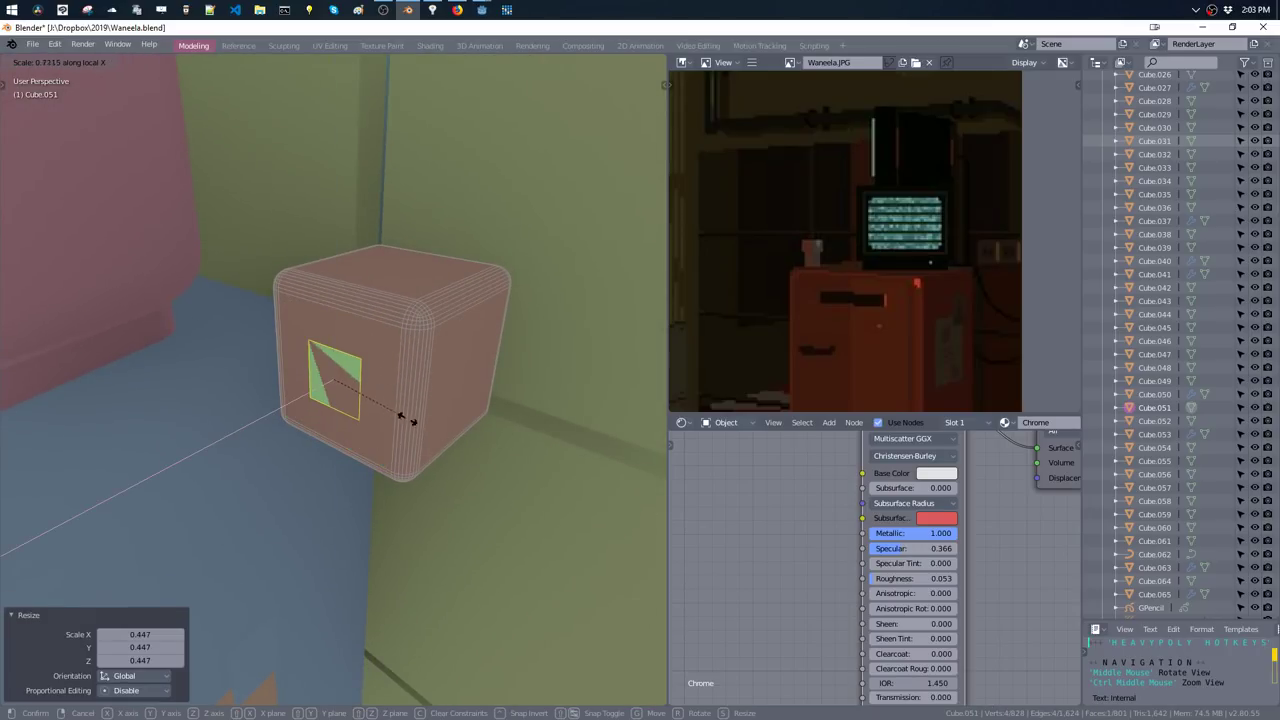
pyautogui.click(407, 419)
pyautogui.press('s')
pyautogui.press('y')
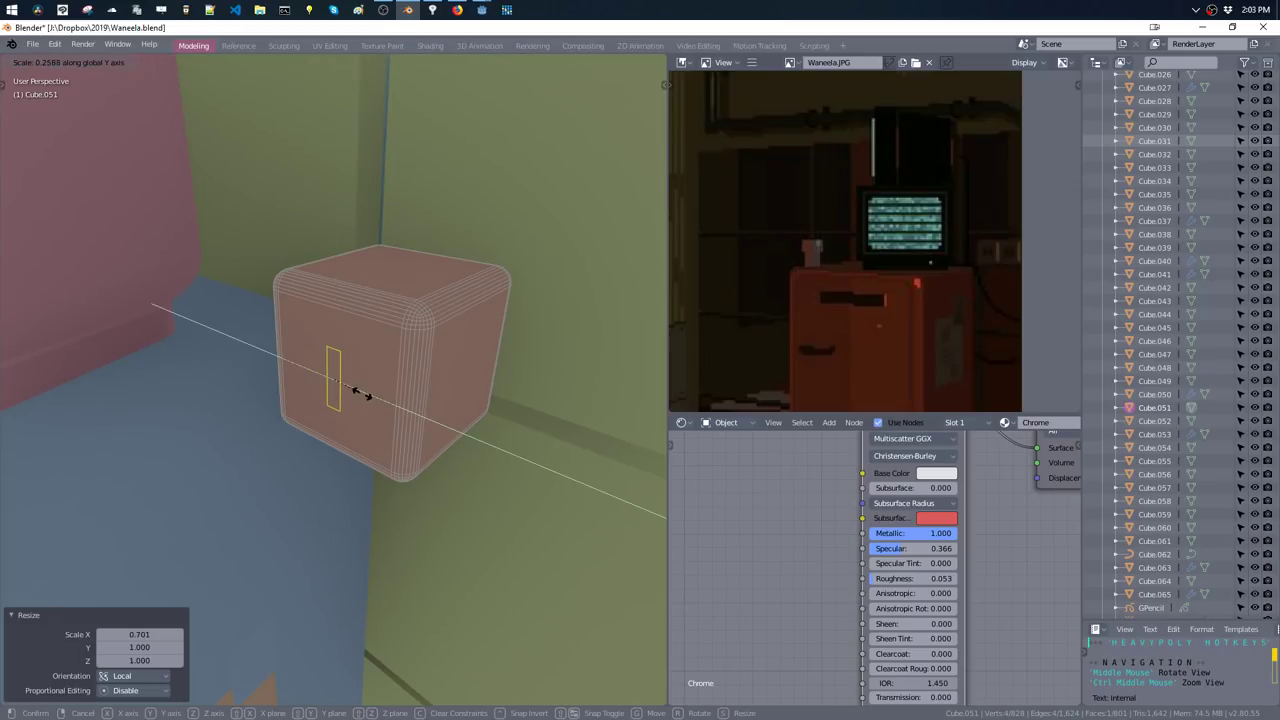
pyautogui.click(365, 393)
# - Push the slot face out from the box along Y
pyautogui.press('g')
pyautogui.moveTo(366, 393)
pyautogui.mouseDown(button='middle')
pyautogui.moveTo(400, 405)
pyautogui.moveTo(392, 414)
pyautogui.mouseUp(button='middle')
pyautogui.press('y')
pyautogui.click(408, 408)
pyautogui.hotkey('alt', 's')
# - Duplicate the socket slot and place the copy beside the original along Y
pyautogui.rightClick(387, 425)
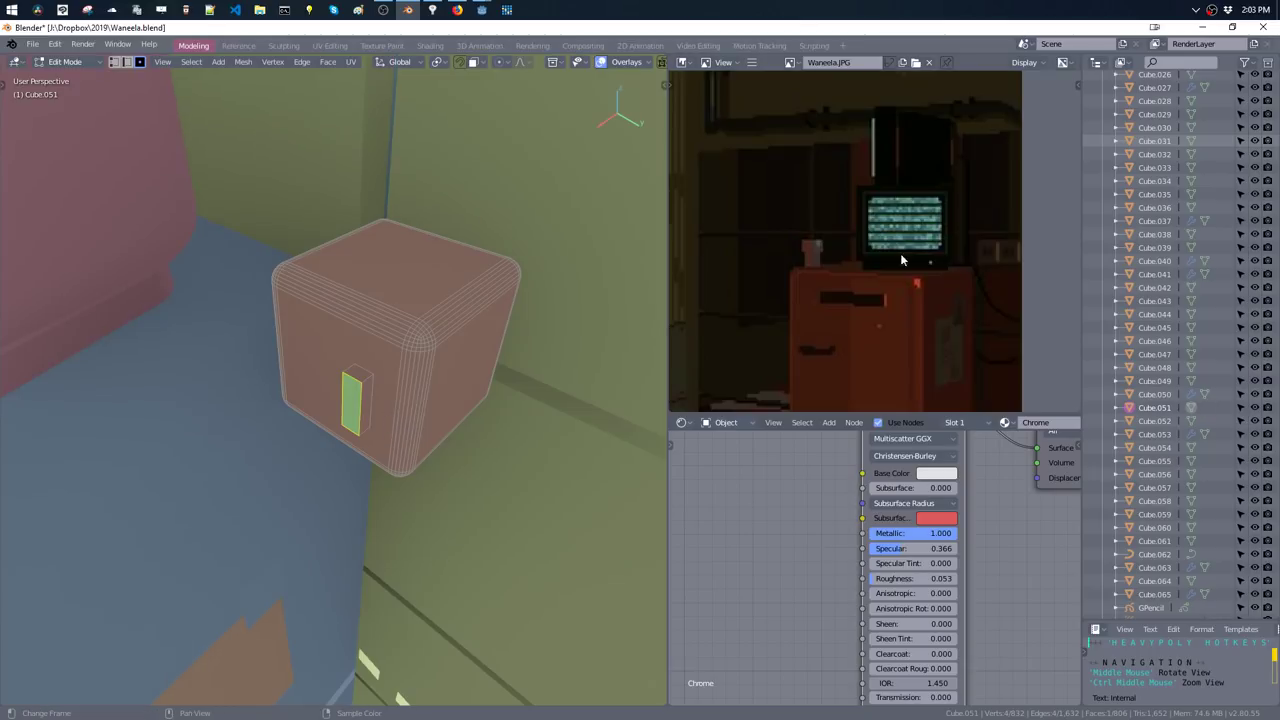
pyautogui.scroll(2, 760, 290)
pyautogui.scroll(2, 768, 288)
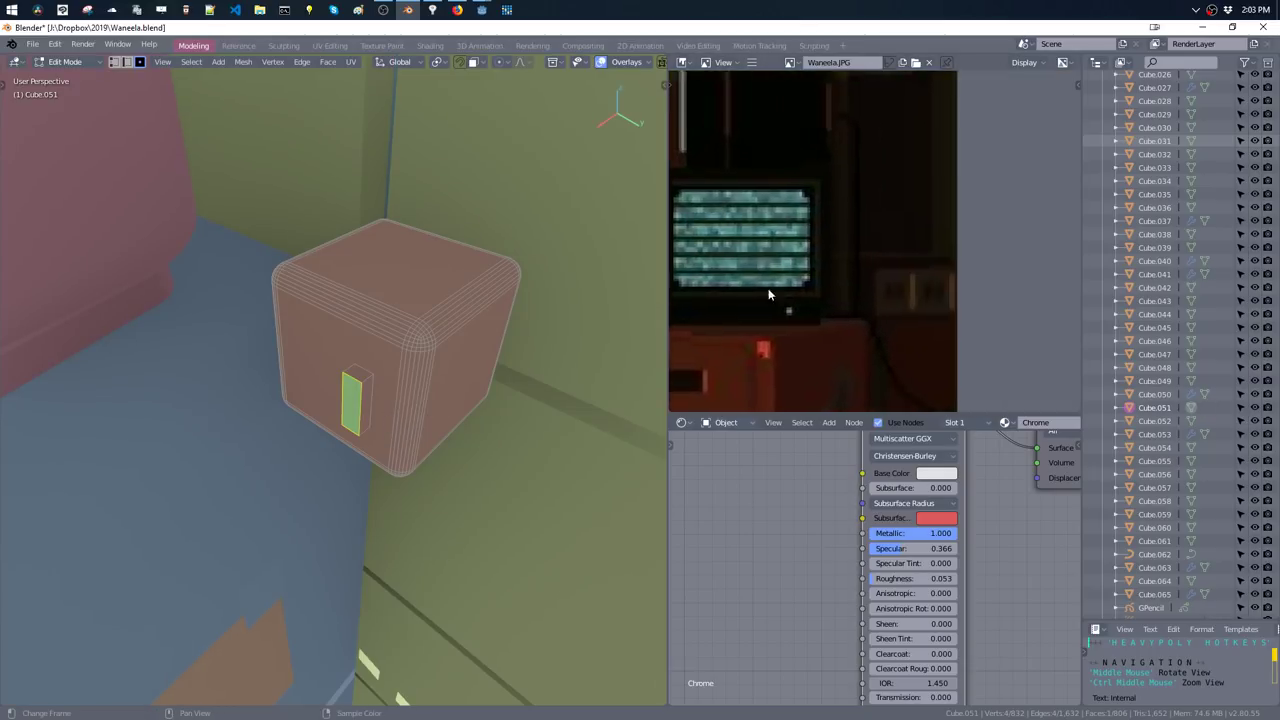
pyautogui.scroll(1, 800, 282)
pyautogui.scroll(1, 832, 283)
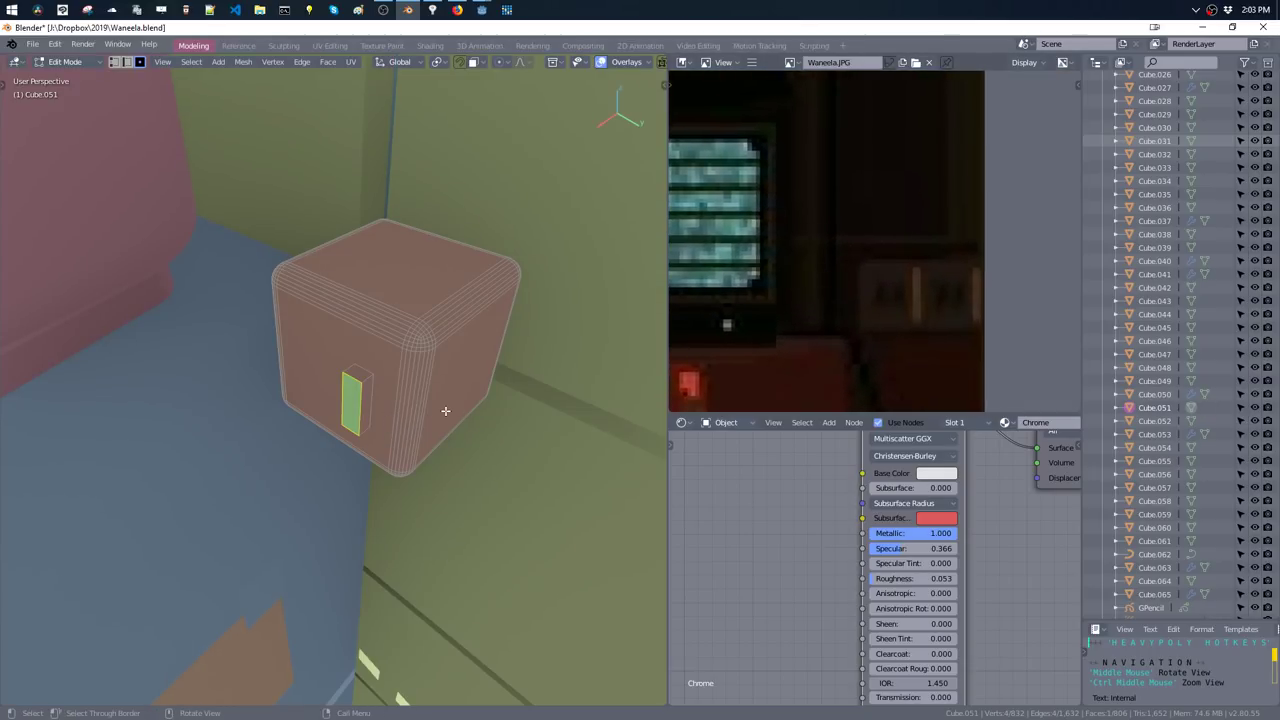
pyautogui.moveTo(360, 417)
pyautogui.mouseDown(button='middle')
pyautogui.moveTo(417, 391)
pyautogui.moveTo(400, 417)
pyautogui.moveTo(410, 420)
pyautogui.mouseUp(button='middle')
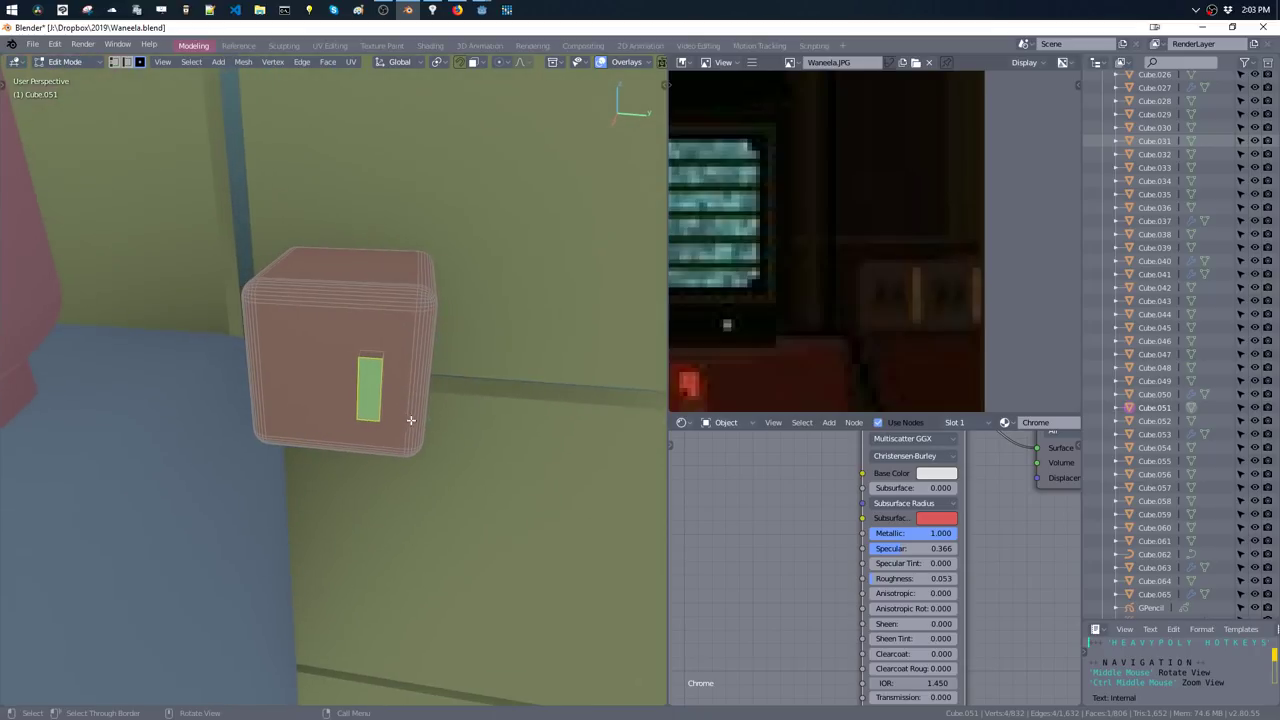
pyautogui.scroll(-2, 432, 370)
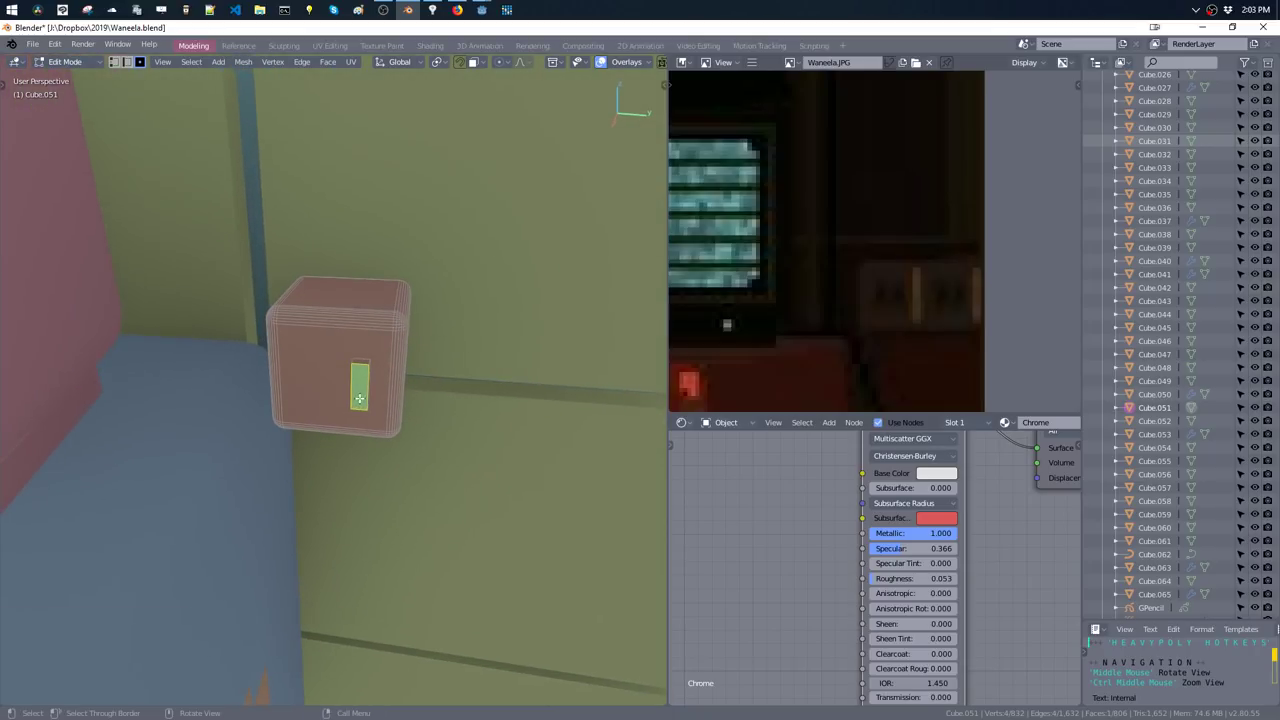
pyautogui.hotkey('ctrl', 'l')
pyautogui.hotkey('shift', 'd')
pyautogui.press('y')
pyautogui.click(298, 395)
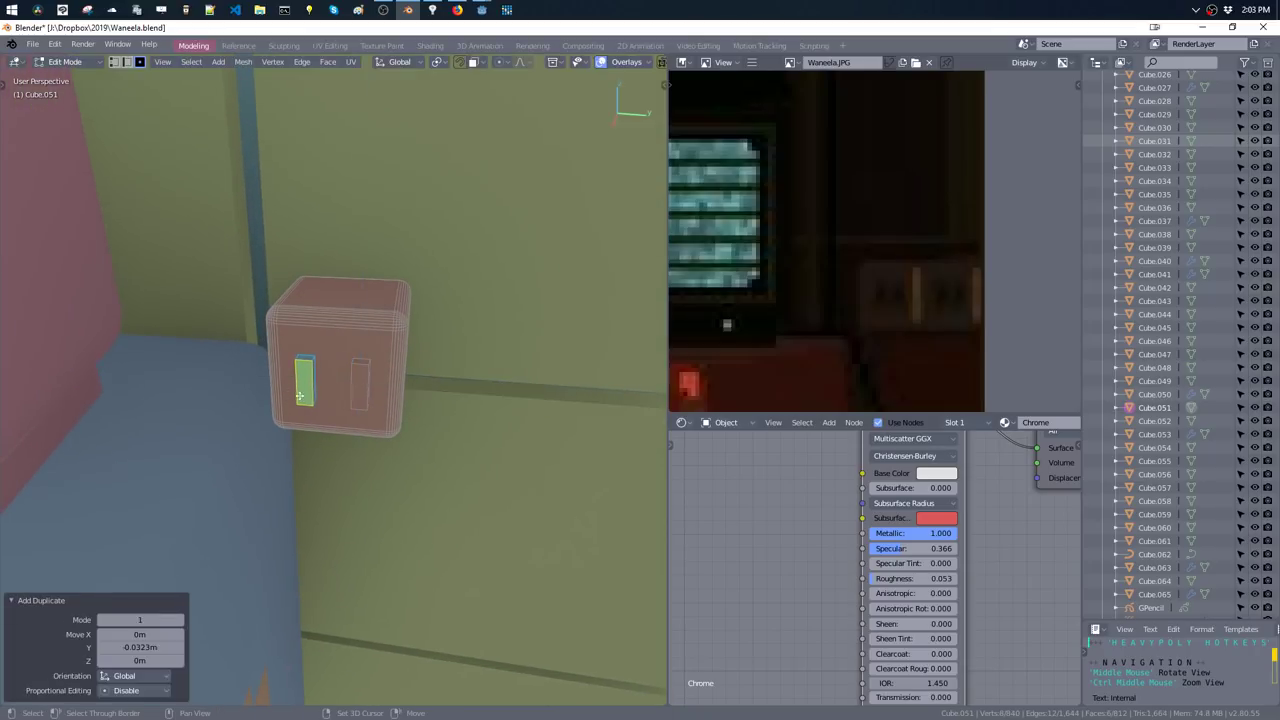
# - Select the entire outlet block and start duplicating it
pyautogui.click(359, 396)
pyautogui.hotkey('ctrl', 'l')
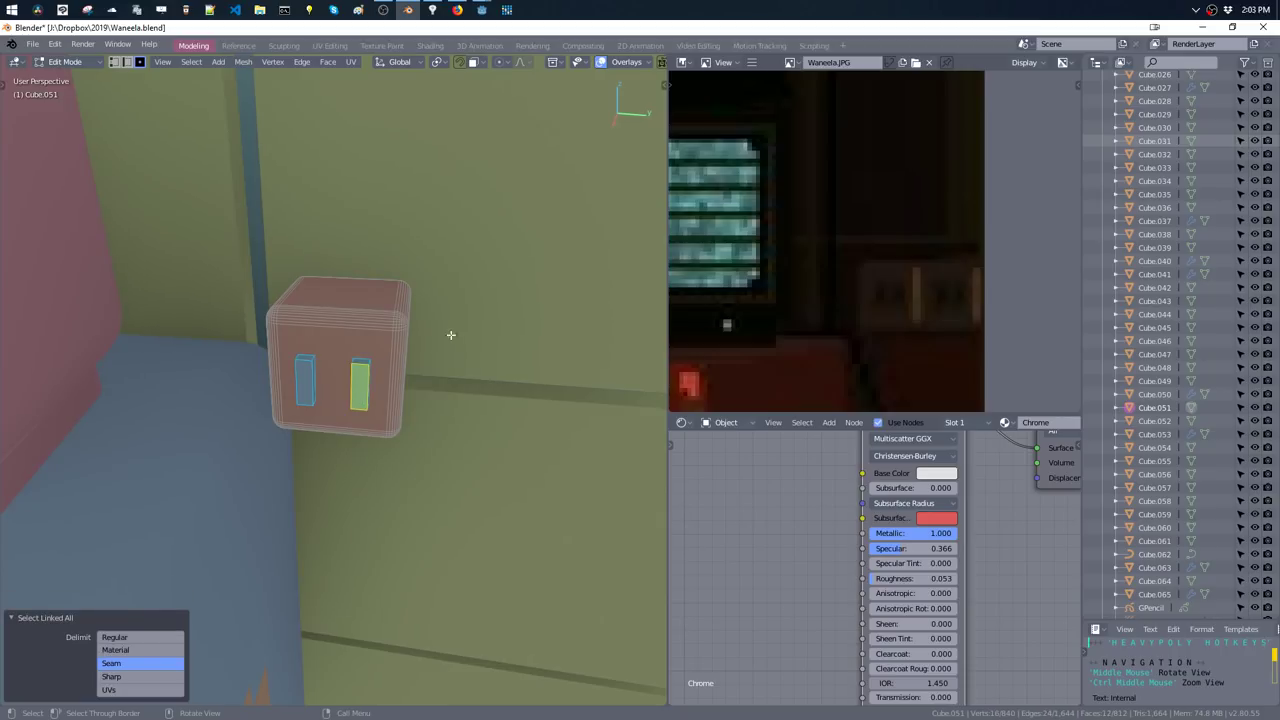
pyautogui.moveTo(450, 335); pyautogui.dragTo(421, 342, button='middle')
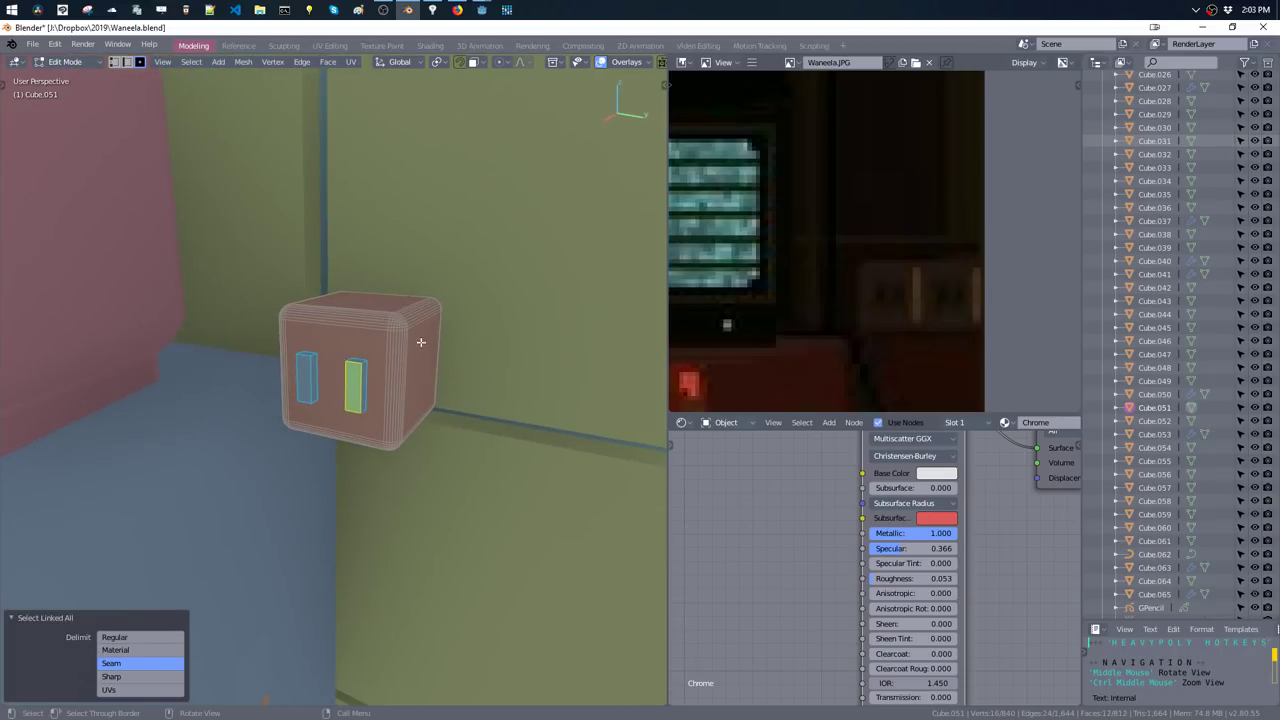
pyautogui.hotkey('shift', 'm')
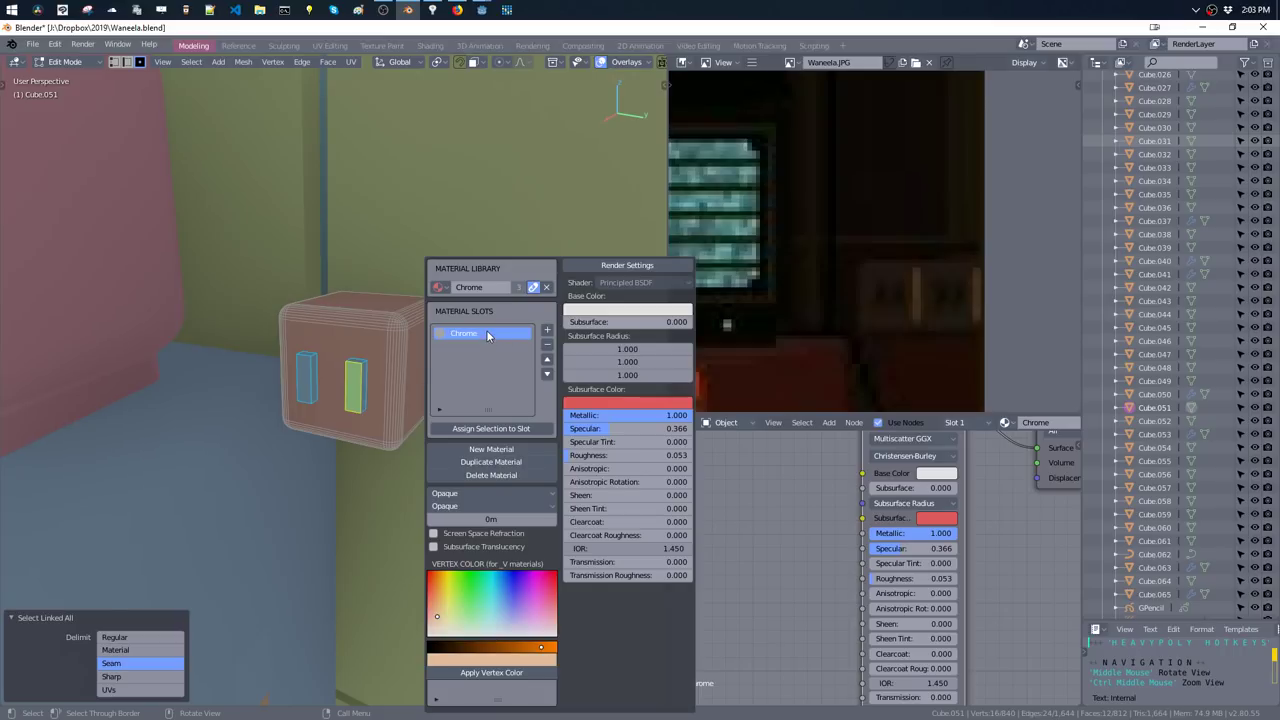
pyautogui.press('a')
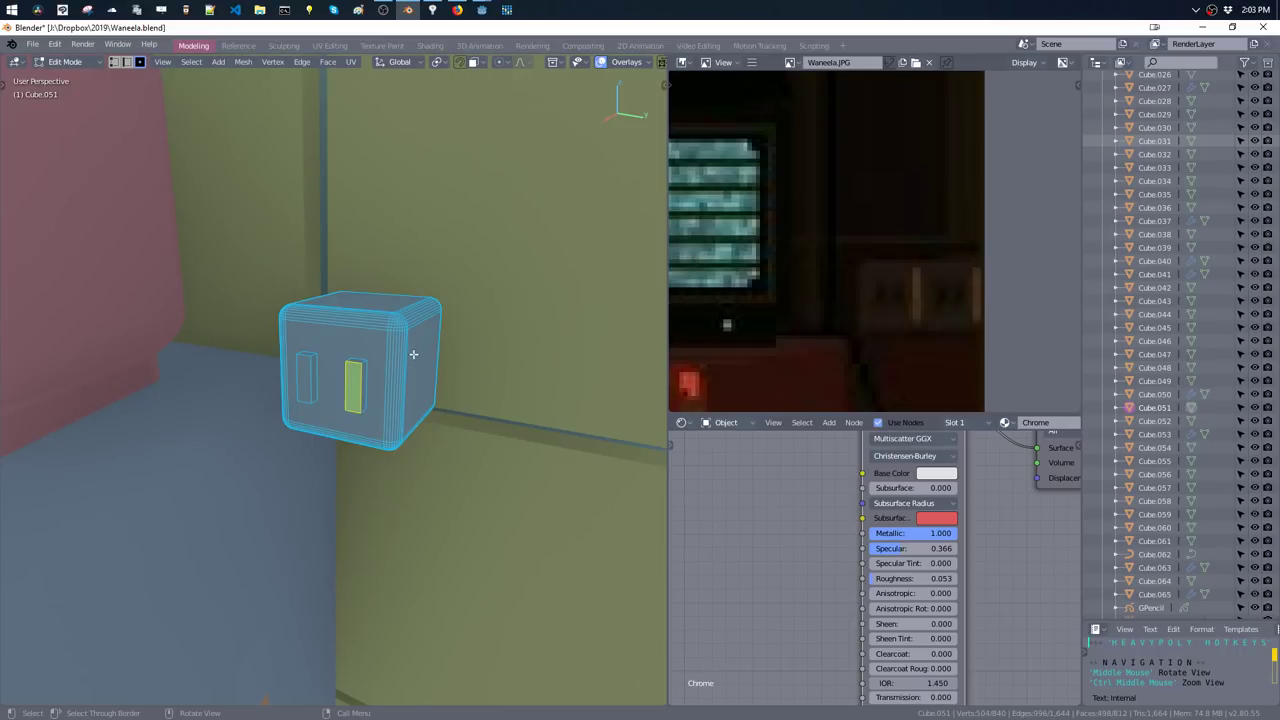
pyautogui.hotkey('shift', 'd')
# - Place the second outlet to the right, then copy its top face into a larger plate
pyautogui.click(530, 365)
pyautogui.click(517, 315)
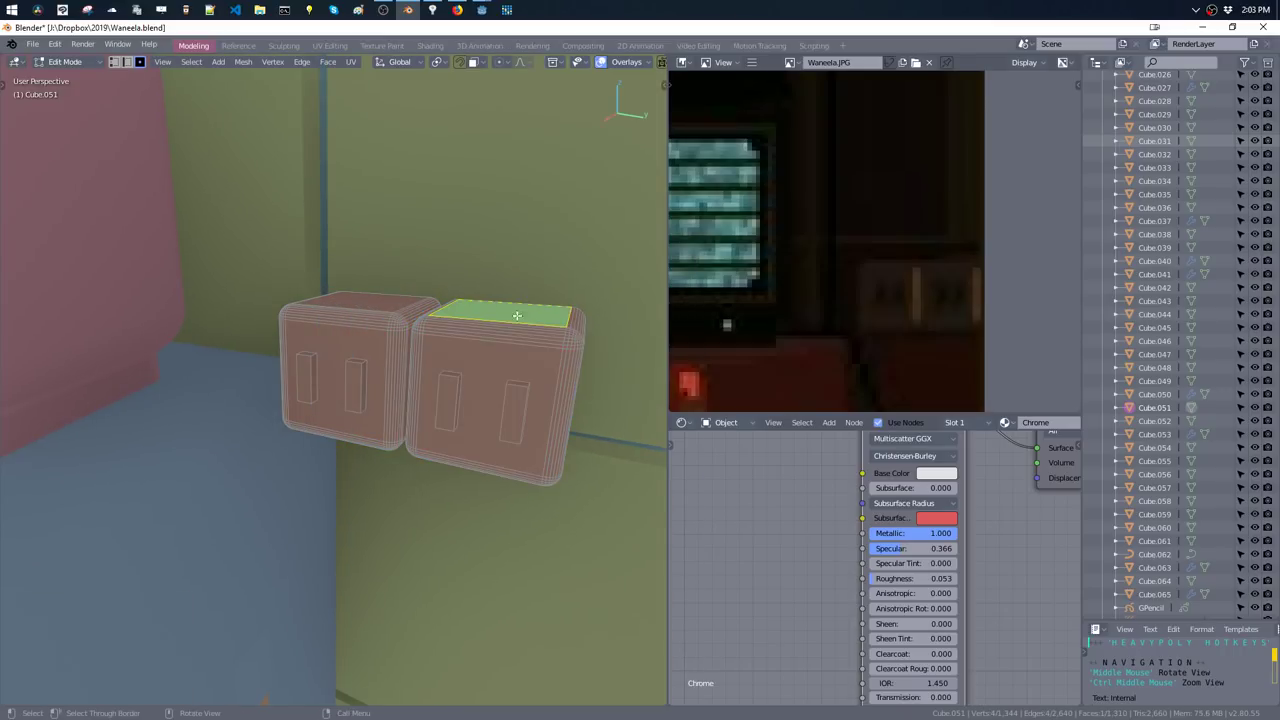
pyautogui.press('g')
pyautogui.press('z')
pyautogui.press('Return')
pyautogui.press('s')
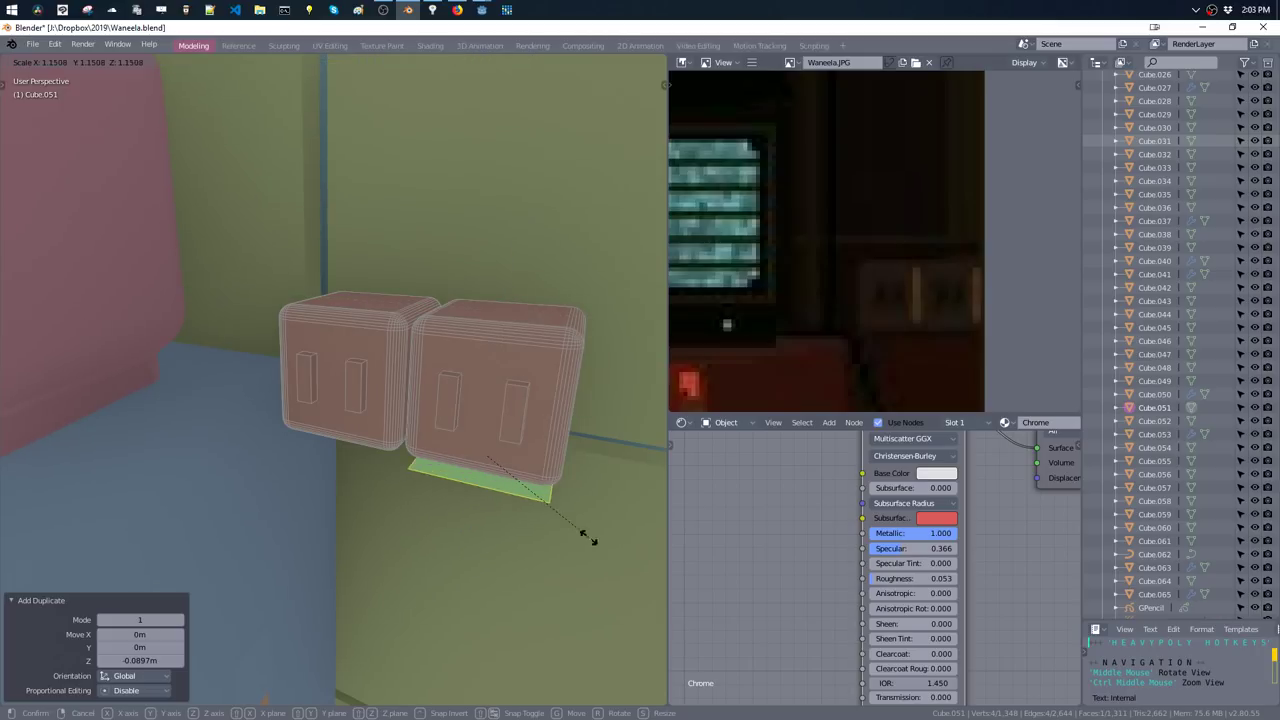
pyautogui.click(622, 572)
# - Extrude the plate along the wall and pull its end edge back into a strip
pyautogui.scroll(-3, 590, 478)
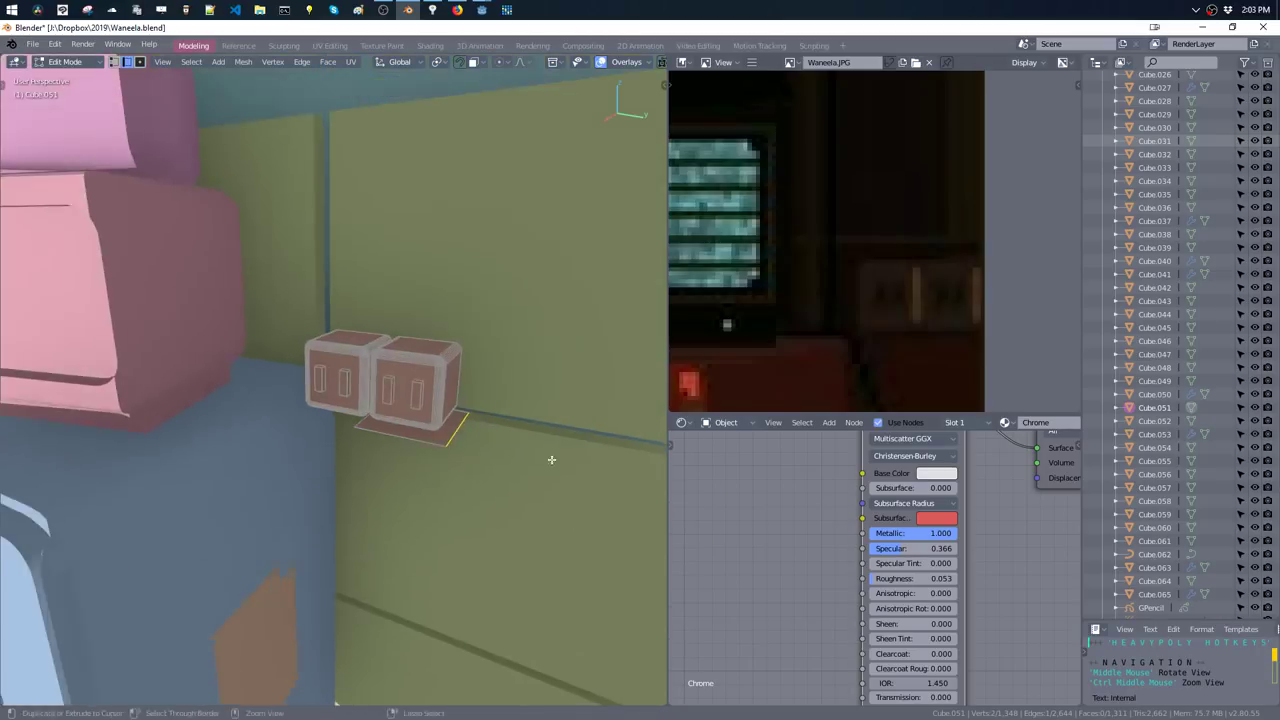
pyautogui.moveTo(551, 457)
pyautogui.mouseDown(button='middle')
pyautogui.moveTo(506, 457)
pyautogui.moveTo(655, 471)
pyautogui.mouseUp(button='middle')
pyautogui.press('e')
pyautogui.press('y')
pyautogui.click(640, 466)
pyautogui.click(352, 399)
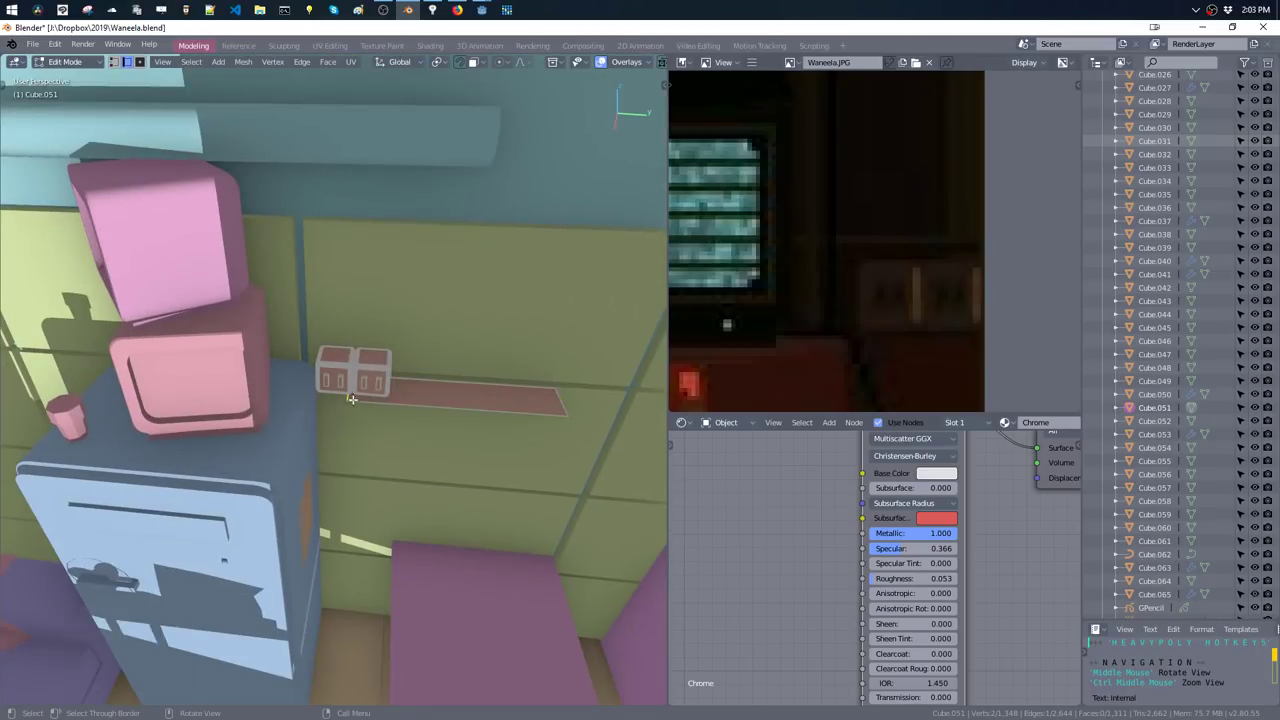
pyautogui.press('g')
pyautogui.press('y')
pyautogui.click(374, 424)
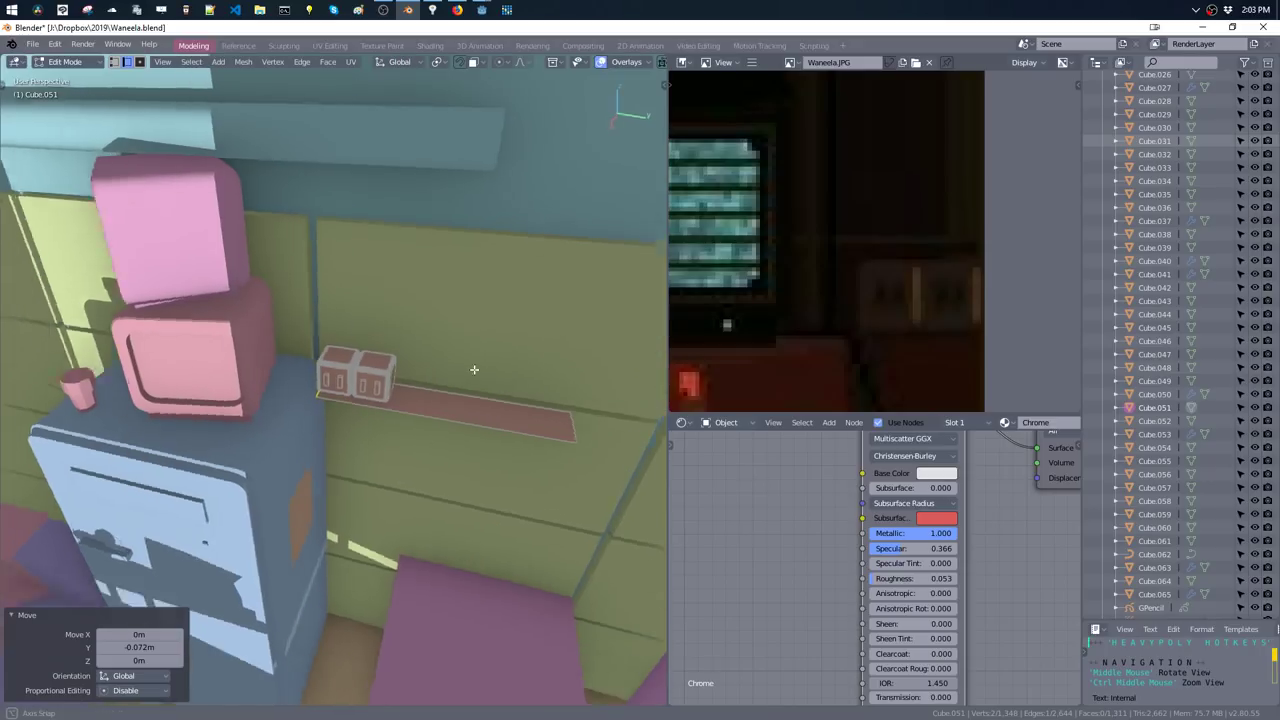
# - Adjust the strip's end edge away from the wall and along it
pyautogui.moveTo(374, 424)
pyautogui.mouseDown(button='middle')
pyautogui.moveTo(430, 452)
pyautogui.moveTo(509, 523)
pyautogui.moveTo(446, 464)
pyautogui.mouseUp(button='middle')
pyautogui.click(432, 456)
pyautogui.press('g')
pyautogui.press('x')
pyautogui.click(447, 447)
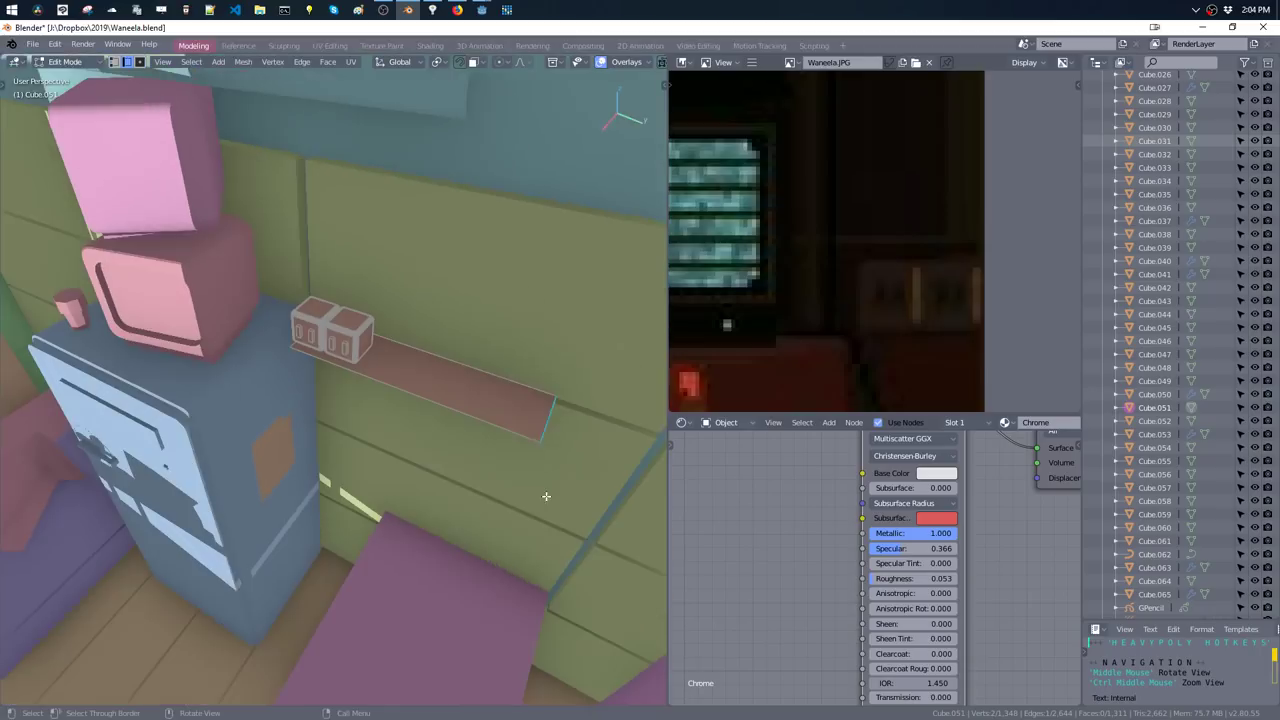
pyautogui.press('g')
pyautogui.press('y')
pyautogui.click(446, 464)
# - Extrude the strip down into a tall brown cabinet and lower its bottom 0.193 m
pyautogui.press('e')
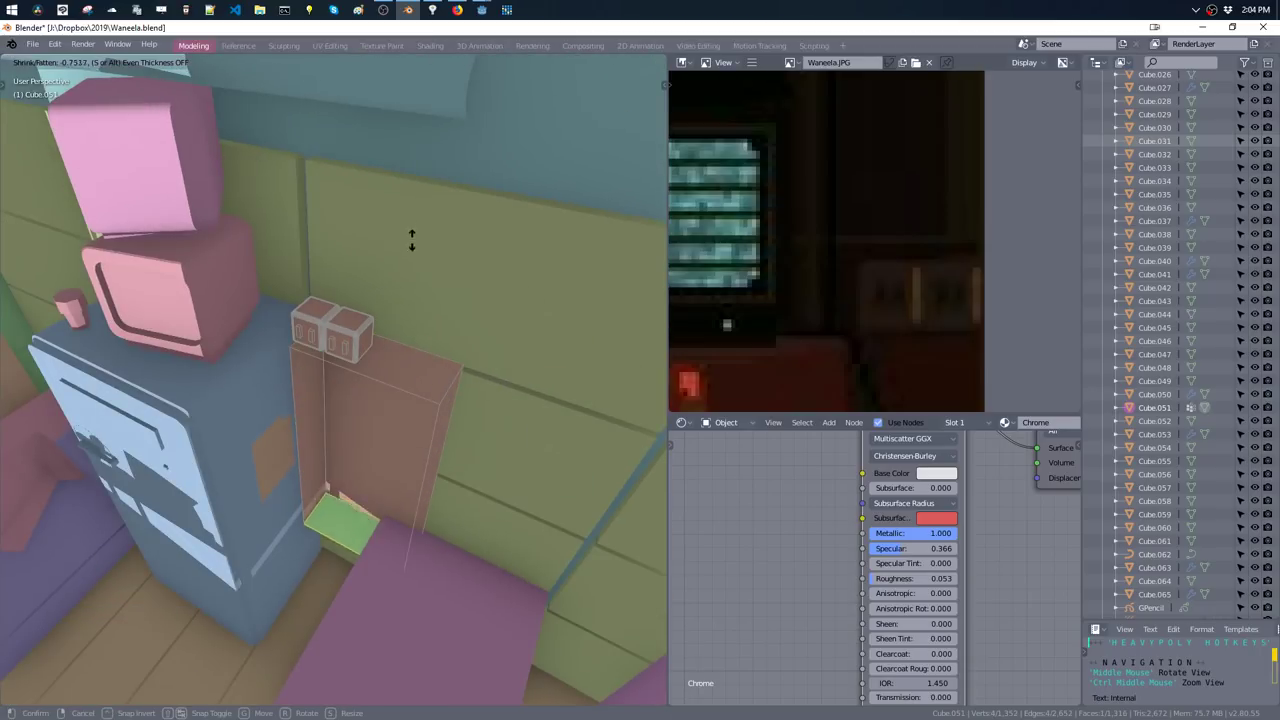
pyautogui.click(379, 191)
pyautogui.moveTo(379, 191); pyautogui.dragTo(459, 394, button='middle')
pyautogui.press('g')
pyautogui.press('z')
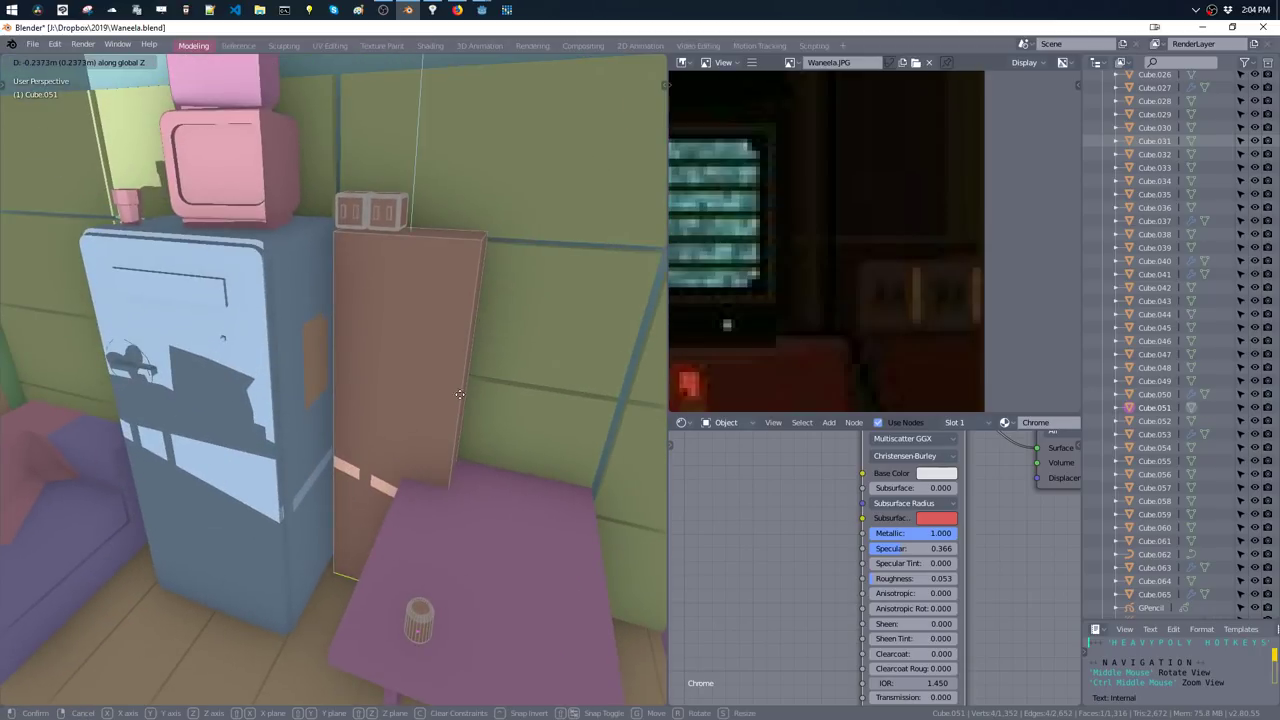
pyautogui.click(459, 387)
pyautogui.moveTo(908, 338); pyautogui.dragTo(846, 234, button='middle')
pyautogui.scroll(-3, 834, 314)
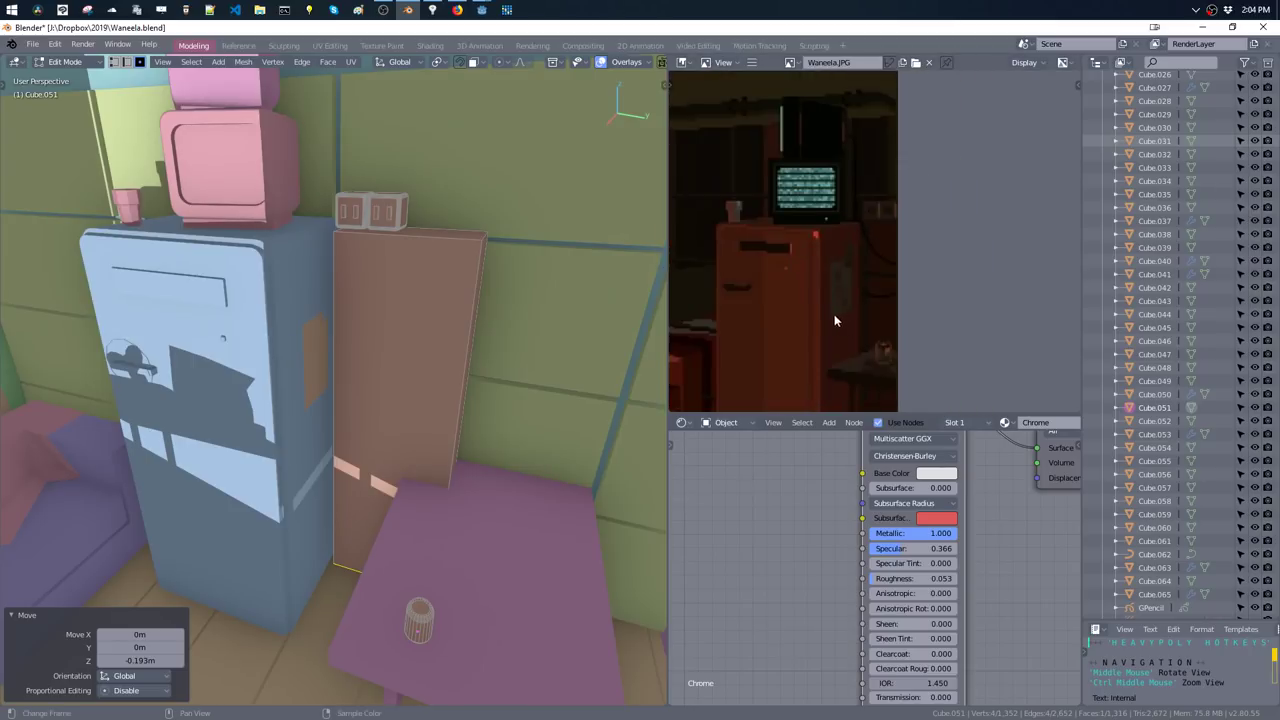
pyautogui.moveTo(834, 314); pyautogui.dragTo(857, 254, button='middle')
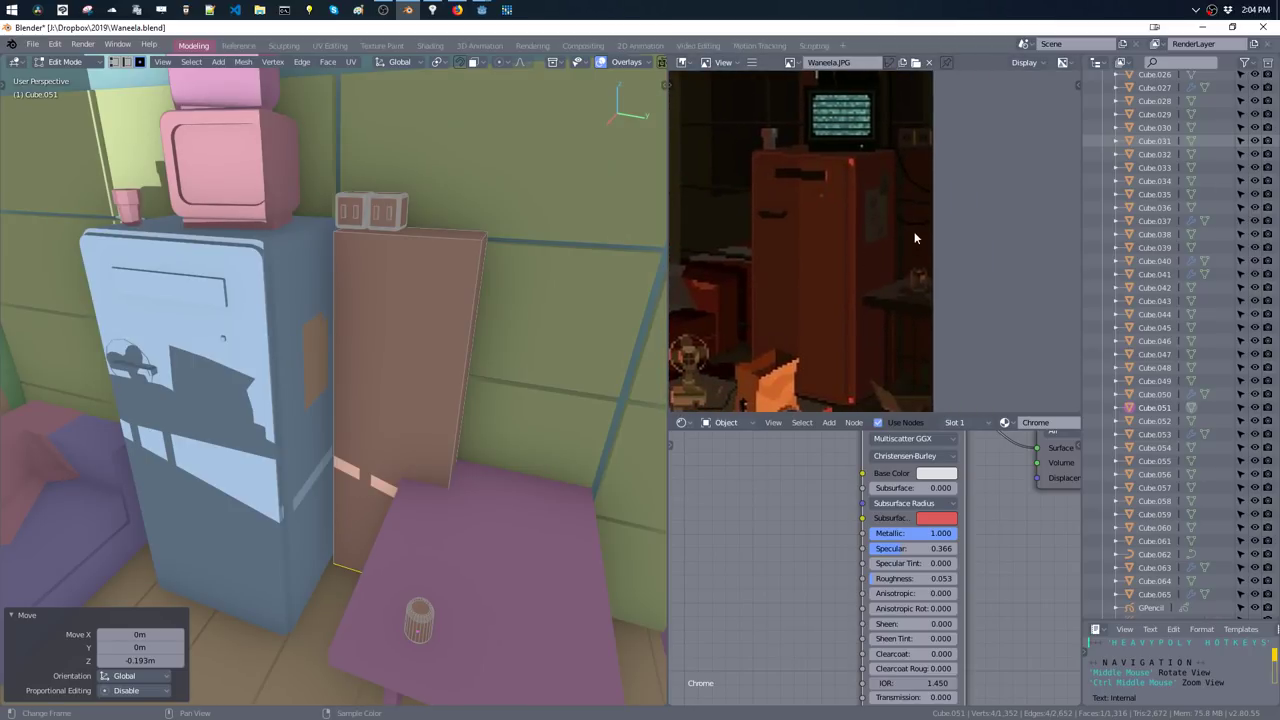
pyautogui.moveTo(560, 260)
pyautogui.mouseDown(button='middle')
pyautogui.moveTo(623, 221)
pyautogui.moveTo(732, 289)
pyautogui.moveTo(866, 296)
pyautogui.moveTo(733, 273)
pyautogui.mouseUp(button='middle')
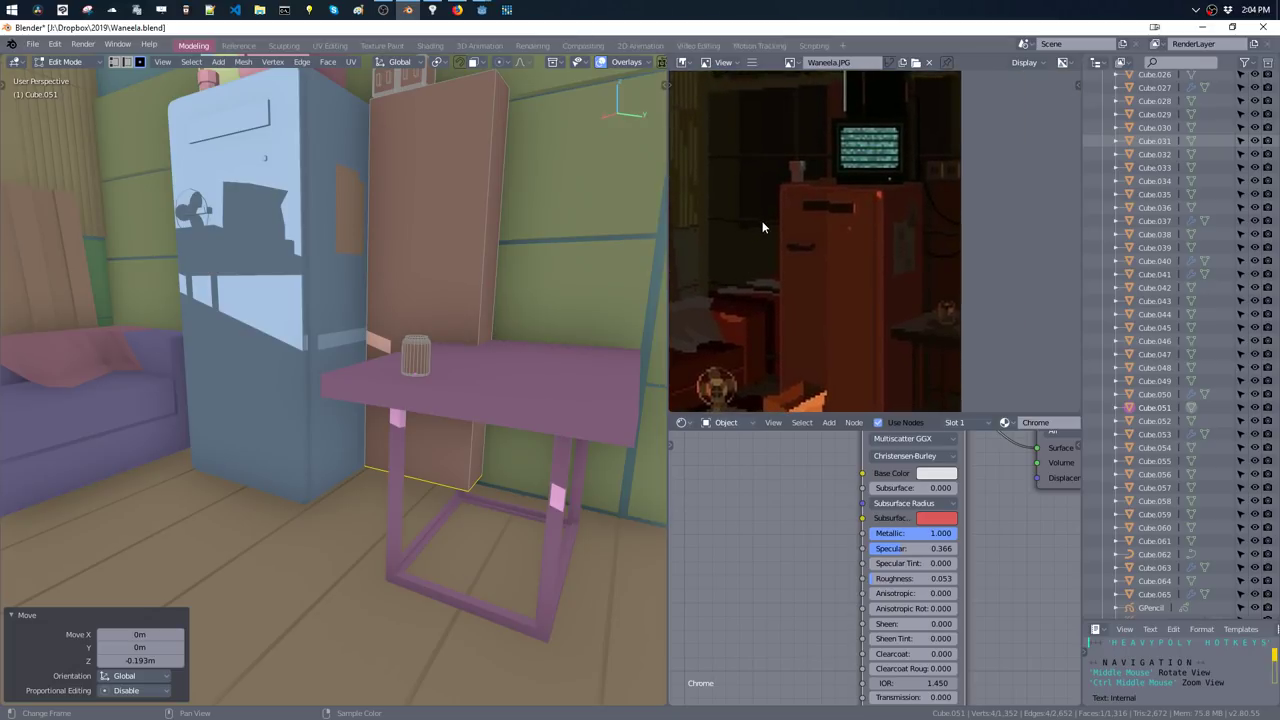
pyautogui.moveTo(560, 380)
pyautogui.mouseDown(button='middle')
pyautogui.moveTo(575, 370)
pyautogui.moveTo(609, 381)
pyautogui.moveTo(640, 360)
pyautogui.mouseUp(button='middle')
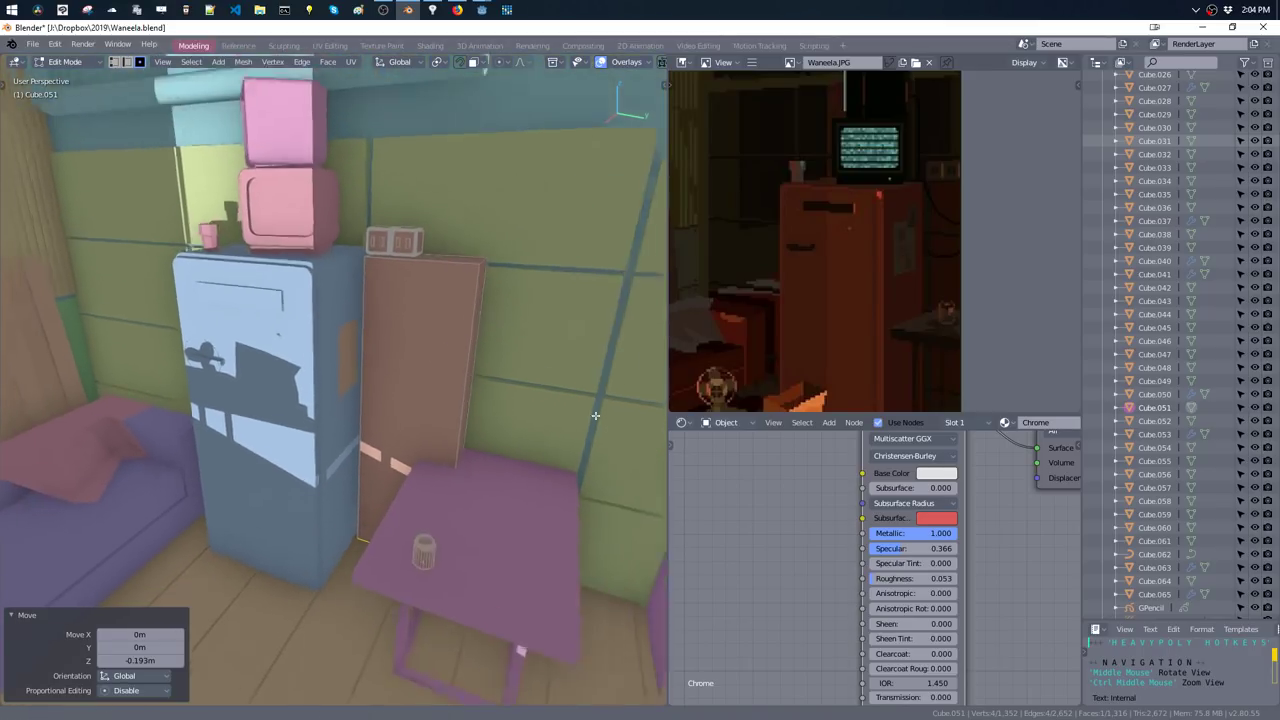
pyautogui.moveTo(906, 266)
pyautogui.mouseDown(button='middle')
pyautogui.moveTo(868, 310)
pyautogui.moveTo(858, 390)
pyautogui.mouseUp(button='middle')
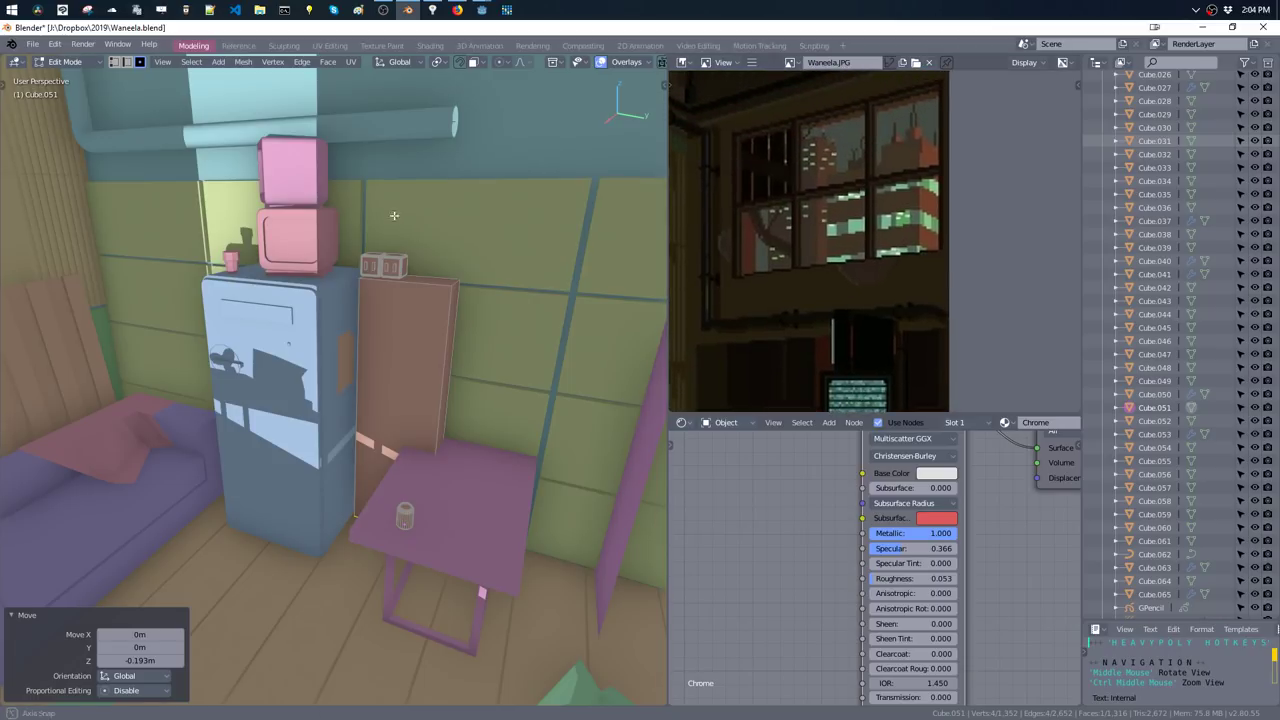
pyautogui.scroll(-5, 400, 320)
pyautogui.moveTo(400, 320); pyautogui.dragTo(430, 297, button='middle')
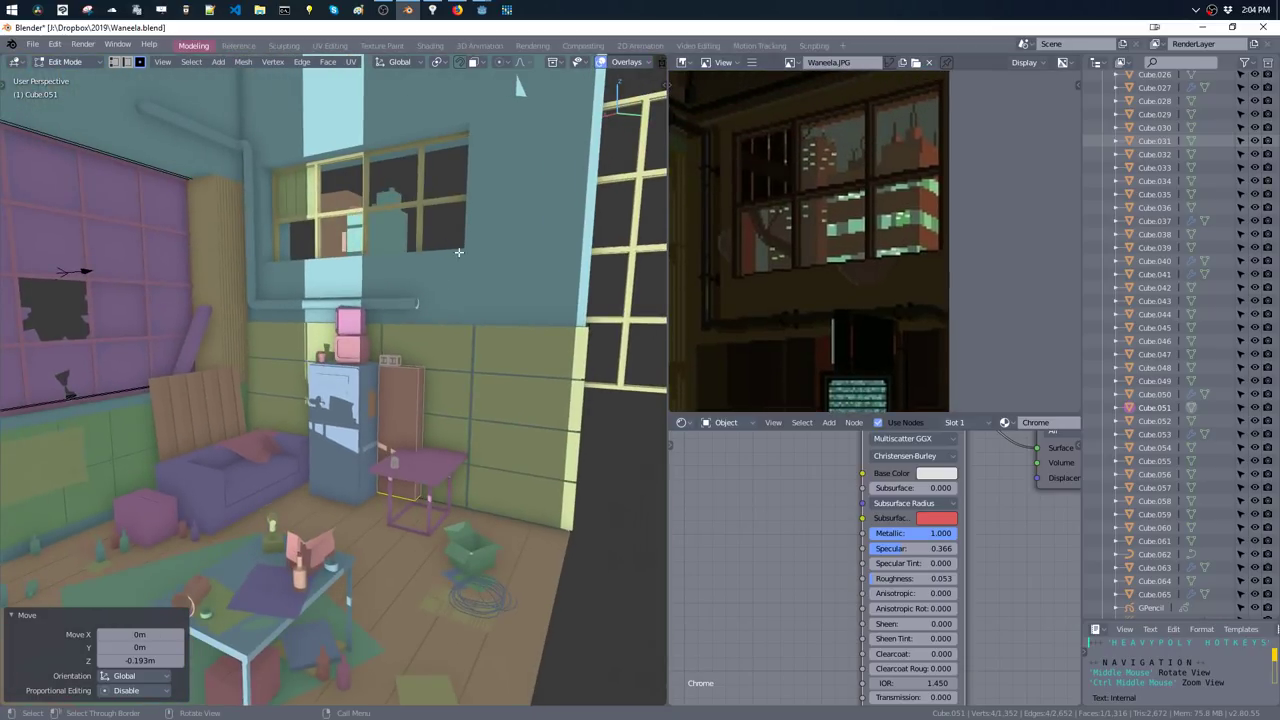
pyautogui.moveTo(417, 248)
pyautogui.mouseDown(button='middle')
pyautogui.moveTo(443, 195)
pyautogui.moveTo(482, 290)
pyautogui.mouseUp(button='middle')
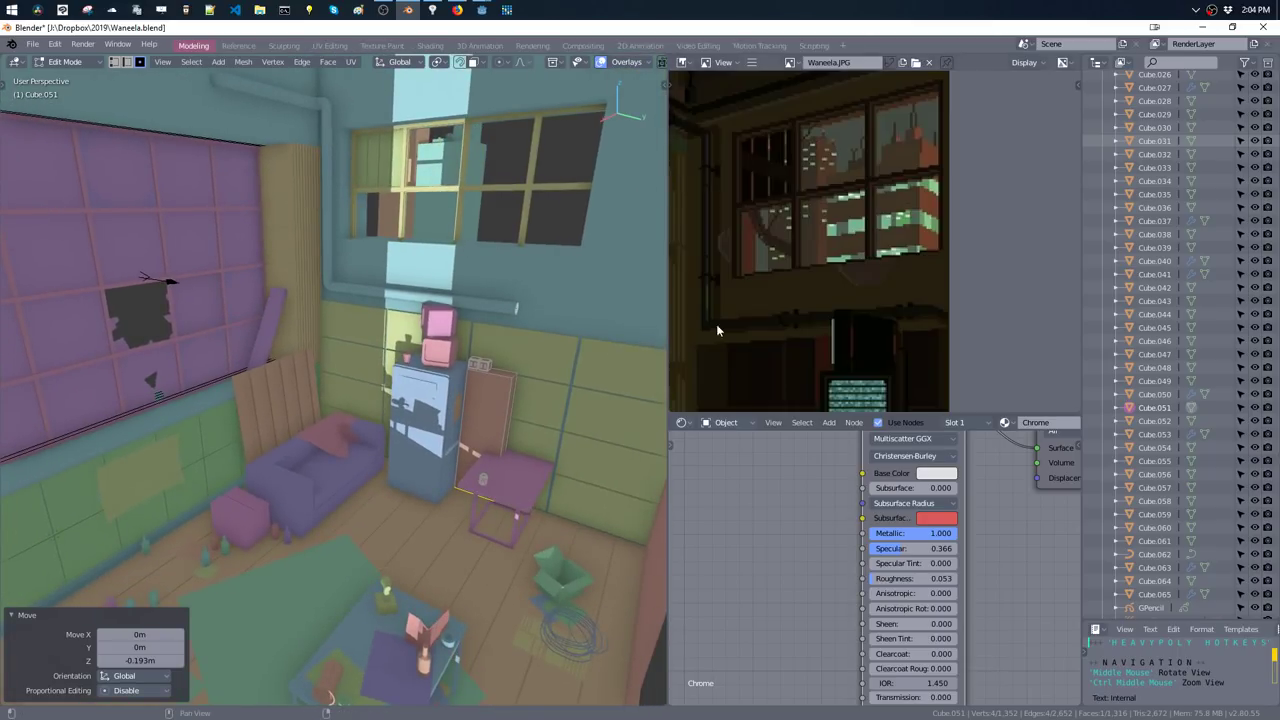
pyautogui.scroll(-1, 760, 300)
# - Switch from the outlet to the pipe curve and extend its end point along the wall (Y)
pyautogui.press('Tab')
pyautogui.click(506, 312)
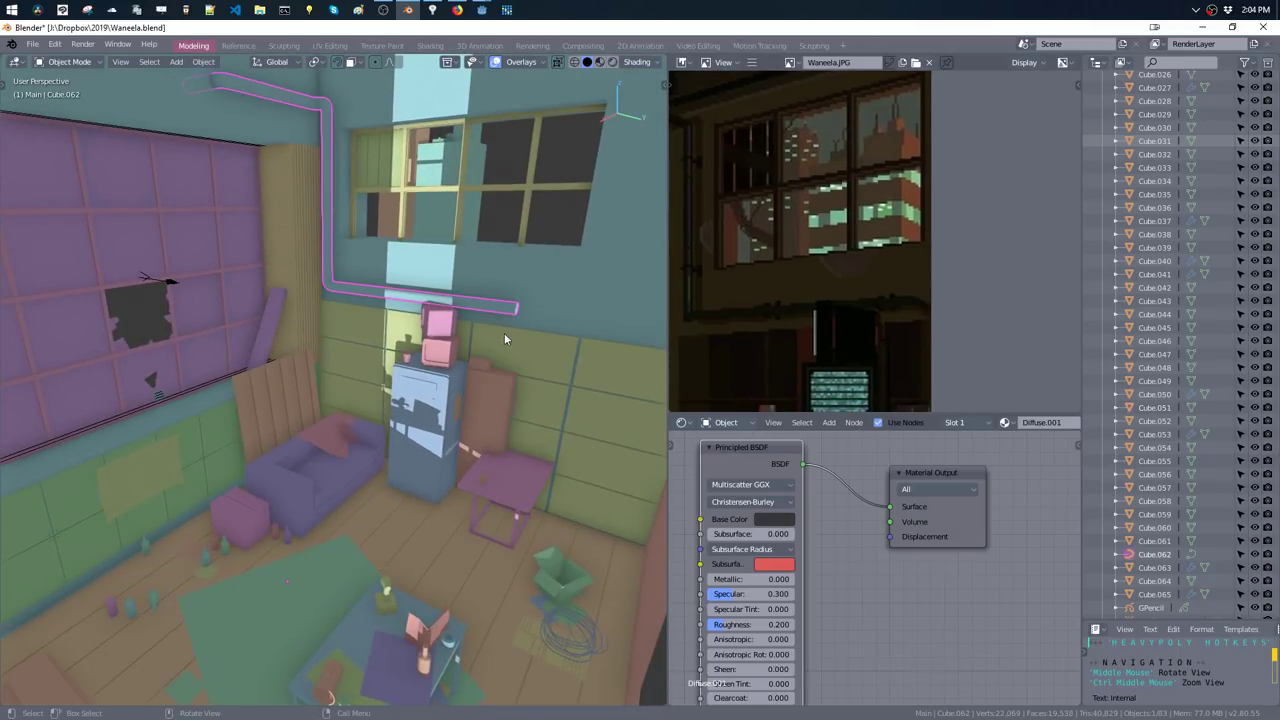
pyautogui.press('Tab')
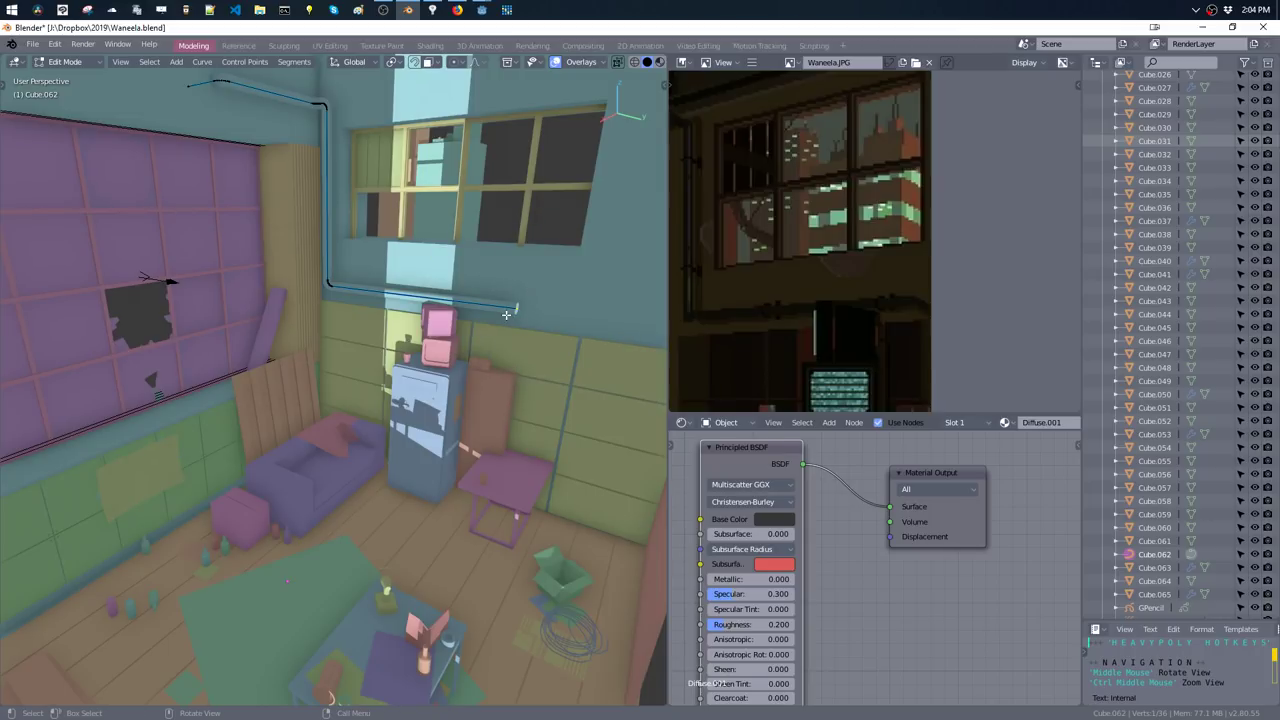
pyautogui.press('e')
pyautogui.press('y')
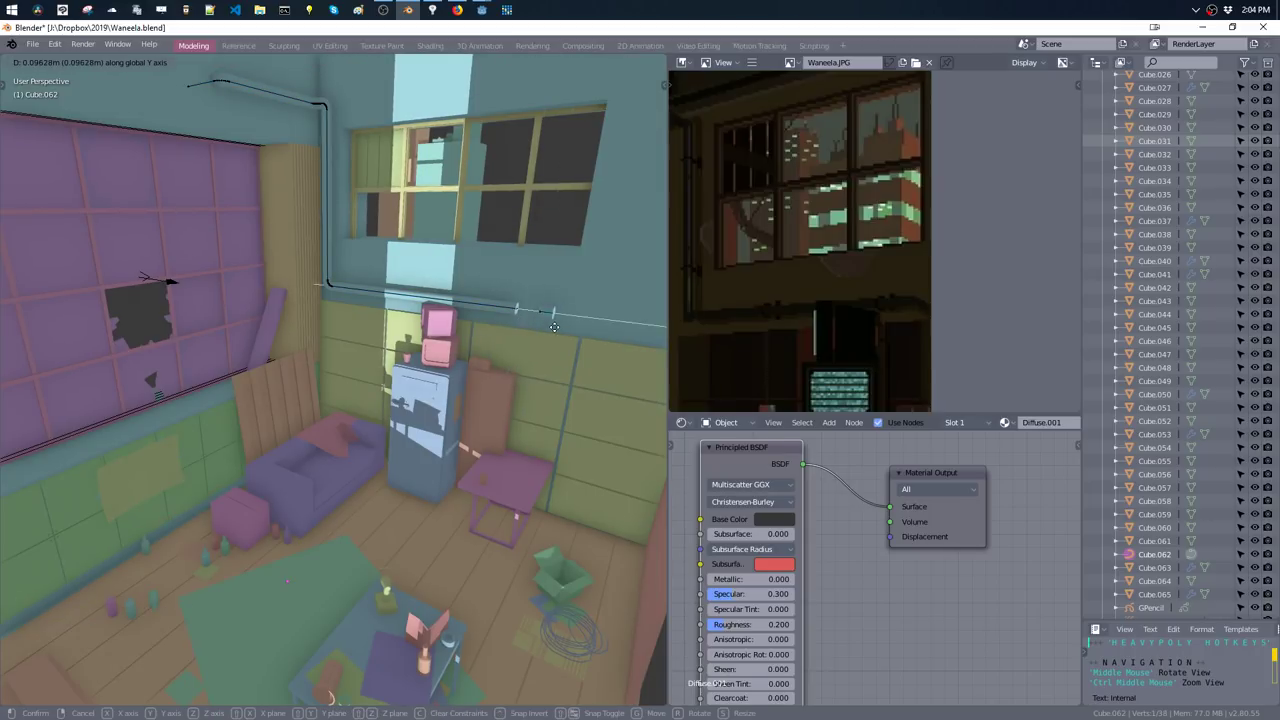
pyautogui.click(529, 316)
pyautogui.moveTo(560, 331); pyautogui.dragTo(568, 340)
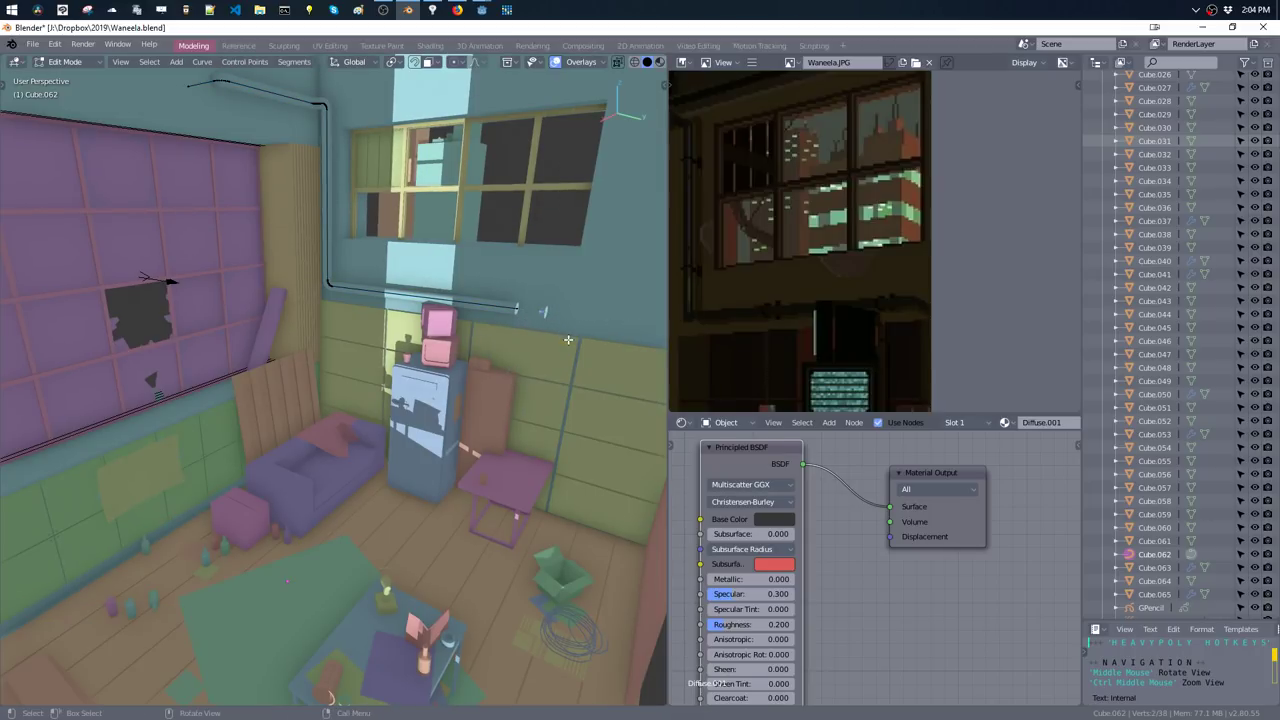
# - Thicken the pipe at the selected end point and slide it along Y
pyautogui.press('super+s')
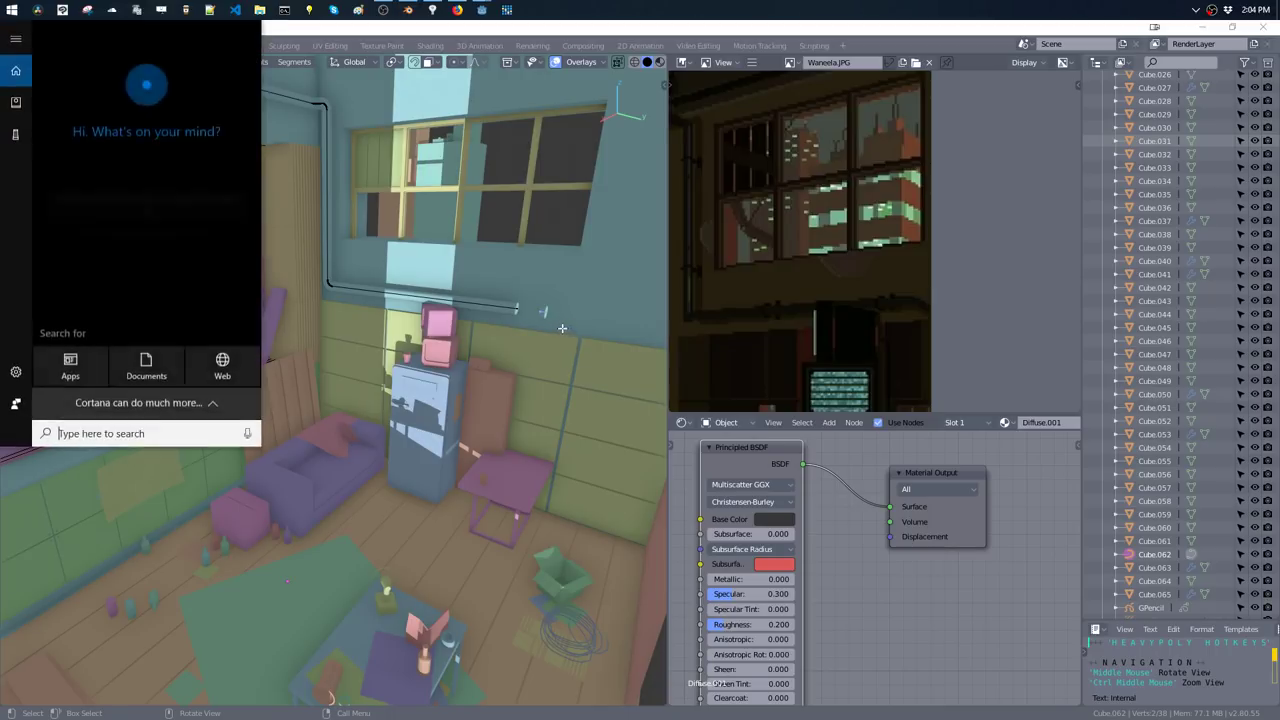
pyautogui.press('Escape')
pyautogui.hotkey('alt', 's')
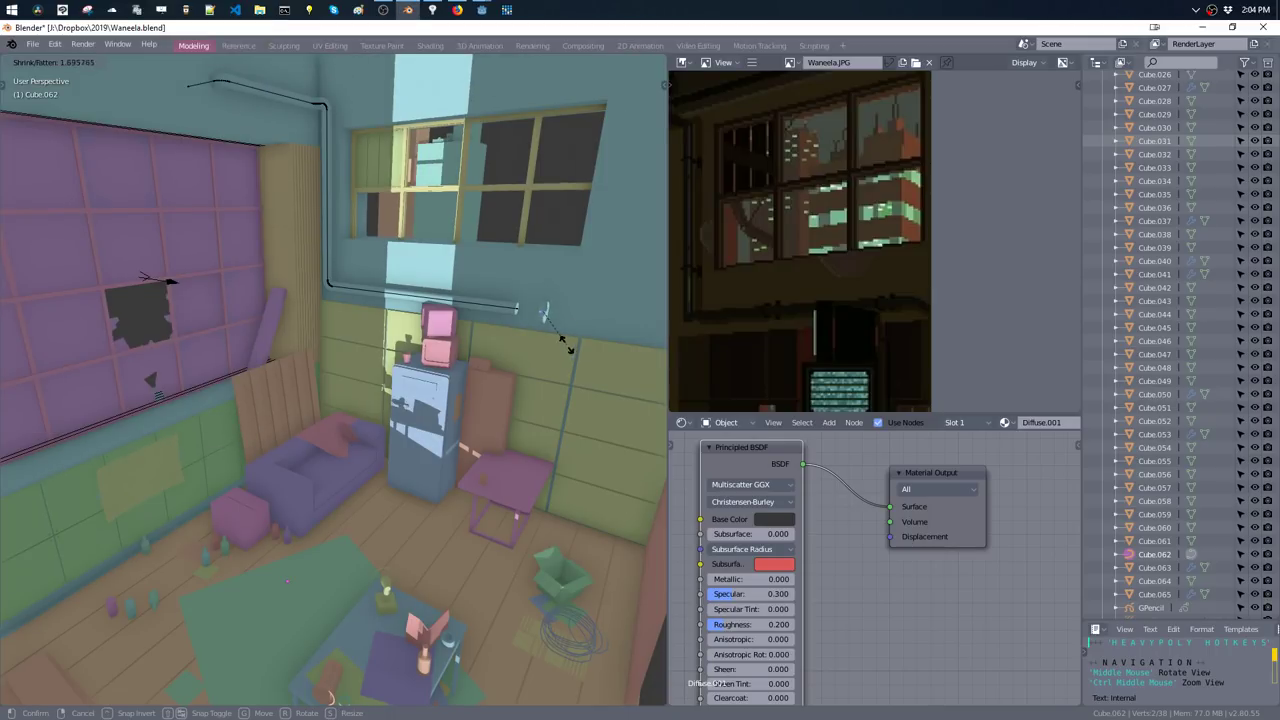
pyautogui.click(565, 343)
pyautogui.press('g')
pyautogui.press('y')
pyautogui.click(528, 329)
# - Reposition and shorten the pipe section along the wall's Y axis
pyautogui.press('KP_Decimal')
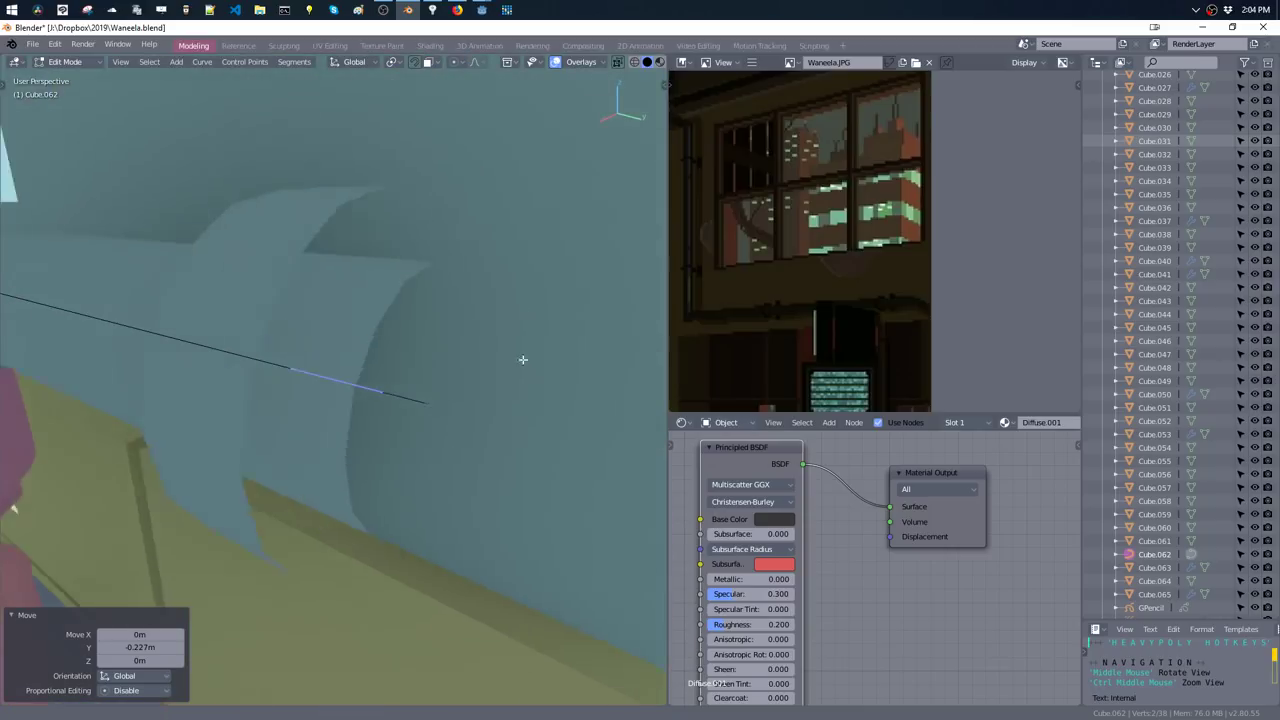
pyautogui.moveTo(523, 360)
pyautogui.mouseDown(button='middle')
pyautogui.moveTo(539, 361)
pyautogui.moveTo(543, 343)
pyautogui.moveTo(480, 322)
pyautogui.moveTo(441, 340)
pyautogui.mouseUp(button='middle')
pyautogui.press('g')
pyautogui.press('y')
pyautogui.click(480, 349)
pyautogui.press('s')
pyautogui.press('y')
pyautogui.click(508, 340)
pyautogui.press('g')
pyautogui.press('y')
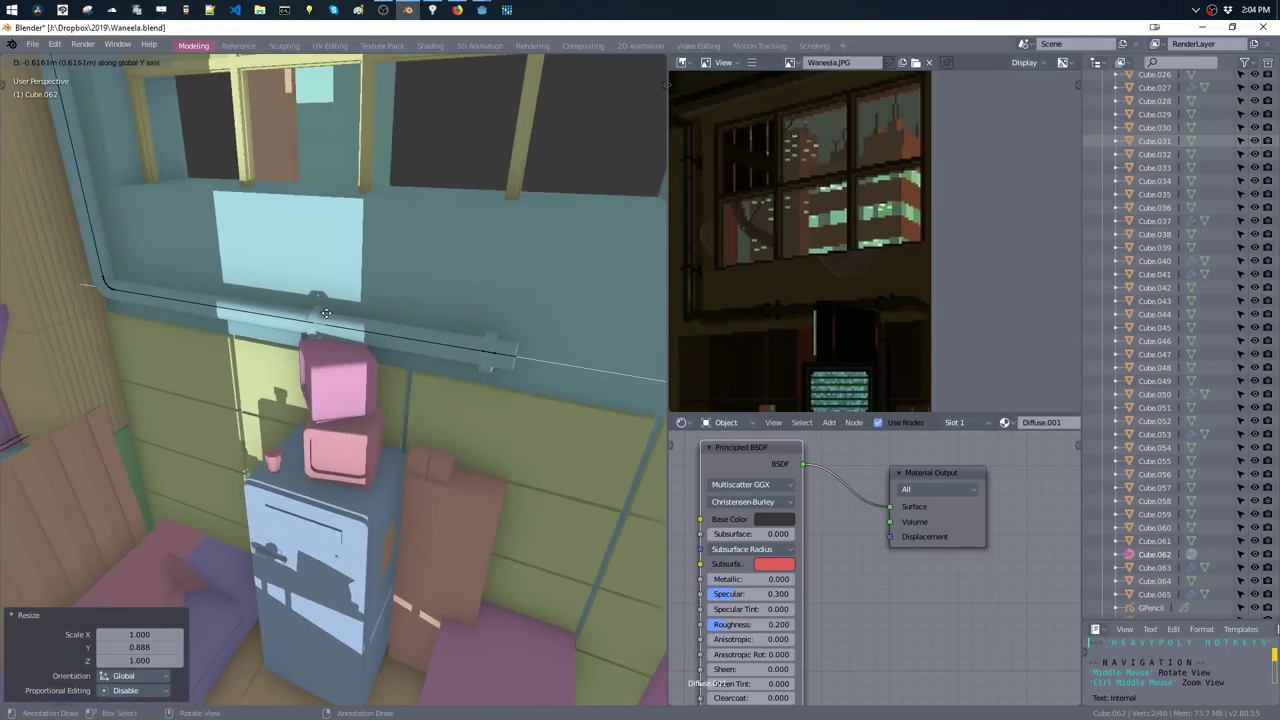
pyautogui.click(748, 415)
# - Duplicate the pipe piece twice along Y to continue the run beneath the window
pyautogui.hotkey('shift', 'd')
pyautogui.press('y')
pyautogui.click(331, 310)
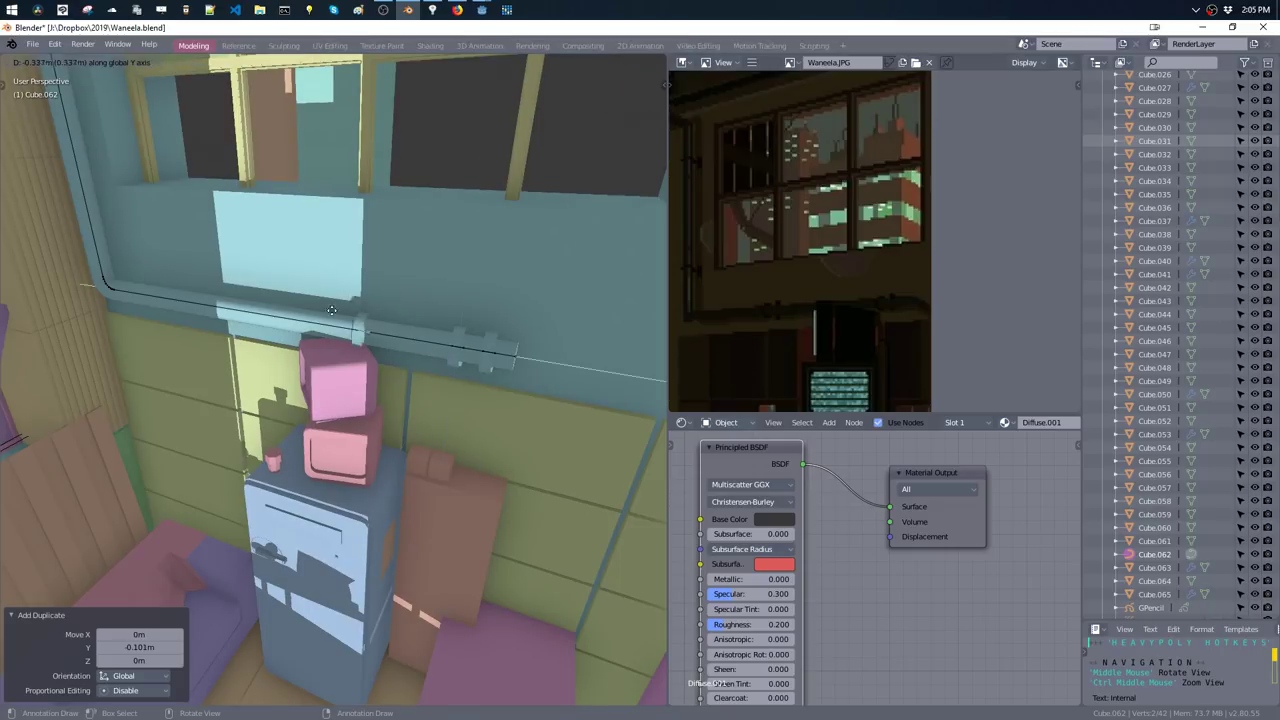
pyautogui.click(221, 302)
pyautogui.moveTo(241, 302); pyautogui.dragTo(494, 318, button='middle')
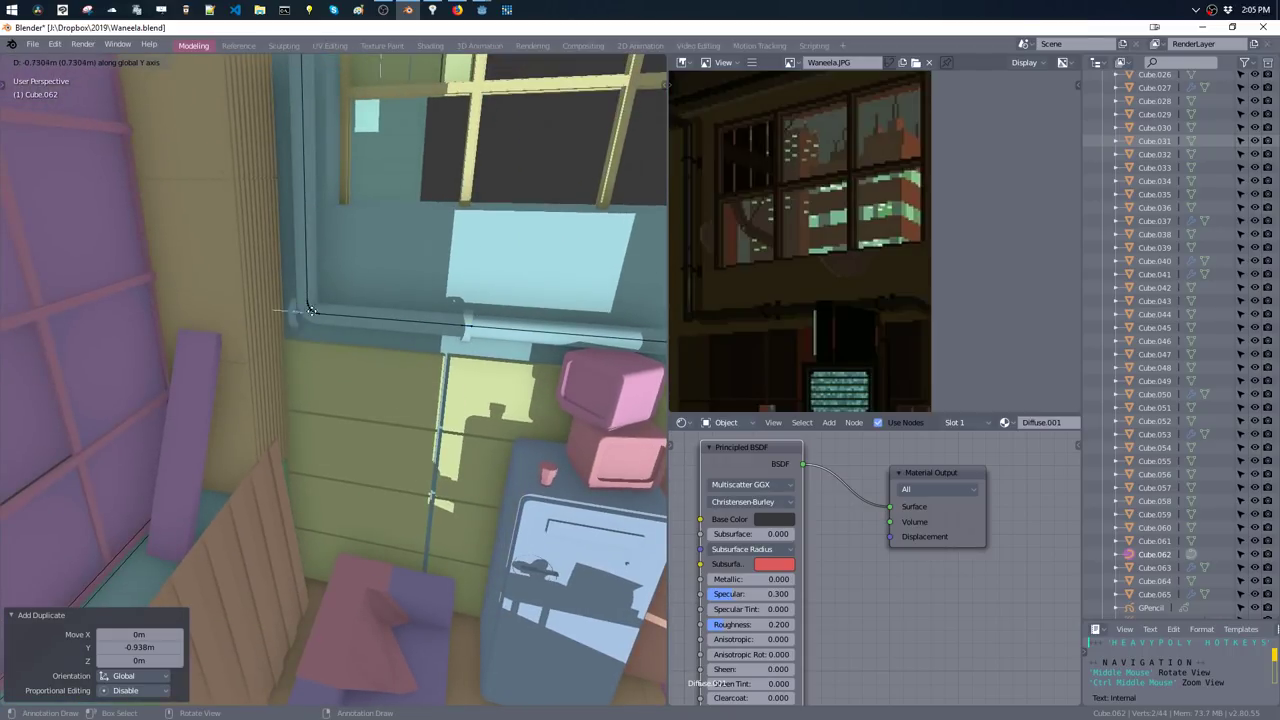
# - Turn the duplicated section 90° sideways, shift it along Y, and stretch it vertically beside the window
pyautogui.hotkey('alt', 'r')
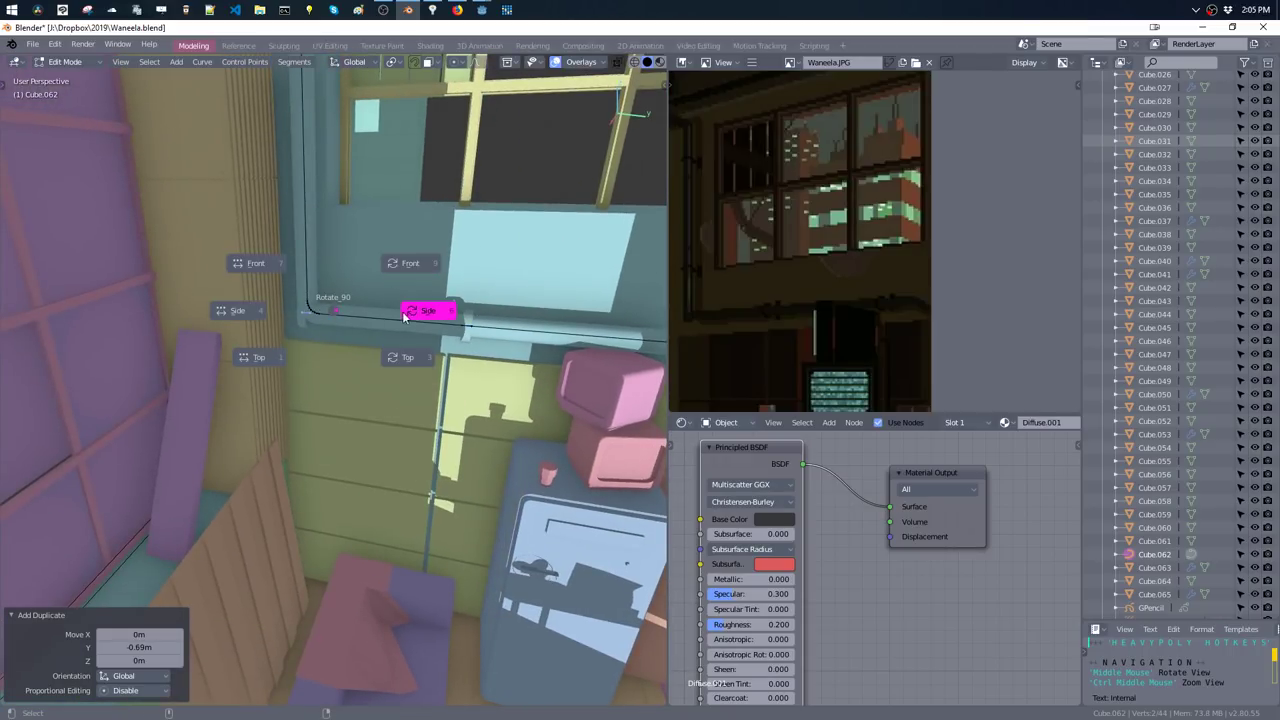
pyautogui.click(405, 313)
pyautogui.moveTo(344, 249)
pyautogui.mouseDown(button='middle')
pyautogui.moveTo(365, 288)
pyautogui.moveTo(348, 300)
pyautogui.moveTo(357, 316)
pyautogui.moveTo(600, 321)
pyautogui.mouseUp(button='middle')
pyautogui.press('g')
pyautogui.press('y')
pyautogui.click(339, 287)
pyautogui.press('s')
pyautogui.press('z')
pyautogui.click(359, 320)
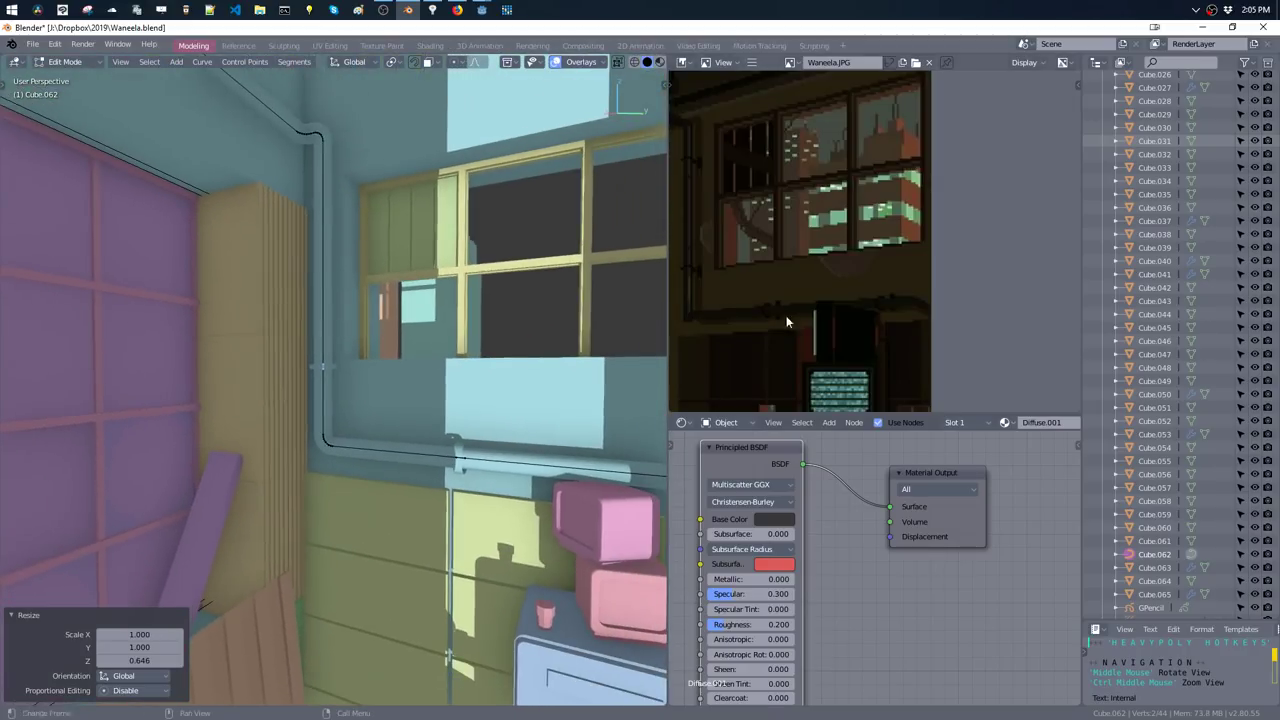
# - Zoom and orbit the view toward the window area
pyautogui.scroll(1, 786, 322)
pyautogui.scroll(1, 745, 304)
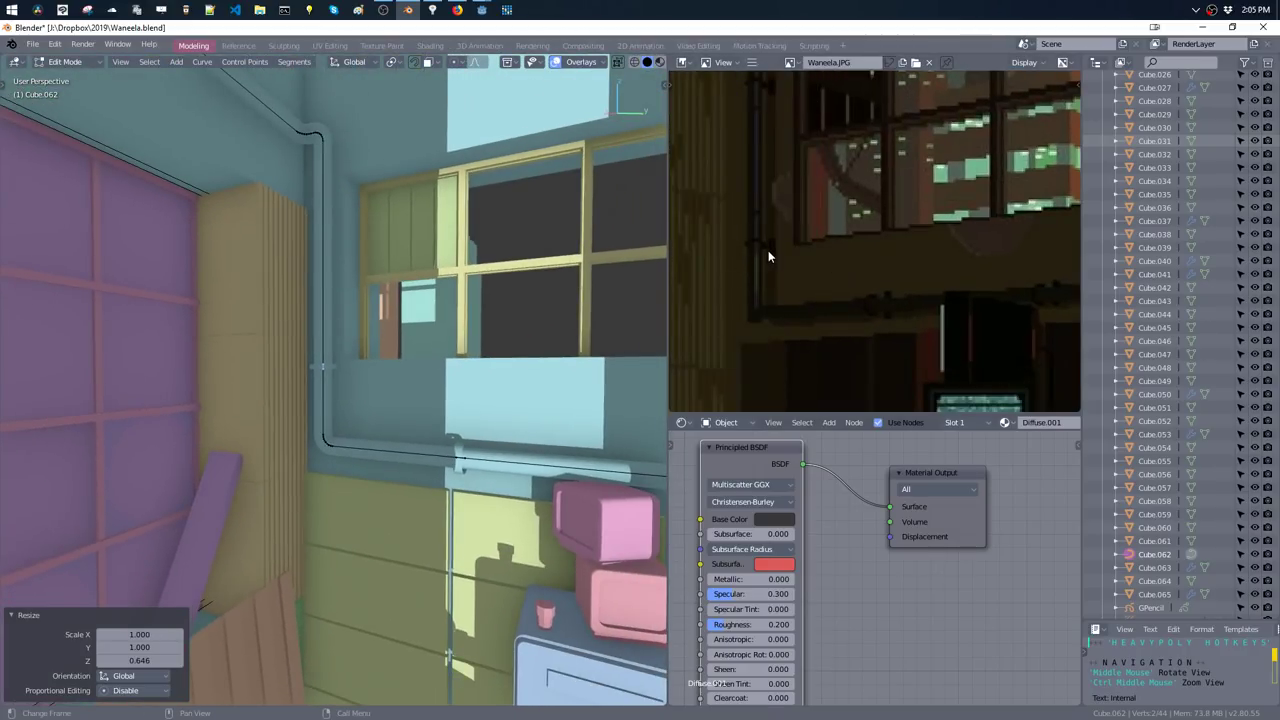
pyautogui.moveTo(600, 320)
pyautogui.mouseDown(button='middle')
pyautogui.moveTo(486, 343)
pyautogui.moveTo(344, 342)
pyautogui.mouseUp(button='middle')
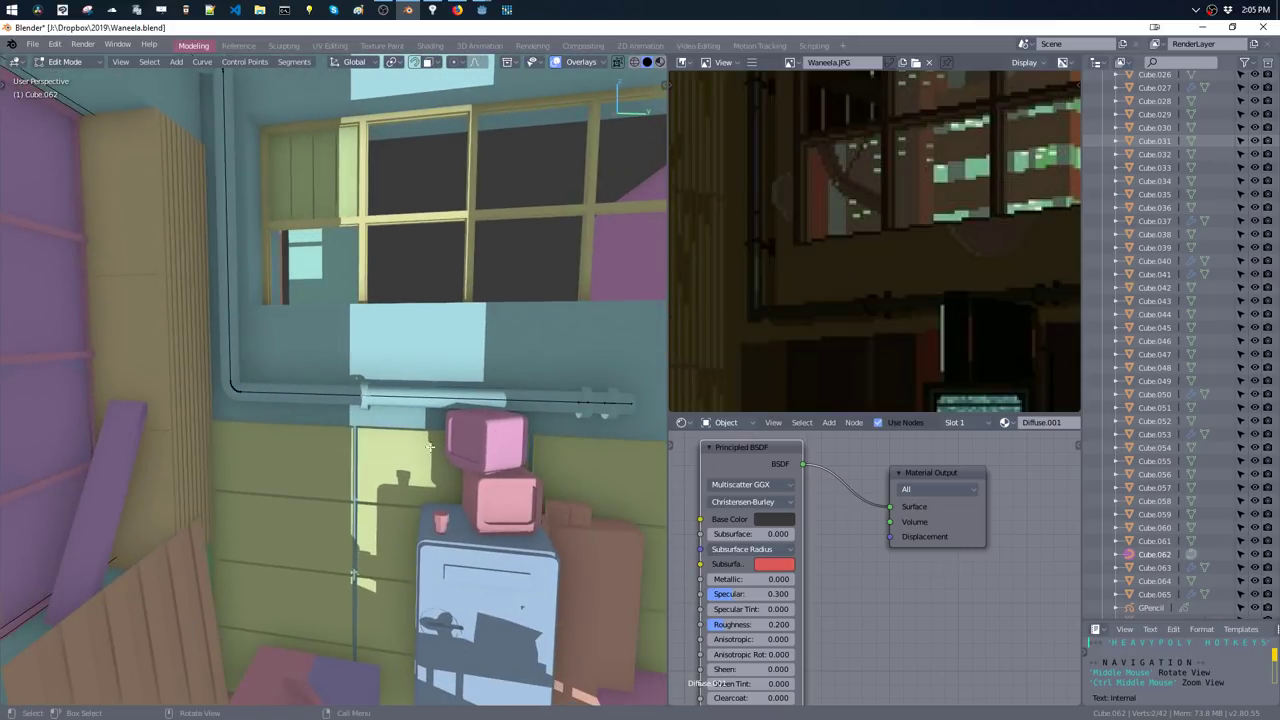
pyautogui.moveTo(428, 447)
pyautogui.mouseDown(button='middle')
pyautogui.moveTo(537, 407)
pyautogui.moveTo(500, 397)
pyautogui.mouseUp(button='middle')
pyautogui.press('b')
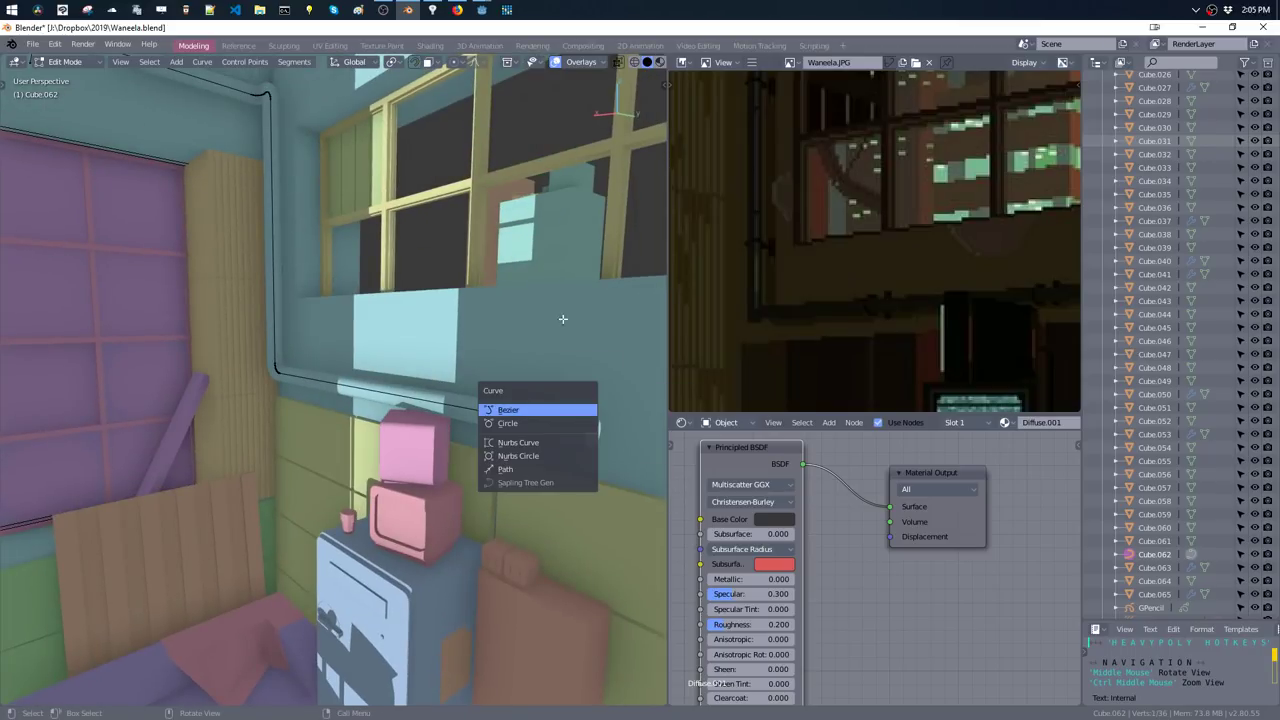
# - Leave the pipe curve, add a cylinder, and scale its mesh down to 0.705
pyautogui.press('Escape')
pyautogui.press('Tab')
pyautogui.hotkey('shift', 'a')
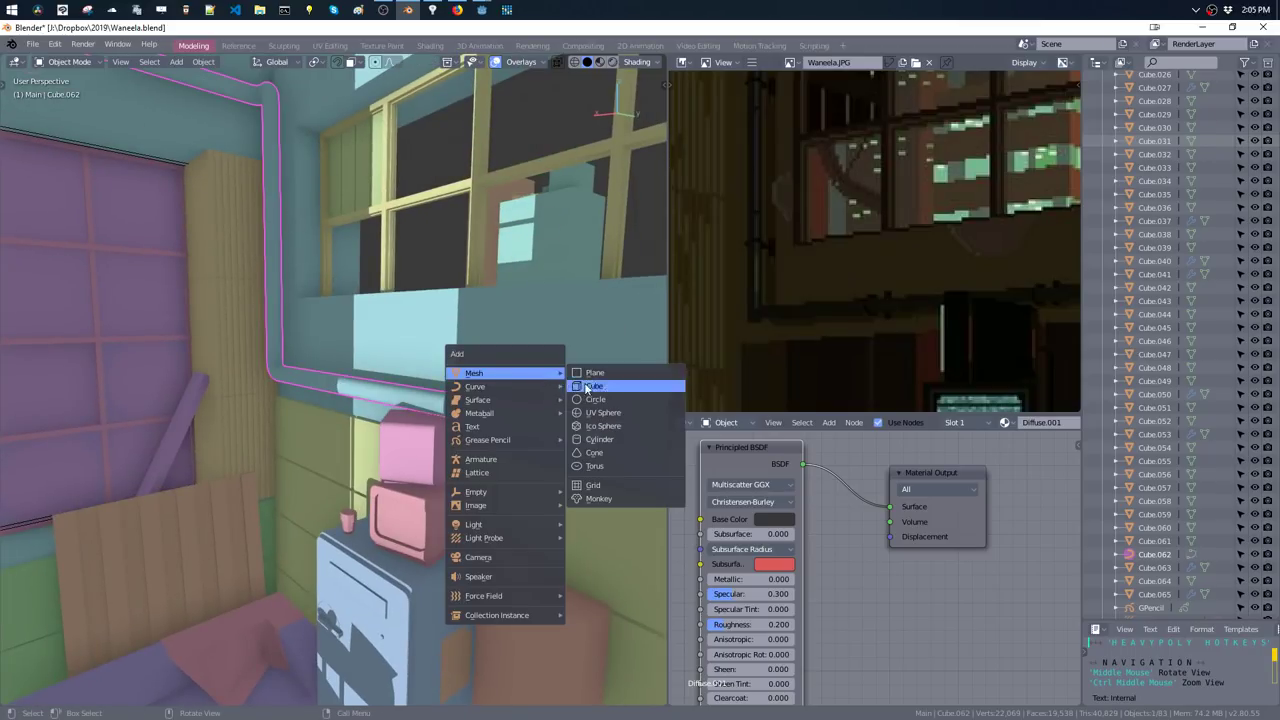
pyautogui.click(594, 440)
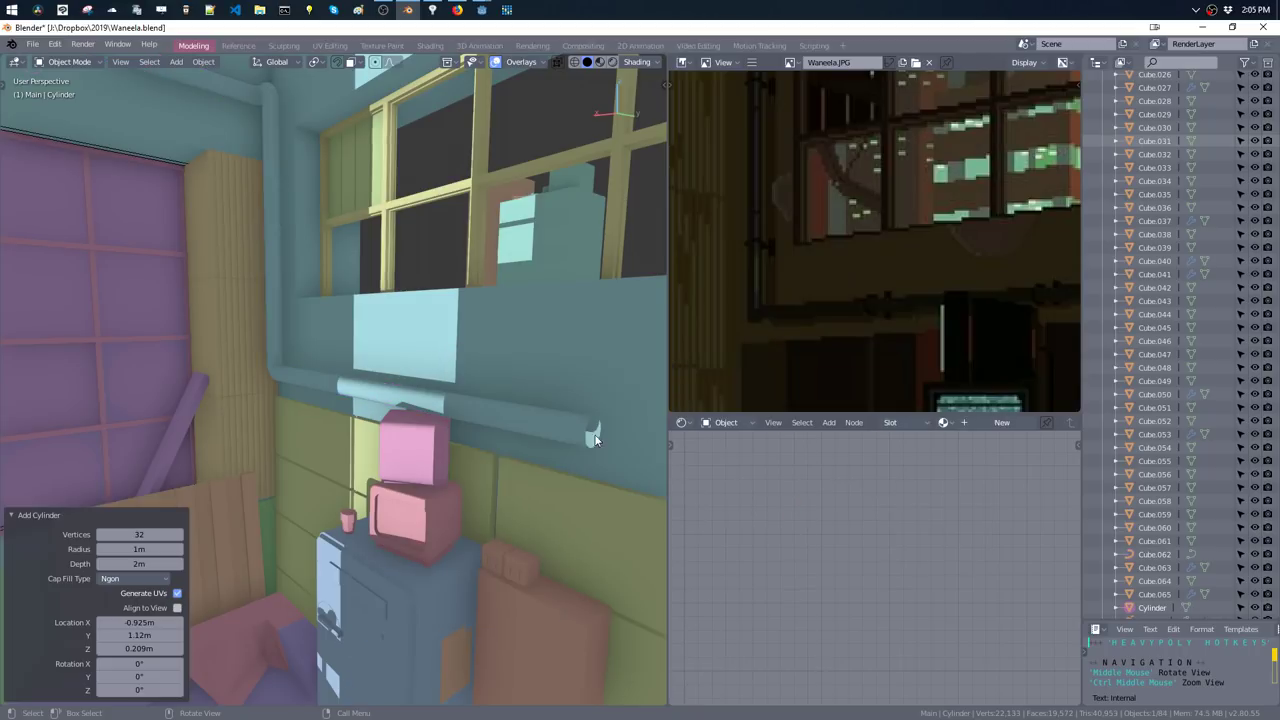
pyautogui.press('s')
pyautogui.click(571, 372)
pyautogui.press('Tab')
pyautogui.click(571, 372)
pyautogui.press('s')
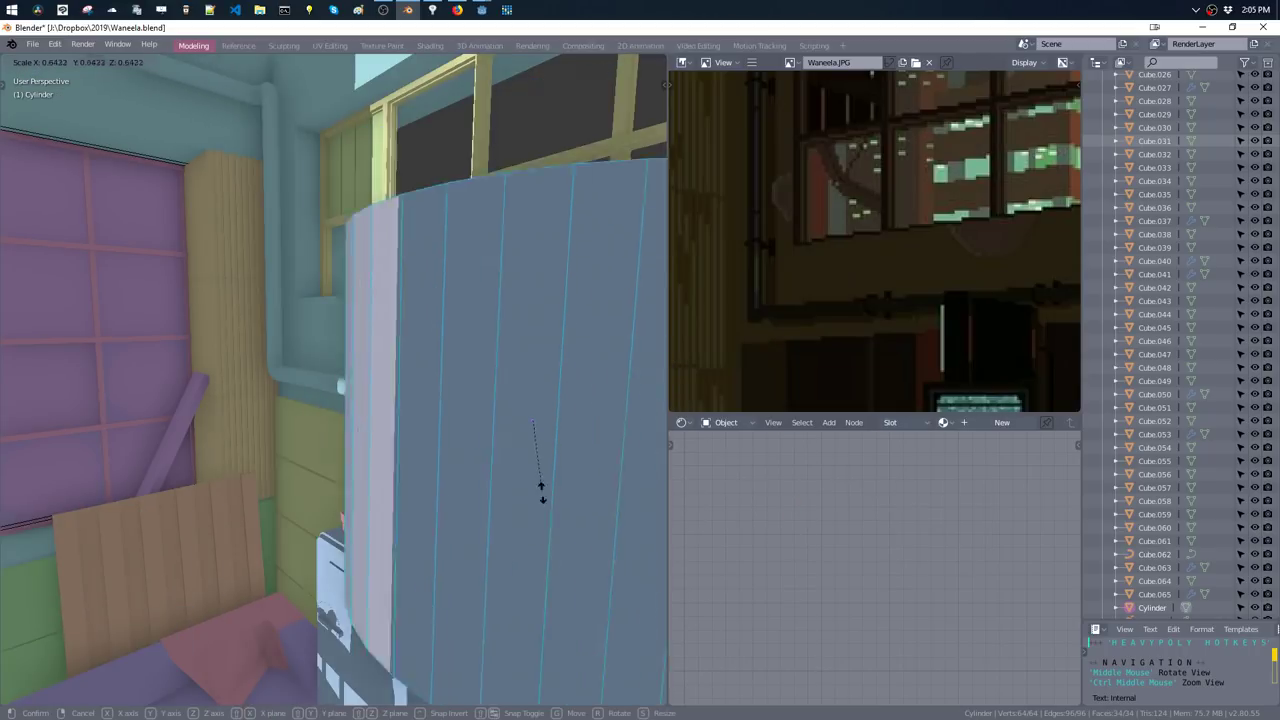
pyautogui.click(547, 485)
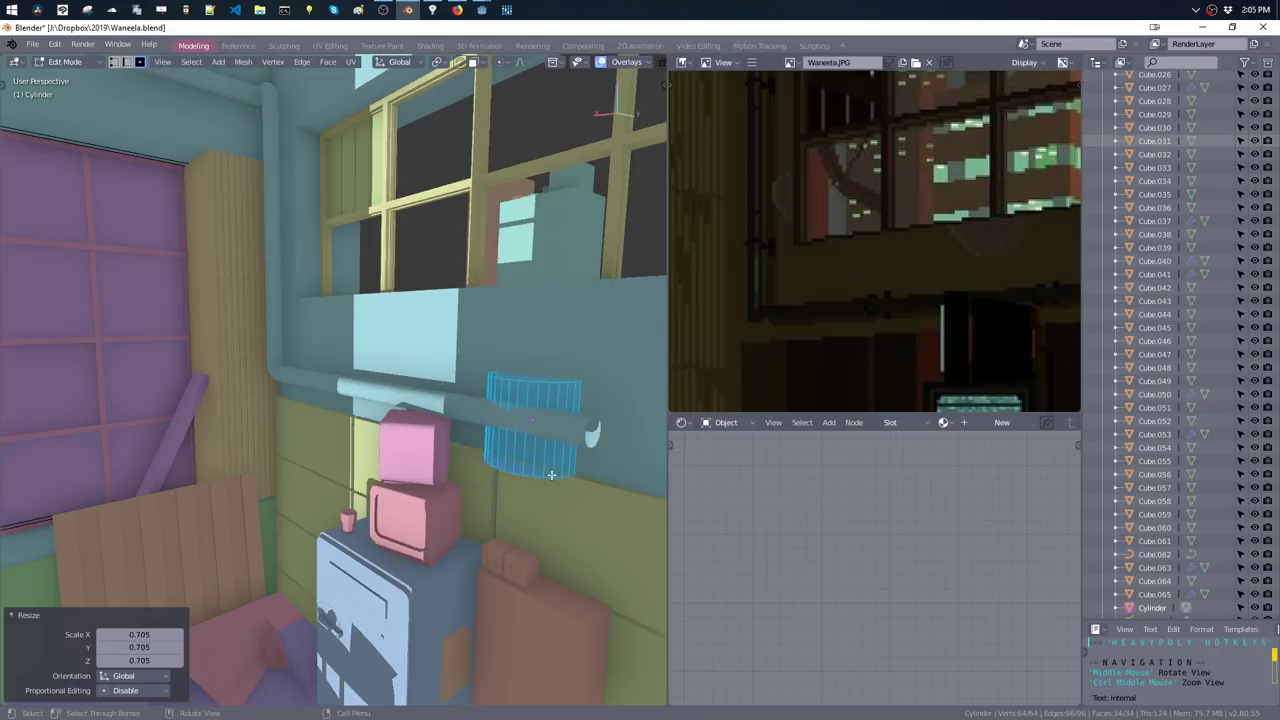
# - Recalculate normals, turn the cylinder along the pipe, and shrink it onto the pipe
pyautogui.hotkey('shift', 'n')
pyautogui.click(628, 457)
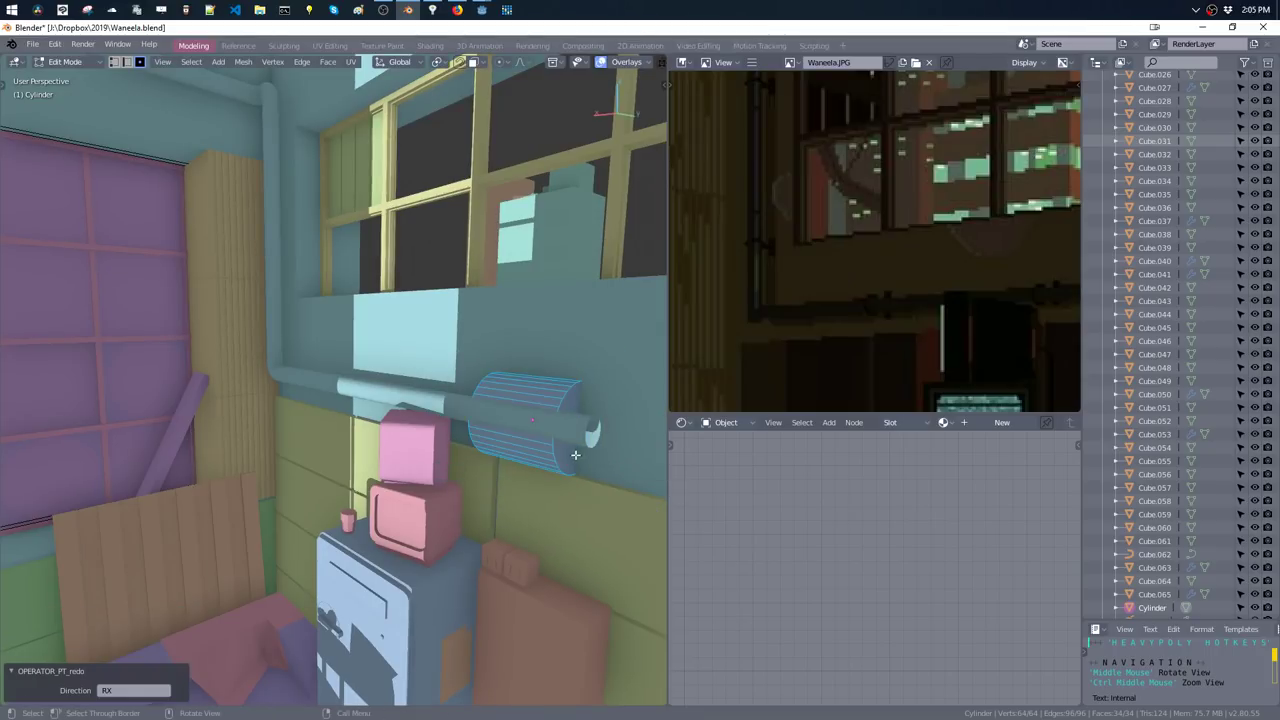
pyautogui.moveTo(628, 457); pyautogui.dragTo(530, 480, button='middle')
pyautogui.press('s')
pyautogui.click(530, 480)
pyautogui.press('g')
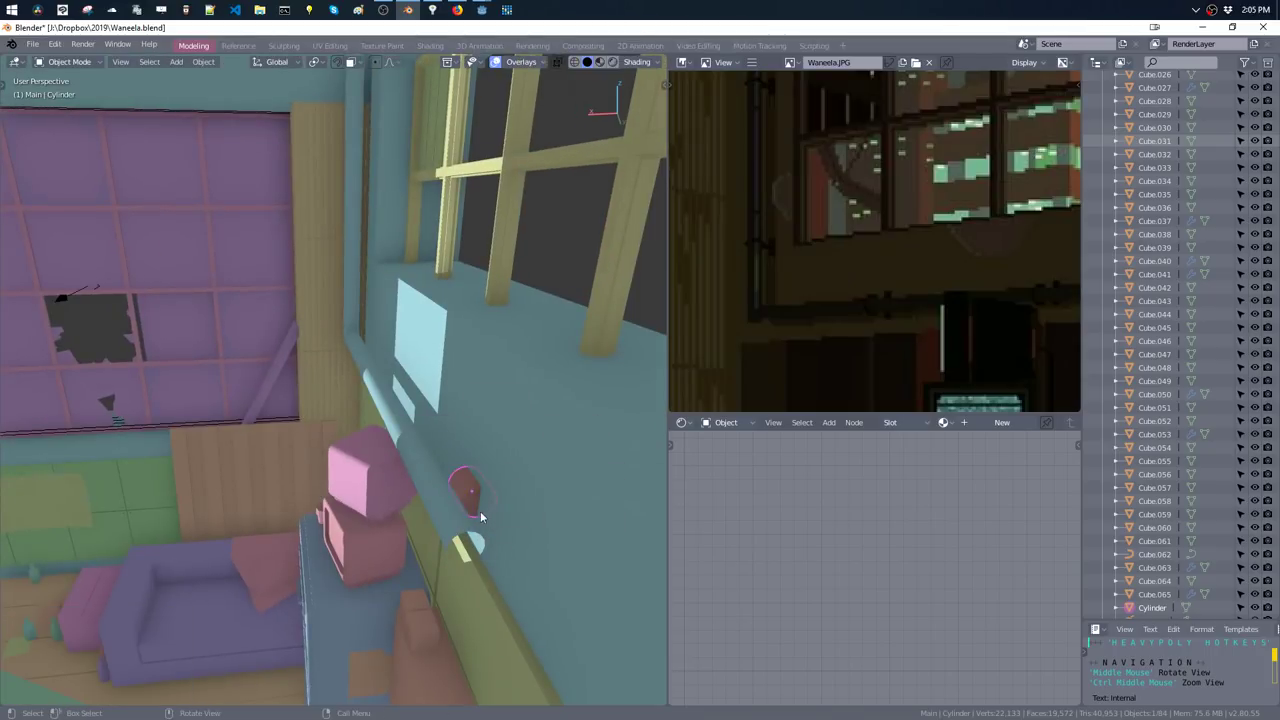
pyautogui.click(425, 540)
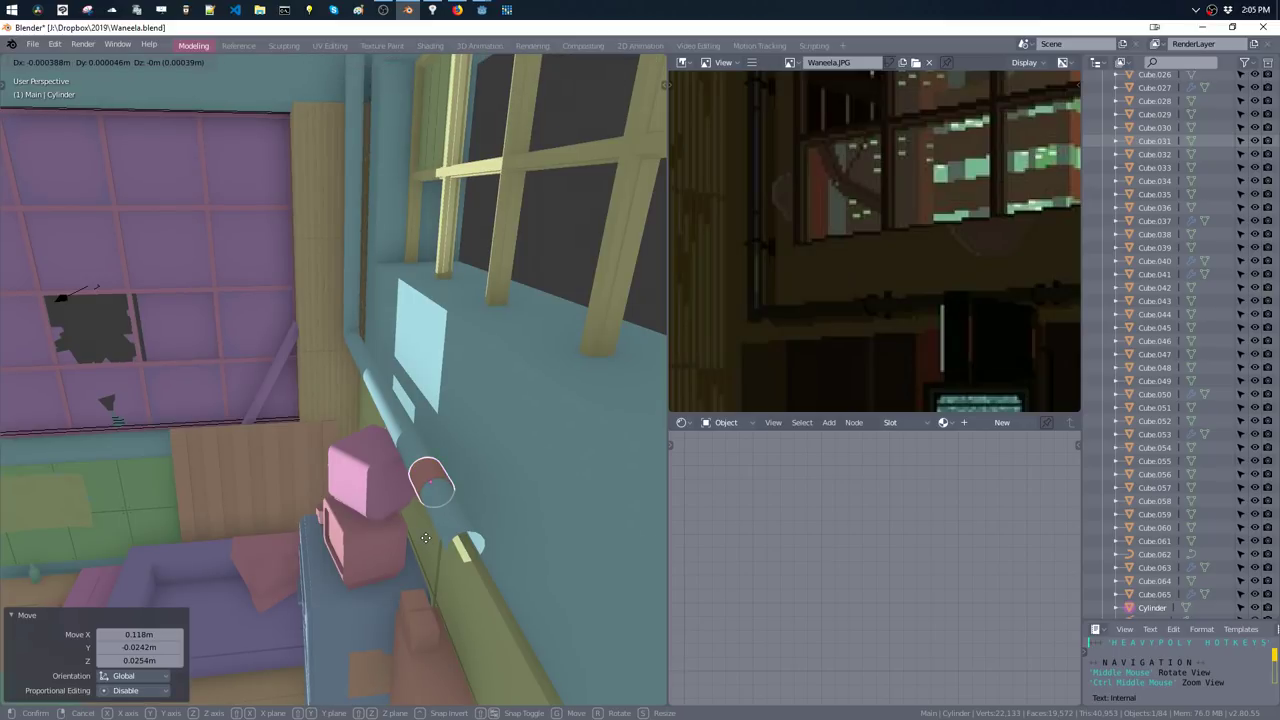
# - Flatten the cylinder along X into a thin ring and select a face on its underside
pyautogui.press('Tab')
pyautogui.press('s')
pyautogui.press('x')
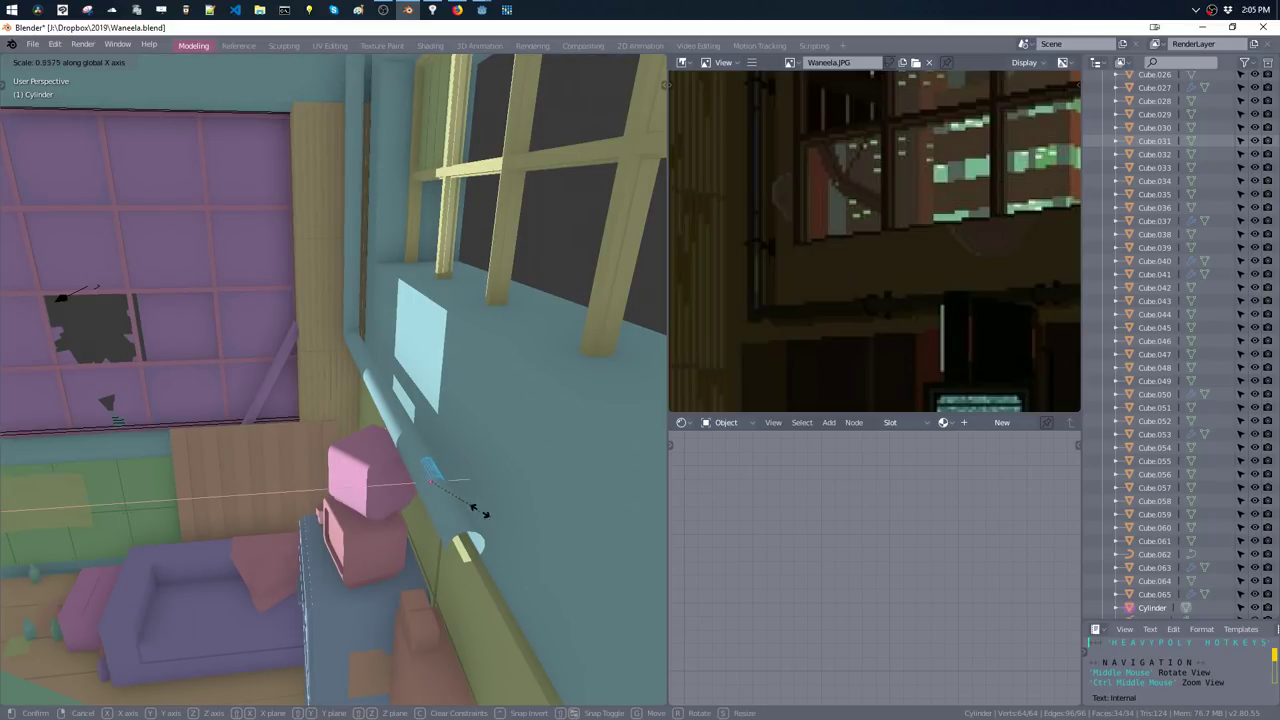
pyautogui.click(445, 490)
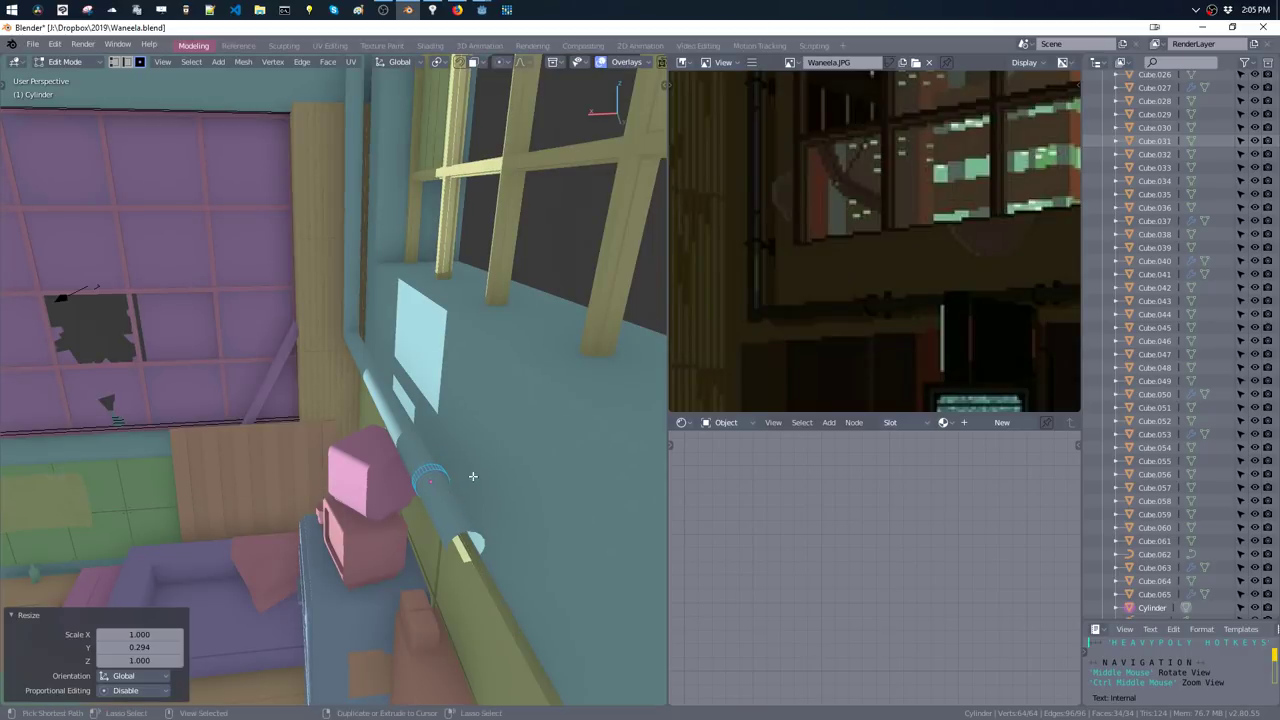
pyautogui.press('KP_Decimal')
pyautogui.moveTo(429, 477); pyautogui.dragTo(438, 379, button='middle')
pyautogui.click(406, 456)
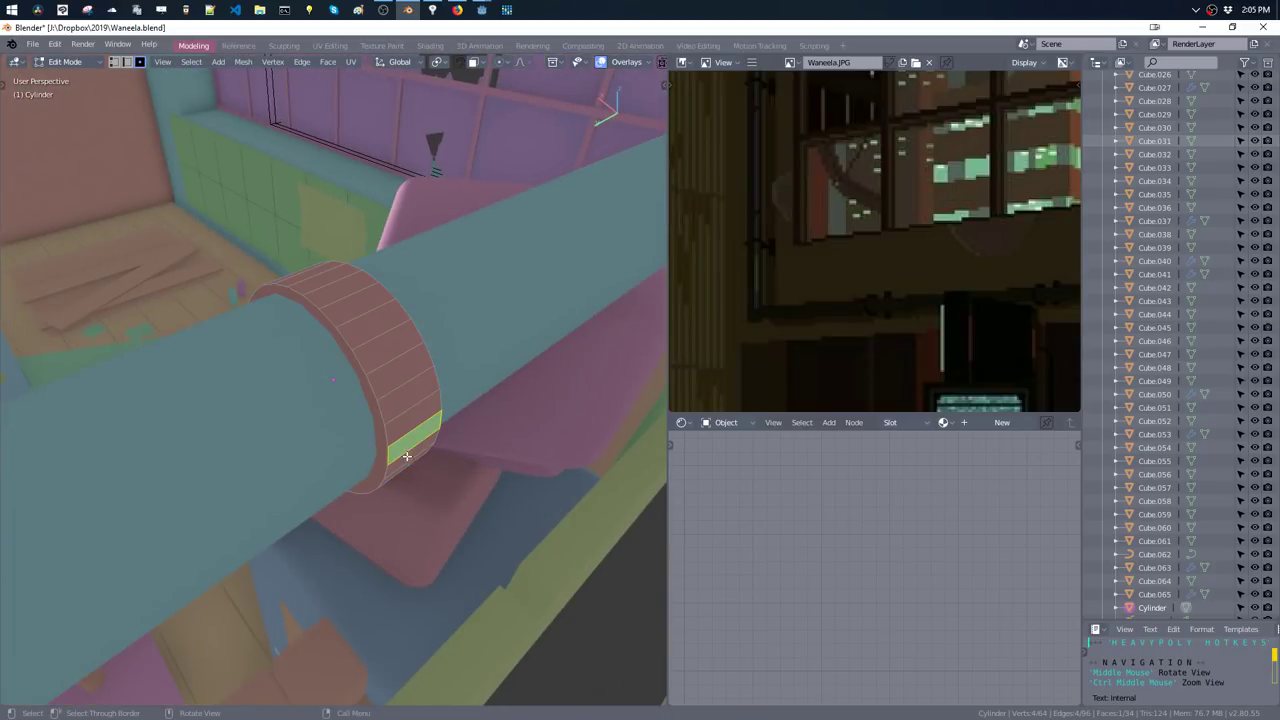
pyautogui.moveTo(410, 462); pyautogui.dragTo(520, 420, button='middle')
# - Duplicate that face, rotate it 90°, and stretch it into a long bracket strip
pyautogui.hotkey('shift', 'd')
pyautogui.press('x')
pyautogui.click(534, 486)
pyautogui.moveTo(534, 486); pyautogui.dragTo(551, 469, button='middle')
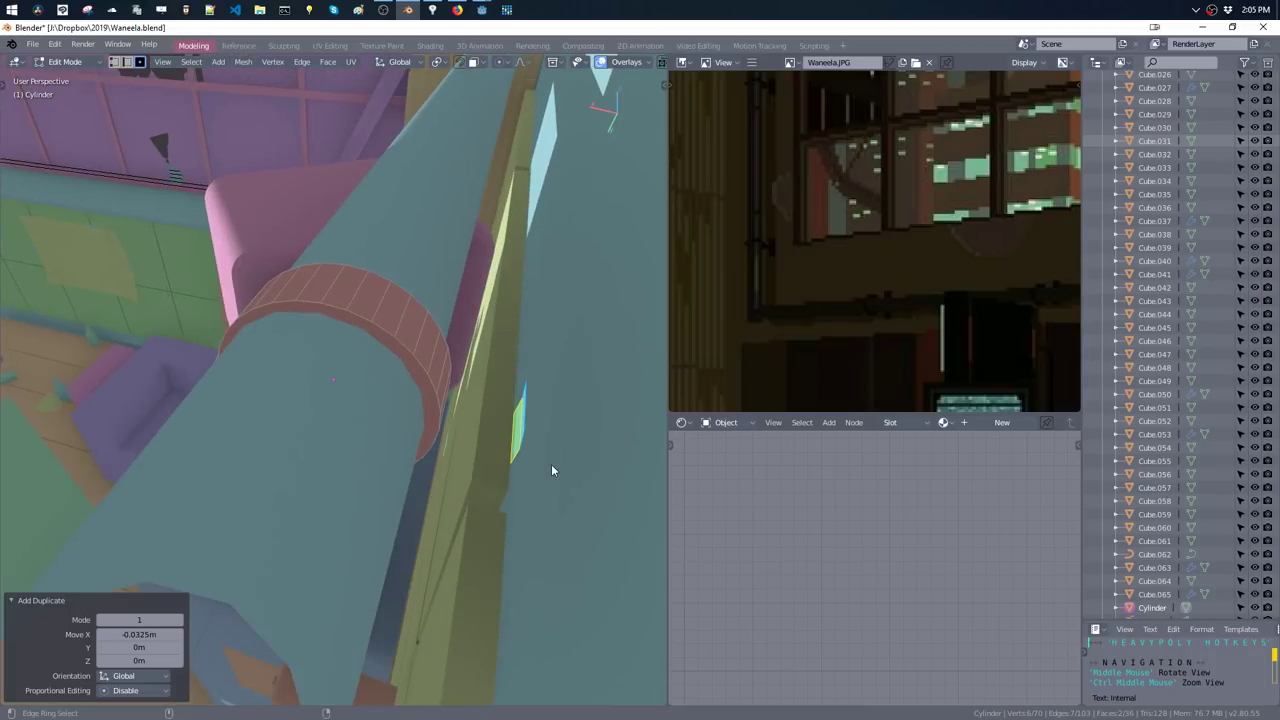
pyautogui.hotkey('alt', 'x')
pyautogui.click(474, 418)
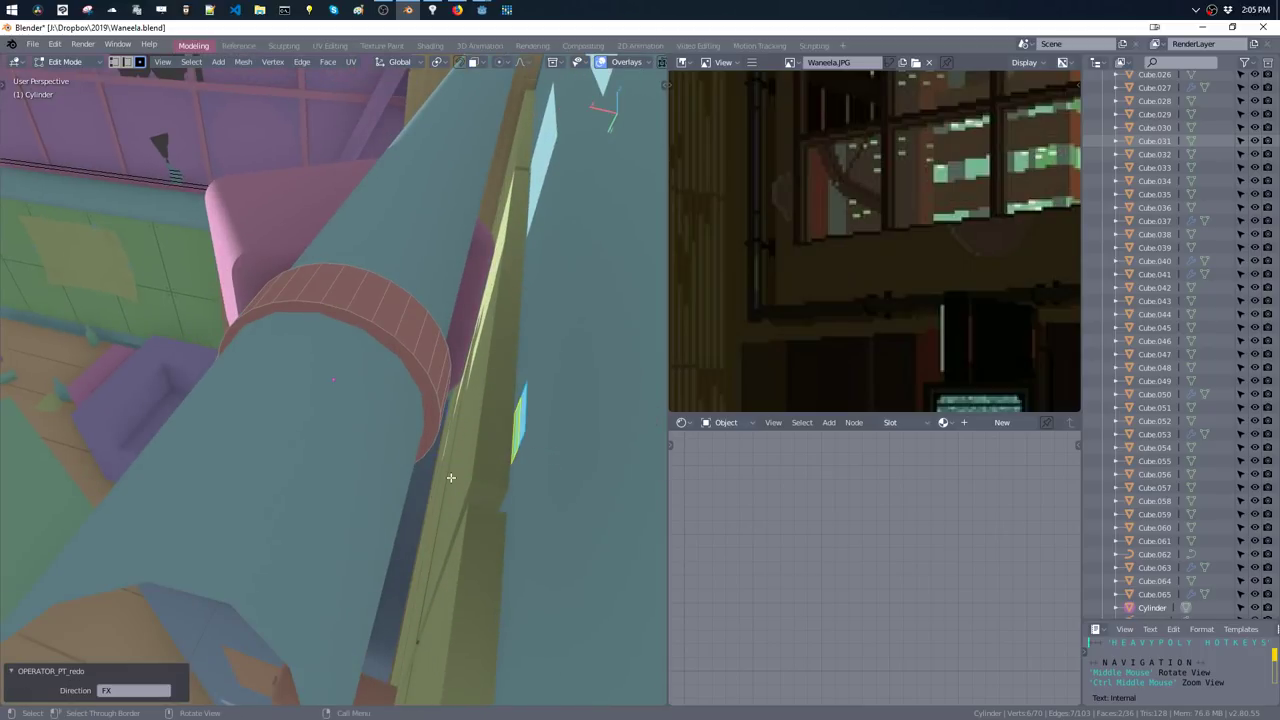
pyautogui.moveTo(500, 444); pyautogui.dragTo(515, 391, button='middle')
pyautogui.press('s')
pyautogui.click(520, 528)
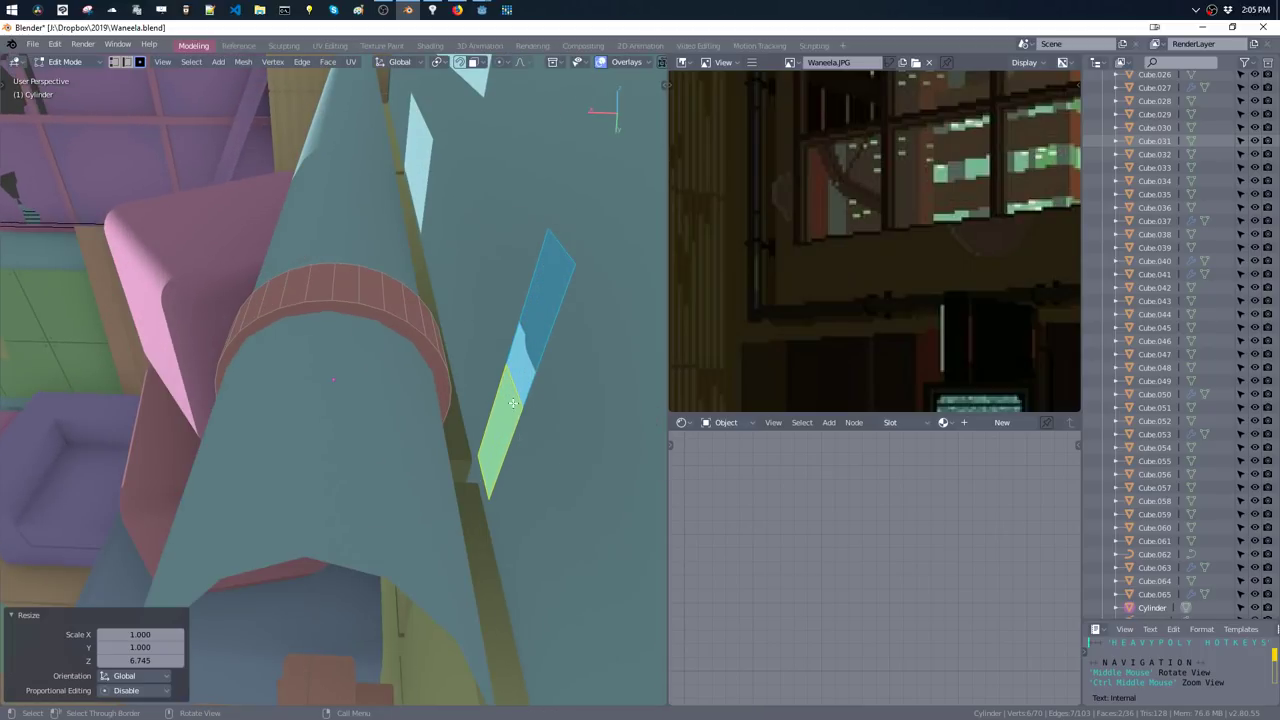
pyautogui.hotkey('ctrl', 'x')
pyautogui.moveTo(513, 390); pyautogui.dragTo(507, 449, button='middle')
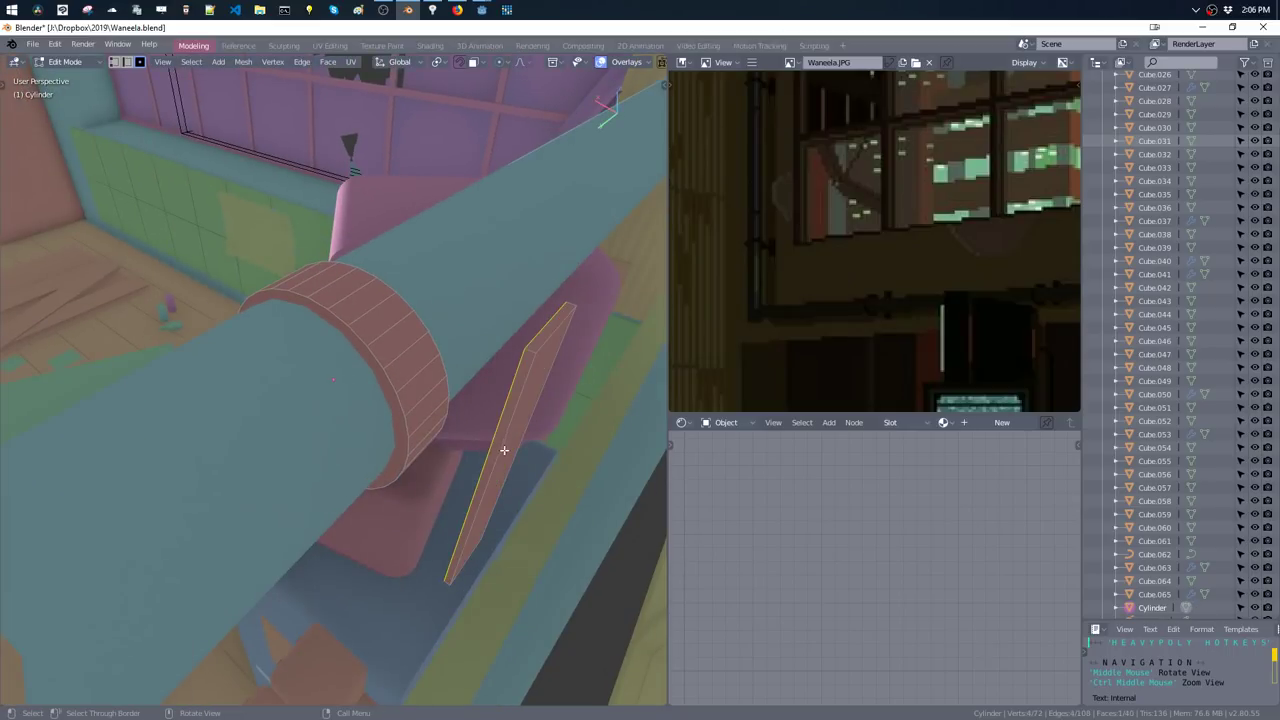
pyautogui.hotkey('ctrl', 'l')
# - Move the bracket strip into position against the ring
pyautogui.moveTo(517, 449)
pyautogui.mouseDown(button='middle')
pyautogui.moveTo(540, 400)
pyautogui.moveTo(538, 435)
pyautogui.mouseUp(button='middle')
pyautogui.press('g')
pyautogui.press('z')
pyautogui.press('x')
pyautogui.click(543, 386)
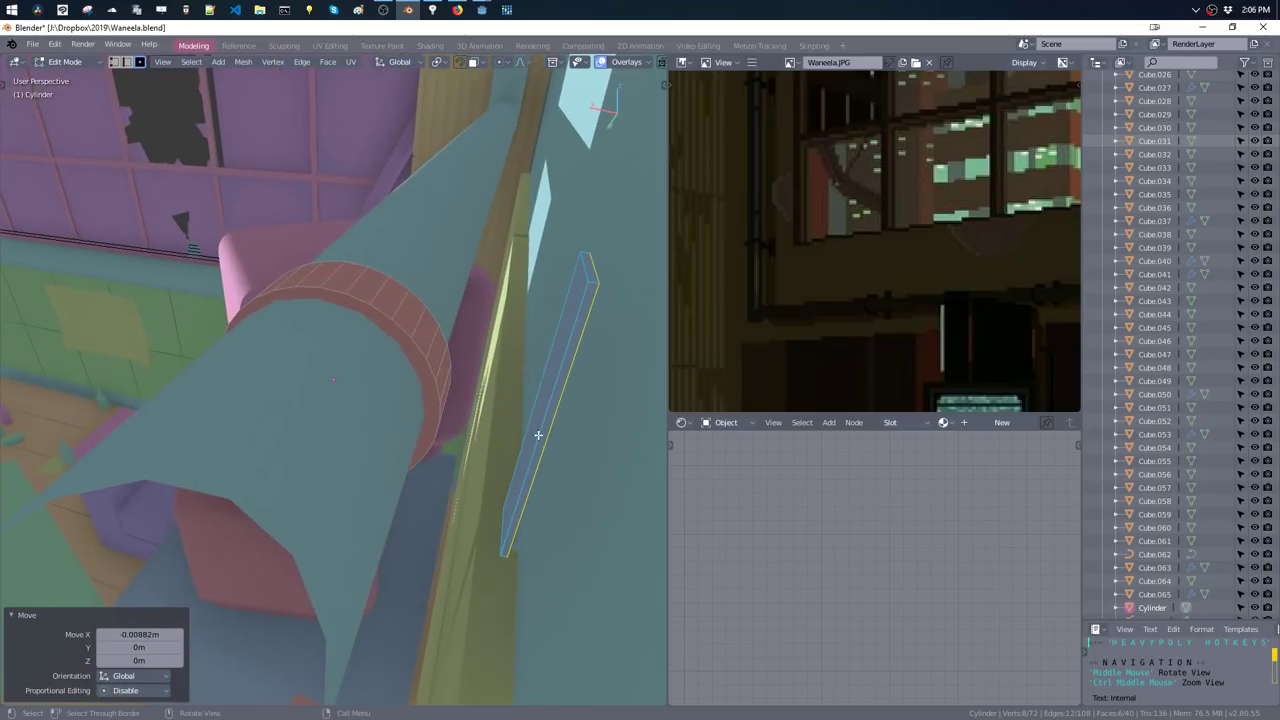
# - Duplicate the bar, lay the copy horizontal, and slide it along X beside the ring
pyautogui.hotkey('shift', 'd')
pyautogui.rightClick(549, 437)
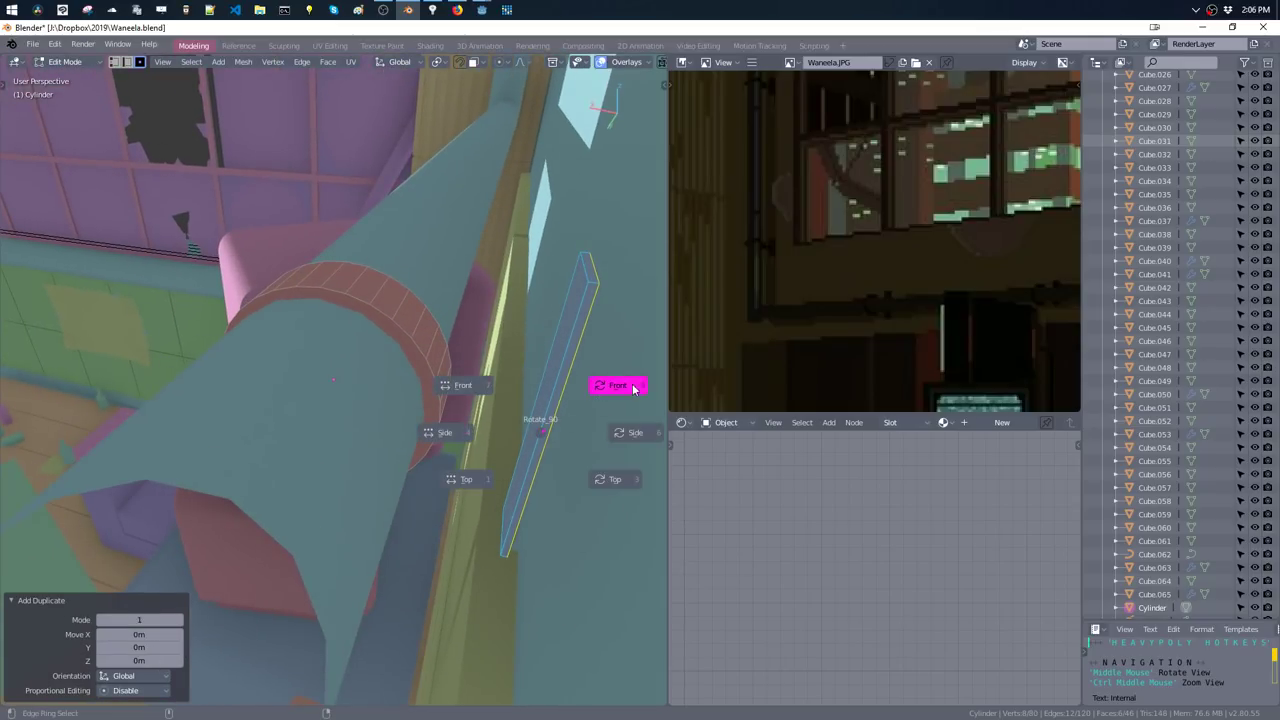
pyautogui.click(627, 425)
pyautogui.hotkey('ctrl', 'z')
pyautogui.rightClick(591, 443)
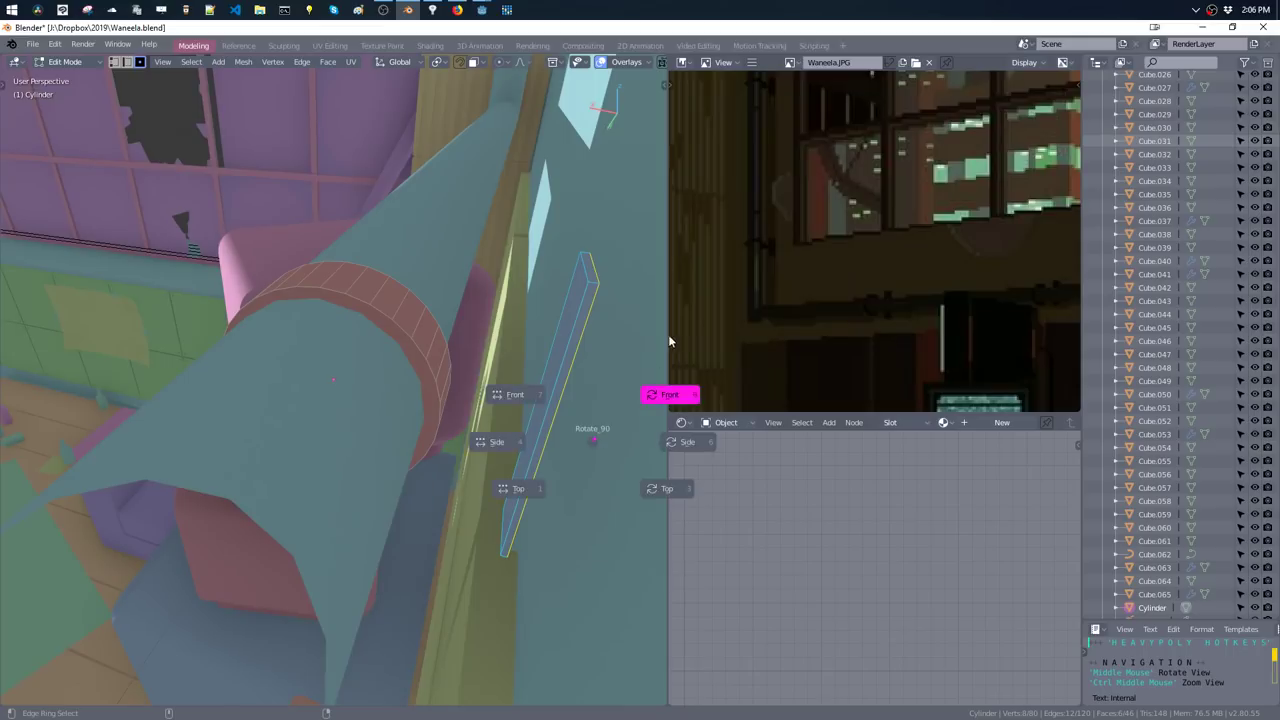
pyautogui.click(609, 450)
pyautogui.press('g')
pyautogui.press('x')
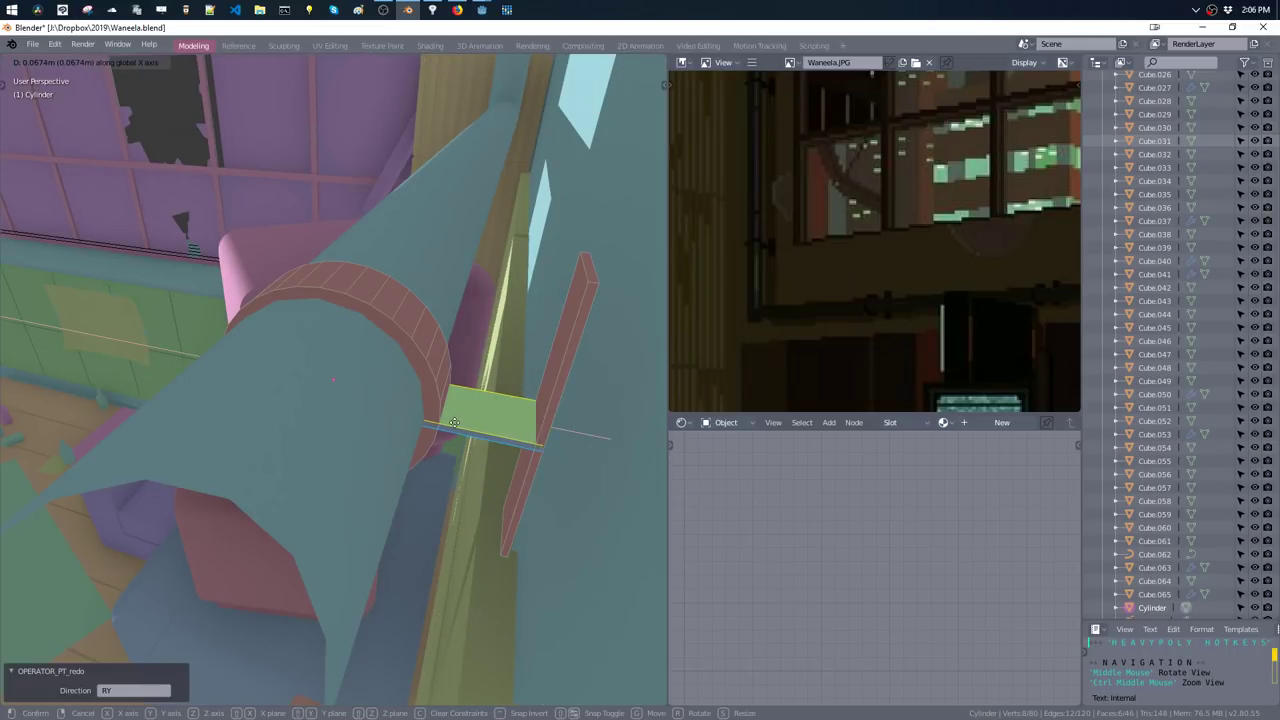
pyautogui.click(454, 422)
# - Fine-tune the horizontal bar's X position in isolation, unhide the ring, and exit Edit Mode
pyautogui.moveTo(465, 419); pyautogui.dragTo(366, 277, button='middle')
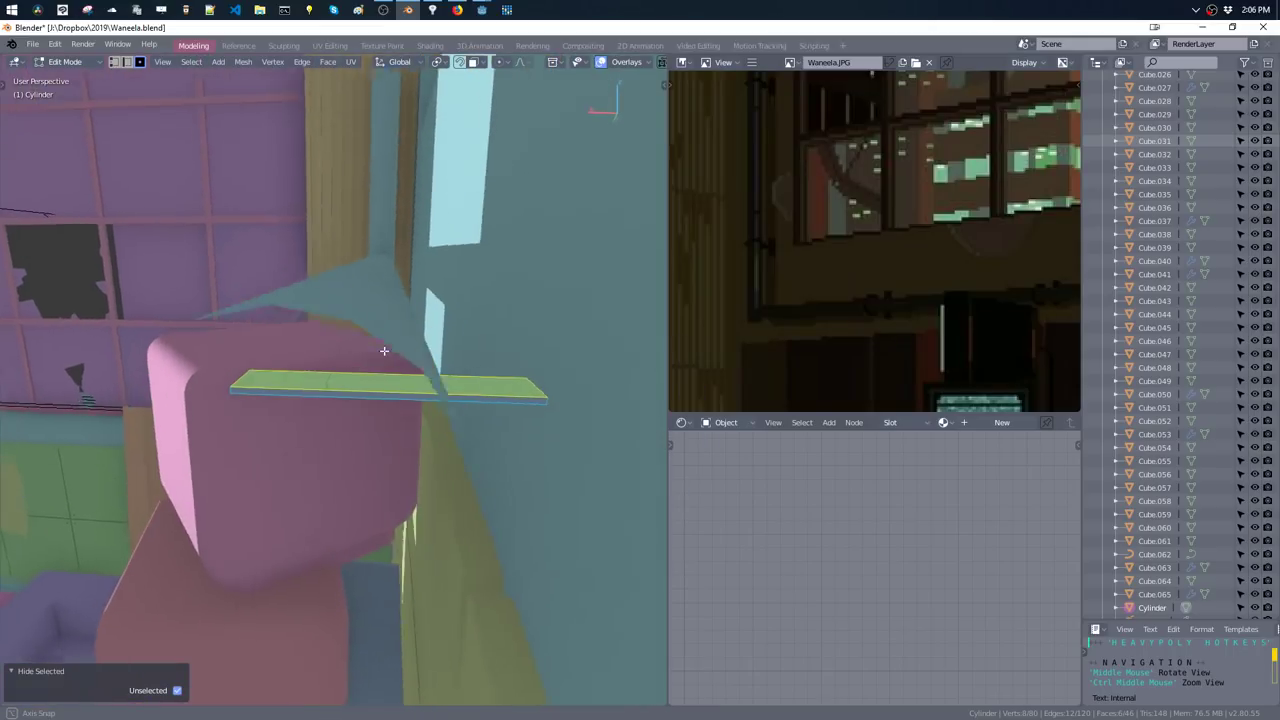
pyautogui.press('KP_Divide')
pyautogui.press('KP_Divide')
pyautogui.press('g')
pyautogui.press('x')
pyautogui.click(439, 428)
pyautogui.press('Tab')
pyautogui.hotkey('alt', 'h')
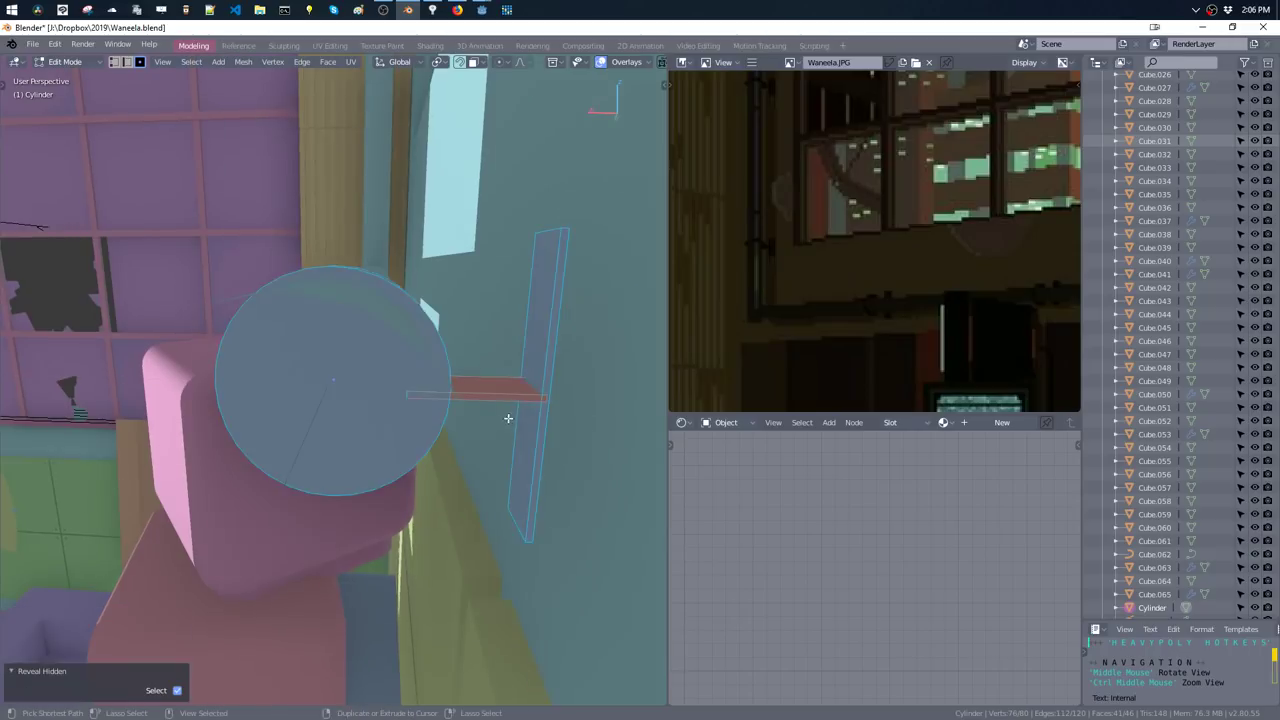
pyautogui.moveTo(439, 428); pyautogui.dragTo(474, 438, button='middle')
pyautogui.press('Tab')
pyautogui.moveTo(474, 388)
pyautogui.mouseDown(button='middle')
pyautogui.moveTo(524, 431)
pyautogui.moveTo(512, 570)
pyautogui.moveTo(460, 432)
pyautogui.moveTo(509, 400)
pyautogui.moveTo(486, 543)
pyautogui.moveTo(509, 449)
pyautogui.moveTo(480, 420)
pyautogui.moveTo(461, 350)
pyautogui.moveTo(424, 379)
pyautogui.moveTo(446, 393)
pyautogui.mouseUp(button='middle')
# - Duplicate the clamp twice, sliding each copy further along the pipe on Y
pyautogui.hotkey('shift', 'd')
pyautogui.press('y')
pyautogui.click(281, 368)
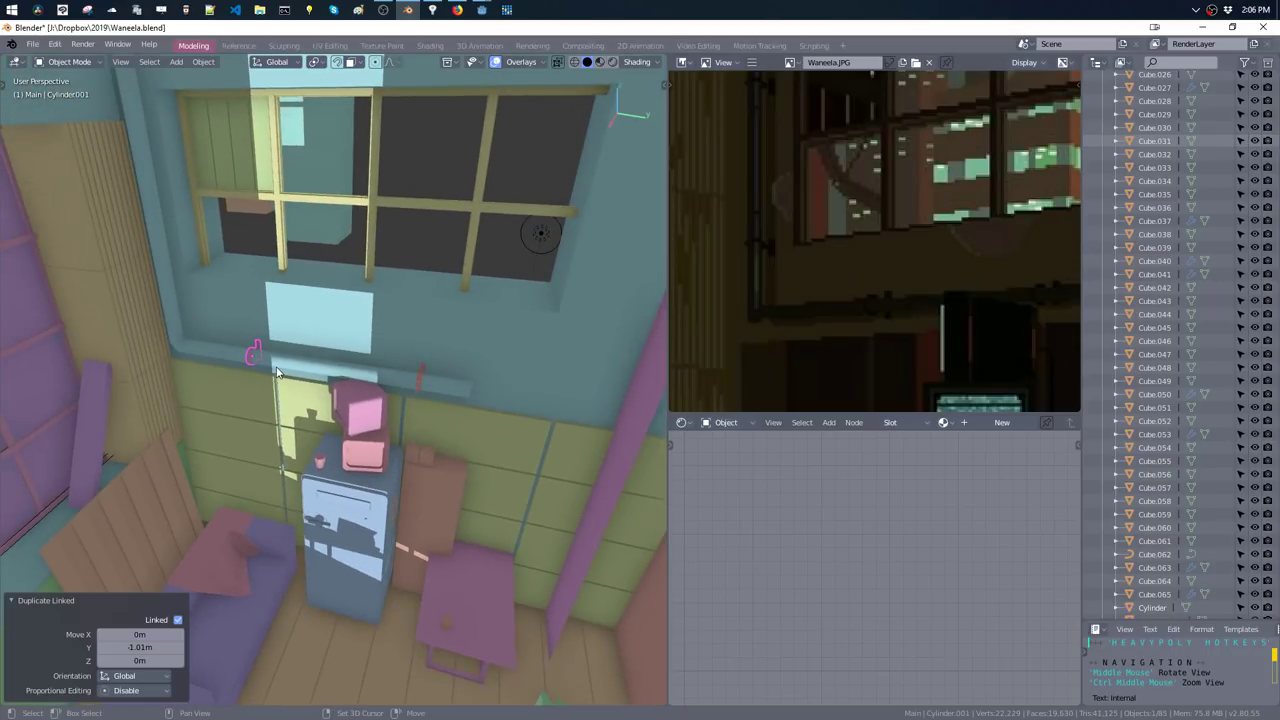
pyautogui.moveTo(305, 365); pyautogui.dragTo(300, 368, button='middle')
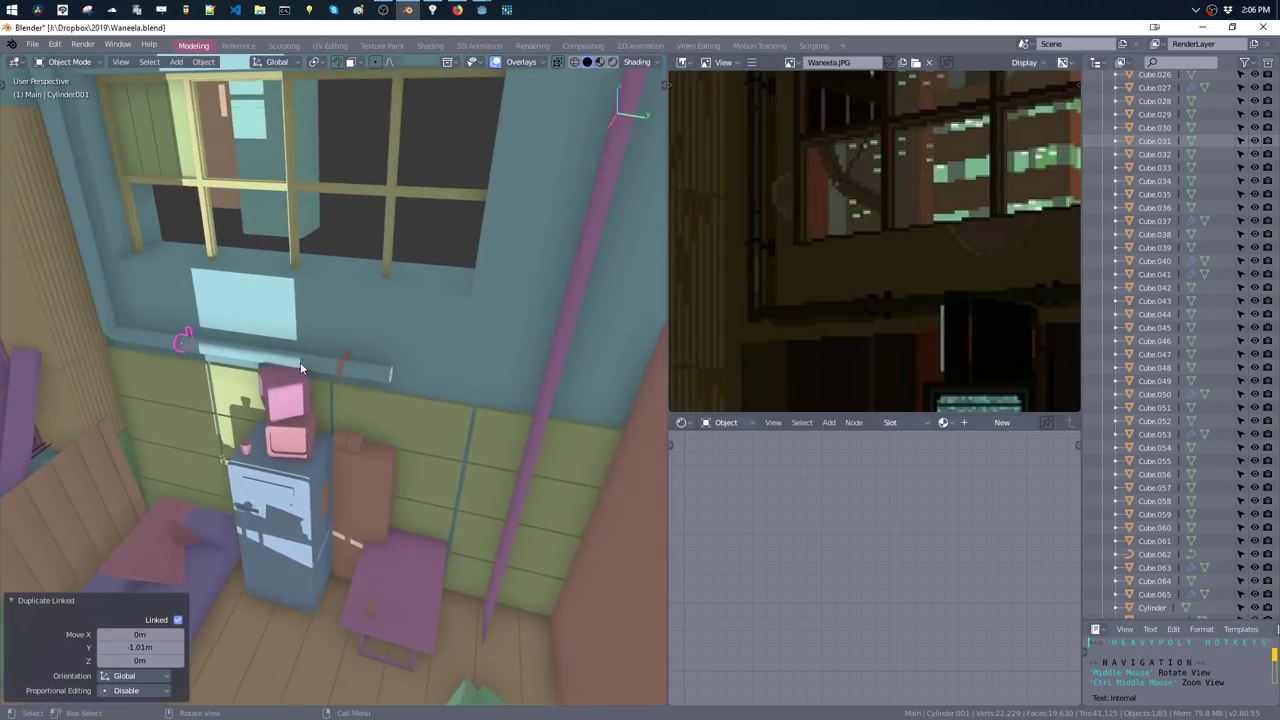
pyautogui.hotkey('alt', 'd')
pyautogui.press('y')
pyautogui.click(278, 363)
# - Rotate the third clamp by two quarter-turns to fit the vertical pipe
pyautogui.hotkey('alt', 'r')
pyautogui.click(363, 306)
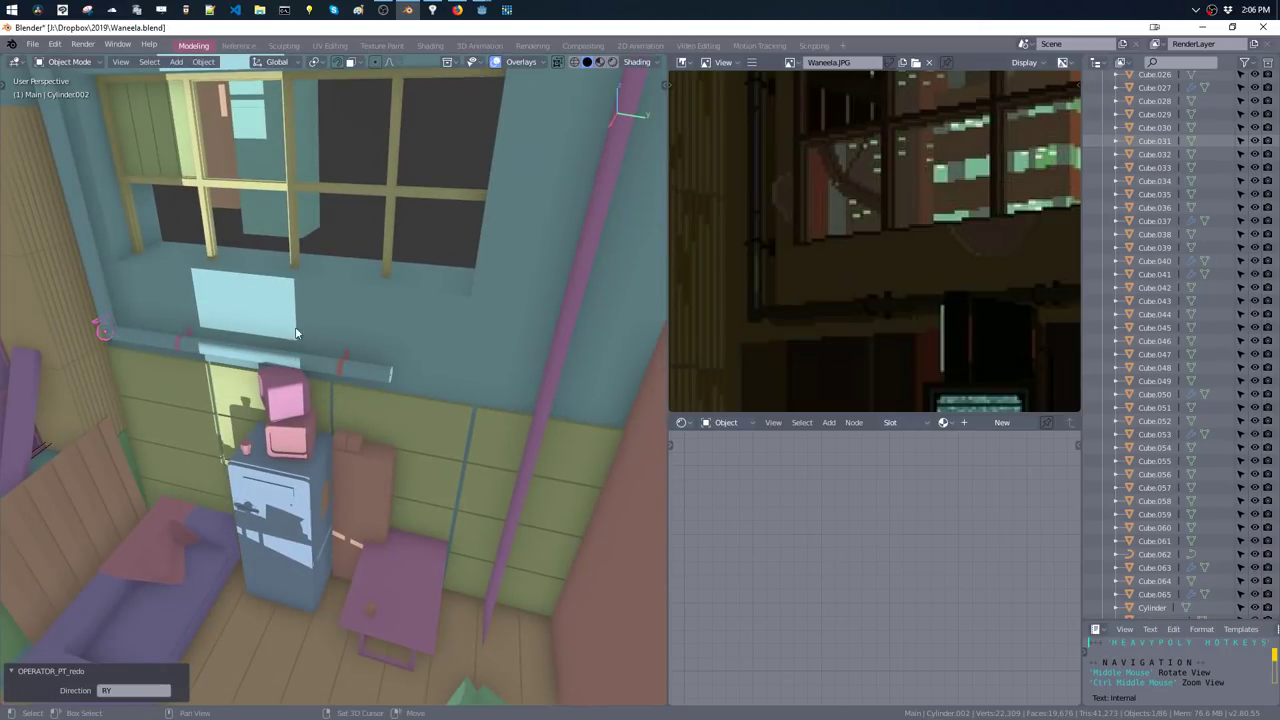
pyautogui.moveTo(363, 306); pyautogui.dragTo(340, 350, button='middle')
pyautogui.hotkey('alt', 'r')
pyautogui.click(449, 340)
# - Raise the clamp along Z onto the vertical pipe, nudging it slightly higher
pyautogui.press('g')
pyautogui.press('z')
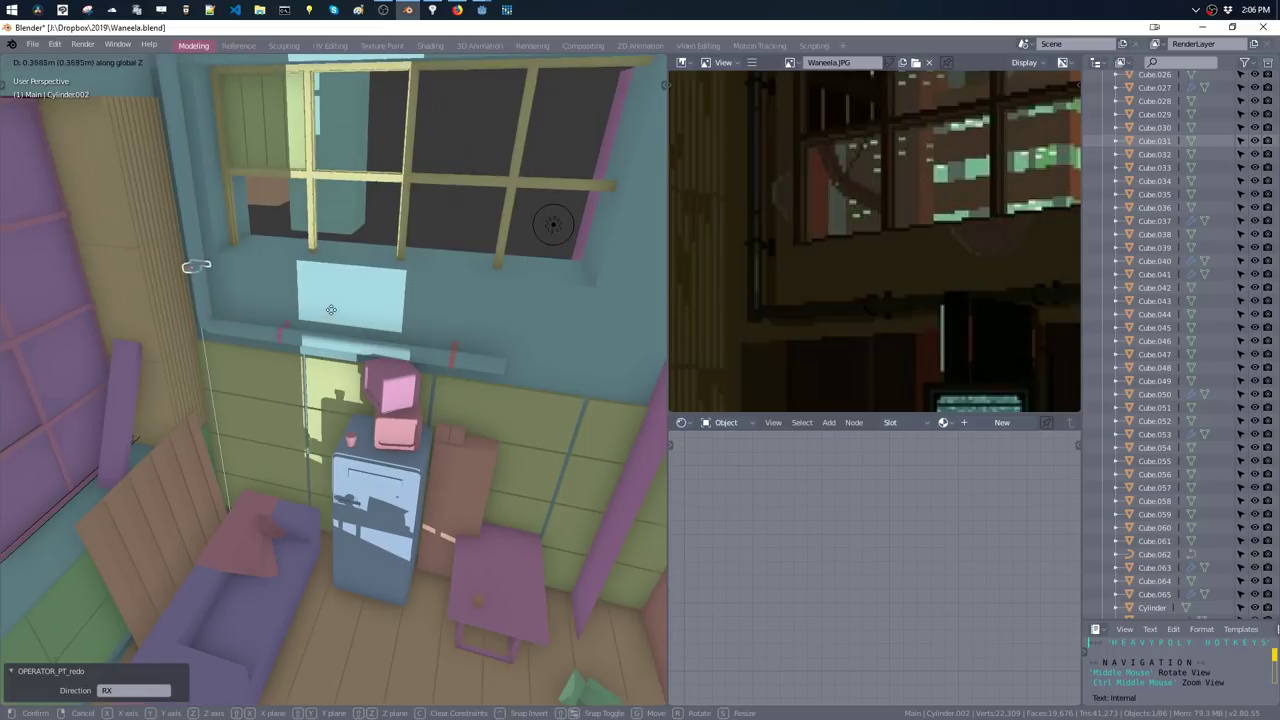
pyautogui.click(310, 298)
pyautogui.moveTo(310, 298); pyautogui.dragTo(396, 328, button='middle')
pyautogui.press('g')
pyautogui.press('z')
pyautogui.click(387, 336)
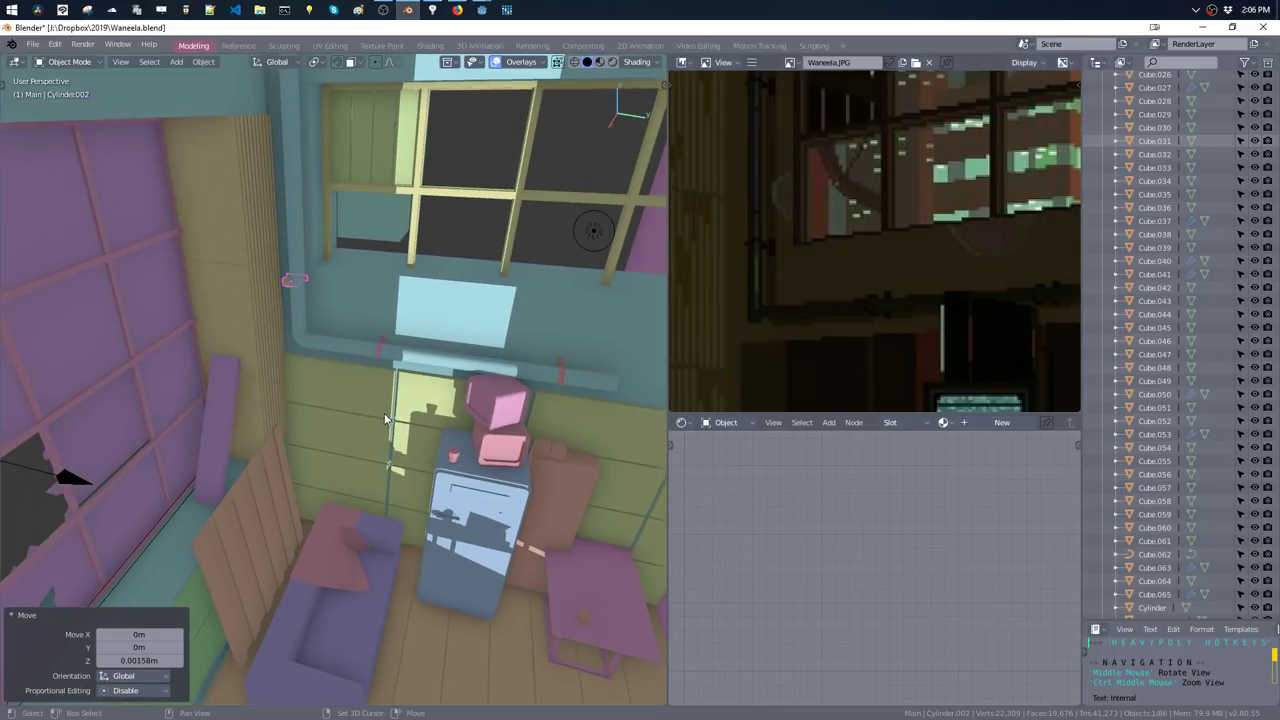
# - Zoom in on the clamp and slide it along Y onto the pipe
pyautogui.press('KP_Decimal')
pyautogui.scroll(-5, 394, 517)
pyautogui.moveTo(394, 517)
pyautogui.mouseDown(button='middle')
pyautogui.moveTo(397, 411)
pyautogui.moveTo(411, 484)
pyautogui.moveTo(402, 369)
pyautogui.moveTo(376, 383)
pyautogui.mouseUp(button='middle')
pyautogui.press('g')
pyautogui.press('y')
pyautogui.click(402, 413)
# - Place a linked copy of the clamp 0.877 m higher up the vertical pipe
pyautogui.hotkey('shift', 'd')
pyautogui.press('z')
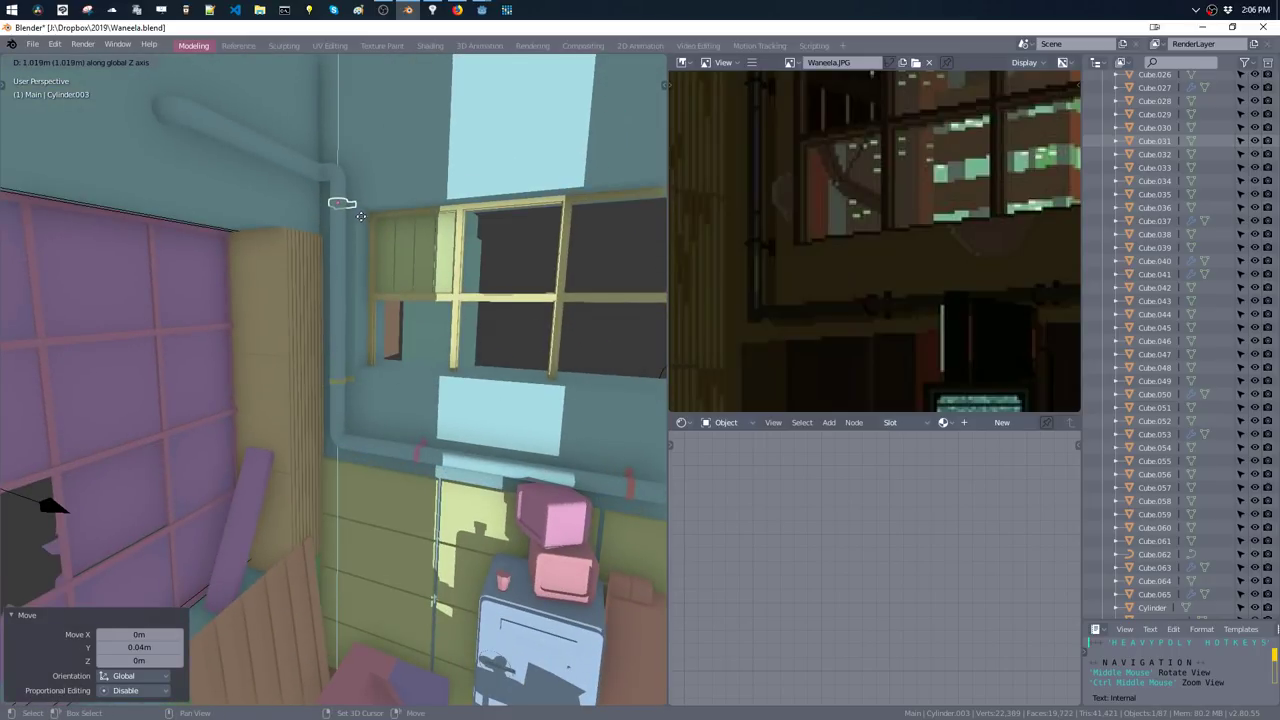
pyautogui.click(347, 482)
pyautogui.moveTo(386, 317); pyautogui.dragTo(370, 412, button='middle')
# - Try moving the vertical pipe along Y, then undo the attempt
pyautogui.keyDown('shift'); pyautogui.click(367, 406); pyautogui.keyUp('shift')
pyautogui.click(365, 398)
pyautogui.press('g')
pyautogui.press('y')
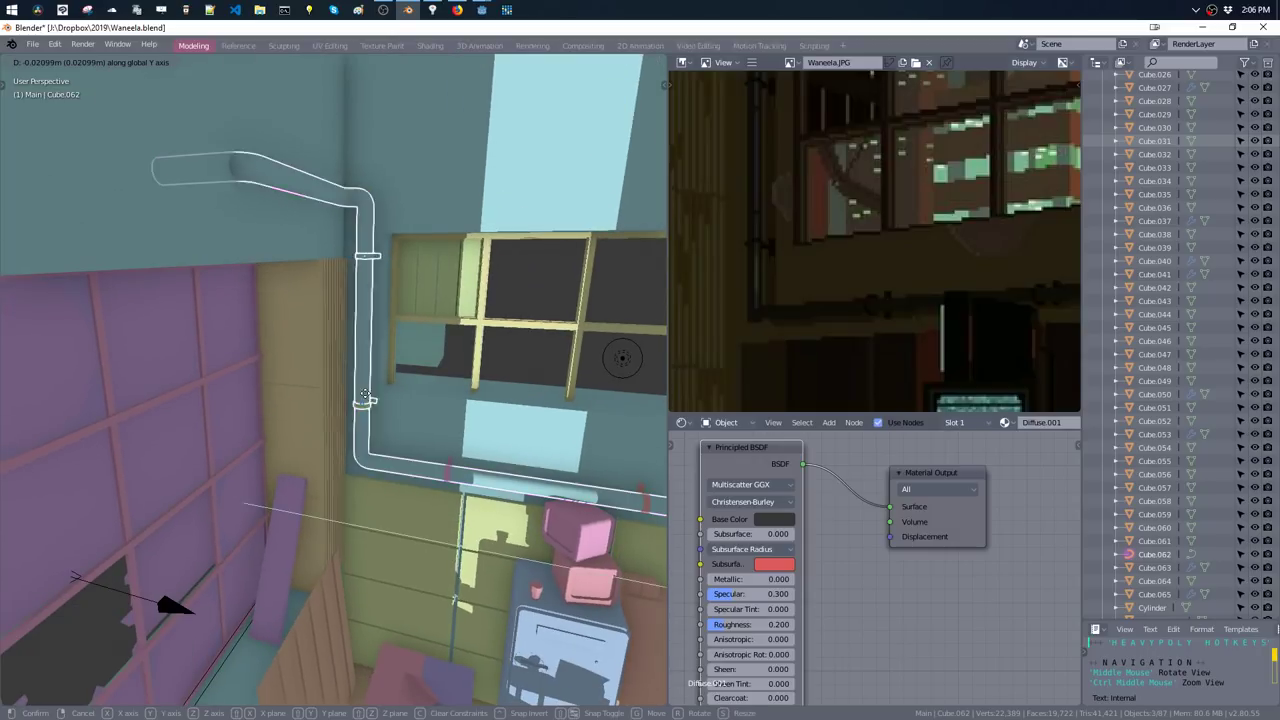
pyautogui.click(367, 392)
pyautogui.hotkey('ctrl', 'z')
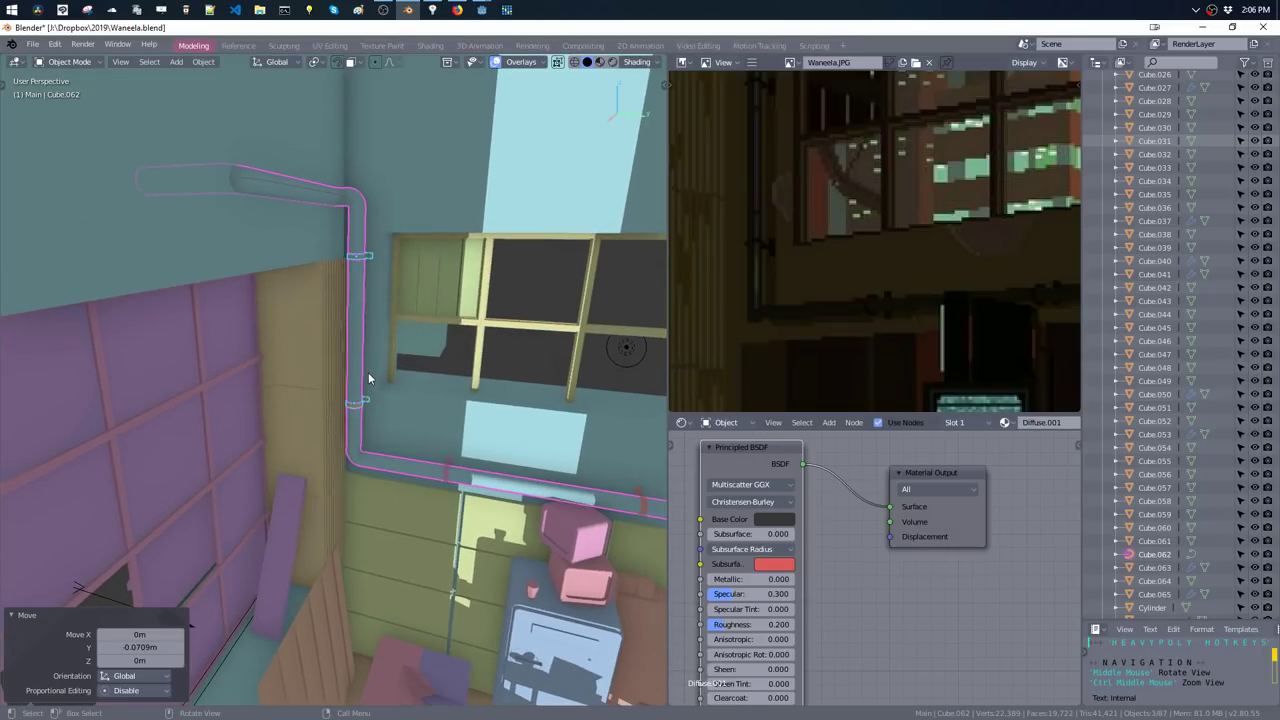
pyautogui.hotkey('ctrl', 'z')
pyautogui.hotkey('ctrl', 'z')
# - Shift the vertical wall pipe about 0.06 m along Y beside the window
pyautogui.click(356, 403)
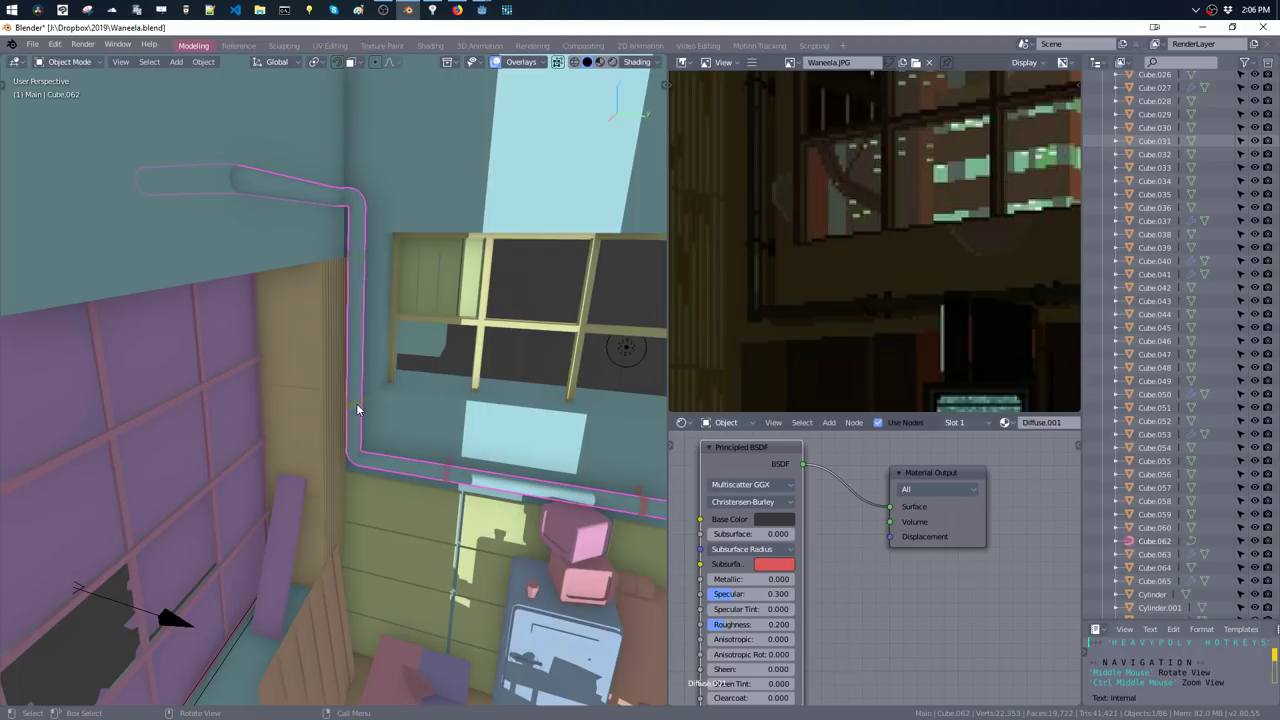
pyautogui.click(356, 403)
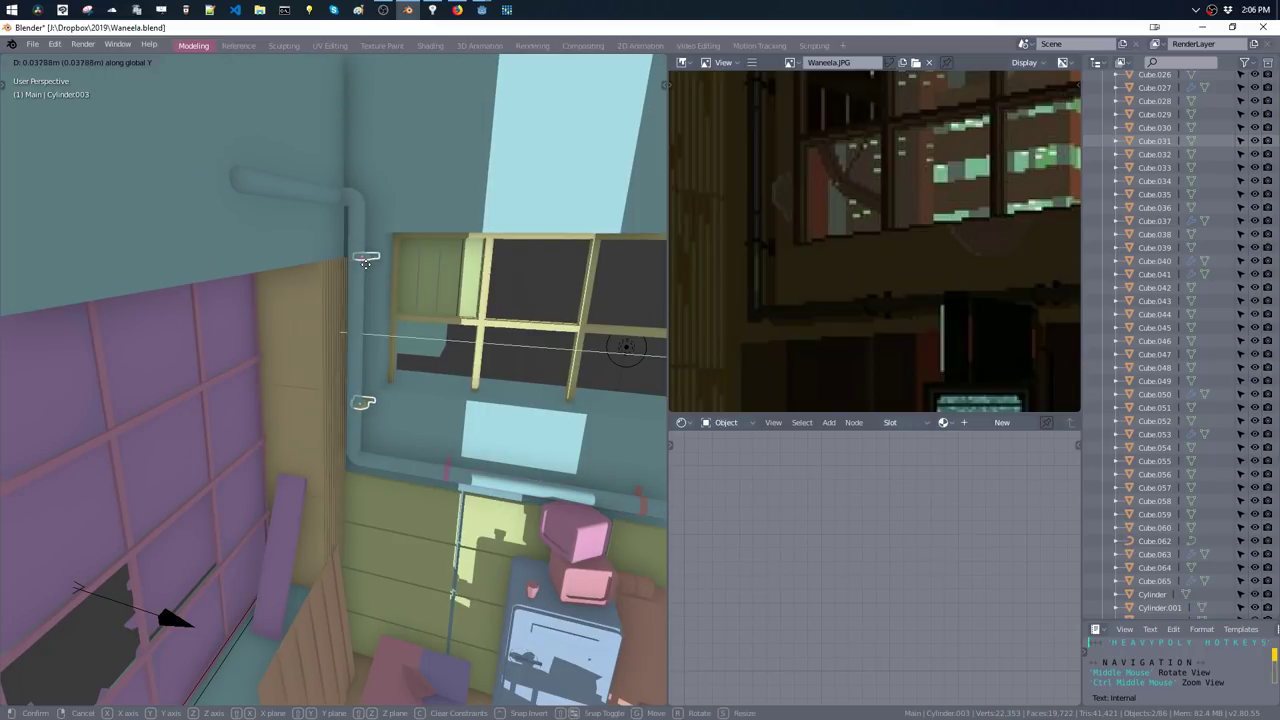
pyautogui.click(356, 275)
pyautogui.press('g')
pyautogui.press('y')
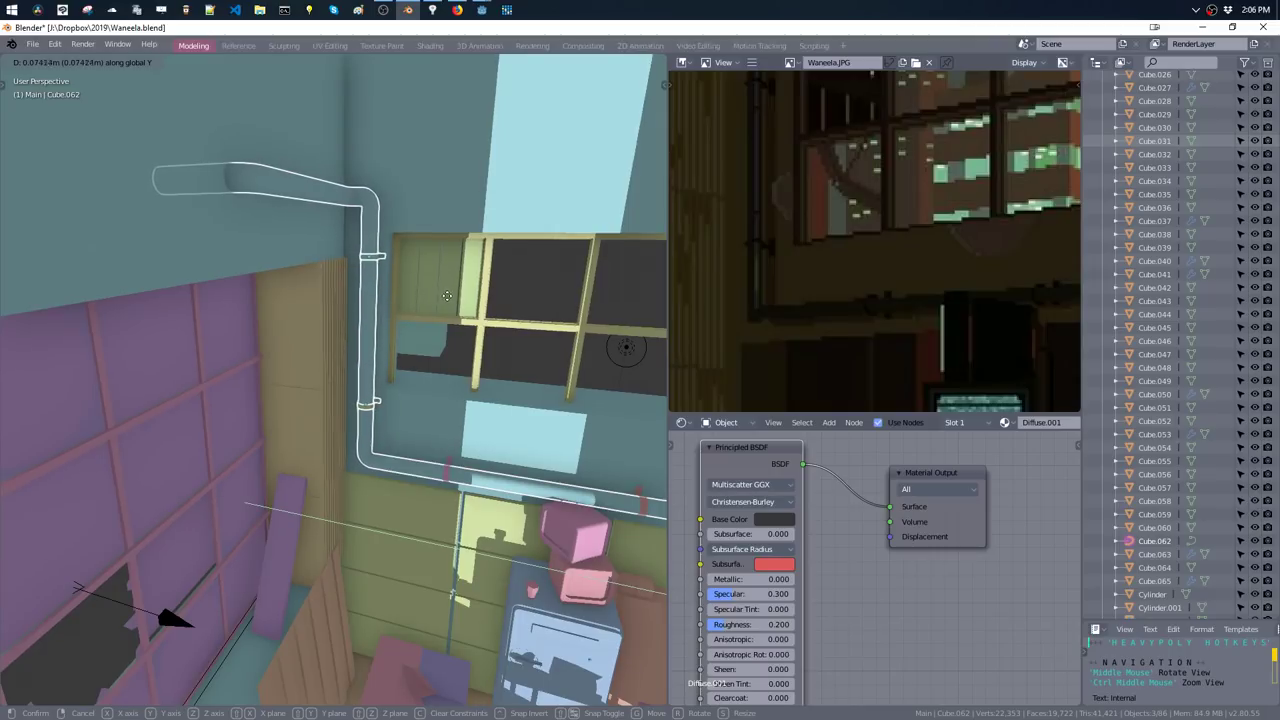
pyautogui.click(414, 197)
pyautogui.click(420, 250)
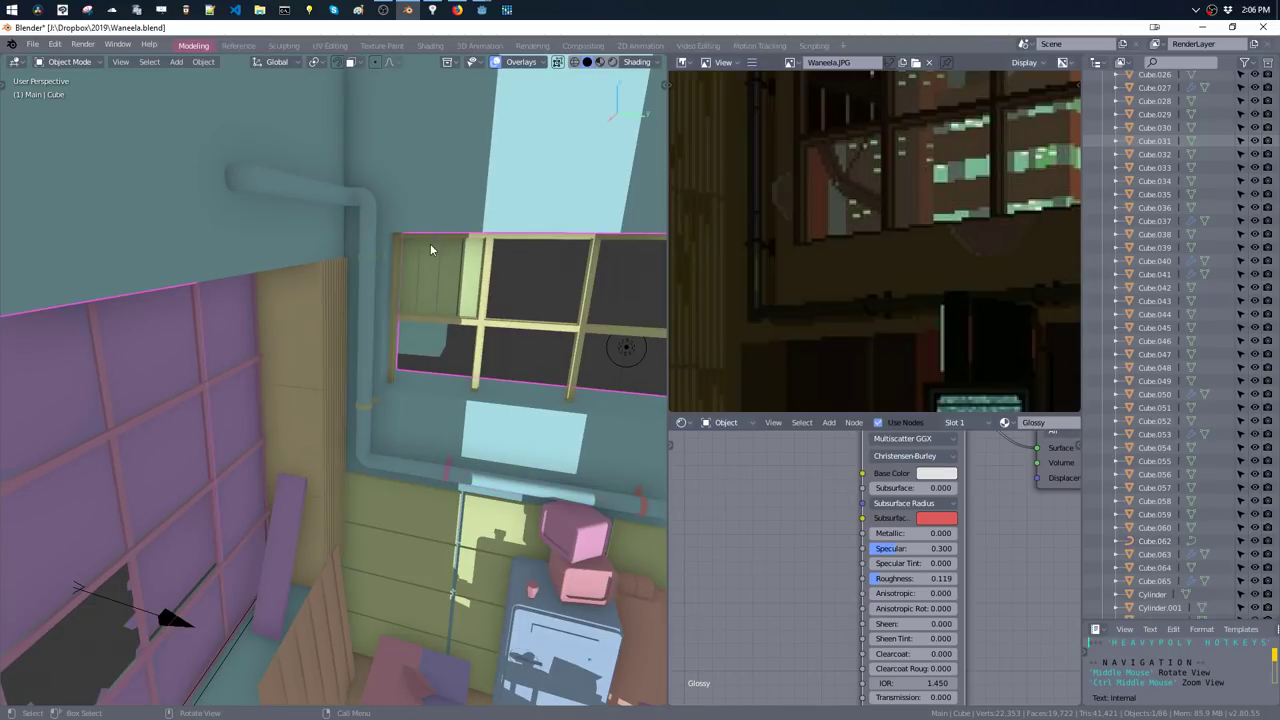
# - Select the room's wall mesh around the window and enter Edit Mode
pyautogui.moveTo(430, 243); pyautogui.dragTo(368, 236, button='middle')
pyautogui.click(405, 298)
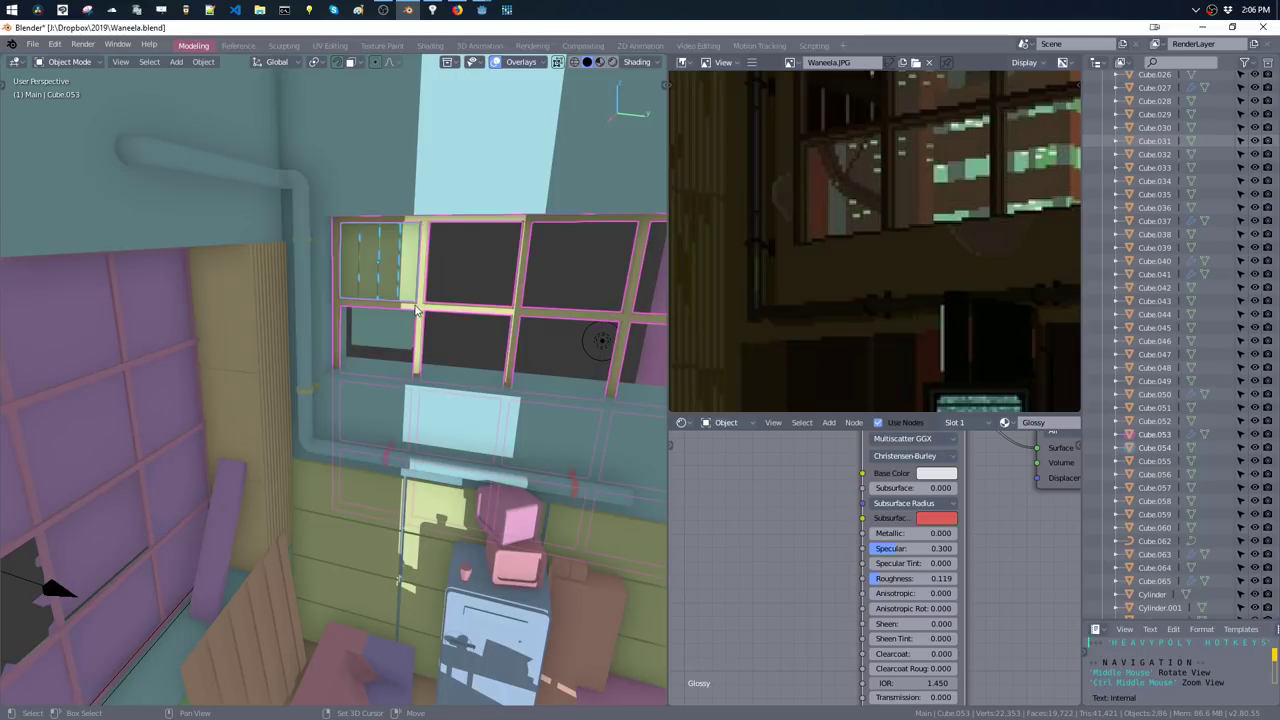
pyautogui.moveTo(405, 298); pyautogui.dragTo(368, 283, button='middle')
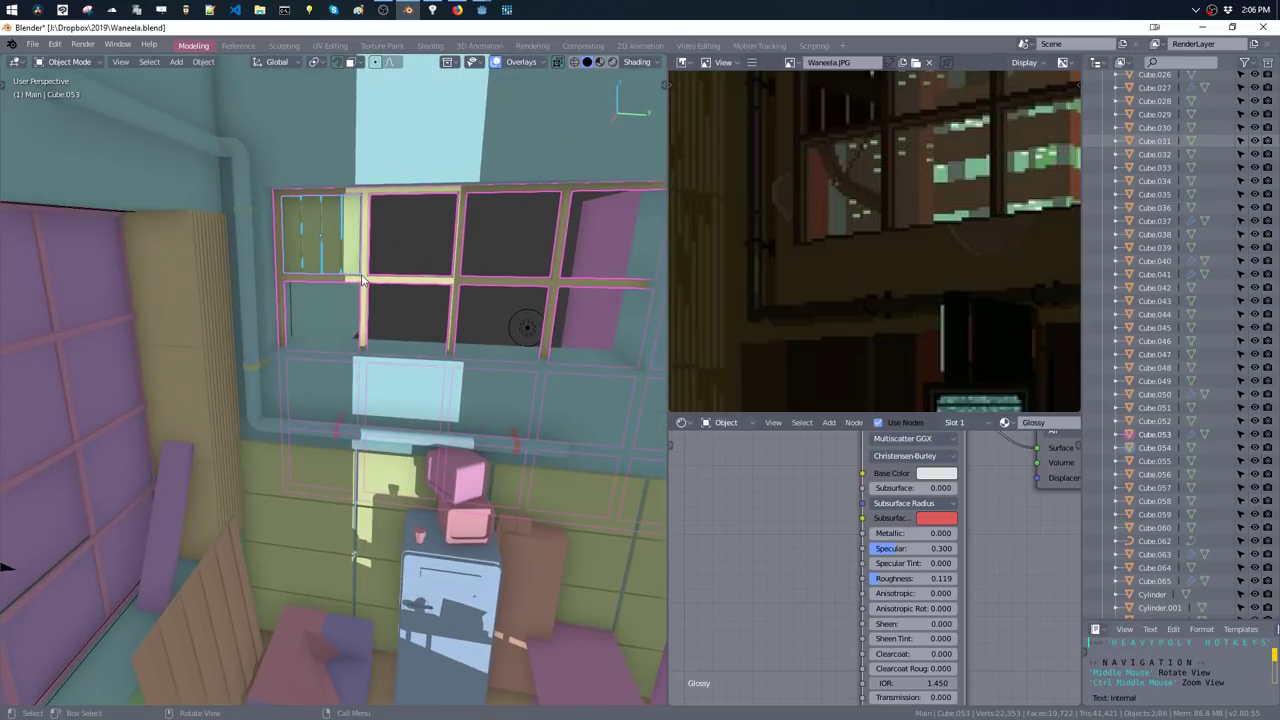
pyautogui.click(352, 188)
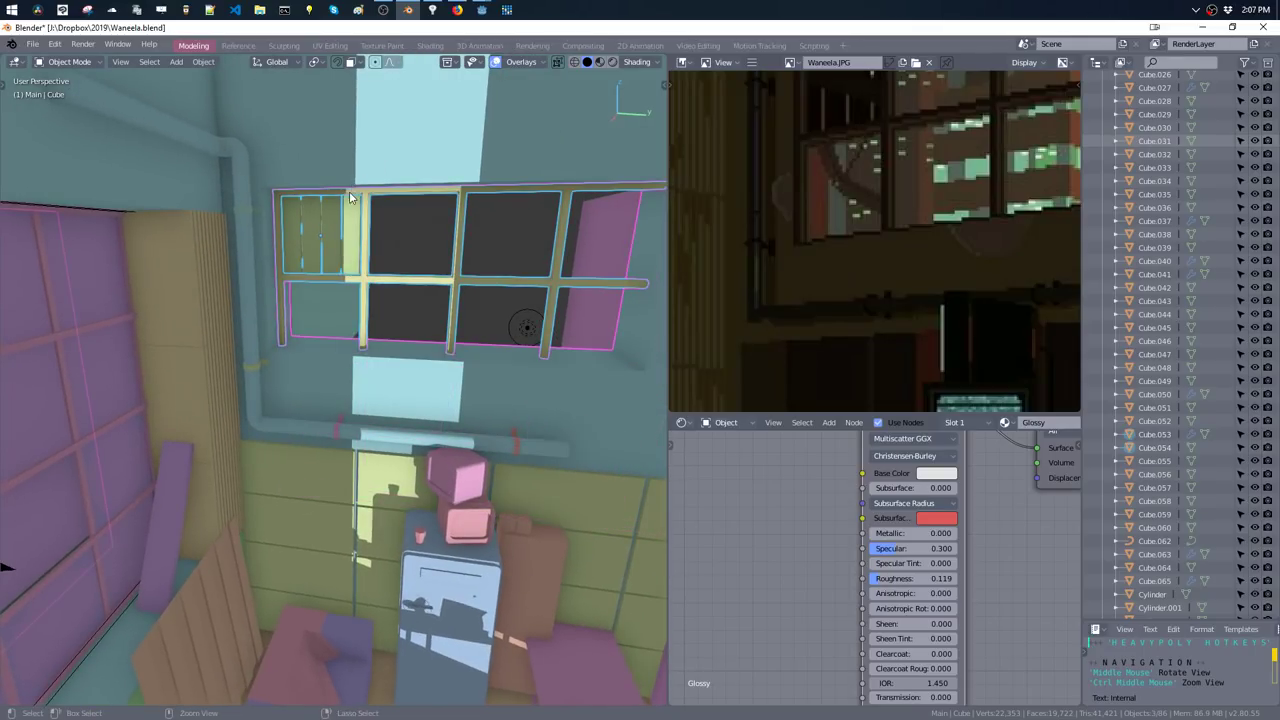
pyautogui.press('Tab')
pyautogui.moveTo(346, 169); pyautogui.dragTo(319, 145, button='middle')
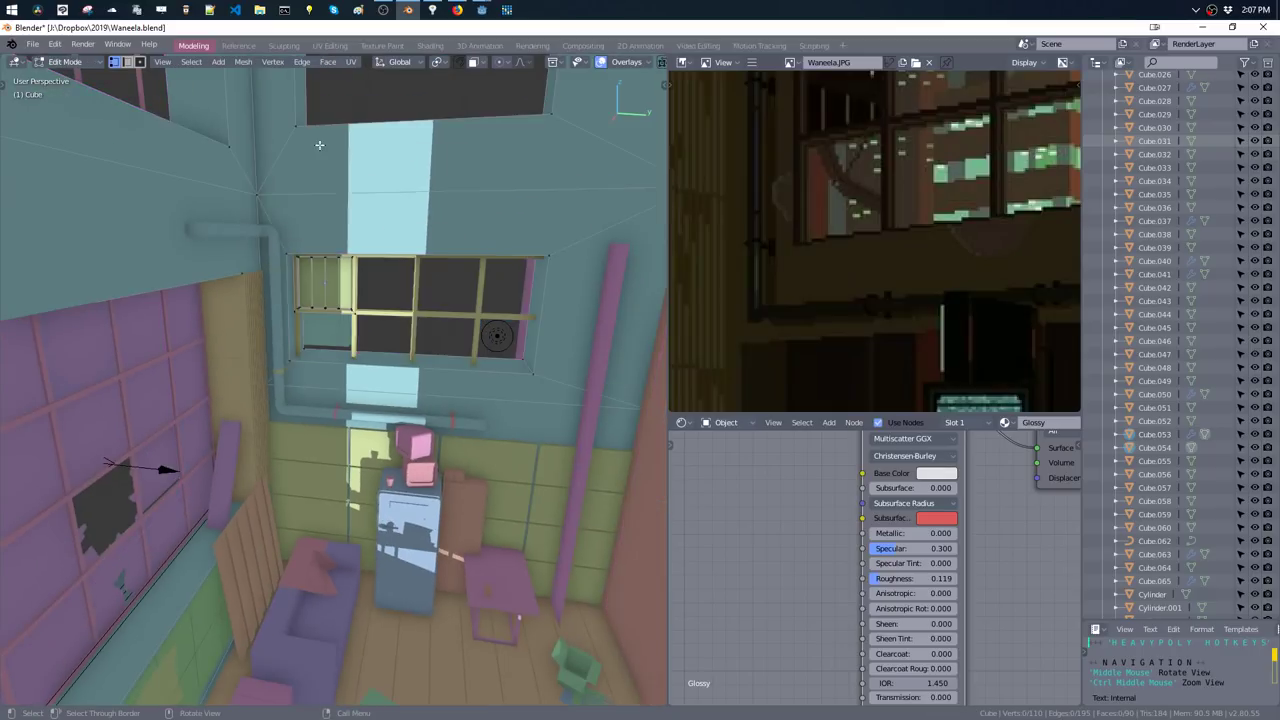
# - Box-select the window opening faces with X-ray and shift them along Y
pyautogui.hotkey('alt', 'z')
pyautogui.moveTo(272, 242); pyautogui.dragTo(388, 366)
pyautogui.hotkey('alt', 'z')
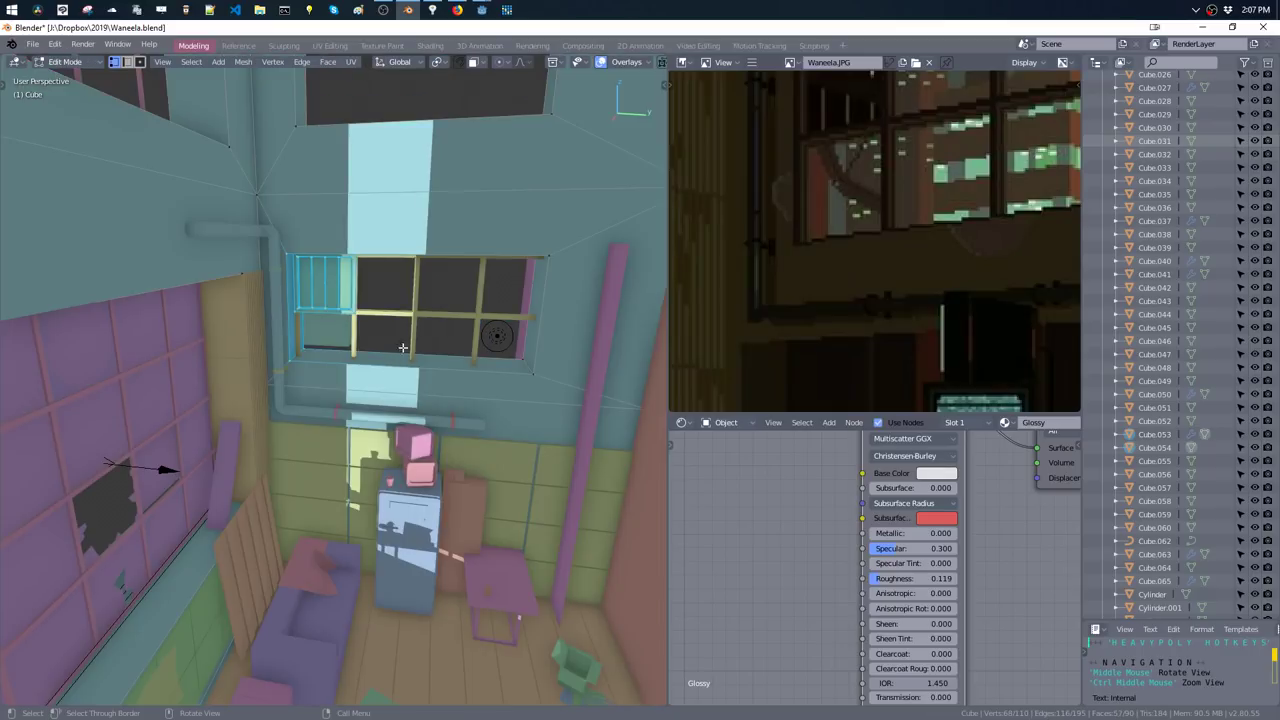
pyautogui.hotkey('alt', 'z')
pyautogui.keyDown('shift'); pyautogui.moveTo(466, 228); pyautogui.dragTo(565, 395); pyautogui.keyUp('shift')
pyautogui.hotkey('alt', 'z')
pyautogui.press('g')
pyautogui.press('y')
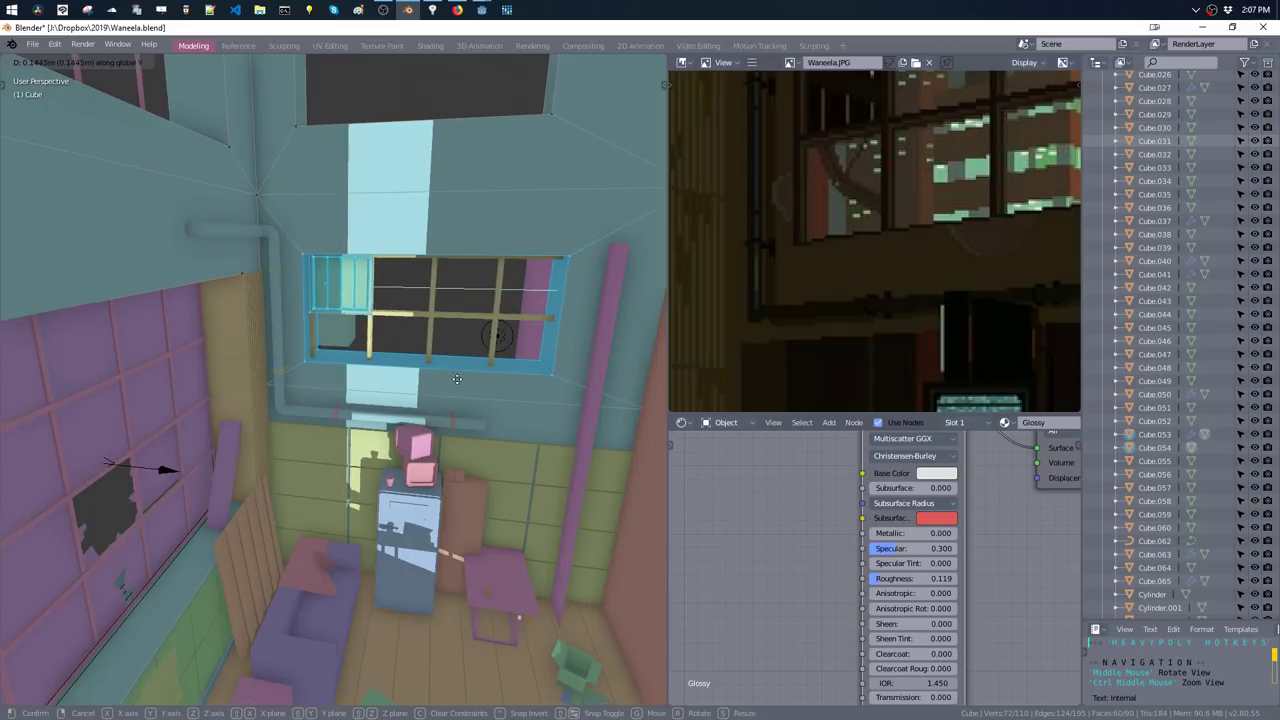
pyautogui.click(505, 336)
# - Check the window frame object, then reopen the wall mesh in Edit Mode
pyautogui.moveTo(536, 318)
pyautogui.mouseDown(button='middle')
pyautogui.moveTo(409, 323)
pyautogui.moveTo(466, 308)
pyautogui.moveTo(469, 264)
pyautogui.mouseUp(button='middle')
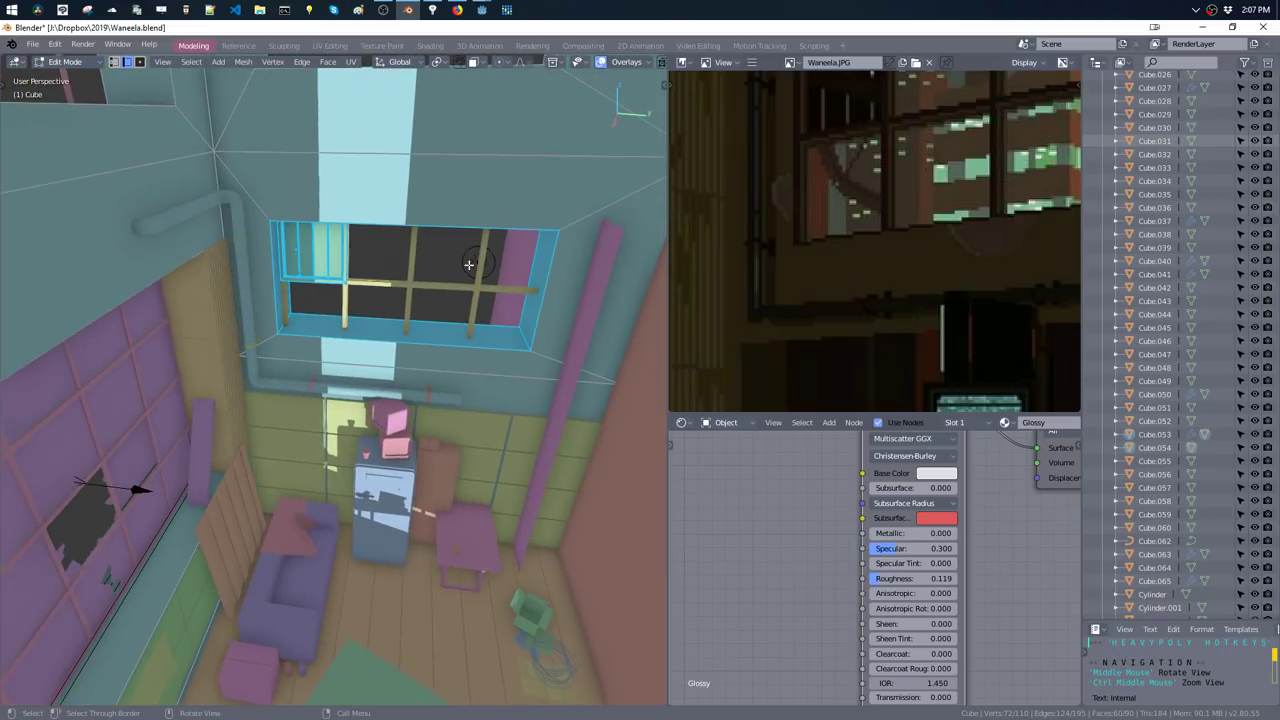
pyautogui.press('Tab')
pyautogui.click(411, 297)
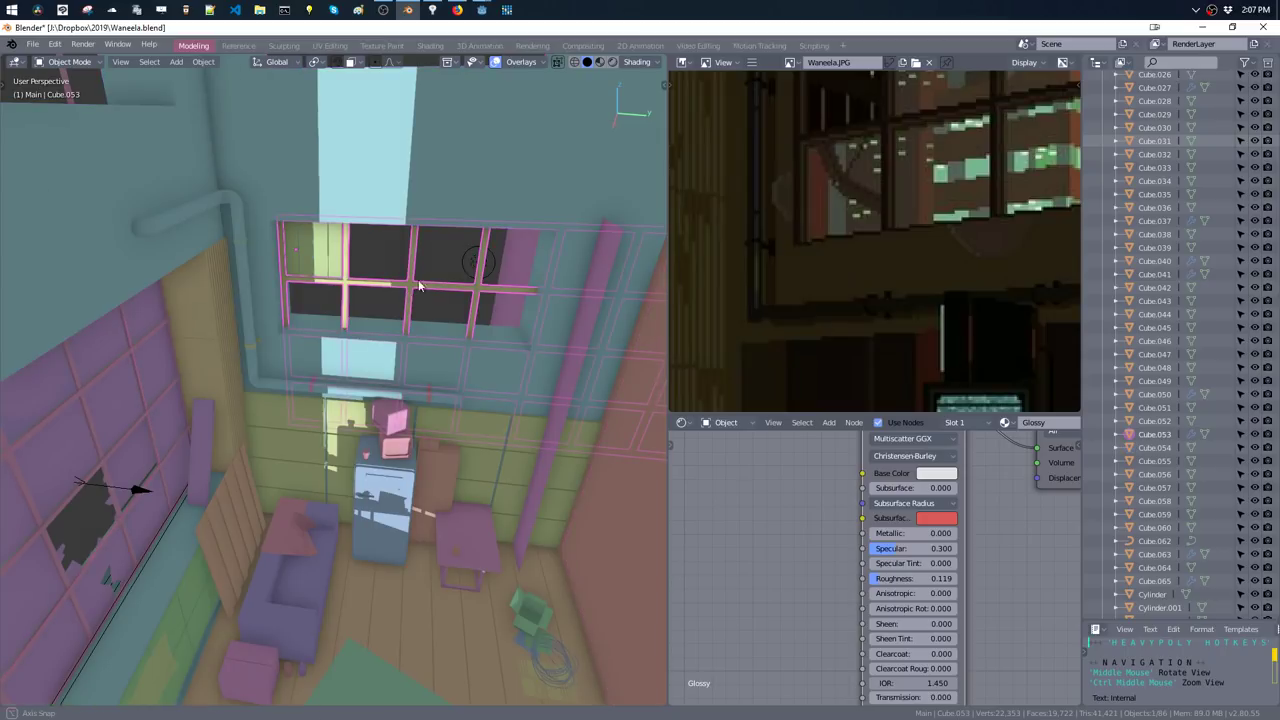
pyautogui.moveTo(420, 287)
pyautogui.mouseDown(button='middle')
pyautogui.moveTo(420, 254)
pyautogui.moveTo(416, 324)
pyautogui.mouseUp(button='middle')
pyautogui.press('Tab')
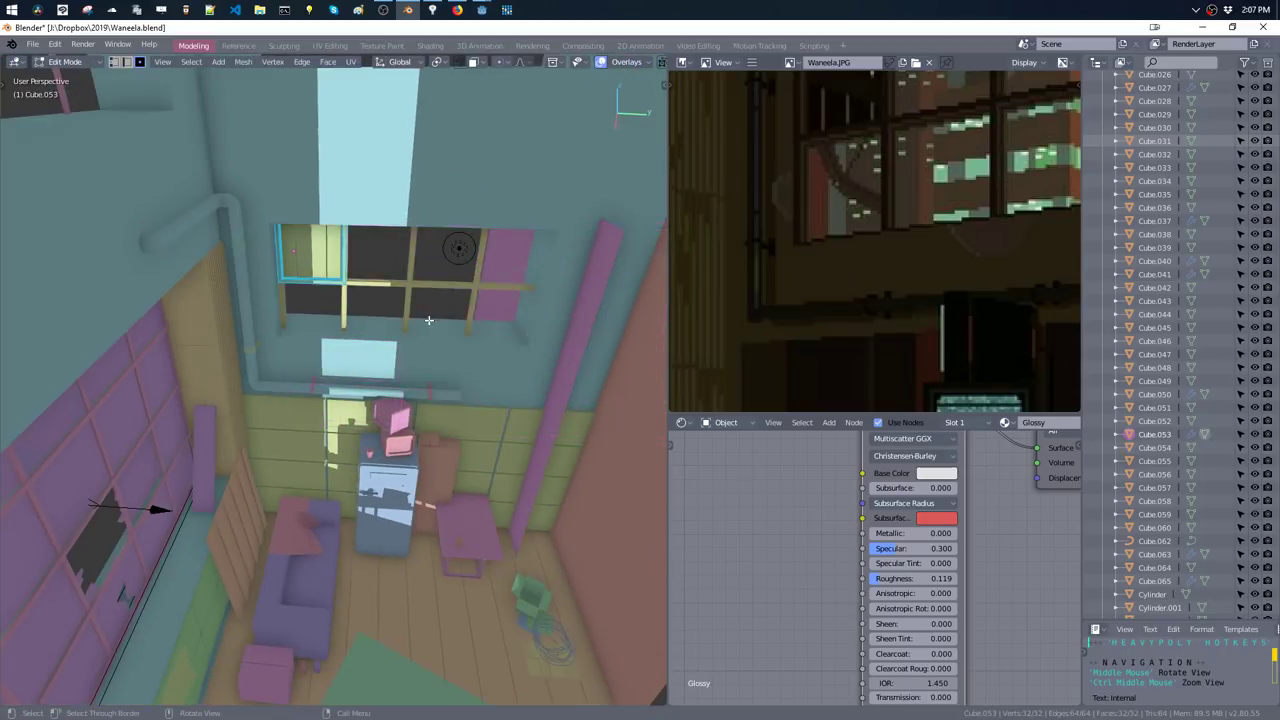
pyautogui.press('Tab')
pyautogui.click(428, 320)
pyautogui.press('Tab')
# - Lower the window opening's bottom face 0.0764 m along Z
pyautogui.click(438, 319)
pyautogui.press('g')
pyautogui.press('z')
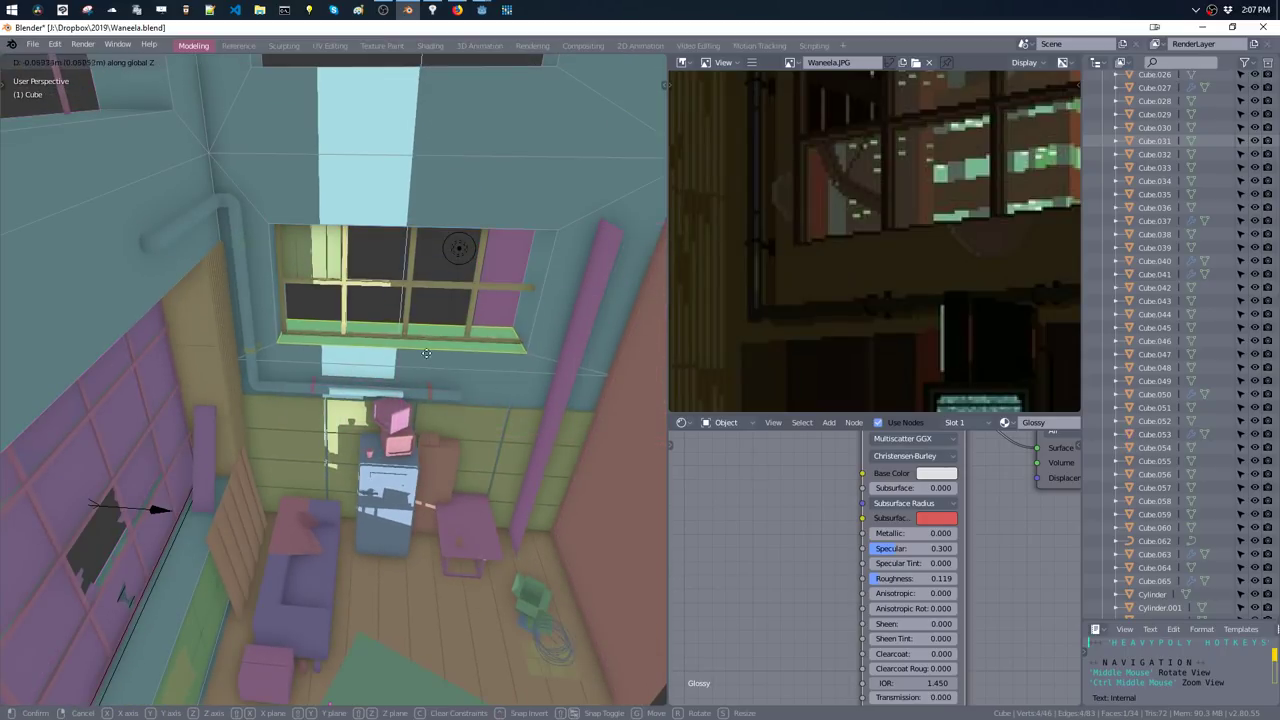
pyautogui.click(432, 341)
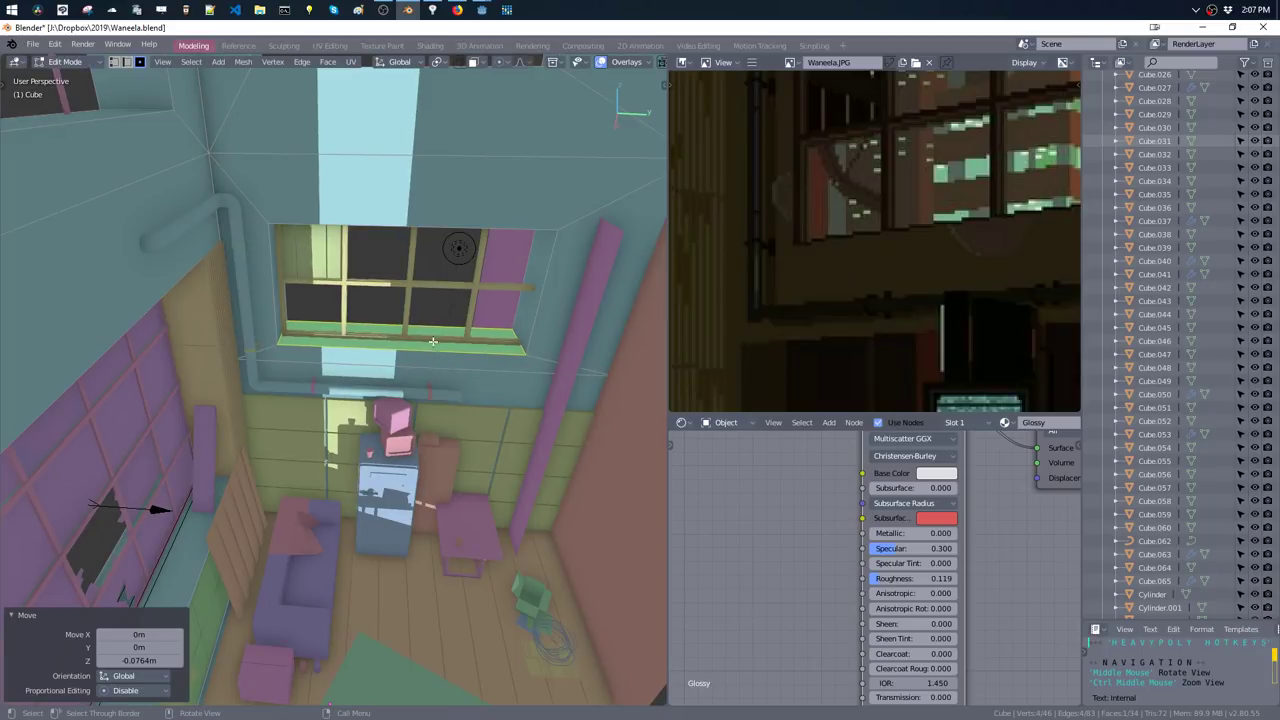
# - Push the window's right side face about 0.09 m outward along Y
pyautogui.click(544, 311)
pyautogui.press('g')
pyautogui.press('y')
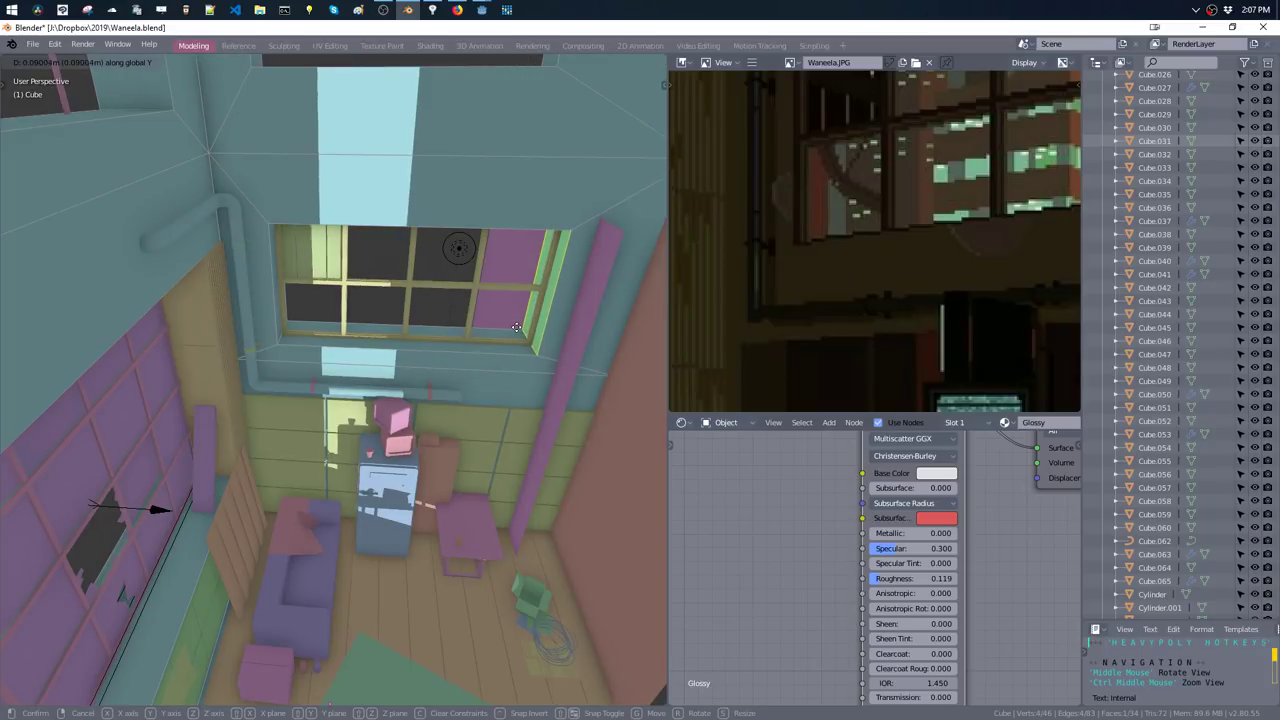
pyautogui.click(516, 328)
pyautogui.moveTo(516, 328)
pyautogui.mouseDown(button='middle')
pyautogui.moveTo(508, 338)
pyautogui.moveTo(621, 338)
pyautogui.mouseUp(button='middle')
pyautogui.press('Tab')
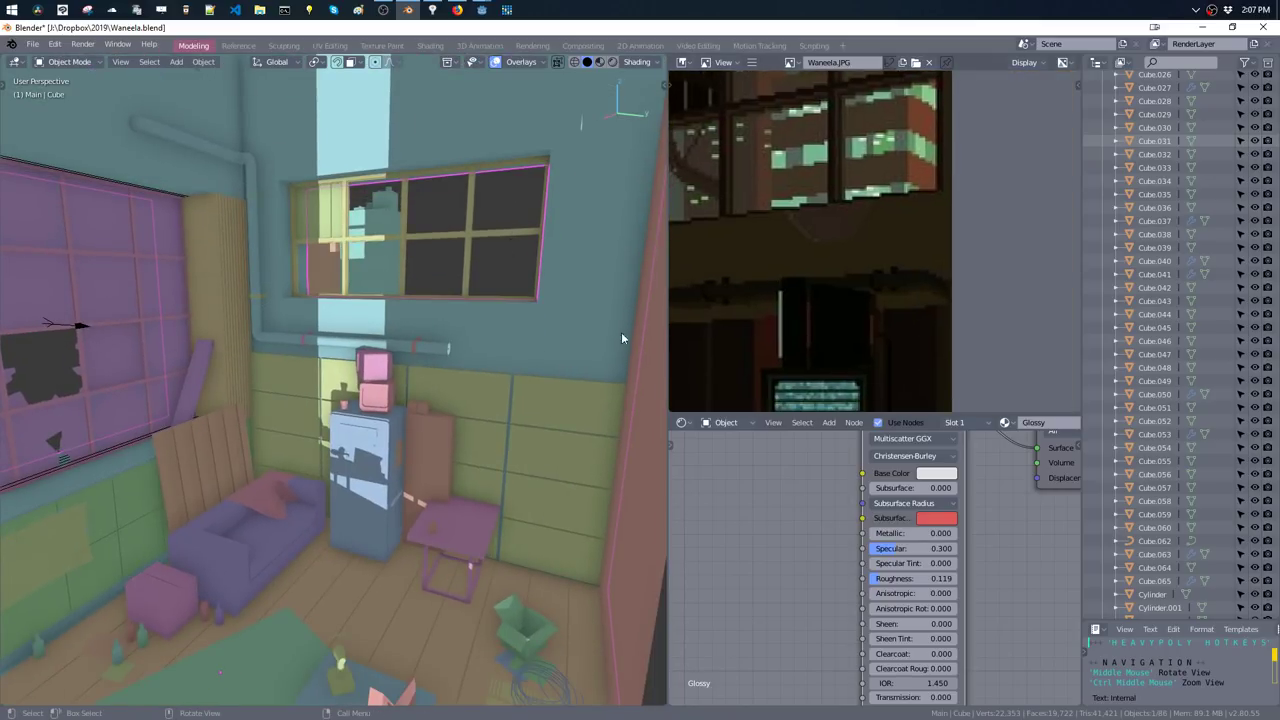
# - Extend the pipe curve's end points about 1.22 m along Y
pyautogui.press('Tab')
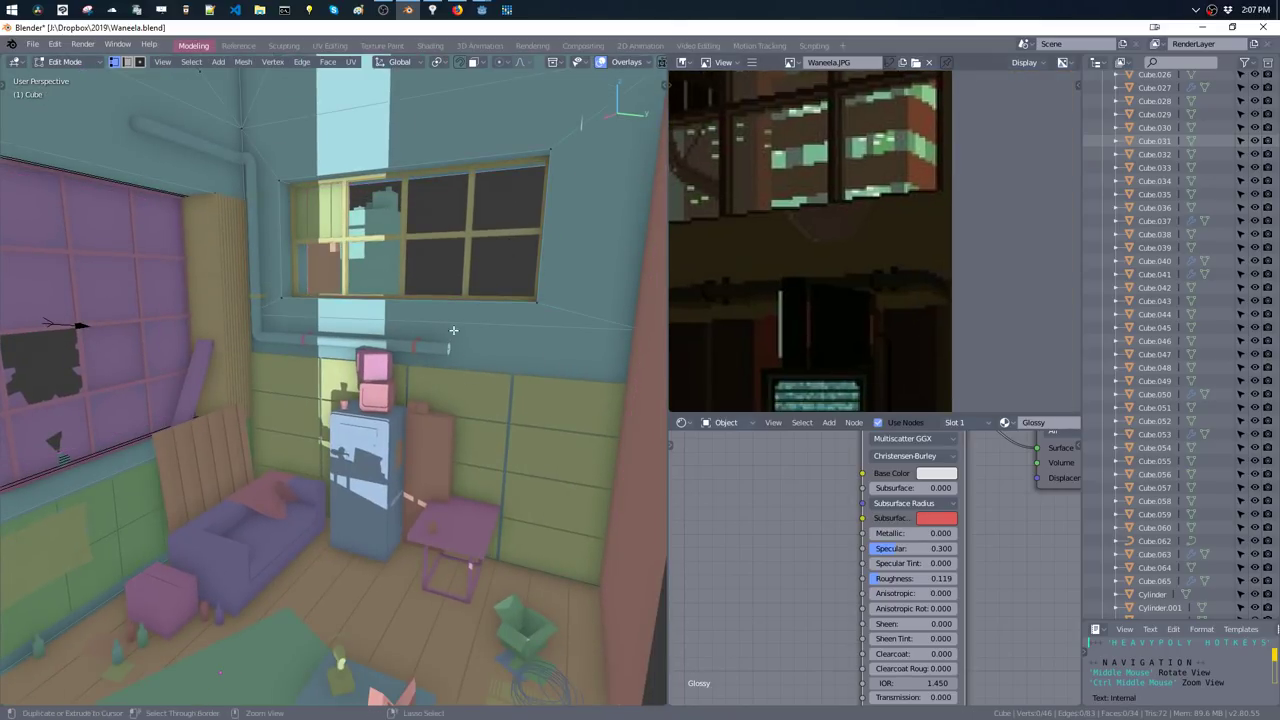
pyautogui.click(450, 343)
pyautogui.moveTo(482, 371); pyautogui.dragTo(510, 385, button='middle')
pyautogui.press('g')
pyautogui.press('y')
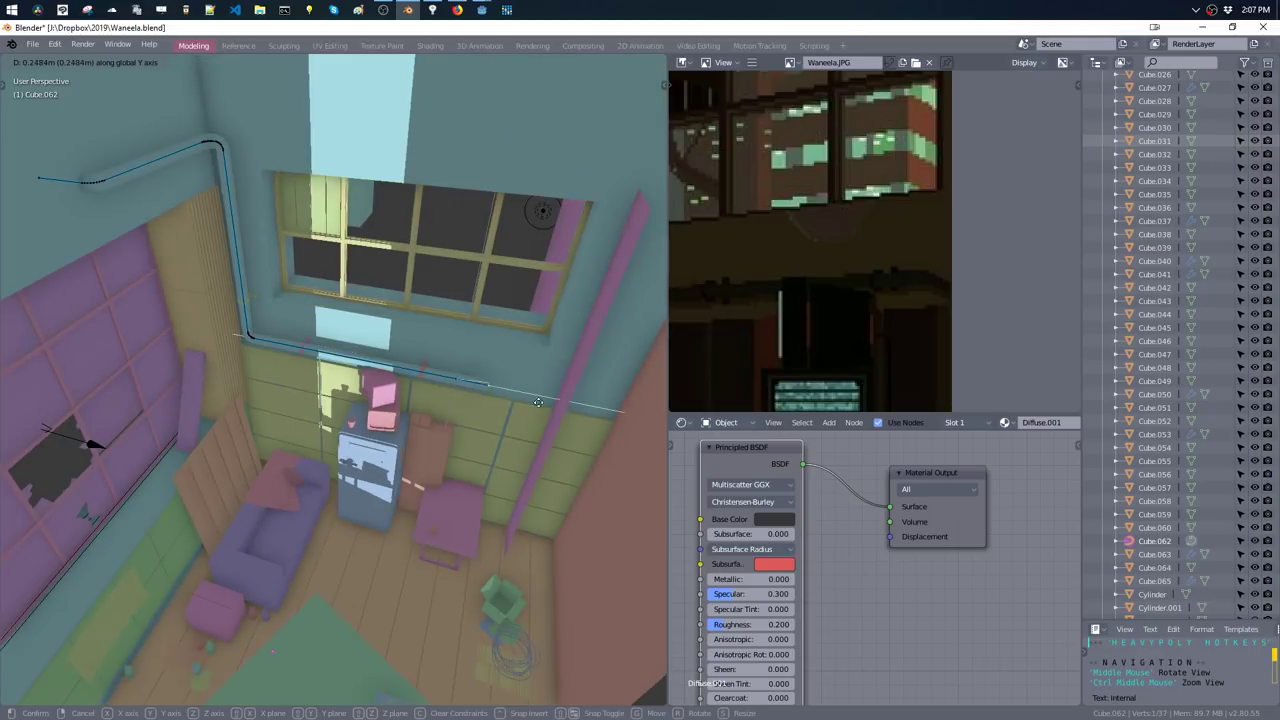
pyautogui.click(664, 448)
# - Extend the pipe's far end about 1.21 m along X and return to Object Mode
pyautogui.moveTo(664, 448); pyautogui.dragTo(552, 406, button='middle')
pyautogui.press('g')
pyautogui.press('x')
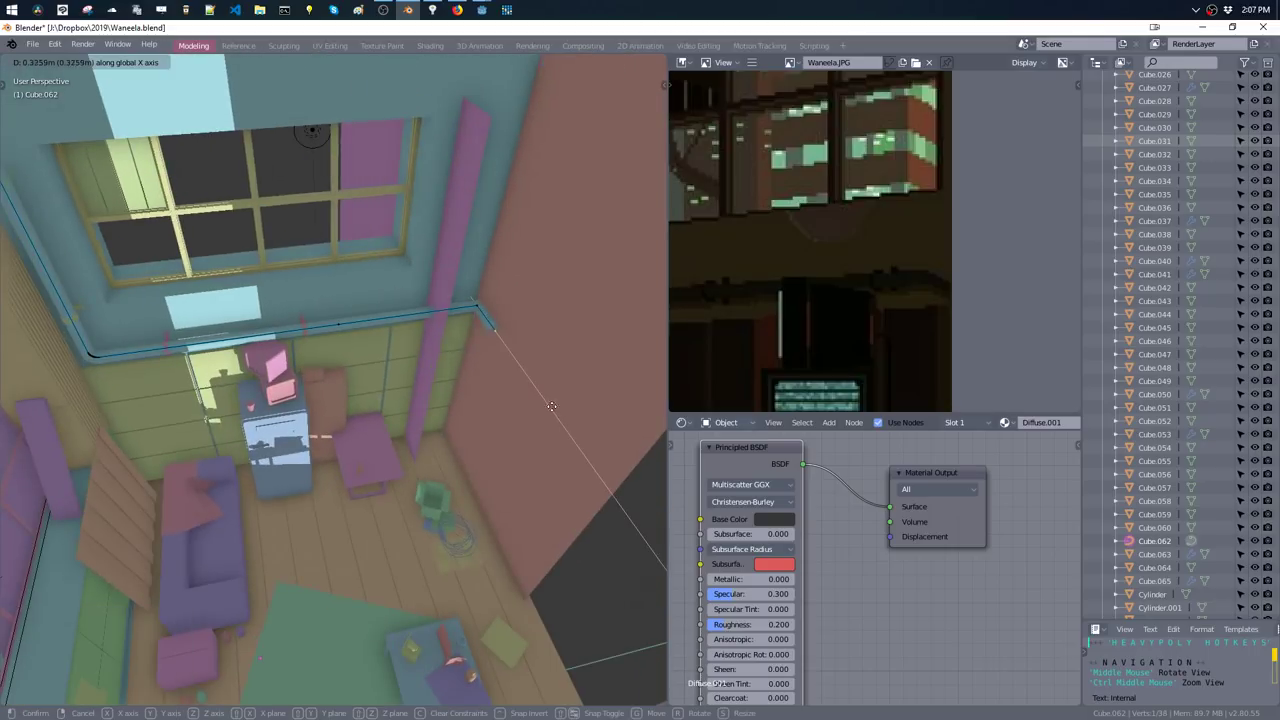
pyautogui.click(613, 503)
pyautogui.moveTo(613, 503)
pyautogui.mouseDown(button='middle')
pyautogui.moveTo(528, 340)
pyautogui.moveTo(544, 384)
pyautogui.moveTo(551, 340)
pyautogui.mouseUp(button='middle')
pyautogui.press('Tab')
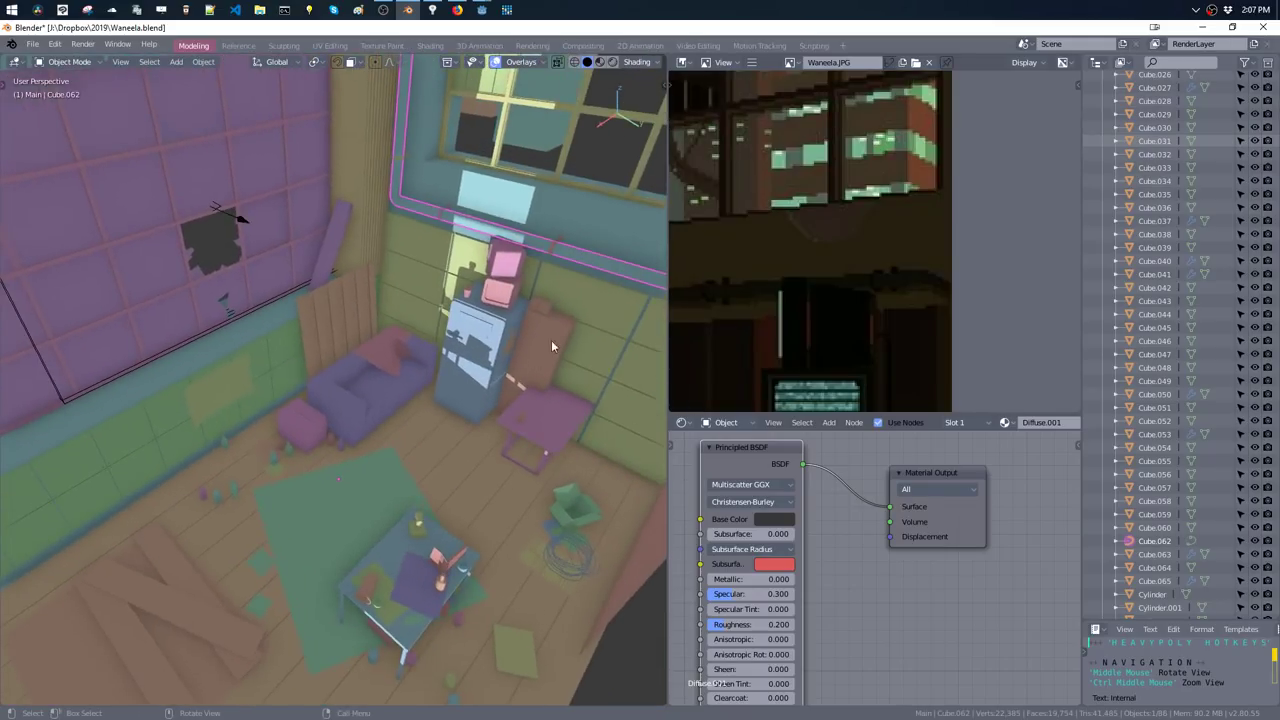
pyautogui.scroll(2, 829, 261)
pyautogui.moveTo(829, 261)
pyautogui.mouseDown(button='middle')
pyautogui.moveTo(800, 254)
pyautogui.moveTo(833, 94)
pyautogui.mouseUp(button='middle')
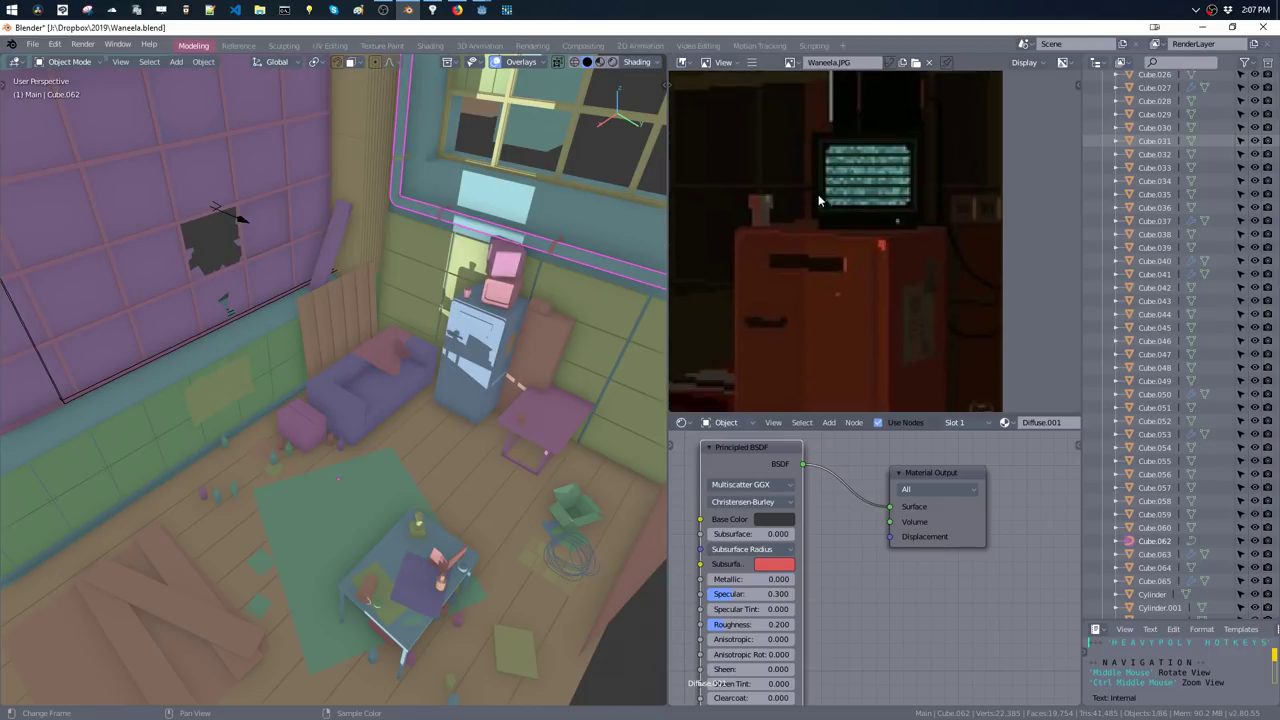
# - Switch the viewport to Rendered shading and orbit toward the desk corner
pyautogui.press('z')
pyautogui.click(449, 226)
pyautogui.moveTo(449, 226)
pyautogui.mouseDown(button='middle')
pyautogui.moveTo(442, 257)
pyautogui.moveTo(417, 266)
pyautogui.moveTo(427, 250)
pyautogui.moveTo(411, 254)
pyautogui.mouseUp(button='middle')
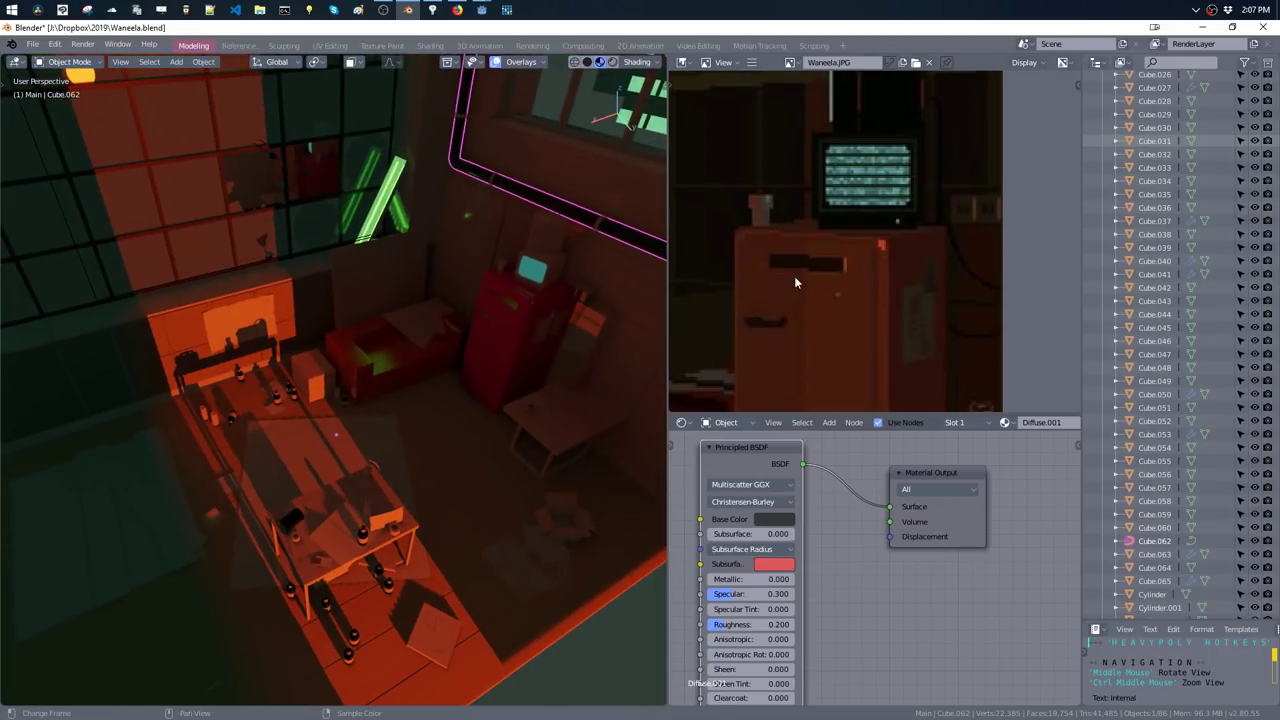
# - Pan the Waneela reference to the TV cabinet, fan and desk items, then frame the desk and bottles
pyautogui.scroll(1, 790, 270)
pyautogui.moveTo(775, 287); pyautogui.dragTo(803, 257, button='middle')
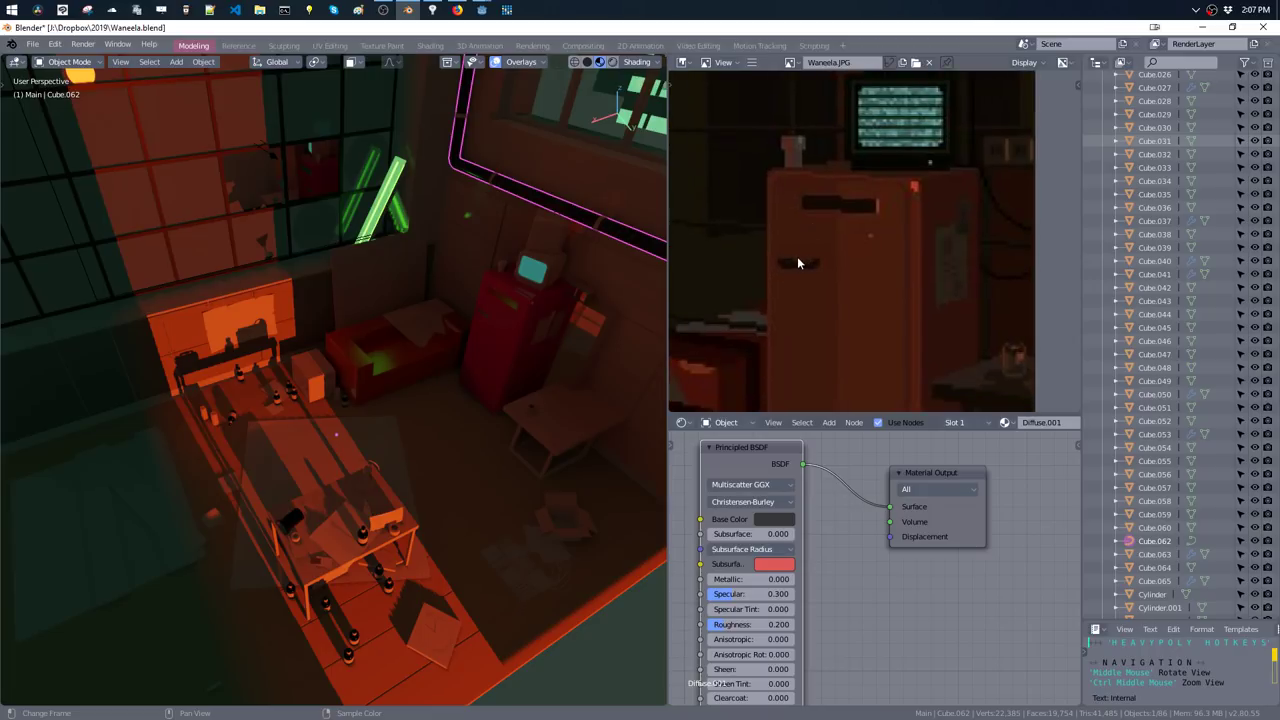
pyautogui.scroll(1, 800, 255)
pyautogui.moveTo(770, 257)
pyautogui.mouseDown(button='middle')
pyautogui.moveTo(842, 168)
pyautogui.moveTo(826, 232)
pyautogui.mouseUp(button='middle')
pyautogui.moveTo(790, 282)
pyautogui.mouseDown(button='middle')
pyautogui.moveTo(812, 242)
pyautogui.moveTo(795, 272)
pyautogui.mouseUp(button='middle')
pyautogui.moveTo(476, 360)
pyautogui.mouseDown(button='middle')
pyautogui.moveTo(393, 375)
pyautogui.moveTo(480, 318)
pyautogui.mouseUp(button='middle')
pyautogui.moveTo(765, 385); pyautogui.dragTo(794, 309, button='middle')
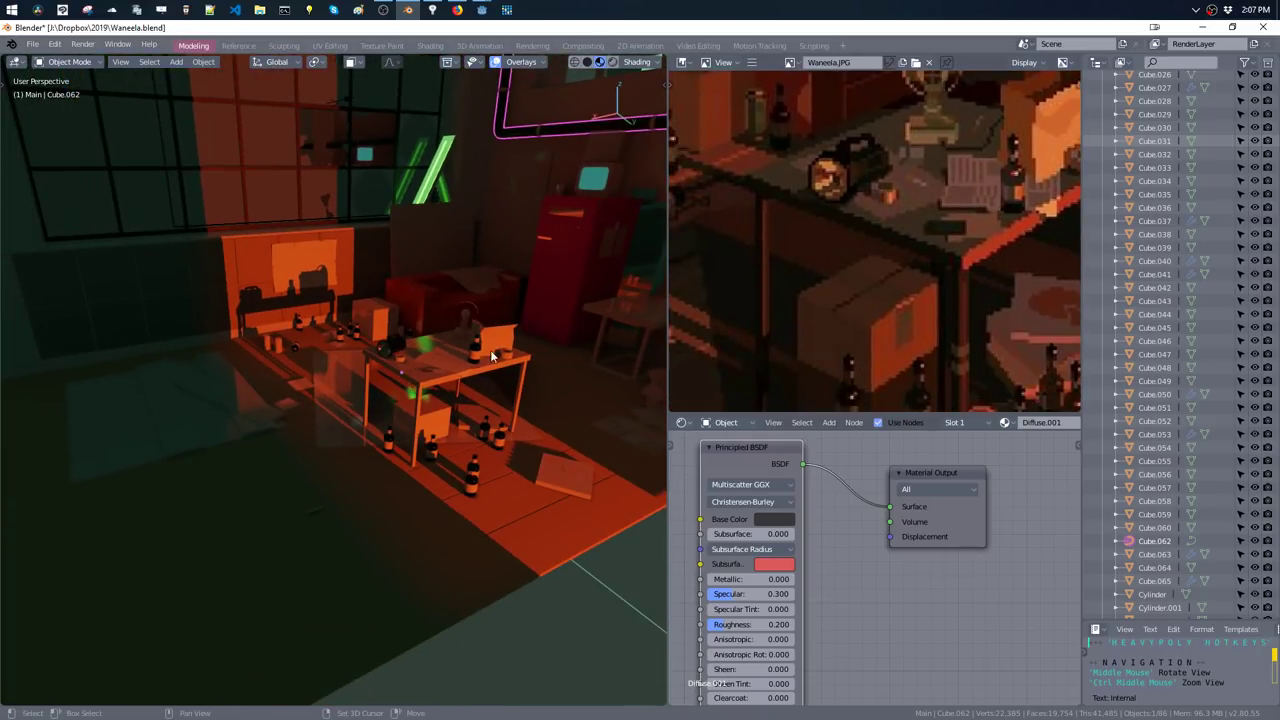
pyautogui.moveTo(468, 395); pyautogui.dragTo(366, 407, button='middle')
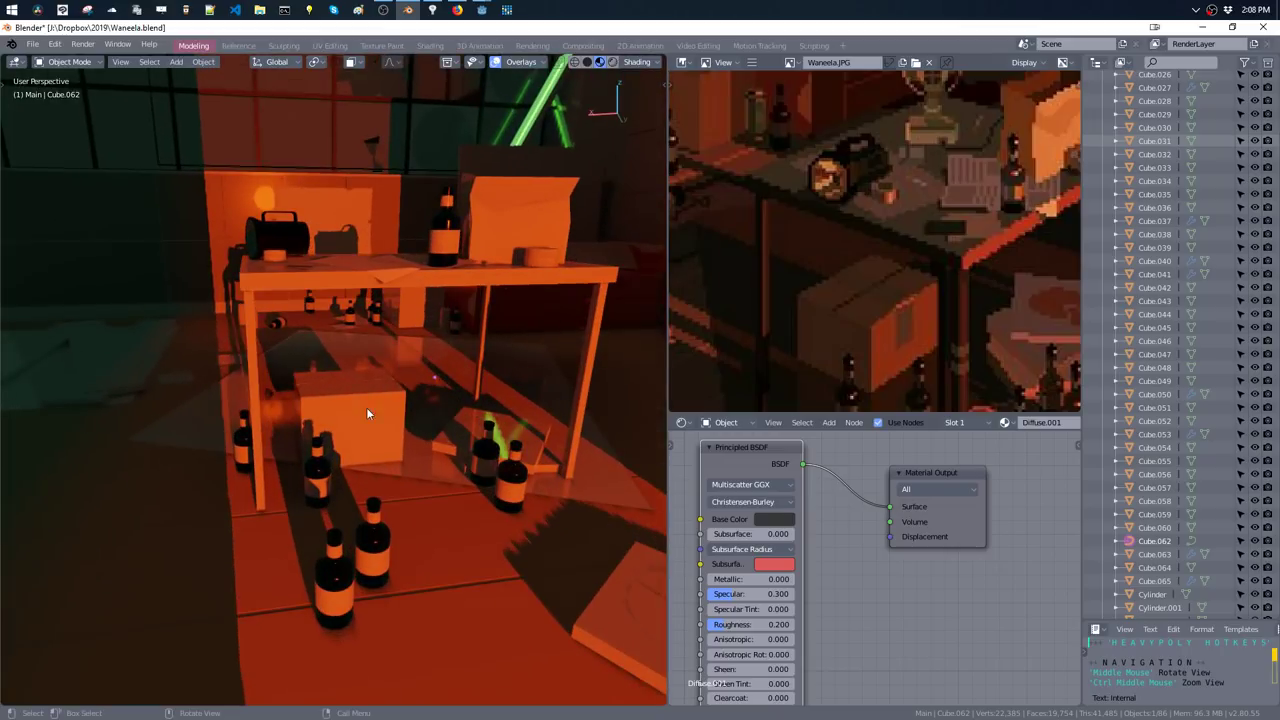
# - In Edit Mode on the box under the desk, select its top and front faces
pyautogui.click(354, 408)
pyautogui.press('Tab')
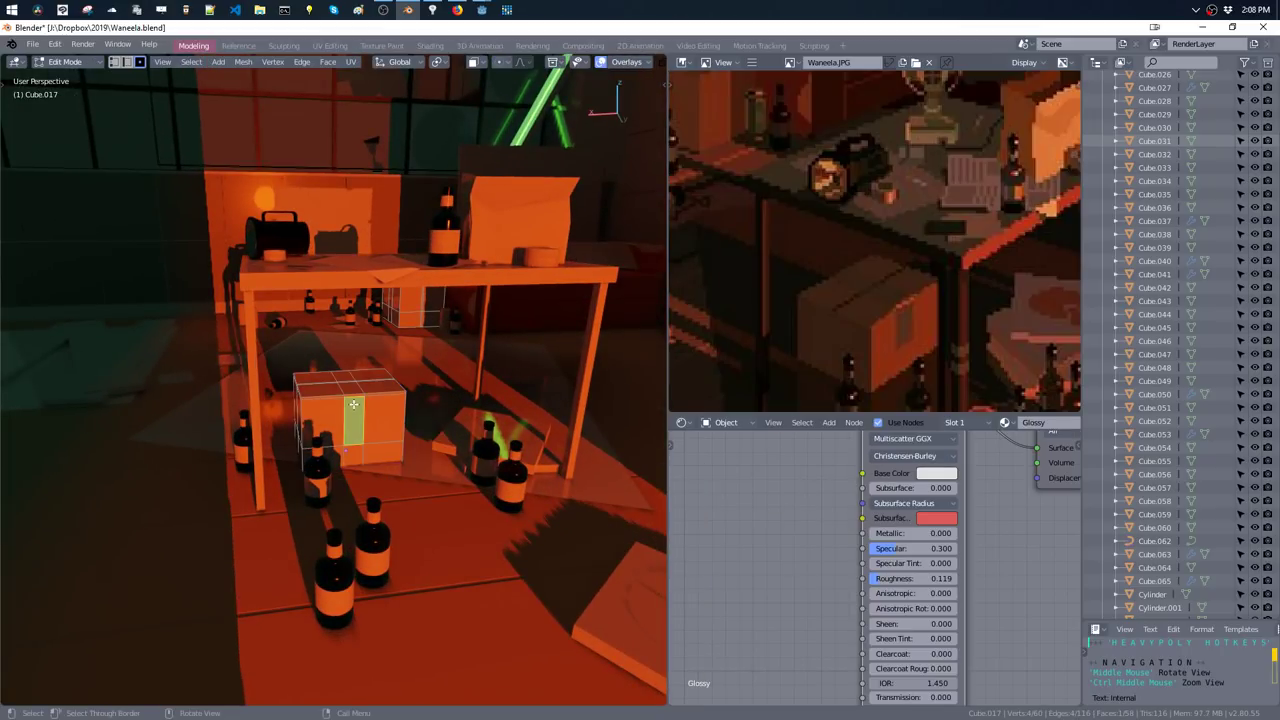
pyautogui.press('KP_Decimal')
pyautogui.moveTo(408, 386); pyautogui.dragTo(388, 370, button='middle')
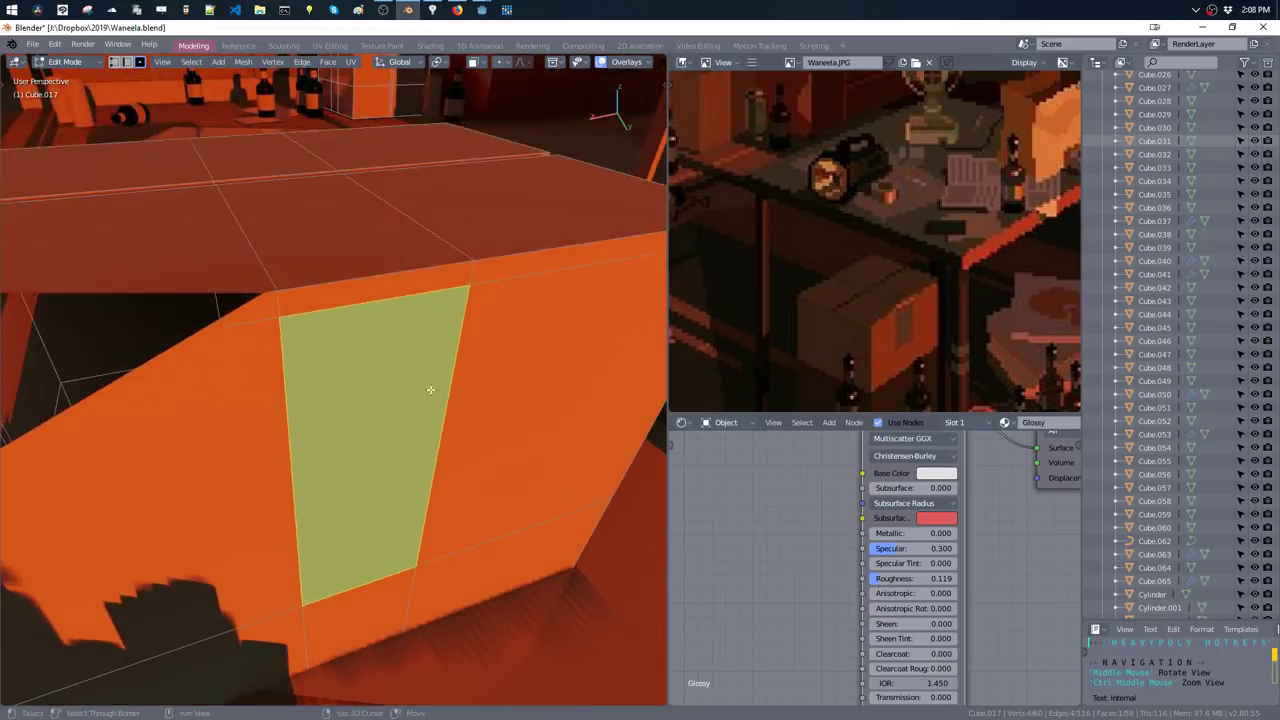
pyautogui.keyDown('shift'); pyautogui.click(334, 306); pyautogui.keyUp('shift')
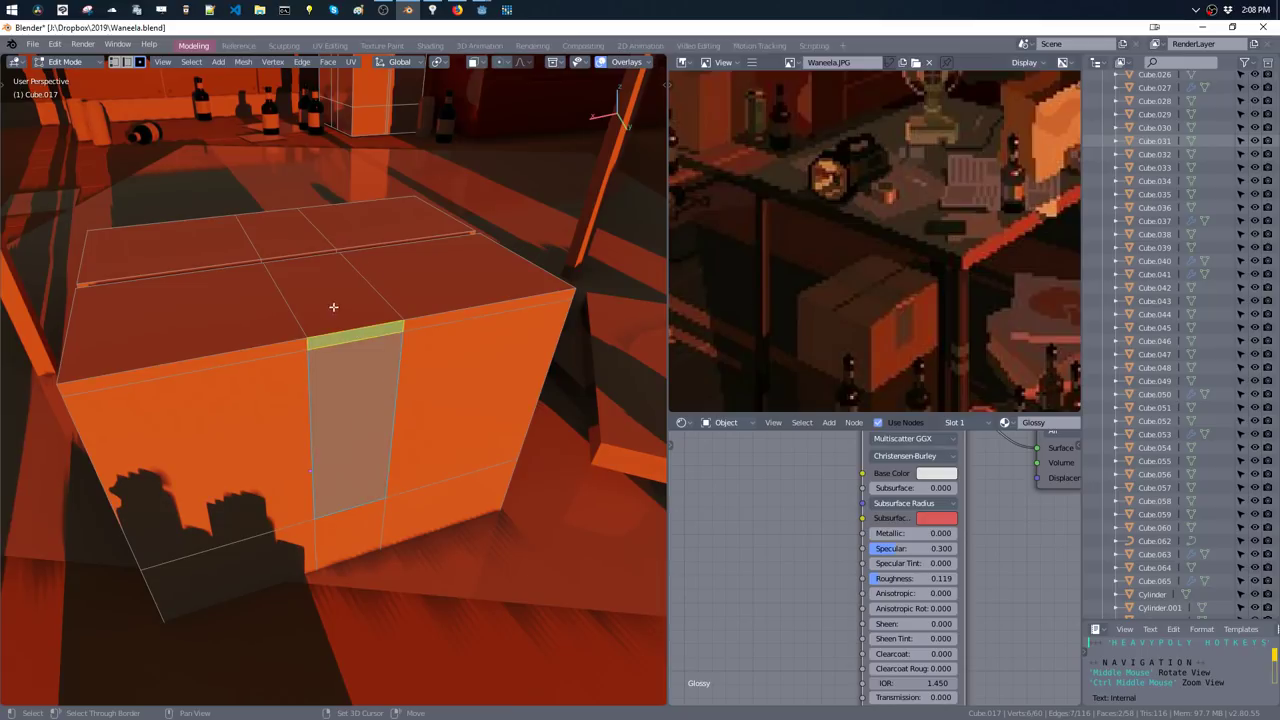
pyautogui.keyDown('shift'); pyautogui.click(277, 246); pyautogui.keyUp('shift')
pyautogui.moveTo(277, 246); pyautogui.dragTo(326, 305, button='middle')
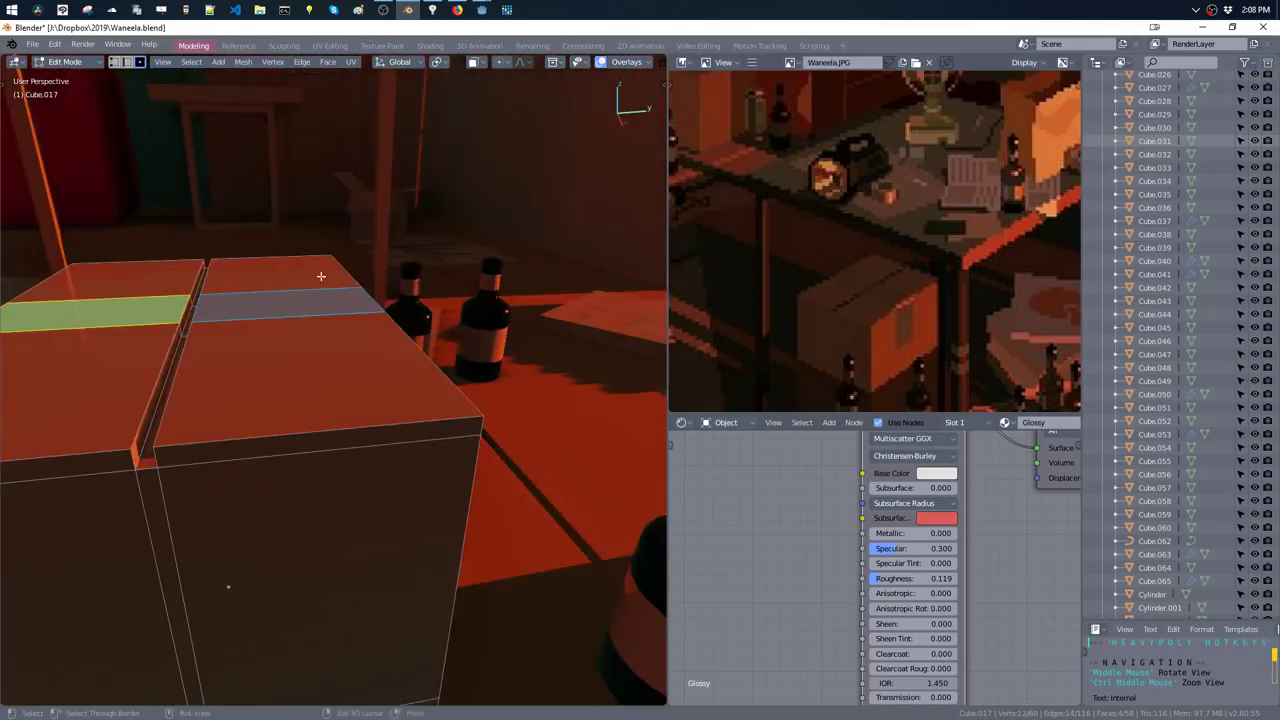
pyautogui.keyDown('shift'); pyautogui.click(309, 338); pyautogui.keyUp('shift')
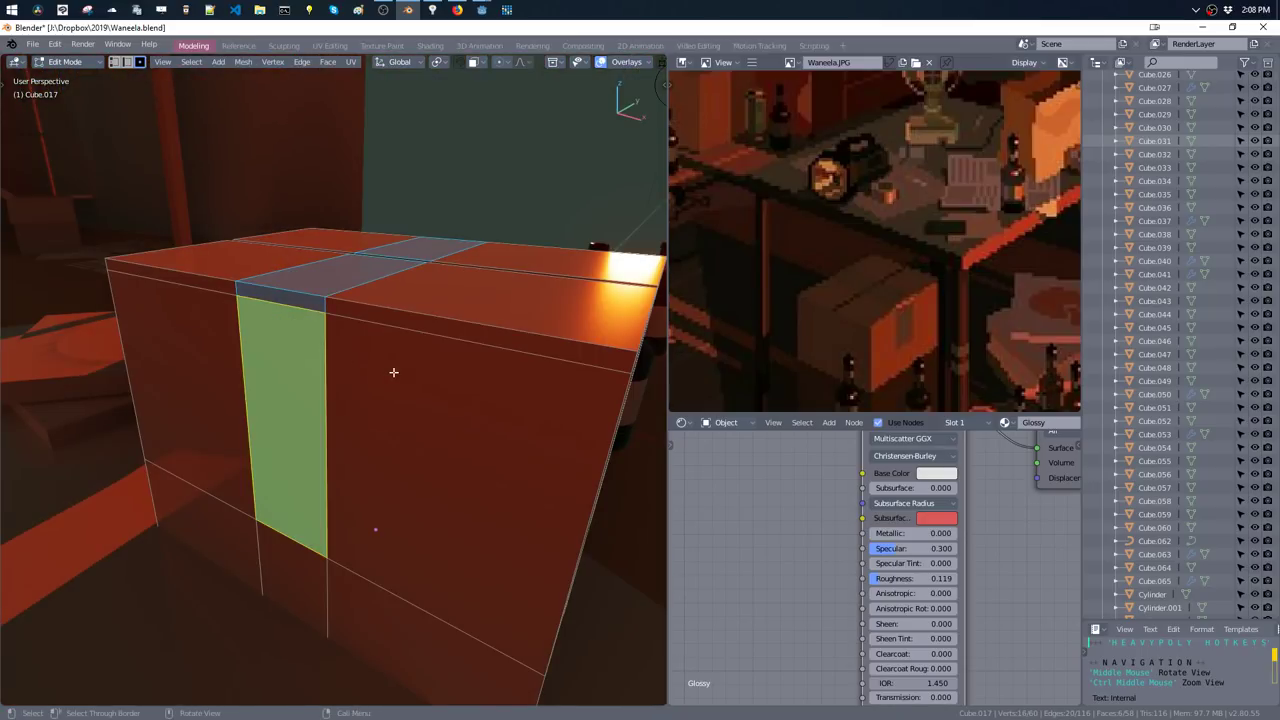
# - Duplicate the faces in place, separate them into a new object and fill the gap
pyautogui.hotkey('shift', 'd')
pyautogui.rightClick(365, 324)
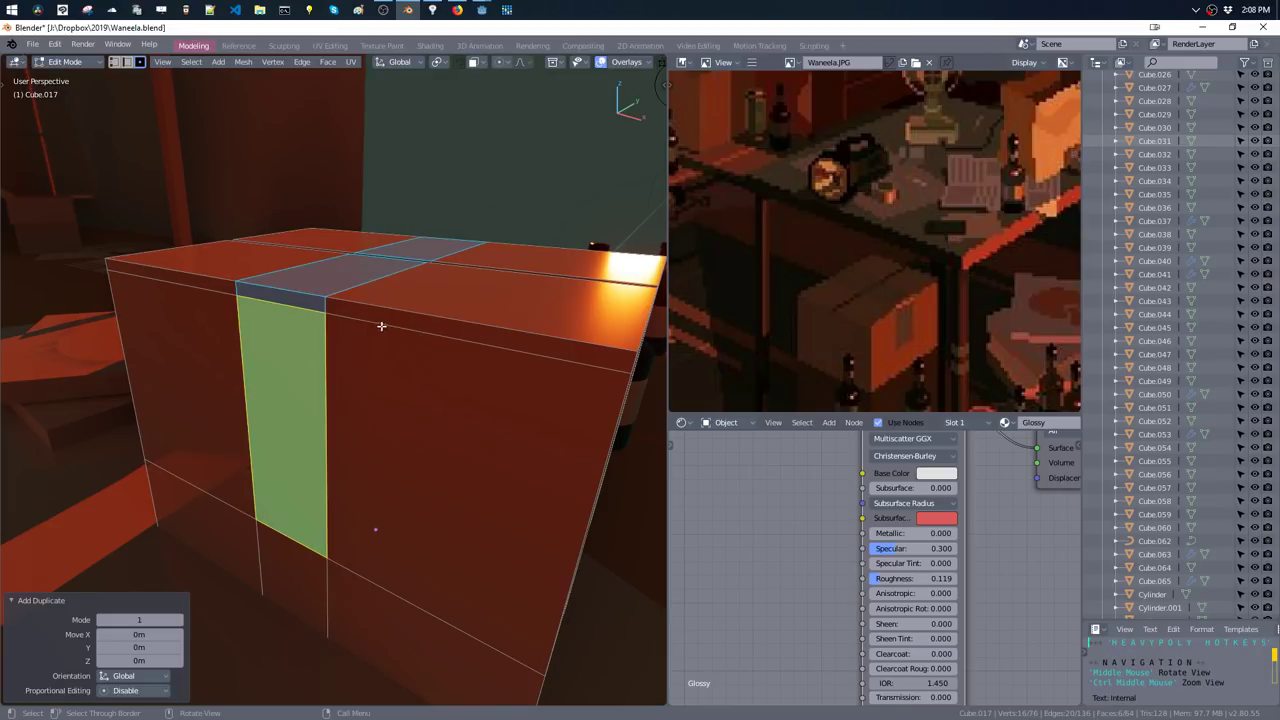
pyautogui.press('p')
pyautogui.moveTo(381, 326); pyautogui.dragTo(435, 271, button='middle')
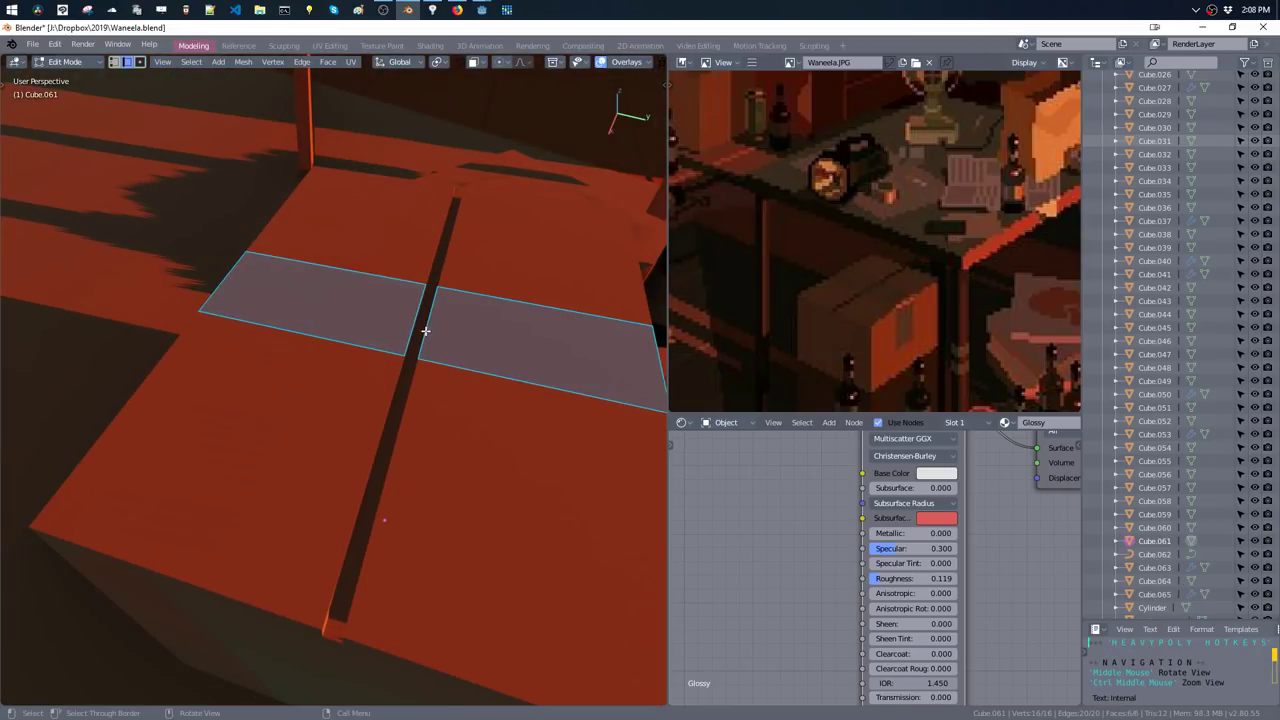
pyautogui.hotkey('ctrl', 'e')
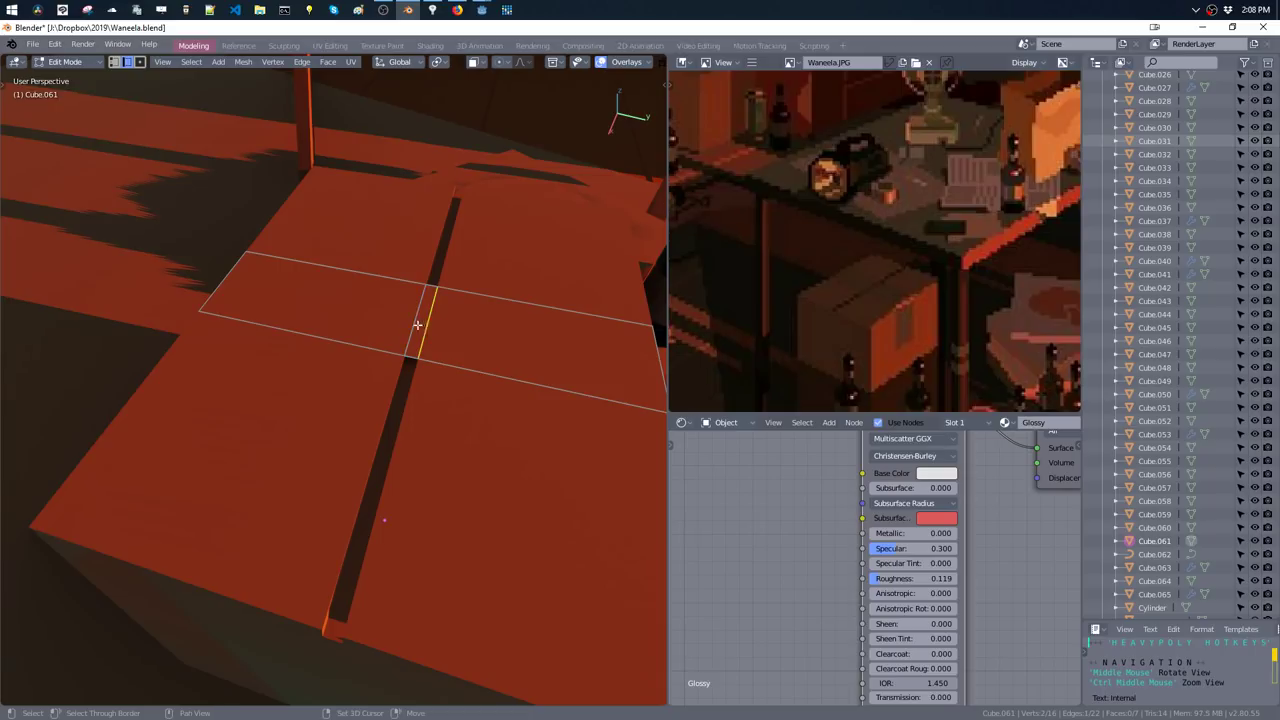
# - Dissolve the unneeded edge at the strip's box corner
pyautogui.keyDown('shift'); pyautogui.click(417, 324); pyautogui.keyUp('shift')
pyautogui.moveTo(486, 343)
pyautogui.mouseDown(button='middle')
pyautogui.moveTo(400, 309)
pyautogui.moveTo(429, 383)
pyautogui.moveTo(469, 370)
pyautogui.moveTo(339, 438)
pyautogui.mouseUp(button='middle')
pyautogui.keyDown('shift'); pyautogui.click(419, 388); pyautogui.keyUp('shift')
pyautogui.hotkey('ctrl', 'x')
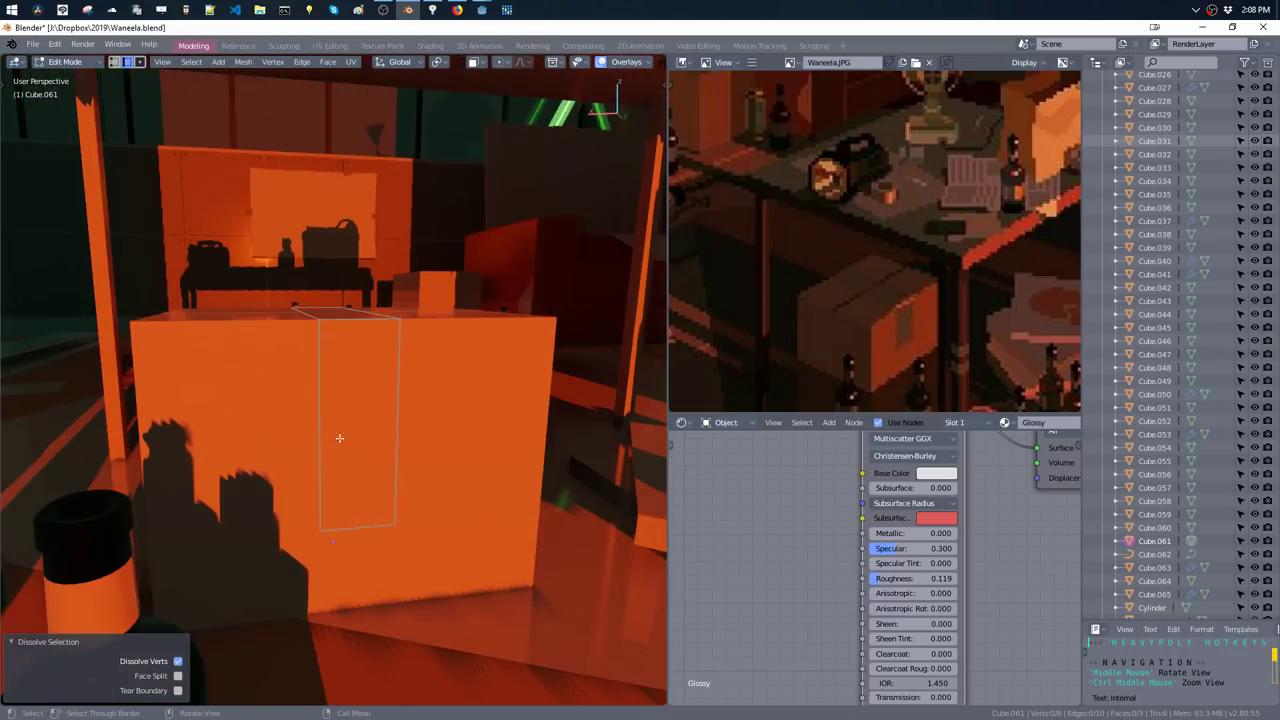
# - Knife a jagged torn cut across the strip's side and isolate the piece below it
pyautogui.press('k')
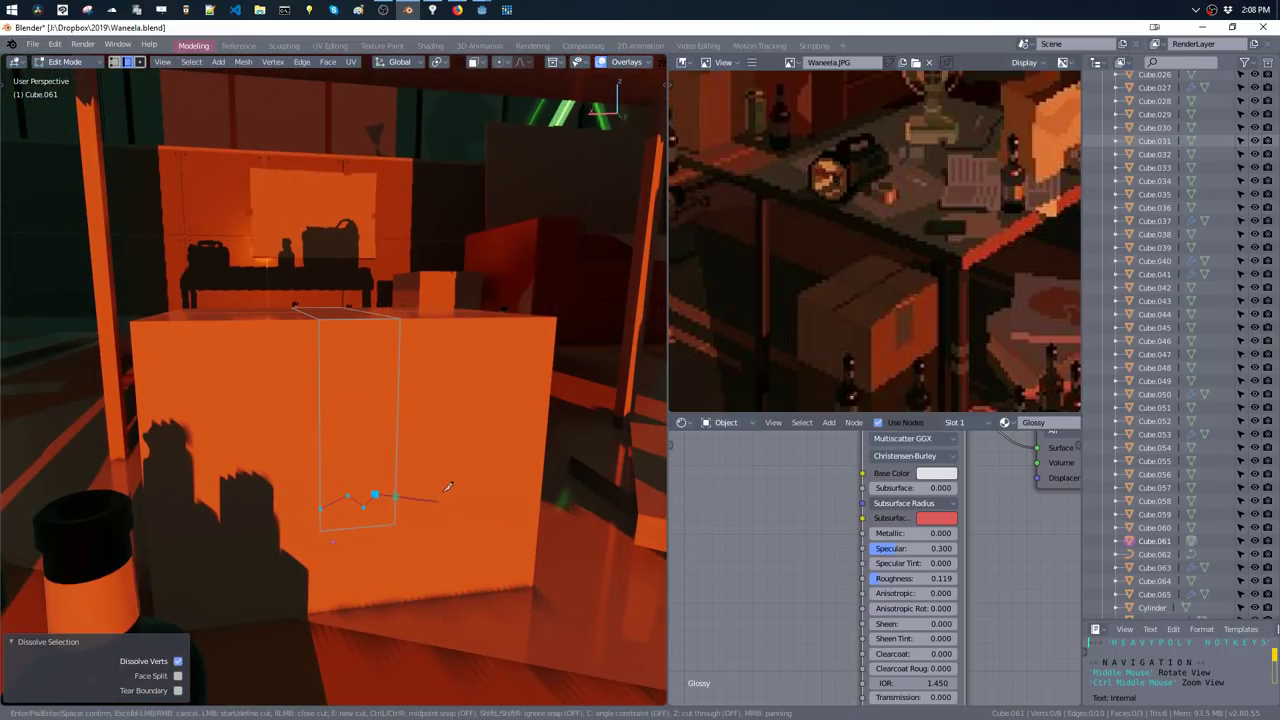
pyautogui.press('Return')
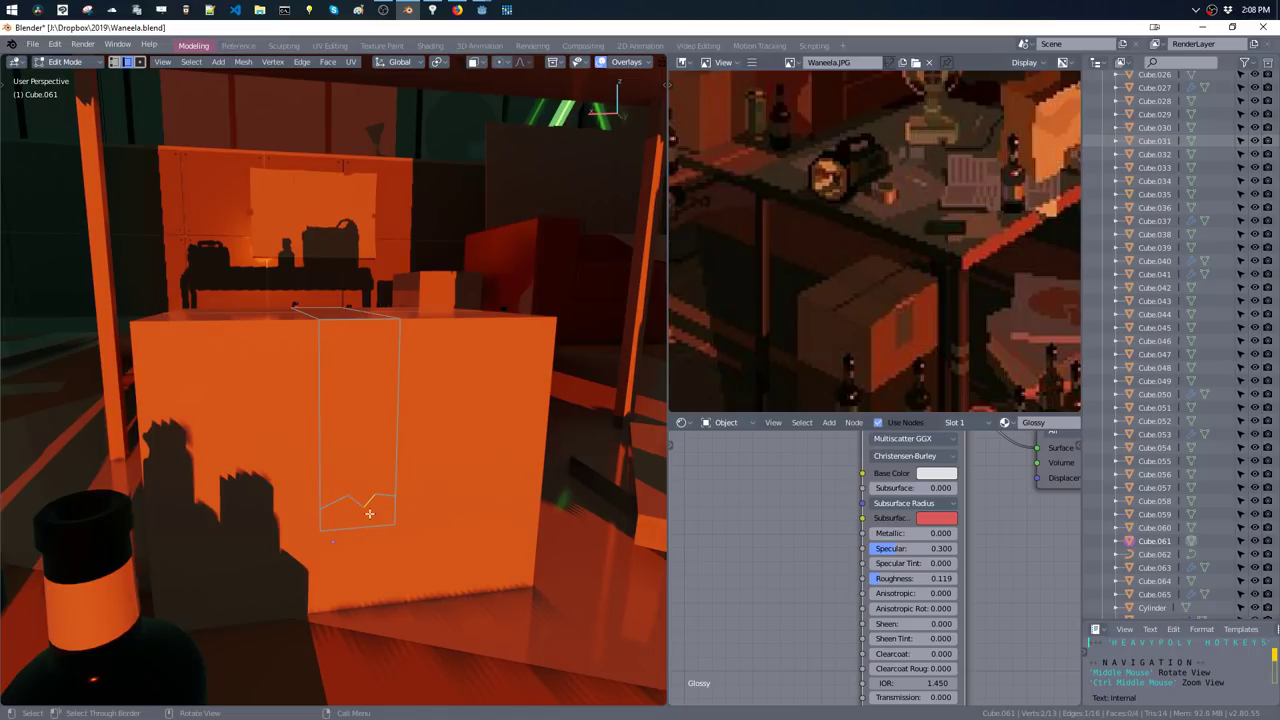
pyautogui.hotkey('ctrl', 'l')
pyautogui.press('g')
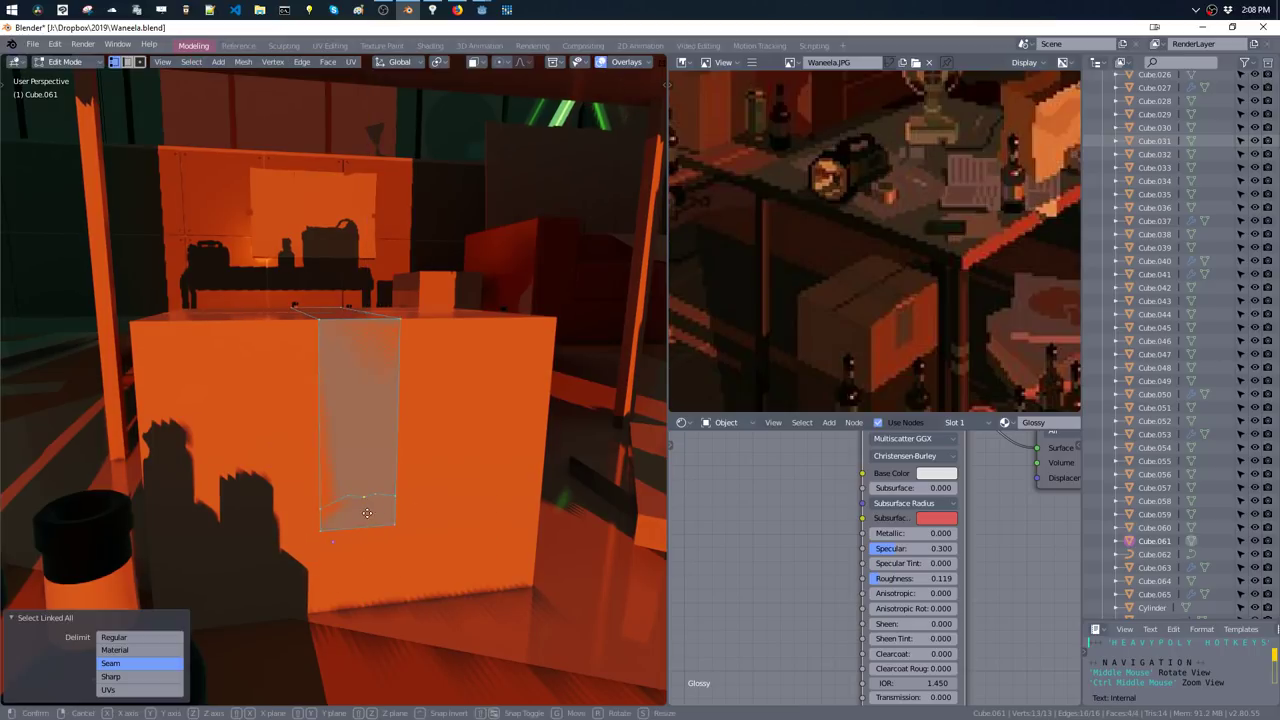
pyautogui.press('z')
pyautogui.click(367, 517)
pyautogui.press('g')
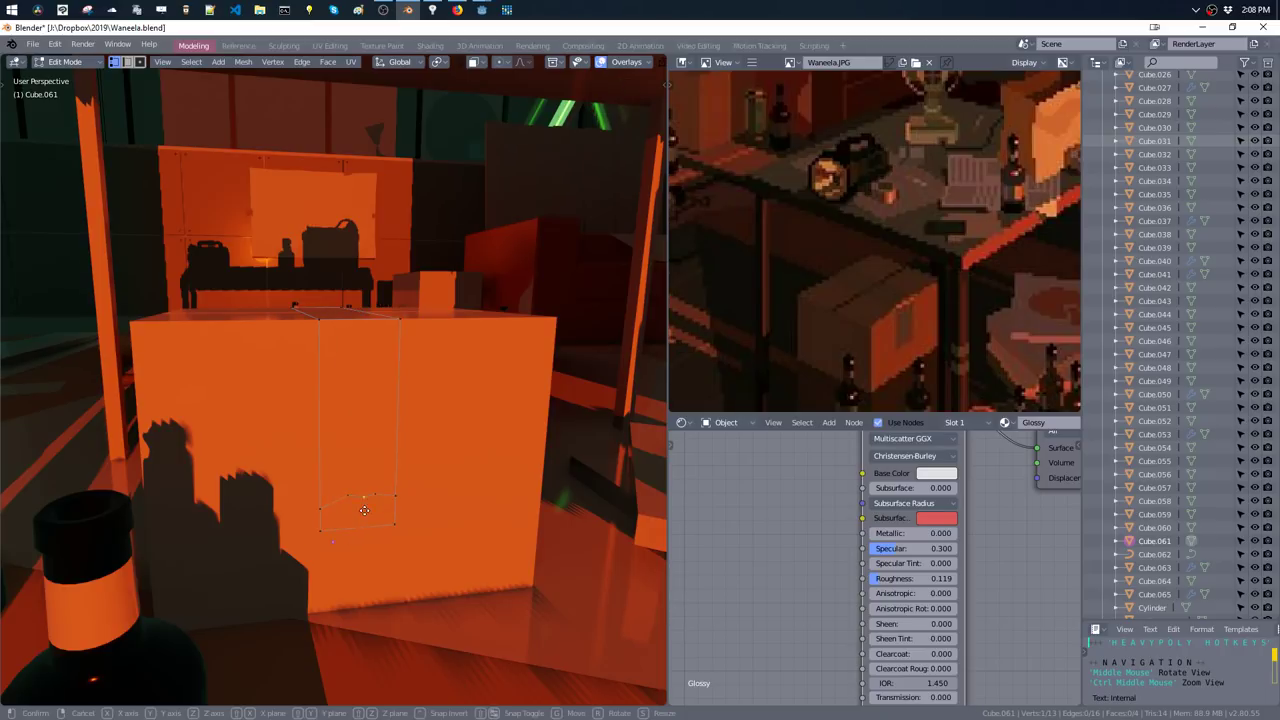
pyautogui.press('z')
pyautogui.click(367, 520)
pyautogui.rightClick(367, 521)
pyautogui.click(360, 512)
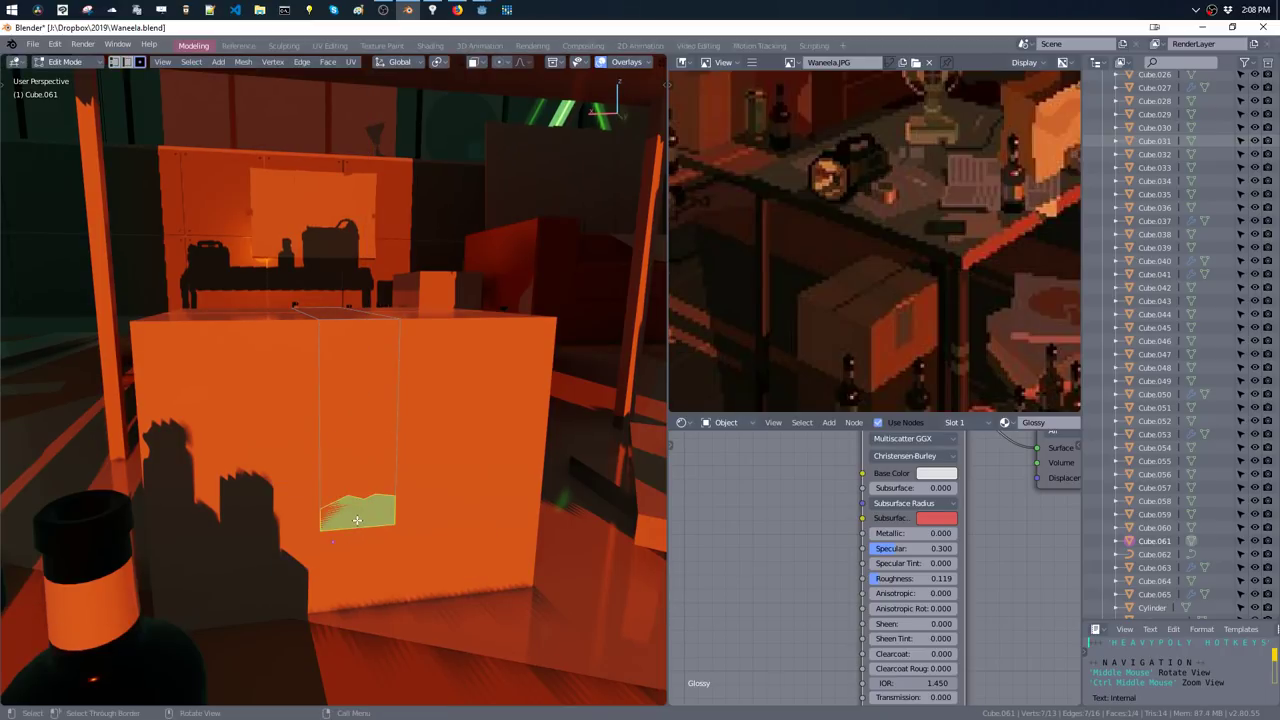
pyautogui.moveTo(360, 512)
pyautogui.mouseDown(button='middle')
pyautogui.moveTo(400, 449)
pyautogui.moveTo(390, 458)
pyautogui.mouseUp(button='middle')
# - Assign the Chrome material to the whole tape strip in a new material slot
pyautogui.hotkey('ctrl', 'l')
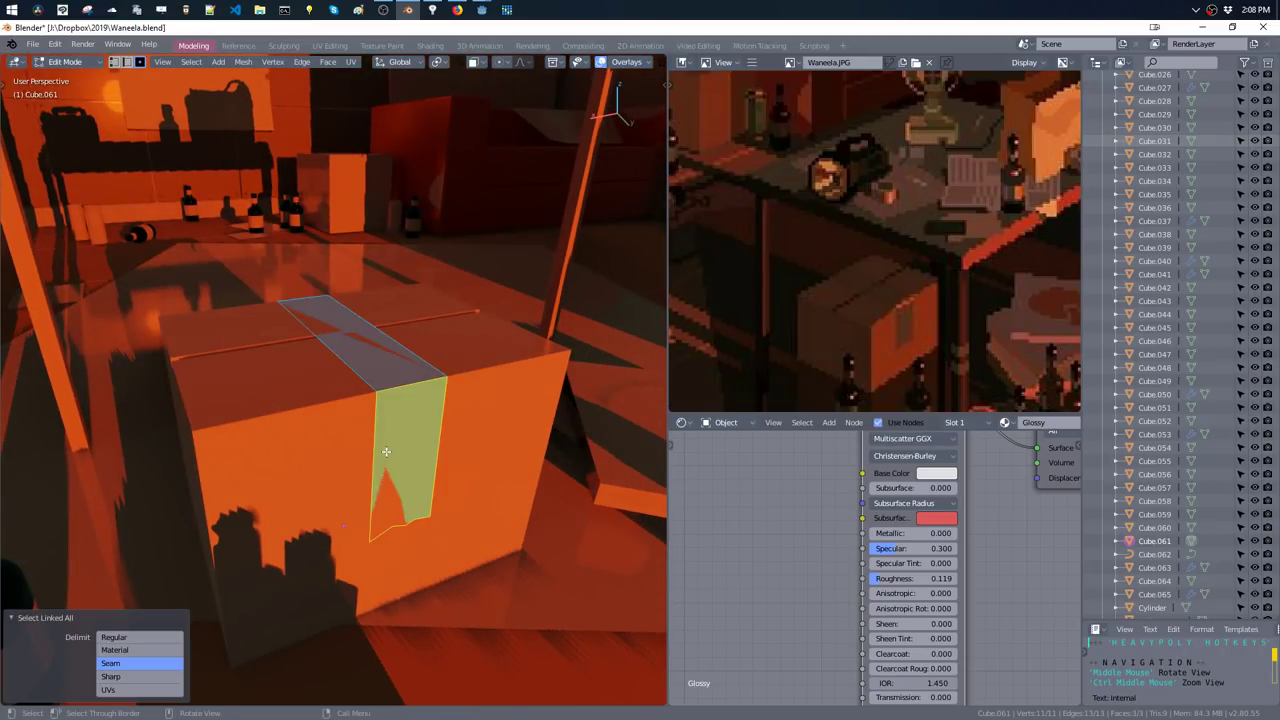
pyautogui.press('m')
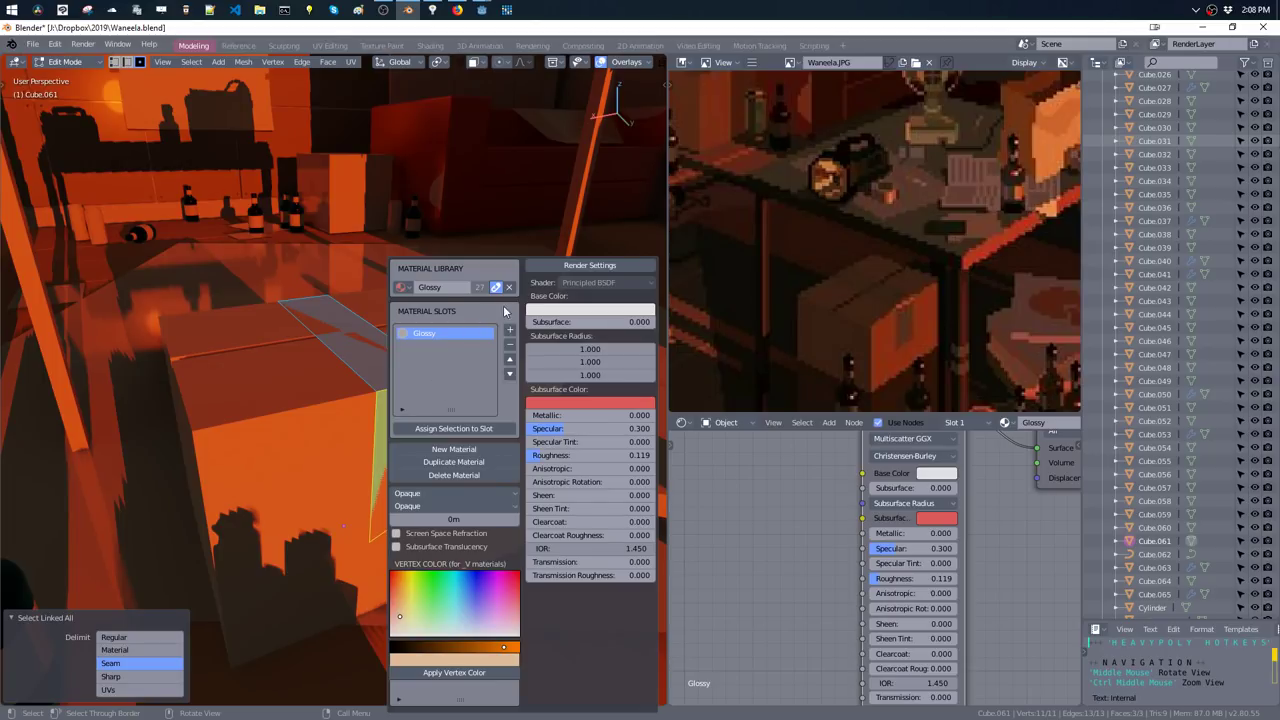
pyautogui.click(509, 328)
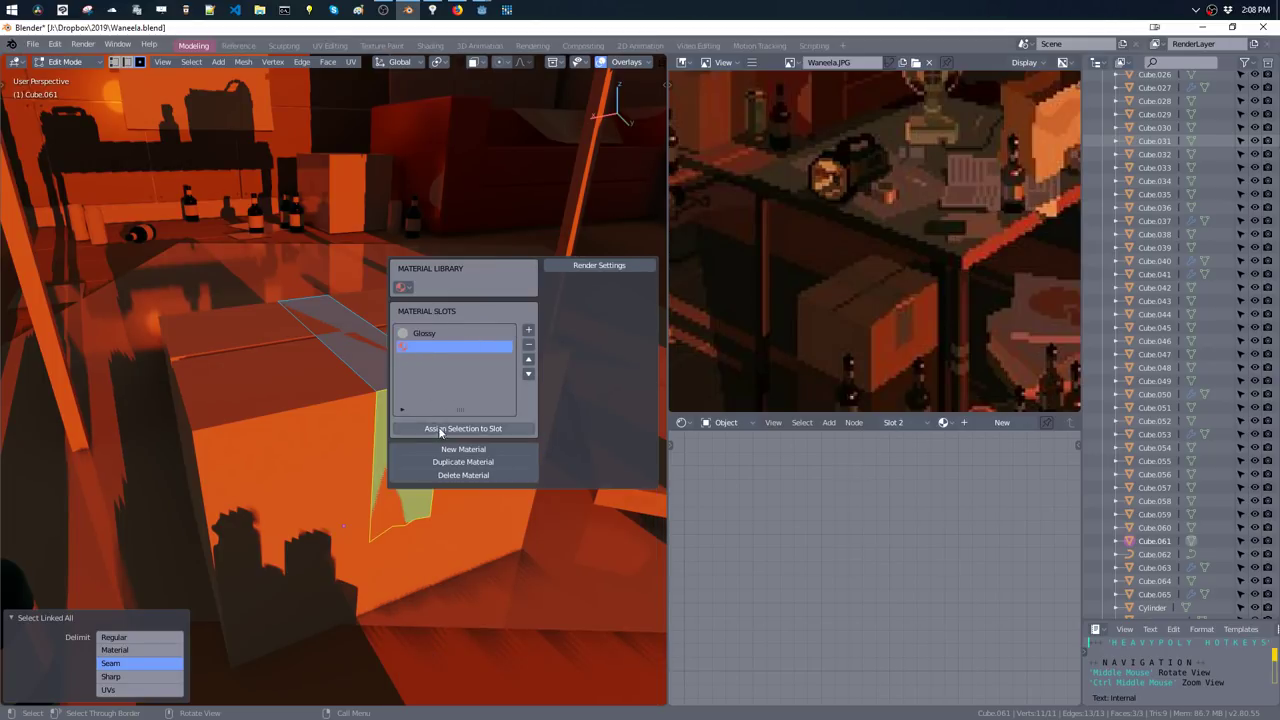
pyautogui.click(401, 288)
pyautogui.write('chr')
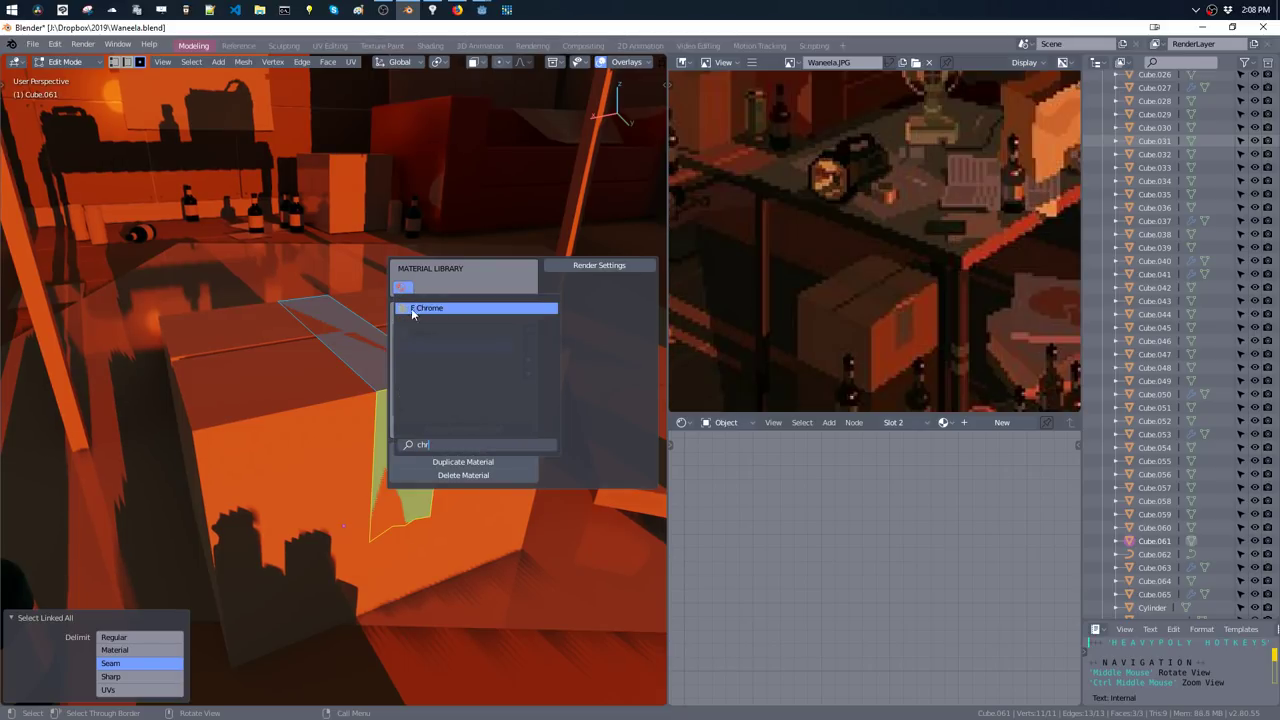
pyautogui.click(422, 310)
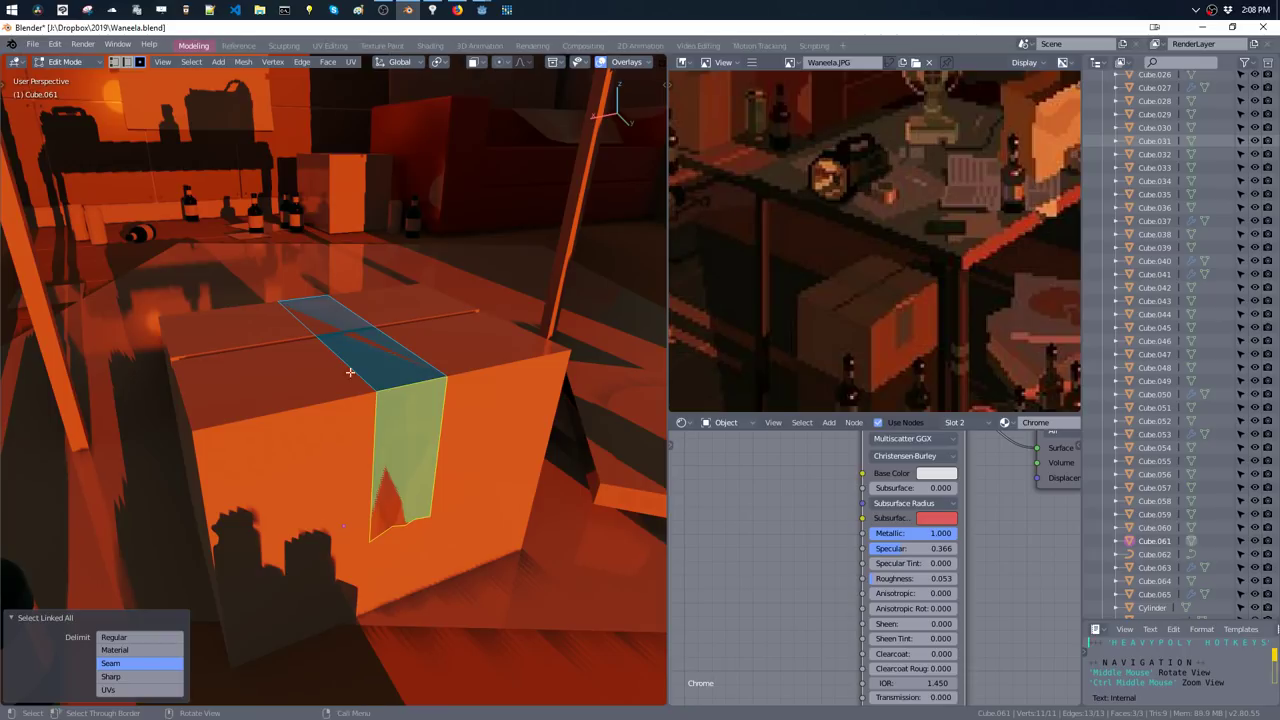
# - Push the tape strip slightly off the box surface with shrink/fatten
pyautogui.moveTo(350, 372); pyautogui.dragTo(401, 377, button='middle')
pyautogui.hotkey('alt', 's')
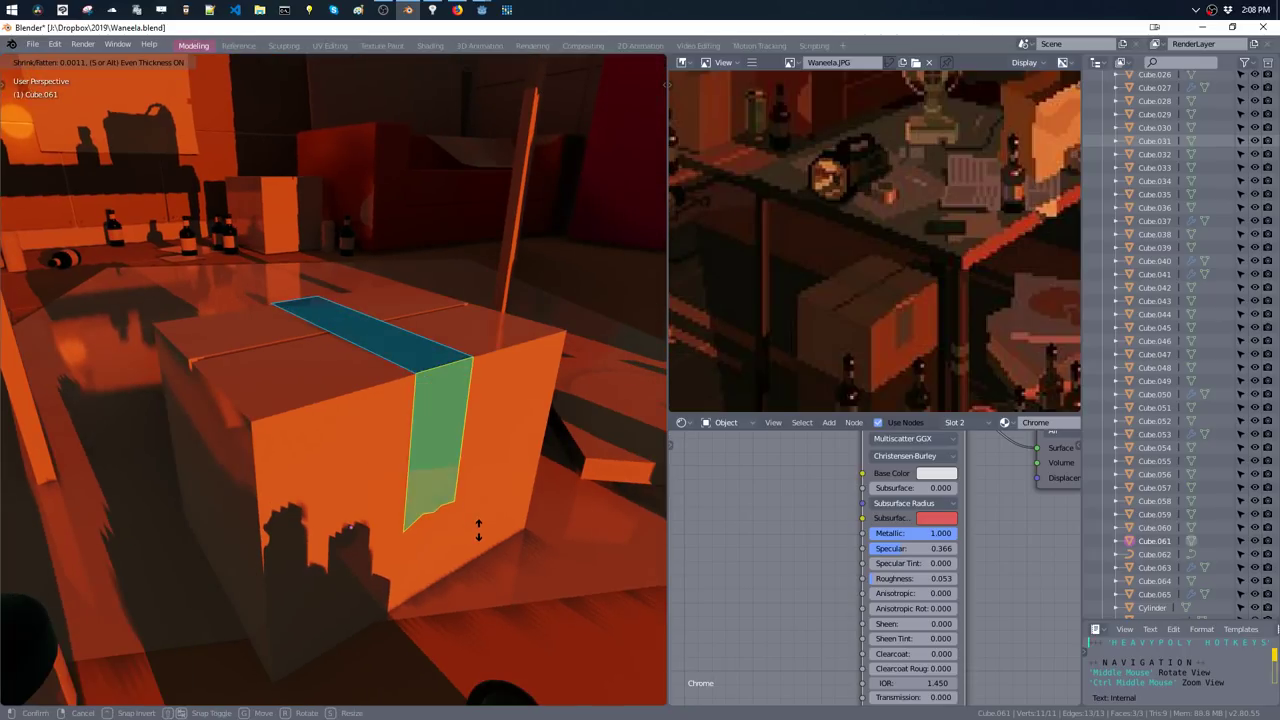
pyautogui.click(477, 532)
pyautogui.press('Tab')
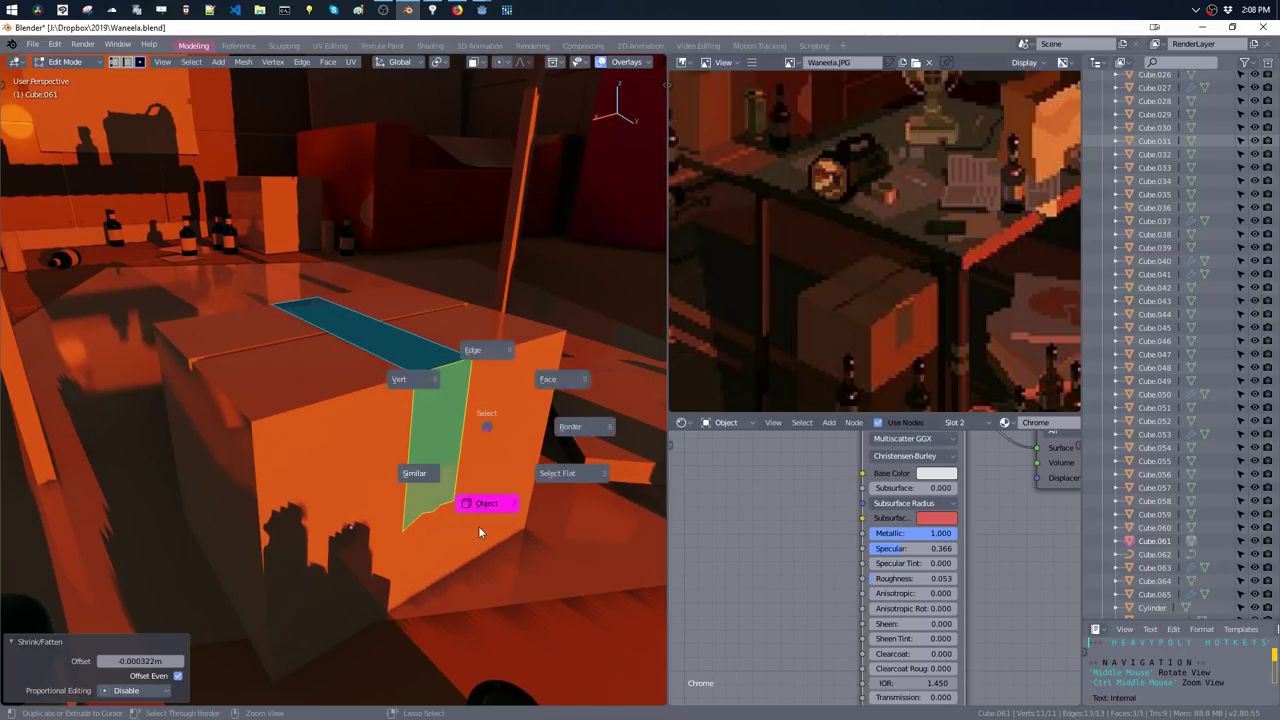
pyautogui.moveTo(478, 526)
pyautogui.mouseDown(button='middle')
pyautogui.moveTo(467, 462)
pyautogui.moveTo(486, 487)
pyautogui.mouseUp(button='middle')
pyautogui.press('Tab')
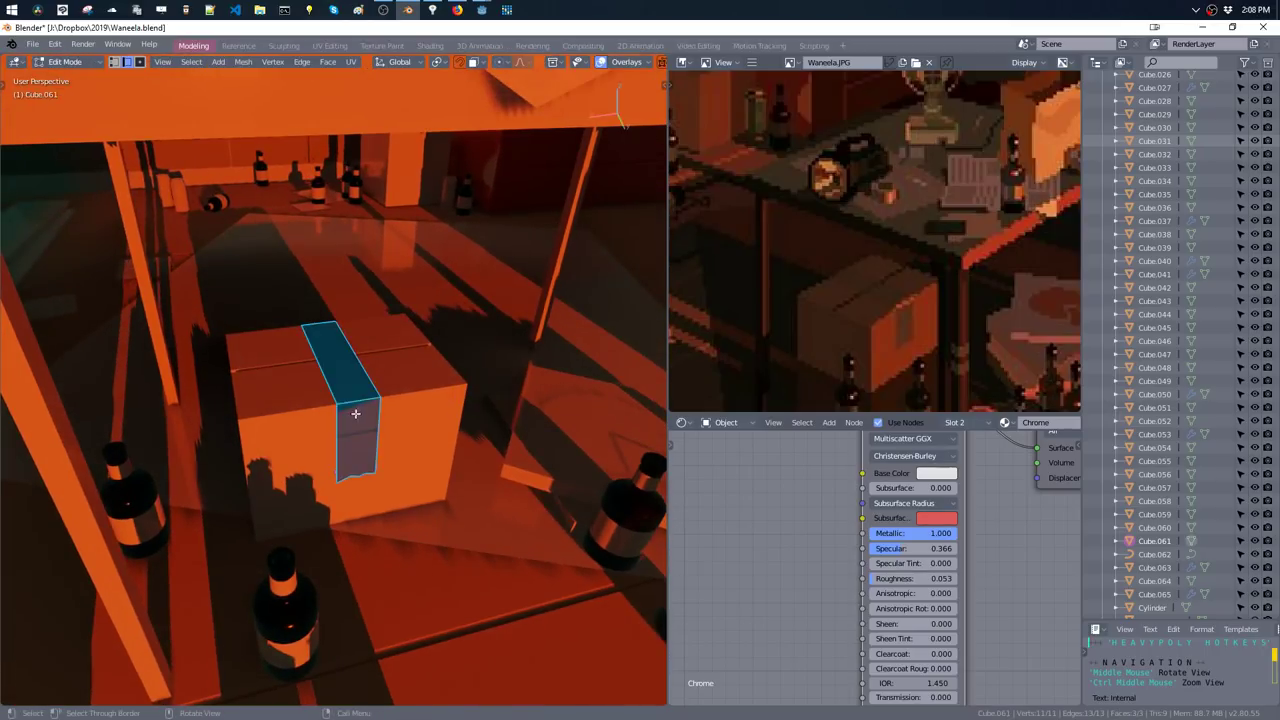
# - Bevel the tape strip's edges at 0.00346 m width with one segment
pyautogui.hotkey('ctrl', 'b')
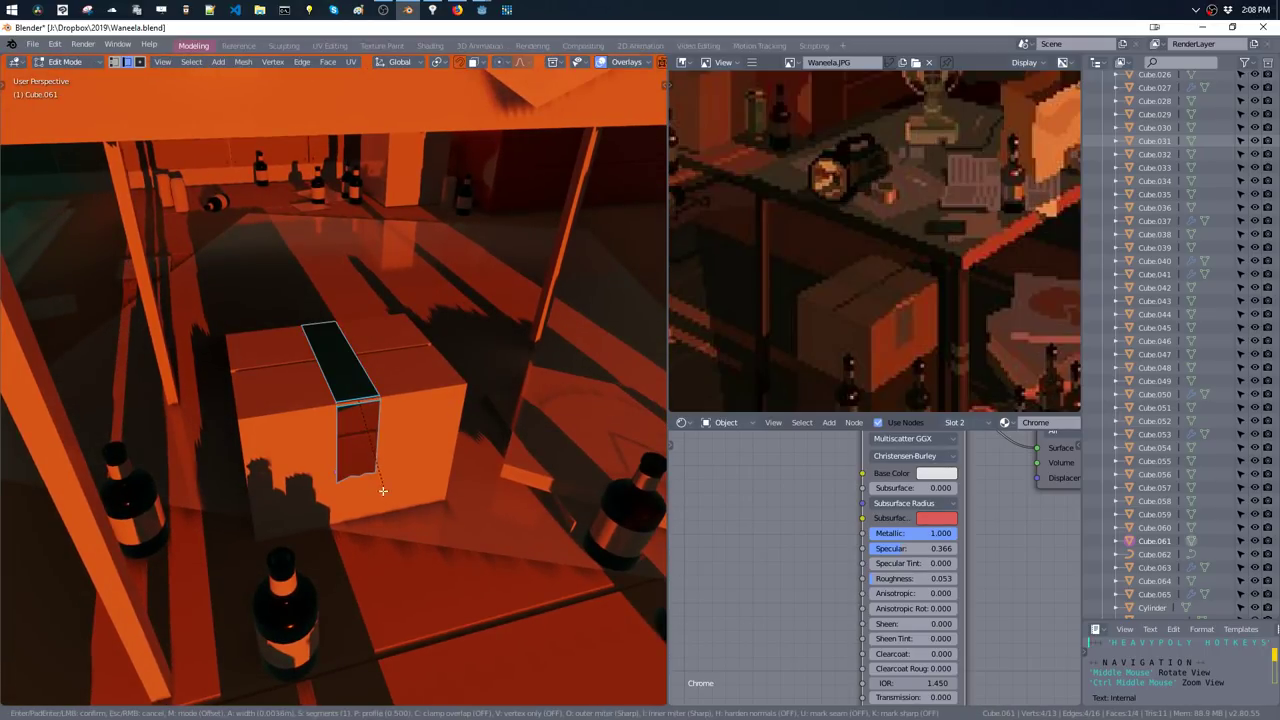
pyautogui.click(383, 491)
pyautogui.scroll(5, 371, 451)
pyautogui.scroll(5, 440, 400)
pyautogui.scroll(3, 465, 399)
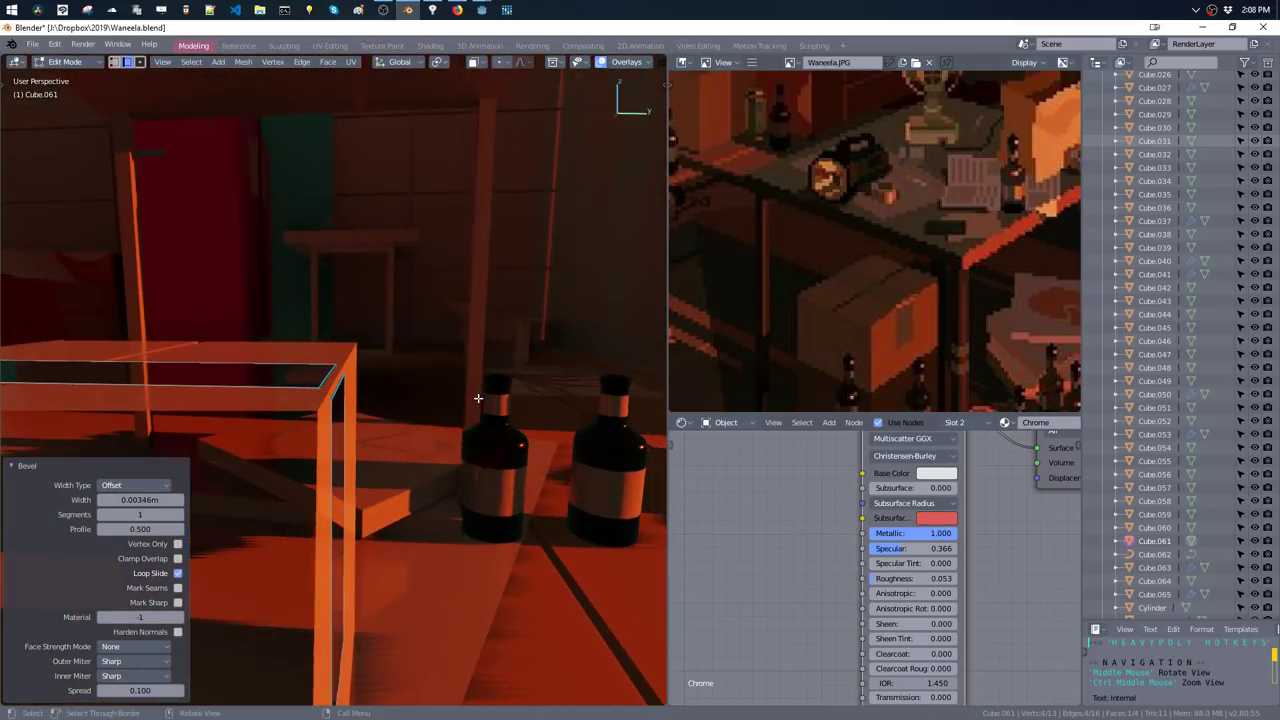
# - Nudge the tape piece into place and return to Object Mode to view the desk
pyautogui.moveTo(478, 398); pyautogui.dragTo(490, 390, button='middle')
pyautogui.press('g')
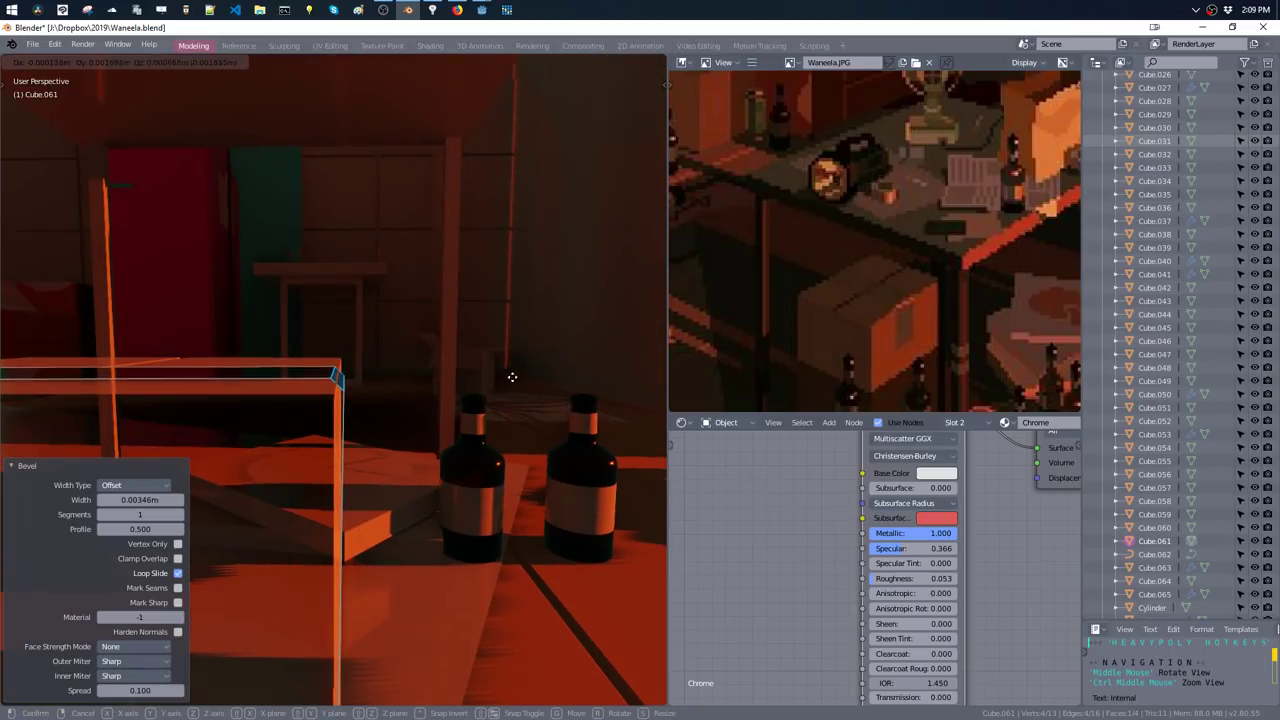
pyautogui.click(517, 366)
pyautogui.press('Tab')
pyautogui.click(509, 440)
pyautogui.moveTo(406, 415)
pyautogui.mouseDown(button='middle')
pyautogui.moveTo(455, 398)
pyautogui.moveTo(483, 426)
pyautogui.moveTo(353, 418)
pyautogui.moveTo(343, 406)
pyautogui.moveTo(372, 383)
pyautogui.moveTo(436, 389)
pyautogui.moveTo(456, 470)
pyautogui.moveTo(468, 432)
pyautogui.moveTo(487, 463)
pyautogui.mouseUp(button='middle')
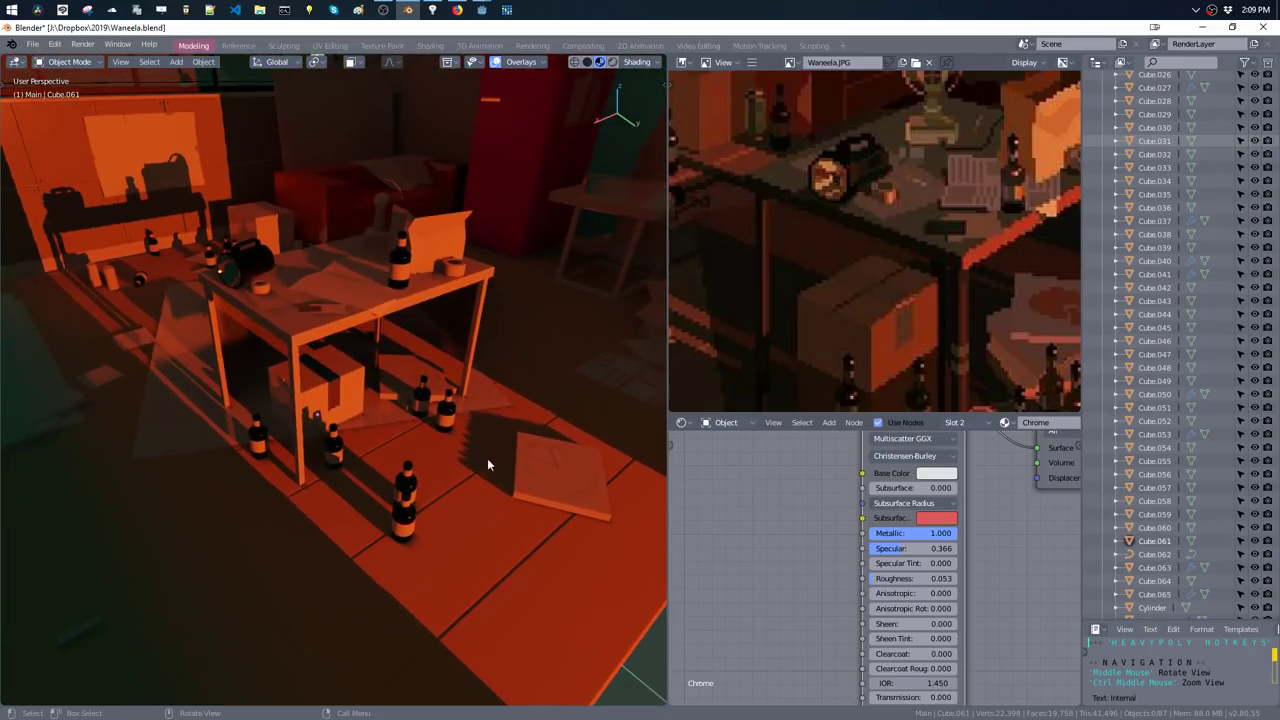
# - Give the desk's tape roll (Cube.030) the Chrome material in a second slot
pyautogui.moveTo(489, 297)
pyautogui.mouseDown(button='middle')
pyautogui.moveTo(487, 311)
pyautogui.moveTo(382, 267)
pyautogui.mouseUp(button='middle')
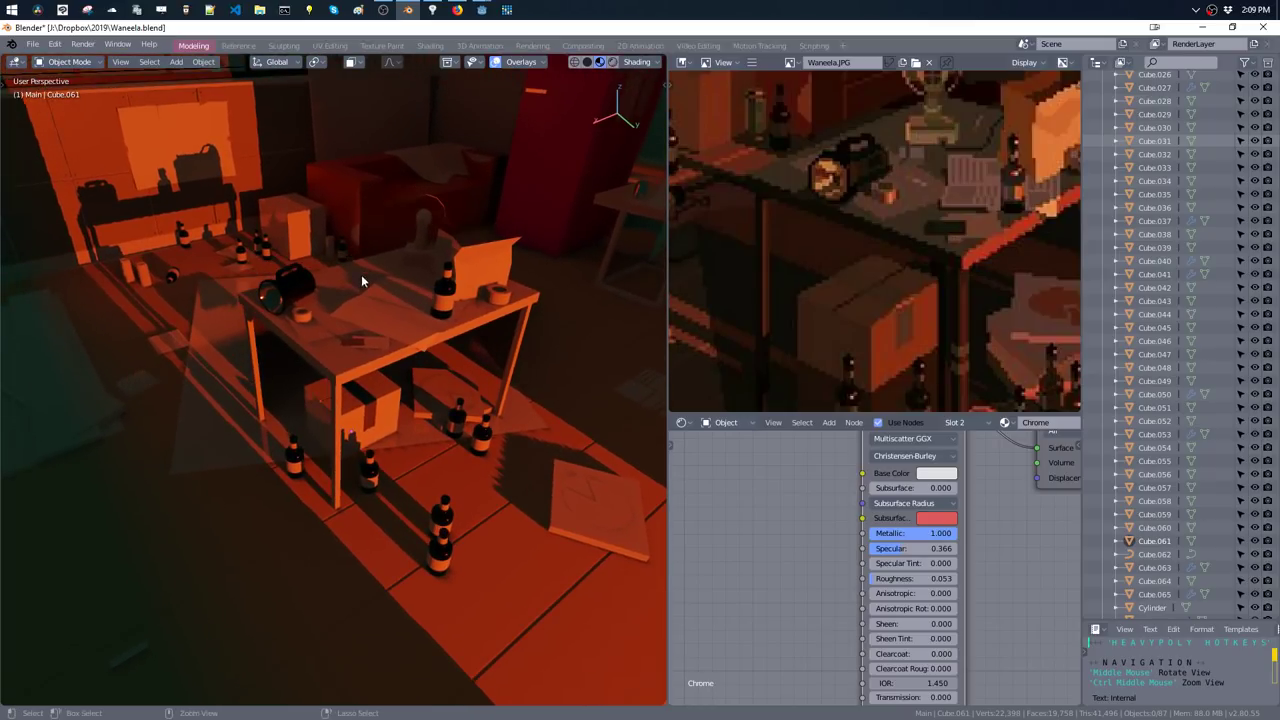
pyautogui.click(305, 316)
pyautogui.press('Tab')
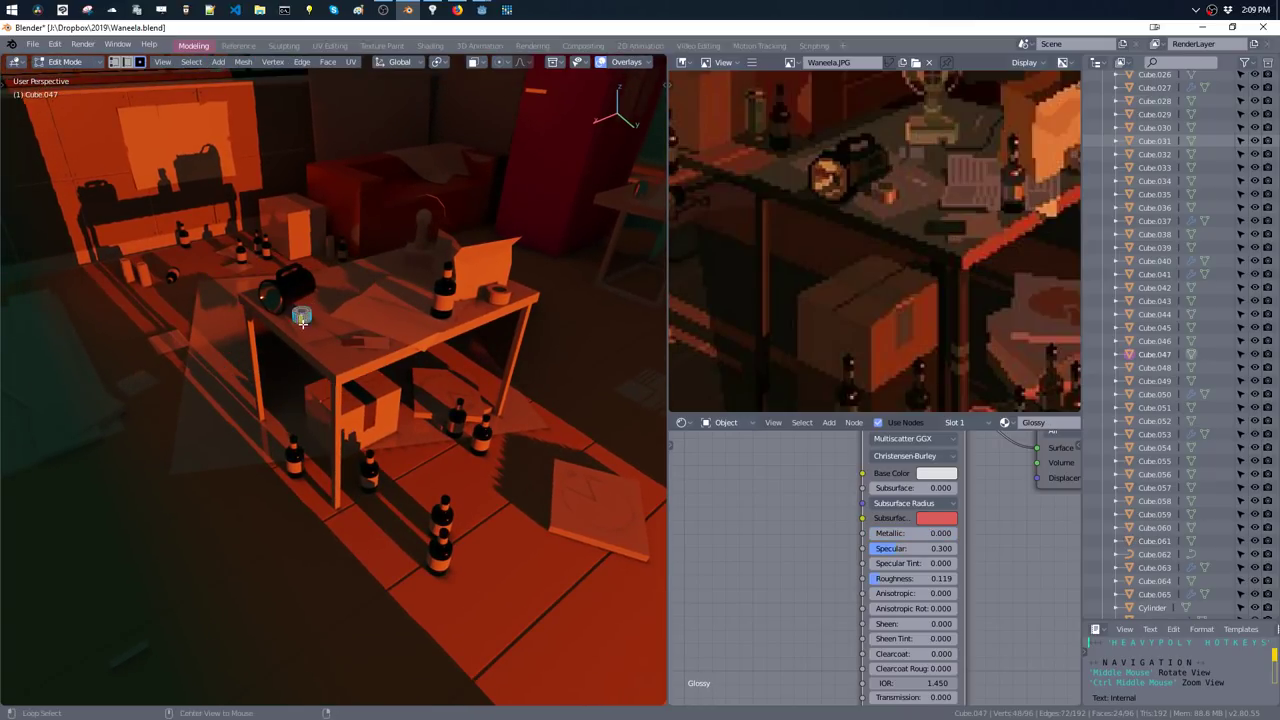
pyautogui.press('m')
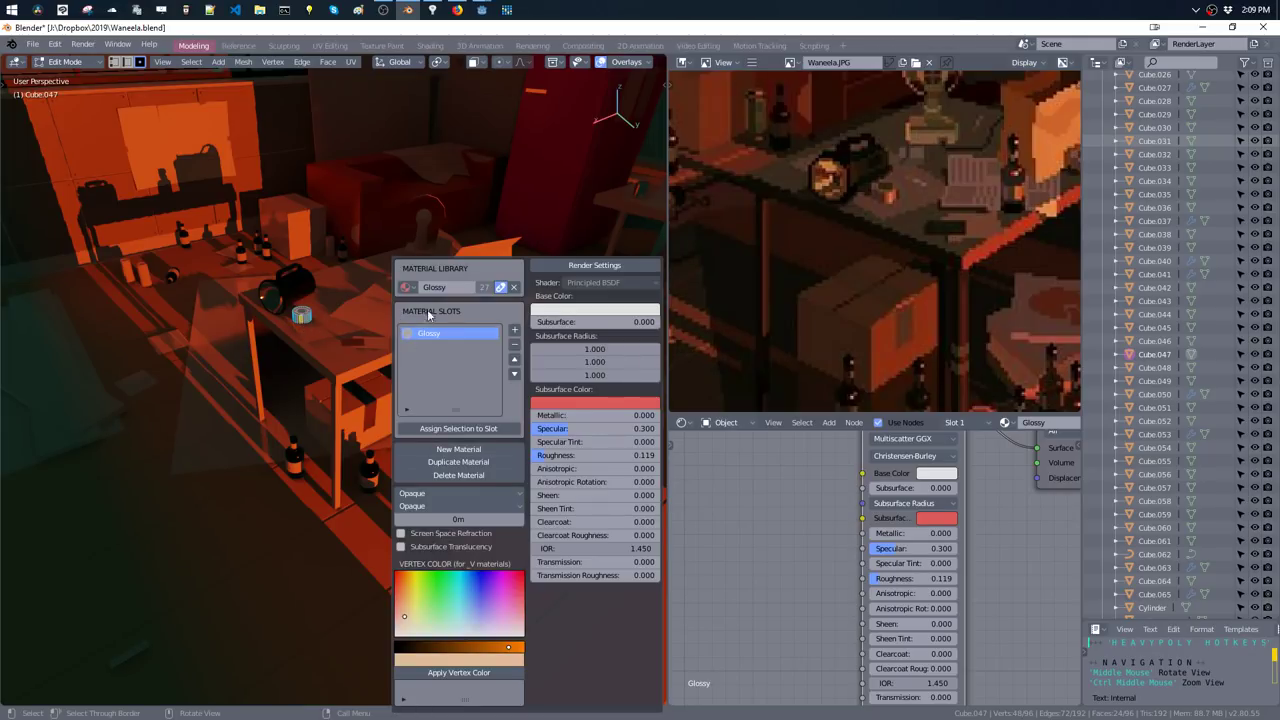
pyautogui.click(515, 331)
pyautogui.click(406, 288)
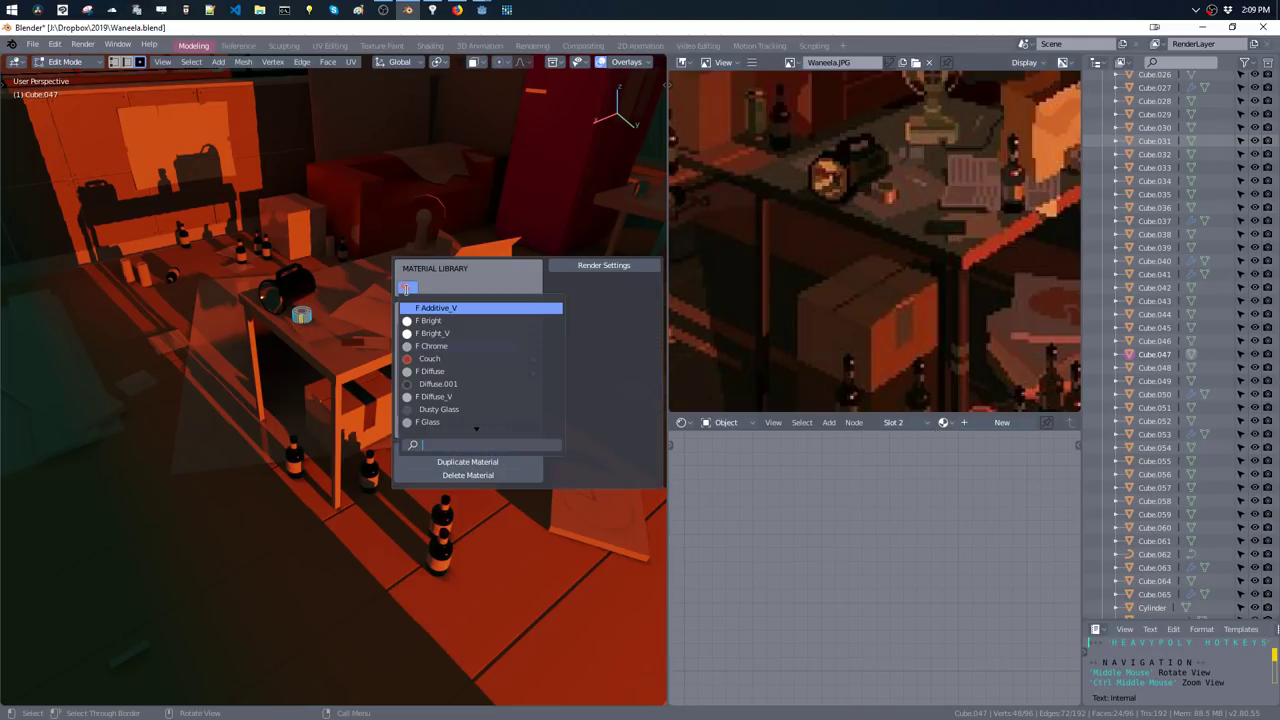
pyautogui.write('chr')
pyautogui.click(423, 309)
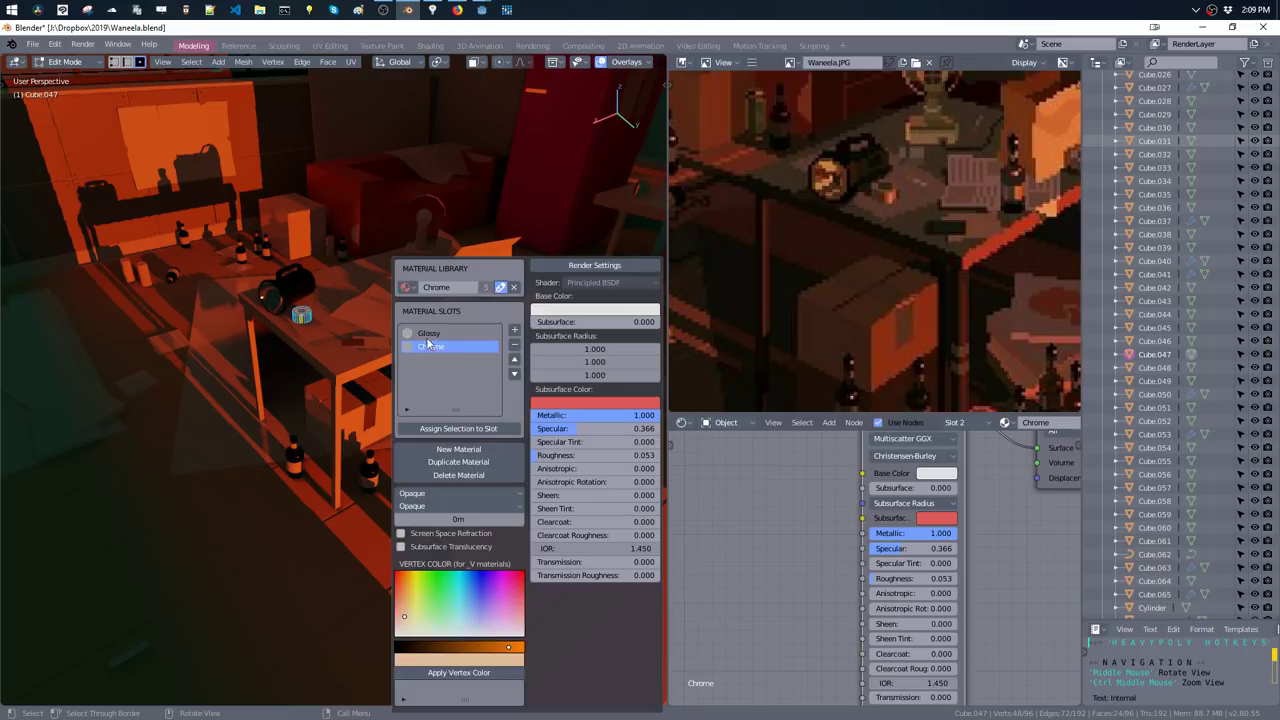
pyautogui.press('Tab')
pyautogui.moveTo(354, 353); pyautogui.dragTo(367, 284, button='middle')
pyautogui.scroll(3, 375, 250)
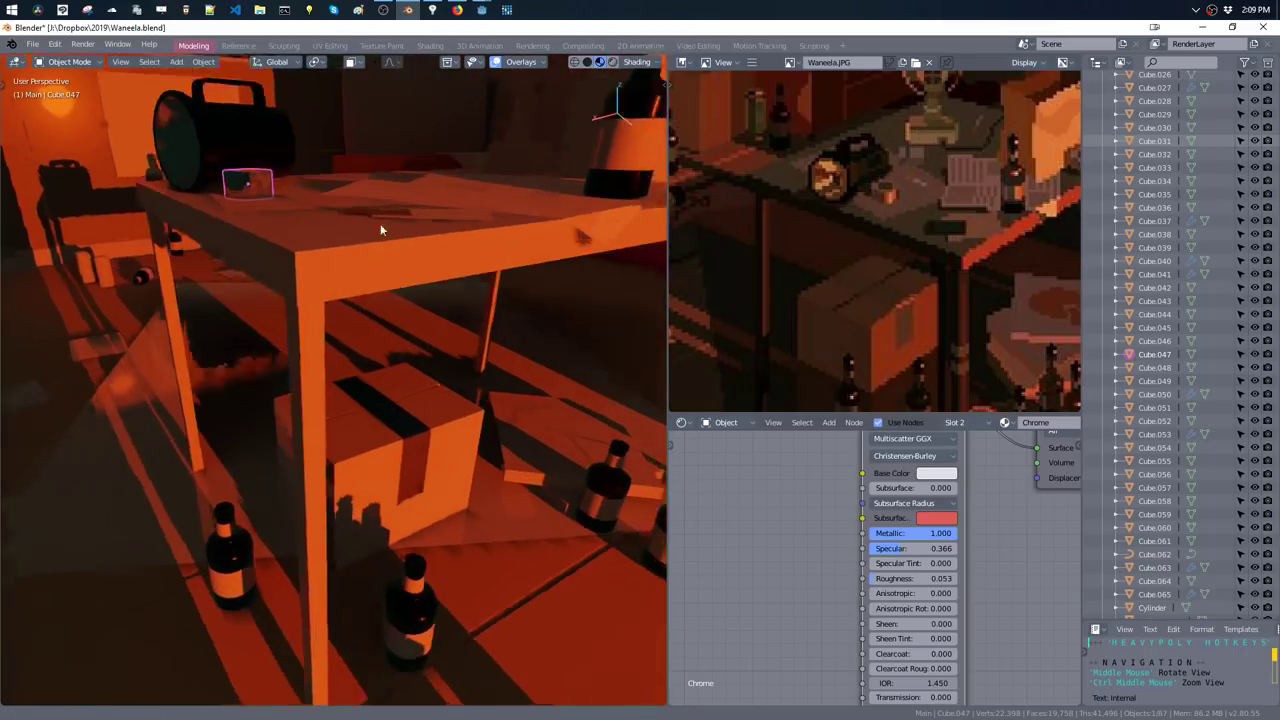
pyautogui.scroll(3, 308, 322)
pyautogui.scroll(2, 346, 323)
# - Select the table's ring-shaped roll faces and assign them Chrome in a new slot
pyautogui.press('z')
pyautogui.click(425, 414)
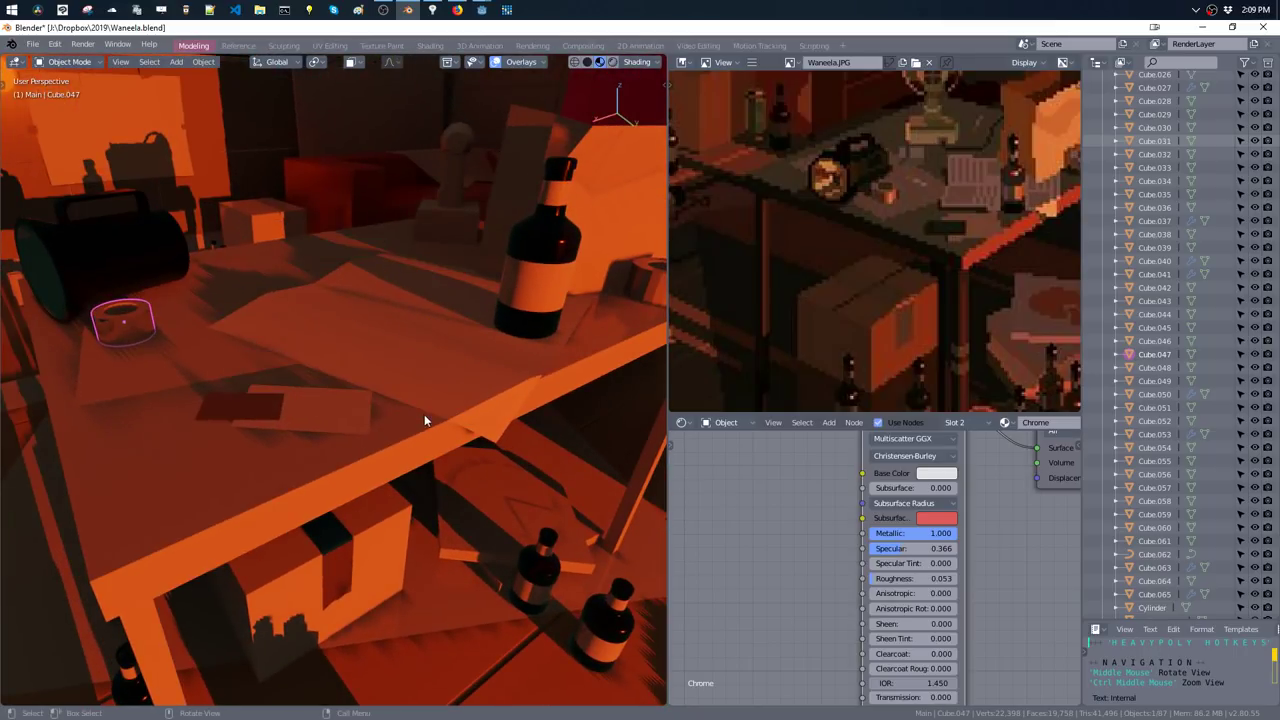
pyautogui.moveTo(424, 414)
pyautogui.mouseDown(button='middle')
pyautogui.moveTo(423, 352)
pyautogui.moveTo(588, 300)
pyautogui.moveTo(473, 303)
pyautogui.mouseUp(button='middle')
pyautogui.click(588, 300)
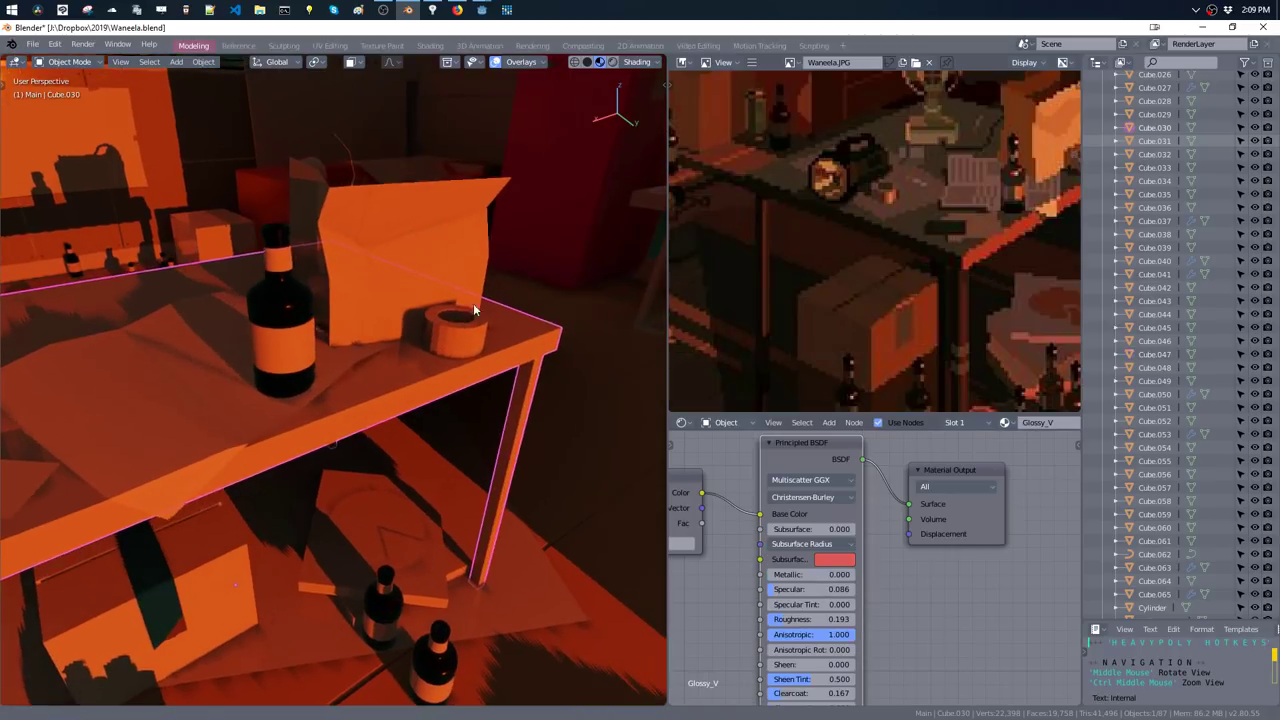
pyautogui.scroll(-2, 875, 240)
pyautogui.press('Tab')
pyautogui.click(444, 339)
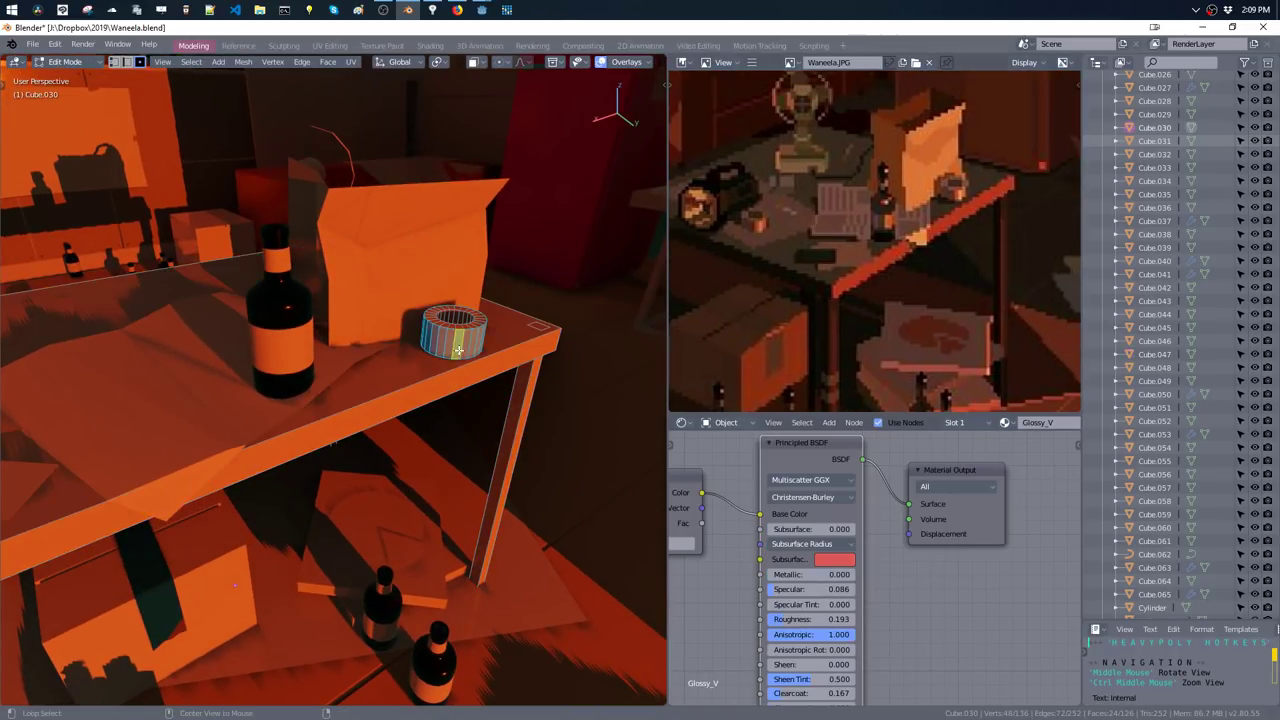
pyautogui.hotkey('shift', 'm')
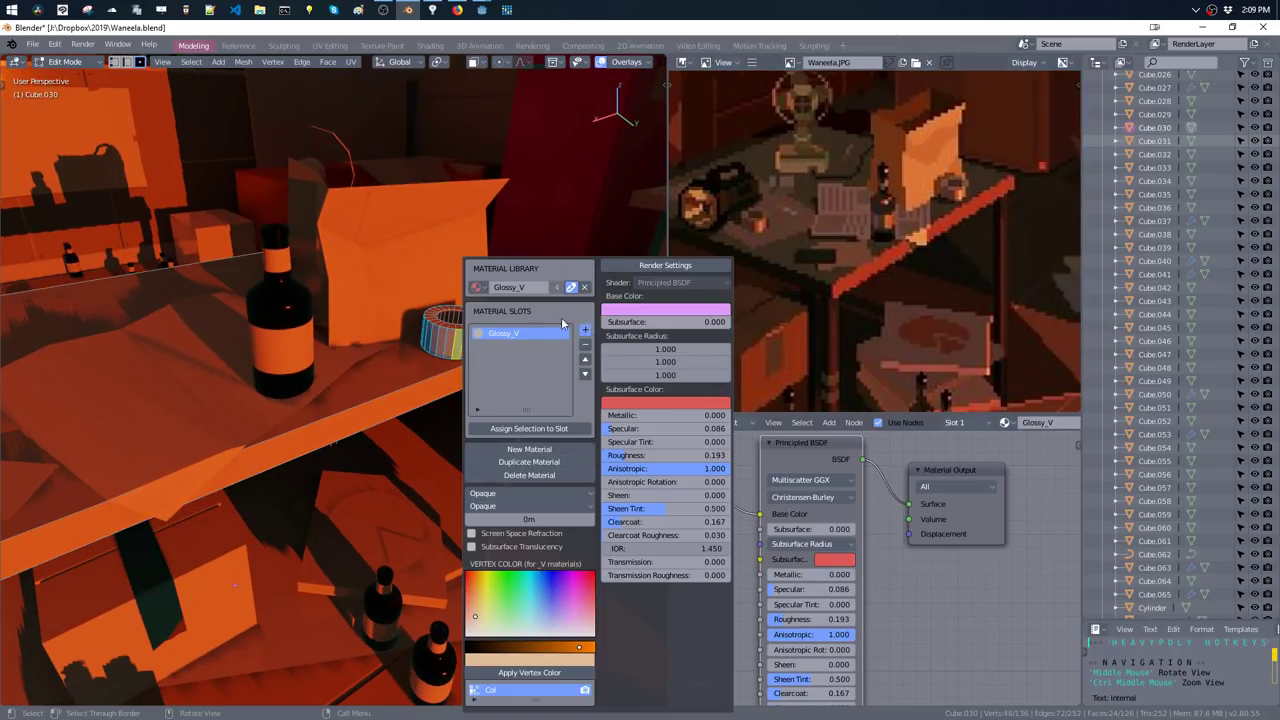
pyautogui.click(585, 330)
pyautogui.click(477, 287)
pyautogui.write('chr')
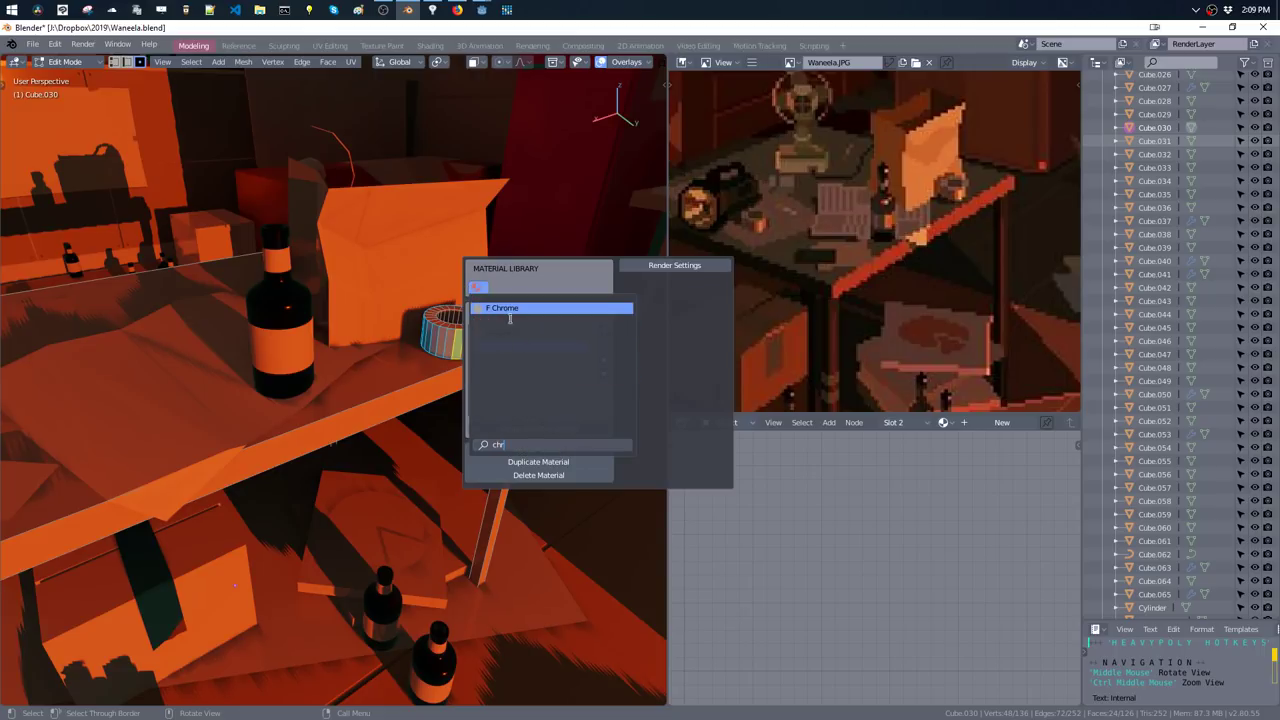
pyautogui.click(509, 310)
# - Return to Object Mode and apply Shade Smooth to the table object
pyautogui.press('Tab')
pyautogui.click(423, 277)
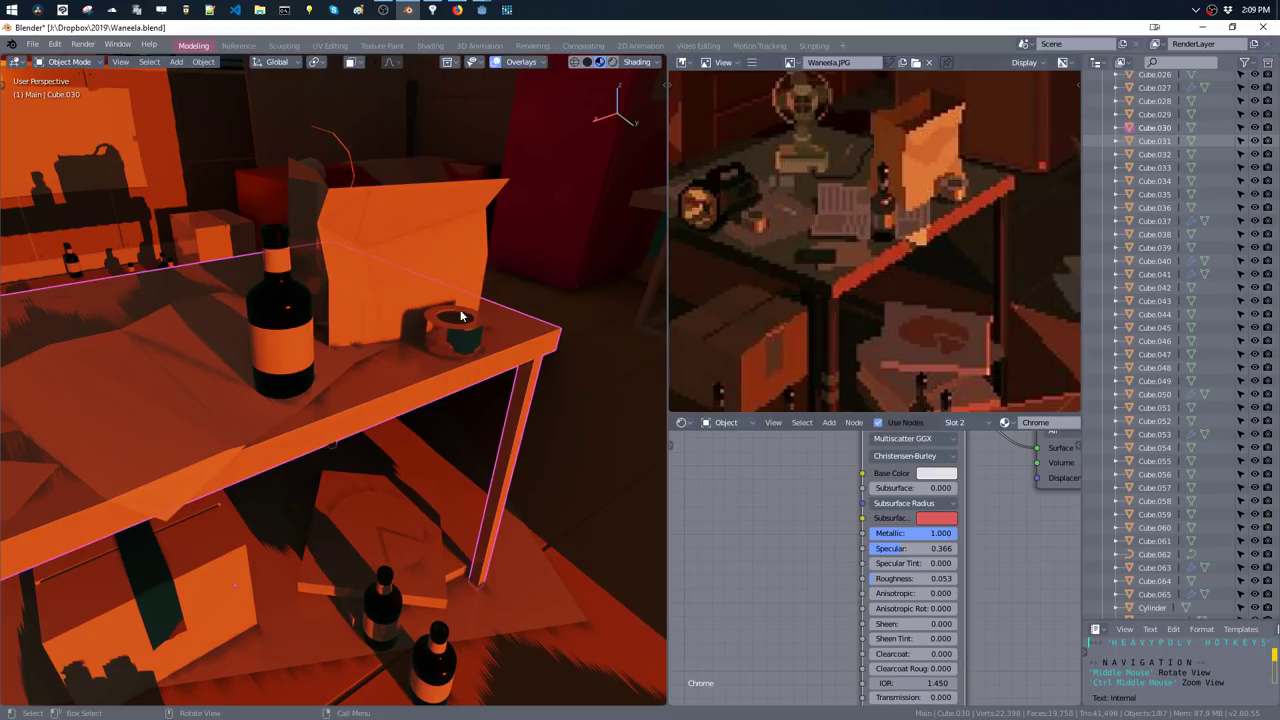
pyautogui.press('z')
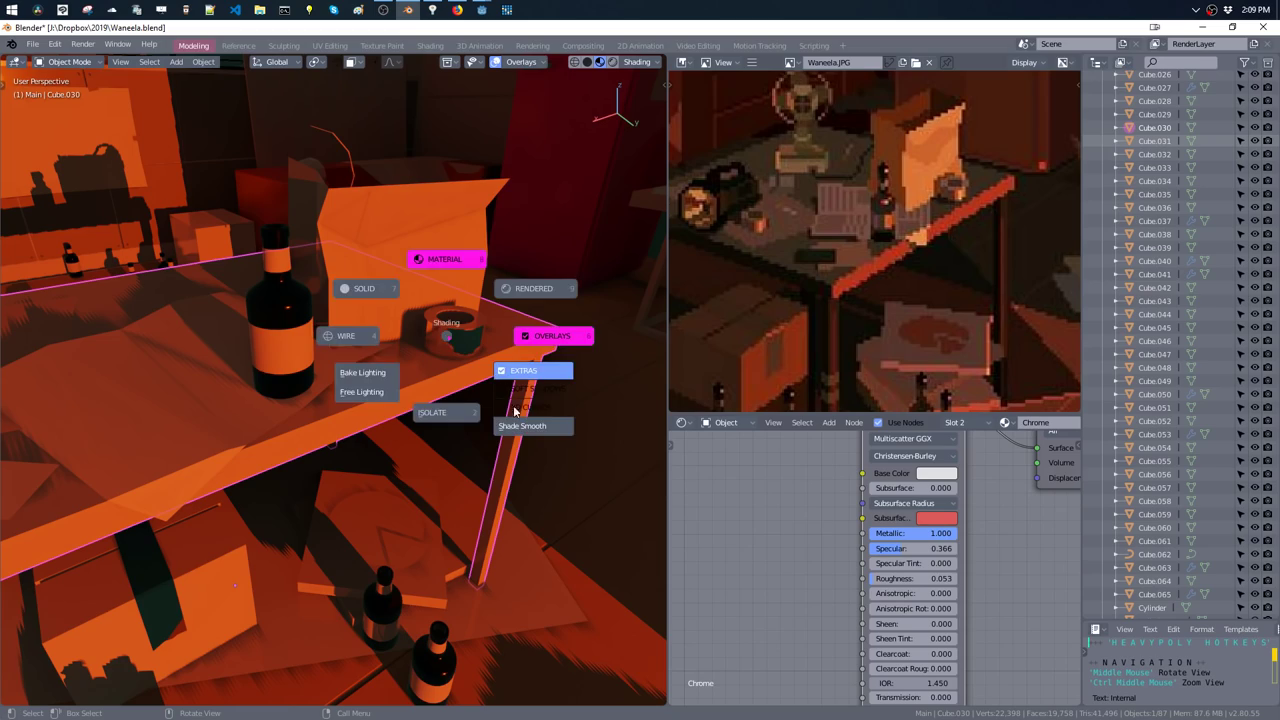
pyautogui.click(512, 424)
pyautogui.moveTo(456, 317)
pyautogui.mouseDown(button='middle')
pyautogui.moveTo(302, 220)
pyautogui.moveTo(476, 231)
pyautogui.moveTo(512, 354)
pyautogui.moveTo(437, 245)
pyautogui.moveTo(443, 271)
pyautogui.moveTo(486, 271)
pyautogui.moveTo(443, 277)
pyautogui.moveTo(439, 307)
pyautogui.mouseUp(button='middle')
pyautogui.scroll(2, 420, 308)
pyautogui.scroll(3, 407, 295)
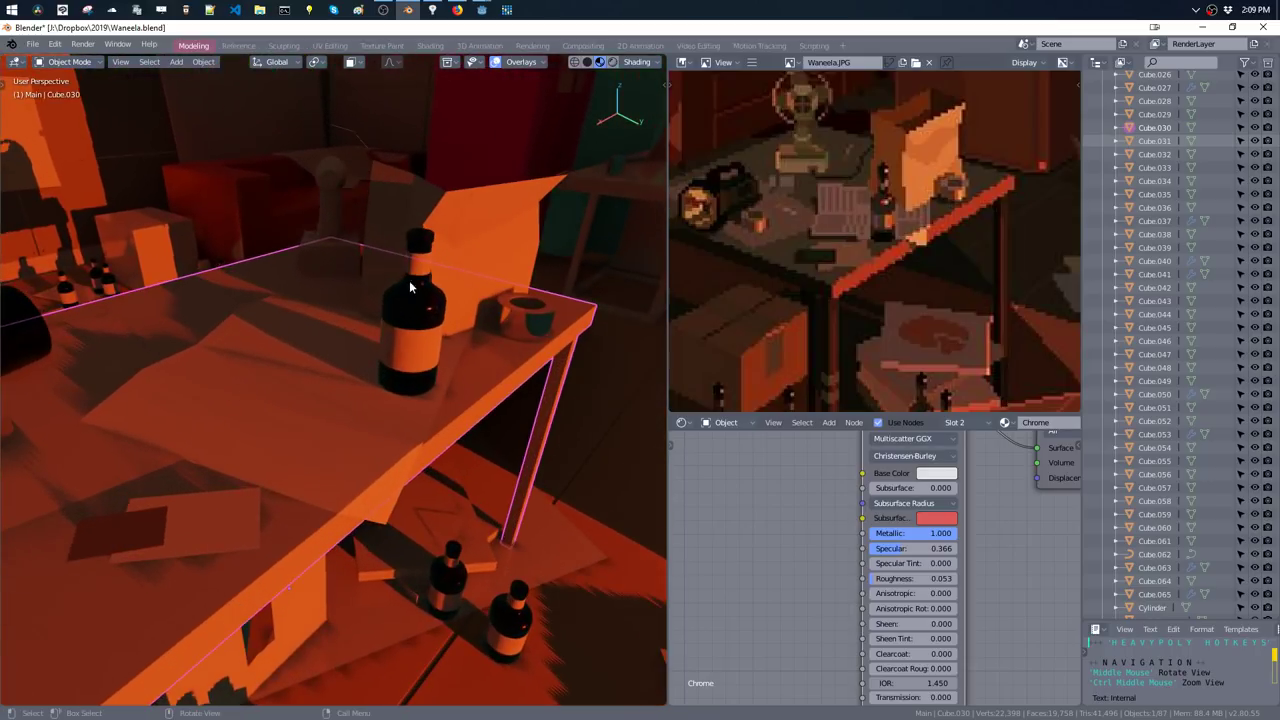
# - Tune Glass_V: roughness 0.129, specular 0.597, clearcoat 0.633, clearcoat roughness 0.504
pyautogui.click(412, 316)
pyautogui.press('Tab')
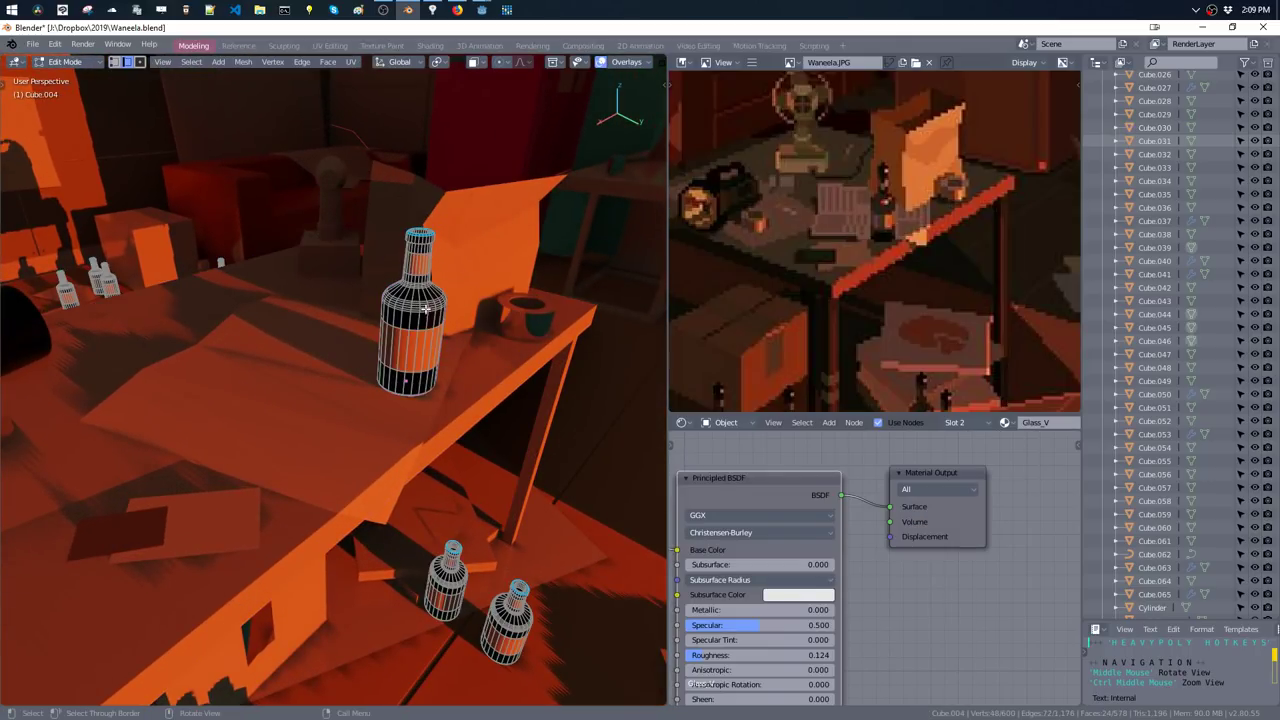
pyautogui.press('Tab')
pyautogui.press('m')
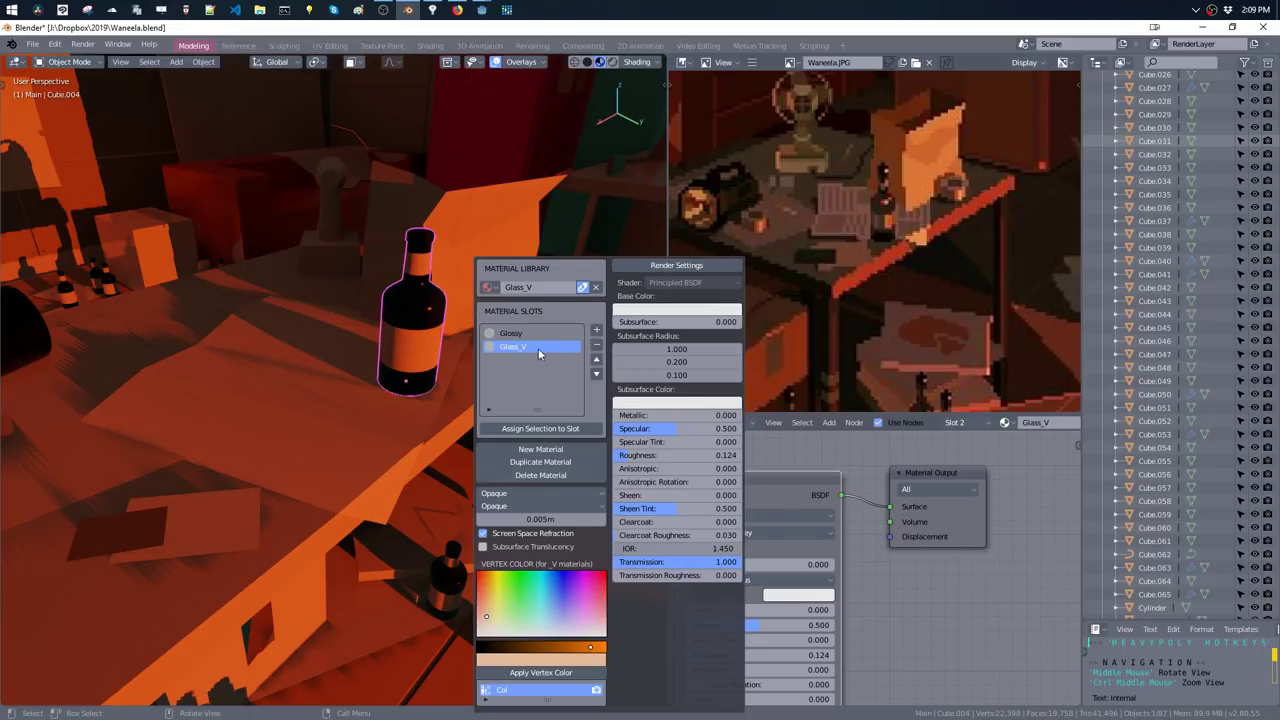
pyautogui.moveTo(633, 459)
pyautogui.mouseDown()
pyautogui.moveTo(650, 432)
pyautogui.moveTo(677, 430)
pyautogui.mouseUp()
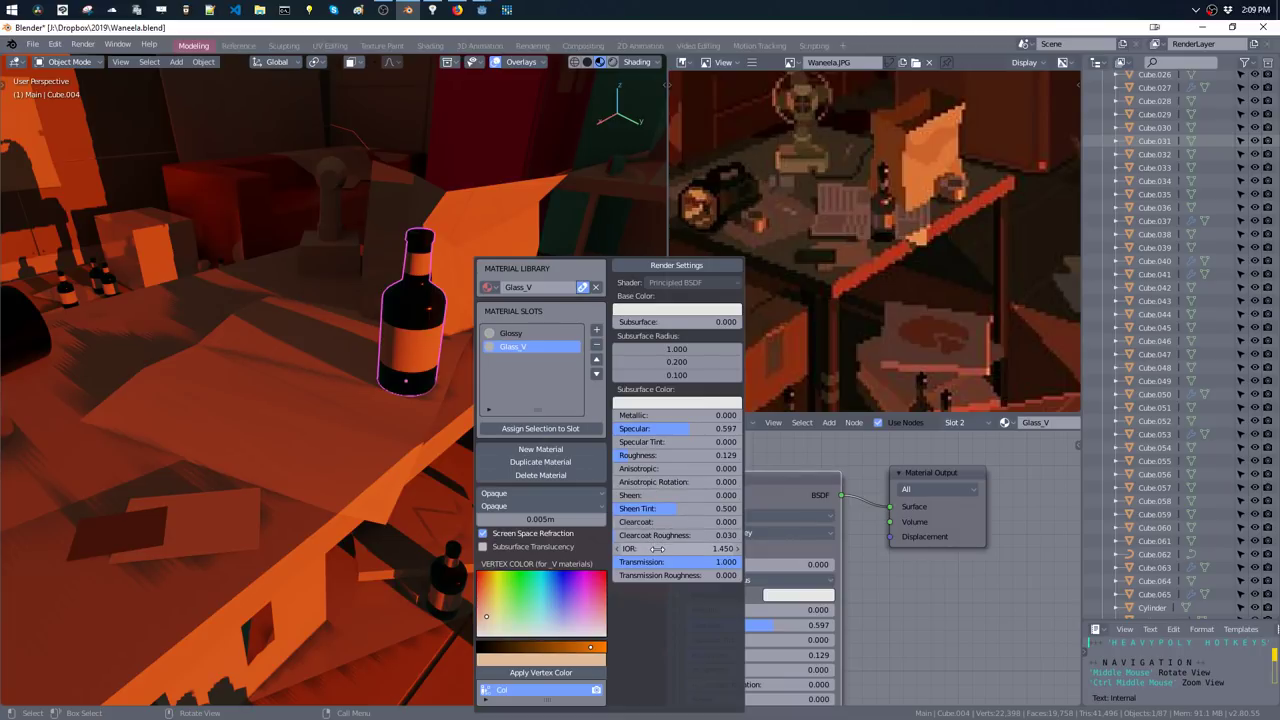
pyautogui.moveTo(660, 522); pyautogui.dragTo(691, 527)
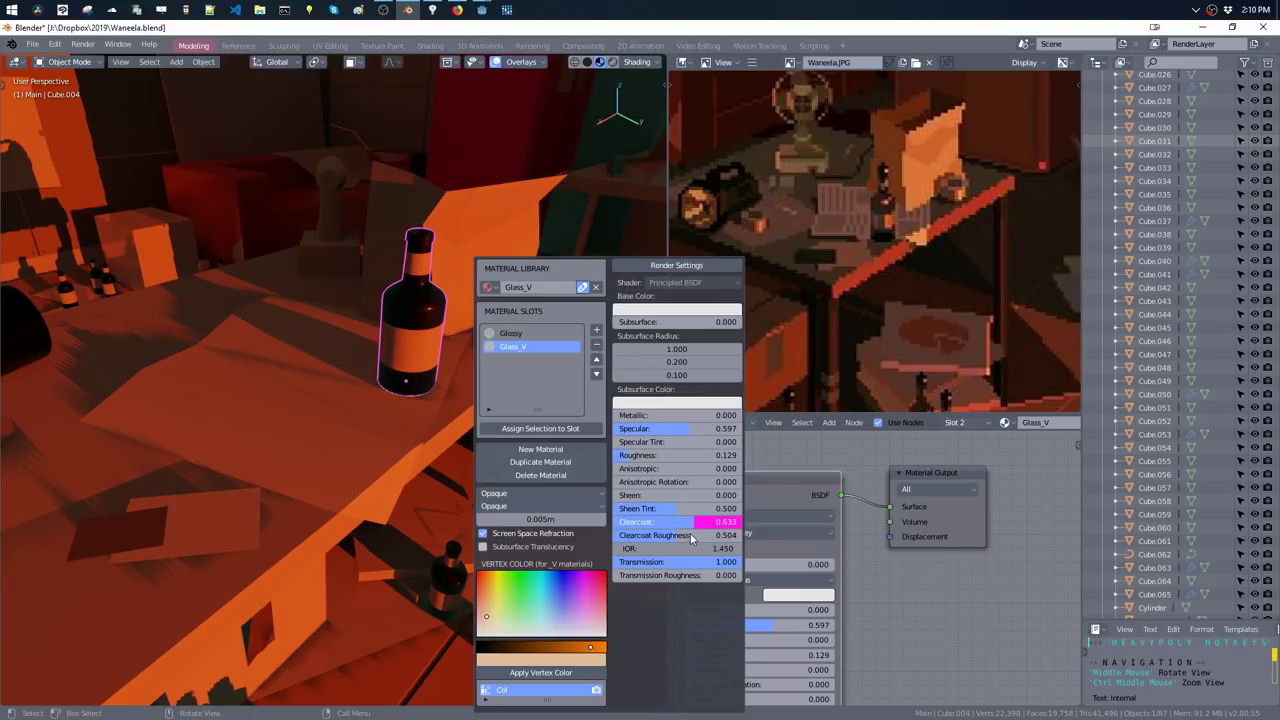
pyautogui.moveTo(313, 276)
pyautogui.mouseDown(button='middle')
pyautogui.moveTo(291, 271)
pyautogui.moveTo(377, 283)
pyautogui.mouseUp(button='middle')
pyautogui.scroll(-4, 291, 271)
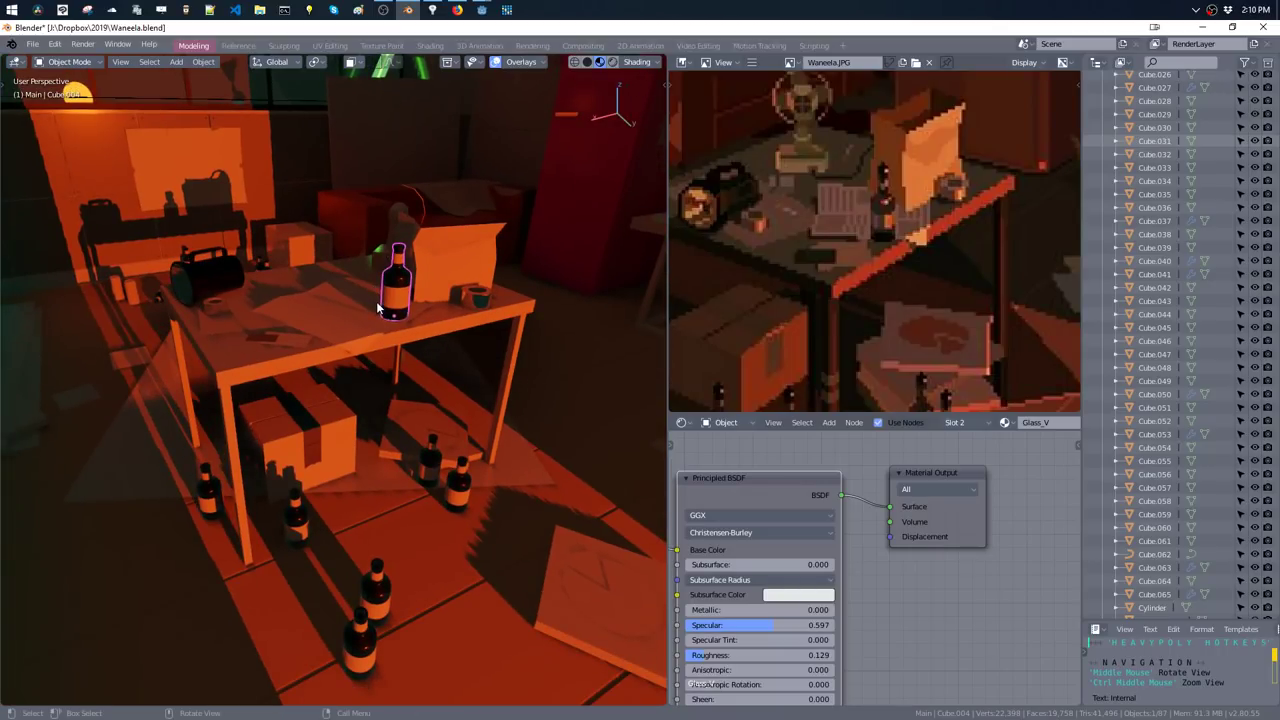
pyautogui.scroll(2, 401, 316)
pyautogui.scroll(1, 405, 315)
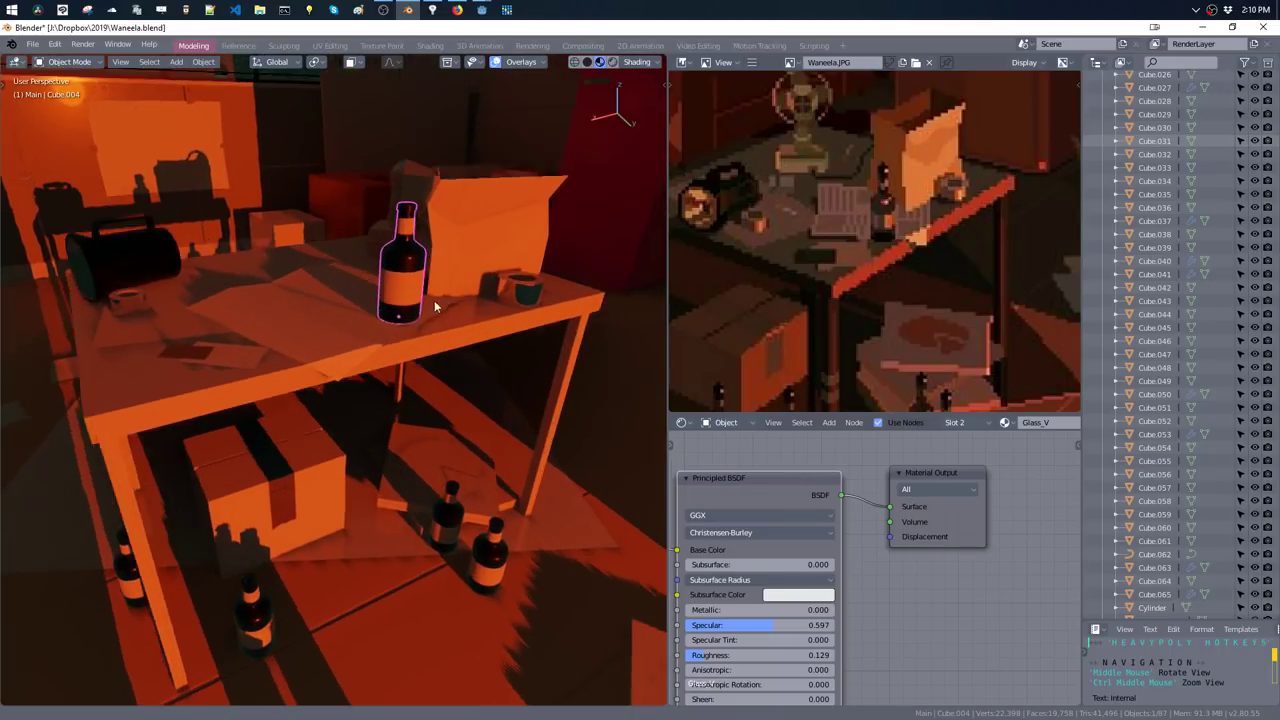
pyautogui.scroll(2, 415, 314)
pyautogui.scroll(2, 425, 314)
pyautogui.press('Tab')
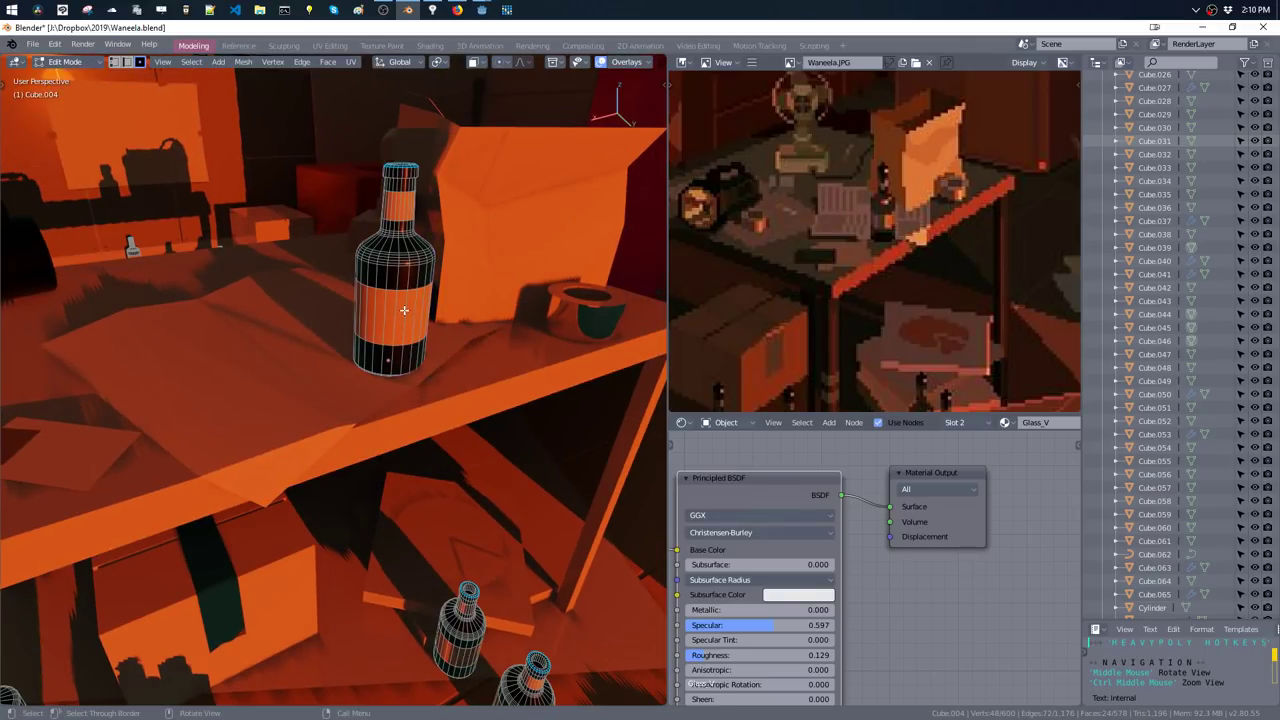
# - Cut three edge loops around the middle of the bottle
pyautogui.hotkey('ctrl', 'r')
pyautogui.click(402, 303)
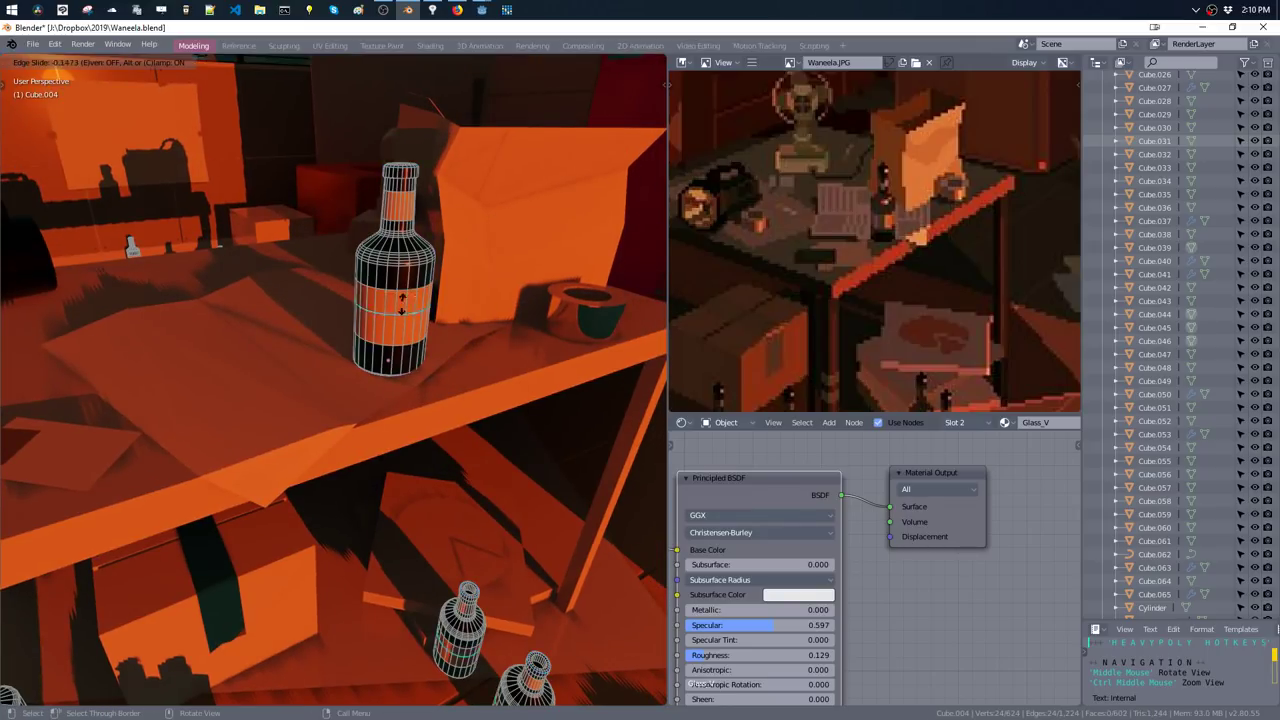
pyautogui.click(401, 293)
pyautogui.hotkey('ctrl', 'r')
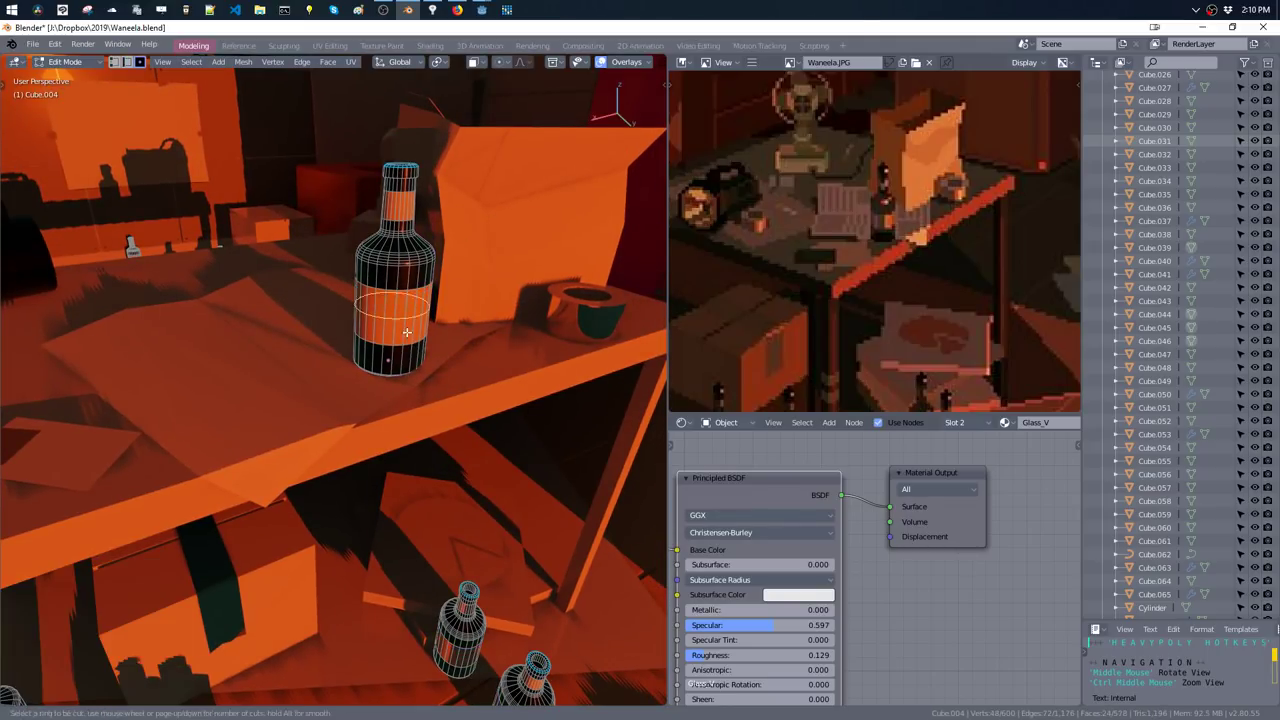
pyautogui.click(403, 330)
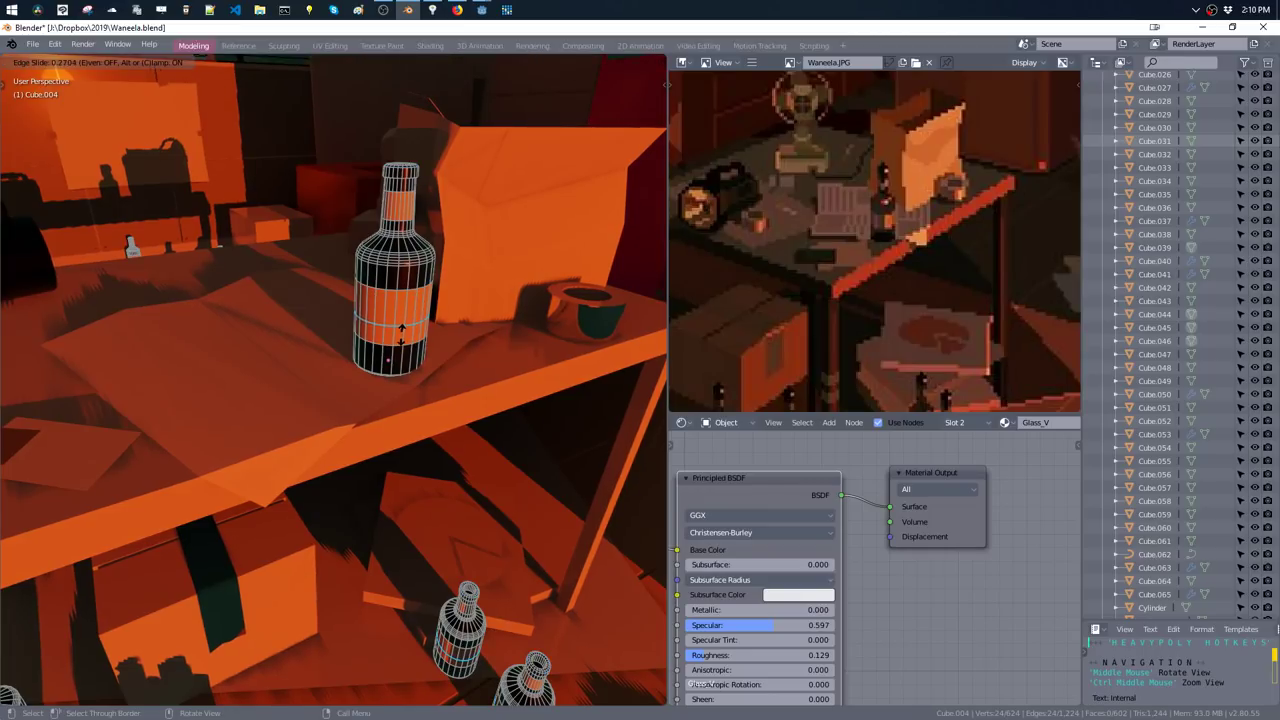
pyautogui.click(400, 330)
pyautogui.hotkey('ctrl', 'r')
pyautogui.click(400, 333)
pyautogui.click(400, 340)
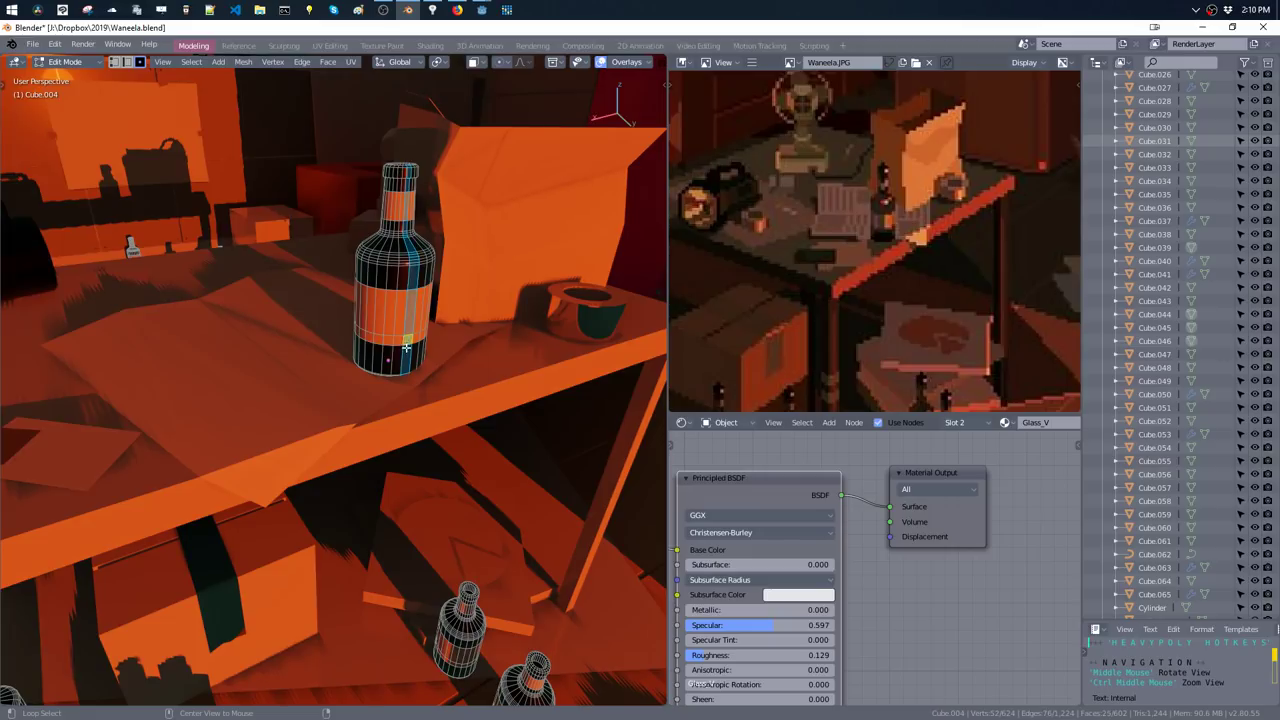
# - Add a third Chrome material slot and assign it to the selected band of bottle faces
pyautogui.hotkey('shift', 'm')
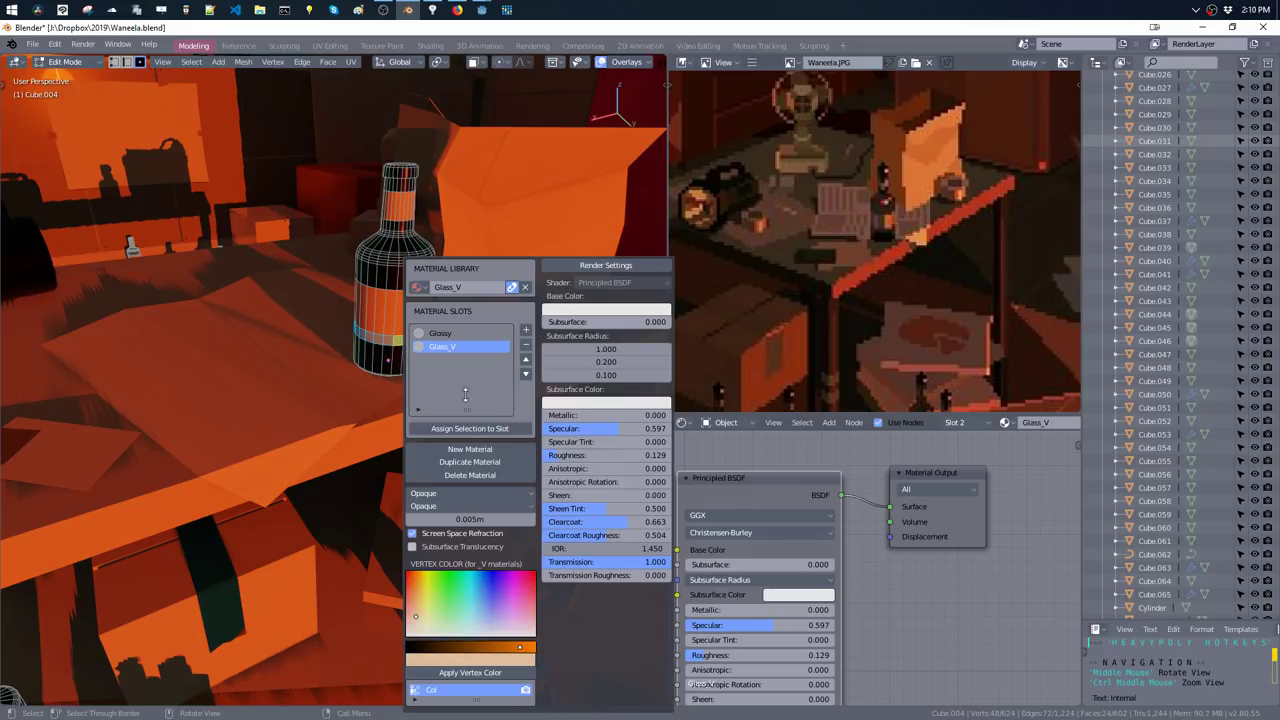
pyautogui.click(525, 331)
pyautogui.click(417, 287)
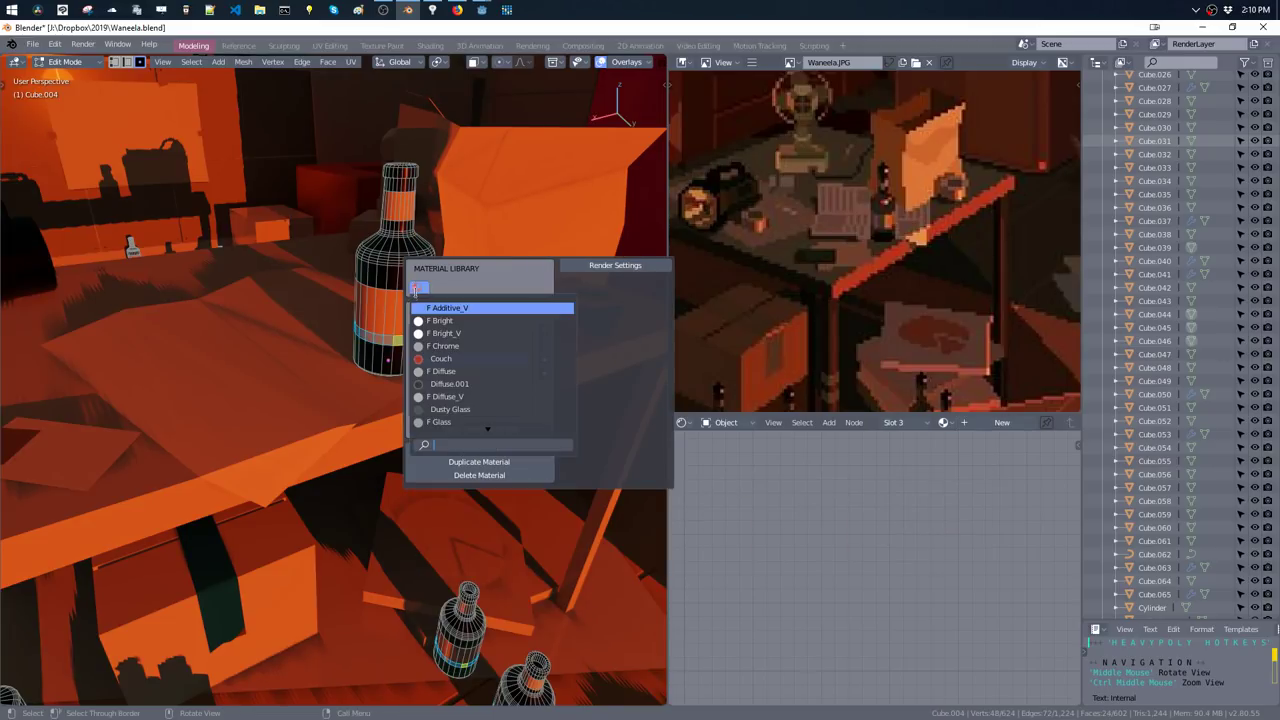
pyautogui.write('chro')
pyautogui.click(436, 312)
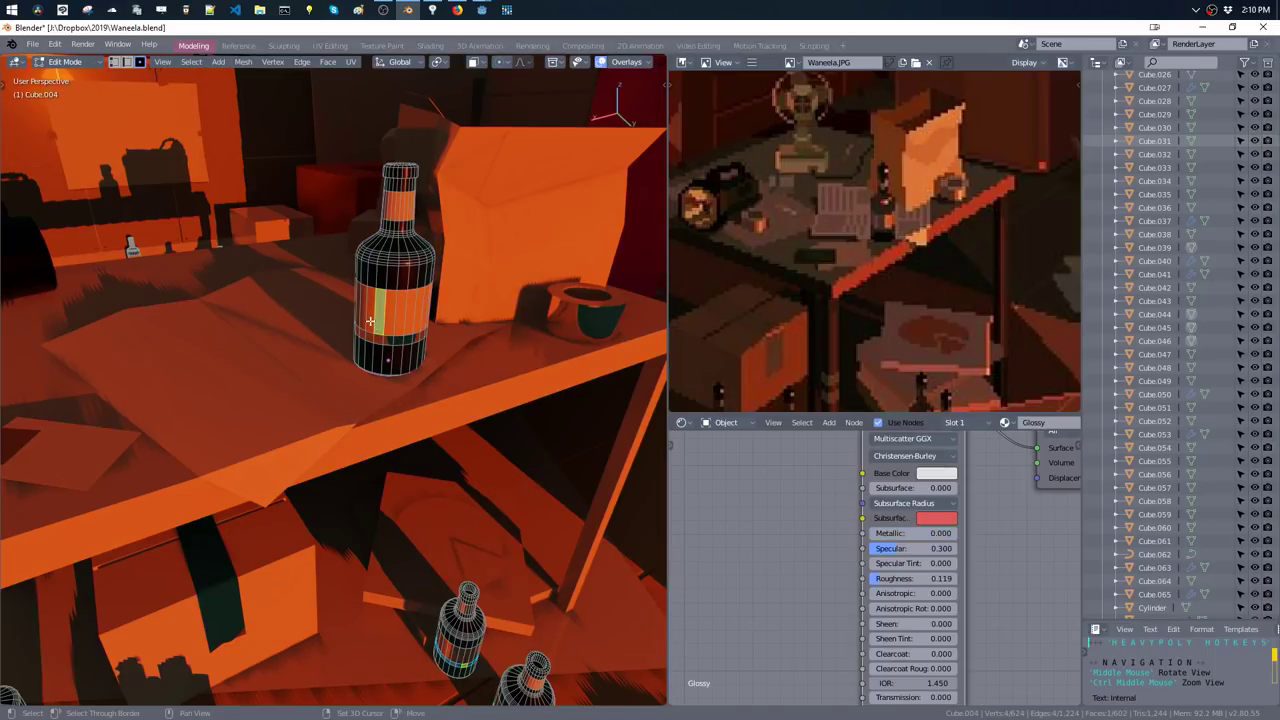
pyautogui.hotkey('shift', 'm')
pyautogui.click(406, 361)
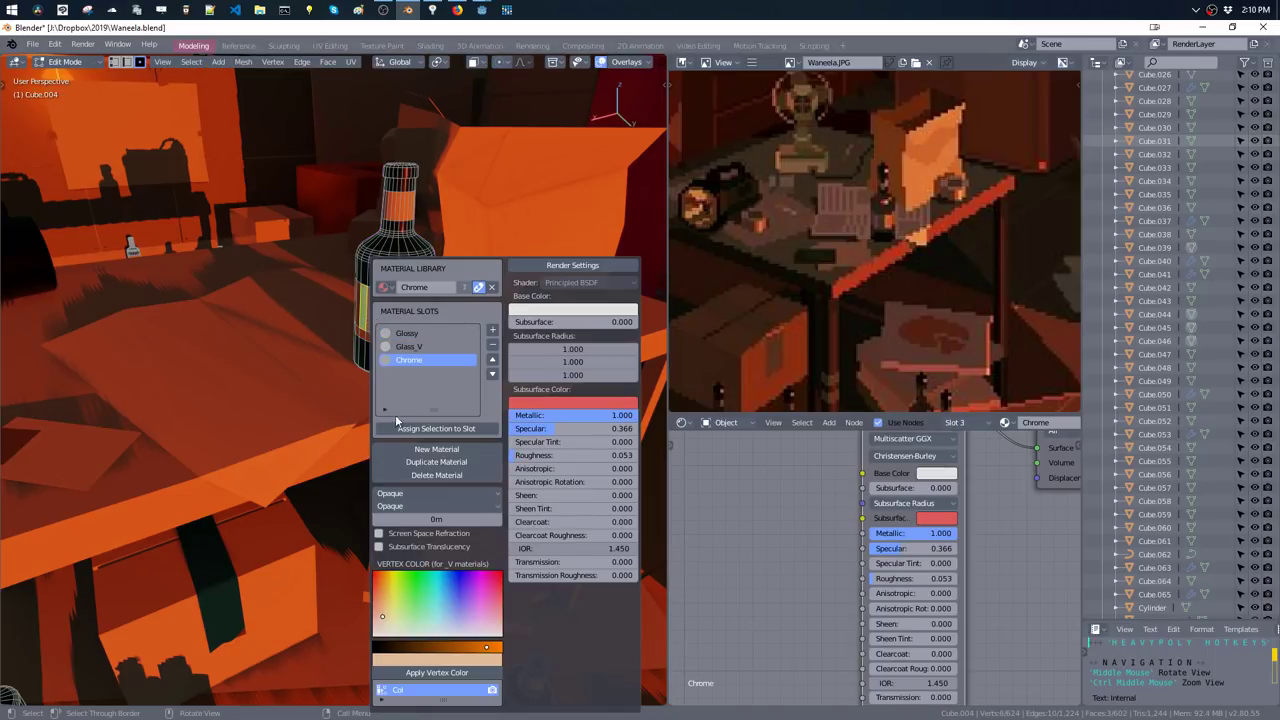
pyautogui.press('Tab')
pyautogui.moveTo(331, 264); pyautogui.dragTo(447, 283, button='middle')
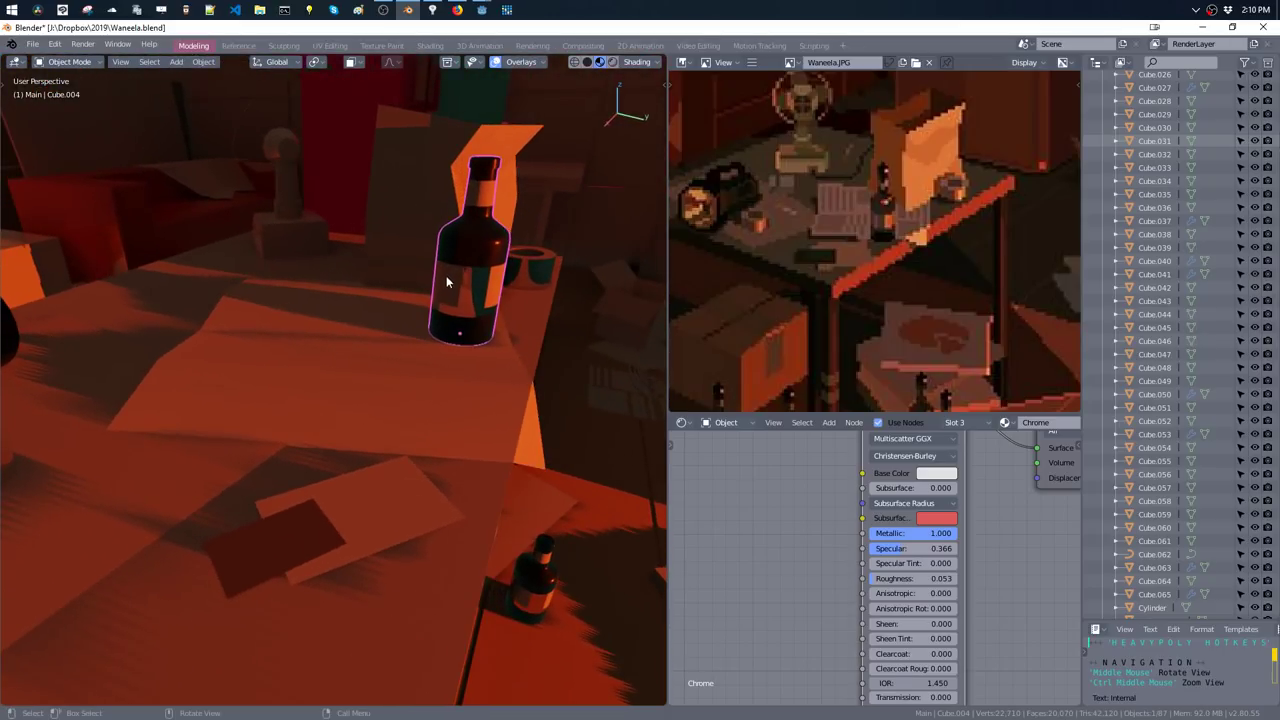
# - Disable Backface Culling in the viewport shading options
pyautogui.moveTo(501, 250)
pyautogui.mouseDown(button='middle')
pyautogui.moveTo(413, 284)
pyautogui.moveTo(479, 318)
pyautogui.mouseUp(button='middle')
pyautogui.scroll(-4, 416, 320)
pyautogui.scroll(-1, 785, 266)
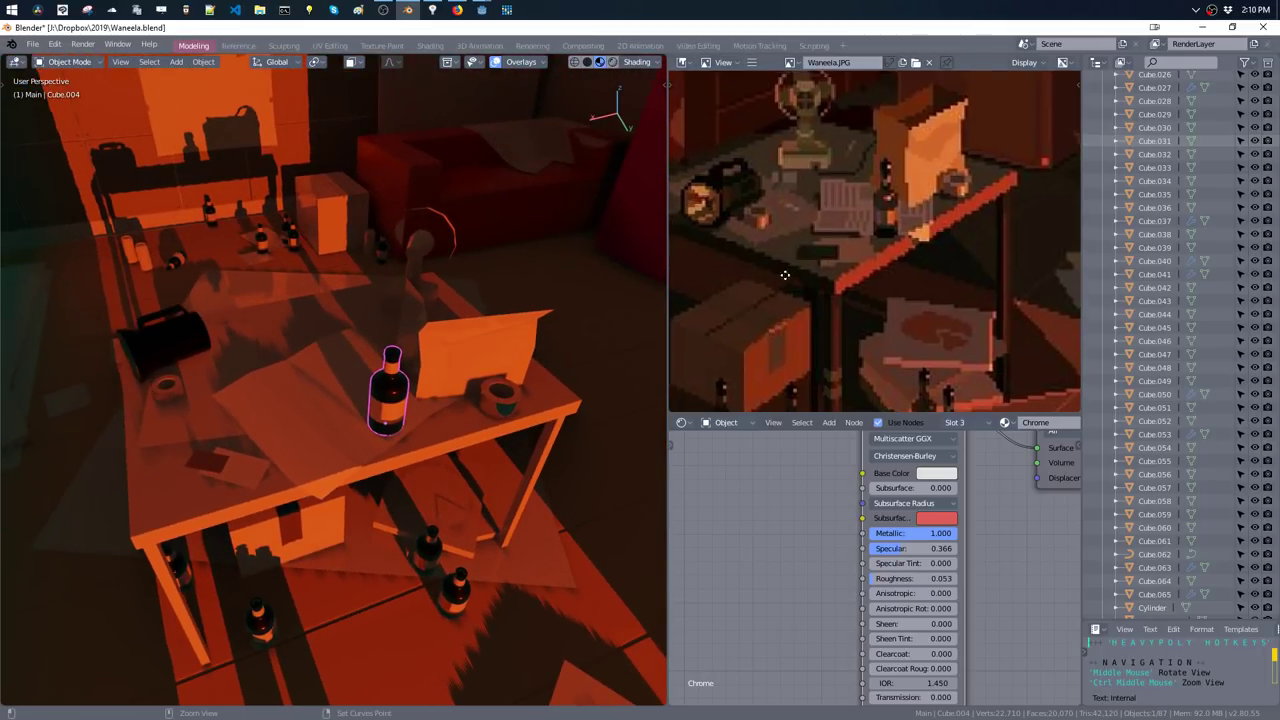
pyautogui.scroll(-1, 693, 331)
pyautogui.scroll(1, 693, 325)
pyautogui.click(635, 63)
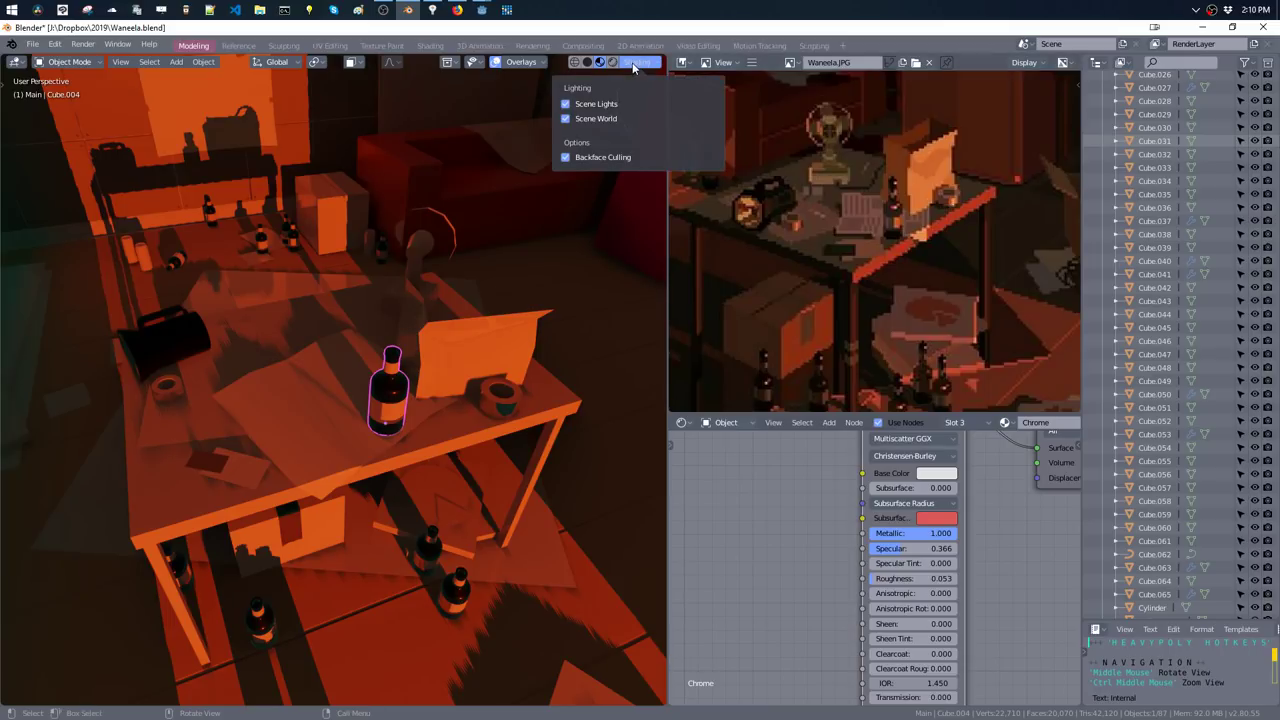
pyautogui.click(587, 157)
# - Select the desk fan (Cube.011) and enter Edit Mode
pyautogui.moveTo(480, 268)
pyautogui.mouseDown(button='middle')
pyautogui.moveTo(512, 252)
pyautogui.moveTo(543, 263)
pyautogui.moveTo(485, 238)
pyautogui.moveTo(516, 282)
pyautogui.moveTo(503, 295)
pyautogui.mouseUp(button='middle')
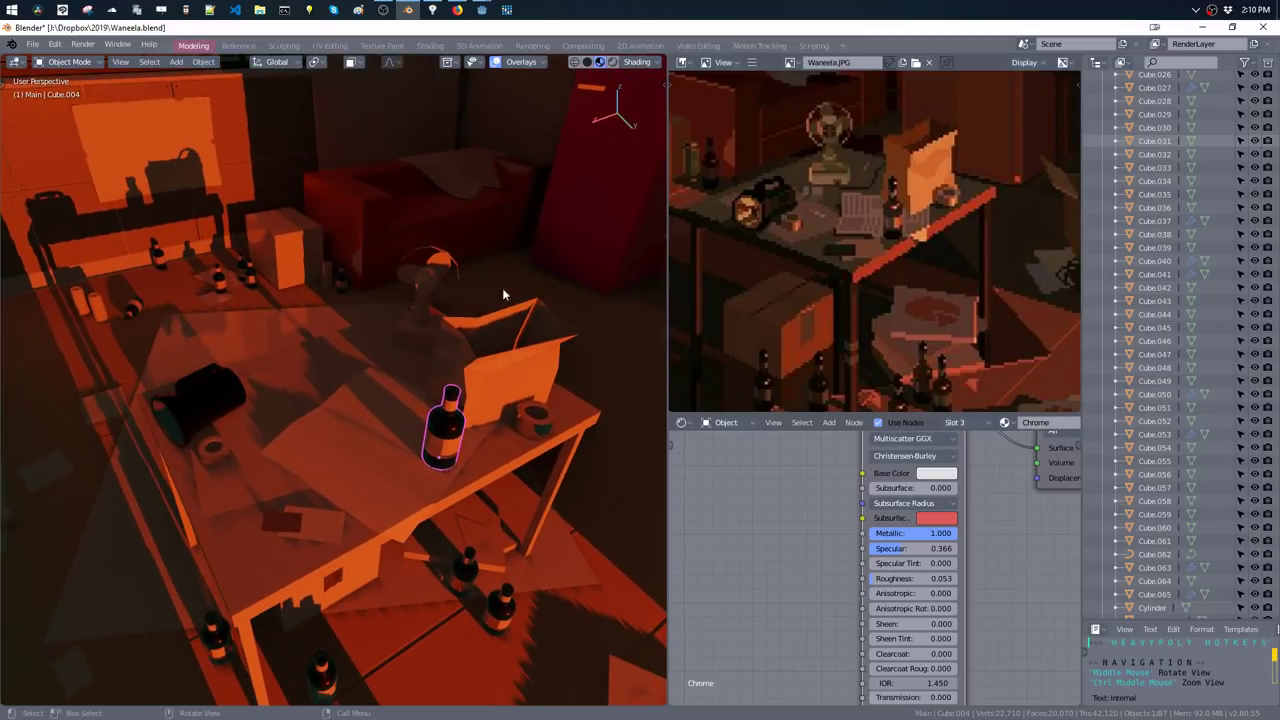
pyautogui.click(422, 290)
pyautogui.press('Tab')
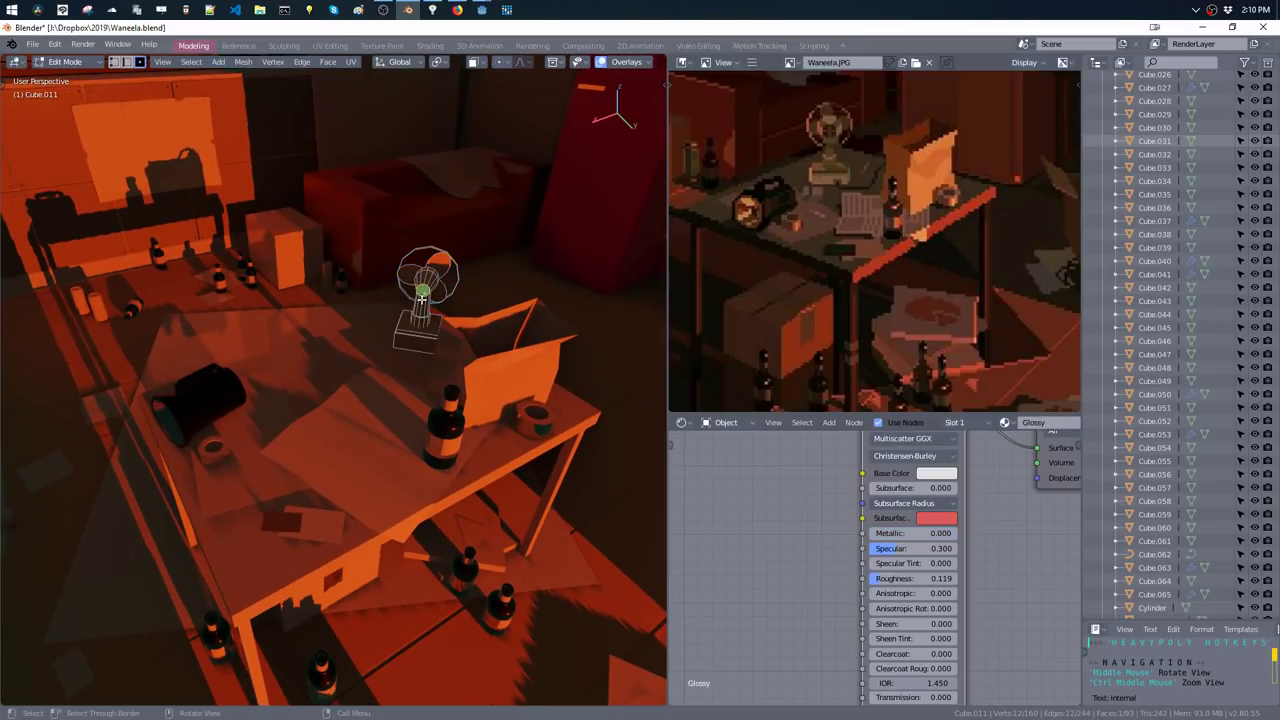
# - Scale the fan's selected front face
pyautogui.press('KP_Decimal')
pyautogui.scroll(-2, 437, 286)
pyautogui.scroll(2, 480, 349)
pyautogui.press('s')
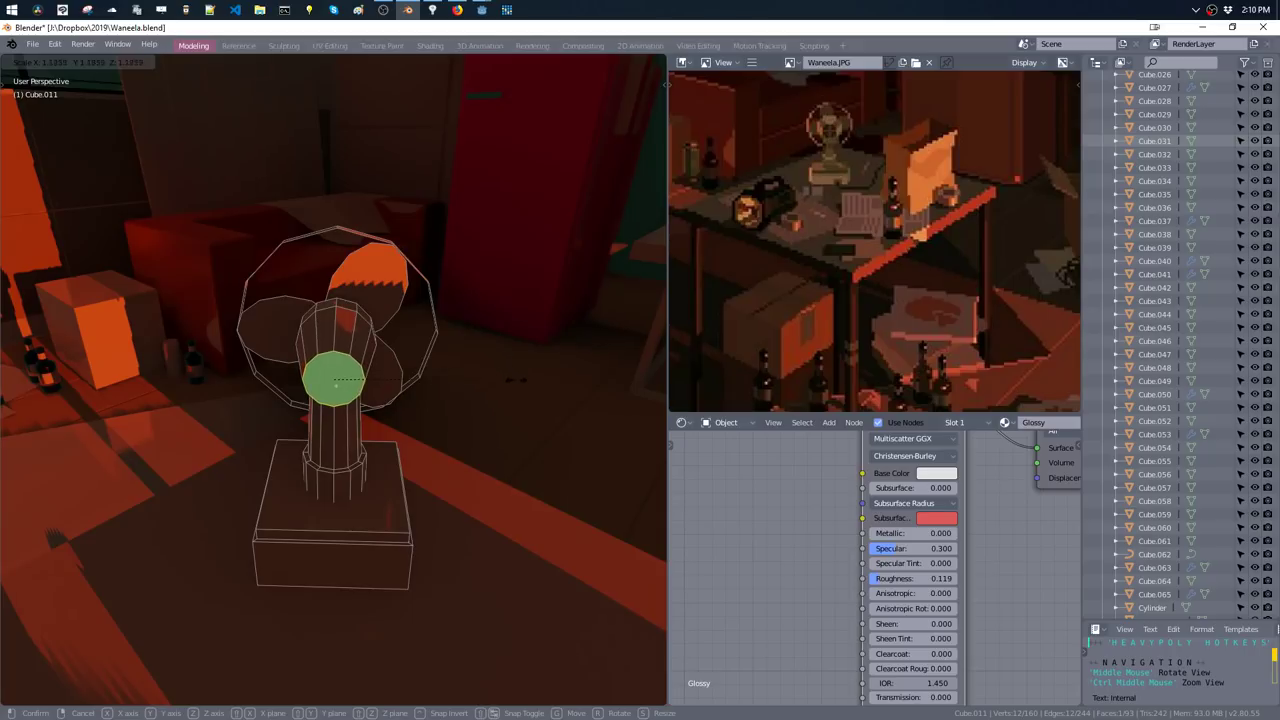
pyautogui.click(497, 380)
# - Inset the fan's green face and shrink it to 0.801 scale
pyautogui.moveTo(497, 380)
pyautogui.mouseDown(button='middle')
pyautogui.moveTo(514, 414)
pyautogui.moveTo(497, 417)
pyautogui.mouseUp(button='middle')
pyautogui.press('i')
pyautogui.click(505, 407)
pyautogui.press('s')
pyautogui.click(497, 417)
pyautogui.press('s')
pyautogui.click(454, 382)
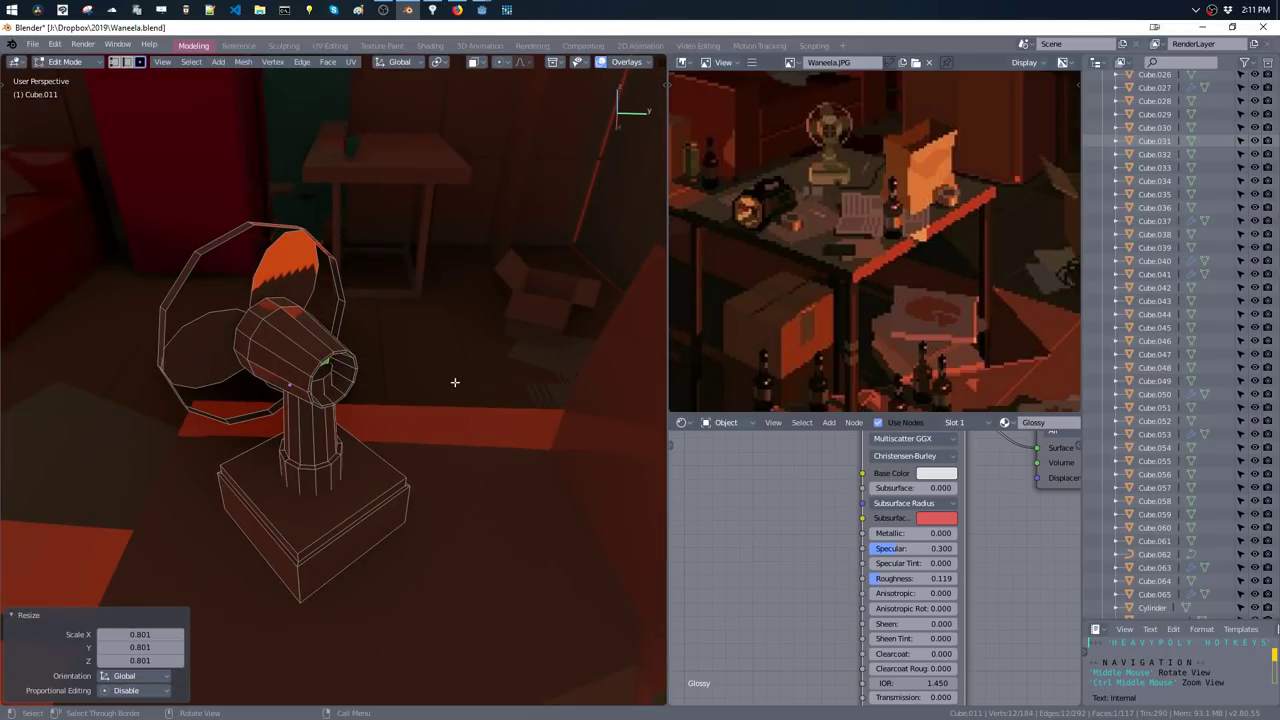
# - Select a thin strip of nozzle faces and nudge it slightly along X
pyautogui.moveTo(454, 382)
pyautogui.mouseDown(button='middle')
pyautogui.moveTo(341, 341)
pyautogui.moveTo(343, 428)
pyautogui.moveTo(337, 366)
pyautogui.moveTo(354, 390)
pyautogui.mouseUp(button='middle')
pyautogui.click(341, 341)
pyautogui.click(338, 420)
pyautogui.press('e')
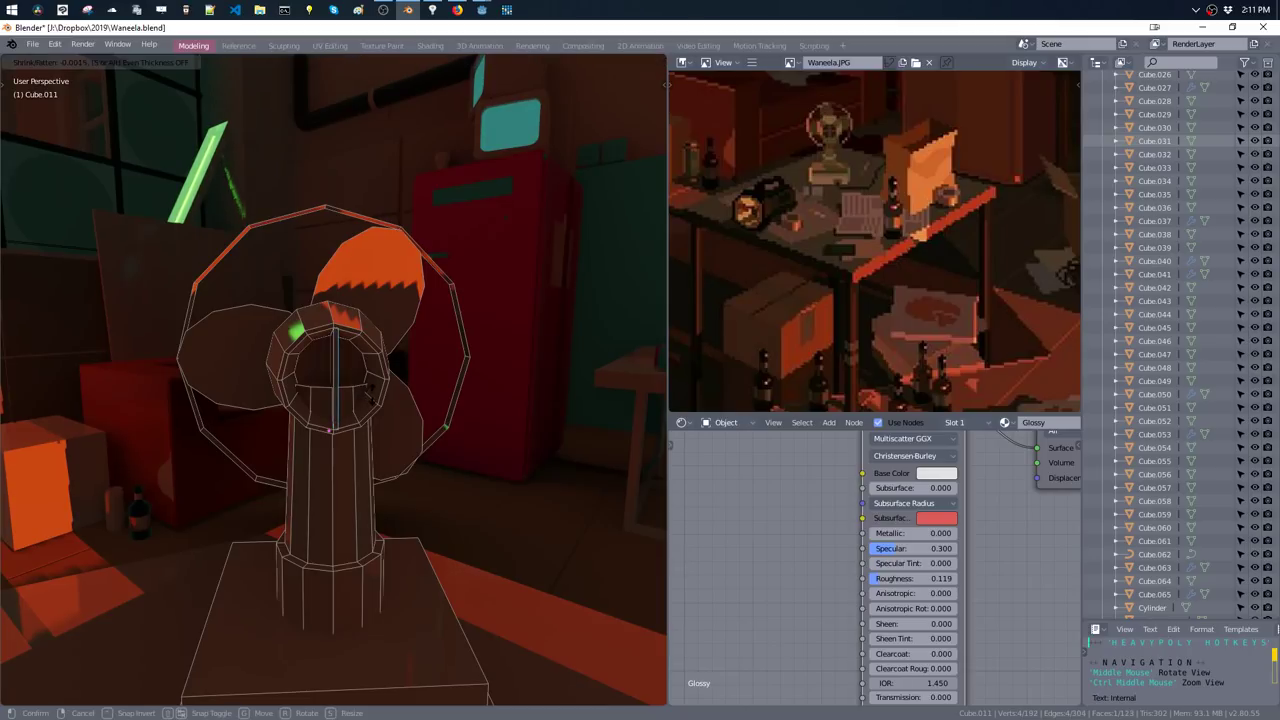
pyautogui.hotkey('ctrl', 'l')
pyautogui.click(338, 382)
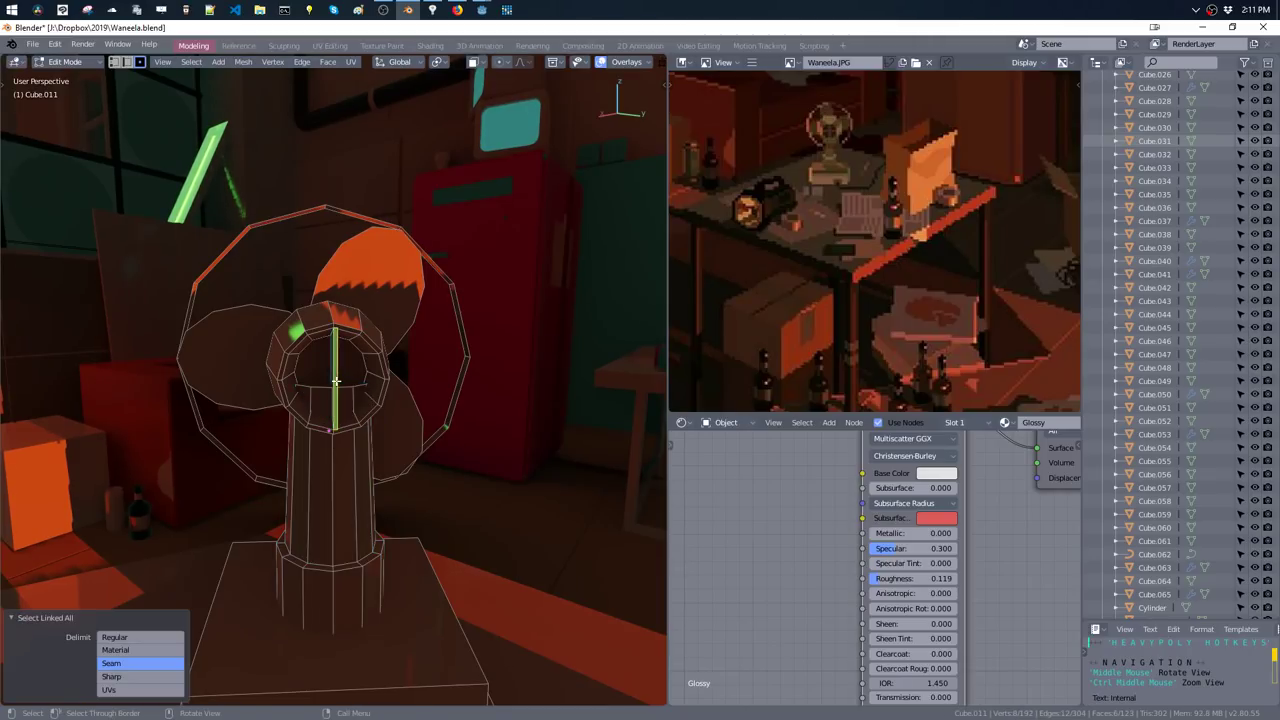
pyautogui.press('g')
pyautogui.press('x')
pyautogui.click(338, 382)
pyautogui.moveTo(338, 382)
pyautogui.mouseDown(button='middle')
pyautogui.moveTo(377, 393)
pyautogui.moveTo(349, 374)
pyautogui.mouseUp(button='middle')
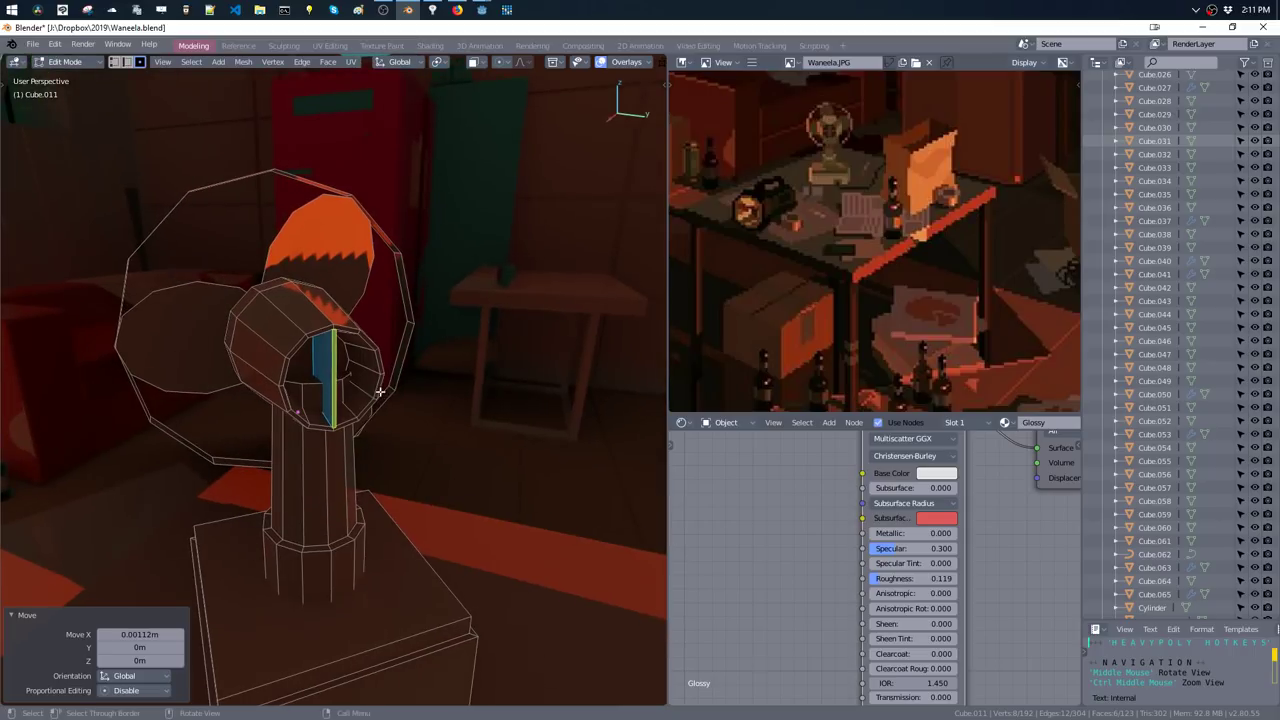
# - Duplicate the hub strip and rotate the copy 90° around Y into a cross
pyautogui.hotkey('shift', 'd')
pyautogui.rightClick(349, 374)
pyautogui.press('g')
pyautogui.press('z')
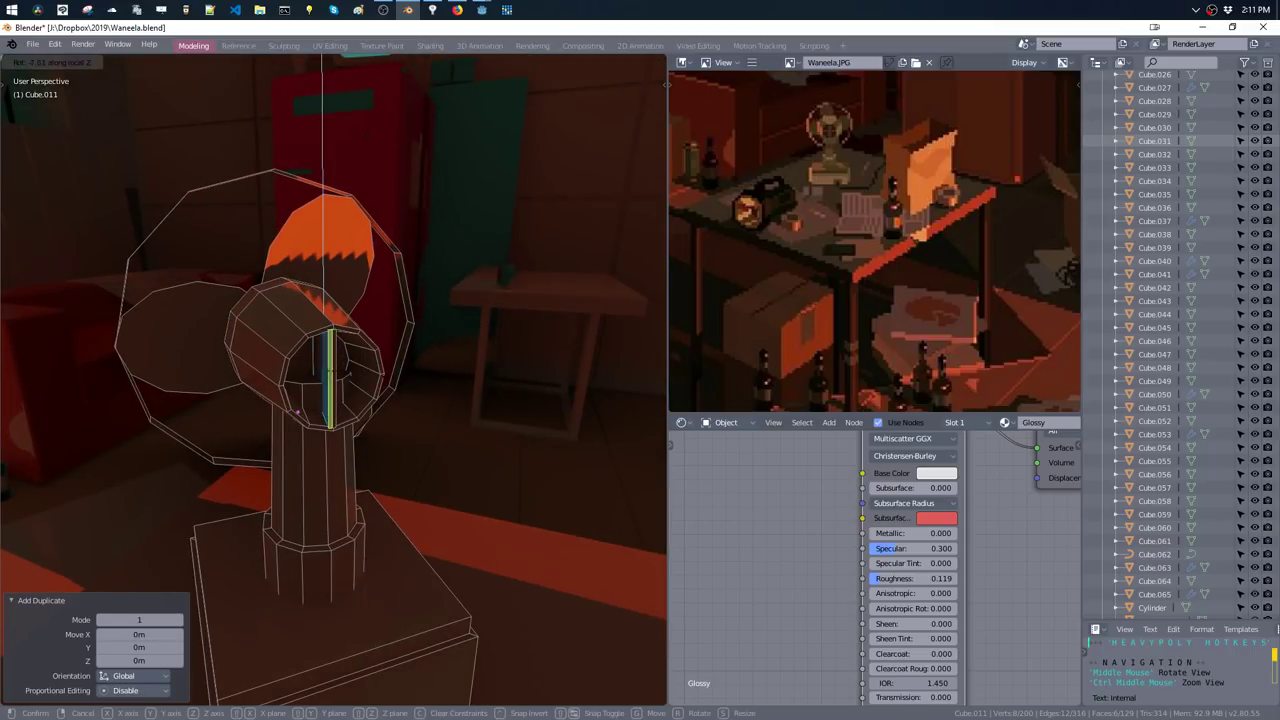
pyautogui.write('y90')
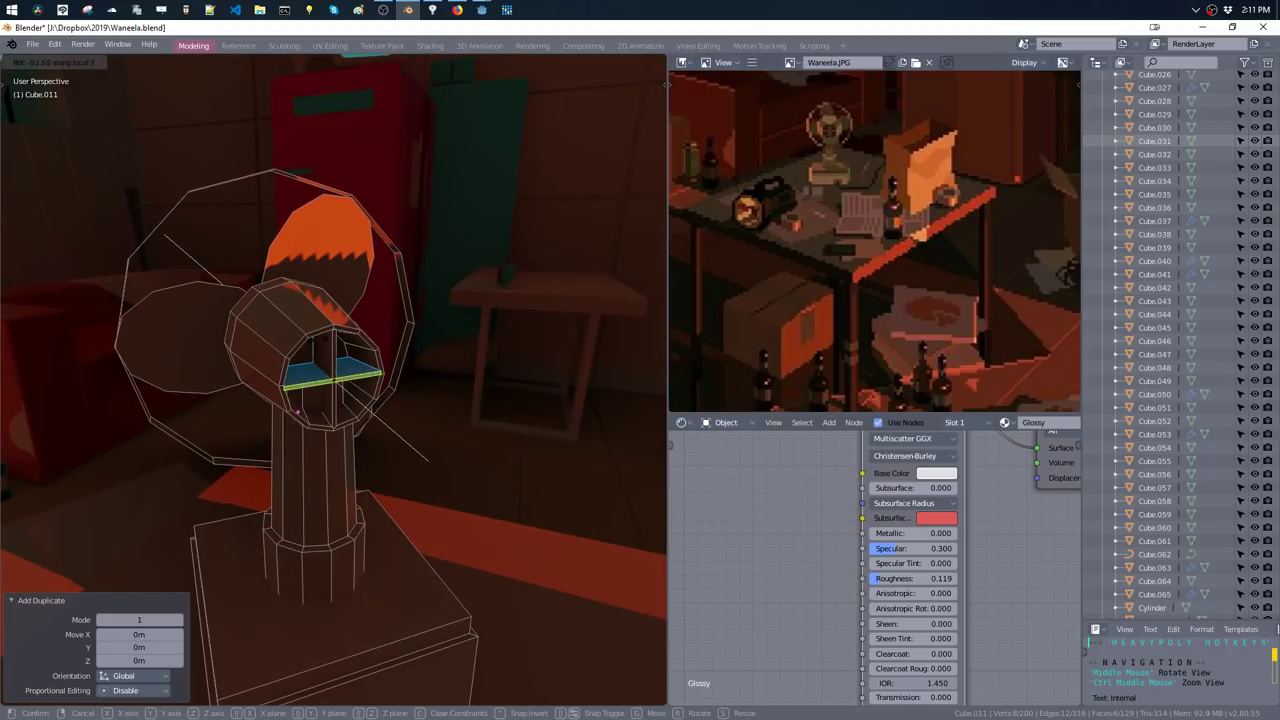
pyautogui.press('Return')
pyautogui.press('Tab')
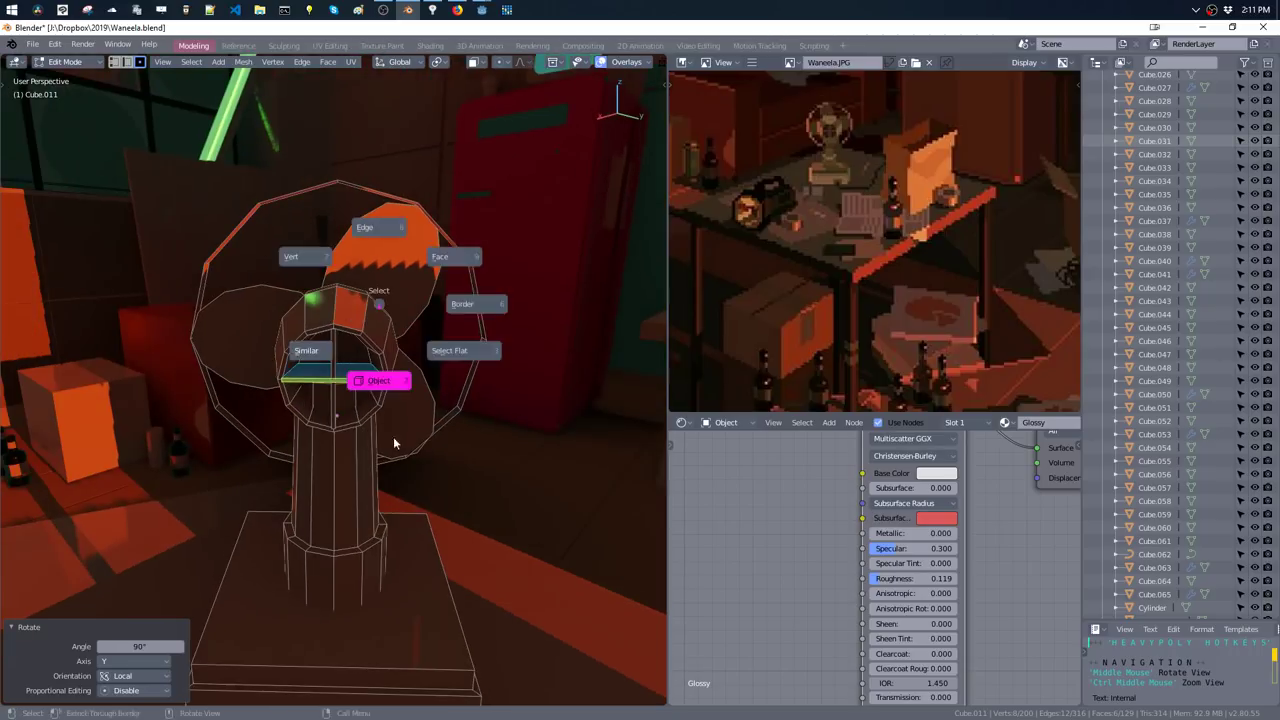
pyautogui.click(393, 436)
pyautogui.moveTo(370, 327)
pyautogui.keyDown('ctrl'); pyautogui.mouseDown(button='middle')
pyautogui.moveTo(385, 447)
pyautogui.moveTo(381, 436)
pyautogui.mouseUp(button='middle'); pyautogui.keyUp('ctrl')
pyautogui.press('z')
pyautogui.click(430, 422)
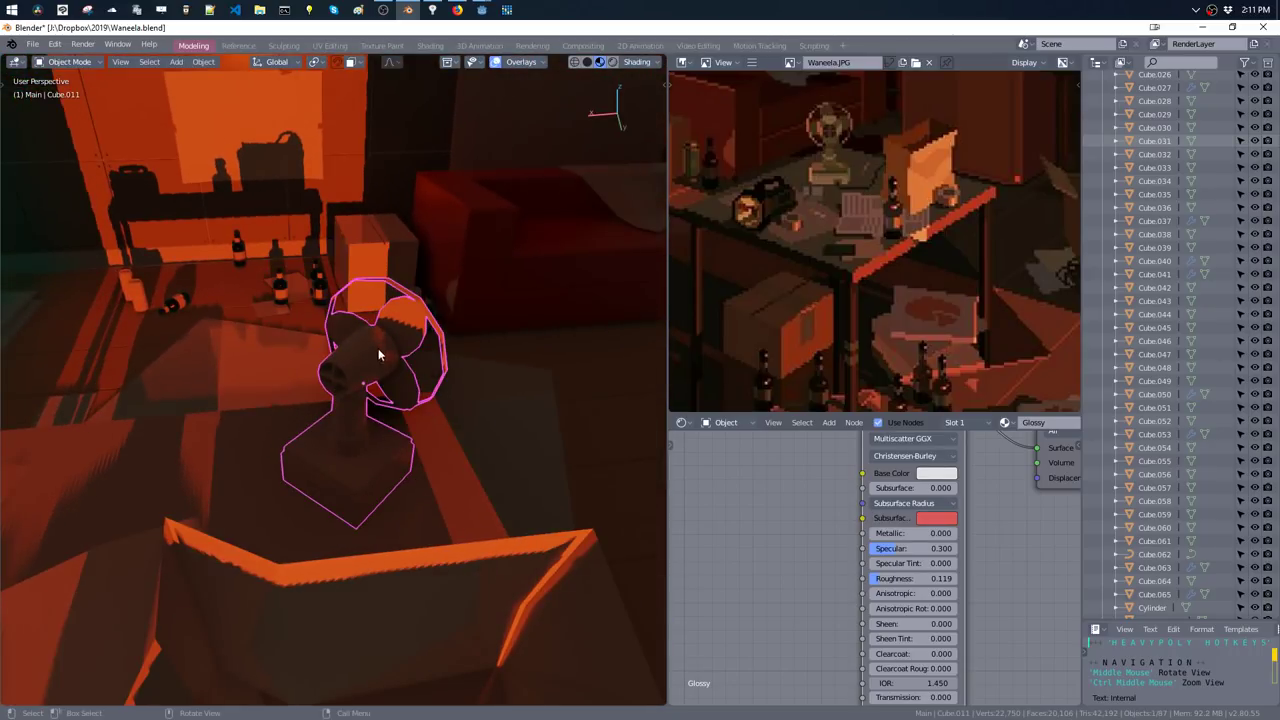
pyautogui.moveTo(381, 356)
pyautogui.mouseDown(button='middle')
pyautogui.moveTo(403, 349)
pyautogui.moveTo(383, 323)
pyautogui.mouseUp(button='middle')
pyautogui.press('Tab')
# - Select the fan's outer ring edge loop and fill it with a face
pyautogui.click(424, 231)
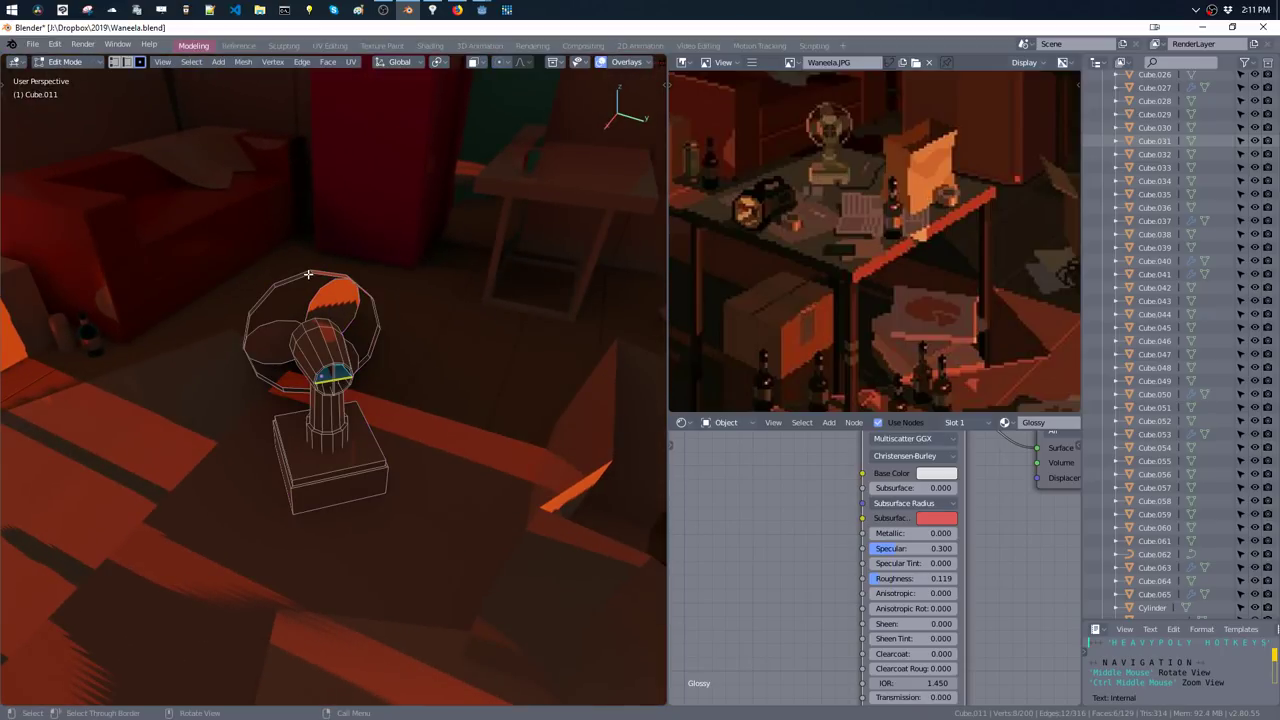
pyautogui.press('2')
pyautogui.keyDown('alt'); pyautogui.click(301, 282); pyautogui.keyUp('alt')
pyautogui.moveTo(298, 300)
pyautogui.mouseDown(button='middle')
pyautogui.moveTo(437, 291)
pyautogui.moveTo(335, 375)
pyautogui.mouseUp(button='middle')
pyautogui.press('f')
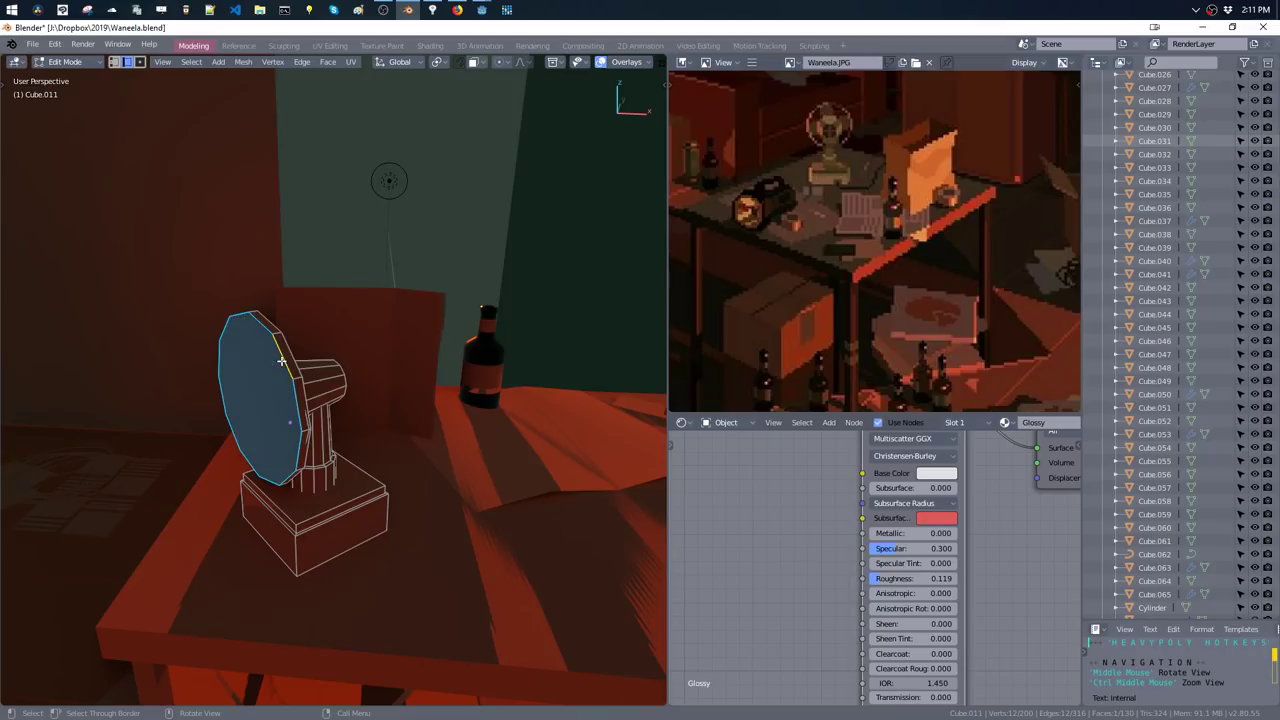
# - Add a 32-vertex circle and scale it down to 0.411
pyautogui.hotkey('shift', 'a')
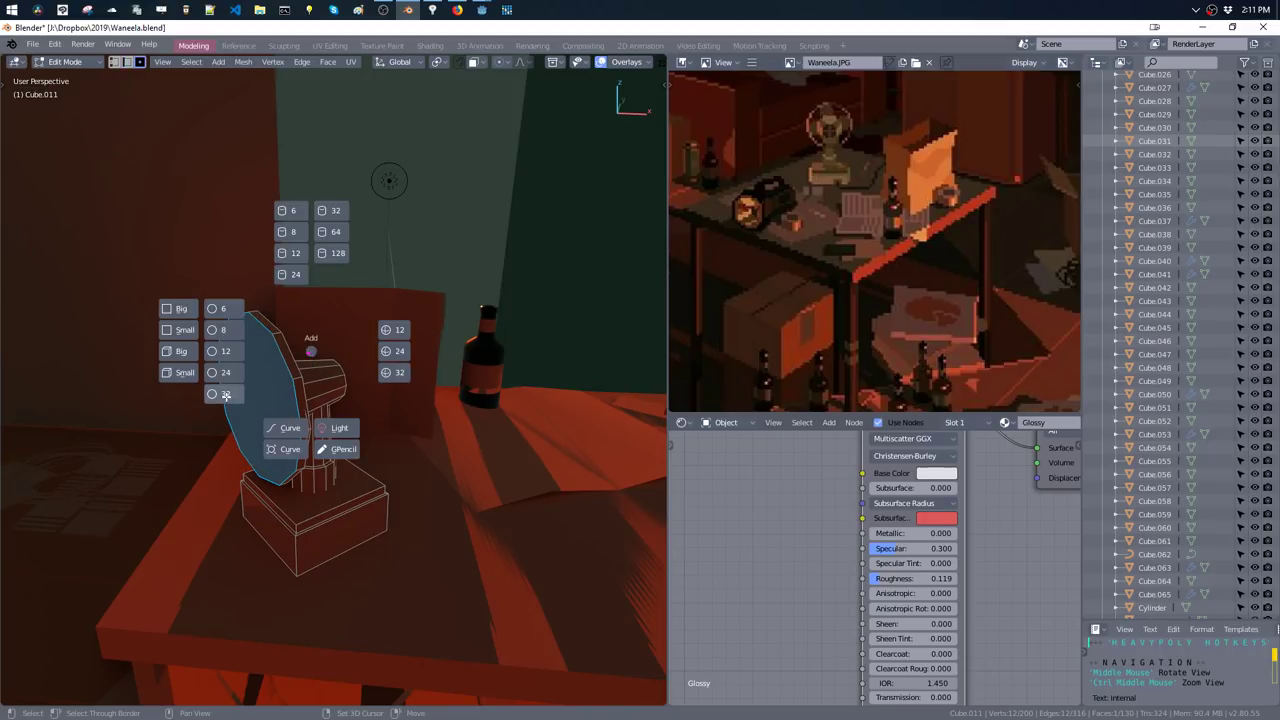
pyautogui.click(226, 395)
pyautogui.press('s')
pyautogui.click(312, 450)
pyautogui.press('s')
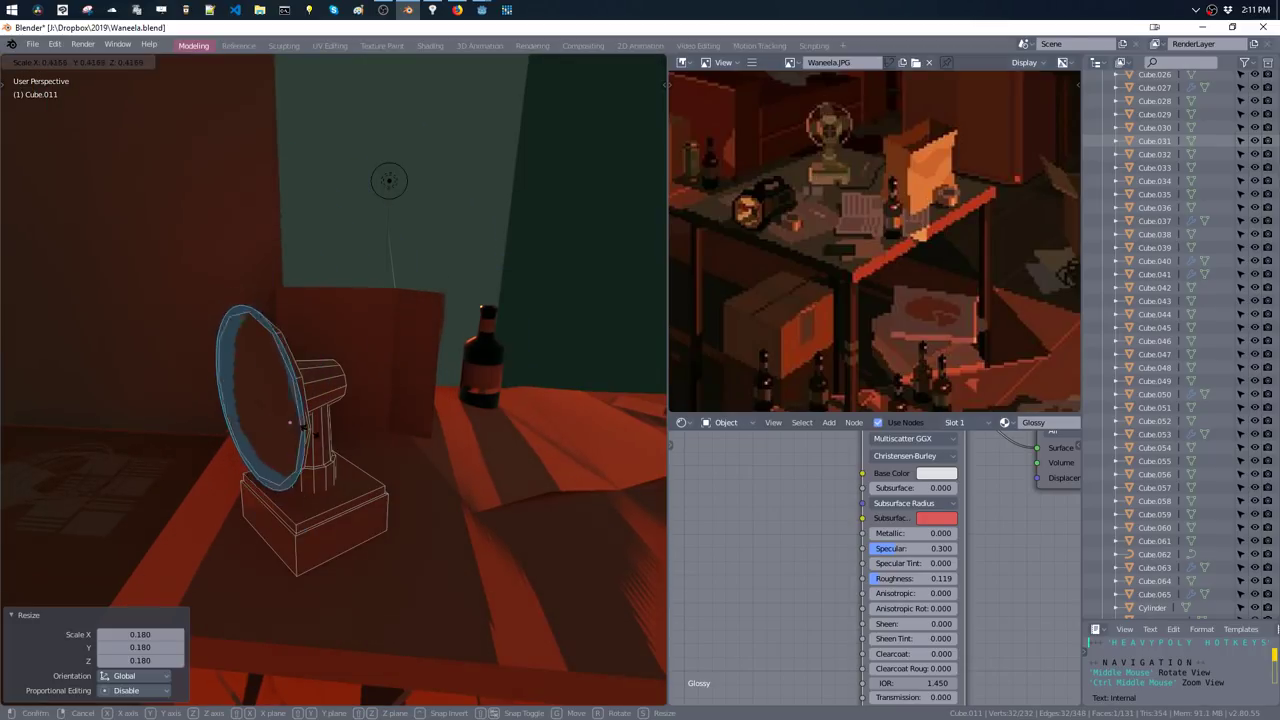
pyautogui.click(326, 452)
# - Select the fan's front geometry and join the inner circle to the outer ring
pyautogui.hotkey('alt', 'a')
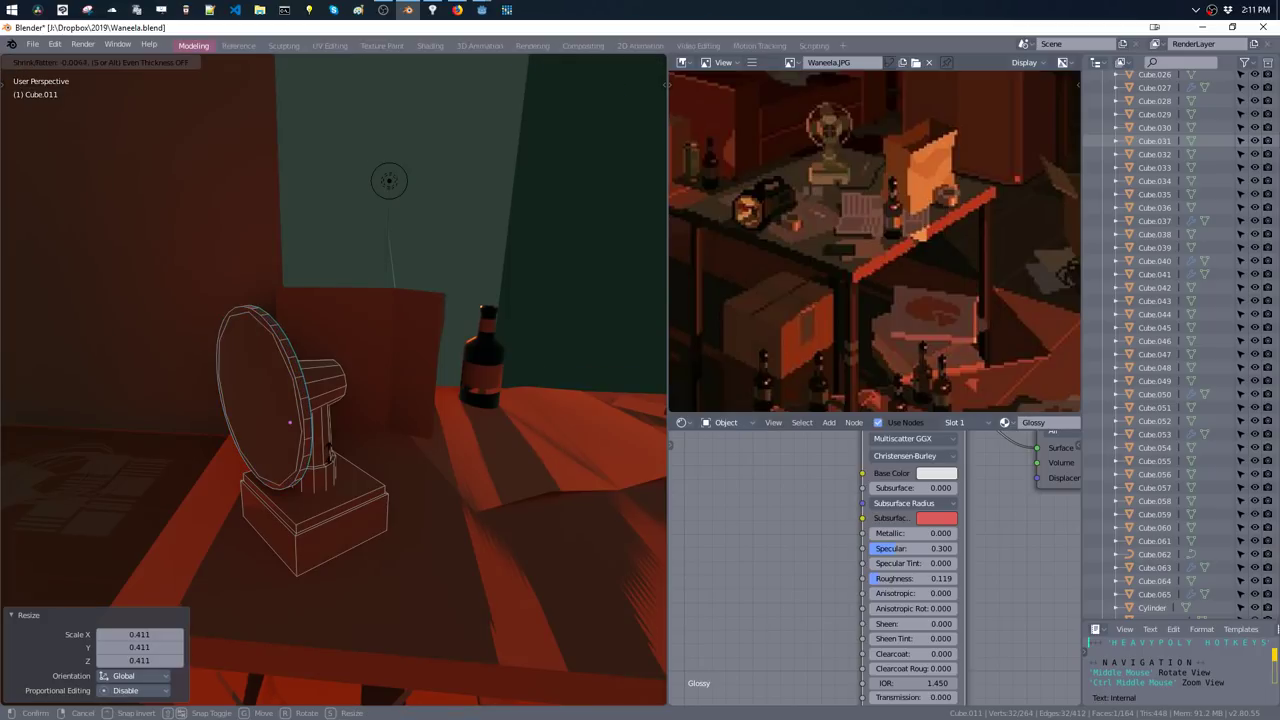
pyautogui.click(268, 420)
pyautogui.hotkey('ctrl', 'l')
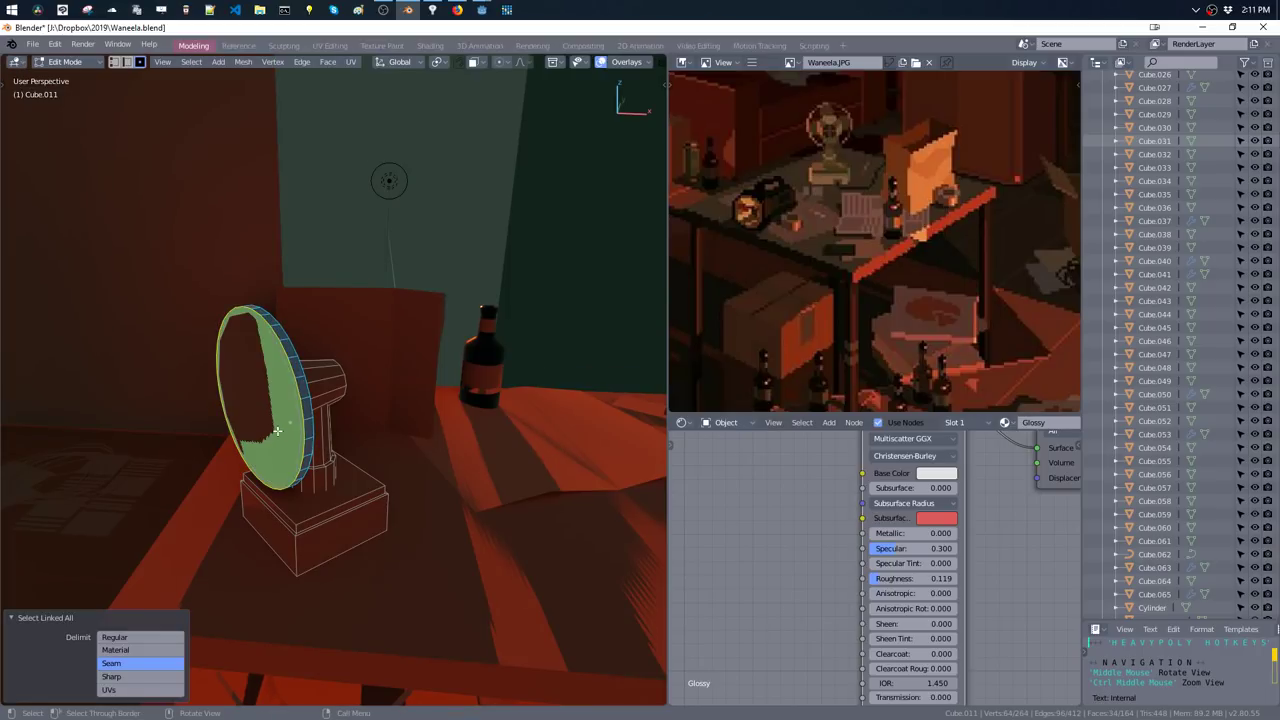
pyautogui.hotkey('ctrl', 'z')
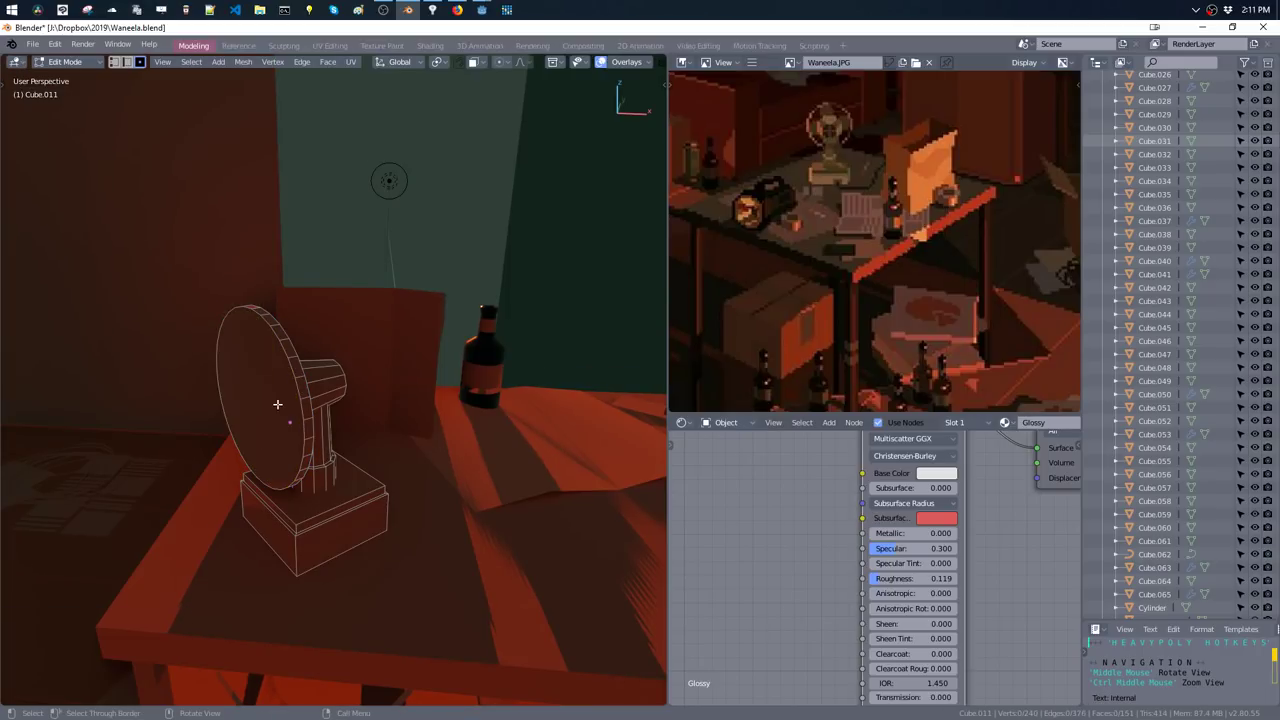
pyautogui.press('l')
pyautogui.moveTo(277, 404); pyautogui.dragTo(320, 440, button='middle')
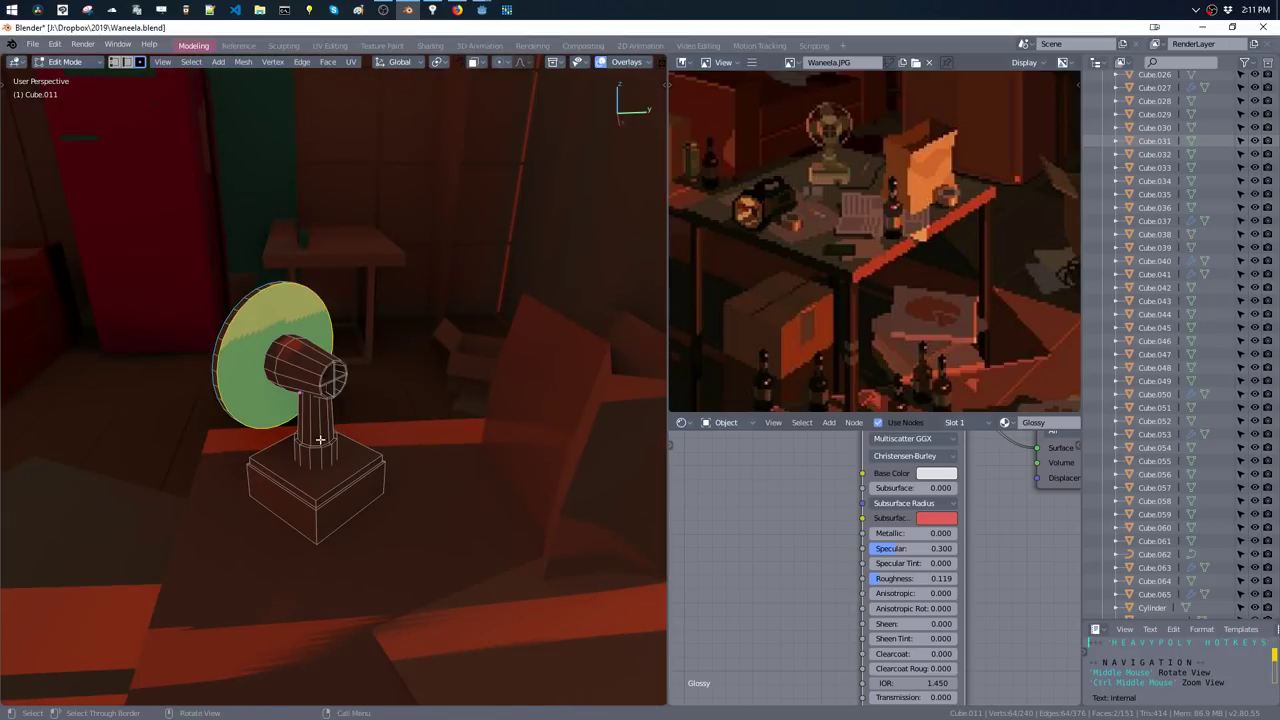
pyautogui.press('i')
pyautogui.click(302, 418)
# - Return to Object Mode and zoom out to view the whole room
pyautogui.press('Tab')
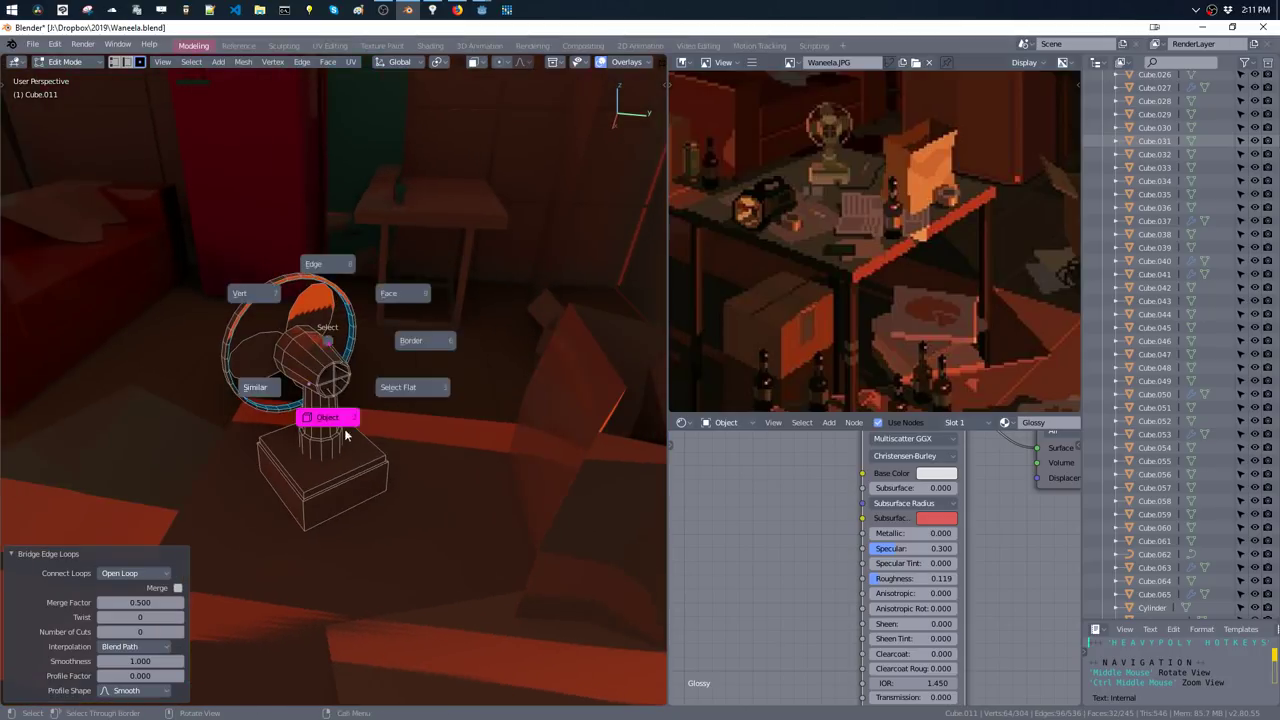
pyautogui.click(343, 434)
pyautogui.scroll(-5, 429, 514)
pyautogui.moveTo(429, 514)
pyautogui.mouseDown(button='middle')
pyautogui.moveTo(481, 352)
pyautogui.moveTo(451, 300)
pyautogui.moveTo(312, 305)
pyautogui.moveTo(252, 230)
pyautogui.mouseUp(button='middle')
pyautogui.moveTo(479, 213)
pyautogui.mouseDown(button='middle')
pyautogui.moveTo(522, 208)
pyautogui.moveTo(475, 192)
pyautogui.moveTo(494, 192)
pyautogui.moveTo(460, 287)
pyautogui.moveTo(481, 355)
pyautogui.mouseUp(button='middle')
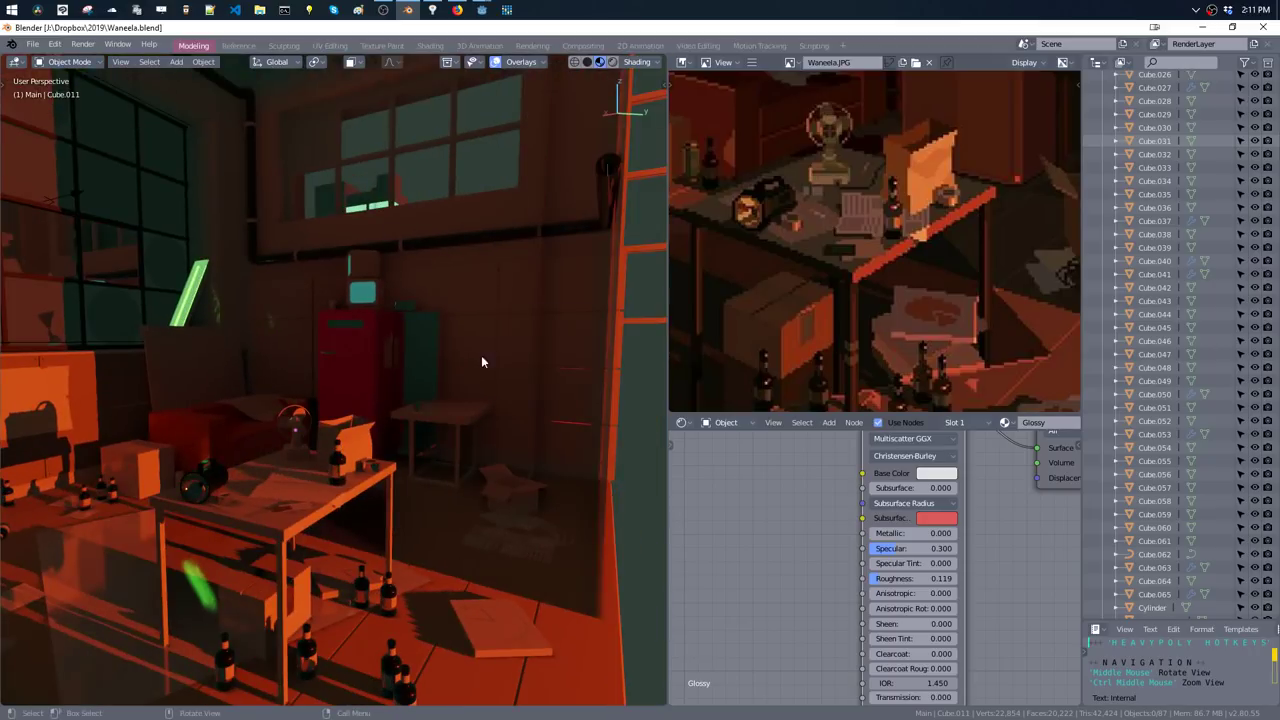
# - Assign the Chrome material to all faces of the rectangular piece
pyautogui.click(468, 298)
pyautogui.press('Tab')
pyautogui.press('a')
pyautogui.press('m')
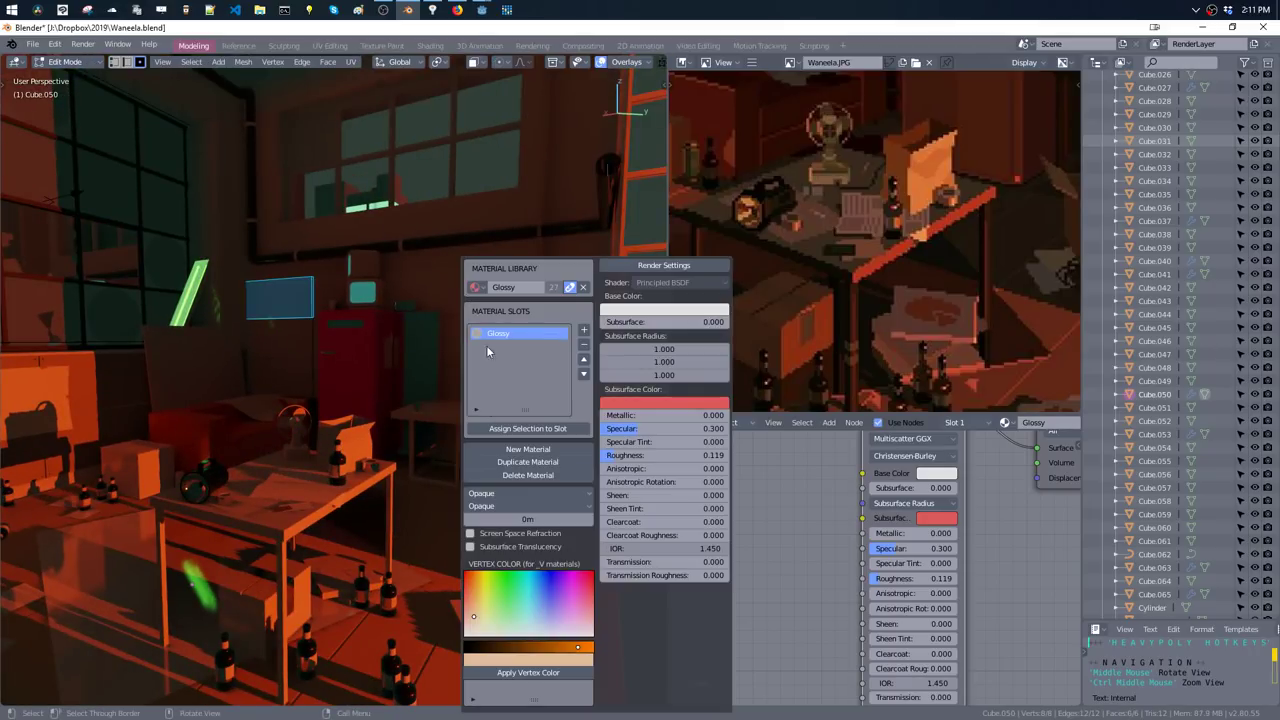
pyautogui.click(474, 288)
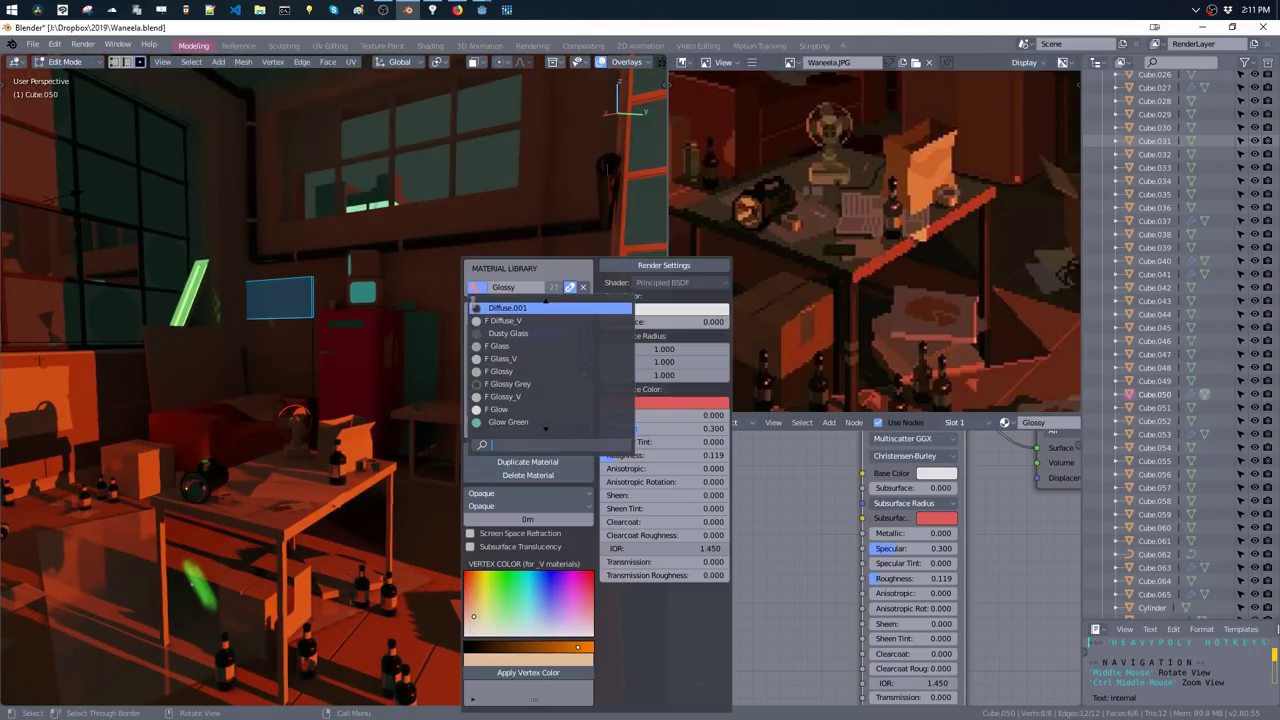
pyautogui.write('chr')
pyautogui.click(476, 318)
pyautogui.moveTo(356, 337)
pyautogui.mouseDown(button='middle')
pyautogui.moveTo(356, 300)
pyautogui.moveTo(500, 294)
pyautogui.mouseUp(button='middle')
pyautogui.press('Tab')
# - Enter Edit Mode on the wall outlet and box-zoom in on it
pyautogui.scroll(3, 726, 229)
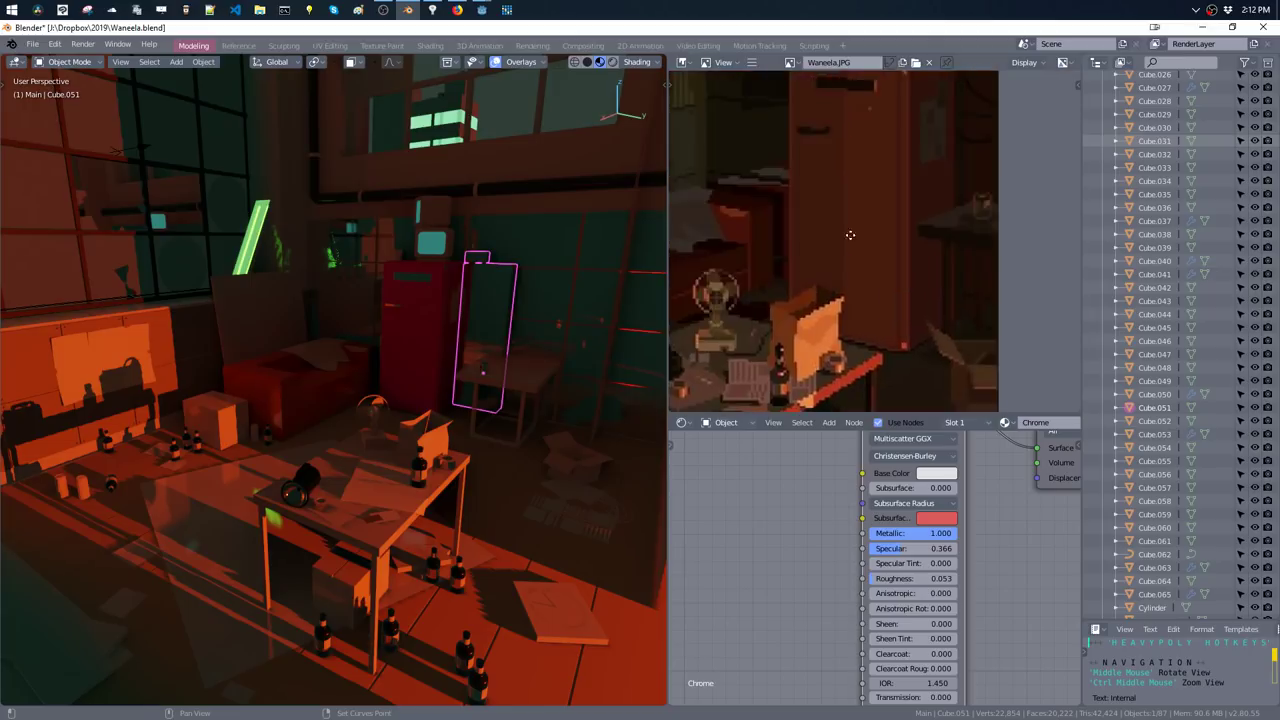
pyautogui.scroll(2, 798, 247)
pyautogui.moveTo(798, 247); pyautogui.dragTo(790, 260, button='middle')
pyautogui.press('Tab')
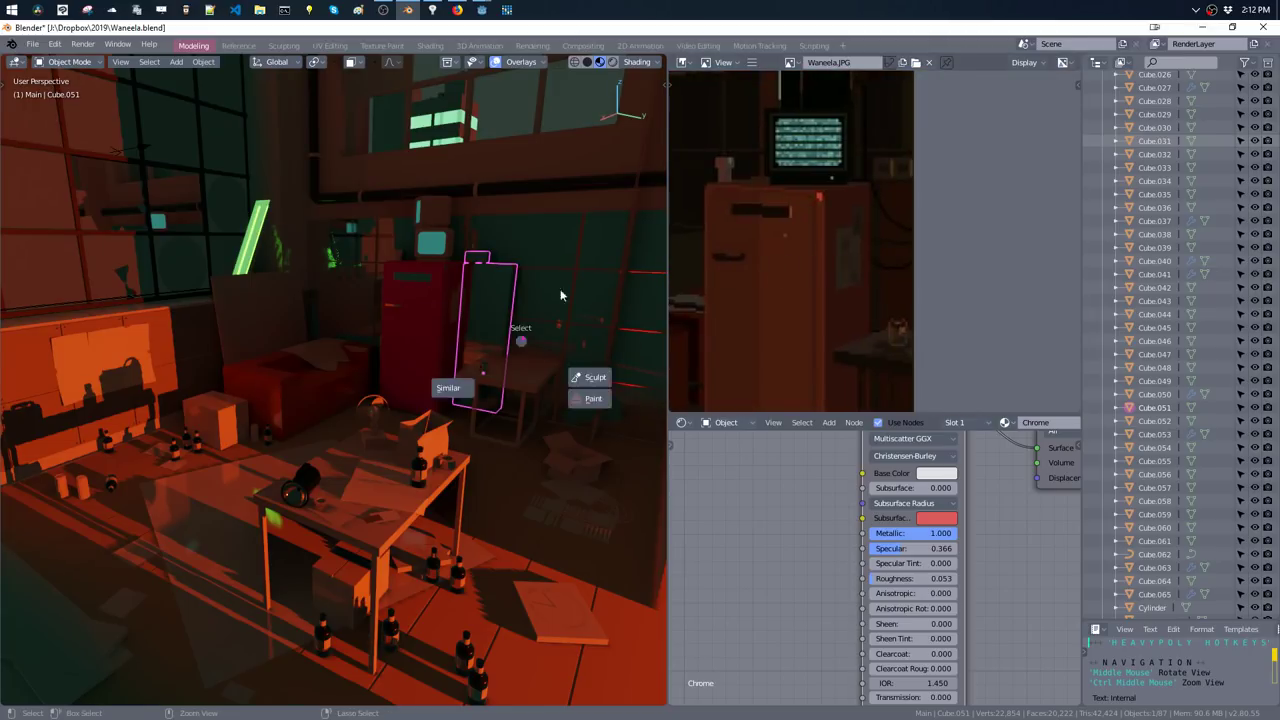
pyautogui.moveTo(494, 268); pyautogui.dragTo(494, 268)
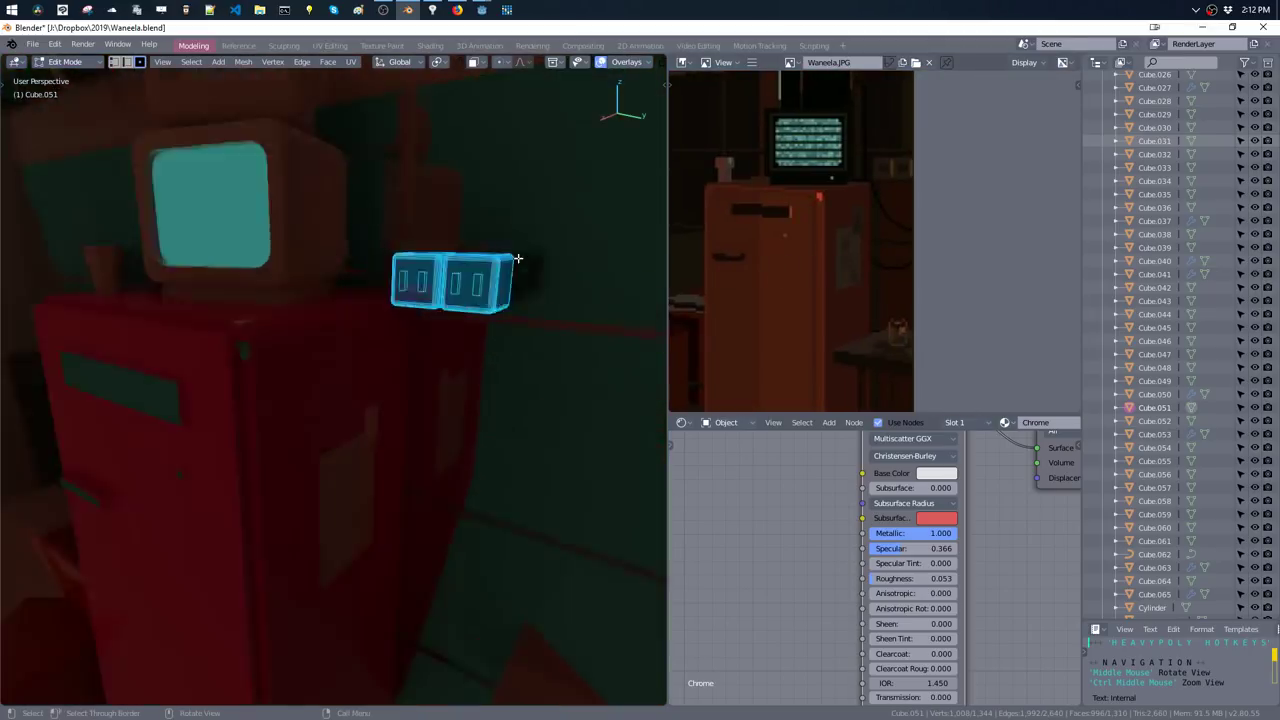
pyautogui.scroll(3, 480, 251)
pyautogui.scroll(-4, 277, 300)
pyautogui.hotkey('shift', 'b')
pyautogui.moveTo(241, 271); pyautogui.dragTo(507, 471)
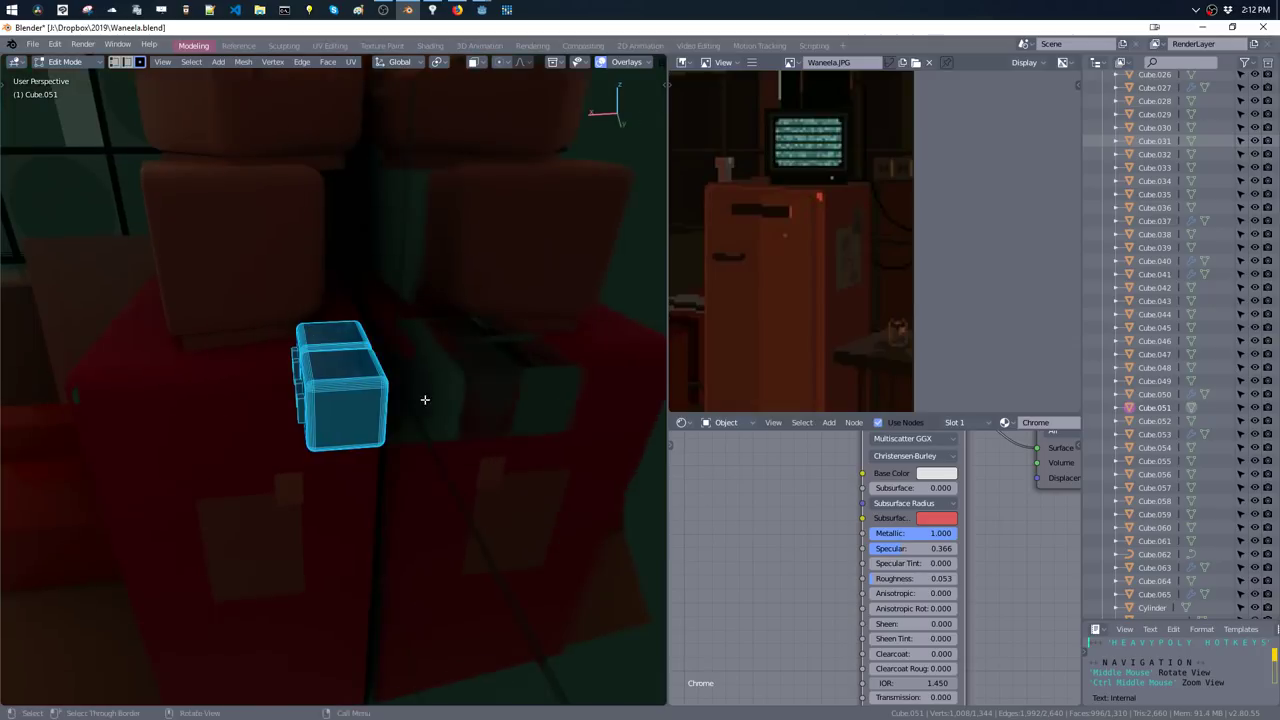
# - Move the wall outlet -0.135 m along X so it sits beside the fridge
pyautogui.press('g')
pyautogui.press('x')
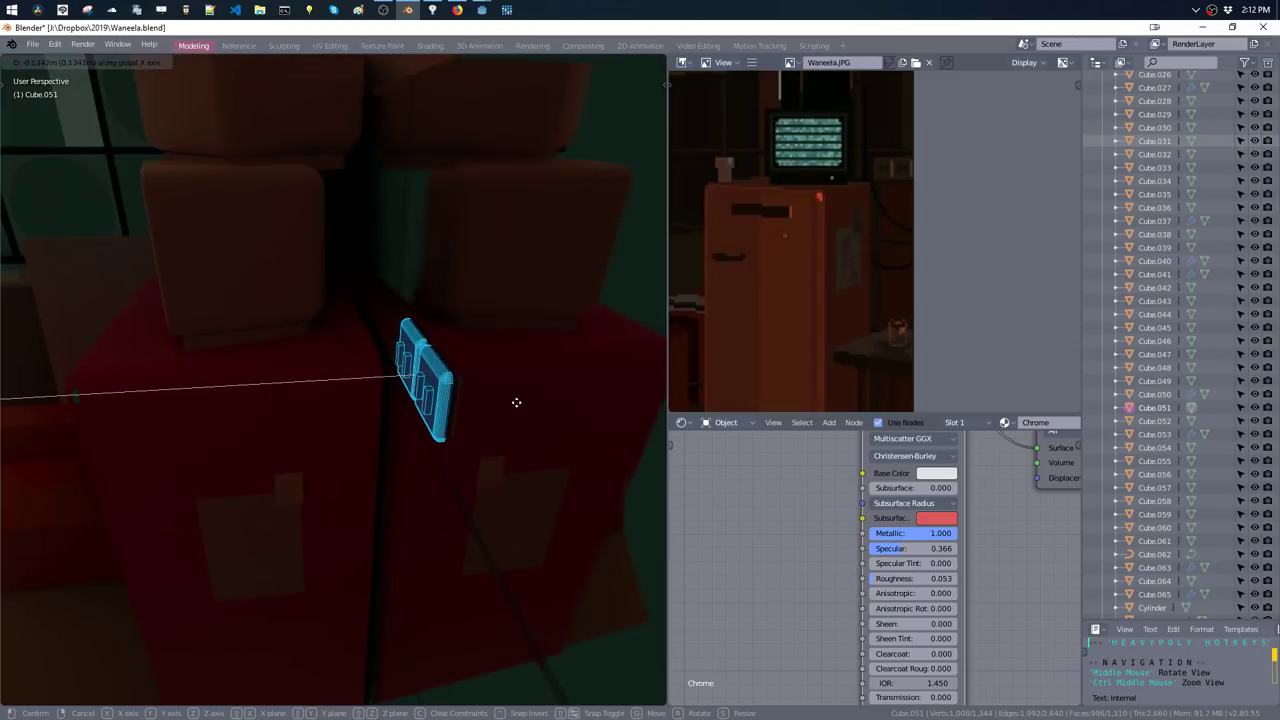
pyautogui.click(512, 404)
pyautogui.moveTo(514, 406)
pyautogui.keyDown('alt'); pyautogui.mouseDown(button='middle')
pyautogui.moveTo(580, 360)
pyautogui.moveTo(486, 509)
pyautogui.moveTo(443, 520)
pyautogui.moveTo(497, 347)
pyautogui.moveTo(479, 343)
pyautogui.mouseUp(button='middle'); pyautogui.keyUp('alt')
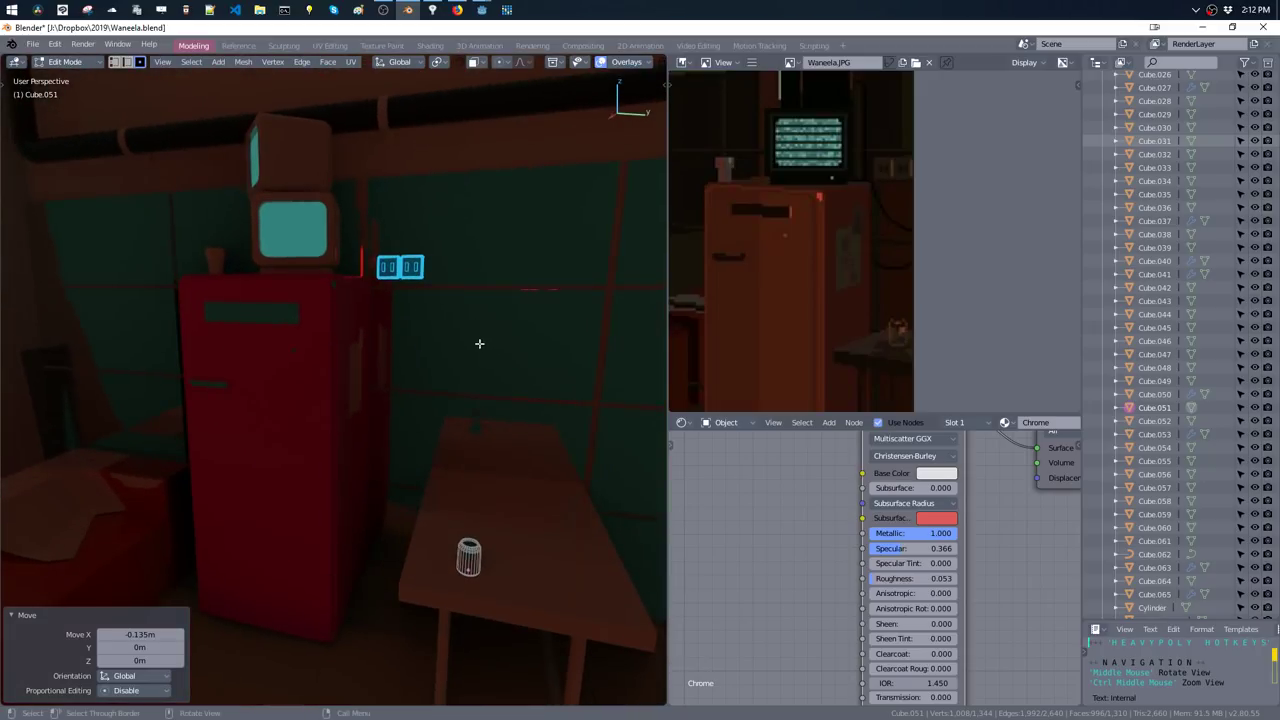
pyautogui.press('Tab')
pyautogui.moveTo(466, 421)
pyautogui.mouseDown(button='middle')
pyautogui.moveTo(460, 397)
pyautogui.moveTo(445, 408)
pyautogui.moveTo(472, 302)
pyautogui.mouseUp(button='middle')
# - Add a second material slot and assign F Glossy to one connected part of the outlet
pyautogui.hotkey('ctrl', 'Tab')
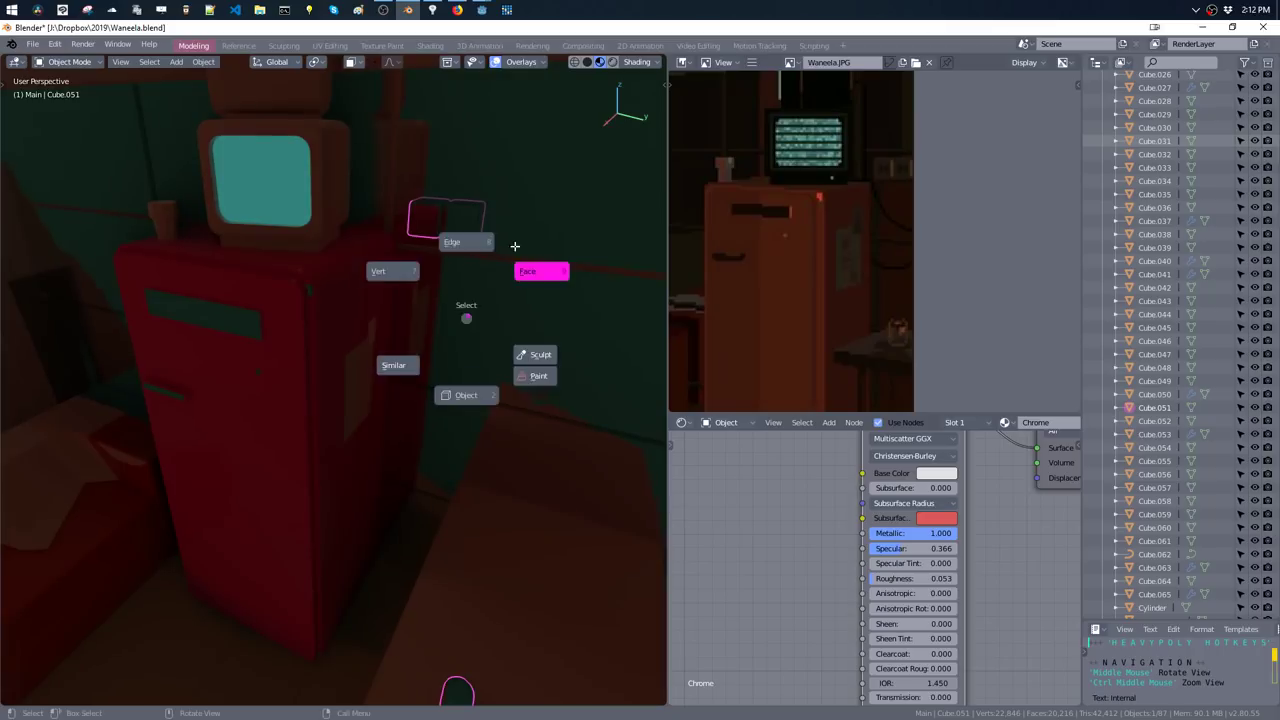
pyautogui.click(514, 277)
pyautogui.hotkey('ctrl', 'l')
pyautogui.press('m')
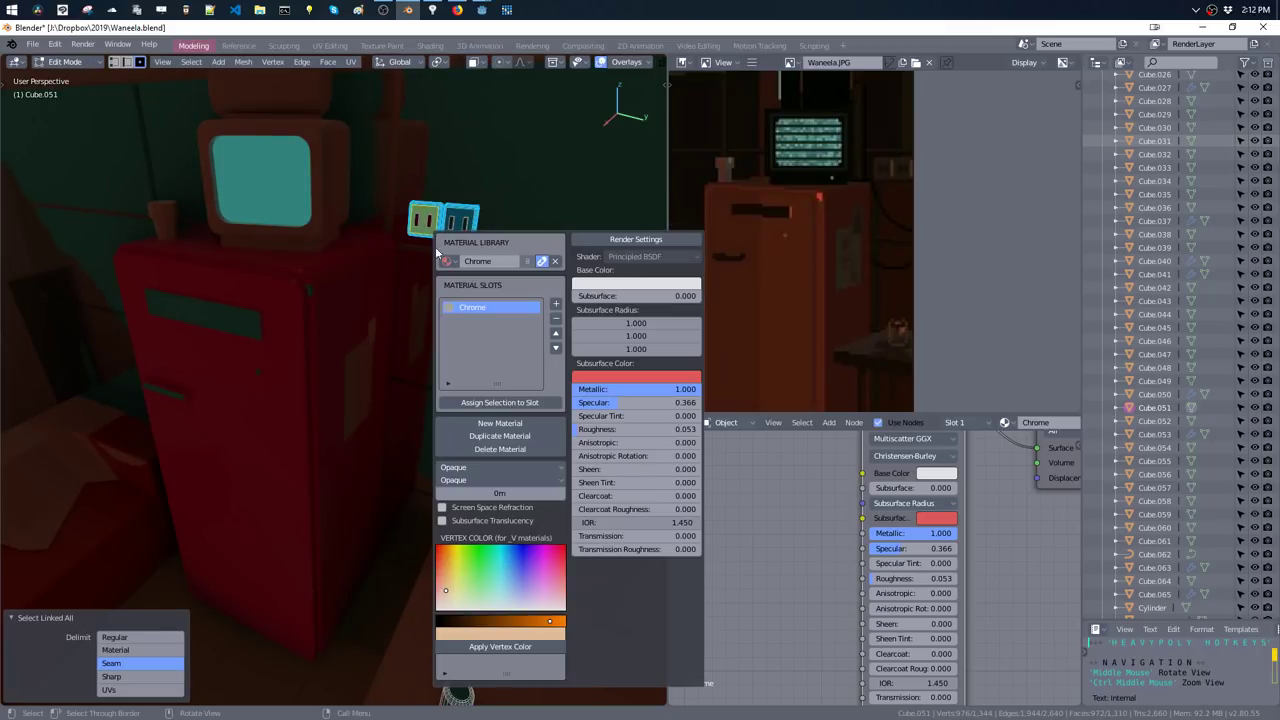
pyautogui.click(557, 304)
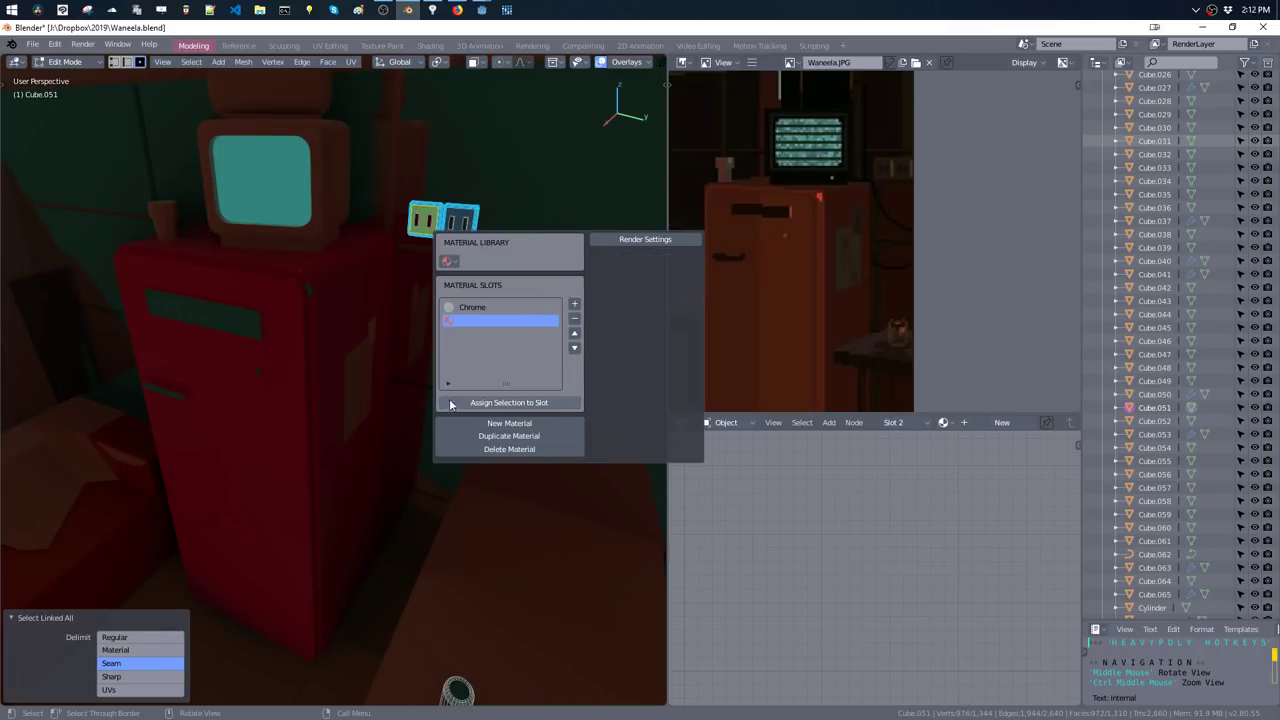
pyautogui.click(448, 261)
pyautogui.write('gloss')
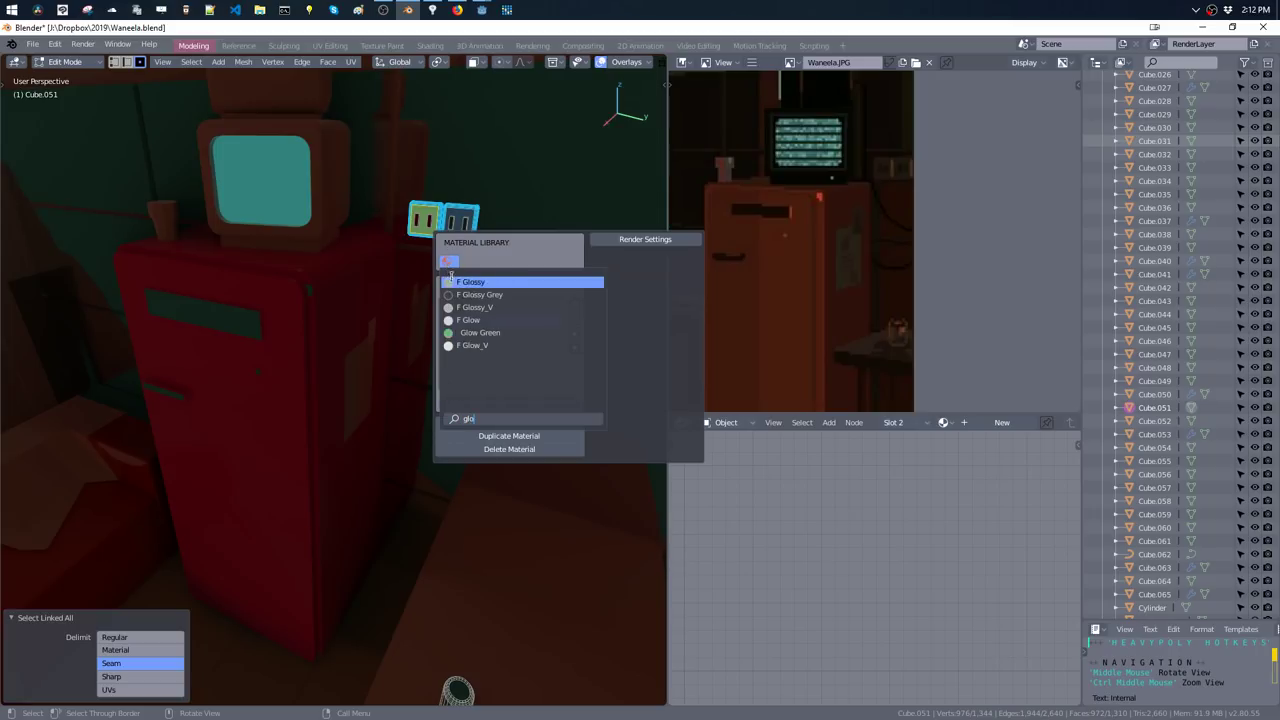
pyautogui.click(470, 284)
pyautogui.press('Tab')
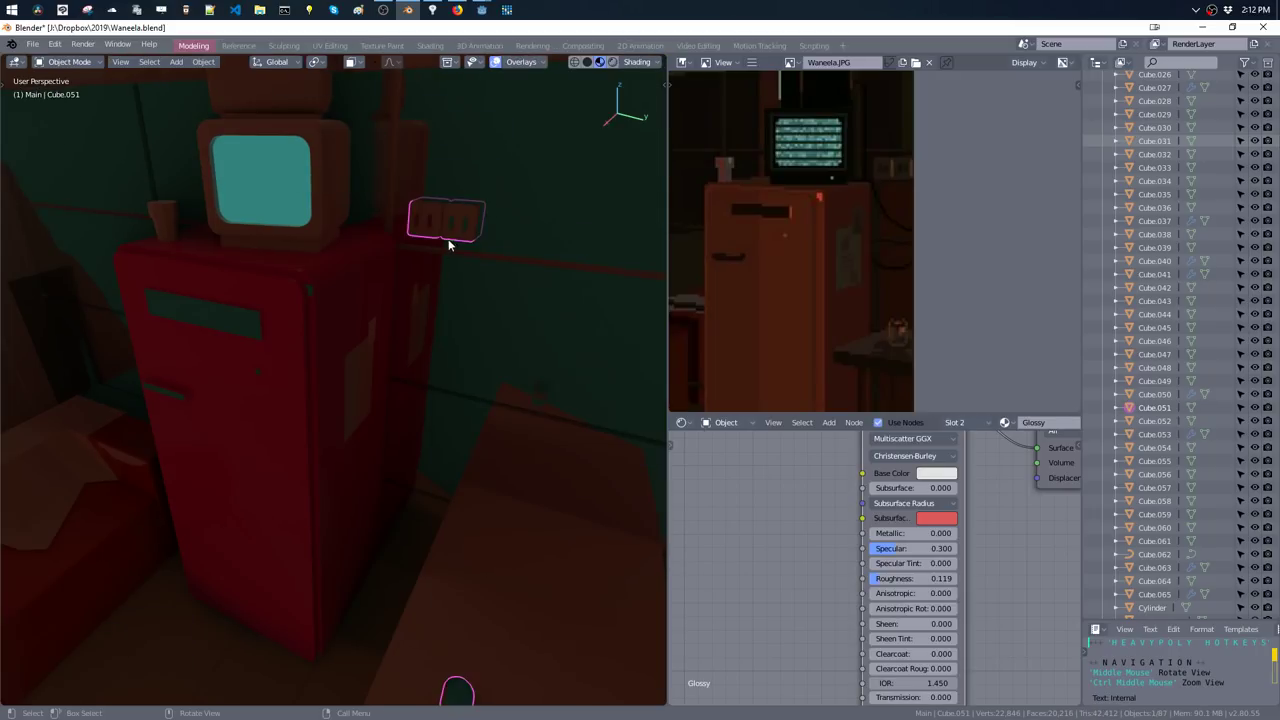
pyautogui.moveTo(449, 240)
pyautogui.mouseDown(button='middle')
pyautogui.moveTo(432, 279)
pyautogui.moveTo(368, 284)
pyautogui.mouseUp(button='middle')
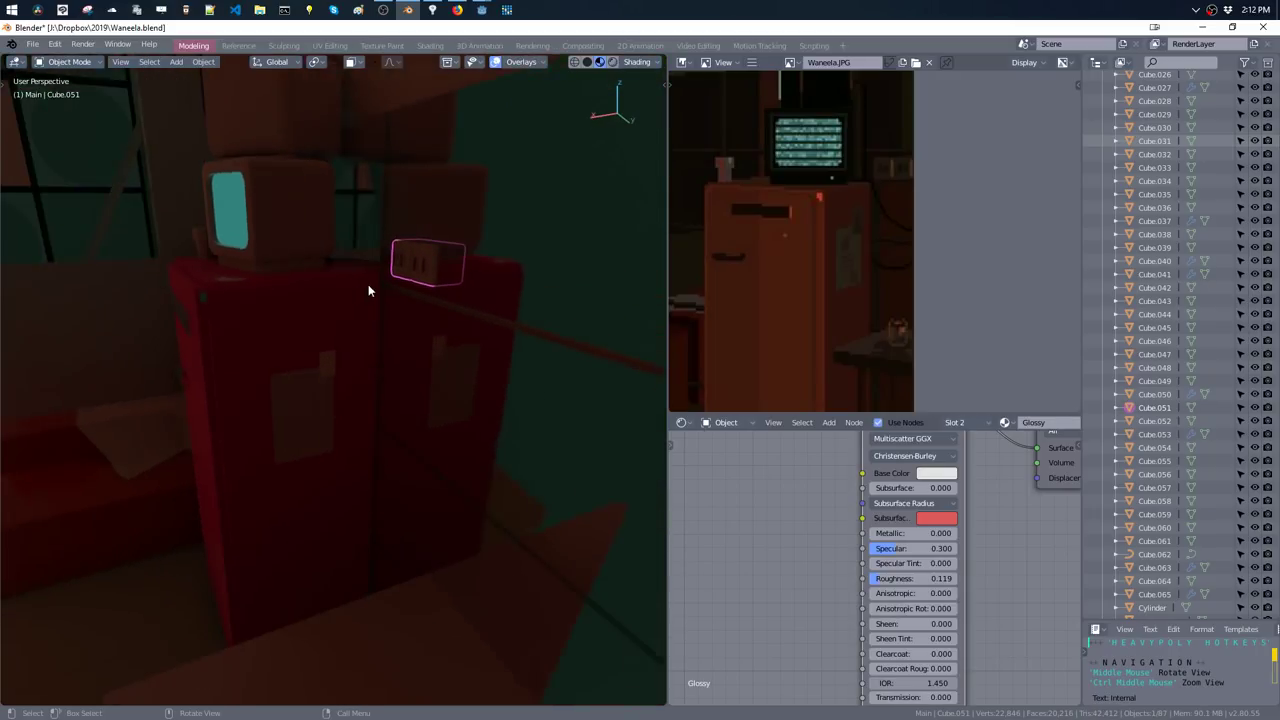
# - Add a path curve and enter its Edit Mode
pyautogui.rightClick(368, 284)
pyautogui.click(367, 306)
pyautogui.hotkey('shift', 'a')
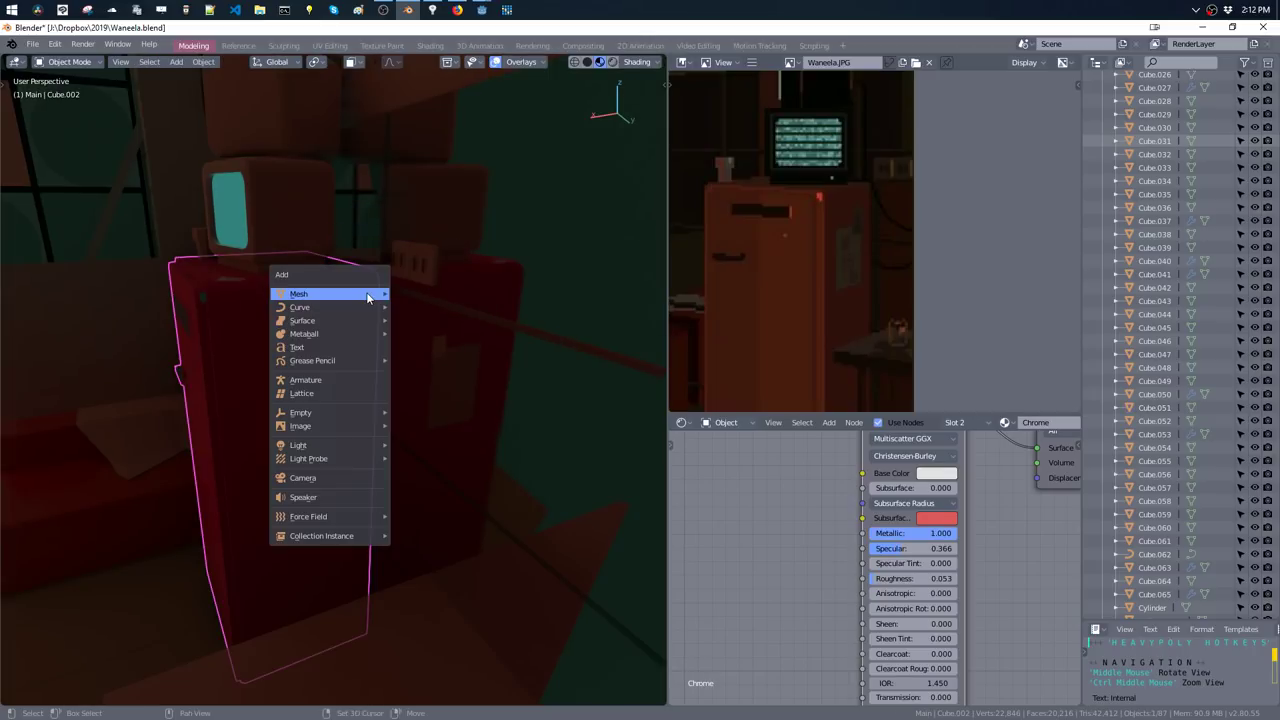
pyautogui.click(416, 371)
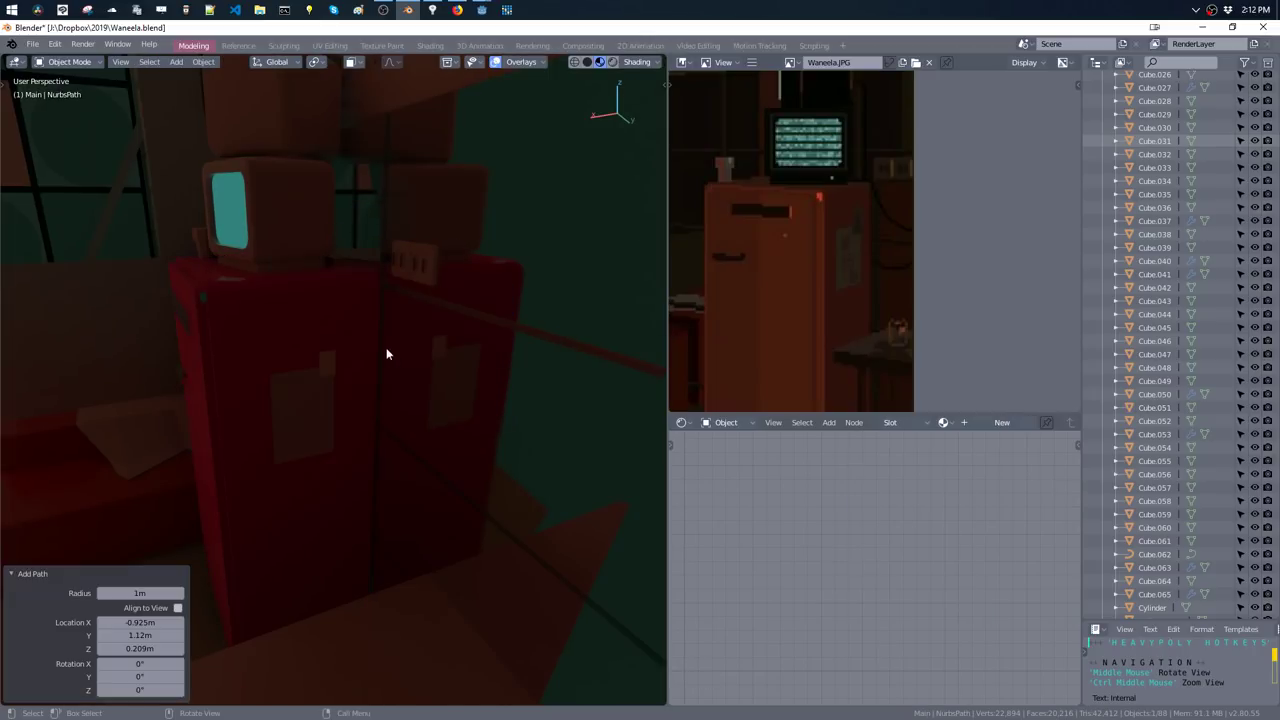
pyautogui.press('Tab')
# - Rotate the path 90 degrees, scale it up and move it along Y
pyautogui.rightClick(378, 303)
pyautogui.moveTo(380, 305); pyautogui.dragTo(412, 299, button='middle')
pyautogui.rightClick(412, 299)
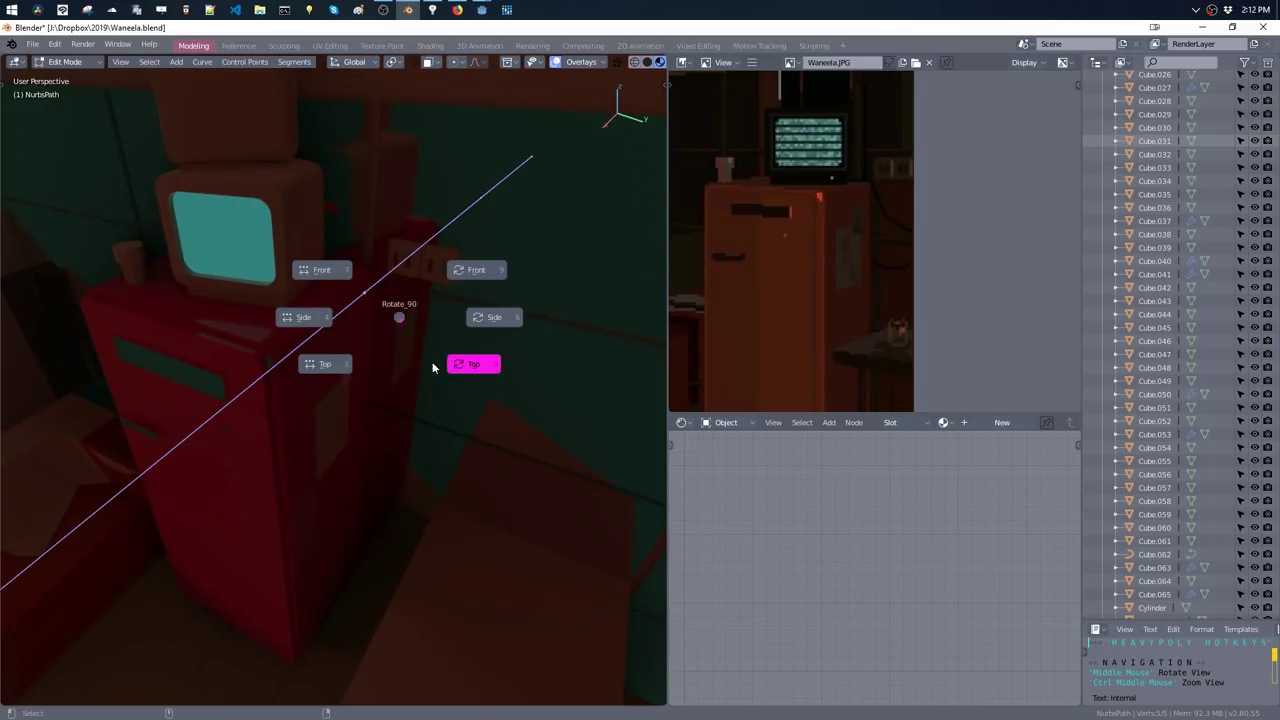
pyautogui.click(445, 368)
pyautogui.moveTo(445, 368); pyautogui.dragTo(410, 152, button='middle')
pyautogui.press('s')
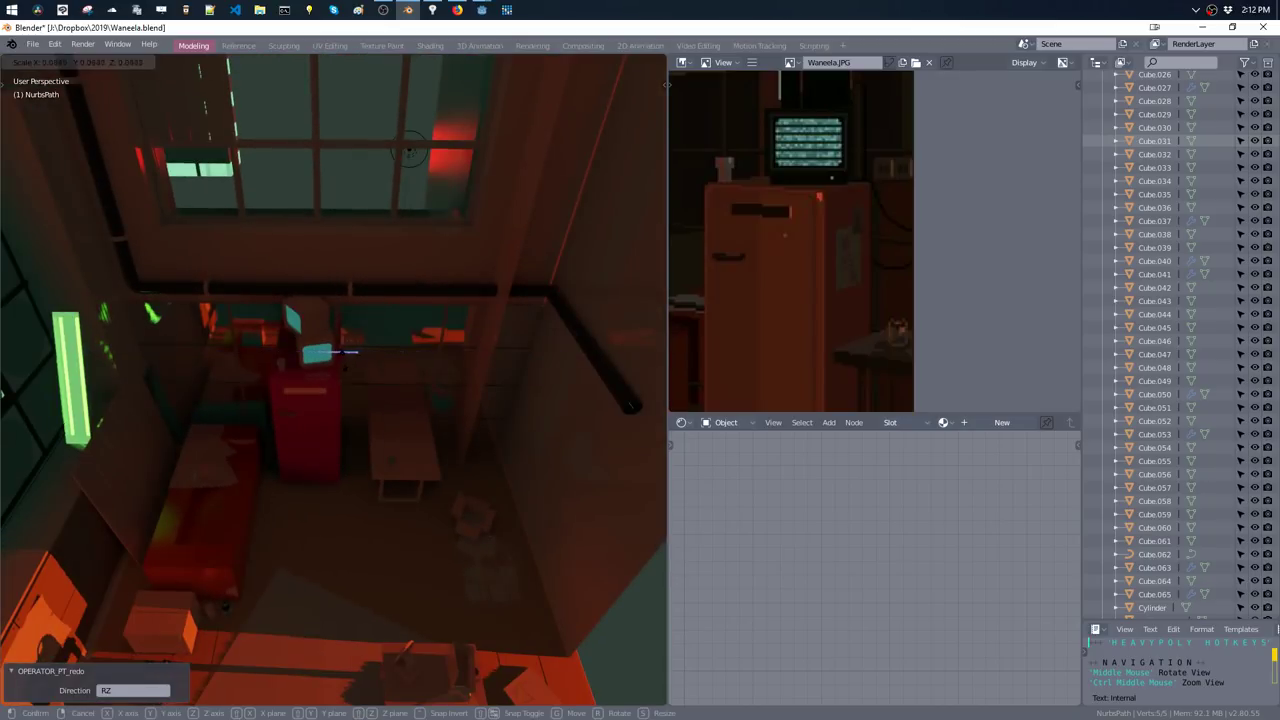
pyautogui.click(363, 363)
pyautogui.press('g')
pyautogui.press('y')
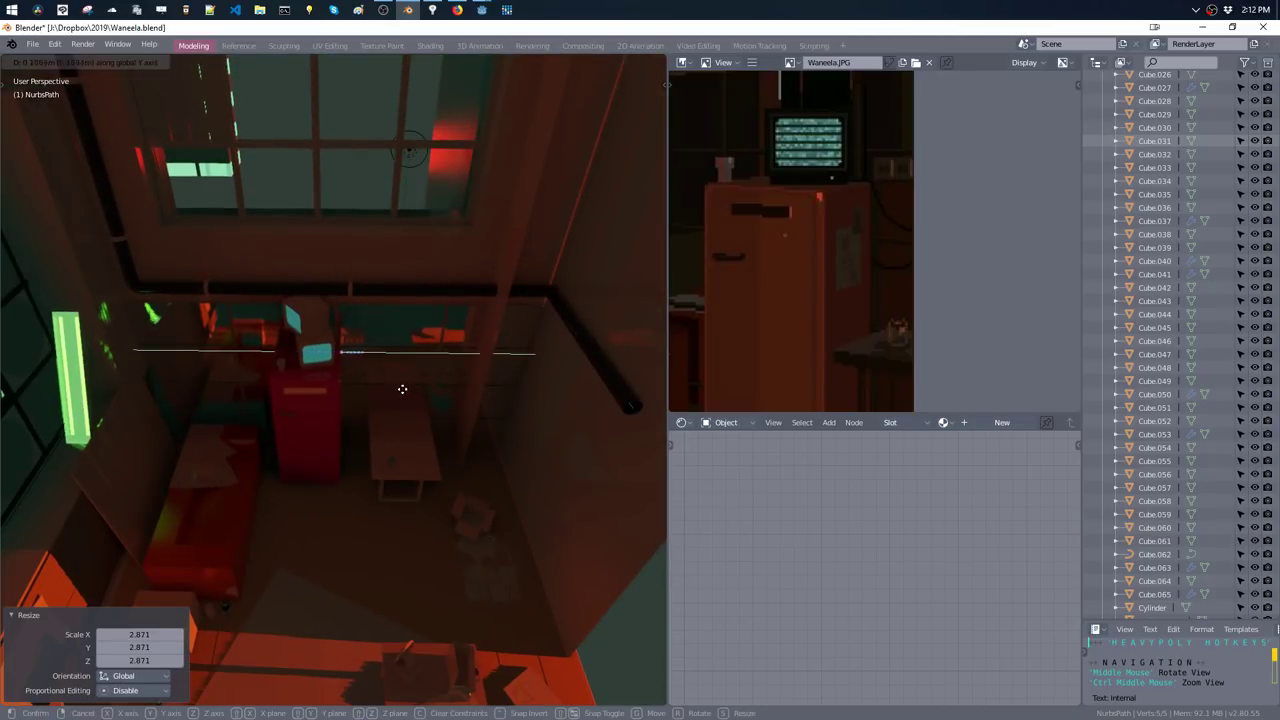
pyautogui.click(400, 391)
# - In side orthographic view, drop the path's points lower and reposition its end points
pyautogui.scroll(5, 417, 383)
pyautogui.moveTo(417, 383)
pyautogui.mouseDown(button='middle')
pyautogui.moveTo(391, 457)
pyautogui.moveTo(349, 376)
pyautogui.moveTo(491, 323)
pyautogui.moveTo(358, 377)
pyautogui.mouseUp(button='middle')
pyautogui.press('g')
pyautogui.press('x')
pyautogui.click(409, 380)
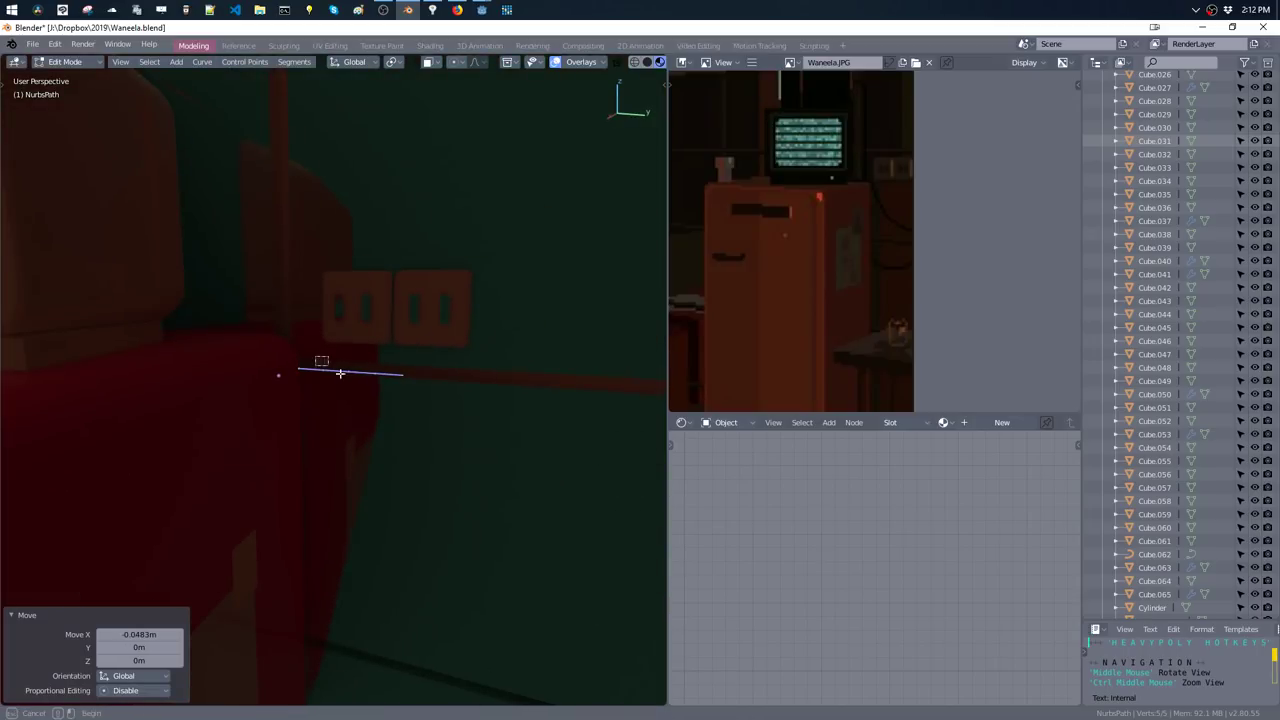
pyautogui.press('`')
pyautogui.click(551, 363)
pyautogui.press('g')
pyautogui.click(507, 440)
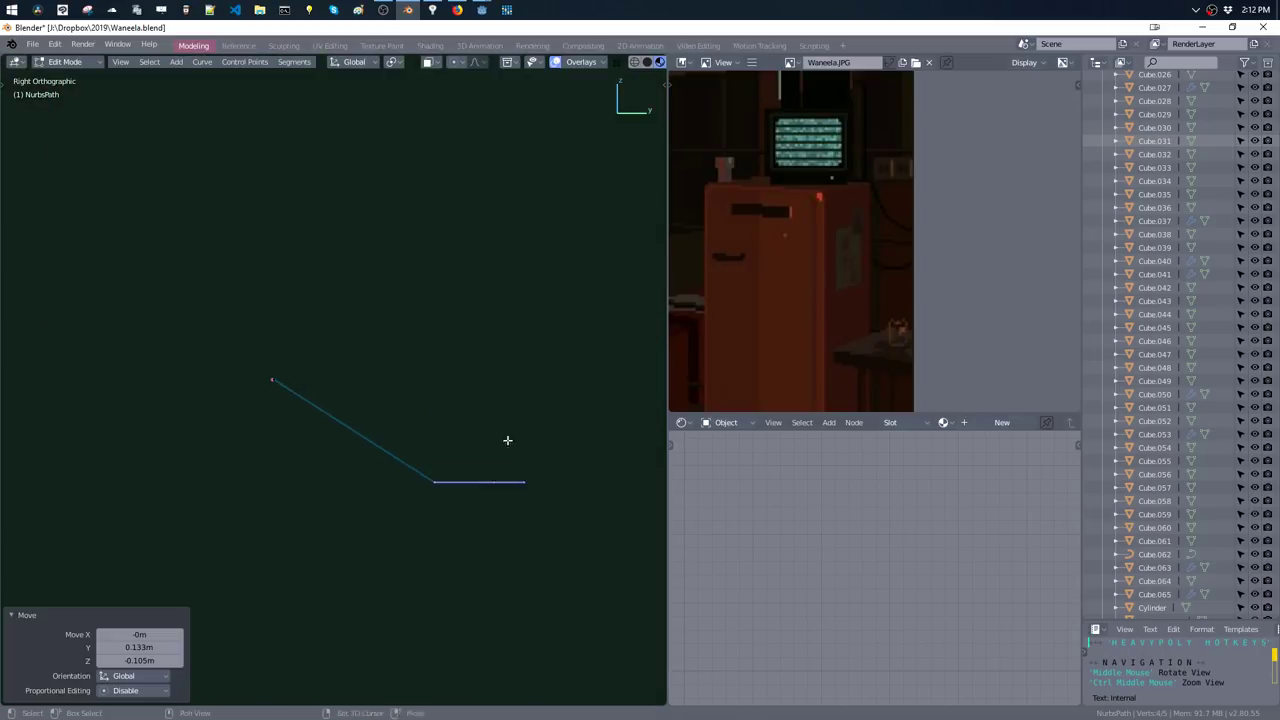
pyautogui.keyDown('shift'); pyautogui.moveTo(507, 440); pyautogui.dragTo(351, 320, button='middle'); pyautogui.keyUp('shift')
pyautogui.moveTo(326, 320); pyautogui.dragTo(445, 398)
pyautogui.press('g')
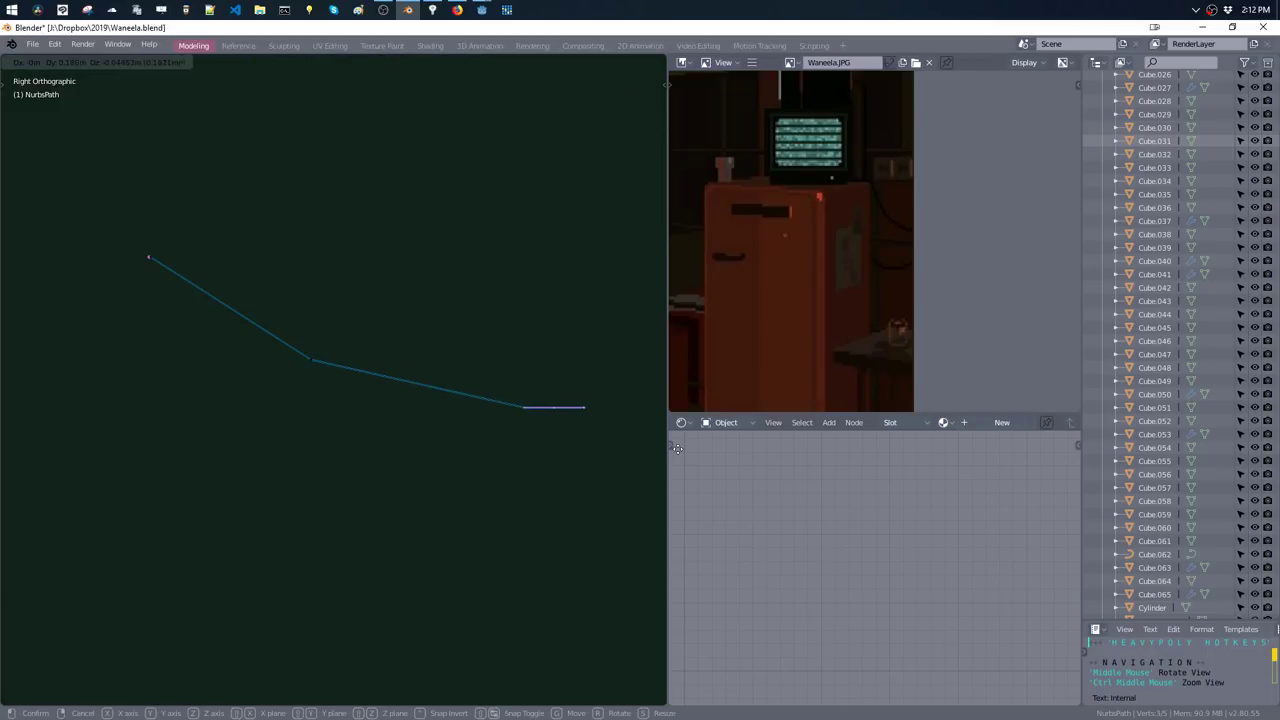
pyautogui.click(491, 400)
# - Extend the path's end points along Y and raise the far end toward the outlet
pyautogui.moveTo(491, 400)
pyautogui.mouseDown(button='middle')
pyautogui.moveTo(425, 423)
pyautogui.moveTo(443, 446)
pyautogui.moveTo(354, 377)
pyautogui.mouseUp(button='middle')
pyautogui.moveTo(283, 348); pyautogui.dragTo(370, 384)
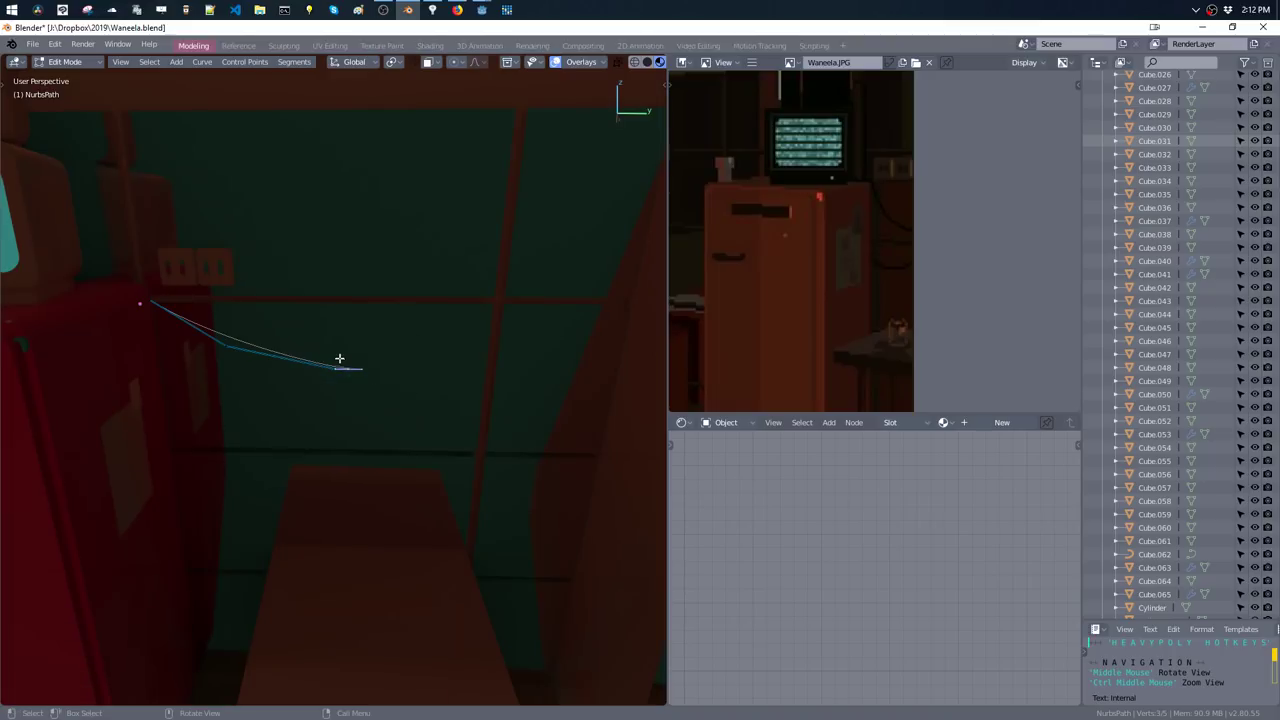
pyautogui.press('g')
pyautogui.press('y')
pyautogui.click(548, 390)
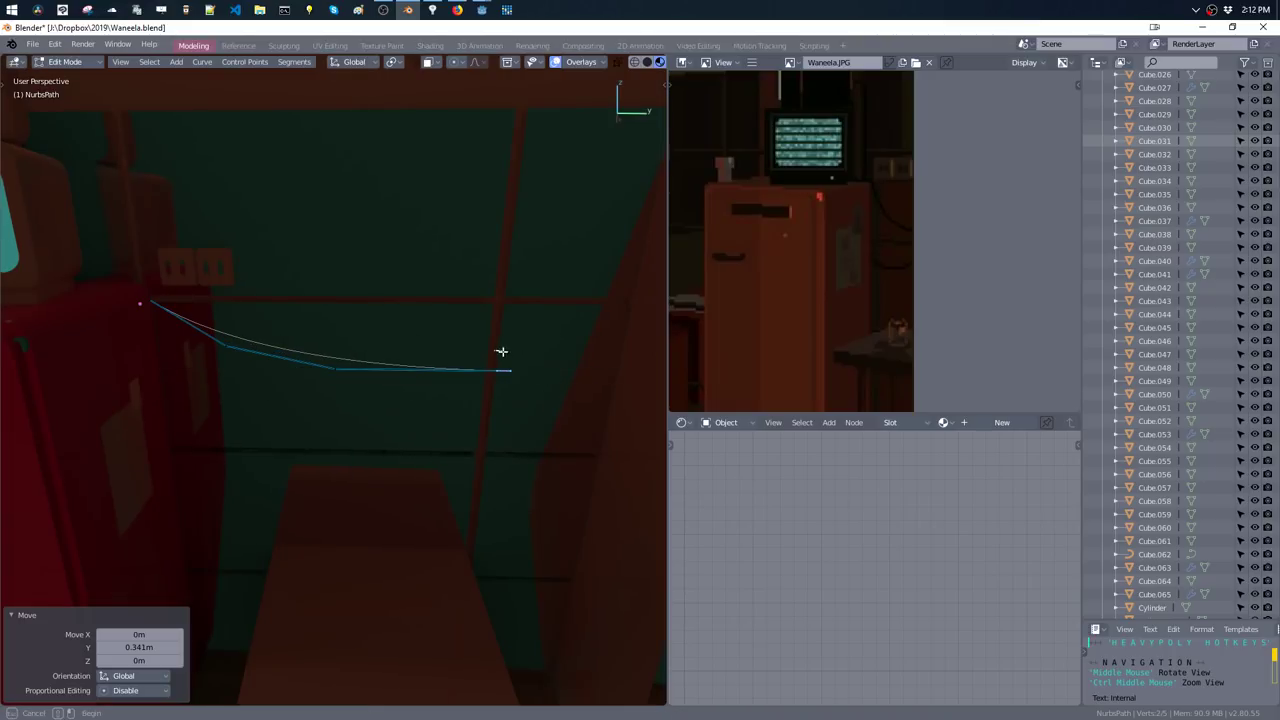
pyautogui.moveTo(501, 351); pyautogui.dragTo(538, 387)
pyautogui.press('g')
pyautogui.press('y')
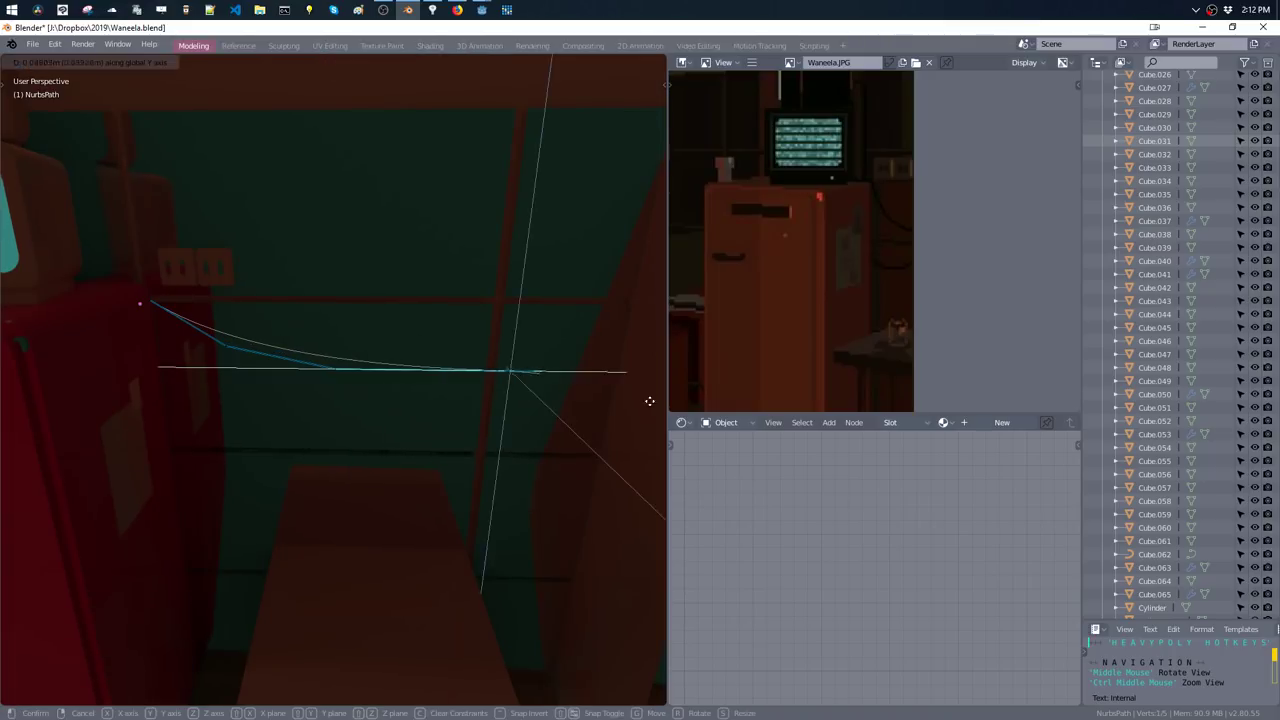
pyautogui.click(571, 386)
pyautogui.moveTo(571, 386); pyautogui.dragTo(457, 405, button='middle')
pyautogui.press('g')
pyautogui.press('z')
pyautogui.click(478, 295)
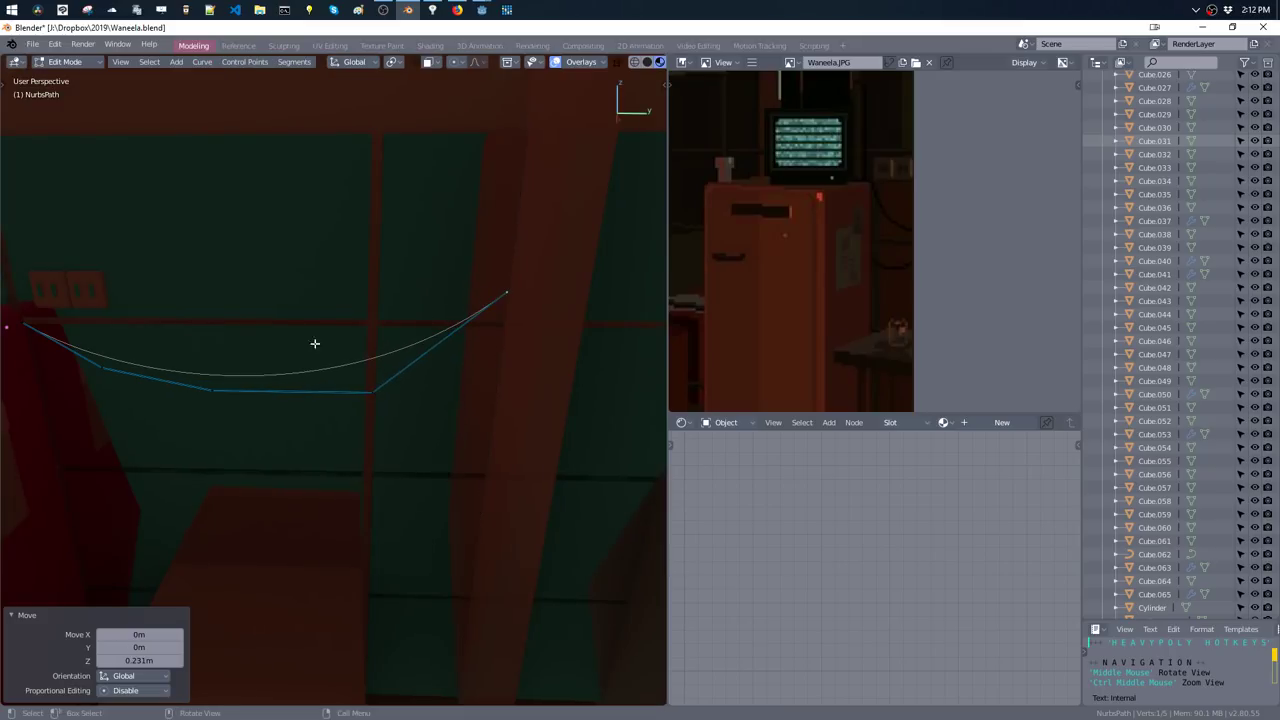
# - Lower the path's middle point along Z so the cable sags 0.276 m
pyautogui.moveTo(314, 343); pyautogui.dragTo(337, 320, button='middle')
pyautogui.click(339, 353)
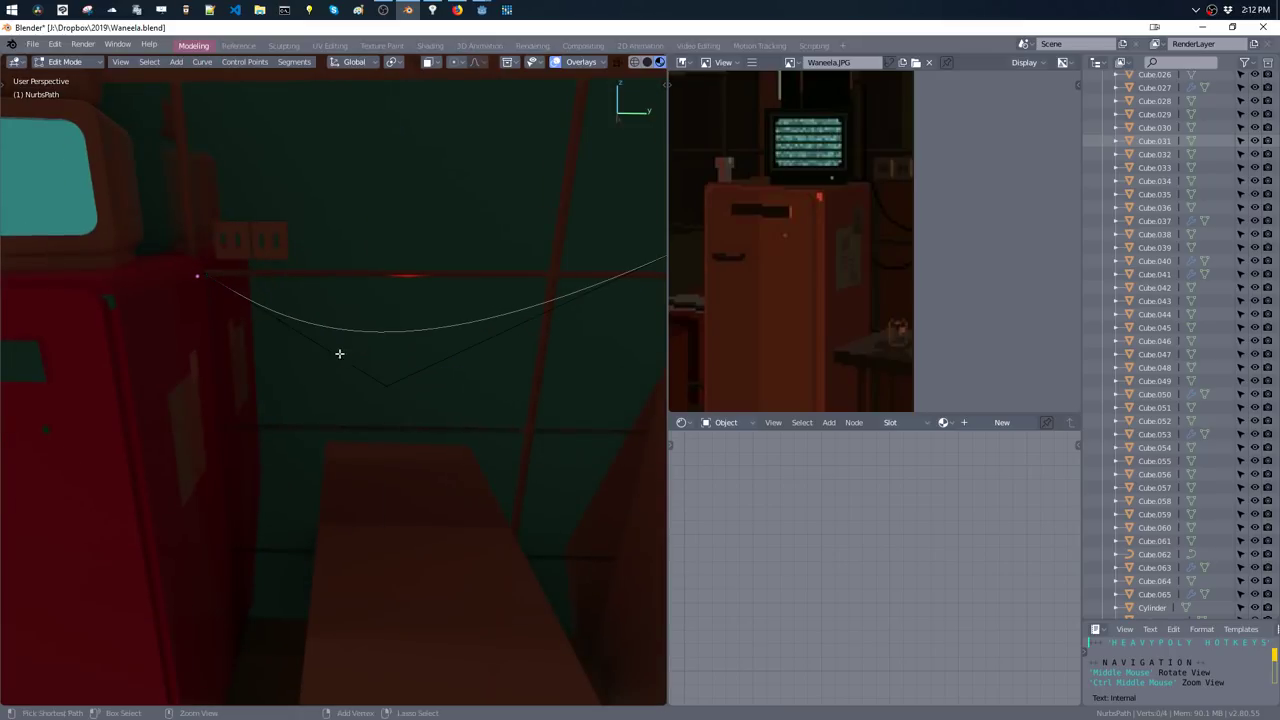
pyautogui.press('g')
pyautogui.press('z')
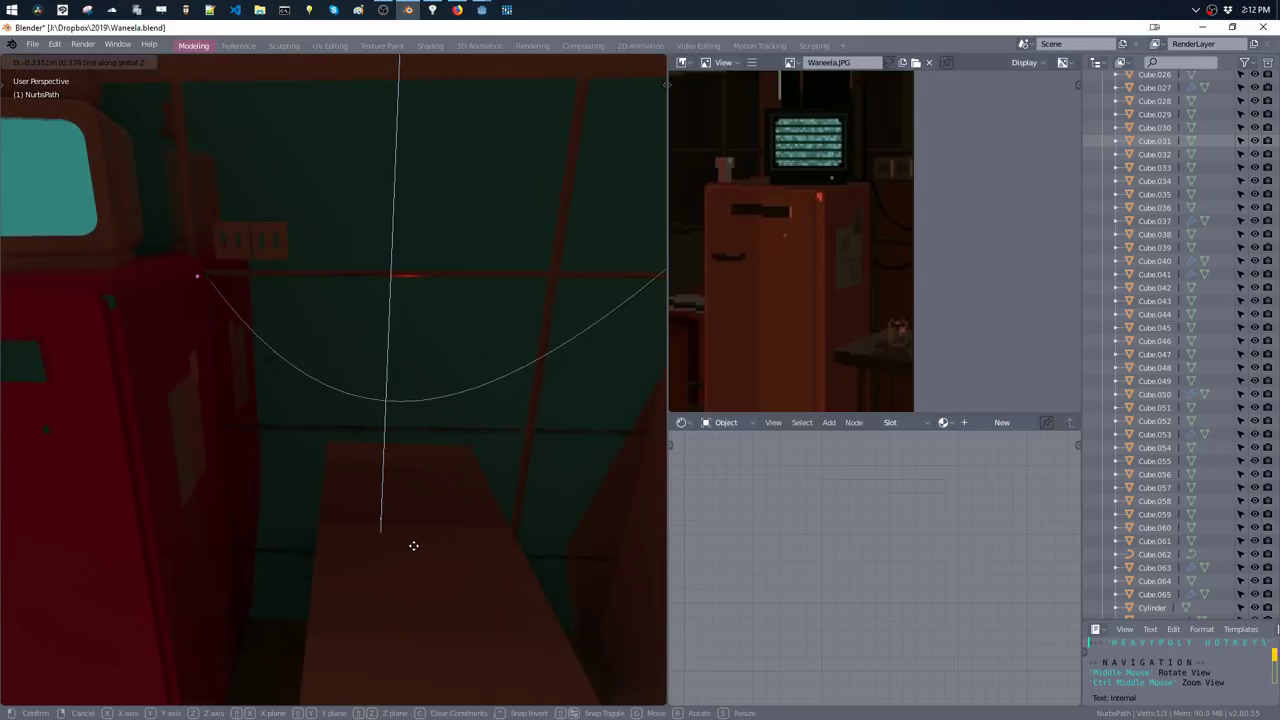
pyautogui.click(414, 543)
pyautogui.moveTo(430, 398); pyautogui.dragTo(420, 383, button='middle')
pyautogui.press('g')
pyautogui.press('z')
pyautogui.click(423, 429)
pyautogui.moveTo(423, 429); pyautogui.dragTo(389, 381, button='middle')
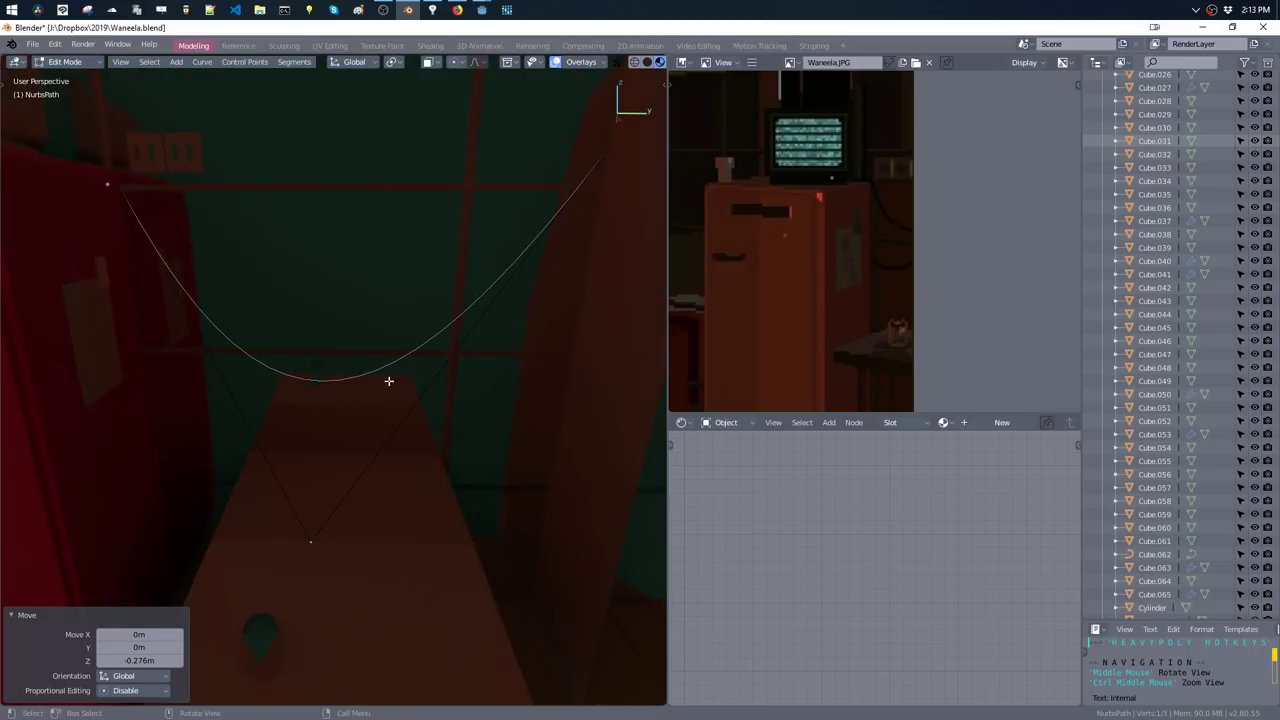
# - Duplicate the whole sagging curve, flatten it along Z and place it lower beneath
pyautogui.moveTo(522, 145); pyautogui.dragTo(643, 290)
pyautogui.moveTo(51, 110); pyautogui.dragTo(679, 585)
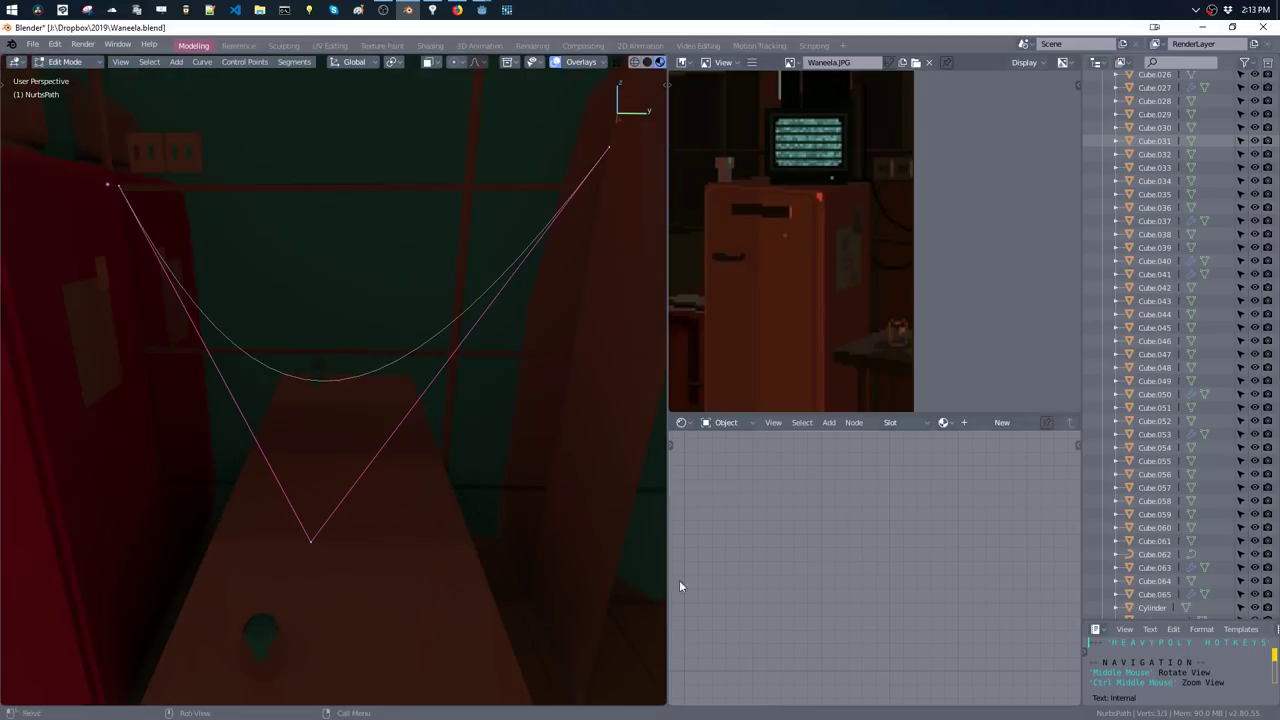
pyautogui.moveTo(501, 285); pyautogui.dragTo(504, 305, button='middle')
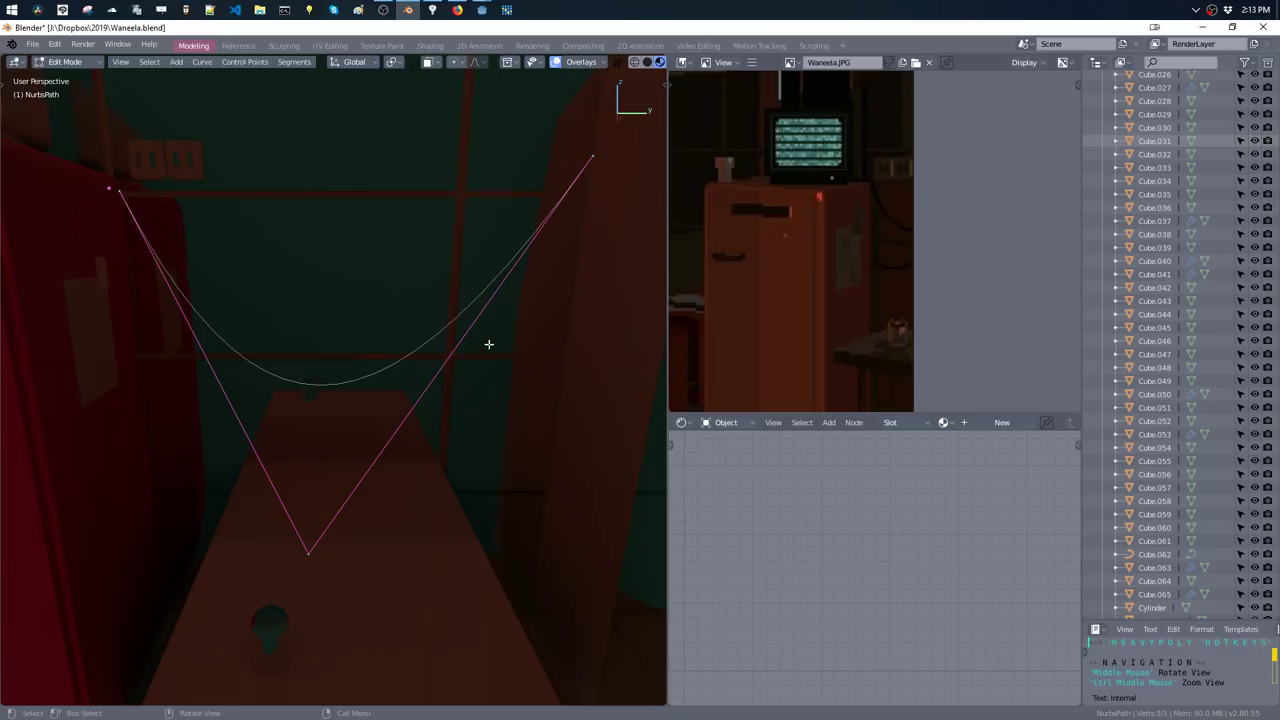
pyautogui.hotkey('shift', 'd')
pyautogui.press('z')
pyautogui.click(491, 503)
pyautogui.press('s')
pyautogui.press('z')
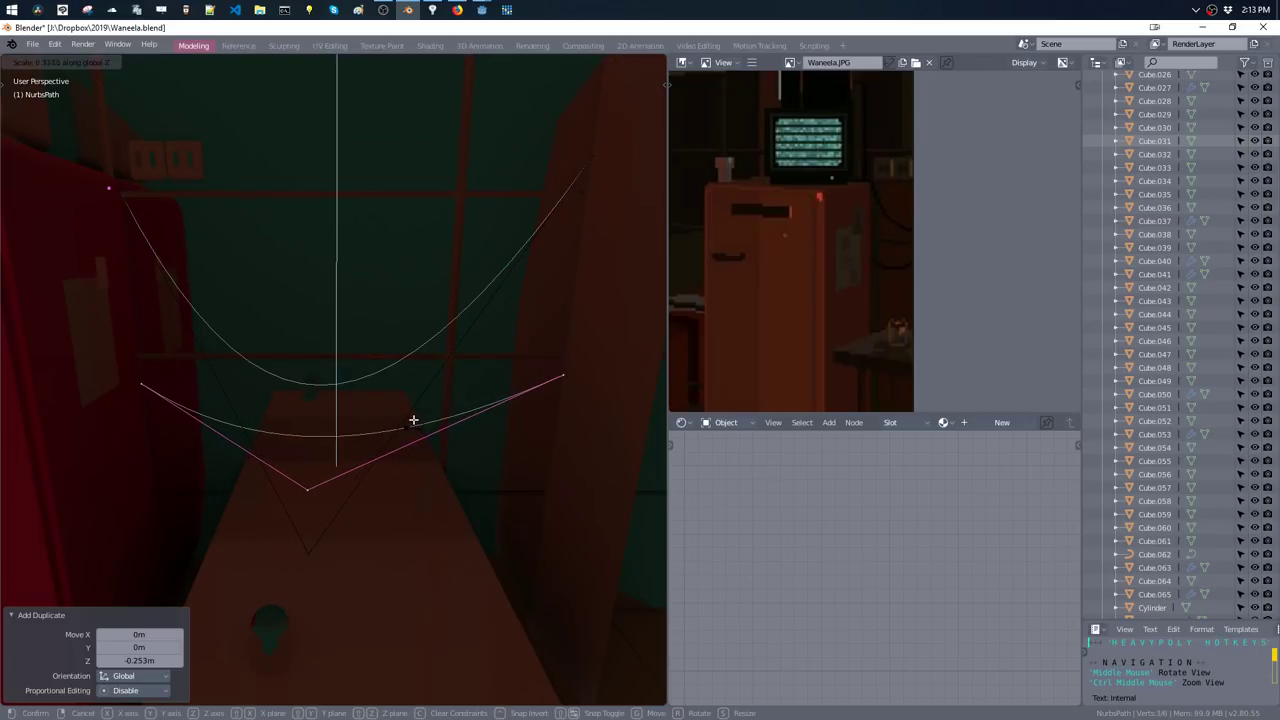
pyautogui.press('g')
pyautogui.press('z')
pyautogui.click(430, 500)
pyautogui.press('g')
pyautogui.press('y')
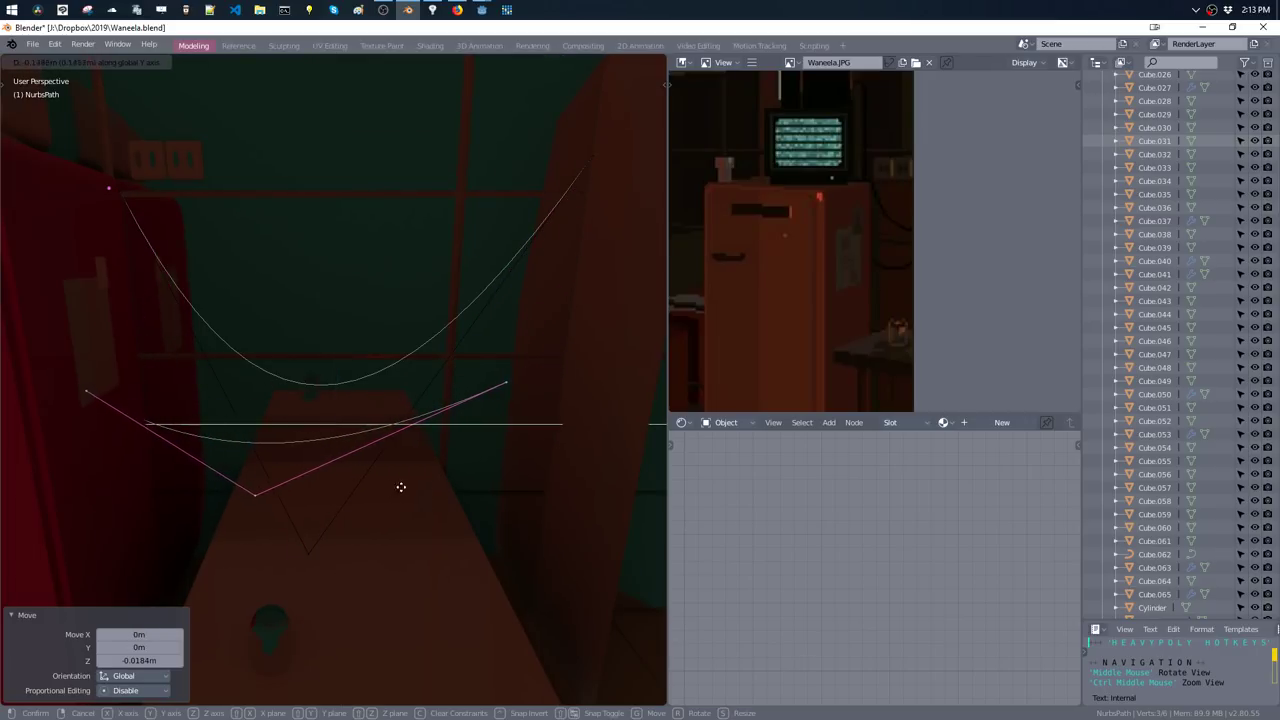
pyautogui.press('z')
pyautogui.click(410, 478)
# - Increase the curves' geometry depth so both cables gain thickness
pyautogui.moveTo(414, 480); pyautogui.dragTo(450, 423, button='middle')
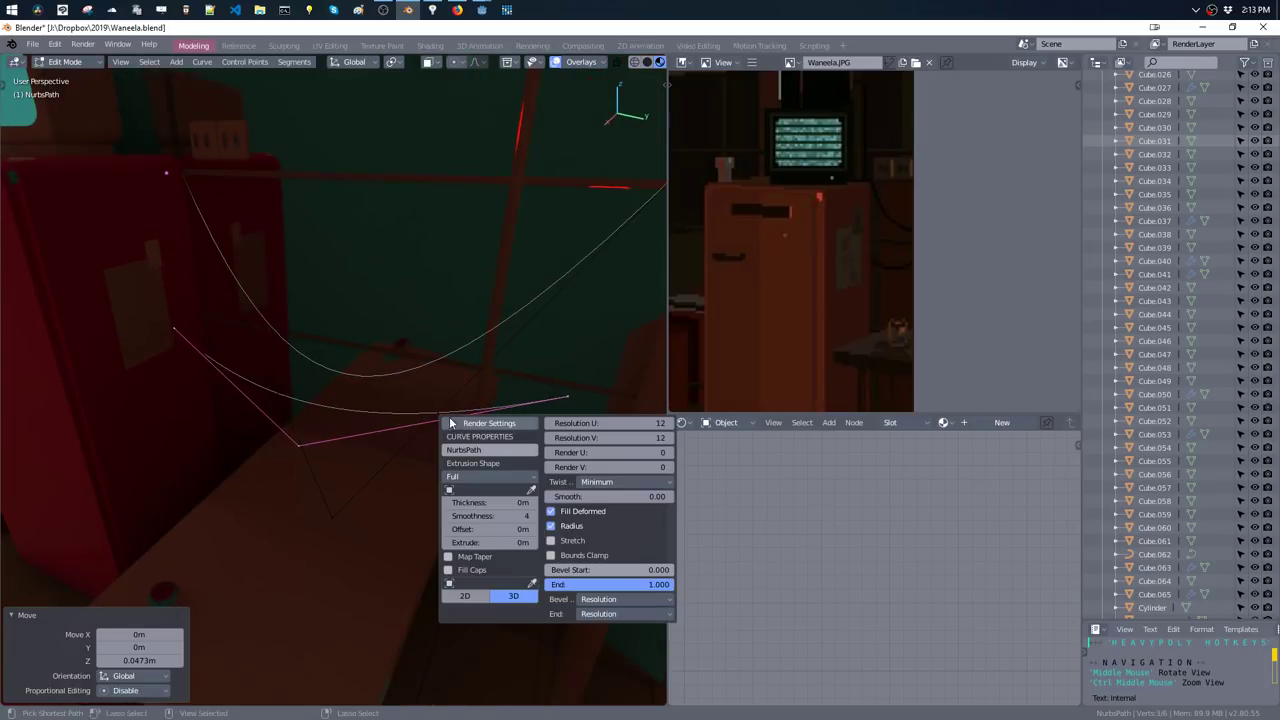
pyautogui.moveTo(494, 501); pyautogui.dragTo(506, 502)
pyautogui.moveTo(437, 294)
pyautogui.mouseDown(button='middle')
pyautogui.moveTo(389, 309)
pyautogui.moveTo(490, 300)
pyautogui.mouseUp(button='middle')
# - Assign the Diffuse.001 material to the cables and return to Object Mode
pyautogui.press('m')
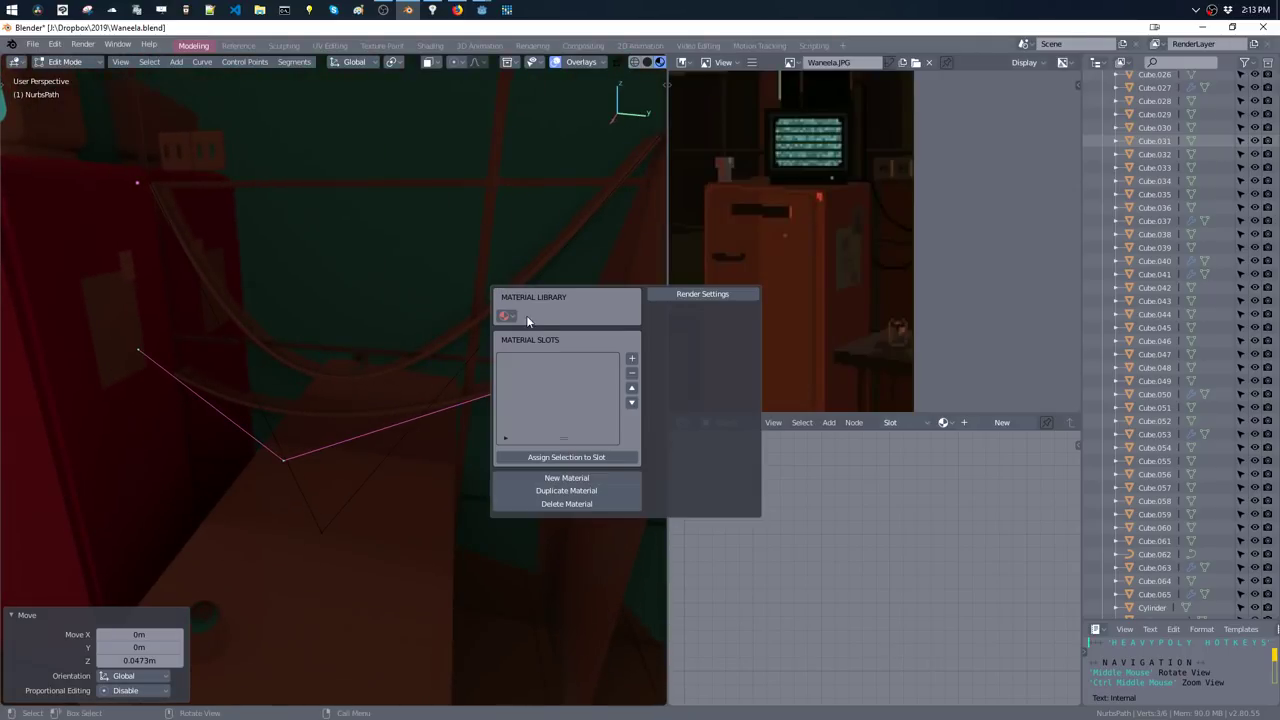
pyautogui.click(507, 315)
pyautogui.click(528, 413)
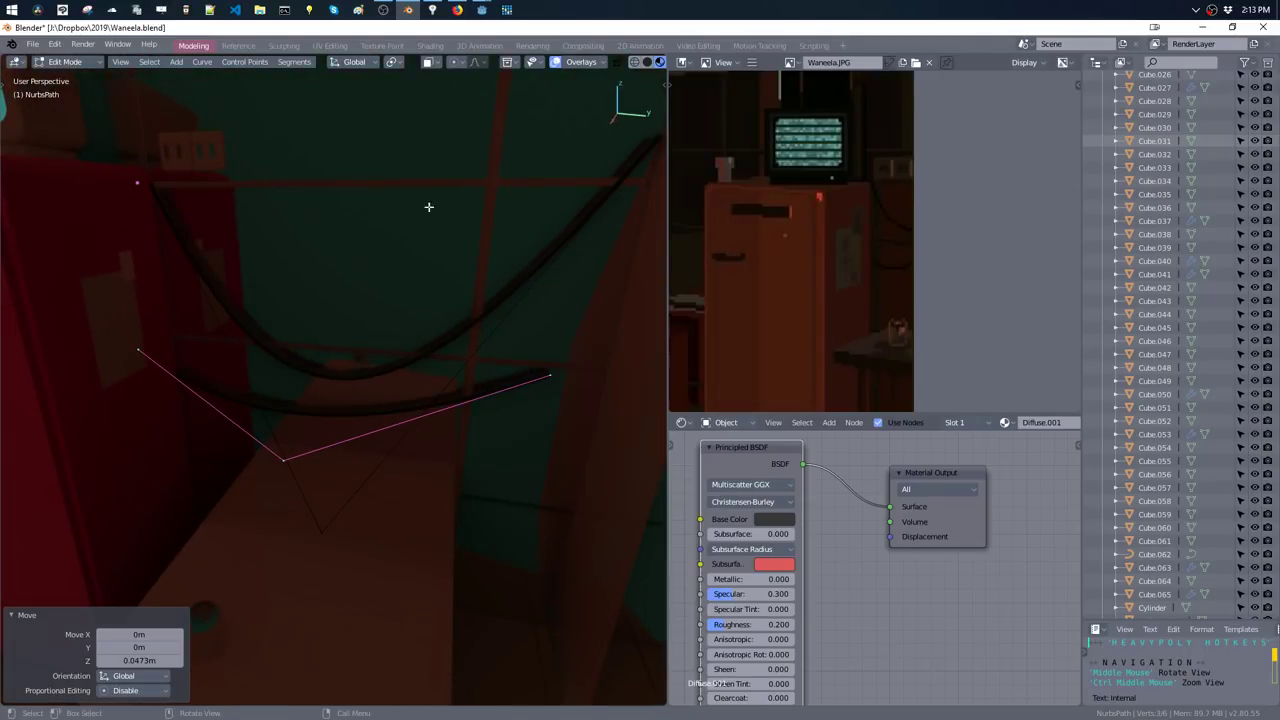
pyautogui.press('Tab')
pyautogui.hotkey('alt', 'a')
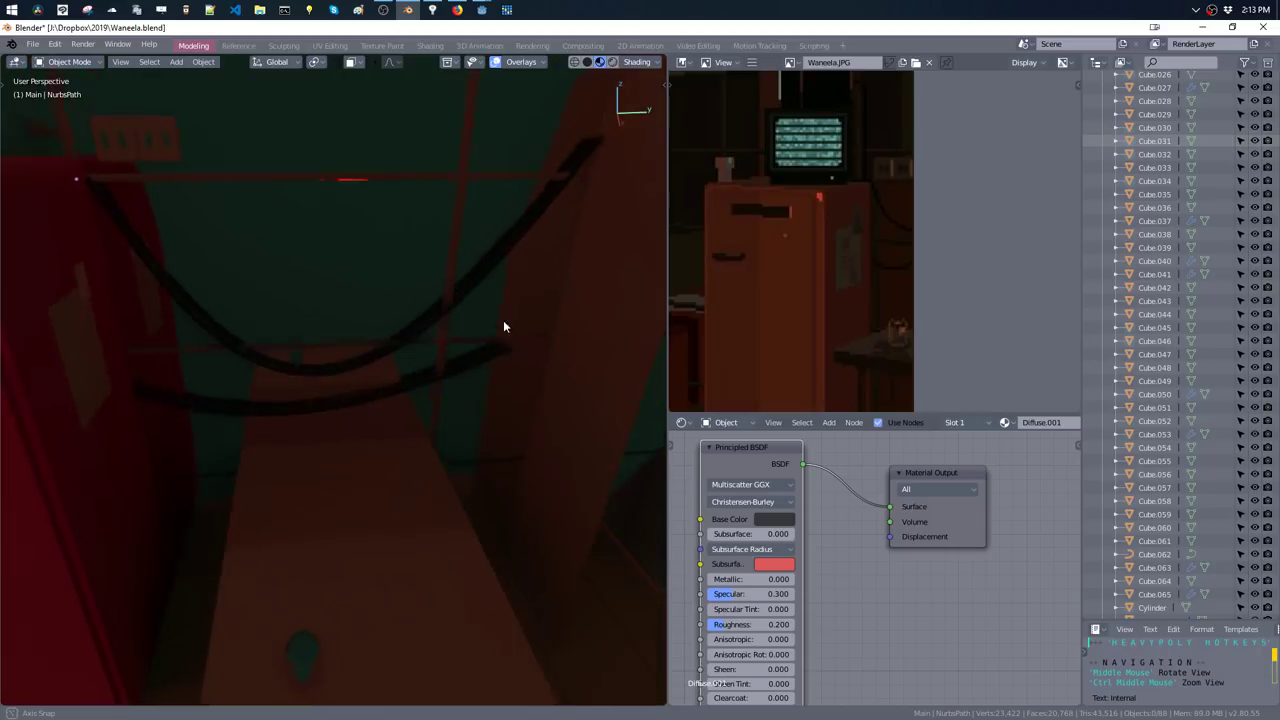
# - Orbit to compare the black cables with the reference, ending zoomed in on the red fridge
pyautogui.moveTo(503, 323)
pyautogui.mouseDown(button='middle')
pyautogui.moveTo(537, 363)
pyautogui.moveTo(372, 307)
pyautogui.mouseUp(button='middle')
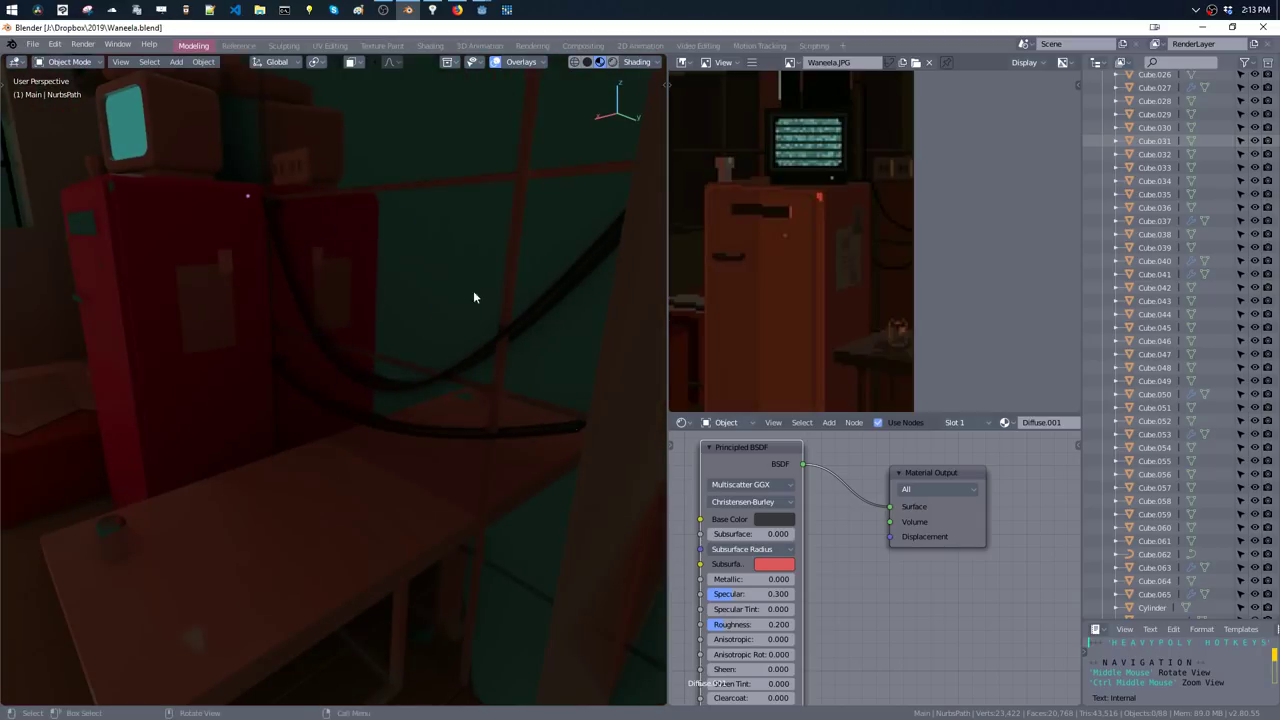
pyautogui.moveTo(474, 294)
pyautogui.mouseDown(button='middle')
pyautogui.moveTo(571, 189)
pyautogui.moveTo(403, 277)
pyautogui.moveTo(535, 153)
pyautogui.mouseUp(button='middle')
pyautogui.hotkey('alt', 'Tab')
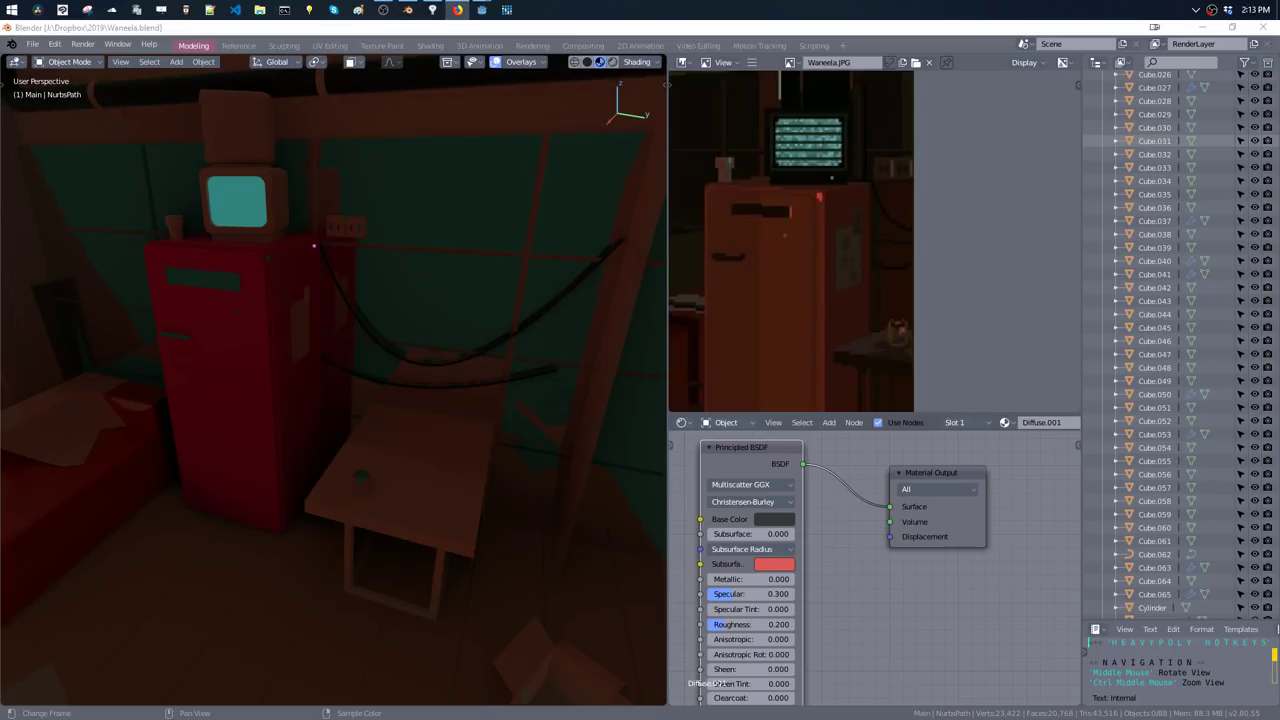
pyautogui.moveTo(579, 377); pyautogui.dragTo(534, 363, button='middle')
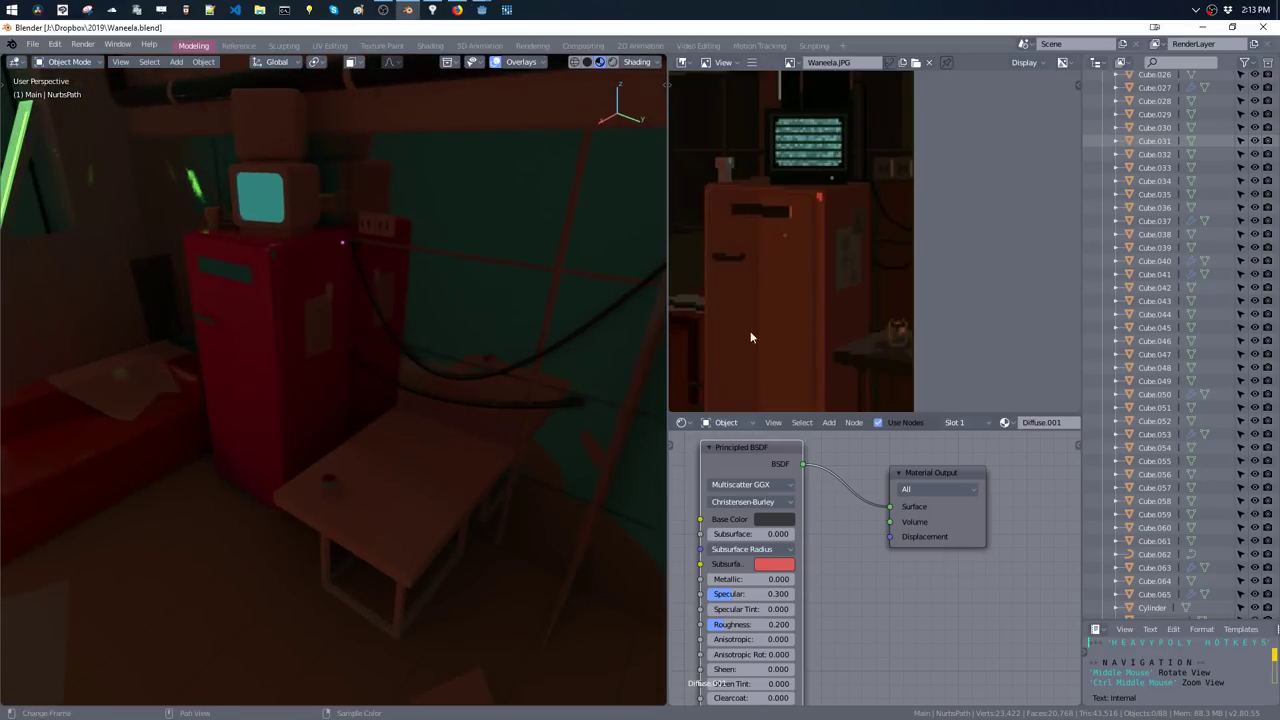
pyautogui.moveTo(627, 296); pyautogui.dragTo(393, 311, button='middle')
pyautogui.scroll(3, 393, 311)
pyautogui.scroll(2, 347, 272)
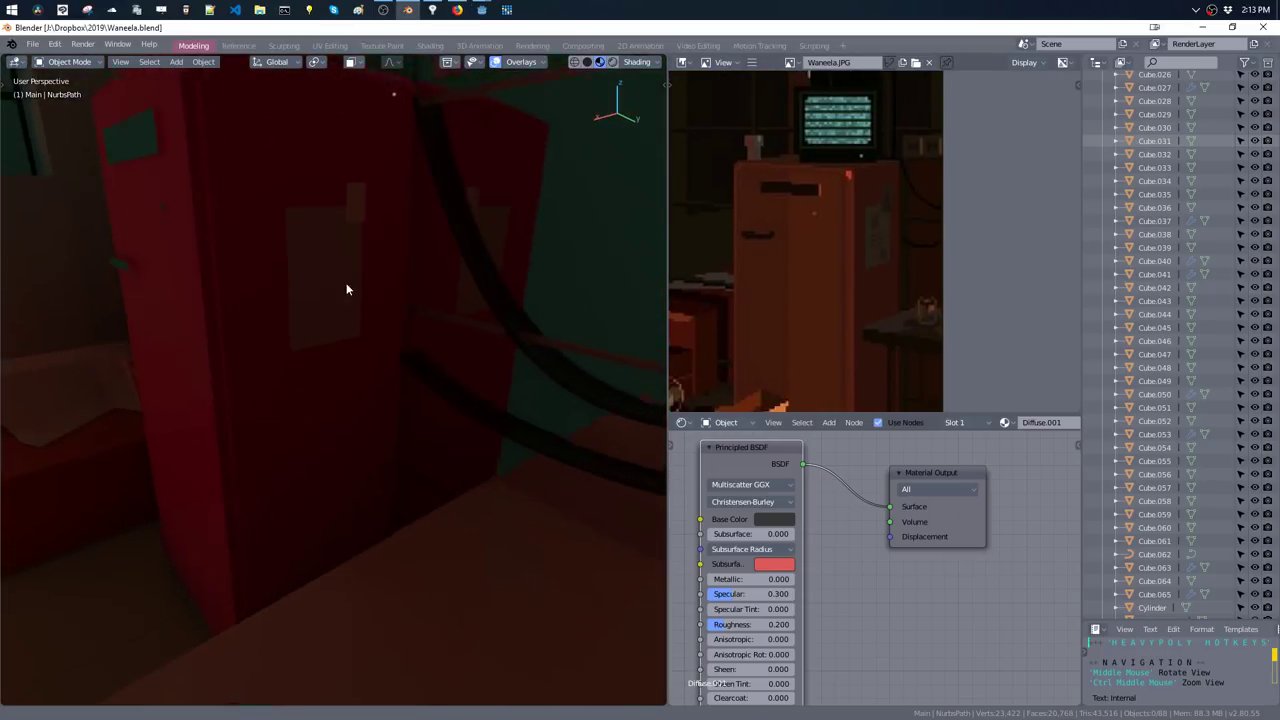
pyautogui.scroll(2, 350, 255)
# - Select the small side face of the red fridge in face mode and enlarge it 1.628 times
pyautogui.click(353, 243)
pyautogui.rightClick(352, 244)
pyautogui.click(385, 196)
pyautogui.click(350, 232)
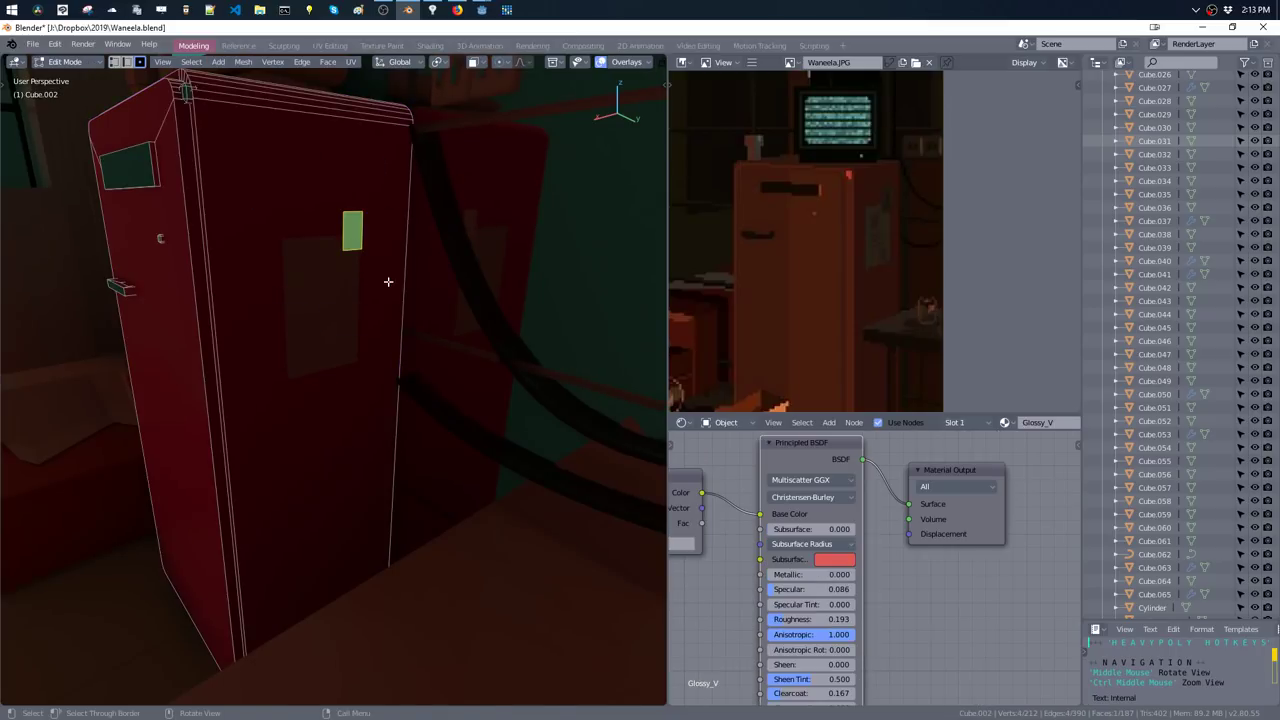
pyautogui.press('s')
pyautogui.click(364, 238)
# - Widen the face 1.173 along X, frame it, and begin a knife cut across it
pyautogui.press('s')
pyautogui.press('x')
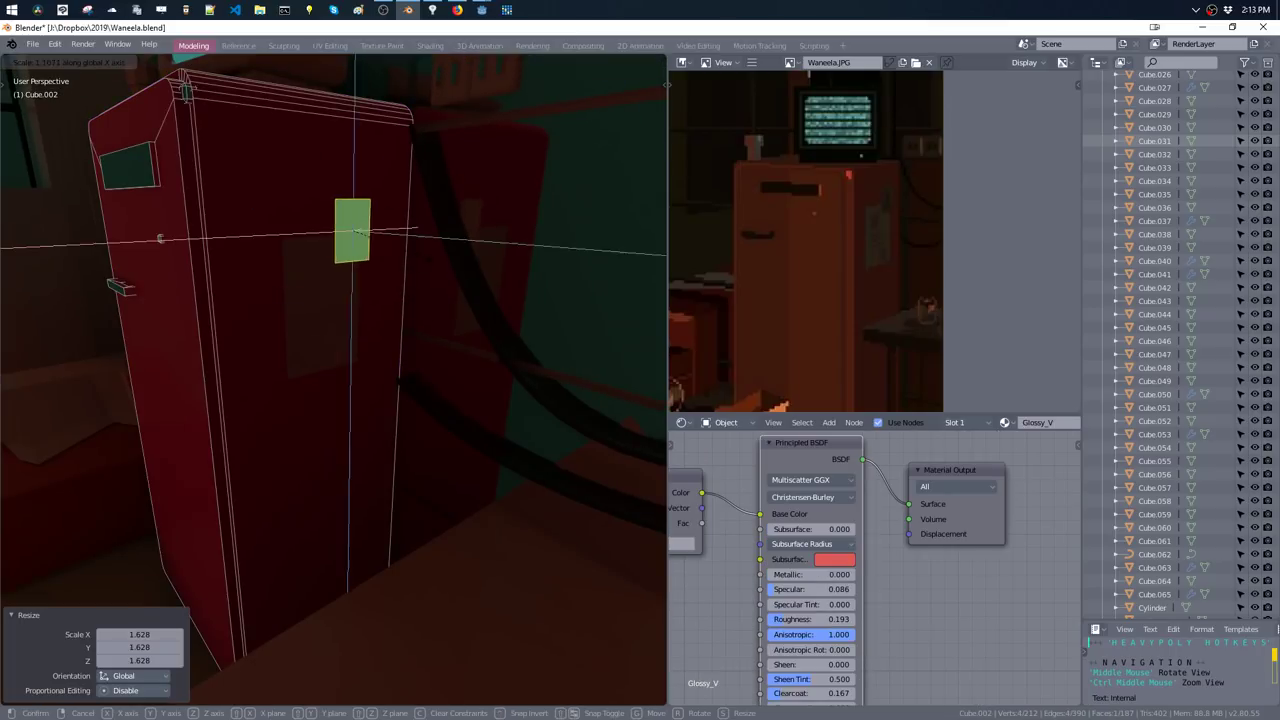
pyautogui.click(417, 262)
pyautogui.press('KP_Decimal')
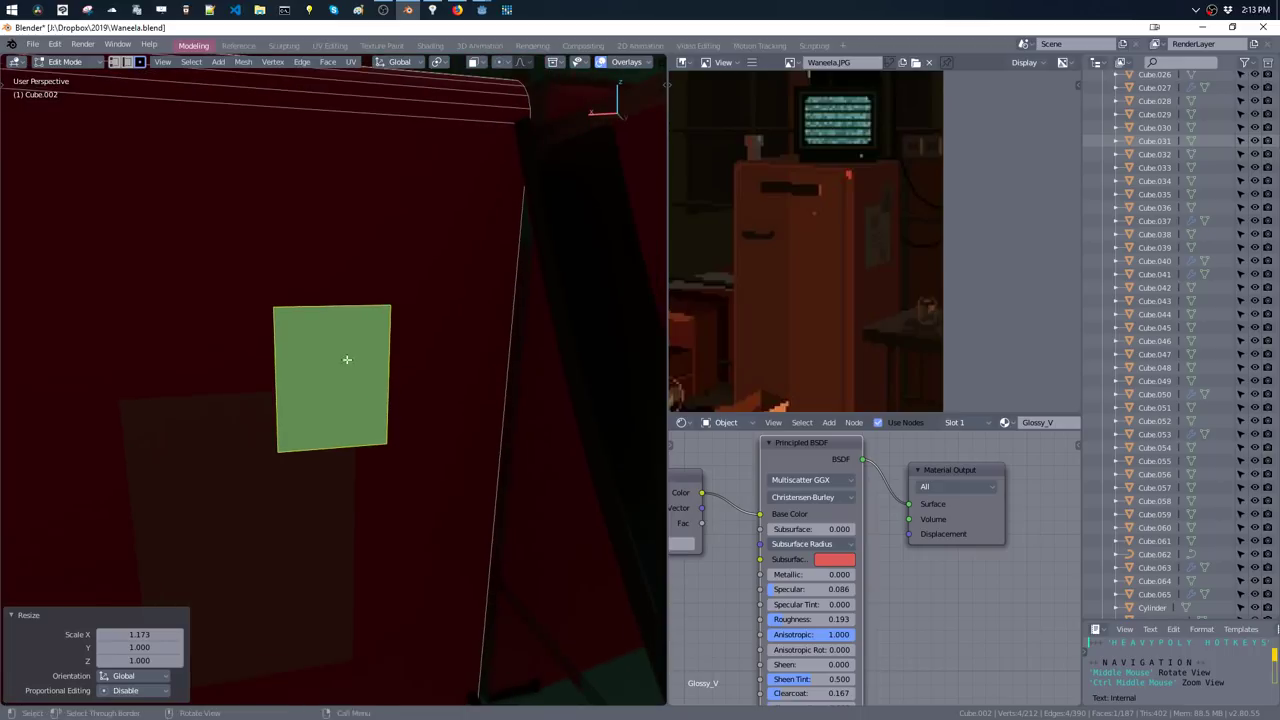
pyautogui.press('k')
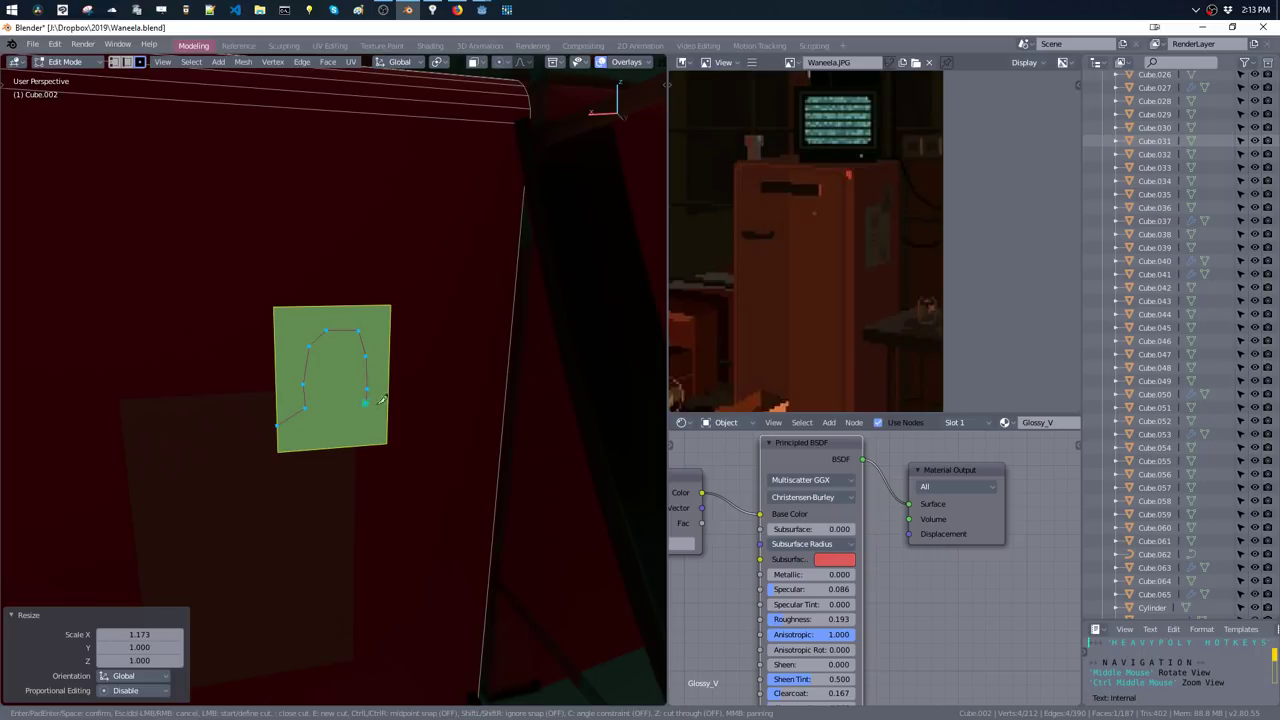
# - Confirm the head-shaped knife cut, select the head region and apply vertex colour to it
pyautogui.press('Return')
pyautogui.hotkey('shift', 'm')
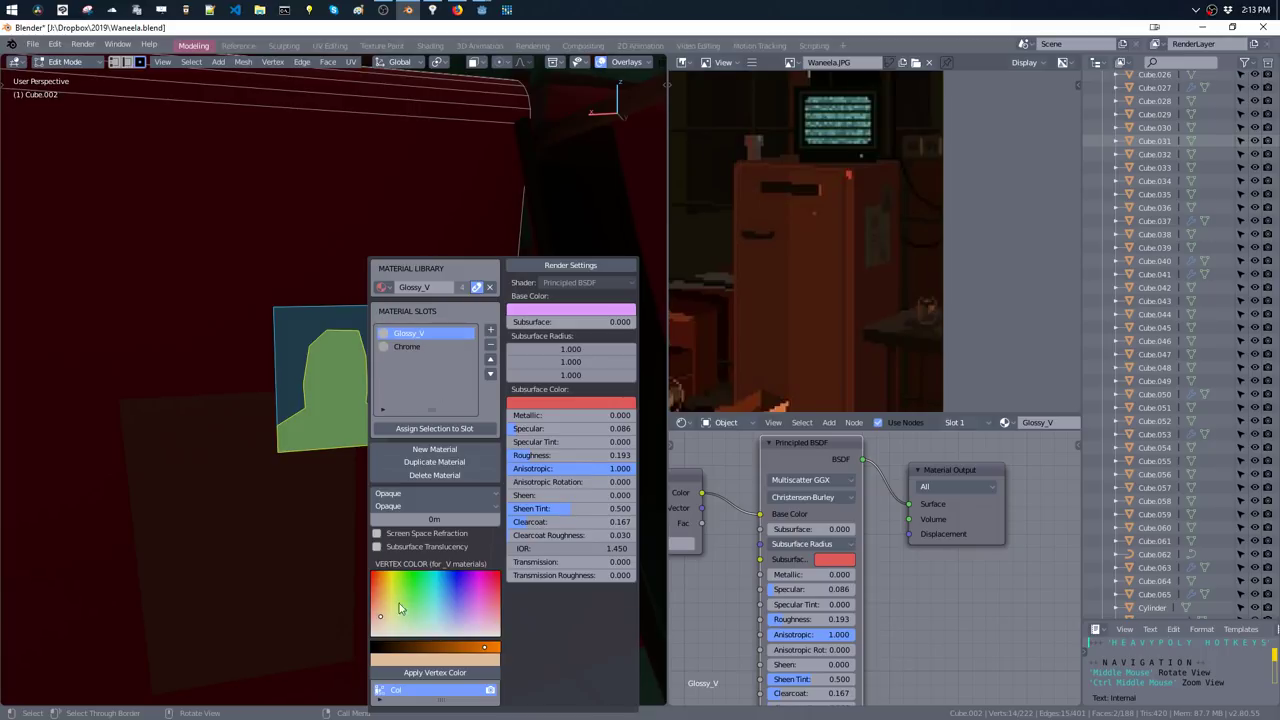
pyautogui.press('a')
pyautogui.click(329, 378)
pyautogui.hotkey('ctrl', 'l')
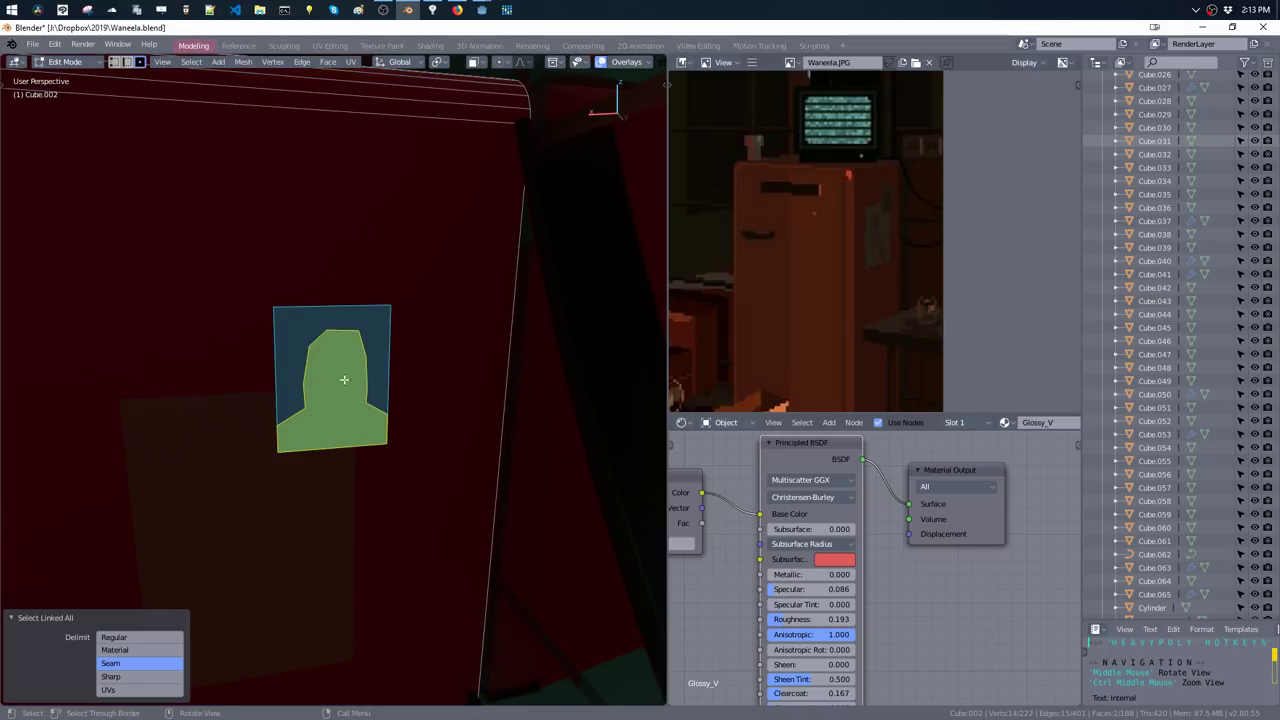
pyautogui.hotkey('shift', 'm')
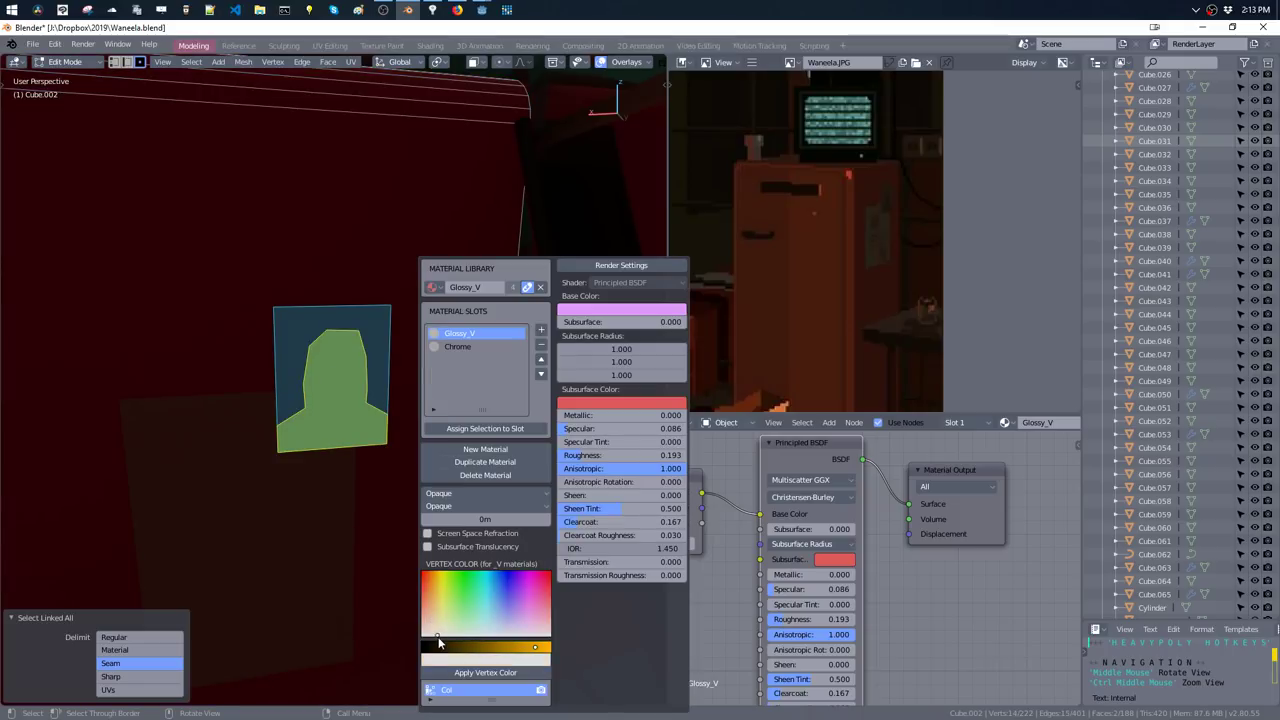
pyautogui.click(485, 672)
# - Darken the vertex colour and apply it to the head face for a dark silhouette
pyautogui.click(334, 416)
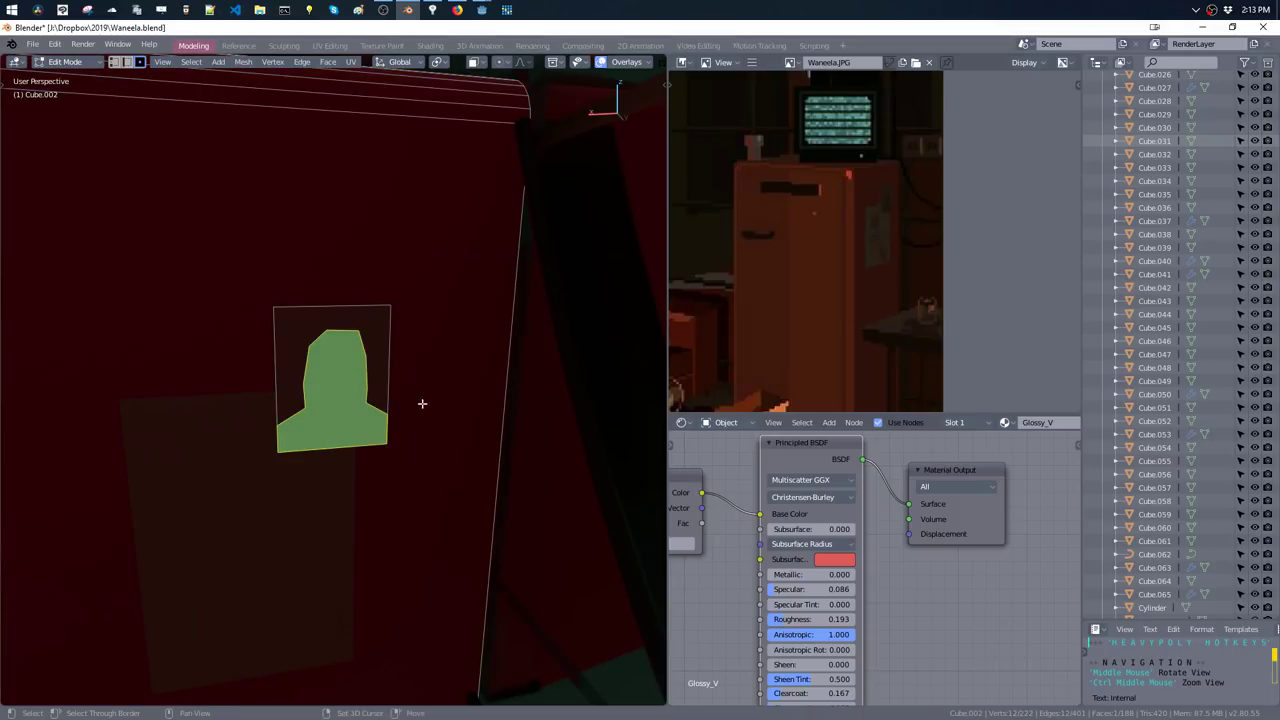
pyautogui.hotkey('shift', 'm')
pyautogui.moveTo(506, 647); pyautogui.dragTo(490, 652)
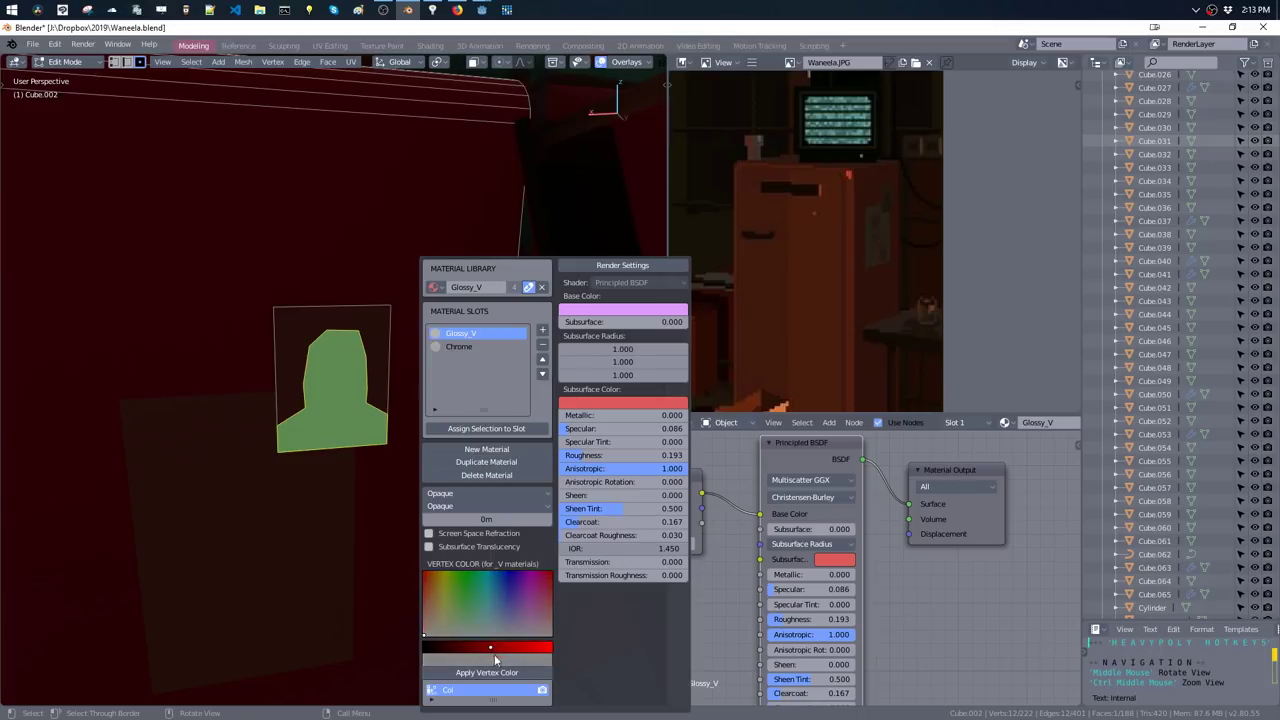
pyautogui.click(487, 672)
# - Return to Object Mode, select the paper sheet and start editing its mesh
pyautogui.press('Tab')
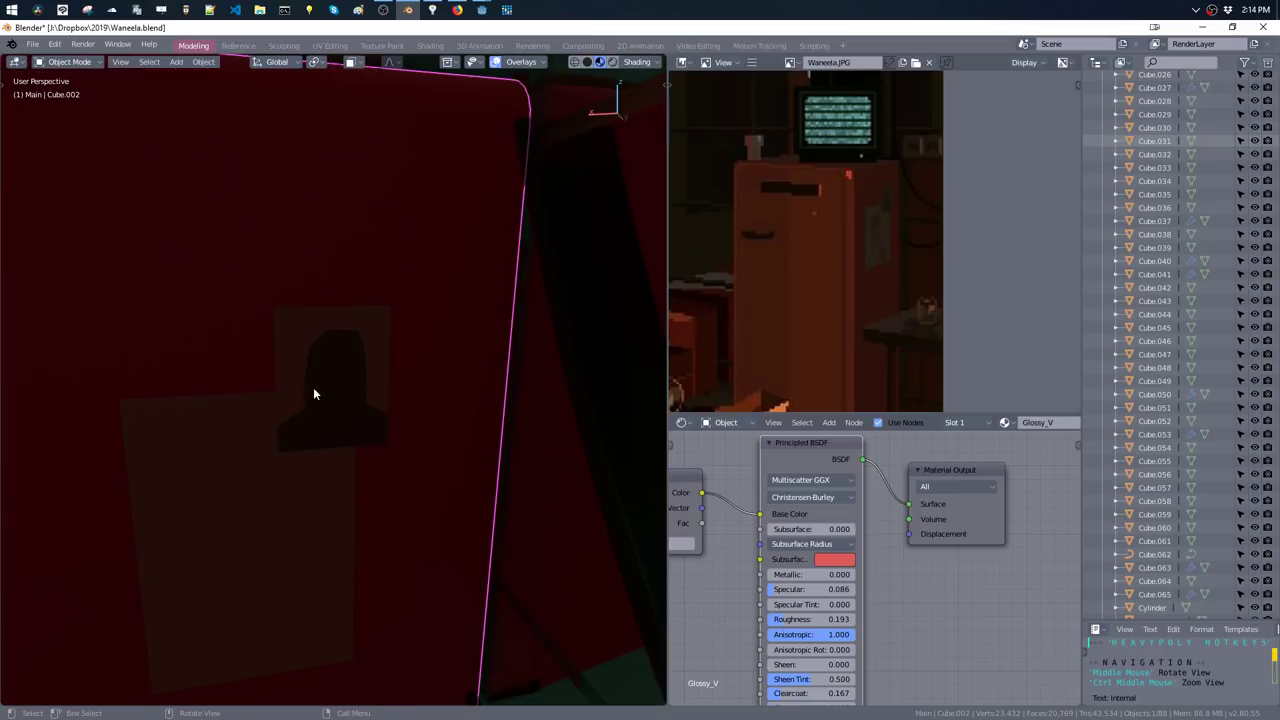
pyautogui.moveTo(313, 387)
pyautogui.mouseDown(button='middle')
pyautogui.moveTo(364, 346)
pyautogui.moveTo(356, 438)
pyautogui.moveTo(386, 380)
pyautogui.mouseUp(button='middle')
pyautogui.moveTo(386, 380); pyautogui.dragTo(423, 334, button='right')
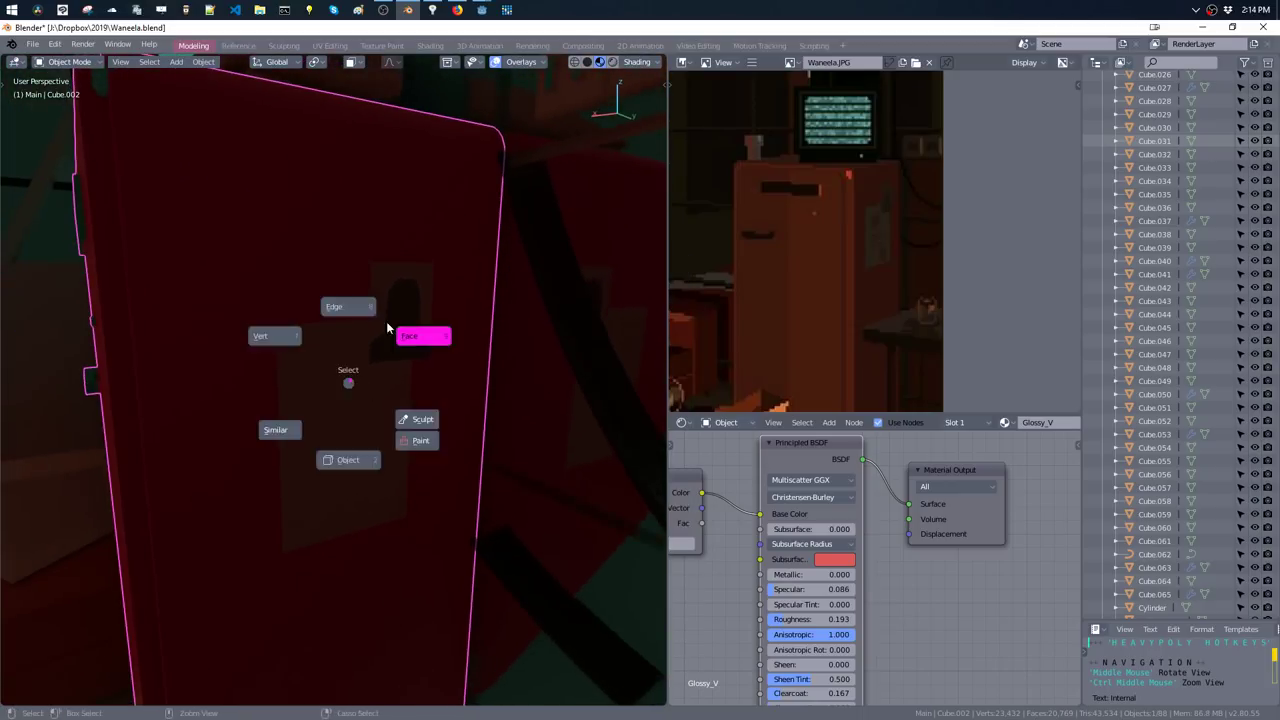
pyautogui.hotkey('ctrl', 'l')
pyautogui.rightClick(335, 383)
pyautogui.click(335, 443)
pyautogui.click(323, 437)
pyautogui.press('Tab')
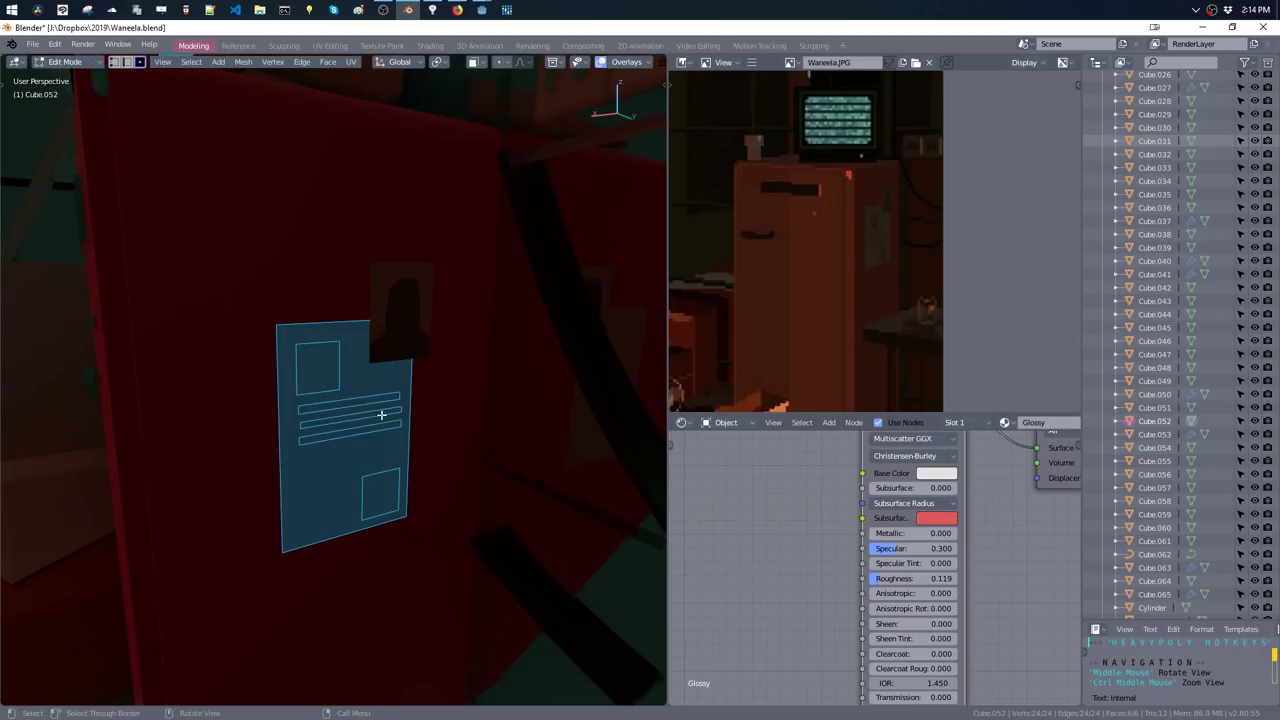
# - Assign Glossy_V to the page area and give it a bright vertex colour
pyautogui.click(322, 369)
pyautogui.hotkey('ctrl', 'i')
pyautogui.press('m')
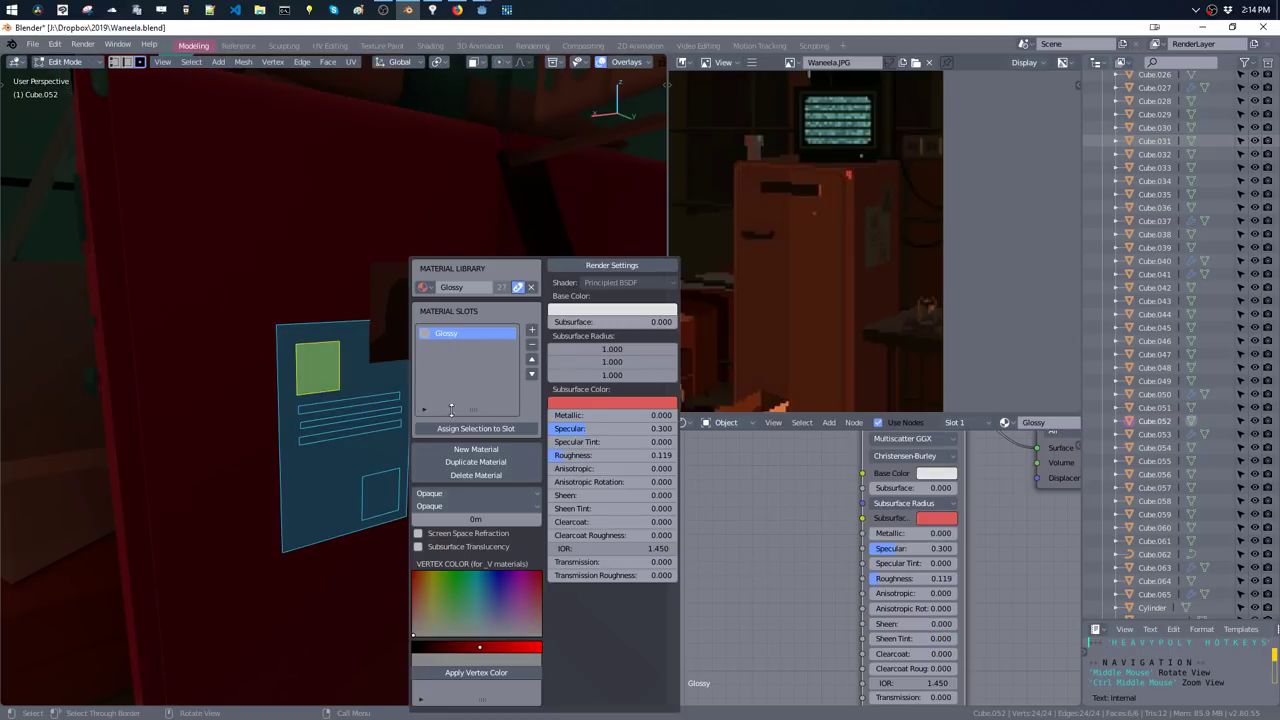
pyautogui.click(424, 288)
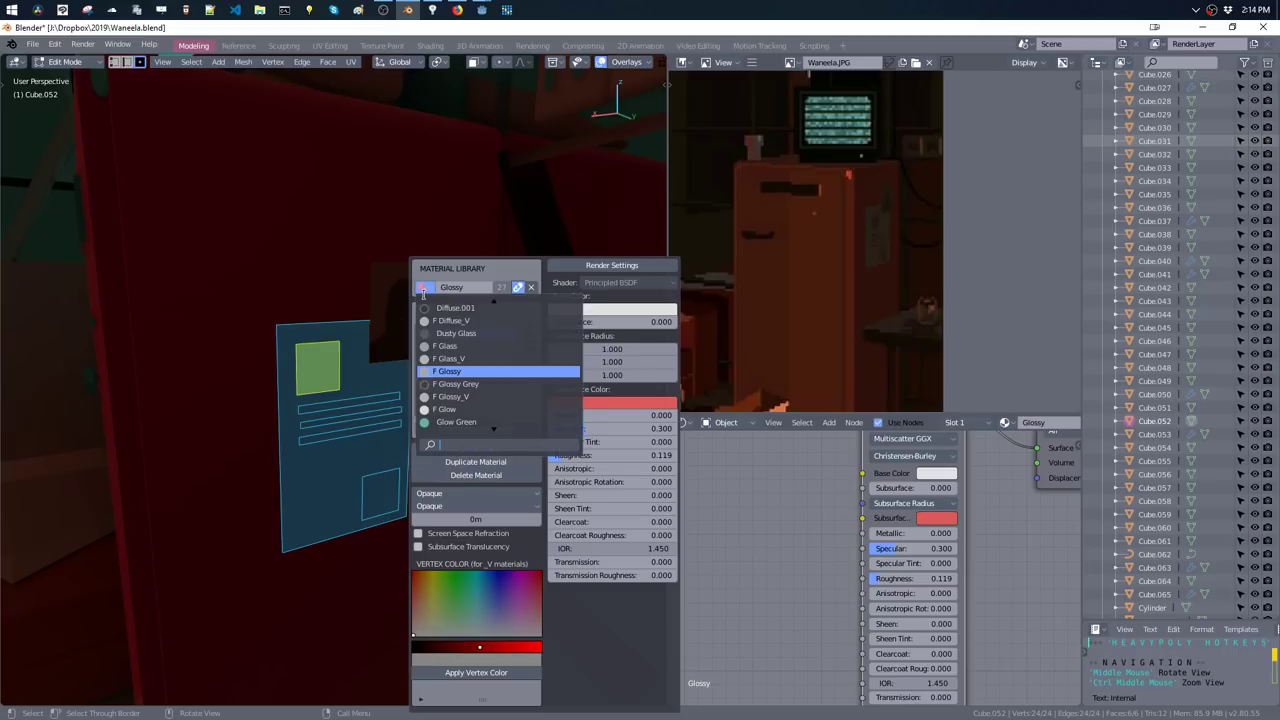
pyautogui.click(447, 395)
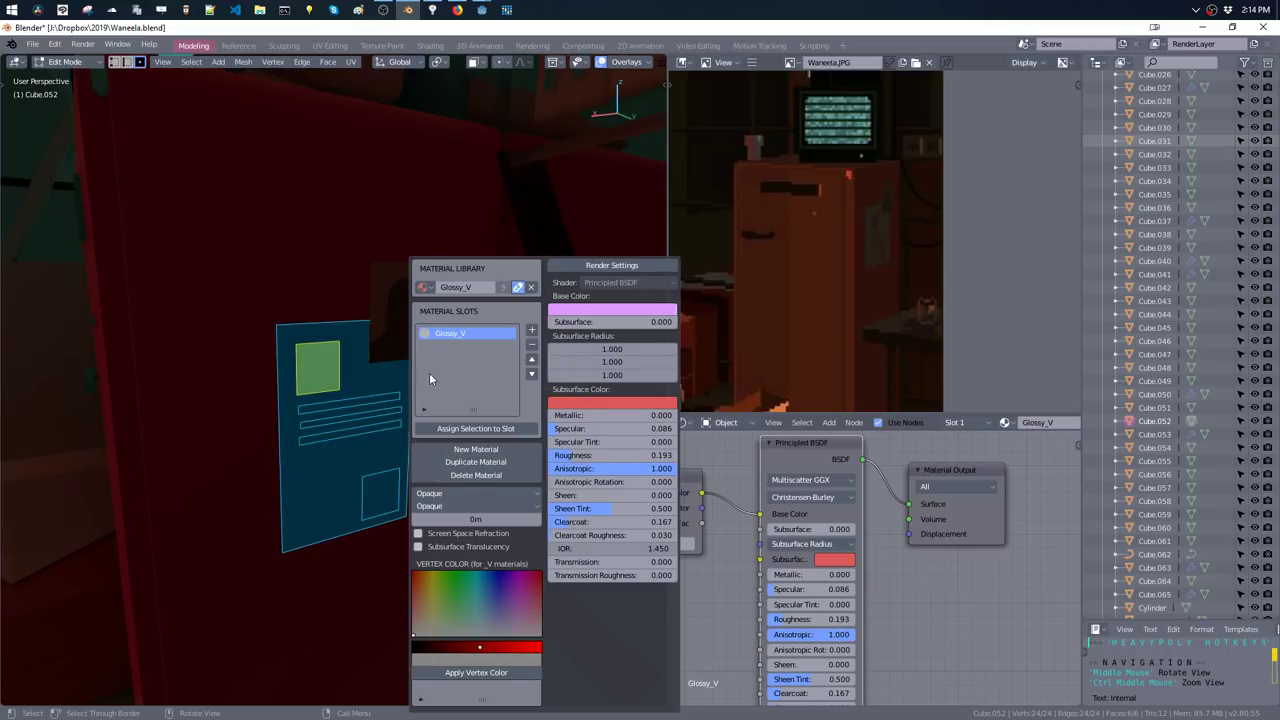
pyautogui.click(519, 651)
pyautogui.click(503, 674)
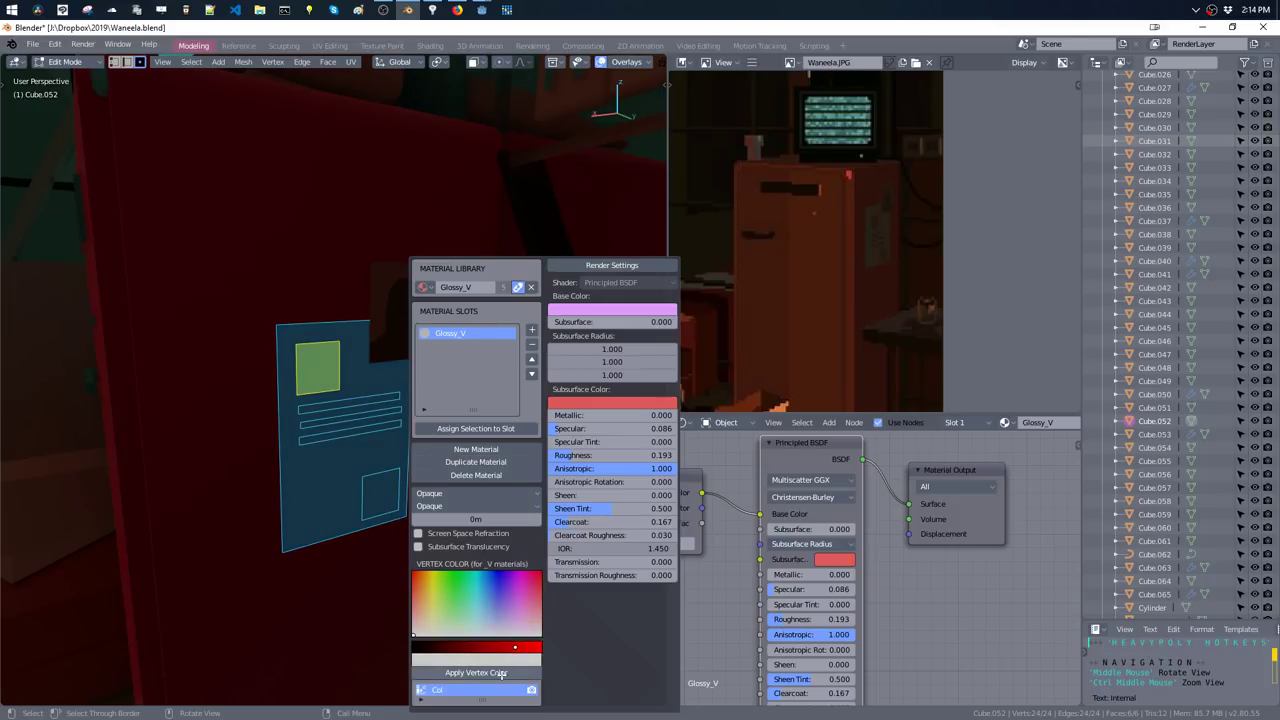
pyautogui.moveTo(515, 648); pyautogui.dragTo(533, 648)
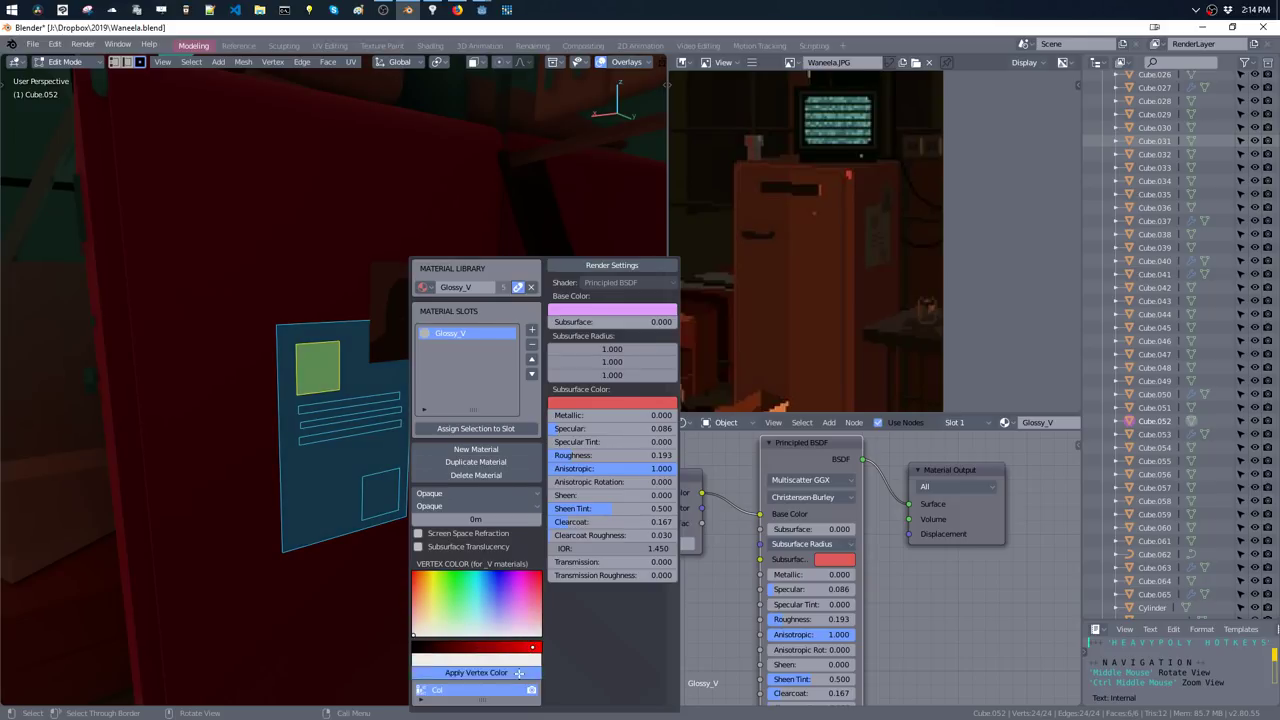
# - Colour the top square, three text lines and bottom square dark
pyautogui.click(329, 375)
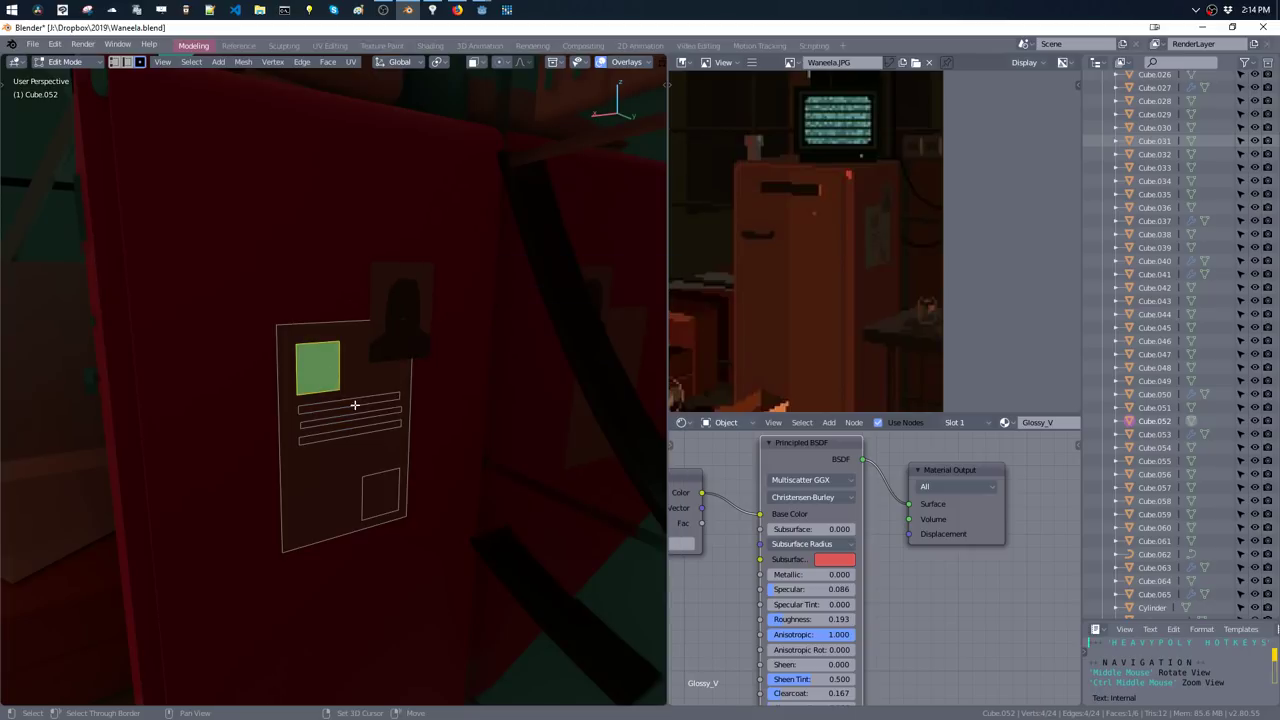
pyautogui.keyDown('shift'); pyautogui.click(354, 405); pyautogui.keyUp('shift')
pyautogui.keyDown('shift'); pyautogui.click(356, 419); pyautogui.keyUp('shift')
pyautogui.keyDown('shift'); pyautogui.click(357, 431); pyautogui.keyUp('shift')
pyautogui.keyDown('shift'); pyautogui.click(390, 492); pyautogui.keyUp('shift')
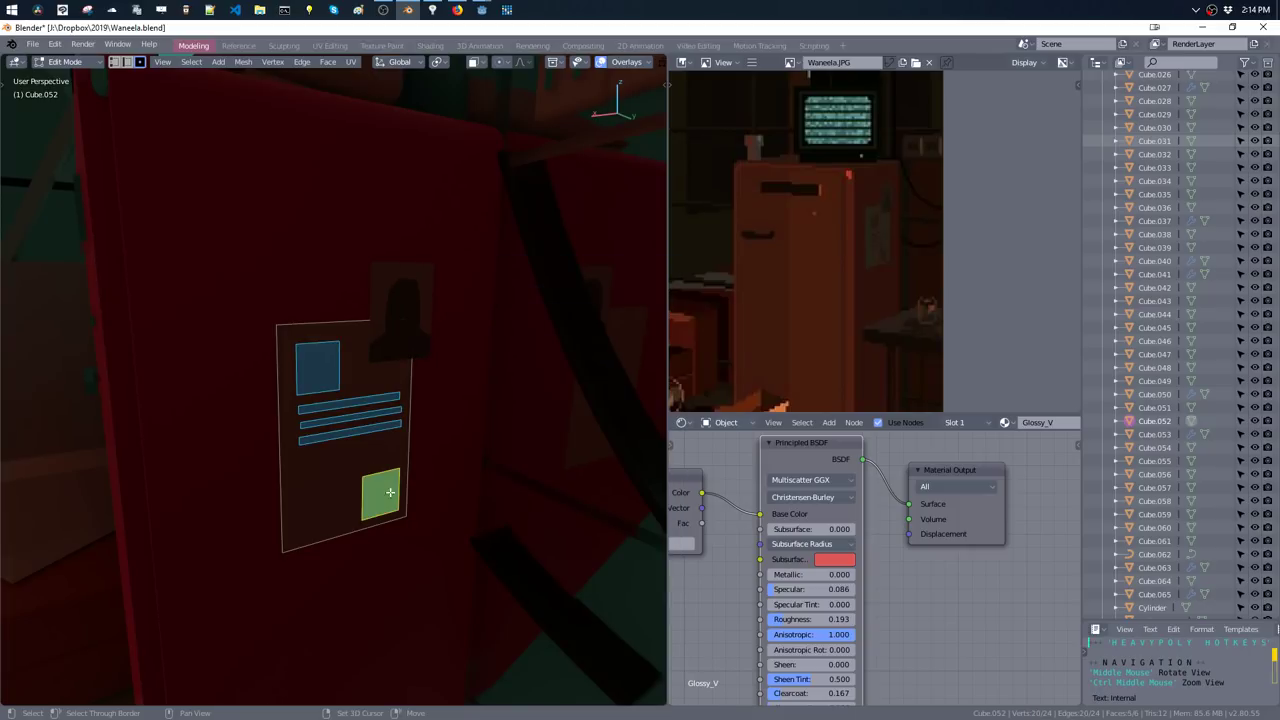
pyautogui.press('m')
pyautogui.moveTo(549, 651); pyautogui.dragTo(523, 651)
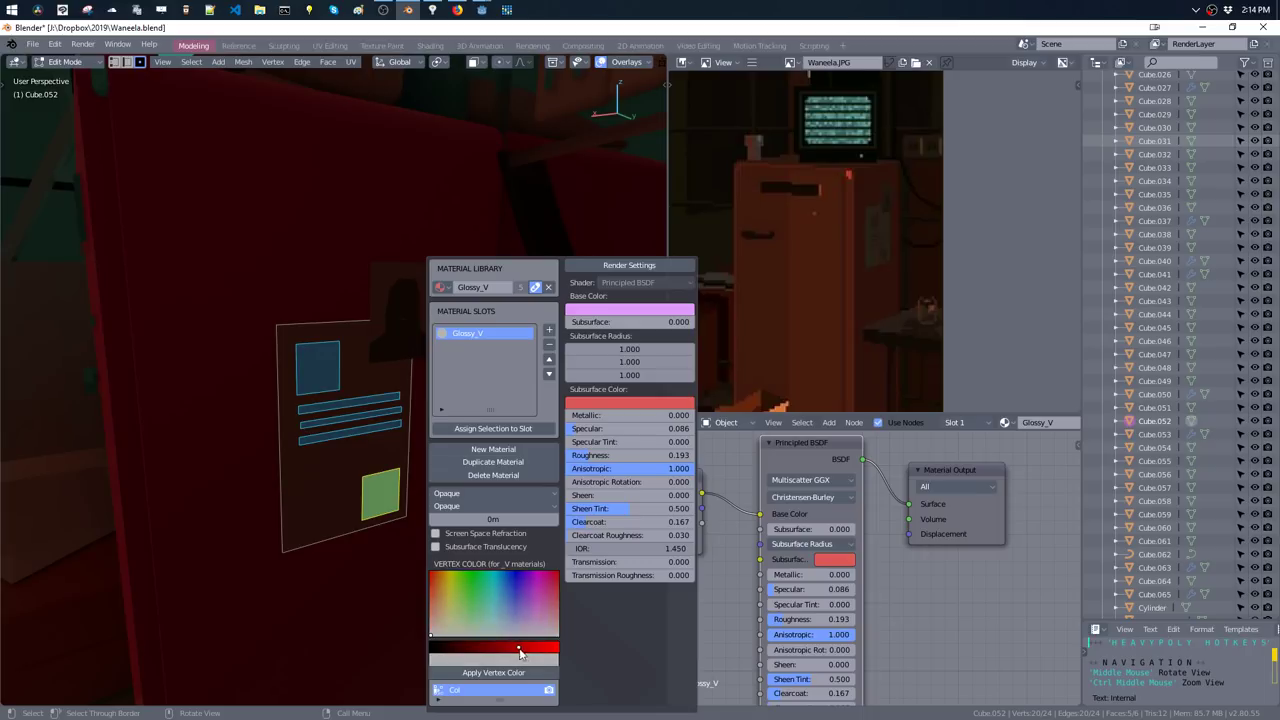
pyautogui.click(493, 672)
# - Check the paper, reset the vertex colour to full brightness and return to Object Mode
pyautogui.press('Tab')
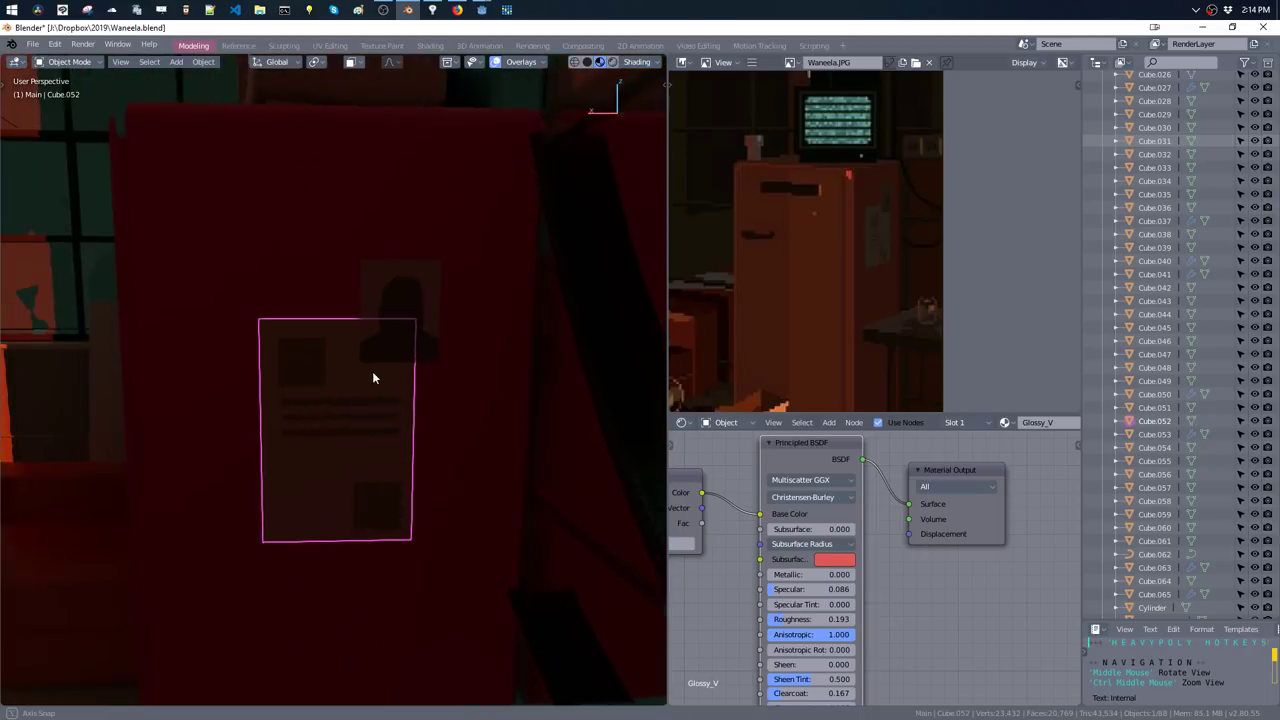
pyautogui.press('Tab')
pyautogui.press('m')
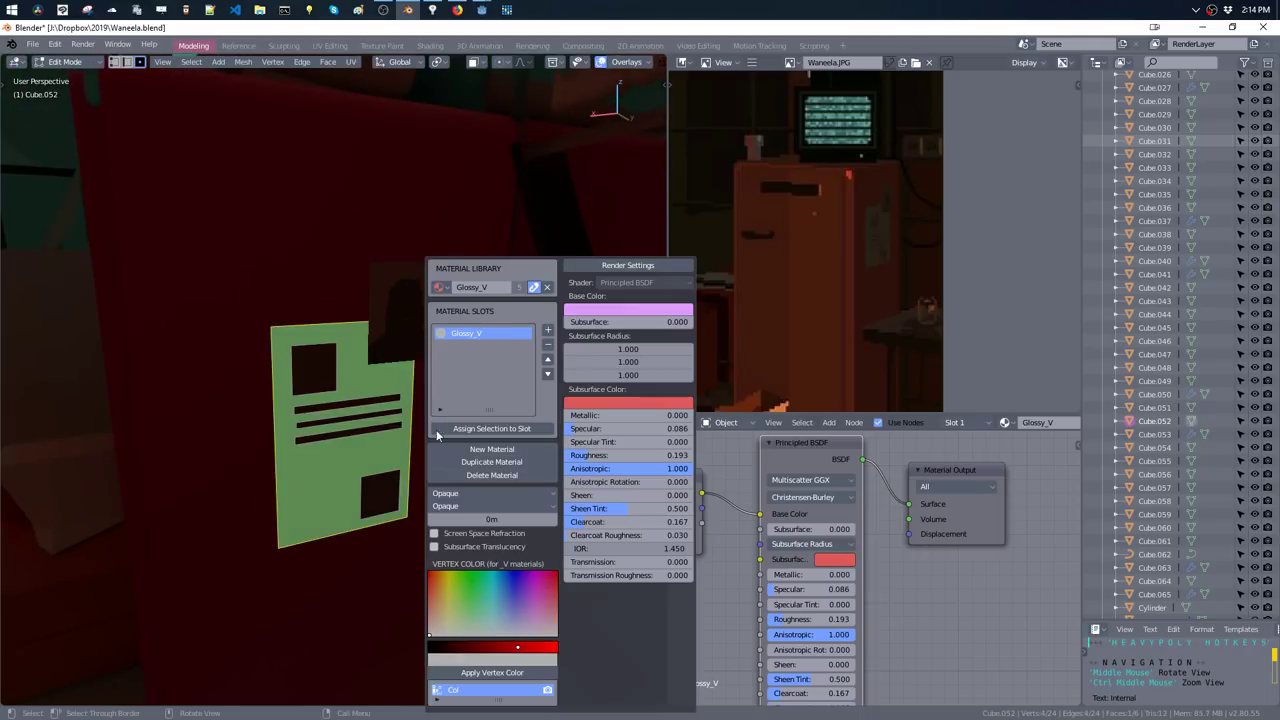
pyautogui.moveTo(530, 649); pyautogui.dragTo(549, 652)
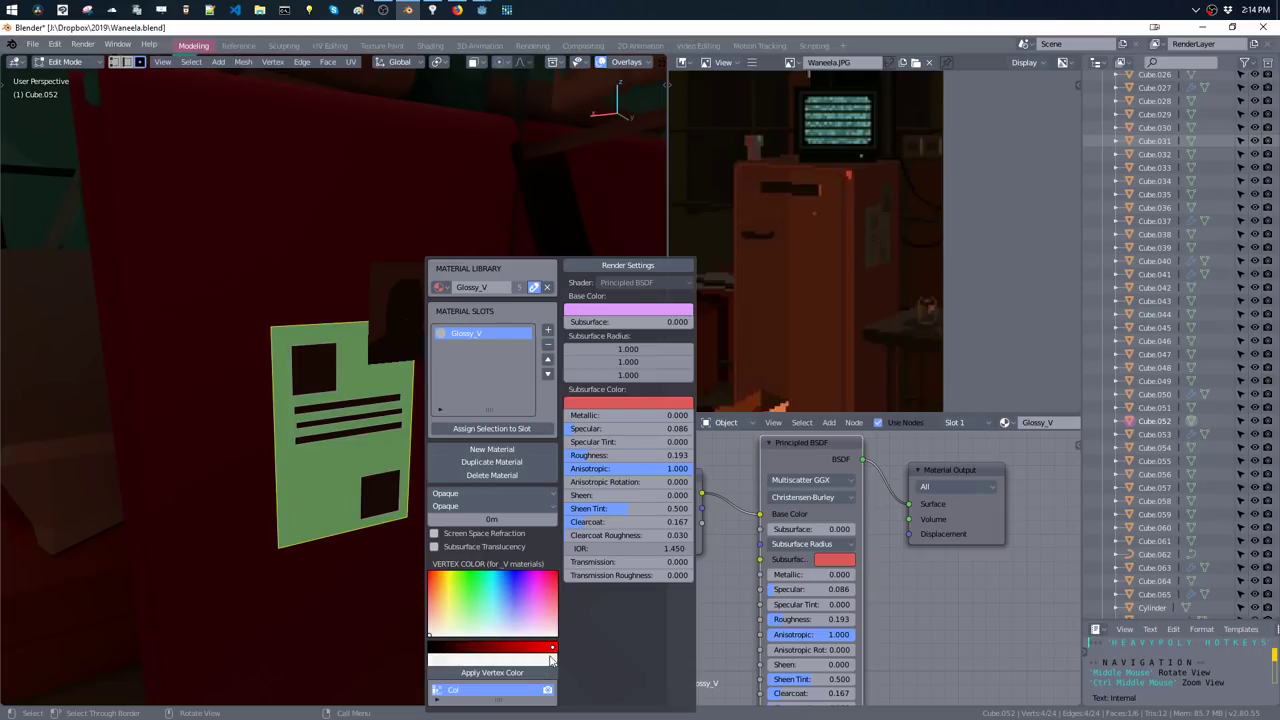
pyautogui.press('Tab')
pyautogui.click(346, 463)
pyautogui.moveTo(416, 367)
pyautogui.mouseDown(button='middle')
pyautogui.moveTo(429, 416)
pyautogui.moveTo(398, 377)
pyautogui.mouseUp(button='middle')
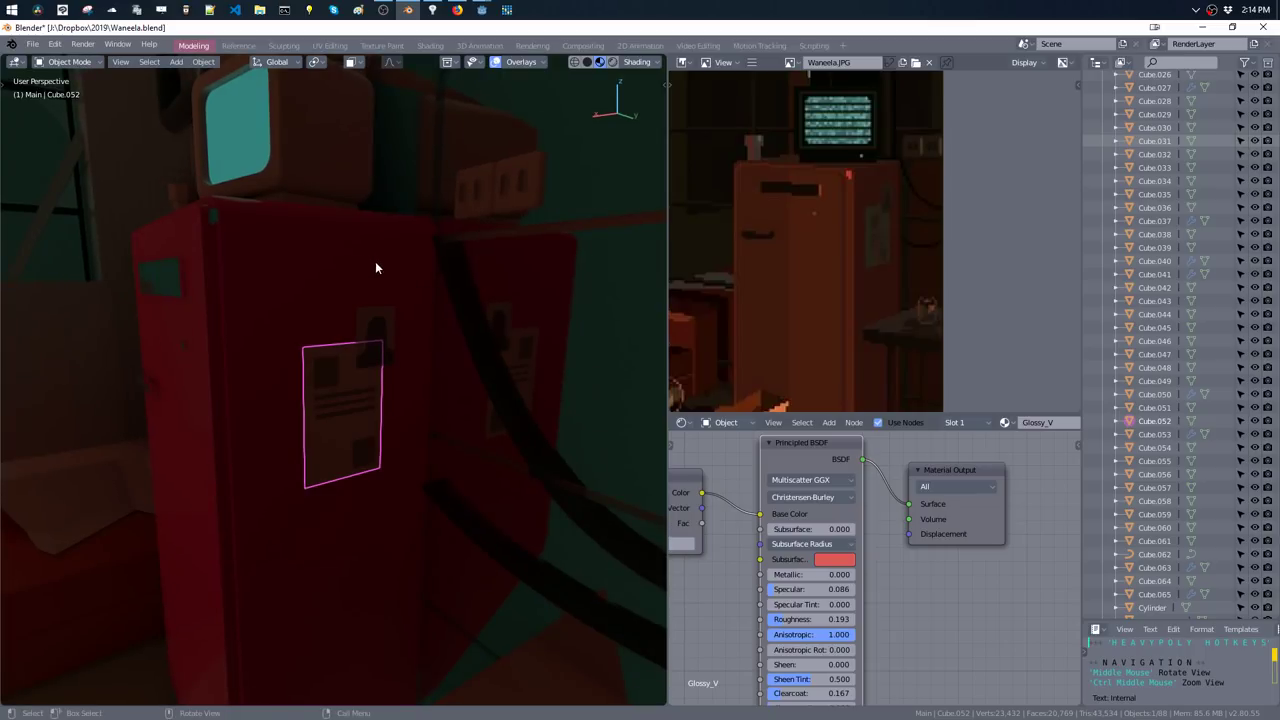
# - Select the upper monitor and shift it along the Y axis
pyautogui.moveTo(395, 279)
pyautogui.mouseDown(button='middle')
pyautogui.moveTo(404, 437)
pyautogui.moveTo(457, 423)
pyautogui.moveTo(417, 383)
pyautogui.moveTo(463, 400)
pyautogui.moveTo(417, 366)
pyautogui.moveTo(426, 360)
pyautogui.moveTo(380, 283)
pyautogui.moveTo(306, 270)
pyautogui.moveTo(300, 298)
pyautogui.moveTo(312, 290)
pyautogui.moveTo(394, 323)
pyautogui.moveTo(391, 236)
pyautogui.moveTo(430, 250)
pyautogui.mouseUp(button='middle')
pyautogui.click(306, 270)
pyautogui.click(391, 236)
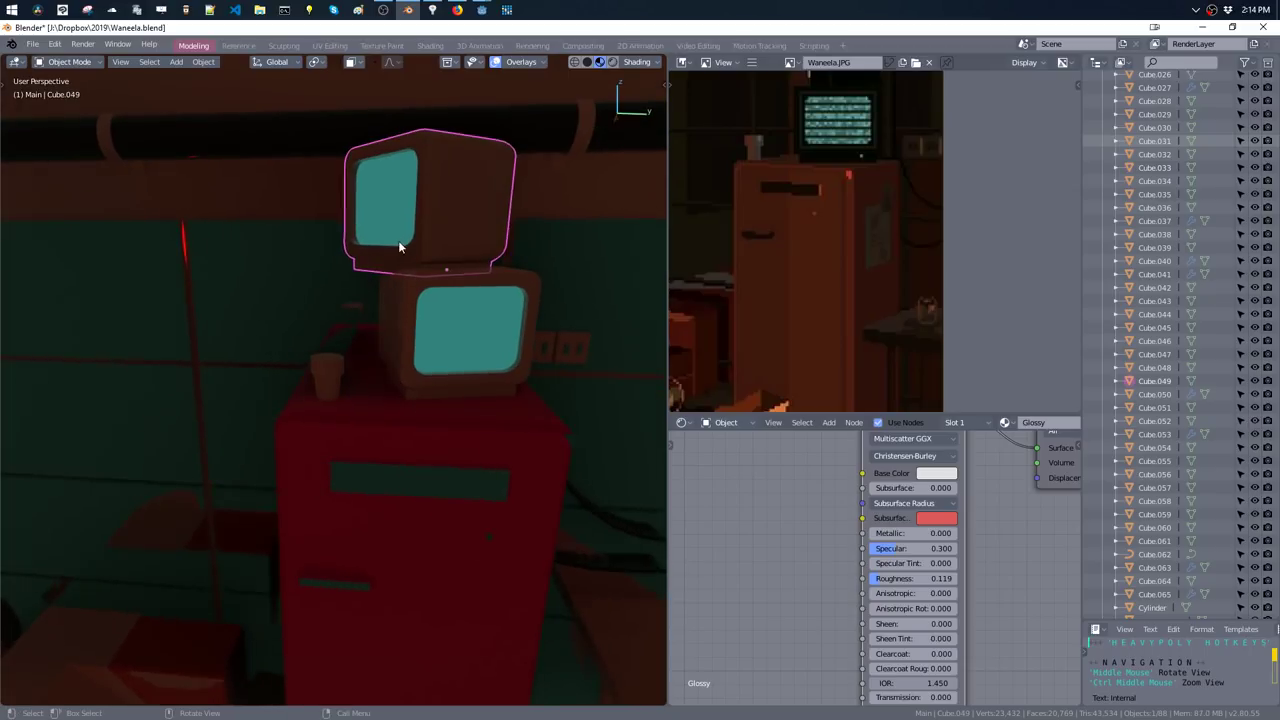
pyautogui.press('g')
pyautogui.press('y')
pyautogui.click(437, 251)
# - Nudge the upper monitor slightly again along Z and Y to settle it on the lower one
pyautogui.press('g')
pyautogui.press('z')
pyautogui.press('Escape')
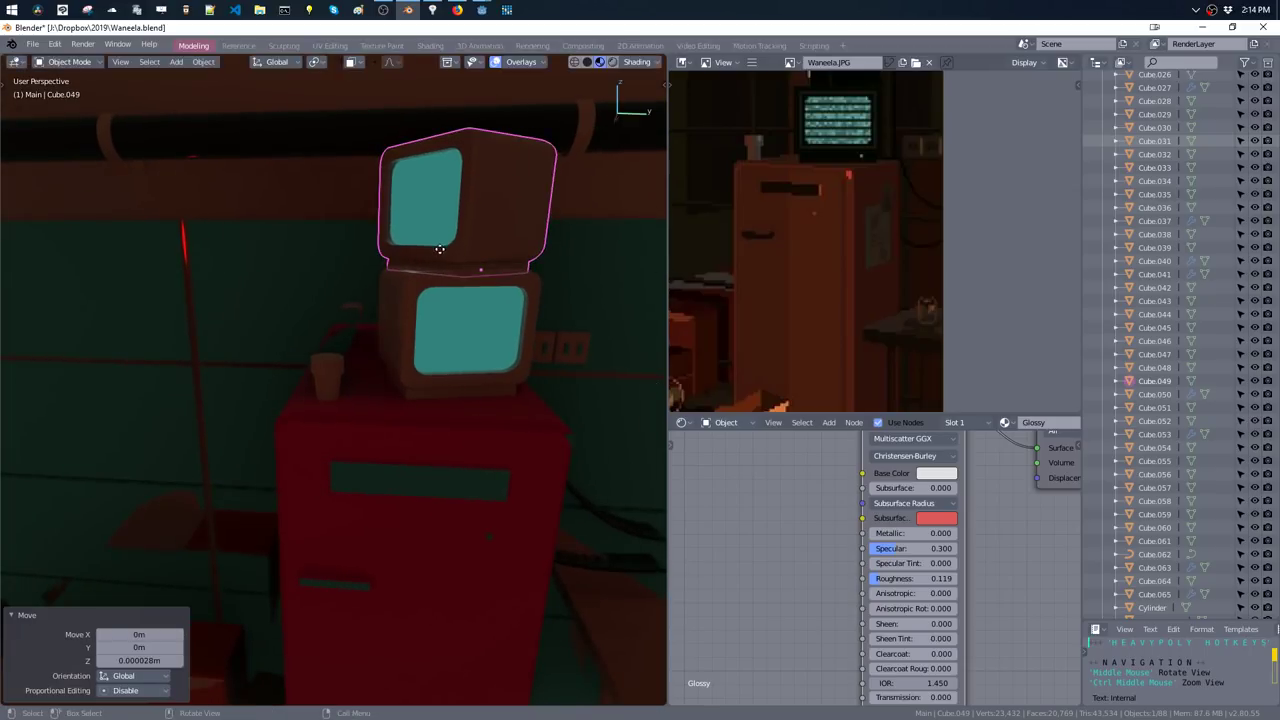
pyautogui.press('g')
pyautogui.press('y')
pyautogui.click(443, 248)
pyautogui.click(330, 390)
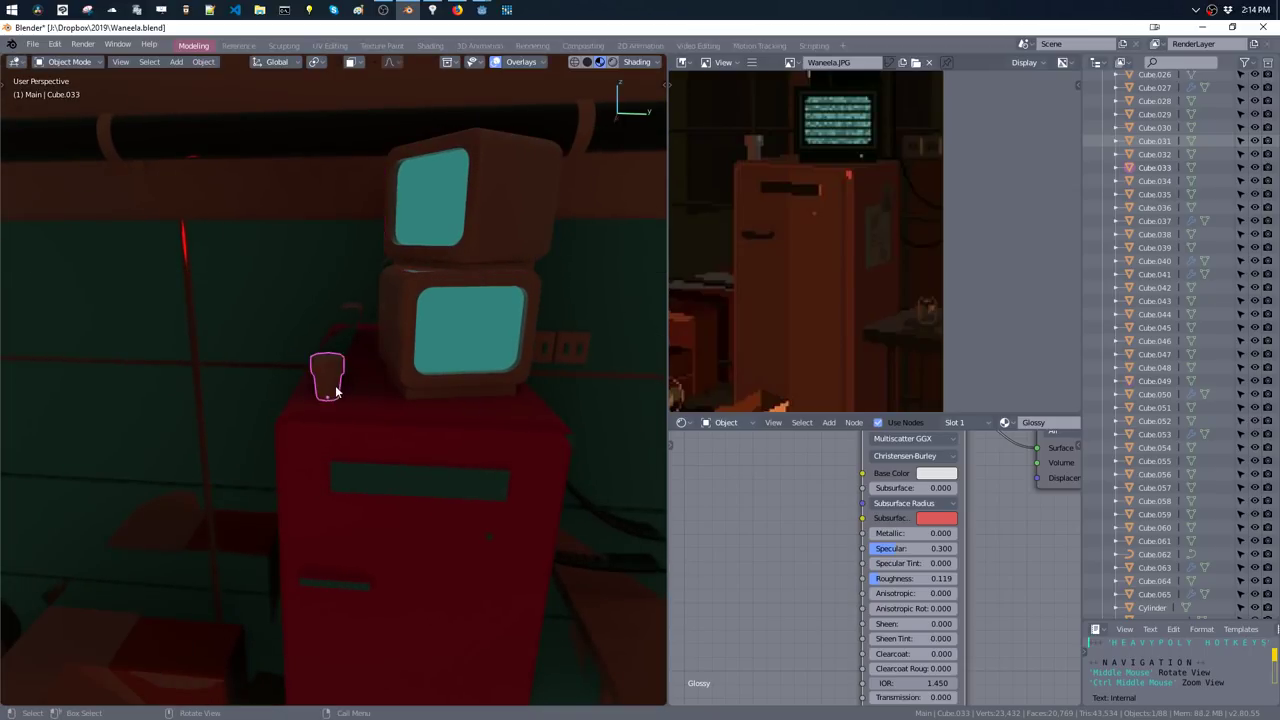
pyautogui.press('z')
pyautogui.moveTo(438, 452)
pyautogui.mouseDown(button='middle')
pyautogui.moveTo(390, 386)
pyautogui.moveTo(424, 364)
pyautogui.moveTo(419, 383)
pyautogui.mouseUp(button='middle')
# - Enter Edit Mode on the lower monitor and select a side edge of its casing
pyautogui.click(419, 383)
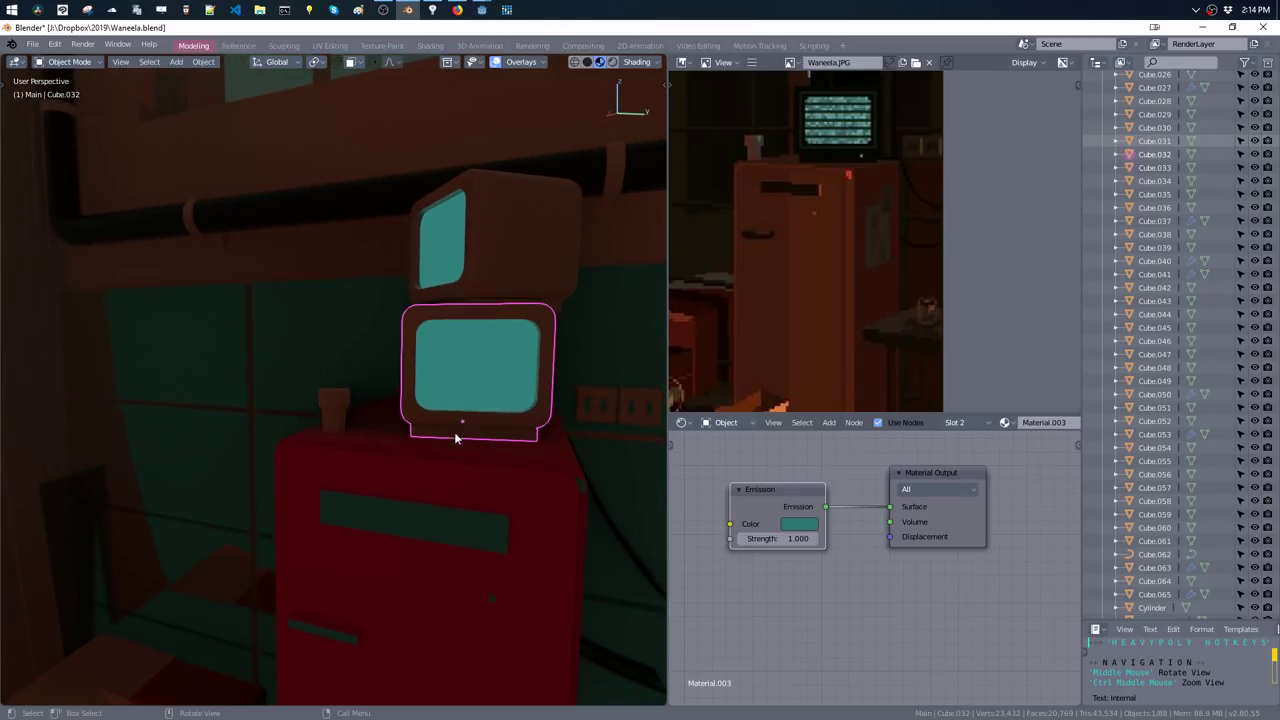
pyautogui.press('Tab')
pyautogui.click(509, 386)
pyautogui.keyDown('ctrl'); pyautogui.moveTo(512, 420); pyautogui.dragTo(507, 409, button='middle'); pyautogui.keyUp('ctrl')
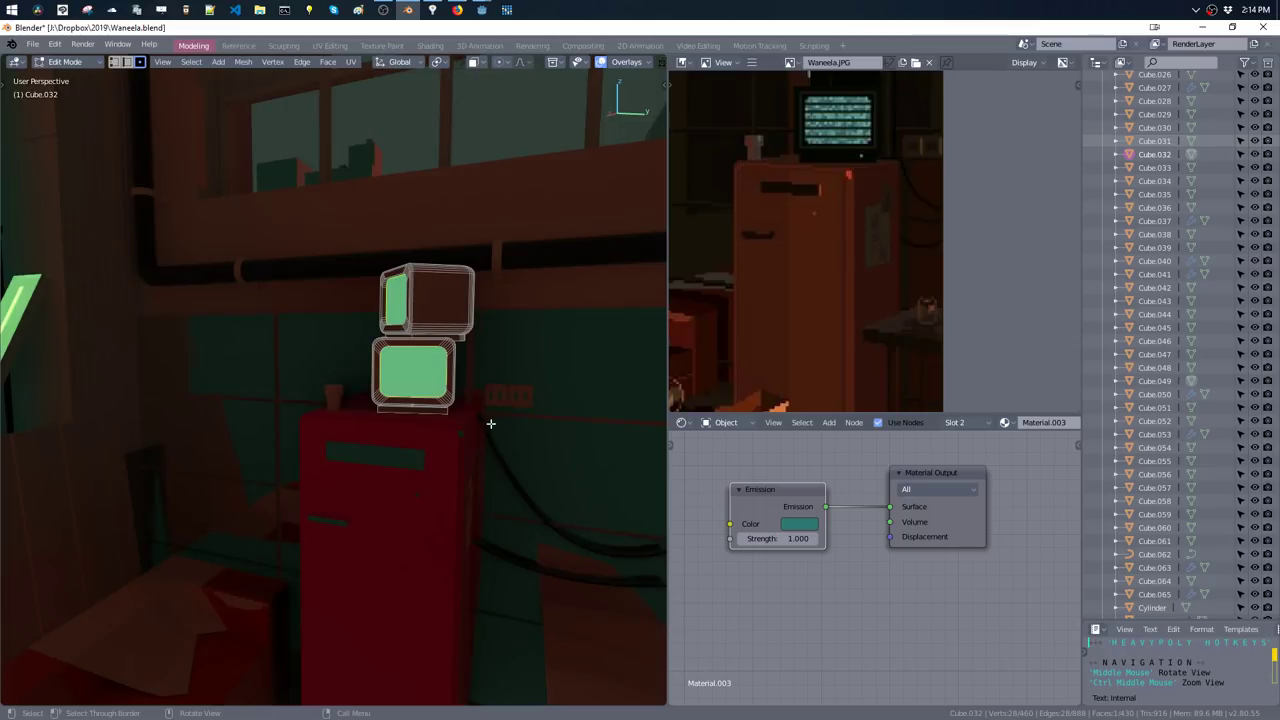
pyautogui.moveTo(785, 241); pyautogui.dragTo(786, 331, button='middle')
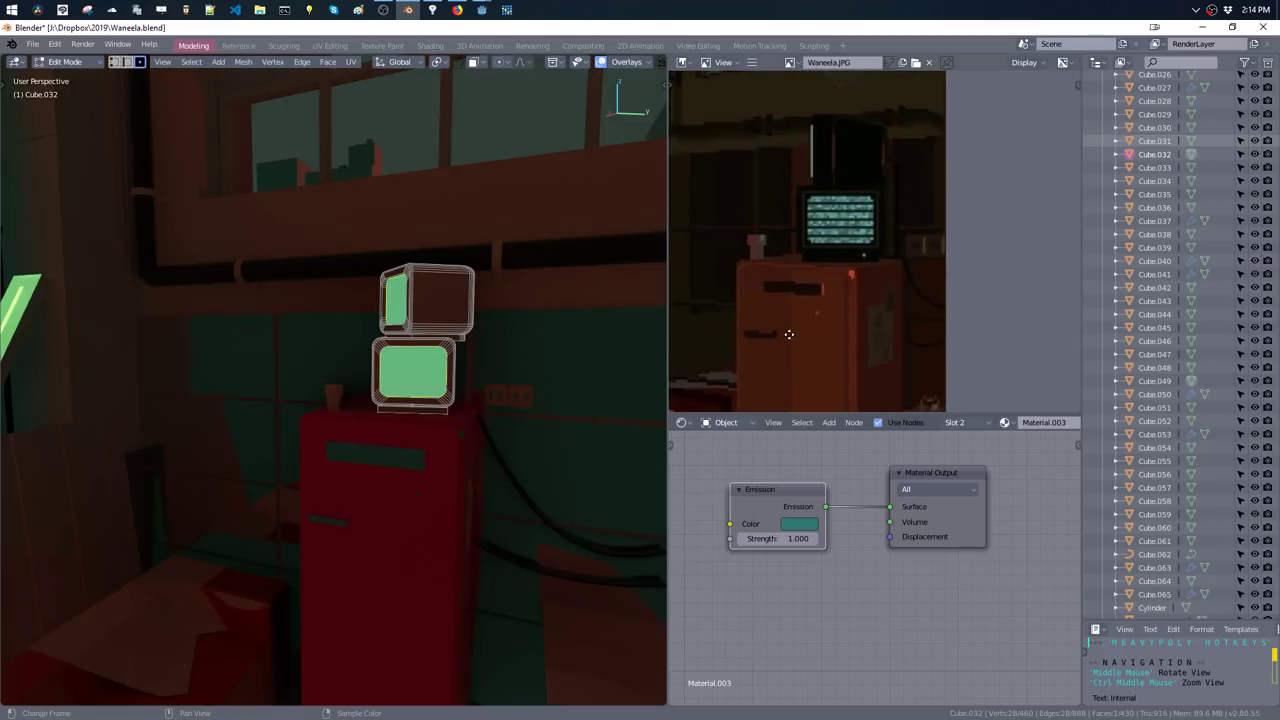
pyautogui.scroll(3, 486, 357)
pyautogui.moveTo(509, 331)
pyautogui.mouseDown(button='middle')
pyautogui.moveTo(416, 353)
pyautogui.moveTo(488, 380)
pyautogui.mouseUp(button='middle')
pyautogui.click(488, 380)
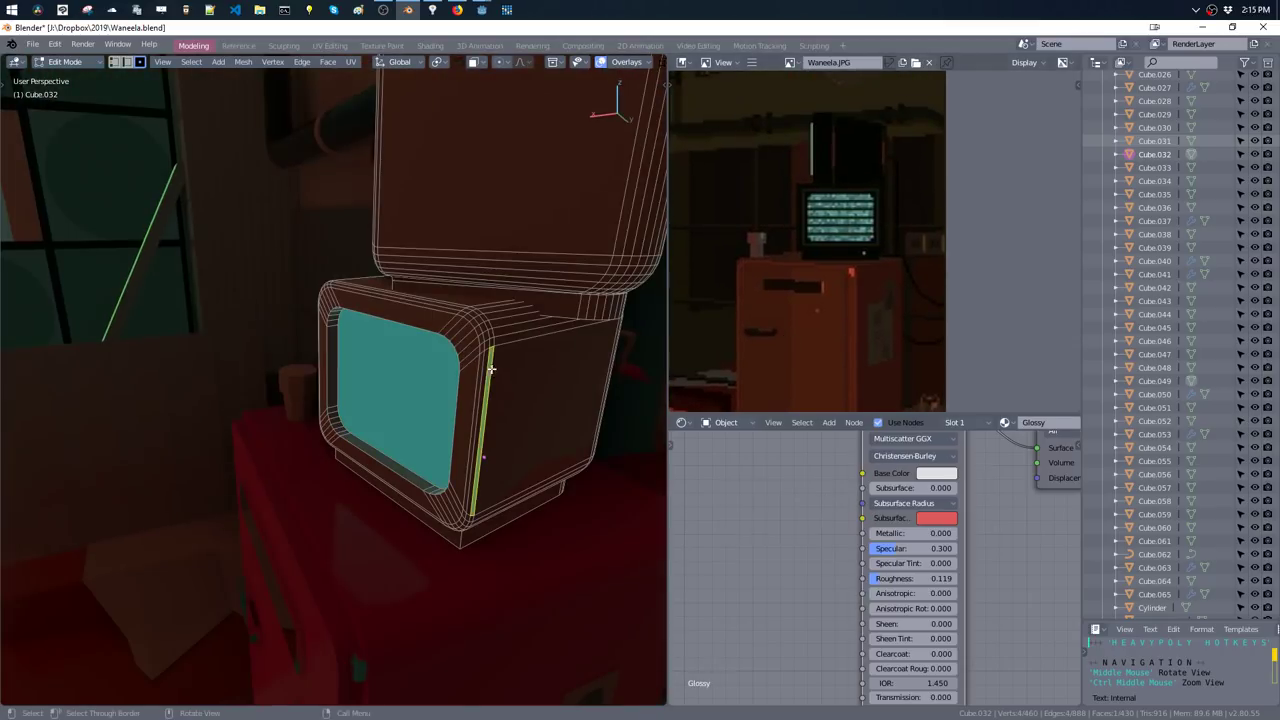
# - Create a Glossy.001 duplicate and select all casing faces sharing the Glossy material
pyautogui.hotkey('shift', 'm')
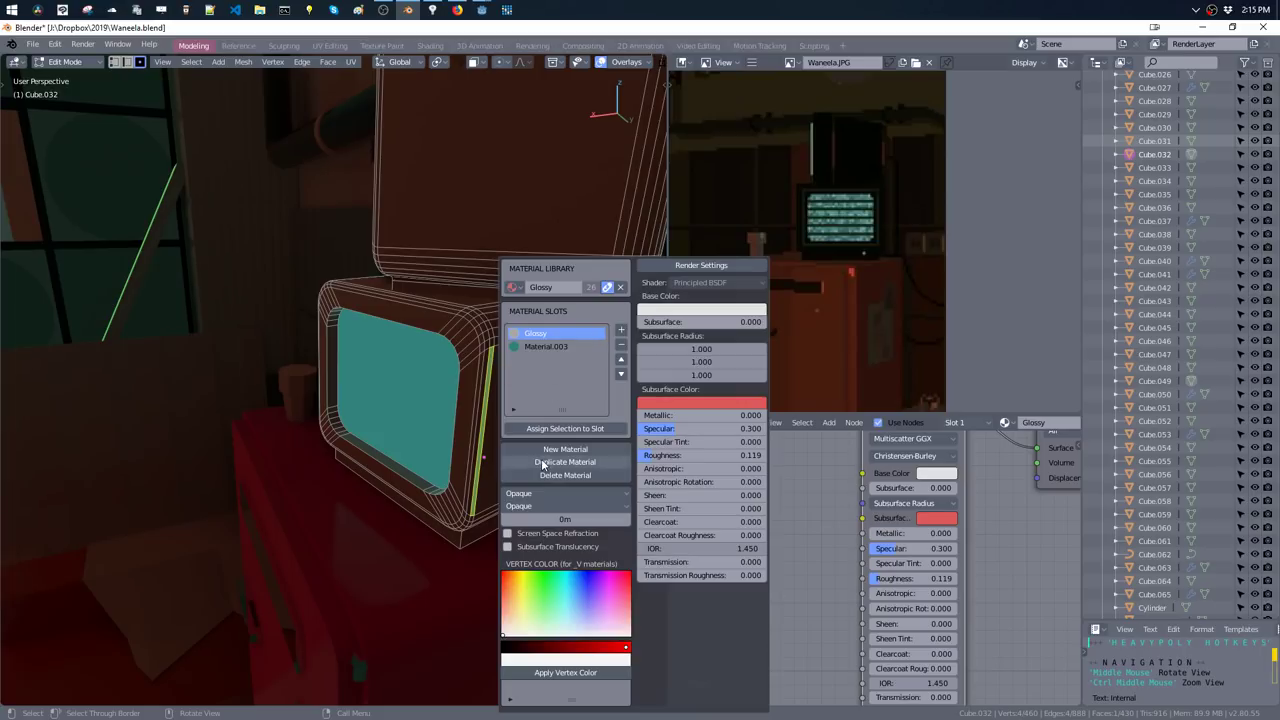
pyautogui.click(542, 463)
pyautogui.click(540, 339)
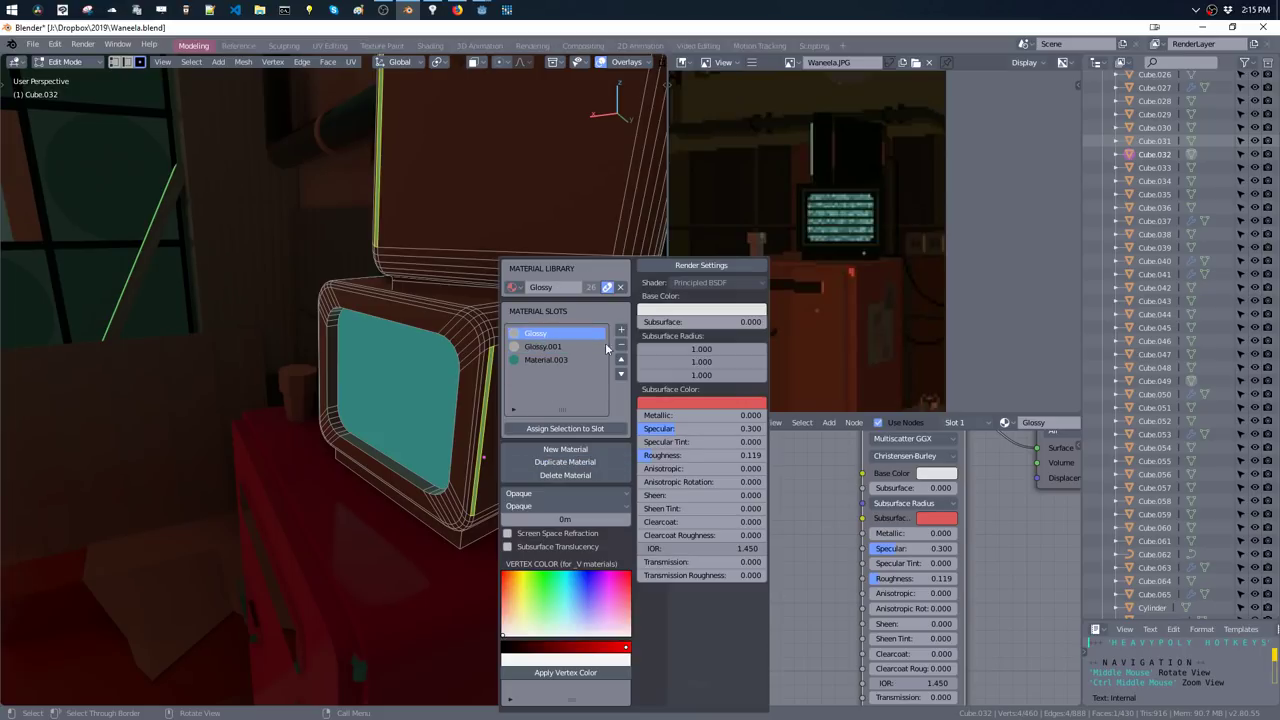
pyautogui.click(496, 352)
pyautogui.press('a')
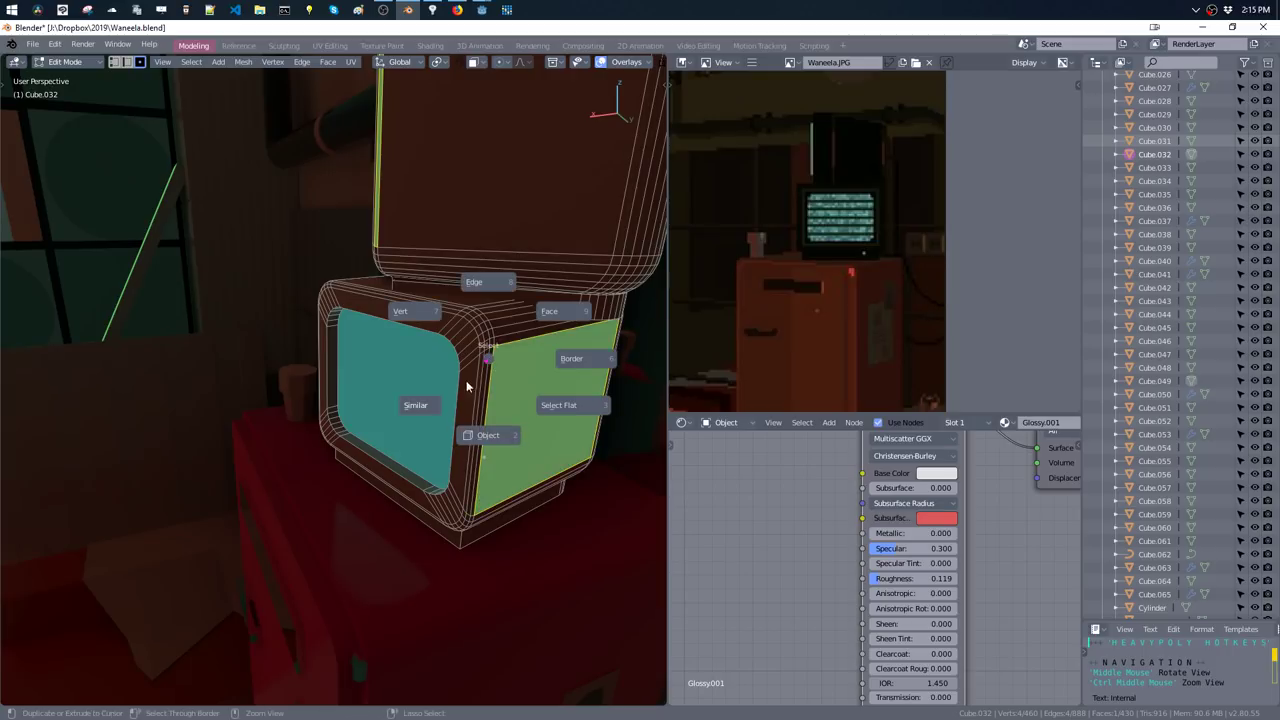
pyautogui.click(433, 405)
pyautogui.click(433, 408)
pyautogui.press('a')
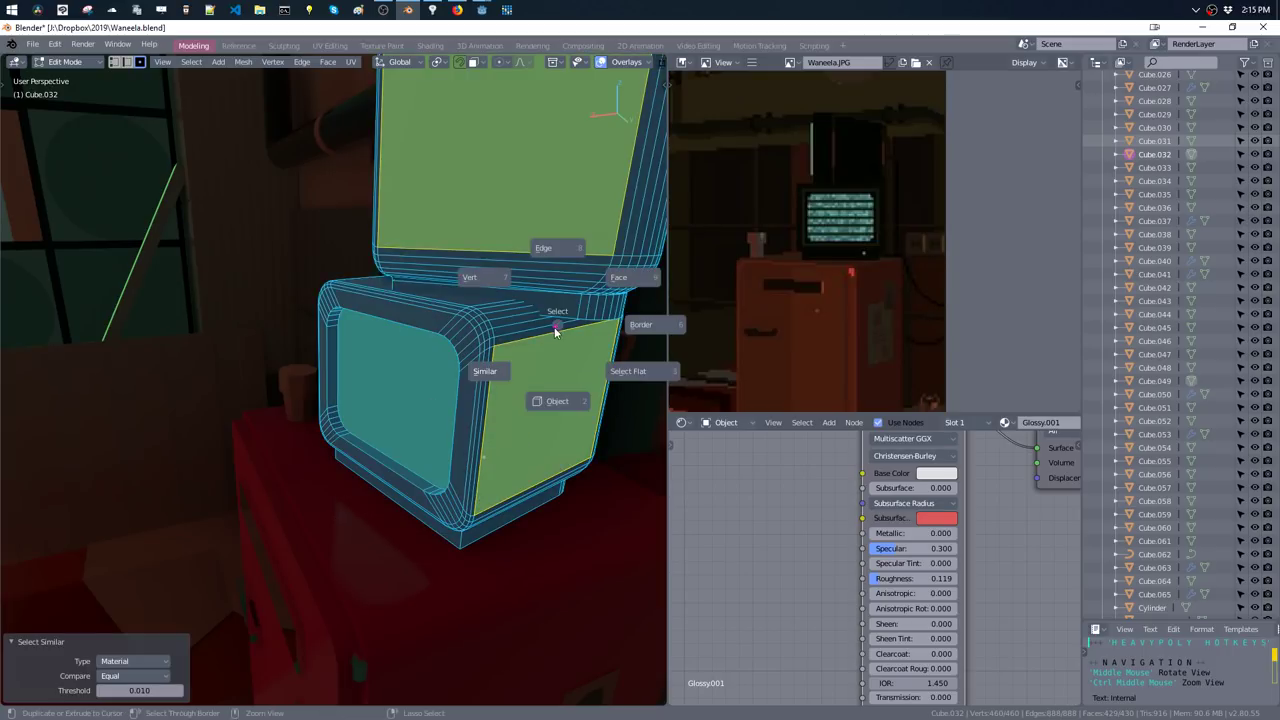
# - Assign the casing faces to Glossy.001 and darken its base colour to about 0.08
pyautogui.press('m')
pyautogui.click(576, 429)
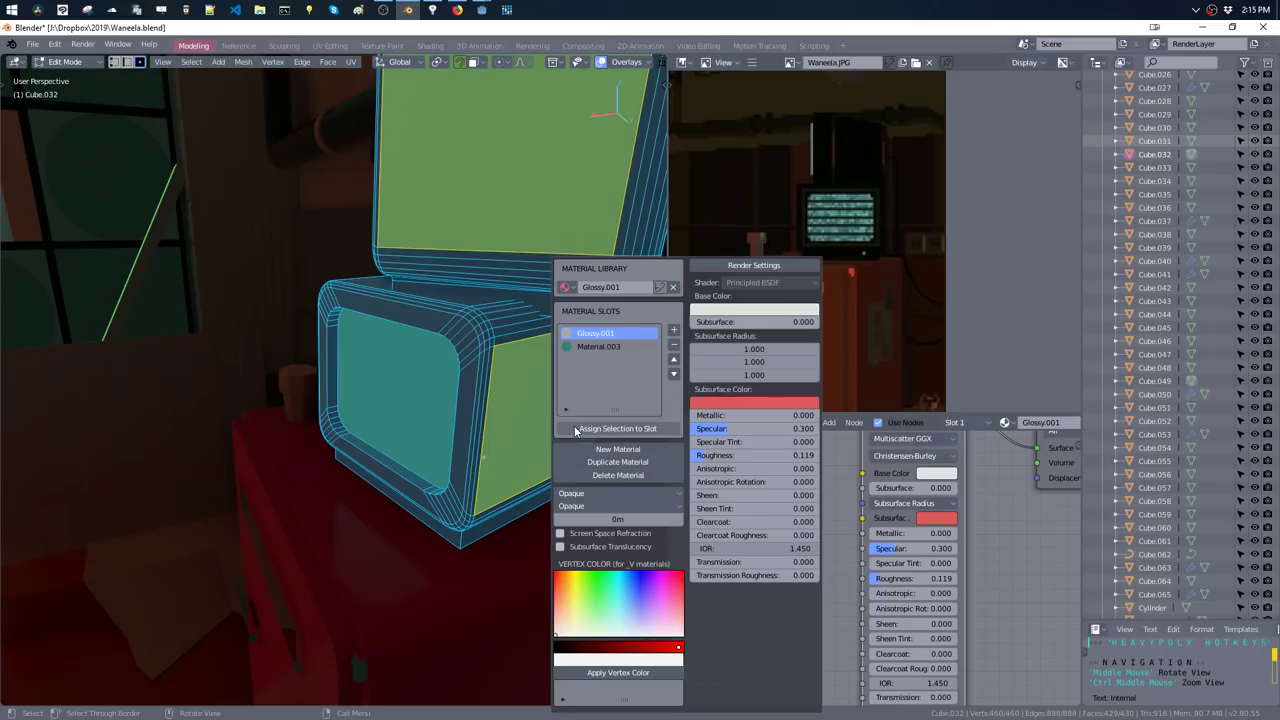
pyautogui.click(714, 312)
pyautogui.moveTo(713, 211); pyautogui.dragTo(706, 211)
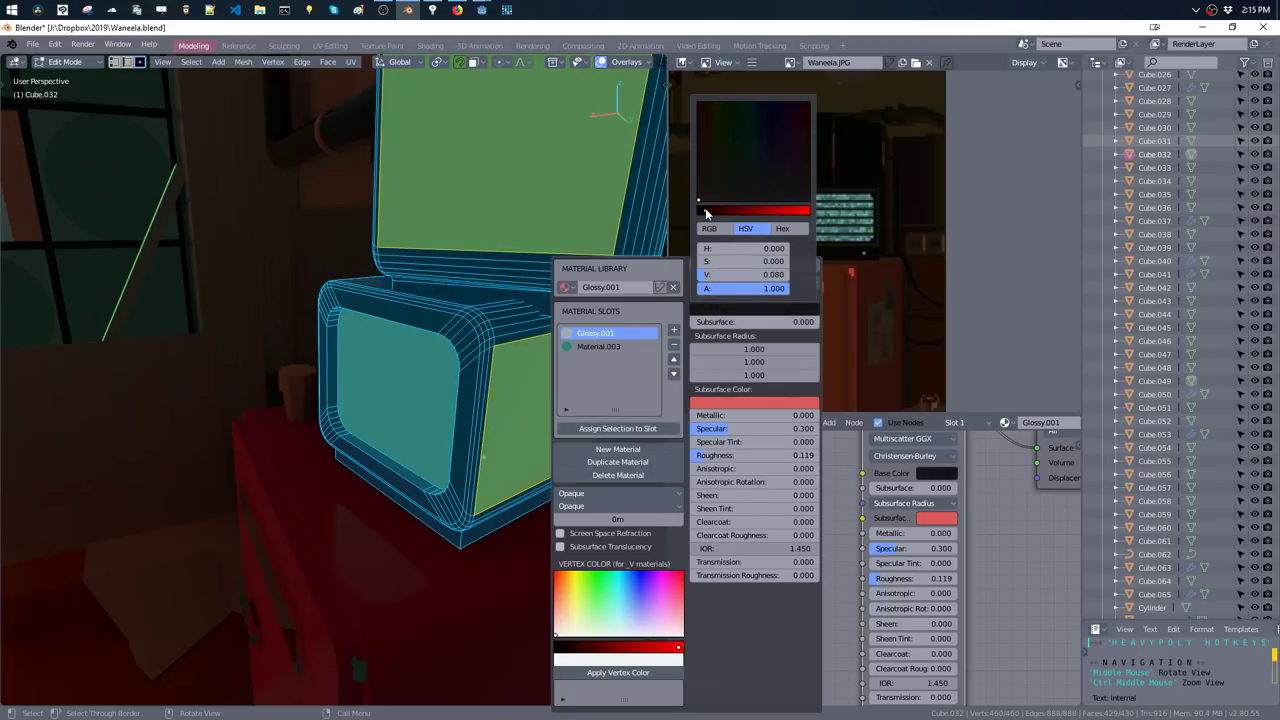
pyautogui.moveTo(466, 224)
pyautogui.mouseDown(button='middle')
pyautogui.moveTo(520, 240)
pyautogui.moveTo(491, 270)
pyautogui.moveTo(468, 268)
pyautogui.moveTo(505, 270)
pyautogui.moveTo(535, 252)
pyautogui.moveTo(484, 243)
pyautogui.mouseUp(button='middle')
pyautogui.hotkey('alt', 'a')
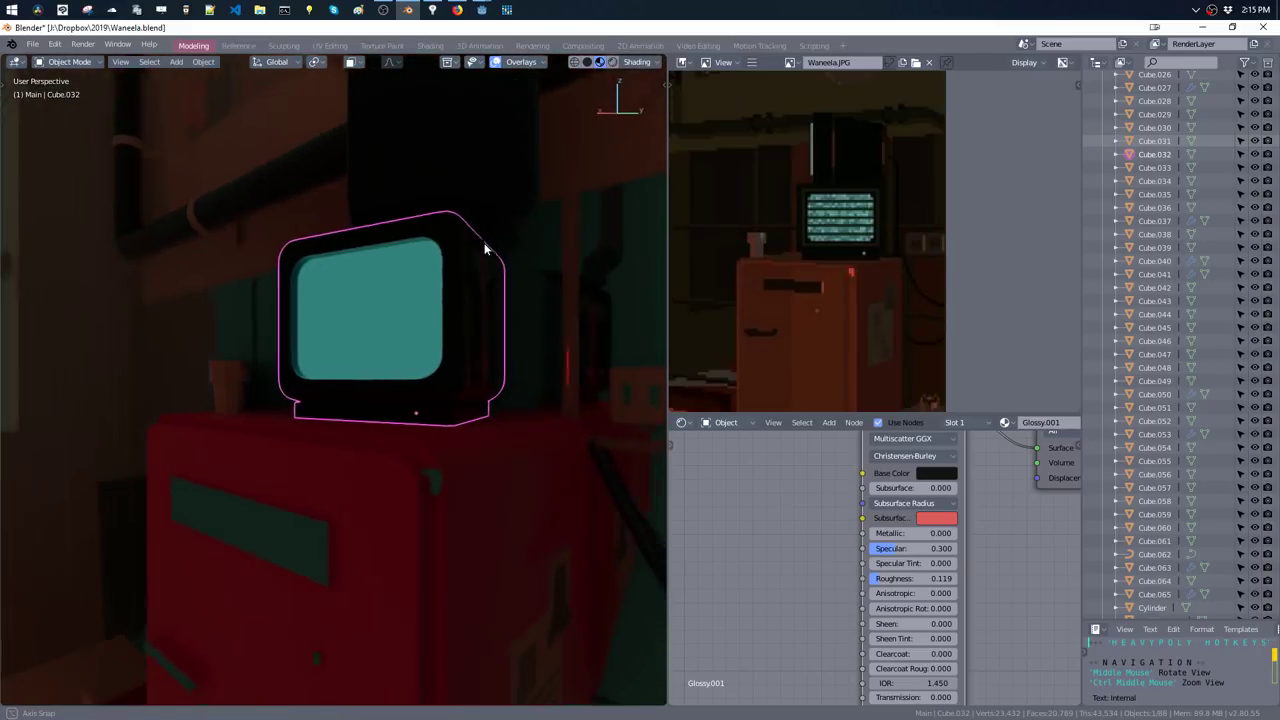
# - Try adding a shrunken cube to the lower monitor mesh, then undo it
pyautogui.moveTo(534, 175); pyautogui.dragTo(521, 268, button='middle')
pyautogui.click(432, 321)
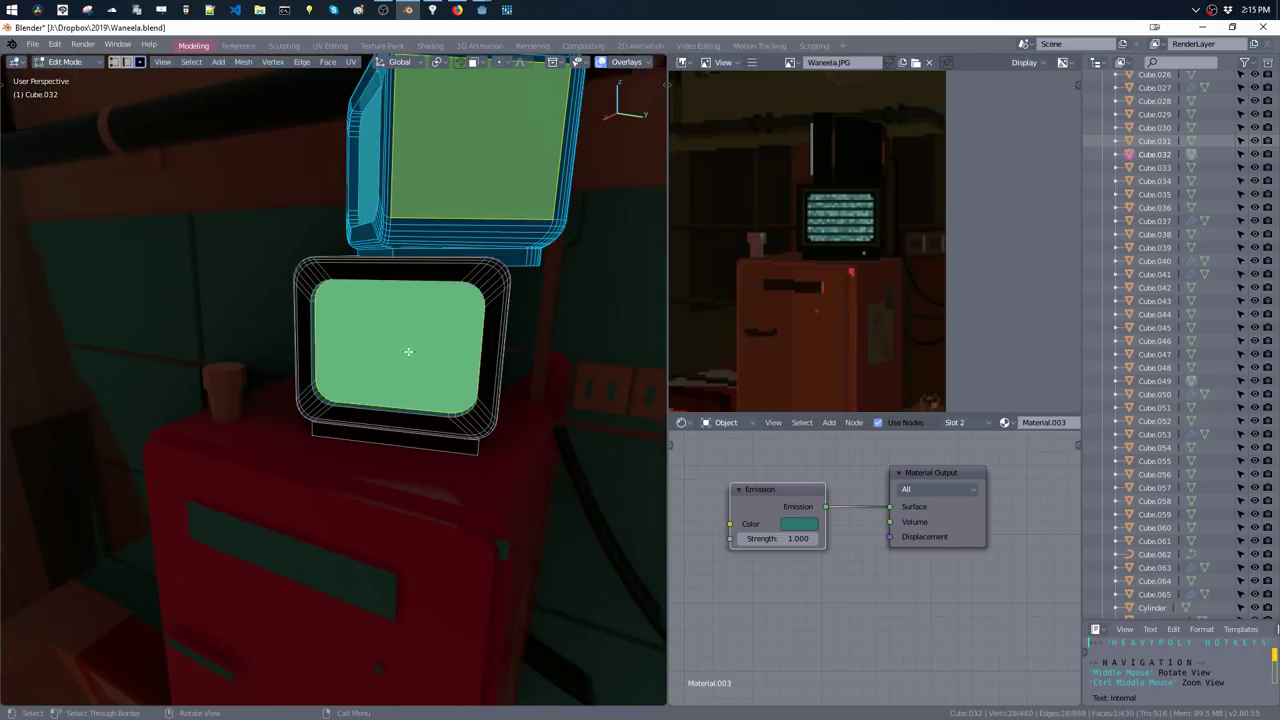
pyautogui.moveTo(408, 351)
pyautogui.mouseDown(button='middle')
pyautogui.moveTo(414, 363)
pyautogui.moveTo(415, 304)
pyautogui.mouseUp(button='middle')
pyautogui.keyDown('alt'); pyautogui.click(467, 287); pyautogui.keyUp('alt')
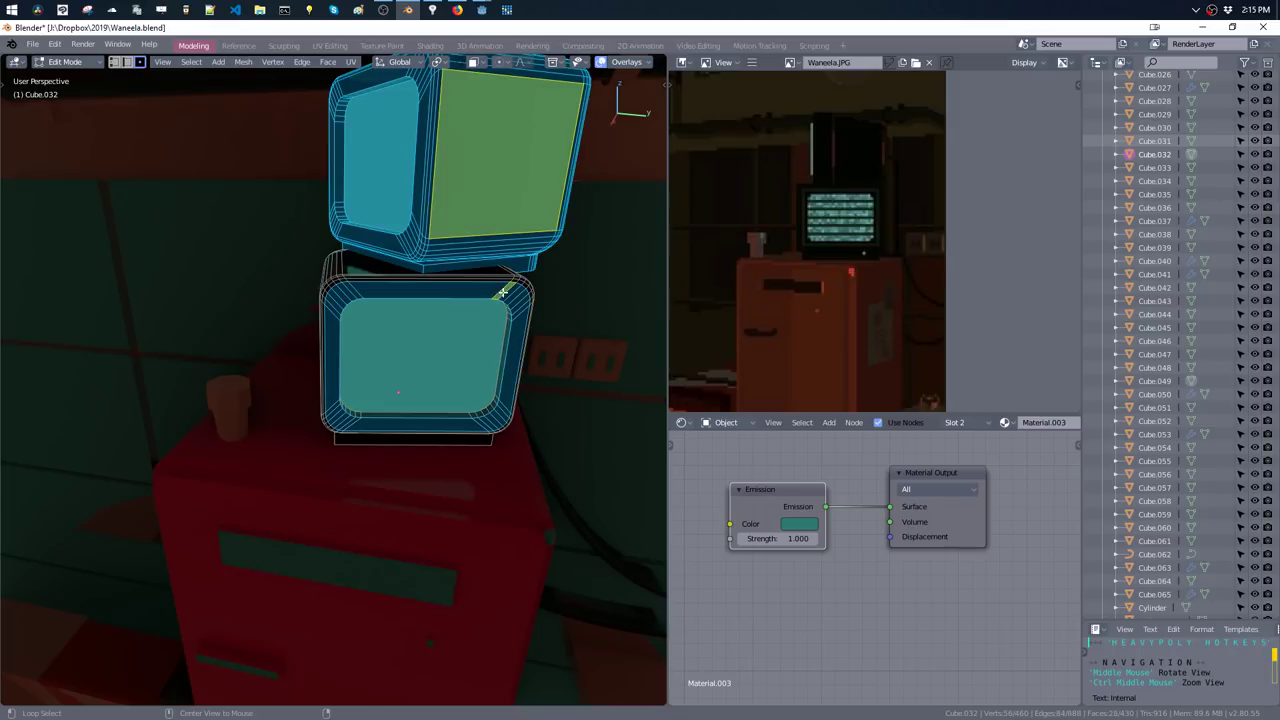
pyautogui.hotkey('shift', 'a')
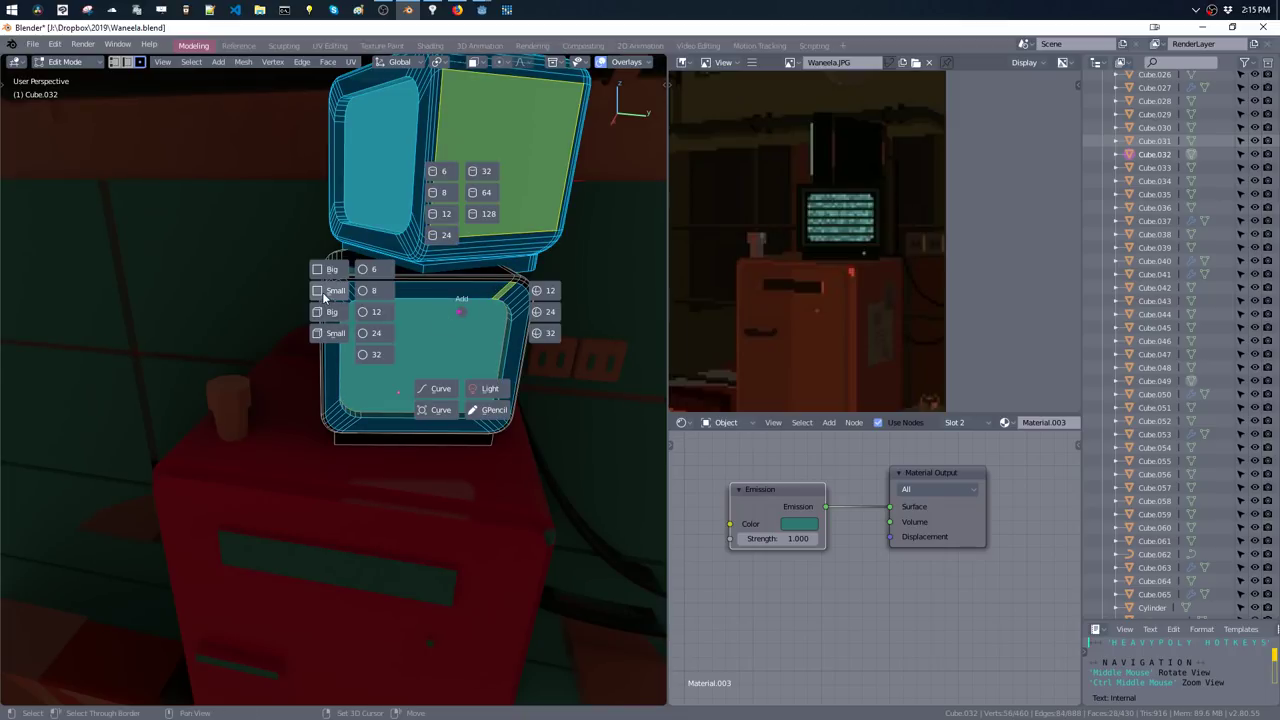
pyautogui.click(325, 270)
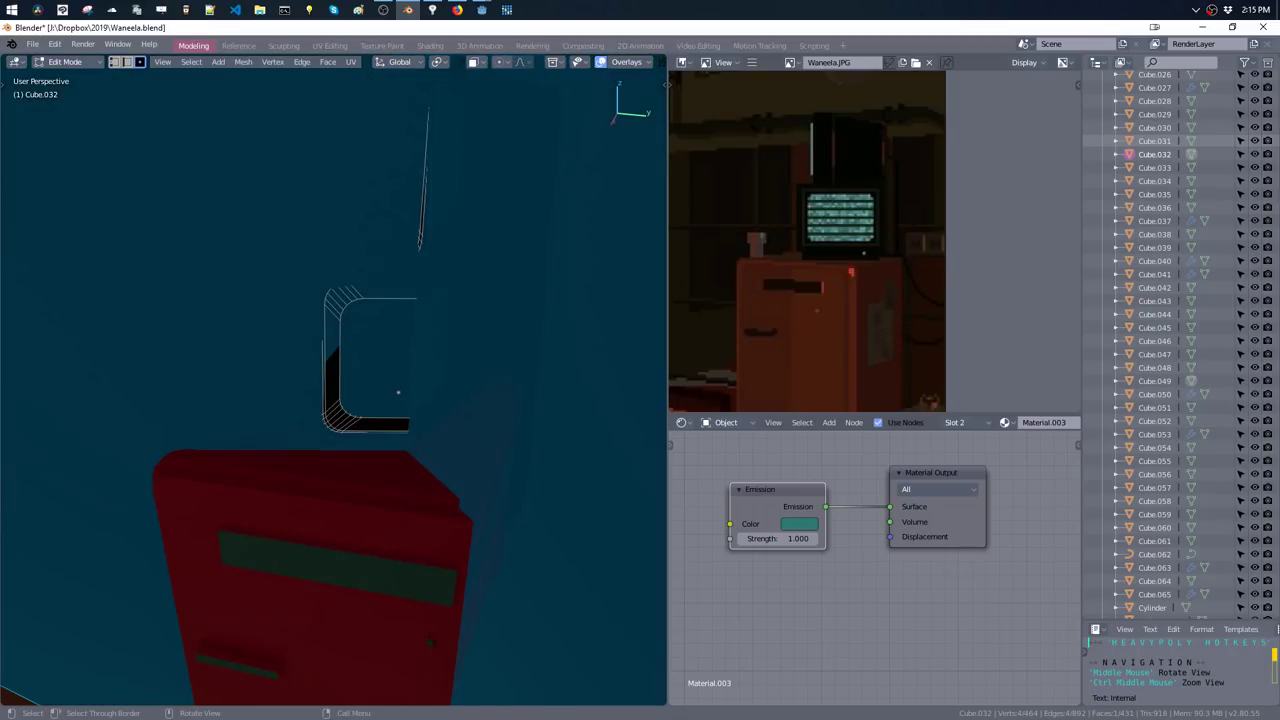
pyautogui.press('s')
pyautogui.click(424, 370)
pyautogui.moveTo(424, 370)
pyautogui.mouseDown(button='middle')
pyautogui.moveTo(490, 337)
pyautogui.moveTo(441, 385)
pyautogui.mouseUp(button='middle')
pyautogui.hotkey('ctrl', 'z')
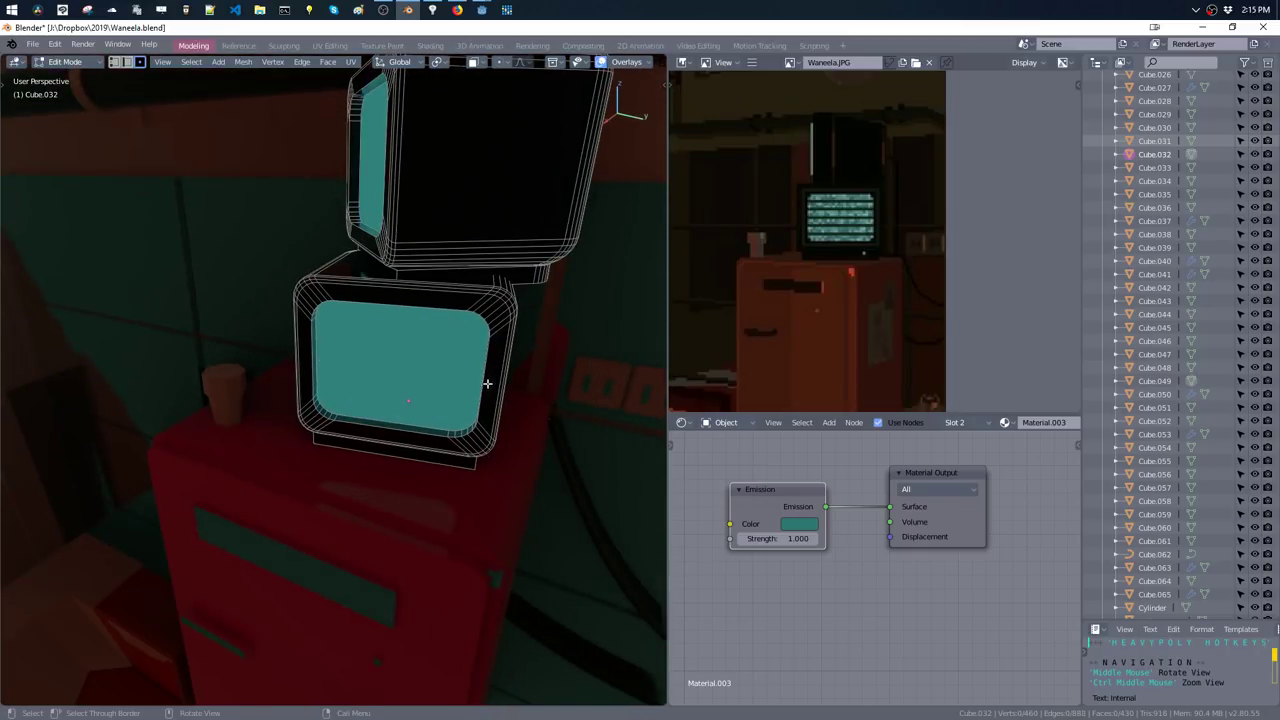
# - Try adding a plane at the monitor's two side faces, then undo it
pyautogui.click(487, 383)
pyautogui.keyDown('shift'); pyautogui.click(309, 366); pyautogui.keyUp('shift')
pyautogui.hotkey('shift', 'a')
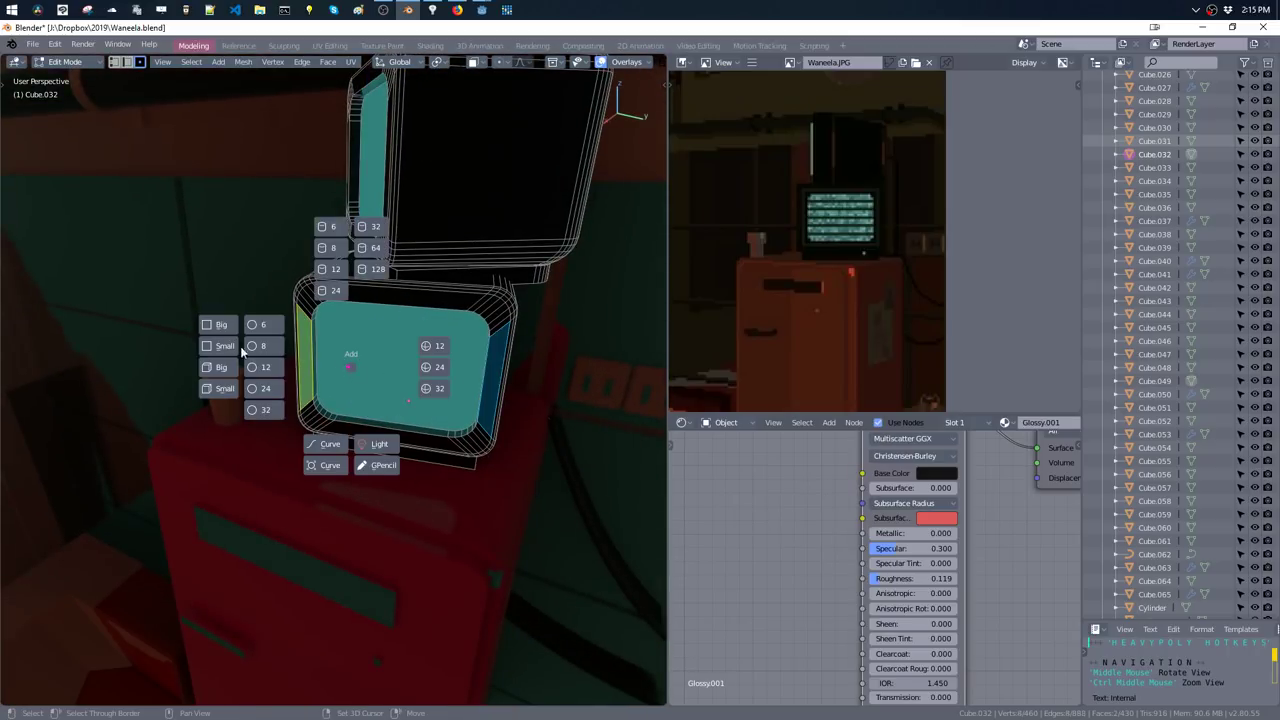
pyautogui.click(225, 346)
pyautogui.moveTo(417, 381)
pyautogui.mouseDown(button='middle')
pyautogui.moveTo(477, 355)
pyautogui.moveTo(341, 340)
pyautogui.moveTo(426, 338)
pyautogui.mouseUp(button='middle')
pyautogui.hotkey('ctrl', 'z')
# - Add a cube to the monitor mesh and scale it up by 2.266
pyautogui.hotkey('ctrl', 'Tab')
pyautogui.click(438, 357)
pyautogui.hotkey('shift', 'a')
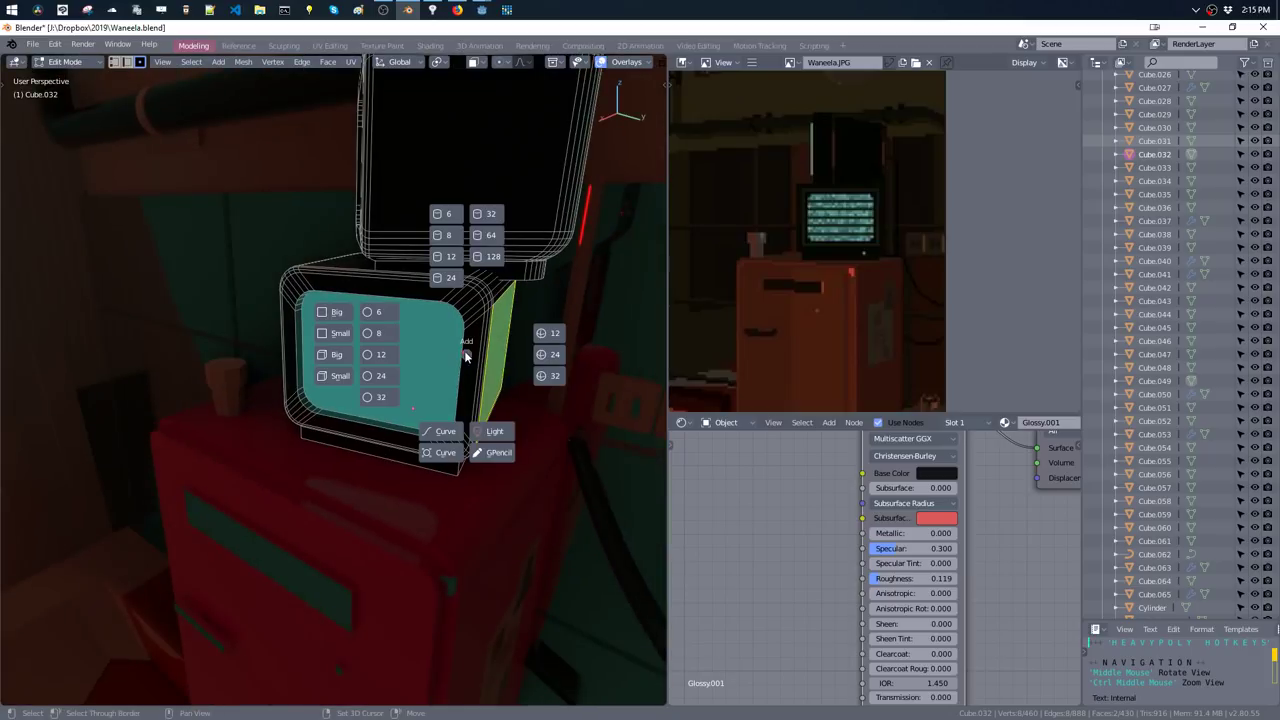
pyautogui.click(336, 379)
pyautogui.press('s')
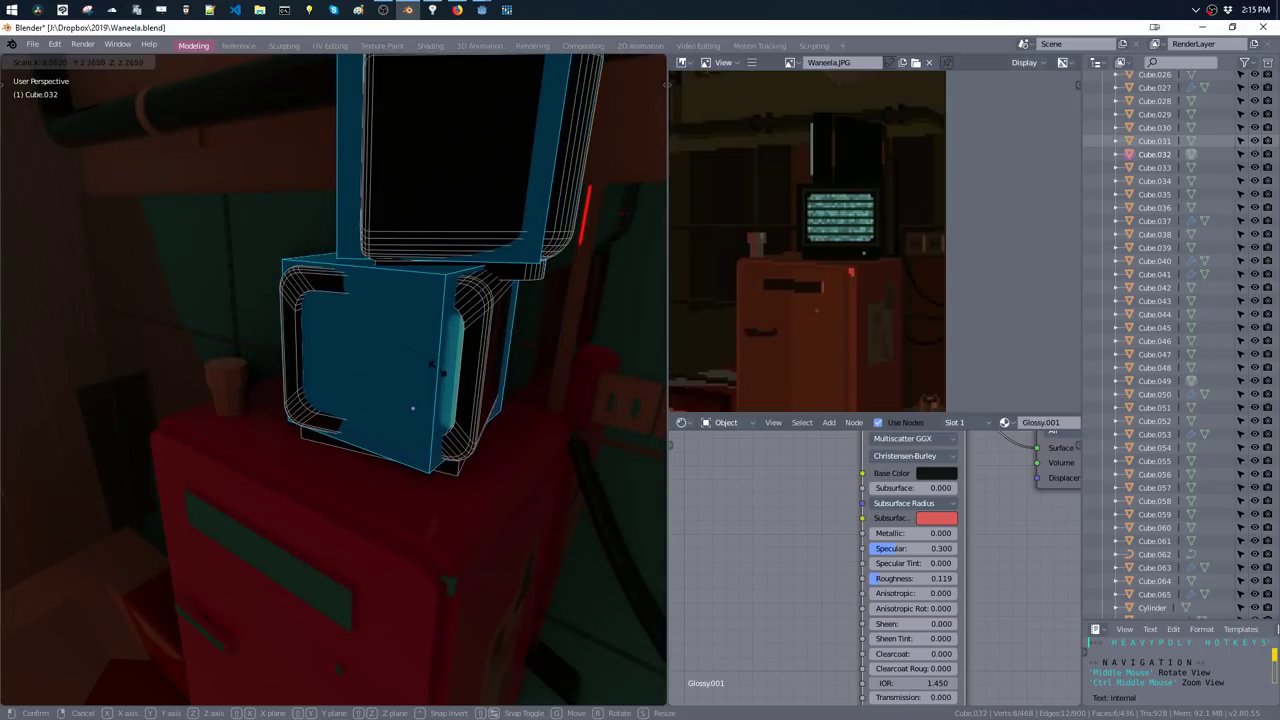
pyautogui.click(446, 392)
pyautogui.moveTo(446, 392)
pyautogui.mouseDown(button='middle')
pyautogui.moveTo(564, 368)
pyautogui.moveTo(527, 345)
pyautogui.mouseUp(button='middle')
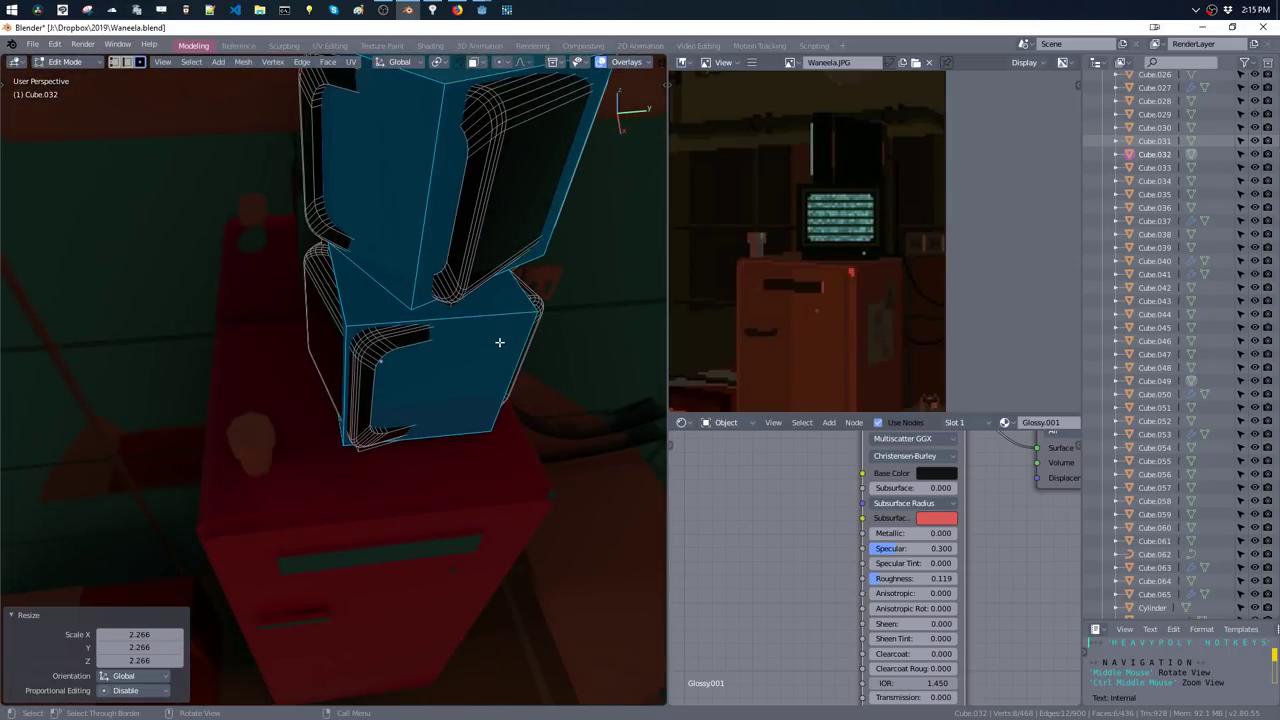
# - Set the lower monitor's Z rotation to 90 degrees in Object Mode
pyautogui.press('Tab')
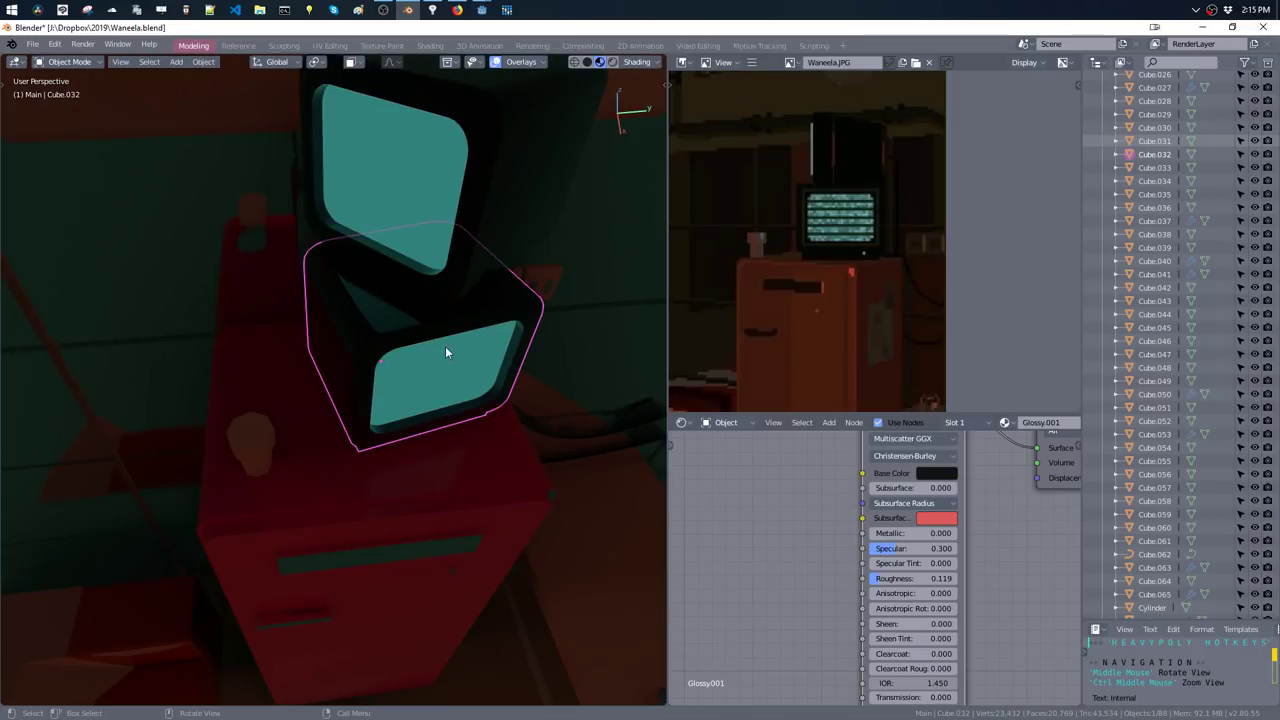
pyautogui.hotkey('shift', 'space')
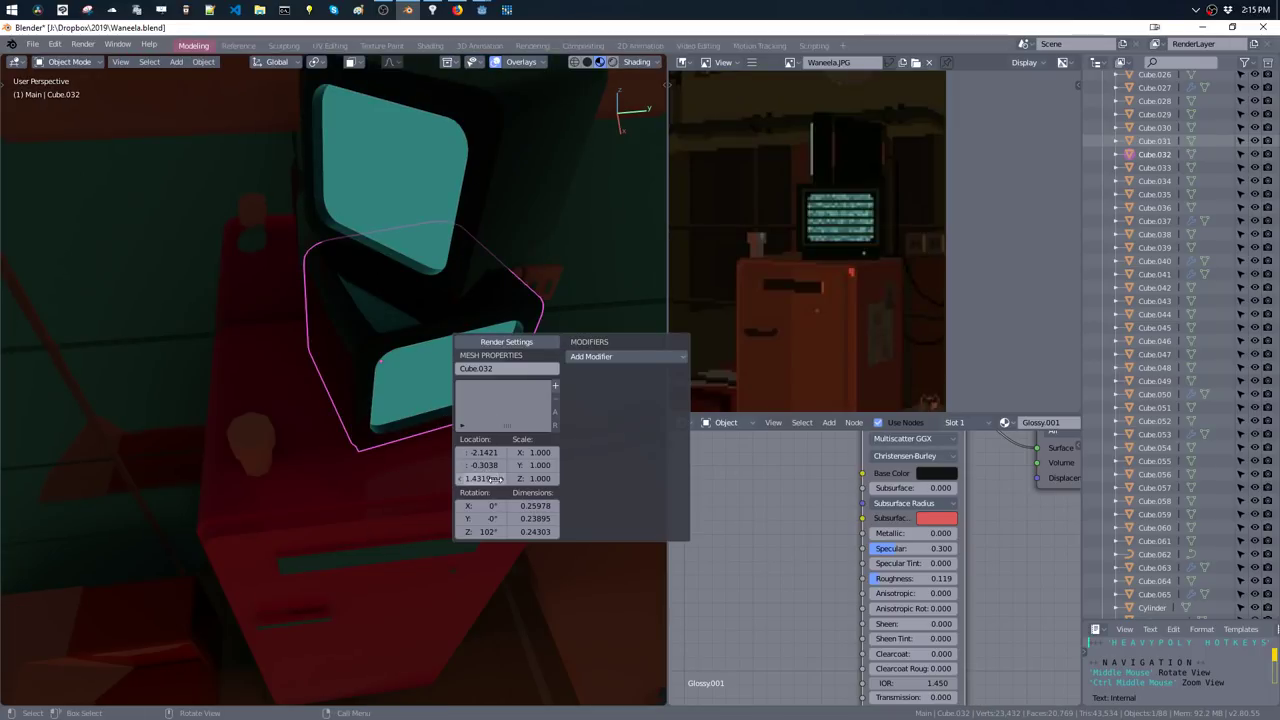
pyautogui.click(478, 531)
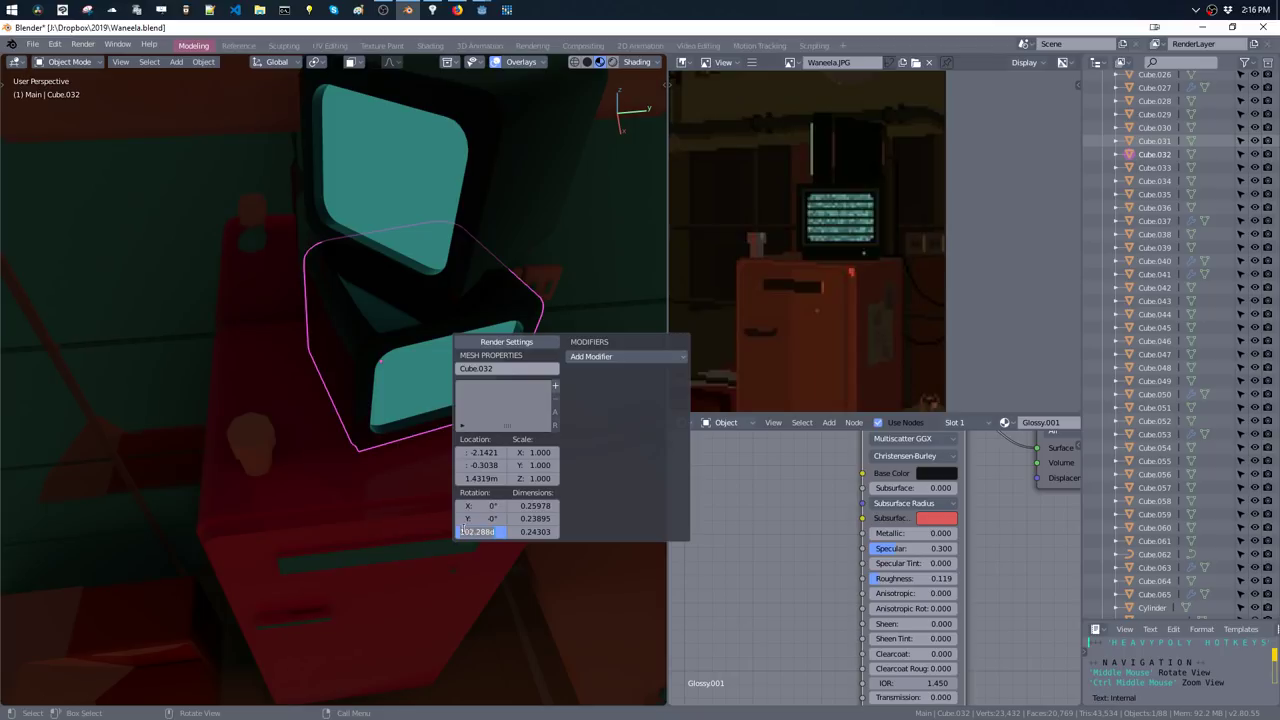
pyautogui.write('90')
pyautogui.press('Return')
pyautogui.press('Tab')
pyautogui.moveTo(367, 306)
pyautogui.mouseDown(button='middle')
pyautogui.moveTo(458, 260)
pyautogui.moveTo(365, 305)
pyautogui.moveTo(437, 278)
pyautogui.mouseUp(button='middle')
# - Add a new cube scaled to 0.164 and hide the monitor's geometry
pyautogui.press('l')
pyautogui.keyDown('alt'); pyautogui.click(437, 278); pyautogui.keyUp('alt')
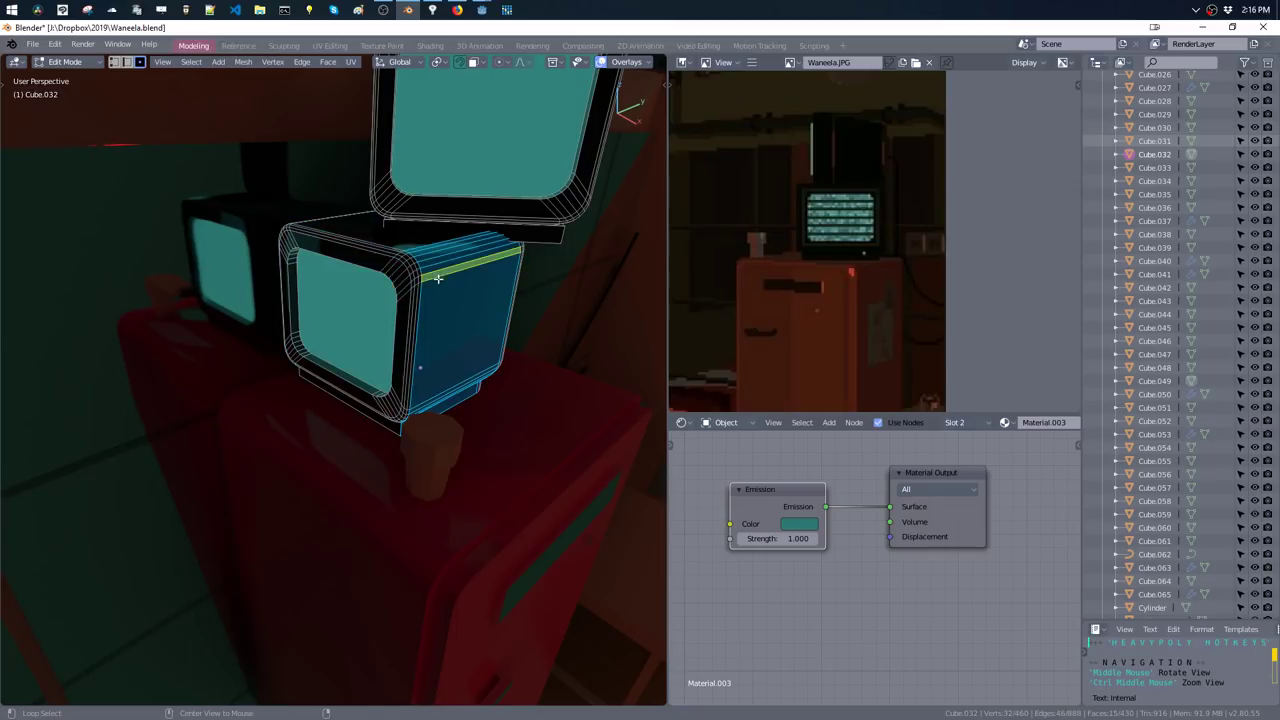
pyautogui.keyDown('alt'); pyautogui.click(380, 256); pyautogui.keyUp('alt')
pyautogui.hotkey('shift', 'a')
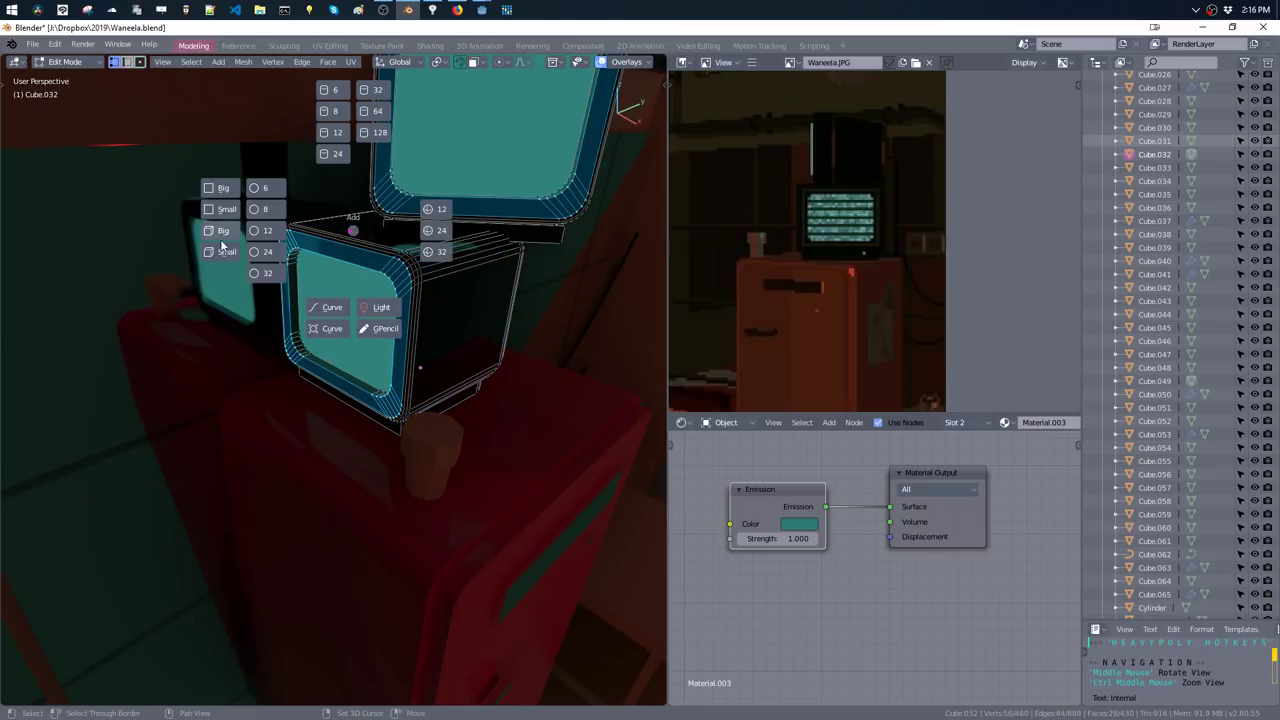
pyautogui.click(218, 235)
pyautogui.press('s')
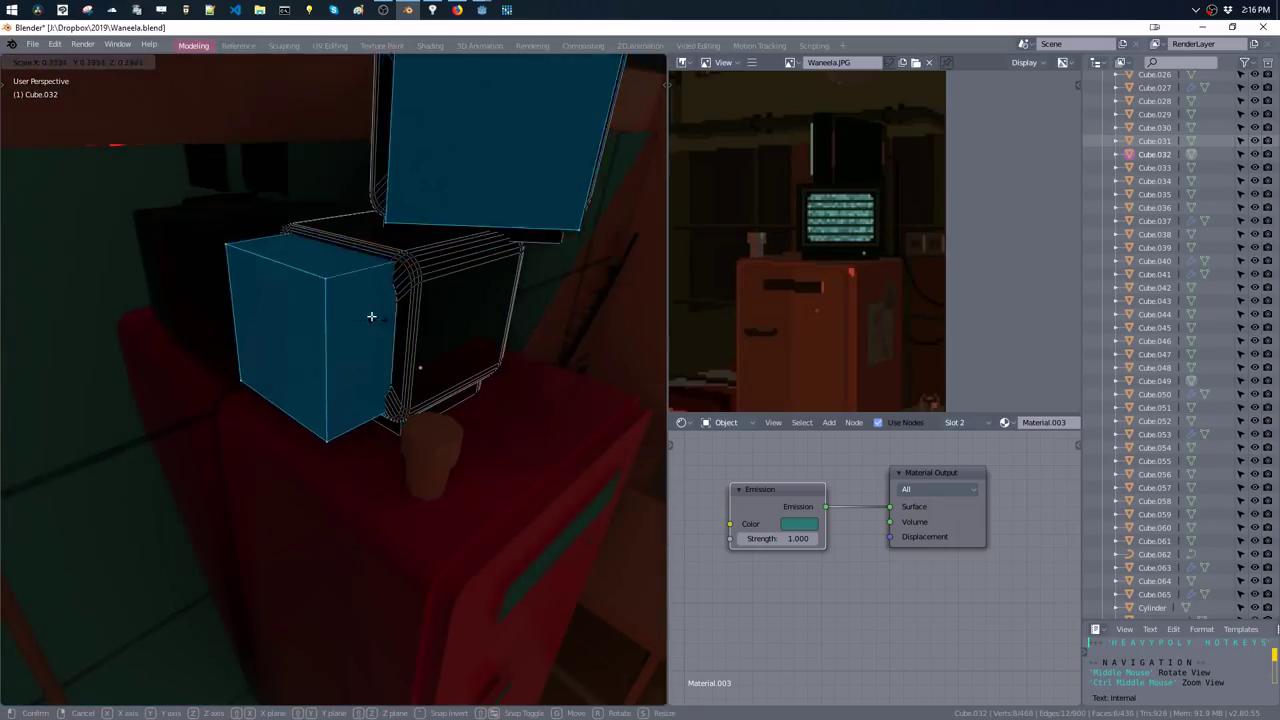
pyautogui.click(394, 337)
pyautogui.hotkey('ctrl', 'i')
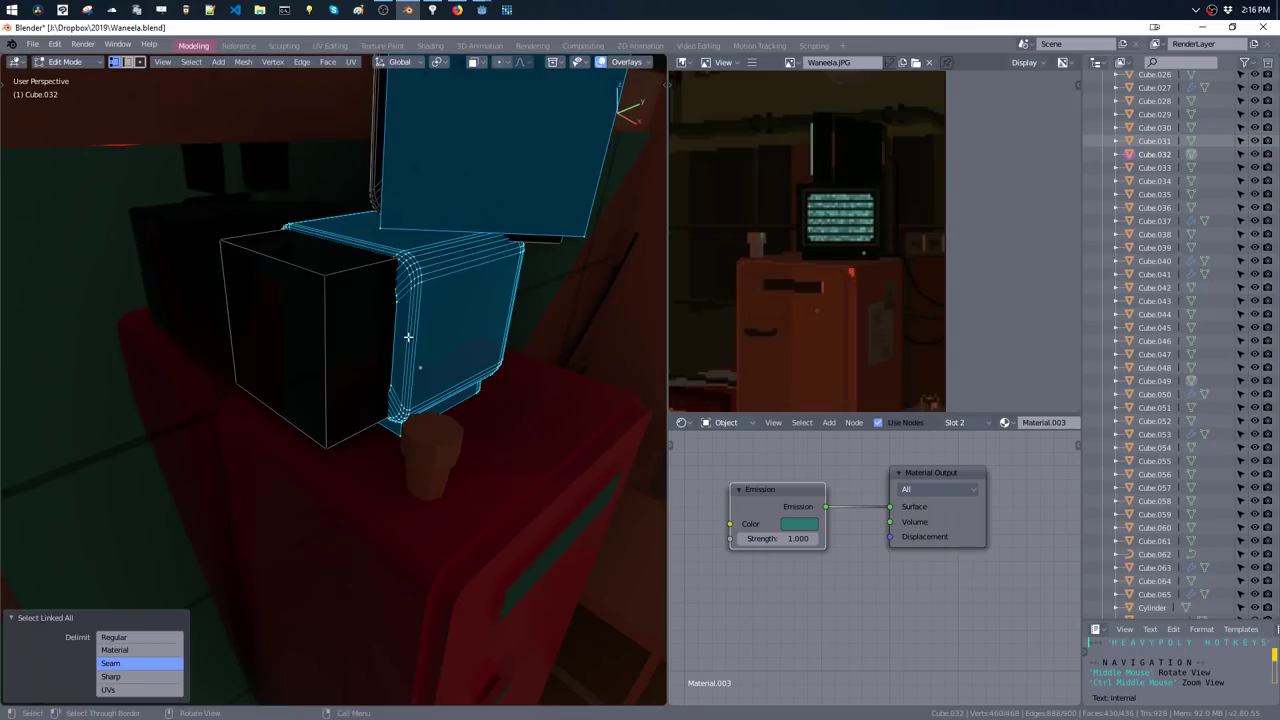
pyautogui.press('h')
# - Move the new cube along Y and scale its height
pyautogui.press('a')
pyautogui.moveTo(322, 302); pyautogui.dragTo(414, 320, button='middle')
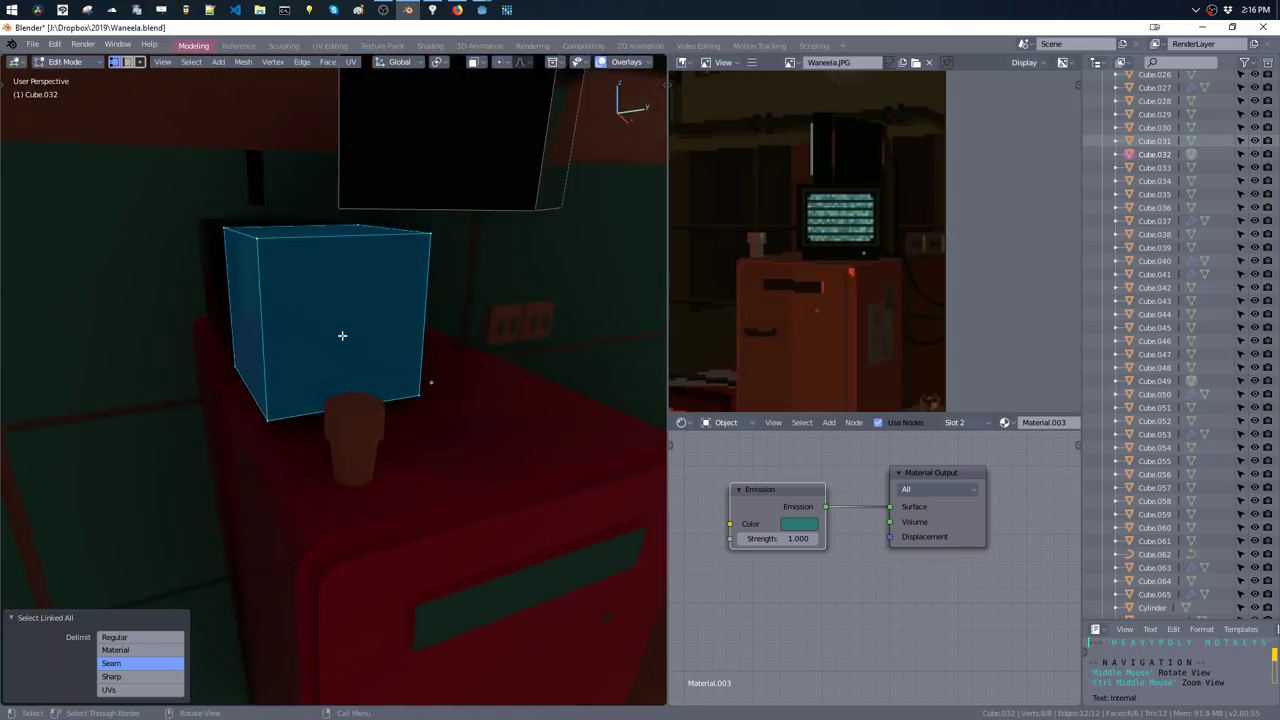
pyautogui.press('g')
pyautogui.press('y')
pyautogui.click(413, 319)
pyautogui.press('s')
pyautogui.press('z')
pyautogui.click(431, 381)
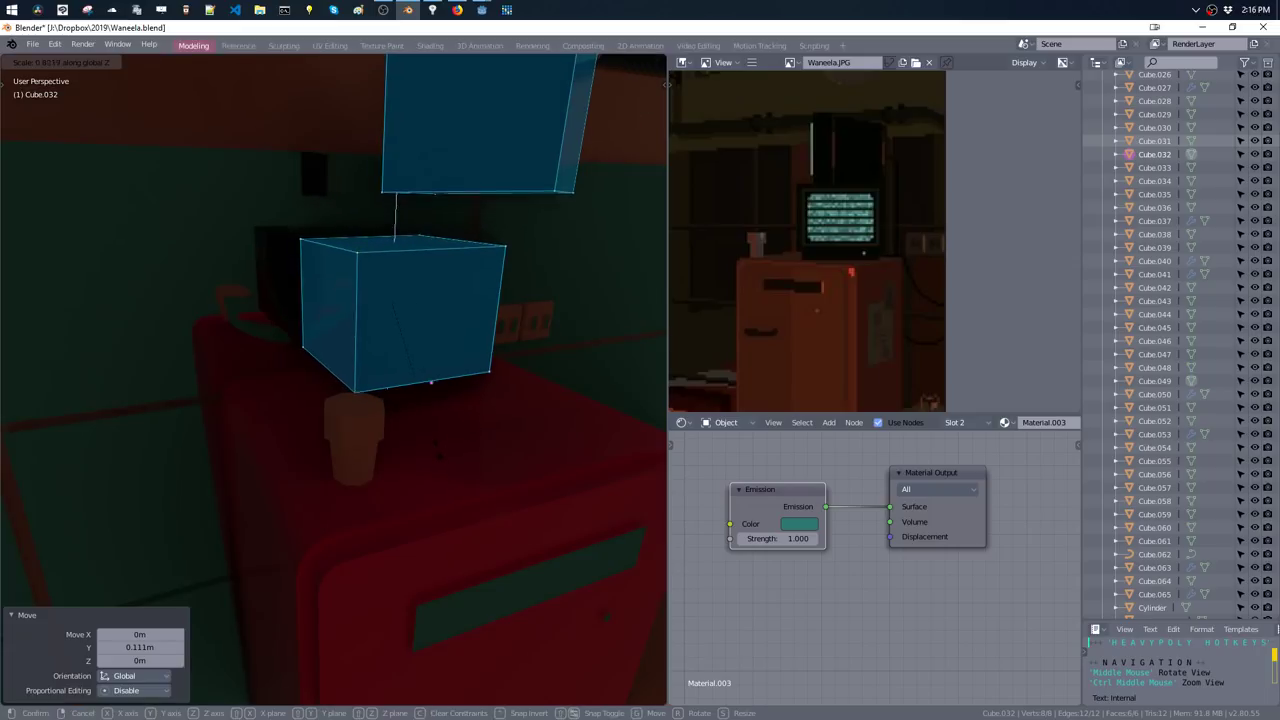
pyautogui.moveTo(431, 381); pyautogui.dragTo(540, 423, button='middle')
# - Refine the cube's height, nudge it vertically and widen it along X
pyautogui.press('s')
pyautogui.press('z')
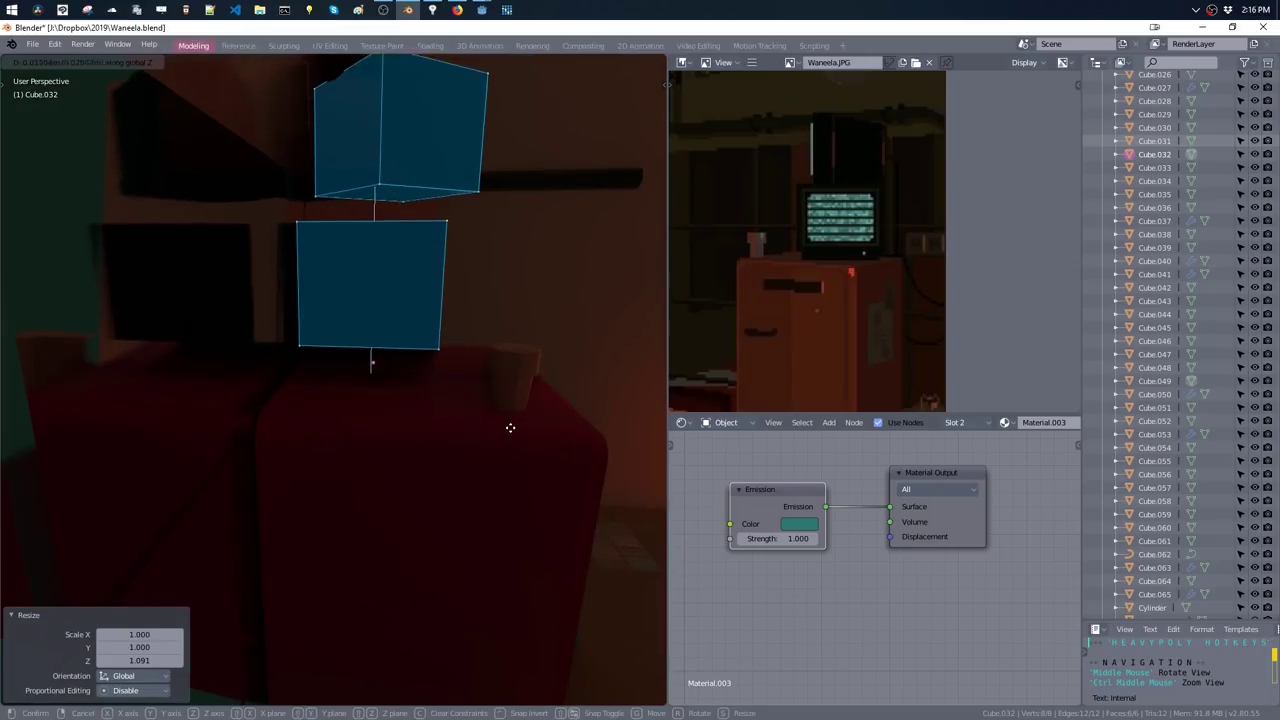
pyautogui.press('g')
pyautogui.click(486, 366)
pyautogui.moveTo(486, 366); pyautogui.dragTo(457, 266, button='middle')
pyautogui.press('s')
pyautogui.press('x')
pyautogui.press('Escape')
pyautogui.moveTo(560, 300); pyautogui.dragTo(500, 294, button='middle')
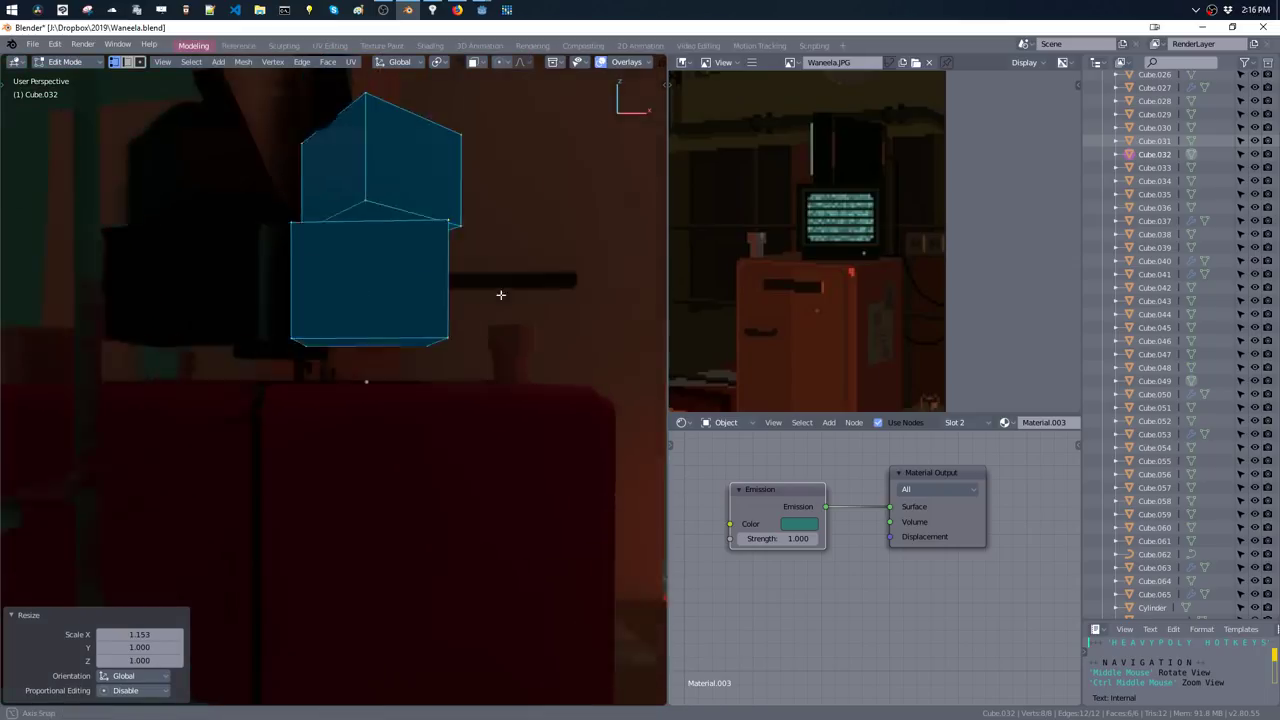
# - Push the cube's bottom face downward along its normal with Alt+S
pyautogui.press('Tab')
pyautogui.click(366, 345)
pyautogui.press('i')
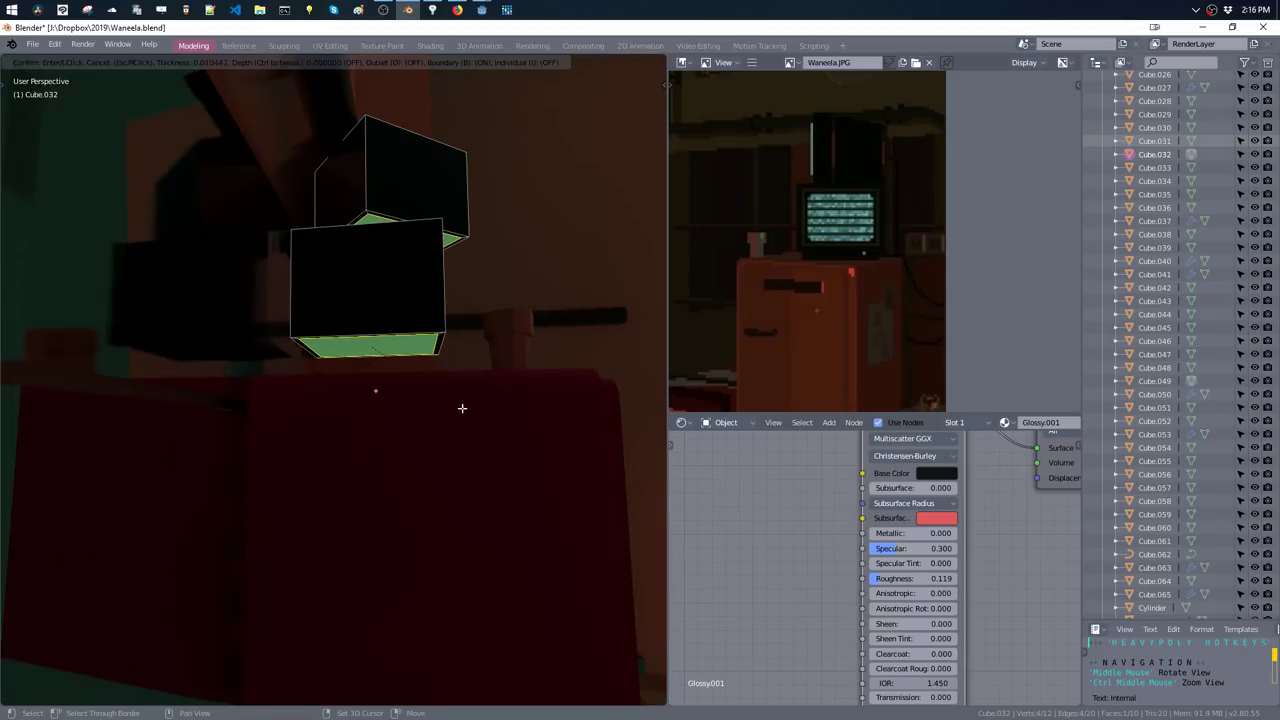
pyautogui.press('Escape')
pyautogui.hotkey('alt', 's')
pyautogui.click(435, 372)
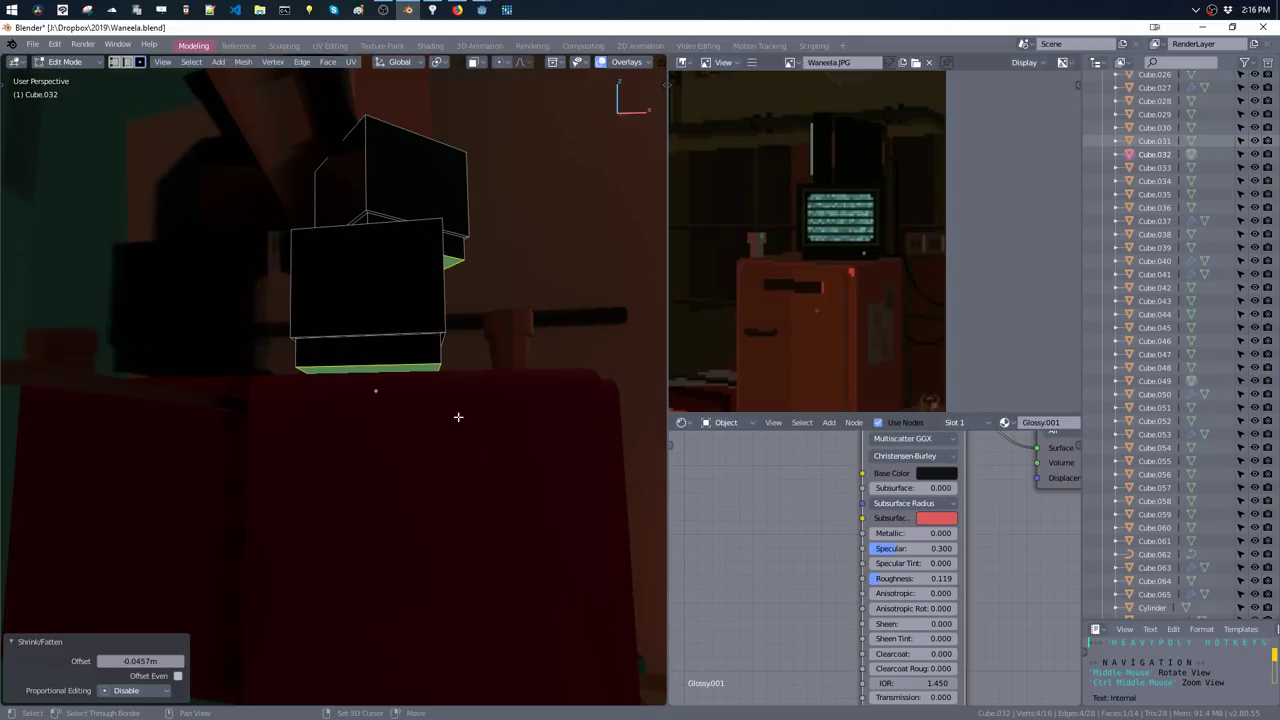
# - Extrude the lower band face, narrow it along X and shift it 0.0869 m sideways
pyautogui.click(423, 366)
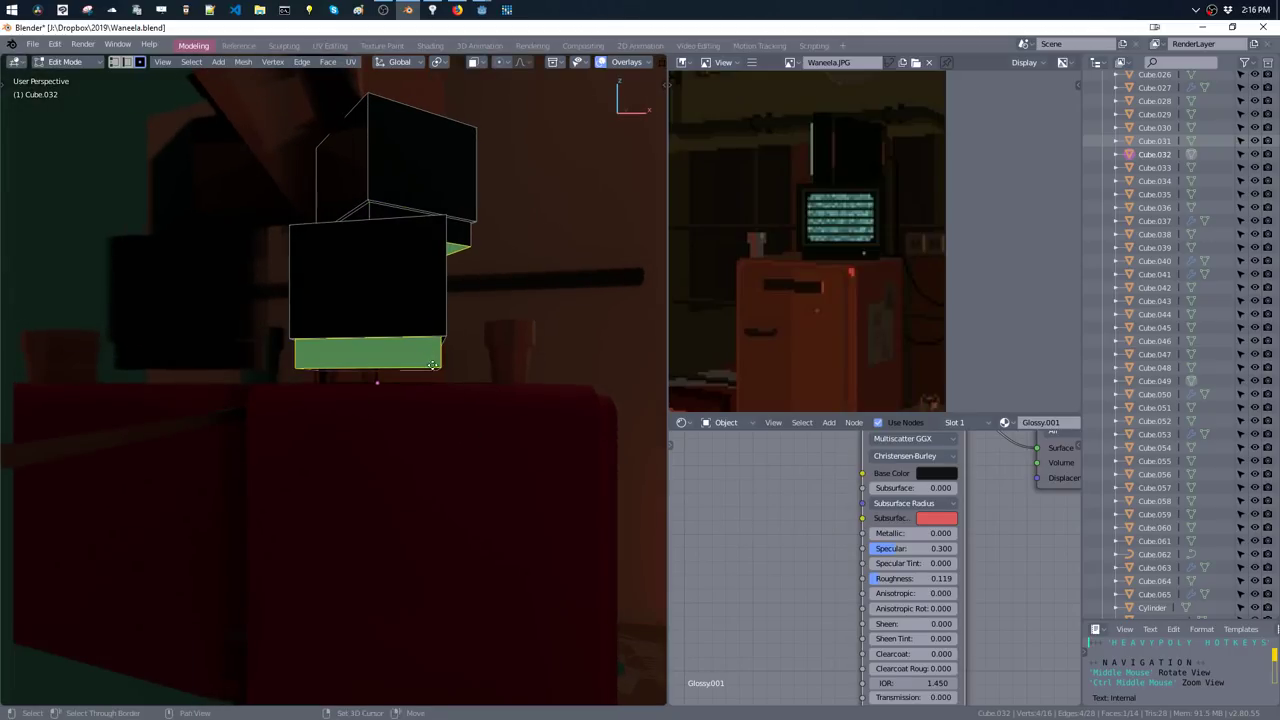
pyautogui.press('e')
pyautogui.press('Escape')
pyautogui.press('s')
pyautogui.press('Return')
pyautogui.press('s')
pyautogui.press('x')
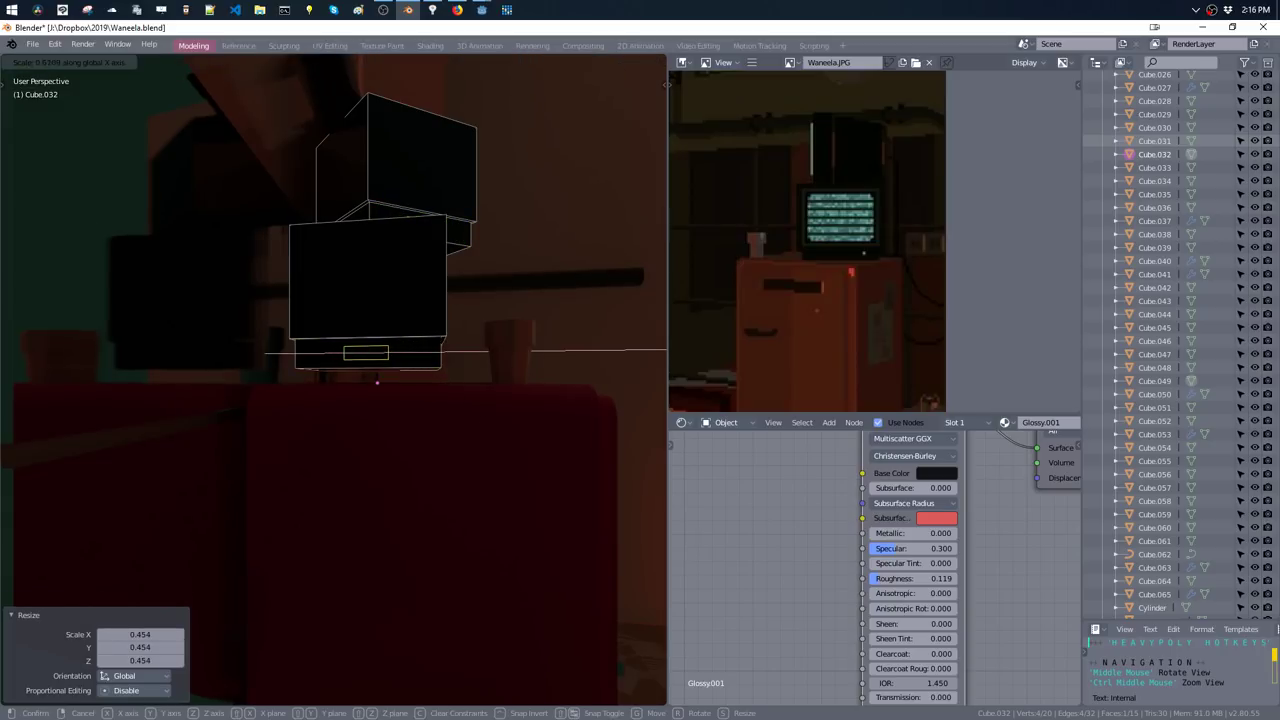
pyautogui.click(366, 354)
pyautogui.press('g')
pyautogui.press('x')
pyautogui.click(432, 358)
# - Nudge the extruded strip further sideways and into its final position under the box
pyautogui.scroll(2, 437, 354)
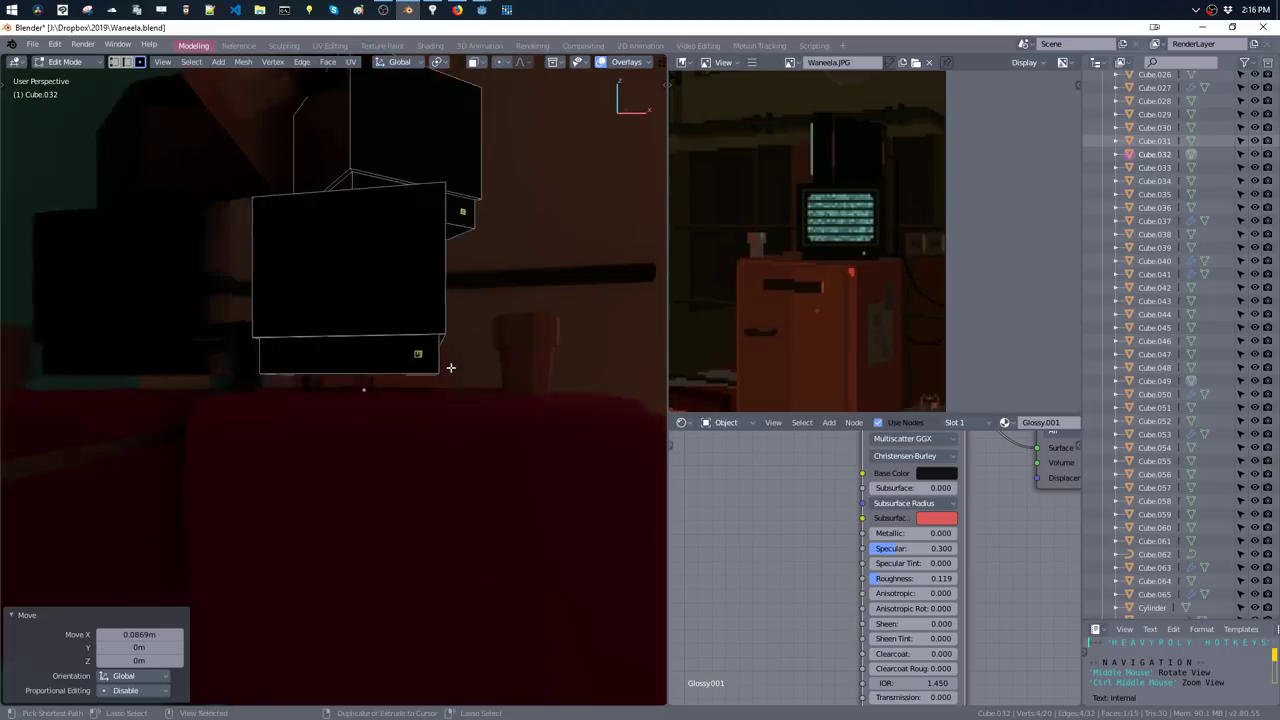
pyautogui.scroll(3, 420, 380)
pyautogui.press('s')
pyautogui.press('Escape')
pyautogui.press('g')
pyautogui.press('x')
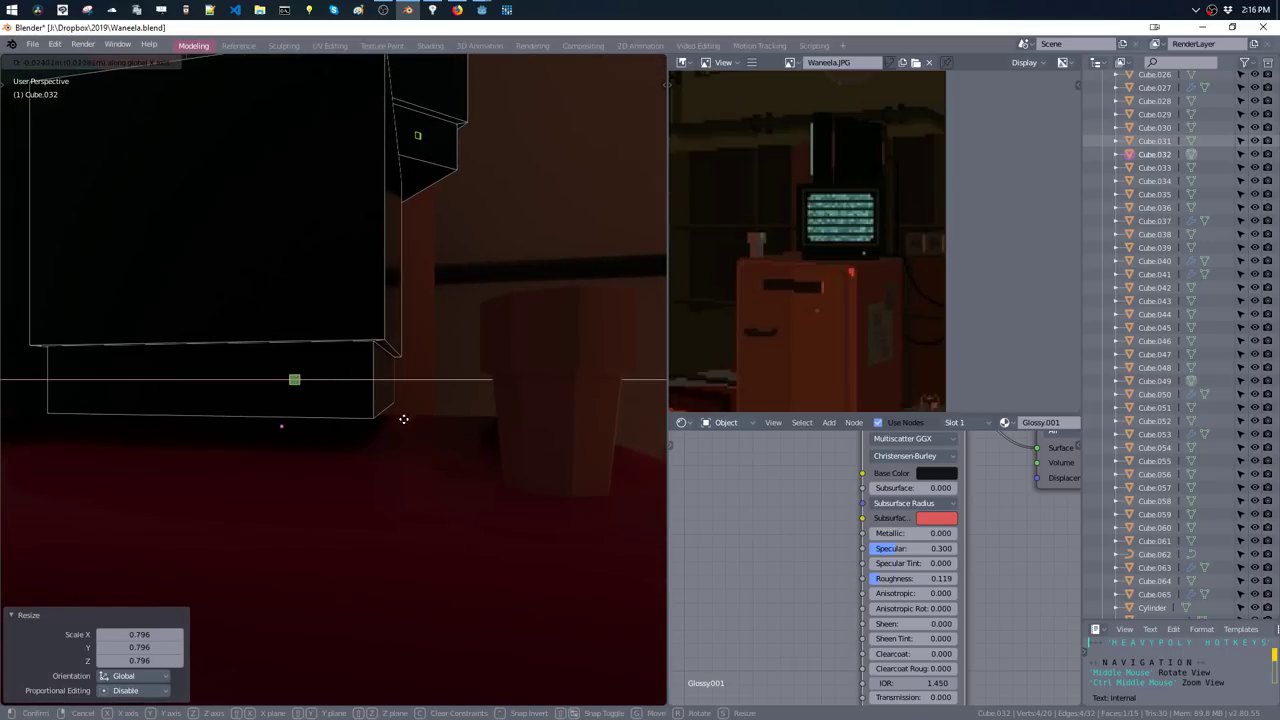
pyautogui.click(420, 410)
pyautogui.moveTo(437, 397)
pyautogui.mouseDown(button='middle')
pyautogui.moveTo(380, 428)
pyautogui.moveTo(474, 369)
pyautogui.mouseUp(button='middle')
pyautogui.press('g')
pyautogui.click(378, 428)
# - Add a third material slot holding the Glow Green material
pyautogui.press('m')
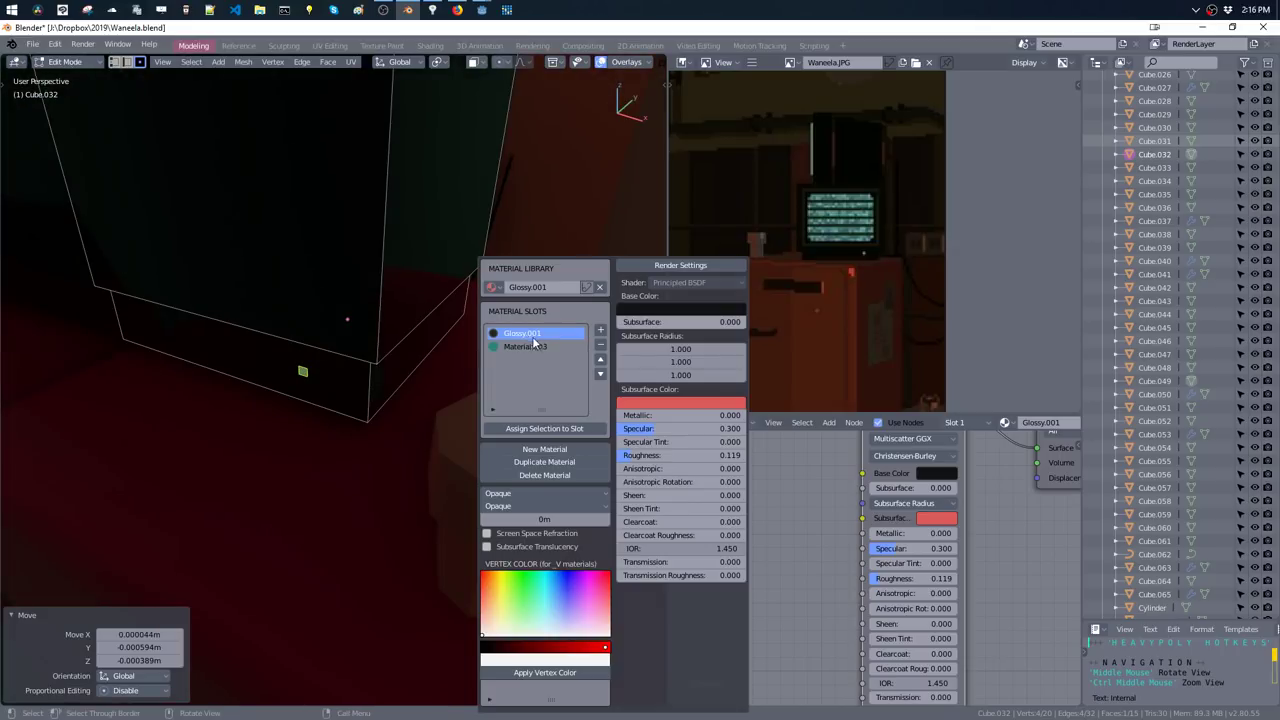
pyautogui.click(530, 347)
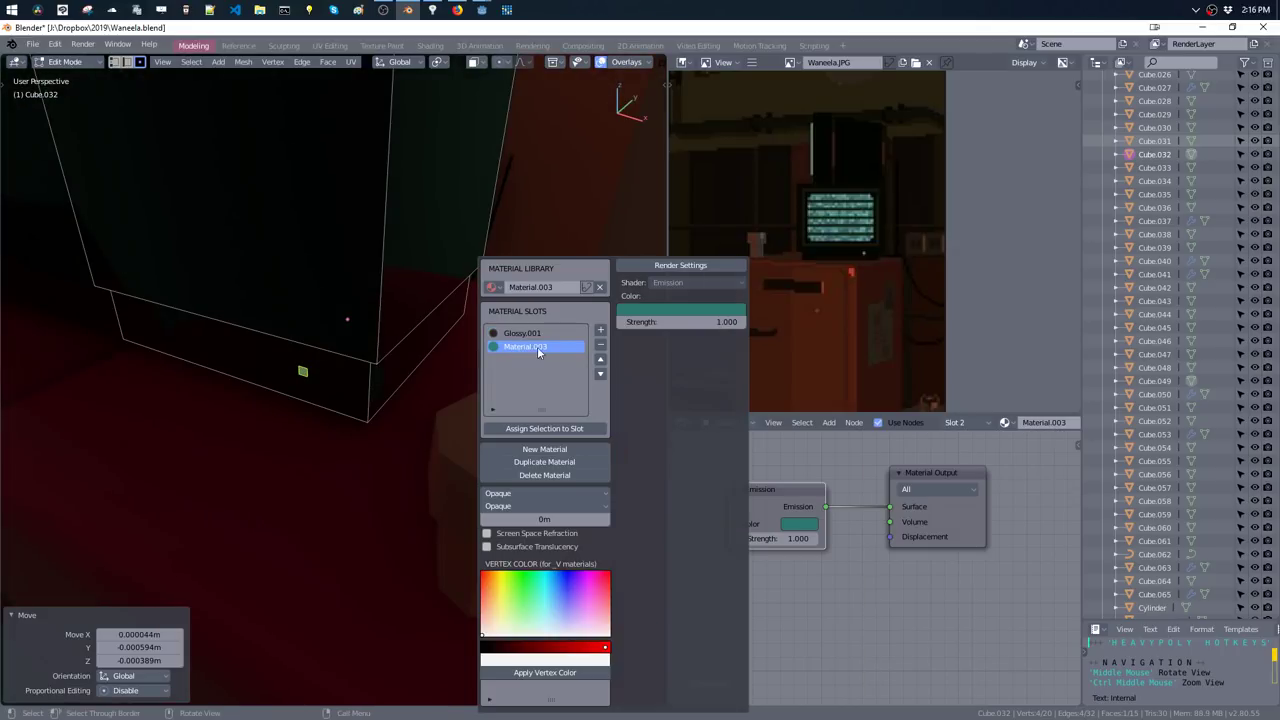
pyautogui.click(600, 333)
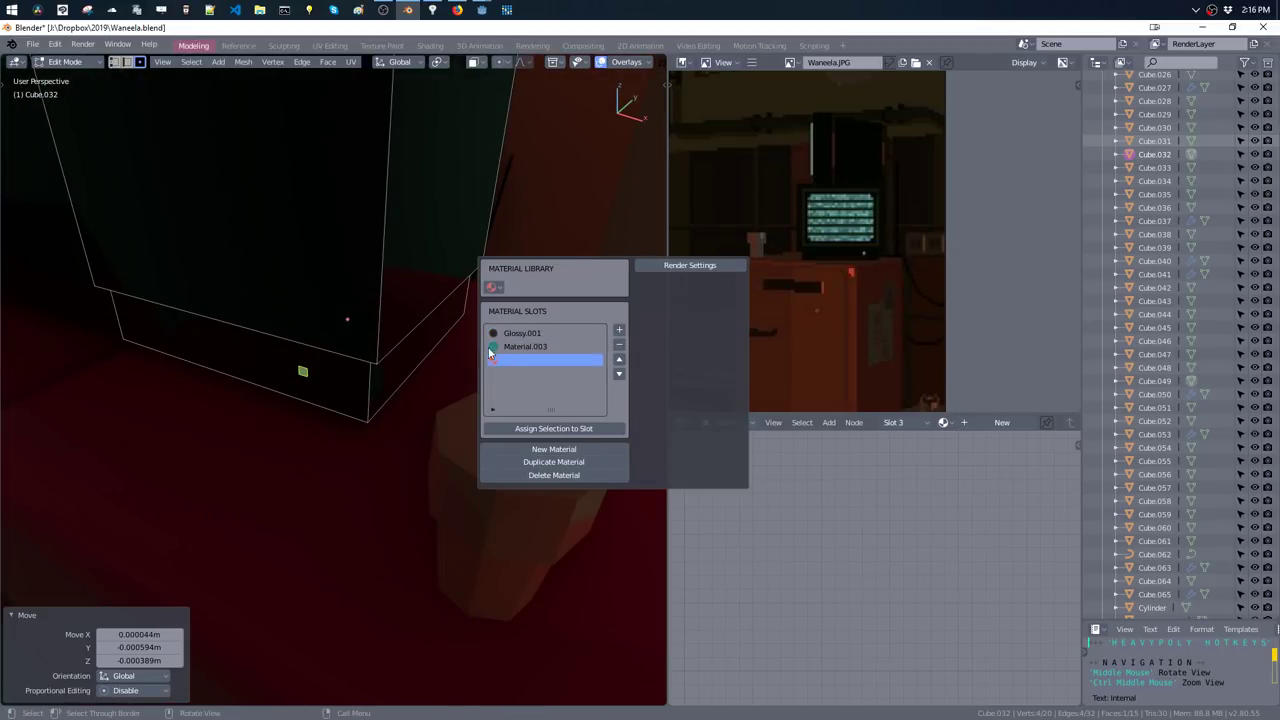
pyautogui.click(492, 288)
pyautogui.write('gl')
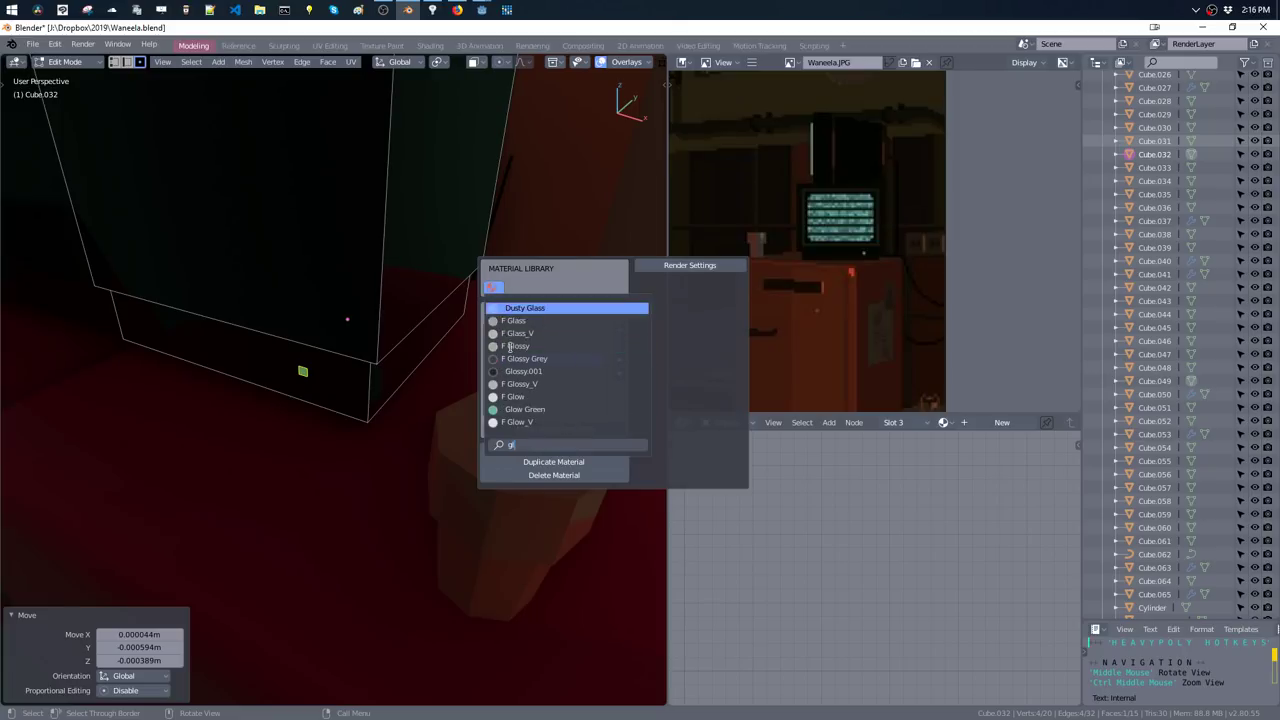
pyautogui.scroll(-5, 515, 355)
pyautogui.click(526, 368)
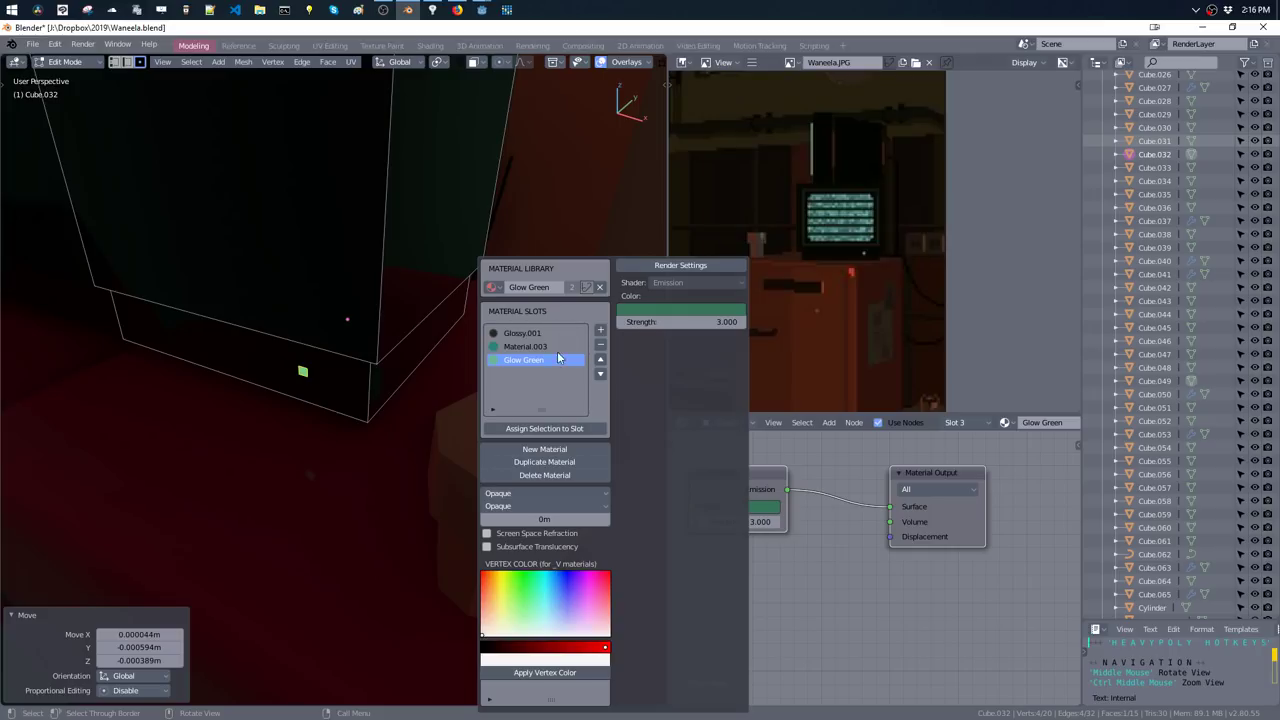
# - Make a new Glow Green LED copy with emission strength 9 and return to Object Mode
pyautogui.click(544, 459)
pyautogui.write('LED')
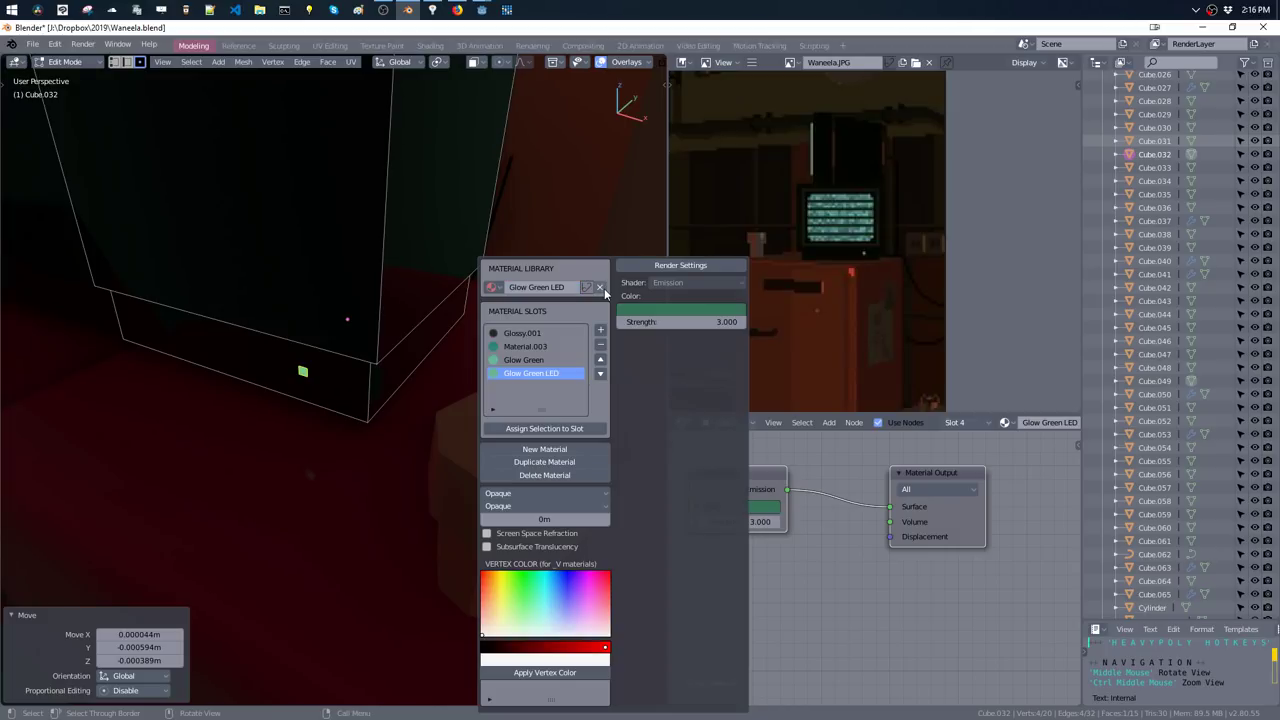
pyautogui.click(718, 323)
pyautogui.press('Tab')
pyautogui.moveTo(406, 286)
pyautogui.mouseDown(button='middle')
pyautogui.moveTo(440, 280)
pyautogui.moveTo(534, 397)
pyautogui.mouseUp(button='middle')
pyautogui.scroll(-2, 440, 280)
# - Inset the monitor's front face several times to form a bezel
pyautogui.press('Tab')
pyautogui.click(432, 310)
pyautogui.press('i')
pyautogui.click(523, 383)
pyautogui.press('s')
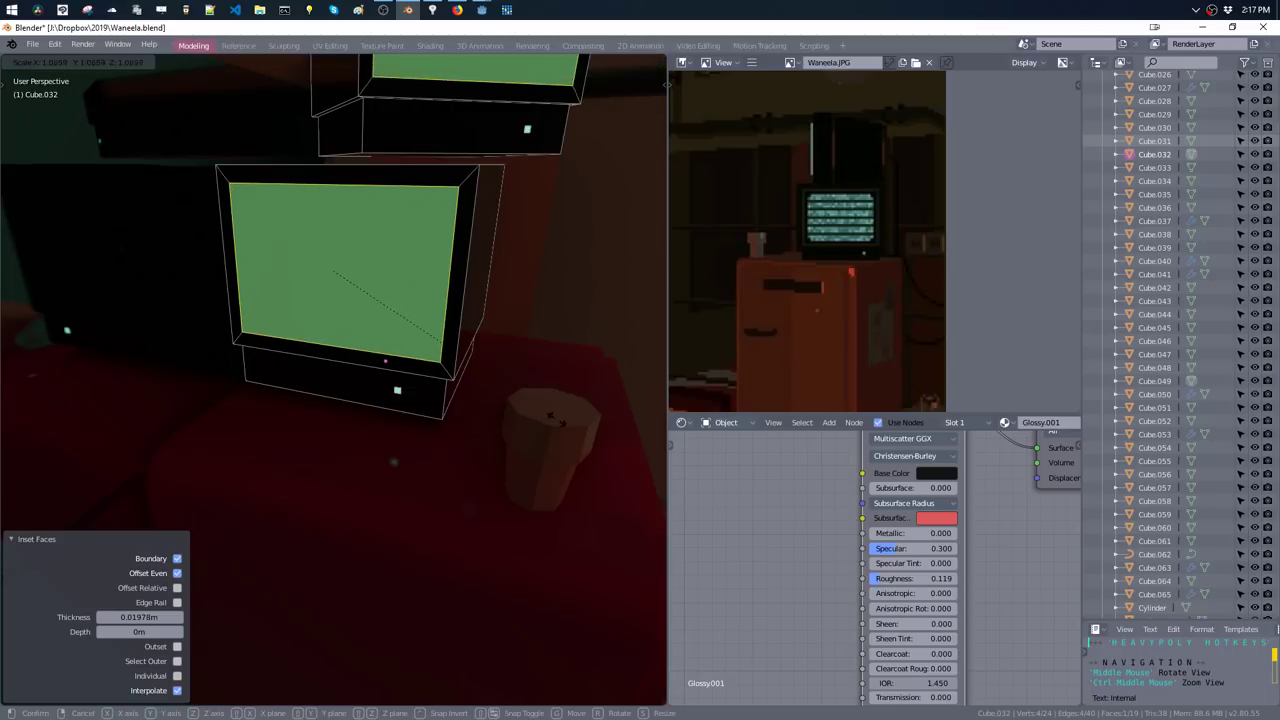
pyautogui.click(562, 428)
pyautogui.press('i')
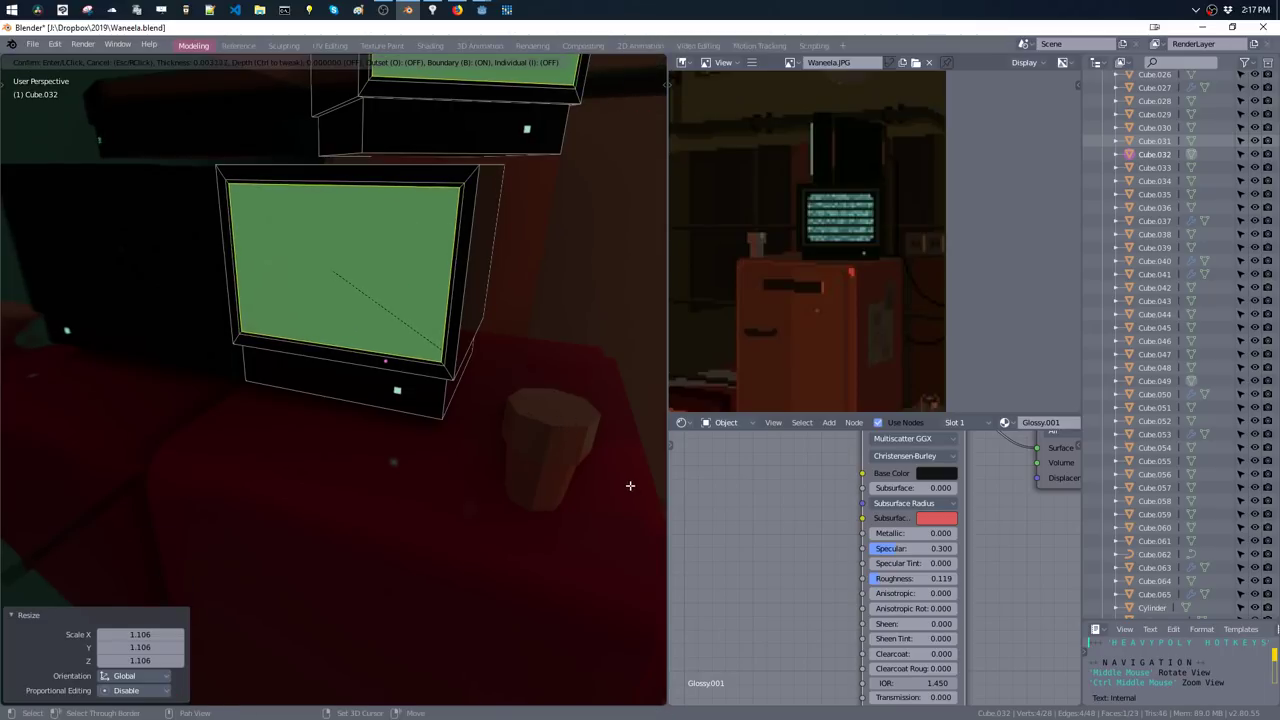
pyautogui.click(630, 490)
pyautogui.press('i')
pyautogui.click(631, 487)
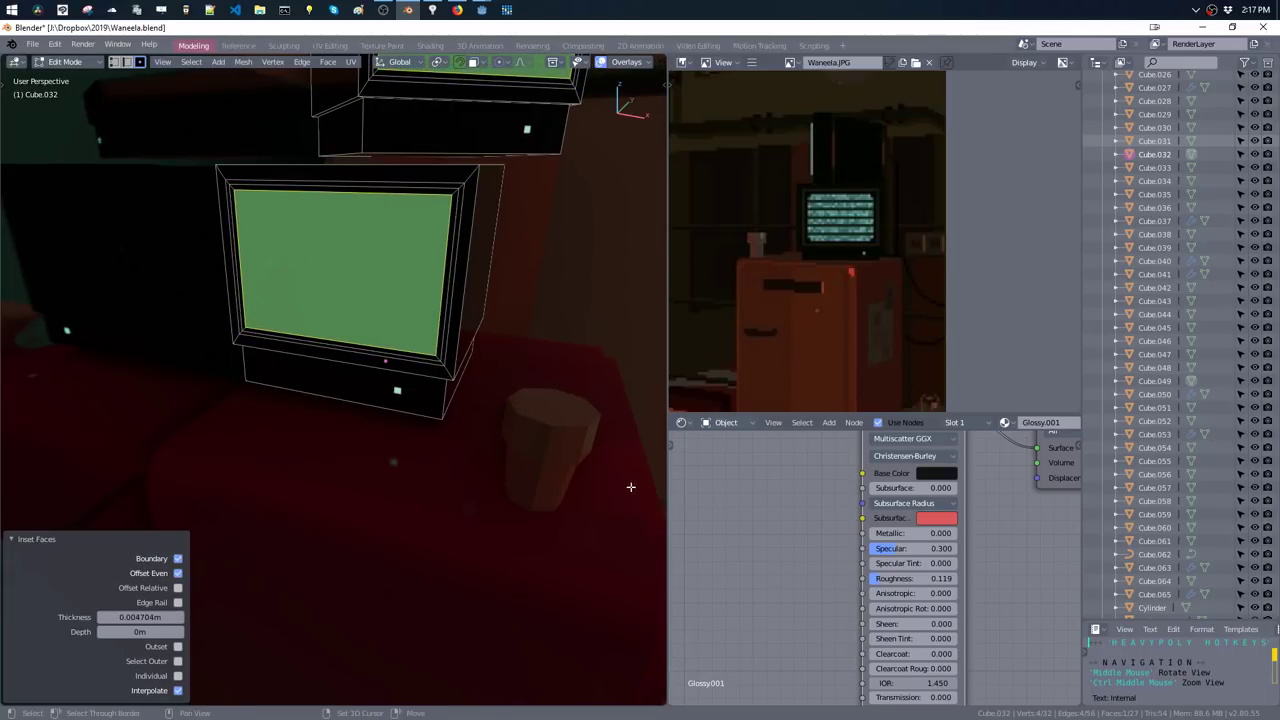
# - Inset the screen face once more and assign the Glow Green material to it
pyautogui.press('q')
pyautogui.click(520, 137)
pyautogui.press('q')
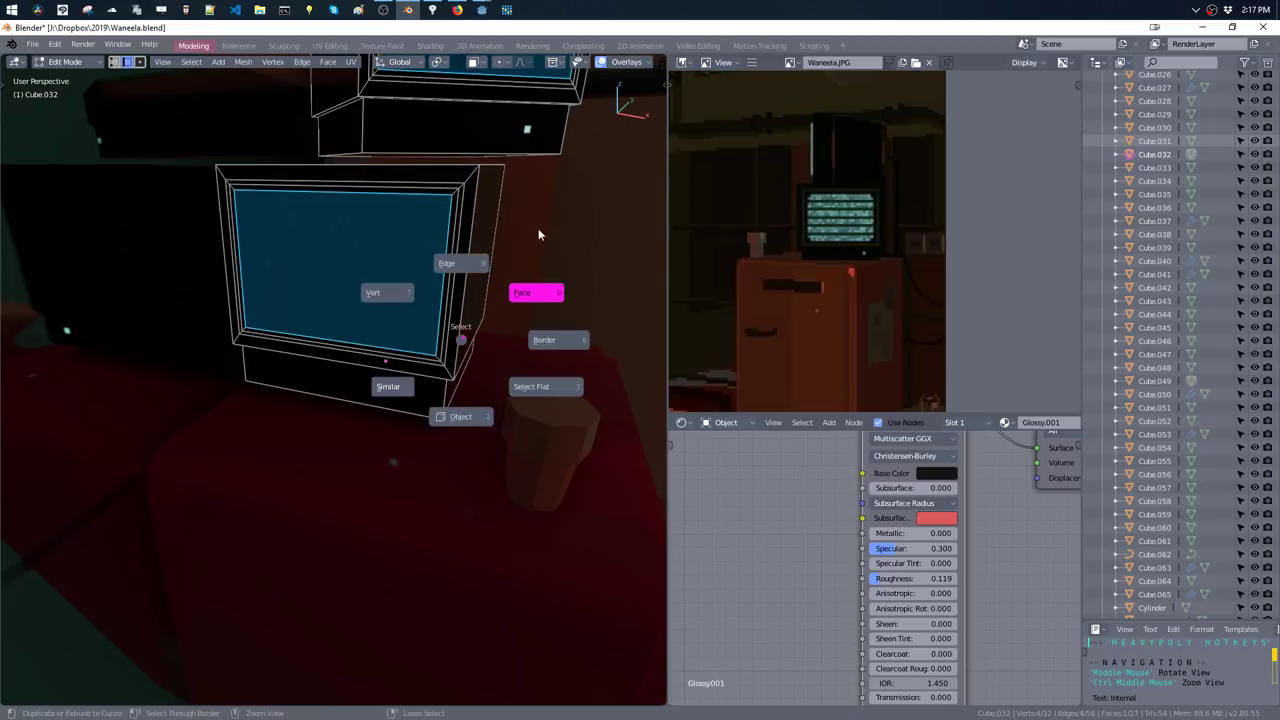
pyautogui.click(534, 291)
pyautogui.press('i')
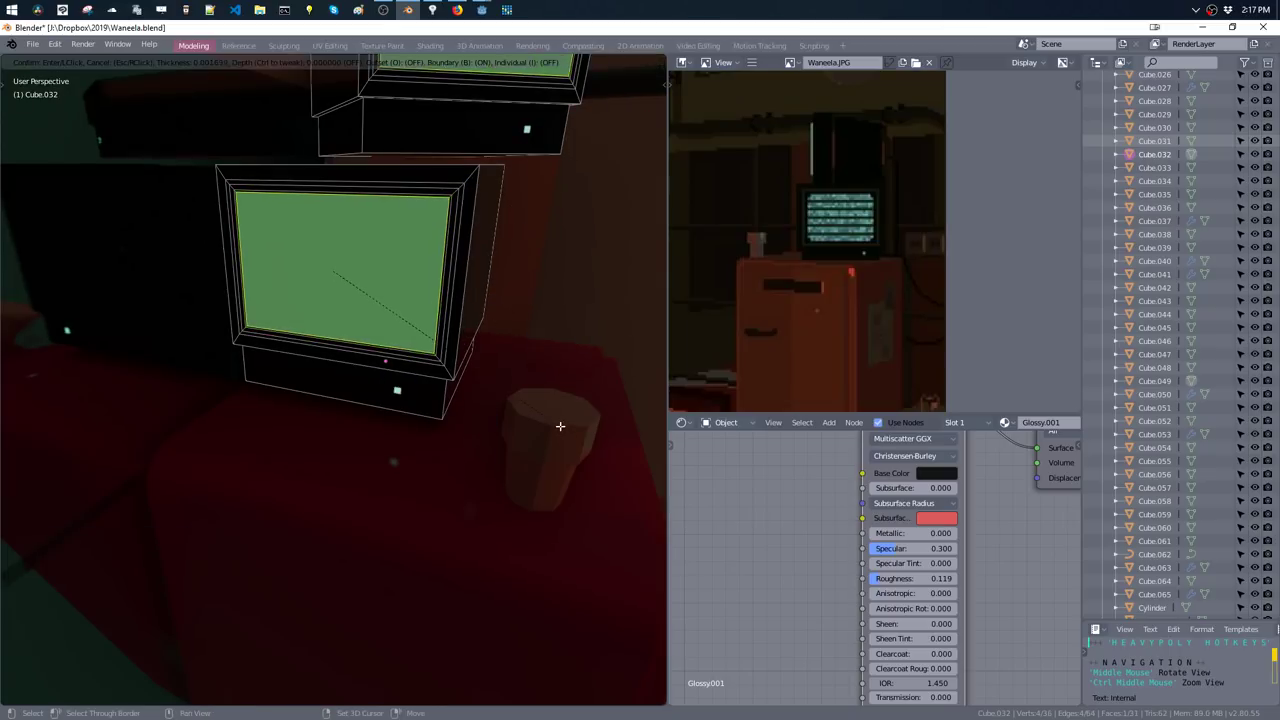
pyautogui.click(550, 409)
pyautogui.press('m')
pyautogui.click(598, 359)
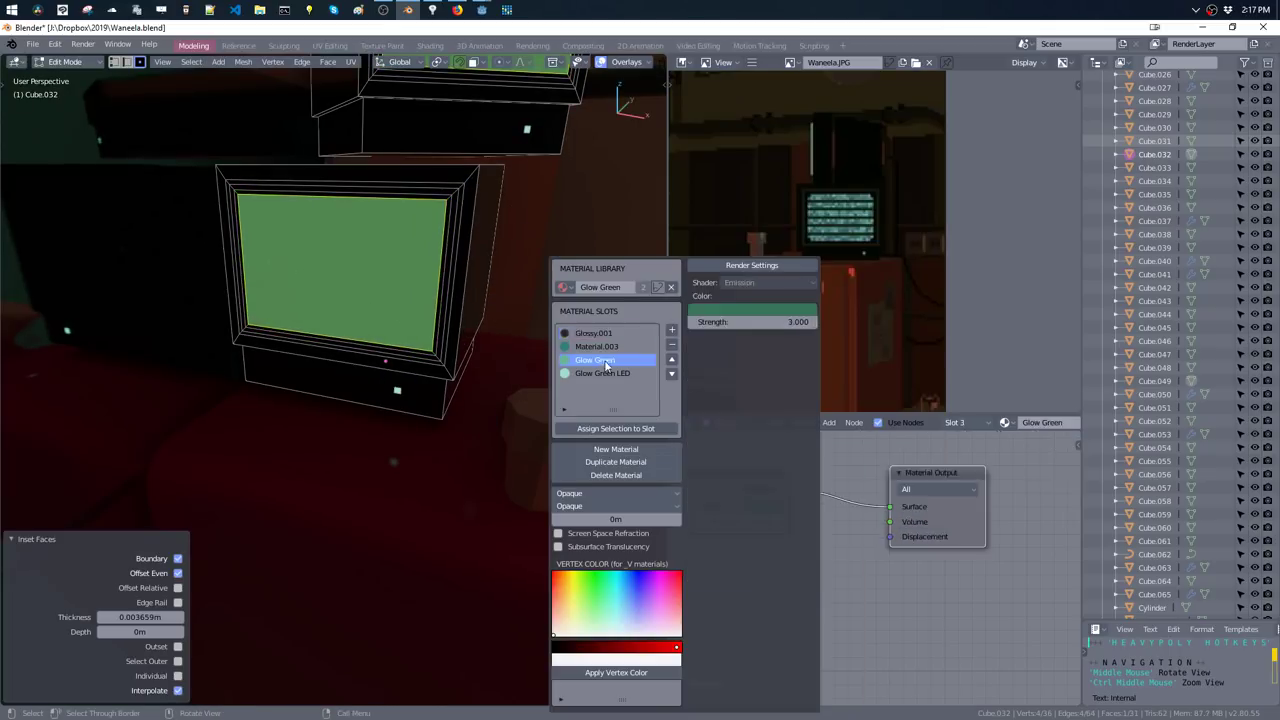
pyautogui.click(608, 428)
pyautogui.press('Tab')
pyautogui.moveTo(455, 218)
pyautogui.mouseDown(button='middle')
pyautogui.moveTo(466, 196)
pyautogui.moveTo(483, 218)
pyautogui.moveTo(463, 216)
pyautogui.moveTo(680, 487)
pyautogui.moveTo(713, 479)
pyautogui.mouseUp(button='middle')
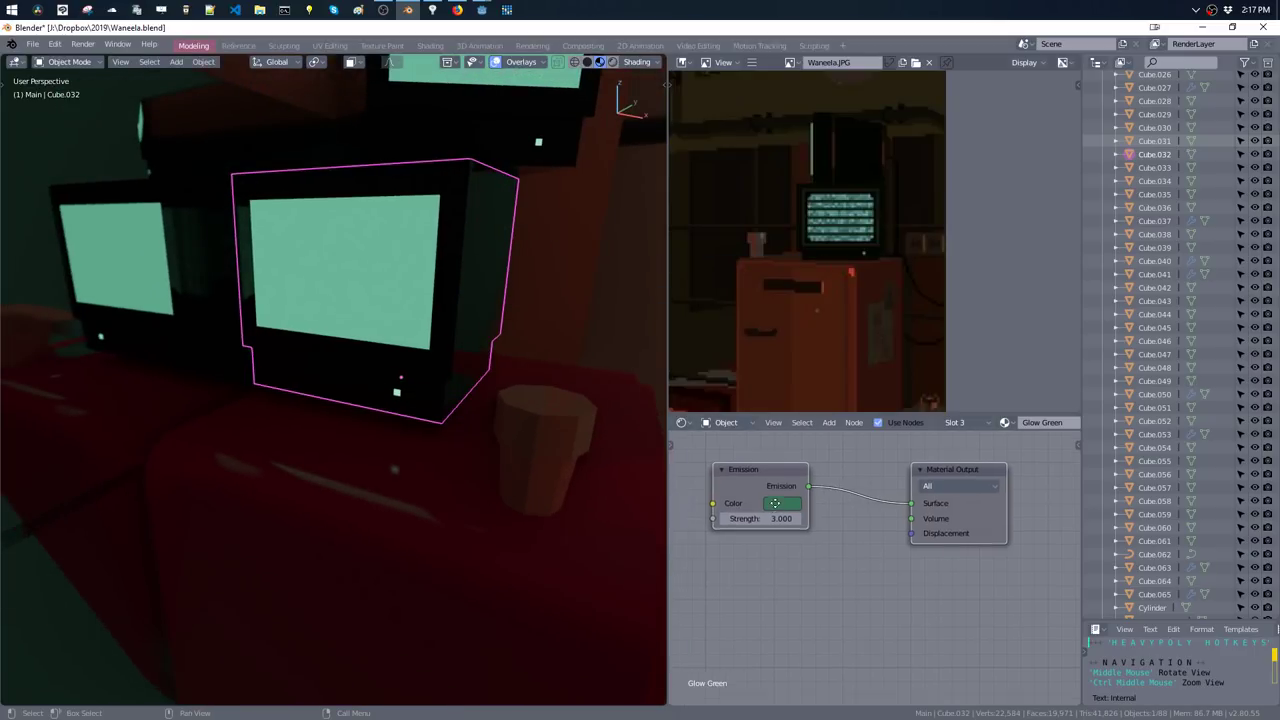
# - Add a Noise Texture node and link its Color to the Emission Color
pyautogui.hotkey('shift', 'a')
pyautogui.click(741, 552)
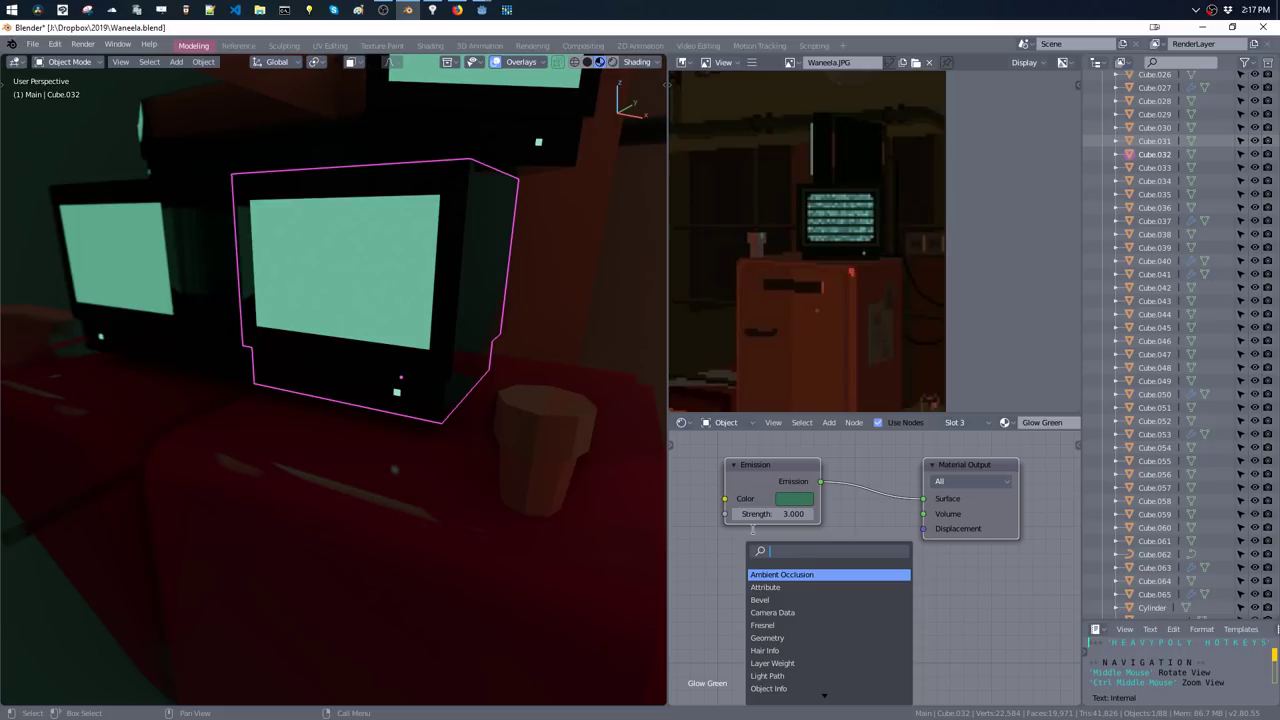
pyautogui.write('noise')
pyautogui.press('Return')
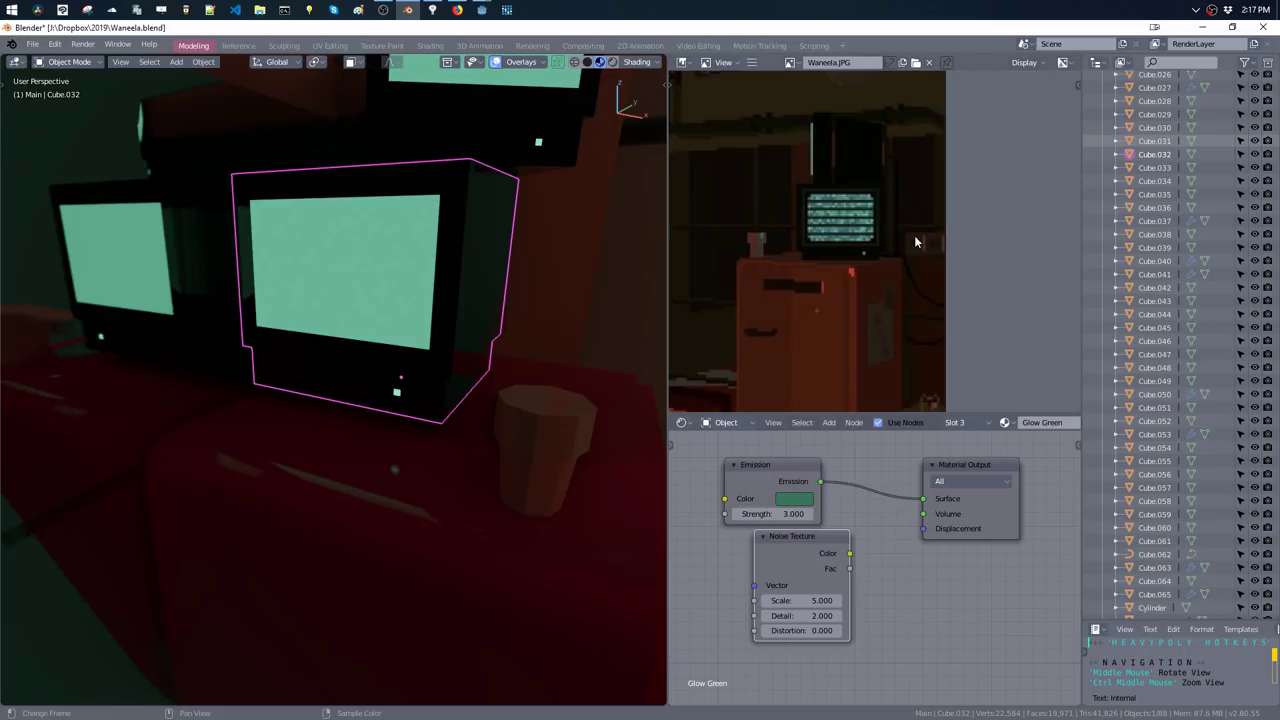
pyautogui.click(748, 515)
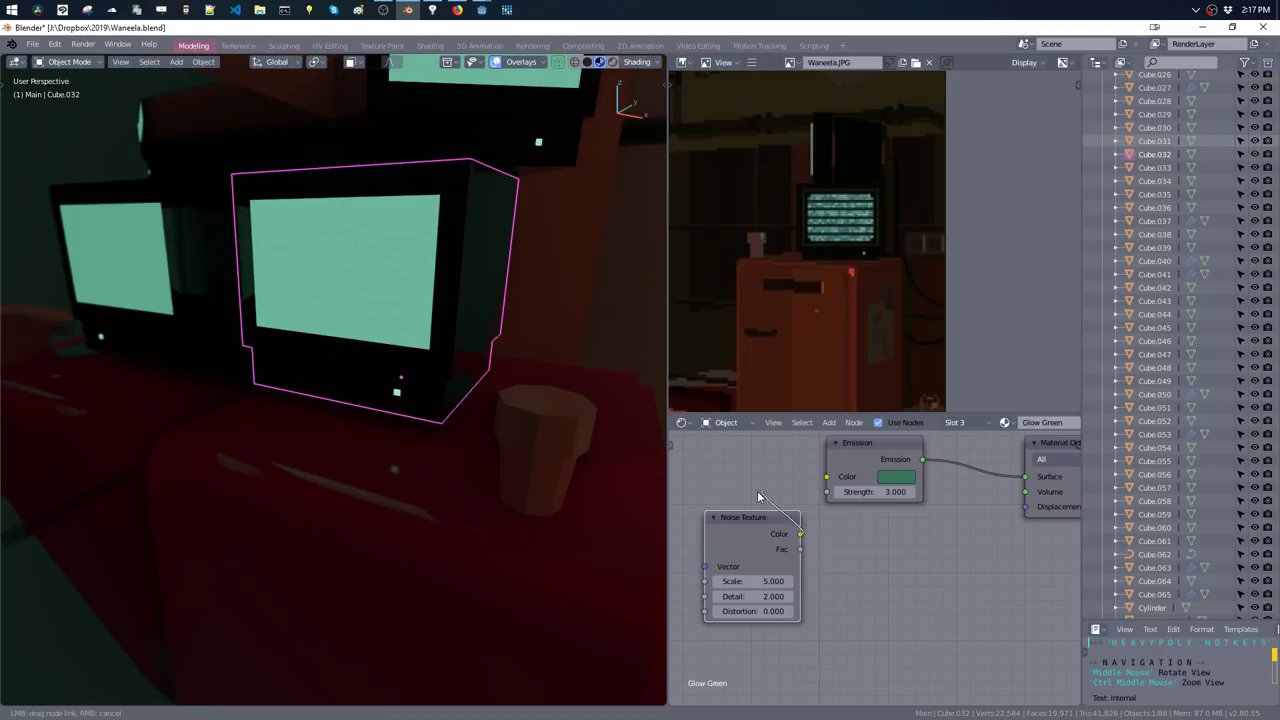
pyautogui.moveTo(815, 489); pyautogui.dragTo(826, 476)
pyautogui.moveTo(741, 513); pyautogui.dragTo(868, 501, button='middle')
pyautogui.moveTo(868, 501); pyautogui.dragTo(806, 476)
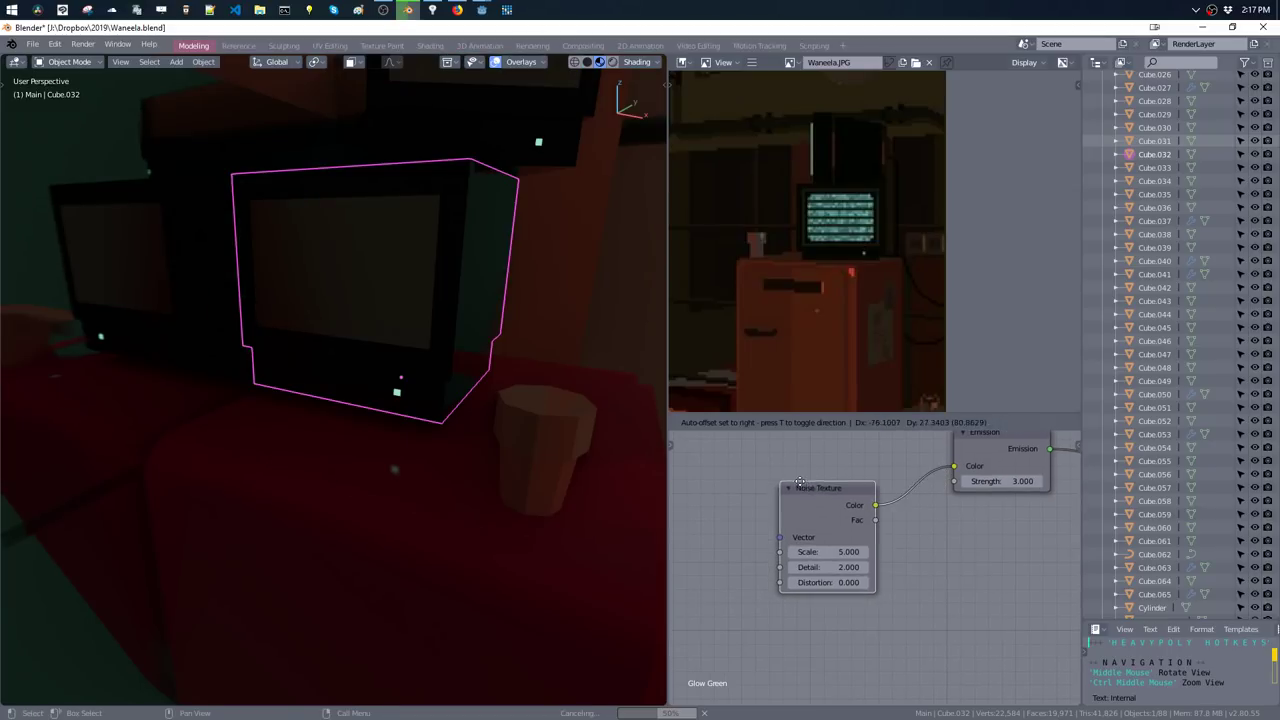
# - Insert a ColorRamp node on the link between Noise Texture and Emission
pyautogui.hotkey('shift', 'a')
pyautogui.click(894, 532)
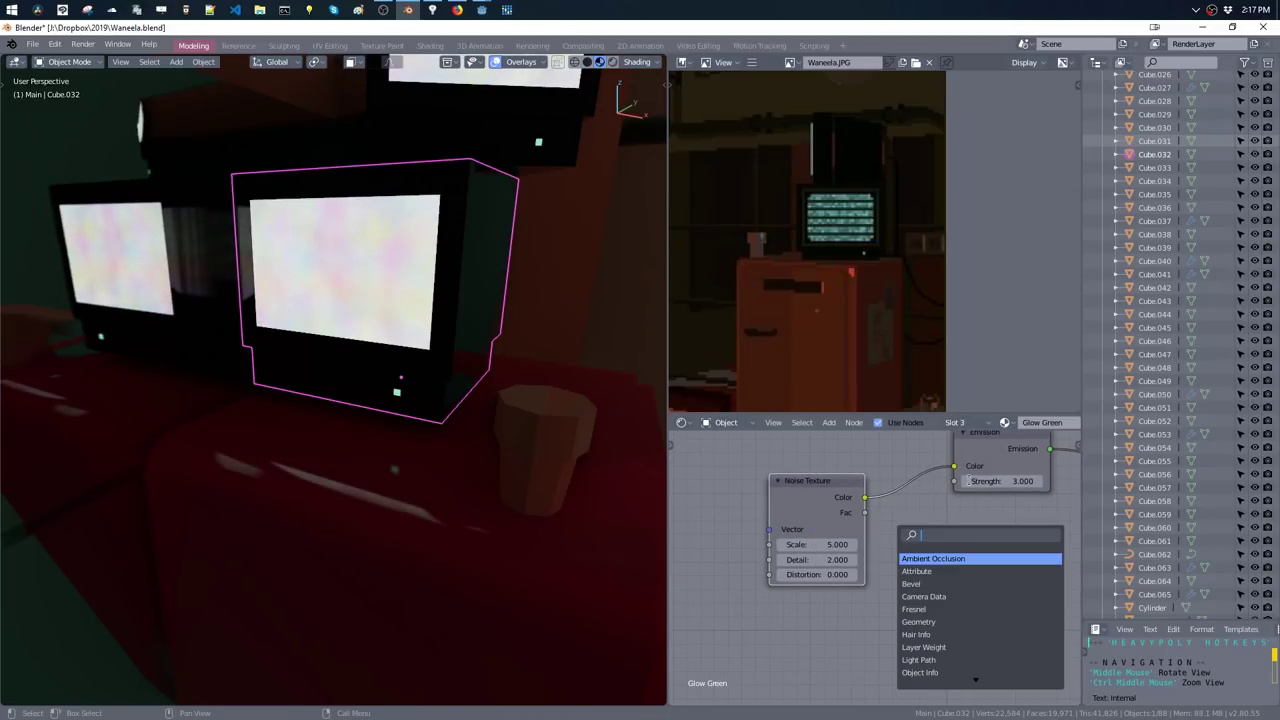
pyautogui.write('ramp')
pyautogui.press('Return')
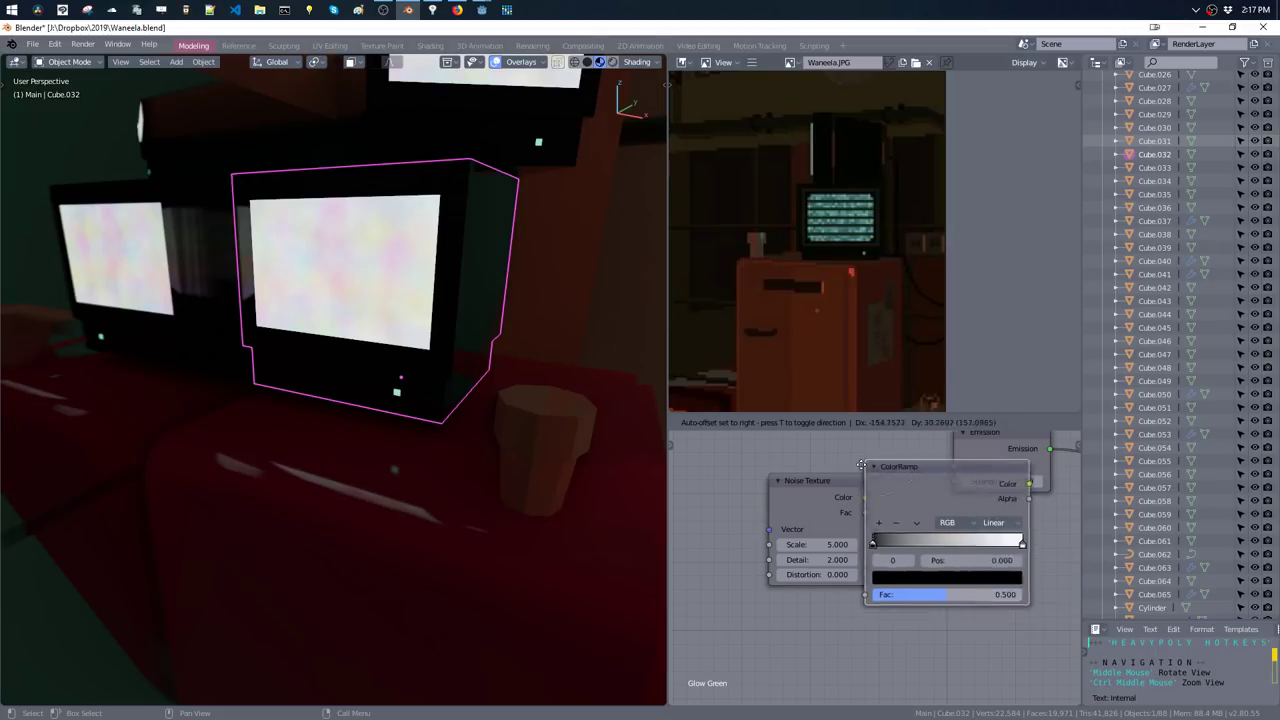
pyautogui.click(885, 478)
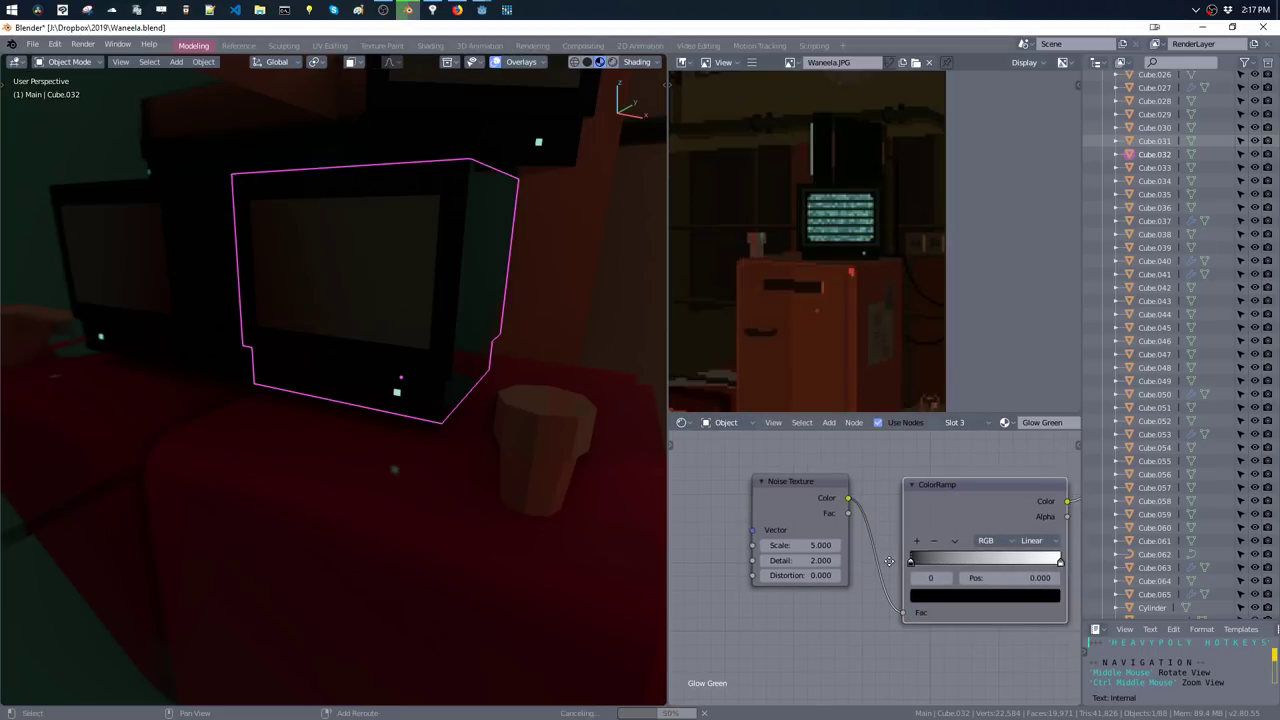
# - Colour the ColorRamp's dark stop green and its bright stop cyan
pyautogui.moveTo(888, 561); pyautogui.dragTo(819, 566, button='middle')
pyautogui.click(843, 599)
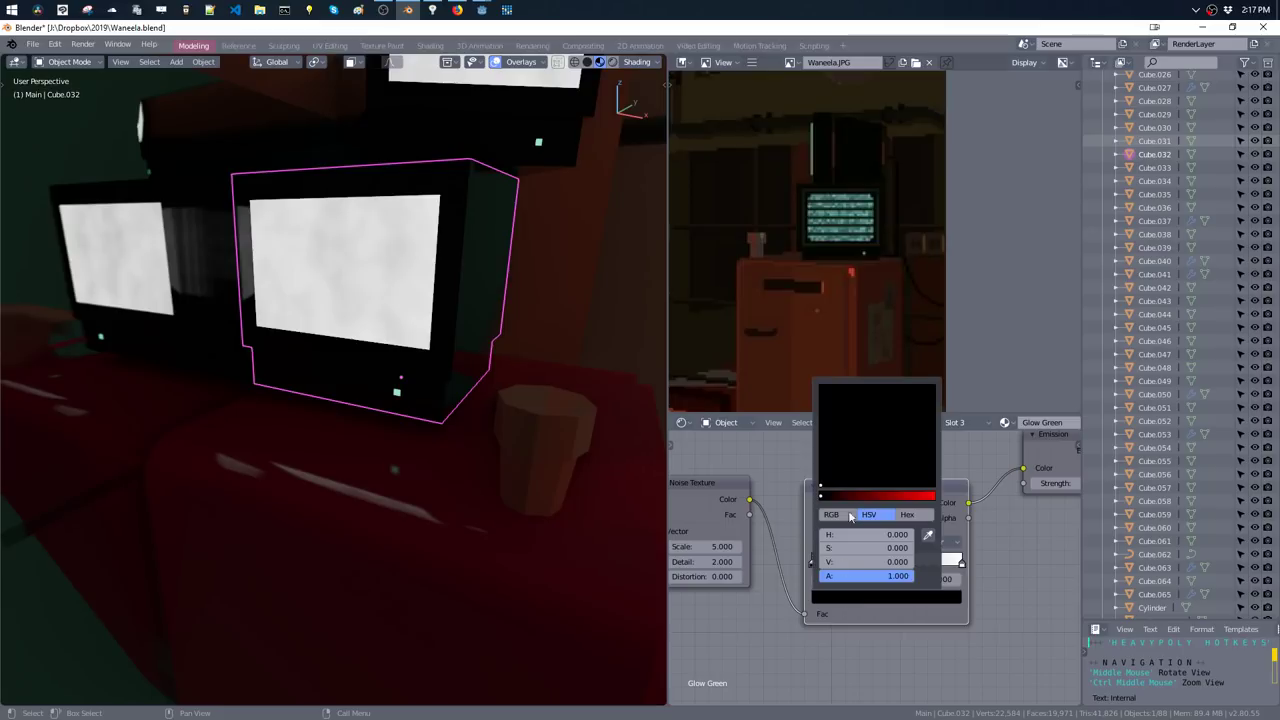
pyautogui.moveTo(824, 486); pyautogui.dragTo(900, 488)
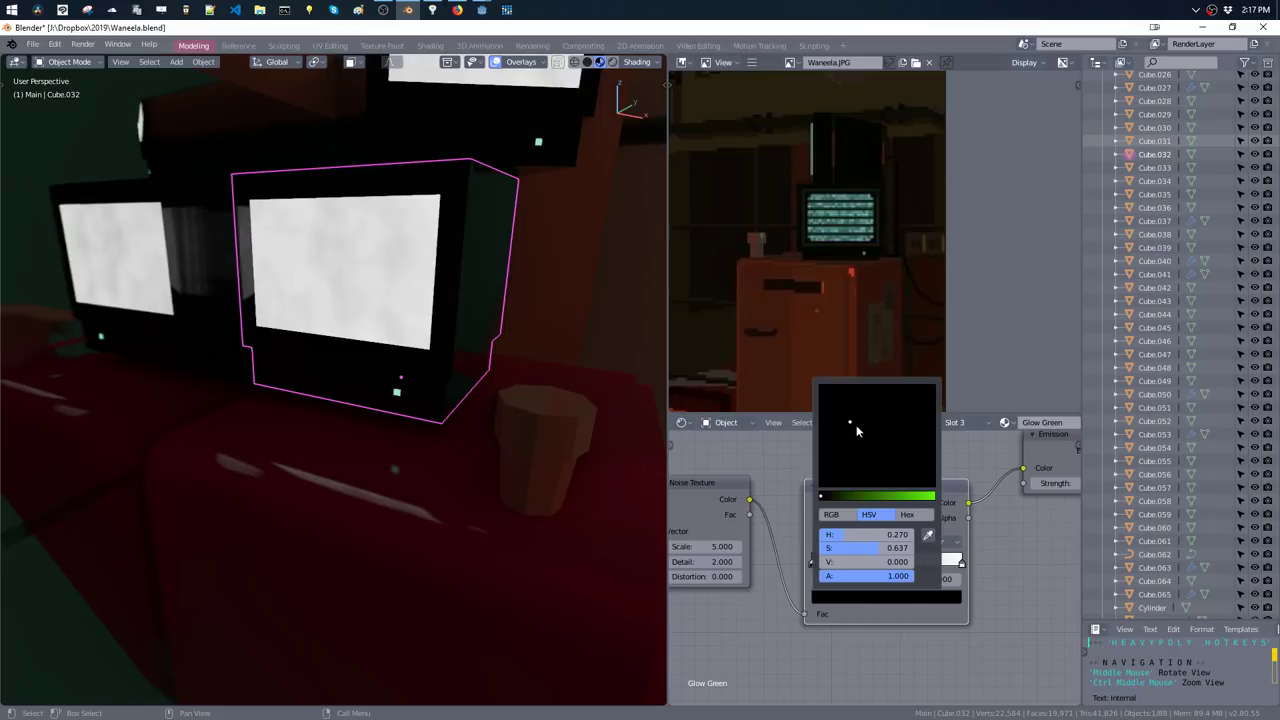
pyautogui.click(896, 500)
pyautogui.moveTo(870, 440); pyautogui.dragTo(863, 397)
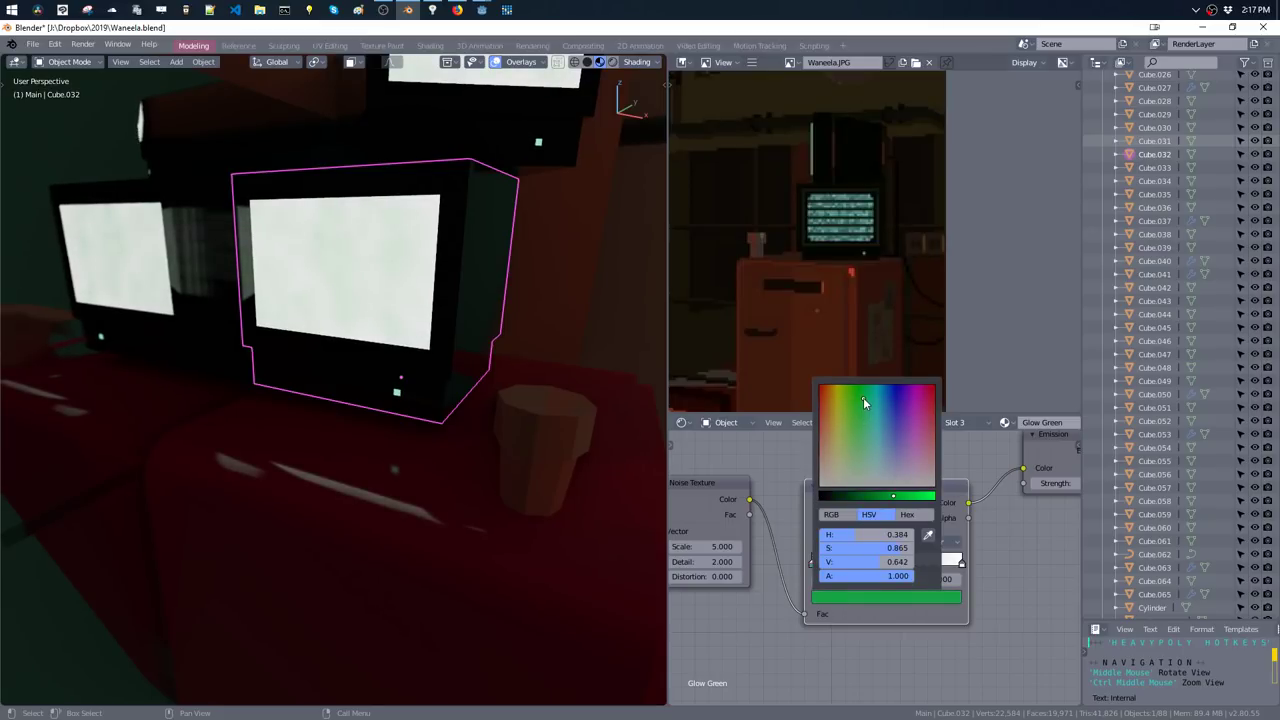
pyautogui.click(957, 564)
pyautogui.click(928, 604)
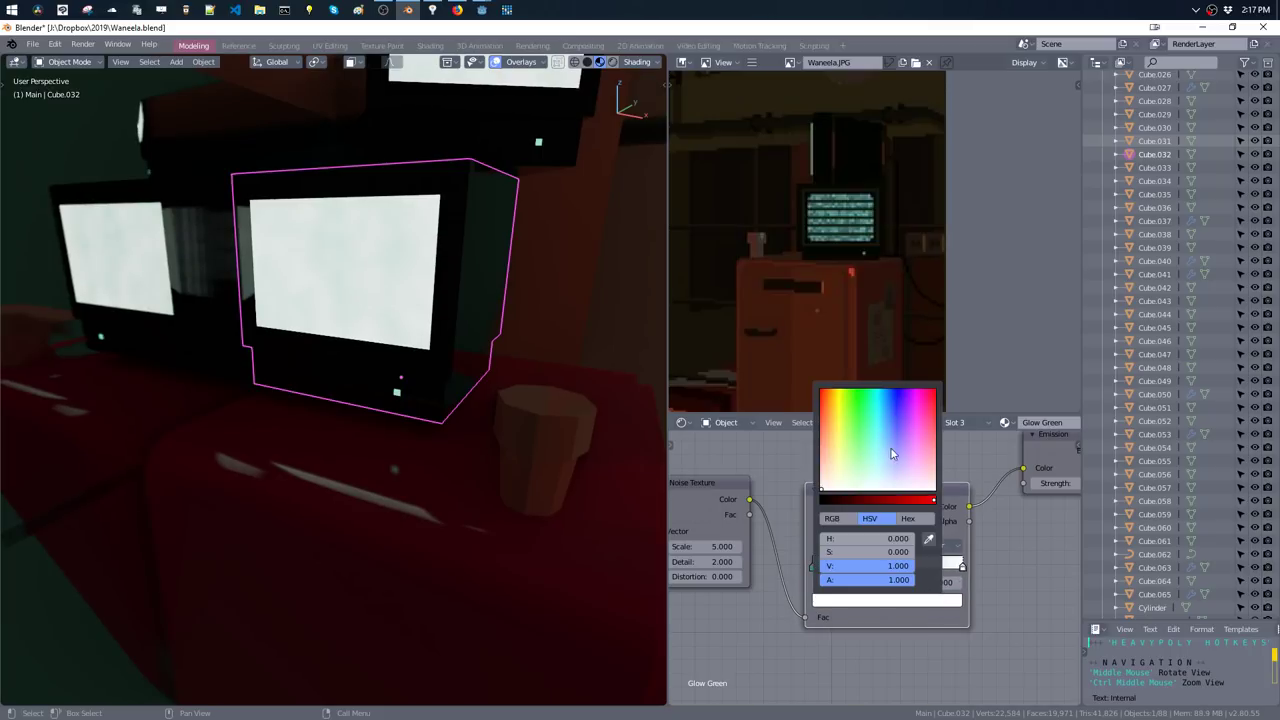
pyautogui.click(880, 433)
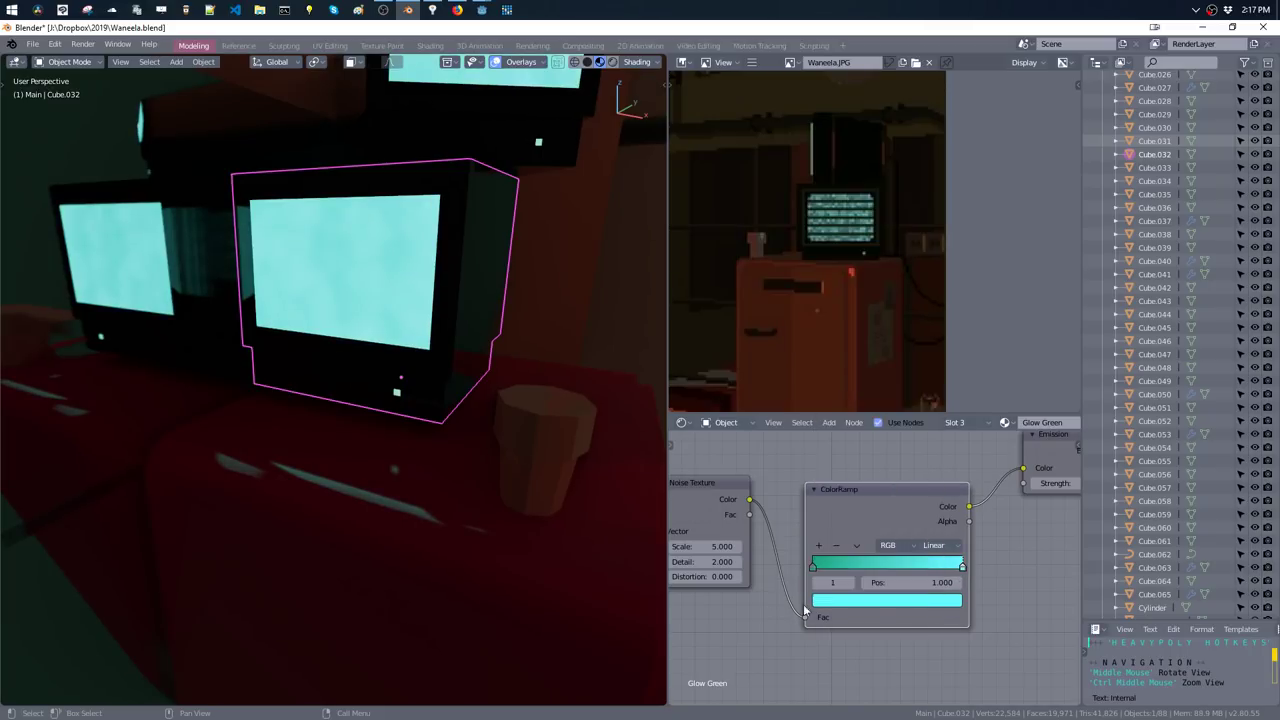
# - Set noise scale 31.608 and detail 2.595, keep distortion 0, and move the dark stop to 0.286
pyautogui.moveTo(745, 585); pyautogui.dragTo(830, 558, button='middle')
pyautogui.moveTo(805, 520); pyautogui.dragTo(845, 518)
pyautogui.scroll(2, 469, 274)
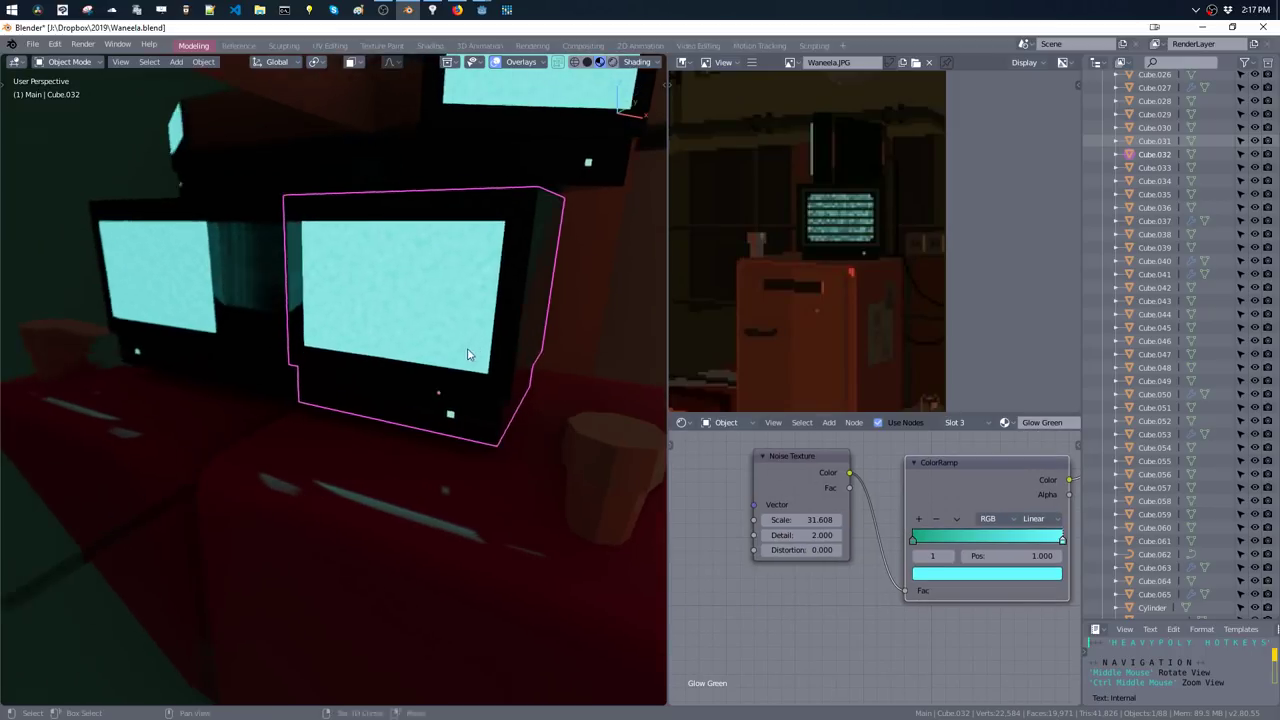
pyautogui.scroll(3, 474, 305)
pyautogui.scroll(2, 474, 305)
pyautogui.moveTo(782, 479); pyautogui.dragTo(846, 451, button='middle')
pyautogui.moveTo(866, 507)
pyautogui.mouseDown()
pyautogui.moveTo(969, 500)
pyautogui.moveTo(925, 510)
pyautogui.mouseUp()
pyautogui.moveTo(925, 505); pyautogui.dragTo(929, 518, button='middle')
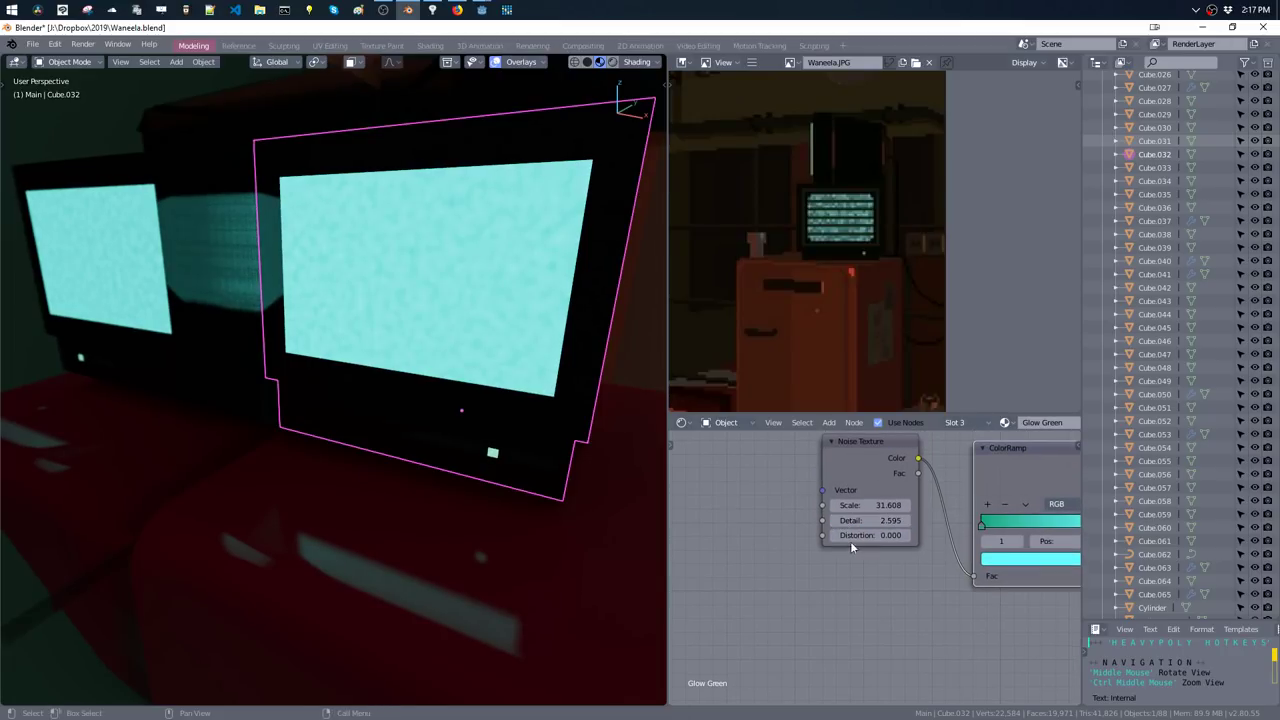
pyautogui.moveTo(851, 536); pyautogui.dragTo(920, 536)
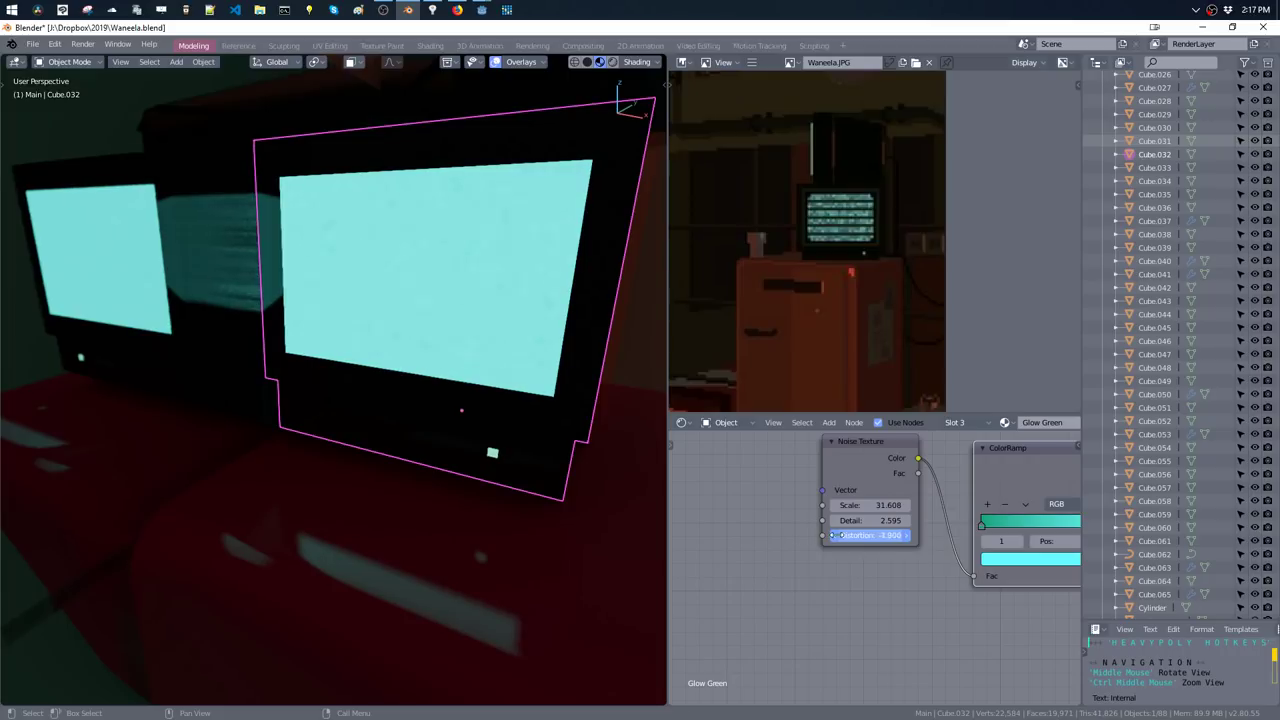
pyautogui.moveTo(851, 536); pyautogui.dragTo(730, 519)
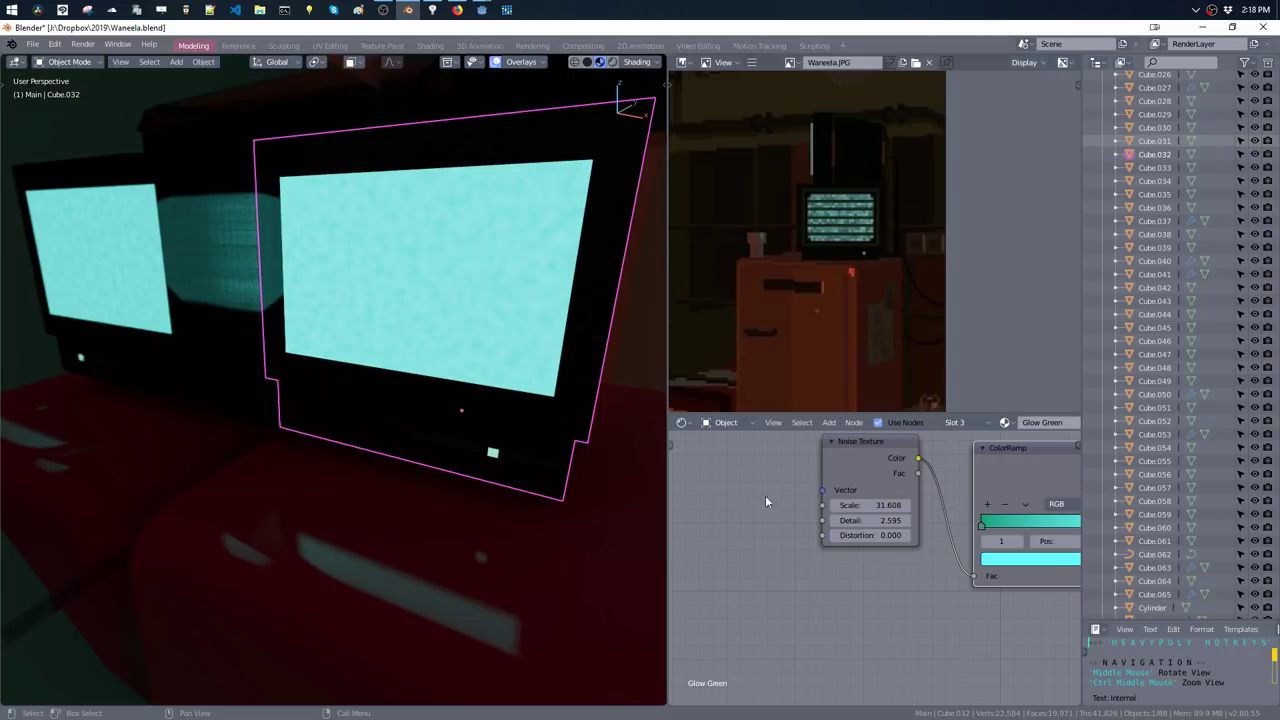
pyautogui.moveTo(765, 501); pyautogui.dragTo(687, 514, button='middle')
pyautogui.moveTo(904, 537)
pyautogui.mouseDown()
pyautogui.moveTo(1030, 539)
pyautogui.moveTo(945, 537)
pyautogui.mouseUp()
# - Search the node Add menu for 'spix' but dismiss it without adding a node
pyautogui.hotkey('shift', 'a')
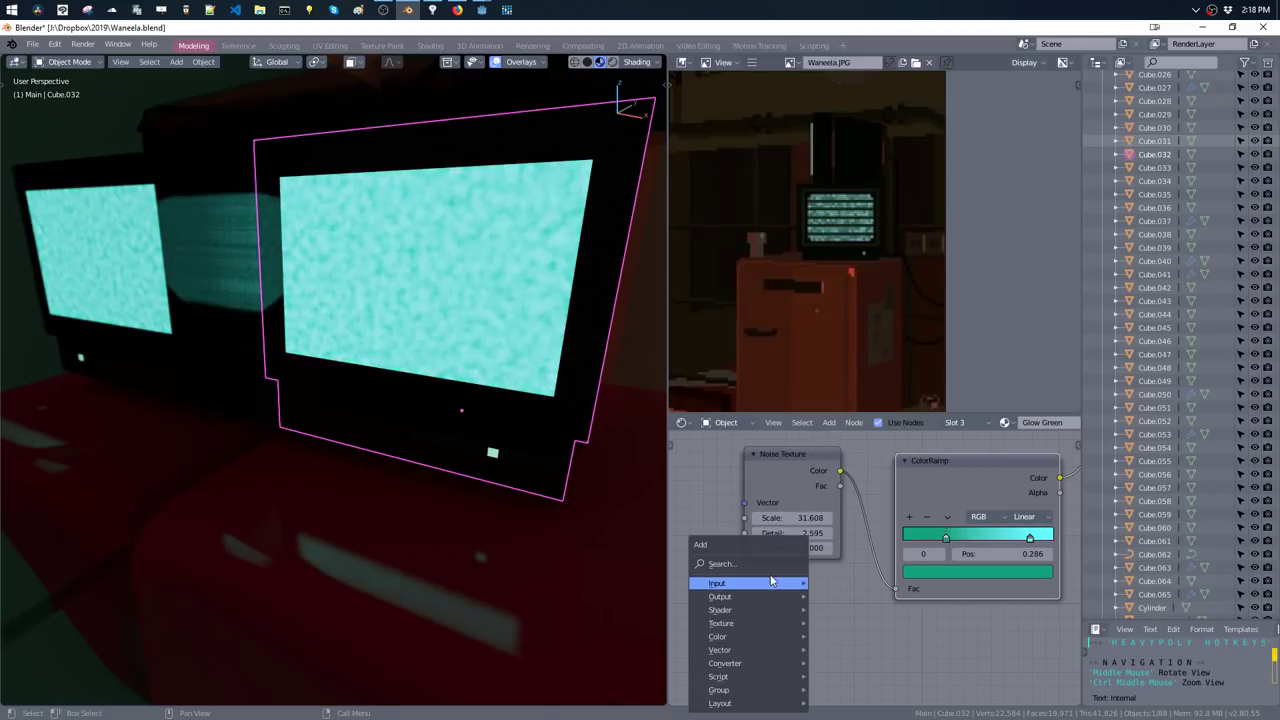
pyautogui.write('s')
pyautogui.write('pix')
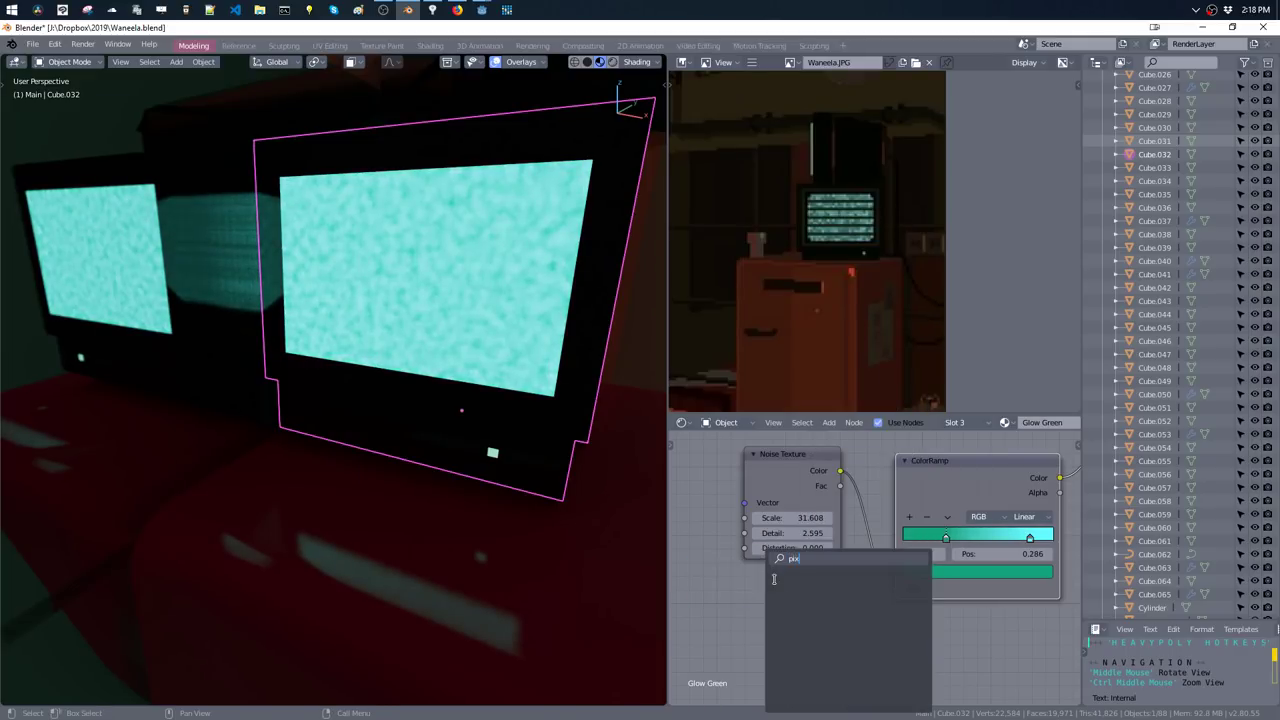
pyautogui.press('BackSpace')
pyautogui.press('BackSpace')
pyautogui.press('BackSpace')
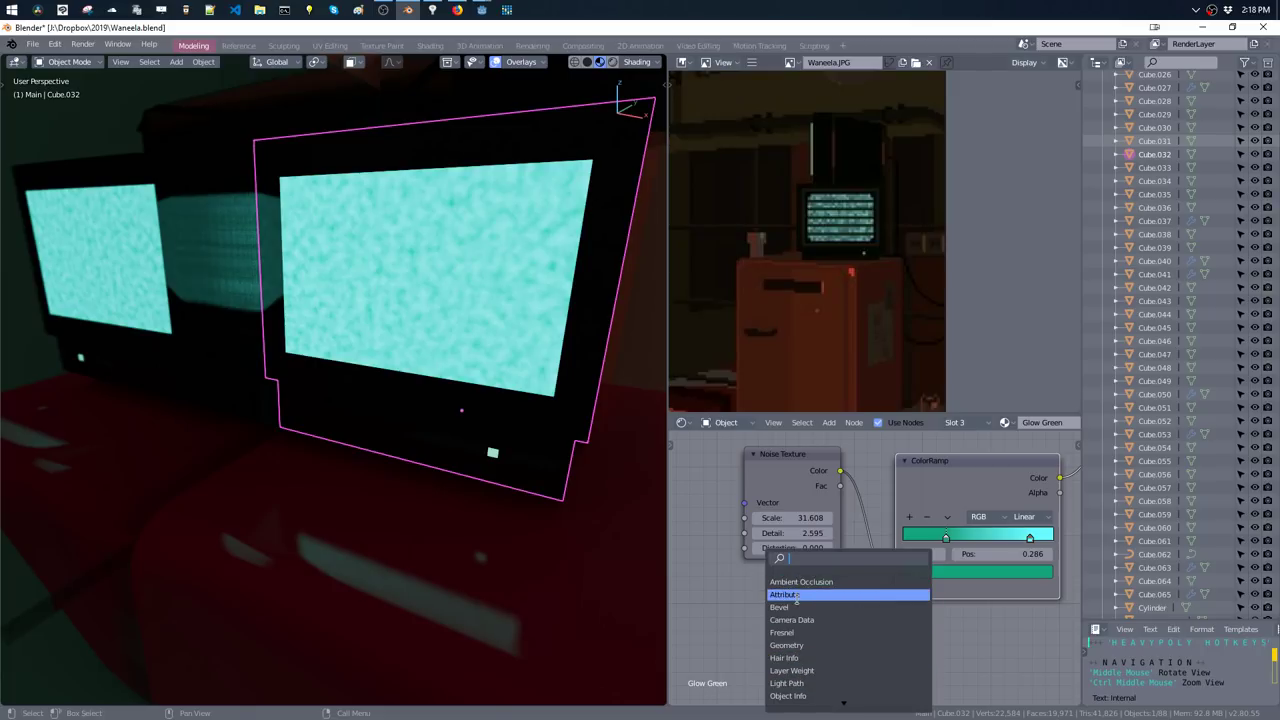
pyautogui.scroll(-4, 796, 597)
pyautogui.scroll(-4, 796, 597)
pyautogui.scroll(-5, 796, 597)
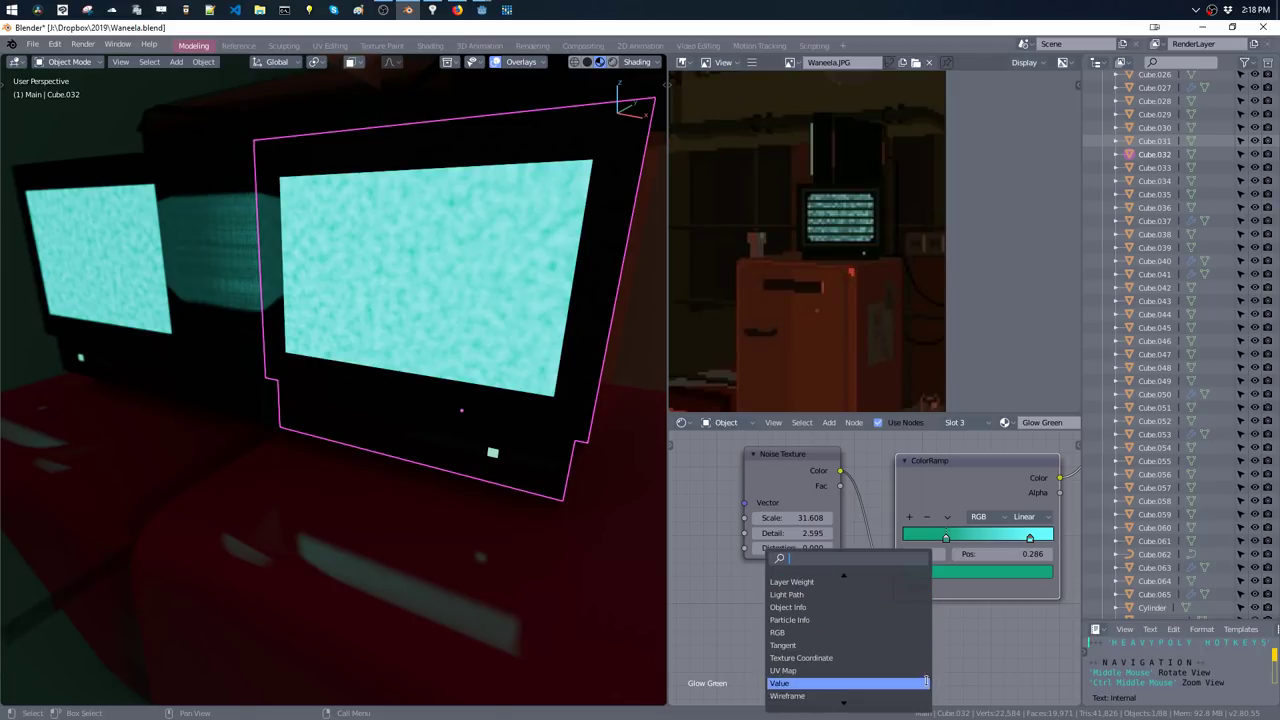
pyautogui.scroll(-6, 910, 640)
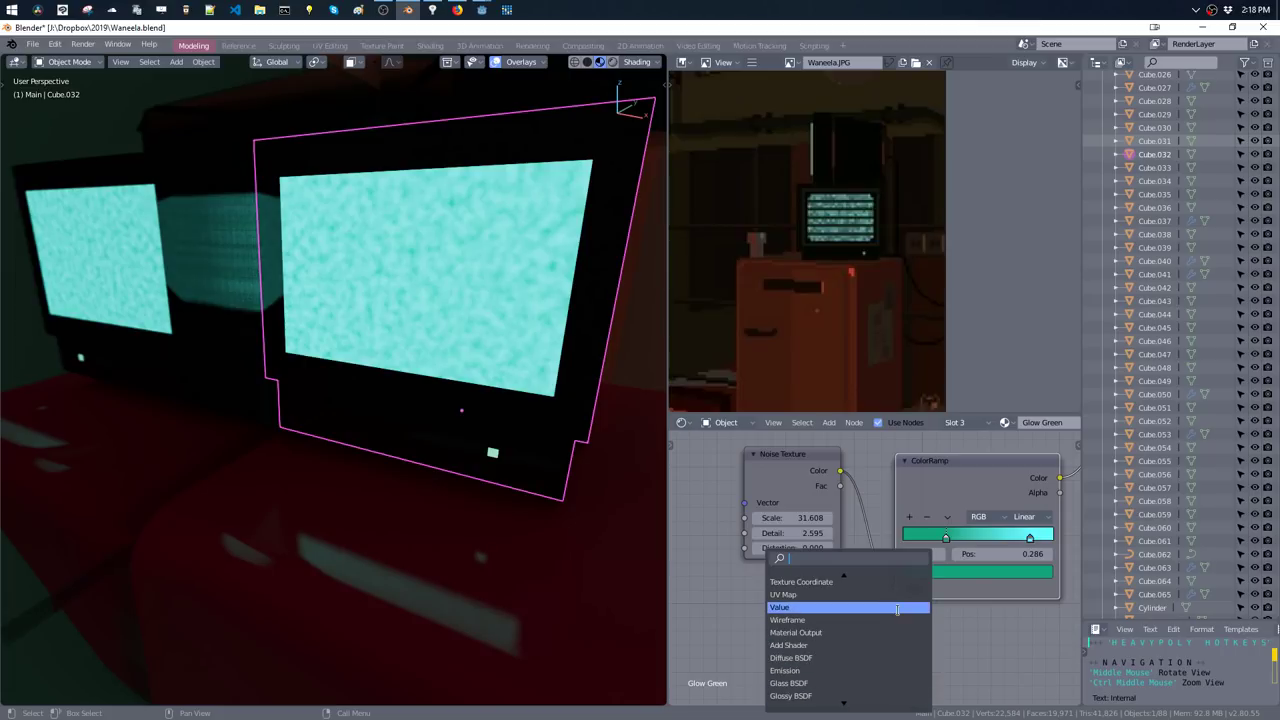
pyautogui.click(742, 577)
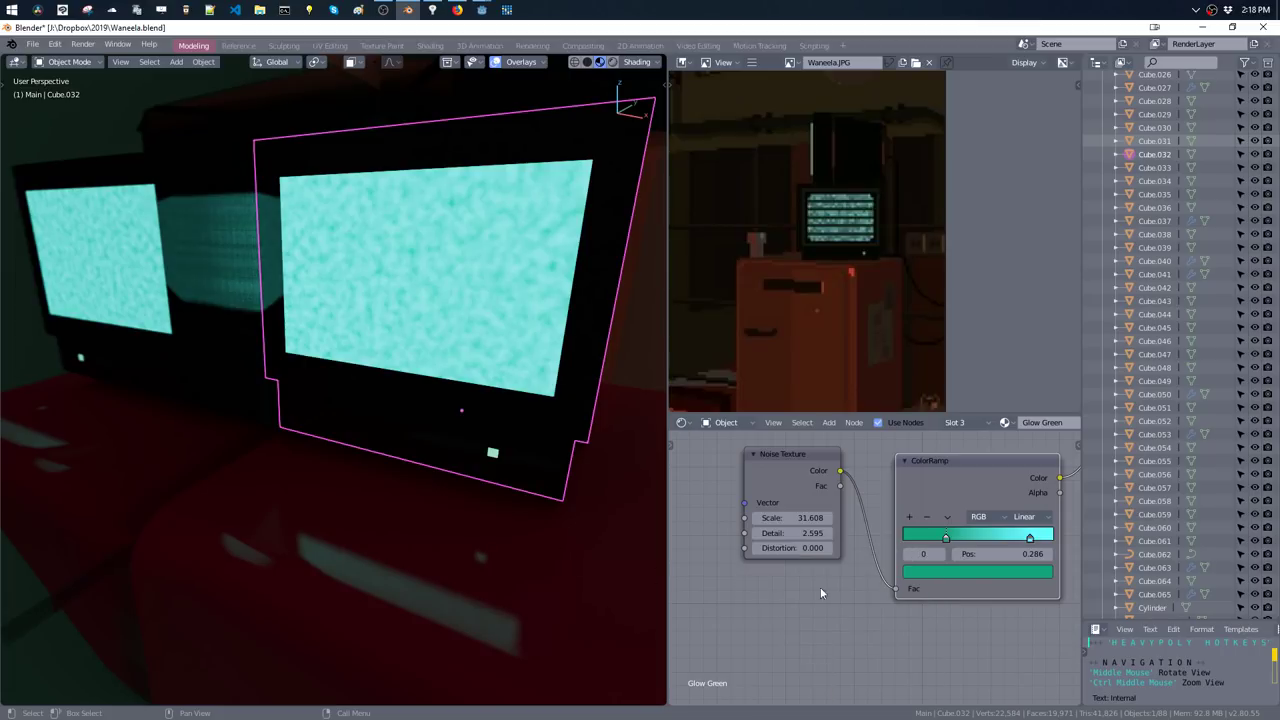
pyautogui.hotkey('shift', 'a')
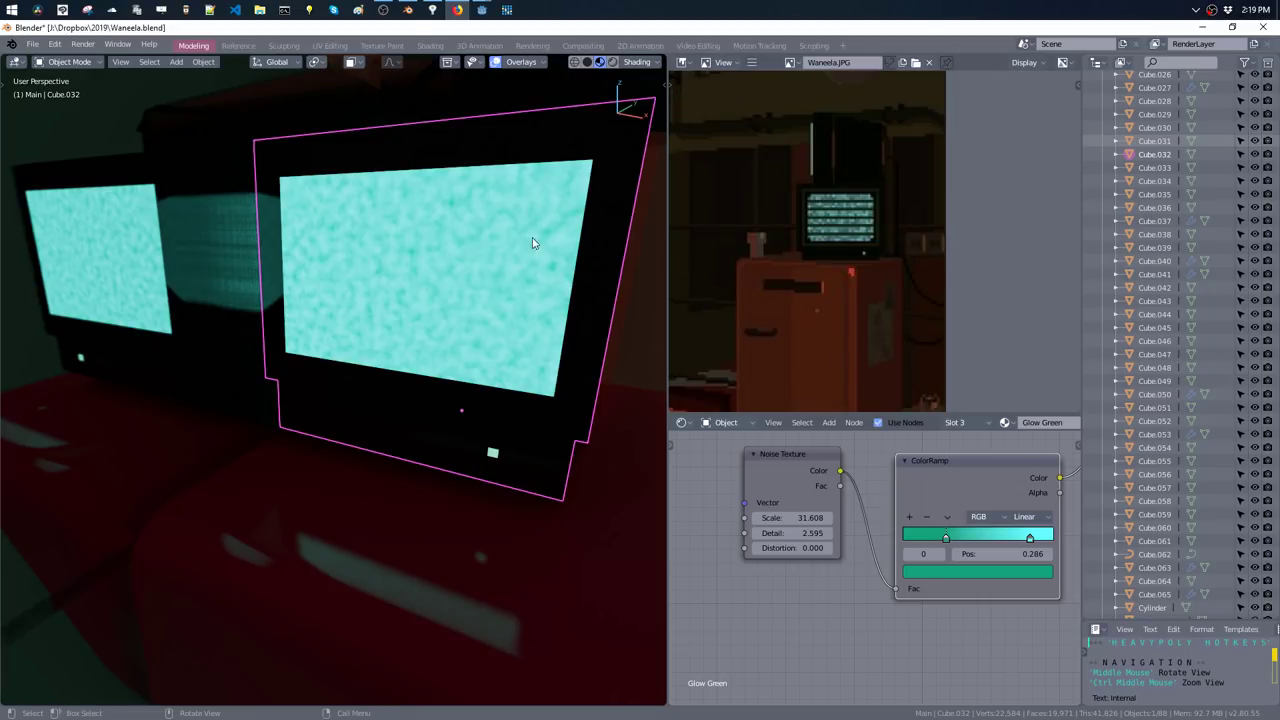
# - In Edit Mode, copy the bezel's top face straight down to form the first strip below the top
pyautogui.moveTo(533, 243); pyautogui.dragTo(537, 246, button='middle')
pyautogui.press('Tab')
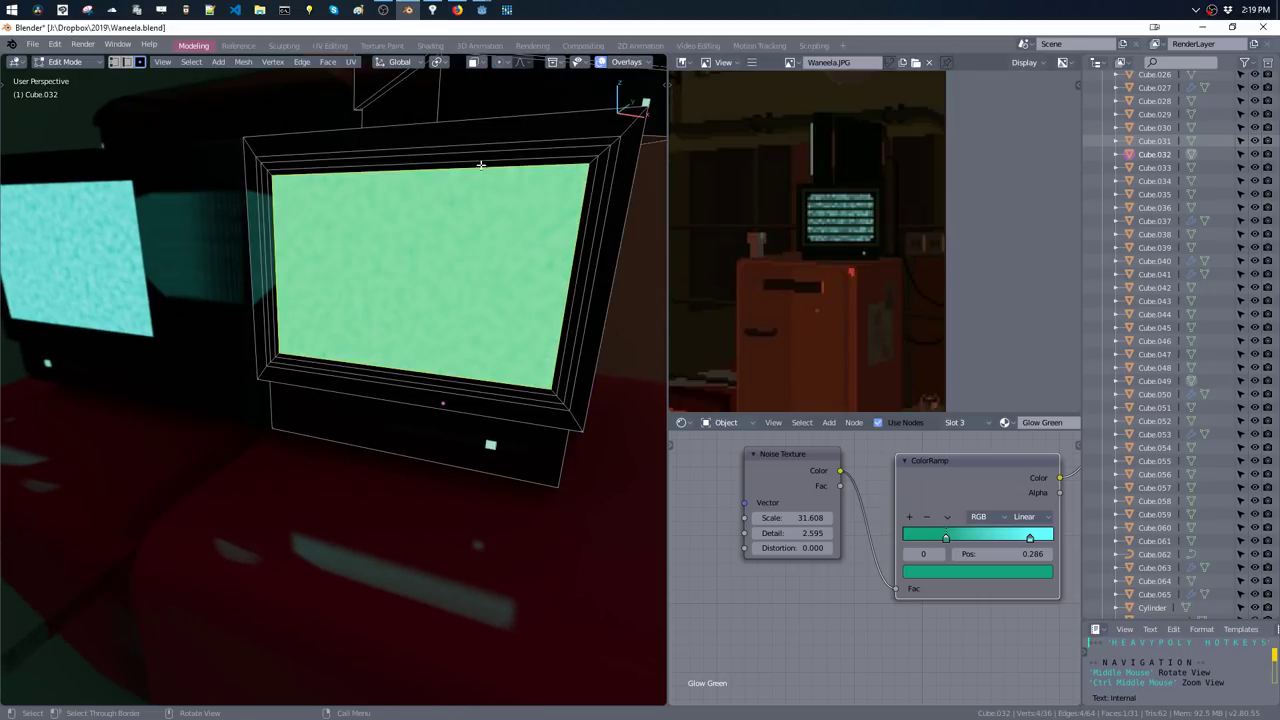
pyautogui.click(481, 165)
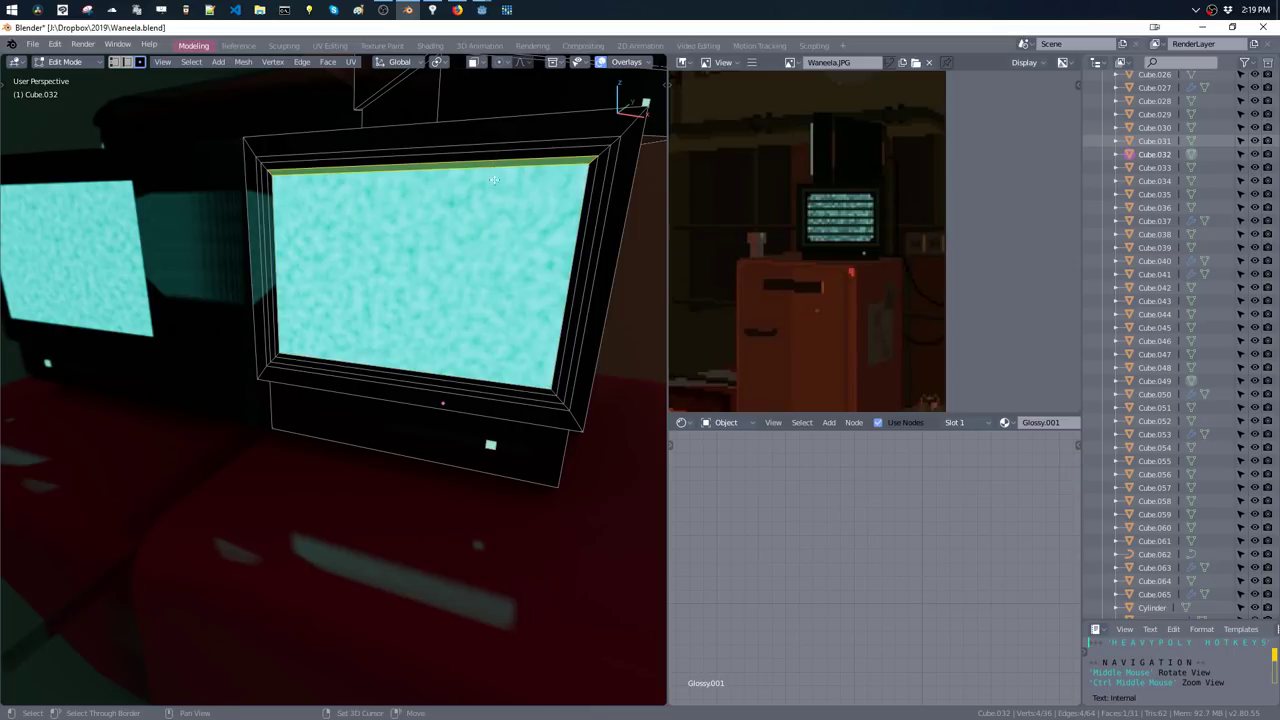
pyautogui.hotkey('shift', 'd')
pyautogui.press('z')
pyautogui.click(497, 231)
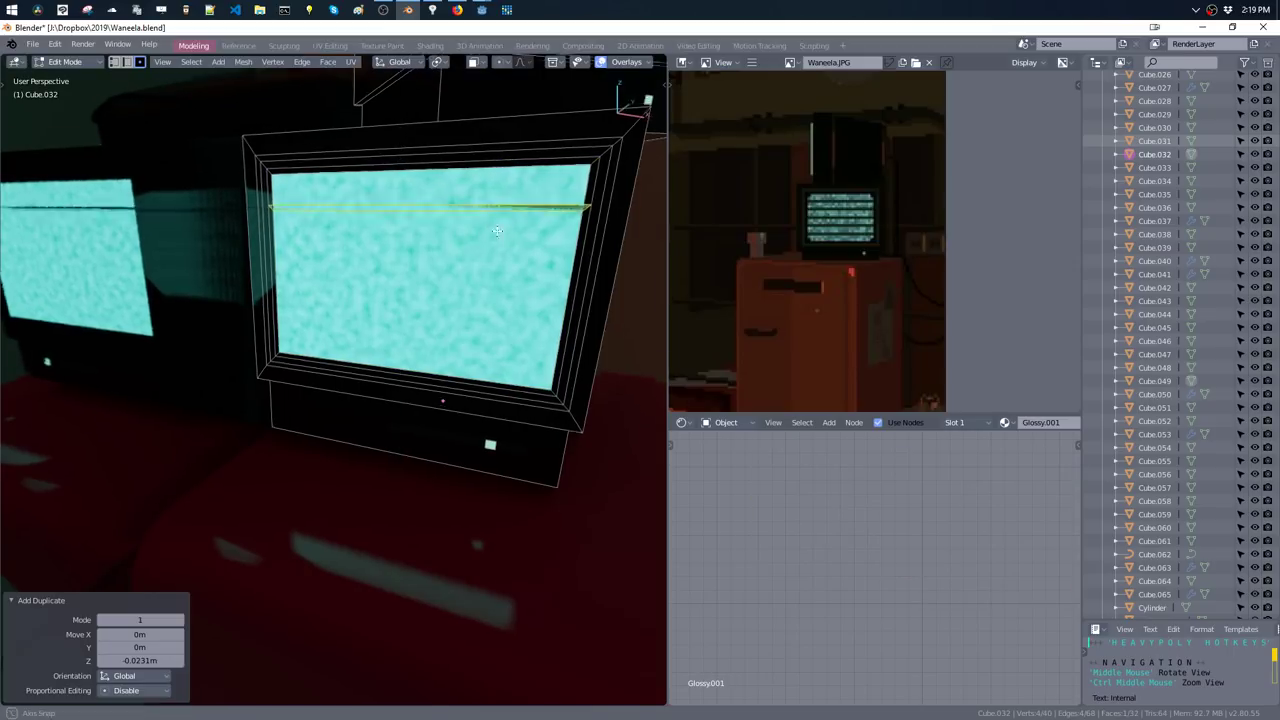
pyautogui.moveTo(497, 231); pyautogui.dragTo(498, 232, button='middle')
pyautogui.press('g')
pyautogui.click(498, 232)
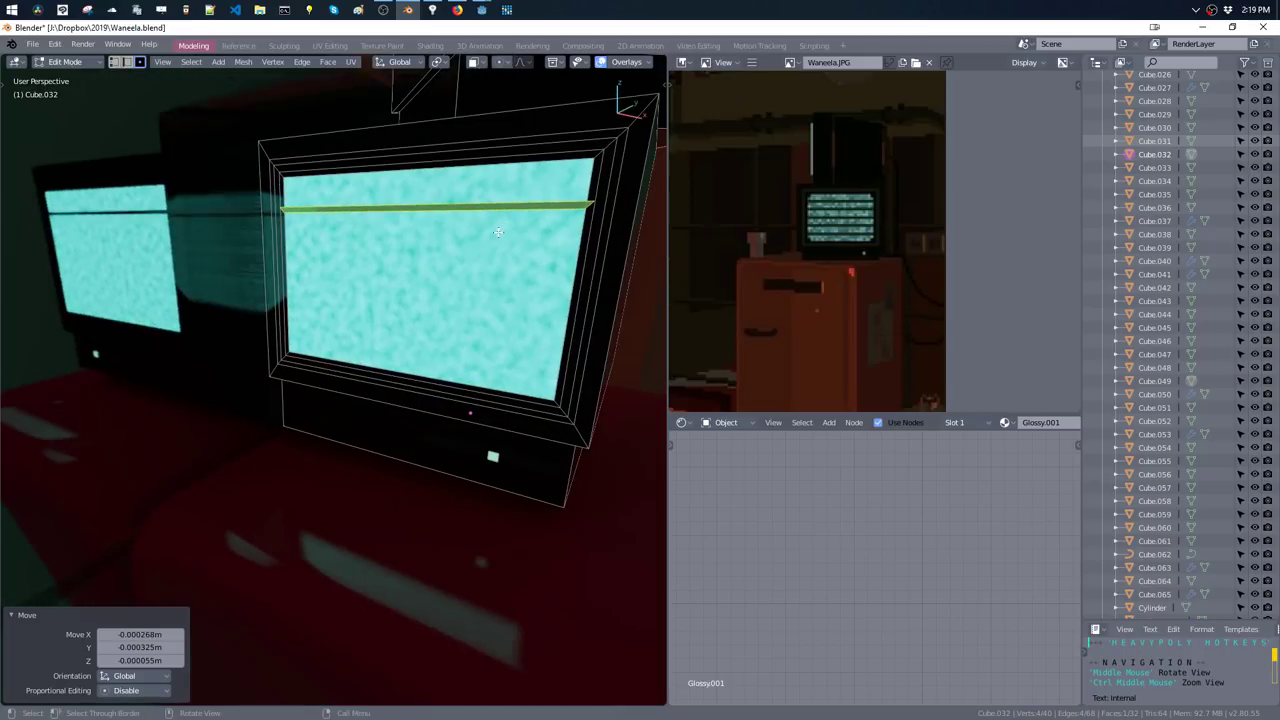
# - Duplicate the strip downward six more times, stacking strips to the bottom of the screen
pyautogui.hotkey('shift', 'd')
pyautogui.press('z')
pyautogui.click(488, 262)
pyautogui.hotkey('shift', 'd')
pyautogui.press('z')
pyautogui.click(486, 268)
pyautogui.hotkey('shift', 'd')
pyautogui.press('z')
pyautogui.click(484, 273)
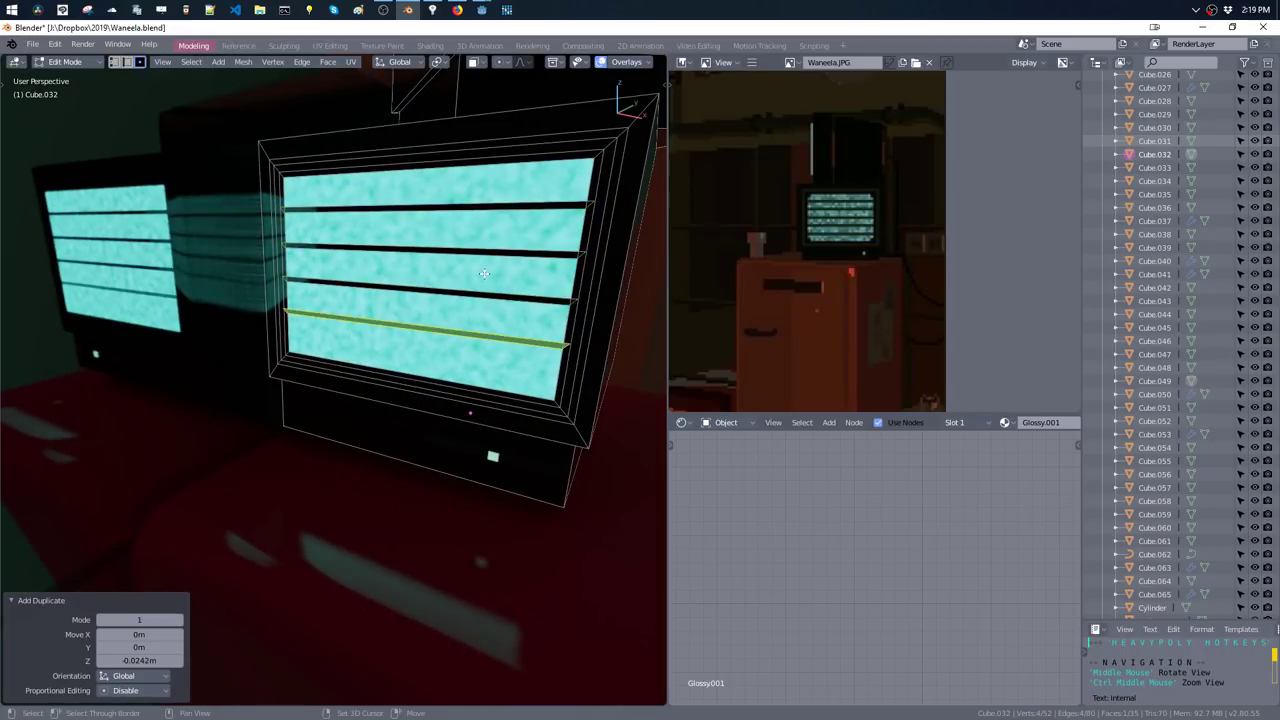
pyautogui.hotkey('shift', 'd')
pyautogui.press('z')
pyautogui.click(484, 296)
pyautogui.hotkey('shift', 'd')
pyautogui.press('z')
pyautogui.click(475, 295)
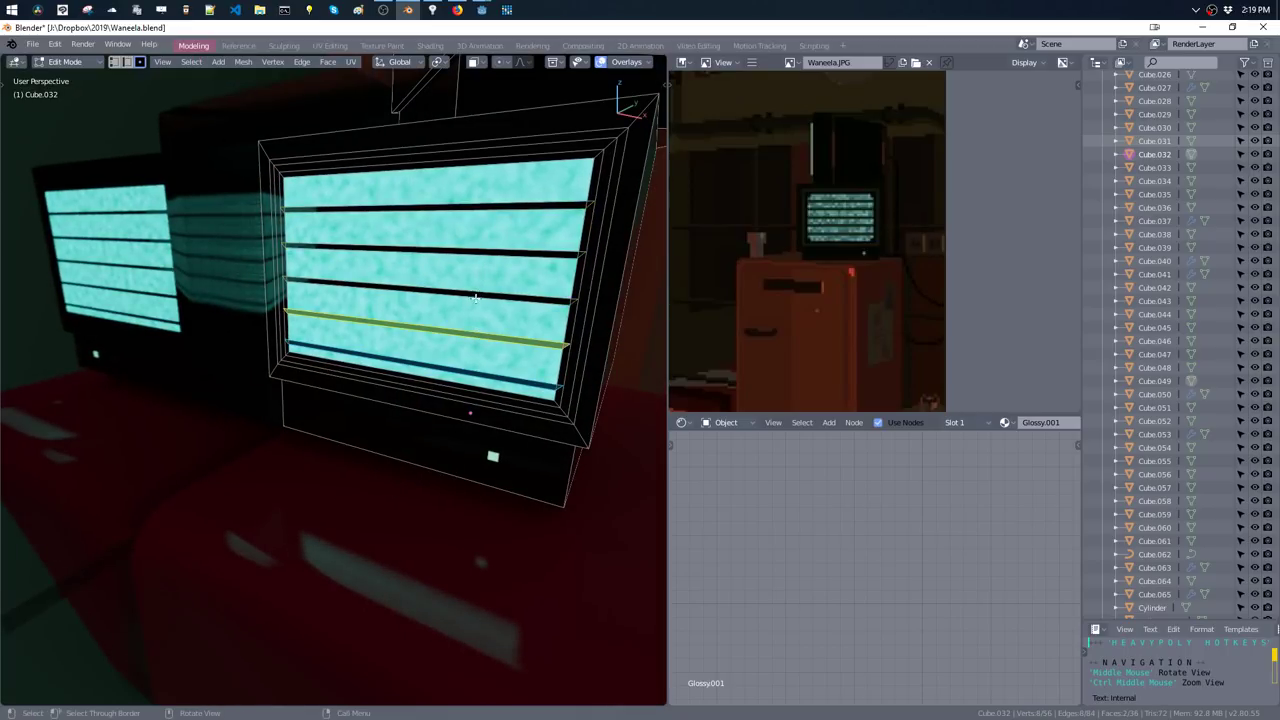
pyautogui.hotkey('shift', 'd')
pyautogui.press('z')
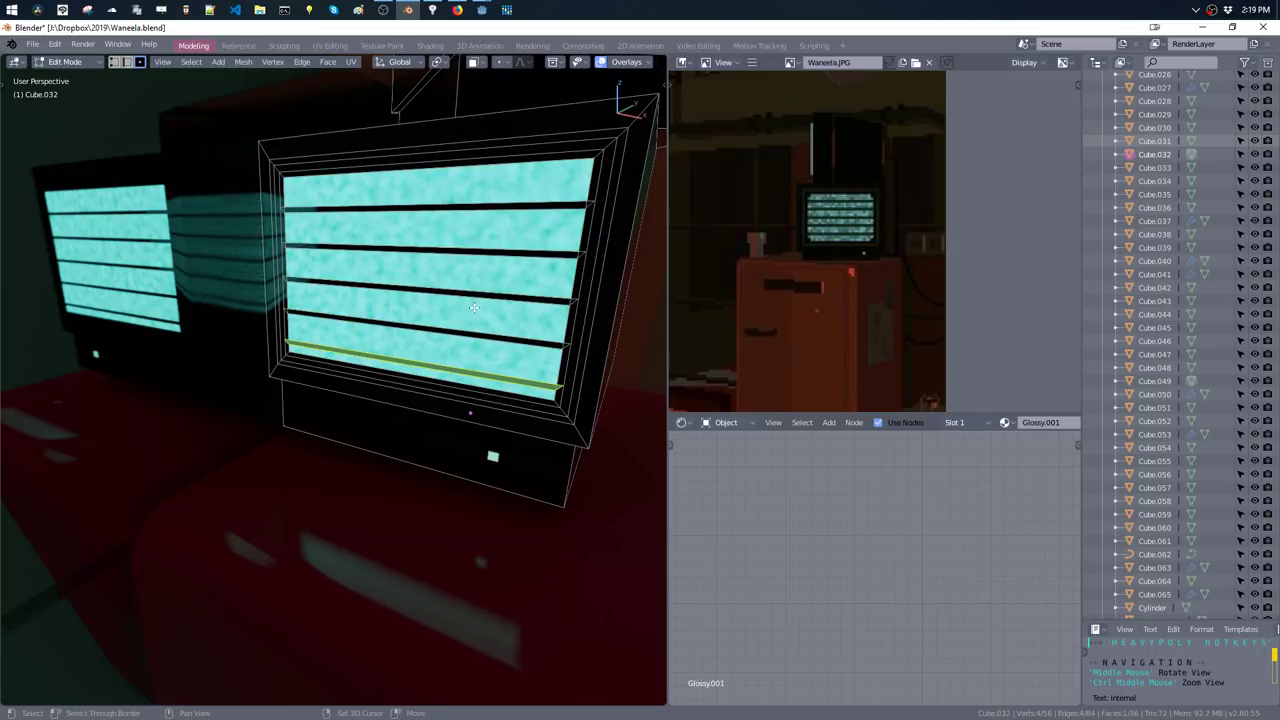
pyautogui.click(473, 323)
# - Reposition the bottom strip vertically, first raising it slightly, then lowering it
pyautogui.press('g')
pyautogui.press('z')
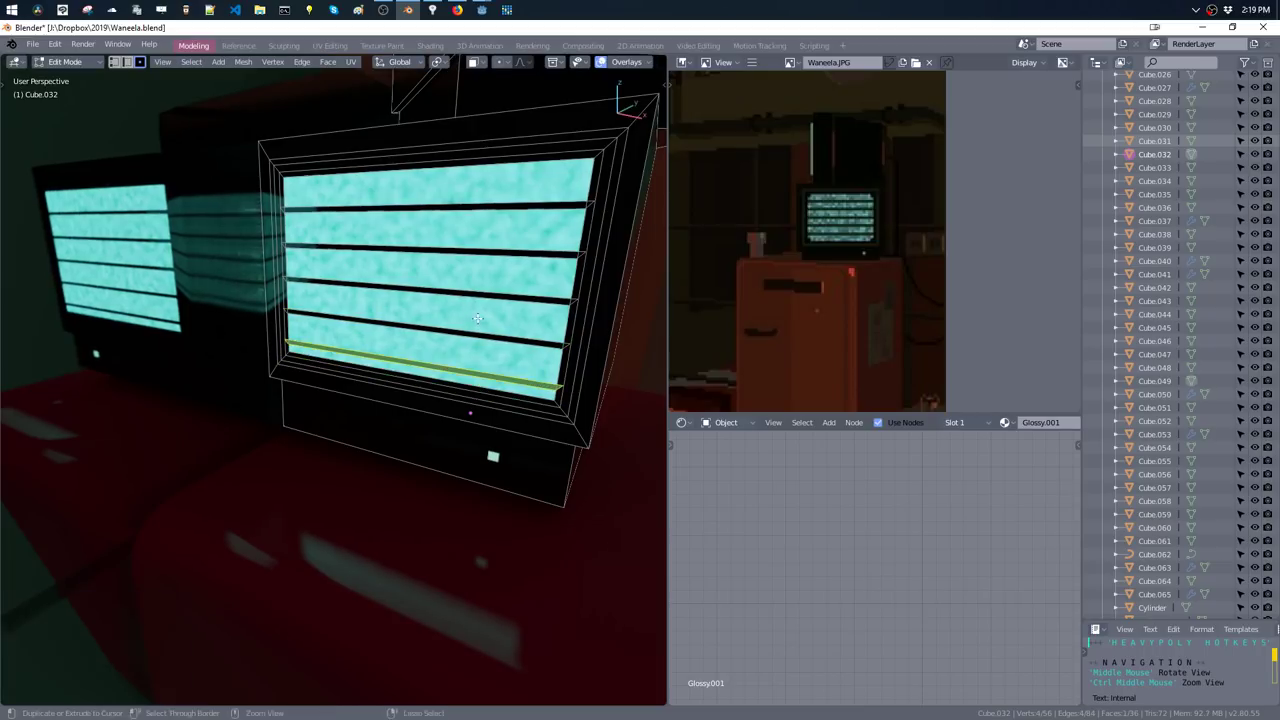
pyautogui.click(477, 317)
pyautogui.press('g')
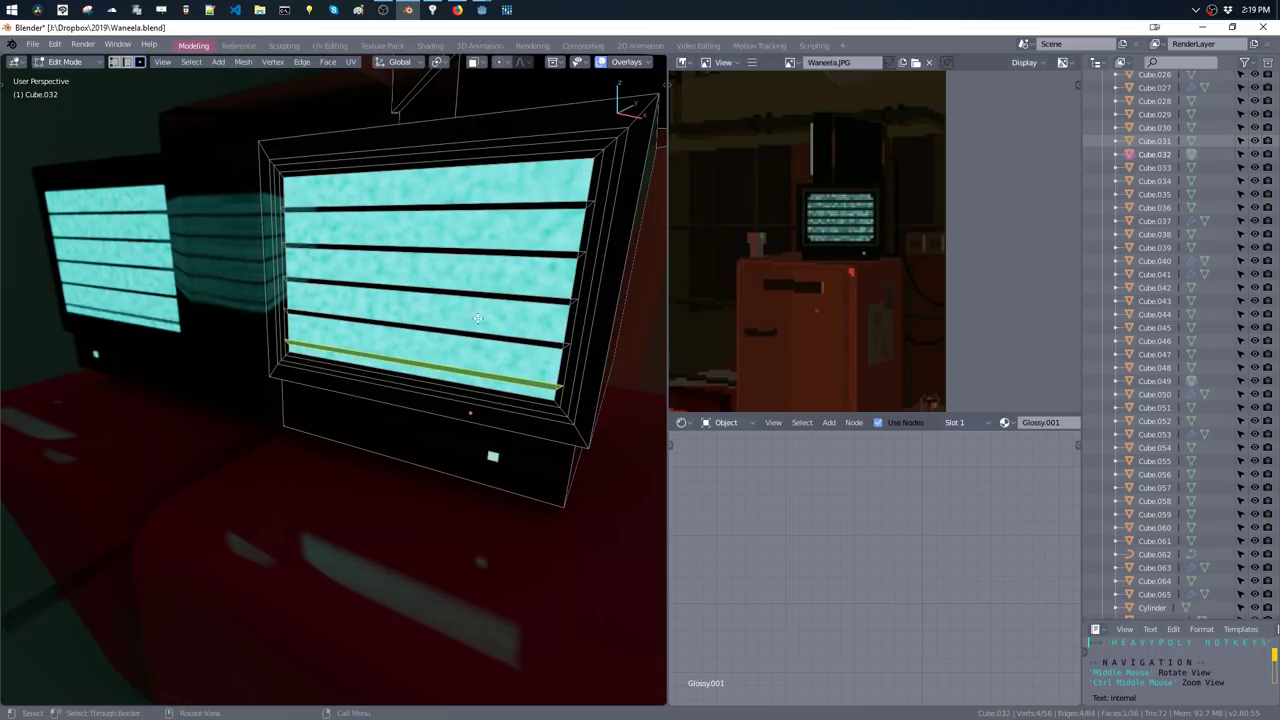
pyautogui.press('z')
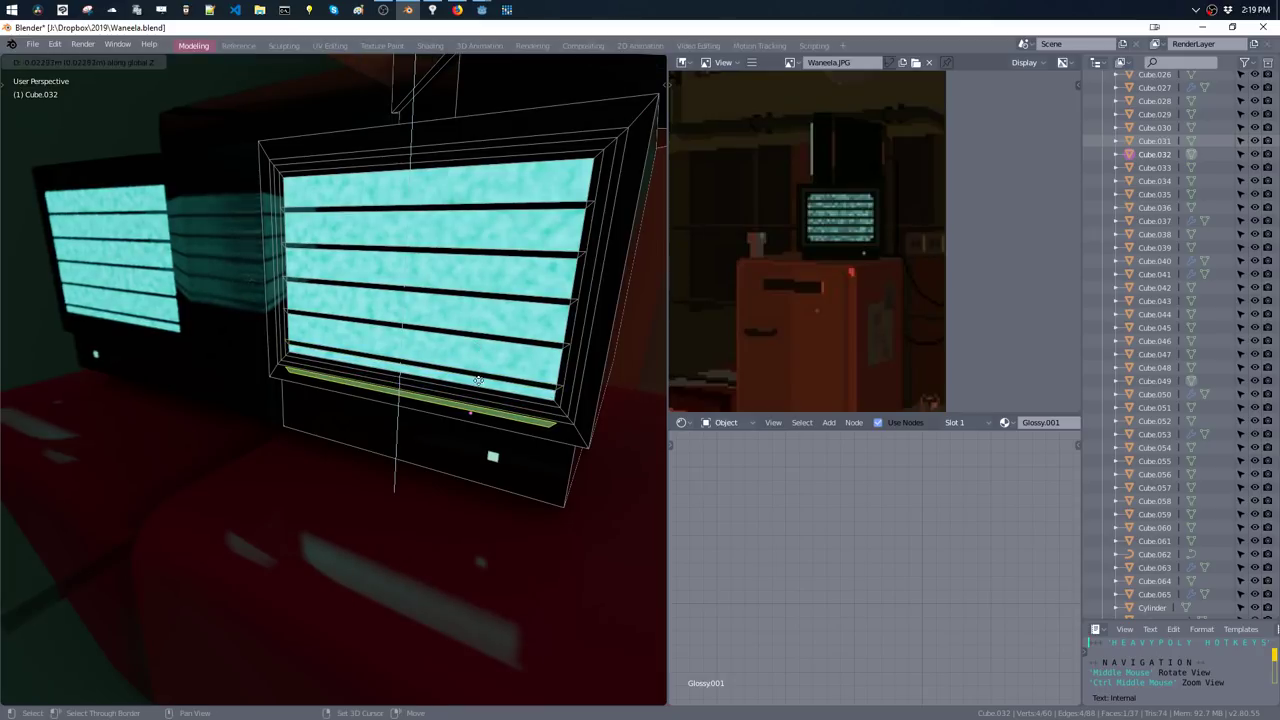
pyautogui.click(478, 378)
# - Add another strip to fill a gap, thinning it on Z and moving it into place
pyautogui.hotkey('shift', 'd')
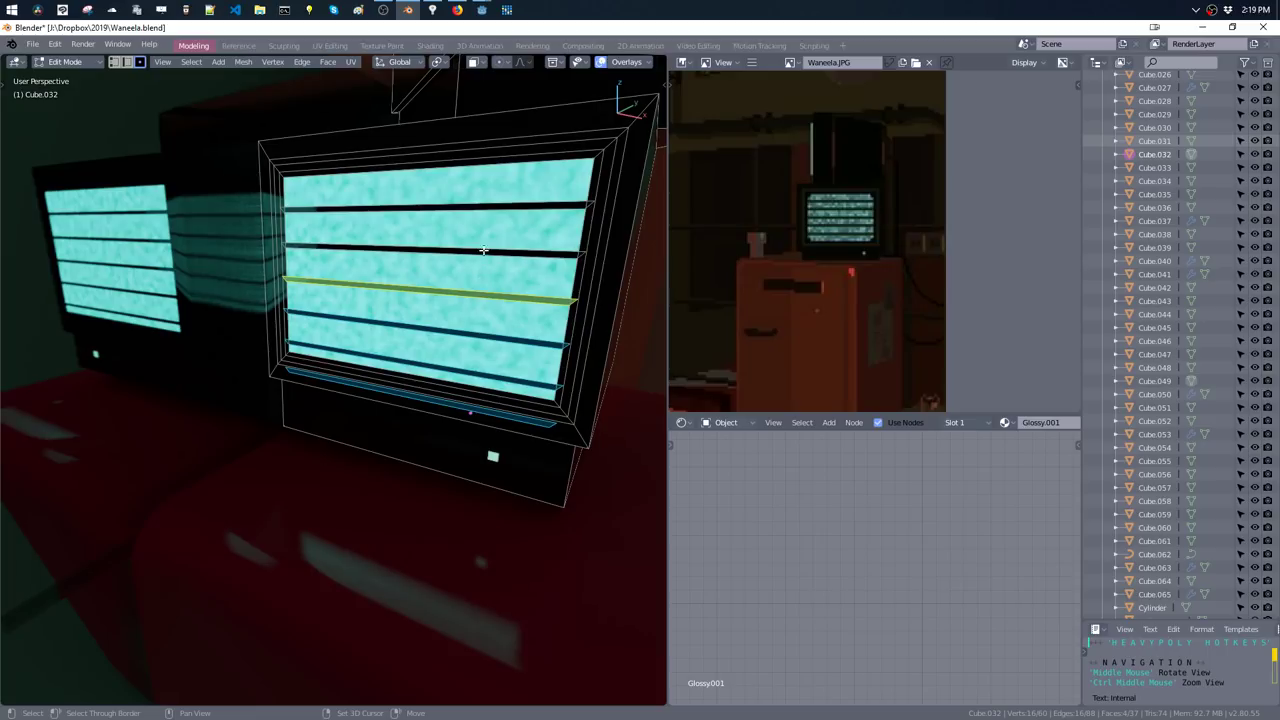
pyautogui.press('s')
pyautogui.press('z')
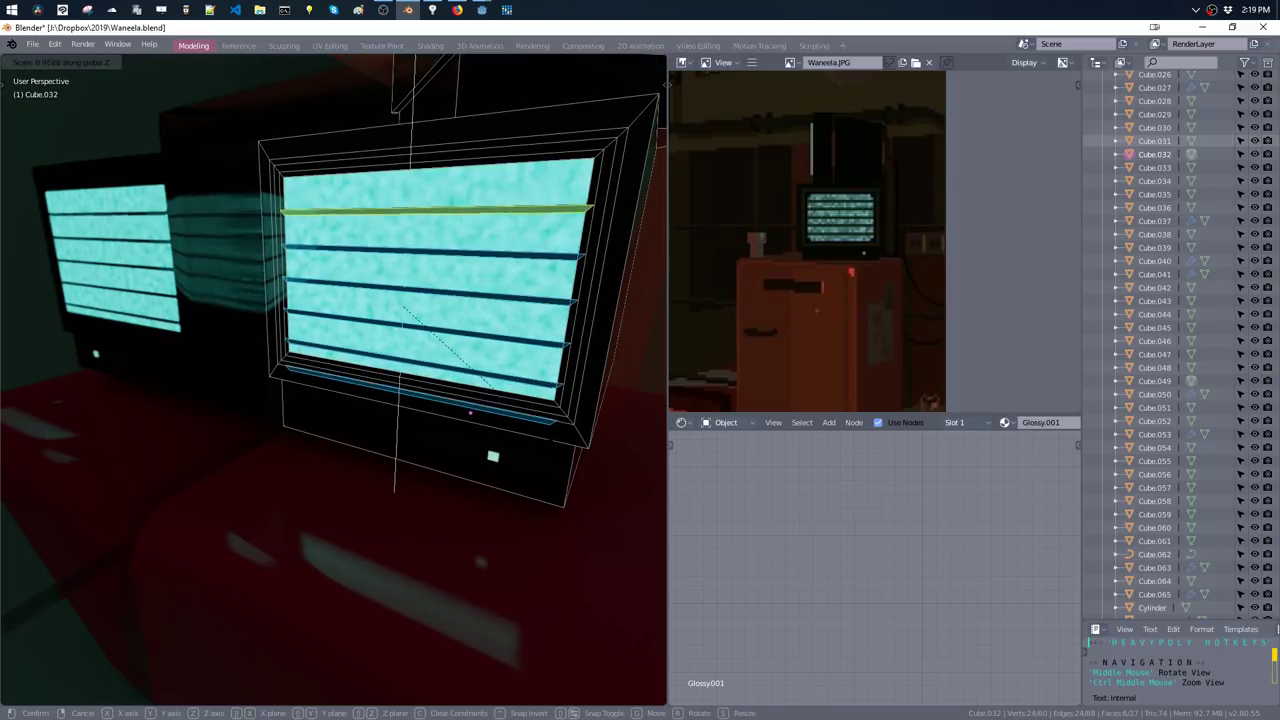
pyautogui.click(540, 400)
pyautogui.press('g')
pyautogui.press('z')
pyautogui.click(540, 384)
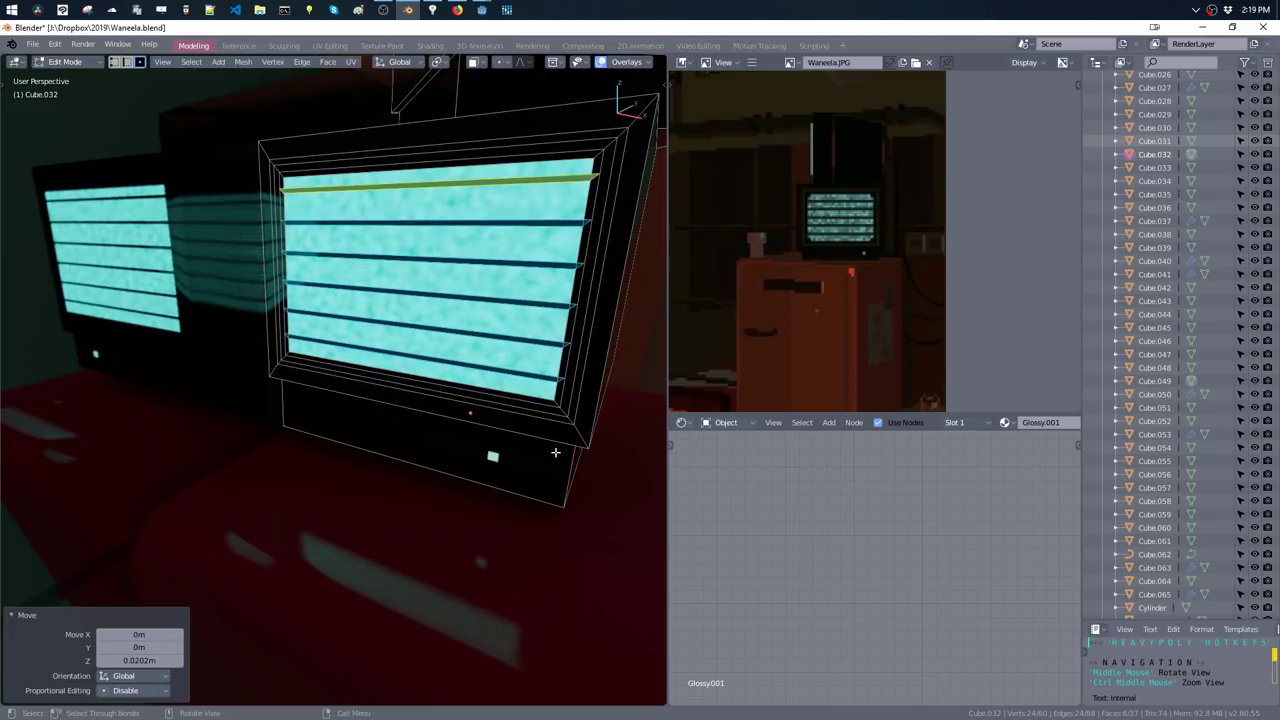
# - Thin the last scan-line strip further along its height
pyautogui.press('s')
pyautogui.press('z')
pyautogui.click(524, 393)
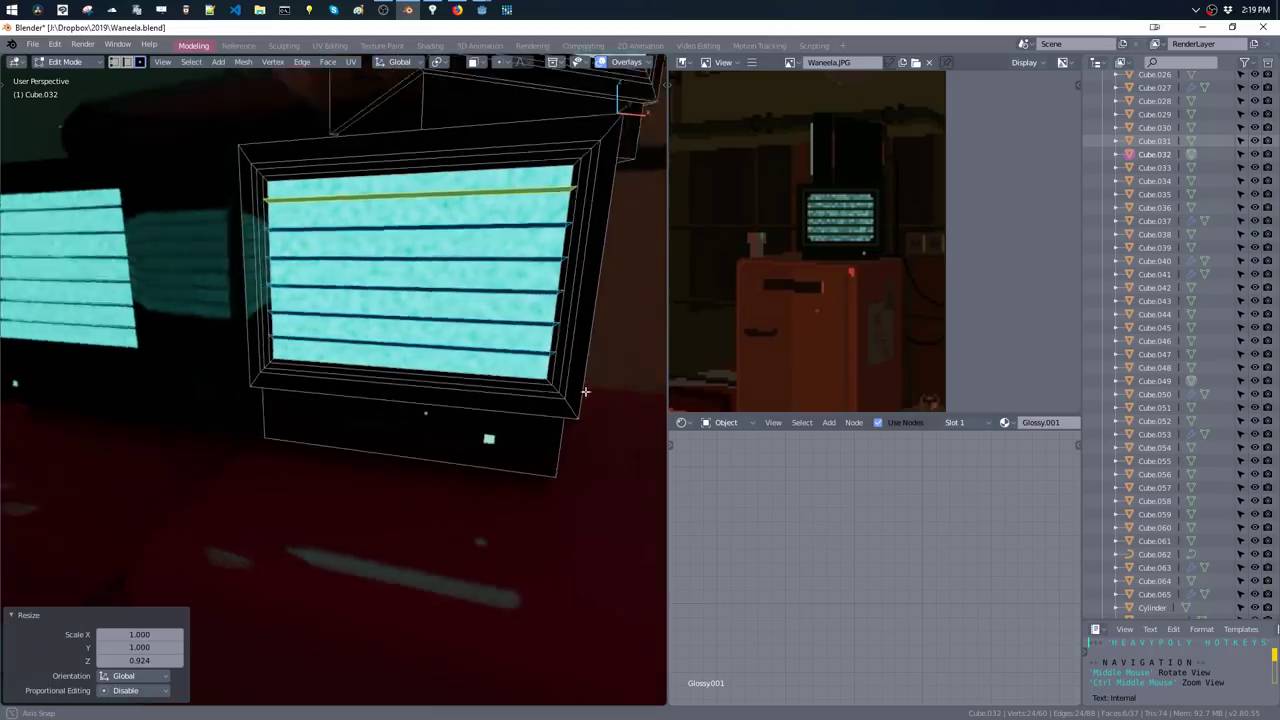
# - Select both monitor meshes and scale them to 0.955 along X
pyautogui.moveTo(524, 393)
pyautogui.mouseDown(button='middle')
pyautogui.moveTo(574, 494)
pyautogui.moveTo(563, 324)
pyautogui.mouseUp(button='middle')
pyautogui.hotkey('ctrl', 'l')
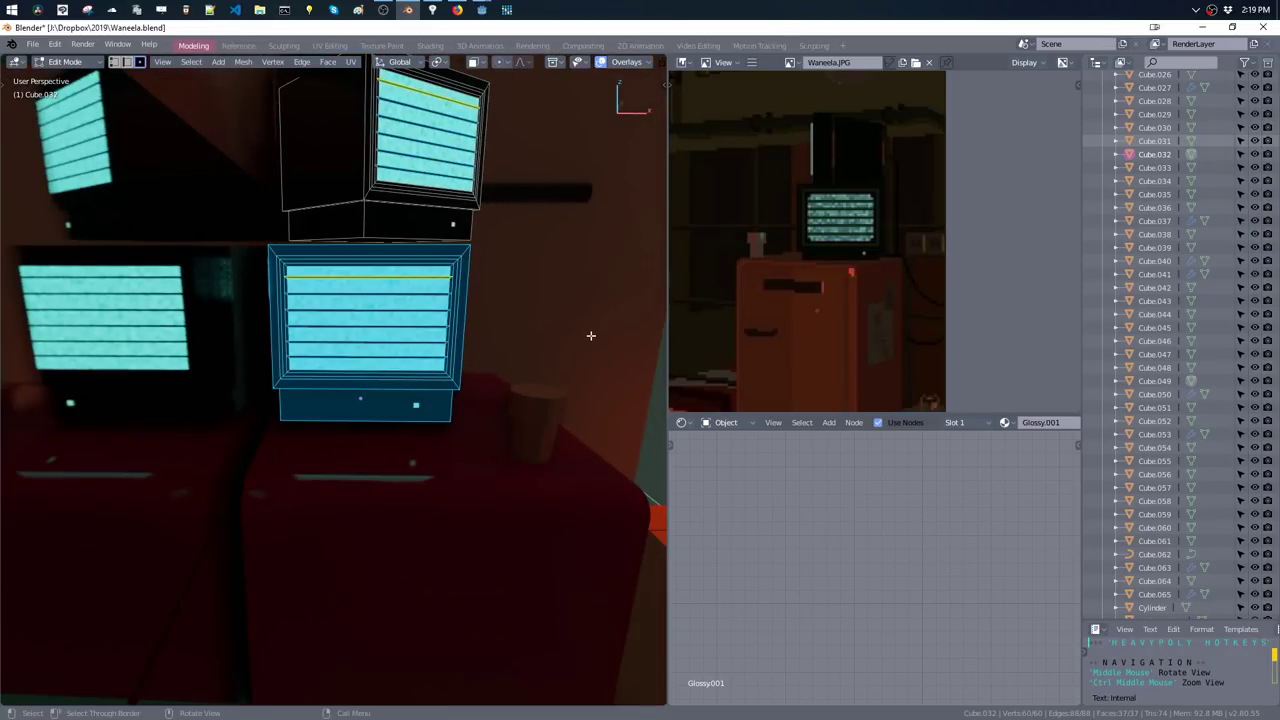
pyautogui.press('s')
pyautogui.press('x')
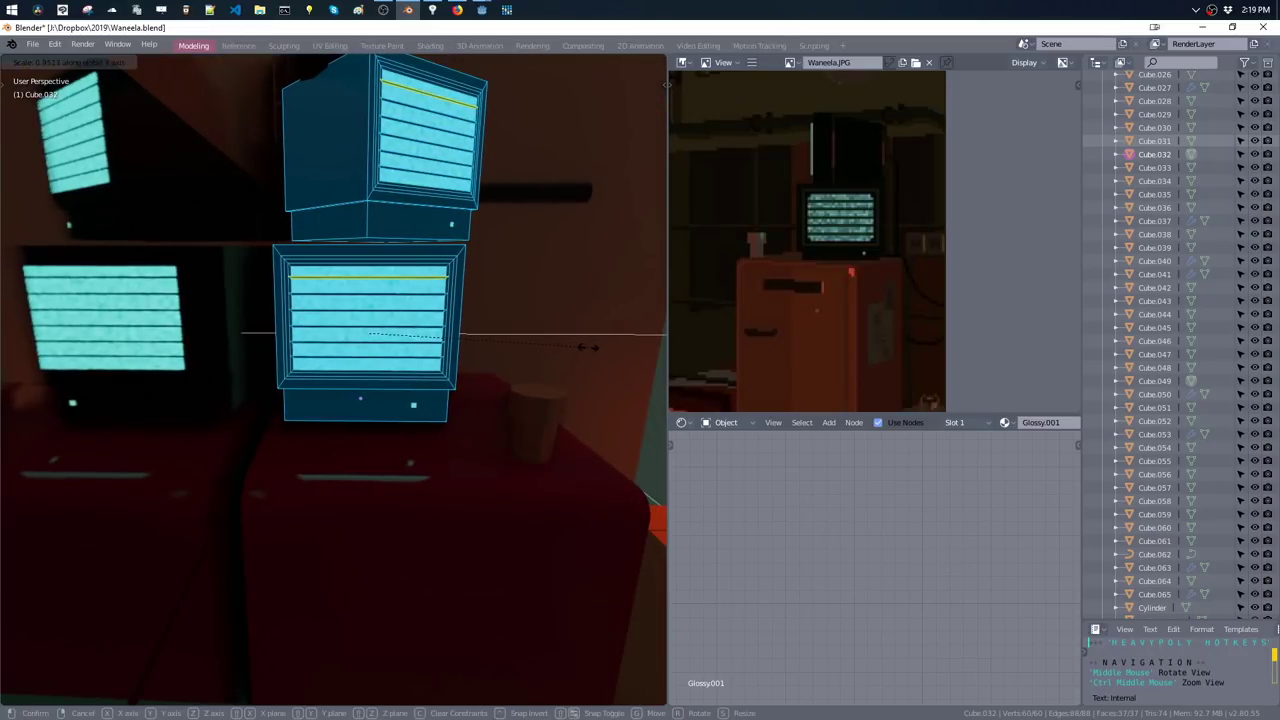
pyautogui.click(593, 347)
# - Drop the lower monitor's bottom edge loop 0.0064 m along Z
pyautogui.moveTo(542, 312)
pyautogui.mouseDown(button='middle')
pyautogui.moveTo(514, 274)
pyautogui.moveTo(474, 297)
pyautogui.moveTo(453, 357)
pyautogui.mouseUp(button='middle')
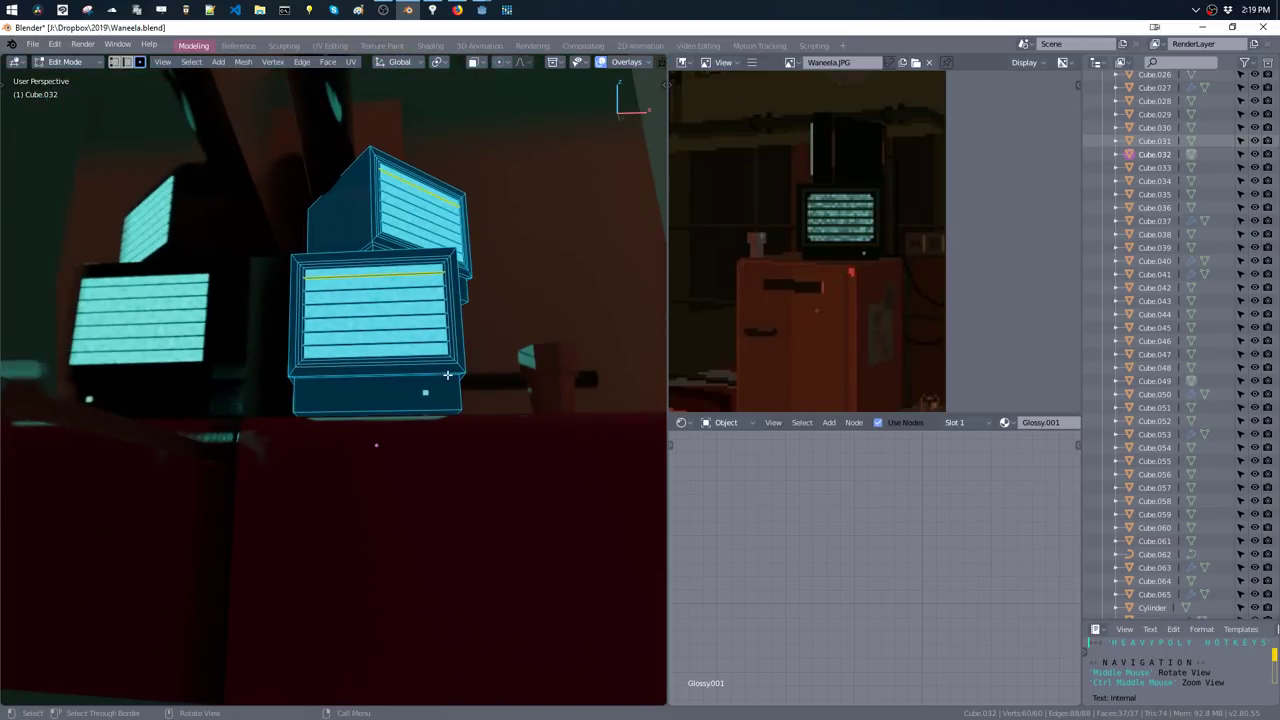
pyautogui.keyDown('alt'); pyautogui.click(457, 380); pyautogui.keyUp('alt')
pyautogui.press('g')
pyautogui.press('z')
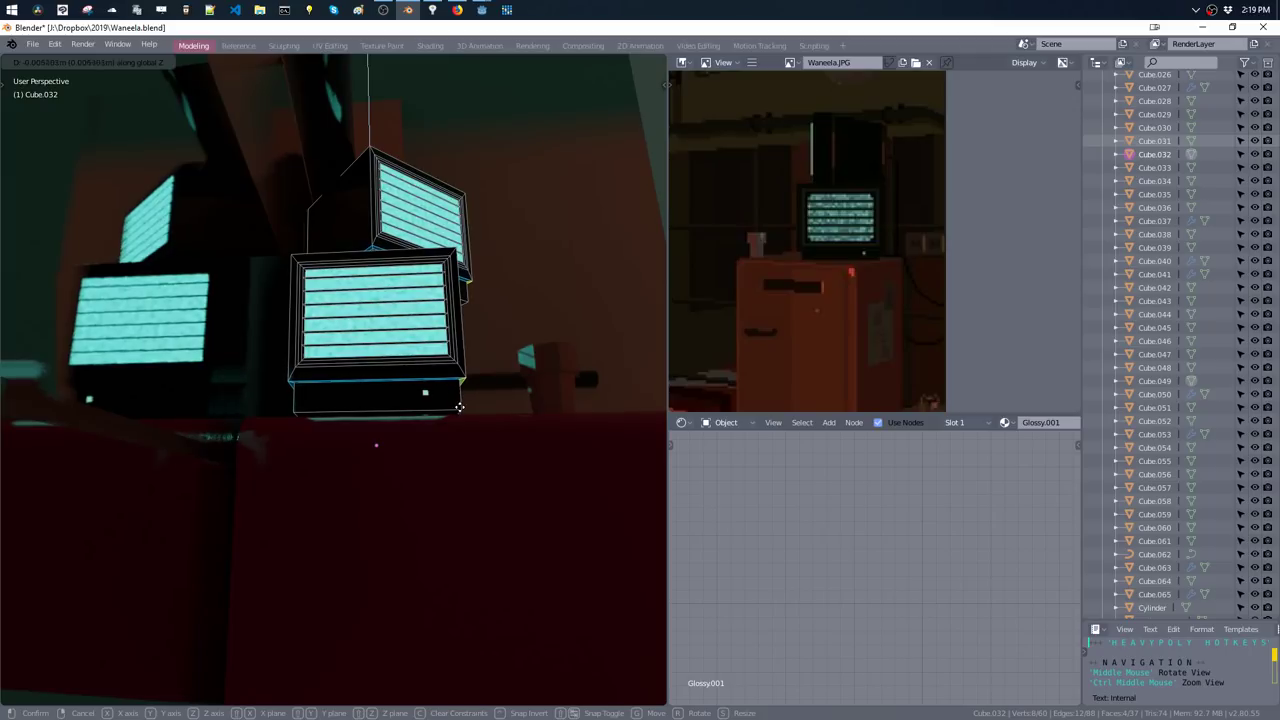
pyautogui.click(458, 407)
pyautogui.moveTo(514, 277)
pyautogui.mouseDown(button='middle')
pyautogui.moveTo(487, 335)
pyautogui.moveTo(519, 245)
pyautogui.mouseUp(button='middle')
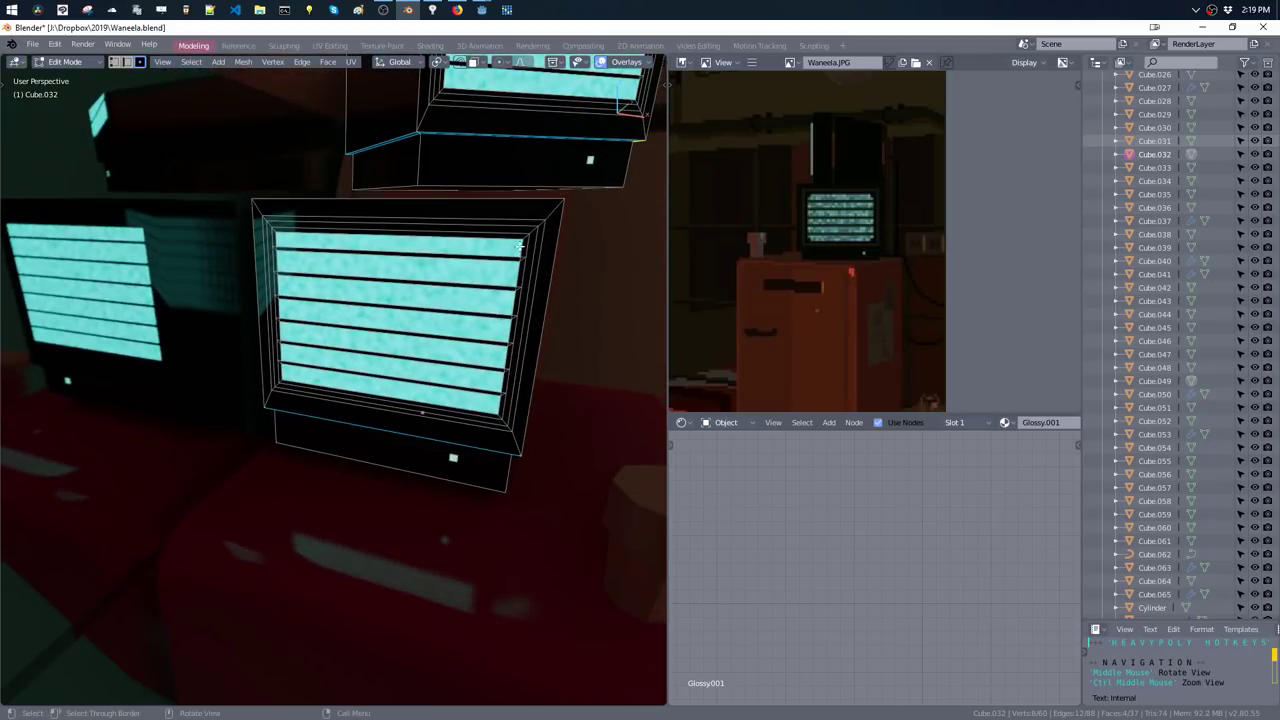
# - Add a small plane, stand it upright, shrink it and place it in the screen's top corner
pyautogui.click(519, 245)
pyautogui.hotkey('shift', 'a')
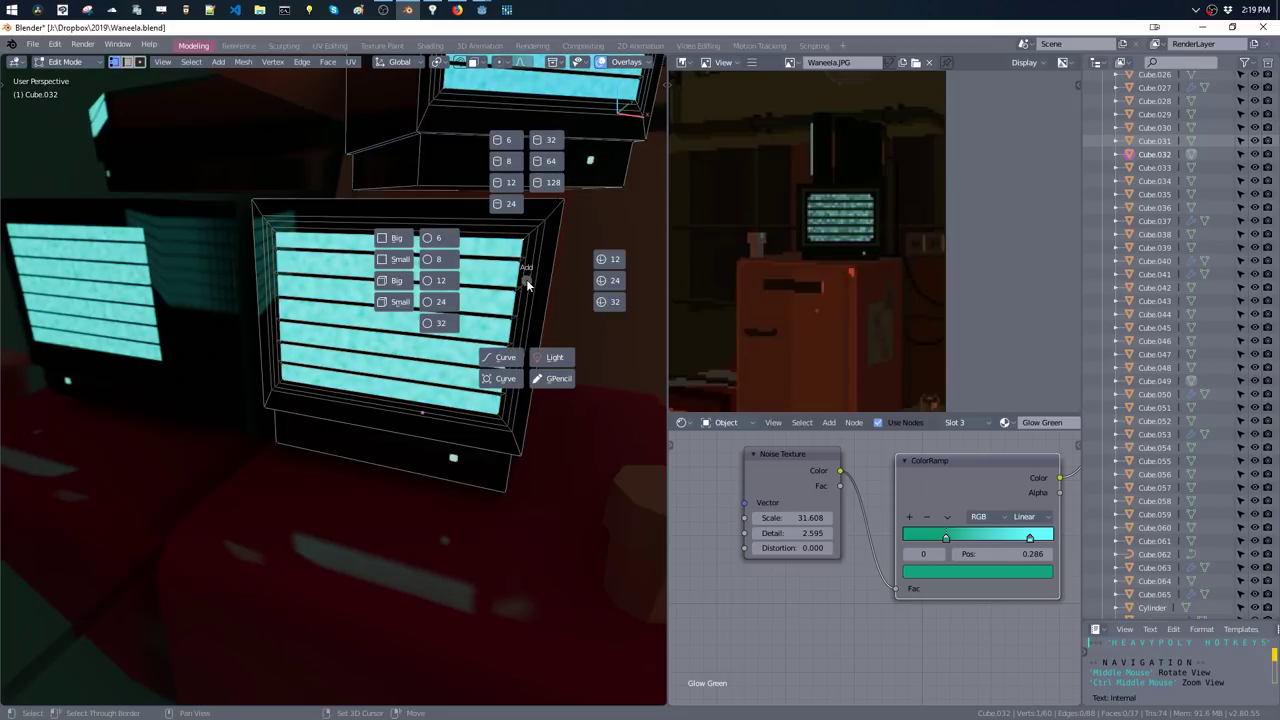
pyautogui.click(392, 259)
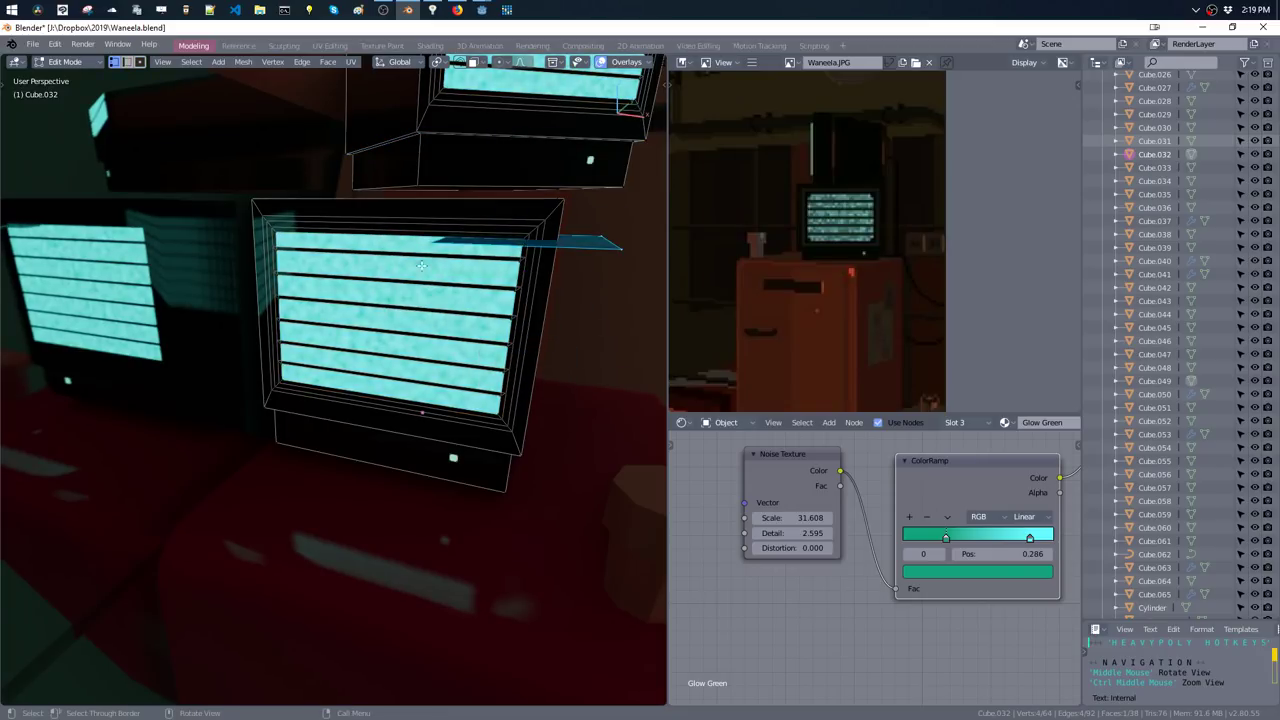
pyautogui.press('r')
pyautogui.click(620, 306)
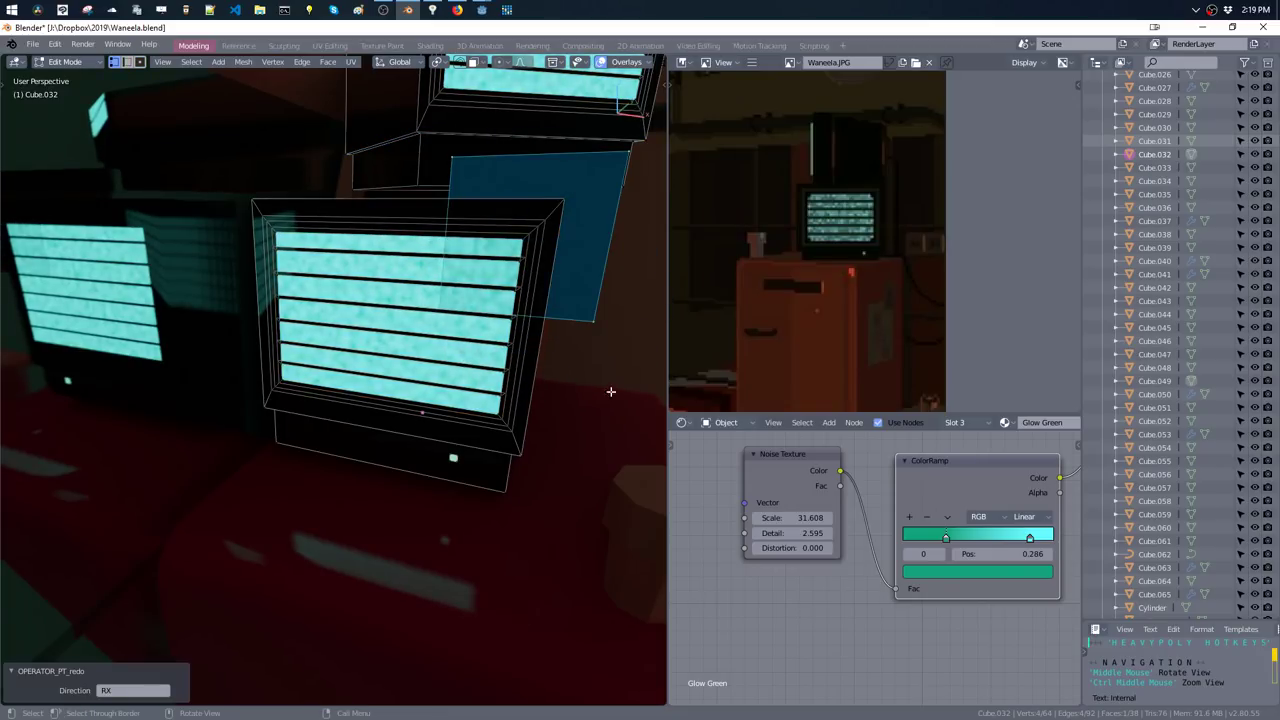
pyautogui.press('s')
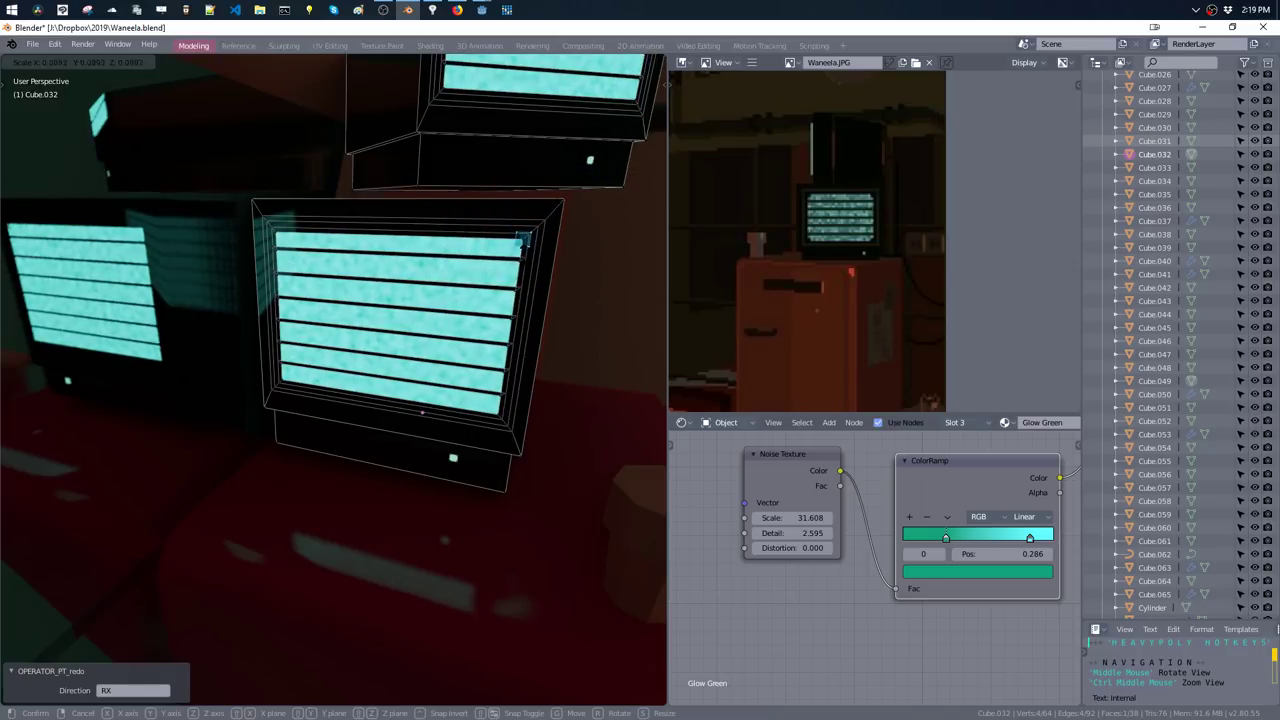
pyautogui.click(524, 244)
pyautogui.press('g')
pyautogui.click(519, 258)
# - Mirror the corner plate across X to the opposite top corner
pyautogui.hotkey('alt', 'x')
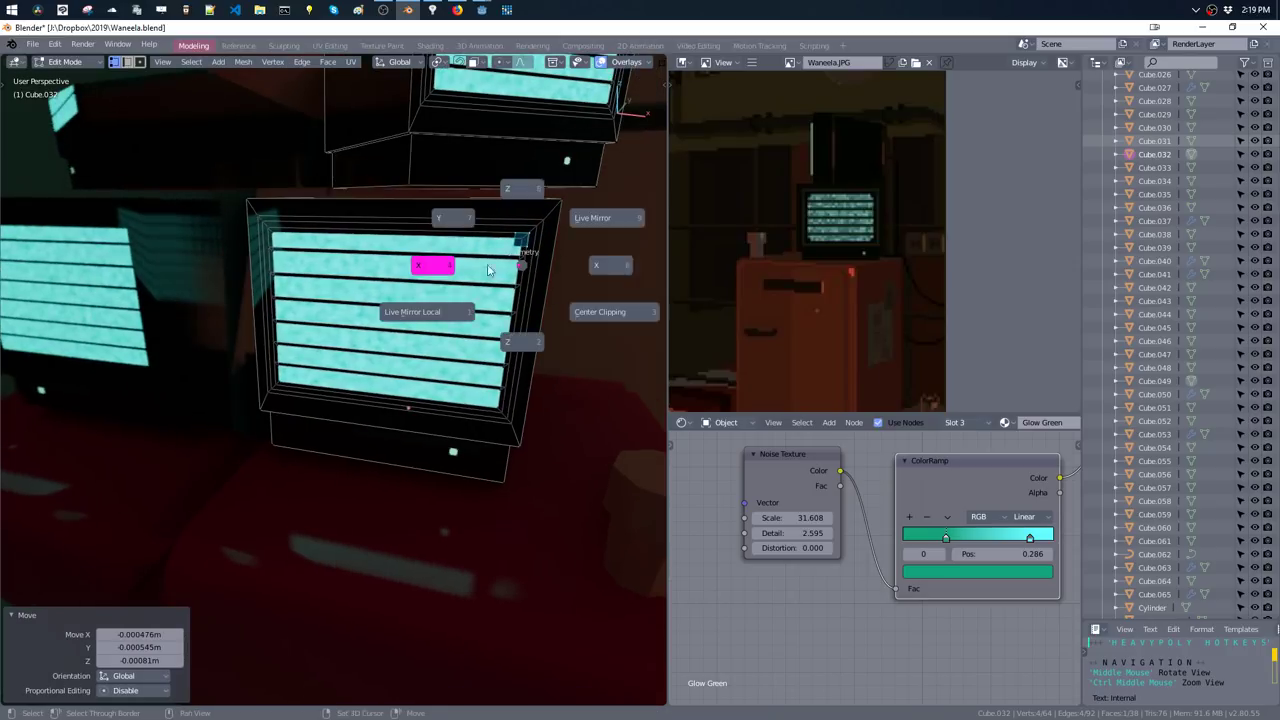
pyautogui.click(430, 261)
pyautogui.moveTo(424, 250); pyautogui.dragTo(475, 263, button='middle')
pyautogui.hotkey('alt', 'x')
pyautogui.click(475, 263)
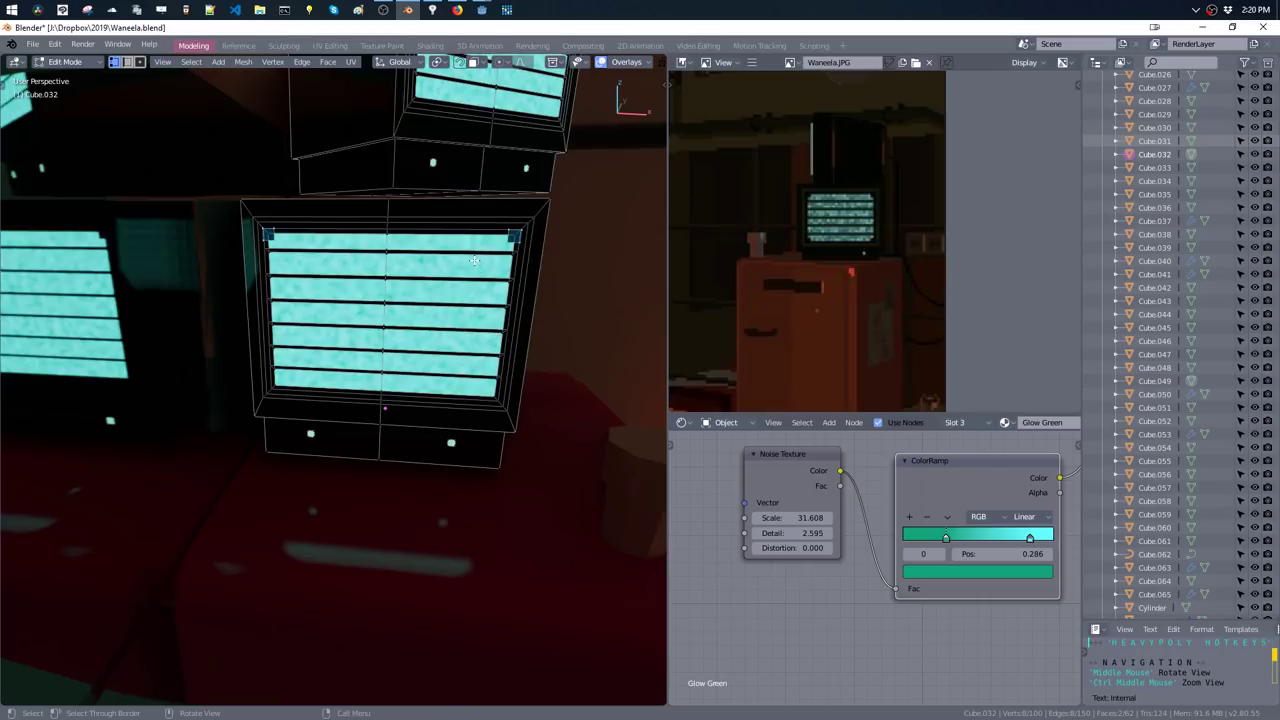
# - Copy both corner plates 0.122 m down along Z to the screen's bottom corners
pyautogui.hotkey('ctrl', 'l')
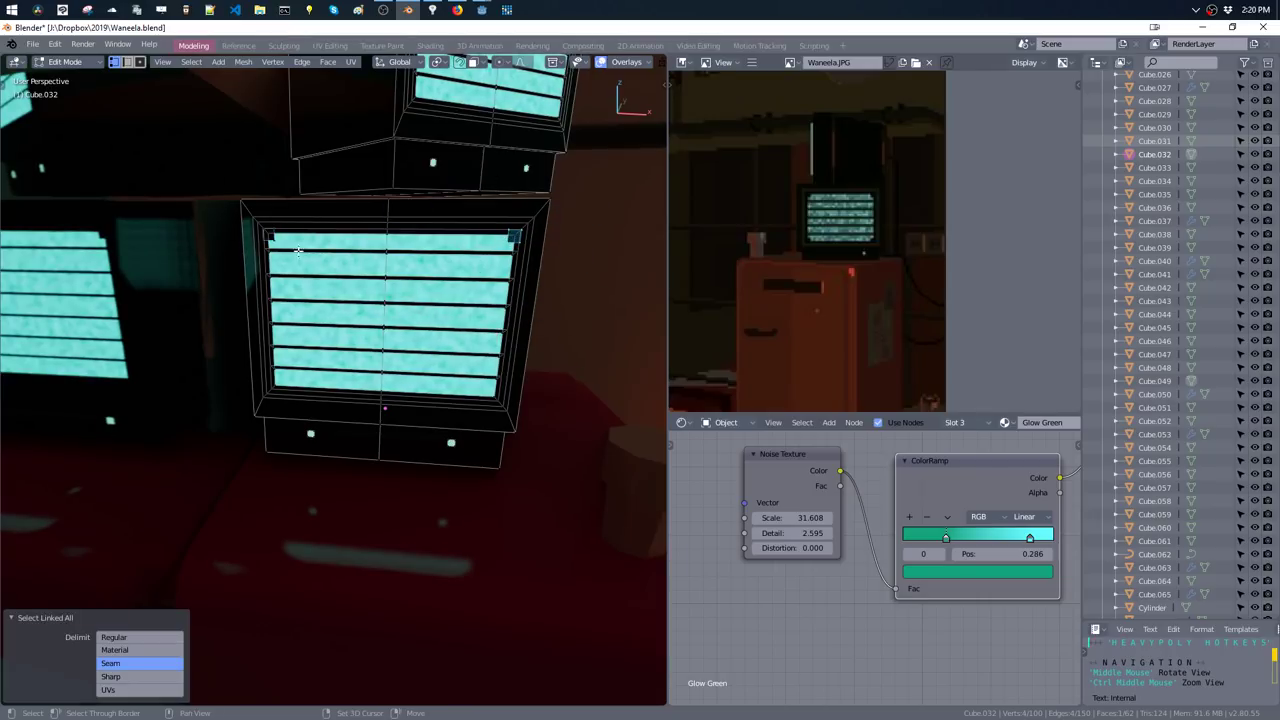
pyautogui.press('g')
pyautogui.press('z')
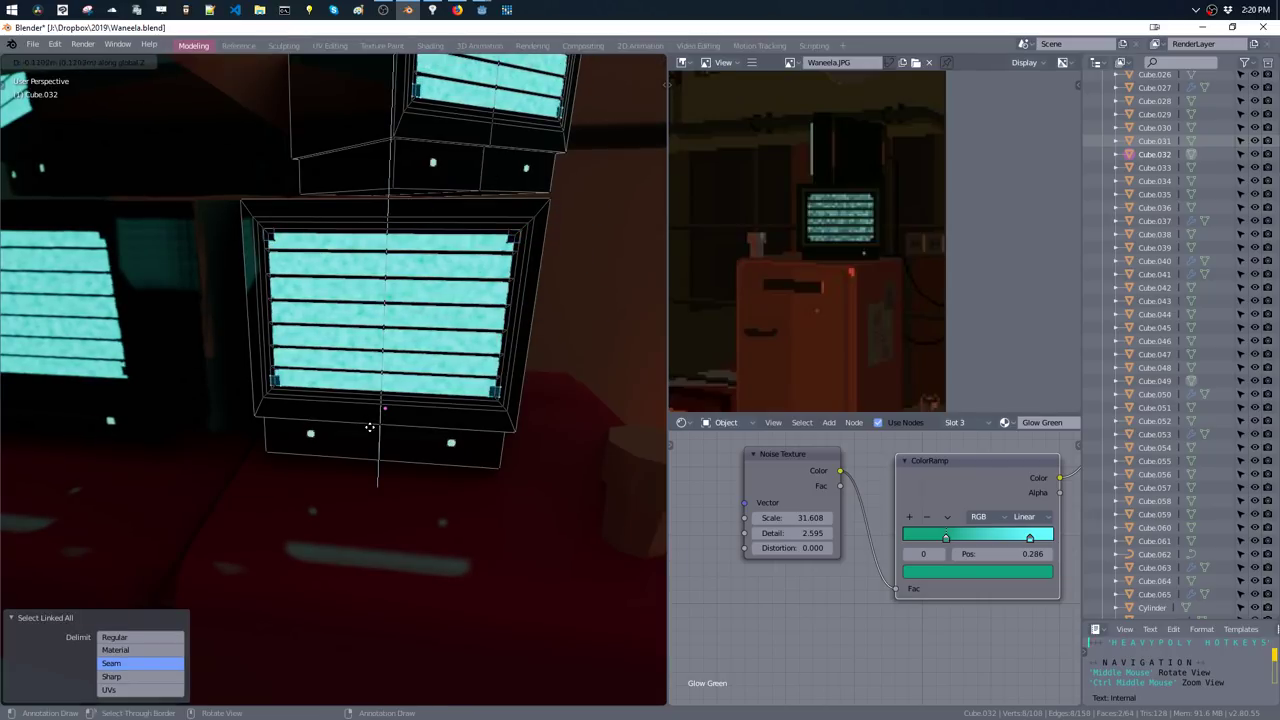
pyautogui.click(368, 430)
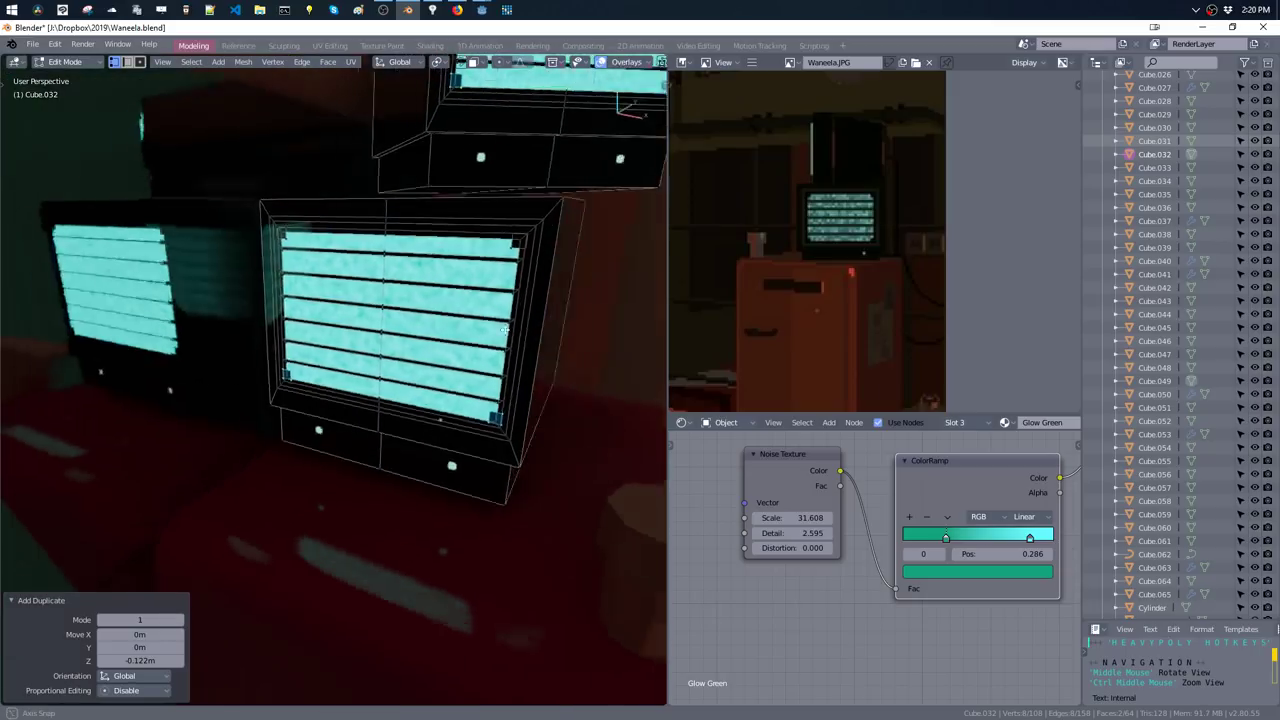
# - Switch to edge selection and assign the F Glossy material to a new material slot
pyautogui.moveTo(368, 430); pyautogui.dragTo(524, 318, button='middle')
pyautogui.rightClick(524, 318)
pyautogui.click(527, 243)
pyautogui.hotkey('shift', 'm')
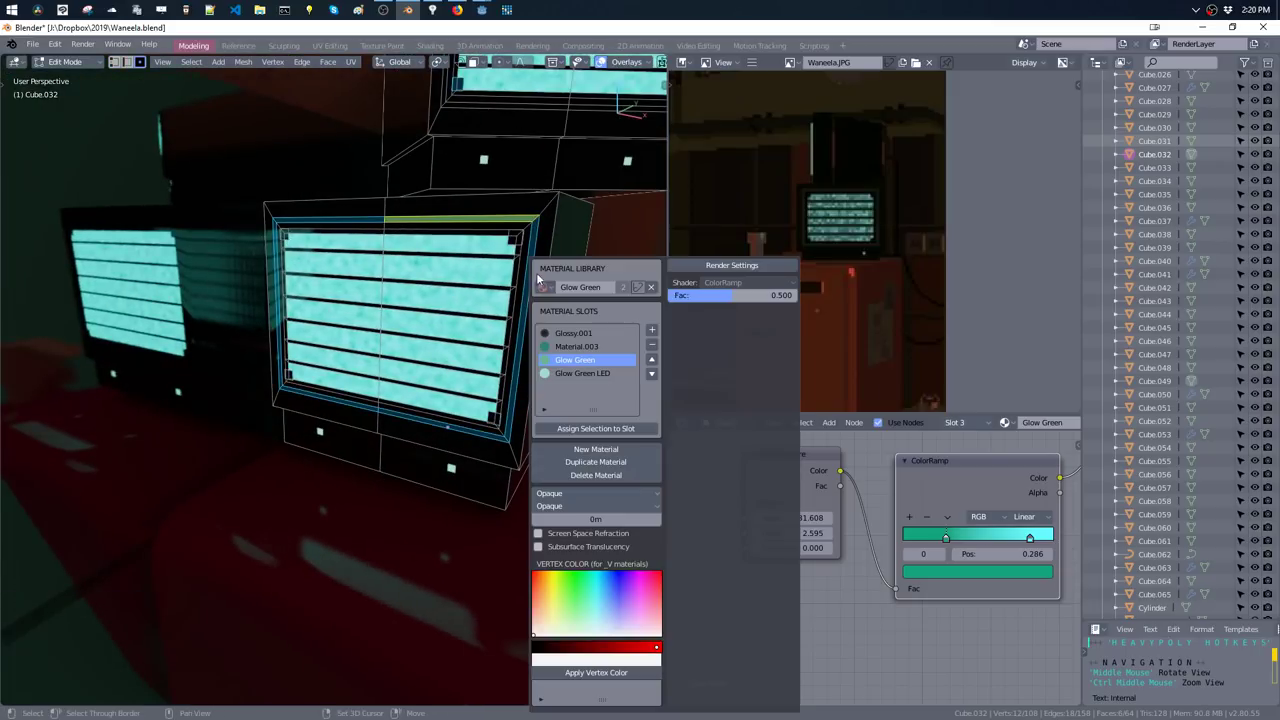
pyautogui.click(651, 333)
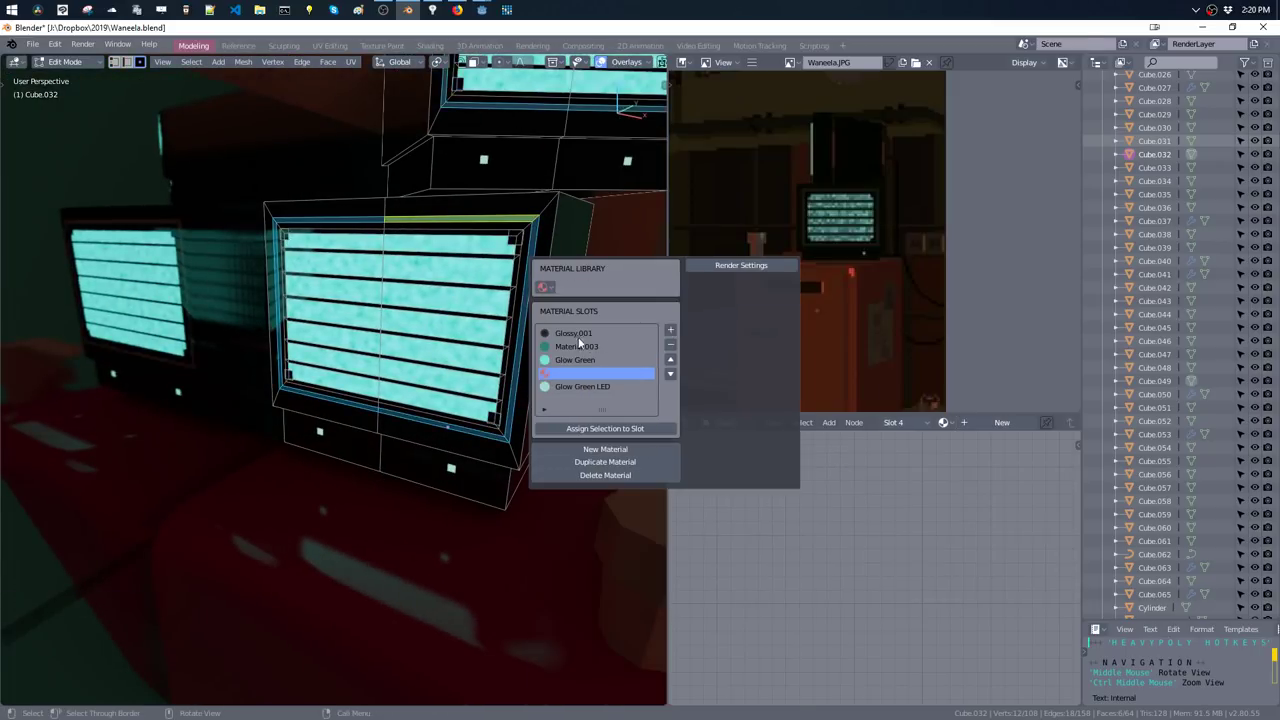
pyautogui.click(545, 287)
pyautogui.write('gloss')
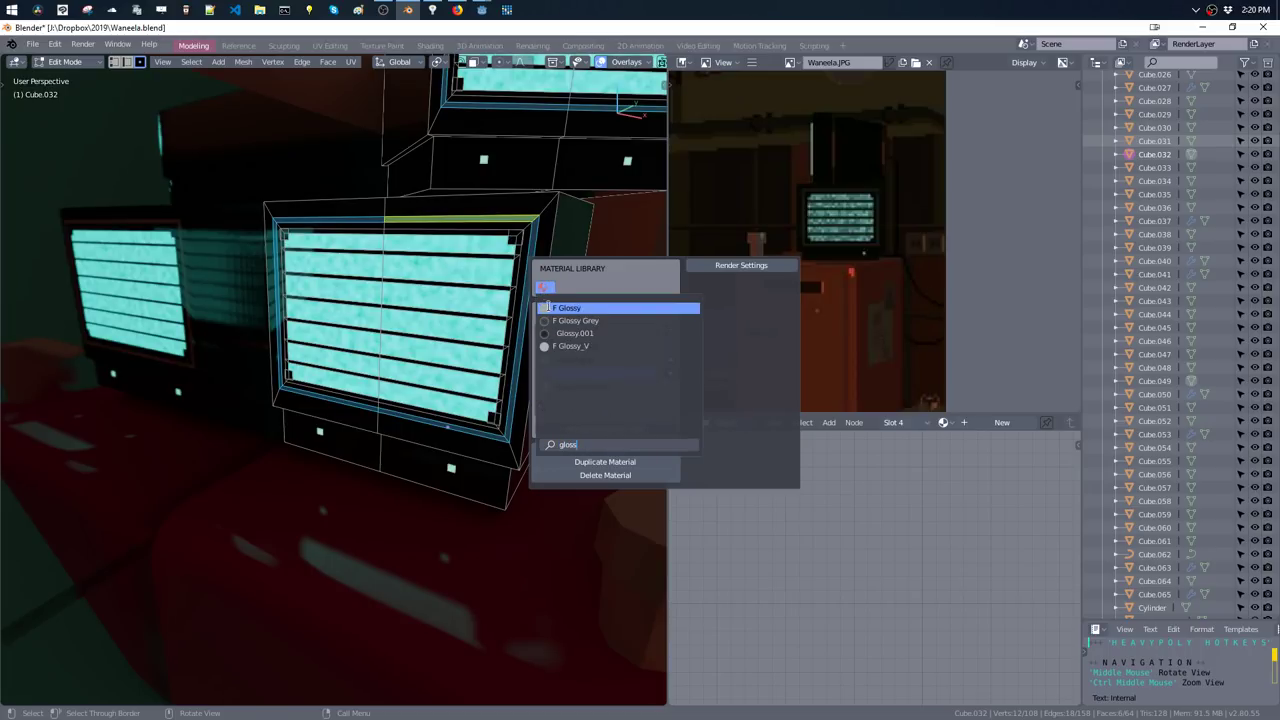
pyautogui.click(558, 309)
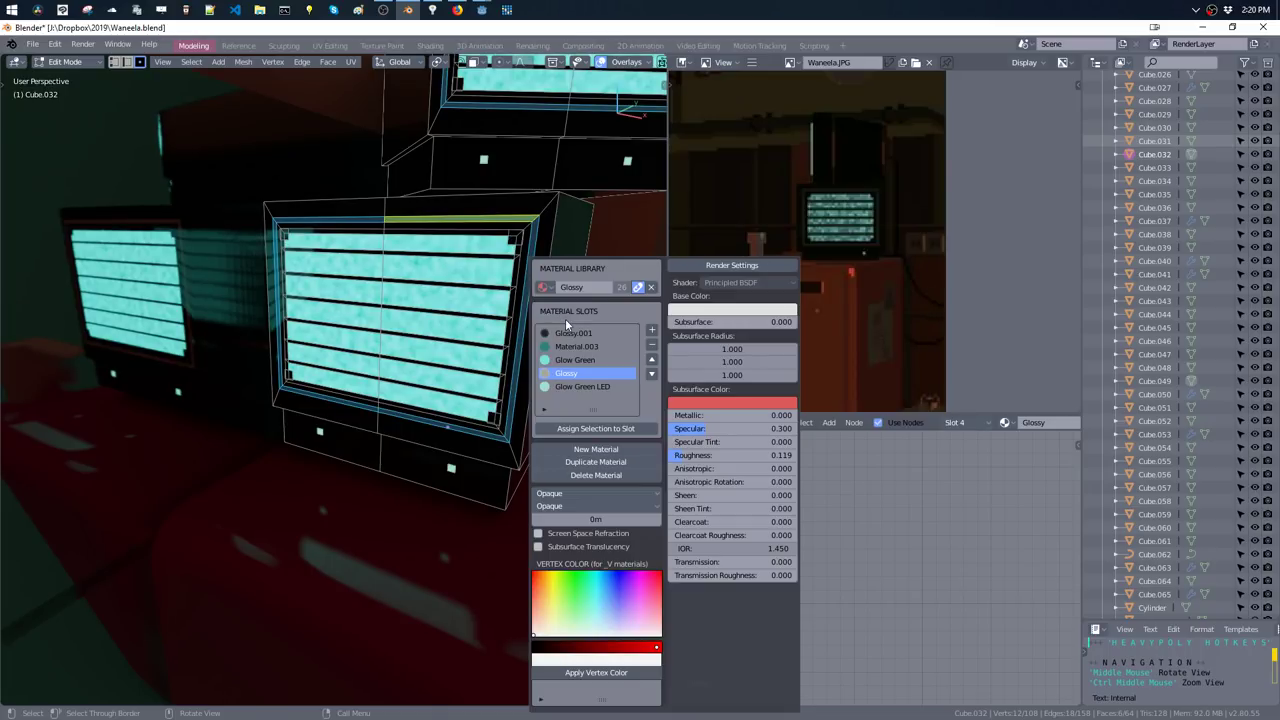
# - Re-enter Edit Mode on Cube.032 and cut an edge loop around the rear housing box
pyautogui.press('Tab')
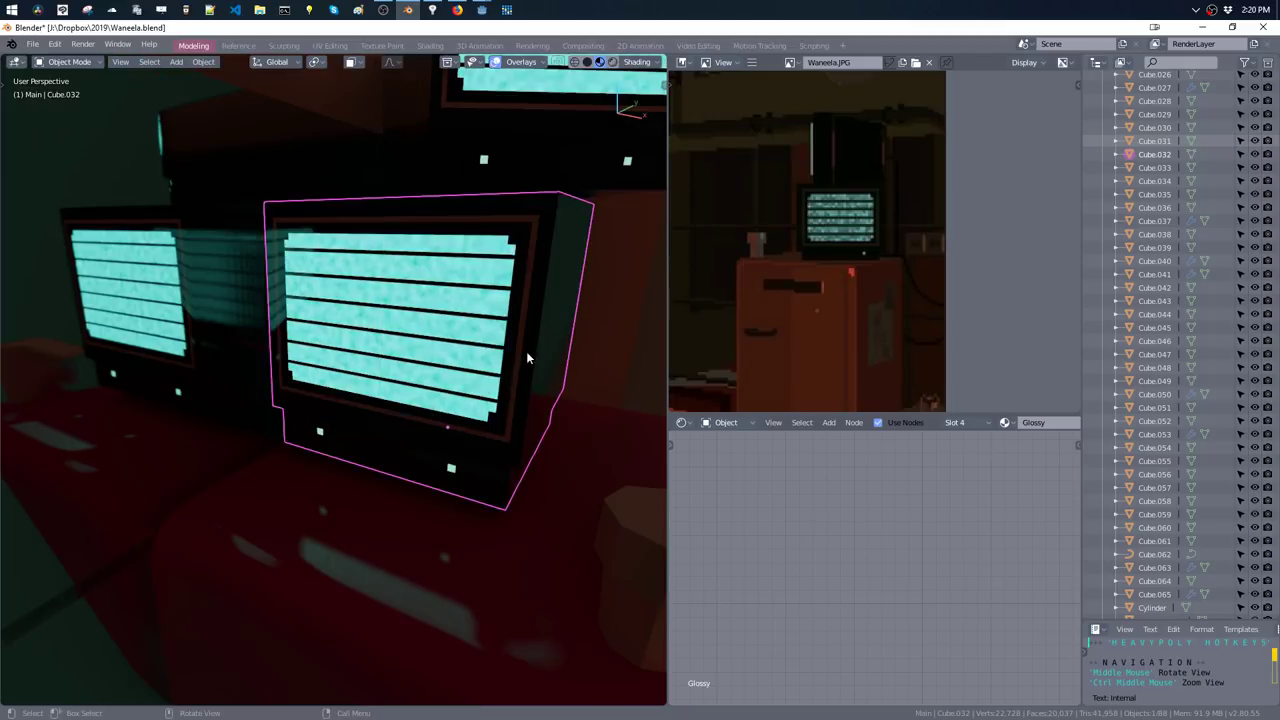
pyautogui.moveTo(526, 351)
pyautogui.mouseDown(button='middle')
pyautogui.moveTo(552, 390)
pyautogui.moveTo(401, 366)
pyautogui.moveTo(393, 377)
pyautogui.moveTo(405, 365)
pyautogui.moveTo(450, 394)
pyautogui.moveTo(496, 362)
pyautogui.moveTo(420, 320)
pyautogui.moveTo(446, 291)
pyautogui.moveTo(409, 300)
pyautogui.moveTo(423, 300)
pyautogui.moveTo(462, 357)
pyautogui.moveTo(414, 335)
pyautogui.mouseUp(button='middle')
pyautogui.press('Tab')
pyautogui.hotkey('ctrl', 'r')
pyautogui.click(414, 335)
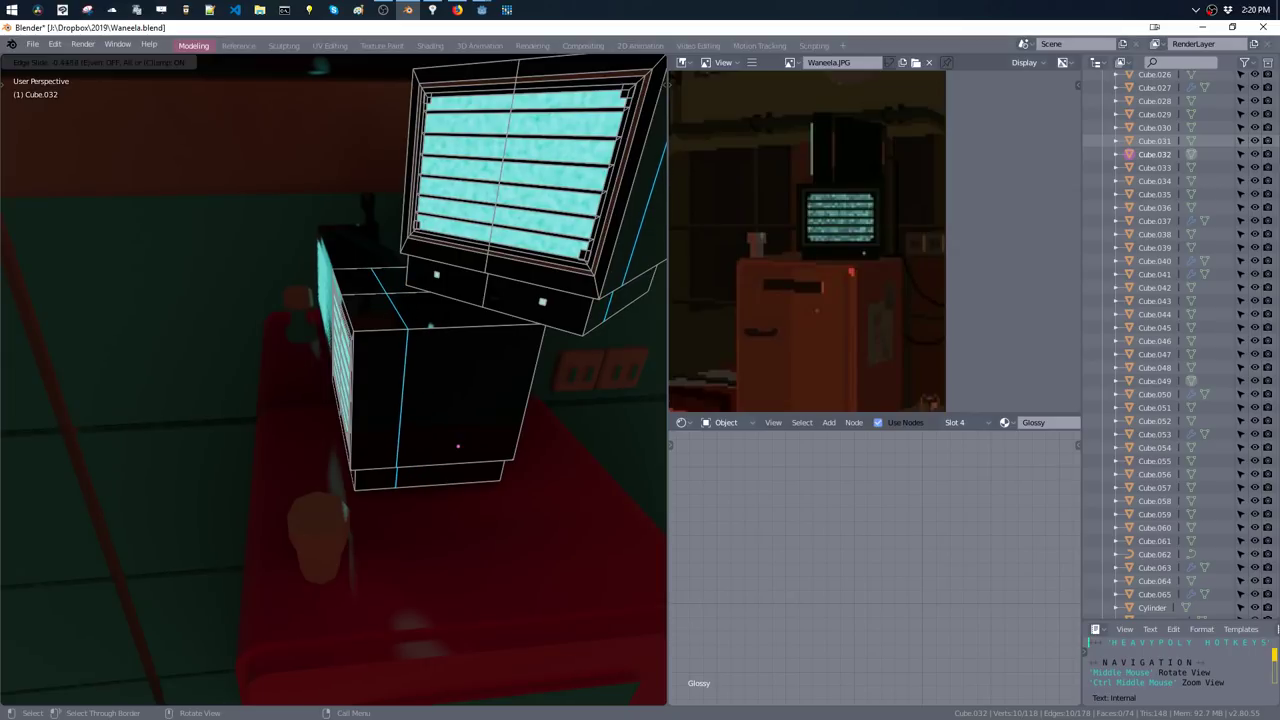
# - Cut two edge loops into the monitor box and select its front and top faces
pyautogui.click(422, 370)
pyautogui.click(447, 354)
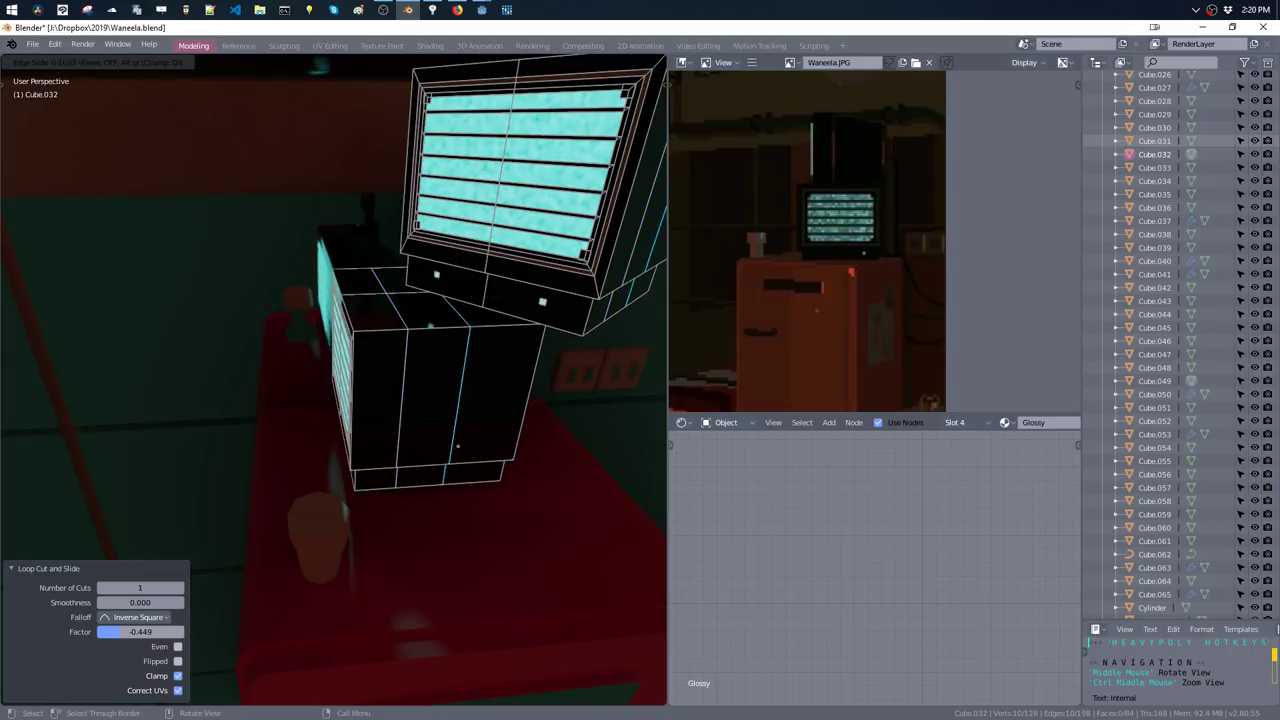
pyautogui.click(400, 337)
pyautogui.hotkey('ctrl', 'Tab')
pyautogui.click(471, 308)
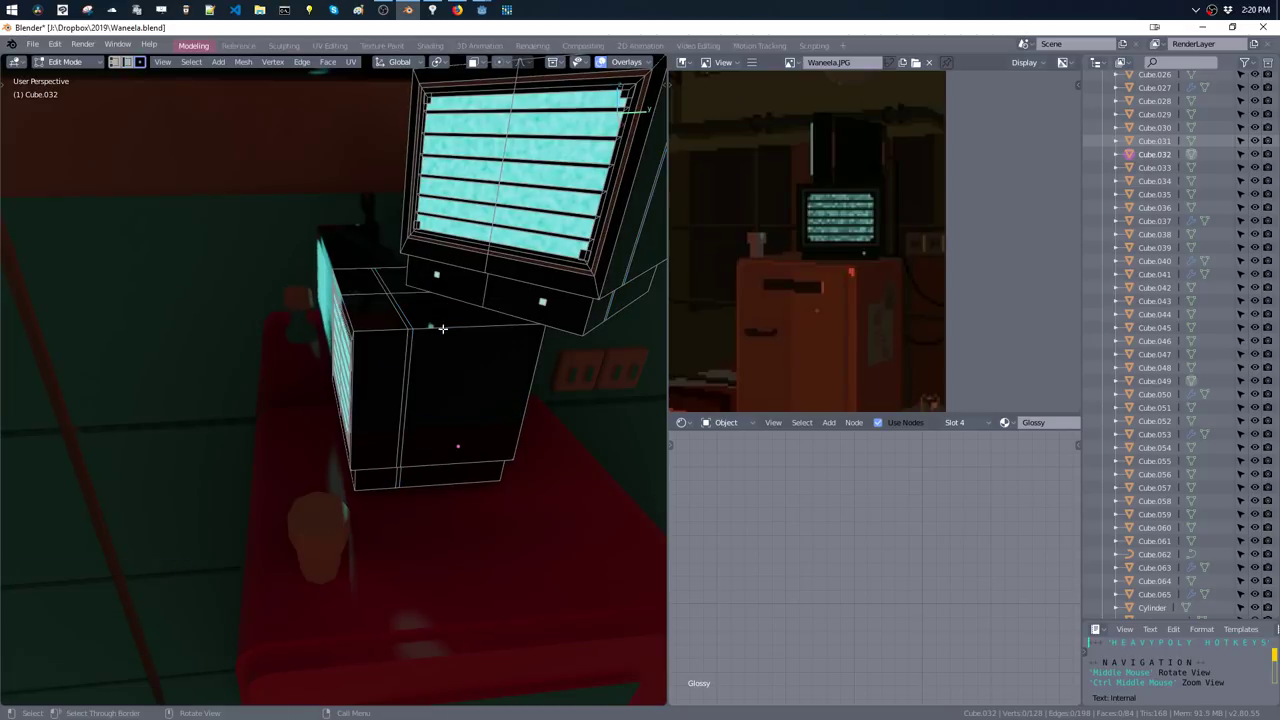
pyautogui.click(470, 390)
pyautogui.keyDown('shift'); pyautogui.click(417, 302); pyautogui.keyUp('shift')
pyautogui.moveTo(417, 302)
pyautogui.mouseDown(button='middle')
pyautogui.moveTo(368, 349)
pyautogui.moveTo(404, 288)
pyautogui.moveTo(431, 396)
pyautogui.moveTo(446, 397)
pyautogui.mouseUp(button='middle')
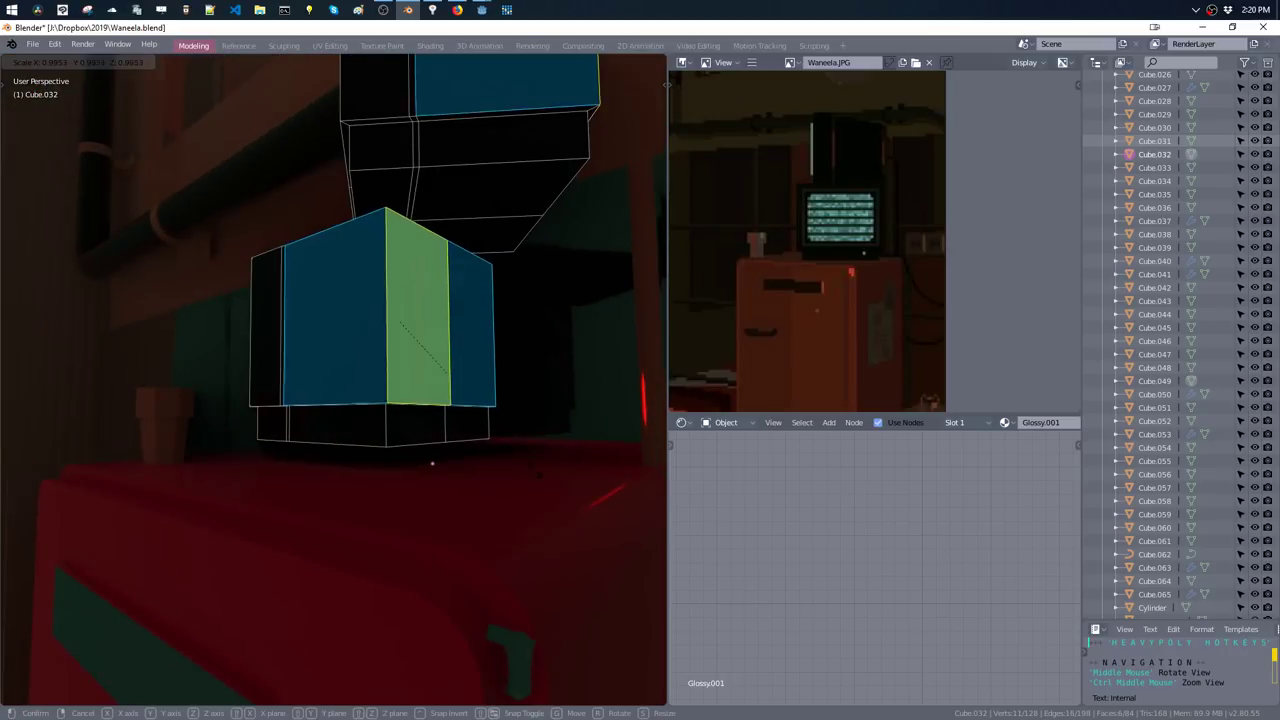
# - Scale the selected front and top faces, then push them along Y
pyautogui.press('s')
pyautogui.click(519, 456)
pyautogui.moveTo(519, 456)
pyautogui.mouseDown(button='middle')
pyautogui.moveTo(557, 451)
pyautogui.moveTo(466, 423)
pyautogui.moveTo(403, 383)
pyautogui.mouseUp(button='middle')
pyautogui.press('g')
pyautogui.press('y')
pyautogui.click(548, 452)
pyautogui.press('Tab')
# - Shrink two side faces to 0.649 and lower them along Z to taper the rear
pyautogui.click(460, 420)
pyautogui.click(435, 397)
pyautogui.press('s')
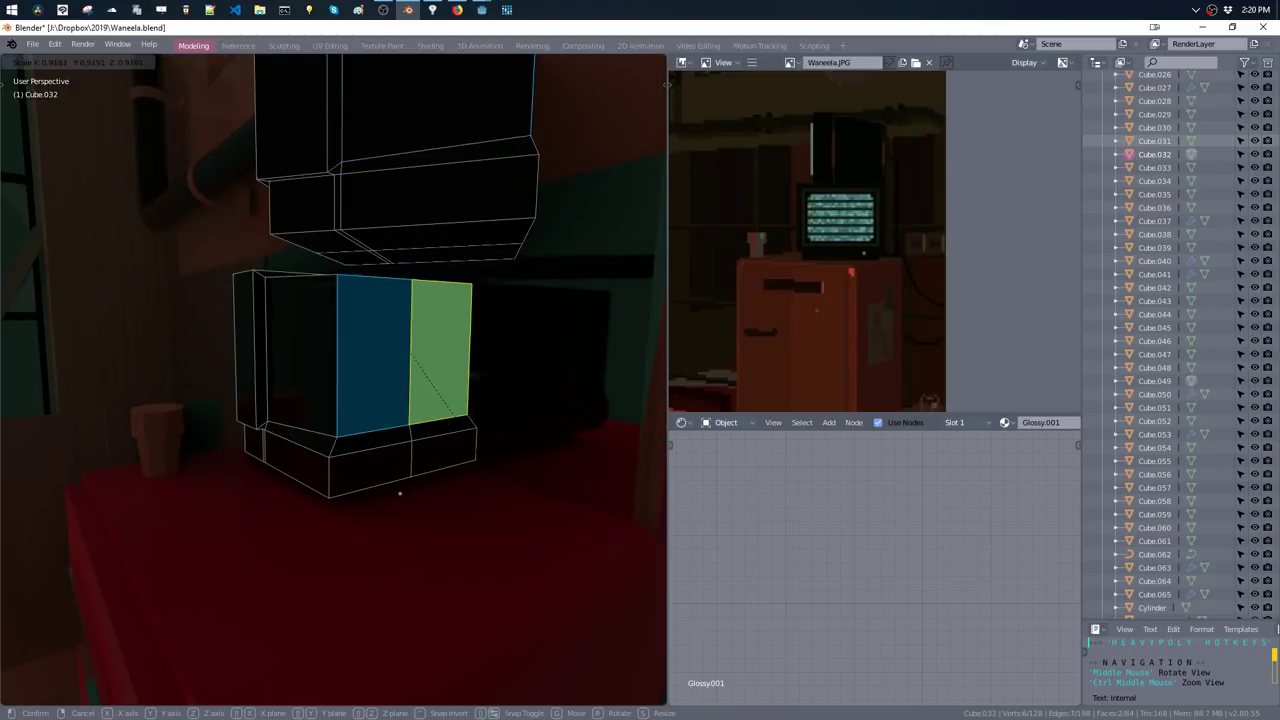
pyautogui.click(451, 360)
pyautogui.press('g')
pyautogui.press('z')
pyautogui.click(452, 452)
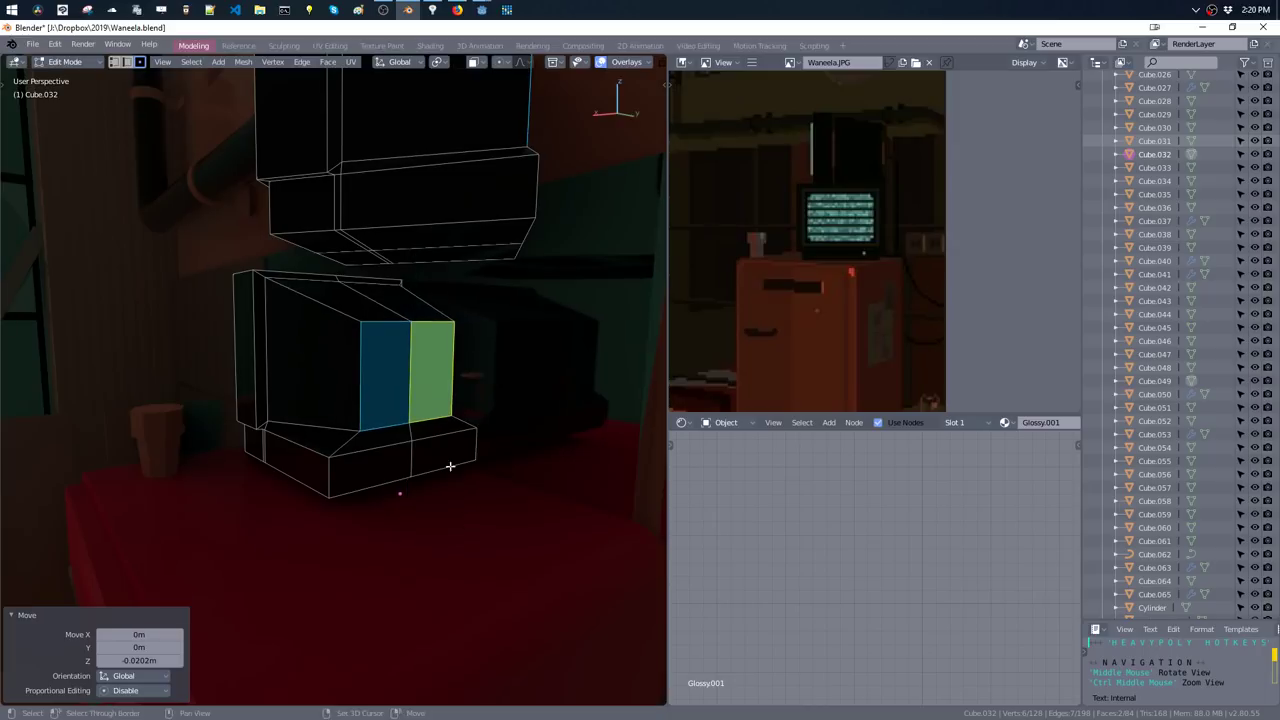
pyautogui.moveTo(451, 449)
pyautogui.mouseDown(button='middle')
pyautogui.moveTo(491, 423)
pyautogui.moveTo(277, 509)
pyautogui.moveTo(301, 510)
pyautogui.mouseUp(button='middle')
pyautogui.press('g')
pyautogui.press('z')
pyautogui.click(481, 401)
# - Narrow the bottom edges to 0.613 along X, nudge them along Y, then widen slightly
pyautogui.click(391, 463)
pyautogui.press('q')
pyautogui.click(391, 463)
pyautogui.press('s')
pyautogui.press('x')
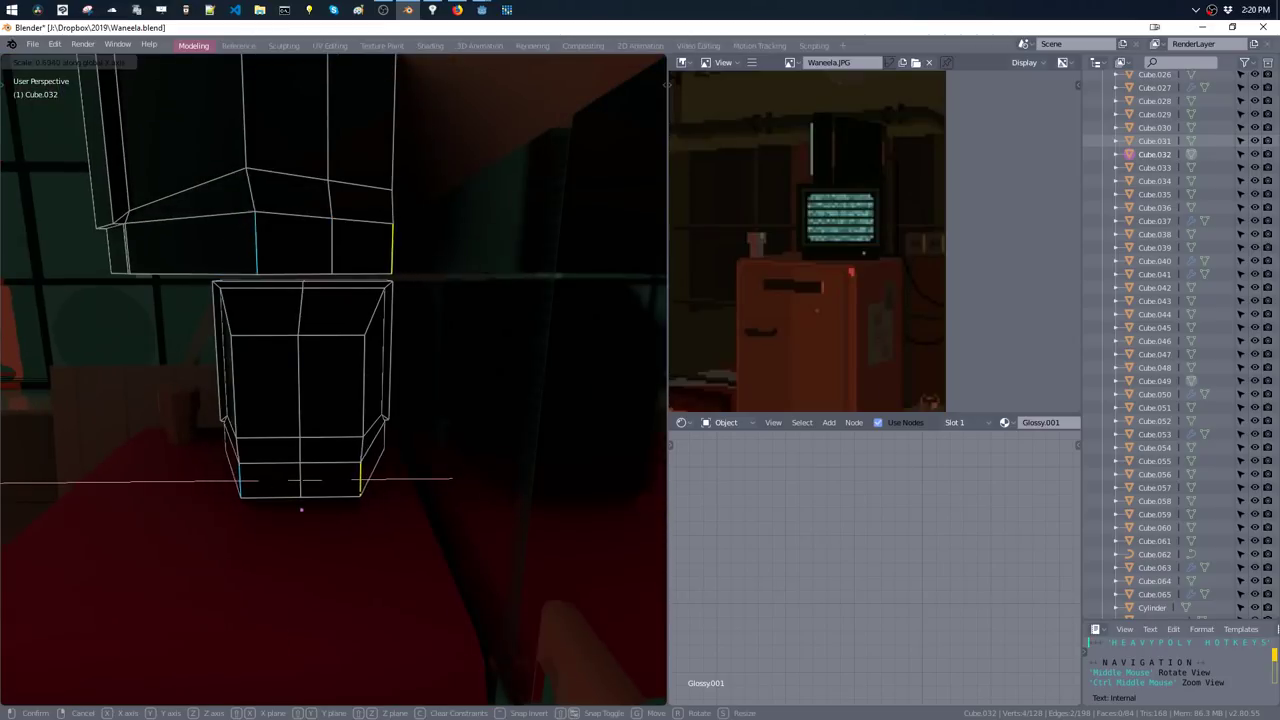
pyautogui.click(371, 491)
pyautogui.moveTo(371, 491)
pyautogui.mouseDown(button='middle')
pyautogui.moveTo(531, 463)
pyautogui.moveTo(454, 451)
pyautogui.moveTo(497, 471)
pyautogui.moveTo(443, 446)
pyautogui.moveTo(363, 447)
pyautogui.moveTo(383, 429)
pyautogui.moveTo(374, 411)
pyautogui.moveTo(374, 449)
pyautogui.moveTo(514, 434)
pyautogui.moveTo(494, 380)
pyautogui.moveTo(624, 376)
pyautogui.moveTo(463, 380)
pyautogui.moveTo(414, 409)
pyautogui.moveTo(280, 363)
pyautogui.moveTo(310, 389)
pyautogui.mouseUp(button='middle')
pyautogui.press('g')
pyautogui.press('y')
pyautogui.click(484, 463)
pyautogui.press('s')
pyautogui.press('x')
pyautogui.click(383, 464)
# - Add a centred edge loop to the monitor, then dissolve it
pyautogui.hotkey('ctrl', 'r')
pyautogui.click(379, 393)
pyautogui.rightClick(443, 380)
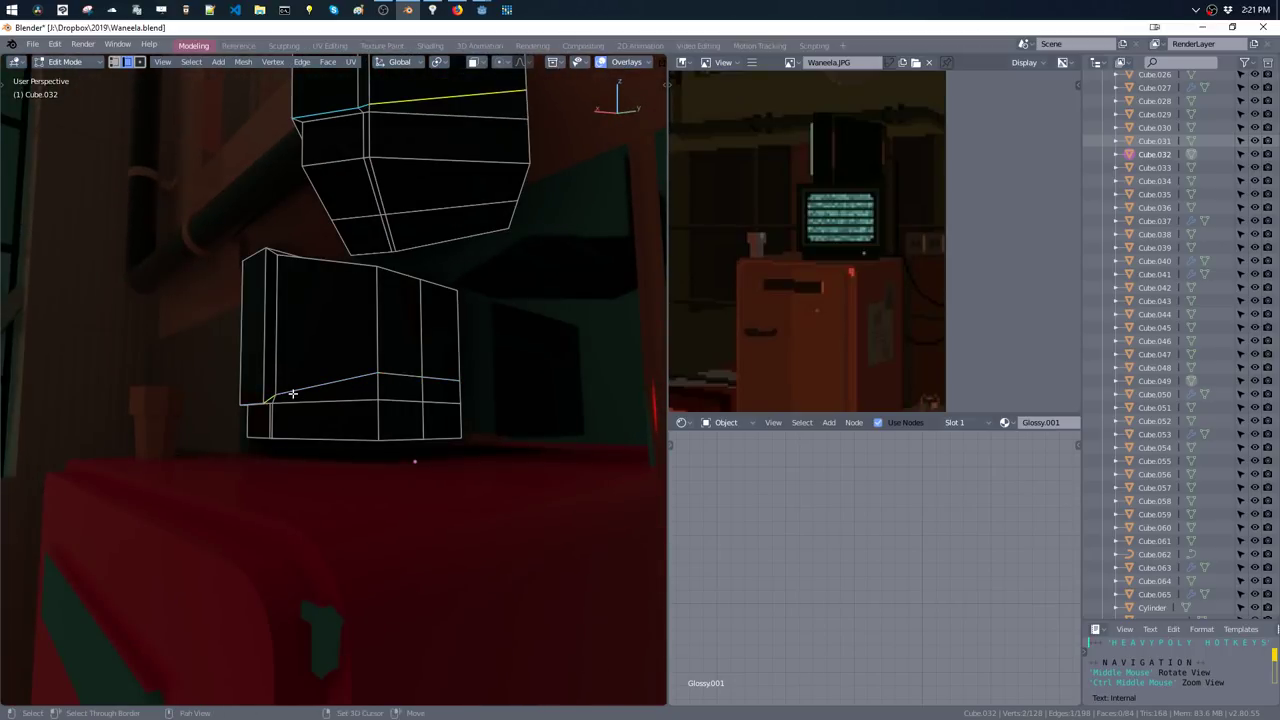
pyautogui.moveTo(445, 377)
pyautogui.mouseDown(button='middle')
pyautogui.moveTo(320, 408)
pyautogui.moveTo(366, 374)
pyautogui.moveTo(369, 415)
pyautogui.mouseUp(button='middle')
pyautogui.moveTo(347, 466)
pyautogui.mouseDown(button='middle')
pyautogui.moveTo(406, 389)
pyautogui.moveTo(506, 403)
pyautogui.moveTo(444, 418)
pyautogui.moveTo(480, 397)
pyautogui.moveTo(437, 420)
pyautogui.moveTo(414, 456)
pyautogui.moveTo(414, 491)
pyautogui.moveTo(423, 366)
pyautogui.mouseUp(button='middle')
pyautogui.hotkey('ctrl', 'x')
# - Dissolve the short corner edge and the stray diagonal edge, leaving 121 vertices
pyautogui.scroll(4, 443, 380)
pyautogui.click(446, 382)
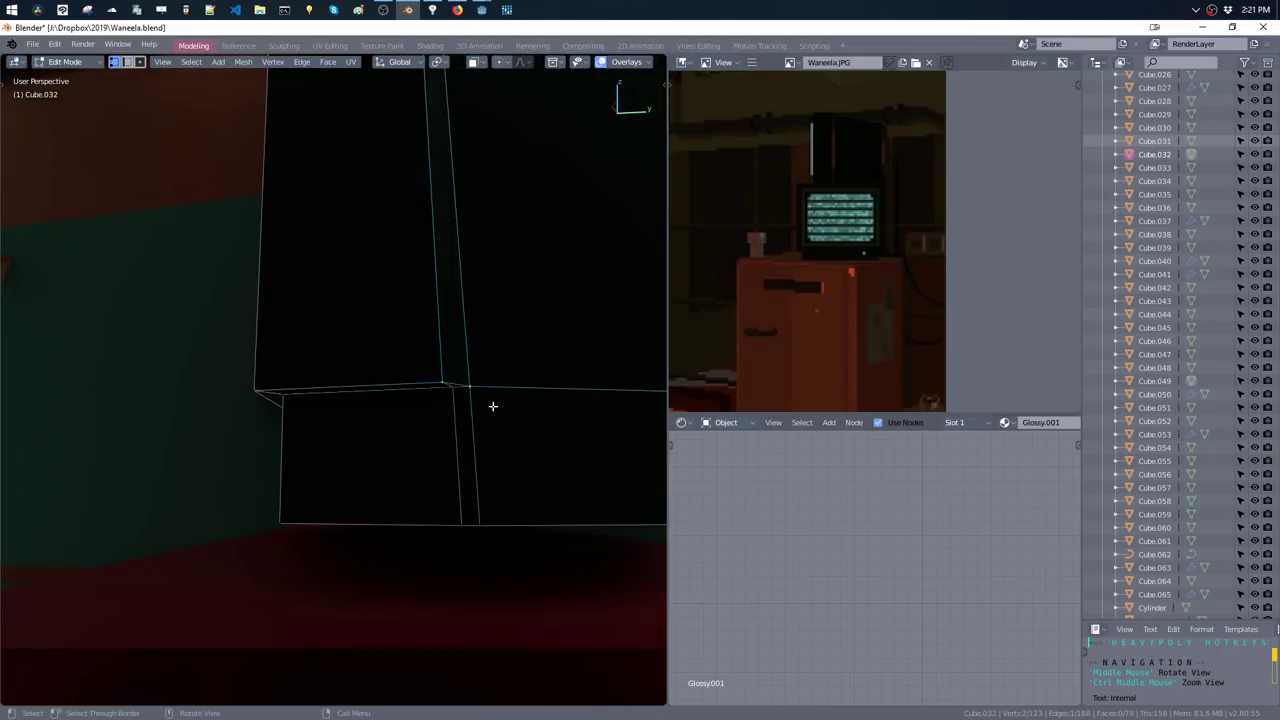
pyautogui.moveTo(492, 406)
pyautogui.mouseDown(button='middle')
pyautogui.moveTo(429, 377)
pyautogui.moveTo(449, 342)
pyautogui.mouseUp(button='middle')
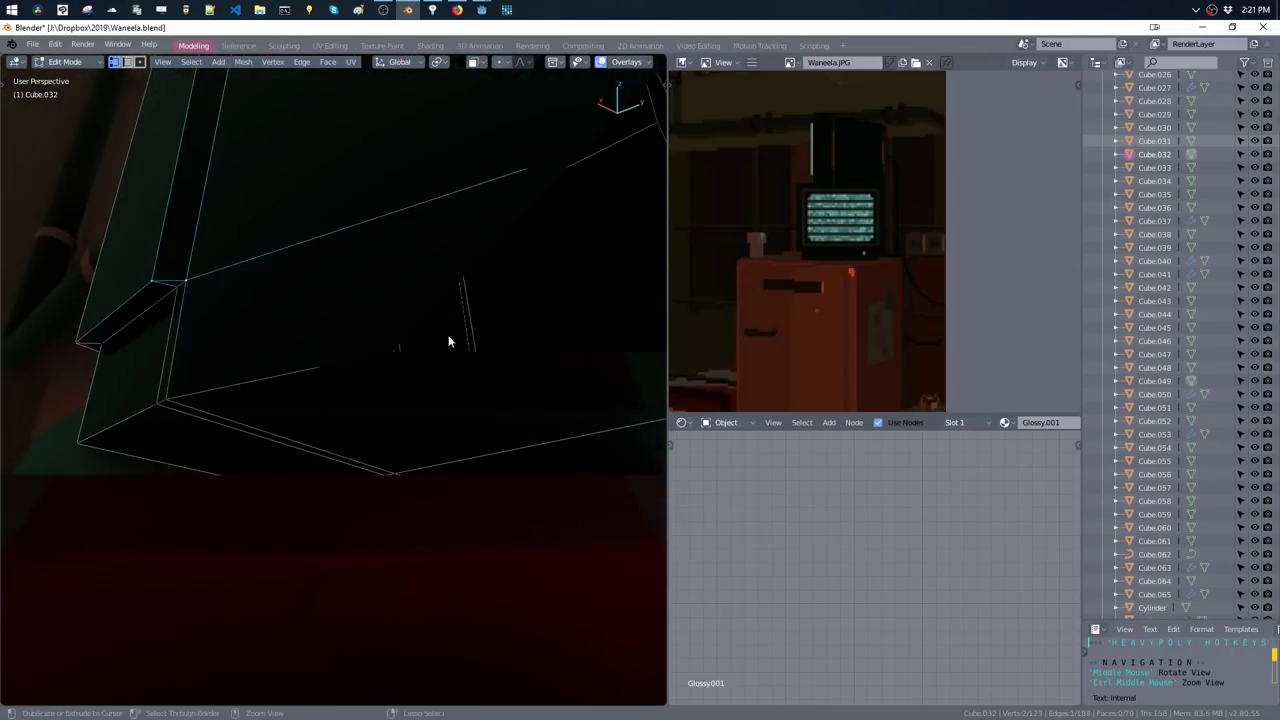
pyautogui.keyDown('alt'); pyautogui.click(173, 328); pyautogui.keyUp('alt')
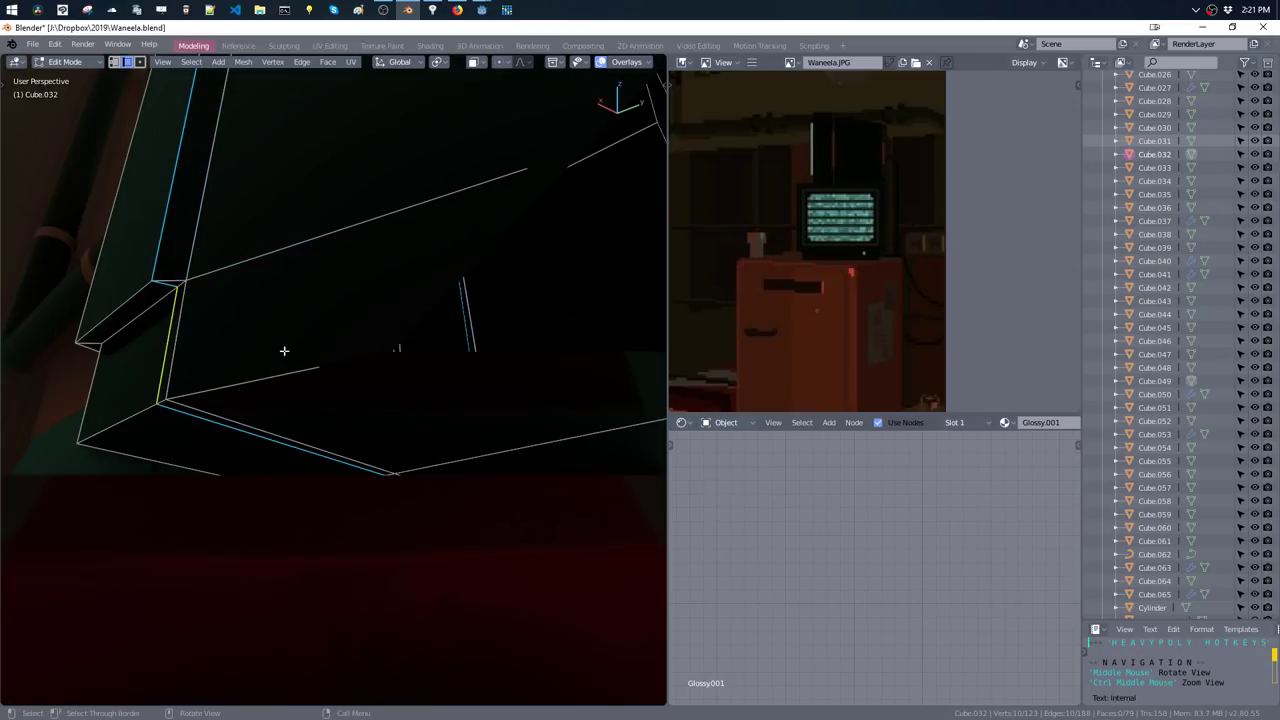
pyautogui.moveTo(284, 350); pyautogui.dragTo(157, 369, button='middle')
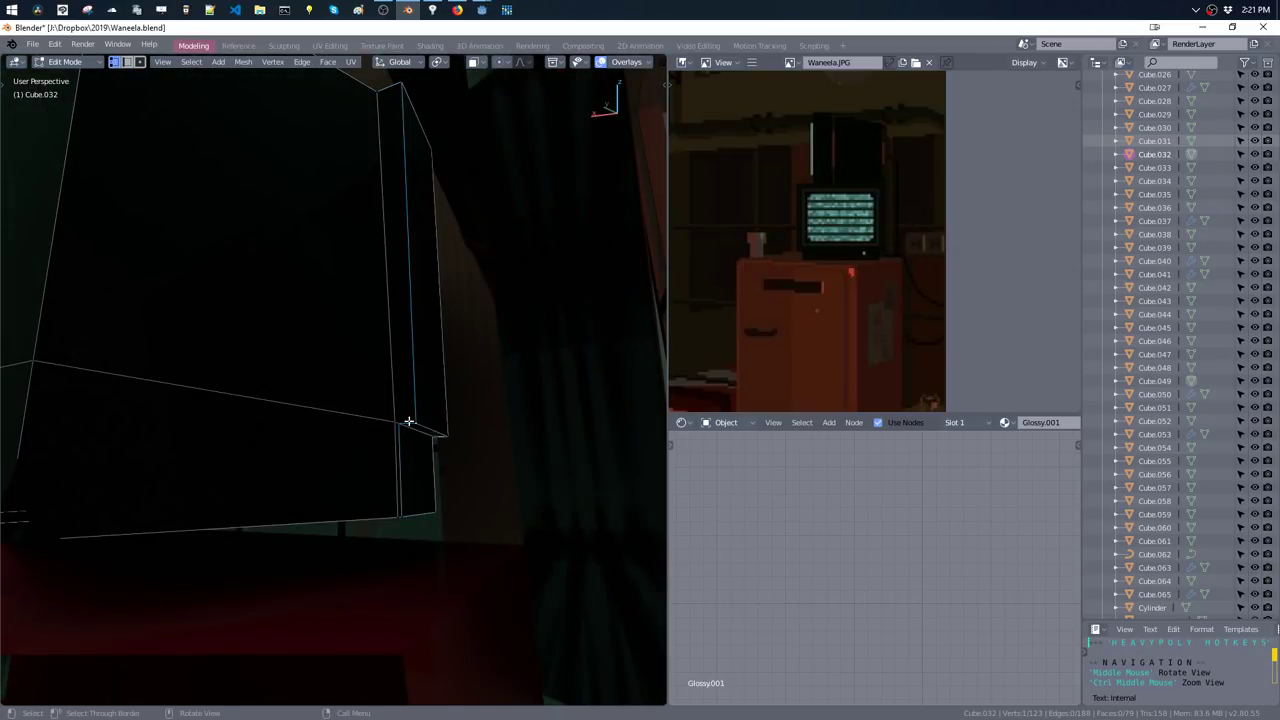
pyautogui.click(401, 451)
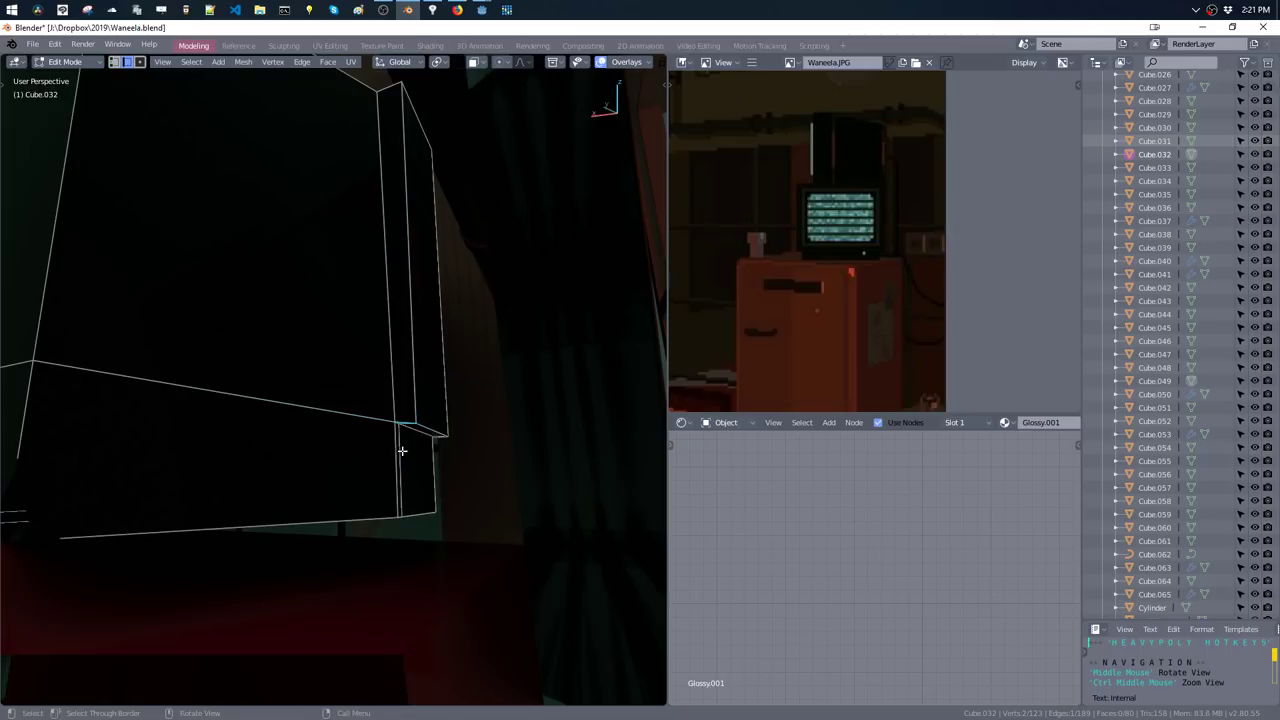
pyautogui.moveTo(404, 458); pyautogui.dragTo(410, 417, button='middle')
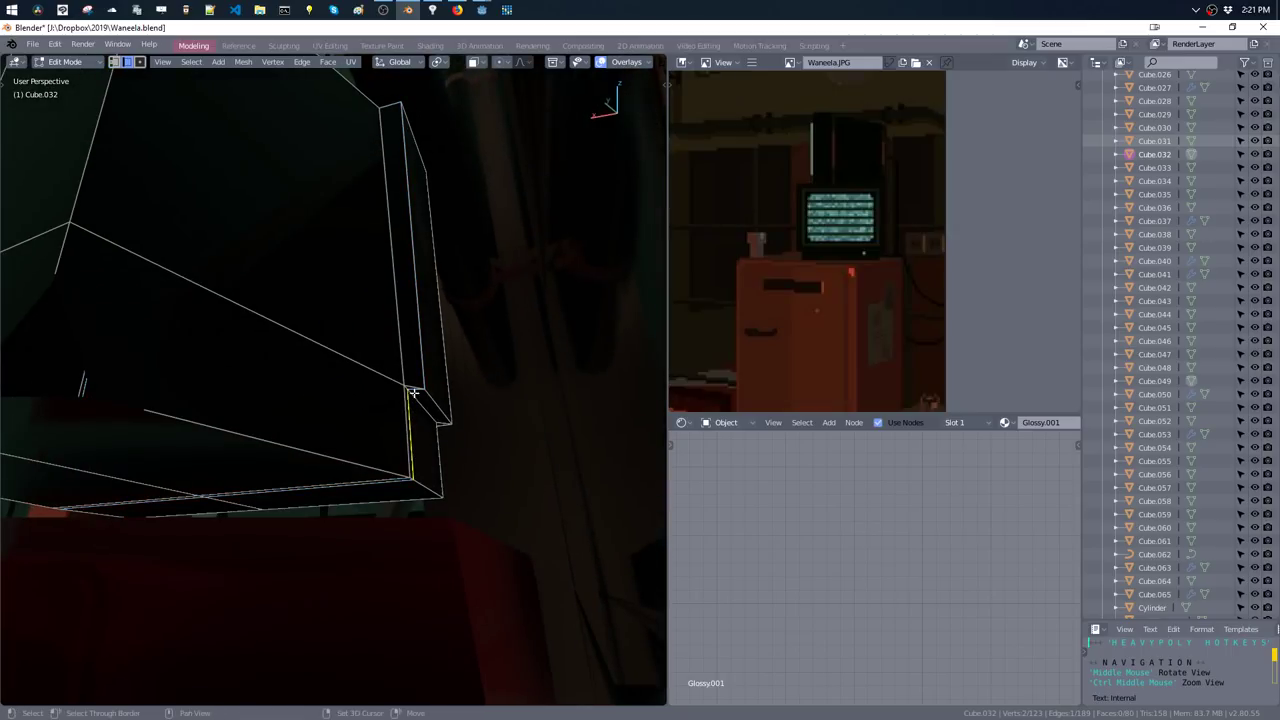
pyautogui.hotkey('ctrl', 'x')
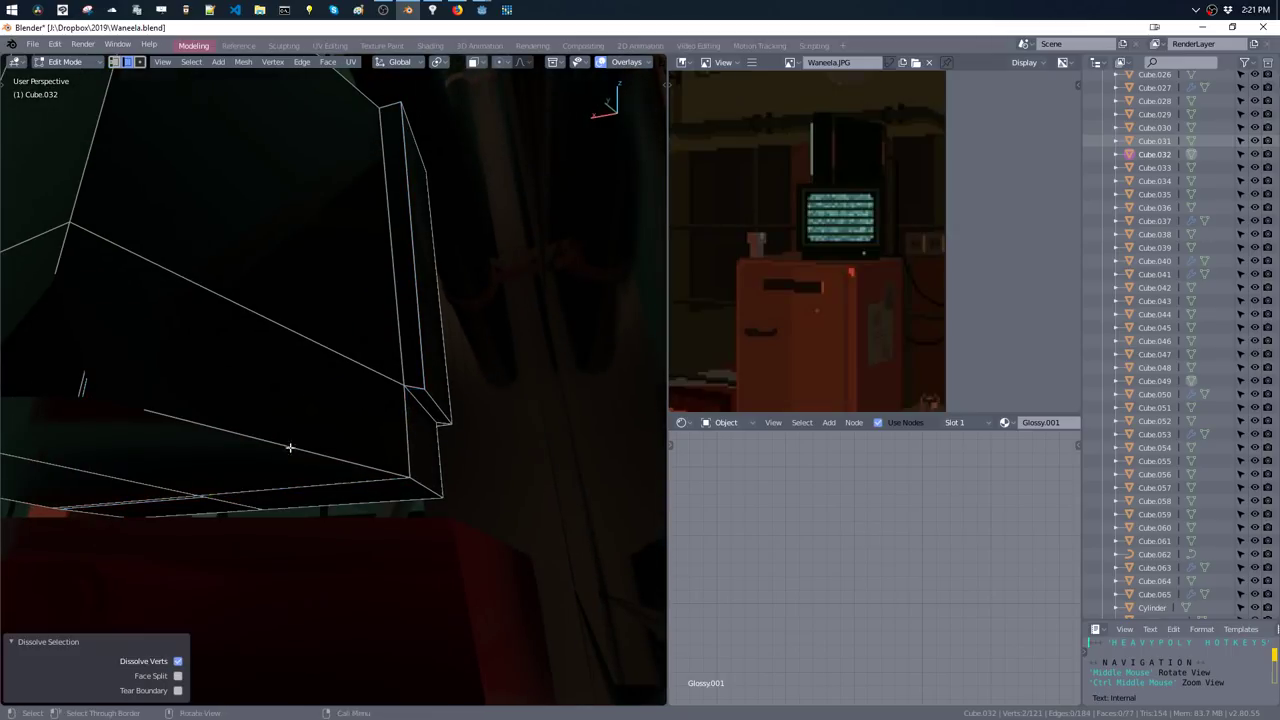
pyautogui.moveTo(286, 446)
pyautogui.mouseDown(button='middle')
pyautogui.moveTo(377, 449)
pyautogui.moveTo(422, 435)
pyautogui.mouseUp(button='middle')
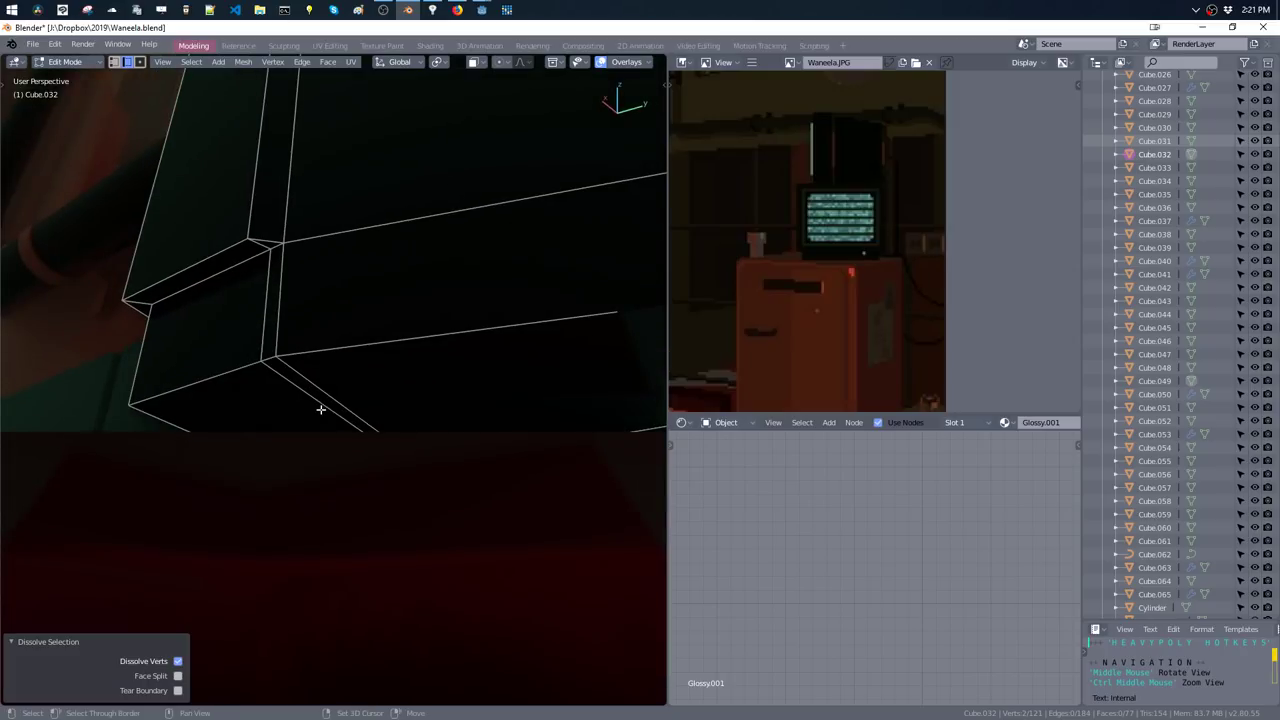
pyautogui.click(321, 409)
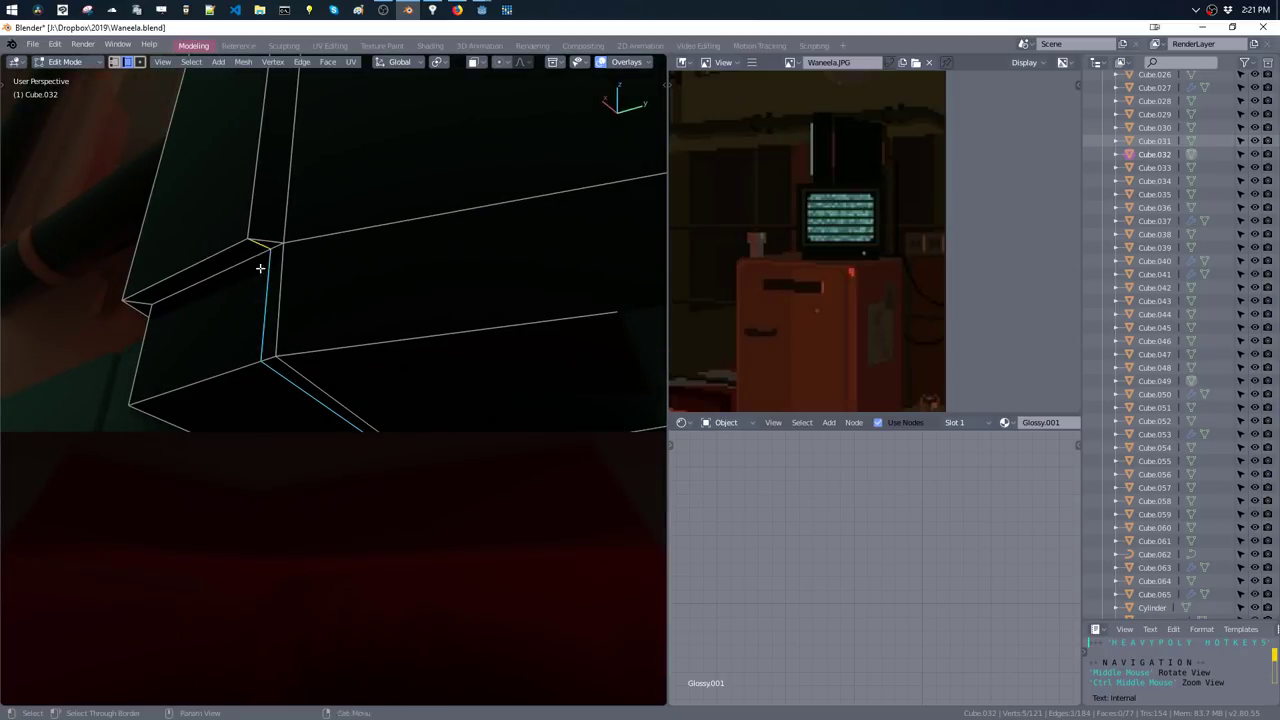
pyautogui.hotkey('ctrl', 'x')
pyautogui.scroll(-5, 323, 314)
pyautogui.moveTo(323, 314); pyautogui.dragTo(371, 457, button='middle')
# - Switch the monitor between Edit Mode and Object Mode while orbiting to inspect its back
pyautogui.scroll(3, 400, 343)
pyautogui.press('Tab')
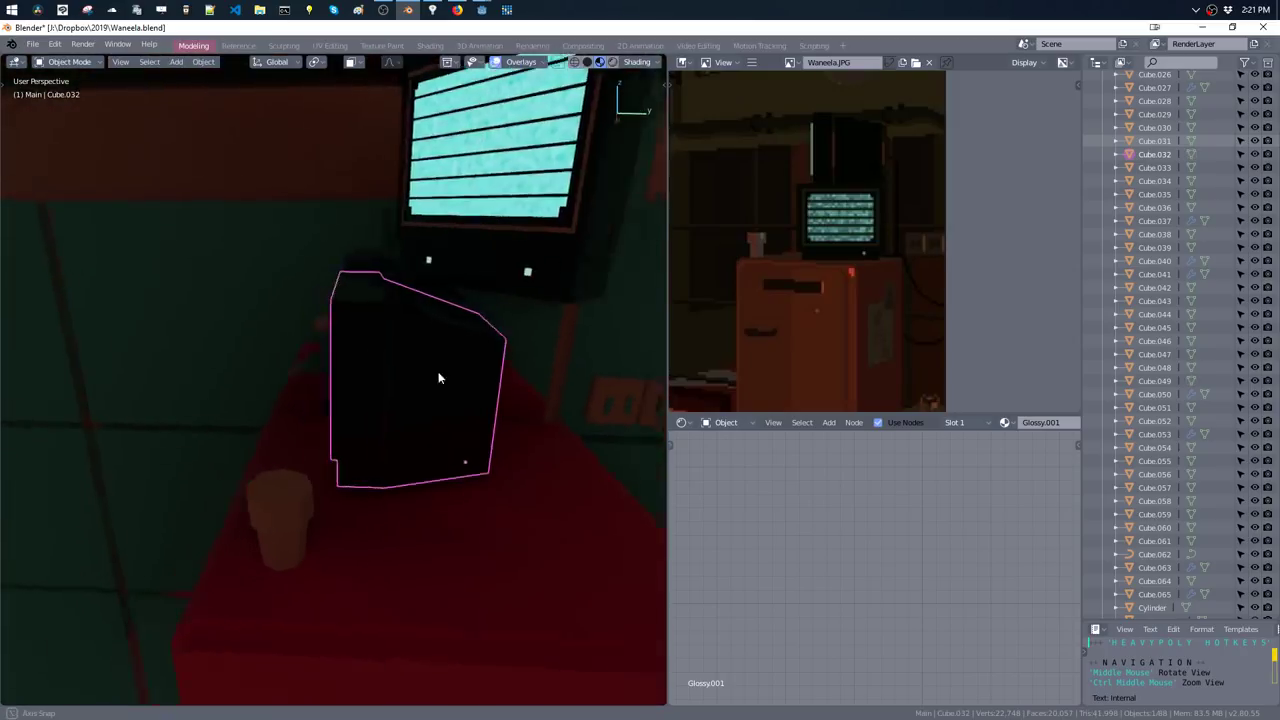
pyautogui.moveTo(438, 377); pyautogui.dragTo(506, 380, button='middle')
pyautogui.press('Tab')
pyautogui.click(471, 369)
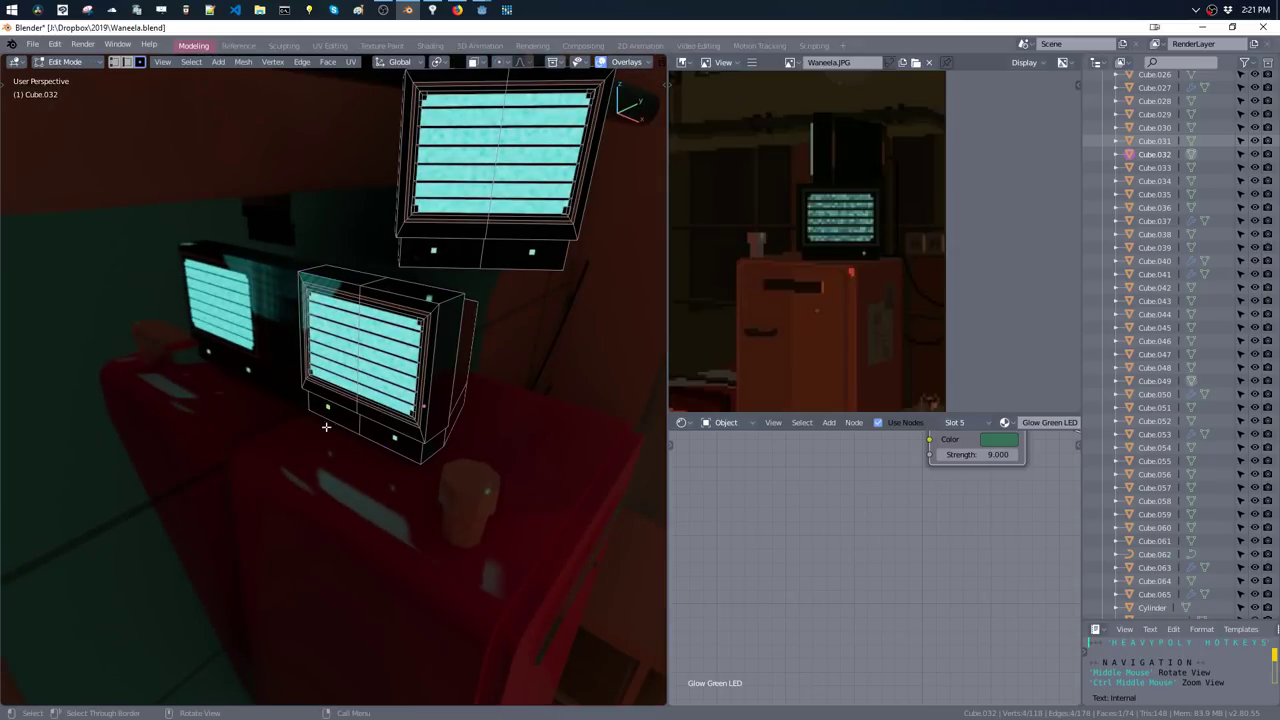
pyautogui.moveTo(397, 381)
pyautogui.mouseDown(button='middle')
pyautogui.moveTo(436, 335)
pyautogui.moveTo(356, 321)
pyautogui.moveTo(320, 329)
pyautogui.moveTo(317, 346)
pyautogui.moveTo(371, 320)
pyautogui.moveTo(354, 318)
pyautogui.mouseUp(button='middle')
pyautogui.press('Tab')
pyautogui.scroll(2, 329, 329)
pyautogui.moveTo(394, 368)
pyautogui.mouseDown(button='middle')
pyautogui.moveTo(413, 378)
pyautogui.moveTo(449, 363)
pyautogui.mouseUp(button='middle')
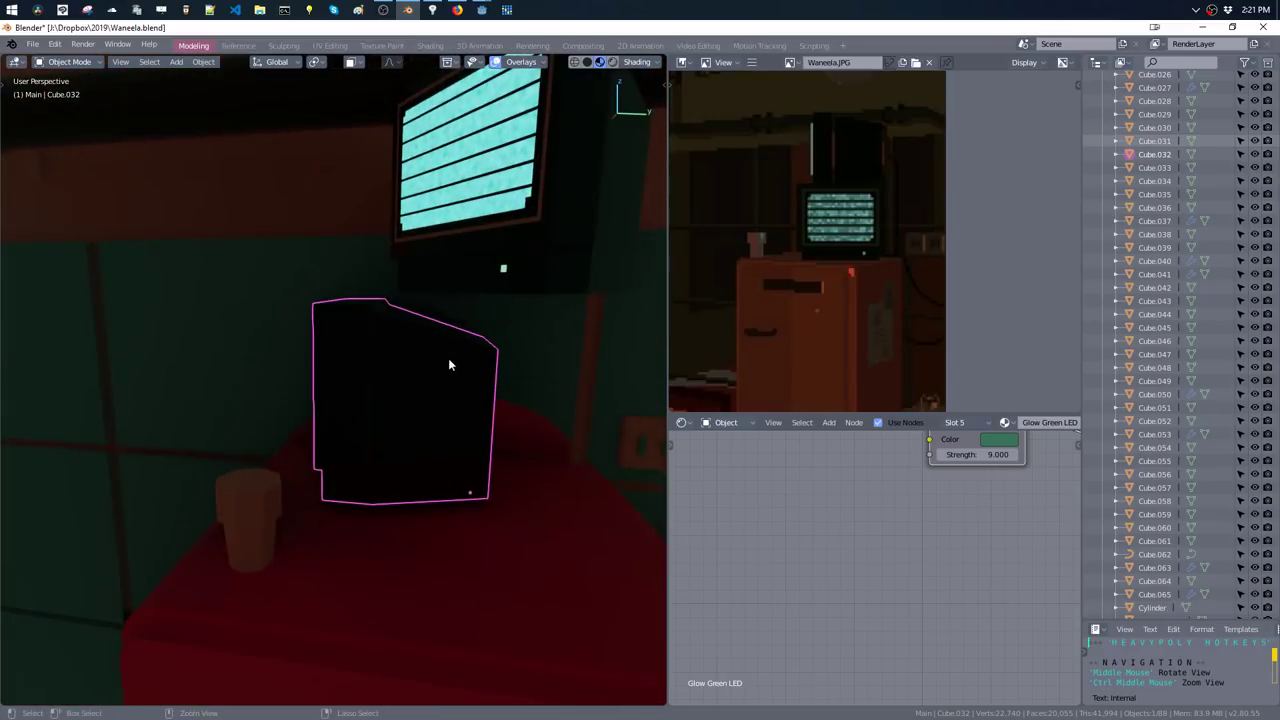
# - Reselect the lower monitor Cube.032 and enter its mesh editing
pyautogui.click(506, 287)
pyautogui.moveTo(506, 287)
pyautogui.mouseDown(button='middle')
pyautogui.moveTo(449, 286)
pyautogui.moveTo(409, 369)
pyautogui.mouseUp(button='middle')
pyautogui.click(431, 427)
pyautogui.moveTo(431, 427)
pyautogui.mouseDown(button='middle')
pyautogui.moveTo(403, 374)
pyautogui.moveTo(400, 430)
pyautogui.moveTo(440, 442)
pyautogui.moveTo(414, 423)
pyautogui.moveTo(479, 430)
pyautogui.mouseUp(button='middle')
pyautogui.press('Tab')
pyautogui.press('Tab')
# - Lower the monitor about 0.025 m along Z onto the red cabinet and clear the selection
pyautogui.press('g')
pyautogui.press('z')
pyautogui.click(477, 523)
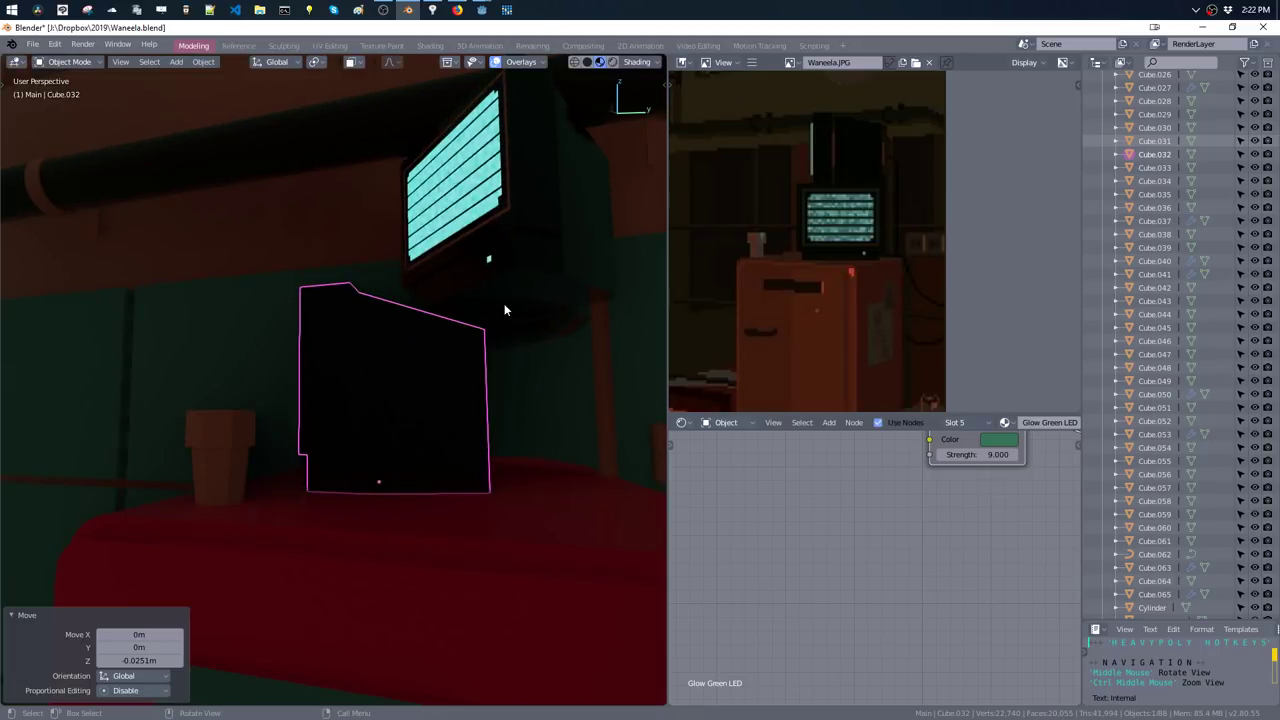
pyautogui.hotkey('alt', 'a')
pyautogui.moveTo(469, 289); pyautogui.dragTo(460, 336, button='middle')
# - Select the upper TV and shift it along X with a small vertical adjustment
pyautogui.click(462, 311)
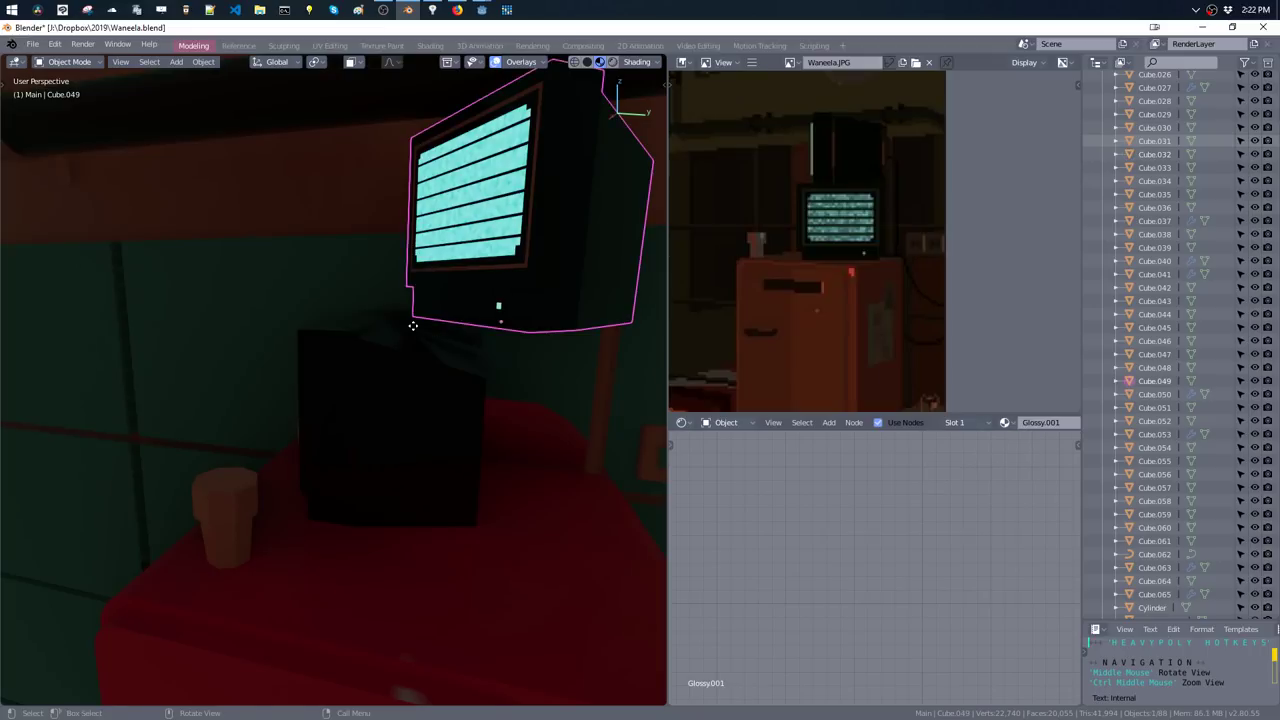
pyautogui.moveTo(462, 311)
pyautogui.mouseDown(button='middle')
pyautogui.moveTo(380, 337)
pyautogui.moveTo(471, 350)
pyautogui.moveTo(447, 310)
pyautogui.mouseUp(button='middle')
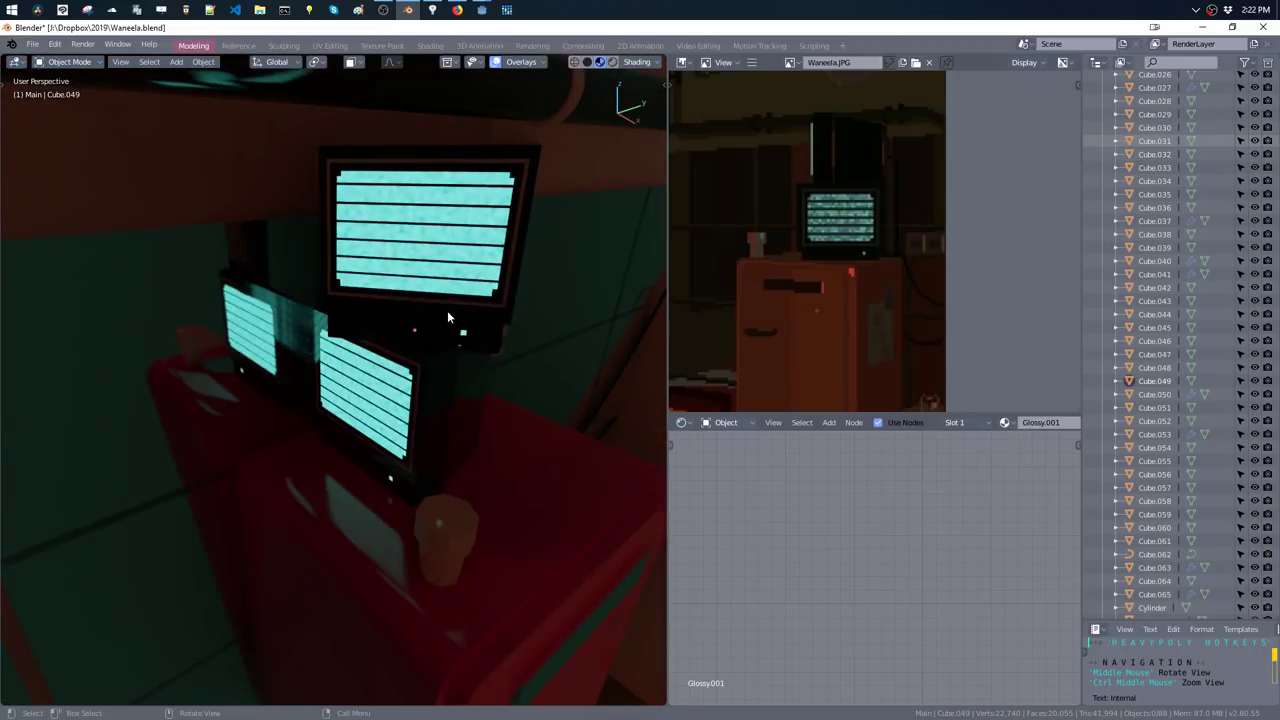
pyautogui.click(447, 310)
pyautogui.press('g')
pyautogui.press('x')
pyautogui.click(462, 311)
pyautogui.press('g')
pyautogui.press('z')
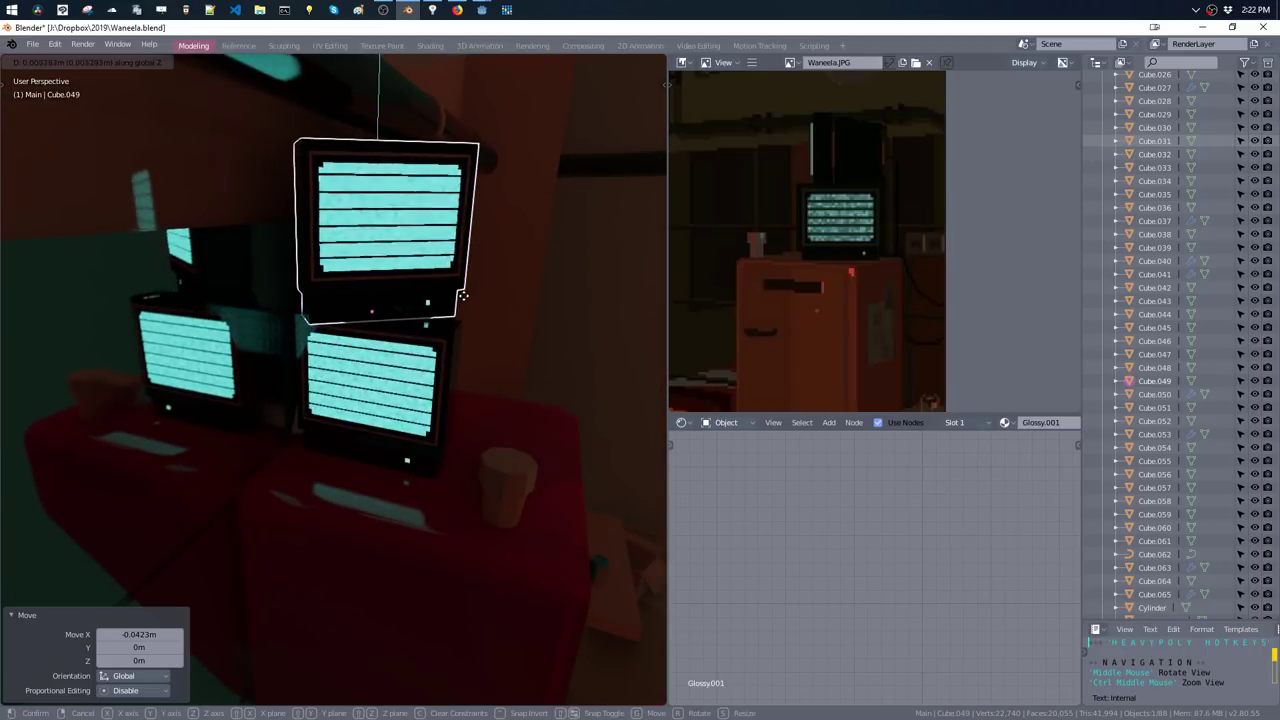
pyautogui.click(467, 302)
# - Reset the upper TV's height and shift it 0.0236 m along X
pyautogui.moveTo(467, 302)
pyautogui.mouseDown(button='middle')
pyautogui.moveTo(492, 272)
pyautogui.moveTo(466, 329)
pyautogui.moveTo(370, 342)
pyautogui.moveTo(363, 312)
pyautogui.moveTo(381, 356)
pyautogui.mouseUp(button='middle')
pyautogui.press('g')
pyautogui.press('z')
pyautogui.click(504, 272)
pyautogui.press('g')
pyautogui.press('z')
pyautogui.press('x')
pyautogui.click(475, 333)
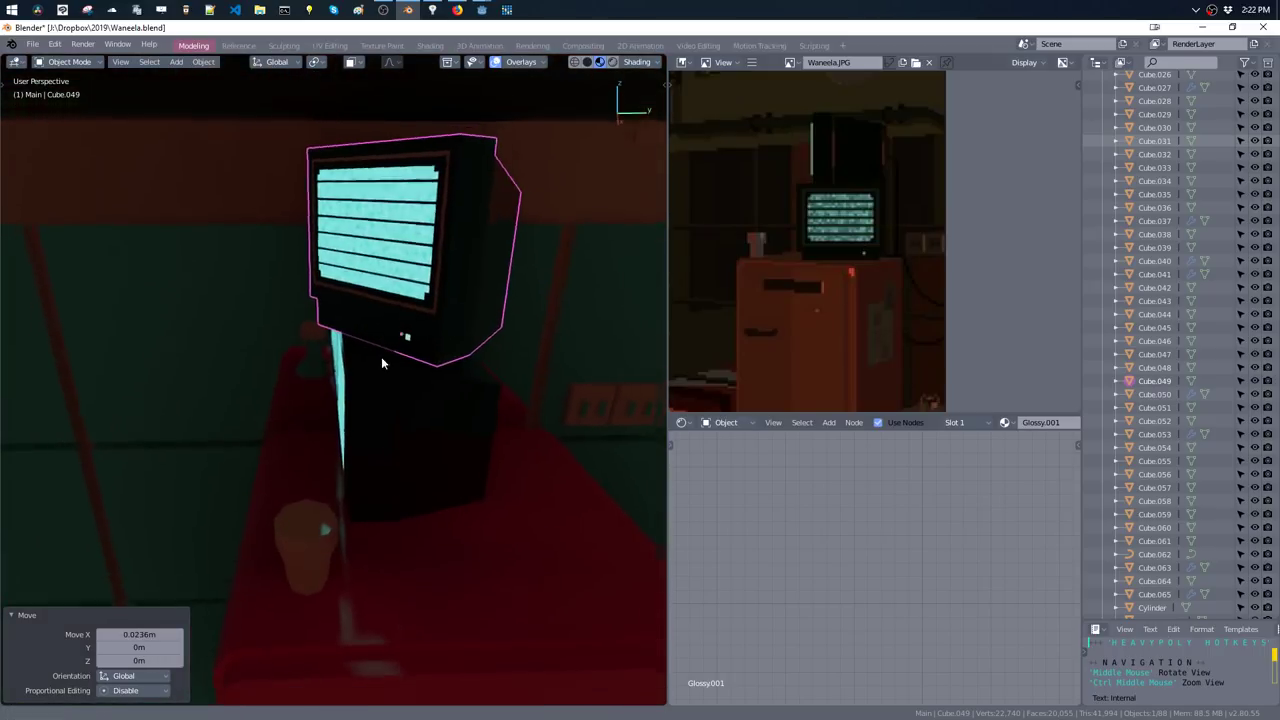
# - Rotate the lower monitor 108° about Z and reposition it on the cabinet
pyautogui.scroll(-2, 381, 356)
pyautogui.click(395, 424)
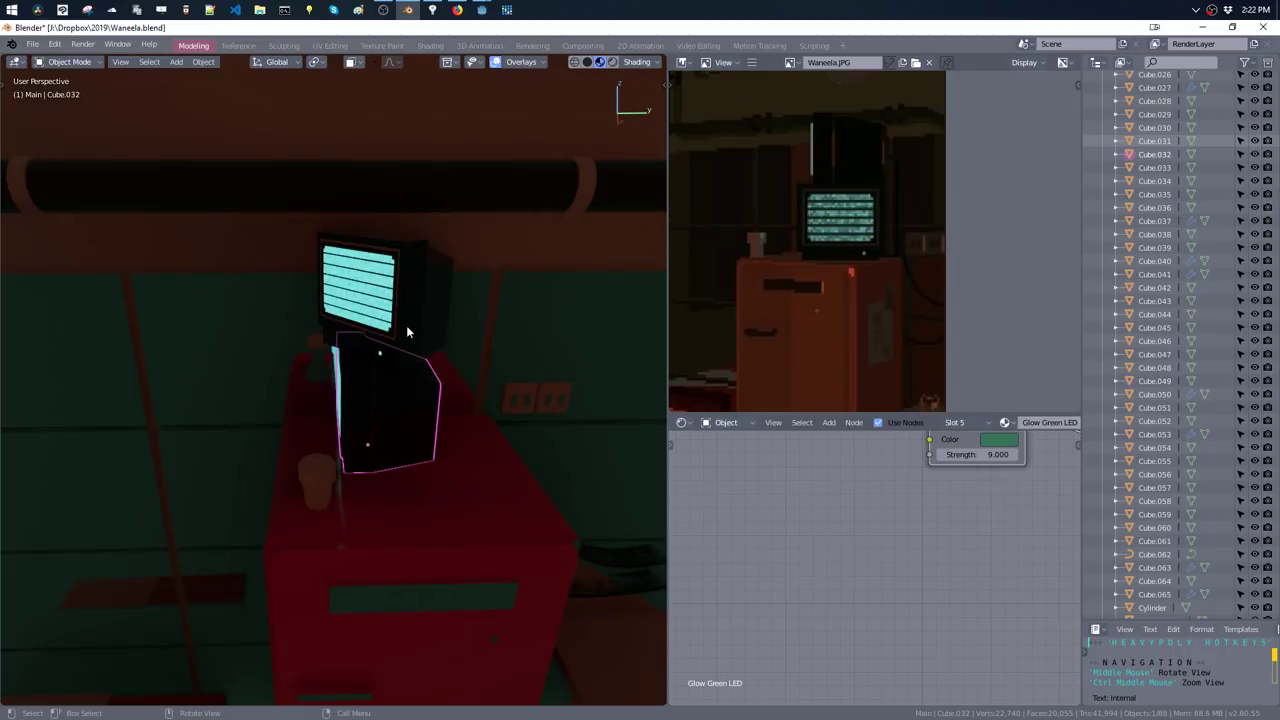
pyautogui.press('r')
pyautogui.press('z')
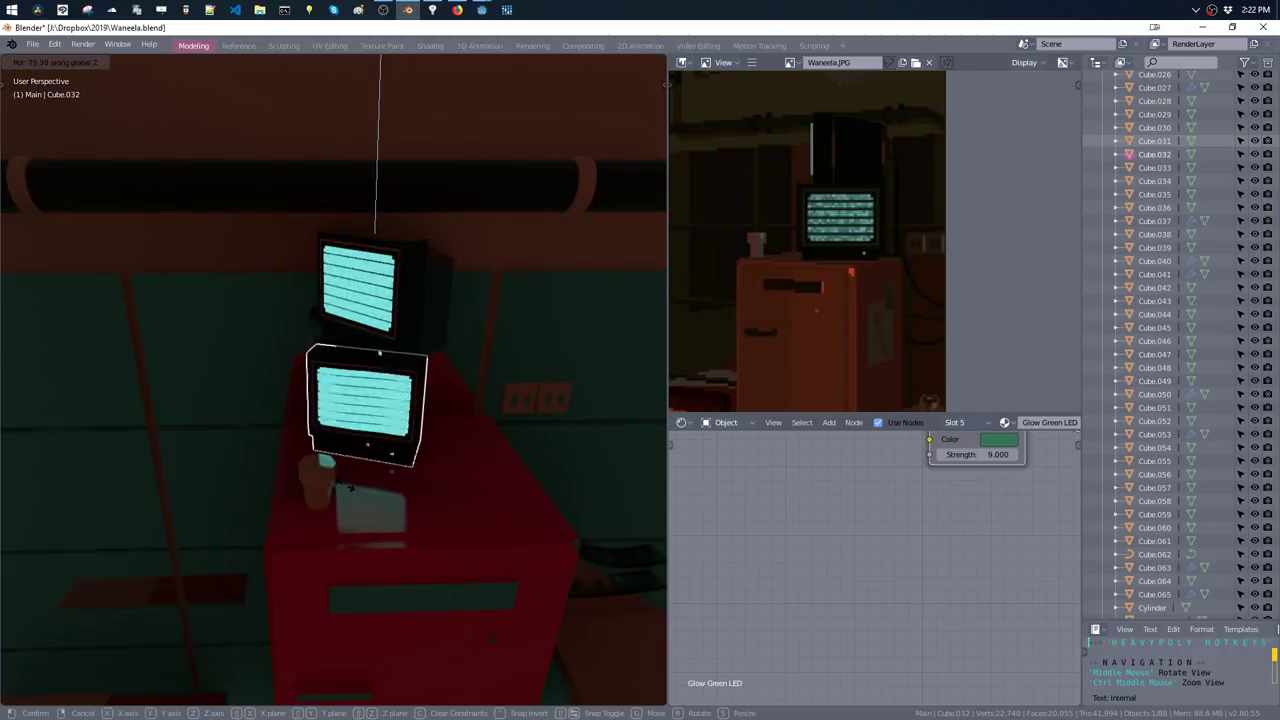
pyautogui.click(443, 477)
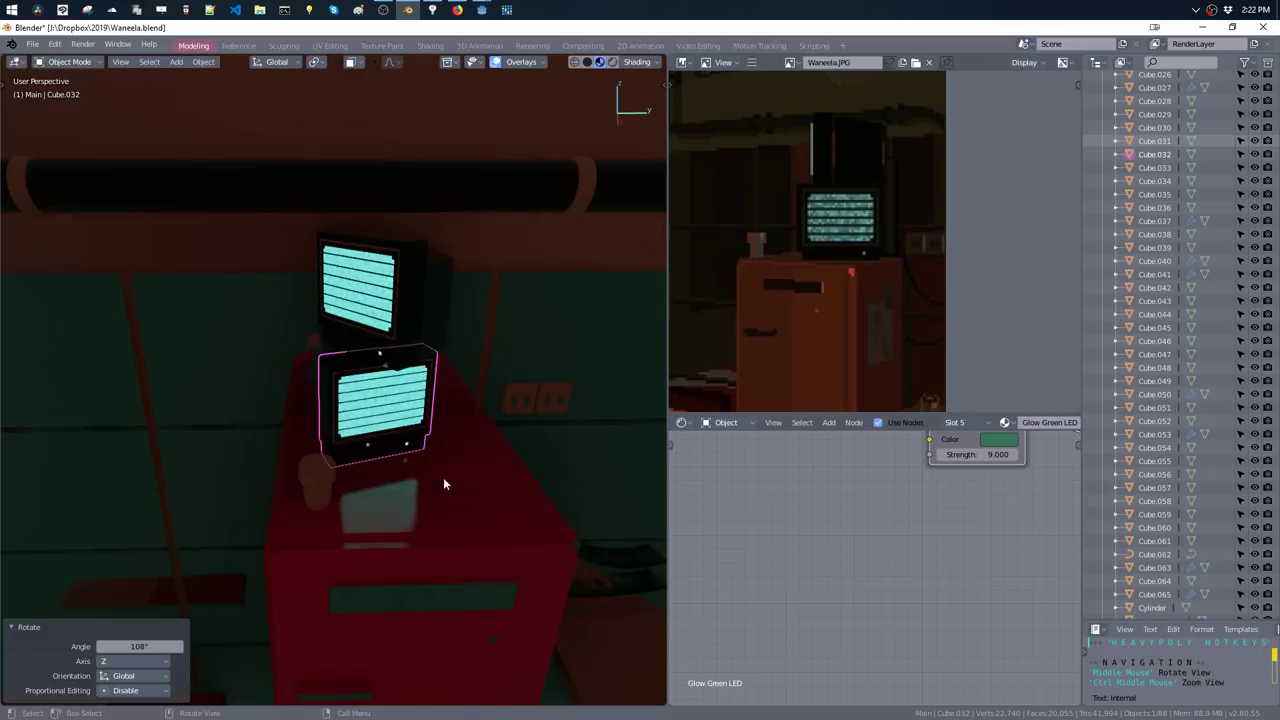
pyautogui.press('g')
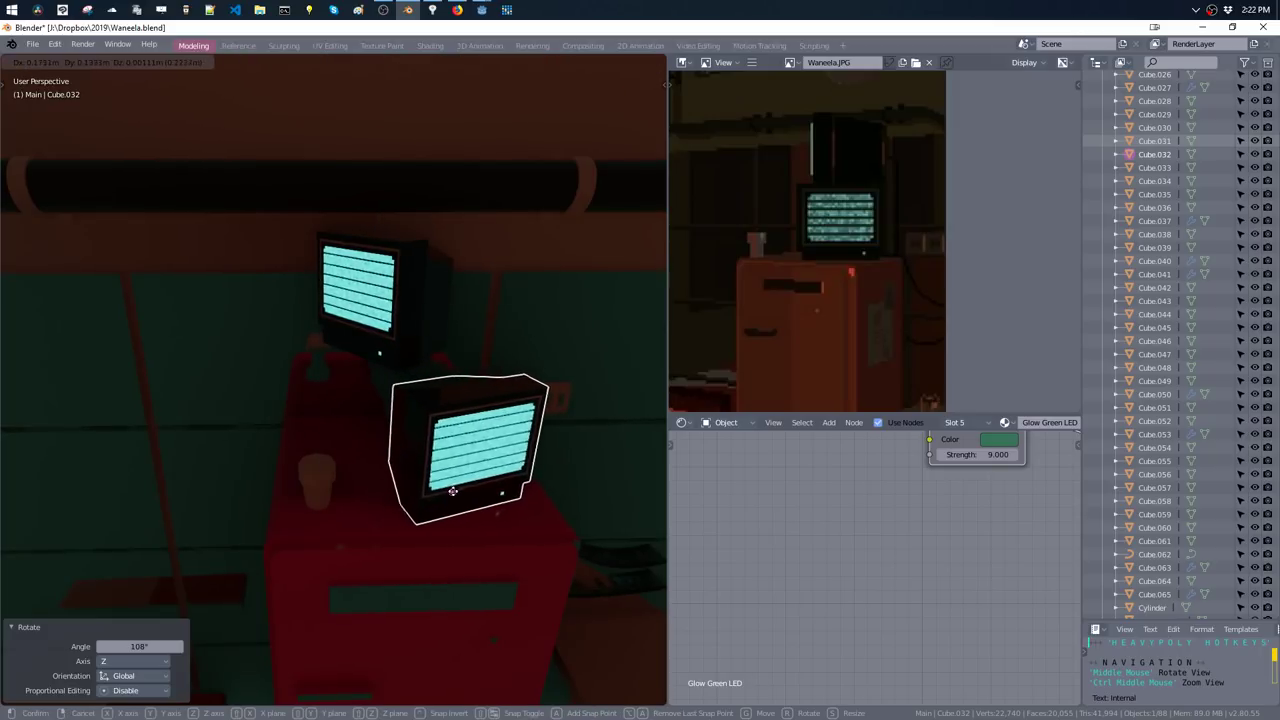
pyautogui.click(446, 470)
# - Place the upper TV on the monitor and twist it about -9.74° around Z
pyautogui.click(390, 360)
pyautogui.press('g')
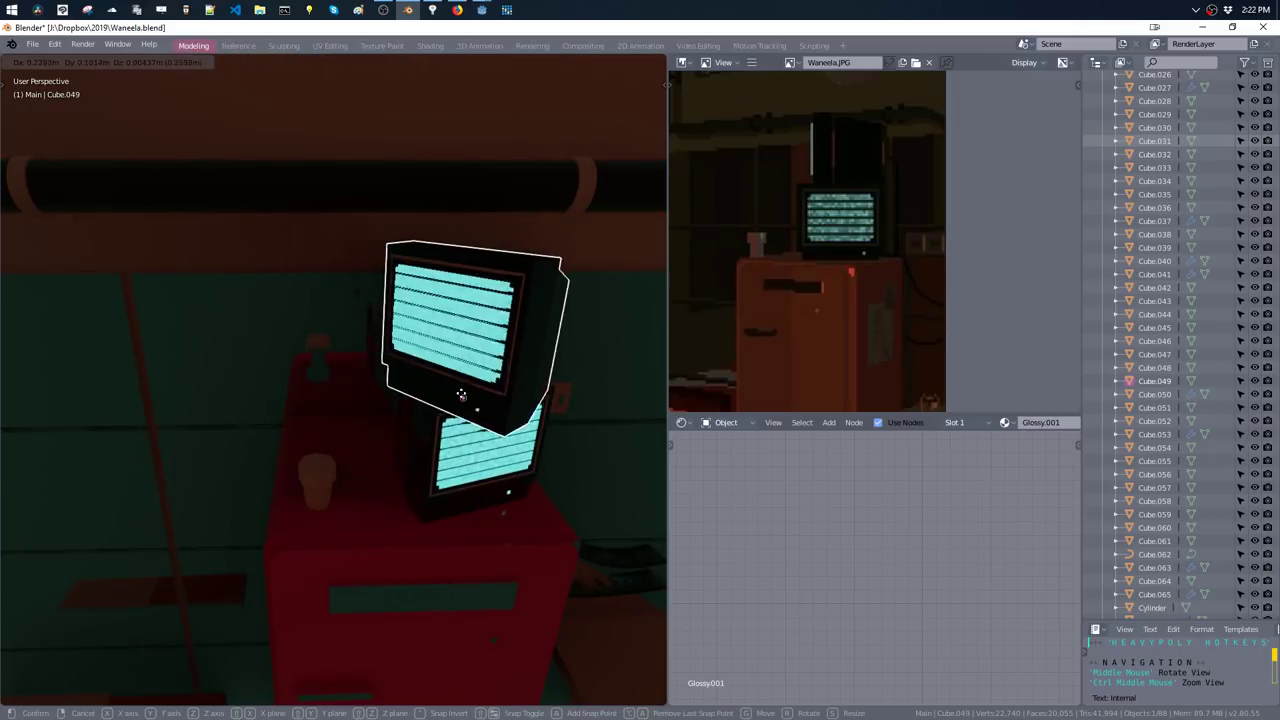
pyautogui.click(464, 425)
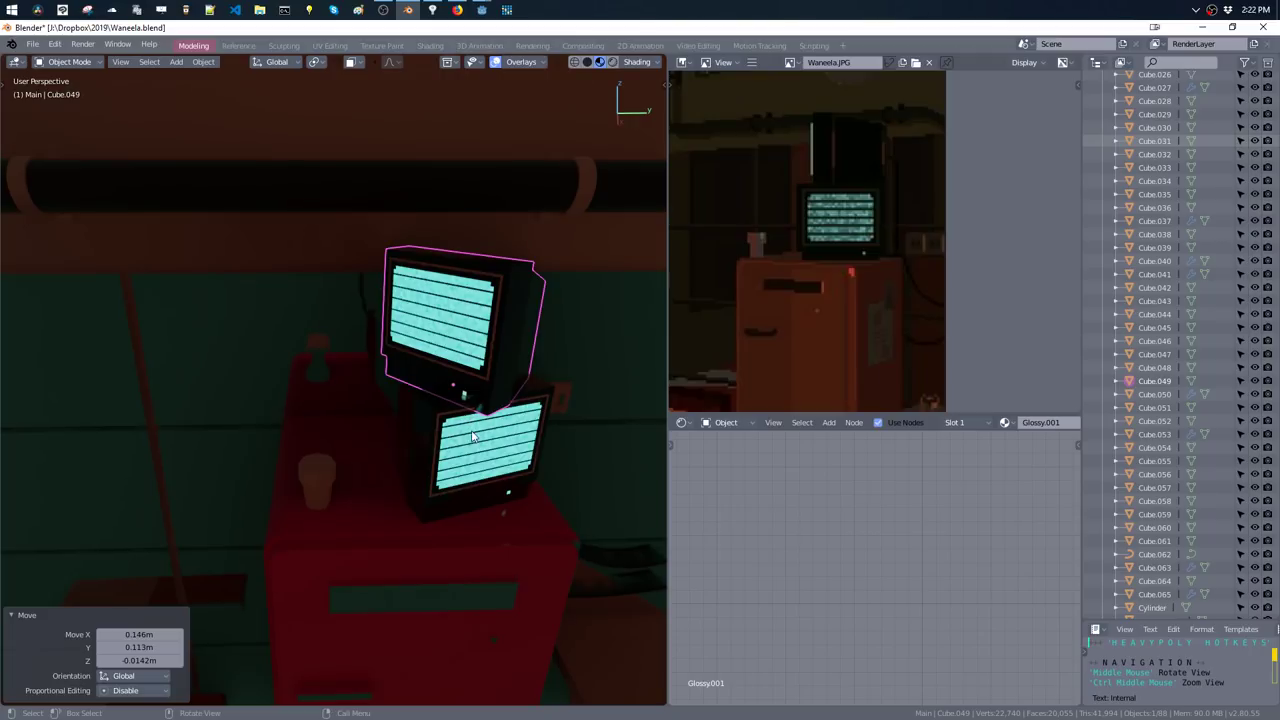
pyautogui.press('r')
pyautogui.press('z')
pyautogui.click(465, 440)
pyautogui.press('g')
pyautogui.press('y')
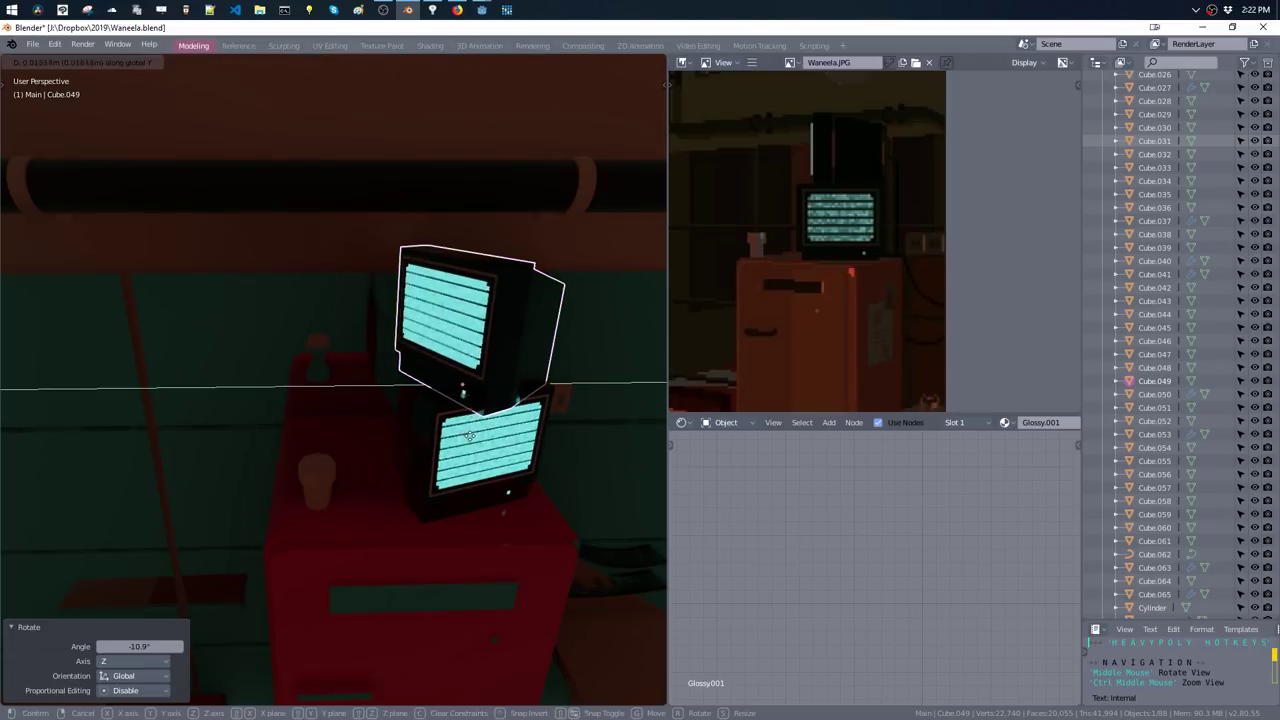
pyautogui.press('Escape')
pyautogui.press('r')
pyautogui.press('z')
pyautogui.click(431, 437)
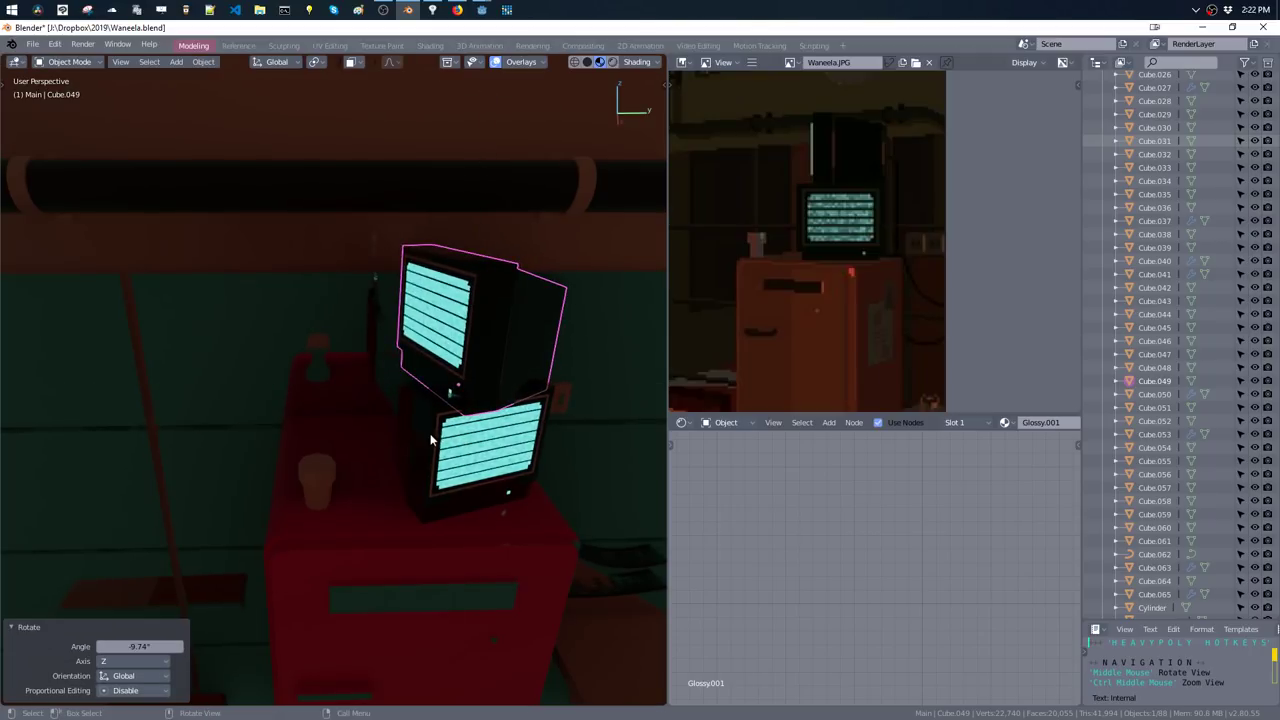
# - Orbit around the TV stack and reselect the upper TV
pyautogui.click(330, 485)
pyautogui.moveTo(330, 485)
pyautogui.mouseDown(button='middle')
pyautogui.moveTo(403, 427)
pyautogui.moveTo(318, 380)
pyautogui.moveTo(410, 403)
pyautogui.mouseUp(button='middle')
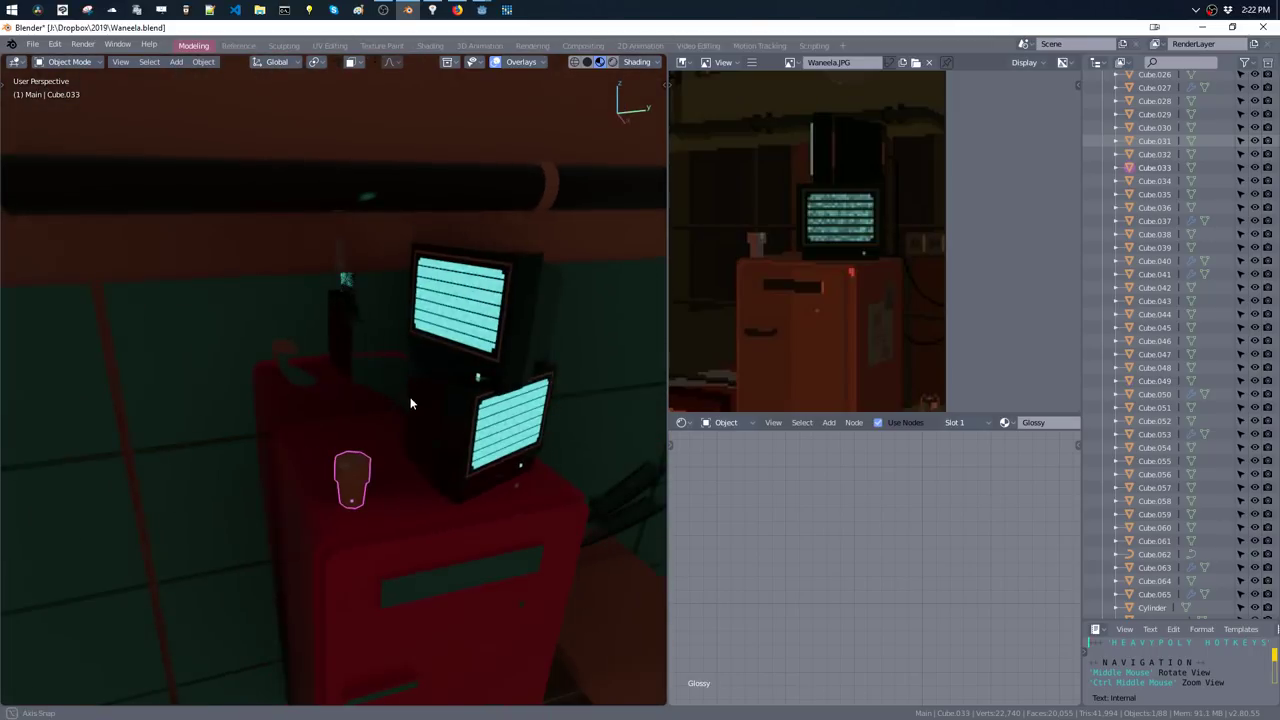
pyautogui.click(462, 316)
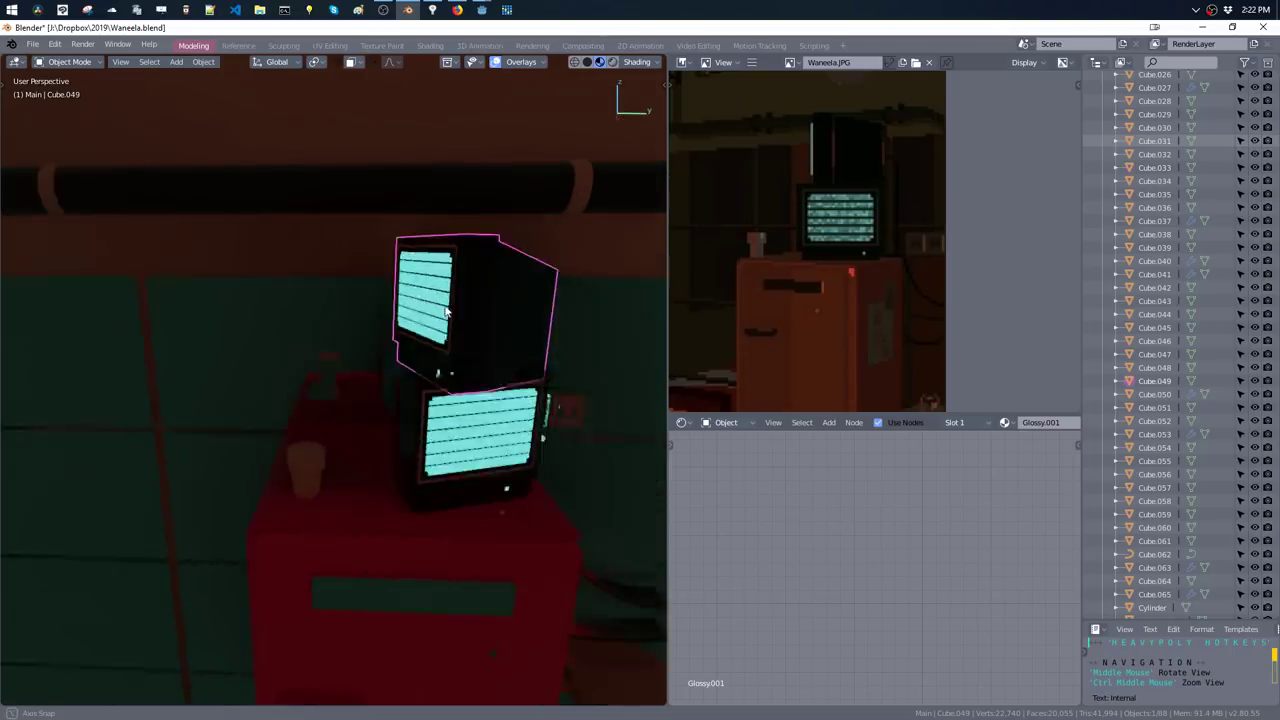
pyautogui.moveTo(462, 316); pyautogui.dragTo(371, 320, button='middle')
# - Bevel the upper TV's selected vertical corner edge in Edit Mode
pyautogui.hotkey('ctrl', 'Tab')
pyautogui.click(398, 263)
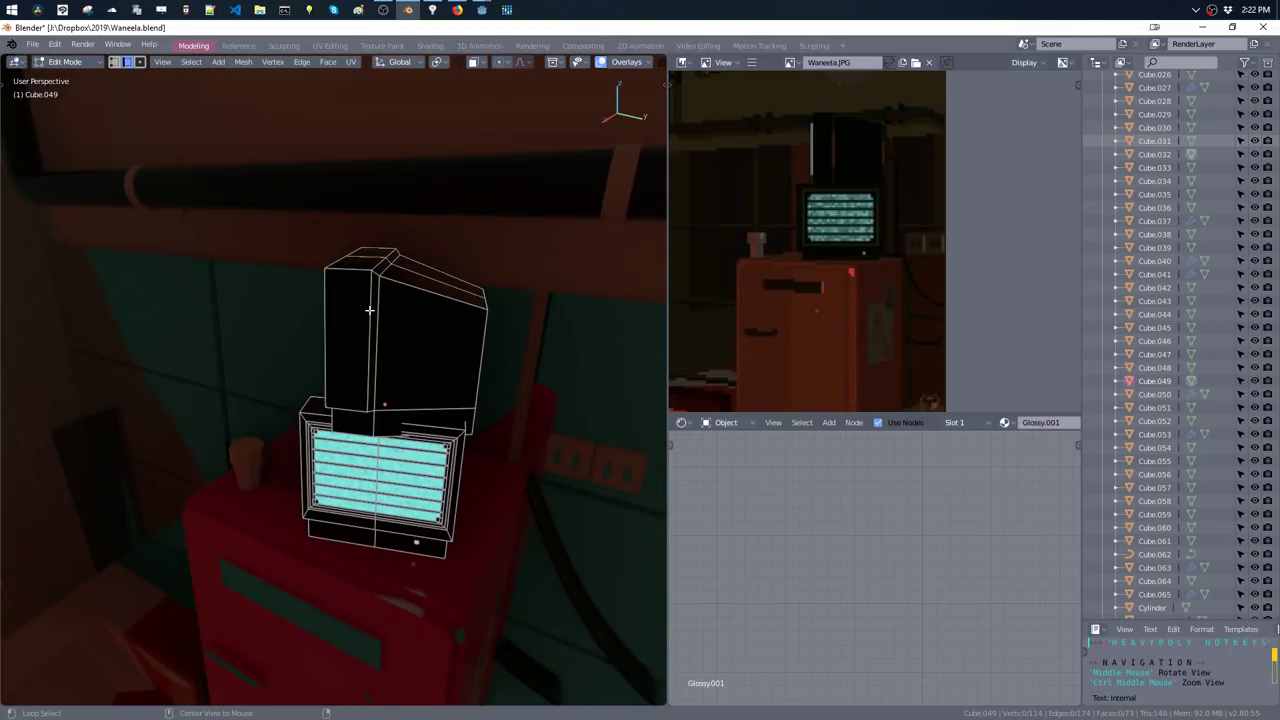
pyautogui.hotkey('ctrl', 'b')
pyautogui.click(438, 413)
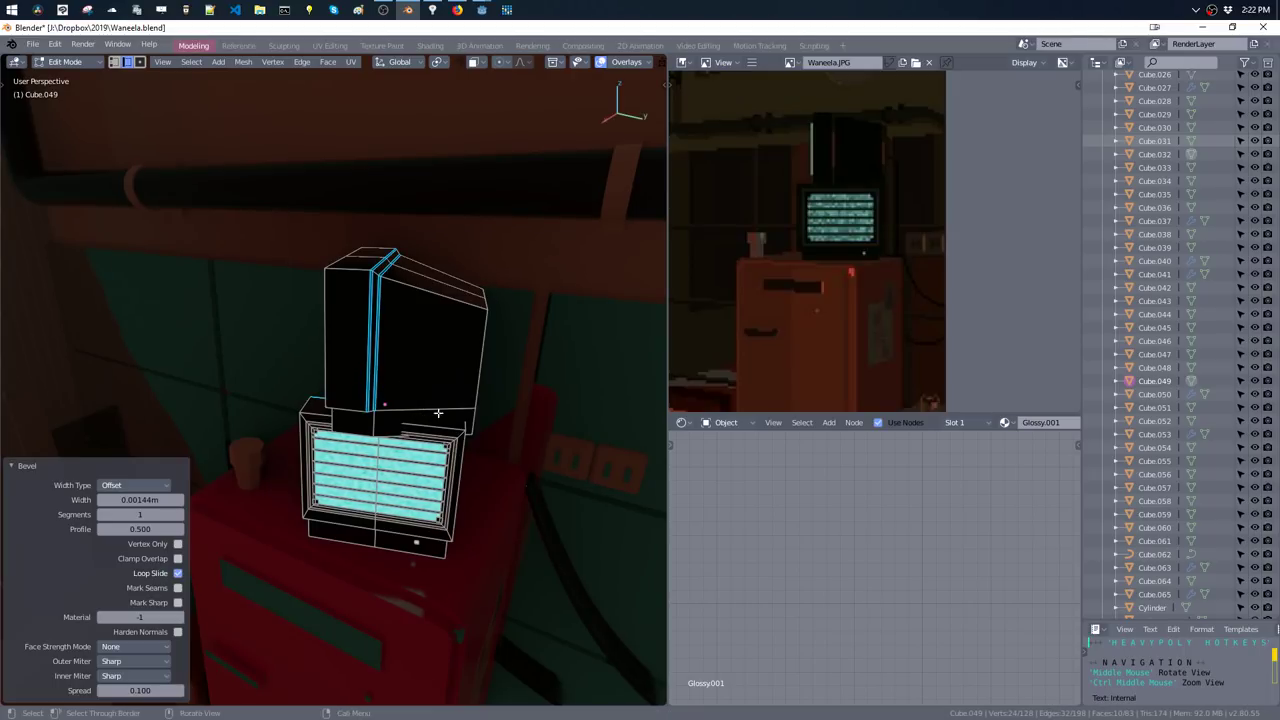
pyautogui.moveTo(438, 413); pyautogui.dragTo(339, 438, button='middle')
# - Bevel the new strip's edges again to 0.00144 m, then return to Object Mode and deselect
pyautogui.hotkey('ctrl', 'Tab')
pyautogui.click(339, 438)
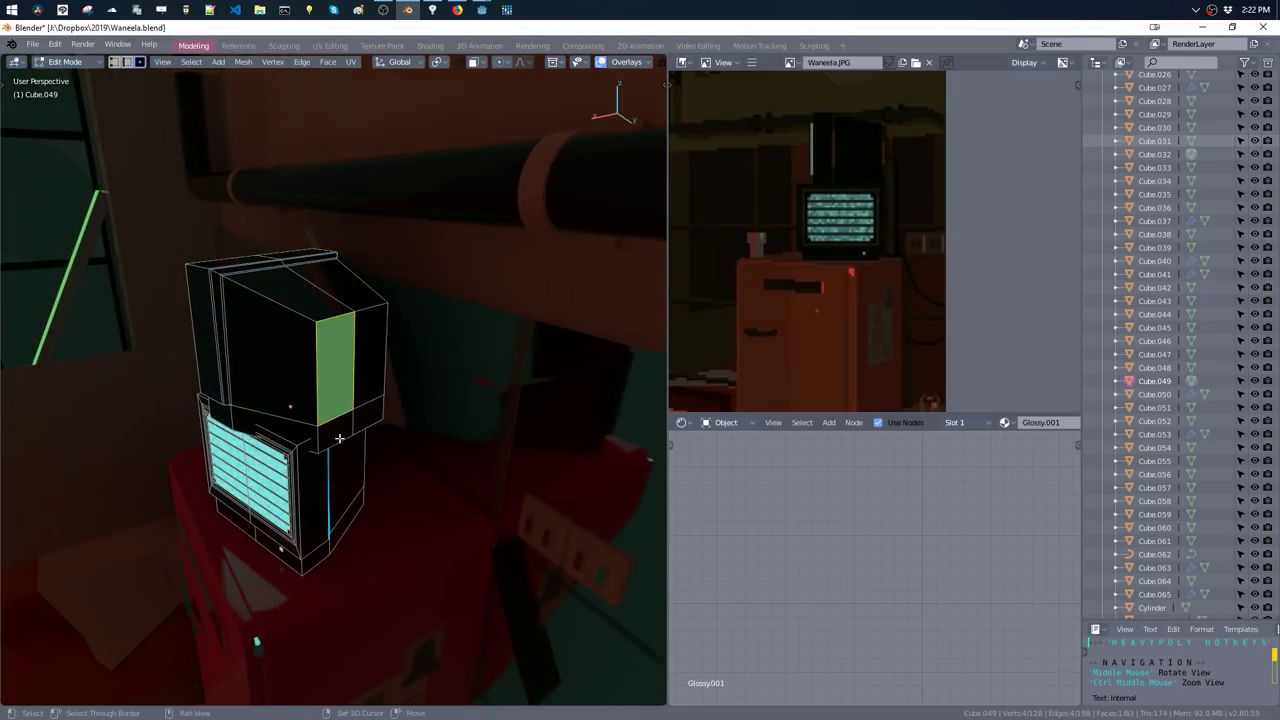
pyautogui.press('2')
pyautogui.hotkey('ctrl', 'b')
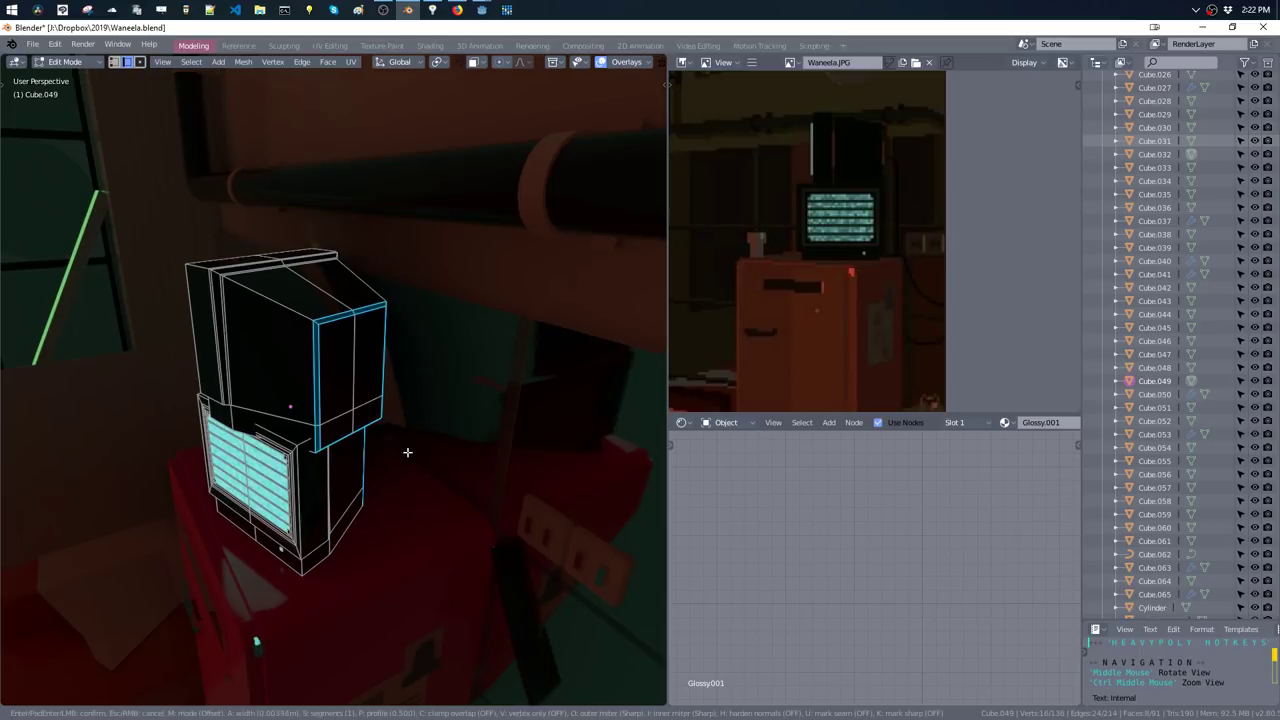
pyautogui.click(402, 448)
pyautogui.press('Tab')
pyautogui.moveTo(413, 394)
pyautogui.mouseDown(button='middle')
pyautogui.moveTo(500, 371)
pyautogui.moveTo(443, 380)
pyautogui.moveTo(399, 338)
pyautogui.moveTo(462, 340)
pyautogui.moveTo(440, 380)
pyautogui.mouseUp(button='middle')
pyautogui.hotkey('alt', 'a')
pyautogui.scroll(-5, 444, 405)
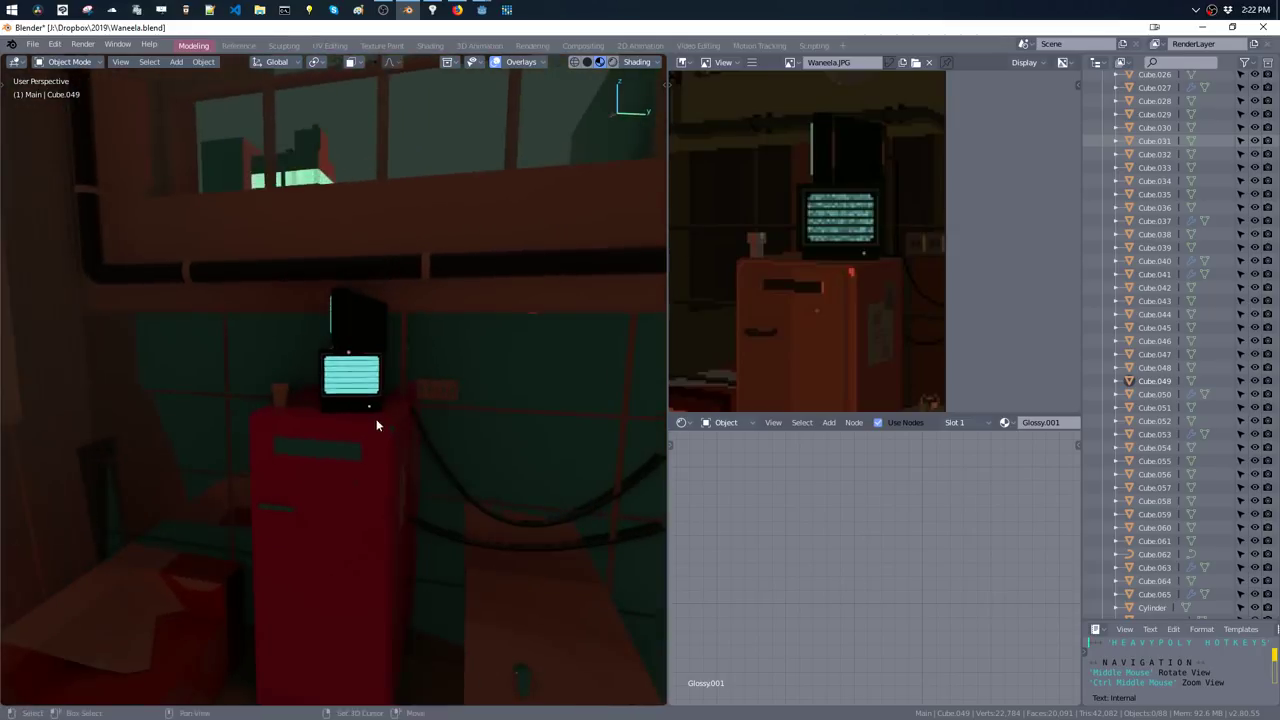
# - Bevel the vertical corner edge loop of the red cabinet Cube.002
pyautogui.moveTo(377, 426)
pyautogui.keyDown('shift'); pyautogui.mouseDown(button='middle')
pyautogui.moveTo(415, 278)
pyautogui.moveTo(400, 423)
pyautogui.mouseUp(button='middle'); pyautogui.keyUp('shift')
pyautogui.scroll(3, 420, 360)
pyautogui.scroll(2, 418, 414)
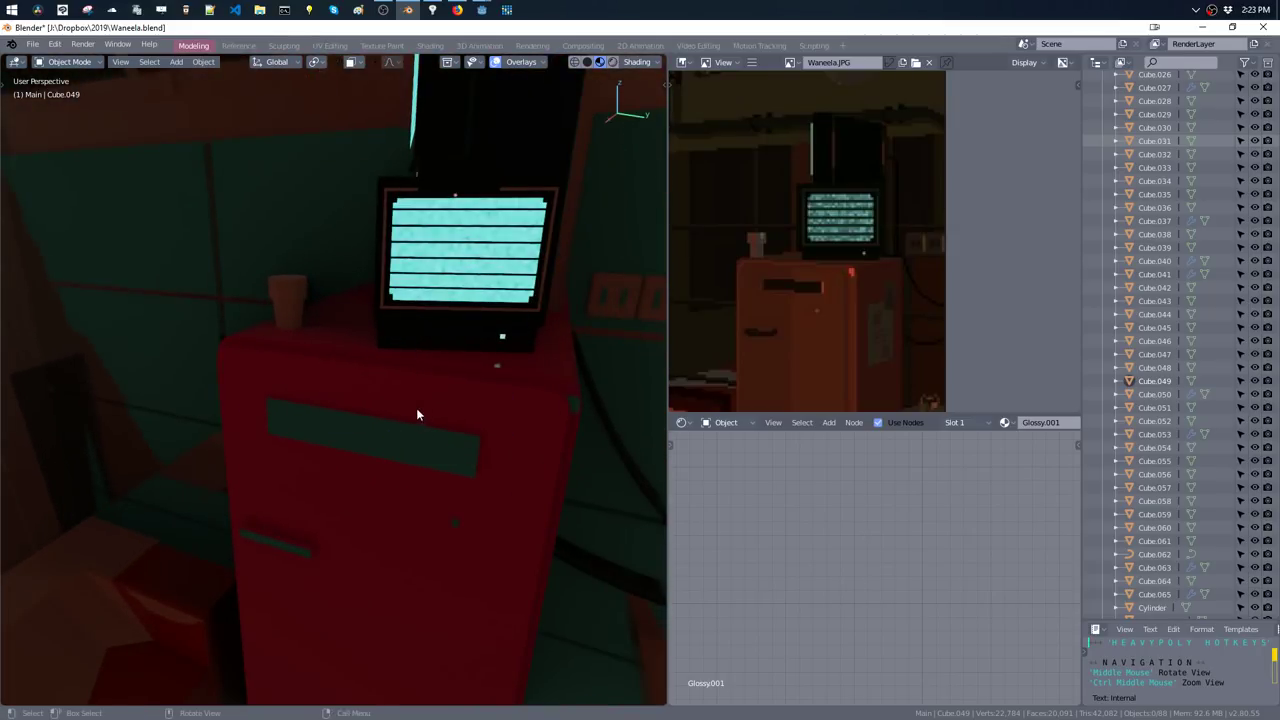
pyautogui.press('Tab')
pyautogui.press('Tab')
pyautogui.click(410, 390)
pyautogui.press('Tab')
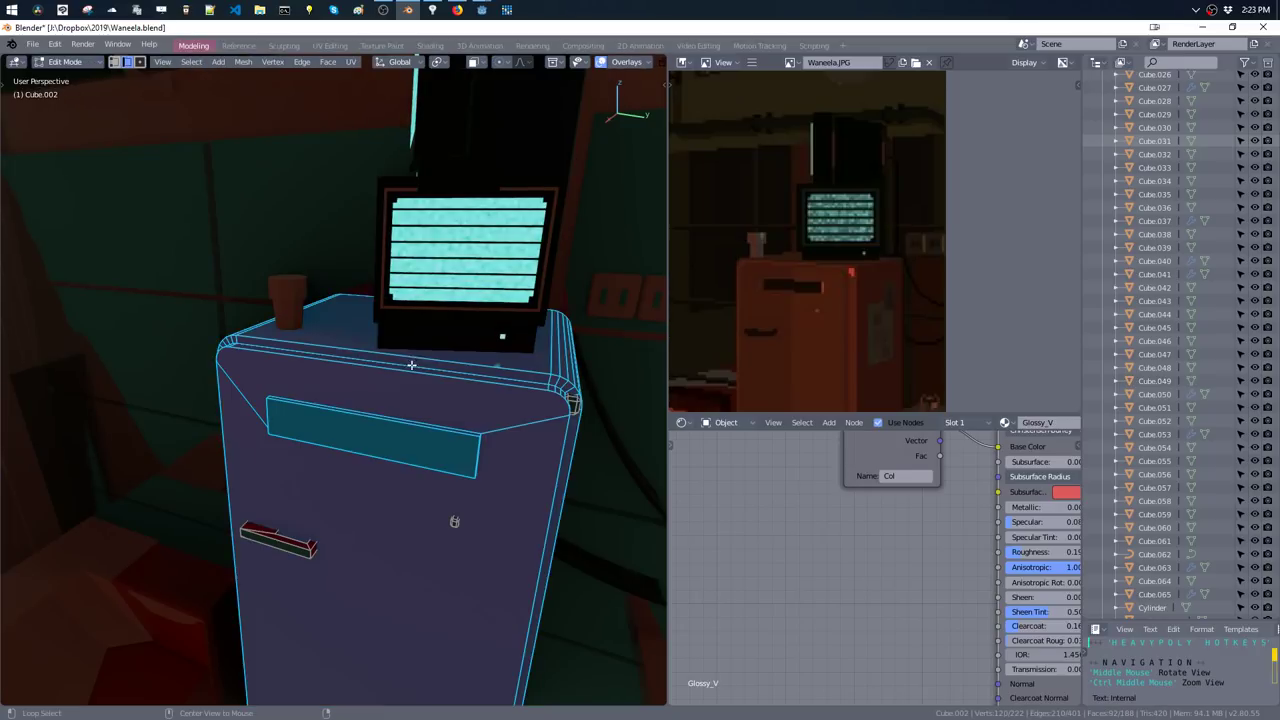
pyautogui.hotkey('alt', 'a')
pyautogui.keyDown('alt'); pyautogui.click(411, 378); pyautogui.keyUp('alt')
pyautogui.keyDown('alt'); pyautogui.click(540, 448); pyautogui.keyUp('alt')
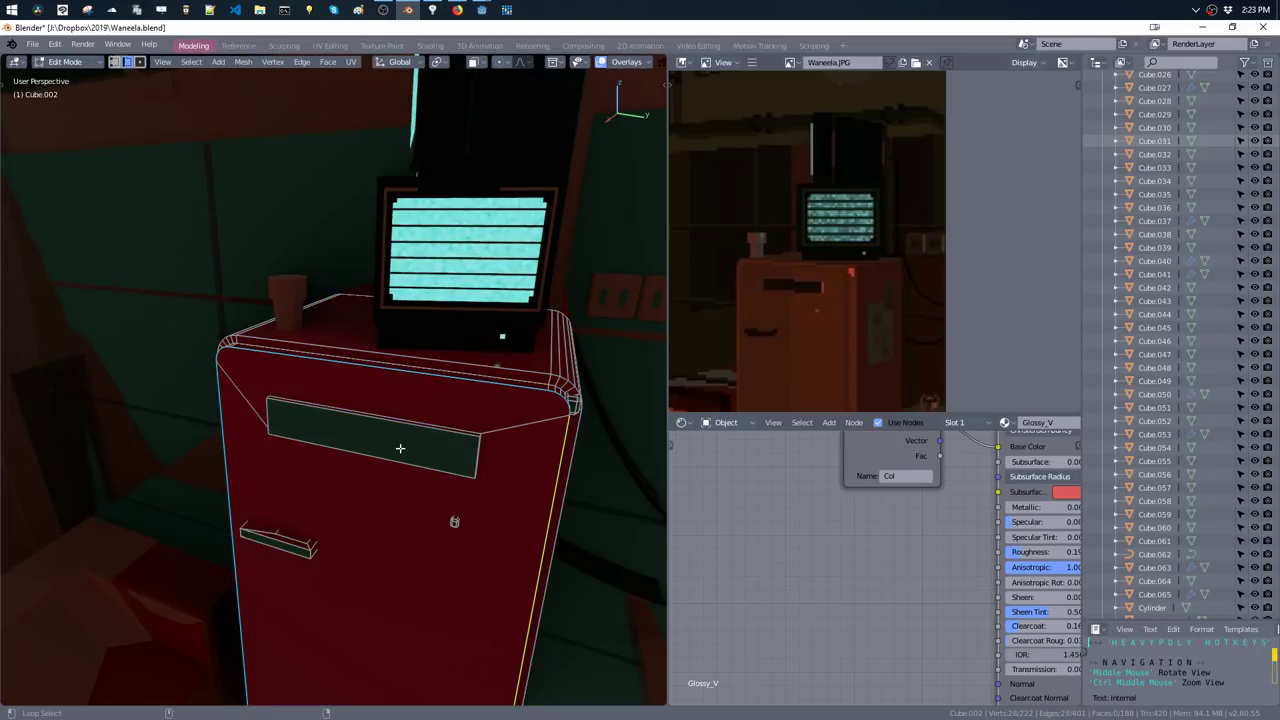
pyautogui.moveTo(370, 480); pyautogui.dragTo(417, 440, button='middle')
pyautogui.hotkey('ctrl', 'b')
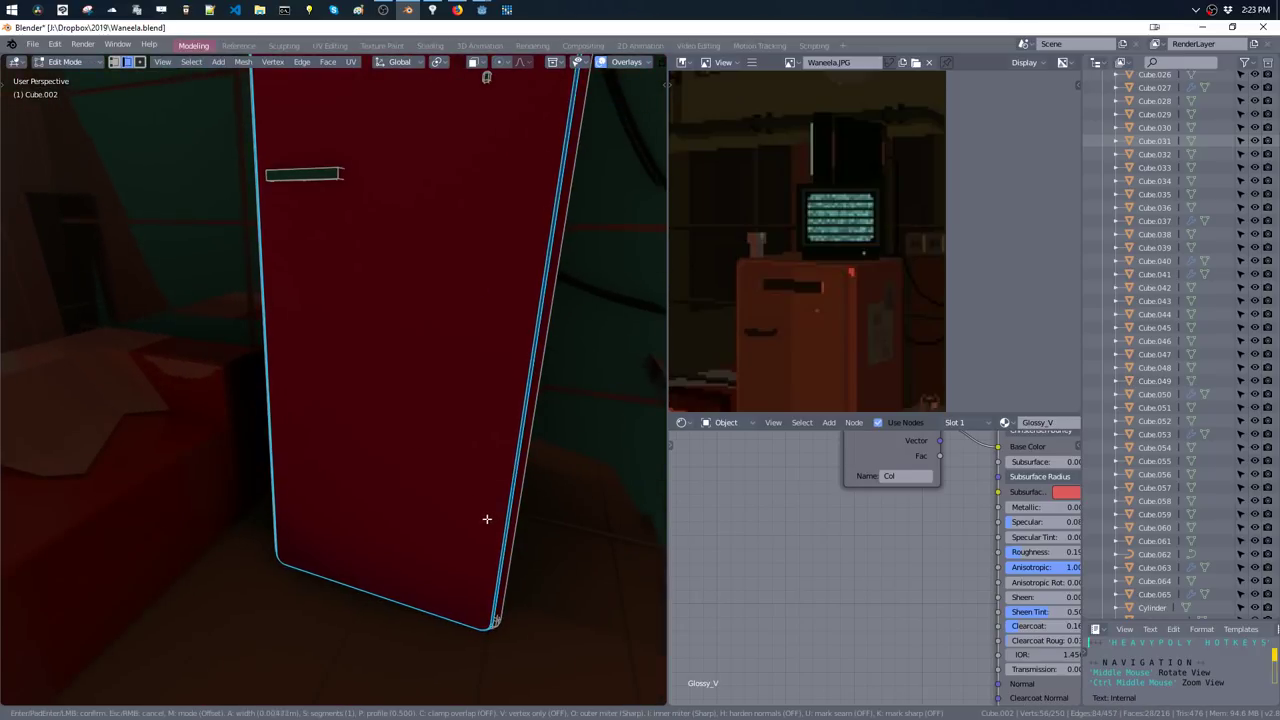
pyautogui.click(482, 512)
pyautogui.press('Tab')
# - Orbit around the beveled cabinet, then bring the sofa area of the reference into view
pyautogui.scroll(-3, 510, 385)
pyautogui.moveTo(491, 371)
pyautogui.mouseDown(button='middle')
pyautogui.moveTo(434, 391)
pyautogui.moveTo(438, 441)
pyautogui.moveTo(426, 417)
pyautogui.moveTo(491, 346)
pyautogui.moveTo(519, 250)
pyautogui.mouseUp(button='middle')
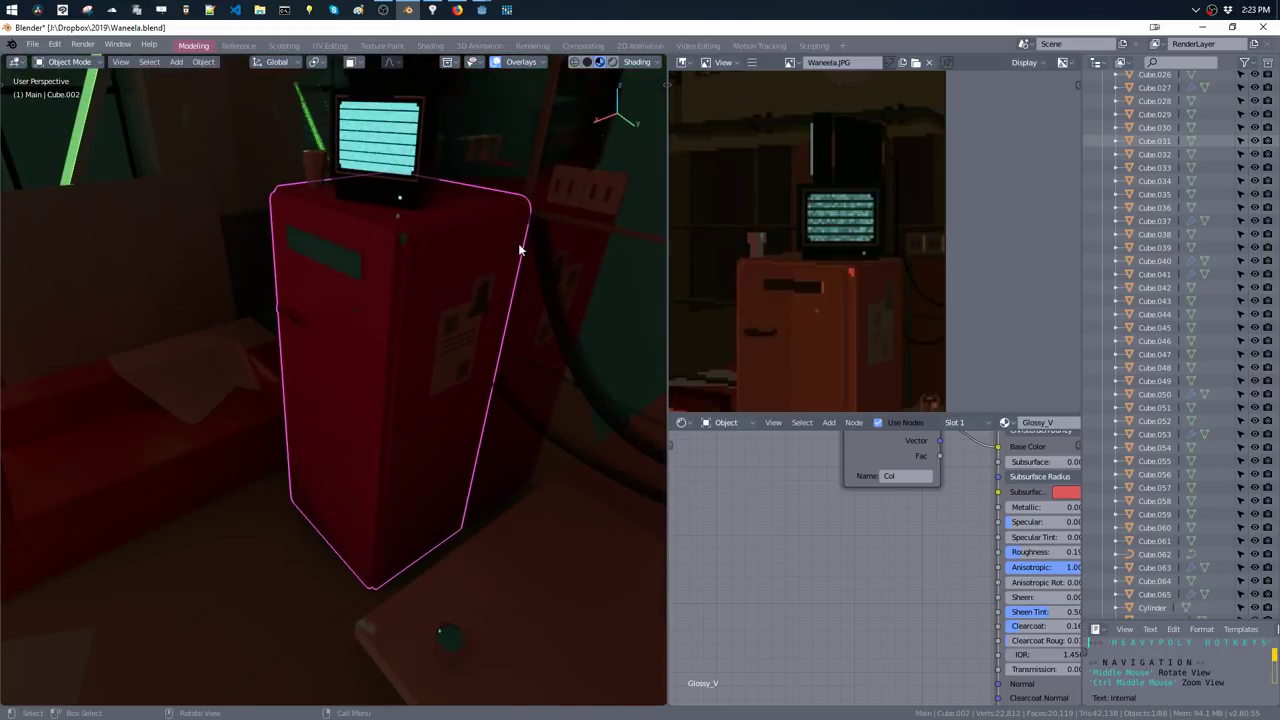
pyautogui.moveTo(505, 298)
pyautogui.mouseDown(button='middle')
pyautogui.moveTo(489, 288)
pyautogui.moveTo(485, 303)
pyautogui.mouseUp(button='middle')
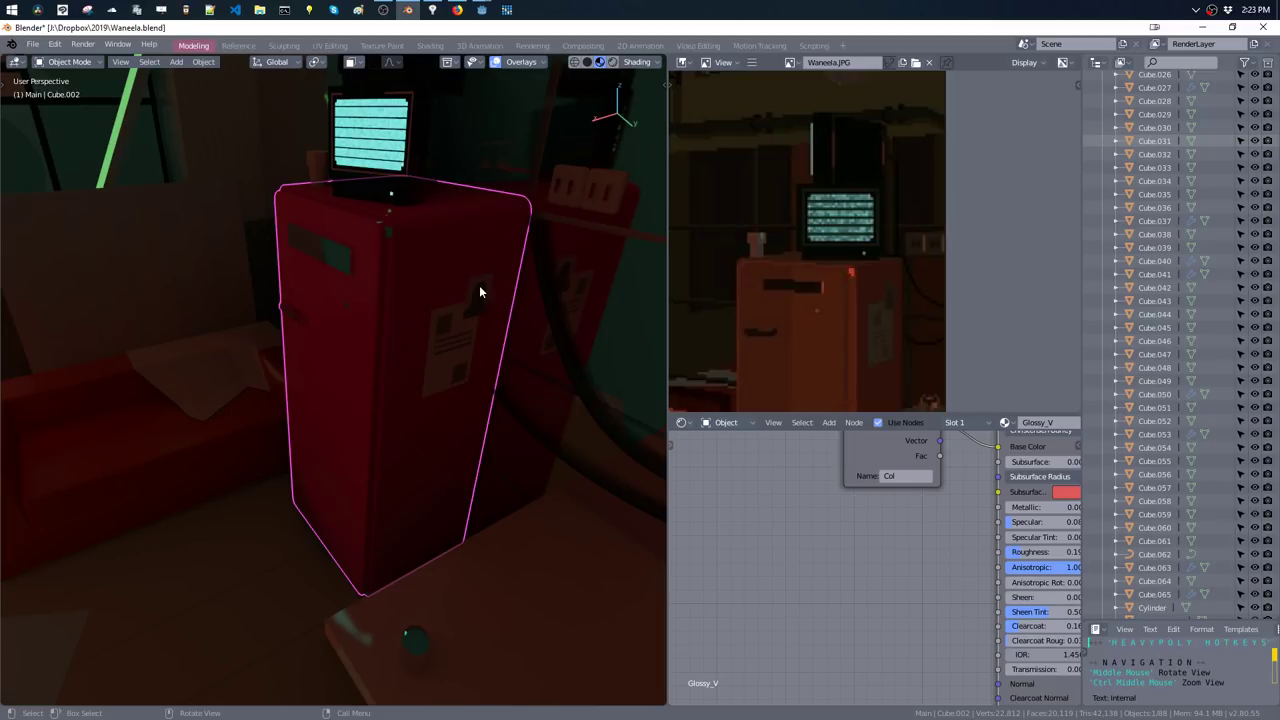
pyautogui.moveTo(479, 291)
pyautogui.mouseDown(button='middle')
pyautogui.moveTo(420, 296)
pyautogui.moveTo(474, 290)
pyautogui.moveTo(460, 308)
pyautogui.moveTo(480, 286)
pyautogui.moveTo(436, 327)
pyautogui.moveTo(576, 255)
pyautogui.moveTo(598, 306)
pyautogui.mouseUp(button='middle')
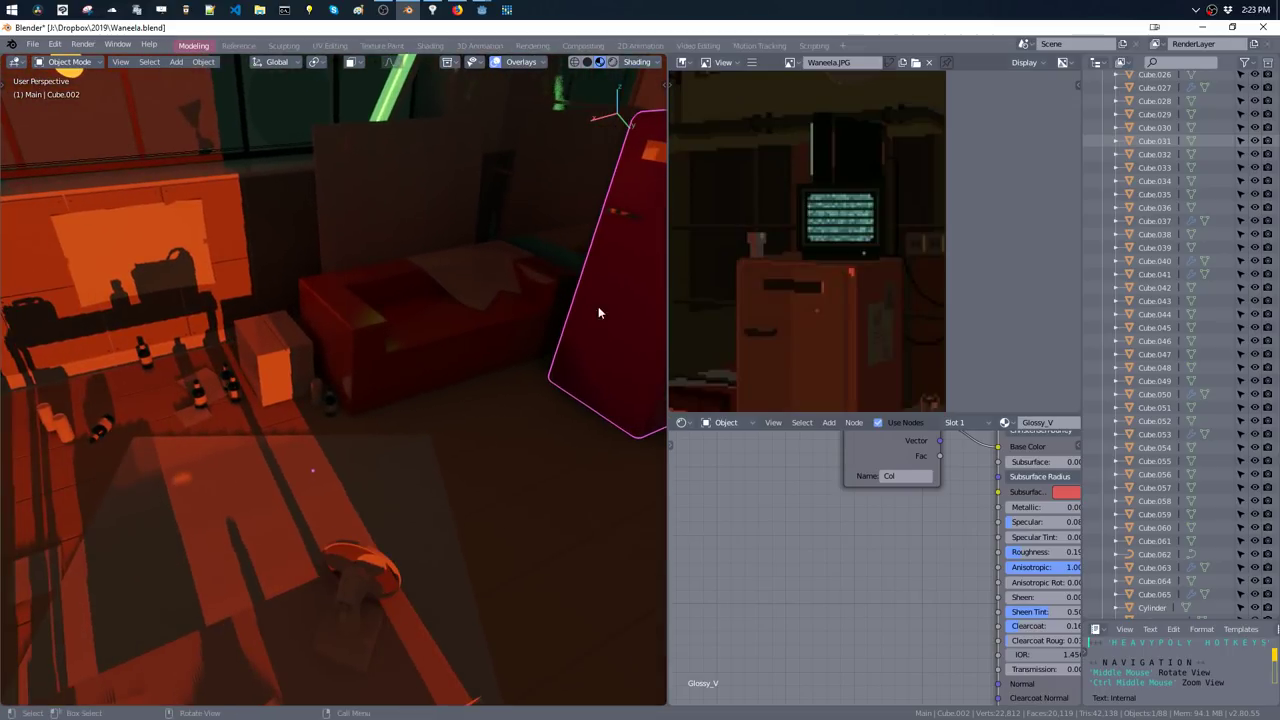
pyautogui.moveTo(758, 327)
pyautogui.mouseDown(button='middle')
pyautogui.moveTo(898, 267)
pyautogui.moveTo(820, 243)
pyautogui.mouseUp(button='middle')
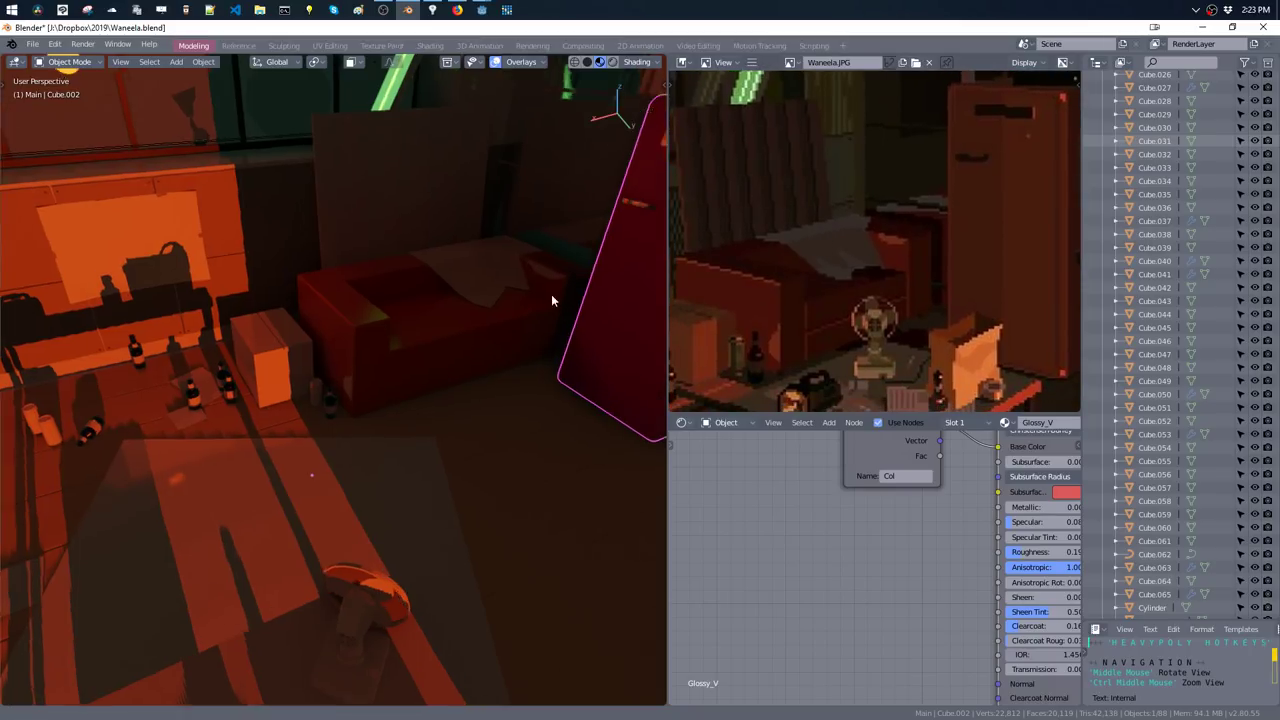
pyautogui.moveTo(551, 294)
pyautogui.mouseDown(button='middle')
pyautogui.moveTo(546, 255)
pyautogui.moveTo(534, 309)
pyautogui.moveTo(551, 277)
pyautogui.moveTo(486, 277)
pyautogui.moveTo(529, 288)
pyautogui.mouseUp(button='middle')
# - Knife a first cut into the draped sheet and dissolve the resulting triangular face
pyautogui.click(552, 271)
pyautogui.press('Tab')
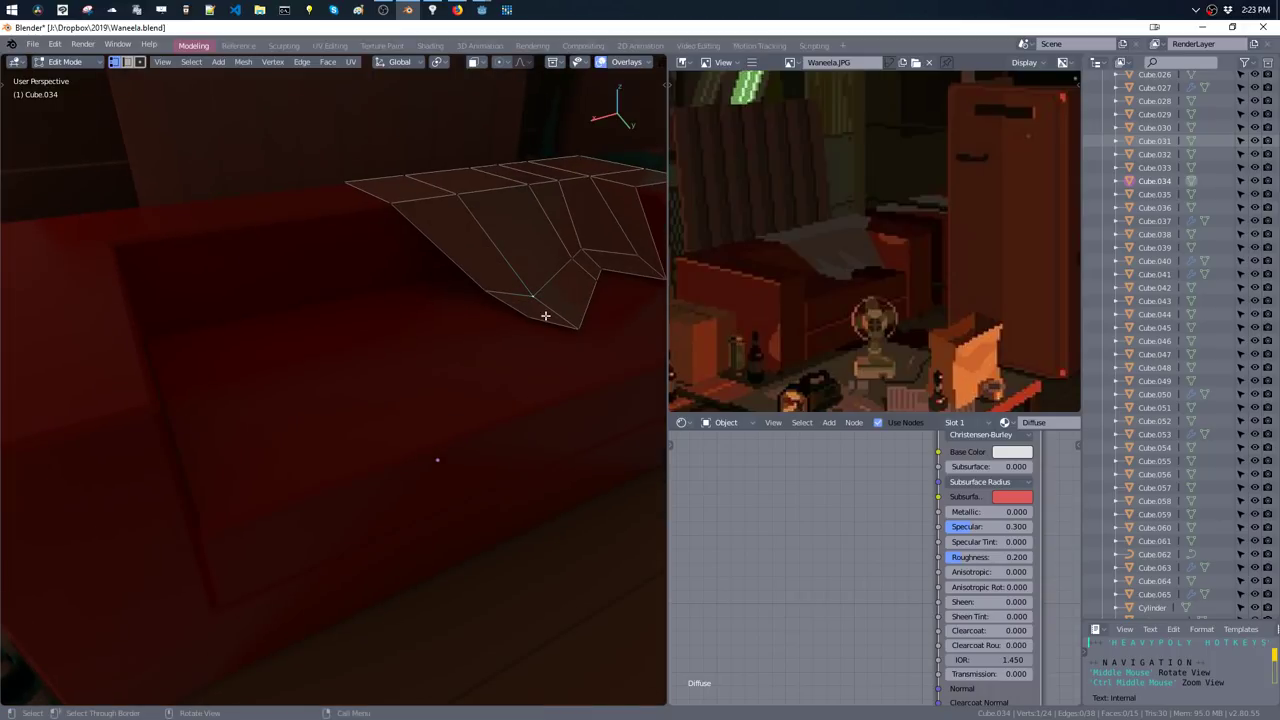
pyautogui.scroll(5, 545, 316)
pyautogui.scroll(-4, 537, 294)
pyautogui.moveTo(528, 400)
pyautogui.mouseDown(button='middle')
pyautogui.moveTo(437, 380)
pyautogui.moveTo(458, 362)
pyautogui.mouseUp(button='middle')
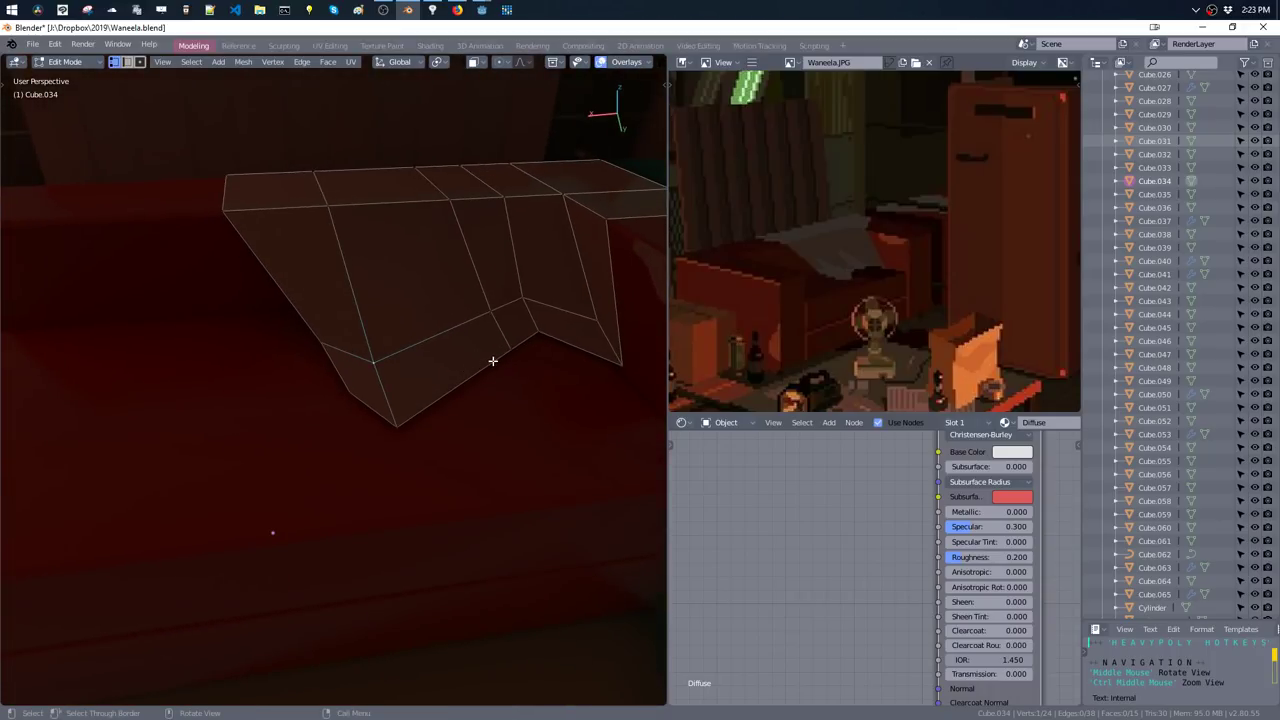
pyautogui.press('k')
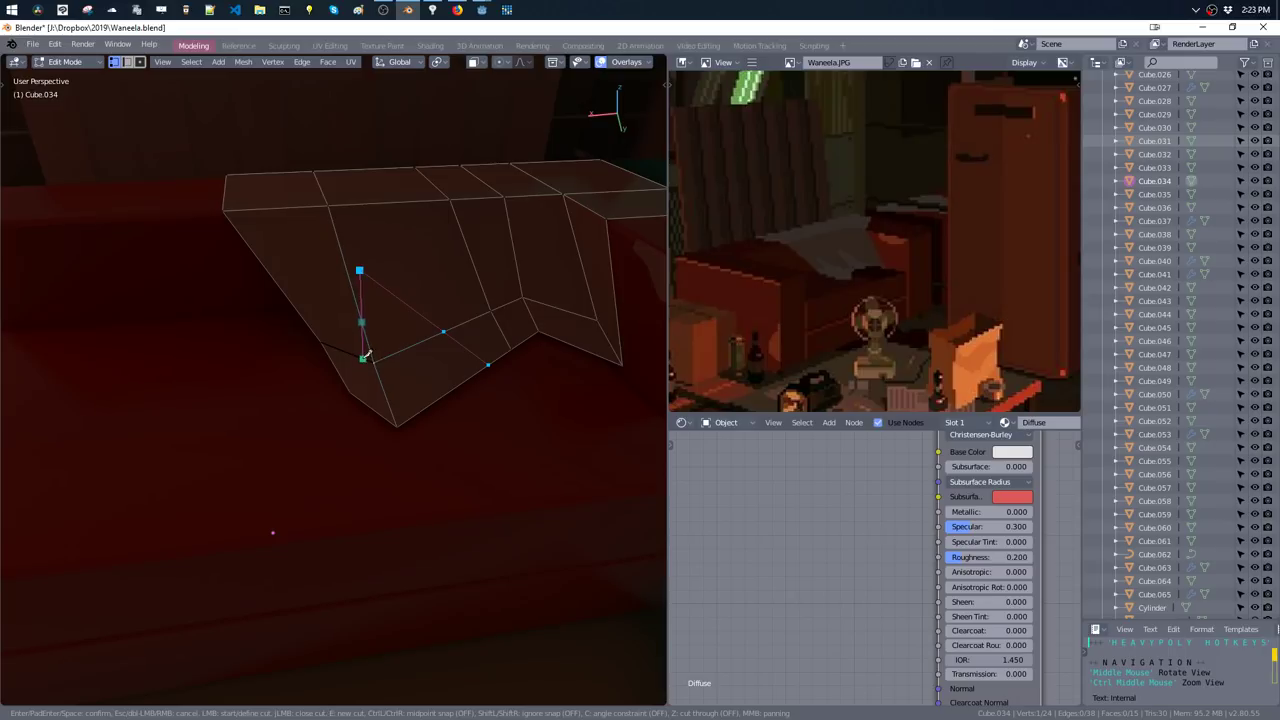
pyautogui.click(373, 360)
pyautogui.press('Return')
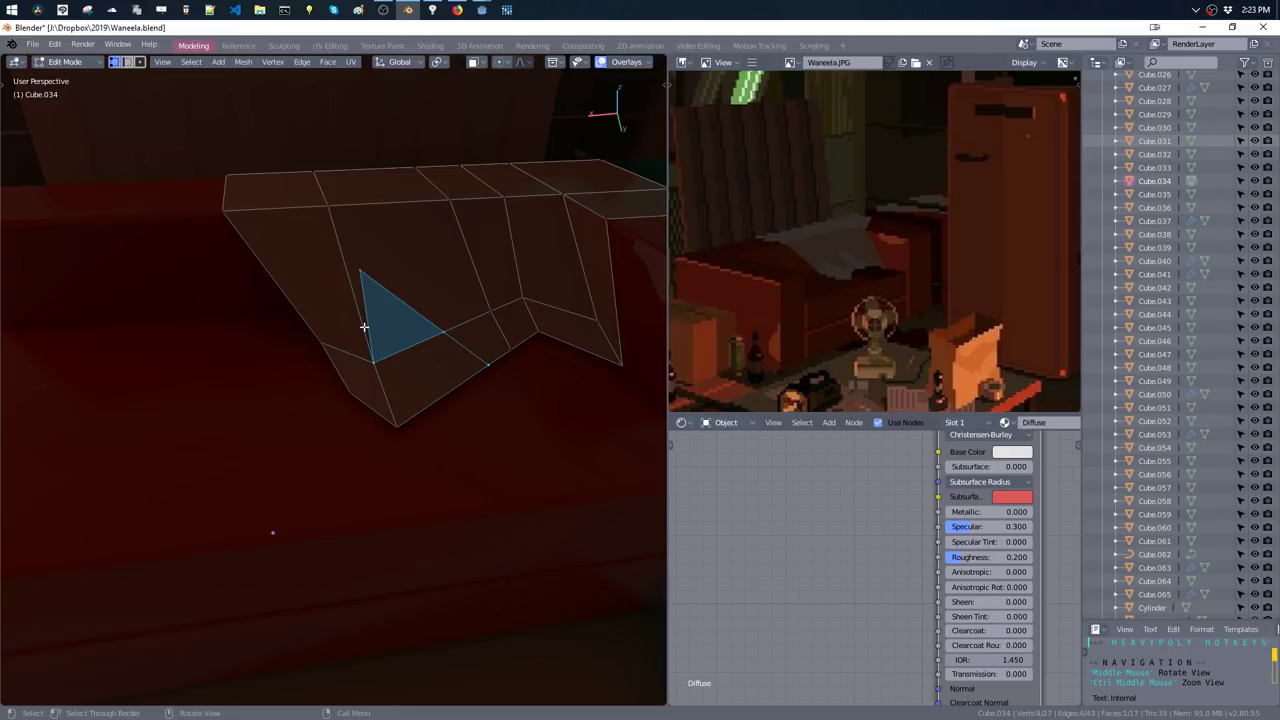
pyautogui.press('x')
pyautogui.click(345, 256)
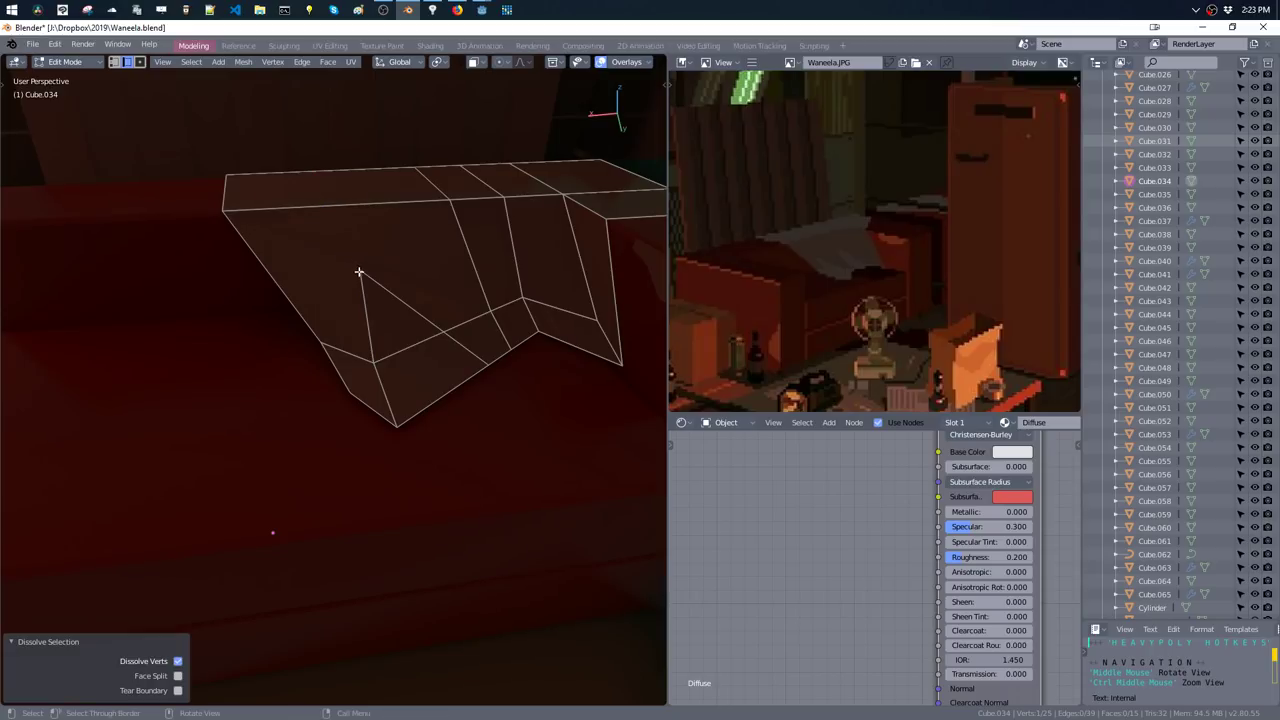
# - Add more knife cuts along the sheet's lower fold
pyautogui.press('k')
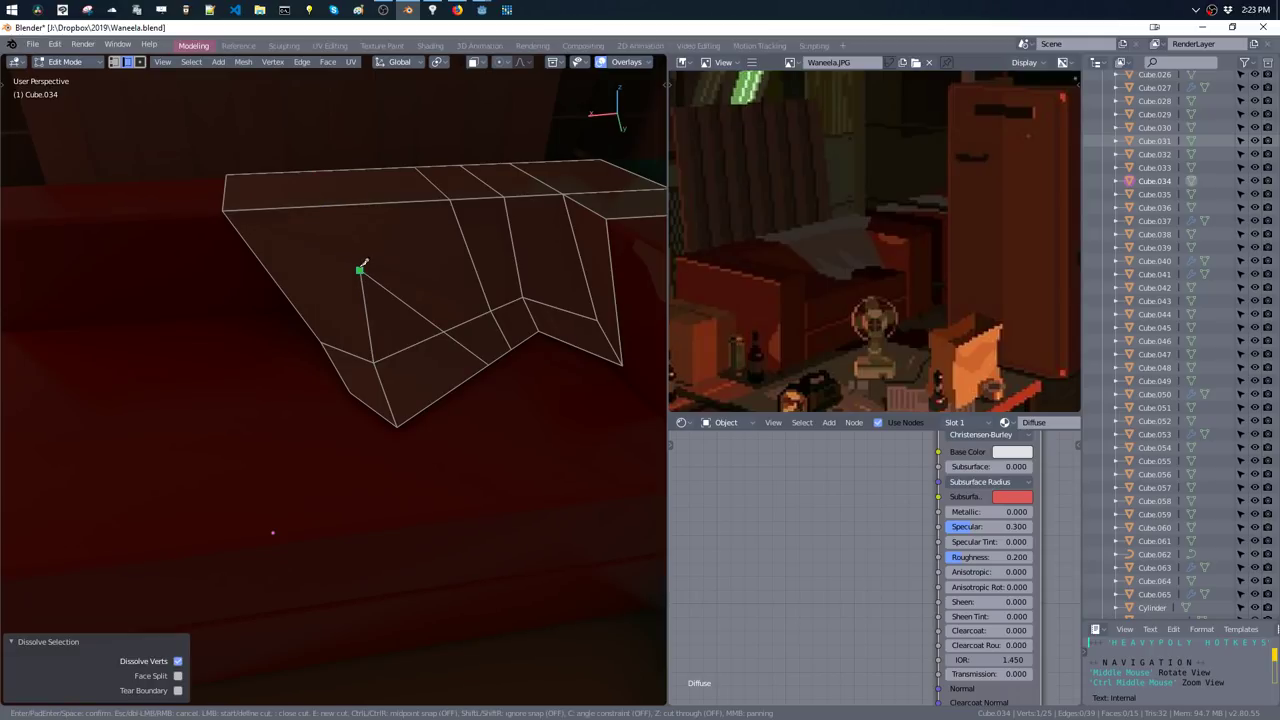
pyautogui.press('Return')
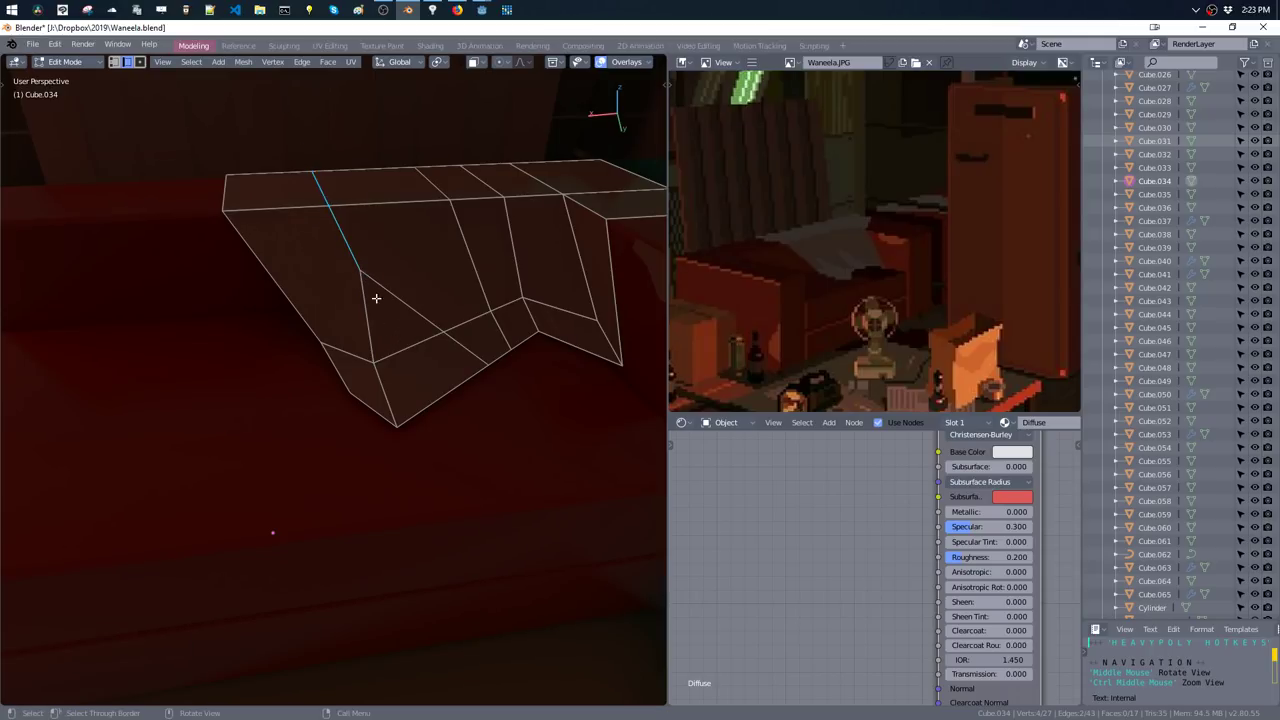
pyautogui.press('k')
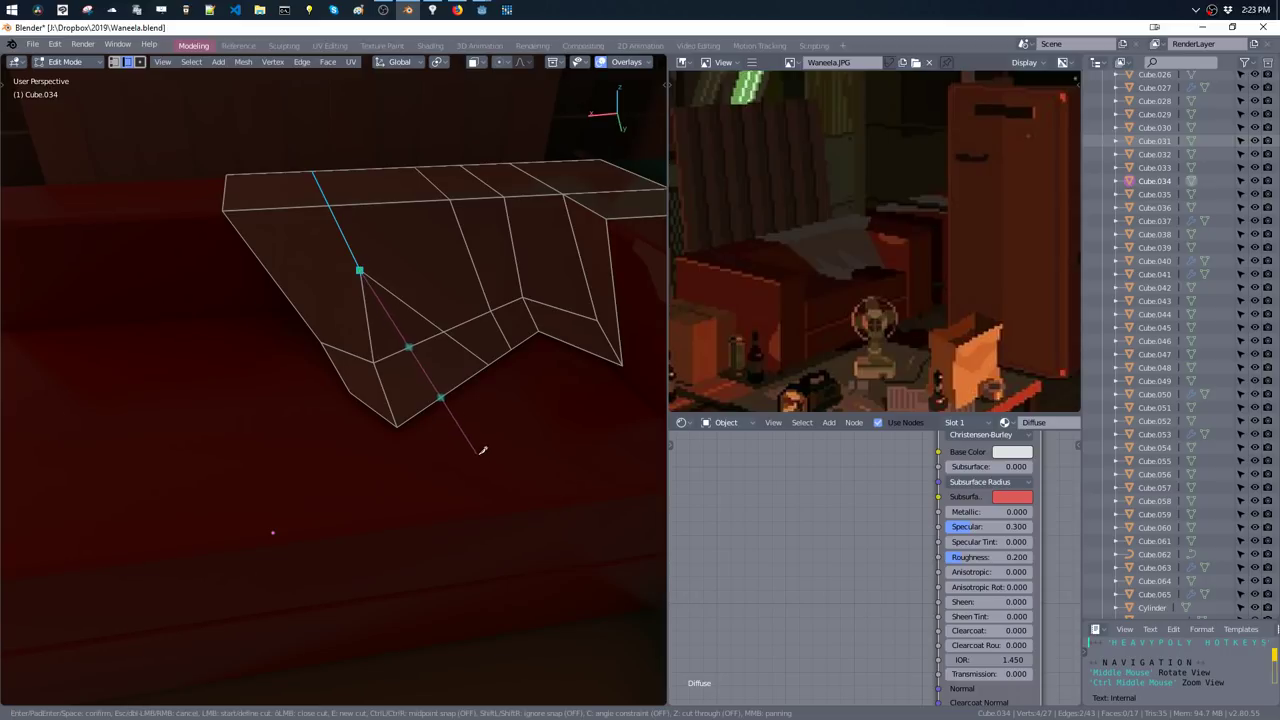
pyautogui.press('Return')
pyautogui.rightClick(443, 400)
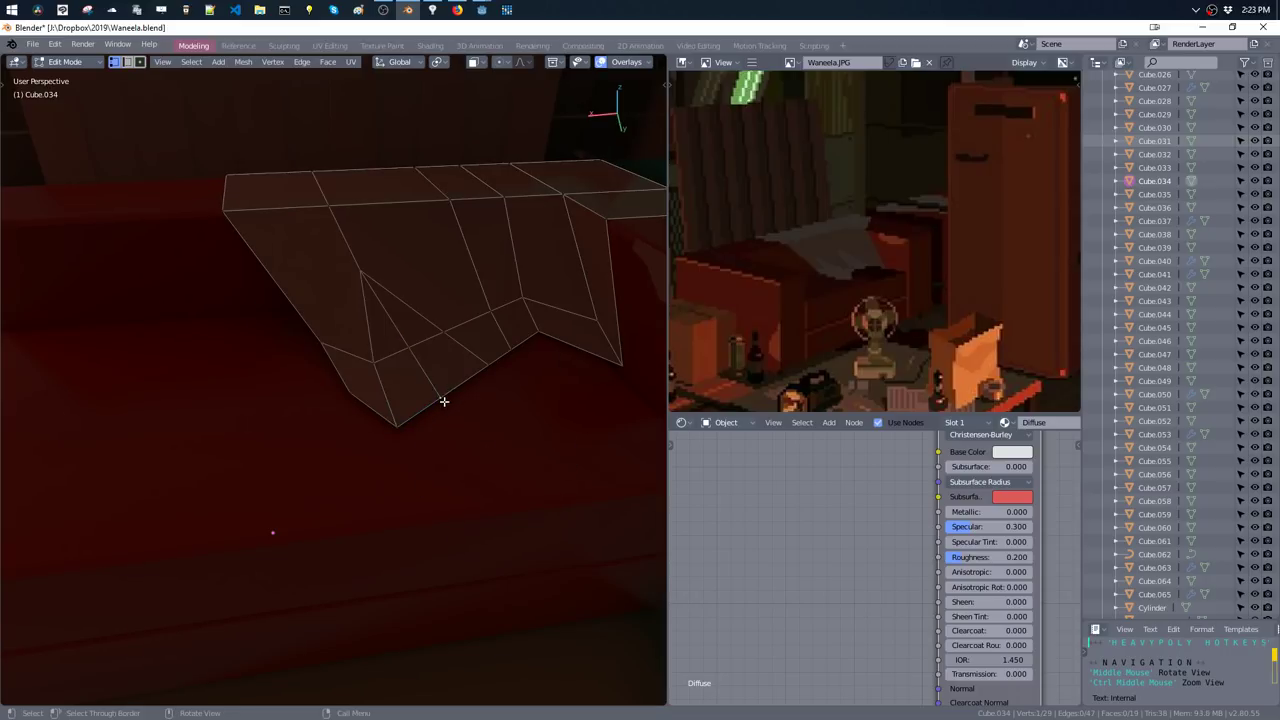
pyautogui.moveTo(443, 400); pyautogui.dragTo(469, 420, button='middle')
pyautogui.rightClick(477, 408)
pyautogui.click(402, 332)
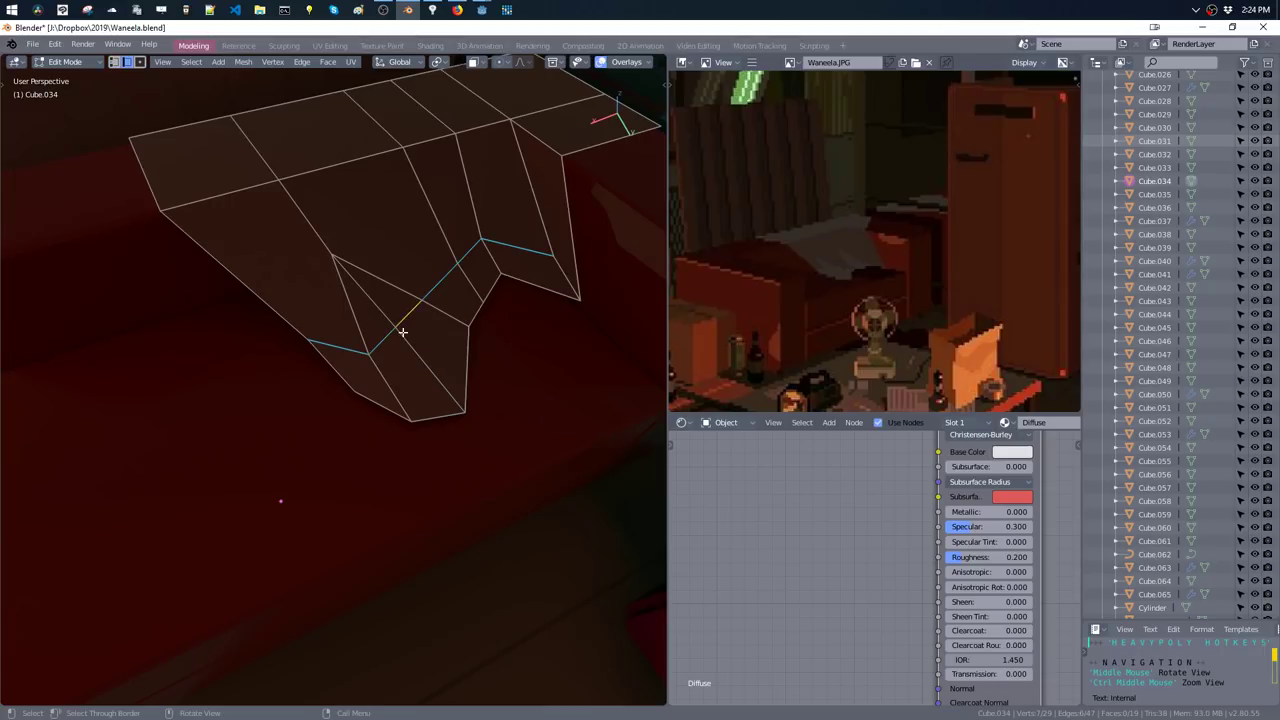
pyautogui.press('Return')
pyautogui.moveTo(403, 334); pyautogui.dragTo(463, 294, button='middle')
pyautogui.rightClick(470, 340)
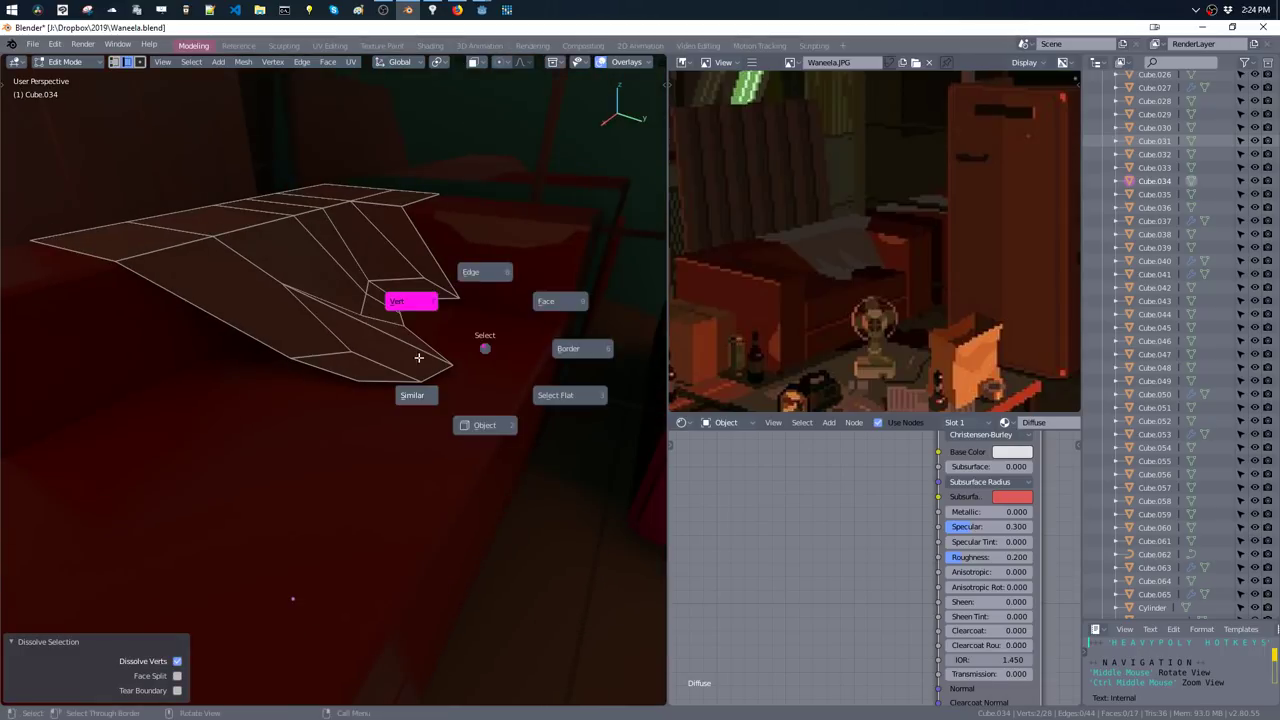
pyautogui.moveTo(417, 357); pyautogui.dragTo(453, 412, button='middle')
pyautogui.moveTo(376, 314)
pyautogui.mouseDown(button='middle')
pyautogui.moveTo(437, 366)
pyautogui.moveTo(441, 356)
pyautogui.moveTo(262, 284)
pyautogui.moveTo(271, 311)
pyautogui.moveTo(347, 367)
pyautogui.mouseUp(button='middle')
# - Slide a hem vertex along Y to about -0.00652m
pyautogui.press('g')
pyautogui.press('y')
pyautogui.click(419, 328)
pyautogui.press('g')
pyautogui.press('y')
pyautogui.click(396, 362)
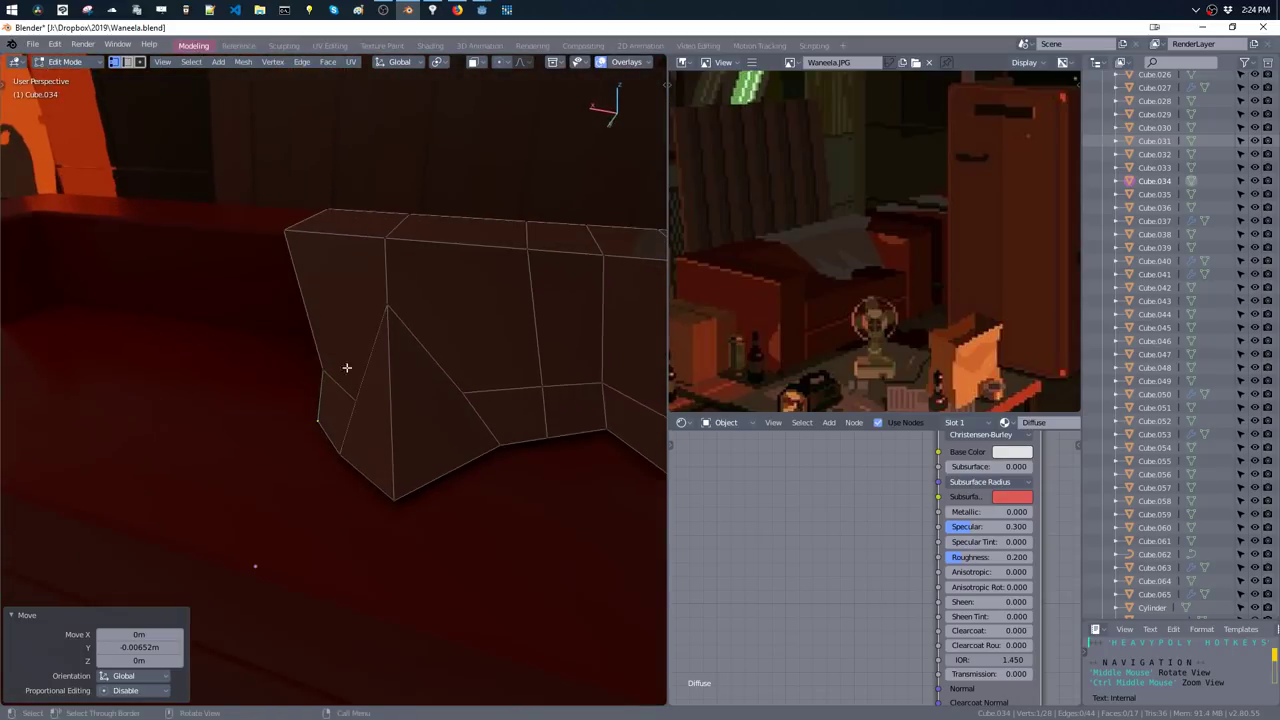
pyautogui.click(460, 393)
pyautogui.moveTo(460, 393)
pyautogui.mouseDown(button='middle')
pyautogui.moveTo(443, 394)
pyautogui.moveTo(462, 413)
pyautogui.mouseUp(button='middle')
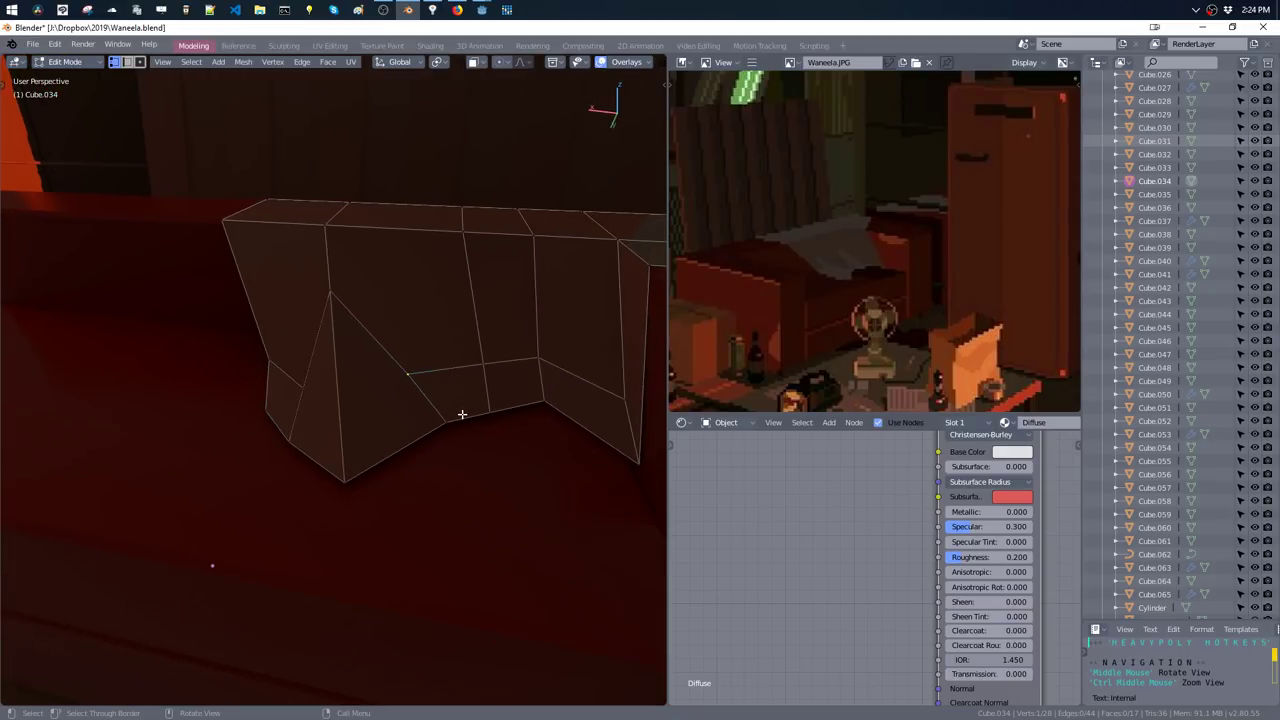
# - Make two more knife cuts across the sheet's faces
pyautogui.press('k')
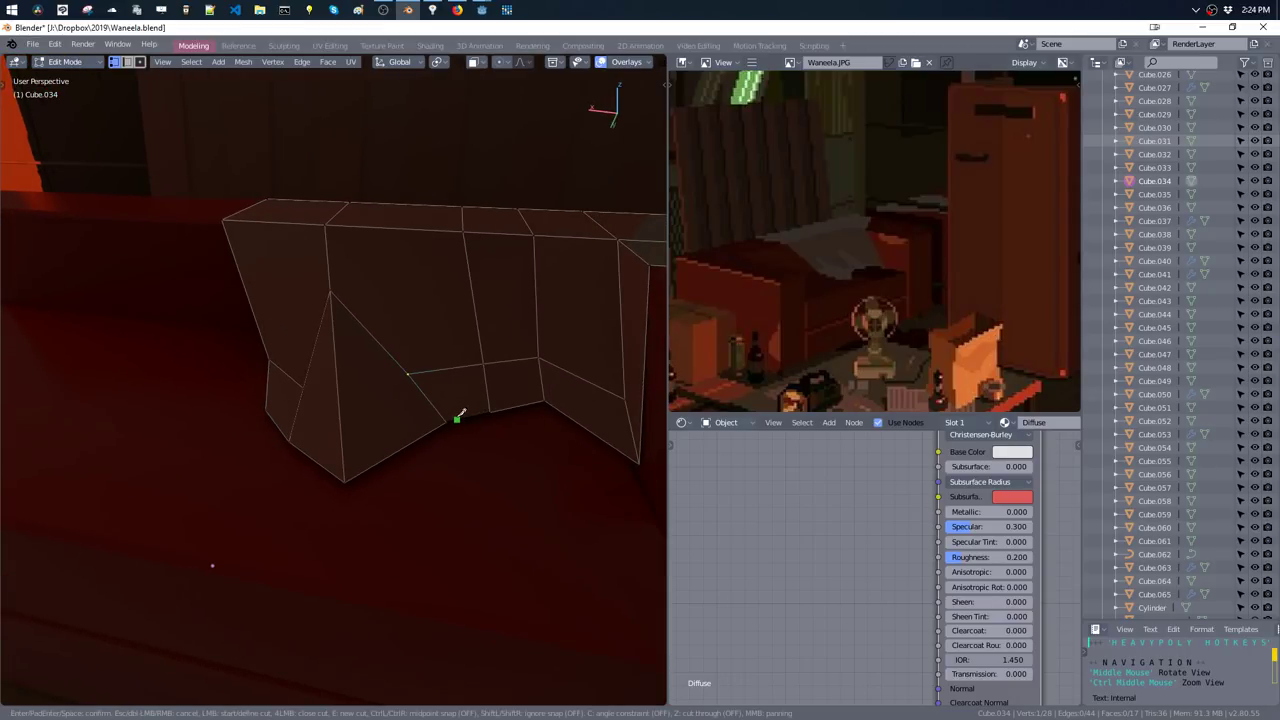
pyautogui.press('Return')
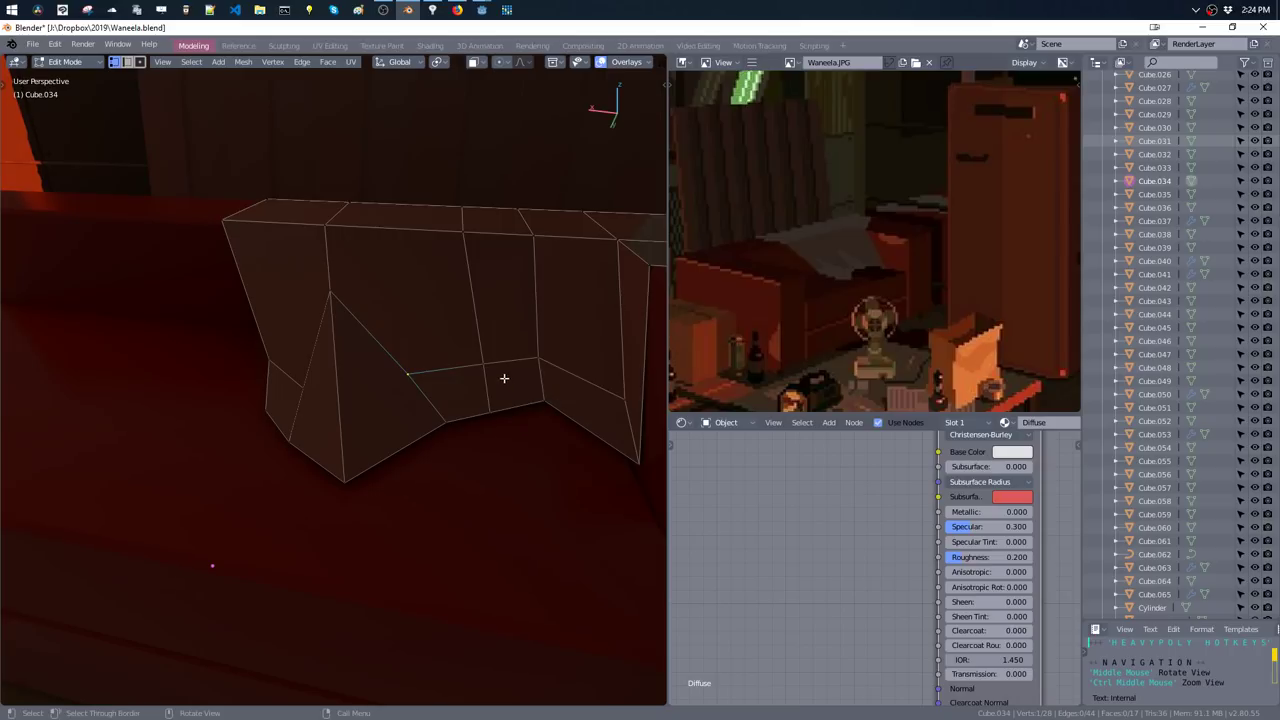
pyautogui.moveTo(520, 373); pyautogui.dragTo(538, 389, button='middle')
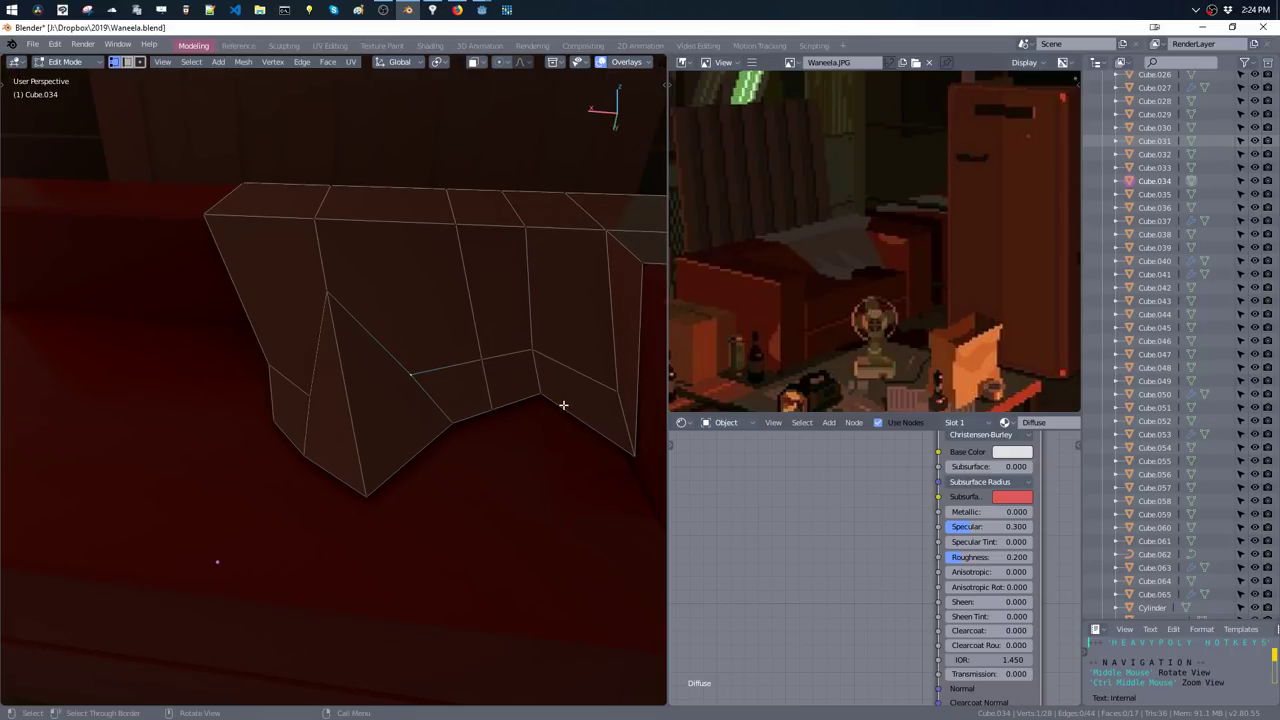
pyautogui.press('k')
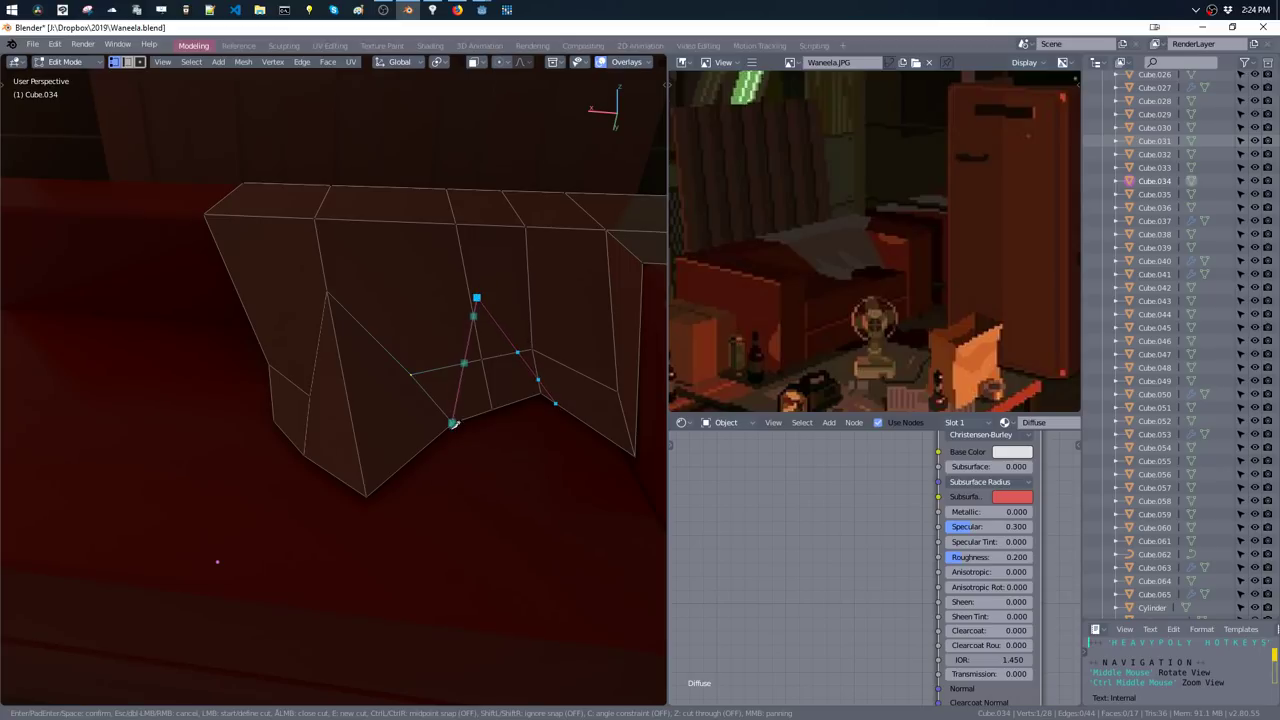
pyautogui.press('Return')
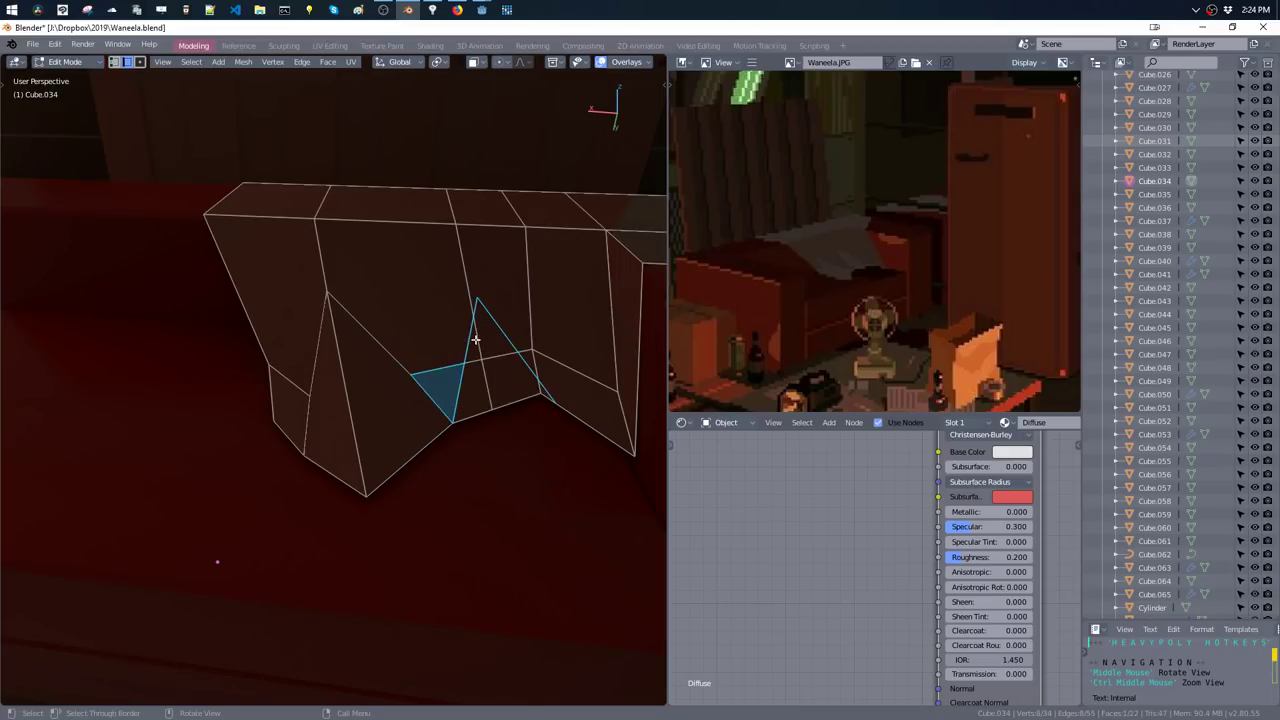
pyautogui.click(490, 395)
pyautogui.click(474, 363)
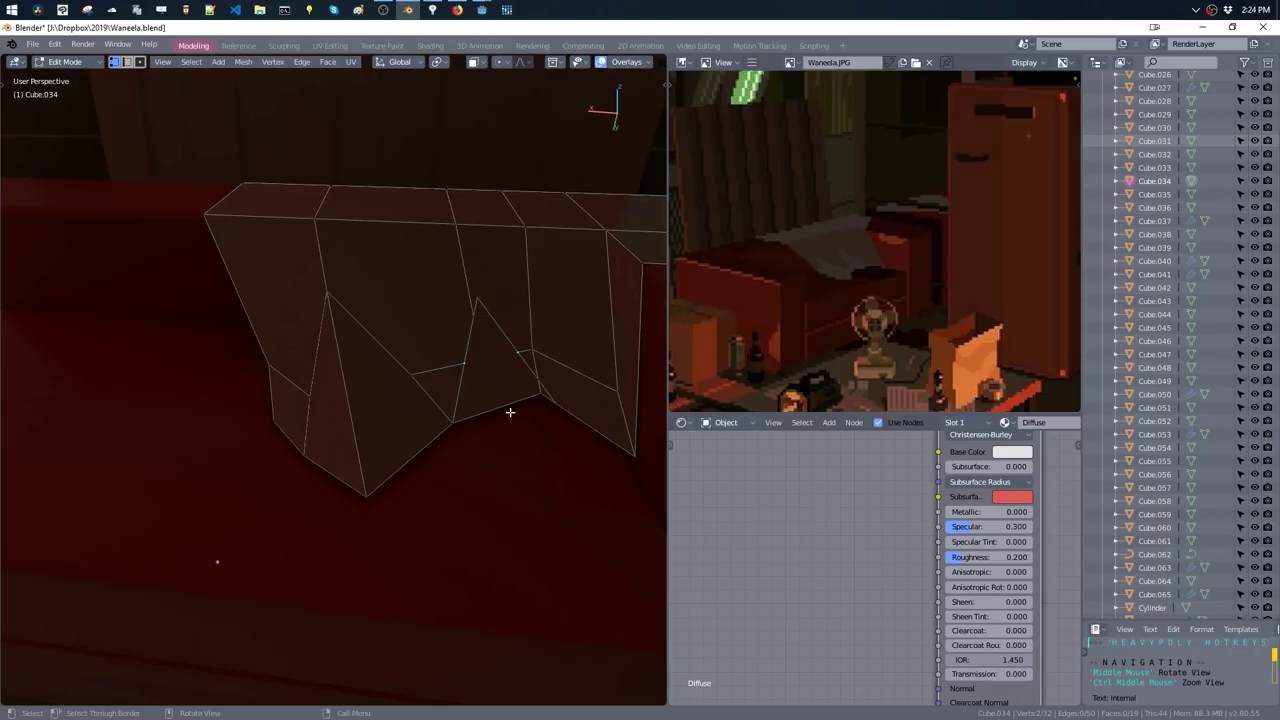
pyautogui.press('k')
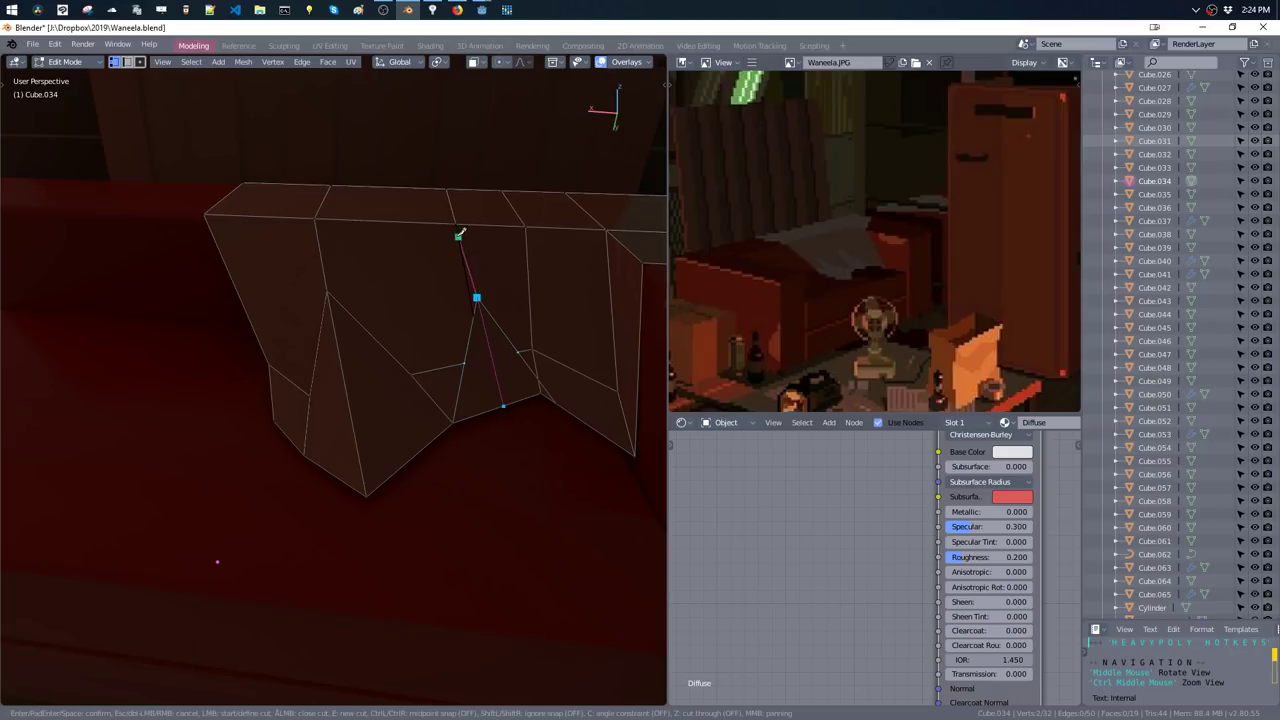
pyautogui.click(455, 222)
pyautogui.press('Return')
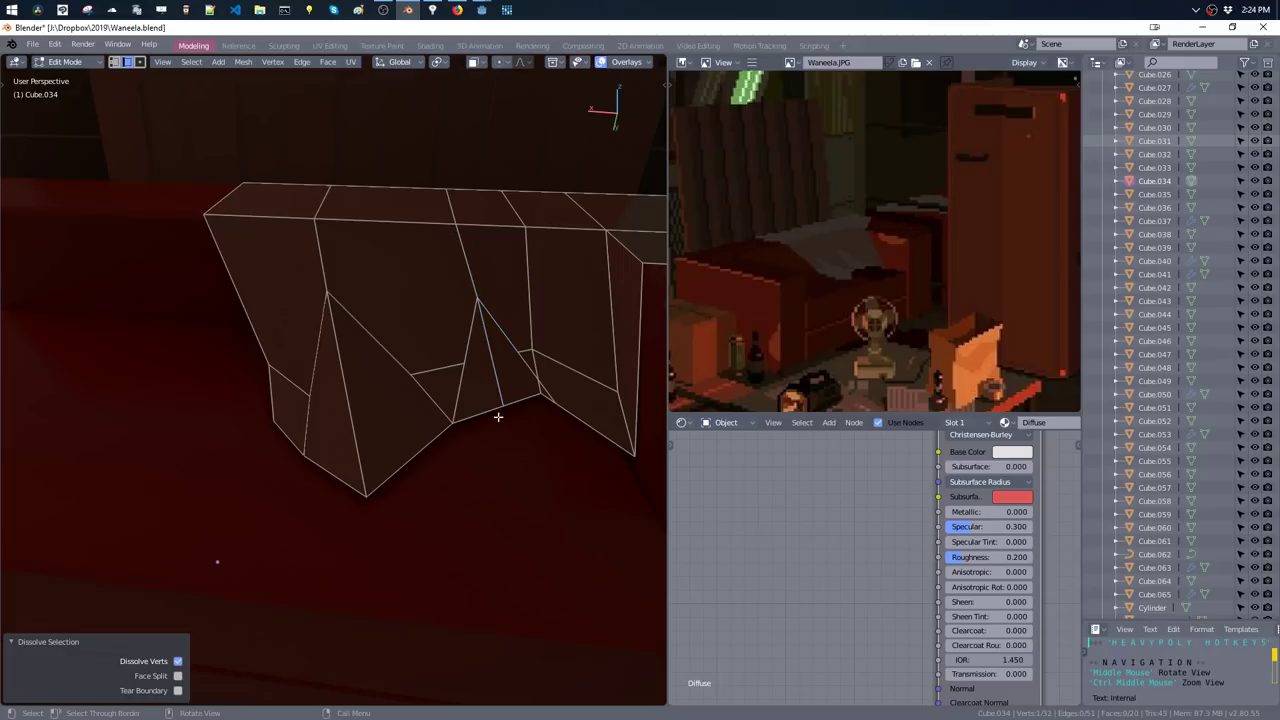
# - Reposition the vertices left by the new cuts to shape the hem
pyautogui.click(507, 410)
pyautogui.moveTo(501, 414); pyautogui.dragTo(546, 434, button='middle')
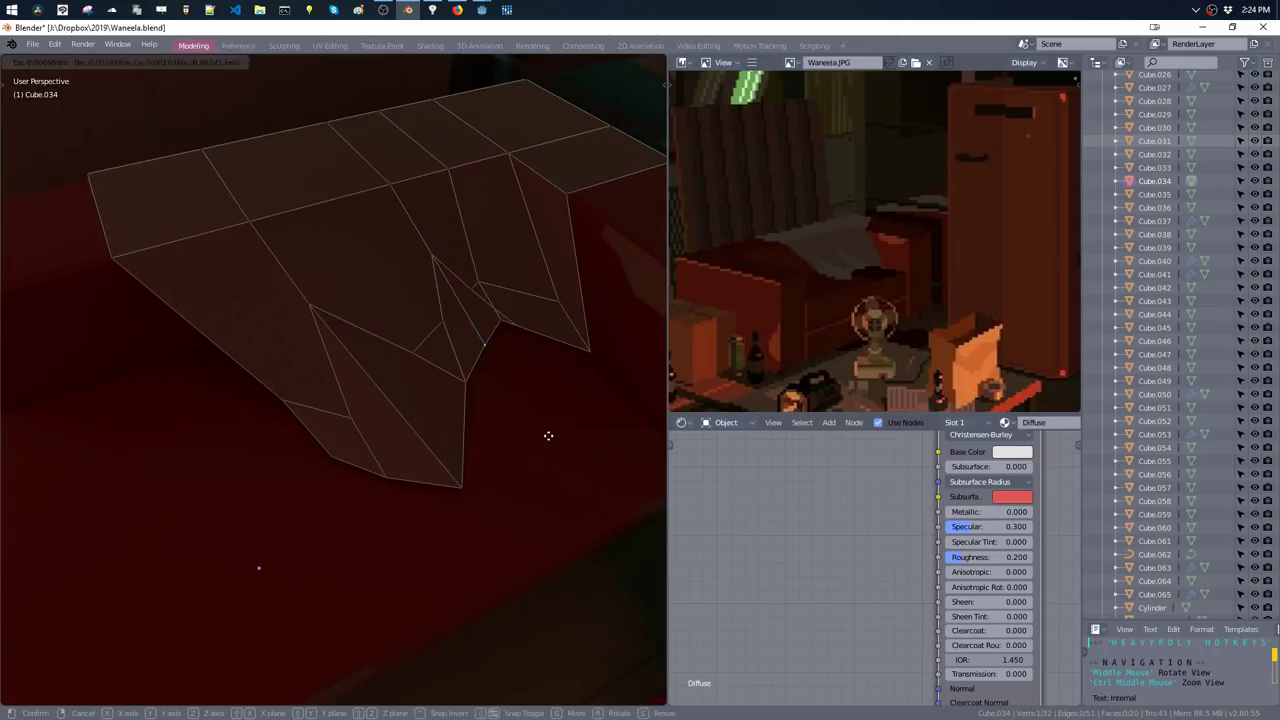
pyautogui.press('g')
pyautogui.click(560, 443)
pyautogui.press('q')
pyautogui.click(451, 294)
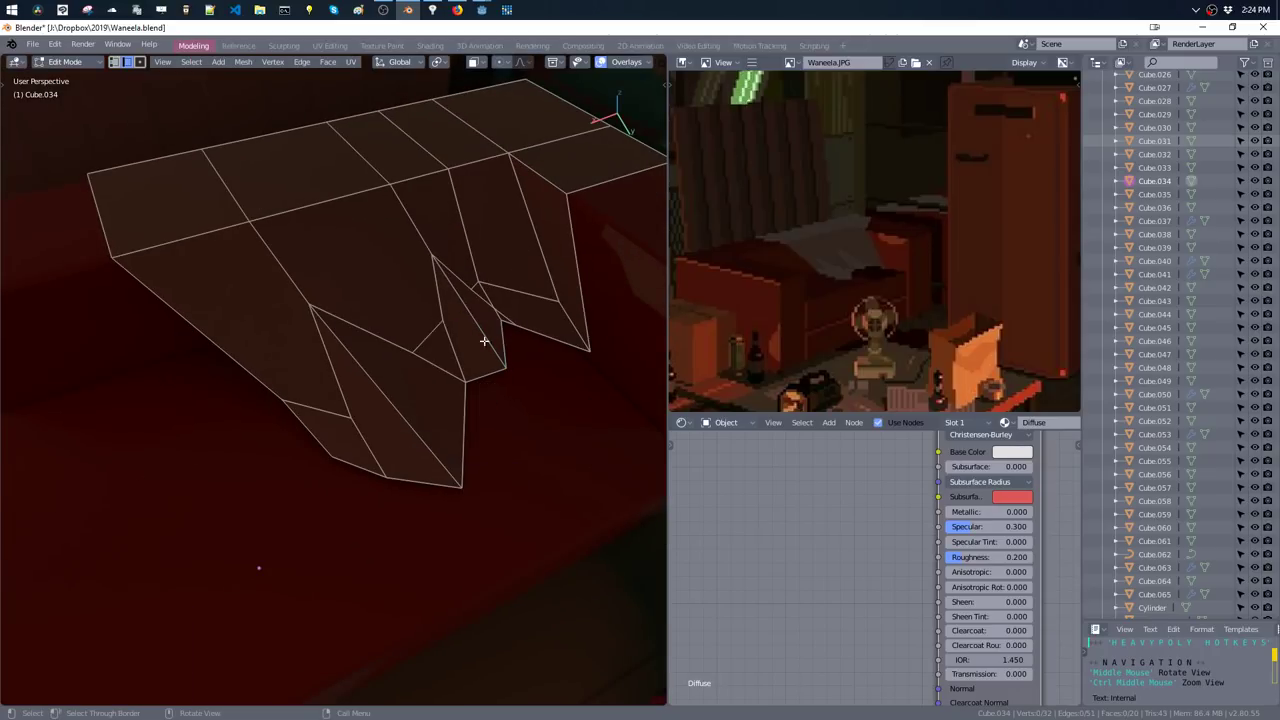
pyautogui.moveTo(451, 294)
pyautogui.mouseDown(button='middle')
pyautogui.moveTo(478, 307)
pyautogui.moveTo(480, 329)
pyautogui.mouseUp(button='middle')
pyautogui.press('g')
pyautogui.click(486, 334)
# - Dissolve three unneeded edges, including a vertical and a top edge
pyautogui.moveTo(471, 286); pyautogui.dragTo(393, 279, button='middle')
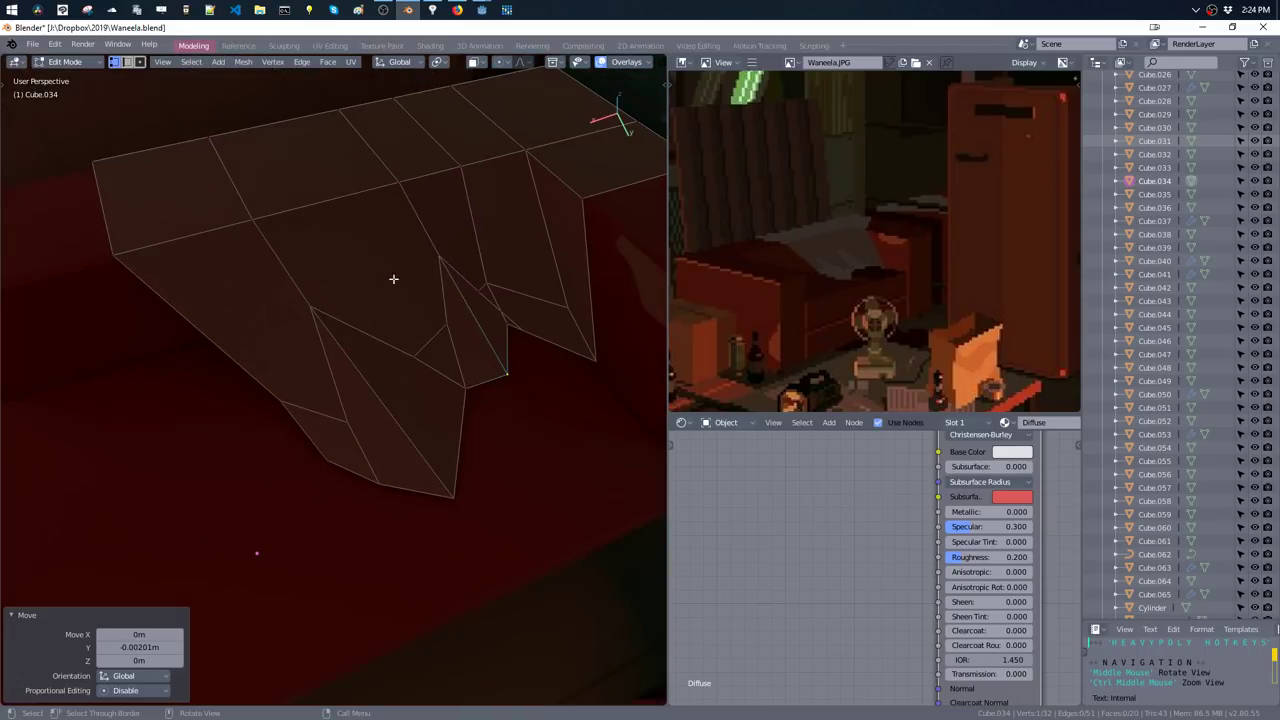
pyautogui.press('q')
pyautogui.click(484, 295)
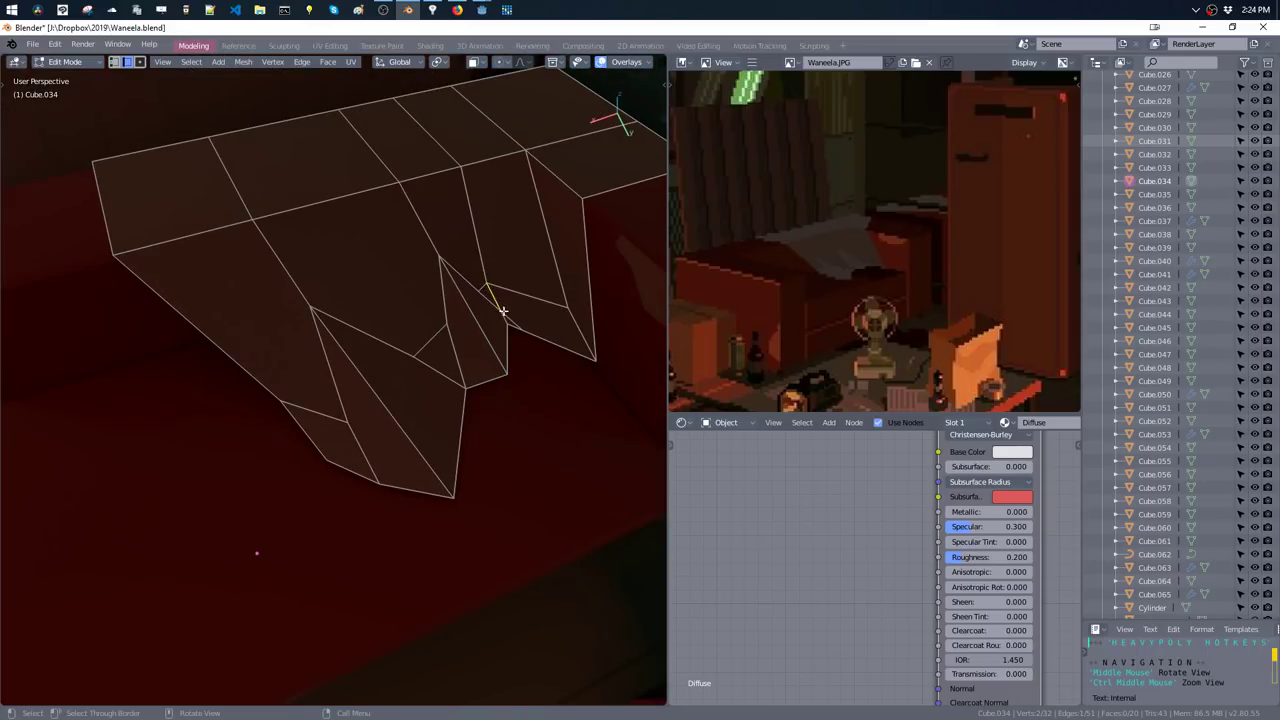
pyautogui.hotkey('ctrl', 'x')
pyautogui.moveTo(528, 357)
pyautogui.mouseDown(button='middle')
pyautogui.moveTo(441, 306)
pyautogui.moveTo(503, 343)
pyautogui.moveTo(522, 280)
pyautogui.moveTo(529, 343)
pyautogui.mouseUp(button='middle')
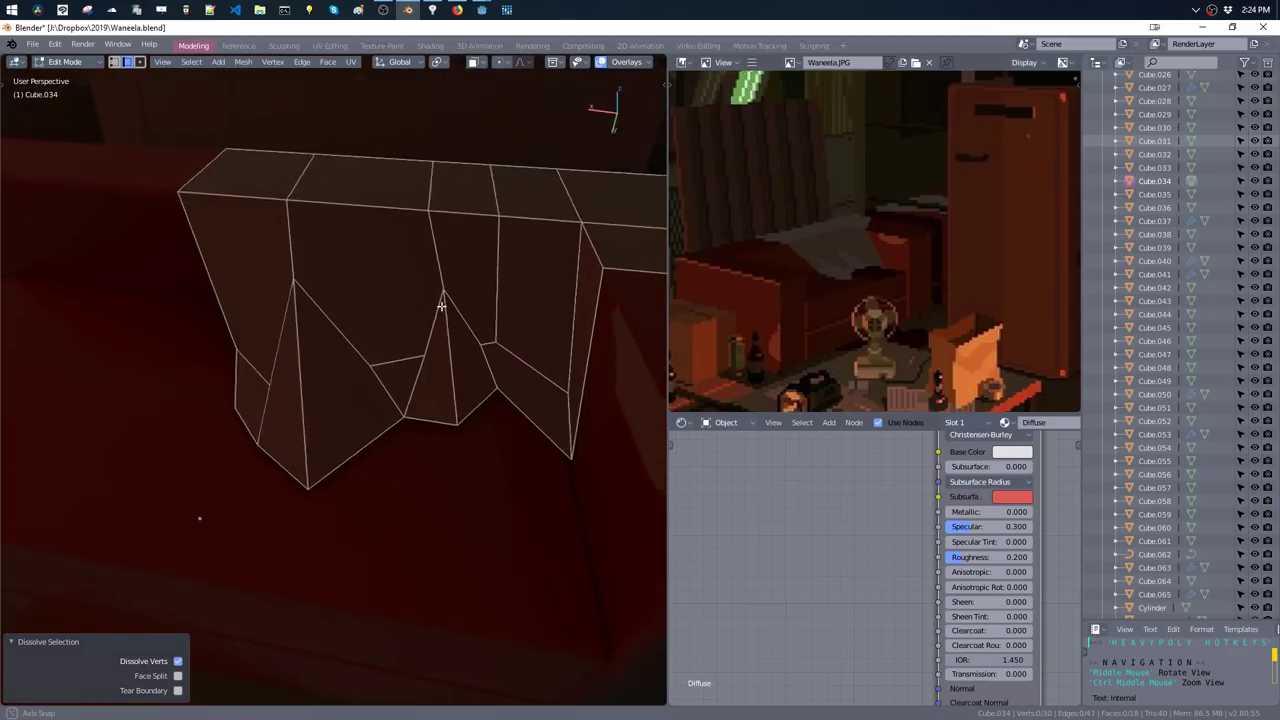
pyautogui.click(497, 334)
pyautogui.hotkey('ctrl', 'x')
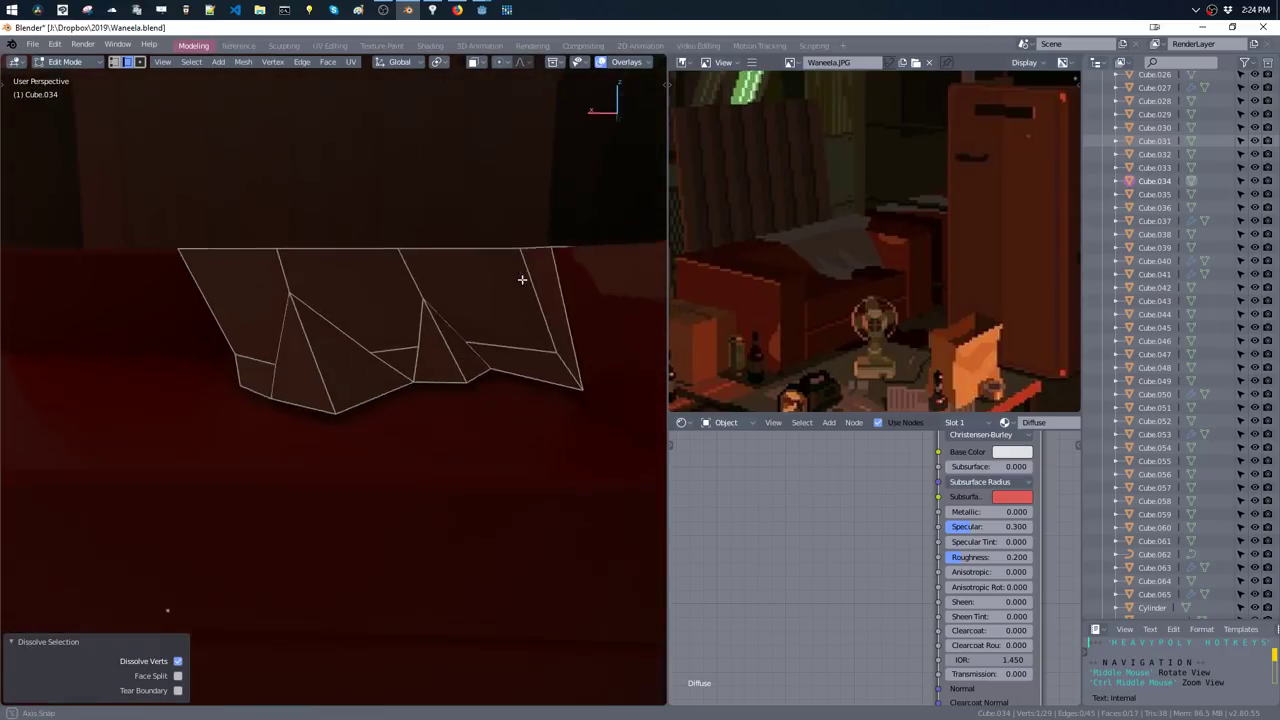
pyautogui.click(452, 162)
pyautogui.hotkey('ctrl', 'x')
# - Shift two corner vertices along Y and dissolve a redundant vertex, leaving 26 vertices
pyautogui.moveTo(480, 229)
pyautogui.mouseDown(button='middle')
pyautogui.moveTo(531, 202)
pyautogui.moveTo(474, 309)
pyautogui.moveTo(546, 266)
pyautogui.moveTo(531, 201)
pyautogui.mouseUp(button='middle')
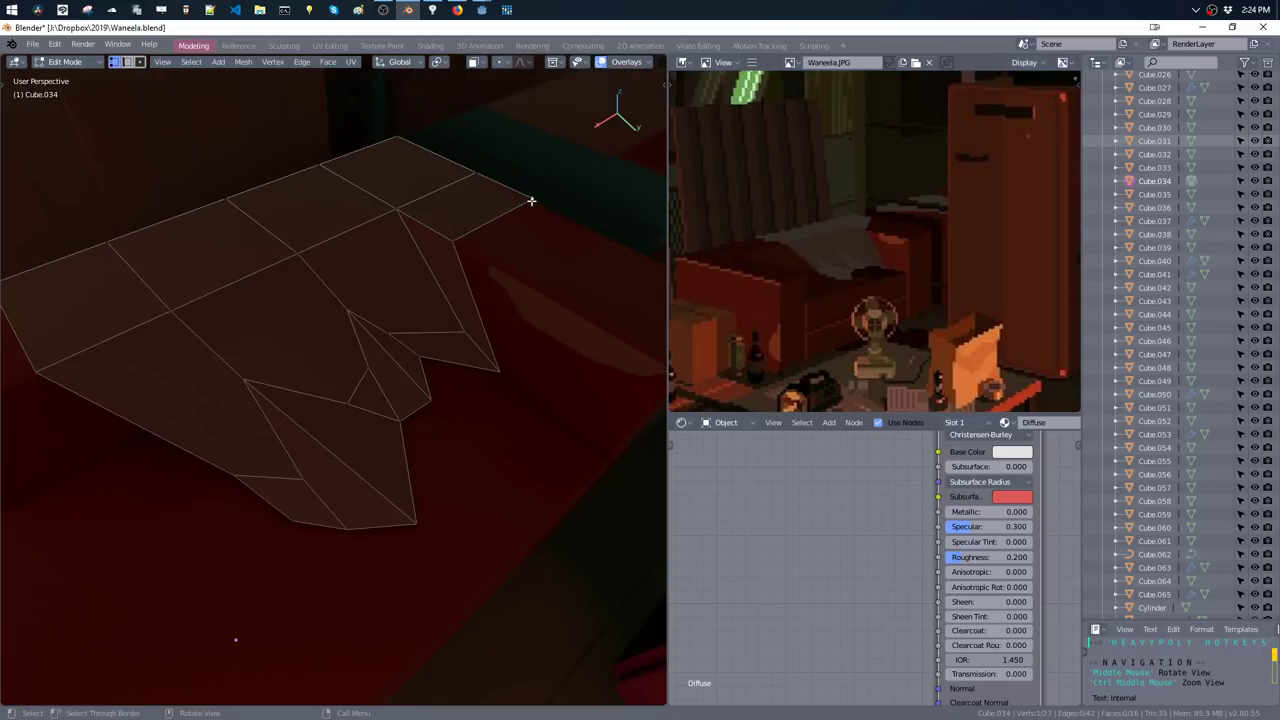
pyautogui.press('g')
pyautogui.press('y')
pyautogui.click(508, 223)
pyautogui.click(471, 177)
pyautogui.press('g')
pyautogui.press('y')
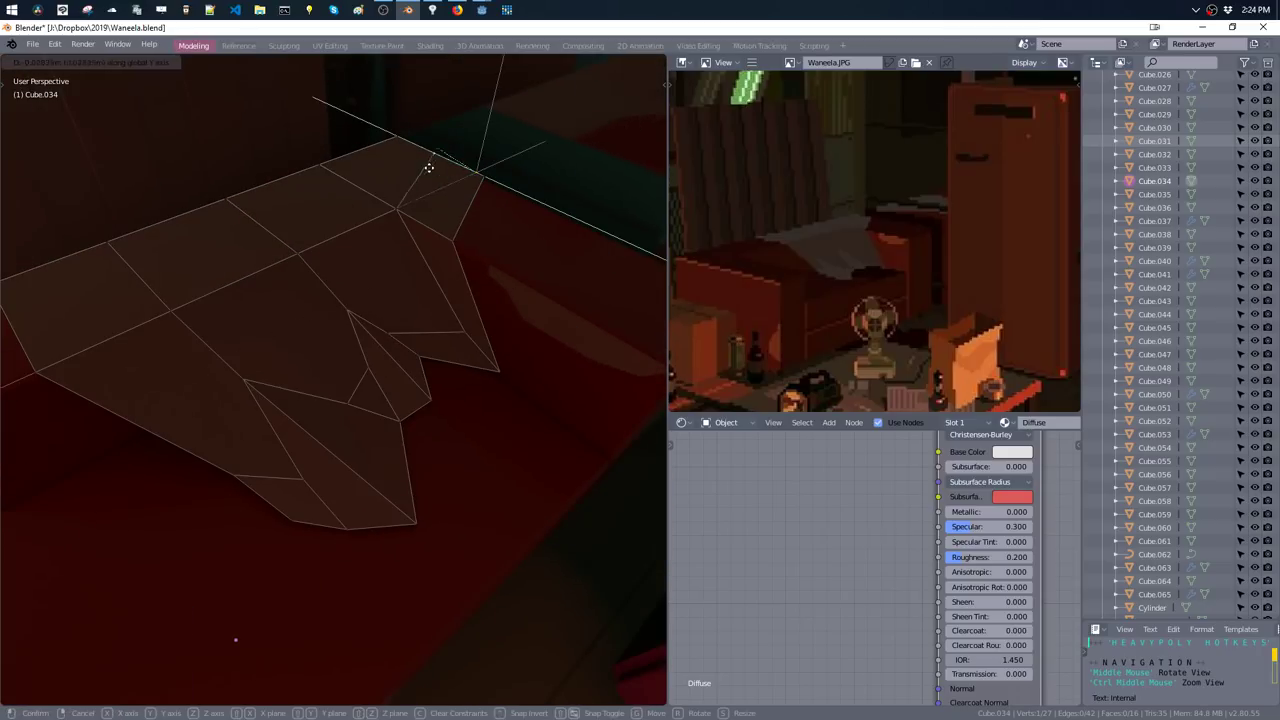
pyautogui.click(428, 167)
pyautogui.moveTo(426, 206)
pyautogui.mouseDown(button='middle')
pyautogui.moveTo(494, 186)
pyautogui.moveTo(443, 186)
pyautogui.moveTo(485, 230)
pyautogui.moveTo(508, 202)
pyautogui.moveTo(429, 226)
pyautogui.moveTo(519, 209)
pyautogui.moveTo(460, 284)
pyautogui.moveTo(525, 239)
pyautogui.mouseUp(button='middle')
pyautogui.click(471, 126)
pyautogui.hotkey('ctrl', 'x')
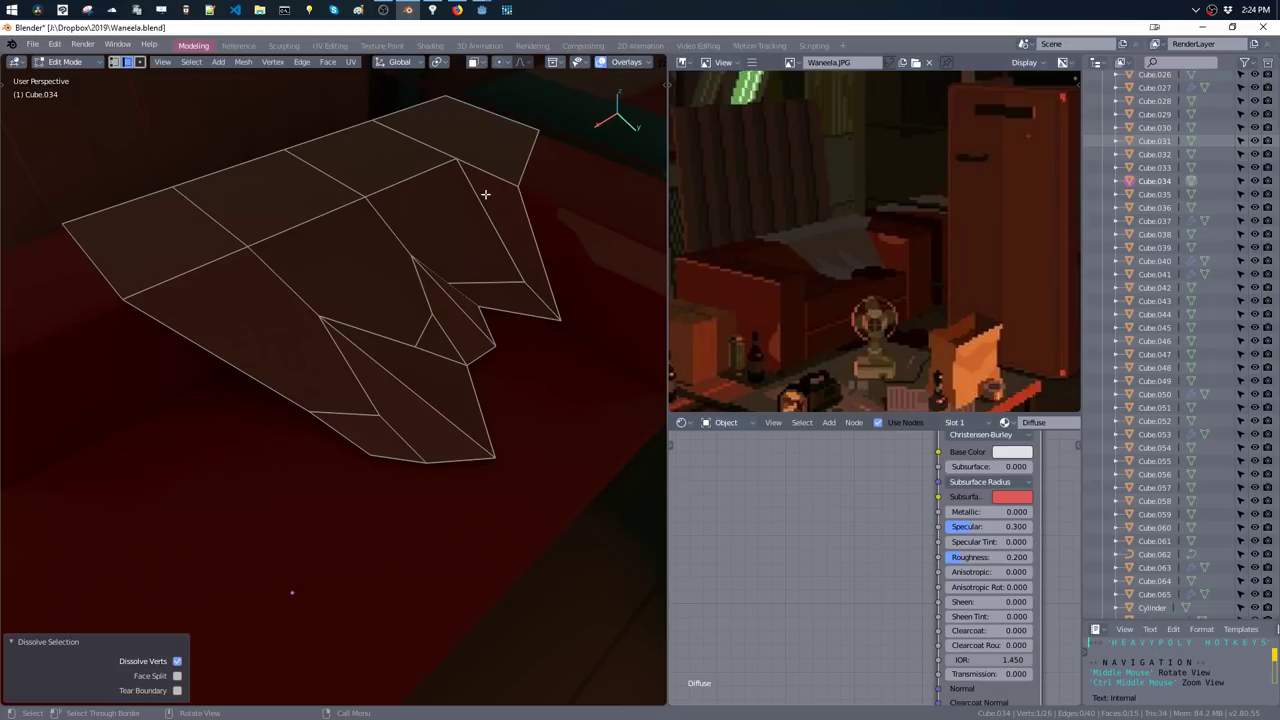
pyautogui.press('Tab')
pyautogui.press('Tab')
pyautogui.press('m')
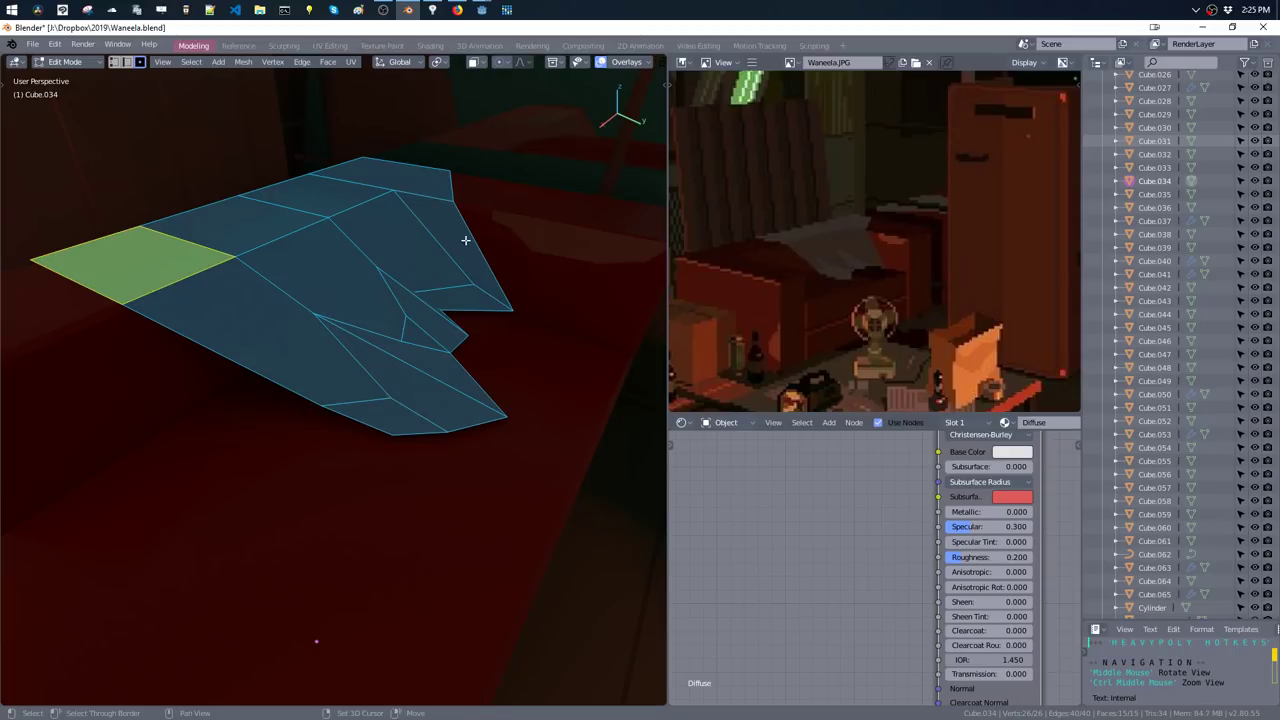
# - Give the sheet's Diffuse material Specular 0.000 and Roughness 0.118 for a matte finish
pyautogui.press('m')
pyautogui.press('m')
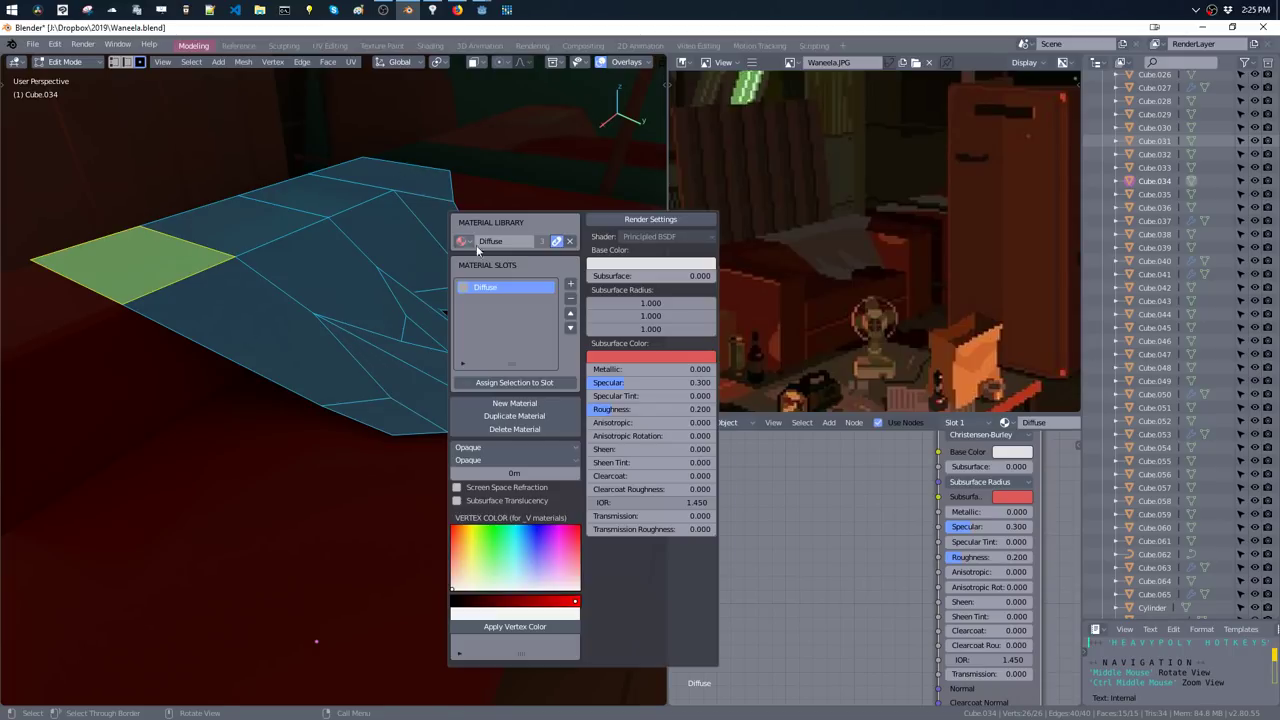
pyautogui.moveTo(611, 413)
pyautogui.mouseDown()
pyautogui.moveTo(591, 420)
pyautogui.moveTo(633, 393)
pyautogui.mouseUp()
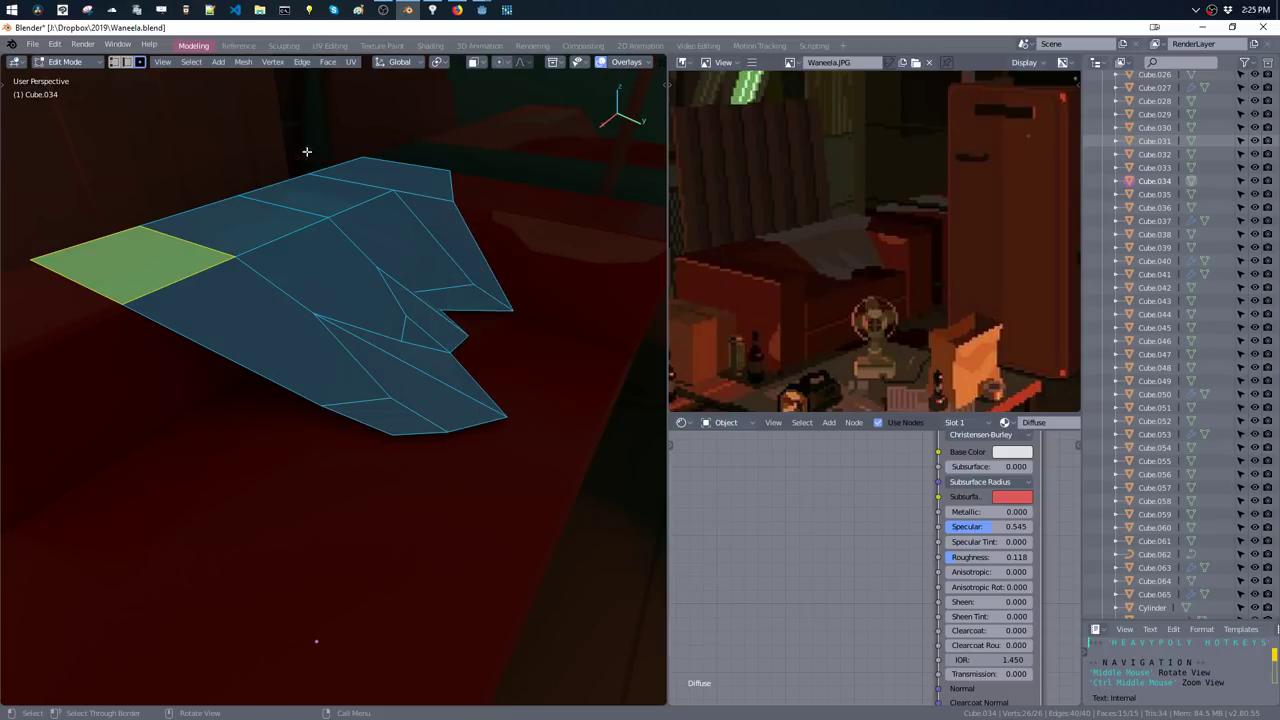
pyautogui.press('Tab')
pyautogui.moveTo(500, 306); pyautogui.dragTo(543, 263, button='middle')
pyautogui.press('m')
pyautogui.click(735, 433)
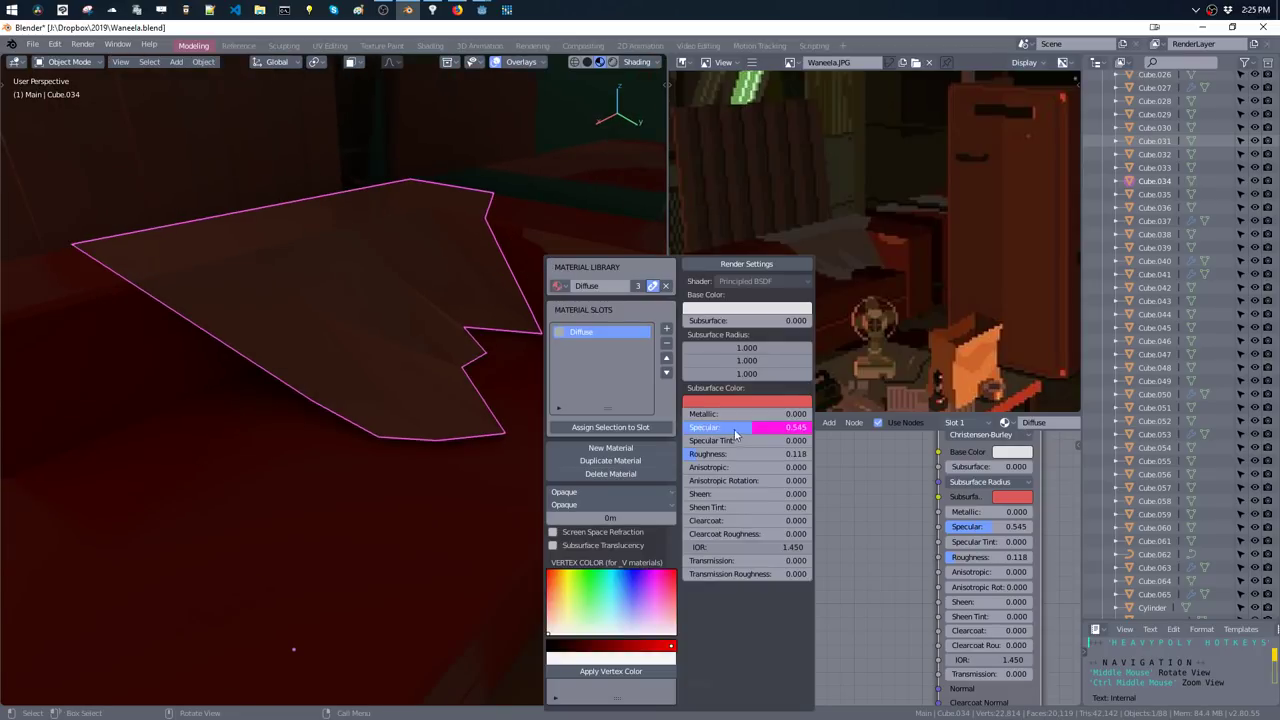
pyautogui.moveTo(801, 440)
pyautogui.mouseDown()
pyautogui.moveTo(597, 432)
pyautogui.moveTo(760, 438)
pyautogui.moveTo(670, 458)
pyautogui.mouseUp()
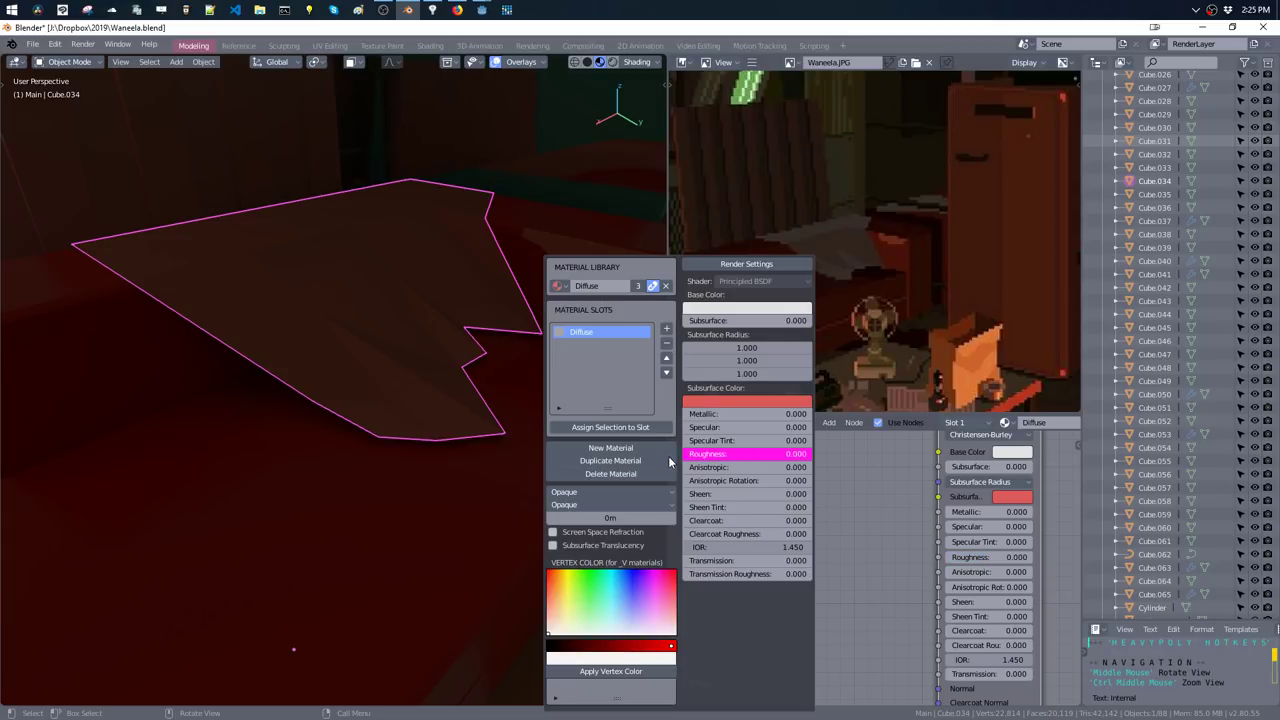
pyautogui.moveTo(708, 463); pyautogui.dragTo(712, 463)
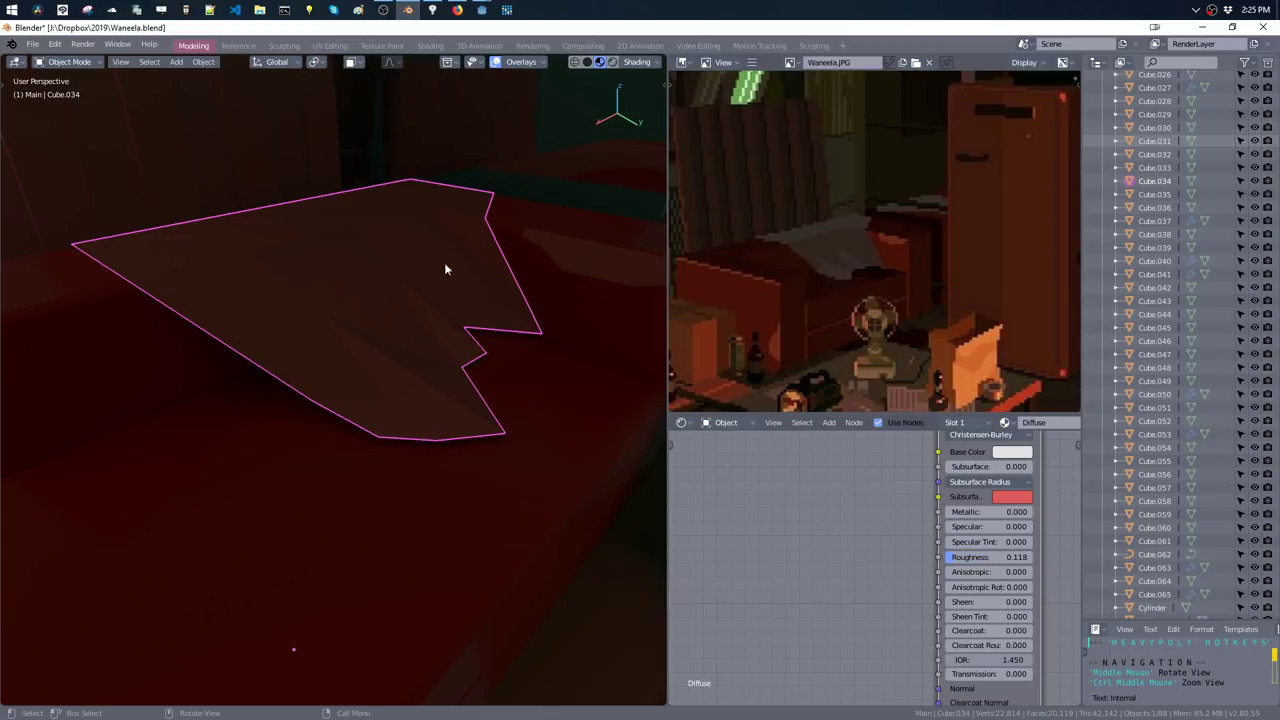
# - Box-select the face at the sheet's tip and move it along Y
pyautogui.moveTo(494, 295)
pyautogui.mouseDown(button='middle')
pyautogui.moveTo(502, 376)
pyautogui.moveTo(460, 457)
pyautogui.moveTo(471, 391)
pyautogui.moveTo(494, 397)
pyautogui.moveTo(494, 449)
pyautogui.moveTo(526, 468)
pyautogui.moveTo(494, 328)
pyautogui.mouseUp(button='middle')
pyautogui.press('Tab')
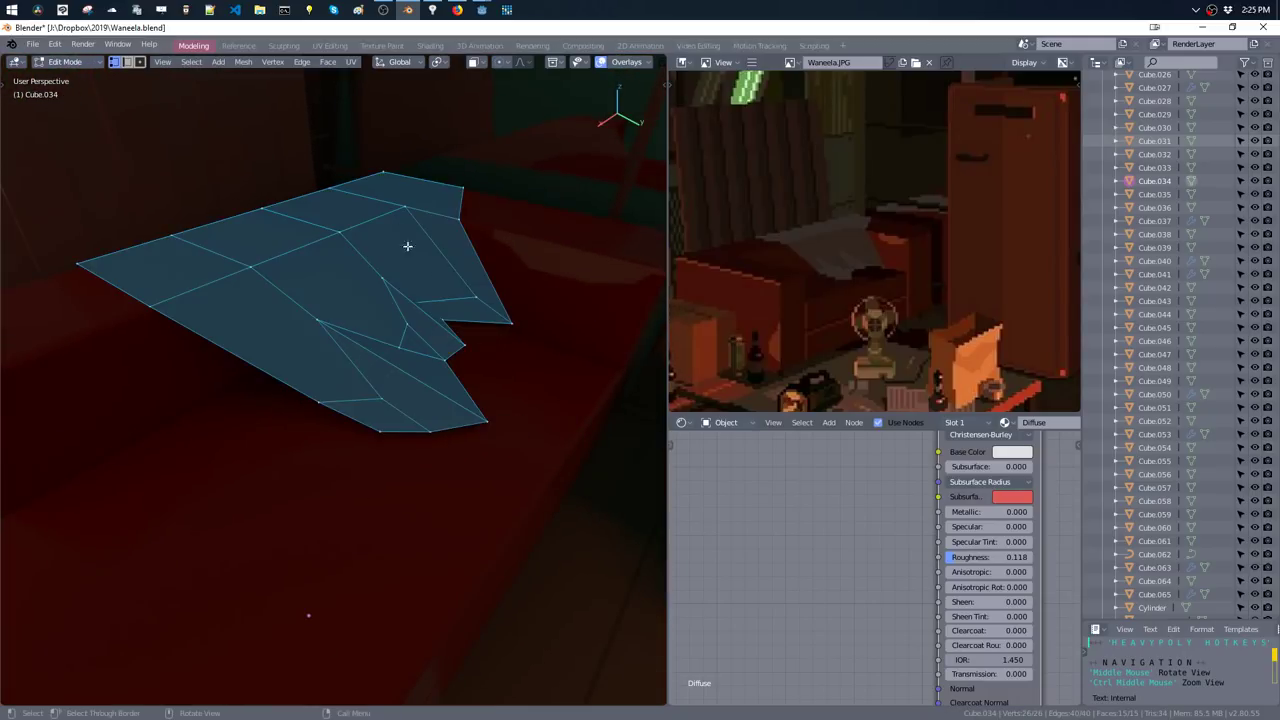
pyautogui.moveTo(406, 249)
pyautogui.mouseDown(button='middle')
pyautogui.moveTo(500, 294)
pyautogui.moveTo(314, 366)
pyautogui.mouseUp(button='middle')
pyautogui.press('b')
pyautogui.moveTo(317, 364); pyautogui.dragTo(458, 417)
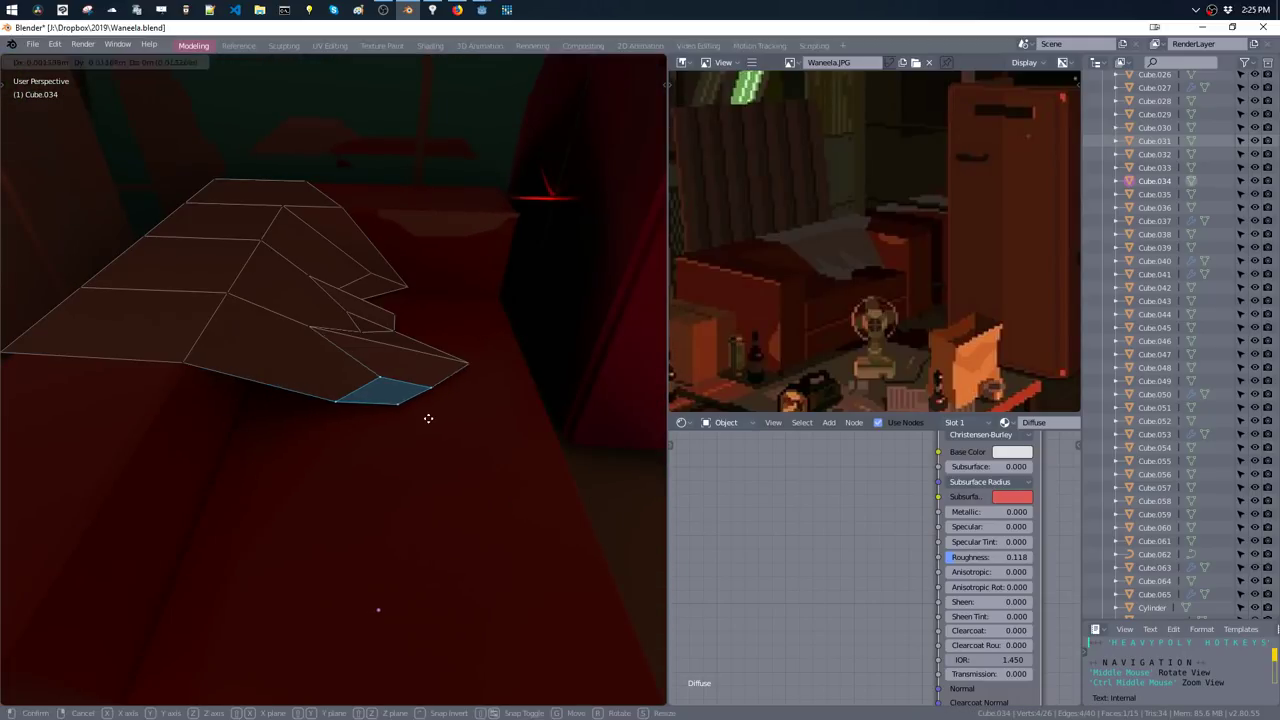
pyautogui.press('g')
pyautogui.press('y')
pyautogui.click(398, 414)
pyautogui.press('g')
pyautogui.press('y')
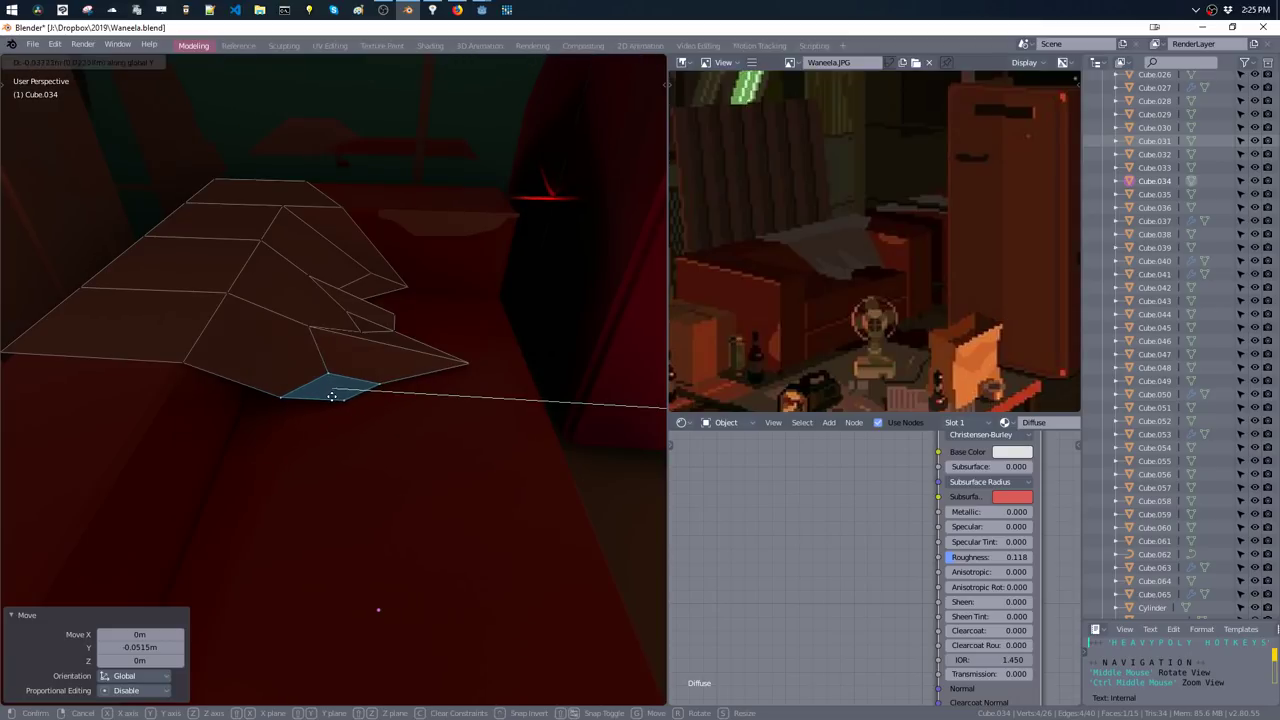
pyautogui.press('Return')
pyautogui.click(316, 335)
# - Narrow the sheet's tip faces to 0.787 along Y and shift them along Y
pyautogui.moveTo(261, 248); pyautogui.dragTo(474, 450)
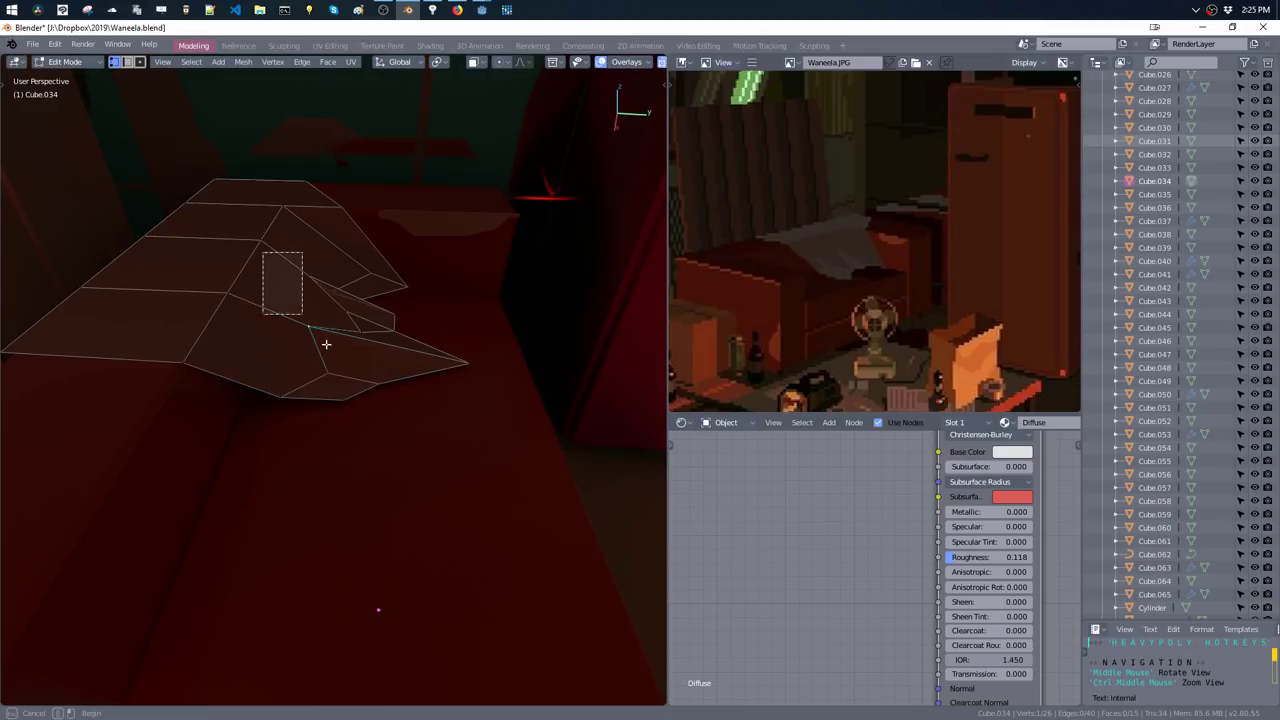
pyautogui.press('s')
pyautogui.press('y')
pyautogui.click(490, 407)
pyautogui.press('g')
pyautogui.press('y')
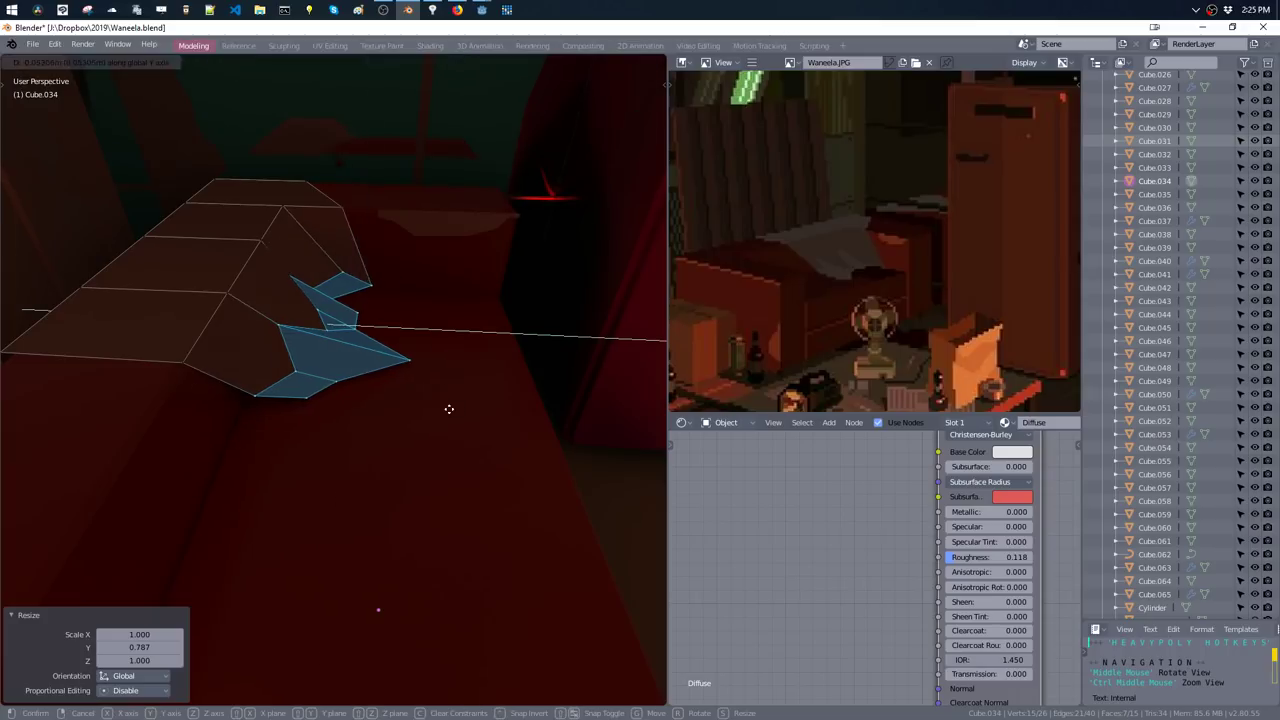
pyautogui.click(473, 422)
# - Fine-tune the tip faces' position along Y with several small moves
pyautogui.moveTo(354, 351); pyautogui.dragTo(286, 297, button='middle')
pyautogui.press('g')
pyautogui.press('y')
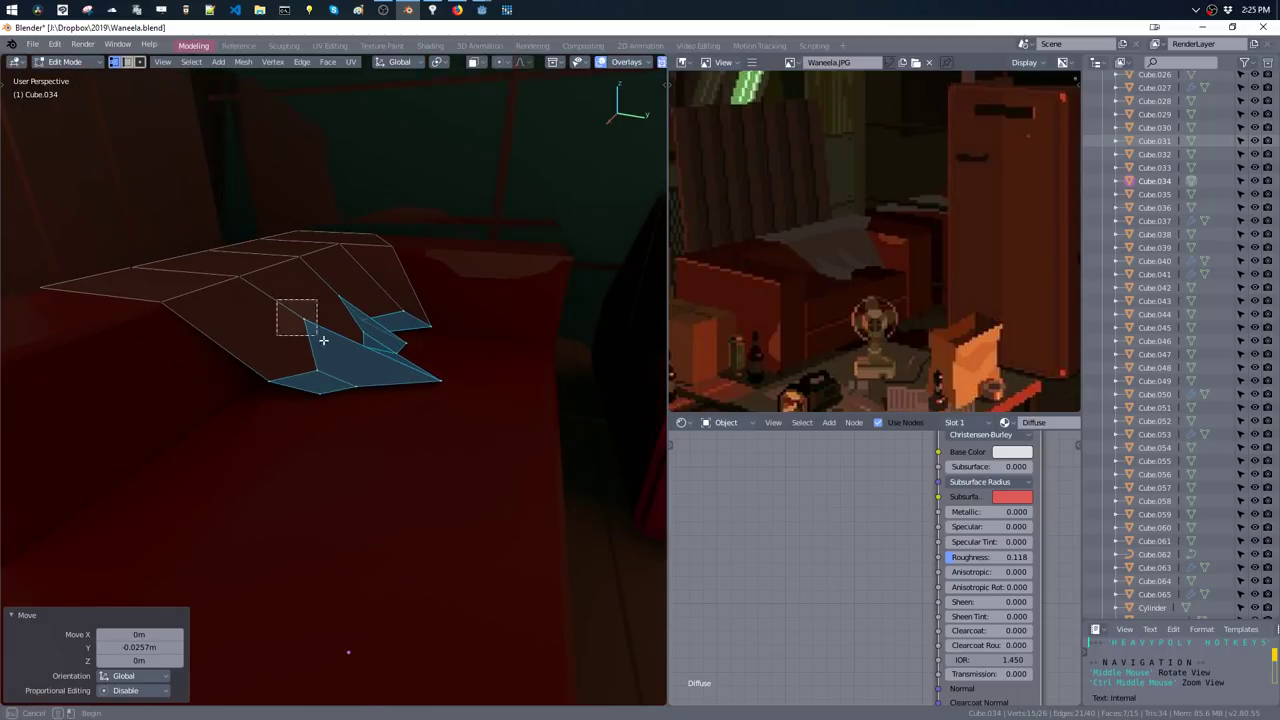
pyautogui.click(357, 334)
pyautogui.moveTo(357, 334)
pyautogui.mouseDown(button='middle')
pyautogui.moveTo(343, 323)
pyautogui.moveTo(357, 337)
pyautogui.mouseUp(button='middle')
pyautogui.press('g')
pyautogui.press('y')
pyautogui.click(376, 307)
pyautogui.press('Tab')
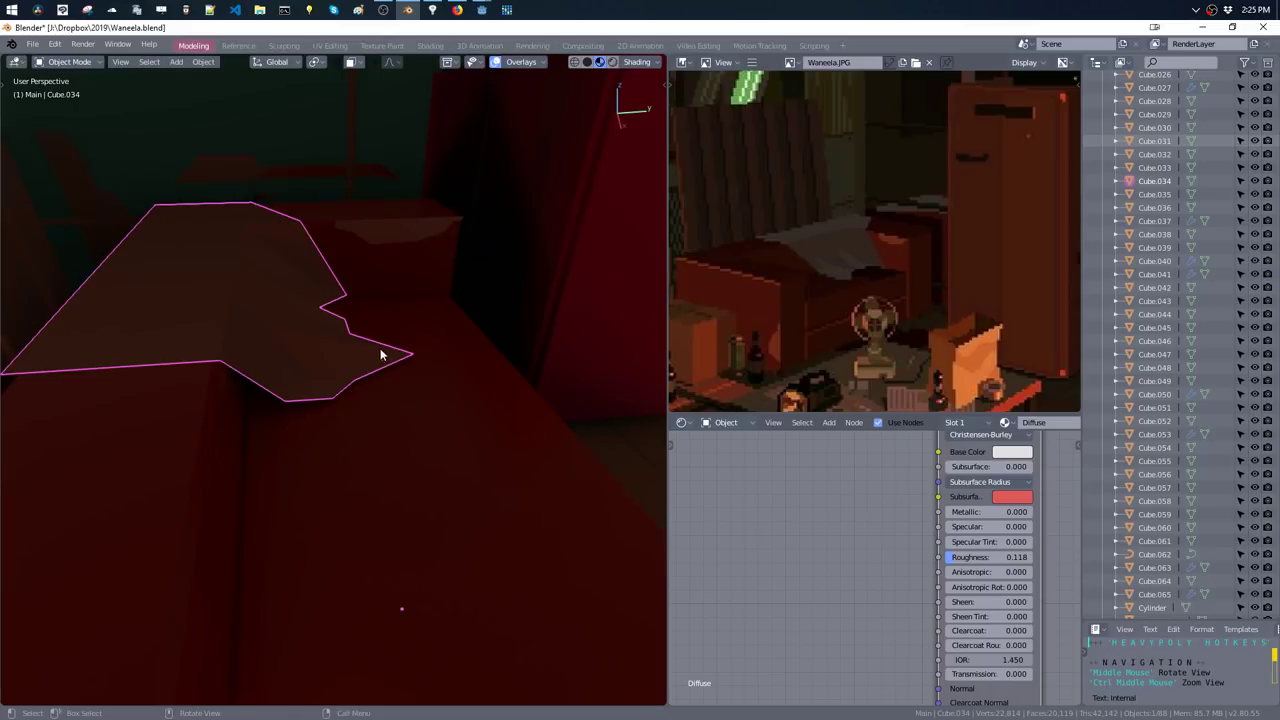
pyautogui.hotkey('ctrl', 'Tab')
pyautogui.click(350, 322)
pyautogui.press('g')
pyautogui.press('y')
pyautogui.click(360, 309)
# - Leave the sheet and open the couch Cube.021 in Edit Mode
pyautogui.press('Tab')
pyautogui.moveTo(360, 309)
pyautogui.mouseDown(button='middle')
pyautogui.moveTo(400, 337)
pyautogui.moveTo(311, 340)
pyautogui.moveTo(360, 411)
pyautogui.moveTo(409, 420)
pyautogui.mouseUp(button='middle')
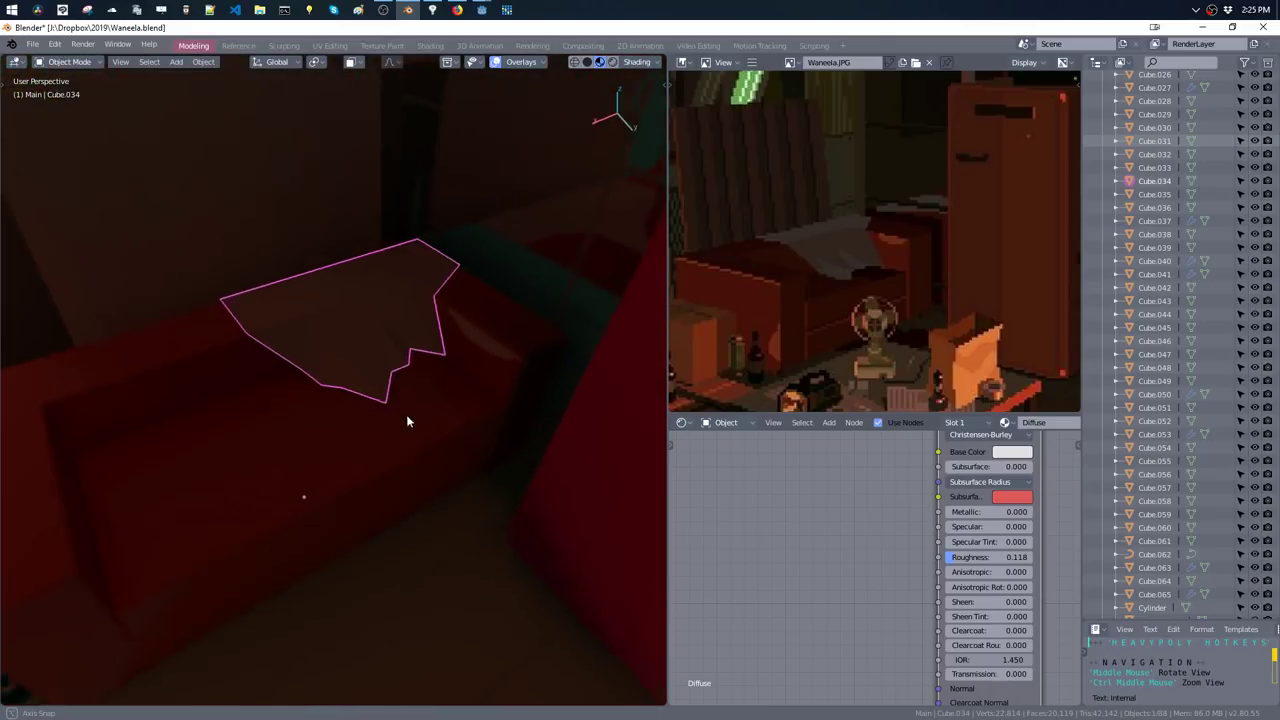
pyautogui.hotkey('ctrl', 'Tab')
pyautogui.click(447, 366)
pyautogui.moveTo(441, 353); pyautogui.dragTo(457, 357, button='middle')
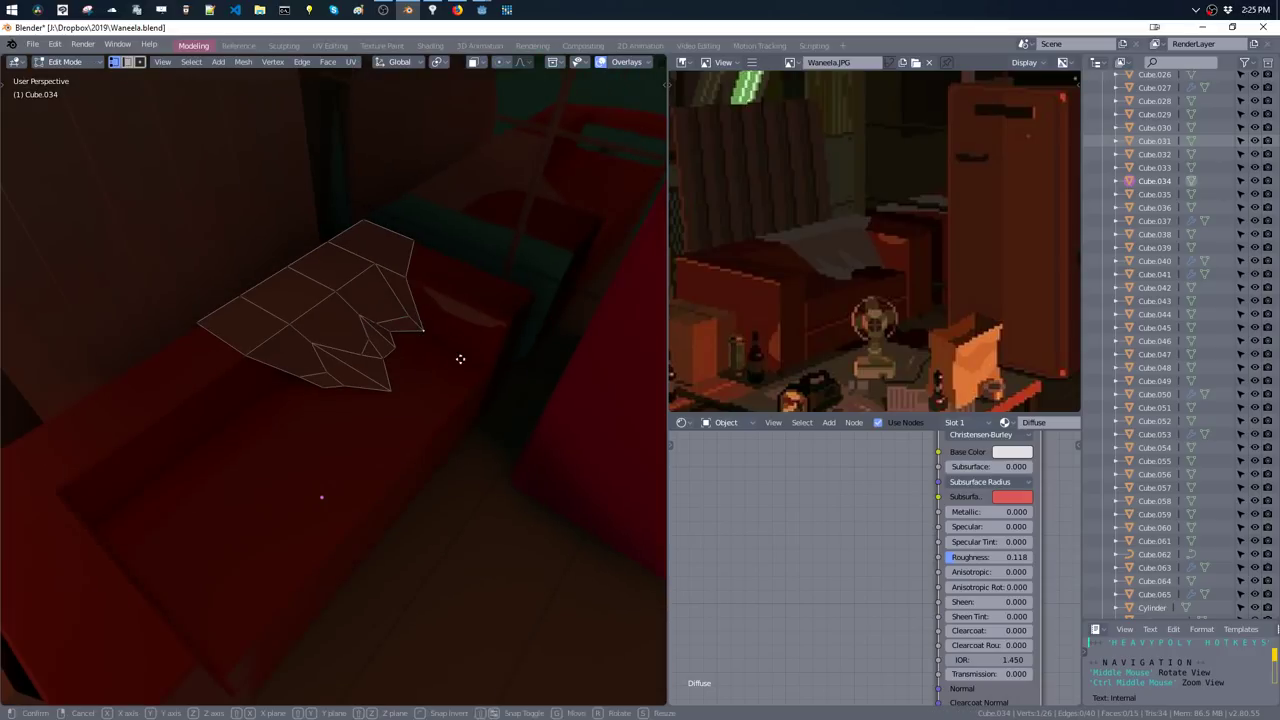
pyautogui.hotkey('ctrl', 'Tab')
pyautogui.click(480, 300)
pyautogui.moveTo(480, 300)
pyautogui.mouseDown(button='middle')
pyautogui.moveTo(492, 276)
pyautogui.moveTo(434, 234)
pyautogui.moveTo(463, 251)
pyautogui.moveTo(457, 263)
pyautogui.moveTo(499, 273)
pyautogui.moveTo(491, 300)
pyautogui.moveTo(366, 380)
pyautogui.mouseUp(button='middle')
pyautogui.click(417, 383)
pyautogui.hotkey('ctrl', 'Tab')
pyautogui.click(414, 345)
# - Select the couch's seat faces and extrude new geometry downward
pyautogui.click(437, 330)
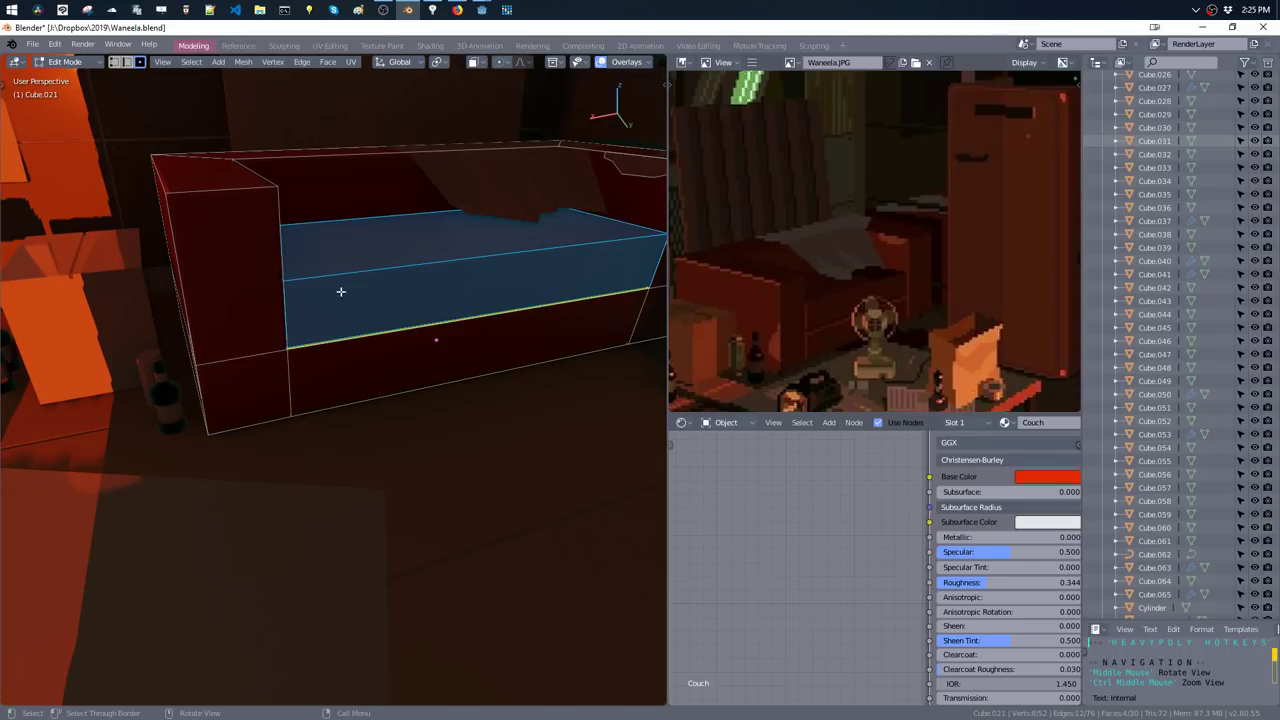
pyautogui.click(341, 291)
pyautogui.hotkey('alt', 'a')
pyautogui.keyDown('alt'); pyautogui.click(368, 337); pyautogui.keyUp('alt')
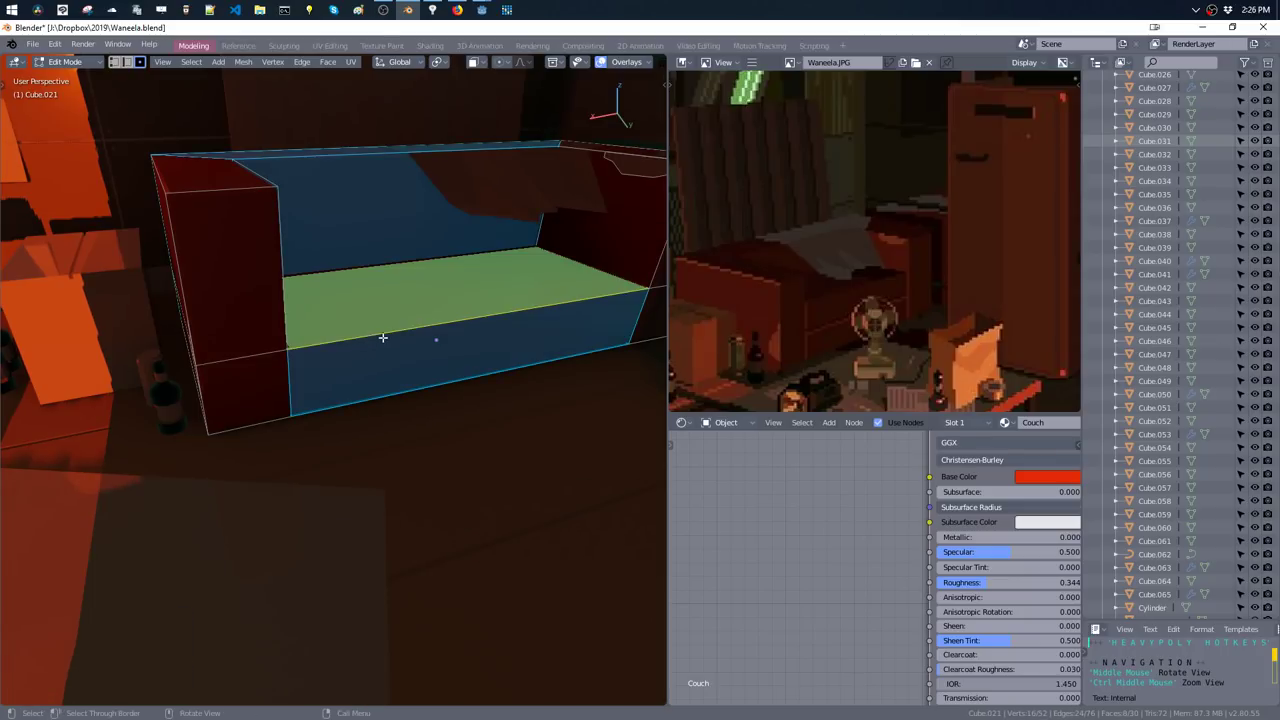
pyautogui.click(382, 338)
pyautogui.moveTo(382, 338)
pyautogui.mouseDown(button='middle')
pyautogui.moveTo(340, 366)
pyautogui.moveTo(366, 331)
pyautogui.moveTo(374, 346)
pyautogui.moveTo(466, 334)
pyautogui.moveTo(536, 297)
pyautogui.mouseUp(button='middle')
pyautogui.press('e')
pyautogui.click(353, 355)
pyautogui.hotkey('alt', 'a')
# - Fill between the seat's edge loops and select all linked seat faces
pyautogui.hotkey('ctrl', 'Tab')
pyautogui.keyDown('alt'); pyautogui.click(400, 343); pyautogui.keyUp('alt')
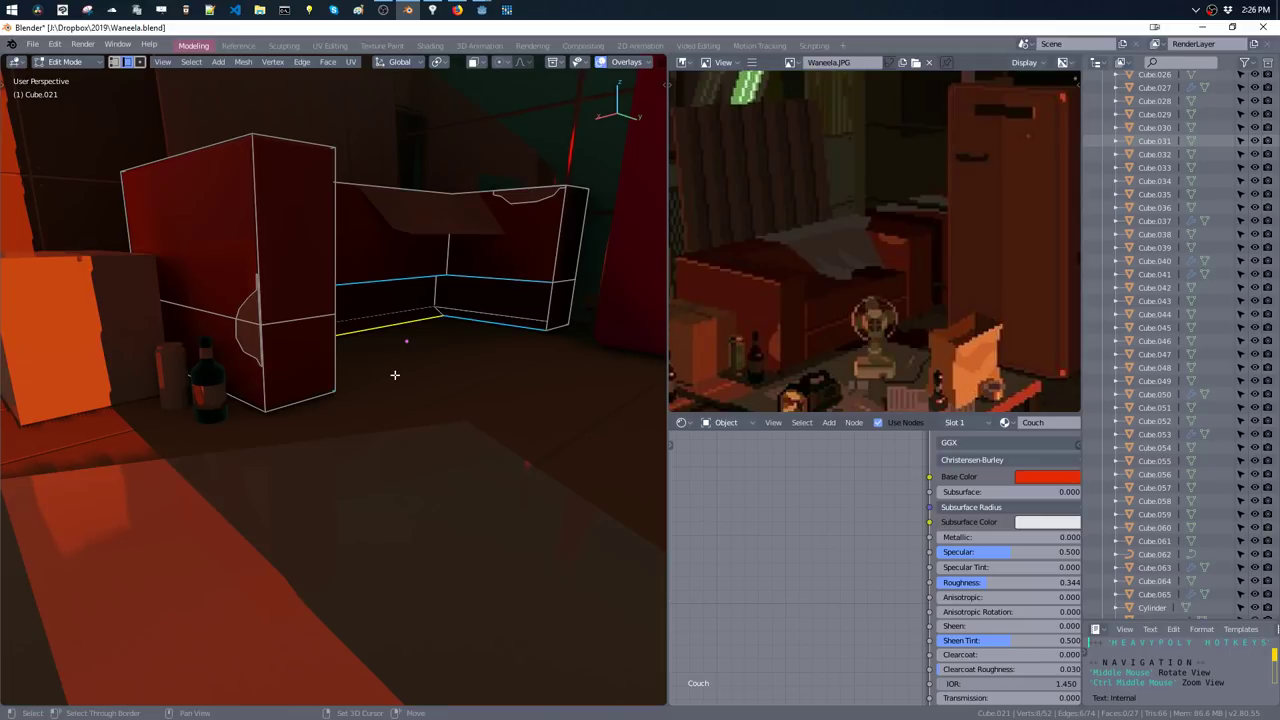
pyautogui.hotkey('ctrl', 'e')
pyautogui.moveTo(394, 375)
pyautogui.mouseDown(button='middle')
pyautogui.moveTo(466, 337)
pyautogui.moveTo(480, 289)
pyautogui.moveTo(451, 300)
pyautogui.mouseUp(button='middle')
pyautogui.hotkey('alt', 'h')
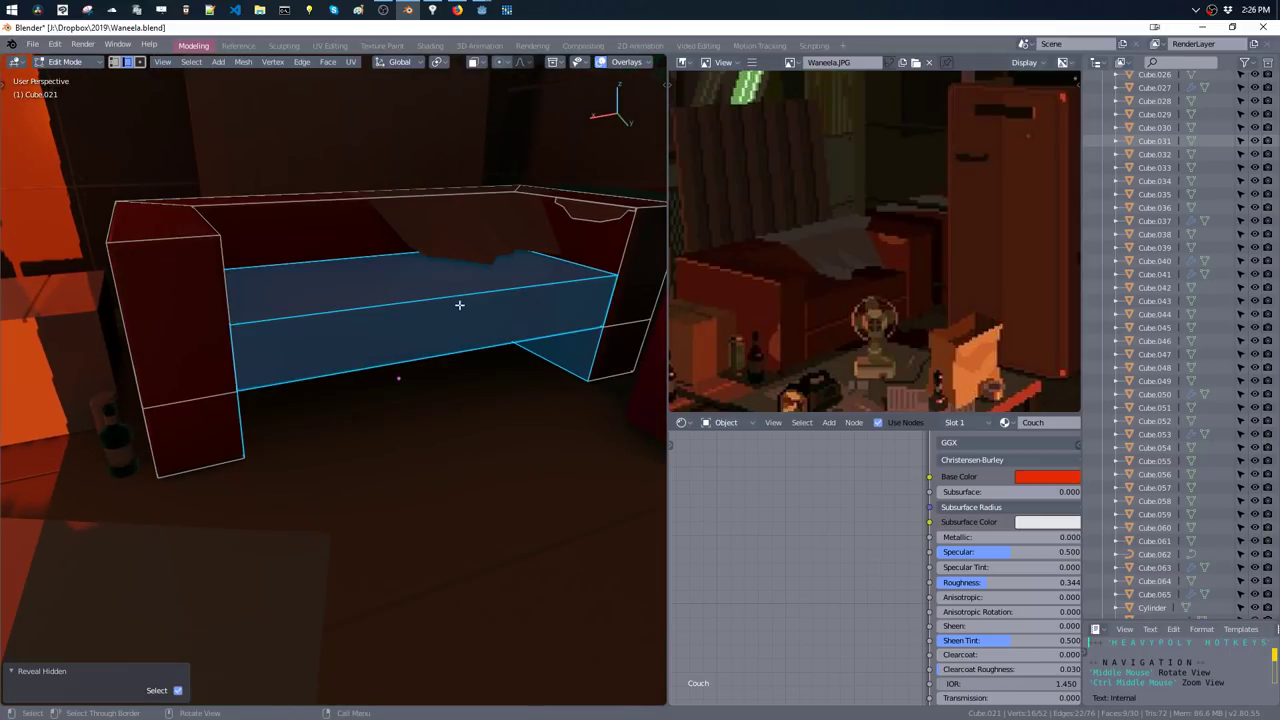
pyautogui.click(440, 301)
pyautogui.hotkey('ctrl', 'l')
# - Move the duplicated strip down along Z and flatten it vertically
pyautogui.press('g')
pyautogui.press('z')
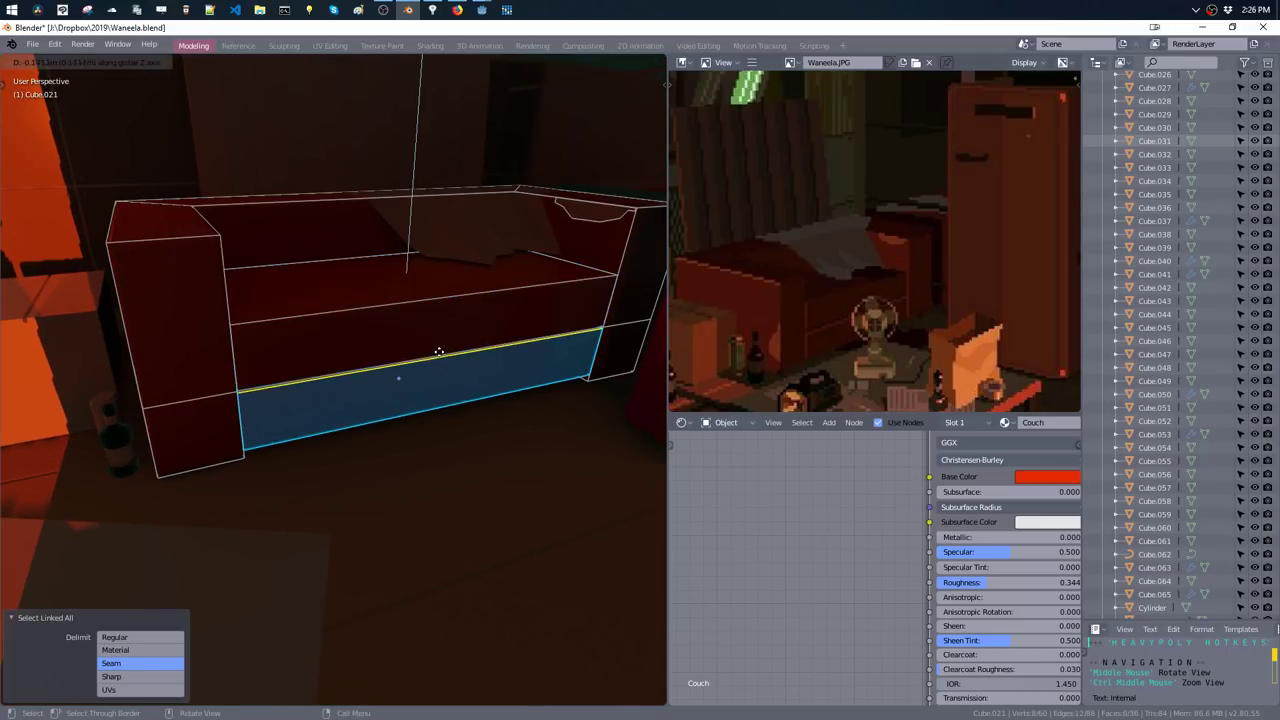
pyautogui.click(440, 393)
pyautogui.press('s')
pyautogui.press('z')
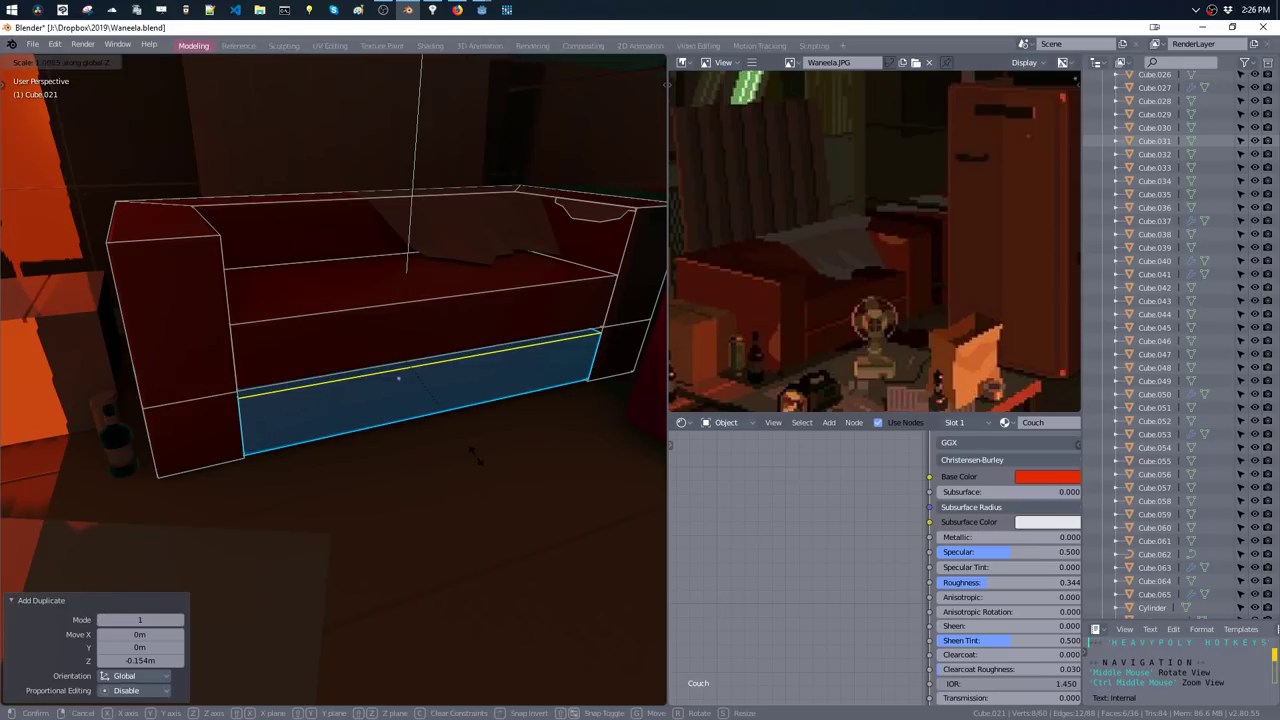
pyautogui.click(478, 483)
# - Shift the couch's side edges 0.0225 m along Y and return to object mode
pyautogui.press('Tab')
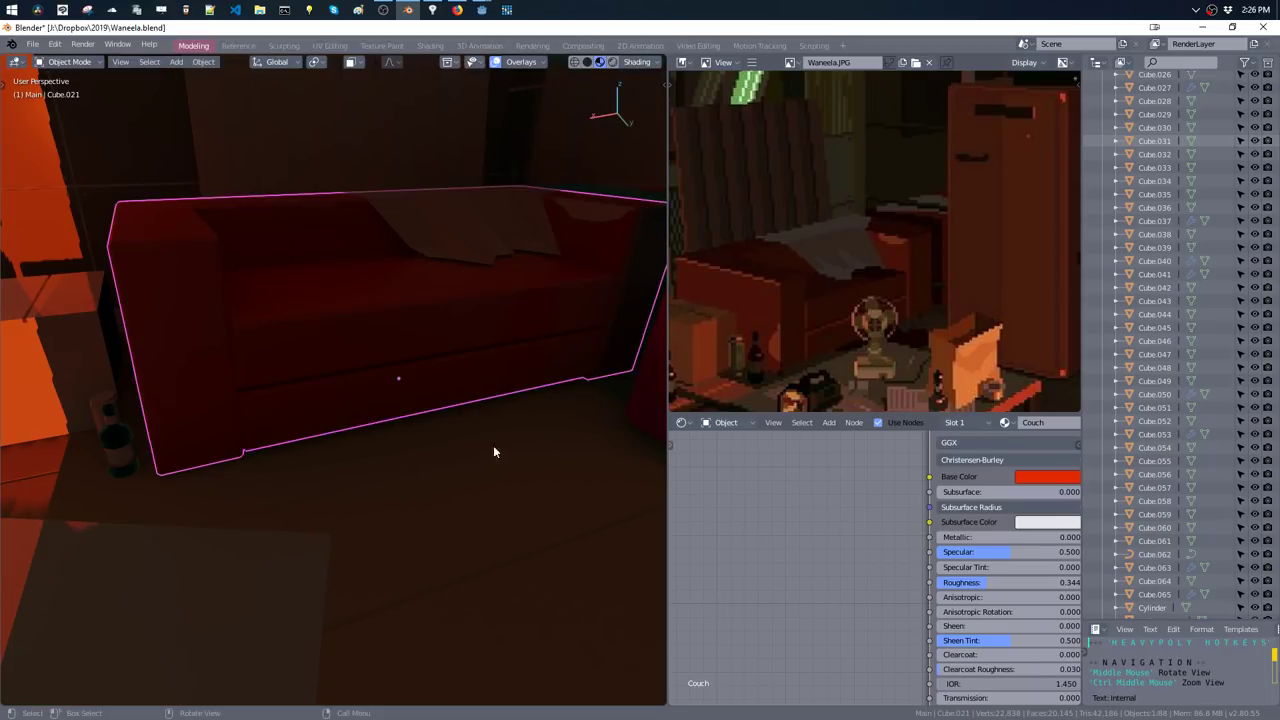
pyautogui.moveTo(507, 375)
pyautogui.mouseDown(button='middle')
pyautogui.moveTo(450, 377)
pyautogui.moveTo(524, 393)
pyautogui.moveTo(460, 425)
pyautogui.moveTo(543, 403)
pyautogui.moveTo(475, 310)
pyautogui.mouseUp(button='middle')
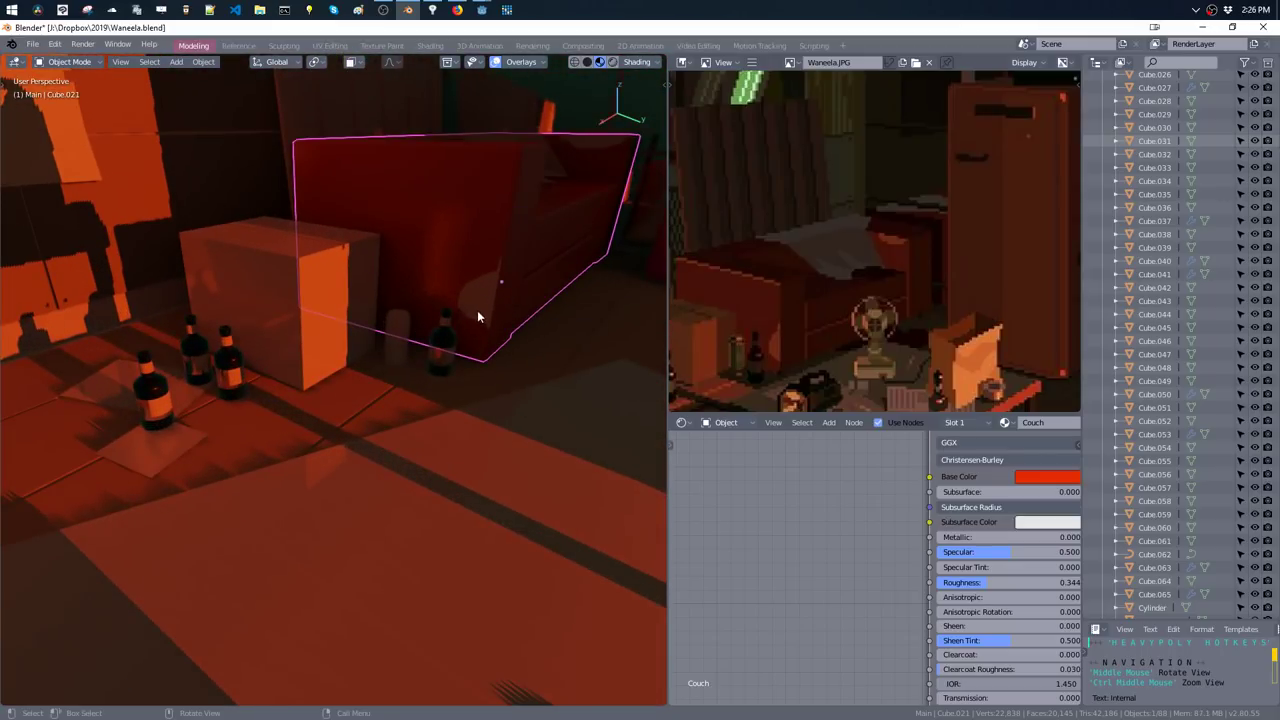
pyautogui.press('Tab')
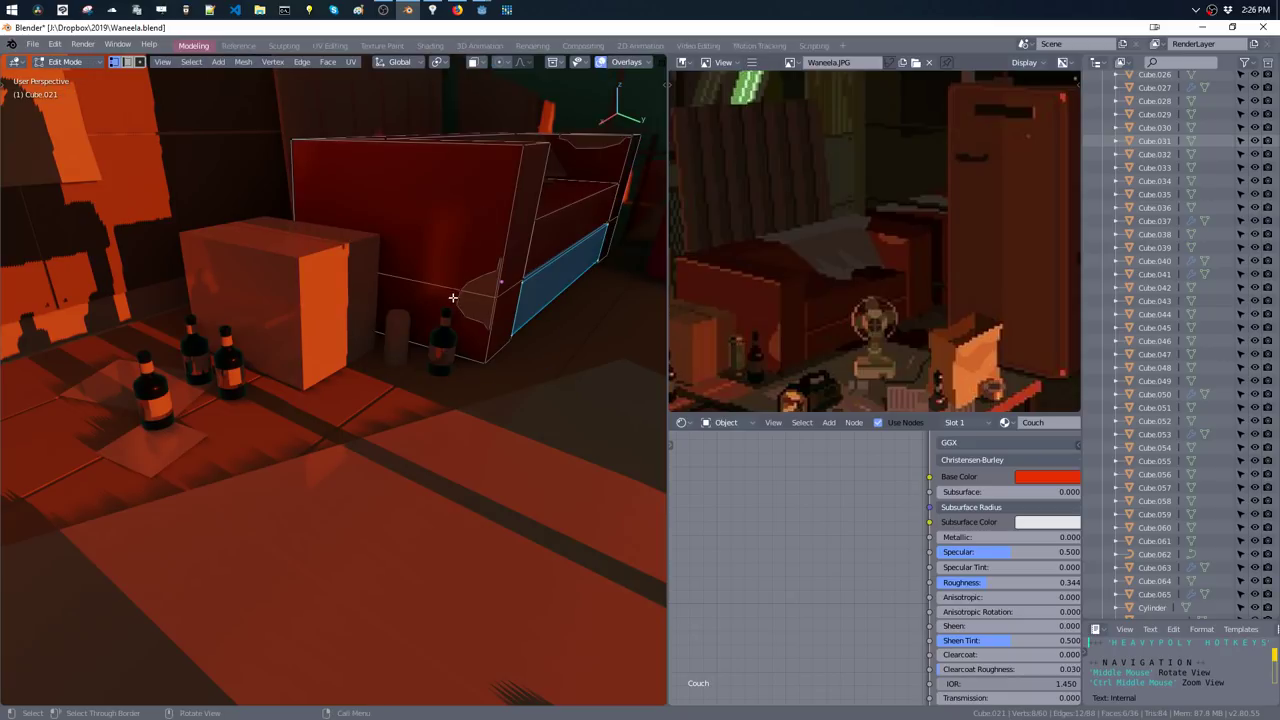
pyautogui.moveTo(462, 305)
pyautogui.mouseDown(button='middle')
pyautogui.moveTo(487, 450)
pyautogui.moveTo(443, 371)
pyautogui.moveTo(400, 378)
pyautogui.mouseUp(button='middle')
pyautogui.press('g')
pyautogui.press('y')
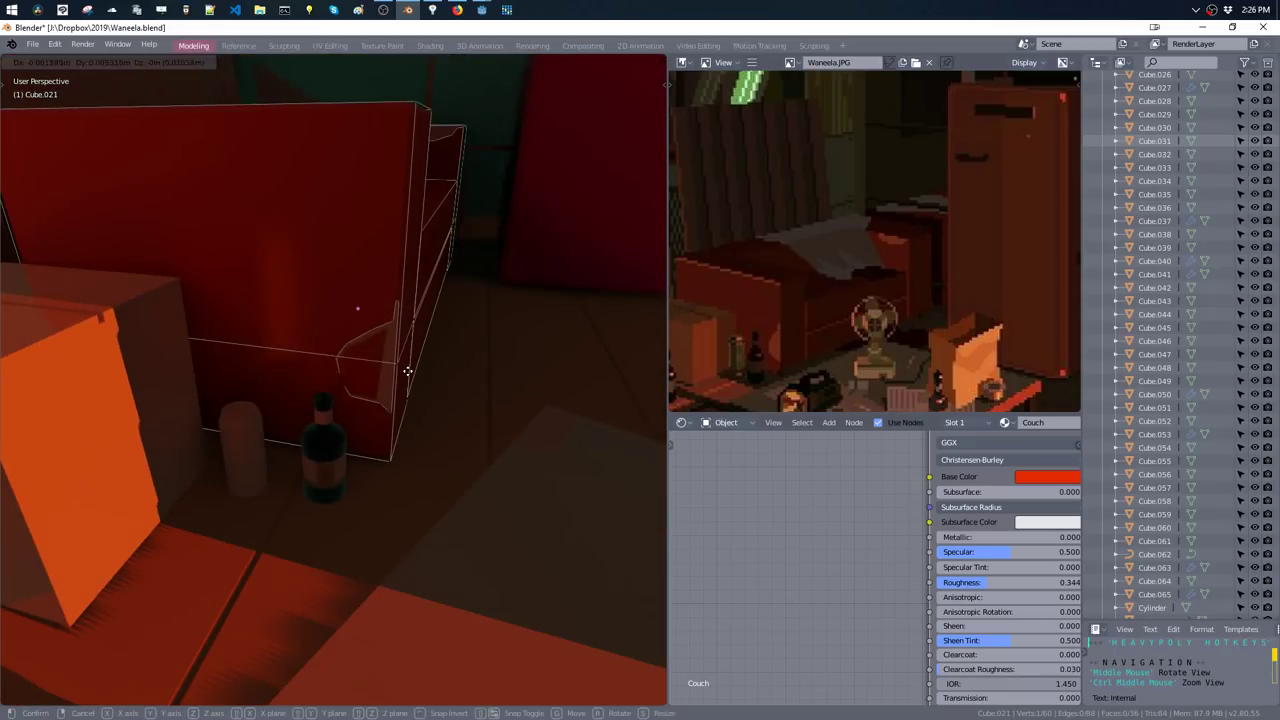
pyautogui.click(400, 381)
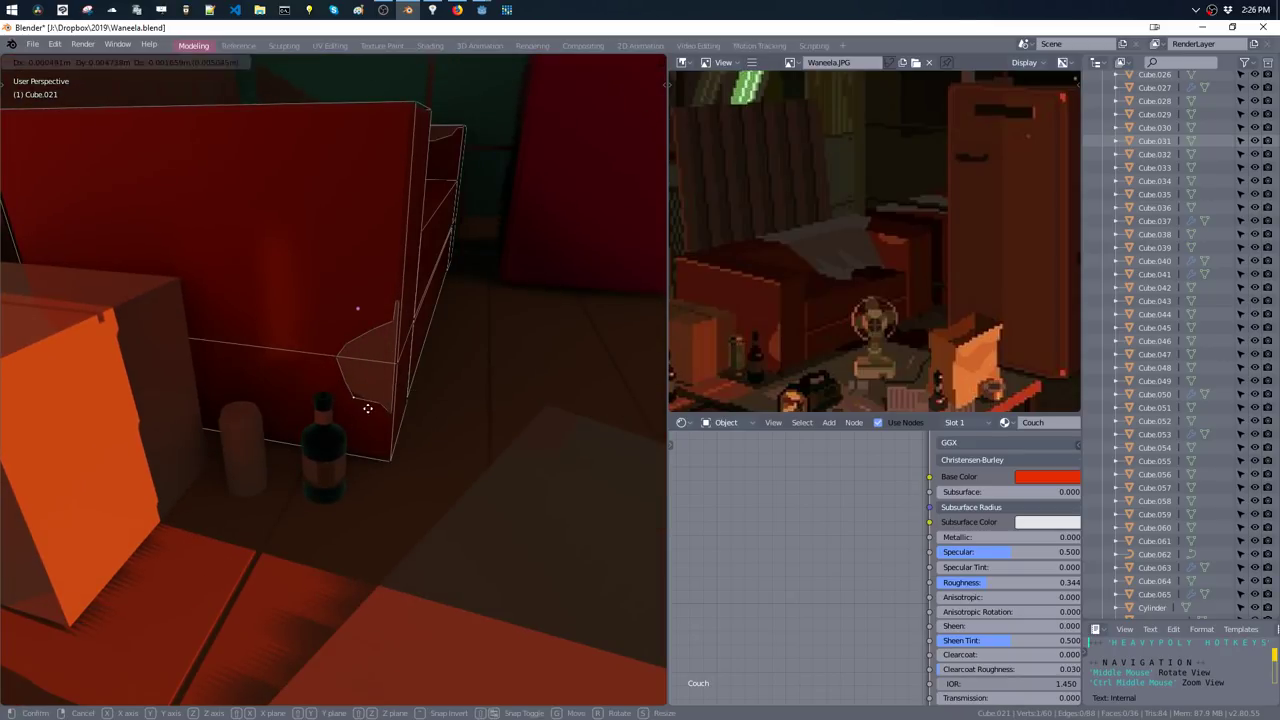
pyautogui.press('g')
pyautogui.press('y')
pyautogui.click(352, 366)
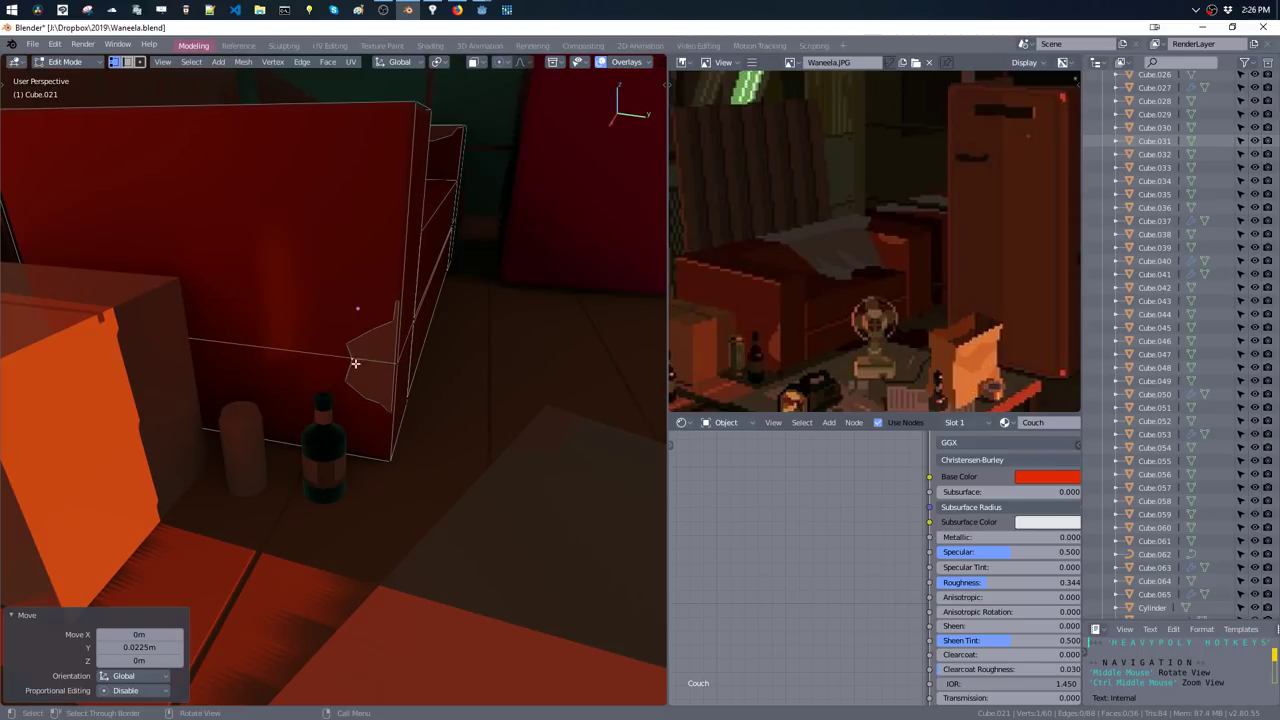
pyautogui.press('g')
pyautogui.press('y')
pyautogui.click(372, 354)
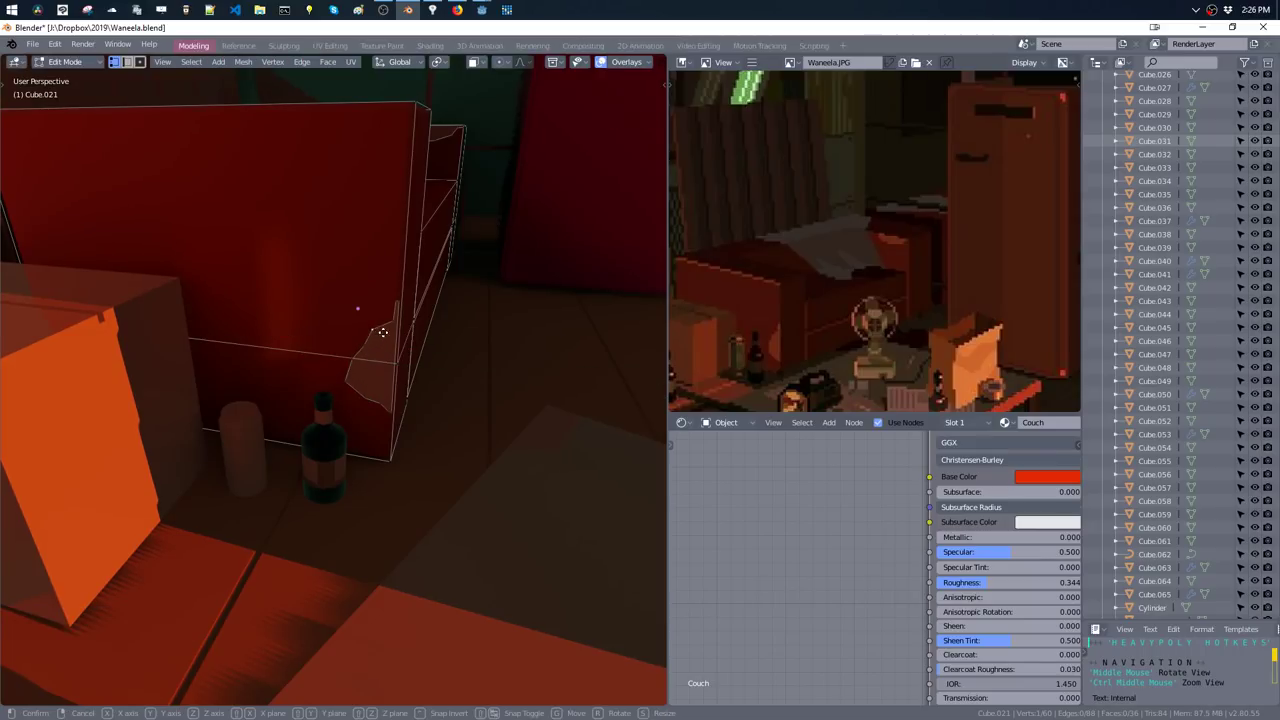
pyautogui.moveTo(403, 306); pyautogui.dragTo(417, 336, button='middle')
pyautogui.press('Tab')
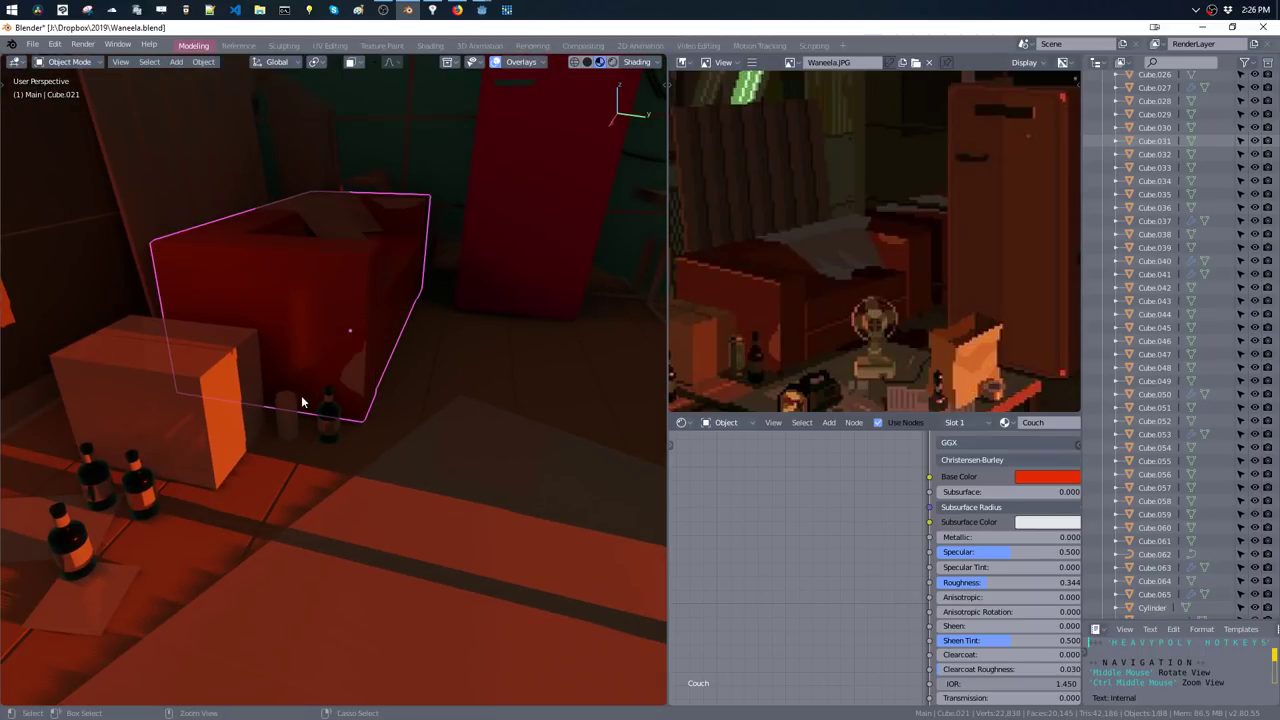
# - Assign the Chrome material to the top face ring of the can Cube.038
pyautogui.click(290, 418)
pyautogui.hotkey('ctrl', 'Tab')
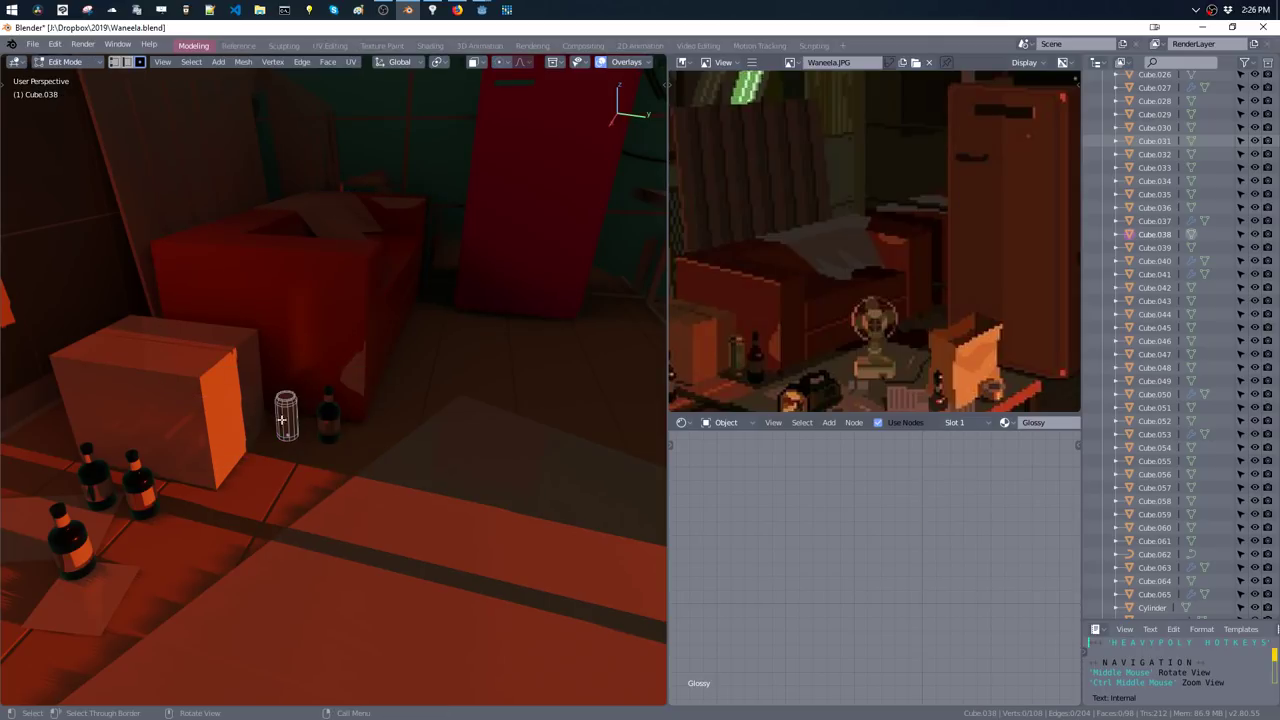
pyautogui.press('KP_Decimal')
pyautogui.scroll(-2, 343, 343)
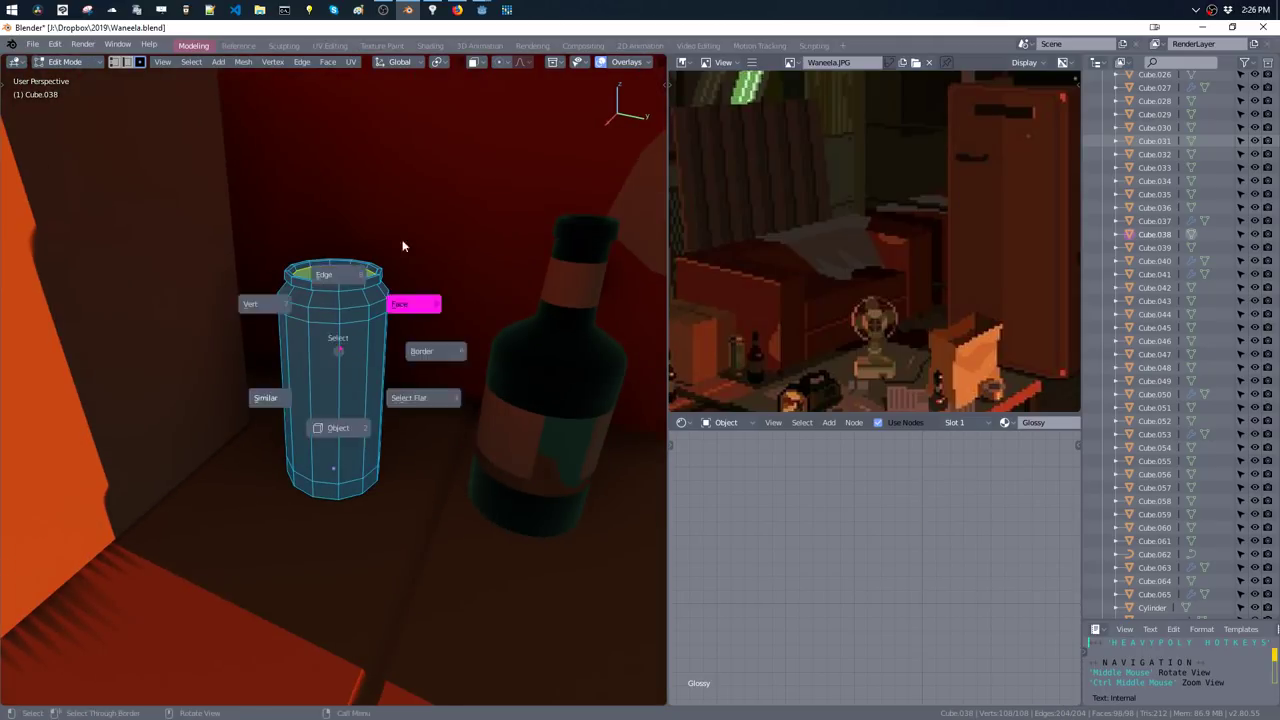
pyautogui.click(342, 275)
pyautogui.click(342, 275)
pyautogui.press('ctrl+KP_Add')
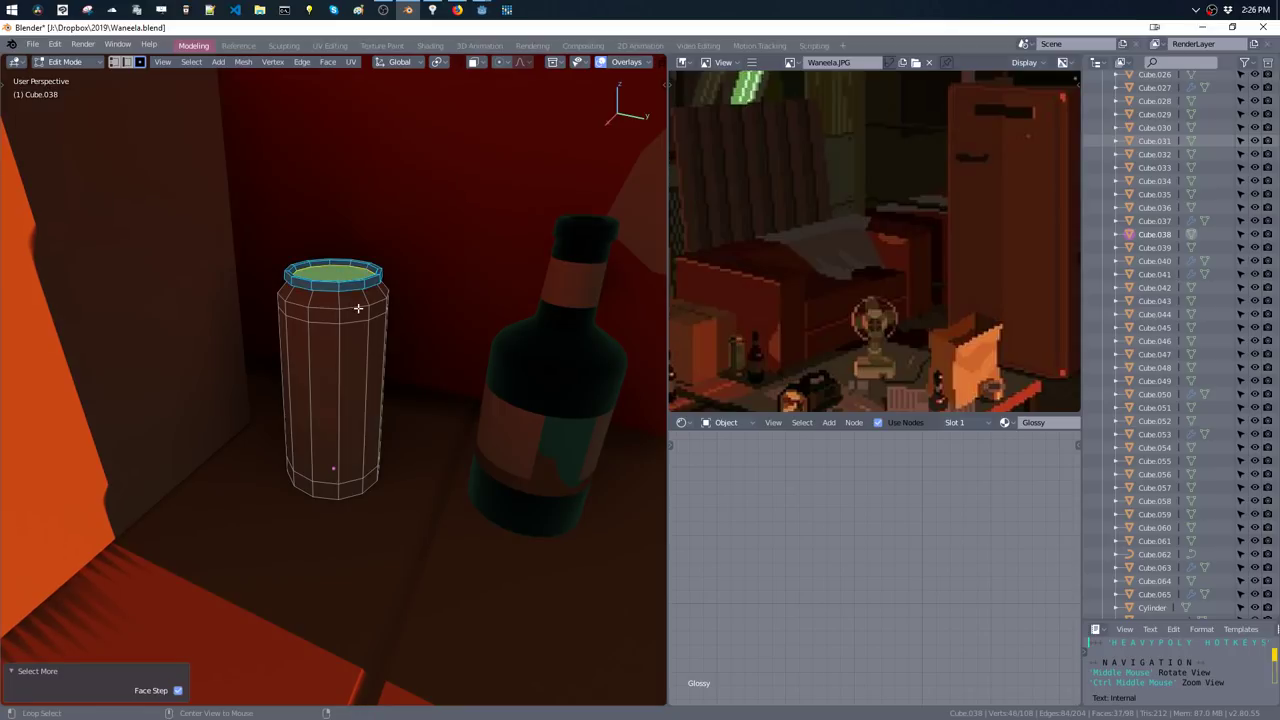
pyautogui.hotkey('shift', 'm')
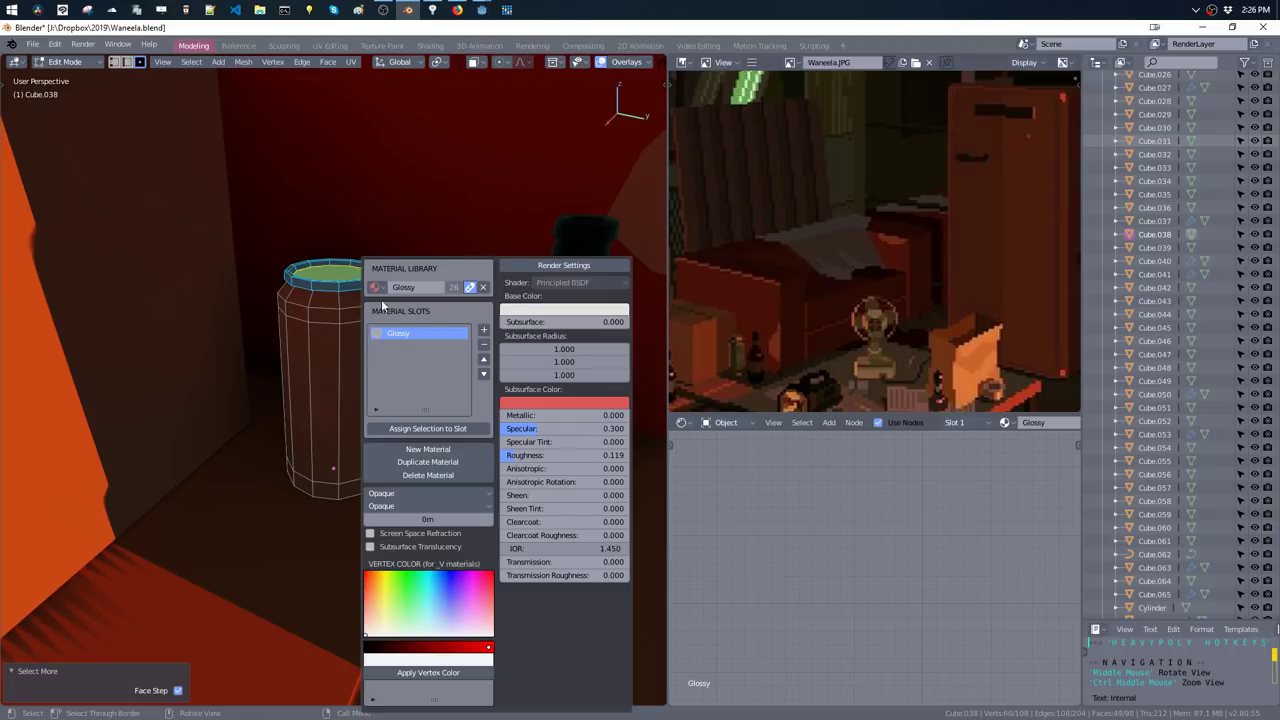
pyautogui.click(484, 331)
pyautogui.click(376, 287)
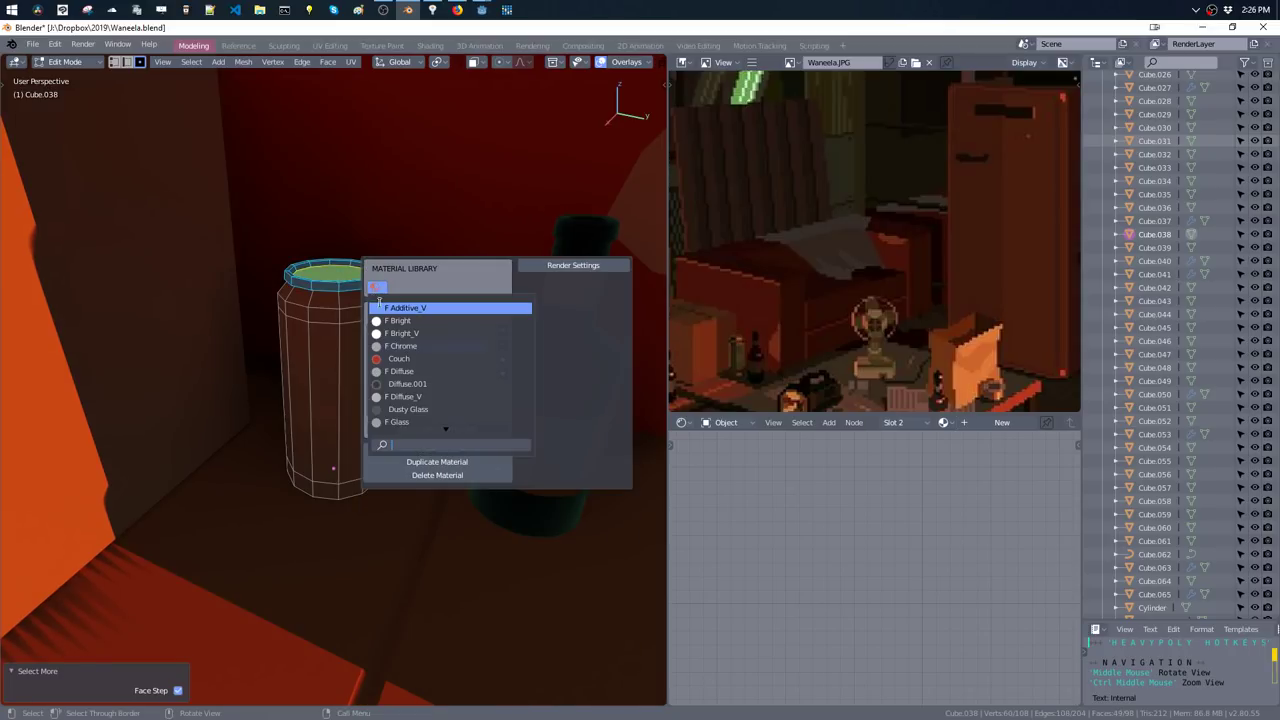
pyautogui.write('chr')
pyautogui.click(393, 312)
# - Apply smooth shading to the can
pyautogui.press('Tab')
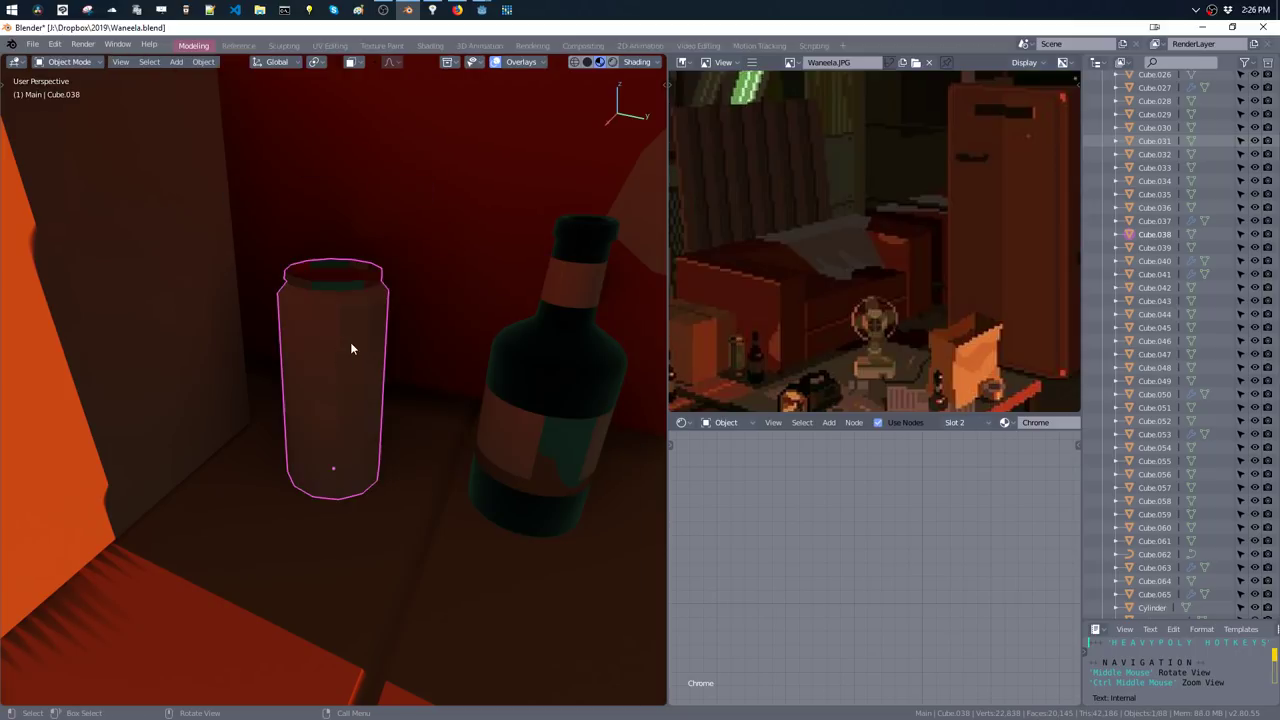
pyautogui.moveTo(366, 318)
pyautogui.mouseDown(button='middle')
pyautogui.moveTo(378, 288)
pyautogui.moveTo(369, 346)
pyautogui.mouseUp(button='middle')
pyautogui.press('z')
pyautogui.click(437, 440)
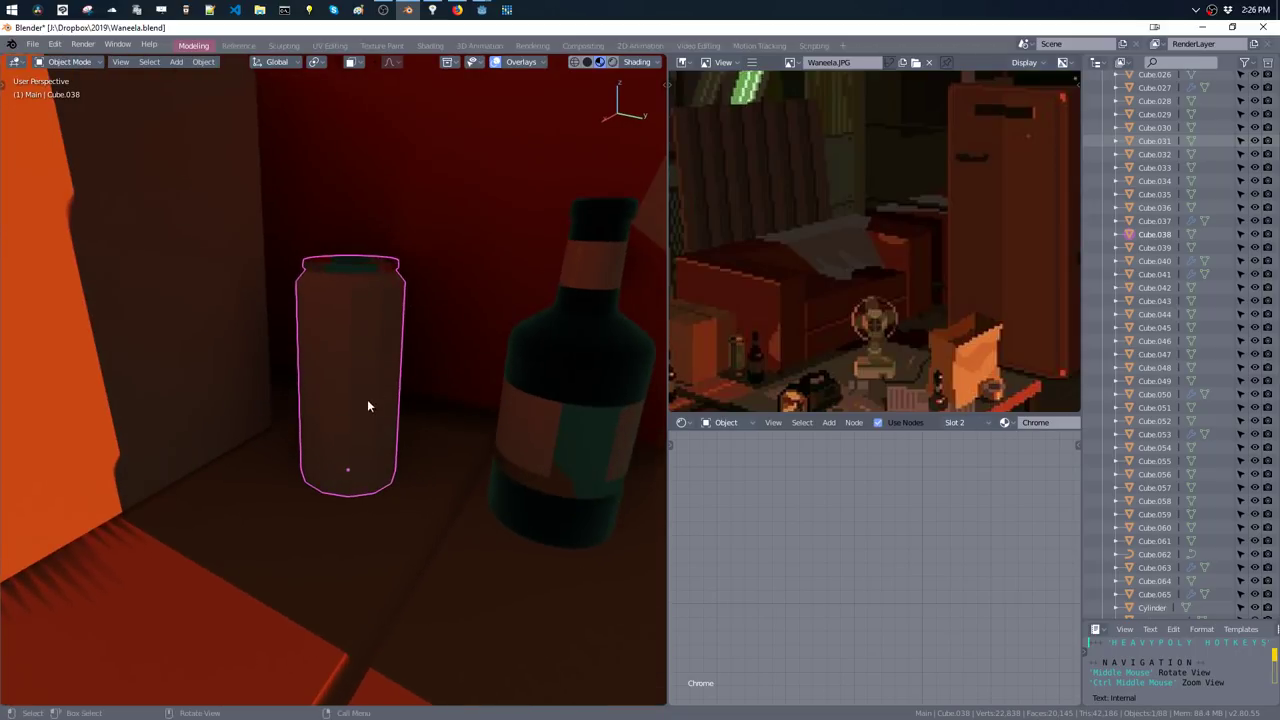
# - Bevel the can's bottom edge loop, then undo the bevel
pyautogui.moveTo(367, 400)
pyautogui.mouseDown(button='middle')
pyautogui.moveTo(392, 350)
pyautogui.moveTo(394, 383)
pyautogui.mouseUp(button='middle')
pyautogui.hotkey('ctrl', 'Tab')
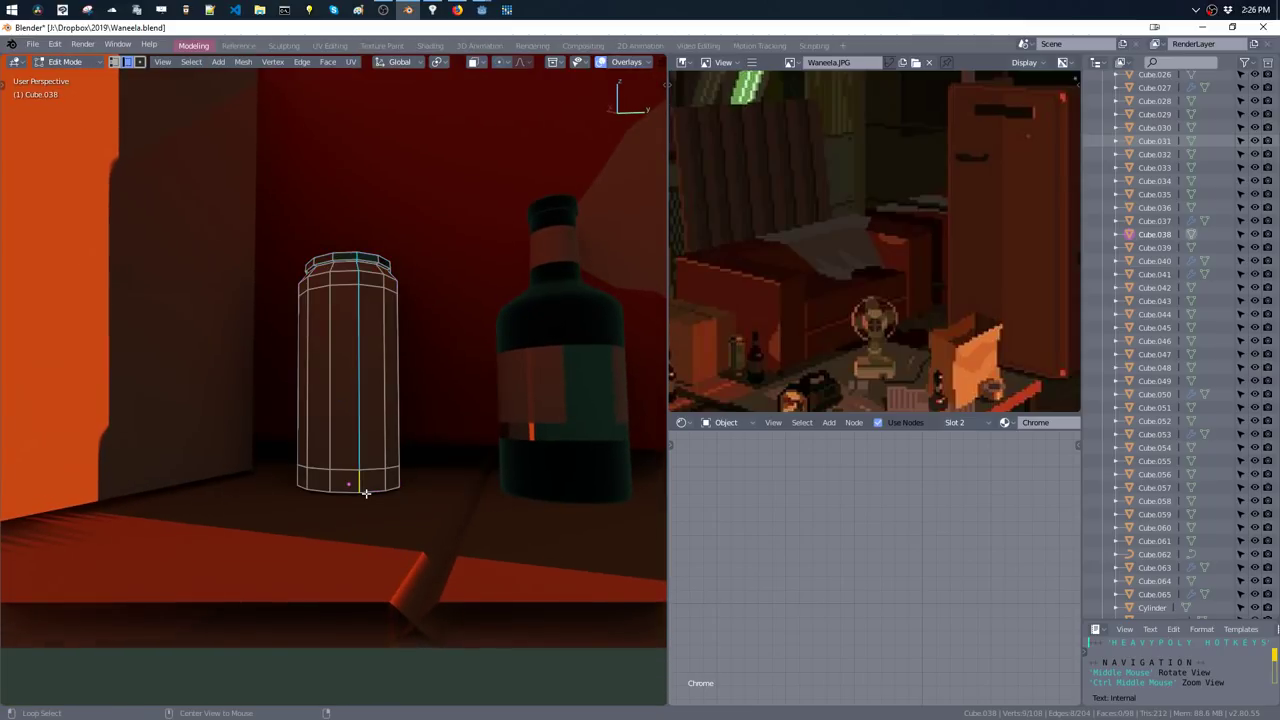
pyautogui.hotkey('ctrl', 'b')
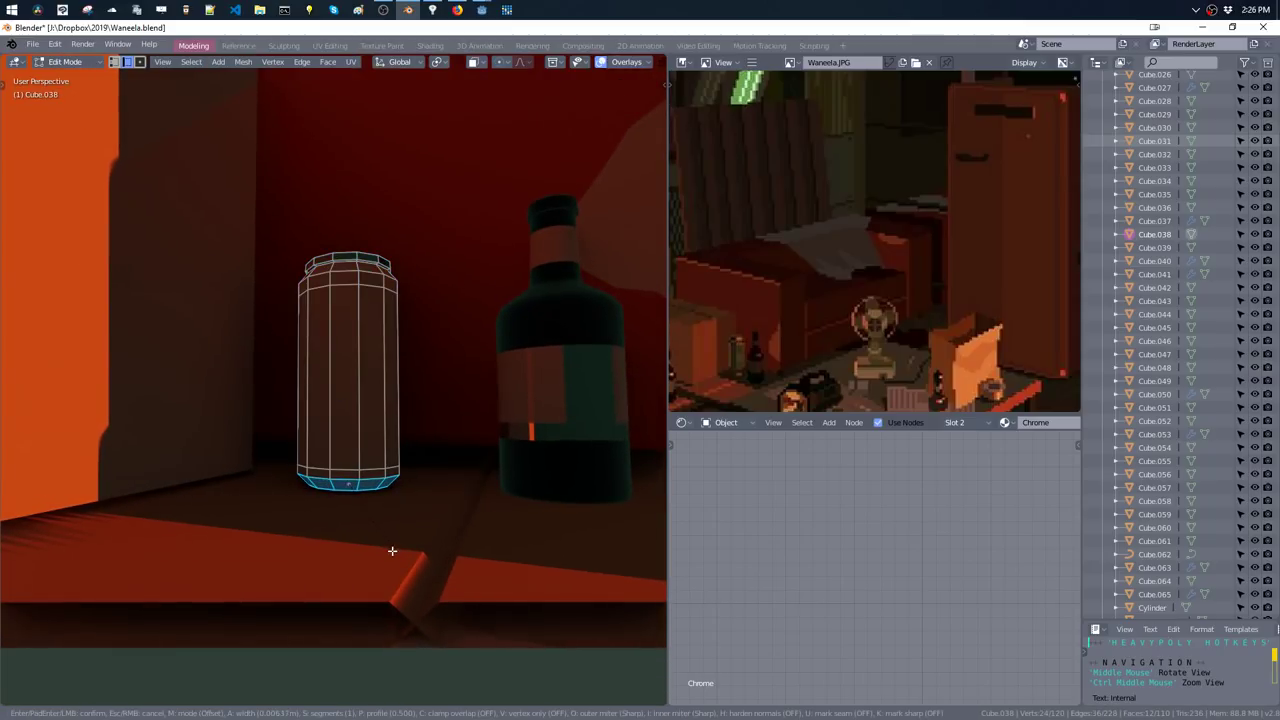
pyautogui.click(382, 515)
pyautogui.click(368, 469)
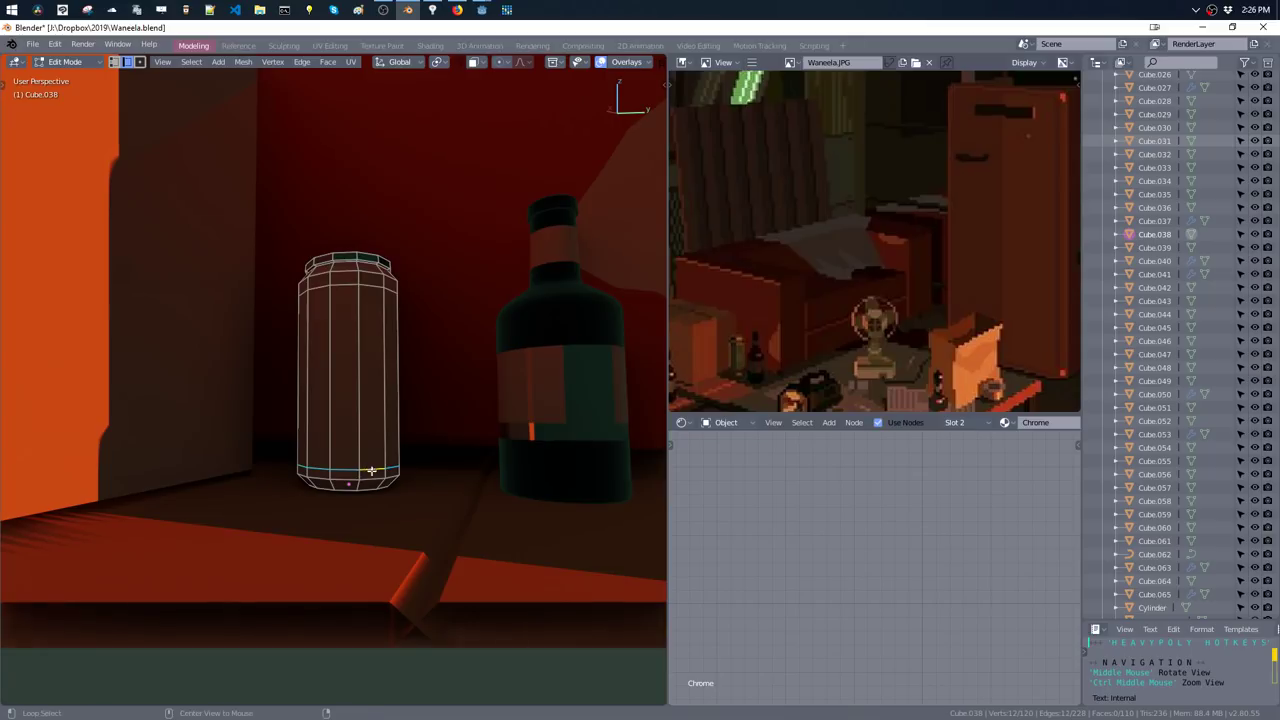
pyautogui.keyDown('alt'); pyautogui.click(372, 468); pyautogui.keyUp('alt')
pyautogui.hotkey('ctrl', 'b')
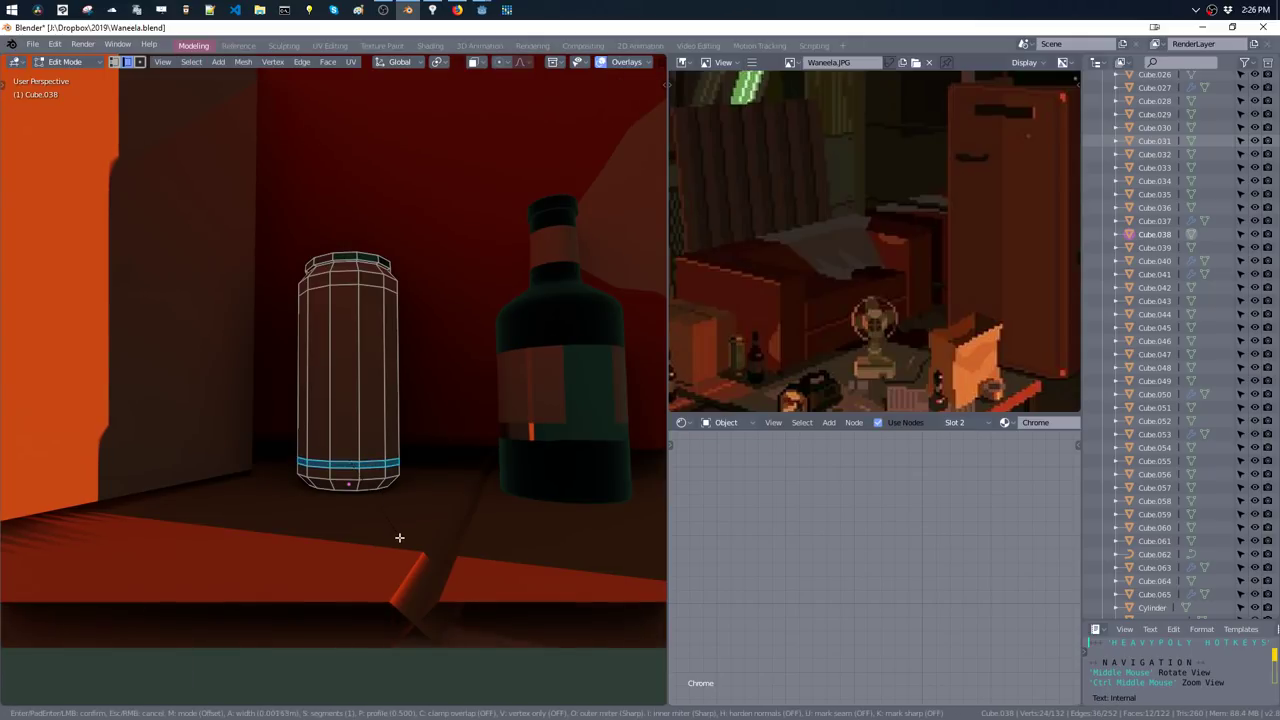
pyautogui.click(399, 538)
pyautogui.hotkey('ctrl', 'z')
# - Bevel an edge loop near the can's top into a narrow band
pyautogui.press('m')
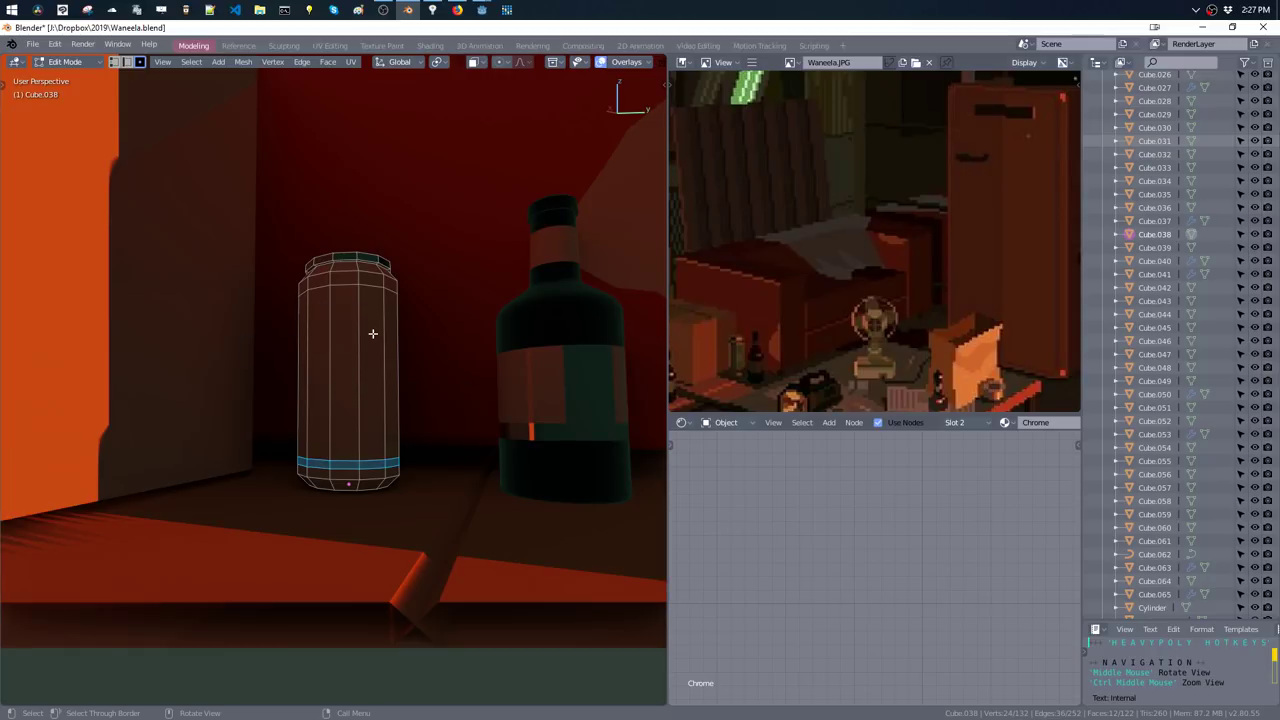
pyautogui.moveTo(369, 289); pyautogui.dragTo(366, 272, button='middle')
pyautogui.keyDown('alt'); pyautogui.click(378, 273); pyautogui.keyUp('alt')
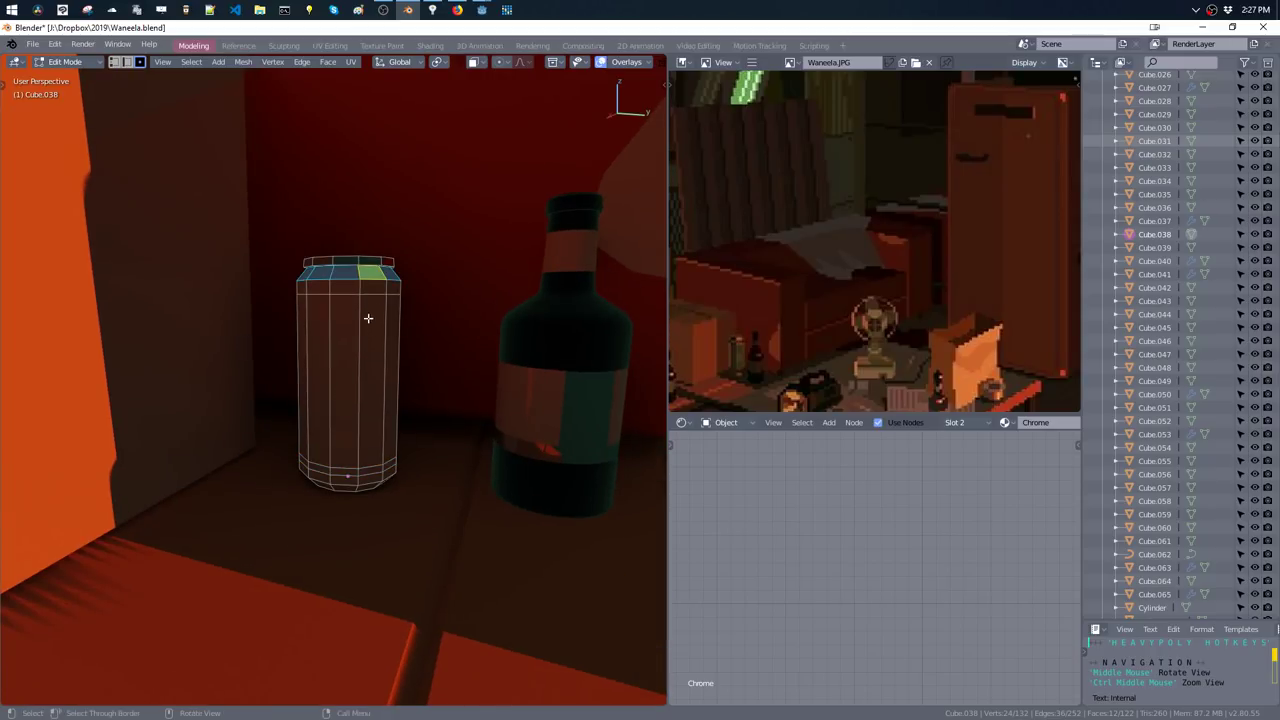
pyautogui.keyDown('alt'); pyautogui.click(369, 289); pyautogui.keyUp('alt')
pyautogui.hotkey('ctrl', 'b')
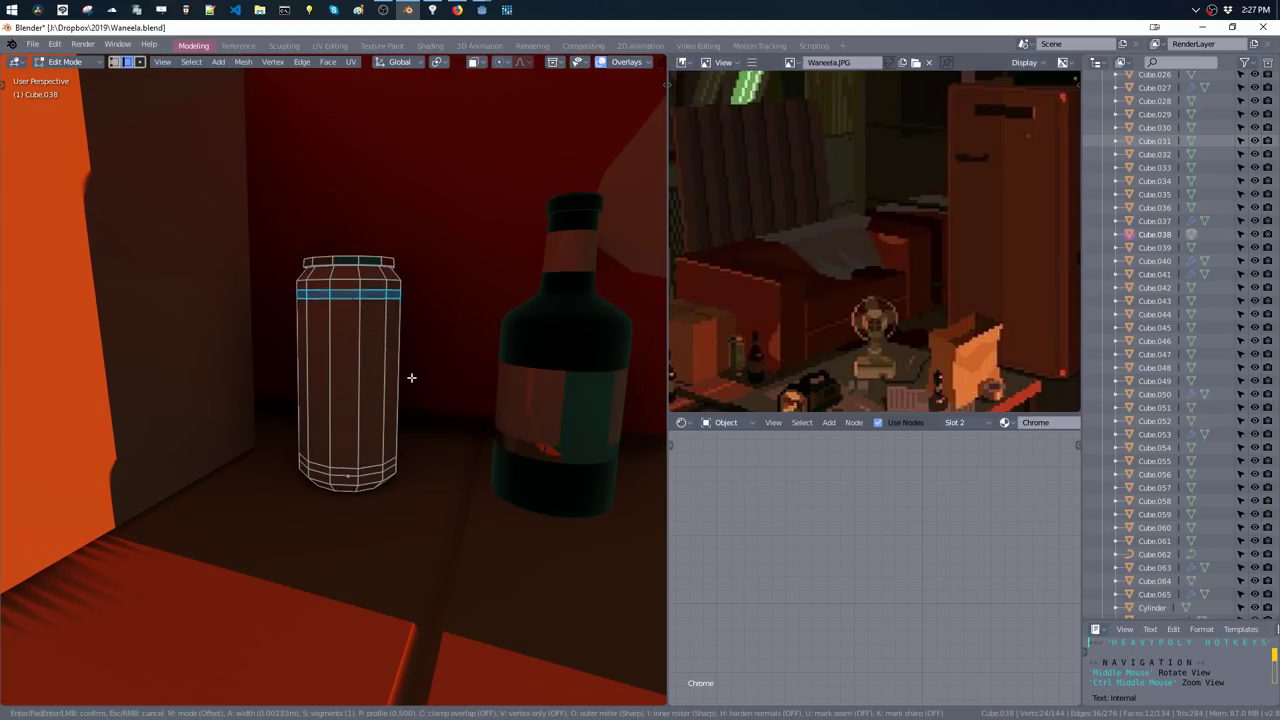
pyautogui.click(411, 377)
# - Assign Chrome to the can's band and body faces and return to object mode
pyautogui.rightClick(386, 343)
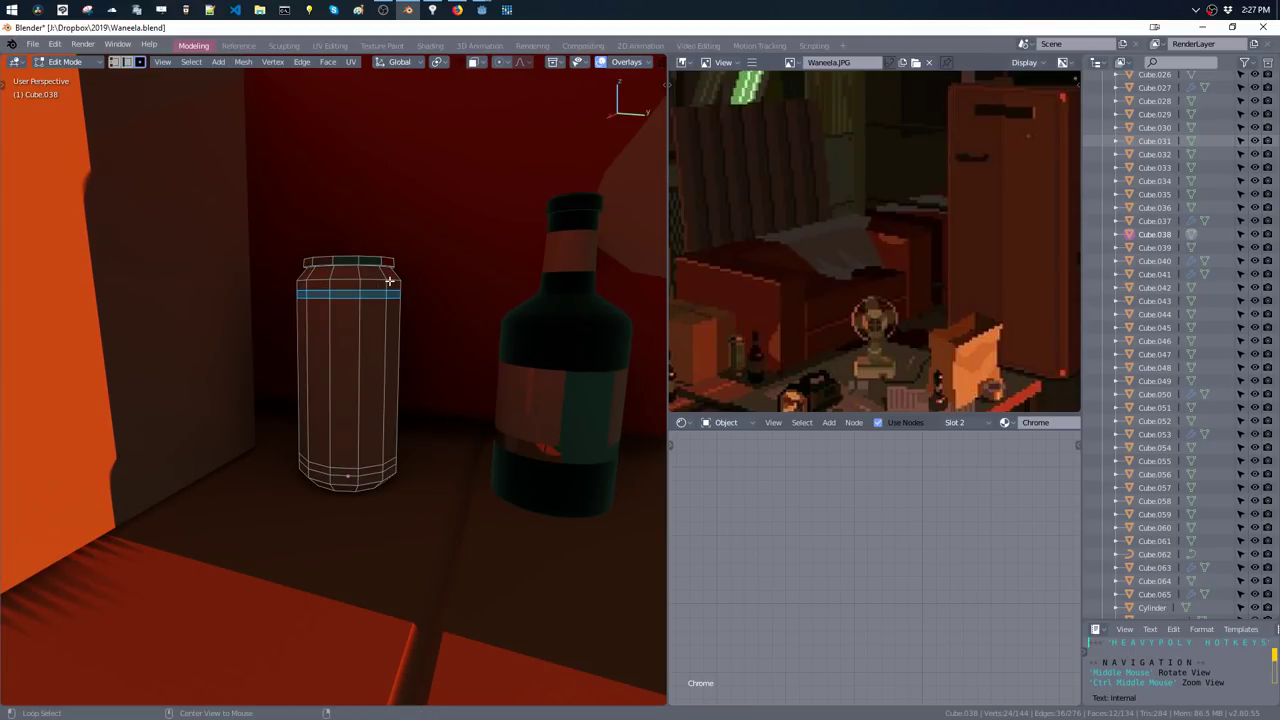
pyautogui.keyDown('alt'); pyautogui.click(389, 281); pyautogui.keyUp('alt')
pyautogui.keyDown('alt'); pyautogui.click(386, 277); pyautogui.keyUp('alt')
pyautogui.keyDown('alt'); pyautogui.click(391, 408); pyautogui.keyUp('alt')
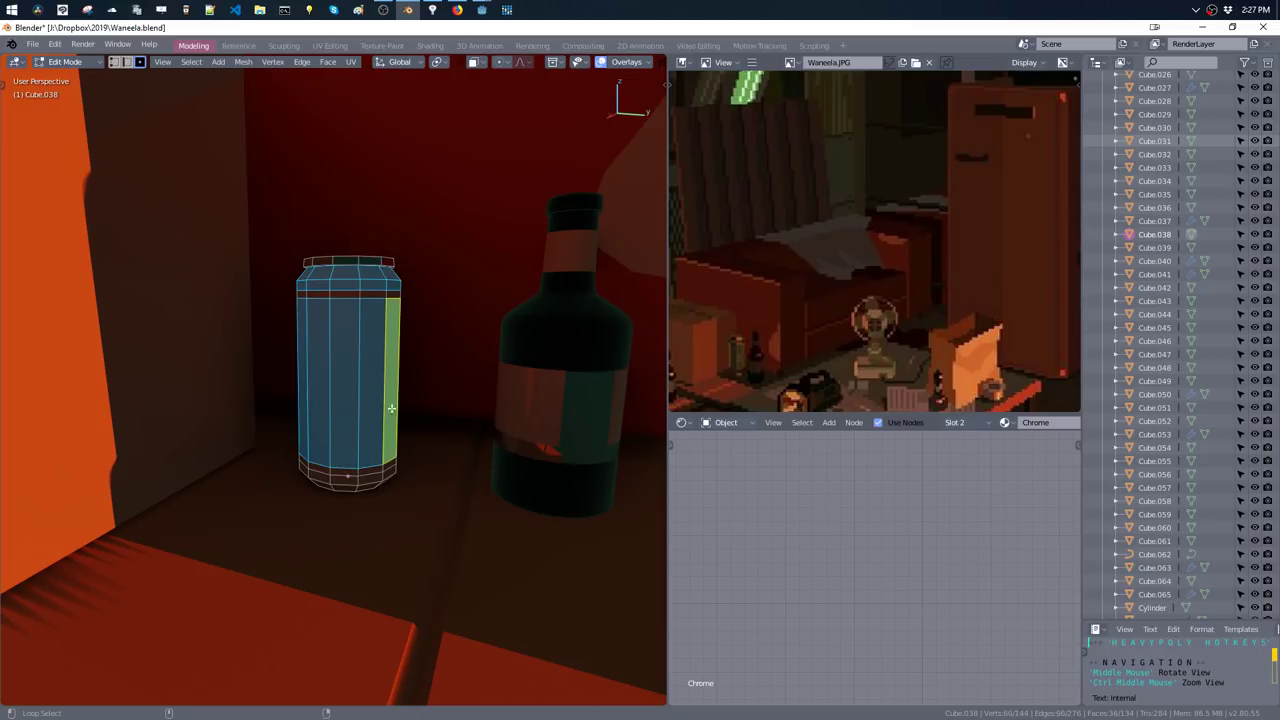
pyautogui.keyDown('alt'); pyautogui.click(381, 479); pyautogui.keyUp('alt')
pyautogui.hotkey('shift', 'm')
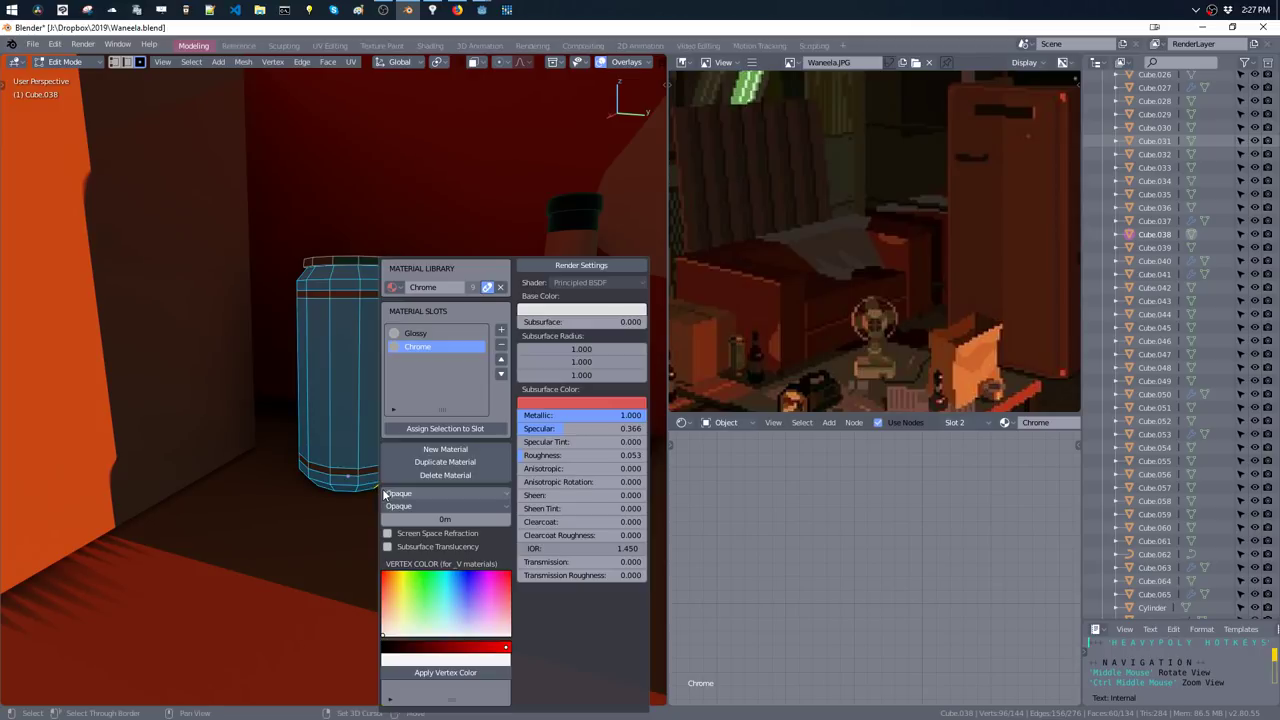
pyautogui.click(420, 430)
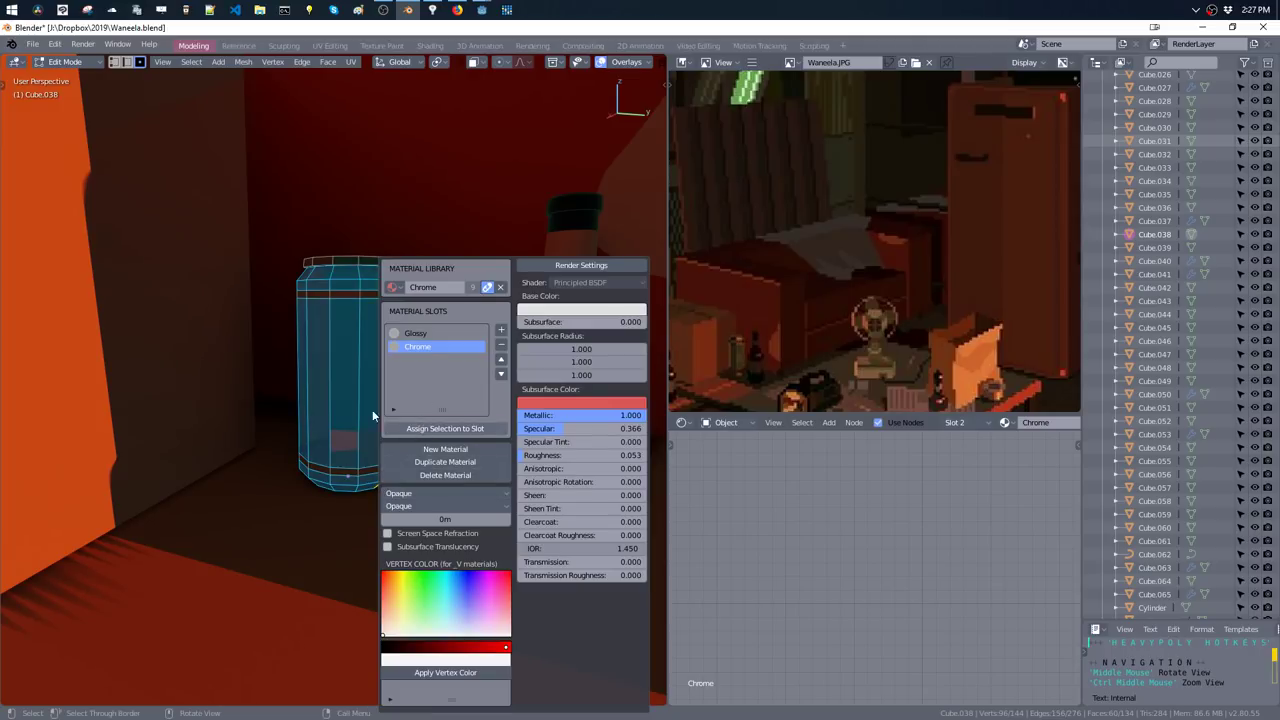
pyautogui.press('Tab')
pyautogui.moveTo(372, 377); pyautogui.dragTo(351, 354, button='middle')
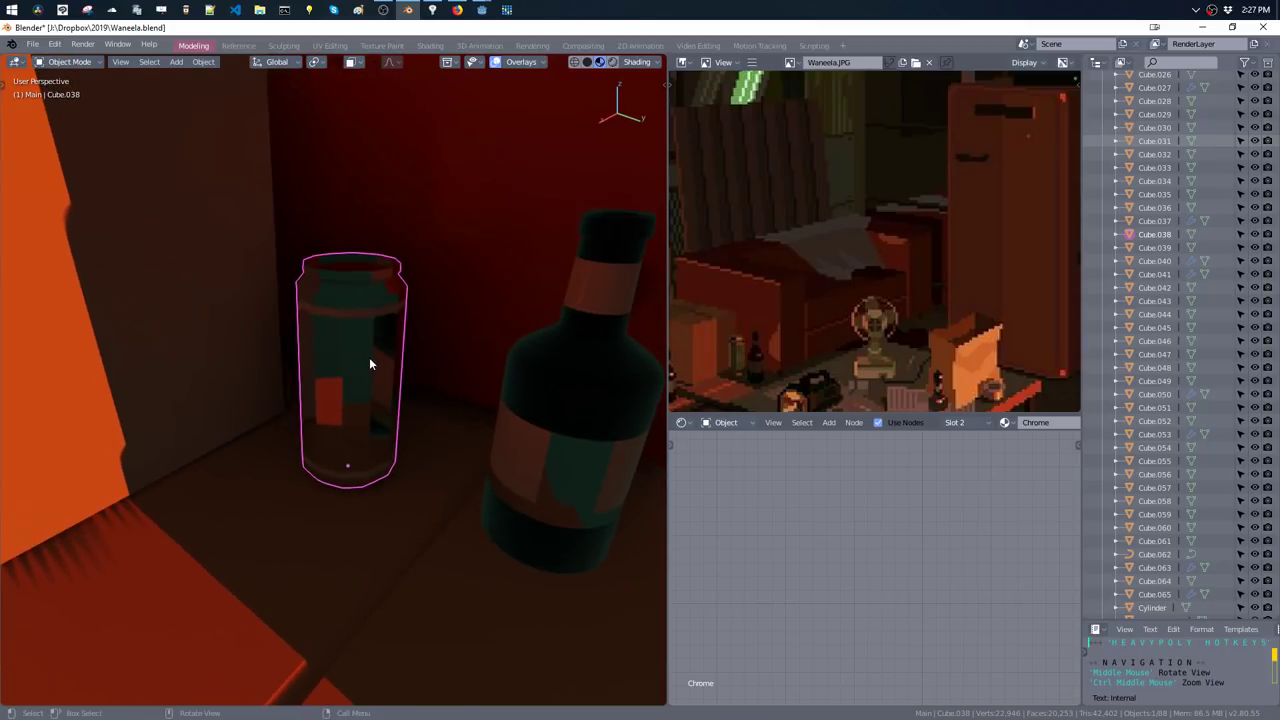
# - Switch the viewport shading, then subdivide the can's cylinder mesh into a denser cylinder
pyautogui.press('z')
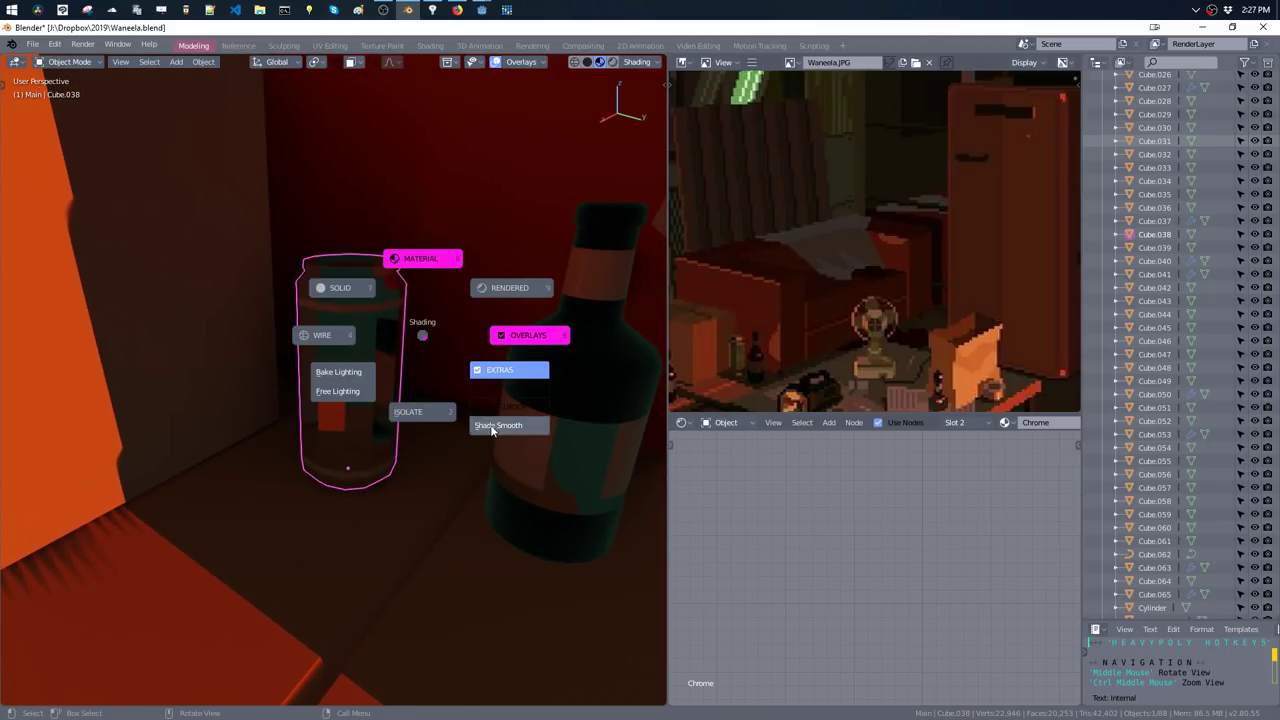
pyautogui.click(492, 430)
pyautogui.press('Tab')
pyautogui.press('z')
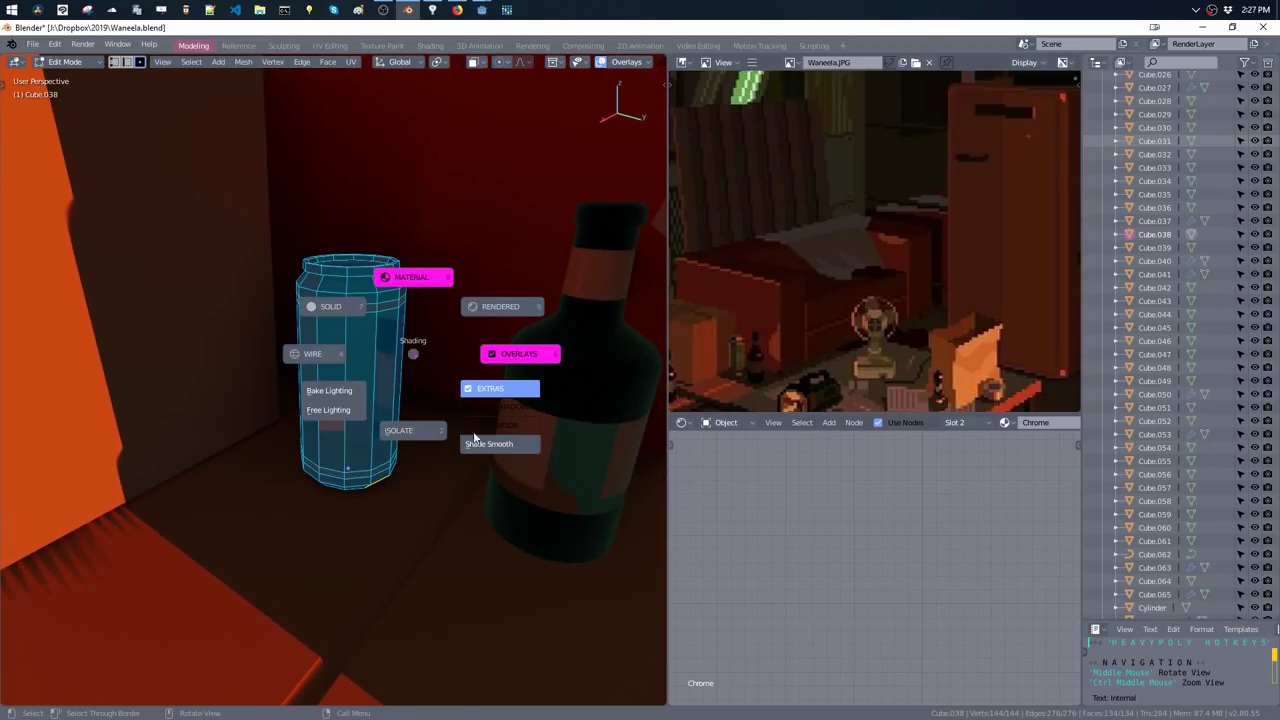
pyautogui.click(475, 437)
pyautogui.press('Tab')
pyautogui.press('Tab')
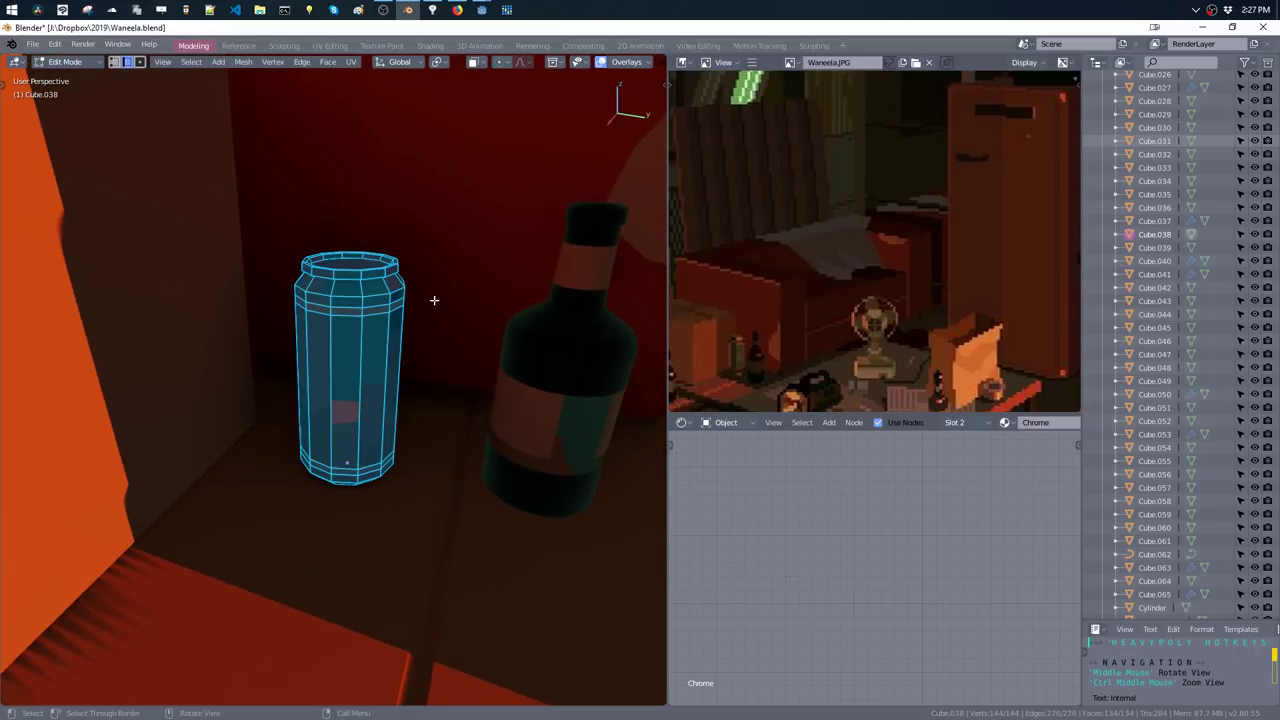
pyautogui.keyDown('alt'); pyautogui.click(391, 355); pyautogui.keyUp('alt')
pyautogui.press('a')
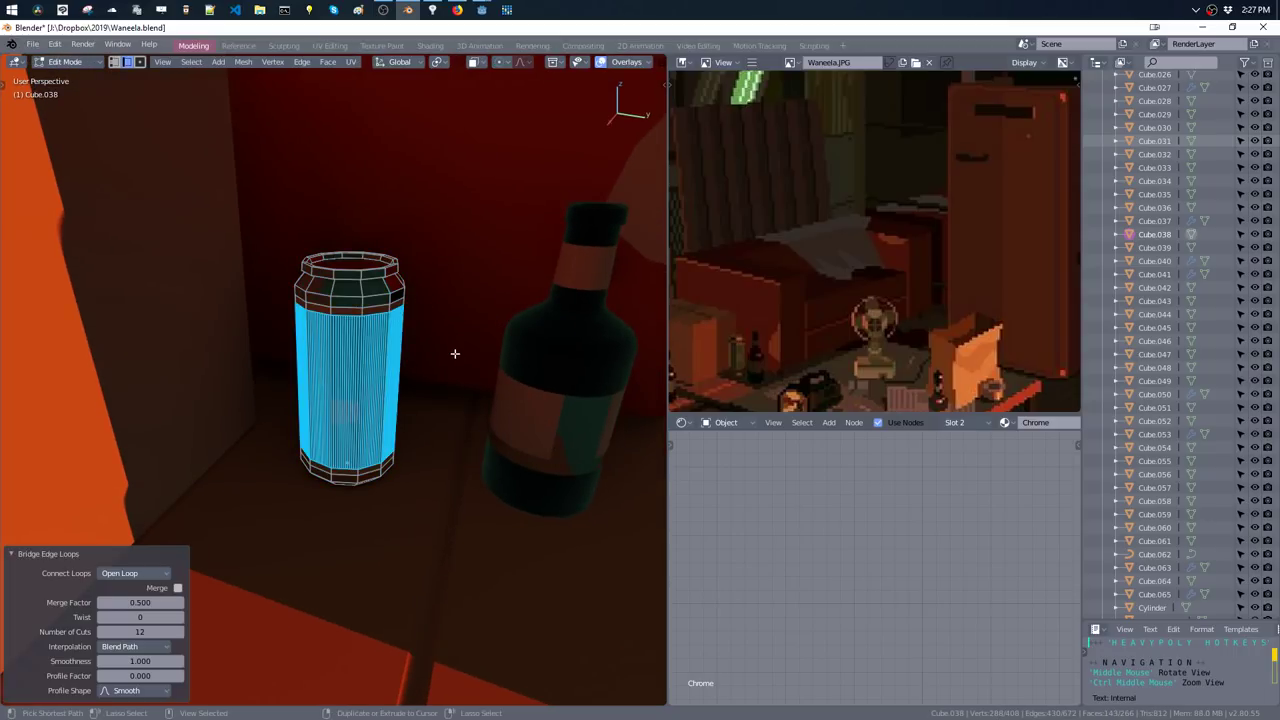
pyautogui.hotkey('ctrl', 'z')
pyautogui.press('w')
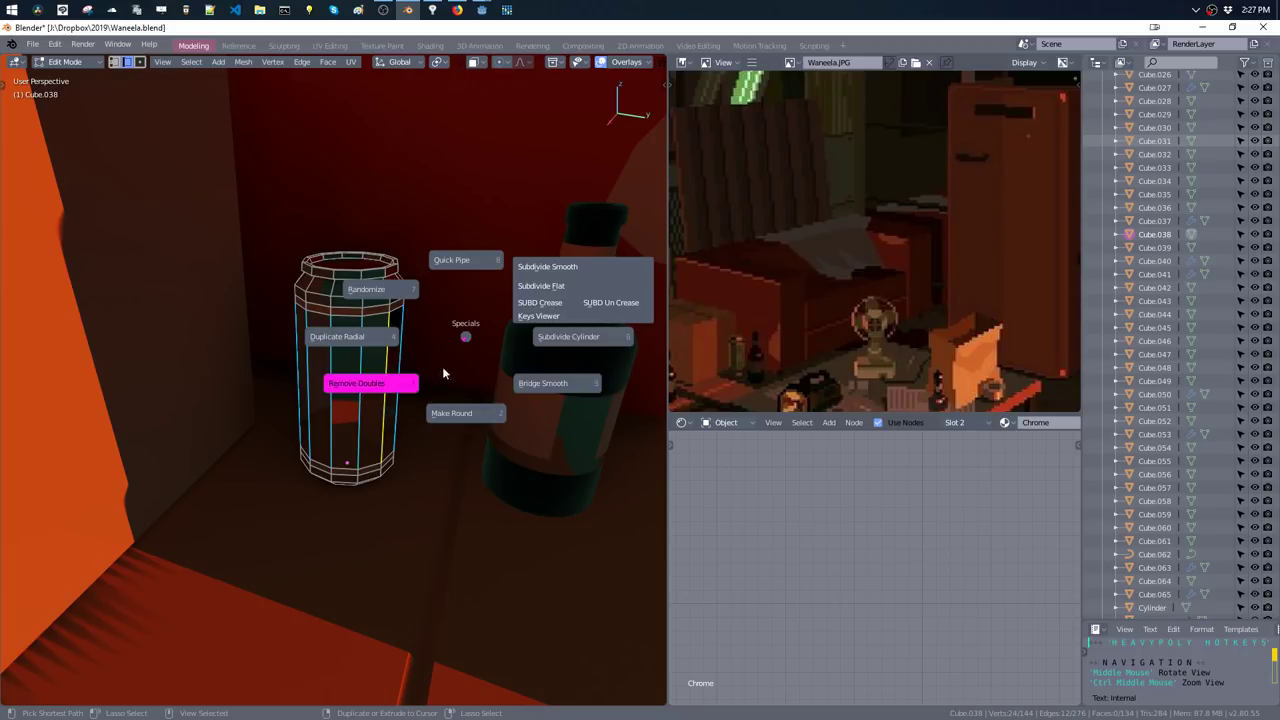
pyautogui.click(546, 335)
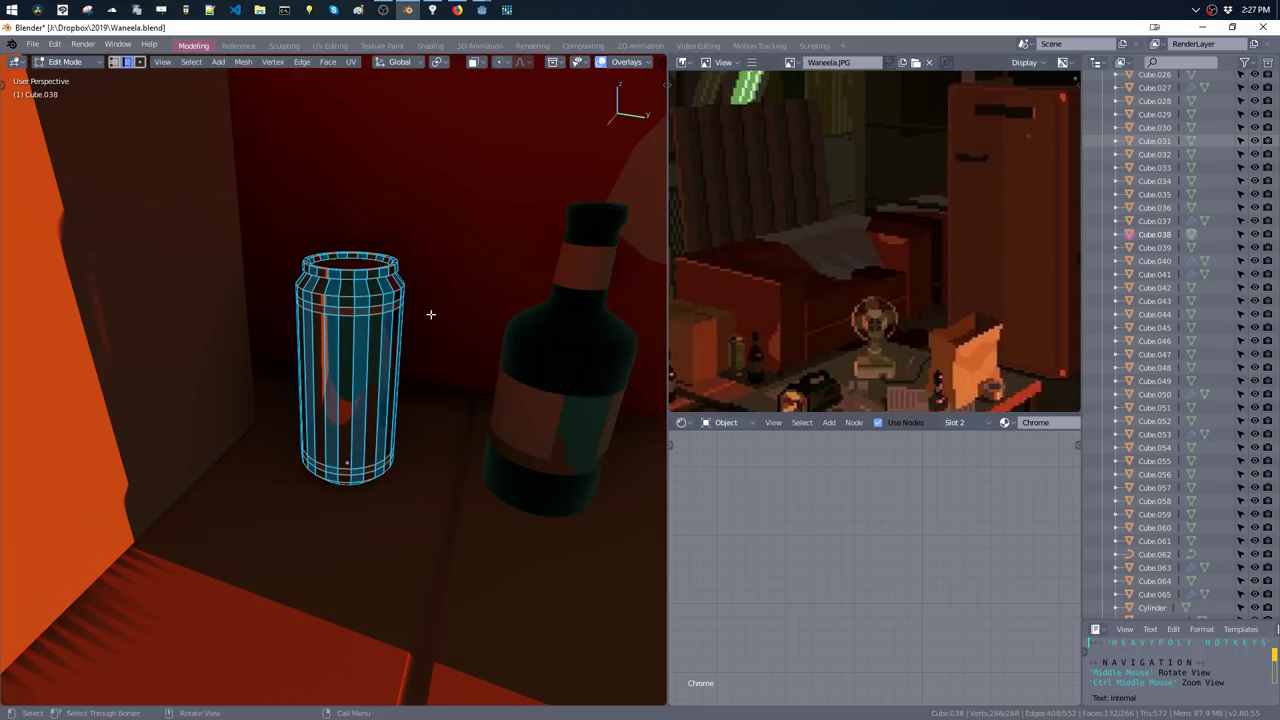
pyautogui.press('Tab')
# - Add a new edge loop cut near the bottom of the can
pyautogui.moveTo(434, 340)
pyautogui.mouseDown(button='middle')
pyautogui.moveTo(438, 292)
pyautogui.moveTo(406, 314)
pyautogui.moveTo(426, 349)
pyautogui.mouseUp(button='middle')
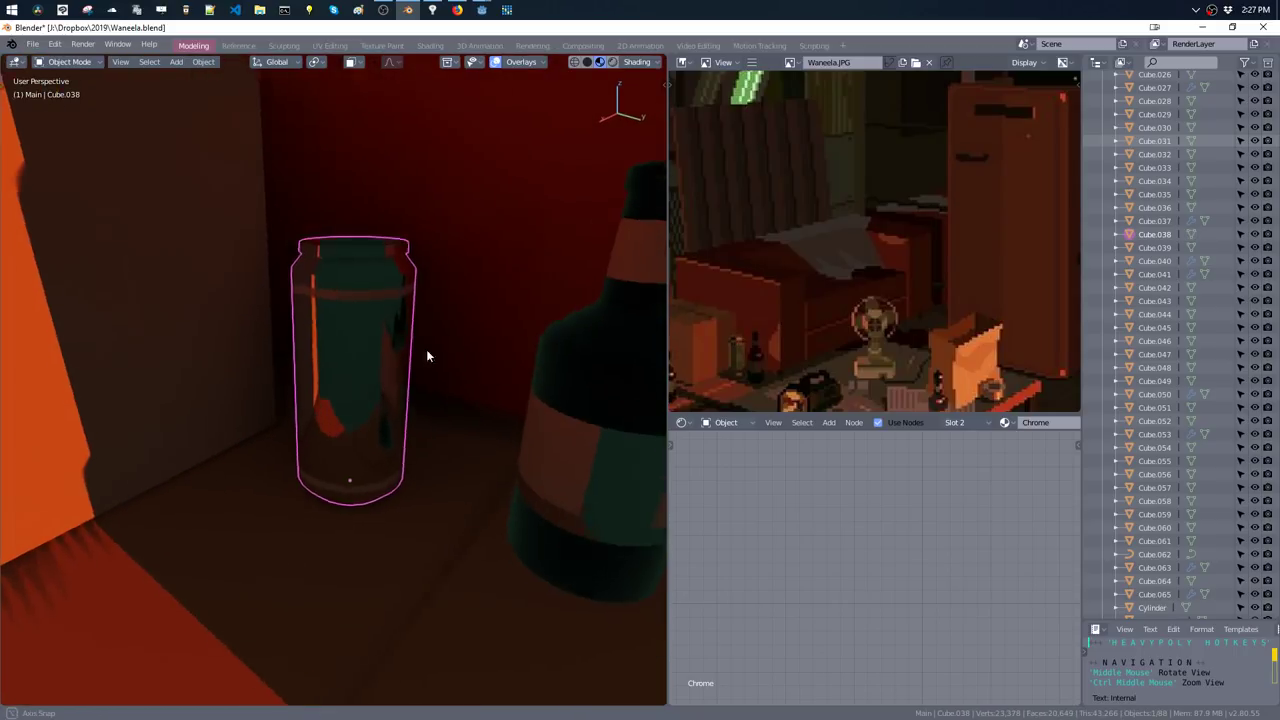
pyautogui.hotkey('ctrl', 'Tab')
pyautogui.click(486, 314)
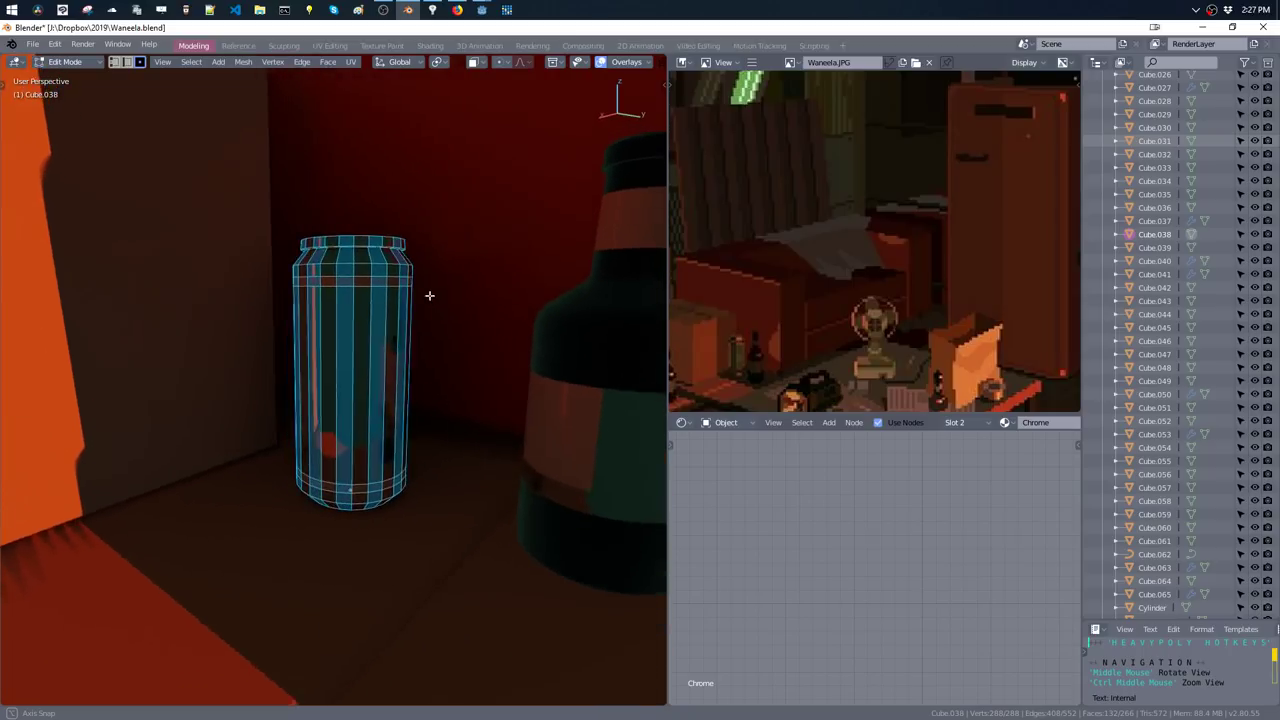
pyautogui.moveTo(429, 295); pyautogui.dragTo(431, 300, button='middle')
pyautogui.hotkey('alt', 'a')
pyautogui.click(379, 321)
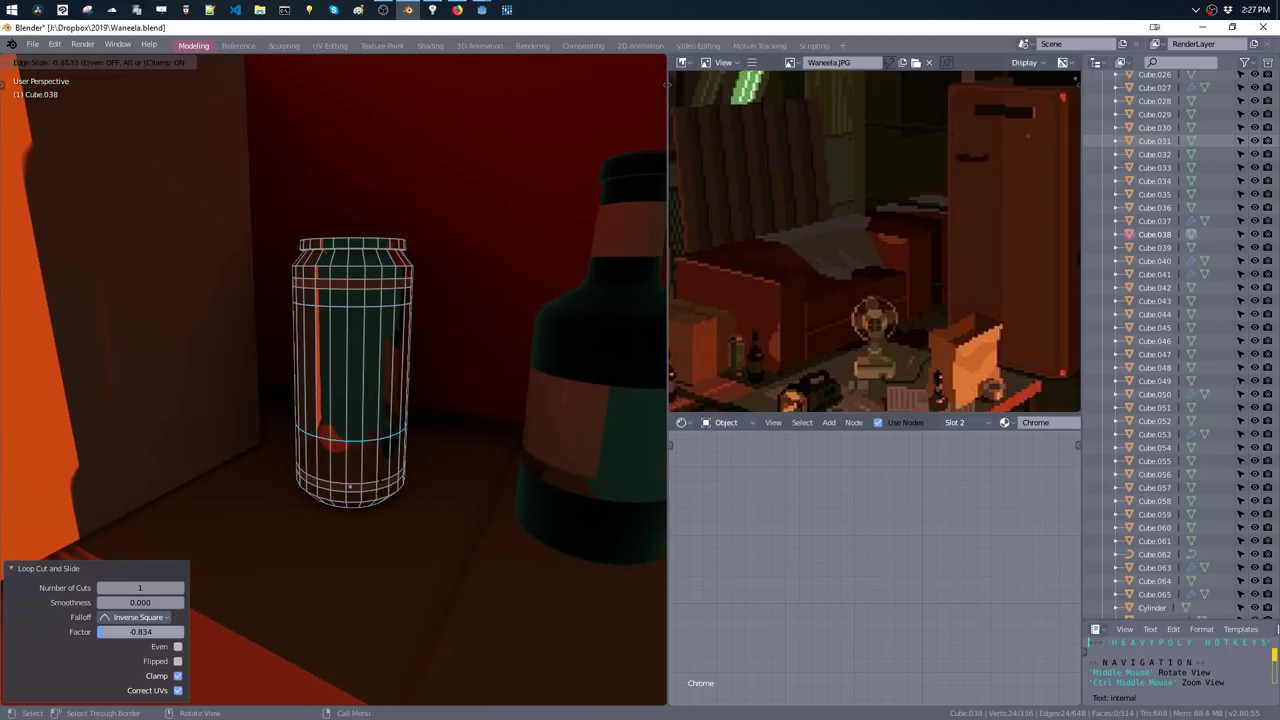
pyautogui.click(384, 515)
pyautogui.press('3')
# - Give a vertical face strip a pale green Chrome.001 copy of the Chrome material
pyautogui.keyDown('alt'); pyautogui.click(385, 392); pyautogui.keyUp('alt')
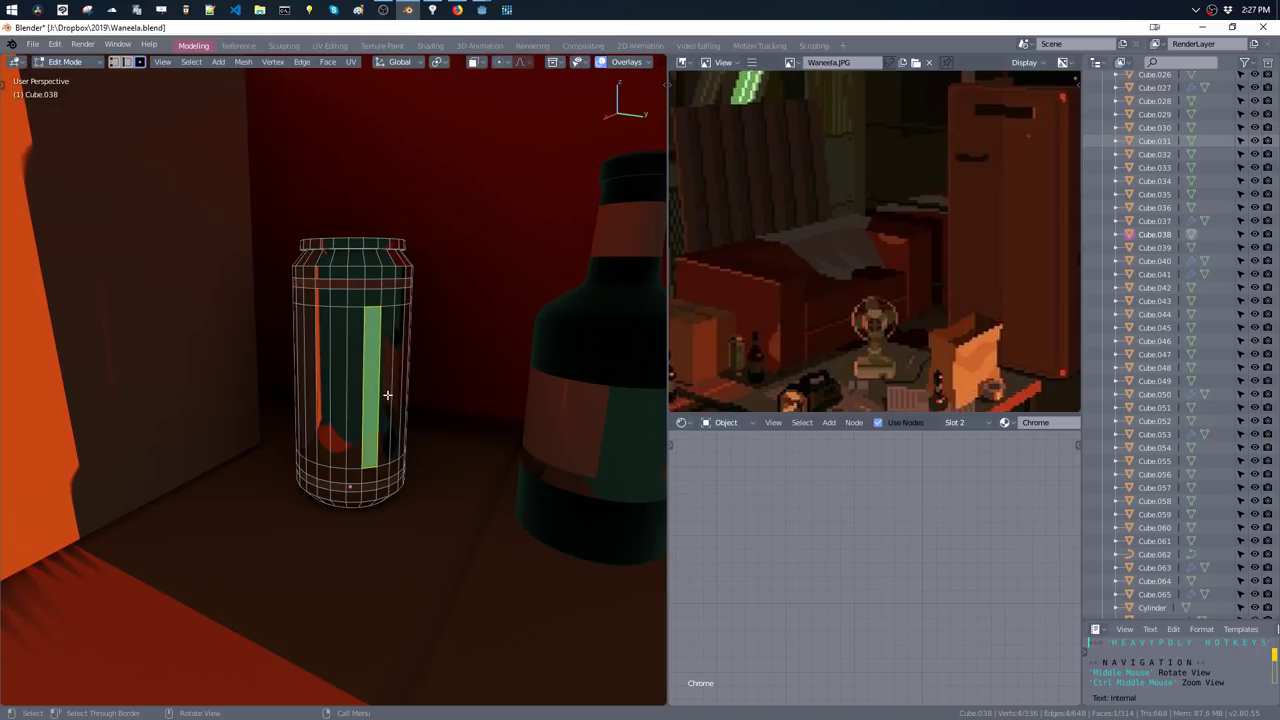
pyautogui.keyDown('alt'); pyautogui.click(385, 400); pyautogui.keyUp('alt')
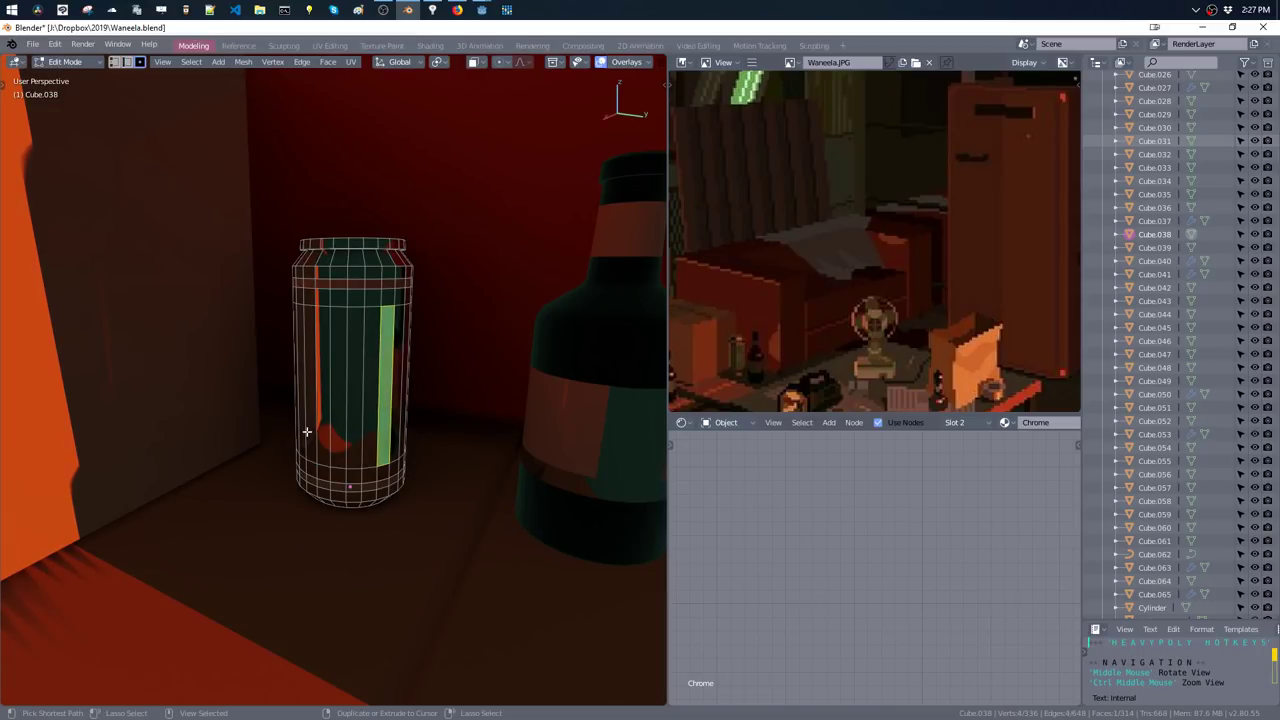
pyautogui.keyDown('ctrl'); pyautogui.keyDown('shift'); pyautogui.click(307, 432); pyautogui.keyUp('shift'); pyautogui.keyUp('ctrl')
pyautogui.press('m')
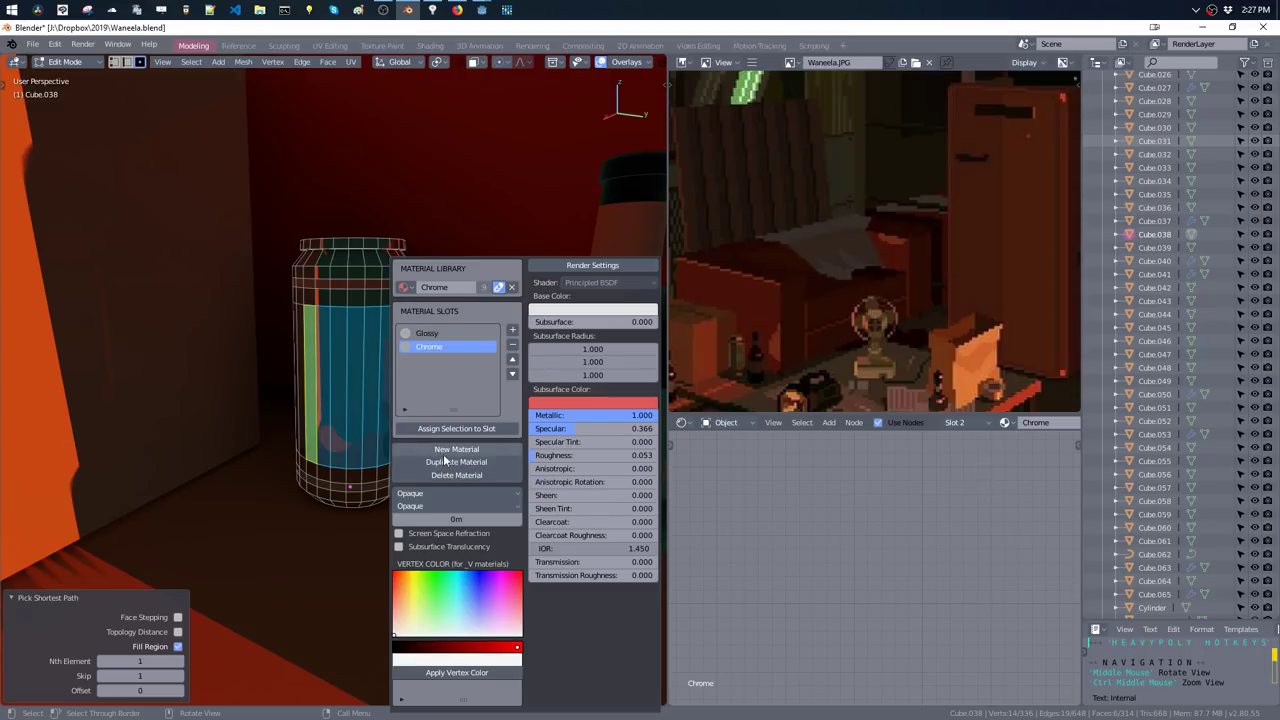
pyautogui.click(443, 463)
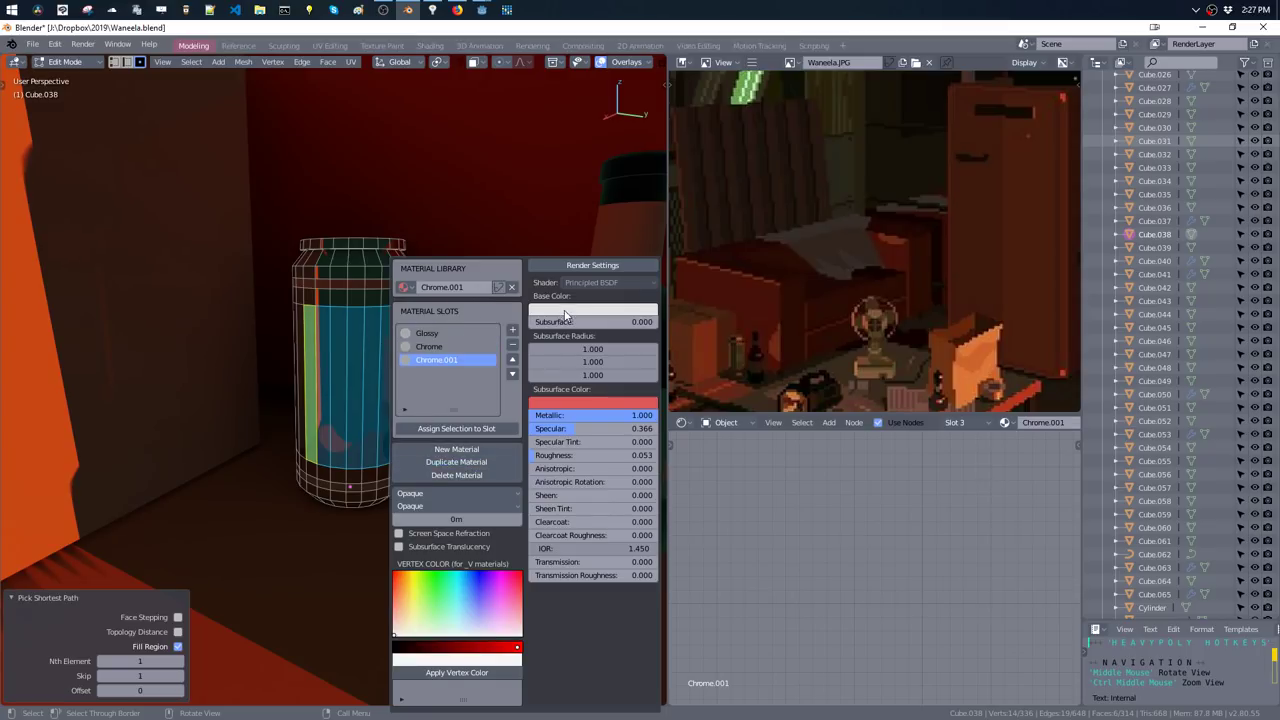
pyautogui.click(562, 312)
pyautogui.click(575, 133)
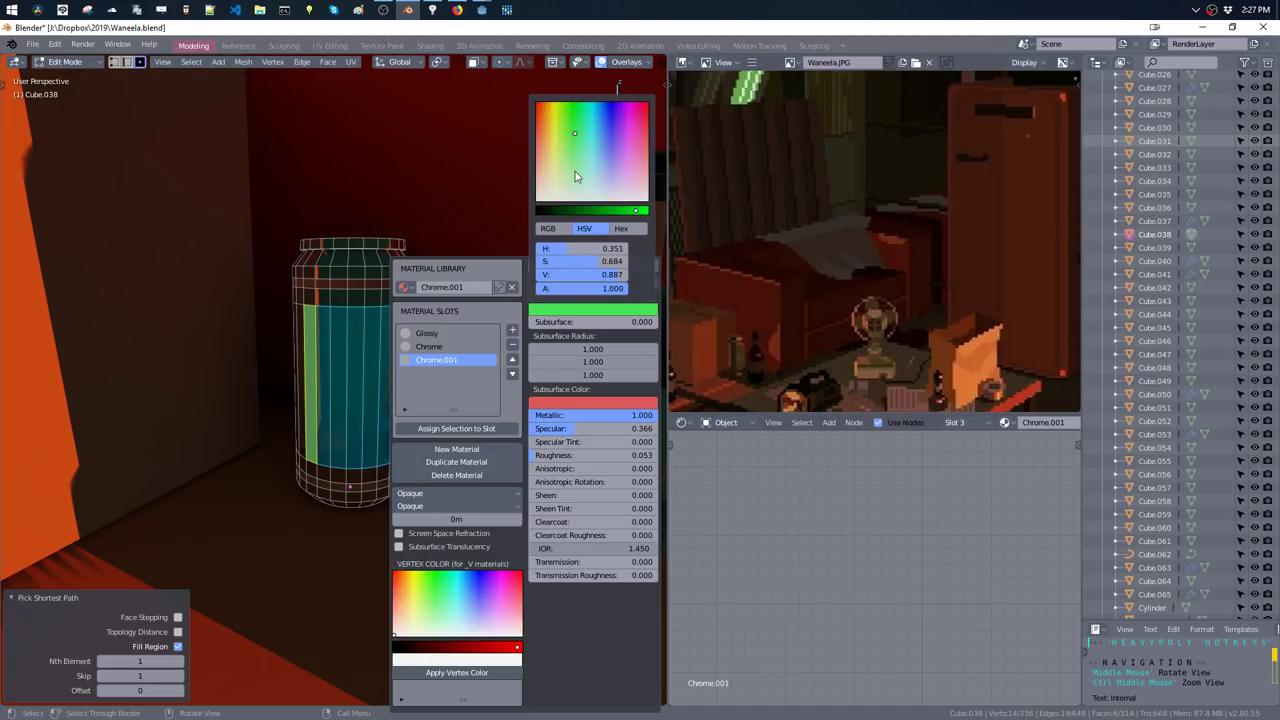
pyautogui.click(570, 164)
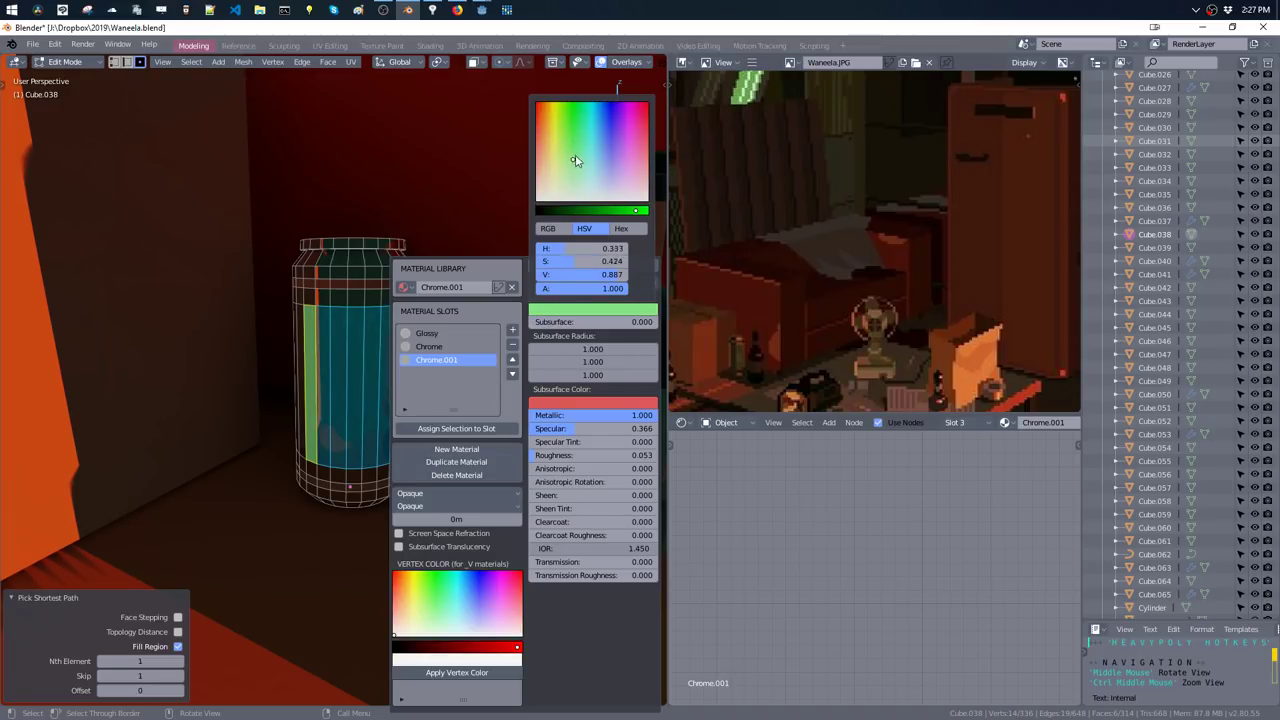
pyautogui.moveTo(598, 210); pyautogui.dragTo(612, 210)
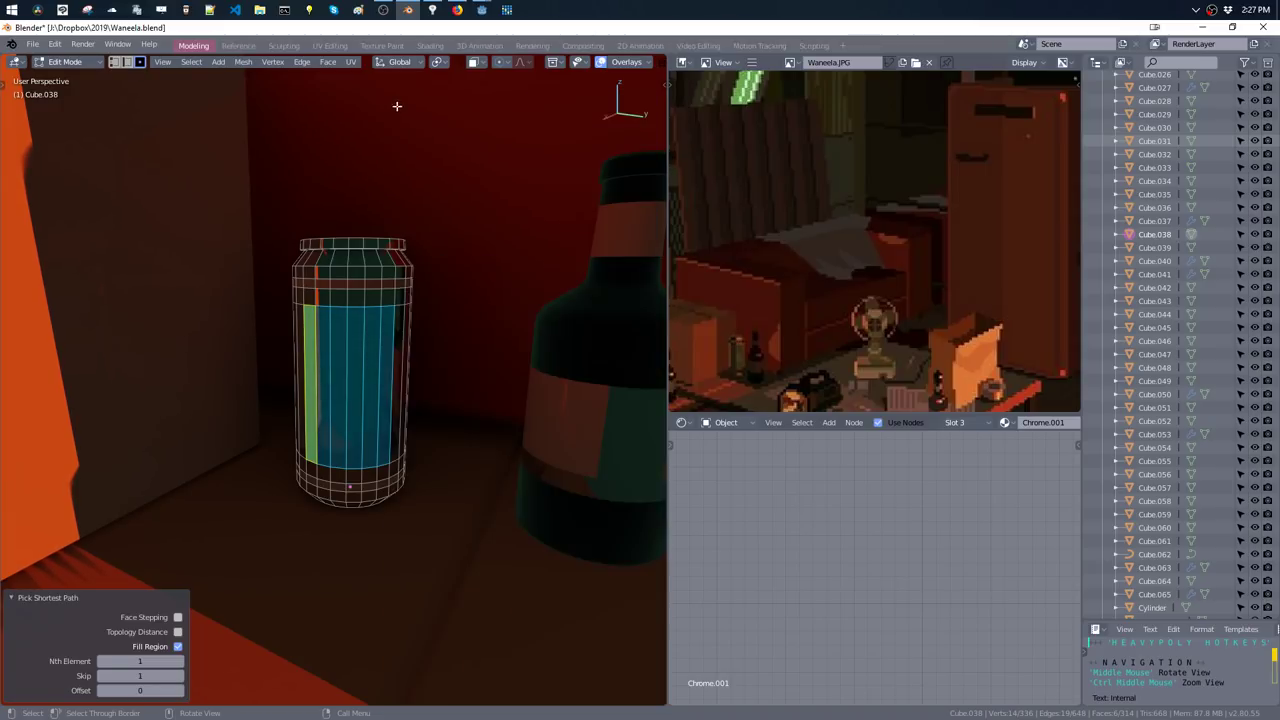
pyautogui.press('Tab')
# - Select the orange light Light.001 and view the room through the scene camera
pyautogui.scroll(-5, 440, 242)
pyautogui.moveTo(450, 260)
pyautogui.mouseDown(button='middle')
pyautogui.moveTo(475, 360)
pyautogui.moveTo(450, 332)
pyautogui.moveTo(477, 349)
pyautogui.moveTo(471, 407)
pyautogui.moveTo(500, 414)
pyautogui.moveTo(500, 343)
pyautogui.moveTo(471, 271)
pyautogui.moveTo(471, 351)
pyautogui.moveTo(505, 343)
pyautogui.moveTo(520, 409)
pyautogui.moveTo(414, 380)
pyautogui.moveTo(420, 562)
pyautogui.moveTo(381, 537)
pyautogui.mouseUp(button='middle')
pyautogui.scroll(-3, 414, 380)
pyautogui.click(374, 534)
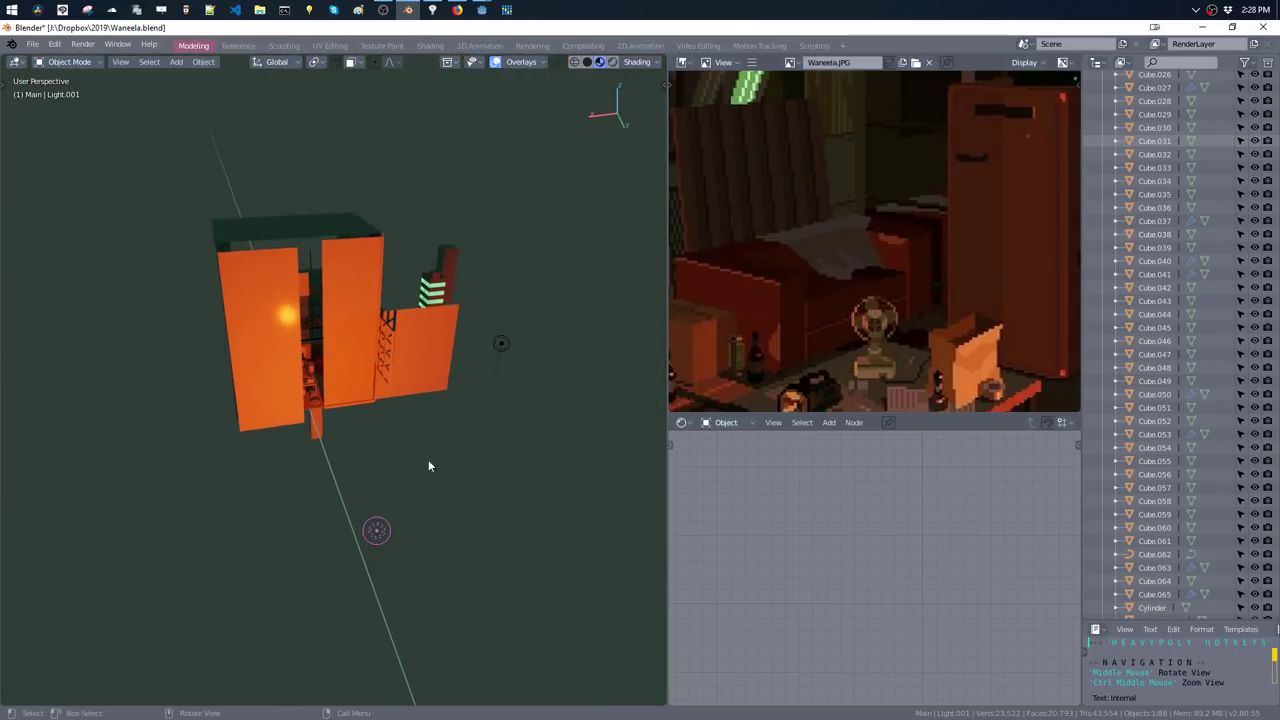
pyautogui.moveTo(428, 459)
pyautogui.mouseDown(button='middle')
pyautogui.moveTo(474, 397)
pyautogui.moveTo(465, 252)
pyautogui.moveTo(438, 318)
pyautogui.mouseUp(button='middle')
pyautogui.press('`')
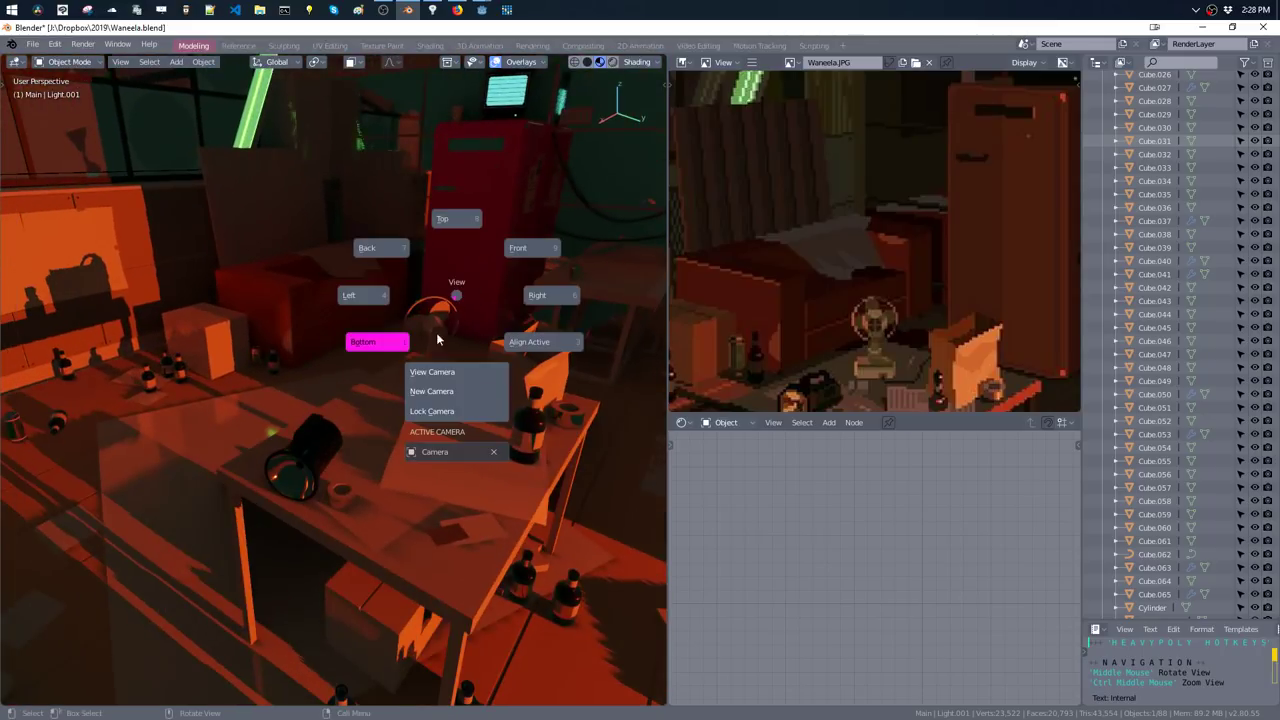
pyautogui.click(430, 374)
# - Raise the light's power from 40W to 320W and shift its colour to paler orange
pyautogui.hotkey('shift', 'l')
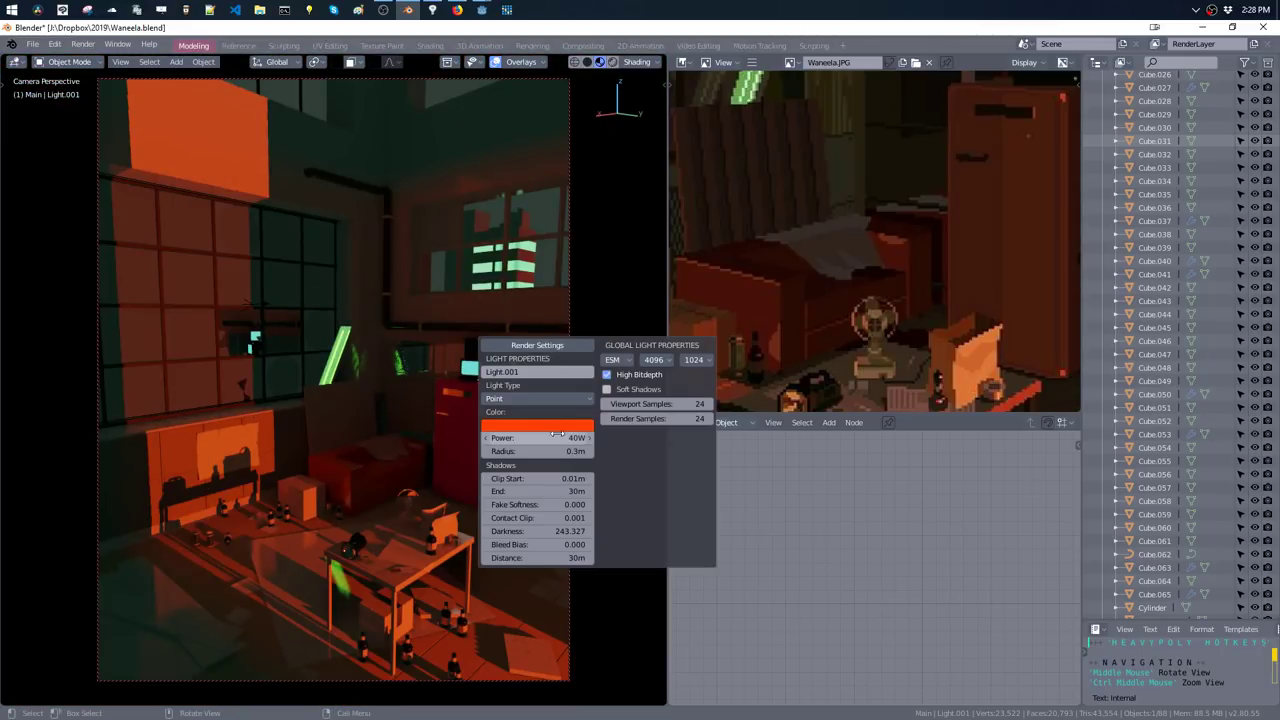
pyautogui.moveTo(557, 437); pyautogui.dragTo(563, 437)
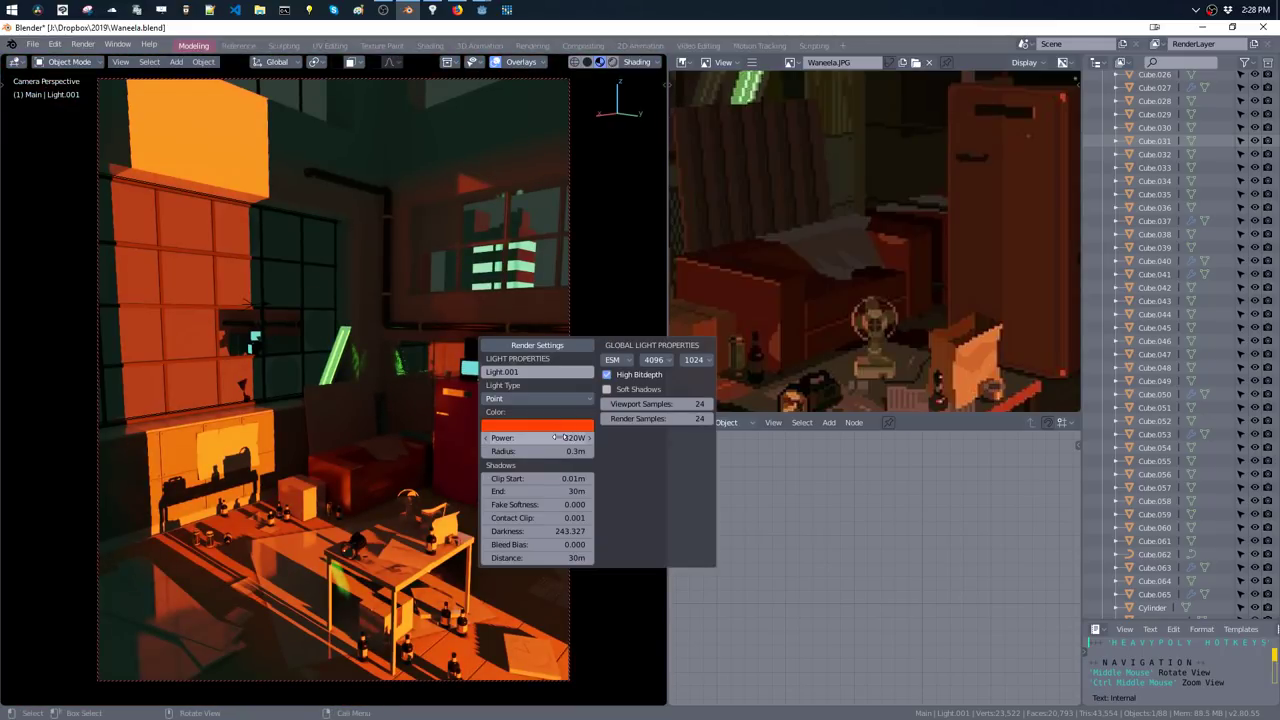
pyautogui.click(555, 428)
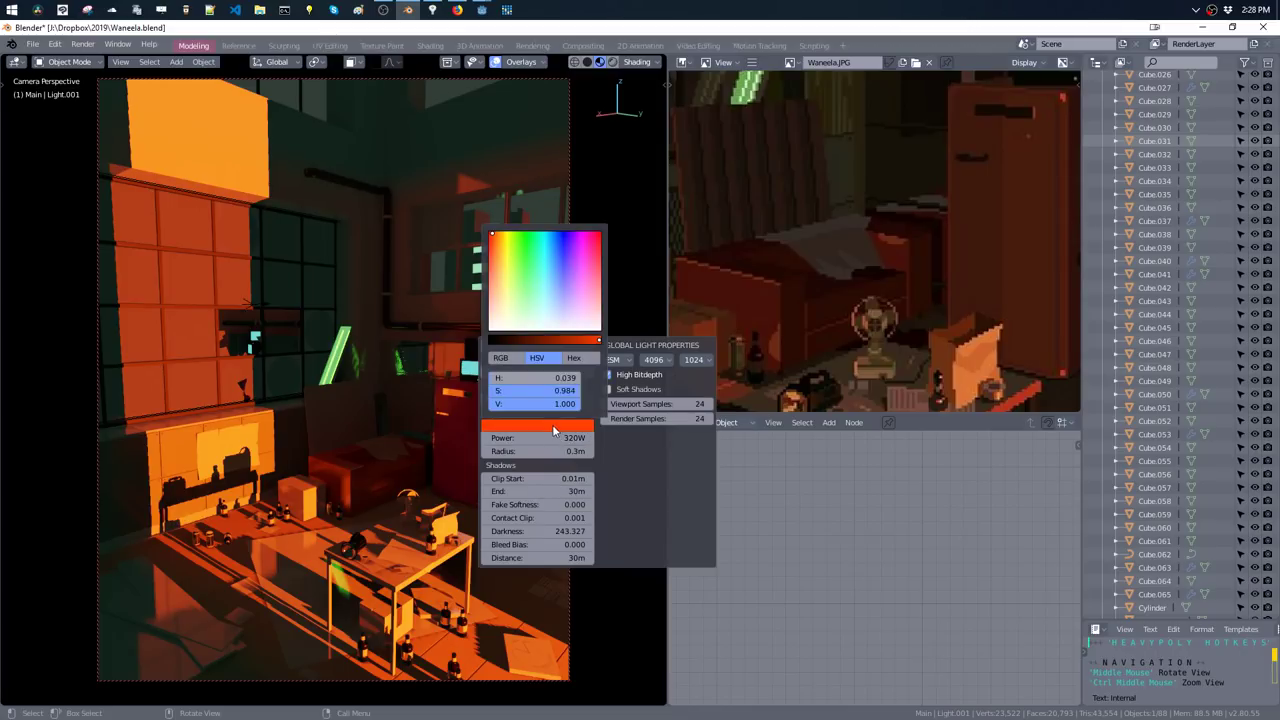
pyautogui.moveTo(494, 276); pyautogui.dragTo(493, 252)
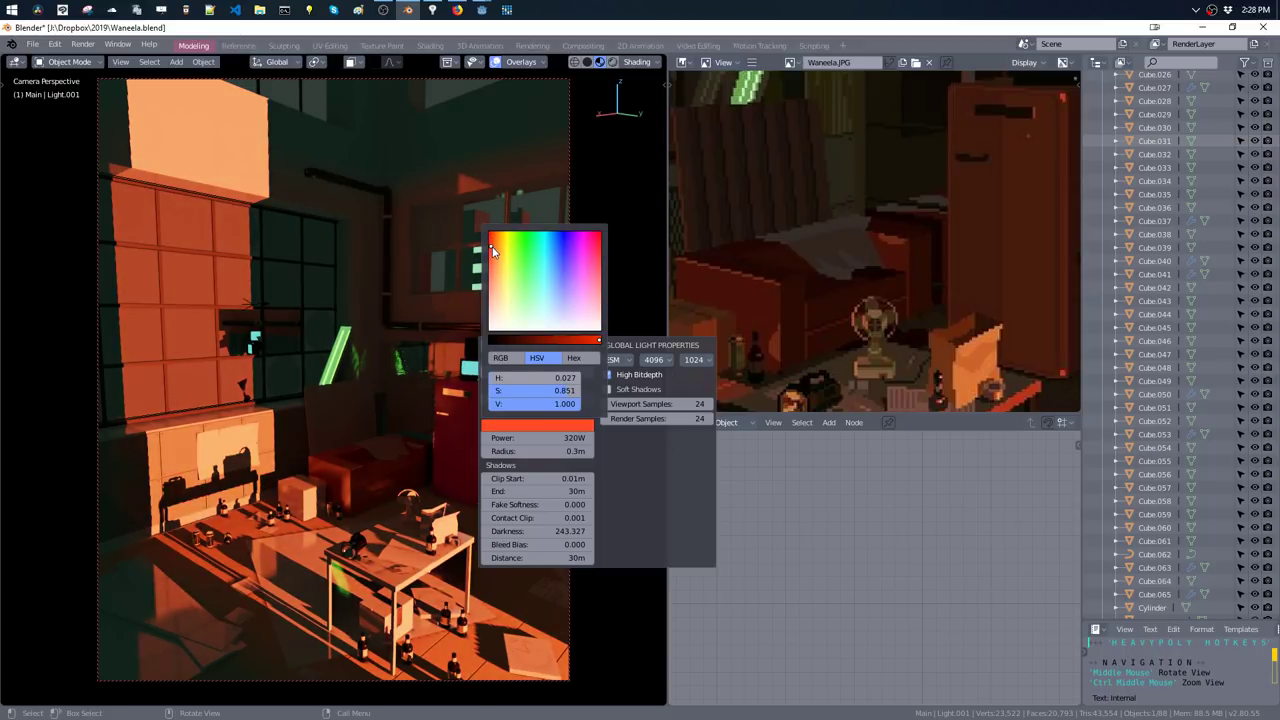
# - Lower the orange light's power to 100W
pyautogui.scroll(-1, 830, 277)
pyautogui.scroll(-2, 830, 277)
pyautogui.scroll(-1, 800, 275)
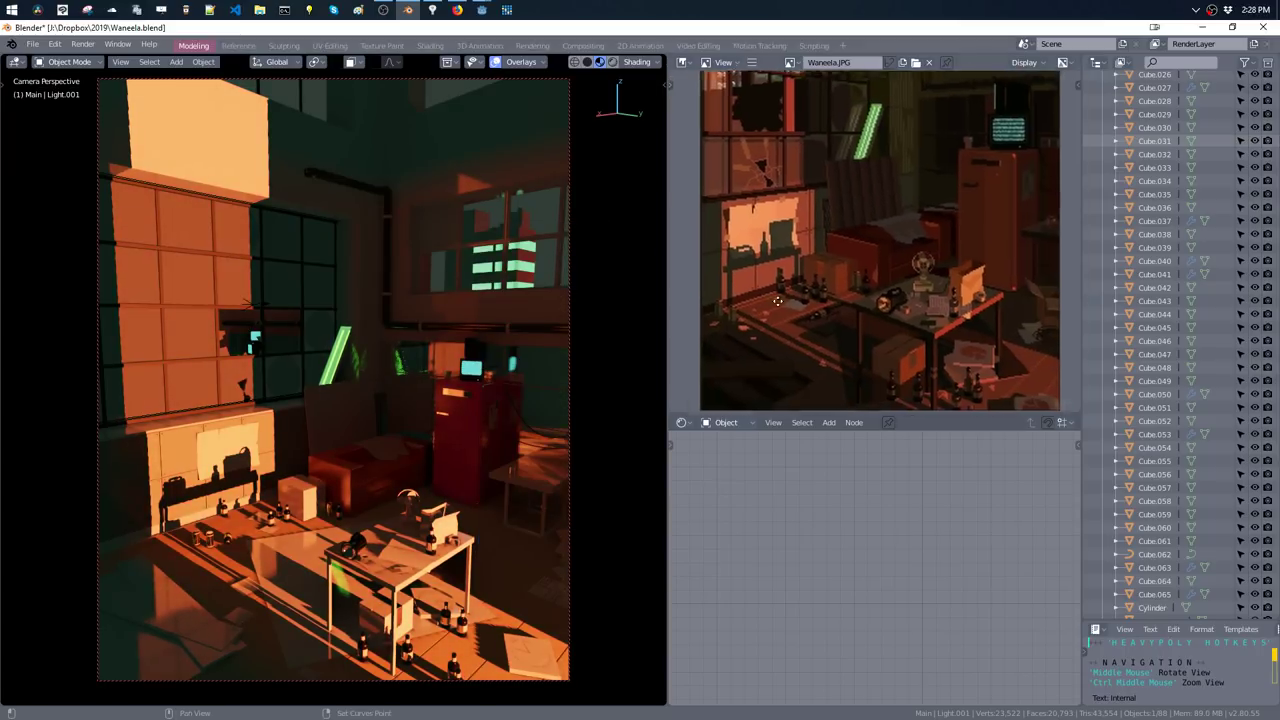
pyautogui.scroll(-1, 730, 270)
pyautogui.moveTo(730, 270); pyautogui.dragTo(666, 240, button='middle')
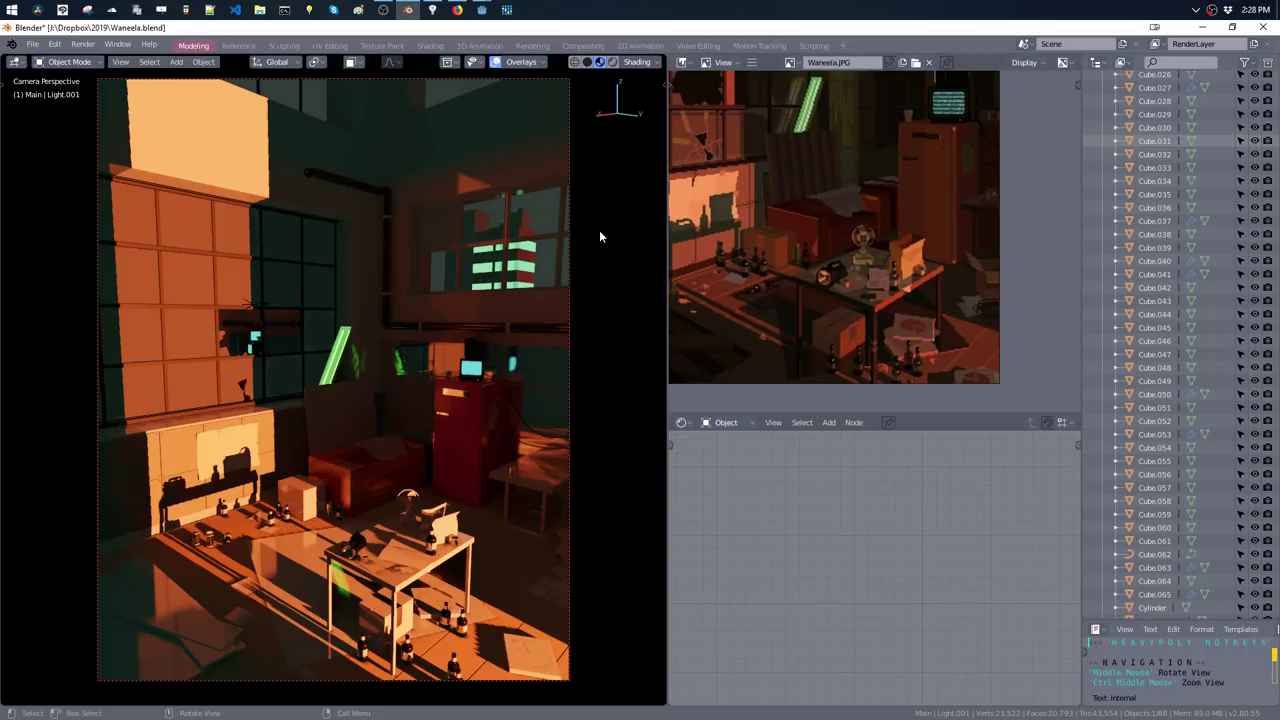
pyautogui.hotkey('ctrl', 'alt', 'l')
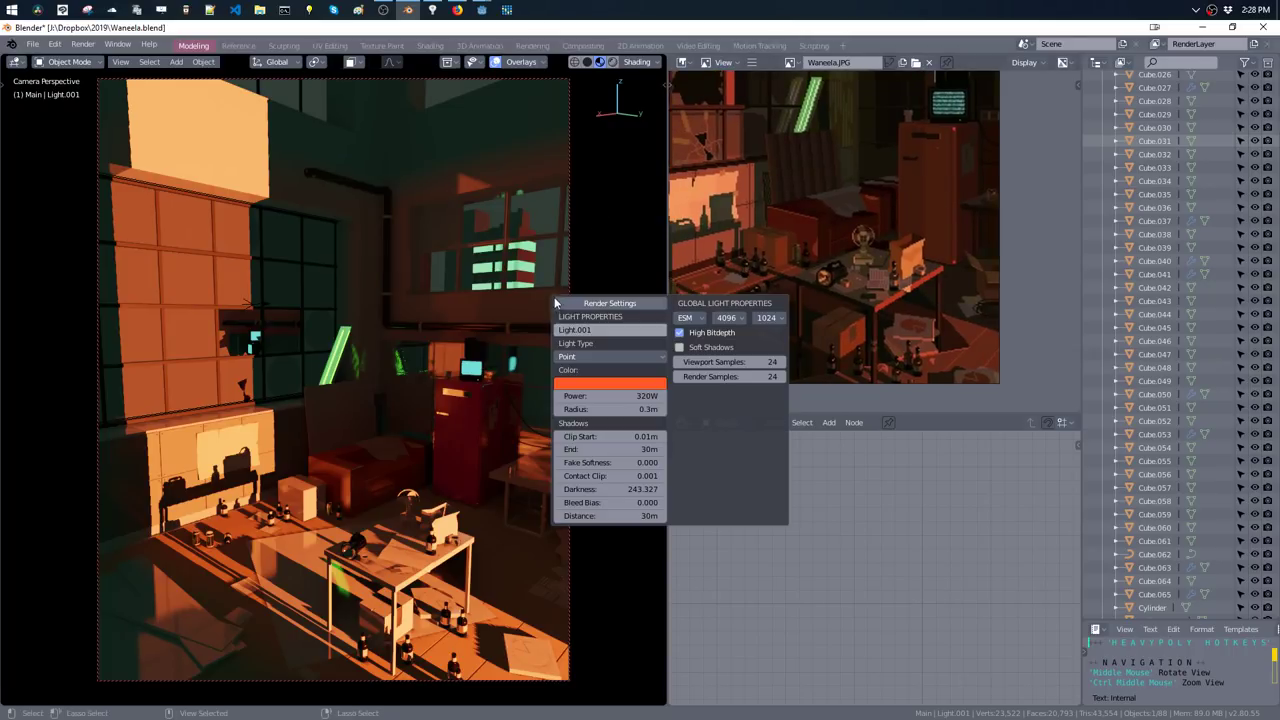
pyautogui.moveTo(627, 390); pyautogui.dragTo(604, 384)
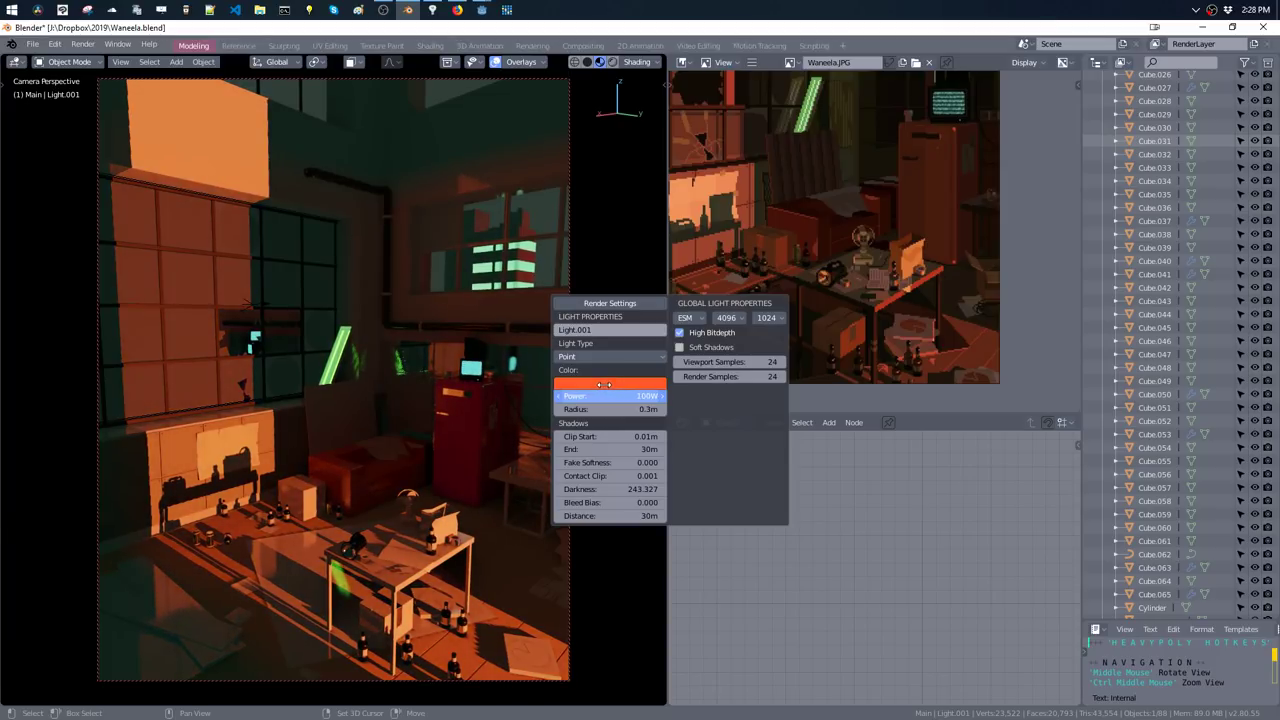
pyautogui.moveTo(603, 384); pyautogui.dragTo(600, 382)
# - Select the red couch and raise its Couch material Roughness from 0.344 to 0.609
pyautogui.click(363, 478)
pyautogui.hotkey('shift', 'alt', 'z')
pyautogui.press('z')
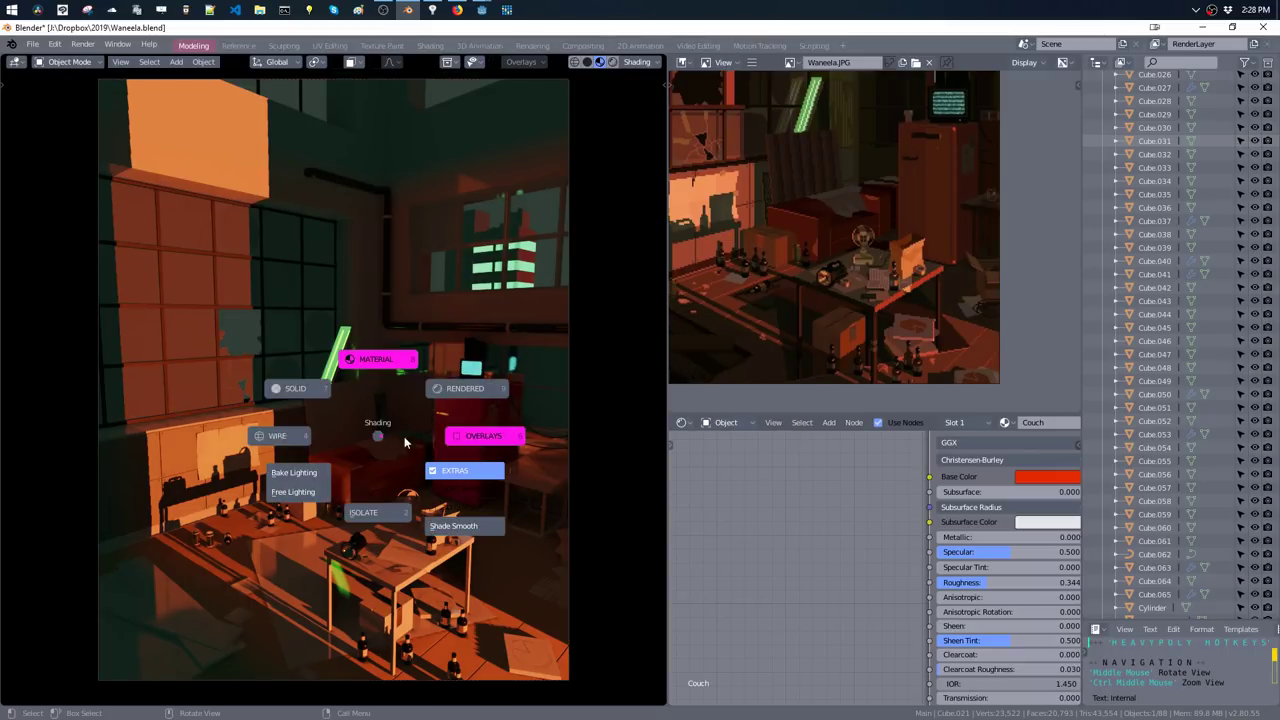
pyautogui.click(457, 357)
pyautogui.press('m')
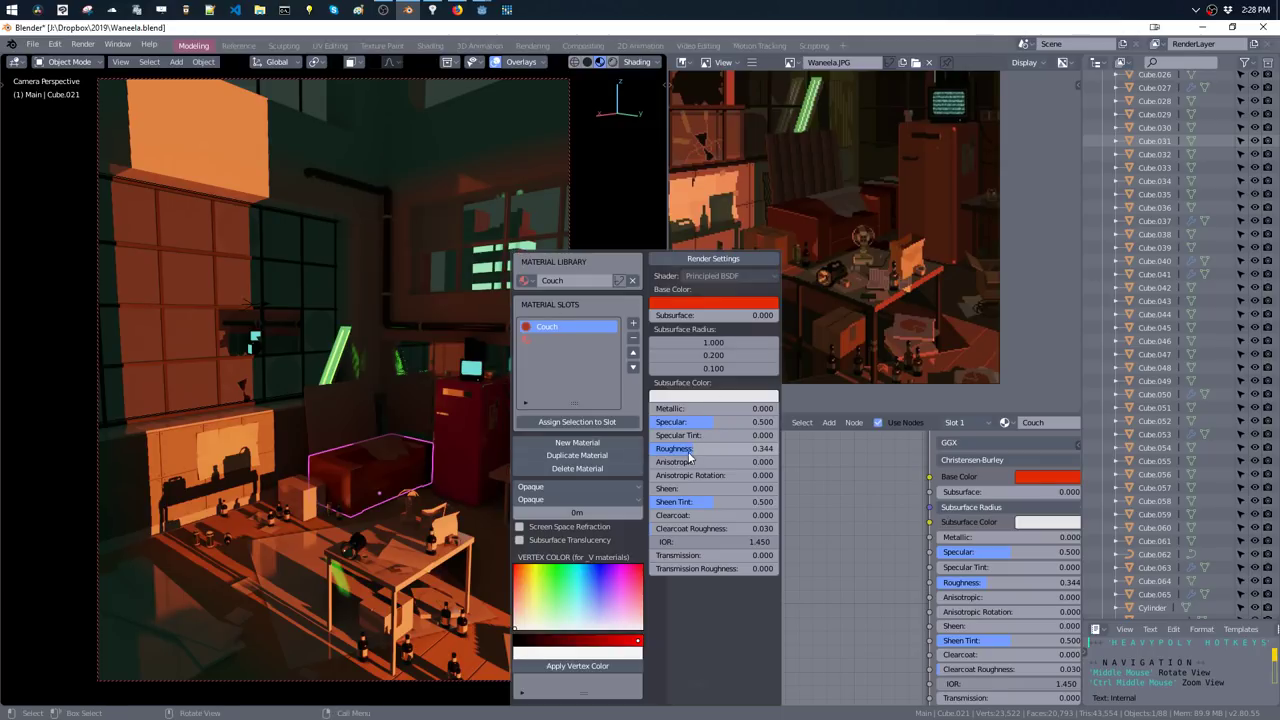
pyautogui.moveTo(702, 450); pyautogui.dragTo(699, 453)
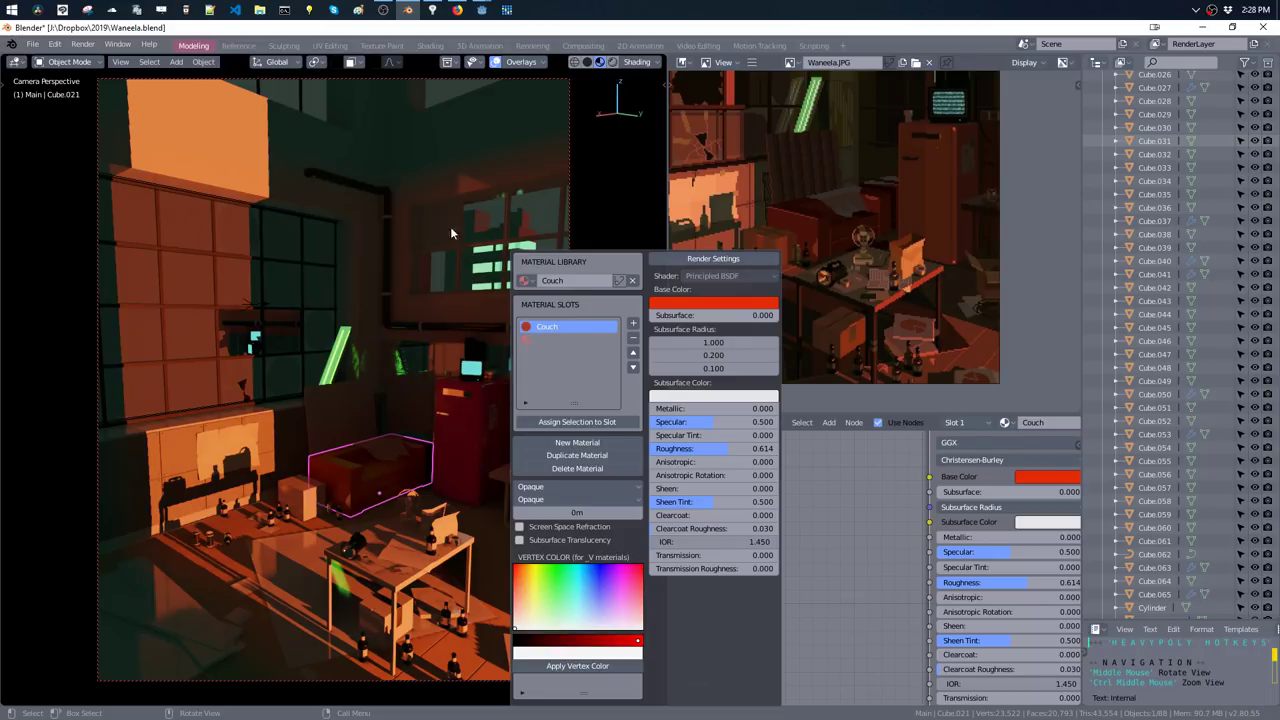
# - Sink the blanket's faces down into the couch along the Z axis
pyautogui.moveTo(520, 334)
pyautogui.mouseDown(button='middle')
pyautogui.moveTo(504, 290)
pyautogui.moveTo(488, 335)
pyautogui.mouseUp(button='middle')
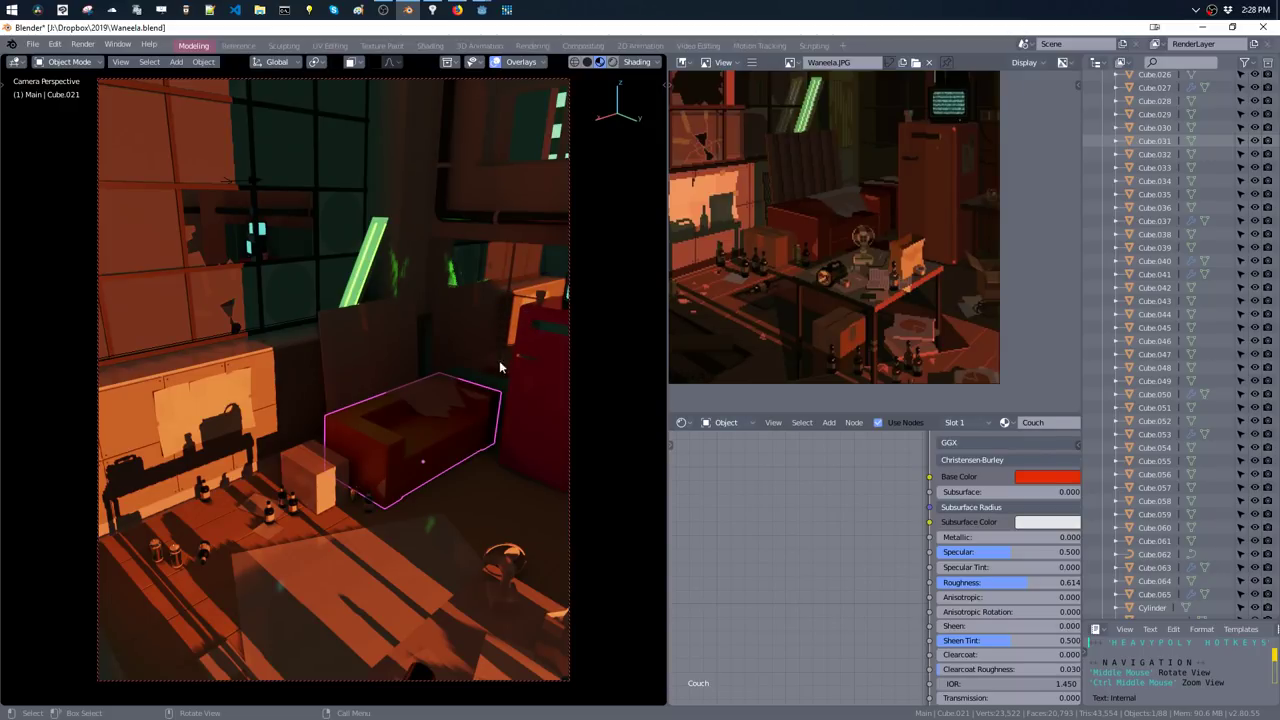
pyautogui.click(436, 420)
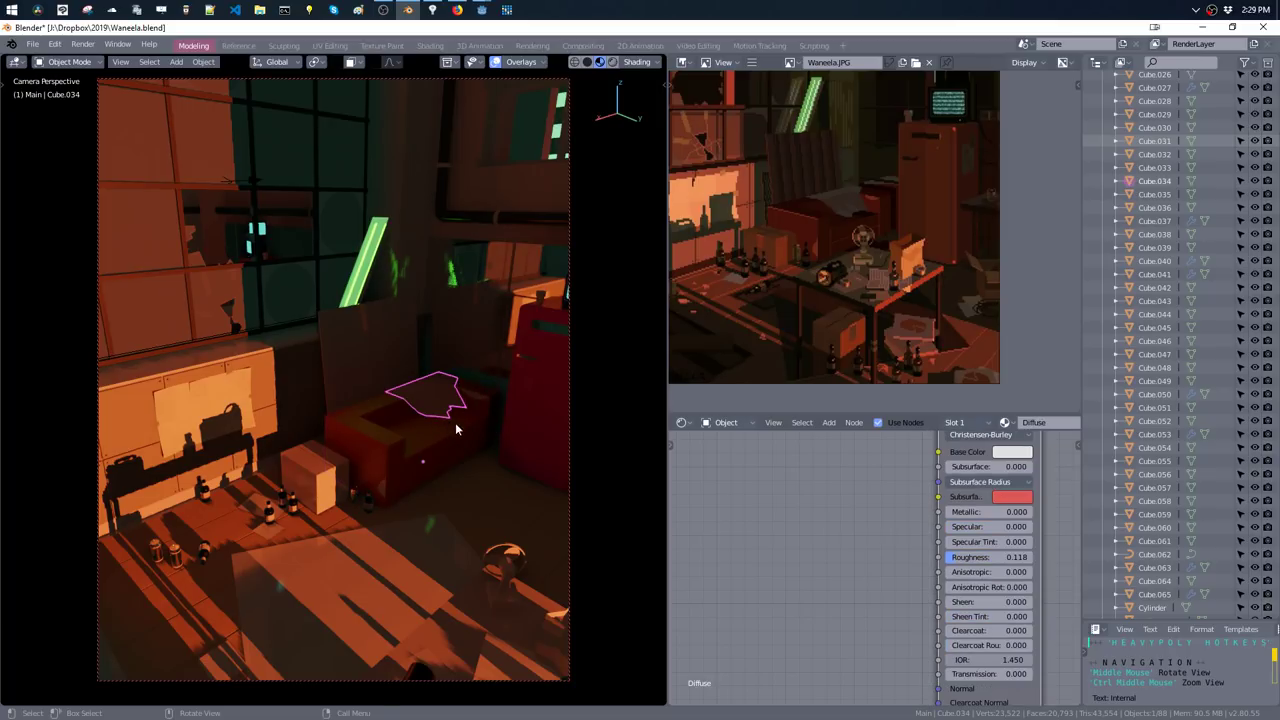
pyautogui.hotkey('ctrl', 'Tab')
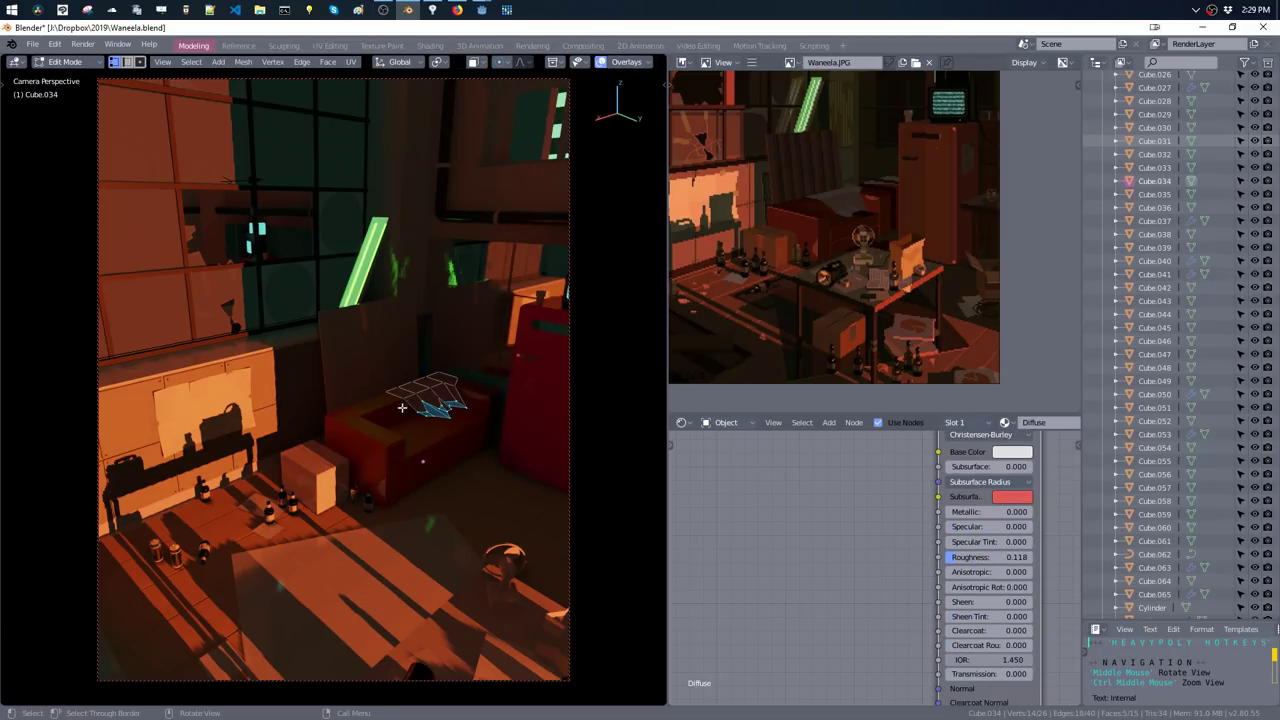
pyautogui.press('KP_Decimal')
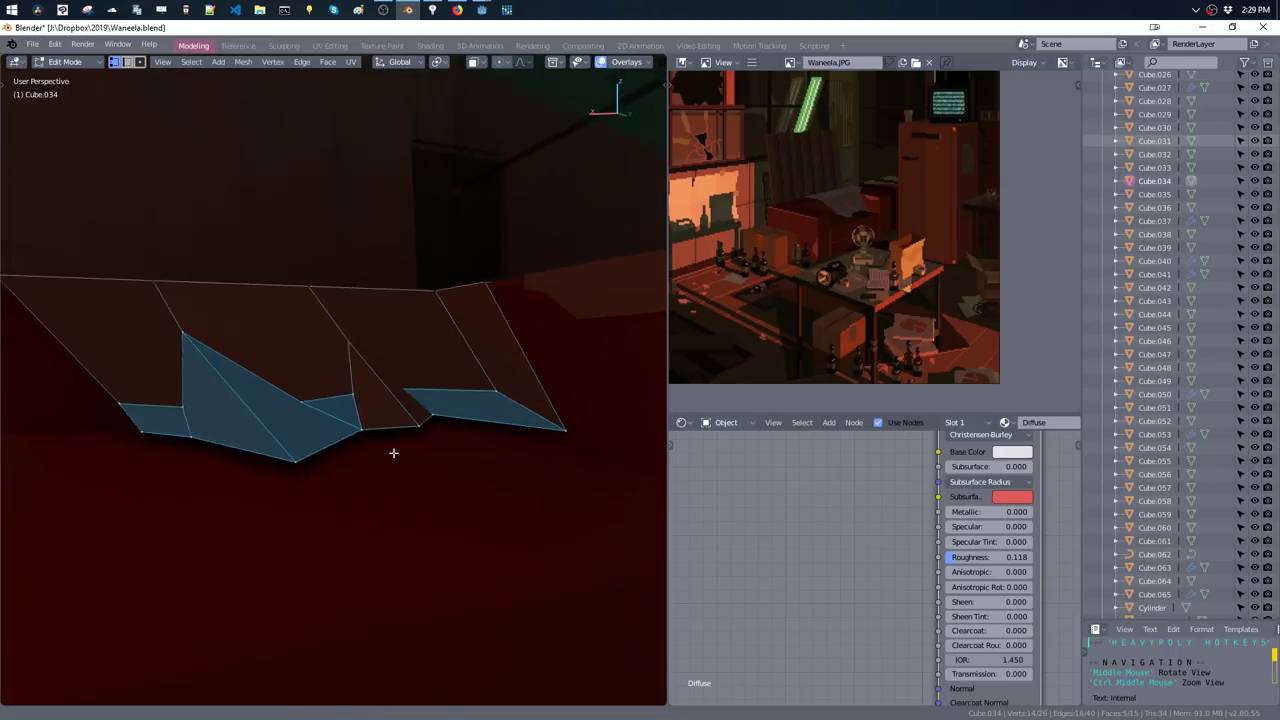
pyautogui.press('g')
pyautogui.press('z')
pyautogui.click(389, 458)
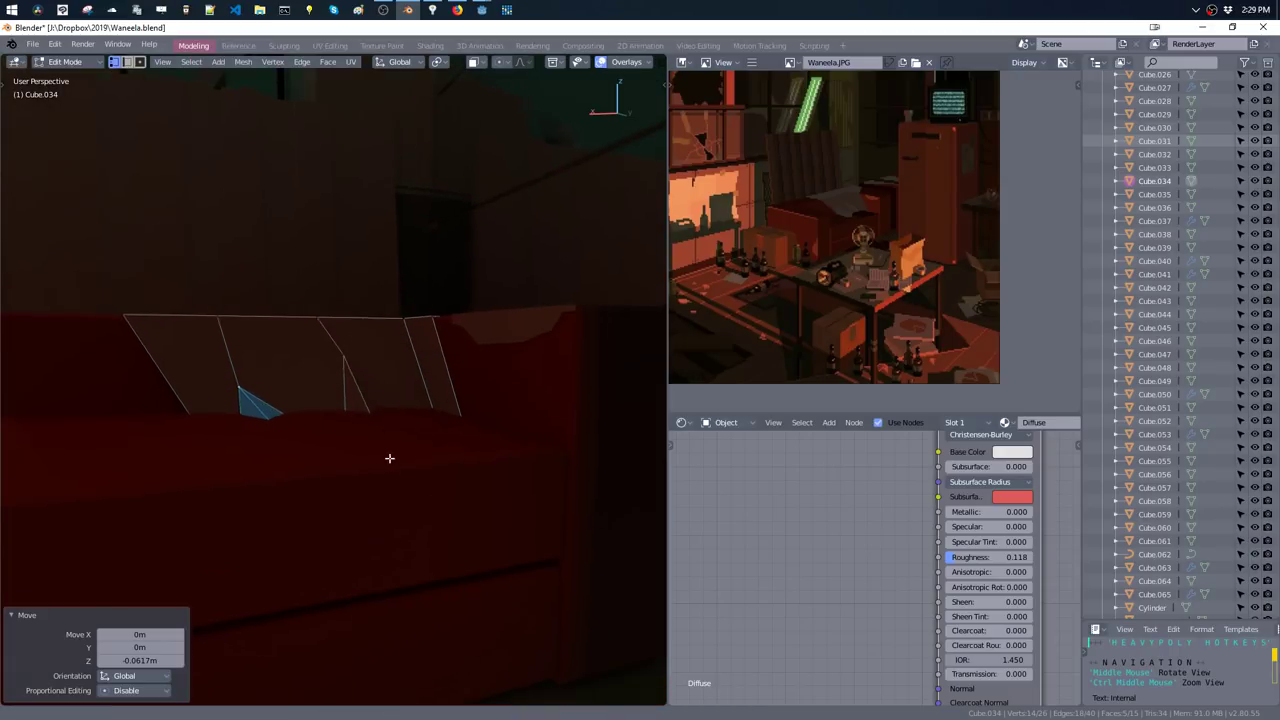
pyautogui.moveTo(389, 458)
pyautogui.mouseDown(button='middle')
pyautogui.moveTo(417, 517)
pyautogui.moveTo(480, 423)
pyautogui.mouseUp(button='middle')
pyautogui.press('g')
pyautogui.press('z')
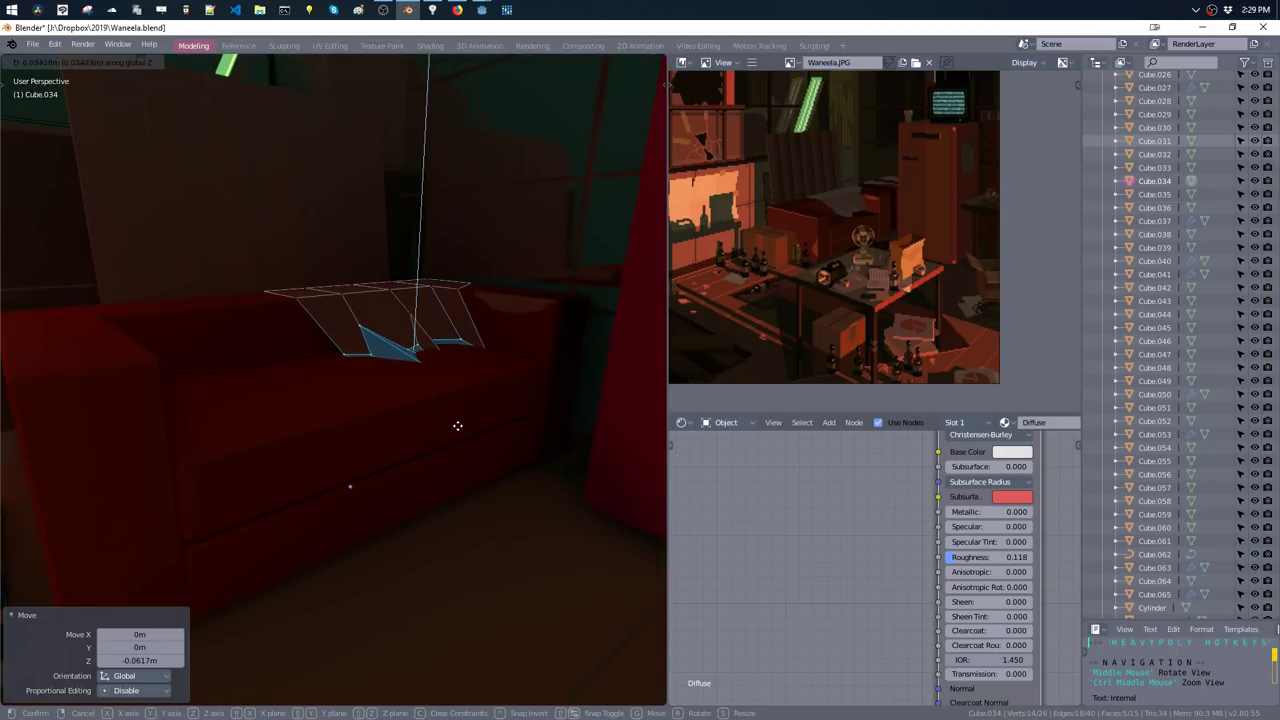
pyautogui.click(457, 425)
pyautogui.press('Tab')
# - Lower the couch seat top by about 0.022 along Z
pyautogui.click(353, 424)
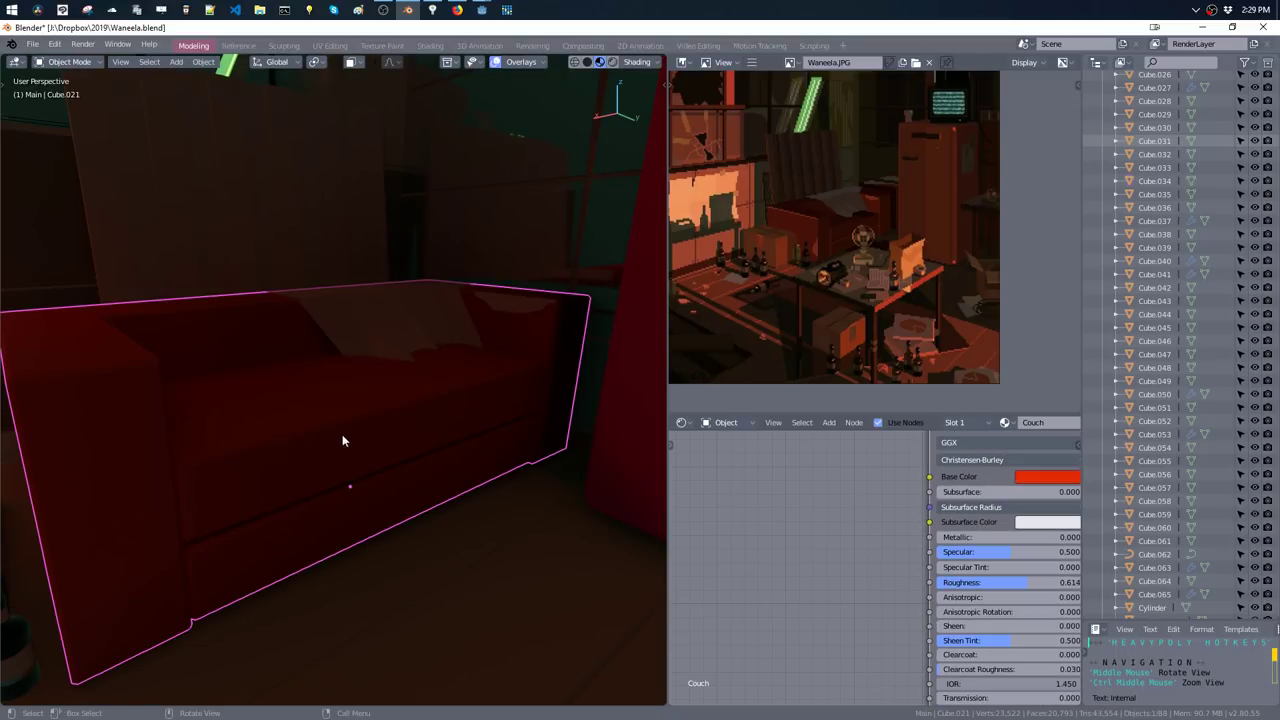
pyautogui.press('Tab')
pyautogui.hotkey('ctrl', 'l')
pyautogui.click(350, 397)
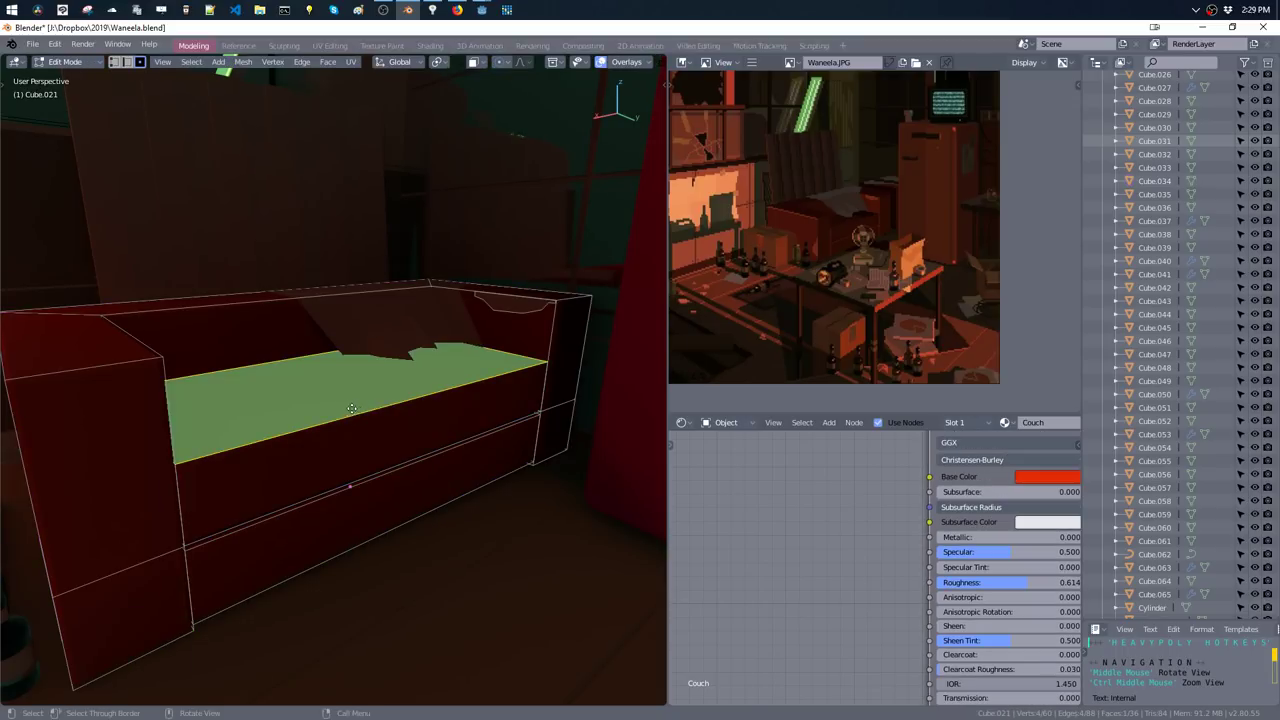
pyautogui.press('g')
pyautogui.press('z')
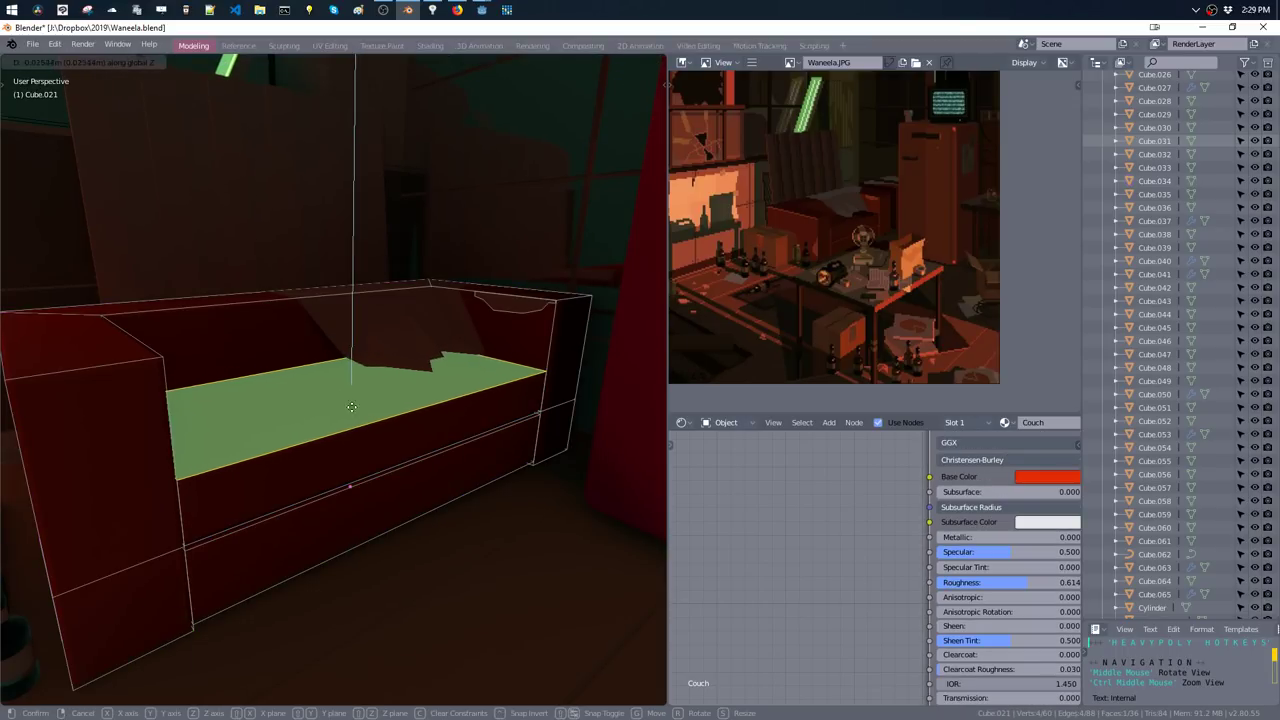
pyautogui.click(352, 401)
pyautogui.moveTo(436, 351)
pyautogui.mouseDown(button='middle')
pyautogui.moveTo(423, 400)
pyautogui.moveTo(438, 382)
pyautogui.moveTo(384, 344)
pyautogui.moveTo(398, 372)
pyautogui.mouseUp(button='middle')
pyautogui.press('Tab')
# - Vertex-slide a point on the blanket's fold along its edge
pyautogui.click(491, 340)
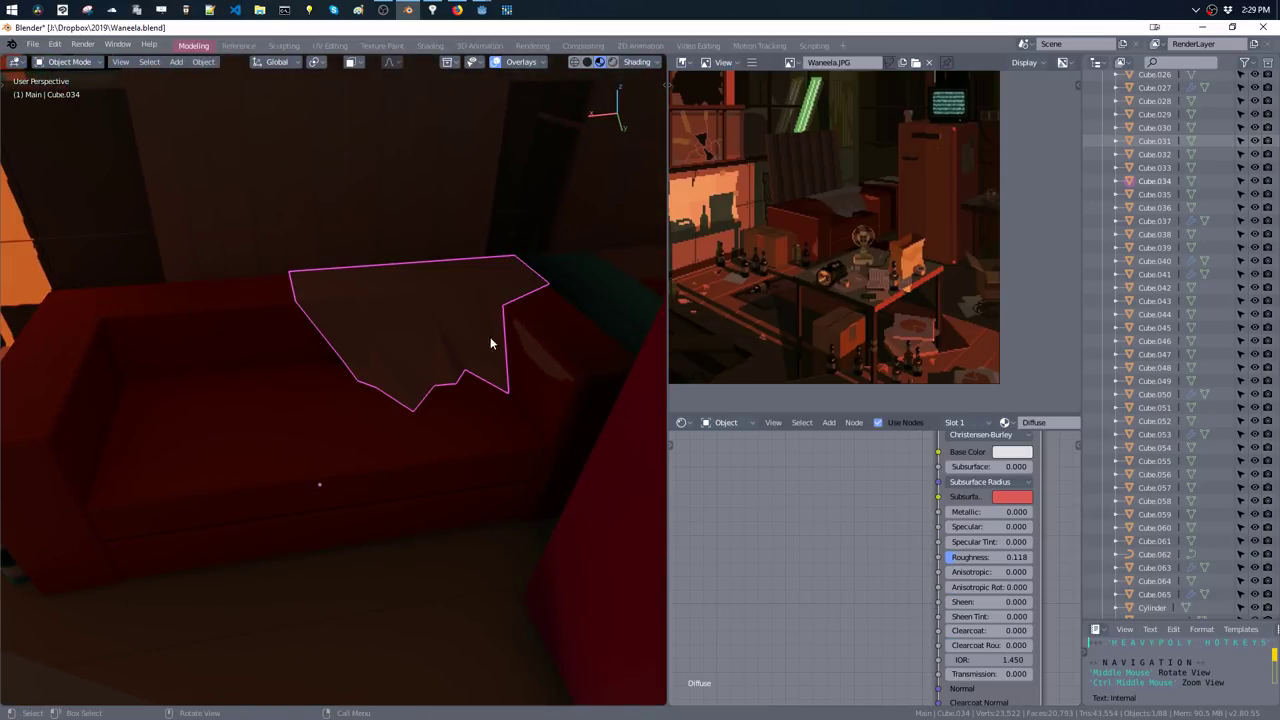
pyautogui.scroll(2, 843, 255)
pyautogui.scroll(3, 843, 255)
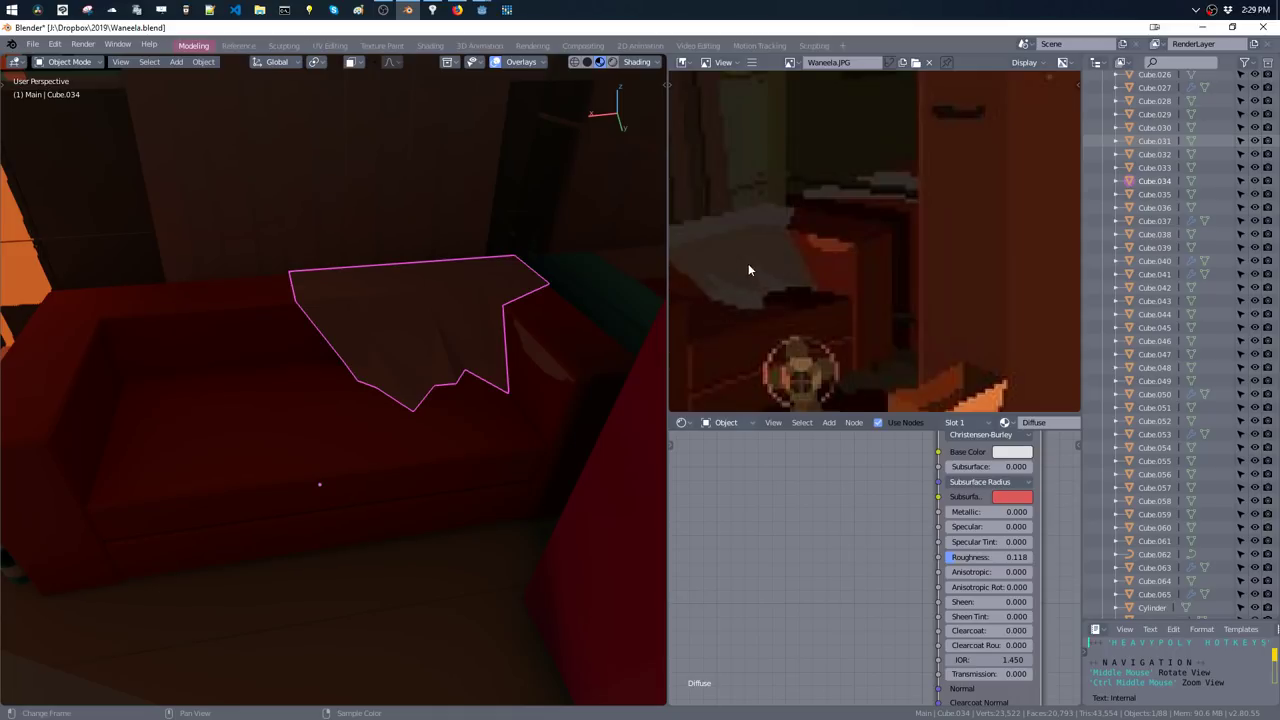
pyautogui.moveTo(401, 367); pyautogui.dragTo(465, 390, button='middle')
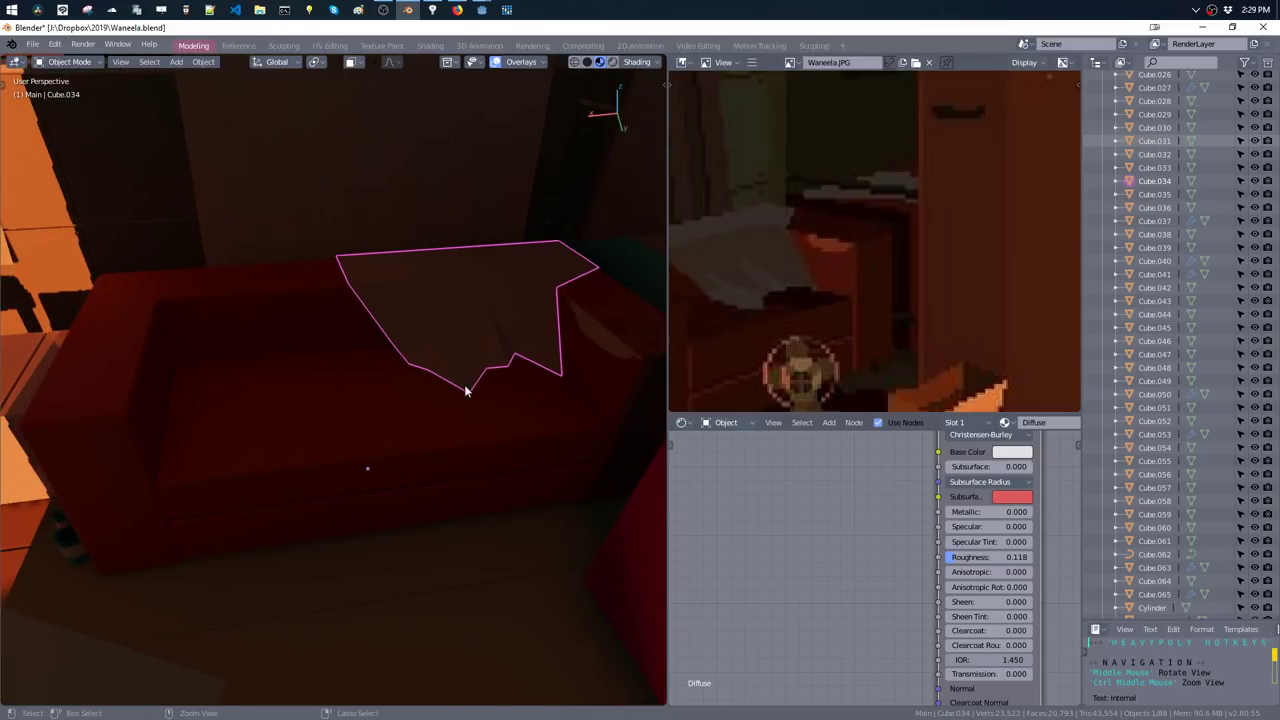
pyautogui.hotkey('ctrl', 'Tab')
pyautogui.click(421, 372)
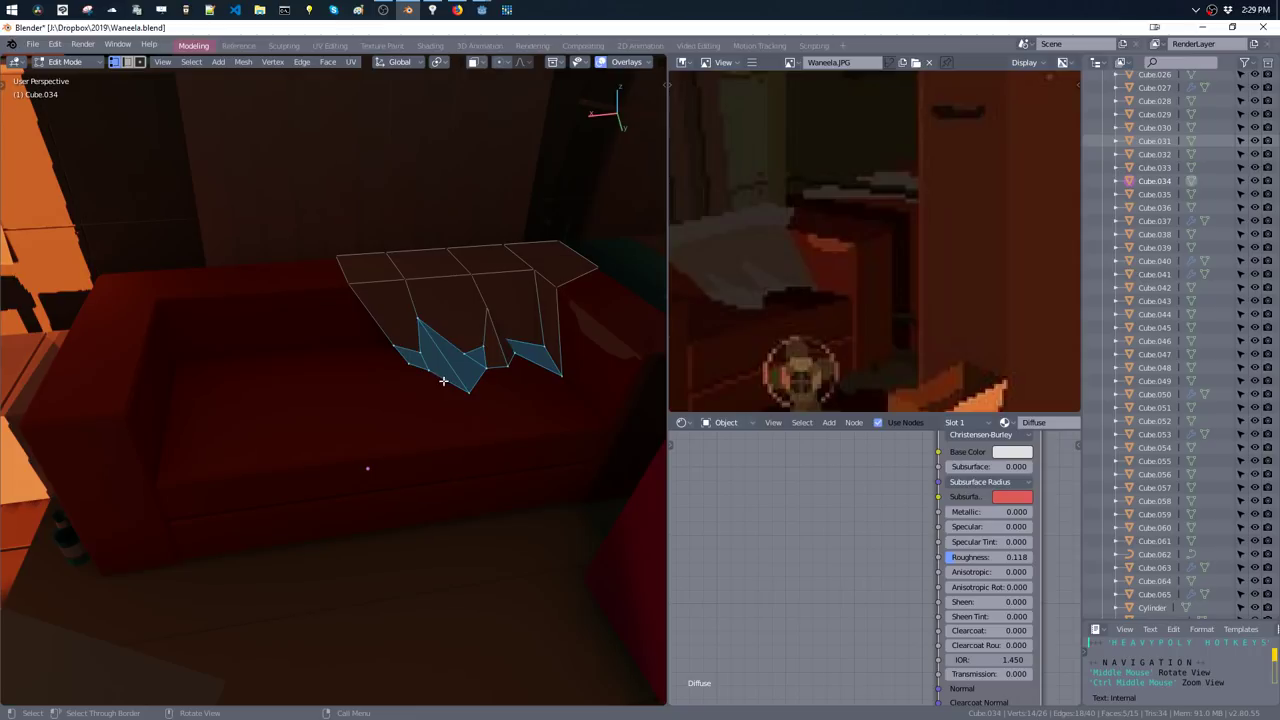
pyautogui.click(400, 351)
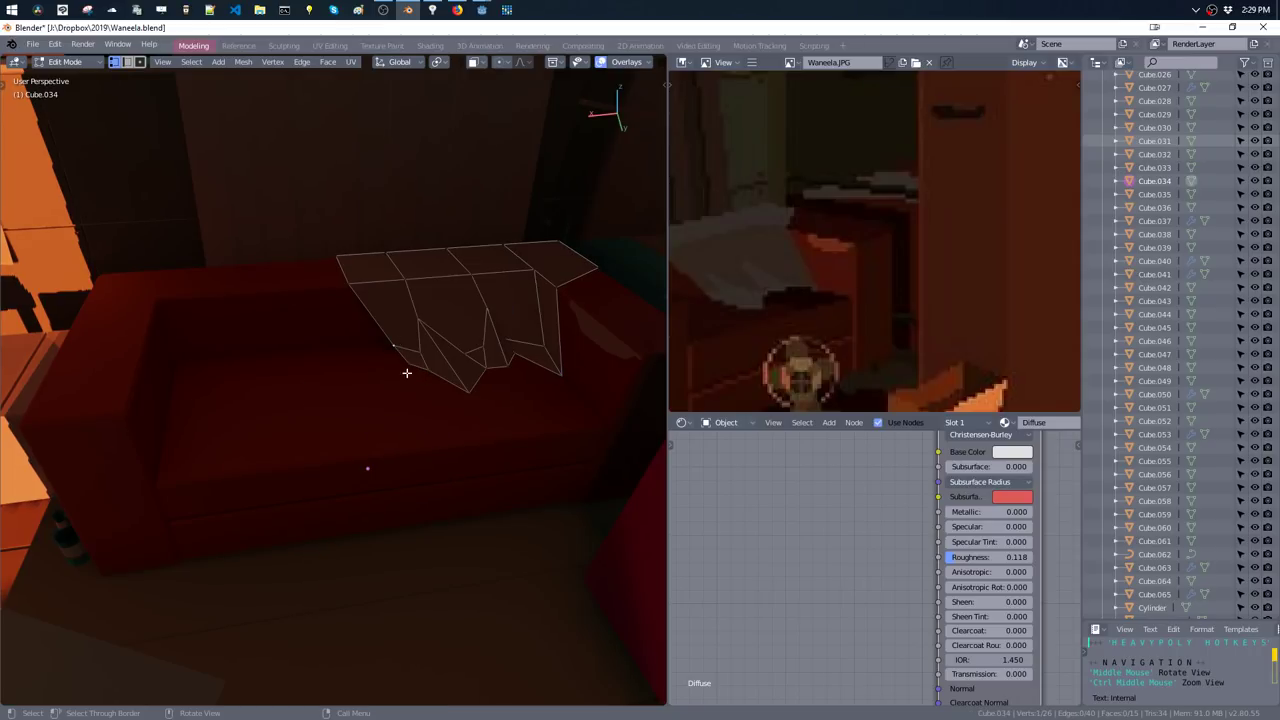
pyautogui.hotkey('shift', 'v')
pyautogui.click(394, 350)
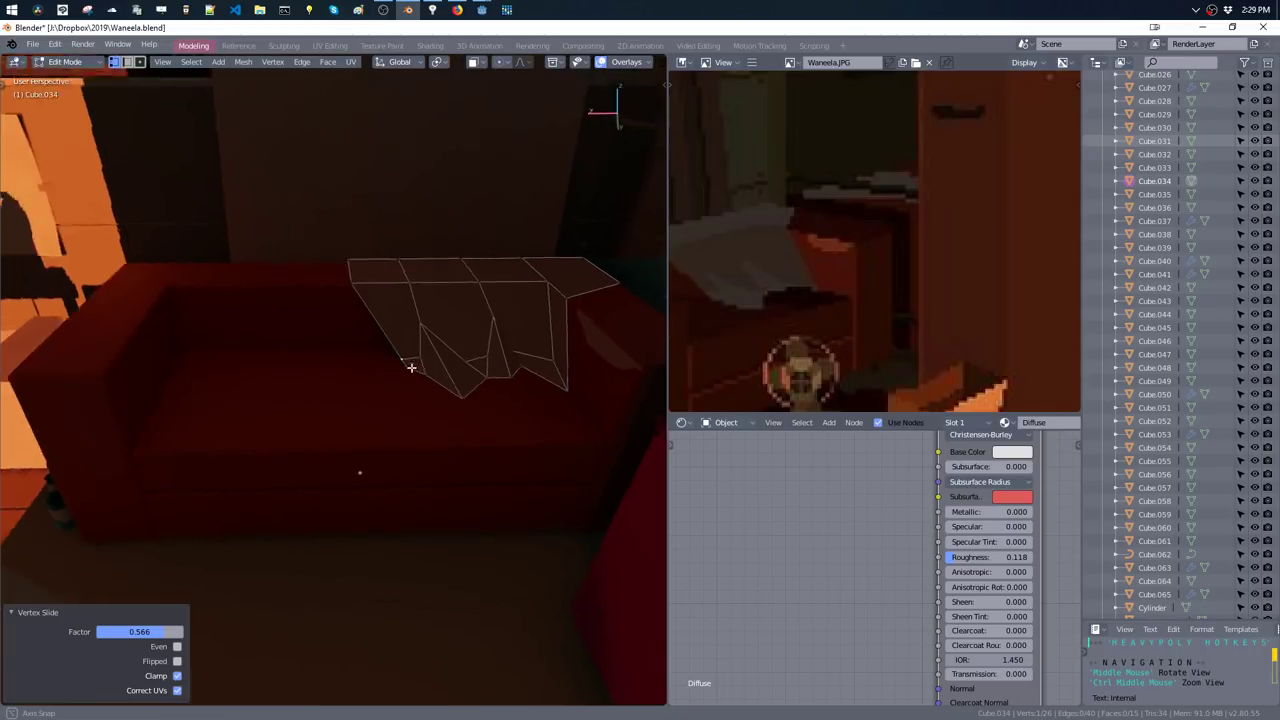
# - Lower the blanket fold's vertices so it rests on the cushion
pyautogui.moveTo(426, 380); pyautogui.dragTo(374, 343, button='middle')
pyautogui.moveTo(383, 347); pyautogui.dragTo(416, 358)
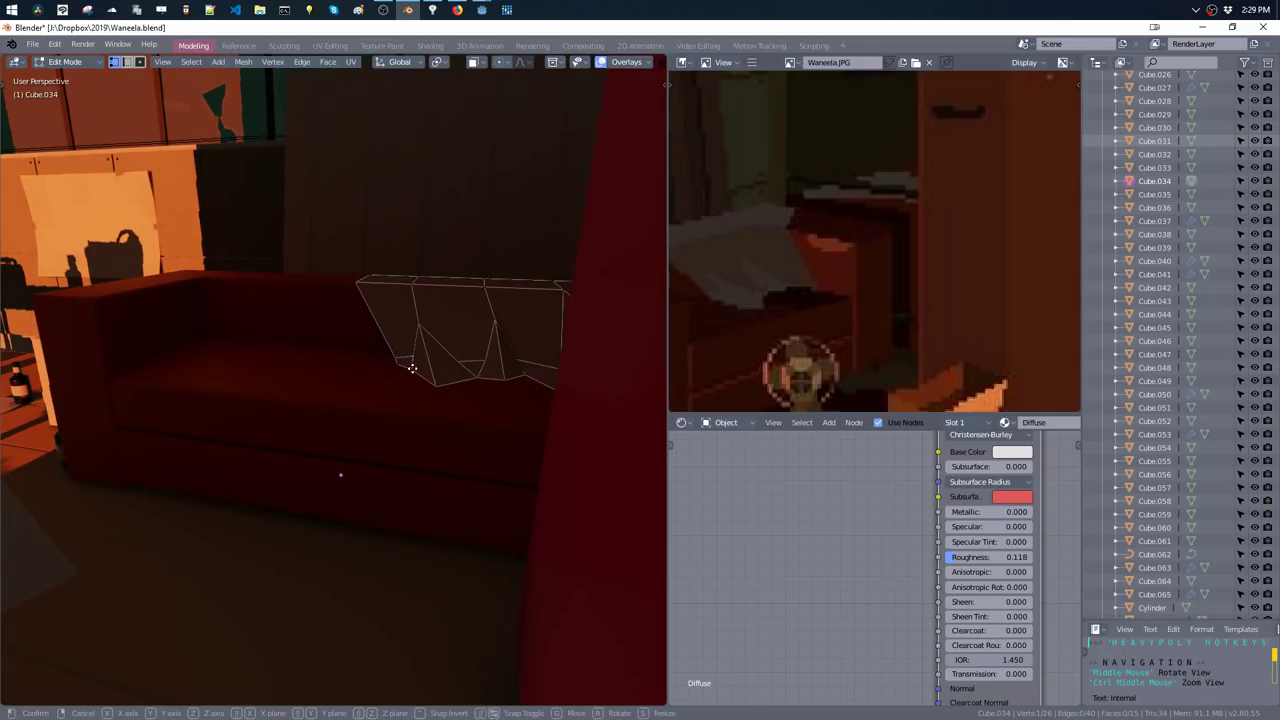
pyautogui.press('g')
pyautogui.press('z')
pyautogui.click(419, 337)
pyautogui.press('g')
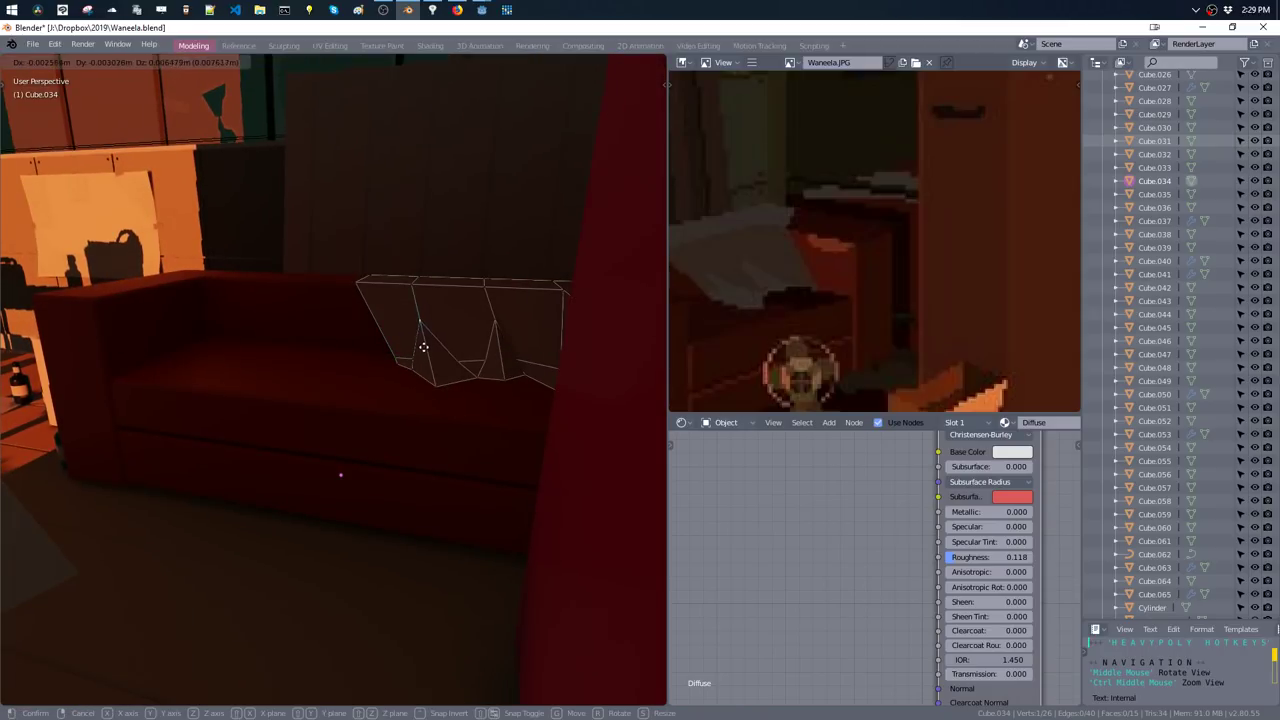
pyautogui.click(462, 384)
# - Dissolve an edge on the blanket, leaving a simpler 22-vertex shape
pyautogui.click(470, 370)
pyautogui.hotkey('ctrl', 'x')
pyautogui.moveTo(469, 391)
pyautogui.mouseDown(button='middle')
pyautogui.moveTo(490, 405)
pyautogui.moveTo(512, 392)
pyautogui.moveTo(509, 351)
pyautogui.moveTo(546, 314)
pyautogui.moveTo(503, 337)
pyautogui.mouseUp(button='middle')
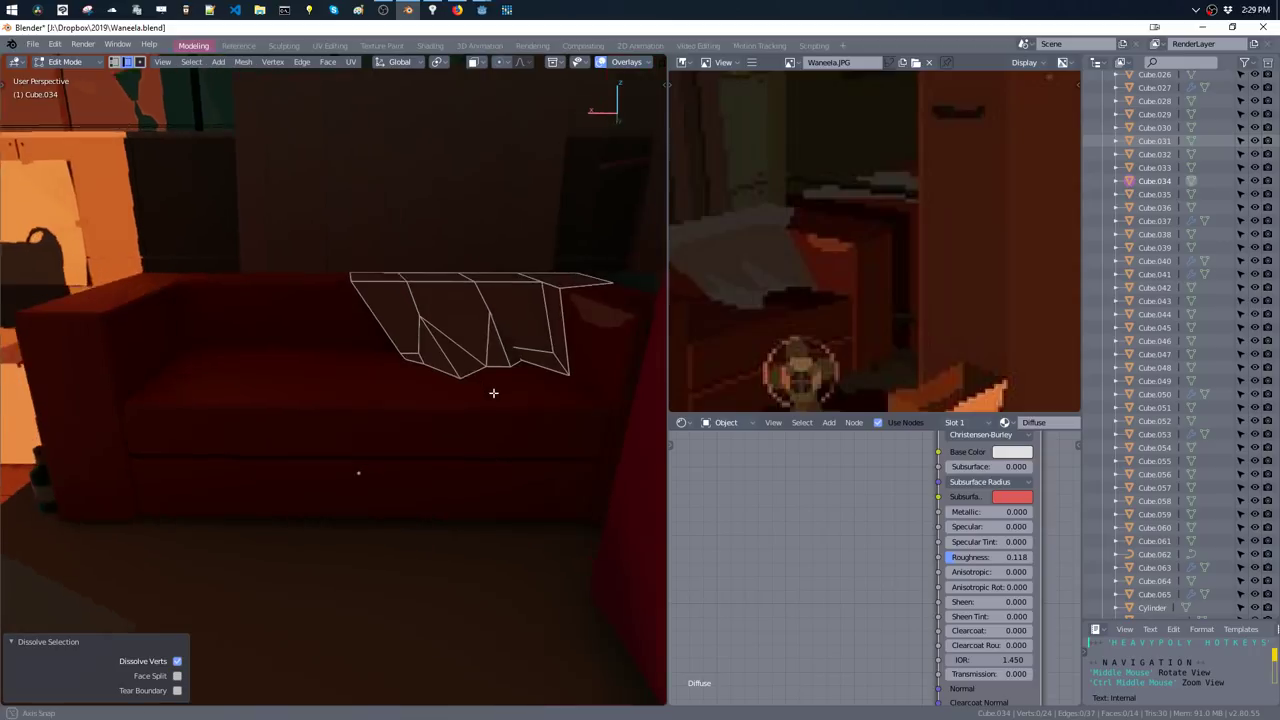
pyautogui.scroll(-3, 491, 350)
pyautogui.scroll(-2, 480, 362)
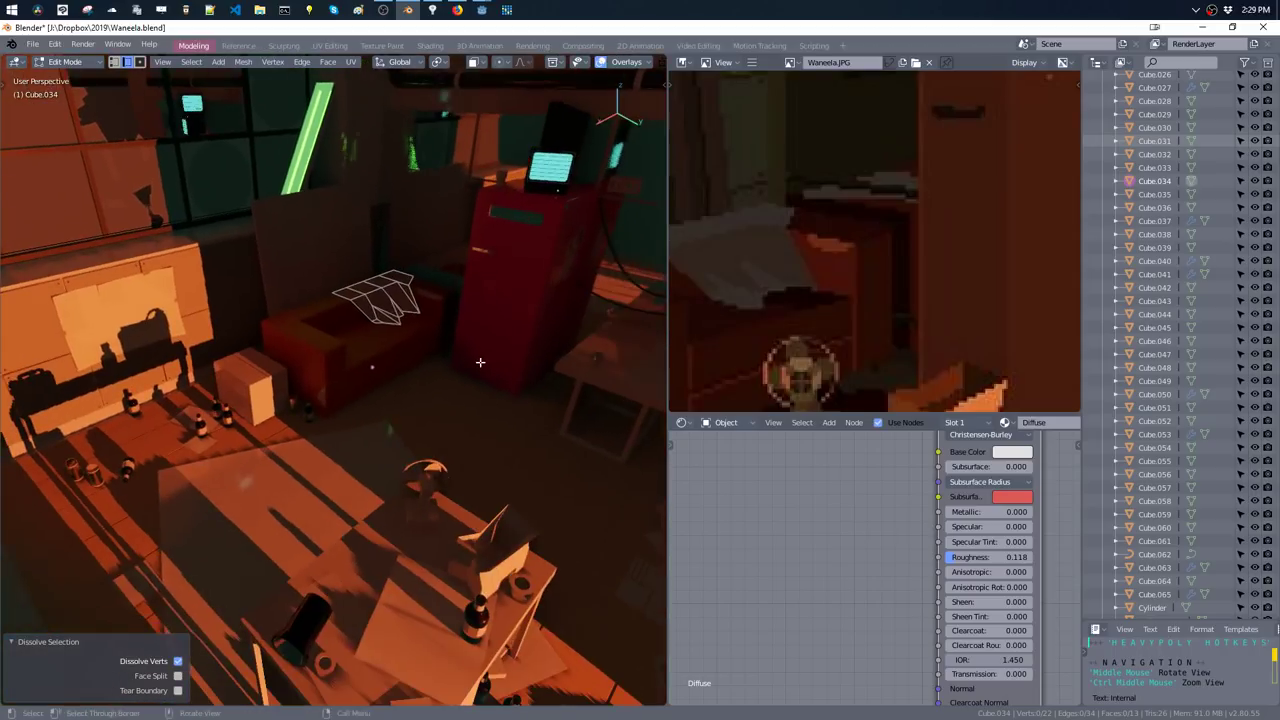
pyautogui.press('Tab')
pyautogui.moveTo(491, 420)
pyautogui.mouseDown(button='middle')
pyautogui.moveTo(428, 406)
pyautogui.moveTo(397, 420)
pyautogui.moveTo(526, 353)
pyautogui.mouseUp(button='middle')
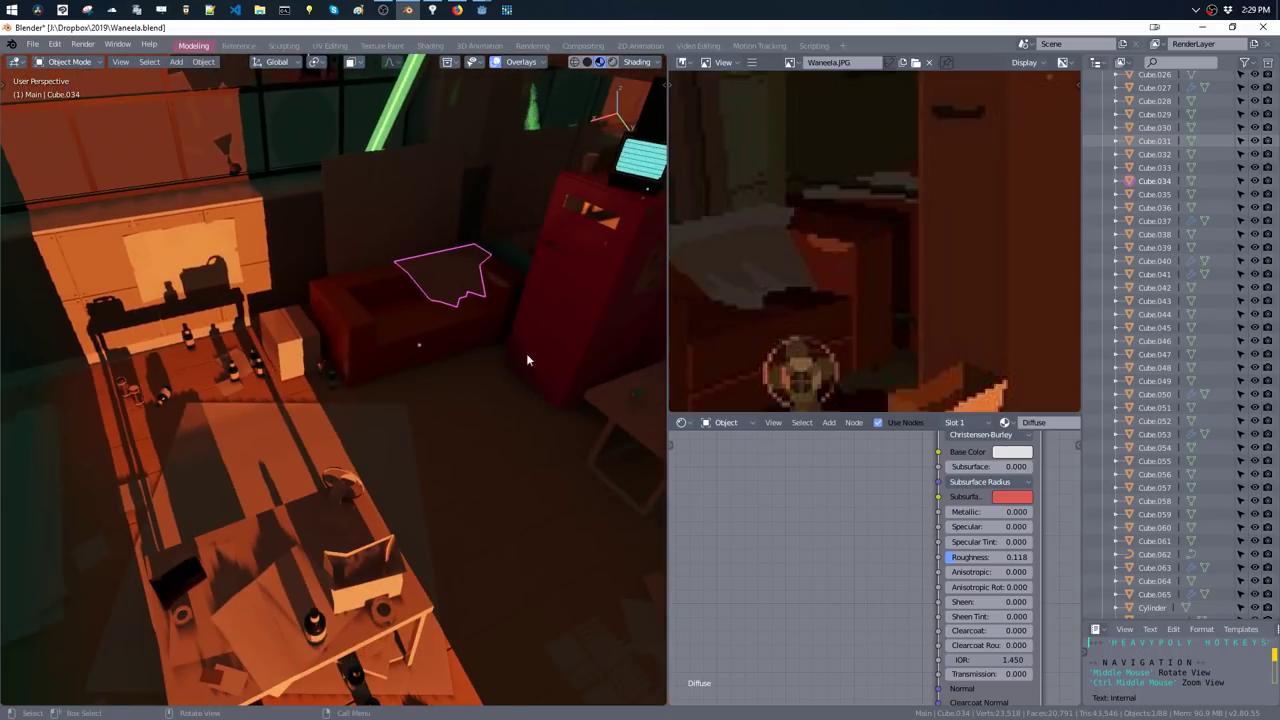
pyautogui.scroll(2, 769, 254)
pyautogui.moveTo(769, 254); pyautogui.dragTo(756, 330, button='middle')
# - Scale the desk fan up to about 1.08 in Edit Mode
pyautogui.scroll(1, 785, 252)
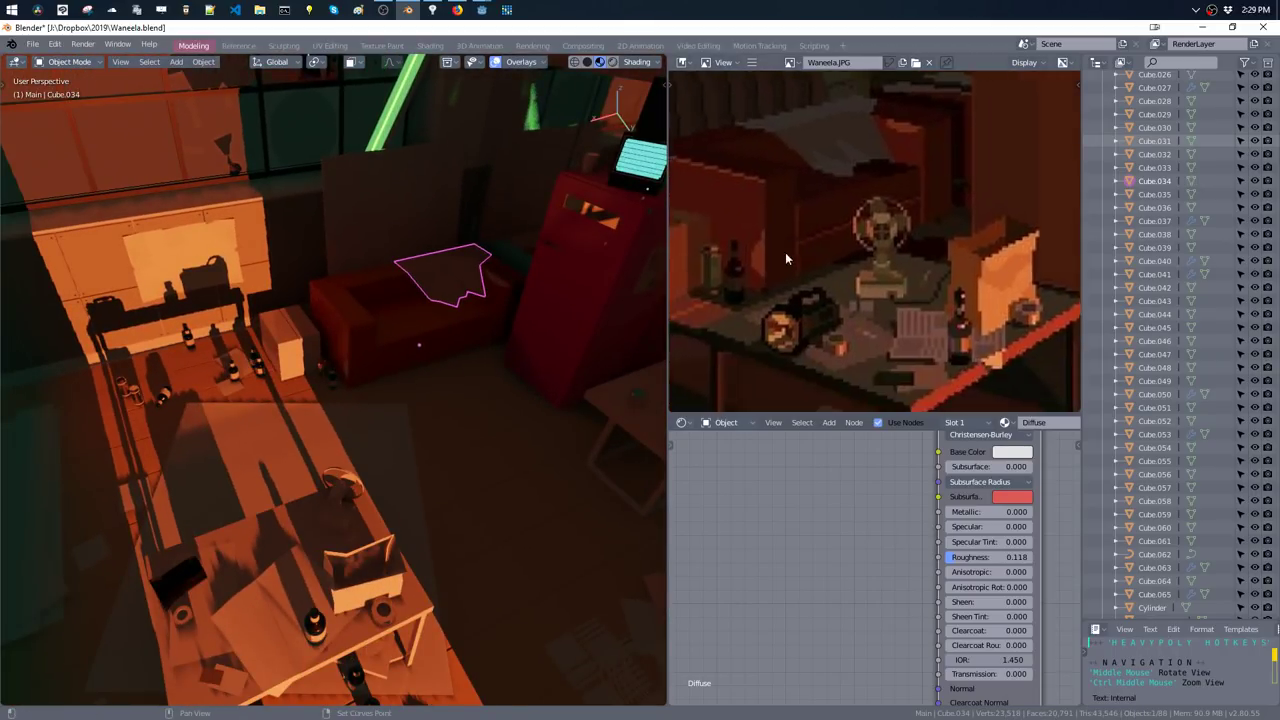
pyautogui.moveTo(438, 459)
pyautogui.mouseDown(button='middle')
pyautogui.moveTo(477, 440)
pyautogui.moveTo(470, 410)
pyautogui.mouseUp(button='middle')
pyautogui.scroll(3, 470, 410)
pyautogui.scroll(2, 516, 362)
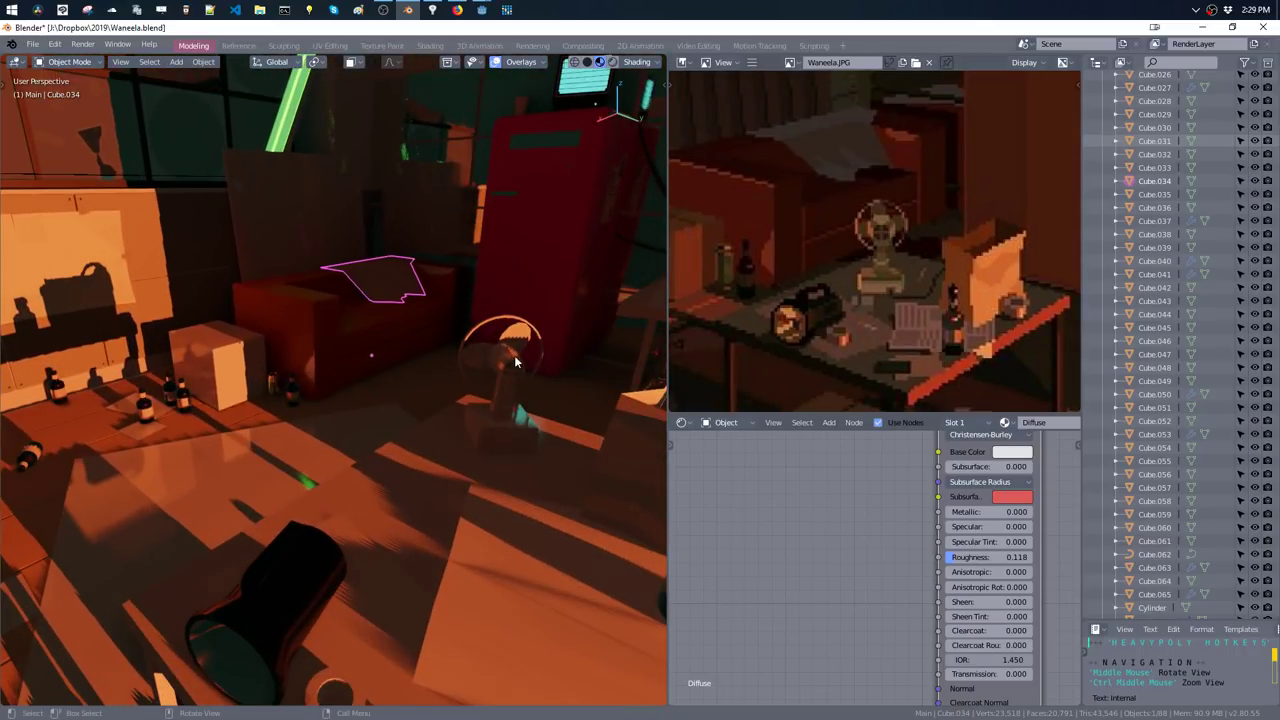
pyautogui.click(507, 362)
pyautogui.press('Tab')
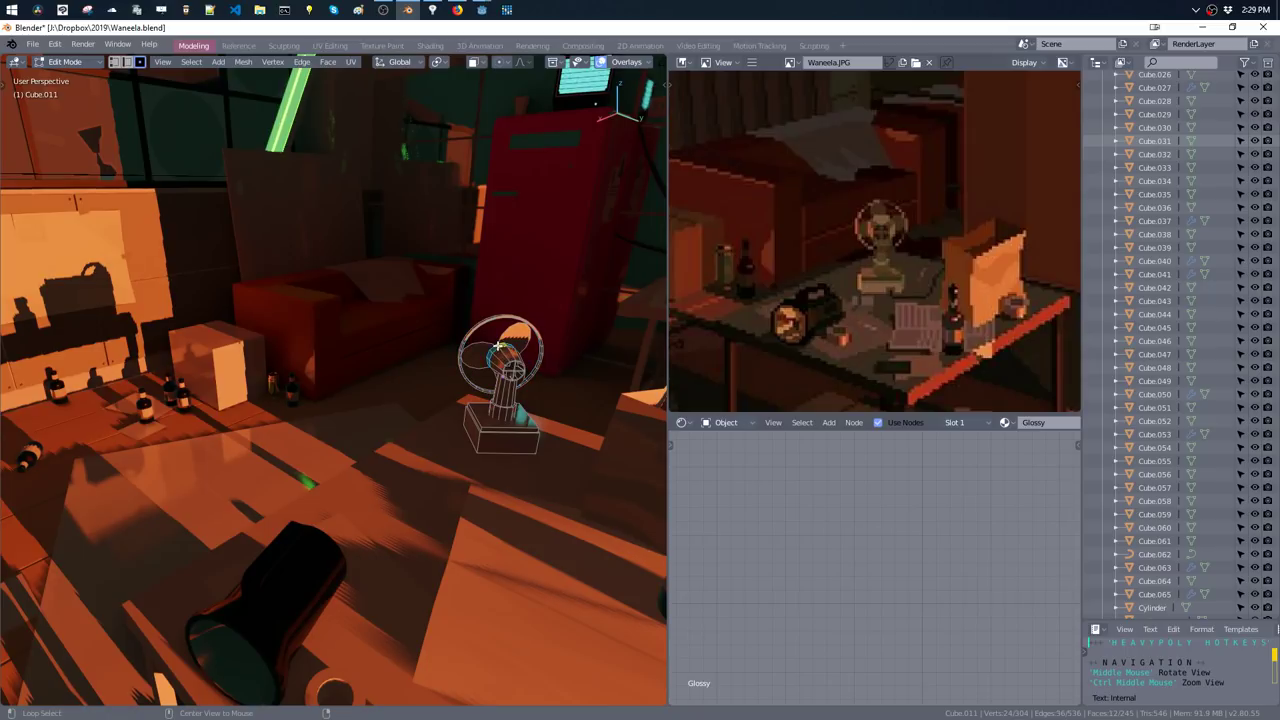
pyautogui.press('s')
pyautogui.click(547, 453)
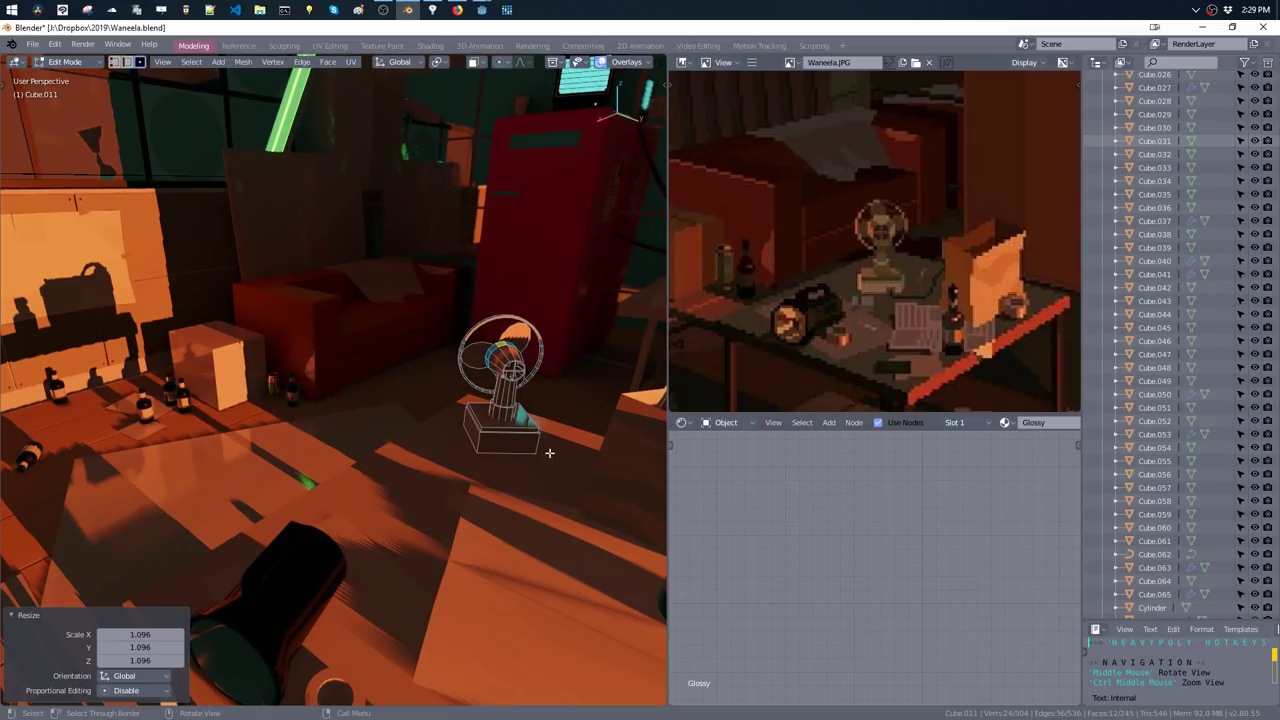
pyautogui.press('s')
pyautogui.click(593, 497)
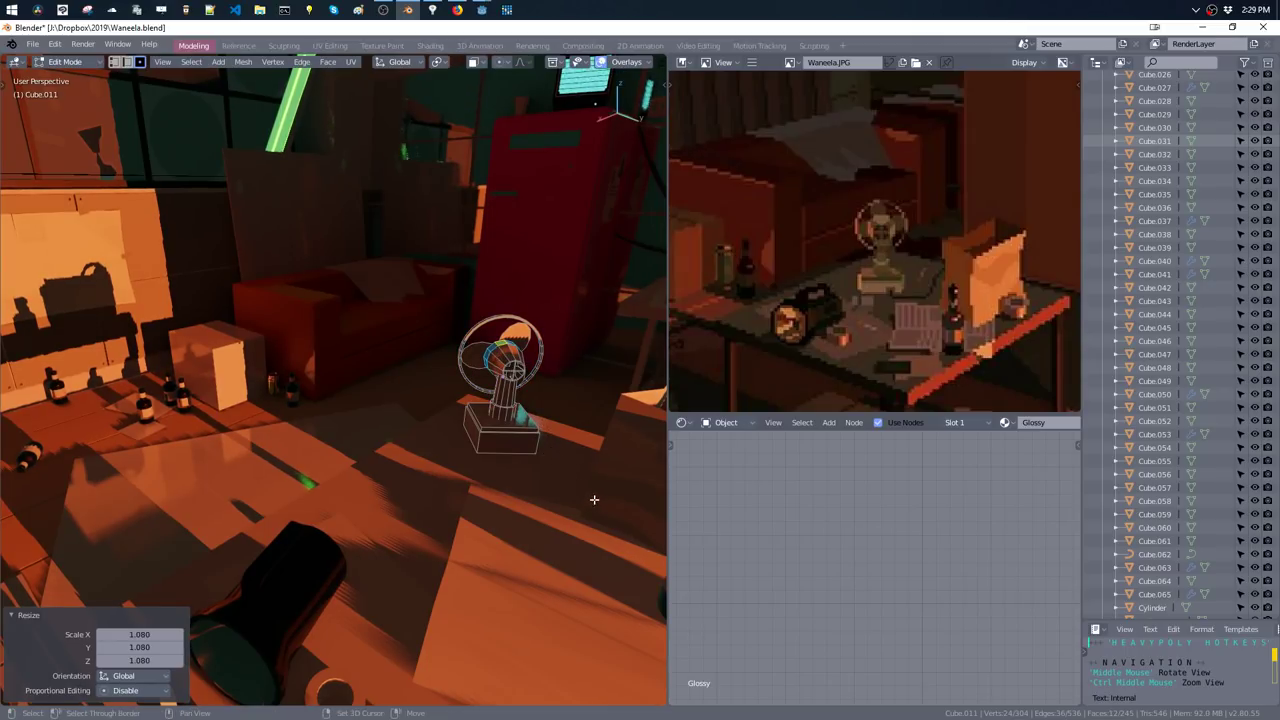
# - Select the fan's upper blade and view the fan from the front
pyautogui.moveTo(593, 497)
pyautogui.mouseDown(button='middle')
pyautogui.moveTo(531, 427)
pyautogui.moveTo(318, 410)
pyautogui.moveTo(289, 380)
pyautogui.moveTo(294, 414)
pyautogui.moveTo(340, 420)
pyautogui.moveTo(314, 423)
pyautogui.mouseUp(button='middle')
pyautogui.hotkey('ctrl', 'l')
pyautogui.hotkey('alt', 'a')
pyautogui.press('l')
pyautogui.hotkey('alt', 'a')
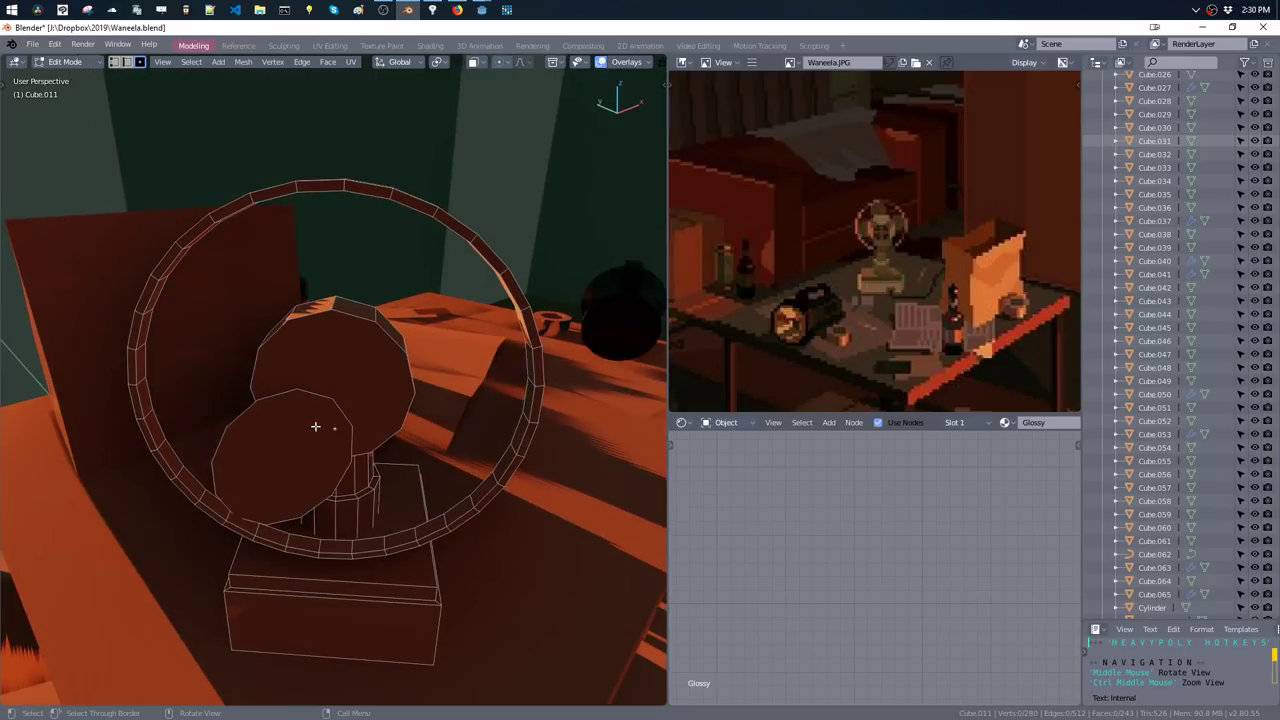
pyautogui.press('l')
pyautogui.hotkey('alt', 'a')
pyautogui.press('l')
pyautogui.press('`')
pyautogui.moveTo(343, 380)
pyautogui.mouseDown(button='middle')
pyautogui.moveTo(339, 368)
pyautogui.moveTo(509, 277)
pyautogui.moveTo(454, 404)
pyautogui.mouseUp(button='middle')
pyautogui.click(443, 325)
# - Duplicate and rotate the blade twice around the hub to make three blades
pyautogui.hotkey('shift', 'd')
pyautogui.press('r')
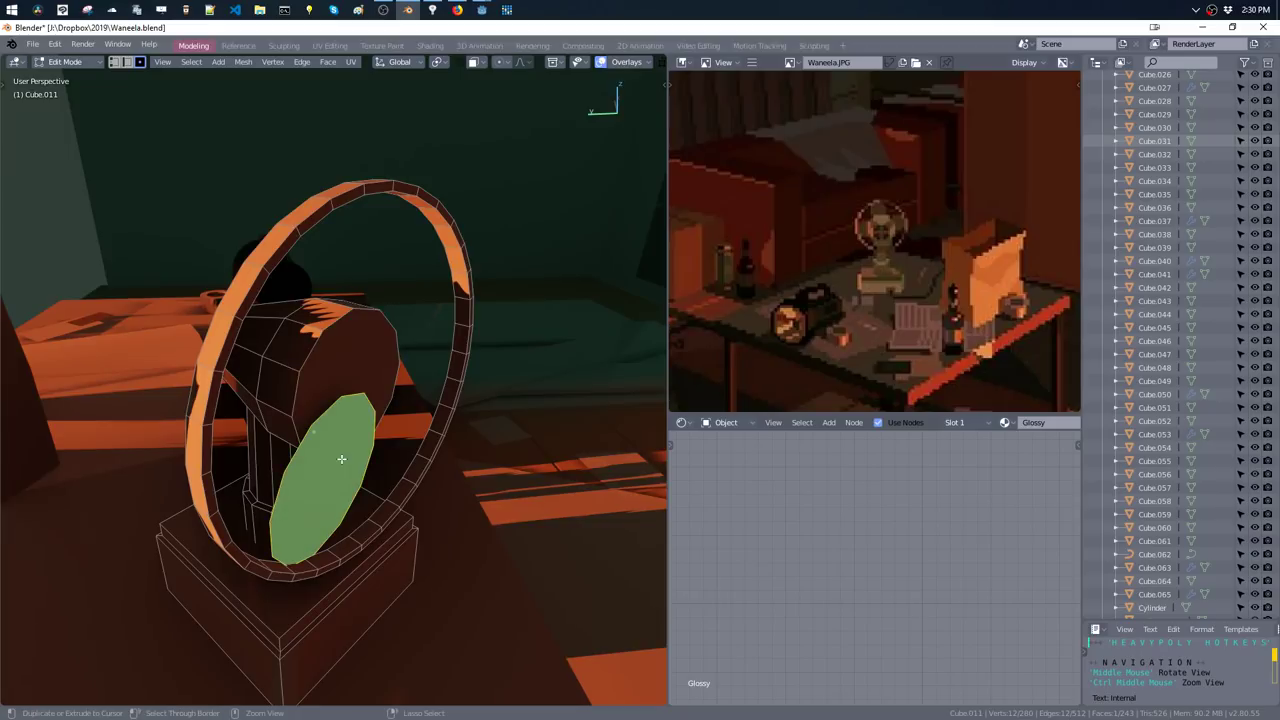
pyautogui.hotkey('shift', 'd')
pyautogui.press('r')
pyautogui.click(337, 428)
# - Return to Object Mode and select the paper sheet on the desk
pyautogui.moveTo(337, 428)
pyautogui.mouseDown(button='middle')
pyautogui.moveTo(445, 370)
pyautogui.moveTo(455, 345)
pyautogui.mouseUp(button='middle')
pyautogui.scroll(-3, 400, 400)
pyautogui.scroll(-3, 430, 395)
pyautogui.press('Tab')
pyautogui.click(464, 462)
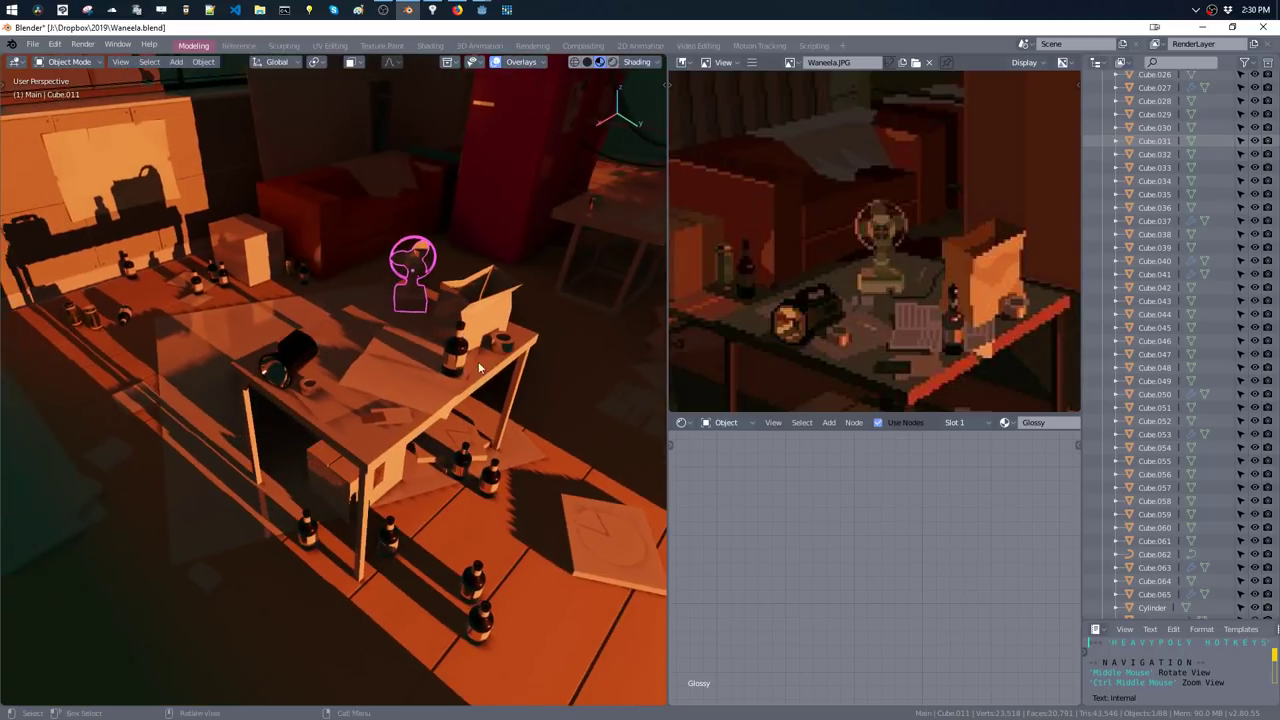
pyautogui.moveTo(464, 462)
pyautogui.mouseDown(button='middle')
pyautogui.moveTo(466, 328)
pyautogui.moveTo(420, 400)
pyautogui.moveTo(395, 366)
pyautogui.moveTo(346, 402)
pyautogui.moveTo(340, 380)
pyautogui.moveTo(343, 420)
pyautogui.moveTo(390, 330)
pyautogui.moveTo(380, 338)
pyautogui.mouseUp(button='middle')
pyautogui.click(419, 384)
# - Edit the paper sheet's mesh, viewed from above in solid shading
pyautogui.press('Tab')
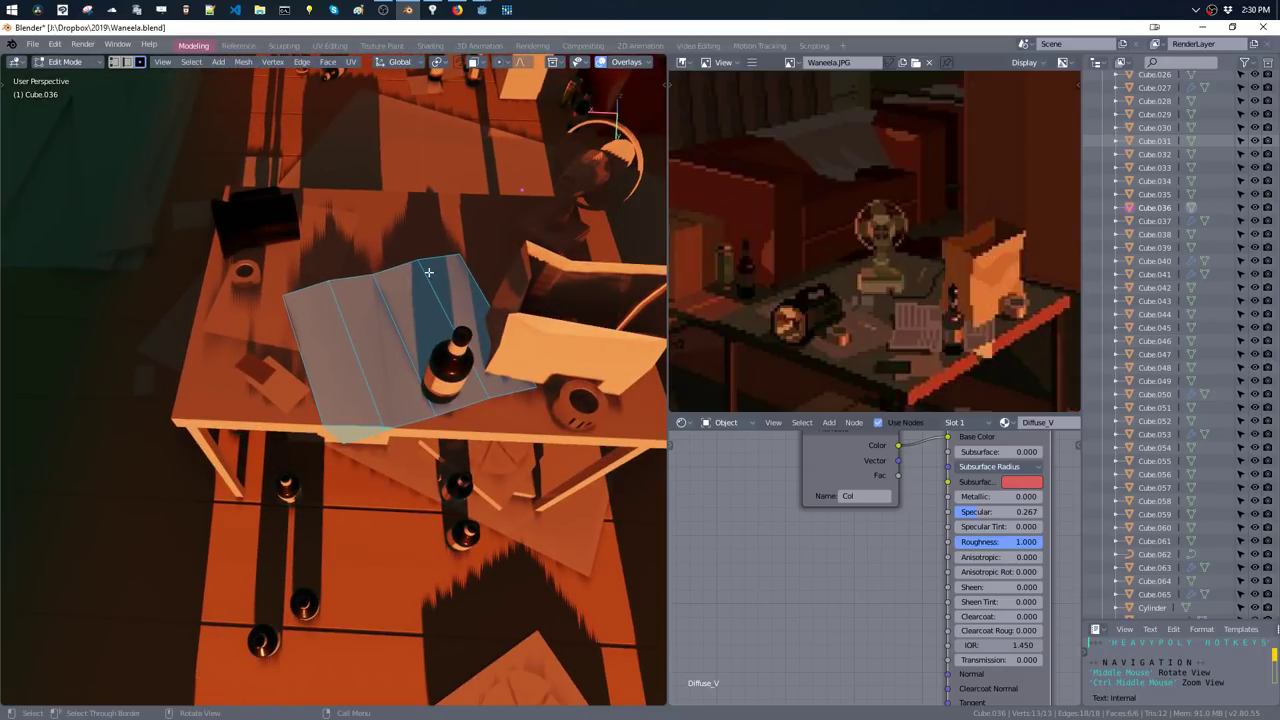
pyautogui.moveTo(428, 272); pyautogui.dragTo(357, 343, button='middle')
pyautogui.press('`')
pyautogui.click(374, 263)
pyautogui.press('z')
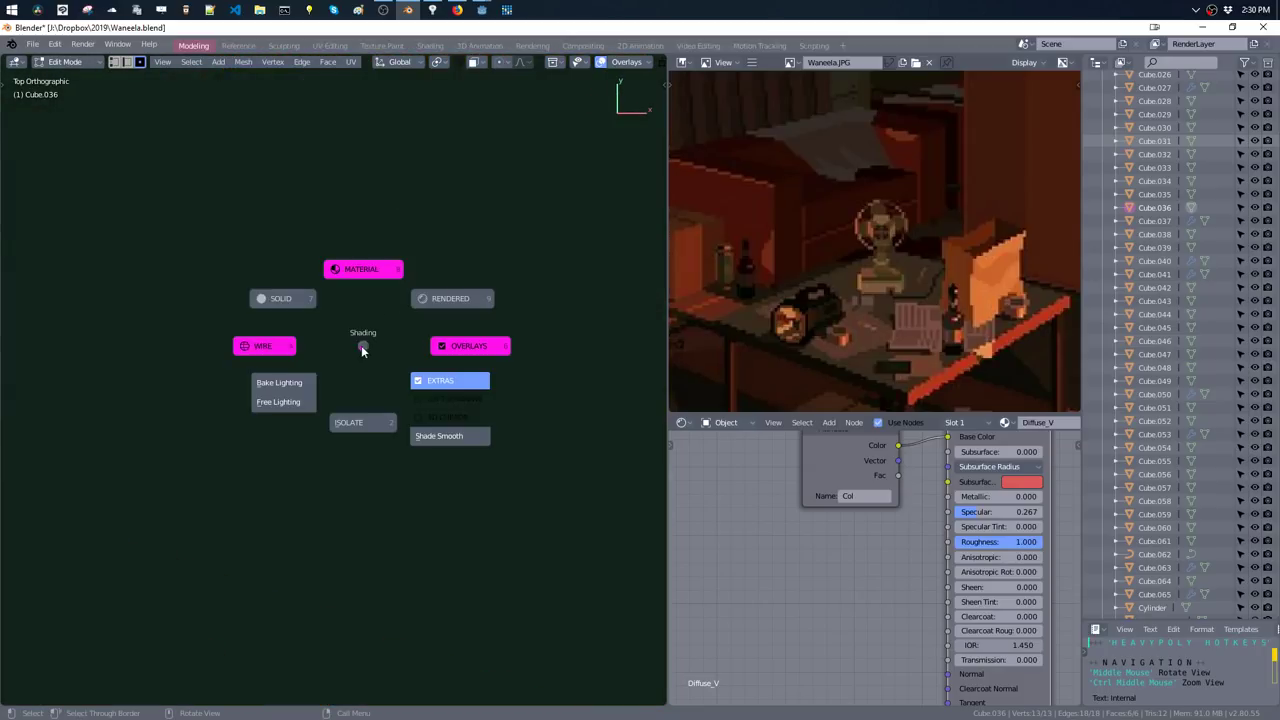
pyautogui.click(357, 335)
pyautogui.scroll(3, 314, 371)
pyautogui.scroll(1, 380, 294)
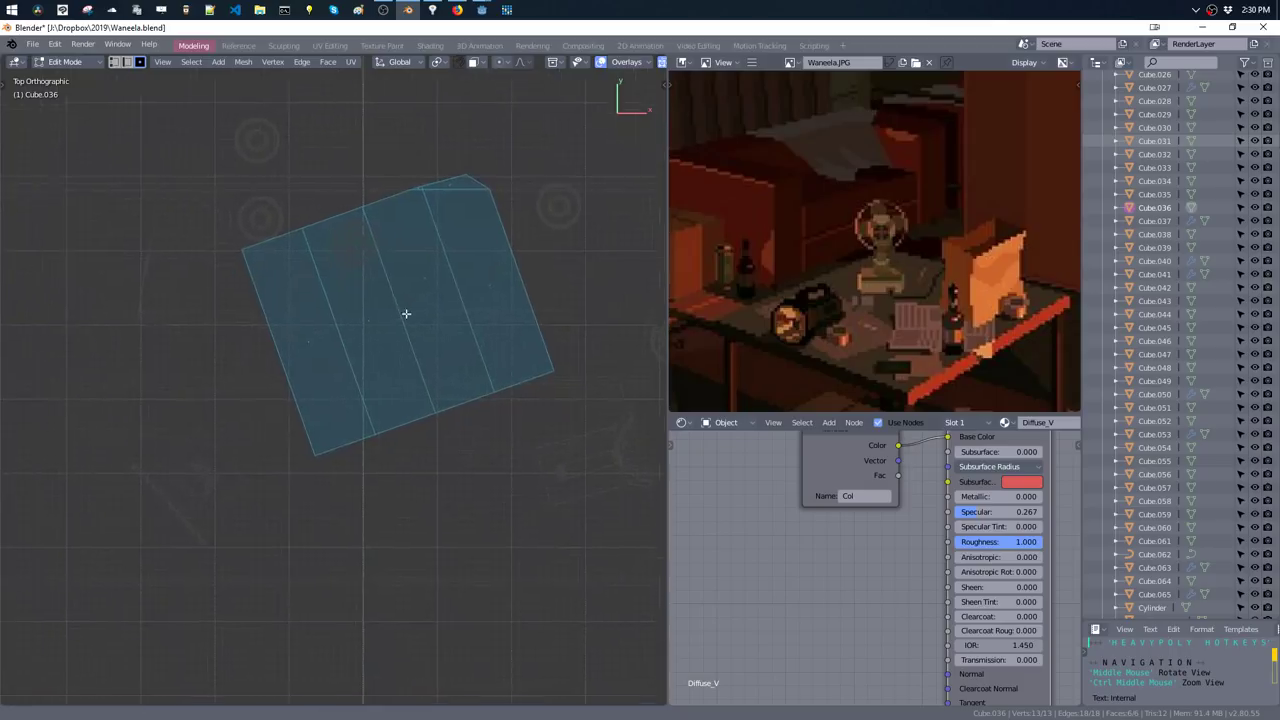
pyautogui.scroll(2, 403, 300)
pyautogui.keyDown('shift'); pyautogui.moveTo(400, 283); pyautogui.dragTo(394, 344, button='middle'); pyautogui.keyUp('shift')
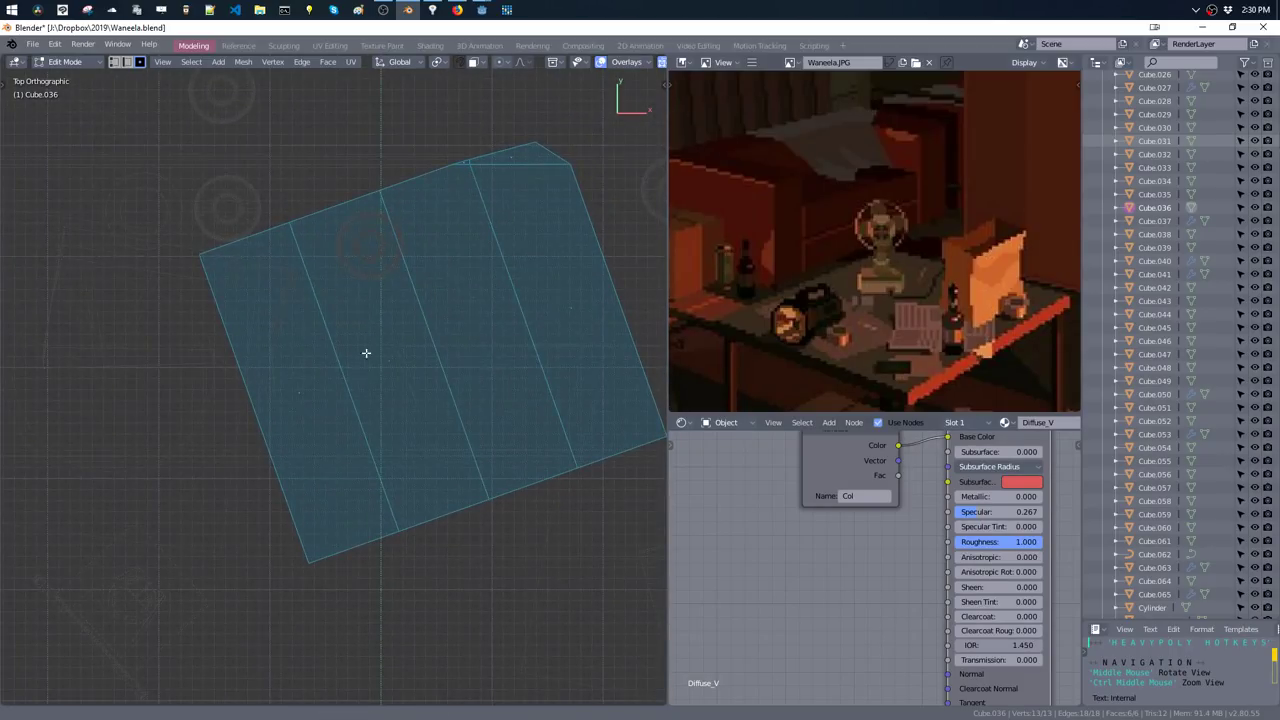
# - Toggle the viewport to wireframe and back to solid shading
pyautogui.scroll(-3, 382, 419)
pyautogui.press('z')
pyautogui.click(394, 459)
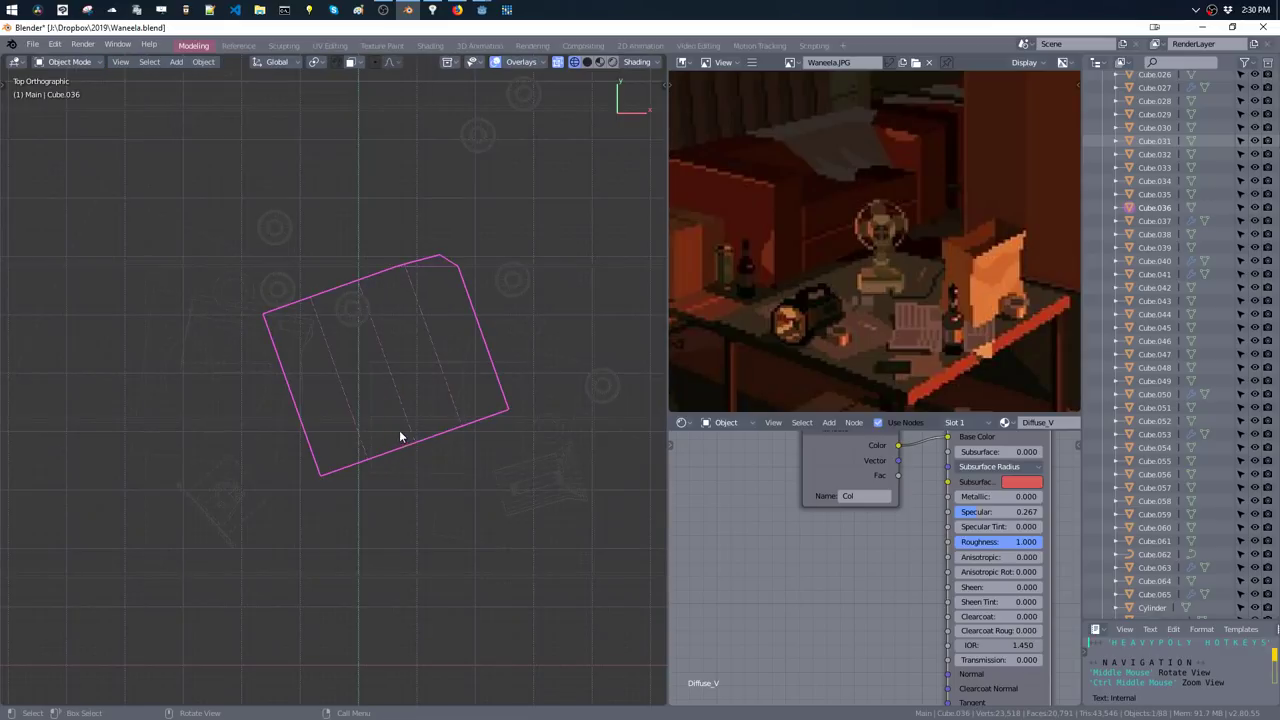
pyautogui.press('z')
pyautogui.click(469, 272)
# - Duplicate the leftmost strip in place, set Local transform orientation, and slide its edge
pyautogui.click(328, 386)
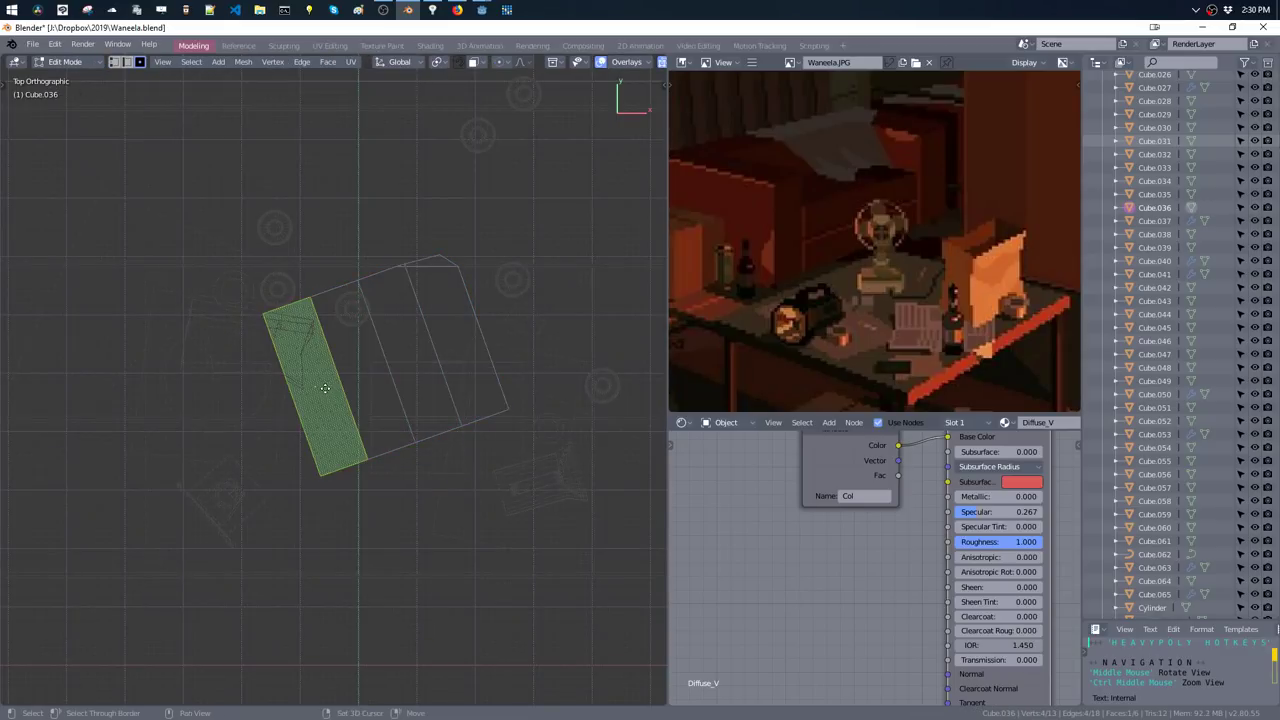
pyautogui.hotkey('shift', 'd')
pyautogui.click(331, 374)
pyautogui.press('s')
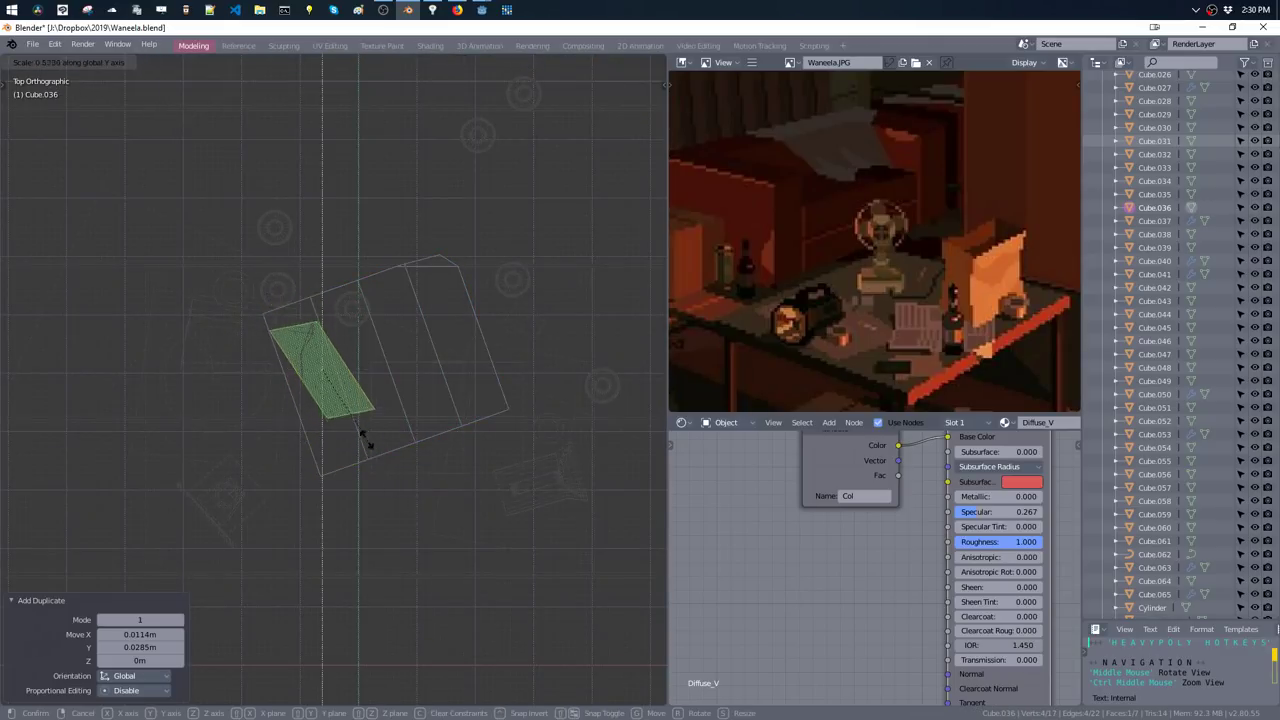
pyautogui.press('Escape')
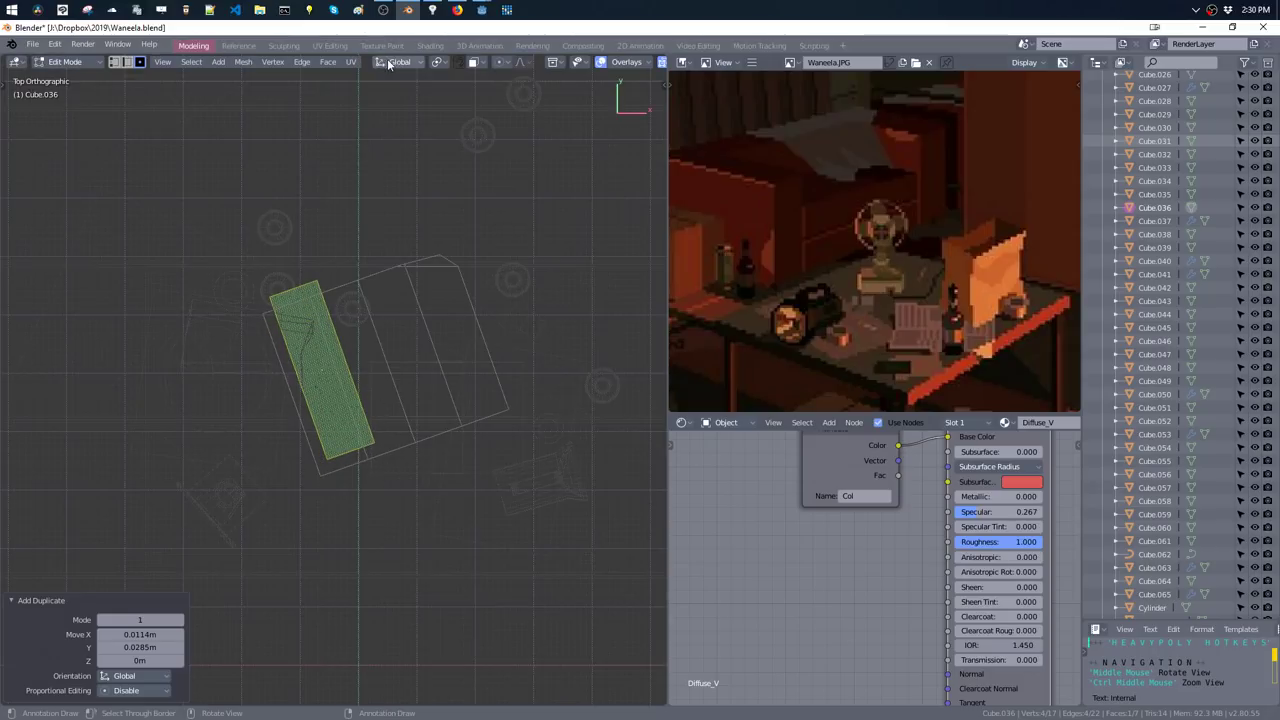
pyautogui.click(389, 64)
pyautogui.click(376, 116)
pyautogui.click(394, 64)
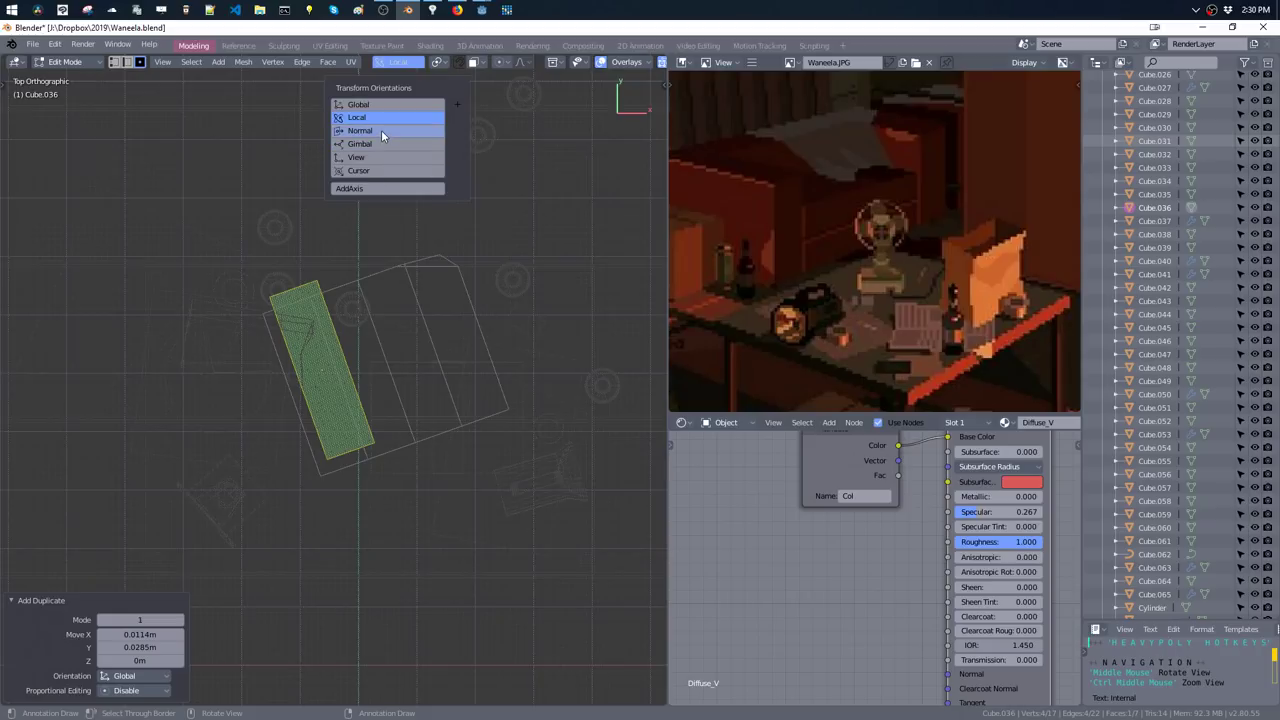
pyautogui.press('g')
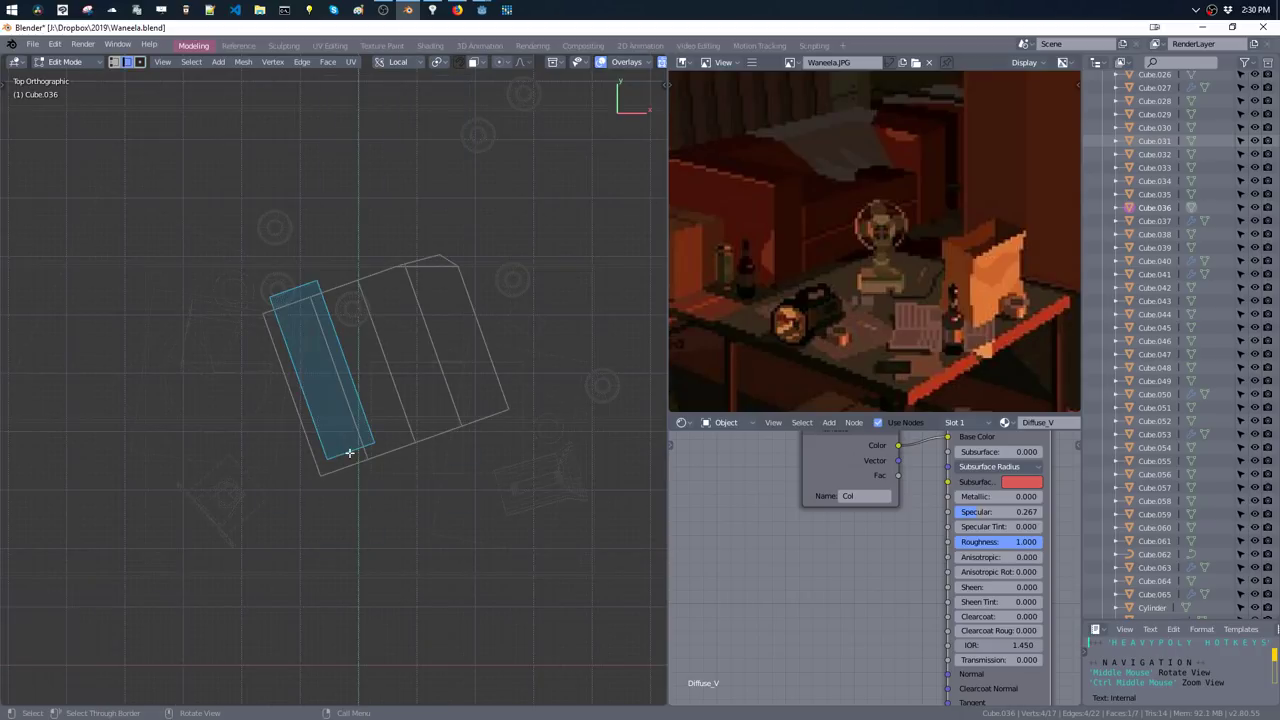
pyautogui.press('g')
pyautogui.click(322, 400)
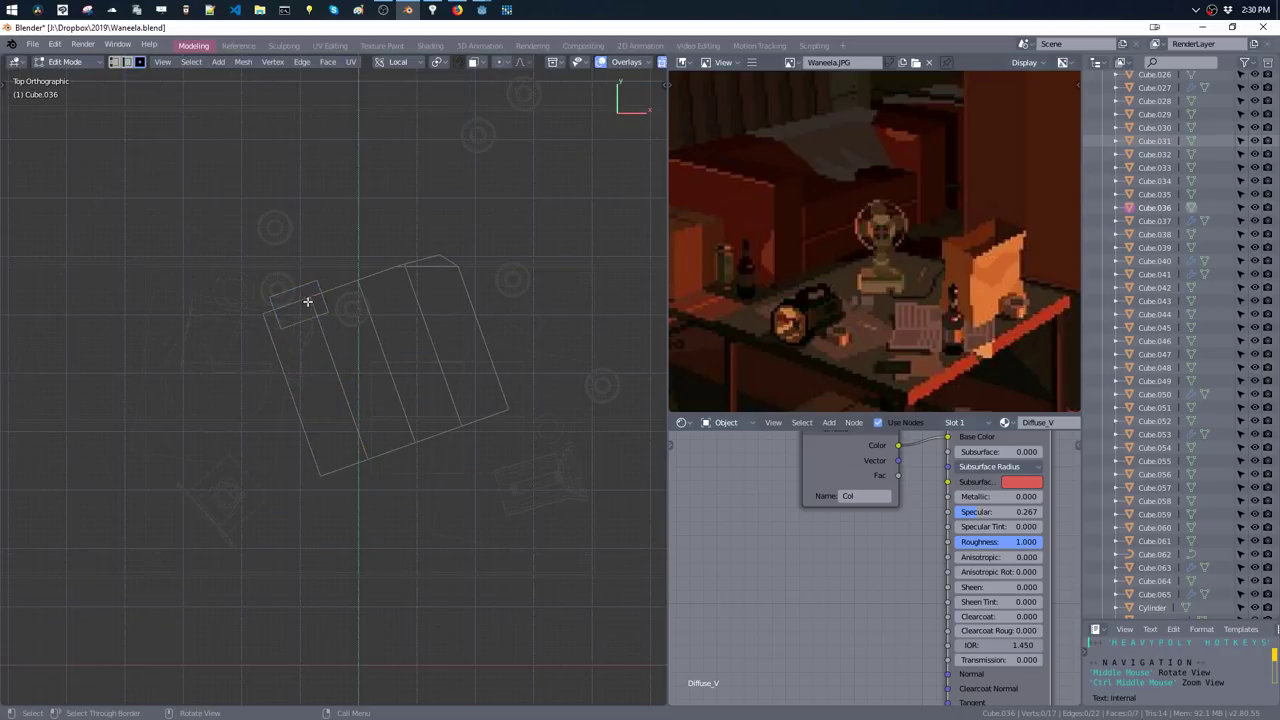
# - Experiment with moving, rotating and sliding an edge of the small corner face
pyautogui.click(306, 296)
pyautogui.press('g')
pyautogui.press('g')
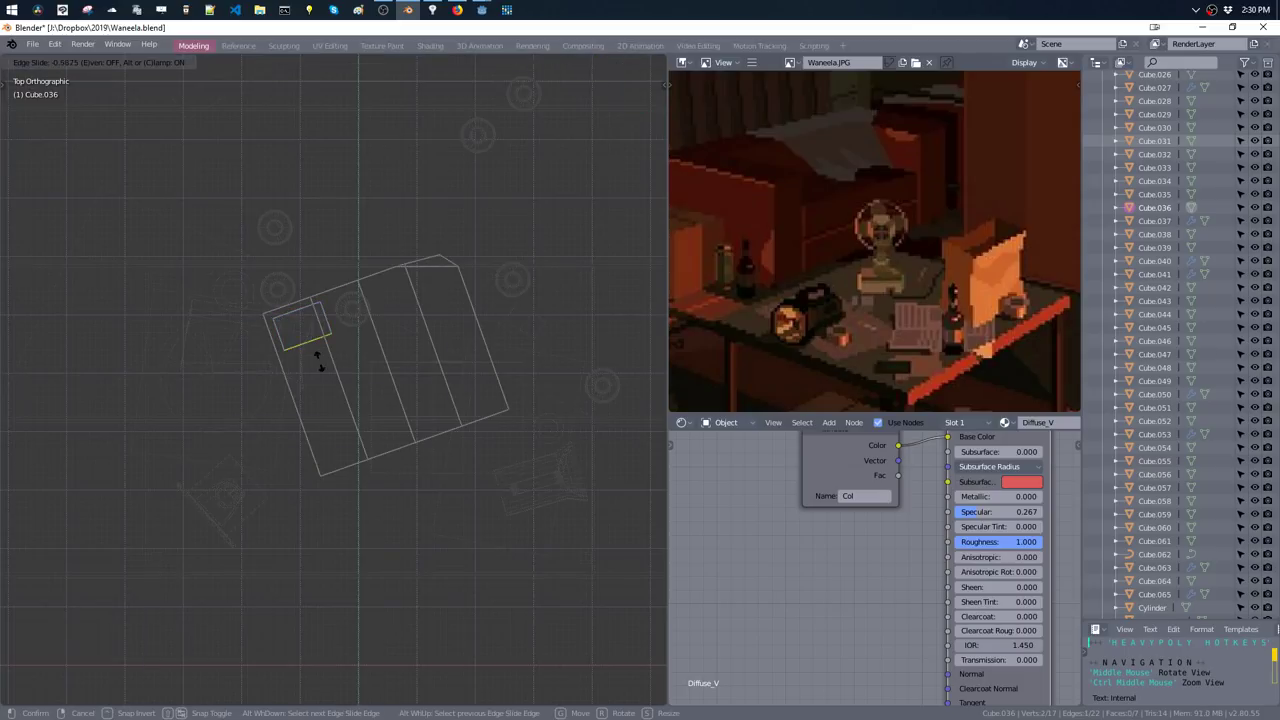
pyautogui.press('r')
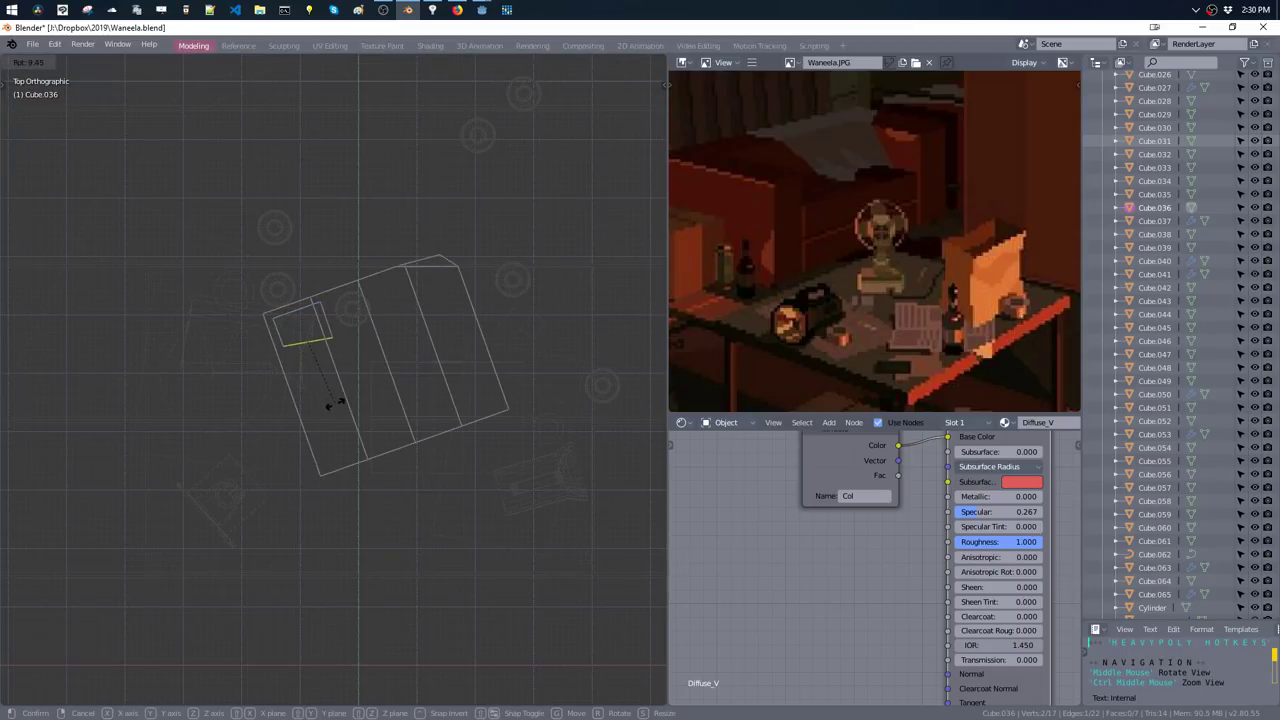
pyautogui.press('Escape')
pyautogui.press('i')
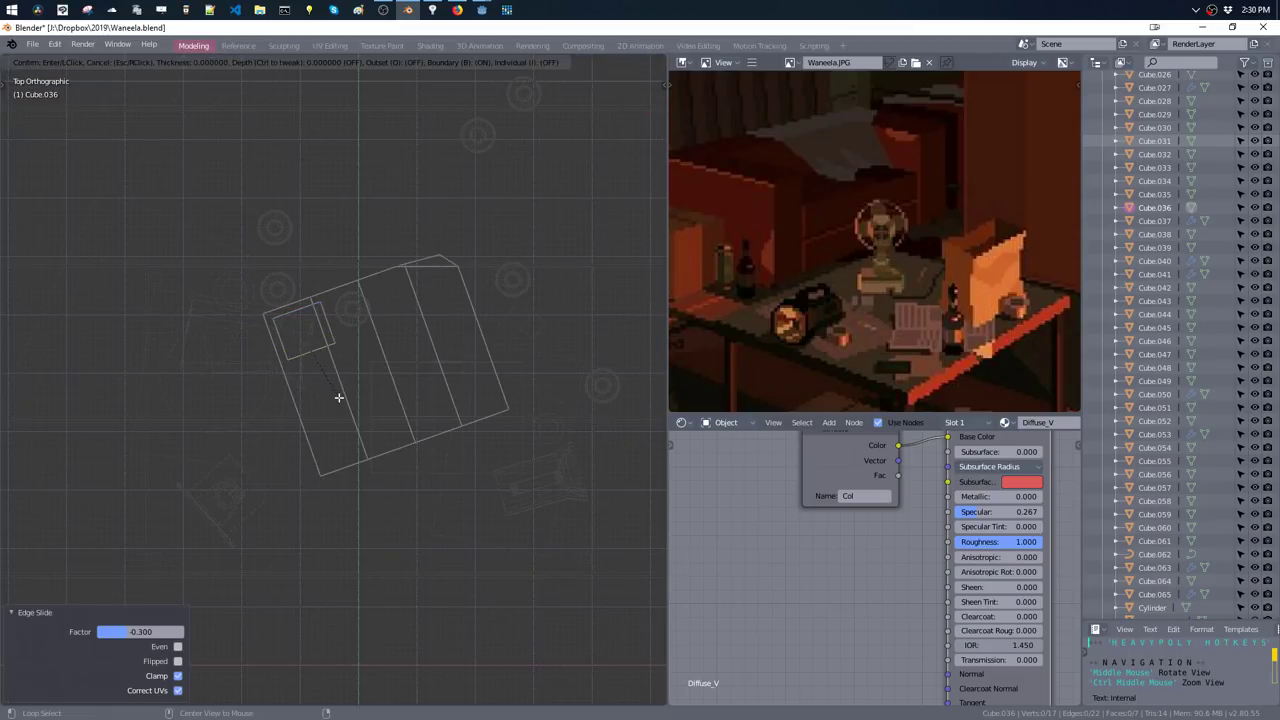
pyautogui.press('Escape')
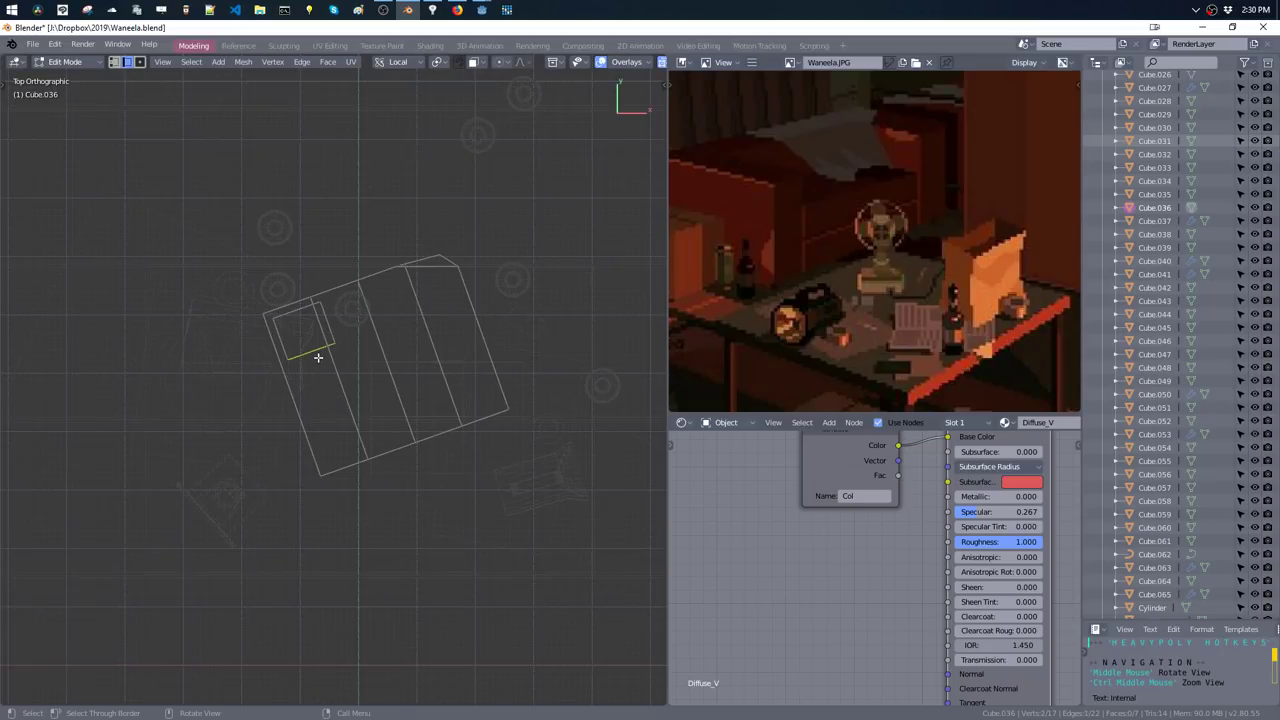
pyautogui.hotkey('ctrl', 'r')
pyautogui.press('Escape')
pyautogui.press('g')
pyautogui.press('g')
pyautogui.press('r')
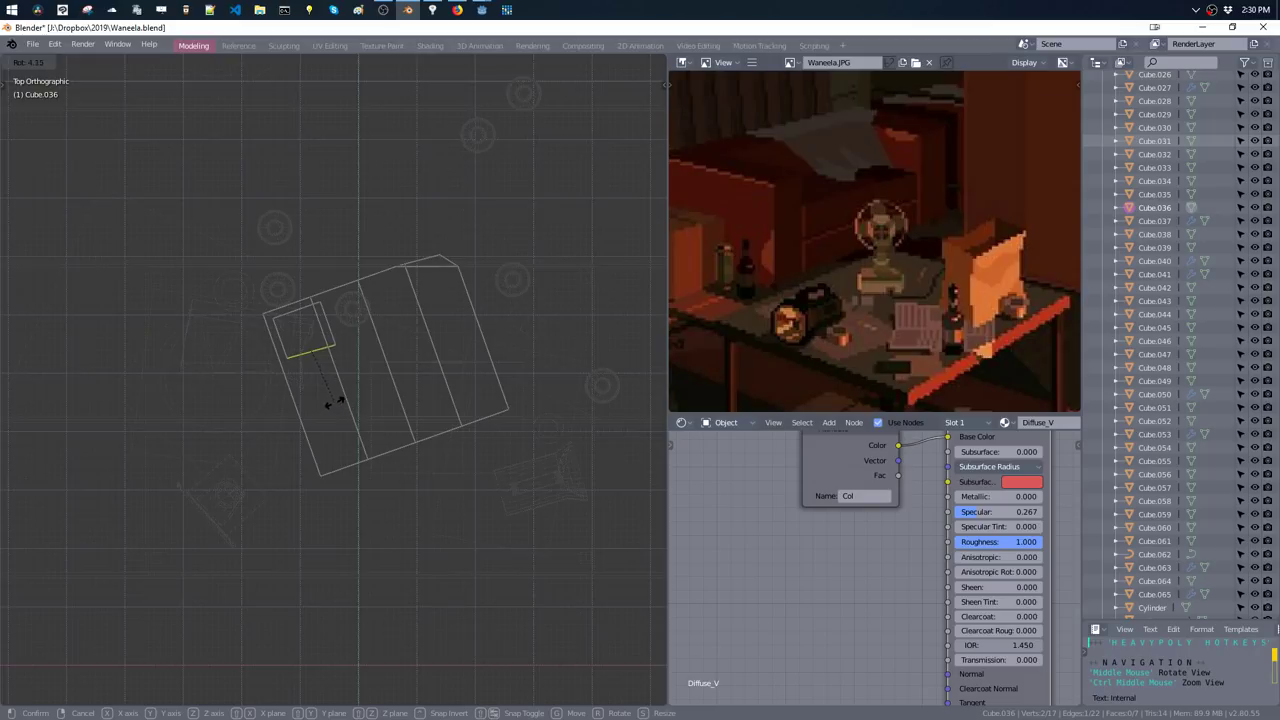
pyautogui.click(331, 403)
pyautogui.press('g')
pyautogui.press('g')
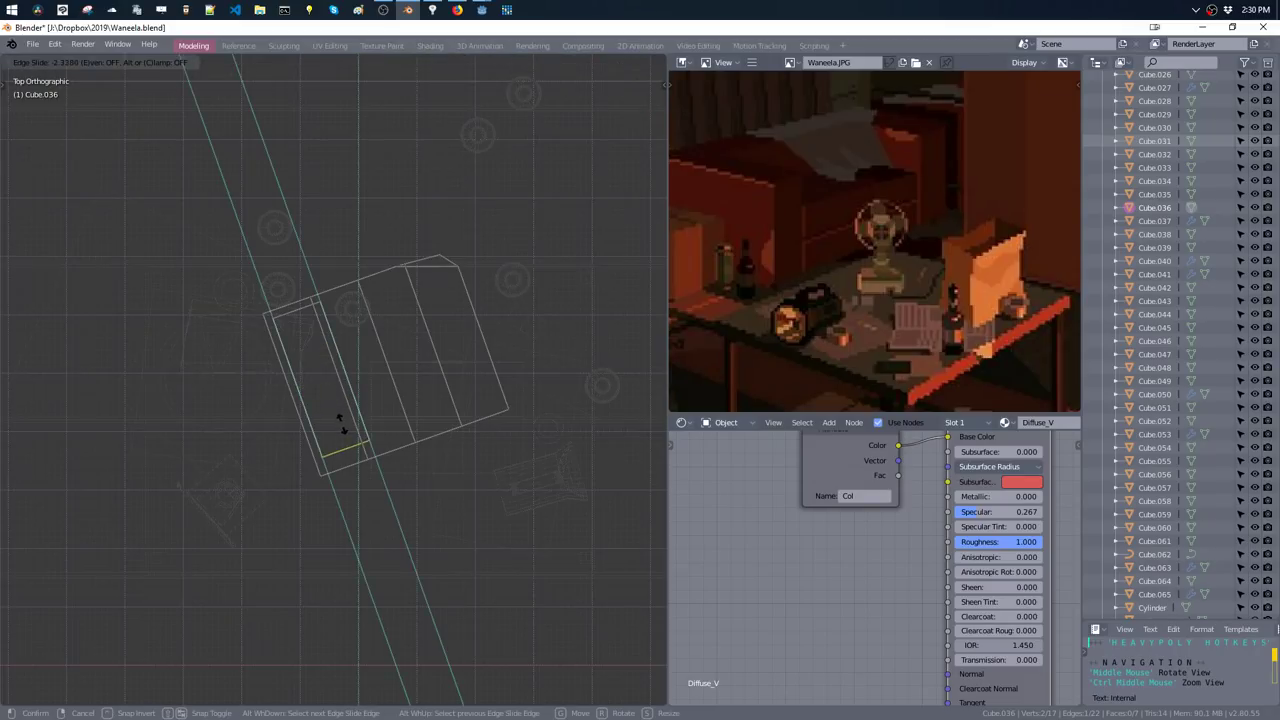
pyautogui.click(344, 440)
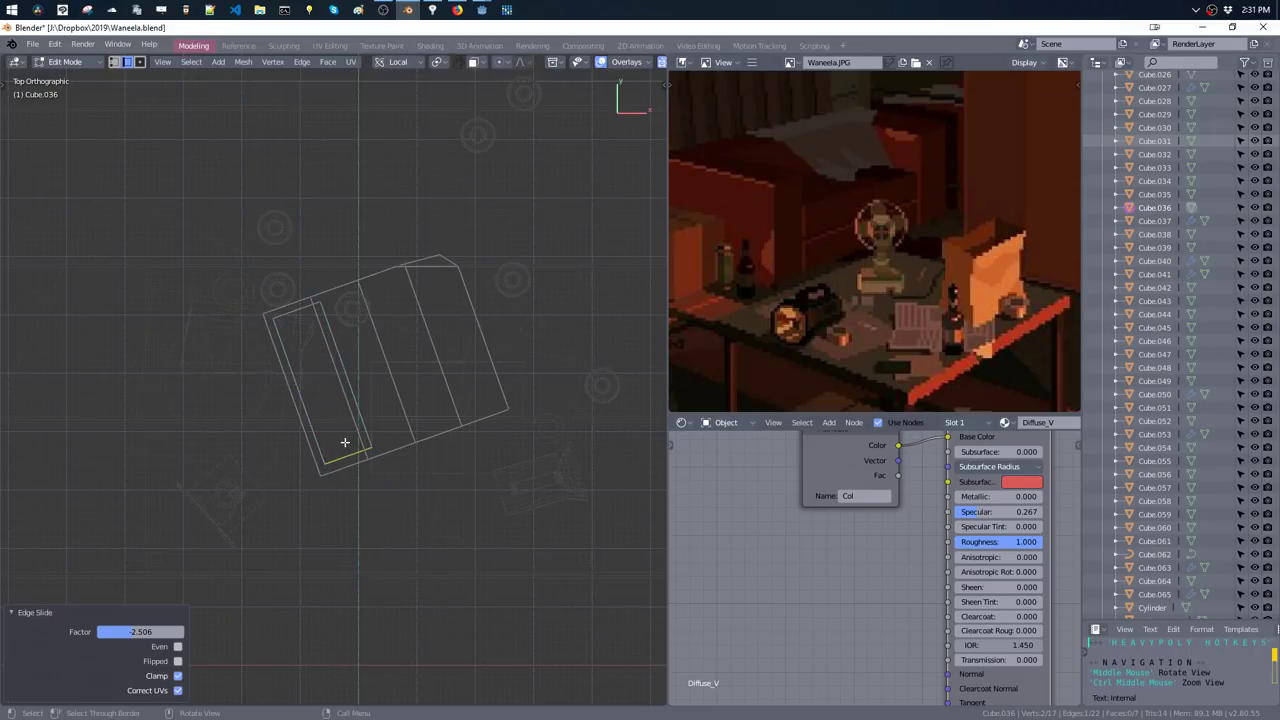
# - Select the connected experimental strip pieces and remove them
pyautogui.hotkey('ctrl', 'l')
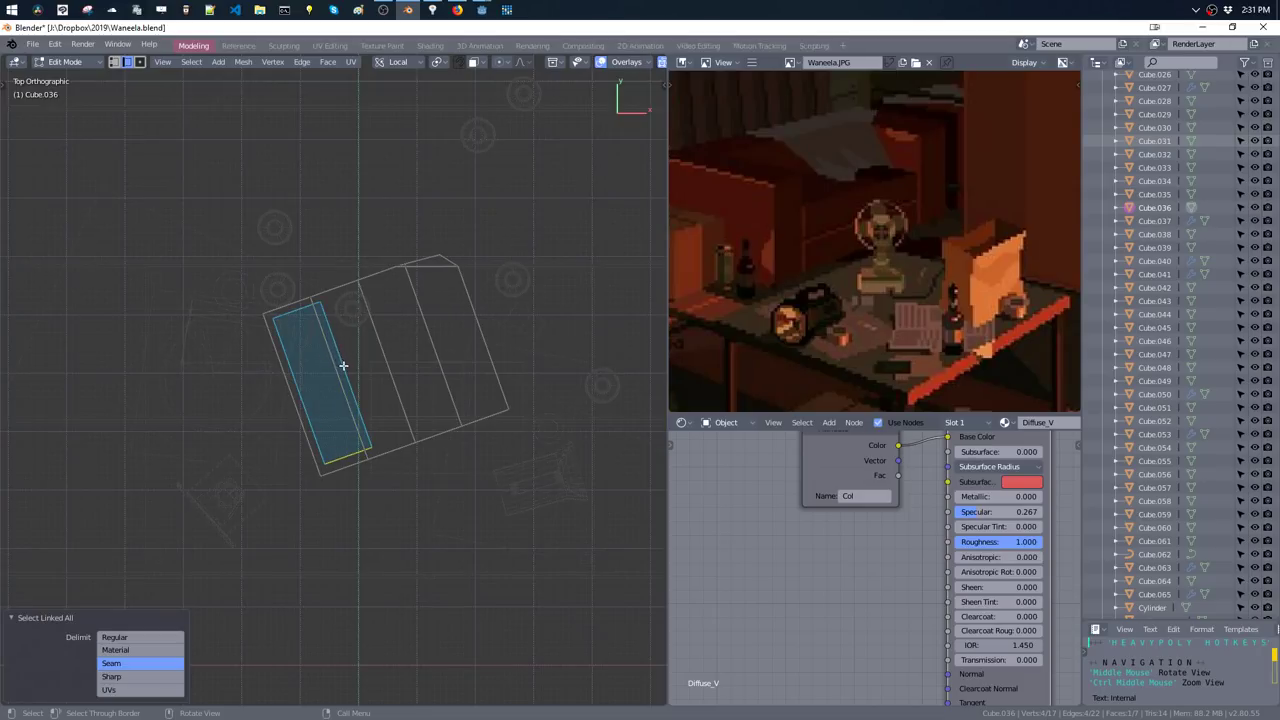
pyautogui.click(340, 358)
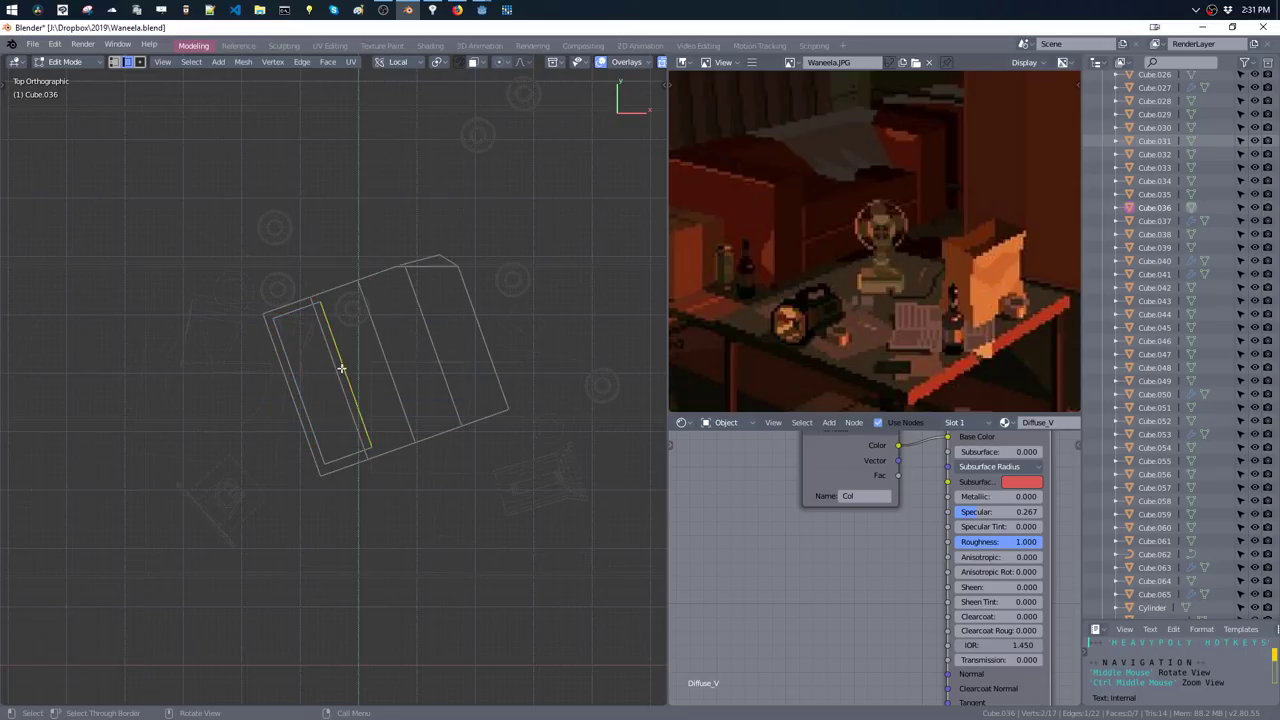
pyautogui.hotkey('ctrl', 'l')
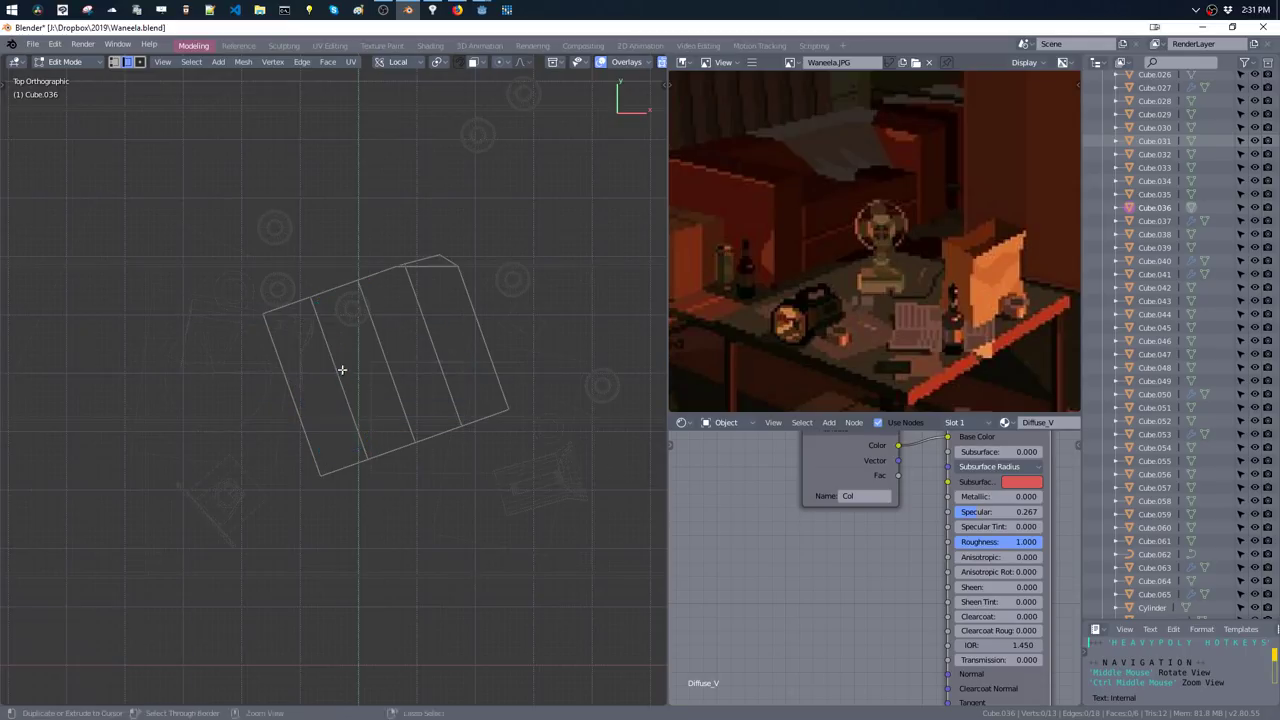
pyautogui.press('3')
# - Duplicate the two left strips in place and raise the copy 0.00253 m along Z
pyautogui.press('g')
pyautogui.rightClick(348, 370)
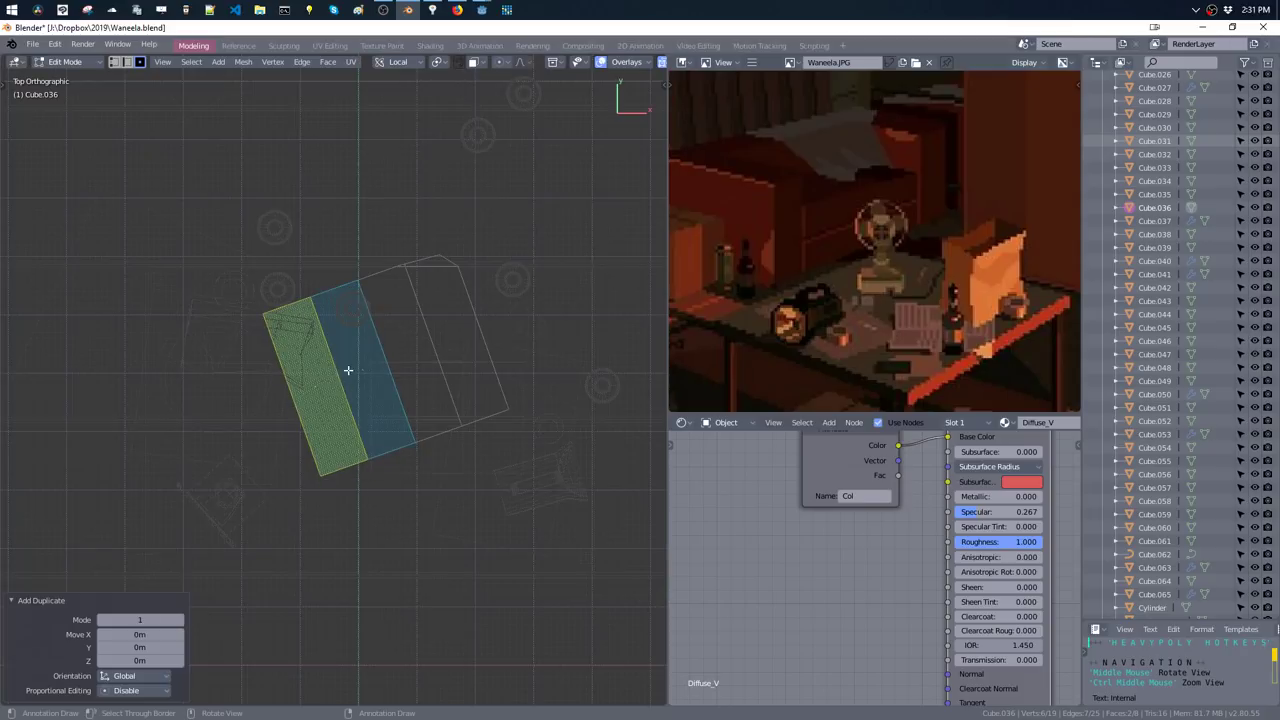
pyautogui.moveTo(393, 374); pyautogui.dragTo(471, 286, button='middle')
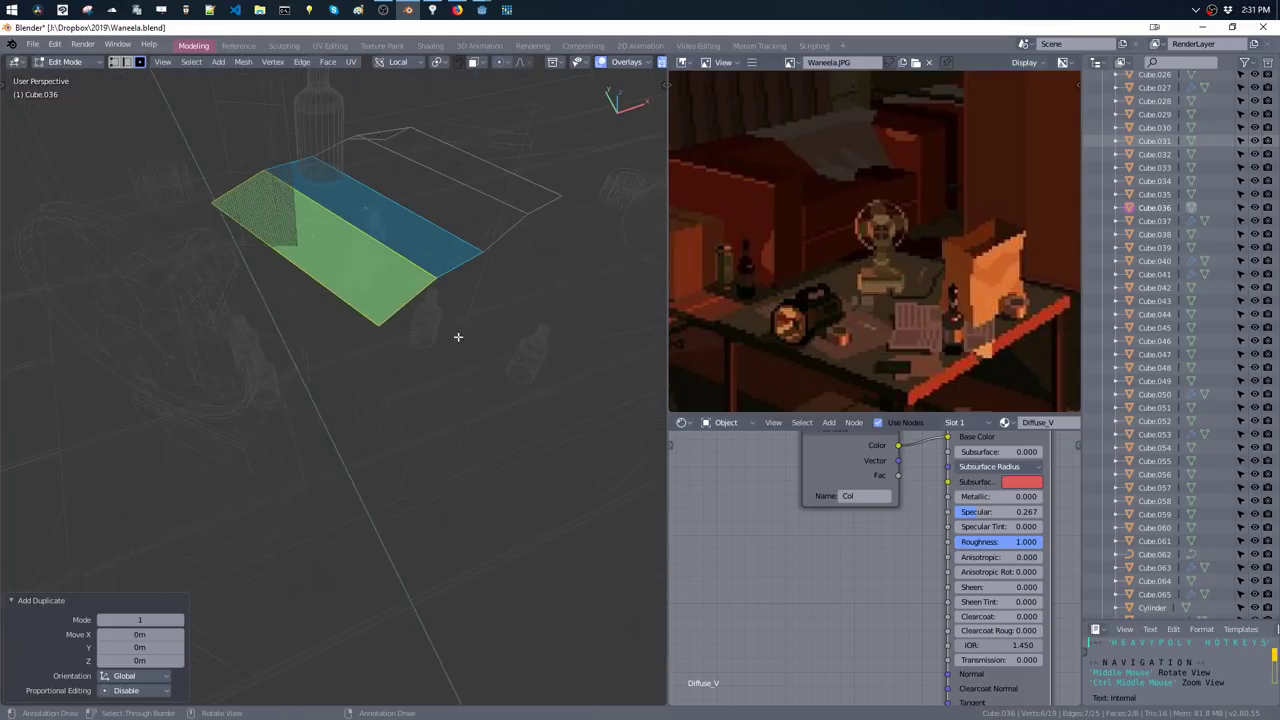
pyautogui.press('g')
pyautogui.press('z')
pyautogui.press('z')
pyautogui.click(456, 366)
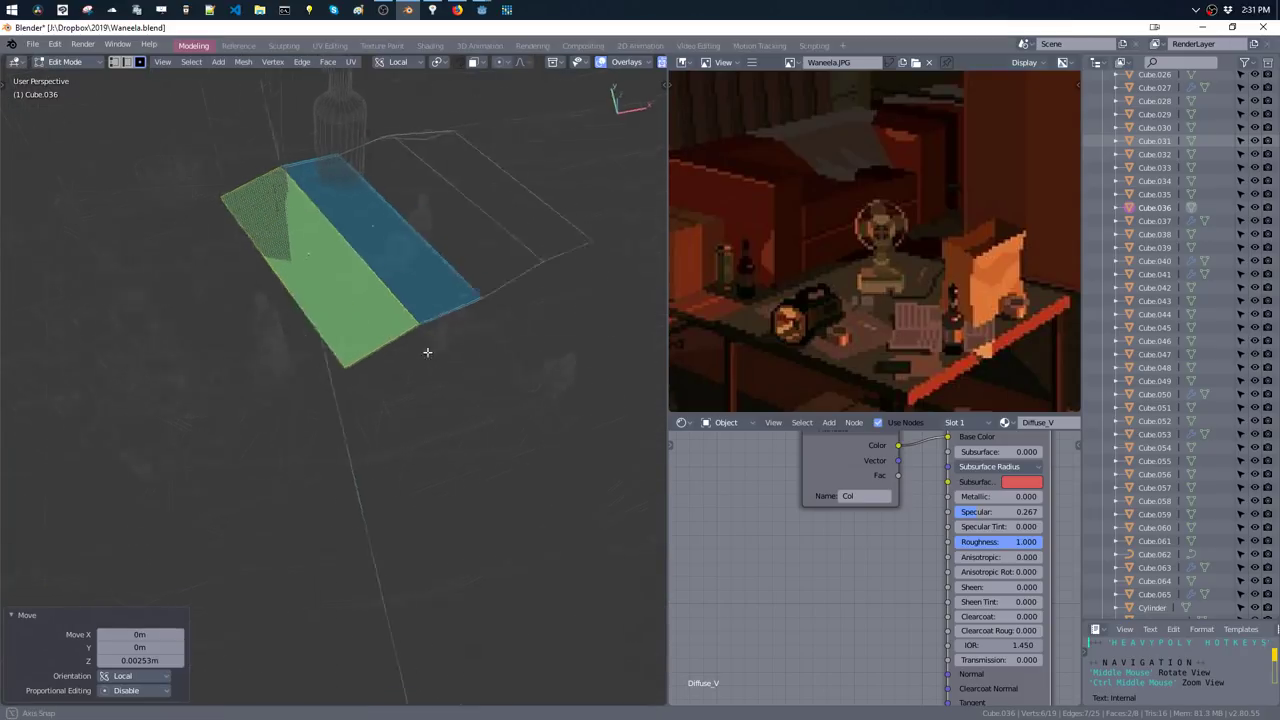
# - Check the raised copy from top view, then return to perspective in solid shading
pyautogui.moveTo(451, 368); pyautogui.dragTo(423, 349, button='middle')
pyautogui.press('`')
pyautogui.click(403, 300)
pyautogui.moveTo(403, 300)
pyautogui.mouseDown(button='middle')
pyautogui.moveTo(329, 228)
pyautogui.moveTo(257, 277)
pyautogui.moveTo(329, 276)
pyautogui.mouseUp(button='middle')
pyautogui.press('z')
pyautogui.click(254, 236)
# - Switch the viewport to Rendered shading and orbit closer to the bottle on the panel
pyautogui.press('z')
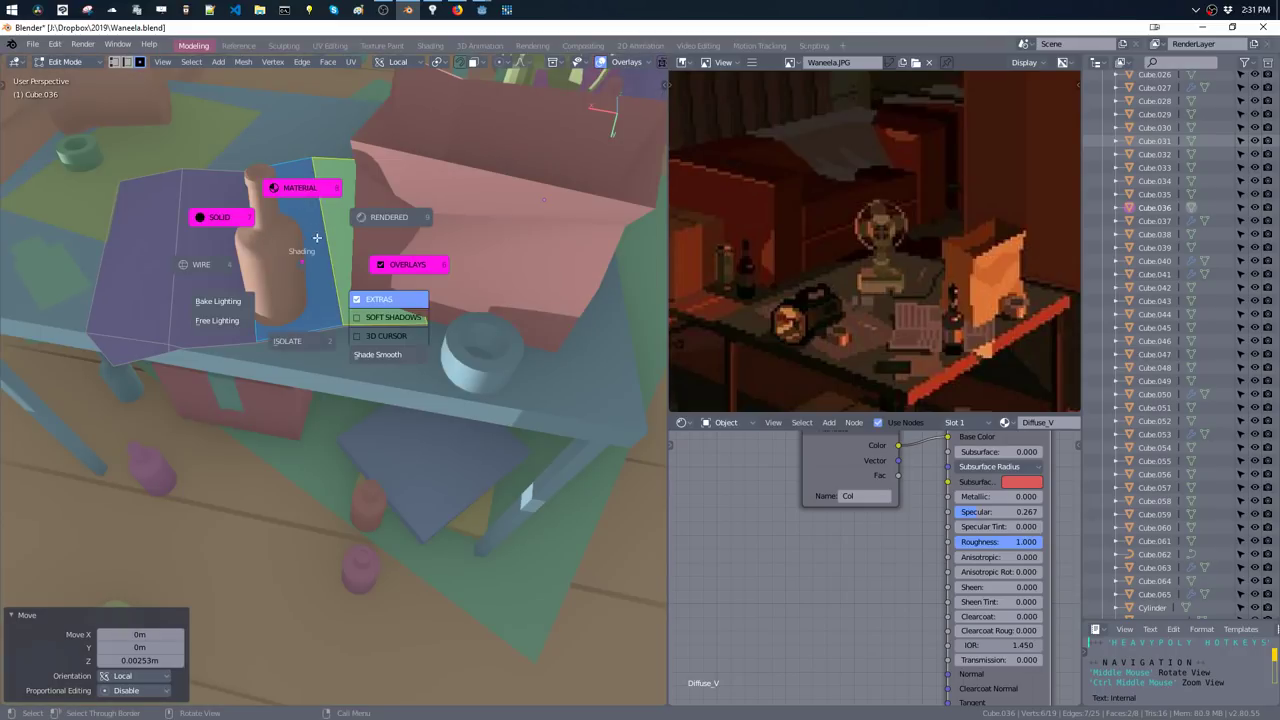
pyautogui.click(372, 196)
pyautogui.moveTo(372, 196)
pyautogui.mouseDown(button='middle')
pyautogui.moveTo(376, 288)
pyautogui.moveTo(399, 261)
pyautogui.mouseUp(button='middle')
# - Copy the panel's near strip, lift the copy 0.00144 m along Z, and separate it as Cube.066
pyautogui.click(339, 319)
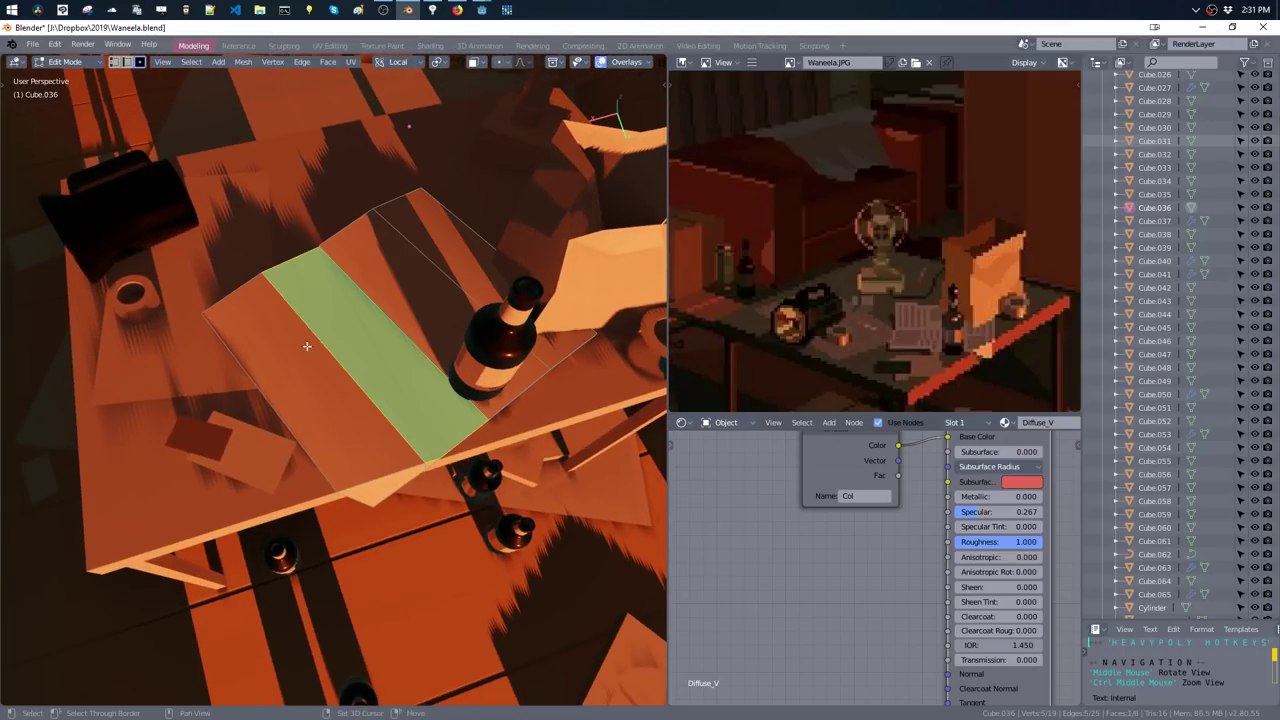
pyautogui.moveTo(339, 319); pyautogui.dragTo(320, 336, button='middle')
pyautogui.press('g')
pyautogui.press('z')
pyautogui.click(329, 325)
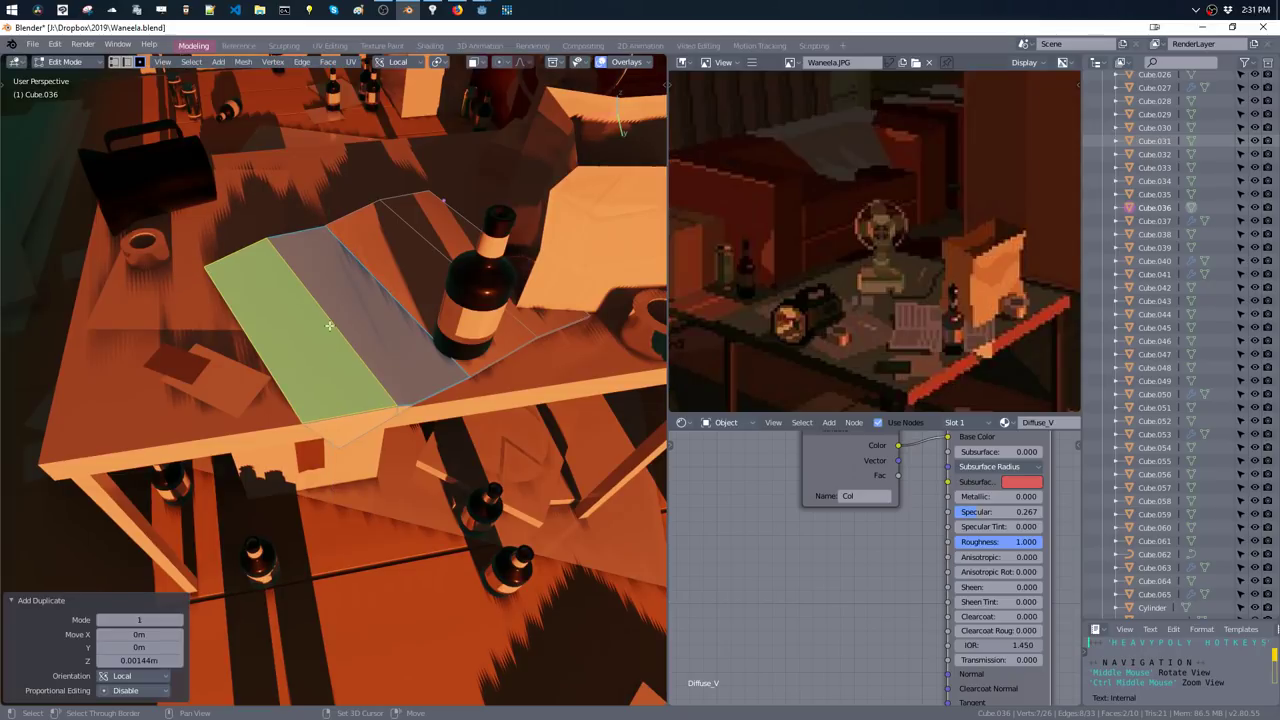
pyautogui.press('p')
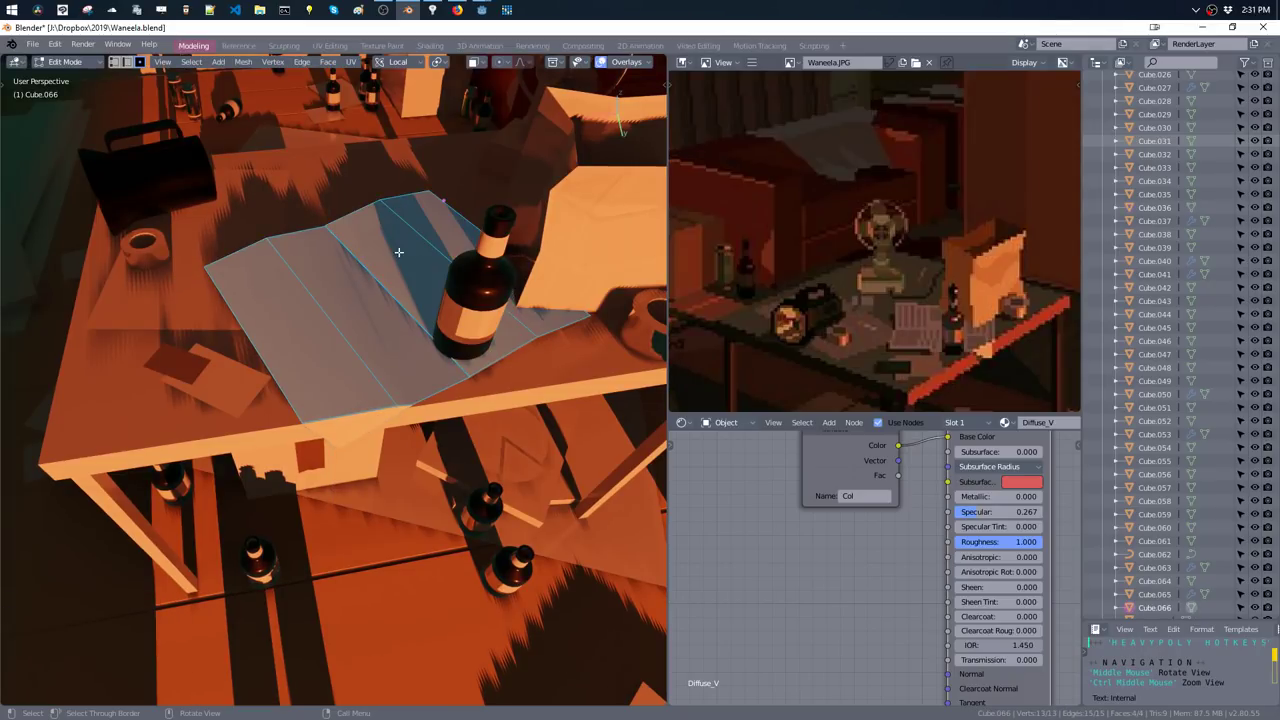
pyautogui.moveTo(400, 243)
pyautogui.mouseDown(button='middle')
pyautogui.moveTo(382, 284)
pyautogui.moveTo(443, 243)
pyautogui.moveTo(471, 271)
pyautogui.moveTo(408, 266)
pyautogui.moveTo(413, 245)
pyautogui.moveTo(443, 243)
pyautogui.moveTo(480, 194)
pyautogui.mouseUp(button='middle')
pyautogui.hotkey('ctrl', 'r')
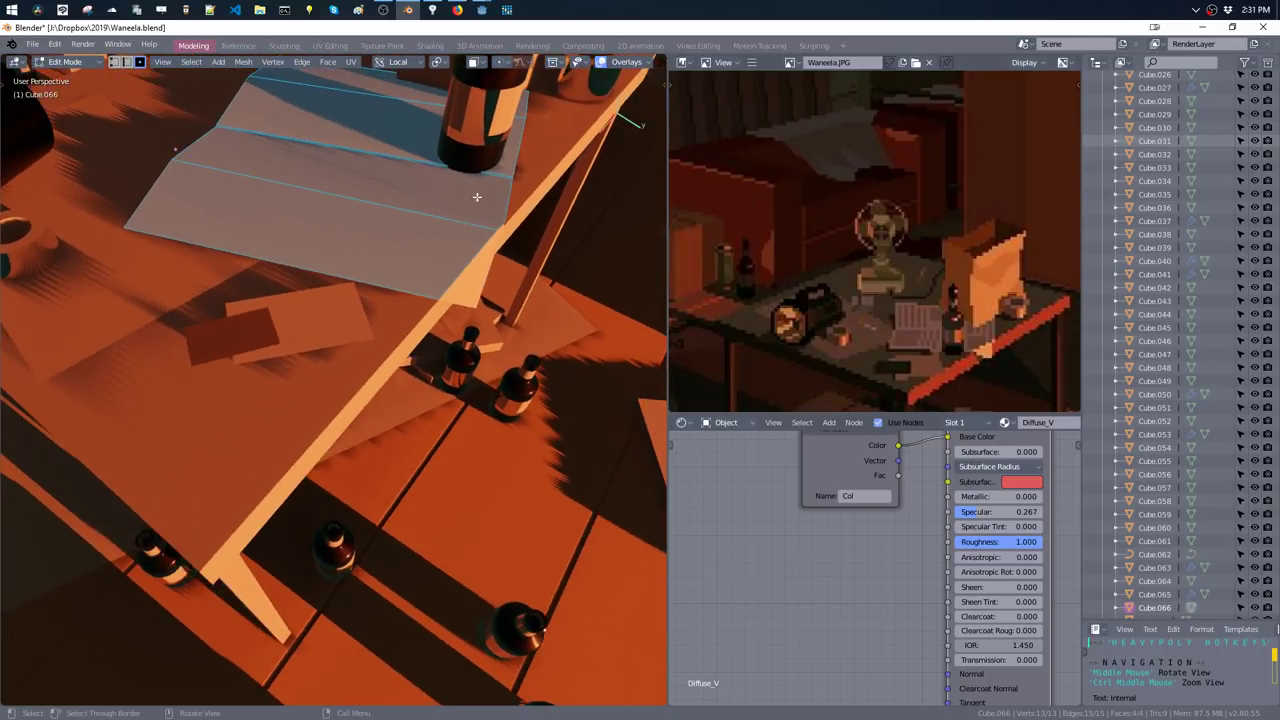
# - Knife-cut across the panel near the bottle and add a slid edge loop across it
pyautogui.press('k')
pyautogui.click(464, 169)
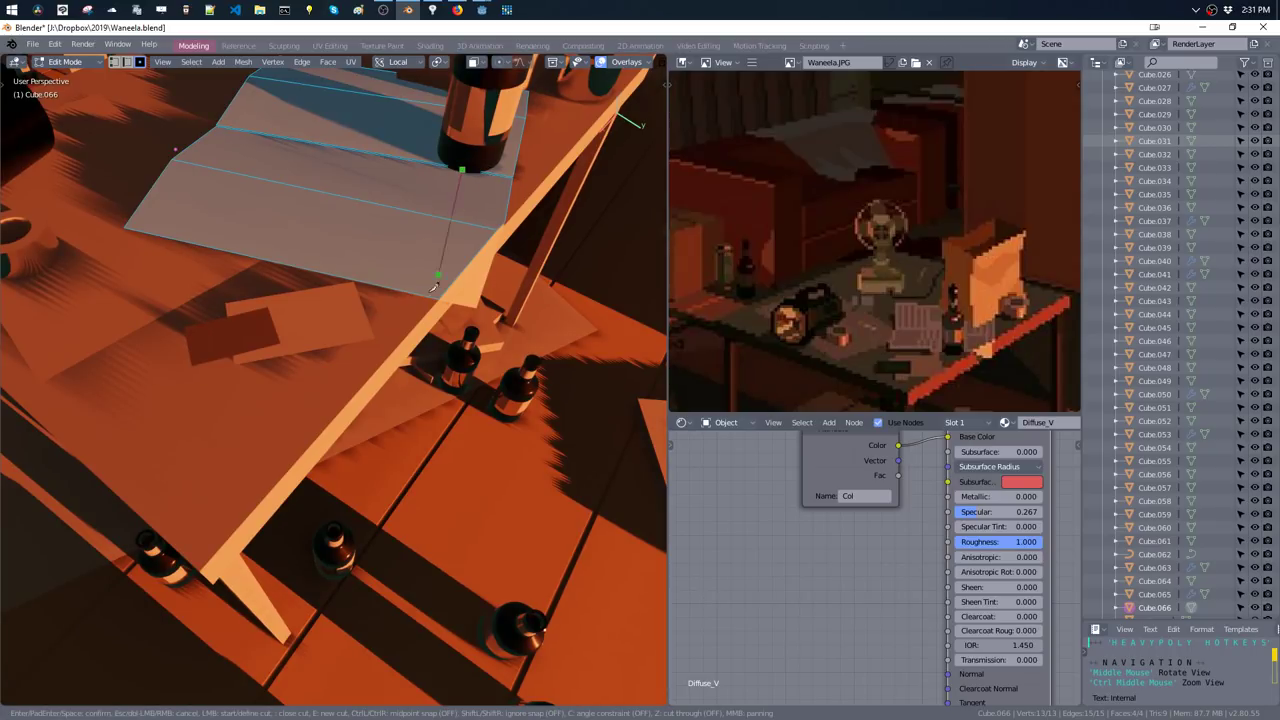
pyautogui.press('Return')
pyautogui.moveTo(425, 318); pyautogui.dragTo(391, 266, button='middle')
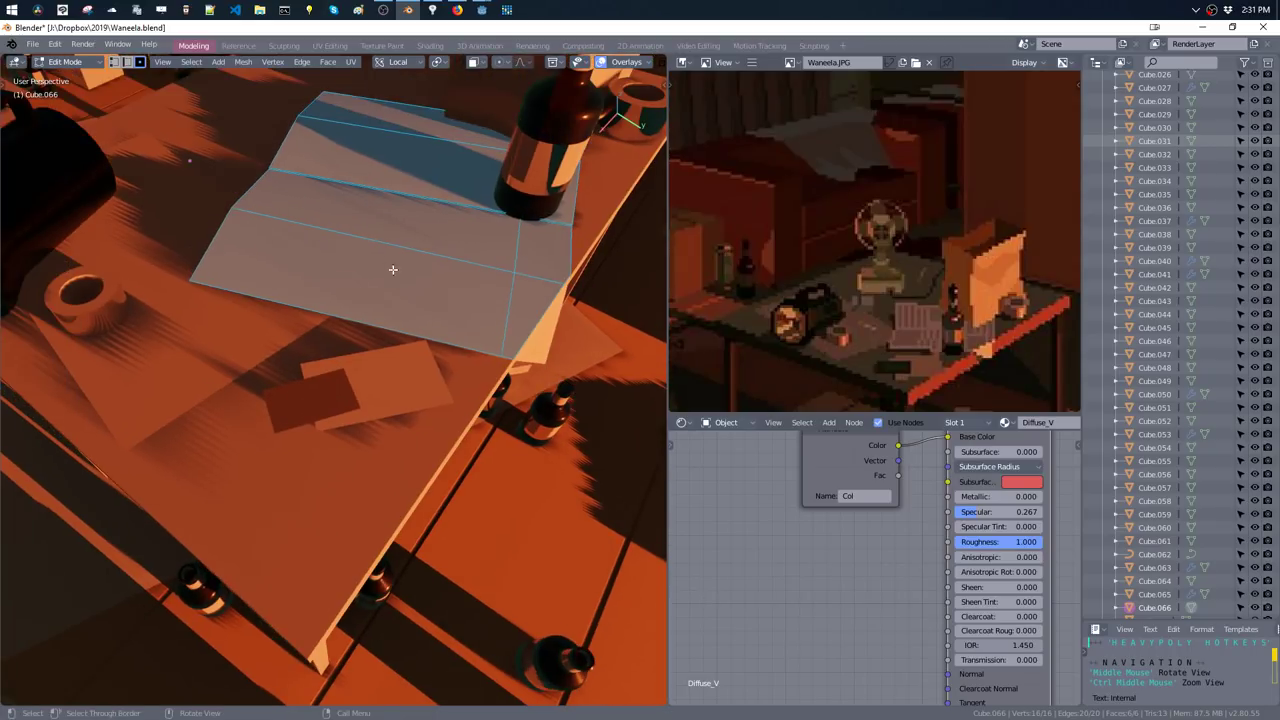
pyautogui.hotkey('ctrl', 'r')
pyautogui.click(353, 224)
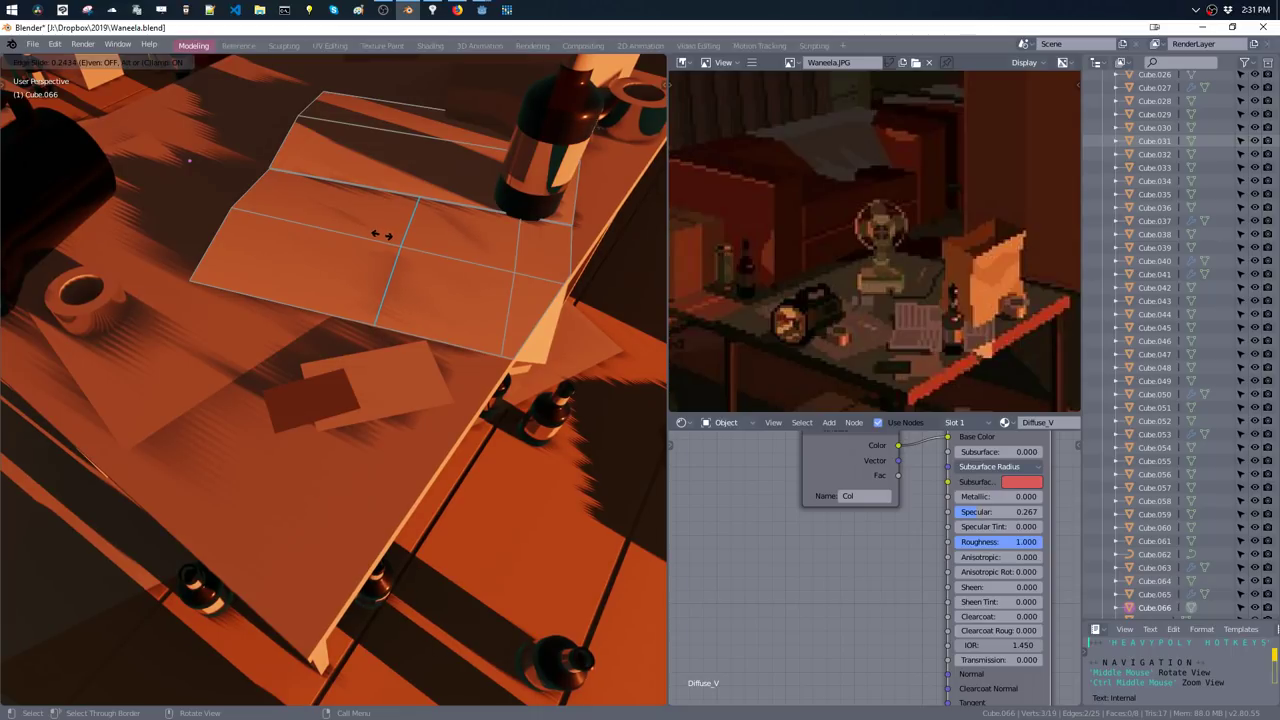
pyautogui.click(382, 235)
# - Select the sheet's connected geometry, scale it, and inset its faces
pyautogui.hotkey('ctrl', 'l')
pyautogui.press('s')
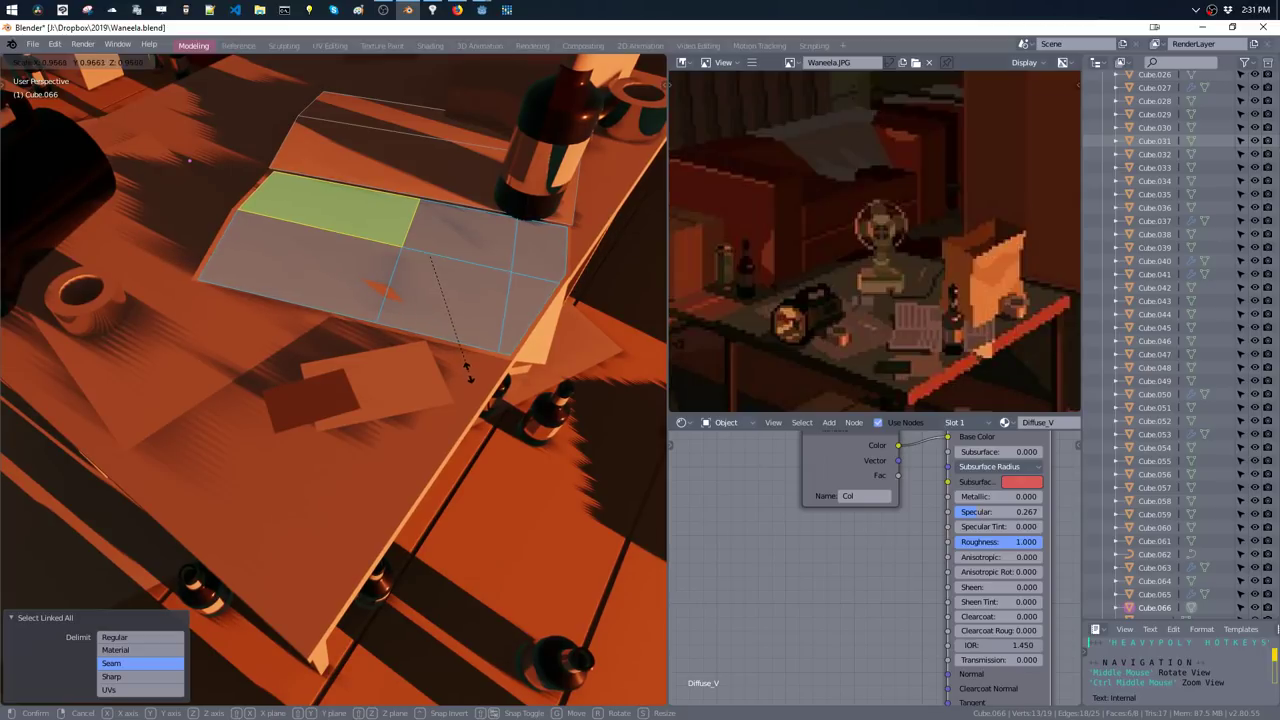
pyautogui.click(470, 372)
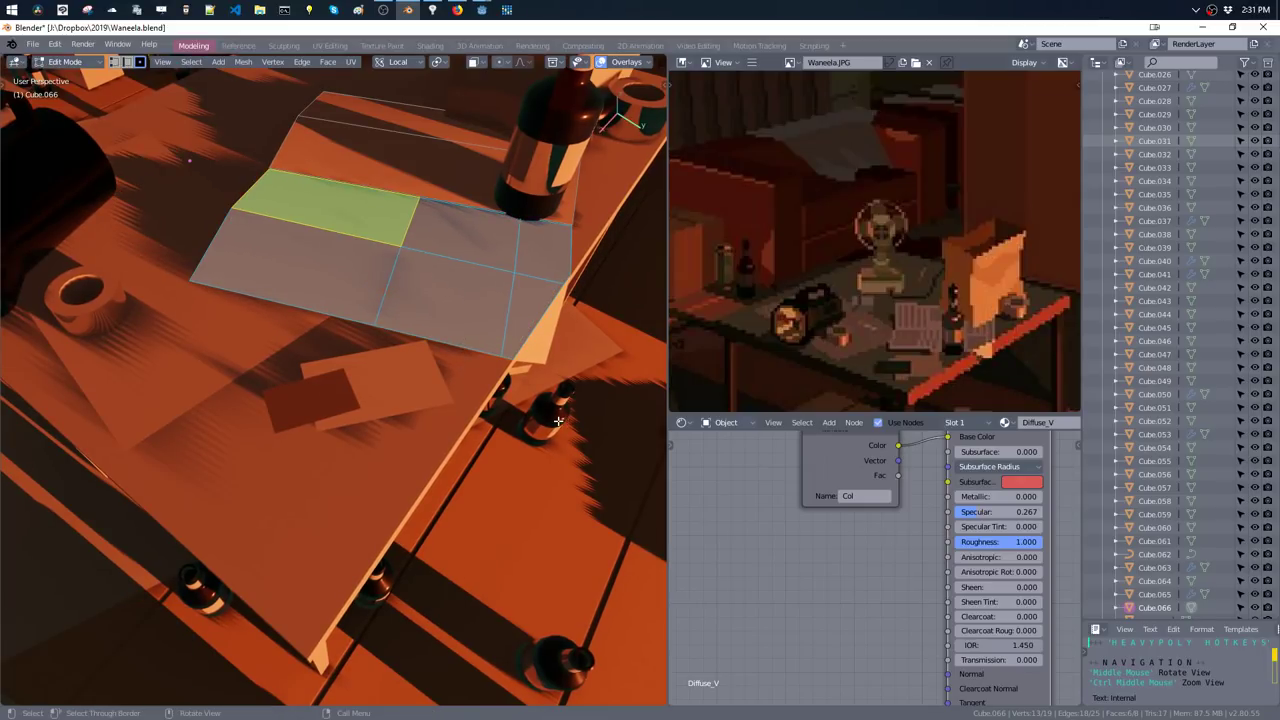
pyautogui.press('i')
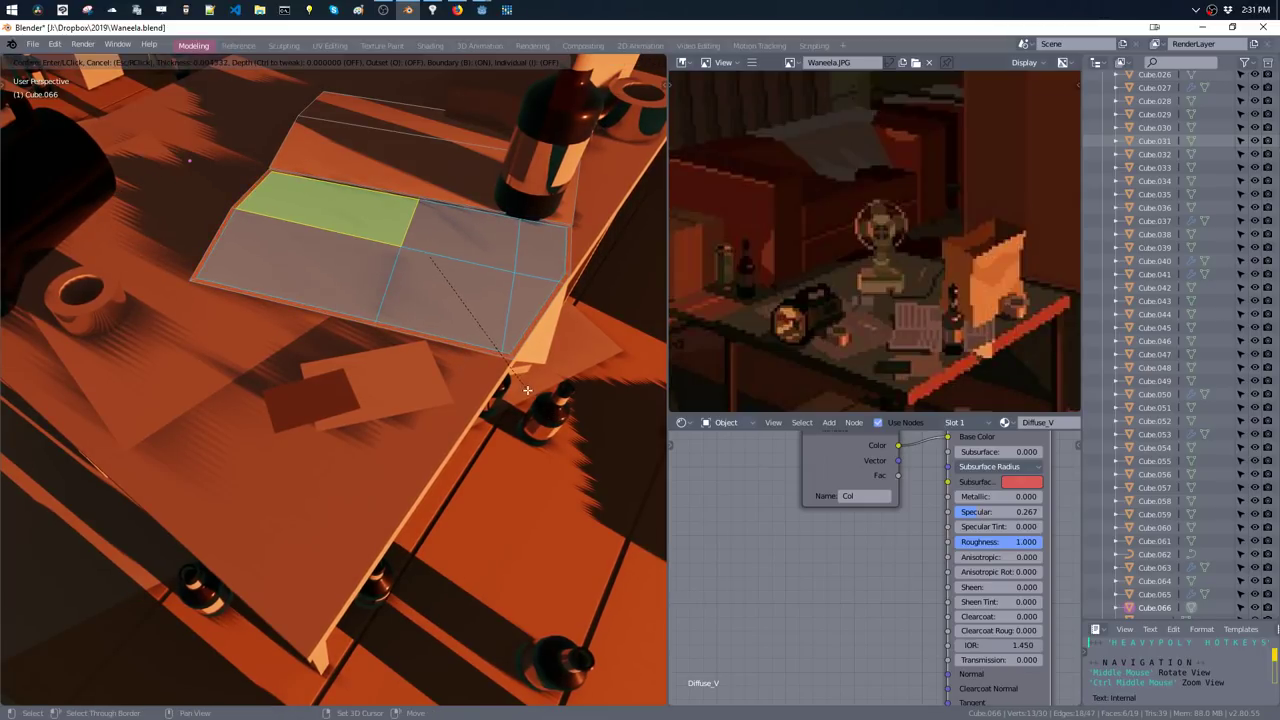
pyautogui.click(523, 379)
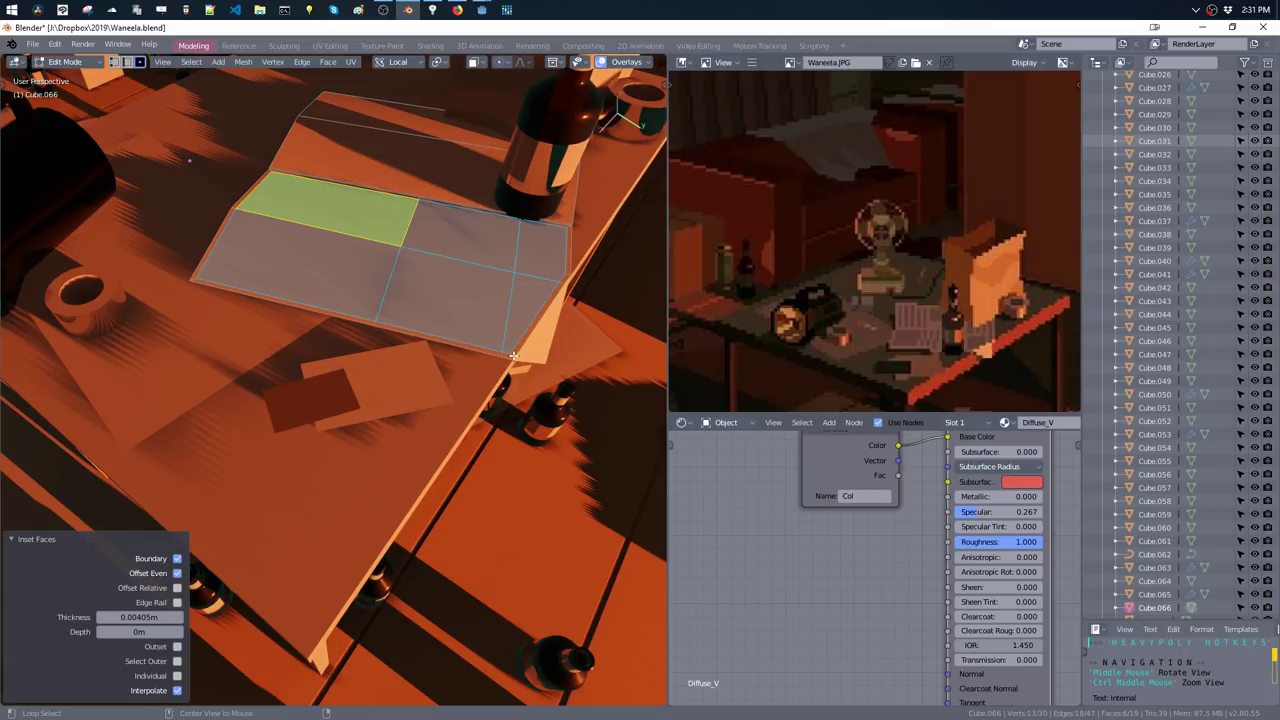
# - Inset the linked faces of the sheet's right part as well
pyautogui.hotkey('alt', 'a')
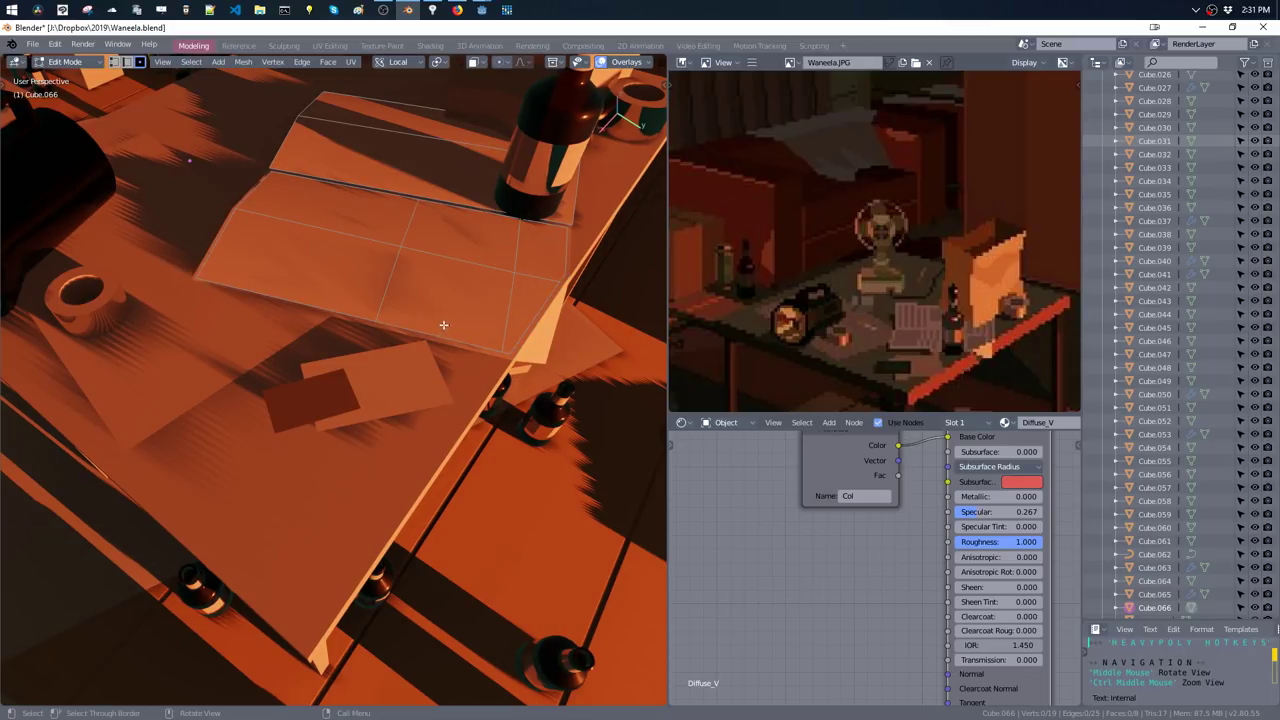
pyautogui.click(443, 325)
pyautogui.hotkey('ctrl', 'l')
pyautogui.press('i')
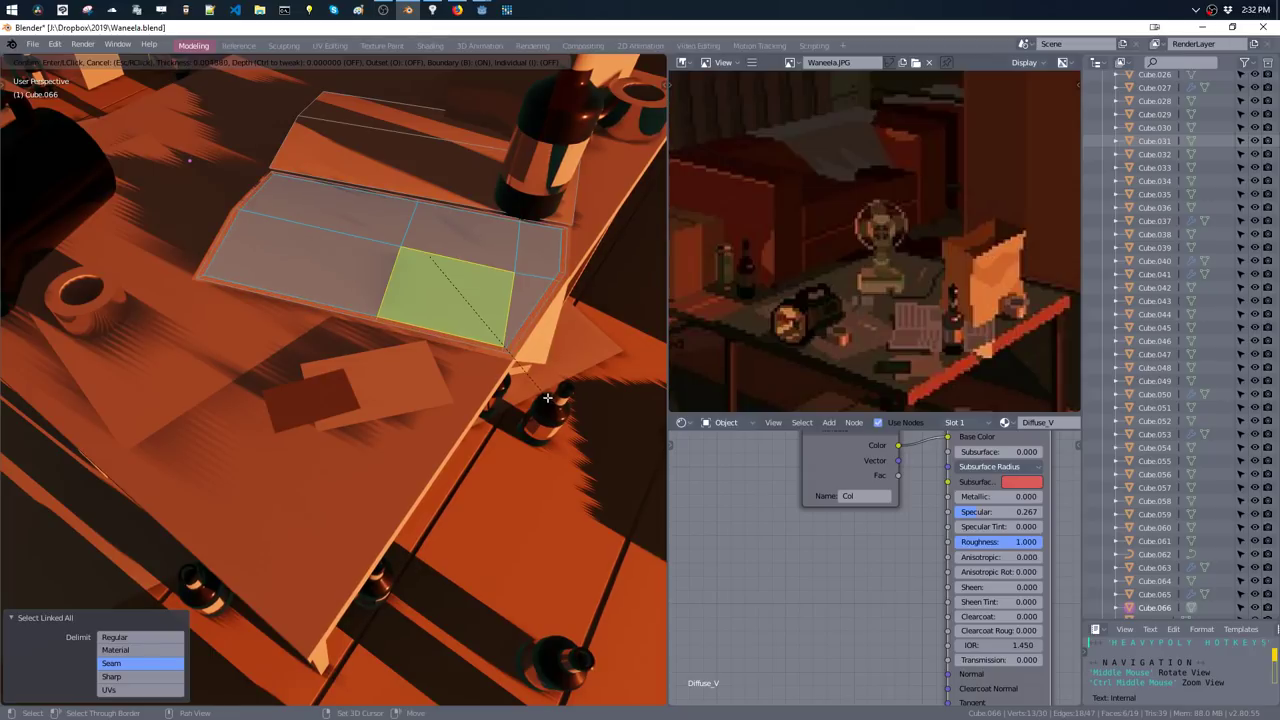
pyautogui.click(529, 352)
pyautogui.click(508, 356)
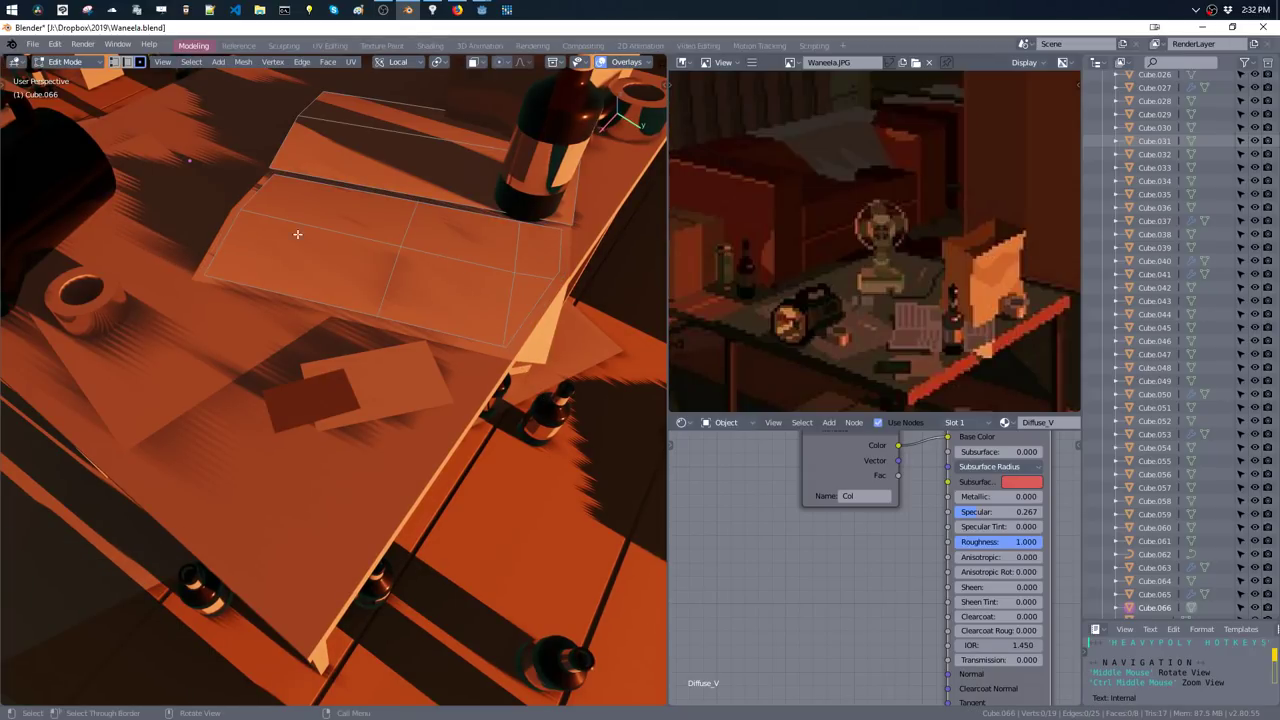
# - Try a loop cut across the sheet, then dissolve the unwanted edge loop
pyautogui.hotkey('ctrl', 'r')
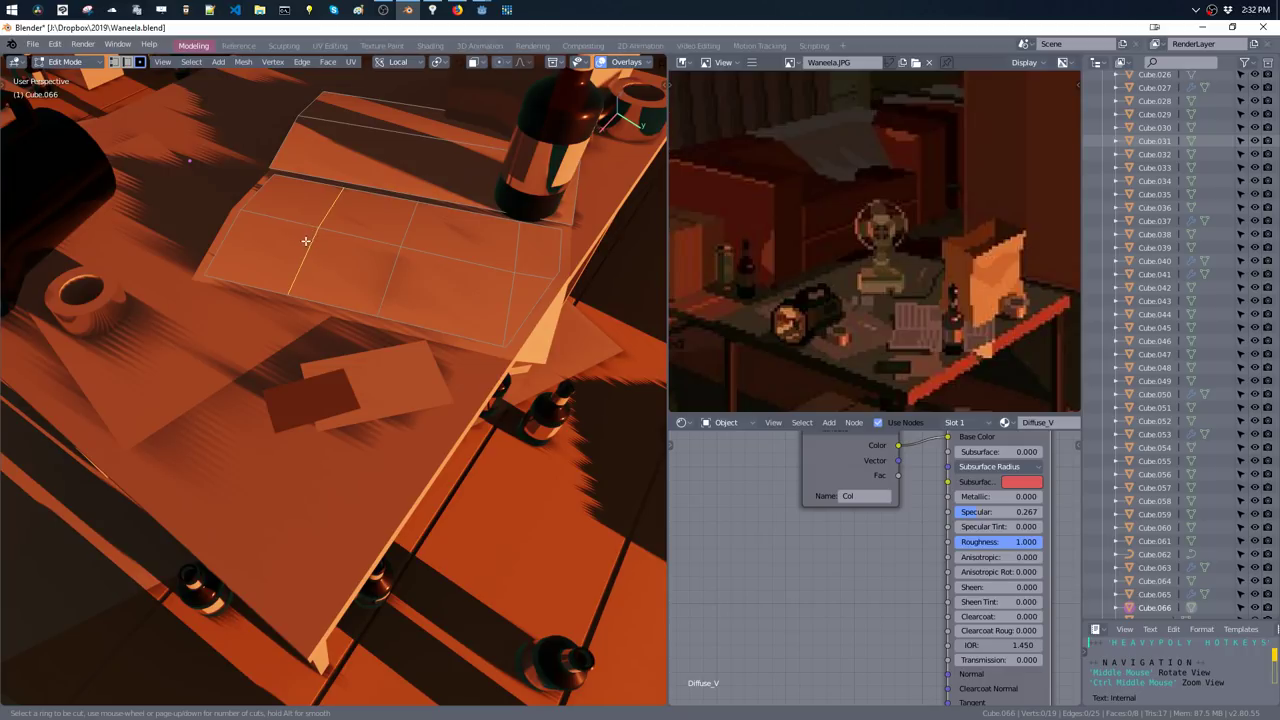
pyautogui.press('Escape')
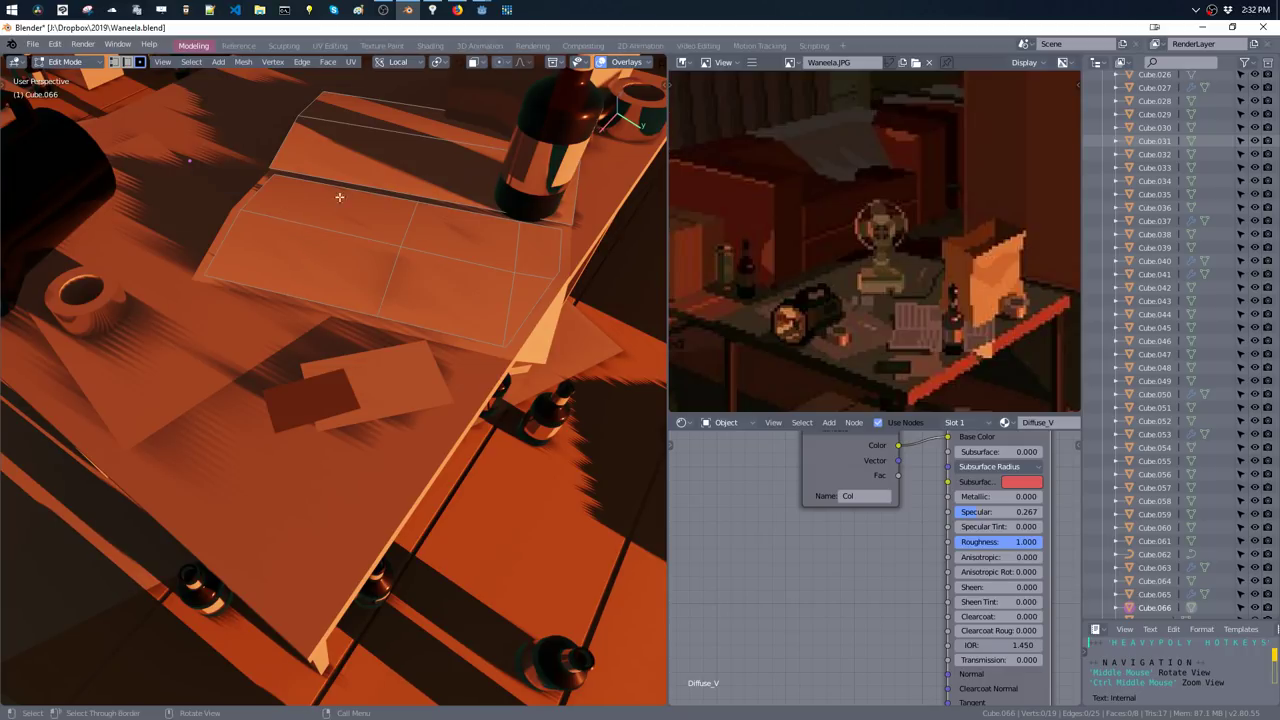
pyautogui.hotkey('ctrl', 'r')
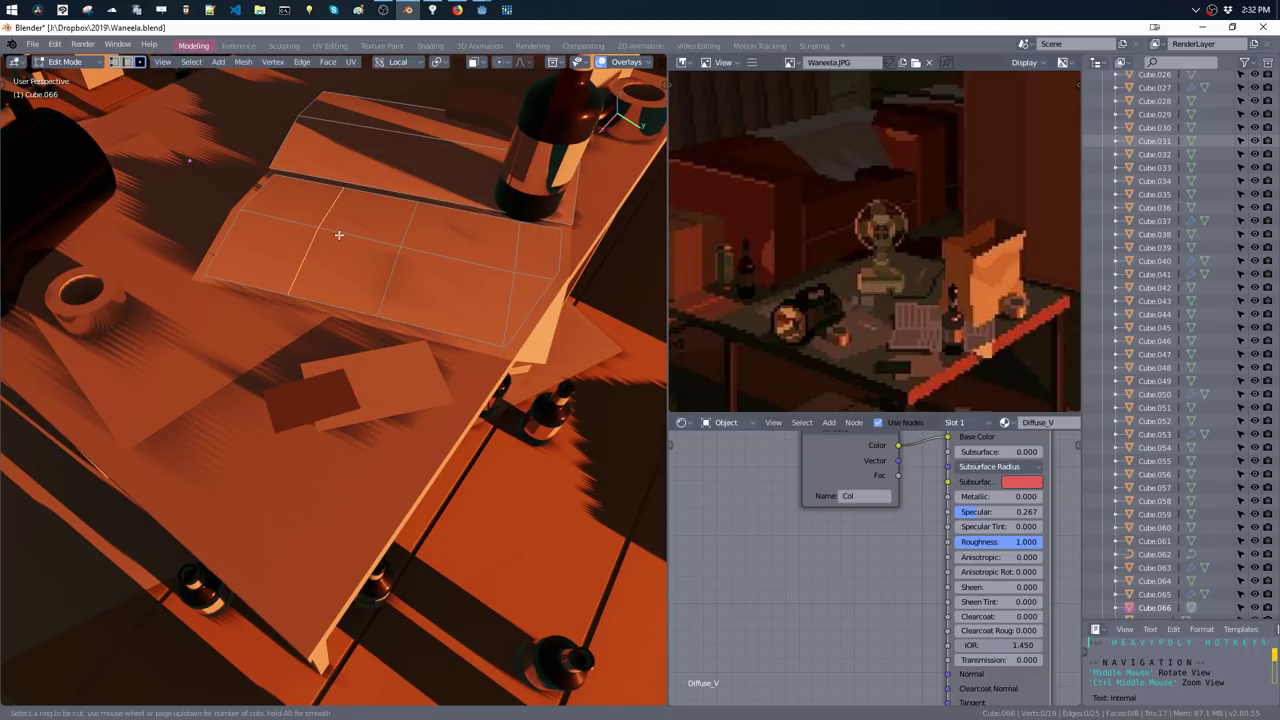
pyautogui.click(339, 237)
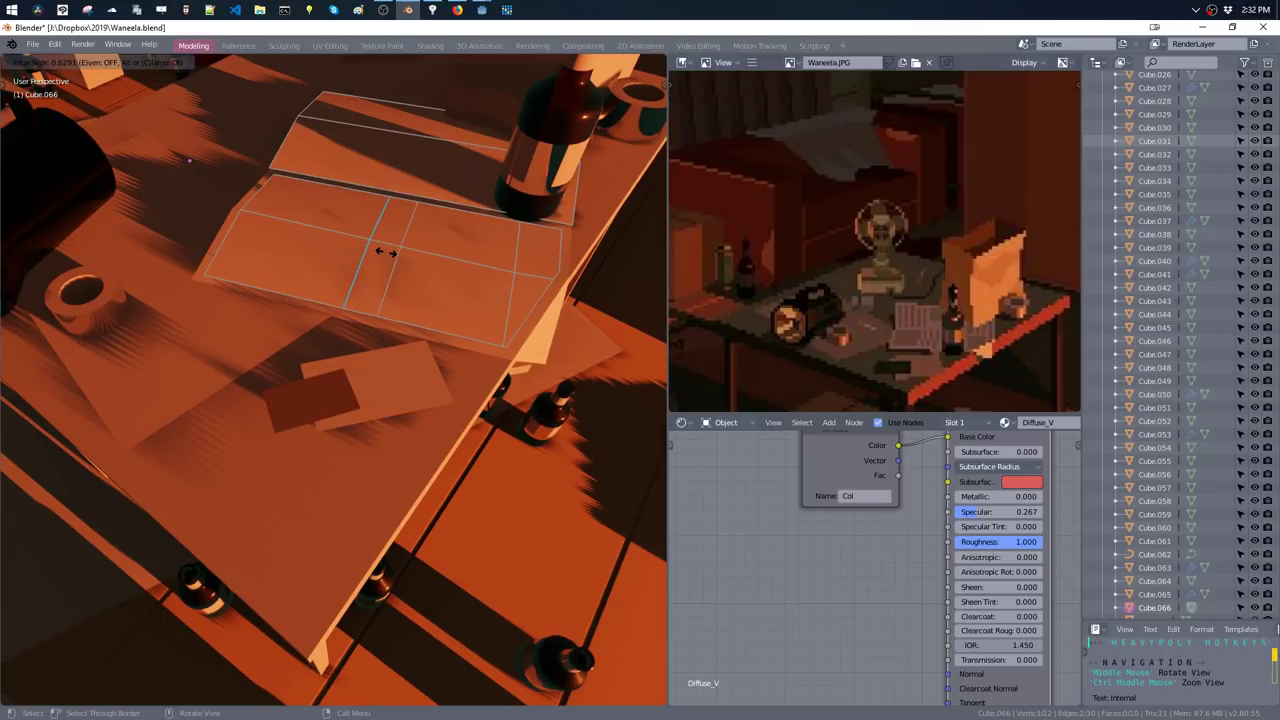
pyautogui.click(385, 252)
pyautogui.hotkey('ctrl', 'x')
# - Add three edge loops across the sheet and bevel them into thin strips
pyautogui.hotkey('ctrl', 'r')
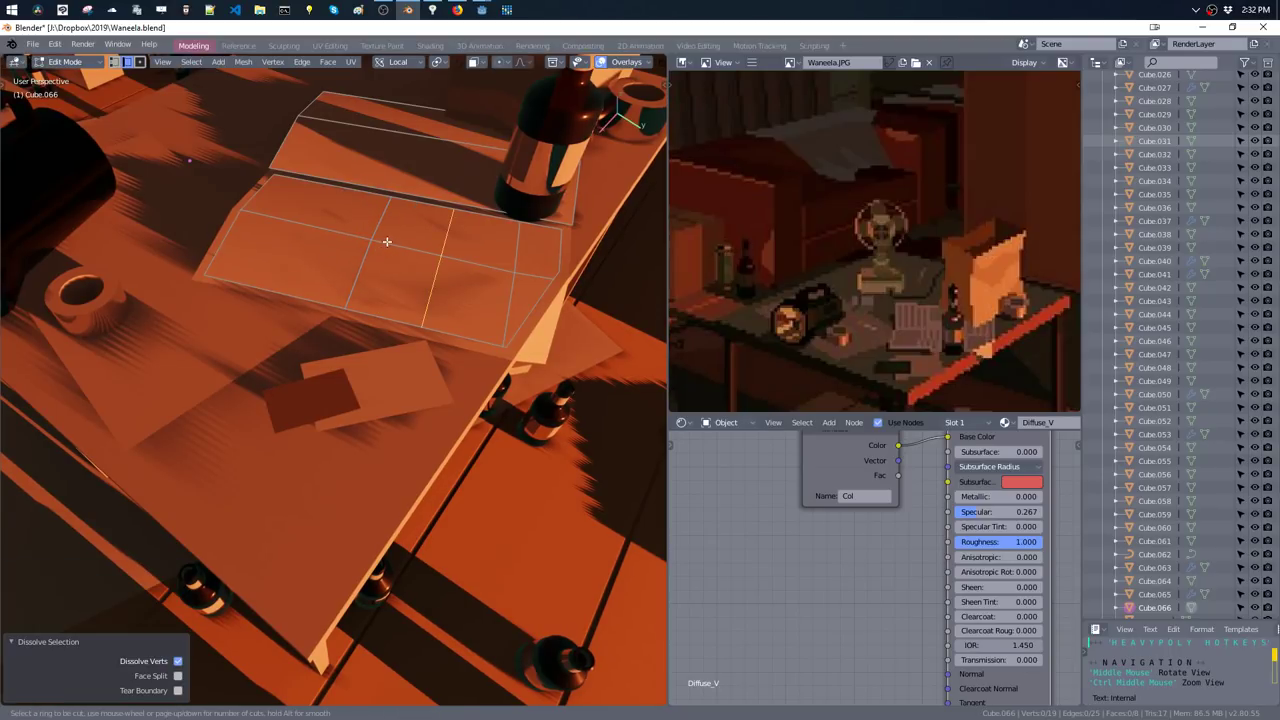
pyautogui.click(392, 245)
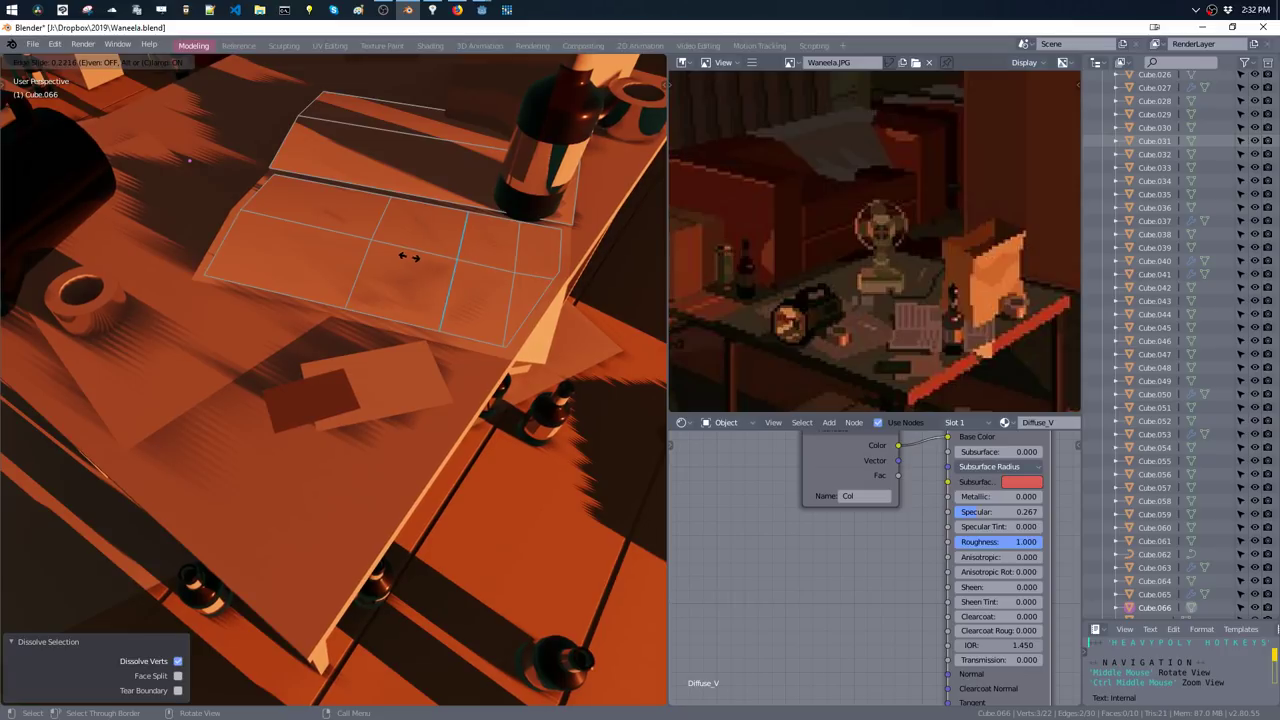
pyautogui.click(337, 233)
pyautogui.hotkey('ctrl', 'r')
pyautogui.click(395, 242)
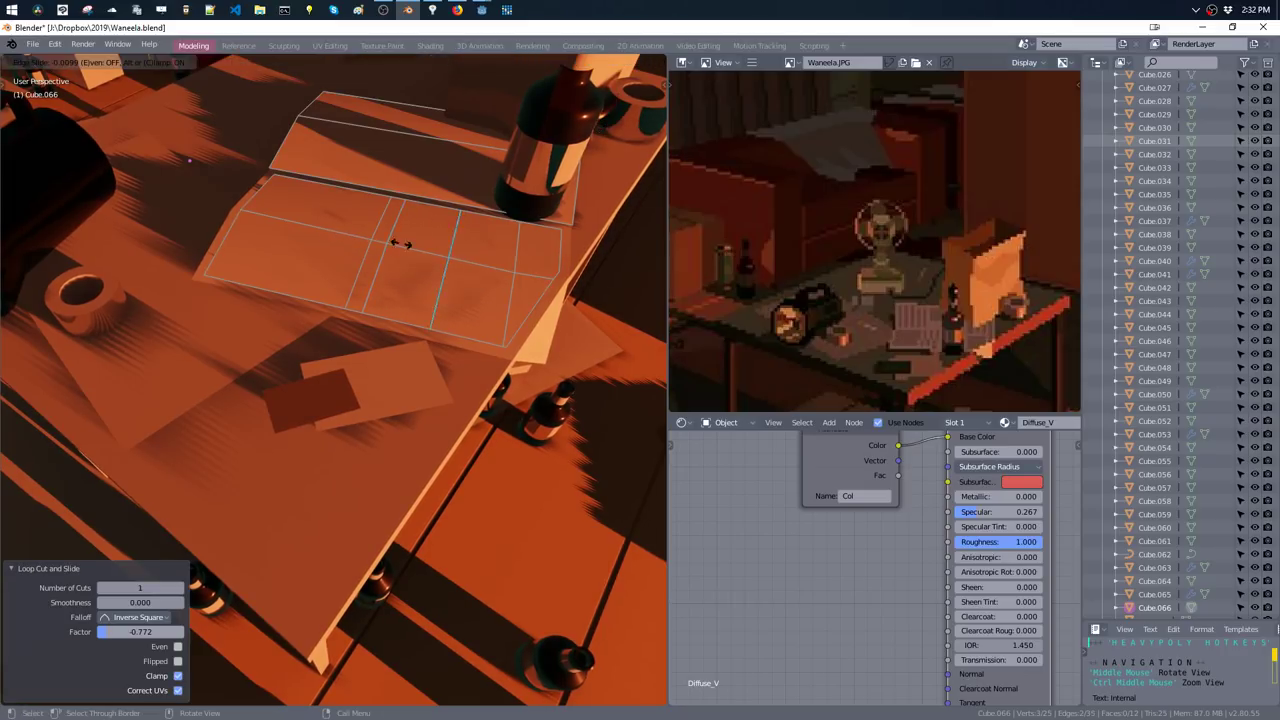
pyautogui.click(398, 240)
pyautogui.hotkey('ctrl', 'r')
pyautogui.click(400, 240)
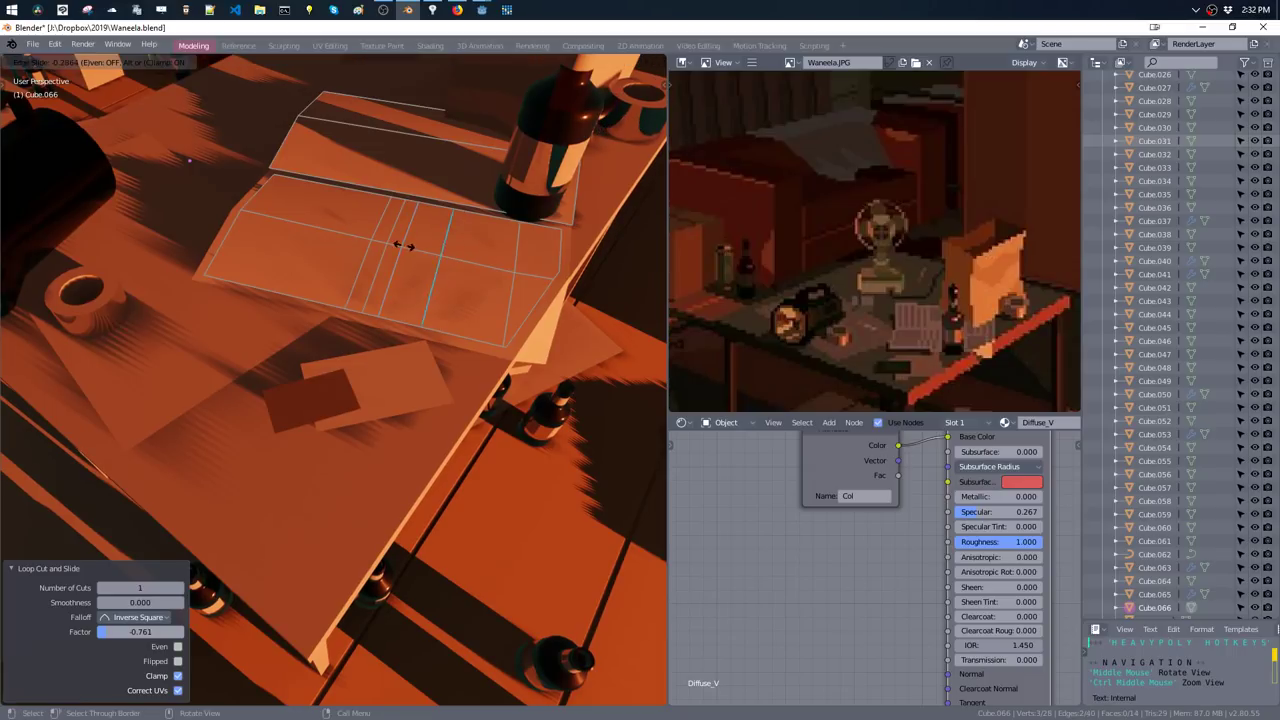
pyautogui.click(380, 240)
pyautogui.keyDown('alt'); pyautogui.keyDown('shift'); pyautogui.click(402, 222); pyautogui.keyUp('shift'); pyautogui.keyUp('alt')
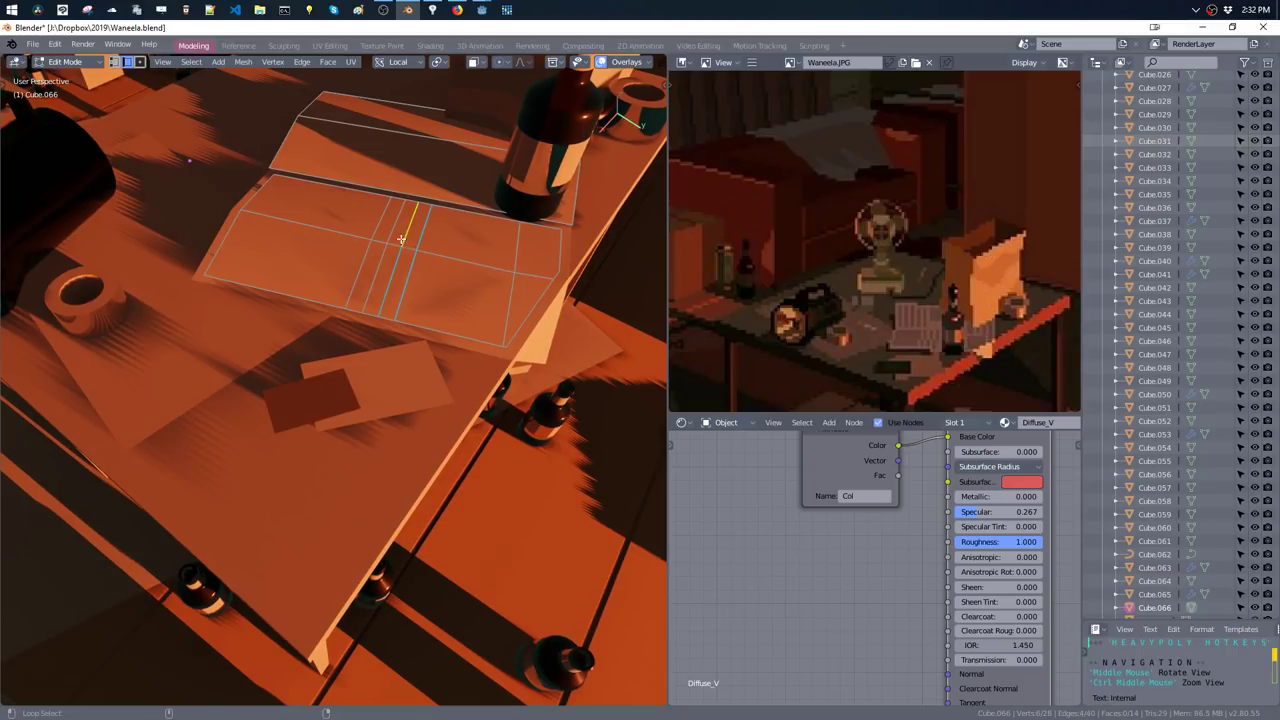
pyautogui.hotkey('ctrl', 'b')
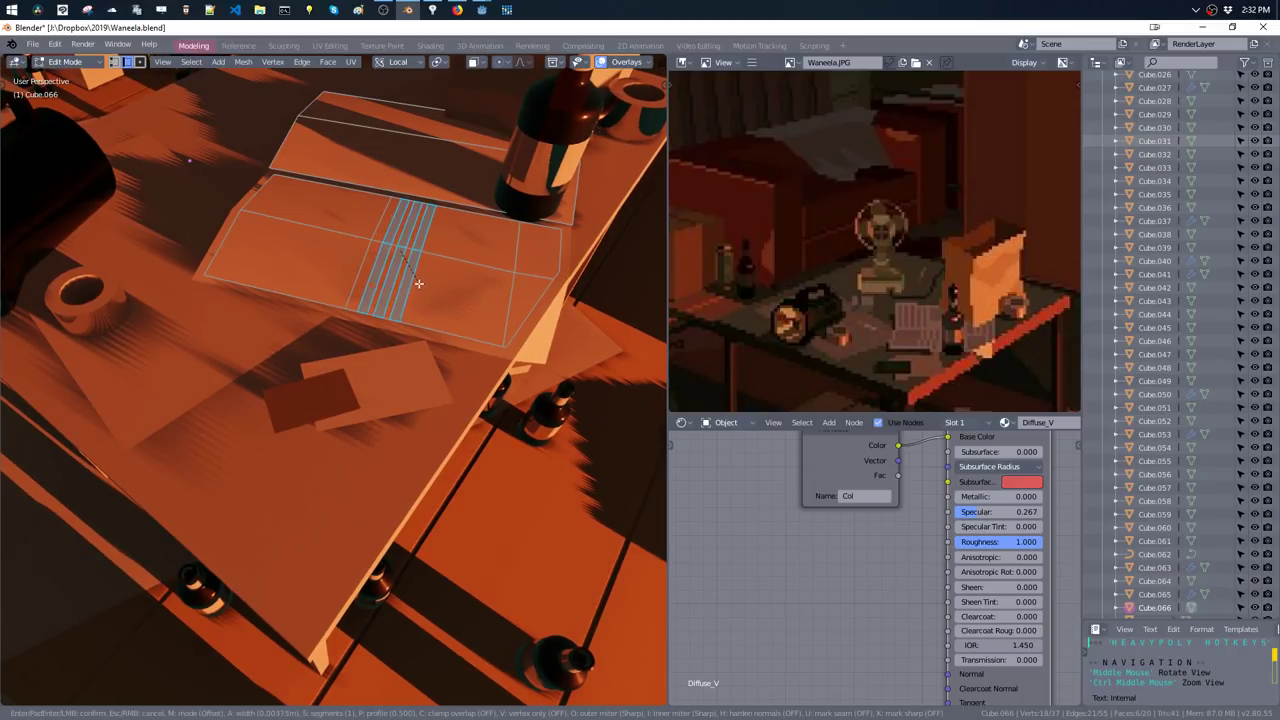
pyautogui.click(418, 284)
# - In face mode, select the narrow strip and the linked faces to its right
pyautogui.click(372, 259)
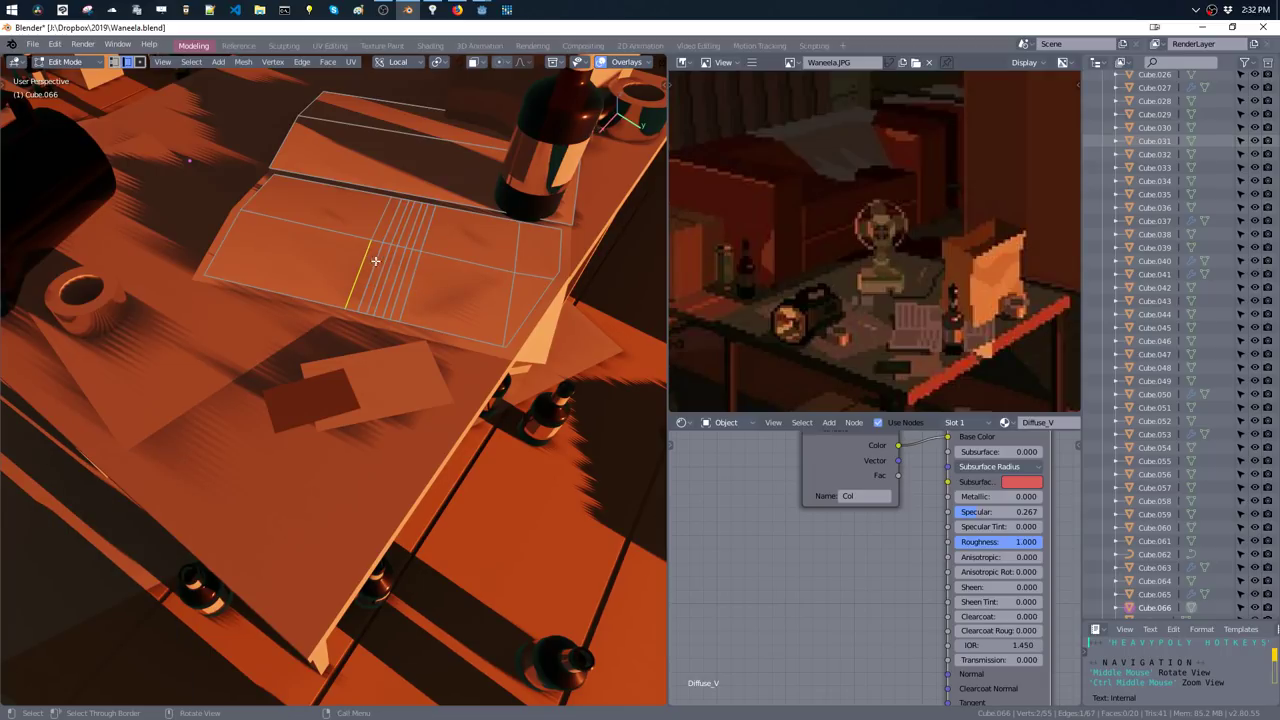
pyautogui.hotkey('ctrl', 'Tab')
pyautogui.click(372, 251)
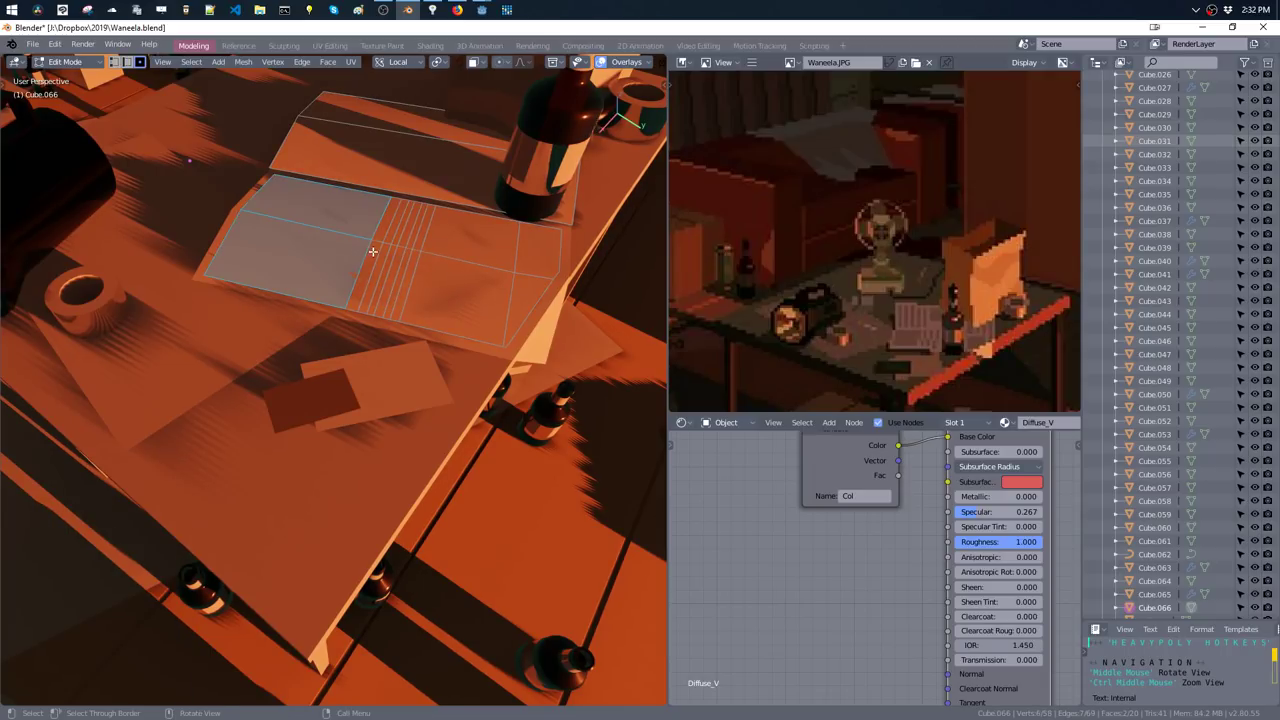
pyautogui.click(380, 255)
pyautogui.hotkey('ctrl', 'l')
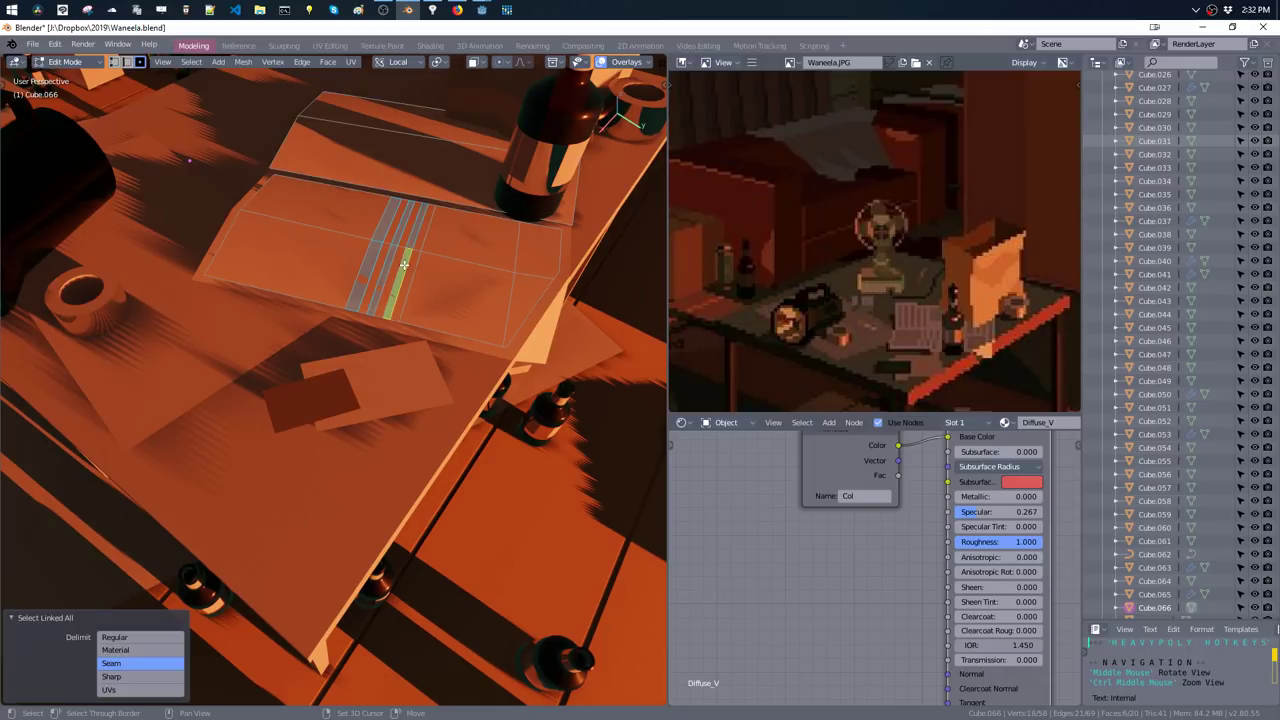
pyautogui.click(420, 272)
pyautogui.hotkey('ctrl', 'l')
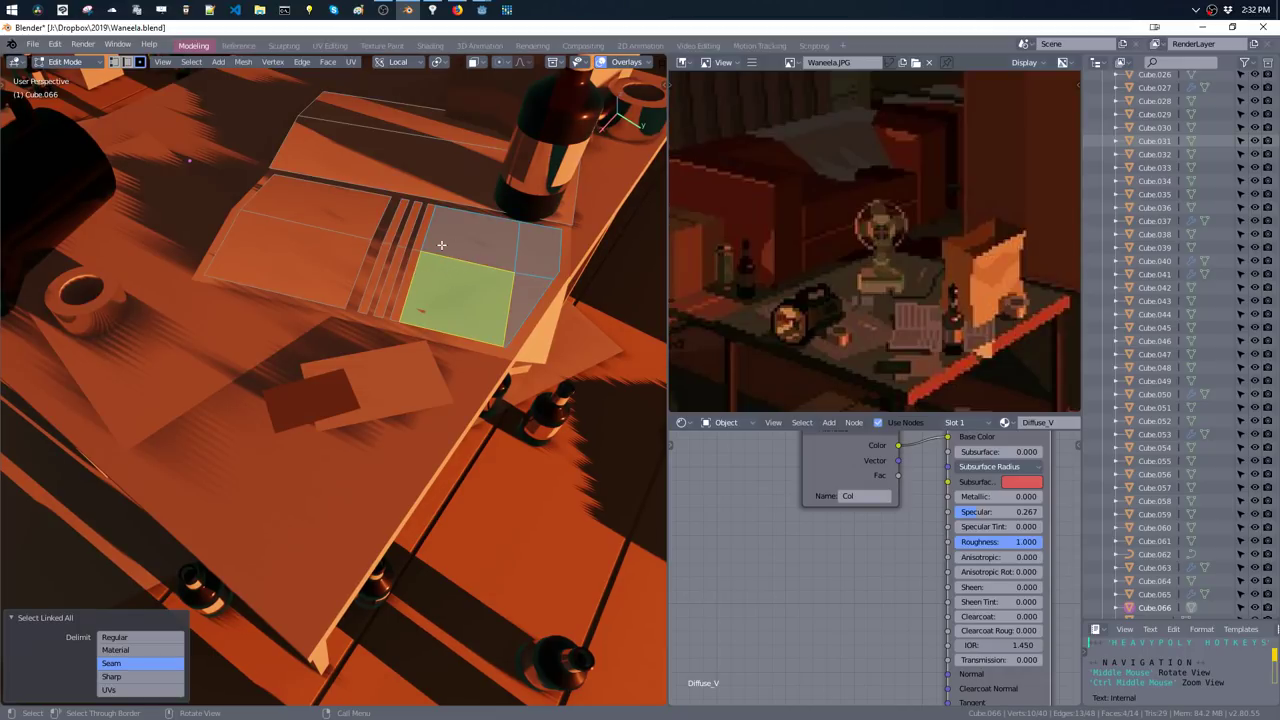
# - Try a vertical loop cut across the strips, then undo it
pyautogui.hotkey('ctrl', 'r')
pyautogui.click(441, 244)
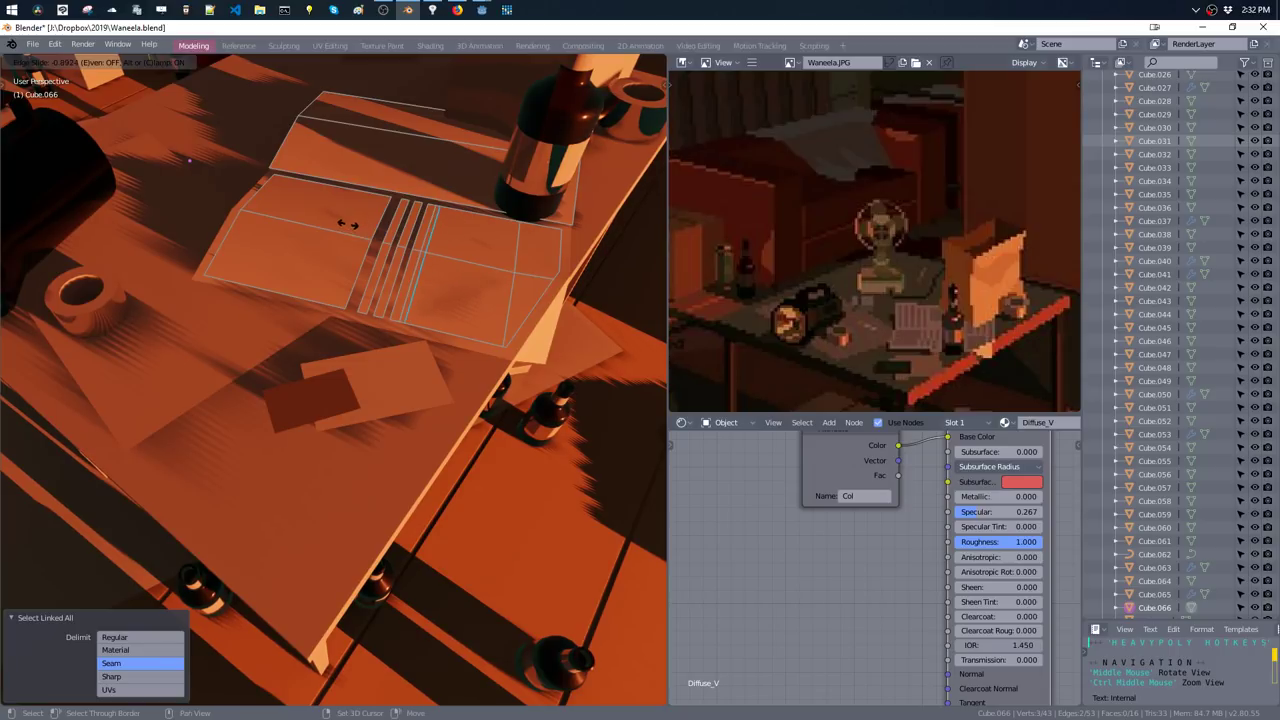
pyautogui.click(400, 246)
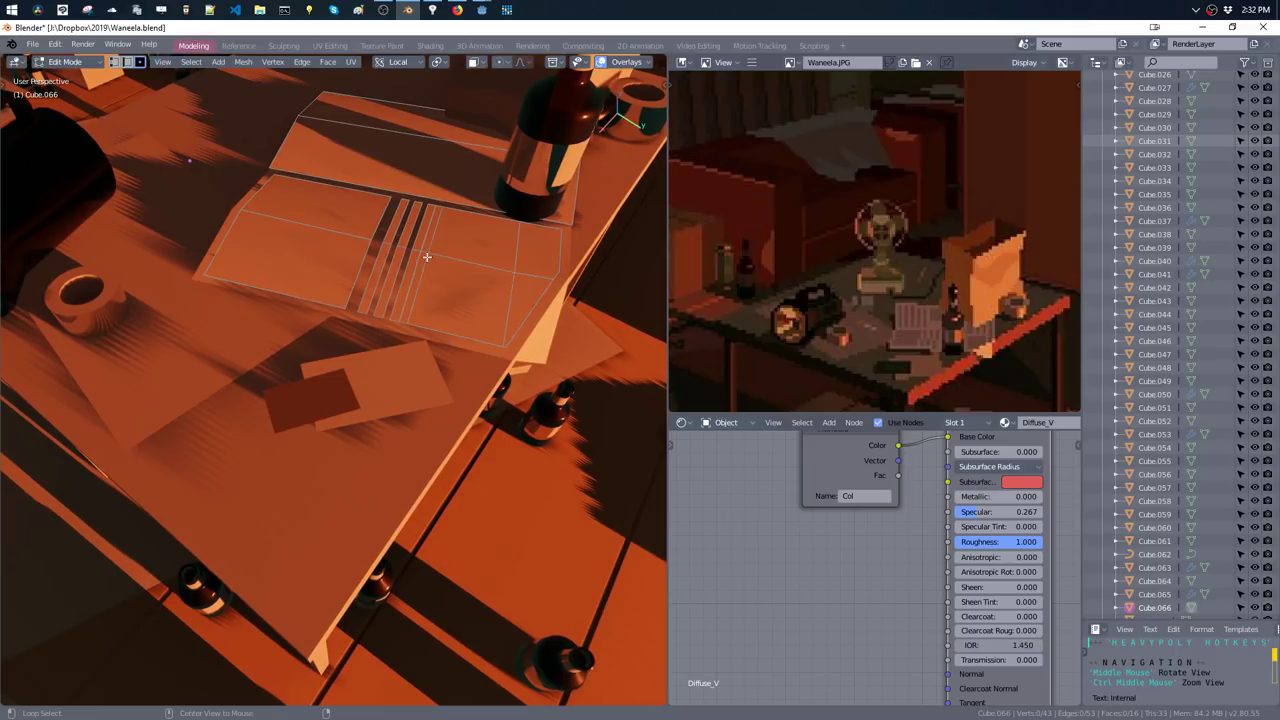
pyautogui.keyDown('alt'); pyautogui.click(425, 255); pyautogui.keyUp('alt')
pyautogui.hotkey('ctrl', 'z')
pyautogui.hotkey('ctrl', 'z')
pyautogui.moveTo(470, 247); pyautogui.dragTo(447, 258, button='middle')
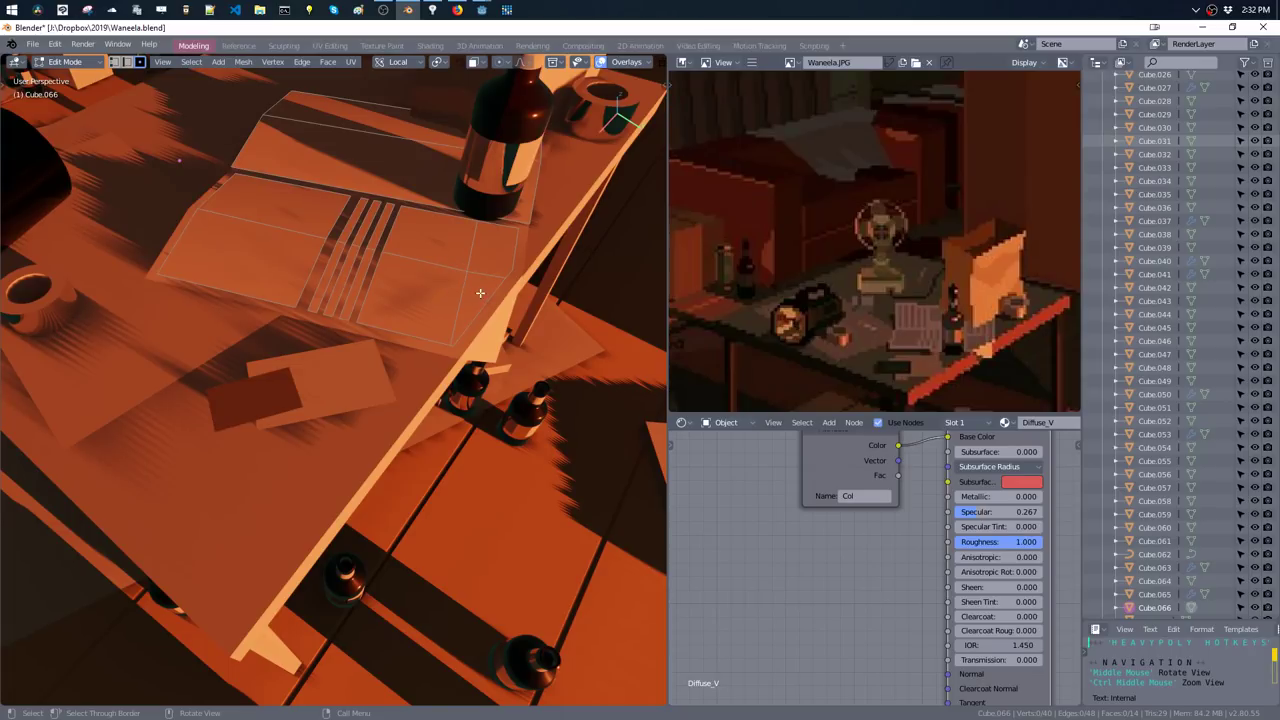
# - Knife-cut the sheet freehand, retrying once before confirming the cut
pyautogui.press('k')
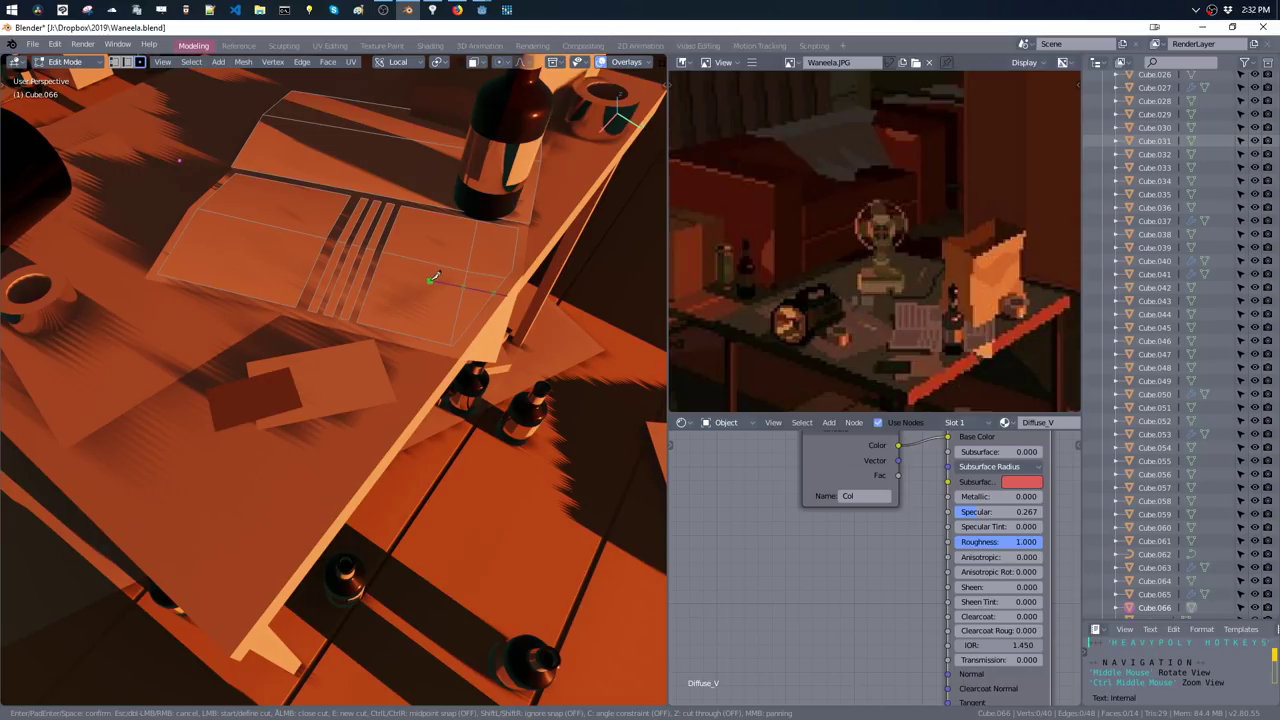
pyautogui.press('Escape')
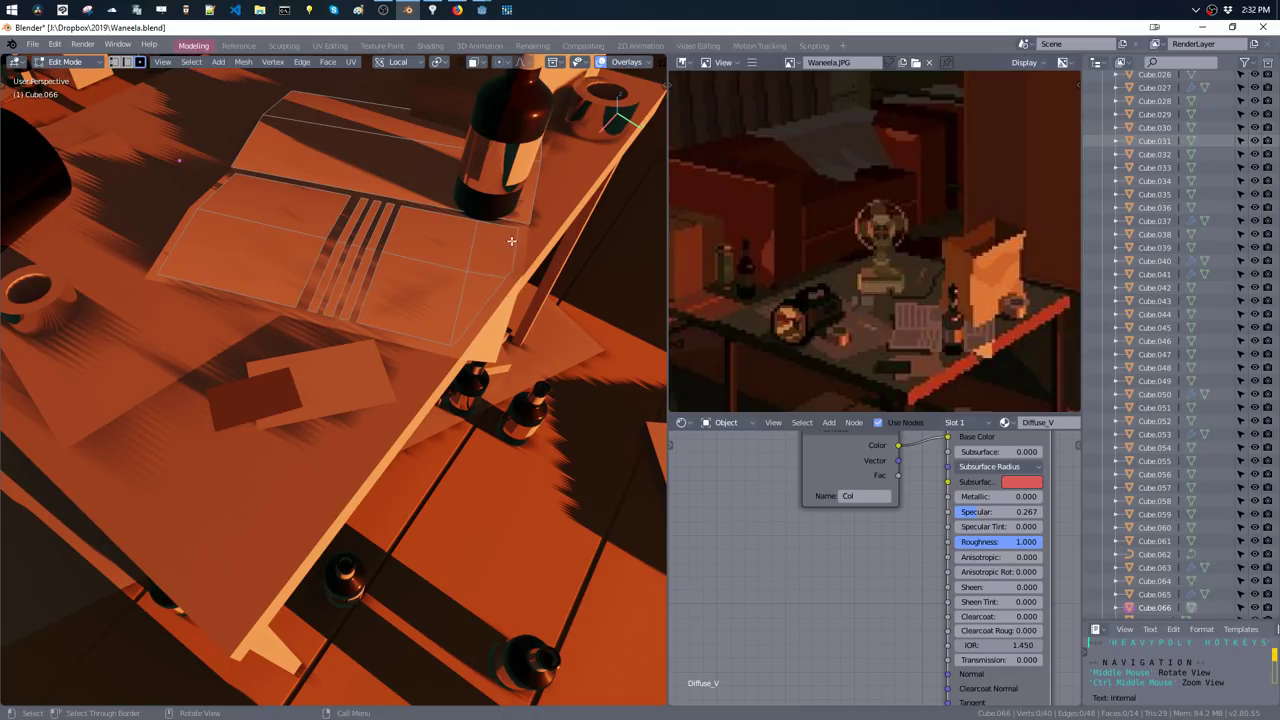
pyautogui.press('k')
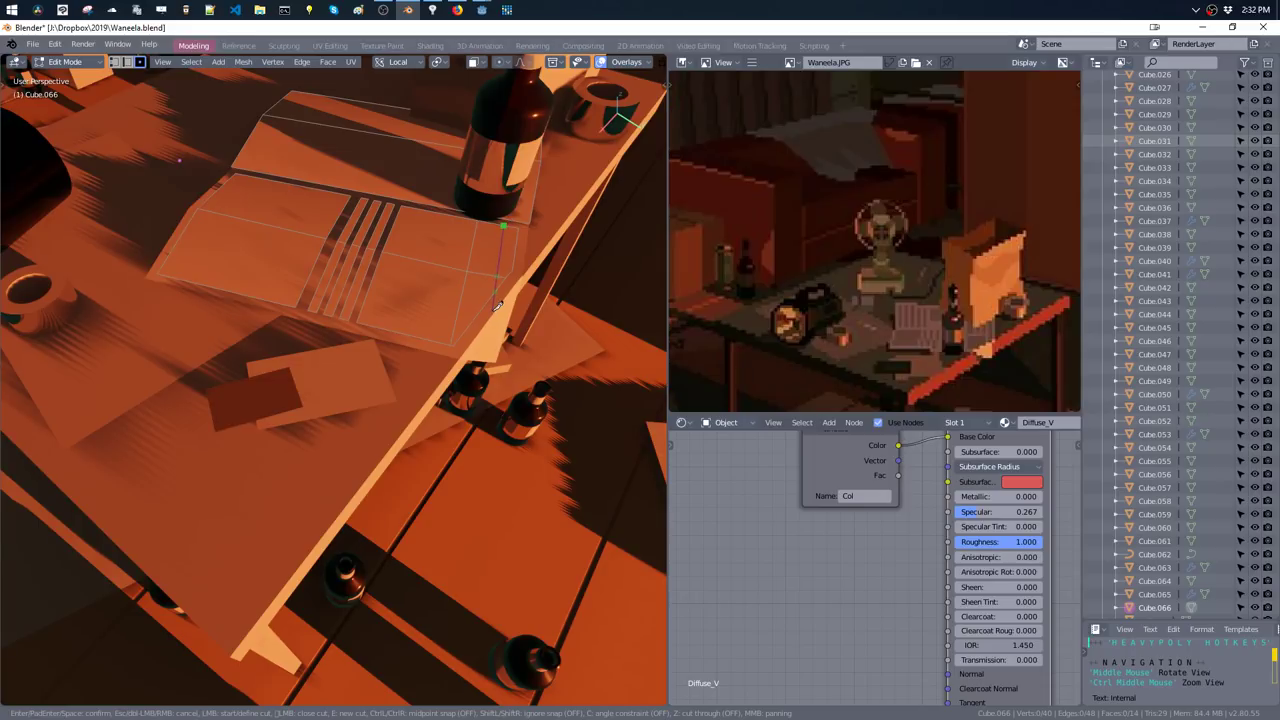
pyautogui.press('Return')
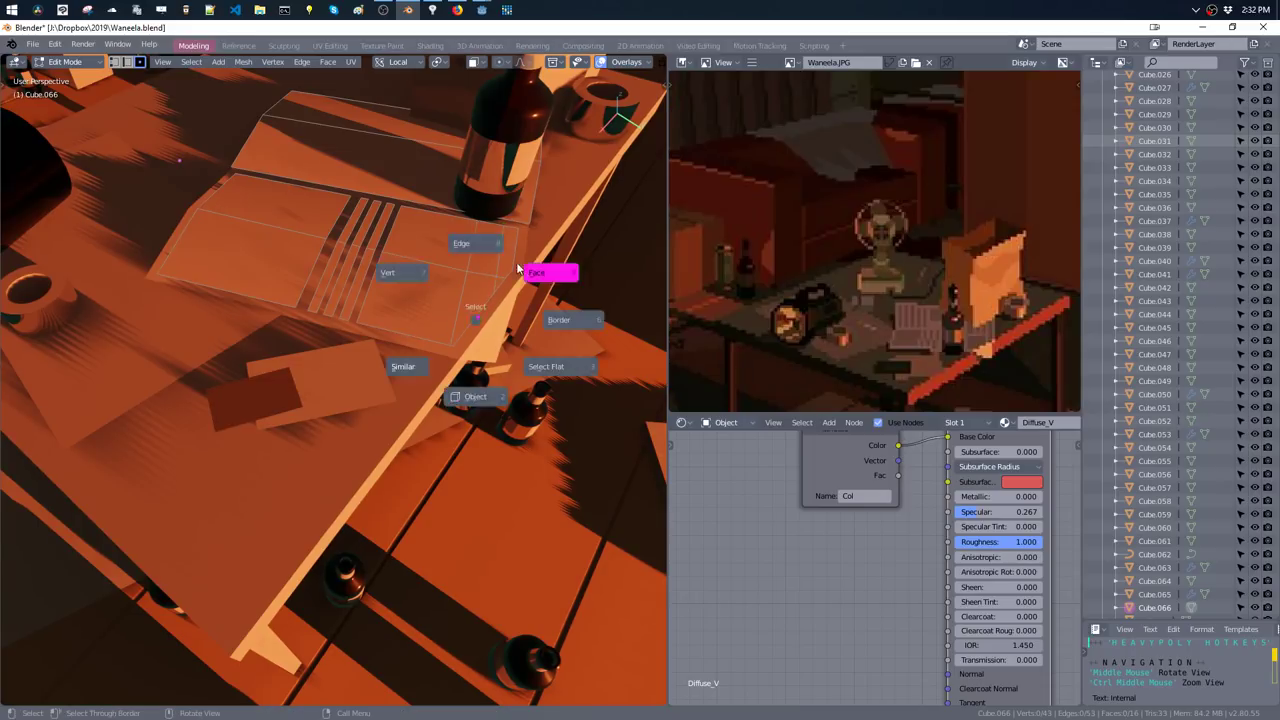
pyautogui.click(474, 295)
# - Cut across the book pages and shift the page faces slightly along local X
pyautogui.press('k')
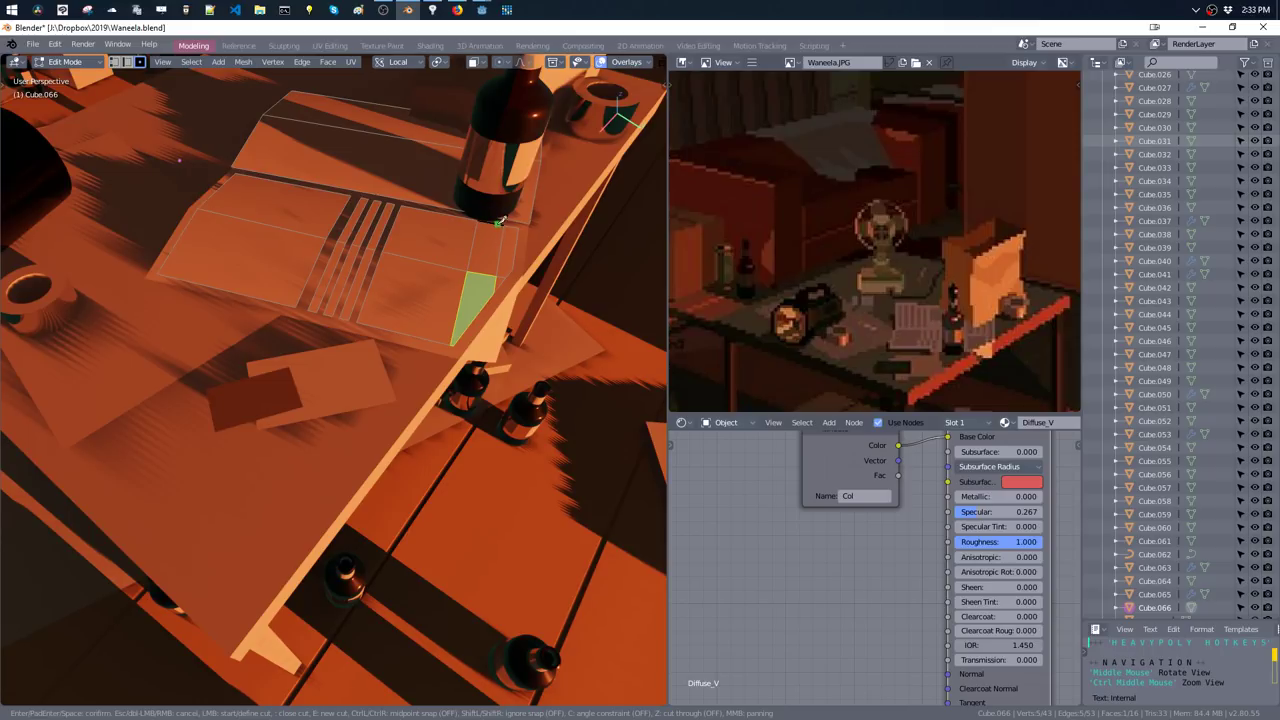
pyautogui.click(498, 223)
pyautogui.press('Return')
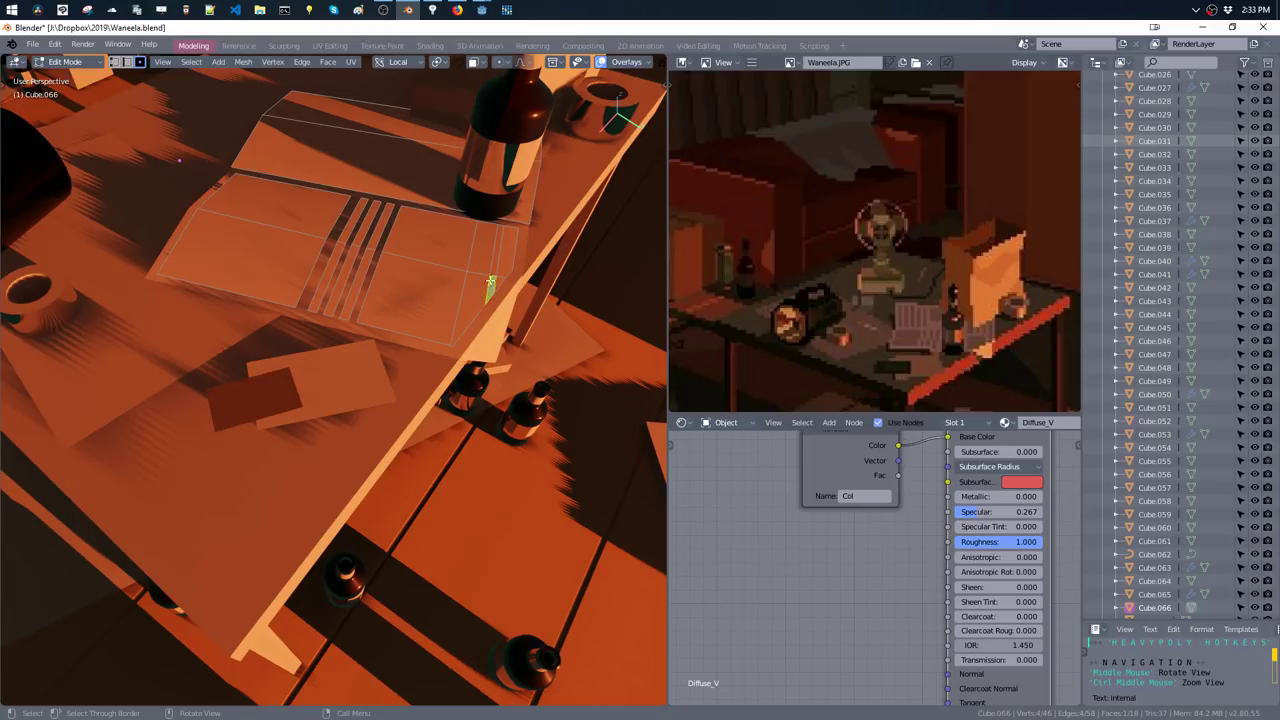
pyautogui.click(492, 272)
pyautogui.hotkey('ctrl', 'l')
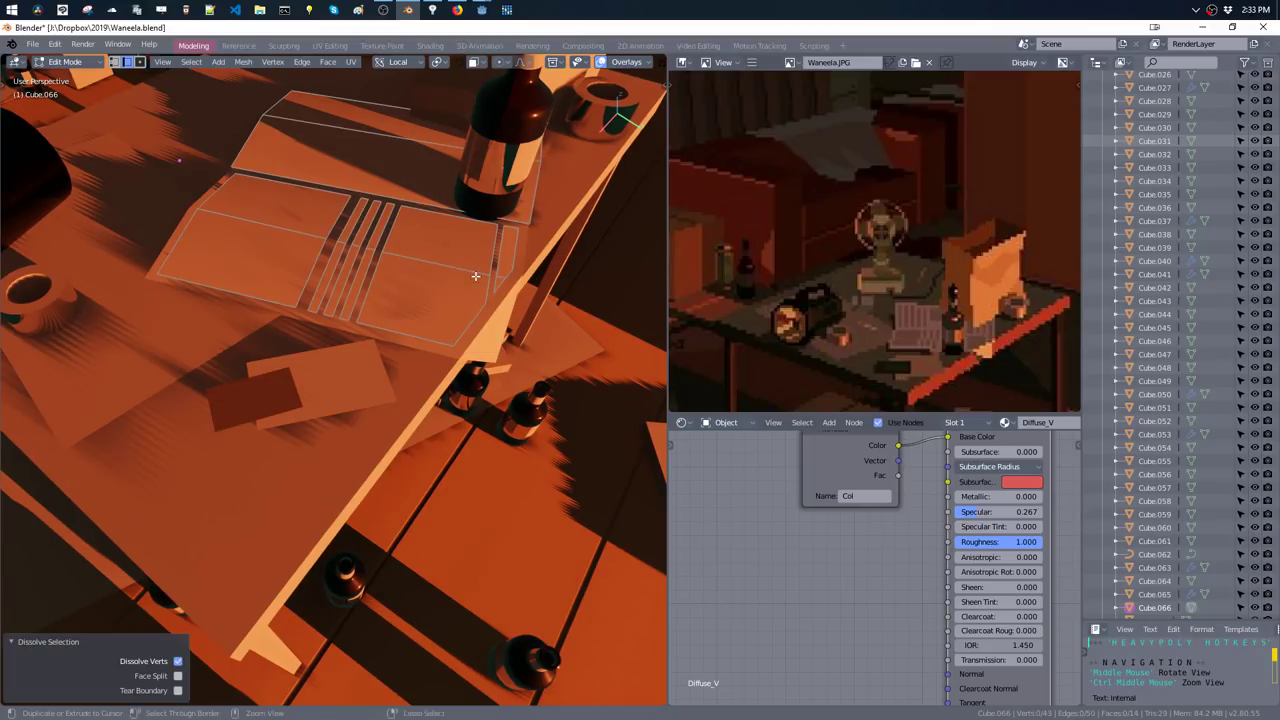
pyautogui.keyDown('shift'); pyautogui.click(497, 276); pyautogui.keyUp('shift')
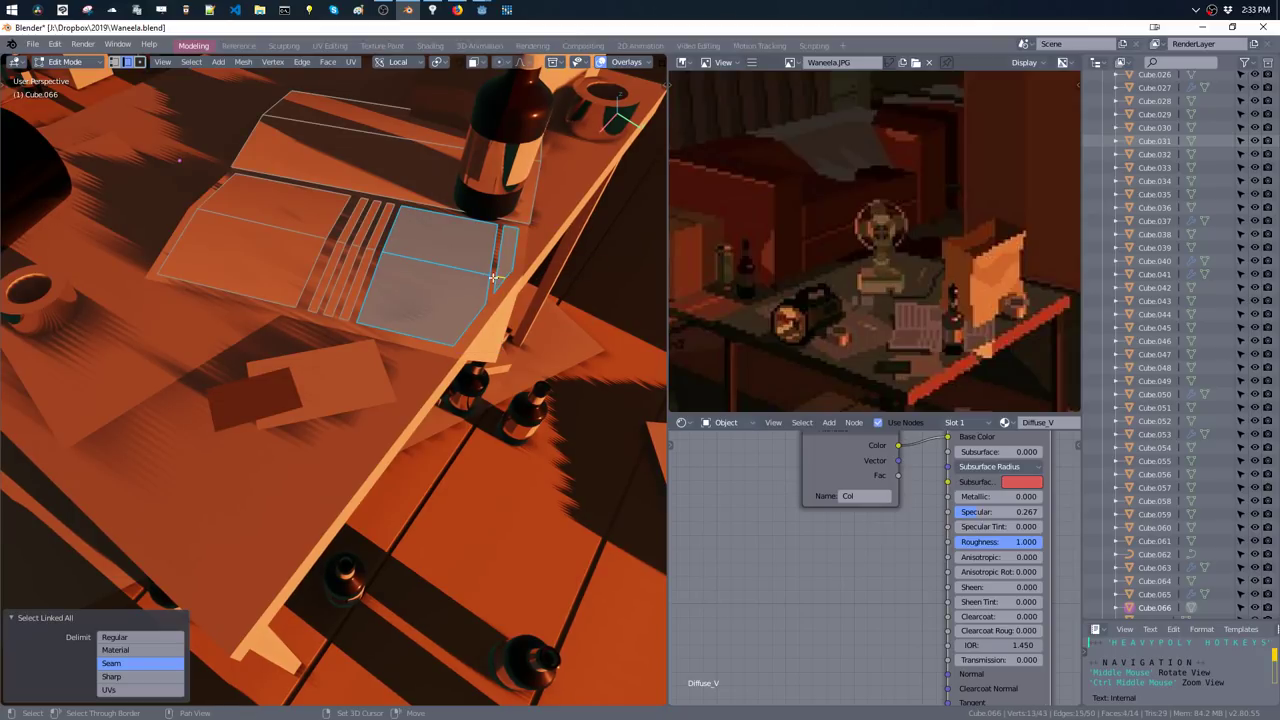
pyautogui.press('g')
pyautogui.press('x')
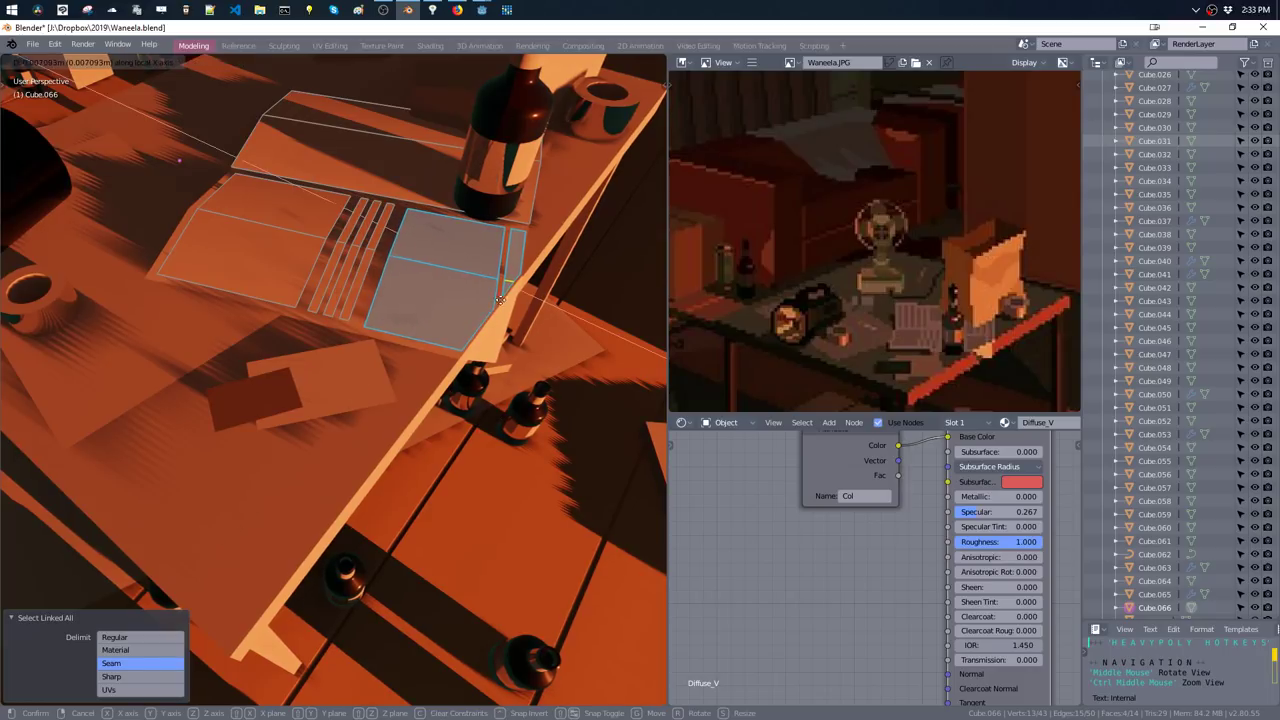
pyautogui.click(510, 305)
# - Lift the book's connected faces slightly along local Z
pyautogui.moveTo(510, 305)
pyautogui.mouseDown(button='middle')
pyautogui.moveTo(322, 217)
pyautogui.moveTo(243, 120)
pyautogui.mouseUp(button='middle')
pyautogui.hotkey('ctrl', 'l')
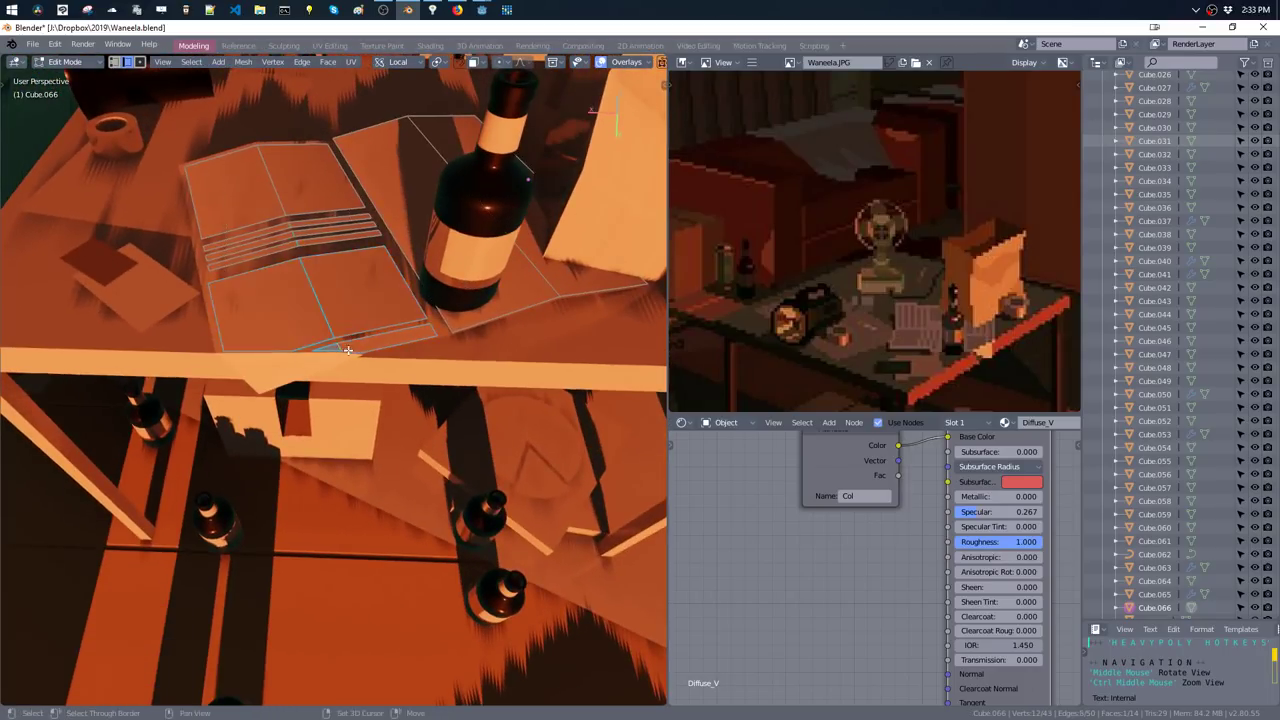
pyautogui.keyDown('shift'); pyautogui.click(284, 220); pyautogui.keyUp('shift')
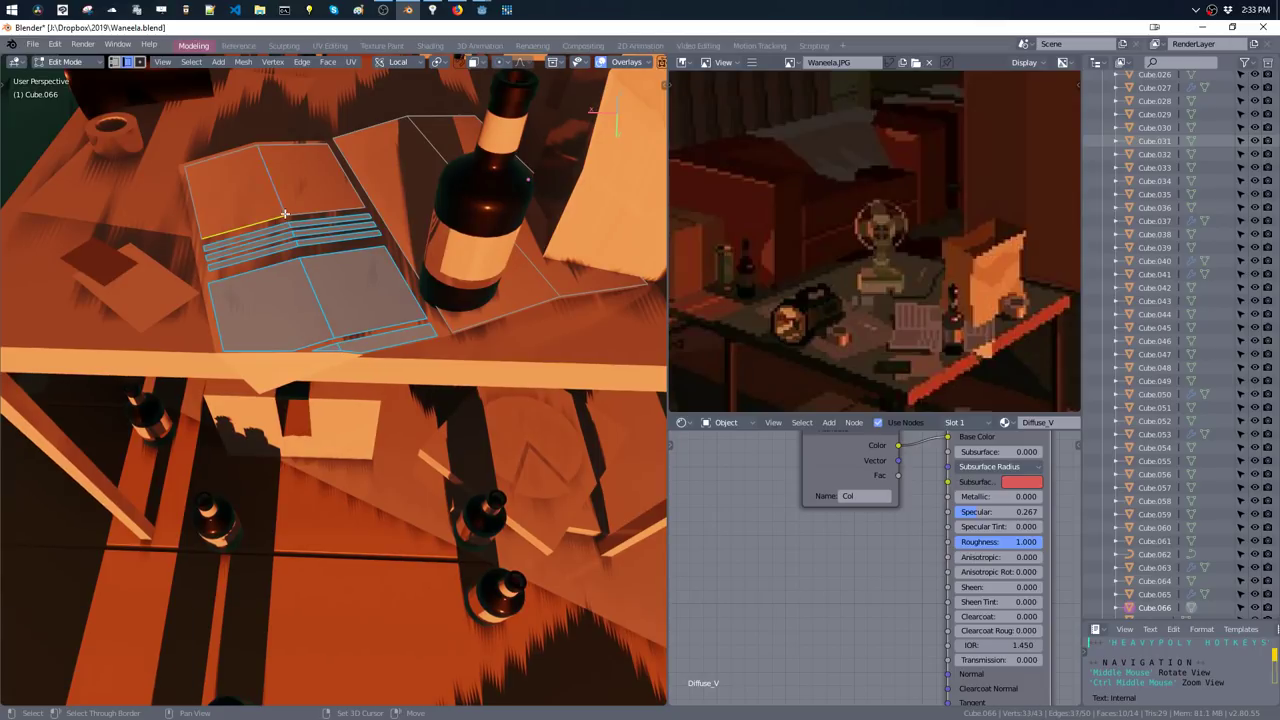
pyautogui.press('g')
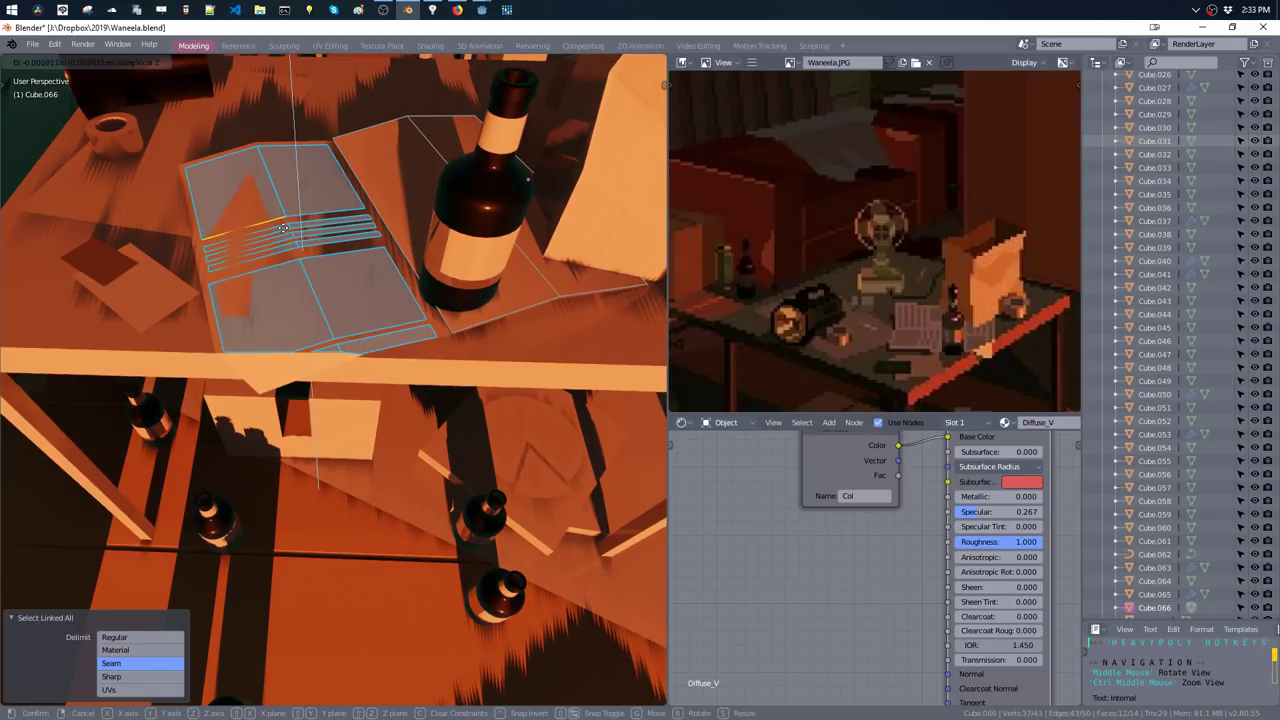
pyautogui.press('z')
pyautogui.press('z')
pyautogui.click(278, 221)
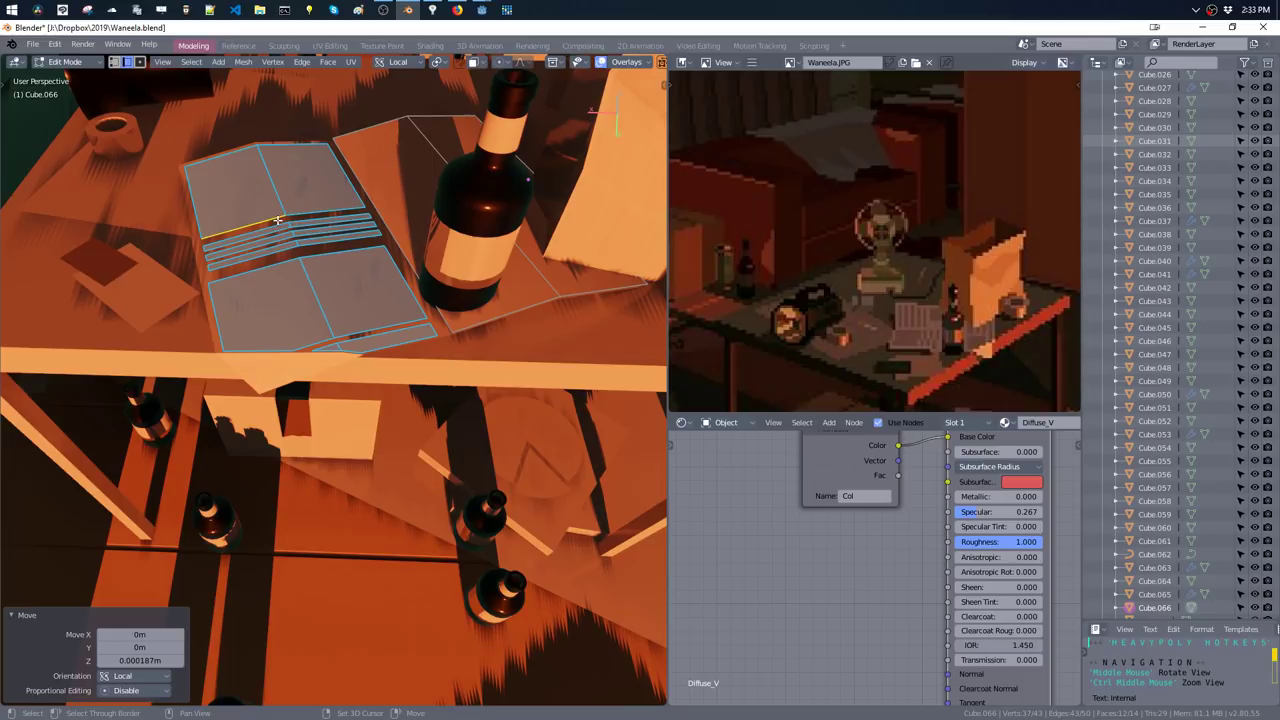
# - Inset the board beside the bottle and delete its inner faces to leave a frame
pyautogui.click(382, 236)
pyautogui.hotkey('ctrl', 'l')
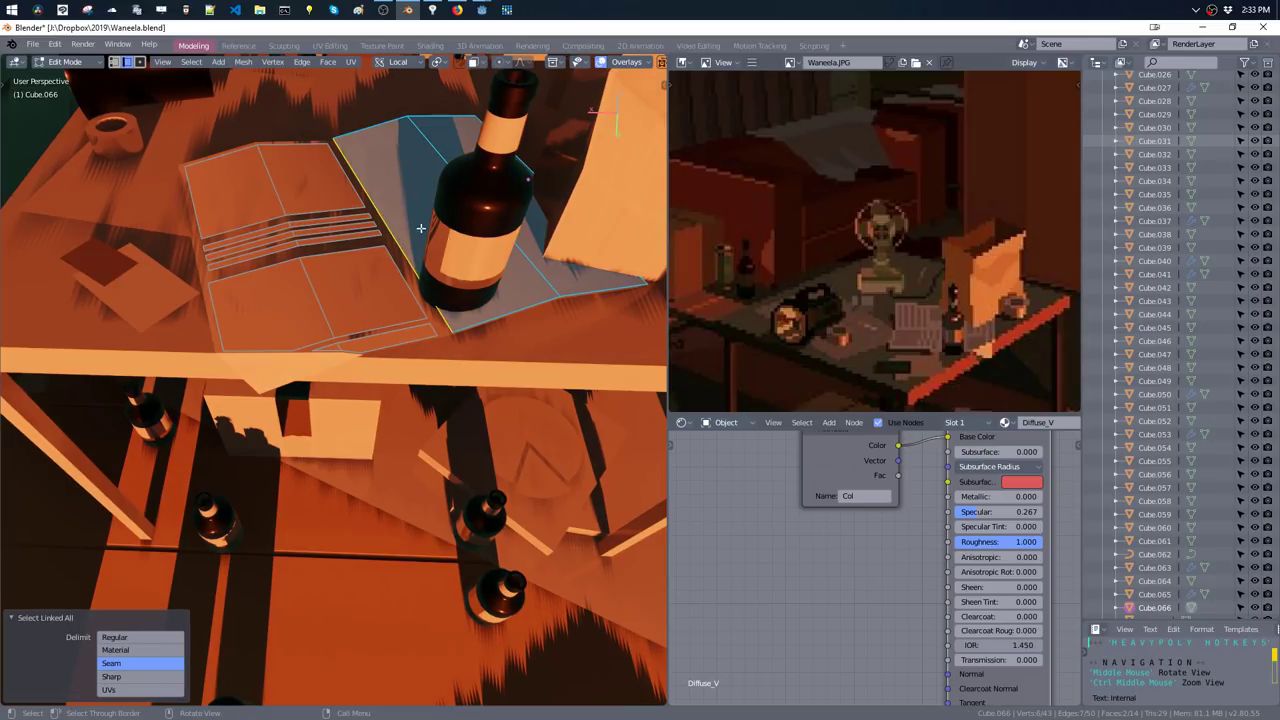
pyautogui.moveTo(421, 228); pyautogui.dragTo(444, 261, button='middle')
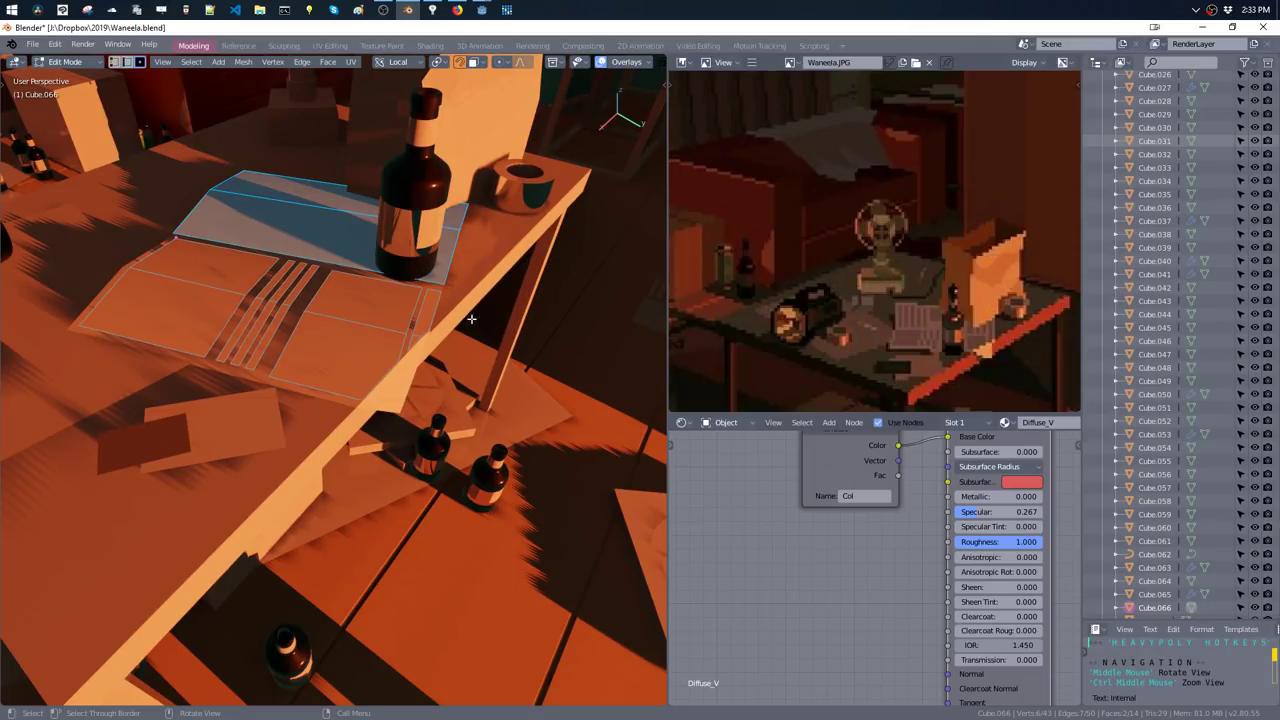
pyautogui.press('i')
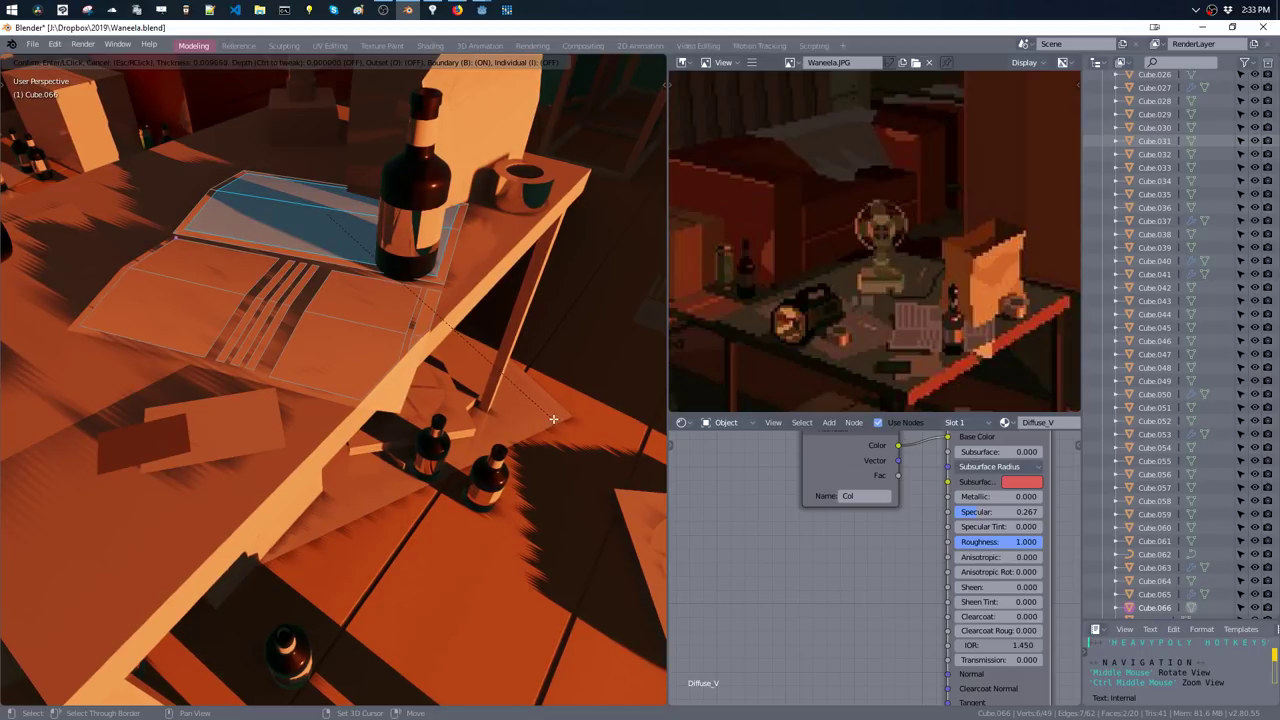
pyautogui.click(488, 310)
pyautogui.press('Delete')
pyautogui.moveTo(488, 310)
pyautogui.mouseDown(button='middle')
pyautogui.moveTo(443, 272)
pyautogui.moveTo(422, 280)
pyautogui.mouseUp(button='middle')
# - Add a loop cut across the frame, then ten parallel cuts across its upper face
pyautogui.moveTo(352, 235); pyautogui.dragTo(400, 260, button='middle')
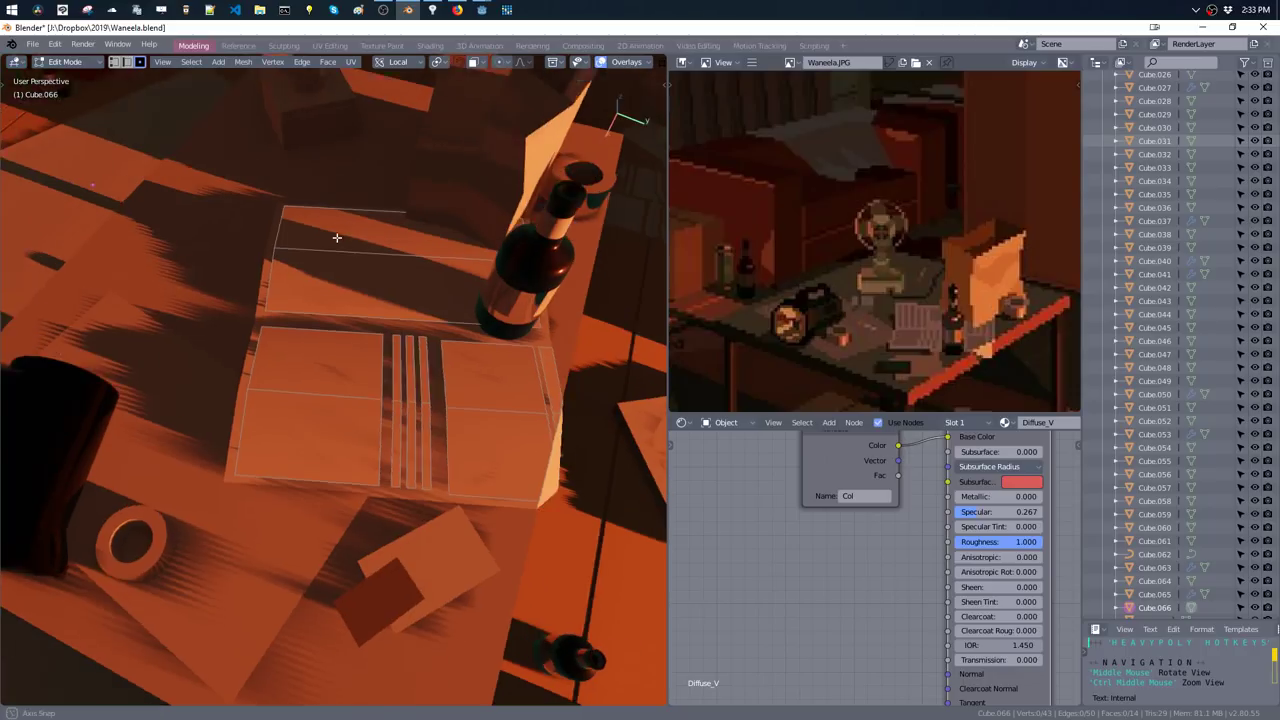
pyautogui.hotkey('ctrl', 'r')
pyautogui.click(400, 260)
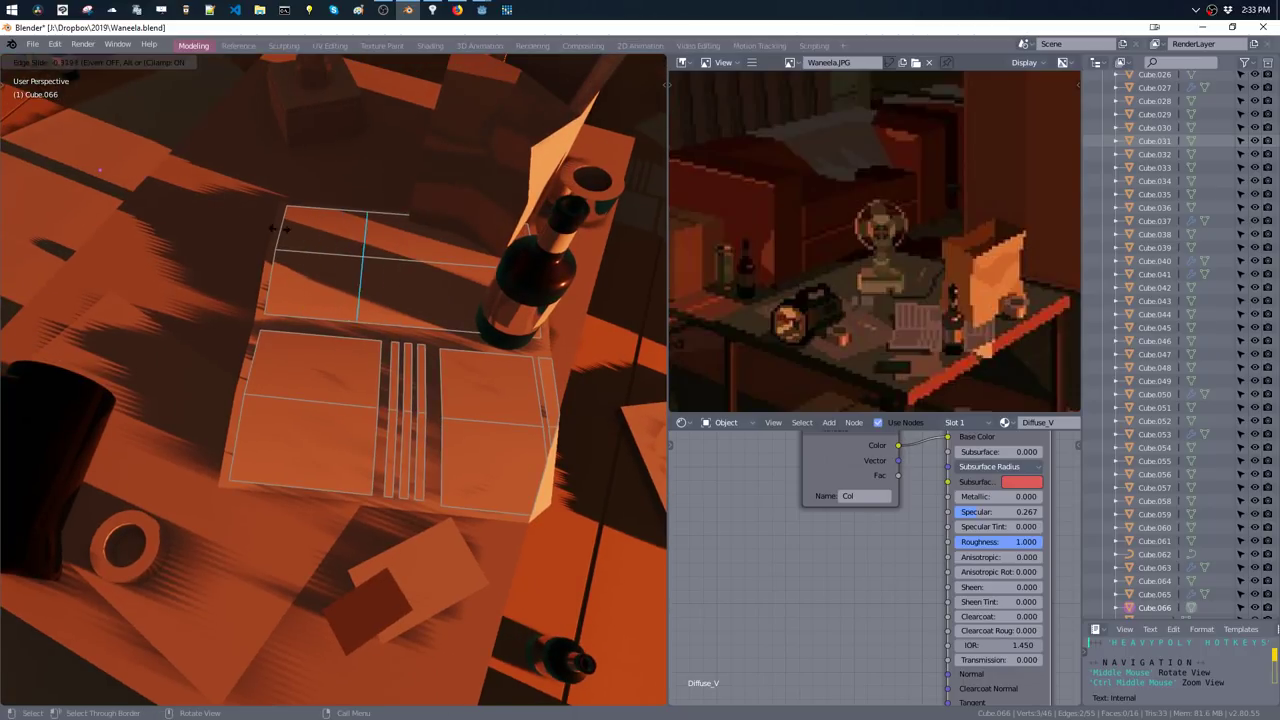
pyautogui.click(347, 242)
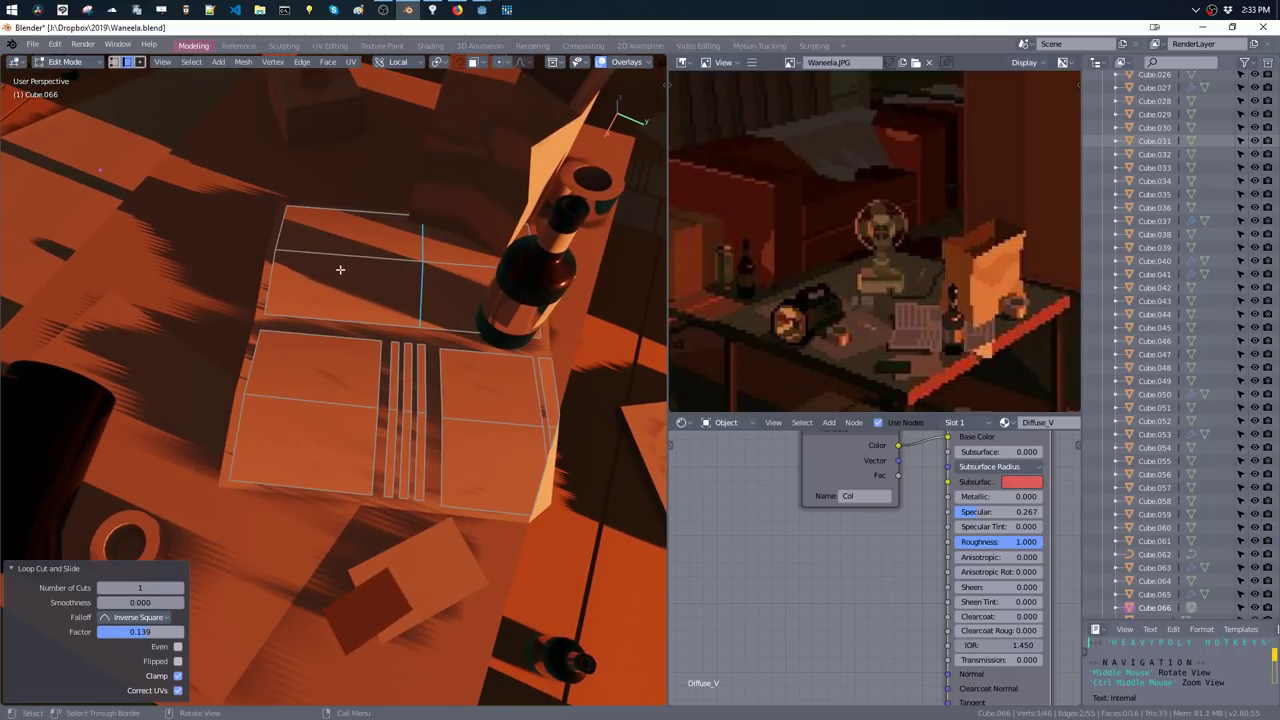
pyautogui.hotkey('ctrl', 'r')
pyautogui.scroll(8, 335, 255)
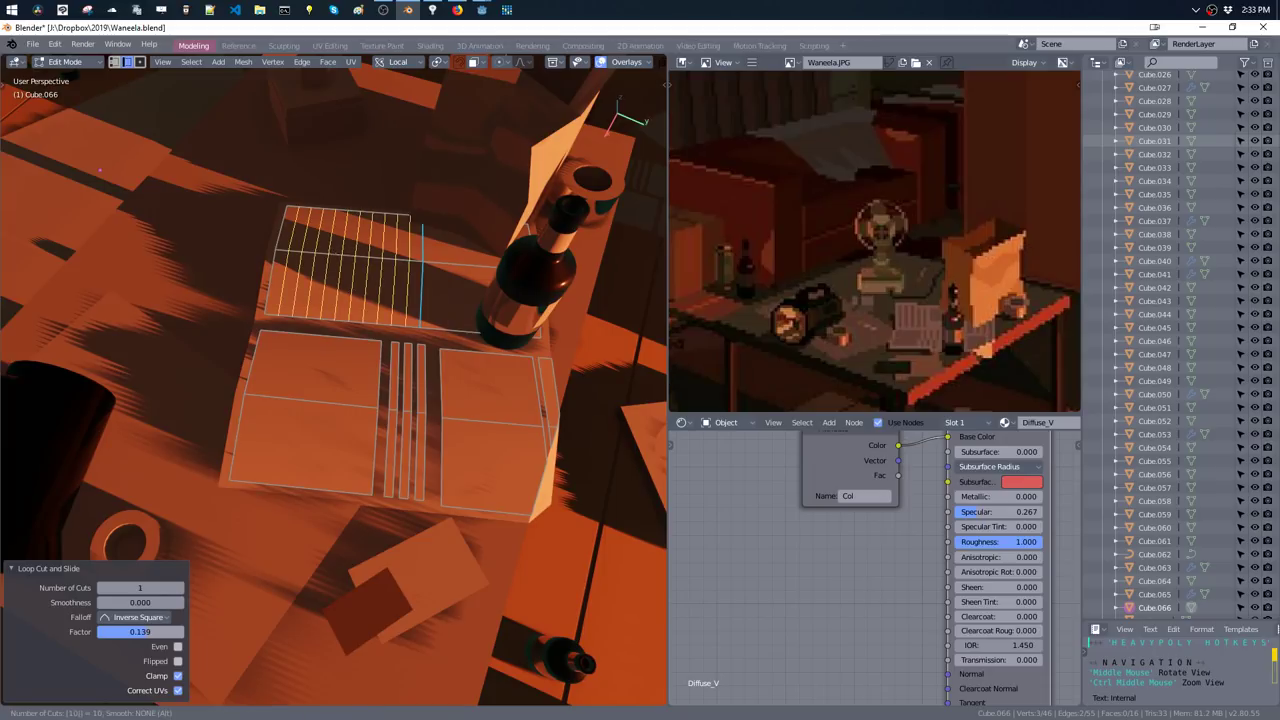
pyautogui.click(335, 255)
pyautogui.click(340, 264)
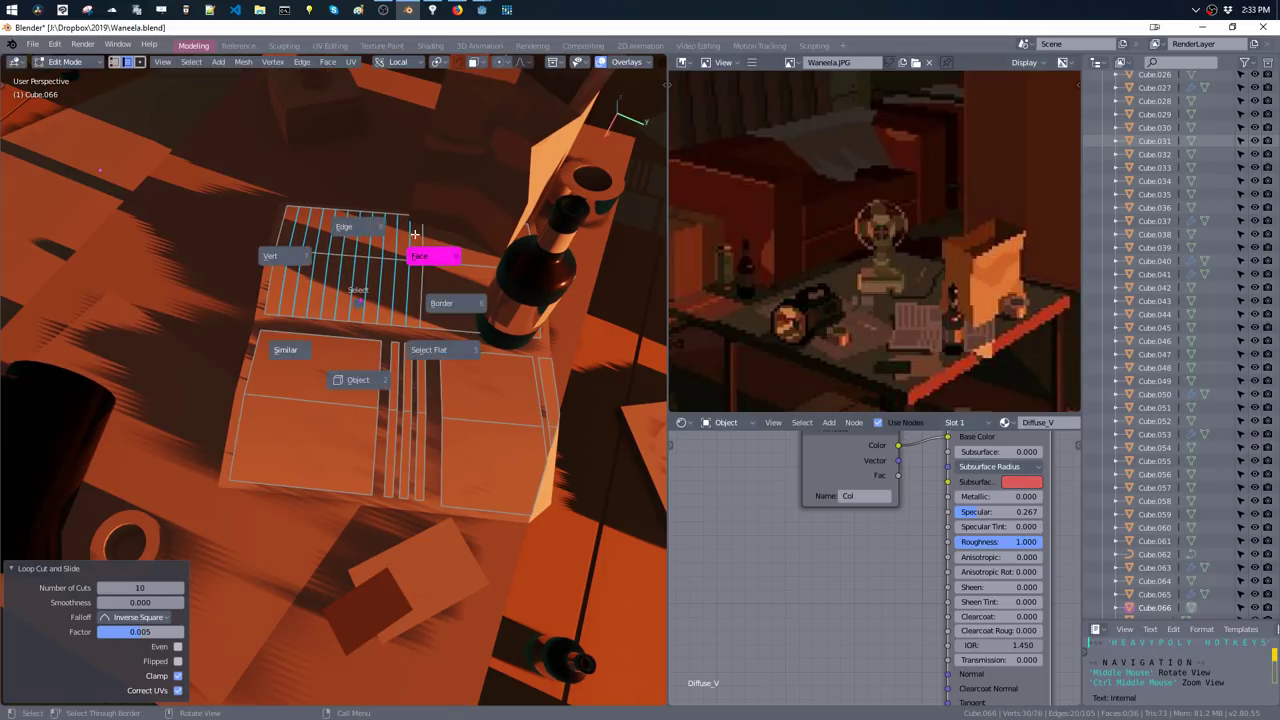
# - Select alternating strips and delete them, leaving slats with gaps between them
pyautogui.keyDown('alt'); pyautogui.click(402, 255); pyautogui.keyUp('alt')
pyautogui.keyDown('alt'); pyautogui.keyDown('shift'); pyautogui.click(375, 259); pyautogui.keyUp('shift'); pyautogui.keyUp('alt')
pyautogui.keyDown('alt'); pyautogui.keyDown('shift'); pyautogui.click(350, 255); pyautogui.keyUp('shift'); pyautogui.keyUp('alt')
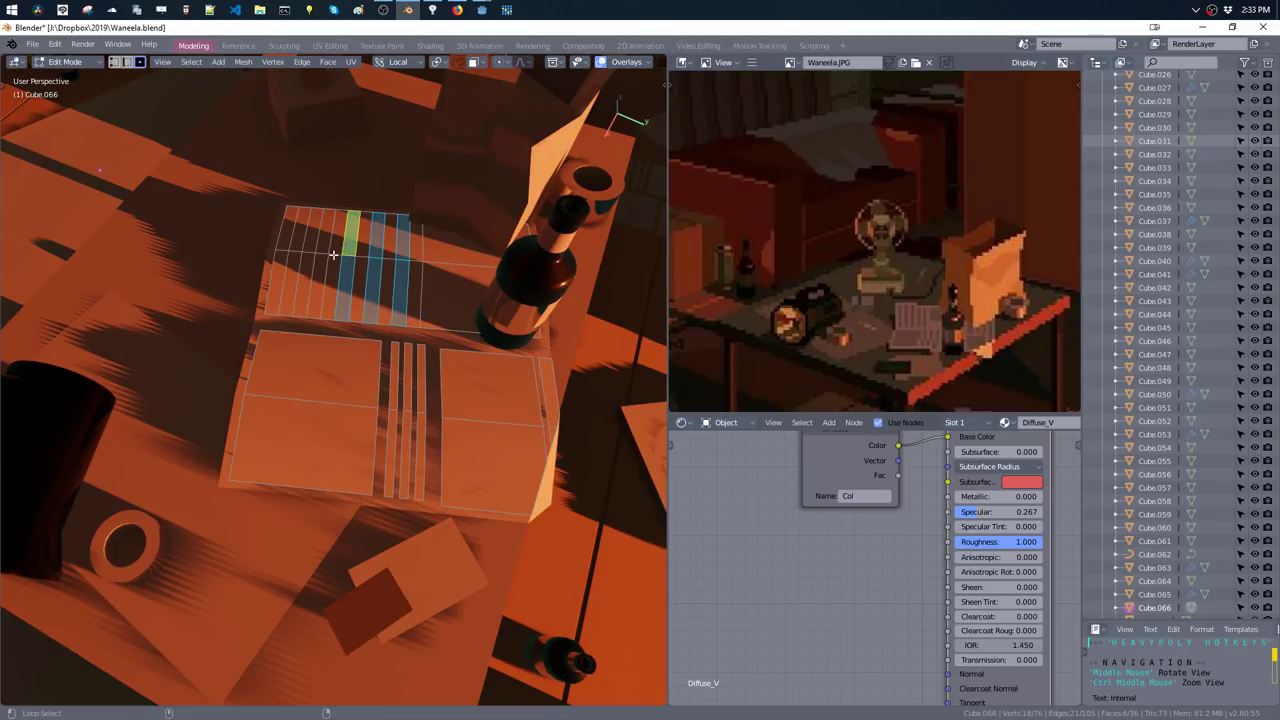
pyautogui.keyDown('alt'); pyautogui.keyDown('shift'); pyautogui.click(318, 252); pyautogui.keyUp('shift'); pyautogui.keyUp('alt')
pyautogui.keyDown('alt'); pyautogui.keyDown('shift'); pyautogui.click(321, 258); pyautogui.keyUp('shift'); pyautogui.keyUp('alt')
pyautogui.keyDown('alt'); pyautogui.keyDown('shift'); pyautogui.click(321, 258); pyautogui.keyUp('shift'); pyautogui.keyUp('alt')
pyautogui.keyDown('alt'); pyautogui.keyDown('shift'); pyautogui.click(301, 260); pyautogui.keyUp('shift'); pyautogui.keyUp('alt')
pyautogui.hotkey('ctrl', 'x')
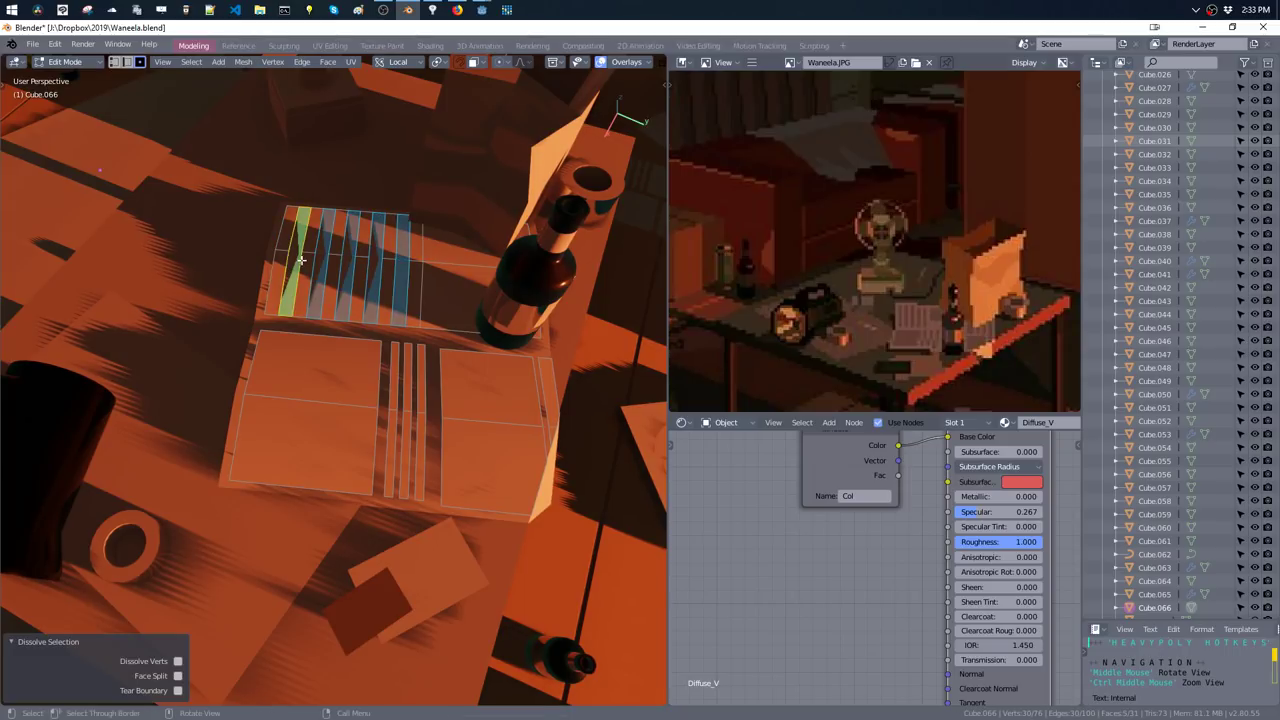
pyautogui.press('Delete')
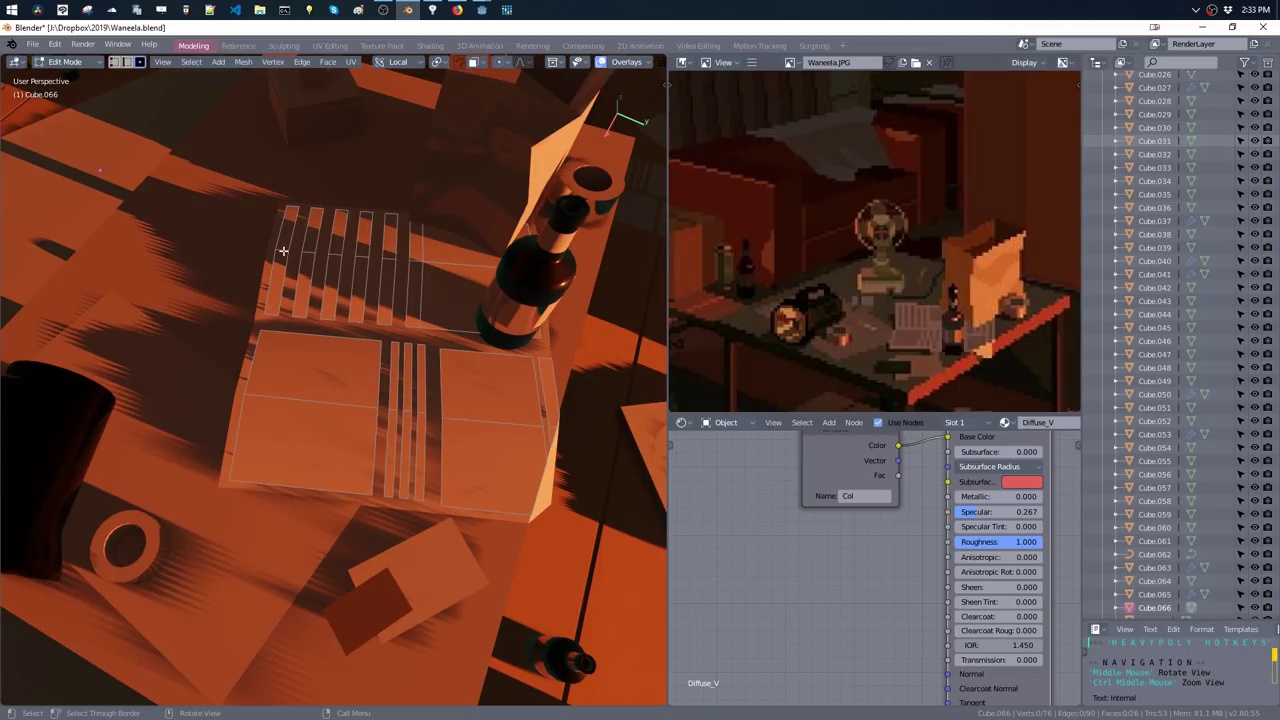
# - Split an edge off the face loop near the bottle and slide it along the slats
pyautogui.keyDown('alt'); pyautogui.click(283, 250); pyautogui.keyUp('alt')
pyautogui.moveTo(283, 250); pyautogui.dragTo(450, 270, button='middle')
pyautogui.keyDown('alt'); pyautogui.click(453, 273); pyautogui.keyUp('alt')
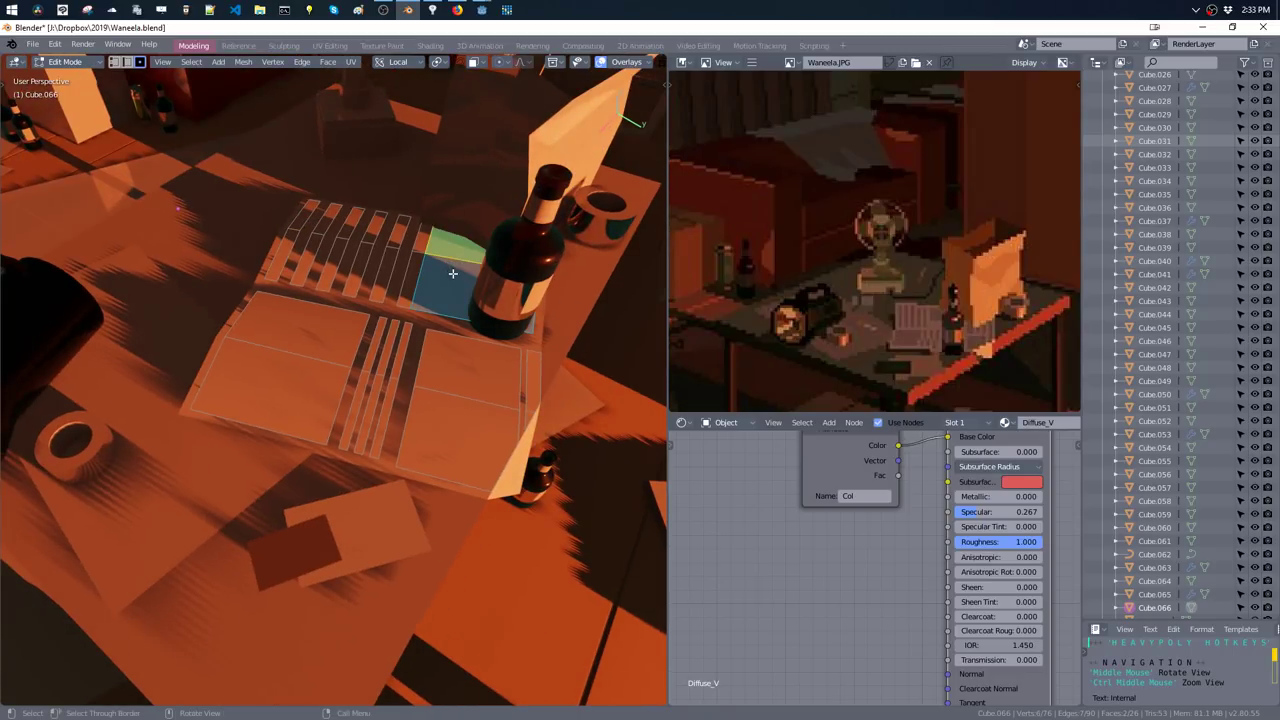
pyautogui.press('y')
pyautogui.press('g')
pyautogui.press('g')
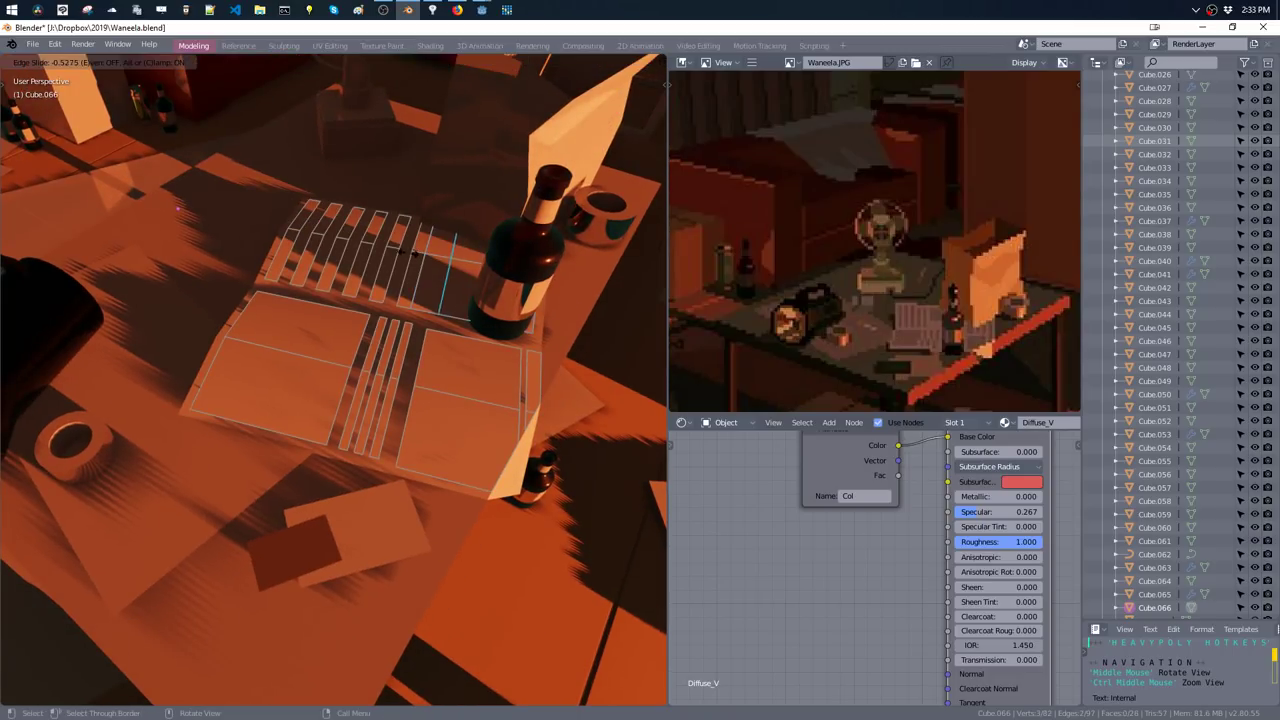
pyautogui.click(392, 250)
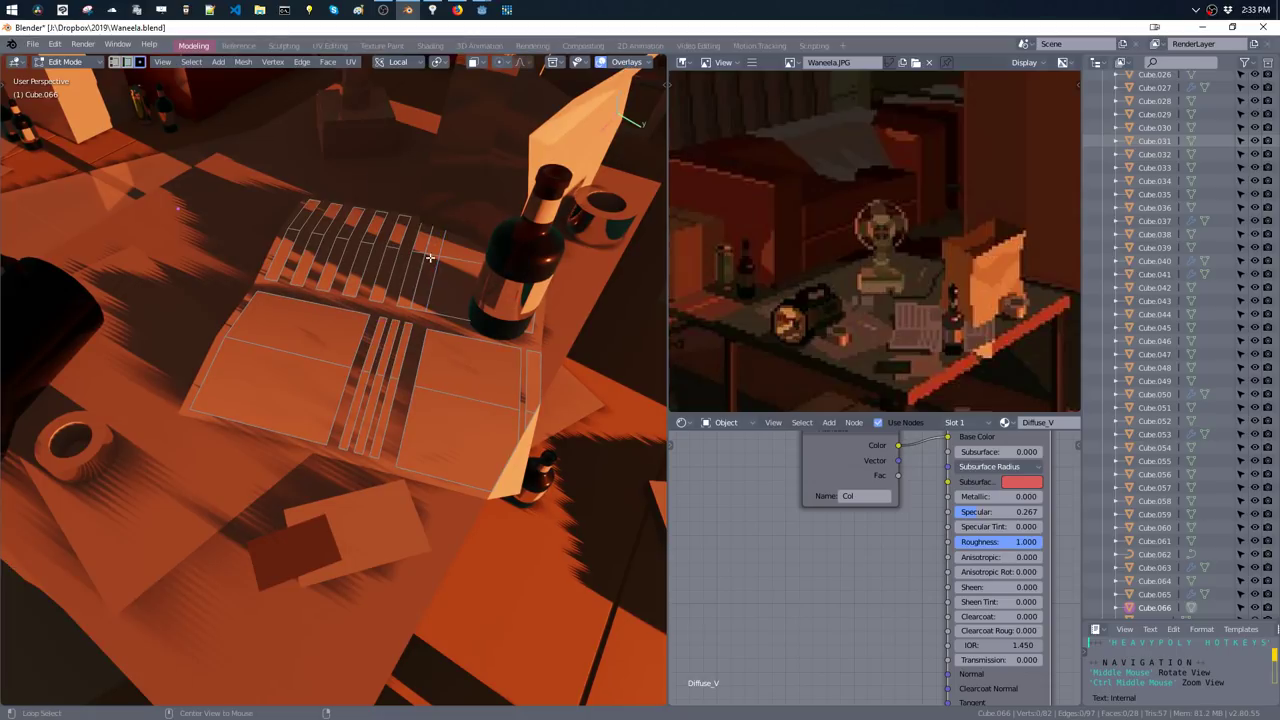
# - Select the connected stripe faces, dissolve their edges, and slide the remaining edge left
pyautogui.moveTo(430, 250); pyautogui.dragTo(433, 244, button='middle')
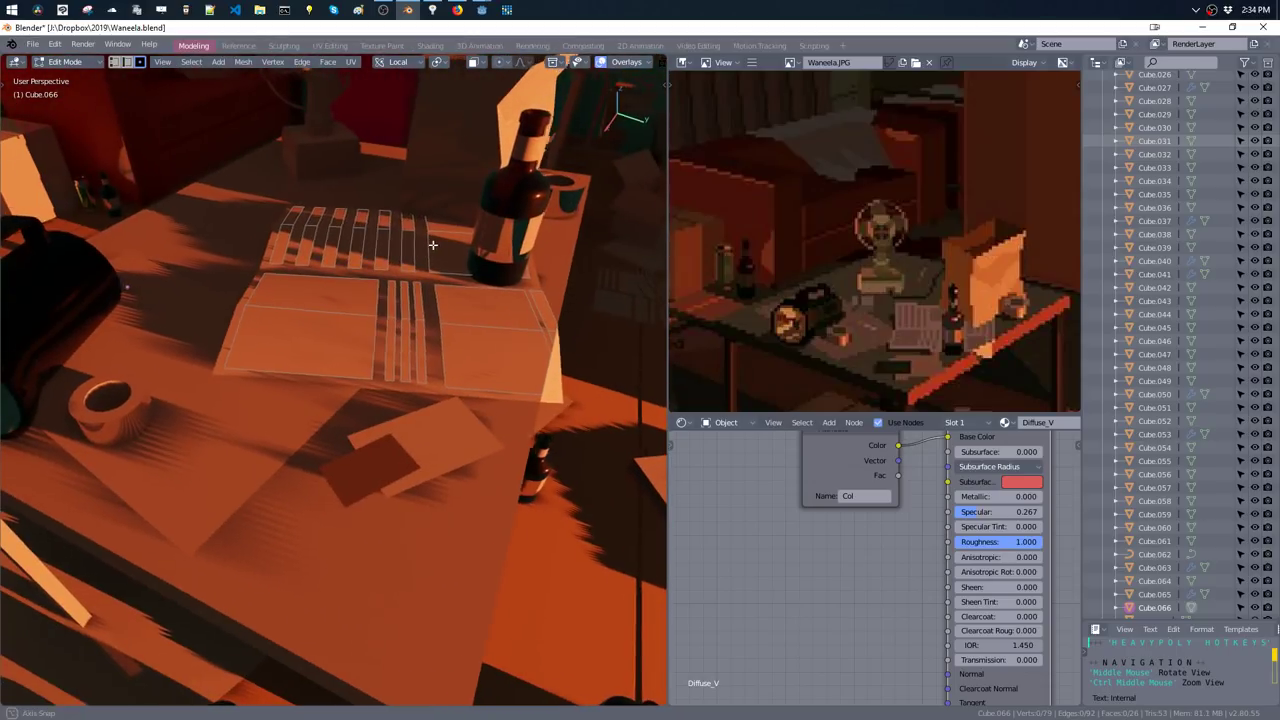
pyautogui.moveTo(436, 244); pyautogui.dragTo(412, 250, button='middle')
pyautogui.hotkey('ctrl', 'l')
pyautogui.click(404, 252)
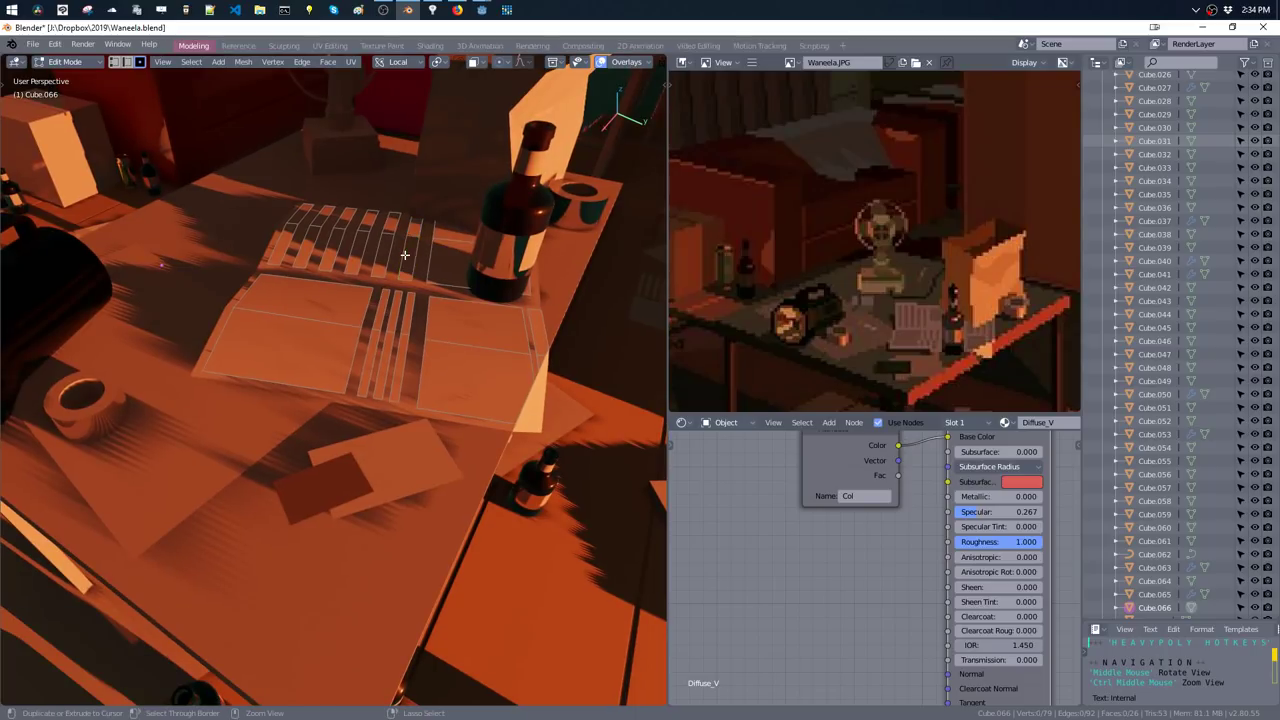
pyautogui.hotkey('ctrl', 'l')
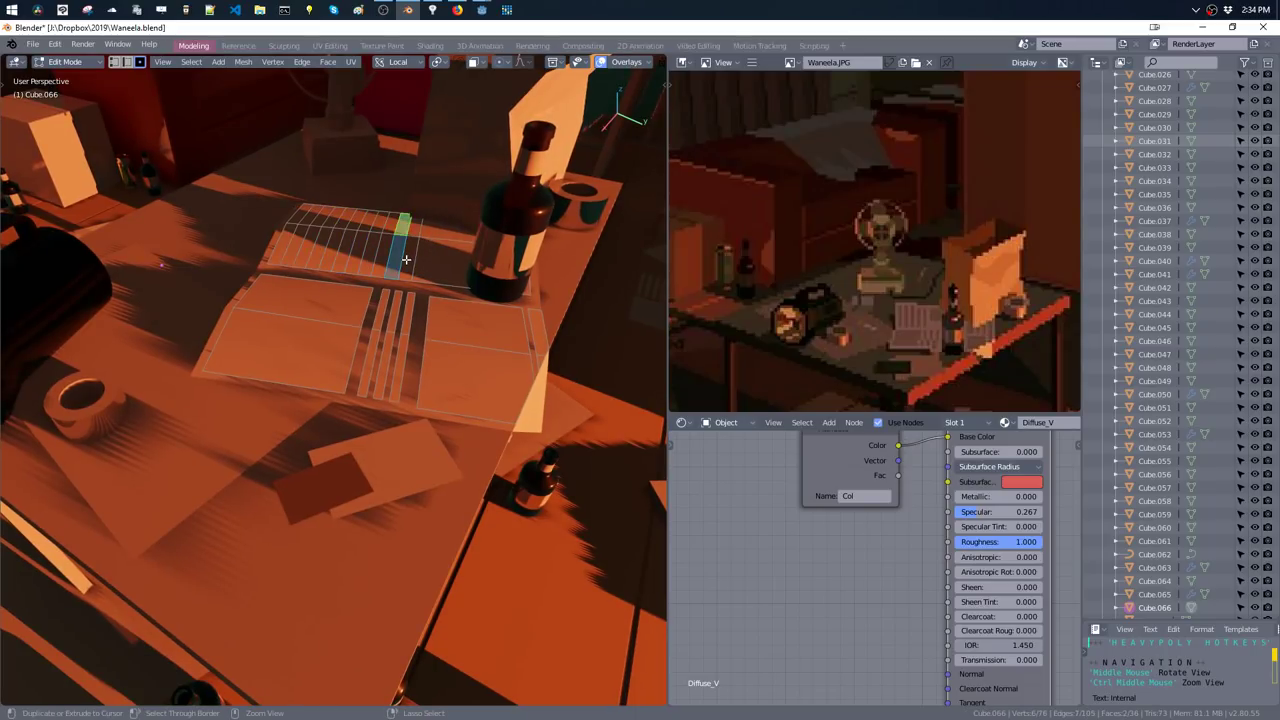
pyautogui.press('2')
pyautogui.hotkey('ctrl', 'x')
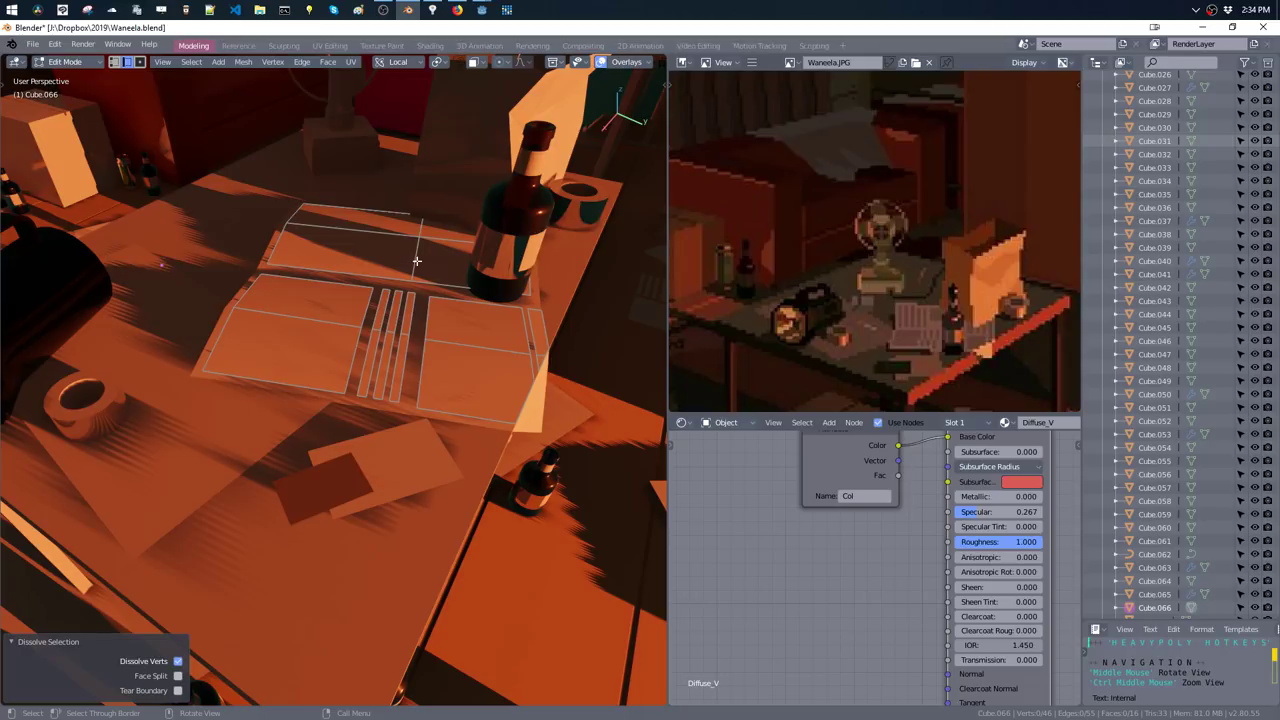
pyautogui.press('g')
pyautogui.press('g')
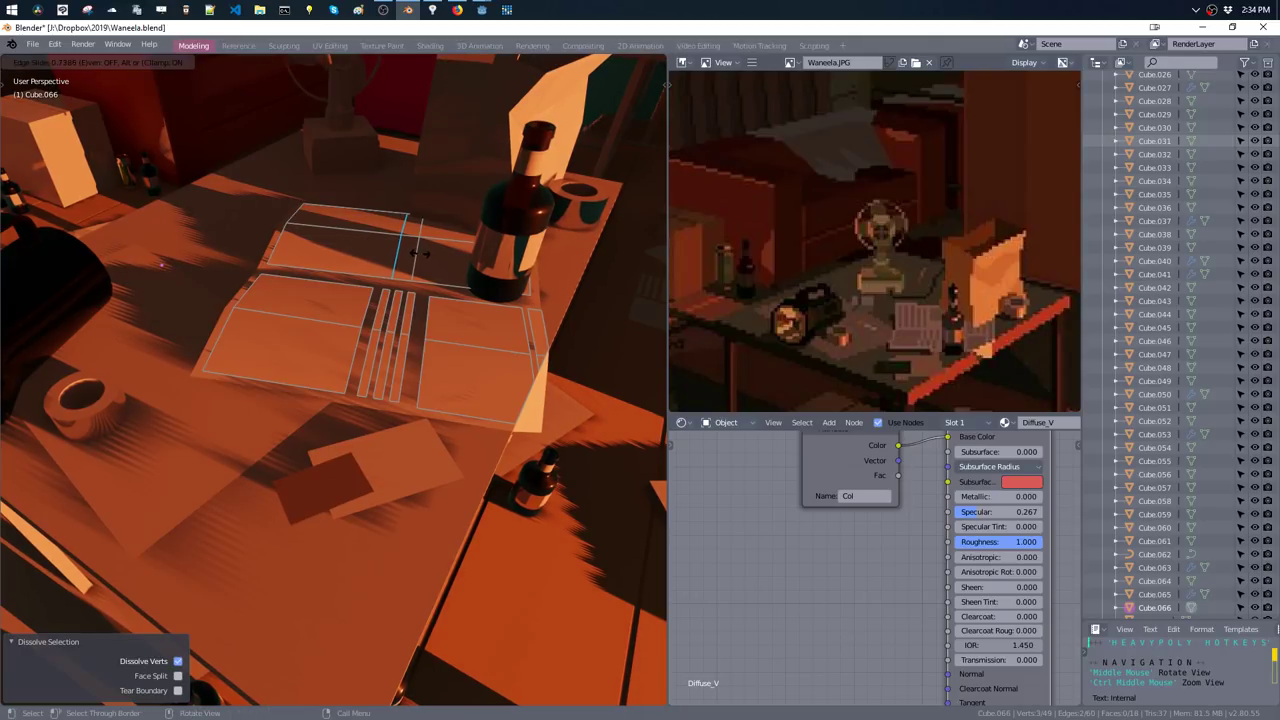
pyautogui.click(410, 253)
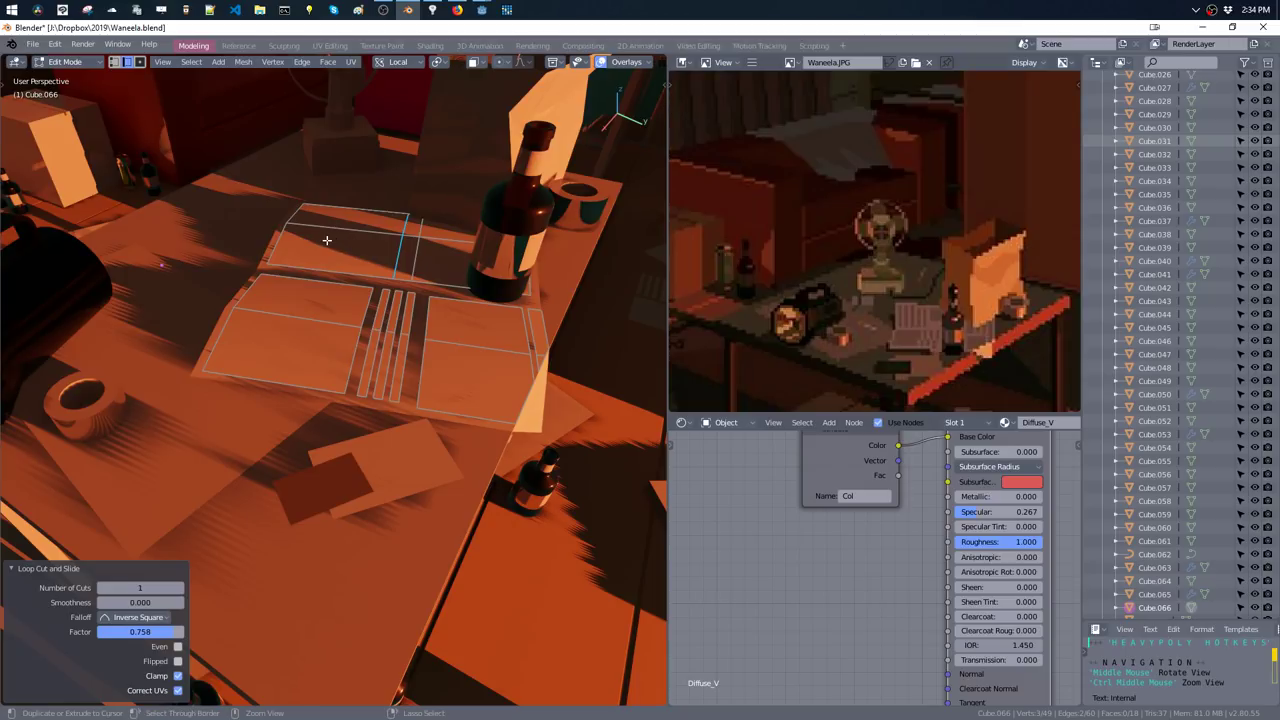
# - Add parallel loop cuts, bevel them into thin strips, undo, and return to Object Mode
pyautogui.hotkey('ctrl', 'r')
pyautogui.scroll(5, 329, 241)
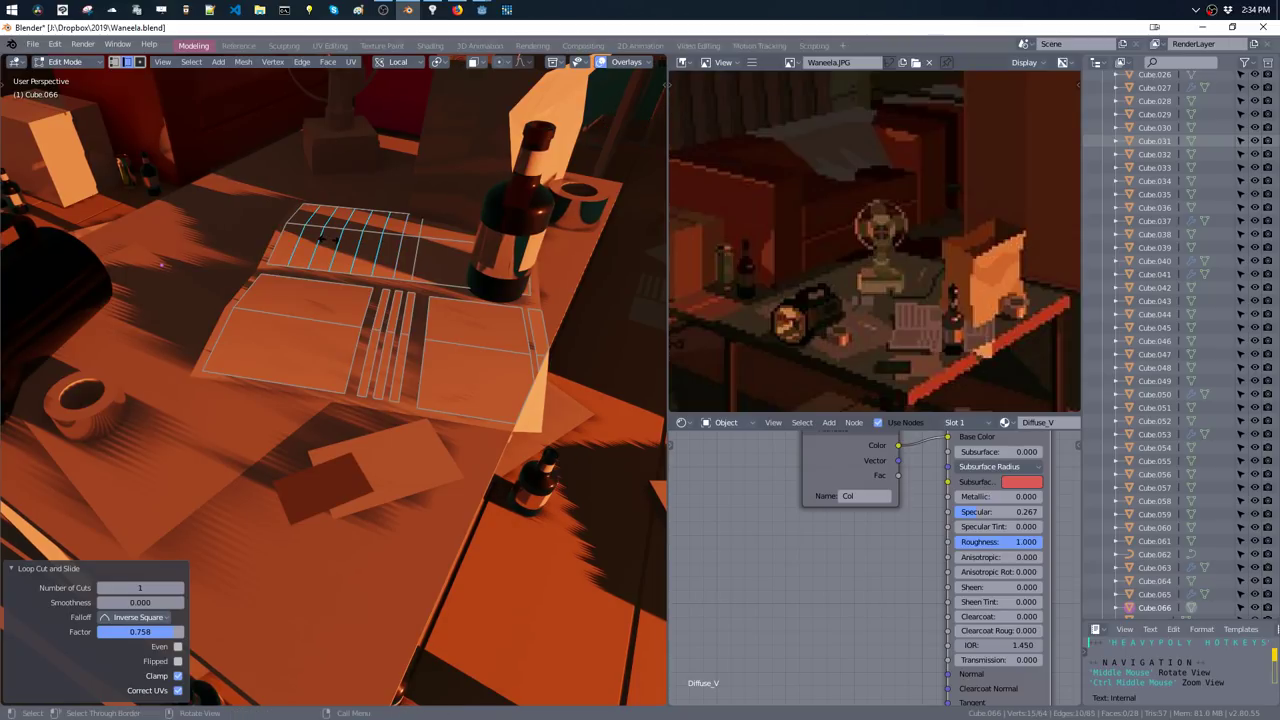
pyautogui.click(329, 241)
pyautogui.hotkey('ctrl', 'b')
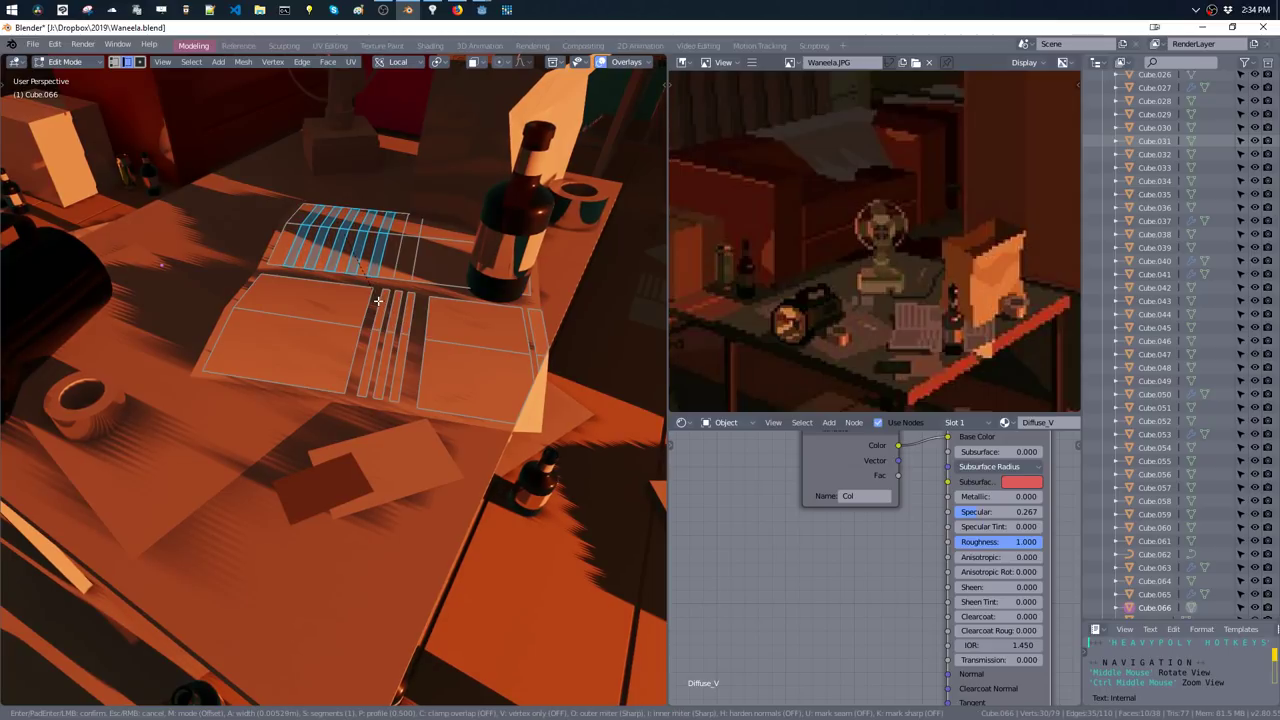
pyautogui.click(377, 299)
pyautogui.click(370, 297)
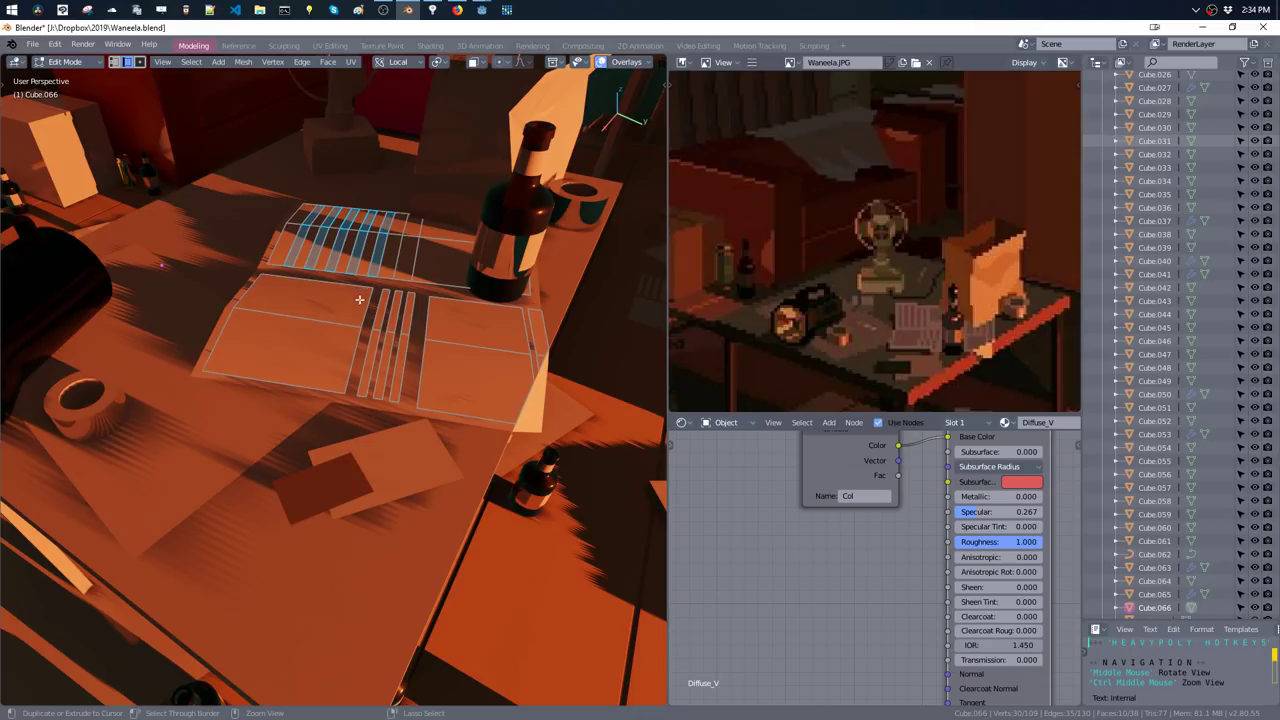
pyautogui.keyDown('ctrl'); pyautogui.click(360, 299); pyautogui.keyUp('ctrl')
pyautogui.hotkey('ctrl', 'z')
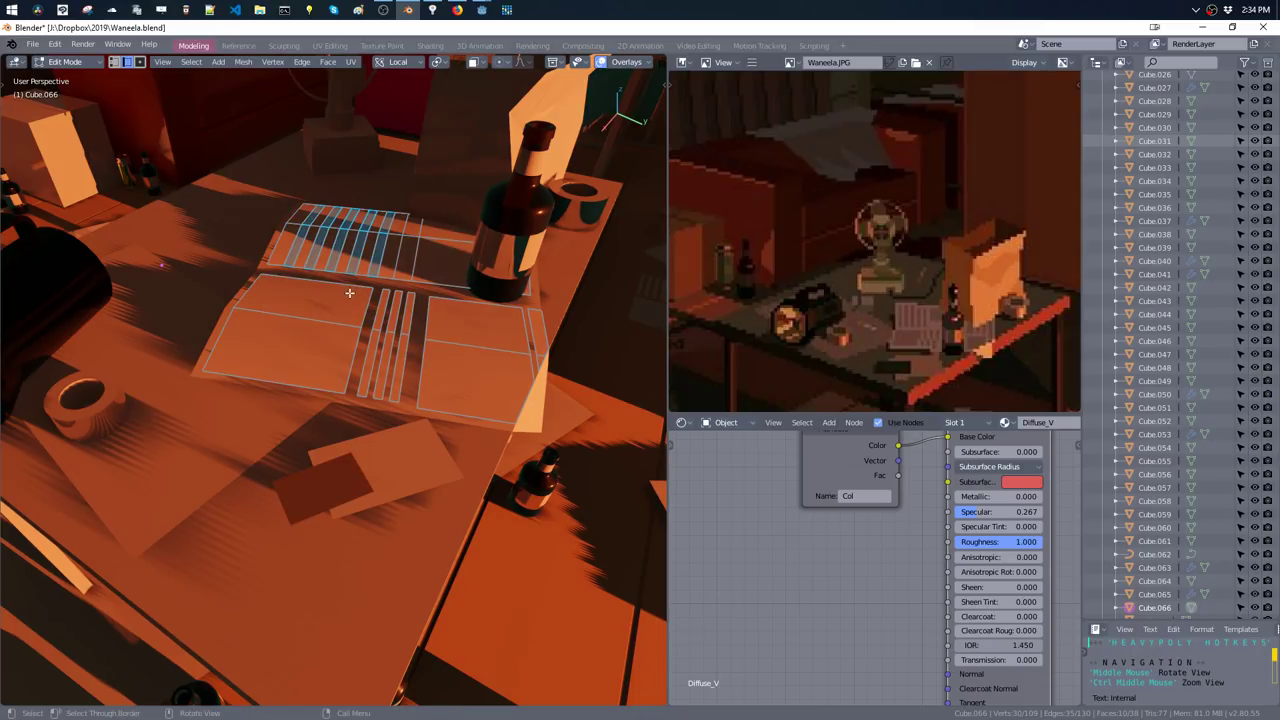
pyautogui.press('Tab')
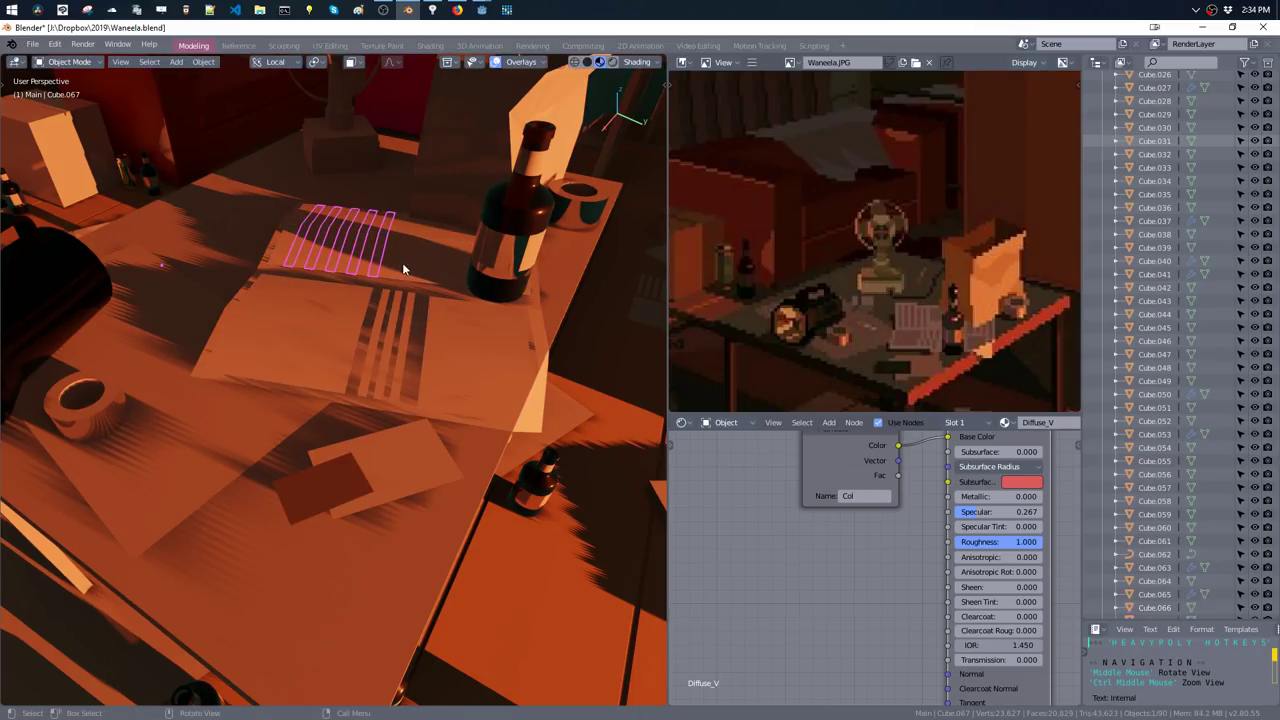
# - Return to Edit Mode on the paper mesh and box-select vertices on the sheet
pyautogui.press('Tab')
pyautogui.click(350, 212)
pyautogui.moveTo(262, 182); pyautogui.dragTo(371, 260)
pyautogui.hotkey('ctrl', 'l')
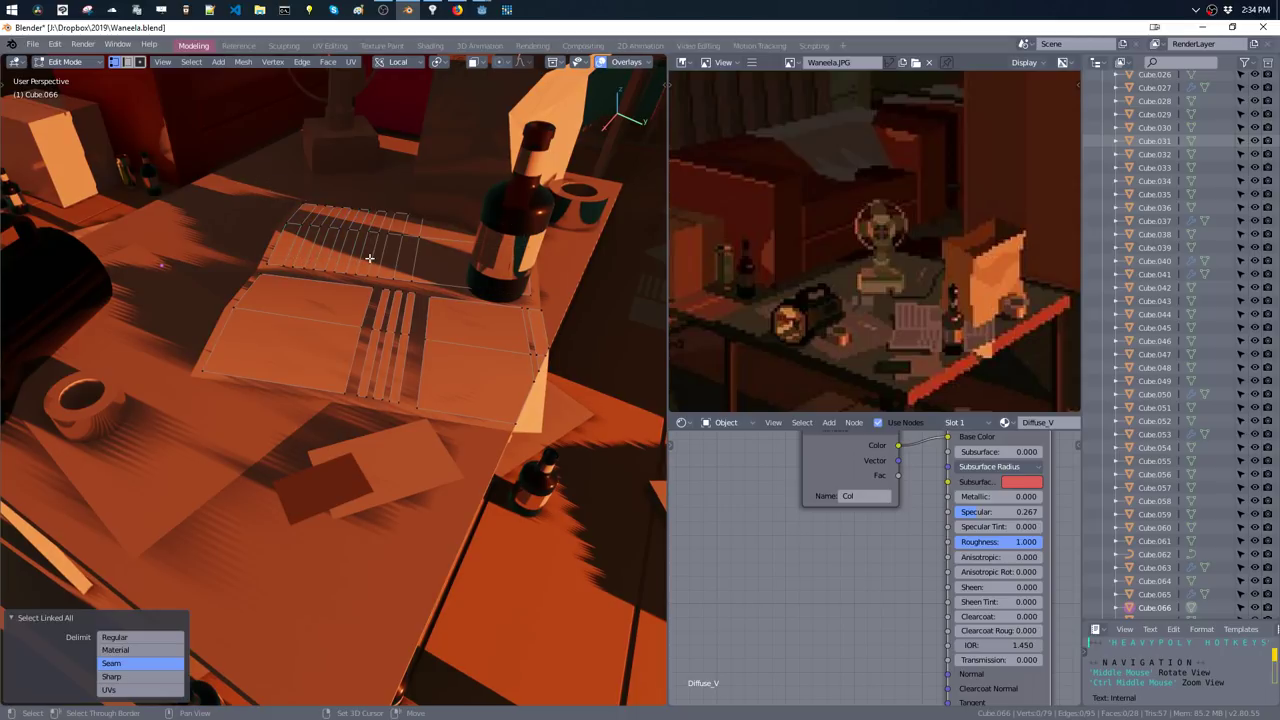
pyautogui.hotkey('ctrl', 'z')
pyautogui.hotkey('ctrl', 'shift', 'z')
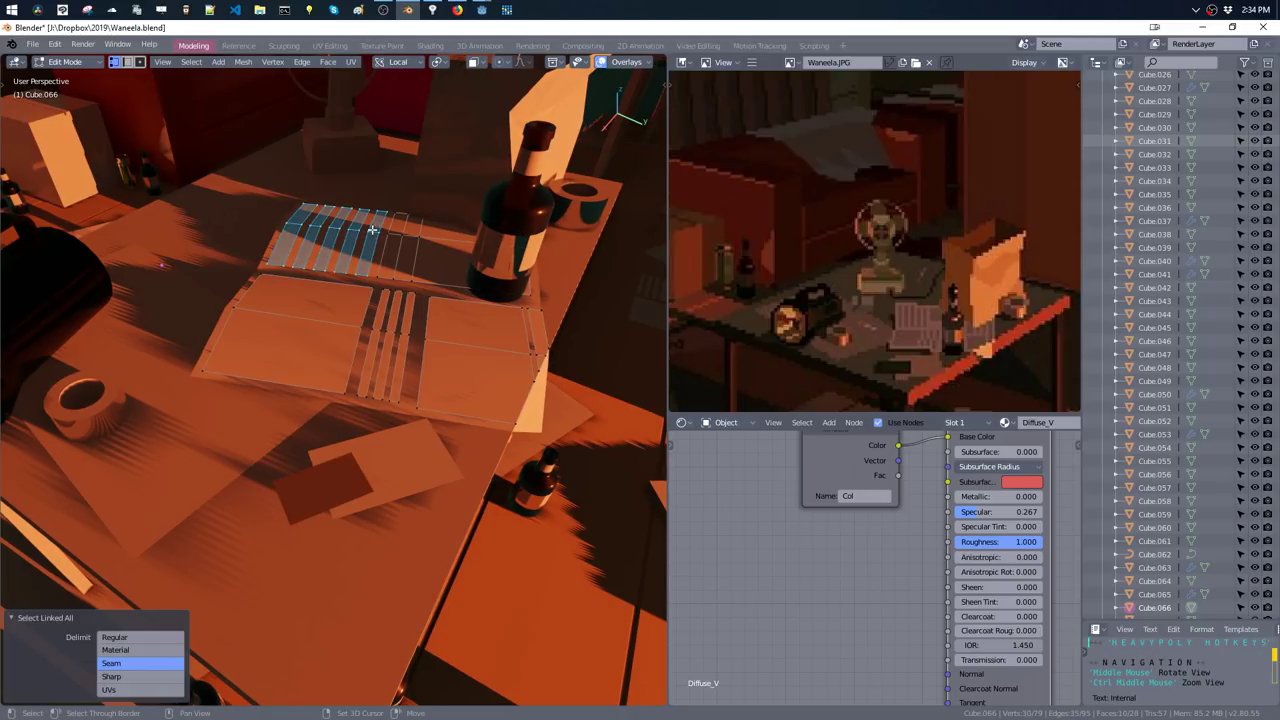
pyautogui.hotkey('ctrl', 'z')
pyautogui.moveTo(394, 240)
pyautogui.mouseDown(button='middle')
pyautogui.moveTo(370, 247)
pyautogui.moveTo(378, 254)
pyautogui.mouseUp(button='middle')
# - Slide the narrow strip's edge, cut a new loop into the small piece, and dissolve extra edges
pyautogui.keyDown('alt'); pyautogui.click(370, 247); pyautogui.keyUp('alt')
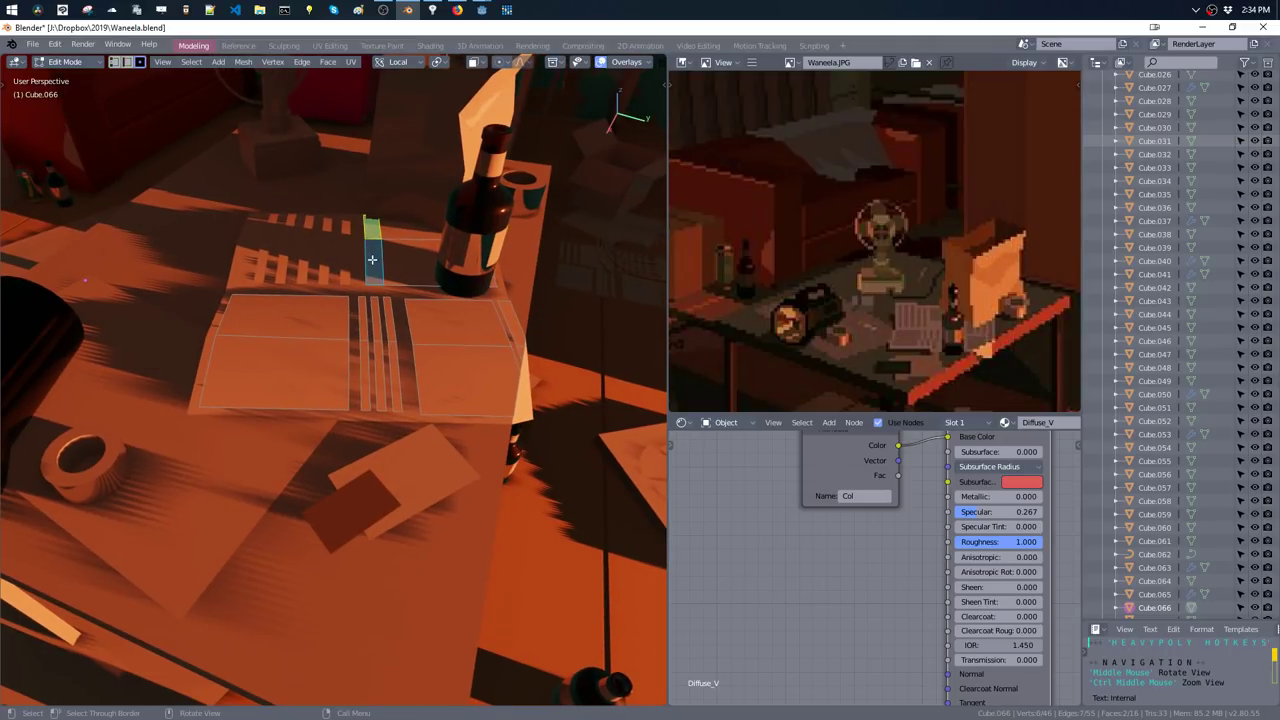
pyautogui.press('g')
pyautogui.press('g')
pyautogui.click(366, 262)
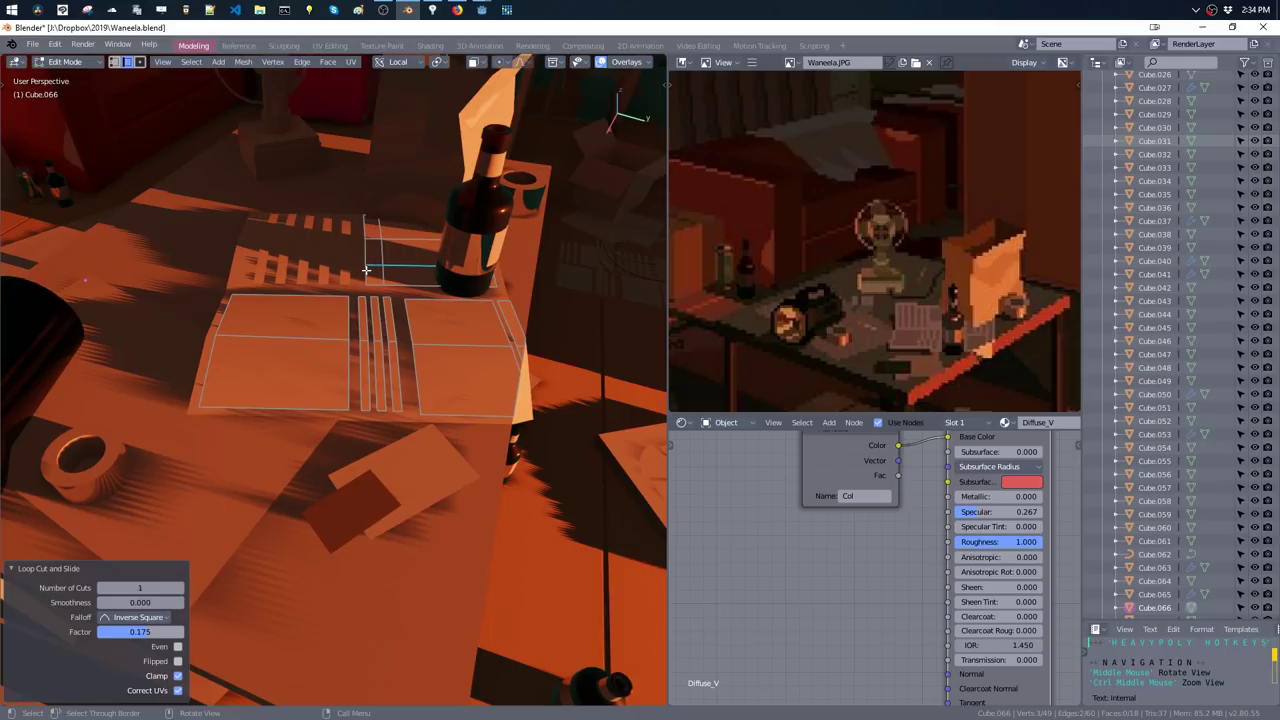
pyautogui.click(374, 274)
pyautogui.hotkey('ctrl', 'r')
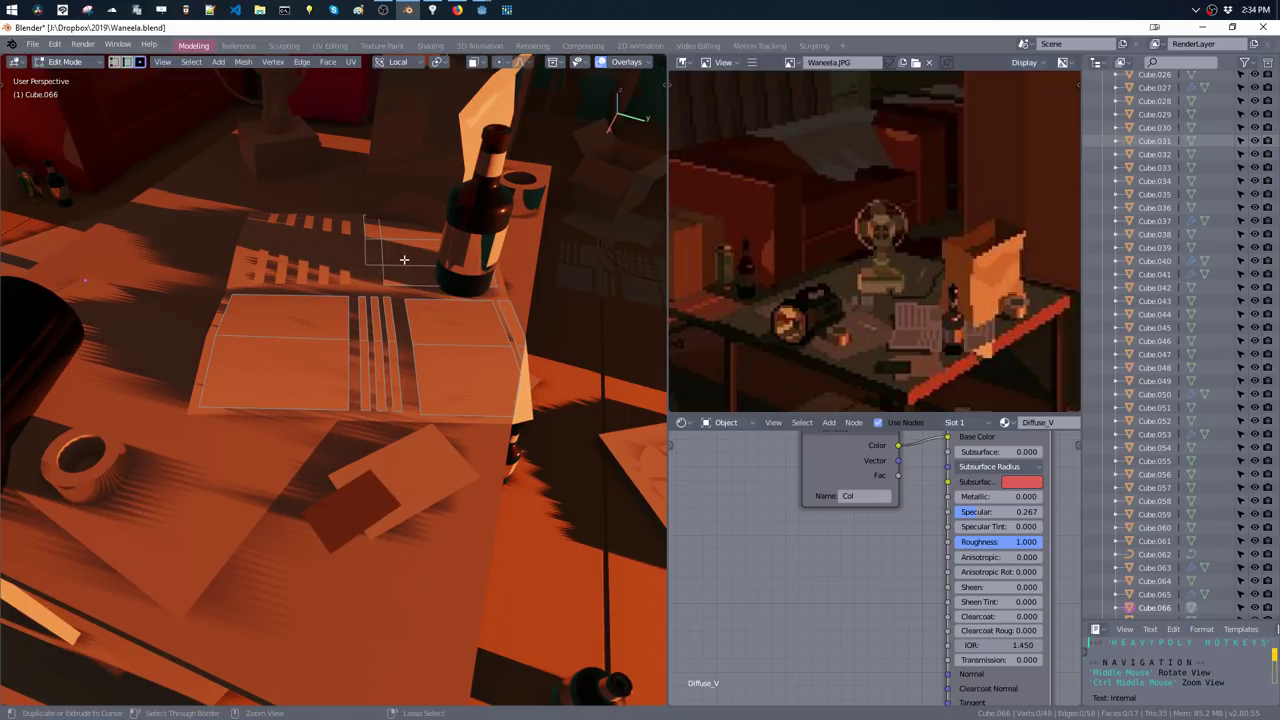
pyautogui.click(400, 262)
pyautogui.click(392, 266)
pyautogui.click(400, 273)
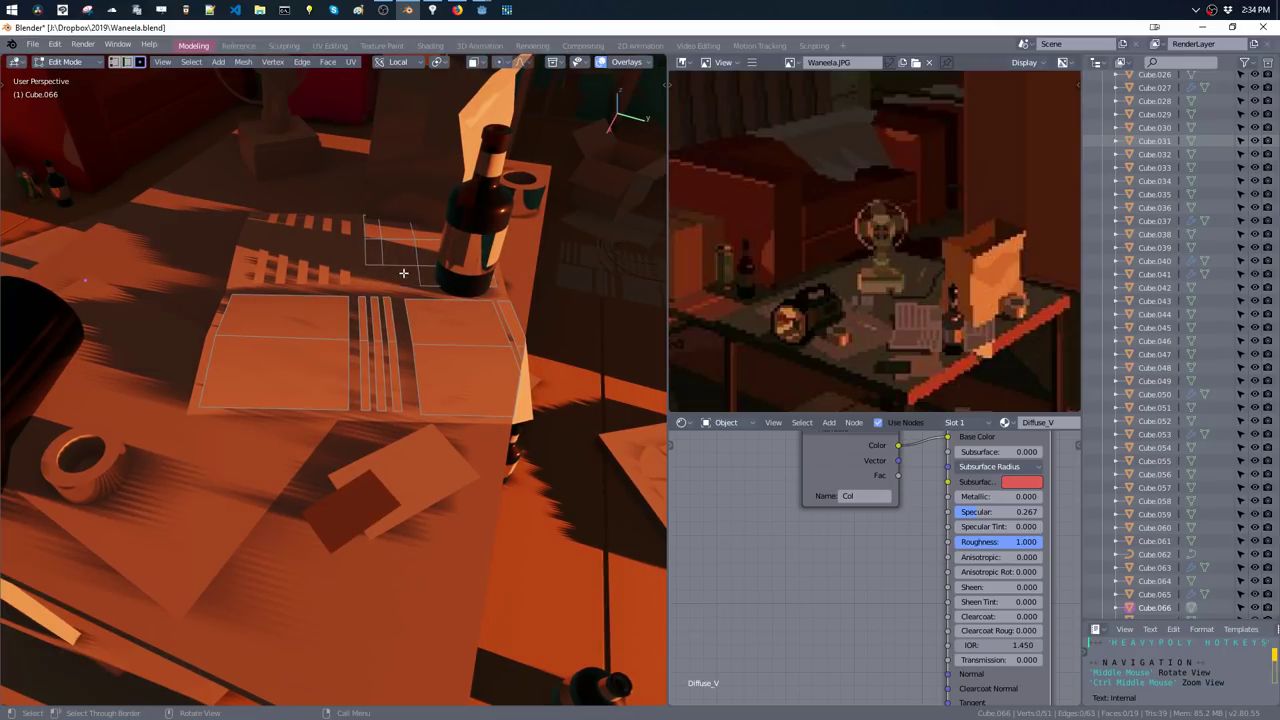
pyautogui.keyDown('alt'); pyautogui.click(400, 257); pyautogui.keyUp('alt')
pyautogui.hotkey('ctrl', 'x')
# - Cut another edge loop into the small piece and slide its loops into position
pyautogui.moveTo(414, 263); pyautogui.dragTo(370, 266, button='middle')
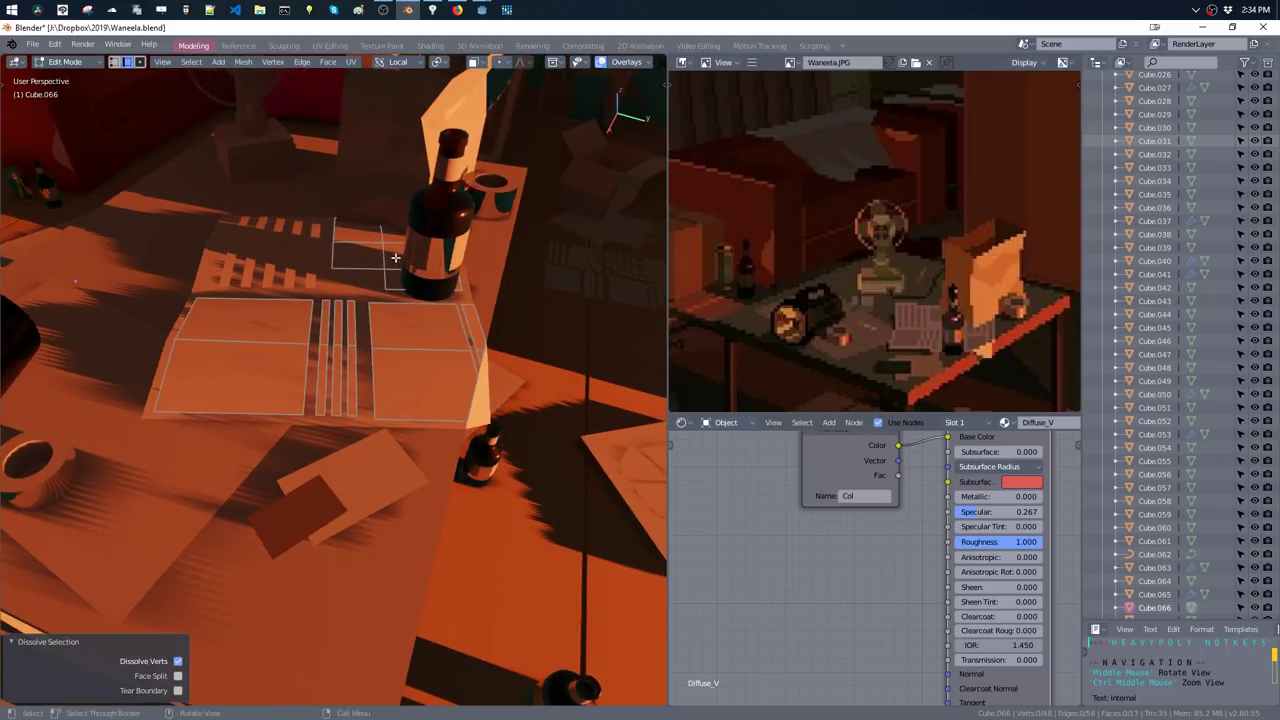
pyautogui.hotkey('ctrl', 'r')
pyautogui.click(390, 262)
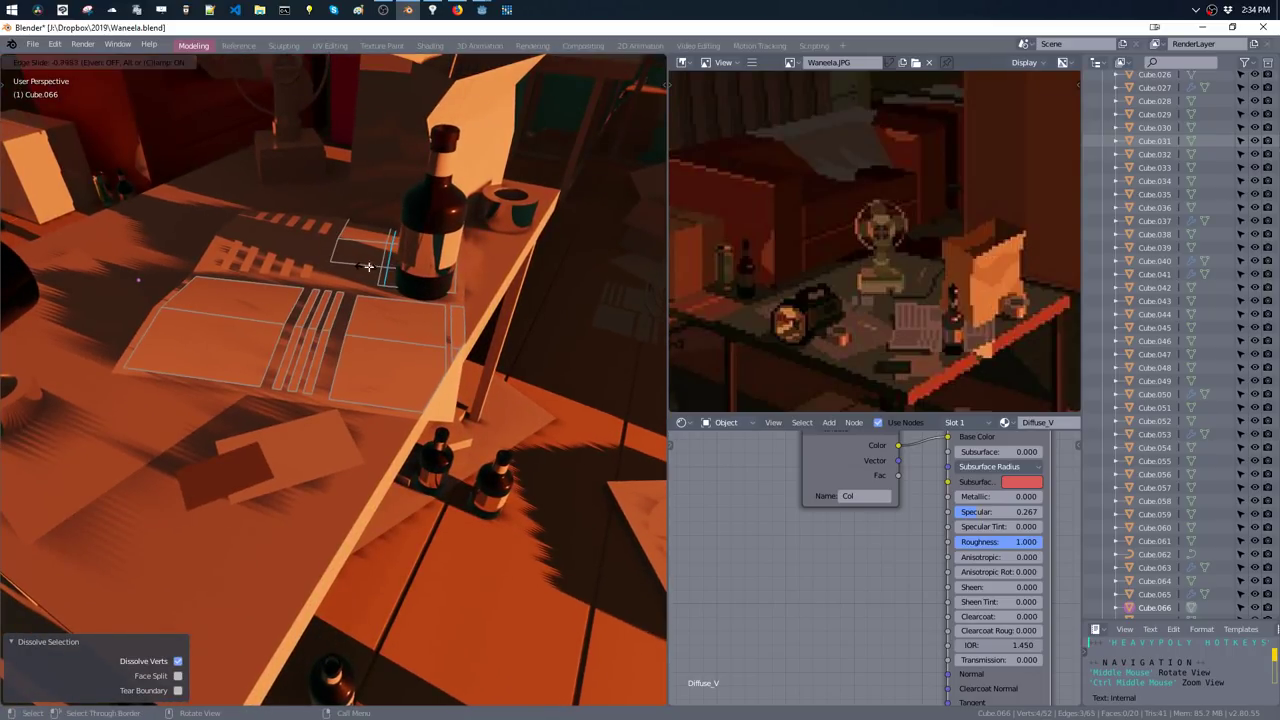
pyautogui.click(368, 266)
pyautogui.press('g')
pyautogui.press('g')
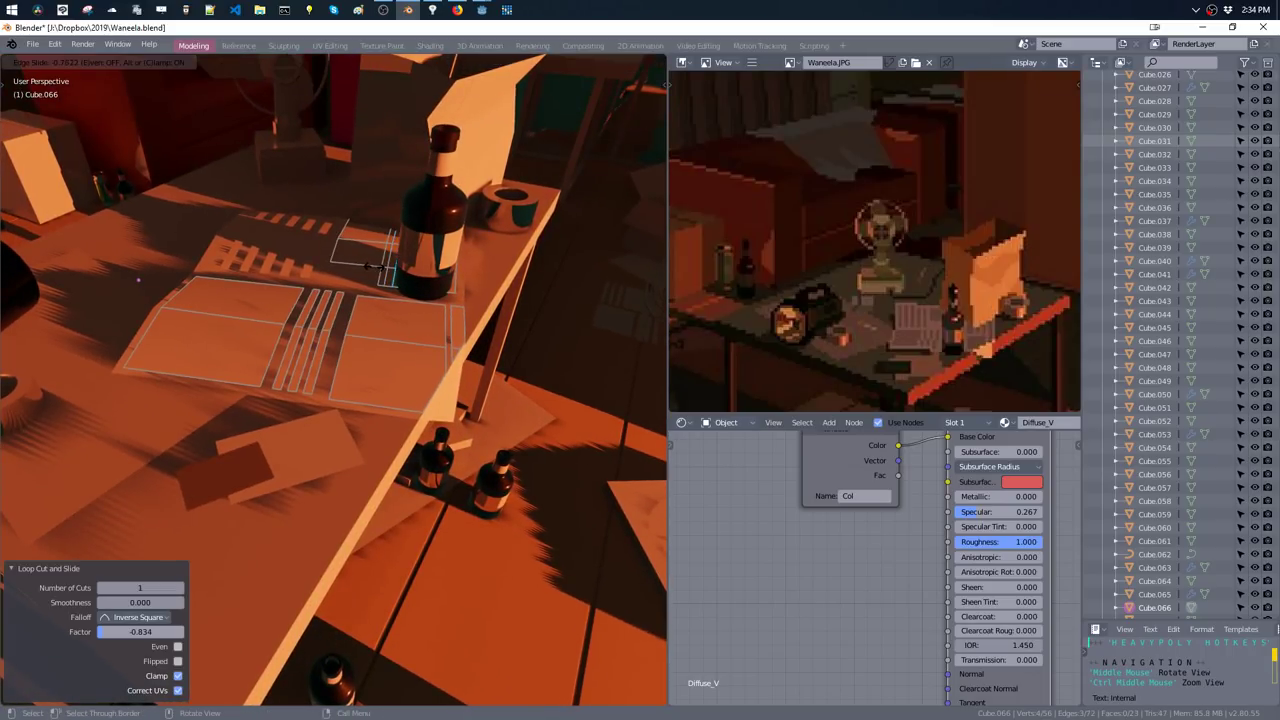
pyautogui.click(369, 266)
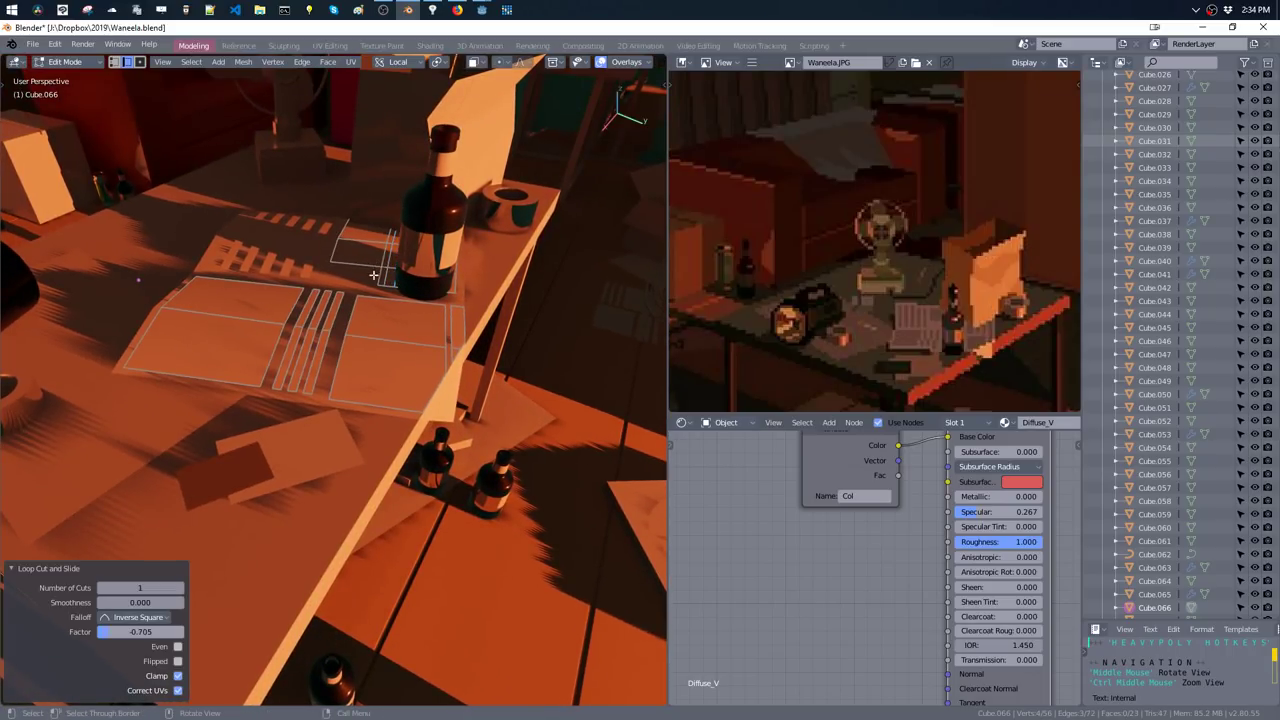
pyautogui.click(381, 278)
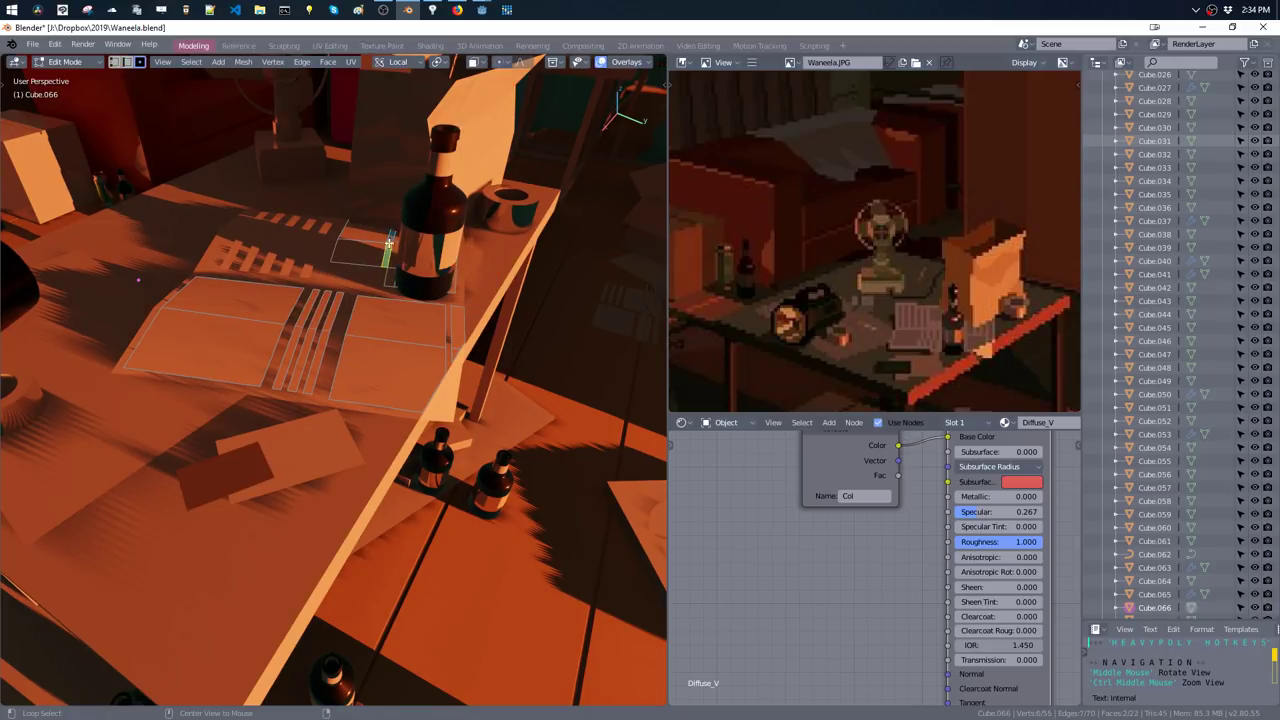
pyautogui.moveTo(410, 261); pyautogui.dragTo(437, 273, button='middle')
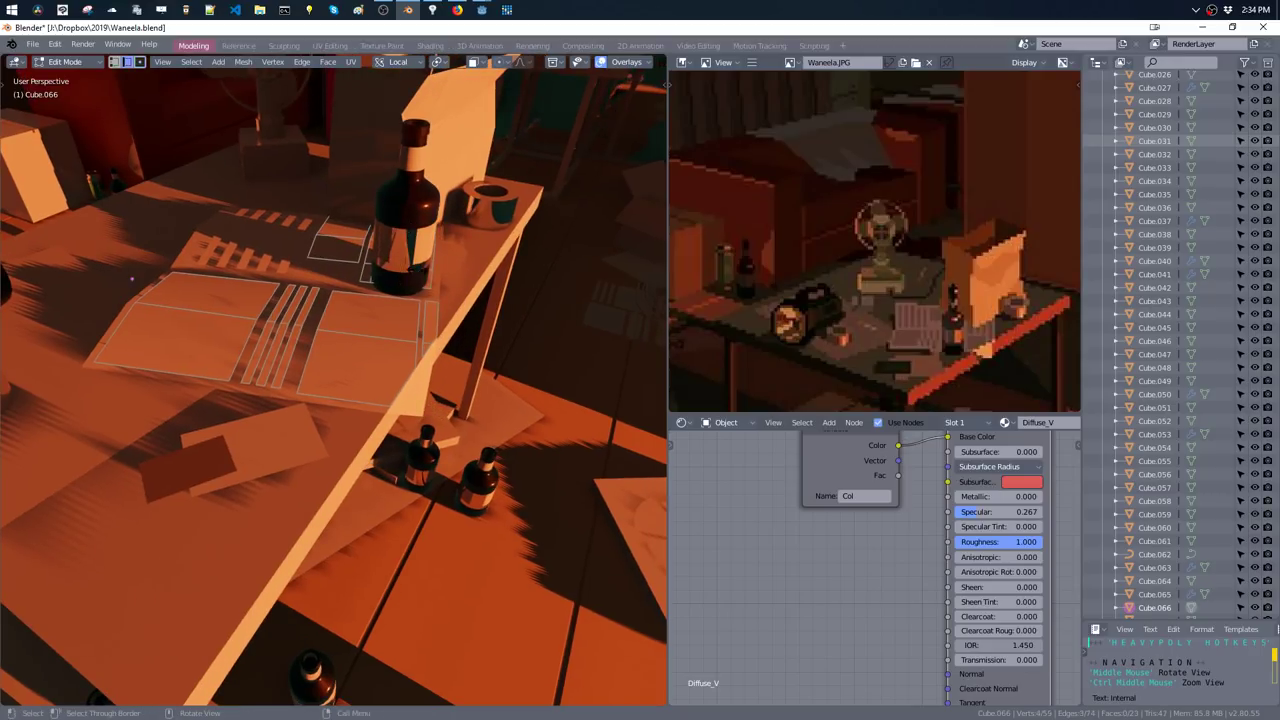
pyautogui.press('g')
pyautogui.press('g')
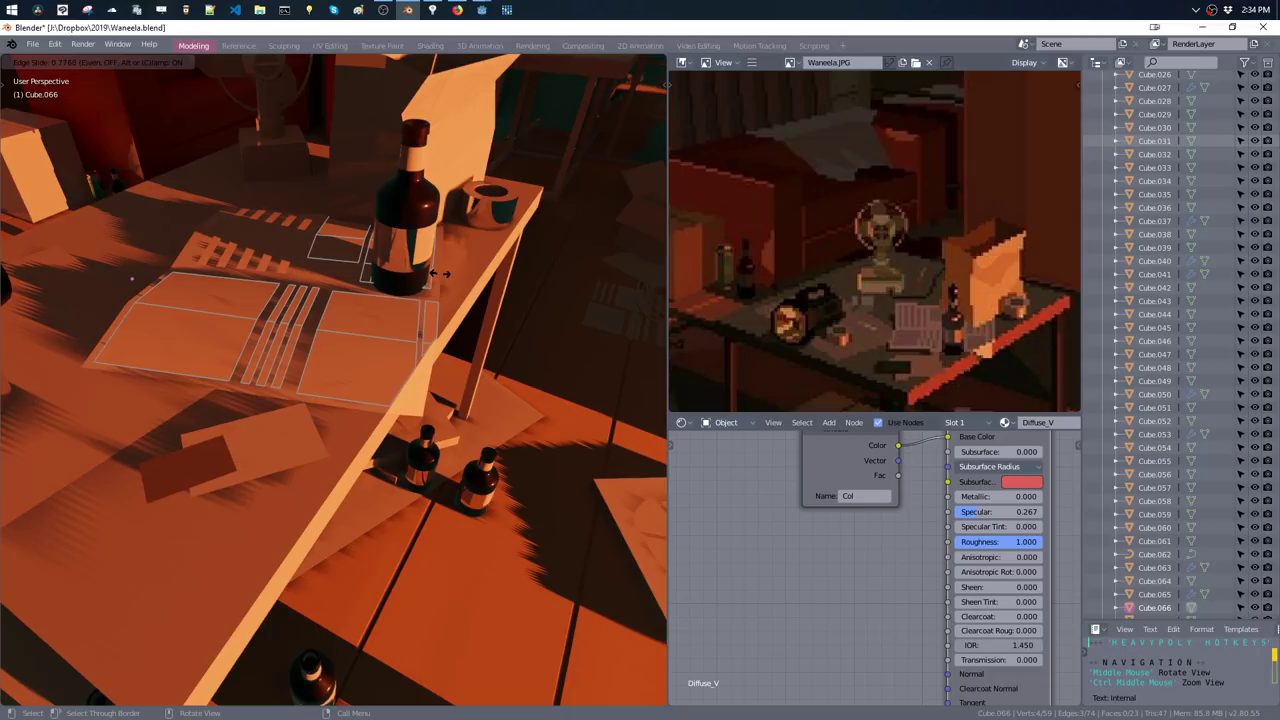
pyautogui.click(437, 270)
# - Slide the edge loop again and dissolve an unwanted loop near the bottle
pyautogui.moveTo(449, 240); pyautogui.dragTo(389, 279, button='middle')
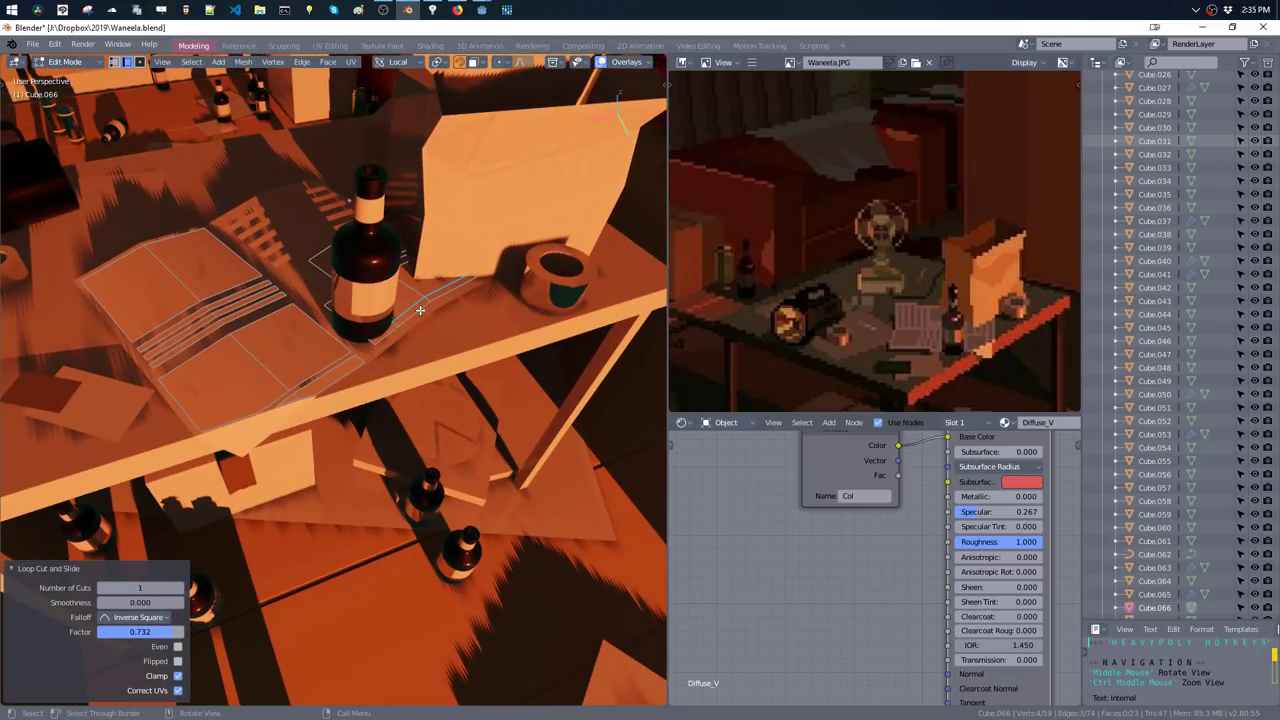
pyautogui.press('g')
pyautogui.press('g')
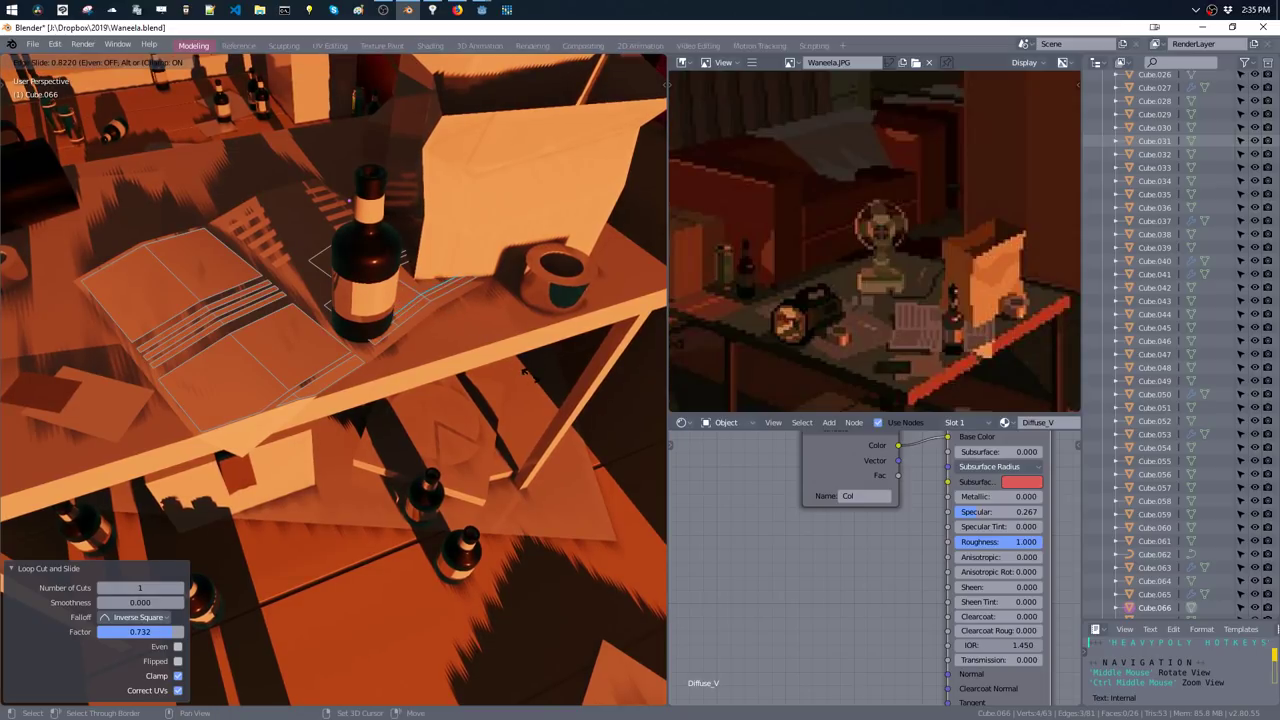
pyautogui.click(523, 371)
pyautogui.keyDown('alt'); pyautogui.click(426, 298); pyautogui.keyUp('alt')
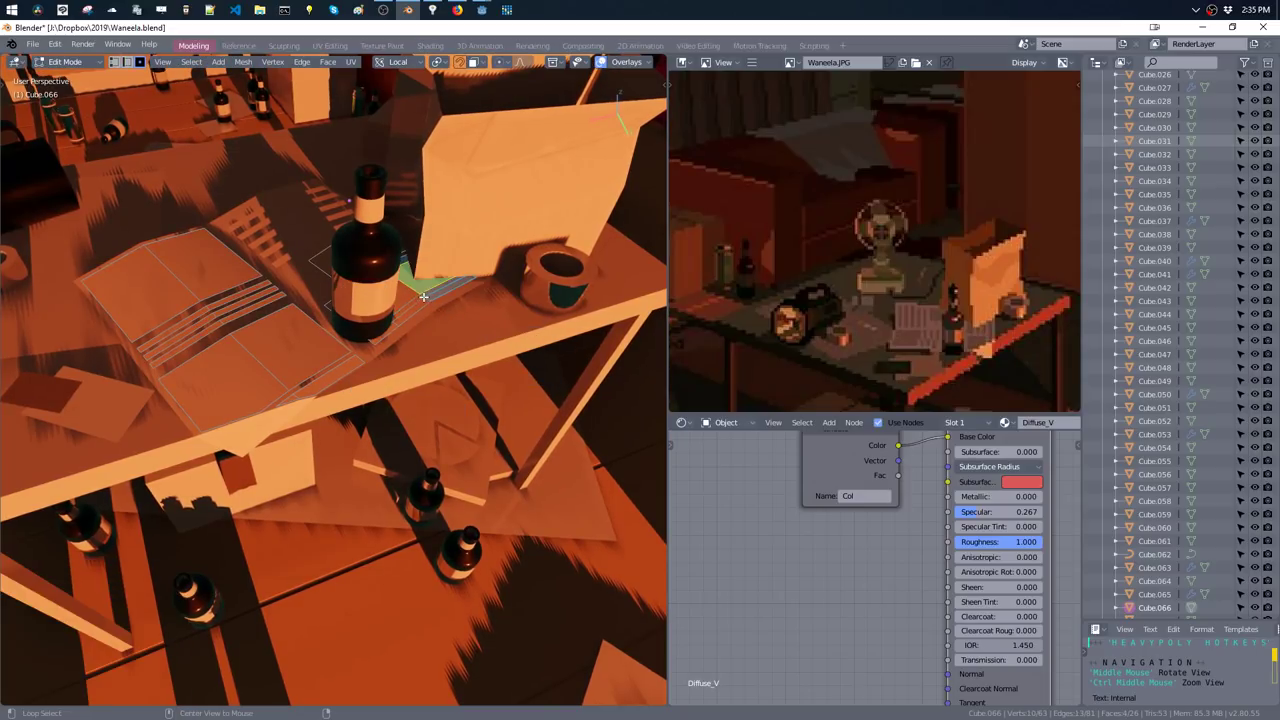
pyautogui.keyDown('alt'); pyautogui.click(423, 308); pyautogui.keyUp('alt')
pyautogui.hotkey('ctrl', 'x')
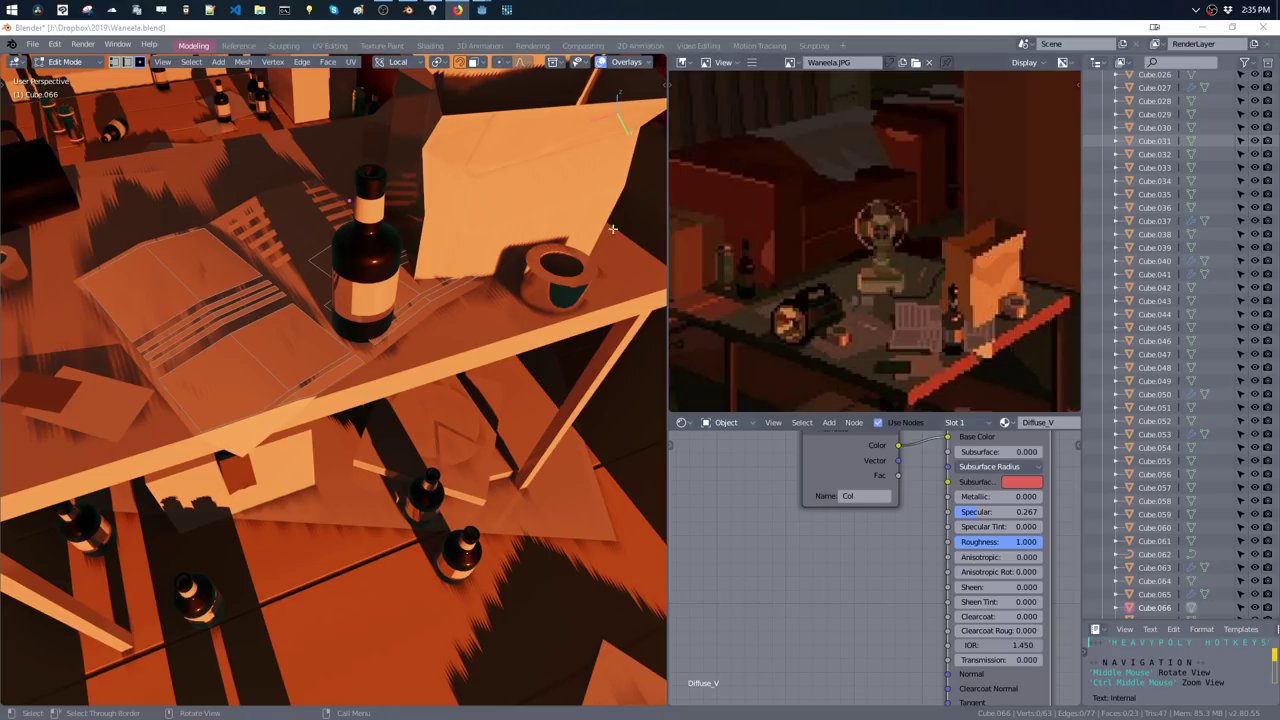
# - Select the whole mesh and switch back to Object Mode
pyautogui.moveTo(490, 228)
pyautogui.mouseDown(button='middle')
pyautogui.moveTo(536, 205)
pyautogui.moveTo(524, 216)
pyautogui.mouseUp(button='middle')
pyautogui.press('a')
pyautogui.press('Tab')
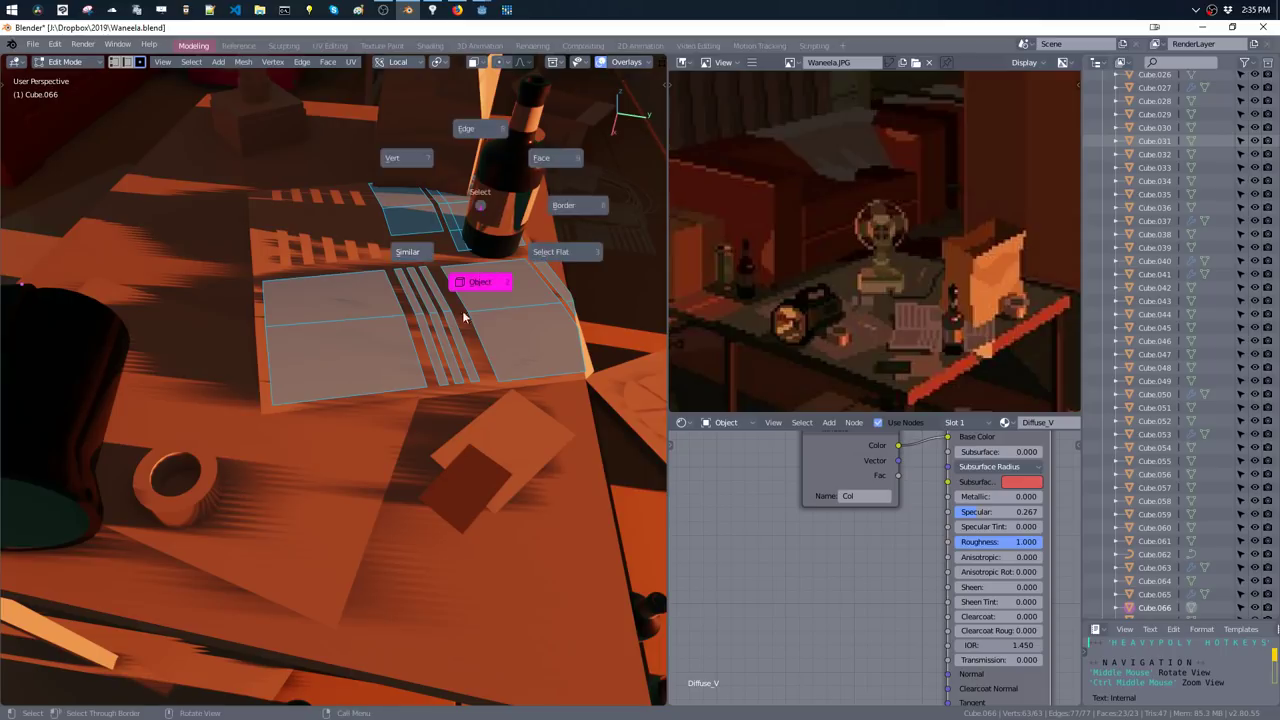
pyautogui.click(370, 243)
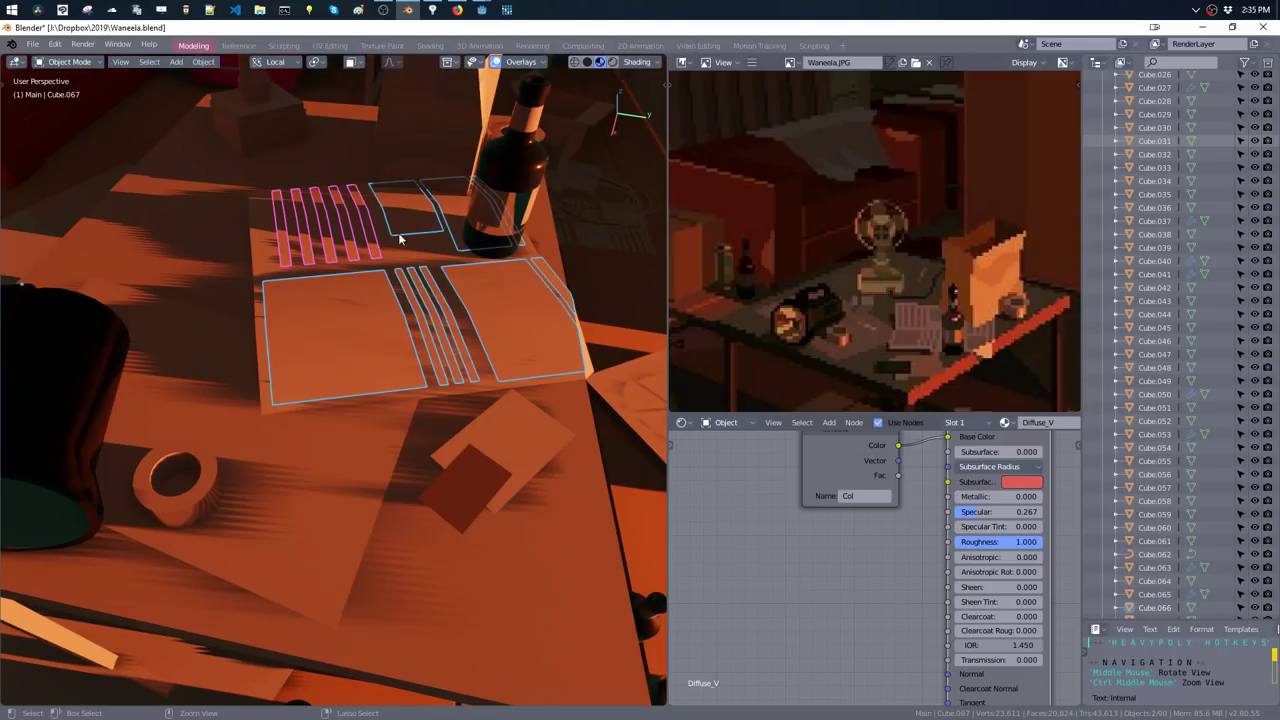
# - Darken the paper sheets' vertex colour and apply it with Apply Vertex Color
pyautogui.press('m')
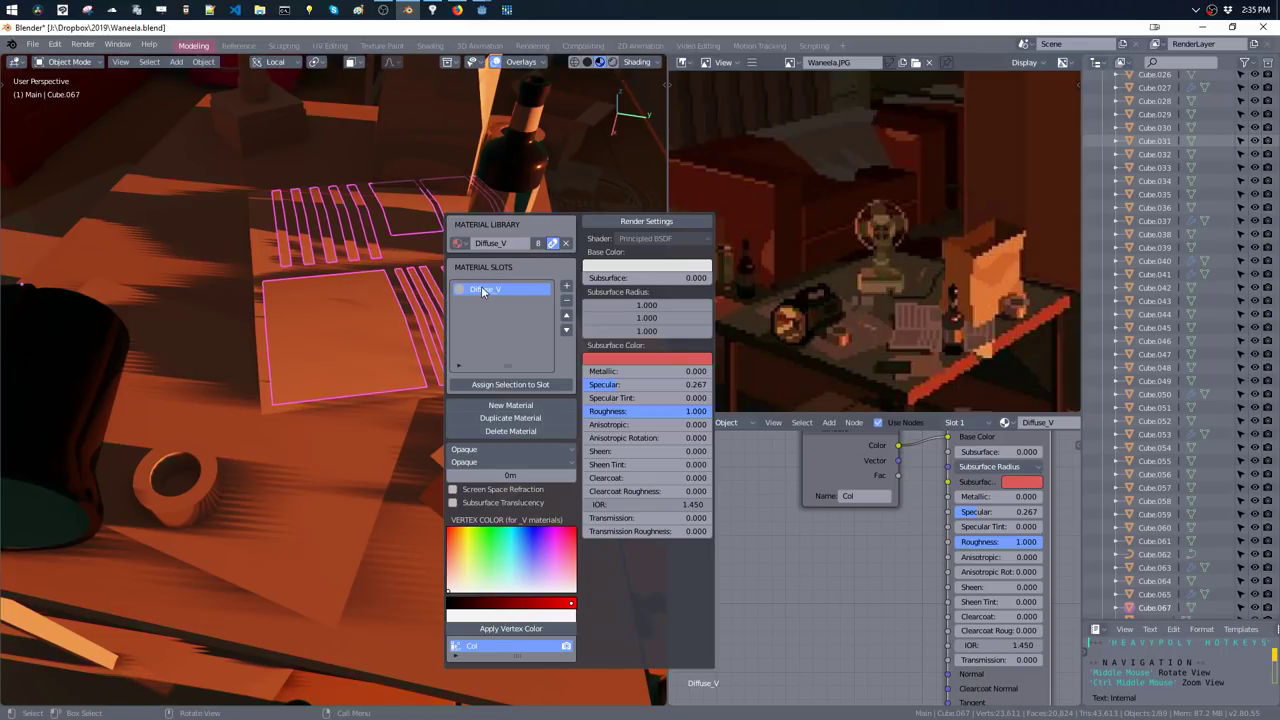
pyautogui.press('Tab')
pyautogui.press('m')
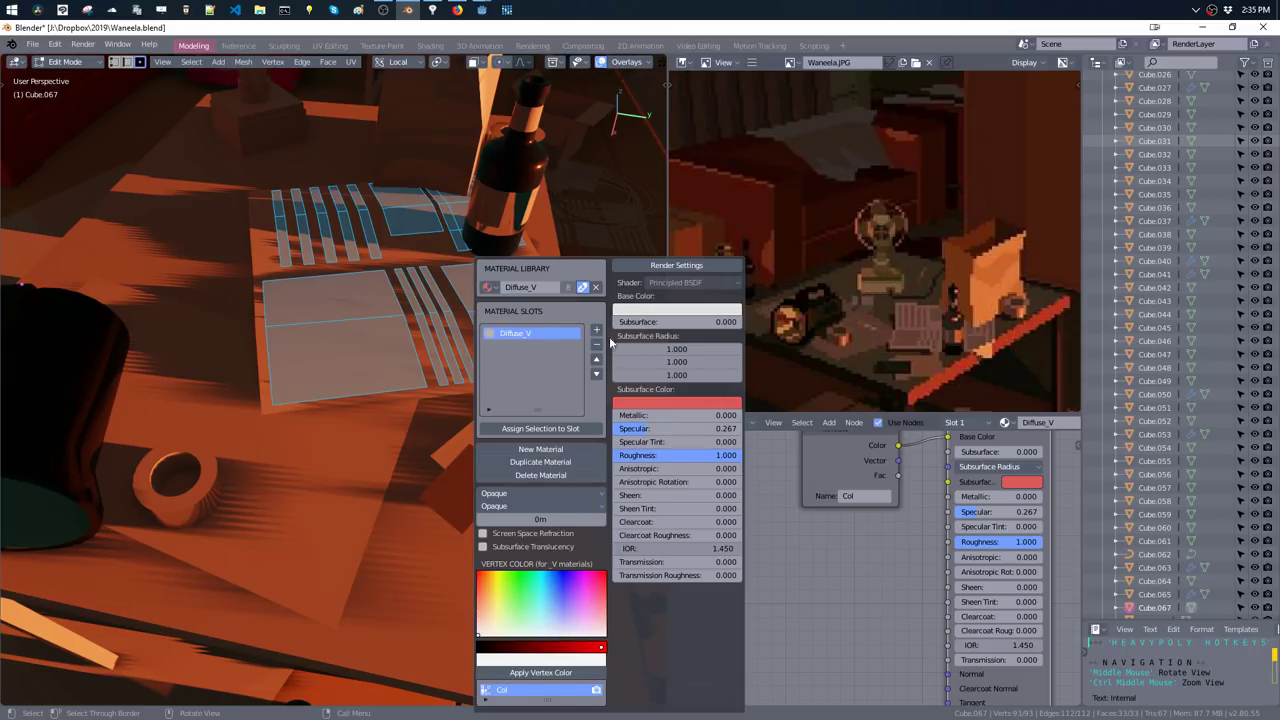
pyautogui.click(553, 647)
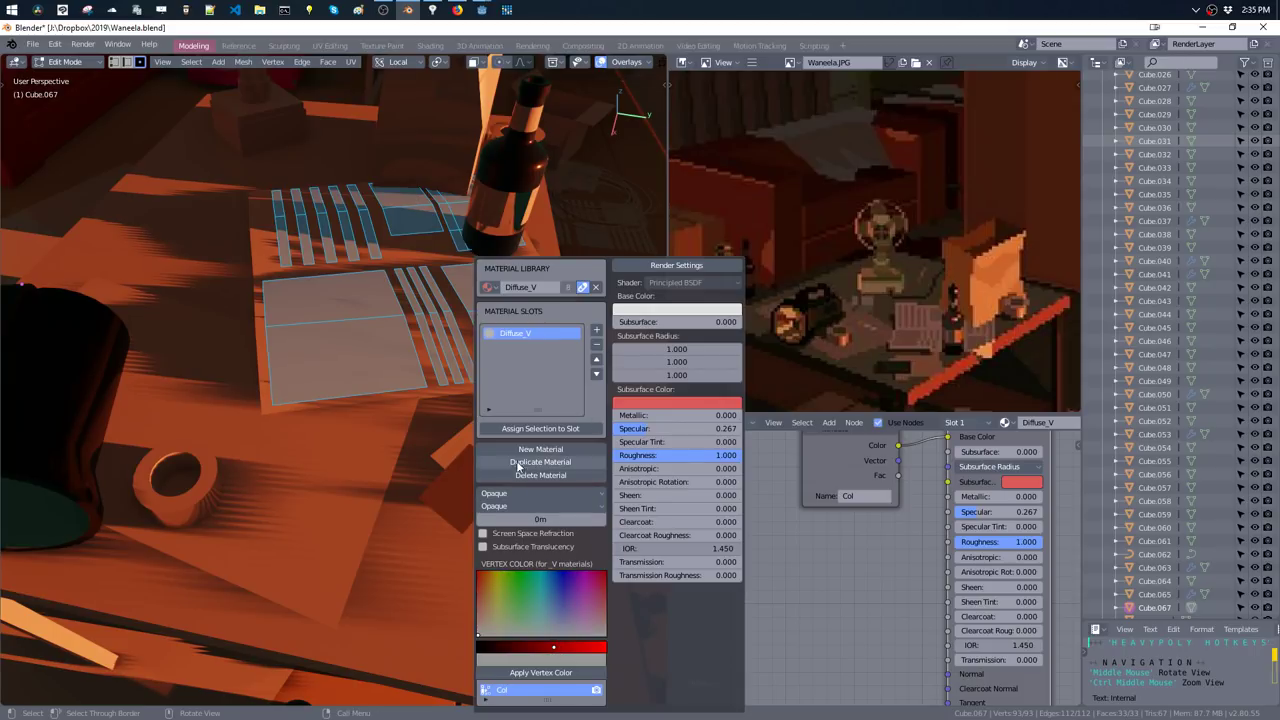
pyautogui.click(530, 670)
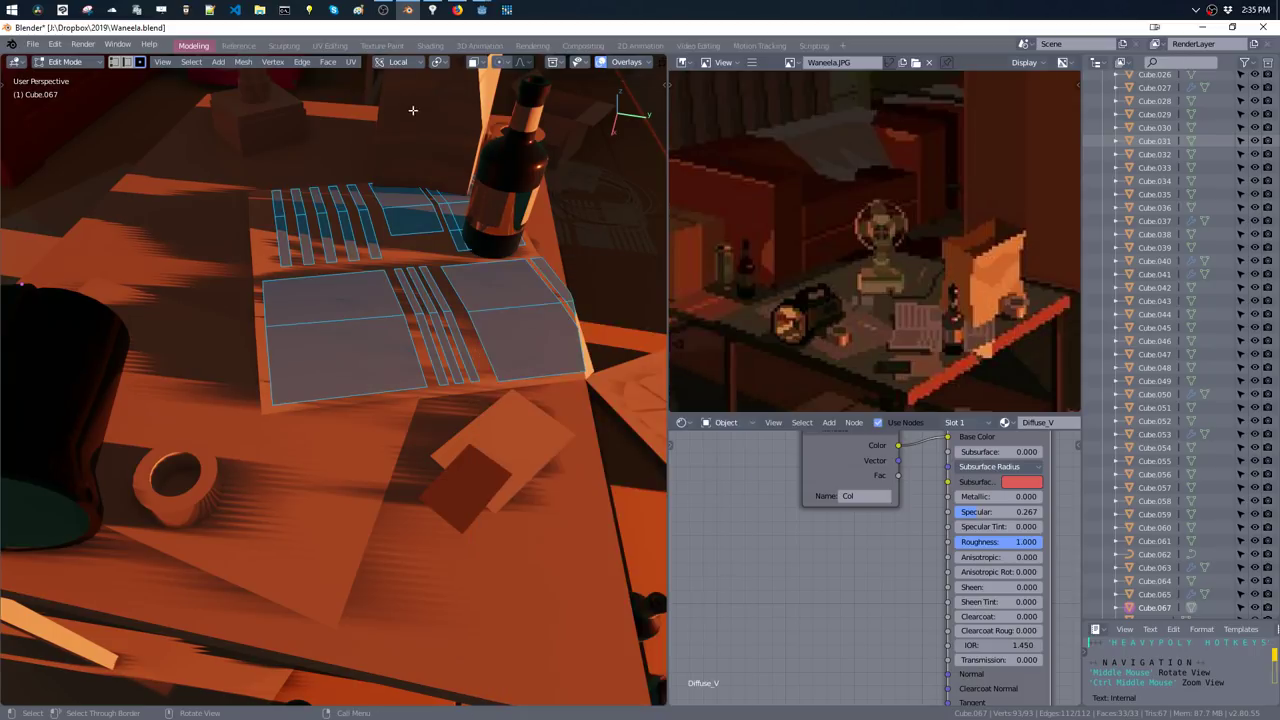
pyautogui.press('Tab')
# - Lower the paper sheets 0.000291 m along their local Z axis
pyautogui.moveTo(405, 218)
pyautogui.mouseDown(button='middle')
pyautogui.moveTo(357, 211)
pyautogui.moveTo(443, 225)
pyautogui.moveTo(412, 284)
pyautogui.mouseUp(button='middle')
pyautogui.scroll(-6, 357, 211)
pyautogui.scroll(6, 412, 284)
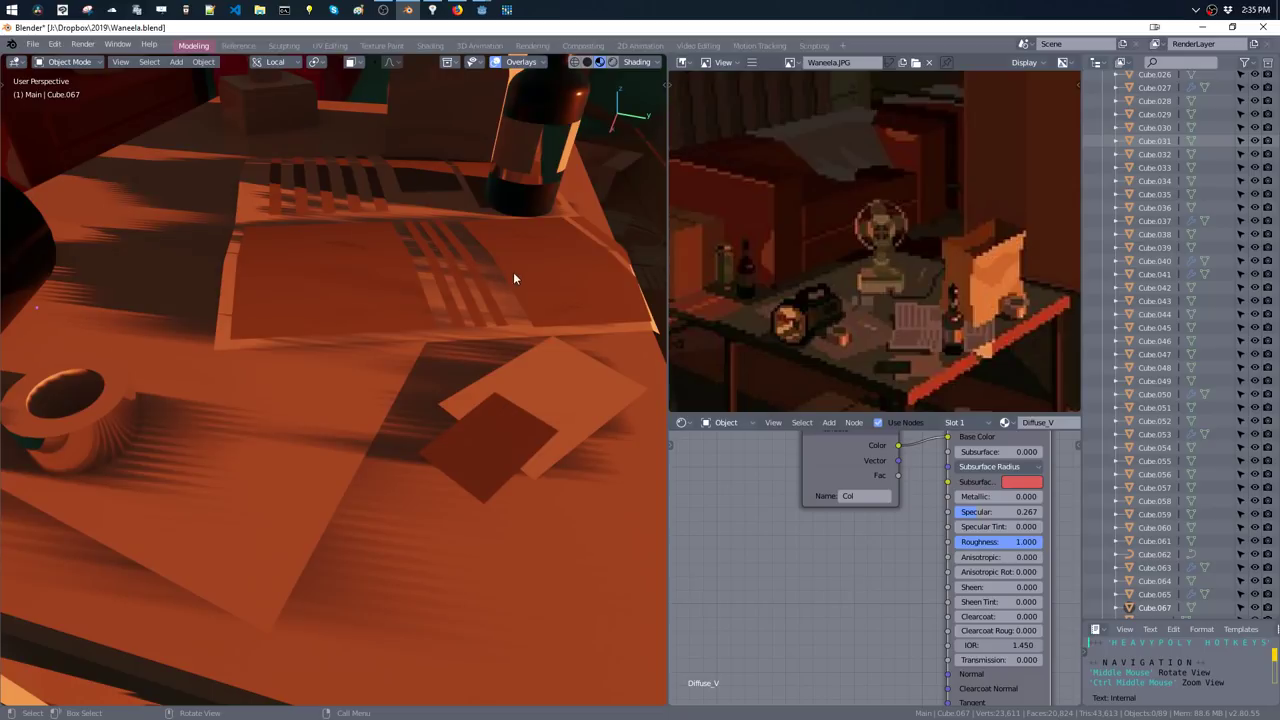
pyautogui.click(553, 308)
pyautogui.press('g')
pyautogui.press('z')
pyautogui.press('z')
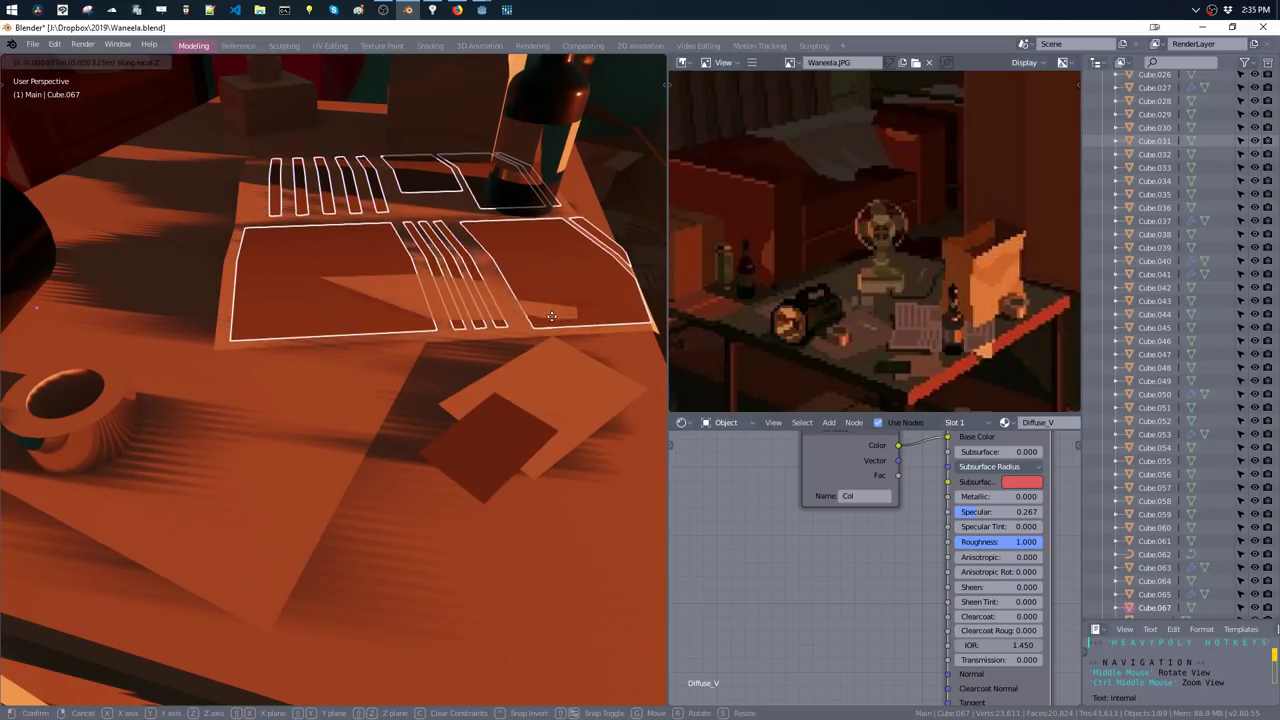
pyautogui.click(551, 316)
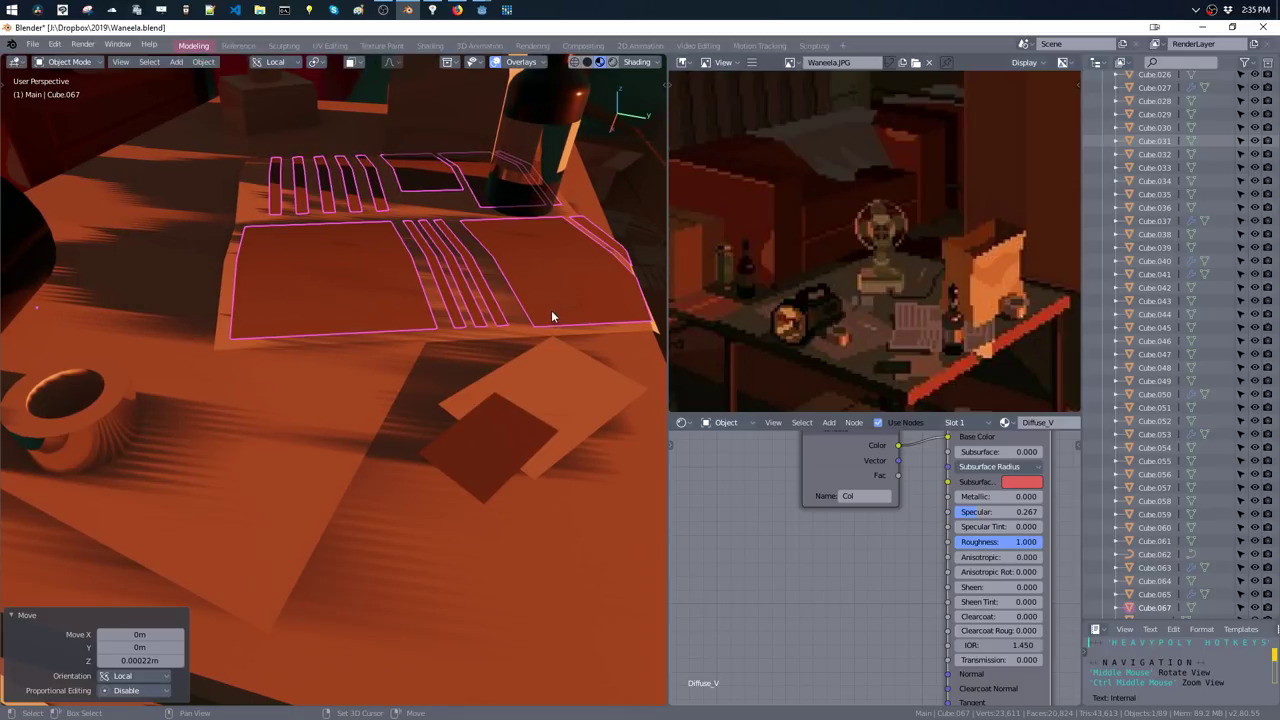
pyautogui.moveTo(574, 272); pyautogui.dragTo(534, 284, button='middle')
pyautogui.press('g')
pyautogui.press('z')
pyautogui.press('z')
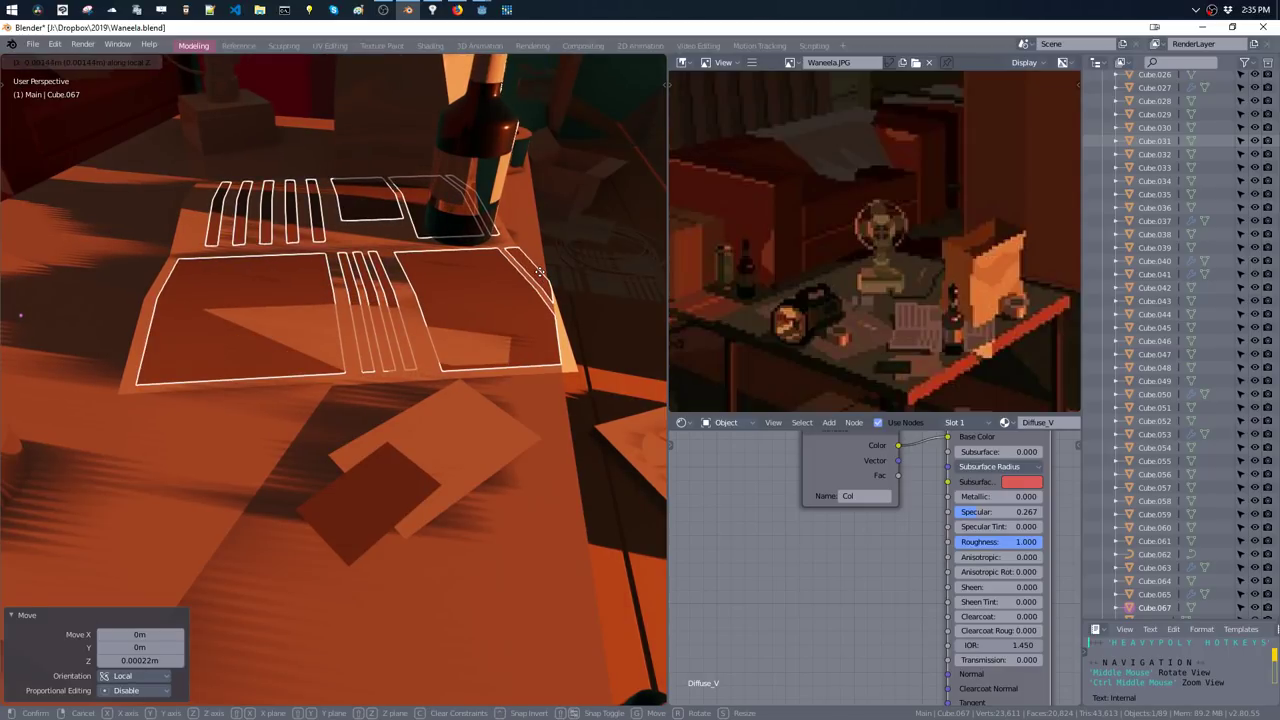
pyautogui.click(546, 274)
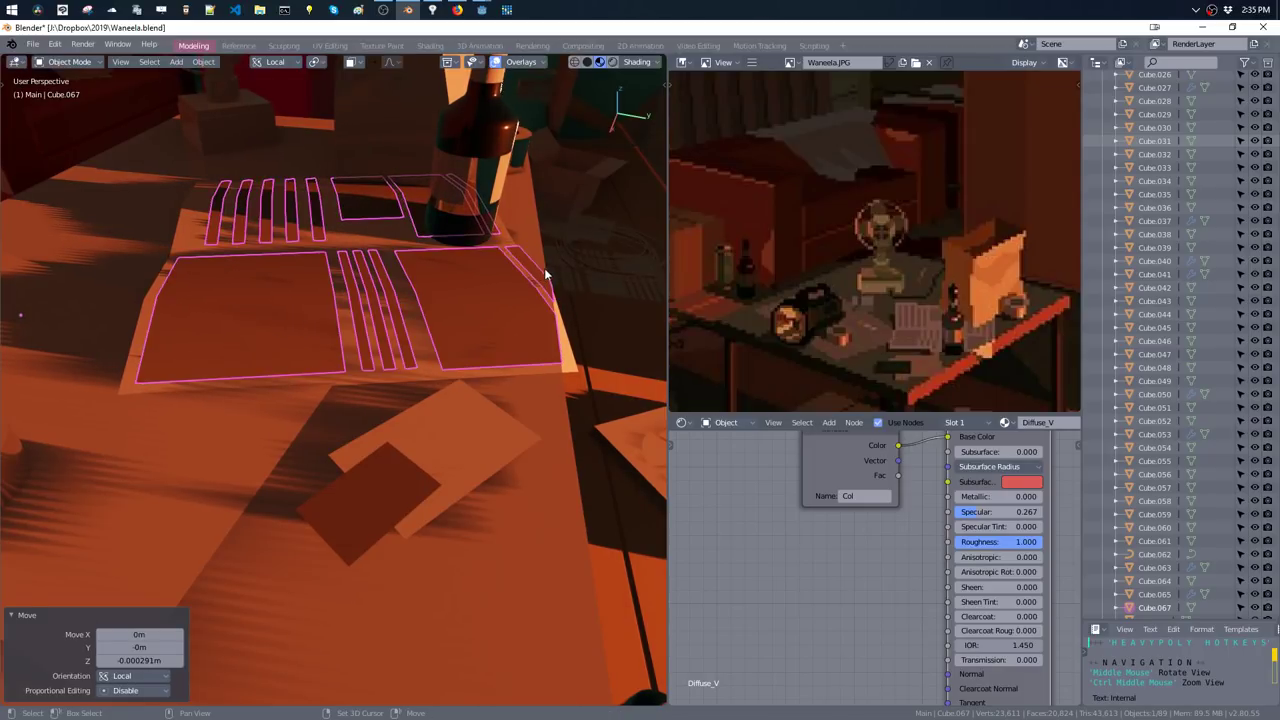
pyautogui.hotkey('shift', 'm')
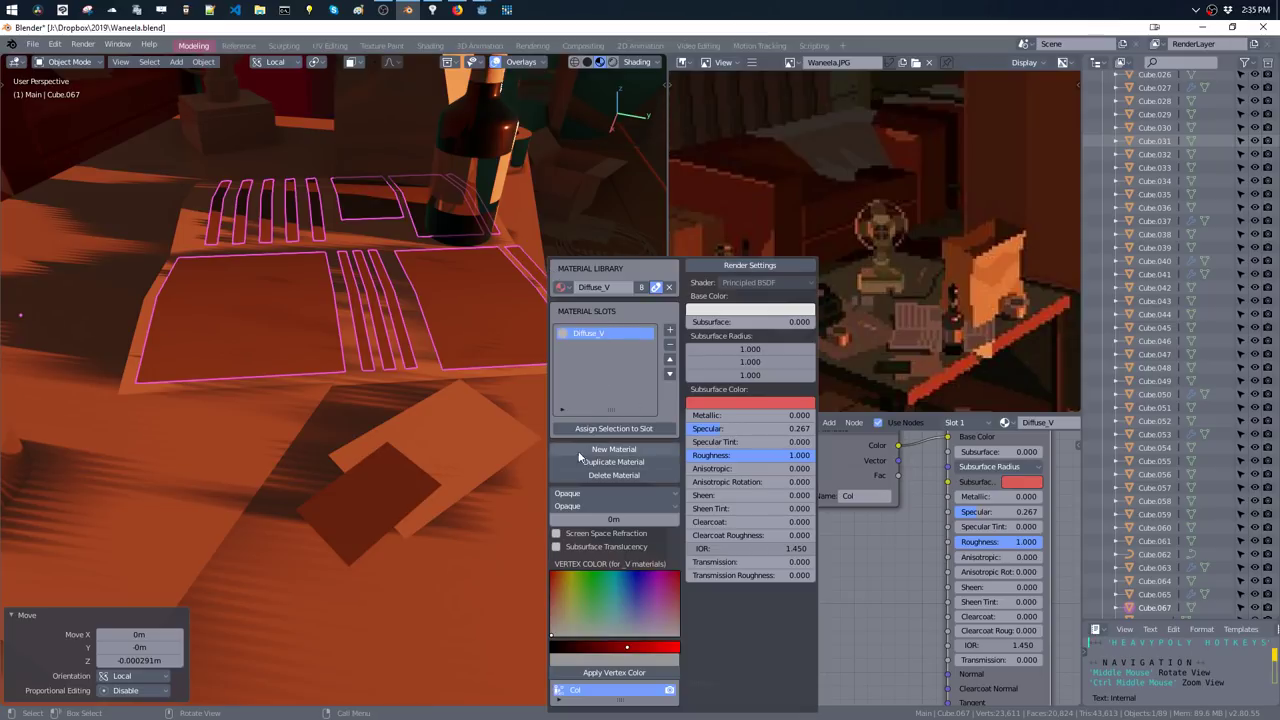
# - Assign Diffuse to the placemats, duplicate it as Diffuse.002, remove the old slot, and darken its Base Color
pyautogui.click(564, 288)
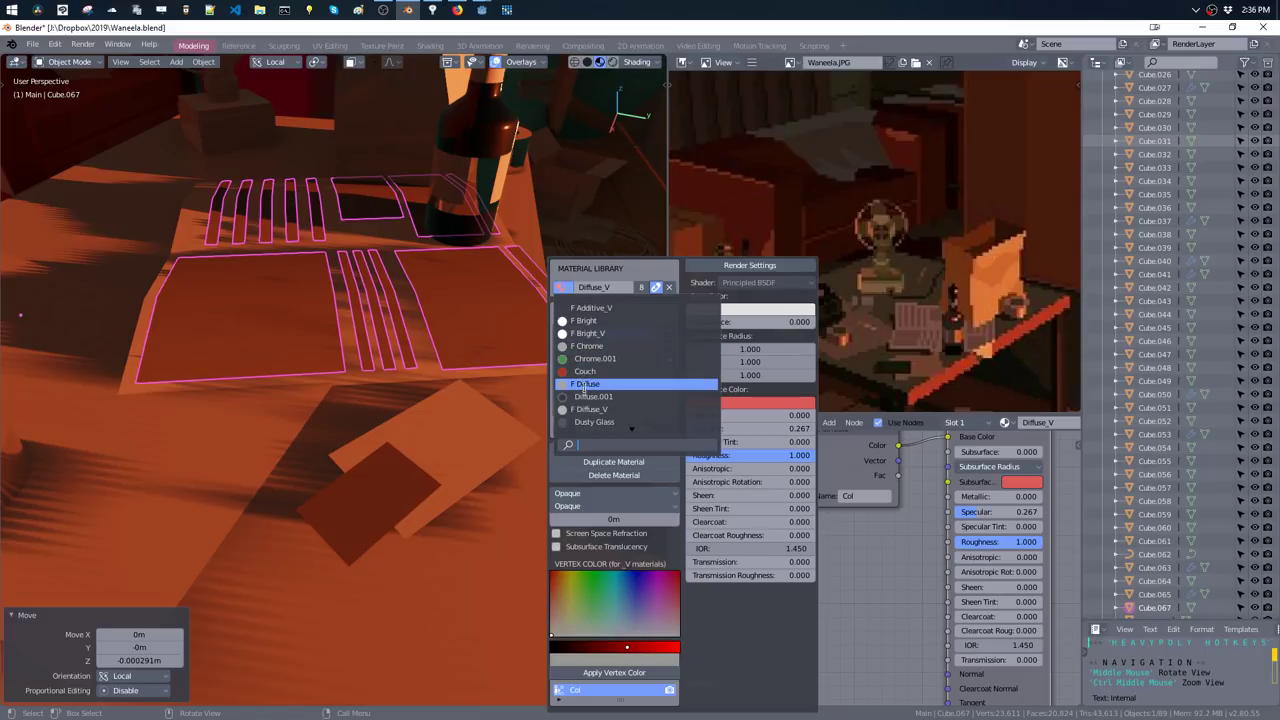
pyautogui.click(586, 385)
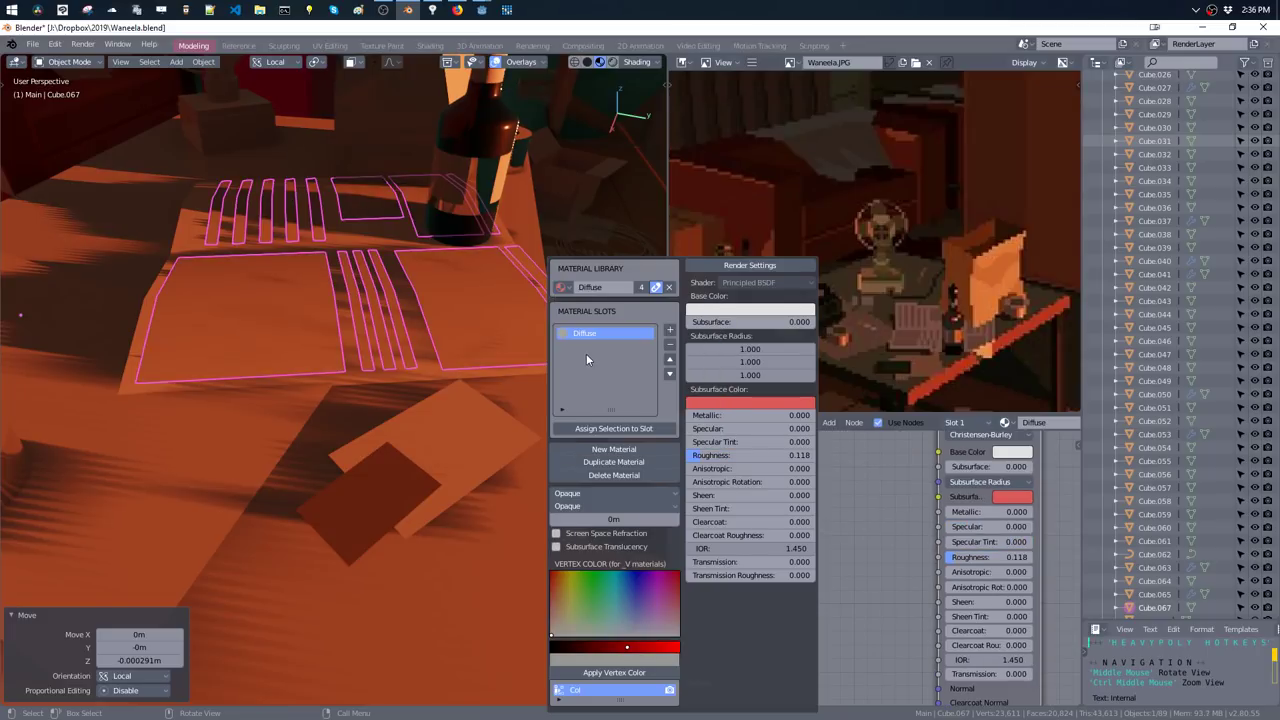
pyautogui.click(589, 464)
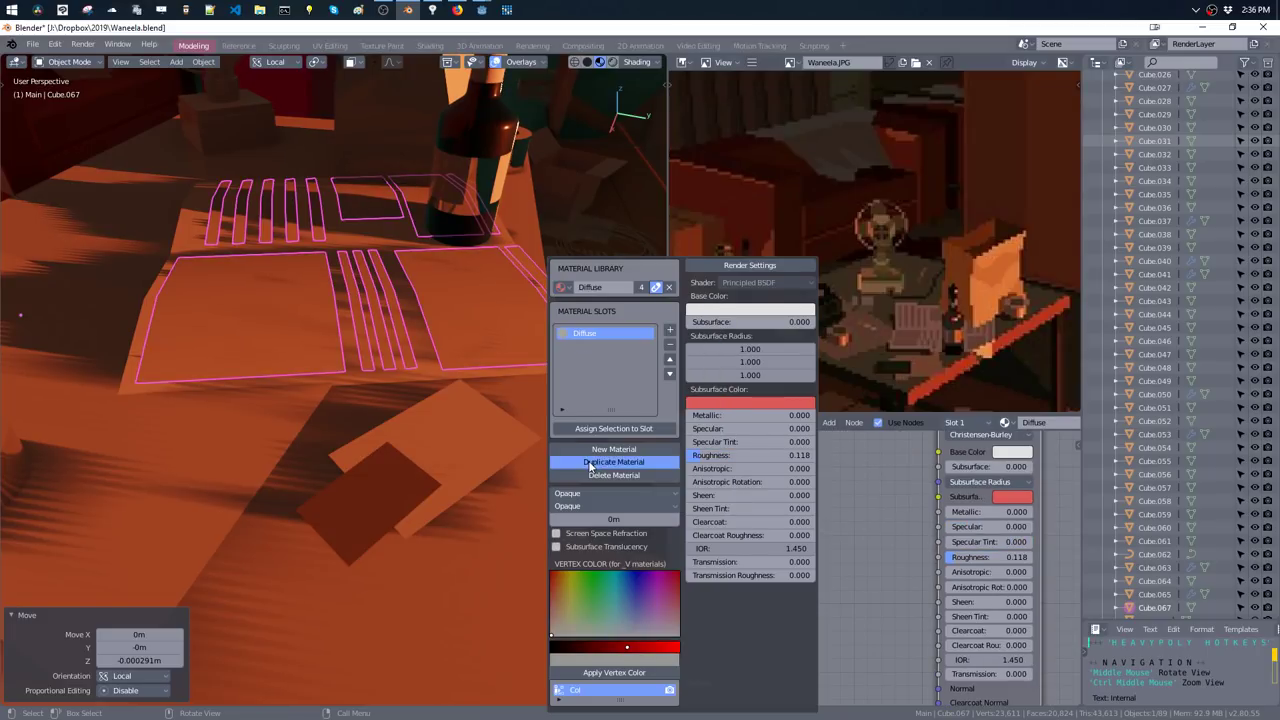
pyautogui.click(669, 346)
pyautogui.click(709, 309)
pyautogui.moveTo(785, 211); pyautogui.dragTo(759, 213)
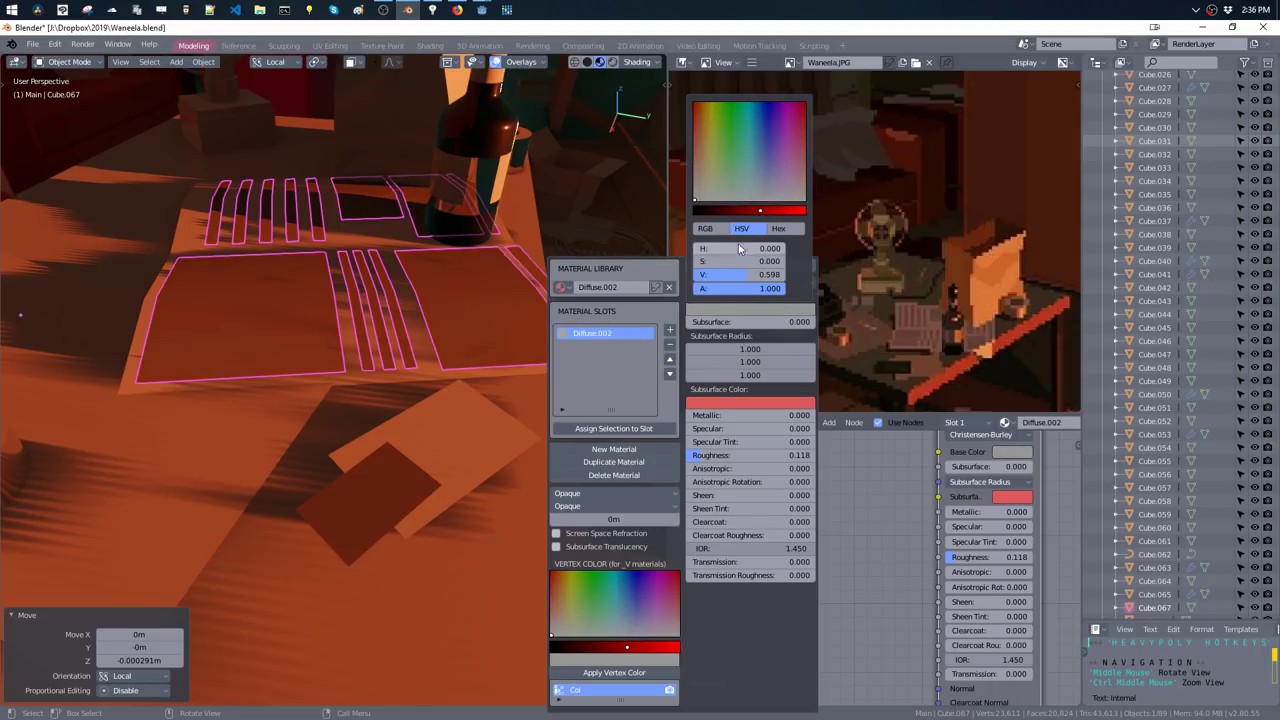
# - Set the placemat material's Shadow Mode to None and Blend Mode to Multiply
pyautogui.click(617, 504)
pyautogui.click(619, 518)
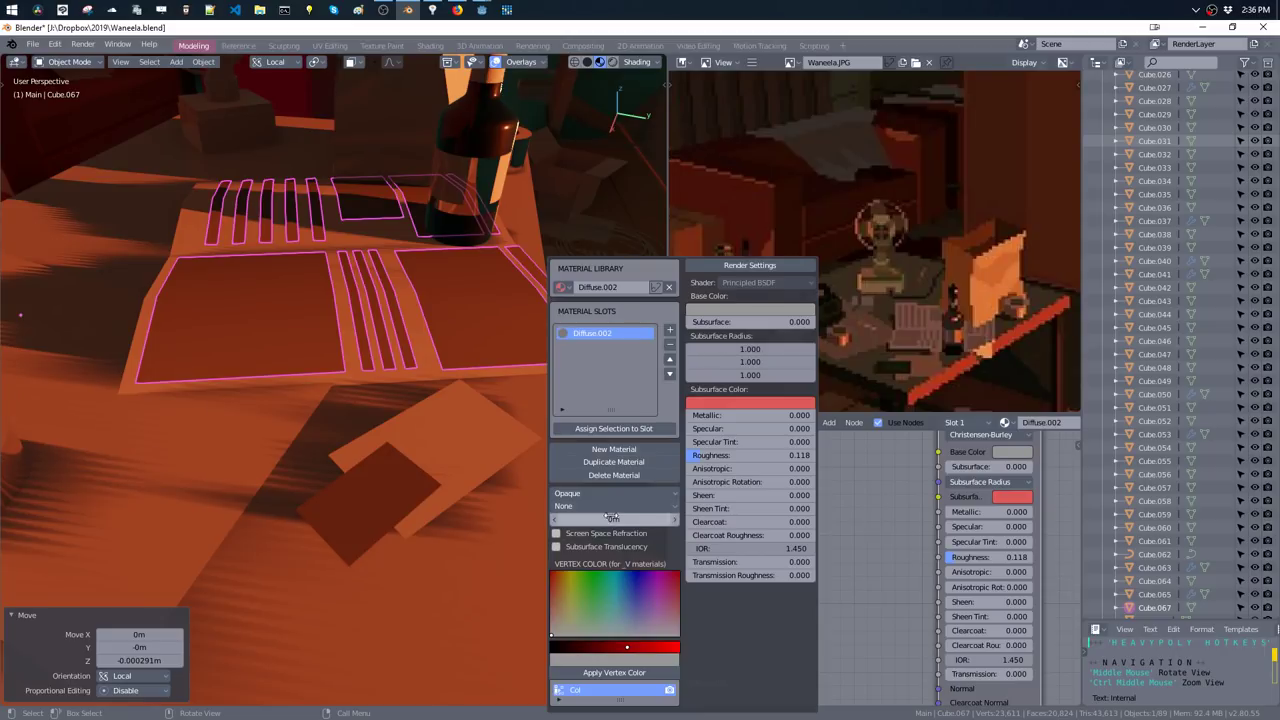
pyautogui.click(600, 494)
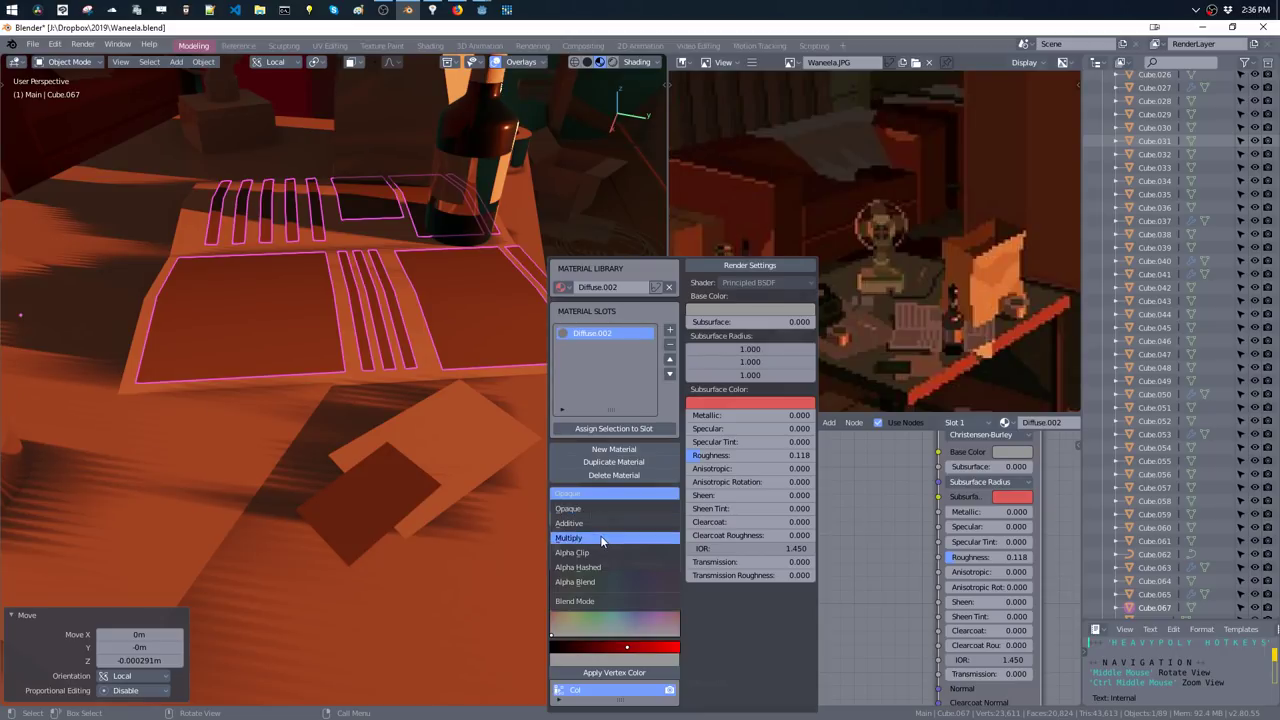
pyautogui.click(600, 536)
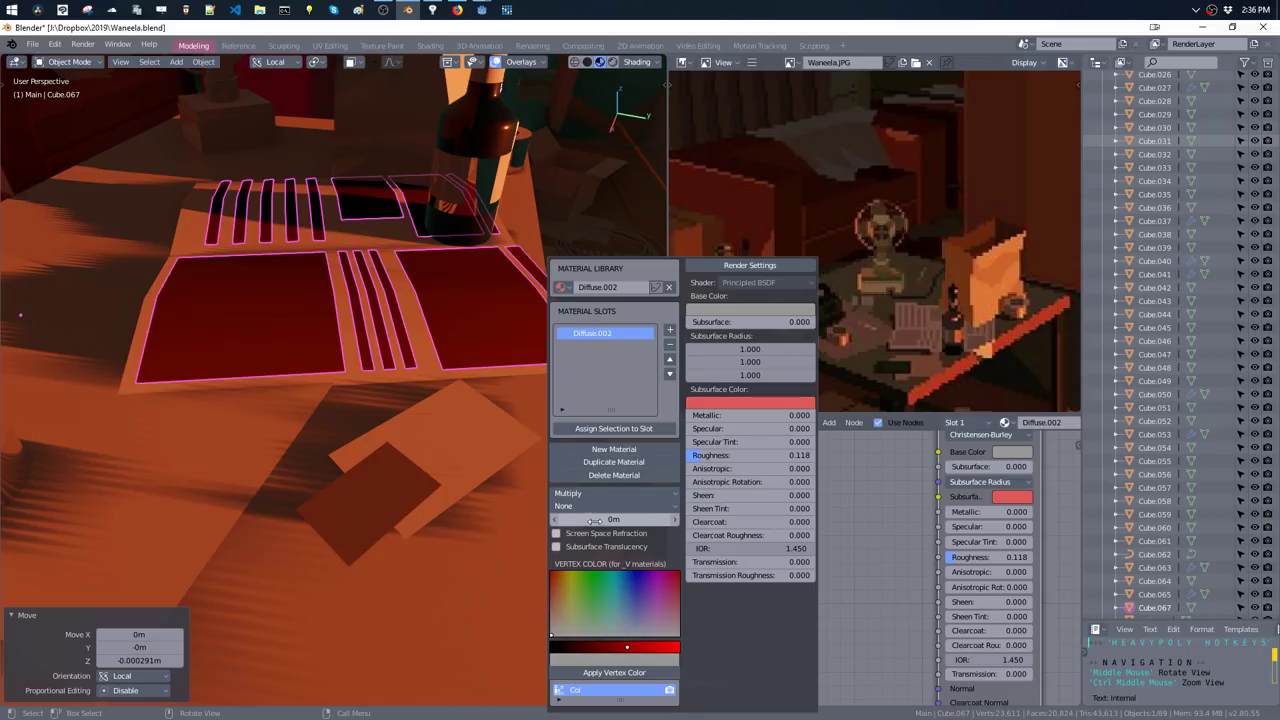
pyautogui.click(589, 495)
pyautogui.click(589, 508)
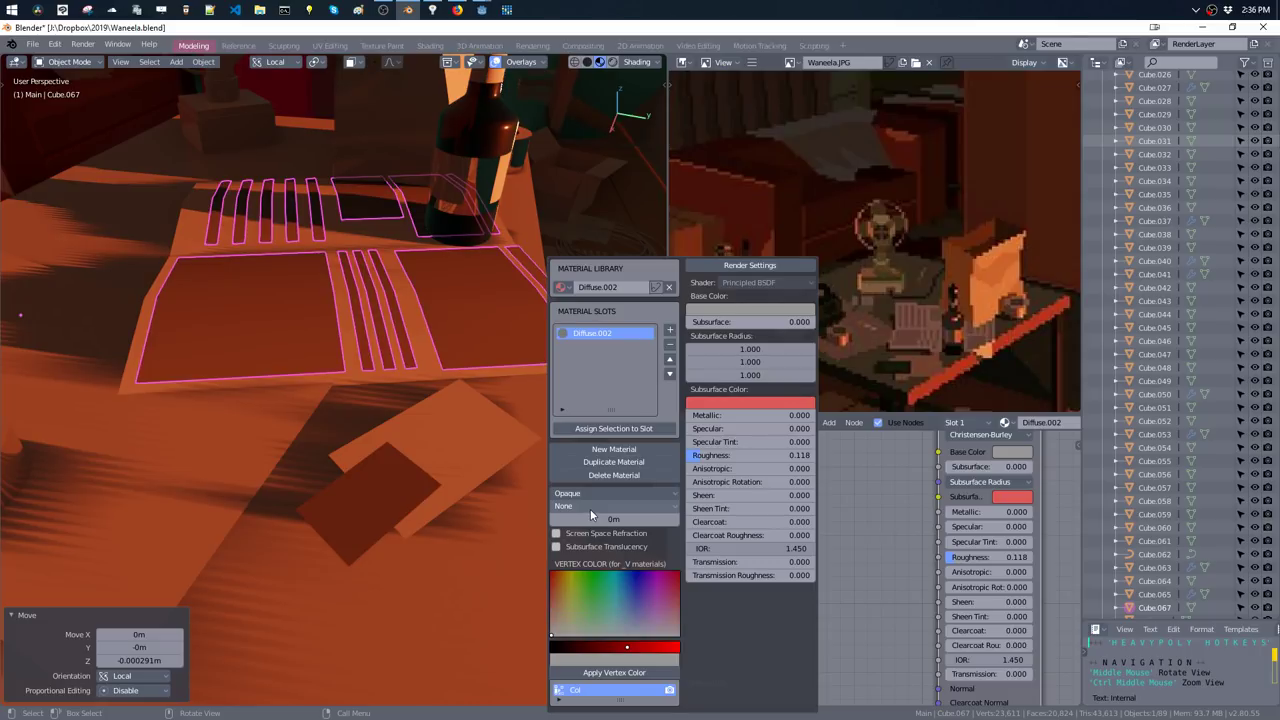
pyautogui.click(589, 498)
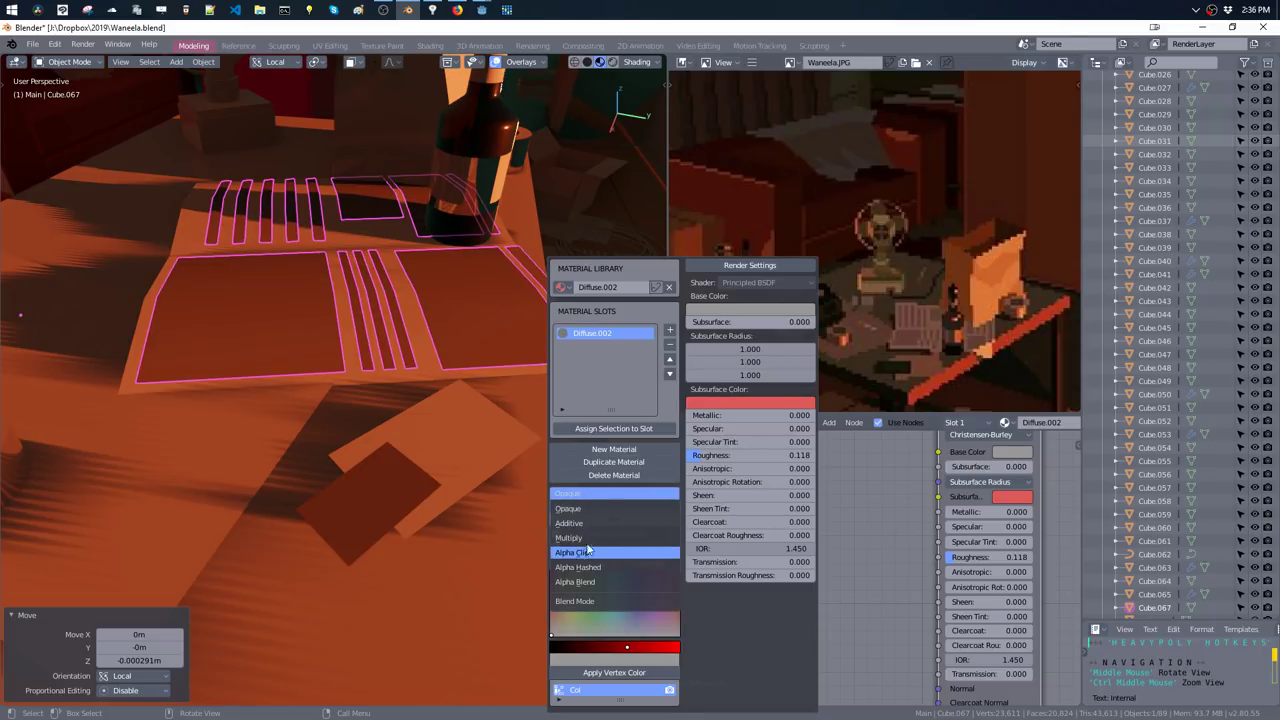
pyautogui.click(589, 523)
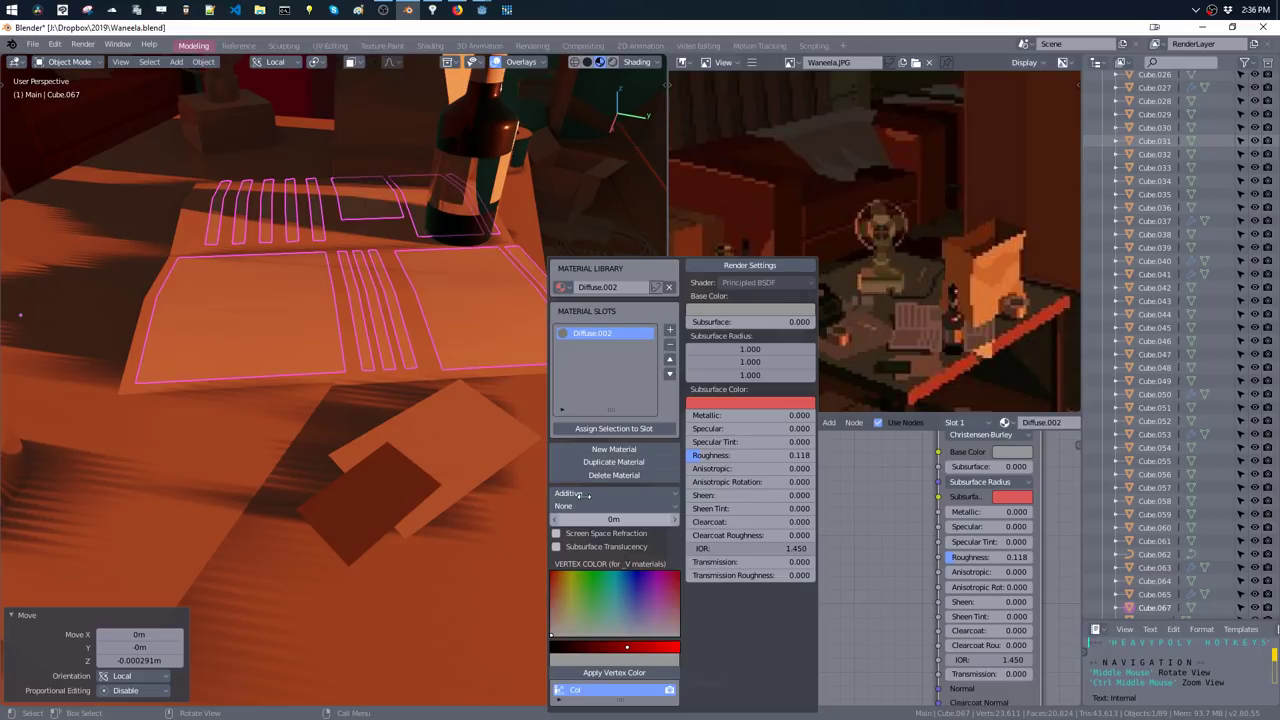
pyautogui.click(588, 495)
pyautogui.click(588, 538)
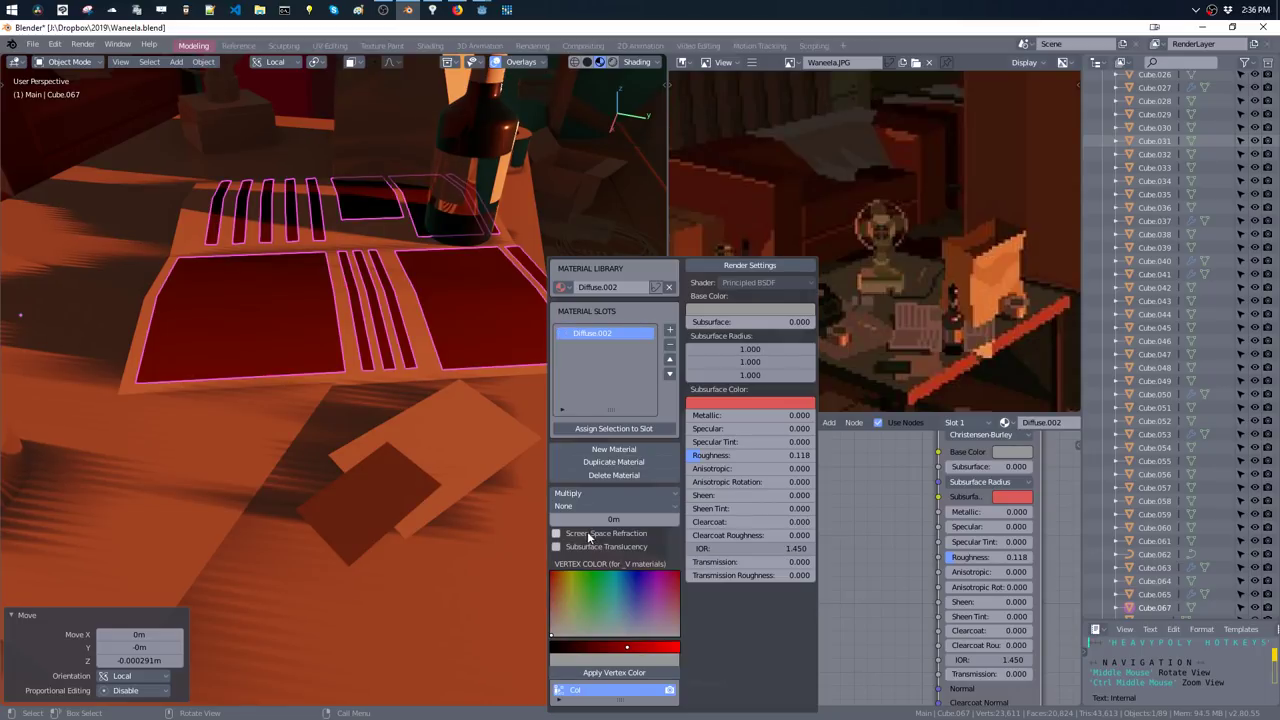
# - Lift the placemats 0.000317 m along their local Z axis
pyautogui.moveTo(497, 279)
pyautogui.mouseDown(button='middle')
pyautogui.moveTo(514, 310)
pyautogui.moveTo(488, 302)
pyautogui.mouseUp(button='middle')
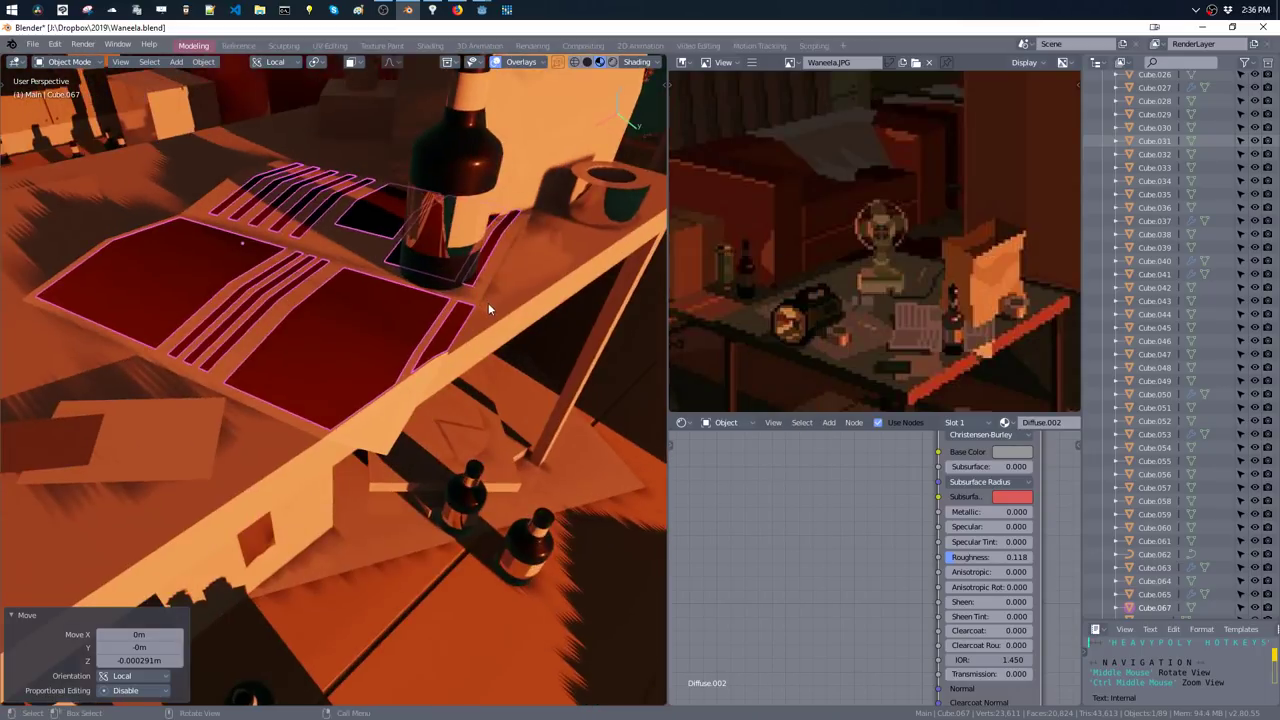
pyautogui.press('g')
pyautogui.press('z')
pyautogui.press('z')
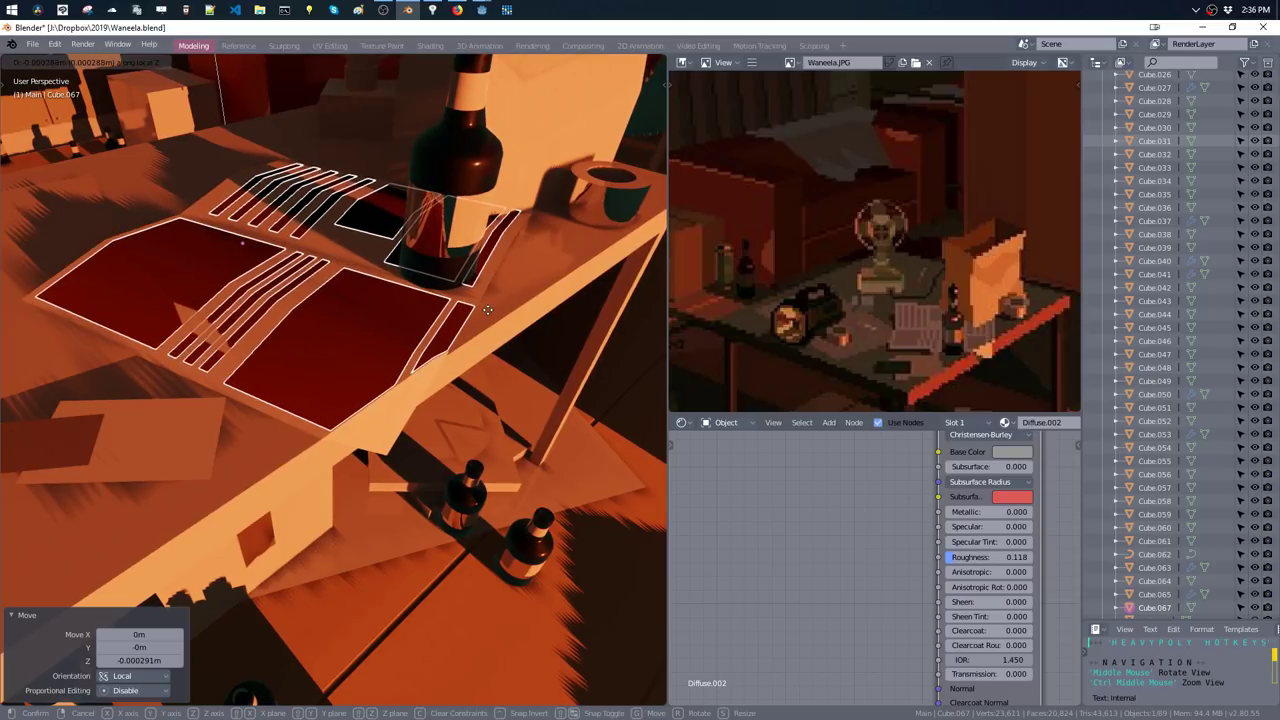
pyautogui.click(490, 306)
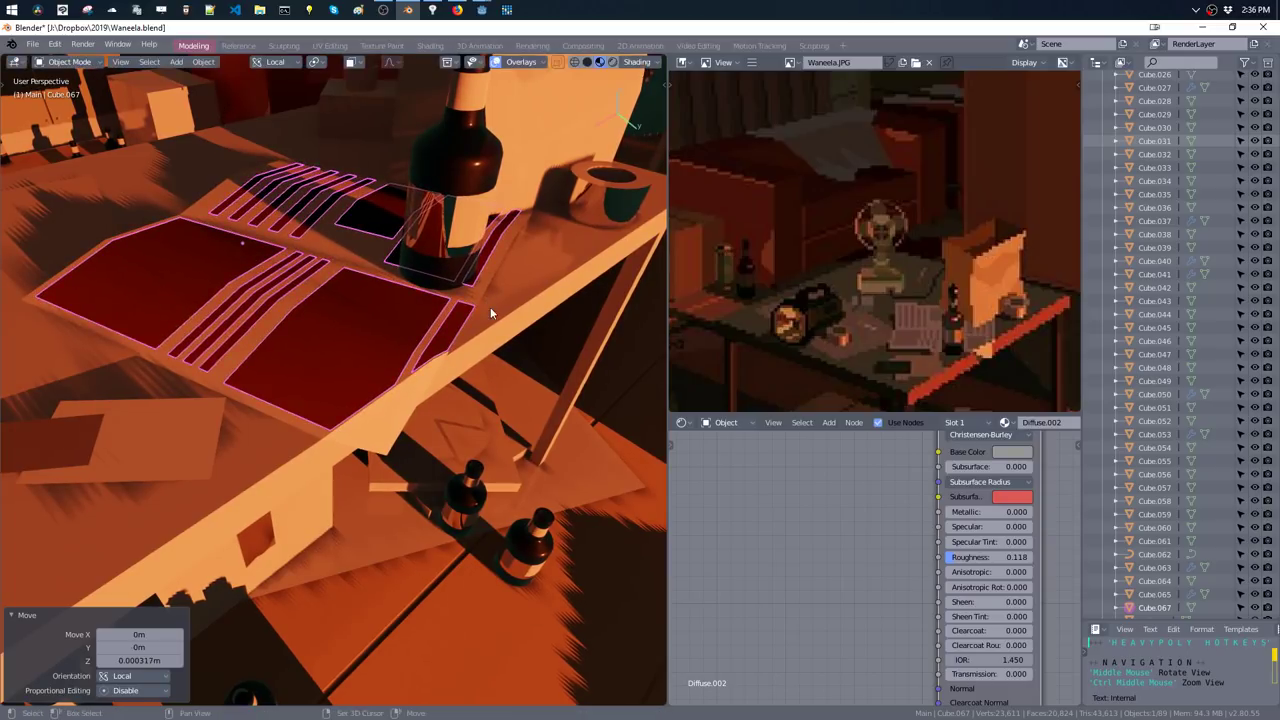
pyautogui.moveTo(490, 306)
pyautogui.mouseDown(button='middle')
pyautogui.moveTo(452, 298)
pyautogui.moveTo(472, 343)
pyautogui.moveTo(500, 351)
pyautogui.moveTo(533, 238)
pyautogui.moveTo(469, 298)
pyautogui.moveTo(389, 281)
pyautogui.moveTo(419, 293)
pyautogui.moveTo(472, 281)
pyautogui.mouseUp(button='middle')
# - Stop the small card on the table from casting shadows
pyautogui.click(380, 288)
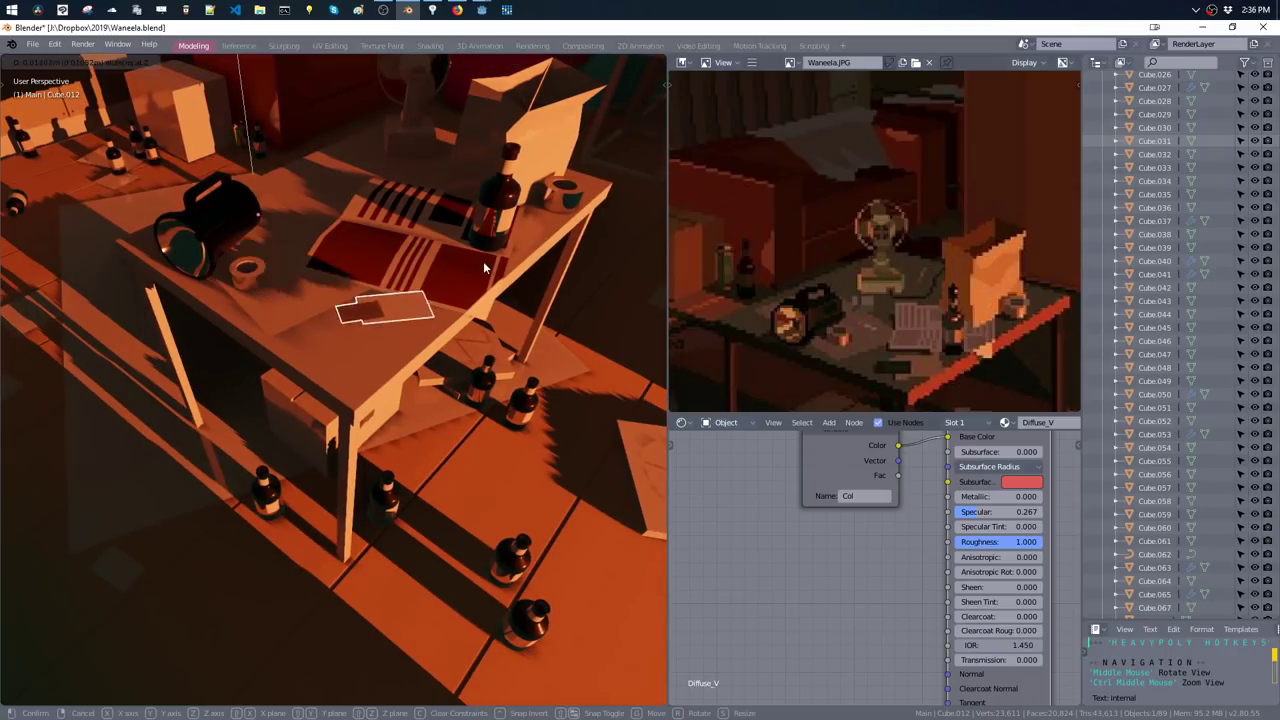
pyautogui.press('m')
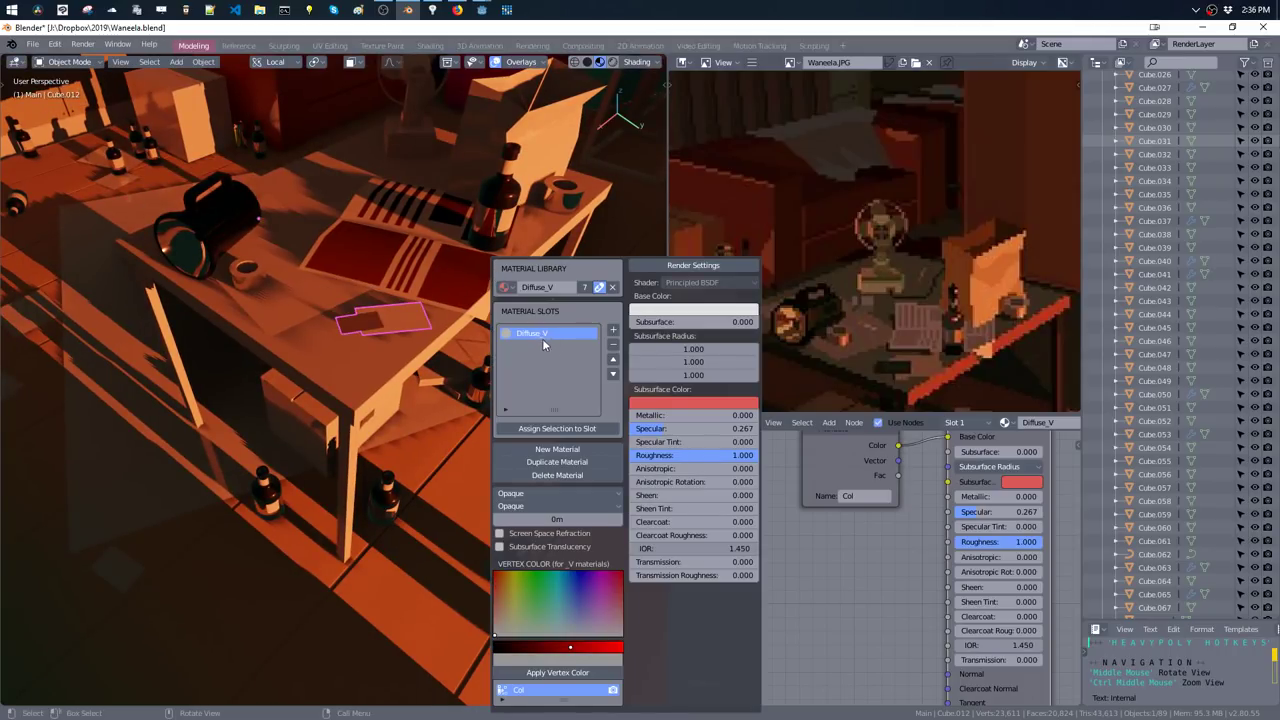
pyautogui.click(548, 495)
pyautogui.click(546, 527)
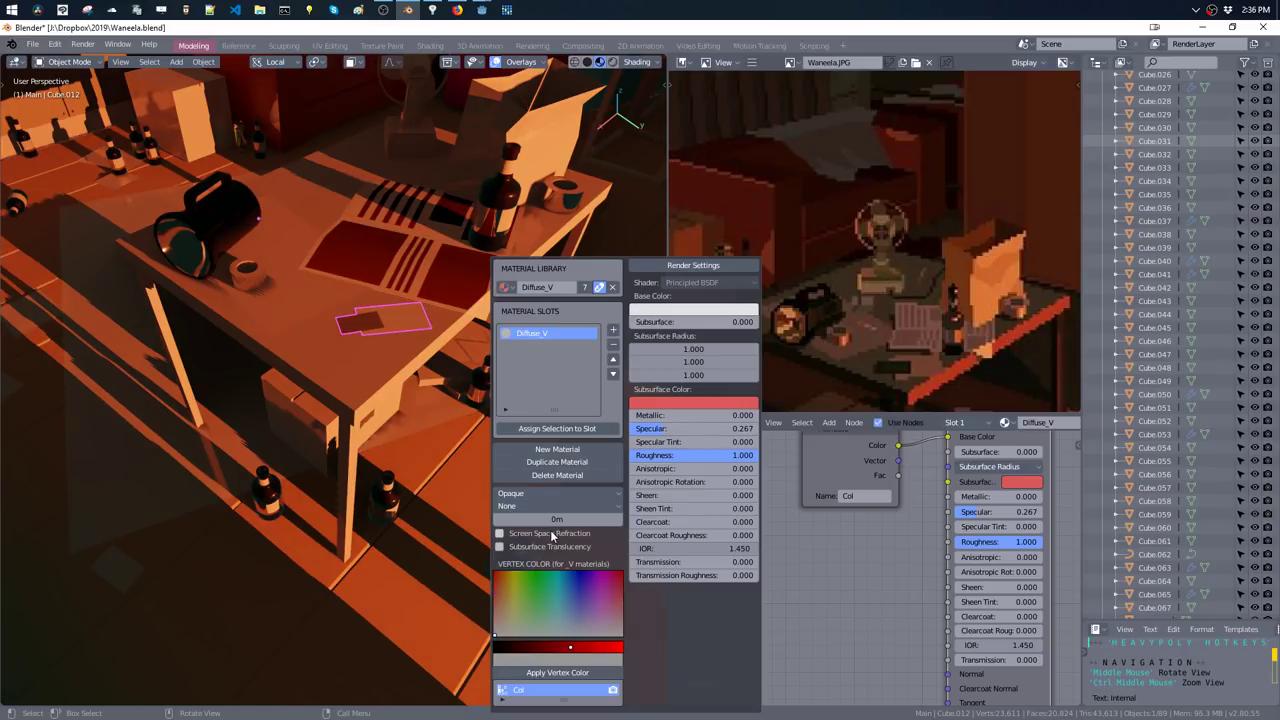
pyautogui.moveTo(433, 280); pyautogui.dragTo(473, 307, button='middle')
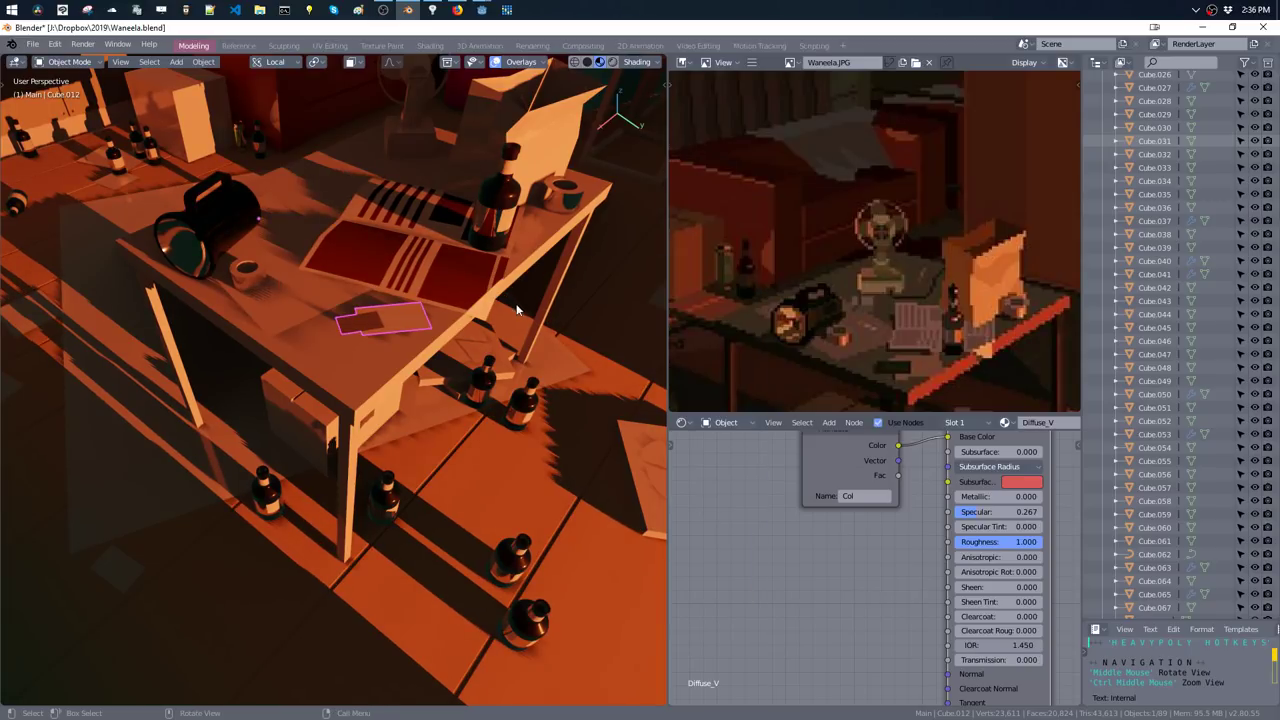
# - Copy the Diffuse_V material, then turn off shadows on the Diffuse_V slot
pyautogui.press('m')
pyautogui.click(556, 505)
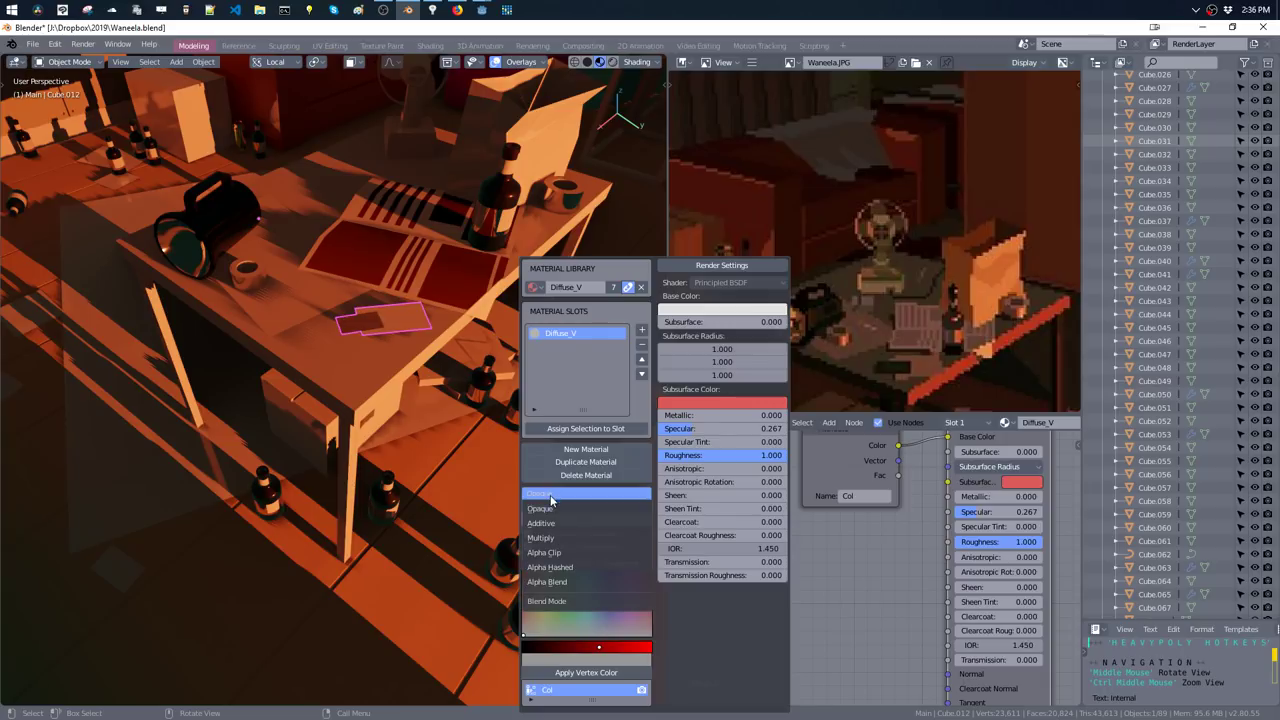
pyautogui.click(586, 462)
pyautogui.click(548, 506)
pyautogui.click(548, 514)
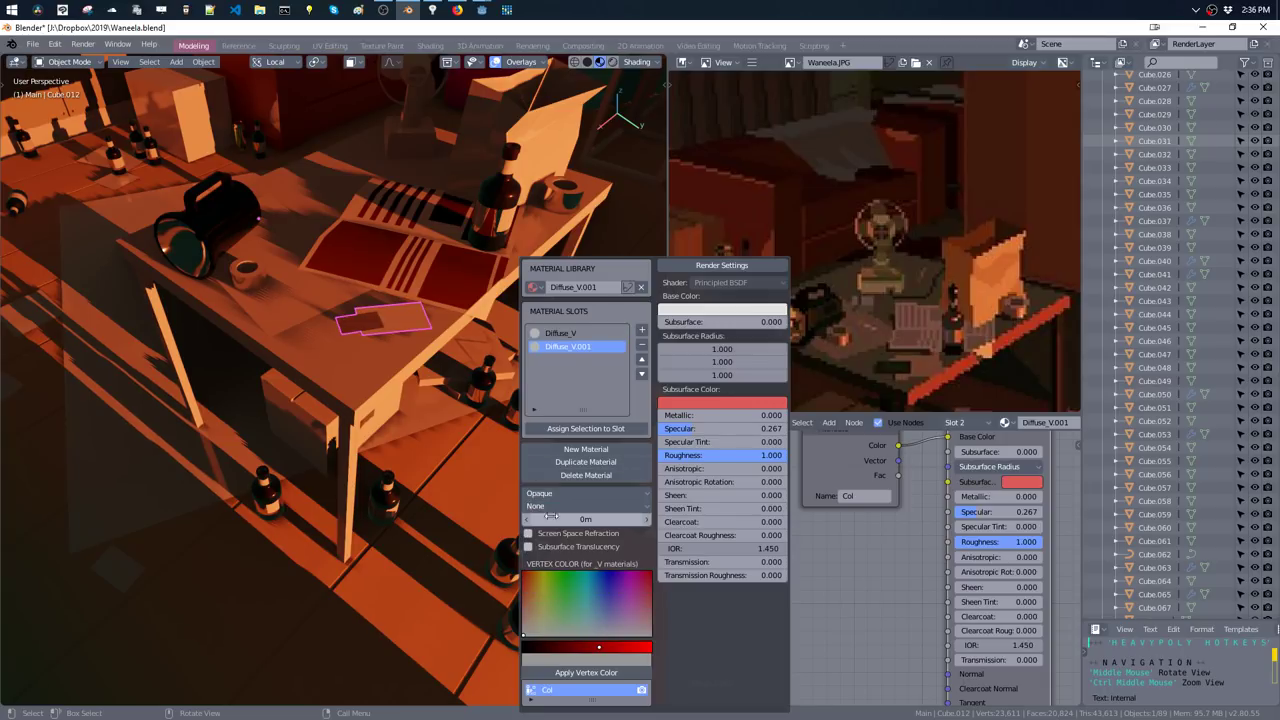
pyautogui.moveTo(485, 323)
pyautogui.mouseDown(button='middle')
pyautogui.moveTo(490, 278)
pyautogui.moveTo(543, 287)
pyautogui.mouseUp(button='middle')
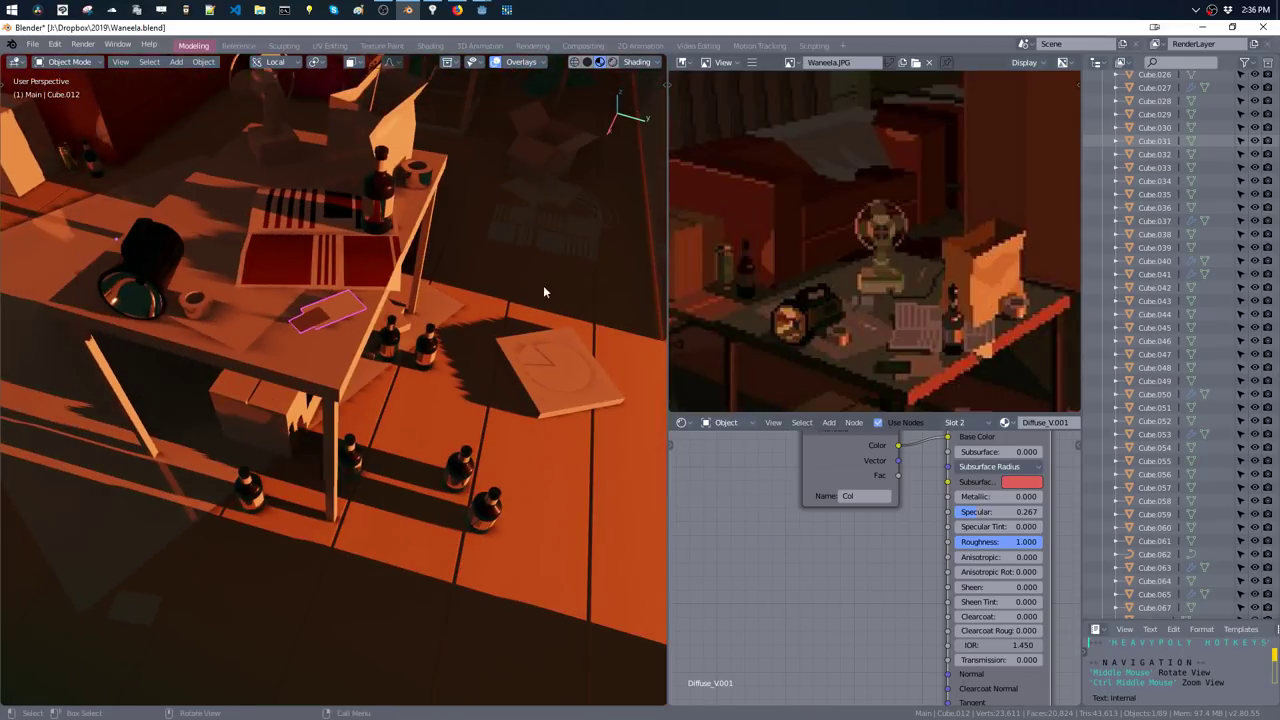
pyautogui.press('m')
pyautogui.press('m')
pyautogui.click(557, 335)
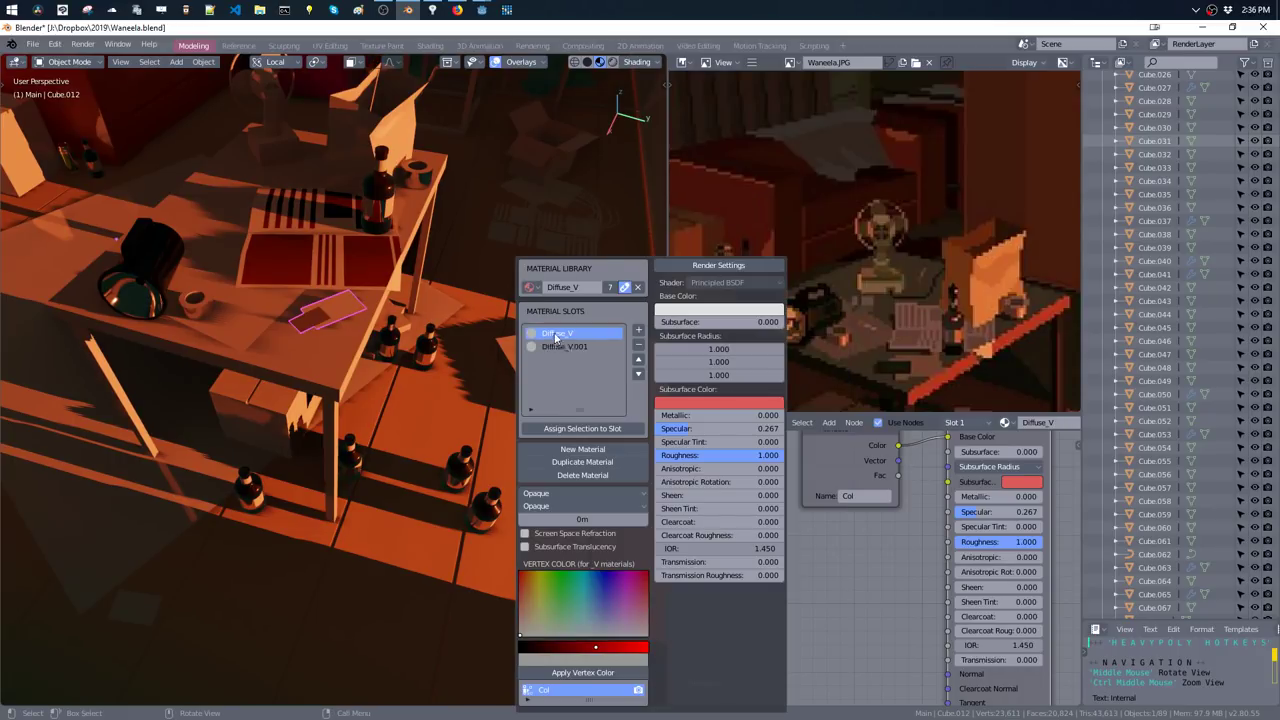
pyautogui.click(572, 504)
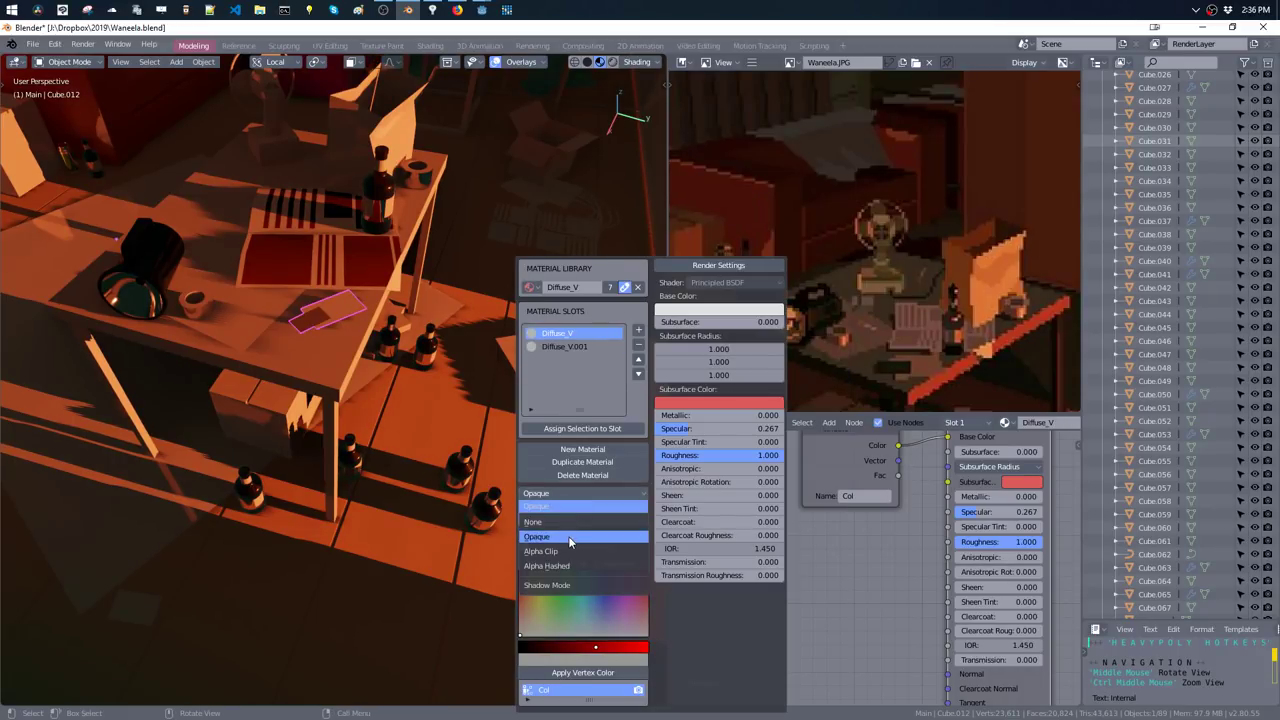
pyautogui.click(566, 524)
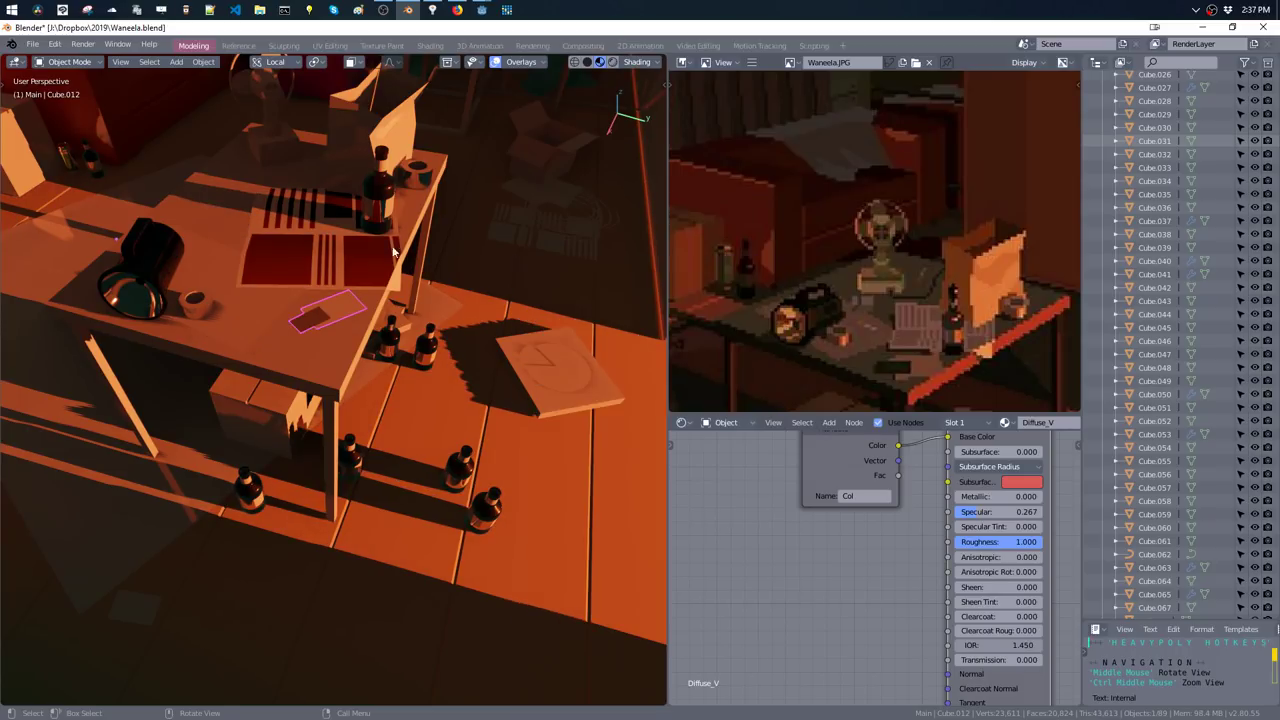
# - For the placemats and book, try Alpha Hashed and Alpha Clip shadows, settling on Opaque
pyautogui.moveTo(450, 330)
pyautogui.mouseDown(button='middle')
pyautogui.moveTo(355, 275)
pyautogui.moveTo(340, 285)
pyautogui.mouseUp(button='middle')
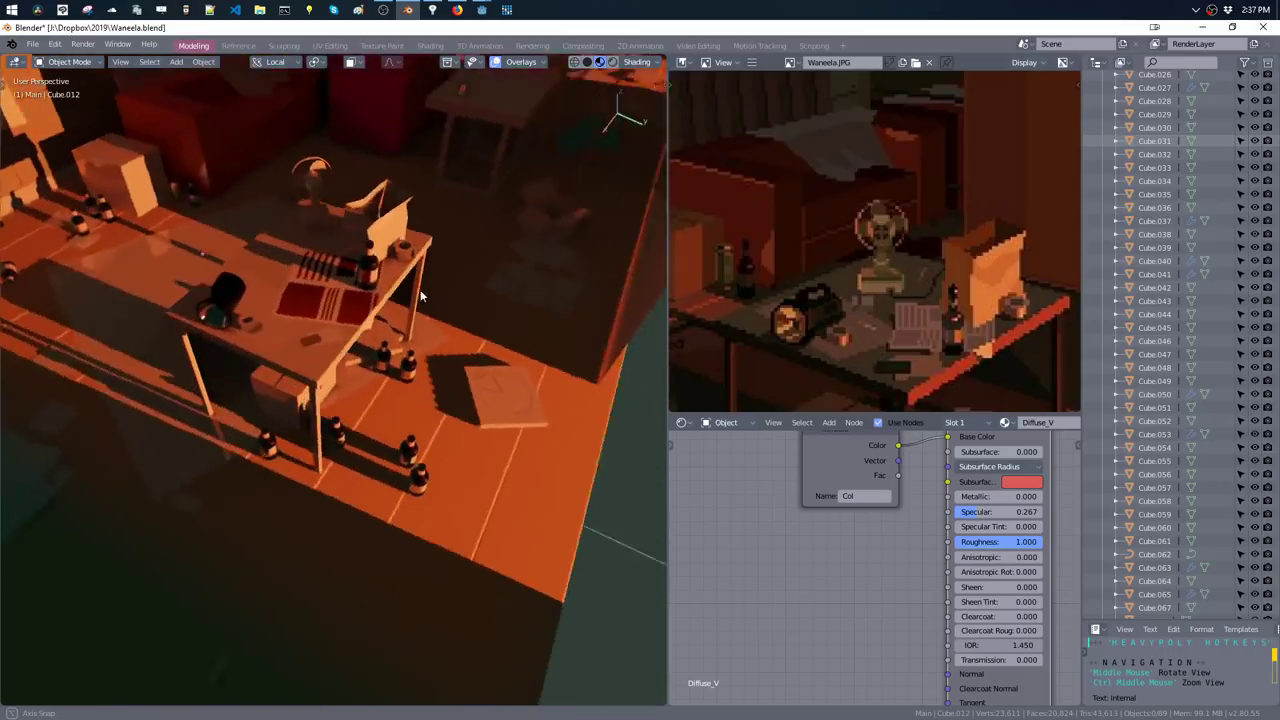
pyautogui.click(340, 285)
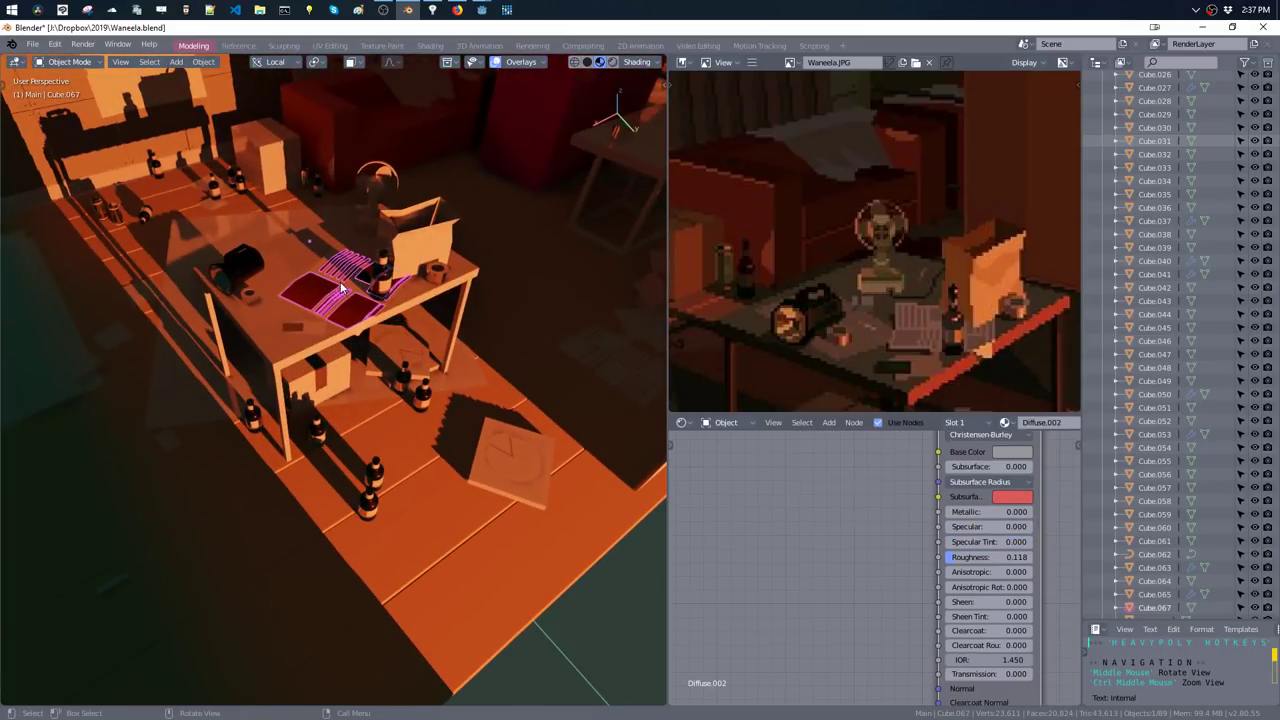
pyautogui.click(352, 285)
pyautogui.press('m')
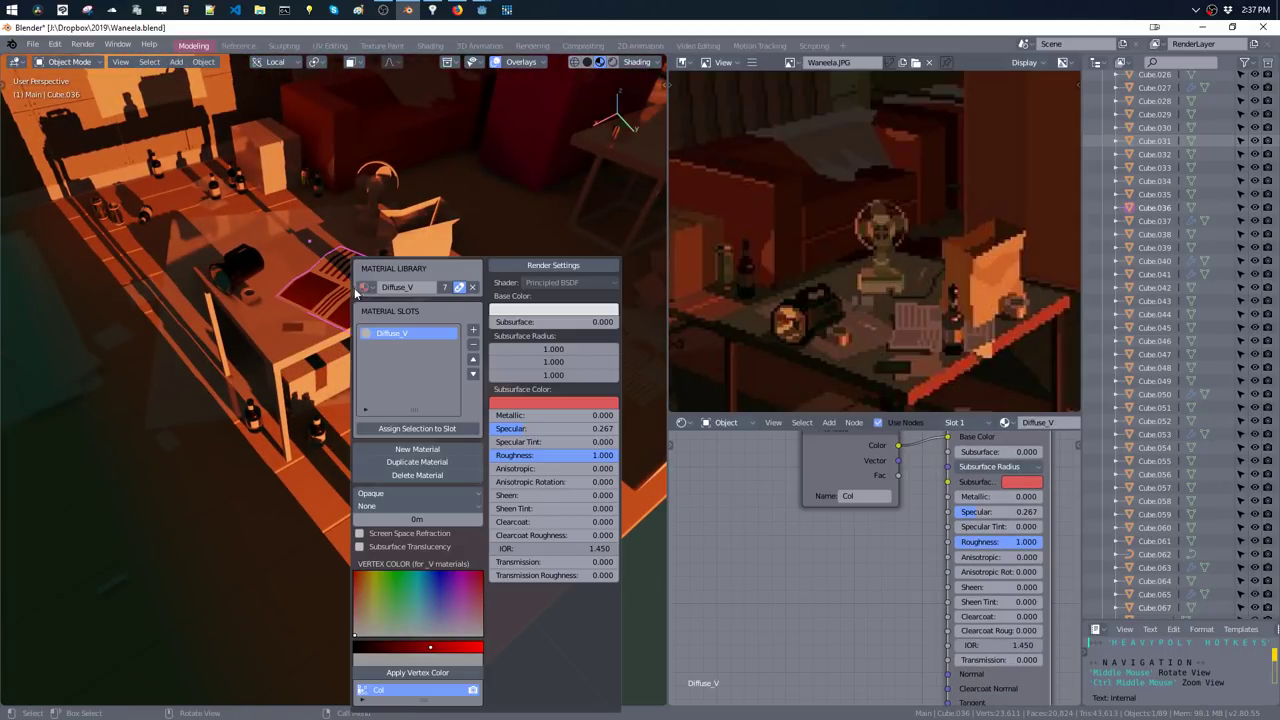
pyautogui.click(391, 507)
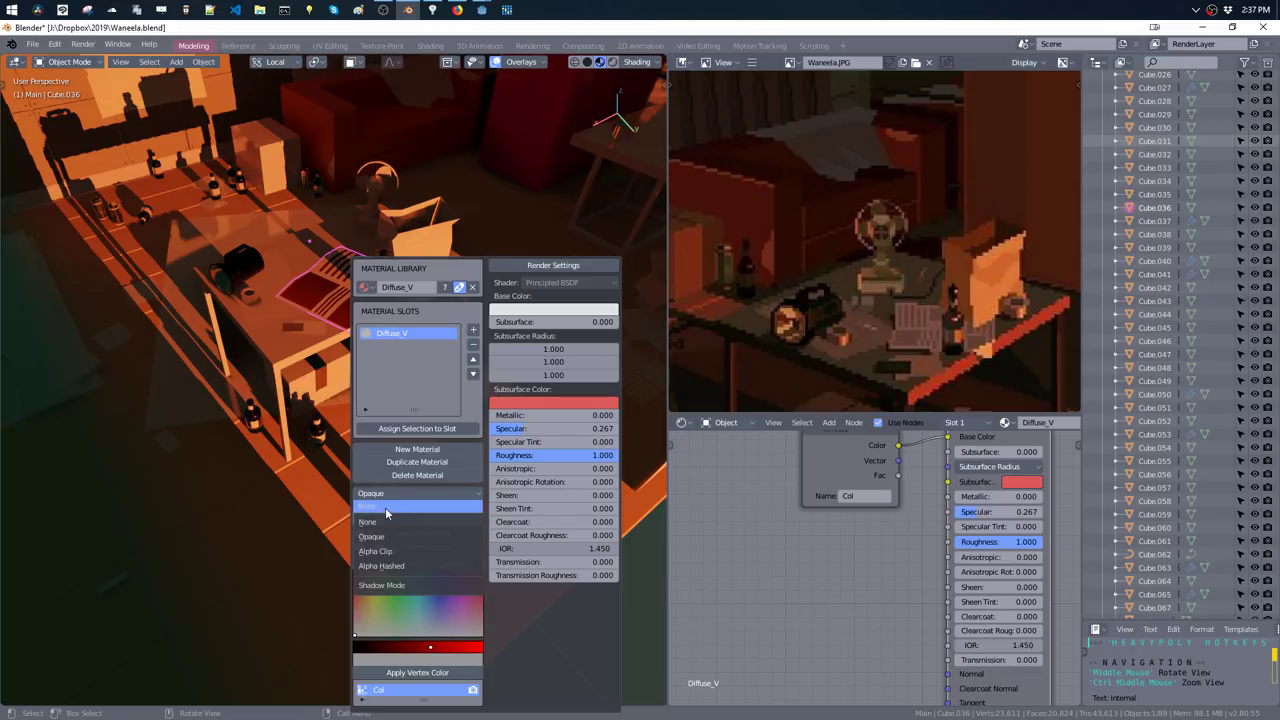
pyautogui.click(398, 567)
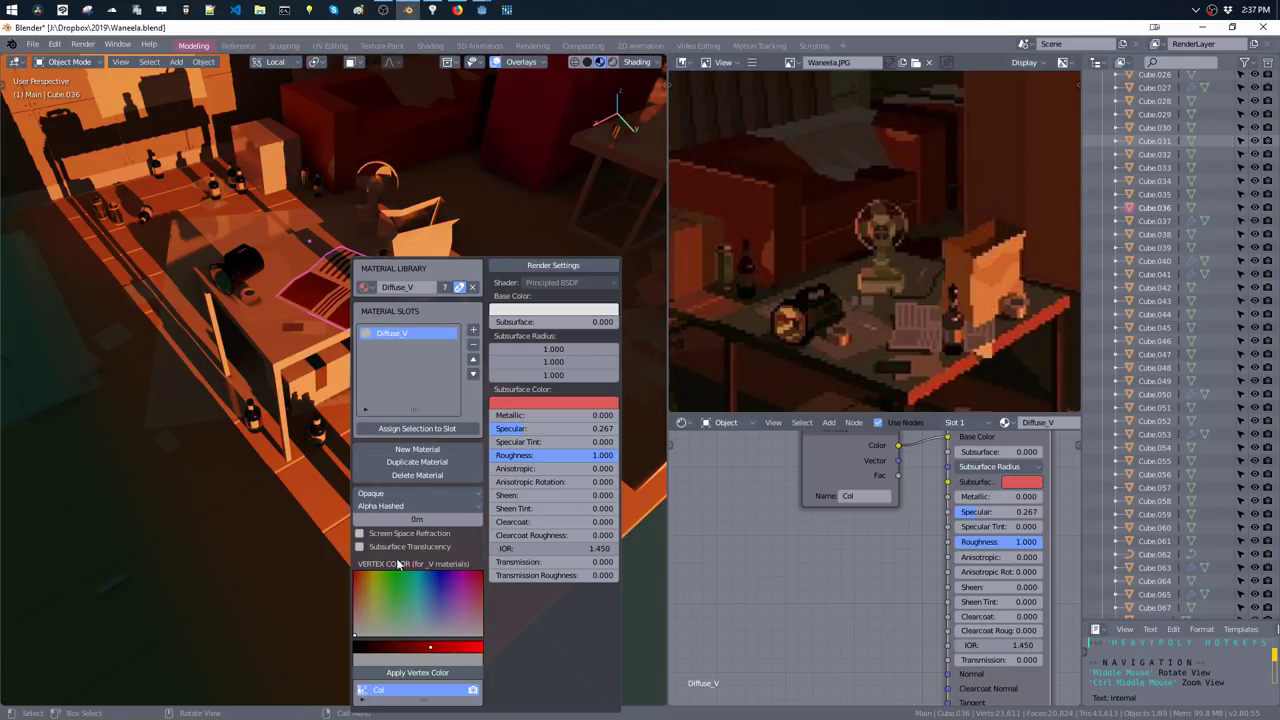
pyautogui.click(395, 506)
pyautogui.click(393, 553)
pyautogui.click(393, 510)
pyautogui.click(389, 540)
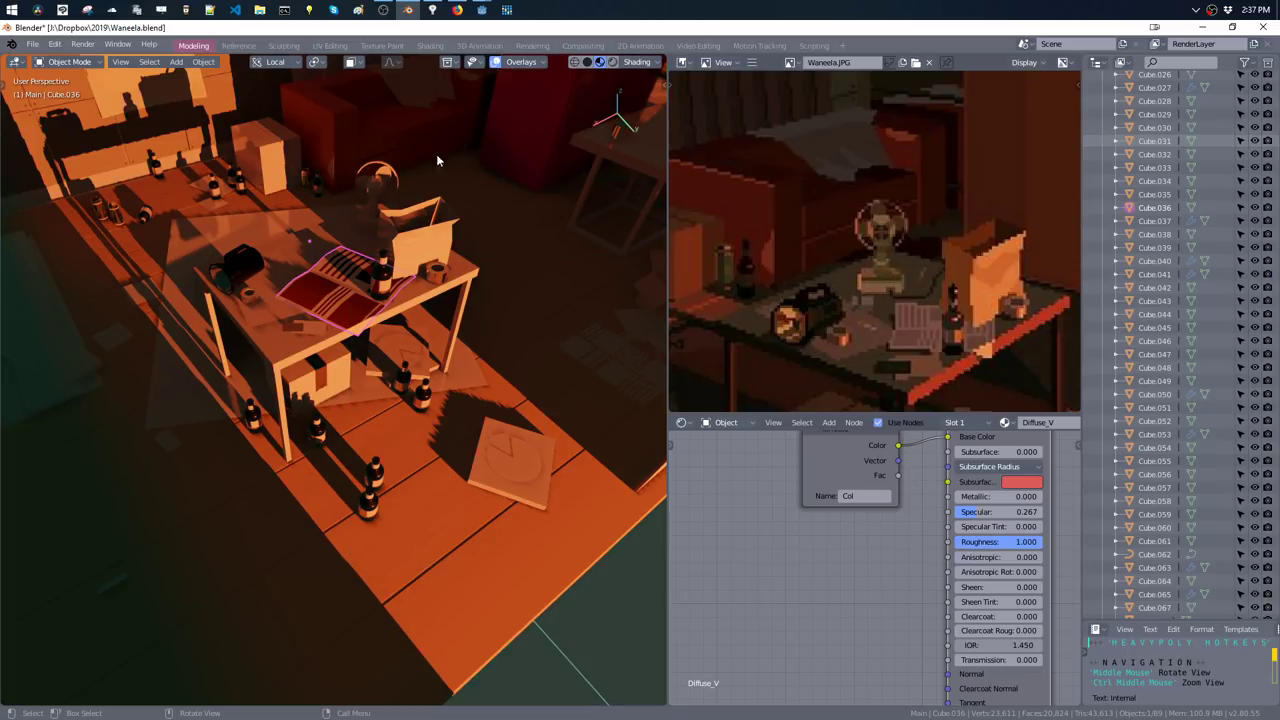
# - Browse the render, world and object properties panels
pyautogui.rightClick(535, 184)
pyautogui.click(595, 210)
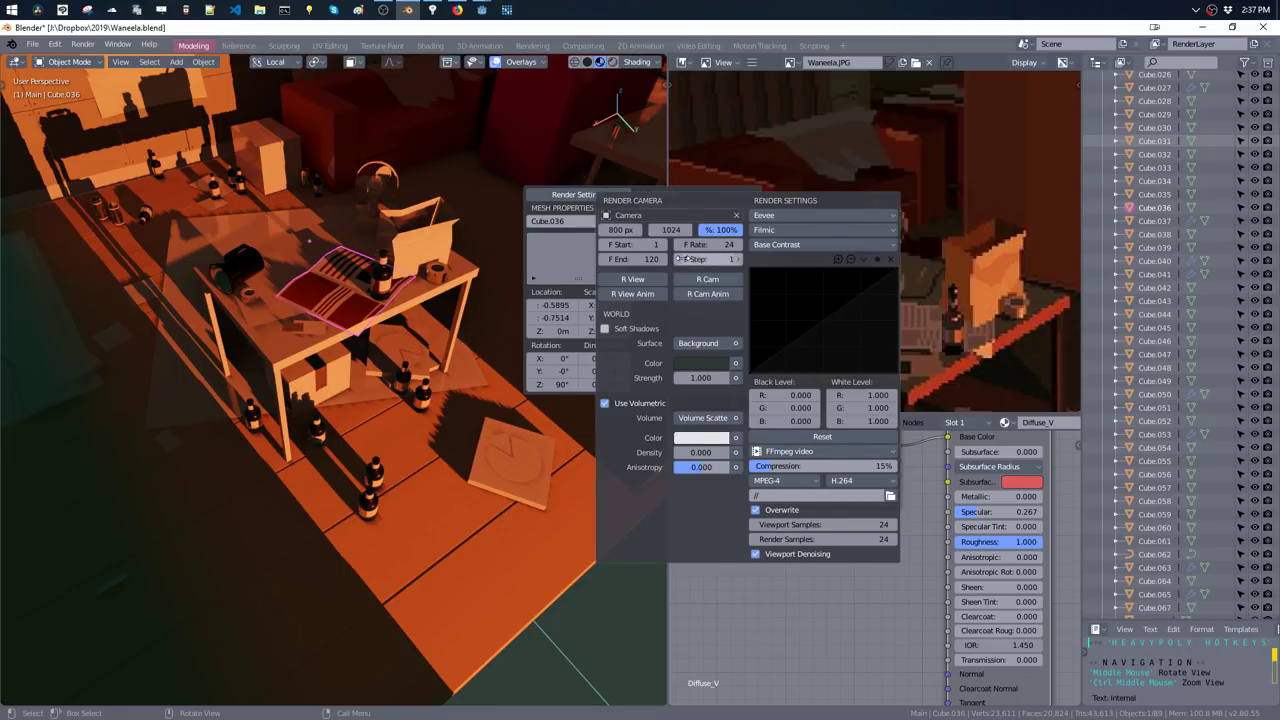
pyautogui.rightClick(541, 186)
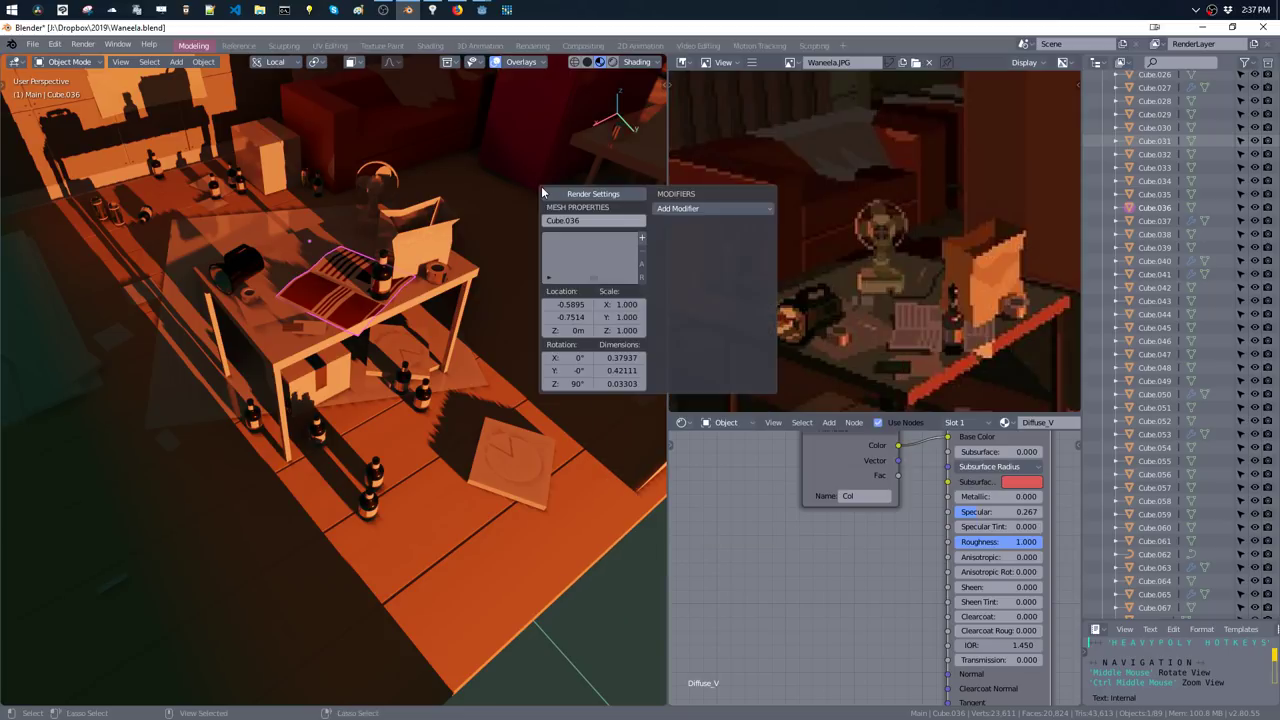
pyautogui.rightClick(515, 204)
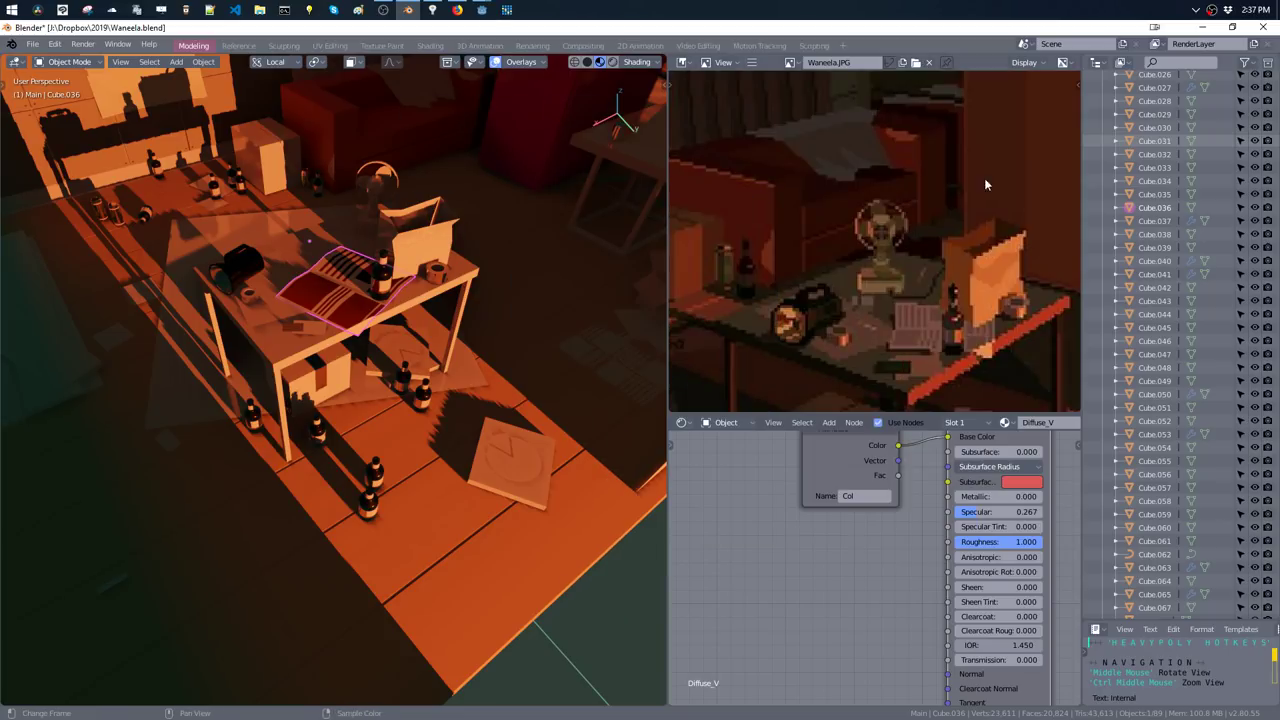
pyautogui.scroll(-5, 1150, 330)
pyautogui.scroll(-5, 1135, 400)
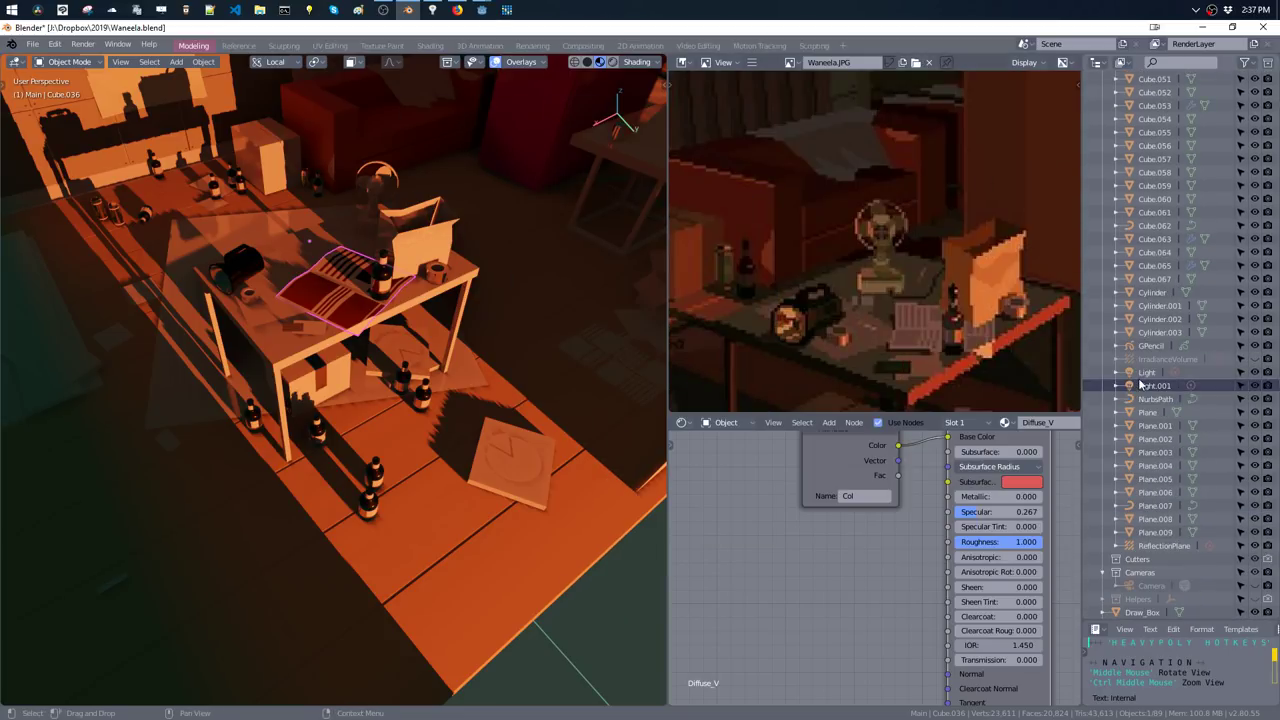
# - On the Light, keep cube shadow resolution at 4096 and enable Soft Shadows
pyautogui.click(1134, 373)
pyautogui.rightClick(457, 212)
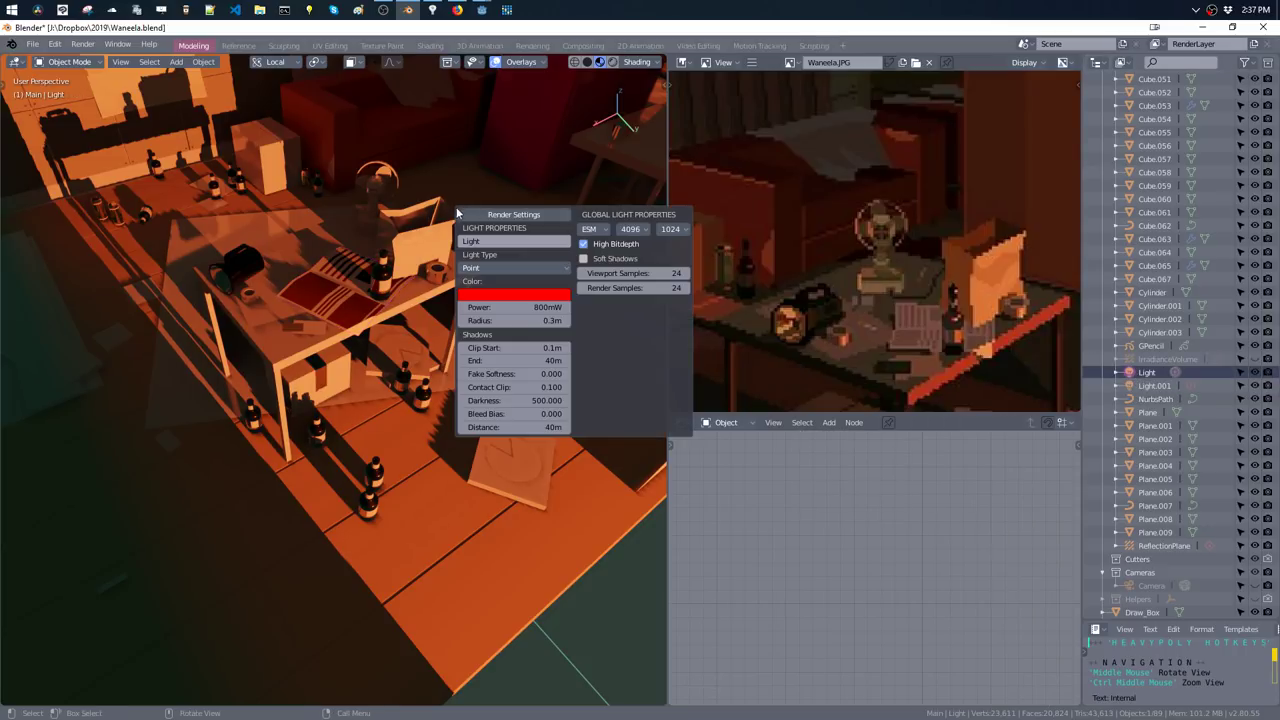
pyautogui.click(640, 232)
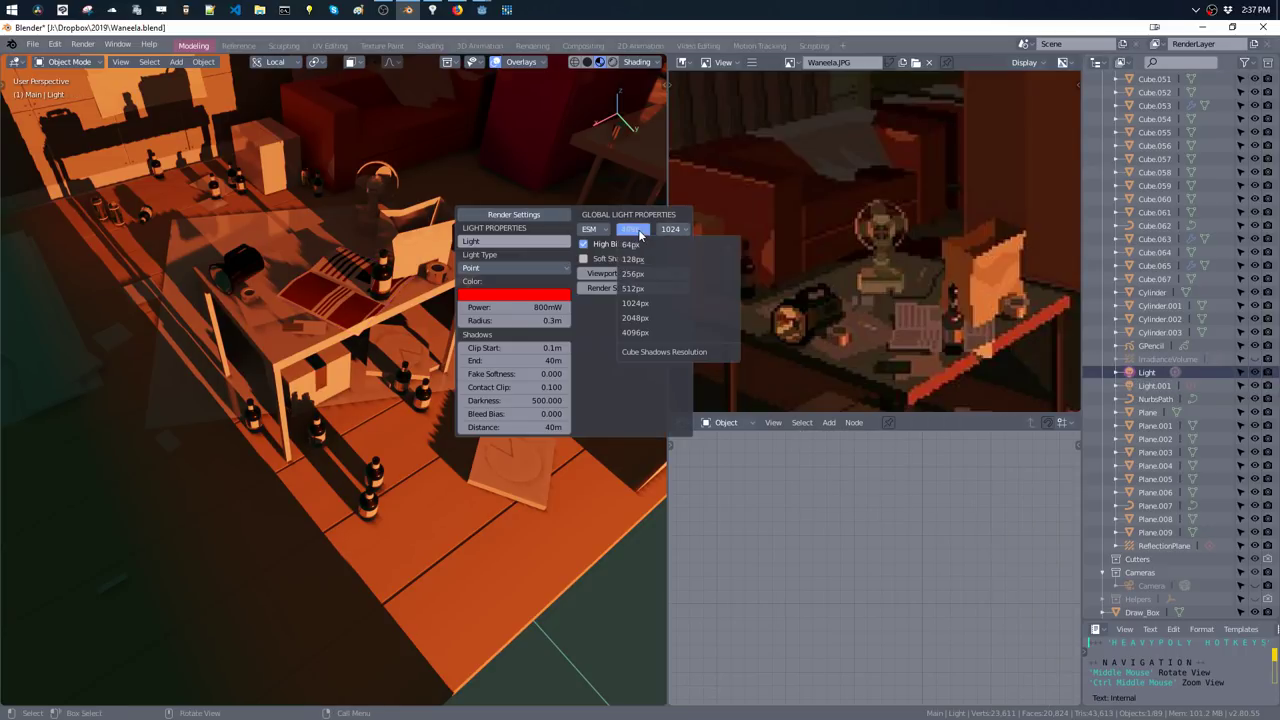
pyautogui.click(638, 332)
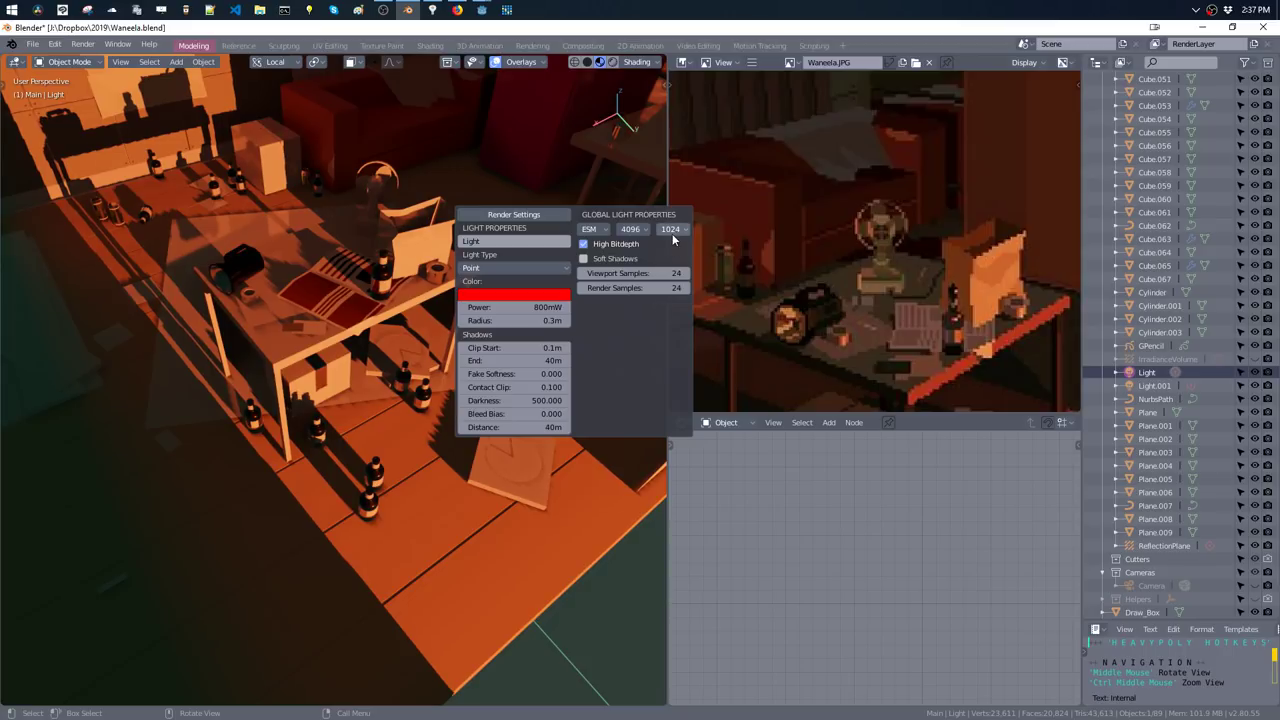
pyautogui.click(584, 259)
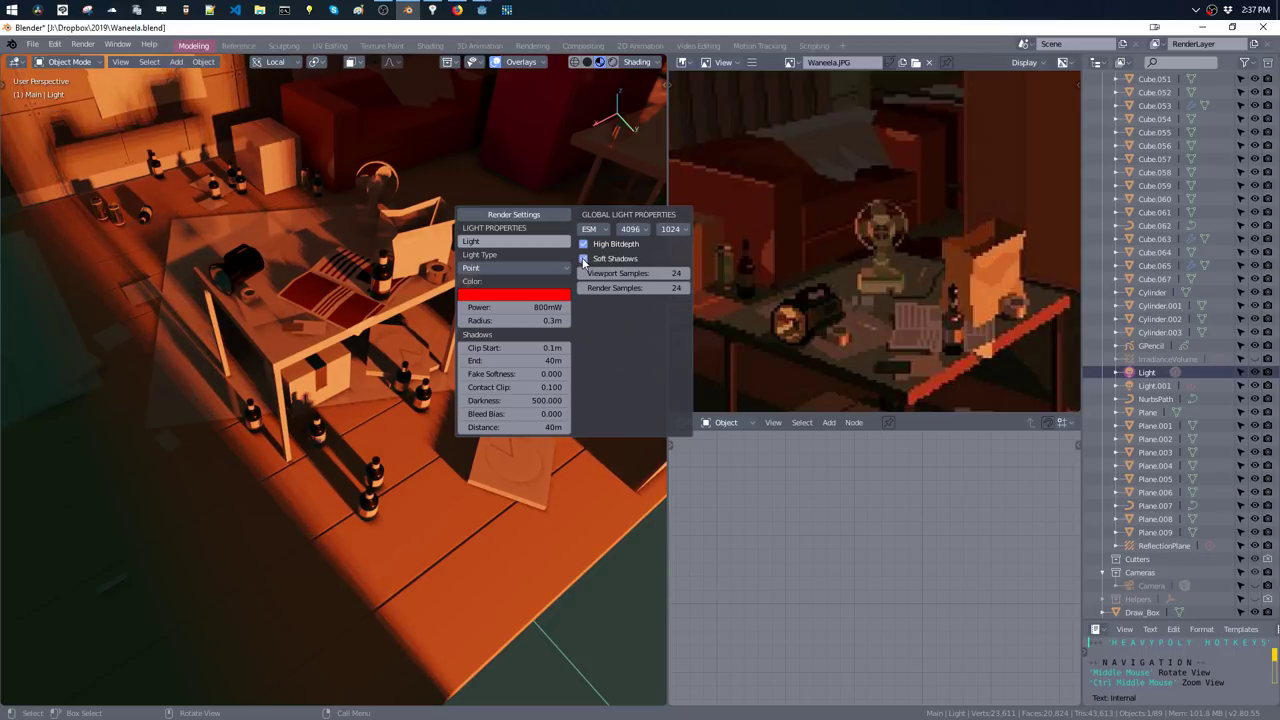
pyautogui.moveTo(427, 176)
pyautogui.mouseDown(button='middle')
pyautogui.moveTo(430, 160)
pyautogui.moveTo(488, 155)
pyautogui.moveTo(475, 266)
pyautogui.moveTo(501, 232)
pyautogui.moveTo(526, 277)
pyautogui.moveTo(537, 254)
pyautogui.mouseUp(button='middle')
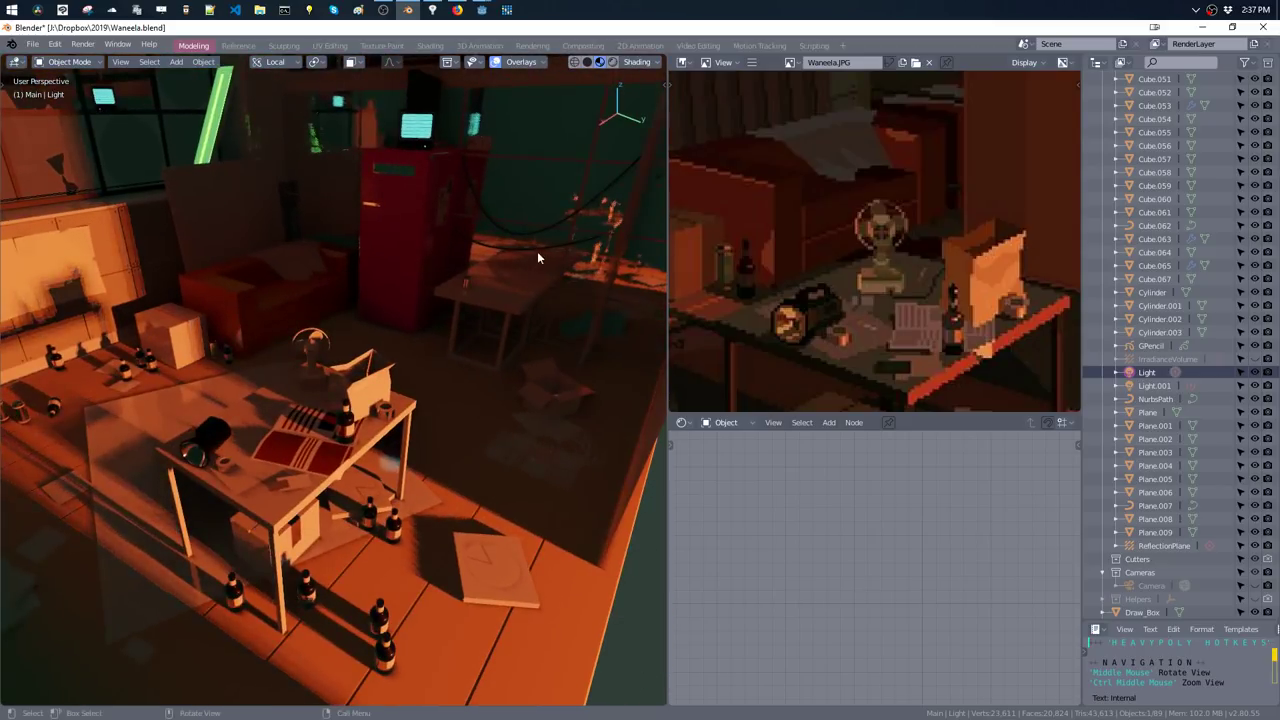
pyautogui.hotkey('shift', 'l')
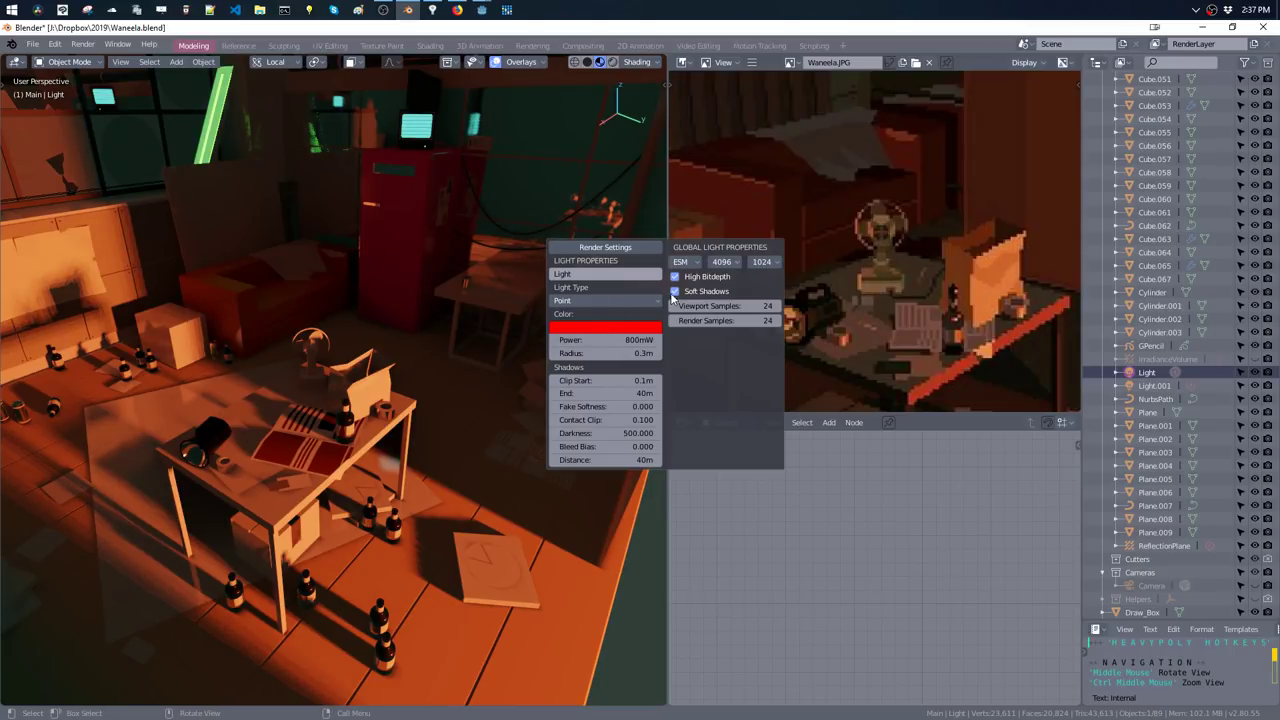
# - Give the wire coil Plane.007 the Diffuse.001 material, then select the floor planks Cube.040
pyautogui.moveTo(407, 197)
pyautogui.mouseDown(button='middle')
pyautogui.moveTo(440, 204)
pyautogui.moveTo(470, 240)
pyautogui.mouseUp(button='middle')
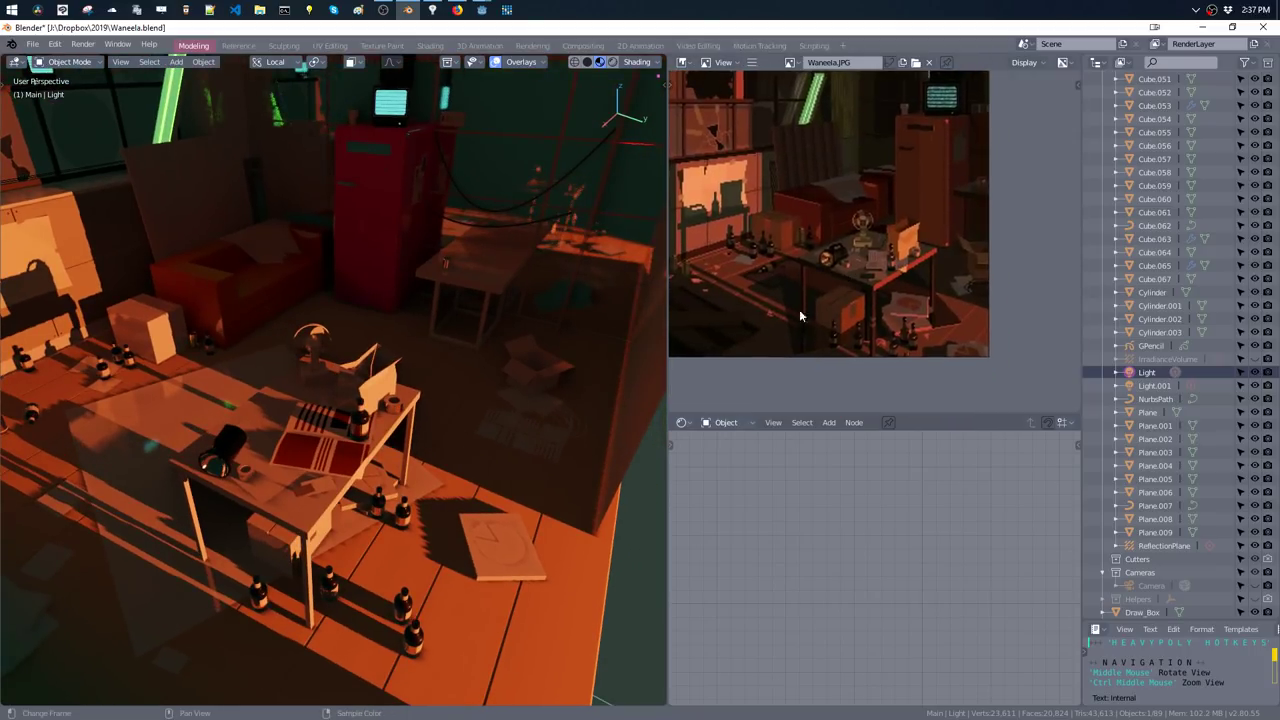
pyautogui.click(562, 424)
pyautogui.press('m')
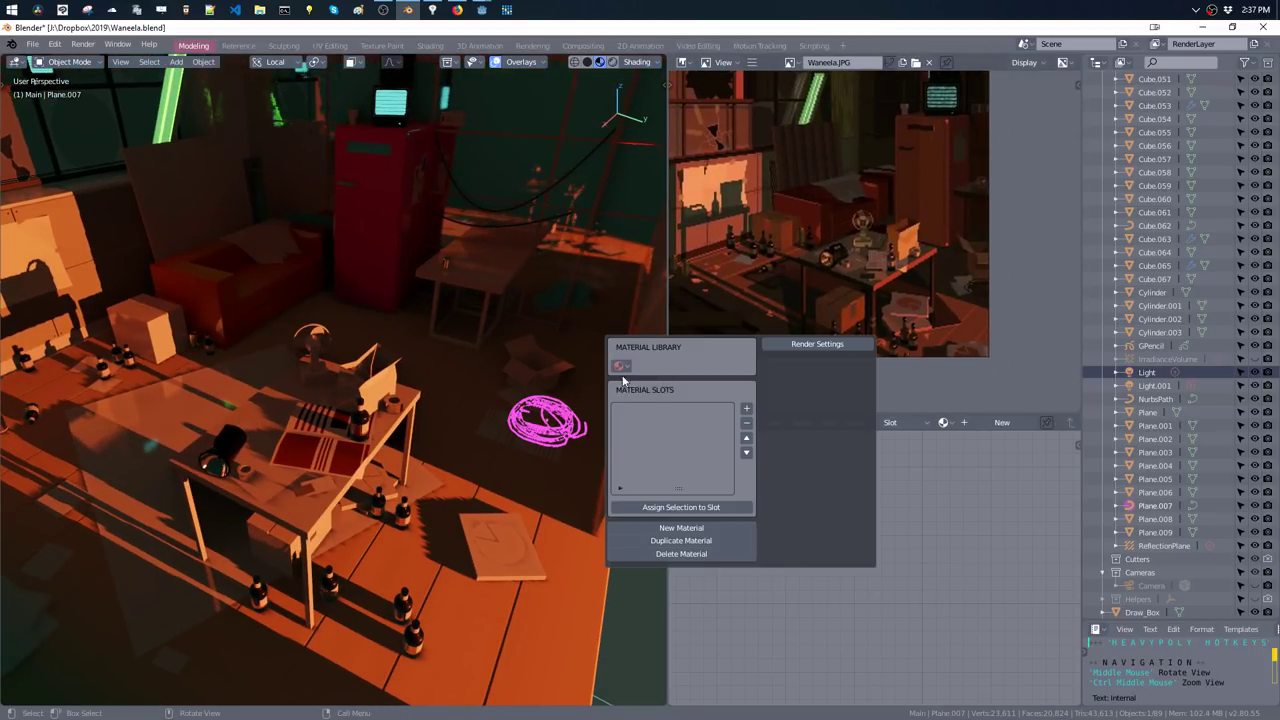
pyautogui.click(621, 368)
pyautogui.click(683, 469)
pyautogui.press('Tab')
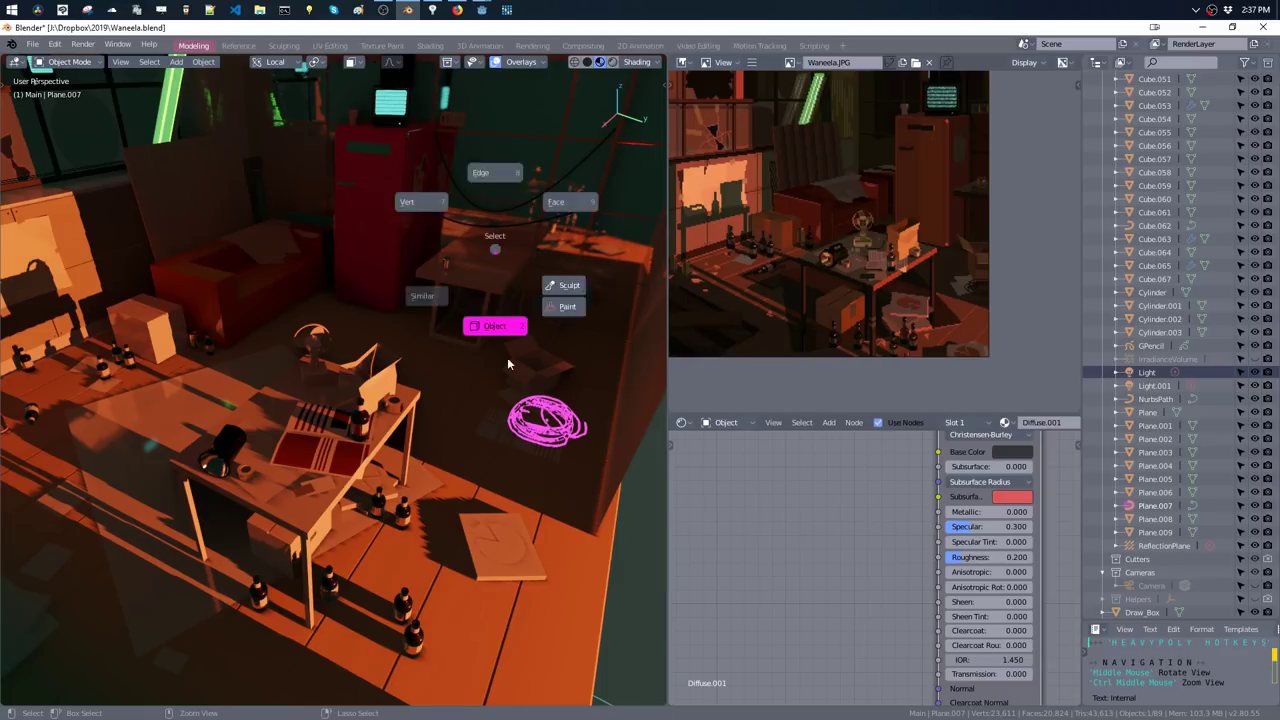
pyautogui.click(507, 357)
pyautogui.hotkey('alt', 'a')
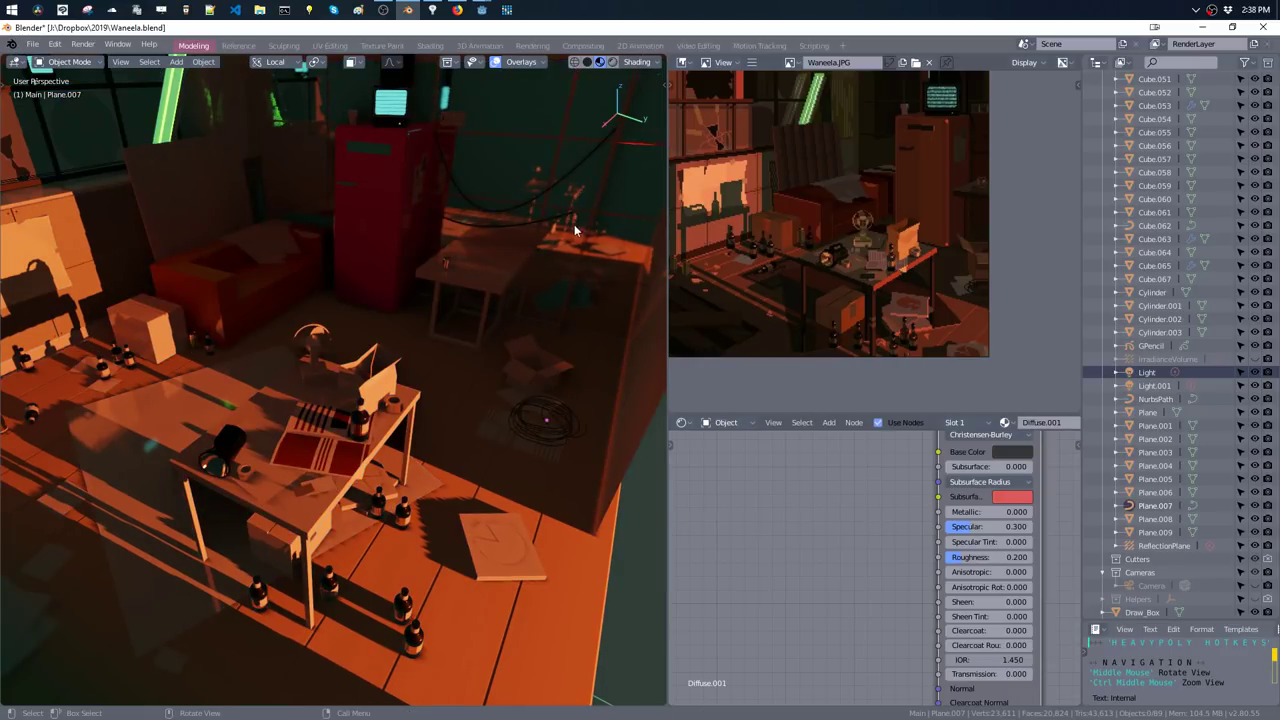
pyautogui.keyDown('shift'); pyautogui.moveTo(567, 252); pyautogui.dragTo(581, 134, button='middle'); pyautogui.keyUp('shift')
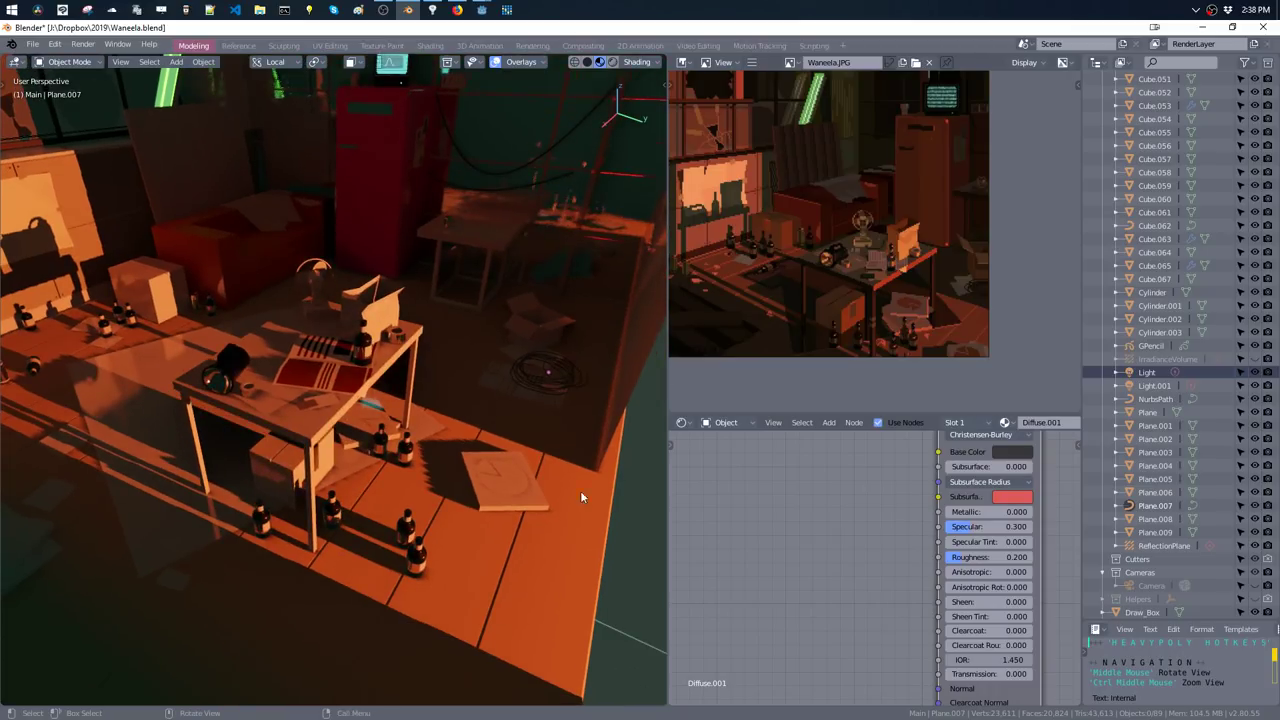
pyautogui.click(560, 498)
# - Turn off Clamp Overlap and shrink the plank bevel width to about 0.00448 m
pyautogui.press('Tab')
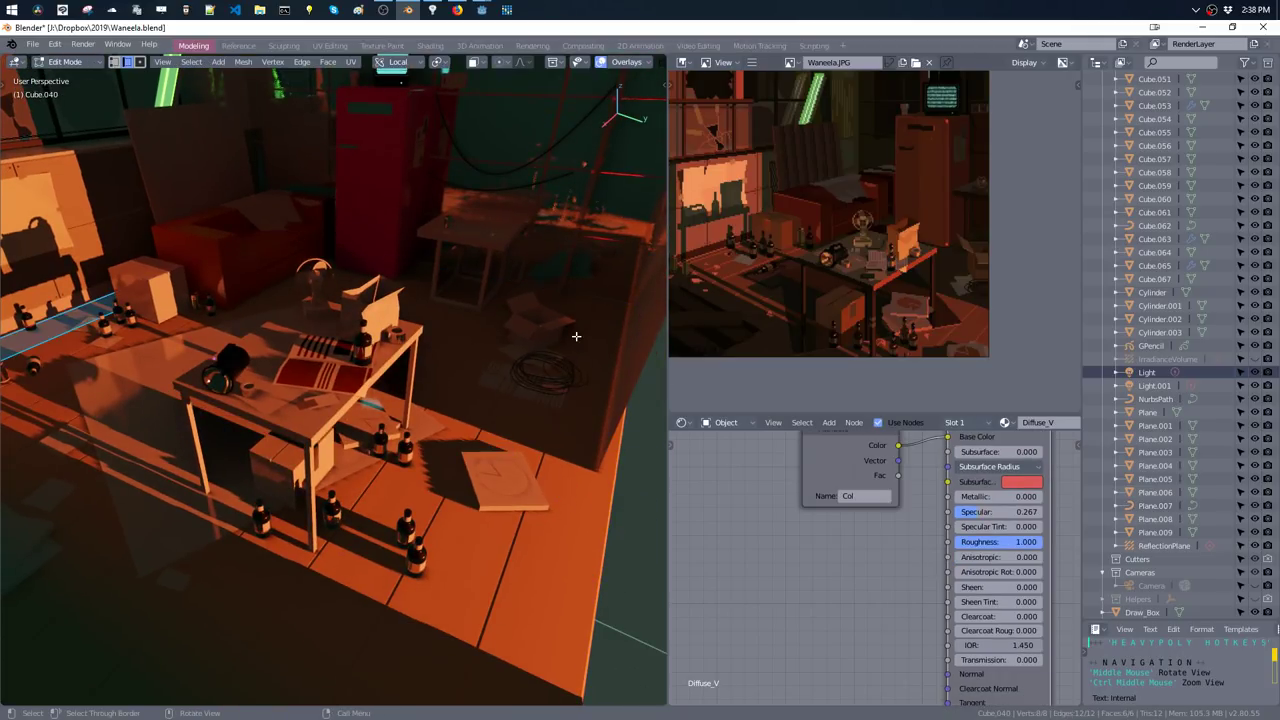
pyautogui.press('m')
pyautogui.hotkey('ctrl', 'q')
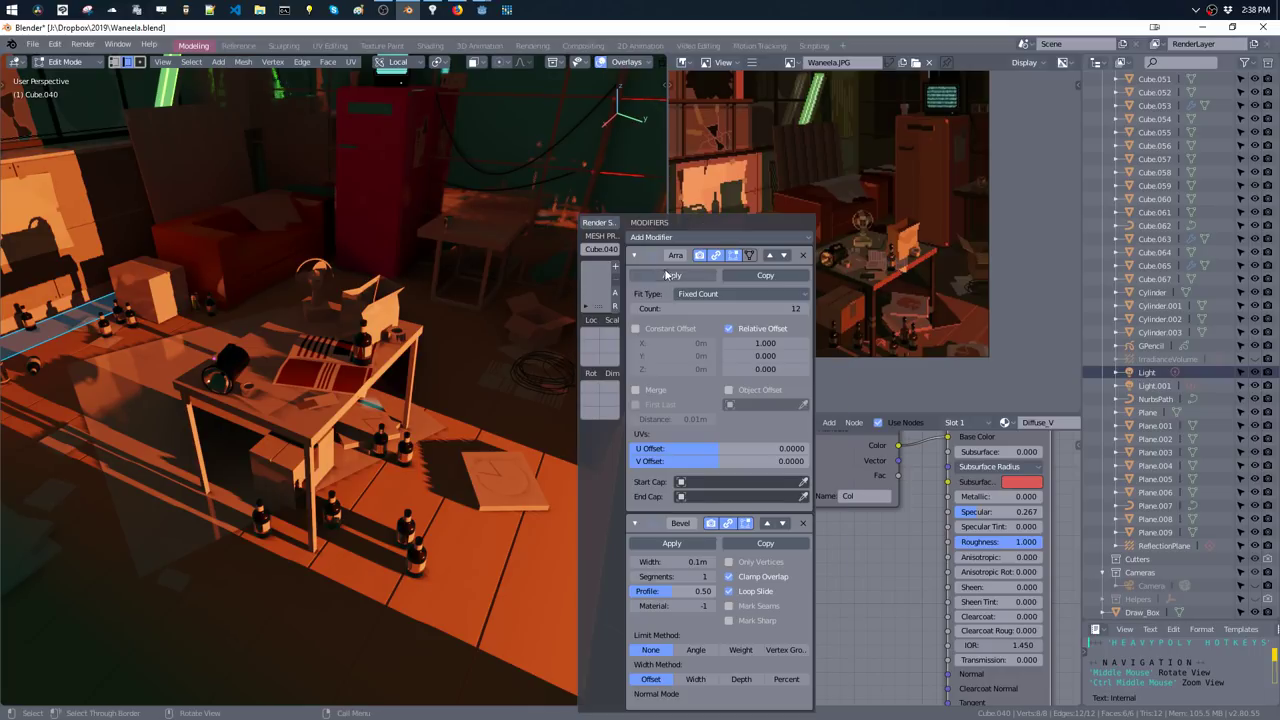
pyautogui.click(729, 577)
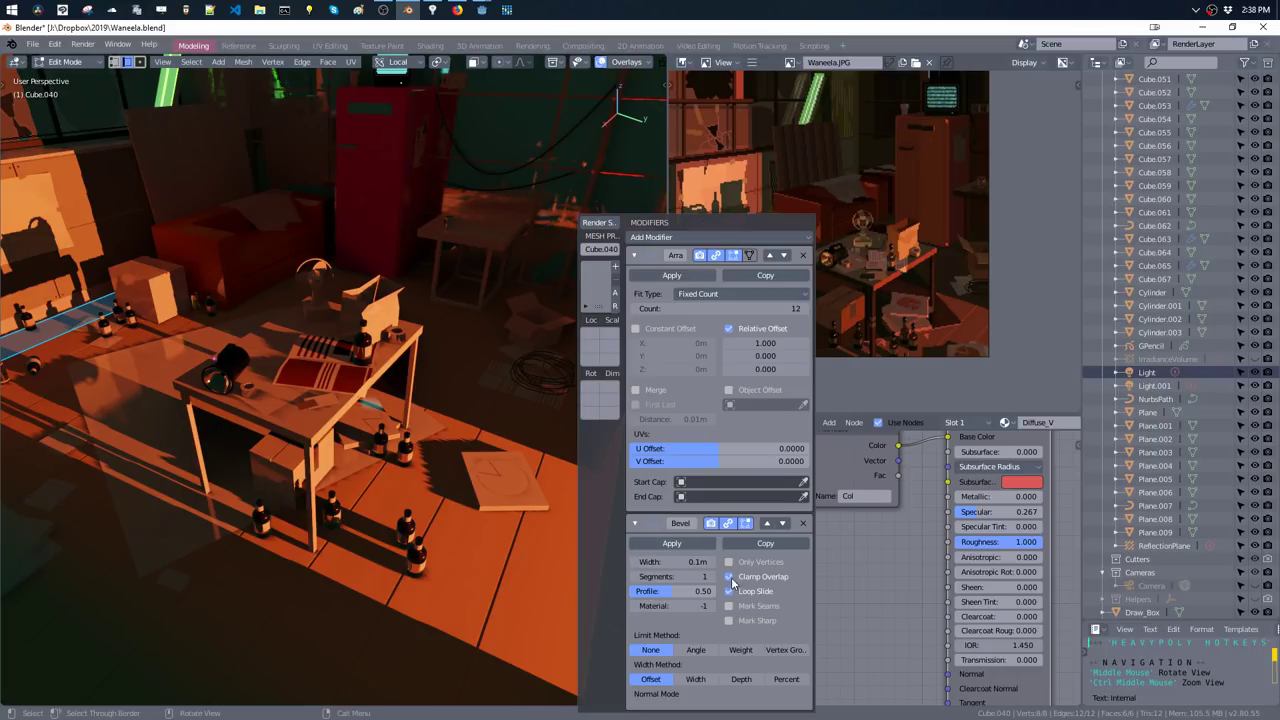
pyautogui.moveTo(690, 562); pyautogui.dragTo(629, 572)
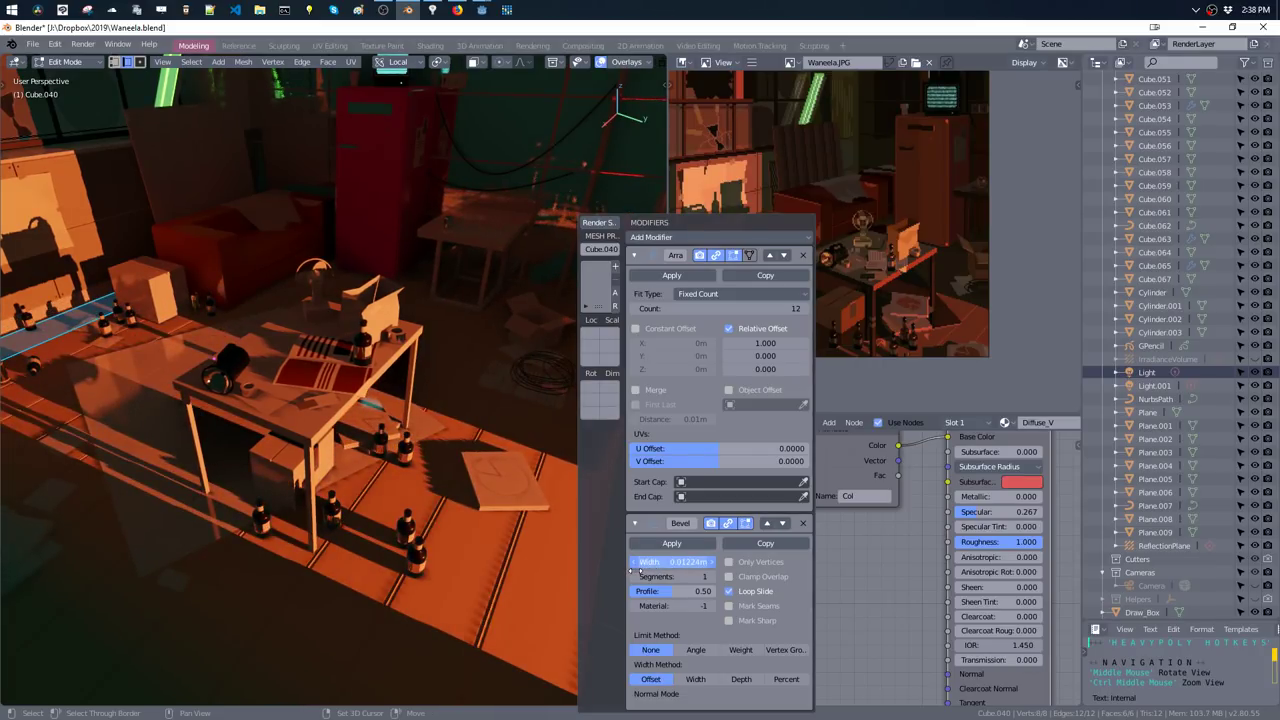
pyautogui.moveTo(629, 571); pyautogui.dragTo(632, 570)
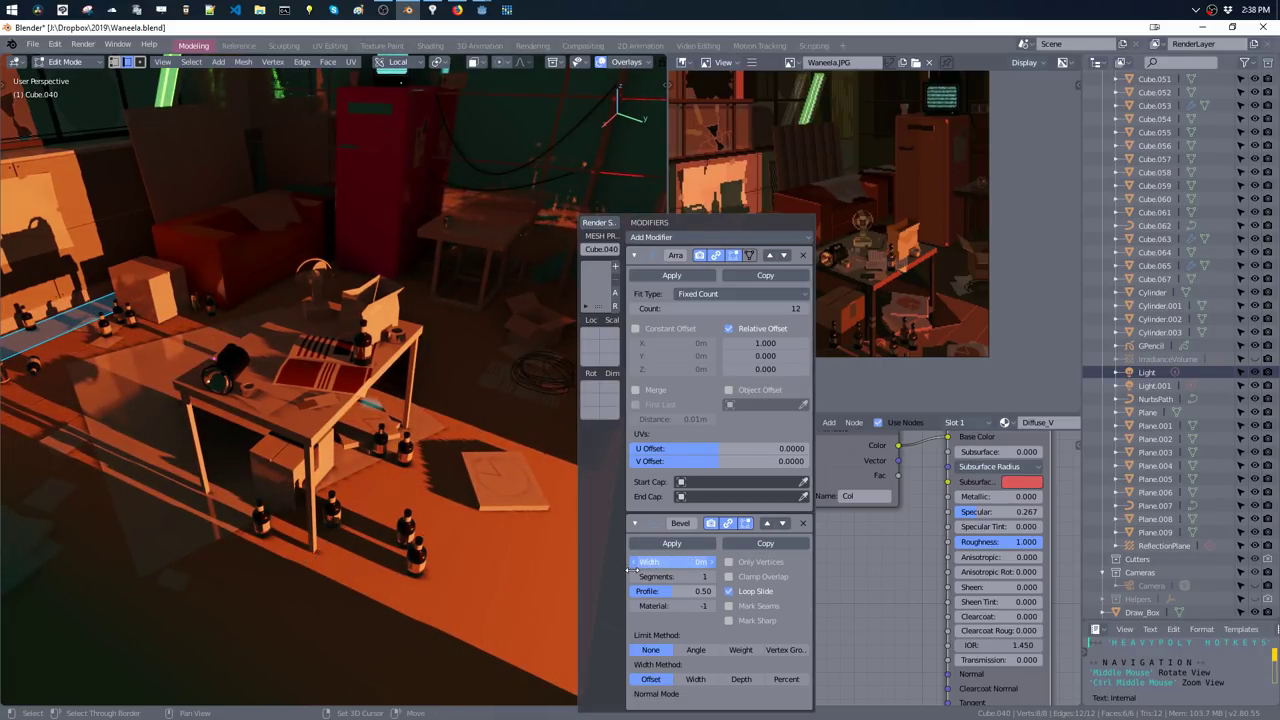
pyautogui.moveTo(450, 420)
pyautogui.mouseDown(button='middle')
pyautogui.moveTo(344, 342)
pyautogui.moveTo(394, 289)
pyautogui.moveTo(381, 317)
pyautogui.moveTo(394, 300)
pyautogui.mouseUp(button='middle')
pyautogui.scroll(5, 344, 342)
pyautogui.scroll(2, 366, 349)
pyautogui.hotkey('ctrl', 'Tab')
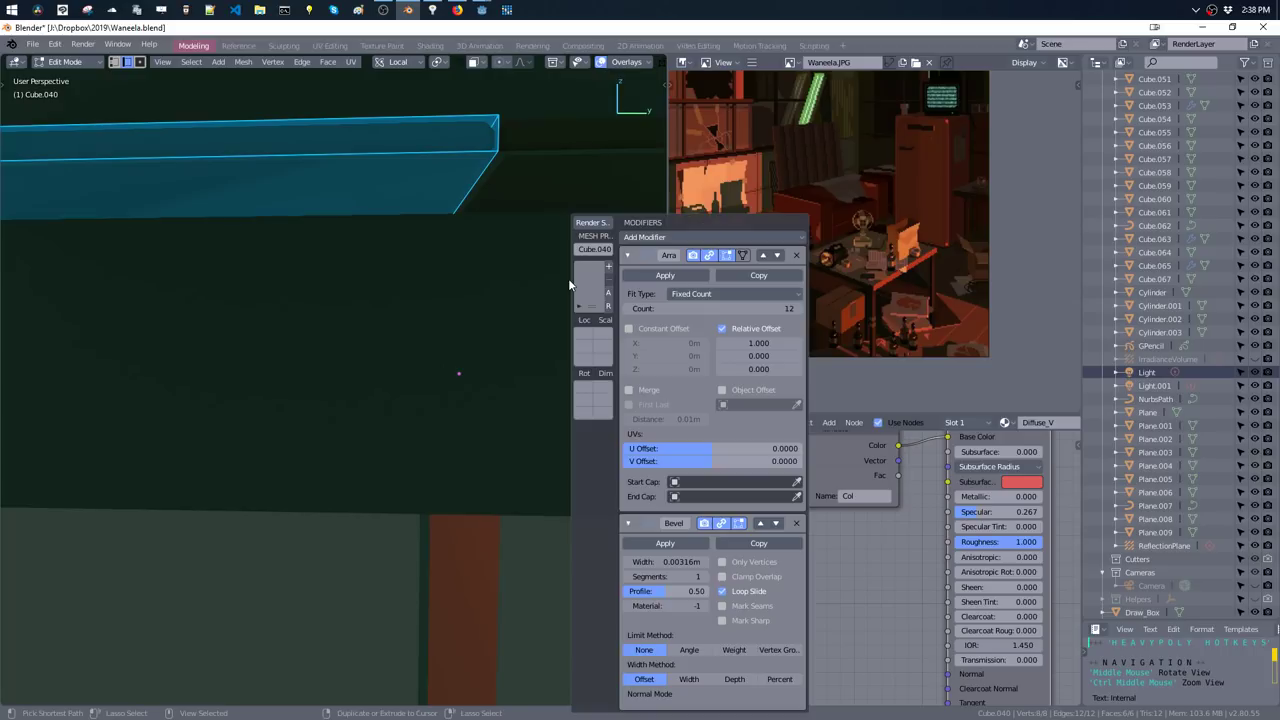
pyautogui.moveTo(662, 560); pyautogui.dragTo(669, 559)
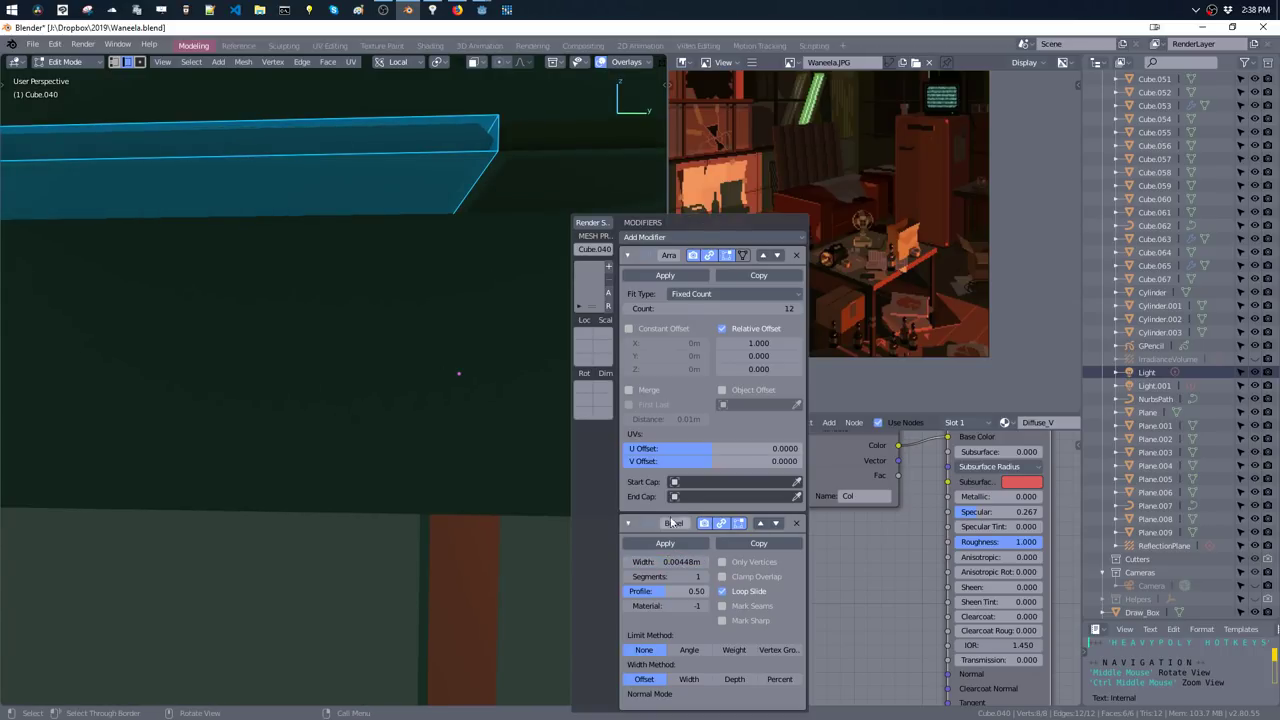
pyautogui.moveTo(486, 280)
pyautogui.mouseDown(button='middle')
pyautogui.moveTo(455, 325)
pyautogui.moveTo(424, 266)
pyautogui.moveTo(443, 260)
pyautogui.mouseUp(button='middle')
# - Nudge the floor geometry slightly along its local Z axis
pyautogui.press('g')
pyautogui.press('z')
pyautogui.press('z')
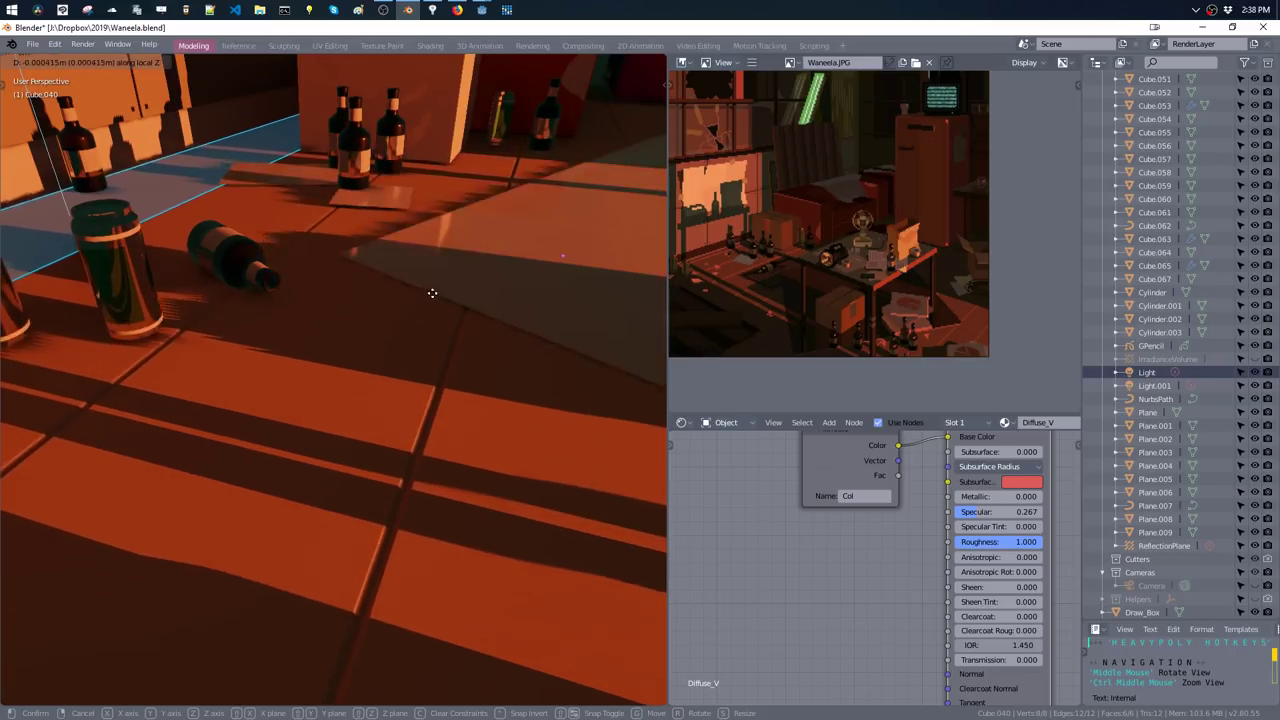
pyautogui.click(460, 285)
# - Enable Harden Normals on the floor's Bevel modifier and set Segments to 4
pyautogui.press('m')
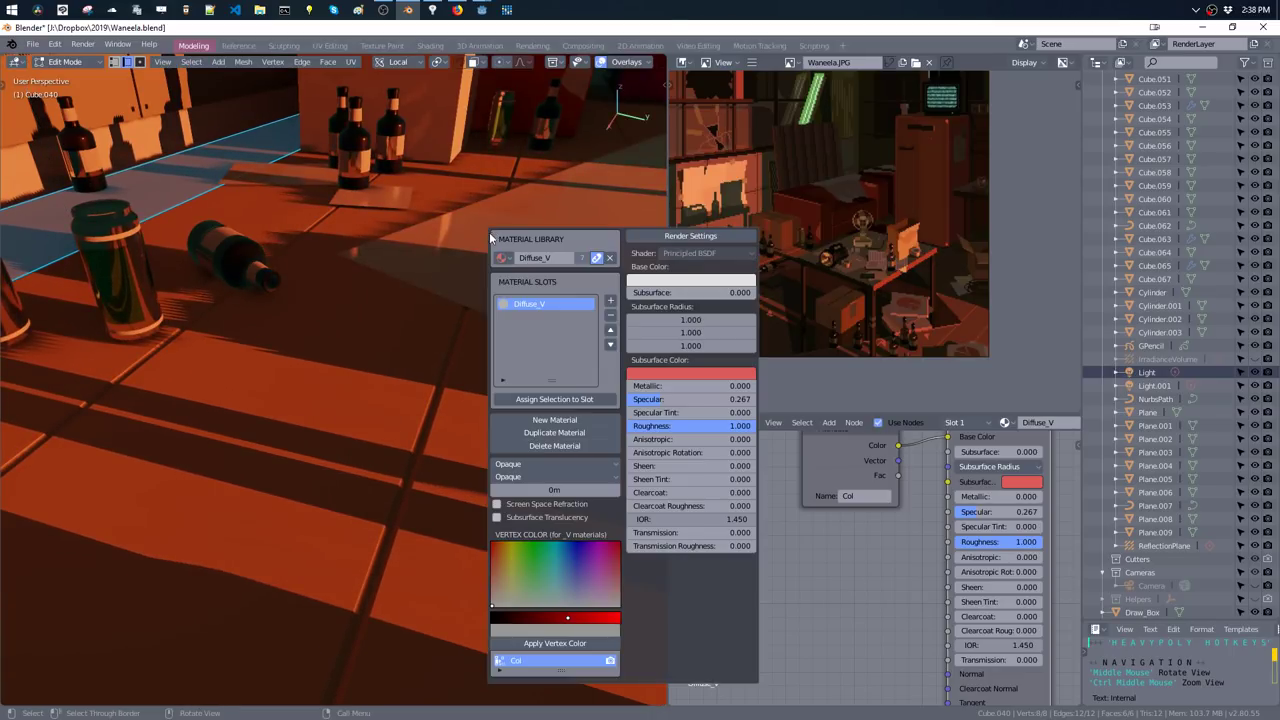
pyautogui.hotkey('alt', 'm')
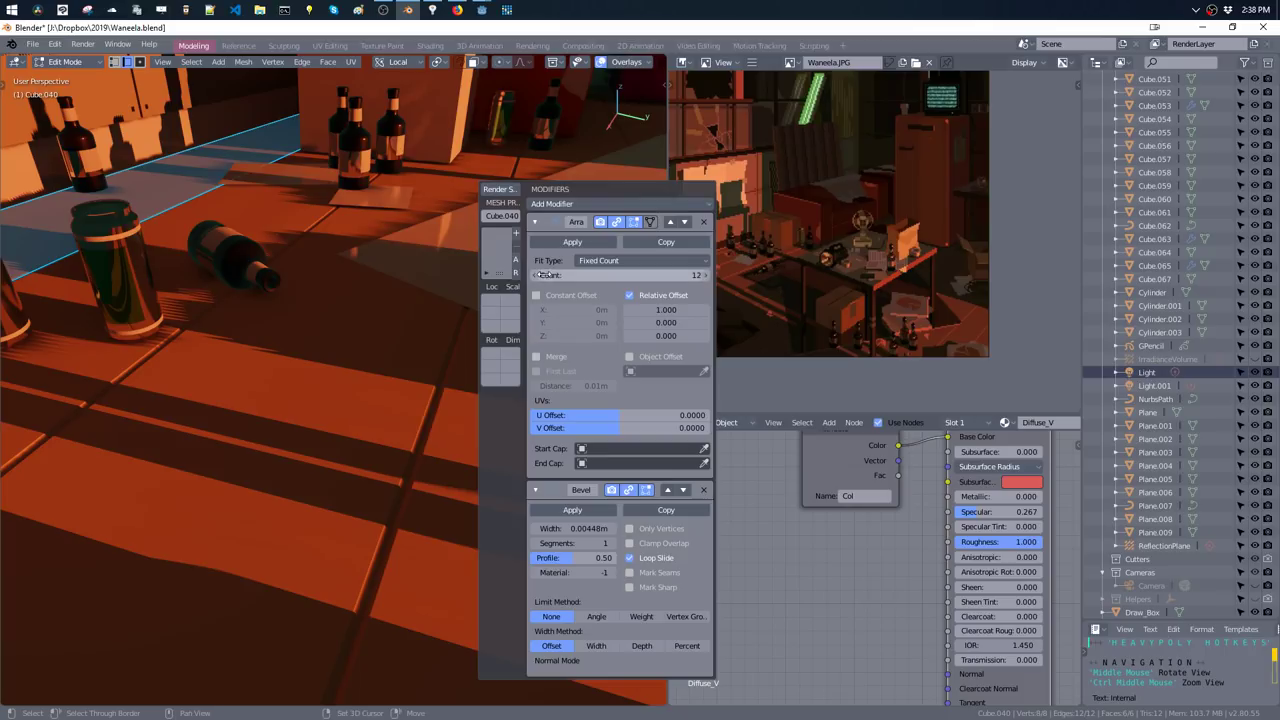
pyautogui.click(612, 543)
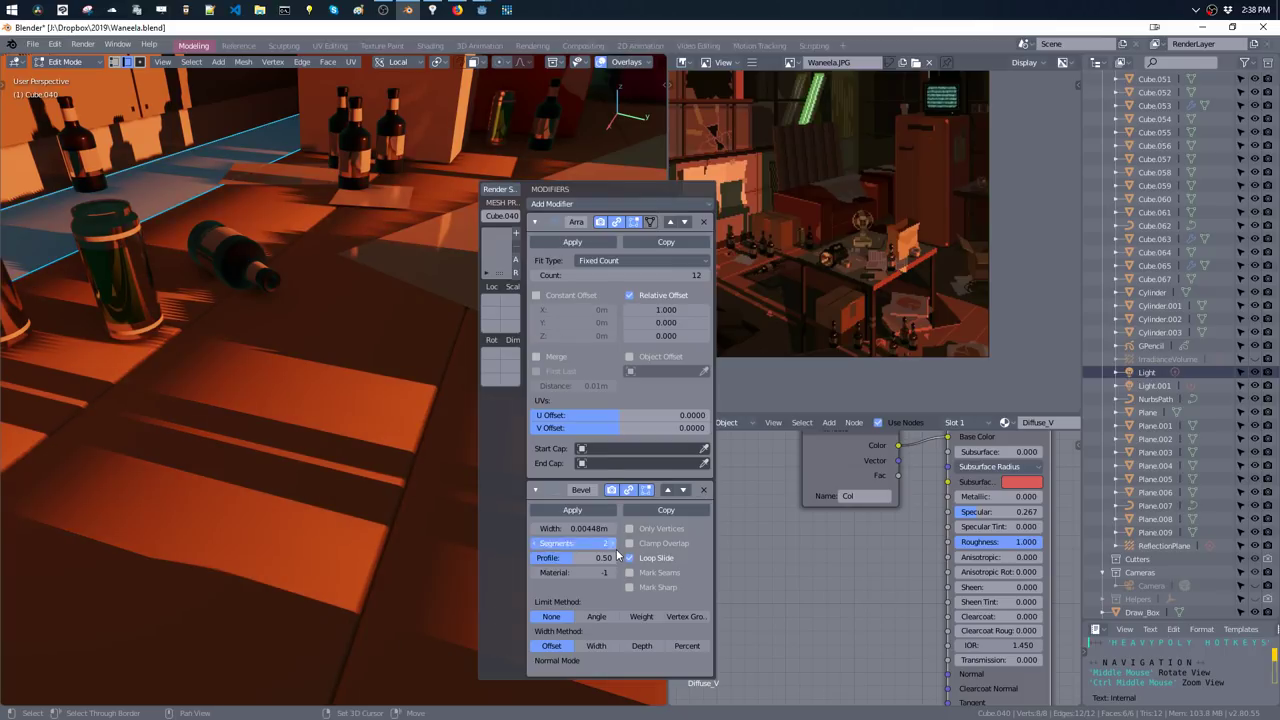
pyautogui.click(611, 543)
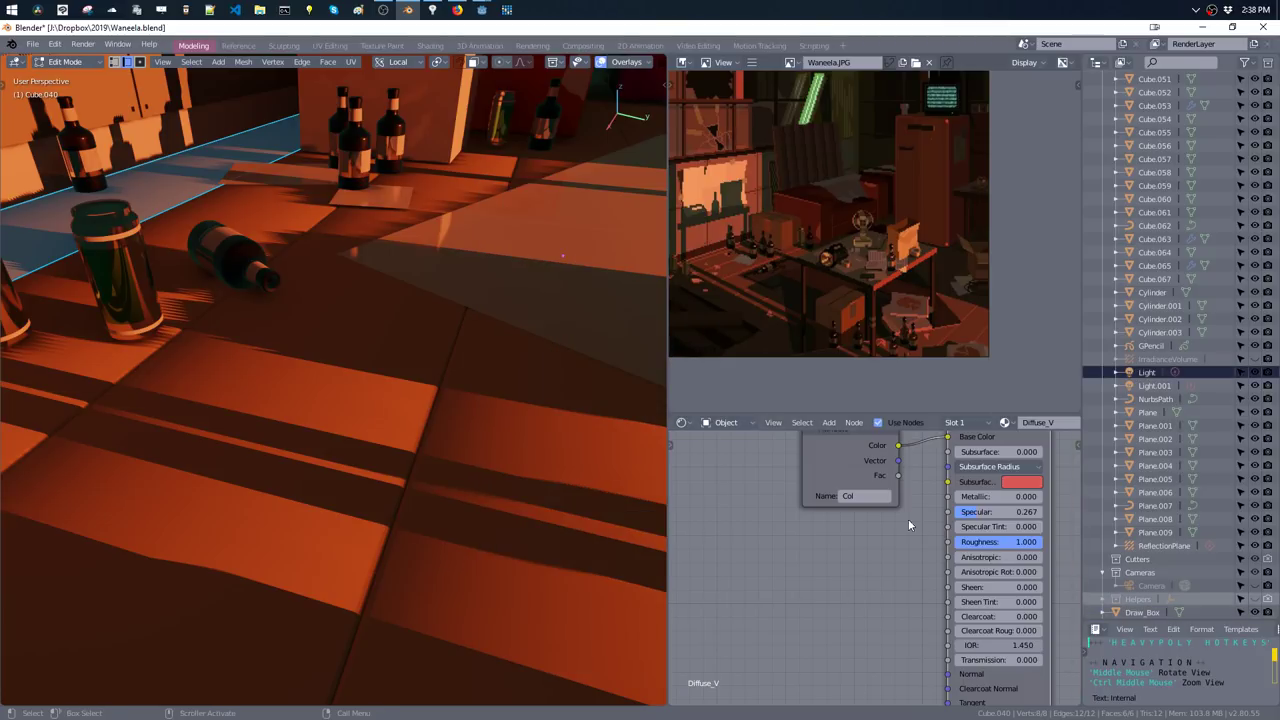
pyautogui.rightClick(737, 498)
pyautogui.click(797, 543)
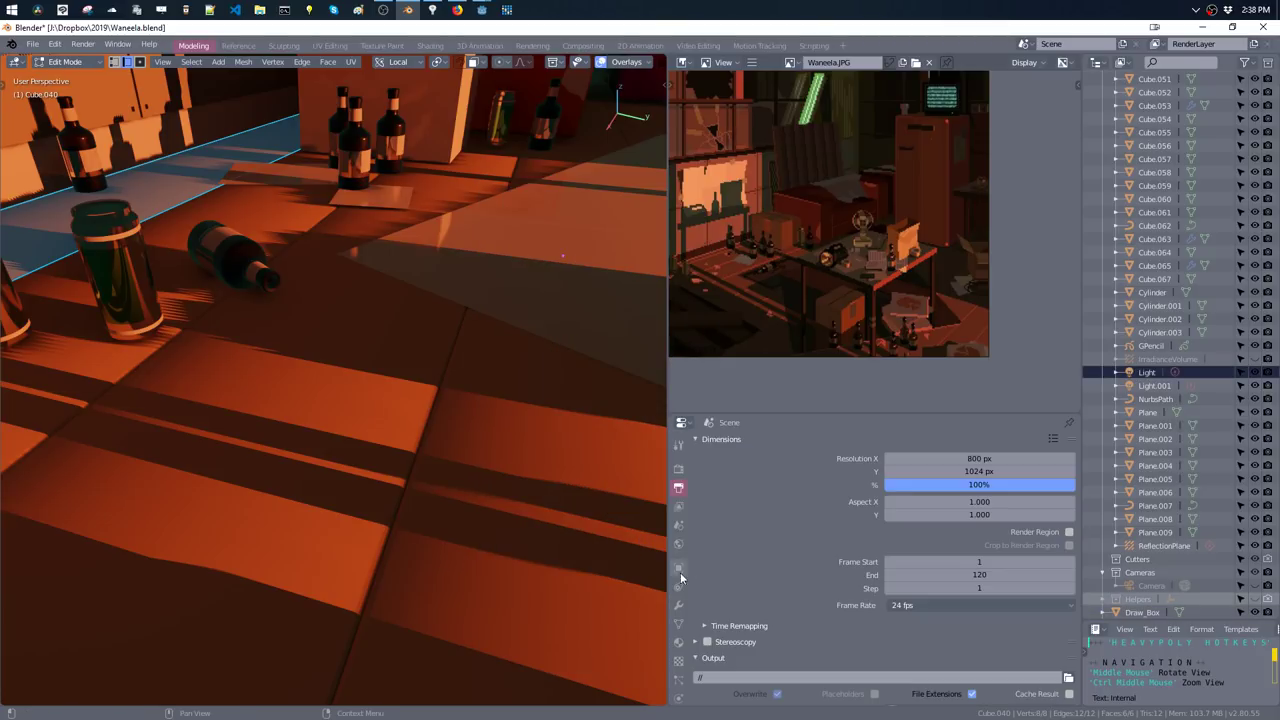
pyautogui.click(679, 605)
pyautogui.scroll(-5, 835, 511)
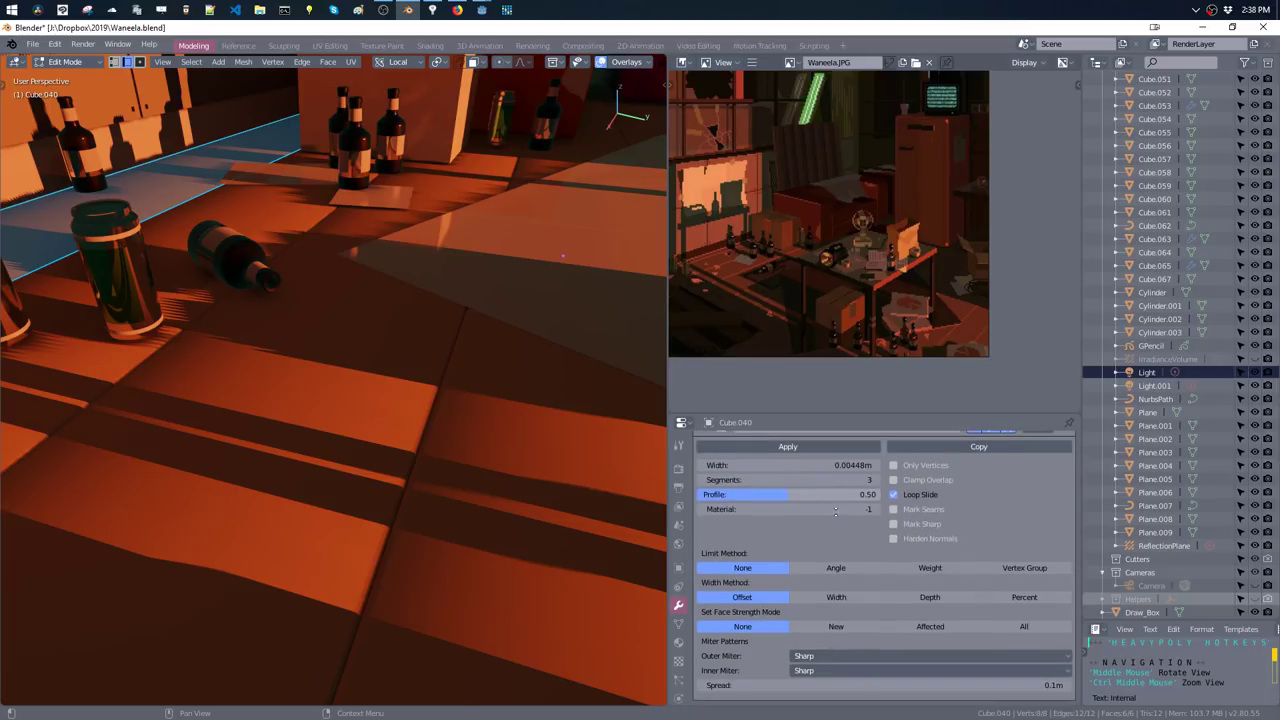
pyautogui.click(894, 539)
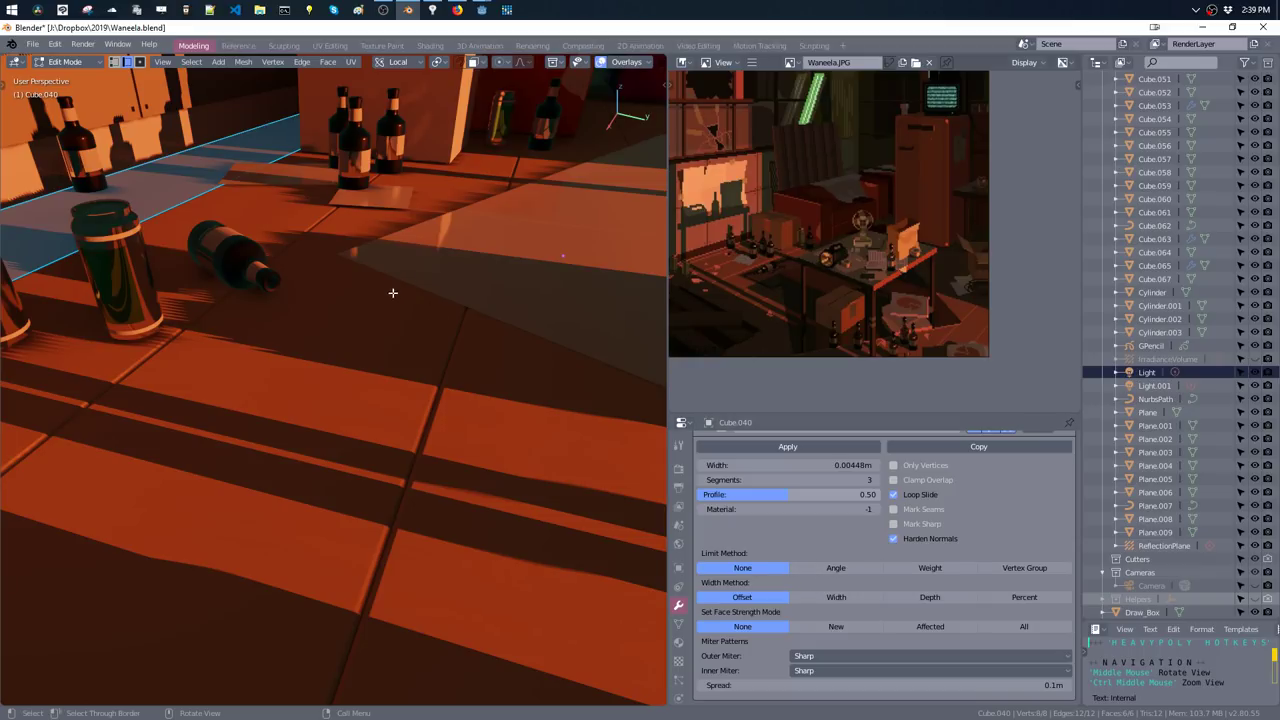
pyautogui.click(701, 481)
pyautogui.click(701, 481)
pyautogui.moveTo(702, 483); pyautogui.dragTo(880, 485)
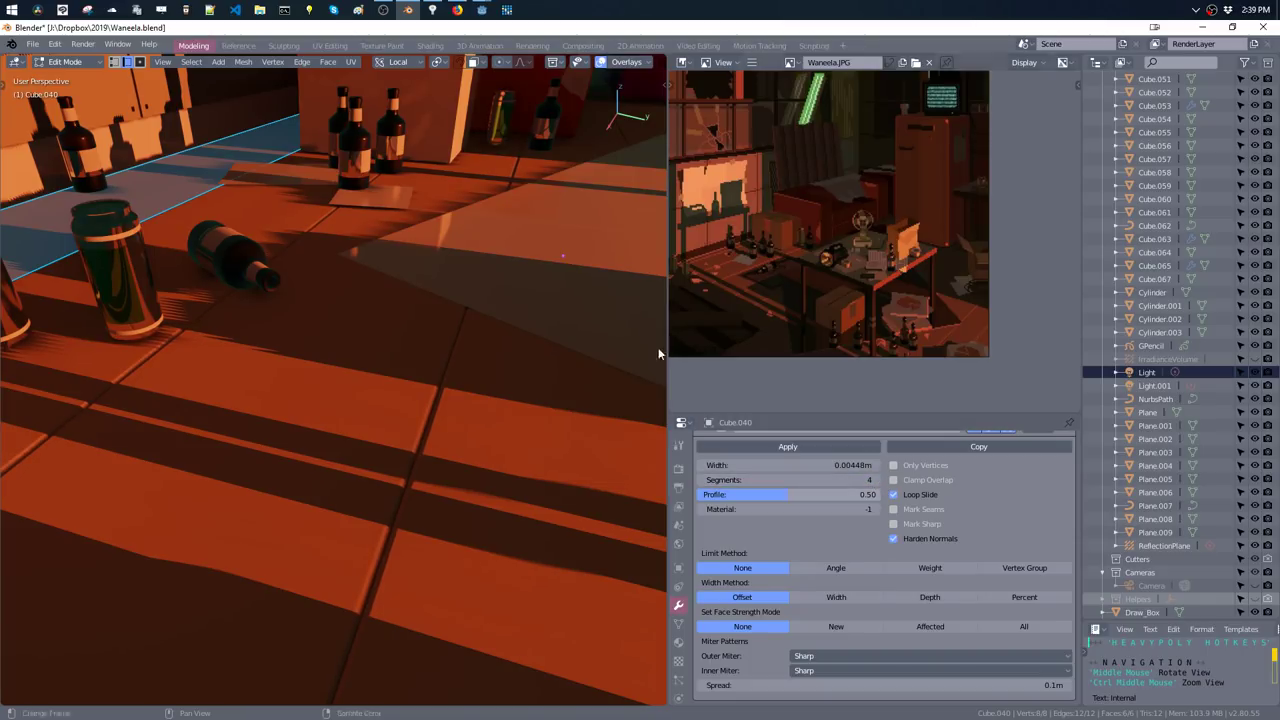
pyautogui.moveTo(663, 354)
pyautogui.mouseDown(button='middle')
pyautogui.moveTo(514, 354)
pyautogui.moveTo(454, 247)
pyautogui.moveTo(464, 198)
pyautogui.mouseUp(button='middle')
# - Return to Object Mode and select the triangular shadow plane Cube.013 under the table
pyautogui.press('Tab')
pyautogui.moveTo(474, 250); pyautogui.dragTo(439, 278, button='middle')
pyautogui.click(418, 292)
# - Select all of the shadow plane's linked faces in Edit Mode and assign the Diffuse_V material
pyautogui.press('Tab')
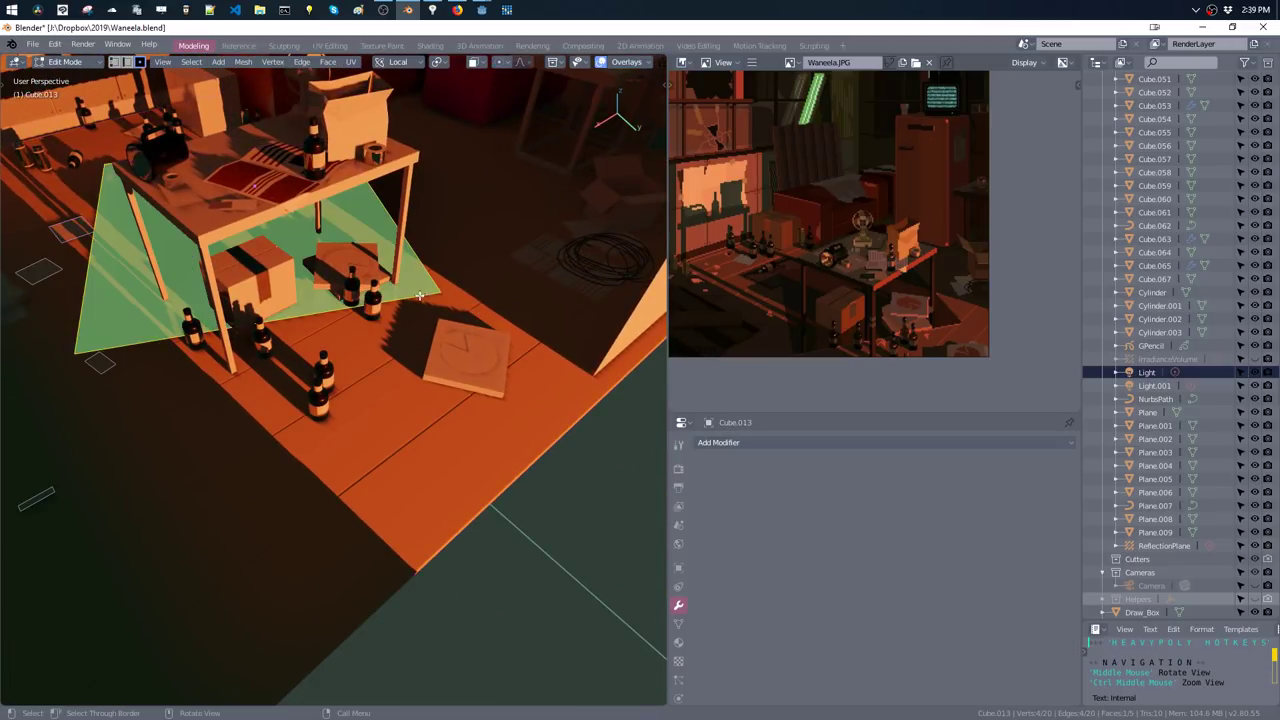
pyautogui.press('Tab')
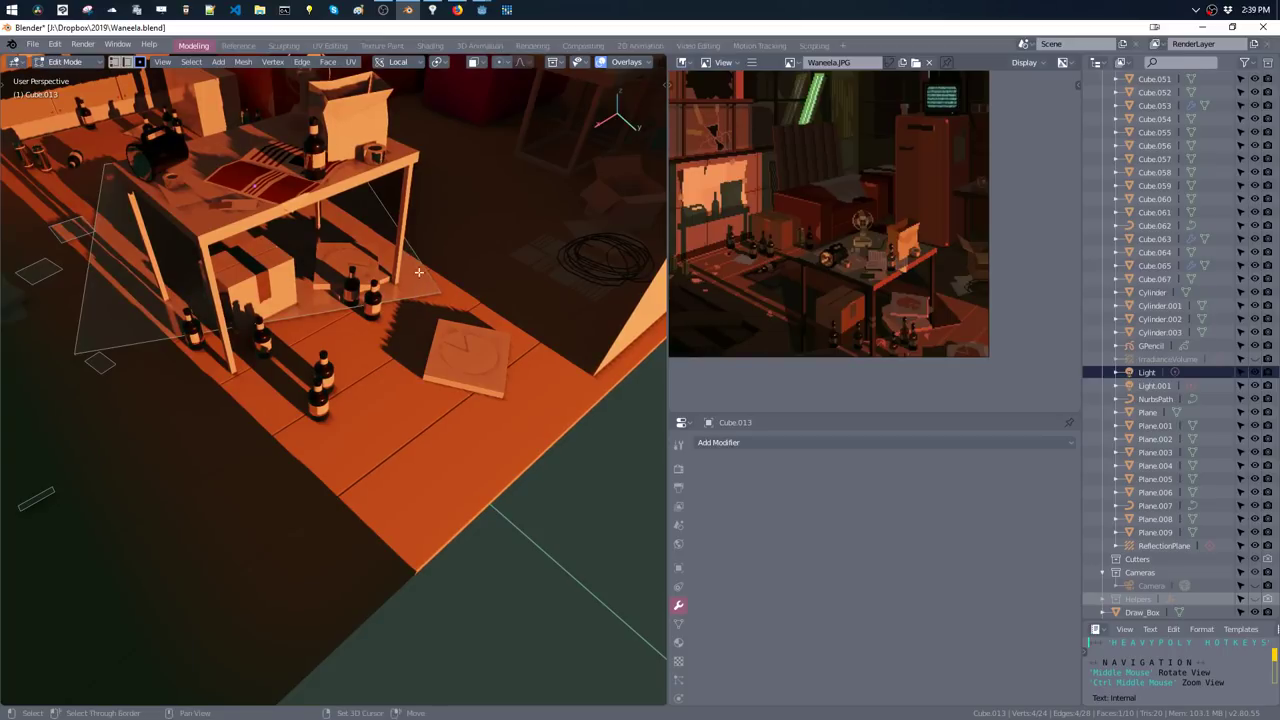
pyautogui.moveTo(437, 310)
pyautogui.mouseDown(button='middle')
pyautogui.moveTo(524, 233)
pyautogui.moveTo(444, 244)
pyautogui.mouseUp(button='middle')
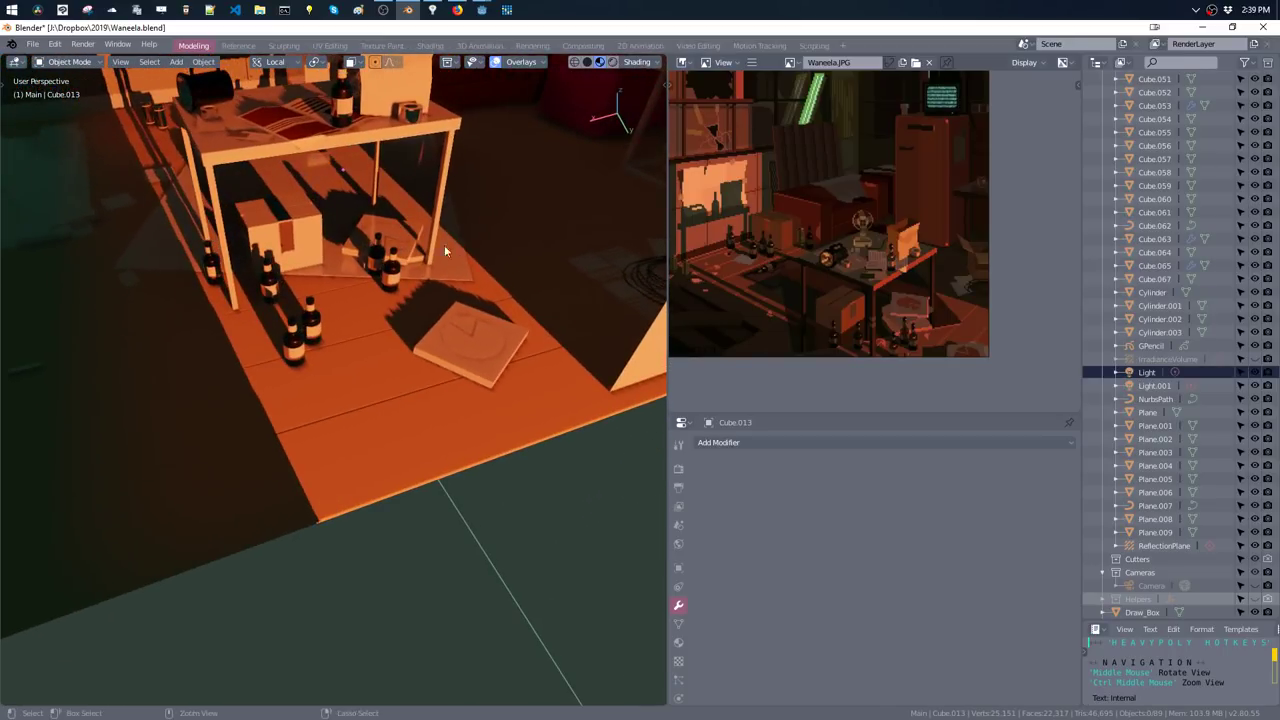
pyautogui.press('Tab')
pyautogui.hotkey('ctrl', 'l')
pyautogui.hotkey('shift', 'q')
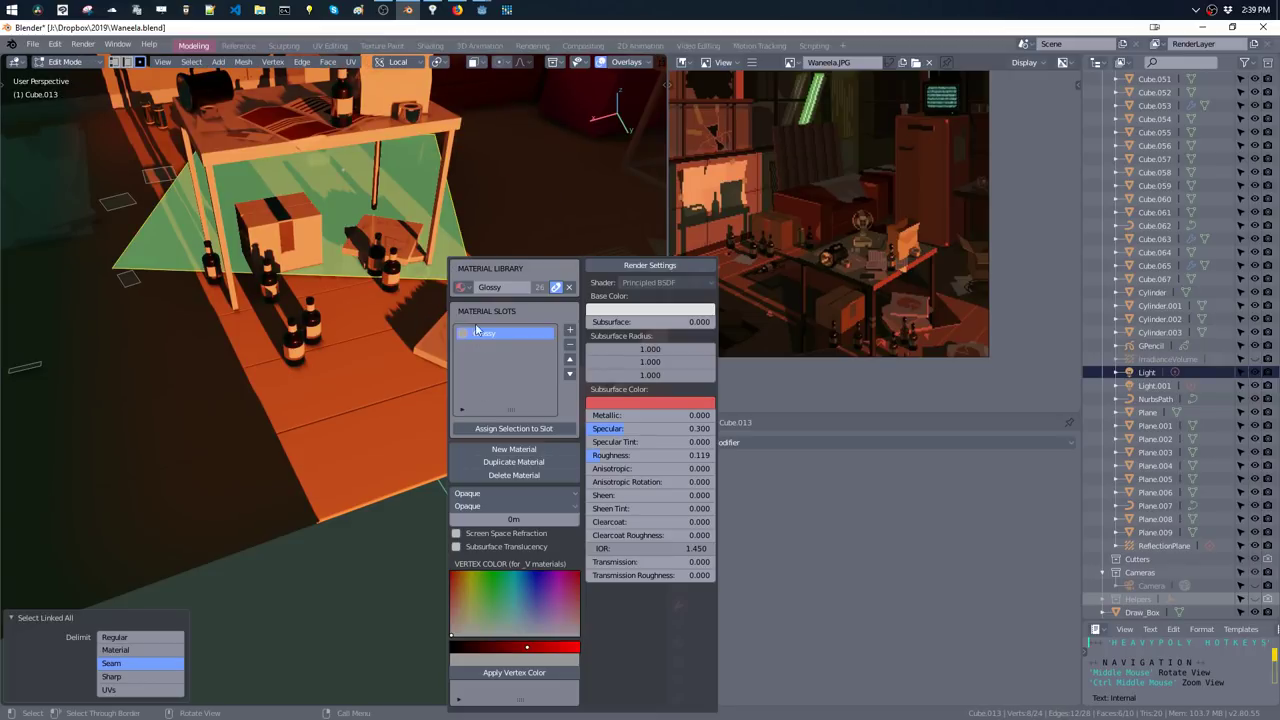
pyautogui.click(463, 287)
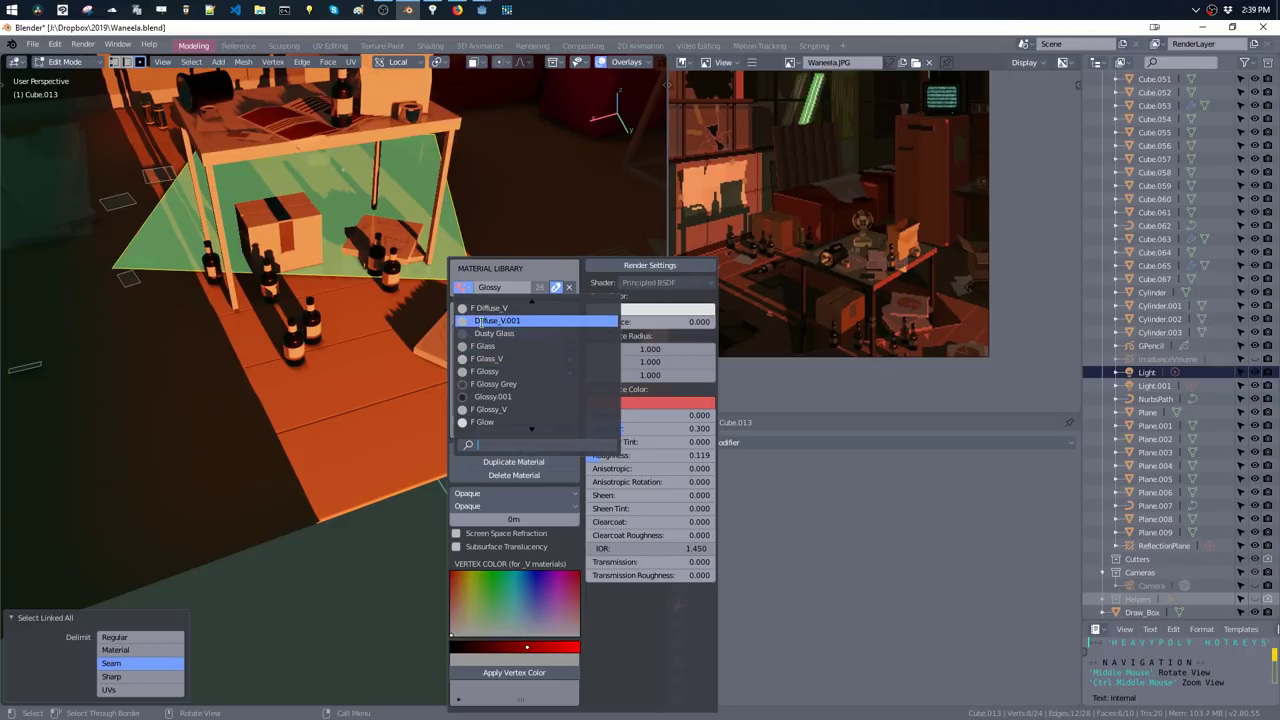
pyautogui.click(481, 309)
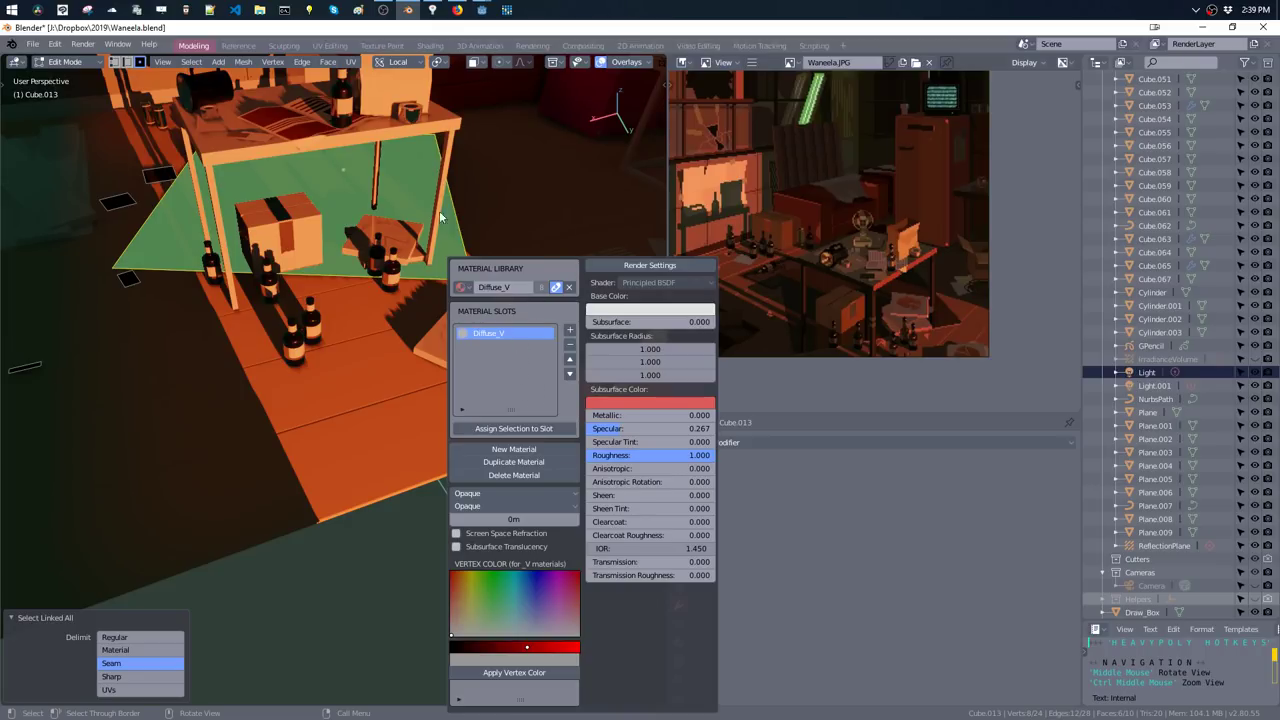
# - Lower the vertex colour value and apply the darker colour to the shadow plane's faces
pyautogui.moveTo(430, 330); pyautogui.dragTo(527, 248, button='middle')
pyautogui.press('m')
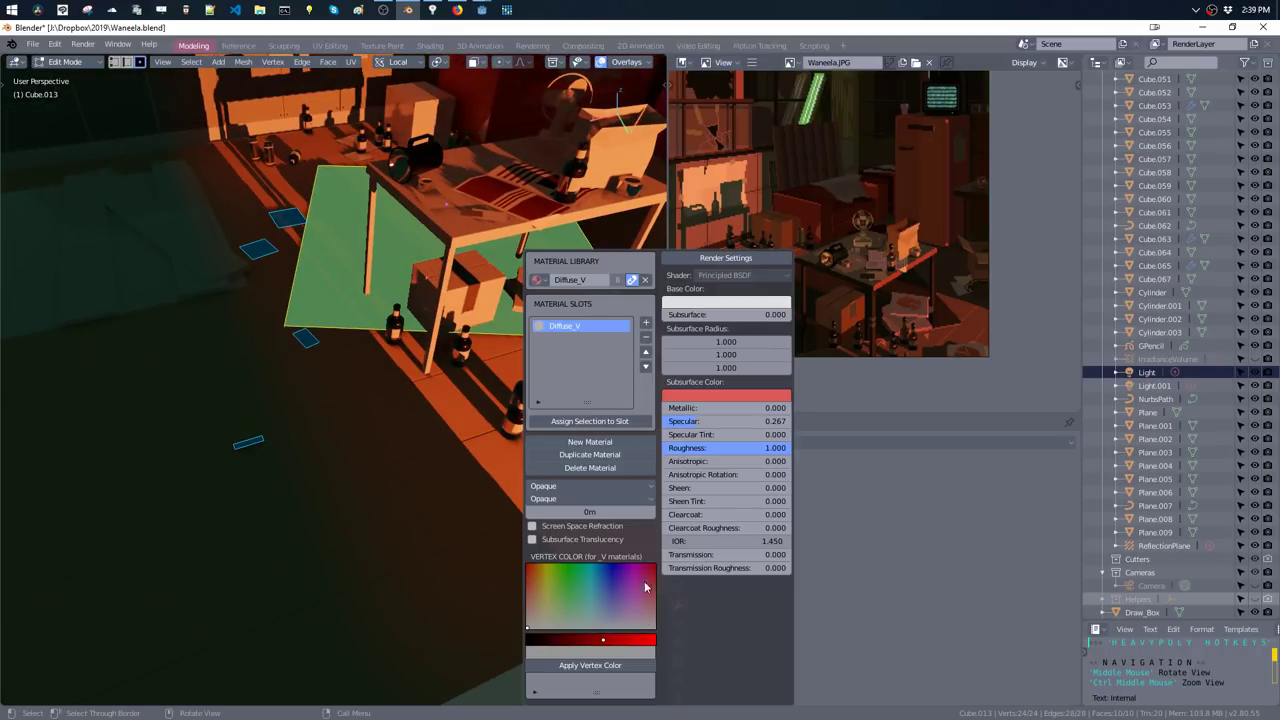
pyautogui.click(625, 667)
pyautogui.click(505, 316)
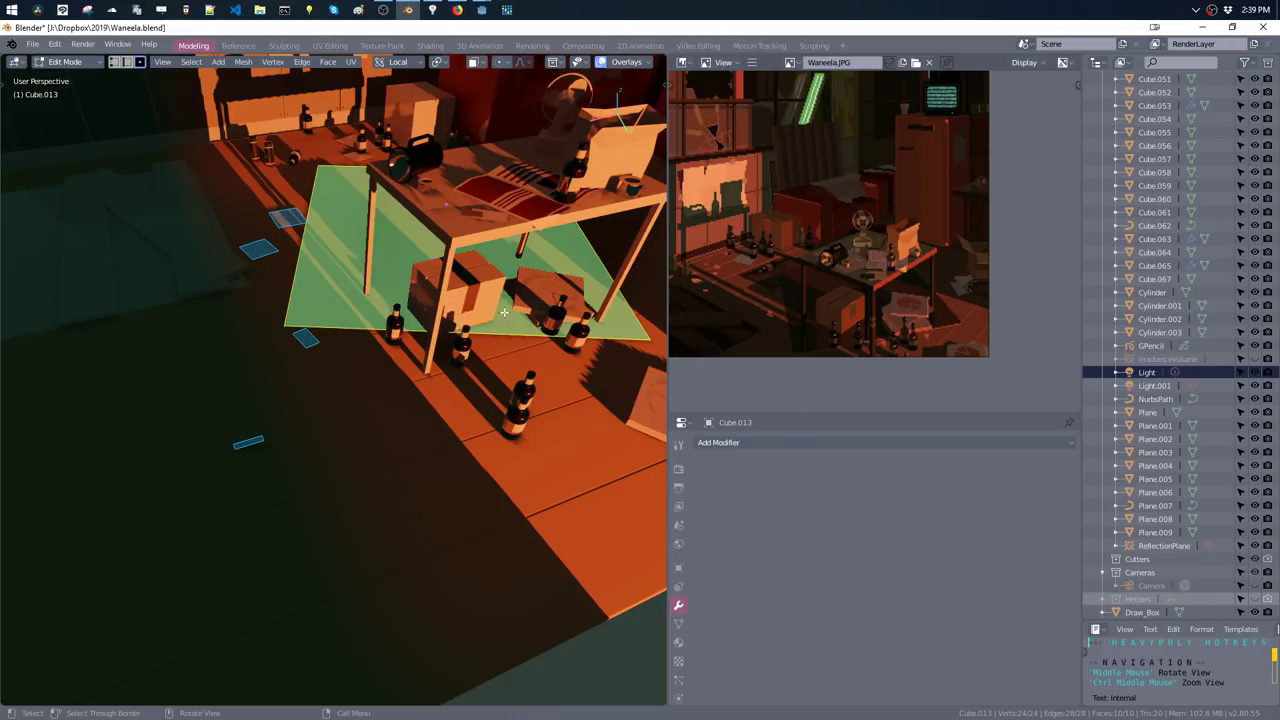
pyautogui.hotkey('ctrl', 'l')
pyautogui.press('m')
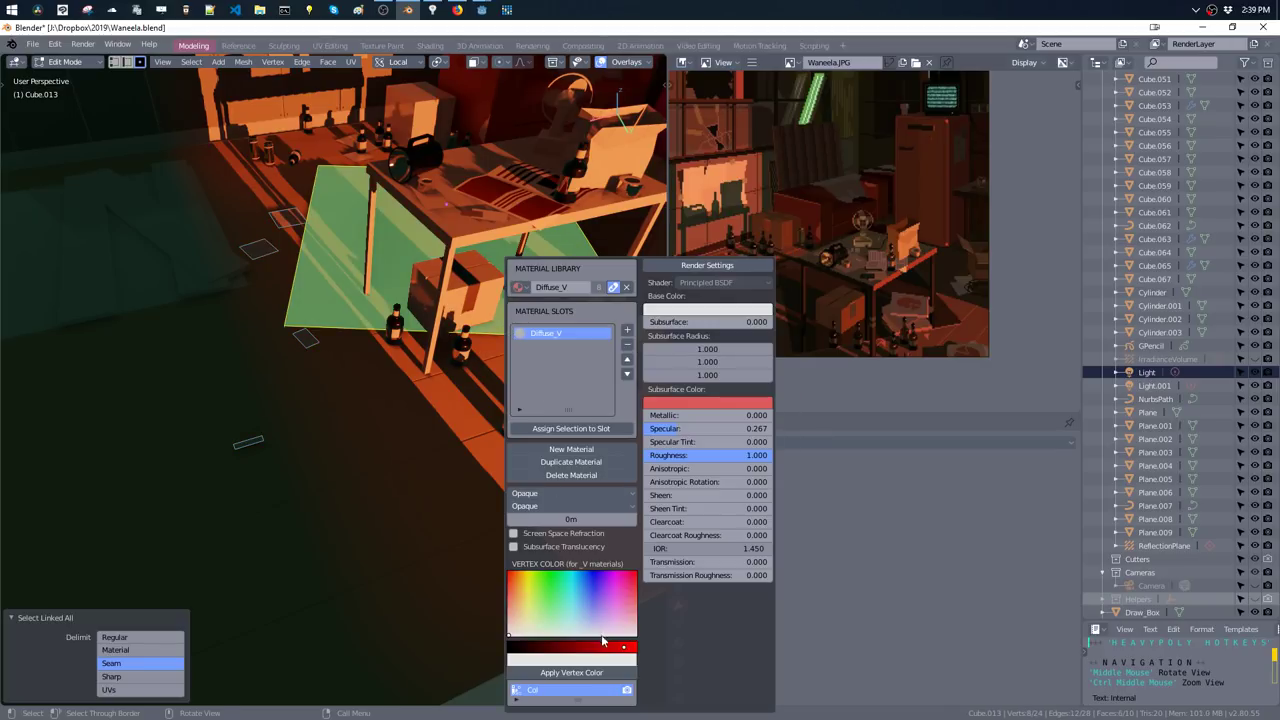
pyautogui.moveTo(604, 648); pyautogui.dragTo(568, 649)
pyautogui.click(571, 672)
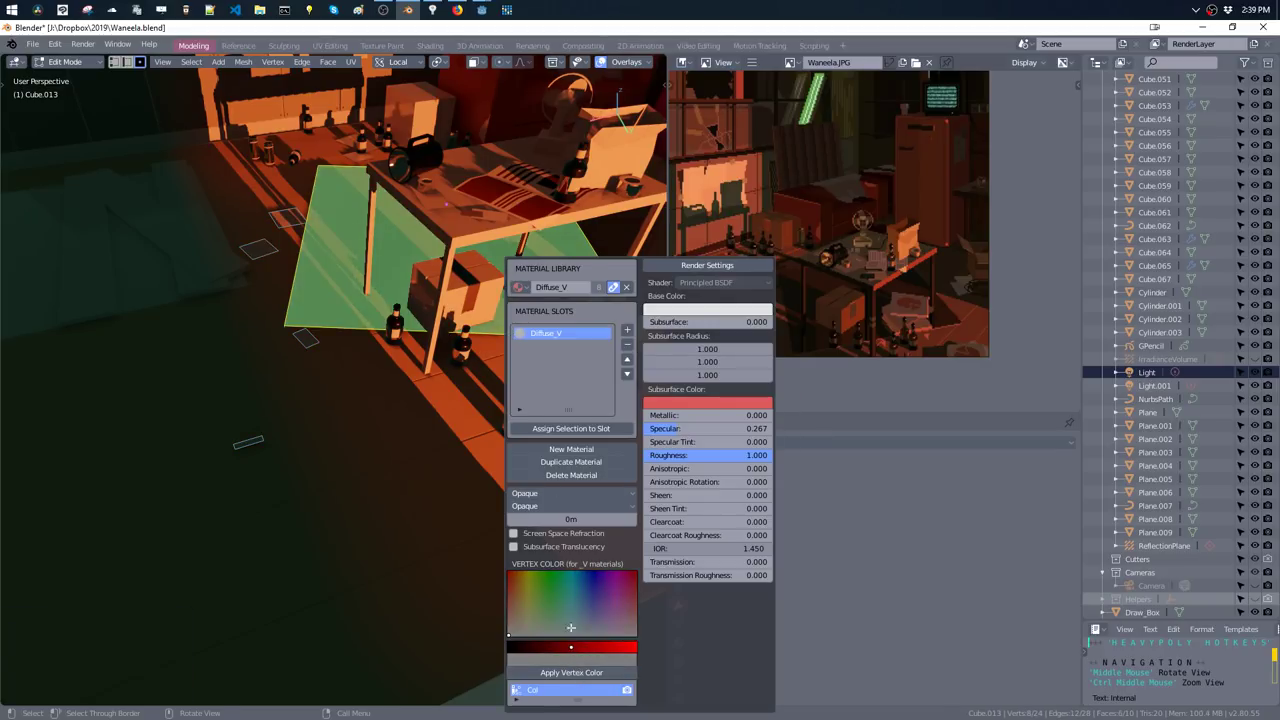
pyautogui.press('Tab')
pyautogui.moveTo(485, 266)
pyautogui.mouseDown(button='middle')
pyautogui.moveTo(421, 287)
pyautogui.moveTo(435, 298)
pyautogui.mouseUp(button='middle')
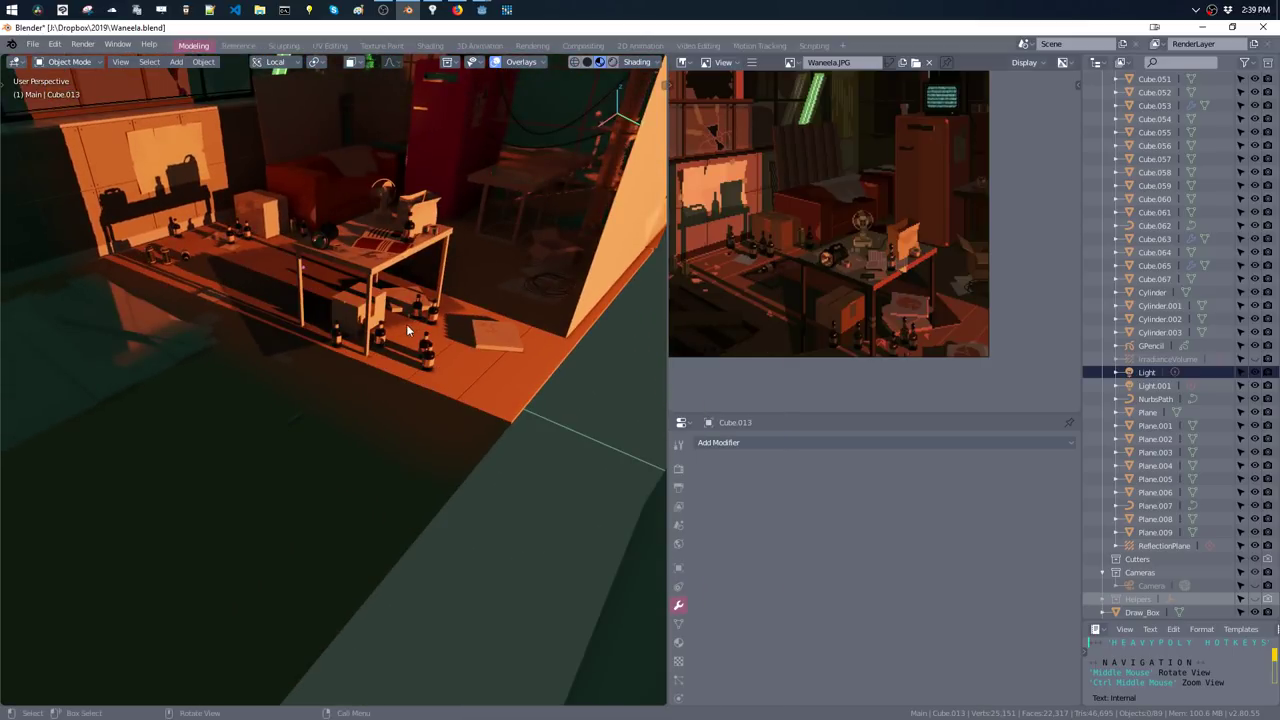
# - Darken the shadow plane's vertex colour further to a deeper red, then review it in Object Mode
pyautogui.press('Tab')
pyautogui.hotkey('ctrl', 'l')
pyautogui.press('m')
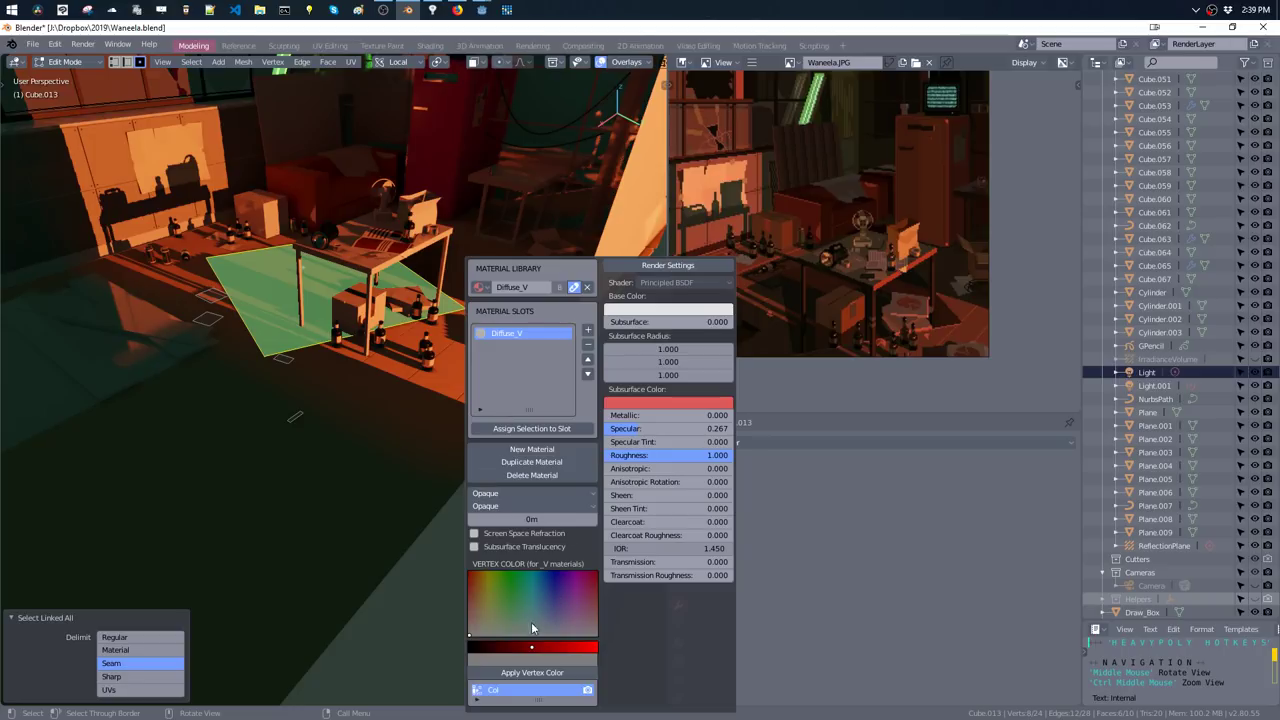
pyautogui.click(521, 649)
pyautogui.click(527, 672)
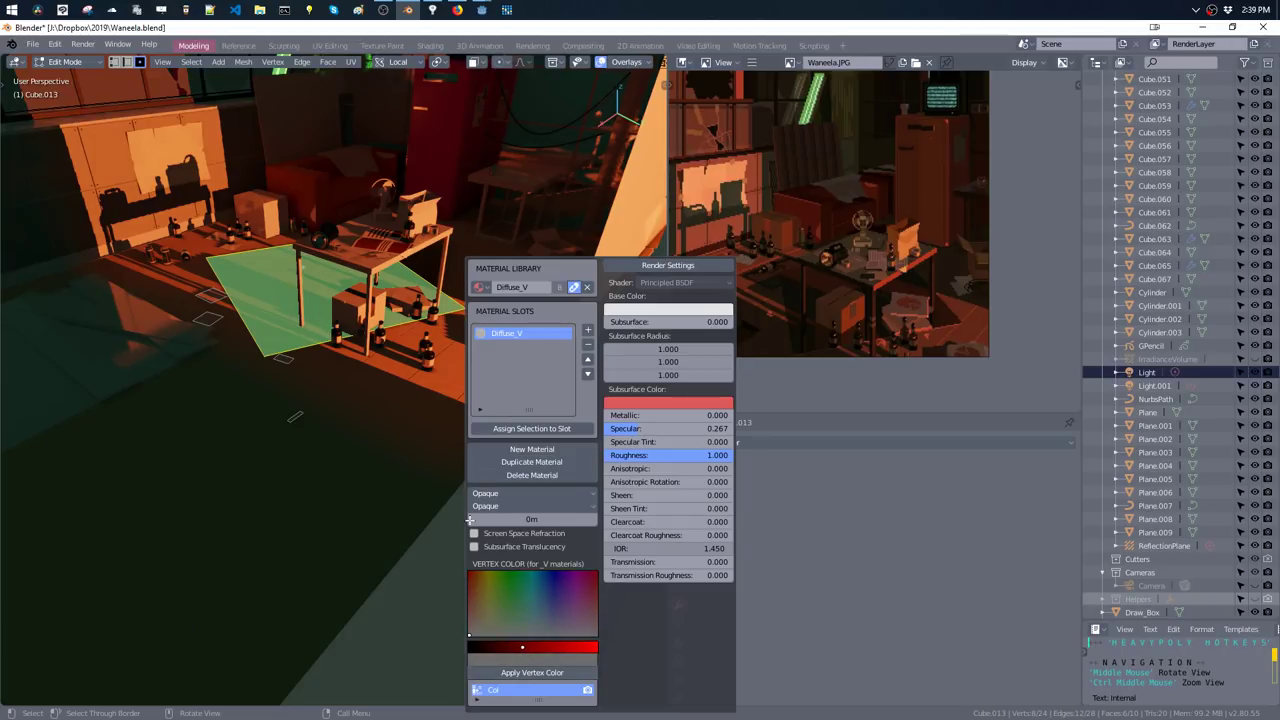
pyautogui.press('Tab')
pyautogui.moveTo(527, 600); pyautogui.dragTo(477, 294, button='middle')
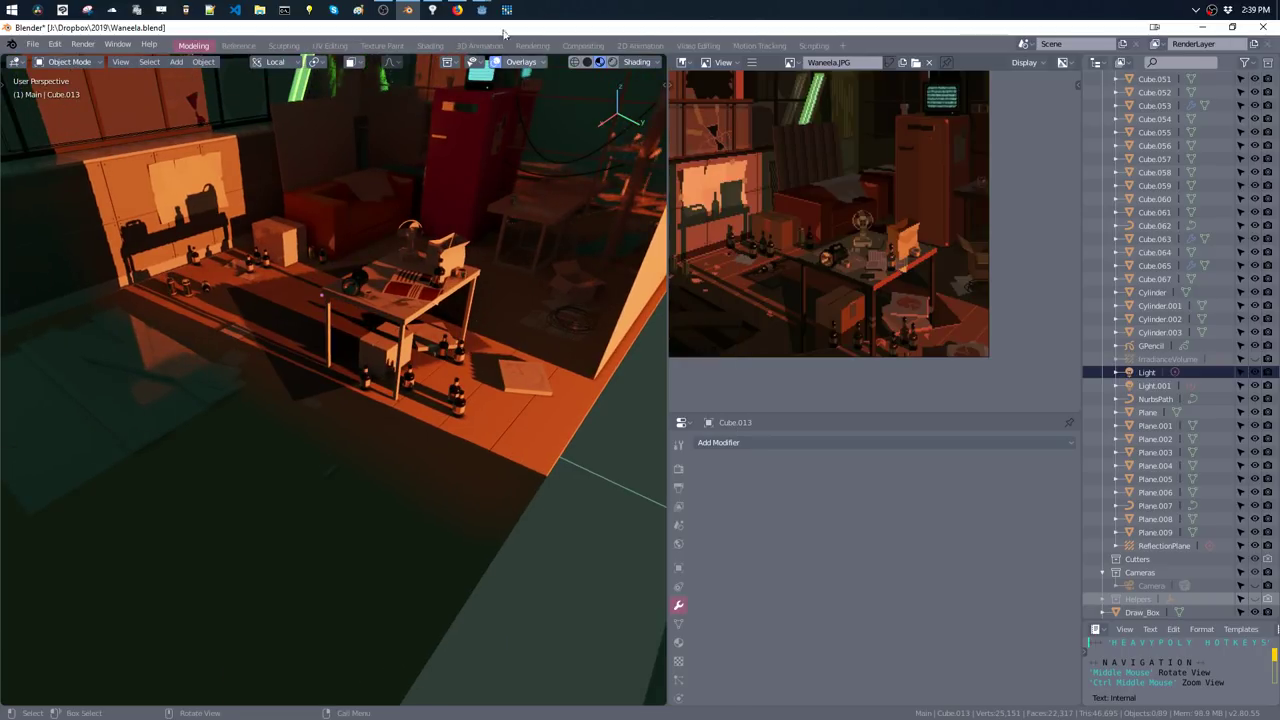
pyautogui.hotkey('alt', 'Tab')
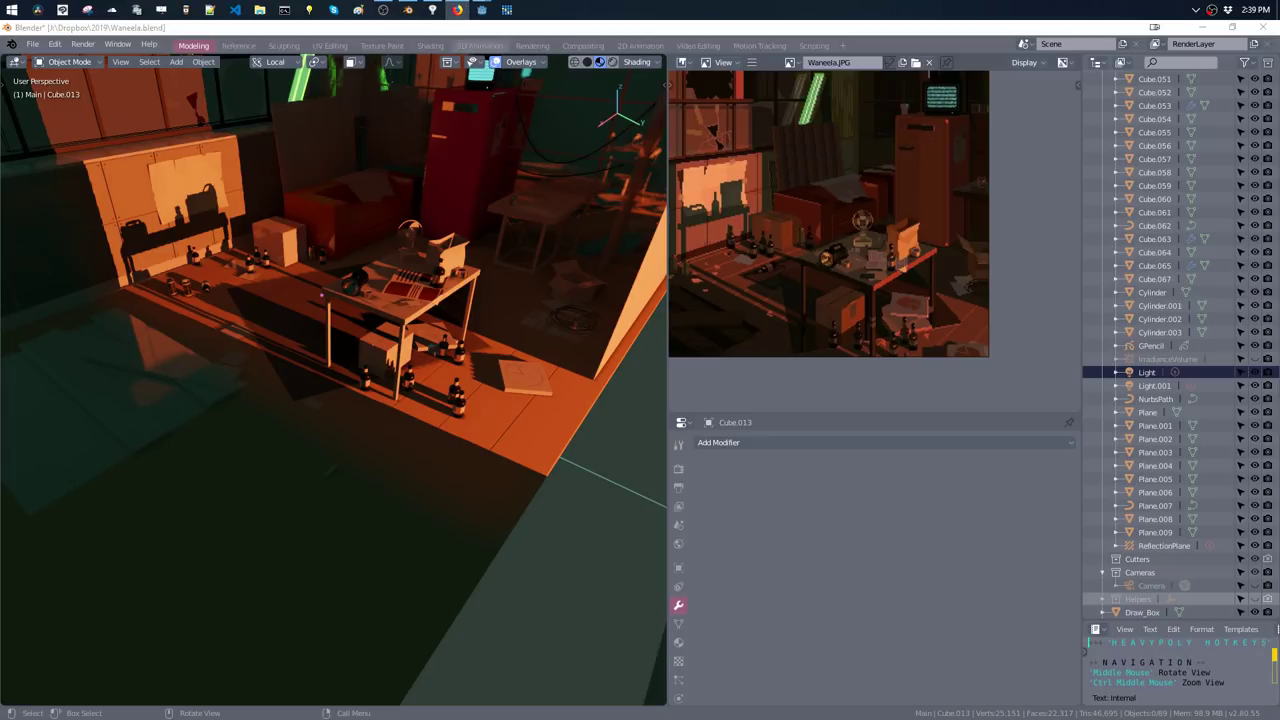
pyautogui.scroll(2, 479, 258)
pyautogui.scroll(2, 455, 296)
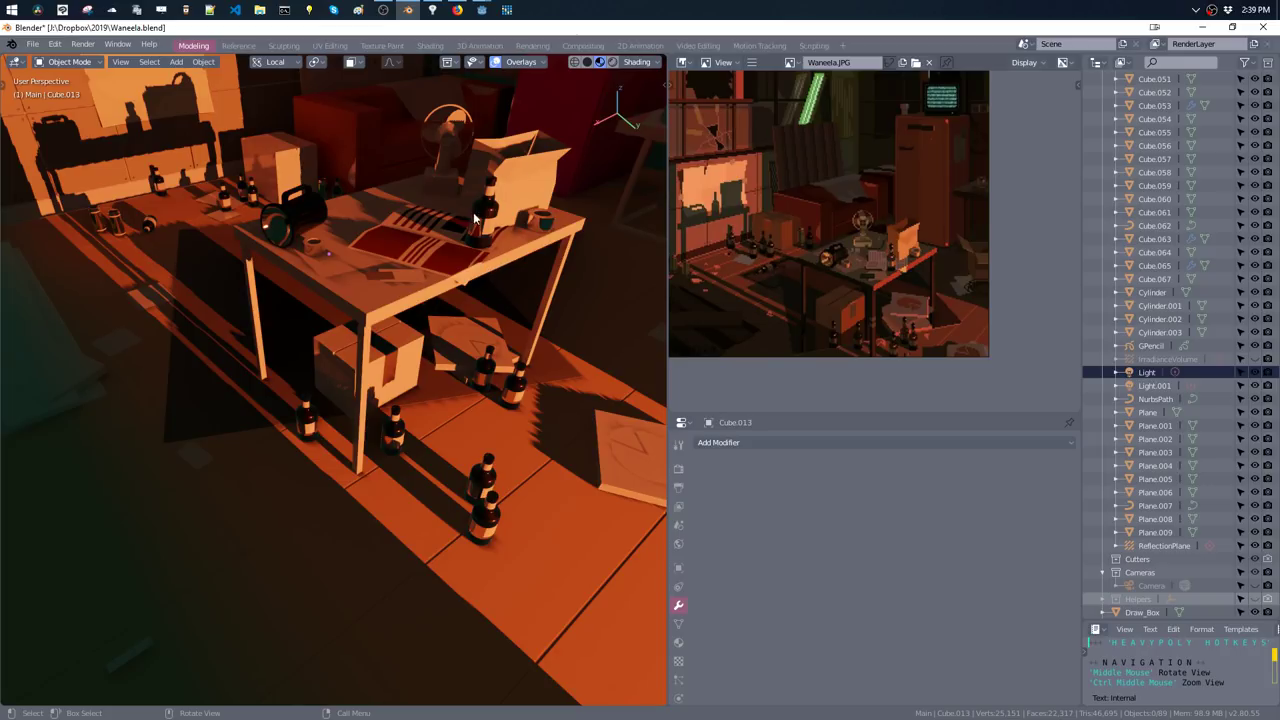
pyautogui.moveTo(473, 212)
pyautogui.mouseDown(button='middle')
pyautogui.moveTo(361, 231)
pyautogui.moveTo(391, 222)
pyautogui.mouseUp(button='middle')
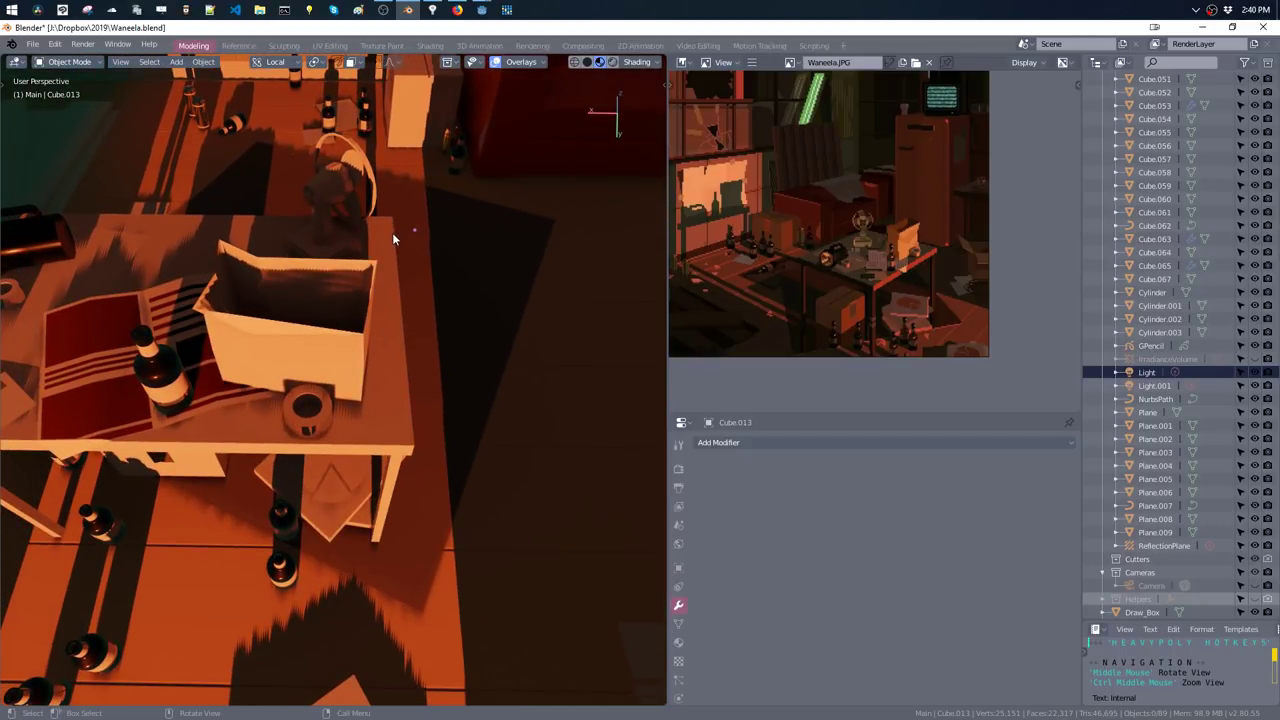
pyautogui.hotkey('alt', 'Tab')
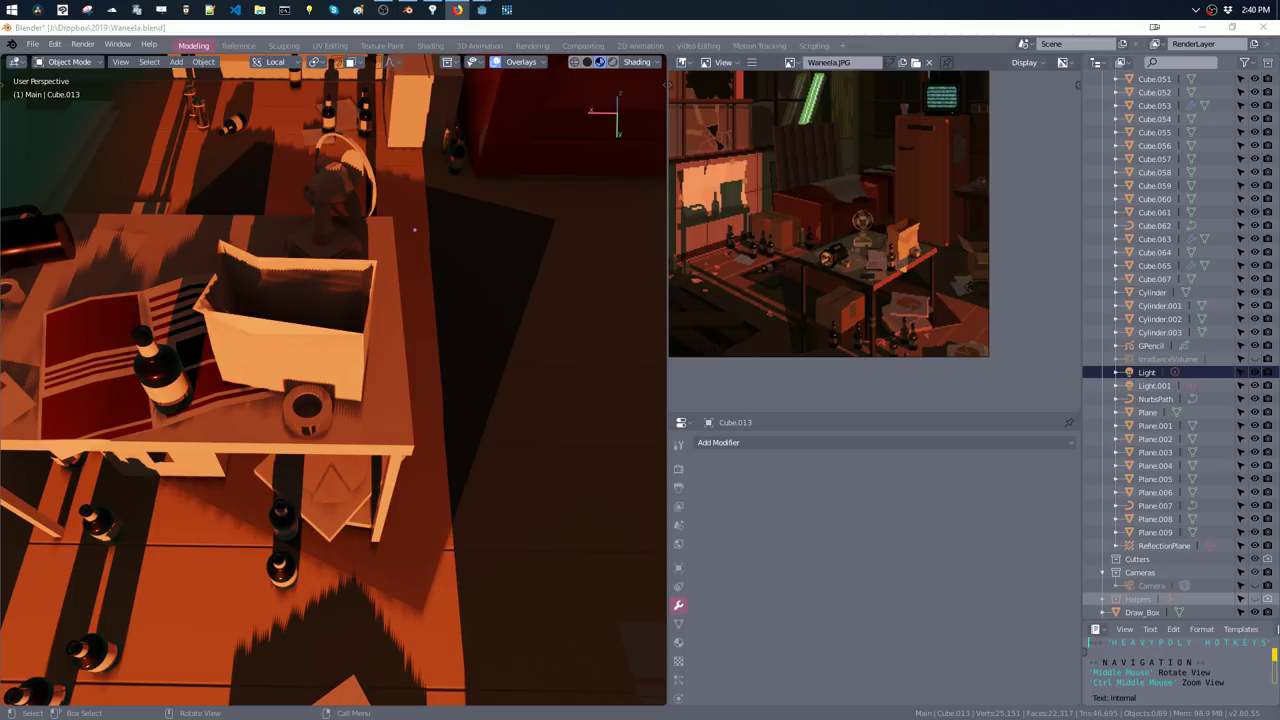
# - Select the striped paper in Edit Mode and raise its vertex colour and base colour brightness
pyautogui.moveTo(370, 258)
pyautogui.mouseDown(button='middle')
pyautogui.moveTo(440, 262)
pyautogui.moveTo(503, 238)
pyautogui.moveTo(478, 232)
pyautogui.mouseUp(button='middle')
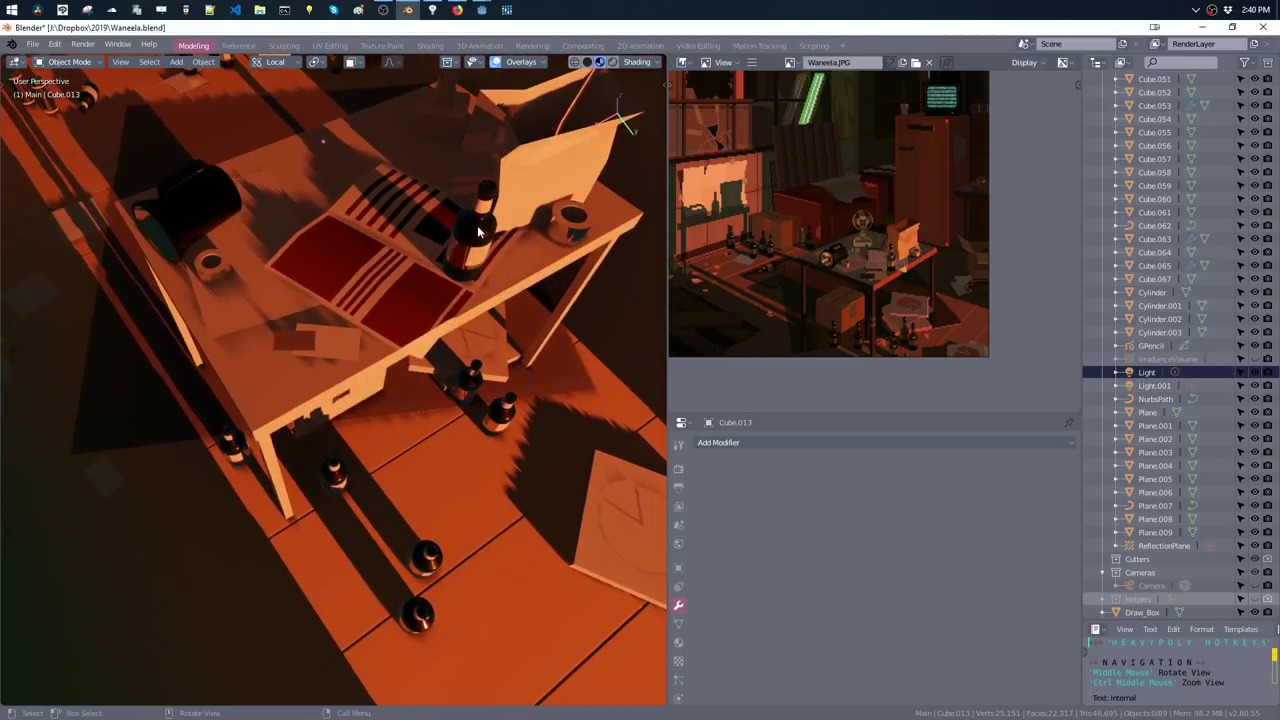
pyautogui.click(415, 300)
pyautogui.press('Tab')
pyautogui.press('m')
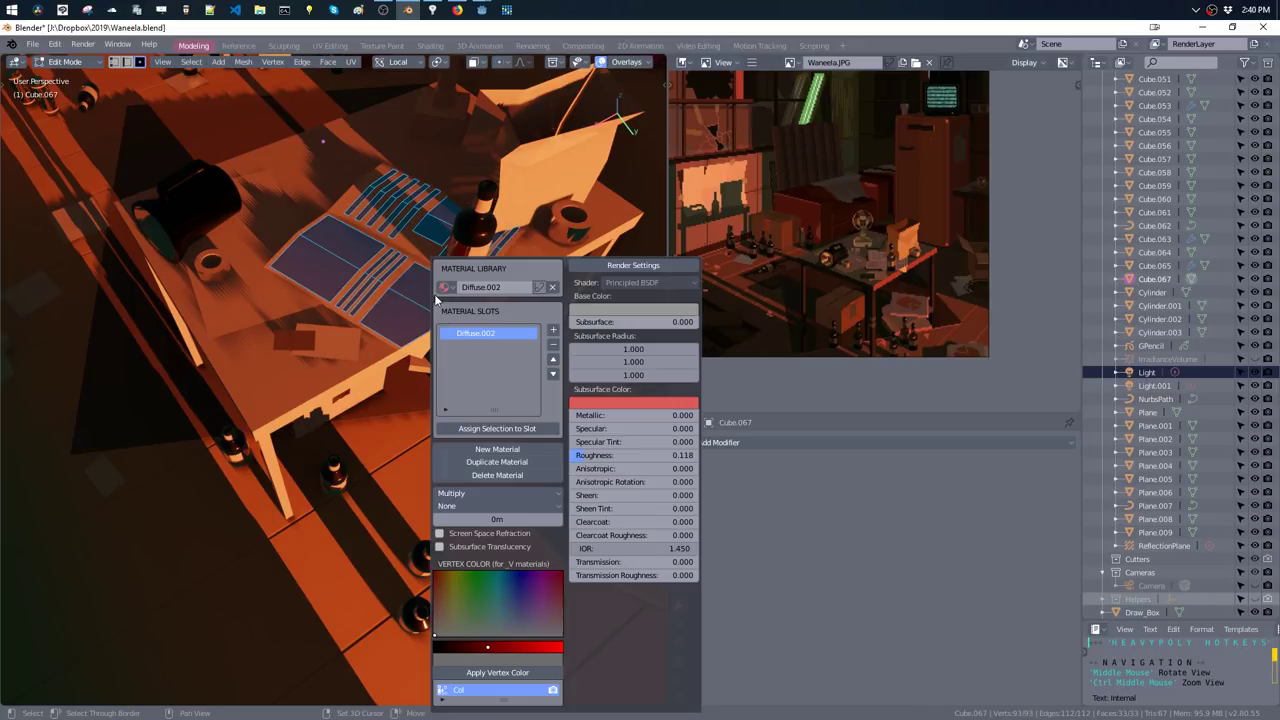
pyautogui.moveTo(489, 648); pyautogui.dragTo(510, 648)
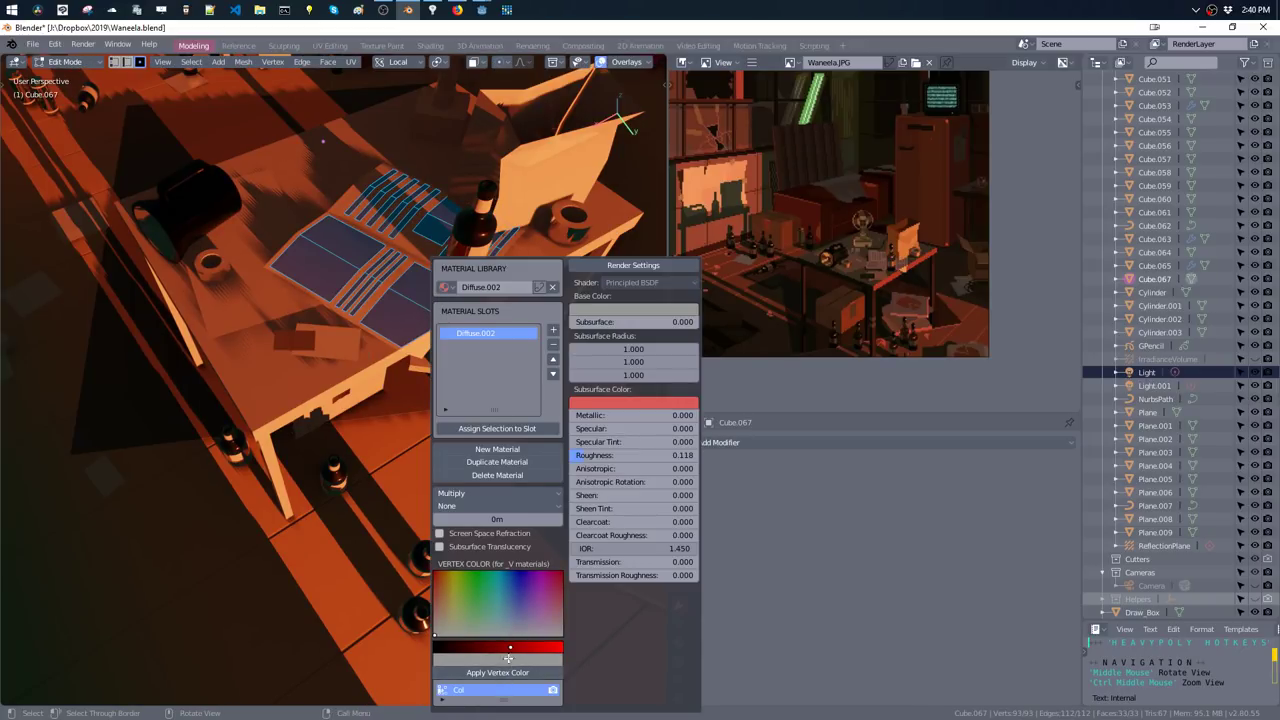
pyautogui.click(616, 312)
pyautogui.moveTo(645, 211); pyautogui.dragTo(656, 211)
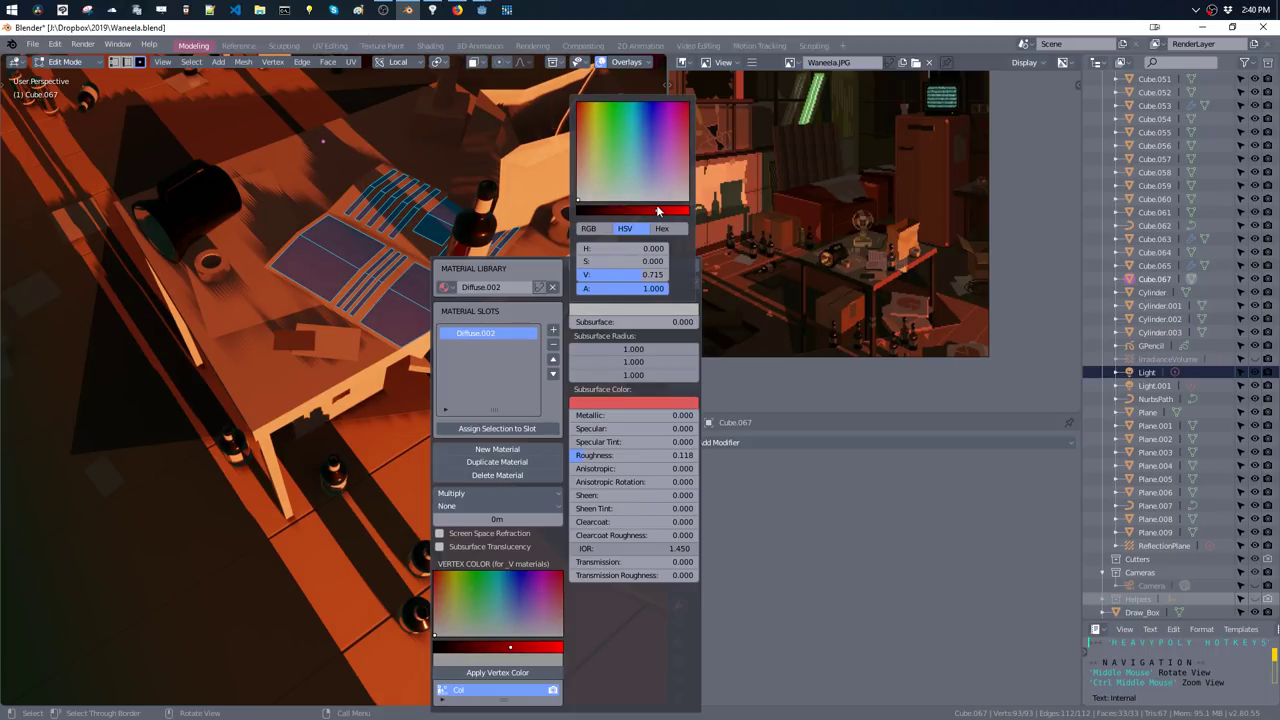
pyautogui.press('Tab')
# - Raise the paper's base colour value further, to about 0.85
pyautogui.moveTo(470, 230)
pyautogui.mouseDown(button='middle')
pyautogui.moveTo(467, 290)
pyautogui.moveTo(462, 280)
pyautogui.mouseUp(button='middle')
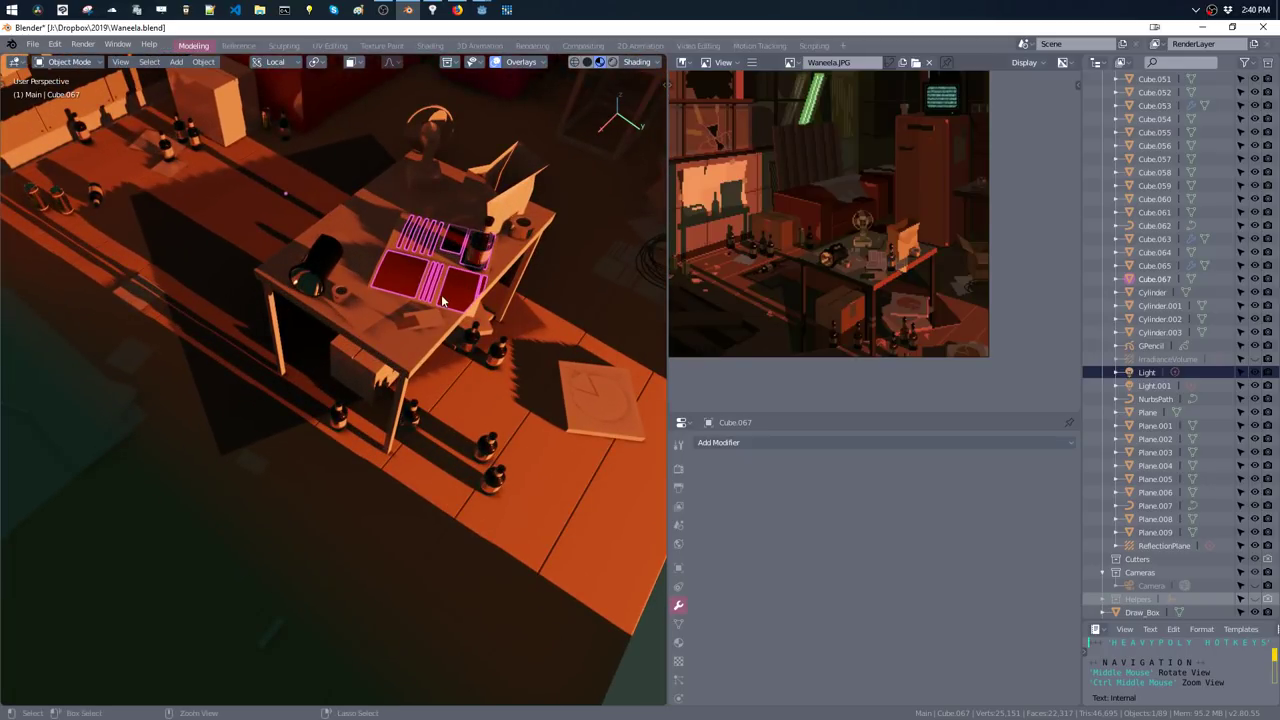
pyautogui.press('m')
pyautogui.click(764, 272)
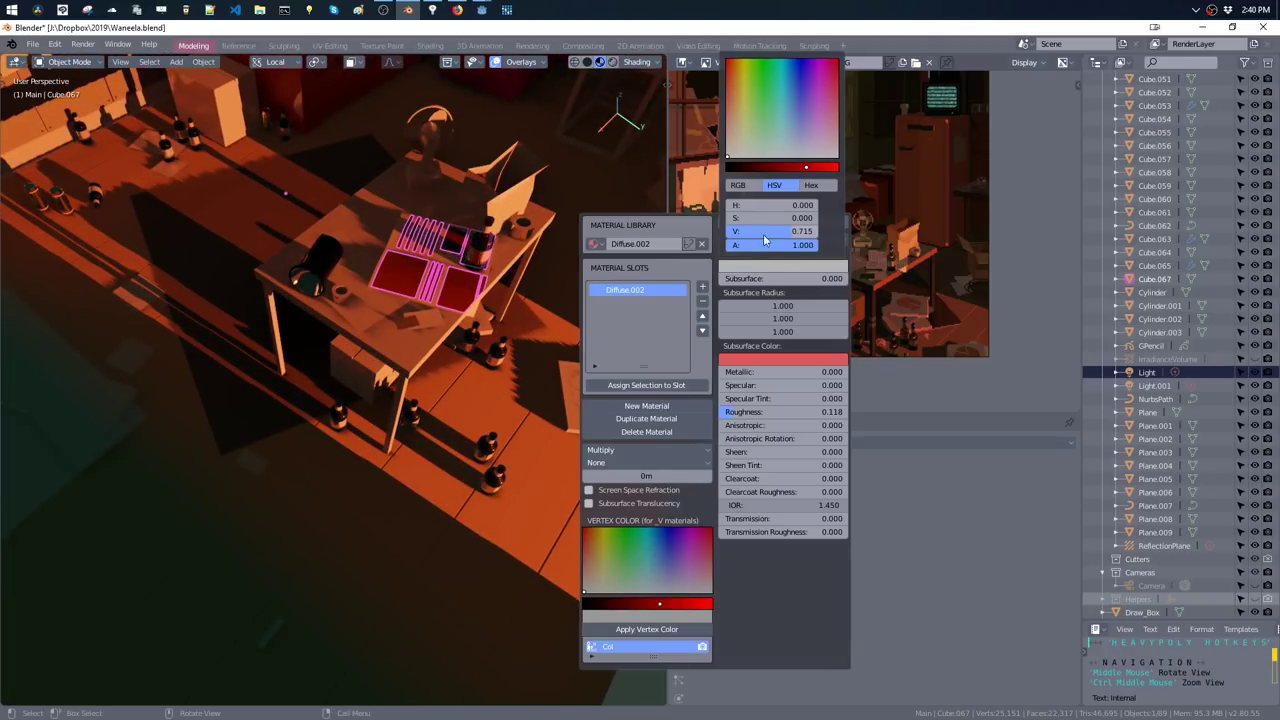
pyautogui.moveTo(808, 168)
pyautogui.mouseDown()
pyautogui.moveTo(847, 180)
pyautogui.moveTo(812, 189)
pyautogui.mouseUp()
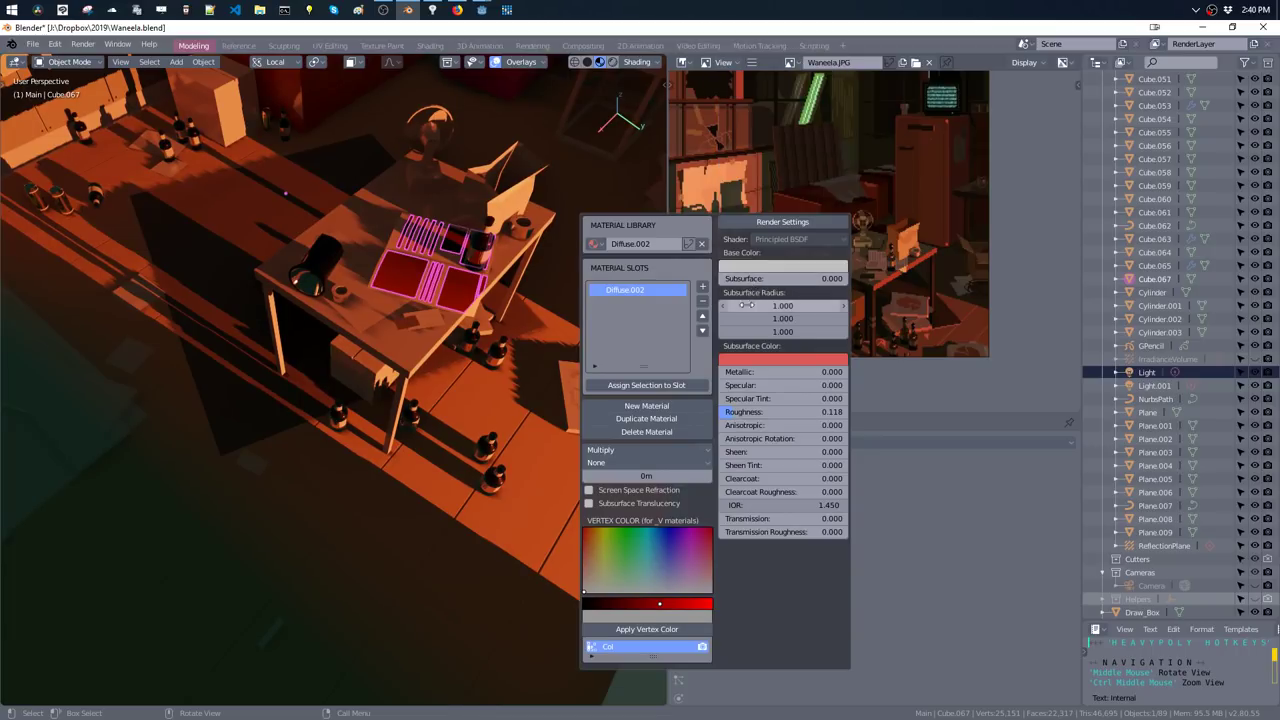
pyautogui.moveTo(436, 231)
pyautogui.mouseDown(button='middle')
pyautogui.moveTo(544, 266)
pyautogui.moveTo(508, 267)
pyautogui.moveTo(515, 258)
pyautogui.moveTo(523, 286)
pyautogui.moveTo(489, 294)
pyautogui.moveTo(486, 320)
pyautogui.mouseUp(button='middle')
# - Recalculate the paper's normals in Edit Mode and return to Object Mode
pyautogui.press('Tab')
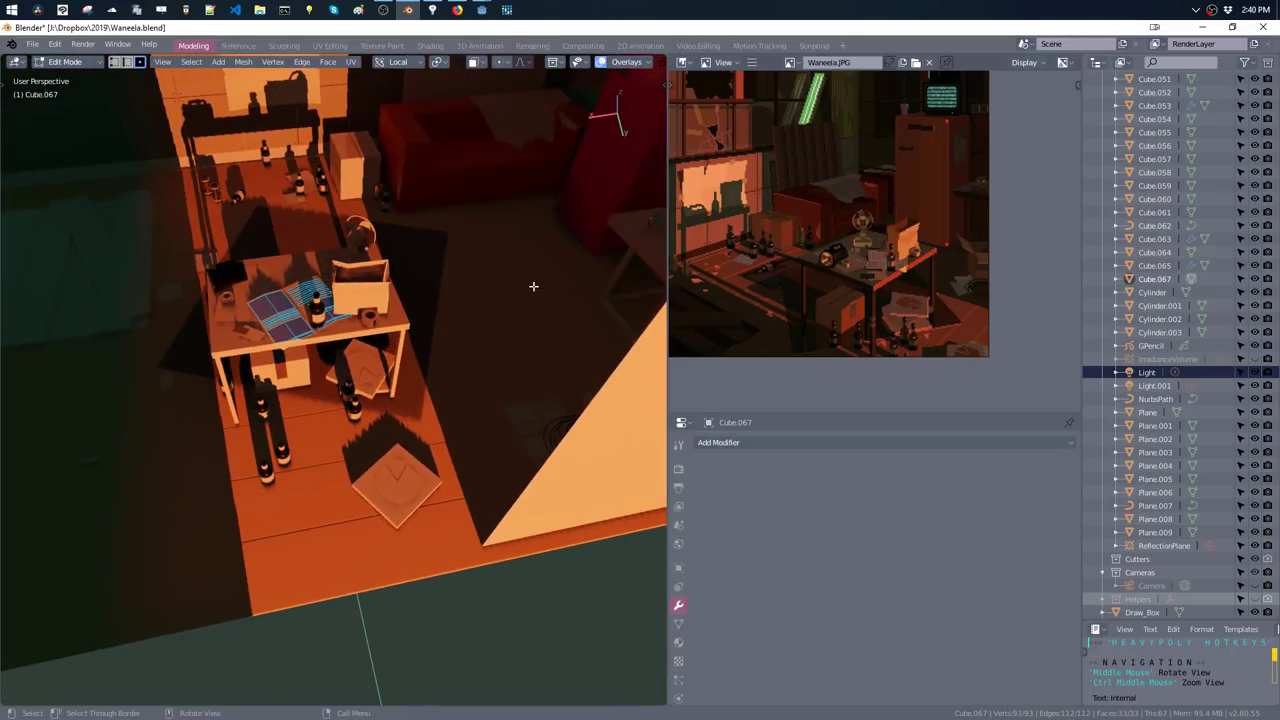
pyautogui.hotkey('ctrl', 'n')
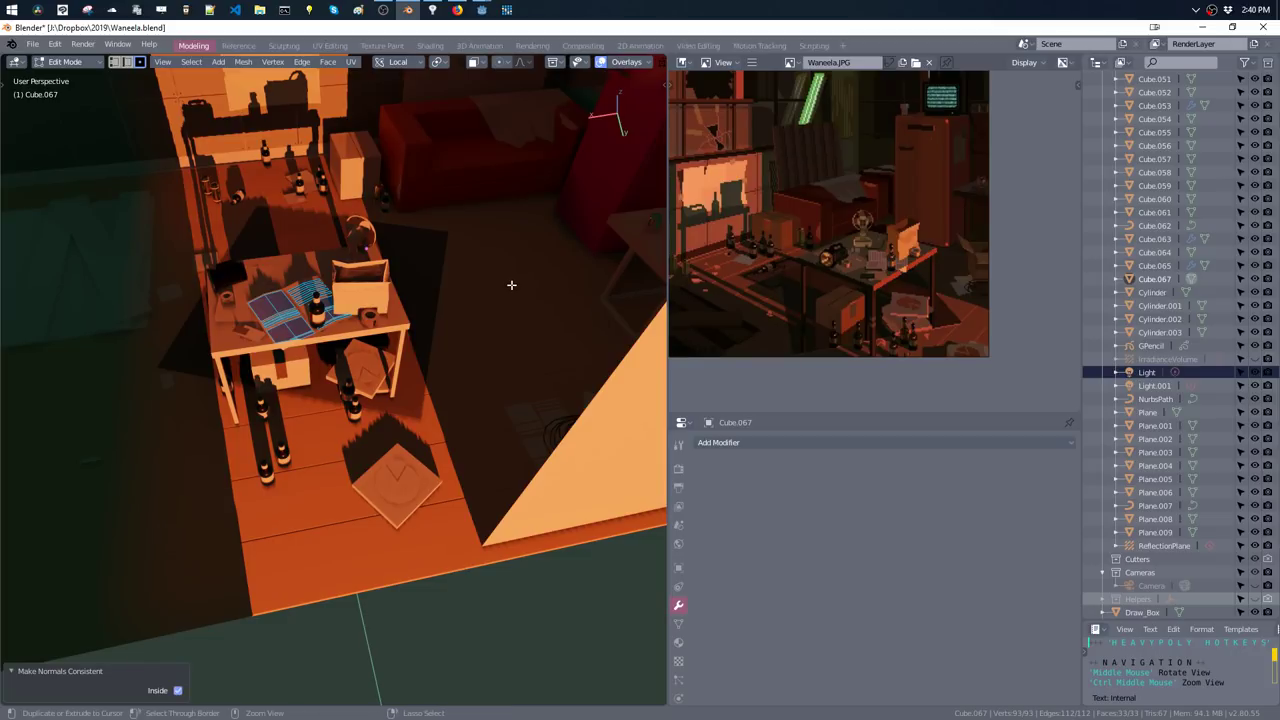
pyautogui.moveTo(454, 263); pyautogui.dragTo(440, 235, button='middle')
pyautogui.click(476, 341)
pyautogui.moveTo(476, 341)
pyautogui.mouseDown(button='middle')
pyautogui.moveTo(508, 292)
pyautogui.moveTo(523, 320)
pyautogui.moveTo(427, 261)
pyautogui.moveTo(443, 277)
pyautogui.moveTo(463, 237)
pyautogui.moveTo(527, 295)
pyautogui.mouseUp(button='middle')
# - Reselect the striped red paper Cube.067 and bring up its Diffuse.002 material settings
pyautogui.click(404, 307)
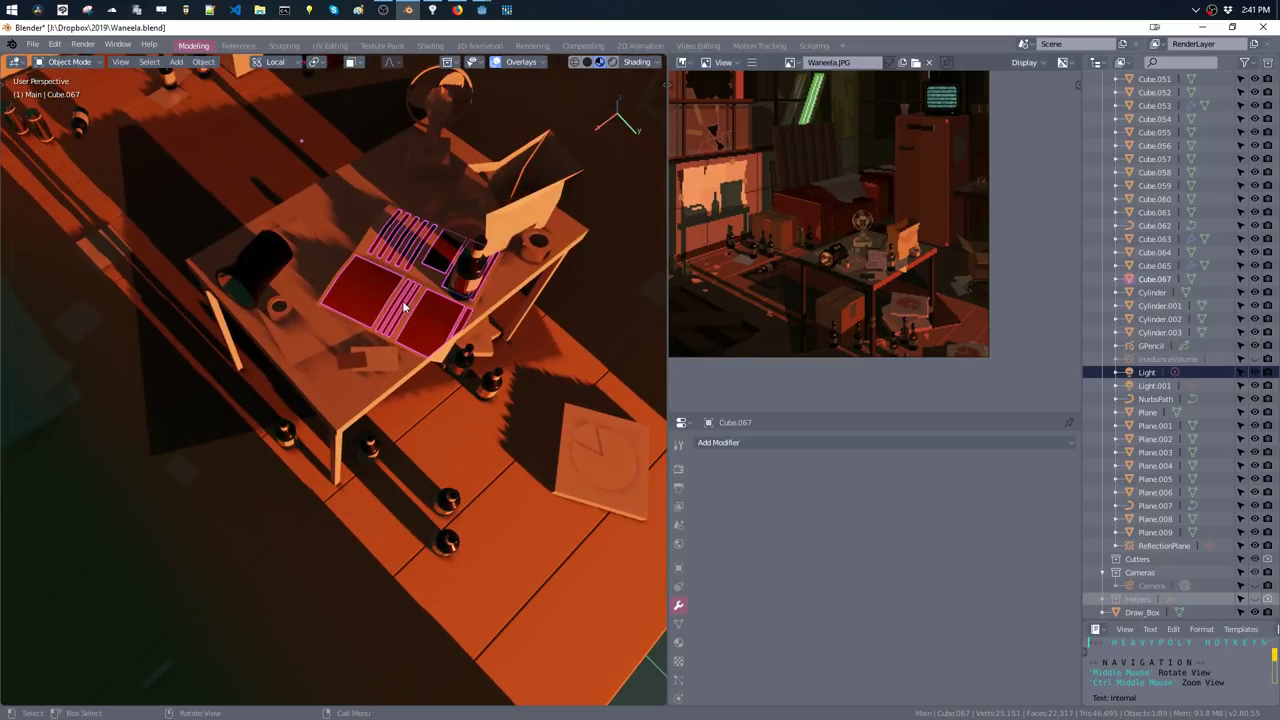
pyautogui.click(368, 258)
pyautogui.press('m')
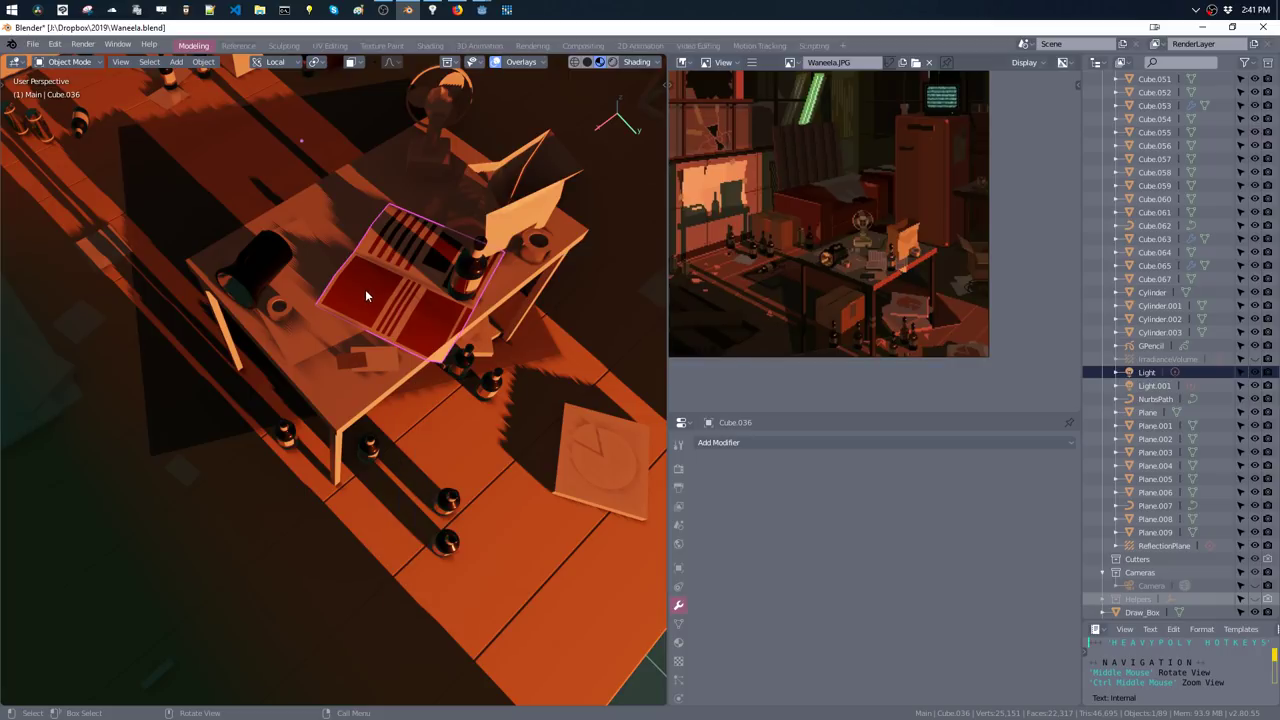
pyautogui.click(366, 292)
# - Try the Diffuse_V and F Diffuse materials on the paper, then return to Diffuse.002
pyautogui.press('m')
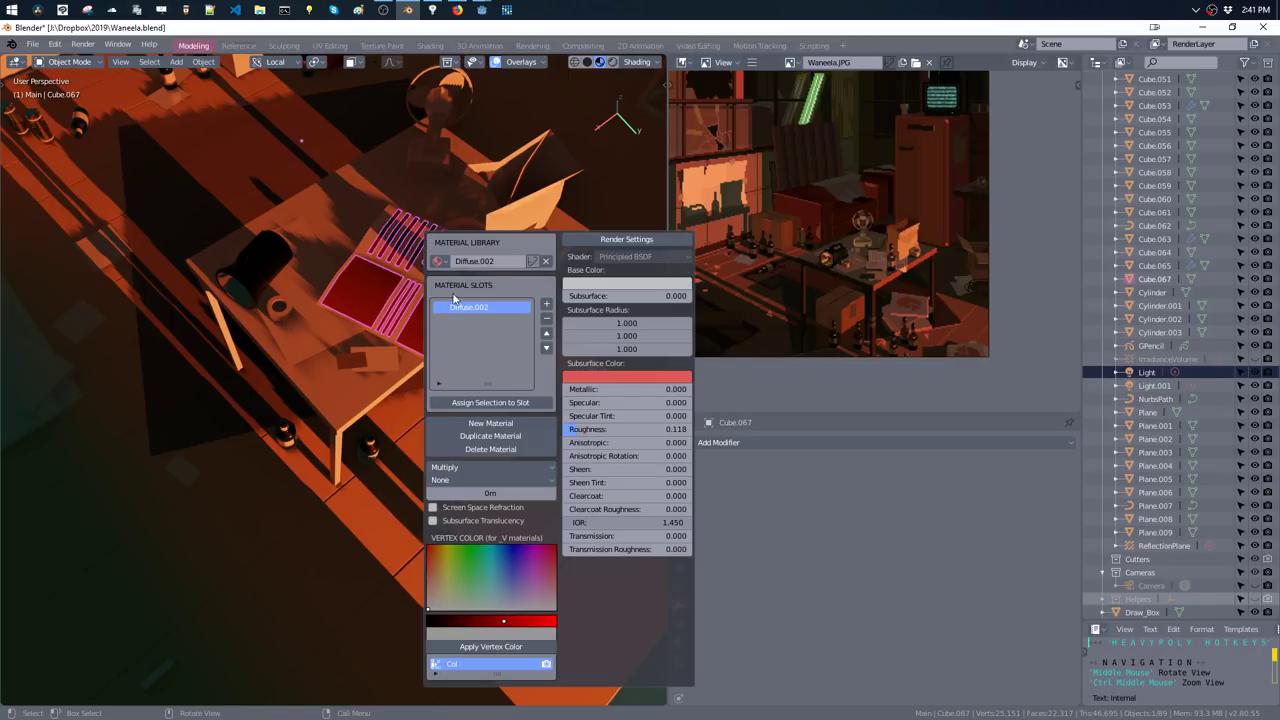
pyautogui.click(440, 263)
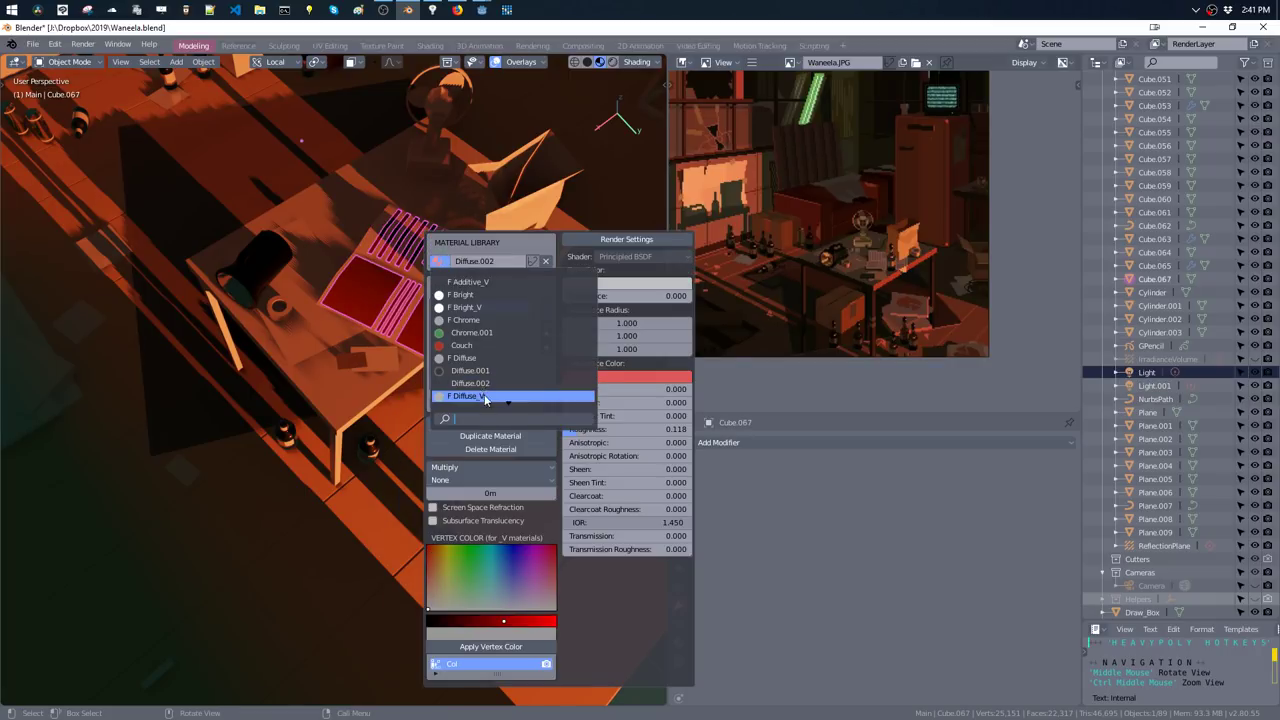
pyautogui.click(484, 394)
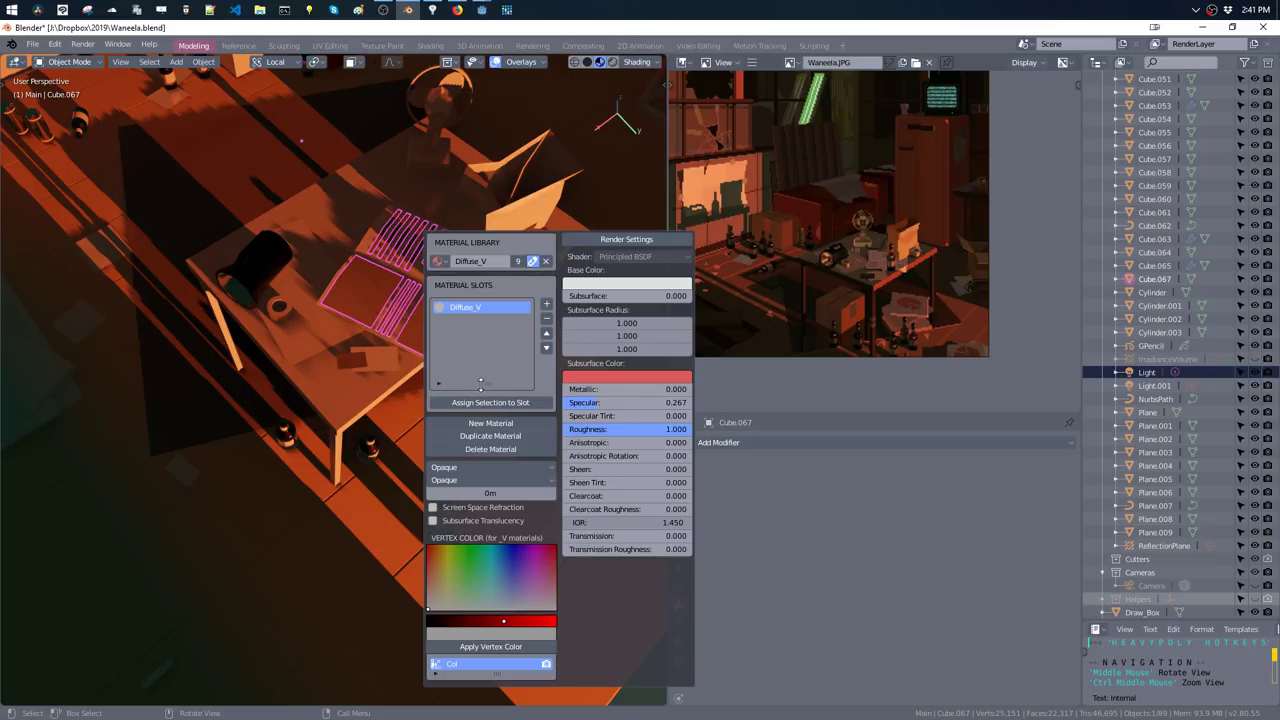
pyautogui.click(440, 262)
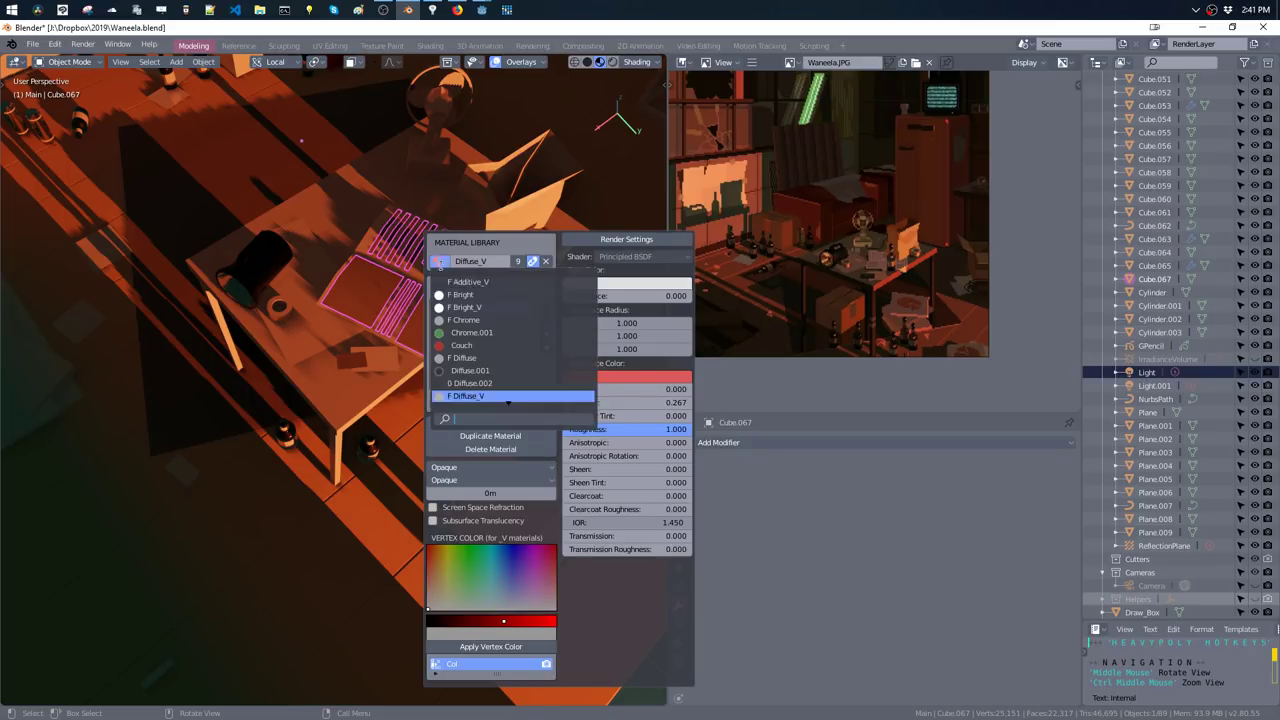
pyautogui.click(458, 357)
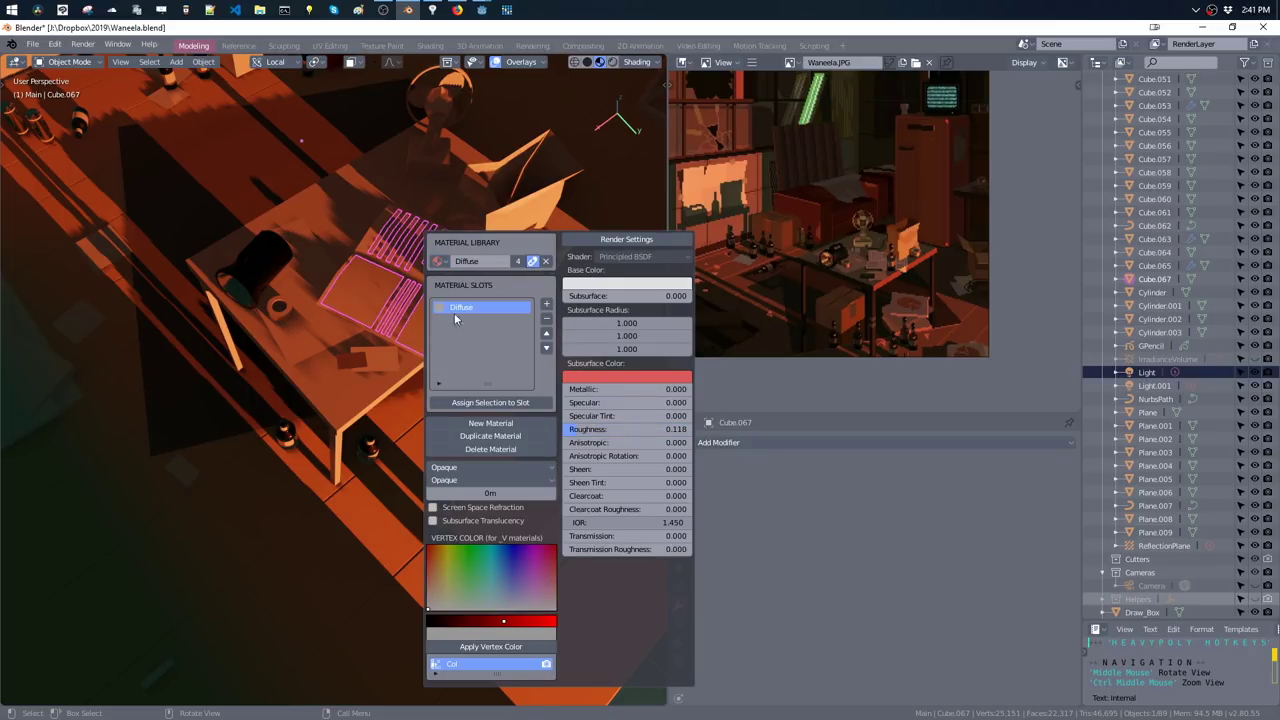
pyautogui.click(453, 280)
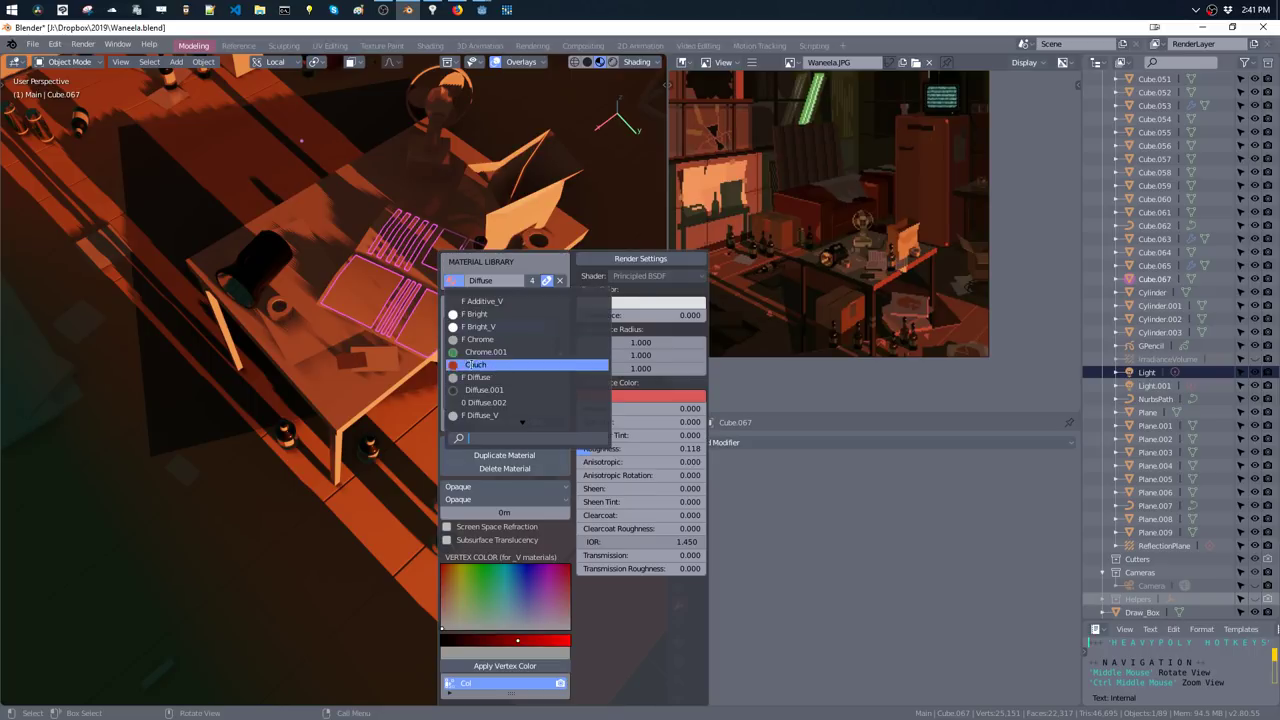
pyautogui.click(483, 403)
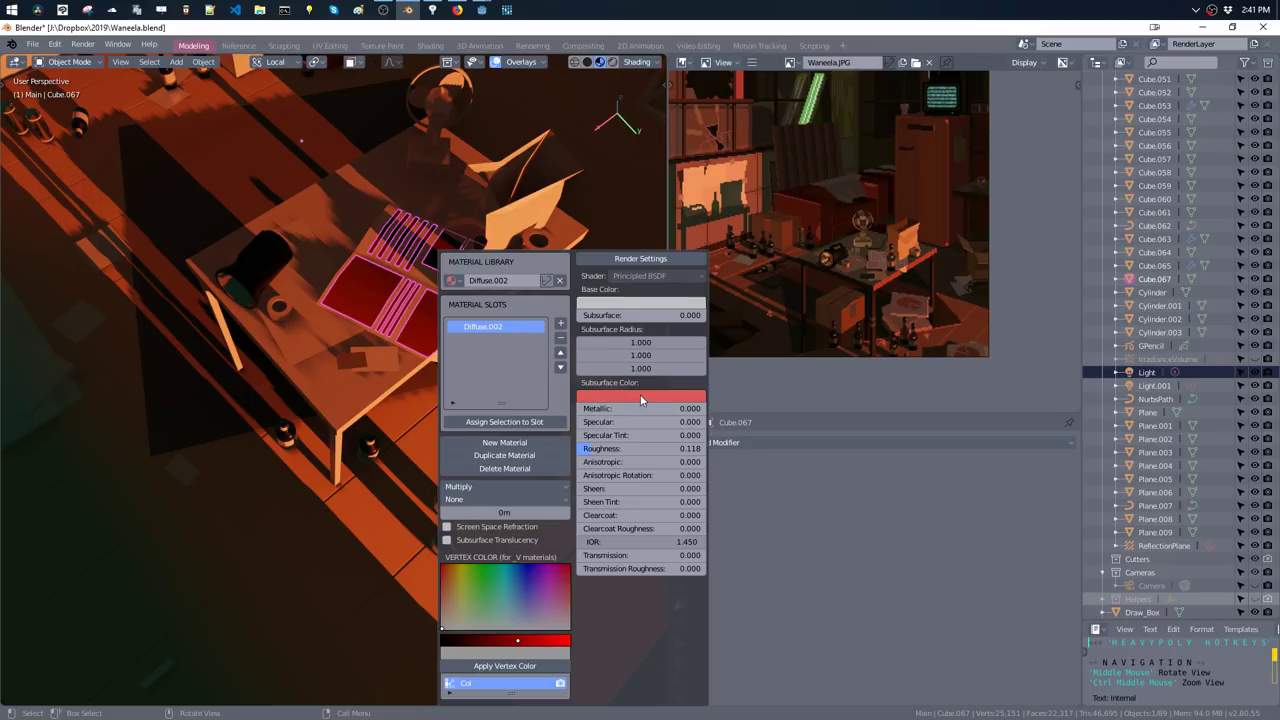
# - Zero the subsurface radius values and adjust the roughness and base colour
pyautogui.moveTo(640, 343); pyautogui.dragTo(592, 338)
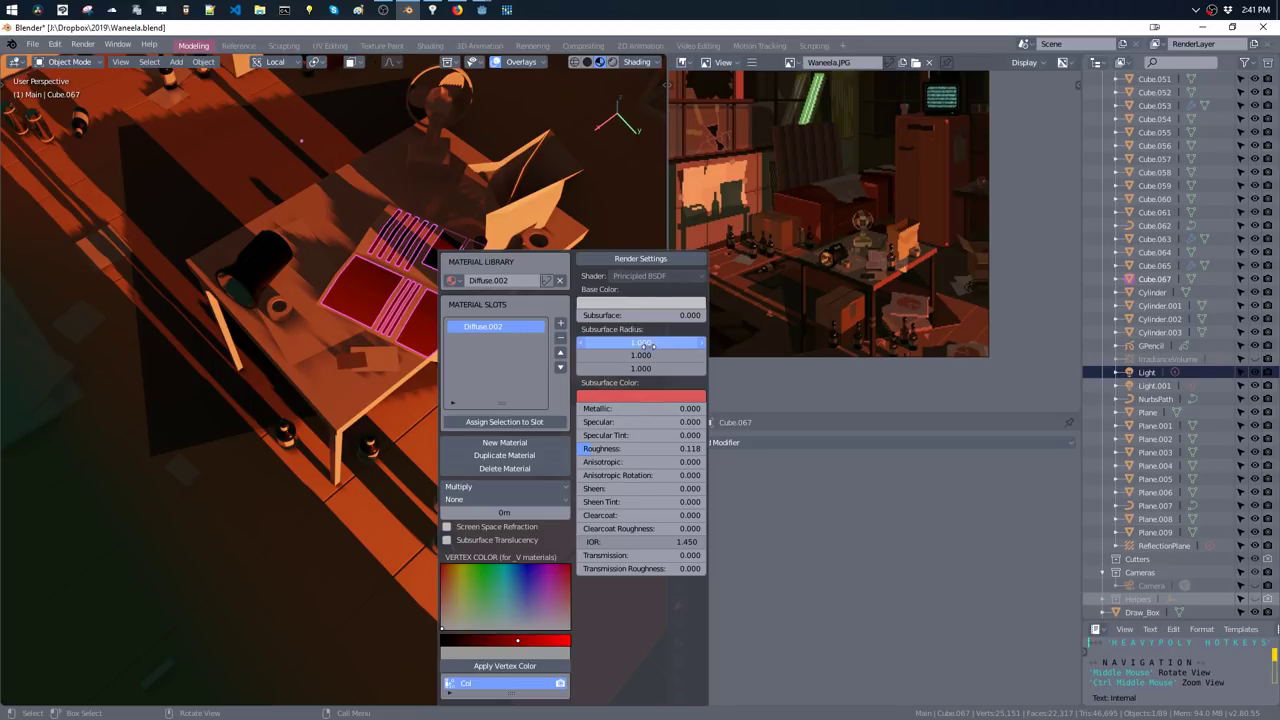
pyautogui.click(590, 355)
pyautogui.click(626, 369)
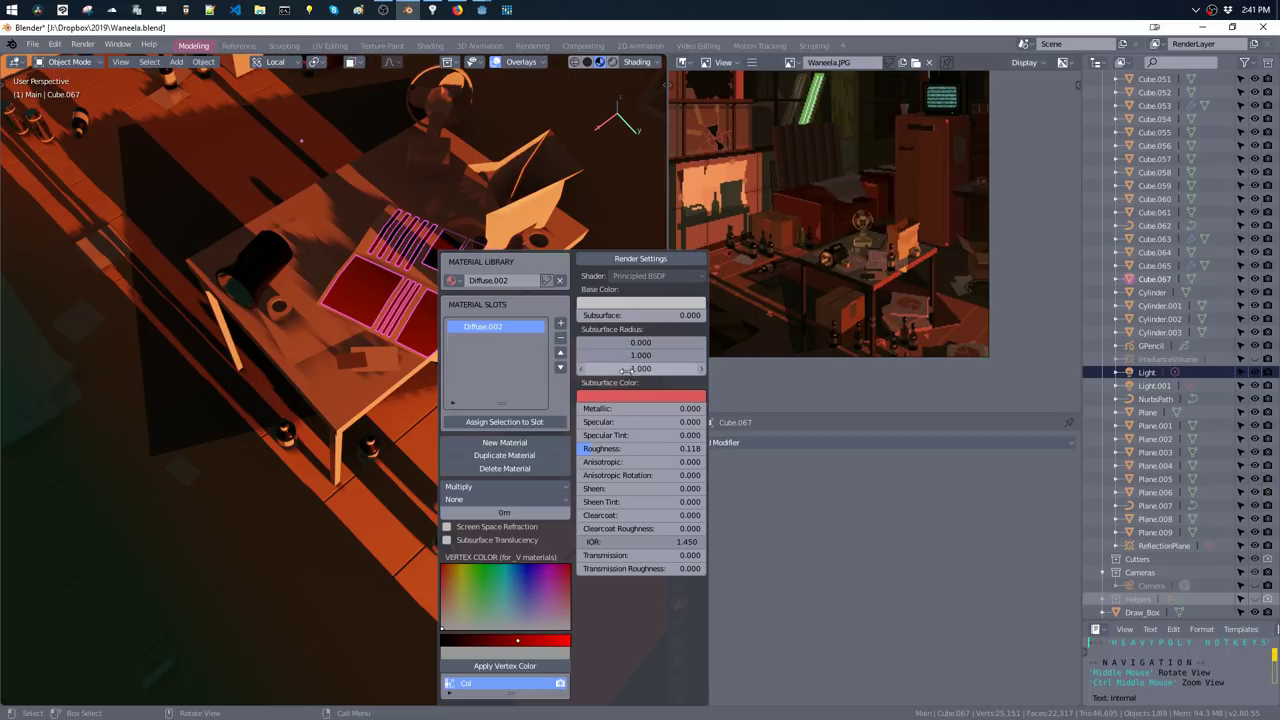
pyautogui.press('BackSpace')
pyautogui.press('BackSpace')
pyautogui.moveTo(620, 448); pyautogui.dragTo(676, 448)
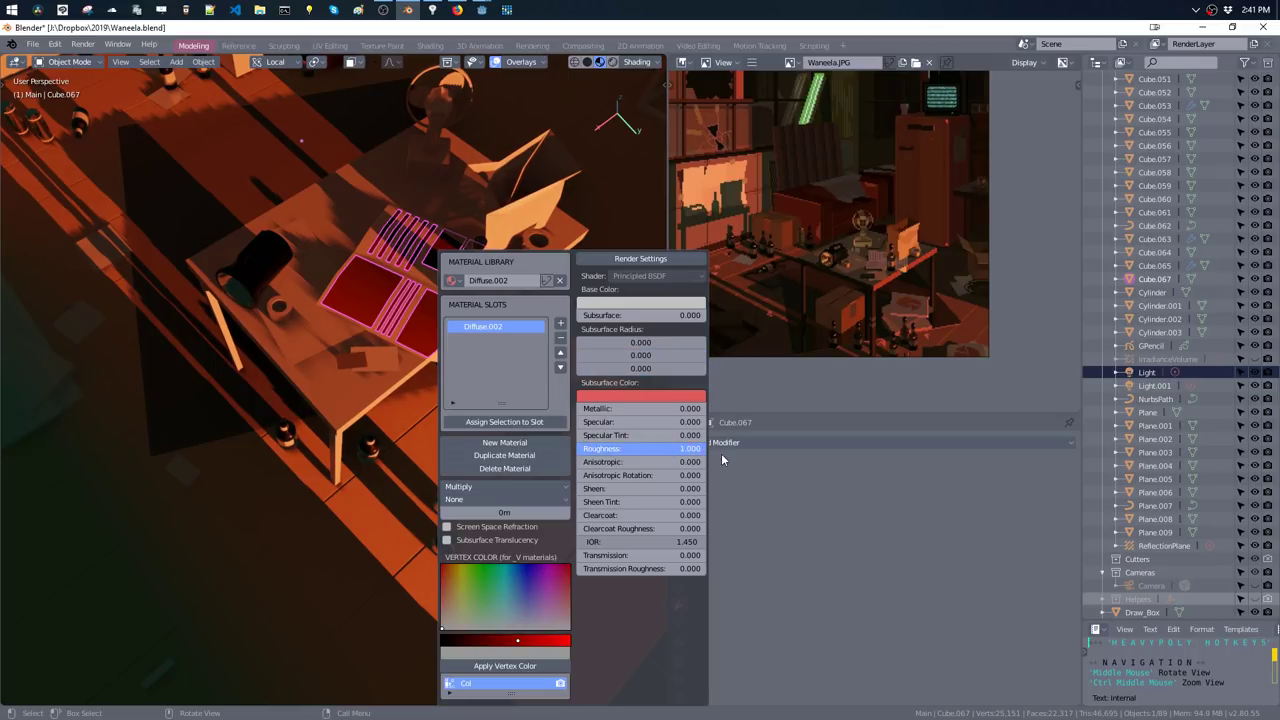
pyautogui.click(634, 303)
pyautogui.click(669, 203)
pyautogui.moveTo(674, 163)
pyautogui.mouseDown()
pyautogui.moveTo(634, 98)
pyautogui.moveTo(580, 88)
pyautogui.moveTo(660, 190)
pyautogui.moveTo(694, 203)
pyautogui.moveTo(660, 190)
pyautogui.mouseUp()
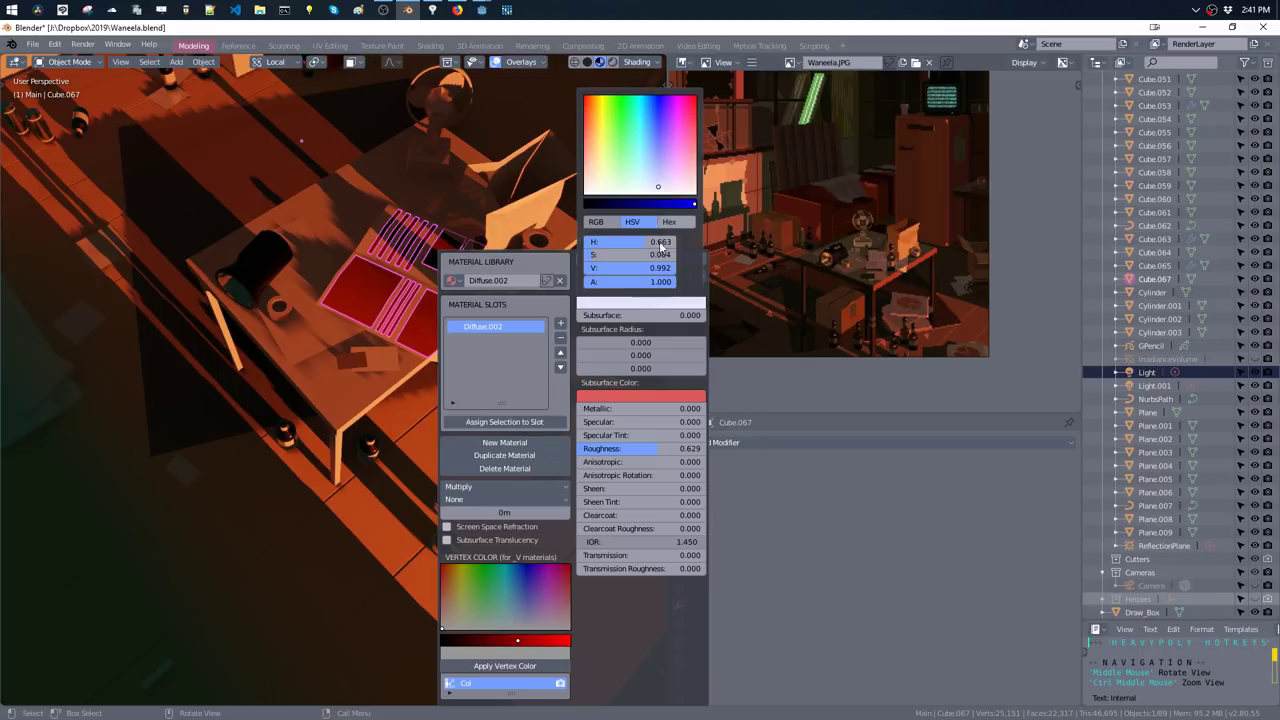
# - Set the blend mode to Opaque, roughness to 0.363, and darken the base colour
pyautogui.click(496, 486)
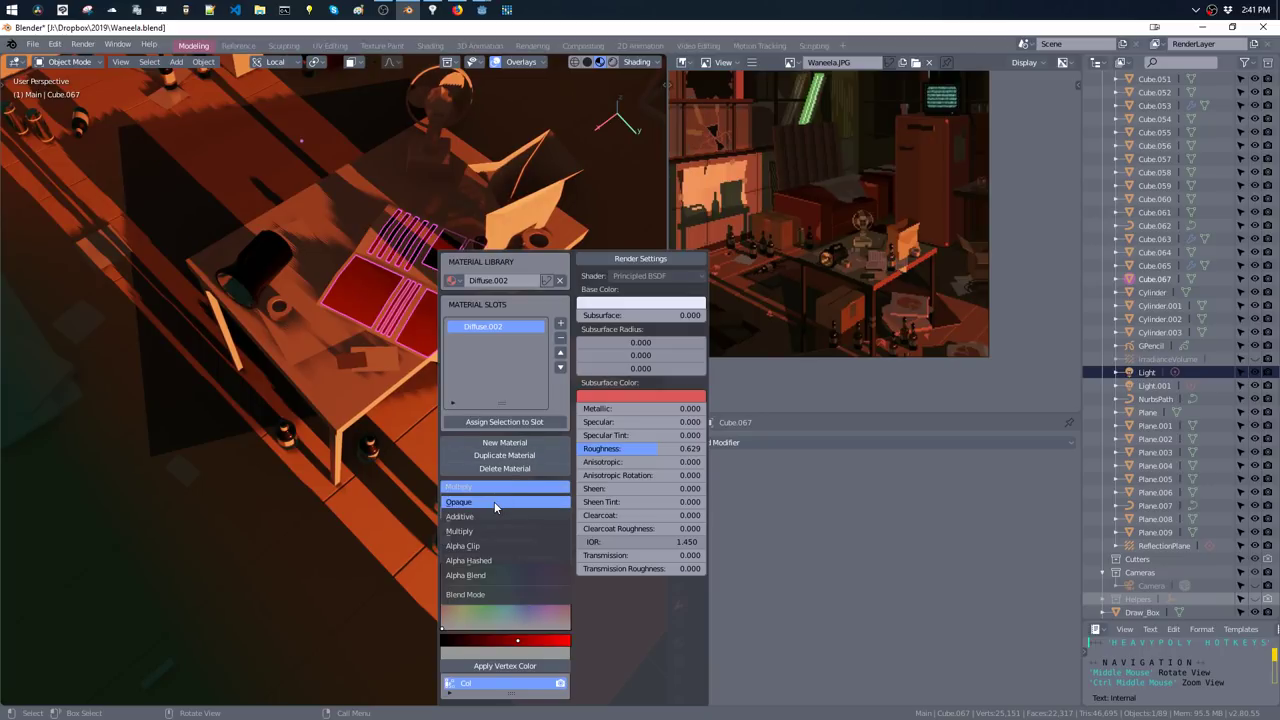
pyautogui.click(494, 501)
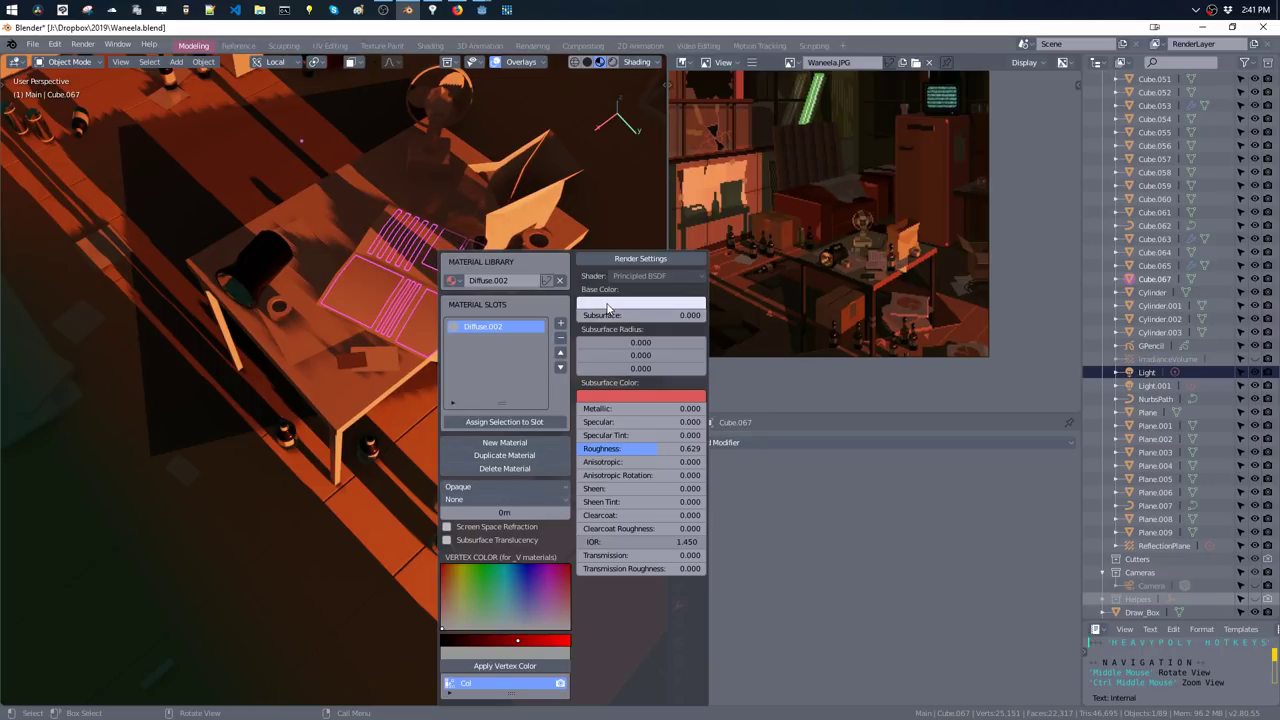
pyautogui.moveTo(655, 448); pyautogui.dragTo(620, 448)
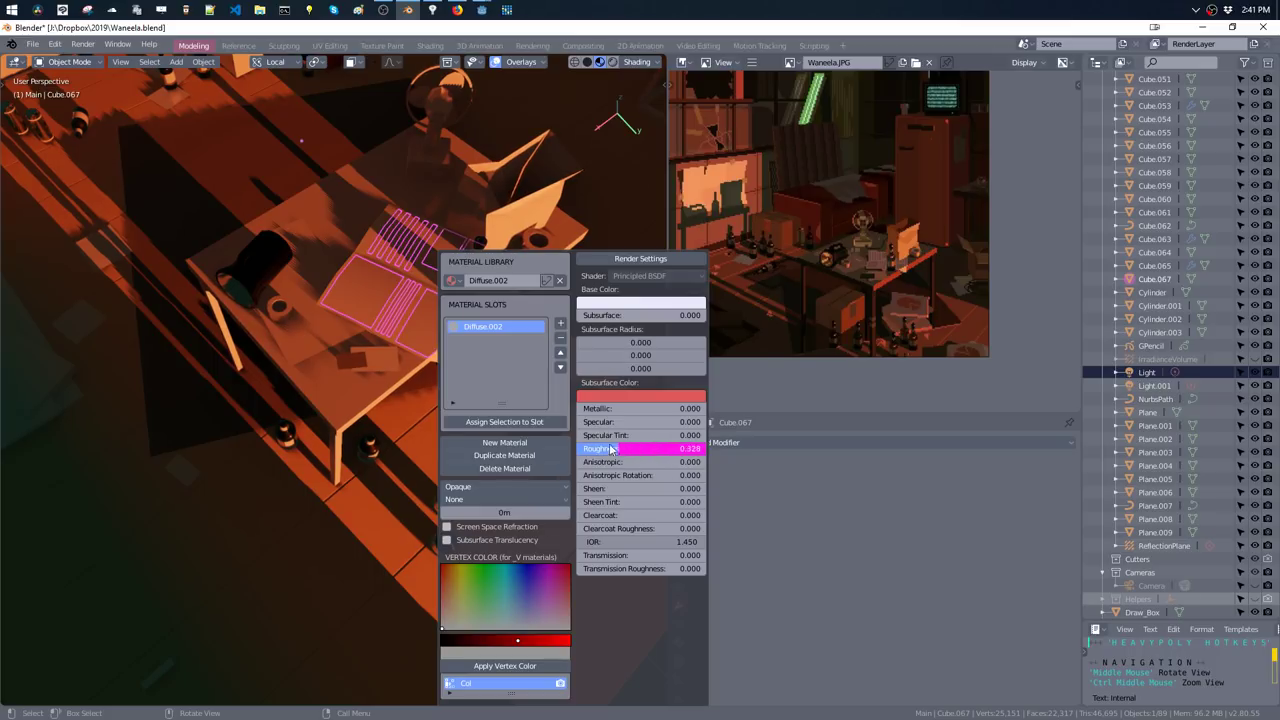
pyautogui.click(615, 305)
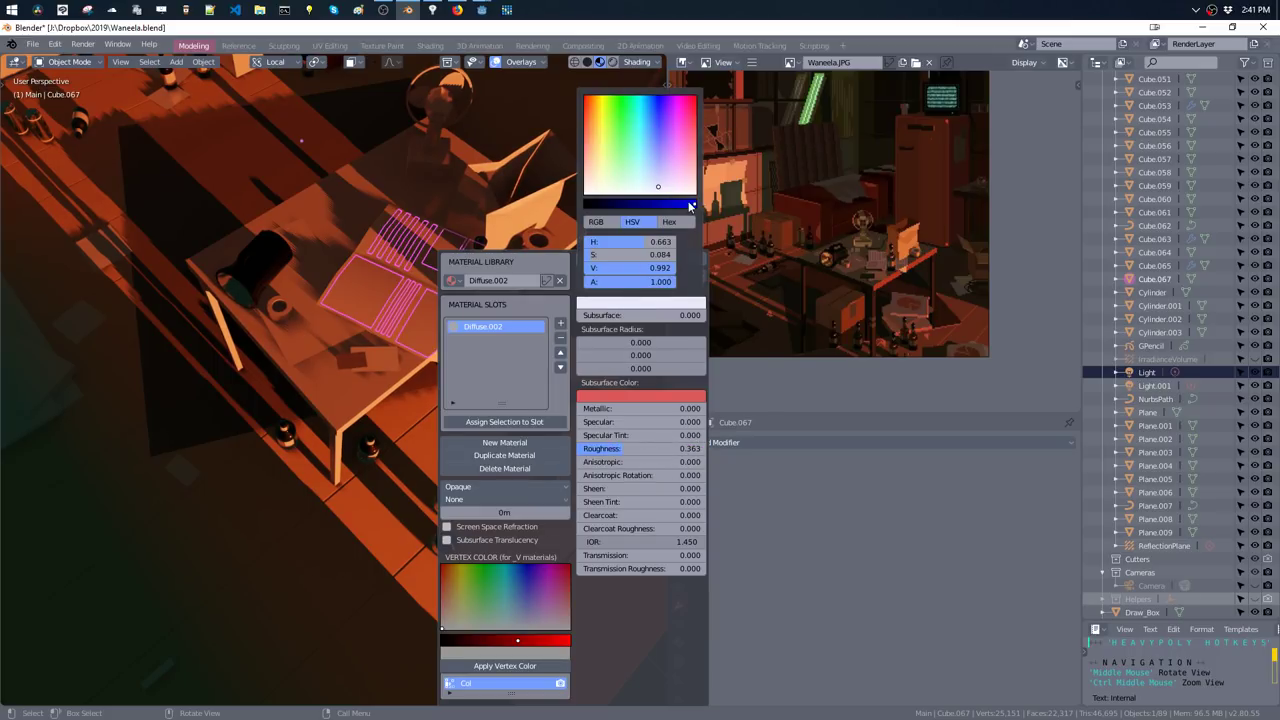
pyautogui.moveTo(690, 205); pyautogui.dragTo(656, 206)
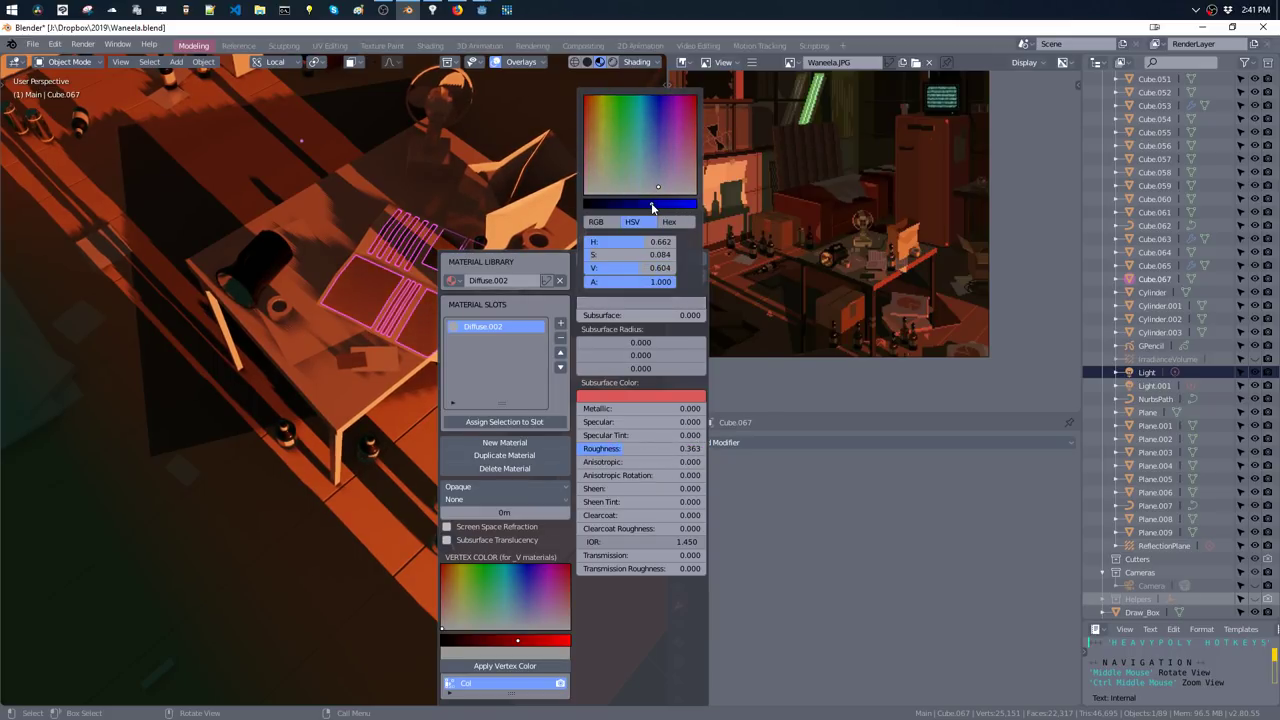
pyautogui.moveTo(460, 288); pyautogui.dragTo(520, 260, button='middle')
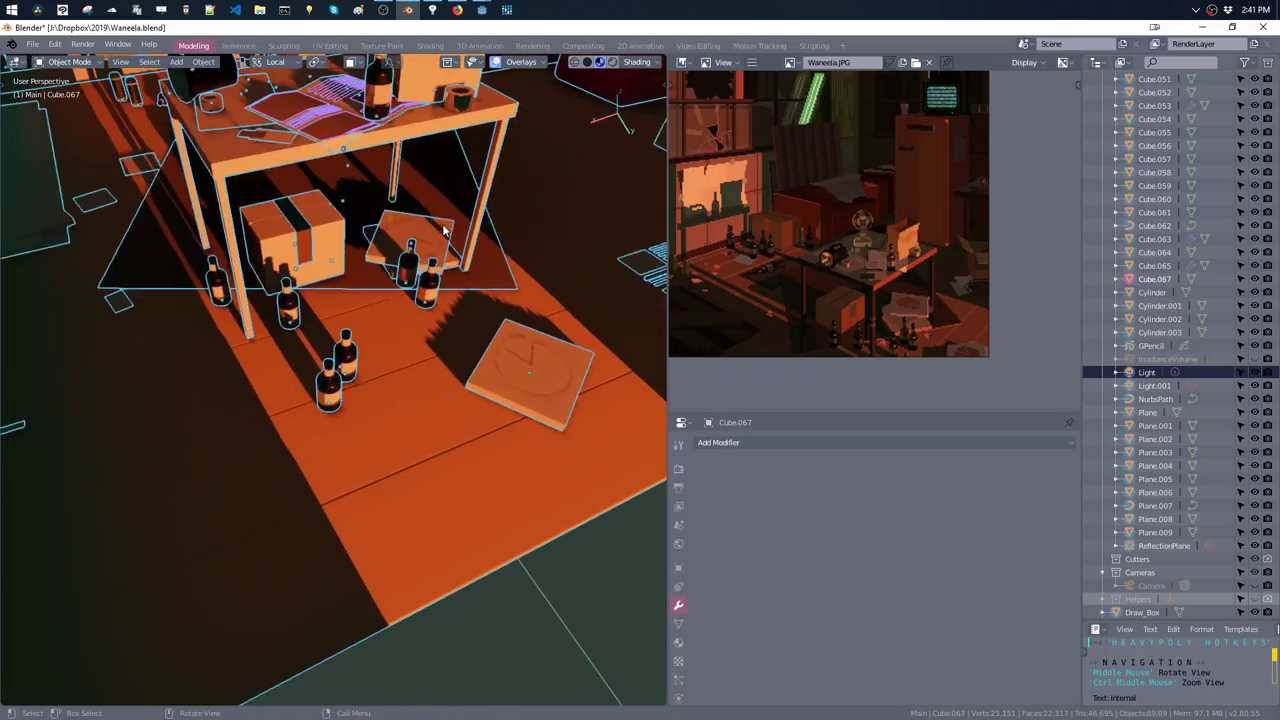
# - Brighten the magazine's Diffuse.002 base colour to value 0.680, then select the desk fan
pyautogui.moveTo(460, 288)
pyautogui.mouseDown(button='middle')
pyautogui.moveTo(421, 280)
pyautogui.moveTo(384, 322)
pyautogui.mouseUp(button='middle')
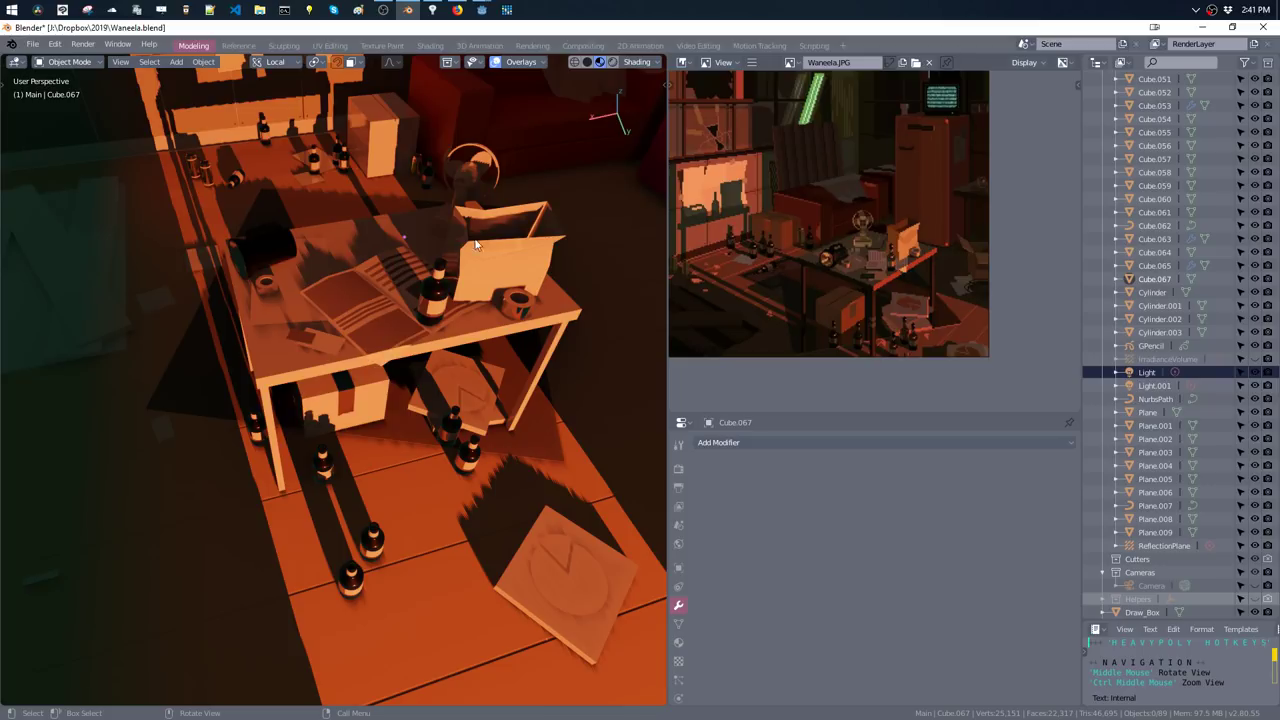
pyautogui.click(379, 325)
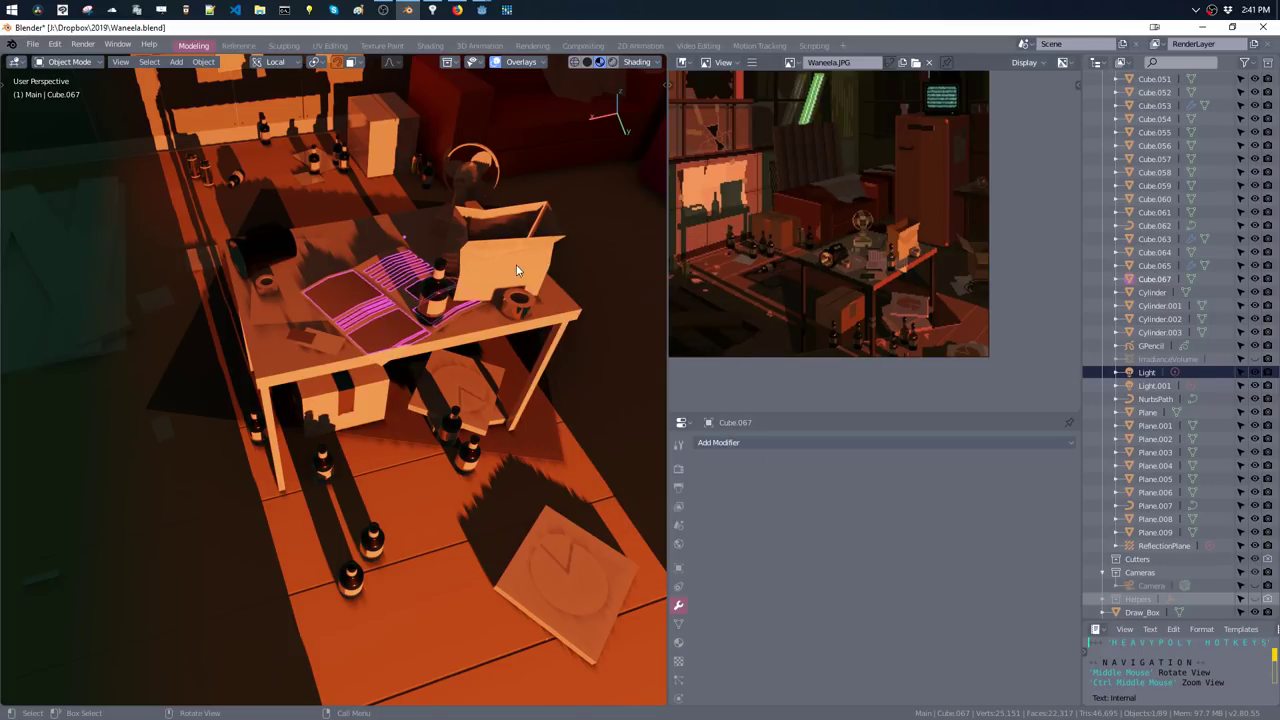
pyautogui.press('m')
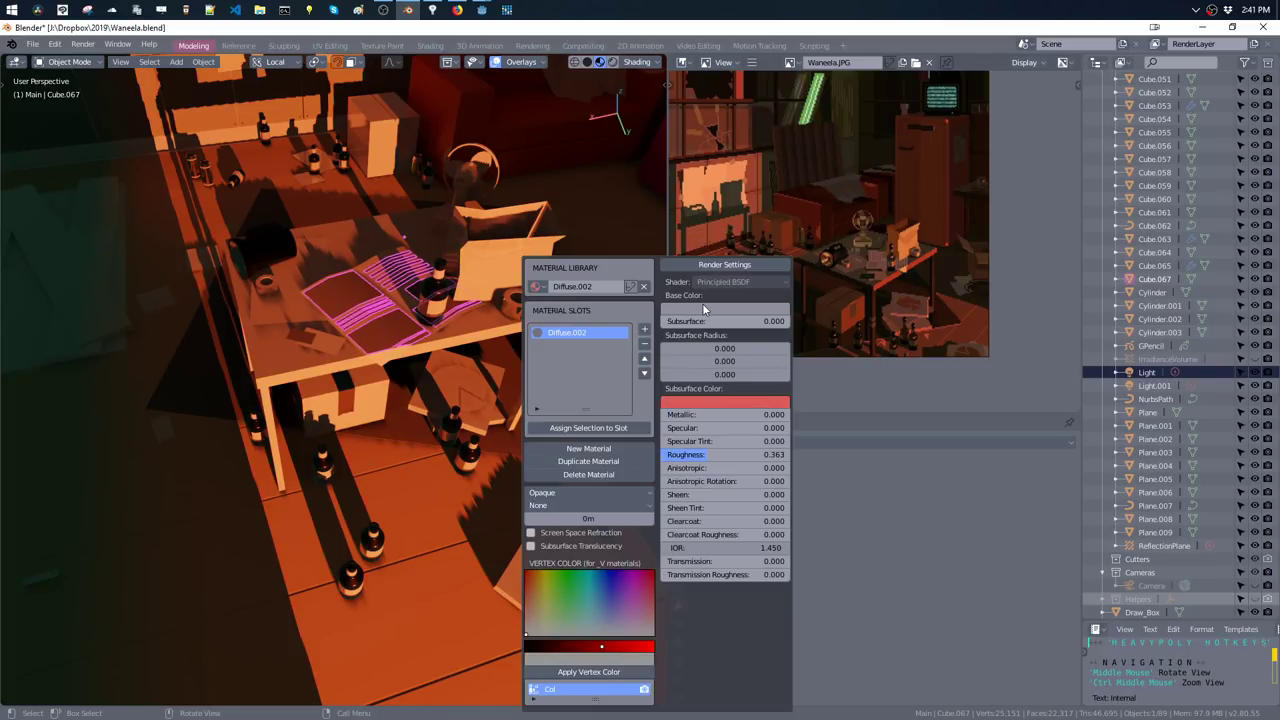
pyautogui.click(702, 305)
pyautogui.moveTo(745, 192); pyautogui.dragTo(757, 210)
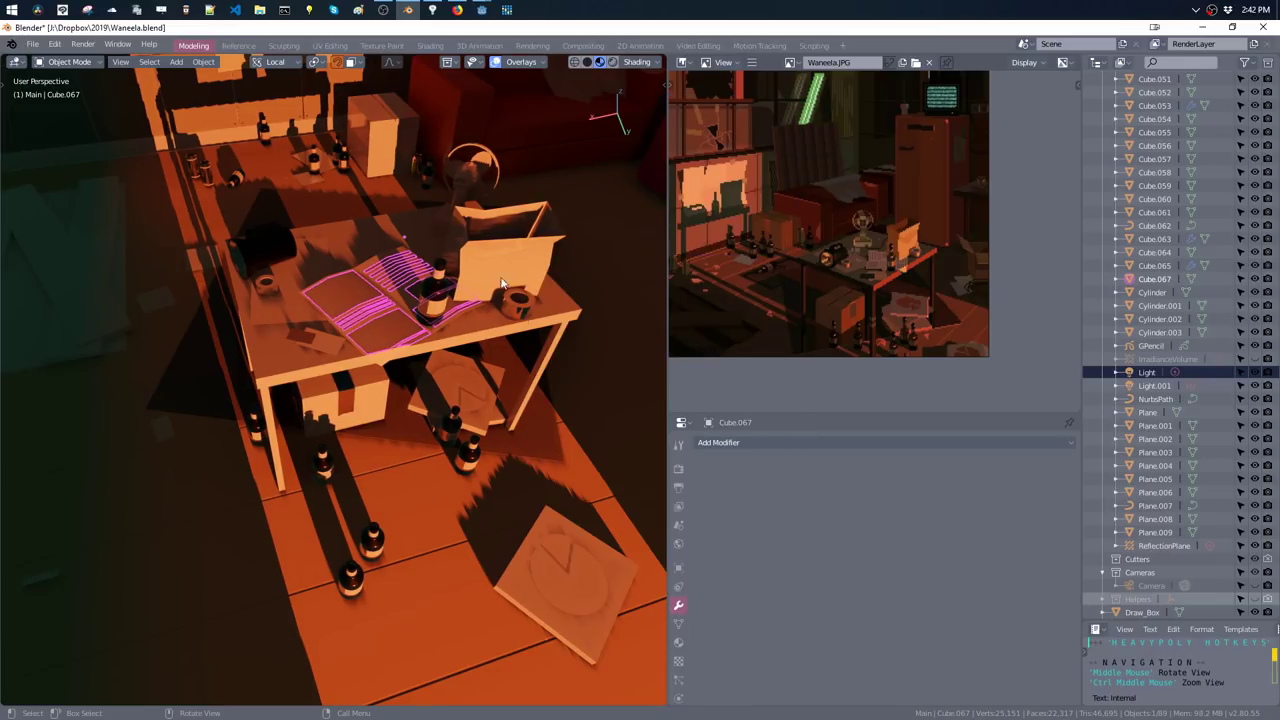
pyautogui.moveTo(506, 142)
pyautogui.mouseDown(button='middle')
pyautogui.moveTo(535, 235)
pyautogui.moveTo(536, 212)
pyautogui.moveTo(507, 254)
pyautogui.moveTo(491, 224)
pyautogui.mouseUp(button='middle')
pyautogui.click(514, 245)
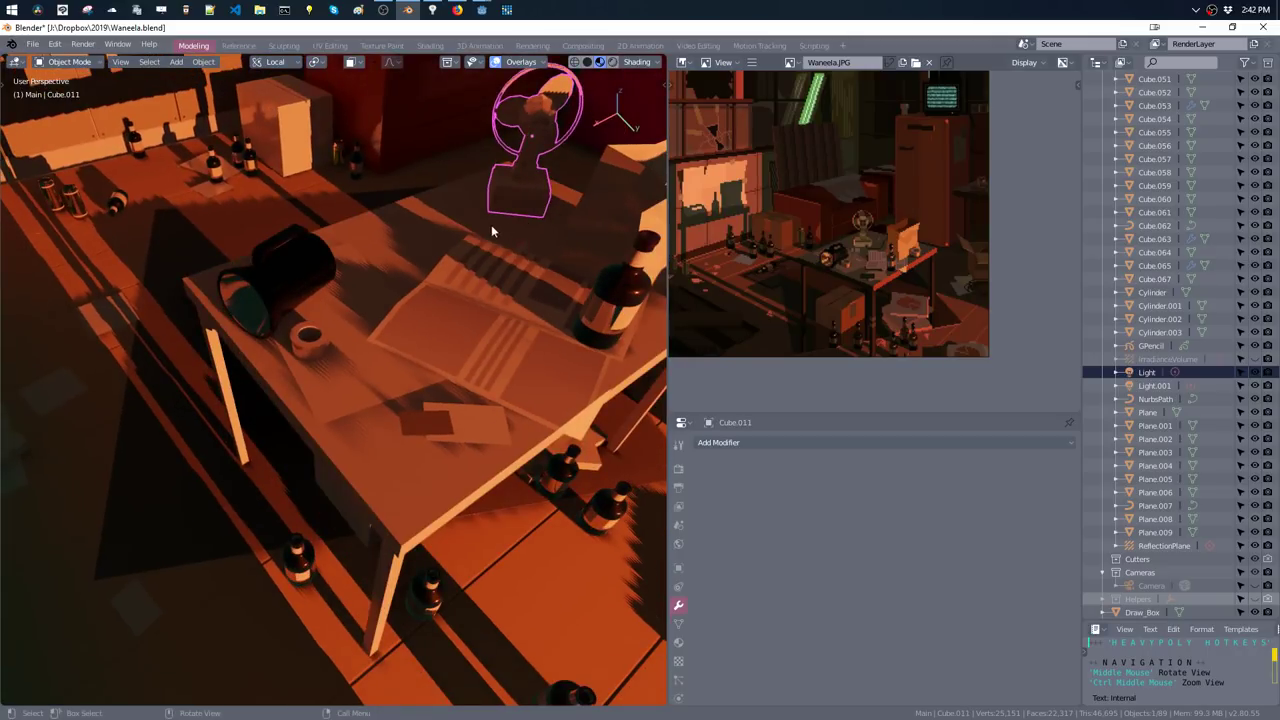
# - Move the desk fan slightly further along the desk
pyautogui.press('Tab')
pyautogui.click(524, 212)
pyautogui.press('b')
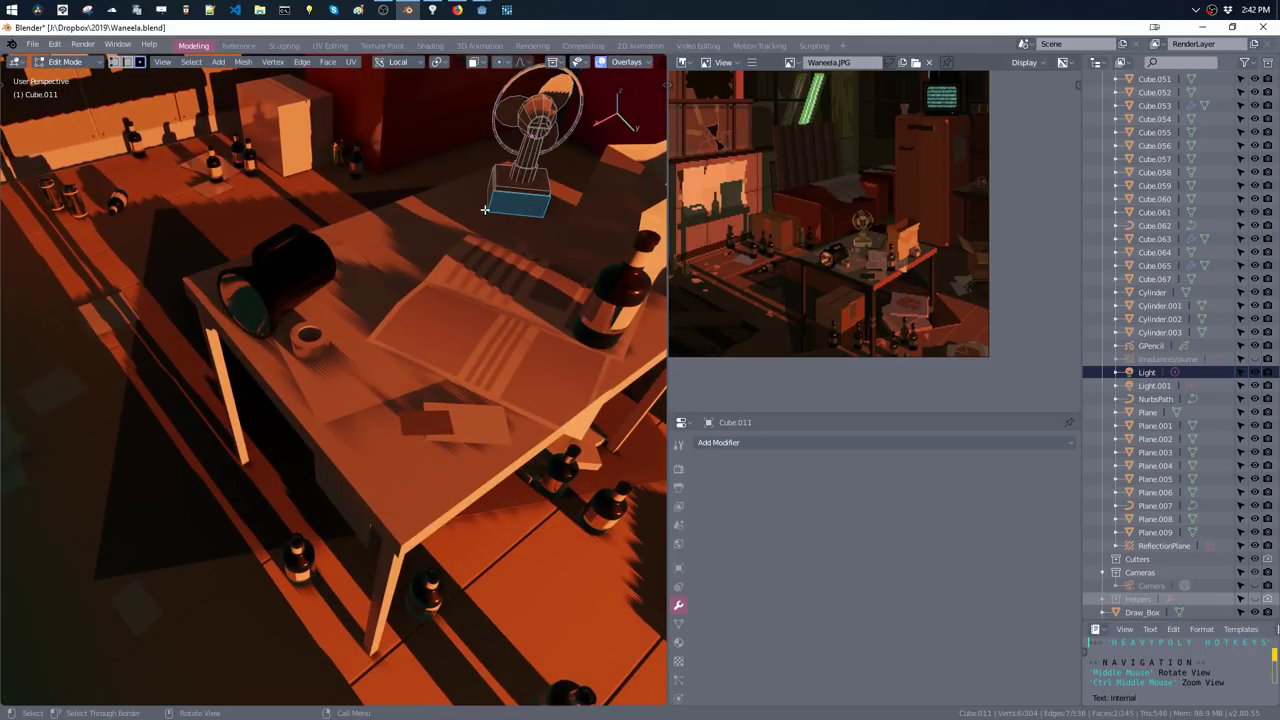
pyautogui.moveTo(513, 207); pyautogui.dragTo(518, 220)
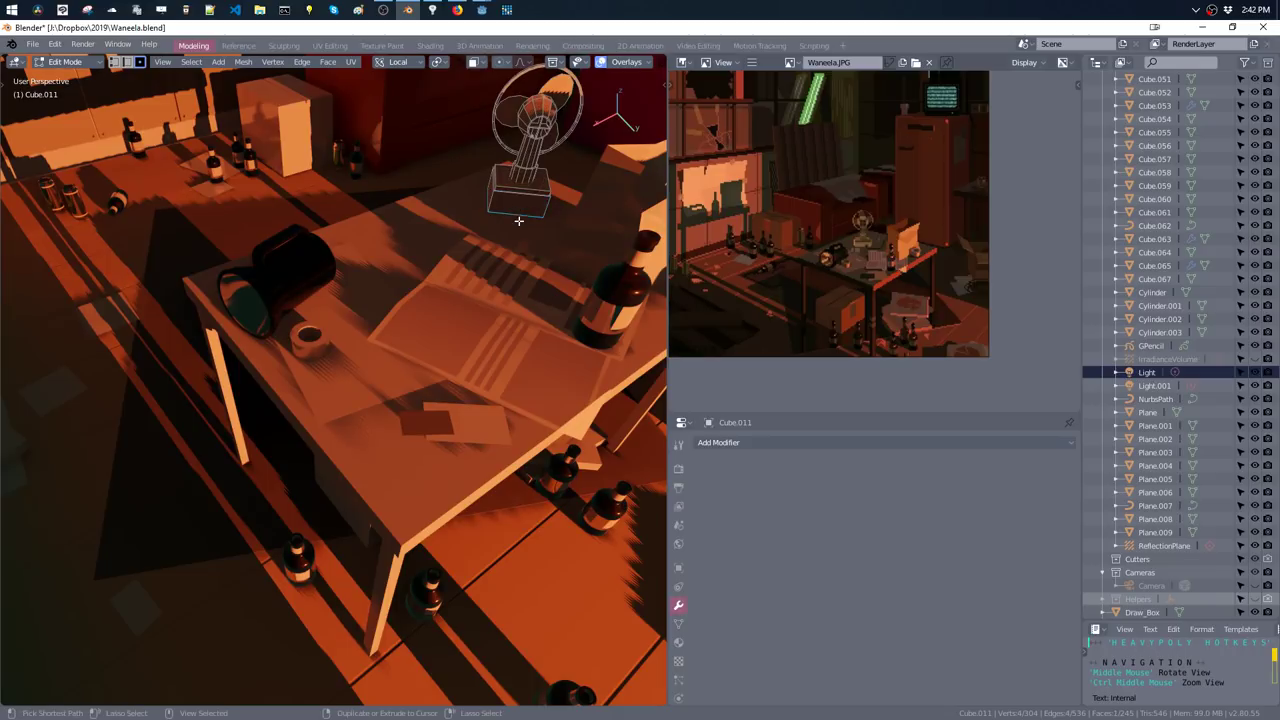
pyautogui.press('Tab')
pyautogui.press('g')
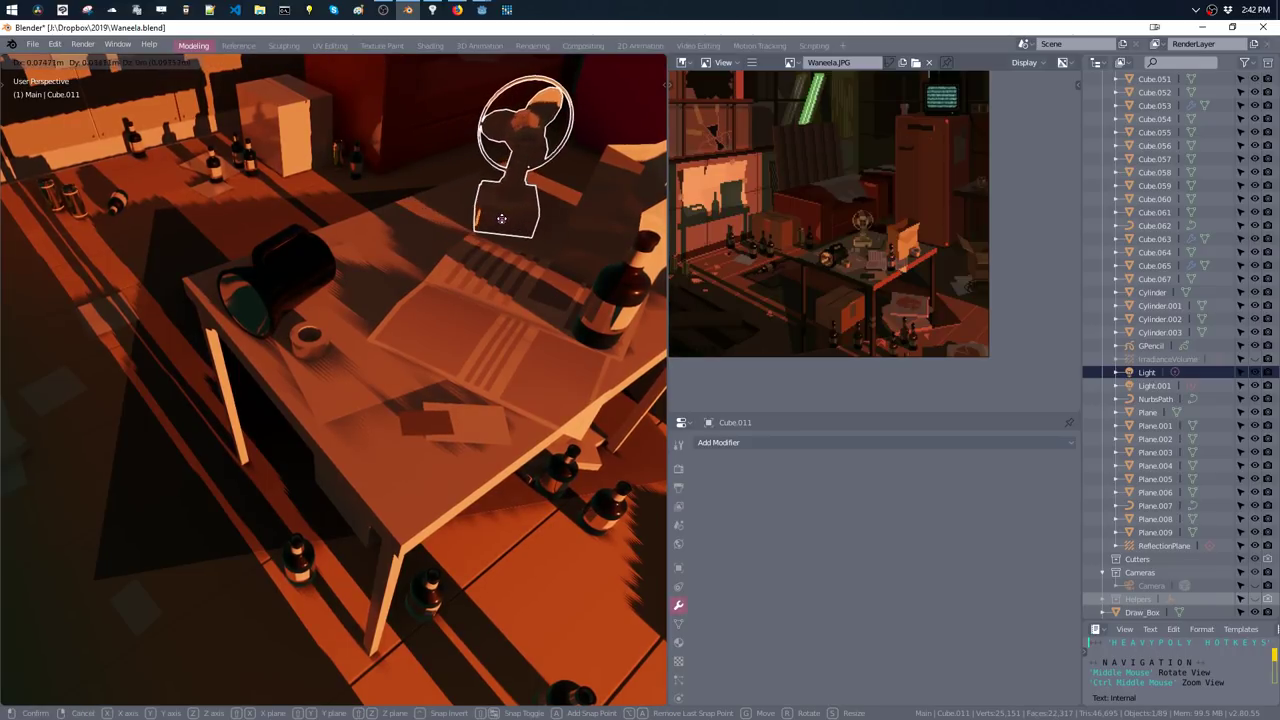
pyautogui.click(500, 223)
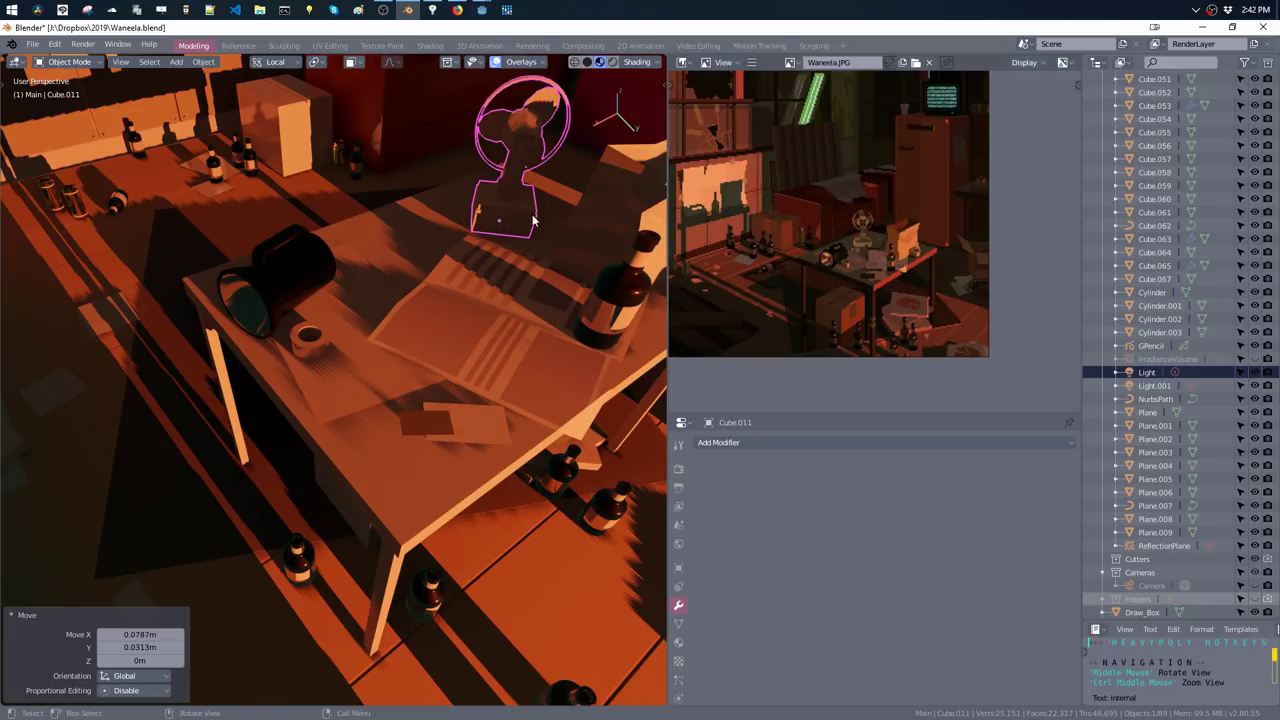
# - Add a small scaled-down cube to the fan mesh at the lower front of its base
pyautogui.press('Tab')
pyautogui.moveTo(525, 237); pyautogui.dragTo(480, 320, button='middle')
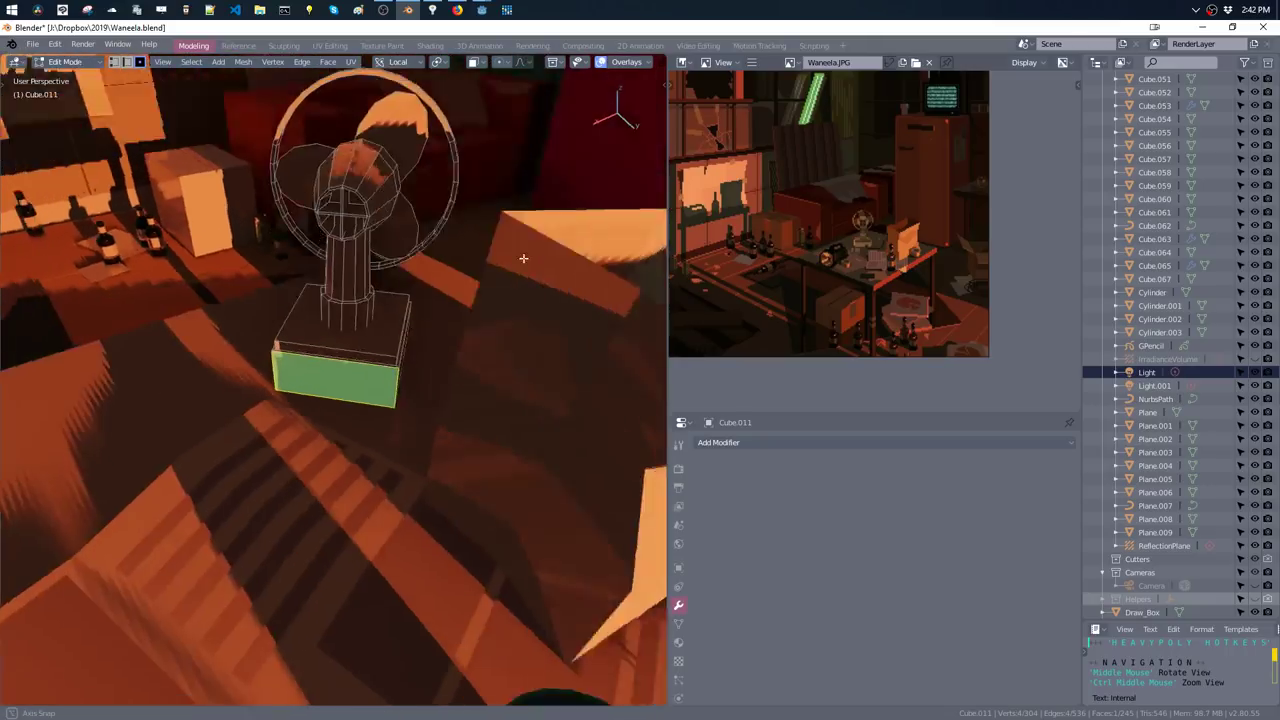
pyautogui.hotkey('shift', 'a')
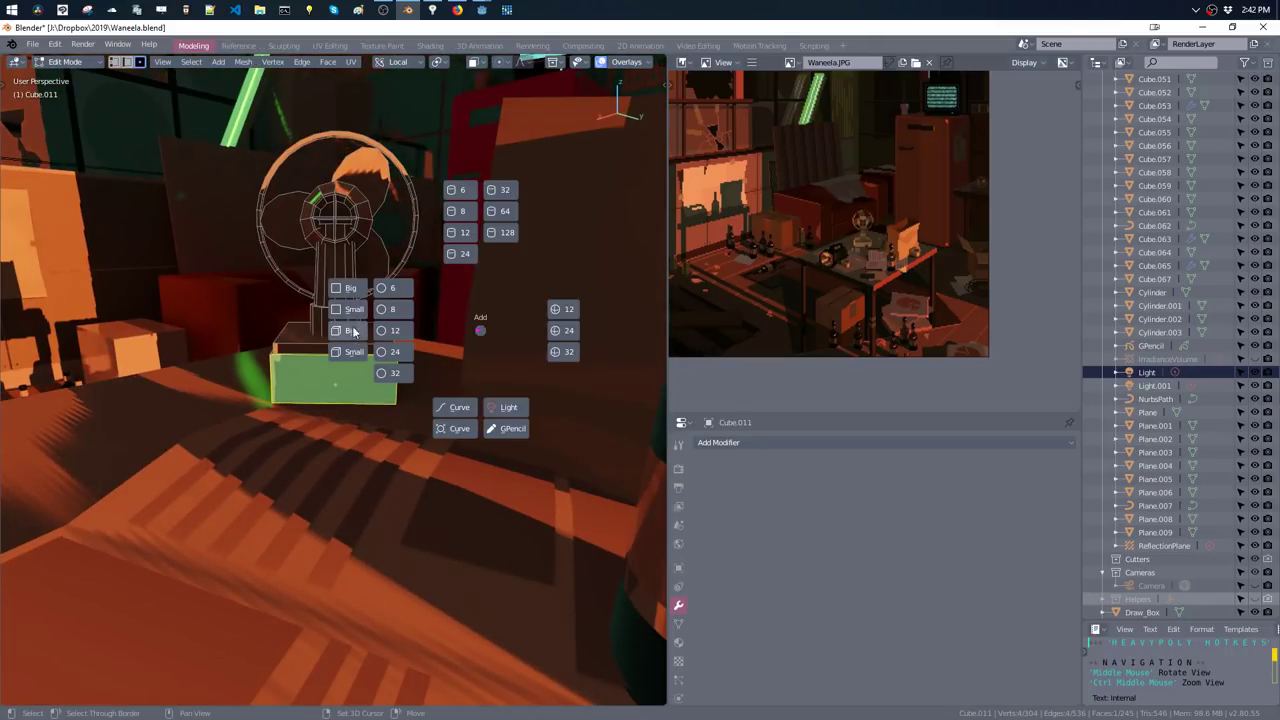
pyautogui.click(351, 349)
pyautogui.press('s')
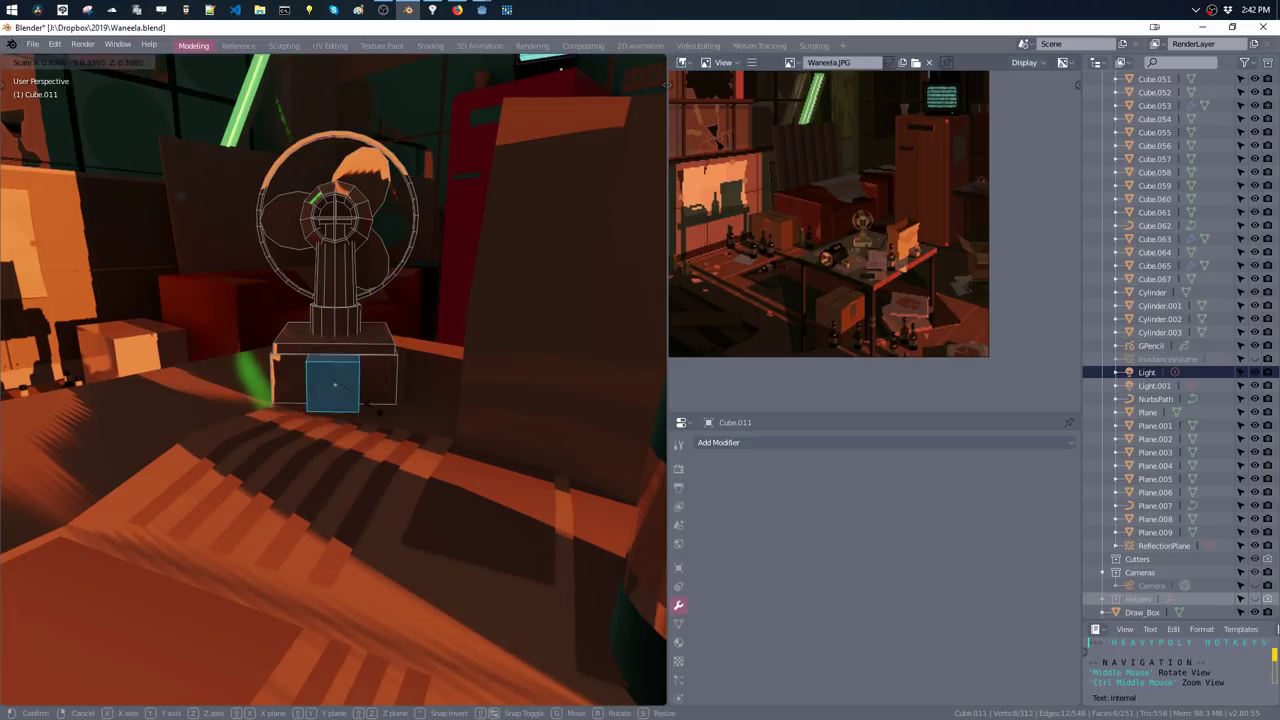
pyautogui.click(343, 390)
pyautogui.scroll(4, 391, 374)
pyautogui.moveTo(391, 374); pyautogui.dragTo(414, 403, button='middle')
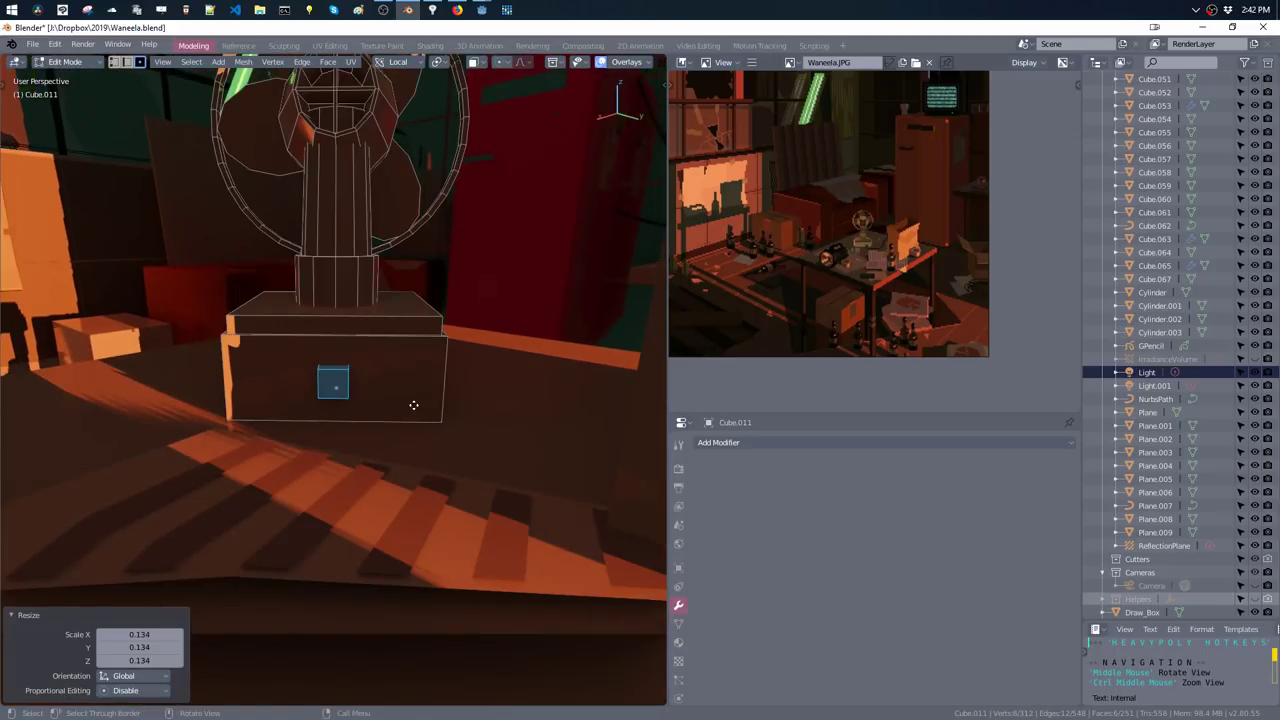
pyautogui.press('g')
pyautogui.click(412, 405)
pyautogui.press('s')
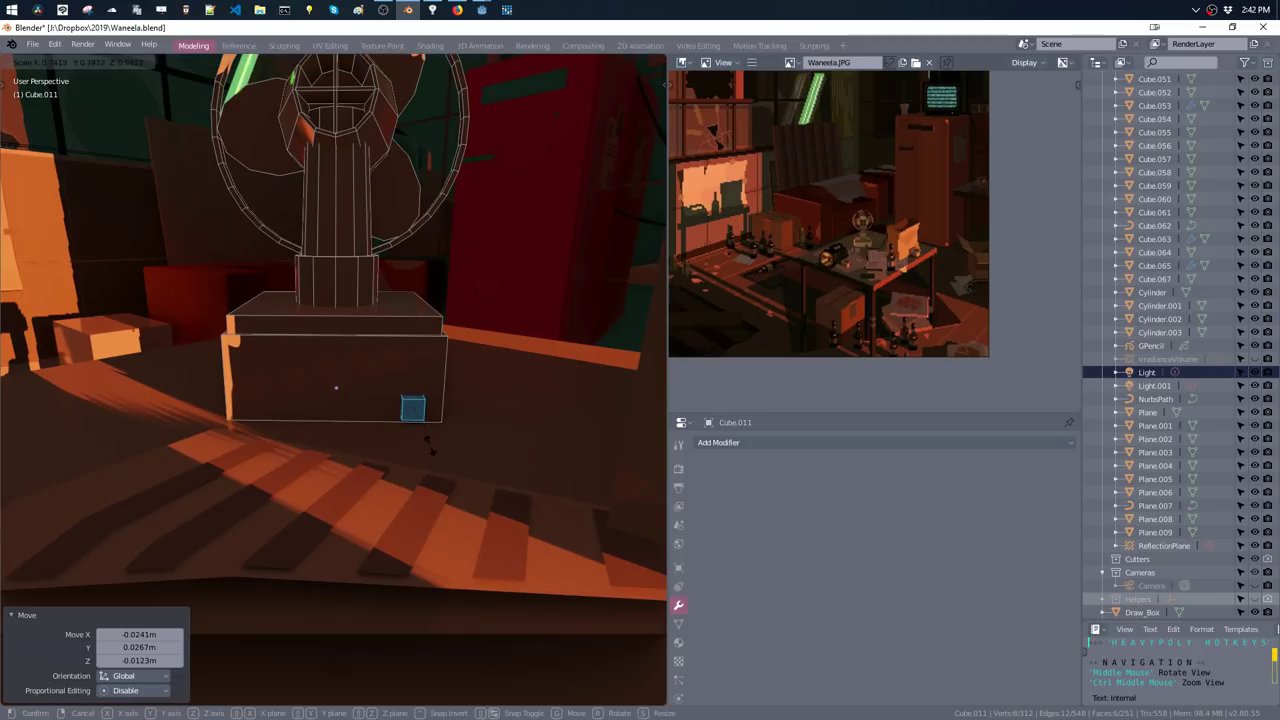
pyautogui.click(426, 433)
pyautogui.press('g')
pyautogui.click(416, 412)
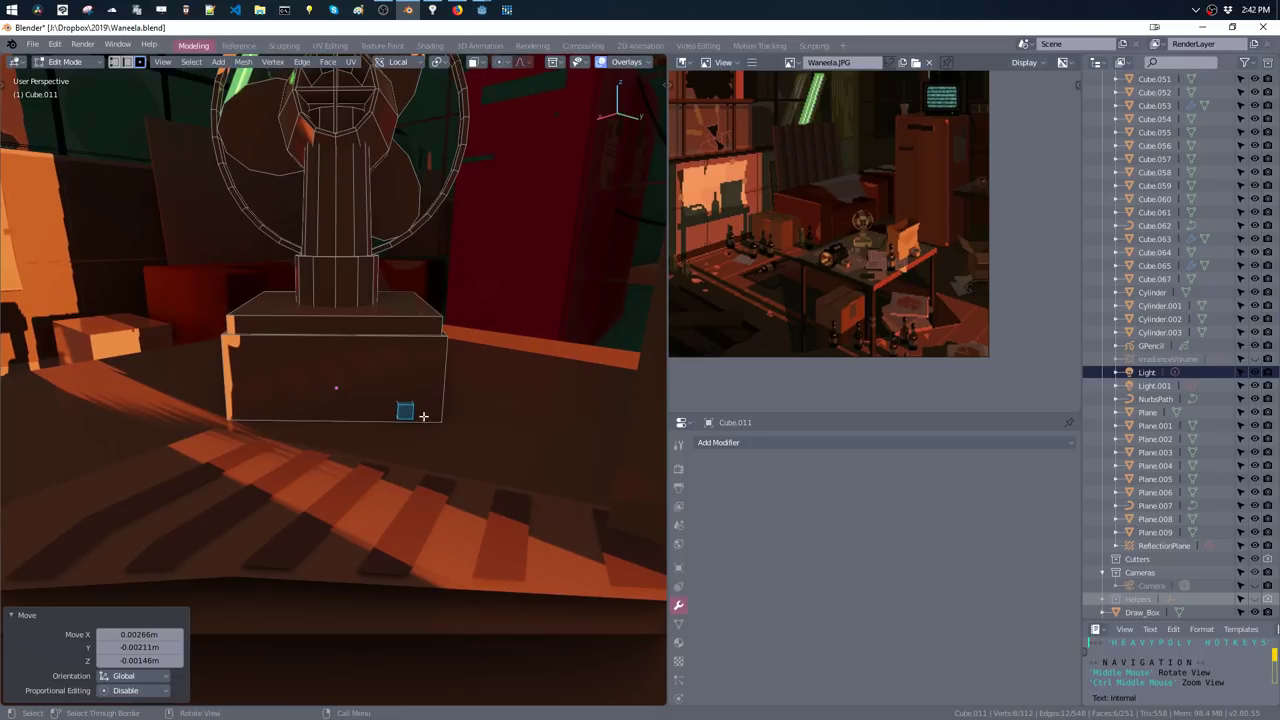
# - Widen the switch cube to 1.305 along X and inset its front face twice
pyautogui.moveTo(420, 414)
pyautogui.mouseDown(button='middle')
pyautogui.moveTo(449, 434)
pyautogui.moveTo(425, 420)
pyautogui.mouseUp(button='middle')
pyautogui.press('s')
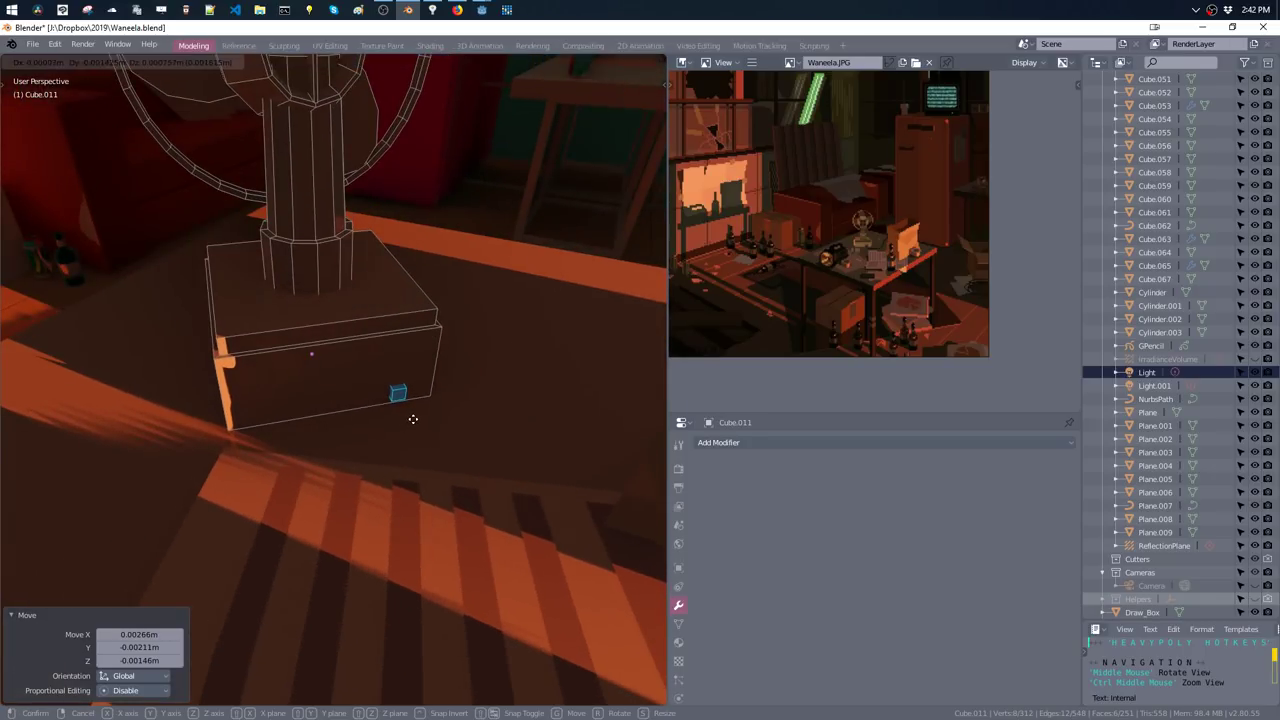
pyautogui.press('x')
pyautogui.click(429, 412)
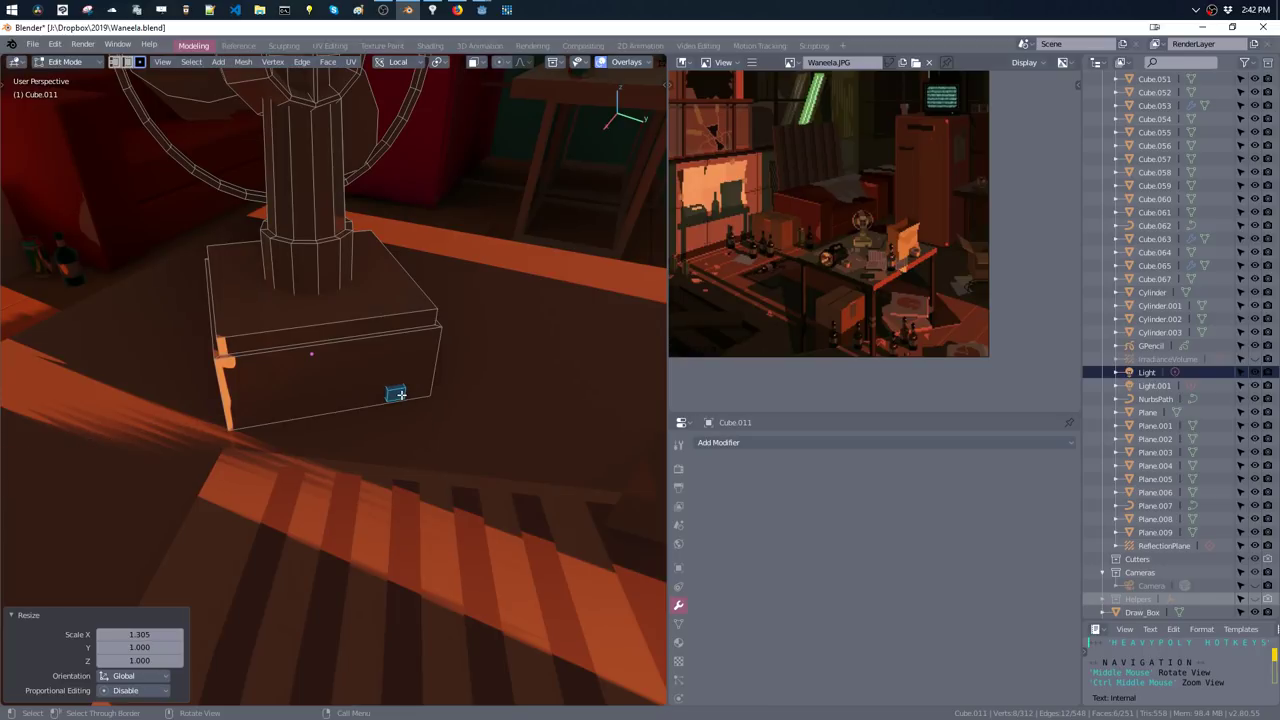
pyautogui.click(396, 393)
pyautogui.press('i')
pyautogui.click(409, 428)
pyautogui.moveTo(414, 423); pyautogui.dragTo(423, 432, button='middle')
pyautogui.press('i')
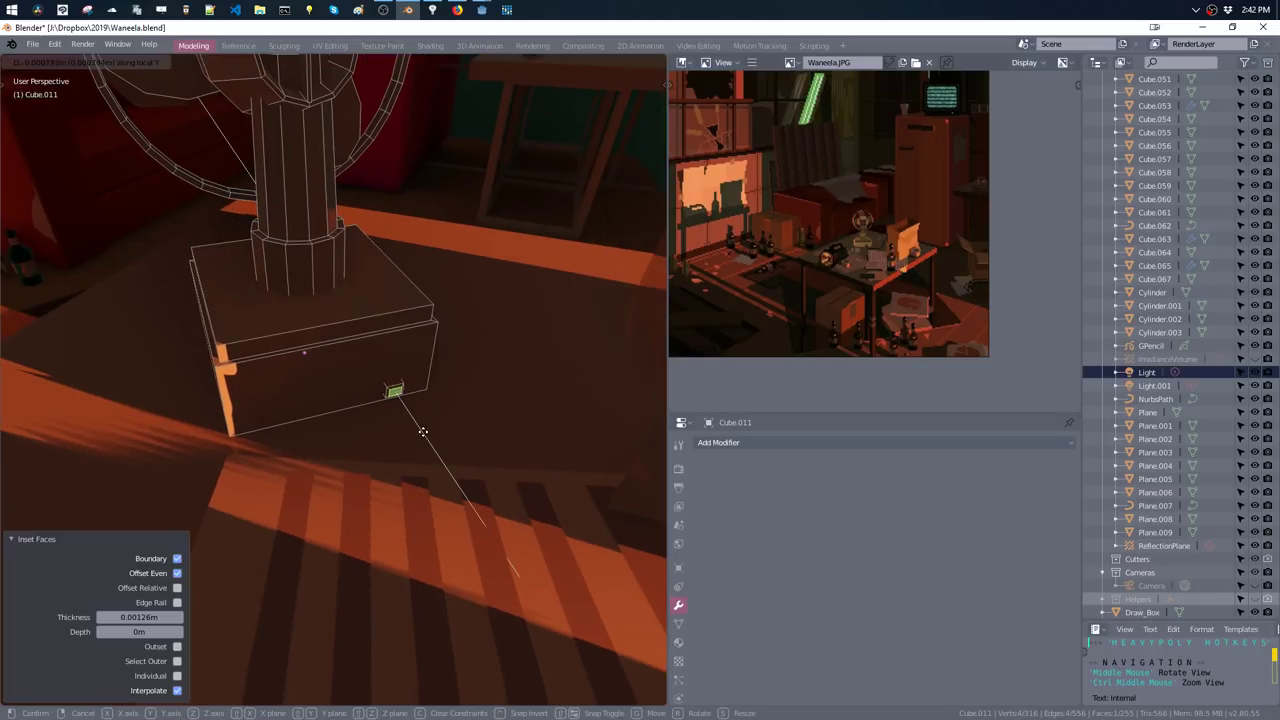
pyautogui.press('Escape')
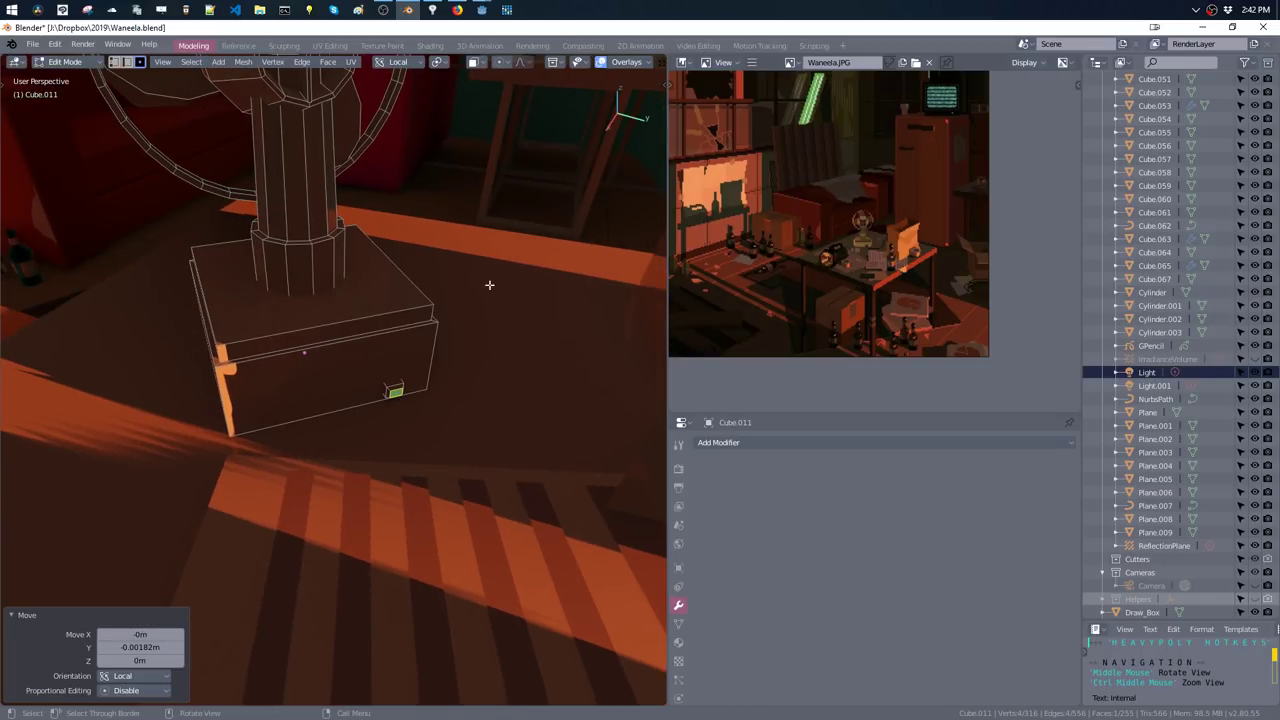
# - Switch to vertex select and extrude the first cord points from the switch onto the desk
pyautogui.moveTo(462, 425)
pyautogui.mouseDown(button='middle')
pyautogui.moveTo(454, 400)
pyautogui.moveTo(434, 403)
pyautogui.moveTo(451, 397)
pyautogui.mouseUp(button='middle')
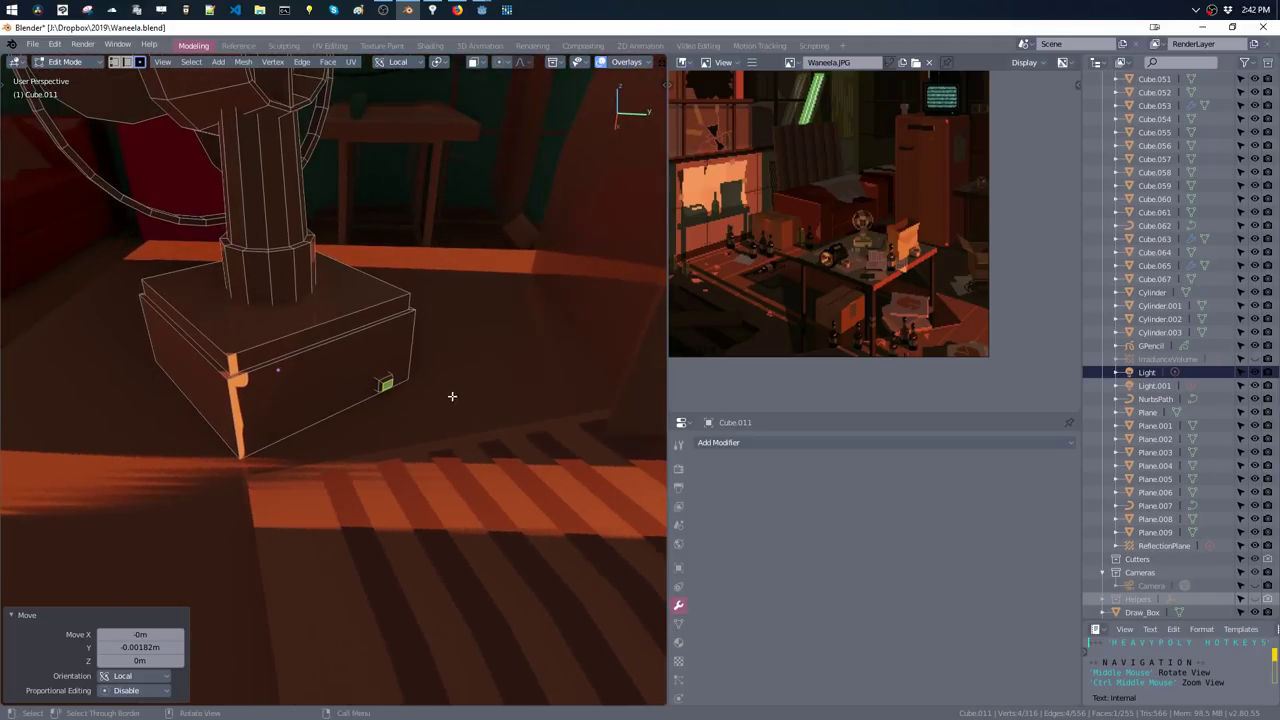
pyautogui.press('a')
pyautogui.click(386, 346)
pyautogui.press('e')
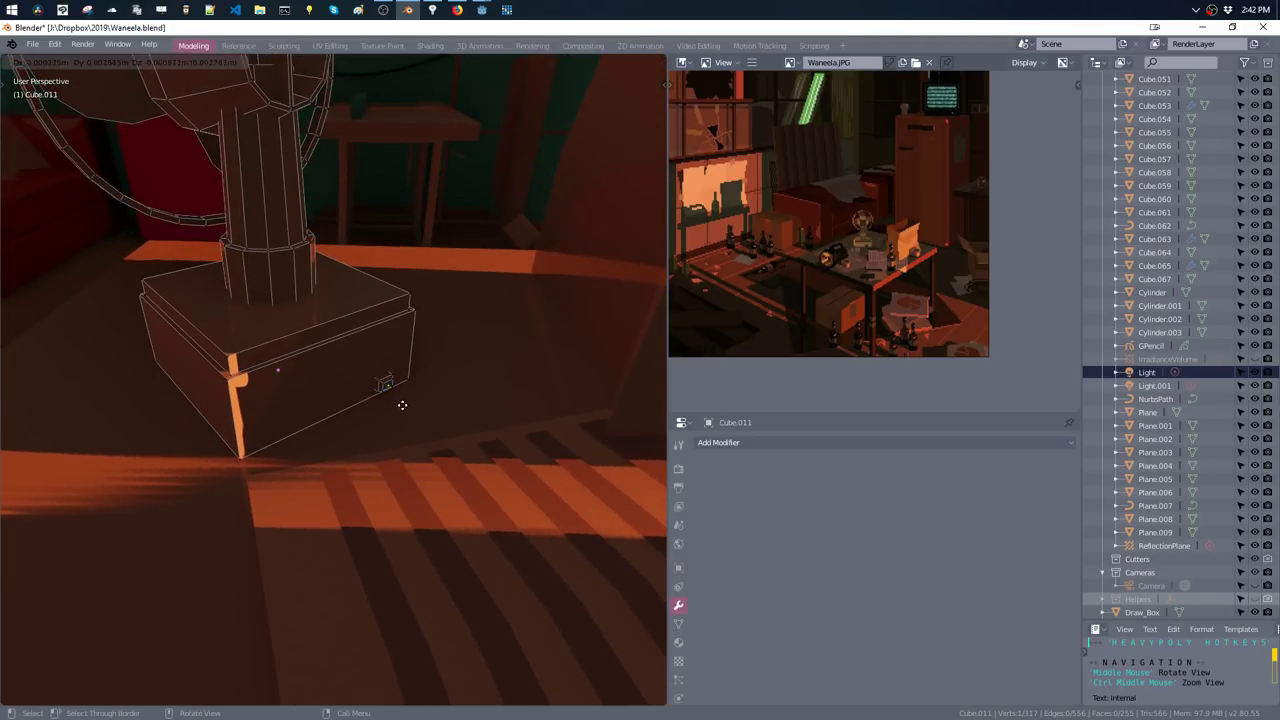
pyautogui.click(391, 390)
pyautogui.press('g')
pyautogui.click(388, 386)
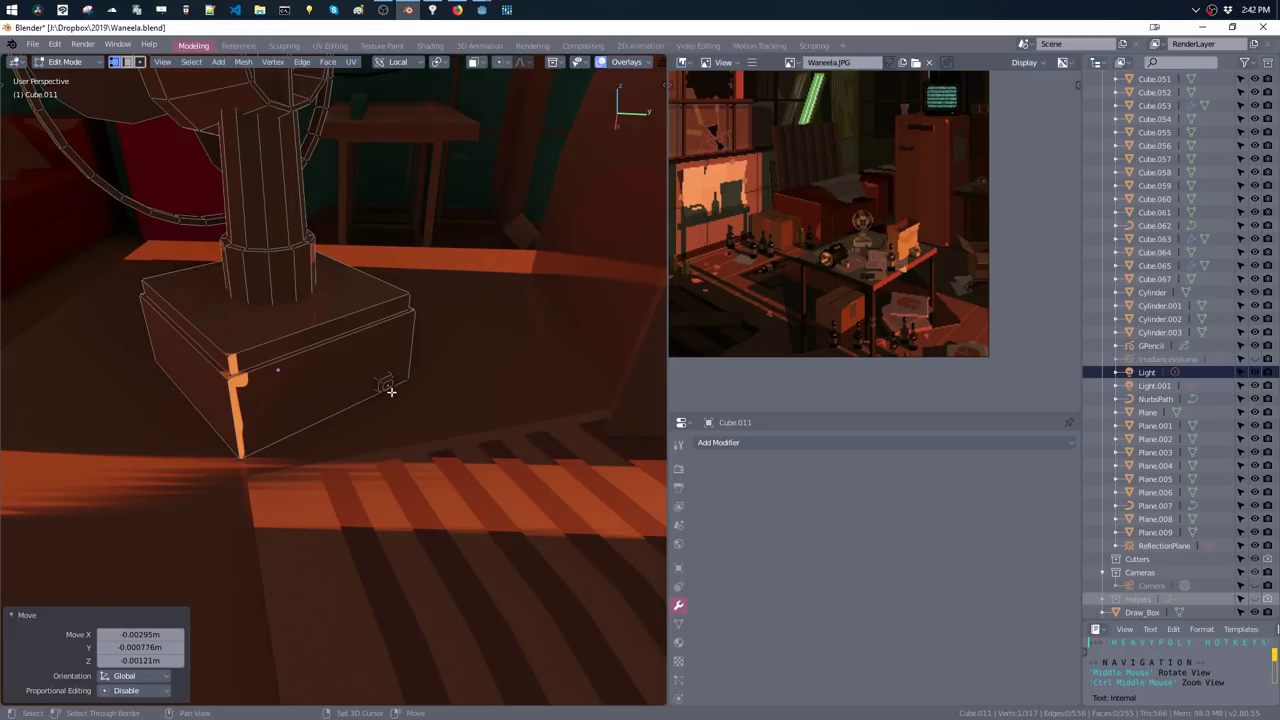
pyautogui.press('e')
pyautogui.click(420, 411)
pyautogui.press('g')
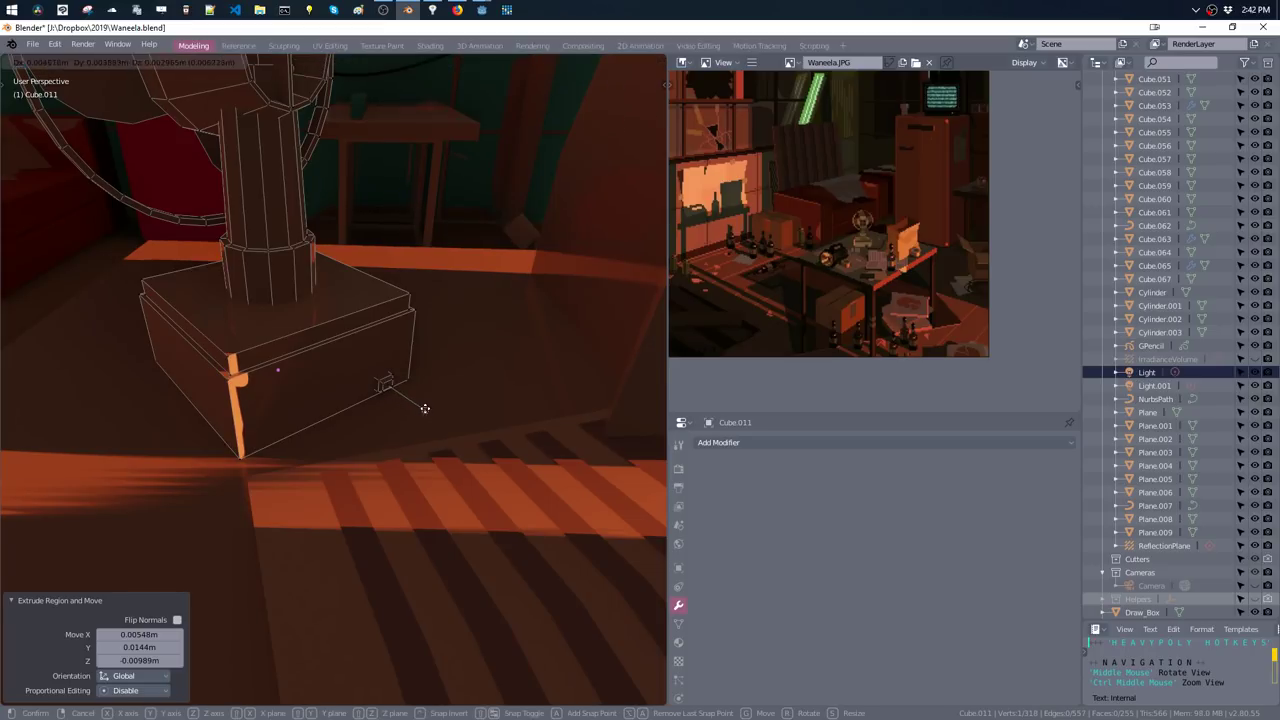
pyautogui.click(443, 408)
# - Extend the cord across the desk toward the back and select the whole edge chain
pyautogui.press('e')
pyautogui.click(548, 406)
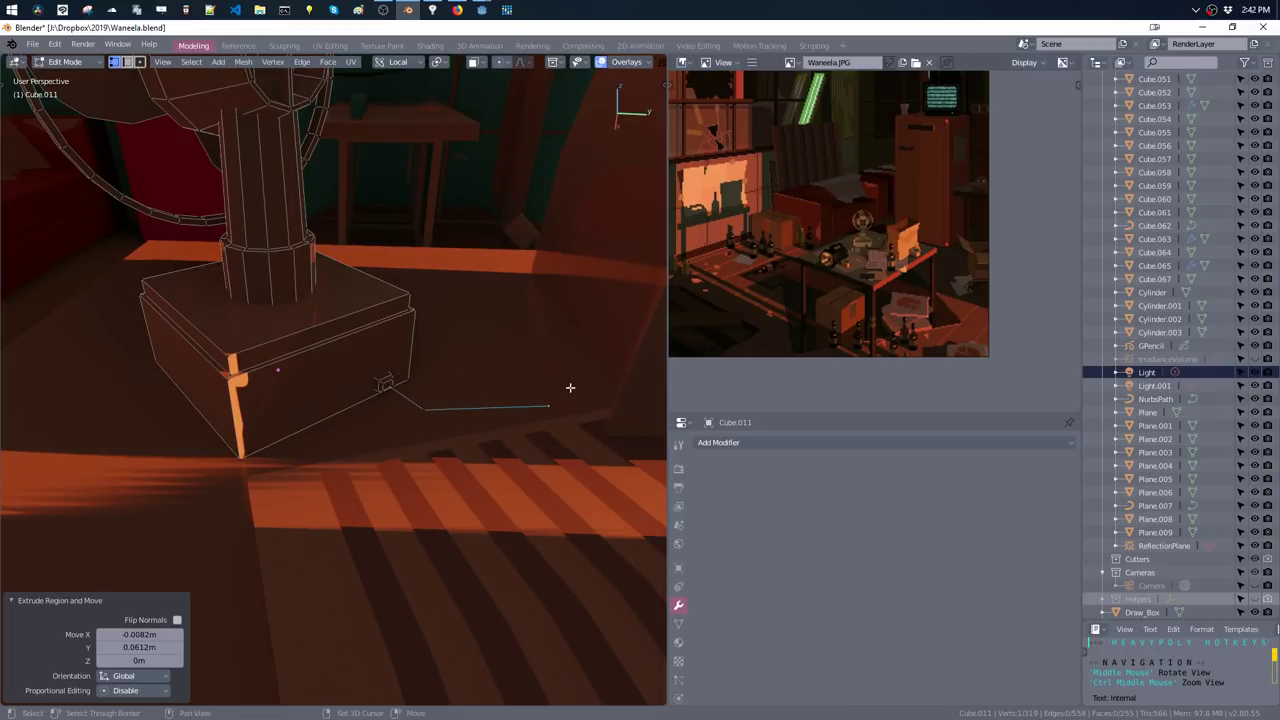
pyautogui.press('e')
pyautogui.click(585, 360)
pyautogui.press('e')
pyautogui.click(549, 313)
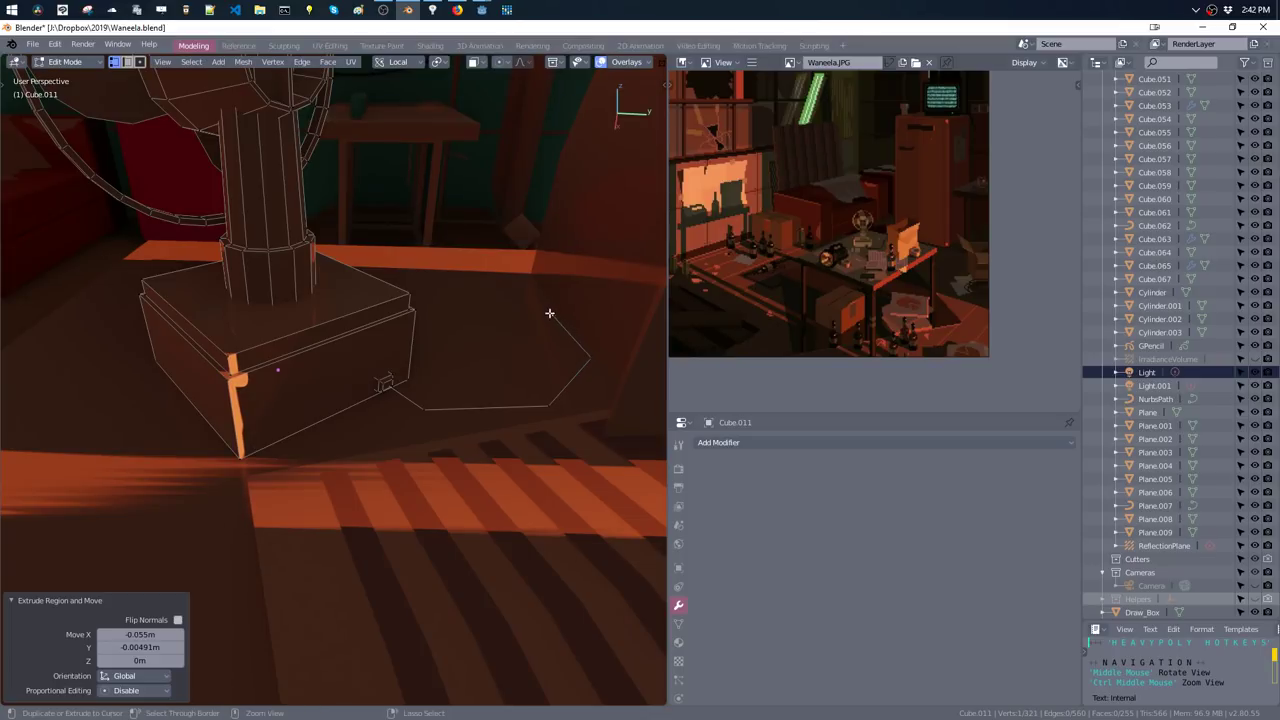
pyautogui.moveTo(555, 293)
pyautogui.mouseDown(button='middle')
pyautogui.moveTo(549, 323)
pyautogui.moveTo(509, 360)
pyautogui.moveTo(477, 322)
pyautogui.mouseUp(button='middle')
pyautogui.press('e')
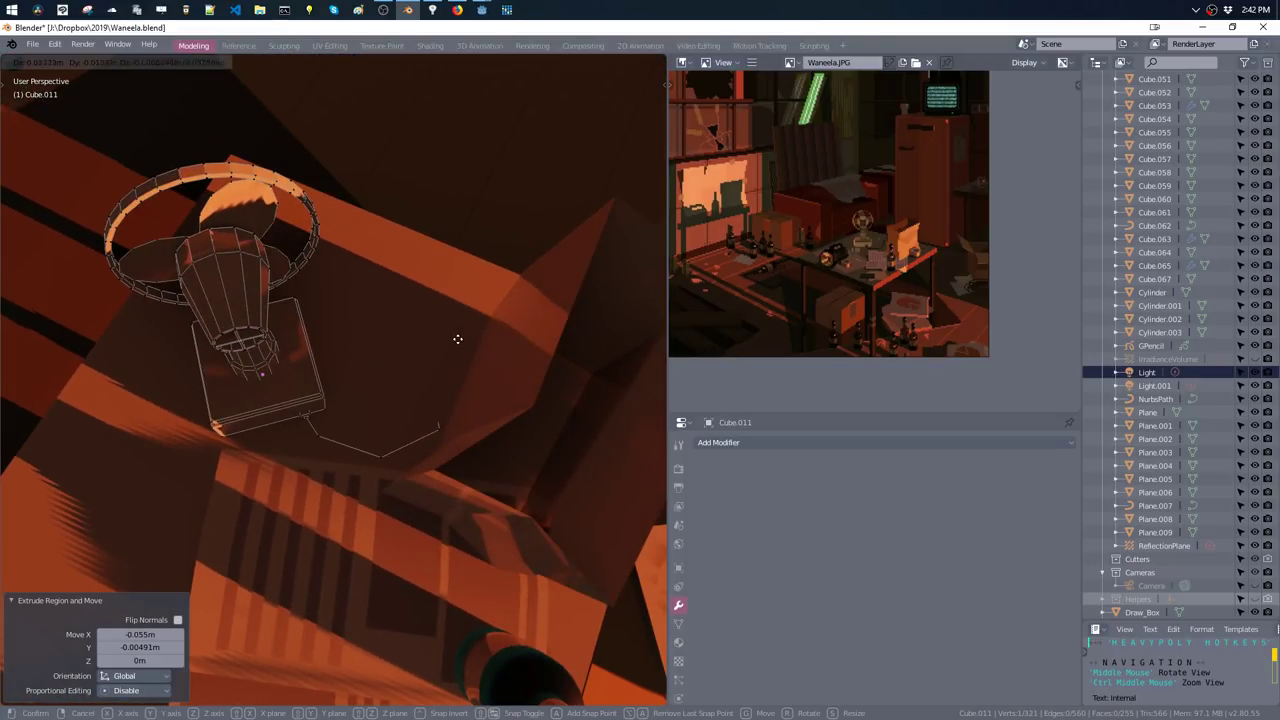
pyautogui.click(449, 356)
pyautogui.press('e')
pyautogui.click(485, 298)
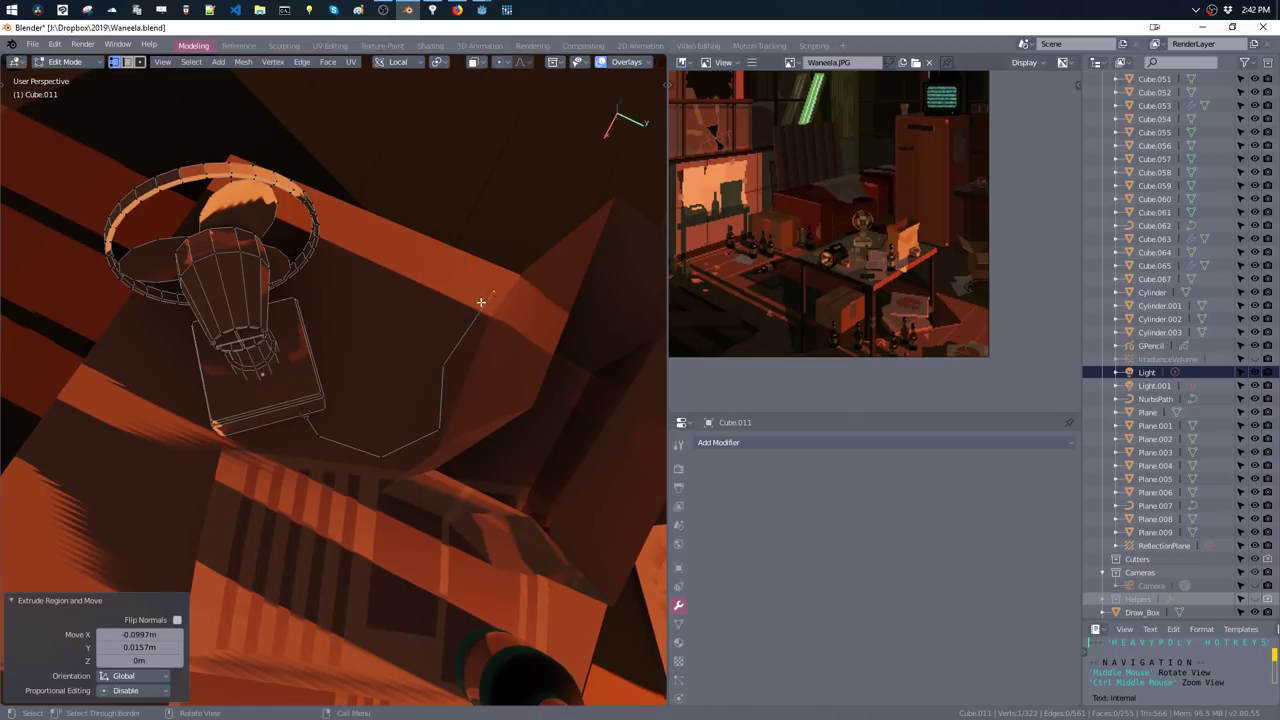
pyautogui.moveTo(485, 298)
pyautogui.mouseDown(button='middle')
pyautogui.moveTo(477, 283)
pyautogui.moveTo(417, 354)
pyautogui.moveTo(396, 356)
pyautogui.mouseUp(button='middle')
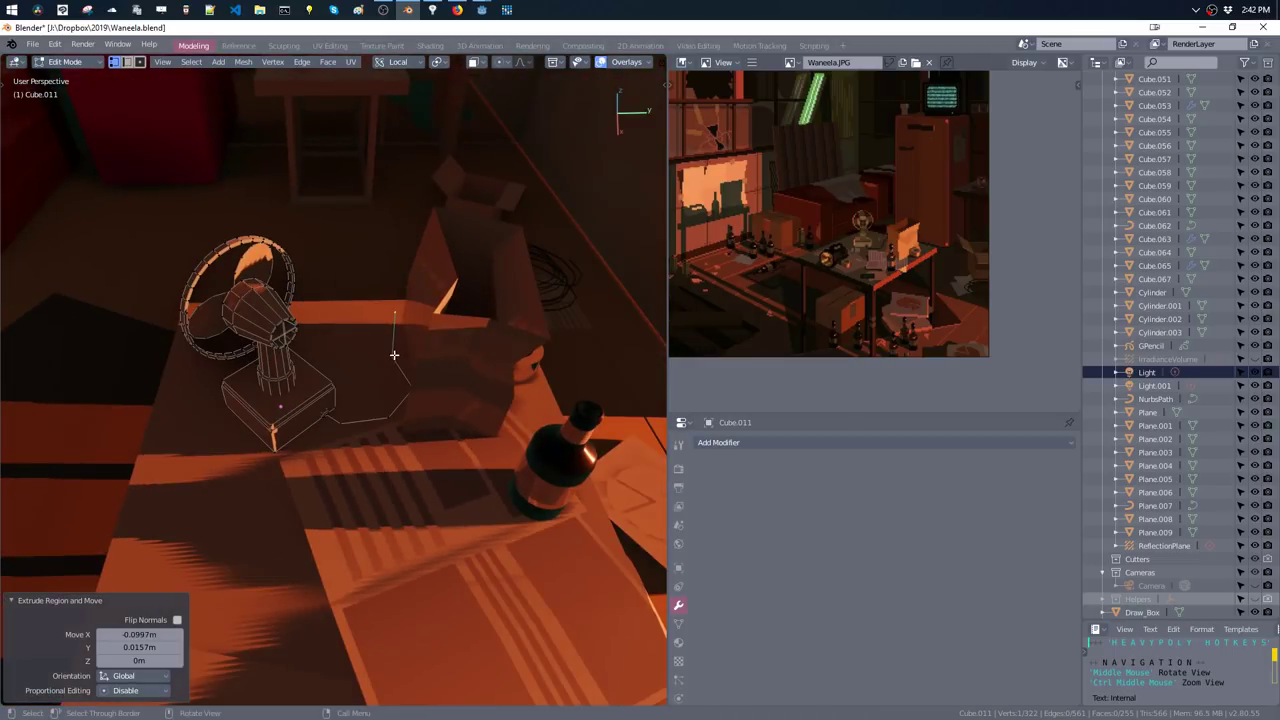
pyautogui.hotkey('ctrl', 'l')
# - Convert the cord edges into a pipe, thin it to 0.0042 m and add level-3 subdivision
pyautogui.press('w')
pyautogui.click(404, 292)
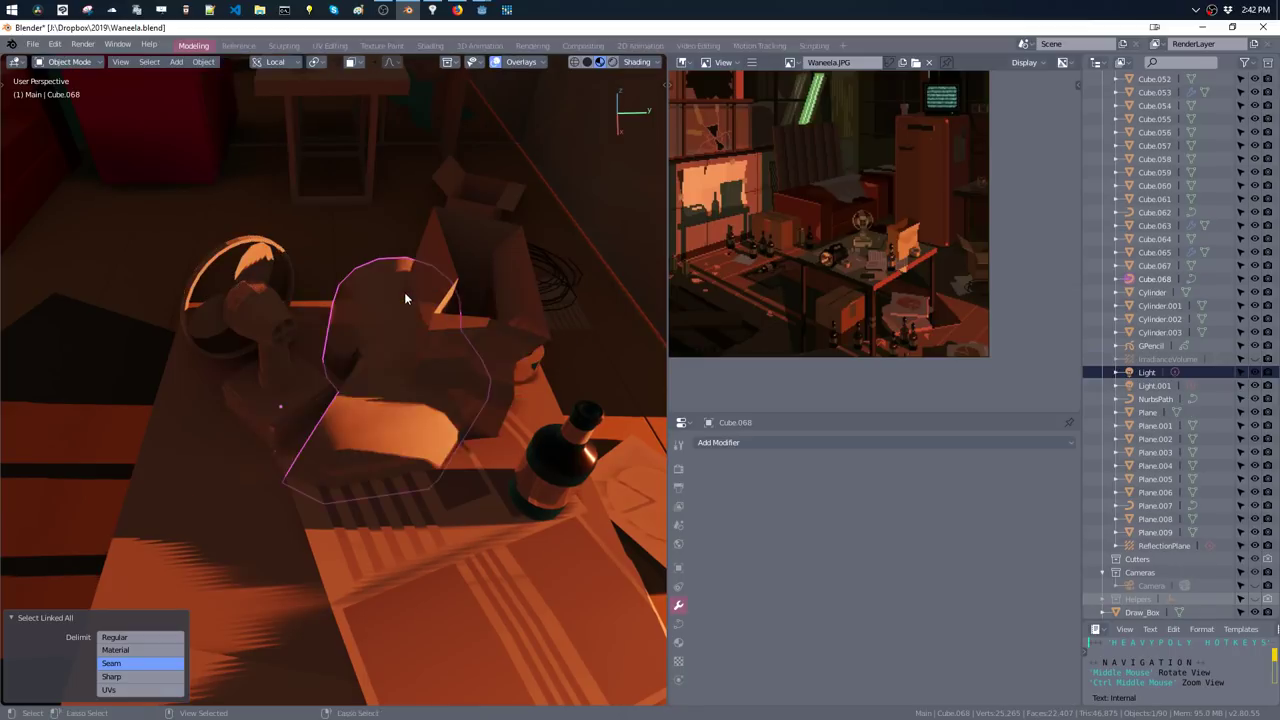
pyautogui.click(418, 357)
pyautogui.hotkey('ctrl', 'z')
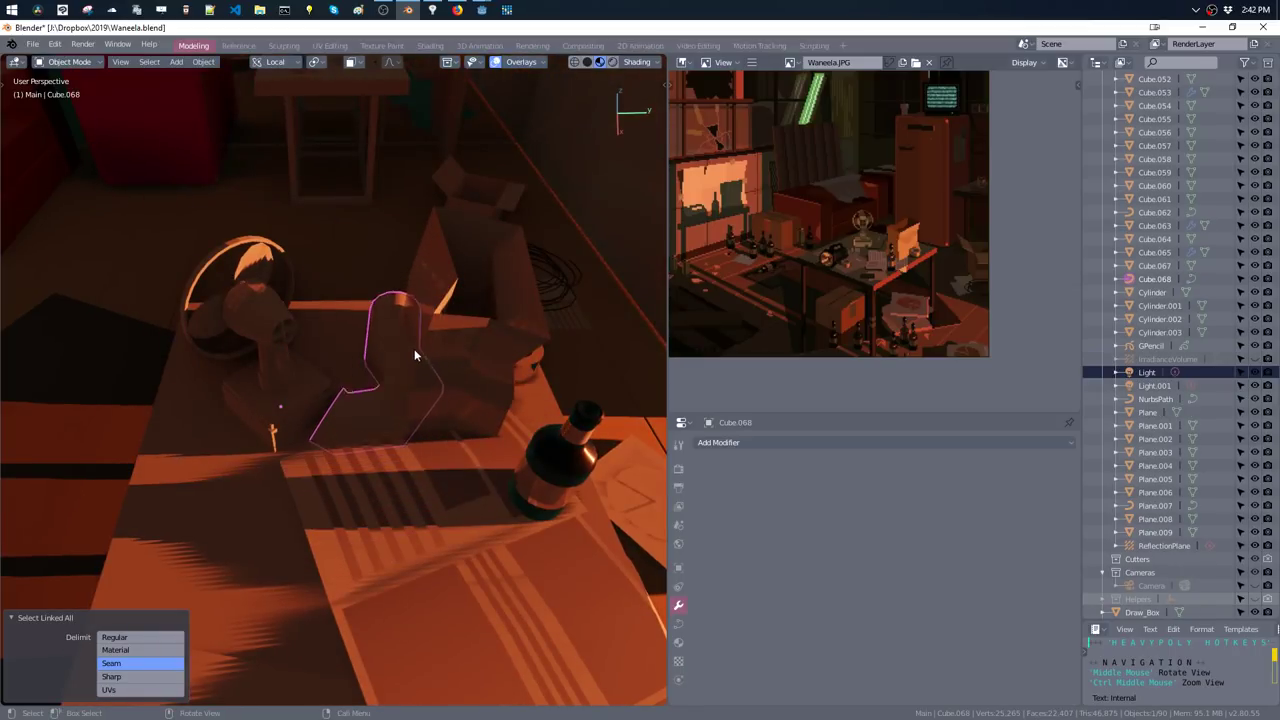
pyautogui.hotkey('ctrl', 'e')
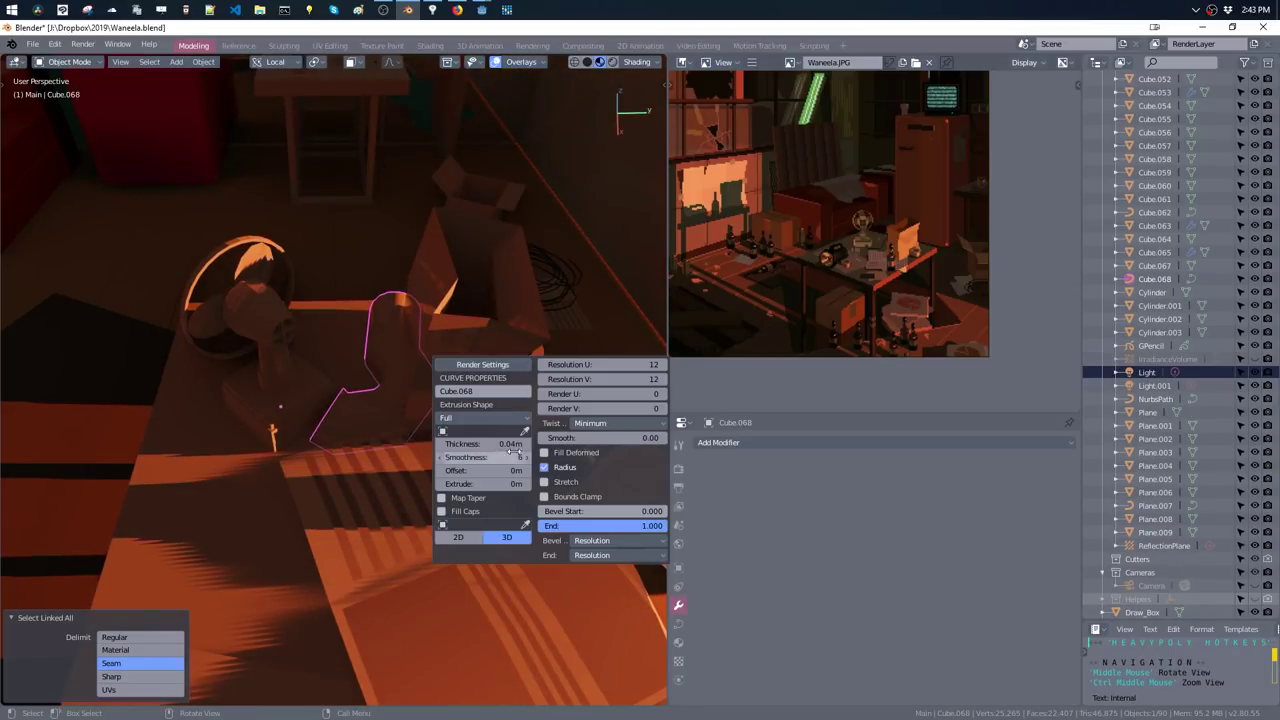
pyautogui.moveTo(463, 443); pyautogui.dragTo(463, 441)
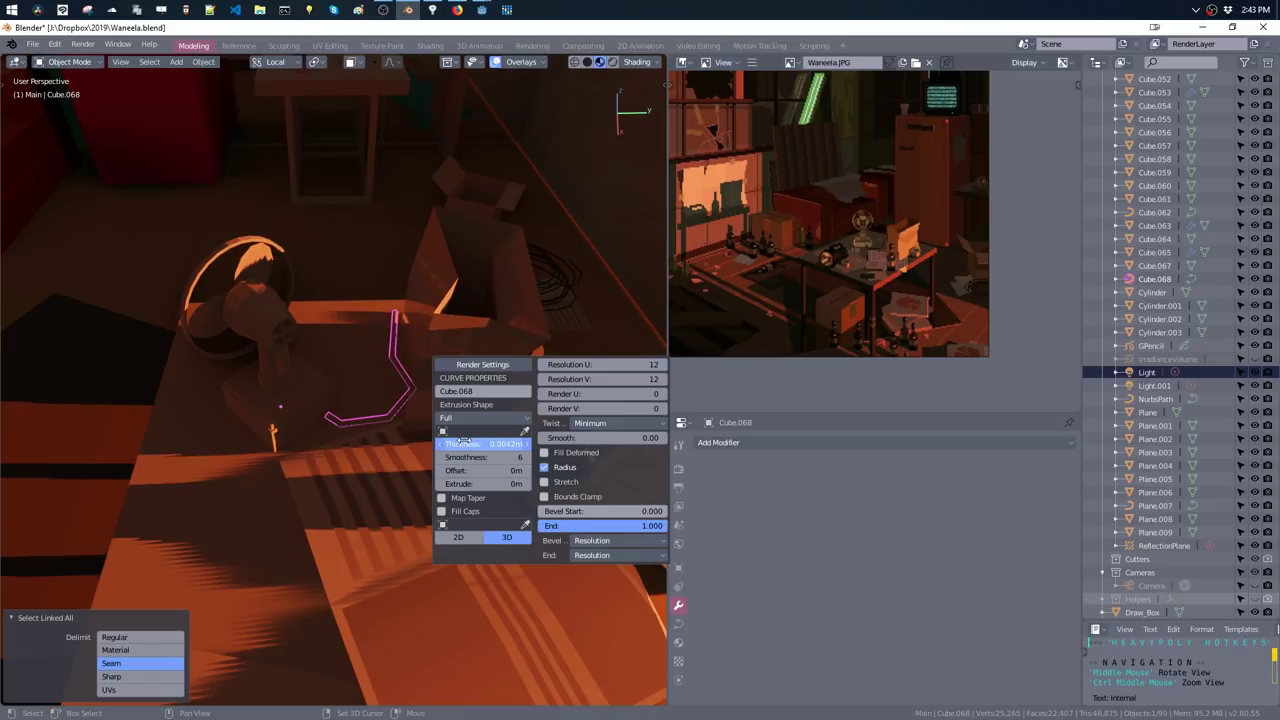
pyautogui.hotkey('ctrl', '3')
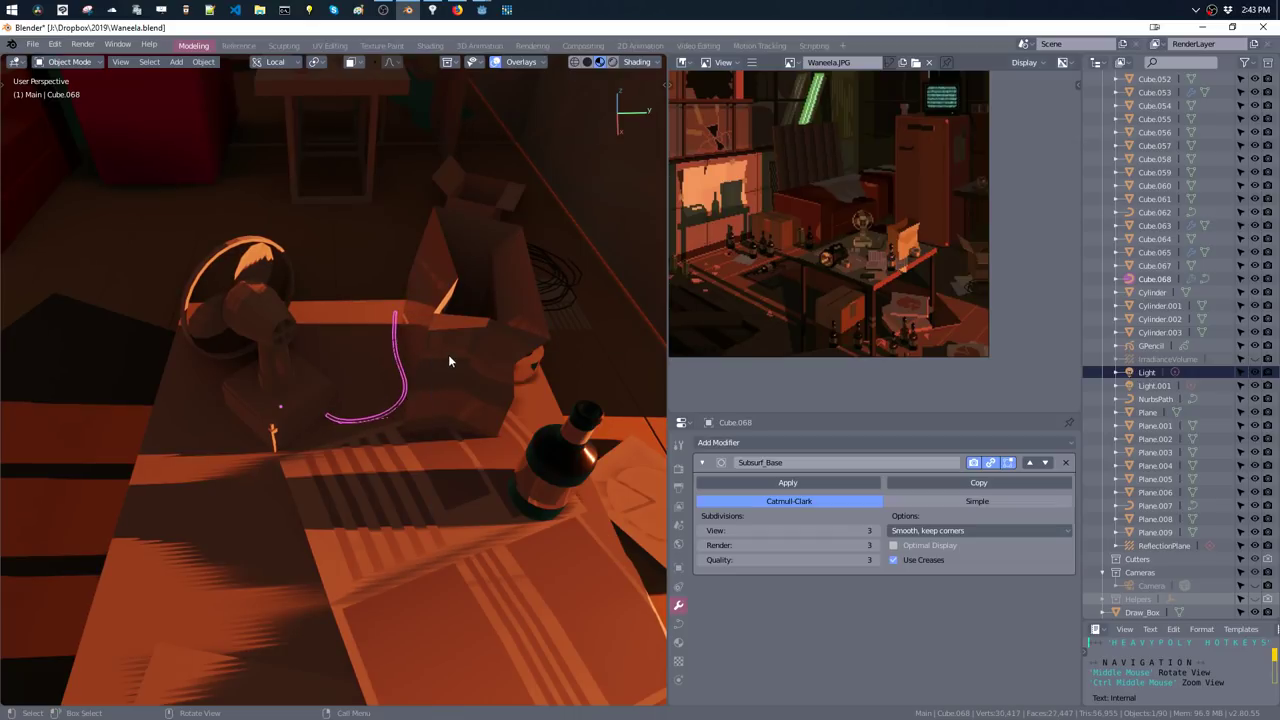
# - Choose a material for the cable from the Material Library
pyautogui.hotkey('ctrl', 'e')
pyautogui.click(543, 382)
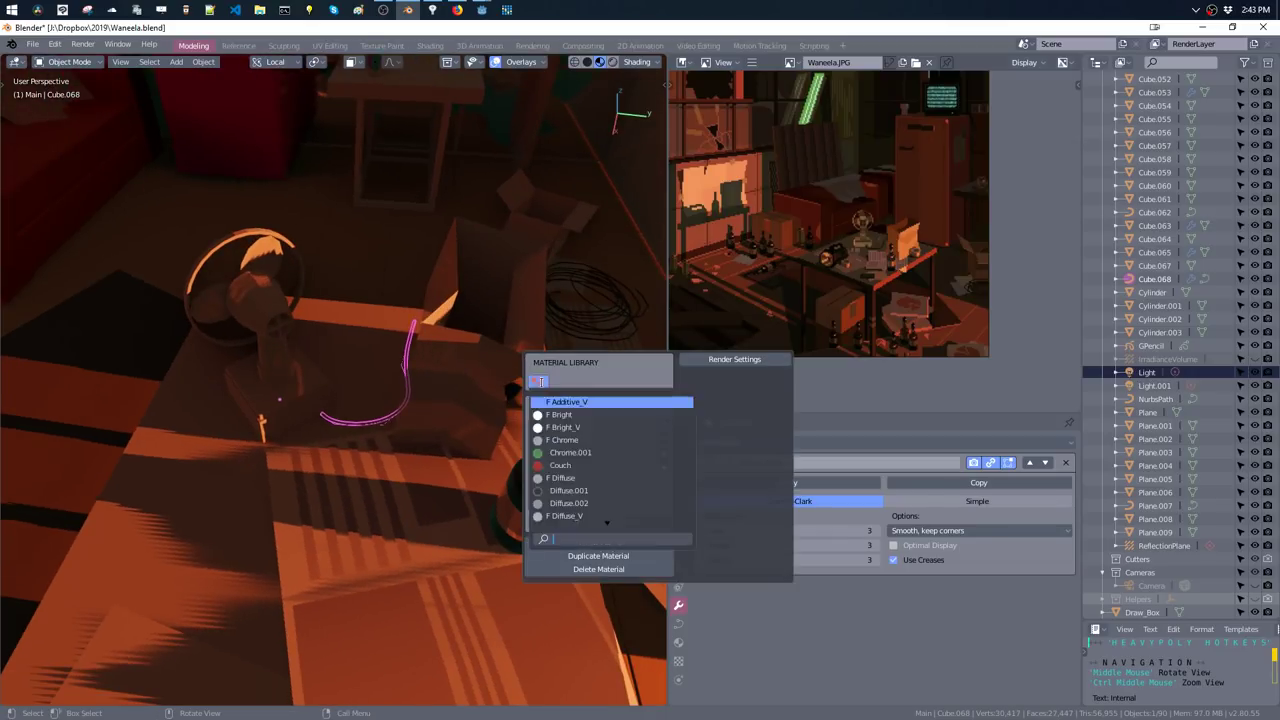
pyautogui.click(563, 492)
pyautogui.moveTo(441, 332)
pyautogui.mouseDown(button='middle')
pyautogui.moveTo(462, 329)
pyautogui.moveTo(434, 409)
pyautogui.moveTo(426, 374)
pyautogui.mouseUp(button='middle')
pyautogui.press('Tab')
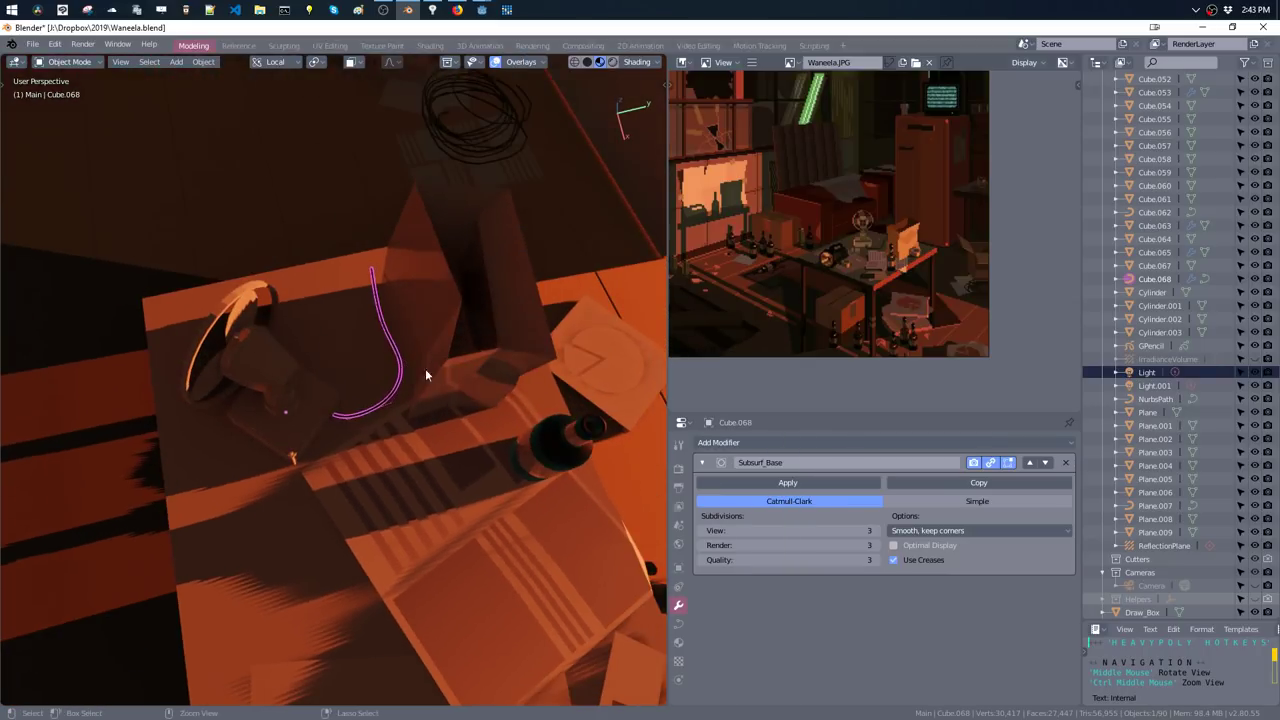
# - Shift the cable's end point along X and extrude a new point straight down off the desk
pyautogui.moveTo(363, 263); pyautogui.dragTo(341, 311, button='middle')
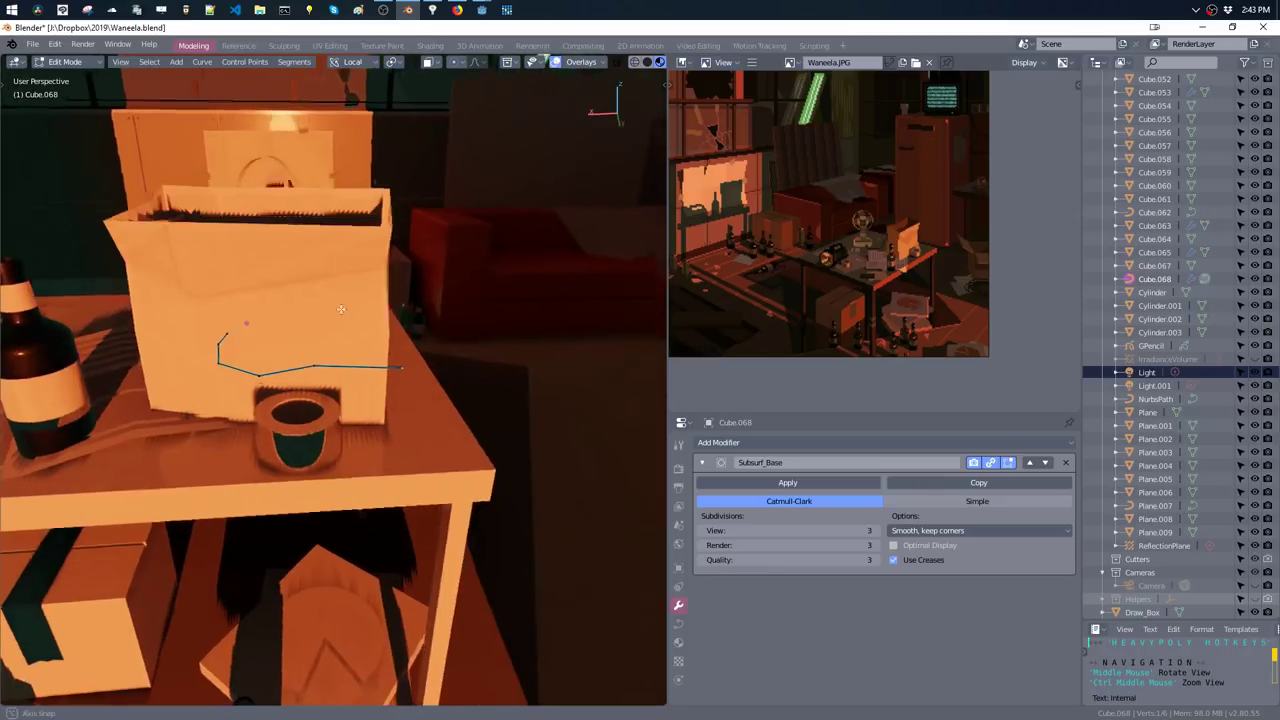
pyautogui.press('g')
pyautogui.press('x')
pyautogui.click(402, 343)
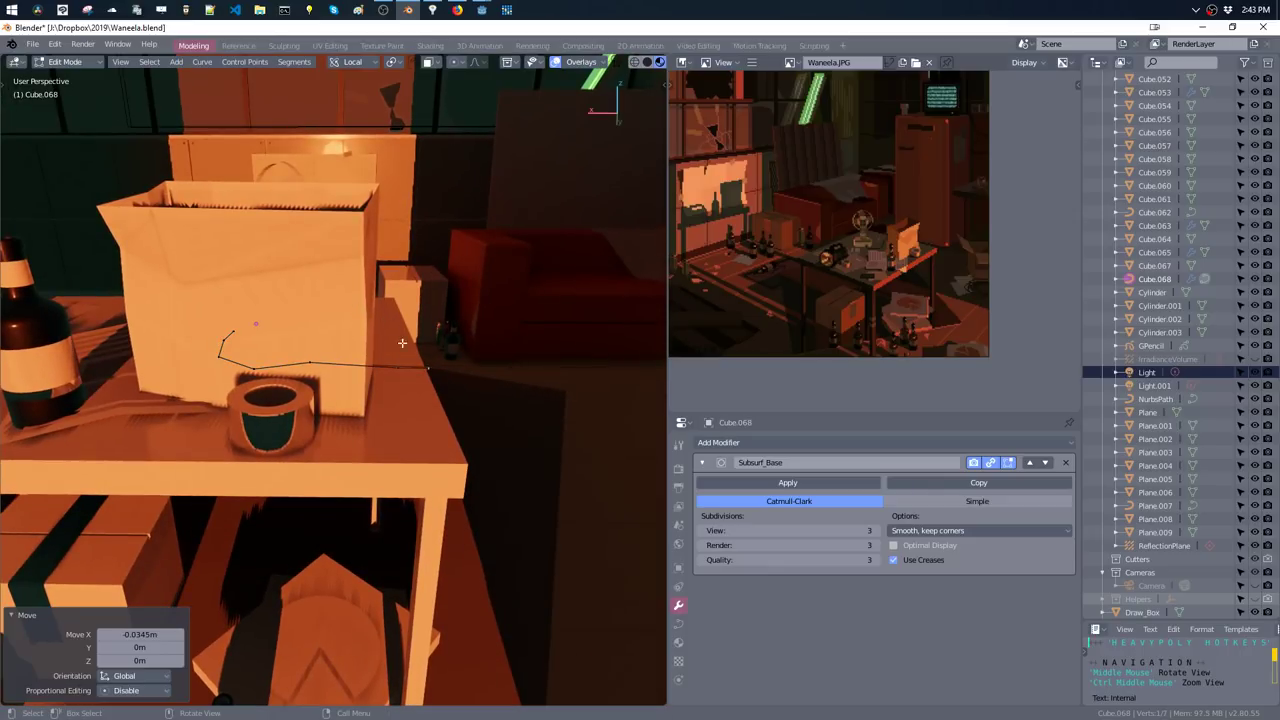
pyautogui.press('e')
pyautogui.press('z')
pyautogui.click(417, 435)
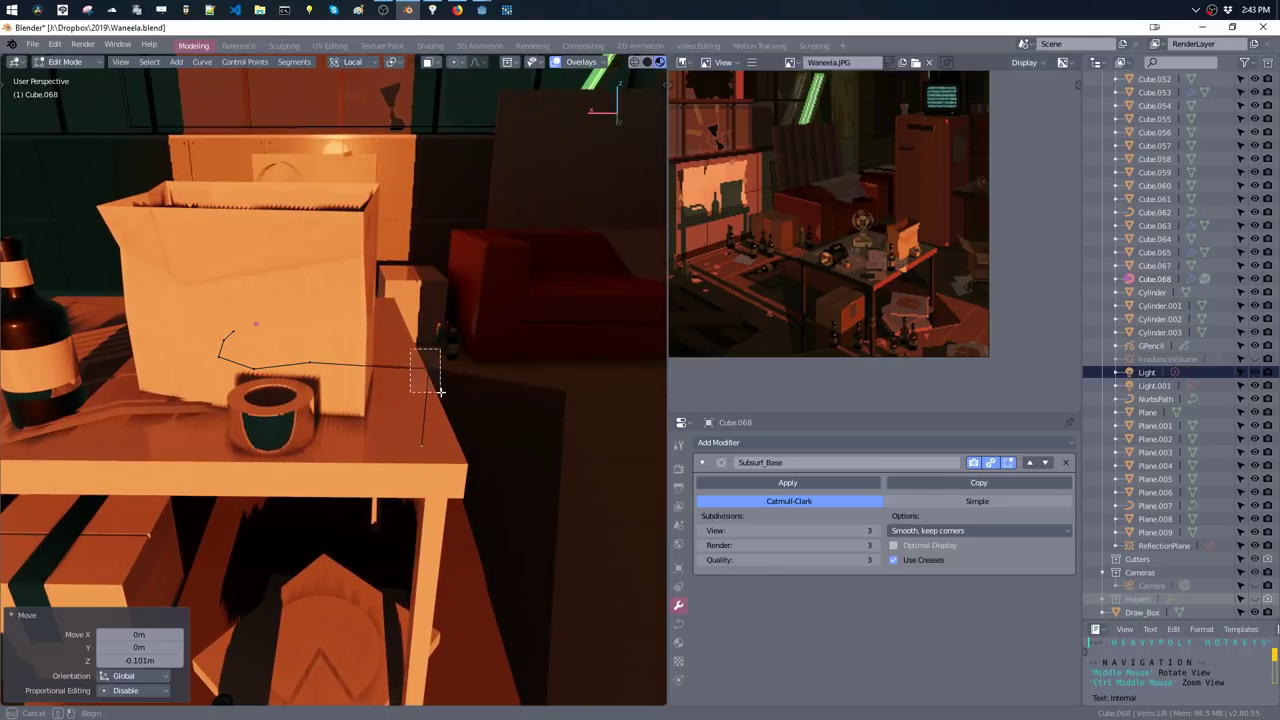
pyautogui.moveTo(410, 350); pyautogui.dragTo(440, 391)
pyautogui.press('g')
pyautogui.press('x')
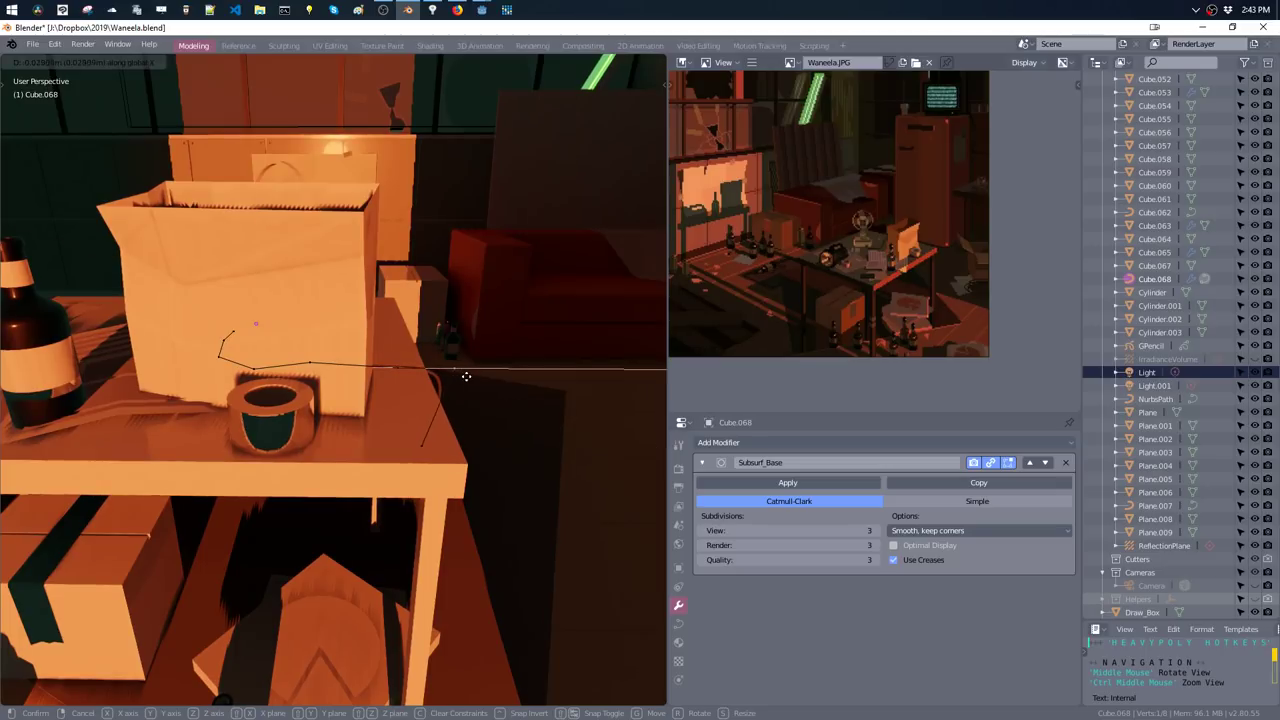
pyautogui.click(450, 377)
# - Lower the cable's last point vertically toward the space under the table
pyautogui.moveTo(412, 442); pyautogui.dragTo(432, 466)
pyautogui.press('g')
pyautogui.press('z')
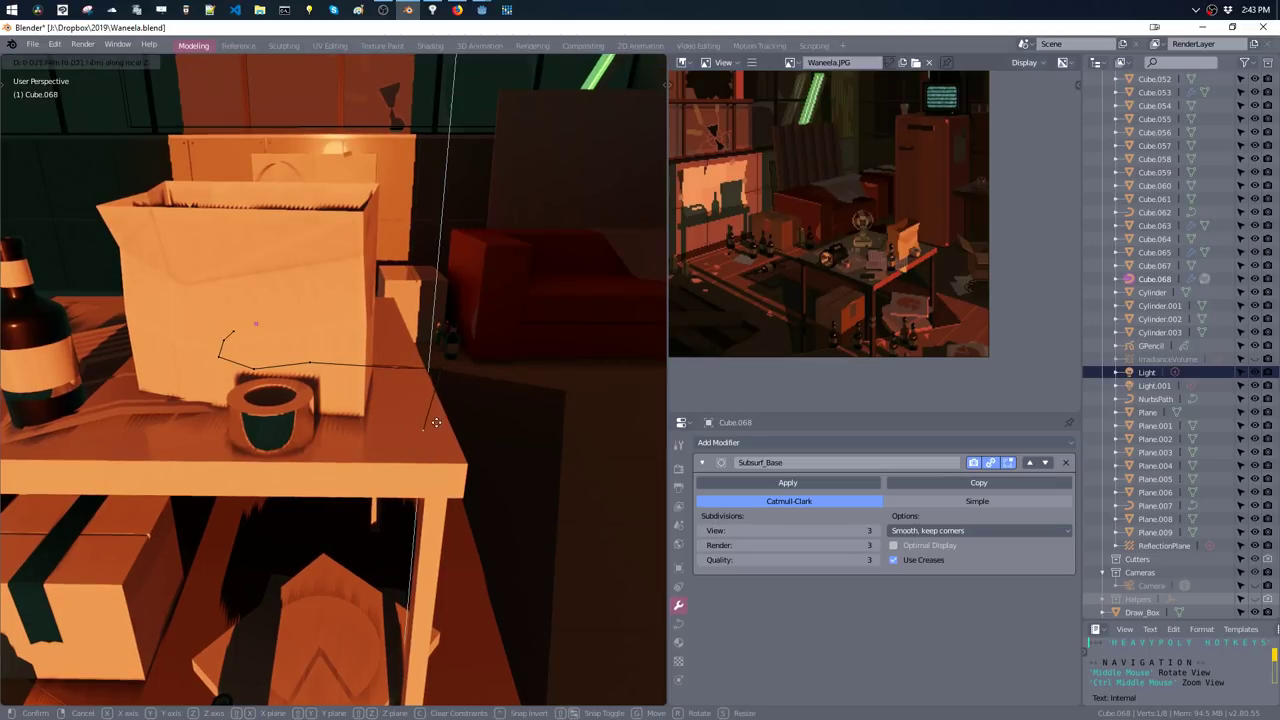
pyautogui.click(445, 400)
pyautogui.press('g')
pyautogui.press('z')
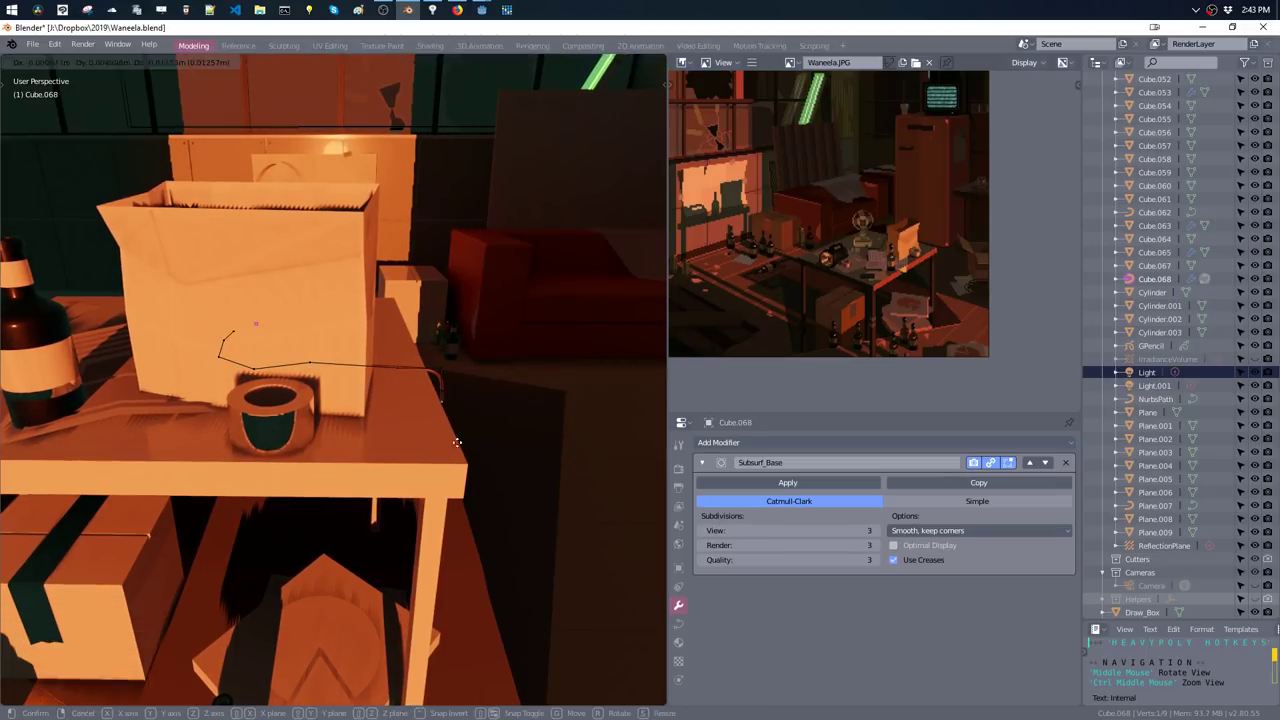
pyautogui.click(451, 497)
pyautogui.moveTo(451, 497)
pyautogui.mouseDown(button='middle')
pyautogui.moveTo(338, 474)
pyautogui.moveTo(397, 366)
pyautogui.moveTo(400, 520)
pyautogui.moveTo(401, 413)
pyautogui.mouseUp(button='middle')
pyautogui.press('g')
pyautogui.click(400, 520)
pyautogui.hotkey('ctrl', 'z')
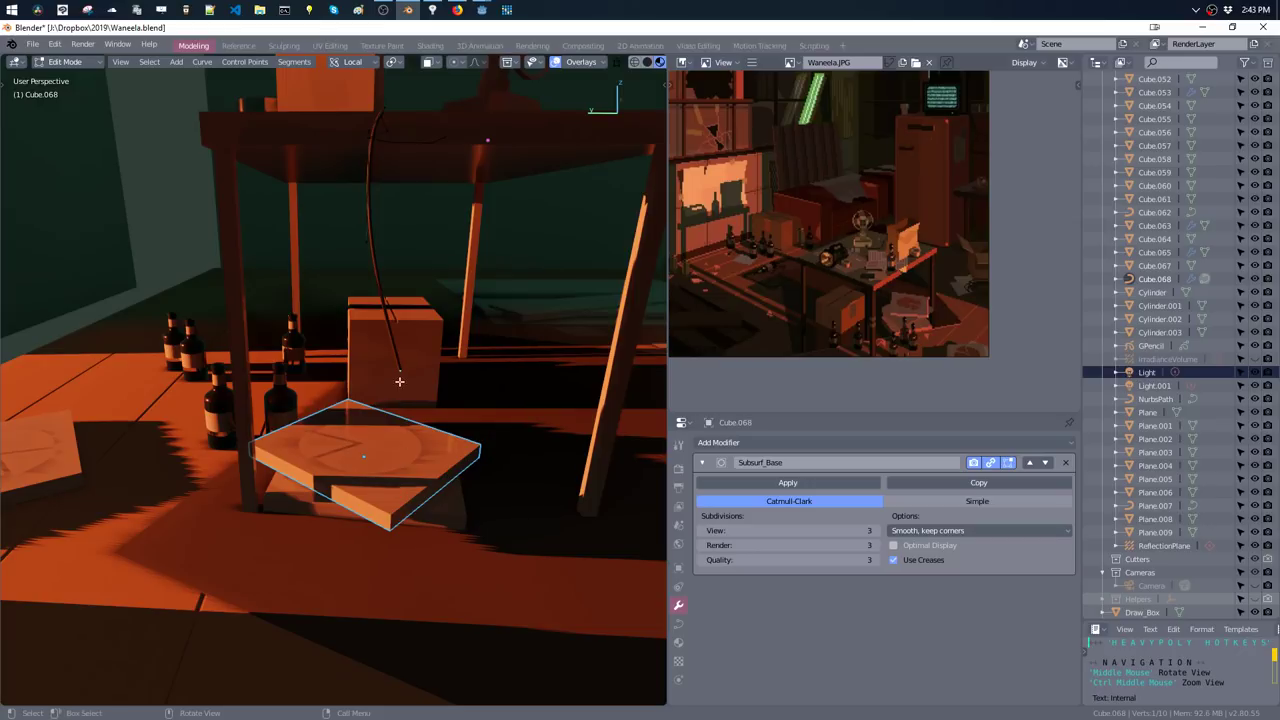
# - Reselect the cable curve in Edit Mode and reposition a point near the desk
pyautogui.press('Tab')
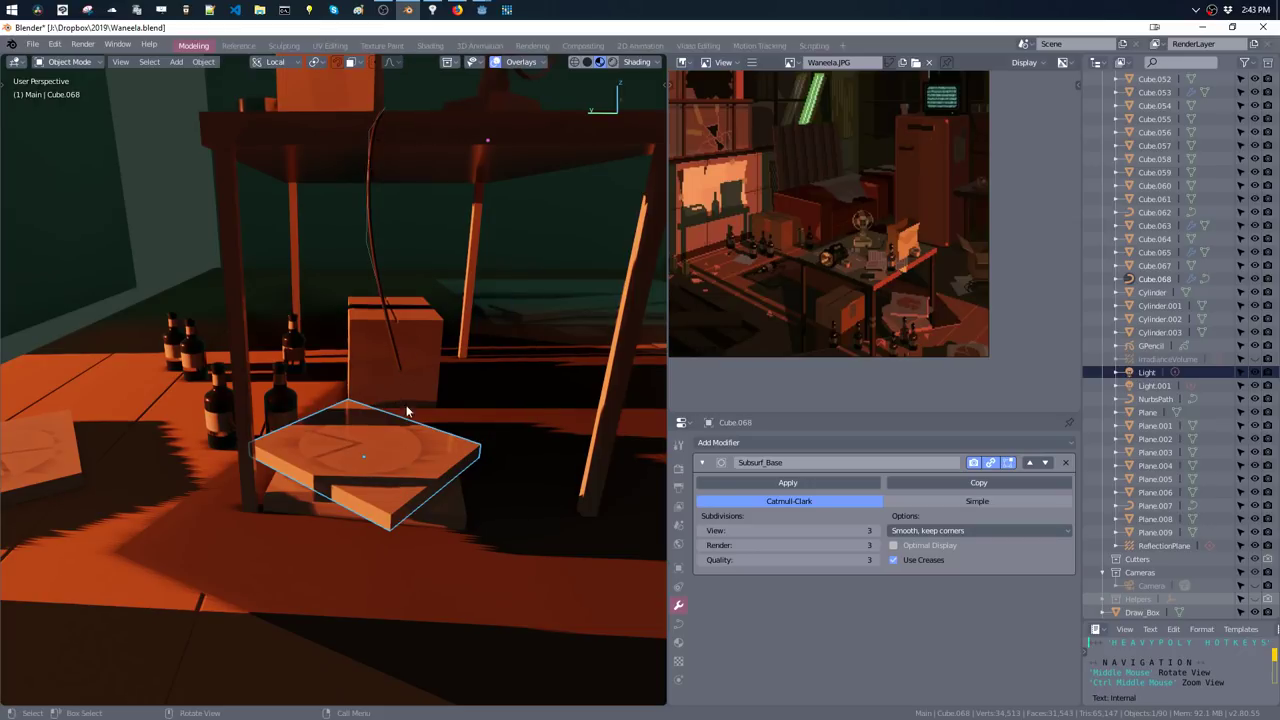
pyautogui.click(398, 370)
pyautogui.press('Tab')
pyautogui.moveTo(380, 349)
pyautogui.mouseDown(button='middle')
pyautogui.moveTo(420, 455)
pyautogui.moveTo(404, 478)
pyautogui.mouseUp(button='middle')
pyautogui.press('g')
pyautogui.moveTo(406, 523)
pyautogui.mouseDown(button='middle')
pyautogui.moveTo(457, 486)
pyautogui.moveTo(466, 451)
pyautogui.moveTo(452, 445)
pyautogui.moveTo(460, 480)
pyautogui.mouseUp(button='middle')
pyautogui.press('g')
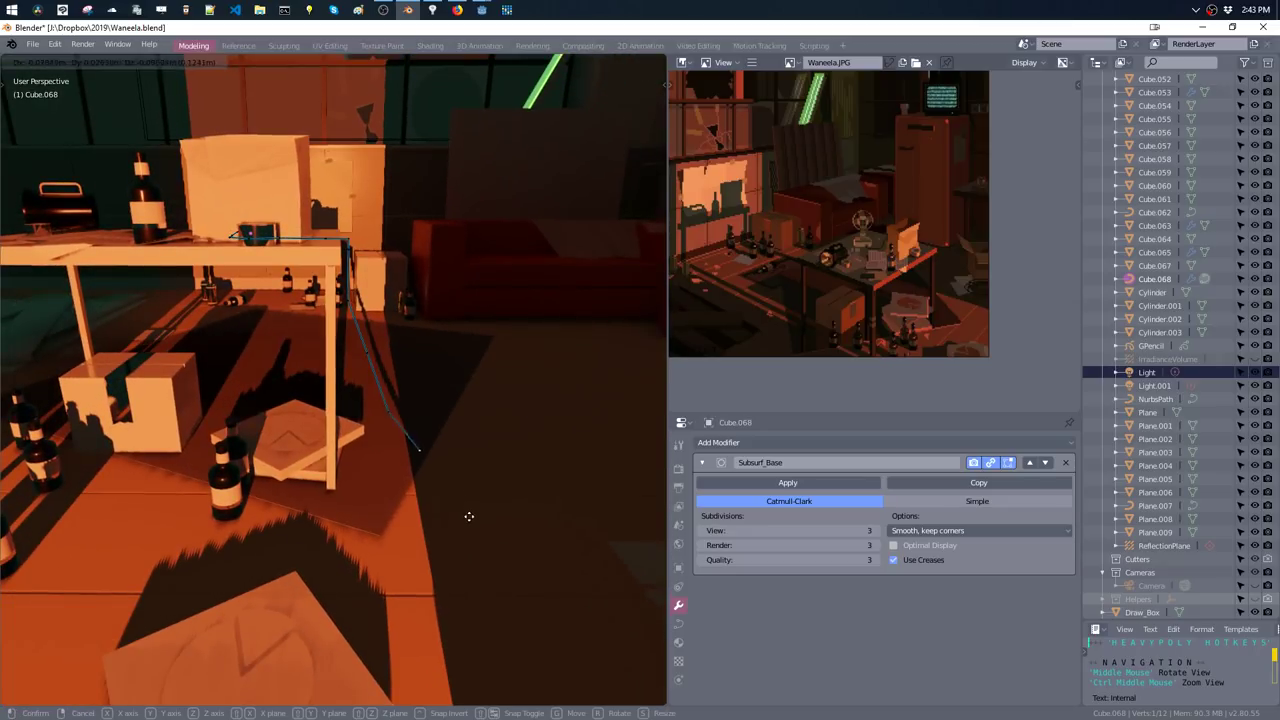
pyautogui.click(527, 534)
pyautogui.moveTo(527, 534)
pyautogui.mouseDown(button='middle')
pyautogui.moveTo(526, 483)
pyautogui.moveTo(491, 446)
pyautogui.mouseUp(button='middle')
pyautogui.press('Escape')
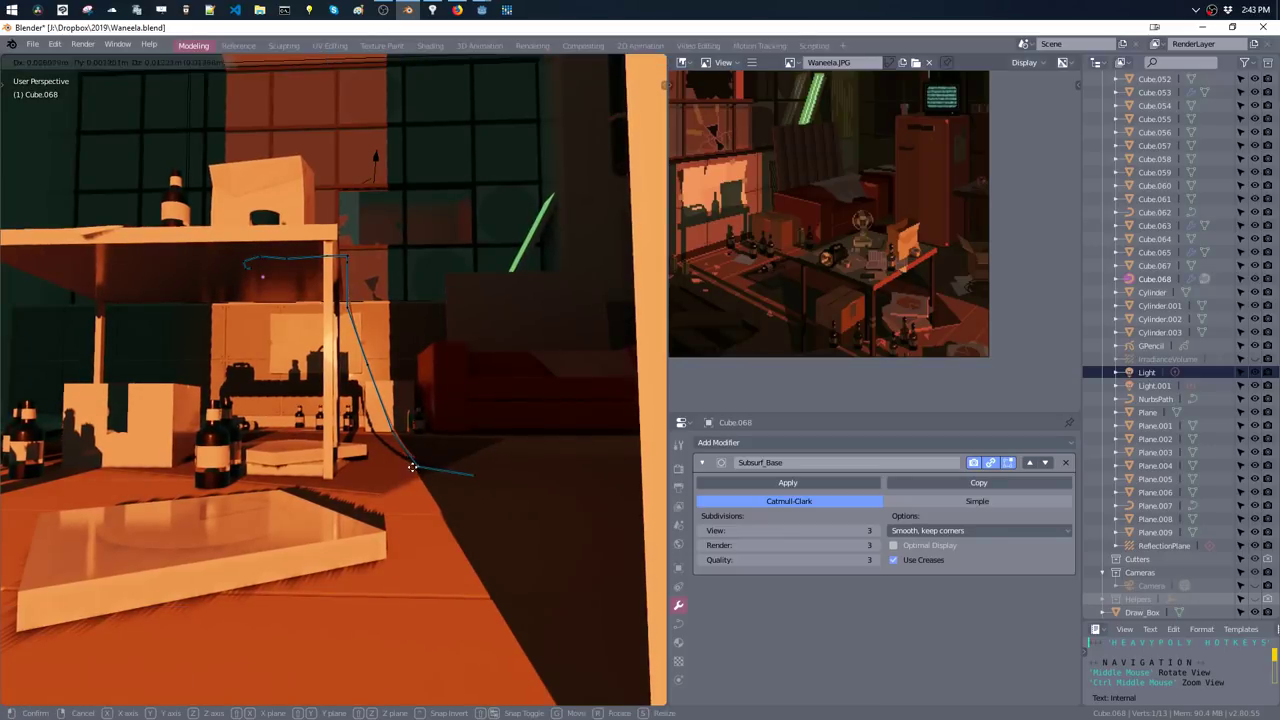
# - Bring the cable down to the floor and run new points along it
pyautogui.press('g')
pyautogui.click(480, 466)
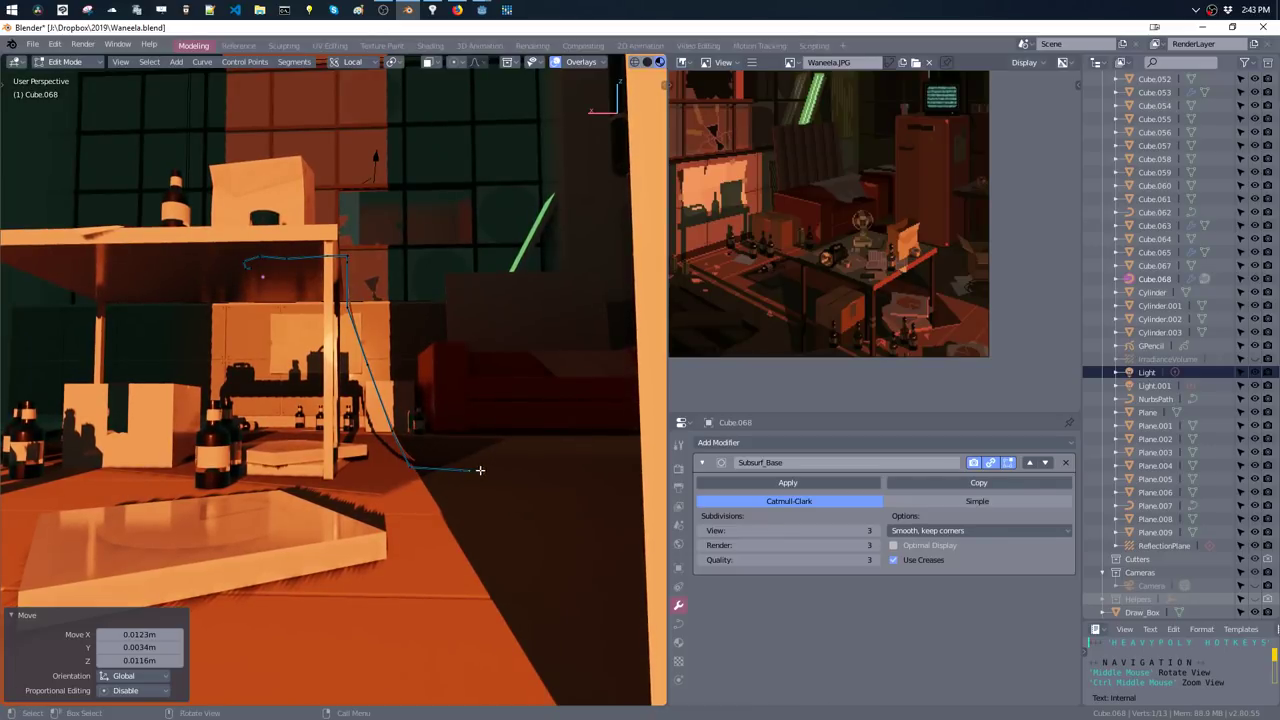
pyautogui.moveTo(480, 466)
pyautogui.mouseDown(button='middle')
pyautogui.moveTo(503, 466)
pyautogui.moveTo(526, 443)
pyautogui.moveTo(440, 457)
pyautogui.moveTo(478, 457)
pyautogui.mouseUp(button='middle')
pyautogui.press('g')
pyautogui.click(526, 460)
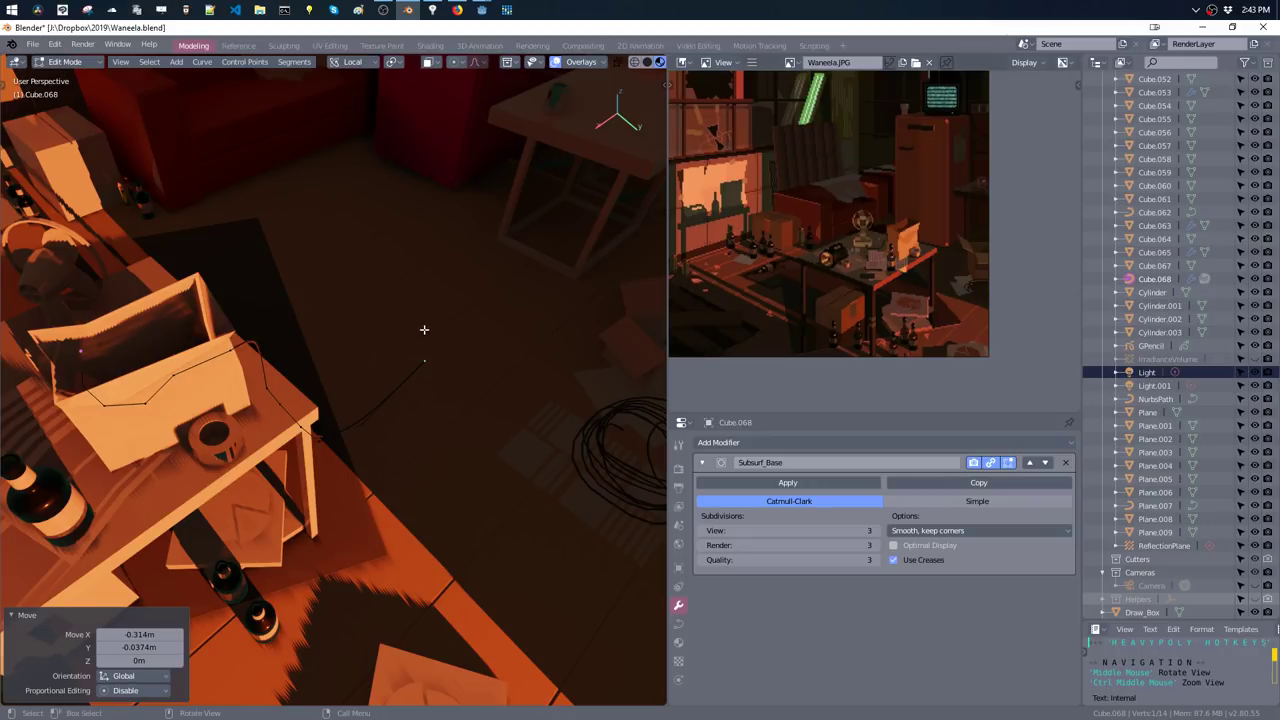
pyautogui.moveTo(419, 340)
pyautogui.mouseDown(button='middle')
pyautogui.moveTo(343, 403)
pyautogui.moveTo(466, 380)
pyautogui.moveTo(440, 282)
pyautogui.moveTo(360, 443)
pyautogui.moveTo(389, 423)
pyautogui.moveTo(353, 375)
pyautogui.mouseUp(button='middle')
pyautogui.press('g')
pyautogui.click(440, 282)
# - Add a series of cable points across the floor toward the red cabinet
pyautogui.press('g')
pyautogui.click(359, 362)
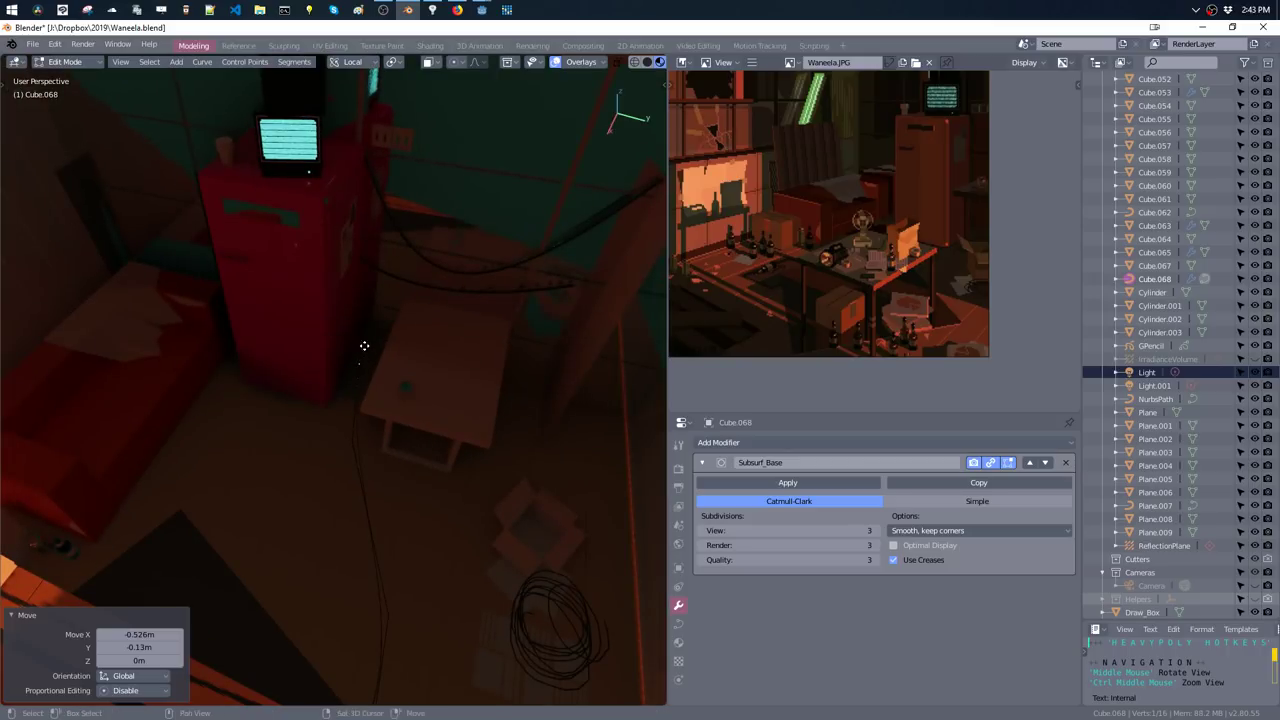
pyautogui.press('g')
pyautogui.click(366, 337)
pyautogui.press('g')
pyautogui.click(365, 294)
pyautogui.press('g')
pyautogui.click(360, 252)
# - Place the final cable point beside the red cabinet along X and settle the cable end
pyautogui.press('g')
pyautogui.press('x')
pyautogui.press('x')
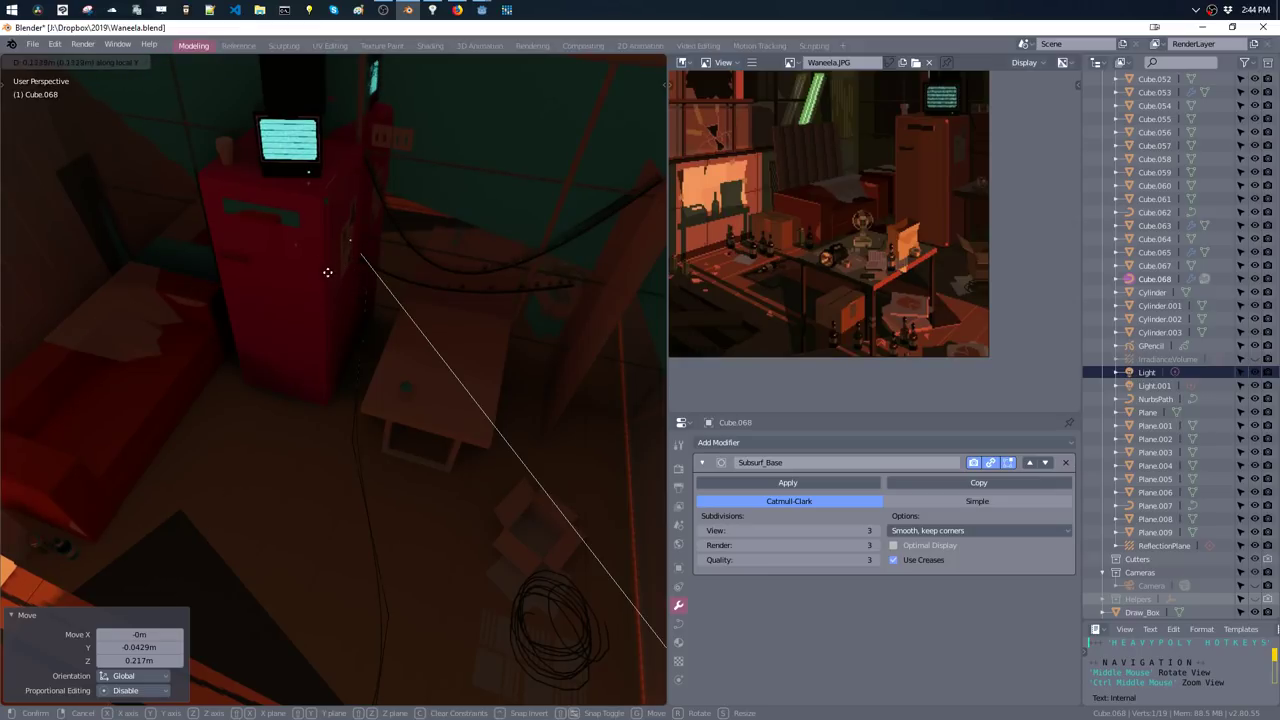
pyautogui.click(327, 272)
pyautogui.moveTo(408, 277)
pyautogui.mouseDown(button='middle')
pyautogui.moveTo(308, 286)
pyautogui.moveTo(377, 329)
pyautogui.moveTo(415, 407)
pyautogui.moveTo(354, 374)
pyautogui.moveTo(414, 357)
pyautogui.moveTo(437, 271)
pyautogui.moveTo(400, 271)
pyautogui.moveTo(357, 320)
pyautogui.moveTo(457, 320)
pyautogui.moveTo(557, 280)
pyautogui.mouseUp(button='middle')
pyautogui.press('g')
pyautogui.click(320, 358)
# - Return to Object Mode, deselect everything and view the window wall
pyautogui.press('Tab')
pyautogui.moveTo(467, 329)
pyautogui.keyDown('ctrl'); pyautogui.mouseDown(button='middle')
pyautogui.moveTo(462, 361)
pyautogui.moveTo(539, 274)
pyautogui.mouseUp(button='middle'); pyautogui.keyUp('ctrl')
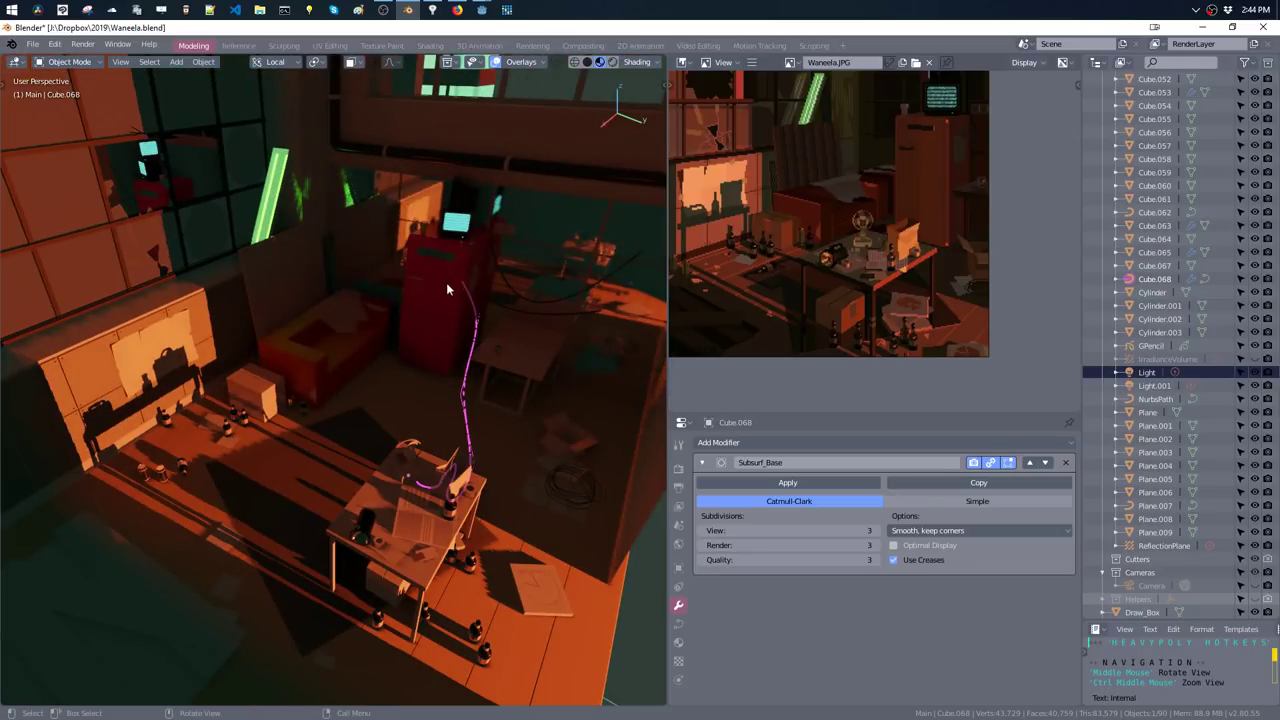
pyautogui.moveTo(447, 289)
pyautogui.mouseDown(button='middle')
pyautogui.moveTo(428, 267)
pyautogui.moveTo(486, 261)
pyautogui.mouseUp(button='middle')
pyautogui.hotkey('alt', 'a')
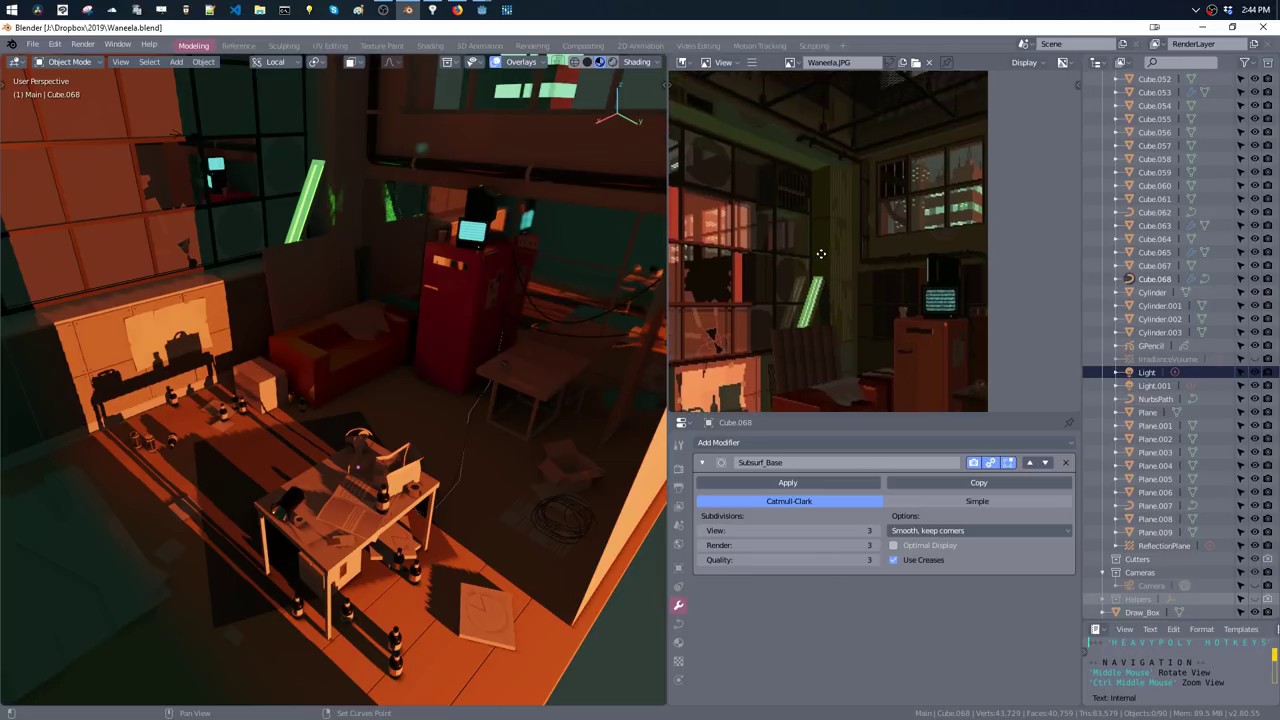
pyautogui.moveTo(429, 208); pyautogui.dragTo(417, 253, button='middle')
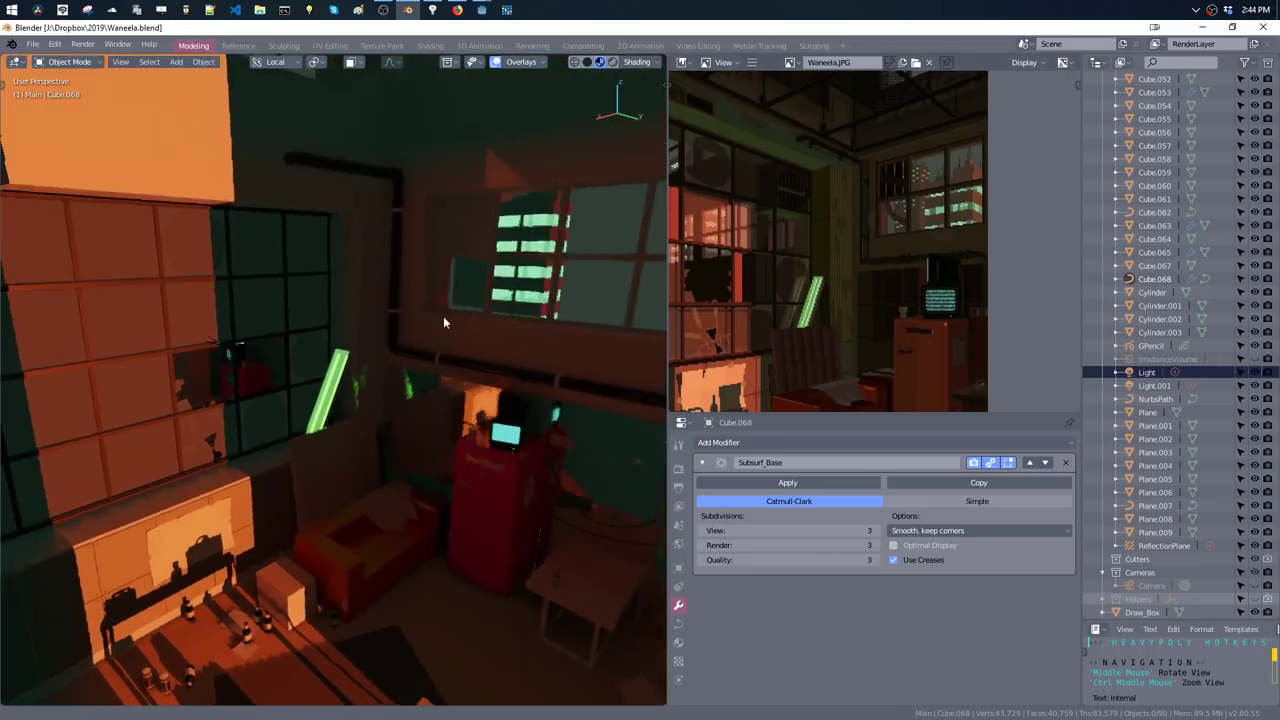
# - Select the small bracket on the wall pipe and open the Material Library popup
pyautogui.click(414, 242)
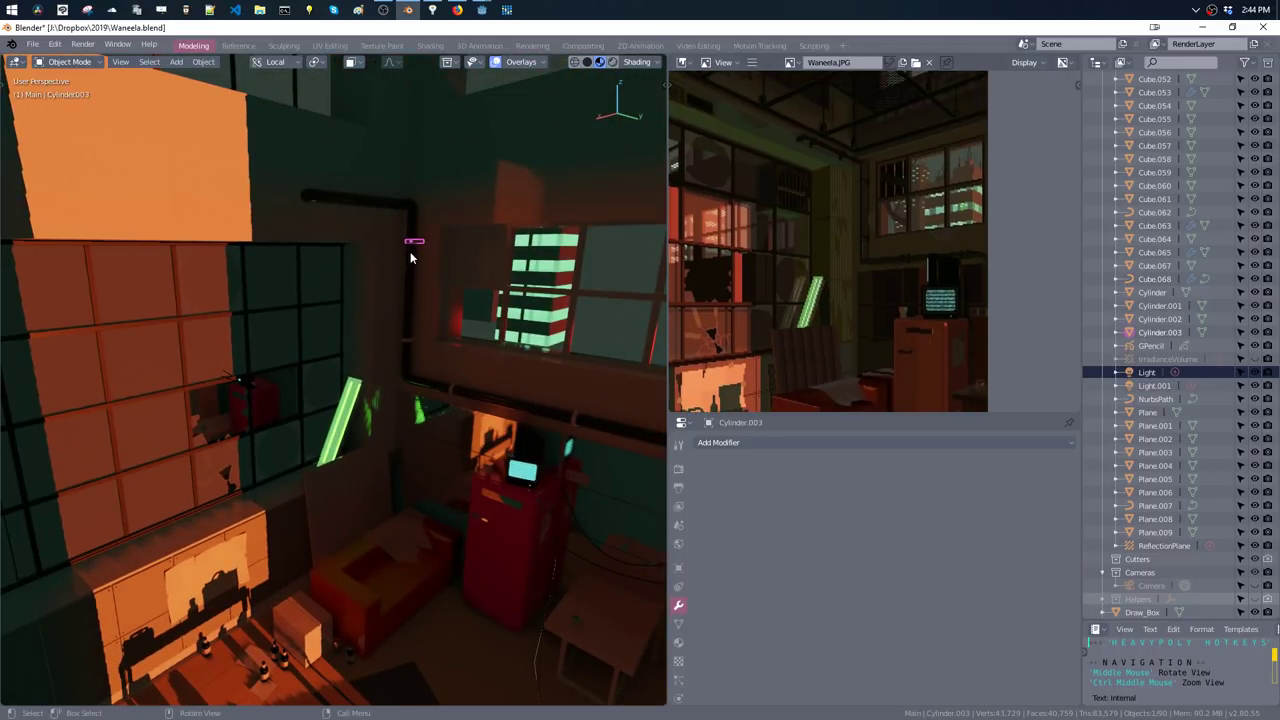
pyautogui.moveTo(414, 242); pyautogui.dragTo(418, 217, button='middle')
pyautogui.press('m')
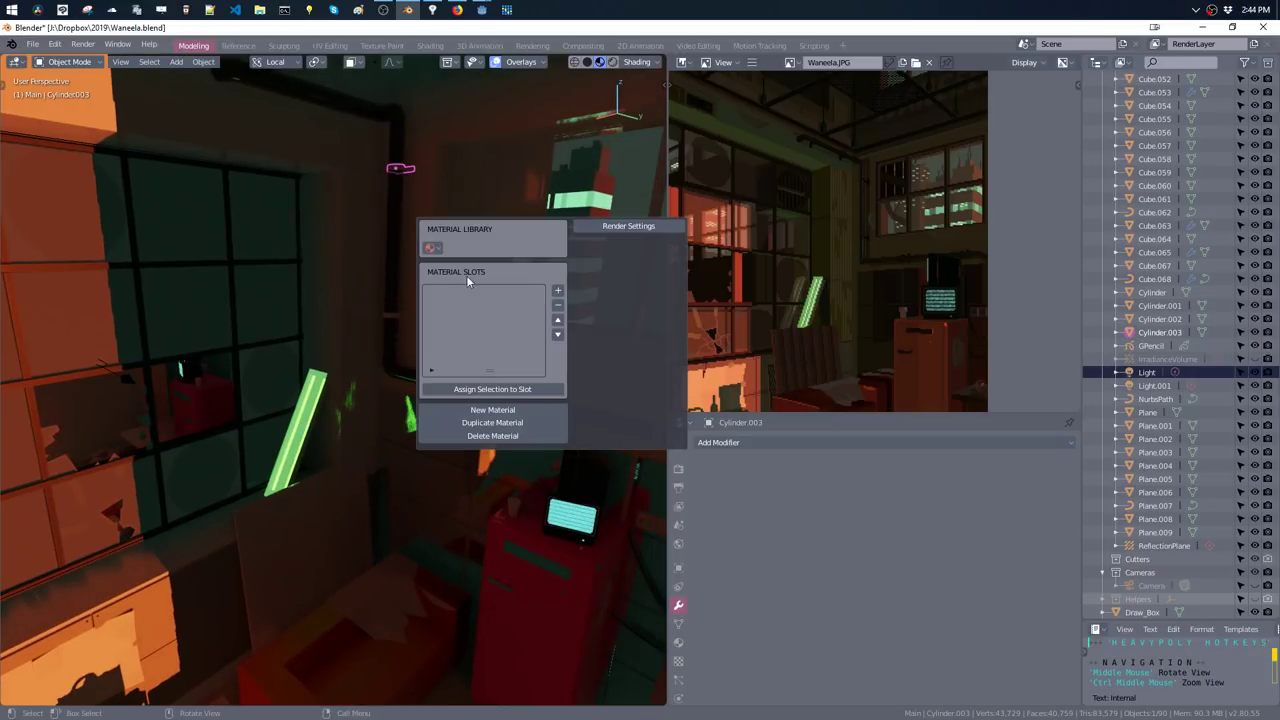
pyautogui.press('Return')
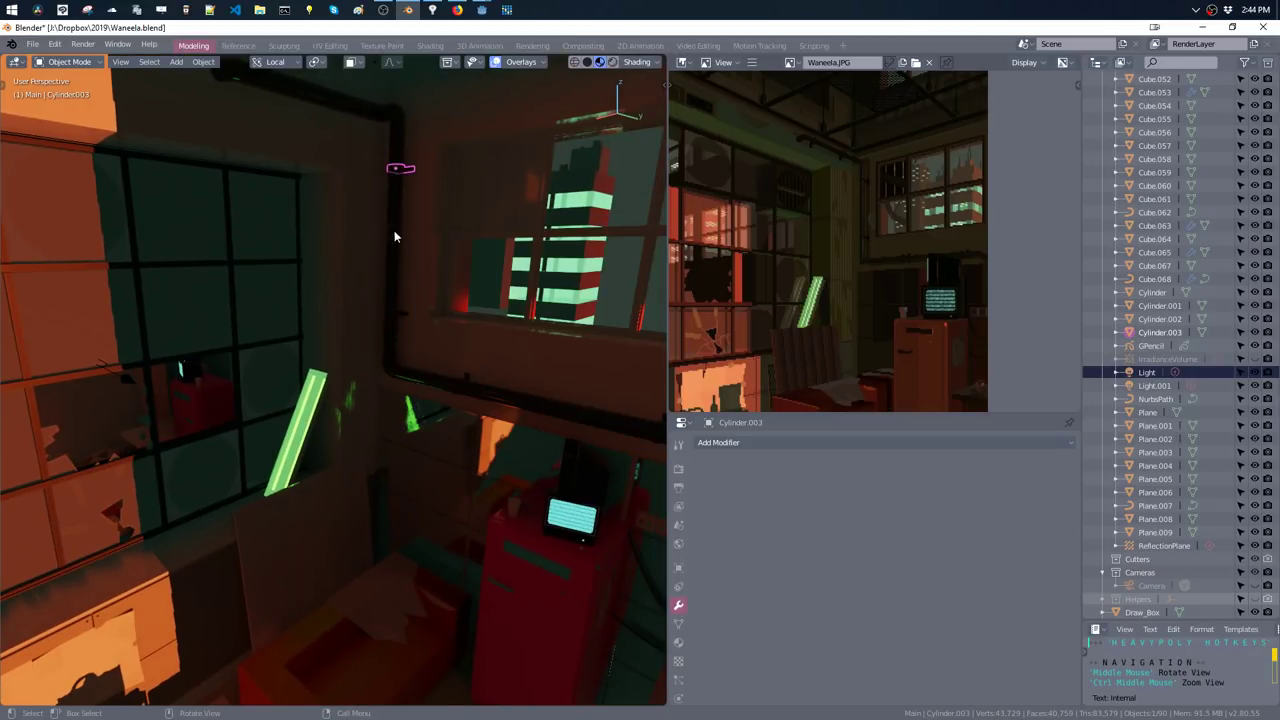
# - Apply the F Chrome material to the pipe along the window wall
pyautogui.moveTo(394, 230); pyautogui.dragTo(397, 290, button='middle')
pyautogui.click(392, 287)
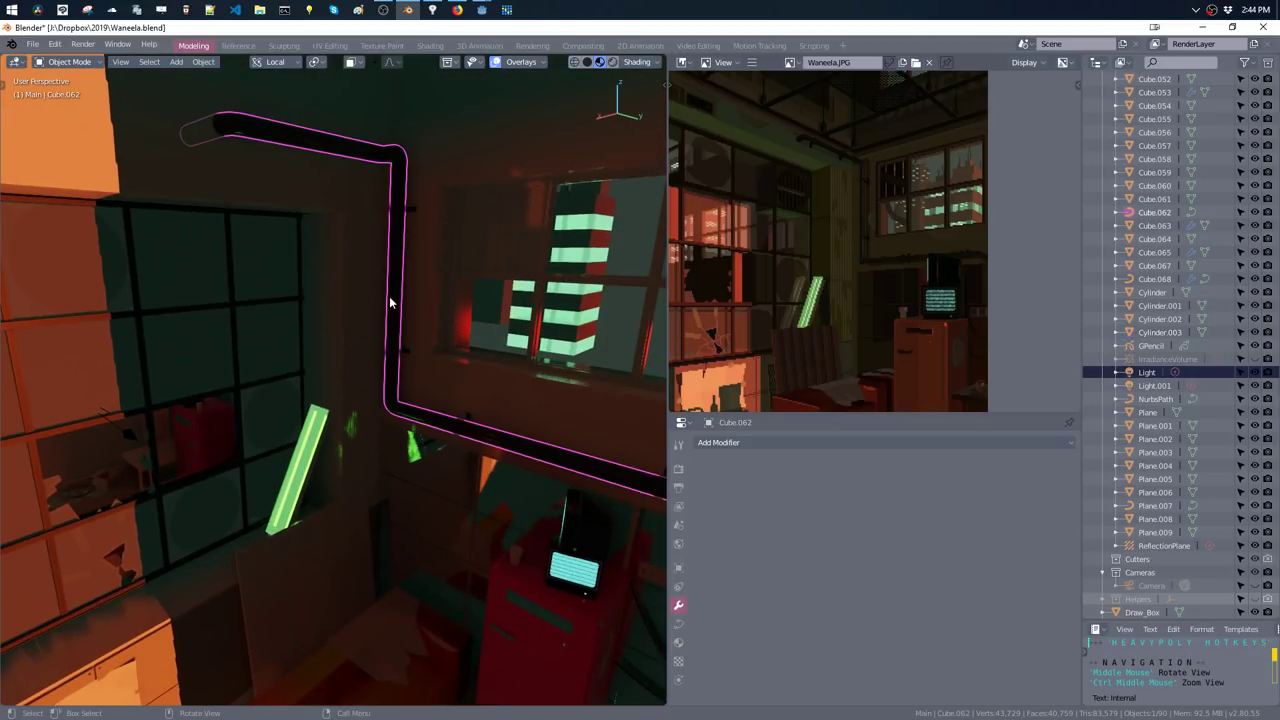
pyautogui.press('m')
pyautogui.click(407, 326)
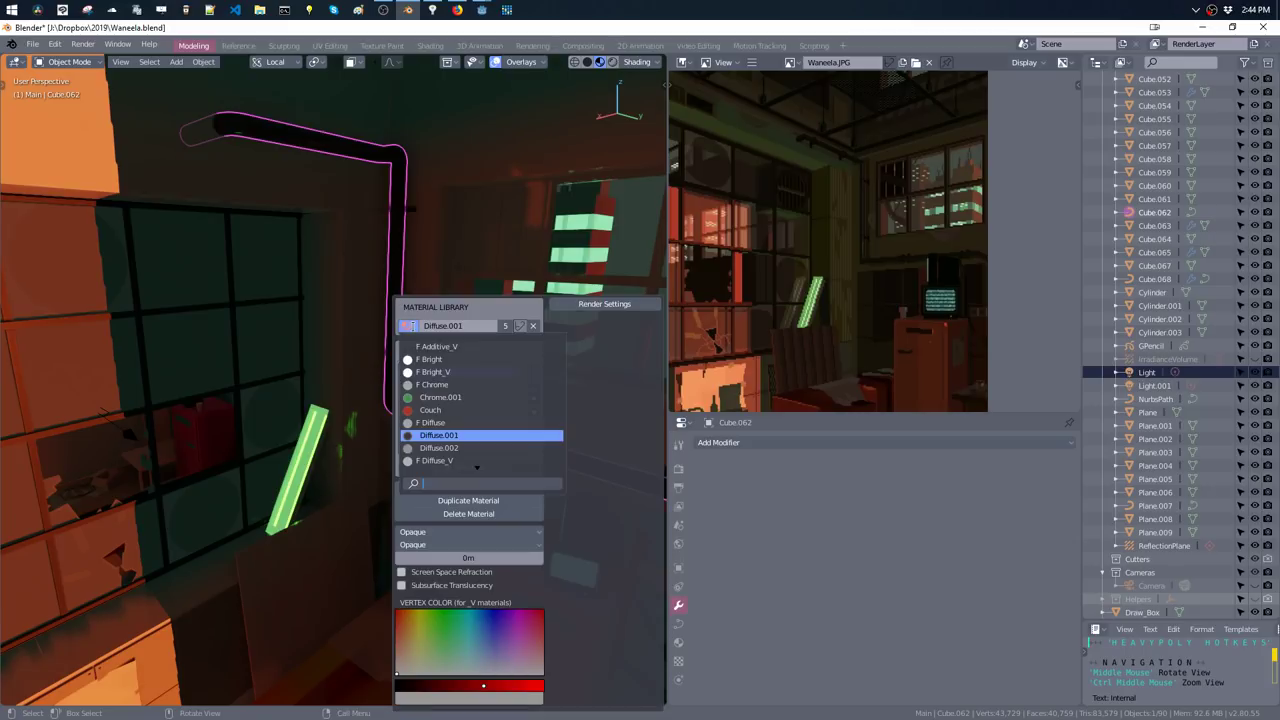
pyautogui.click(430, 385)
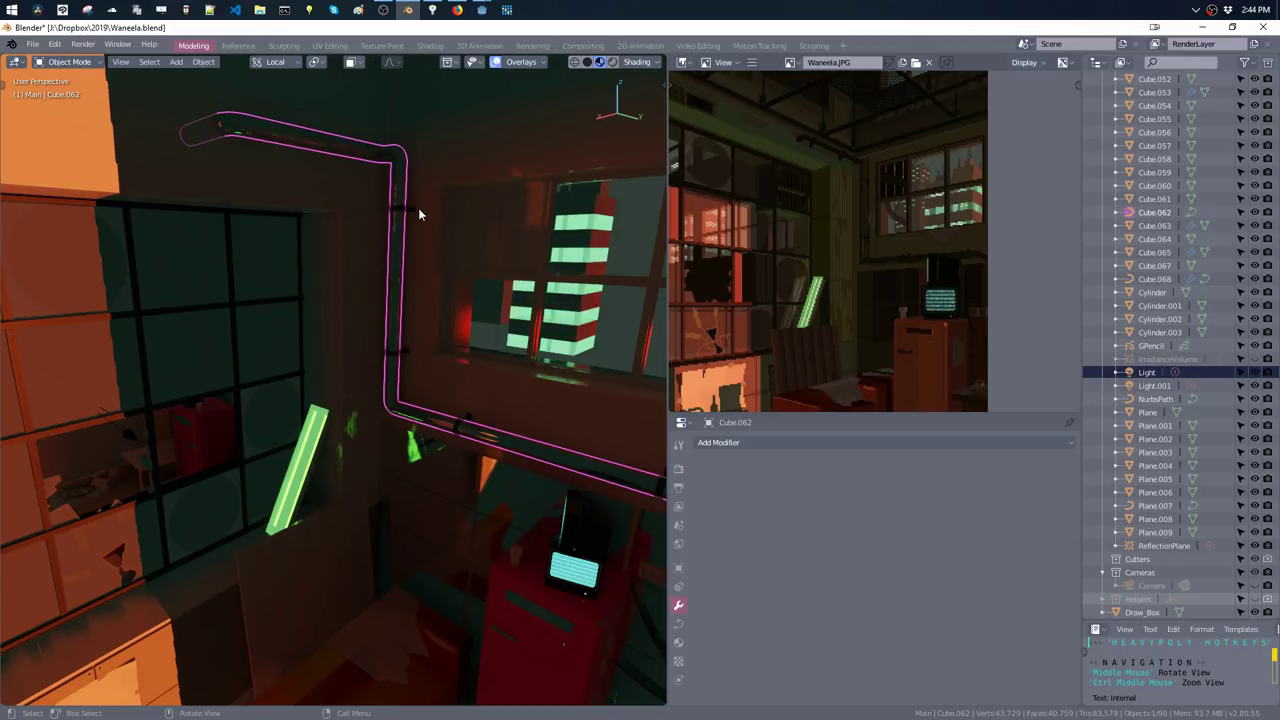
pyautogui.click(400, 211)
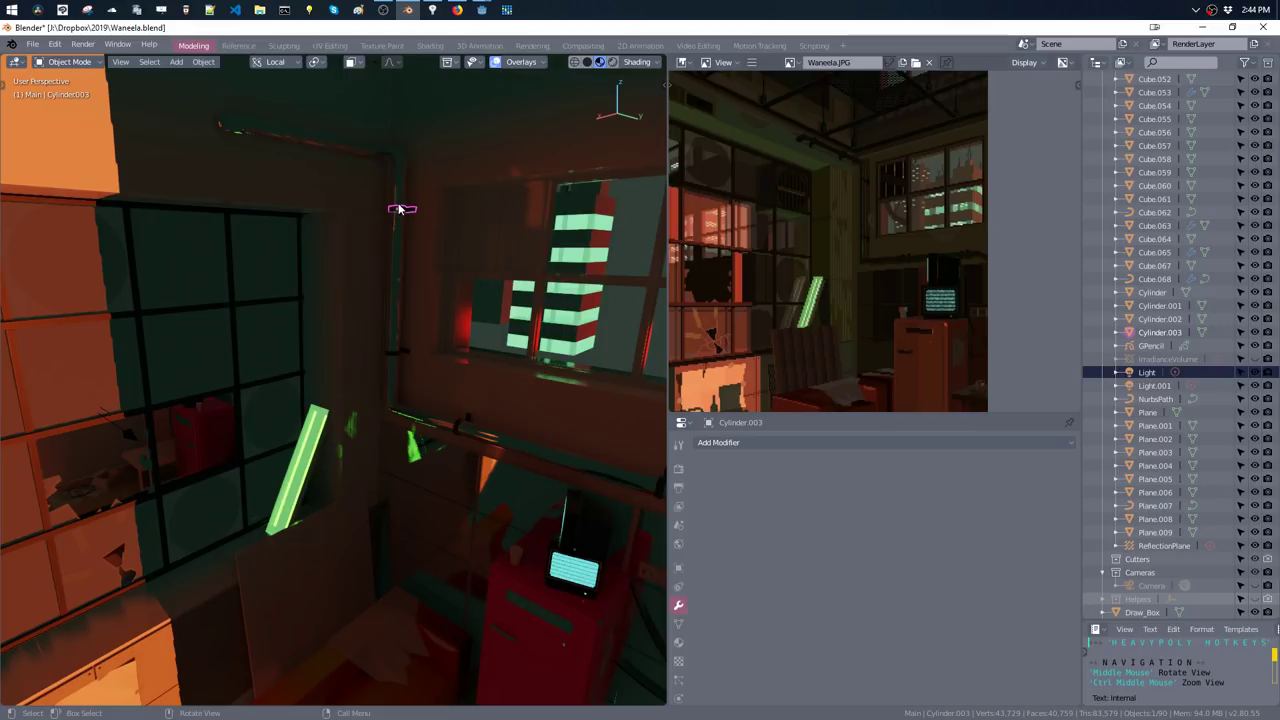
# - Duplicate the pipe bracket along Z and rotate the copy 90° about Z
pyautogui.hotkey('shift', 'd')
pyautogui.press('z')
pyautogui.click(330, 145)
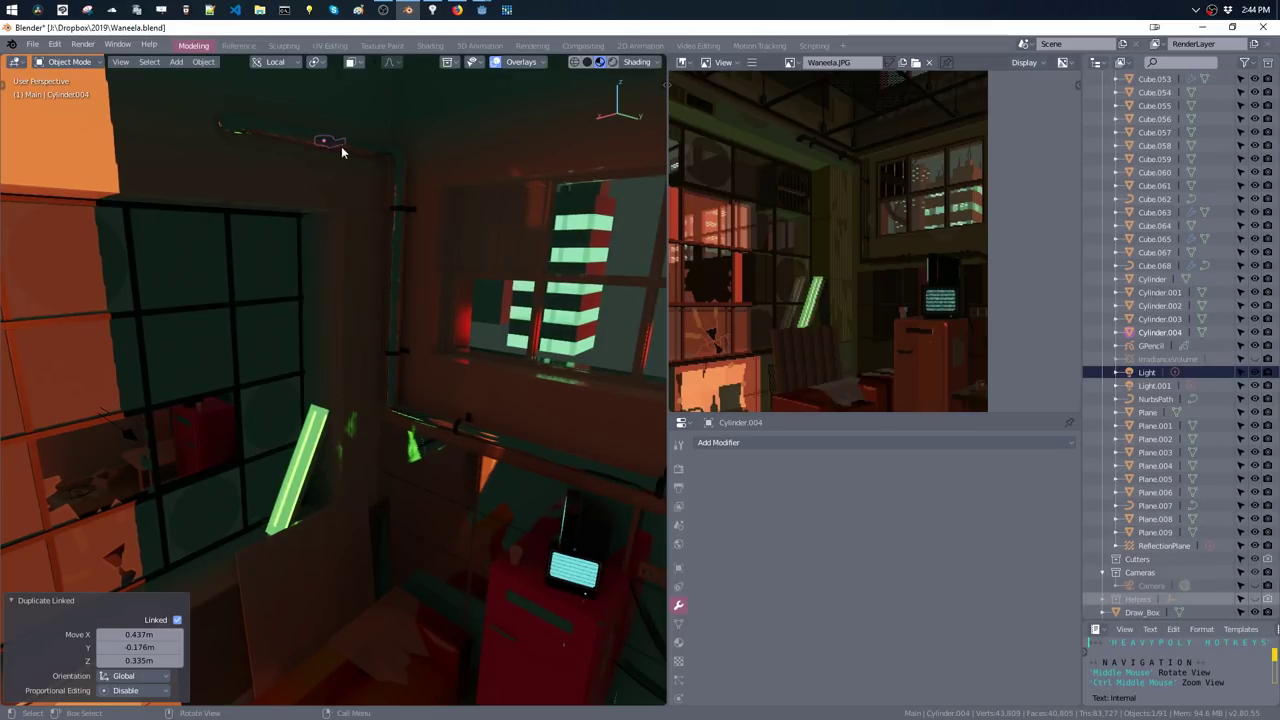
pyautogui.moveTo(341, 146); pyautogui.dragTo(349, 196, button='middle')
pyautogui.press('r')
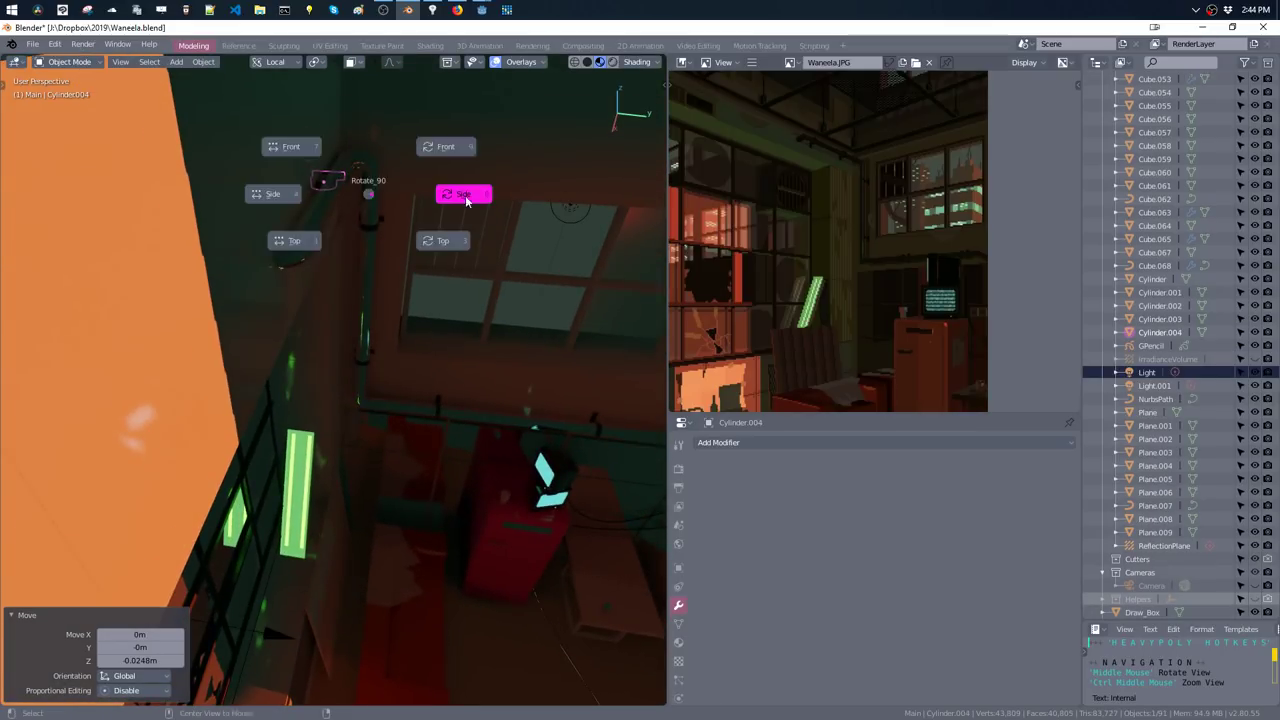
pyautogui.press('r')
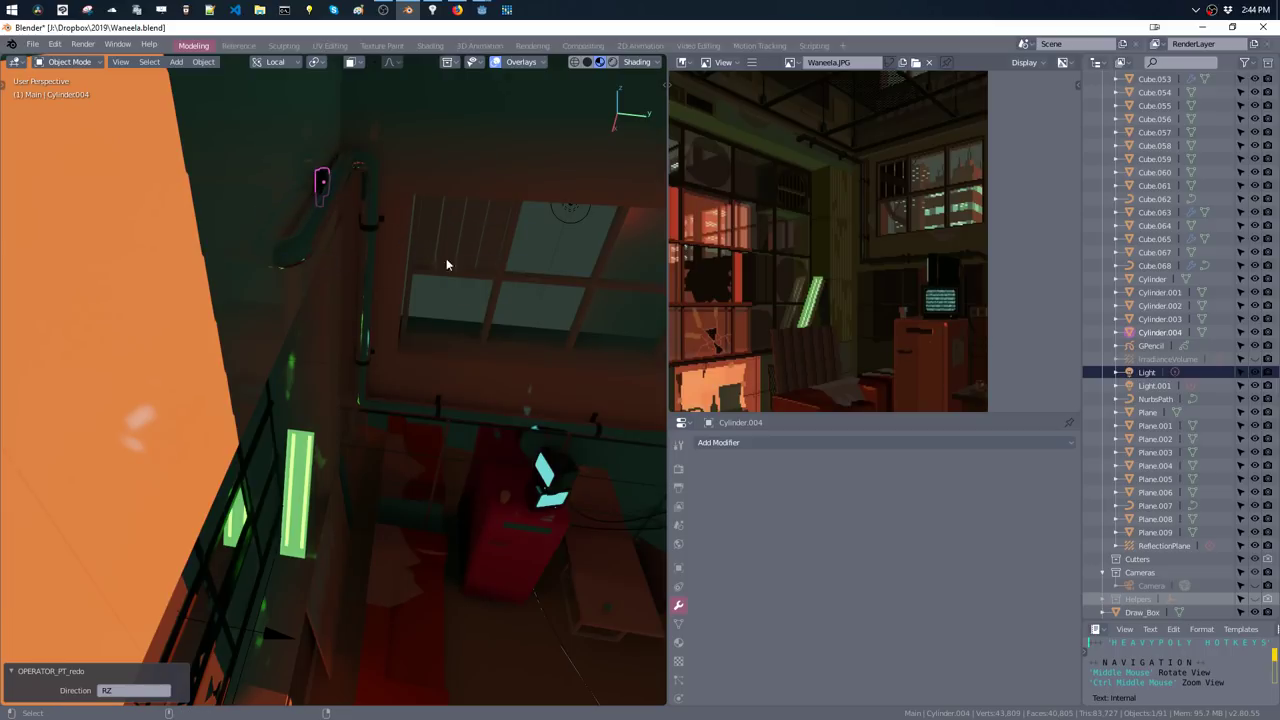
# - Slide the clamp along its local X until it sits snugly around the pipe
pyautogui.press('g')
pyautogui.press('x')
pyautogui.press('x')
pyautogui.click(391, 195)
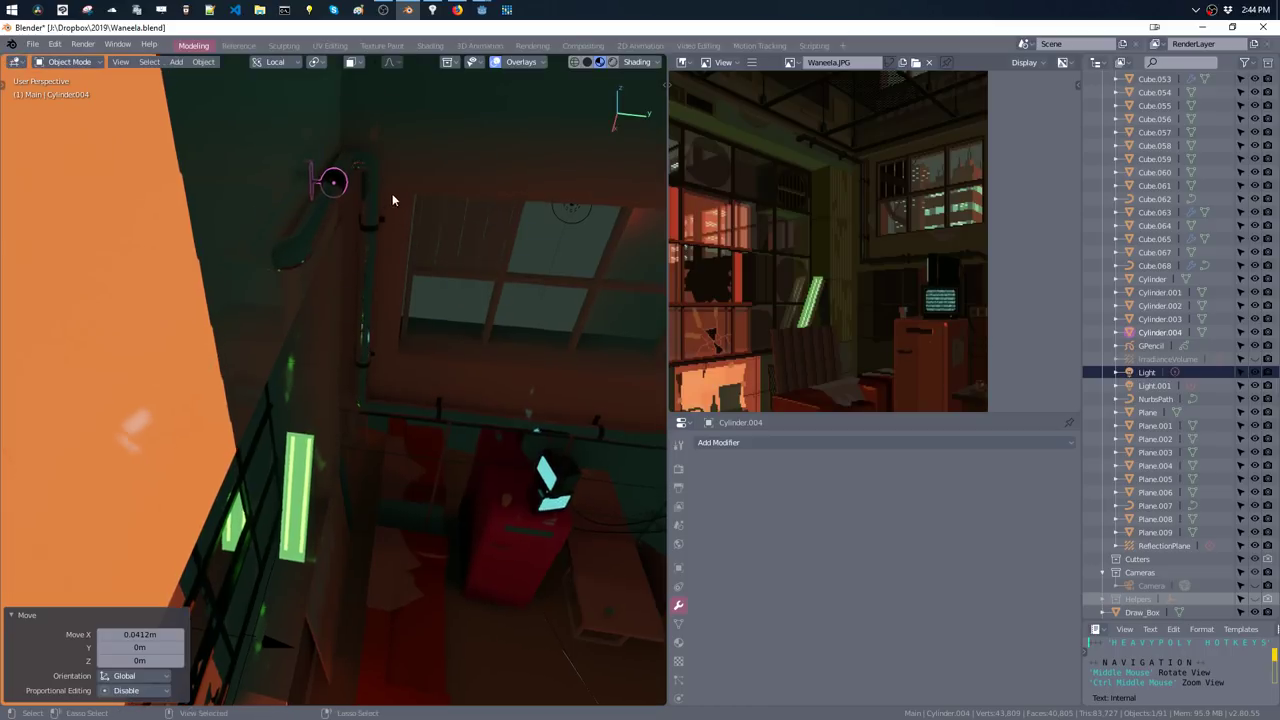
pyautogui.press('KP_Decimal')
pyautogui.press('g')
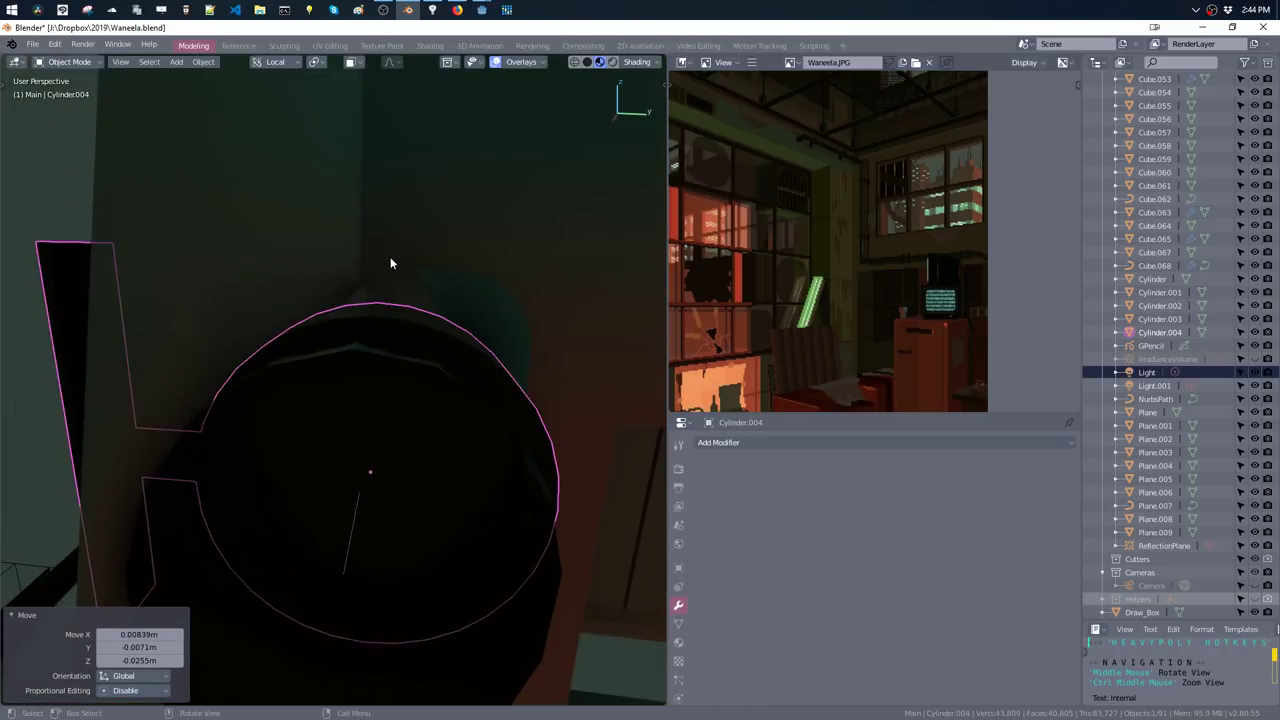
pyautogui.click(395, 247)
pyautogui.click(395, 247)
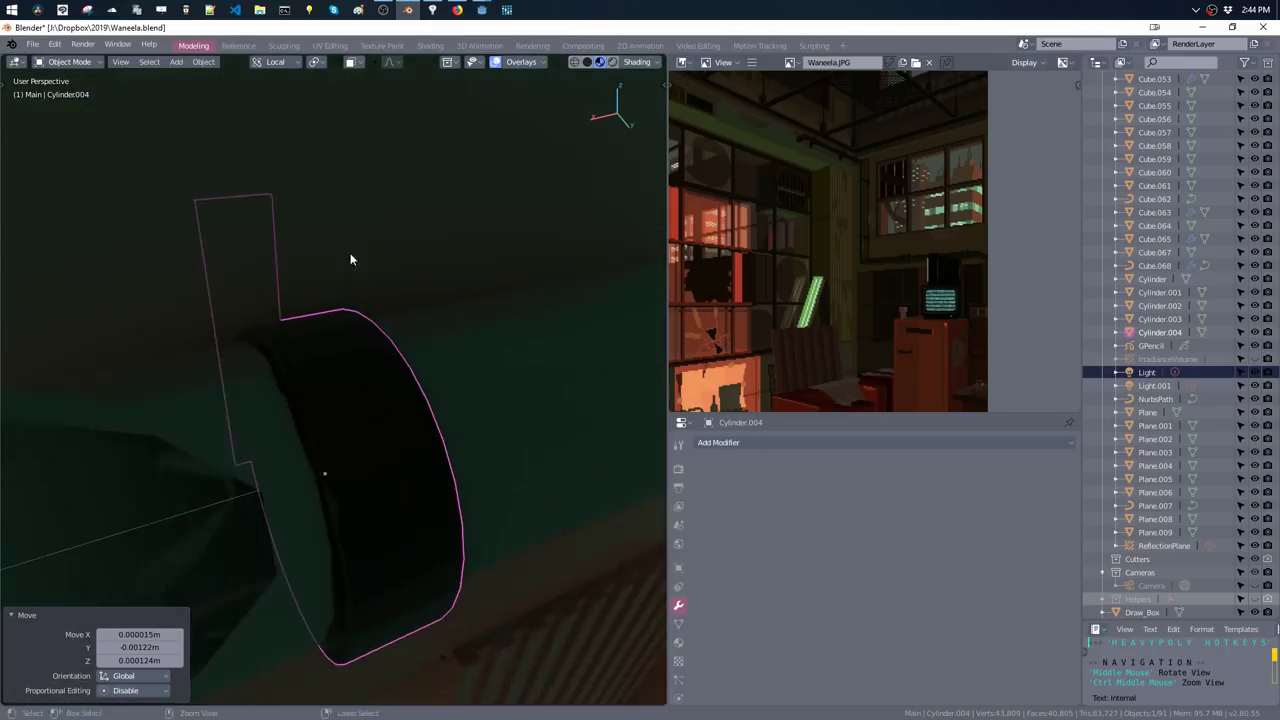
pyautogui.scroll(-4, 351, 263)
pyautogui.moveTo(371, 300); pyautogui.dragTo(412, 340, button='middle')
pyautogui.press('g')
pyautogui.press('x')
pyautogui.press('x')
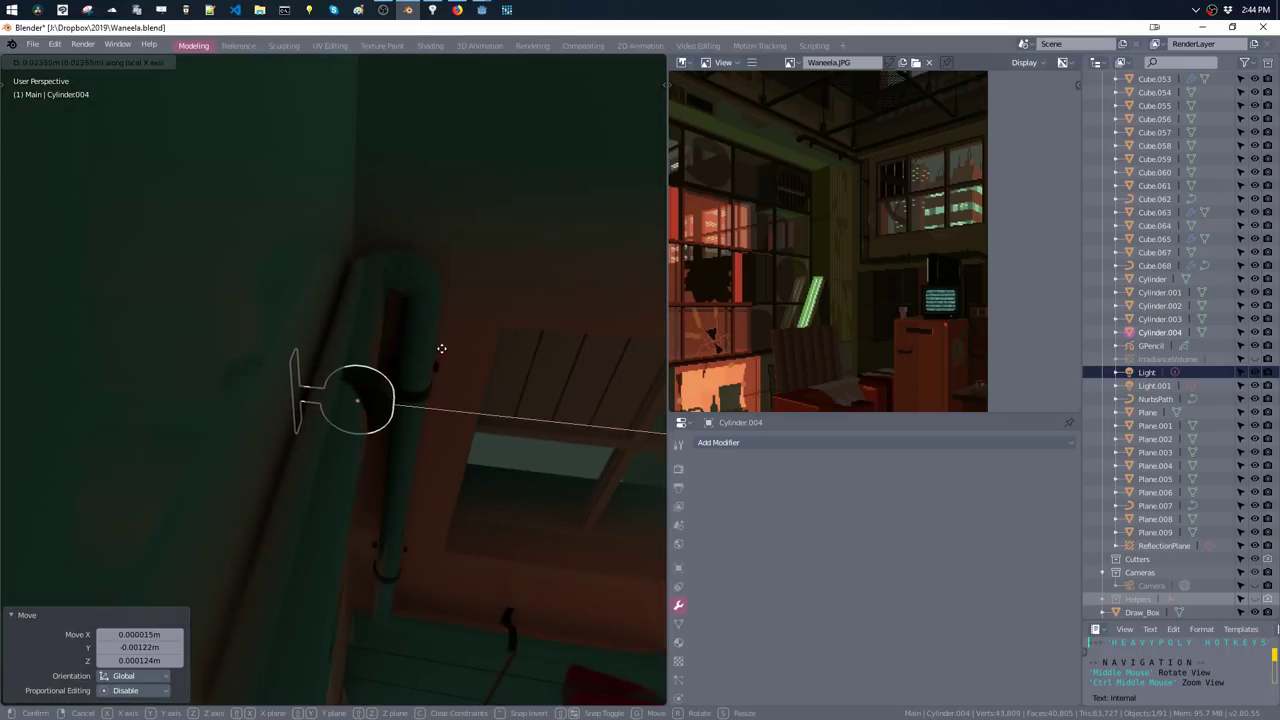
pyautogui.click(270, 332)
# - Select the long ceiling pipe together with its clamp rings
pyautogui.moveTo(278, 335)
pyautogui.mouseDown(button='middle')
pyautogui.moveTo(388, 527)
pyautogui.moveTo(415, 482)
pyautogui.moveTo(389, 366)
pyautogui.moveTo(335, 245)
pyautogui.mouseUp(button='middle')
pyautogui.click(335, 253)
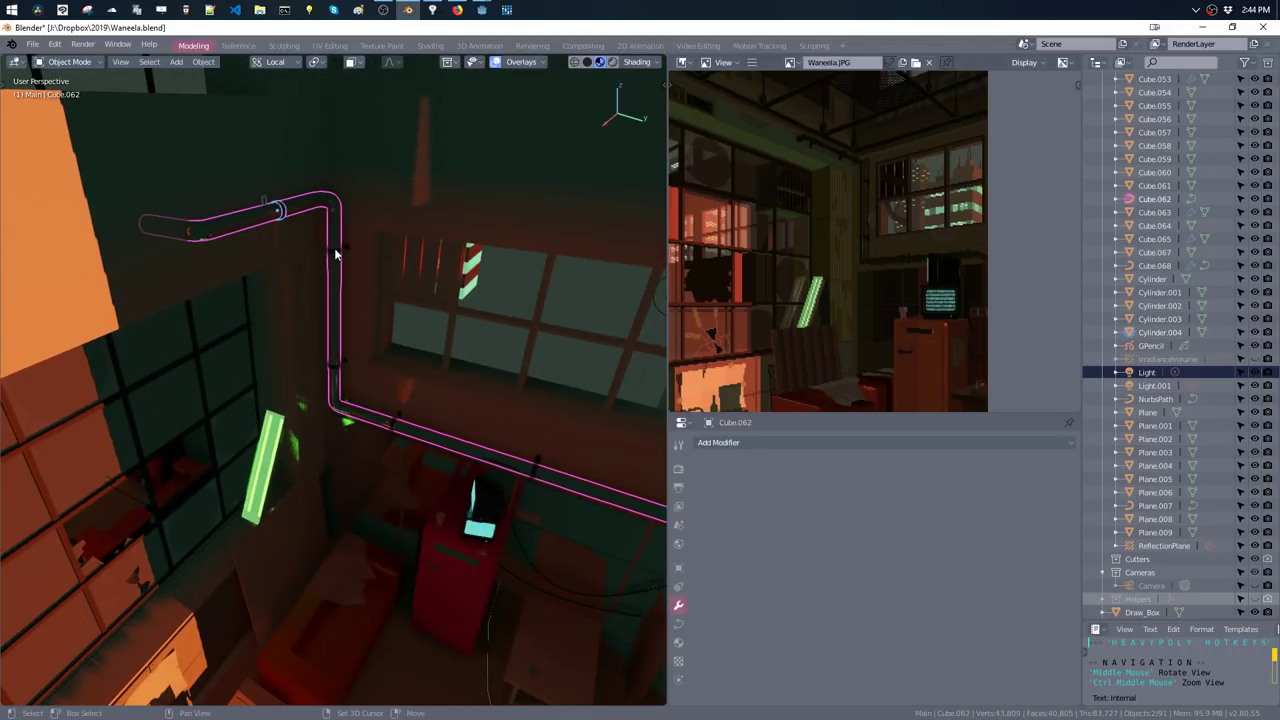
pyautogui.keyDown('shift'); pyautogui.click(337, 250); pyautogui.keyUp('shift')
pyautogui.keyDown('shift'); pyautogui.click(390, 430); pyautogui.keyUp('shift')
pyautogui.moveTo(390, 430)
pyautogui.mouseDown(button='middle')
pyautogui.moveTo(420, 396)
pyautogui.moveTo(405, 405)
pyautogui.moveTo(467, 419)
pyautogui.moveTo(347, 332)
pyautogui.moveTo(312, 360)
pyautogui.moveTo(365, 364)
pyautogui.moveTo(363, 314)
pyautogui.mouseUp(button='middle')
# - Move the selected pipe and clamps into a new collection named Pipe
pyautogui.press('m')
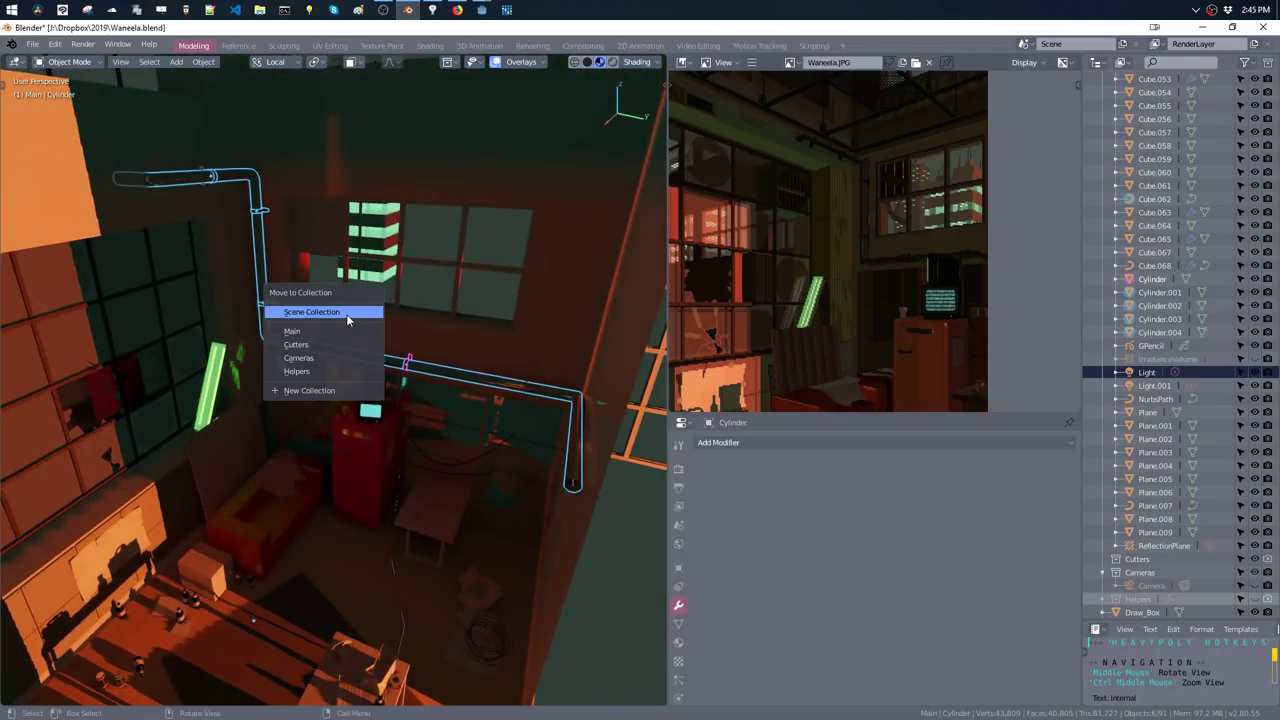
pyautogui.click(330, 393)
pyautogui.write('Pipe')
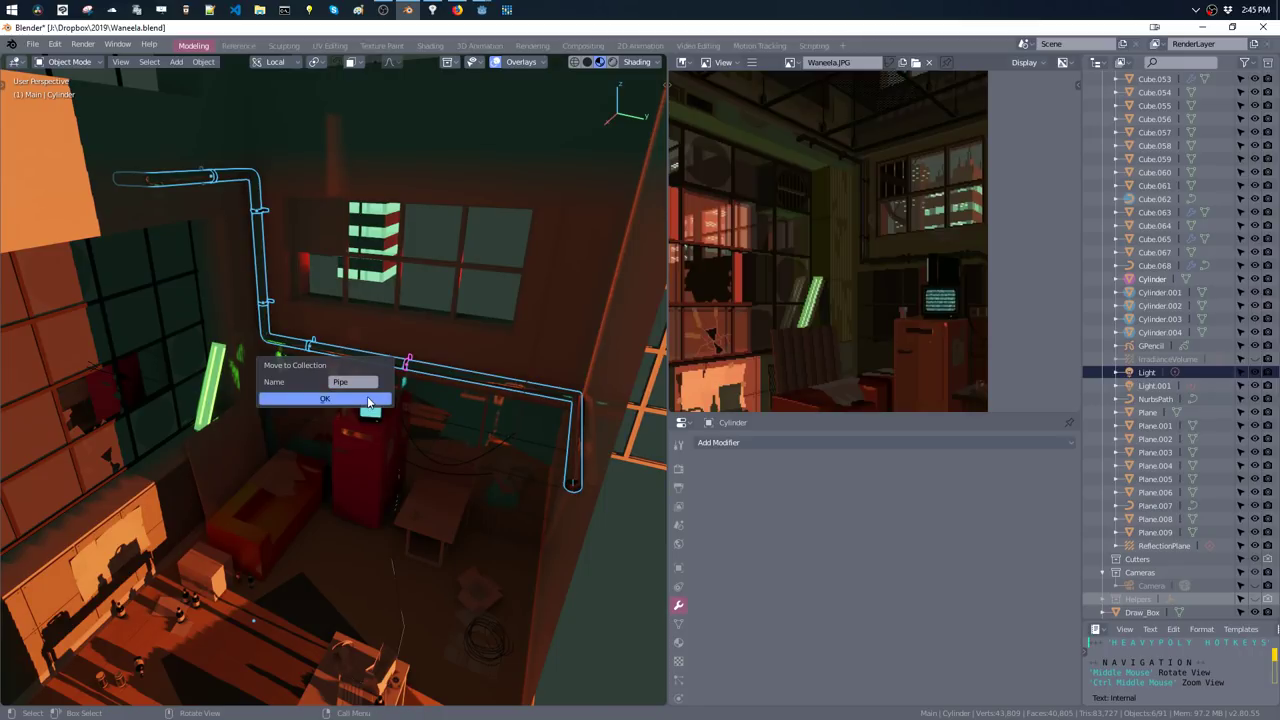
pyautogui.click(368, 401)
pyautogui.moveTo(437, 267); pyautogui.dragTo(475, 318, button='middle')
pyautogui.press('g')
pyautogui.press('x')
pyautogui.press('x')
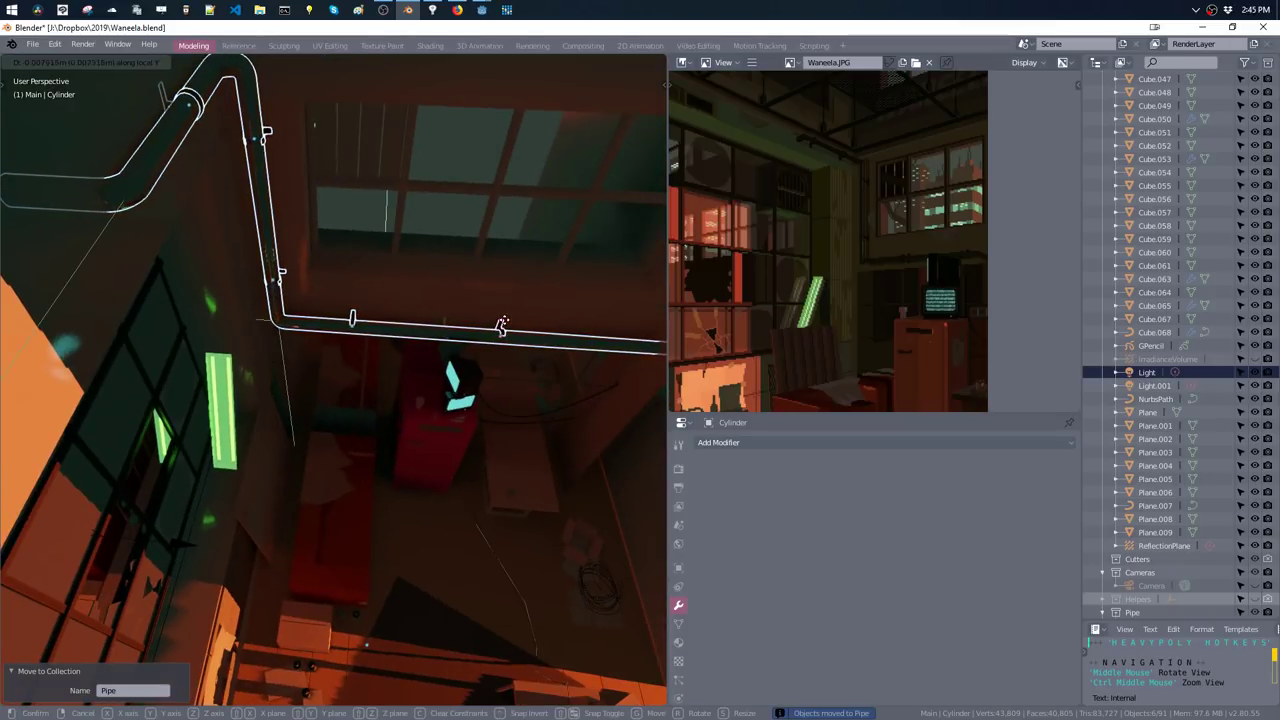
# - Switch the transform orientation to Global and shift the pipe 0.0336 m along Y
pyautogui.click(490, 323)
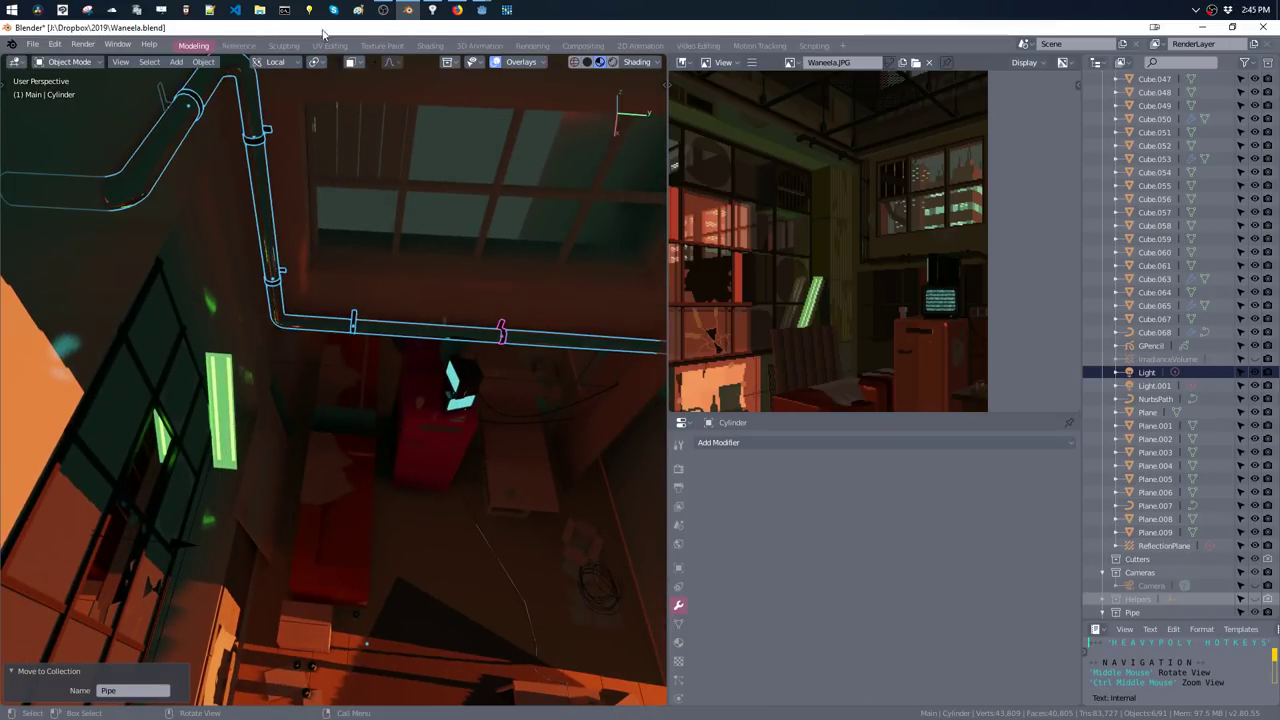
pyautogui.click(276, 62)
pyautogui.click(271, 116)
pyautogui.press('g')
pyautogui.press('y')
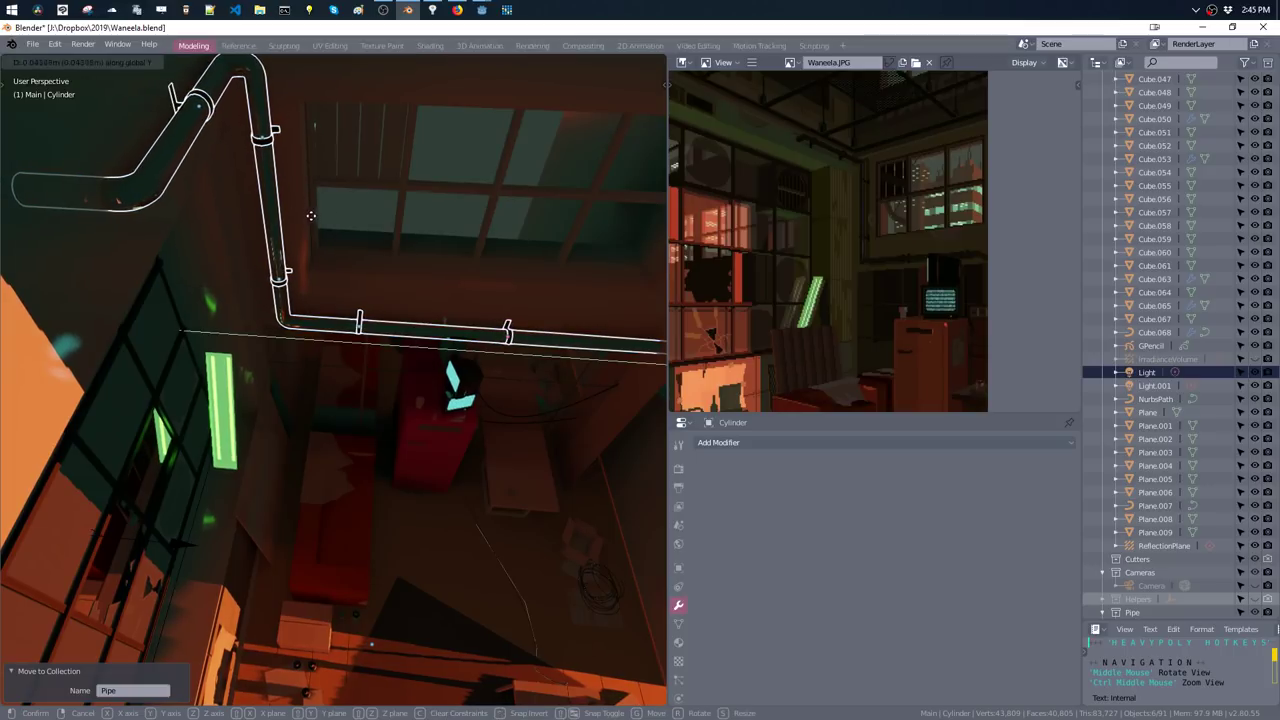
pyautogui.click(290, 188)
pyautogui.moveTo(289, 185)
pyautogui.mouseDown(button='middle')
pyautogui.moveTo(421, 207)
pyautogui.moveTo(369, 201)
pyautogui.moveTo(345, 180)
pyautogui.moveTo(335, 192)
pyautogui.moveTo(362, 250)
pyautogui.mouseUp(button='middle')
pyautogui.press('g')
pyautogui.press('y')
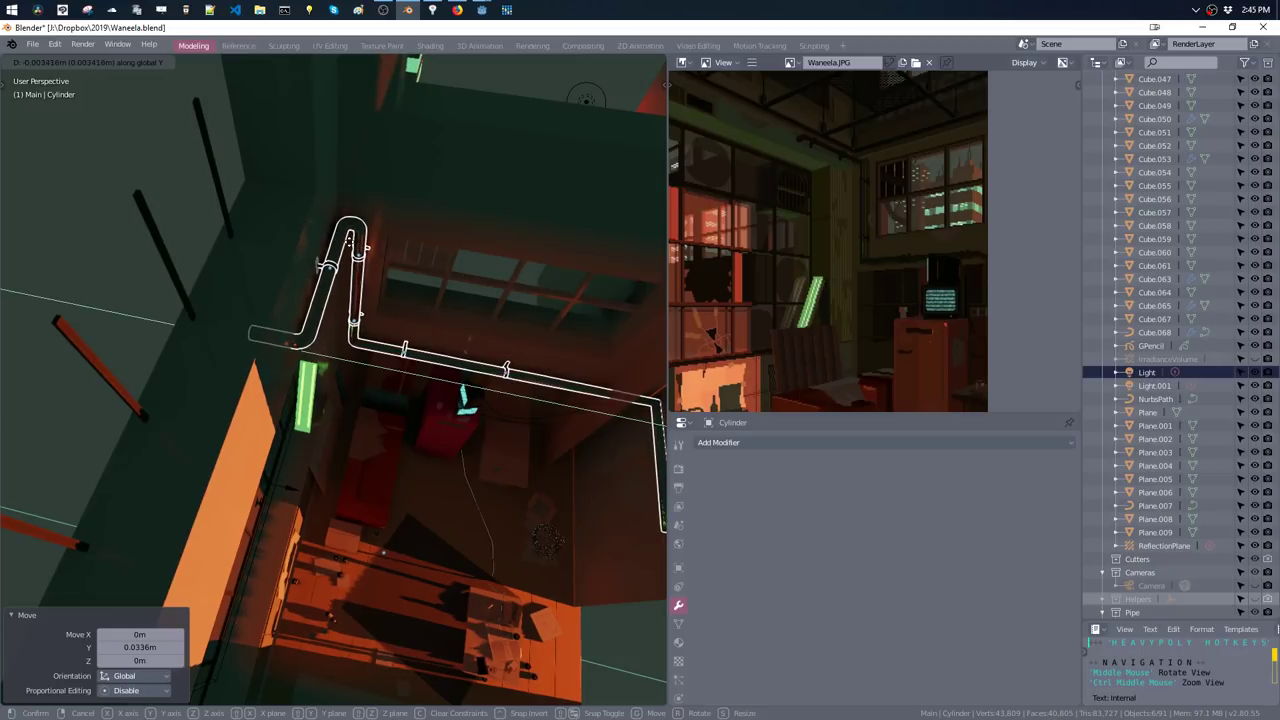
pyautogui.moveTo(324, 283)
pyautogui.mouseDown(button='middle')
pyautogui.moveTo(338, 235)
pyautogui.moveTo(320, 194)
pyautogui.moveTo(266, 198)
pyautogui.moveTo(258, 180)
pyautogui.mouseUp(button='middle')
# - Copy the clamp further along X and add a linked copy 0.599 m along the pipe
pyautogui.hotkey('shift', 'd')
pyautogui.press('x')
pyautogui.click(296, 183)
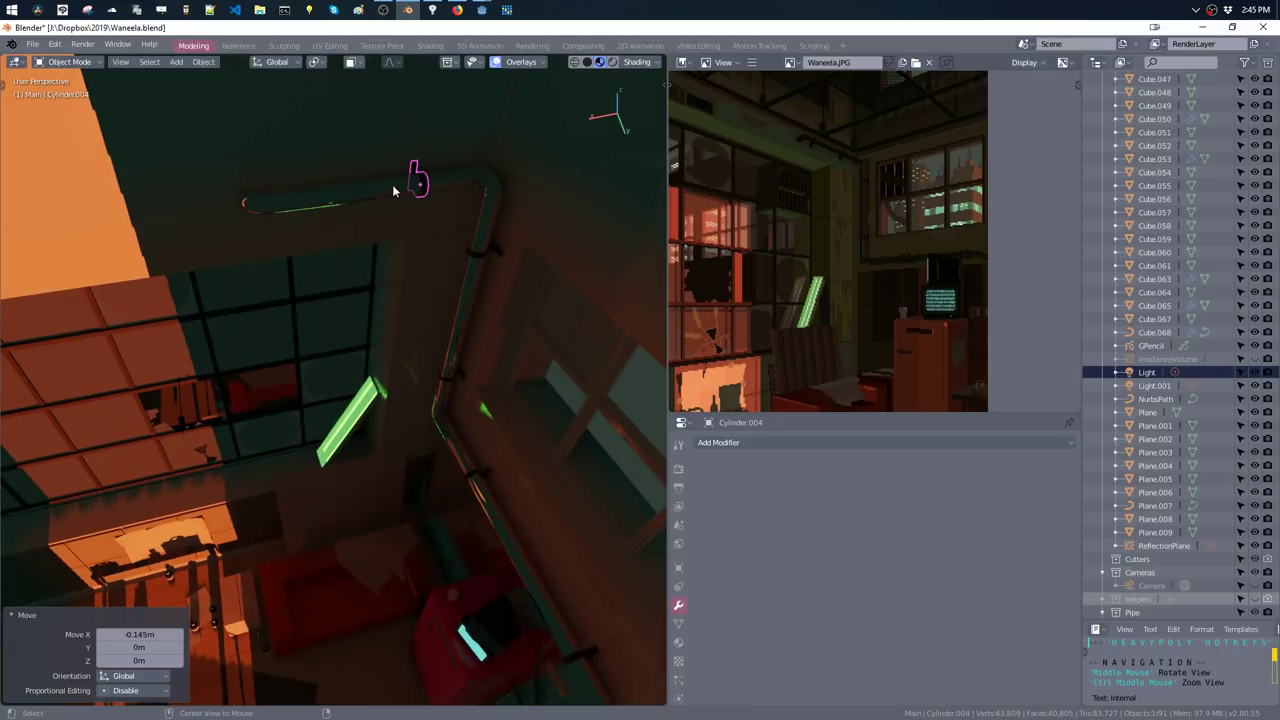
pyautogui.hotkey('shift', 'd')
pyautogui.press('x')
pyautogui.click(280, 200)
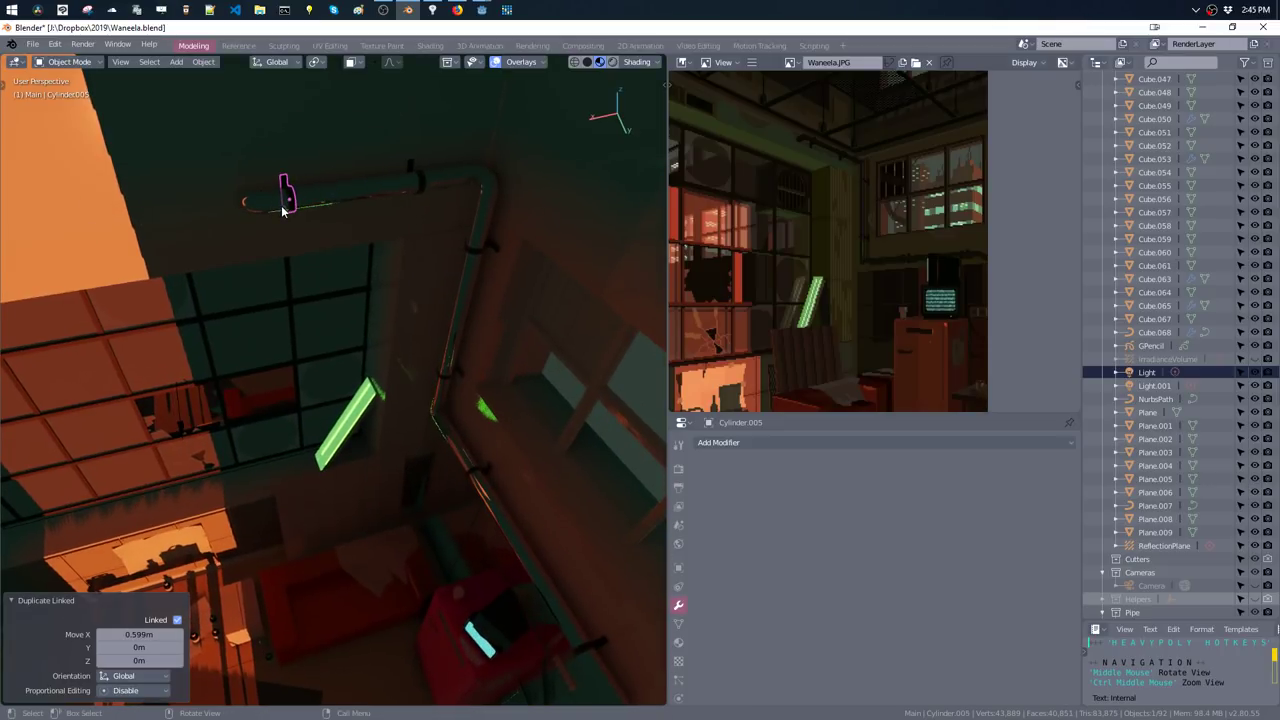
pyautogui.moveTo(289, 205); pyautogui.dragTo(333, 182, button='middle')
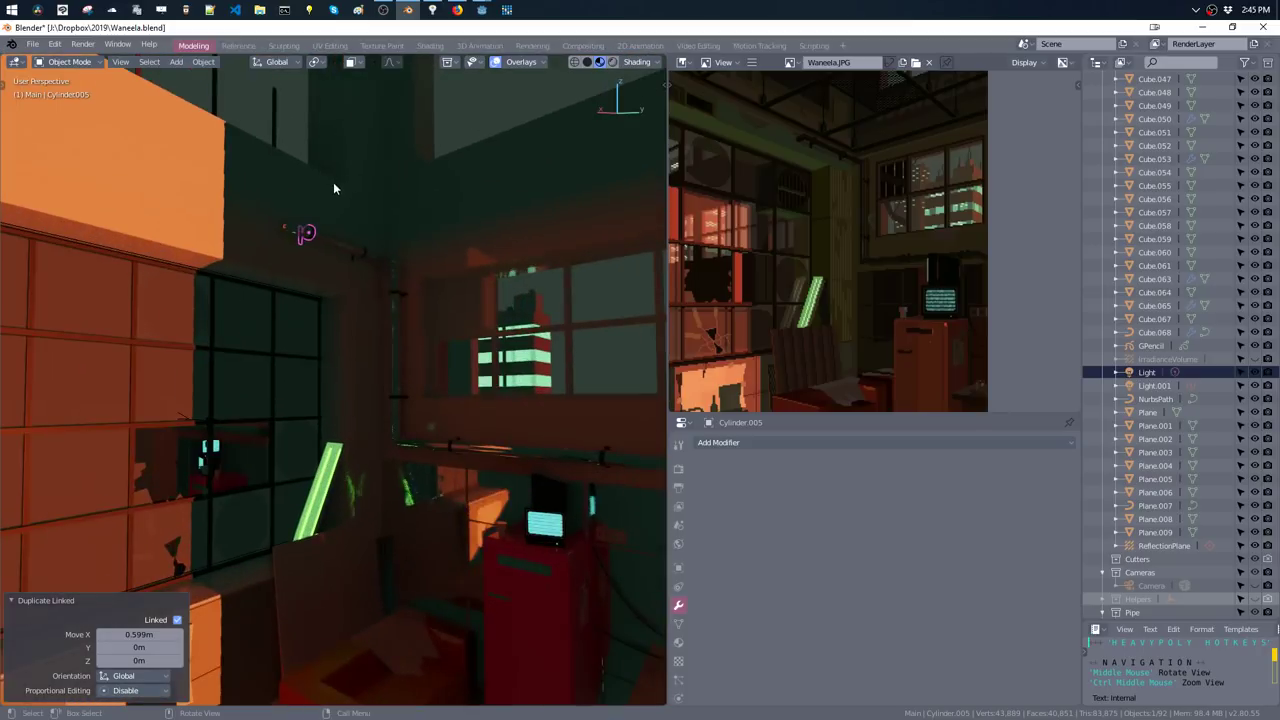
pyautogui.click(274, 300)
# - Make a linked copy of the window grid, raise it on Z and turn it a quarter turn about X
pyautogui.hotkey('alt', 'd')
pyautogui.press('z')
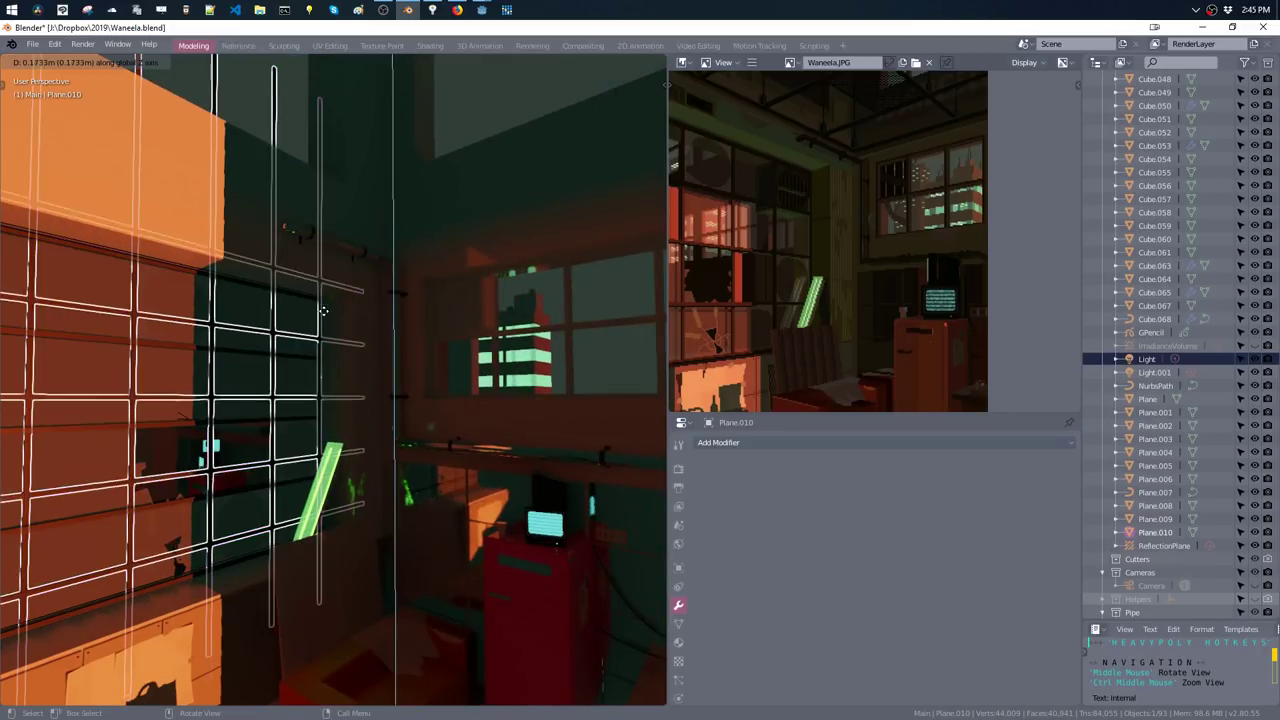
pyautogui.click(292, 276)
pyautogui.hotkey('alt', 'r')
pyautogui.click(358, 350)
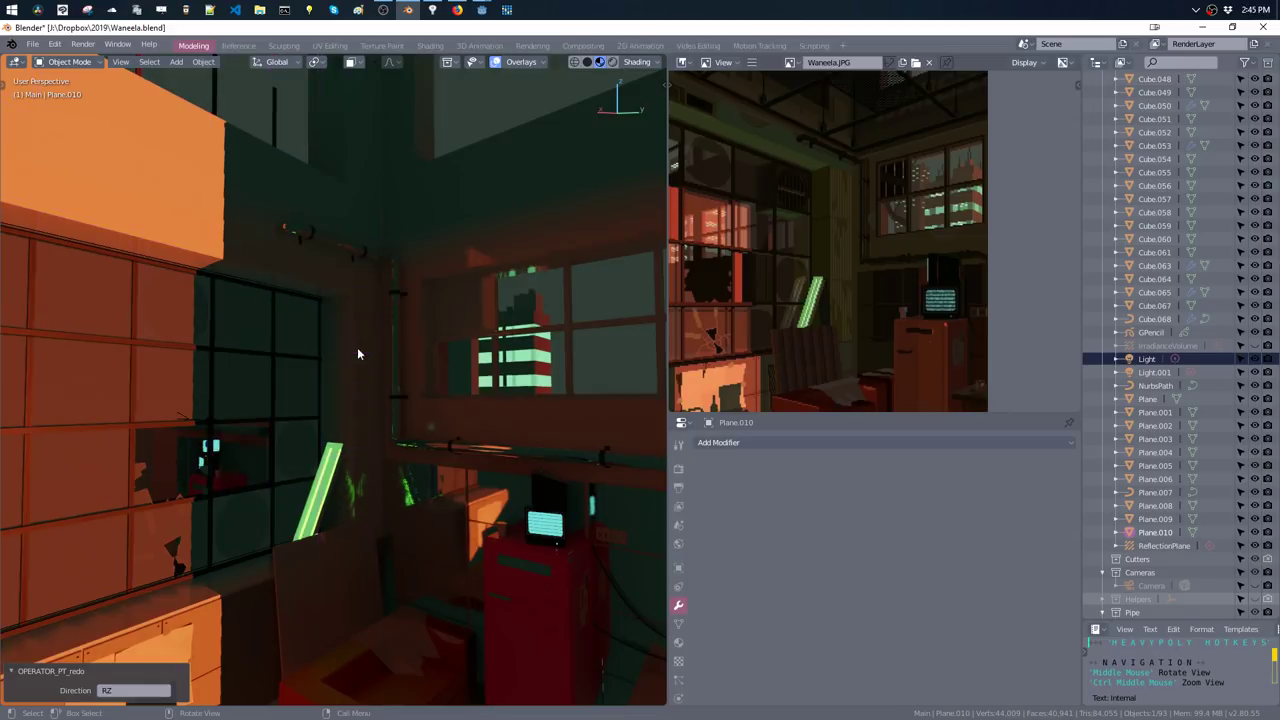
pyautogui.hotkey('ctrl', 'z')
pyautogui.hotkey('alt', 'r')
pyautogui.click(360, 322)
pyautogui.moveTo(360, 322)
pyautogui.keyDown('ctrl'); pyautogui.mouseDown(button='middle')
pyautogui.moveTo(363, 388)
pyautogui.moveTo(406, 266)
pyautogui.mouseUp(button='middle'); pyautogui.keyUp('ctrl')
pyautogui.scroll(-3, 363, 400)
# - Move the grid copy up 5.31 m and 2.03 m along Y, nudge Z, then shift it -0.39 m on Y
pyautogui.press('g')
pyautogui.press('z')
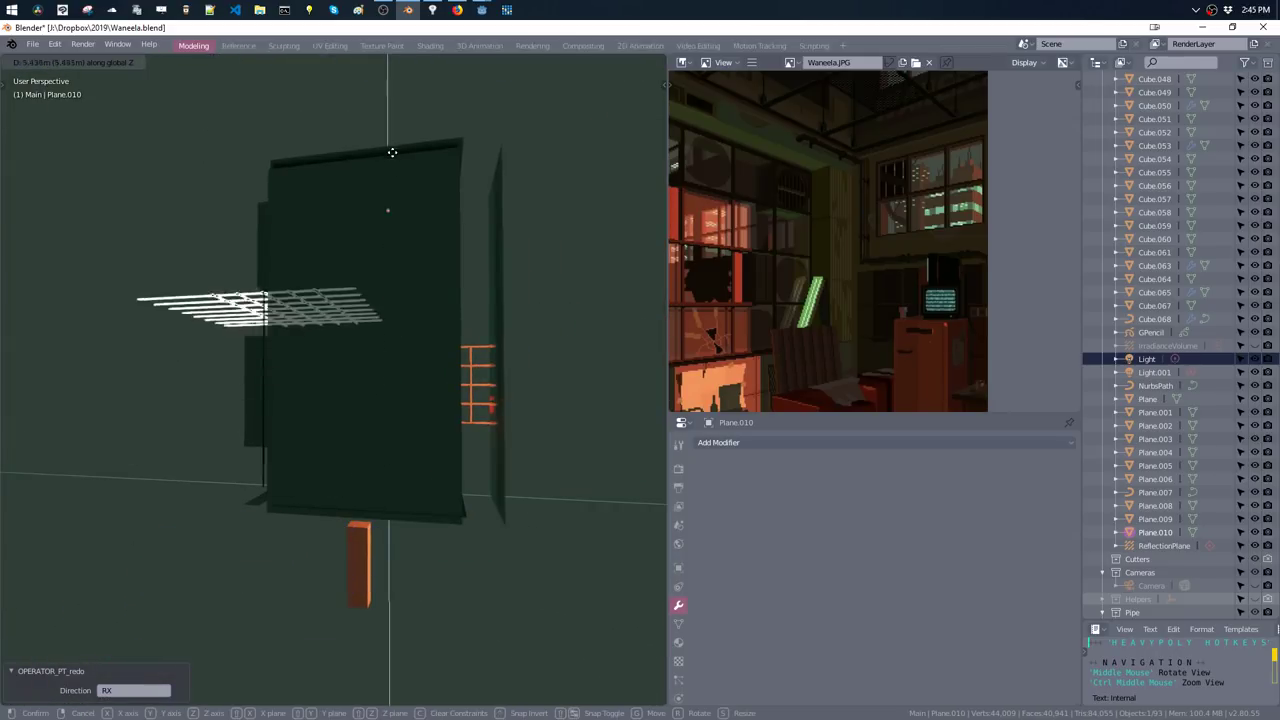
pyautogui.click(391, 149)
pyautogui.moveTo(391, 149)
pyautogui.mouseDown(button='middle')
pyautogui.moveTo(360, 350)
pyautogui.moveTo(371, 320)
pyautogui.moveTo(457, 329)
pyautogui.moveTo(443, 350)
pyautogui.moveTo(457, 314)
pyautogui.moveTo(368, 288)
pyautogui.moveTo(350, 325)
pyautogui.moveTo(349, 286)
pyautogui.moveTo(388, 268)
pyautogui.moveTo(361, 300)
pyautogui.mouseUp(button='middle')
pyautogui.press('g')
pyautogui.press('y')
pyautogui.click(427, 305)
pyautogui.press('g')
pyautogui.press('z')
pyautogui.click(427, 305)
pyautogui.scroll(4, 451, 315)
pyautogui.press('g')
pyautogui.press('y')
pyautogui.click(235, 265)
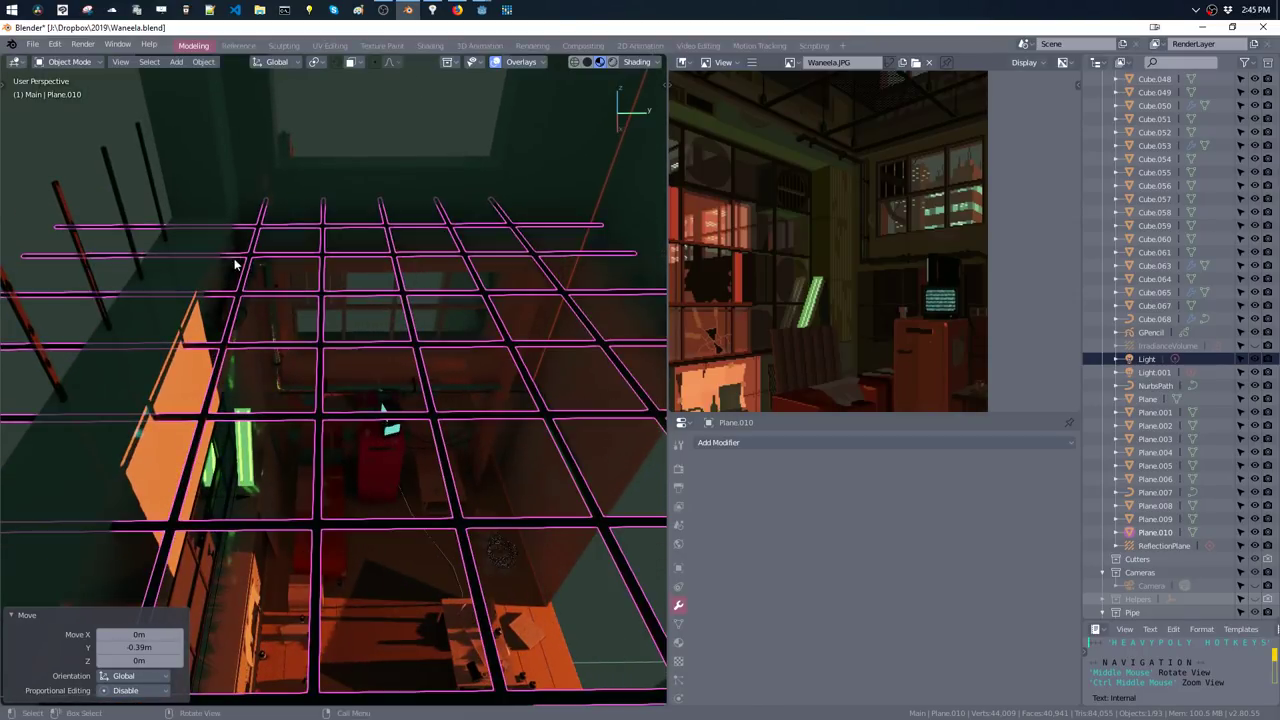
# - Delete the misplaced copy, duplicate the original window bars 3.29 m higher and lay them flat
pyautogui.press('Delete')
pyautogui.click(150, 202)
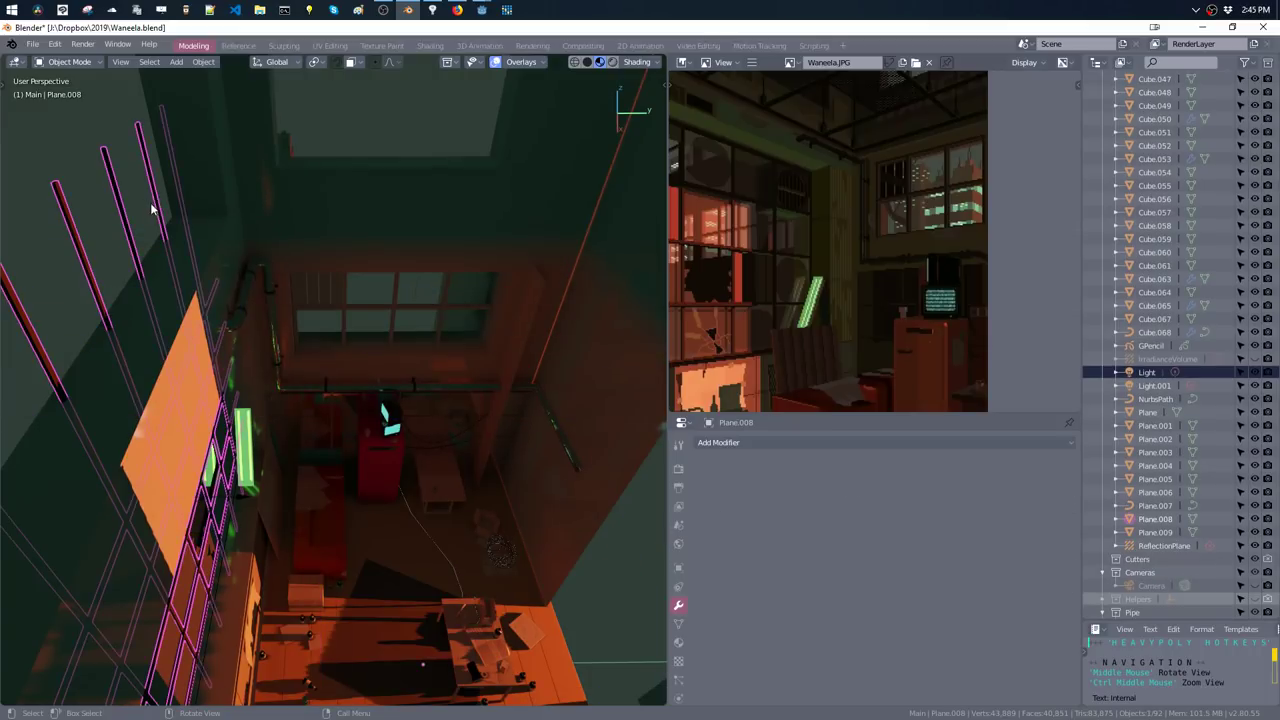
pyautogui.hotkey('shift', 'd')
pyautogui.press('z')
pyautogui.click(266, 205)
pyautogui.hotkey('alt', 'r')
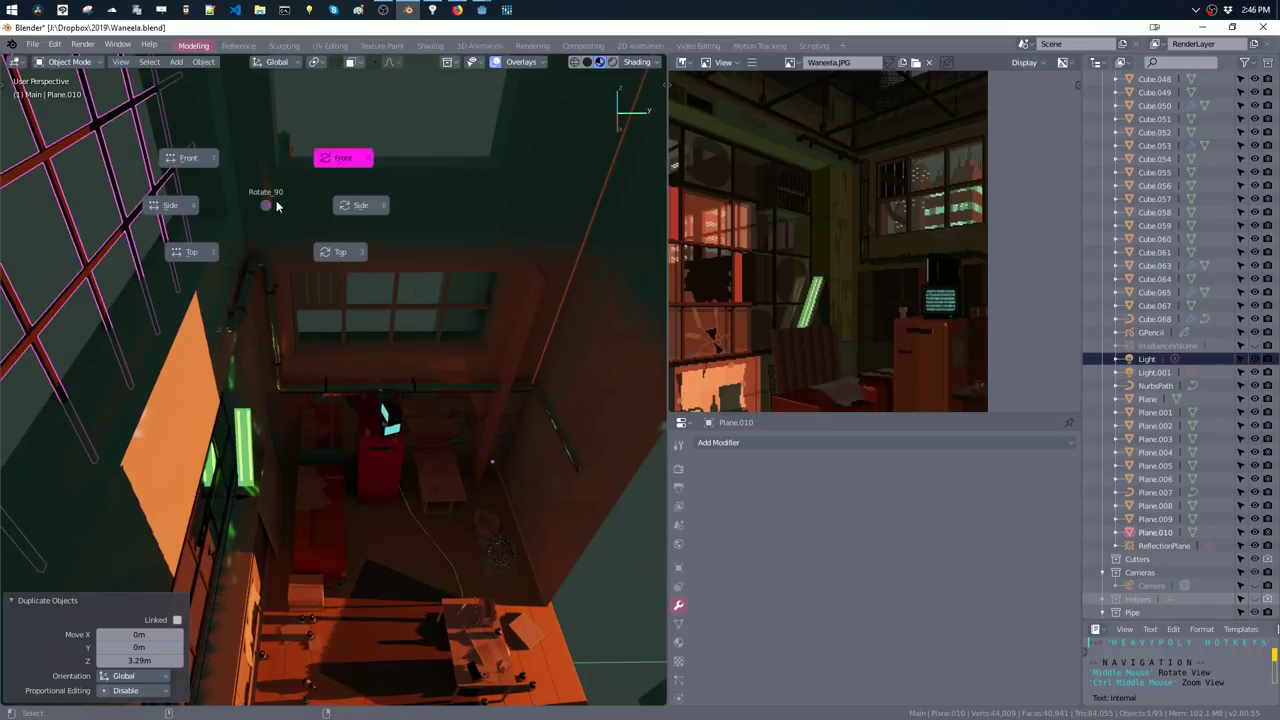
pyautogui.click(347, 206)
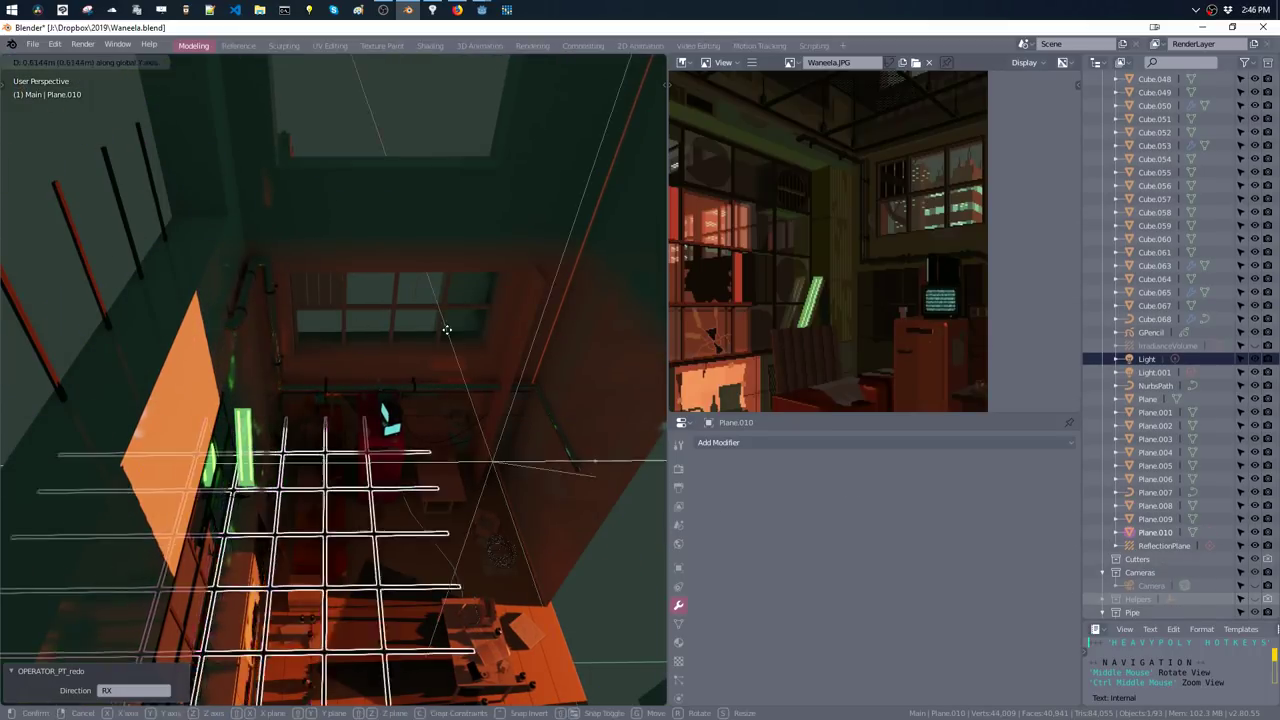
# - Lift the flat grid up under the ceiling and settle it at -0.2 m along Y
pyautogui.press('g')
pyautogui.press('z')
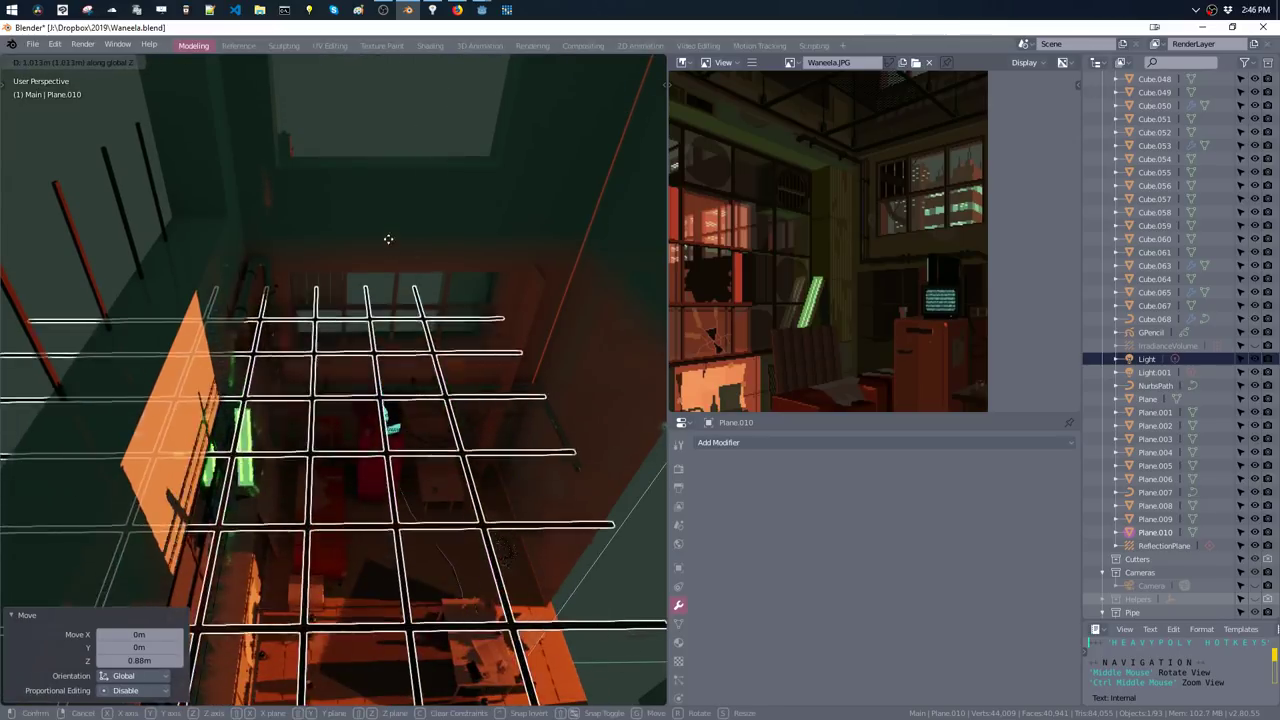
pyautogui.click(343, 410)
pyautogui.press('g')
pyautogui.press('z')
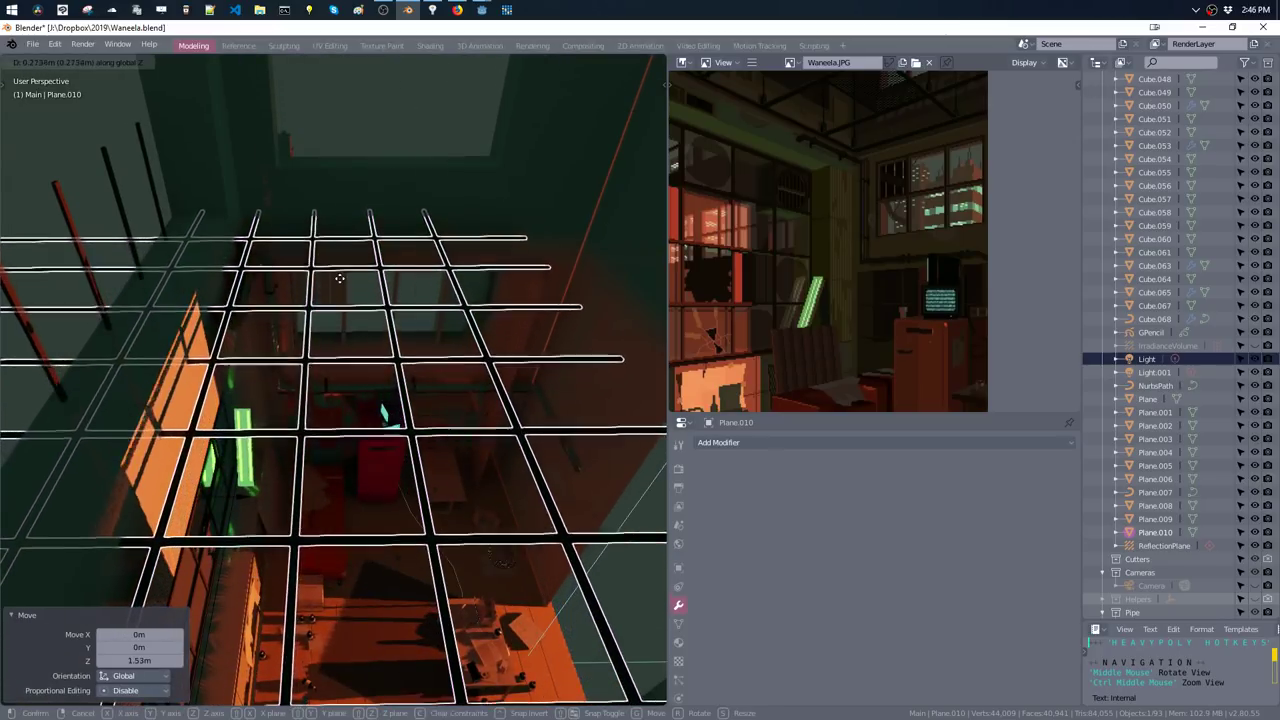
pyautogui.click(480, 300)
pyautogui.press('g')
pyautogui.press('z')
pyautogui.press('y')
pyautogui.click(360, 312)
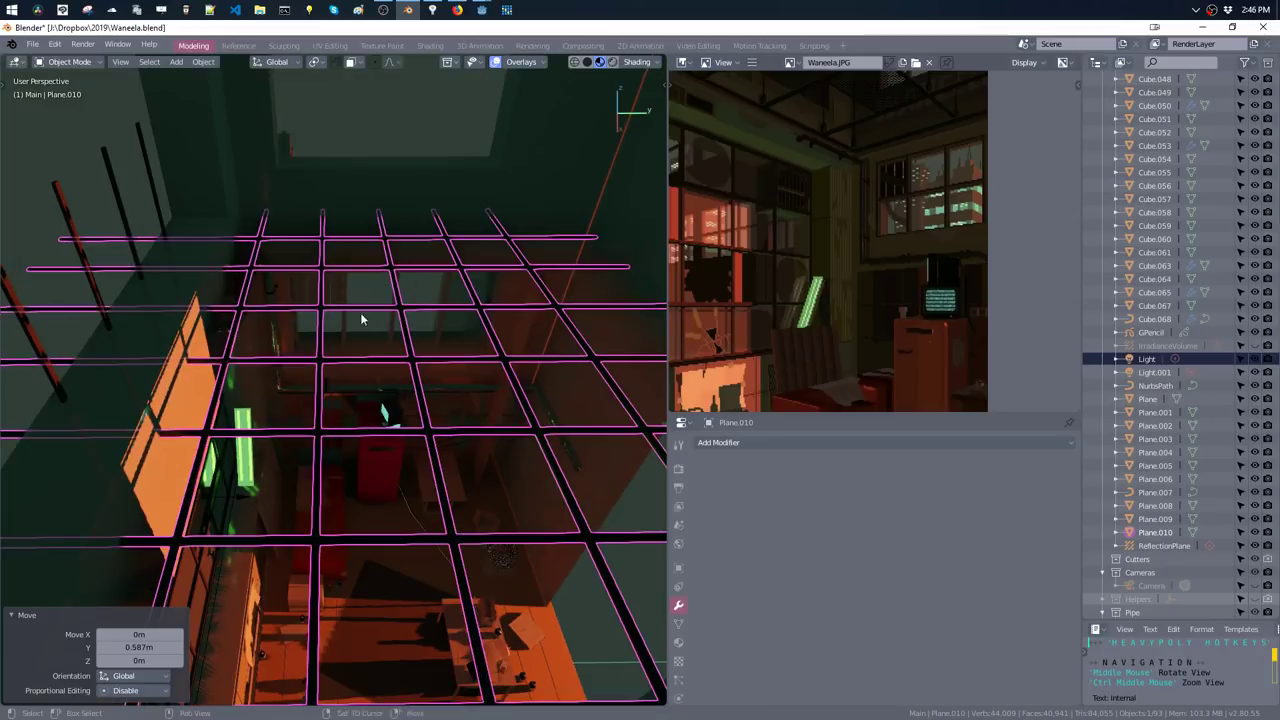
pyautogui.write('gy')
pyautogui.write('-.2')
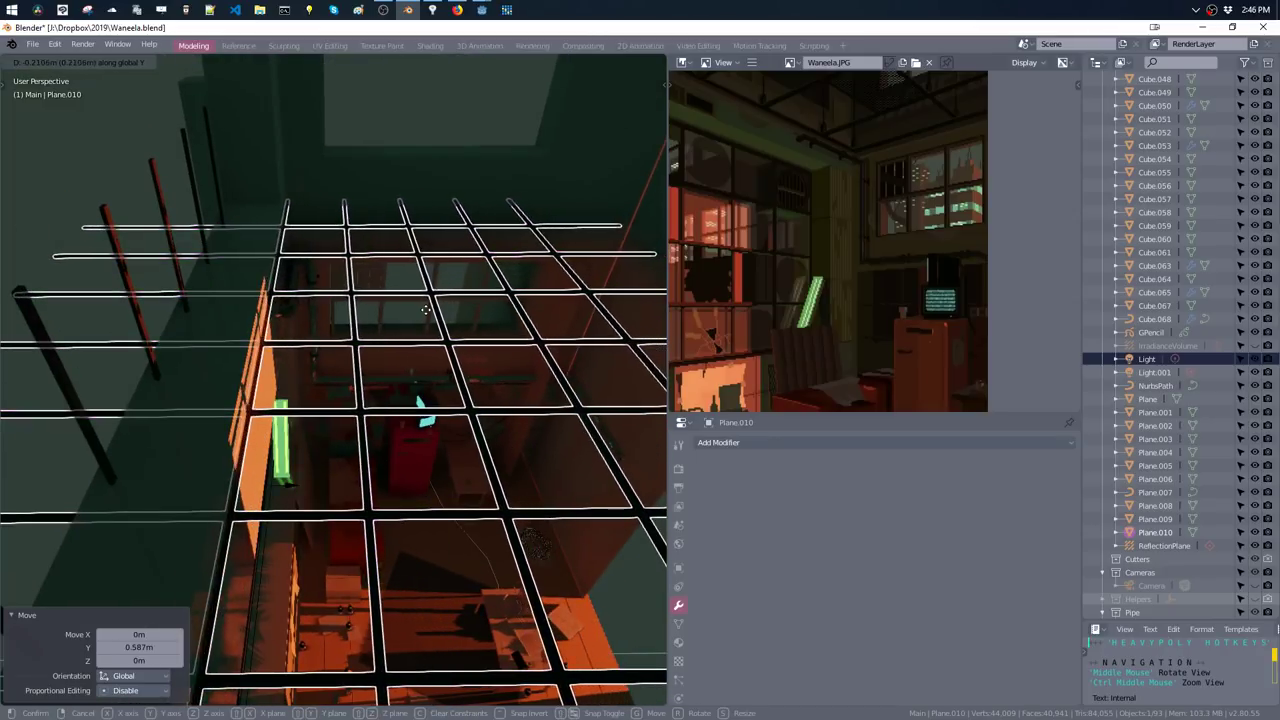
pyautogui.click(407, 318)
pyautogui.moveTo(407, 318); pyautogui.dragTo(293, 319, button='middle')
# - Align the grid along X with moves of -0.399 m and -0.0199 m
pyautogui.press('g')
pyautogui.press('x')
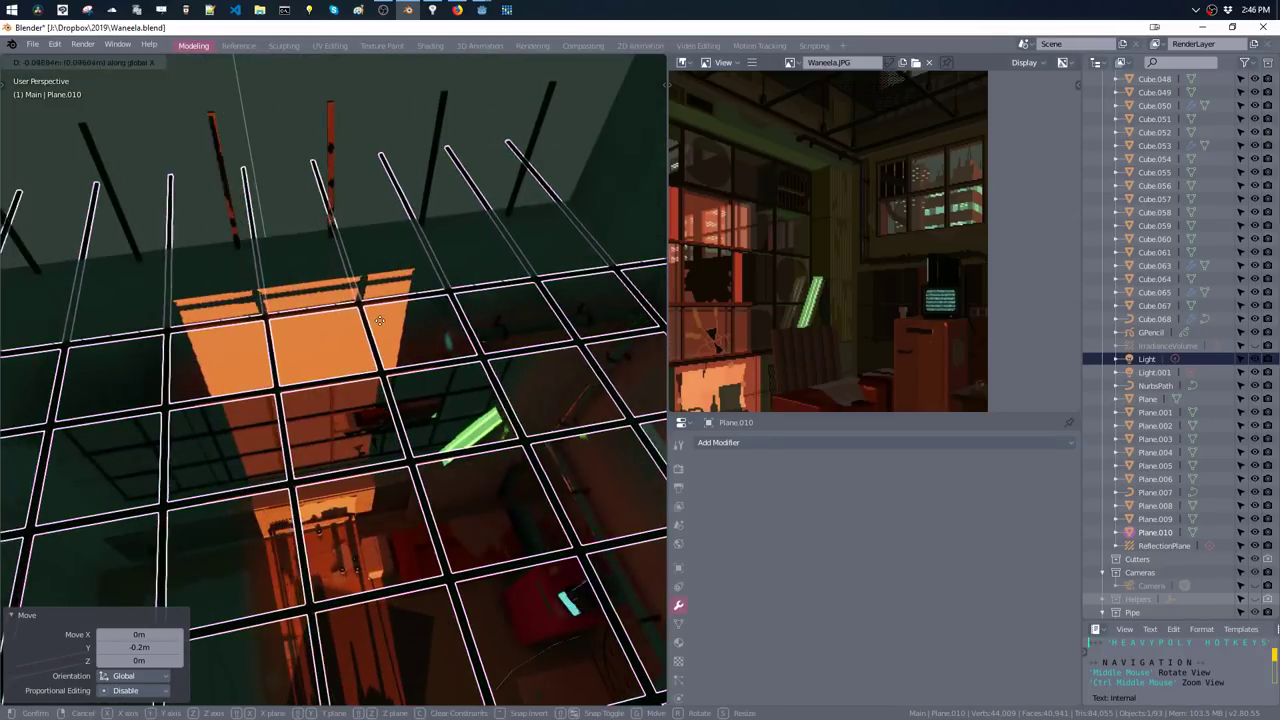
pyautogui.click(410, 305)
pyautogui.moveTo(410, 305)
pyautogui.mouseDown(button='middle')
pyautogui.moveTo(310, 308)
pyautogui.moveTo(446, 281)
pyautogui.mouseUp(button='middle')
pyautogui.press('g')
pyautogui.press('x')
pyautogui.click(330, 313)
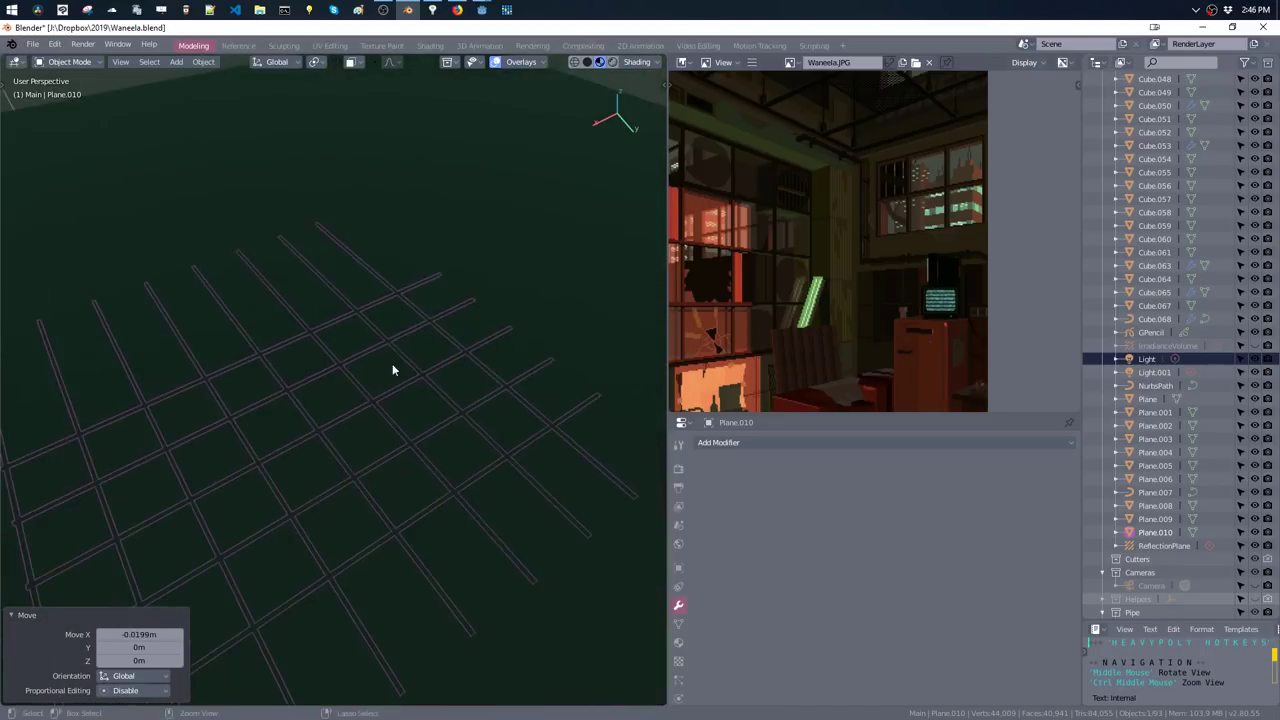
# - In Edit Mode, select a whole beam of the ceiling grid and delete it
pyautogui.press('Tab')
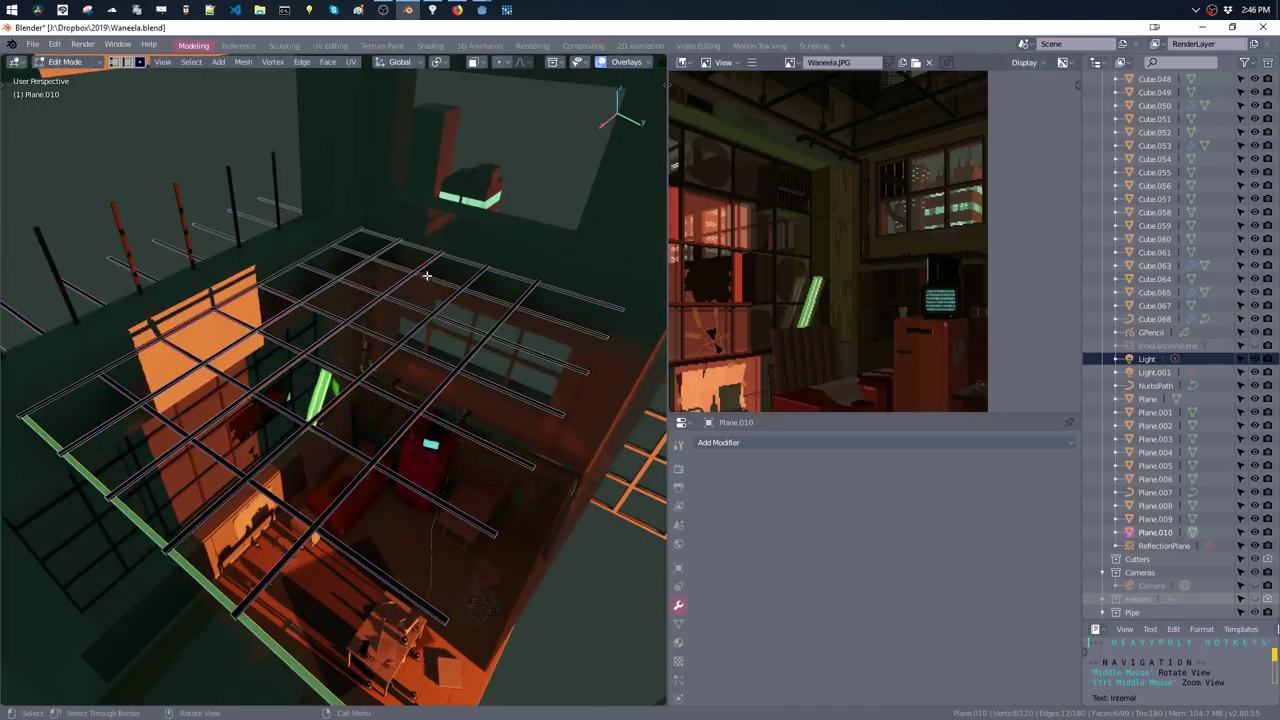
pyautogui.hotkey('alt', 'a')
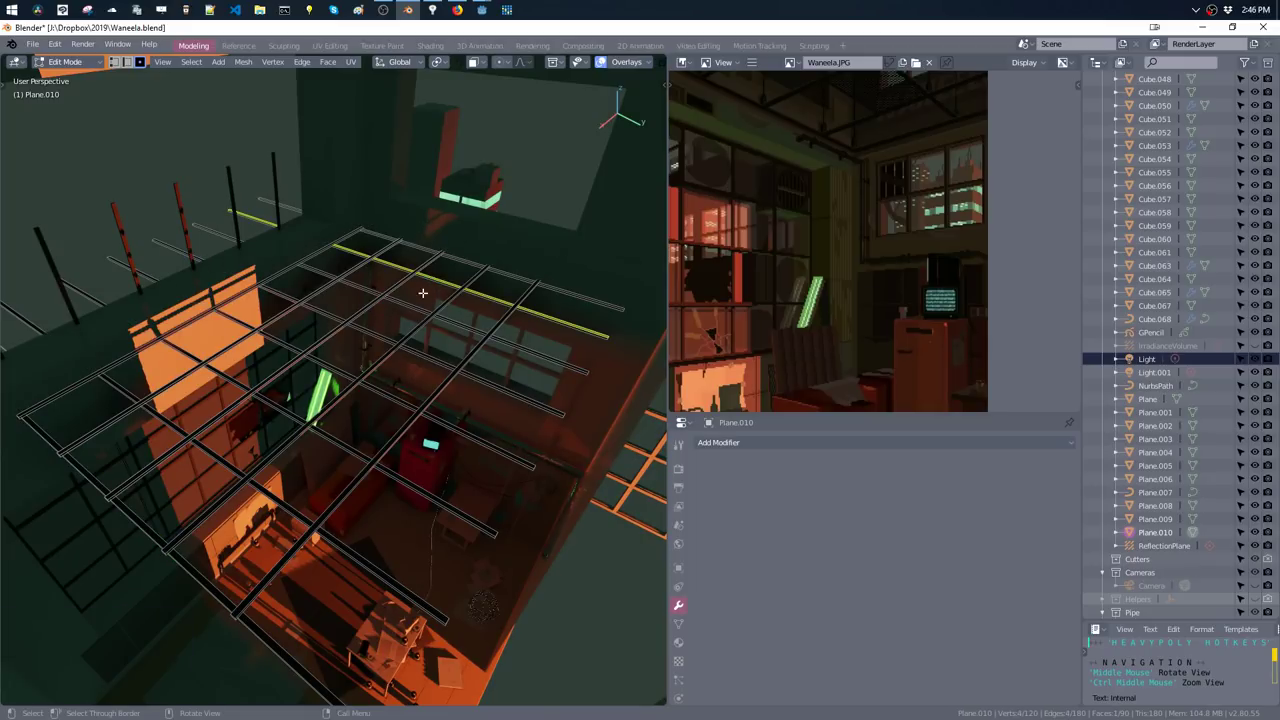
pyautogui.hotkey('ctrl', 'l')
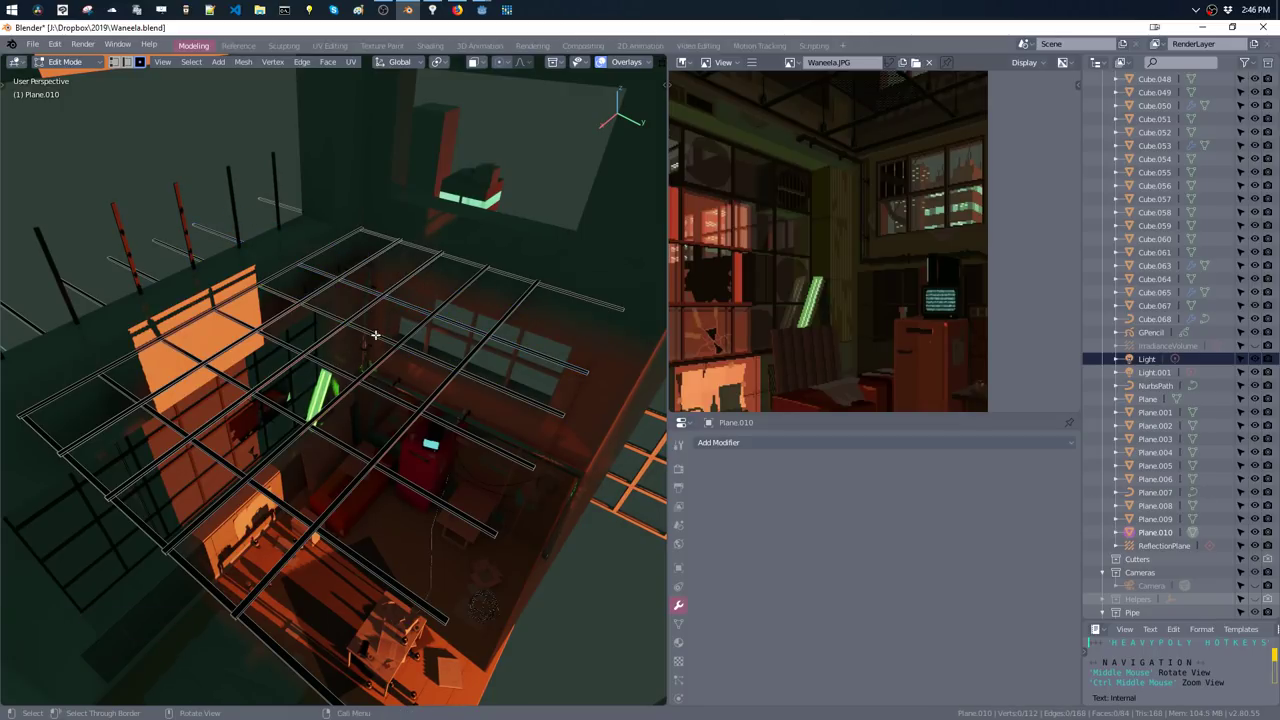
pyautogui.hotkey('alt', 'a')
pyautogui.press('l')
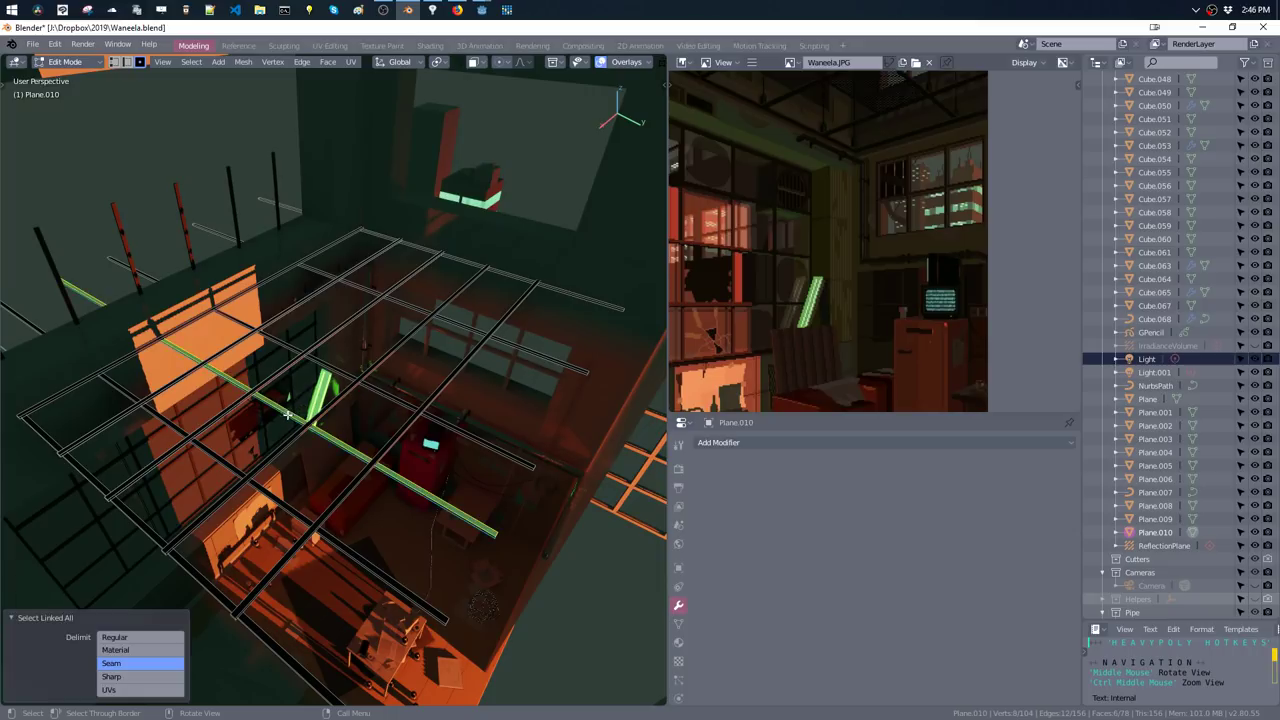
pyautogui.press('Delete')
# - Duplicate one grid beam and offset the copy 0.3979 m along Y
pyautogui.hotkey('ctrl', 'l')
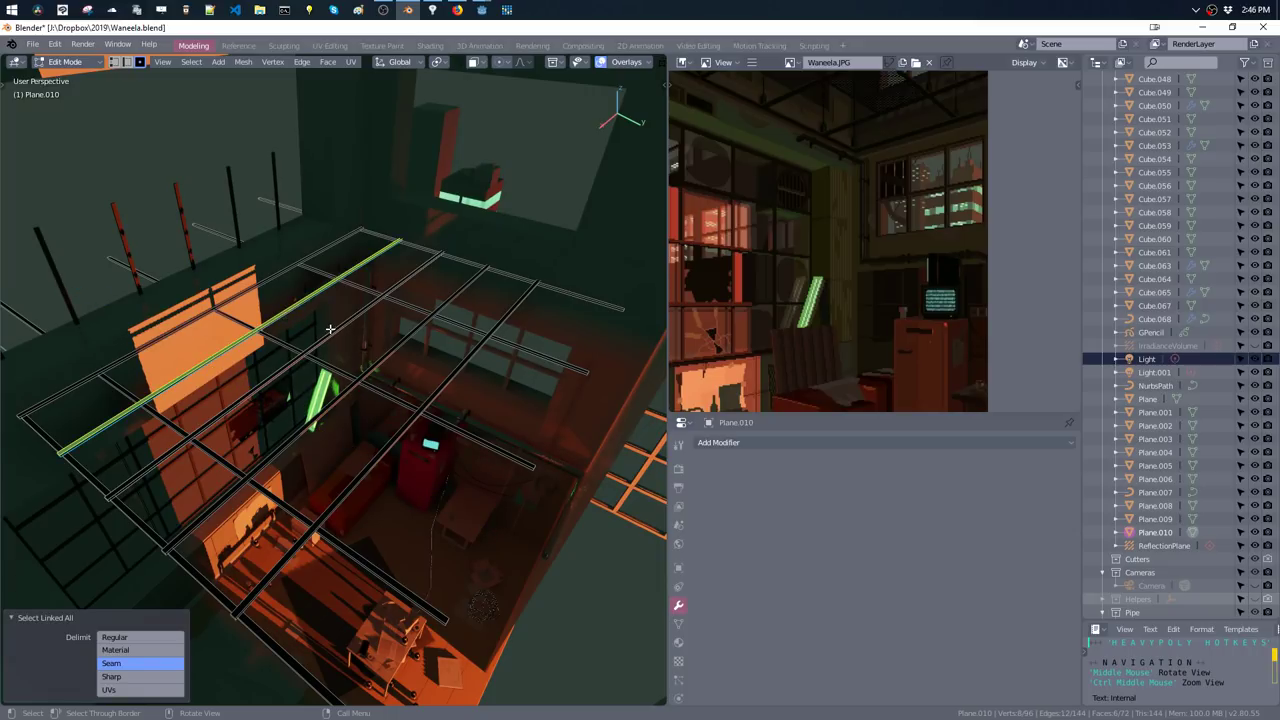
pyautogui.moveTo(376, 325); pyautogui.dragTo(474, 328, button='middle')
pyautogui.click(468, 330)
pyautogui.hotkey('shift', 'd')
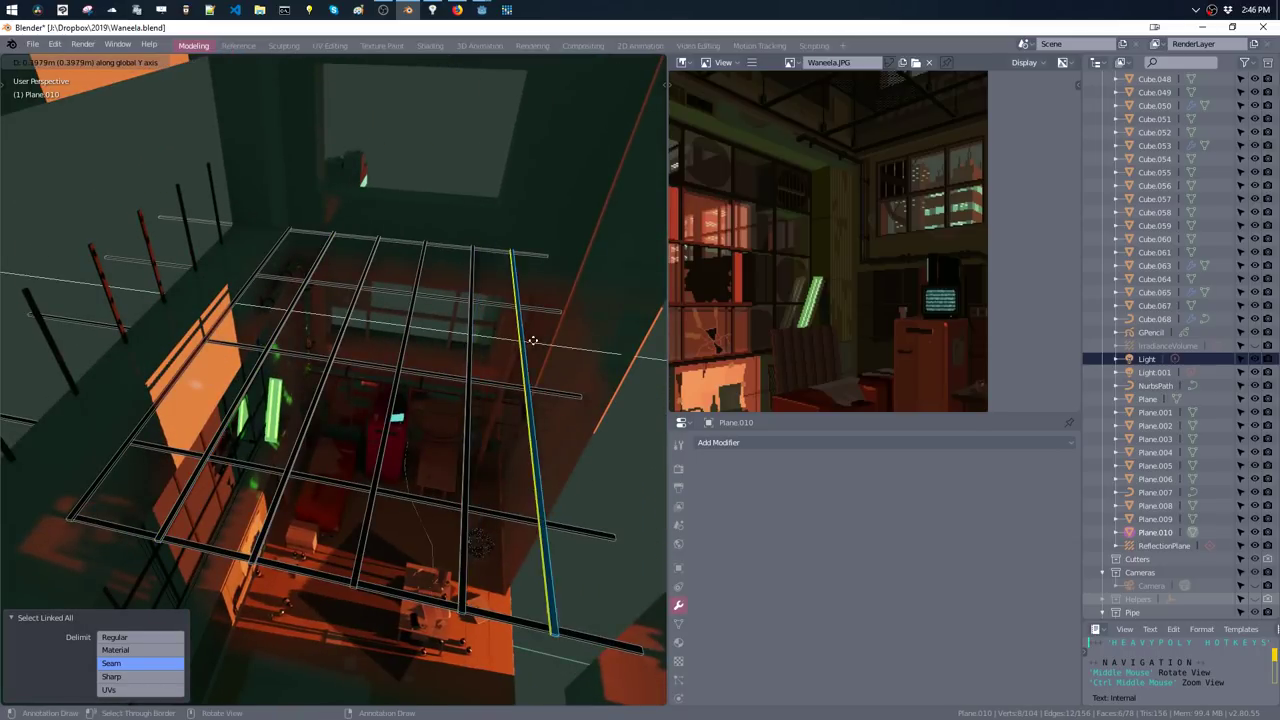
pyautogui.press('y')
pyautogui.click(551, 351)
# - Return to Object Mode and reselect the ceiling grid
pyautogui.press('Tab')
pyautogui.click(543, 306)
pyautogui.moveTo(543, 306)
pyautogui.mouseDown(button='middle')
pyautogui.moveTo(466, 220)
pyautogui.moveTo(440, 234)
pyautogui.moveTo(448, 191)
pyautogui.moveTo(443, 214)
pyautogui.moveTo(426, 191)
pyautogui.mouseUp(button='middle')
pyautogui.hotkey('alt', 'a')
pyautogui.click(419, 178)
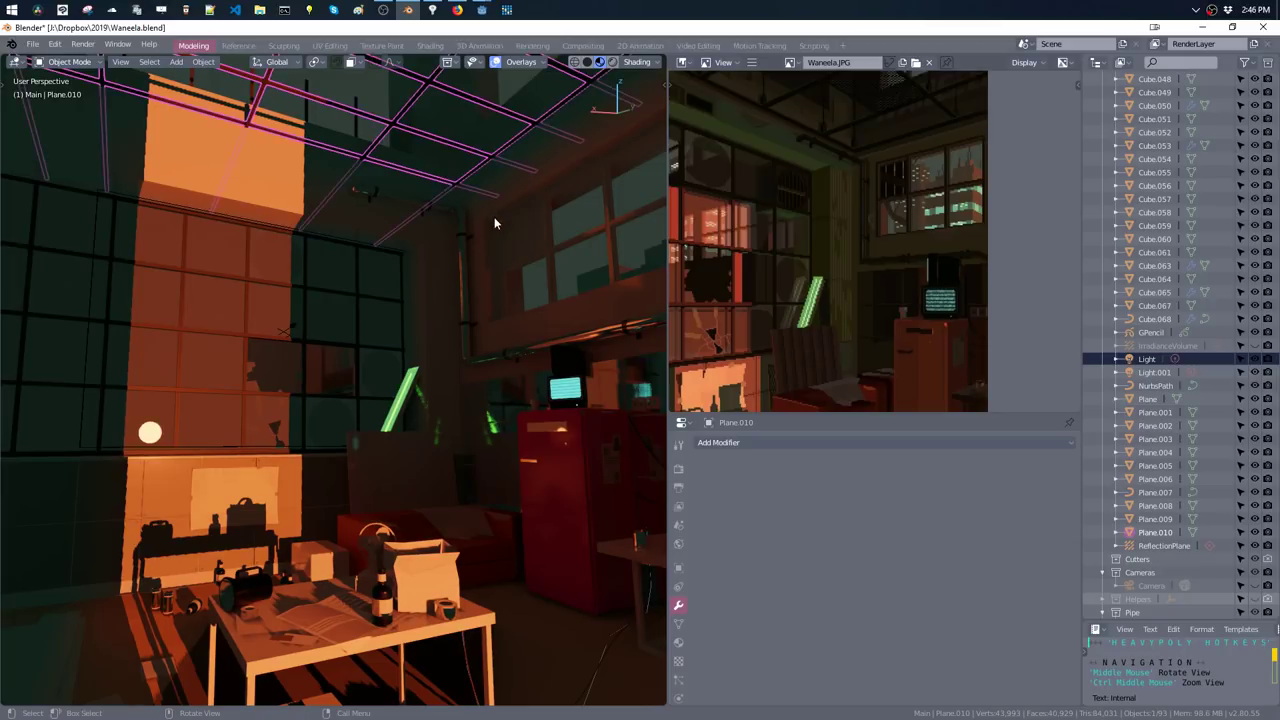
# - Slide the ceiling grid along Y in two moves, checking alignment between them
pyautogui.press('g')
pyautogui.press('y')
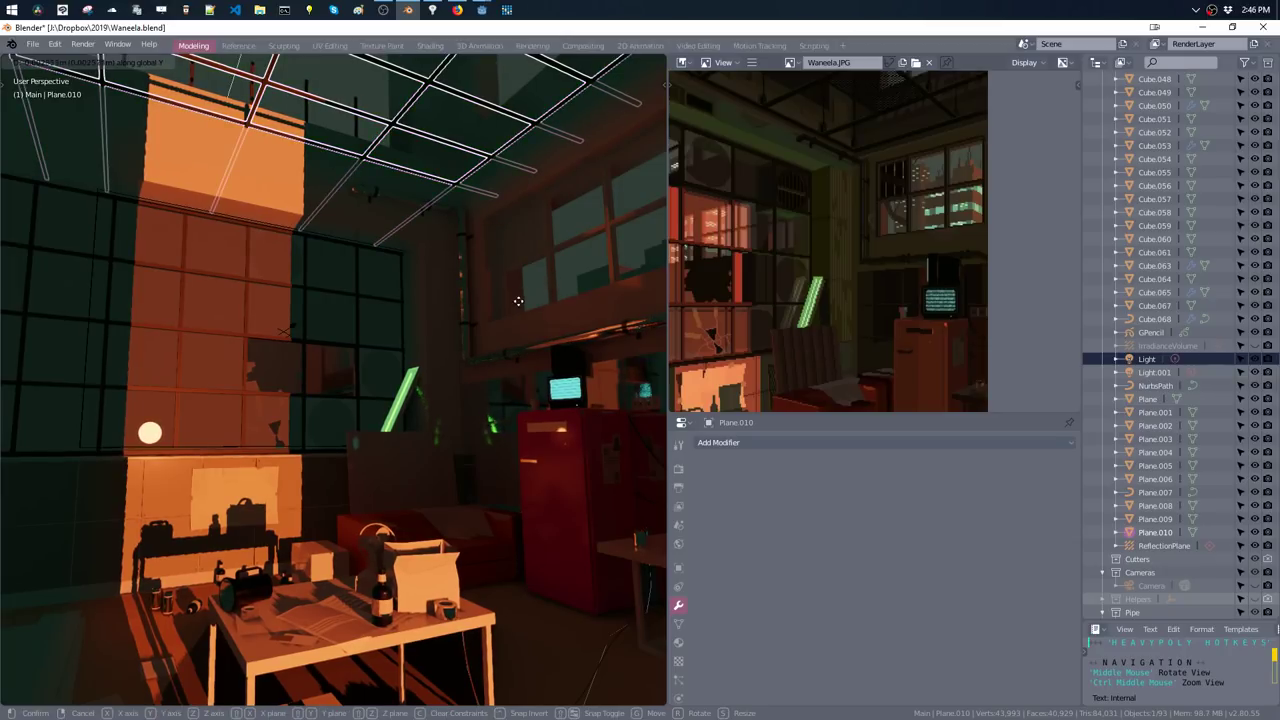
pyautogui.click(515, 310)
pyautogui.hotkey('alt', 'a')
pyautogui.moveTo(482, 269)
pyautogui.mouseDown(button='middle')
pyautogui.moveTo(494, 270)
pyautogui.moveTo(466, 203)
pyautogui.mouseUp(button='middle')
pyautogui.click(466, 180)
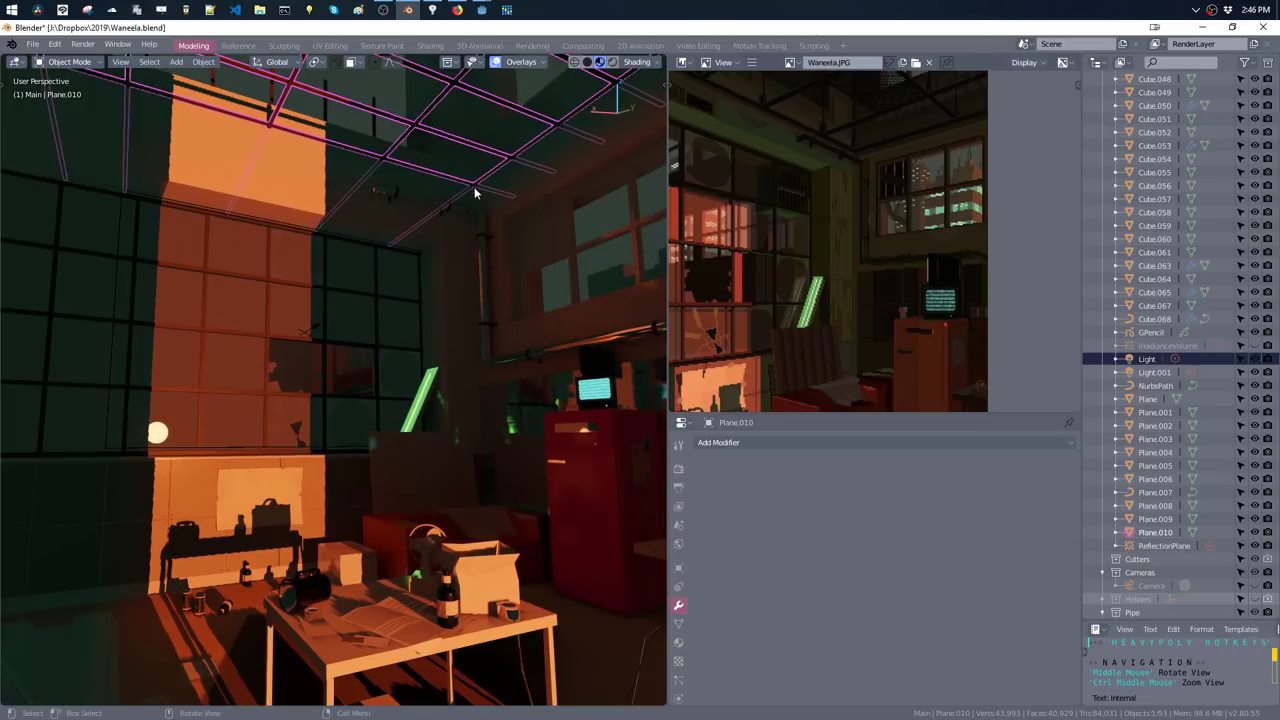
pyautogui.press('g')
pyautogui.press('y')
pyautogui.click(525, 457)
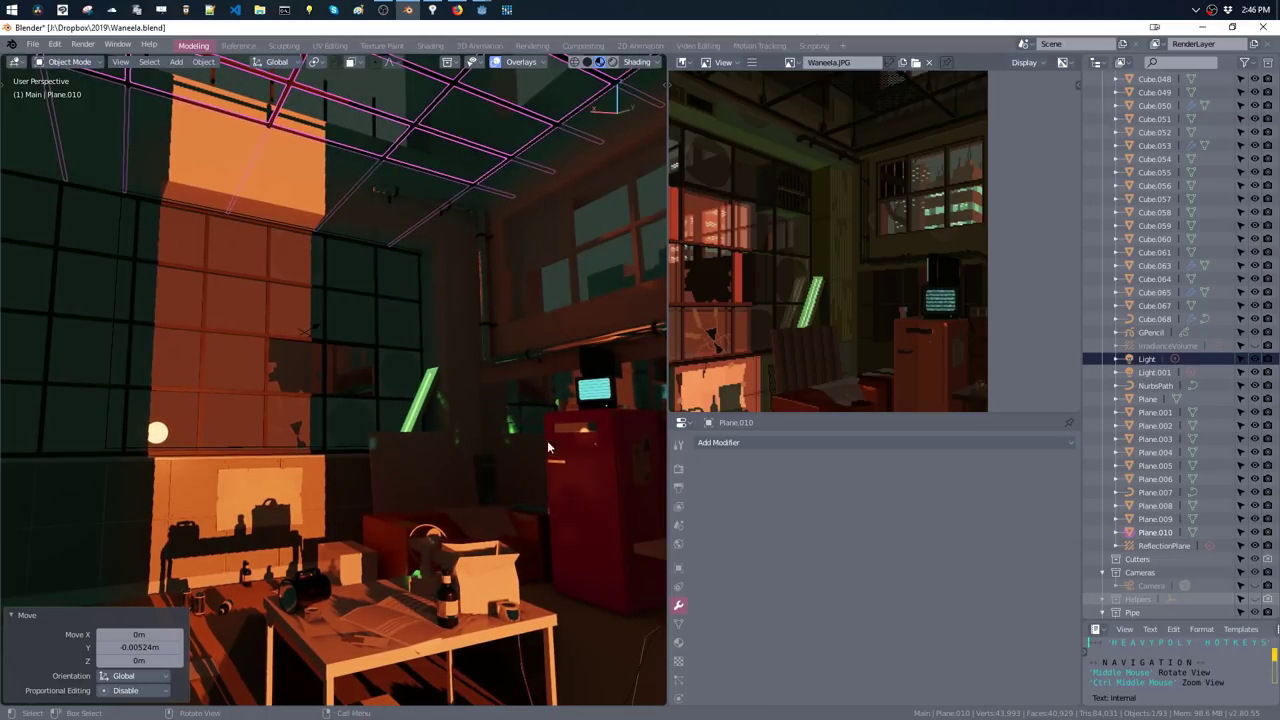
# - Fine-tune the ceiling grid's height with three Z moves, ending 0.0061 m higher
pyautogui.hotkey('alt', 'a')
pyautogui.moveTo(483, 315)
pyautogui.mouseDown(button='middle')
pyautogui.moveTo(507, 304)
pyautogui.moveTo(499, 357)
pyautogui.moveTo(510, 319)
pyautogui.moveTo(504, 342)
pyautogui.moveTo(478, 345)
pyautogui.moveTo(496, 272)
pyautogui.mouseUp(button='middle')
pyautogui.click(459, 163)
pyautogui.press('g')
pyautogui.press('z')
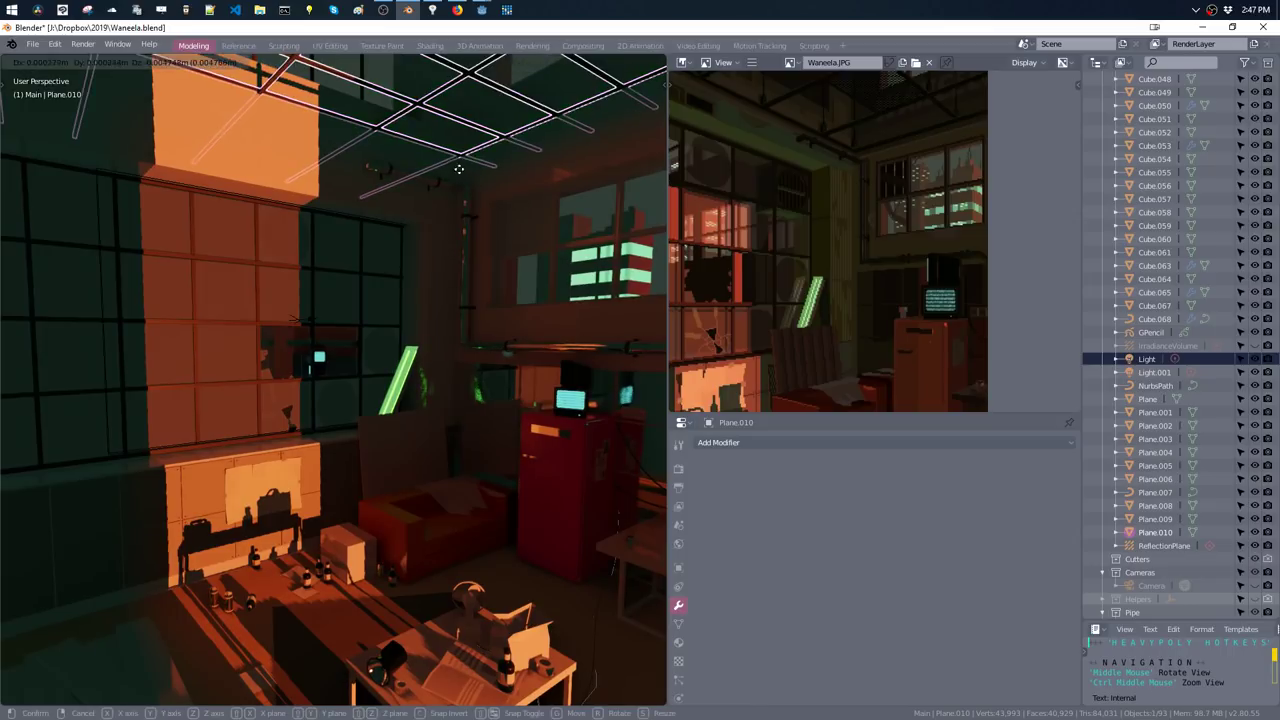
pyautogui.click(483, 375)
pyautogui.press('g')
pyautogui.press('z')
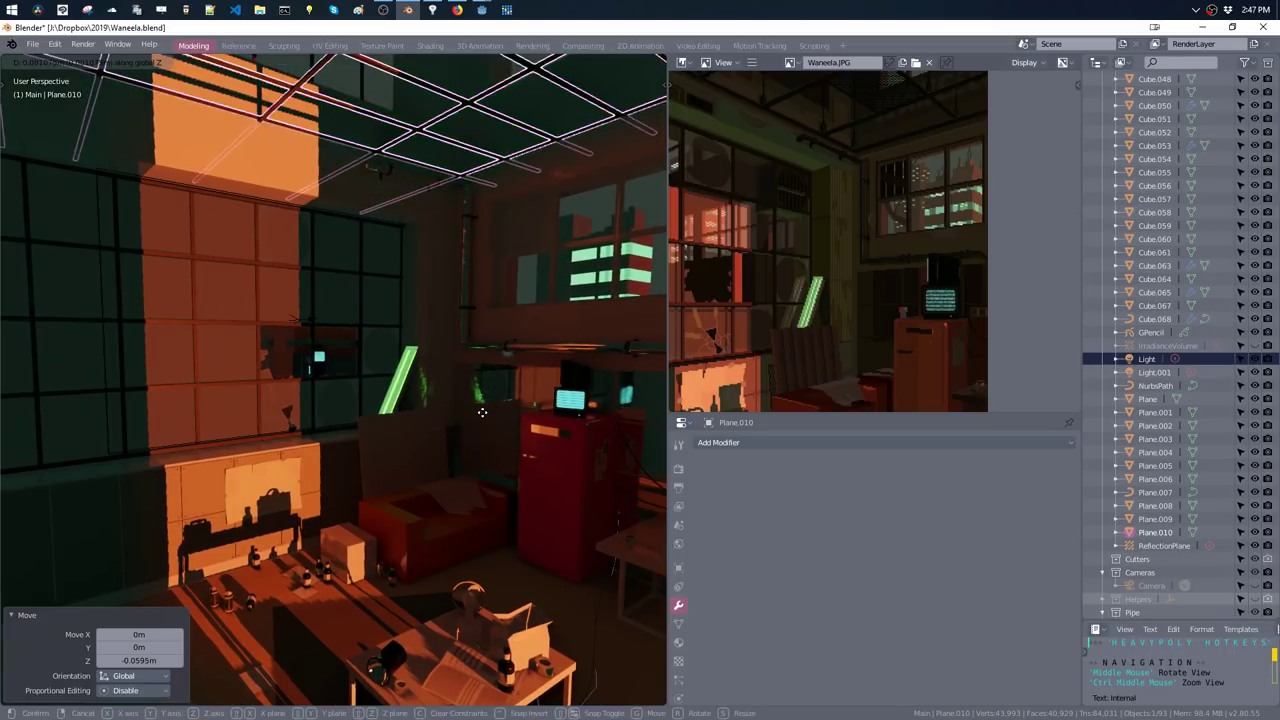
pyautogui.click(481, 404)
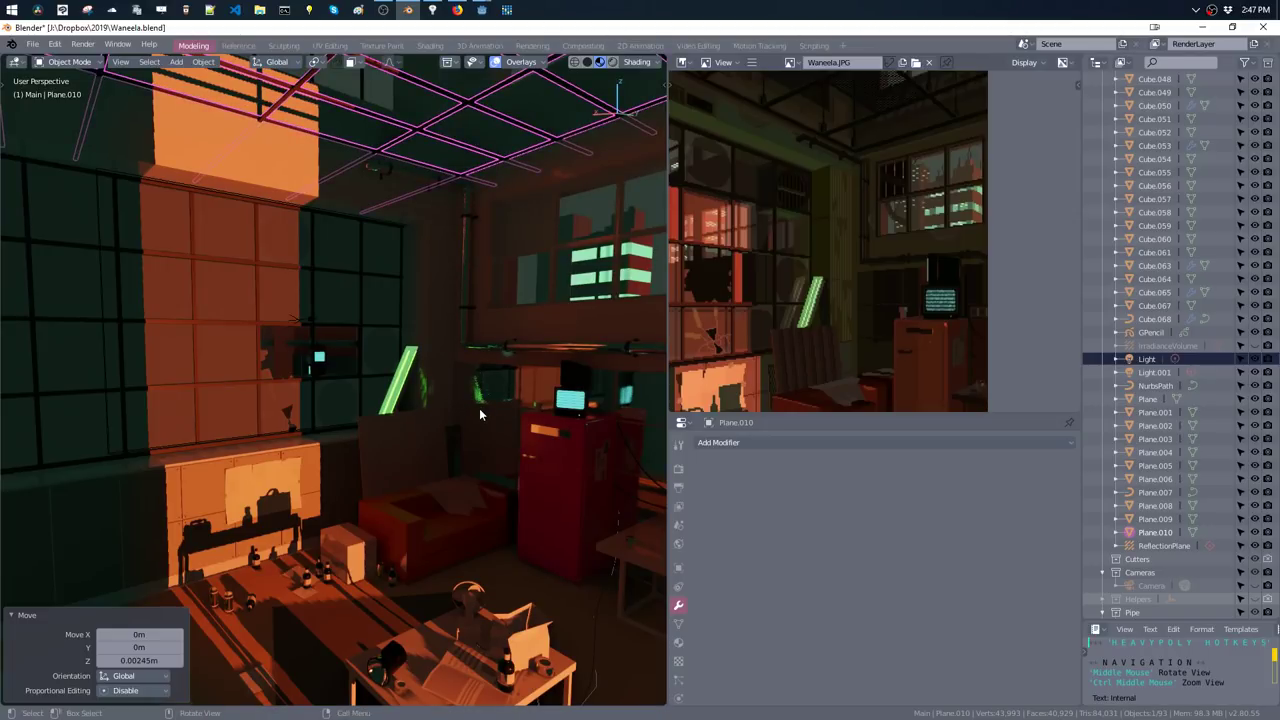
pyautogui.press('g')
pyautogui.press('z')
pyautogui.click(504, 454)
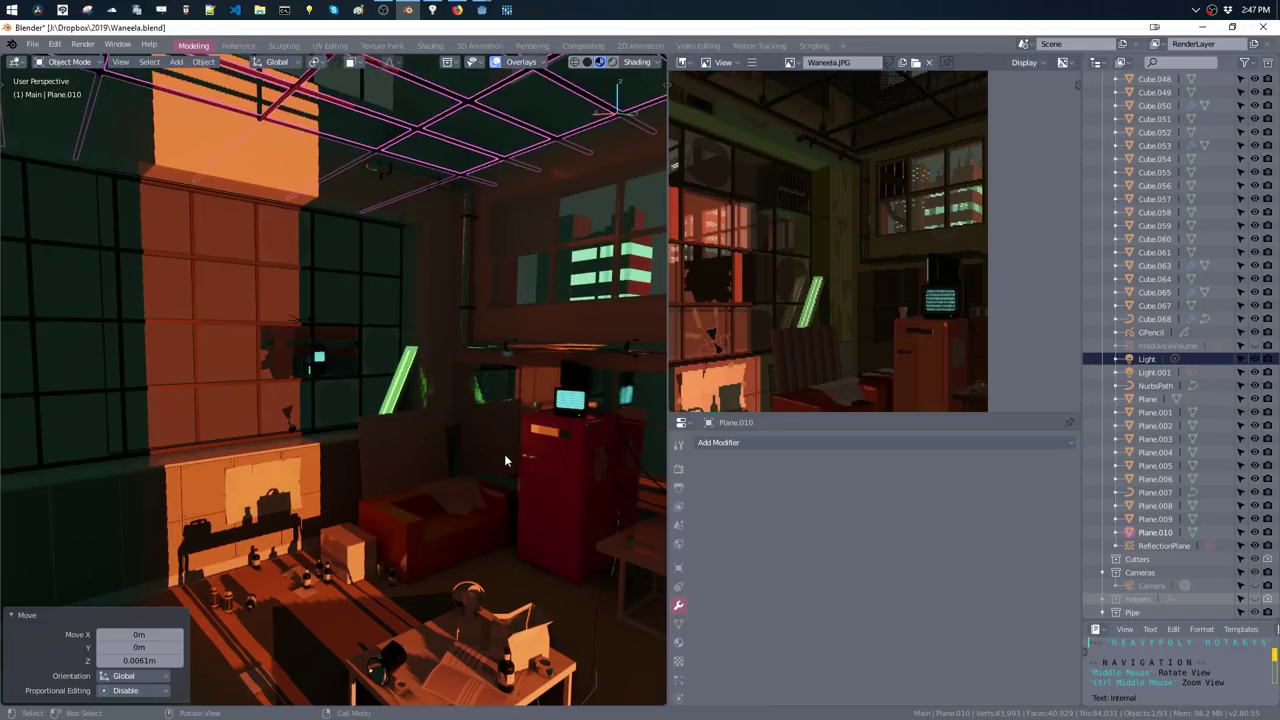
# - Shrink the grid to scale 0.998 and apply the scale
pyautogui.press('g')
pyautogui.press('z')
pyautogui.click(500, 440)
pyautogui.hotkey('ctrl', 'a')
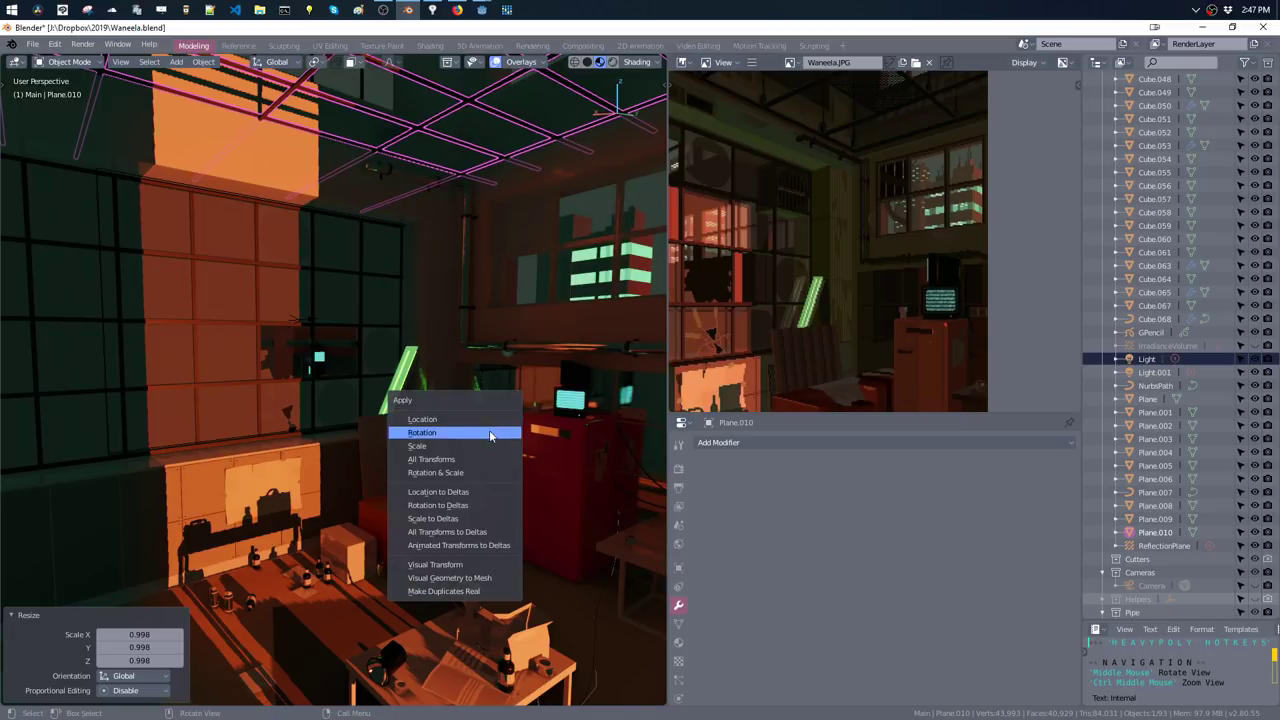
pyautogui.click(489, 446)
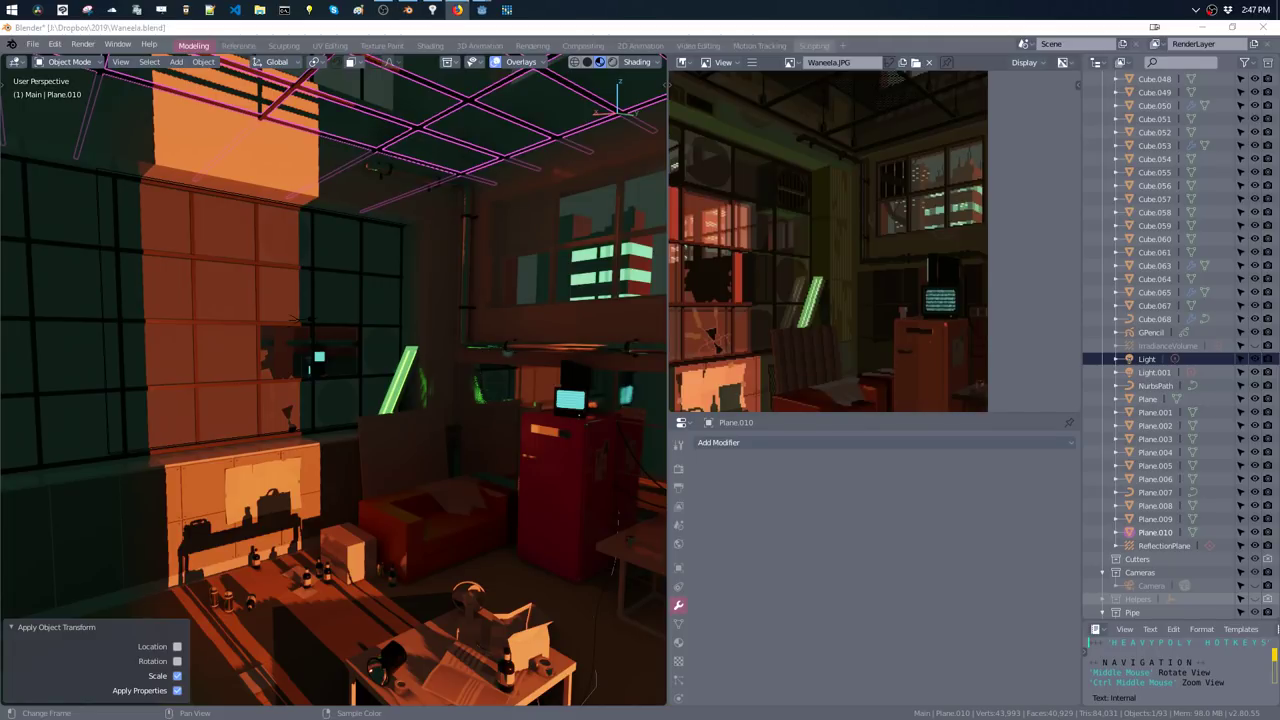
# - Try deleting a window pane face, undo it, and return to Object Mode
pyautogui.moveTo(446, 264)
pyautogui.mouseDown(button='middle')
pyautogui.moveTo(400, 286)
pyautogui.moveTo(419, 218)
pyautogui.moveTo(366, 315)
pyautogui.mouseUp(button='middle')
pyautogui.click(444, 190)
pyautogui.press('Tab')
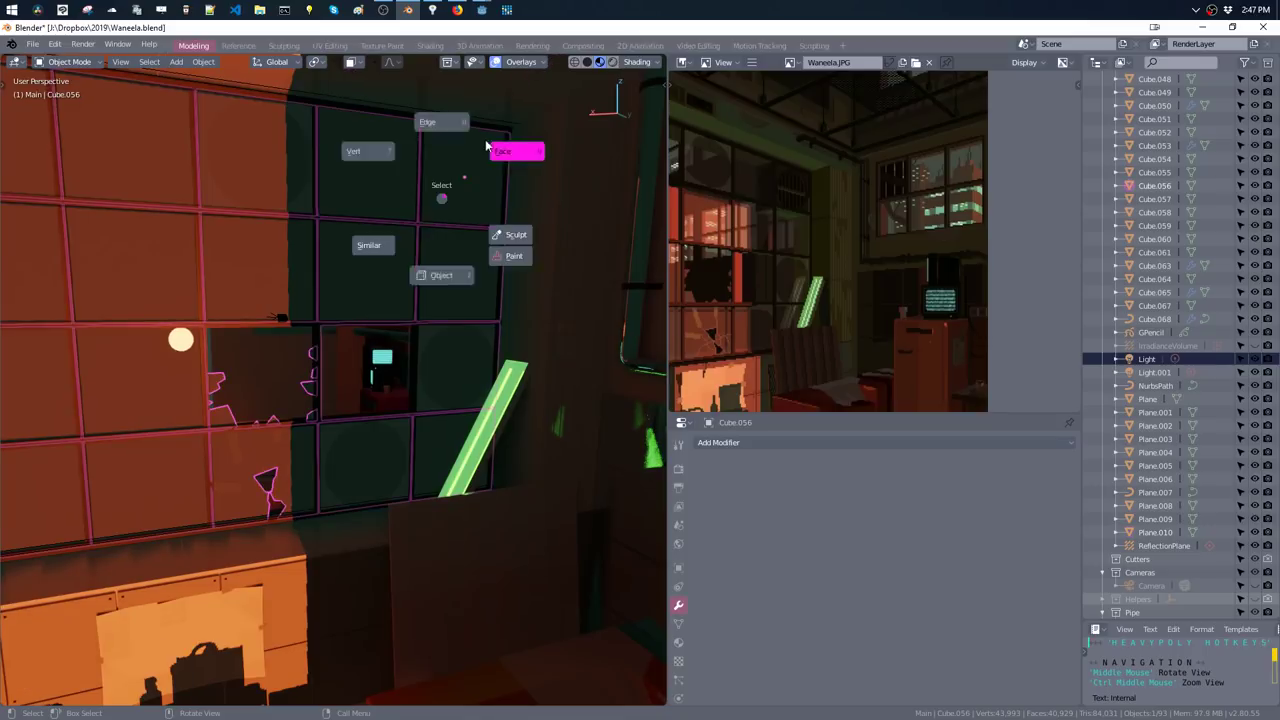
pyautogui.click(444, 190)
pyautogui.moveTo(444, 190)
pyautogui.mouseDown(button='middle')
pyautogui.moveTo(456, 209)
pyautogui.moveTo(529, 200)
pyautogui.moveTo(543, 217)
pyautogui.moveTo(517, 358)
pyautogui.moveTo(331, 380)
pyautogui.moveTo(306, 363)
pyautogui.moveTo(363, 297)
pyautogui.moveTo(320, 314)
pyautogui.moveTo(340, 329)
pyautogui.mouseUp(button='middle')
pyautogui.press('Delete')
pyautogui.hotkey('ctrl', 'z')
pyautogui.moveTo(397, 264)
pyautogui.mouseDown(button='middle')
pyautogui.moveTo(551, 251)
pyautogui.moveTo(608, 283)
pyautogui.moveTo(587, 214)
pyautogui.moveTo(634, 249)
pyautogui.moveTo(574, 260)
pyautogui.moveTo(414, 245)
pyautogui.mouseUp(button='middle')
pyautogui.press('Tab')
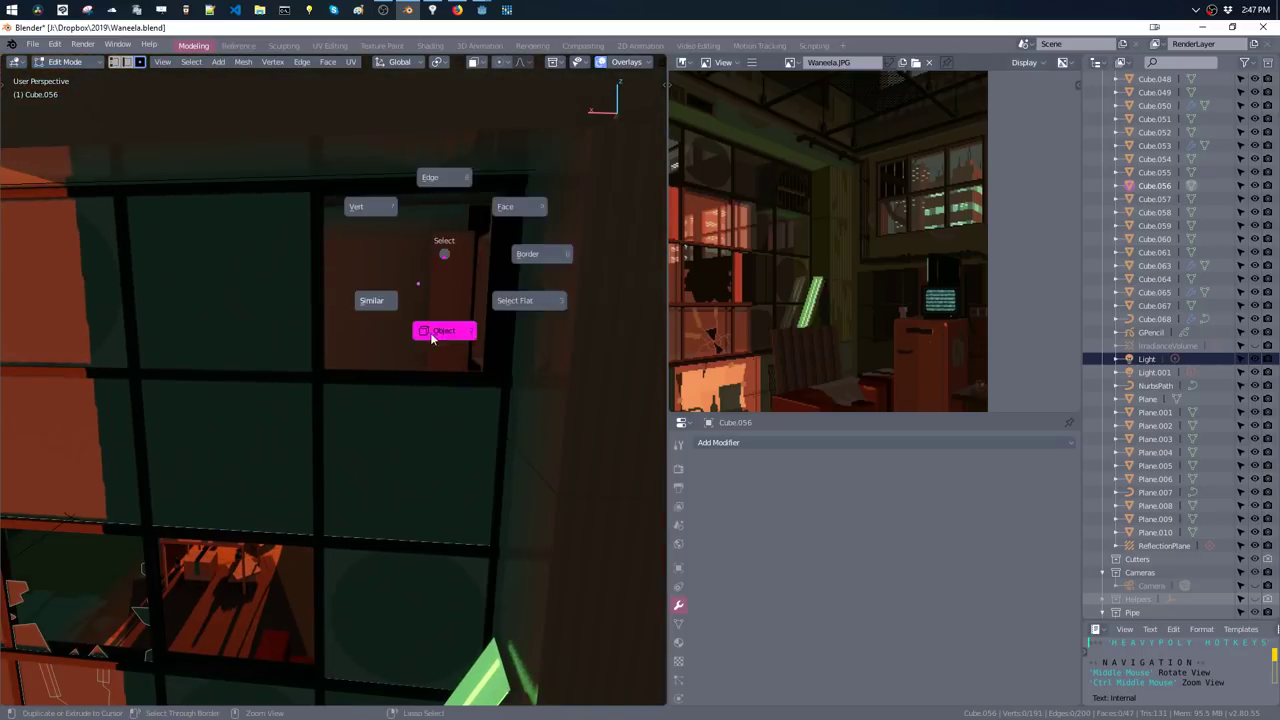
pyautogui.moveTo(443, 300)
pyautogui.mouseDown(button='middle')
pyautogui.moveTo(563, 300)
pyautogui.moveTo(322, 270)
pyautogui.moveTo(338, 263)
pyautogui.moveTo(374, 289)
pyautogui.moveTo(251, 303)
pyautogui.moveTo(220, 289)
pyautogui.moveTo(223, 260)
pyautogui.moveTo(163, 246)
pyautogui.mouseUp(button='middle')
# - Recalculate the vent Cube.057's normals and slide its selected faces along Y
pyautogui.click(305, 283)
pyautogui.press('Tab')
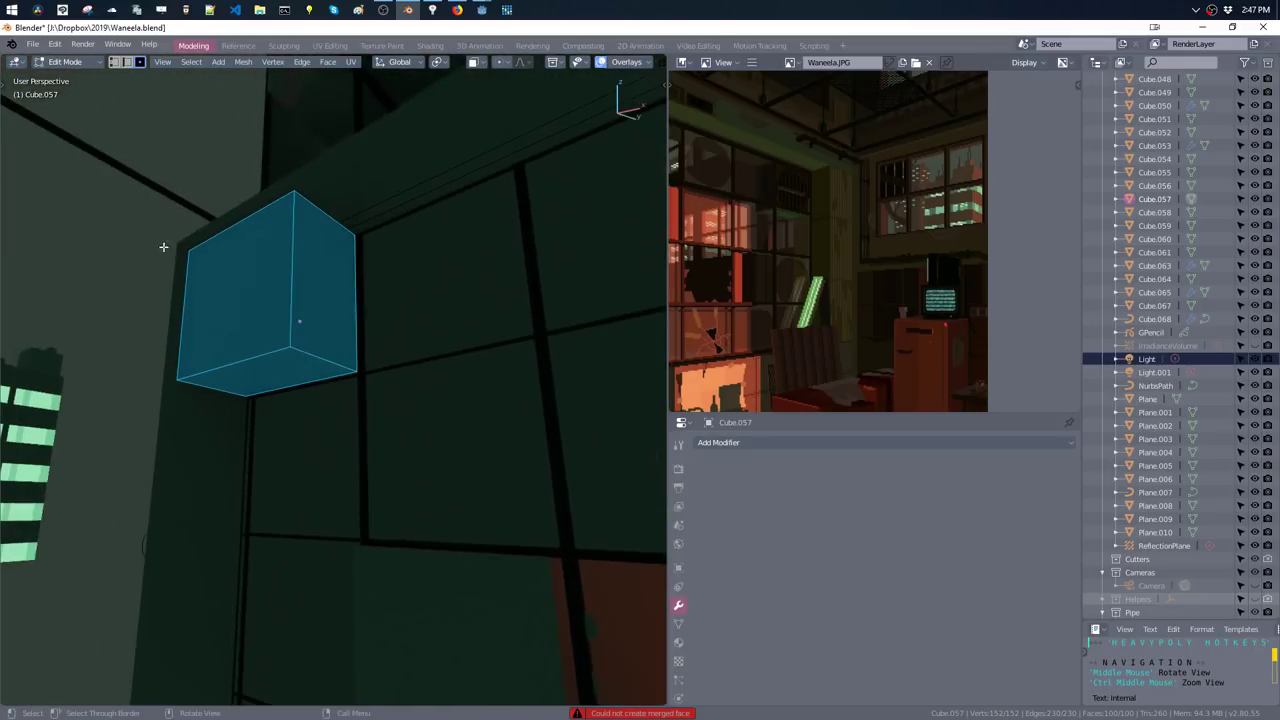
pyautogui.hotkey('shift', 'n')
pyautogui.moveTo(263, 314)
pyautogui.mouseDown(button='middle')
pyautogui.moveTo(211, 309)
pyautogui.moveTo(366, 291)
pyautogui.moveTo(80, 334)
pyautogui.moveTo(234, 354)
pyautogui.mouseUp(button='middle')
pyautogui.press('g')
pyautogui.press('y')
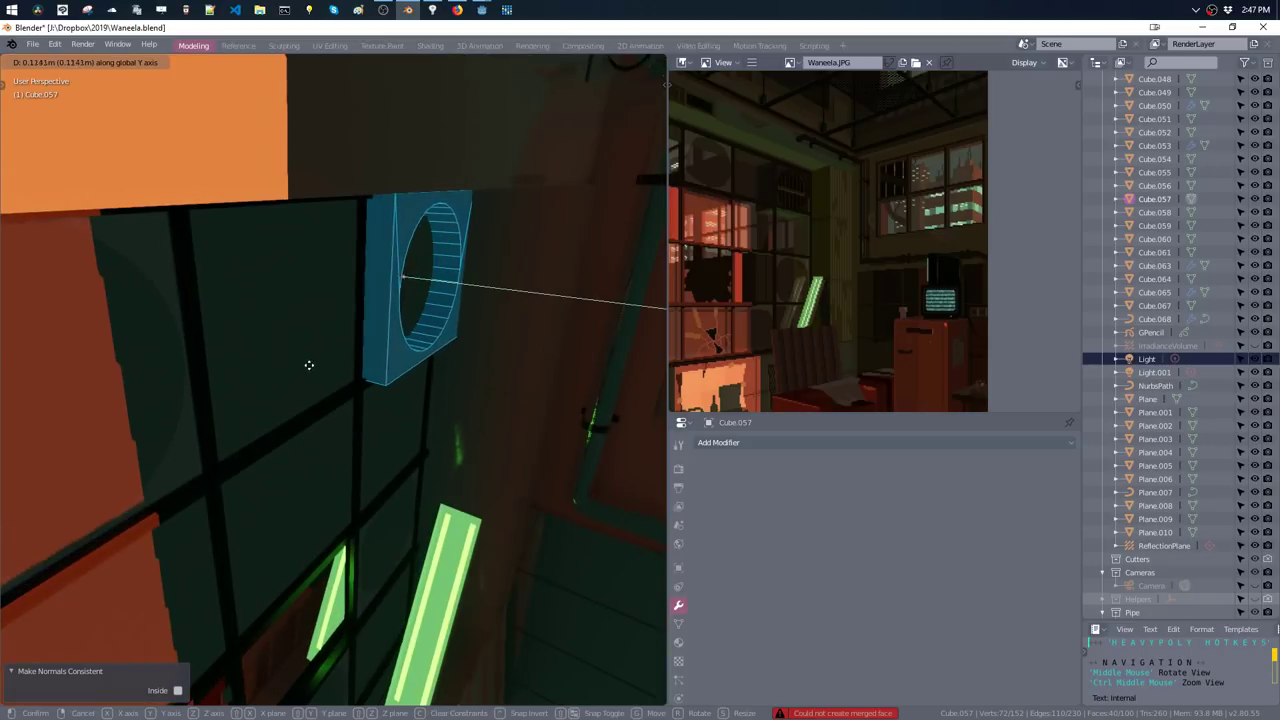
pyautogui.click(295, 367)
pyautogui.moveTo(401, 326)
pyautogui.mouseDown(button='middle')
pyautogui.moveTo(286, 280)
pyautogui.moveTo(337, 280)
pyautogui.moveTo(360, 237)
pyautogui.moveTo(397, 212)
pyautogui.moveTo(409, 220)
pyautogui.moveTo(314, 386)
pyautogui.moveTo(400, 286)
pyautogui.moveTo(403, 336)
pyautogui.moveTo(423, 357)
pyautogui.moveTo(351, 436)
pyautogui.mouseUp(button='middle')
# - Move the ReflectionPlane along X in two passes to X 0.1628 m over the window
pyautogui.press('Tab')
pyautogui.click(350, 387)
pyautogui.press('g')
pyautogui.press('x')
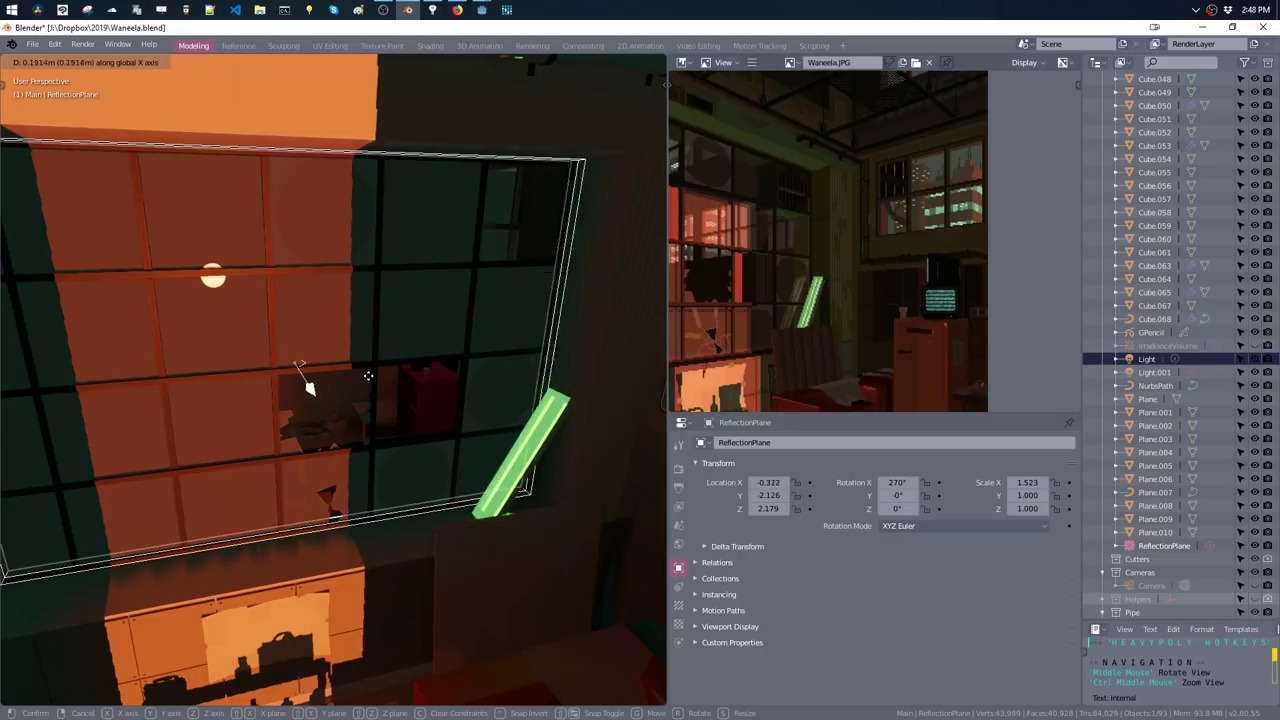
pyautogui.click(251, 402)
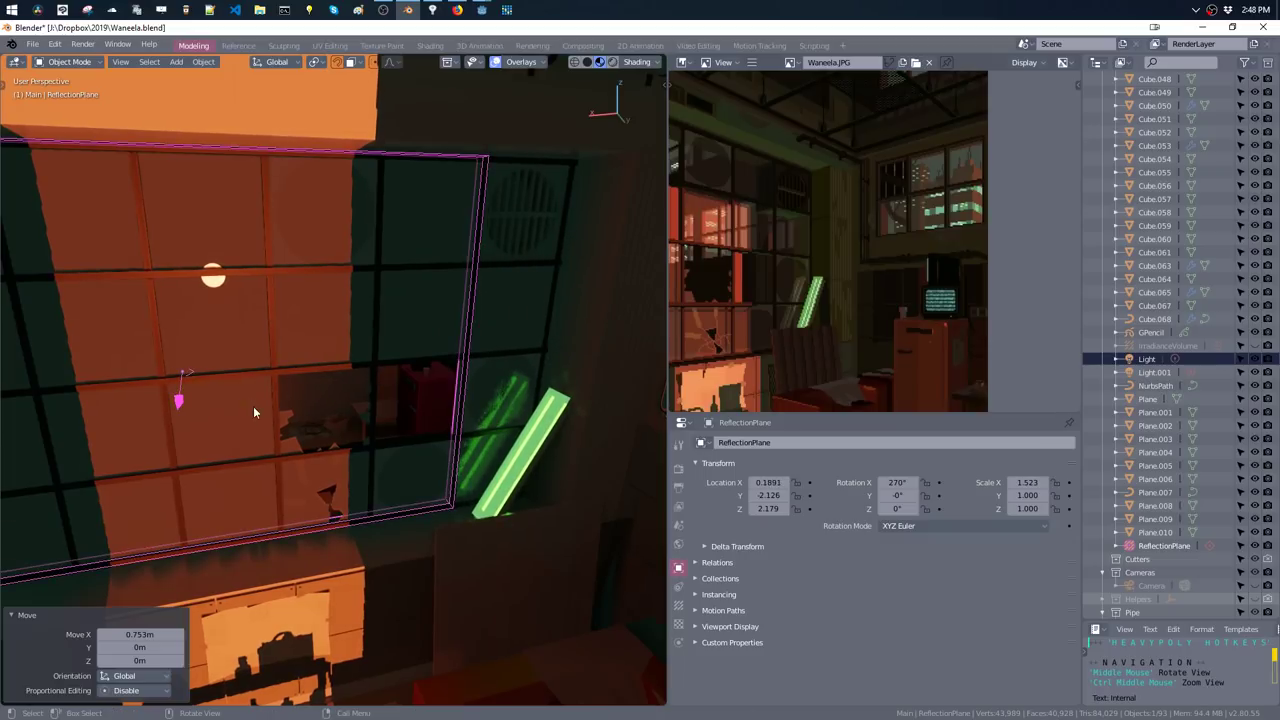
pyautogui.moveTo(253, 406); pyautogui.dragTo(398, 355, button='middle')
pyautogui.press('g')
pyautogui.press('x')
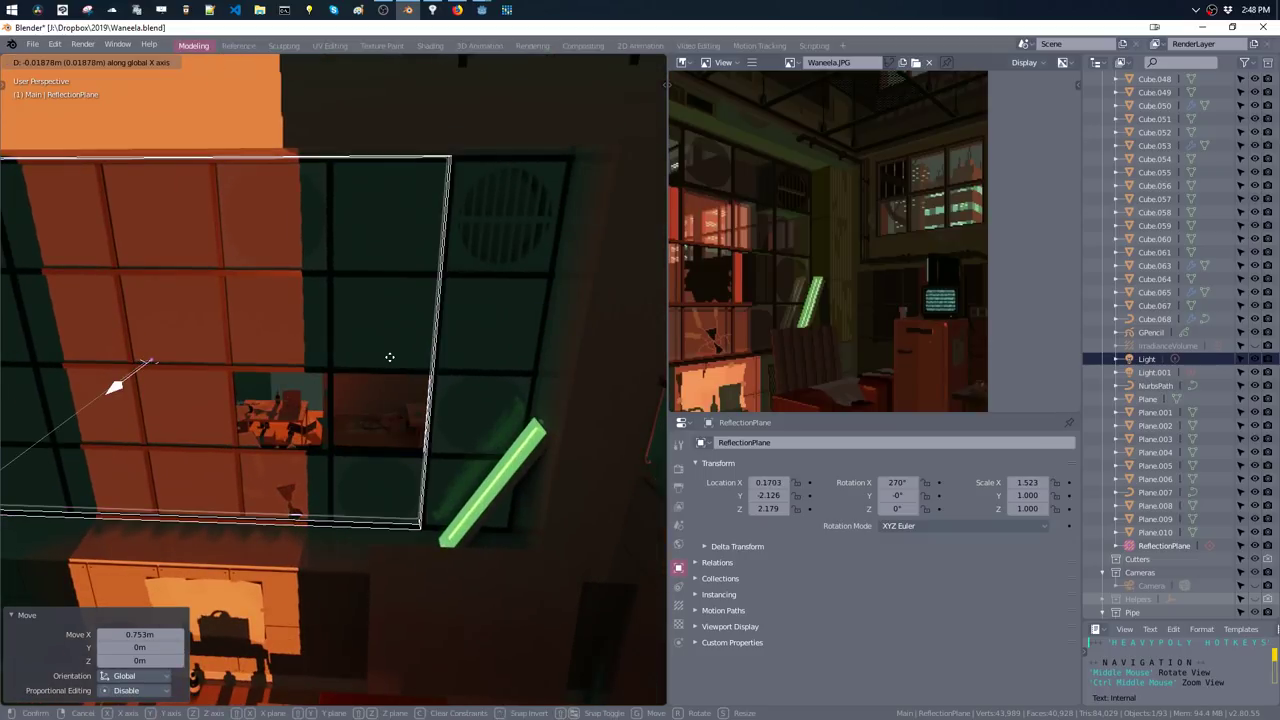
pyautogui.click(440, 340)
# - In Edit Mode on vent Cube.057, pick F Glossy Grey from the material list
pyautogui.moveTo(518, 256)
pyautogui.mouseDown(button='middle')
pyautogui.moveTo(540, 258)
pyautogui.moveTo(484, 262)
pyautogui.mouseUp(button='middle')
pyautogui.click(507, 262)
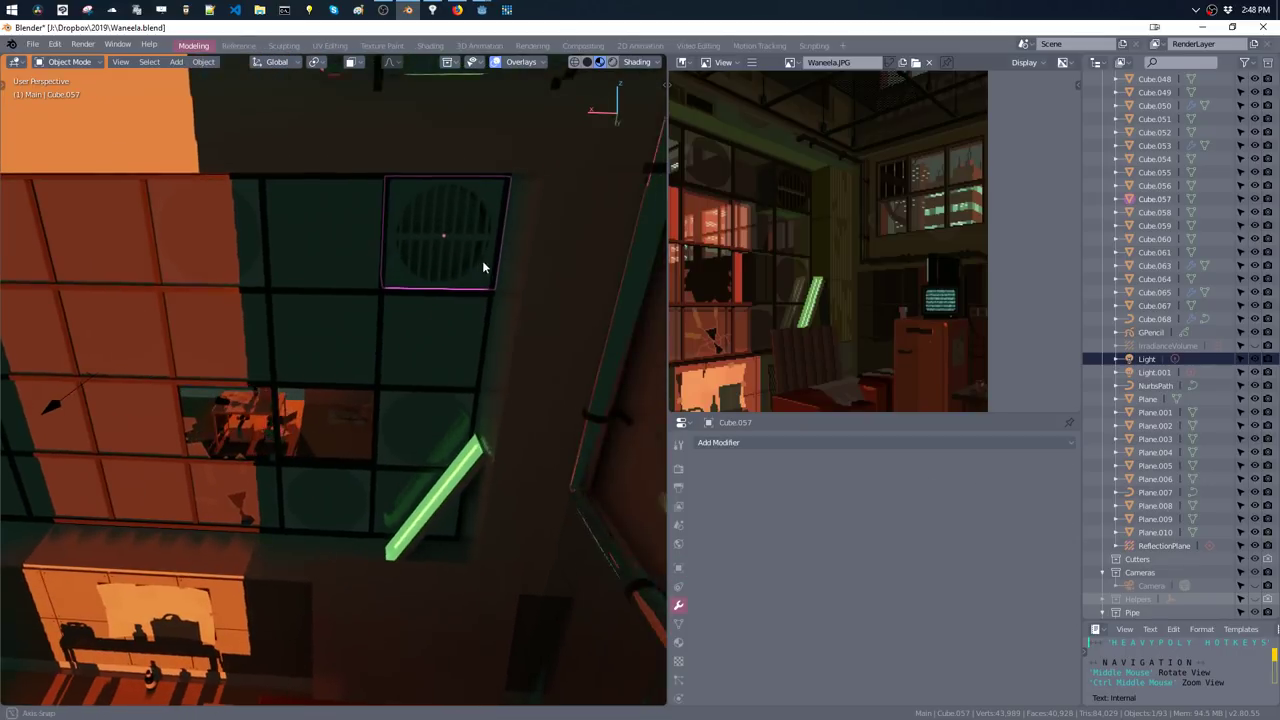
pyautogui.press('Tab')
pyautogui.press('m')
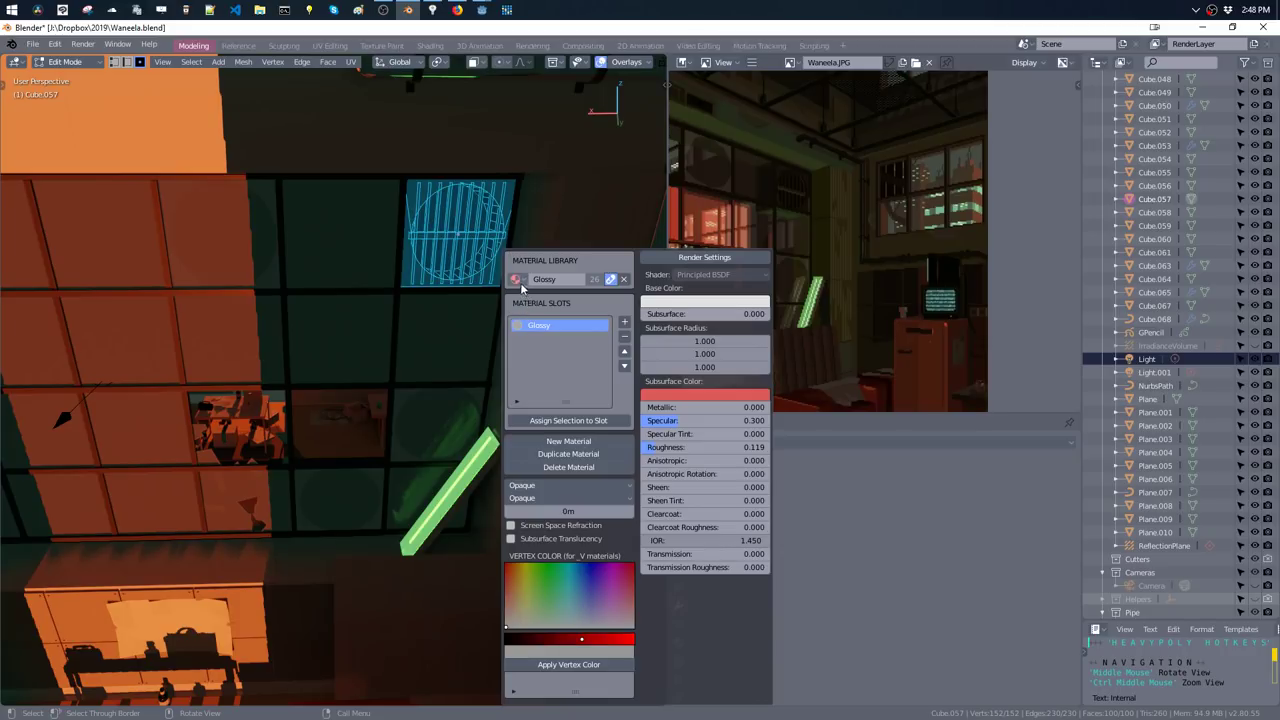
pyautogui.click(518, 279)
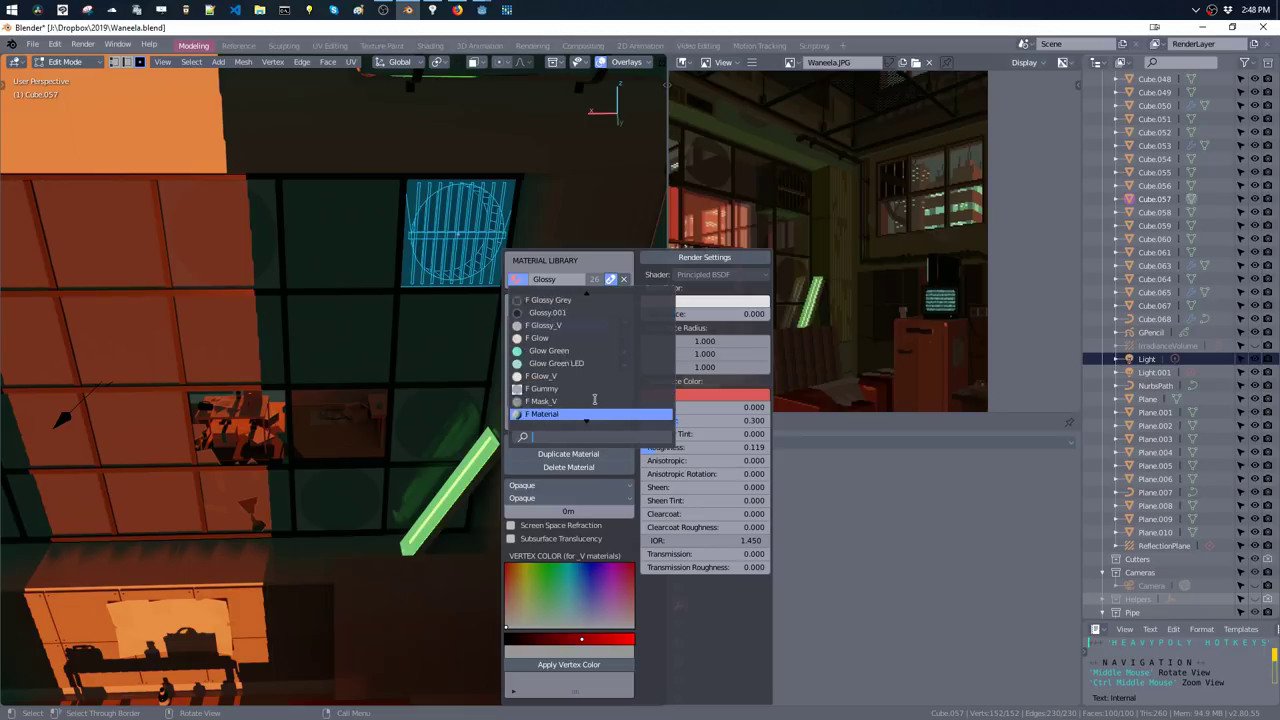
pyautogui.scroll(3, 600, 380)
pyautogui.scroll(3, 610, 360)
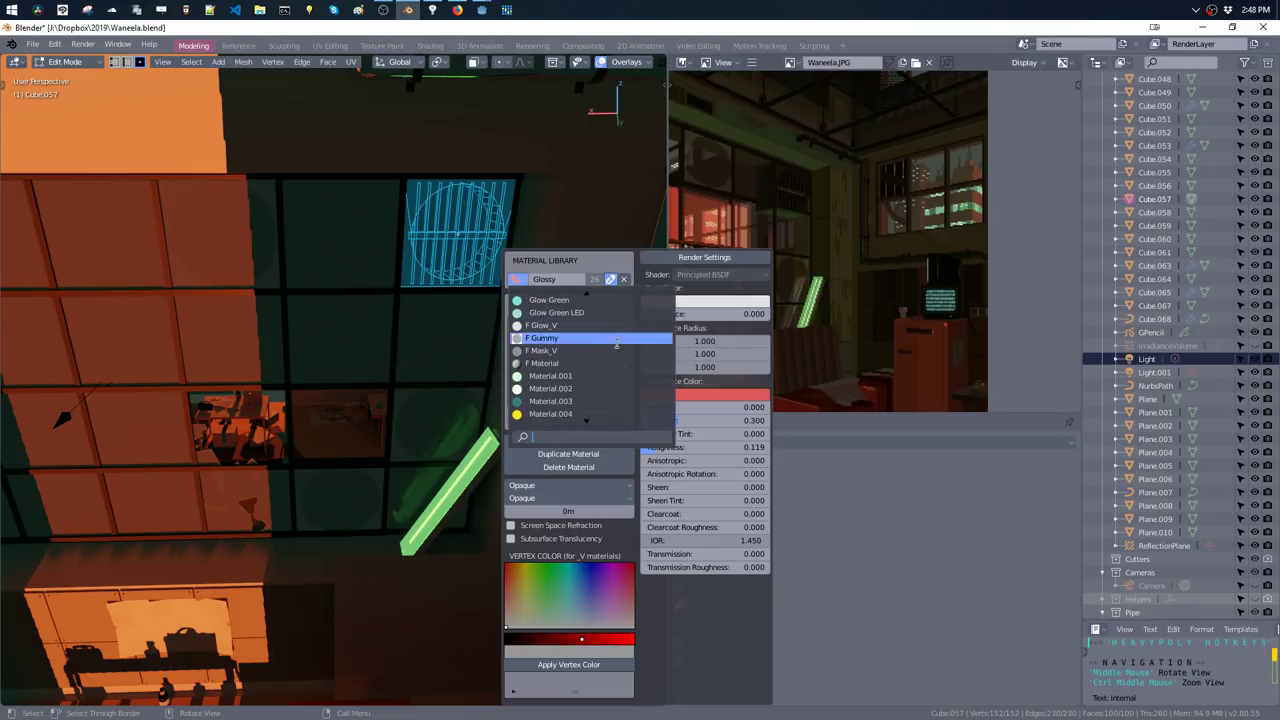
pyautogui.scroll(3, 620, 340)
pyautogui.scroll(3, 635, 319)
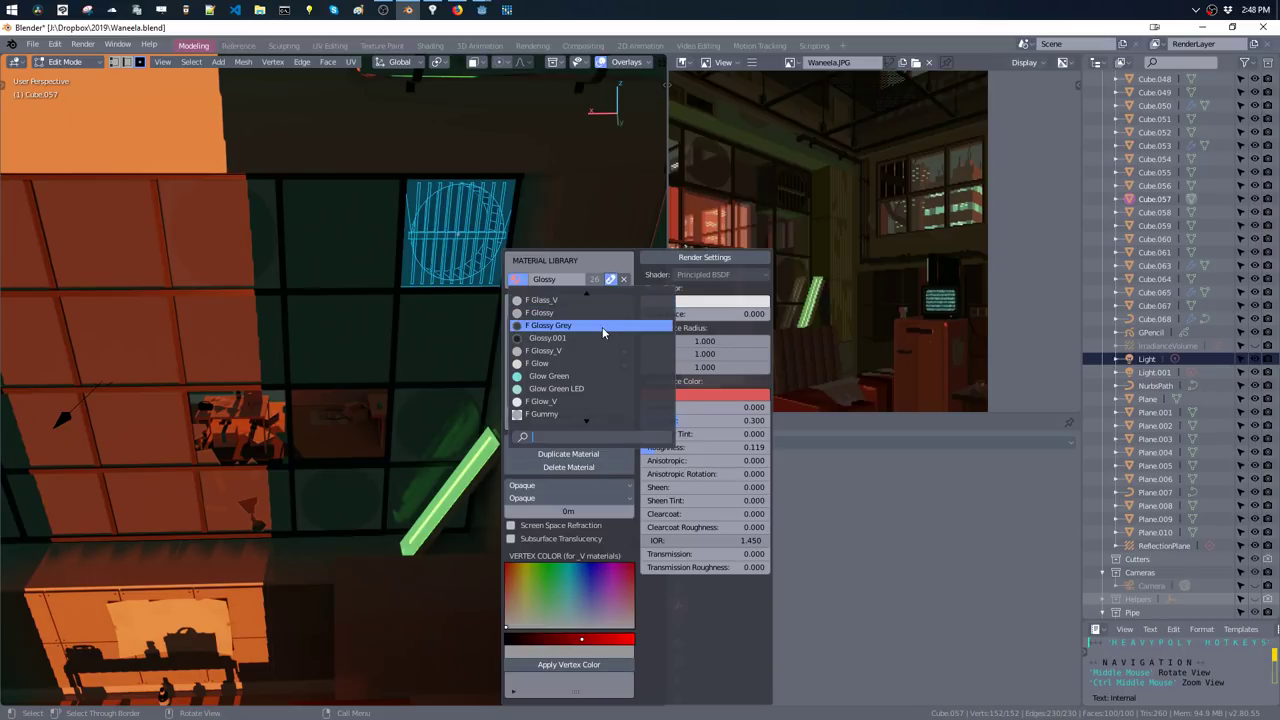
pyautogui.click(603, 333)
# - Flatten one linked grille strip on Z to 0.816 and shift it slightly along Y
pyautogui.hotkey('ctrl', 'l')
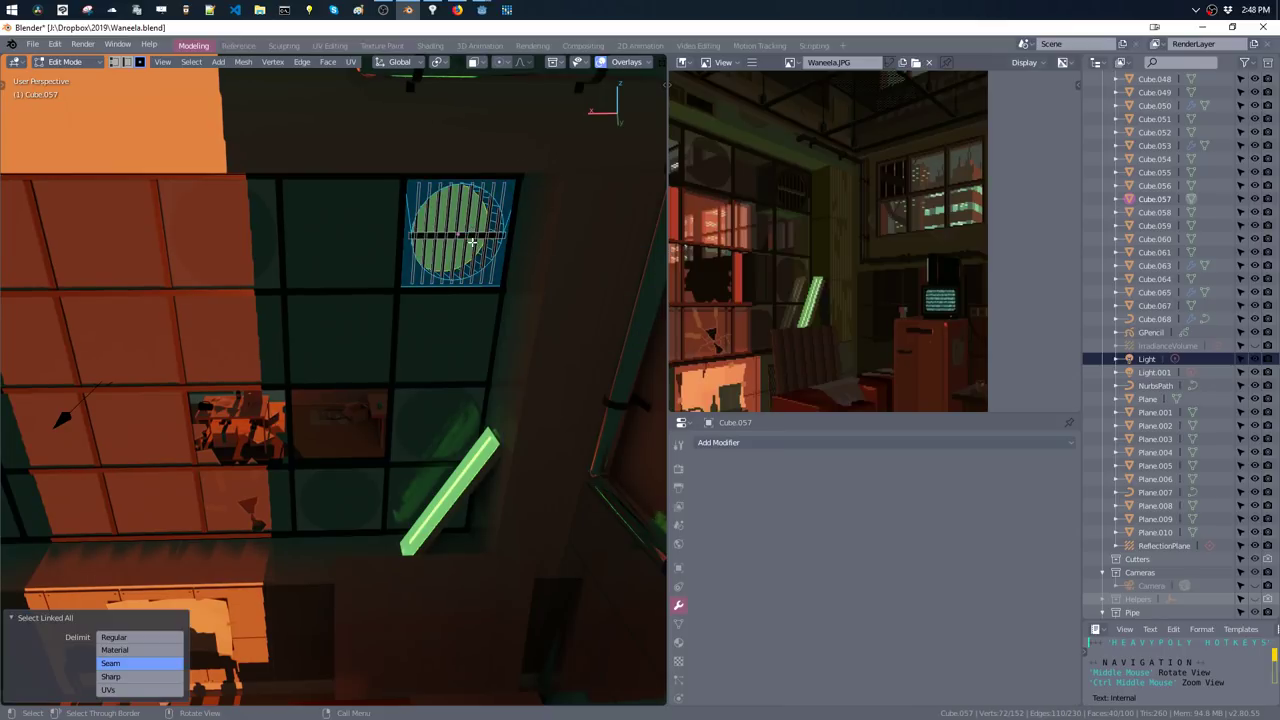
pyautogui.press('KP_Decimal')
pyautogui.moveTo(531, 223)
pyautogui.mouseDown(button='middle')
pyautogui.moveTo(558, 431)
pyautogui.moveTo(553, 408)
pyautogui.mouseUp(button='middle')
pyautogui.press('s')
pyautogui.press('z')
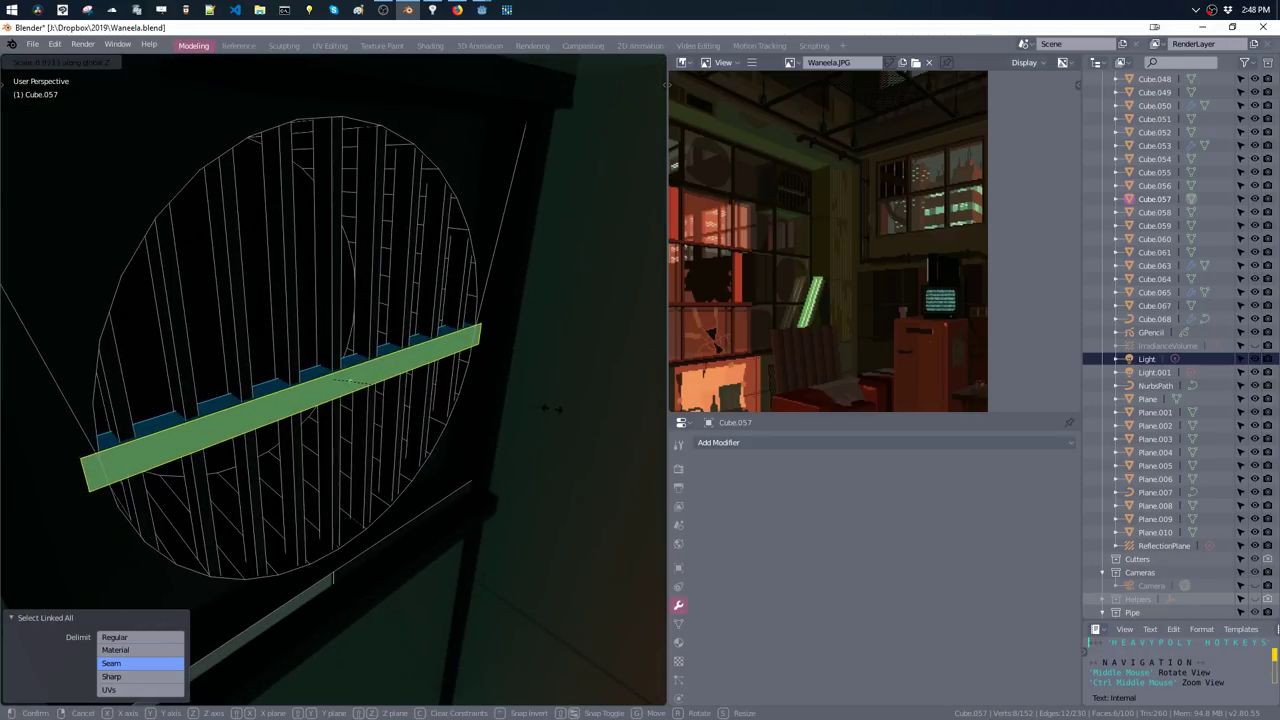
pyautogui.click(522, 354)
pyautogui.press('g')
pyautogui.press('y')
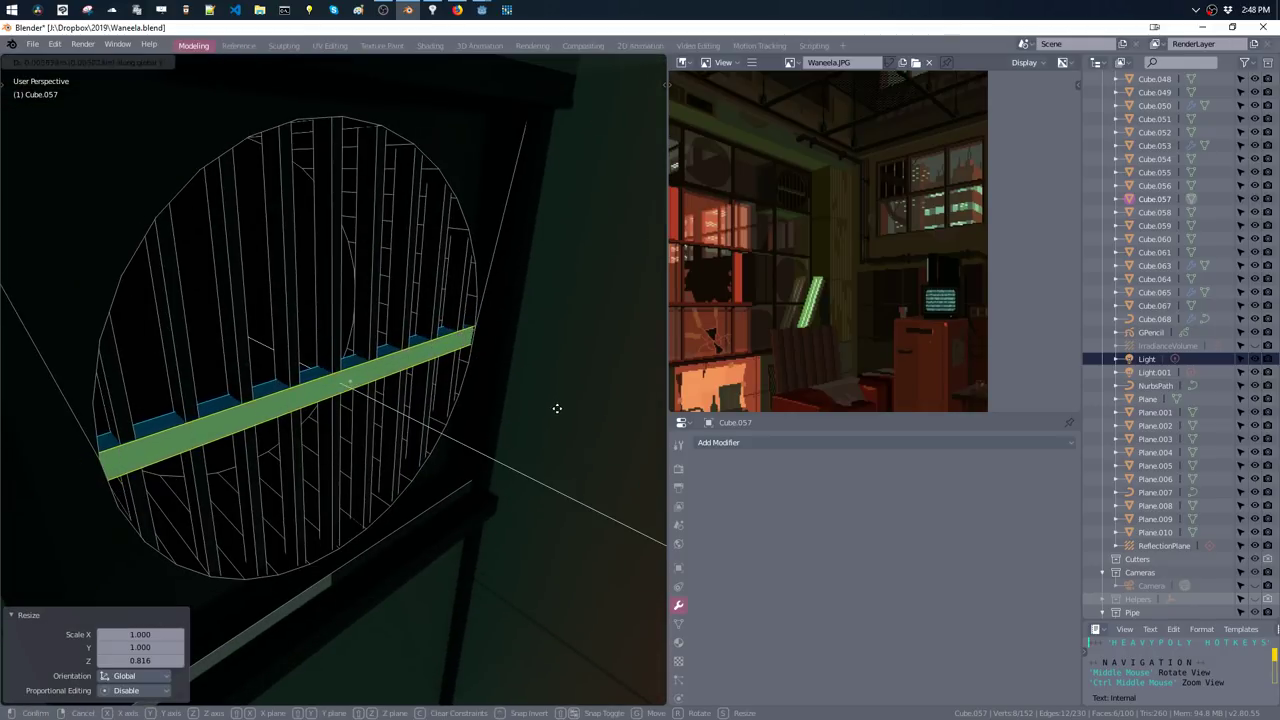
pyautogui.click(555, 405)
# - Assign F Diffuse to the grate's second material slot, then add a new material
pyautogui.hotkey('shift', 'q')
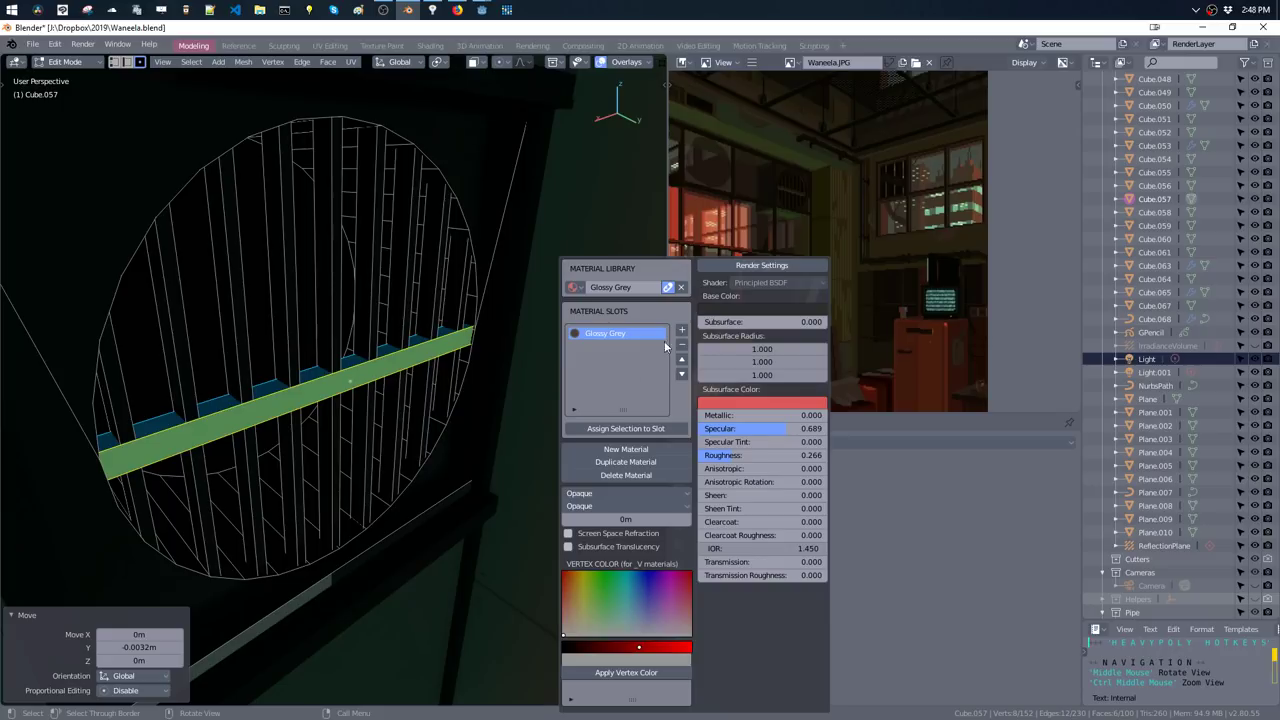
pyautogui.click(574, 288)
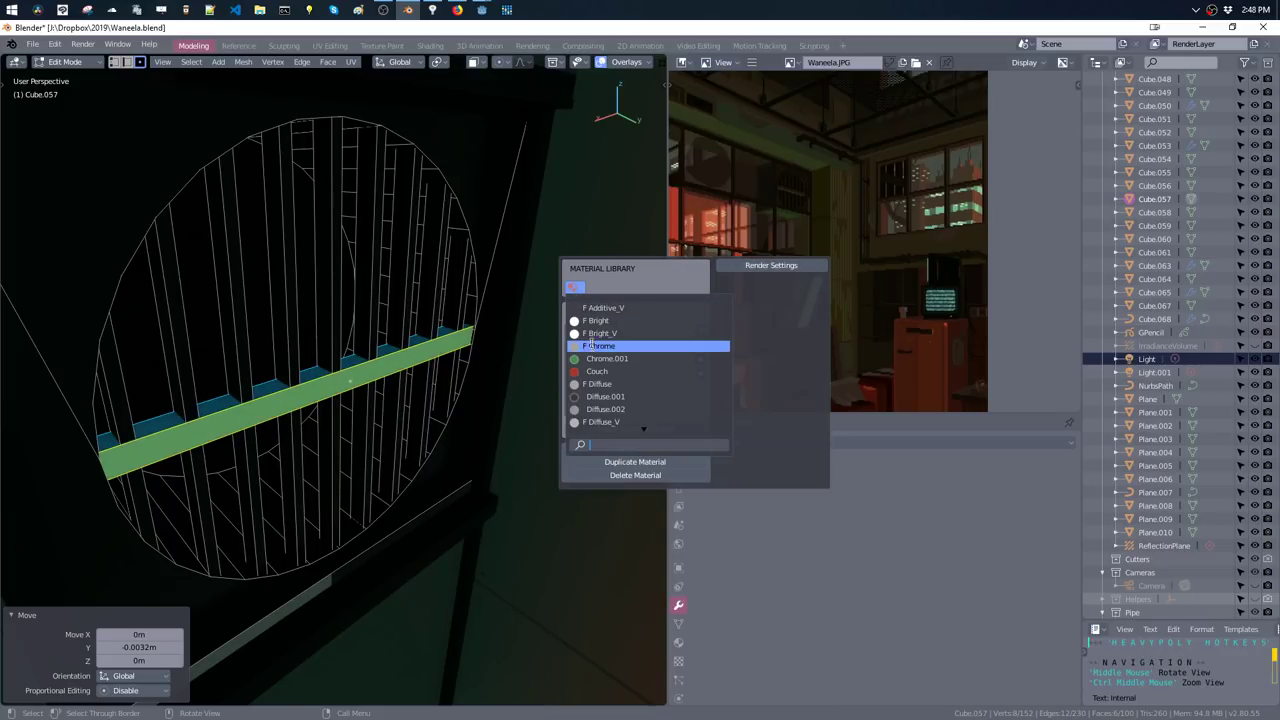
pyautogui.click(602, 384)
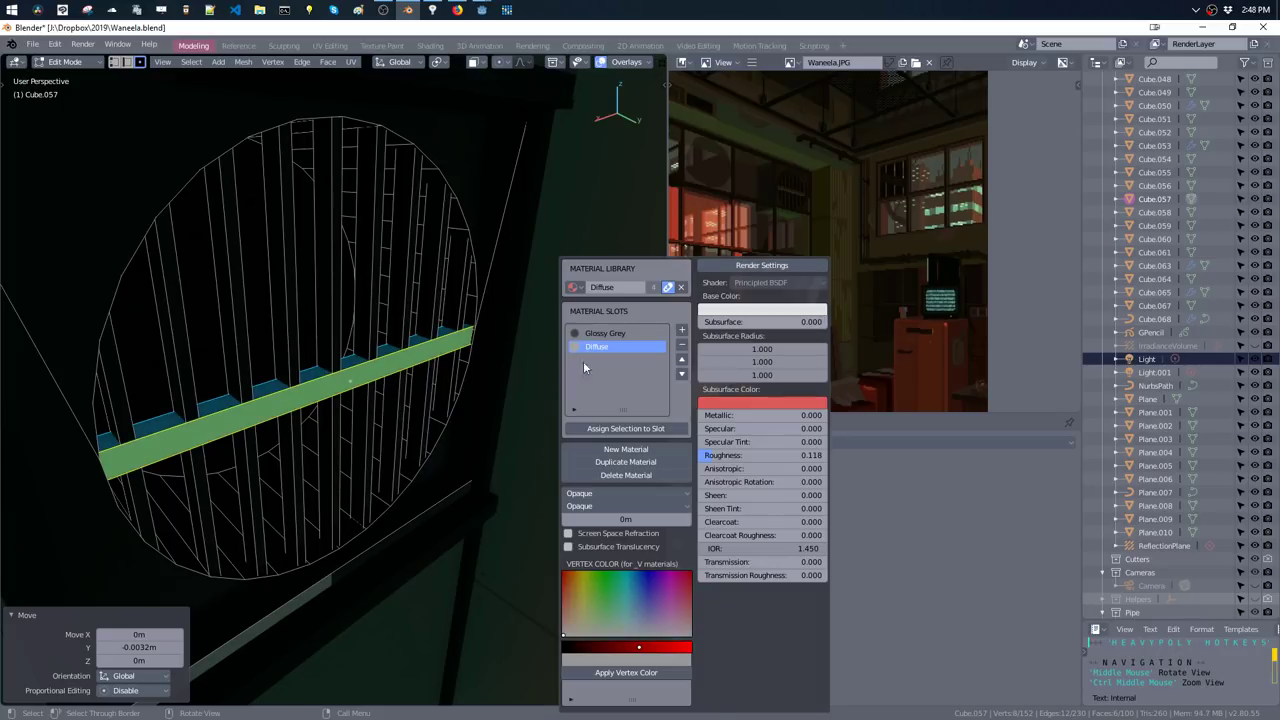
pyautogui.hotkey('shift', 'q')
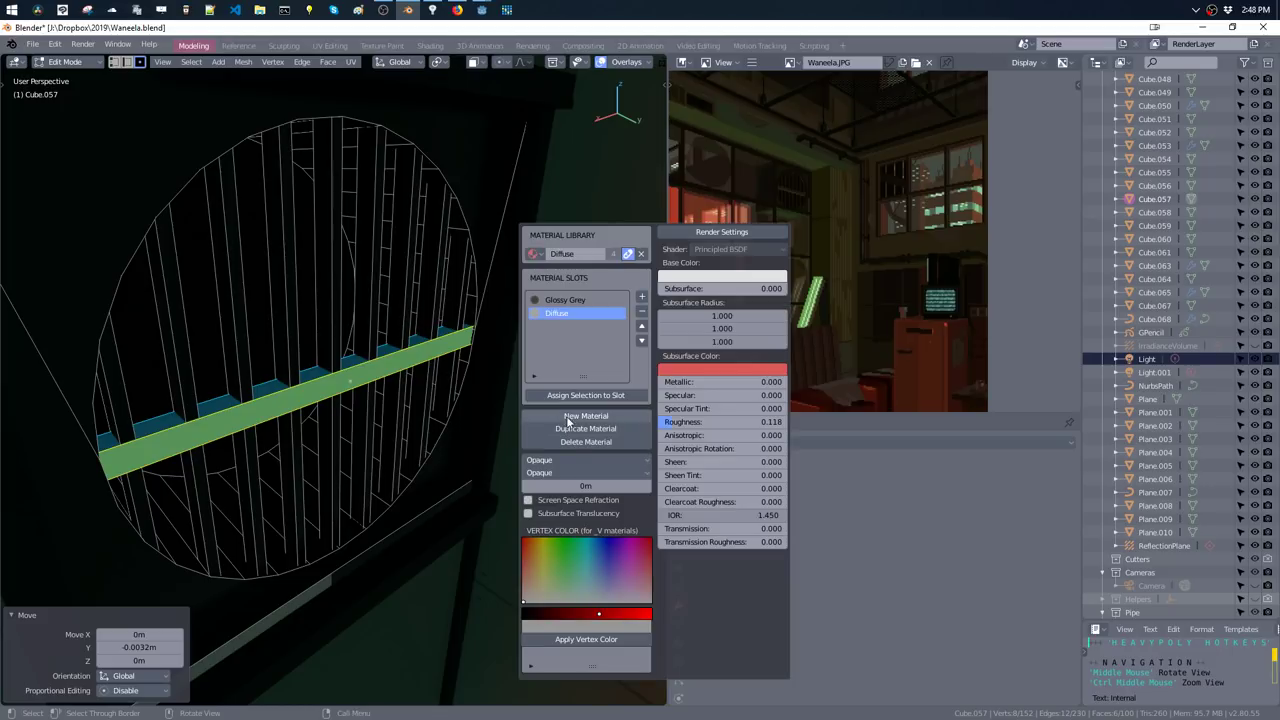
pyautogui.click(568, 418)
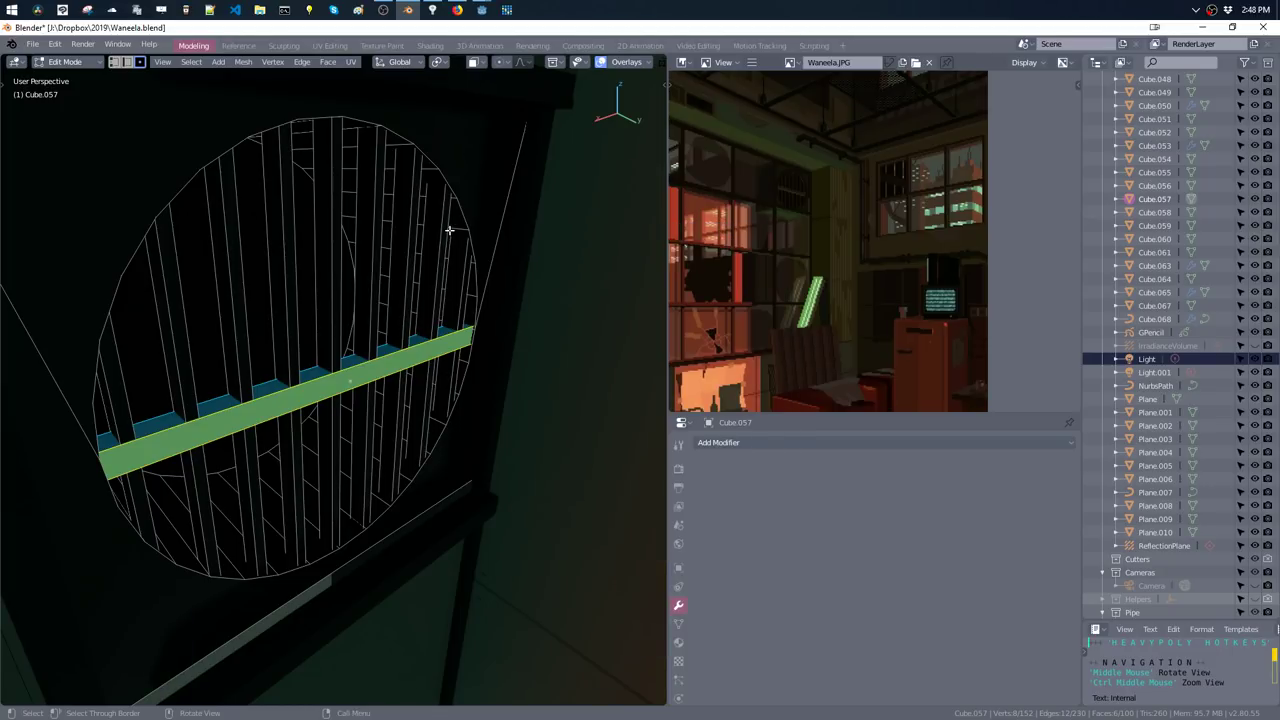
# - Duplicate and thicken the grate's rim face loop, then undo the thickened band
pyautogui.hotkey('alt', 'z')
pyautogui.keyDown('alt'); pyautogui.click(458, 235); pyautogui.keyUp('alt')
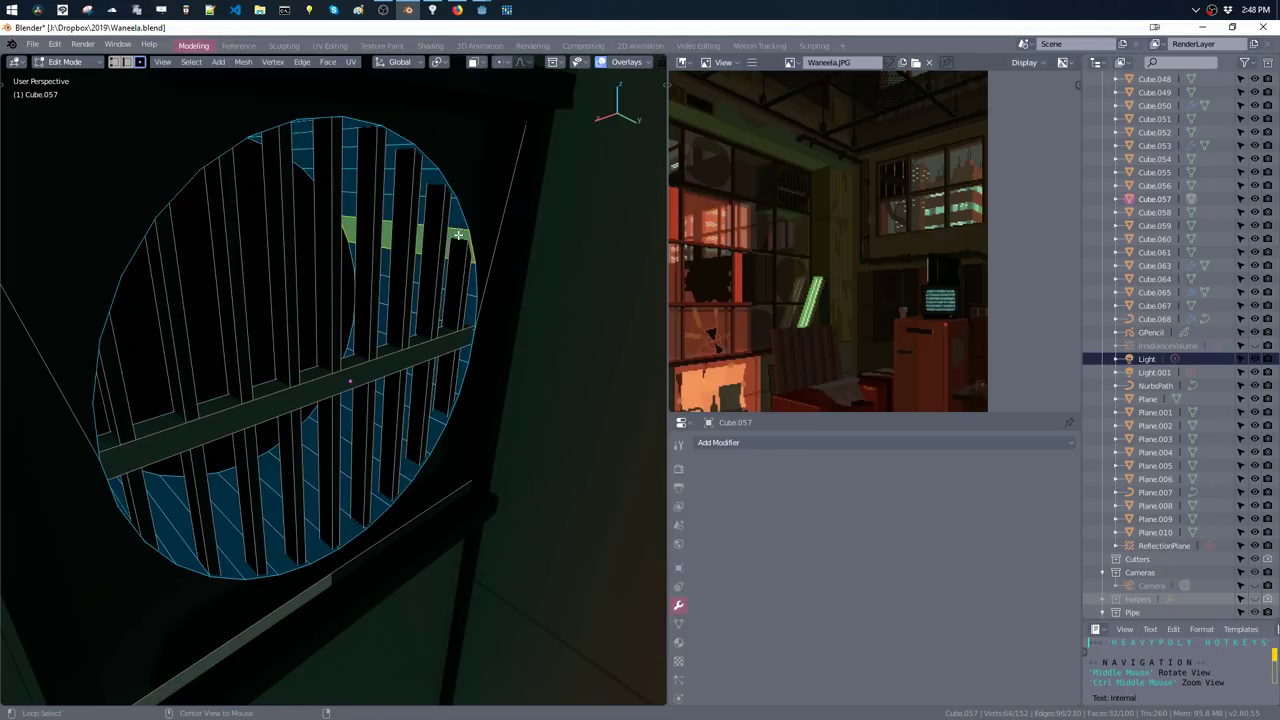
pyautogui.hotkey('shift', 'd')
pyautogui.press('Return')
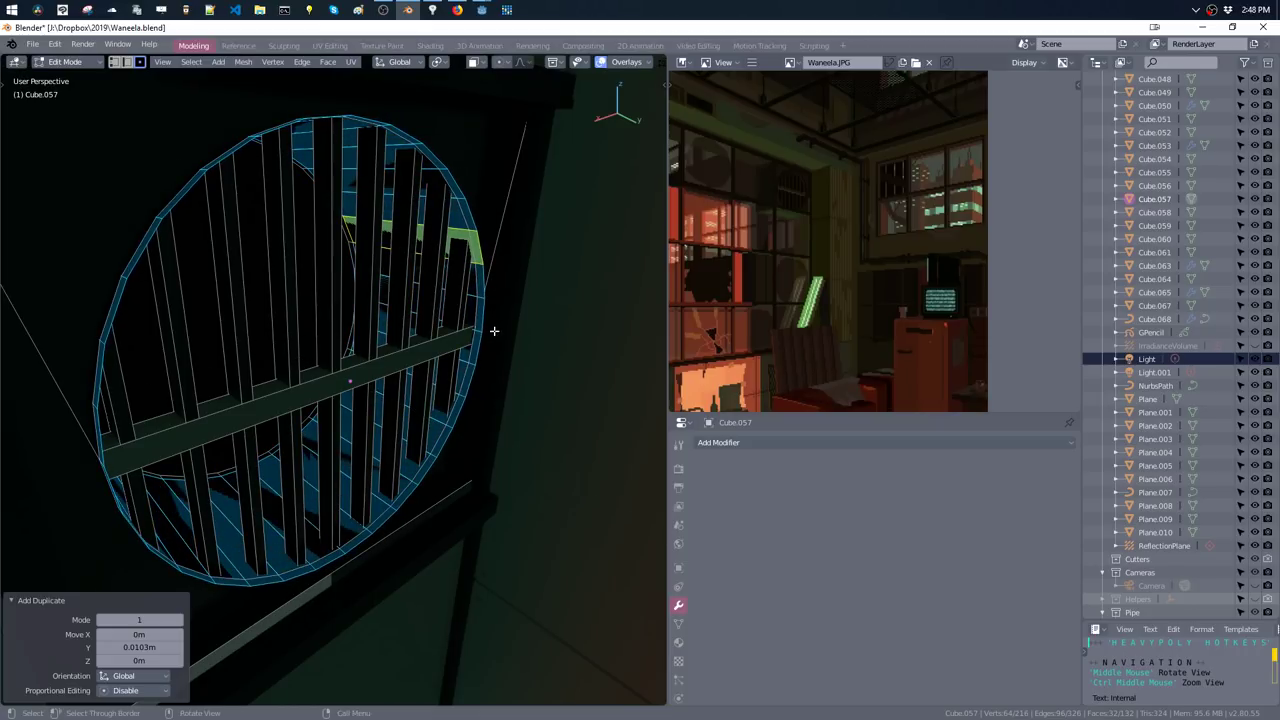
pyautogui.hotkey('alt', 's')
pyautogui.hotkey('alt', 'z')
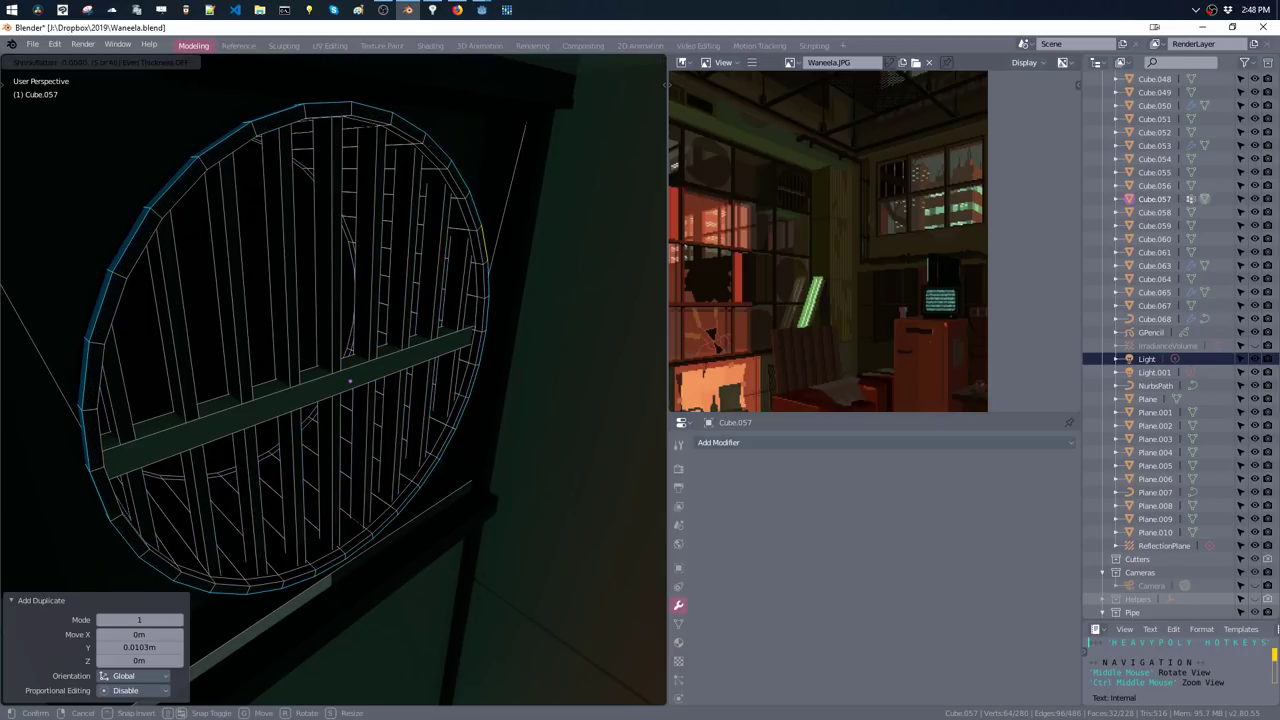
pyautogui.click(510, 296)
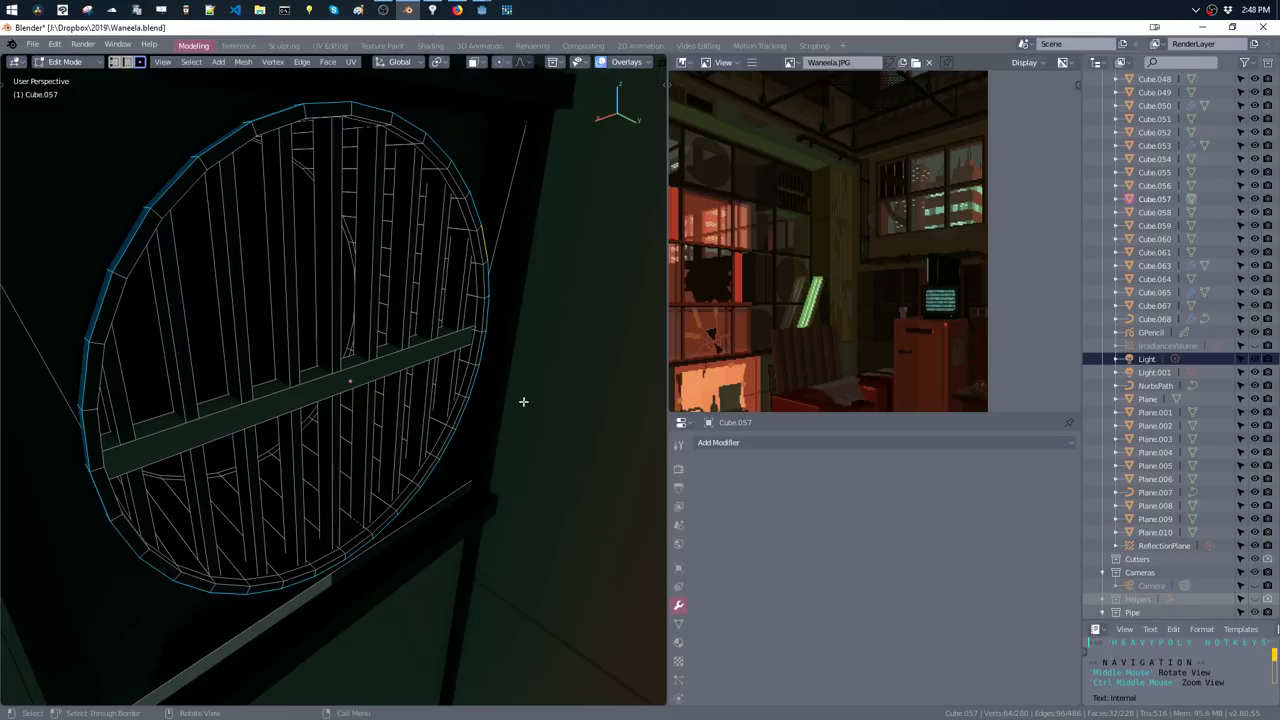
pyautogui.press('a')
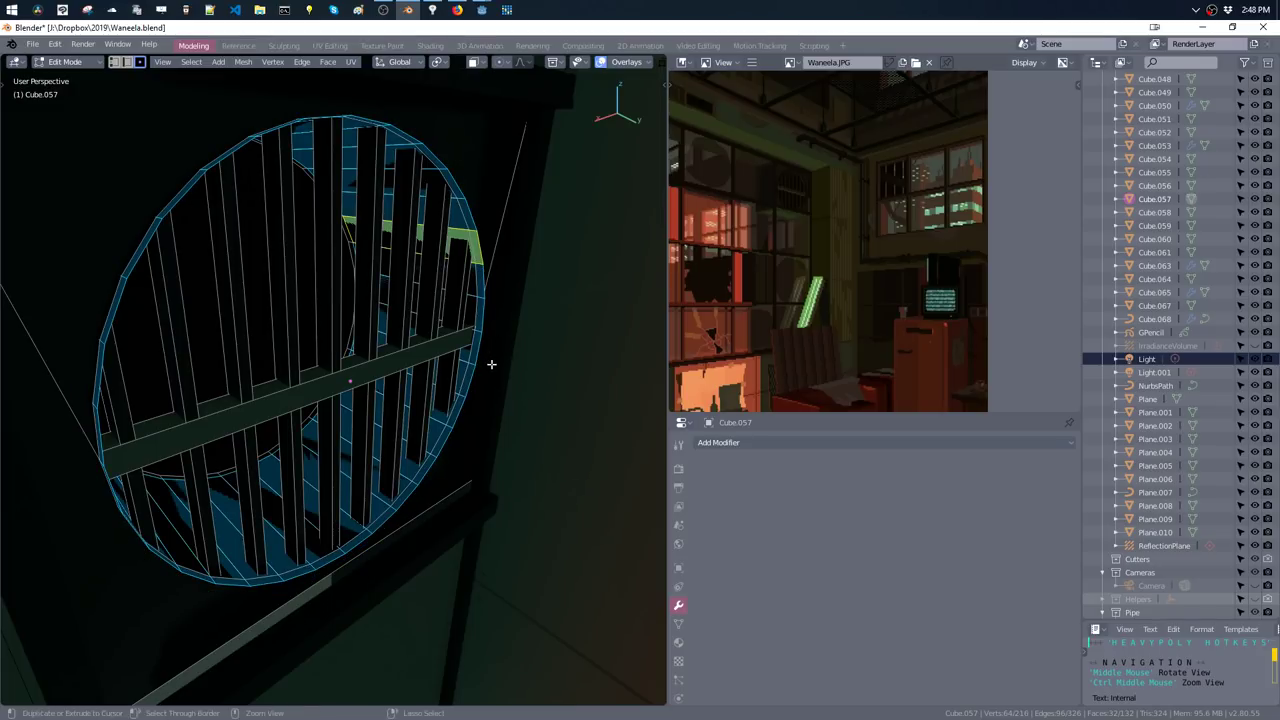
pyautogui.hotkey('ctrl', 'z')
# - Duplicate the rim faces again, fatten them, and nudge the connected rim along Y
pyautogui.hotkey('shift', 'd')
pyautogui.press('y')
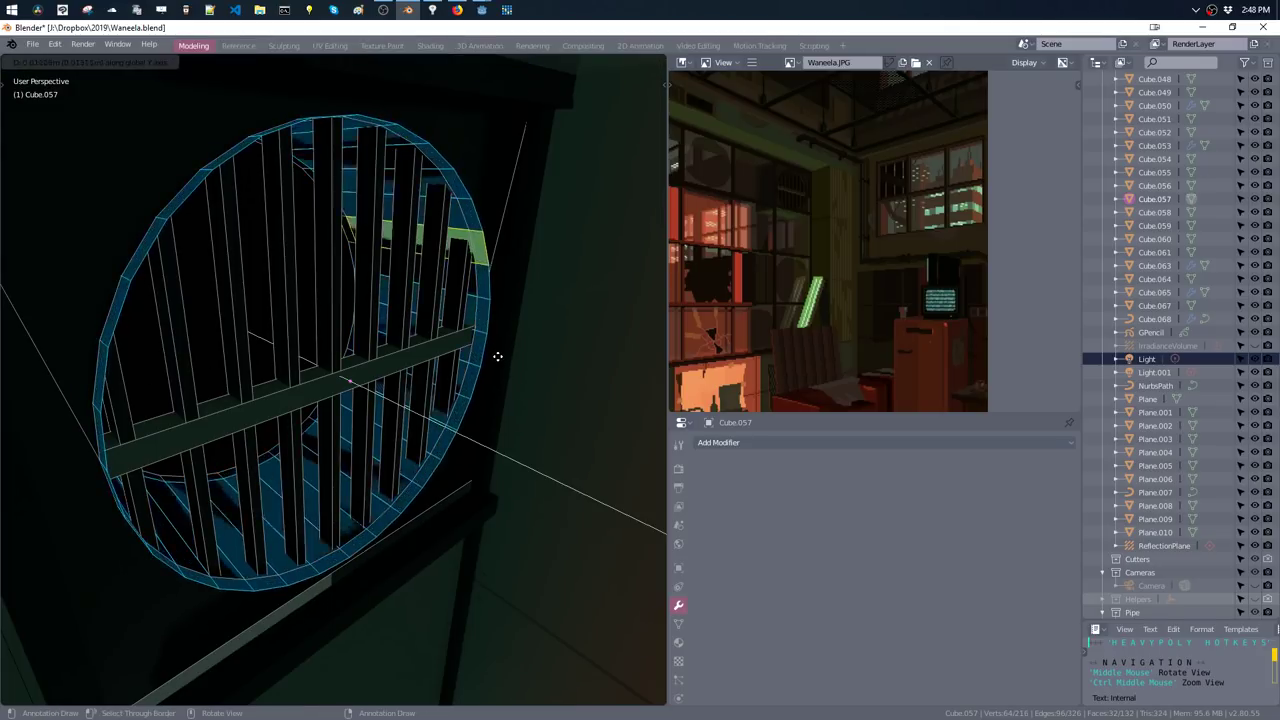
pyautogui.click(493, 360)
pyautogui.hotkey('shift', 'd')
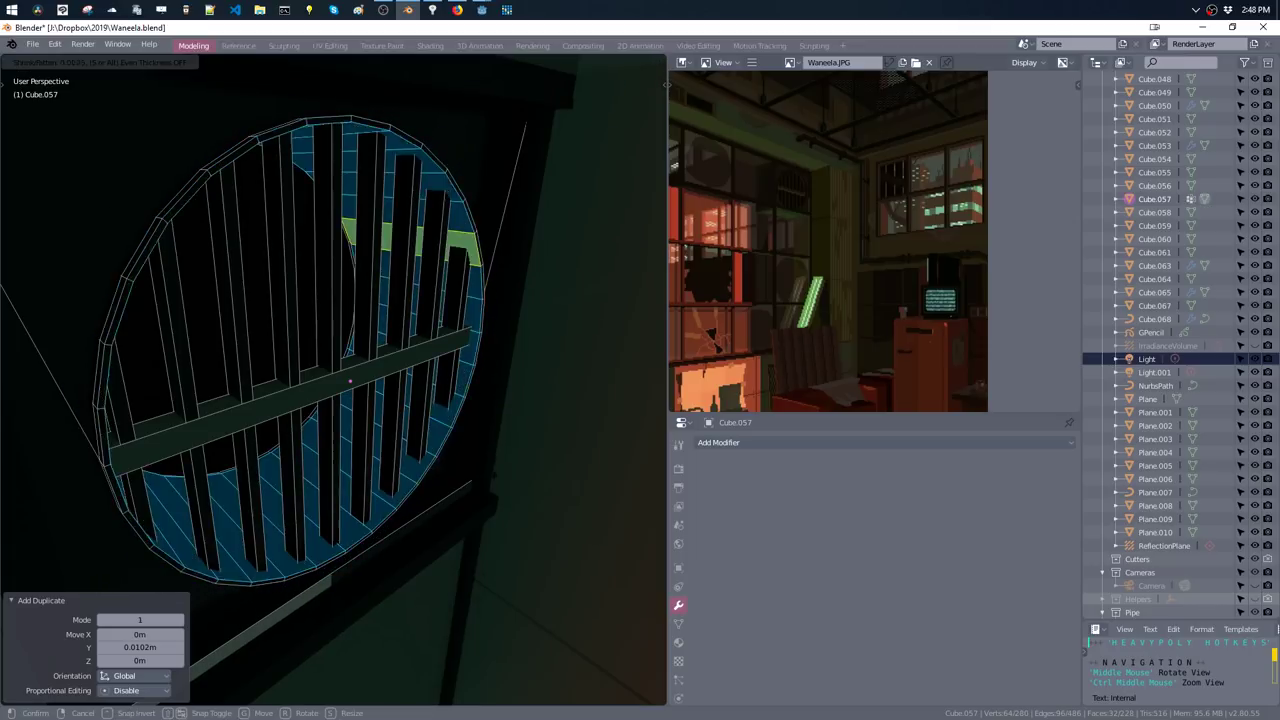
pyautogui.click(476, 422)
pyautogui.hotkey('ctrl', 'l')
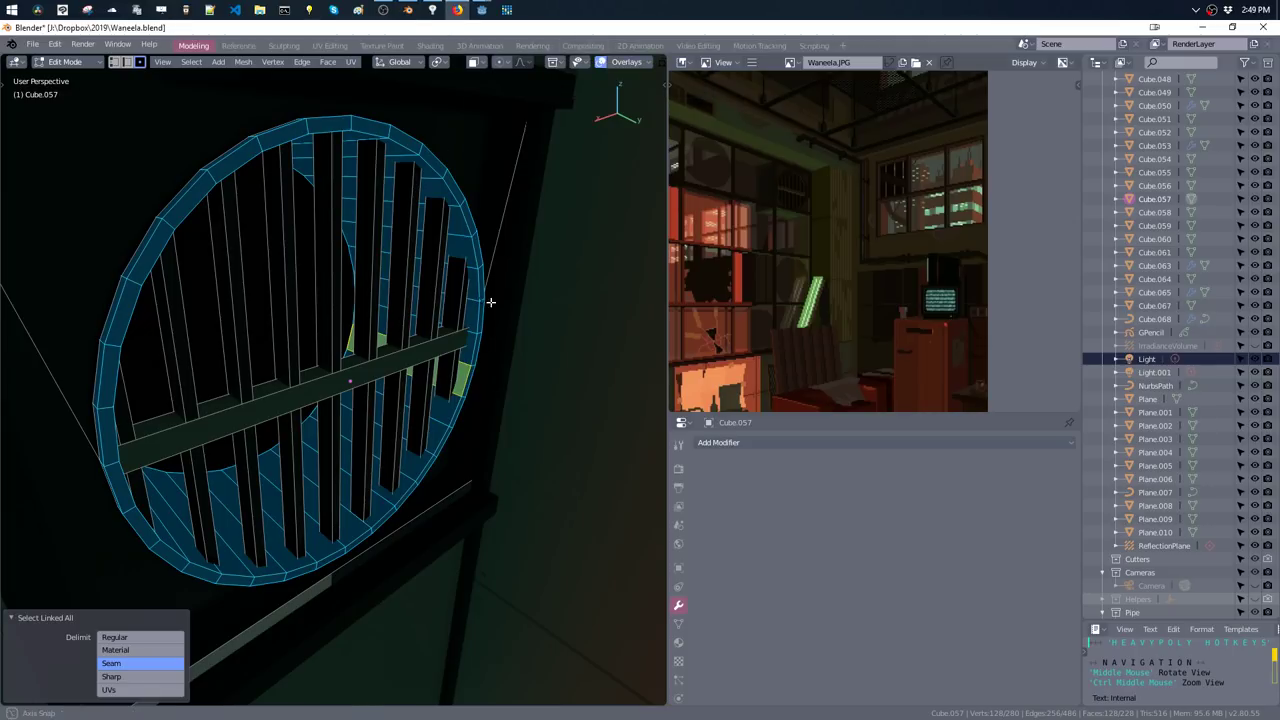
pyautogui.moveTo(478, 277); pyautogui.dragTo(496, 306, button='middle')
pyautogui.press('g')
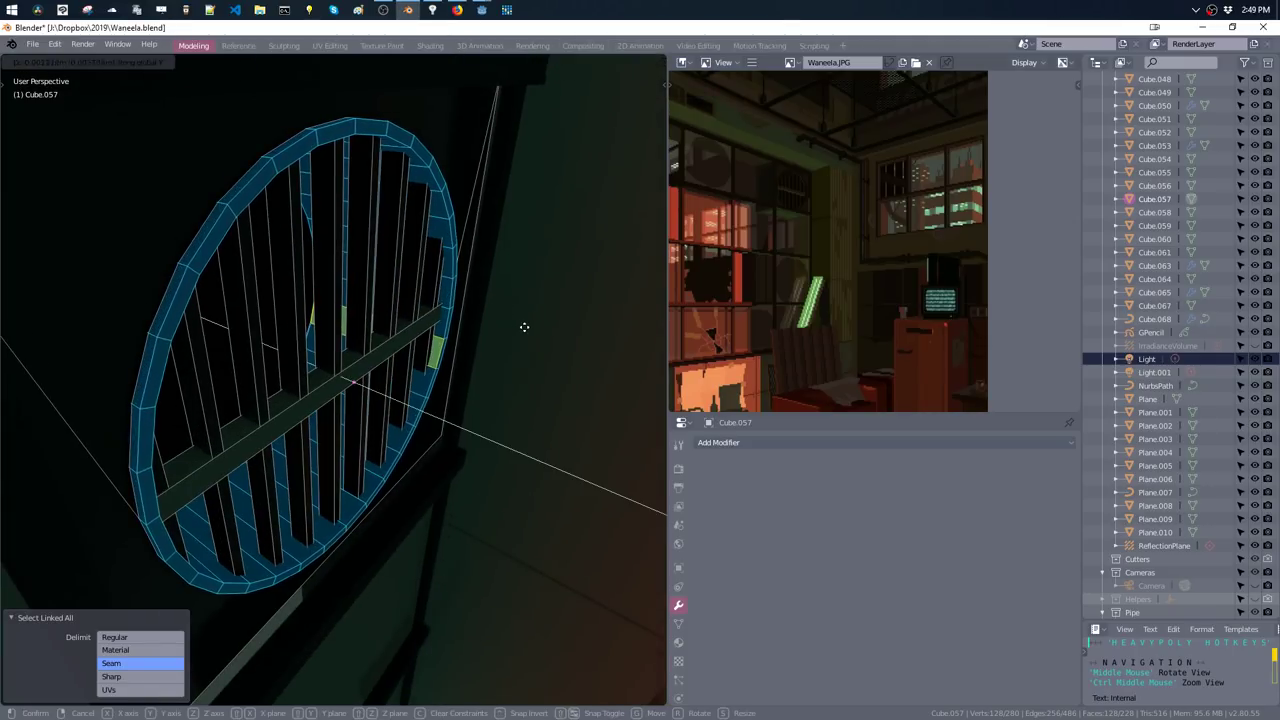
pyautogui.click(518, 325)
pyautogui.press('g')
pyautogui.click(505, 322)
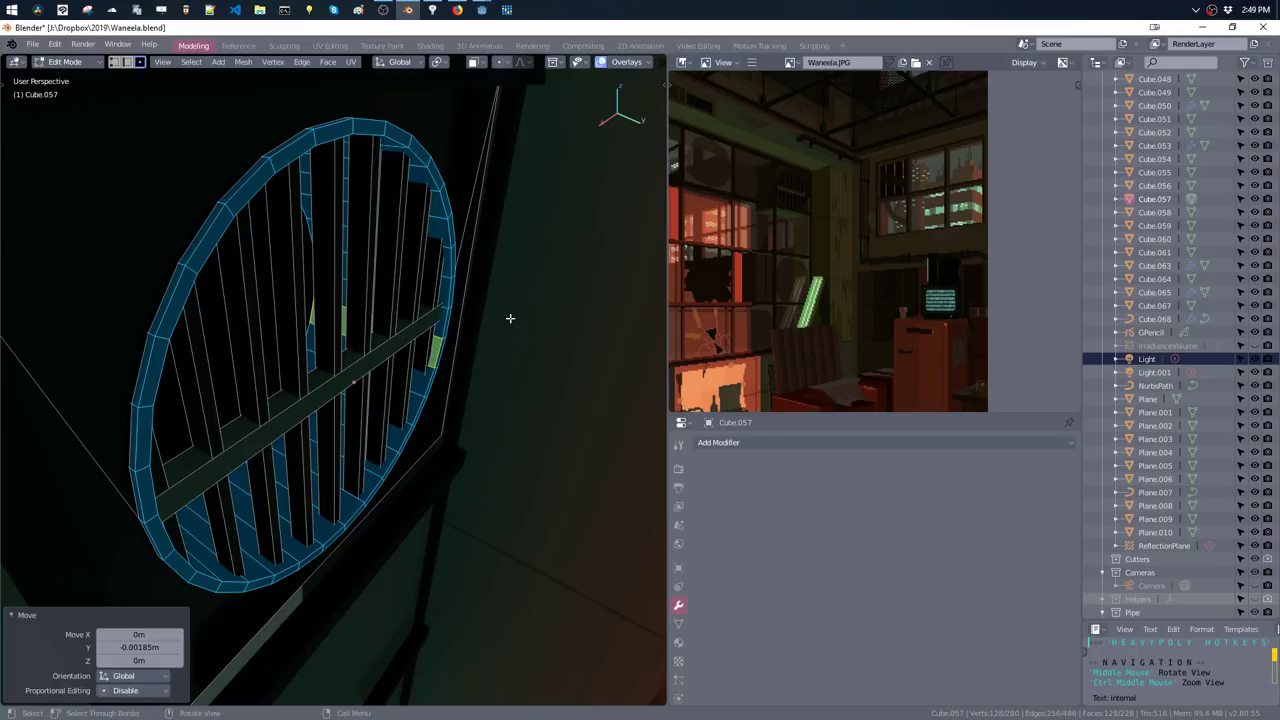
# - Raise the whole horizontal crossbar about 0.00689 m along Z
pyautogui.moveTo(509, 323)
pyautogui.mouseDown(button='middle')
pyautogui.moveTo(489, 292)
pyautogui.moveTo(418, 302)
pyautogui.mouseUp(button='middle')
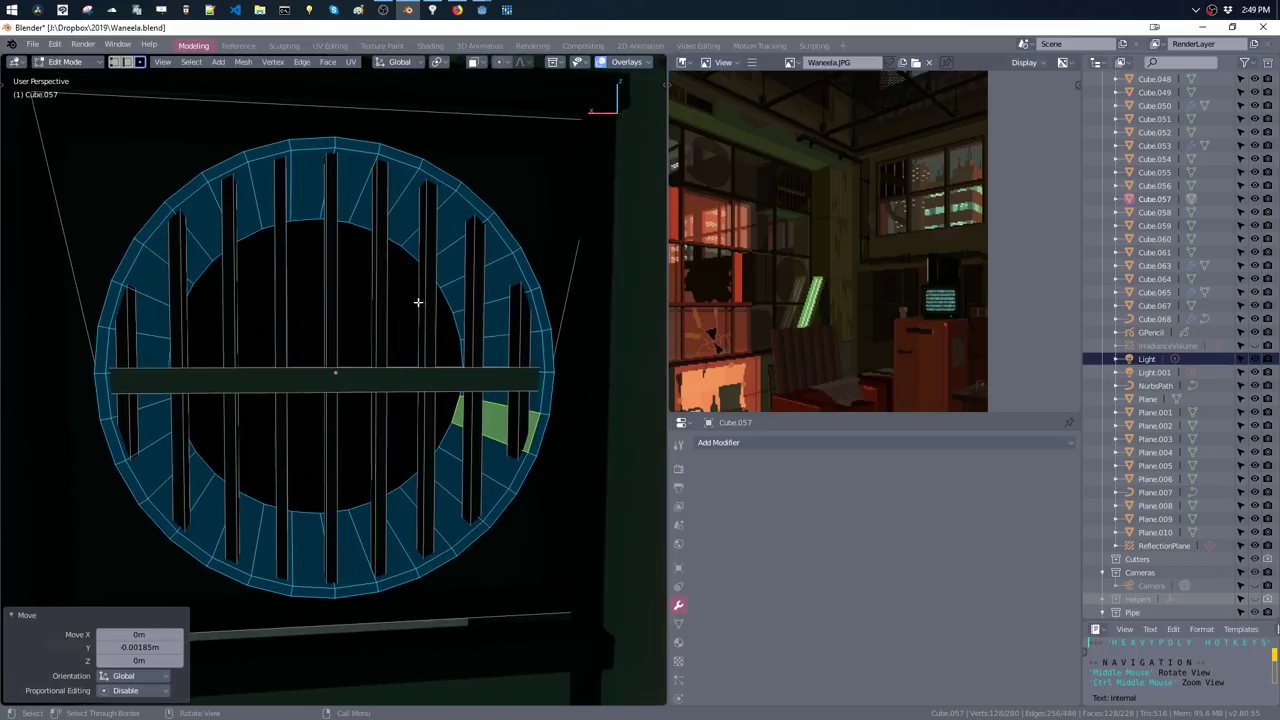
pyautogui.click(415, 383)
pyautogui.hotkey('ctrl', 'l')
pyautogui.hotkey('shift', 'z')
pyautogui.press('g')
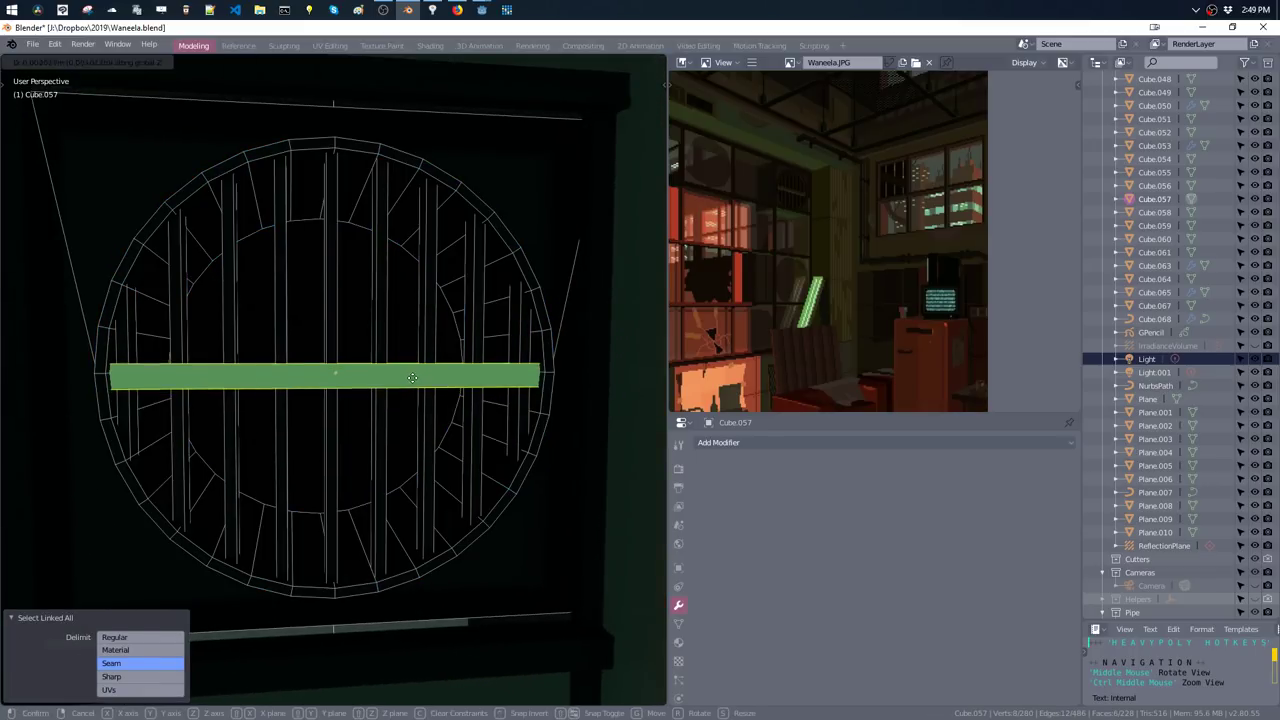
pyautogui.click(413, 370)
pyautogui.moveTo(440, 351)
pyautogui.mouseDown(button='middle')
pyautogui.moveTo(474, 369)
pyautogui.moveTo(451, 317)
pyautogui.moveTo(471, 300)
pyautogui.moveTo(443, 397)
pyautogui.moveTo(407, 340)
pyautogui.moveTo(474, 251)
pyautogui.moveTo(437, 331)
pyautogui.moveTo(460, 332)
pyautogui.moveTo(326, 212)
pyautogui.mouseUp(button='middle')
# - Leave Edit Mode on the vent Cube.057 and switch over to the web browser
pyautogui.press('Tab')
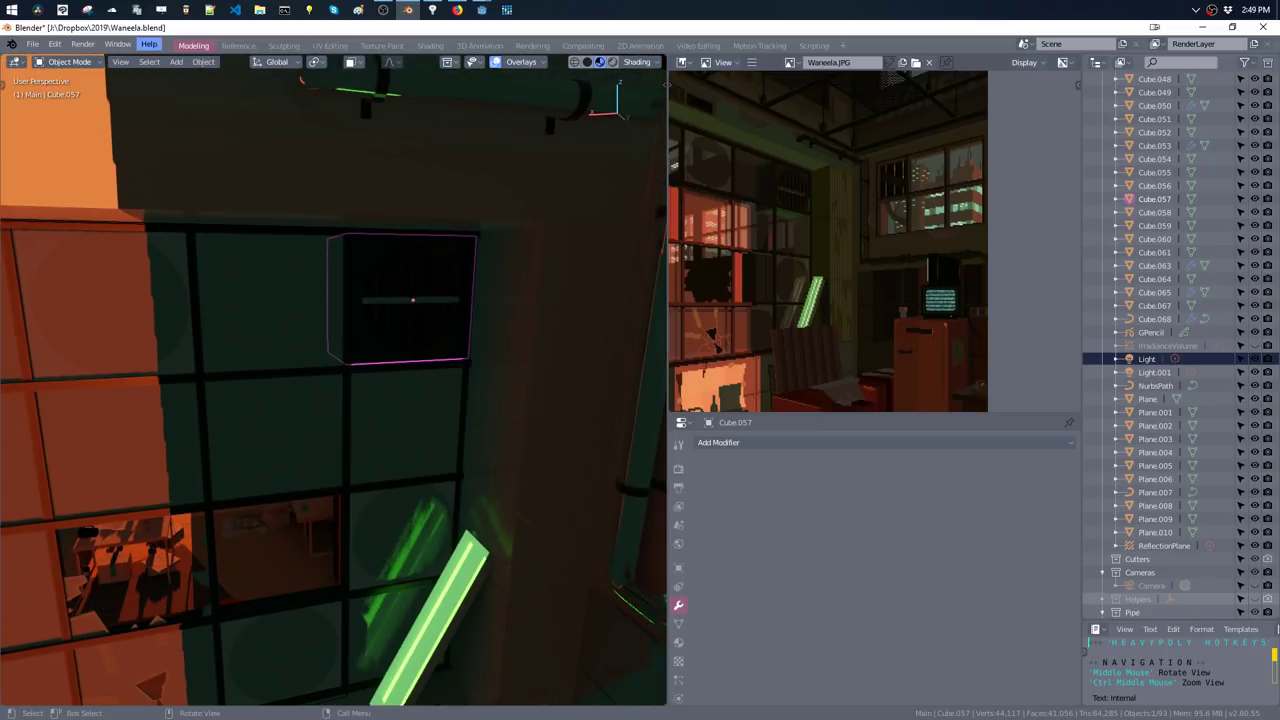
pyautogui.hotkey('alt', 'Tab')
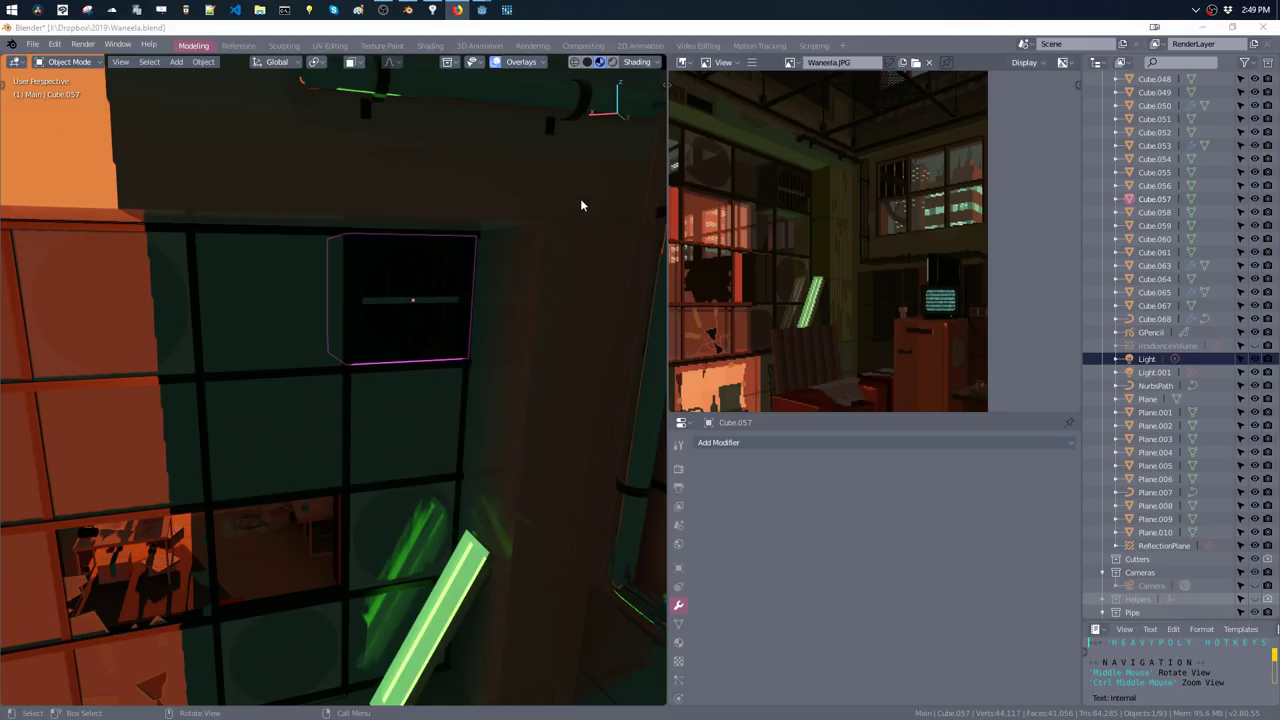
# - Enter Edit Mode on the ceiling grid Plane.010 and add a cube to its mesh
pyautogui.moveTo(583, 206)
pyautogui.mouseDown(button='middle')
pyautogui.moveTo(589, 166)
pyautogui.moveTo(563, 268)
pyautogui.moveTo(586, 257)
pyautogui.moveTo(538, 218)
pyautogui.mouseUp(button='middle')
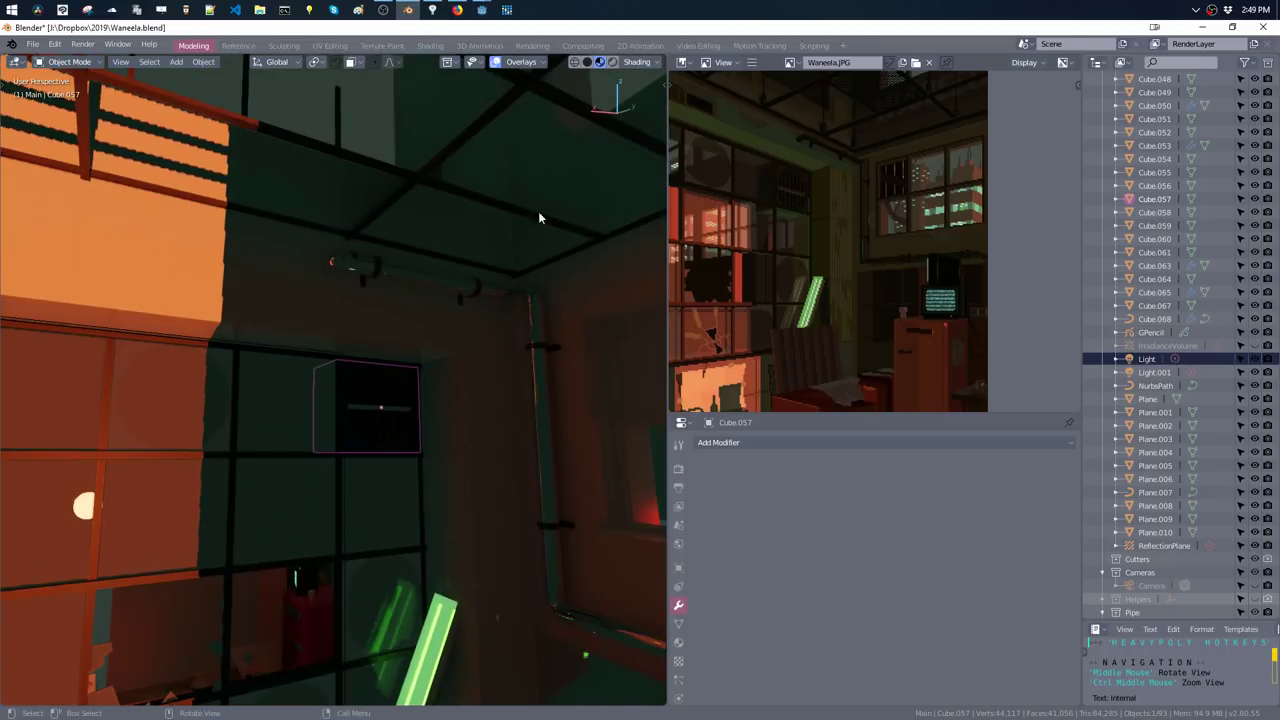
pyautogui.click(415, 180)
pyautogui.press('Tab')
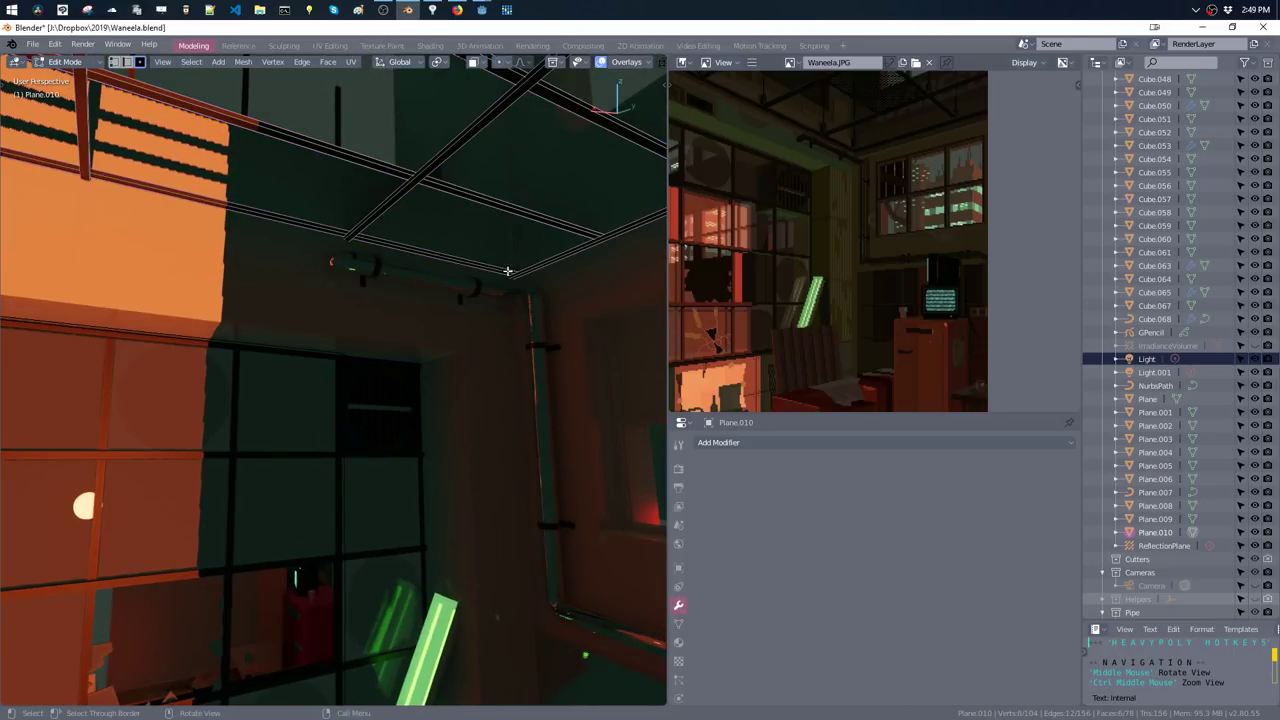
pyautogui.hotkey('alt', 'a')
pyautogui.click(372, 213)
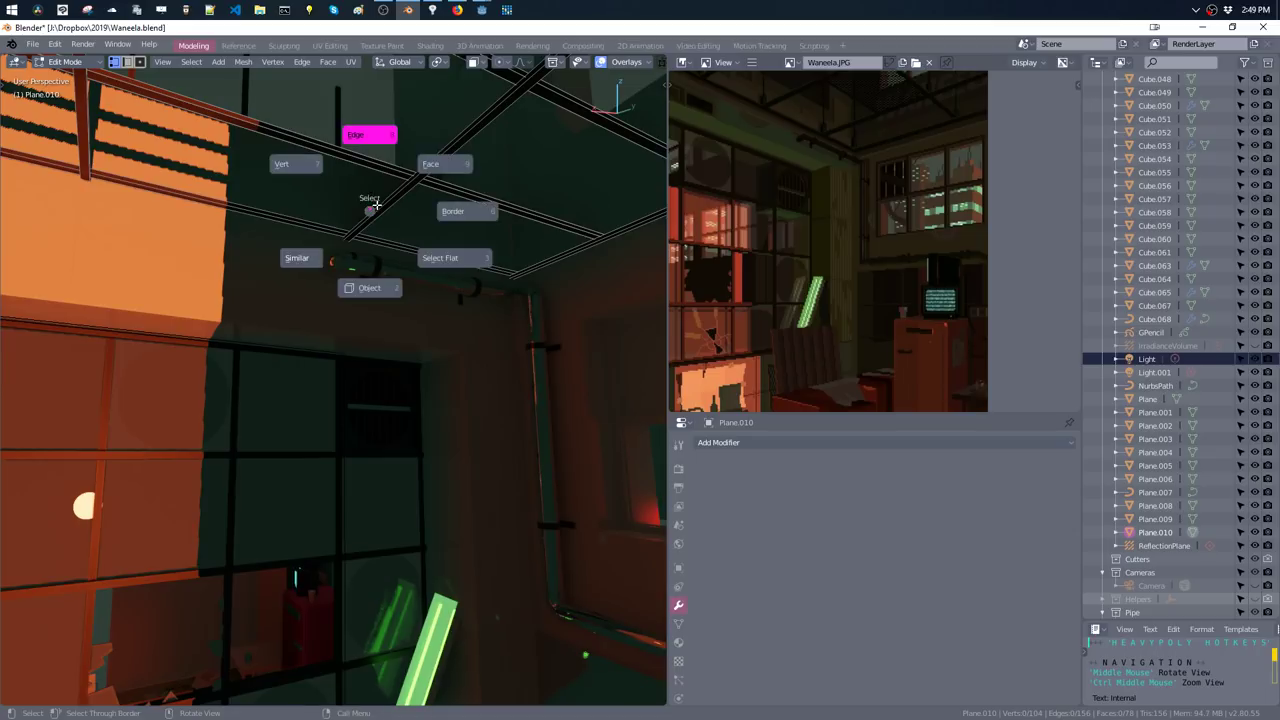
pyautogui.hotkey('shift', 'a')
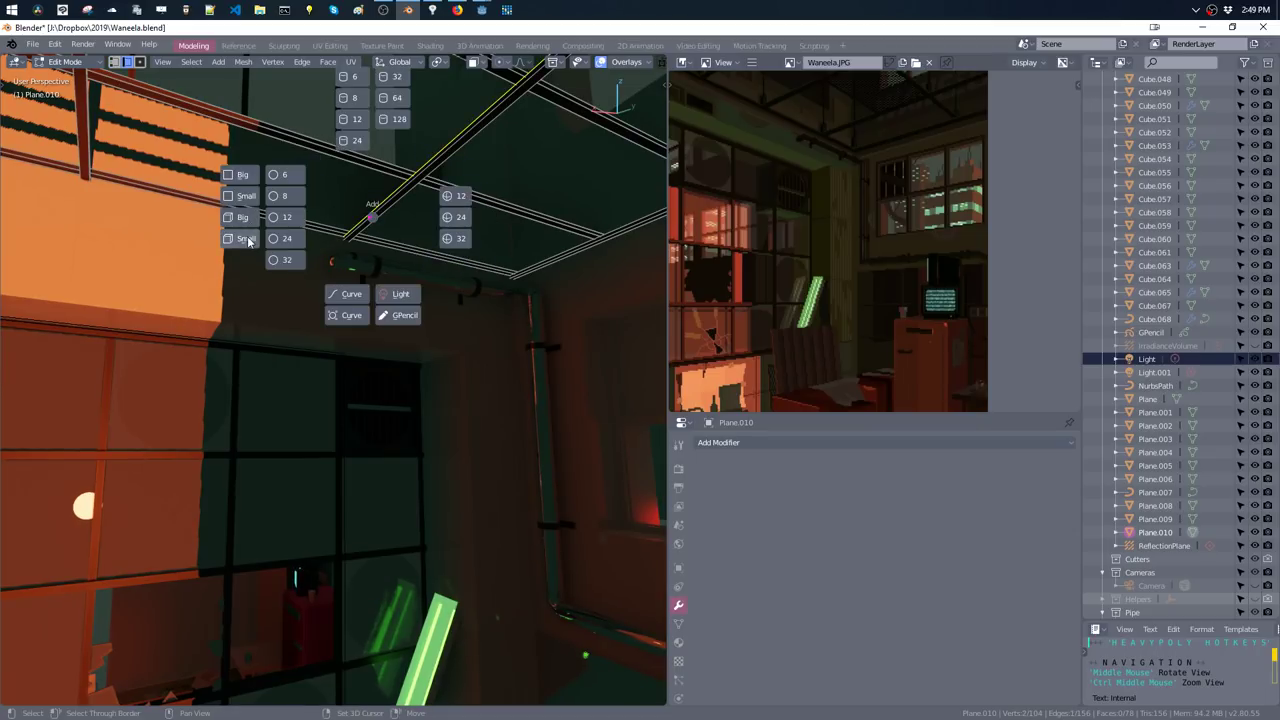
pyautogui.click(248, 241)
# - Shrink the new cube and move it roughly toward a ceiling beam
pyautogui.press('s')
pyautogui.click(337, 215)
pyautogui.press('g')
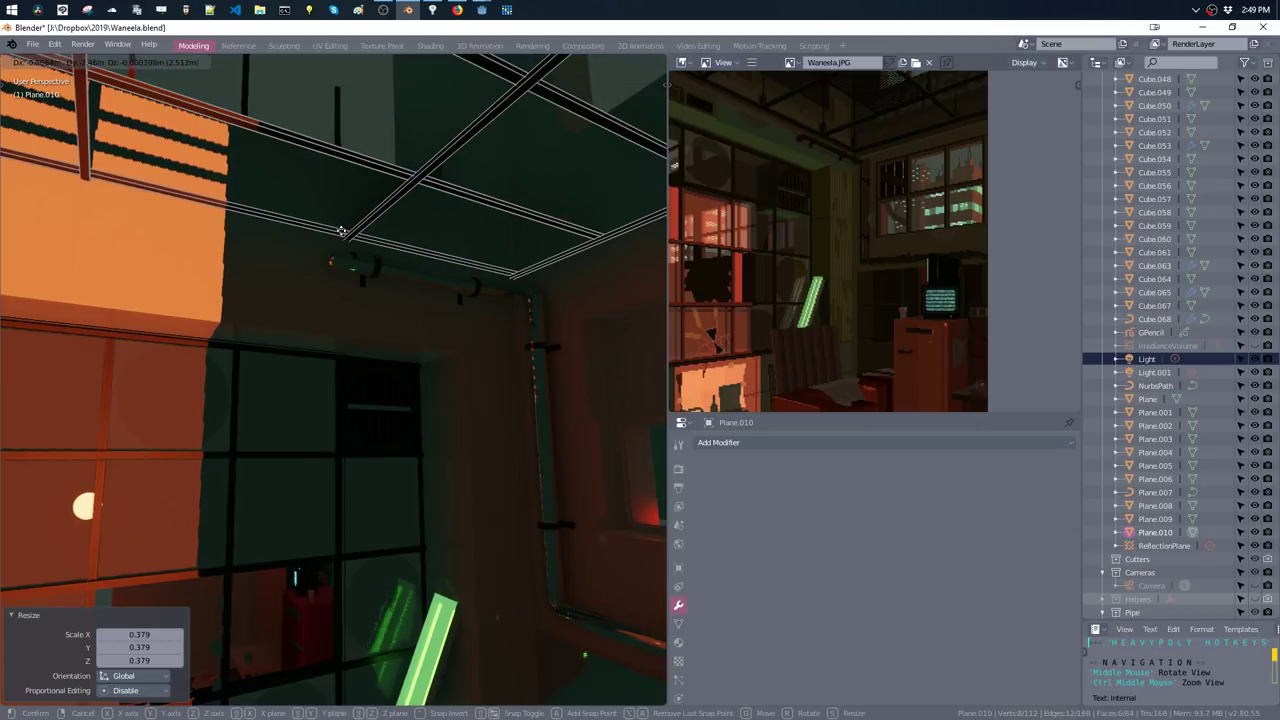
pyautogui.click(350, 236)
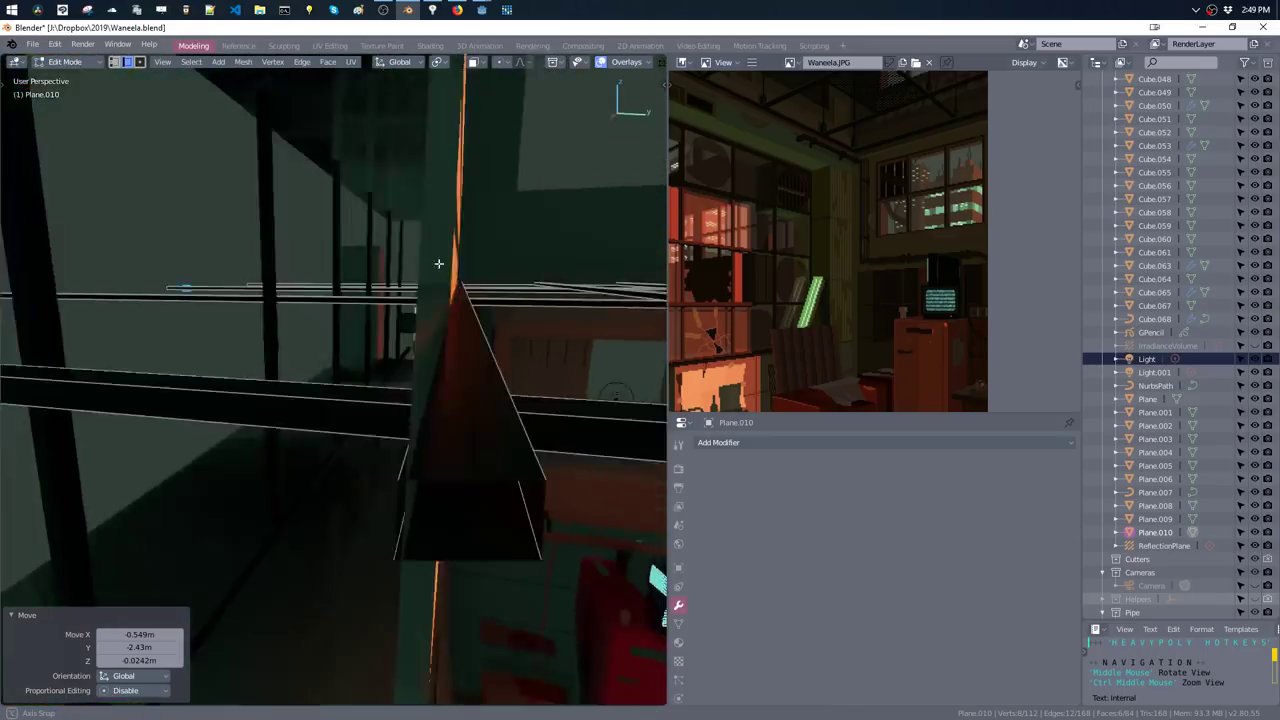
pyautogui.moveTo(350, 236)
pyautogui.mouseDown(button='middle')
pyautogui.moveTo(432, 341)
pyautogui.moveTo(422, 361)
pyautogui.mouseUp(button='middle')
pyautogui.press('g')
pyautogui.click(432, 341)
# - In top view with wireframe shading, position the cube over a grid beam
pyautogui.press('KP_7')
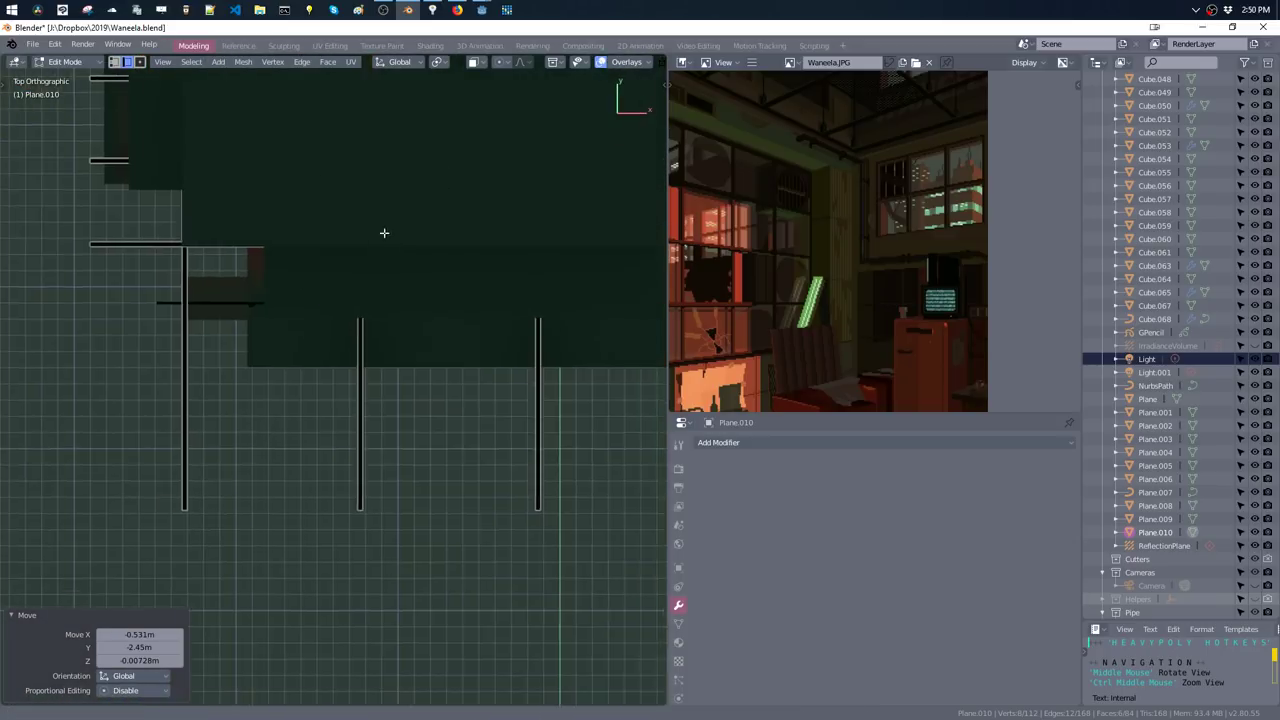
pyautogui.press('z')
pyautogui.click(333, 272)
pyautogui.press('g')
pyautogui.click(380, 206)
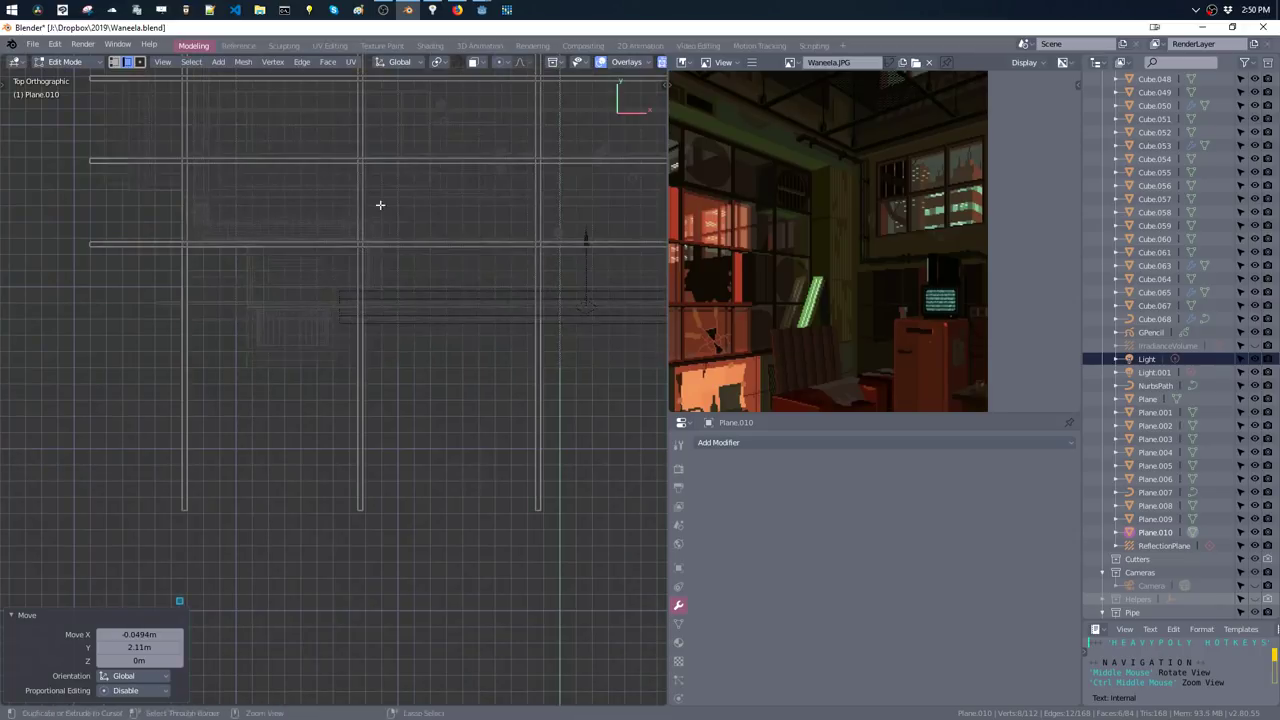
pyautogui.scroll(-5, 380, 206)
pyautogui.press('g')
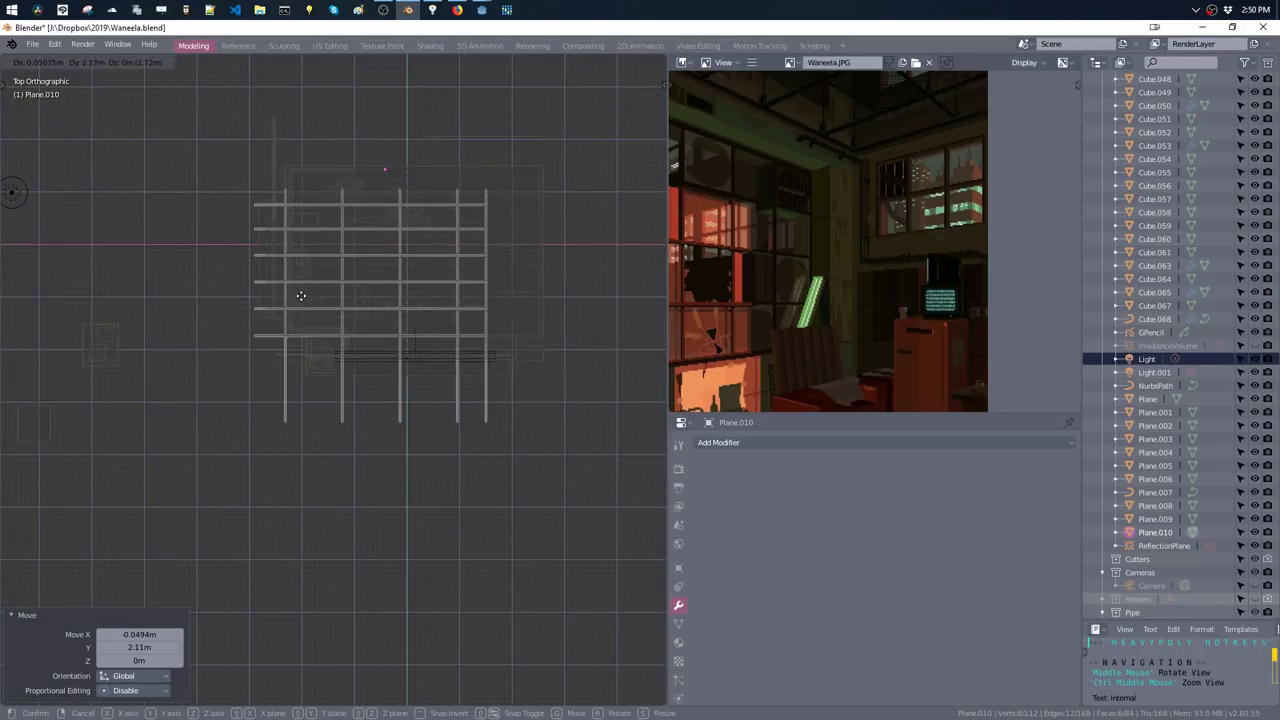
pyautogui.click(293, 346)
pyautogui.press('g')
pyautogui.click(293, 369)
pyautogui.press('KP_Decimal')
pyautogui.scroll(-3, 449, 320)
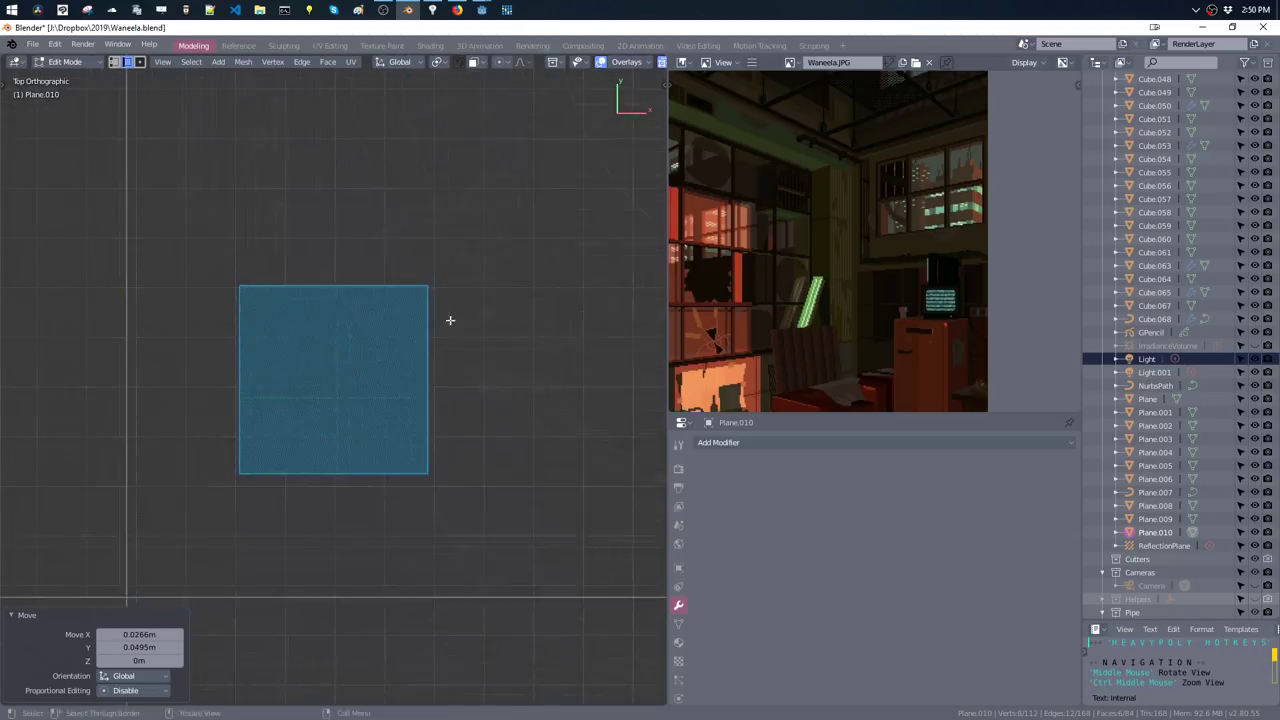
pyautogui.moveTo(449, 320); pyautogui.dragTo(244, 192, button='middle')
pyautogui.scroll(-3, 377, 371)
pyautogui.moveTo(377, 371); pyautogui.dragTo(354, 400, button='middle')
# - Switch to rendered shading and raise the cube 0.117 m on Z
pyautogui.press('z')
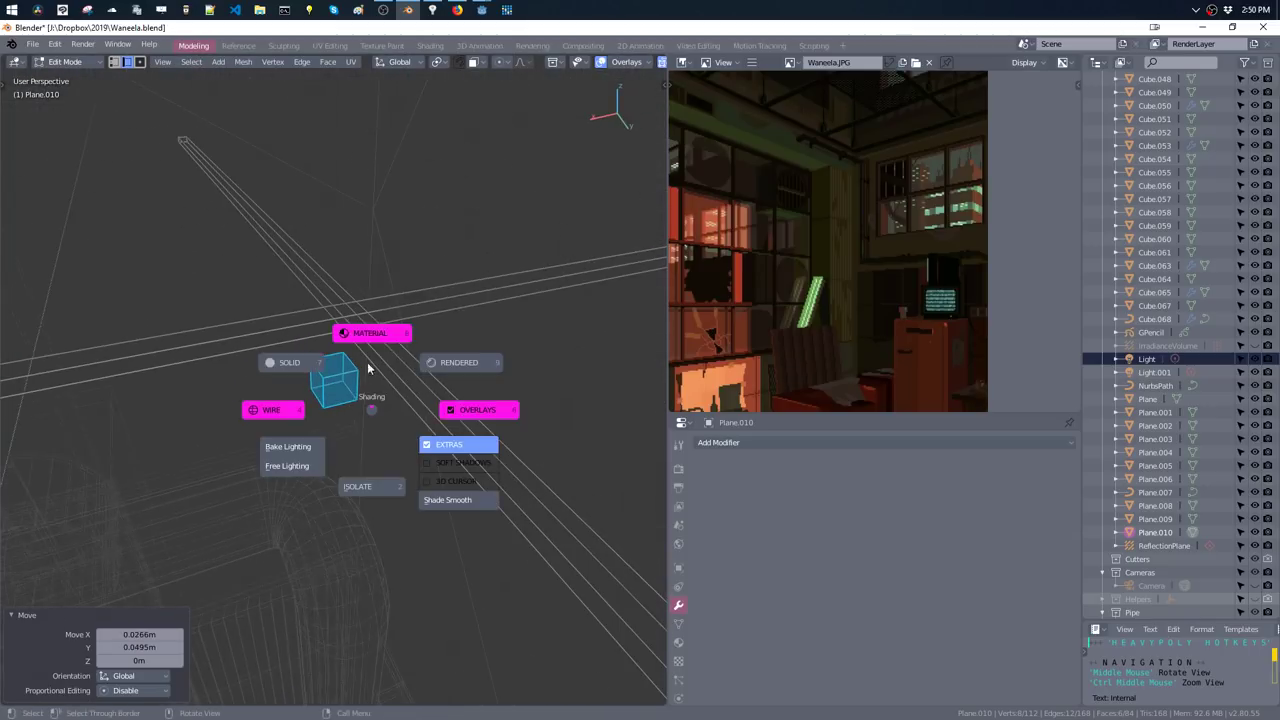
pyautogui.click(373, 354)
pyautogui.moveTo(373, 354)
pyautogui.mouseDown(button='middle')
pyautogui.moveTo(376, 320)
pyautogui.moveTo(385, 340)
pyautogui.mouseUp(button='middle')
pyautogui.press('g')
pyautogui.press('z')
pyautogui.click(377, 310)
# - Stretch the box taller on Z, shrink it slightly, and shift it along Y
pyautogui.press('s')
pyautogui.press('z')
pyautogui.click(389, 380)
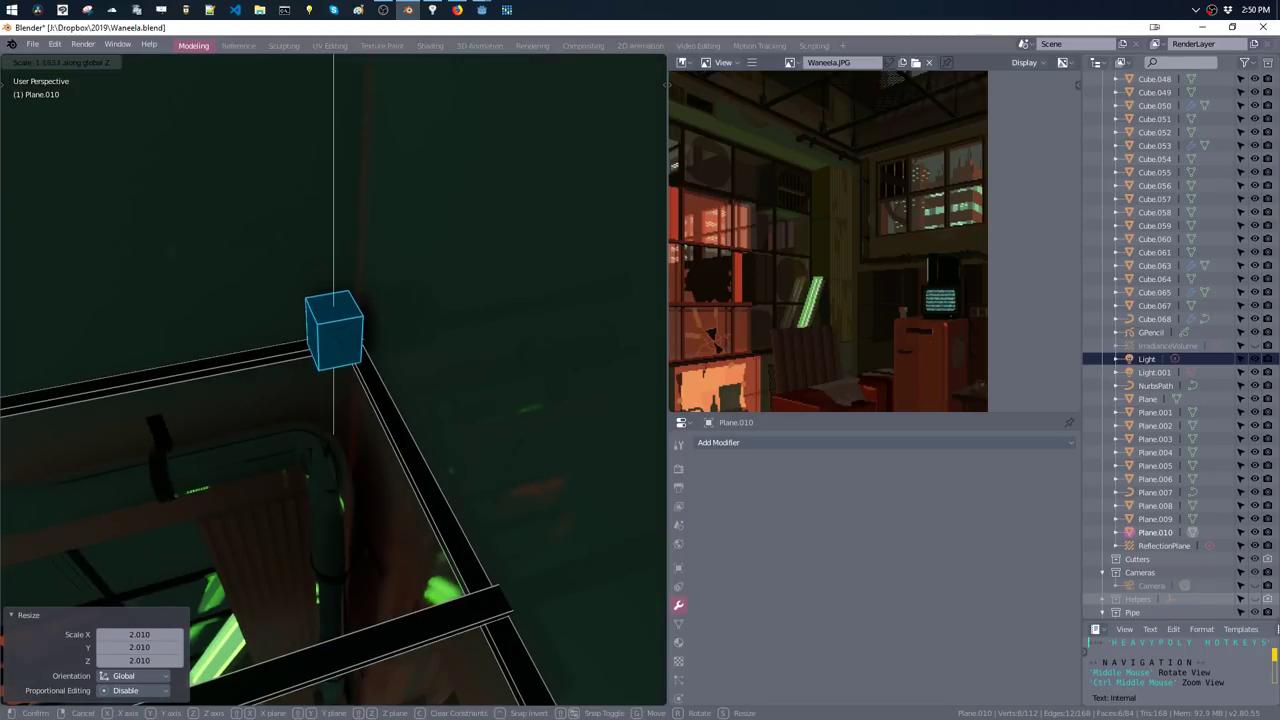
pyautogui.press('s')
pyautogui.click(369, 441)
pyautogui.moveTo(369, 441); pyautogui.dragTo(371, 449, button='middle')
pyautogui.press('g')
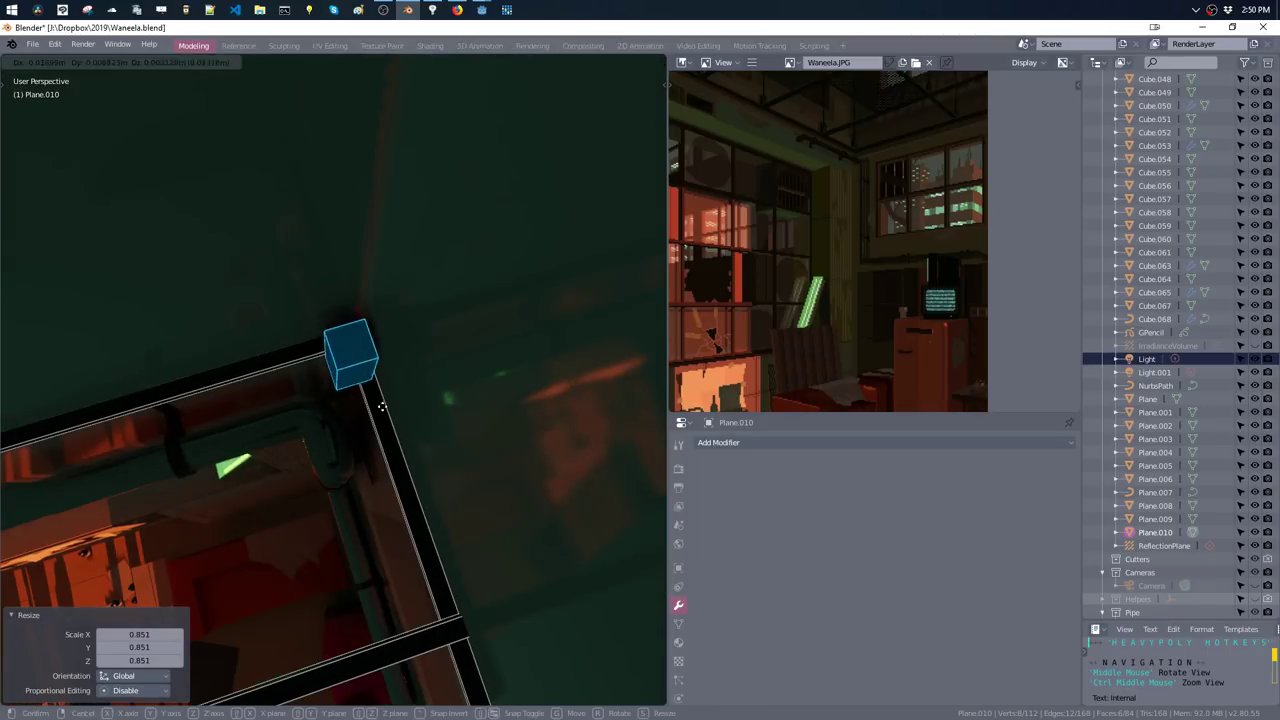
pyautogui.press('y')
pyautogui.click(371, 366)
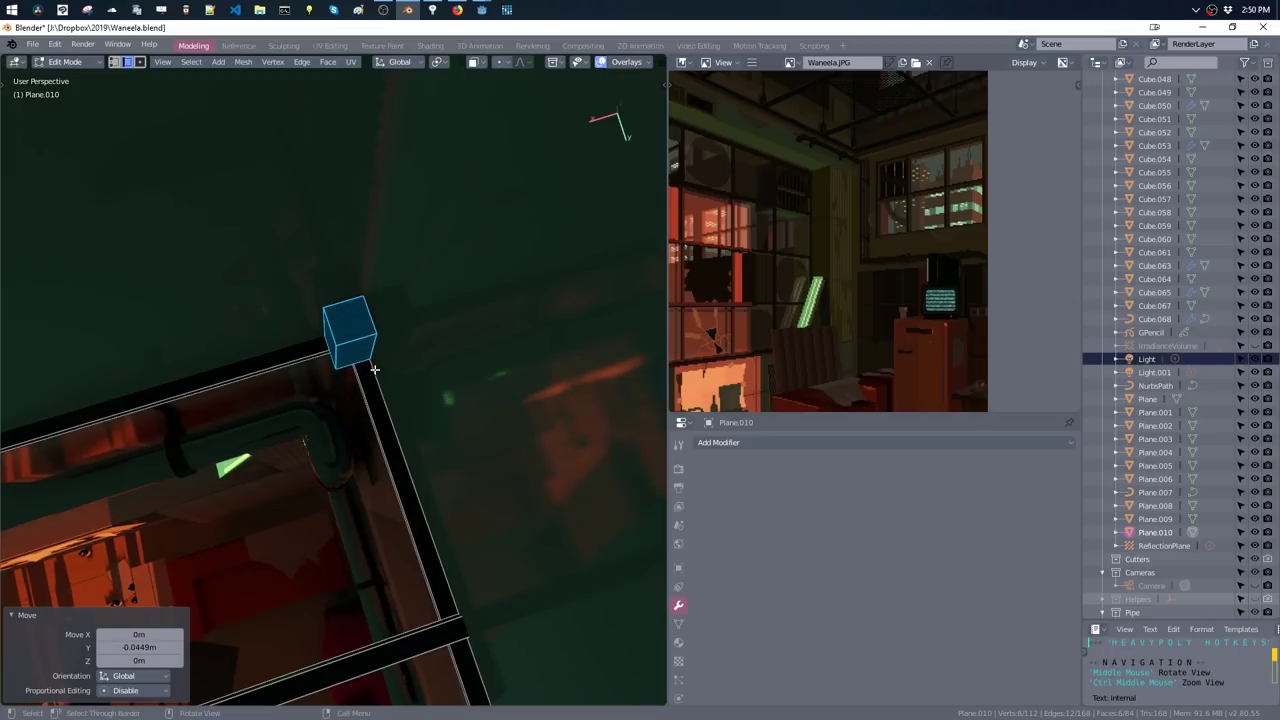
# - Inset the box's top face
pyautogui.moveTo(371, 366); pyautogui.dragTo(423, 283, button='middle')
pyautogui.keyDown('ctrl'); pyautogui.moveTo(861, 130); pyautogui.dragTo(895, 280, button='middle'); pyautogui.keyUp('ctrl')
pyautogui.moveTo(508, 323); pyautogui.dragTo(543, 317, button='middle')
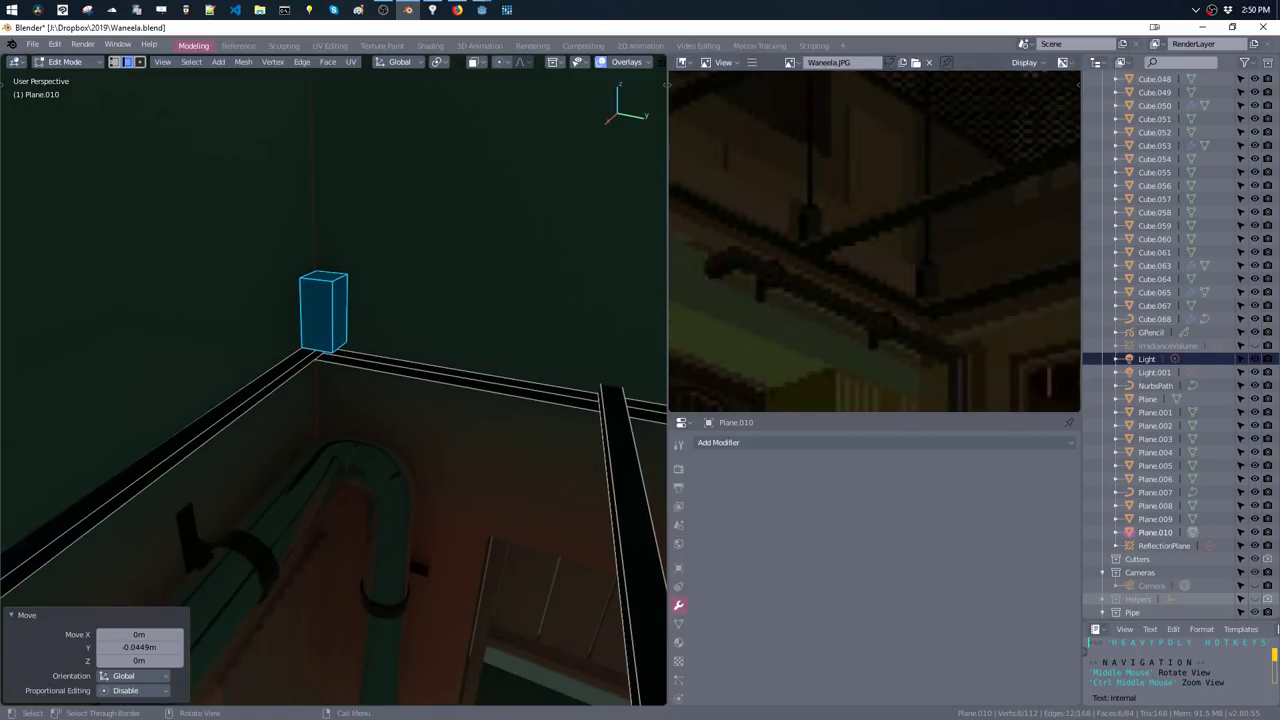
pyautogui.moveTo(517, 366); pyautogui.dragTo(451, 337, button='middle')
pyautogui.click(328, 283)
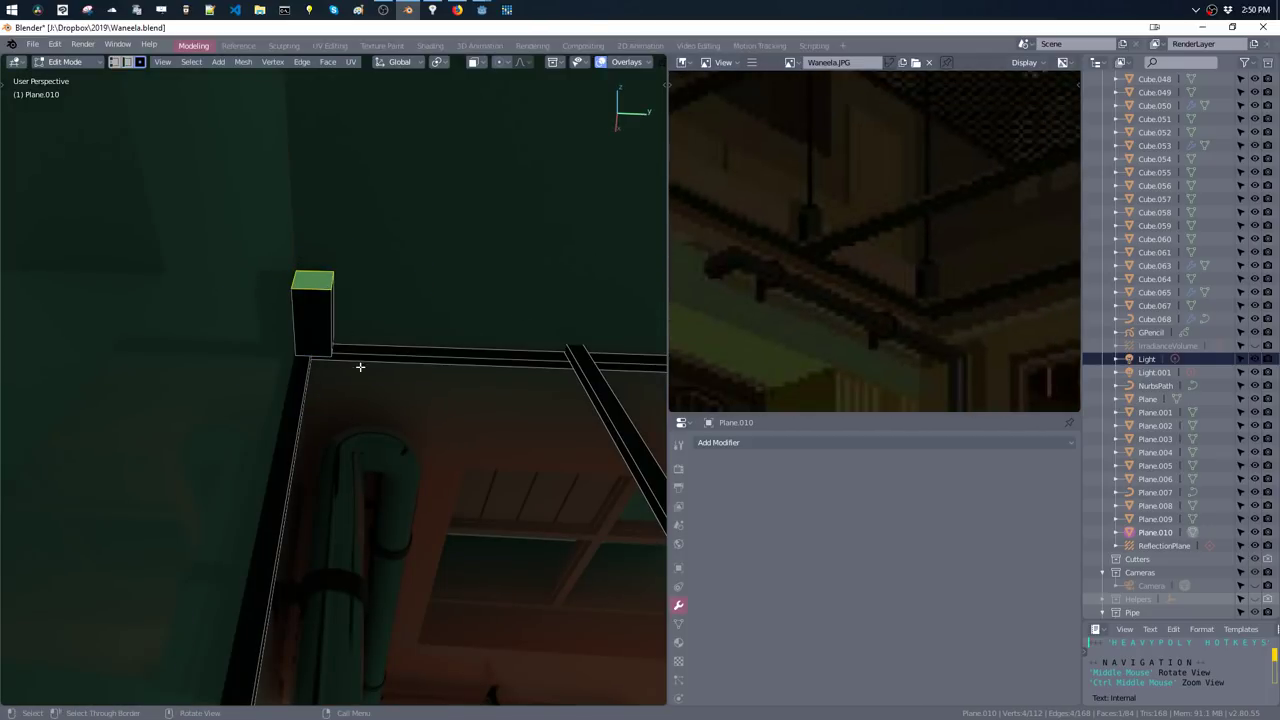
pyautogui.press('i')
pyautogui.click(362, 355)
# - Move the inset face vertically and push it slightly along its normal
pyautogui.moveTo(363, 354)
pyautogui.mouseDown(button='middle')
pyautogui.moveTo(449, 300)
pyautogui.moveTo(452, 358)
pyautogui.mouseUp(button='middle')
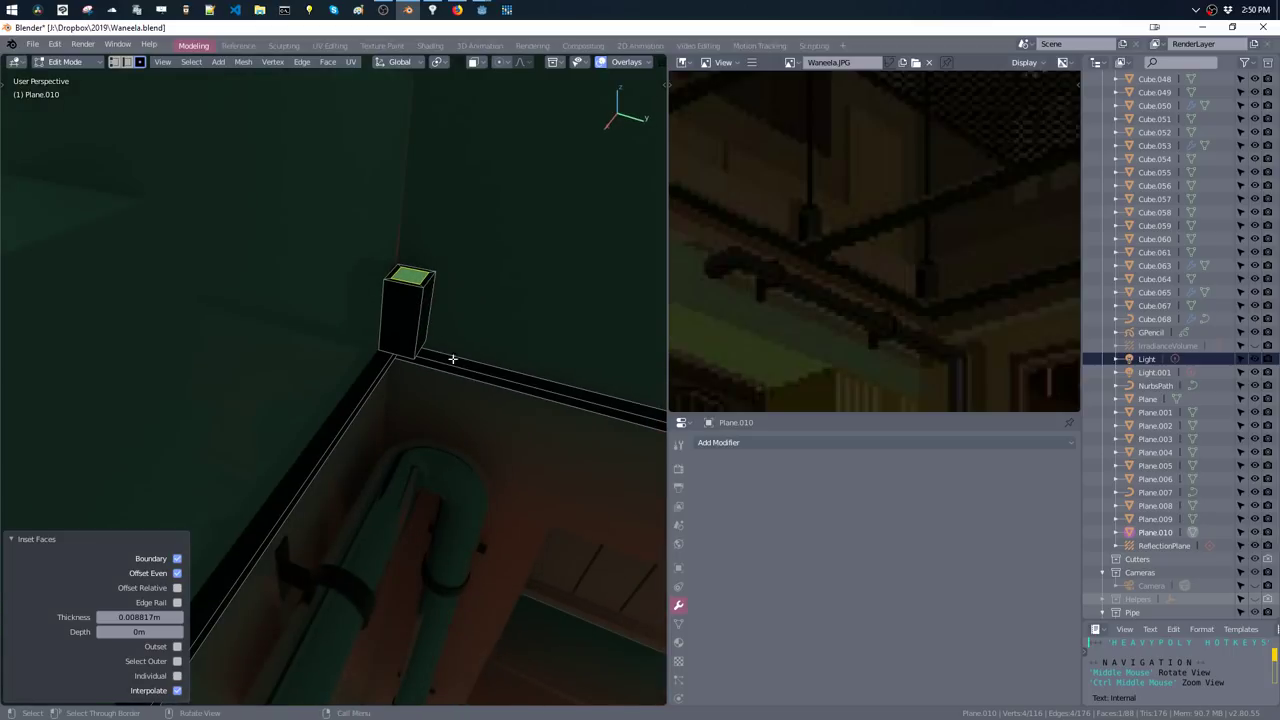
pyautogui.press('g')
pyautogui.press('Escape')
pyautogui.press('g')
pyautogui.press('z')
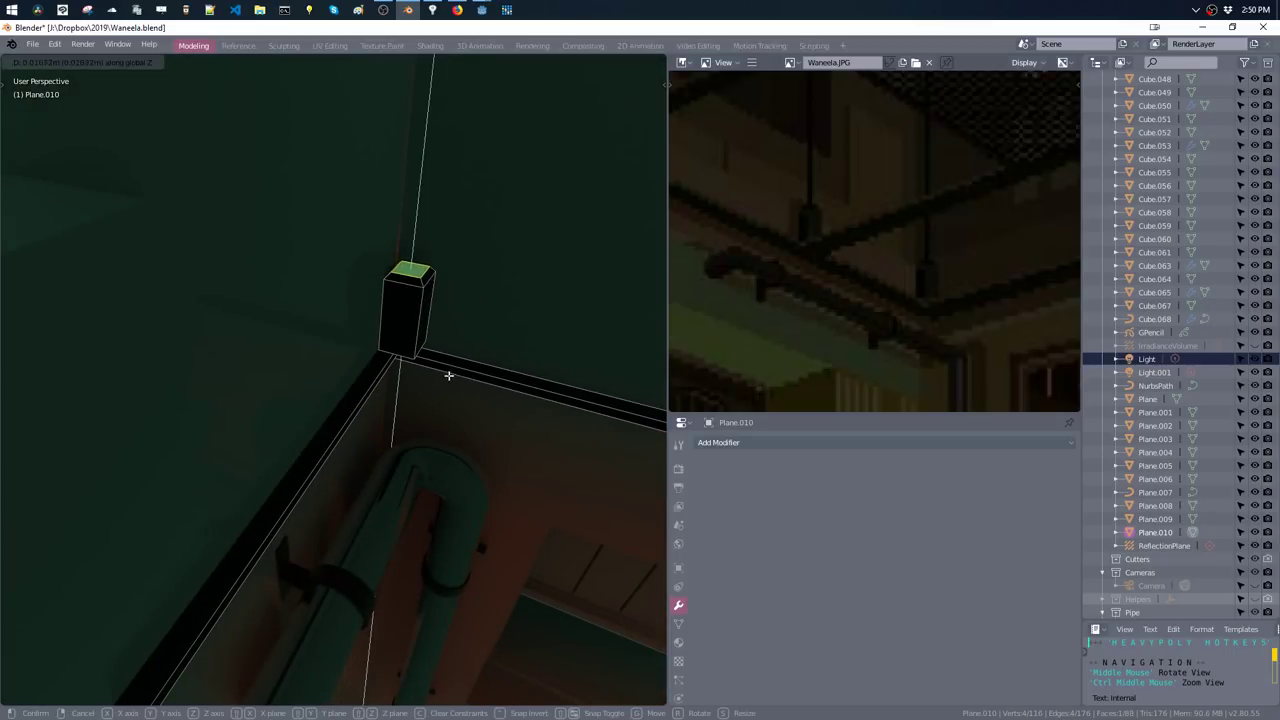
pyautogui.click(449, 376)
pyautogui.hotkey('alt', 's')
pyautogui.click(449, 390)
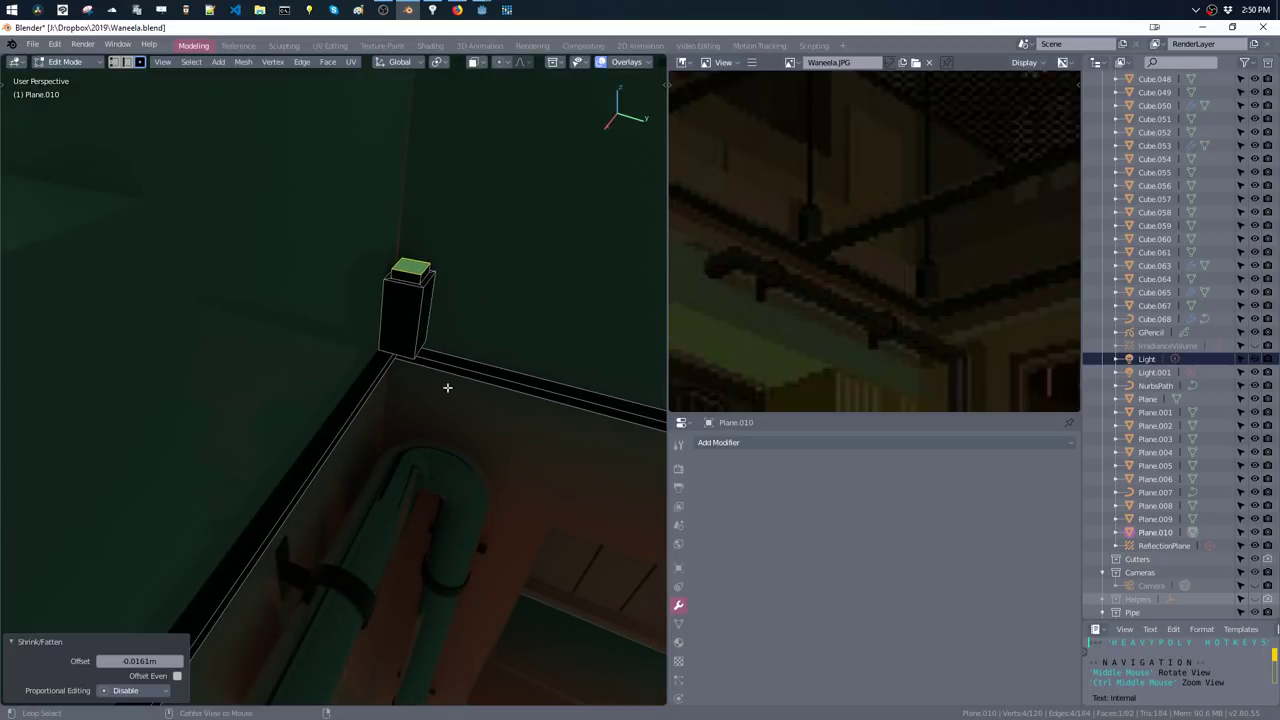
# - Extrude the inset face upward and push it out into a long thin rod
pyautogui.press('e')
pyautogui.click(445, 385)
pyautogui.hotkey('alt', 's')
pyautogui.click(476, 309)
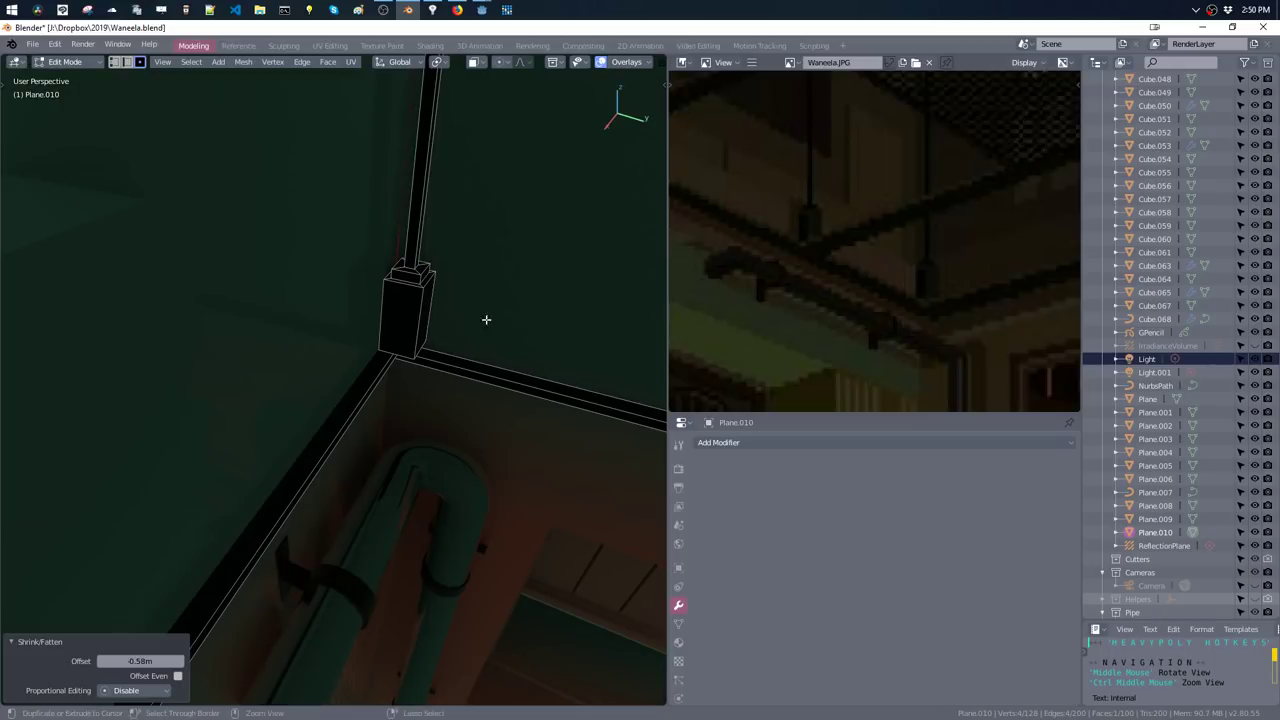
pyautogui.scroll(5, 486, 317)
pyautogui.scroll(3, 480, 486)
pyautogui.scroll(3, 514, 411)
# - Raise the rod's top 2.44 m on Z up to the ceiling
pyautogui.press('g')
pyautogui.press('z')
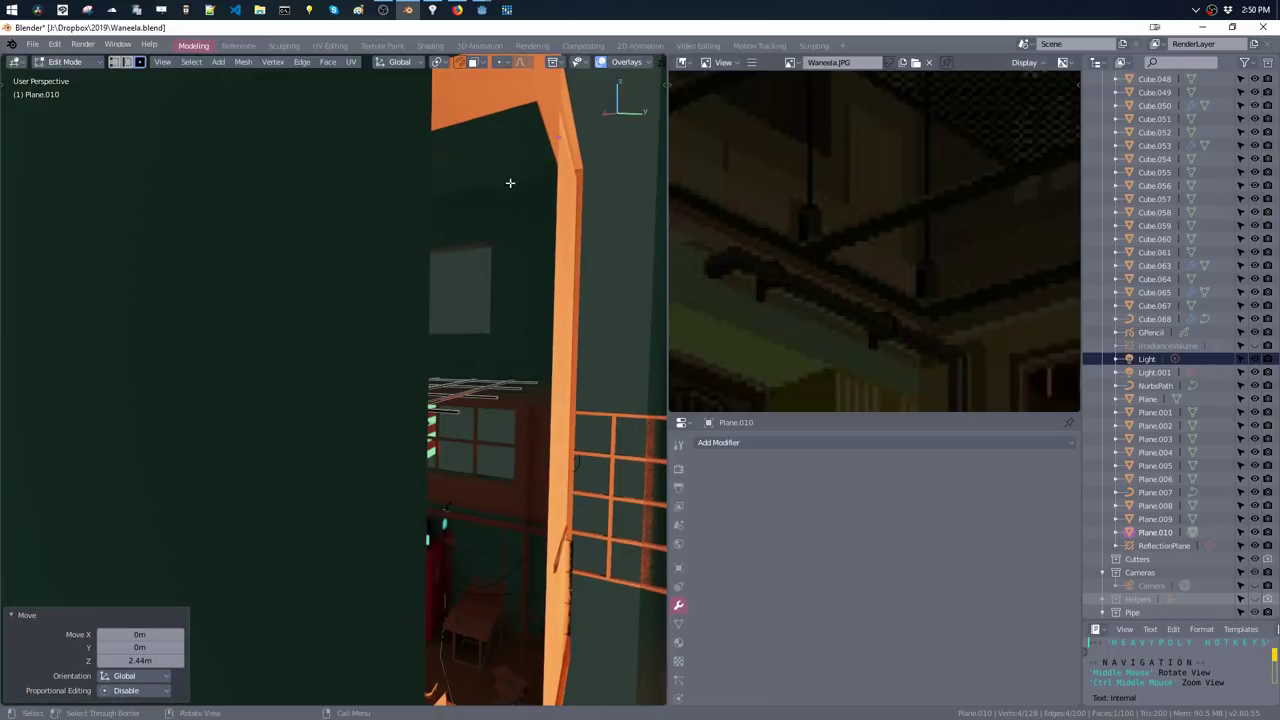
pyautogui.click(485, 223)
pyautogui.scroll(-3, 485, 223)
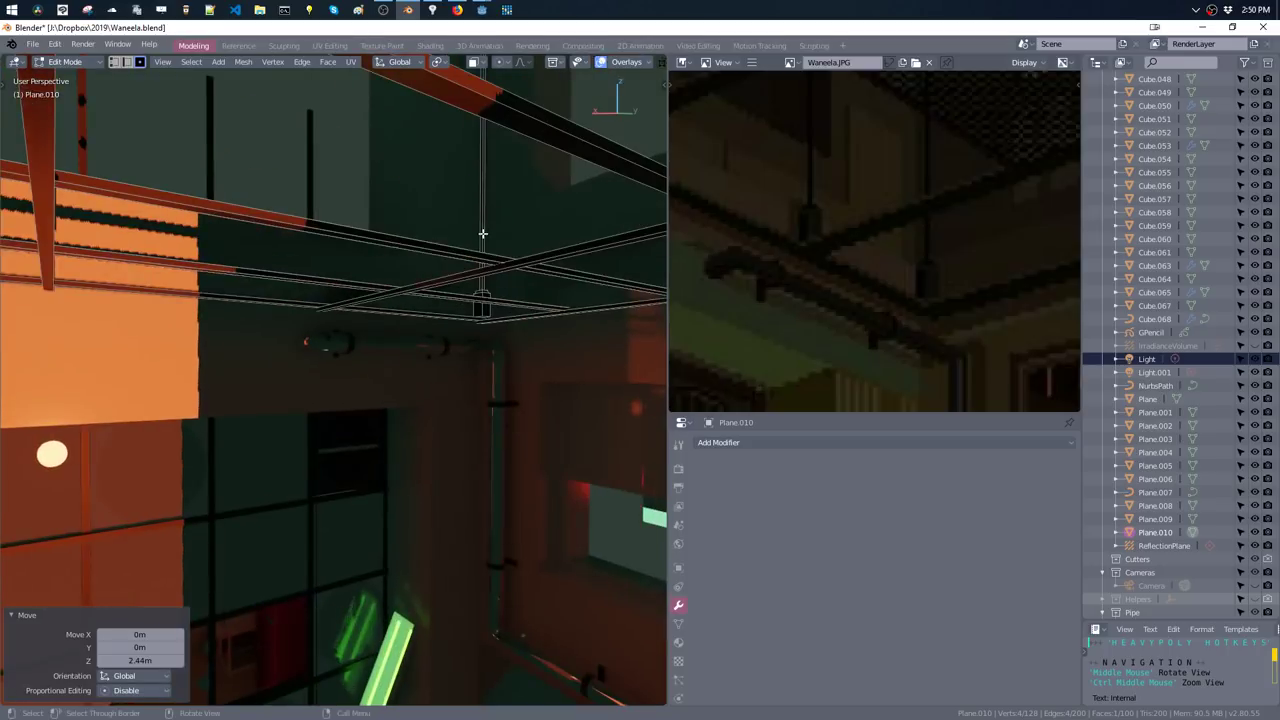
pyautogui.scroll(-3, 490, 260)
# - Duplicate the whole rod-and-box piece 1.08 m along X
pyautogui.hotkey('ctrl', 'l')
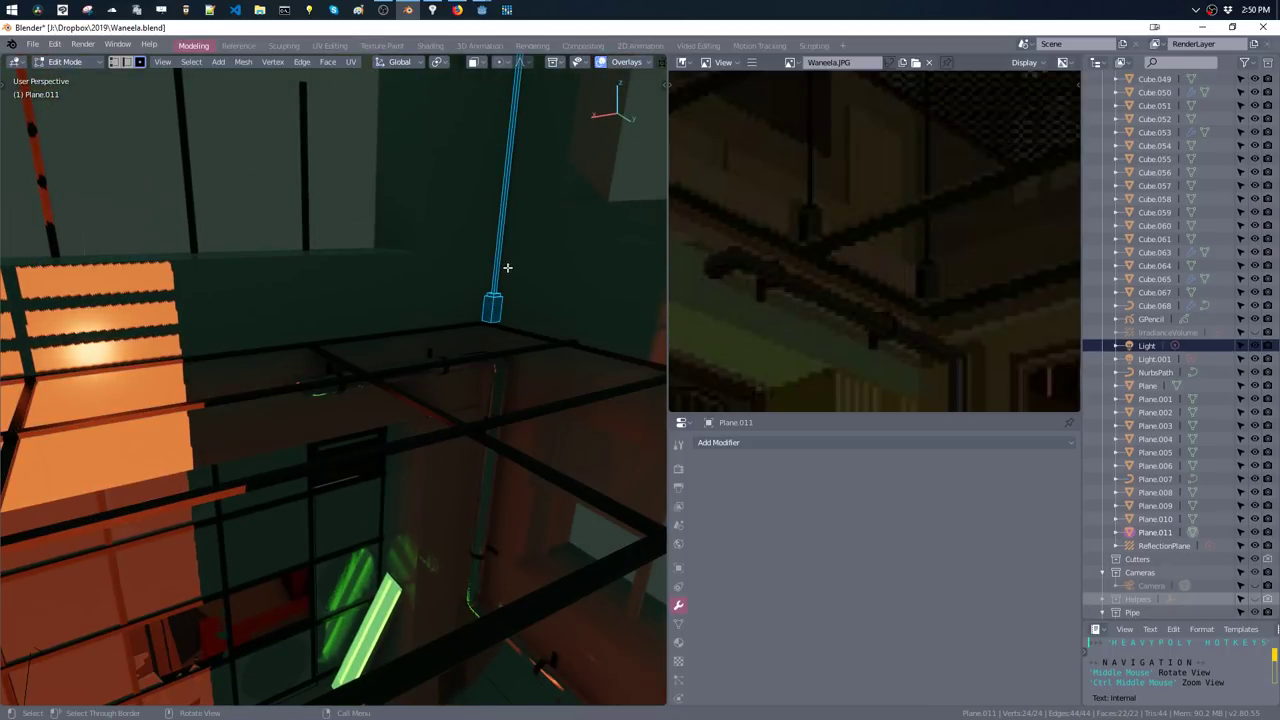
pyautogui.moveTo(506, 271); pyautogui.dragTo(494, 274, button='middle')
pyautogui.hotkey('shift', 'd')
pyautogui.press('x')
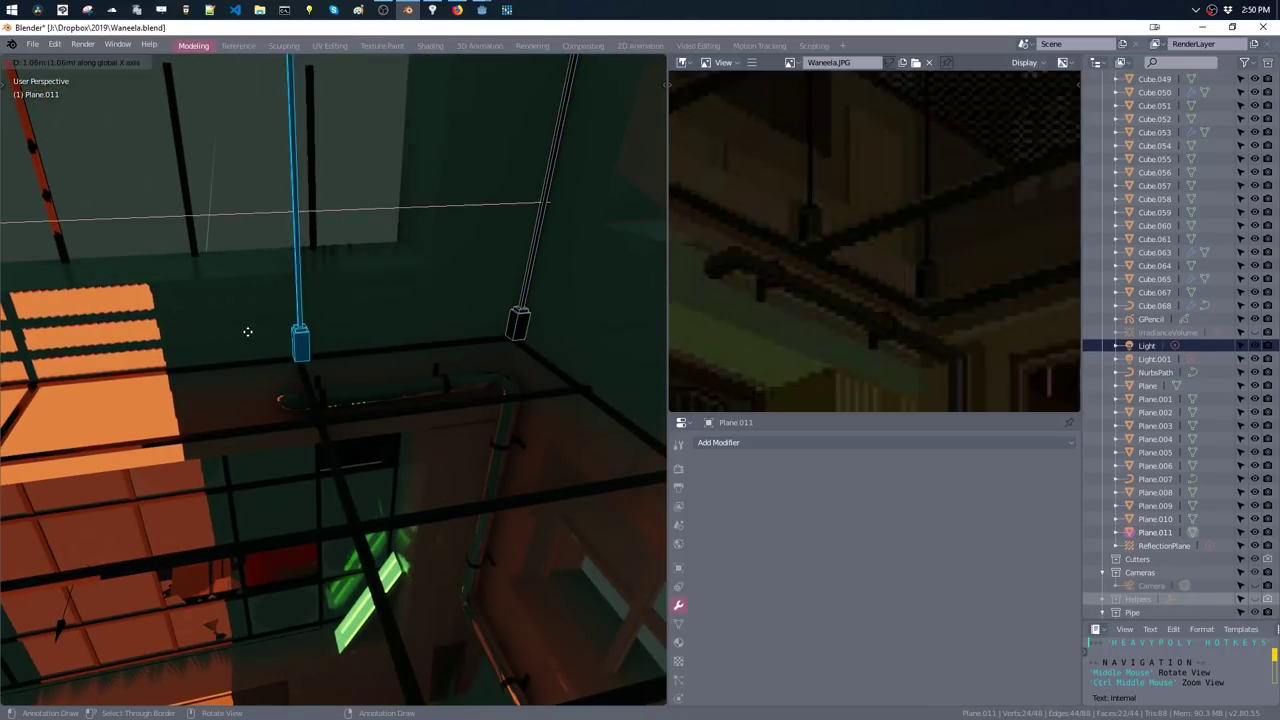
pyautogui.click(245, 342)
pyautogui.moveTo(266, 346)
pyautogui.mouseDown(button='middle')
pyautogui.moveTo(327, 314)
pyautogui.moveTo(400, 351)
pyautogui.mouseUp(button='middle')
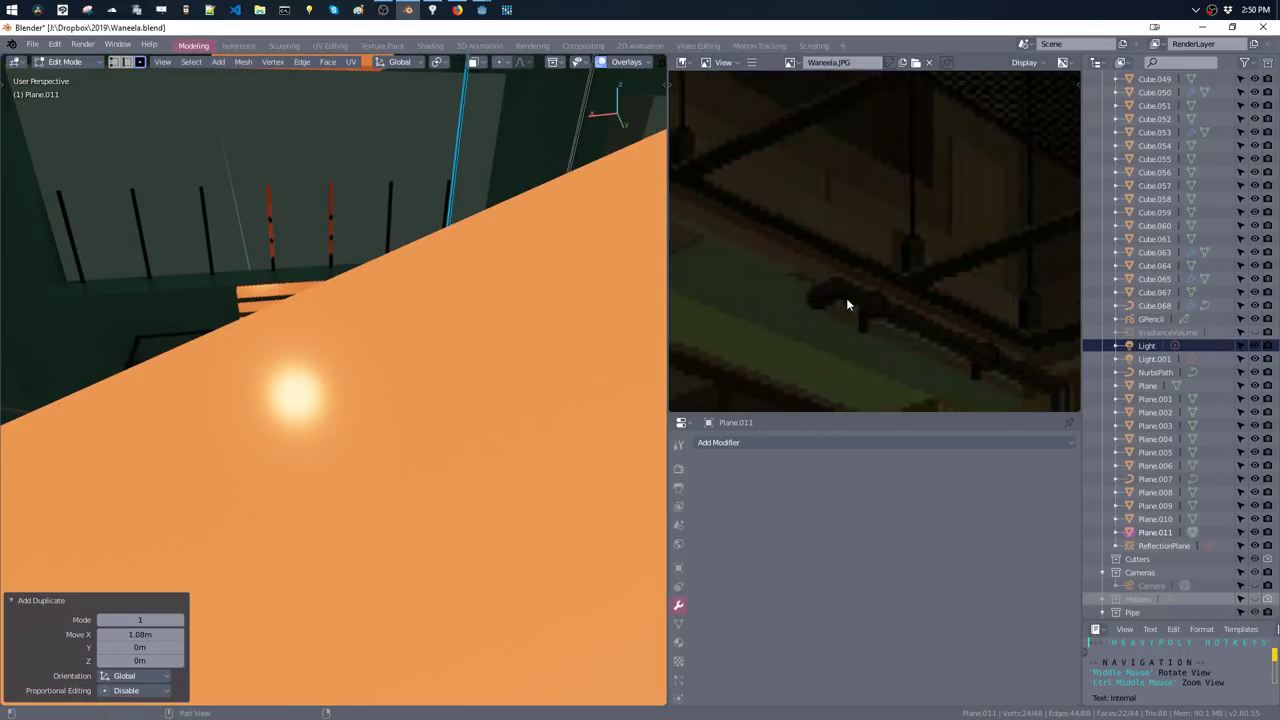
pyautogui.moveTo(780, 266)
pyautogui.mouseDown(button='middle')
pyautogui.moveTo(928, 296)
pyautogui.moveTo(888, 308)
pyautogui.mouseUp(button='middle')
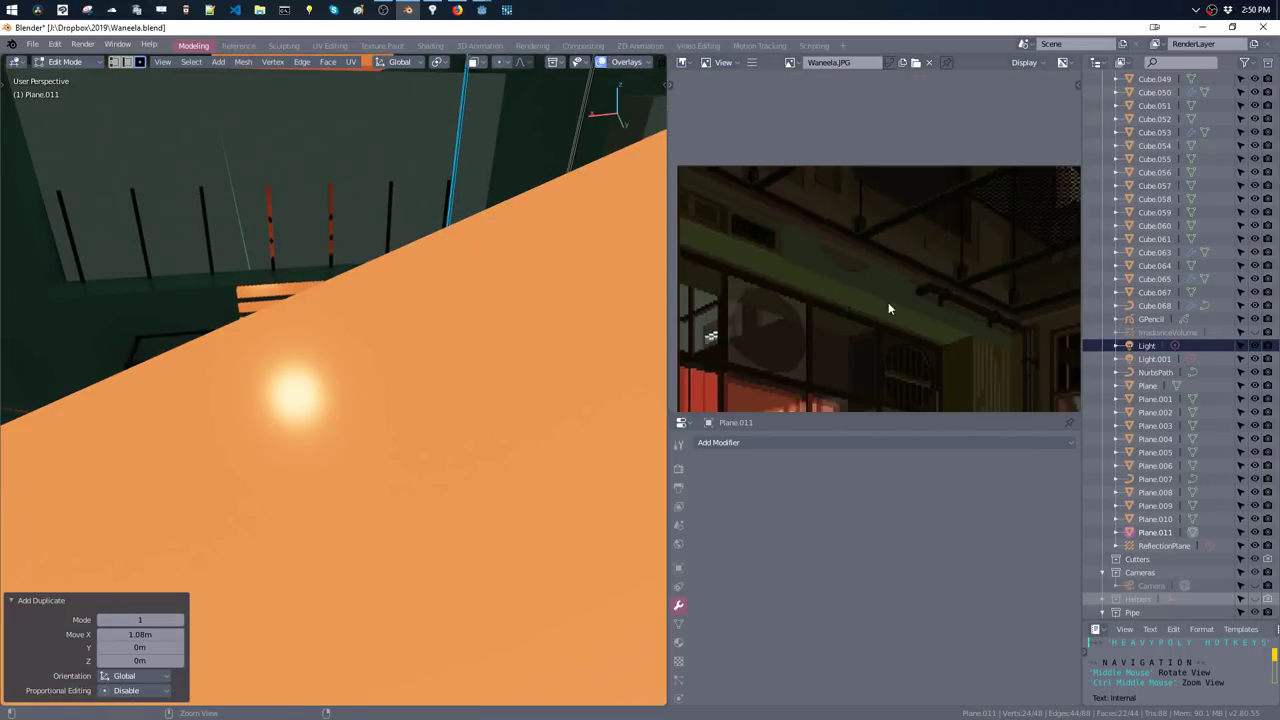
pyautogui.scroll(-3, 389, 234)
pyautogui.scroll(-3, 380, 223)
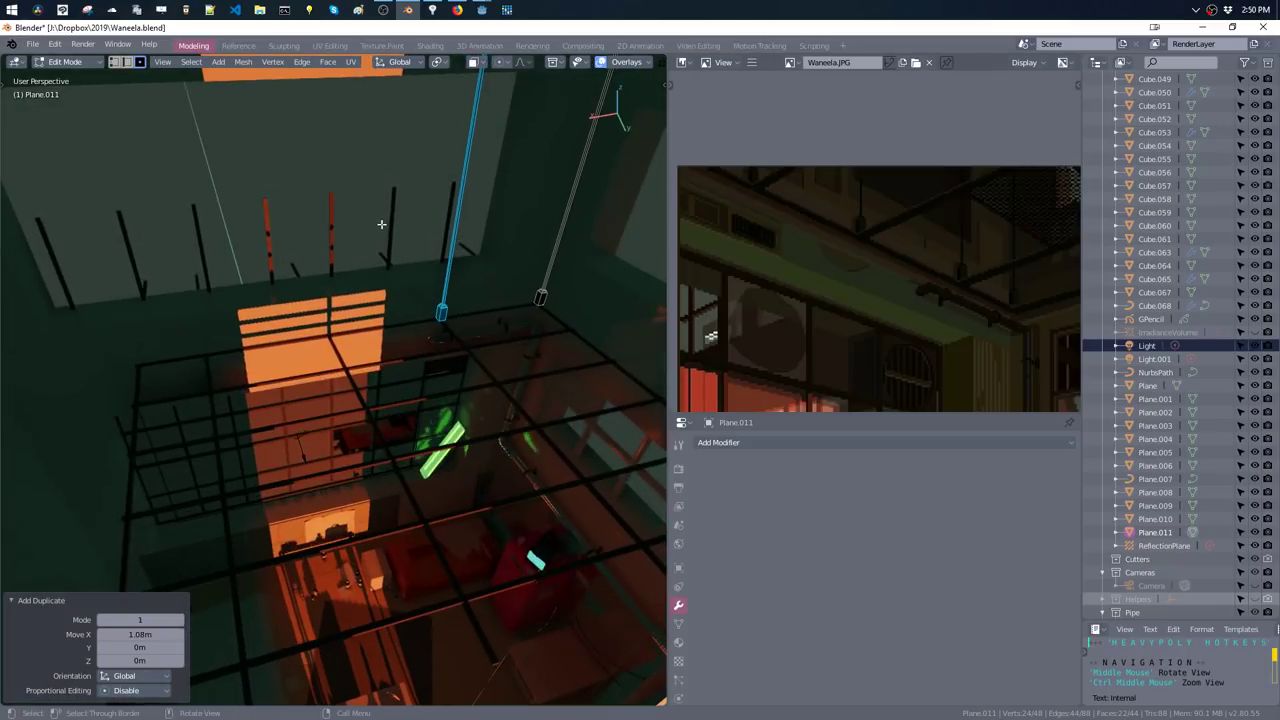
pyautogui.scroll(-2, 415, 285)
# - Add another rod copy 1.1 m along X and repeat it for a further rod
pyautogui.hotkey('shift', 'd')
pyautogui.press('x')
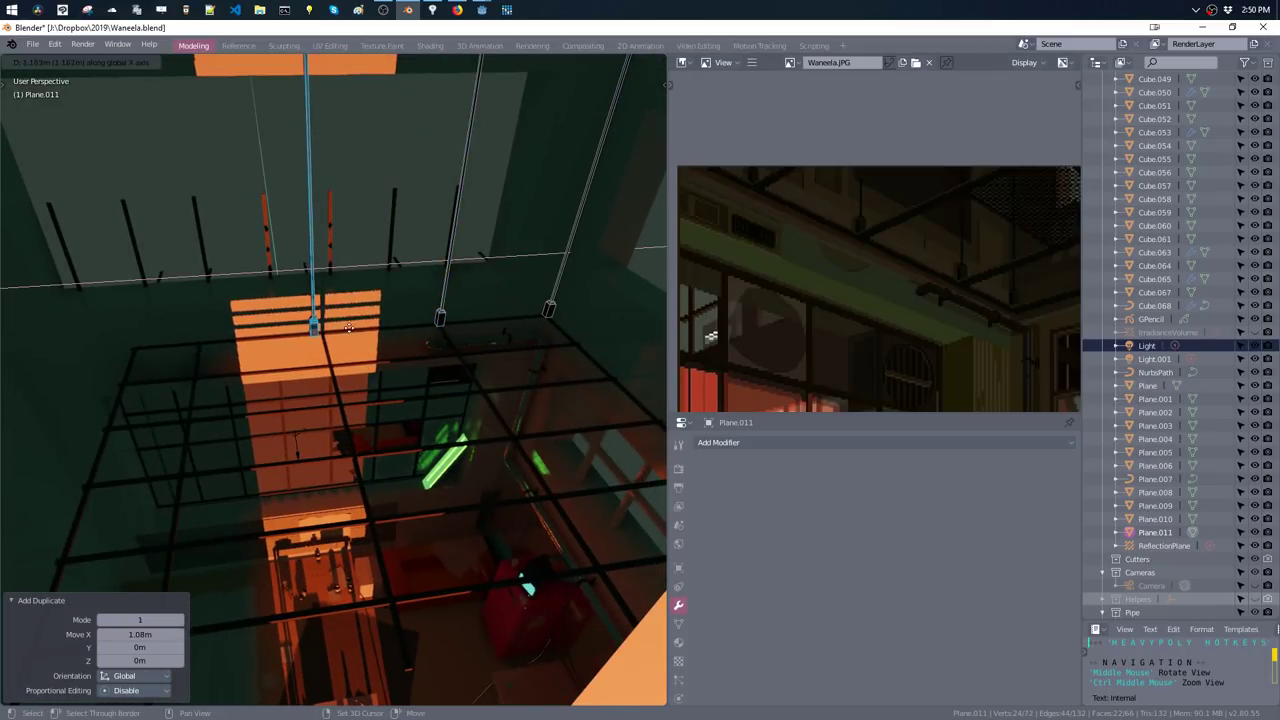
pyautogui.click(434, 324)
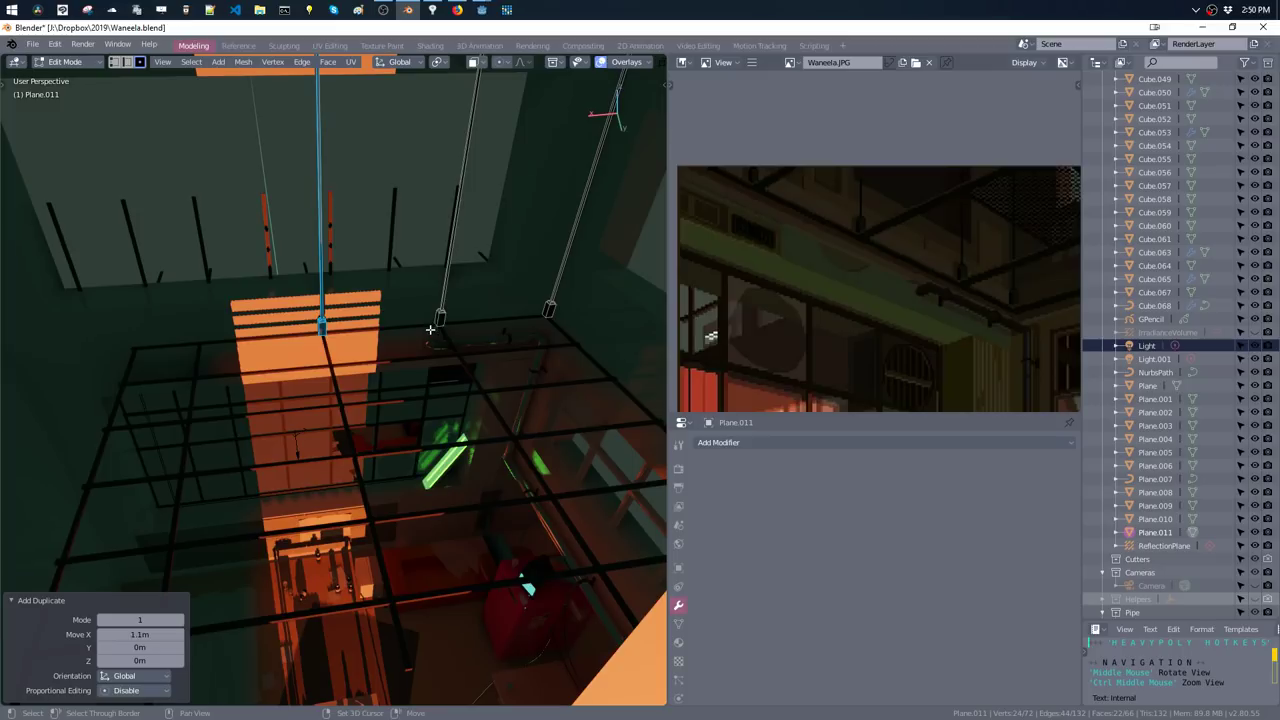
pyautogui.hotkey('shift', 'r')
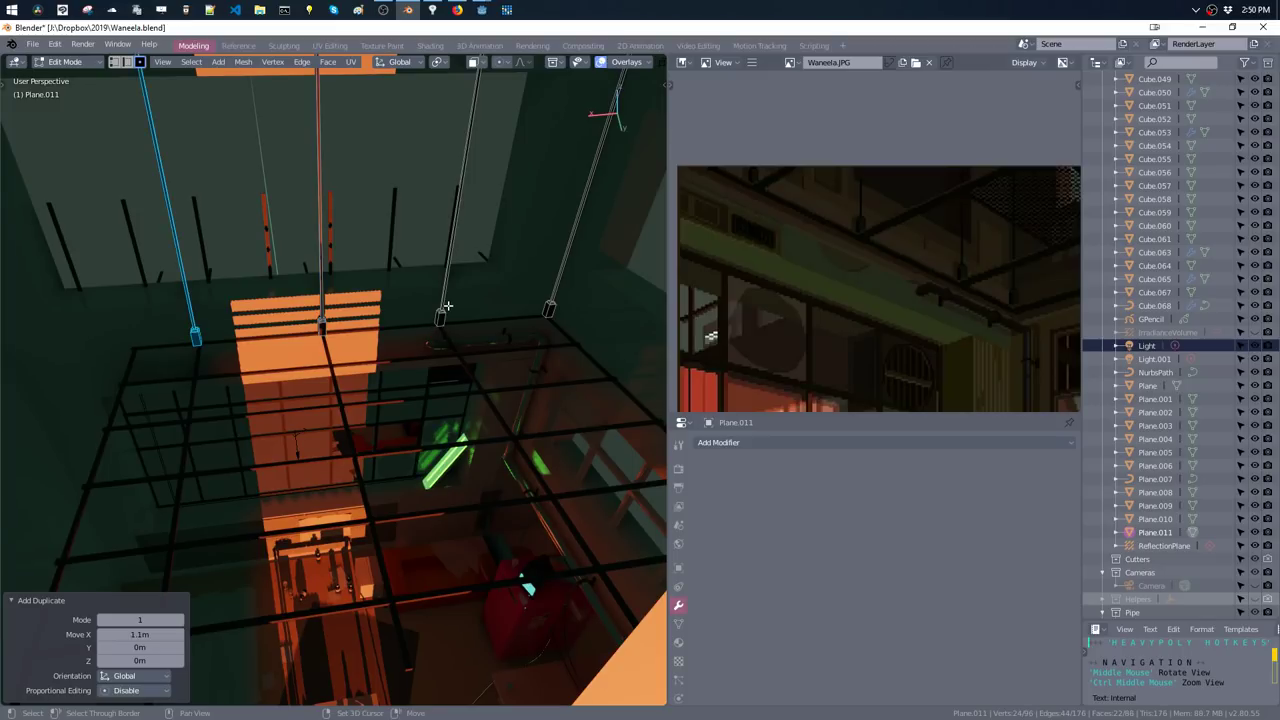
pyautogui.moveTo(447, 306)
pyautogui.mouseDown(button='middle')
pyautogui.moveTo(457, 286)
pyautogui.moveTo(136, 275)
pyautogui.mouseUp(button='middle')
pyautogui.scroll(5, 517, 300)
pyautogui.scroll(-5, 348, 285)
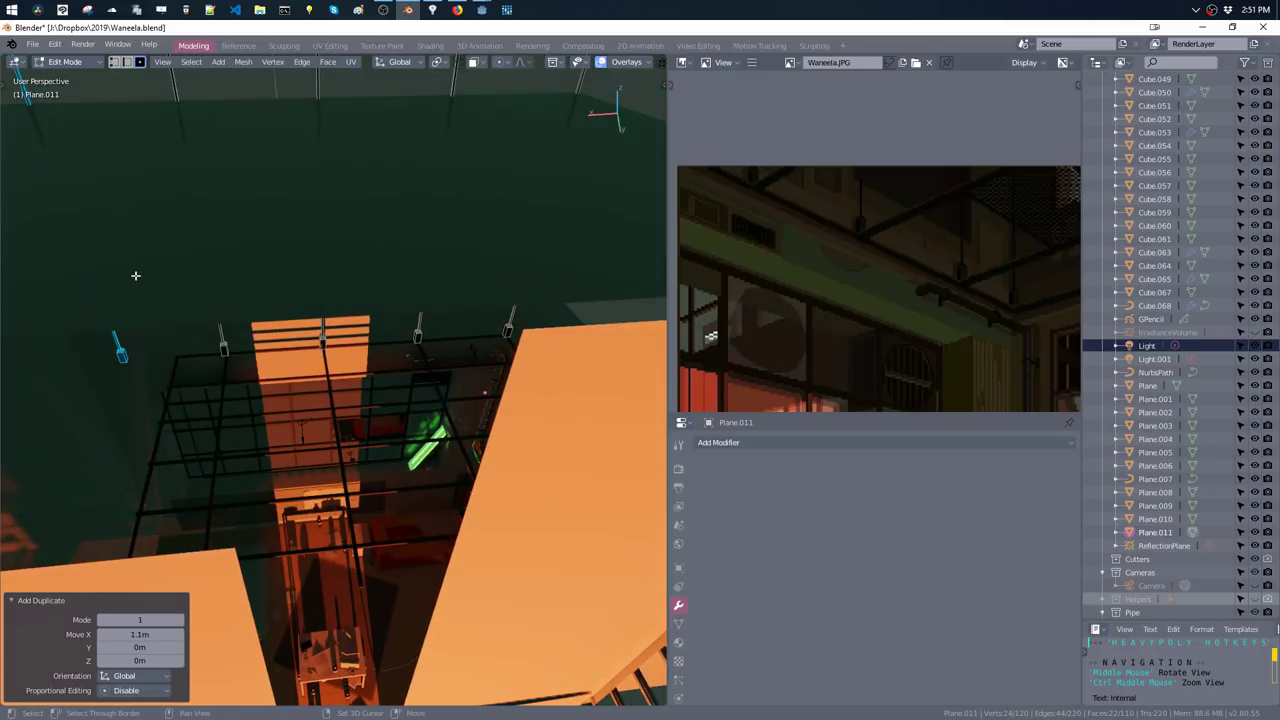
# - Select all the linked rod pieces and inspect the row from low and high angles
pyautogui.press('a')
pyautogui.hotkey('ctrl', 'l')
pyautogui.moveTo(543, 423)
pyautogui.mouseDown(button='middle')
pyautogui.moveTo(623, 387)
pyautogui.moveTo(650, 420)
pyautogui.mouseUp(button='middle')
pyautogui.moveTo(934, 333)
pyautogui.mouseDown(button='middle')
pyautogui.moveTo(784, 305)
pyautogui.moveTo(746, 318)
pyautogui.mouseUp(button='middle')
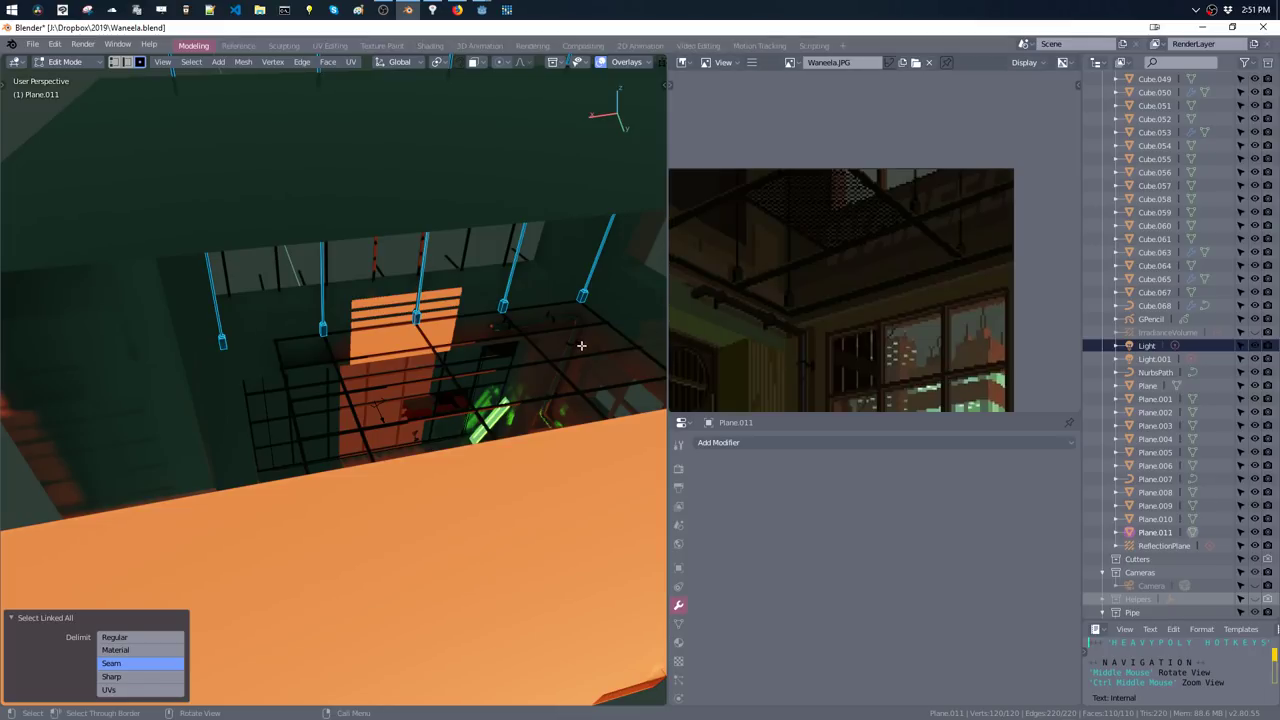
# - Trial-move the rod row 0.512 m along Y, then undo it and reselect the rods
pyautogui.scroll(1, 843, 310)
pyautogui.moveTo(818, 300)
pyautogui.mouseDown(button='middle')
pyautogui.moveTo(764, 250)
pyautogui.moveTo(808, 286)
pyautogui.moveTo(900, 290)
pyautogui.moveTo(711, 288)
pyautogui.mouseUp(button='middle')
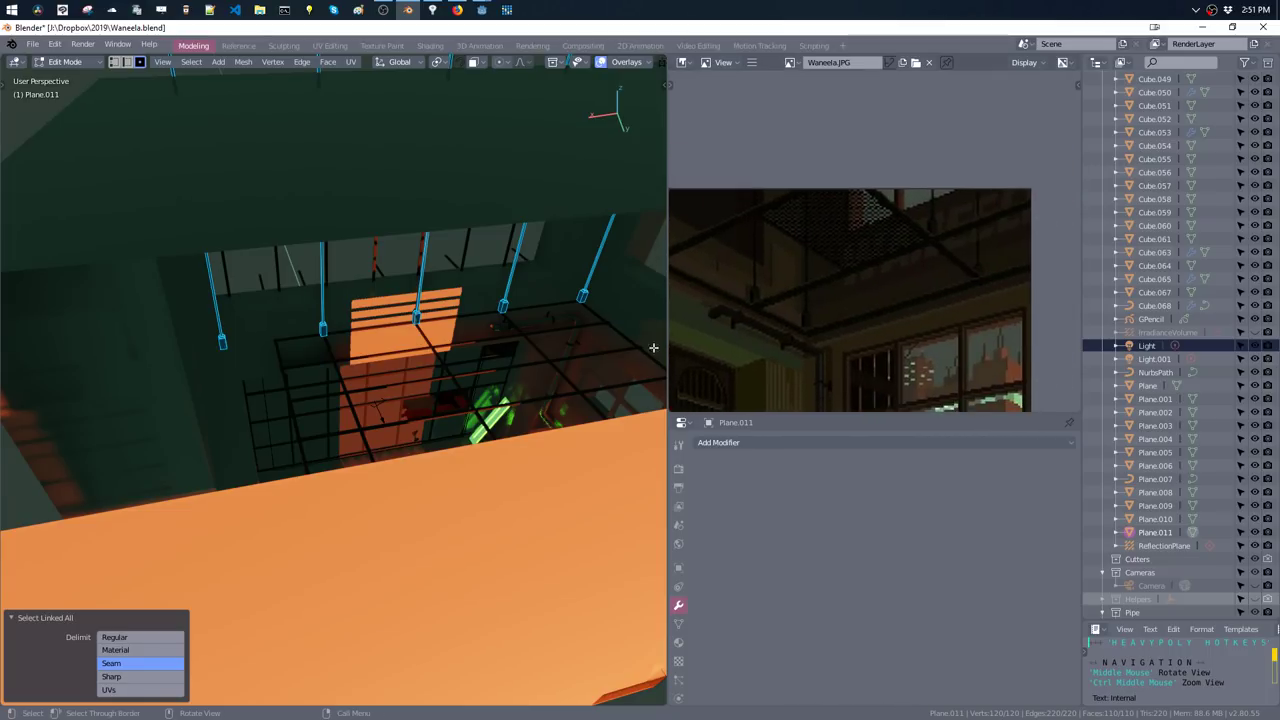
pyautogui.moveTo(674, 322)
pyautogui.mouseDown(button='middle')
pyautogui.moveTo(749, 309)
pyautogui.moveTo(730, 320)
pyautogui.moveTo(664, 272)
pyautogui.moveTo(494, 347)
pyautogui.moveTo(525, 372)
pyautogui.mouseUp(button='middle')
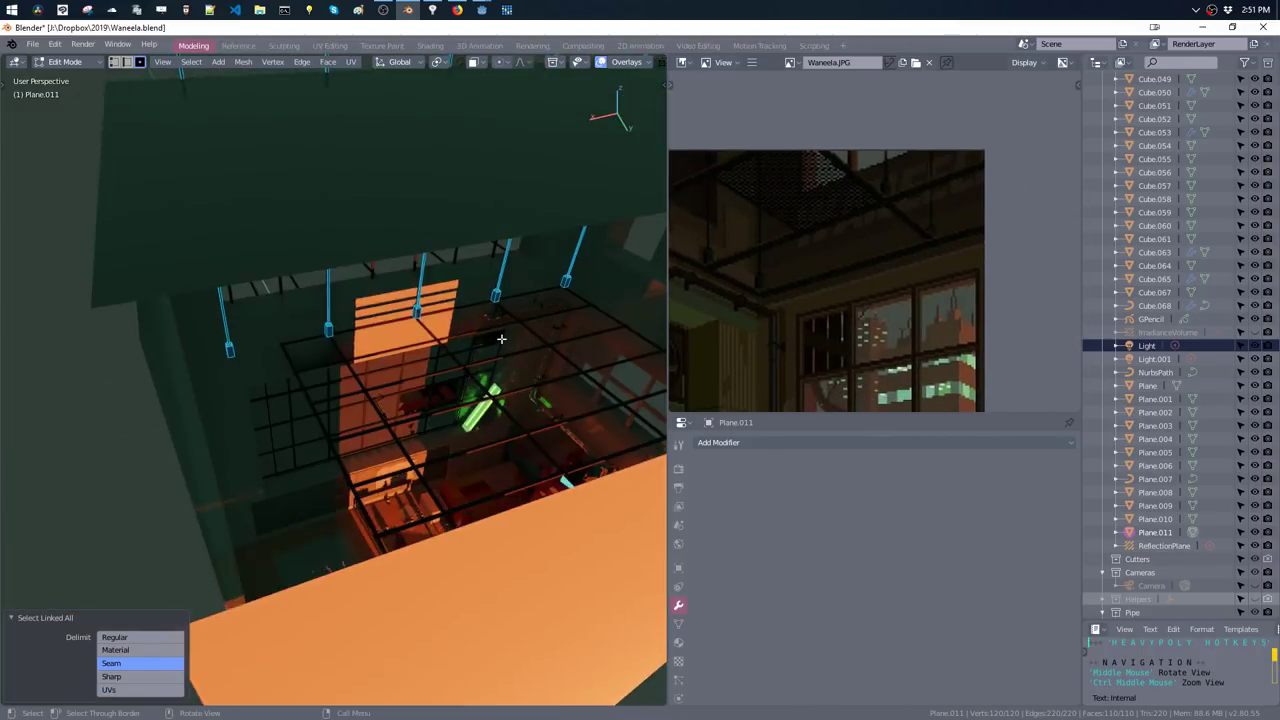
pyautogui.press('g')
pyautogui.press('y')
pyautogui.click(540, 393)
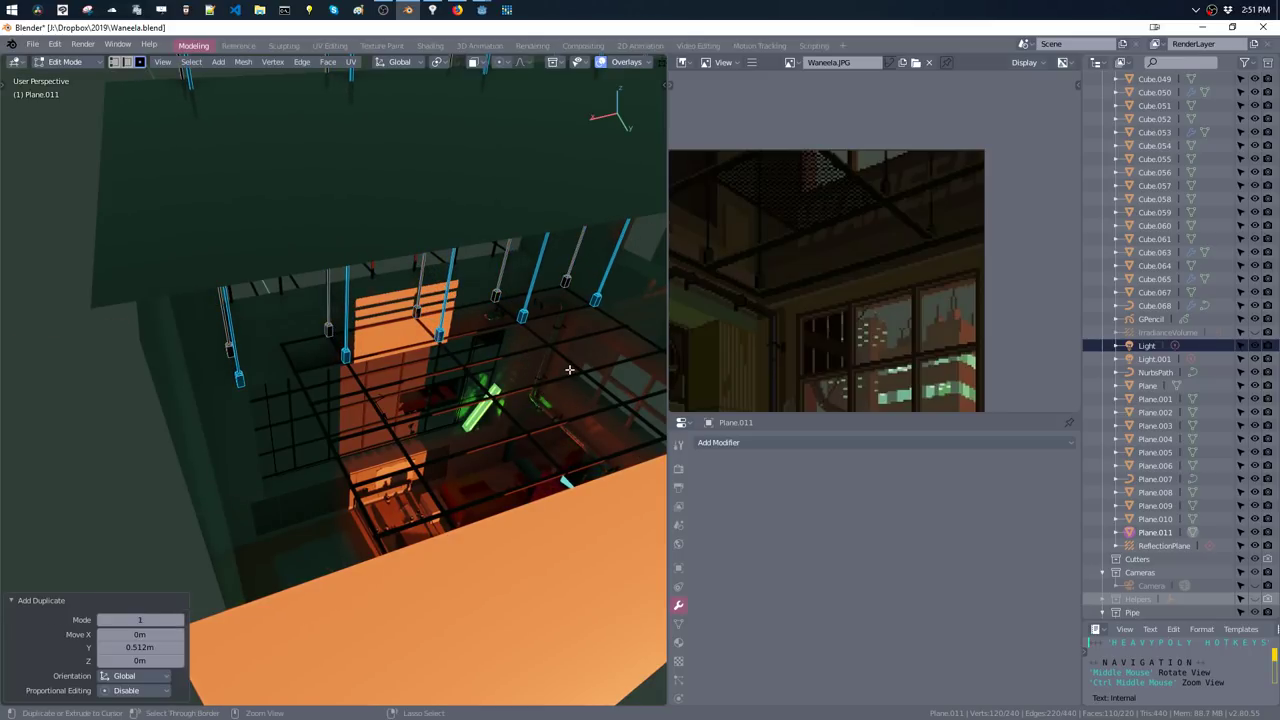
pyautogui.hotkey('ctrl', 'z')
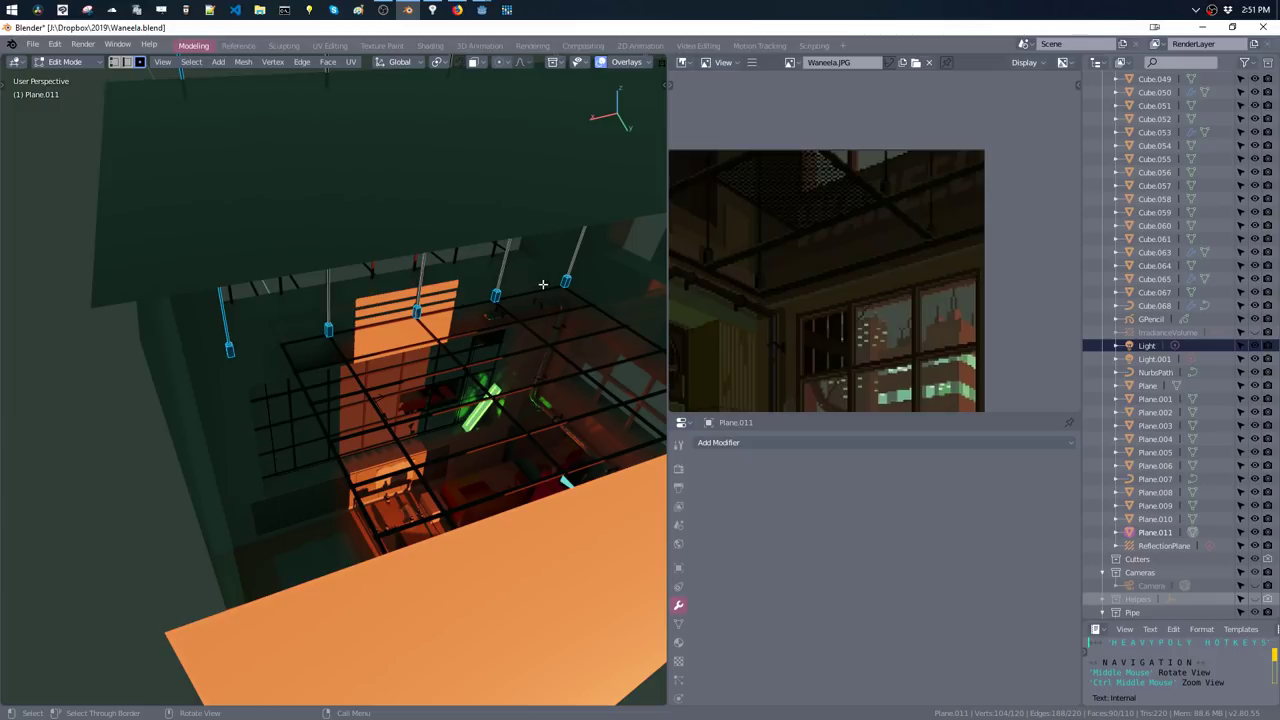
pyautogui.hotkey('ctrl', 'l')
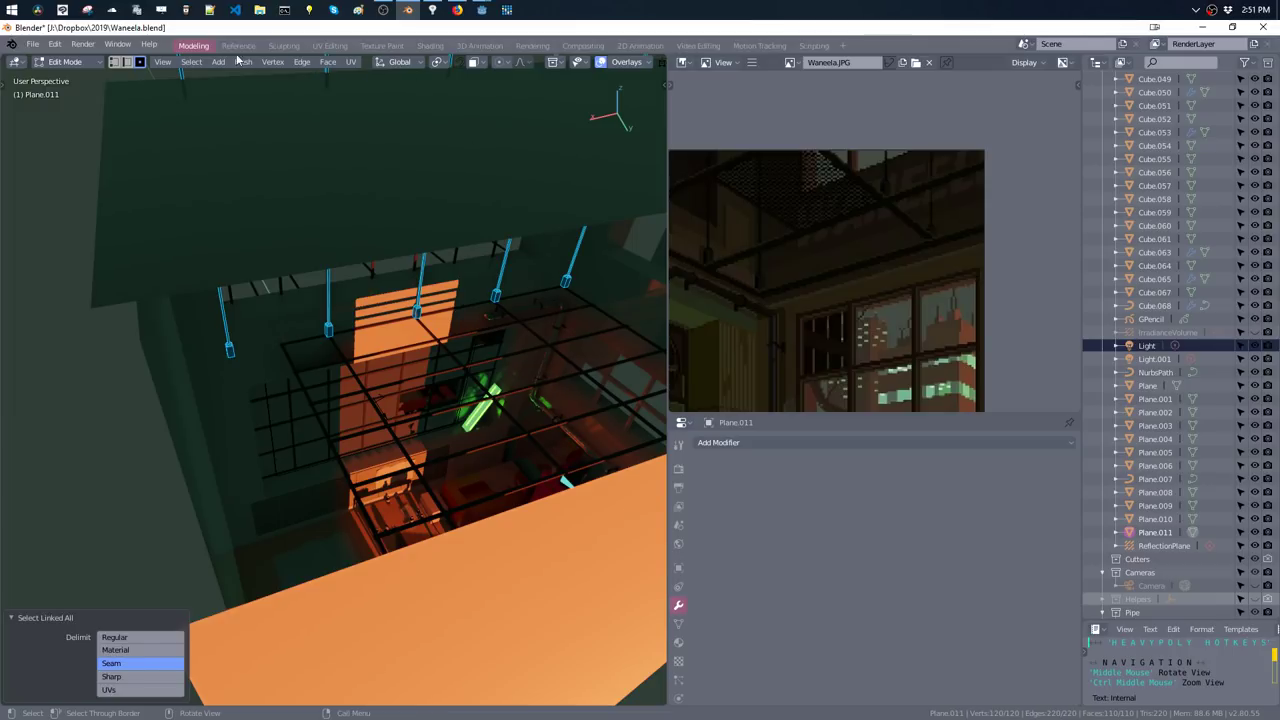
# - Switch the pivot to individual origins and try a few rod scales and vertical moves
pyautogui.click(437, 62)
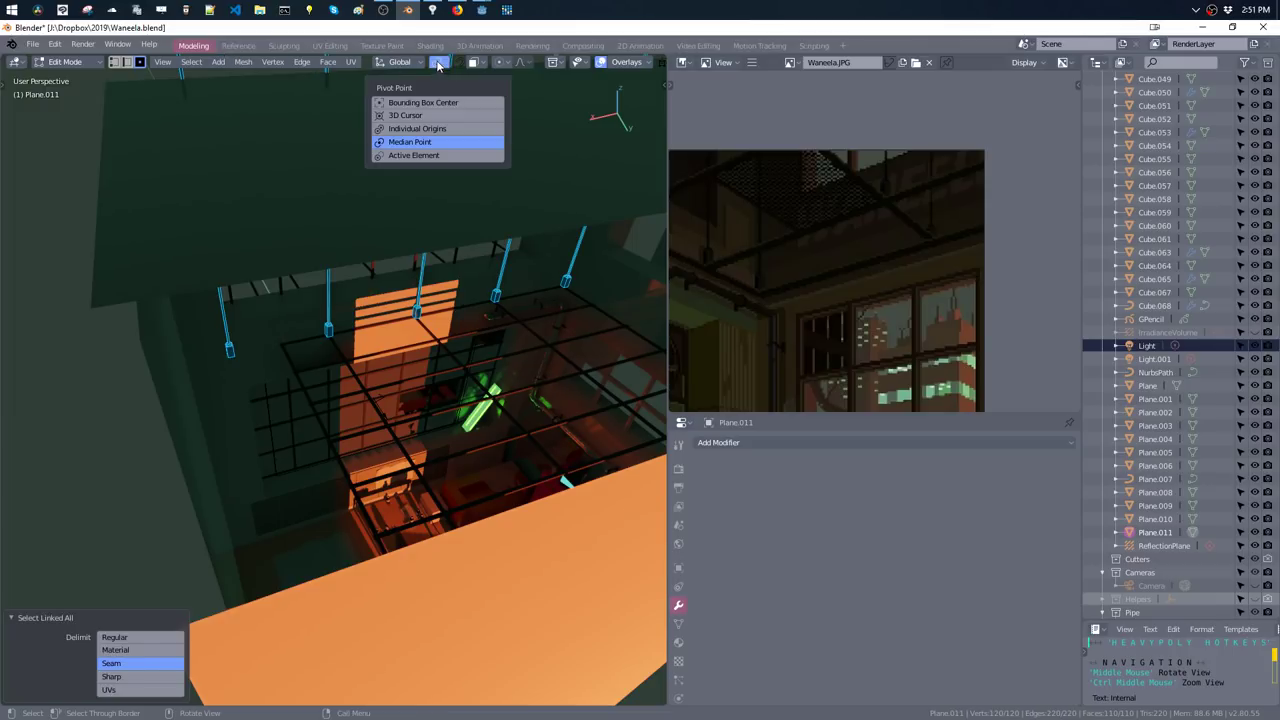
pyautogui.click(433, 129)
pyautogui.press('s')
pyautogui.press('Return')
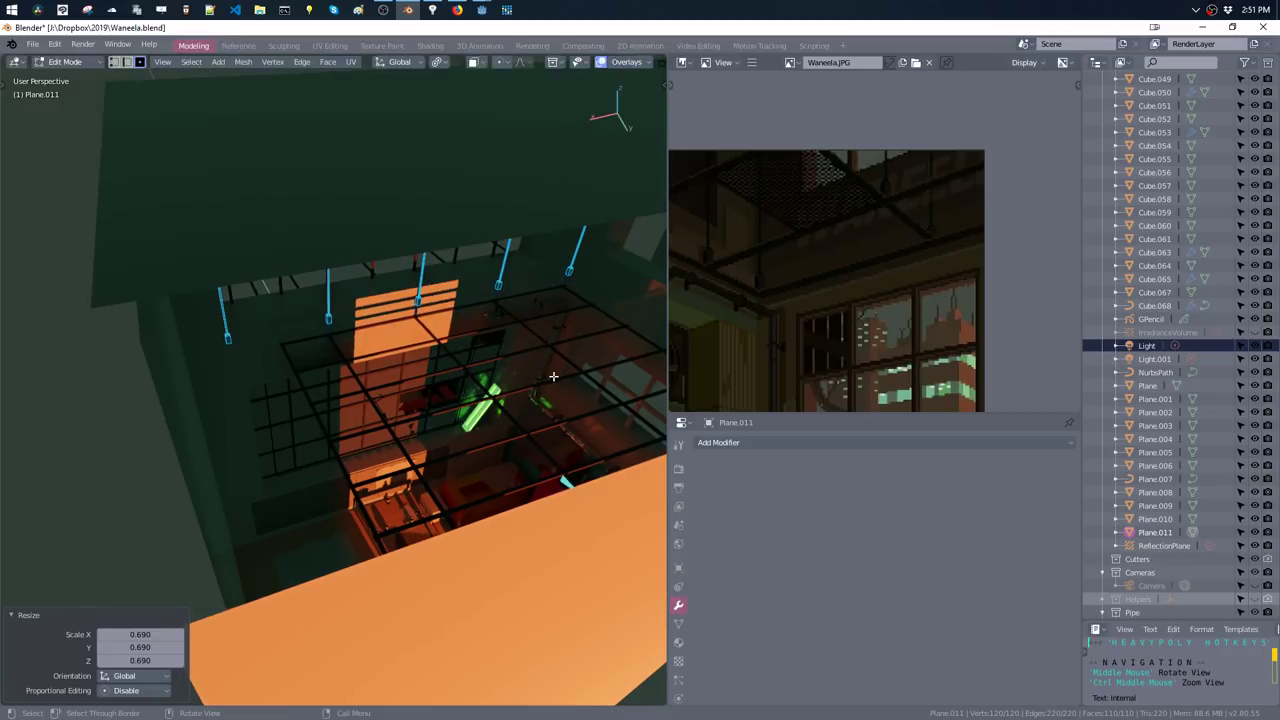
pyautogui.press('g')
pyautogui.press('z')
pyautogui.press('Escape')
pyautogui.press('s')
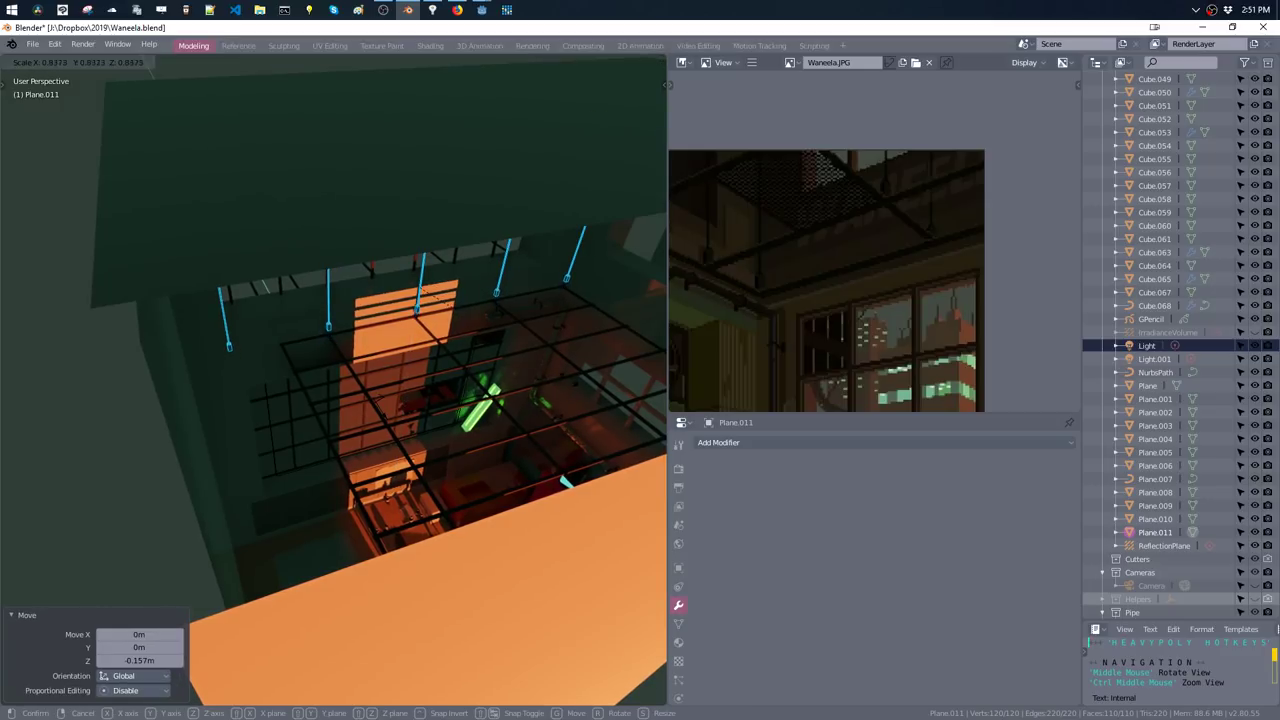
pyautogui.press('Return')
pyautogui.press('g')
pyautogui.press('z')
pyautogui.press('Escape')
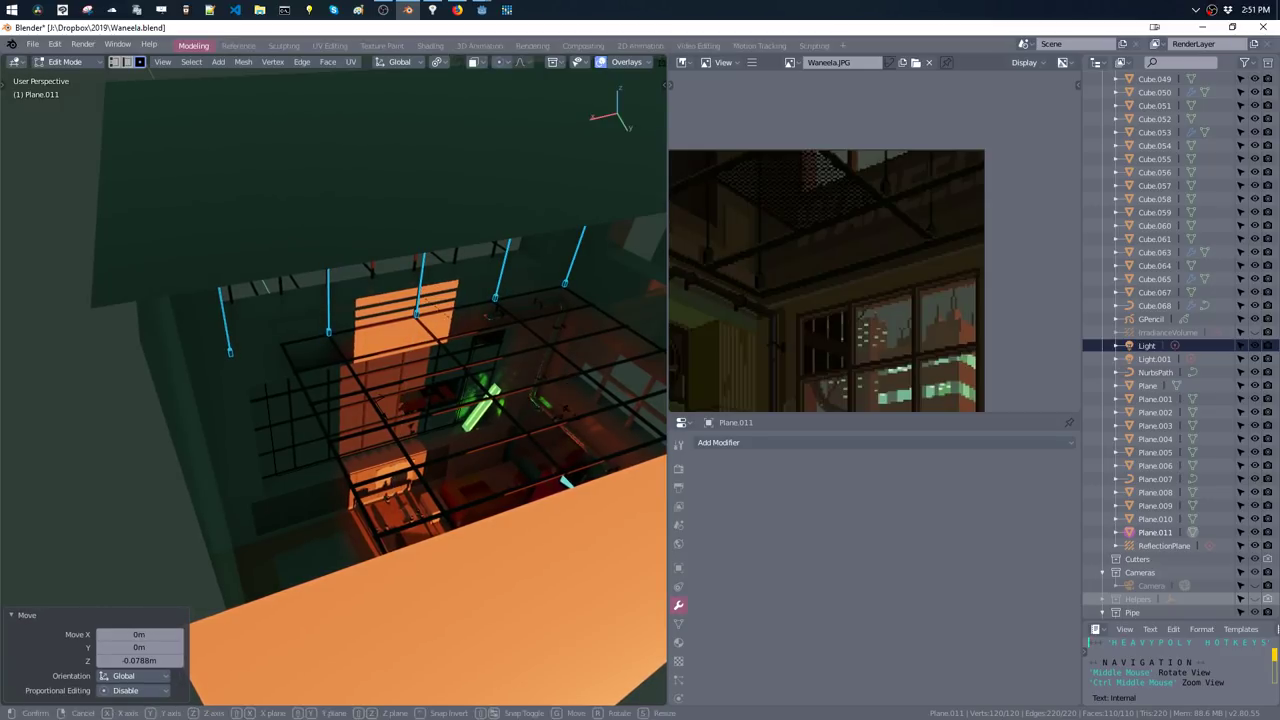
# - Scale the rods up to 1.277 and raise them 0.0874 m
pyautogui.press('s')
pyautogui.press('Return')
pyautogui.press('g')
pyautogui.press('z')
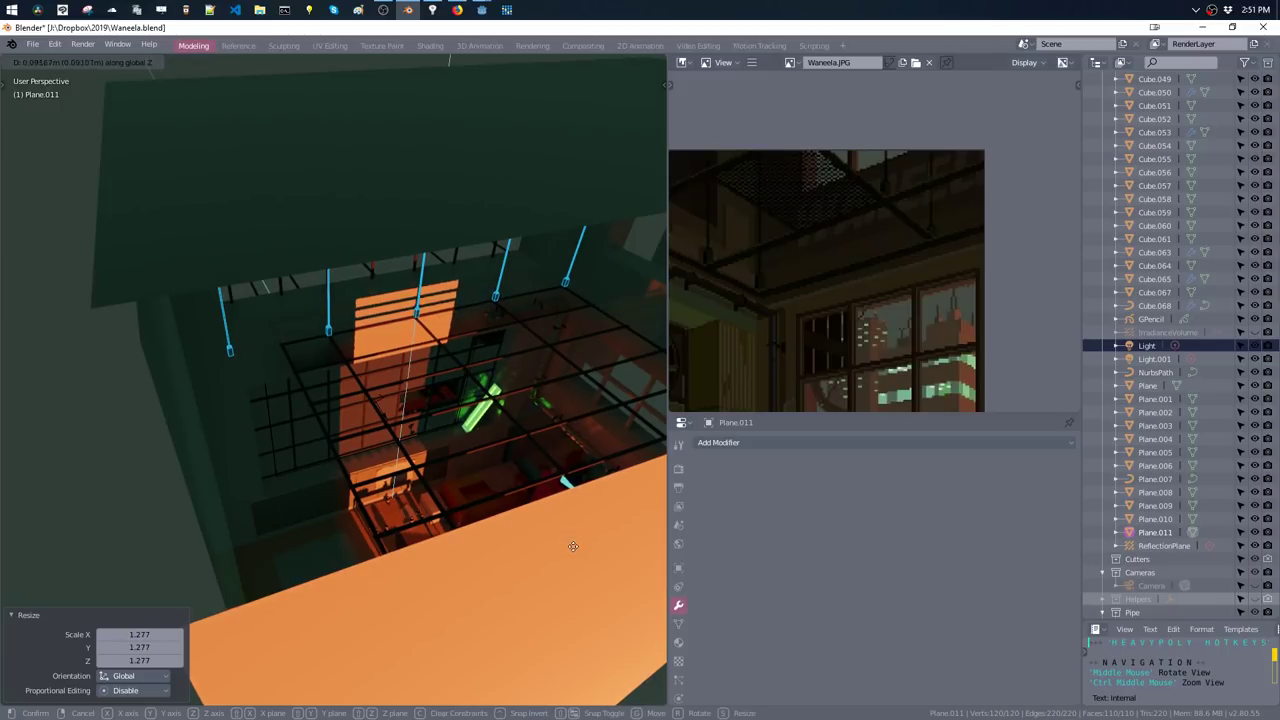
pyautogui.press('Return')
# - Duplicate the rod row along Y and repeat the duplicate to add more rows
pyautogui.hotkey('shift', 'd')
pyautogui.press('y')
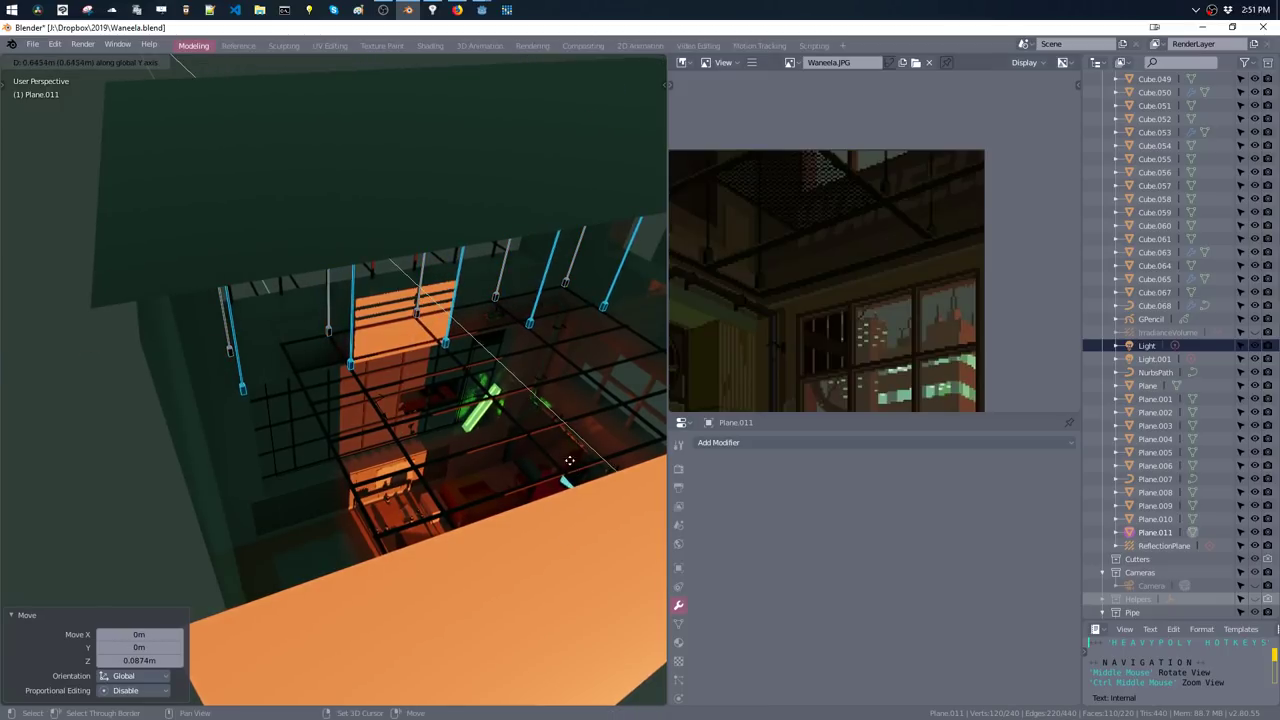
pyautogui.click(508, 408)
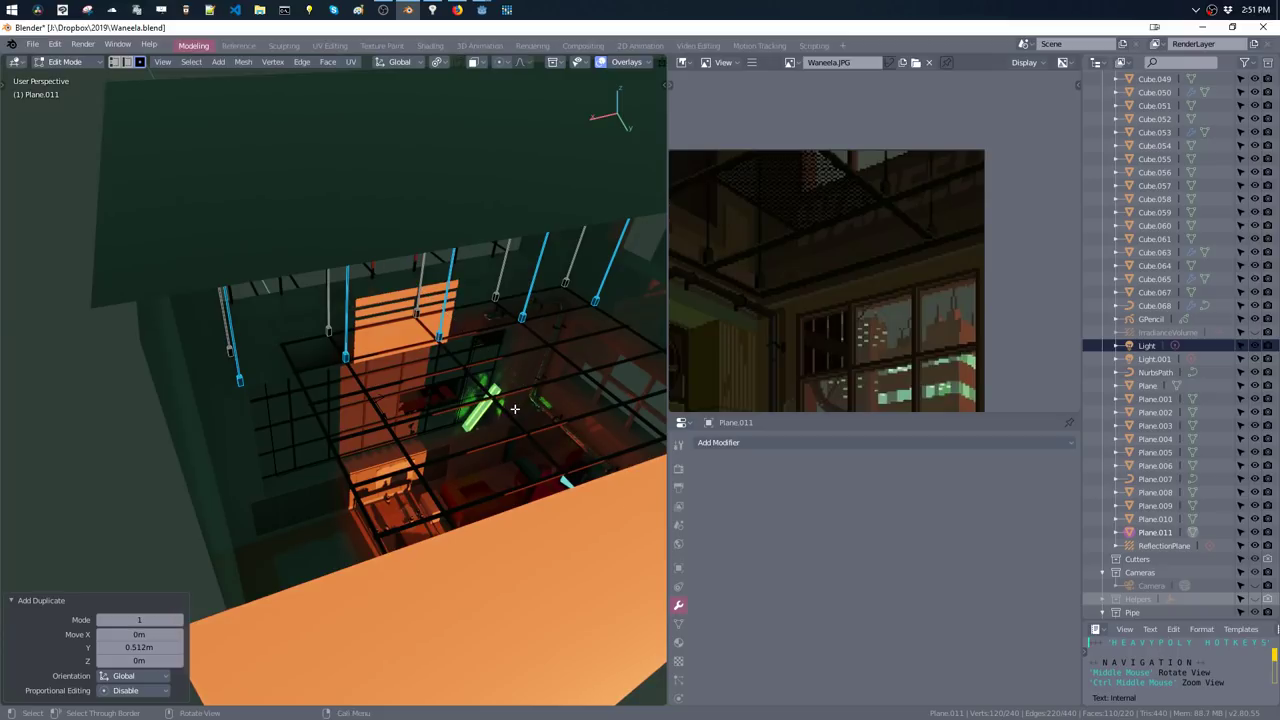
pyautogui.hotkey('shift', 'r')
pyautogui.hotkey('shift', 'r')
pyautogui.hotkey('shift', 'r')
pyautogui.hotkey('shift', 'r')
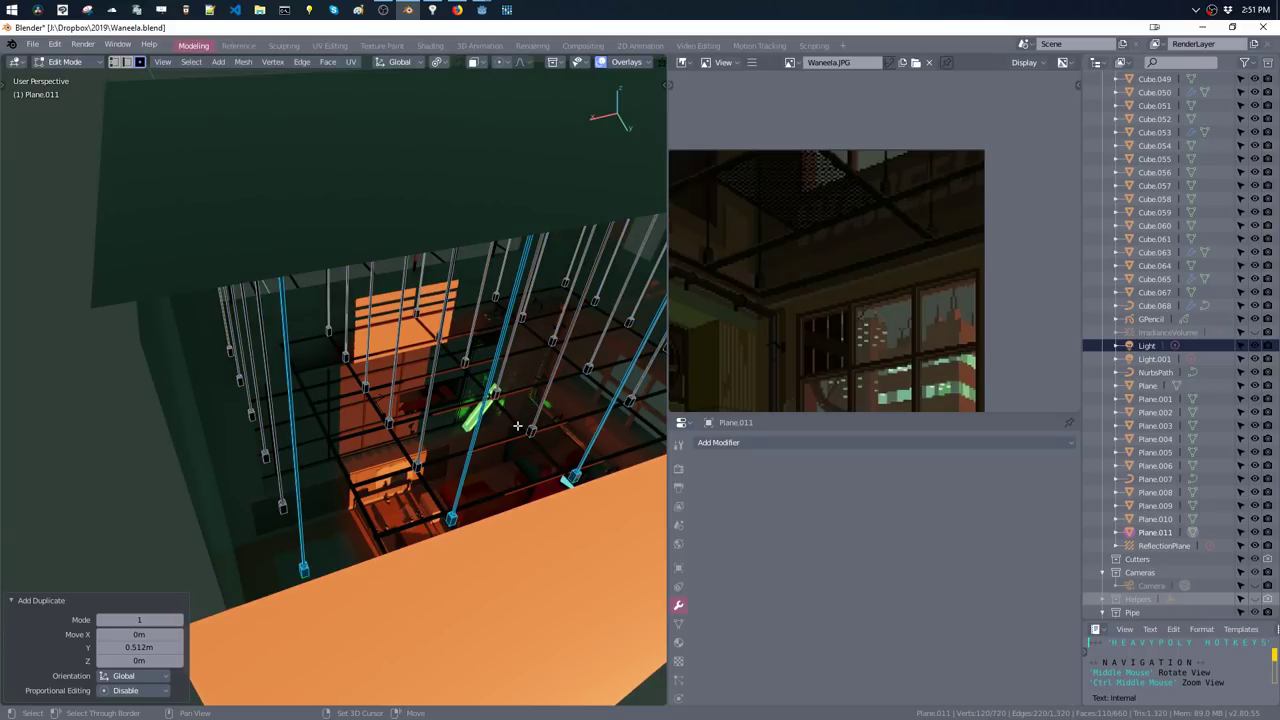
pyautogui.moveTo(525, 426)
pyautogui.mouseDown(button='middle')
pyautogui.moveTo(501, 410)
pyautogui.moveTo(540, 377)
pyautogui.mouseUp(button='middle')
# - Select all rods, change the pivot, and rescale and shift them along Y
pyautogui.press('a')
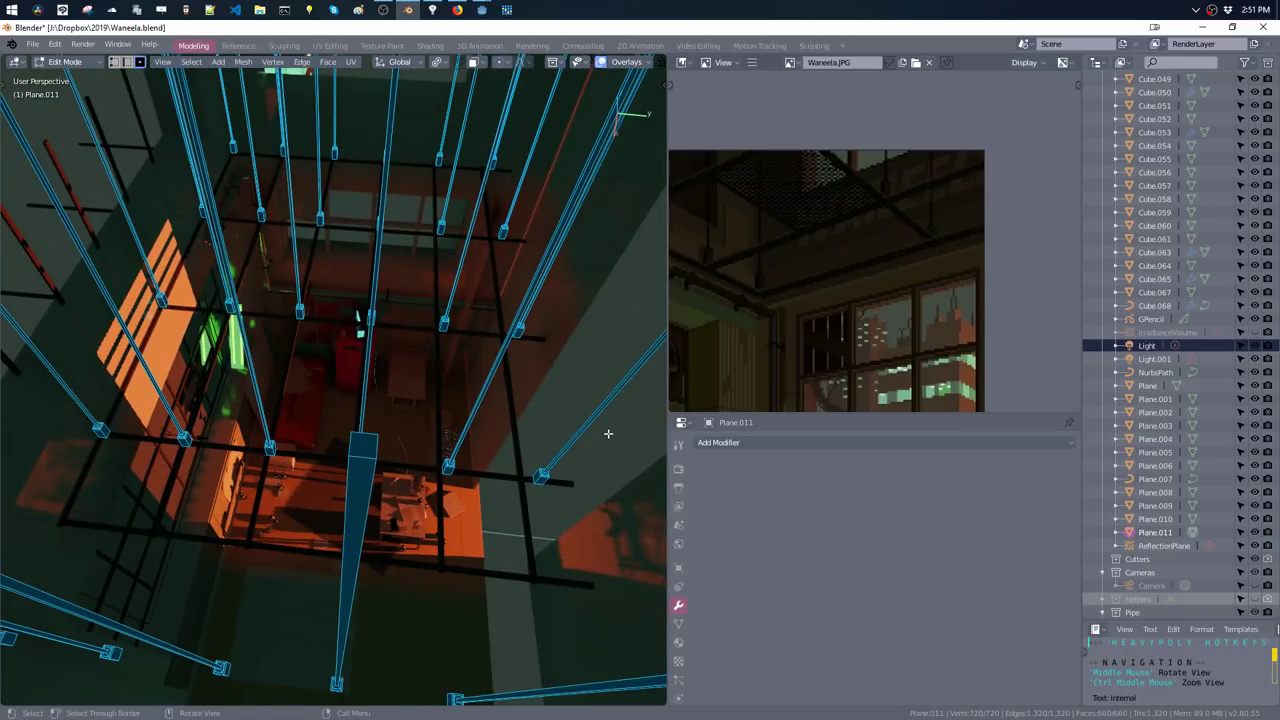
pyautogui.press('s')
pyautogui.press('y')
pyautogui.click(598, 425)
pyautogui.click(436, 62)
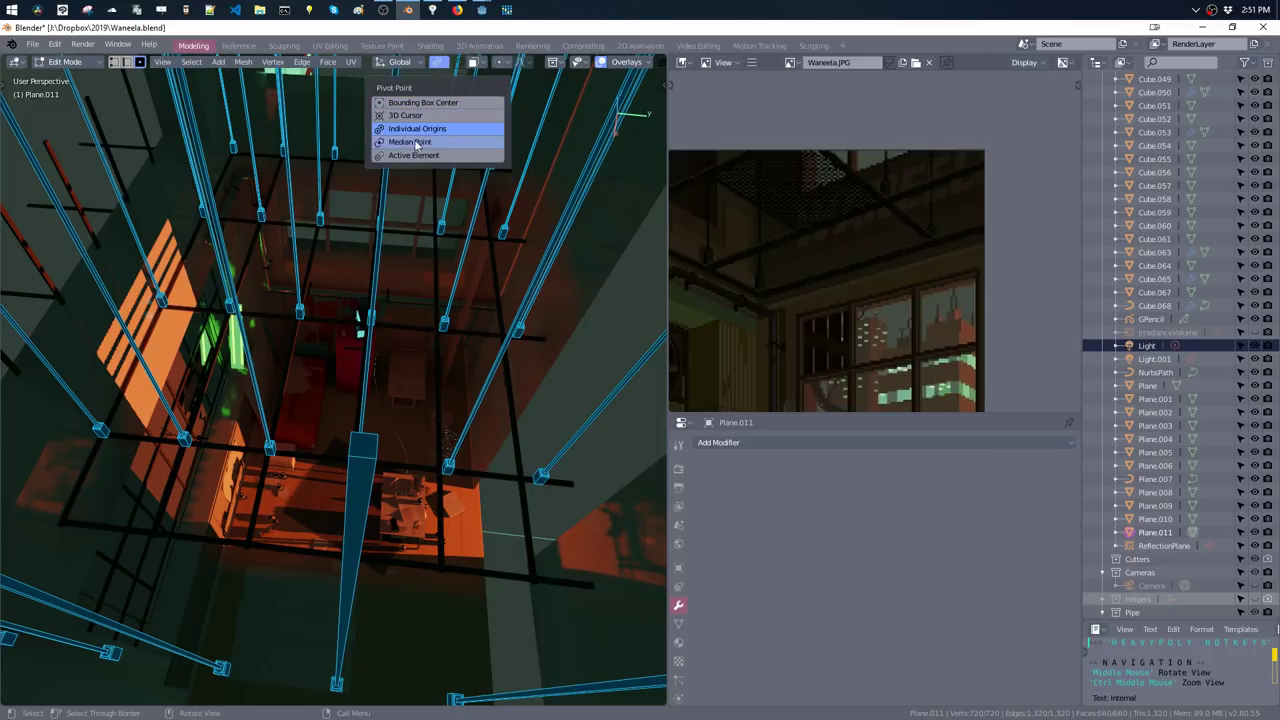
pyautogui.press('s')
pyautogui.press('y')
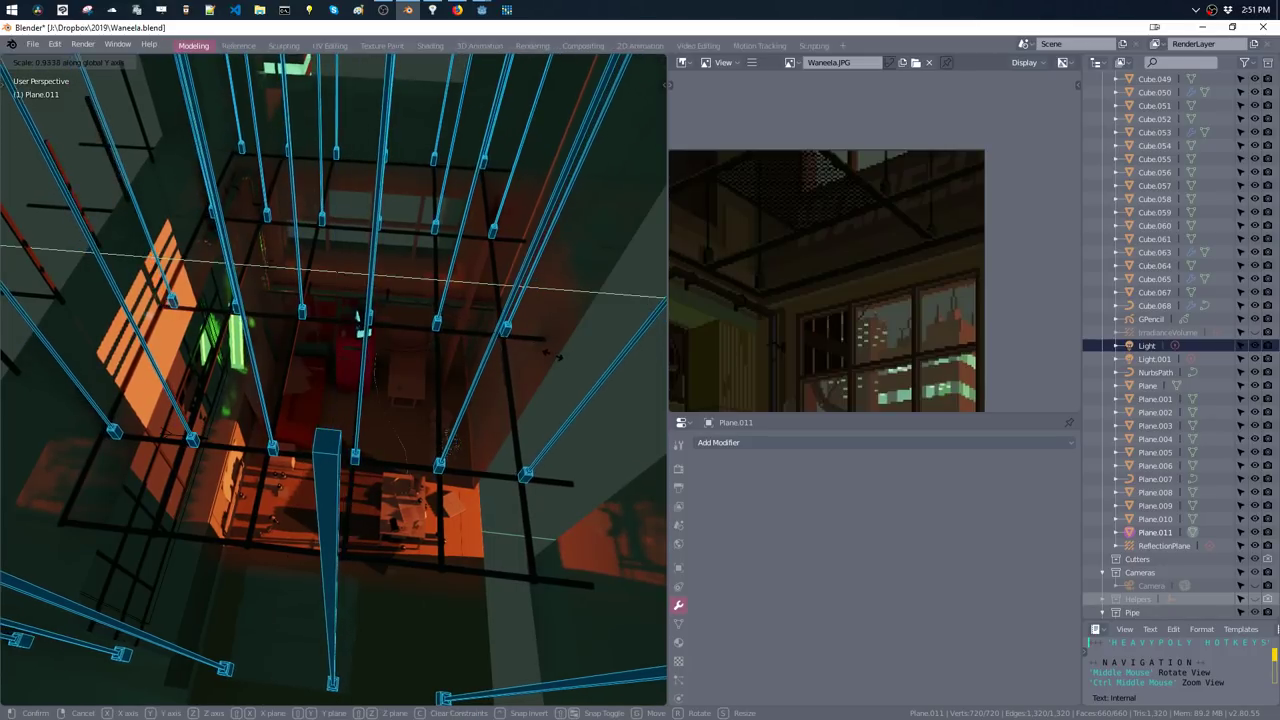
pyautogui.click(558, 357)
pyautogui.press('g')
pyautogui.press('y')
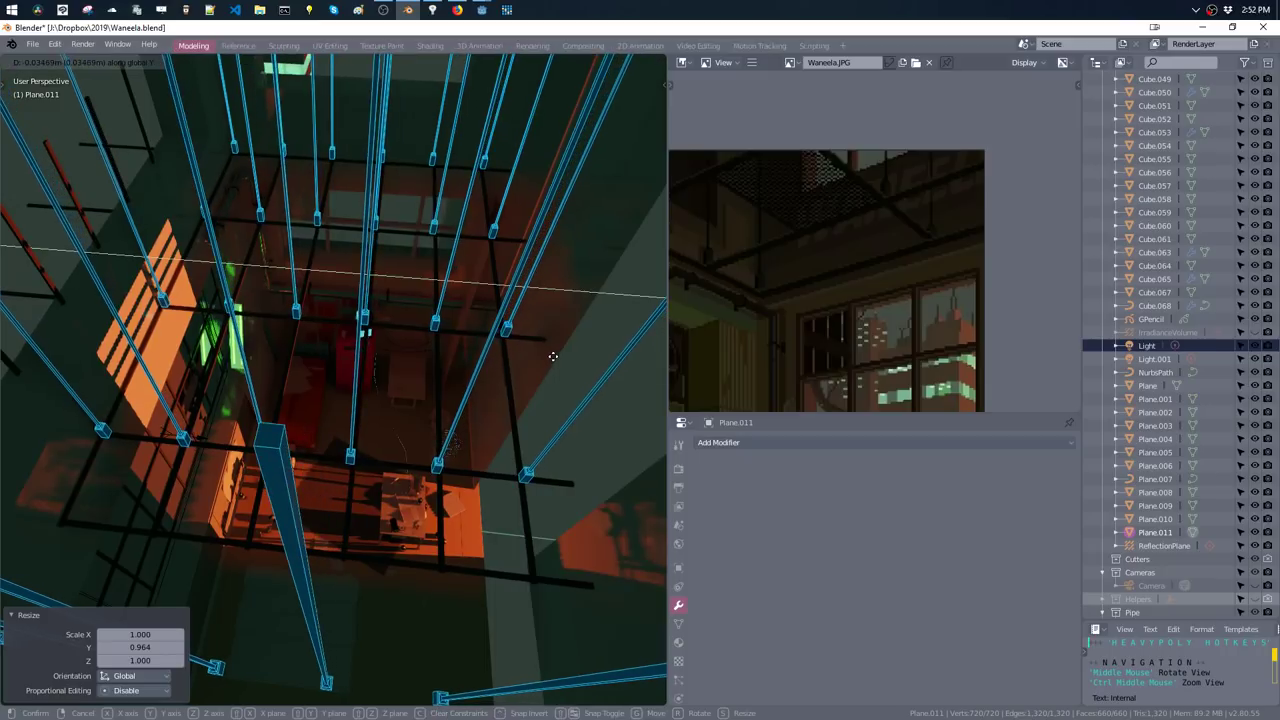
pyautogui.click(533, 354)
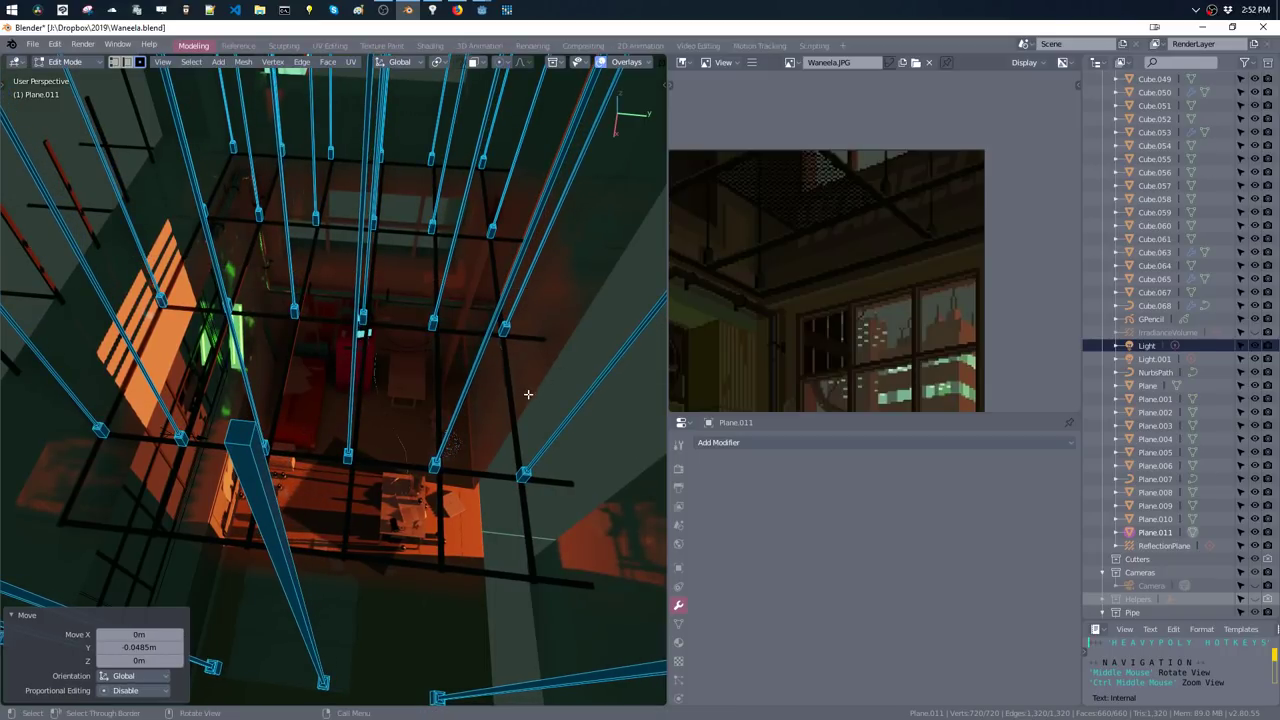
# - Fine-tune the rod rows' Y spacing to a final 1.037 scale
pyautogui.press('s')
pyautogui.press('y')
pyautogui.click(538, 388)
pyautogui.press('g')
pyautogui.press('y')
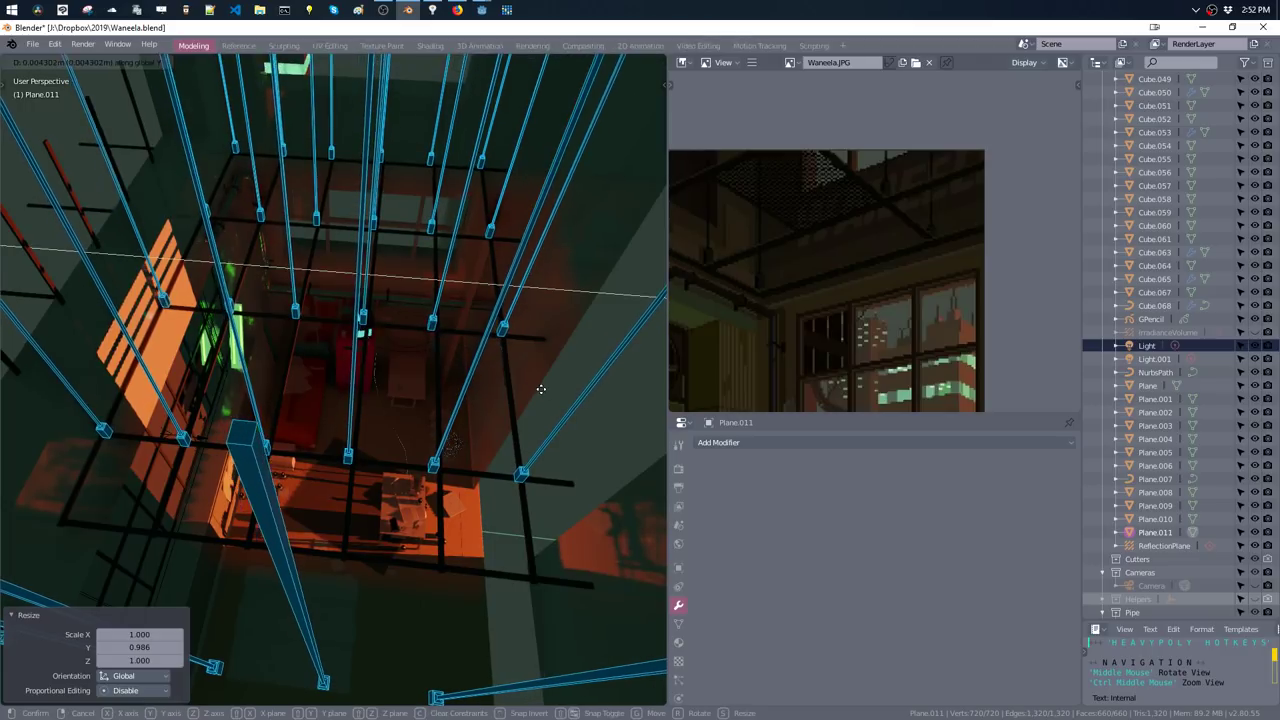
pyautogui.click(541, 388)
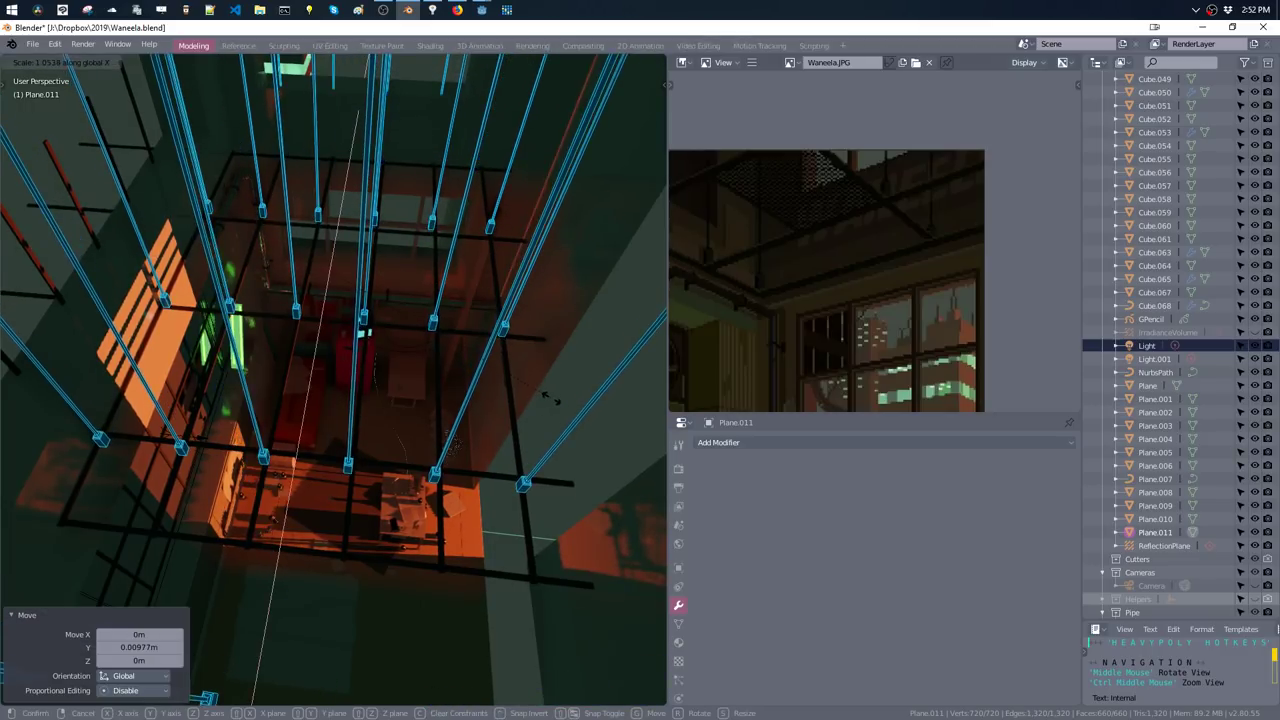
pyautogui.press('y')
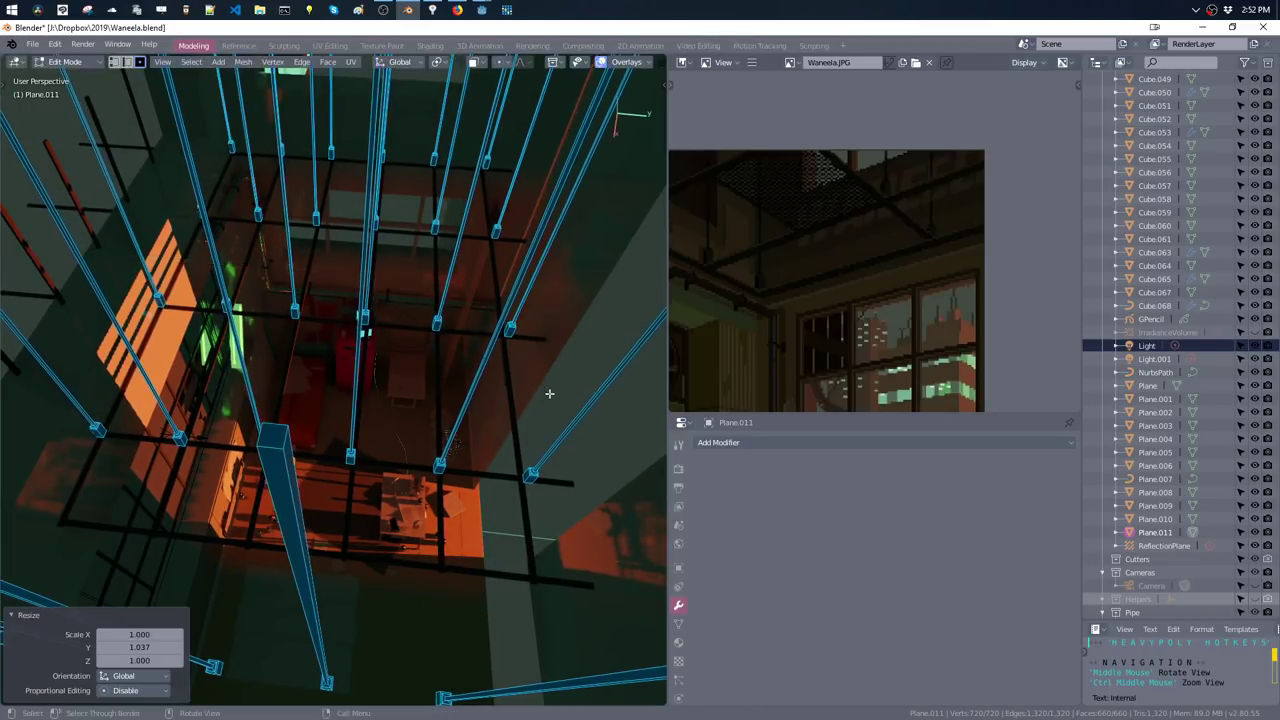
pyautogui.click(545, 402)
# - Move one Plane.010 ceiling-grid beam 0.0462 m along Y
pyautogui.press('Tab')
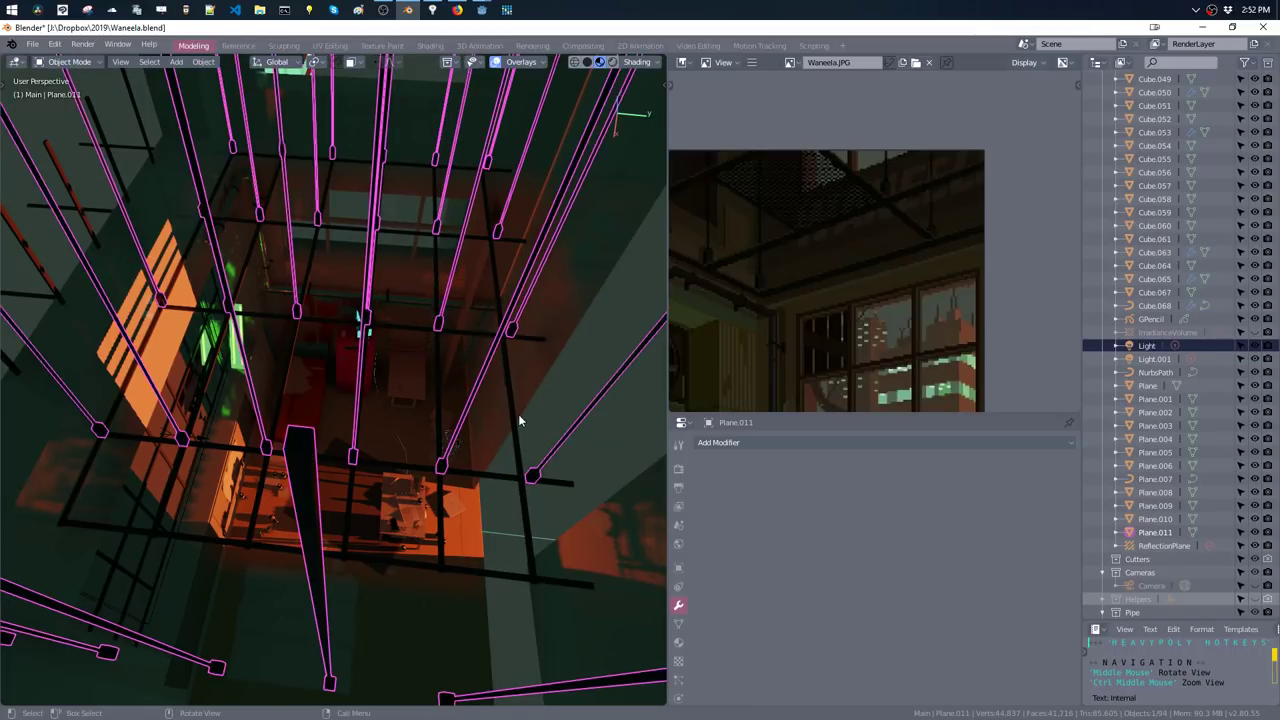
pyautogui.click(516, 415)
pyautogui.press('Tab')
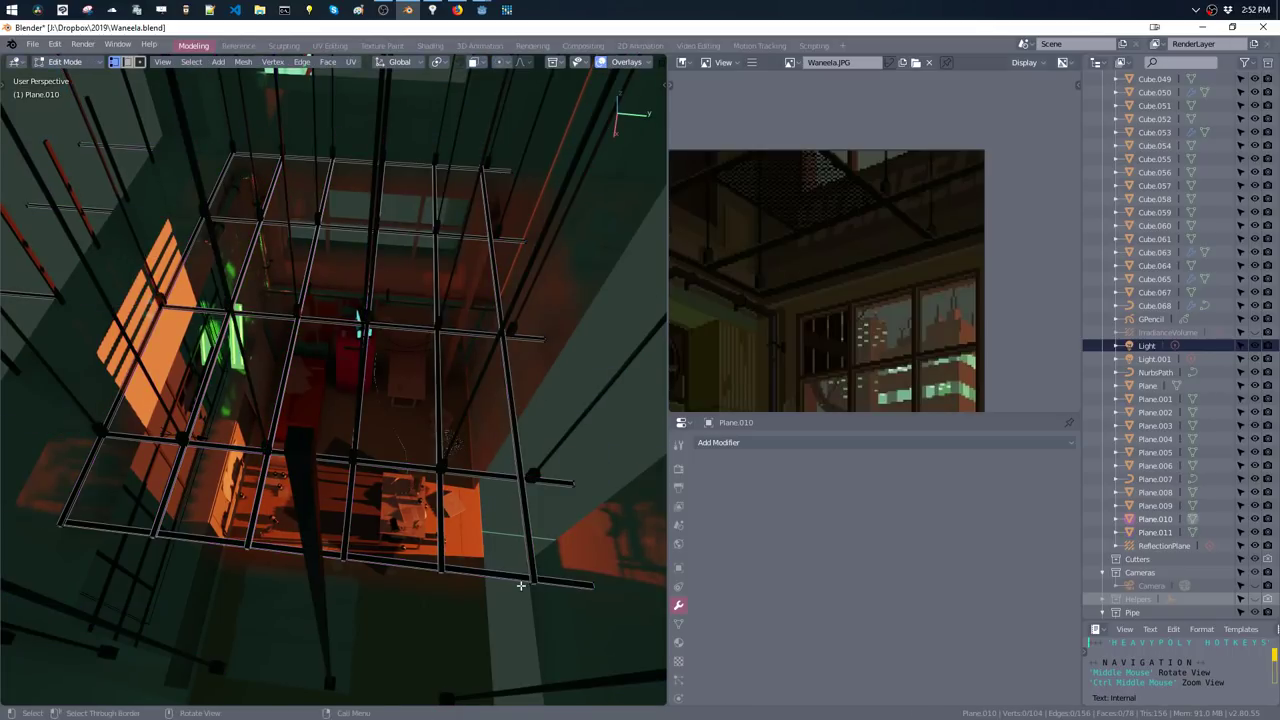
pyautogui.click(531, 578)
pyautogui.hotkey('ctrl', 'l')
pyautogui.press('g')
pyautogui.press('y')
pyautogui.click(540, 578)
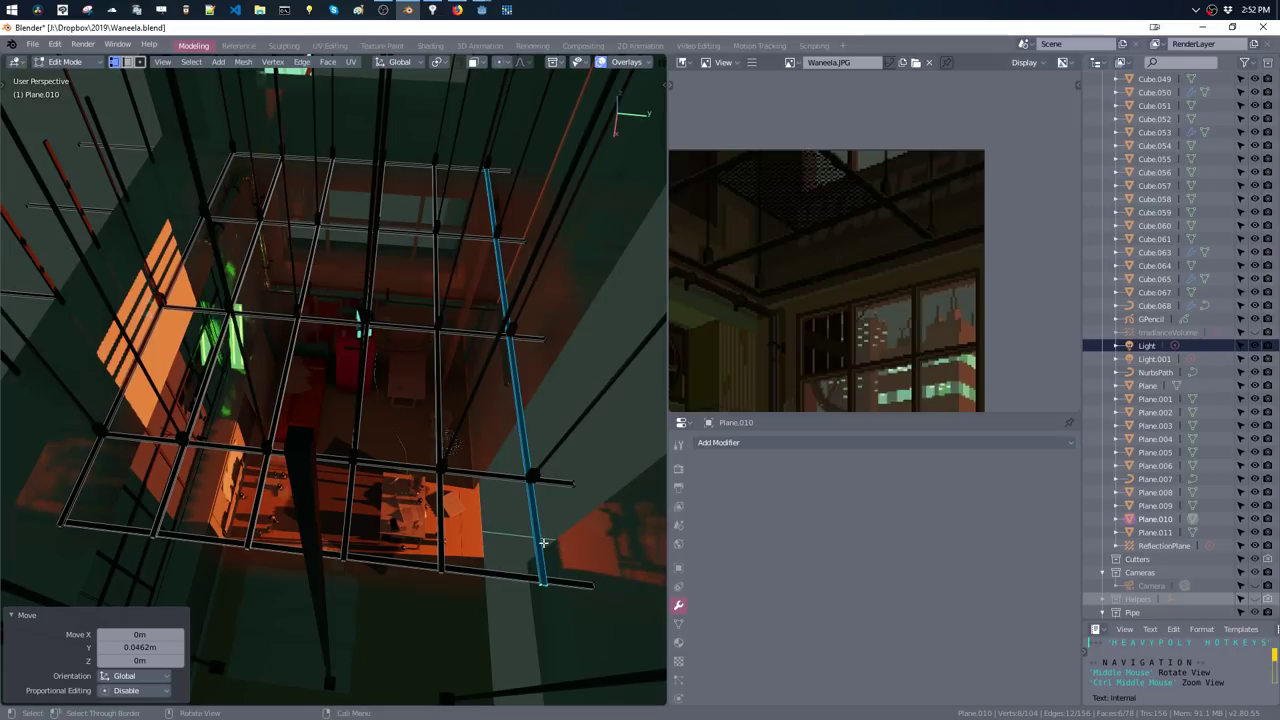
# - Return to Object Mode and orbit to an overhead view of the building
pyautogui.press('Tab')
pyautogui.click(545, 437)
pyautogui.scroll(5, 478, 356)
pyautogui.scroll(-5, 478, 356)
pyautogui.moveTo(478, 356)
pyautogui.mouseDown(button='middle')
pyautogui.moveTo(520, 437)
pyautogui.moveTo(489, 400)
pyautogui.mouseUp(button='middle')
# - Select the rods together with the grid and move them -1.7 m along X
pyautogui.keyDown('shift'); pyautogui.click(435, 200); pyautogui.keyUp('shift')
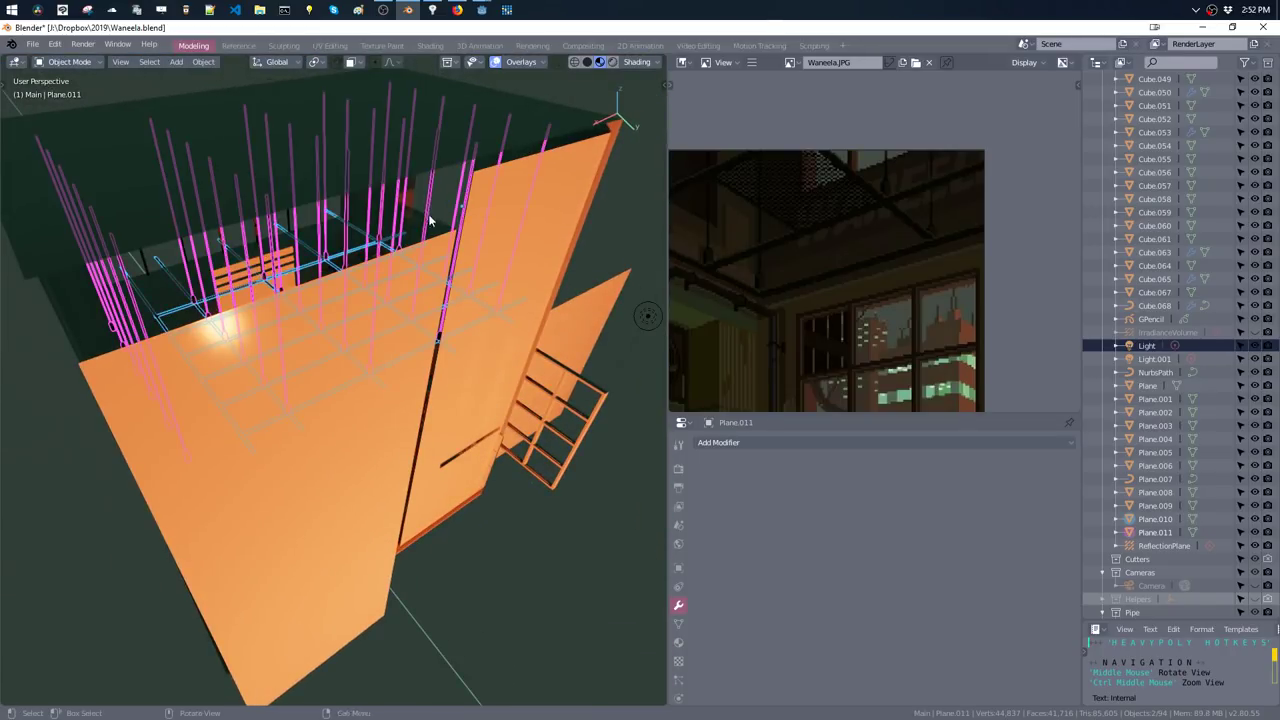
pyautogui.moveTo(435, 200)
pyautogui.mouseDown(button='middle')
pyautogui.moveTo(466, 234)
pyautogui.moveTo(470, 217)
pyautogui.moveTo(460, 226)
pyautogui.mouseUp(button='middle')
pyautogui.press('`')
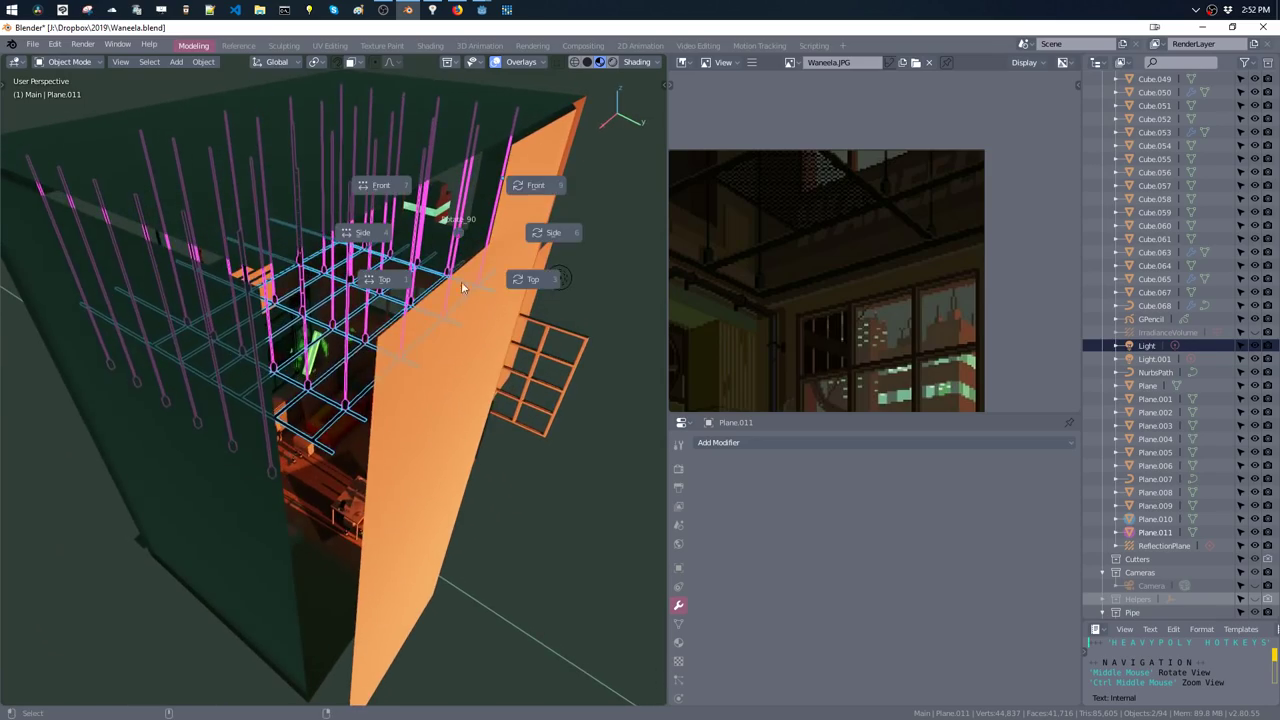
pyautogui.click(540, 281)
pyautogui.moveTo(517, 268)
pyautogui.mouseDown(button='middle')
pyautogui.moveTo(414, 280)
pyautogui.moveTo(443, 281)
pyautogui.moveTo(425, 288)
pyautogui.mouseUp(button='middle')
pyautogui.press('g')
pyautogui.press('x')
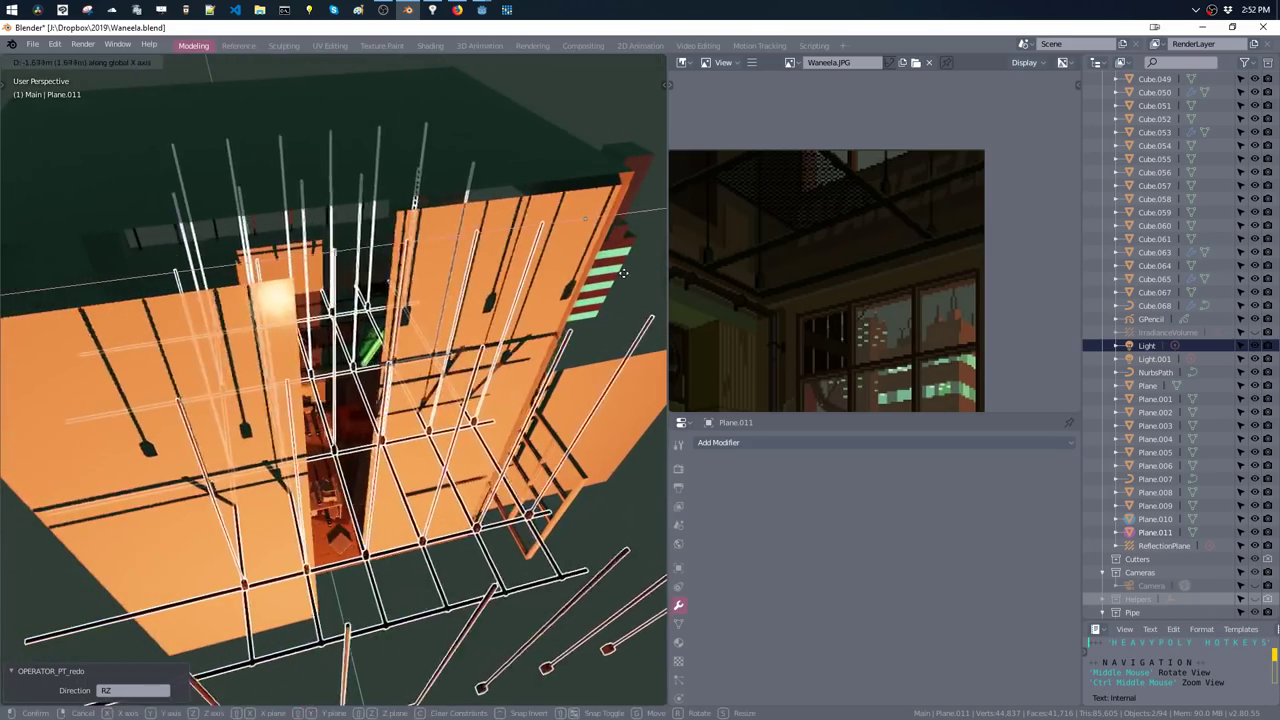
pyautogui.click(477, 256)
# - In top wireframe view, nudge the bars until the rods sit on the beam crossings
pyautogui.moveTo(477, 256)
pyautogui.mouseDown(button='middle')
pyautogui.moveTo(513, 270)
pyautogui.moveTo(497, 239)
pyautogui.mouseUp(button='middle')
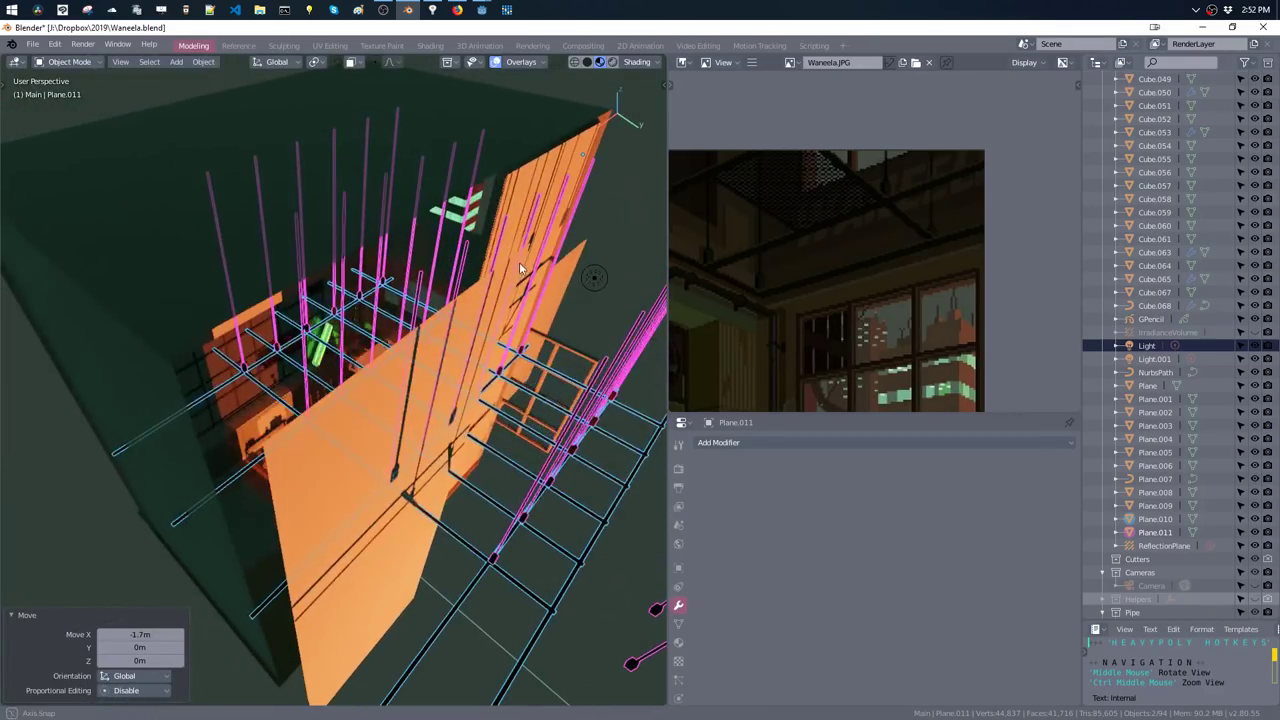
pyautogui.press('z')
pyautogui.press('KP_7')
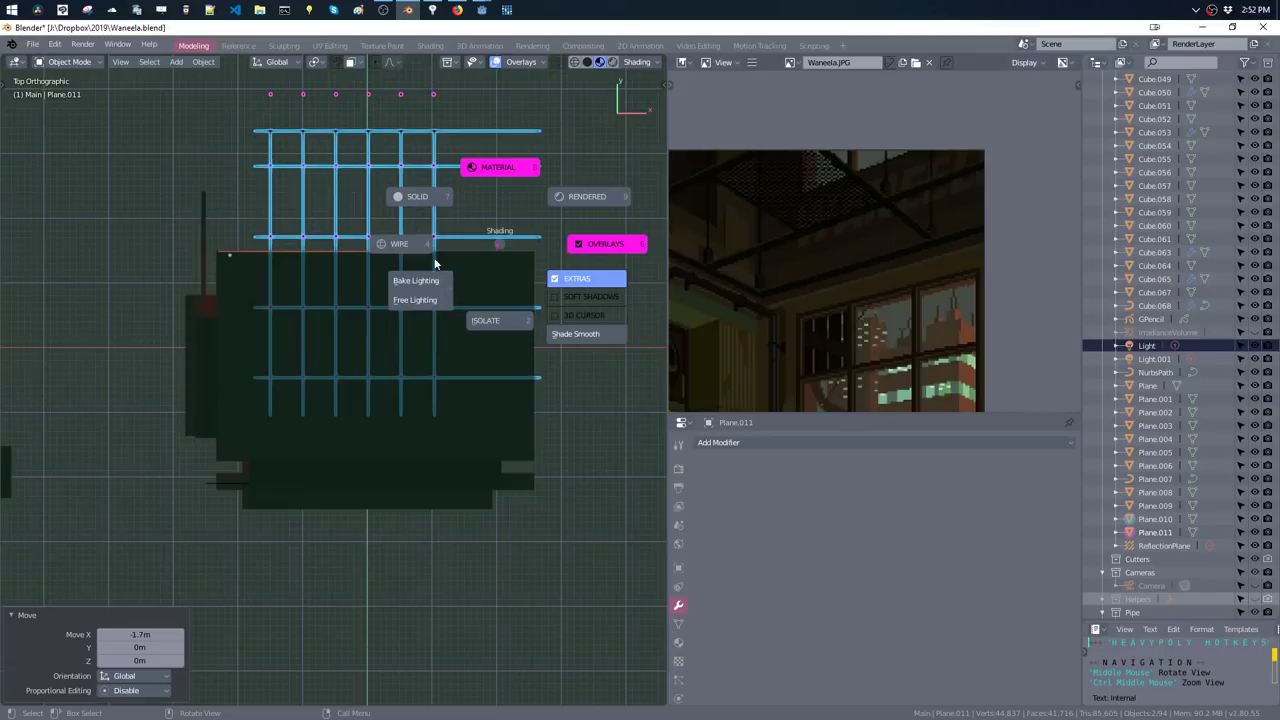
pyautogui.click(399, 244)
pyautogui.scroll(2, 400, 305)
pyautogui.scroll(3, 446, 203)
pyautogui.press('g')
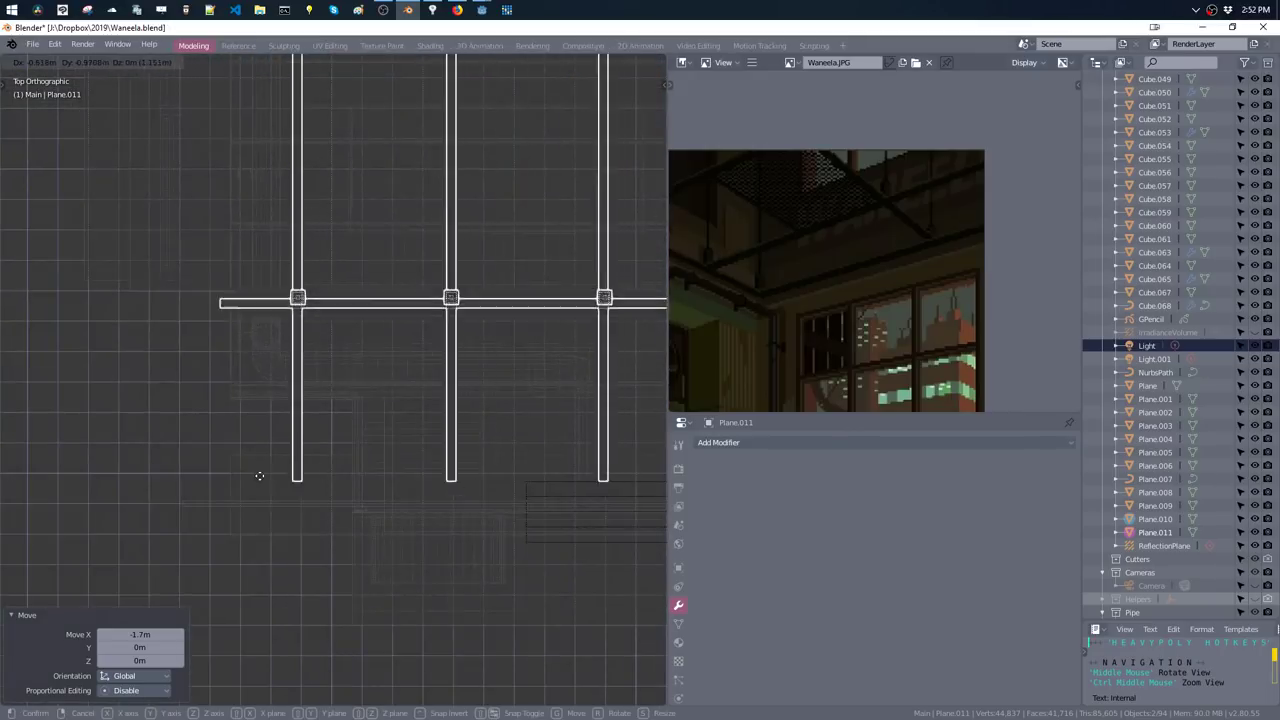
pyautogui.click(300, 243)
pyautogui.press('g')
pyautogui.click(264, 299)
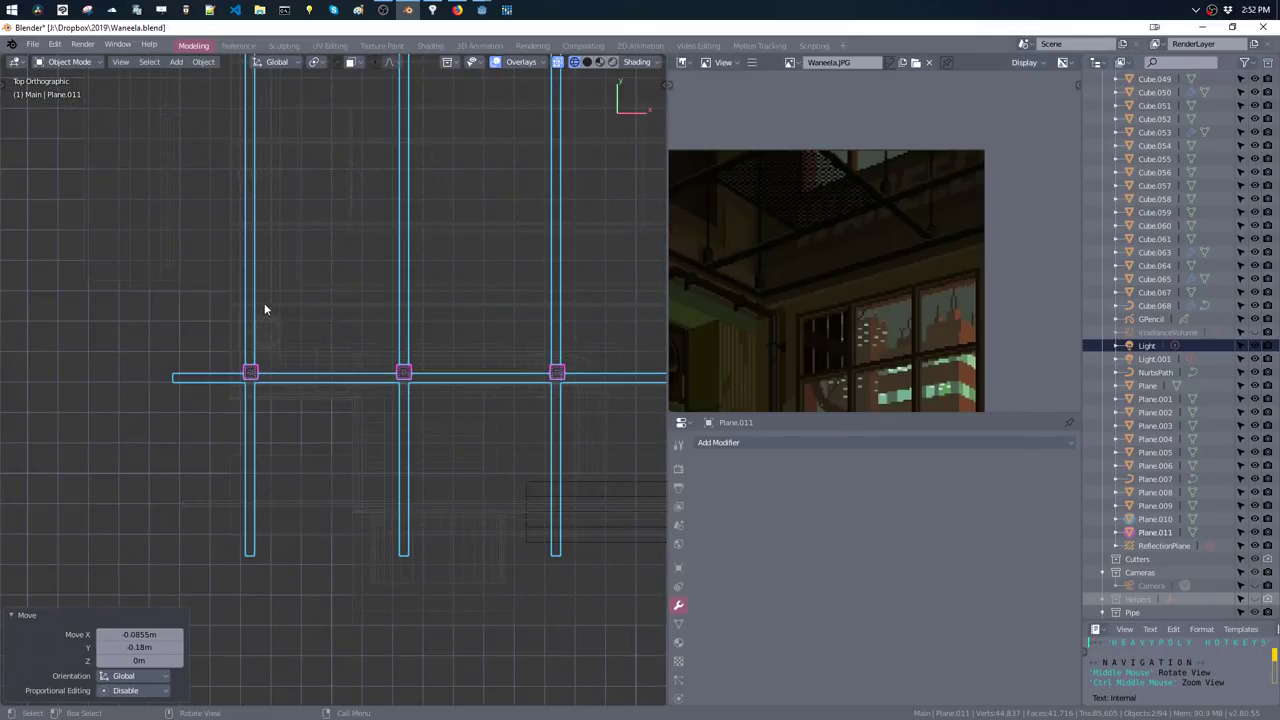
# - Orbit back to perspective and restore material preview shading
pyautogui.moveTo(230, 307); pyautogui.dragTo(317, 262, button='middle')
pyautogui.scroll(-3, 317, 262)
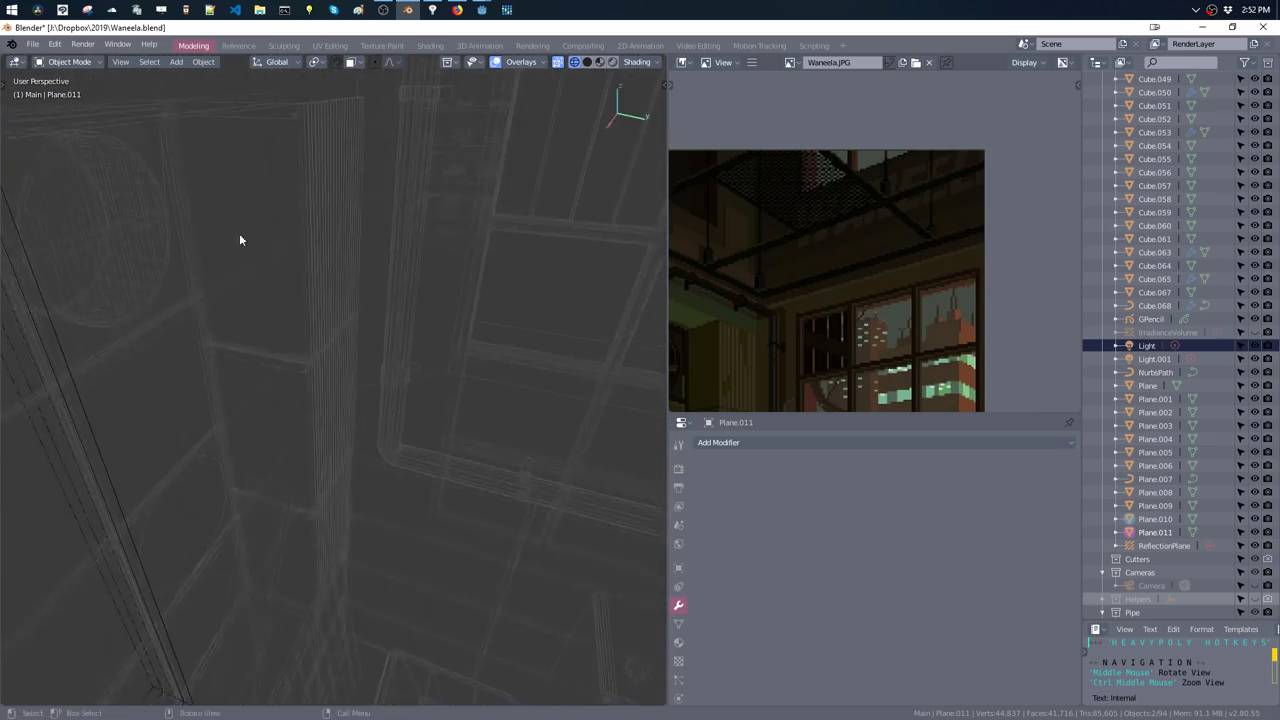
pyautogui.moveTo(239, 233); pyautogui.dragTo(330, 325, button='middle')
pyautogui.press('z')
pyautogui.click(337, 267)
pyautogui.moveTo(337, 267)
pyautogui.mouseDown(button='middle')
pyautogui.moveTo(349, 325)
pyautogui.moveTo(340, 255)
pyautogui.mouseUp(button='middle')
pyautogui.hotkey('shift', 'z')
pyautogui.hotkey('shift', 'z')
pyautogui.press('a')
# - Nudge the bars slightly, then shift them along Y for final alignment with the beams
pyautogui.press('g')
pyautogui.click(340, 250)
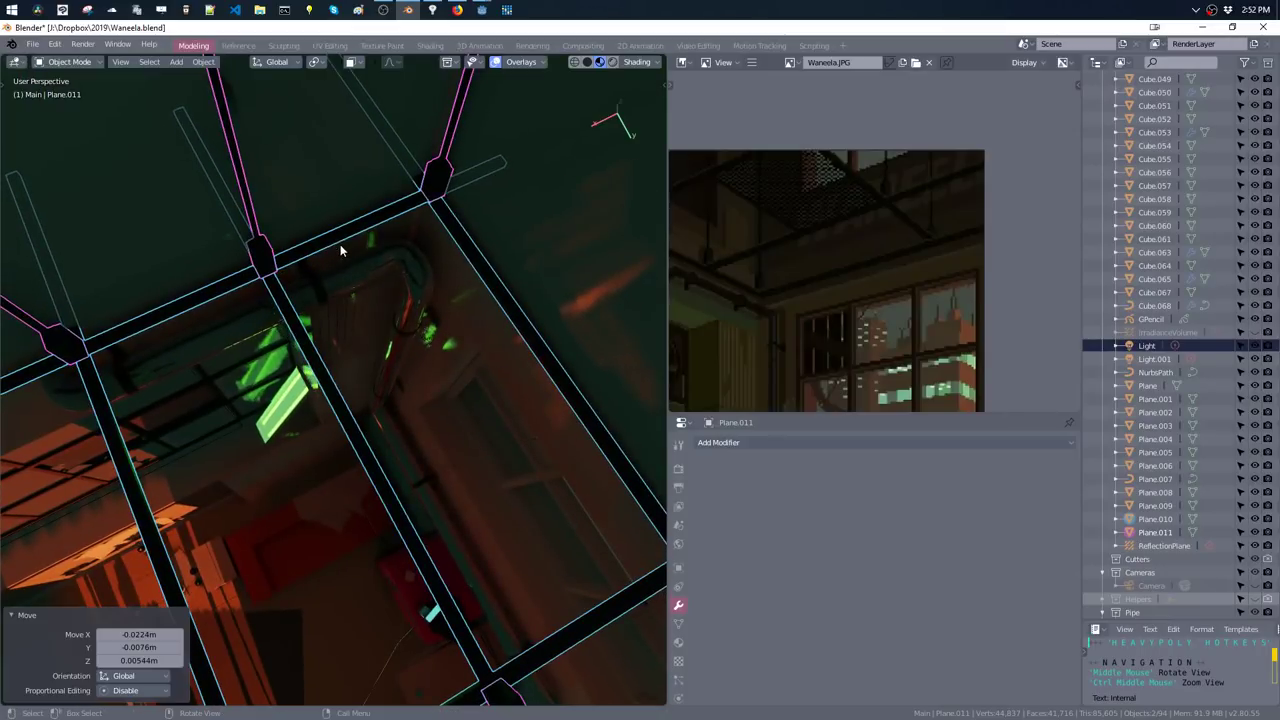
pyautogui.press('g')
pyautogui.press('y')
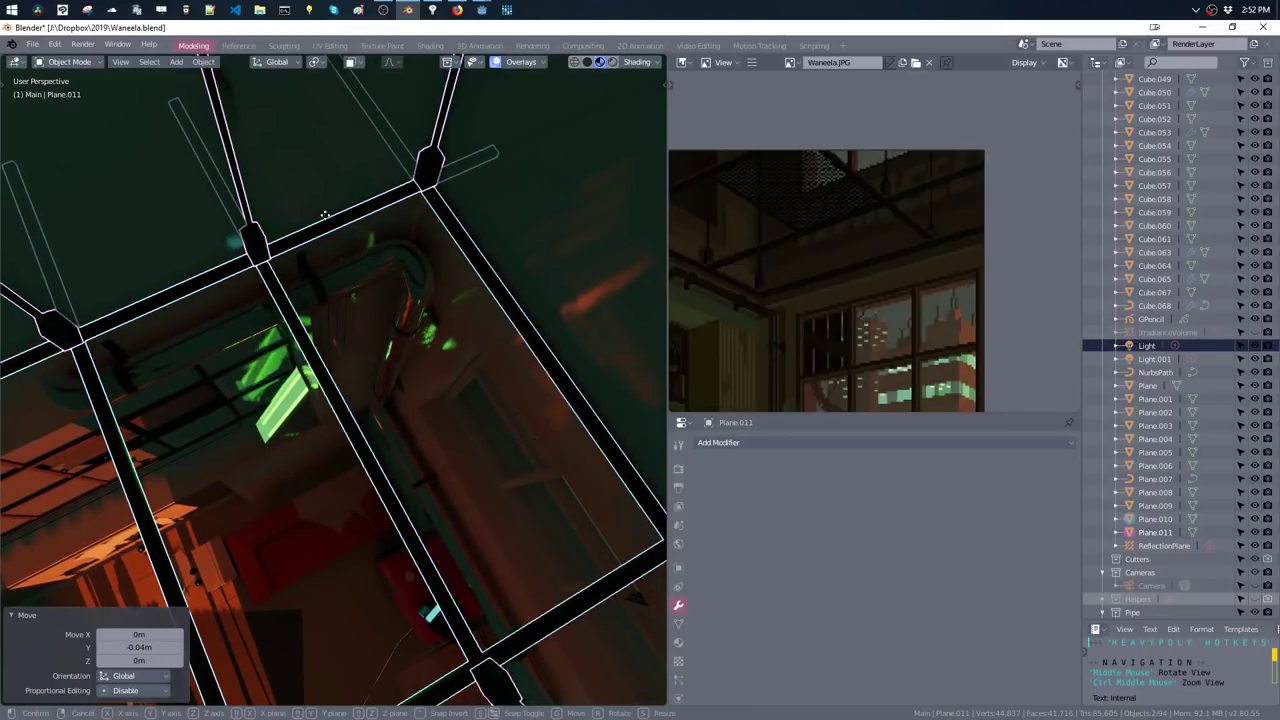
pyautogui.click(367, 218)
# - Clear the selection and move the view into the room interior
pyautogui.moveTo(367, 212)
pyautogui.mouseDown(button='middle')
pyautogui.moveTo(373, 176)
pyautogui.moveTo(359, 204)
pyautogui.mouseUp(button='middle')
pyautogui.hotkey('alt', 'a')
pyautogui.moveTo(390, 409)
pyautogui.mouseDown(button='middle')
pyautogui.moveTo(401, 326)
pyautogui.moveTo(374, 276)
pyautogui.moveTo(393, 287)
pyautogui.moveTo(395, 330)
pyautogui.mouseUp(button='middle')
pyautogui.click(148, 45)
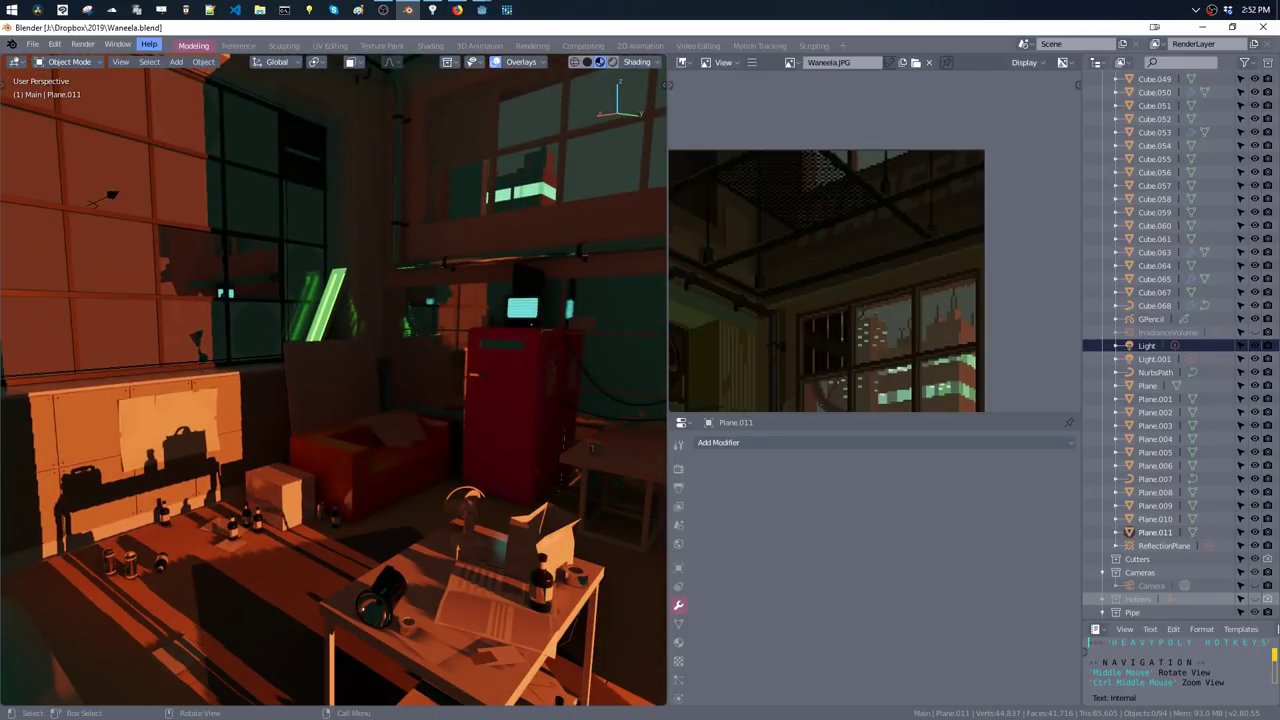
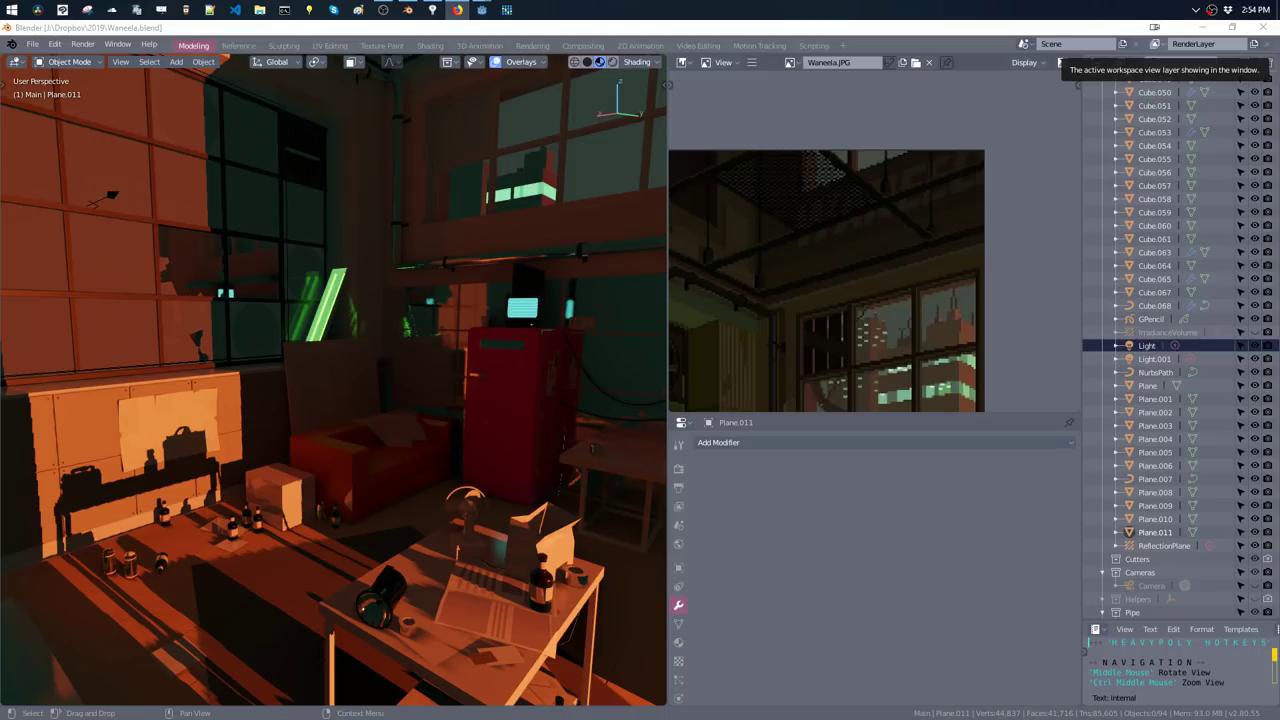
# - In face edit mode on the slatted panel, duplicate one vertical plank and slide it along X
pyautogui.moveTo(540, 234)
pyautogui.mouseDown(button='middle')
pyautogui.moveTo(487, 297)
pyautogui.moveTo(622, 336)
pyautogui.mouseUp(button='middle')
pyautogui.scroll(3, 820, 250)
pyautogui.scroll(2, 820, 248)
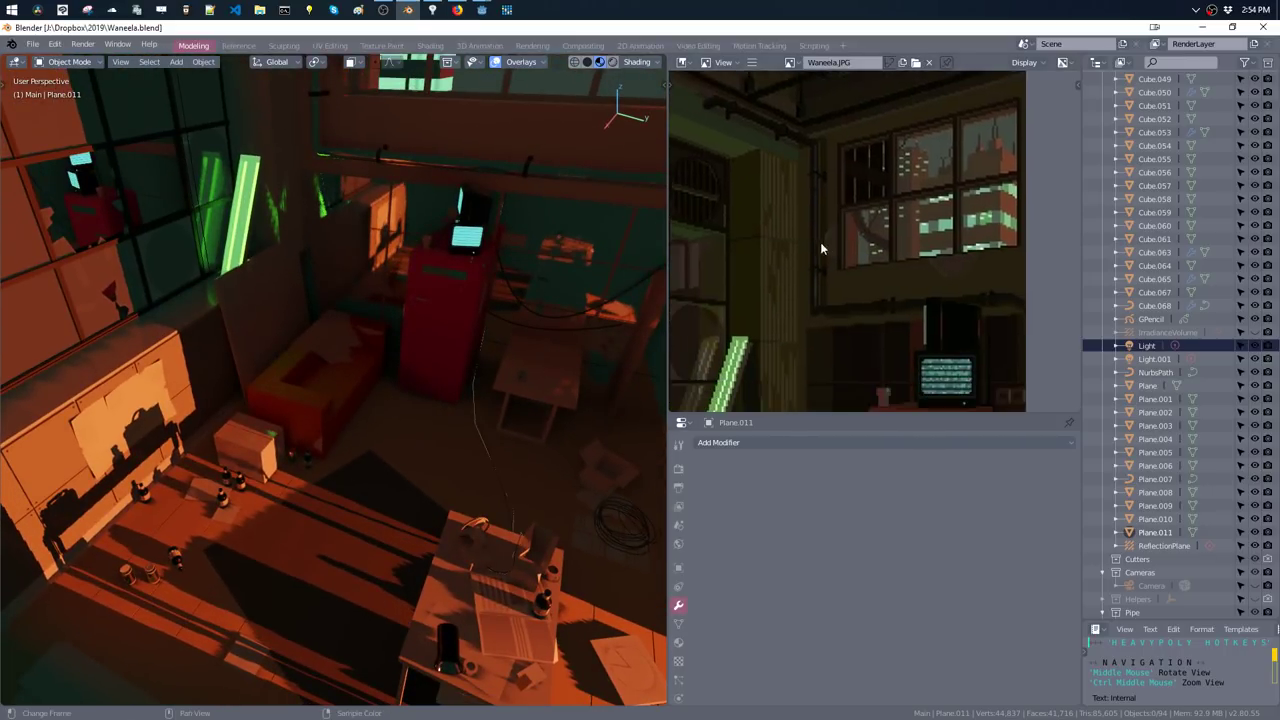
pyautogui.moveTo(480, 330)
pyautogui.mouseDown(button='middle')
pyautogui.moveTo(471, 209)
pyautogui.moveTo(457, 209)
pyautogui.mouseUp(button='middle')
pyautogui.click(449, 194)
pyautogui.rightClick(447, 192)
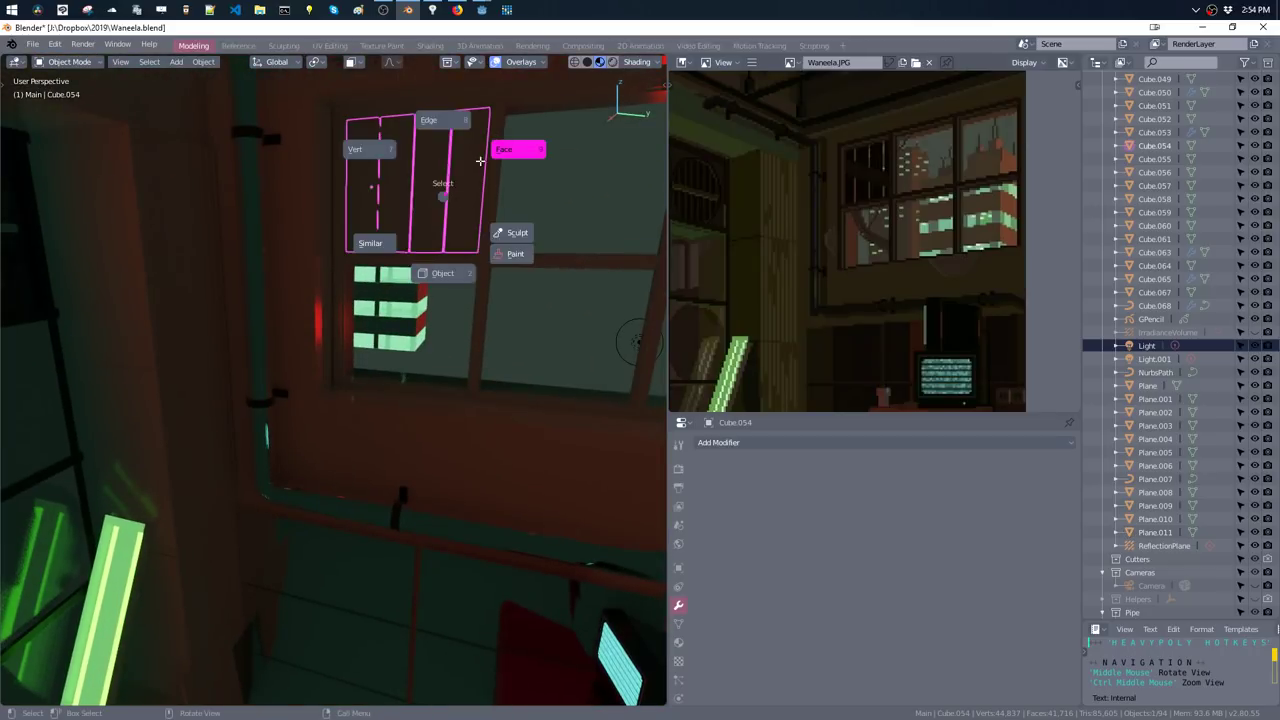
pyautogui.click(480, 160)
pyautogui.moveTo(480, 160); pyautogui.dragTo(441, 189, button='middle')
pyautogui.hotkey('ctrl', 'l')
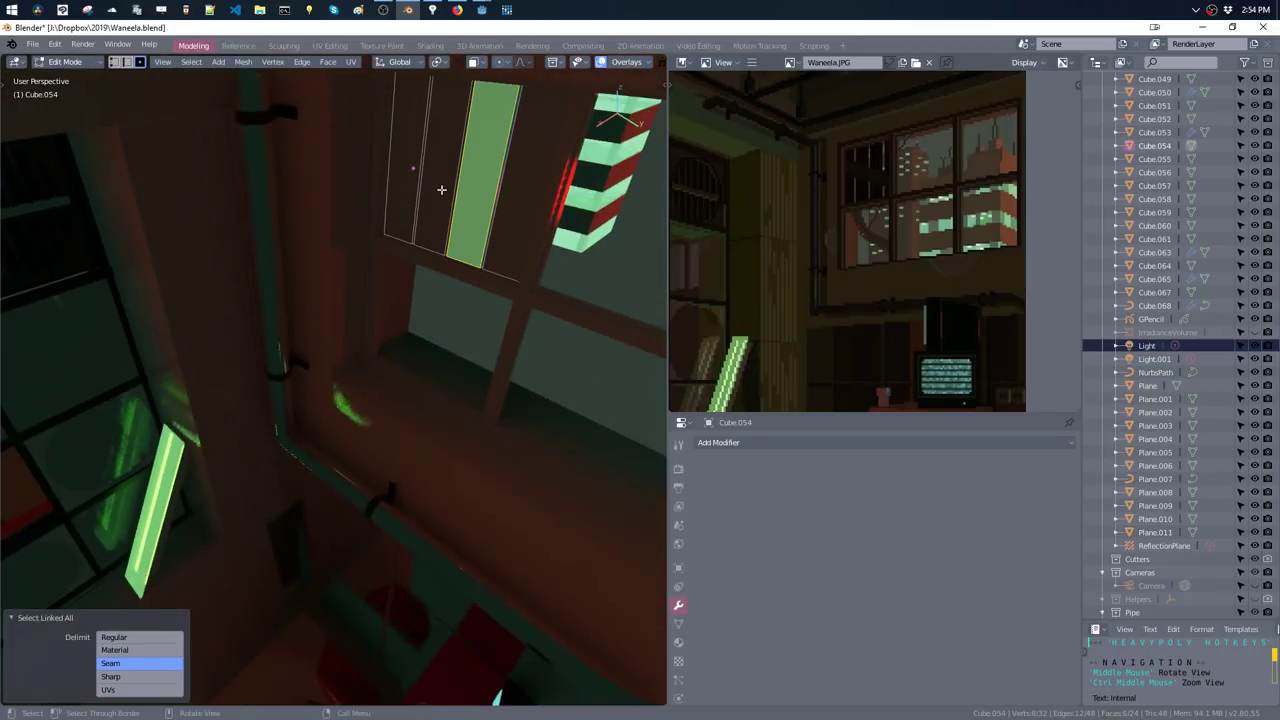
pyautogui.hotkey('shift', 'd')
pyautogui.press('x')
pyautogui.click(466, 192)
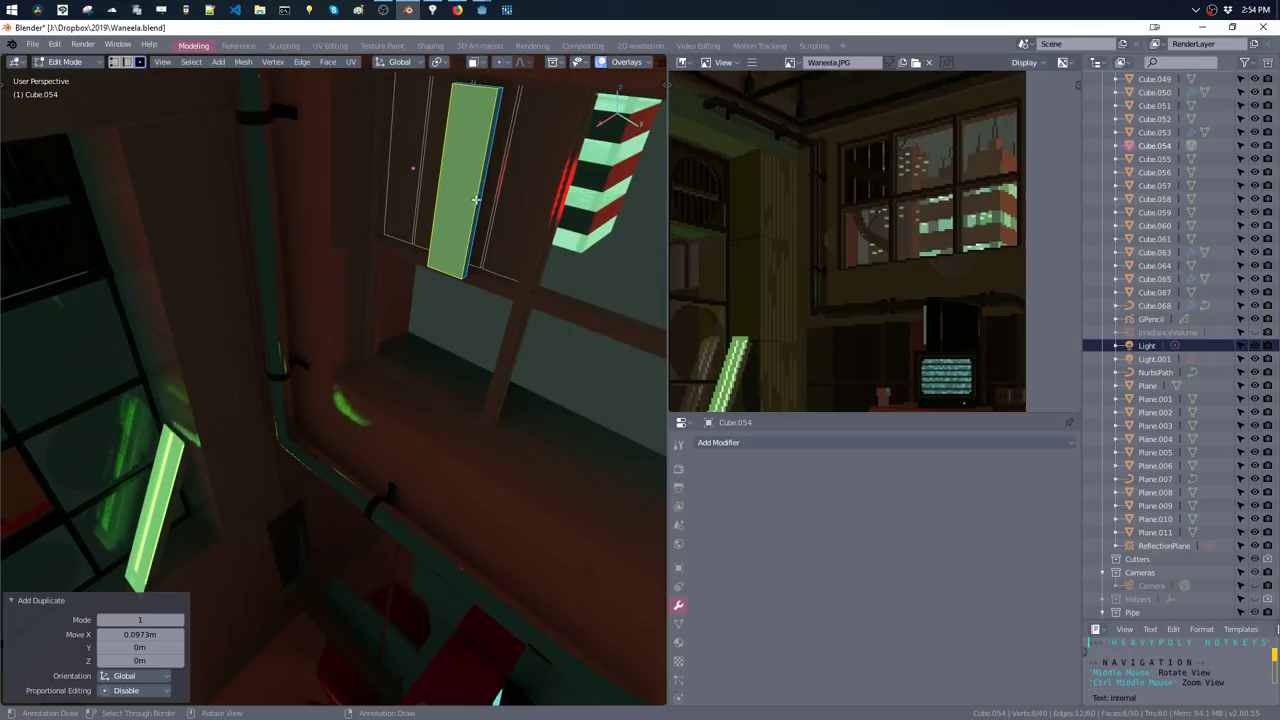
# - Widen the duplicated plank along Y and flatten it along Z into a board
pyautogui.press('s')
pyautogui.press('y')
pyautogui.click(527, 172)
pyautogui.press('s')
pyautogui.press('z')
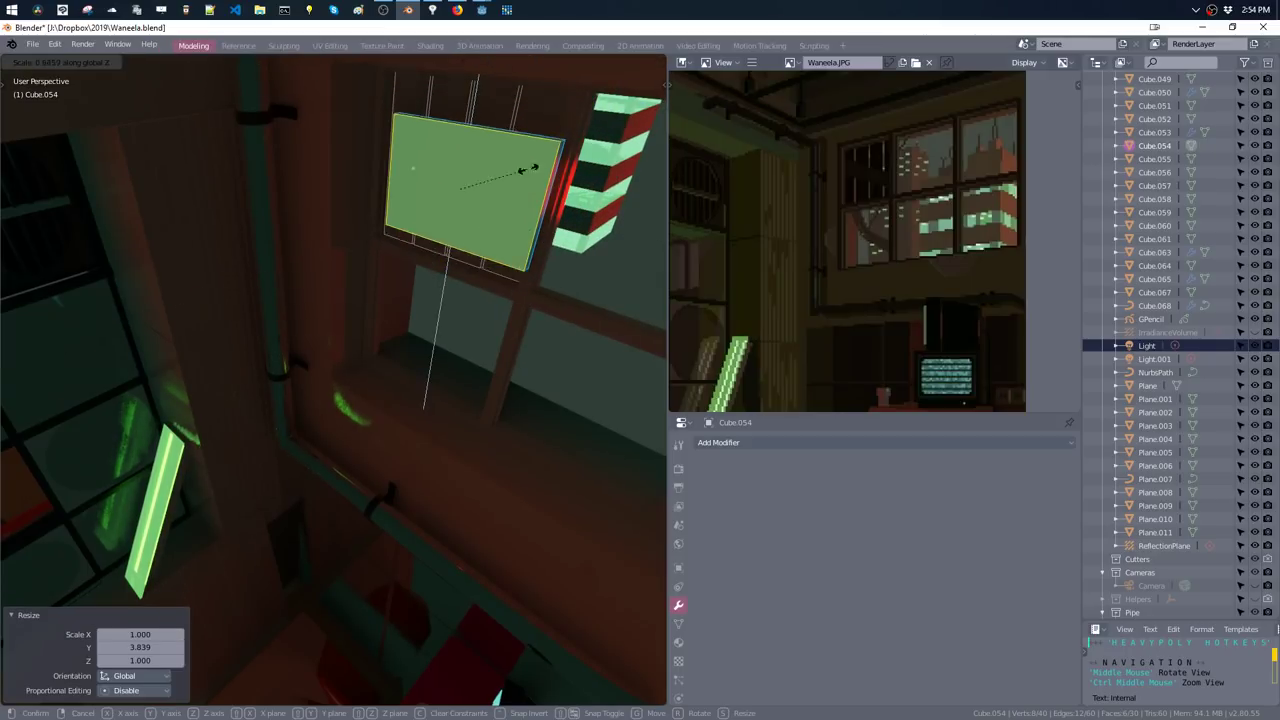
pyautogui.click(515, 237)
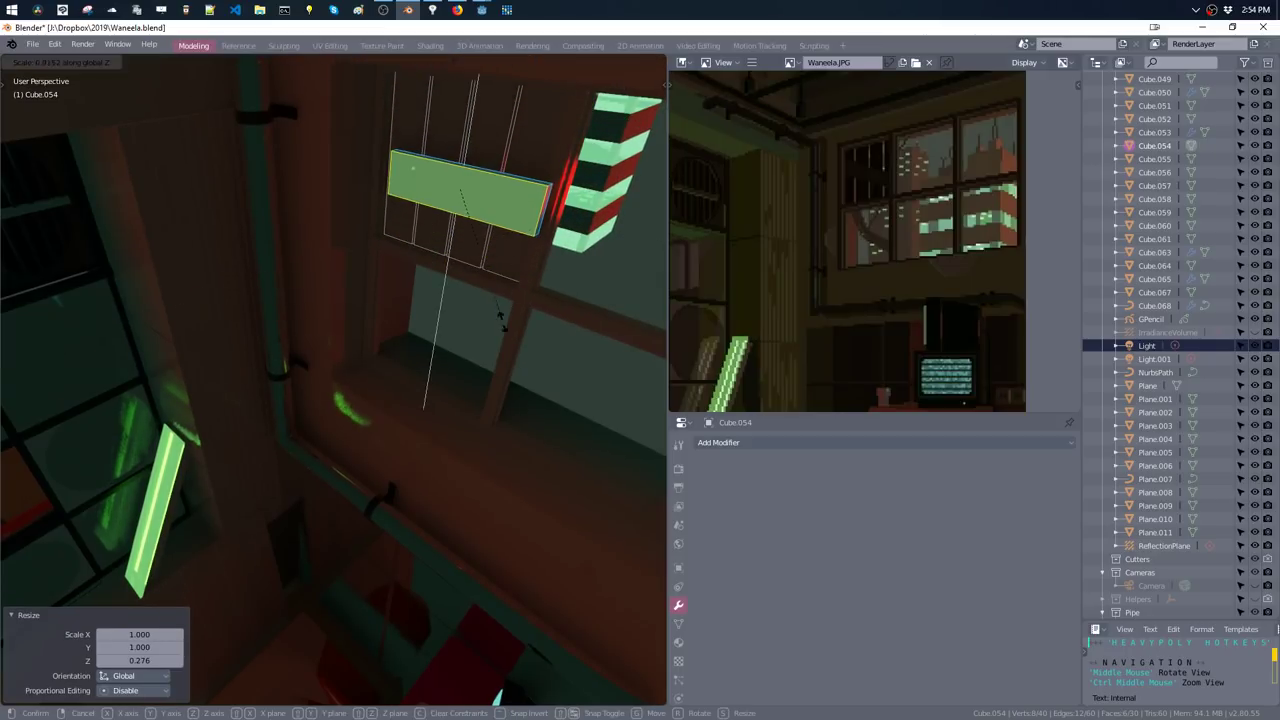
# - Push the board out from the slats along X with a small follow-up adjustment
pyautogui.moveTo(538, 233)
pyautogui.mouseDown(button='middle')
pyautogui.moveTo(520, 236)
pyautogui.moveTo(512, 220)
pyautogui.moveTo(543, 234)
pyautogui.moveTo(519, 229)
pyautogui.mouseUp(button='middle')
pyautogui.press('g')
pyautogui.press('x')
pyautogui.click(512, 232)
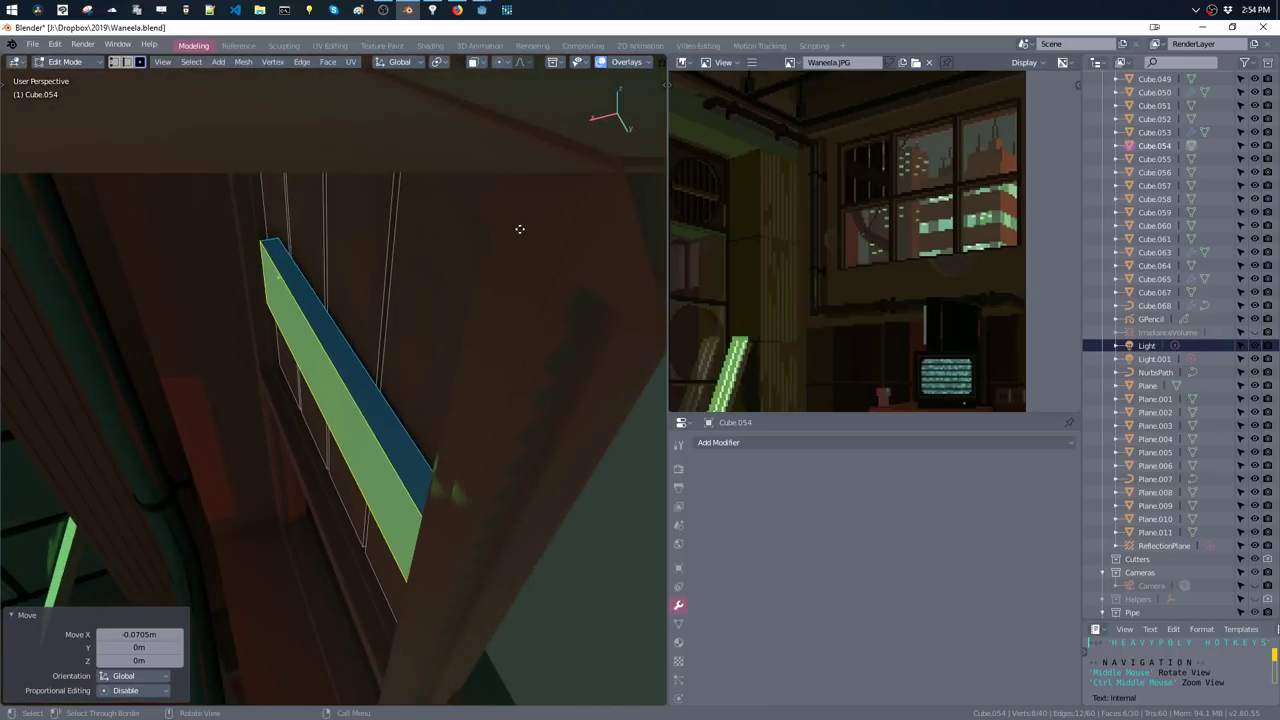
pyautogui.press('g')
pyautogui.press('x')
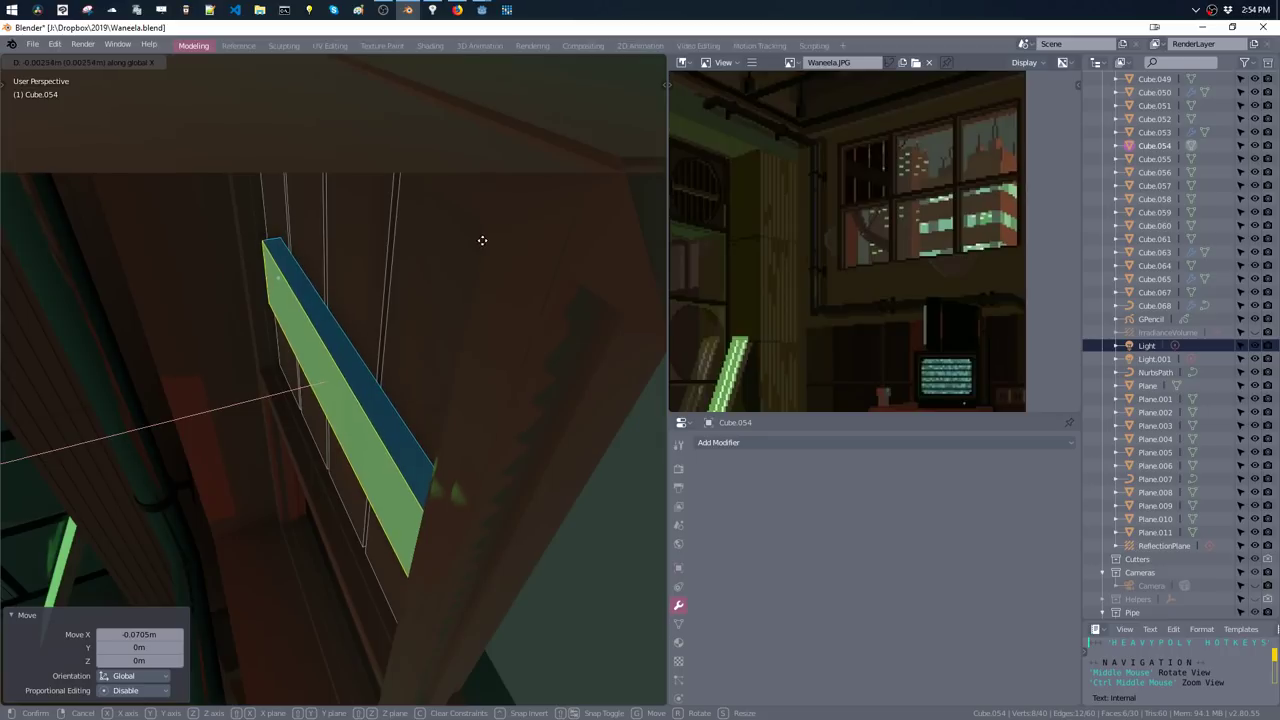
pyautogui.click(500, 229)
# - Raise the board's left end face along Z and shift it -0.1m along Y to slant it
pyautogui.moveTo(500, 229)
pyautogui.mouseDown(button='middle')
pyautogui.moveTo(608, 206)
pyautogui.moveTo(514, 231)
pyautogui.moveTo(571, 228)
pyautogui.moveTo(403, 292)
pyautogui.mouseUp(button='middle')
pyautogui.click(307, 375)
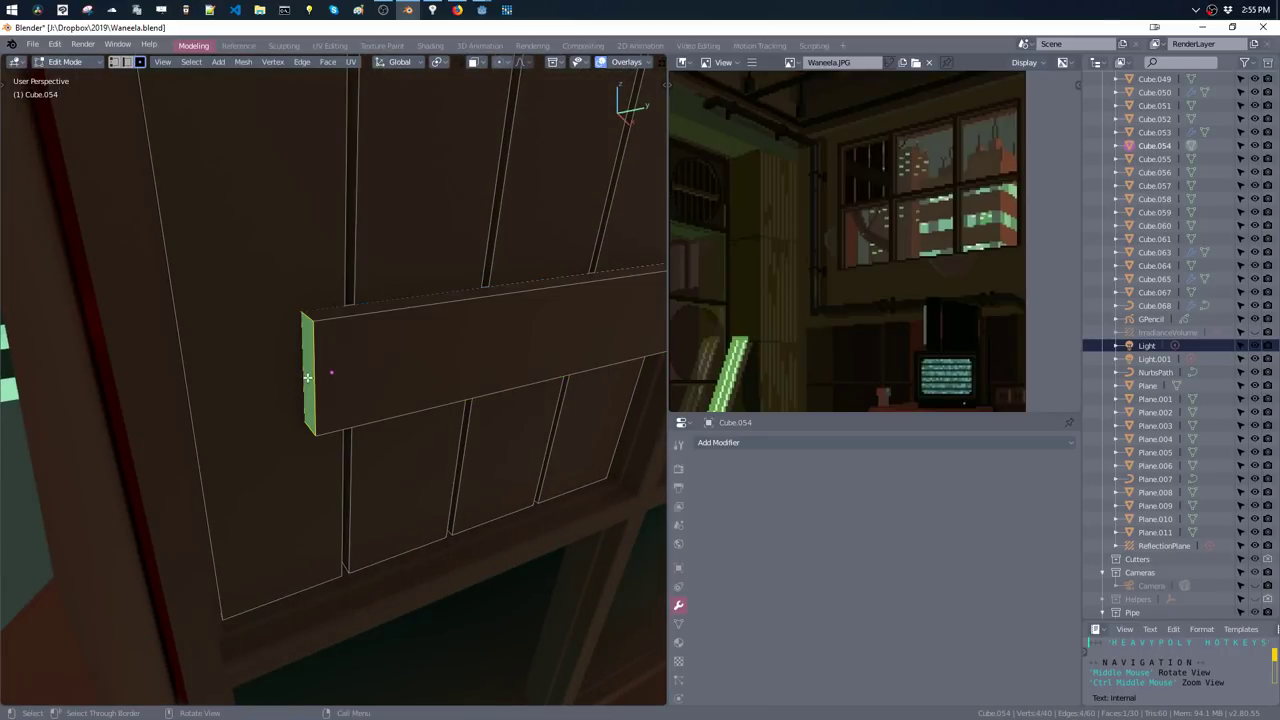
pyautogui.press('g')
pyautogui.press('z')
pyautogui.click(334, 143)
pyautogui.moveTo(334, 143)
pyautogui.mouseDown(button='middle')
pyautogui.moveTo(380, 308)
pyautogui.moveTo(343, 228)
pyautogui.mouseUp(button='middle')
pyautogui.write('gy')
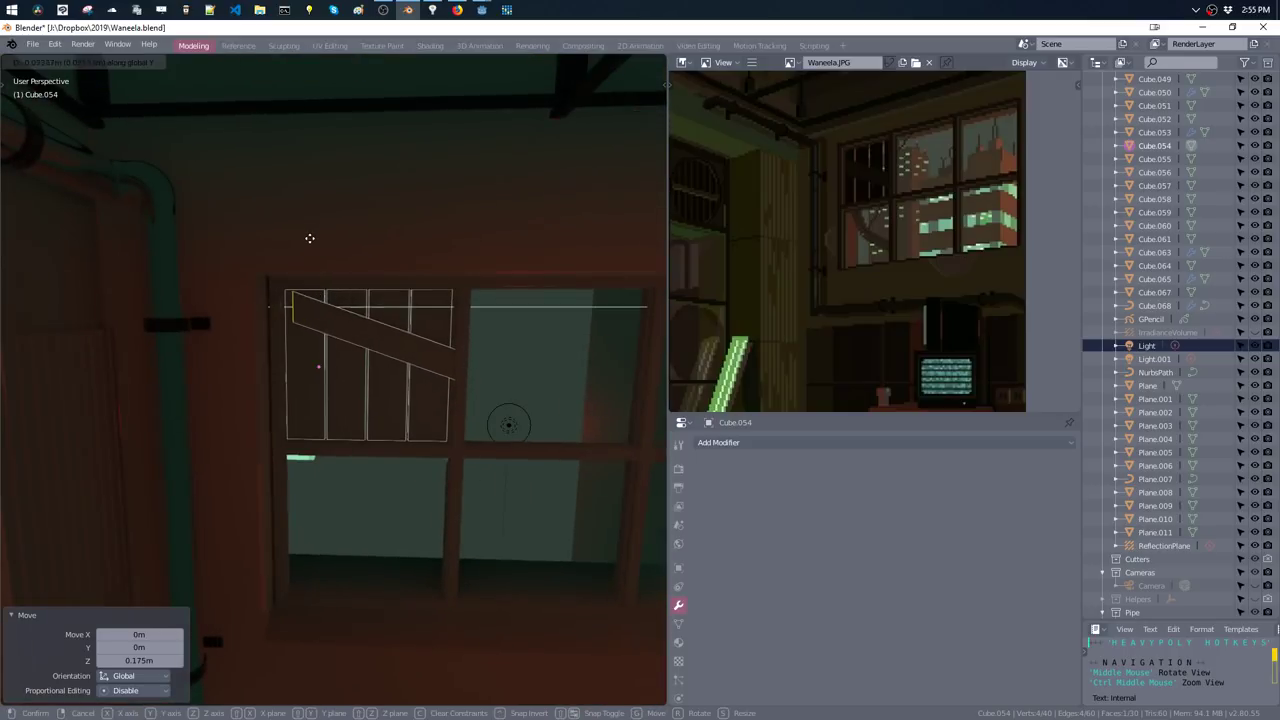
pyautogui.write('-0.1')
pyautogui.press('Return')
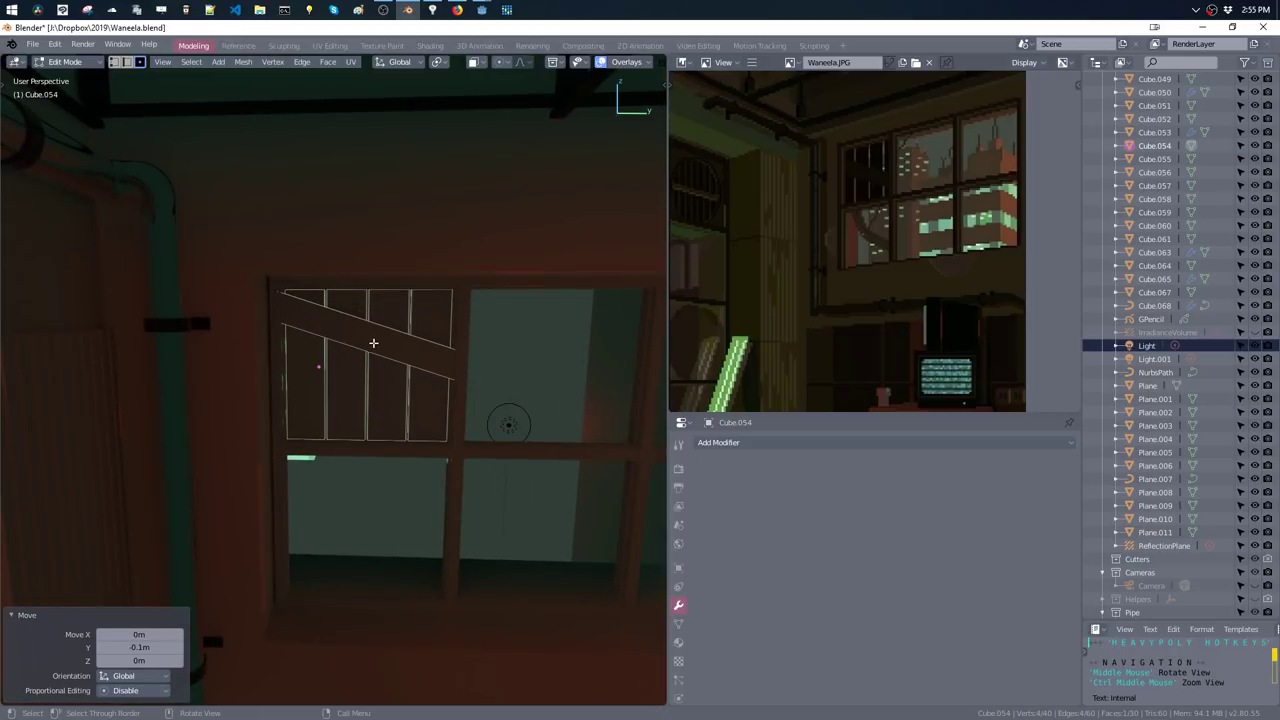
# - Select the whole diagonal board and lower it along Z on the panel
pyautogui.hotkey('ctrl', 'l')
pyautogui.press('g')
pyautogui.press('z')
pyautogui.click(369, 361)
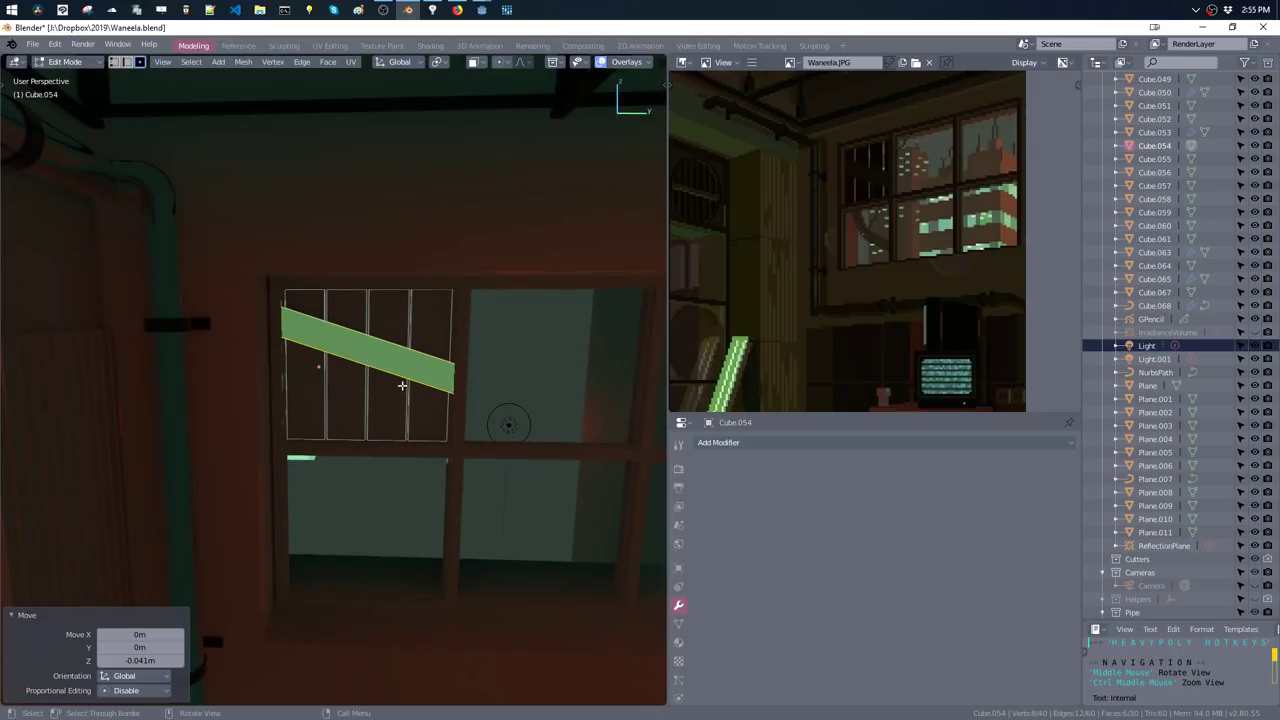
pyautogui.click(457, 377)
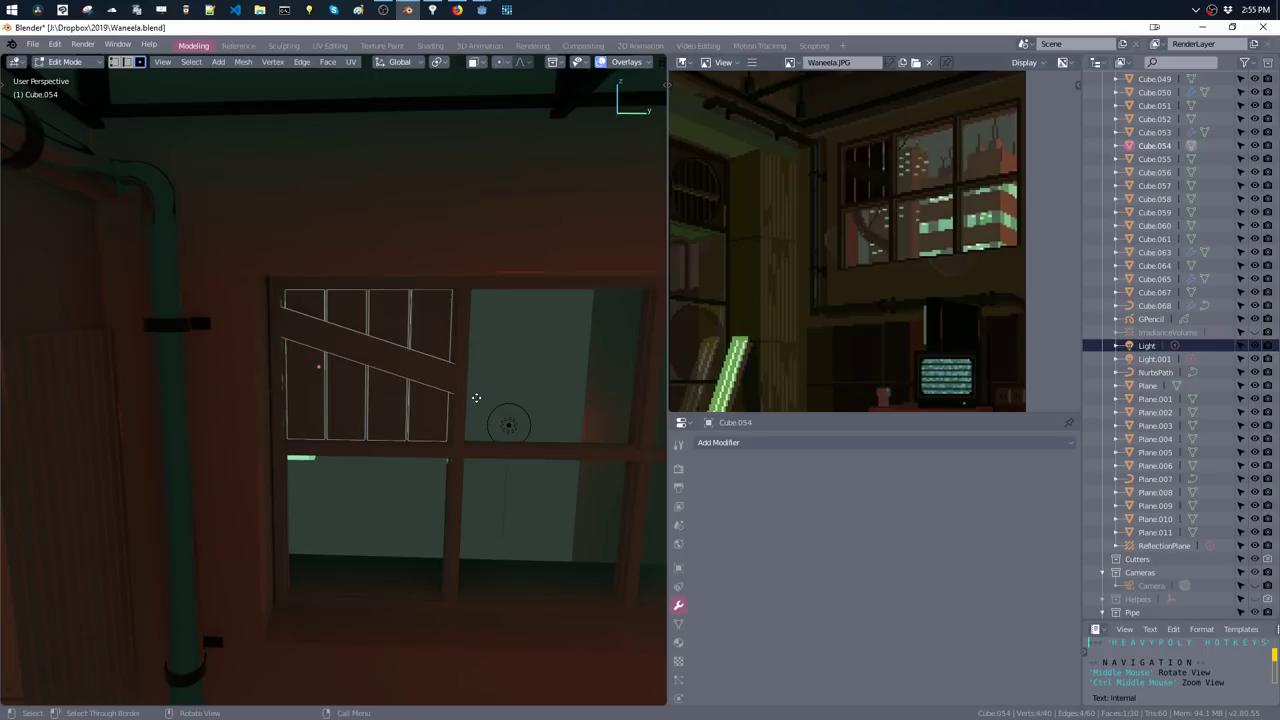
pyautogui.press('g')
pyautogui.press('z')
pyautogui.click(468, 427)
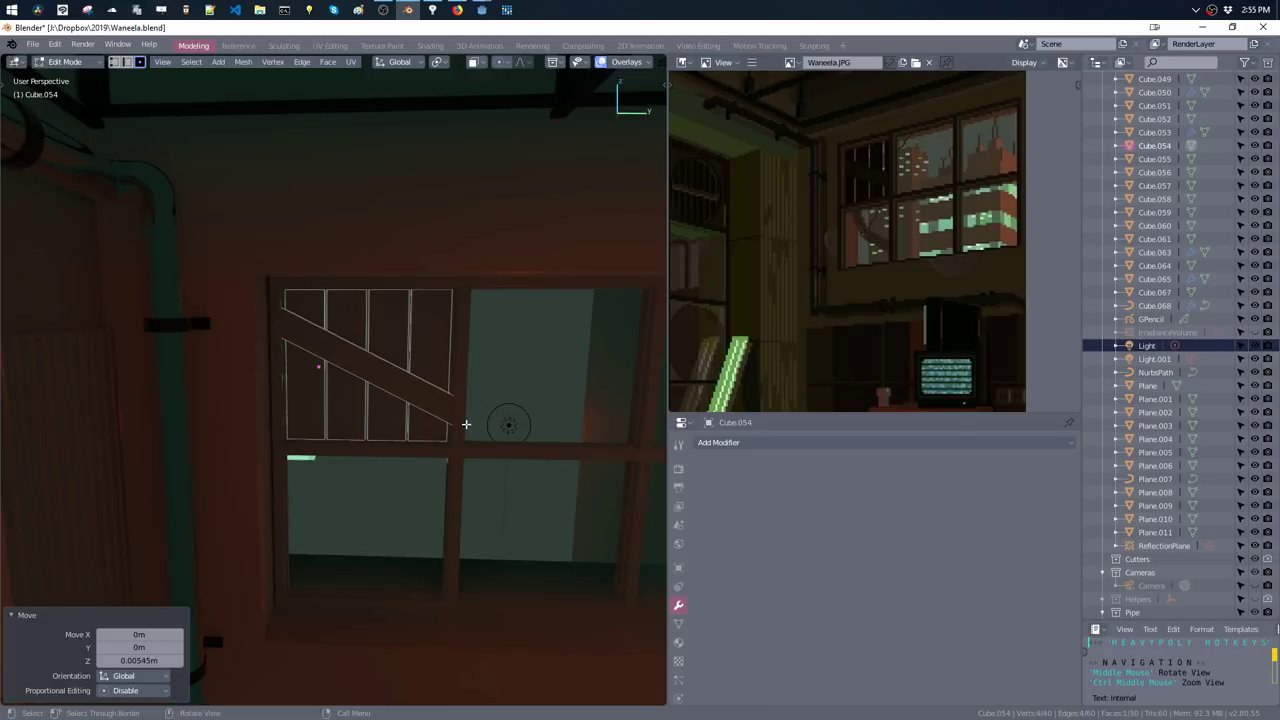
# - Raise the diagonal board's top edge slightly along Z
pyautogui.moveTo(466, 343); pyautogui.dragTo(389, 369, button='middle')
pyautogui.click(372, 372)
pyautogui.press('g')
pyautogui.press('z')
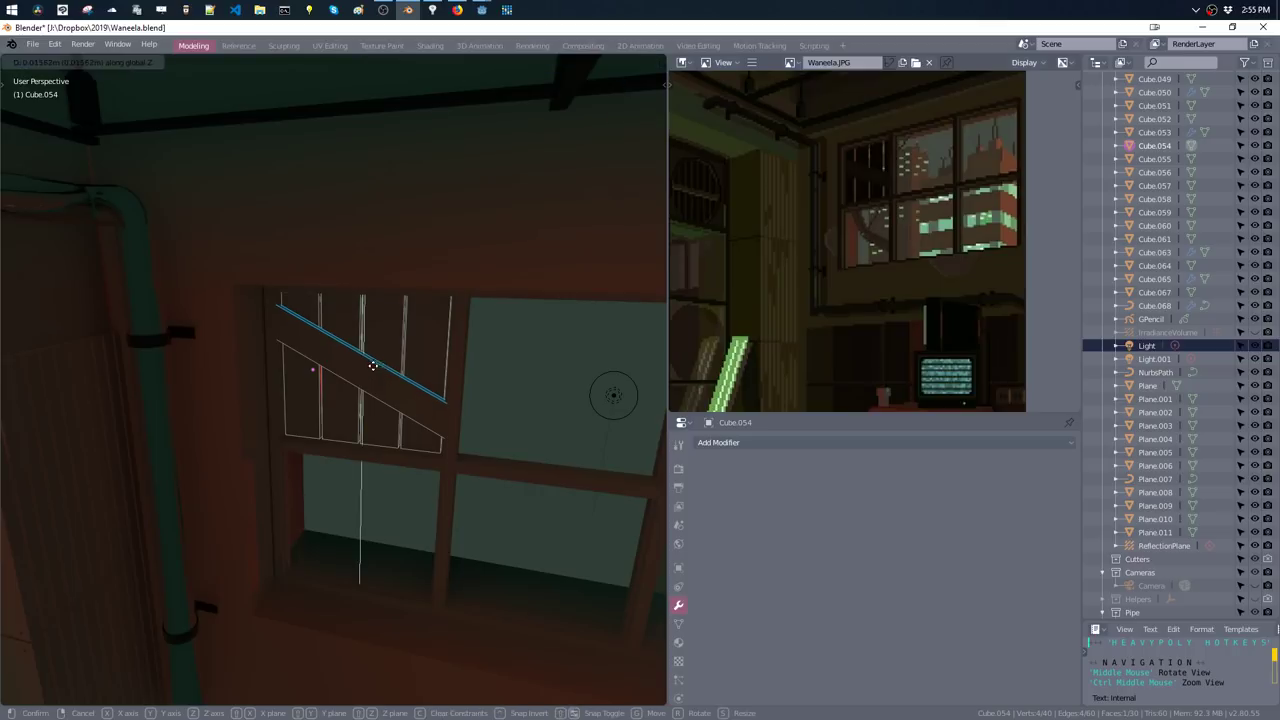
pyautogui.click(375, 372)
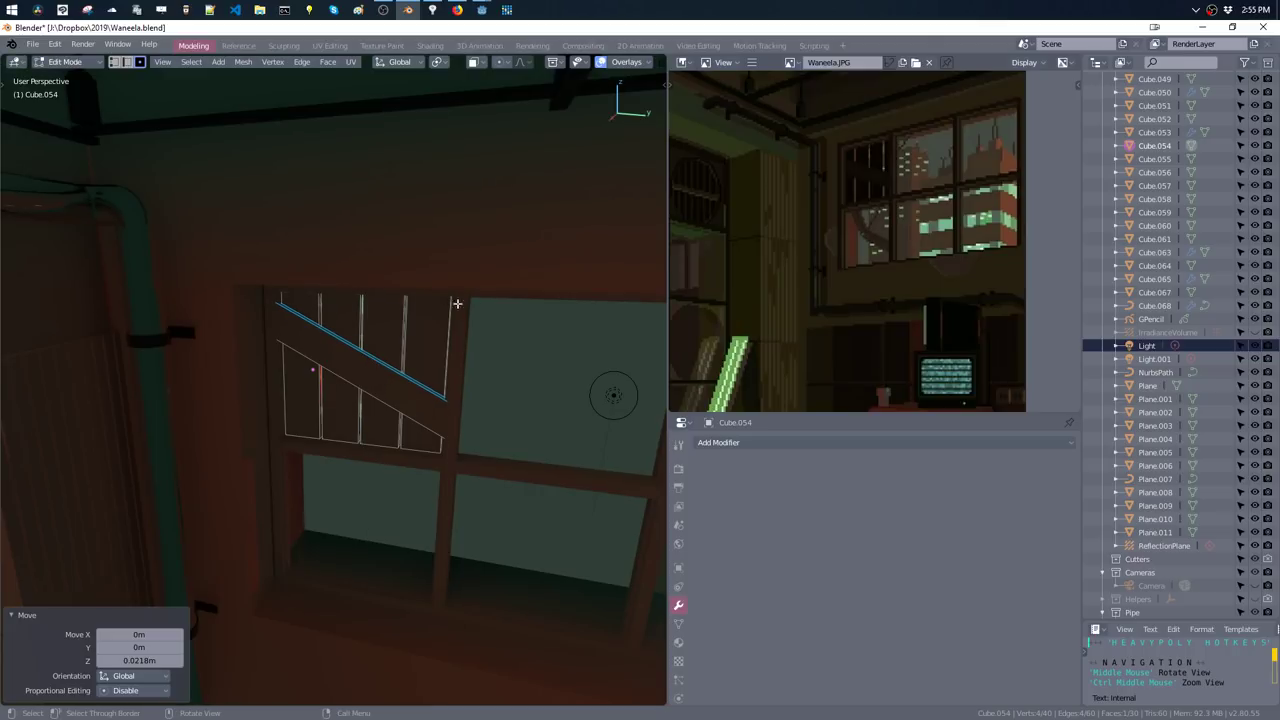
pyautogui.moveTo(491, 346); pyautogui.dragTo(355, 381, button='middle')
# - Assign the F Glossy_V material to the selected panel faces
pyautogui.press('l')
pyautogui.press('m')
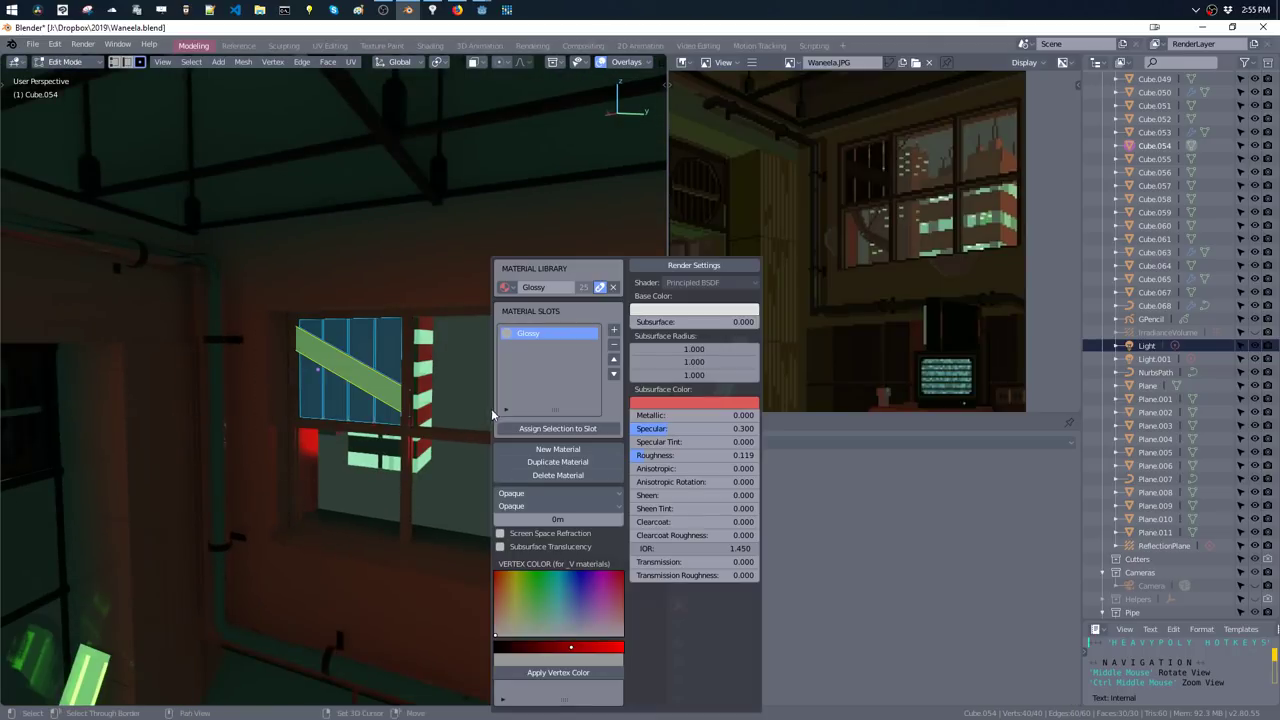
pyautogui.click(506, 287)
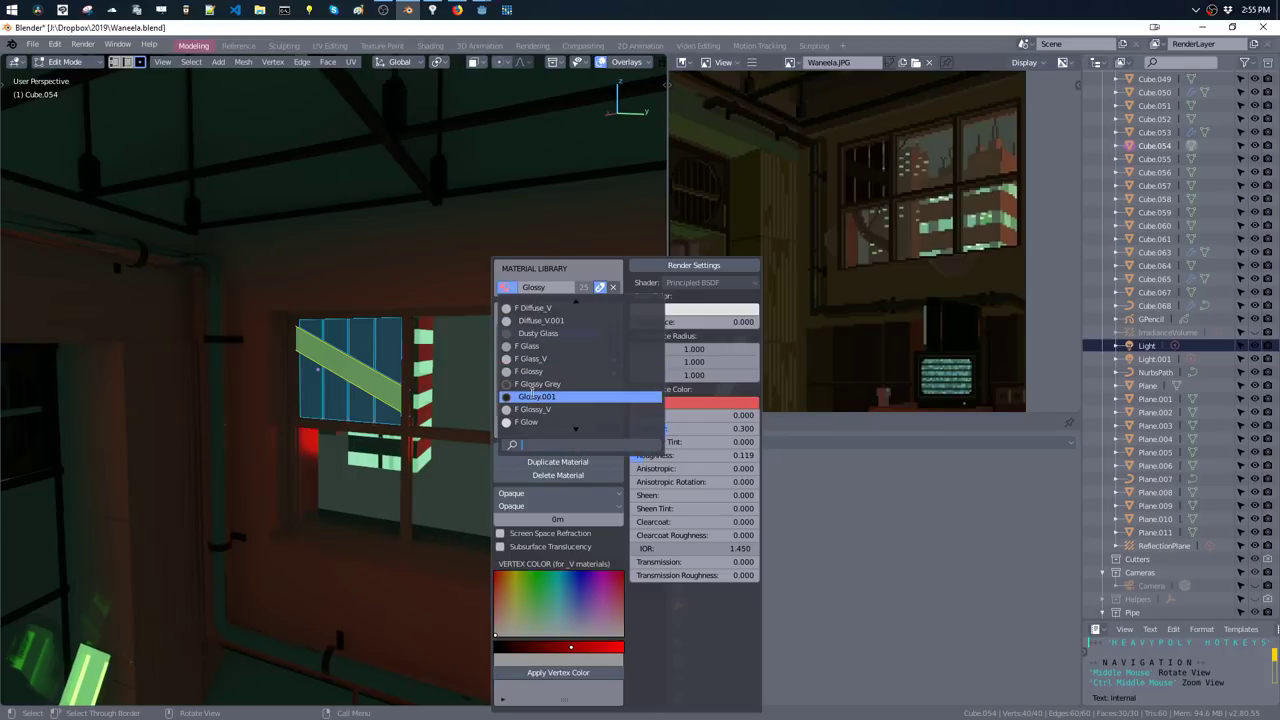
pyautogui.write('gloss')
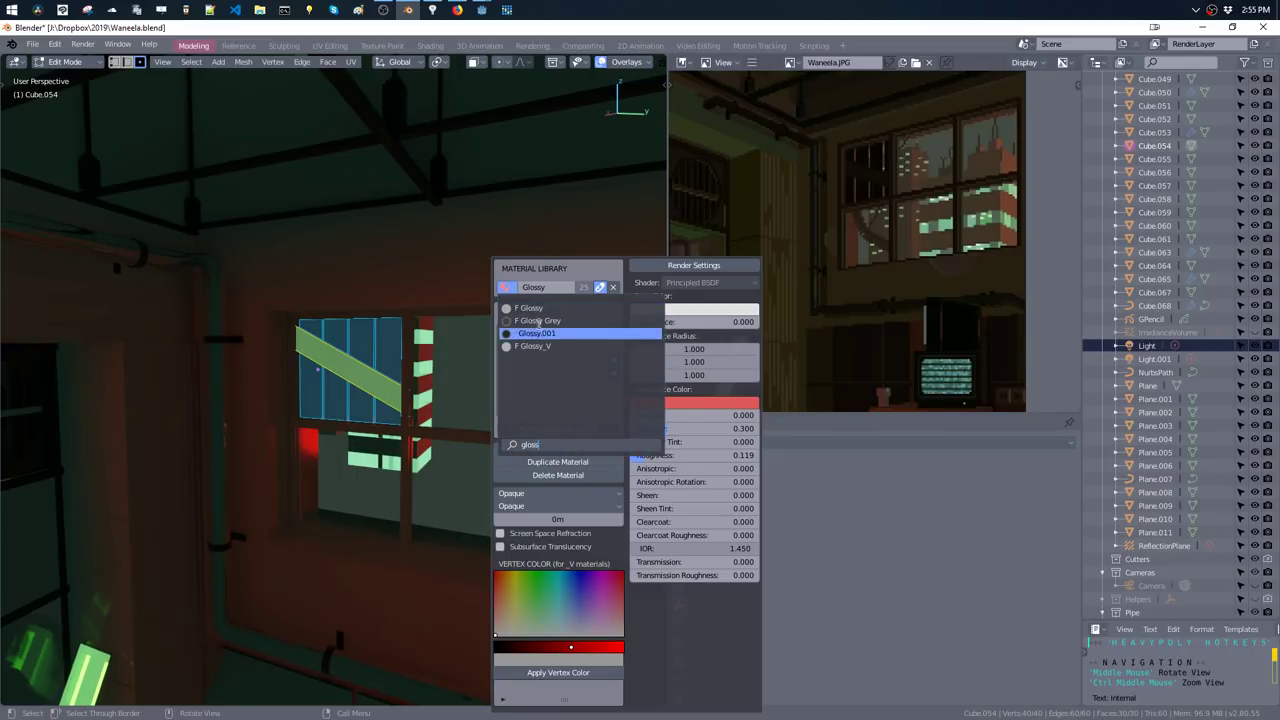
pyautogui.click(535, 346)
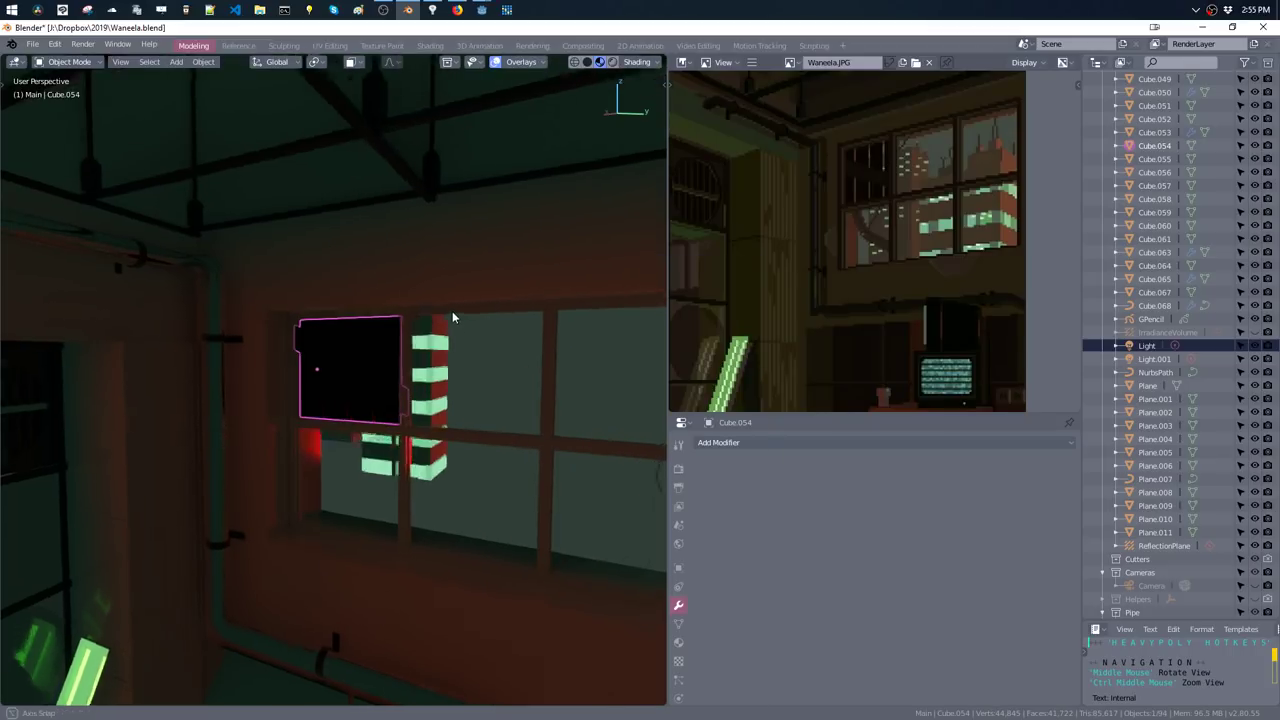
# - Apply the material's vertex colour to the panel and return to Object Mode
pyautogui.press('m')
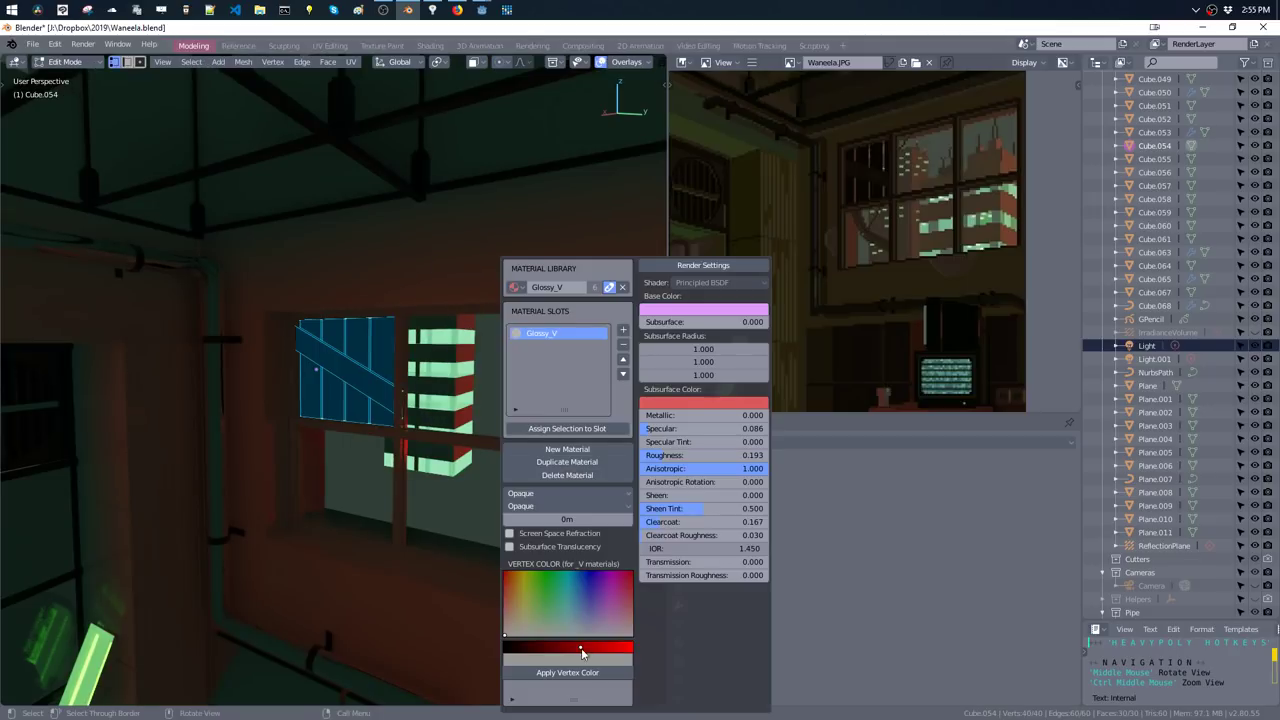
pyautogui.click(567, 672)
pyautogui.press('a')
pyautogui.click(438, 424)
pyautogui.moveTo(438, 424); pyautogui.dragTo(488, 346, button='middle')
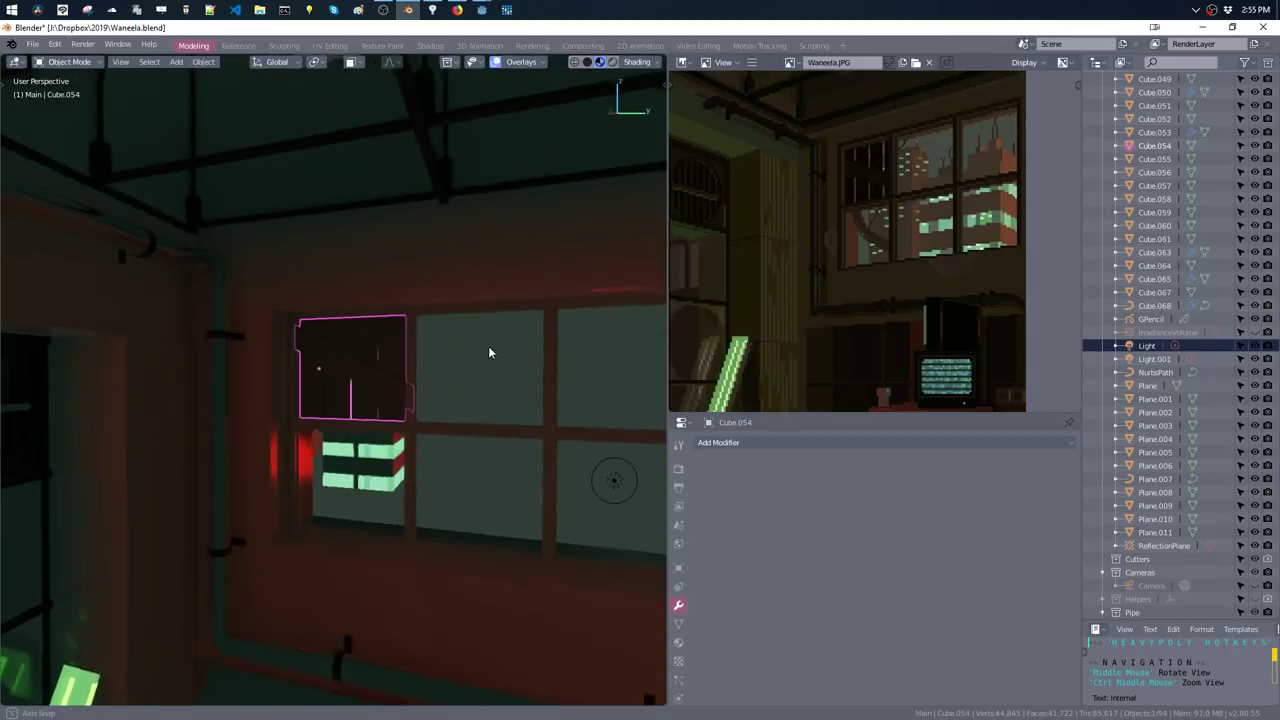
# - Select the leftmost slat piece and apply a darker vertex colour to it
pyautogui.press('Tab')
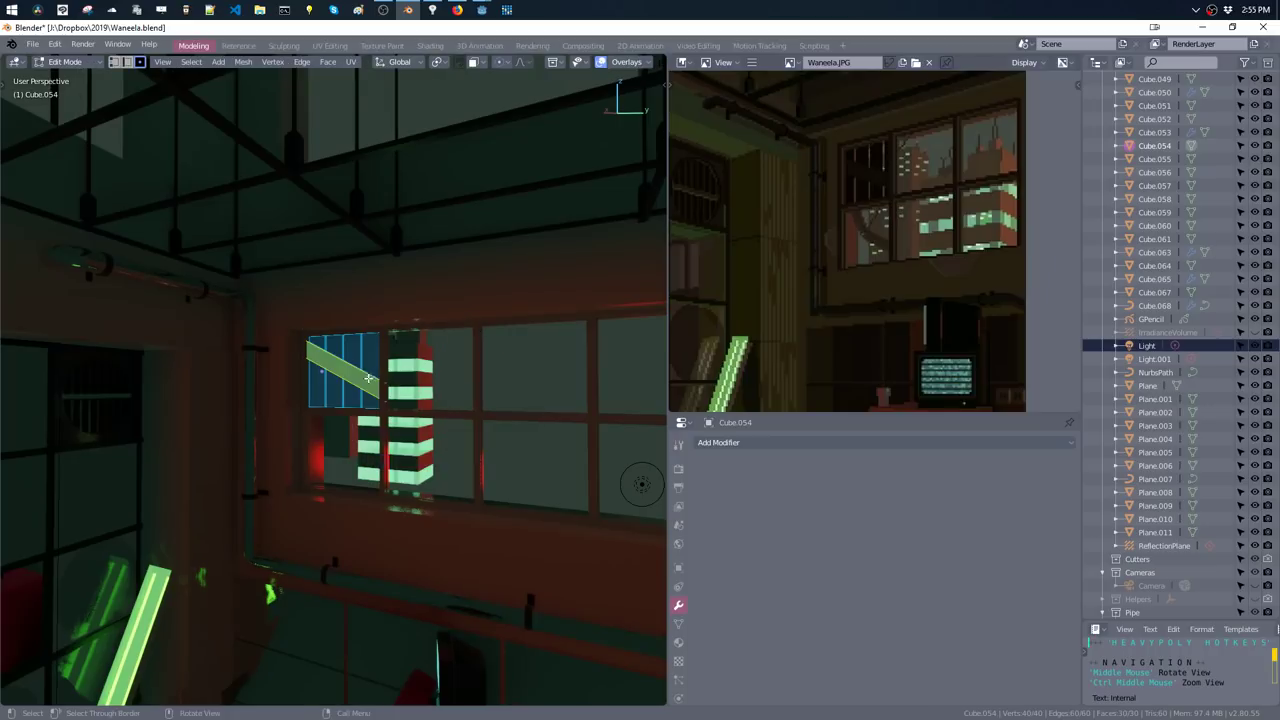
pyautogui.click(316, 343)
pyautogui.hotkey('ctrl', 'l')
pyautogui.press('m')
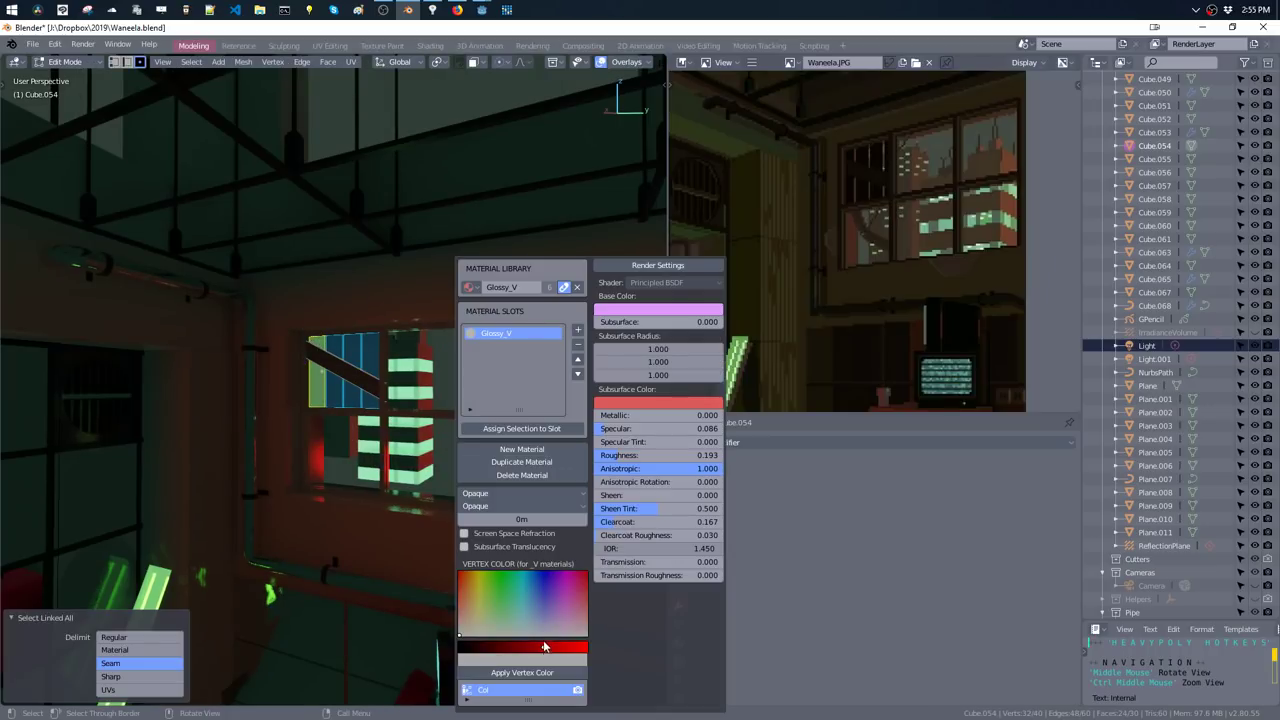
pyautogui.moveTo(544, 647); pyautogui.dragTo(535, 652)
pyautogui.click(530, 671)
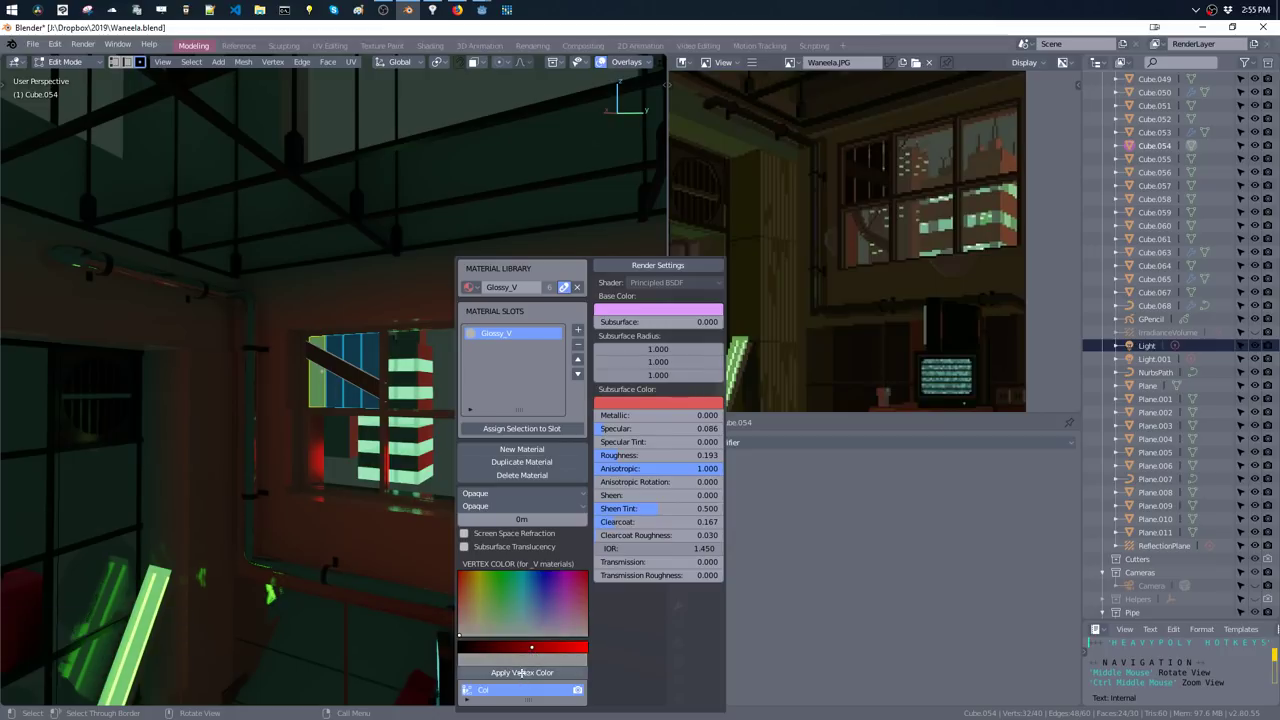
# - Check the result, then darken the vertex colour further and reapply it
pyautogui.press('Tab')
pyautogui.scroll(2, 441, 316)
pyautogui.press('Tab')
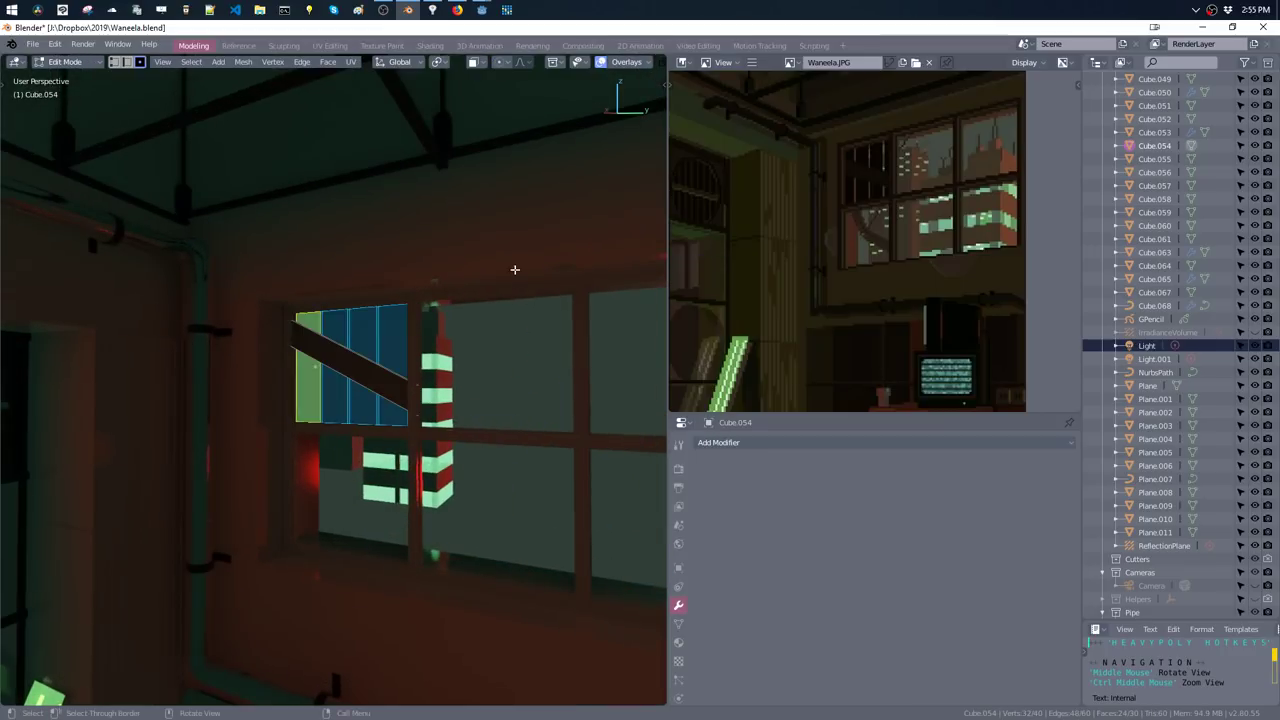
pyautogui.press('m')
pyautogui.moveTo(616, 646); pyautogui.dragTo(603, 650)
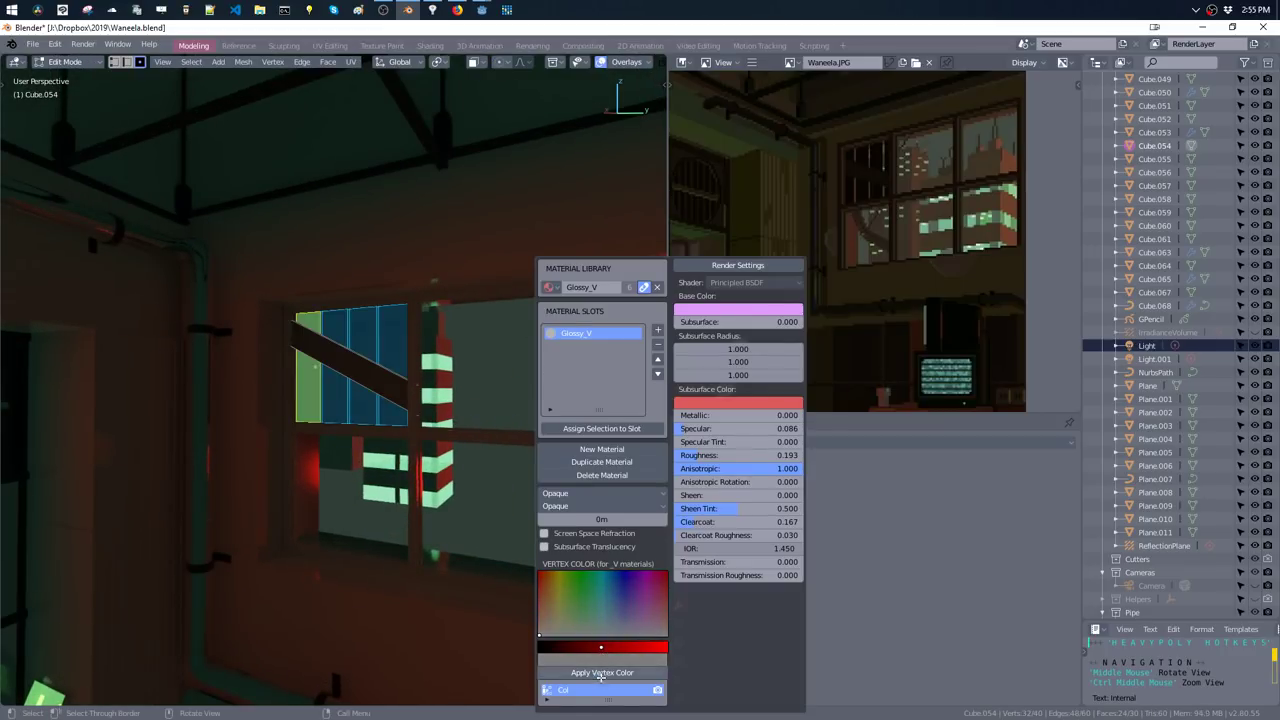
pyautogui.click(602, 672)
pyautogui.press('Tab')
pyautogui.moveTo(420, 290)
pyautogui.mouseDown(button='middle')
pyautogui.moveTo(485, 402)
pyautogui.moveTo(503, 354)
pyautogui.mouseUp(button='middle')
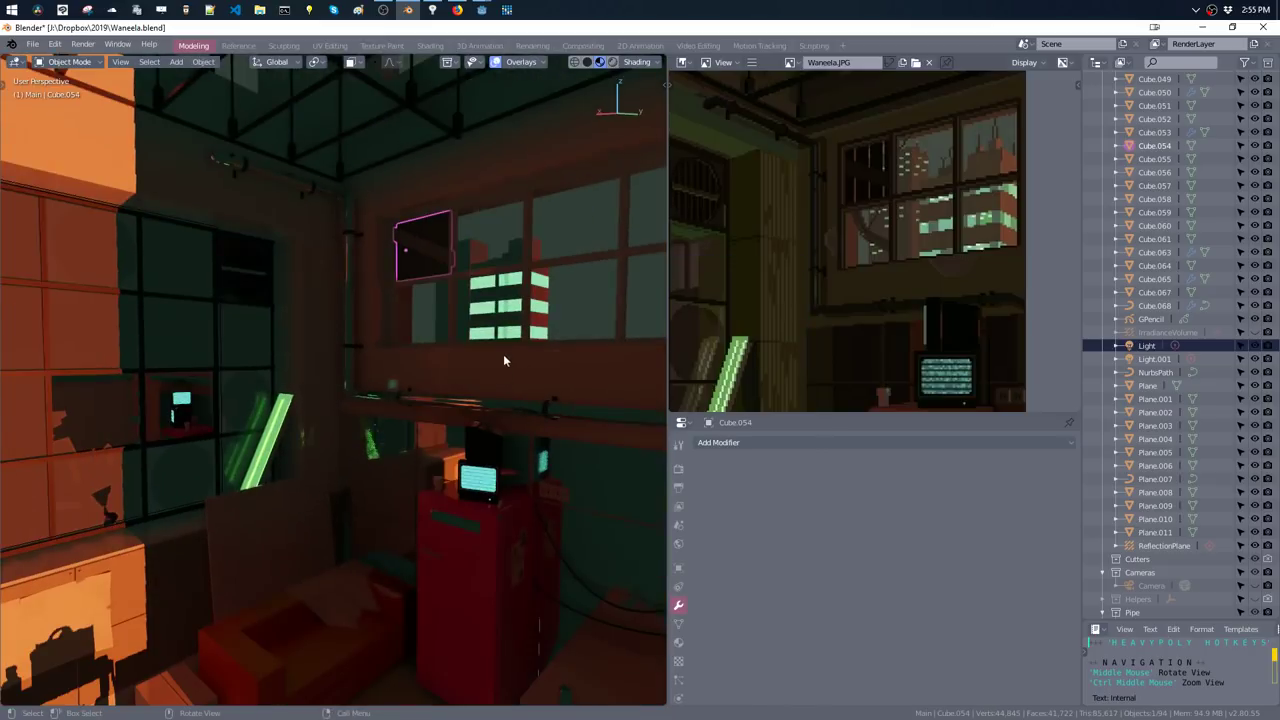
# - Select all of the linked piece, pick a new hue, and apply it as vertex colour
pyautogui.press('Tab')
pyautogui.hotkey('ctrl', 'l')
pyautogui.press('m')
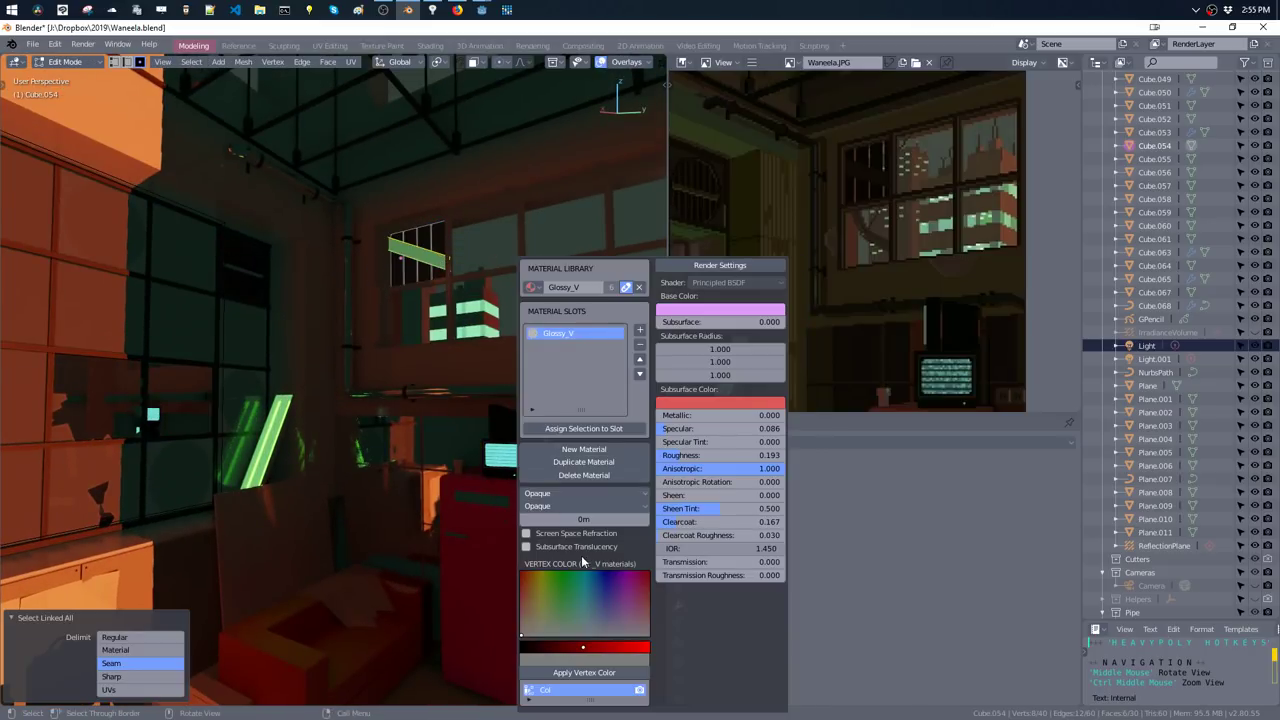
pyautogui.click(586, 650)
pyautogui.click(584, 672)
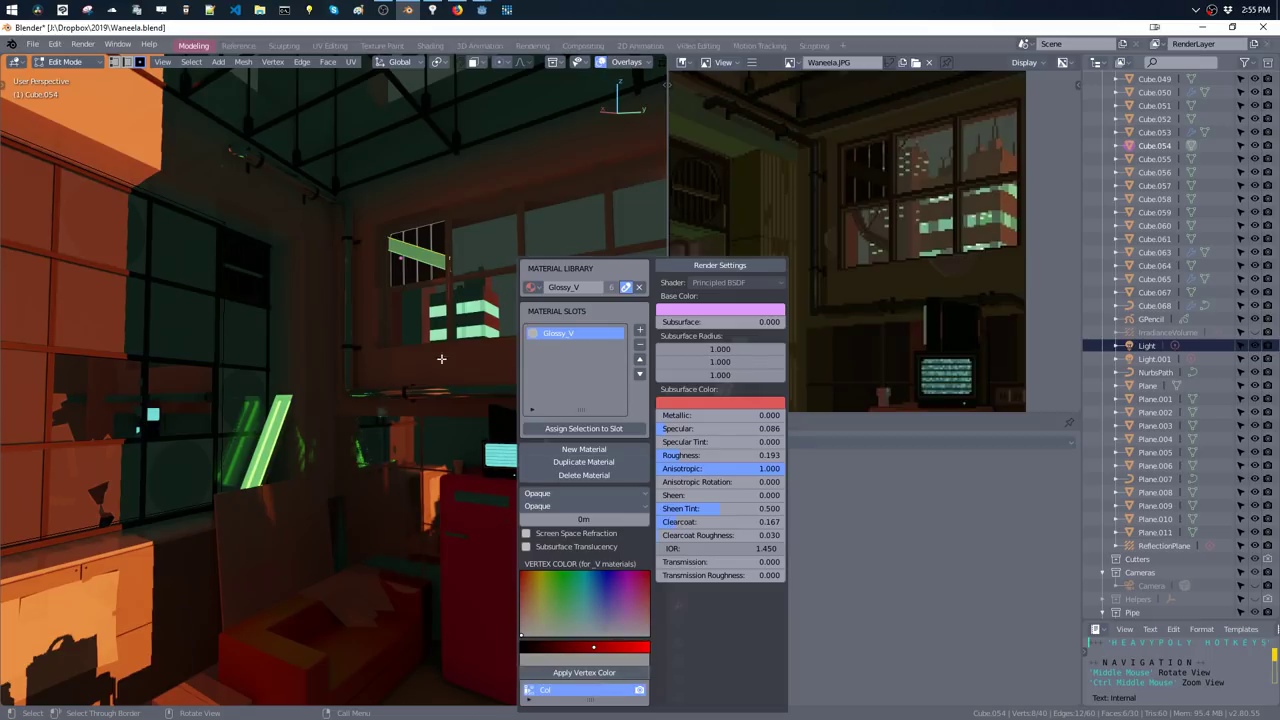
pyautogui.press('Tab')
pyautogui.moveTo(468, 380); pyautogui.dragTo(458, 378, button='middle')
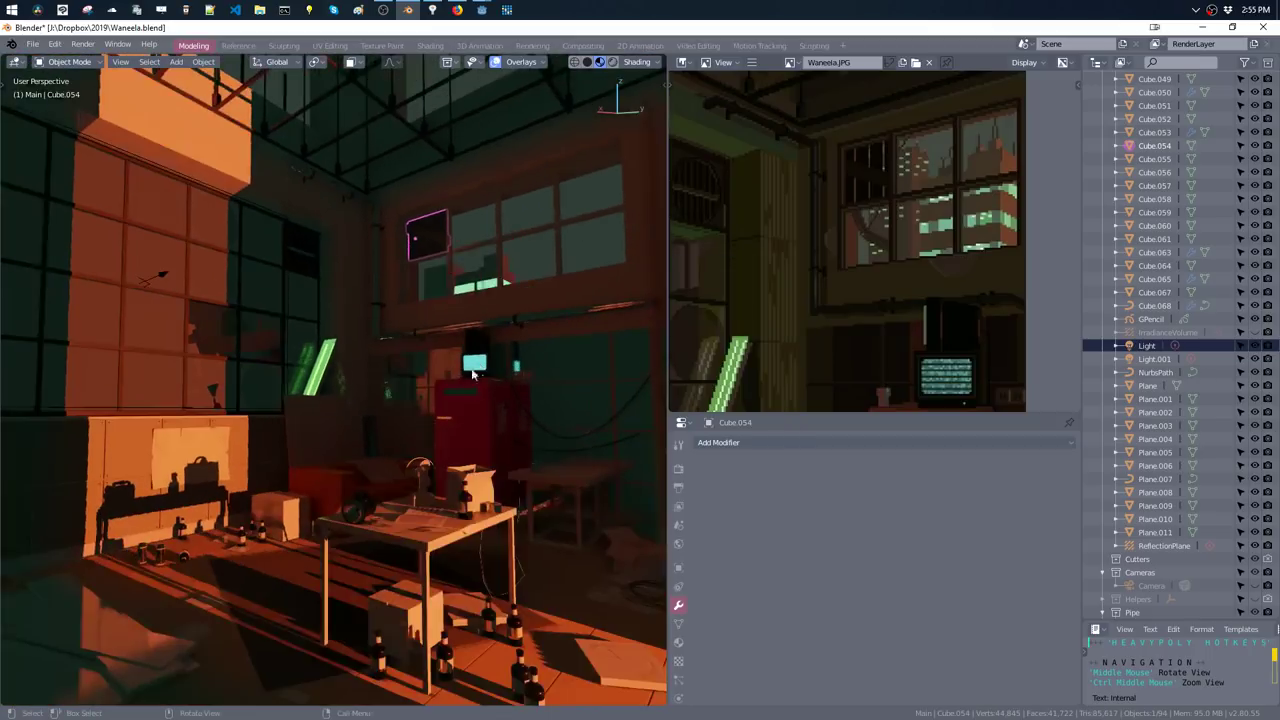
# - Select one vertical face strip on the ribbed wall unit Cube.058 in Edit Mode
pyautogui.press('z')
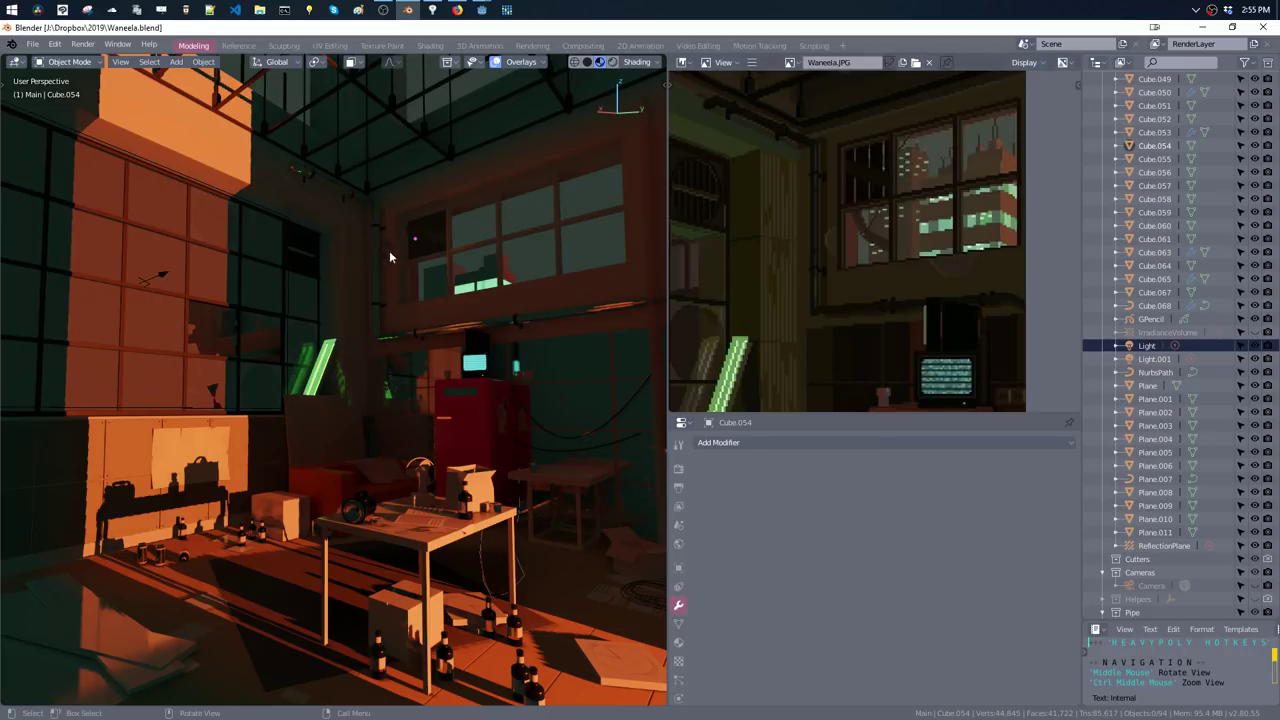
pyautogui.moveTo(573, 294)
pyautogui.mouseDown(button='middle')
pyautogui.moveTo(337, 253)
pyautogui.moveTo(370, 311)
pyautogui.moveTo(410, 318)
pyautogui.mouseUp(button='middle')
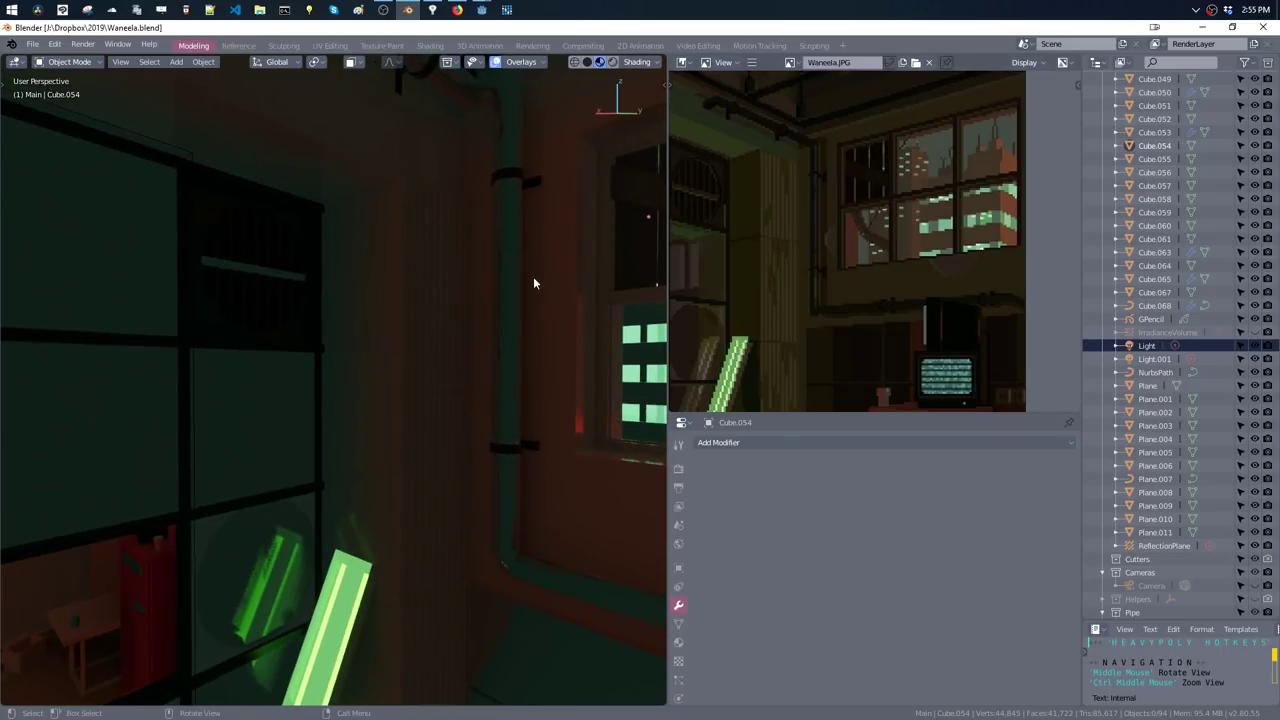
pyautogui.click(426, 292)
pyautogui.press('Tab')
pyautogui.press('KP_Decimal')
pyautogui.click(401, 288)
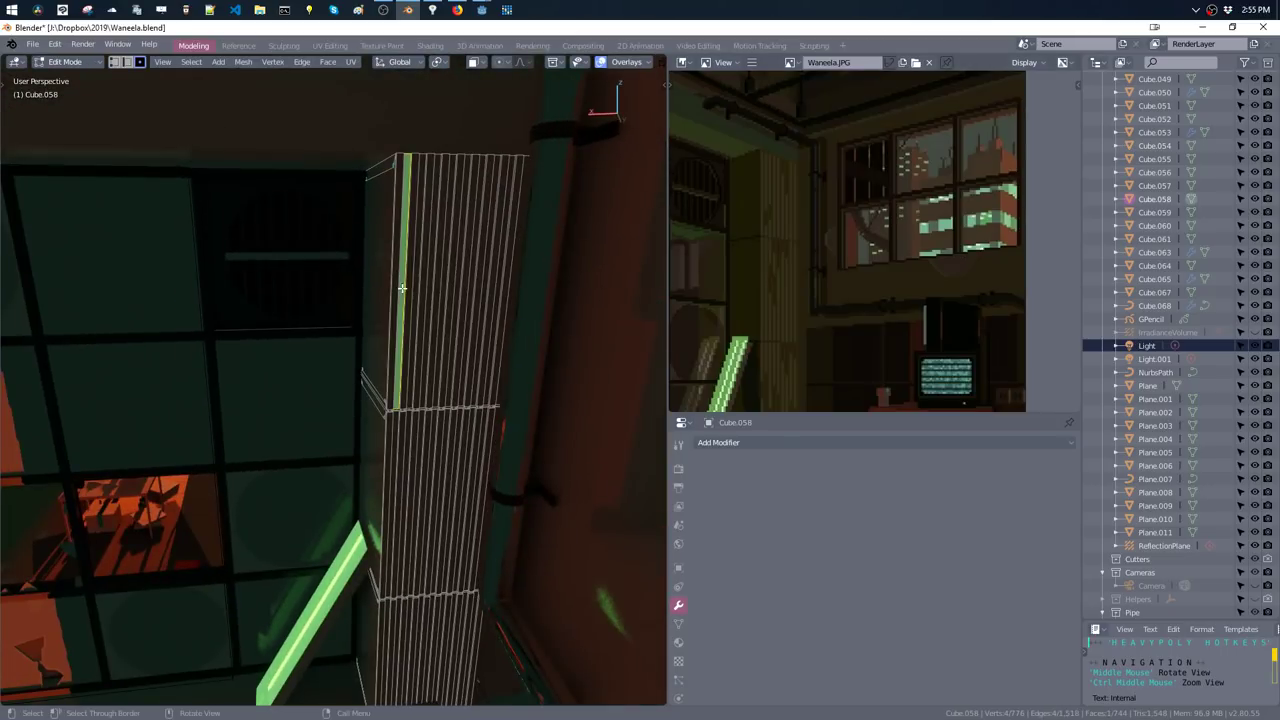
pyautogui.moveTo(415, 315); pyautogui.dragTo(437, 320, button='middle')
# - Duplicate the strip 0.0648m along Y and shrink it to 0.153 height
pyautogui.hotkey('shift', 'd')
pyautogui.press('y')
pyautogui.click(466, 502)
pyautogui.press('g')
pyautogui.press('z')
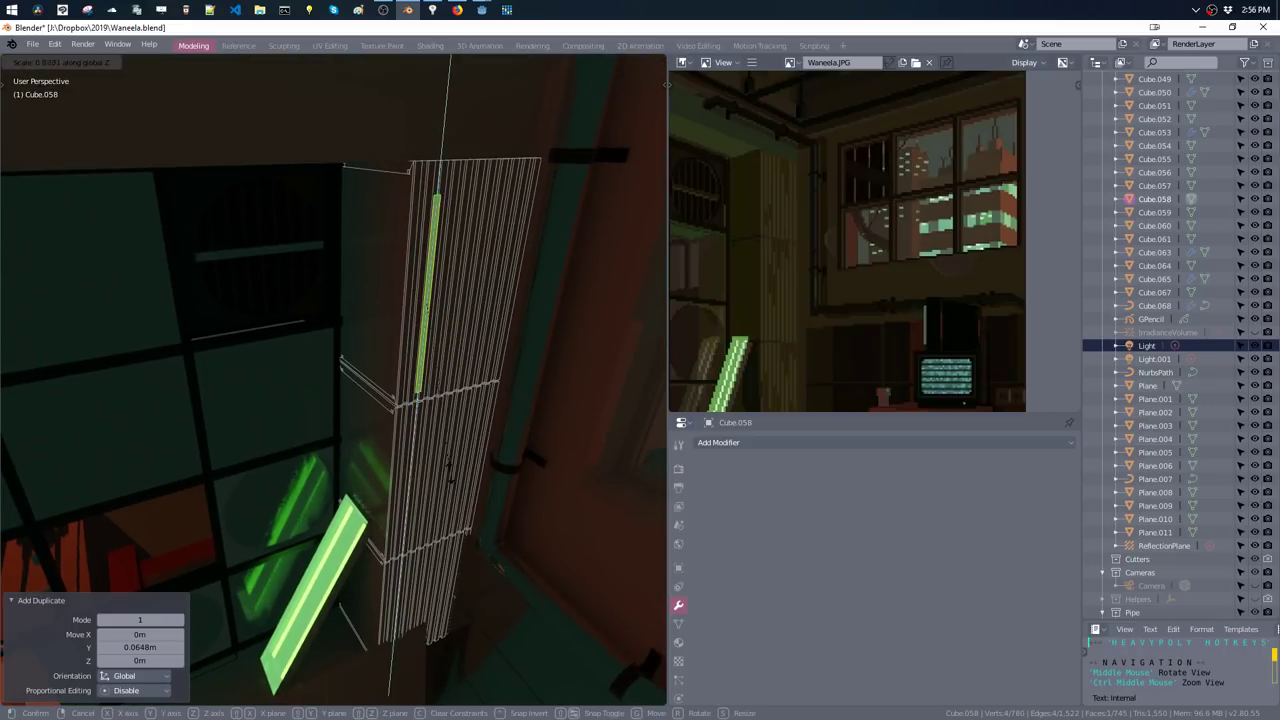
pyautogui.click(430, 335)
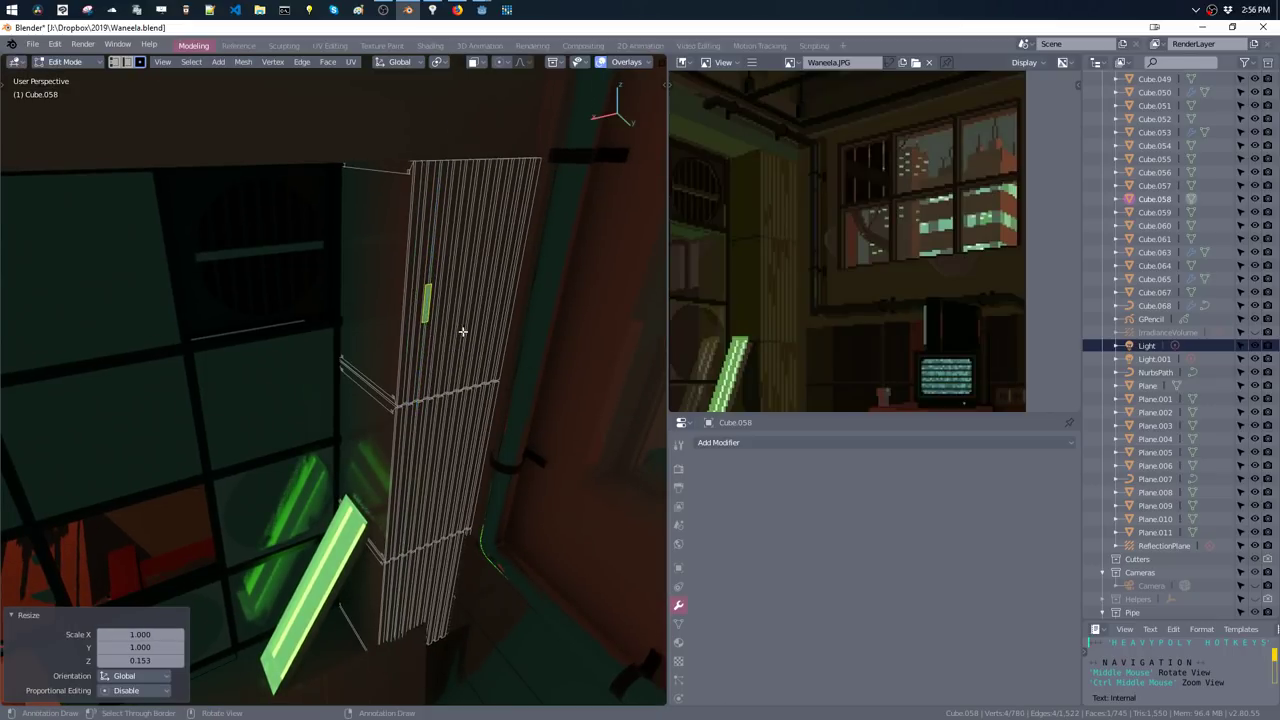
# - Separate the small strip into its own object, lower it 0.192m and move it 0.0638m along Y
pyautogui.press('p')
pyautogui.moveTo(466, 340); pyautogui.dragTo(443, 297, button='middle')
pyautogui.press('g')
pyautogui.press('z')
pyautogui.click(433, 363)
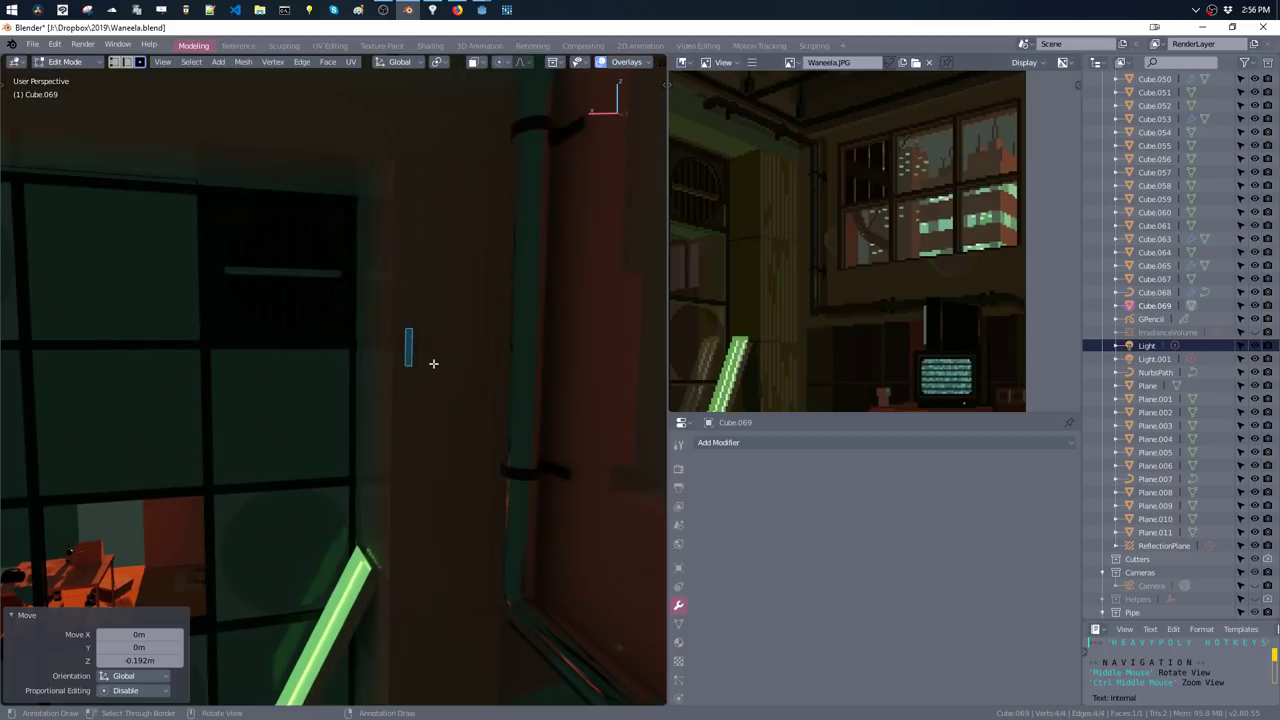
pyautogui.moveTo(433, 363)
pyautogui.mouseDown(button='middle')
pyautogui.moveTo(457, 386)
pyautogui.moveTo(469, 360)
pyautogui.moveTo(492, 429)
pyautogui.moveTo(463, 383)
pyautogui.moveTo(505, 320)
pyautogui.mouseUp(button='middle')
pyautogui.press('g')
pyautogui.press('y')
pyautogui.click(456, 389)
# - Select a row of face strips on Cube.058 in Edit Mode
pyautogui.press('Tab')
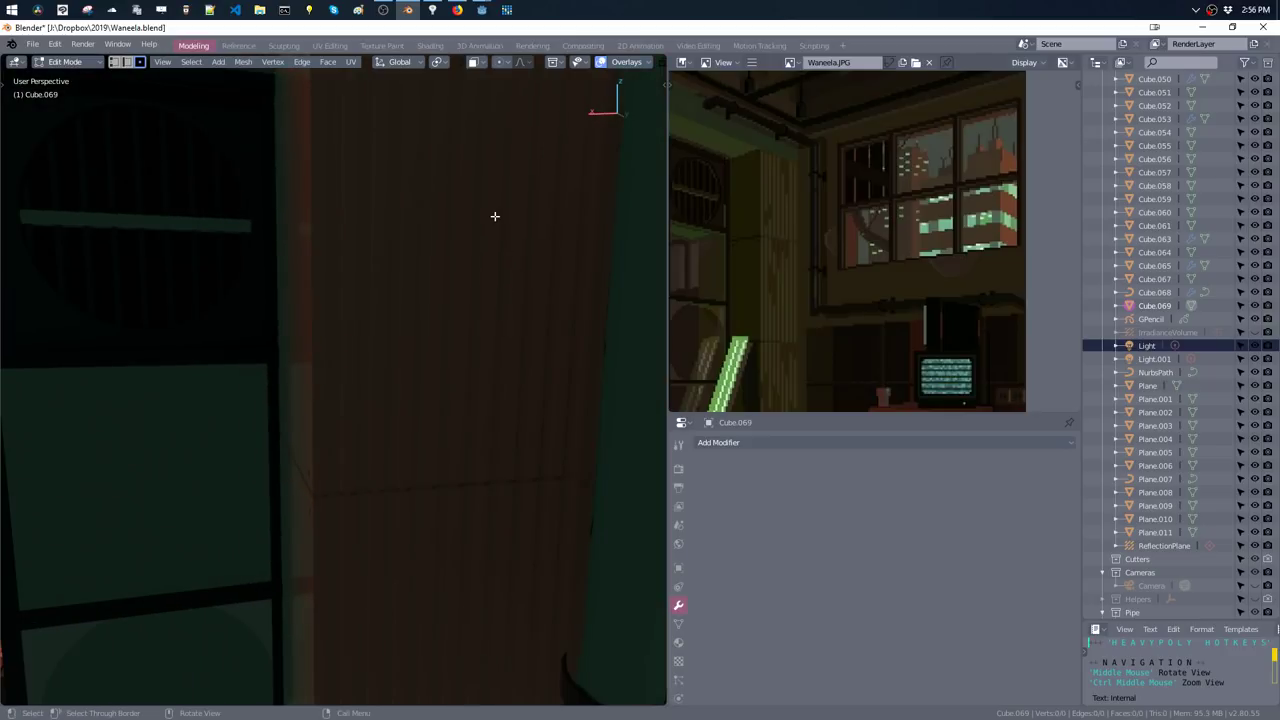
pyautogui.click(457, 299)
pyautogui.click(418, 346)
pyautogui.press('Tab')
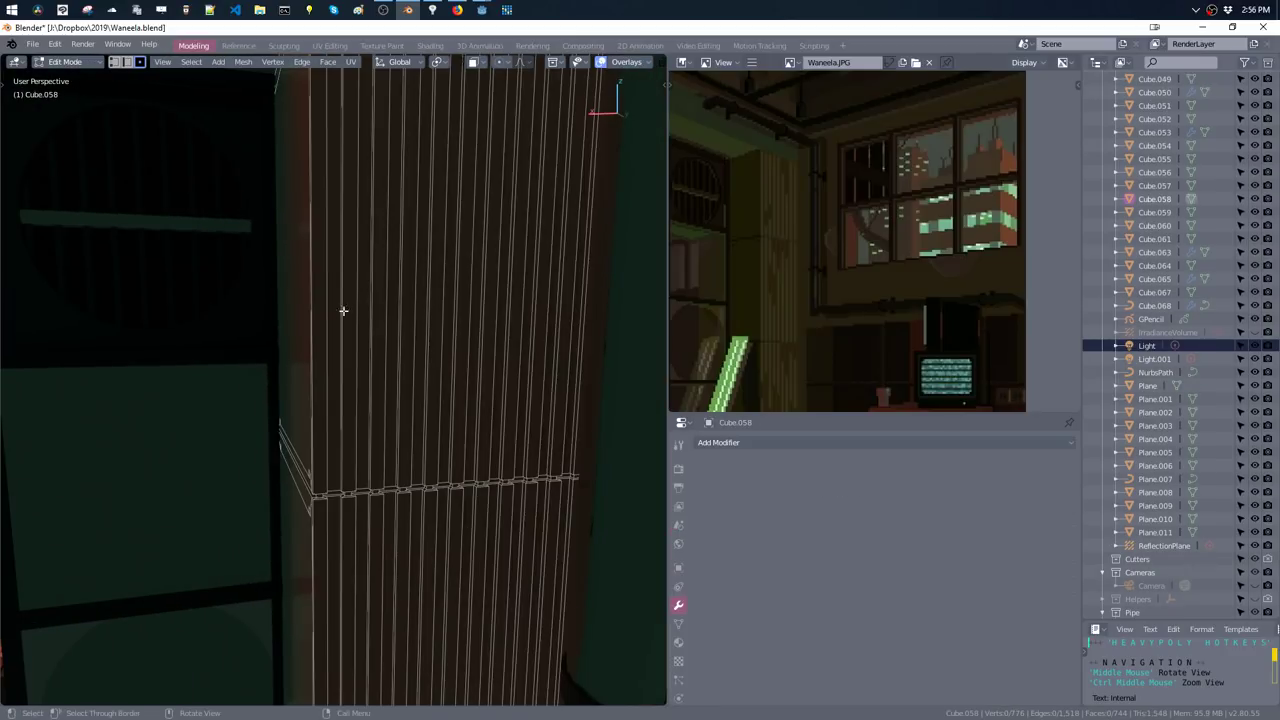
pyautogui.click(333, 316)
pyautogui.keyDown('shift'); pyautogui.click(365, 352); pyautogui.keyUp('shift')
pyautogui.keyDown('shift'); pyautogui.scroll(-1, 374, 362); pyautogui.keyUp('shift')
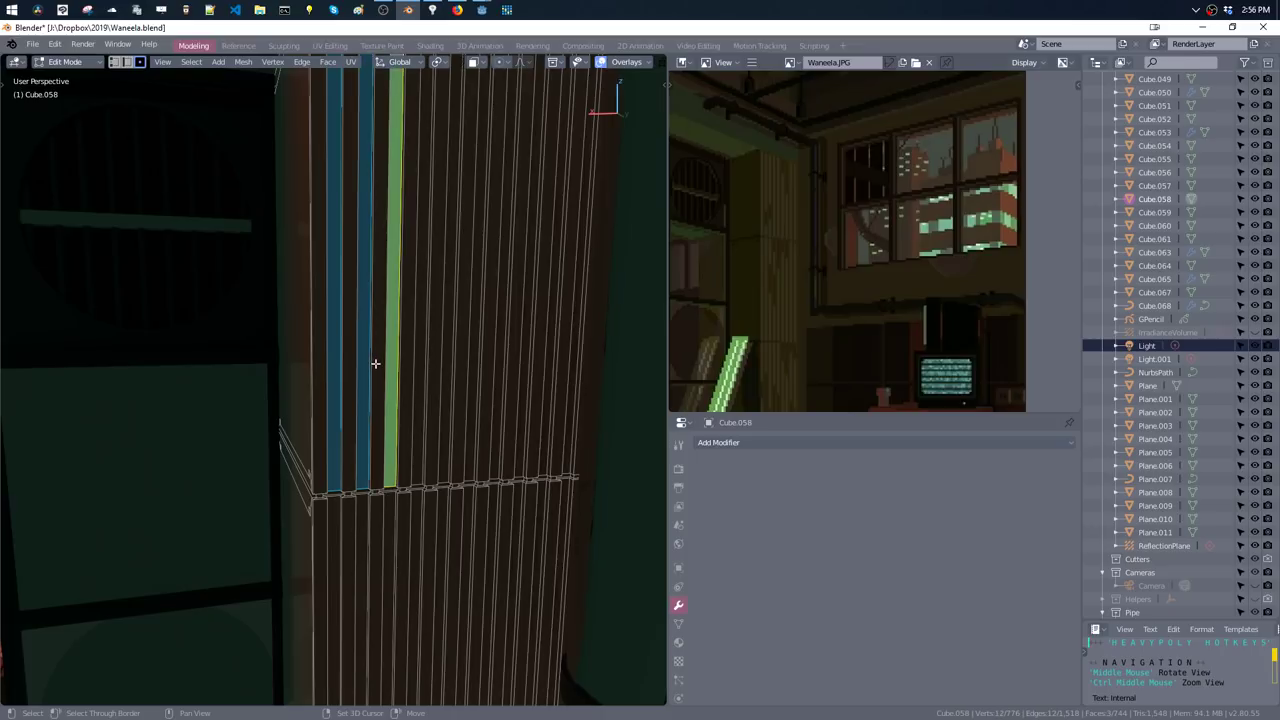
pyautogui.keyDown('shift'); pyautogui.scroll(-2, 375, 363); pyautogui.keyUp('shift')
pyautogui.keyDown('shift'); pyautogui.scroll(-3, 375, 363); pyautogui.keyUp('shift')
pyautogui.keyDown('shift'); pyautogui.scroll(-2, 373, 361); pyautogui.keyUp('shift')
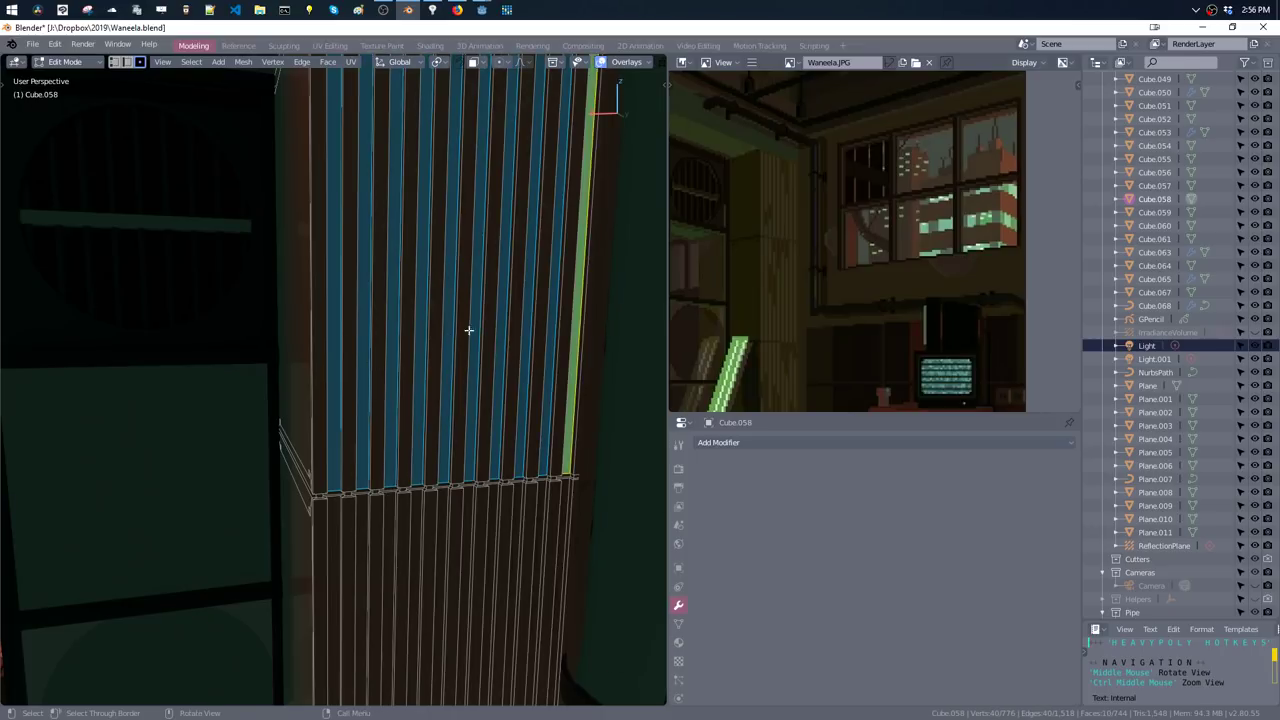
pyautogui.moveTo(468, 330)
pyautogui.mouseDown(button='middle')
pyautogui.moveTo(506, 374)
pyautogui.moveTo(491, 489)
pyautogui.mouseUp(button='middle')
# - Separate the strips into a new object, offset them along Y, and scale them to 0.729 in Z
pyautogui.press('p')
pyautogui.press('g')
pyautogui.press('y')
pyautogui.click(486, 364)
pyautogui.press('s')
pyautogui.press('z')
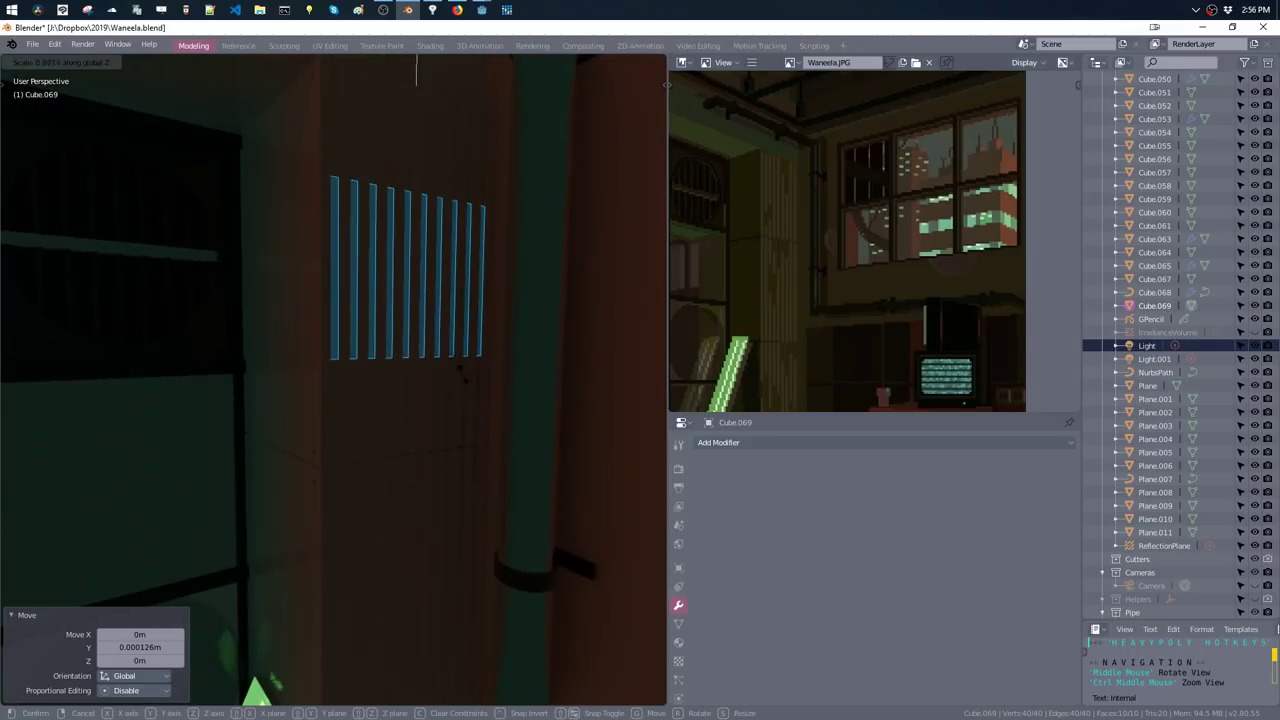
pyautogui.click(466, 317)
# - Raise two slats about 0.27m above the row and box-select their lower ends
pyautogui.moveTo(466, 317)
pyautogui.mouseDown(button='middle')
pyautogui.moveTo(471, 397)
pyautogui.moveTo(464, 359)
pyautogui.moveTo(449, 413)
pyautogui.mouseUp(button='middle')
pyautogui.click(462, 325)
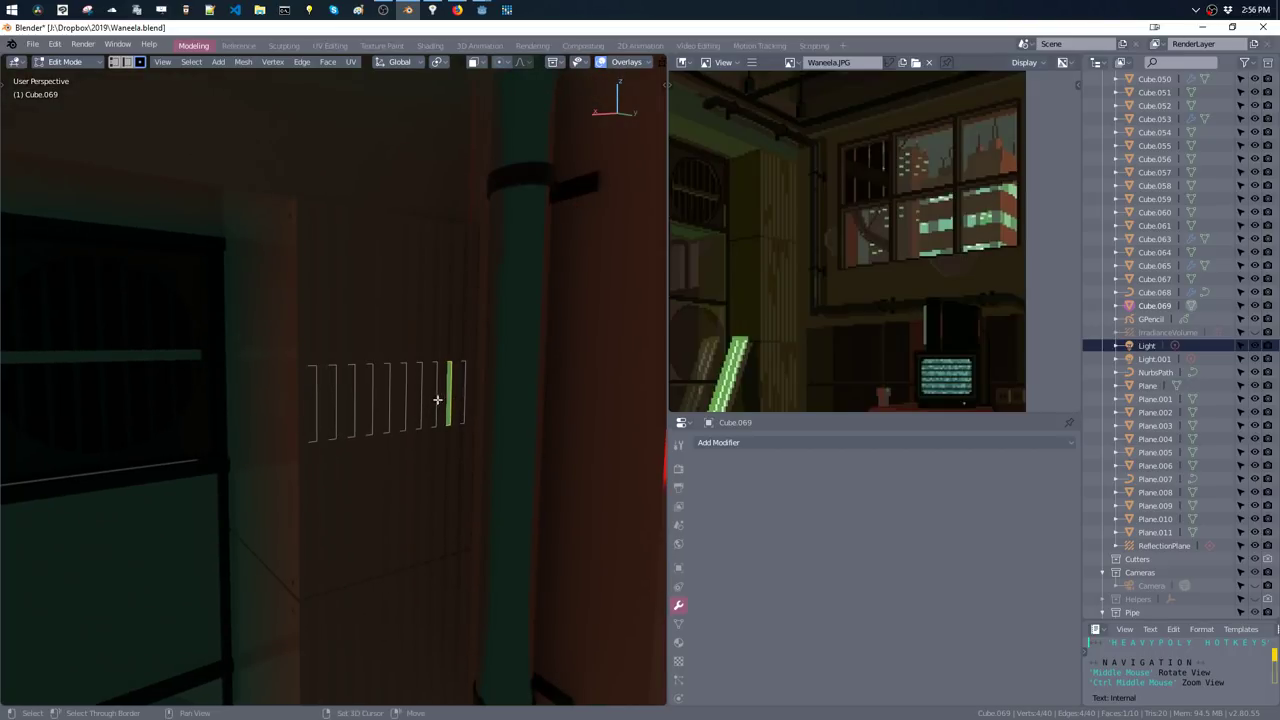
pyautogui.press('g')
pyautogui.press('z')
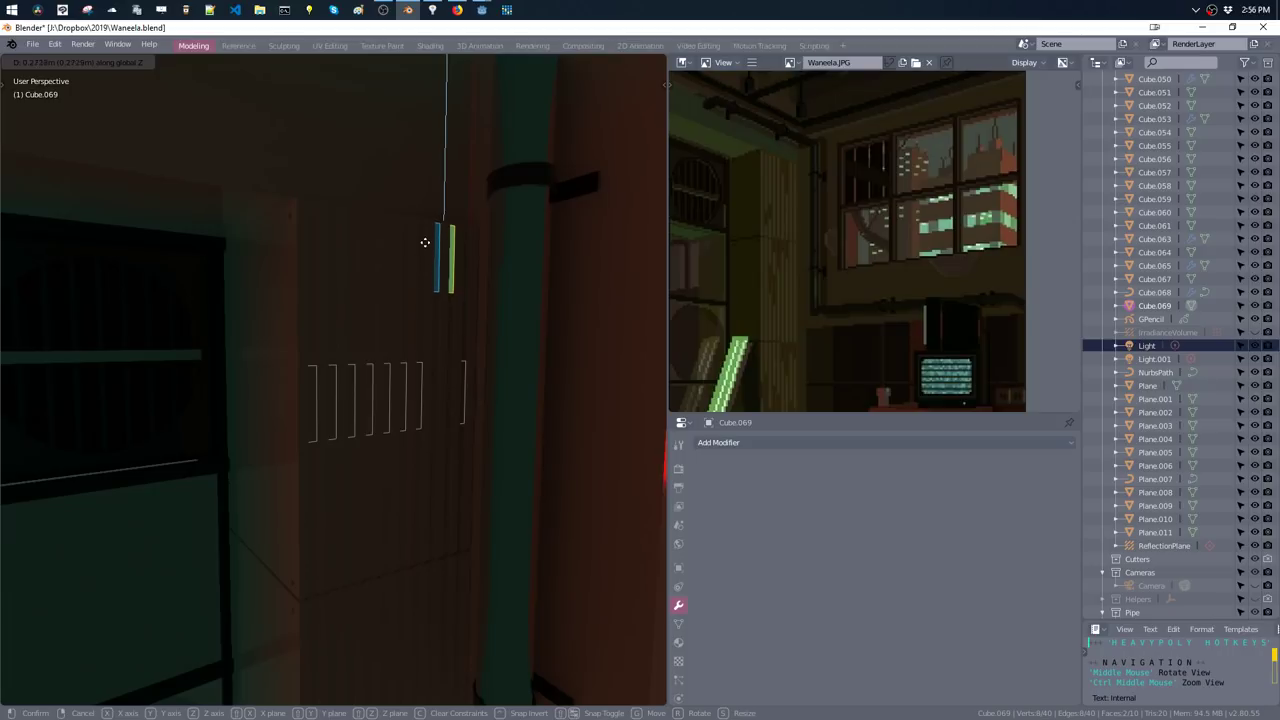
pyautogui.click(422, 228)
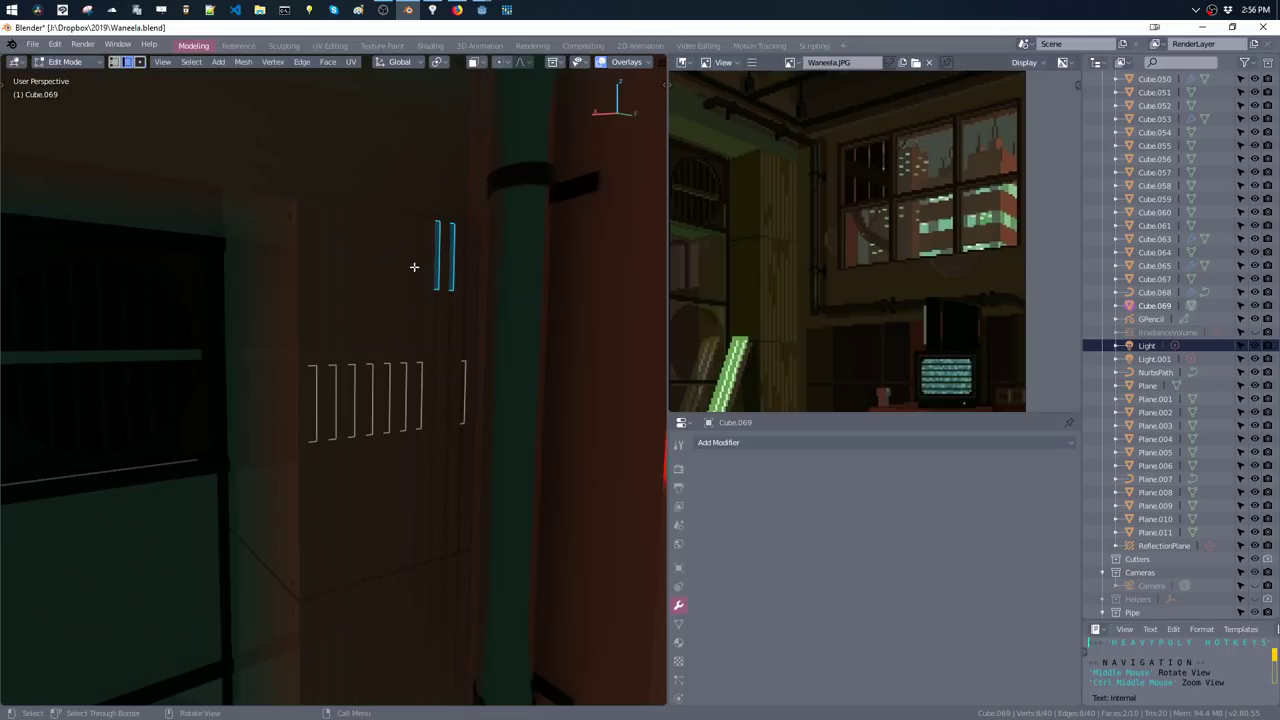
pyautogui.press('b')
pyautogui.moveTo(440, 300); pyautogui.dragTo(460, 215, button='middle')
# - Lengthen the two raised slats downward by 0.0719 m
pyautogui.press('b')
pyautogui.moveTo(430, 272); pyautogui.dragTo(480, 330)
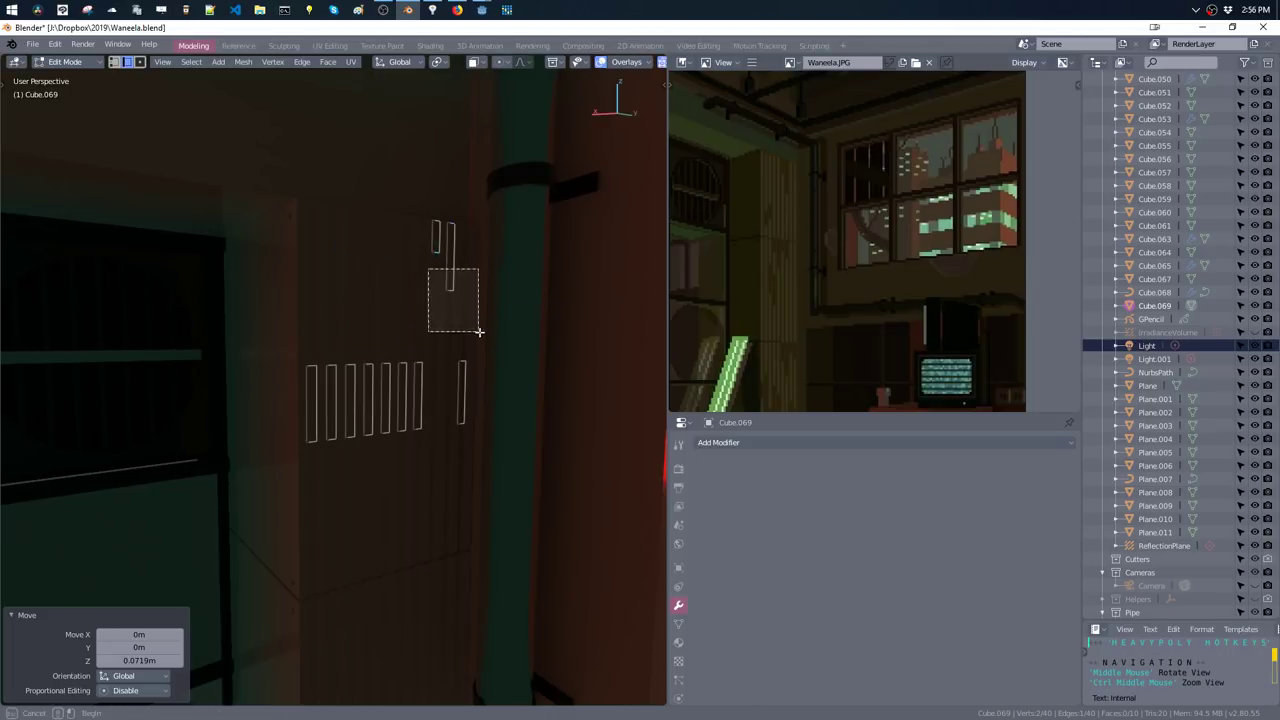
pyautogui.press('g')
pyautogui.click(470, 344)
# - Assign the Diffuse_V material to the selected slat geometry
pyautogui.moveTo(391, 180); pyautogui.dragTo(491, 314)
pyautogui.hotkey('shift', 'm')
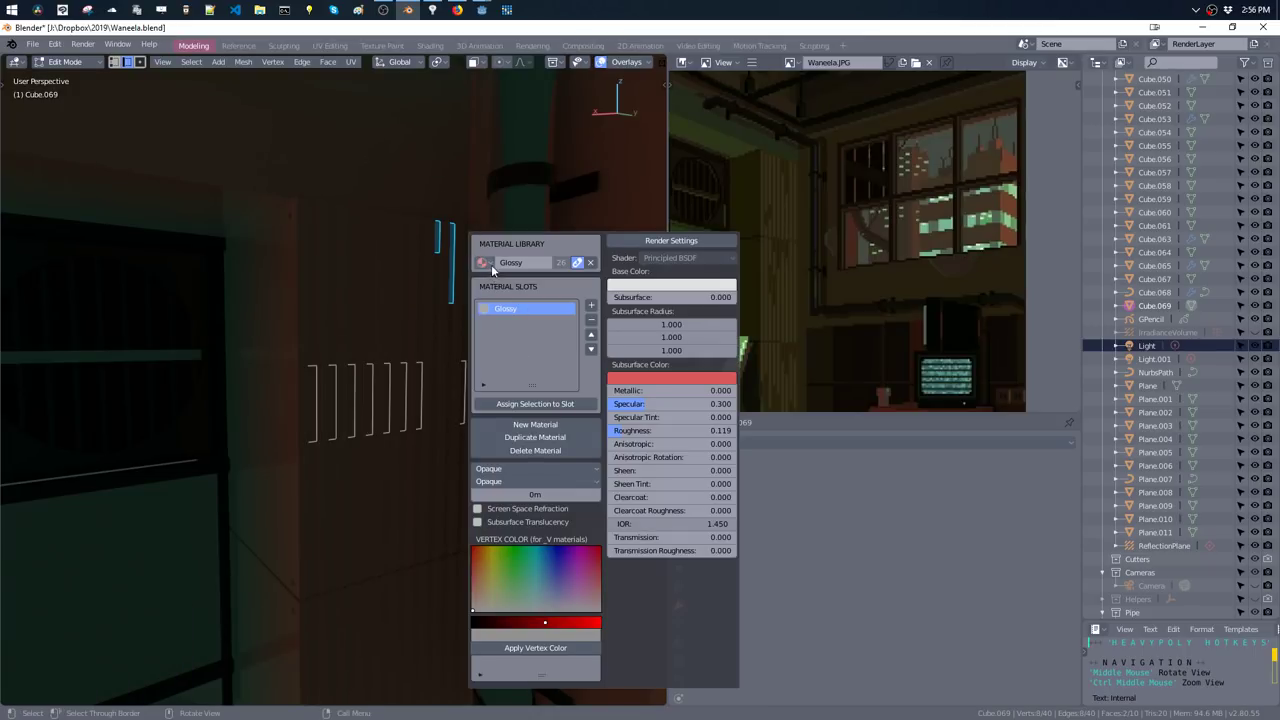
pyautogui.click(484, 263)
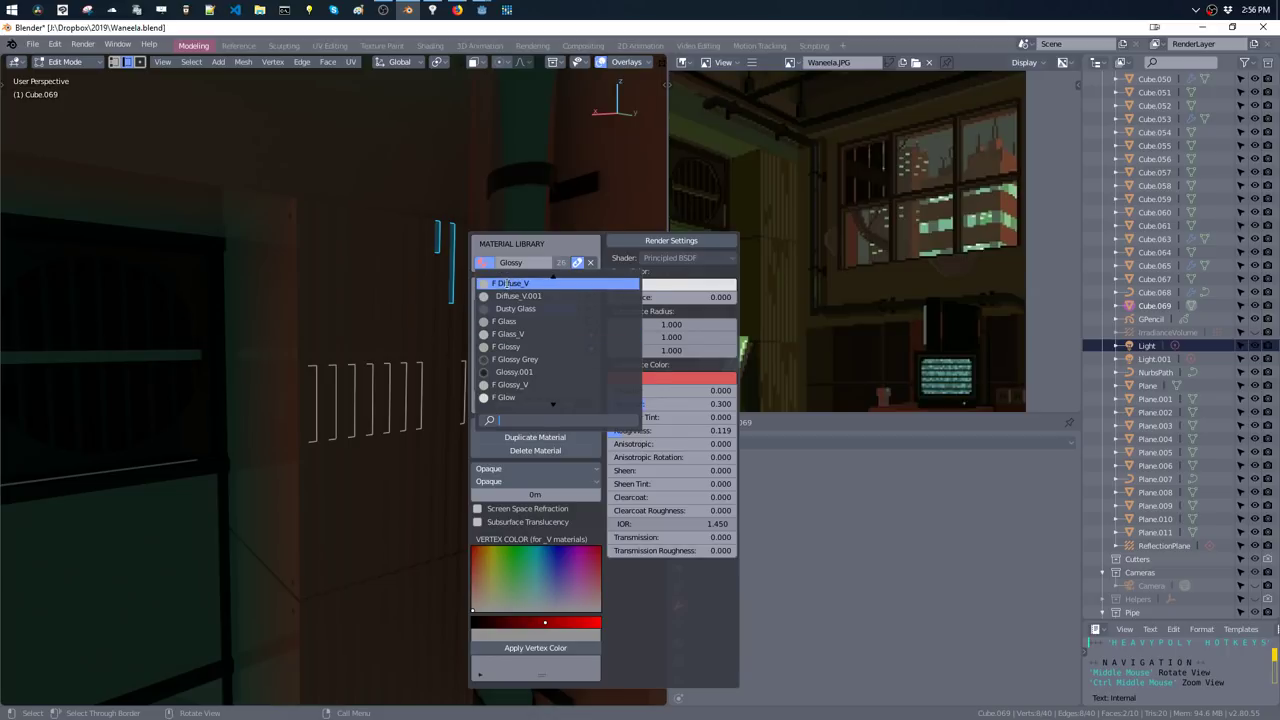
pyautogui.click(506, 283)
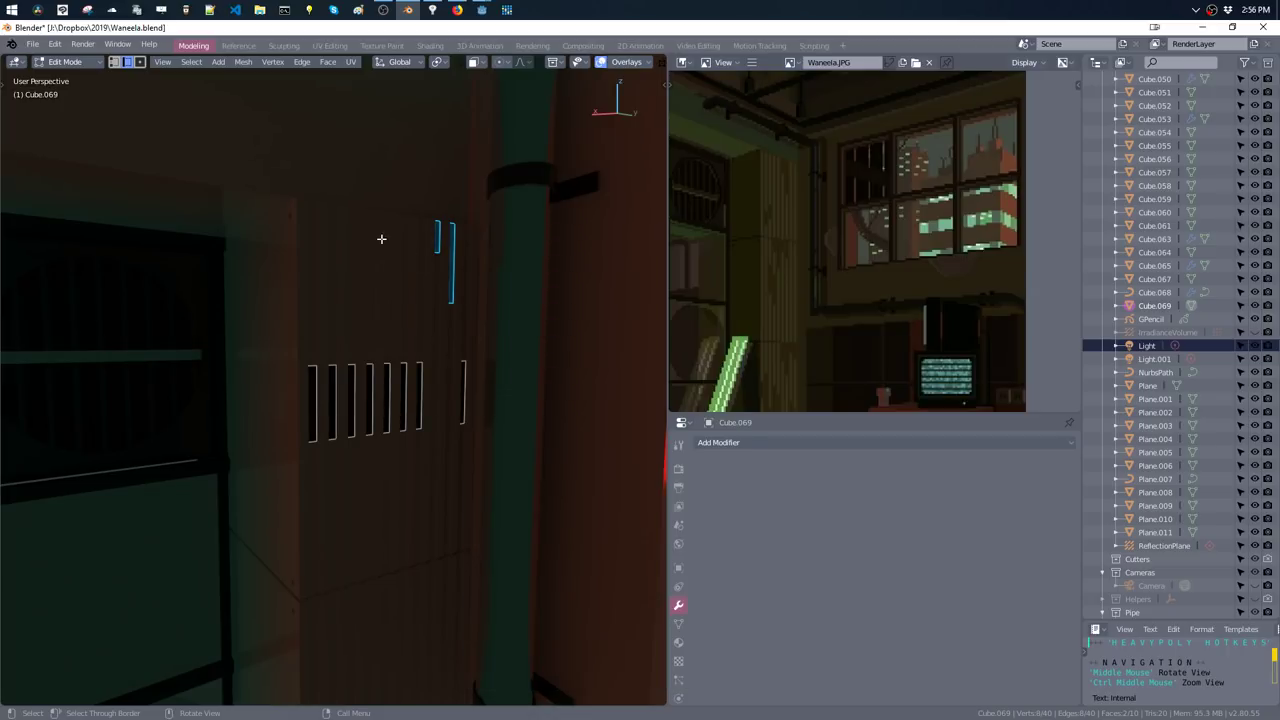
# - Apply a bright cyan vertex colour to all the slats and return to Object Mode
pyautogui.hotkey('ctrl', 'l')
pyautogui.hotkey('shift', 'm')
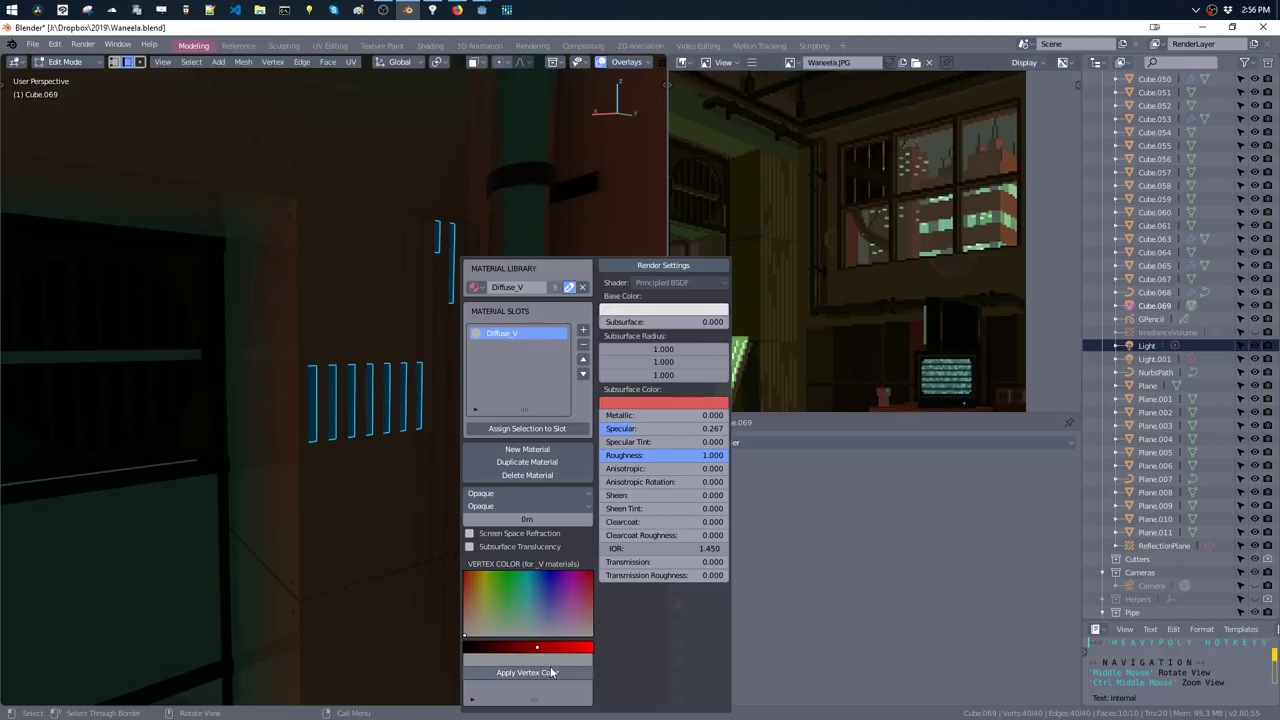
pyautogui.click(548, 673)
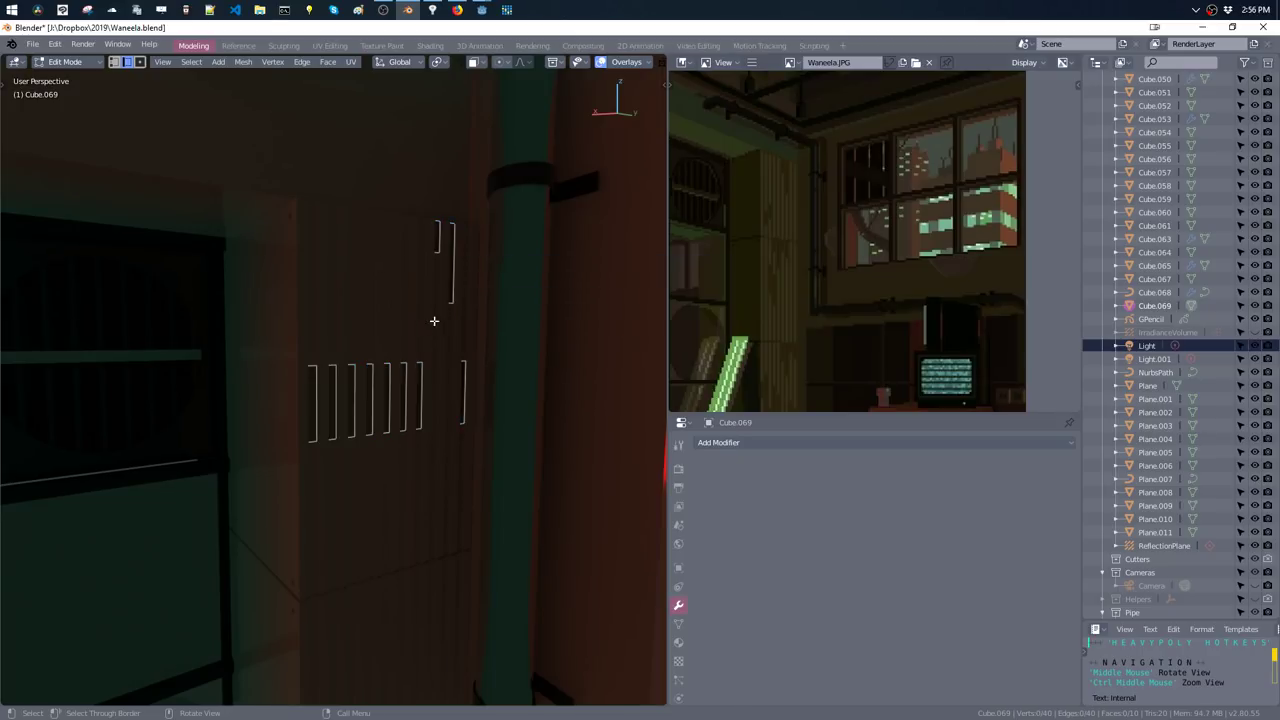
pyautogui.moveTo(434, 321)
pyautogui.mouseDown(button='middle')
pyautogui.moveTo(383, 317)
pyautogui.moveTo(411, 309)
pyautogui.moveTo(447, 255)
pyautogui.mouseUp(button='middle')
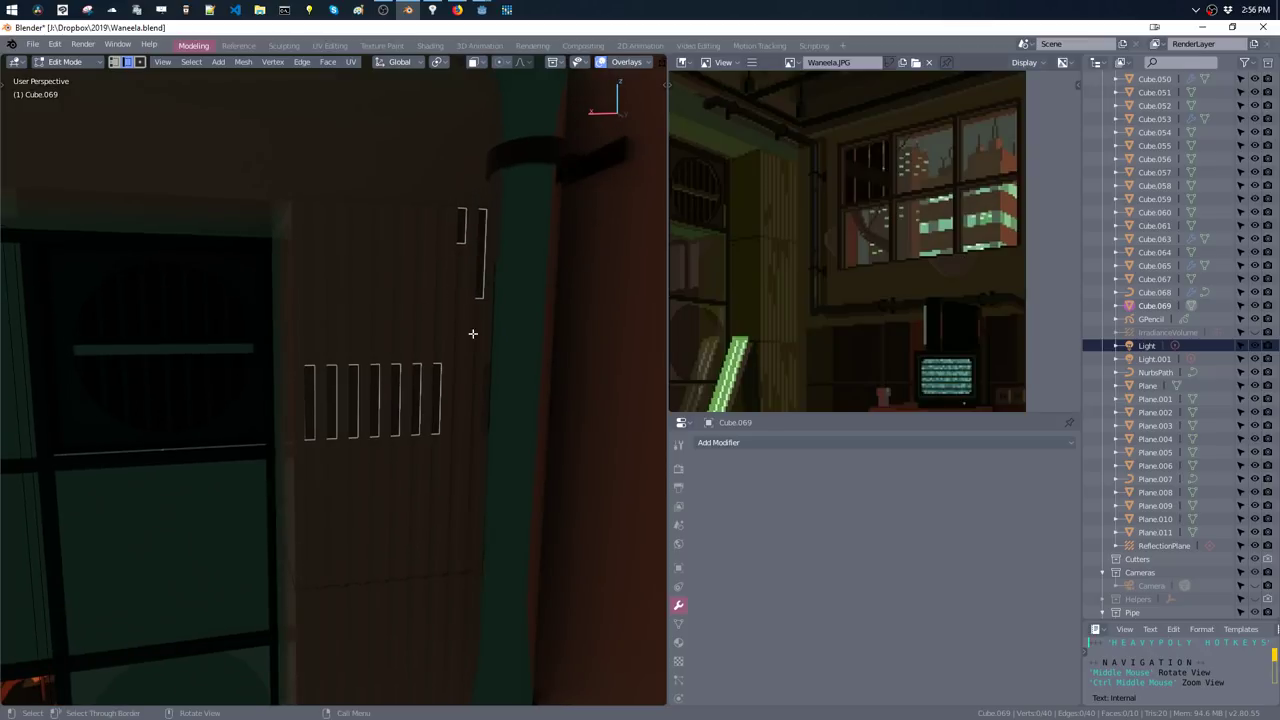
pyautogui.press('m')
pyautogui.moveTo(624, 656); pyautogui.dragTo(650, 656)
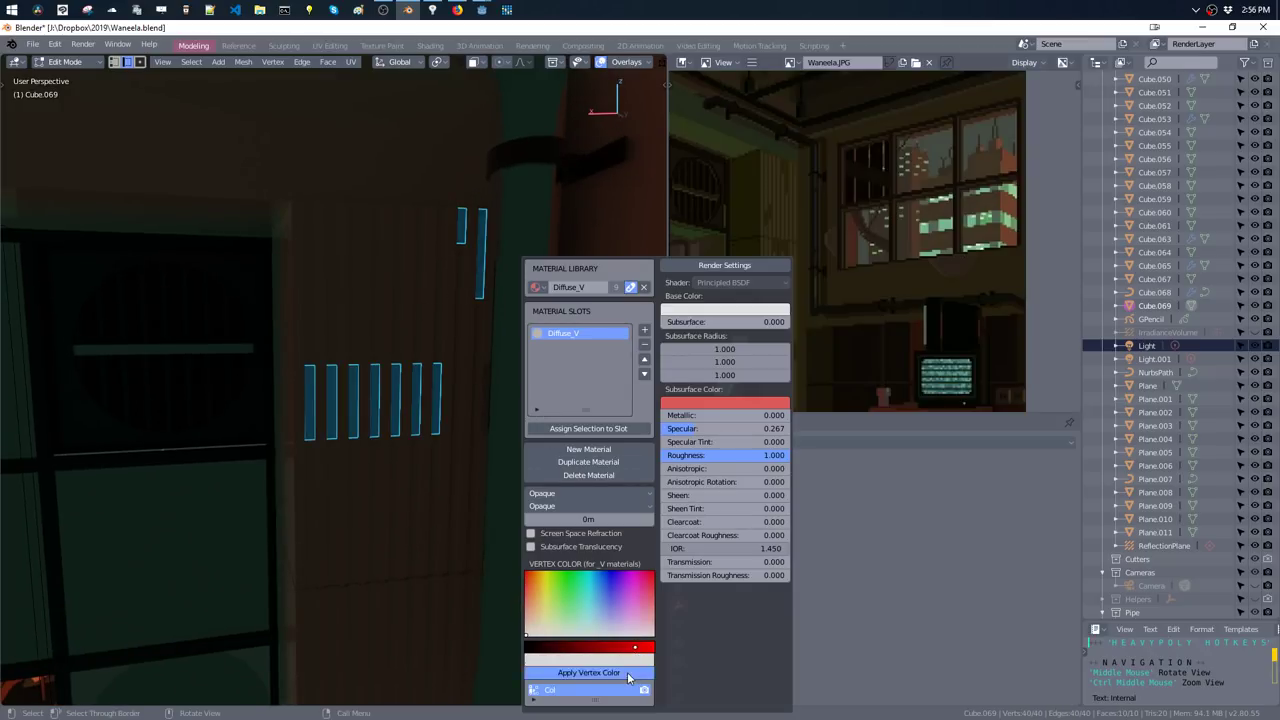
pyautogui.press('a')
pyautogui.click(407, 393)
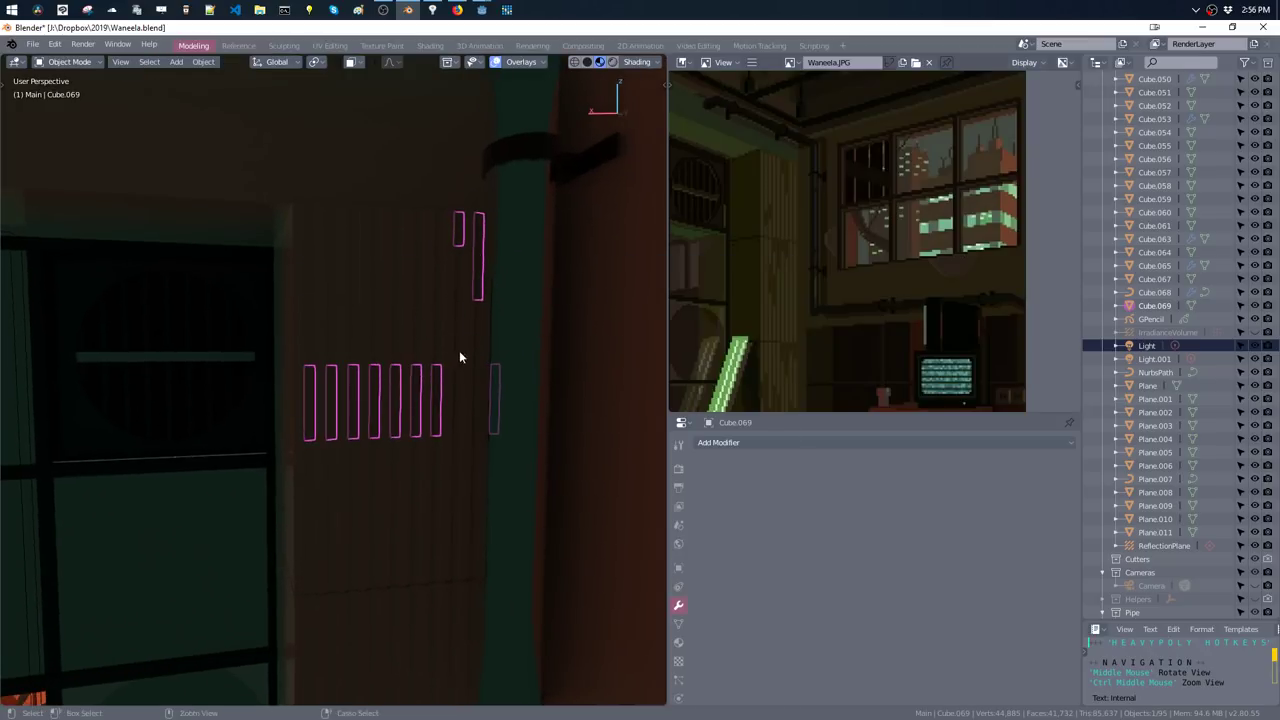
# - Lower and shorten the two leftmost vent slats
pyautogui.press('a')
pyautogui.moveTo(409, 323)
pyautogui.mouseDown(button='middle')
pyautogui.moveTo(421, 277)
pyautogui.moveTo(429, 300)
pyautogui.moveTo(454, 305)
pyautogui.mouseUp(button='middle')
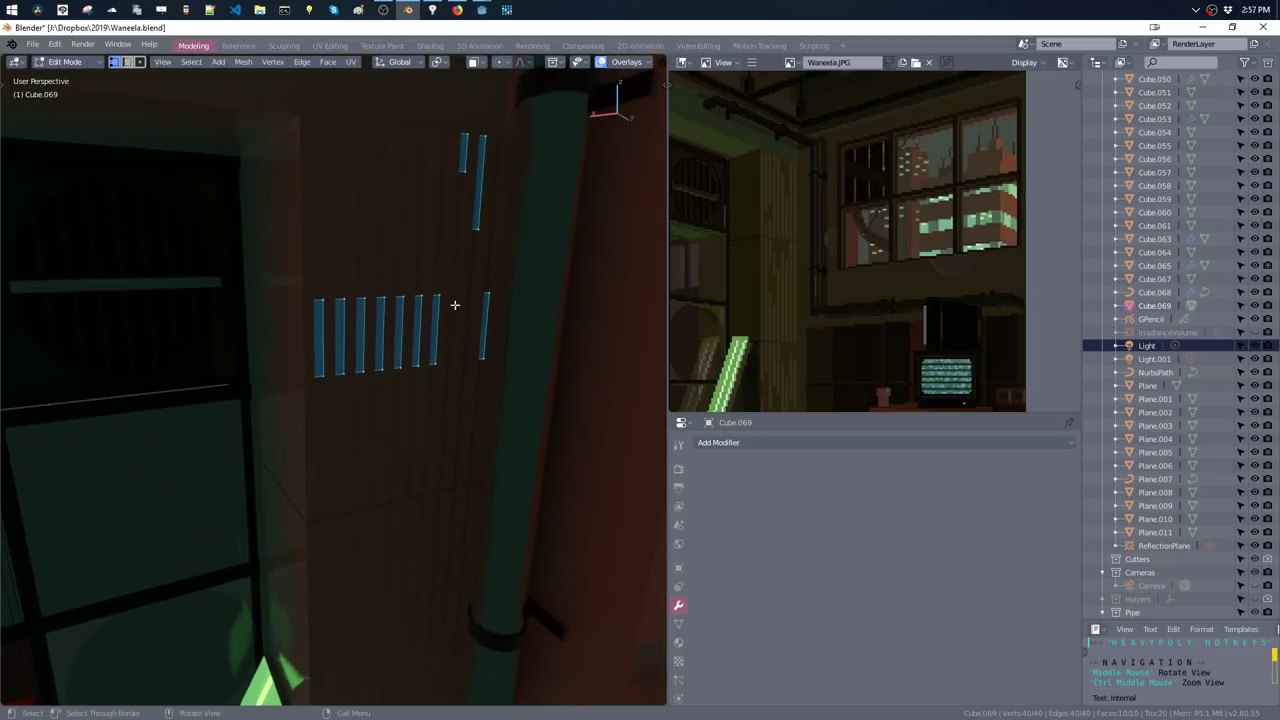
pyautogui.moveTo(337, 274); pyautogui.dragTo(382, 372)
pyautogui.moveTo(274, 284); pyautogui.dragTo(352, 395)
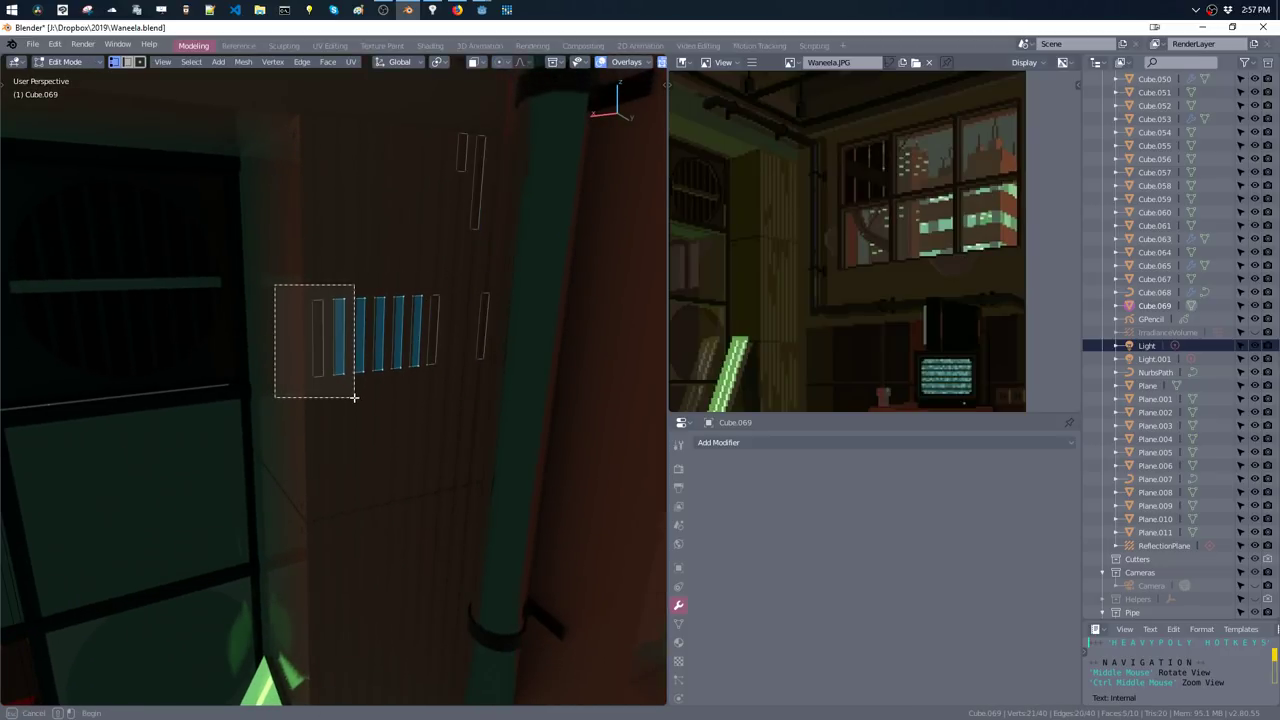
pyautogui.press('g')
pyautogui.click(351, 526)
pyautogui.hotkey('ctrl', 'z')
pyautogui.moveTo(272, 290); pyautogui.dragTo(346, 391)
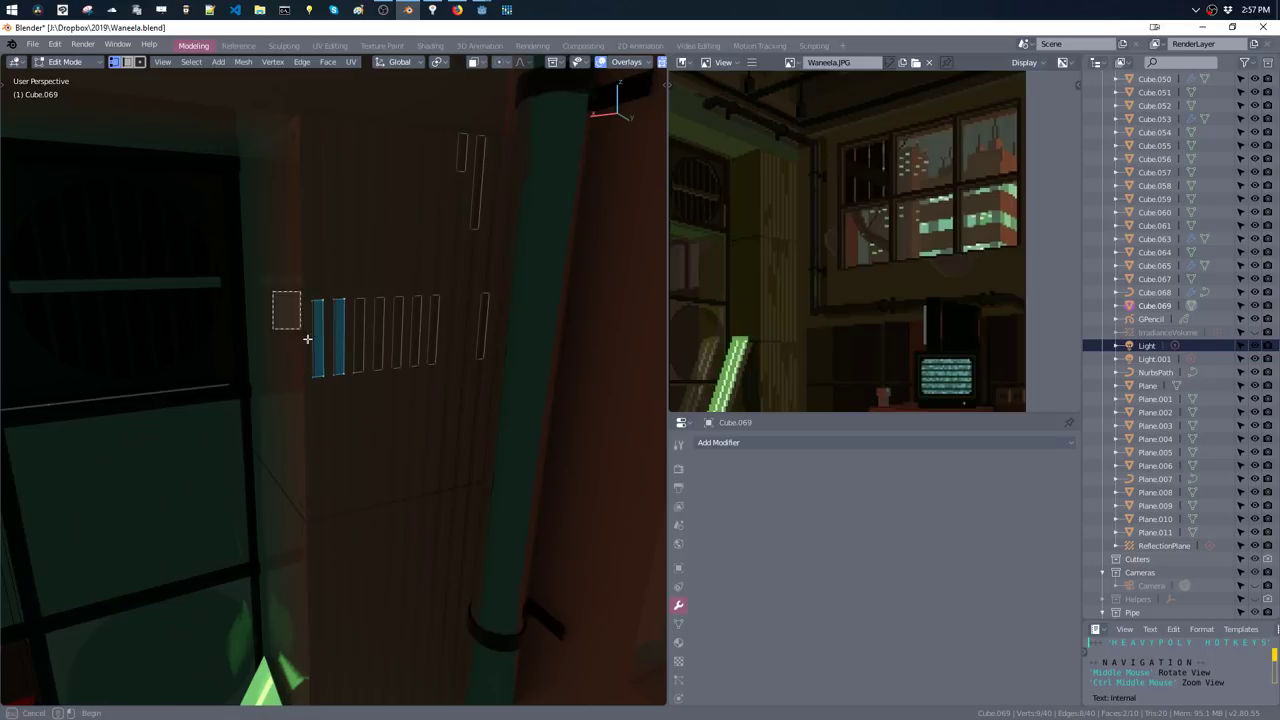
pyautogui.keyDown('shift'); pyautogui.click(340, 338); pyautogui.keyUp('shift')
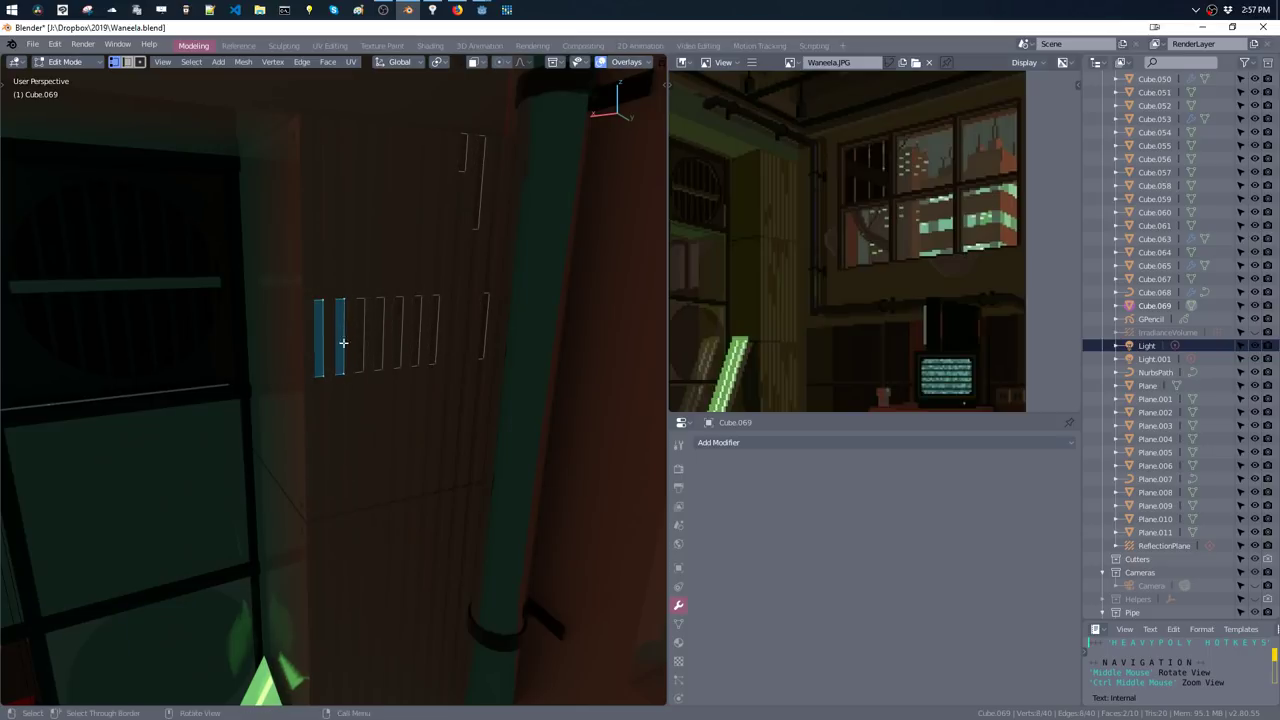
pyautogui.press('g')
pyautogui.press('z')
pyautogui.click(343, 473)
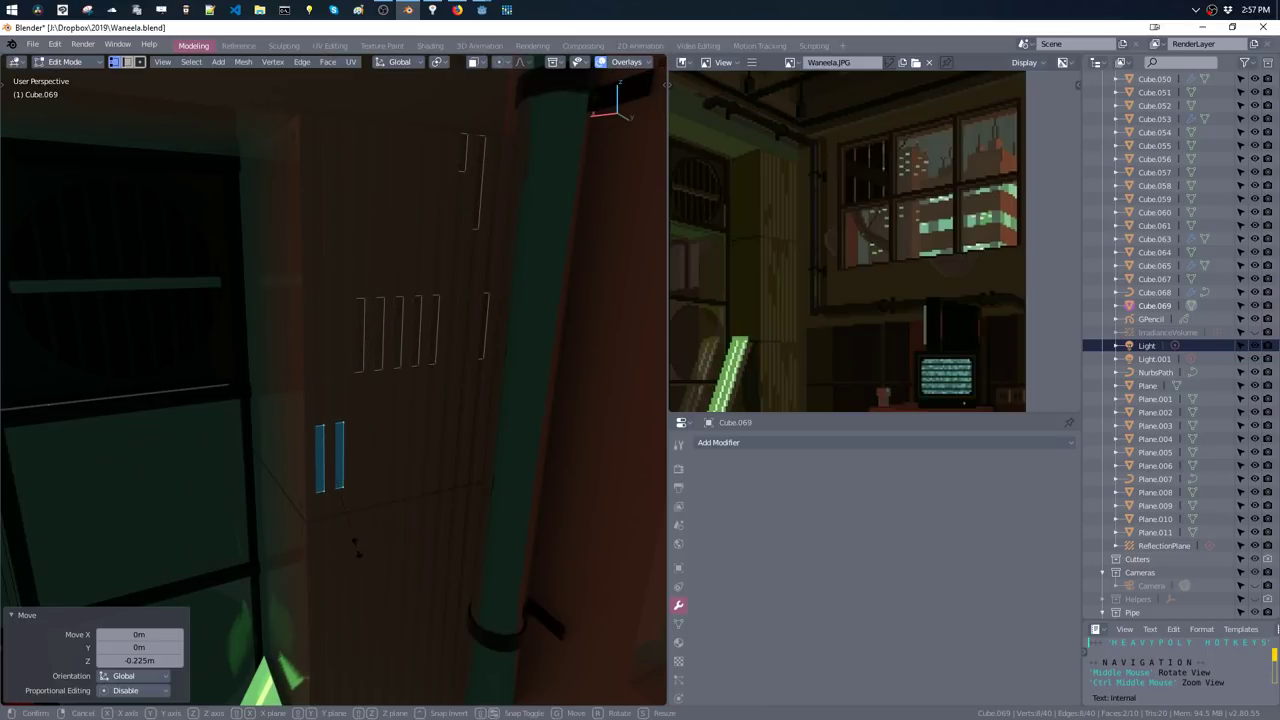
pyautogui.press('s')
pyautogui.press('z')
pyautogui.click(345, 475)
# - Raise the right one of those two slats slightly to stagger it
pyautogui.click(345, 475)
pyautogui.press('g')
pyautogui.press('z')
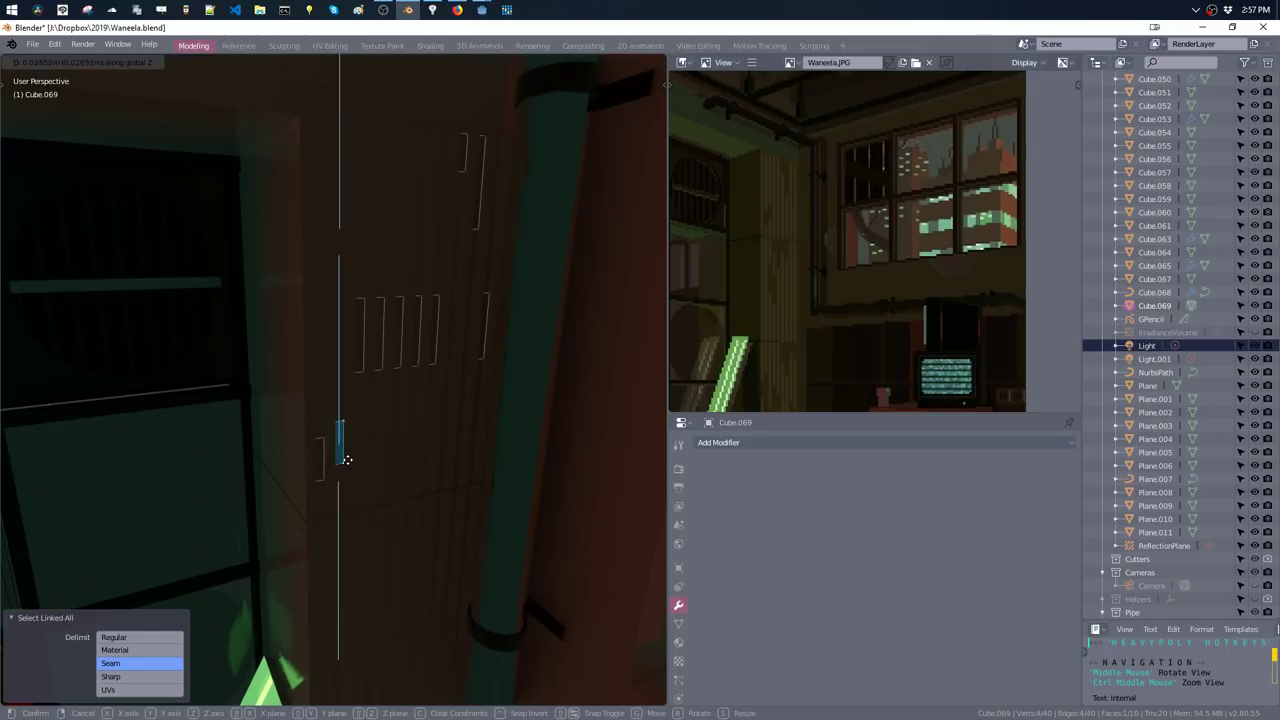
pyautogui.click(343, 441)
pyautogui.press('g')
pyautogui.press('z')
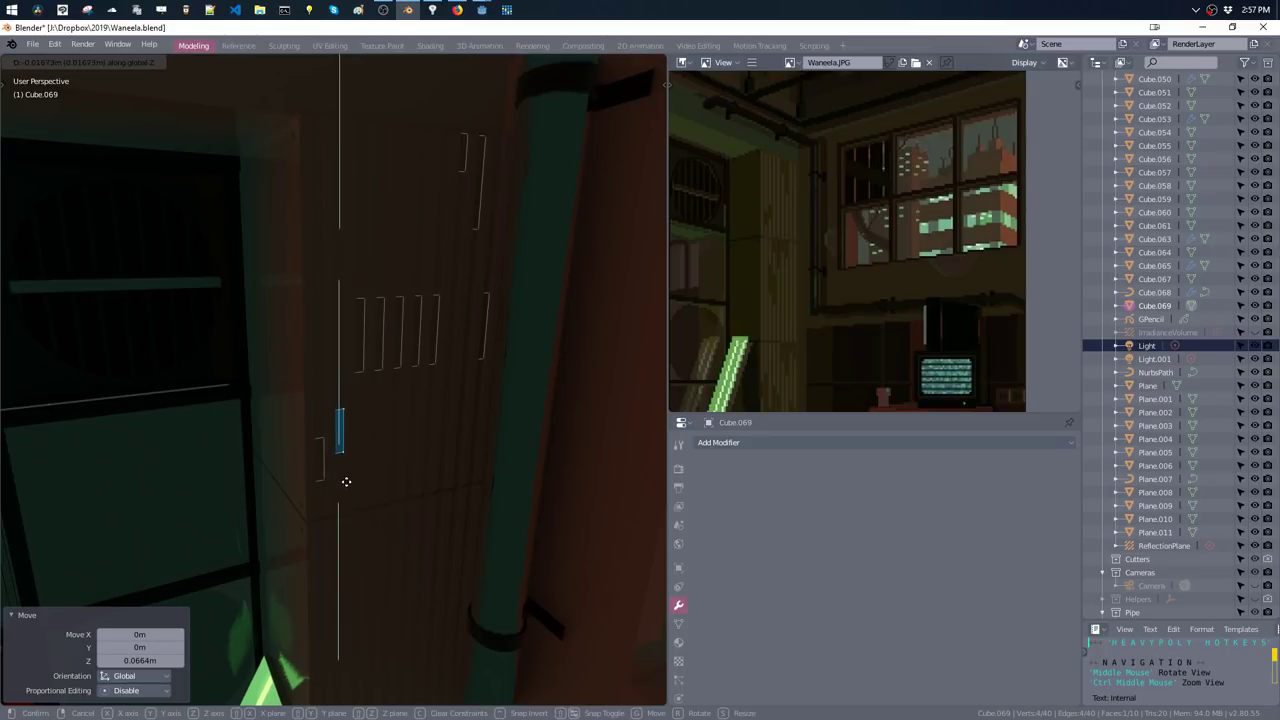
pyautogui.click(345, 470)
# - Lower the upper row of slats by 0.419 m
pyautogui.keyDown('shift'); pyautogui.moveTo(423, 363); pyautogui.dragTo(432, 275, button='middle'); pyautogui.keyUp('shift')
pyautogui.moveTo(312, 214); pyautogui.dragTo(428, 318)
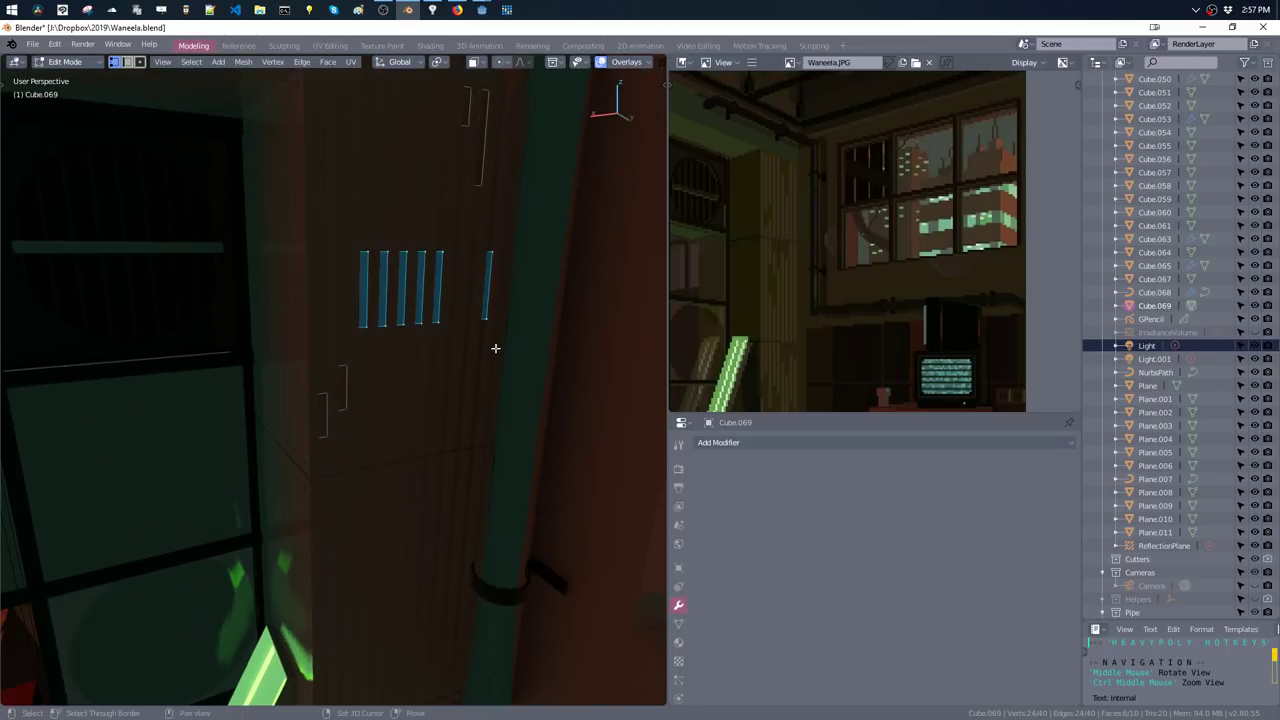
pyautogui.keyDown('shift'); pyautogui.moveTo(494, 346); pyautogui.dragTo(469, 277, button='middle'); pyautogui.keyUp('shift')
pyautogui.press('g')
pyautogui.press('z')
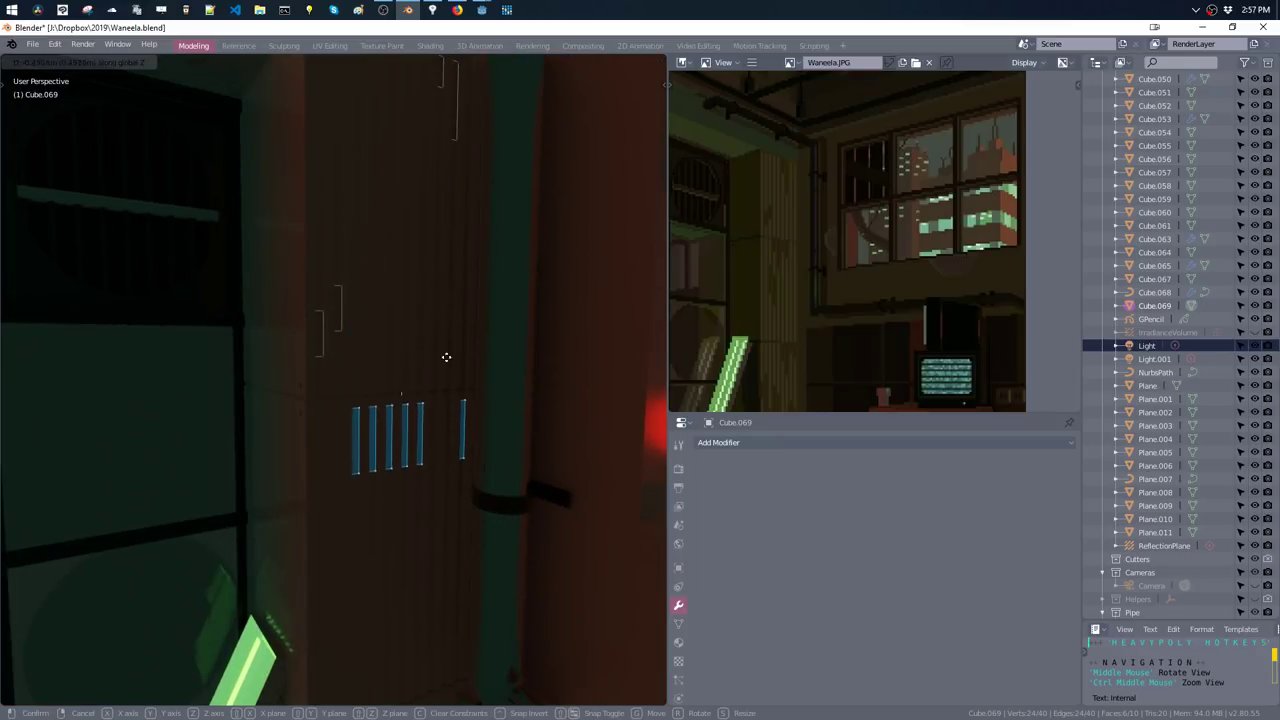
pyautogui.click(438, 299)
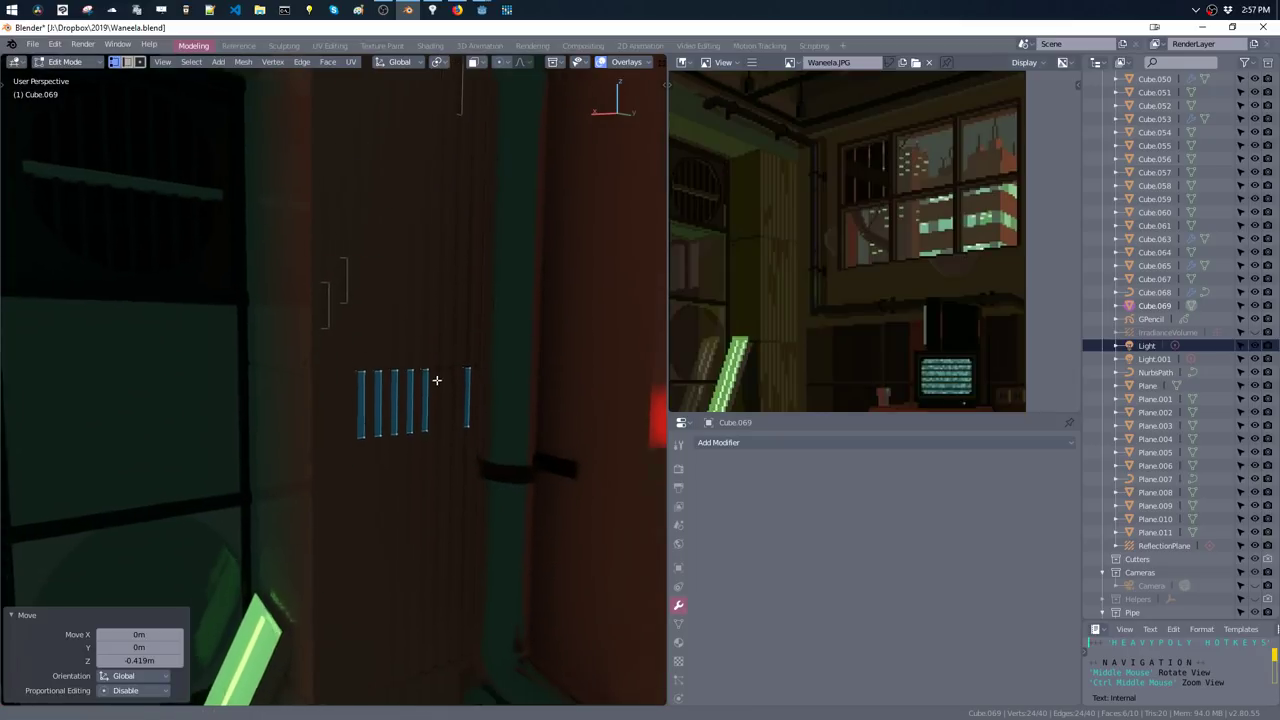
# - Move one slat edge vertically to set its staggered height
pyautogui.moveTo(410, 462)
pyautogui.keyDown('shift'); pyautogui.mouseDown(button='middle')
pyautogui.moveTo(428, 397)
pyautogui.moveTo(423, 330)
pyautogui.mouseUp(button='middle'); pyautogui.keyUp('shift')
pyautogui.click(388, 383)
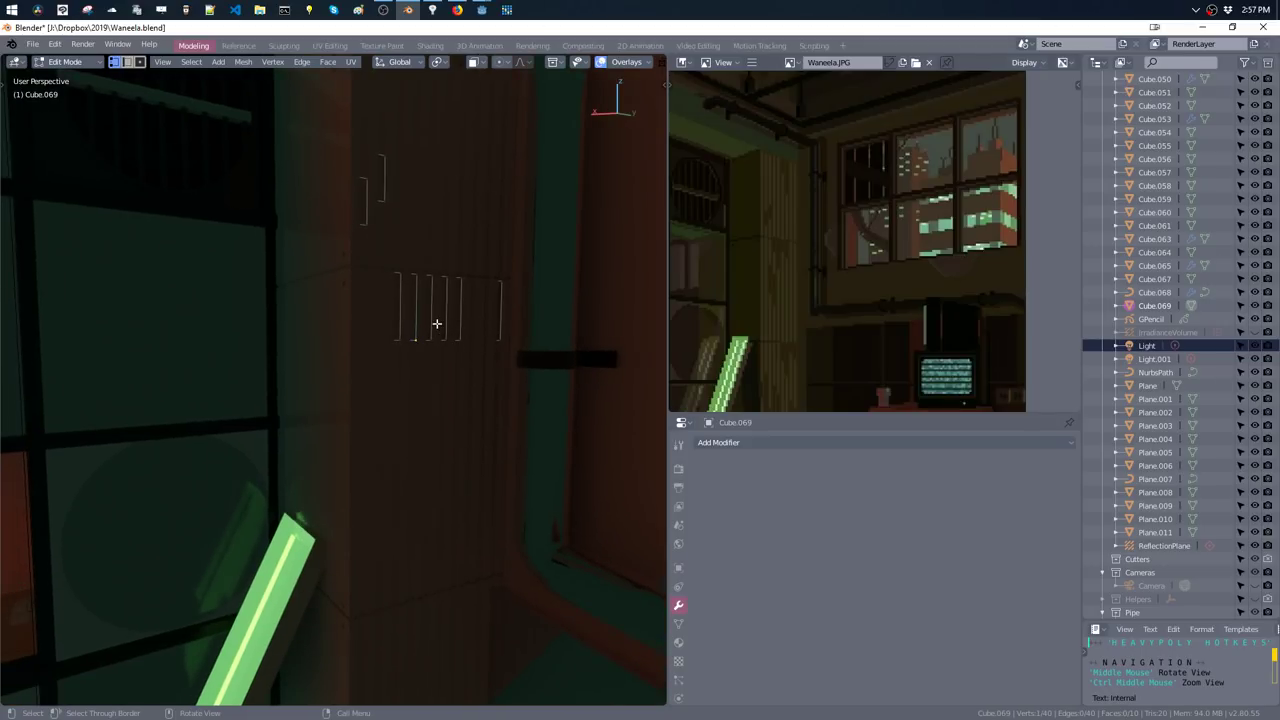
pyautogui.click(444, 330)
pyautogui.press('g')
pyautogui.press('z')
pyautogui.click(439, 349)
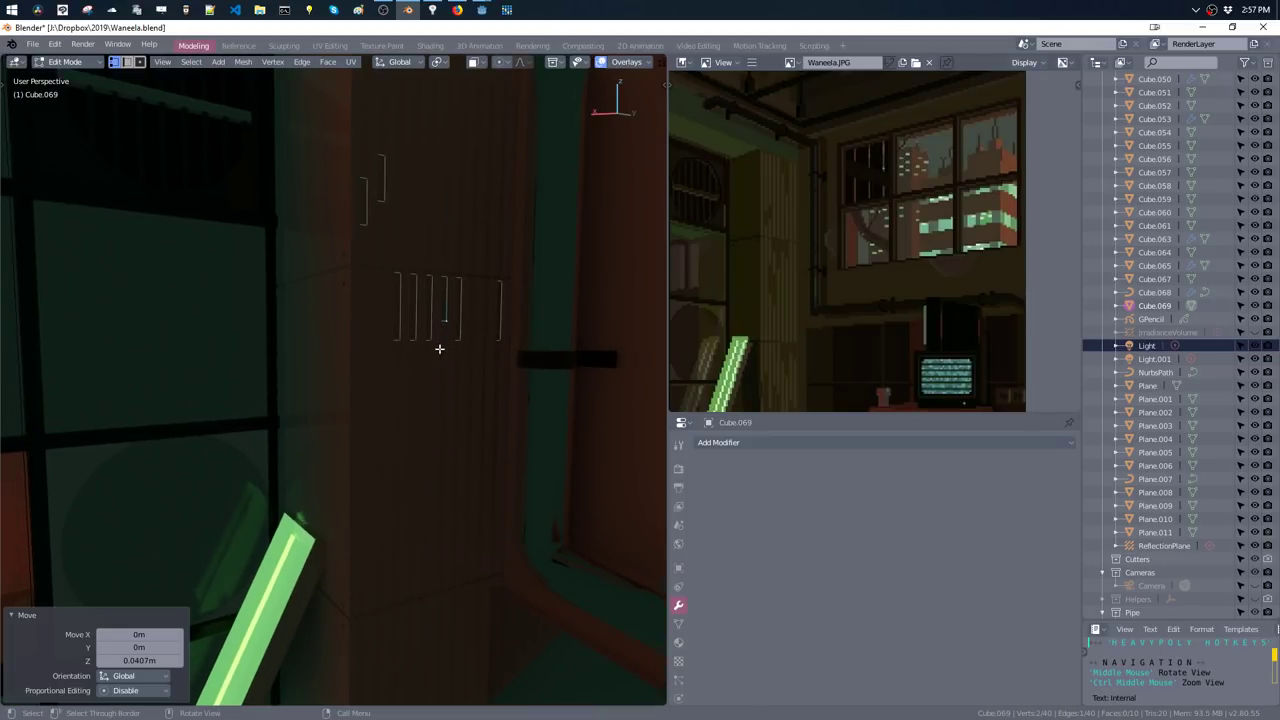
pyautogui.press('g')
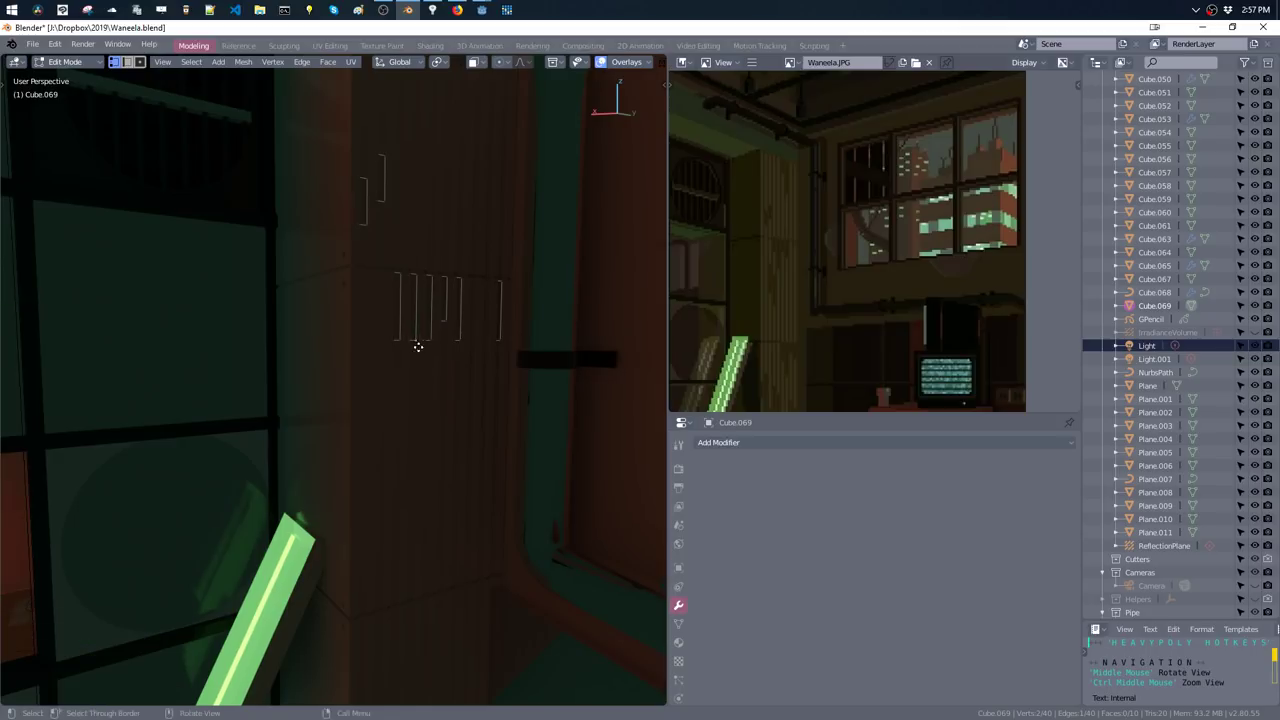
pyautogui.press('z')
pyautogui.click(424, 360)
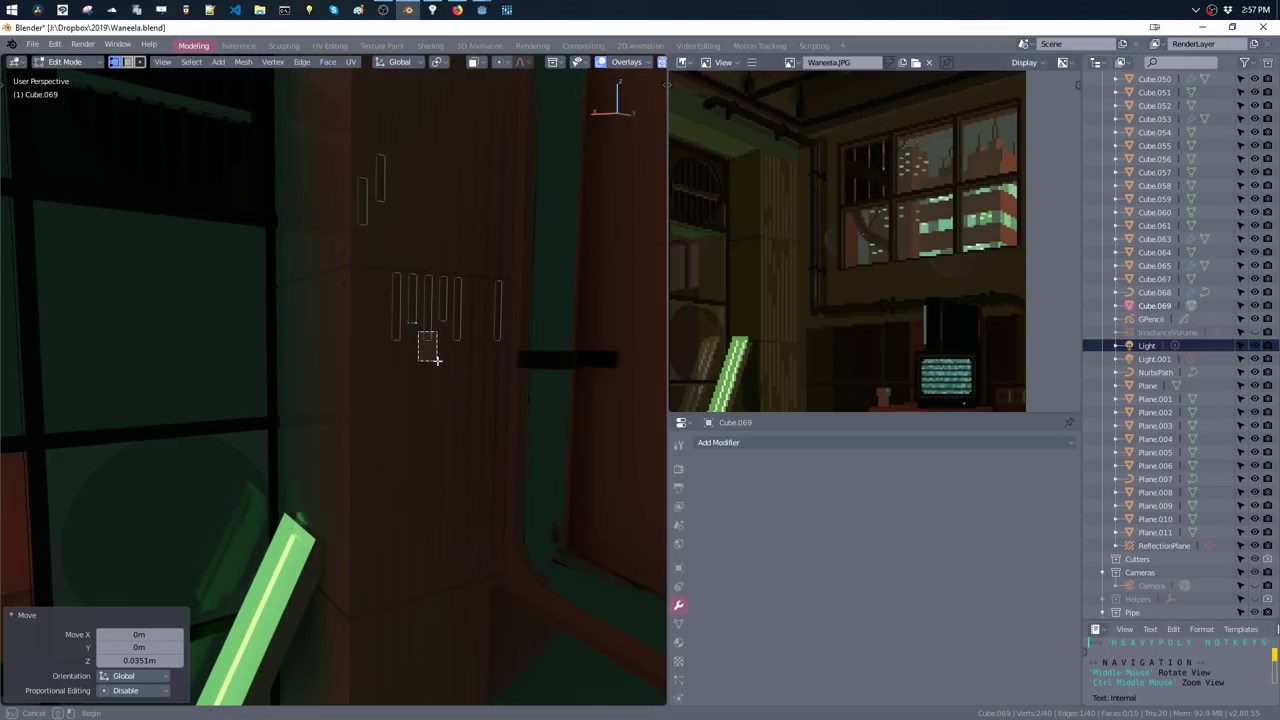
pyautogui.press('g')
pyautogui.press('z')
pyautogui.click(436, 440)
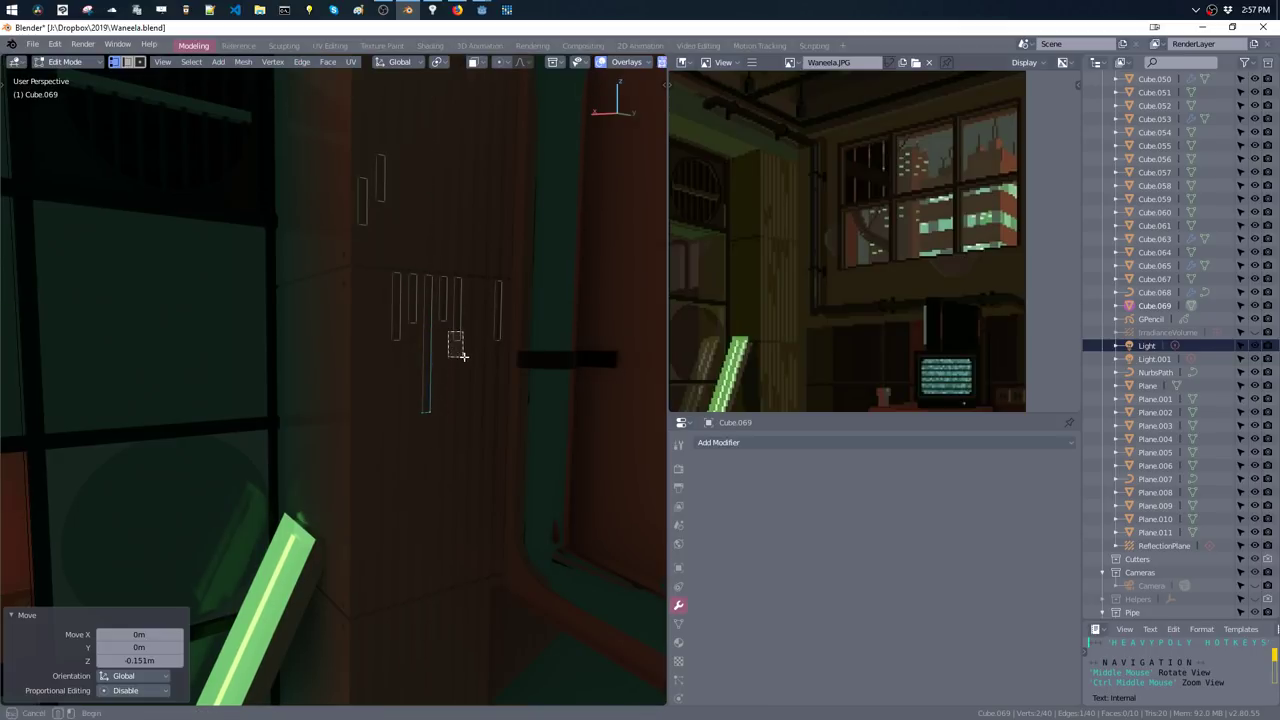
pyautogui.press('g')
pyautogui.press('z')
pyautogui.click(470, 351)
# - Select the whole left slat piece in X-ray view and duplicate it lower on the wall
pyautogui.click(490, 295)
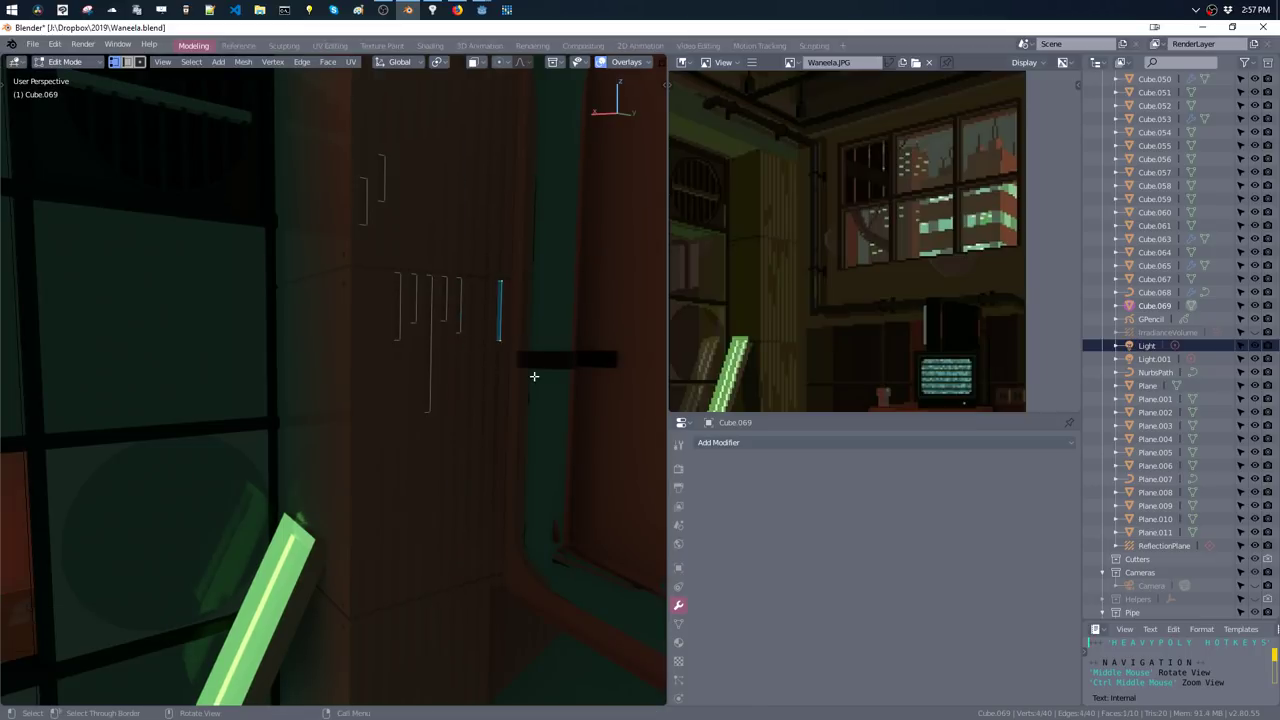
pyautogui.moveTo(530, 370); pyautogui.dragTo(418, 299, button='middle')
pyautogui.hotkey('alt', 'z')
pyautogui.press('b')
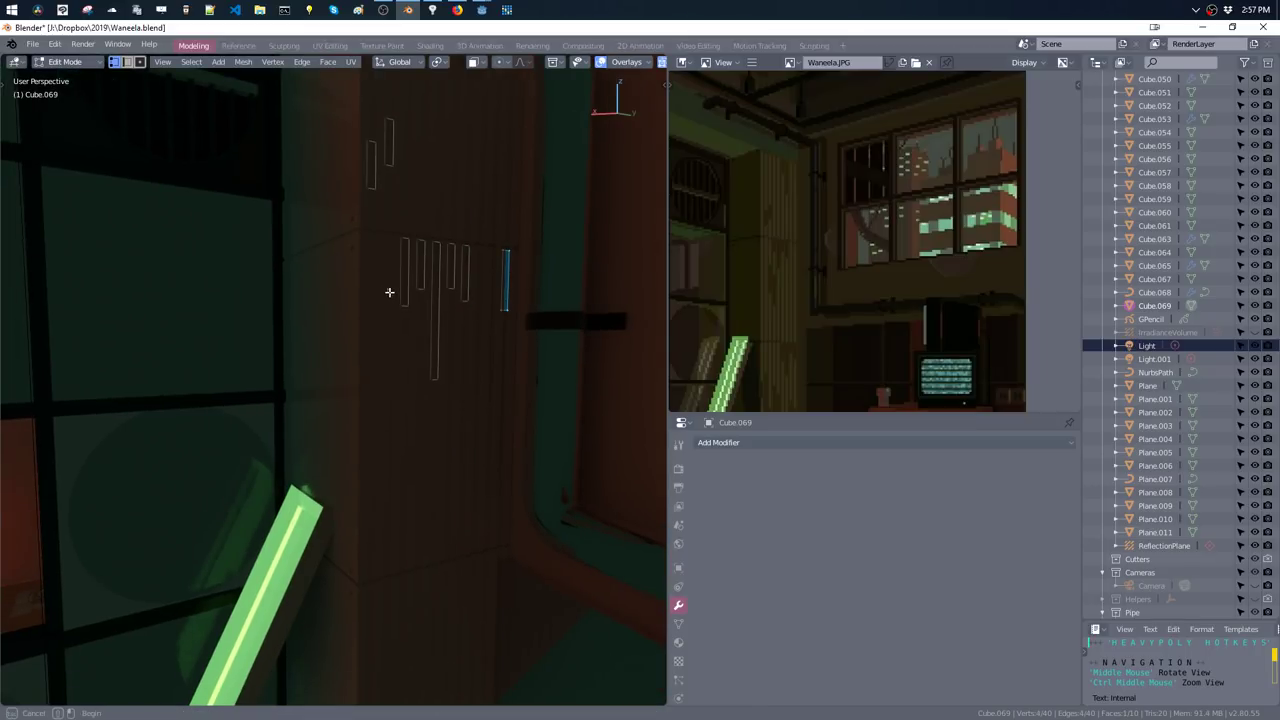
pyautogui.moveTo(387, 289); pyautogui.dragTo(413, 321)
pyautogui.hotkey('alt', 'z')
pyautogui.hotkey('ctrl', 'l')
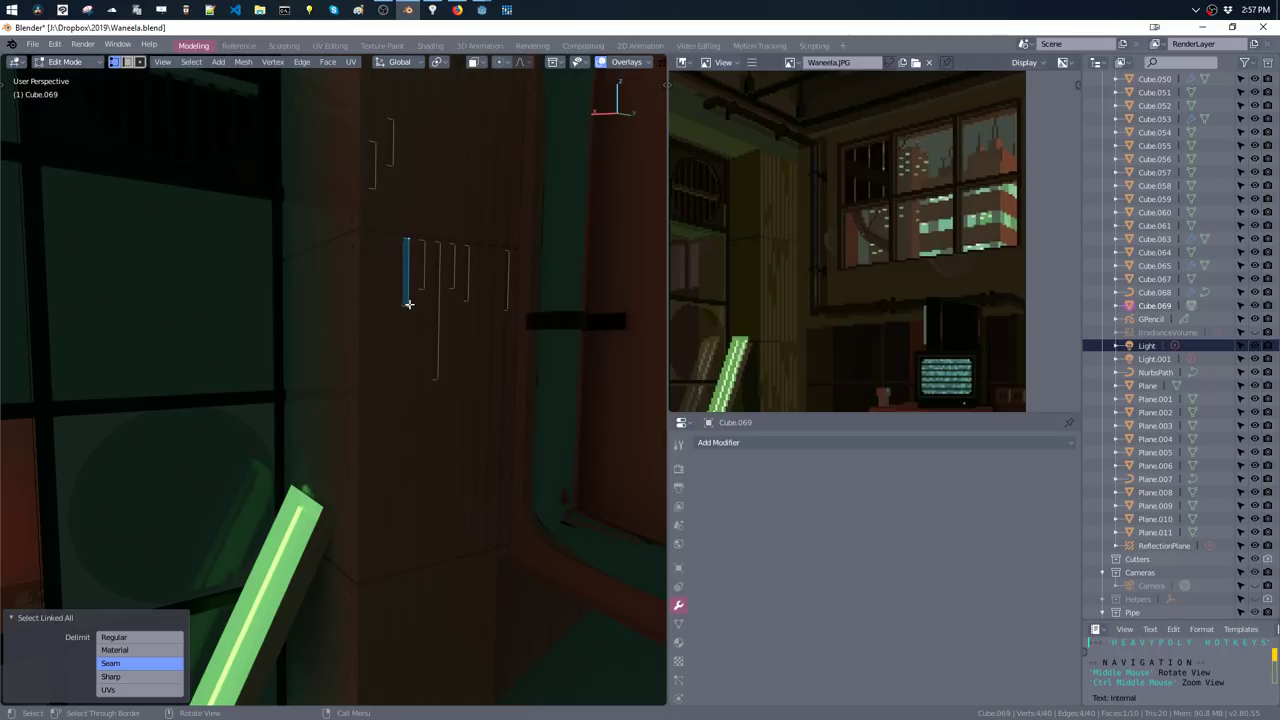
pyautogui.press('g')
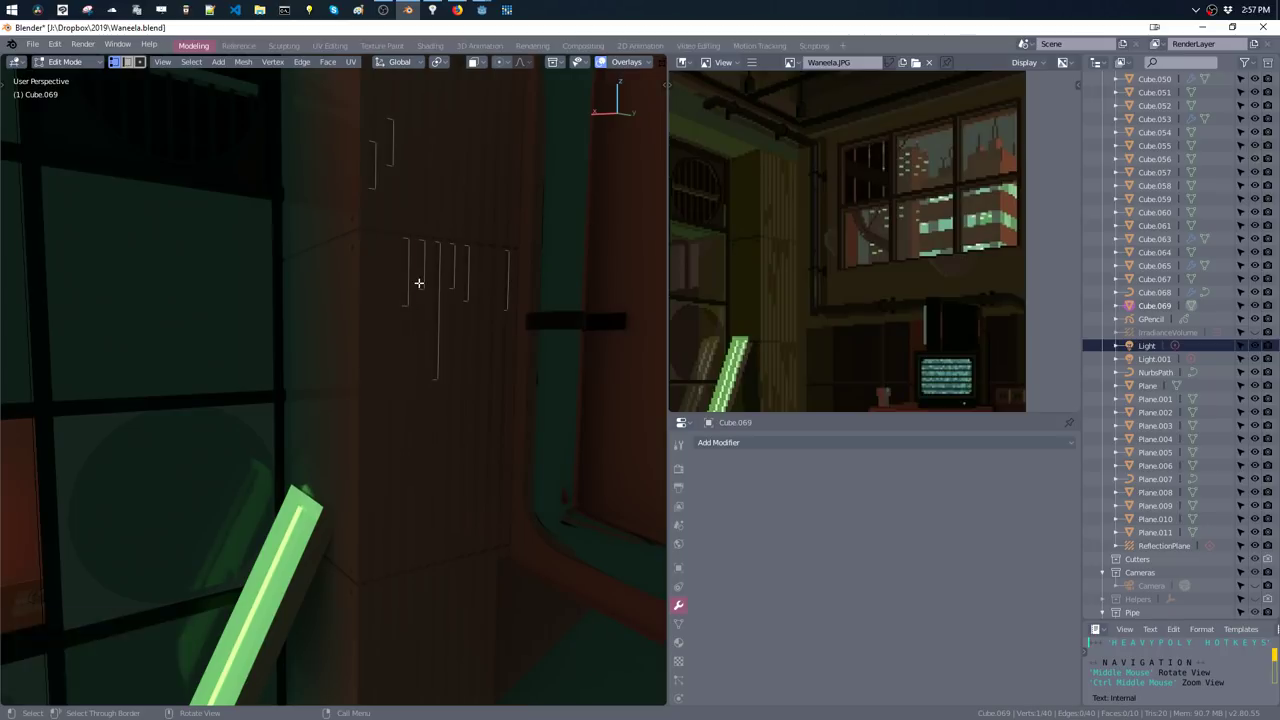
pyautogui.press('z')
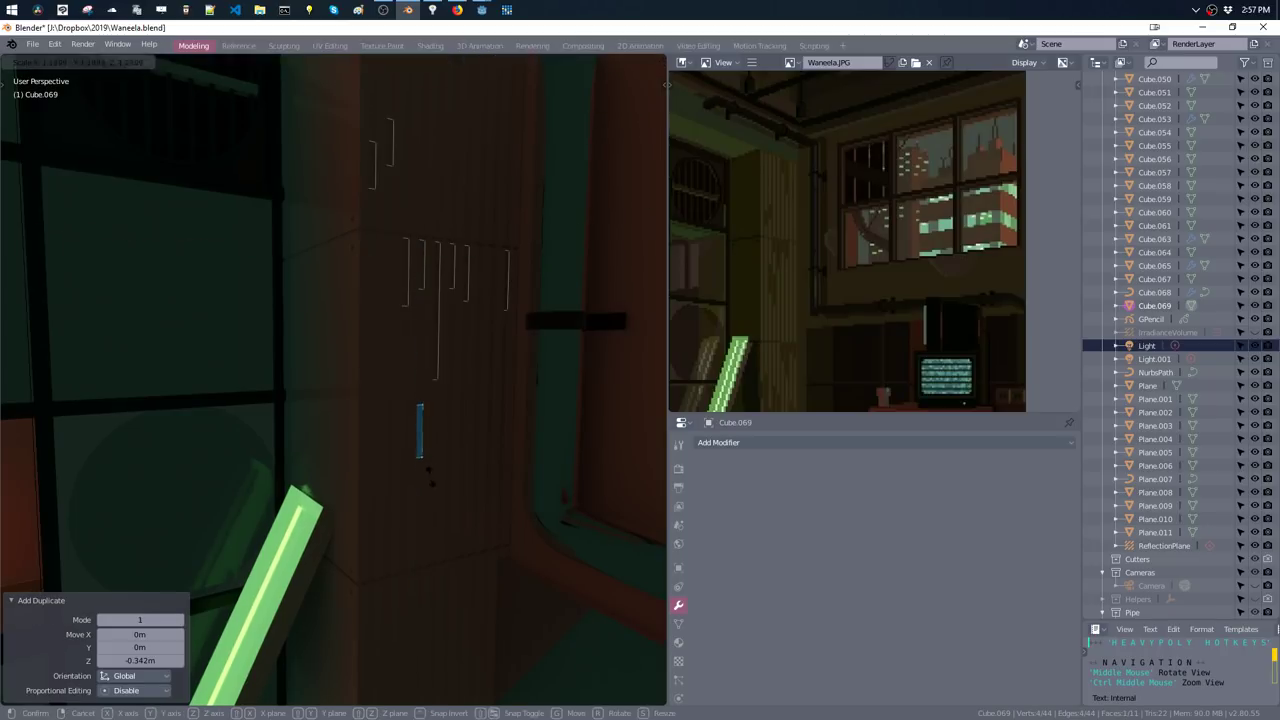
pyautogui.click(429, 540)
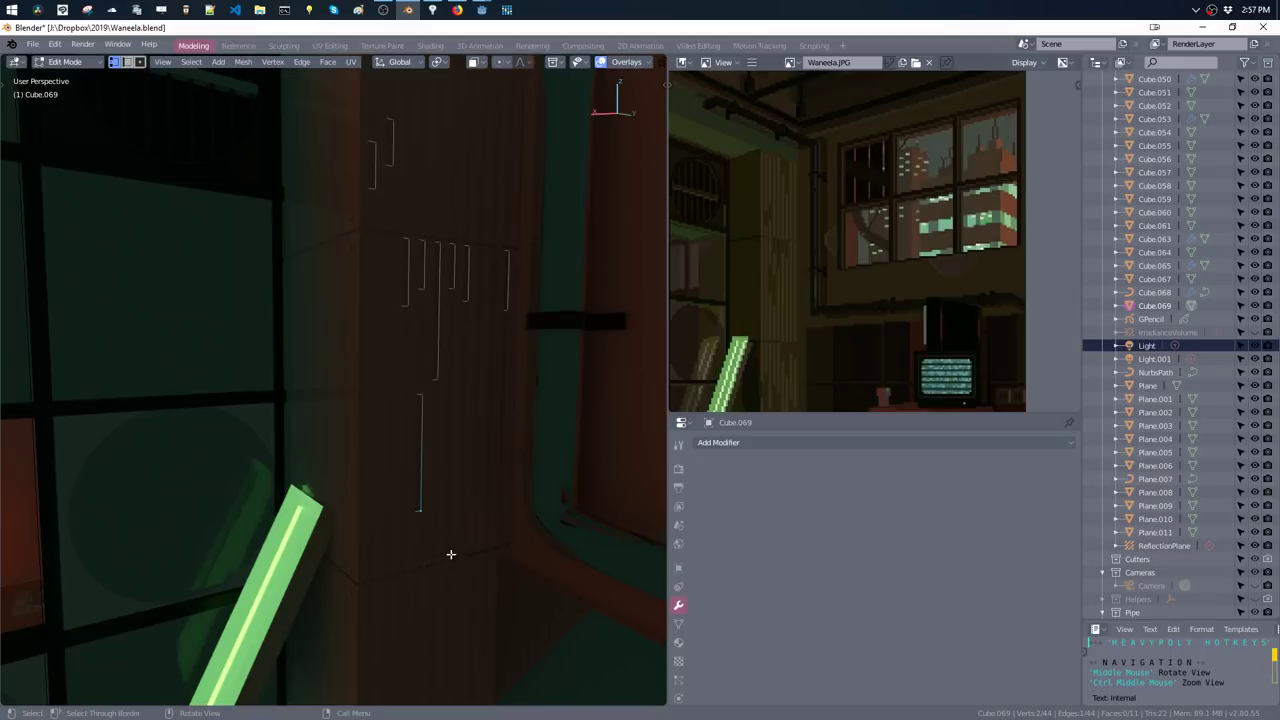
# - Nudge a slat piece down, then duplicate two more slat pieces lower on the wall
pyautogui.hotkey('alt', 'a')
pyautogui.press('g')
pyautogui.press('z')
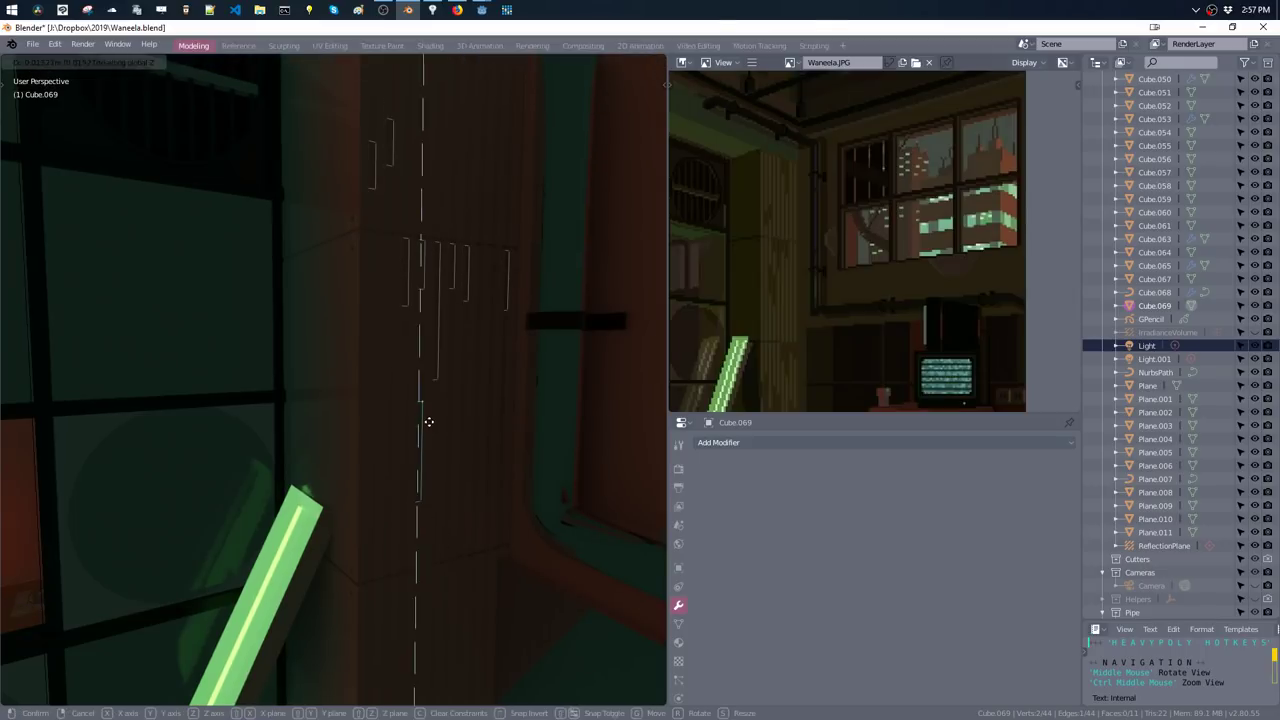
pyautogui.click(405, 400)
pyautogui.hotkey('alt', 'a')
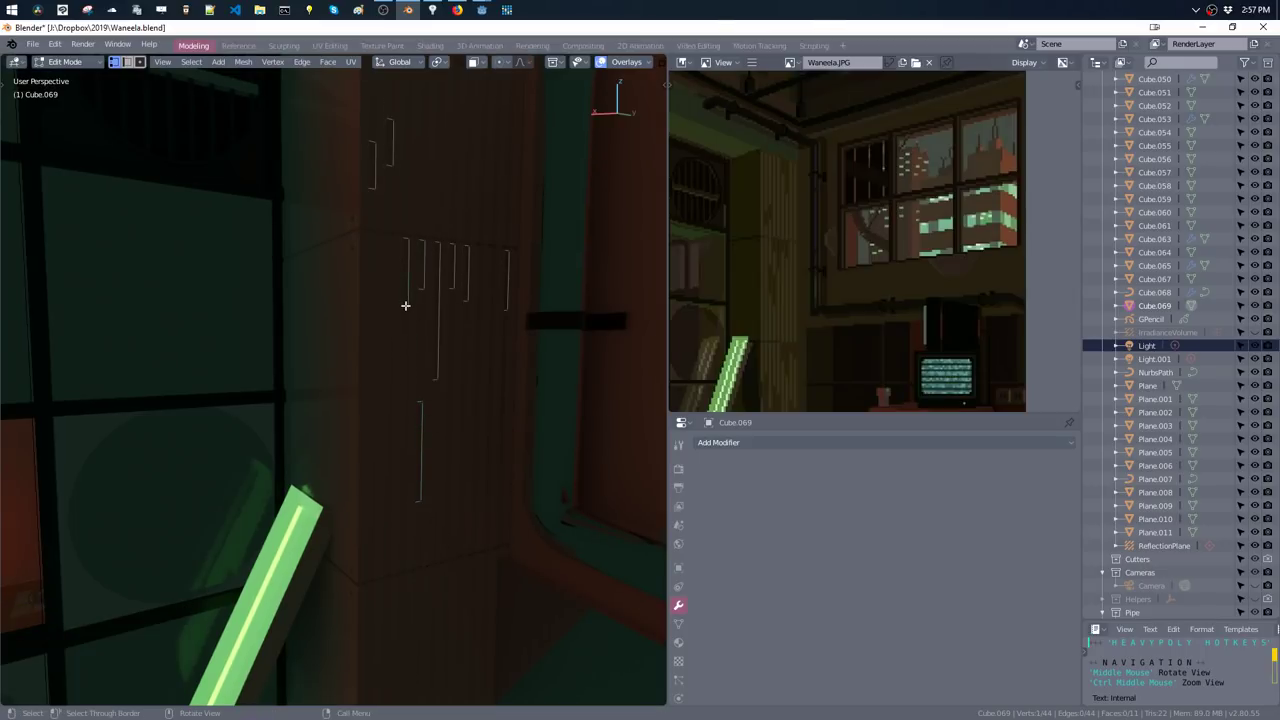
pyautogui.doubleClick(403, 303)
pyautogui.moveTo(346, 122); pyautogui.dragTo(369, 170)
pyautogui.moveTo(376, 97); pyautogui.dragTo(413, 166)
pyautogui.press('g')
pyautogui.press('z')
pyautogui.click(394, 422)
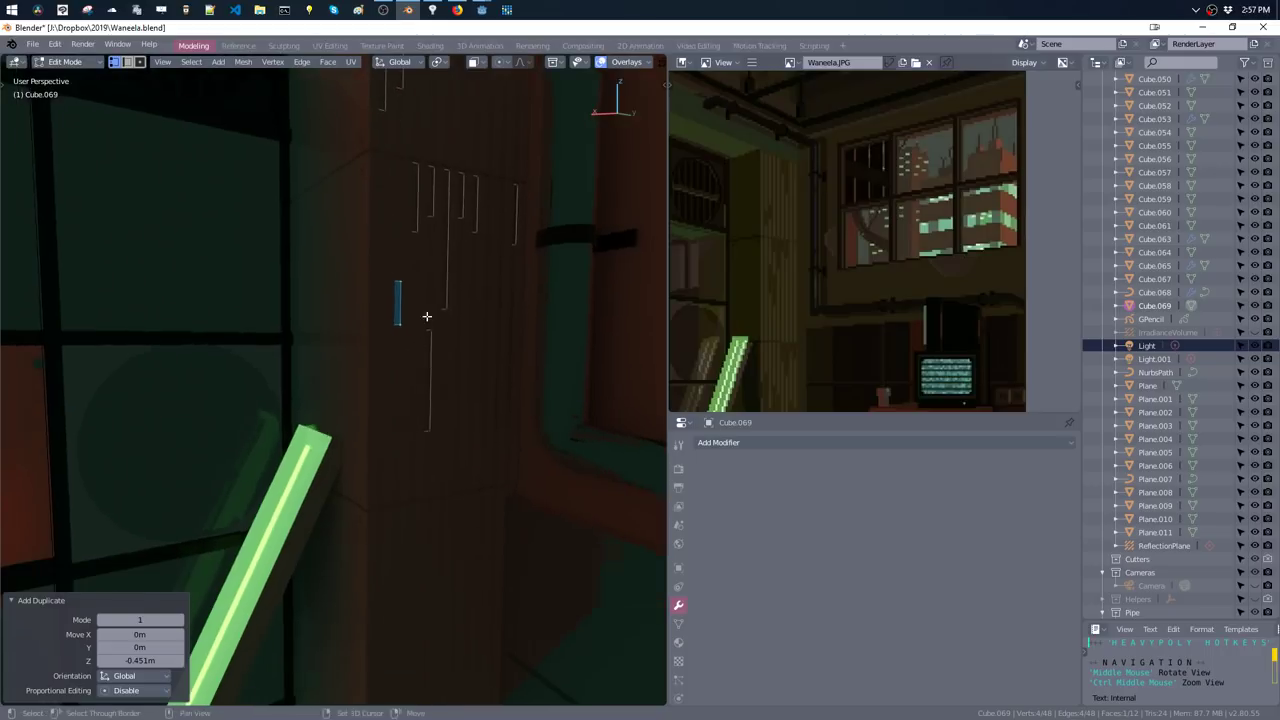
# - Make the duplicated slat taller and adjust its vertical position
pyautogui.moveTo(400, 400)
pyautogui.mouseDown(button='middle')
pyautogui.moveTo(426, 220)
pyautogui.moveTo(440, 243)
pyautogui.mouseUp(button='middle')
pyautogui.press('s')
pyautogui.press('z')
pyautogui.click(414, 343)
pyautogui.press('g')
pyautogui.press('z')
pyautogui.click(415, 404)
# - Re-enter Edit Mode, select all of the unit's geometry and show its material and vertex colour settings
pyautogui.press('Tab')
pyautogui.click(449, 363)
pyautogui.press('Tab')
pyautogui.click(493, 279)
pyautogui.press('a')
pyautogui.press('m')
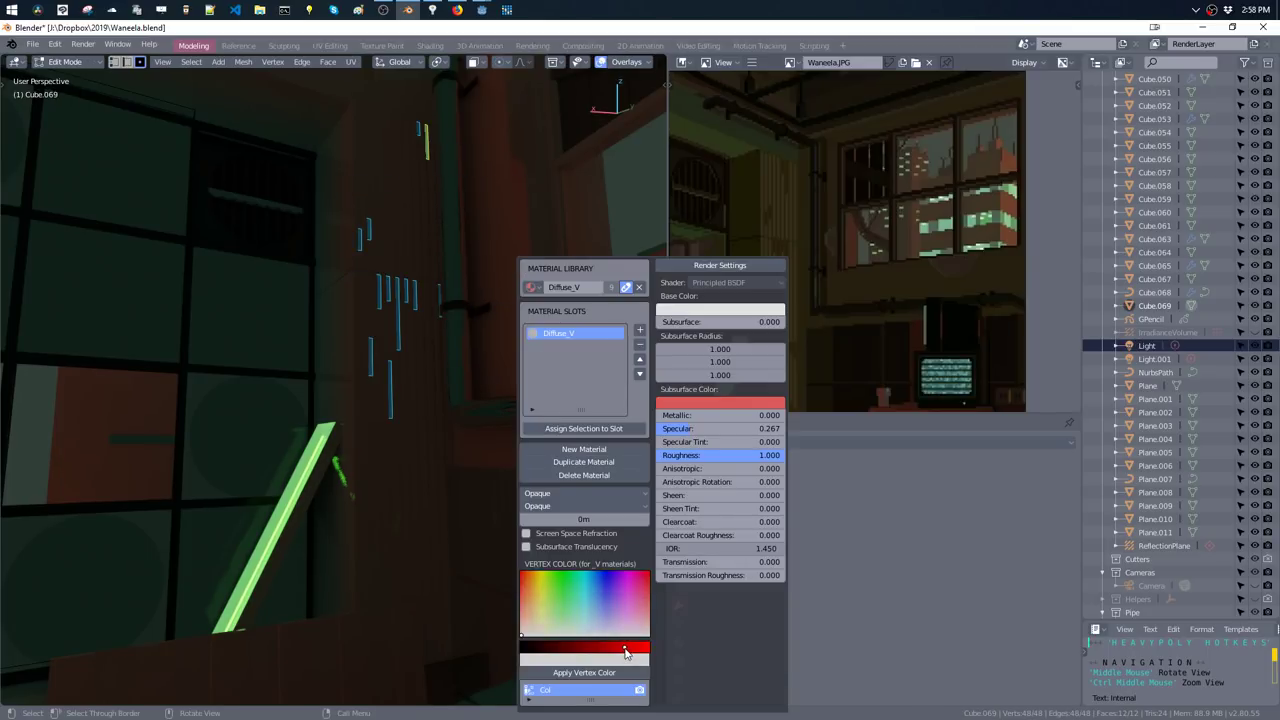
# - Pick a darker vertex colour, return to Object Mode, and pull back to a wide loft view
pyautogui.moveTo(625, 652); pyautogui.dragTo(575, 652)
pyautogui.press('Tab')
pyautogui.click(449, 349)
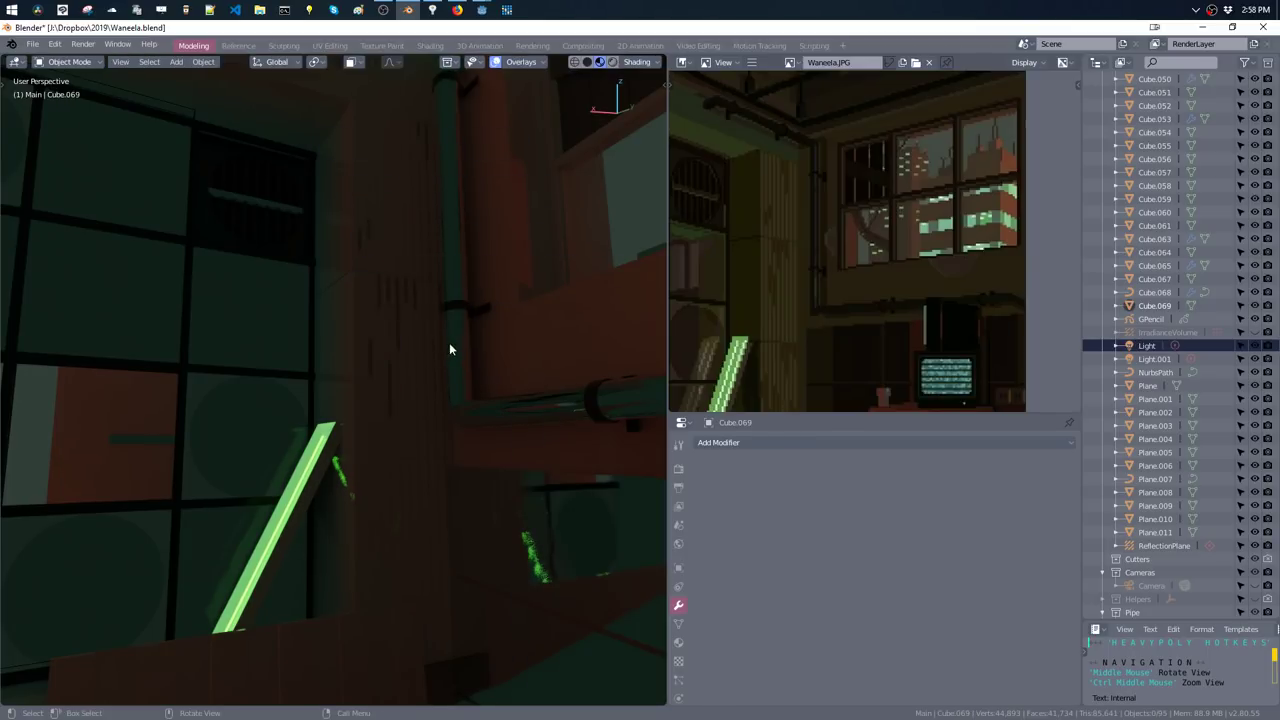
pyautogui.moveTo(449, 349); pyautogui.dragTo(464, 352, button='middle')
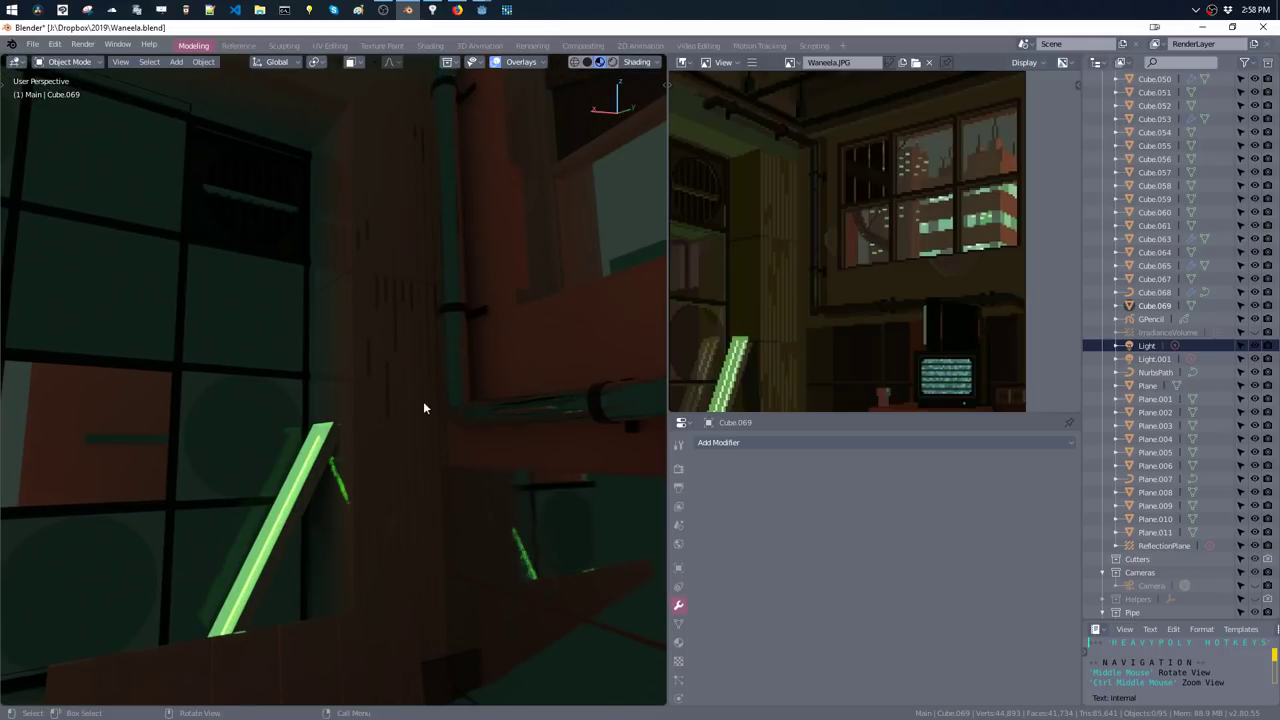
pyautogui.press('Tab')
pyautogui.press('Tab')
pyautogui.moveTo(531, 384)
pyautogui.mouseDown(button='middle')
pyautogui.moveTo(510, 477)
pyautogui.moveTo(526, 428)
pyautogui.mouseUp(button='middle')
pyautogui.press('Tab')
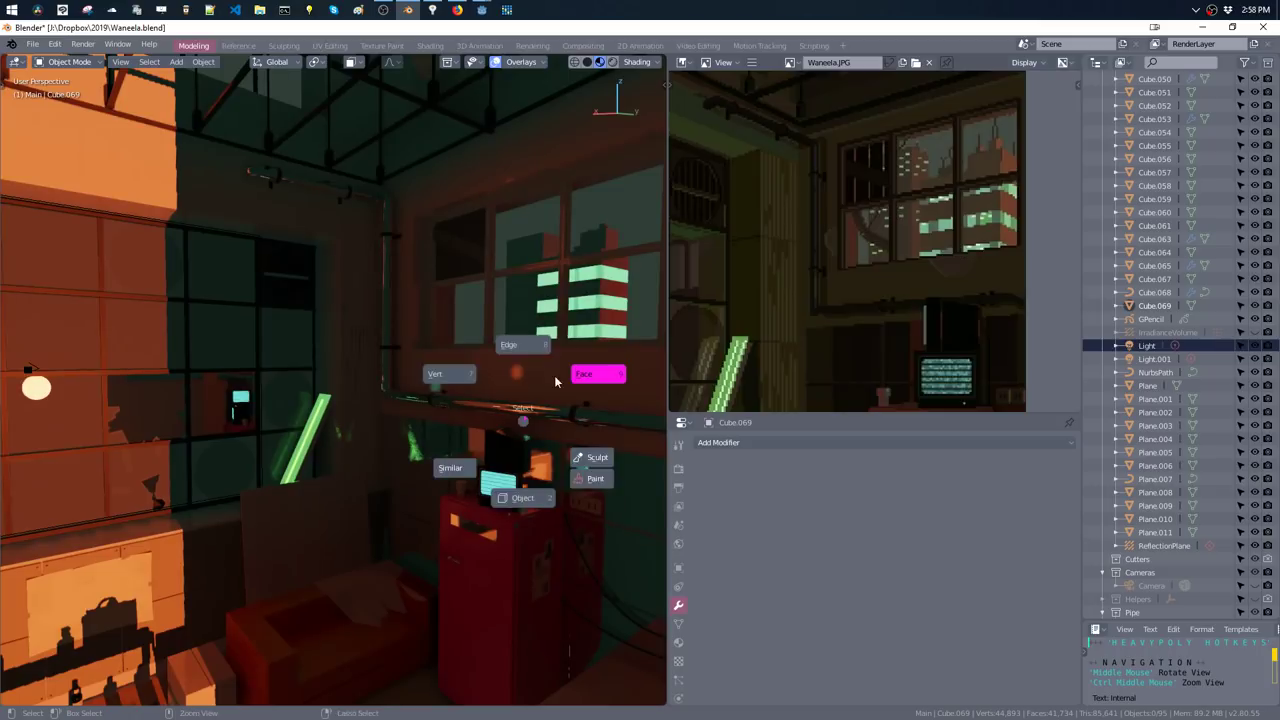
pyautogui.hotkey('shift', 'm')
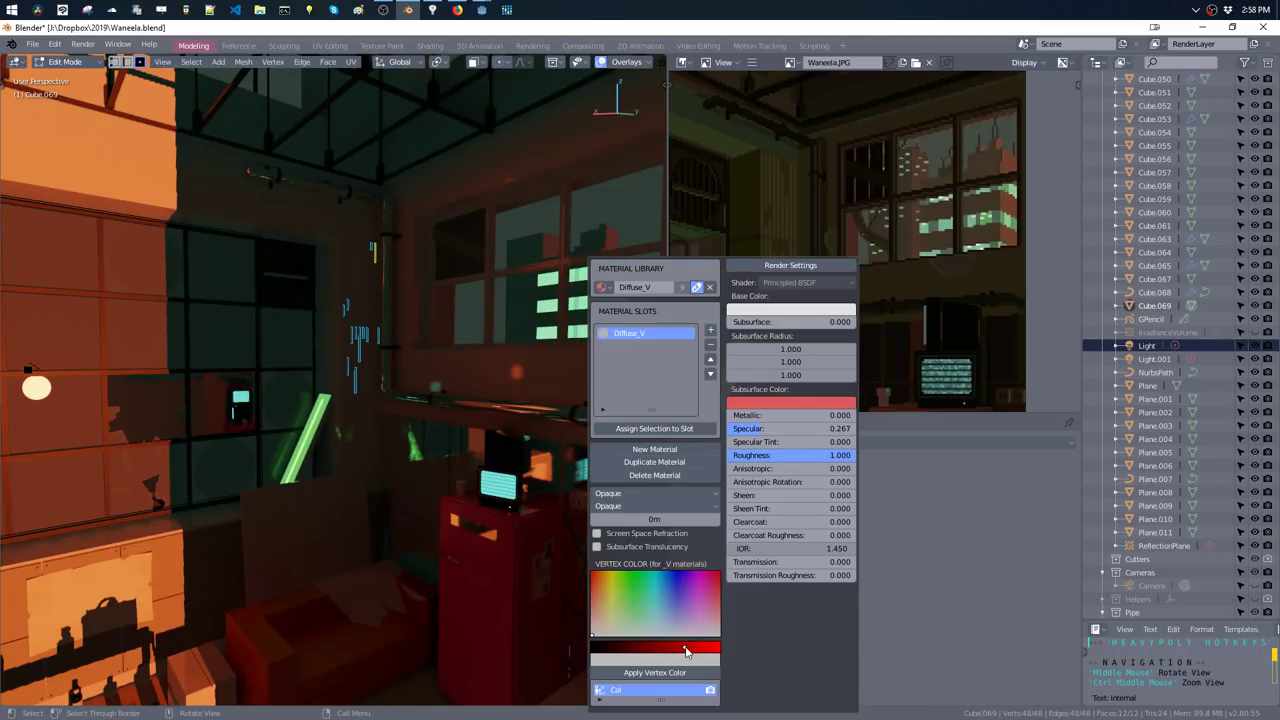
pyautogui.press('Tab')
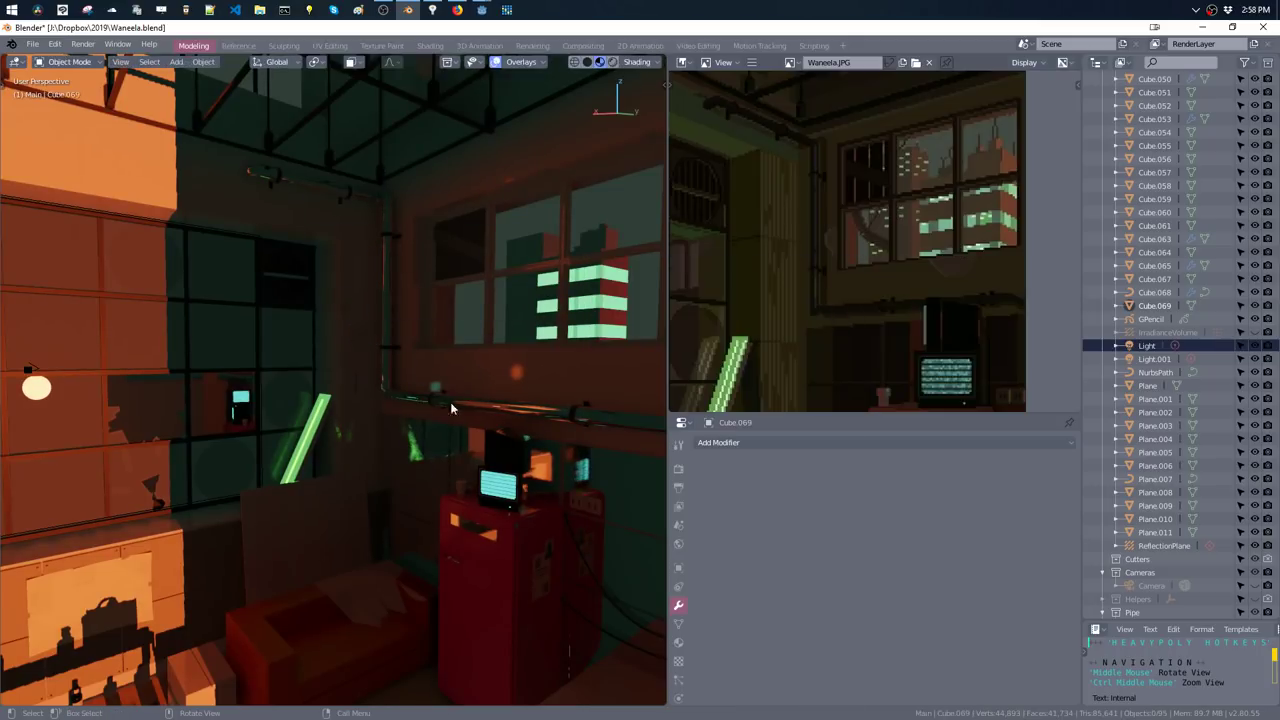
pyautogui.moveTo(450, 402)
pyautogui.mouseDown(button='middle')
pyautogui.moveTo(430, 322)
pyautogui.moveTo(403, 312)
pyautogui.moveTo(394, 290)
pyautogui.moveTo(350, 314)
pyautogui.mouseUp(button='middle')
# - Move a copied slat piece lower on the wall, shrink its height, and nudge it up slightly
pyautogui.press('Tab')
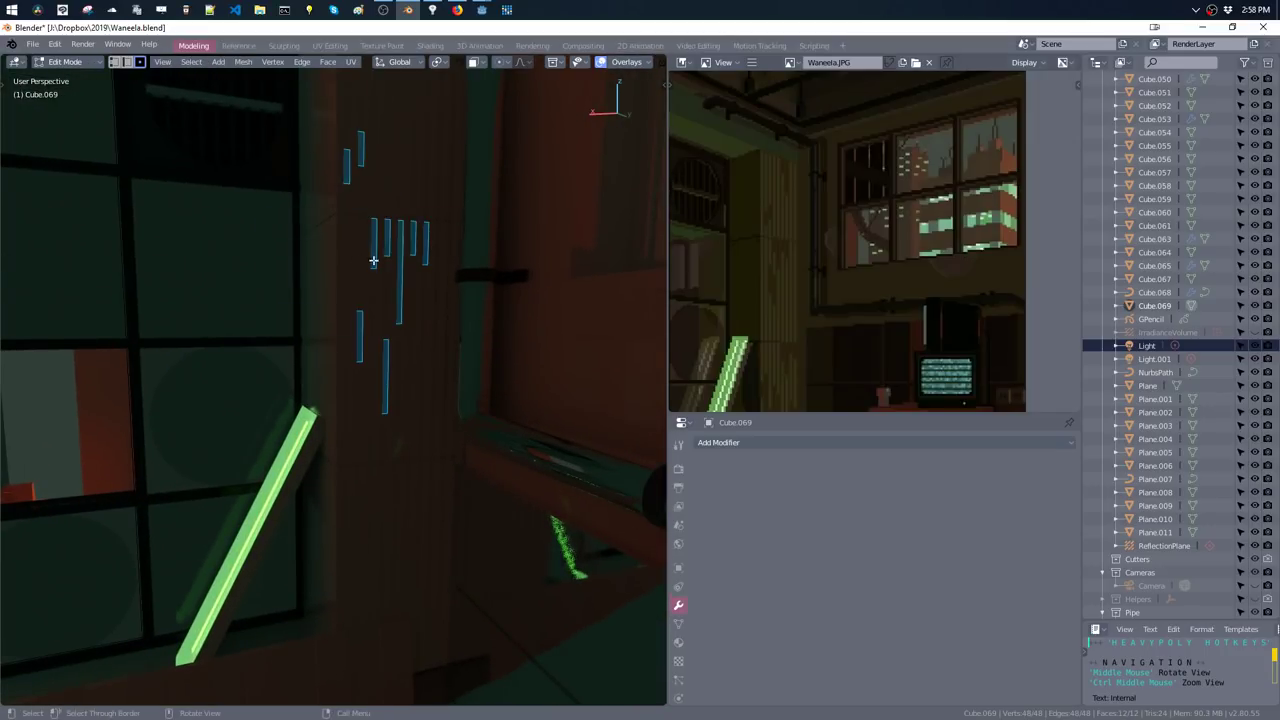
pyautogui.hotkey('ctrl', 'l')
pyautogui.press('g')
pyautogui.press('z')
pyautogui.click(403, 394)
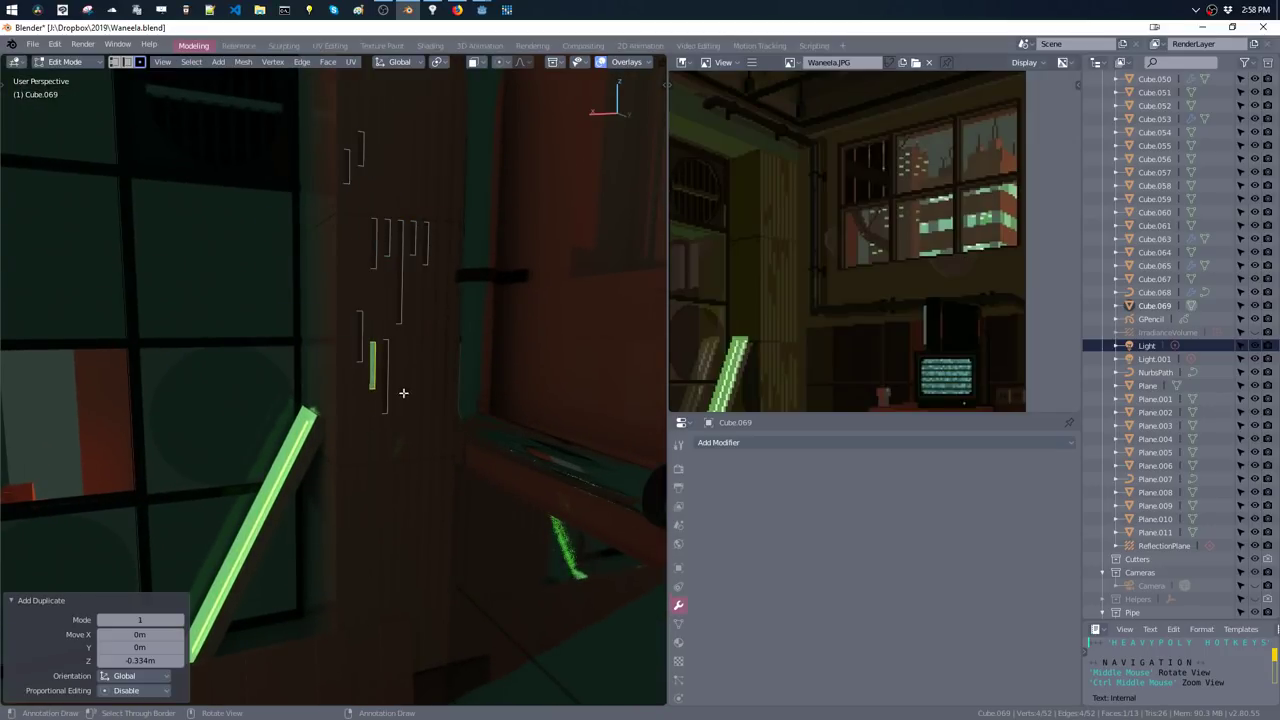
pyautogui.press('s')
pyautogui.press('z')
pyautogui.click(401, 425)
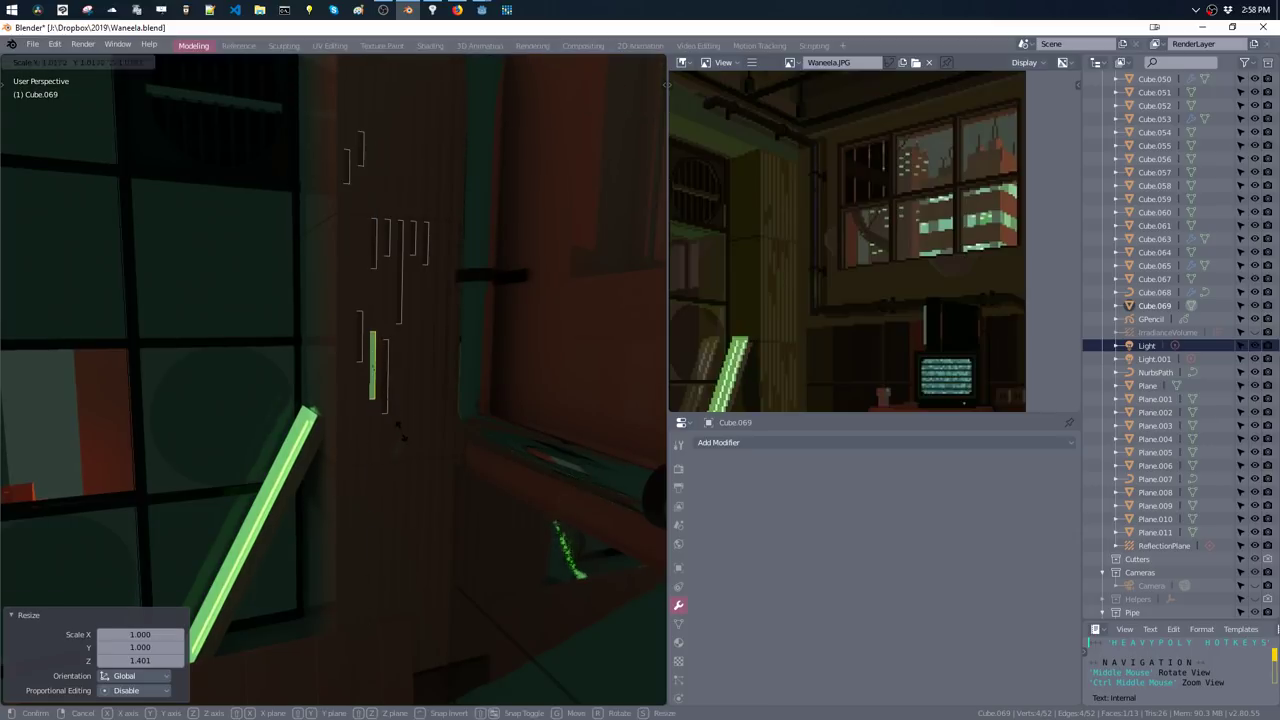
pyautogui.keyDown('shift'); pyautogui.moveTo(423, 409); pyautogui.dragTo(406, 377, button='middle'); pyautogui.keyUp('shift')
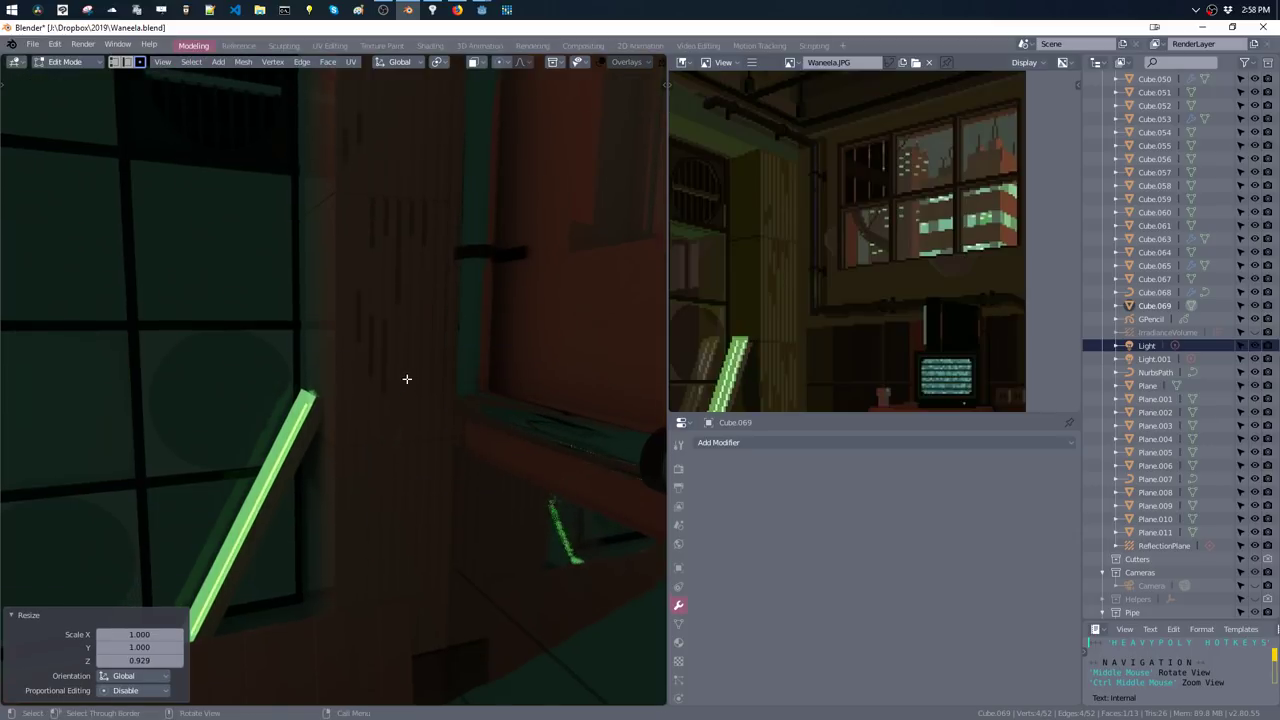
pyautogui.press('g')
pyautogui.press('z')
pyautogui.click(401, 380)
# - Copy a group of slat vertices lower down and shift the copy sideways into place
pyautogui.moveTo(345, 198); pyautogui.dragTo(418, 268)
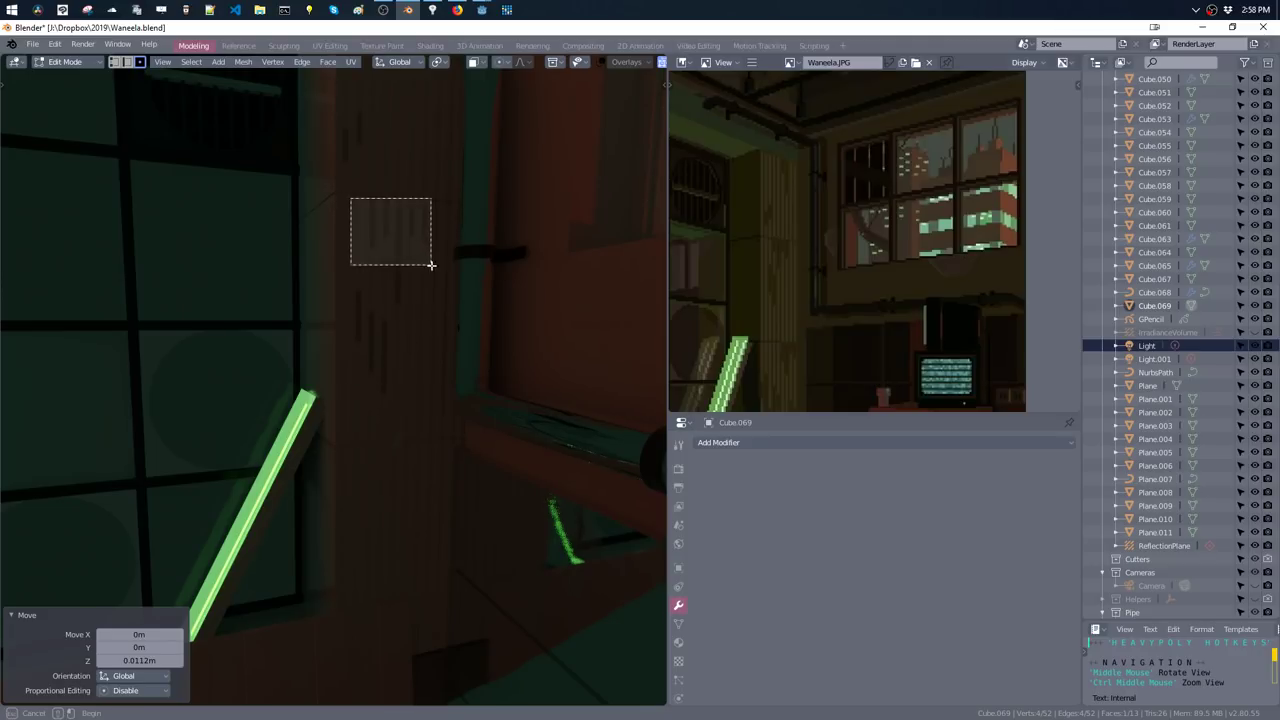
pyautogui.press('e')
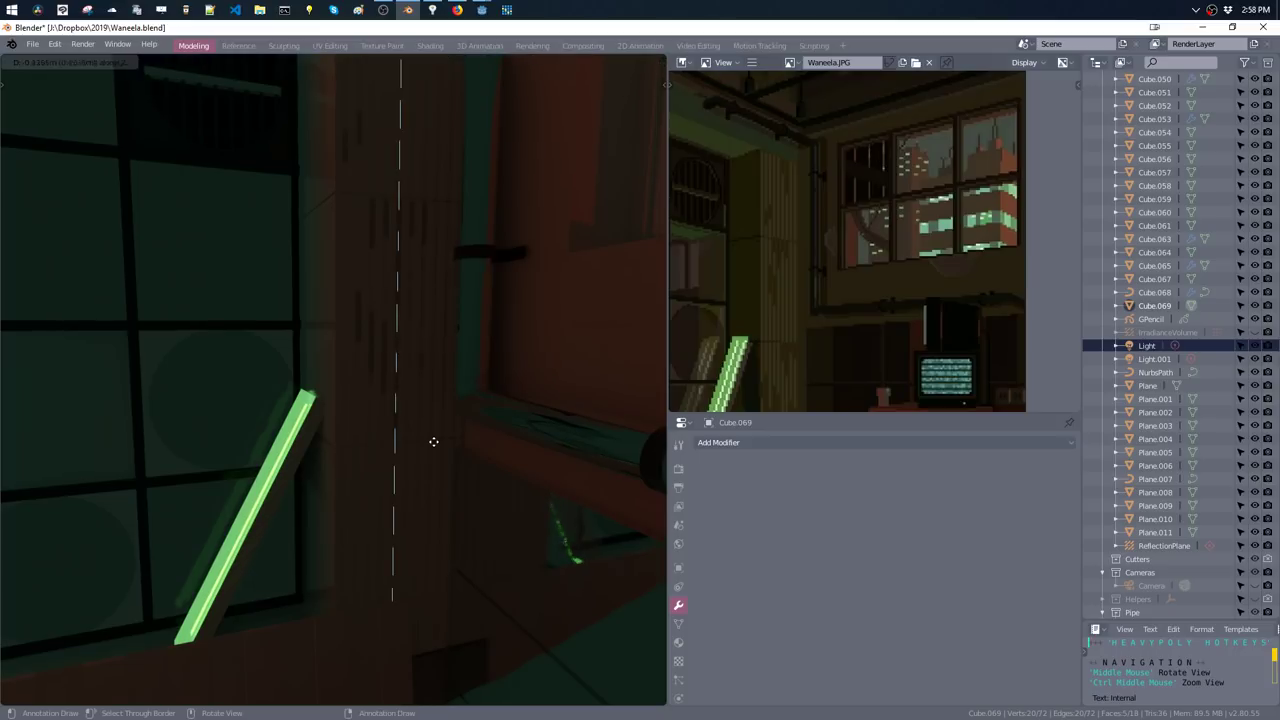
pyautogui.click(431, 501)
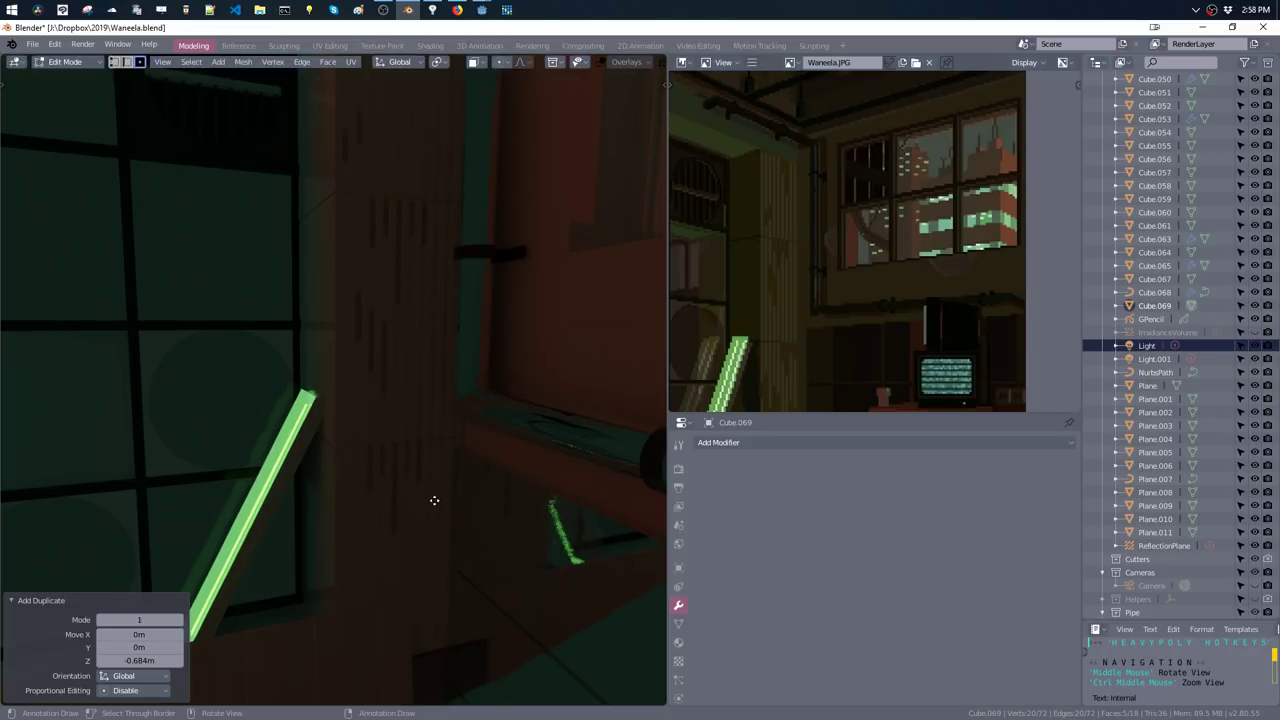
pyautogui.press('g')
pyautogui.press('x')
pyautogui.press('y')
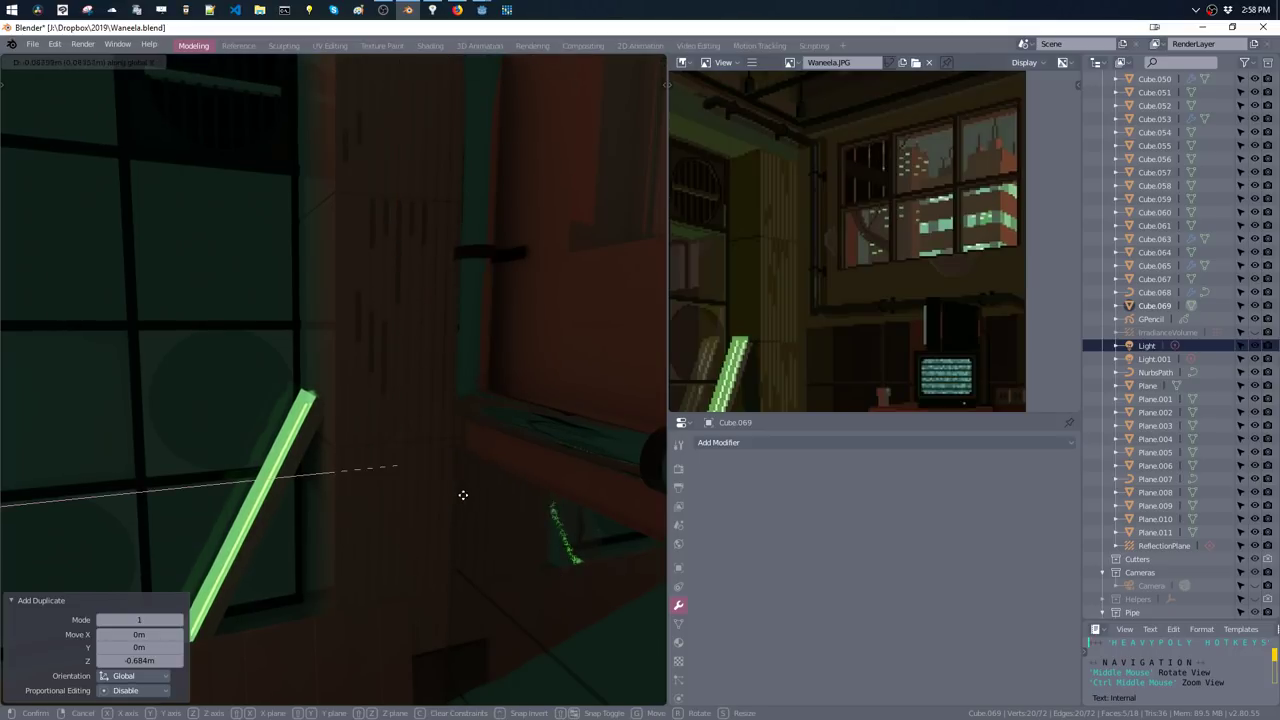
pyautogui.click(467, 493)
pyautogui.press('g')
pyautogui.press('x')
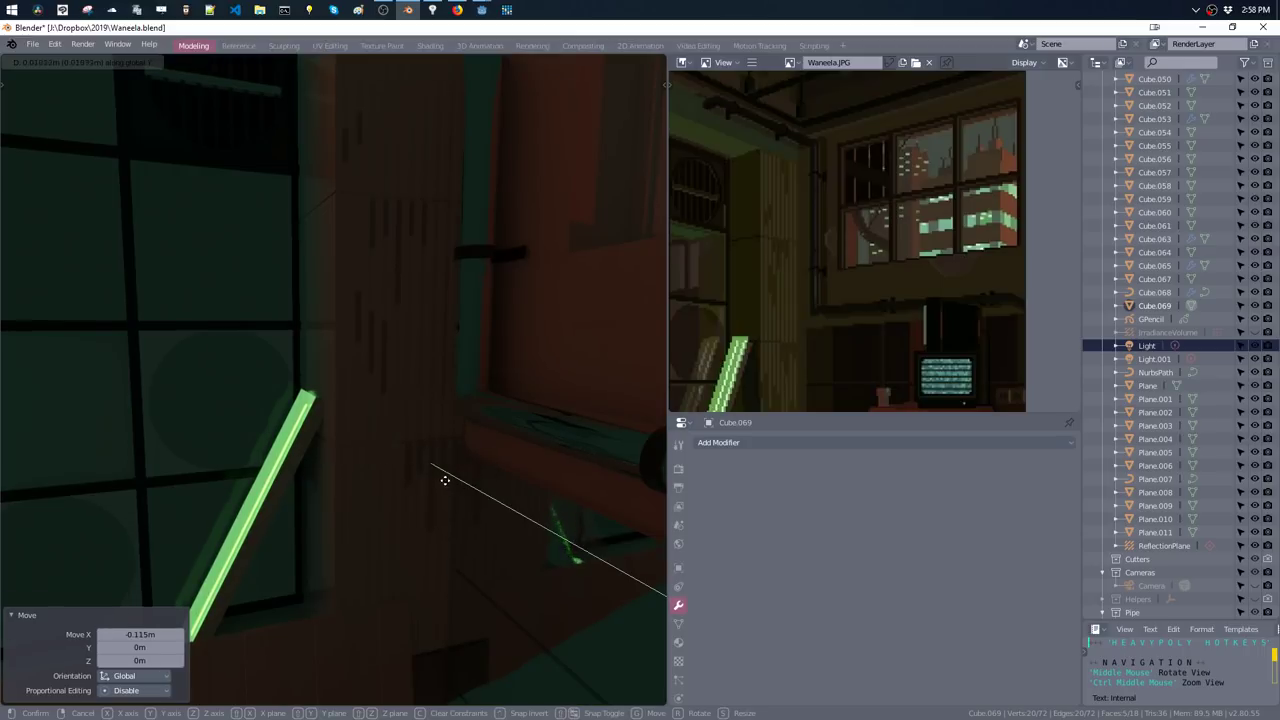
pyautogui.click(441, 478)
# - Copy a face near the top of the box lower down and enlarge it about 1.5 times
pyautogui.moveTo(443, 477)
pyautogui.mouseDown(button='middle')
pyautogui.moveTo(448, 247)
pyautogui.moveTo(395, 234)
pyautogui.mouseUp(button='middle')
pyautogui.moveTo(382, 145); pyautogui.dragTo(410, 165)
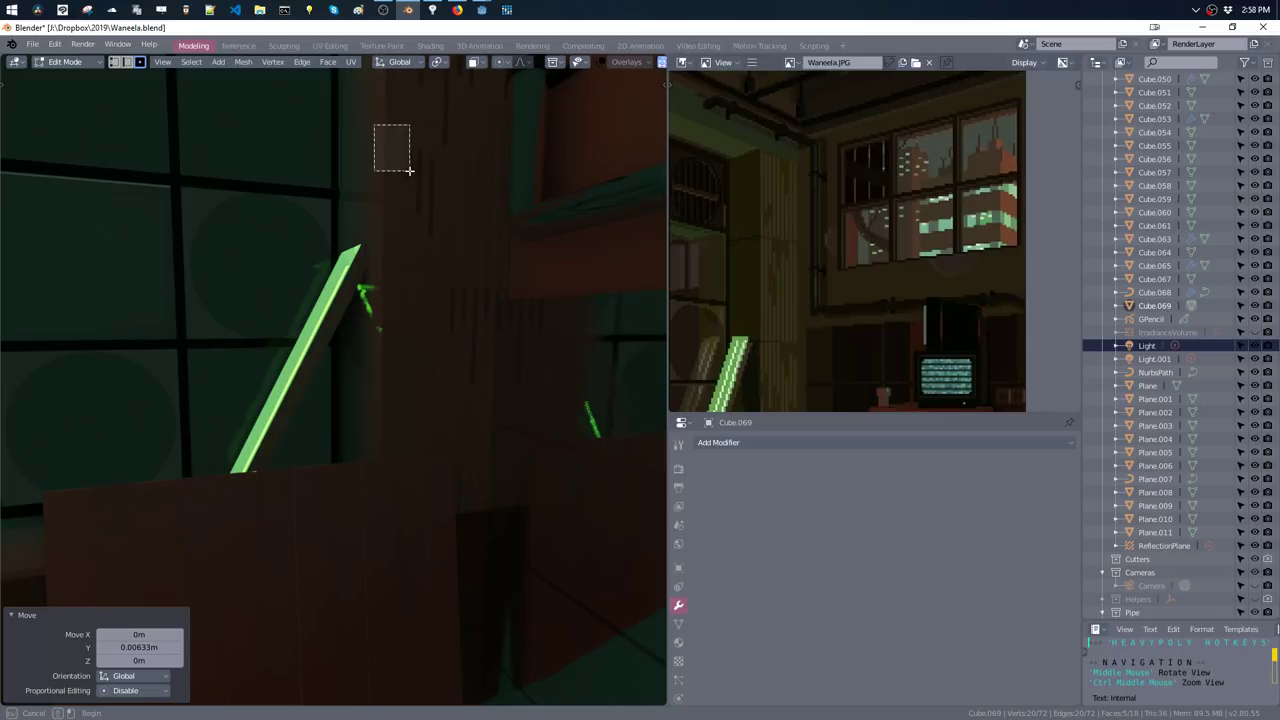
pyautogui.press('e')
pyautogui.click(381, 467)
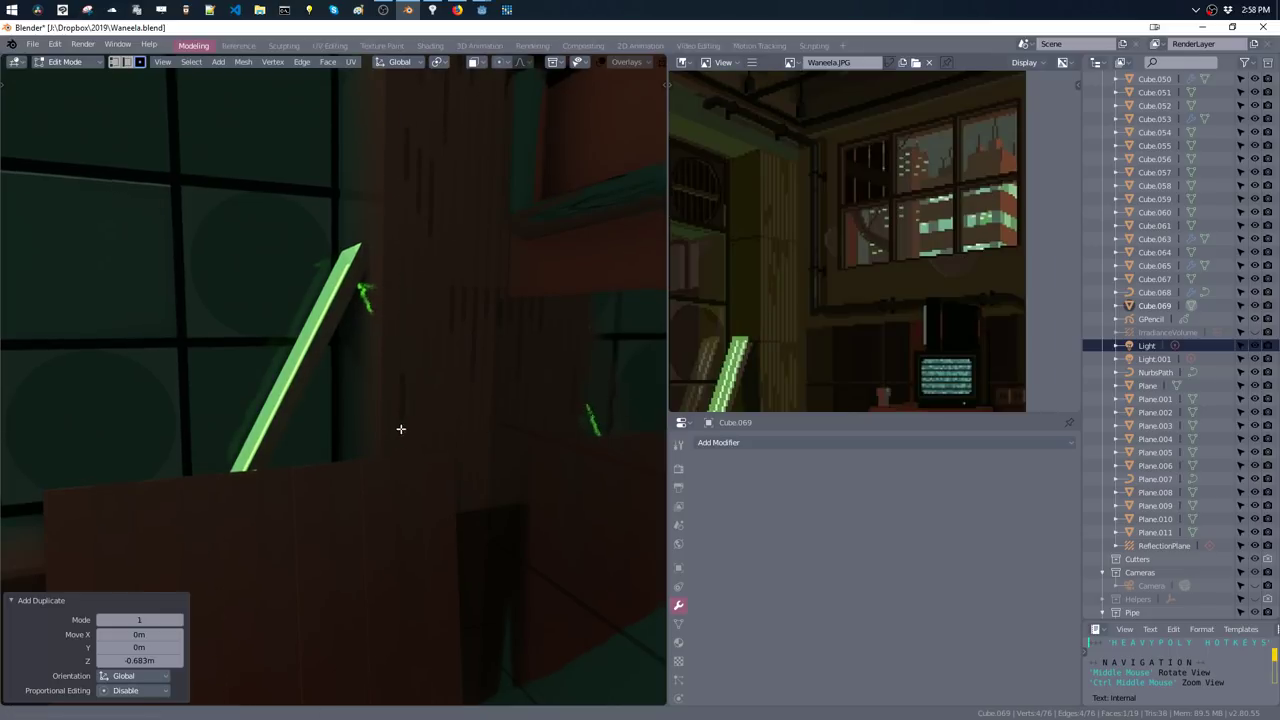
pyautogui.moveTo(400, 428); pyautogui.dragTo(400, 303, button='middle')
pyautogui.press('s')
pyautogui.click(423, 422)
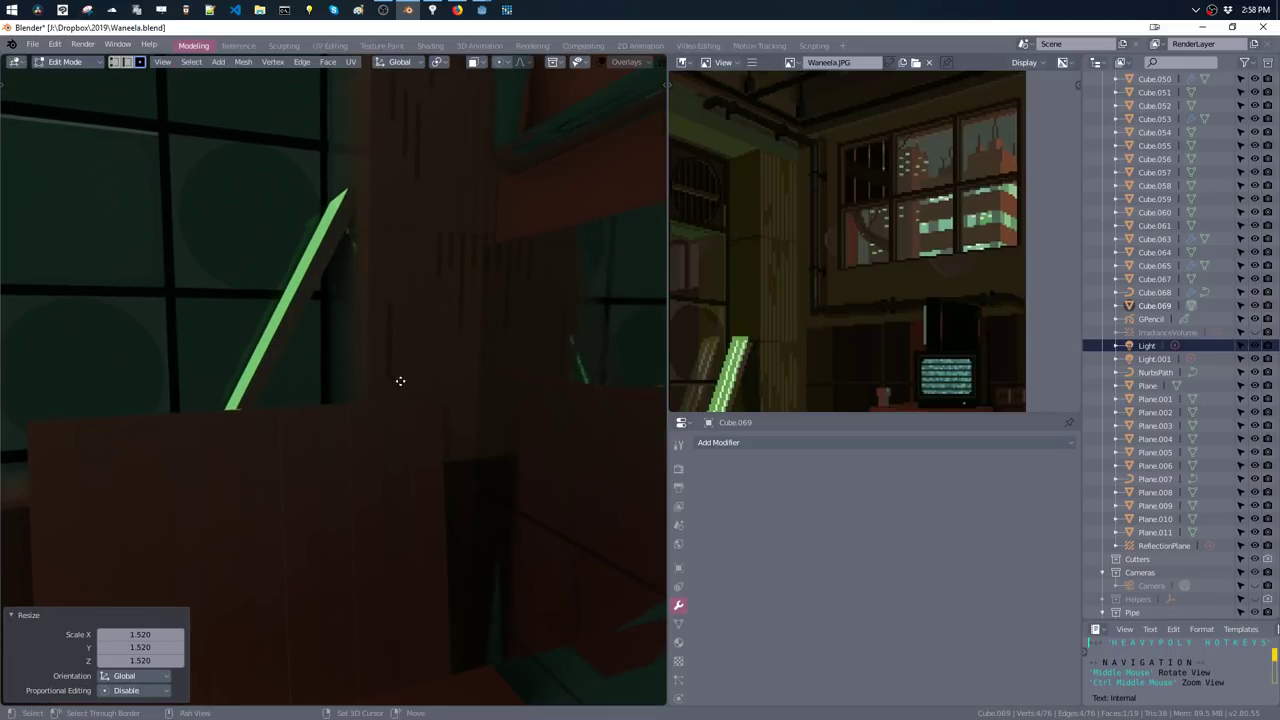
# - Duplicate that face sideways, resize it vertically, and lower one of its edges
pyautogui.hotkey('shift', 'd')
pyautogui.click(393, 390)
pyautogui.press('s')
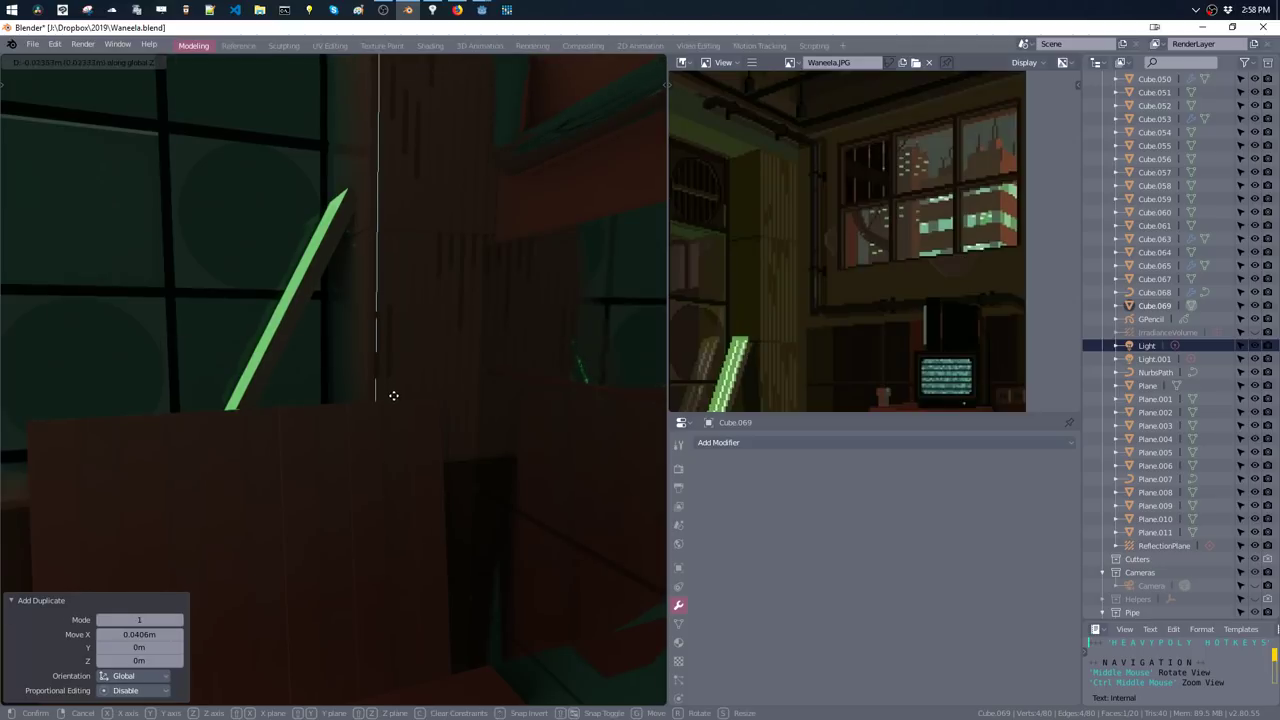
pyautogui.press('z')
pyautogui.click(389, 390)
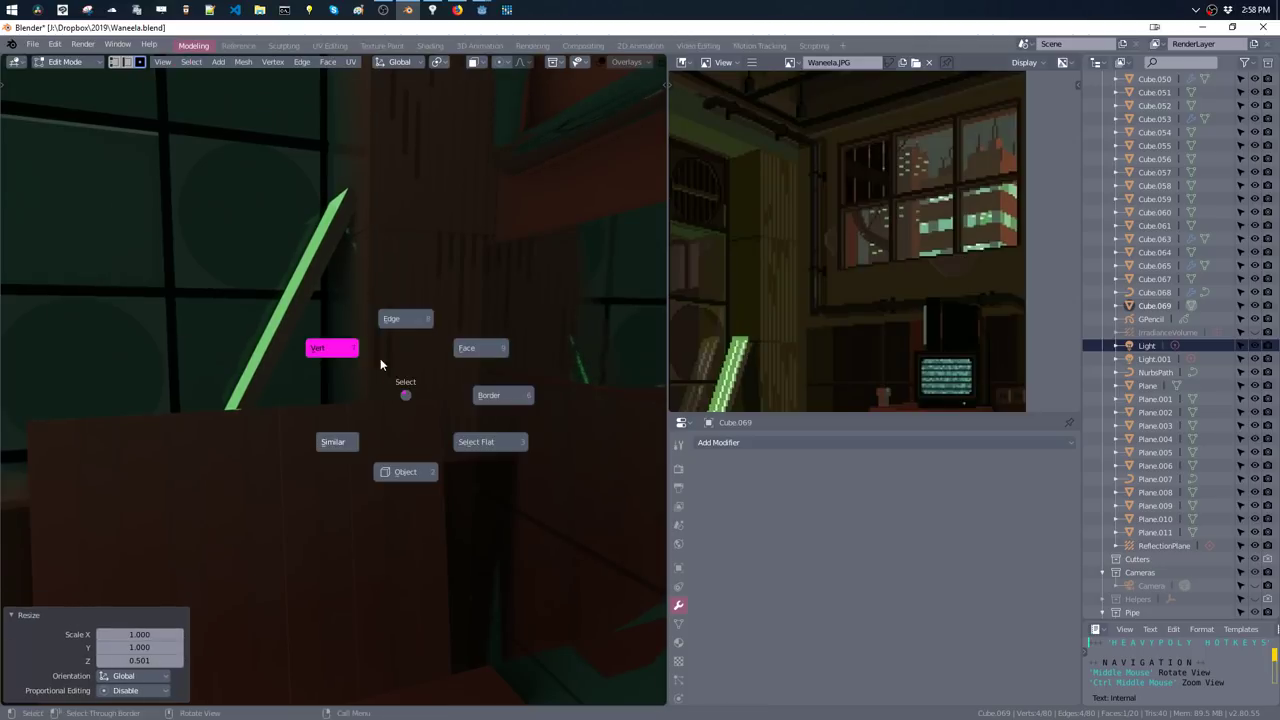
pyautogui.click(388, 378)
pyautogui.press('g')
pyautogui.press('z')
pyautogui.click(409, 447)
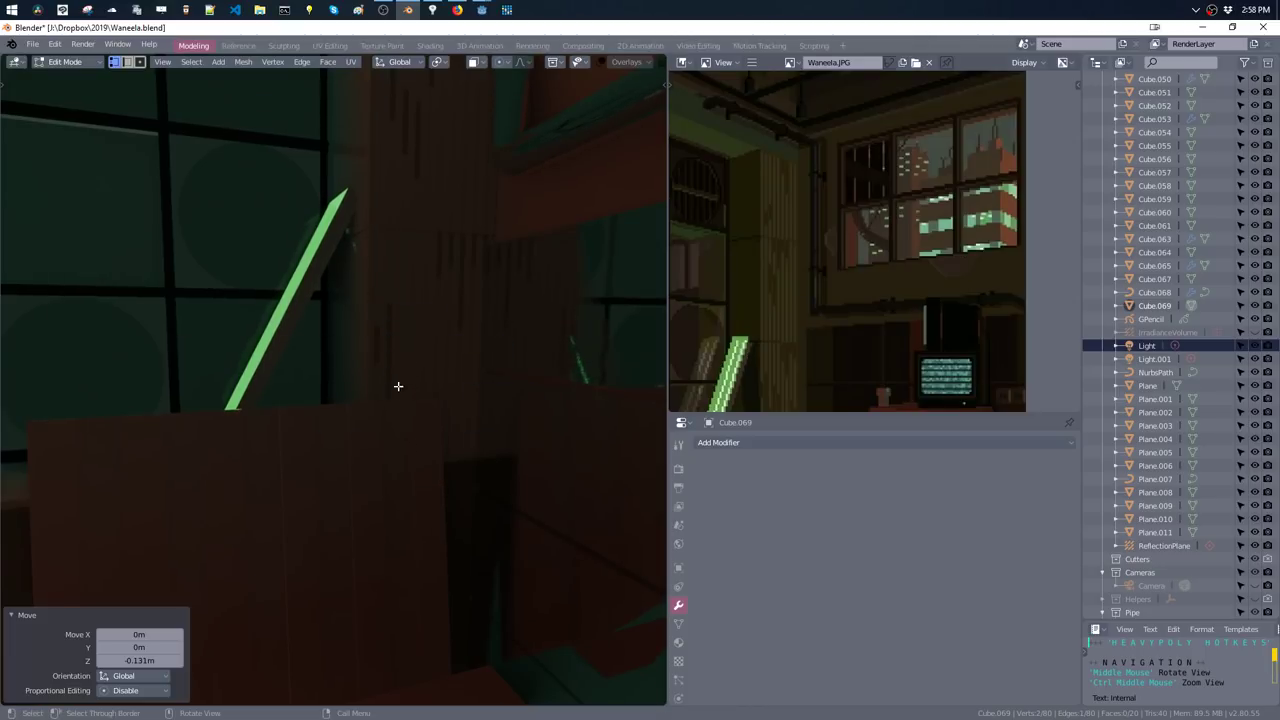
# - Duplicate the new connected face further down the box and shift it slightly along Y
pyautogui.click(408, 209)
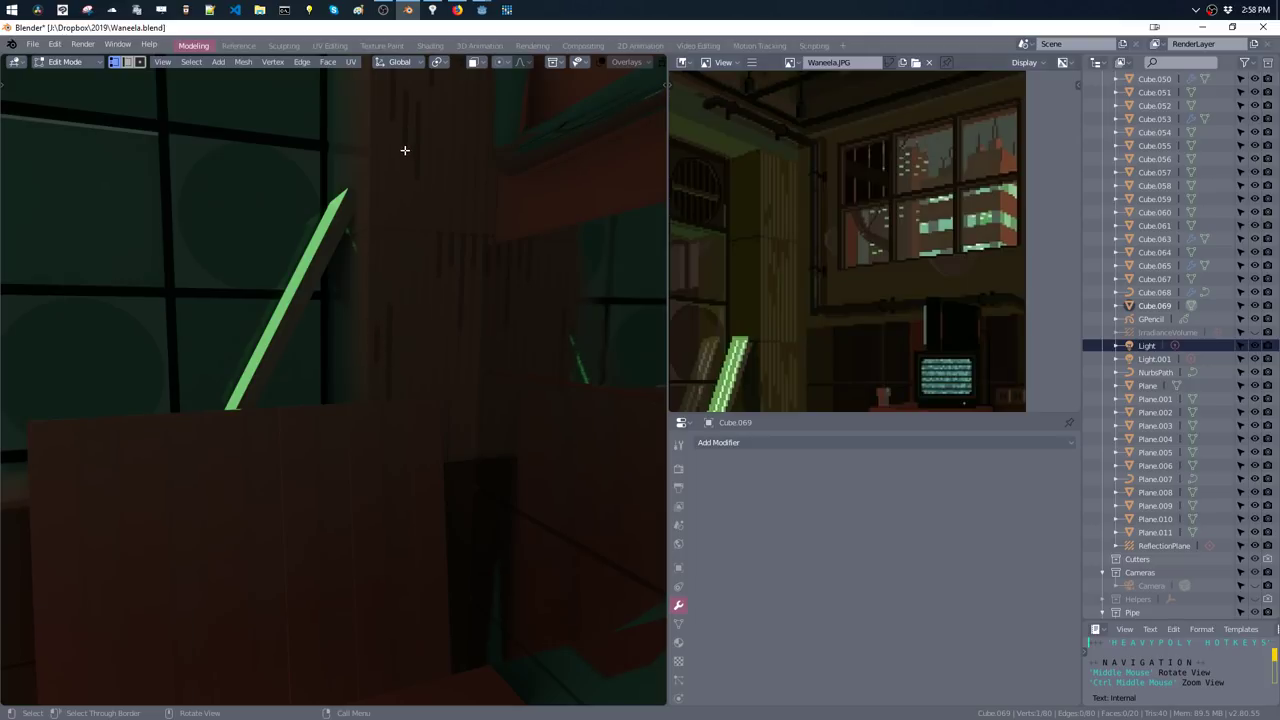
pyautogui.hotkey('ctrl', 'l')
pyautogui.hotkey('shift', 'd')
pyautogui.press('z')
pyautogui.click(411, 481)
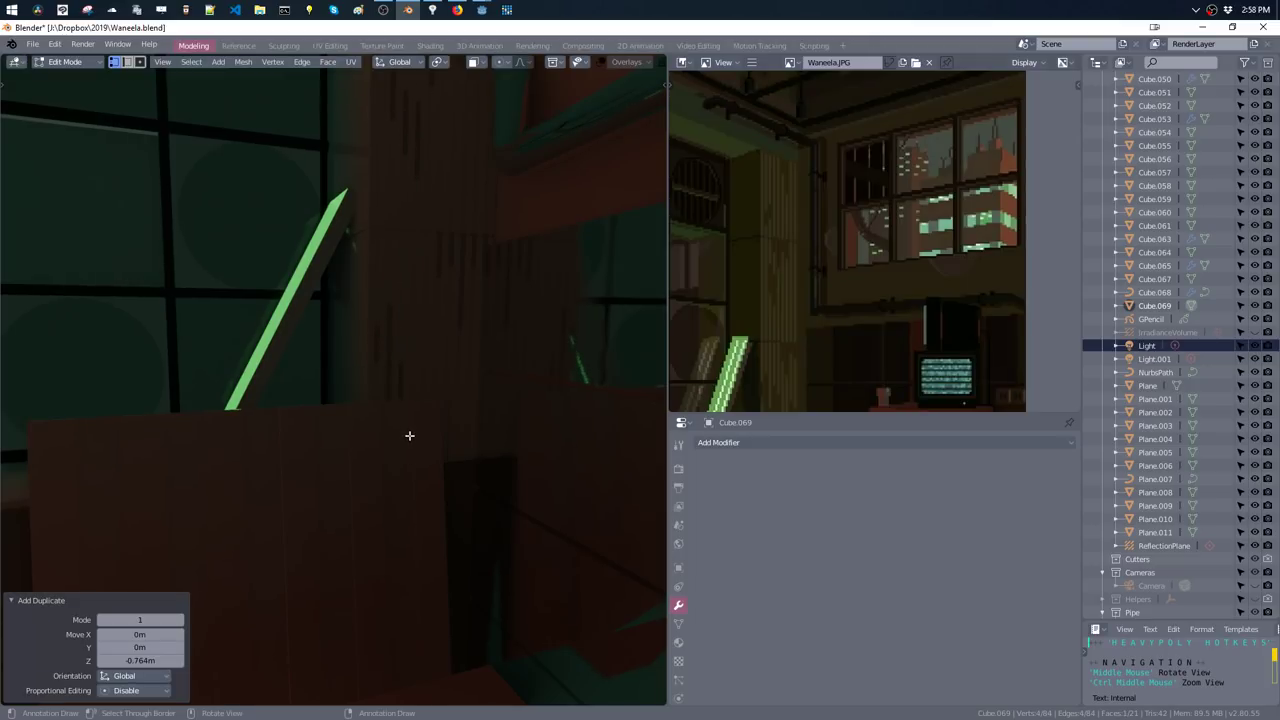
pyautogui.moveTo(408, 422); pyautogui.dragTo(426, 423, button='middle')
pyautogui.press('g')
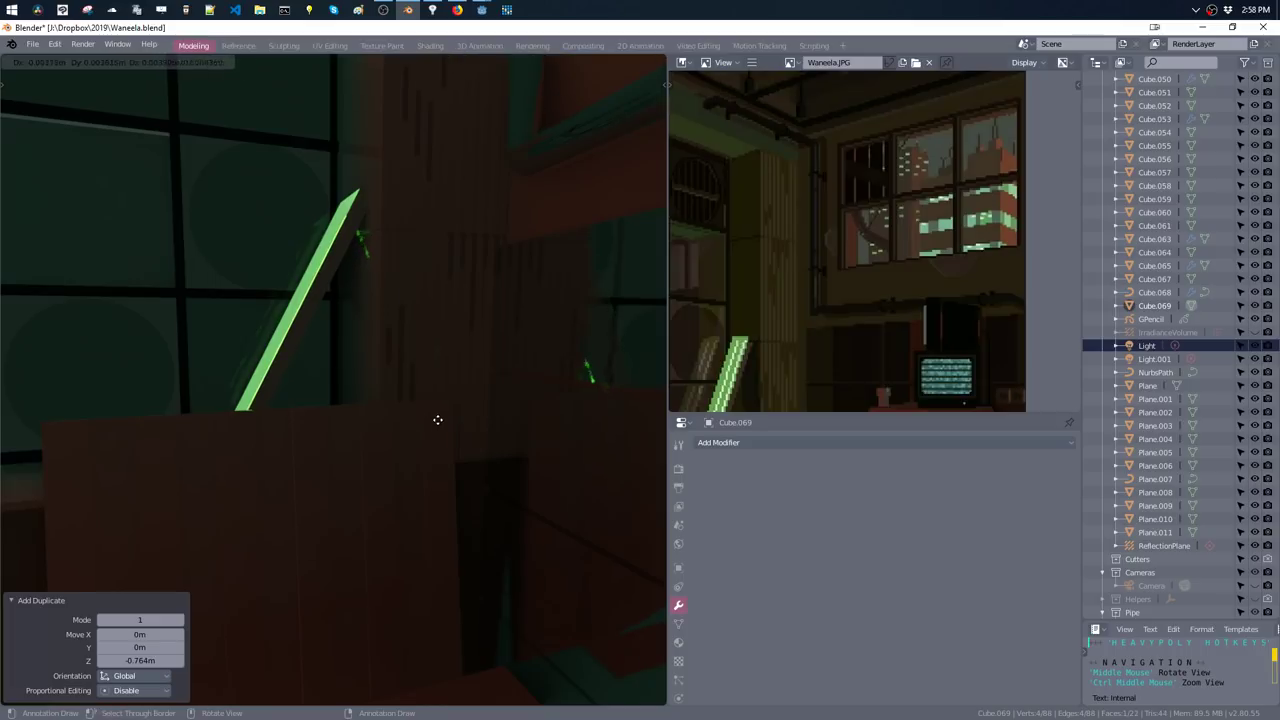
pyautogui.press('x')
pyautogui.press('x')
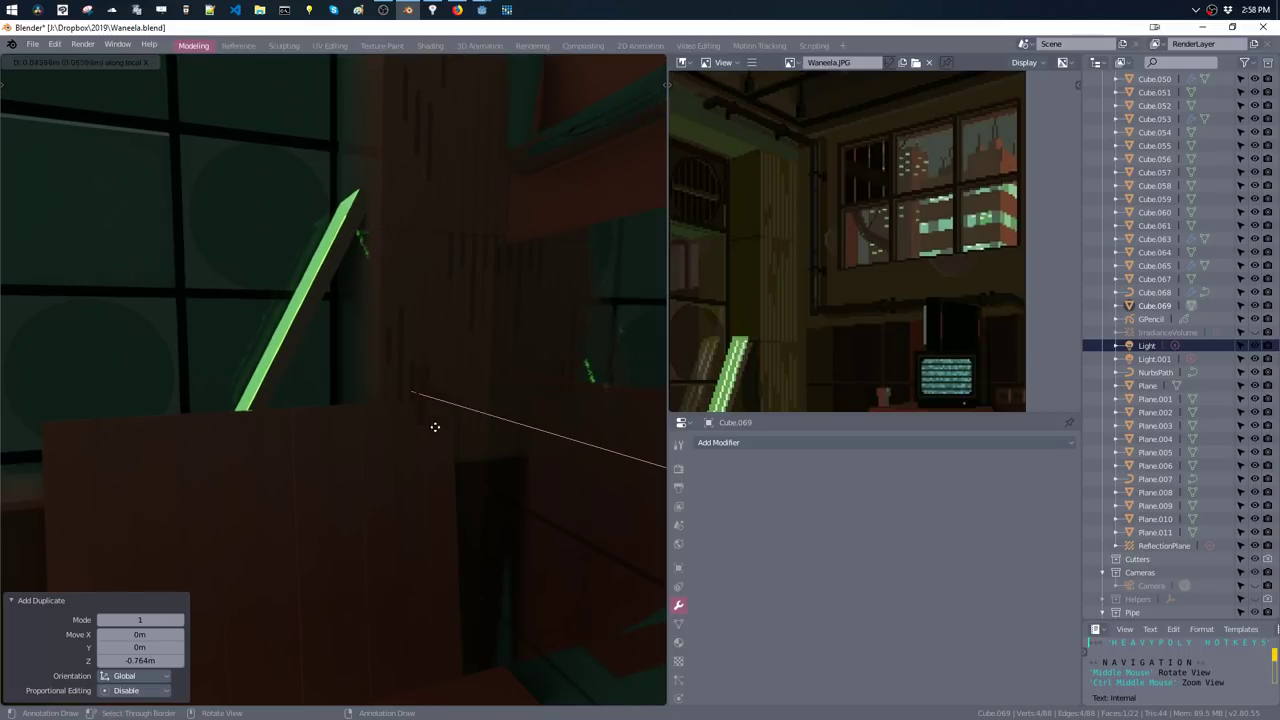
pyautogui.press('x')
pyautogui.press('x')
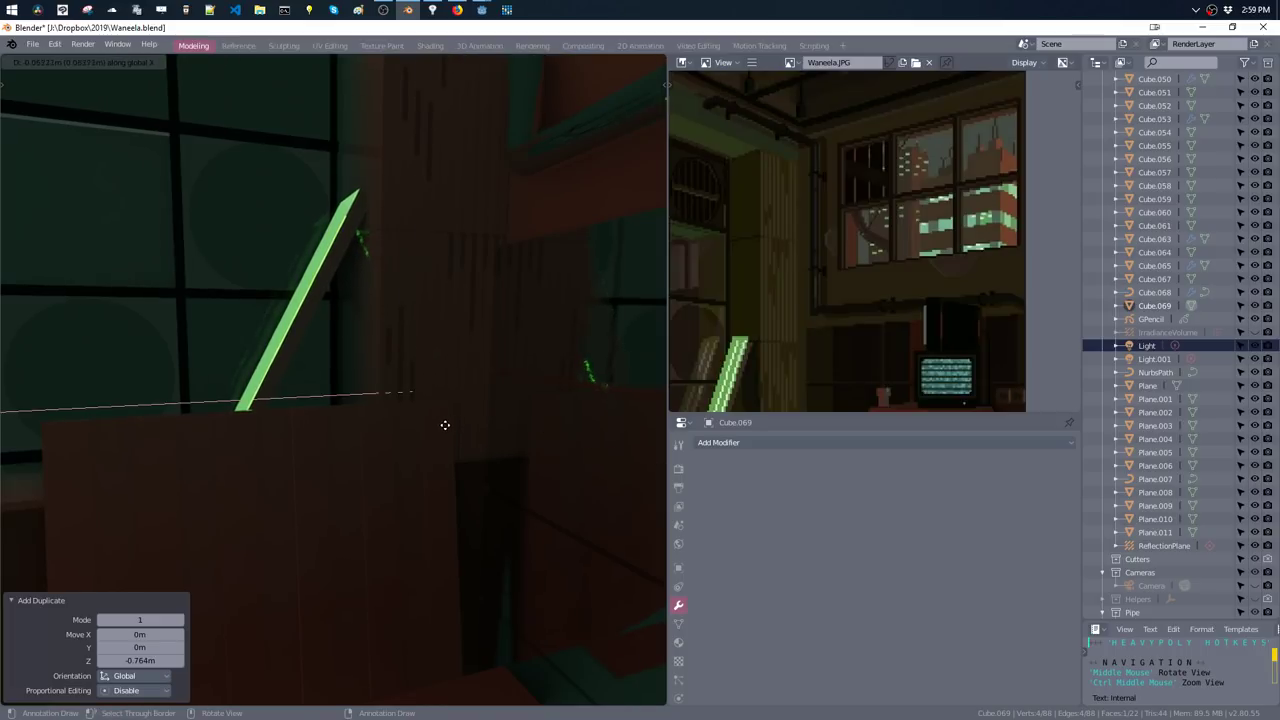
pyautogui.press('y')
pyautogui.click(449, 427)
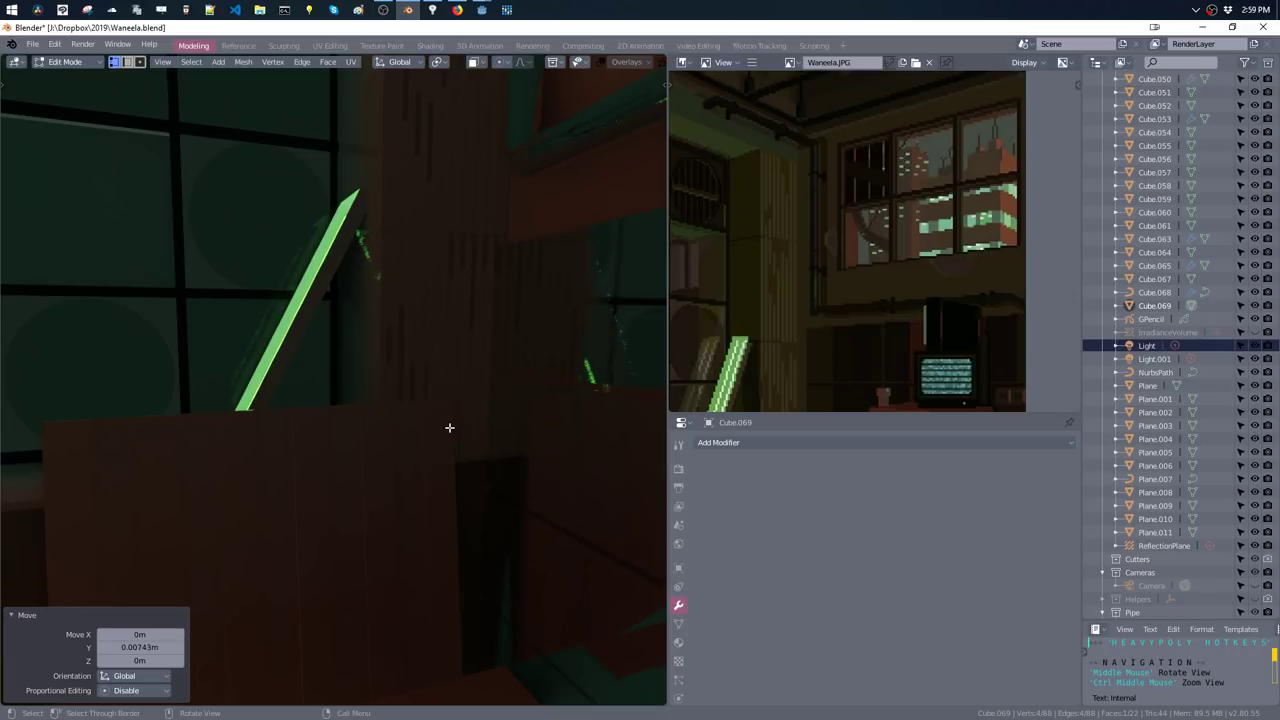
# - Fine-tune the copied piece's position with small vertical, X and free moves
pyautogui.press('g')
pyautogui.press('z')
pyautogui.click(446, 437)
pyautogui.press('g')
pyautogui.press('x')
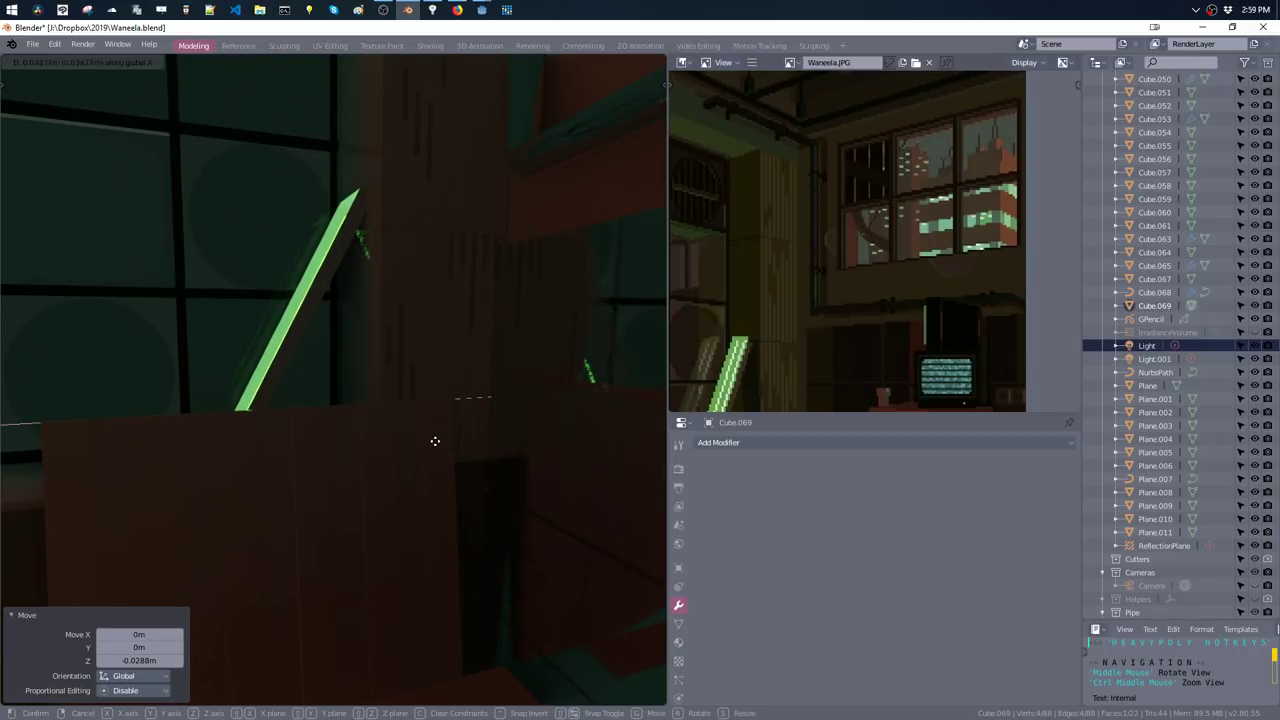
pyautogui.click(437, 439)
pyautogui.scroll(5, 440, 450)
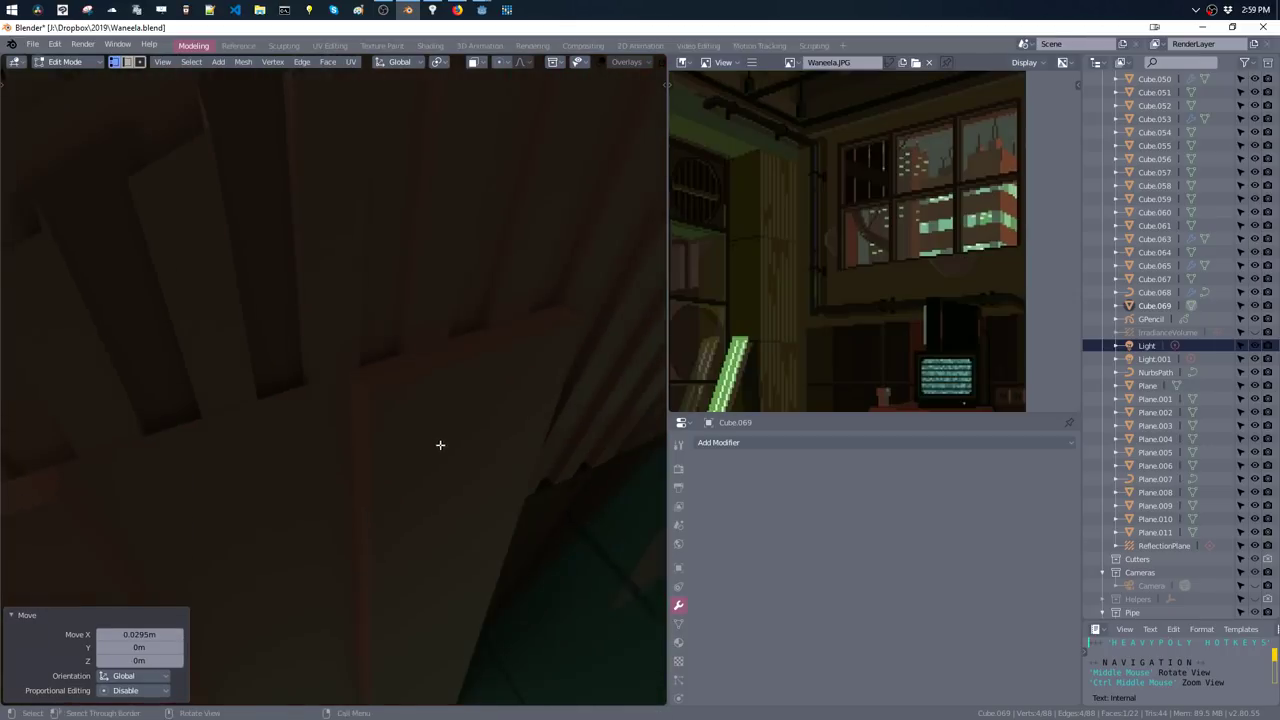
pyautogui.press('g')
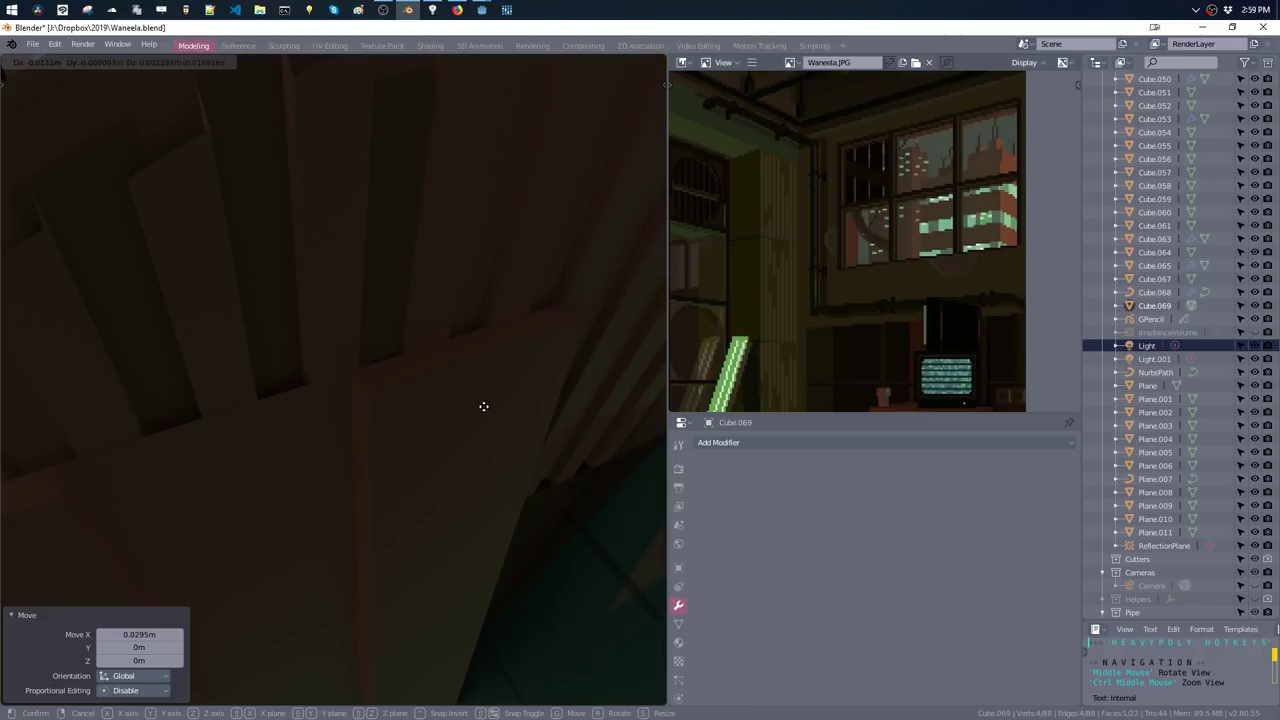
pyautogui.click(487, 400)
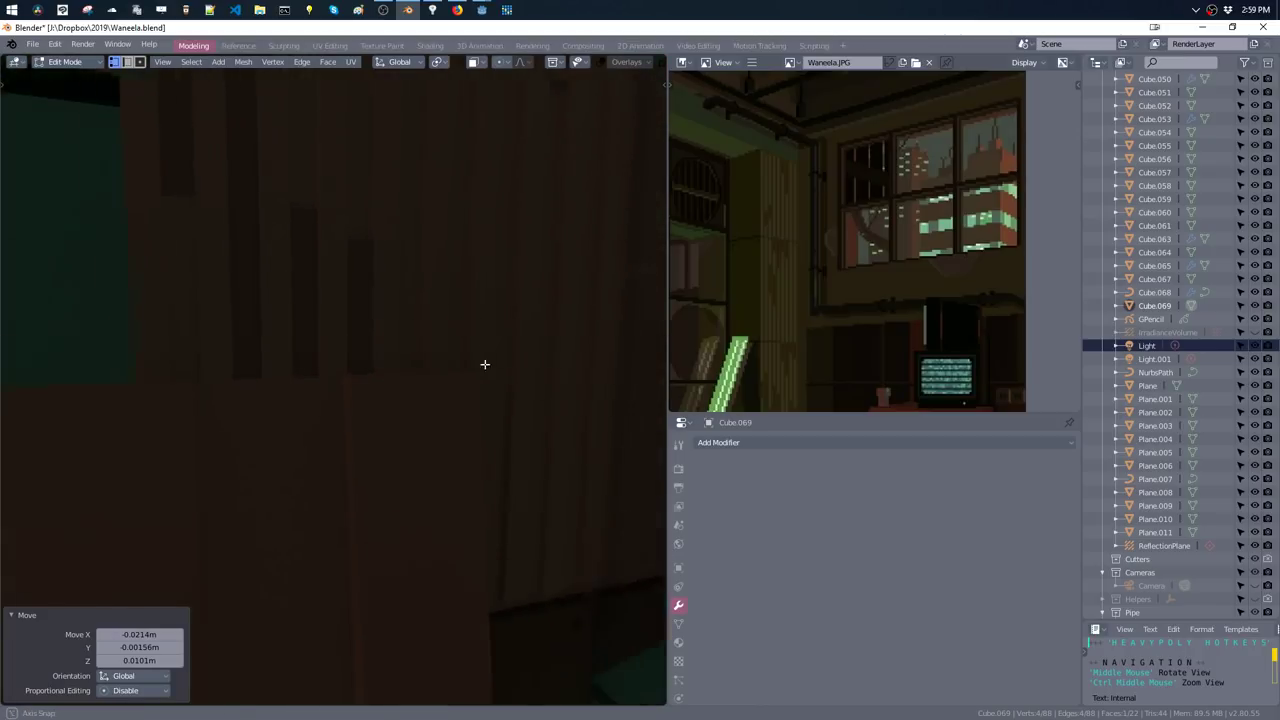
pyautogui.press('g')
pyautogui.click(497, 392)
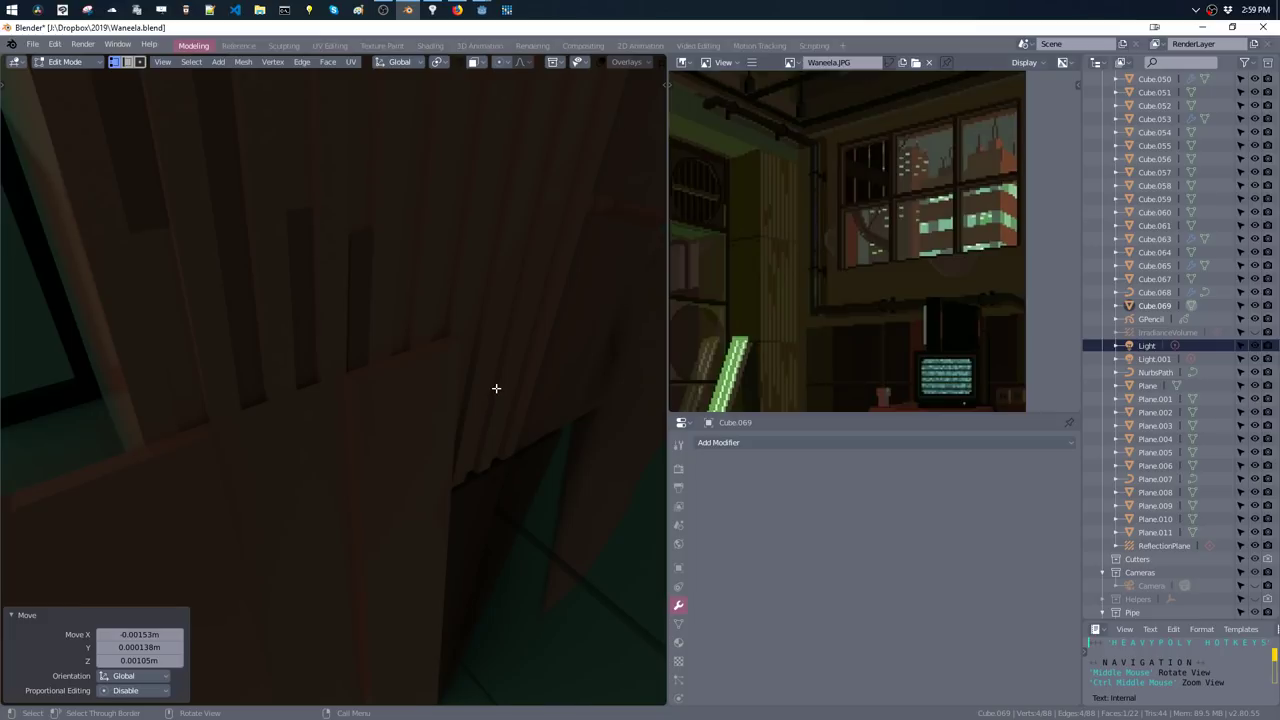
pyautogui.press('g')
pyautogui.click(491, 386)
# - Duplicate another group of slats near the green stripe and move the copy along Y
pyautogui.moveTo(491, 386)
pyautogui.mouseDown(button='middle')
pyautogui.moveTo(503, 477)
pyautogui.moveTo(494, 379)
pyautogui.moveTo(349, 349)
pyautogui.mouseUp(button='middle')
pyautogui.moveTo(278, 310); pyautogui.dragTo(318, 356)
pyautogui.hotkey('shift', 'd')
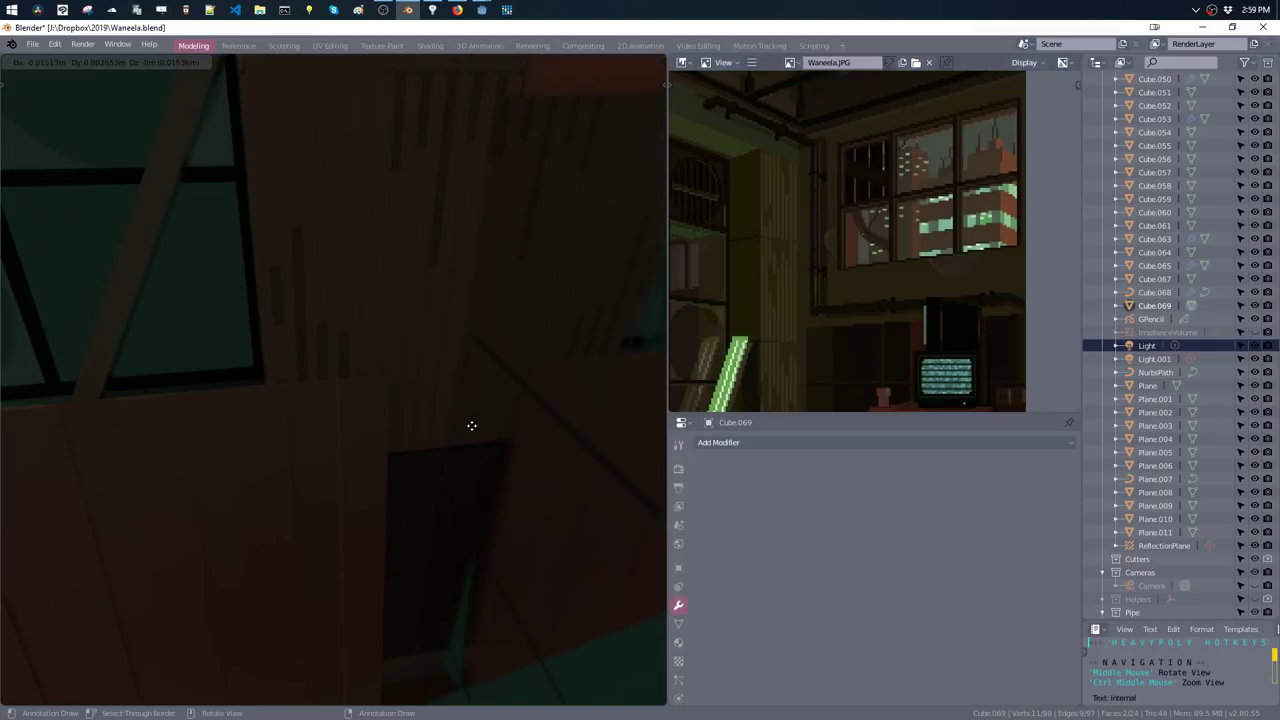
pyautogui.click(497, 470)
pyautogui.moveTo(508, 460); pyautogui.dragTo(514, 474, button='middle')
pyautogui.press('g')
pyautogui.press('y')
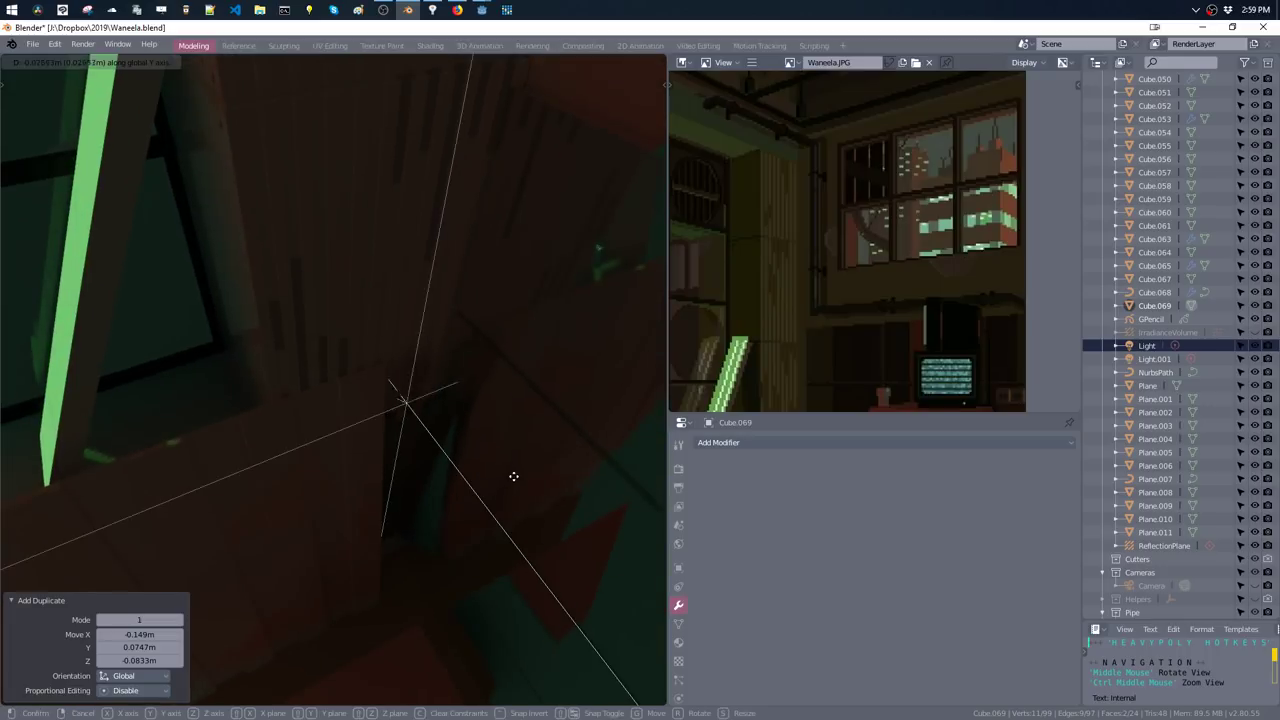
pyautogui.click(483, 437)
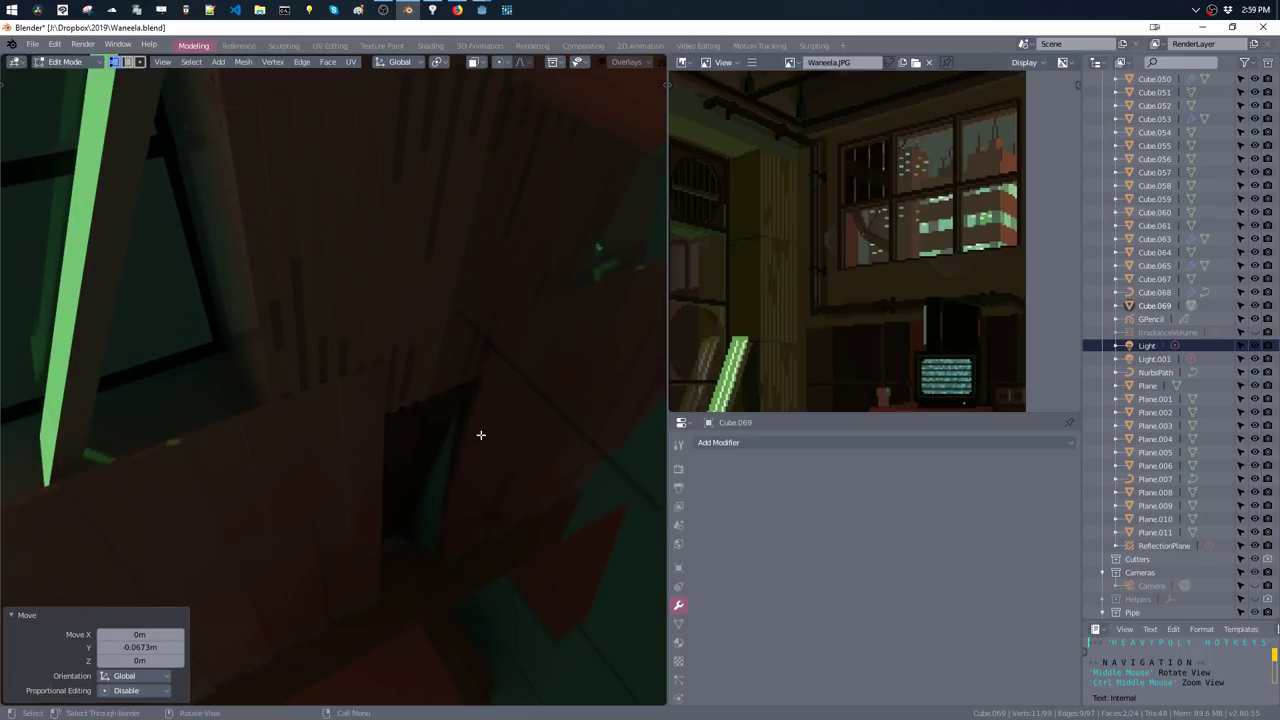
# - Adjust the copied slats vertically into their final height and return to Object Mode
pyautogui.moveTo(480, 434)
pyautogui.mouseDown(button='middle')
pyautogui.moveTo(434, 369)
pyautogui.moveTo(437, 423)
pyautogui.moveTo(470, 455)
pyautogui.moveTo(446, 448)
pyautogui.moveTo(452, 242)
pyautogui.mouseUp(button='middle')
pyautogui.press('g')
pyautogui.press('z')
pyautogui.click(439, 403)
pyautogui.press('g')
pyautogui.press('z')
pyautogui.click(440, 390)
pyautogui.press('Tab')
# - Select the cup on the red cabinet and subdivide its geometry into a smoother cylinder
pyautogui.scroll(-5, 452, 242)
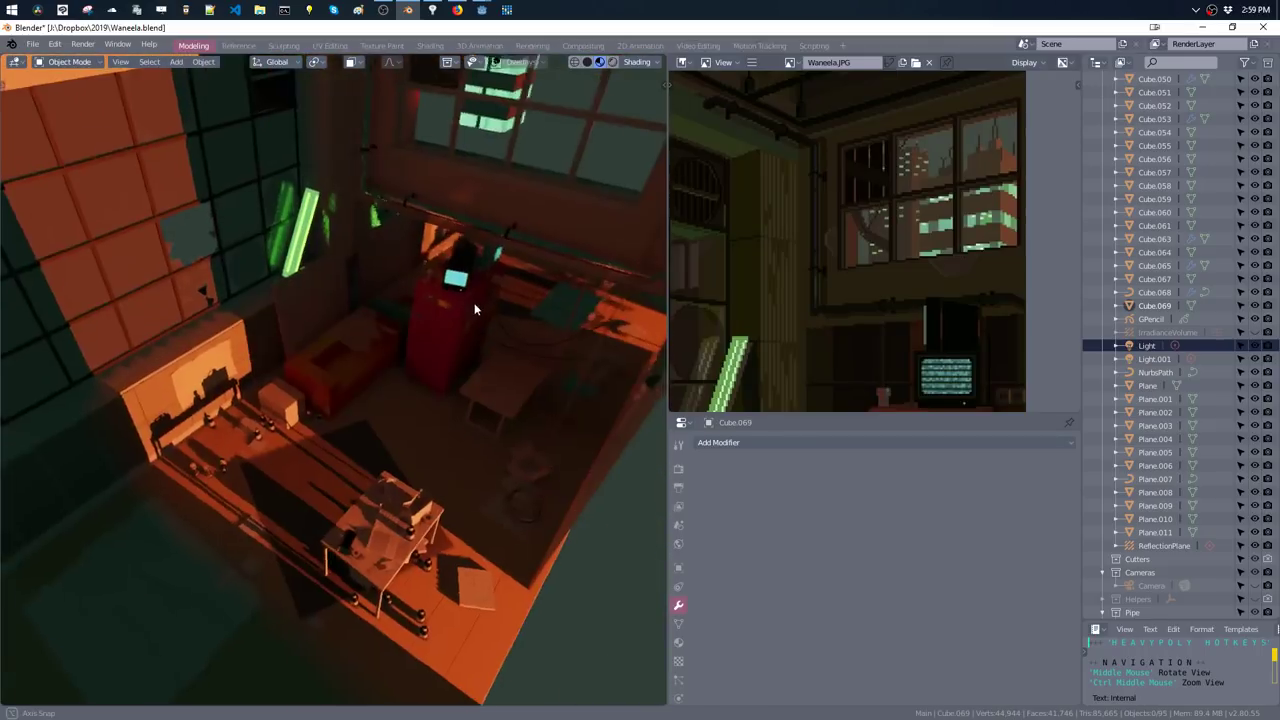
pyautogui.scroll(2, 460, 260)
pyautogui.scroll(2, 455, 257)
pyautogui.scroll(2, 440, 275)
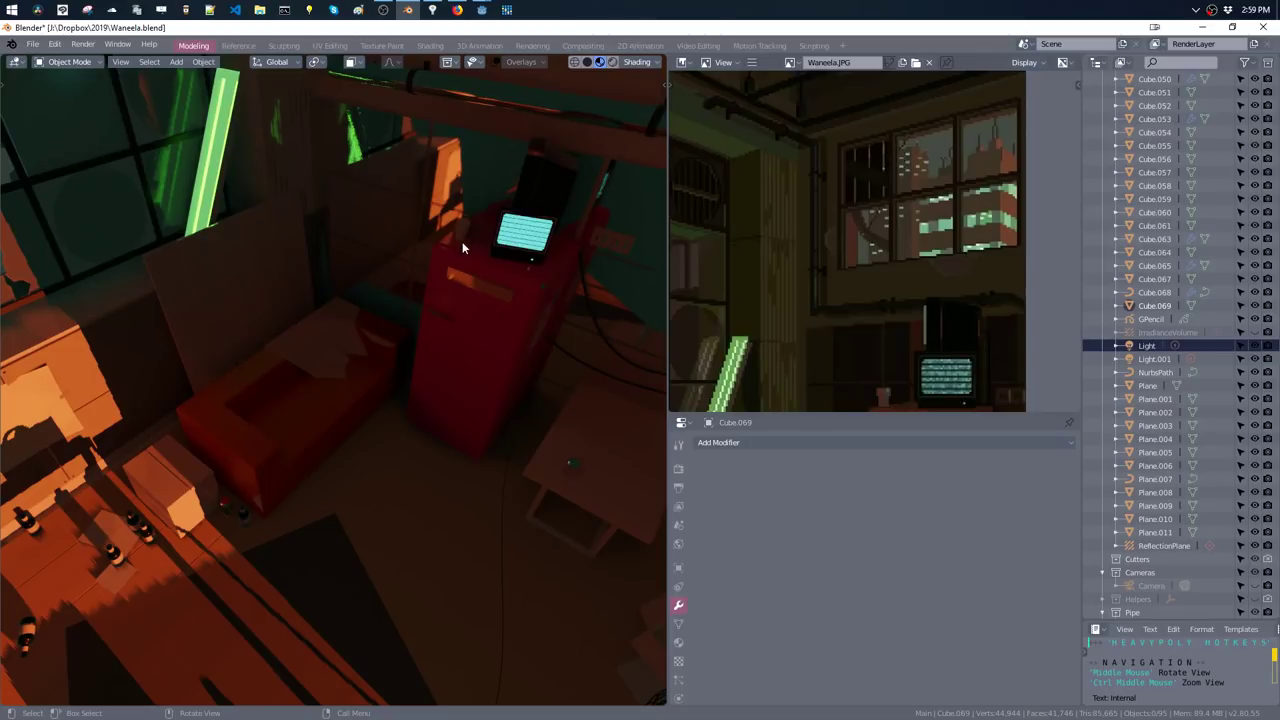
pyautogui.press('Tab')
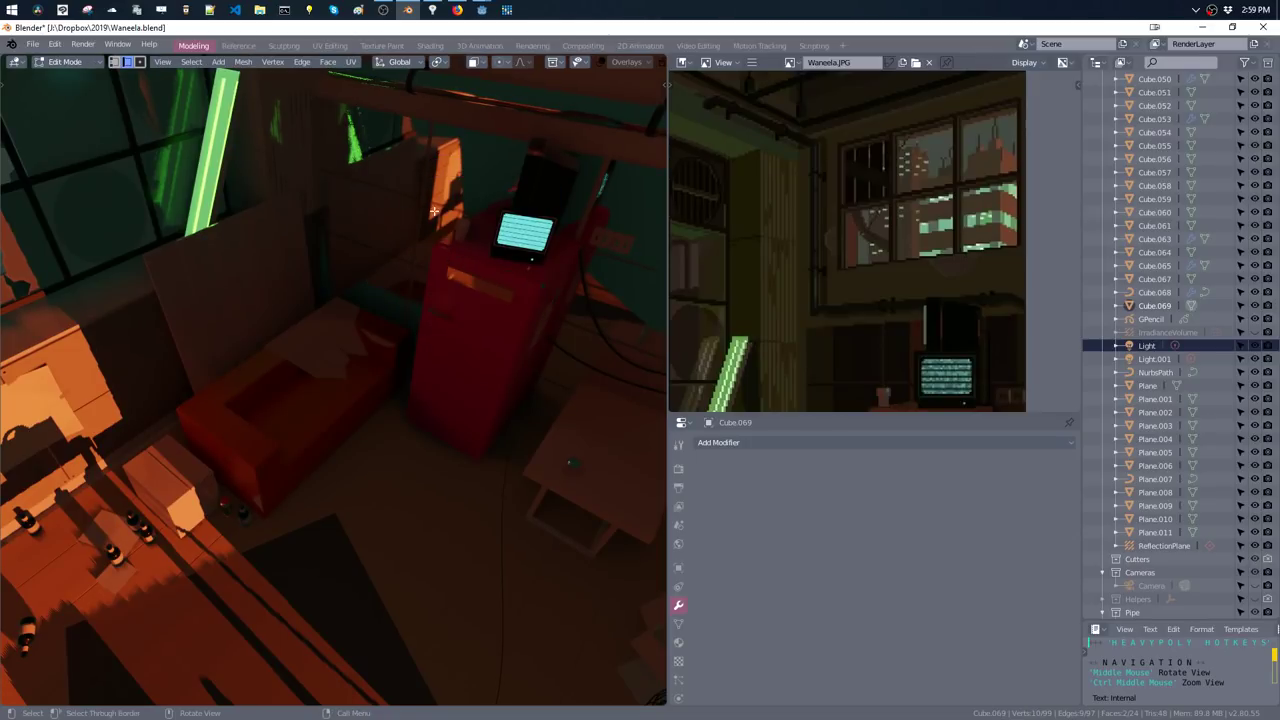
pyautogui.moveTo(490, 272); pyautogui.dragTo(428, 348, button='middle')
pyautogui.press('Tab')
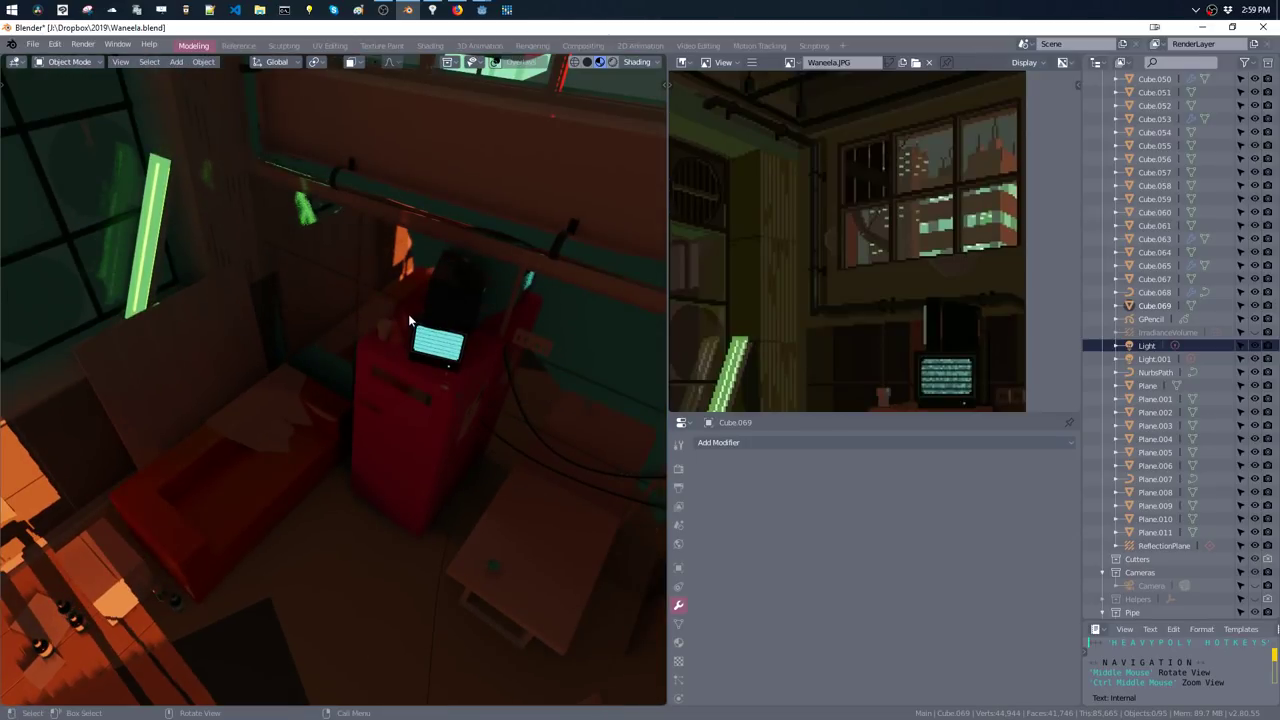
pyautogui.click(381, 336)
pyautogui.press('Tab')
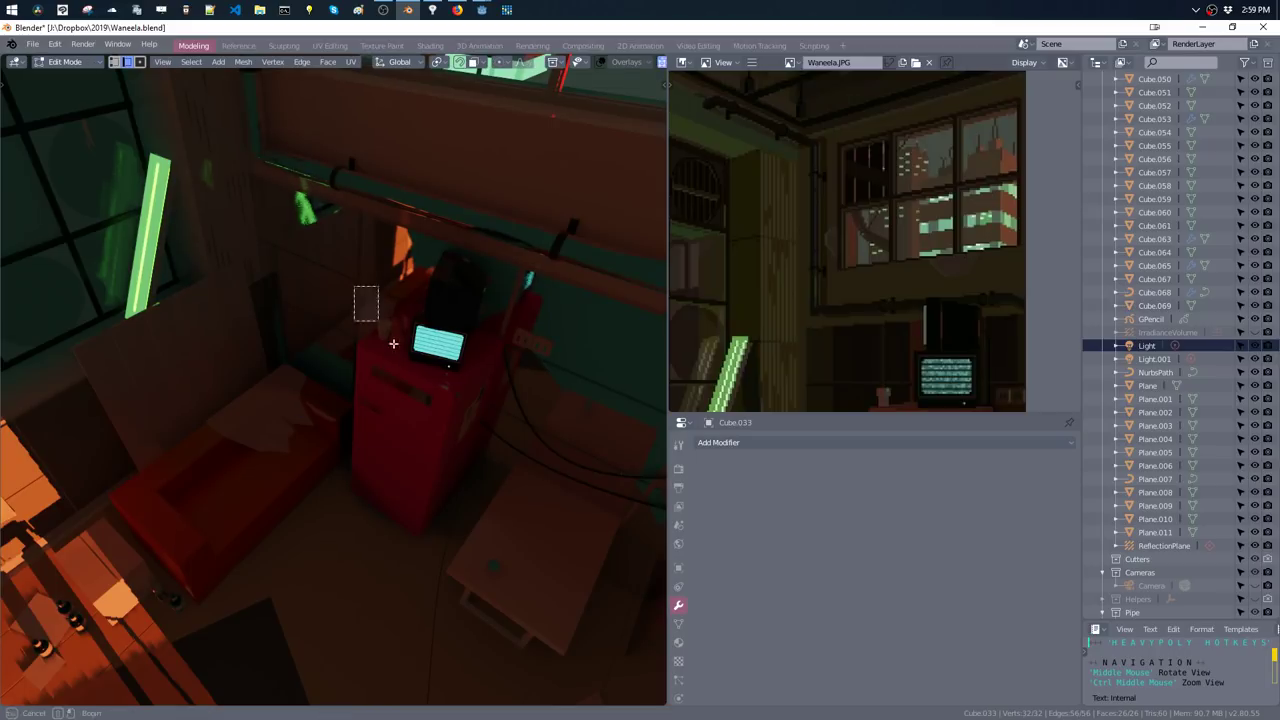
pyautogui.moveTo(366, 303)
pyautogui.mouseDown(button='middle')
pyautogui.moveTo(451, 328)
pyautogui.moveTo(443, 297)
pyautogui.moveTo(403, 317)
pyautogui.mouseUp(button='middle')
pyautogui.scroll(5, 443, 297)
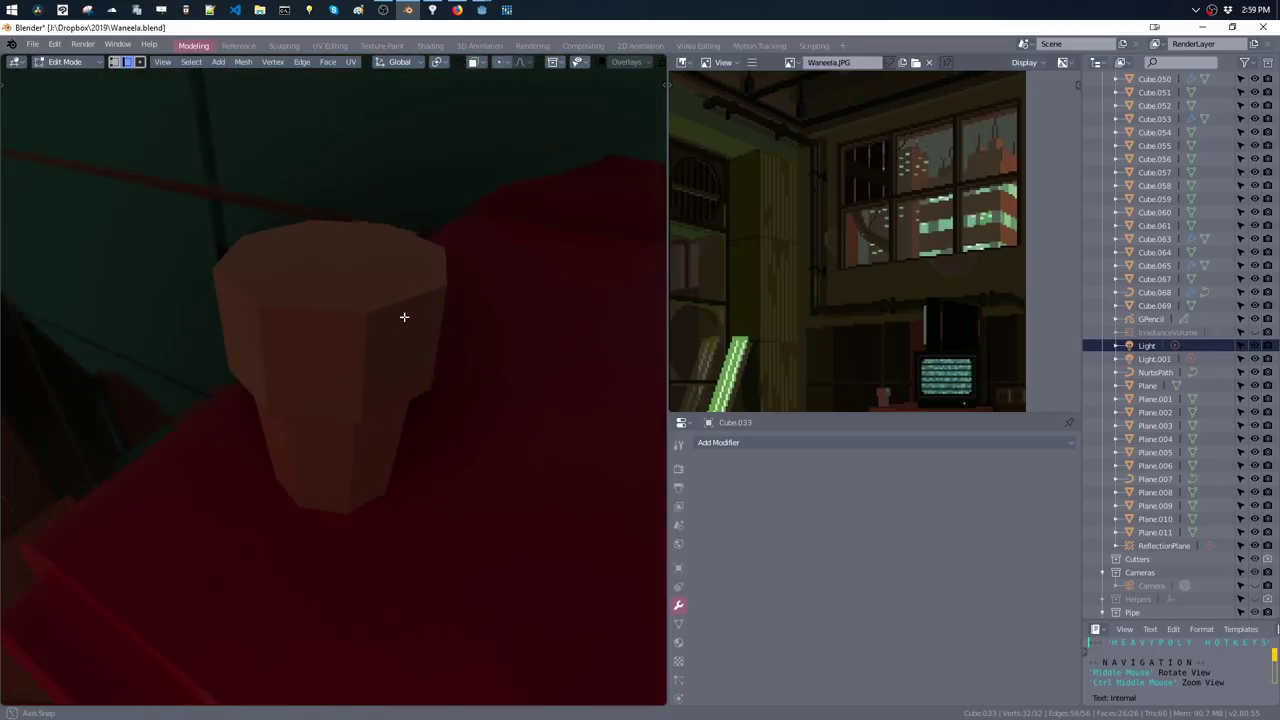
pyautogui.rightClick(366, 352)
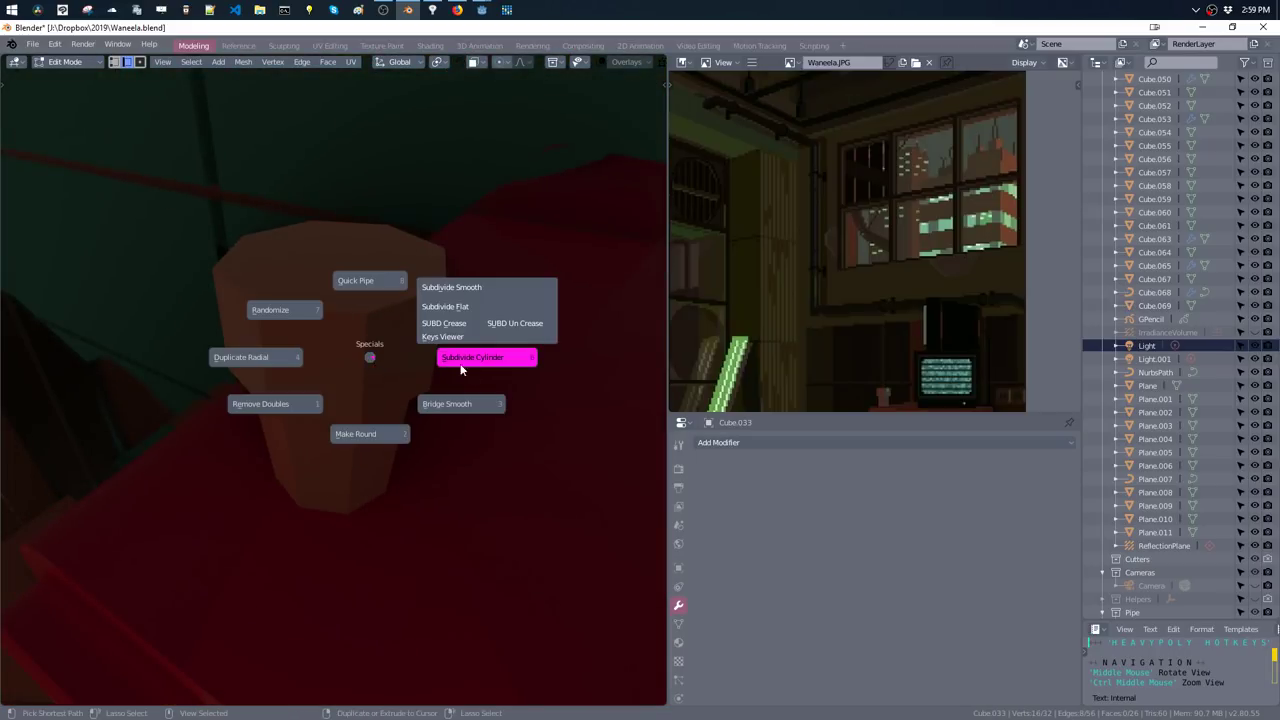
pyautogui.click(470, 370)
# - Bevel the cup's edges and return to Object Mode
pyautogui.moveTo(463, 403); pyautogui.dragTo(509, 246, button='middle')
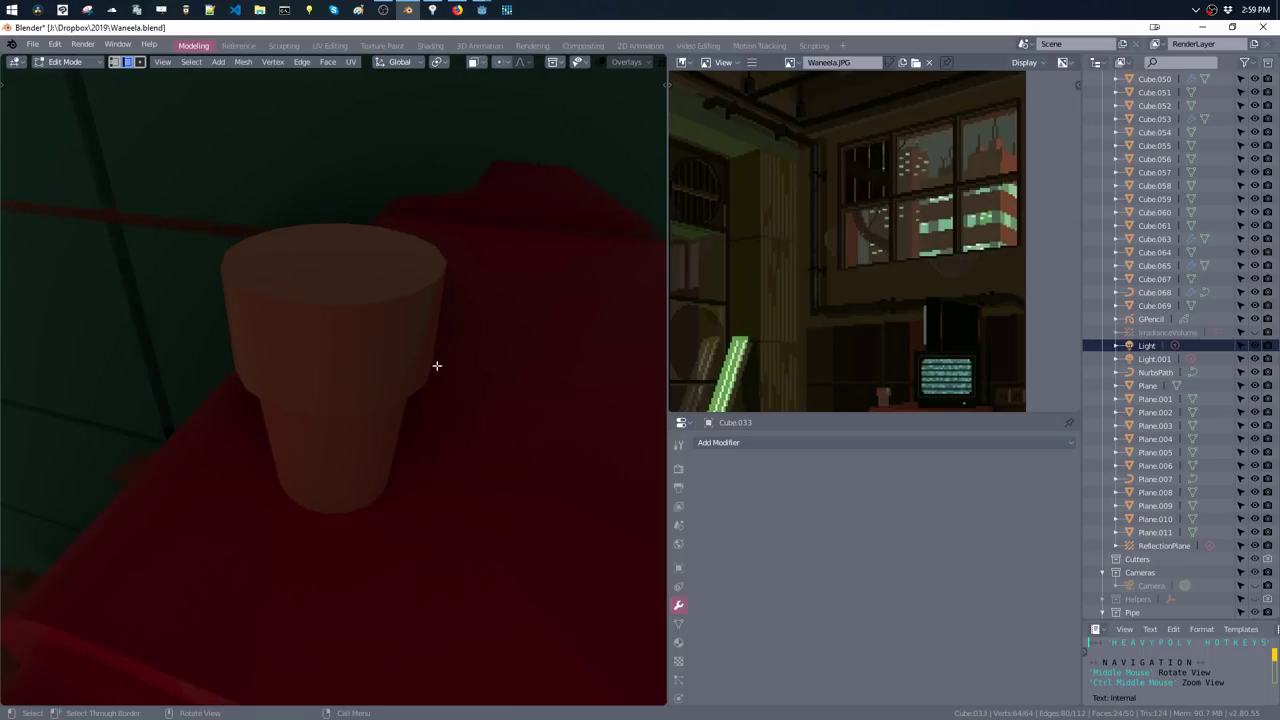
pyautogui.rightClick(366, 277)
pyautogui.click(434, 406)
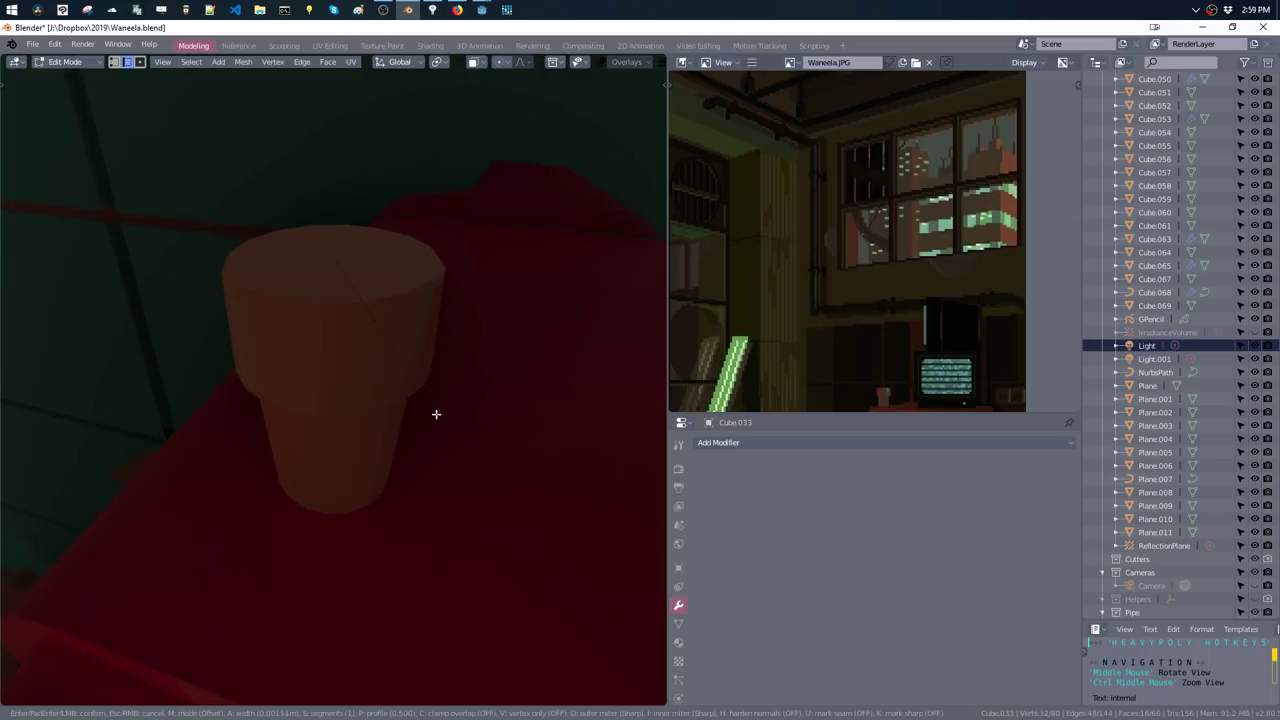
pyautogui.click(436, 414)
pyautogui.press('Tab')
pyautogui.moveTo(434, 354)
pyautogui.mouseDown(button='middle')
pyautogui.moveTo(386, 314)
pyautogui.moveTo(428, 360)
pyautogui.mouseUp(button='middle')
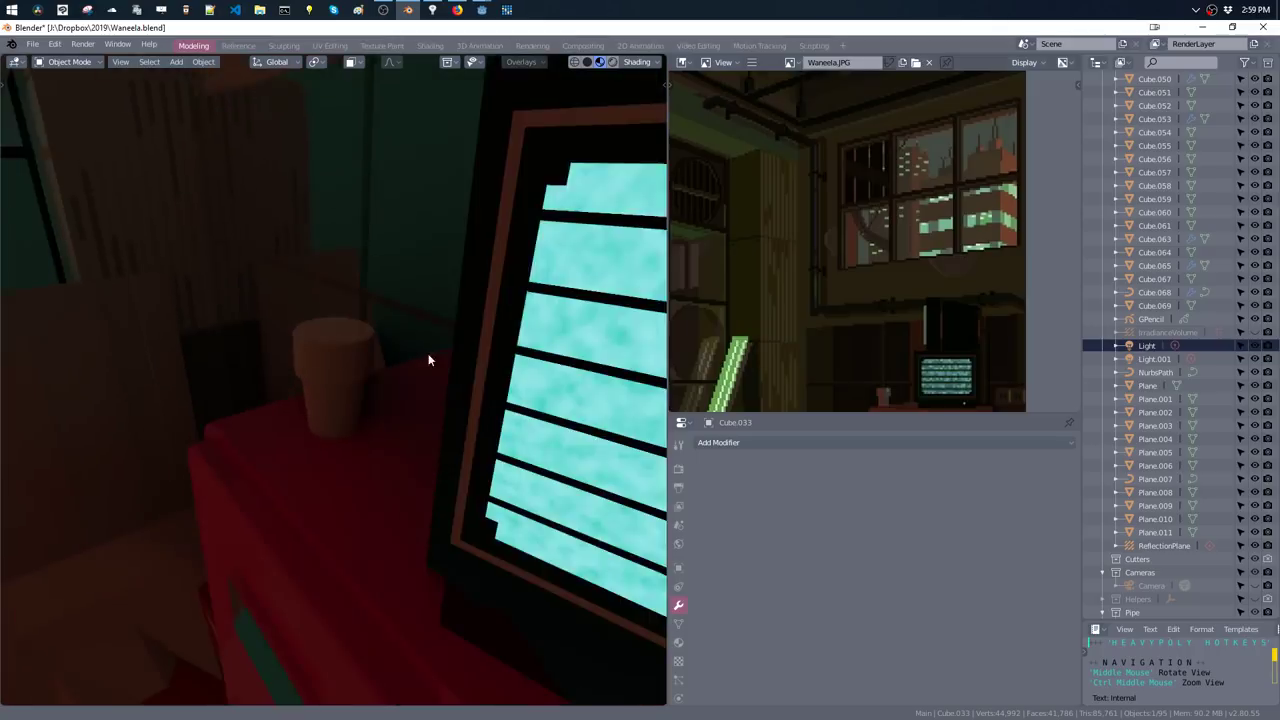
pyautogui.scroll(-5, 428, 360)
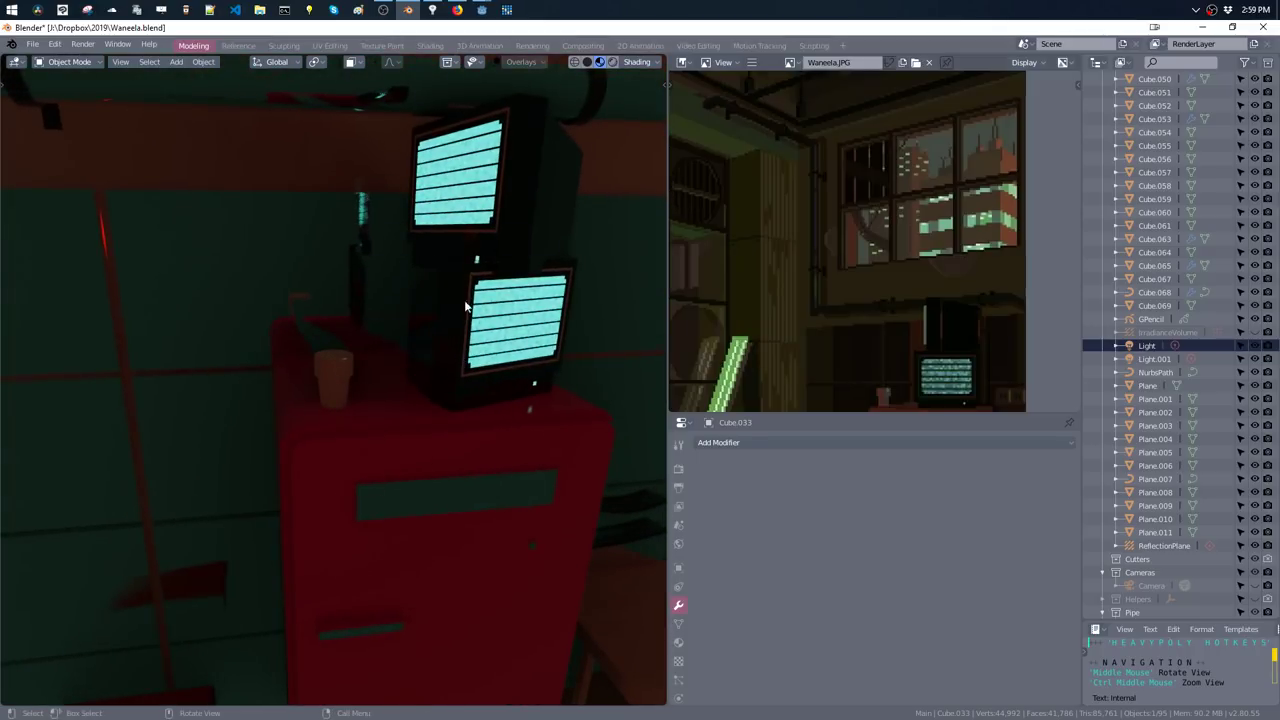
# - Duplicate the light and place the copy near the TVs
pyautogui.hotkey('shift', 'a')
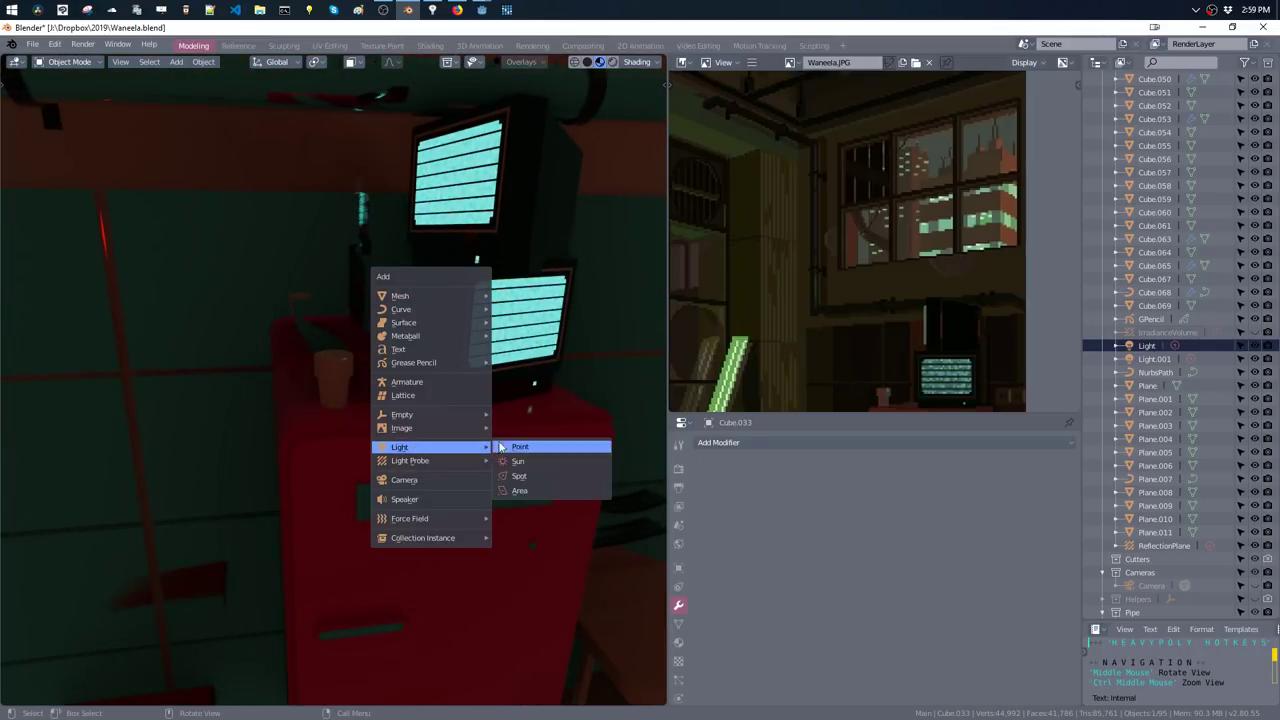
pyautogui.press('Escape')
pyautogui.press('Tab')
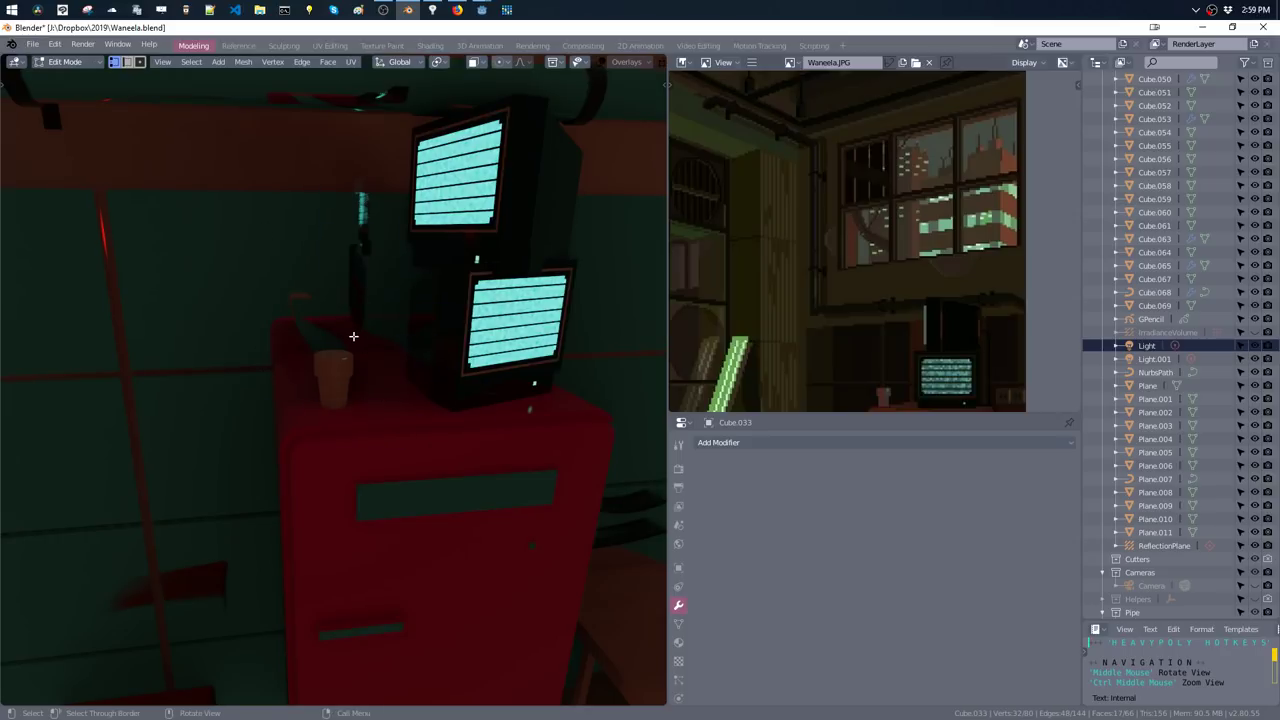
pyautogui.press('Tab')
pyautogui.hotkey('shift', 'd')
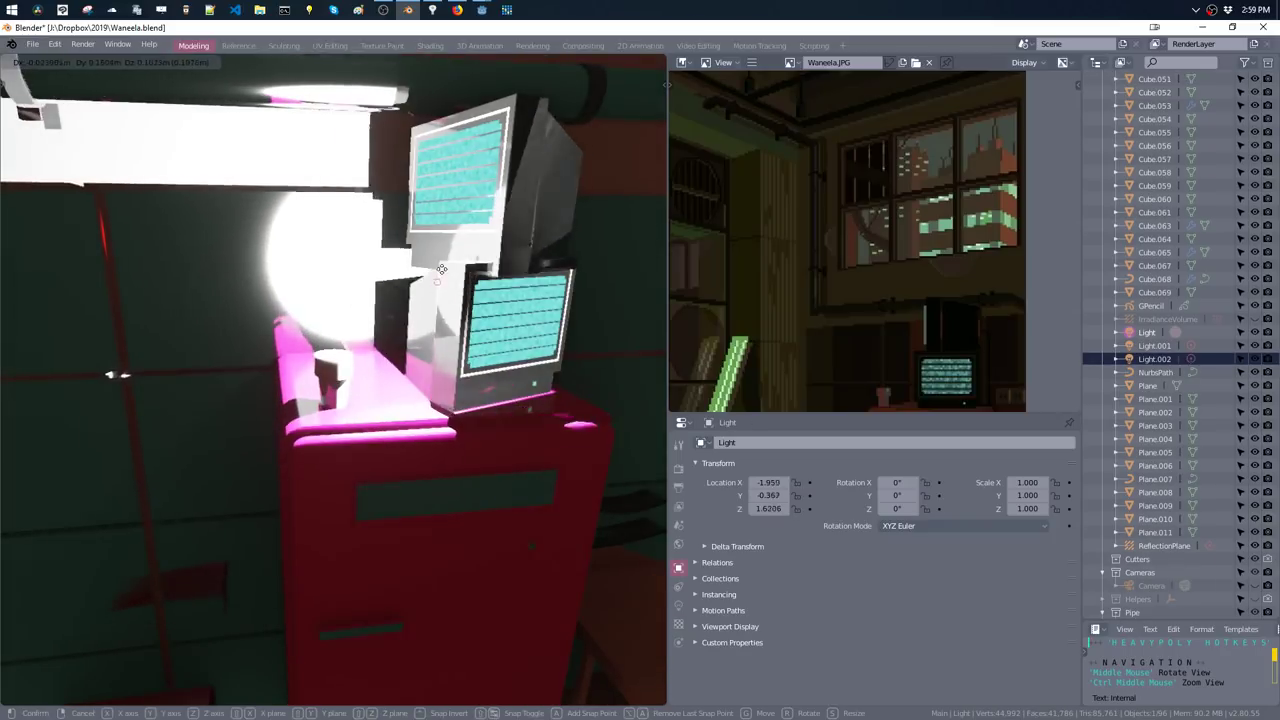
pyautogui.click(441, 270)
pyautogui.moveTo(441, 270); pyautogui.dragTo(445, 315, button='middle')
# - Set the new light to 100 mW with zero radius and convert it to an area light
pyautogui.hotkey('alt', 'l')
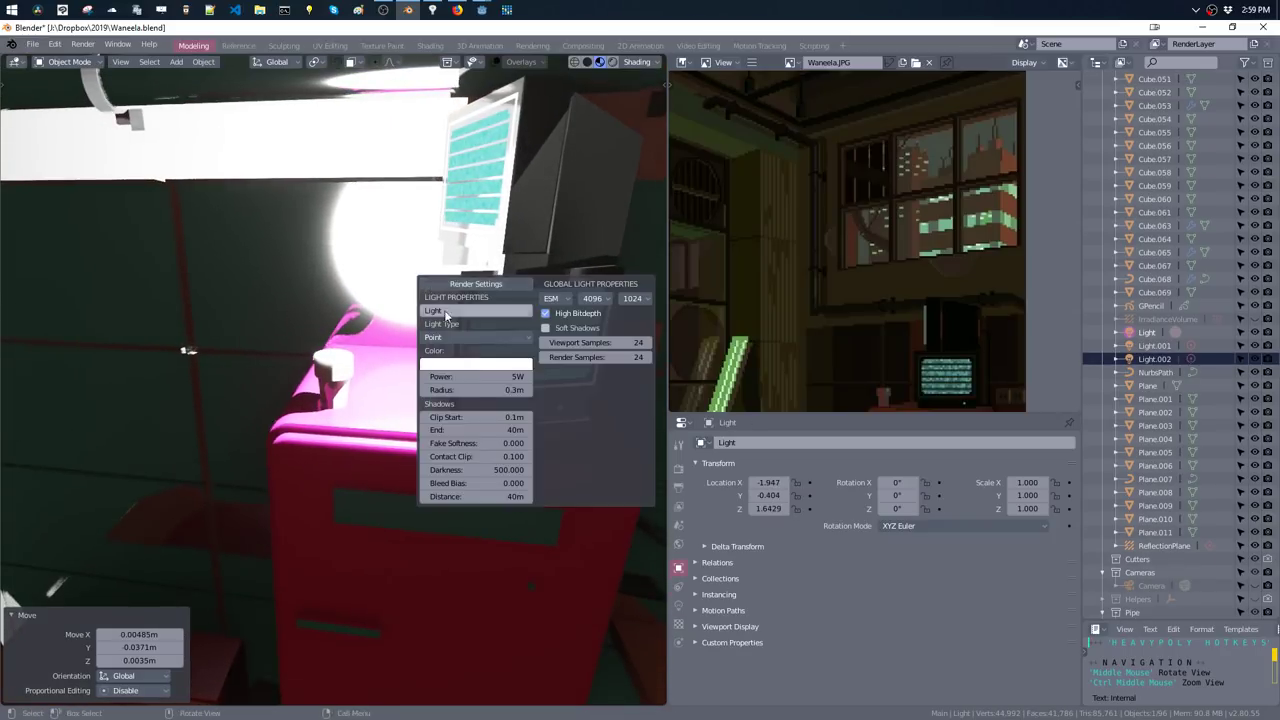
pyautogui.click(464, 376)
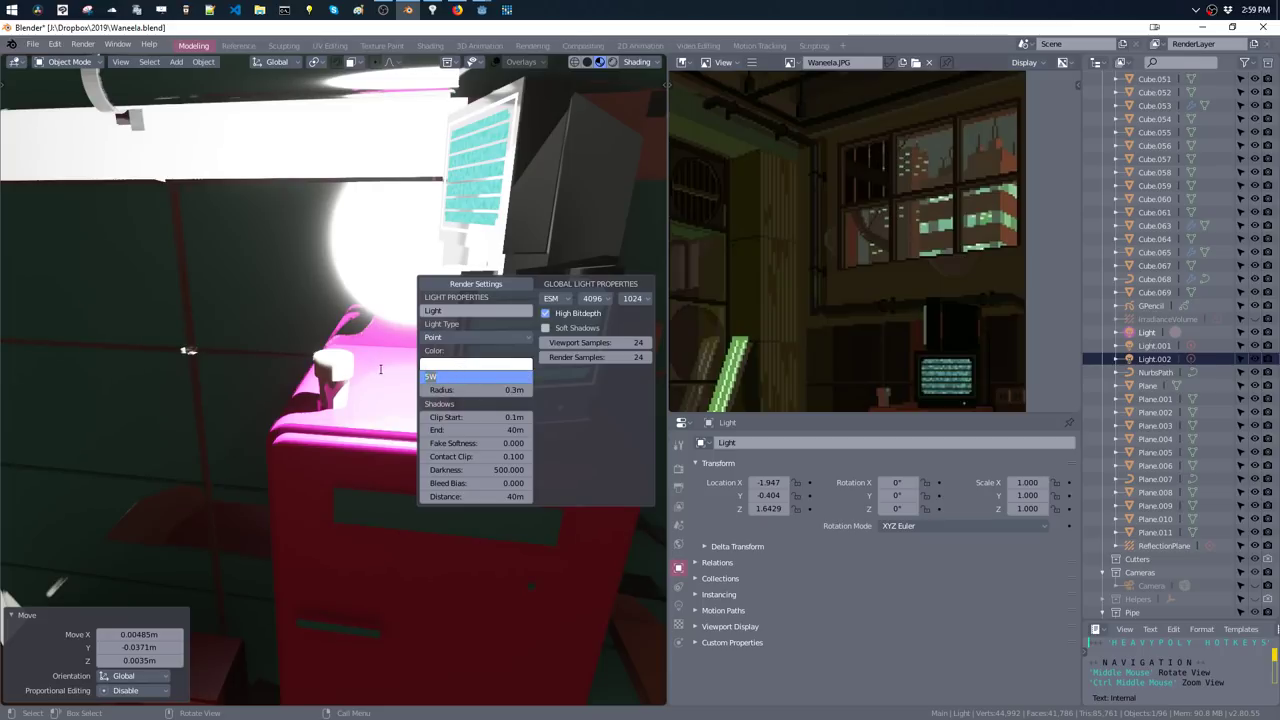
pyautogui.write('1')
pyautogui.write('00mW')
pyautogui.press('Return')
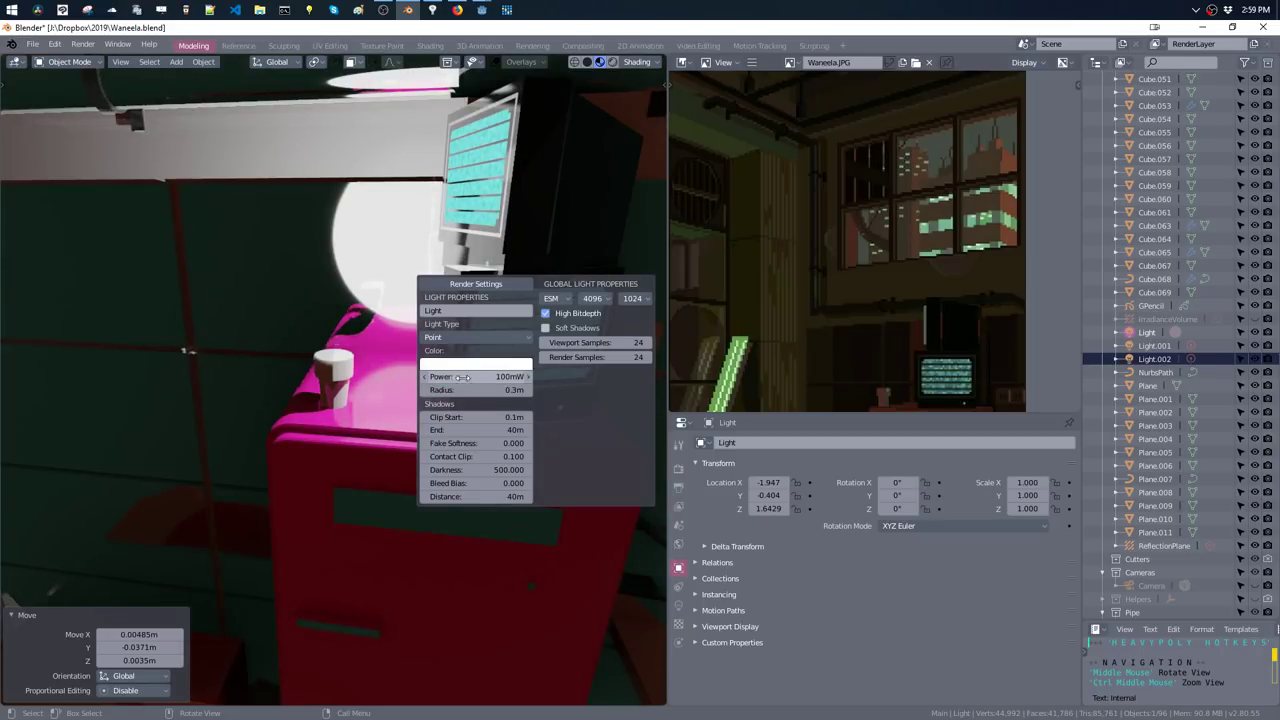
pyautogui.moveTo(470, 391); pyautogui.dragTo(368, 378)
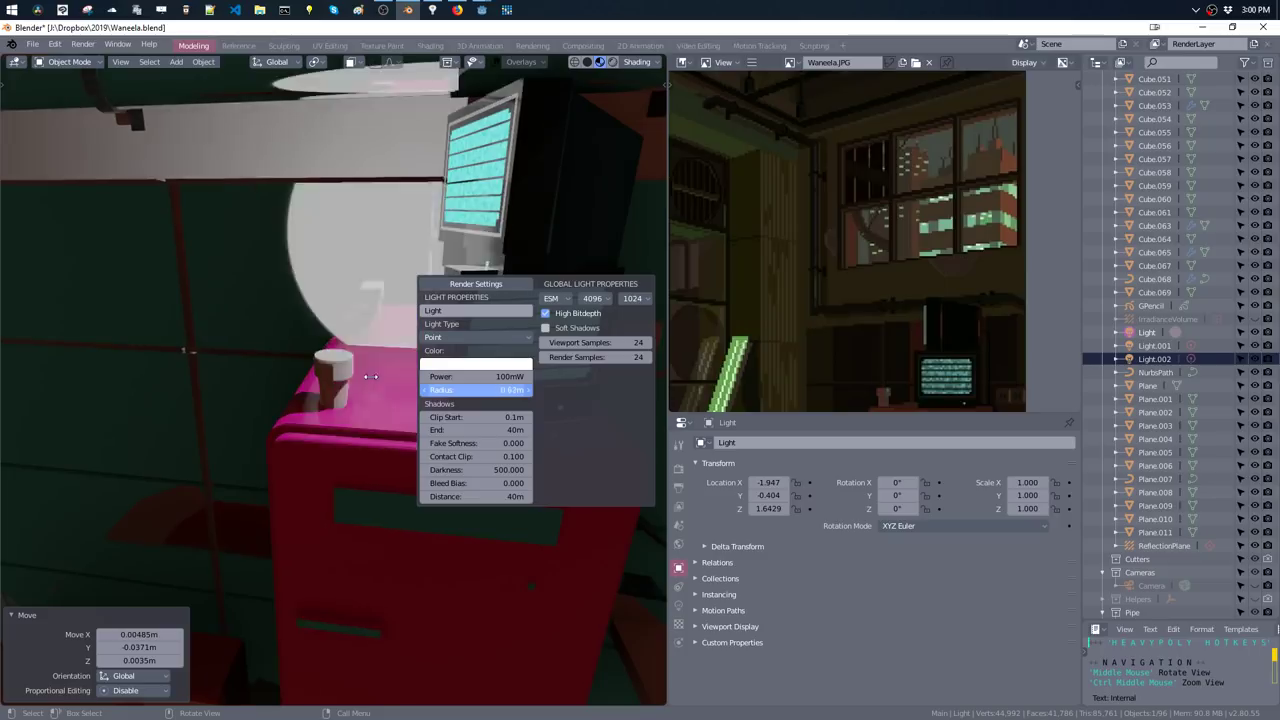
pyautogui.click(440, 337)
pyautogui.click(438, 394)
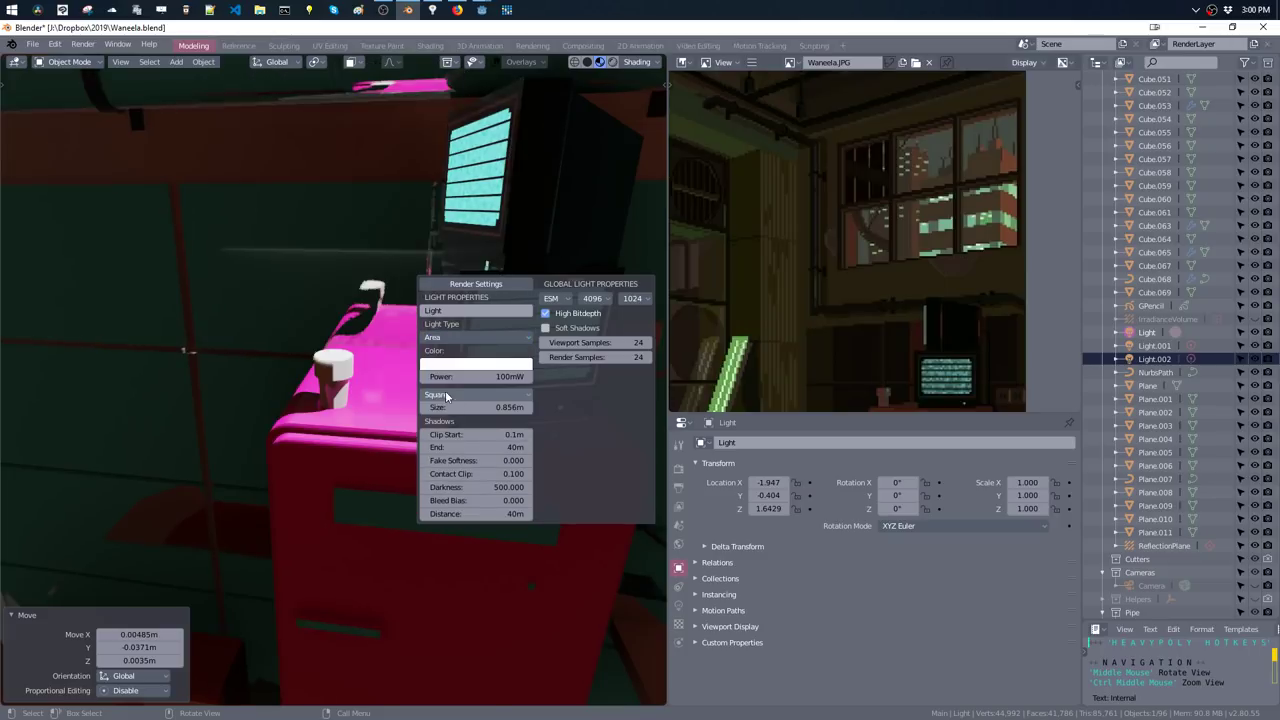
# - Move the area light above the monitors, scale it down and rotate it 90 degrees twice
pyautogui.press('g')
pyautogui.click(411, 273)
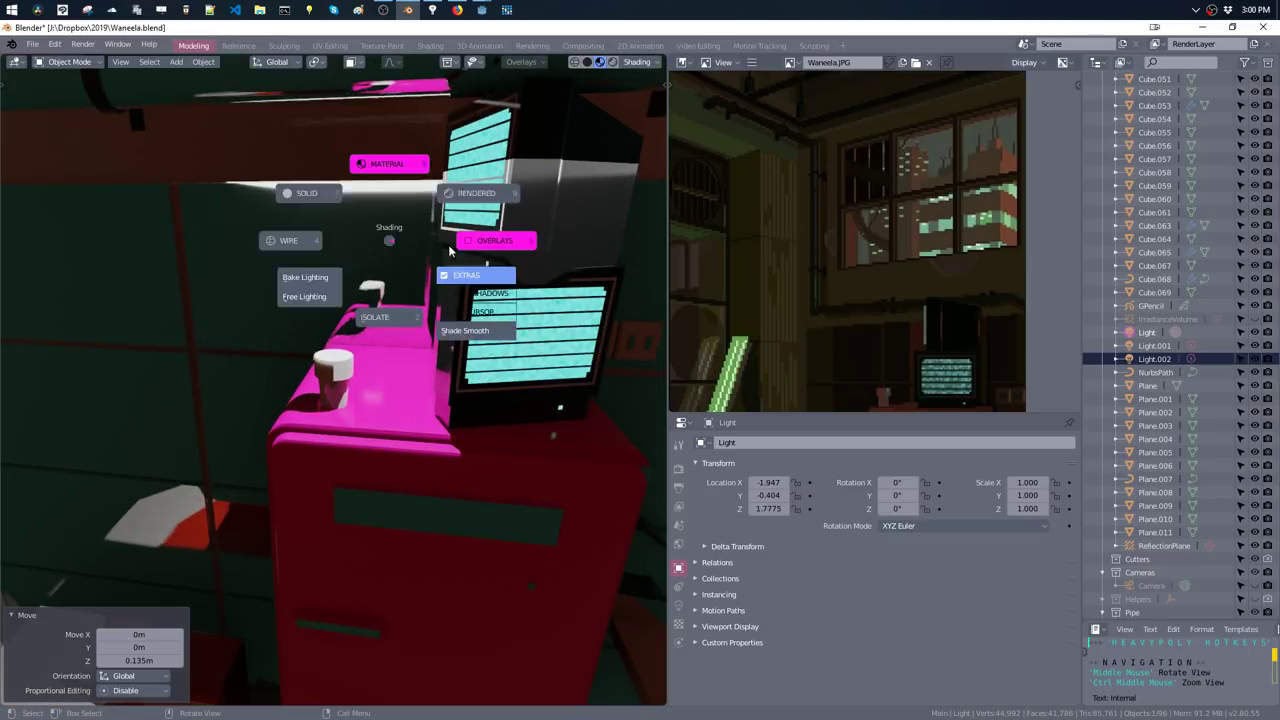
pyautogui.moveTo(402, 240); pyautogui.dragTo(409, 260, button='middle')
pyautogui.press('s')
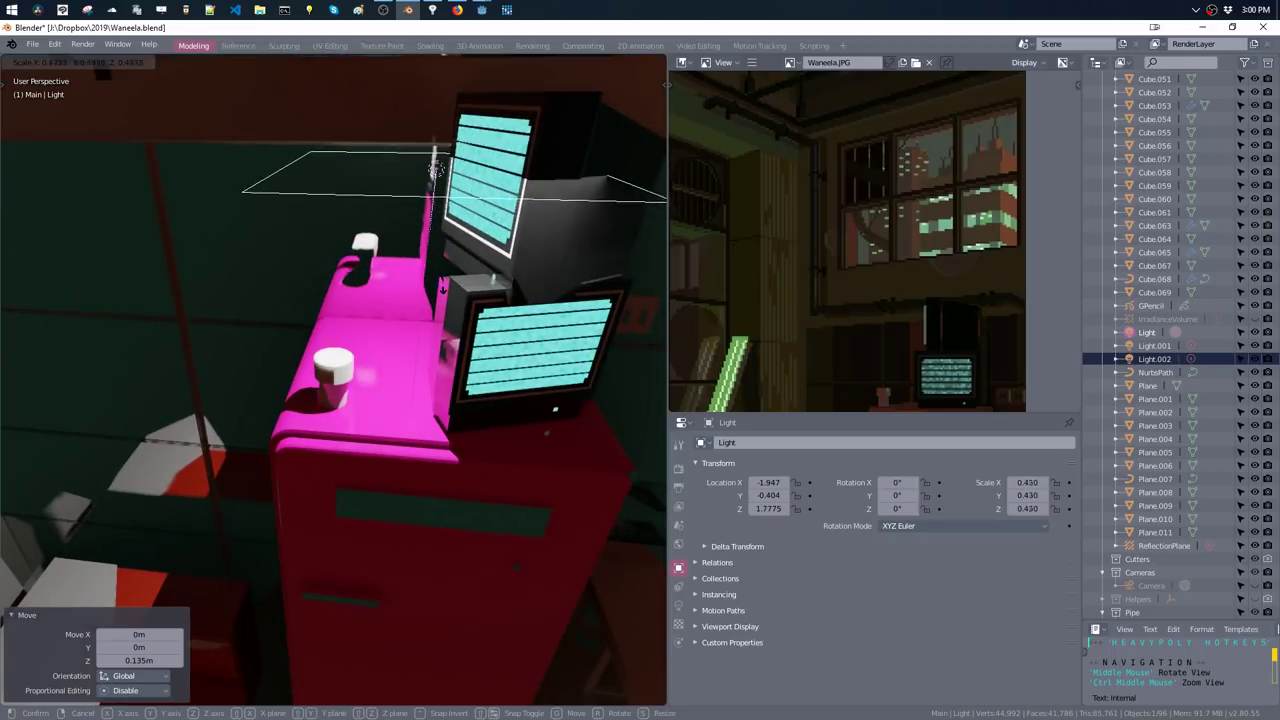
pyautogui.click(453, 250)
pyautogui.hotkey('alt', 'r')
pyautogui.click(545, 243)
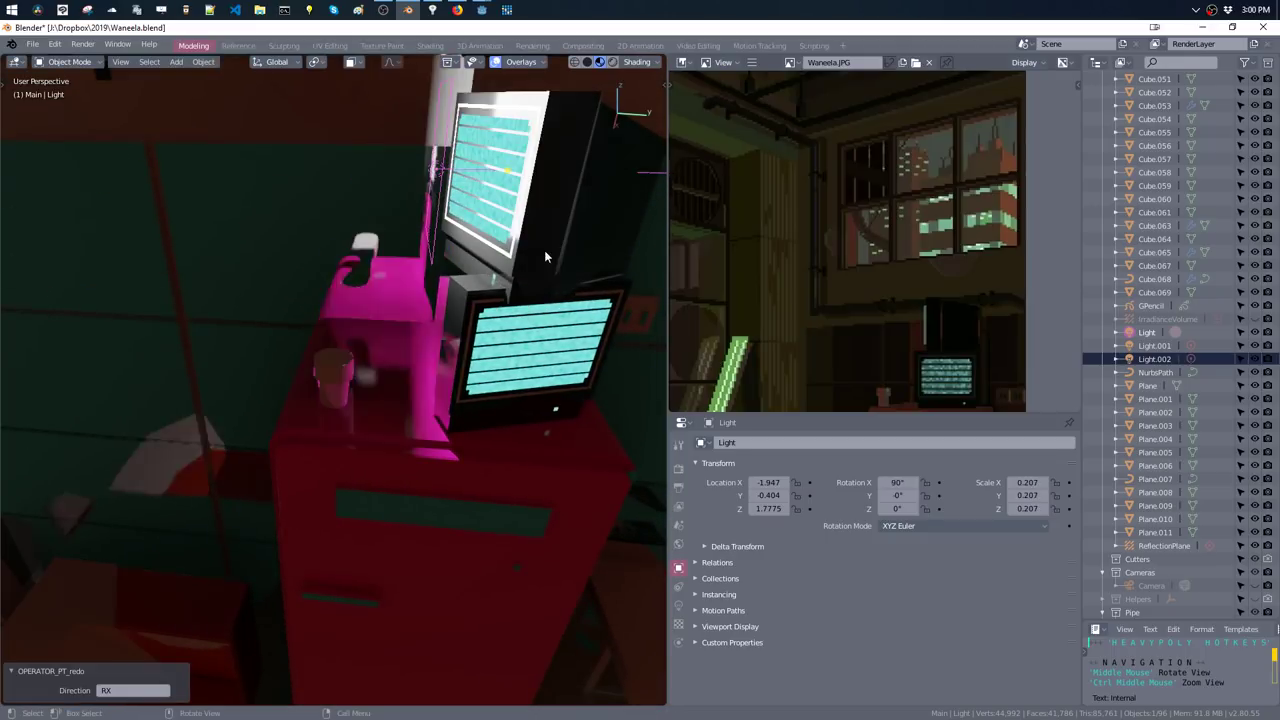
pyautogui.hotkey('shift', 'r')
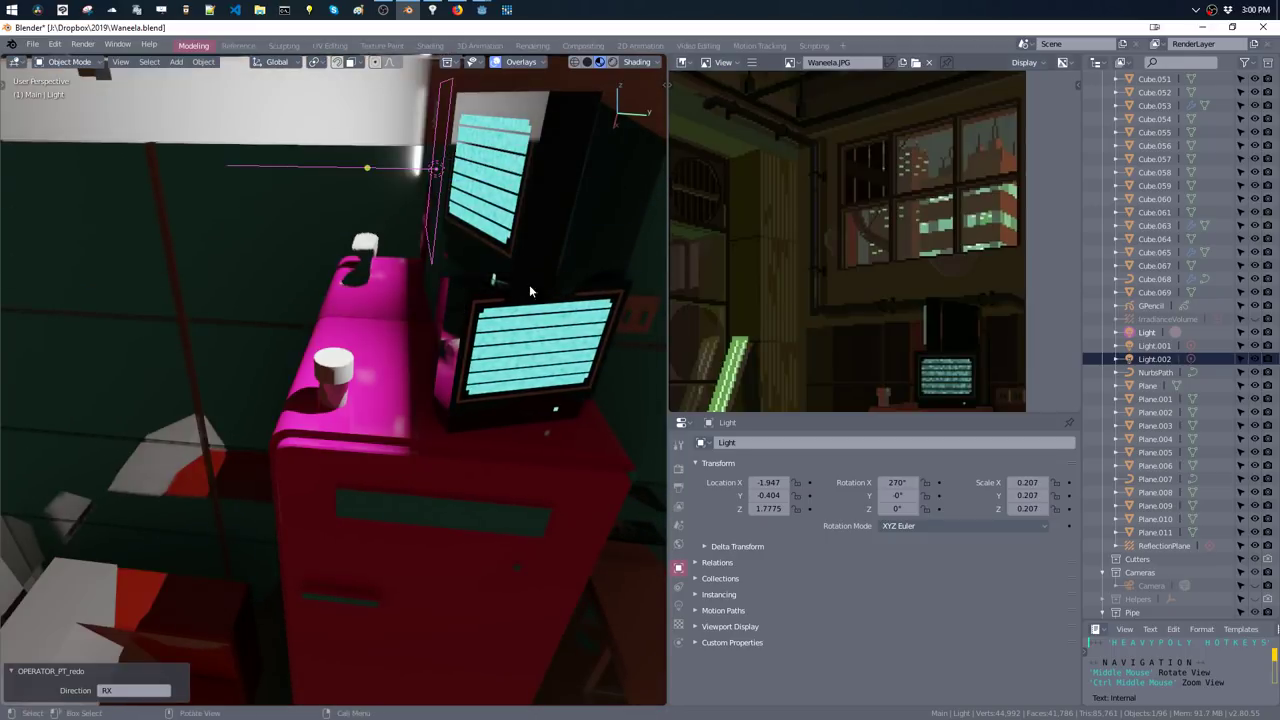
pyautogui.moveTo(500, 276); pyautogui.dragTo(503, 300, button='middle')
pyautogui.press('g')
pyautogui.click(503, 310)
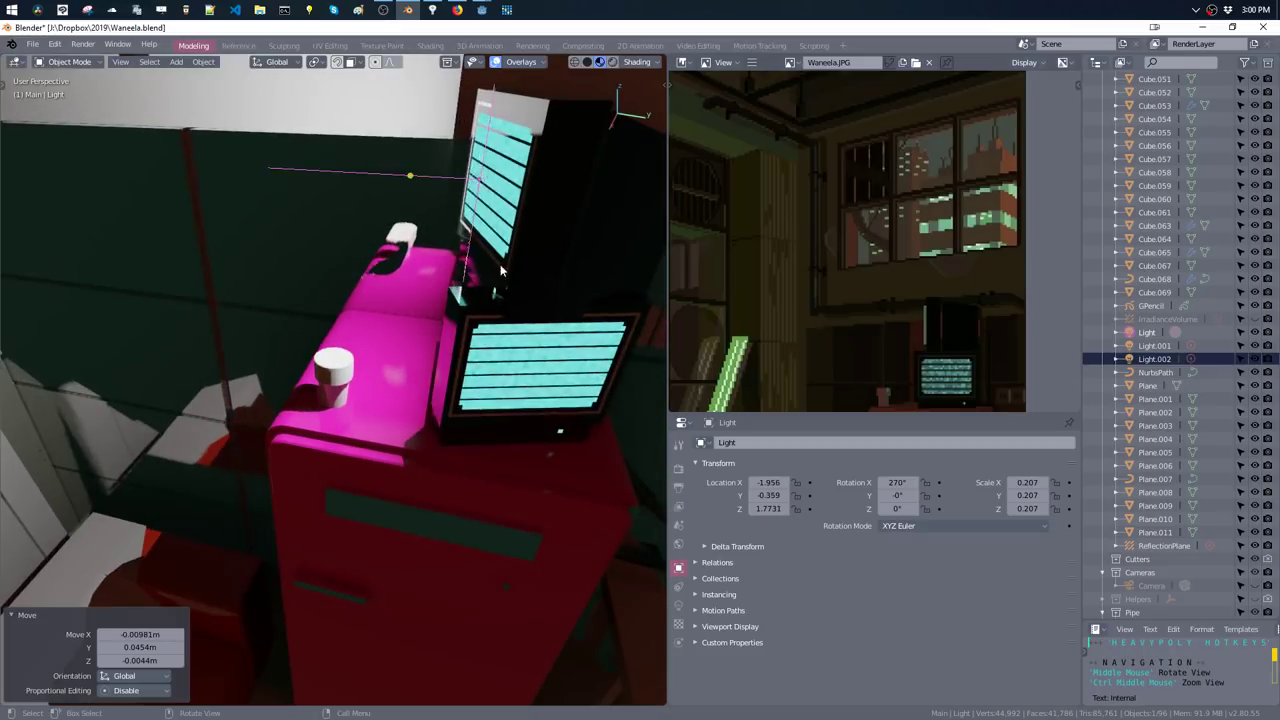
# - Refine the light's placement with Z rotations (about 21°) and a narrower Z scale
pyautogui.press('r')
pyautogui.press('z')
pyautogui.click(525, 310)
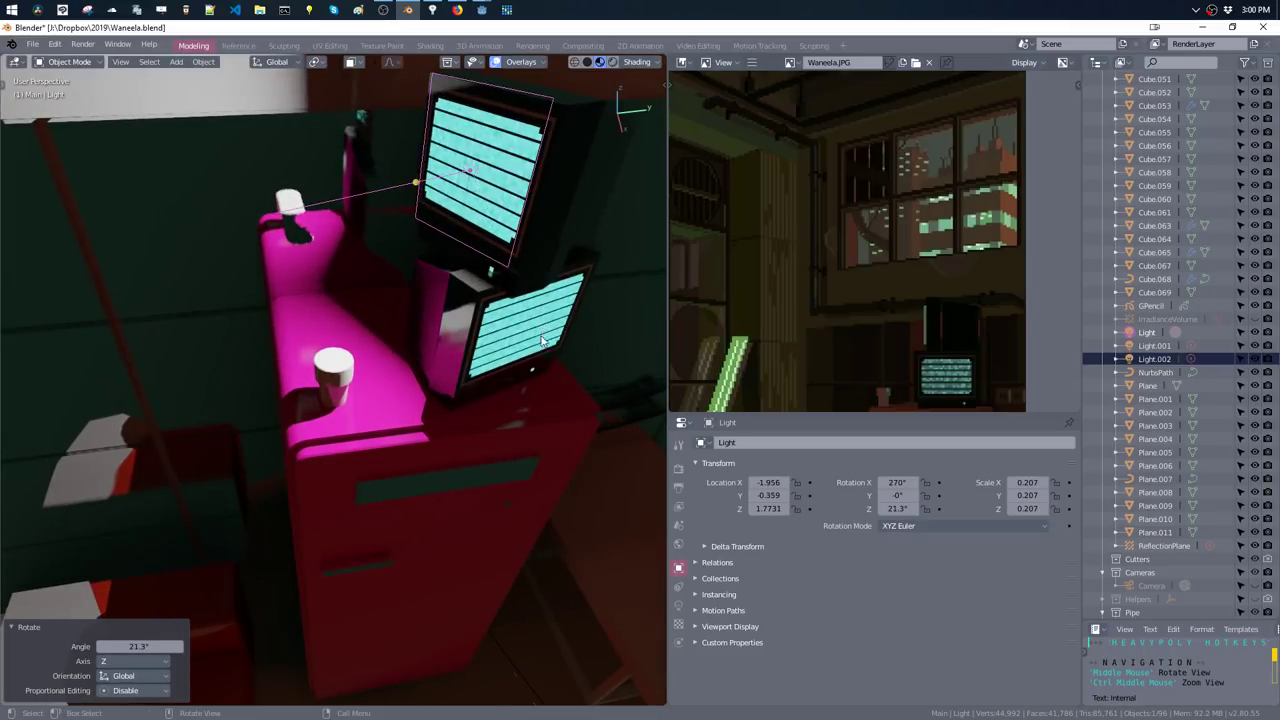
pyautogui.press('s')
pyautogui.press('z')
pyautogui.click(526, 308)
pyautogui.moveTo(526, 308)
pyautogui.mouseDown(button='middle')
pyautogui.moveTo(477, 290)
pyautogui.moveTo(559, 329)
pyautogui.mouseUp(button='middle')
pyautogui.press('g')
pyautogui.click(500, 305)
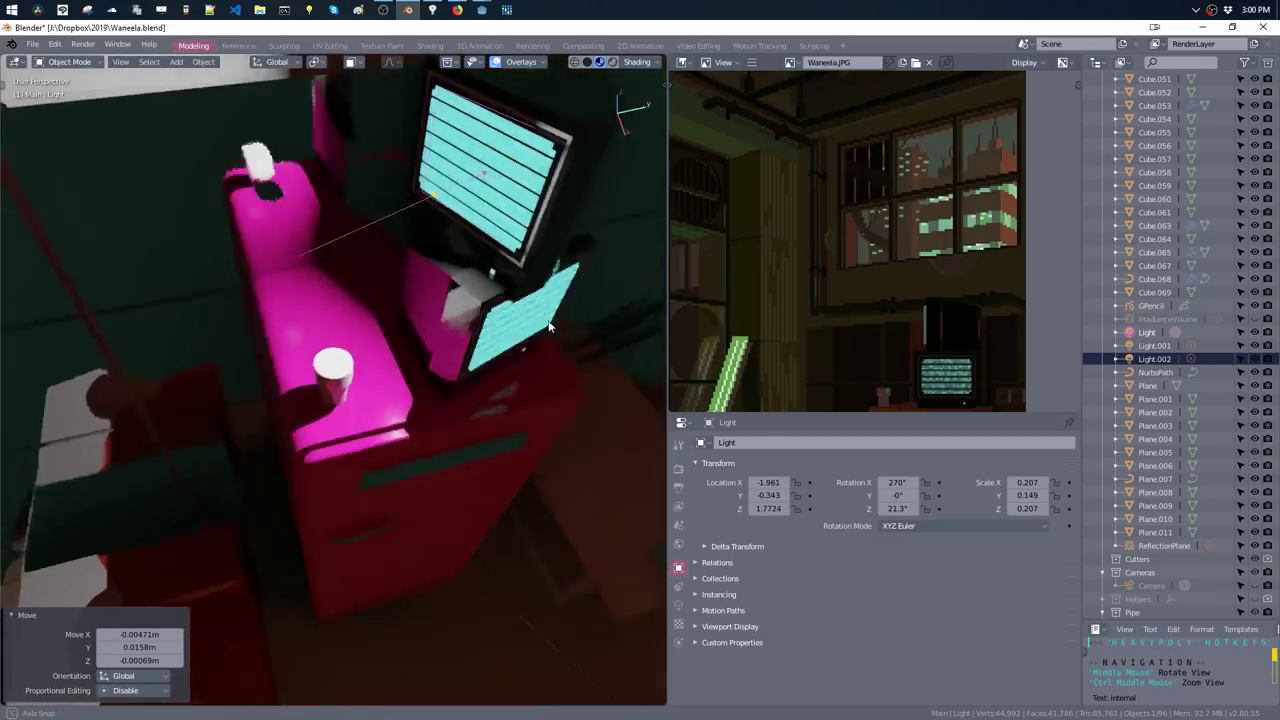
pyautogui.press('g')
pyautogui.click(521, 323)
pyautogui.press('r')
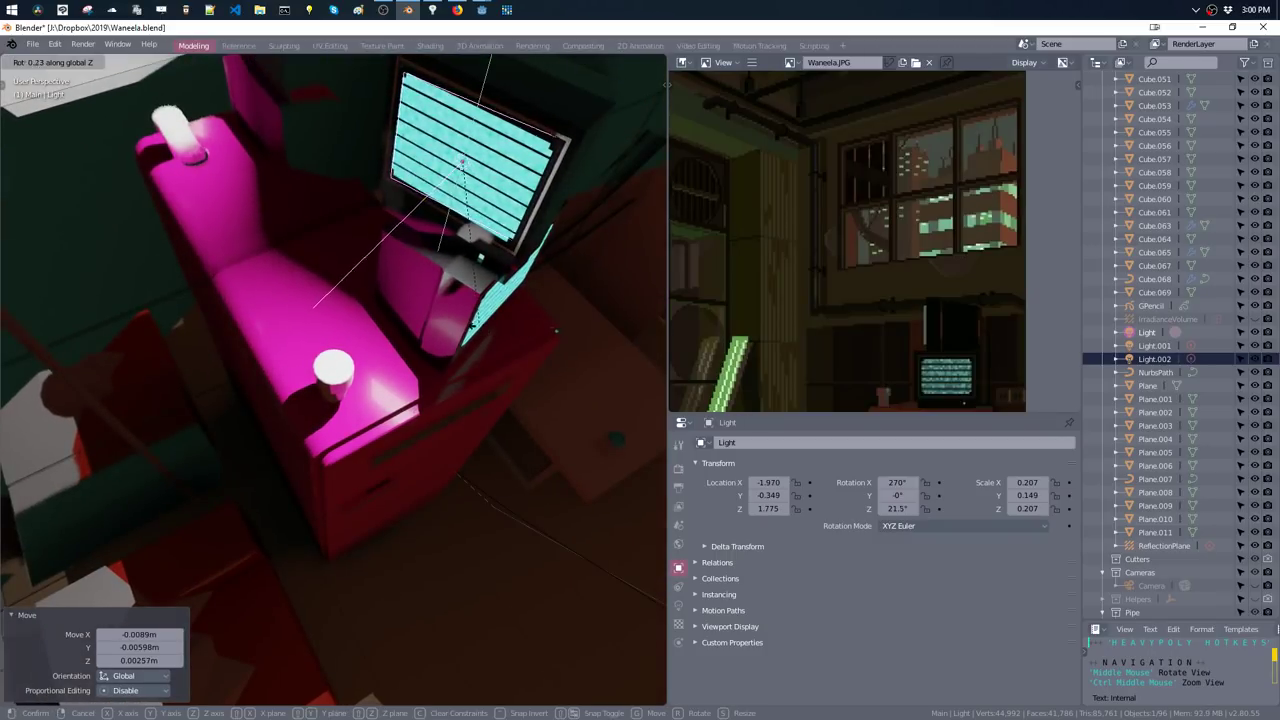
pyautogui.press('z')
pyautogui.click(480, 325)
# - Tint the area light cyan and lower its power to 10 mW
pyautogui.rightClick(480, 325)
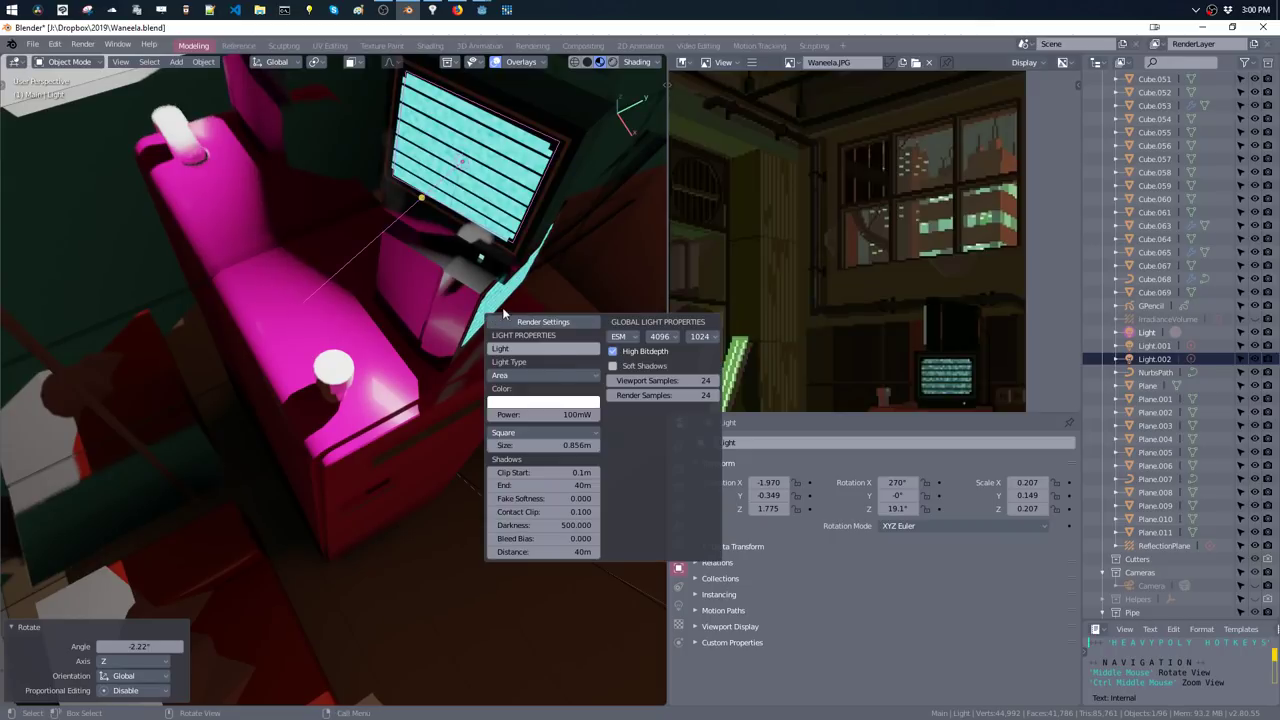
pyautogui.click(550, 403)
pyautogui.click(547, 252)
pyautogui.click(555, 243)
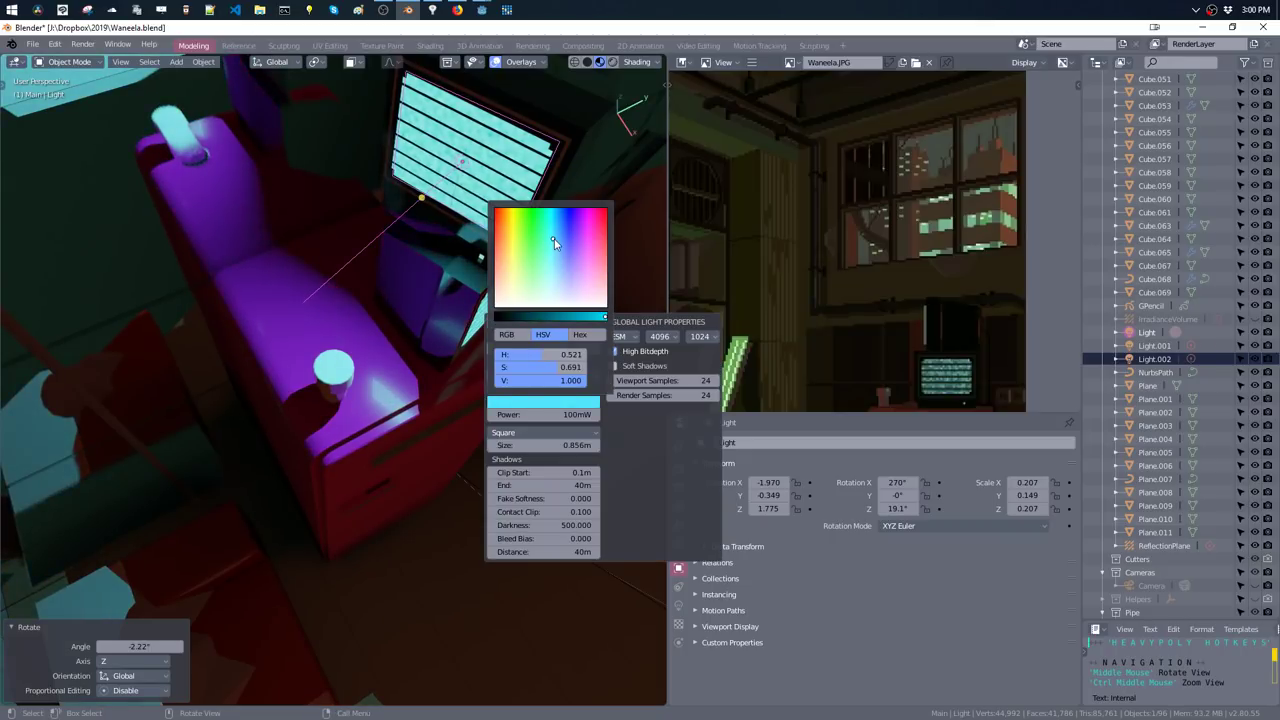
pyautogui.click(554, 251)
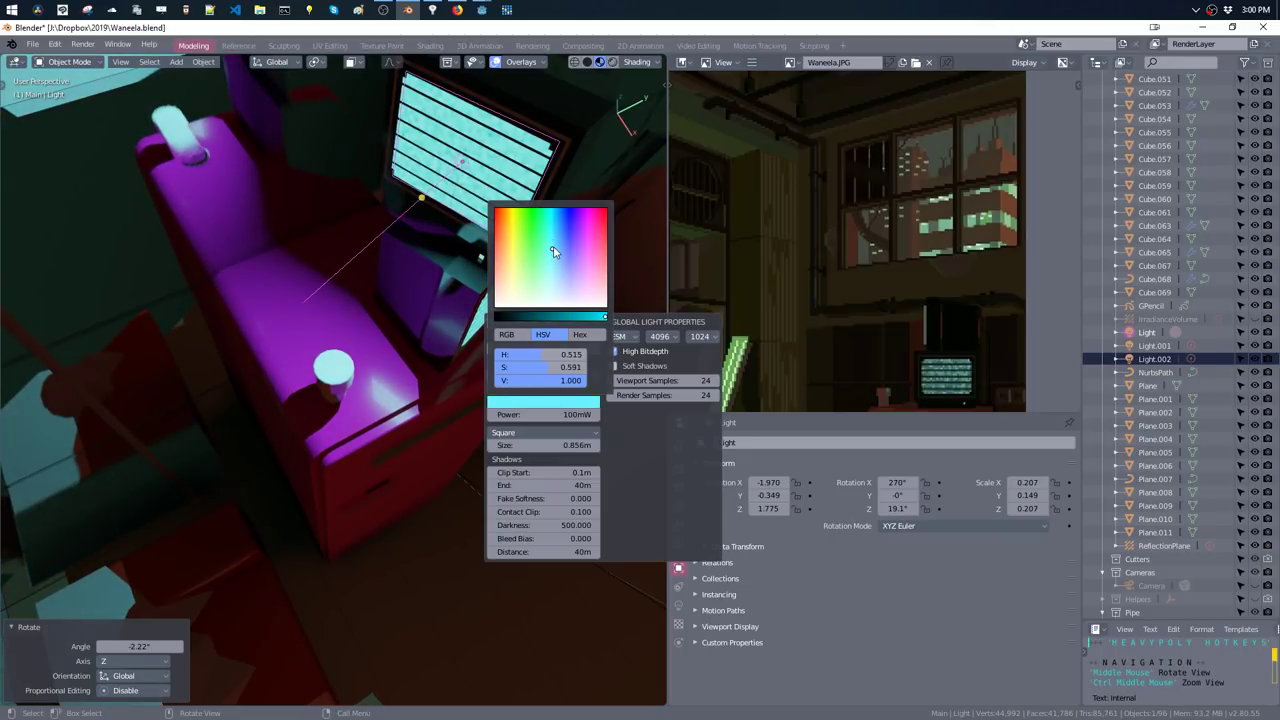
pyautogui.click(549, 241)
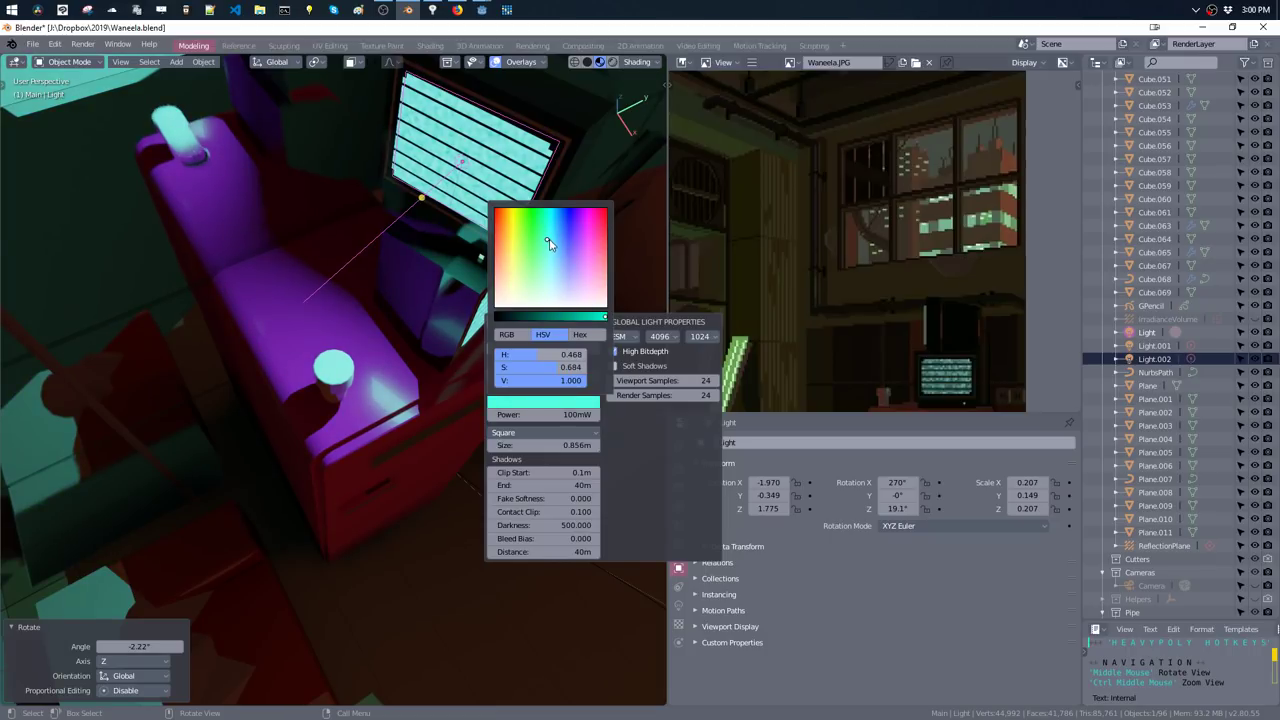
pyautogui.click(533, 414)
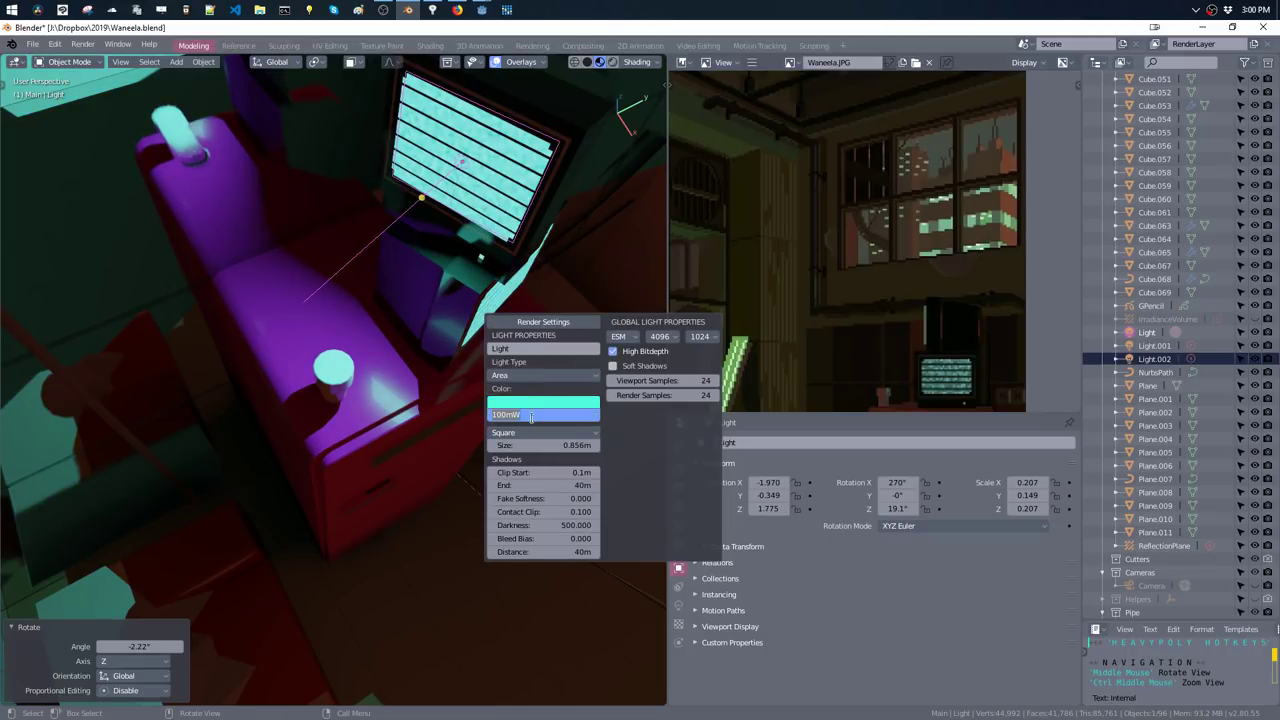
pyautogui.write('0')
pyautogui.press('Return')
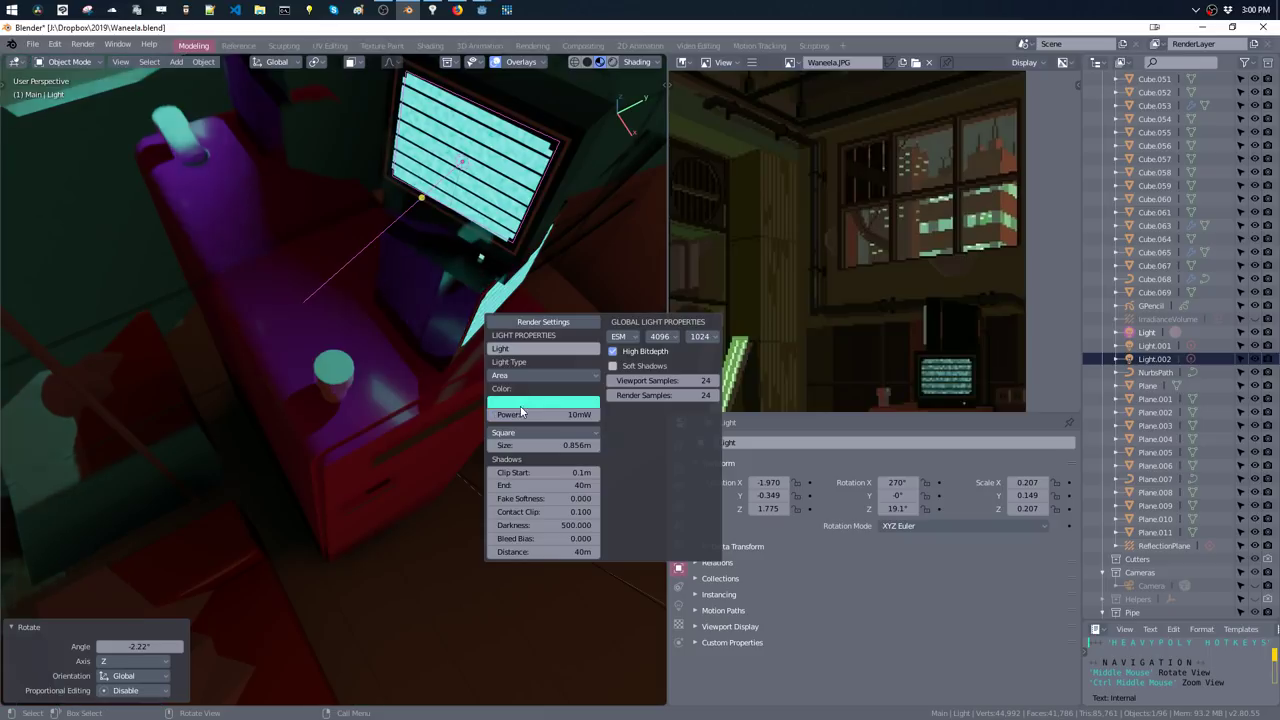
pyautogui.moveTo(338, 231)
pyautogui.mouseDown(button='middle')
pyautogui.moveTo(316, 178)
pyautogui.moveTo(282, 163)
pyautogui.mouseUp(button='middle')
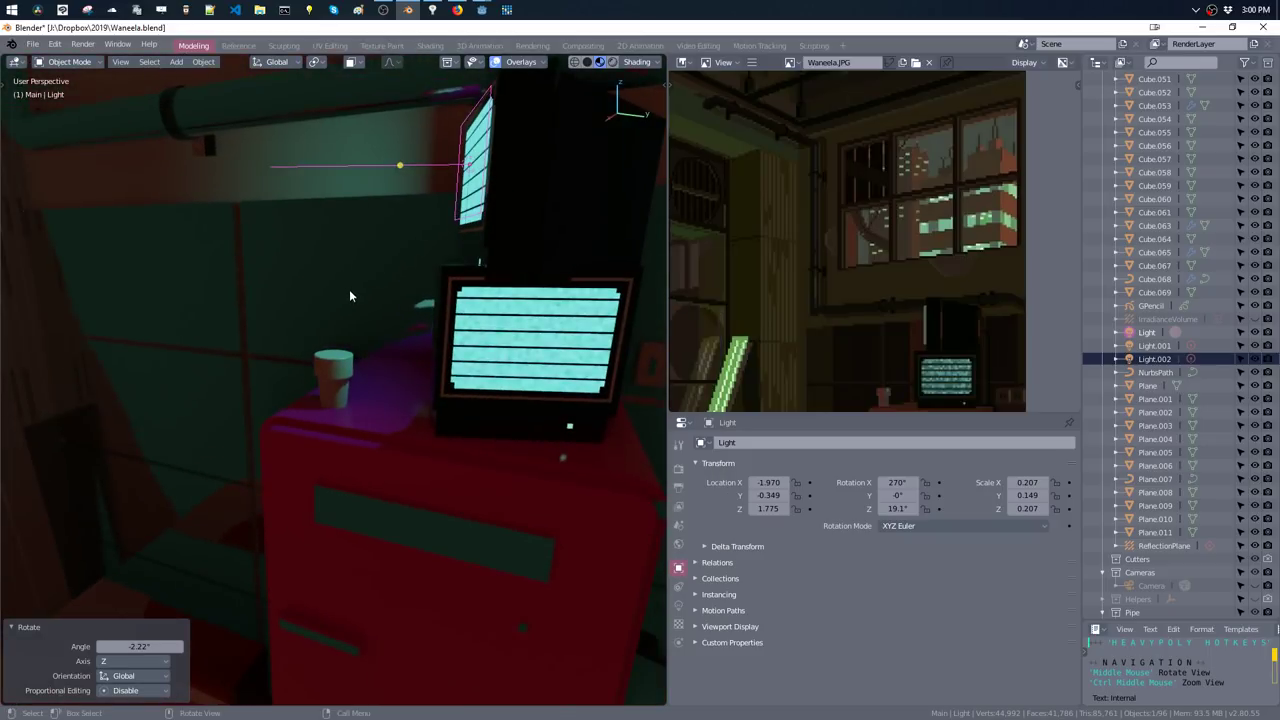
# - Select the cup on the fridge and slightly widen its bottom rim in Edit Mode
pyautogui.click(338, 400)
pyautogui.press('Tab')
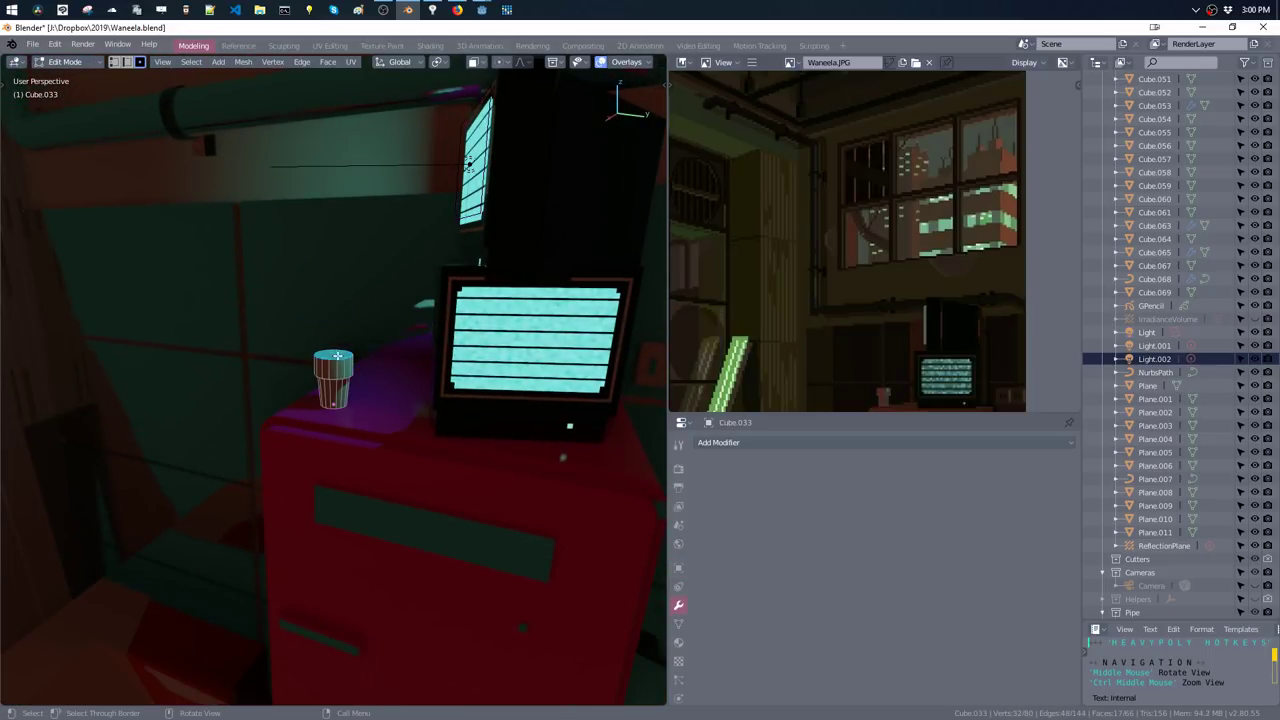
pyautogui.press('KP_Decimal')
pyautogui.moveTo(379, 375); pyautogui.dragTo(341, 497, button='middle')
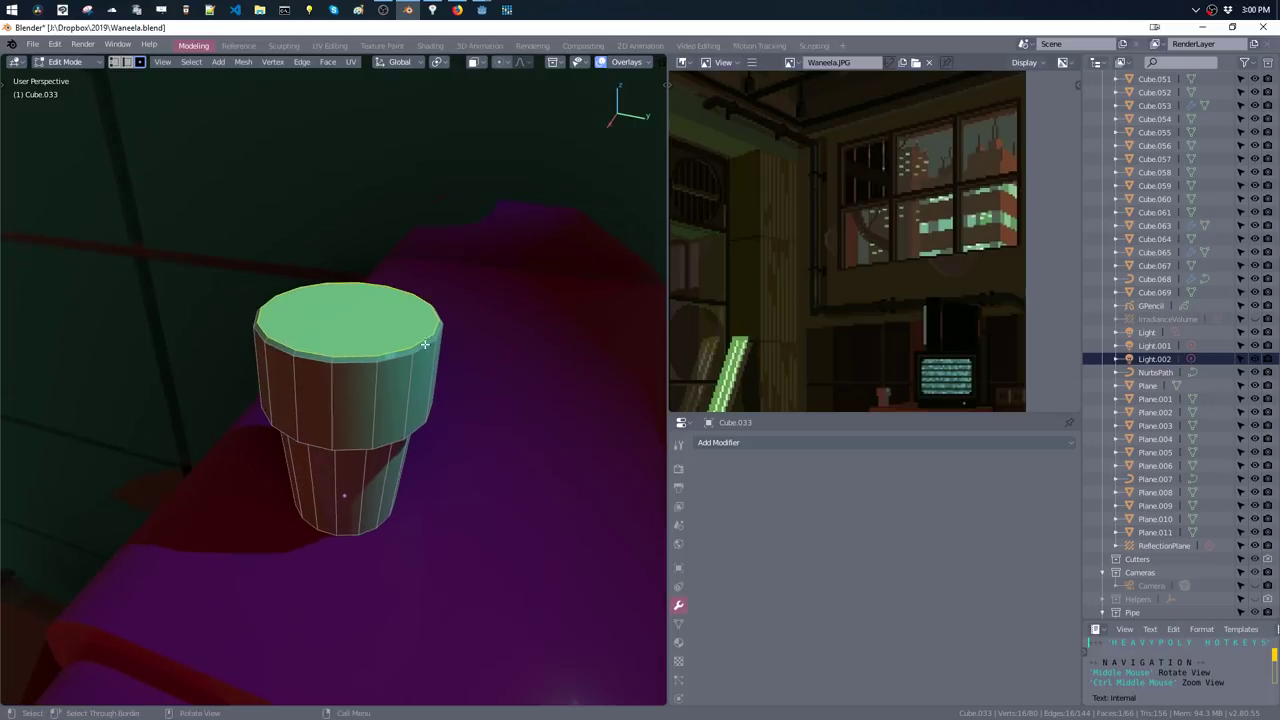
pyautogui.keyDown('alt'); pyautogui.click(396, 582); pyautogui.keyUp('alt')
pyautogui.press('s')
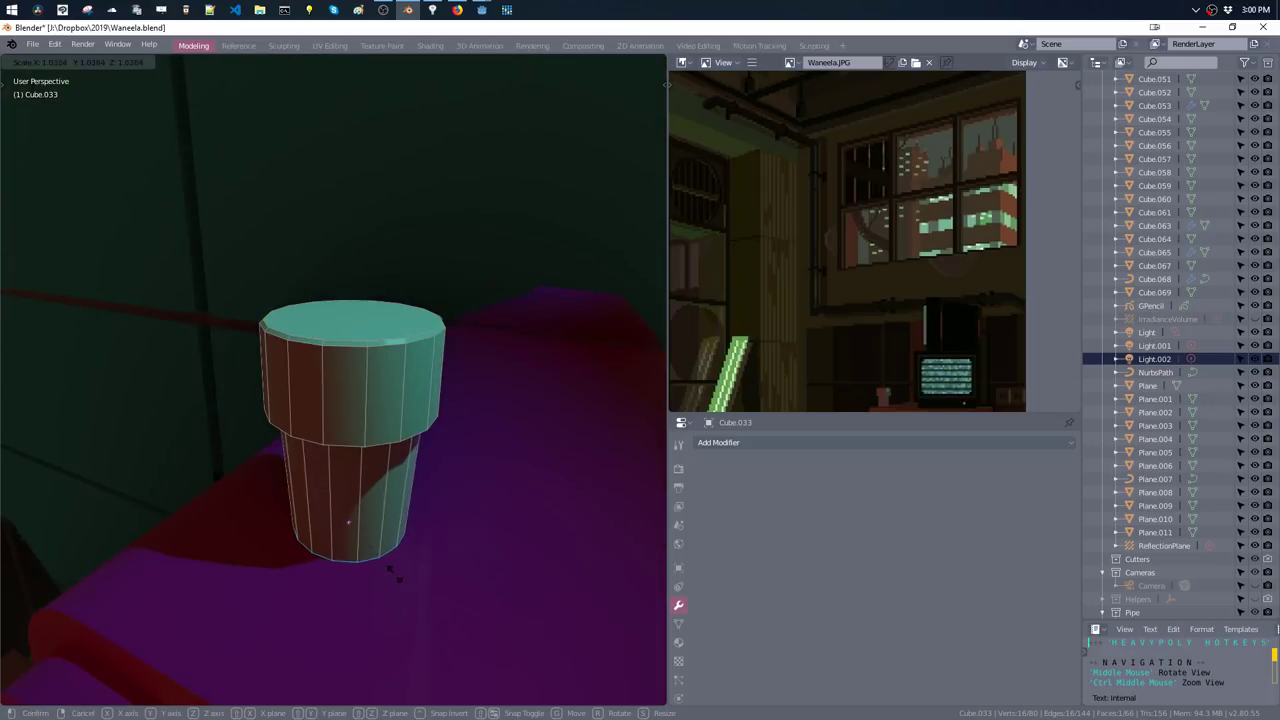
pyautogui.click(378, 557)
# - Extrude the cup's top face downward into a hollow rim and return to Object Mode
pyautogui.click(350, 316)
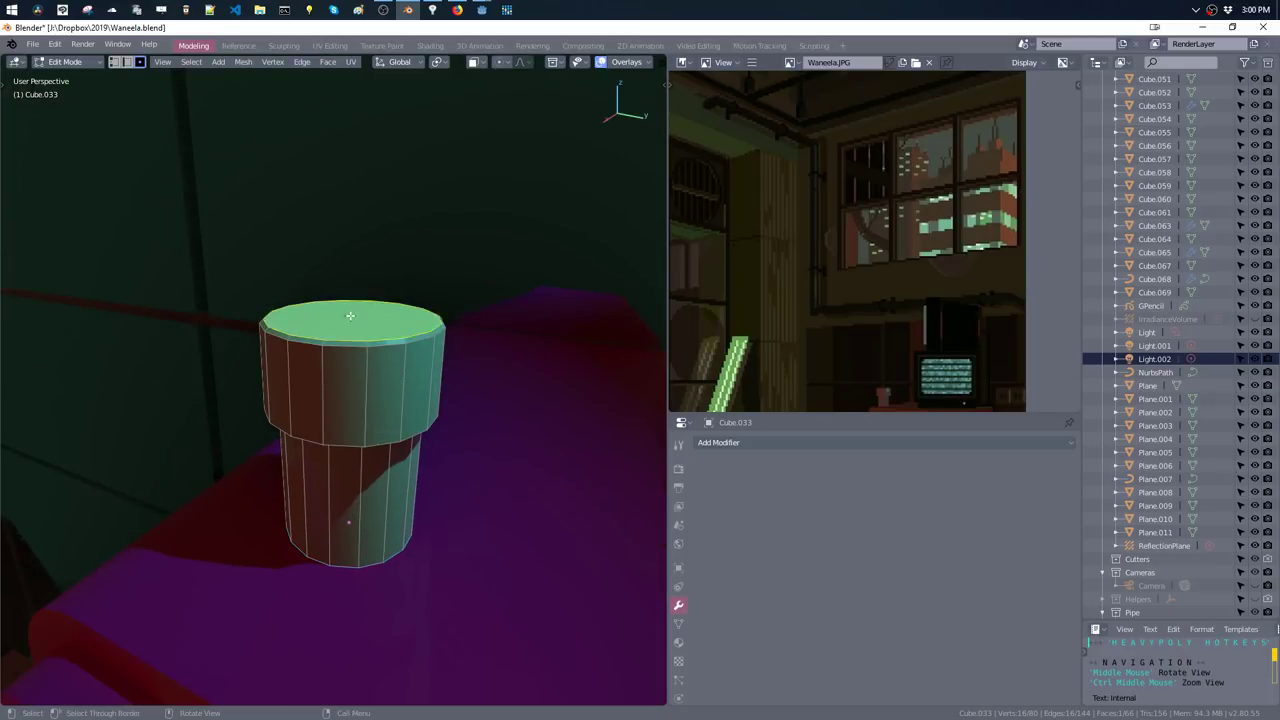
pyautogui.press('e')
pyautogui.click(370, 391)
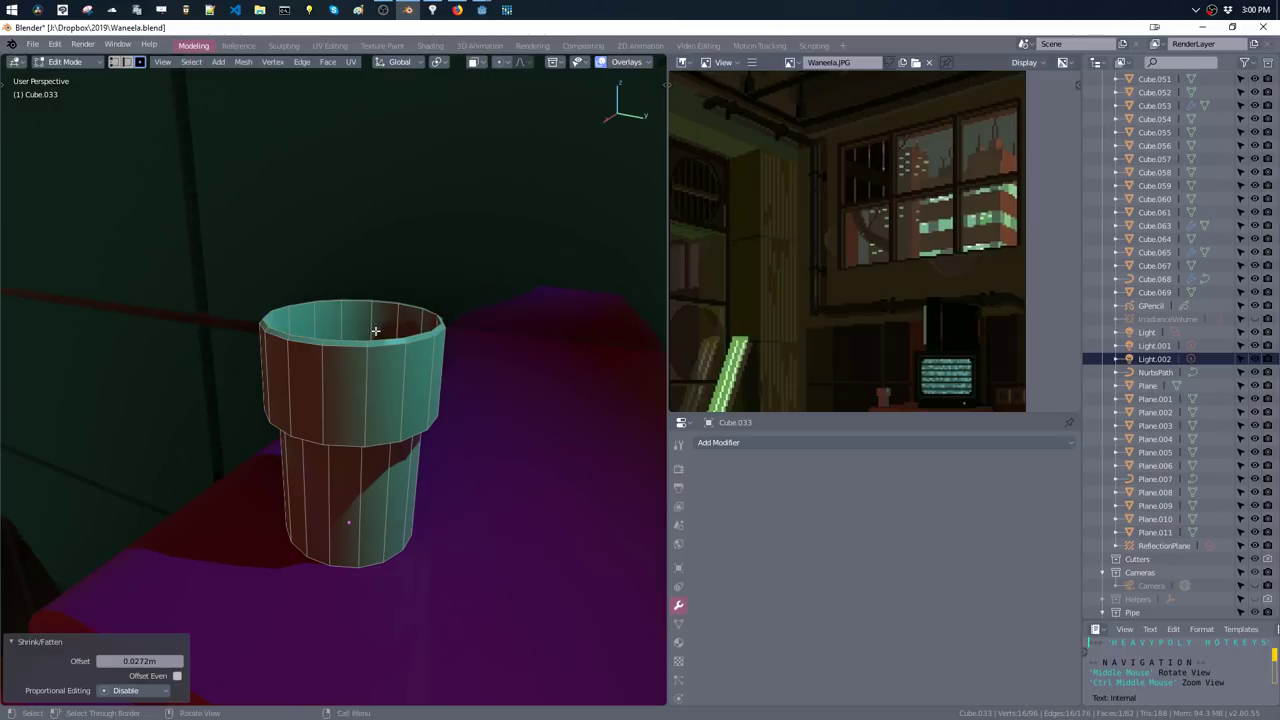
pyautogui.press('Tab')
pyautogui.scroll(-5, 395, 366)
pyautogui.moveTo(406, 442)
pyautogui.mouseDown(button='middle')
pyautogui.moveTo(445, 471)
pyautogui.moveTo(425, 292)
pyautogui.mouseUp(button='middle')
pyautogui.scroll(-5, 425, 292)
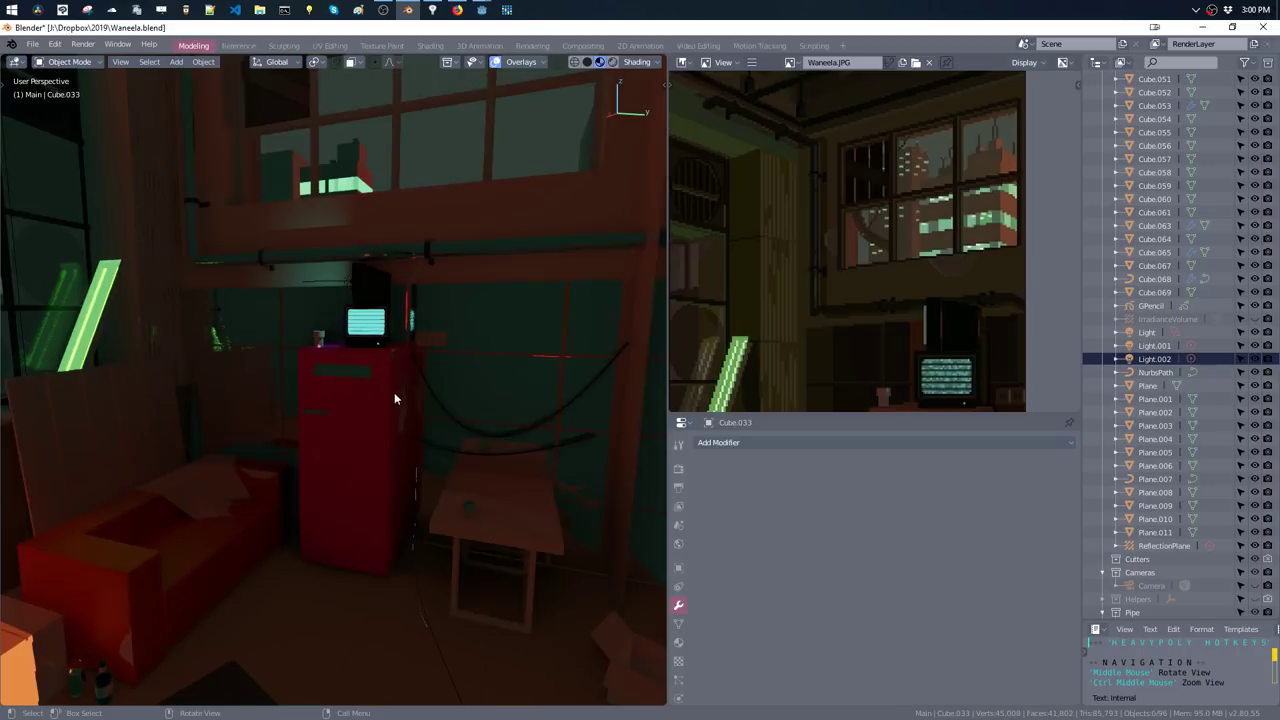
# - Switch to the camera view and zoom the image editor out to the full reference
pyautogui.moveTo(394, 392)
pyautogui.mouseDown(button='middle')
pyautogui.moveTo(370, 400)
pyautogui.moveTo(394, 406)
pyautogui.moveTo(394, 366)
pyautogui.moveTo(343, 334)
pyautogui.moveTo(392, 335)
pyautogui.moveTo(389, 320)
pyautogui.mouseUp(button='middle')
pyautogui.scroll(-3, 343, 334)
pyautogui.press('`')
pyautogui.click(398, 391)
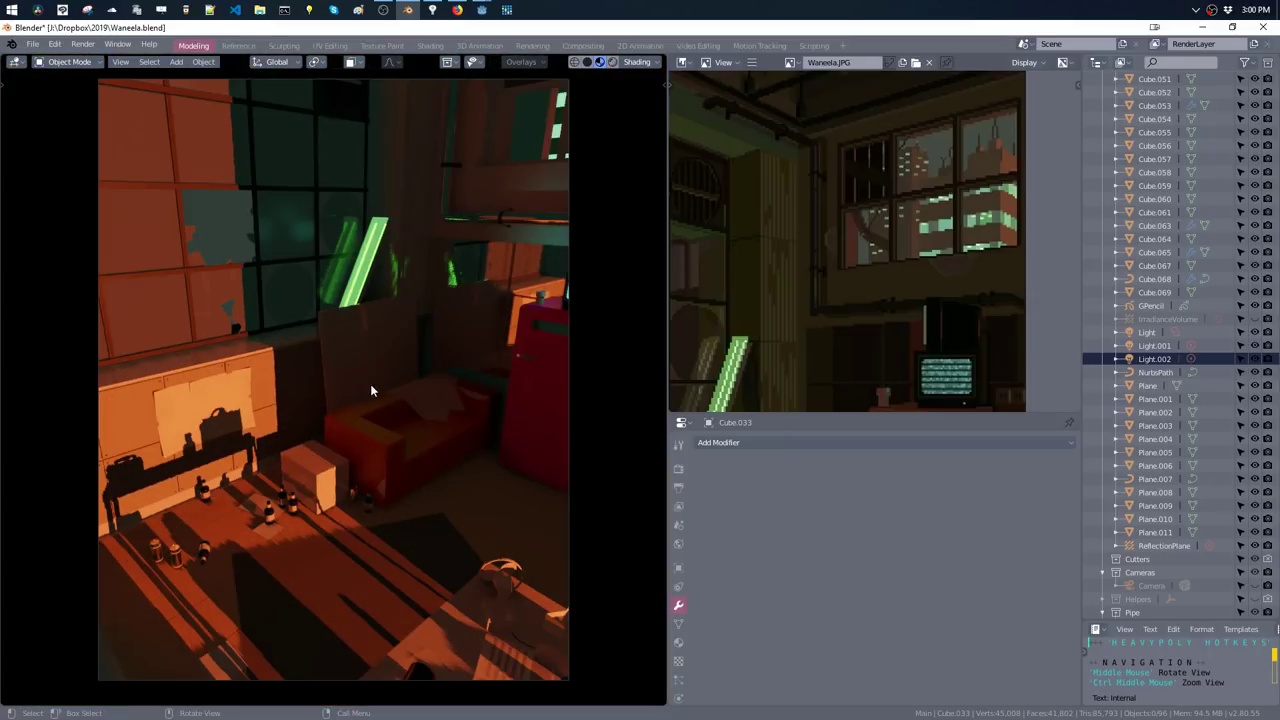
pyautogui.scroll(-2, 805, 302)
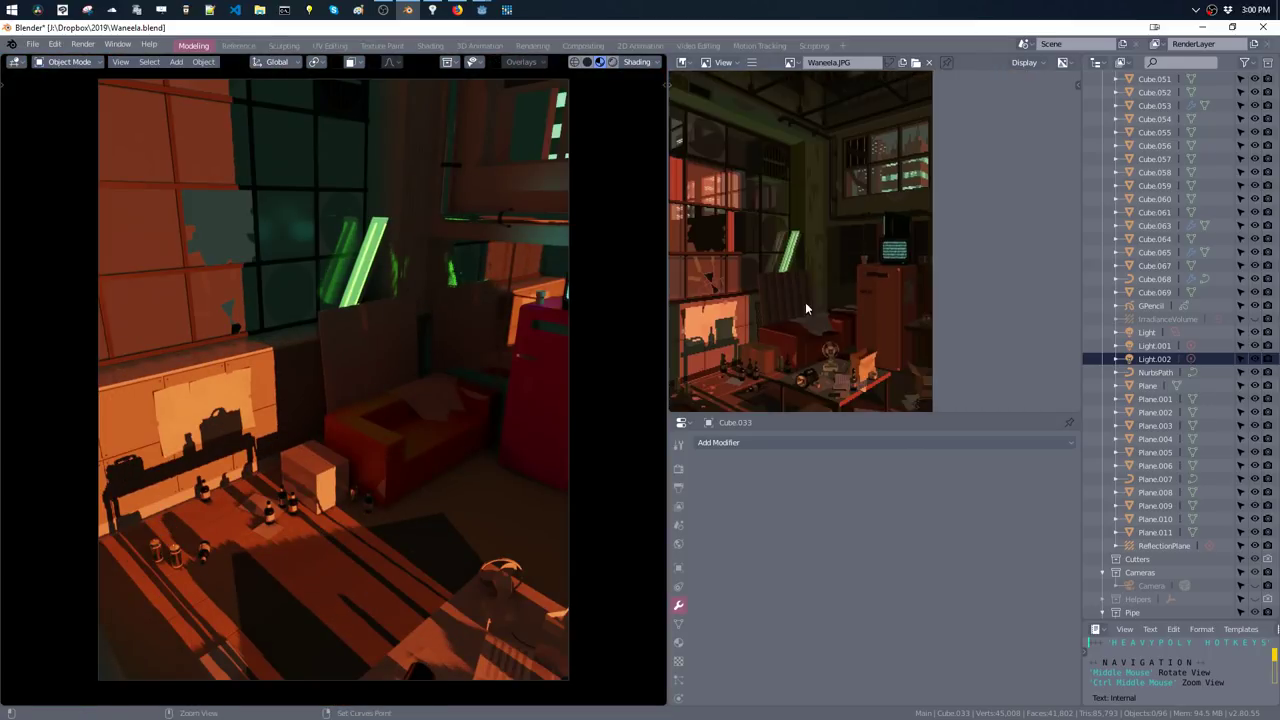
pyautogui.scroll(-2, 805, 302)
pyautogui.moveTo(795, 237); pyautogui.dragTo(807, 249, button='middle')
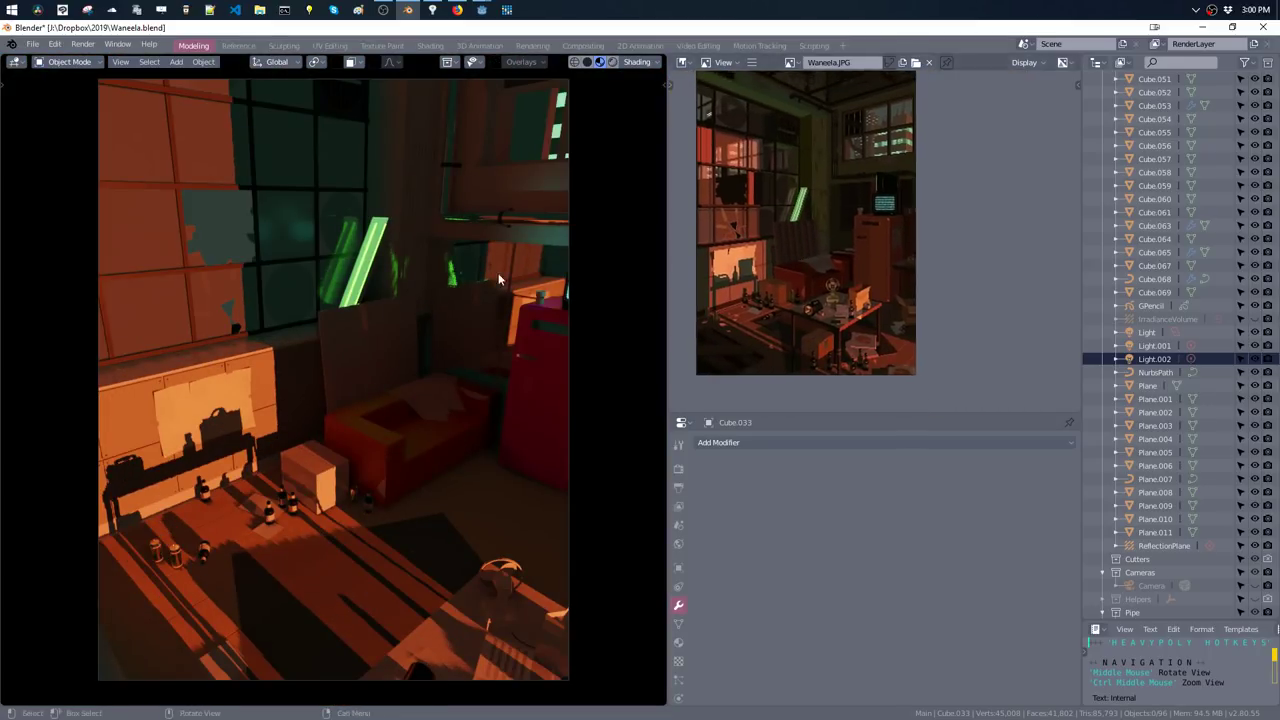
# - Tilt and move the camera to match the reference composition, then select Cube.002
pyautogui.moveTo(498, 273)
pyautogui.mouseDown(button='middle')
pyautogui.moveTo(436, 293)
pyautogui.moveTo(429, 325)
pyautogui.mouseUp(button='middle')
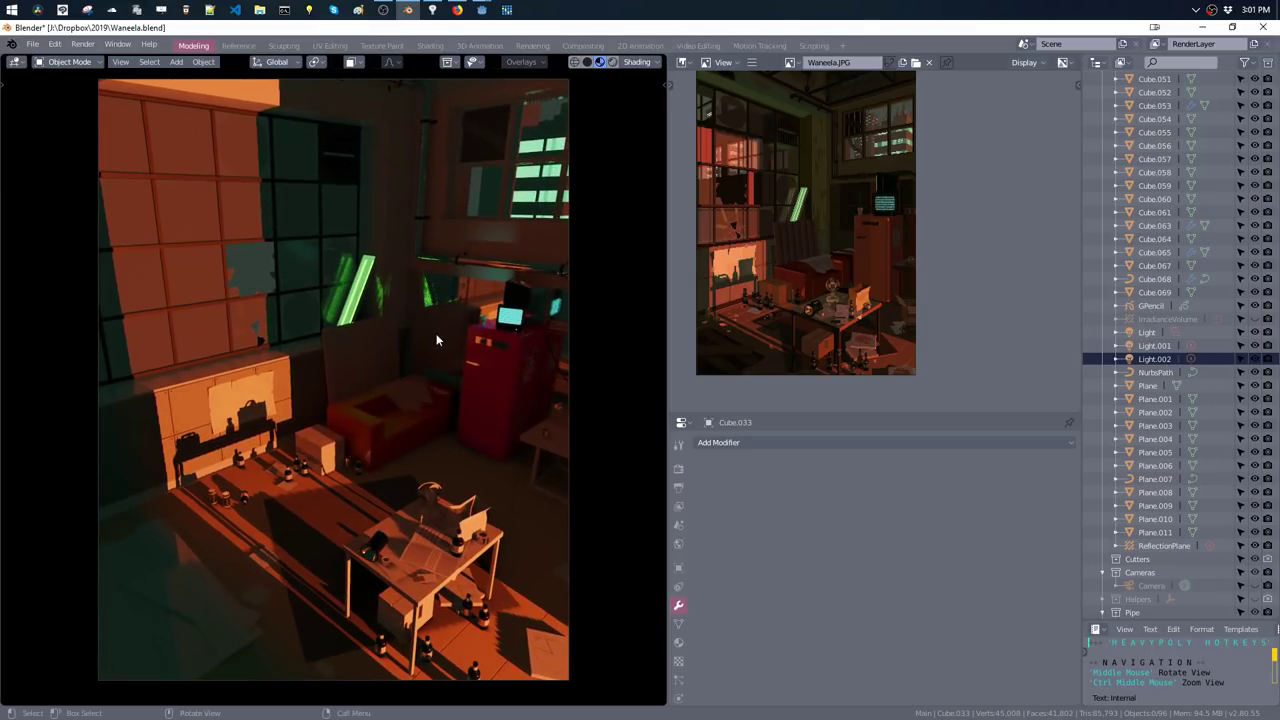
pyautogui.keyDown('ctrl'); pyautogui.moveTo(431, 398); pyautogui.dragTo(424, 390, button='middle'); pyautogui.keyUp('ctrl')
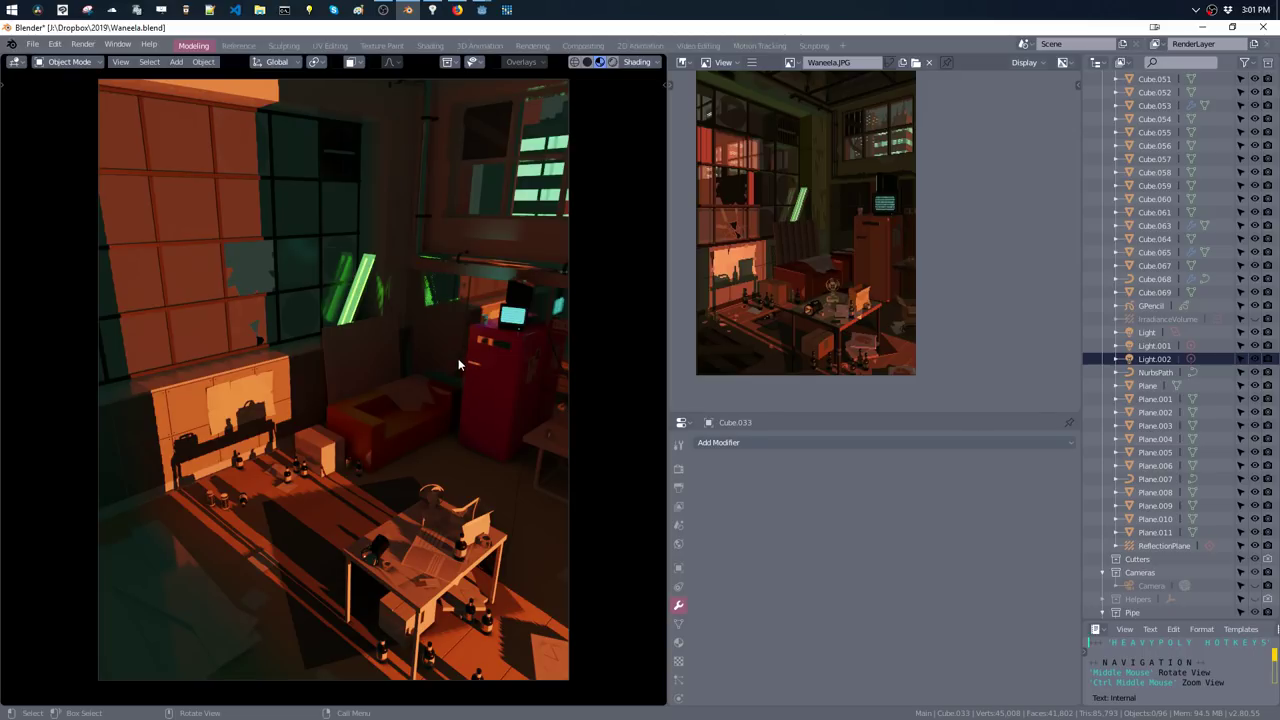
pyautogui.moveTo(457, 354); pyautogui.dragTo(450, 338, button='middle')
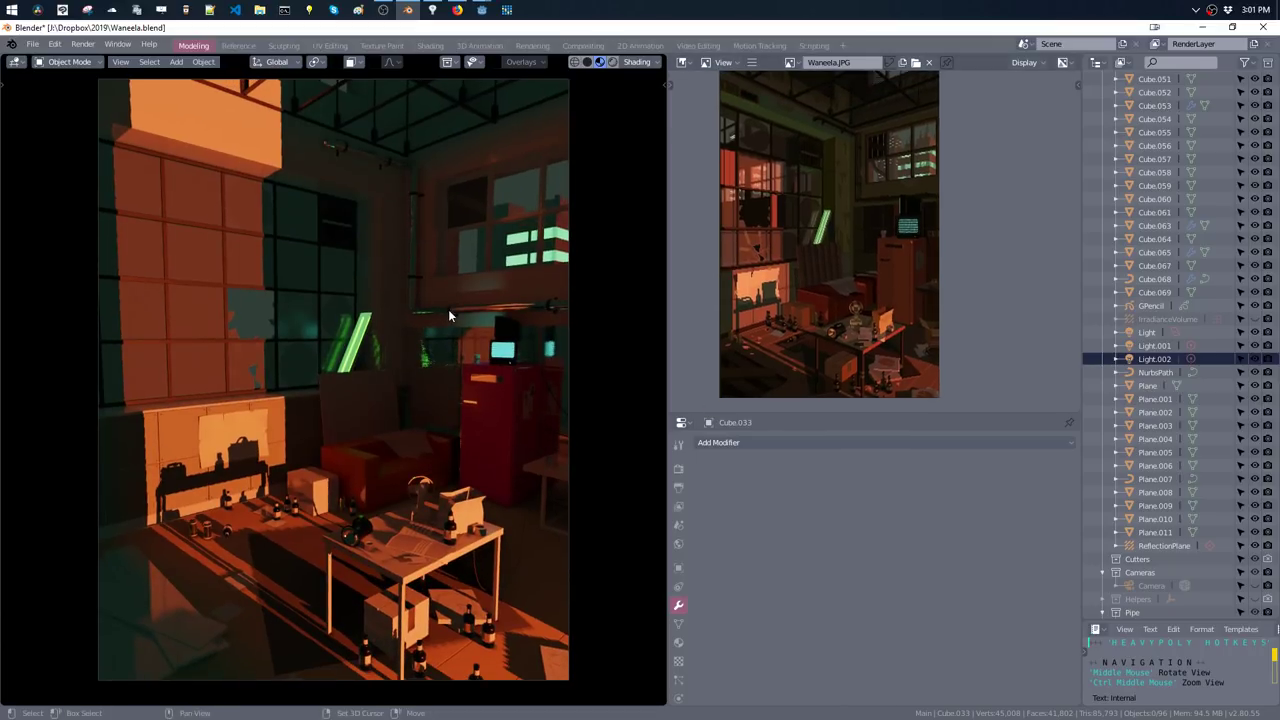
pyautogui.moveTo(446, 318); pyautogui.dragTo(429, 336, button='middle')
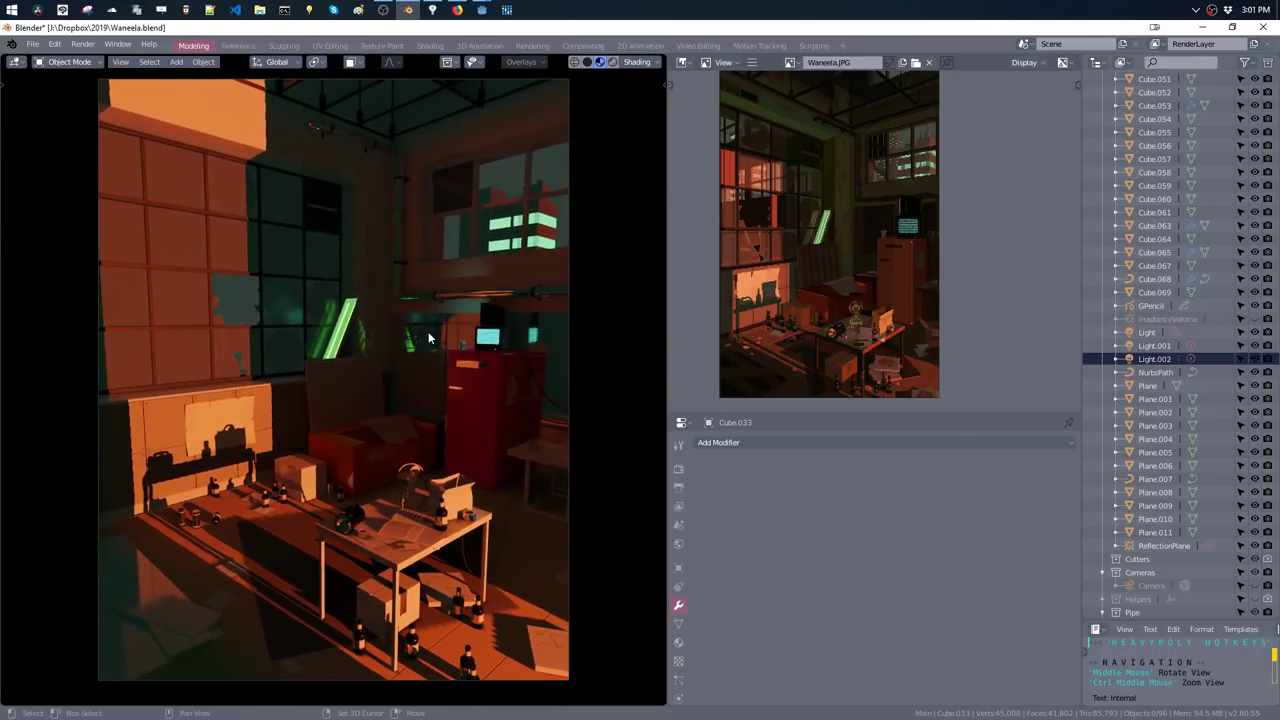
pyautogui.moveTo(429, 334); pyautogui.dragTo(427, 335, button='middle')
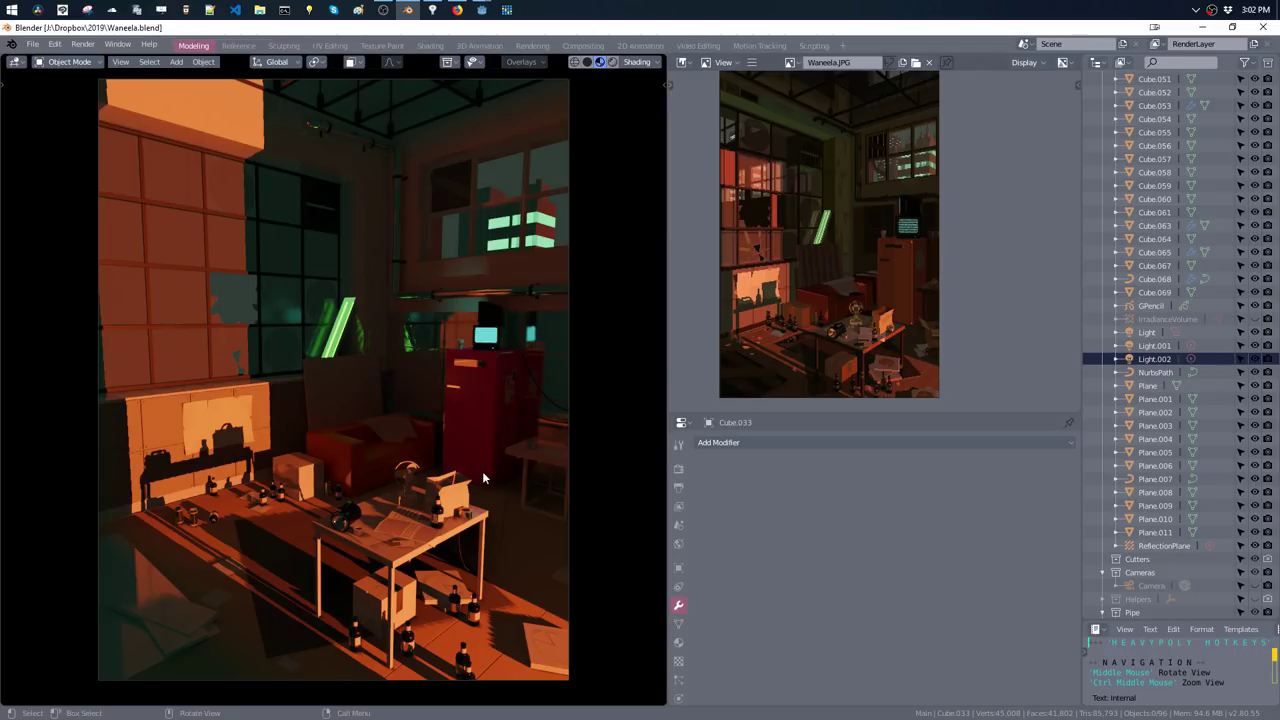
pyautogui.click(488, 420)
# - Enter Edit Mode on the Cube and show the mesh overlays
pyautogui.click(330, 159)
pyautogui.hotkey('ctrl', 'Tab')
pyautogui.click(294, 195)
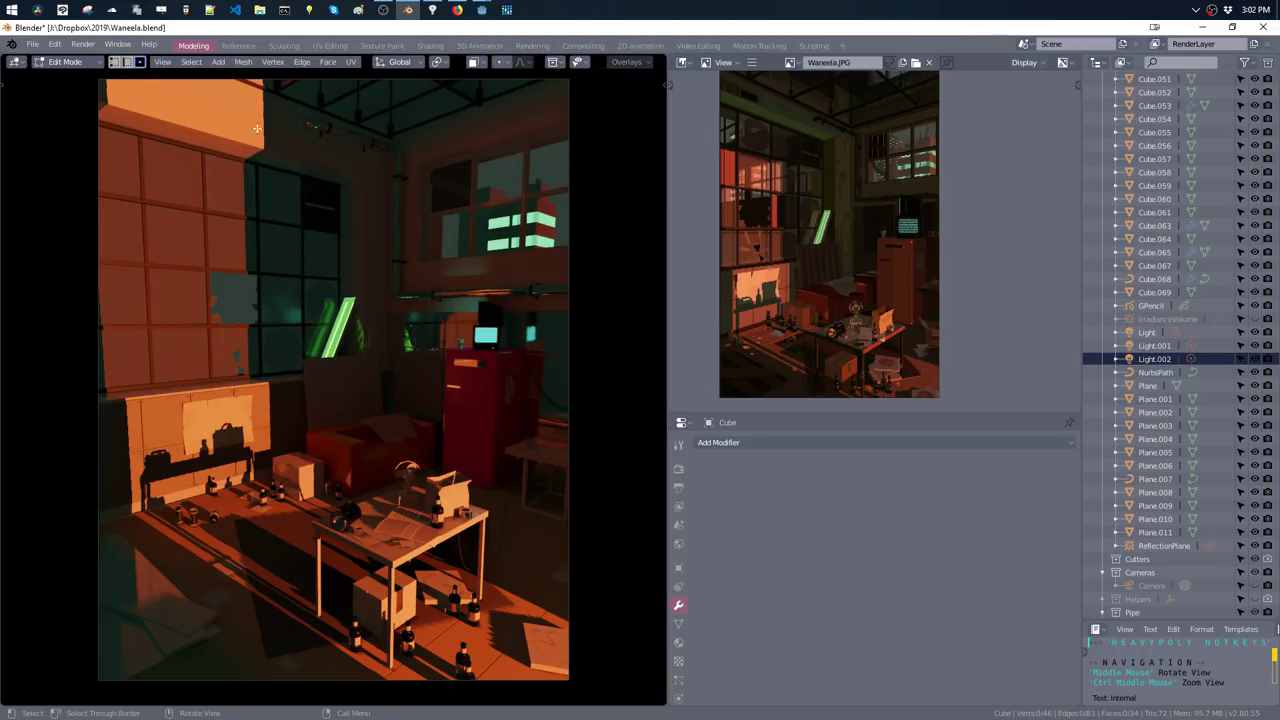
pyautogui.hotkey('shift', 'alt', 'z')
# - Duplicate the selected faces, separate them as Cube.070, then undo the separation
pyautogui.hotkey('shift', 'd')
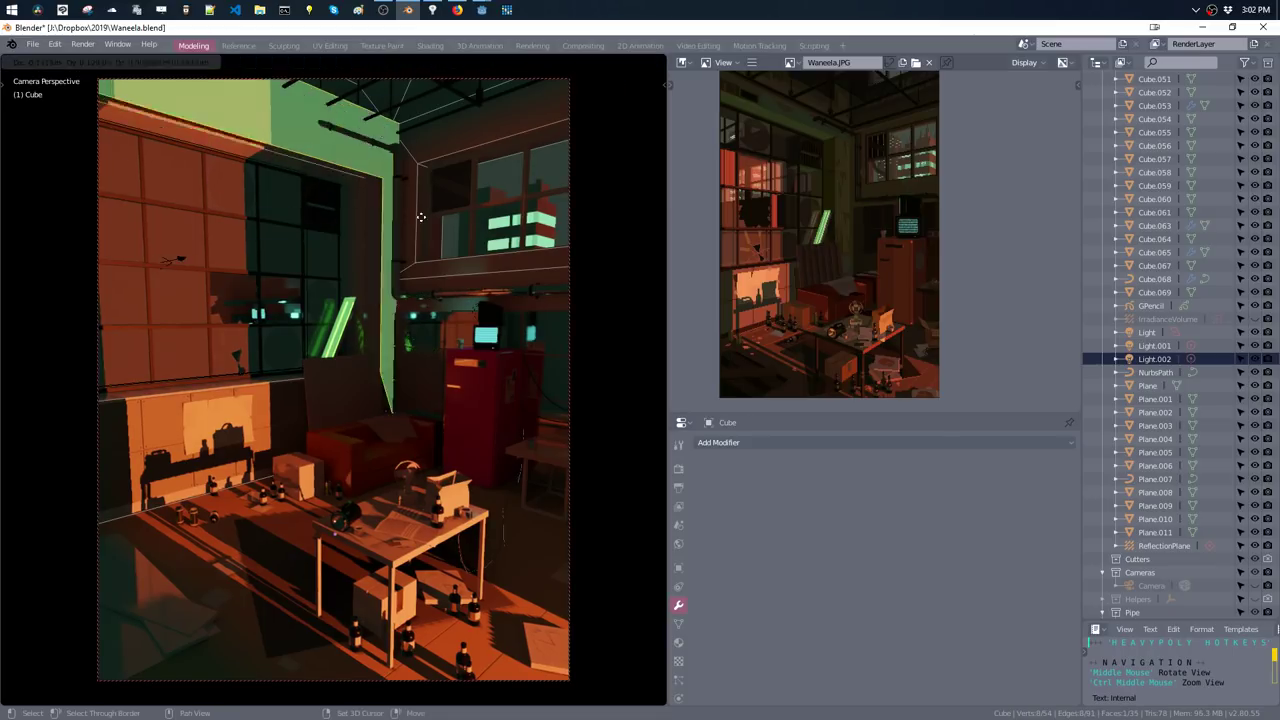
pyautogui.rightClick(404, 261)
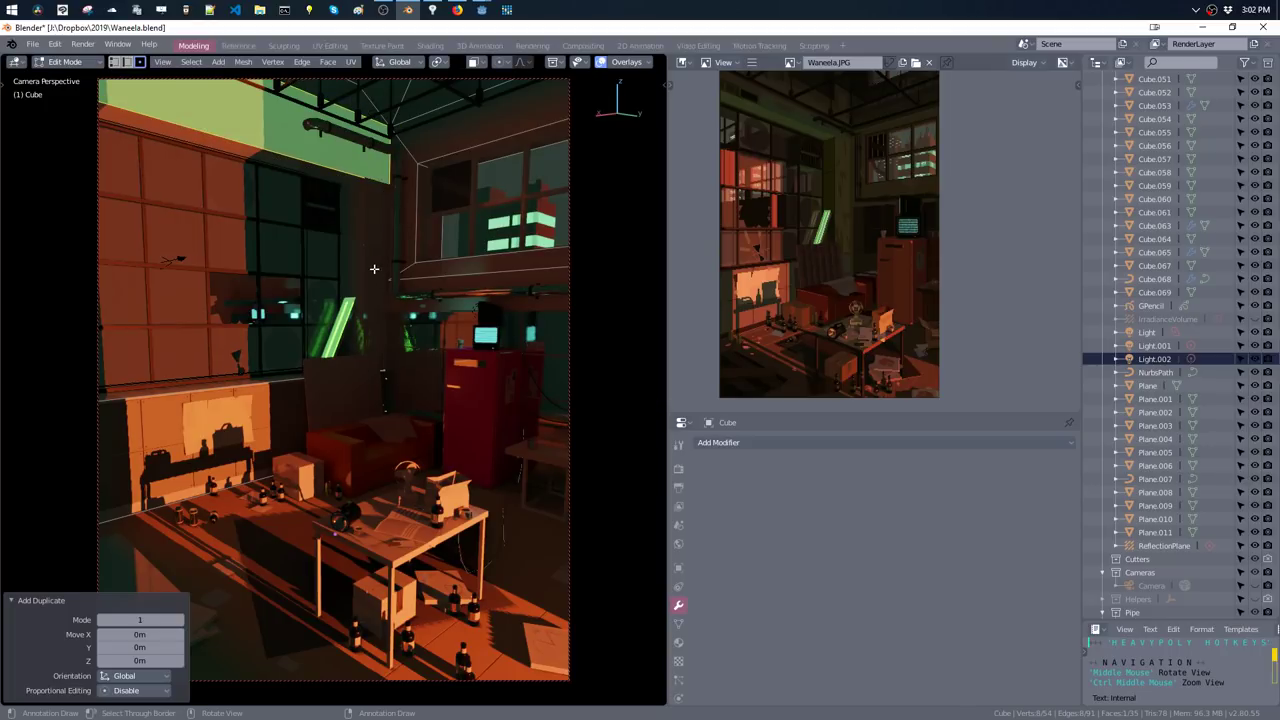
pyautogui.press('p')
pyautogui.click(374, 280)
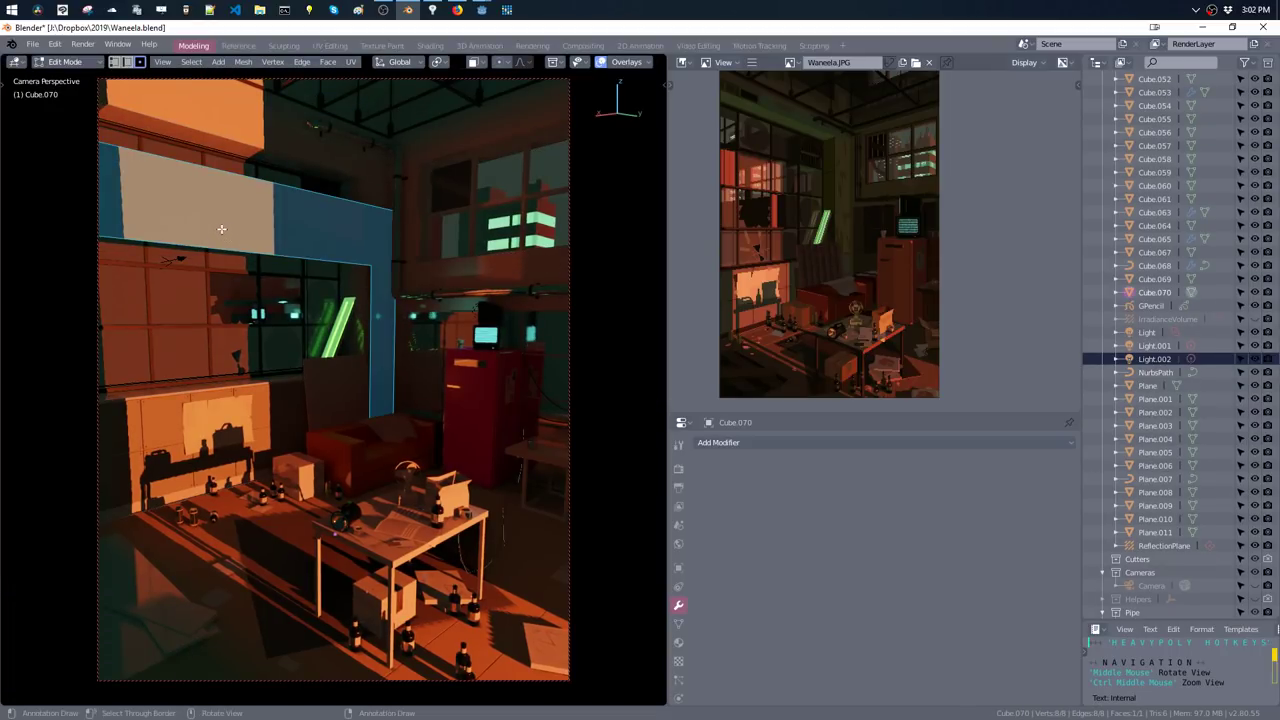
pyautogui.hotkey('ctrl', 'z')
pyautogui.hotkey('ctrl', 'z')
pyautogui.press('Tab')
# - Add a new box to the Cube mesh and scale it down to 0.207
pyautogui.click(286, 142)
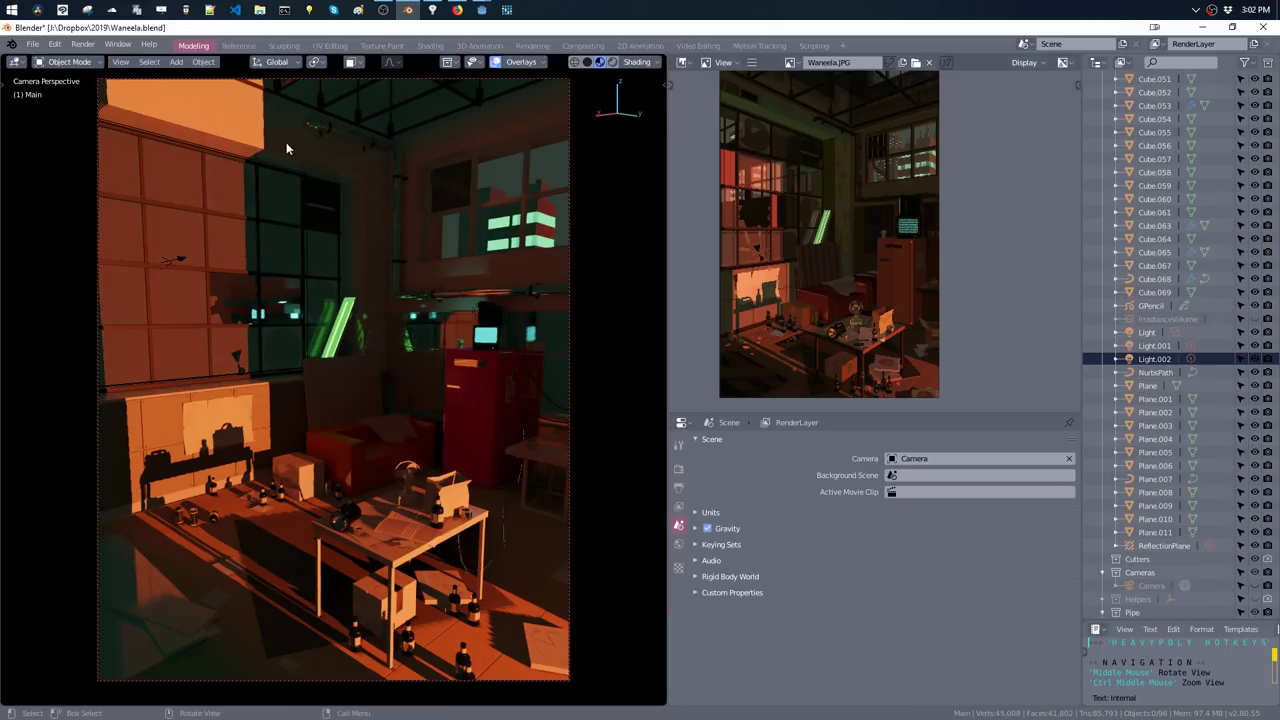
pyautogui.click(288, 145)
pyautogui.press('Tab')
pyautogui.press('w')
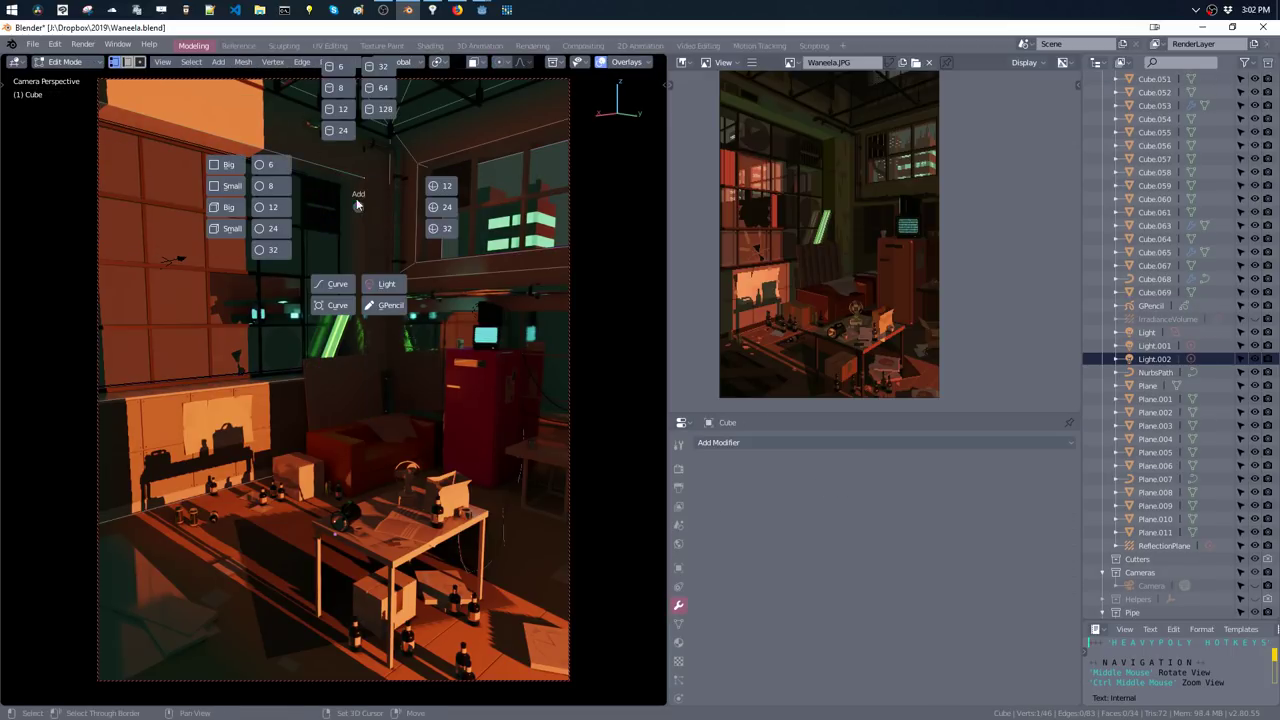
pyautogui.click(403, 257)
pyautogui.press('s')
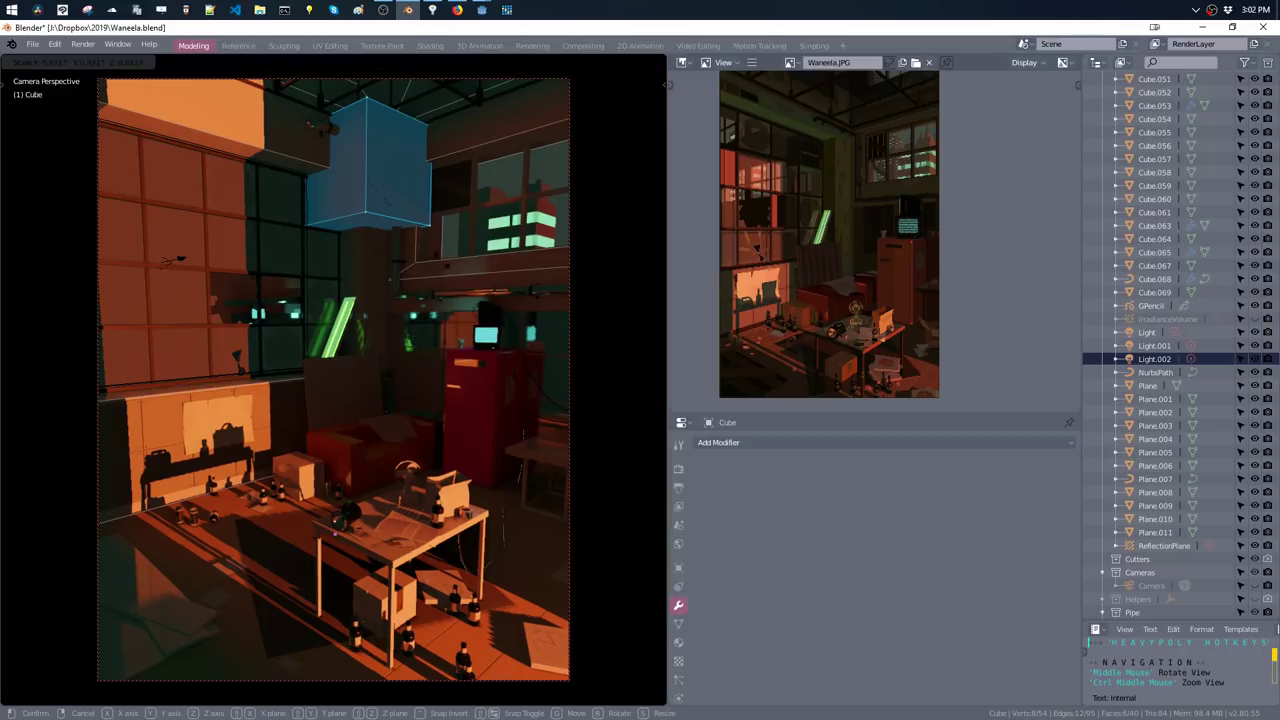
pyautogui.click(366, 201)
# - Place the box high on the left wall, raised 0.117 m, widened to 2.396 along X
pyautogui.press('s')
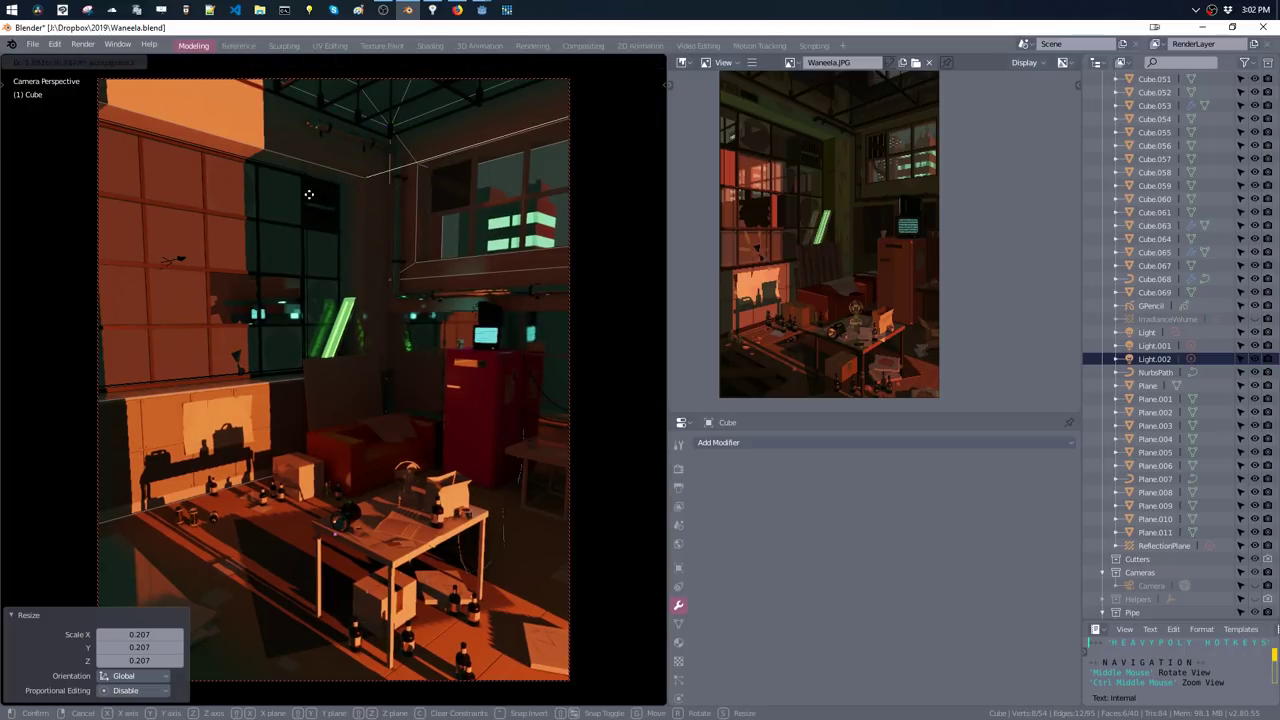
pyautogui.click(224, 179)
pyautogui.press('z')
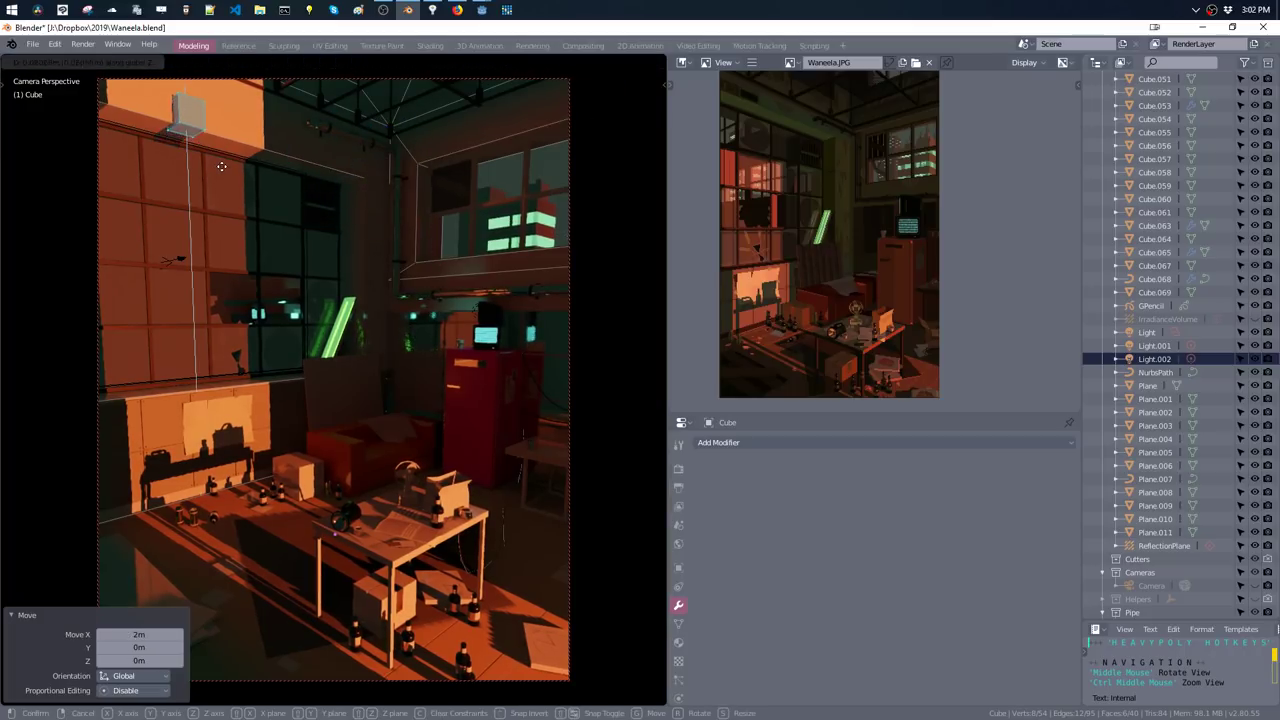
pyautogui.click(214, 134)
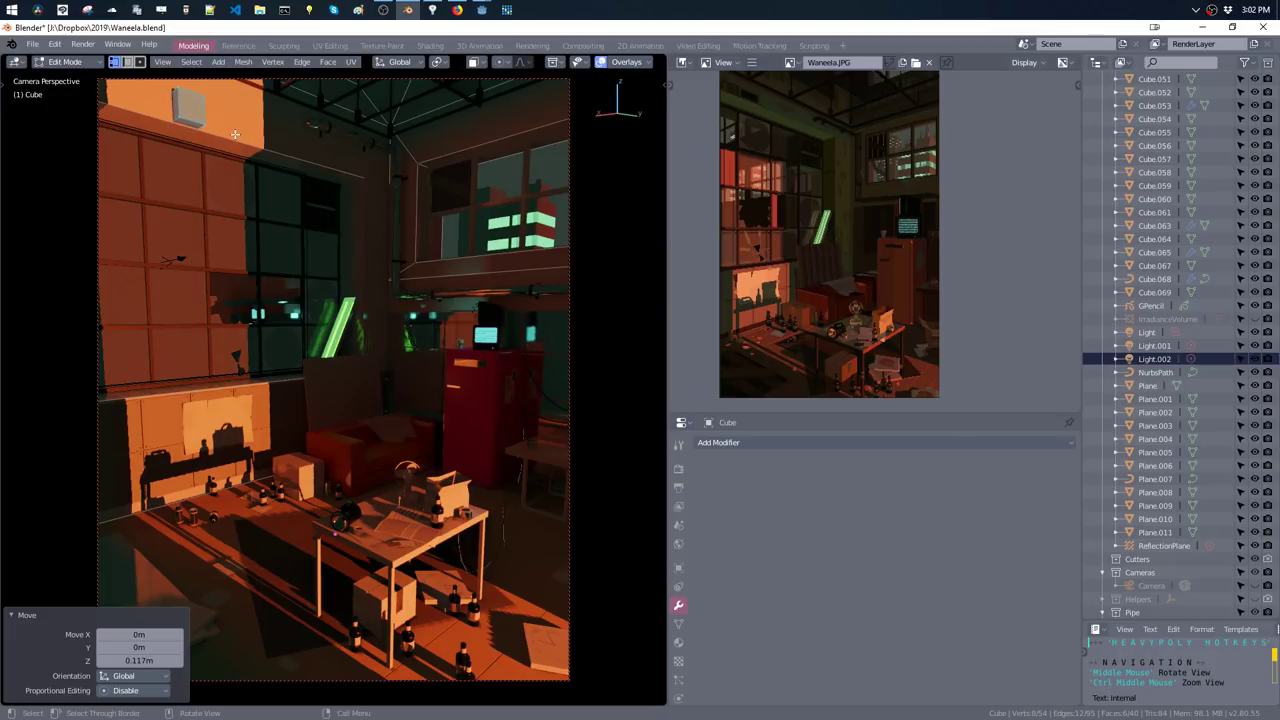
pyautogui.press('s')
pyautogui.press('x')
pyautogui.click(248, 142)
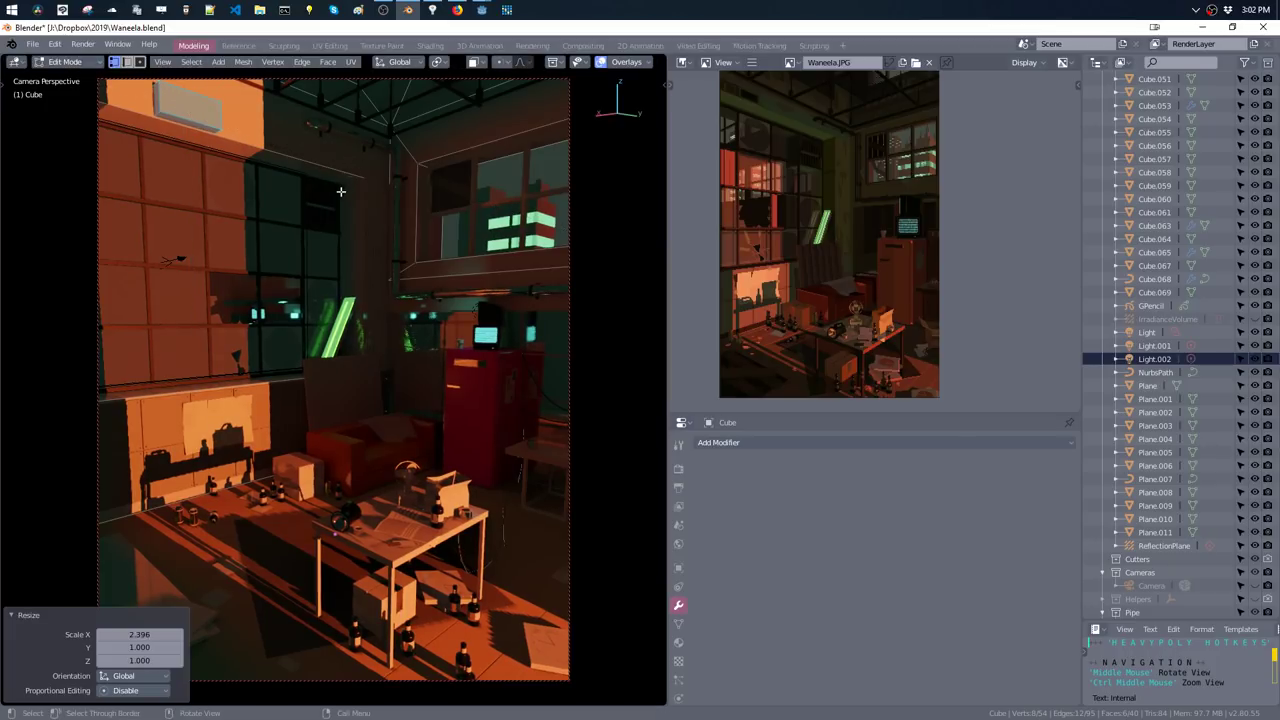
# - Resize the box along Y and lower it to -0.0382 m
pyautogui.press('s')
pyautogui.press('y')
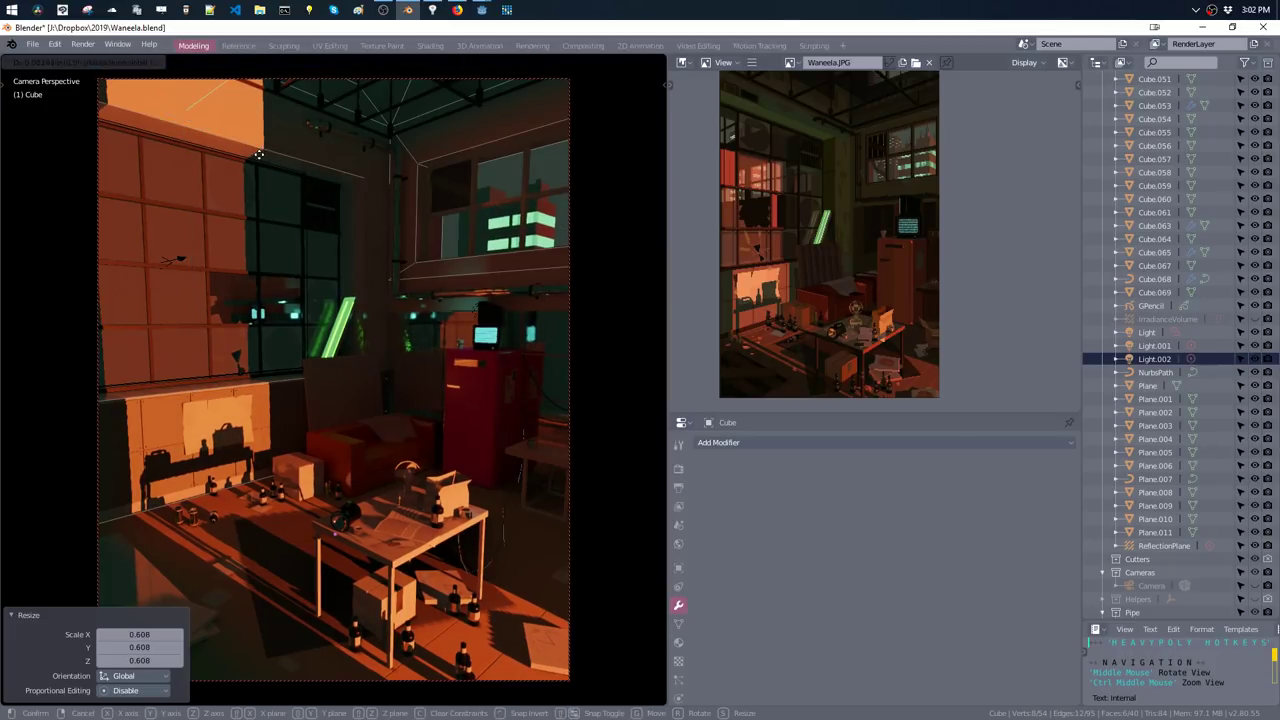
pyautogui.click(314, 165)
pyautogui.press('g')
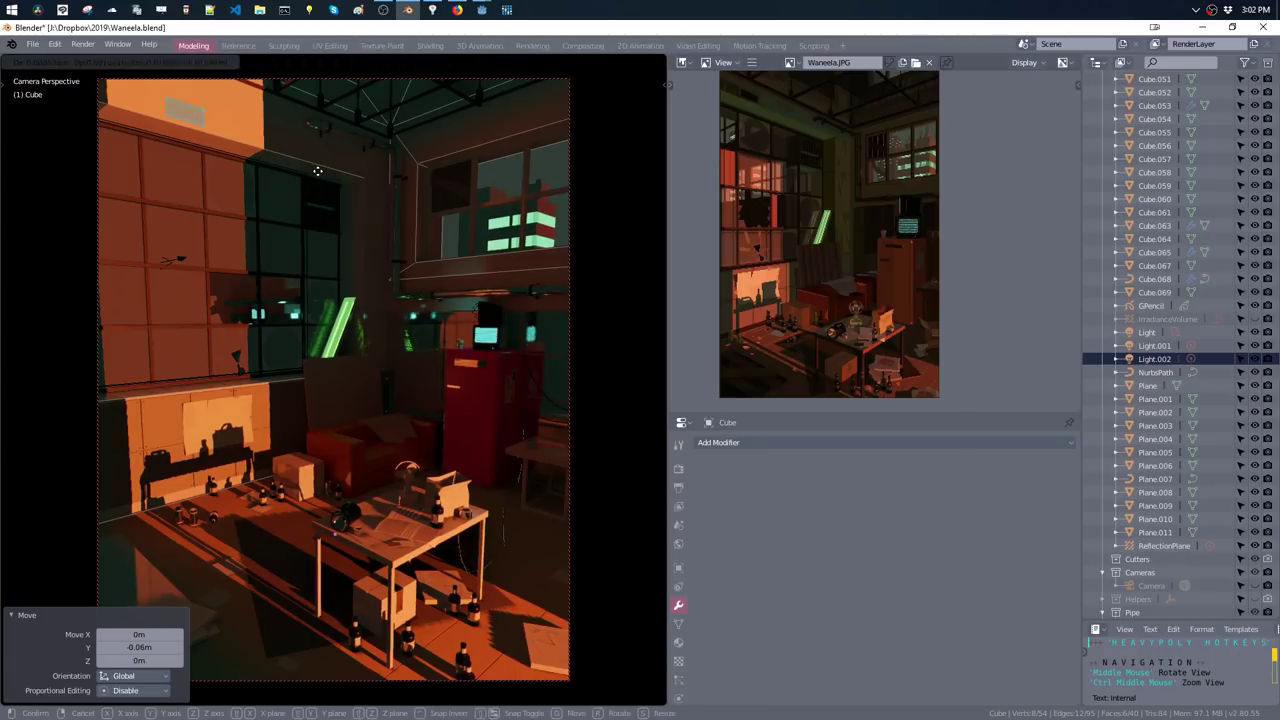
pyautogui.press('z')
pyautogui.click(321, 188)
# - Fine-tune the box position, including a -0.0046 m vertical nudge
pyautogui.press('g')
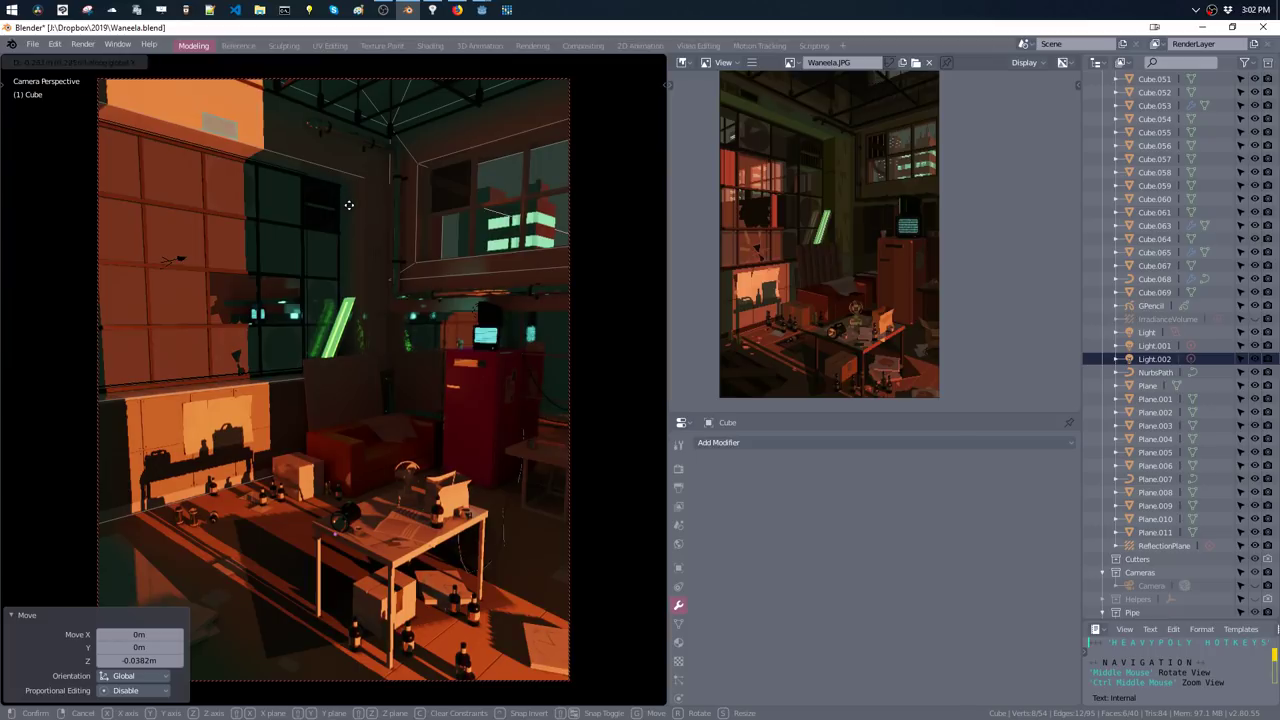
pyautogui.click(337, 203)
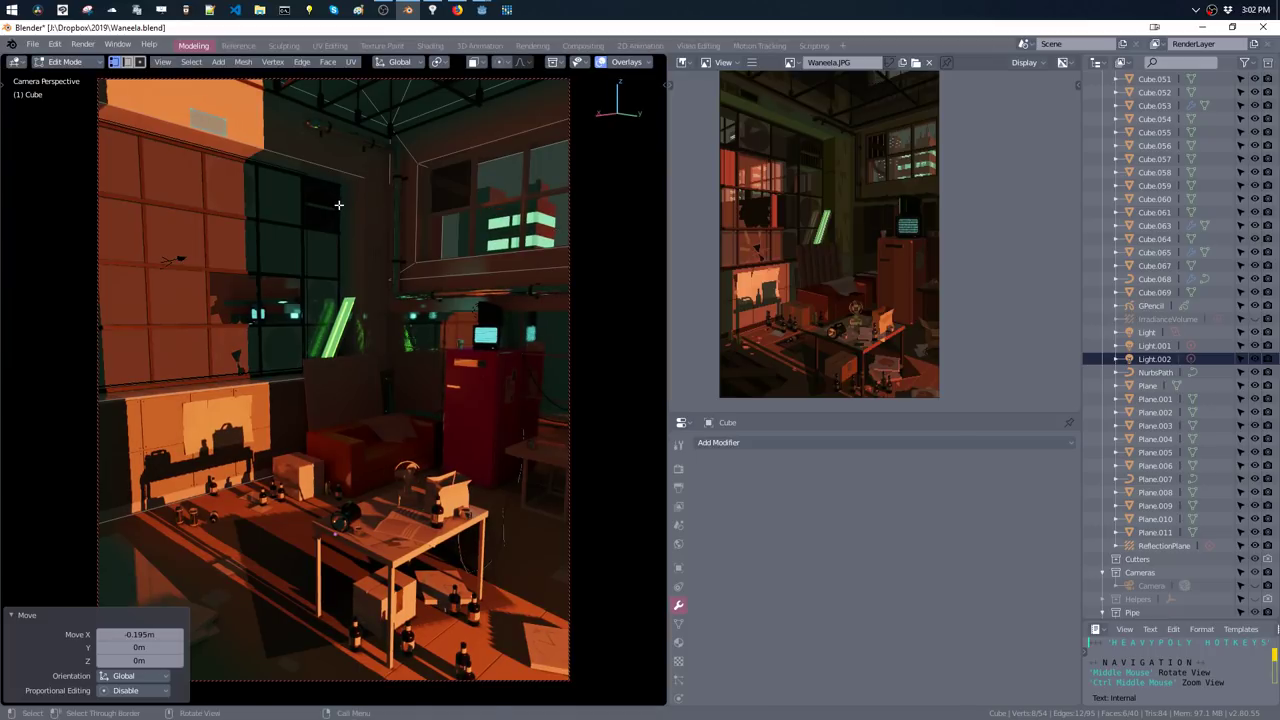
pyautogui.press('g')
pyautogui.click(340, 204)
pyautogui.press('g')
pyautogui.press('z')
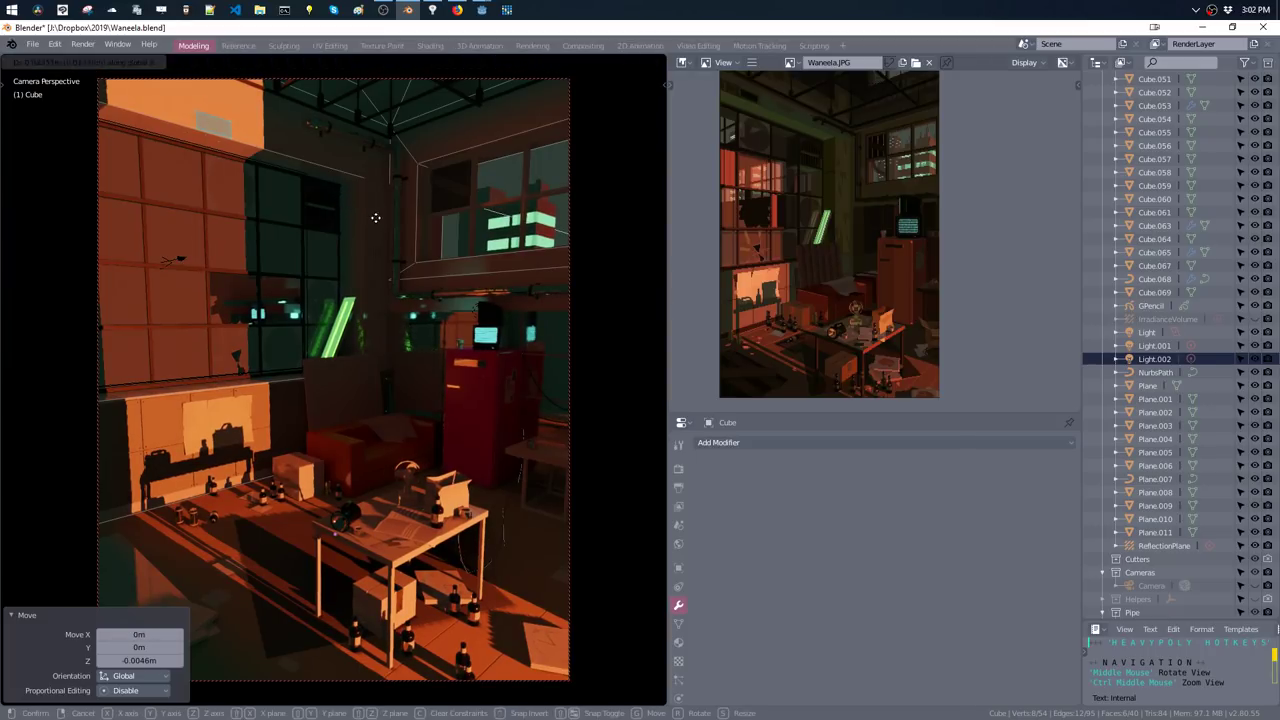
pyautogui.click(415, 233)
pyautogui.press('`')
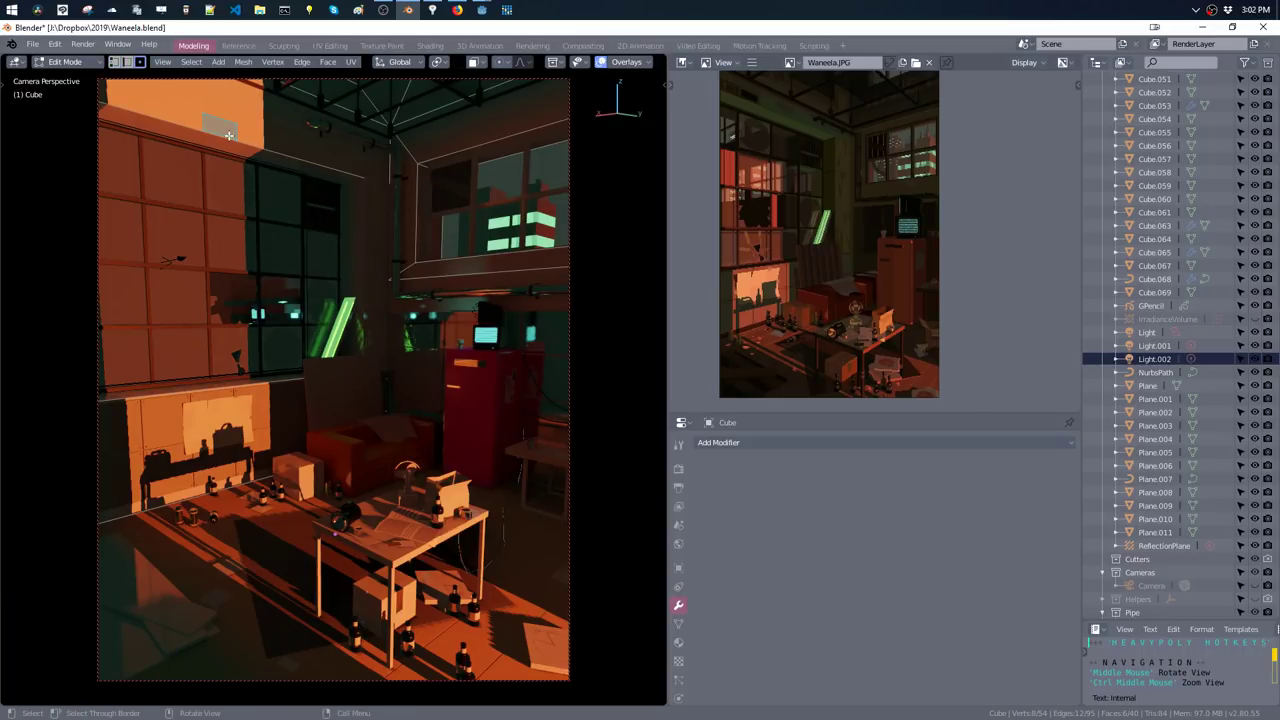
# - Inset the small face on the wall box and apply the F Glossy_V material
pyautogui.click(229, 131)
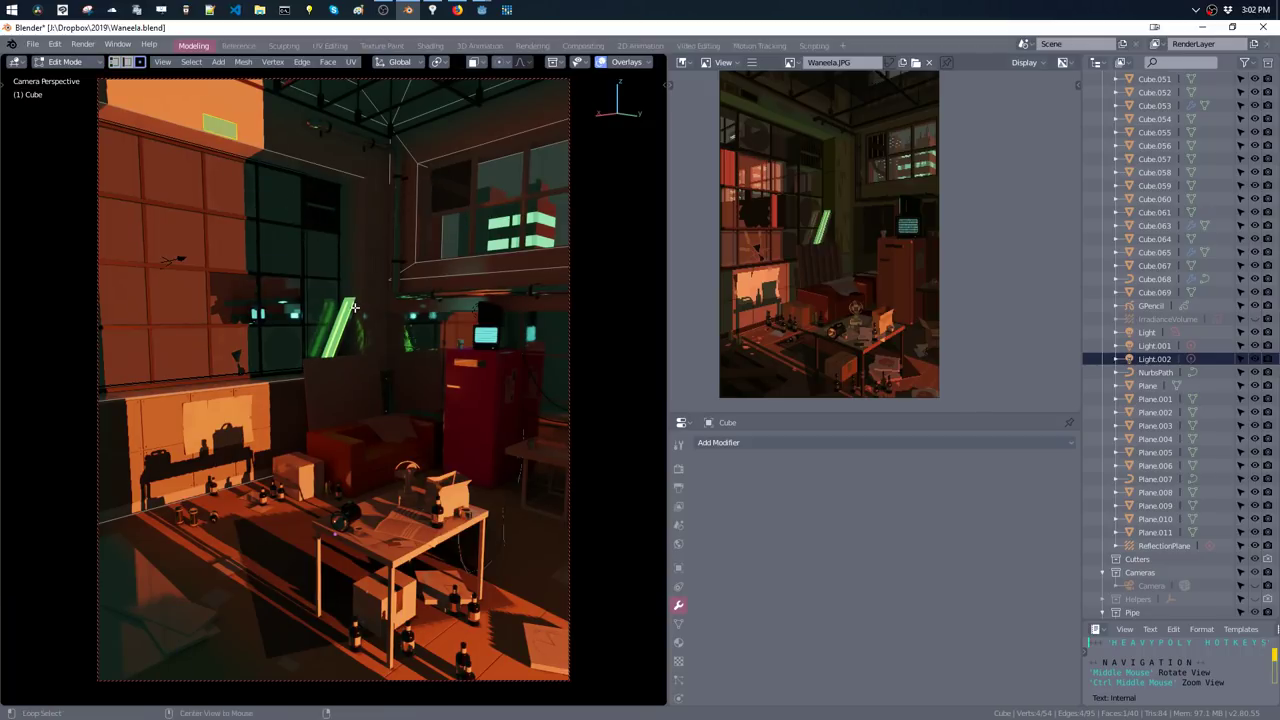
pyautogui.press('i')
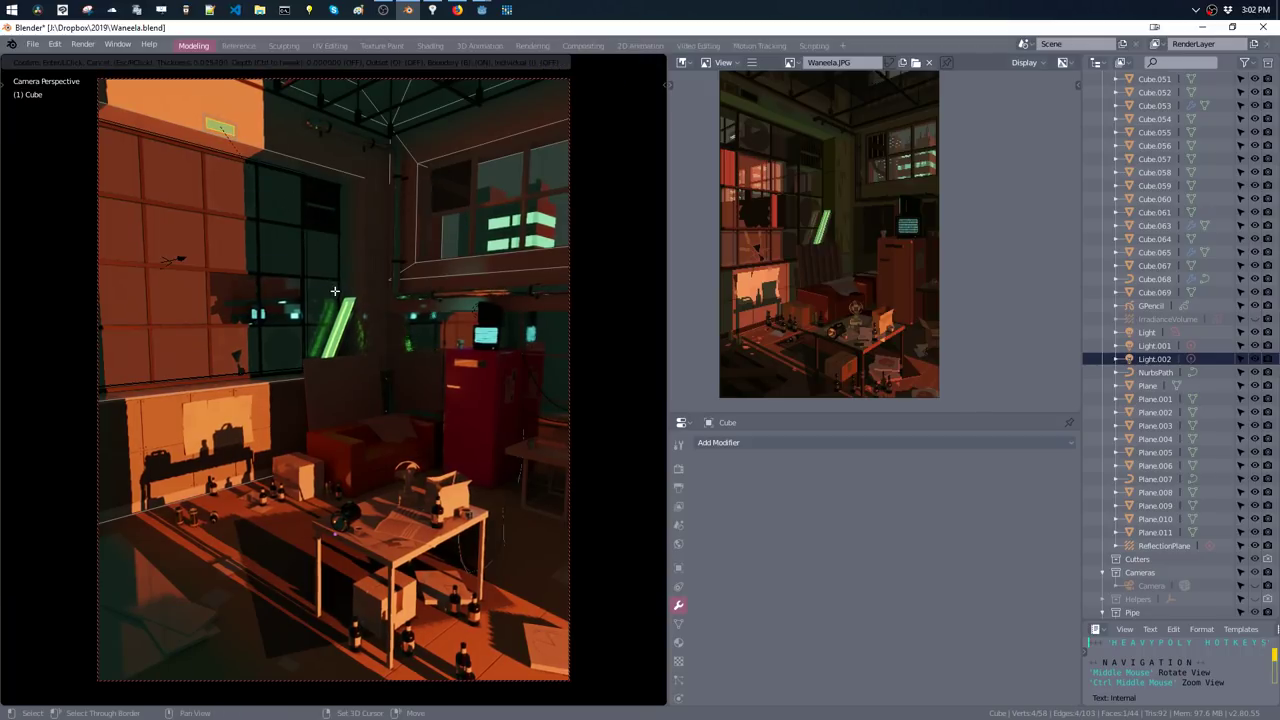
pyautogui.click(336, 290)
pyautogui.press('m')
pyautogui.click(352, 288)
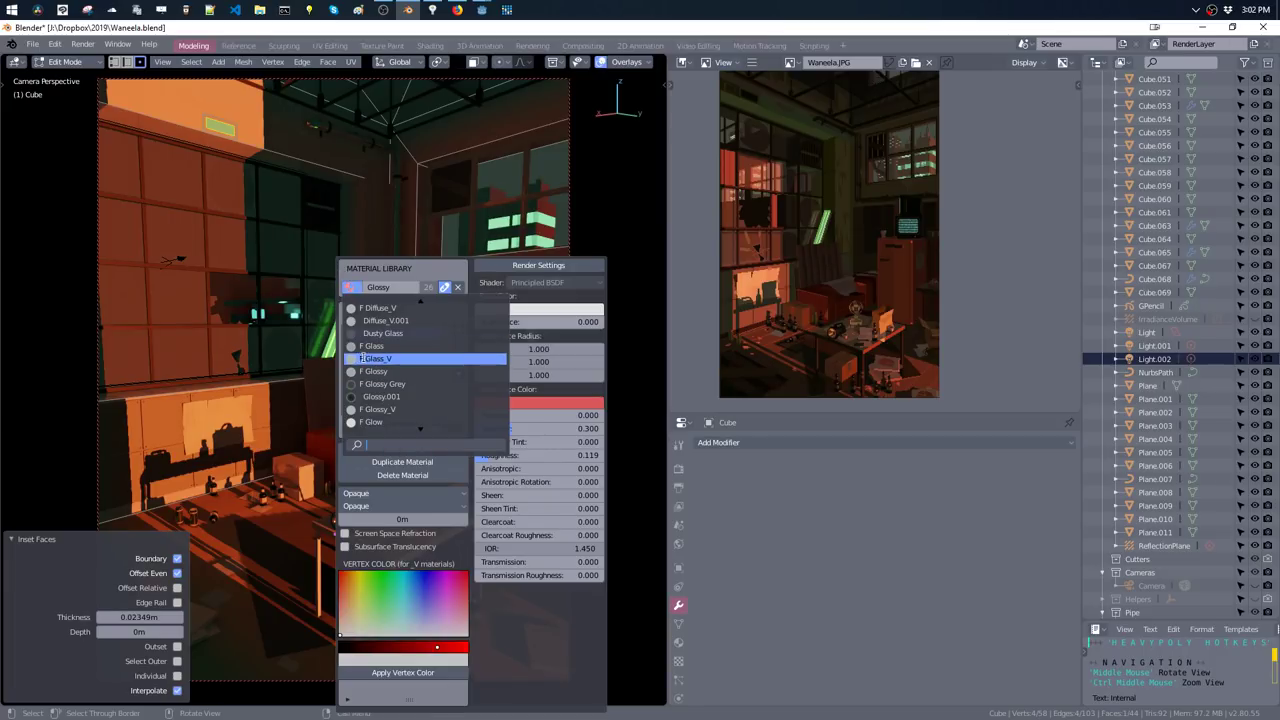
pyautogui.write('gloss')
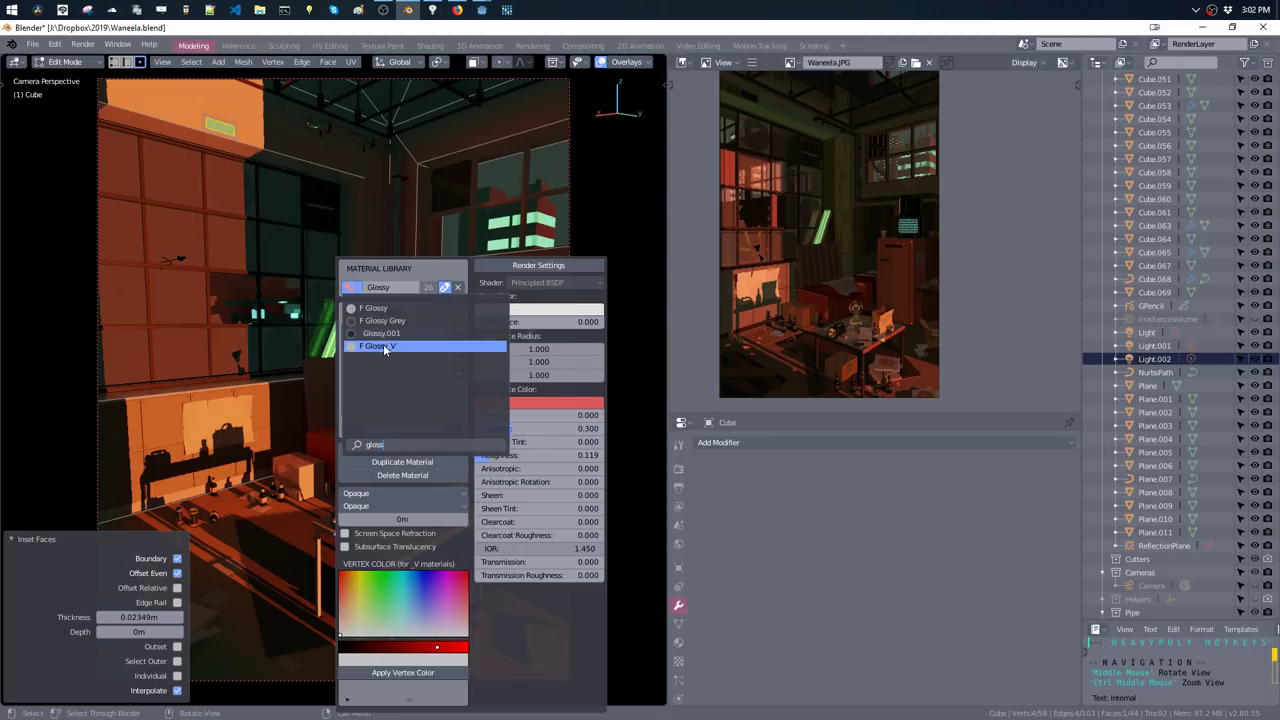
pyautogui.click(383, 346)
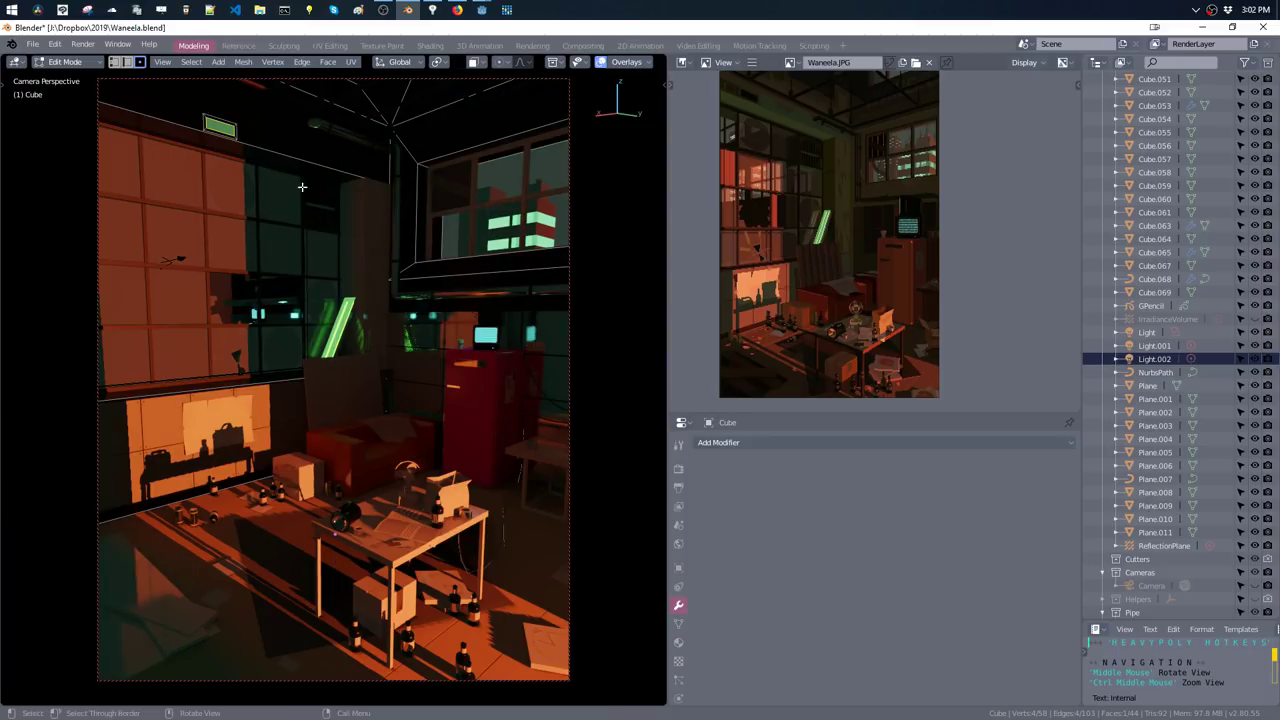
# - Assign a material to the whole box object
pyautogui.press('Tab')
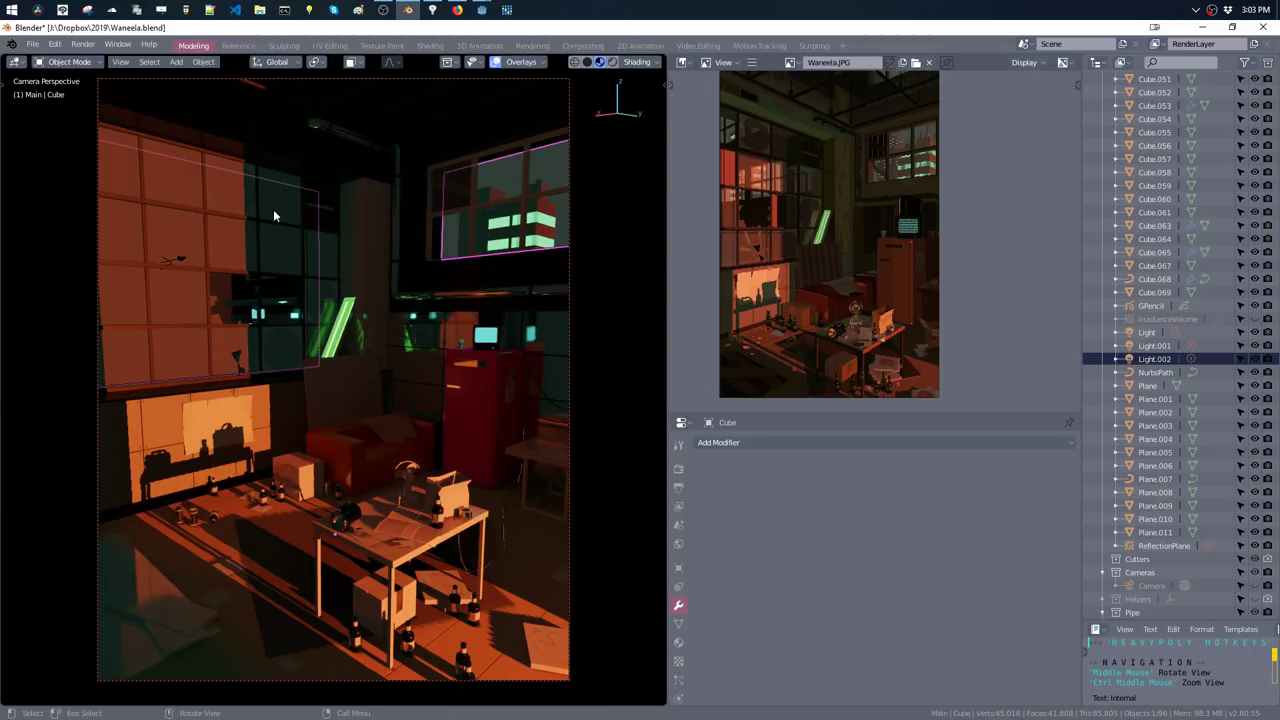
pyautogui.press('m')
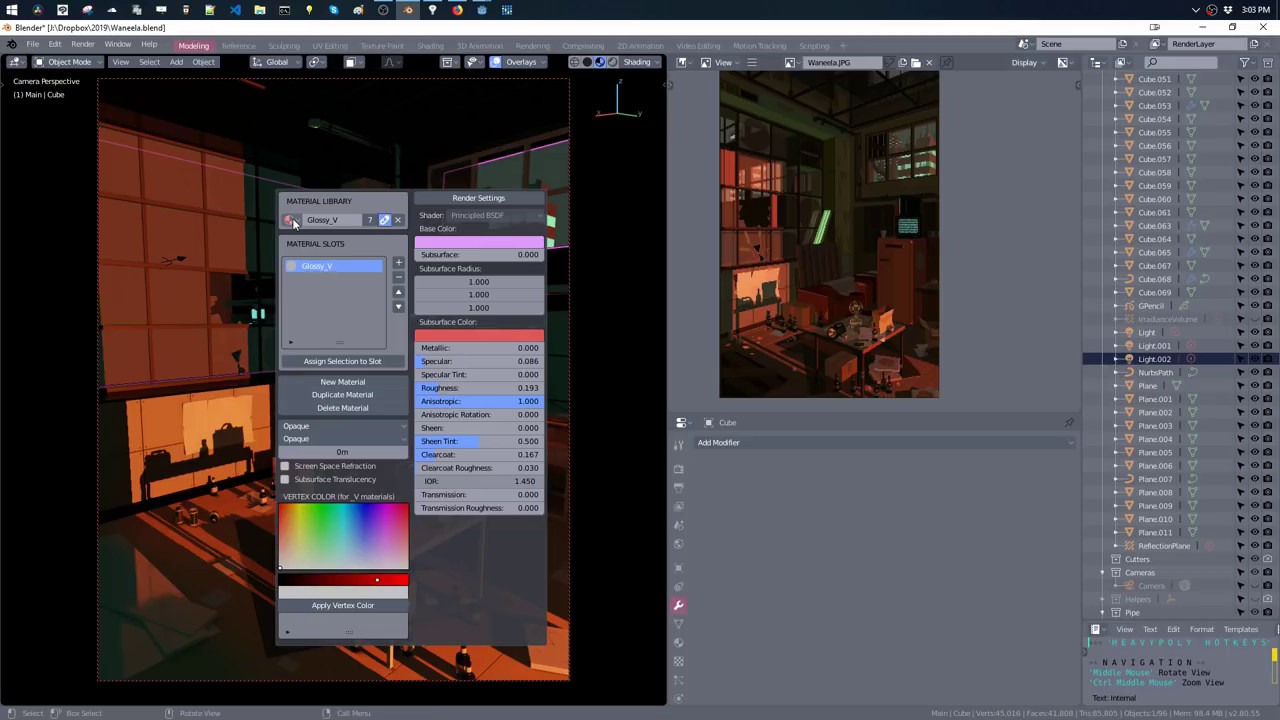
pyautogui.click(290, 220)
pyautogui.click(312, 262)
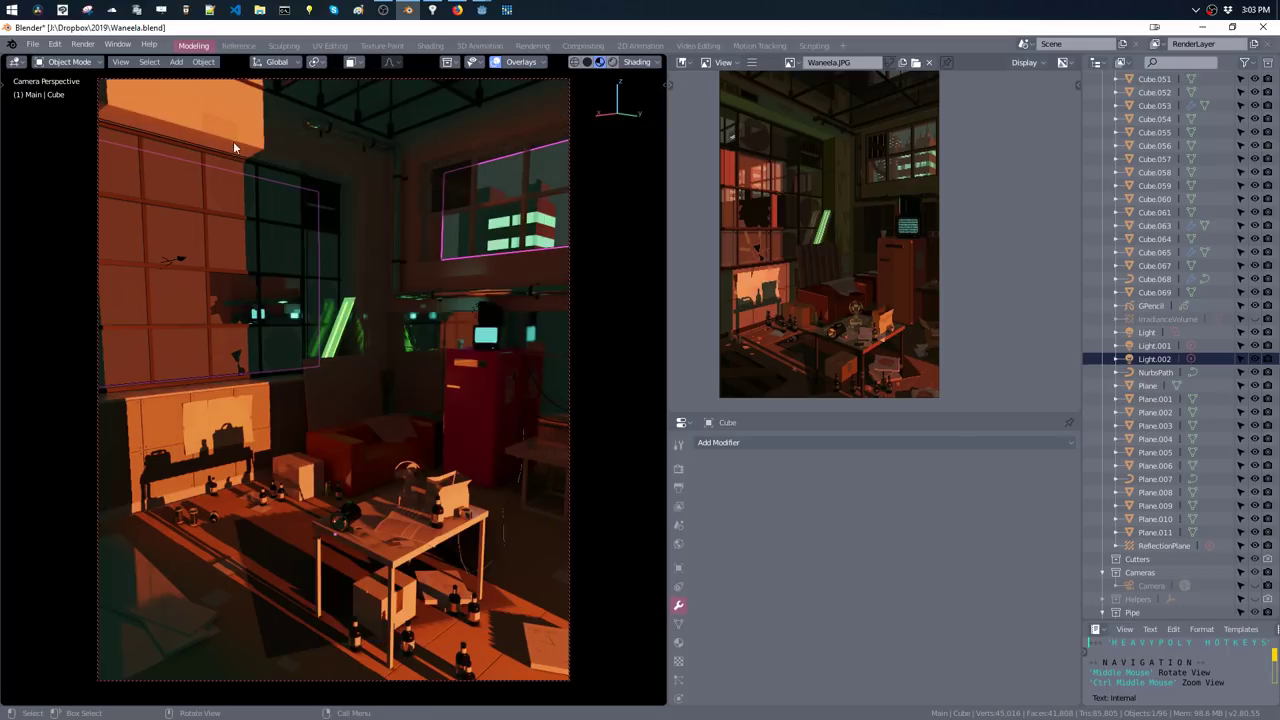
# - Separate the inset panel as its own object and give it Glossy_V with vertex colour
pyautogui.press('Tab')
pyautogui.click(226, 130)
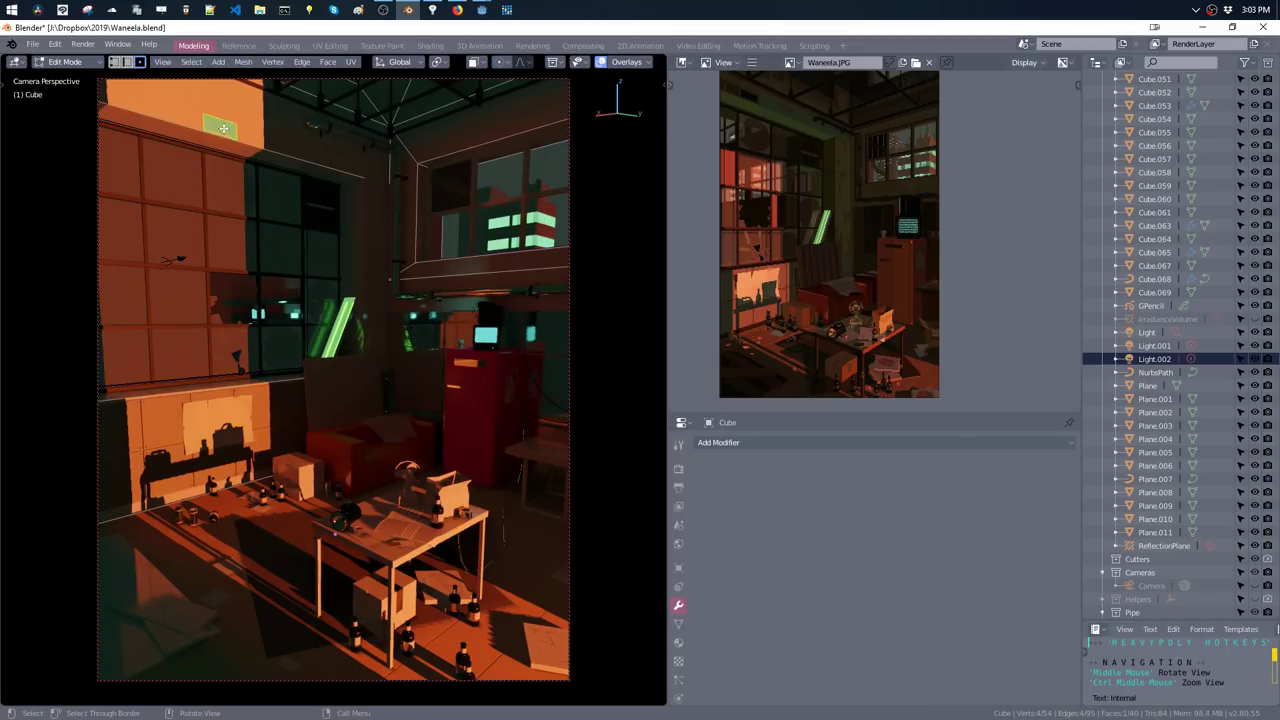
pyautogui.hotkey('ctrl', 'l')
pyautogui.press('p')
pyautogui.press('m')
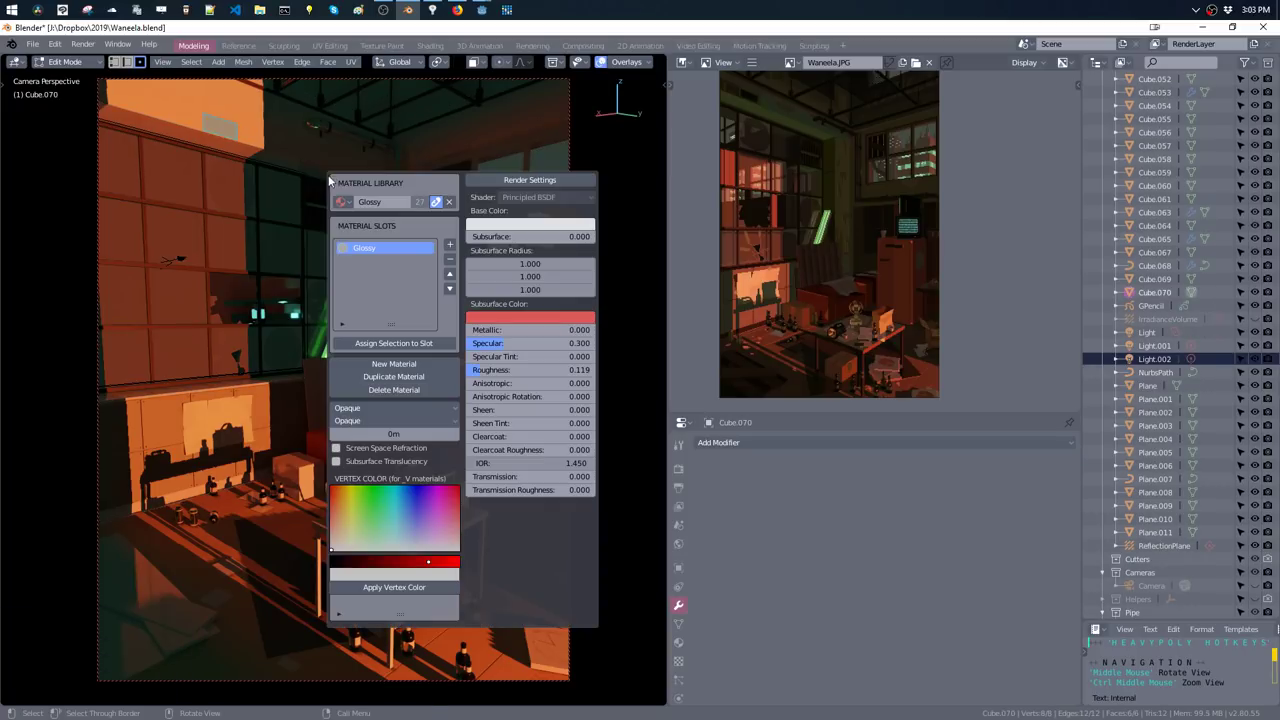
pyautogui.click(345, 204)
pyautogui.write('gloss')
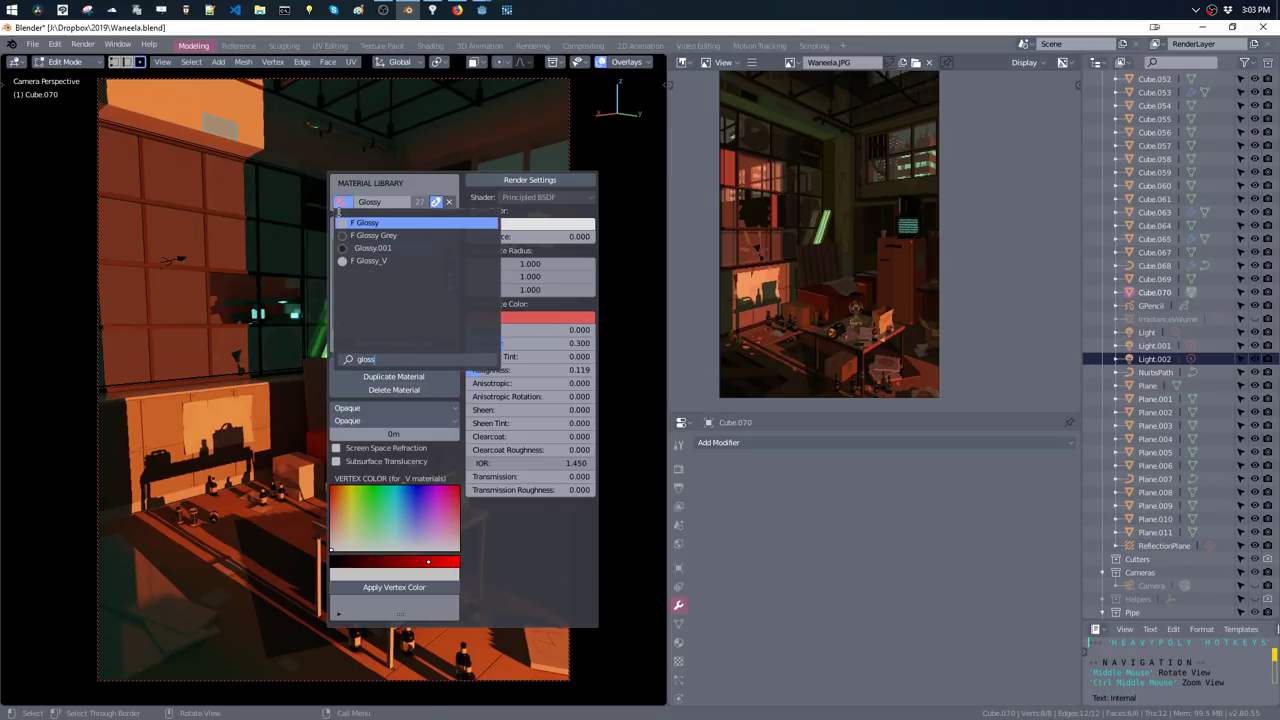
pyautogui.click(368, 261)
pyautogui.press('m')
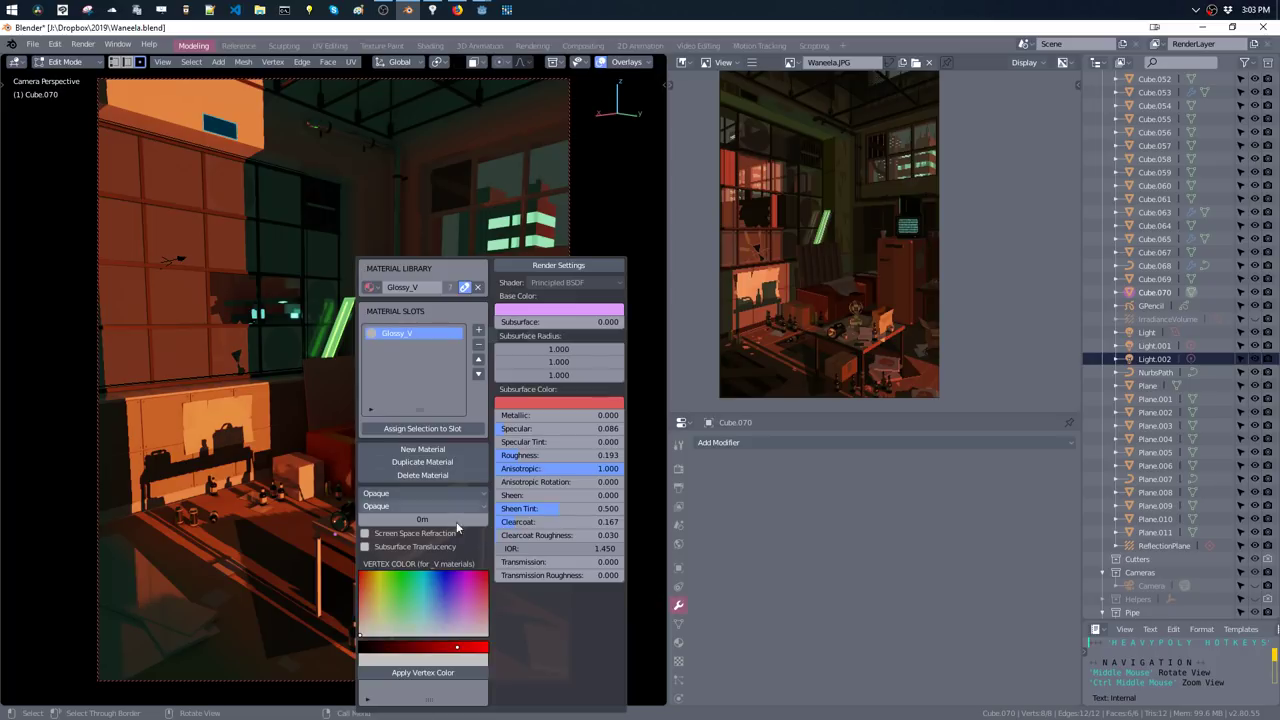
pyautogui.click(443, 674)
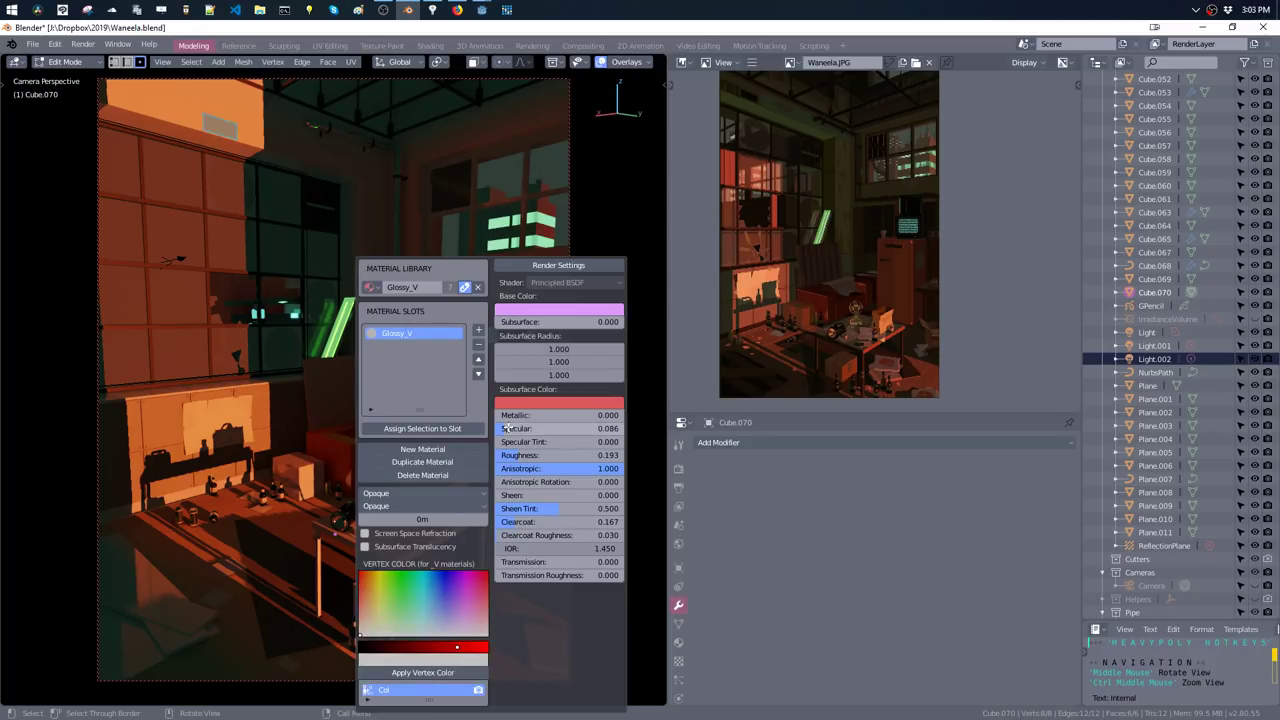
# - Inset the panel face into a recess and colour it black
pyautogui.click(226, 128)
pyautogui.press('i')
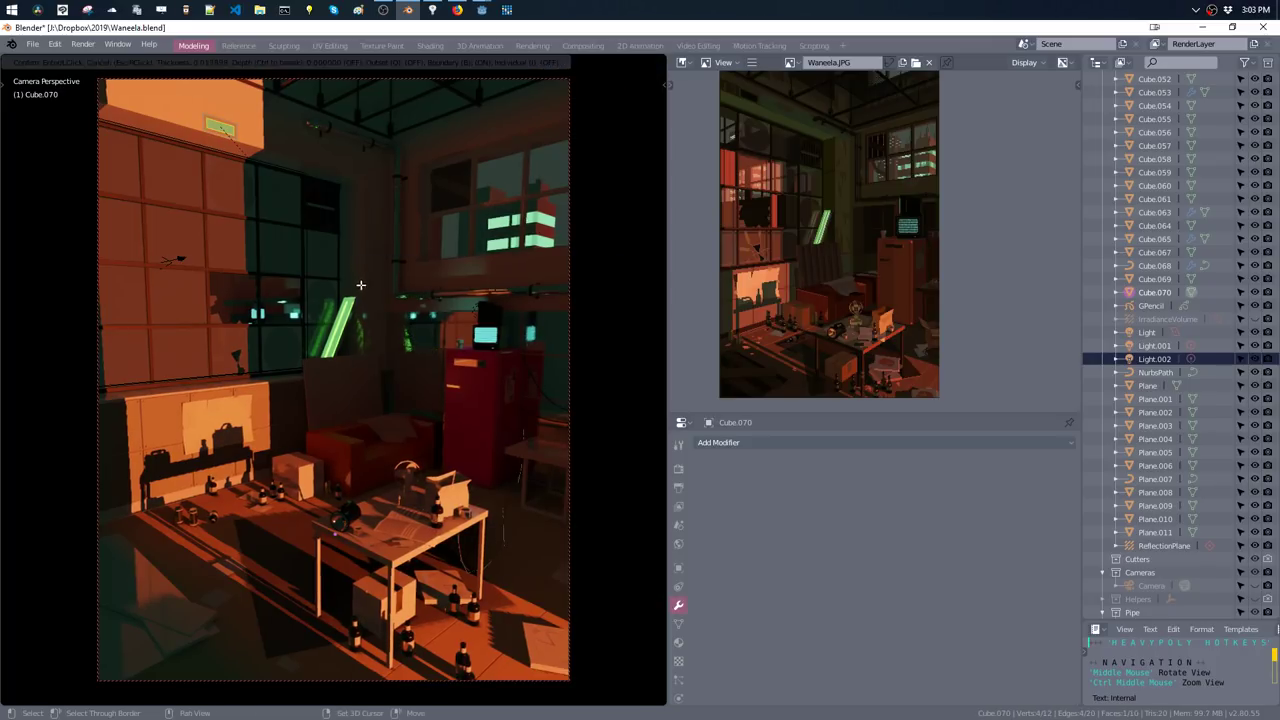
pyautogui.click(367, 295)
pyautogui.press('m')
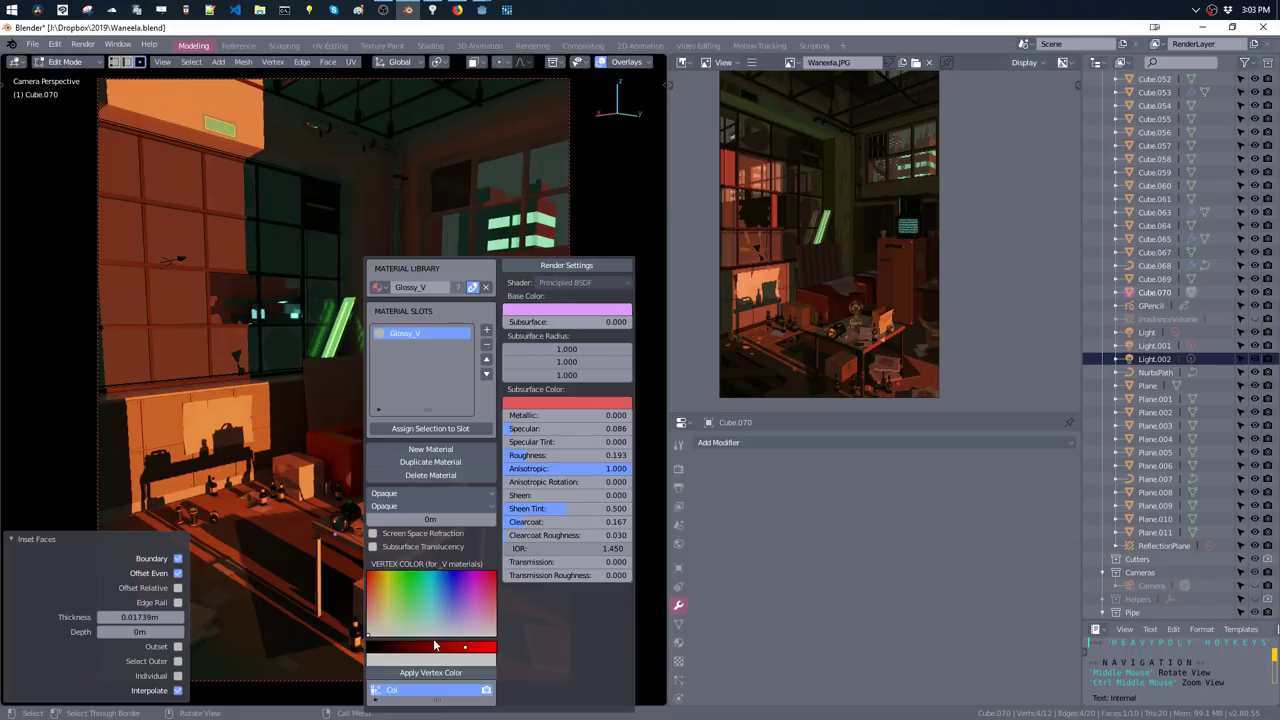
pyautogui.moveTo(434, 646); pyautogui.dragTo(379, 649)
pyautogui.click(393, 672)
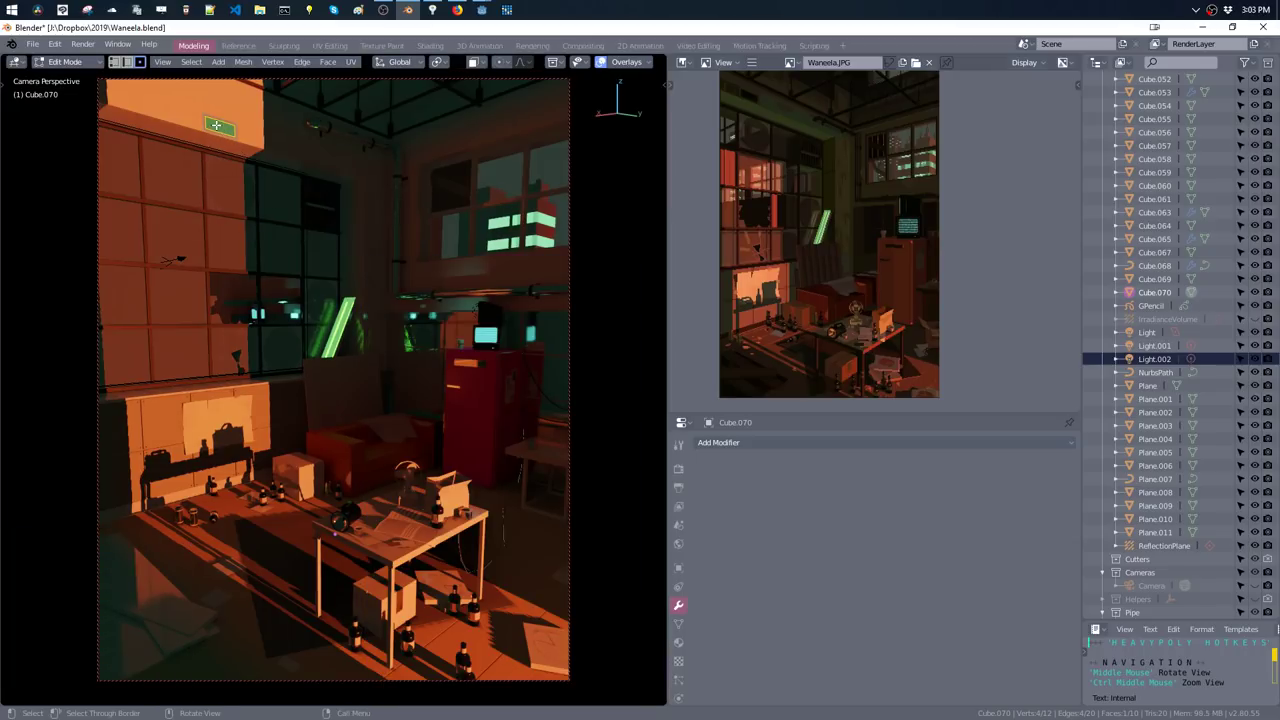
# - Place the copied panel piece 0.316 m along X
pyautogui.hotkey('ctrl', 'l')
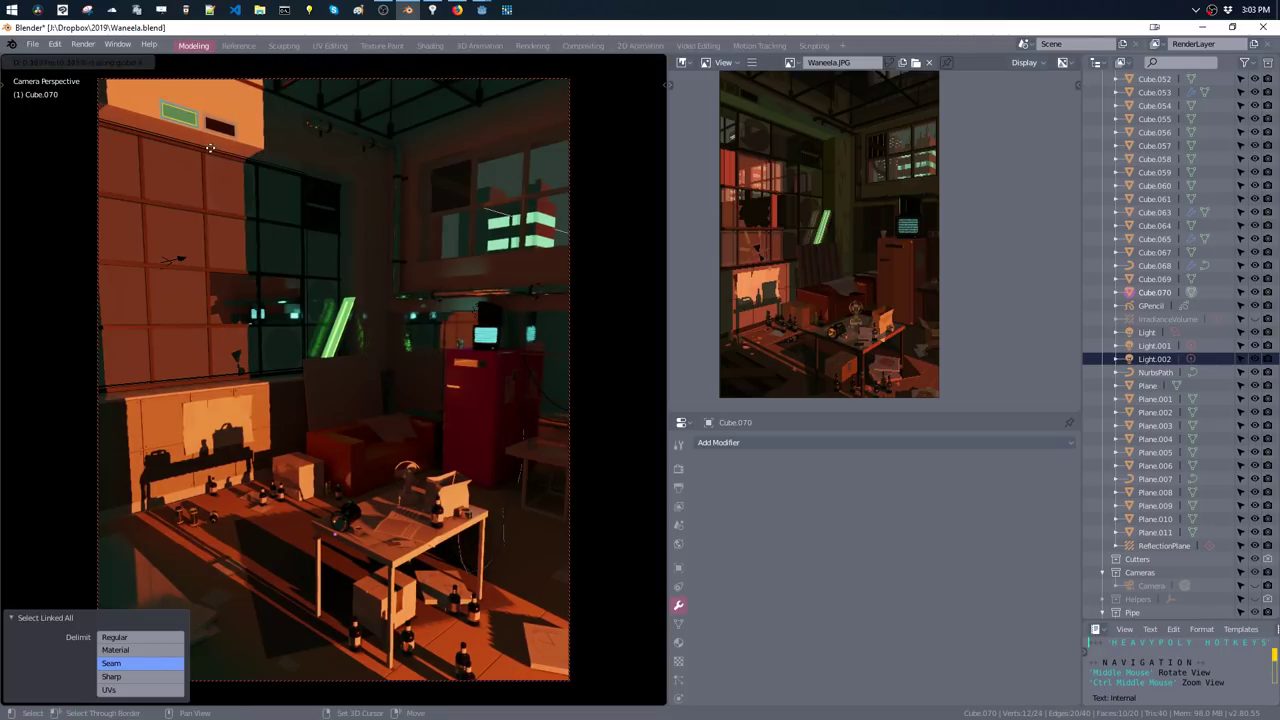
pyautogui.click(245, 165)
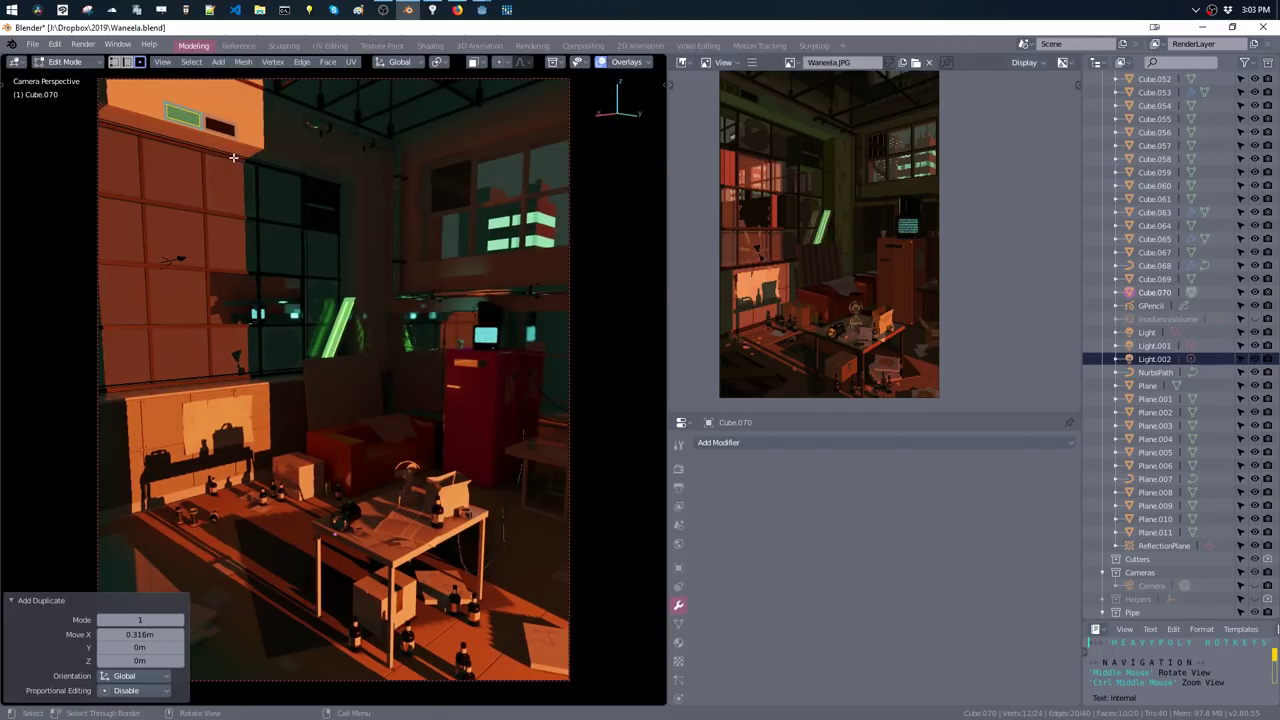
pyautogui.scroll(2, 800, 206)
pyautogui.scroll(2, 805, 215)
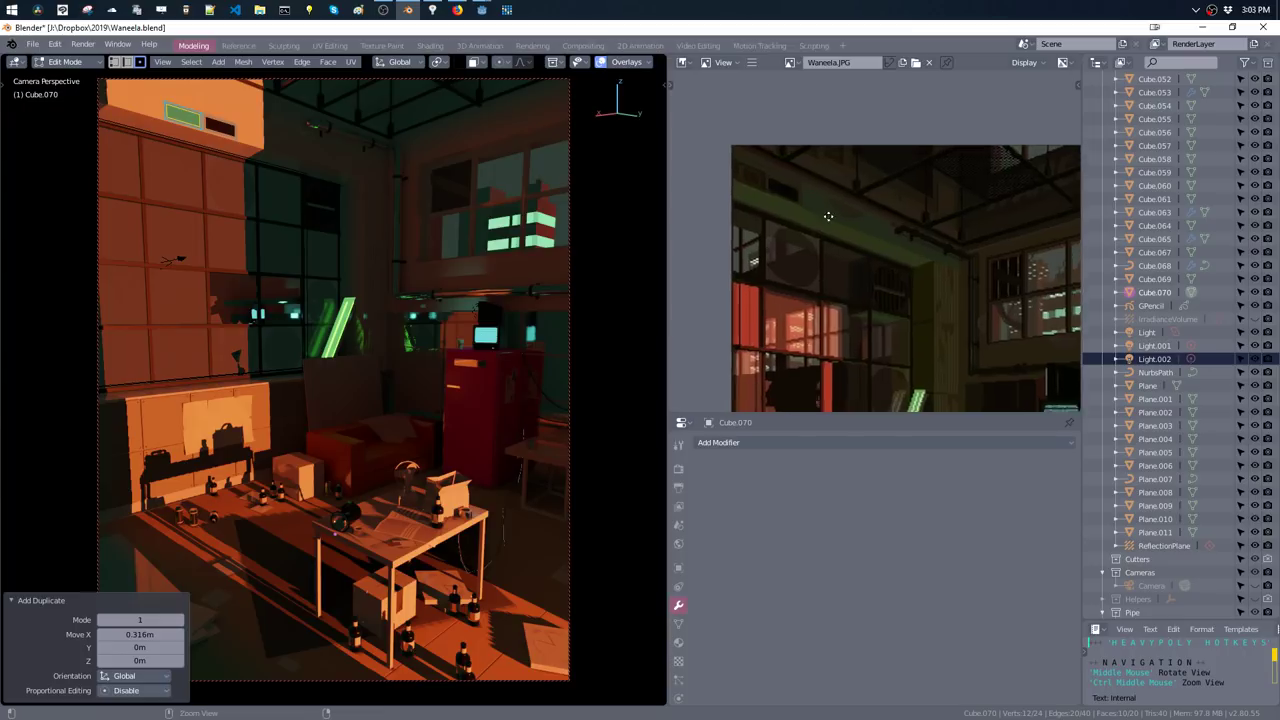
pyautogui.scroll(2, 807, 219)
pyautogui.scroll(-2, 815, 231)
pyautogui.scroll(3, 826, 217)
pyautogui.scroll(1, 823, 197)
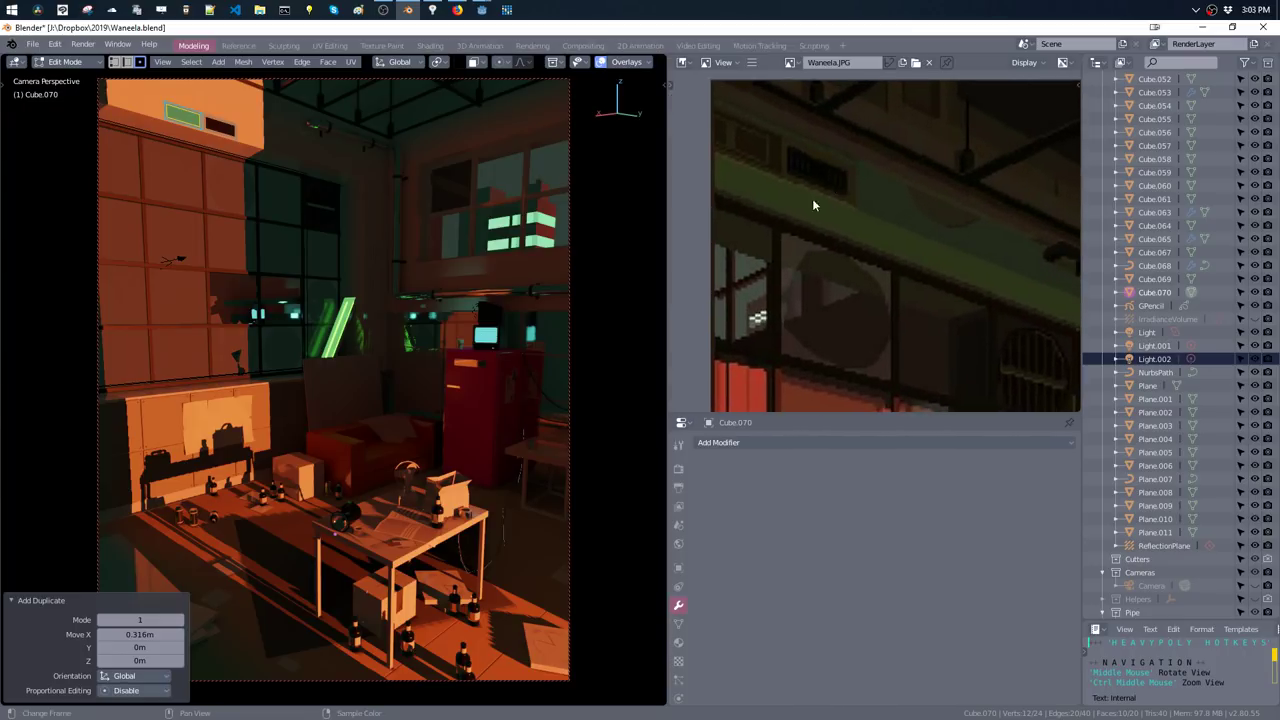
# - Shrink a face of the copied panel to 0.923 and apply vertex colour to the piece
pyautogui.click(196, 118)
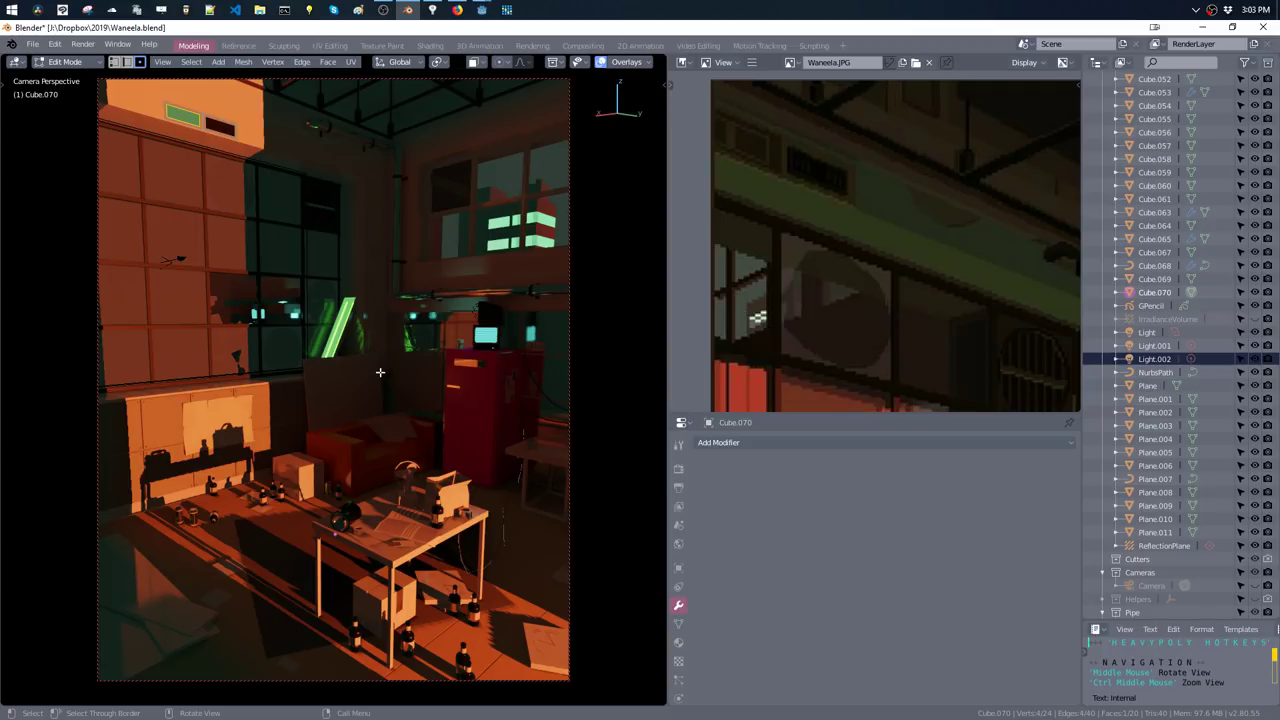
pyautogui.press('s')
pyautogui.click(242, 231)
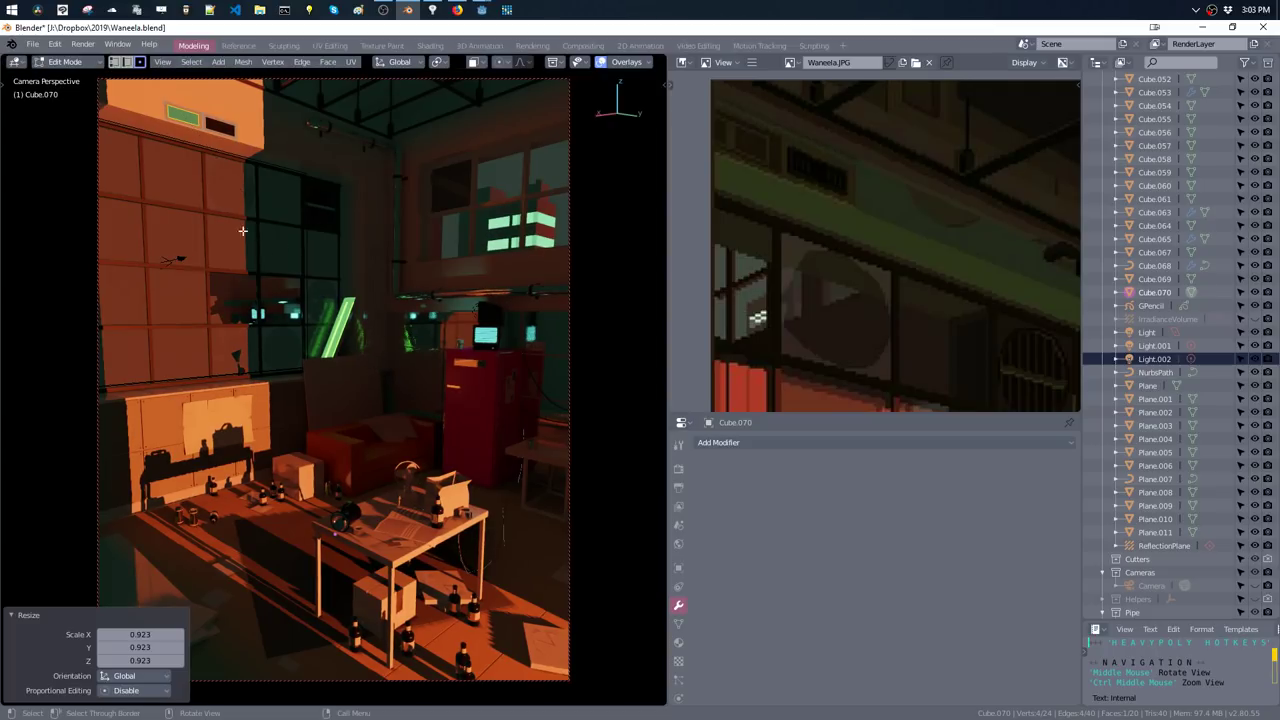
pyautogui.hotkey('ctrl', 'l')
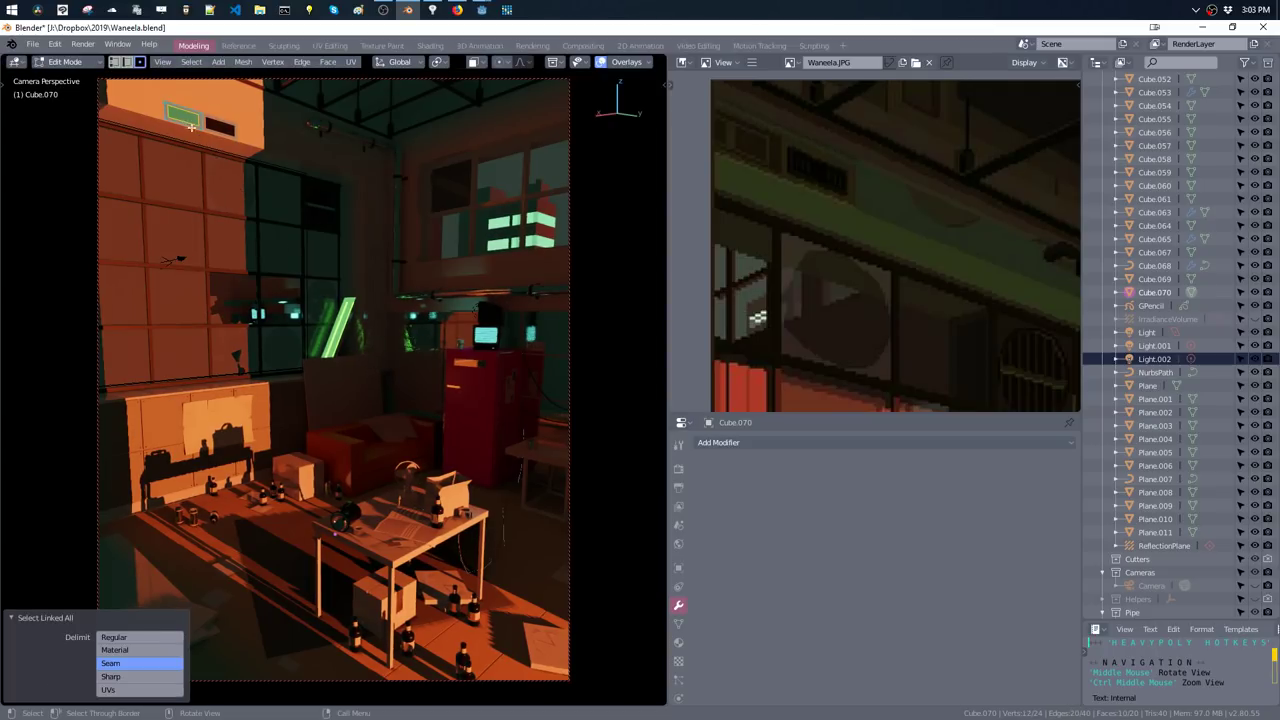
pyautogui.hotkey('shift', 'm')
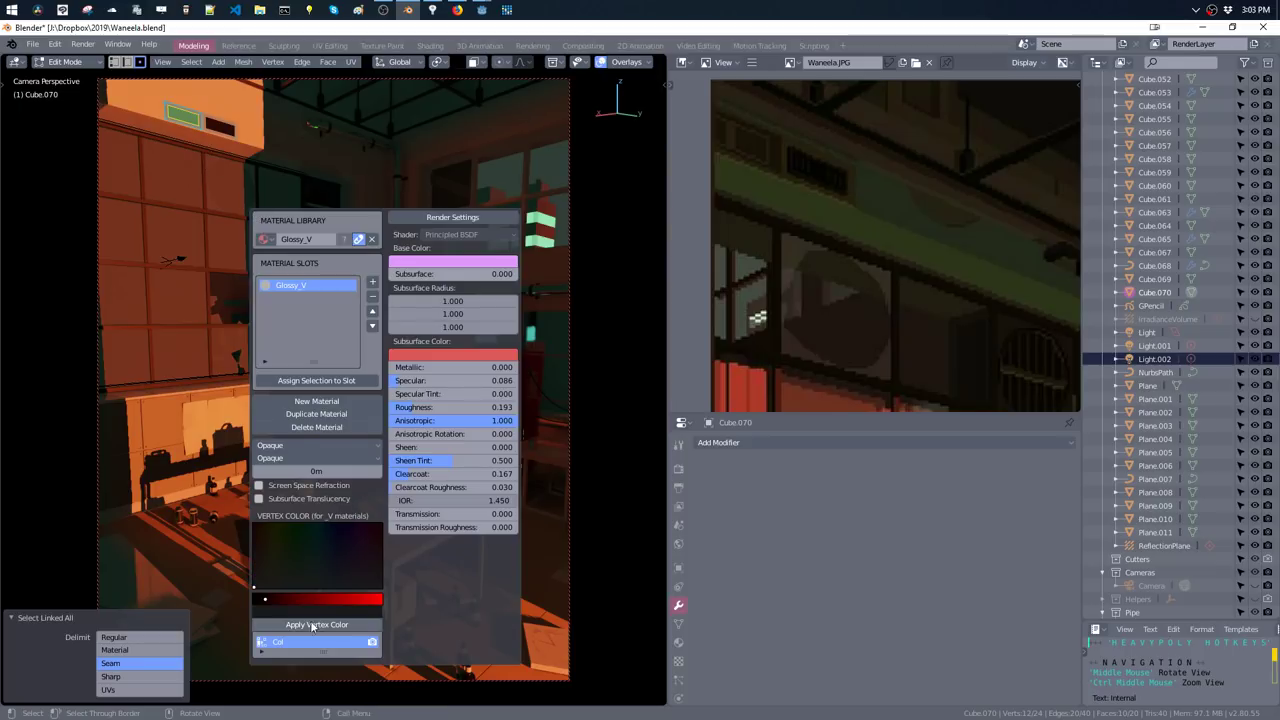
pyautogui.click(291, 600)
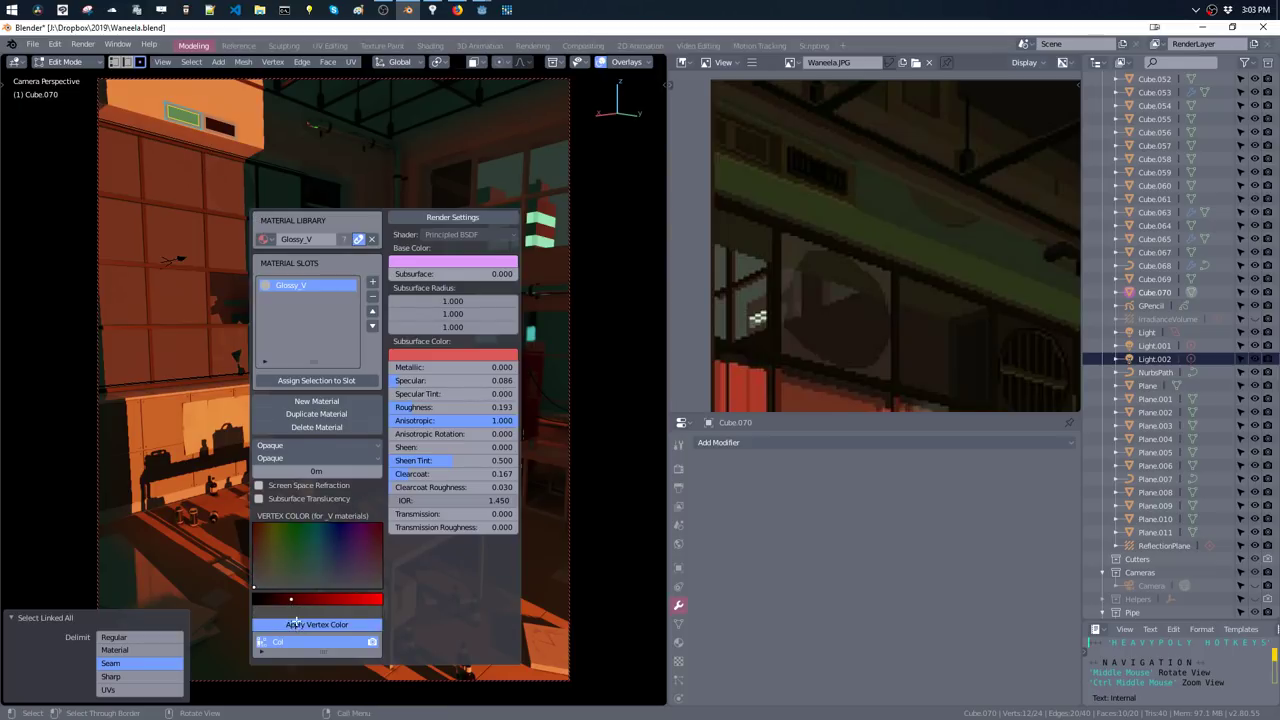
pyautogui.click(316, 624)
# - Inset the panel face, add a centred loop cut, and bevel it into a divider strip
pyautogui.click(187, 122)
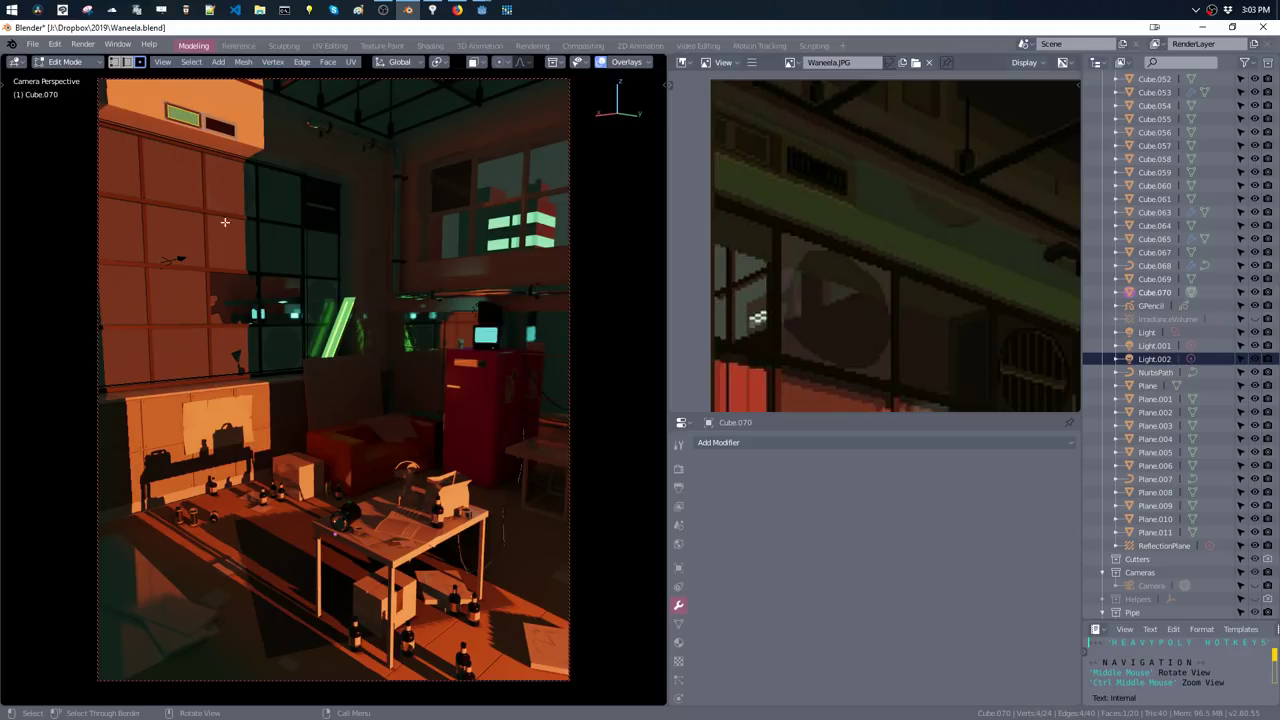
pyautogui.press('i')
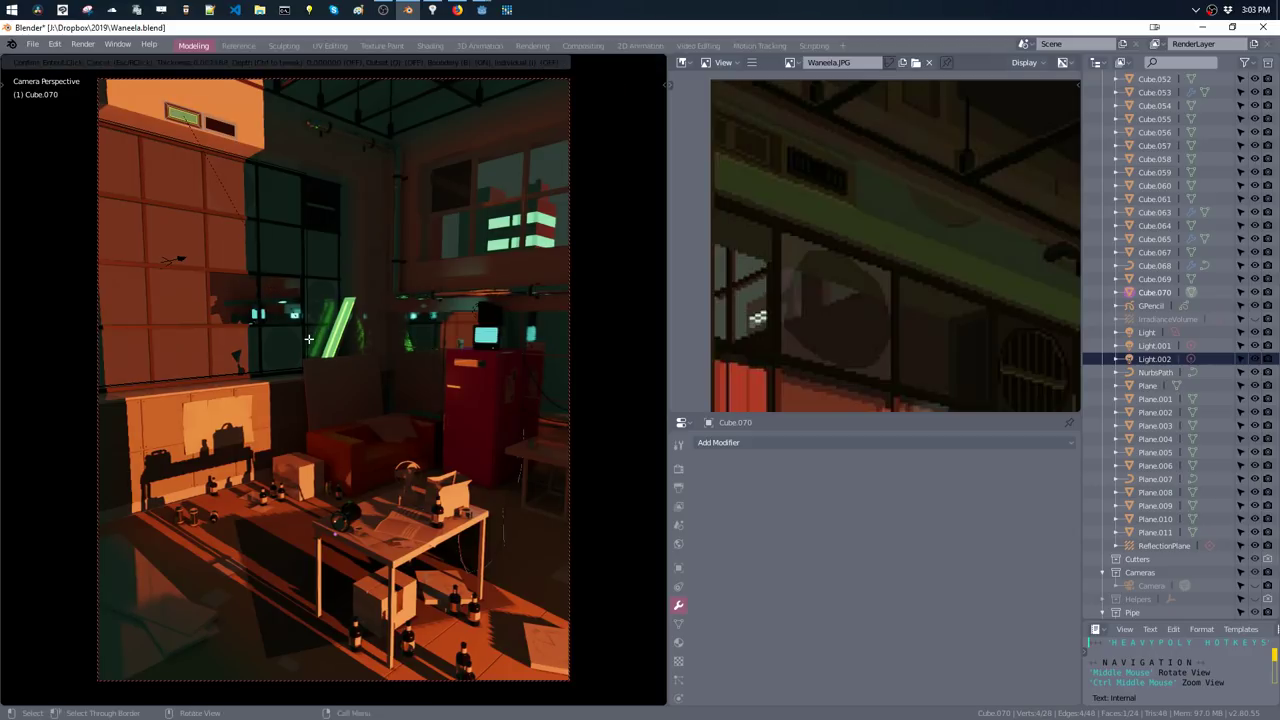
pyautogui.click(274, 260)
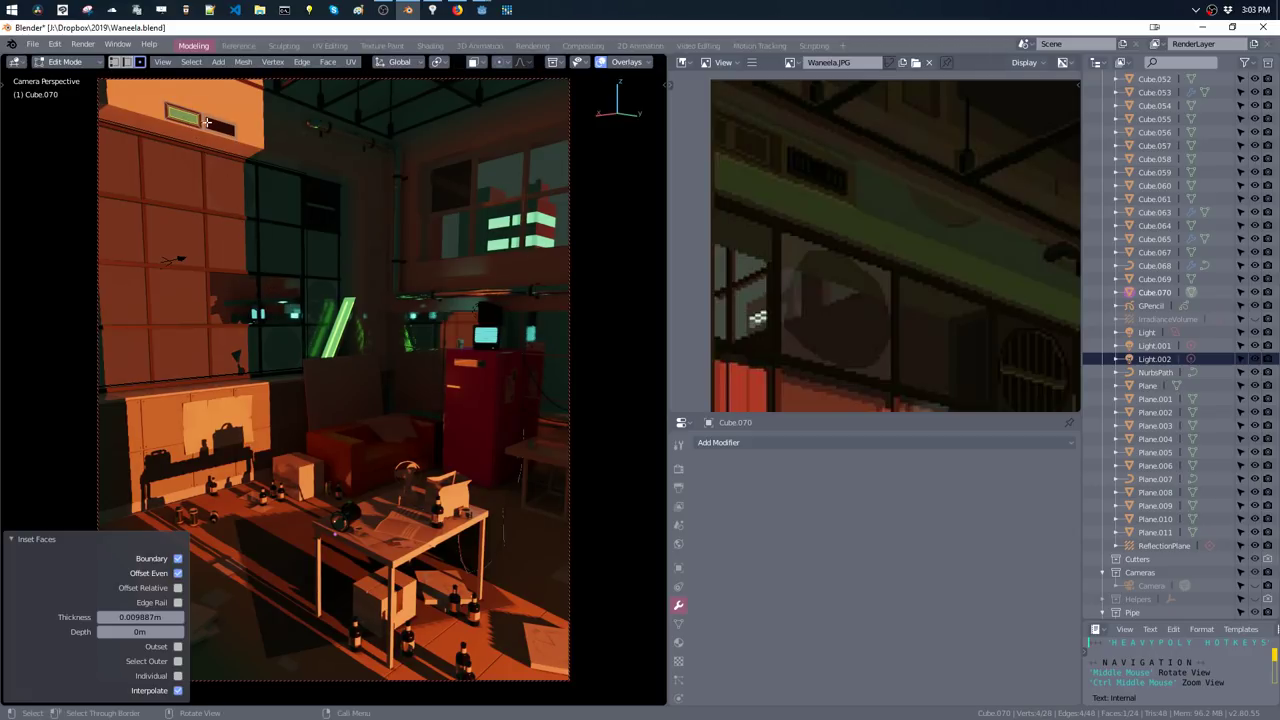
pyautogui.hotkey('ctrl', 'r')
pyautogui.click(189, 147)
pyautogui.rightClick(189, 147)
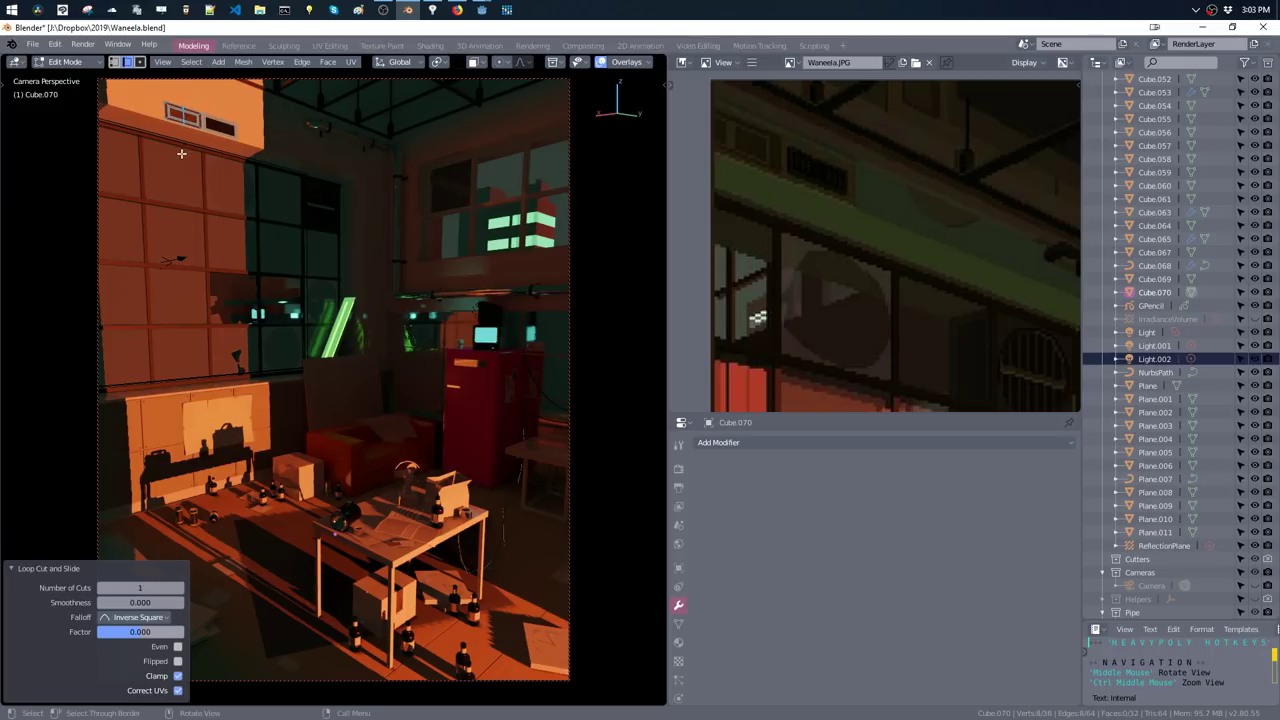
pyautogui.hotkey('ctrl', 'b')
pyautogui.click(194, 190)
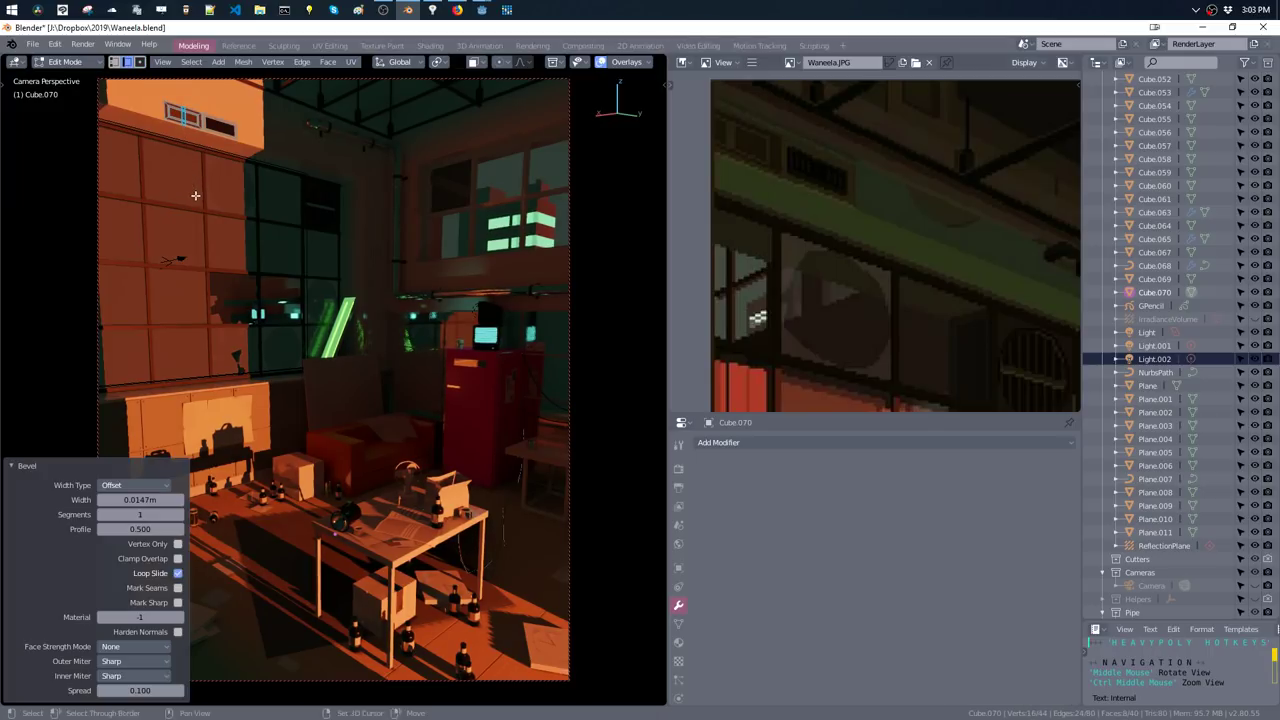
# - Switch to face select and pick the vent's border and inner face loops
pyautogui.rightClick(197, 182)
pyautogui.click(245, 121)
pyautogui.click(190, 120)
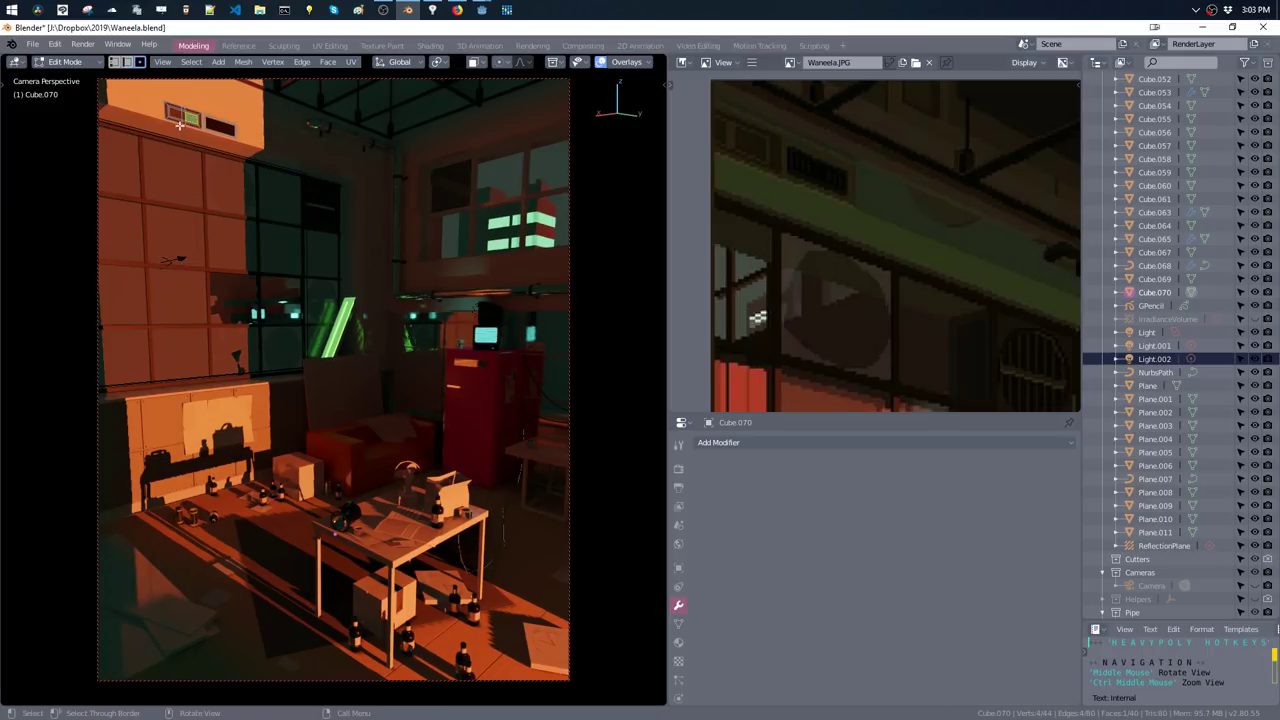
pyautogui.keyDown('alt'); pyautogui.click(197, 119); pyautogui.keyUp('alt')
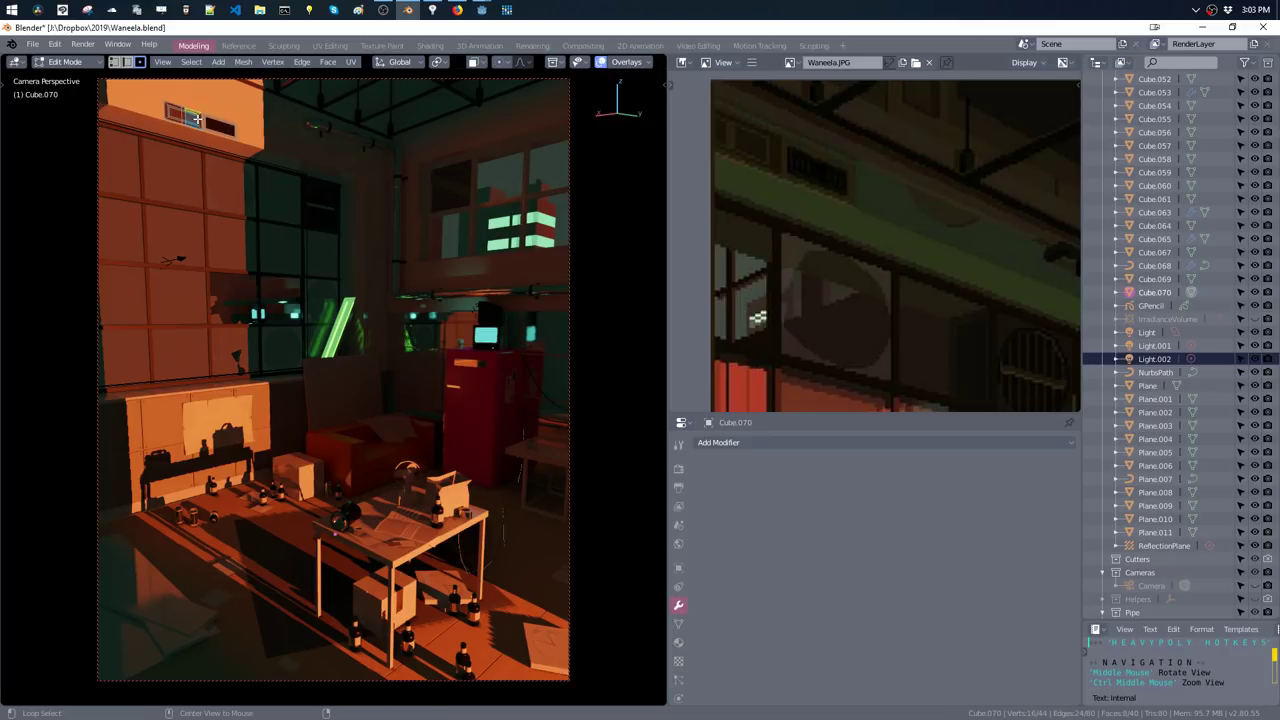
pyautogui.keyDown('alt'); pyautogui.click(189, 120); pyautogui.keyUp('alt')
pyautogui.keyDown('alt'); pyautogui.click(185, 112); pyautogui.keyUp('alt')
pyautogui.press('z')
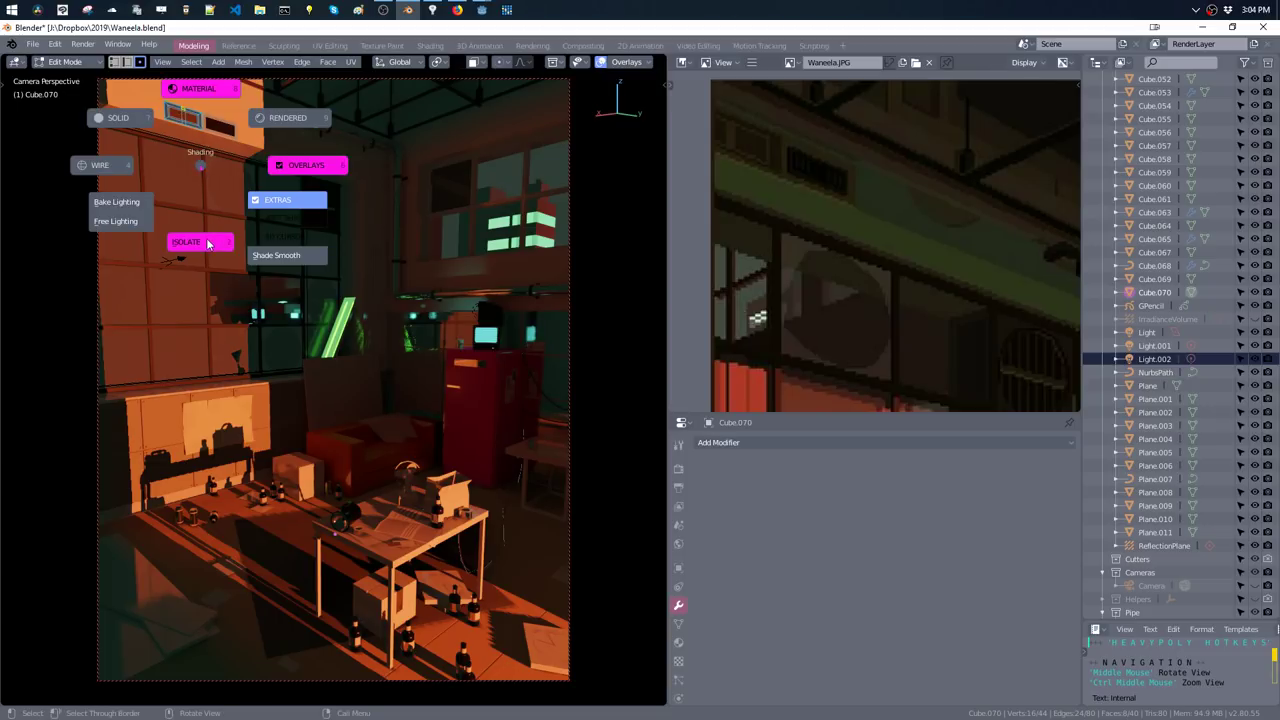
# - Give the vent's inner frame faces and middle strip a lighter vertex colour
pyautogui.click(200, 168)
pyautogui.moveTo(200, 165); pyautogui.dragTo(490, 330, button='middle')
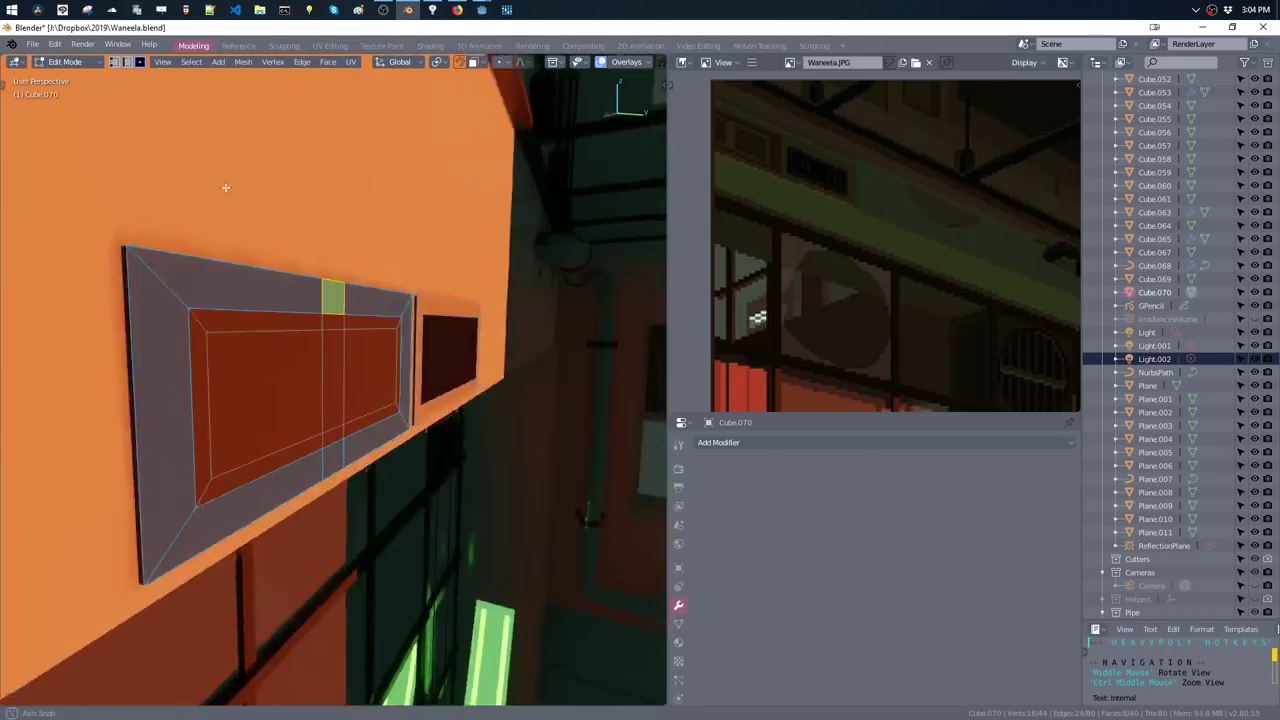
pyautogui.keyDown('alt'); pyautogui.click(496, 335); pyautogui.keyUp('alt')
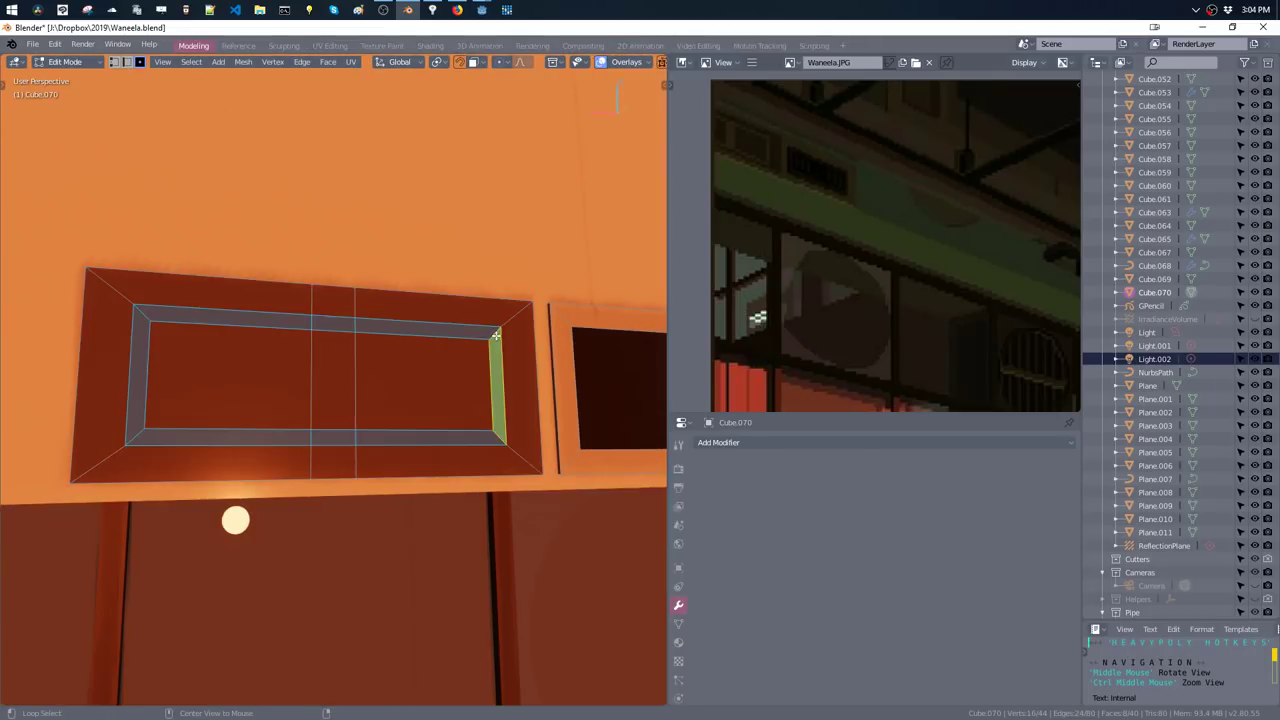
pyautogui.click(333, 370)
pyautogui.press('m')
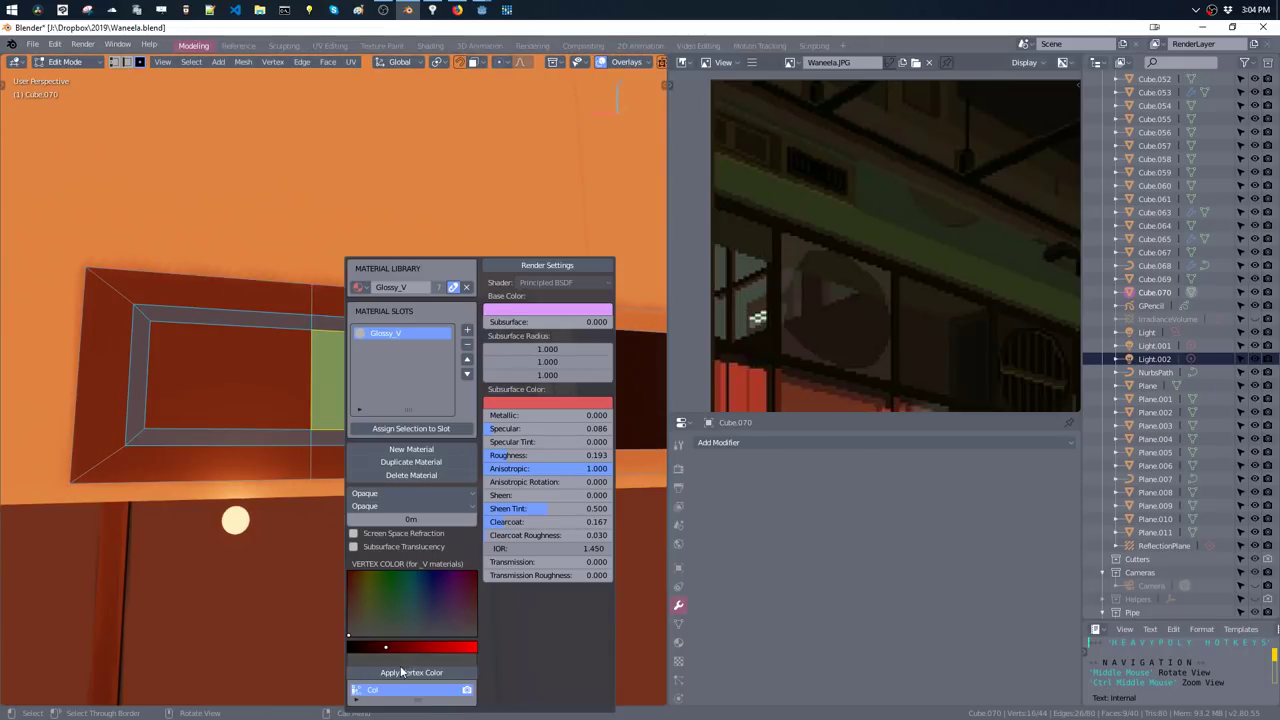
pyautogui.moveTo(386, 647); pyautogui.dragTo(425, 647)
pyautogui.click(422, 673)
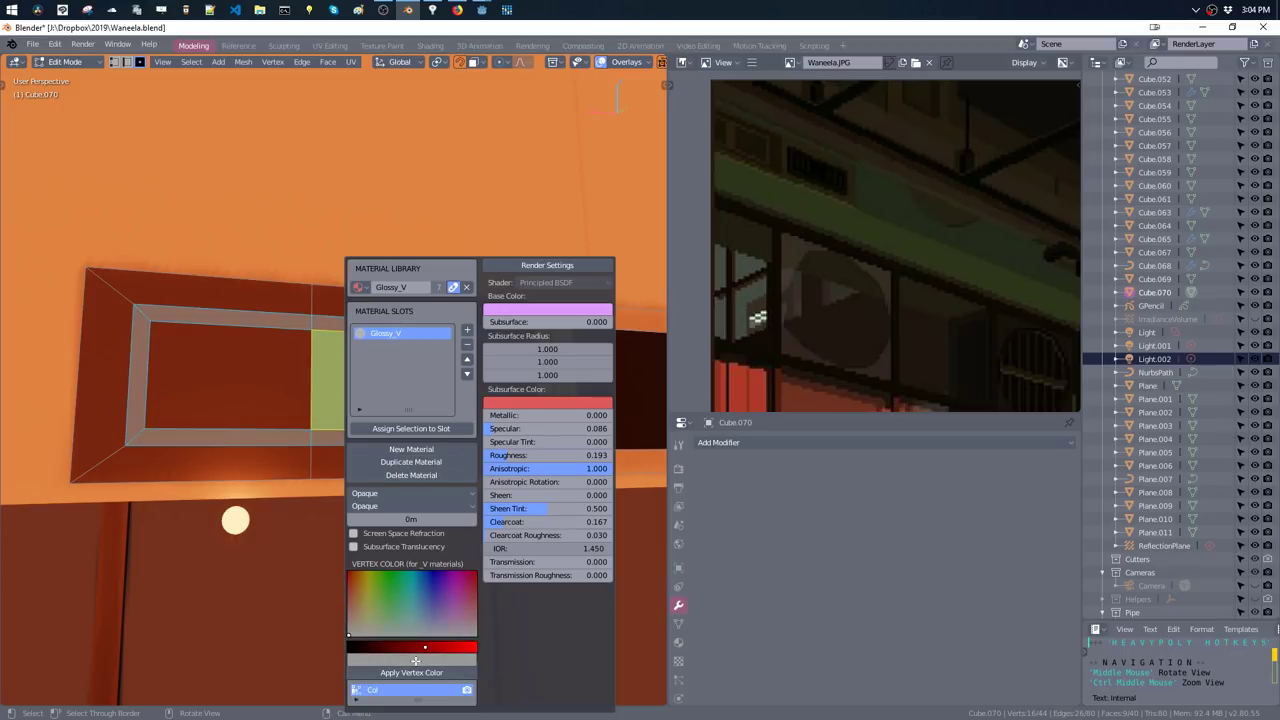
# - Select the whole vent mesh and shift it slightly along X
pyautogui.moveTo(318, 168); pyautogui.dragTo(354, 350, button='middle')
pyautogui.press('Tab')
pyautogui.scroll(-1, 356, 346)
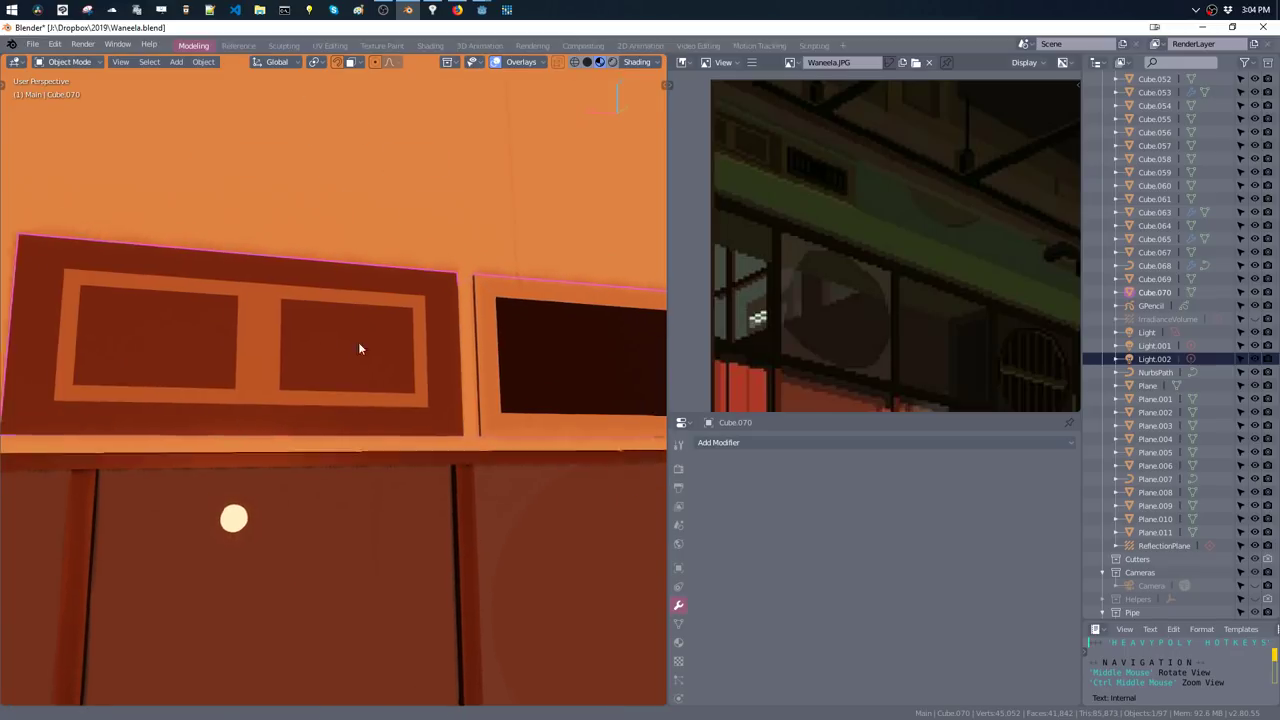
pyautogui.scroll(-1, 360, 350)
pyautogui.scroll(-1, 360, 380)
pyautogui.scroll(-2, 420, 360)
pyautogui.scroll(-2, 440, 350)
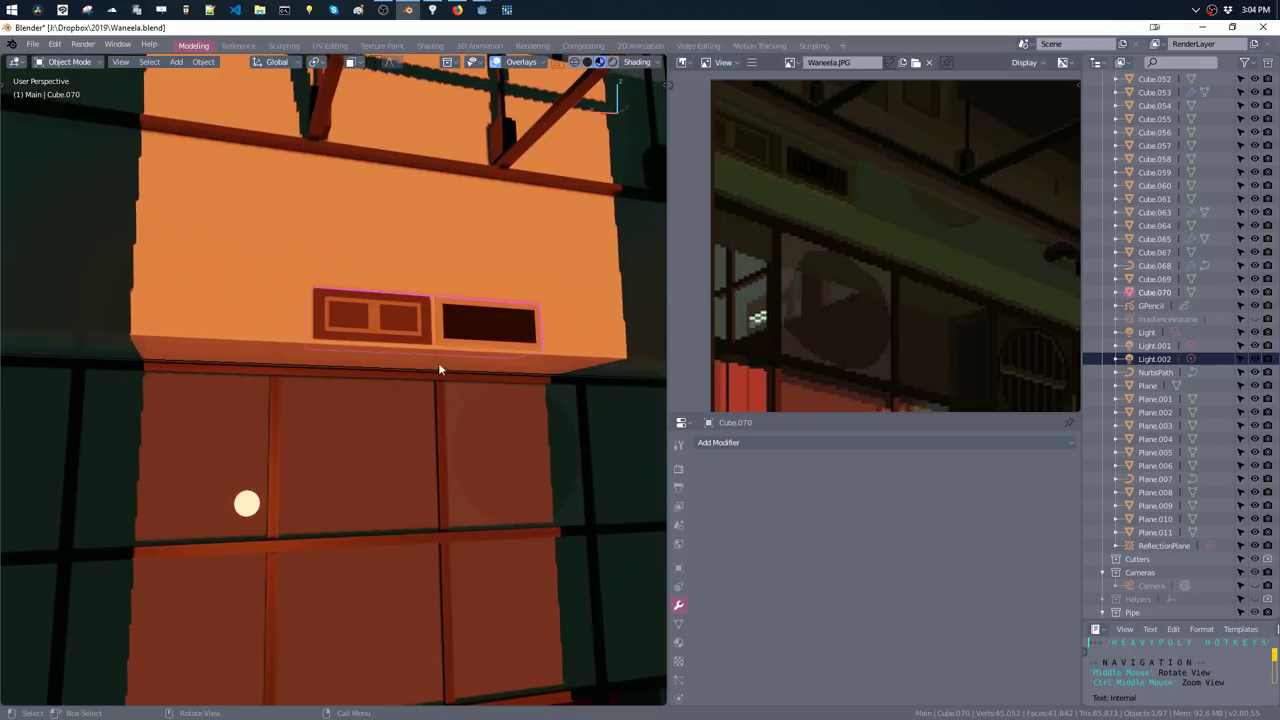
pyautogui.press('Tab')
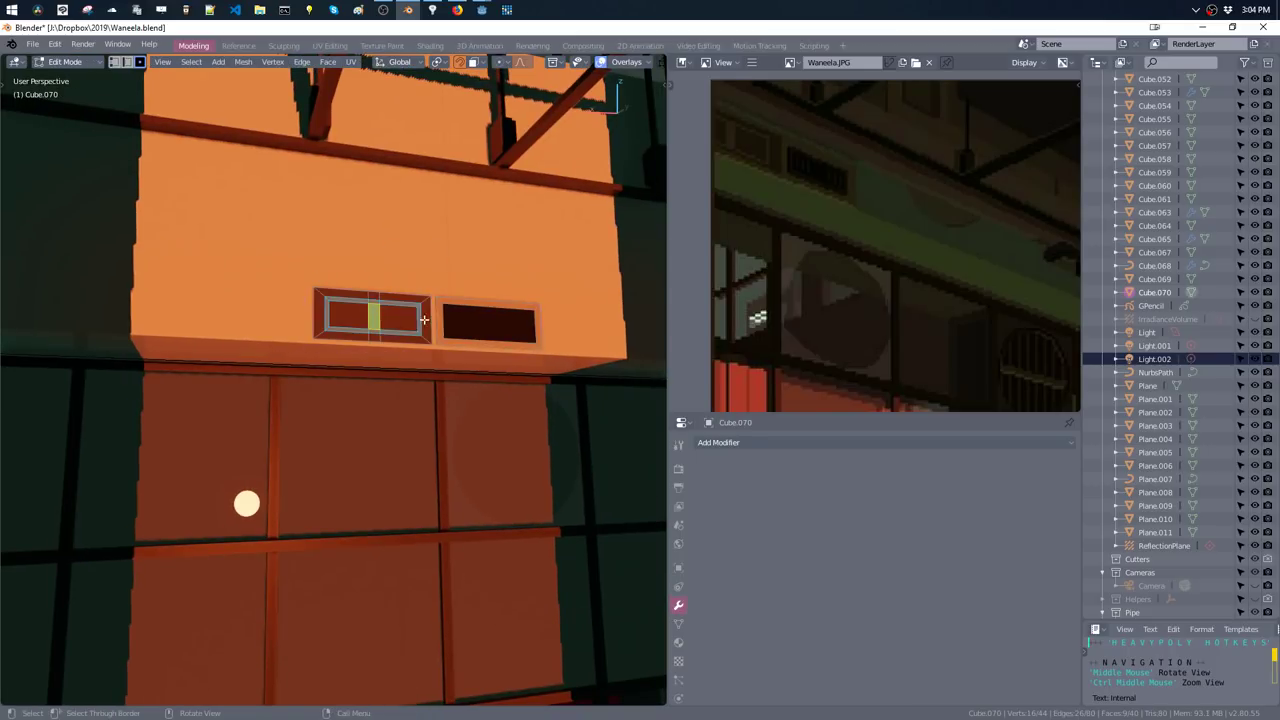
pyautogui.hotkey('ctrl', 'l')
pyautogui.press('g')
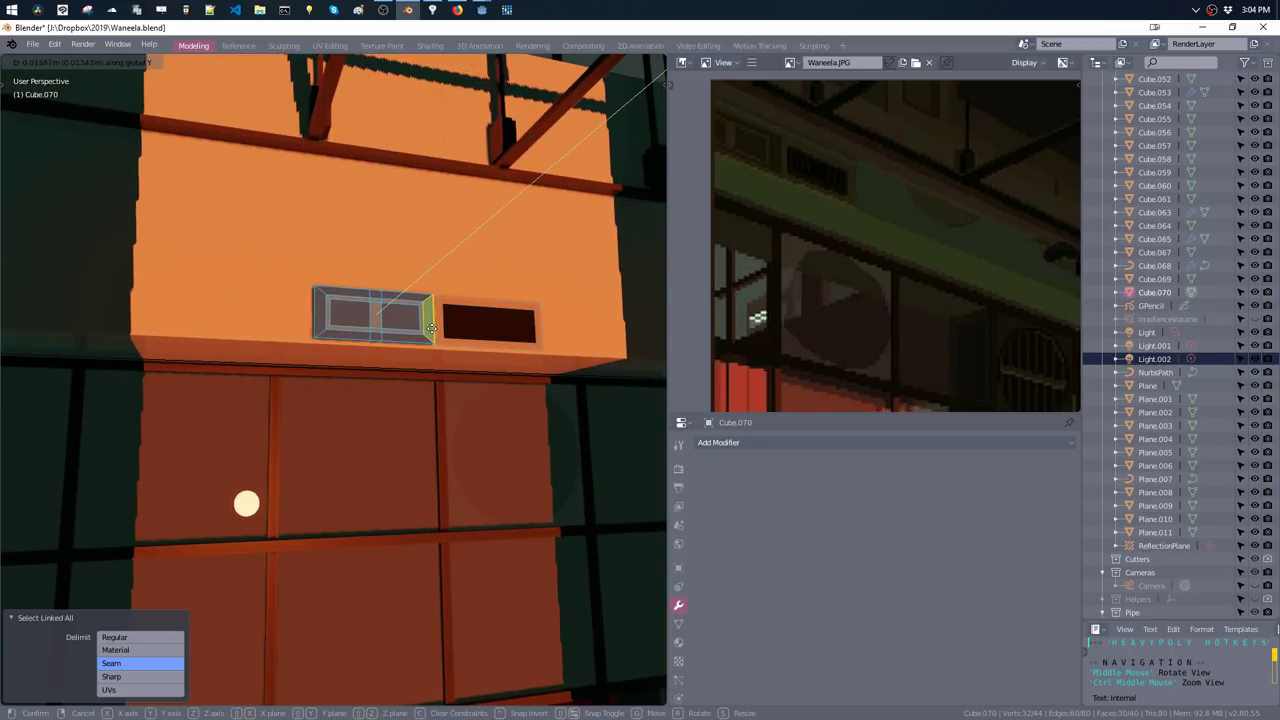
pyautogui.press('x')
pyautogui.click(434, 328)
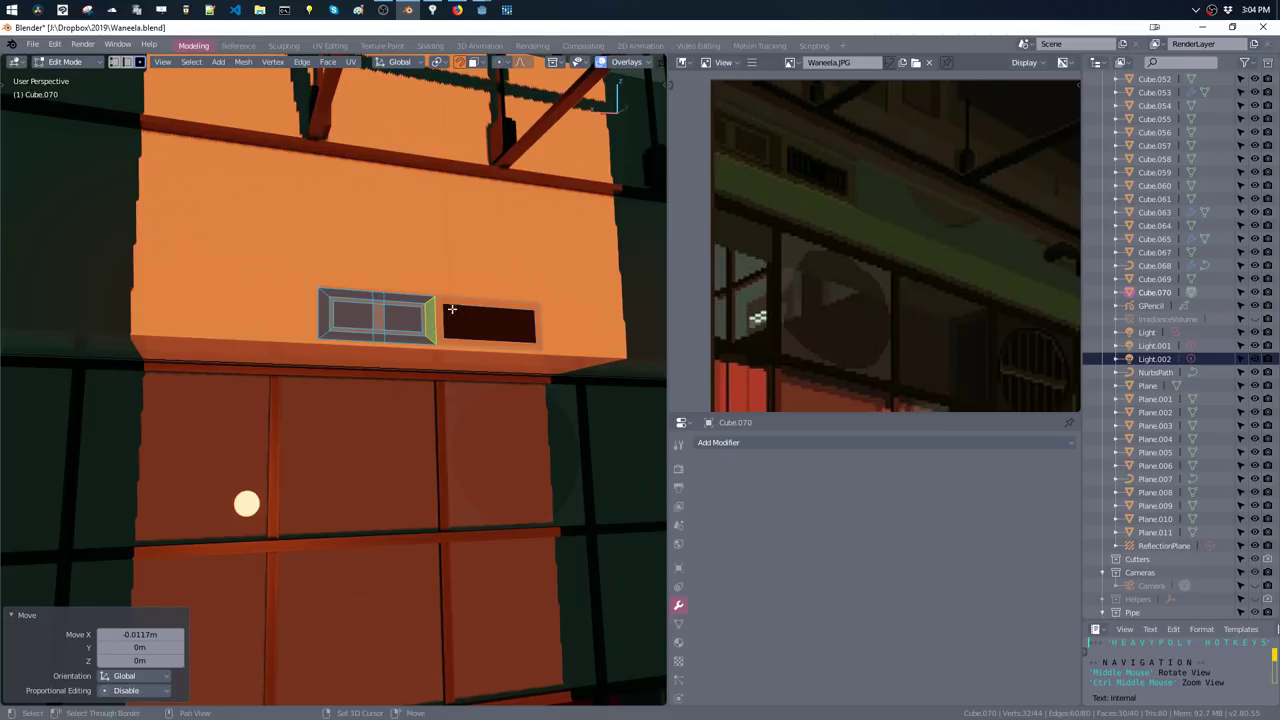
# - Clear the selection and add a filled circle mesh
pyautogui.moveTo(452, 310); pyautogui.dragTo(392, 296, button='middle')
pyautogui.moveTo(784, 281); pyautogui.dragTo(722, 277, button='middle')
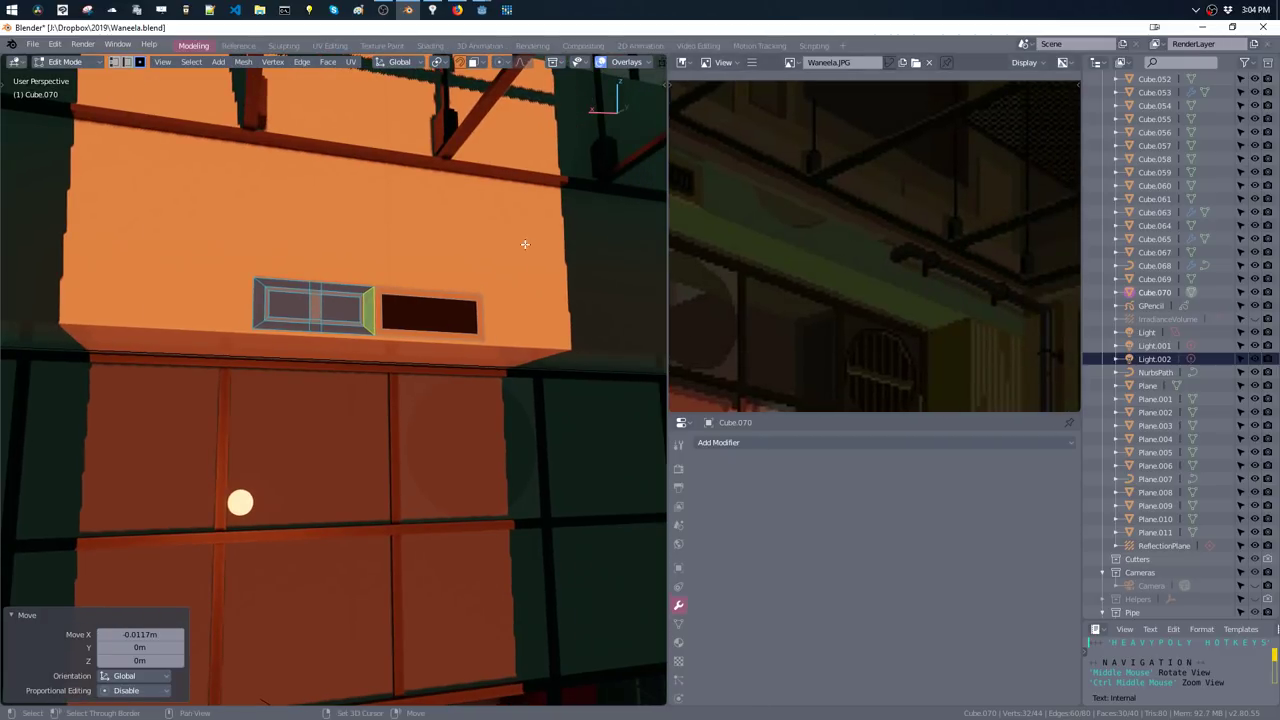
pyautogui.moveTo(525, 244); pyautogui.dragTo(423, 263, button='middle')
pyautogui.hotkey('alt', 'a')
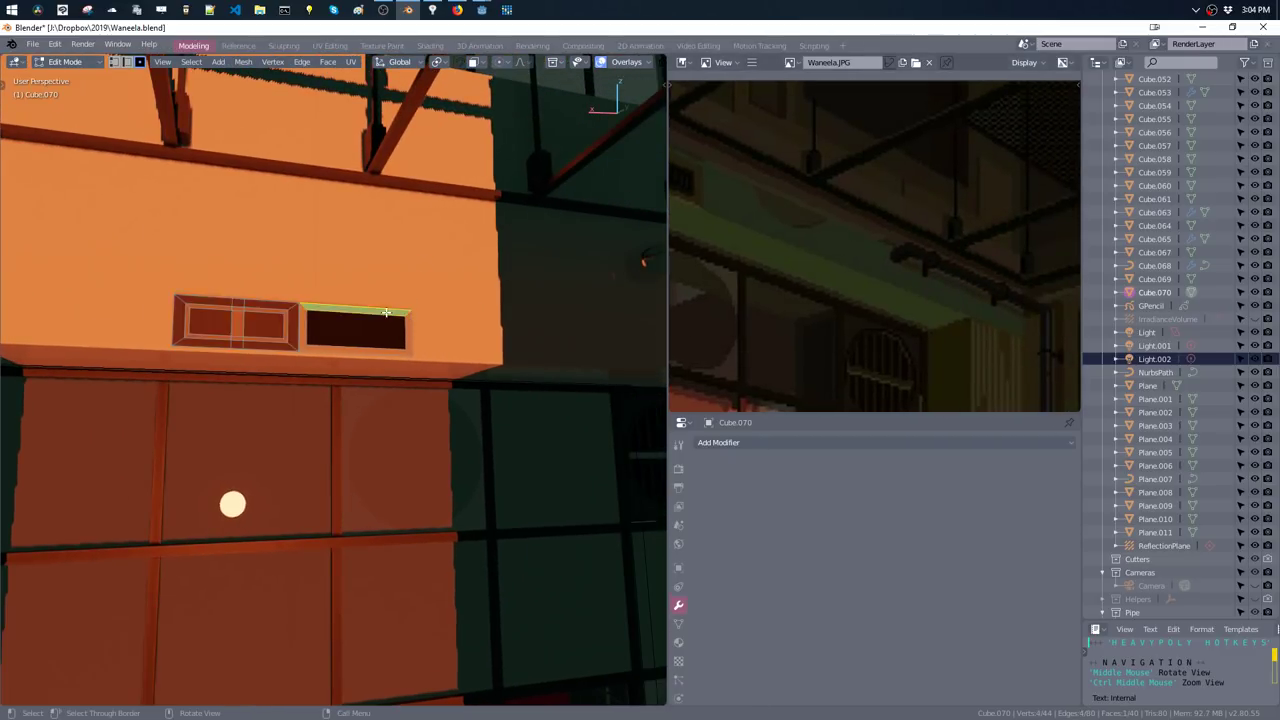
pyautogui.hotkey('shift', 'a')
pyautogui.click(300, 333)
# - Move the circle up and to the right of the vent box
pyautogui.press('g')
pyautogui.press('z')
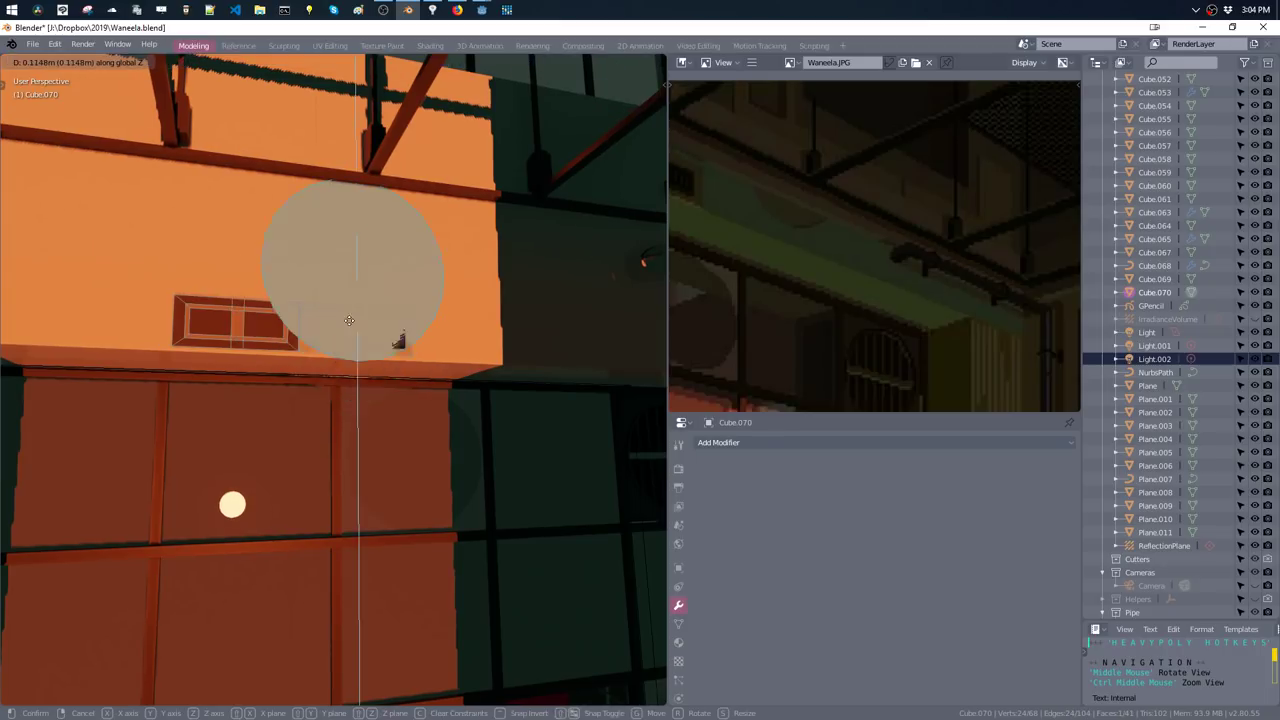
pyautogui.click(352, 305)
pyautogui.press('g')
pyautogui.press('x')
pyautogui.click(555, 300)
# - Scale the circle to 0.702 and lower it slightly on the adjacent wall
pyautogui.press('s')
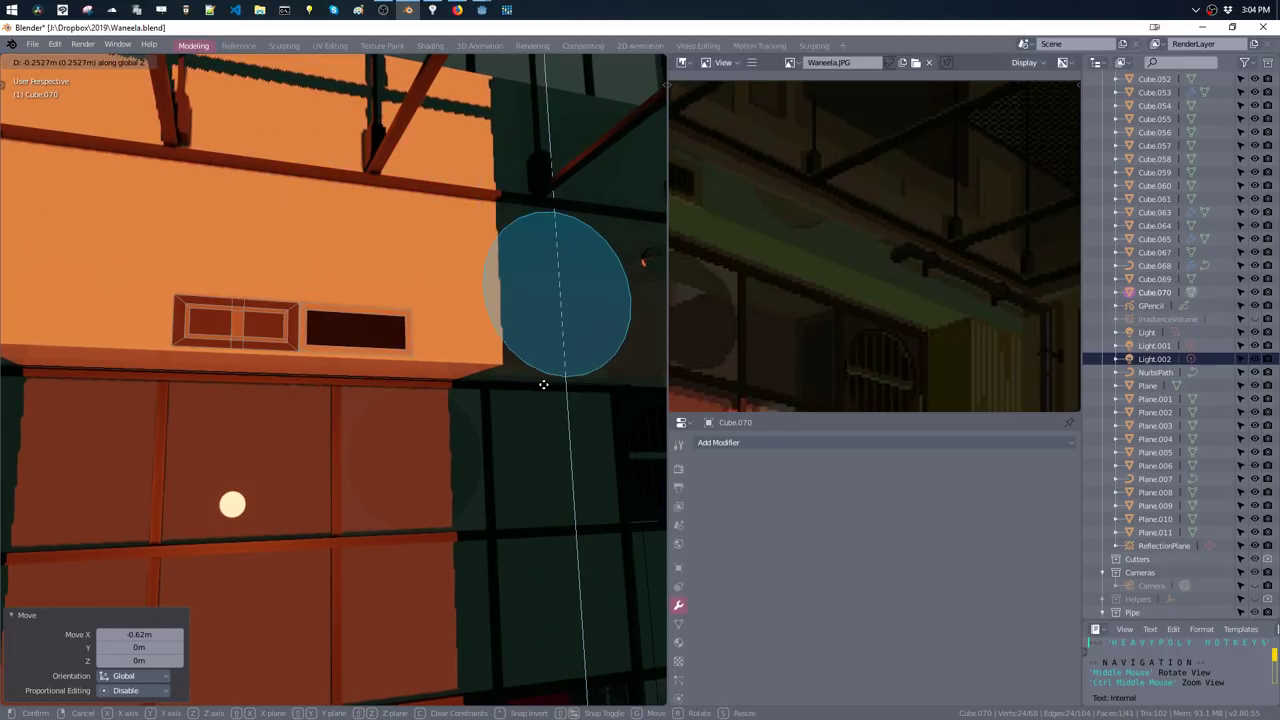
pyautogui.click(584, 449)
pyautogui.press('g')
pyautogui.press('z')
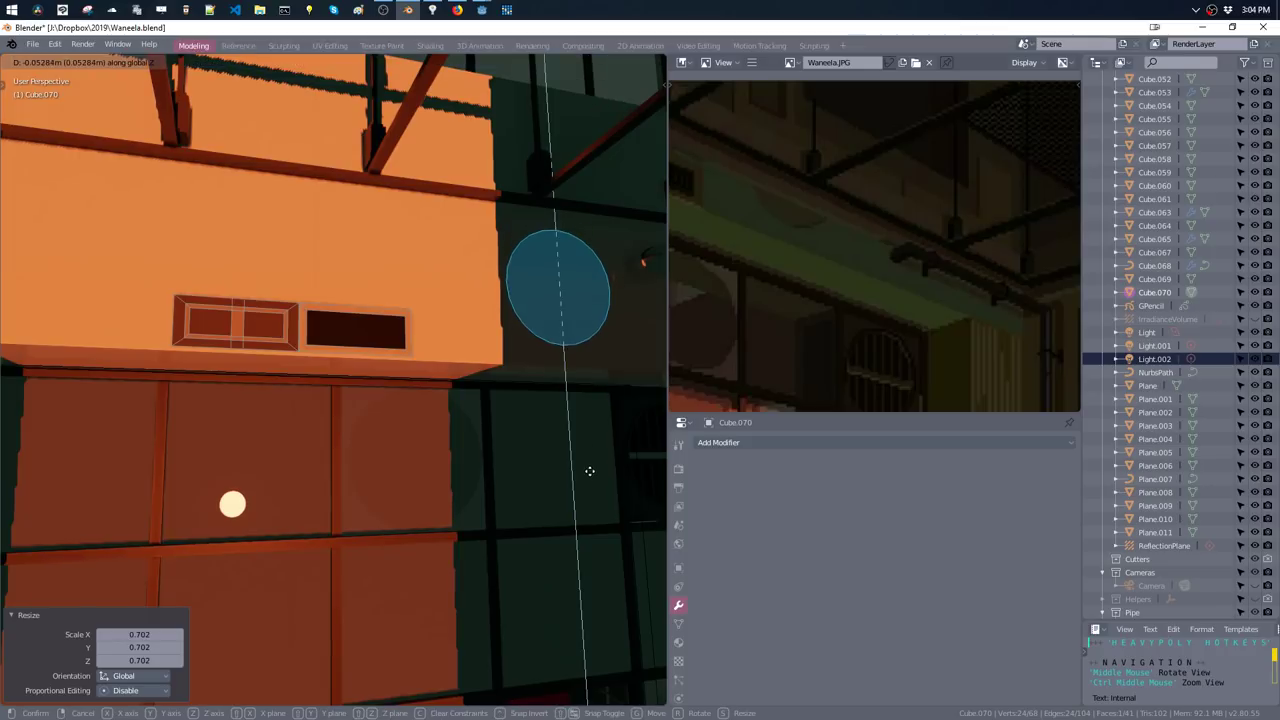
pyautogui.click(580, 425)
pyautogui.moveTo(580, 420)
pyautogui.keyDown('shift'); pyautogui.mouseDown(button='middle')
pyautogui.moveTo(776, 265)
pyautogui.moveTo(837, 306)
pyautogui.mouseUp(button='middle'); pyautogui.keyUp('shift')
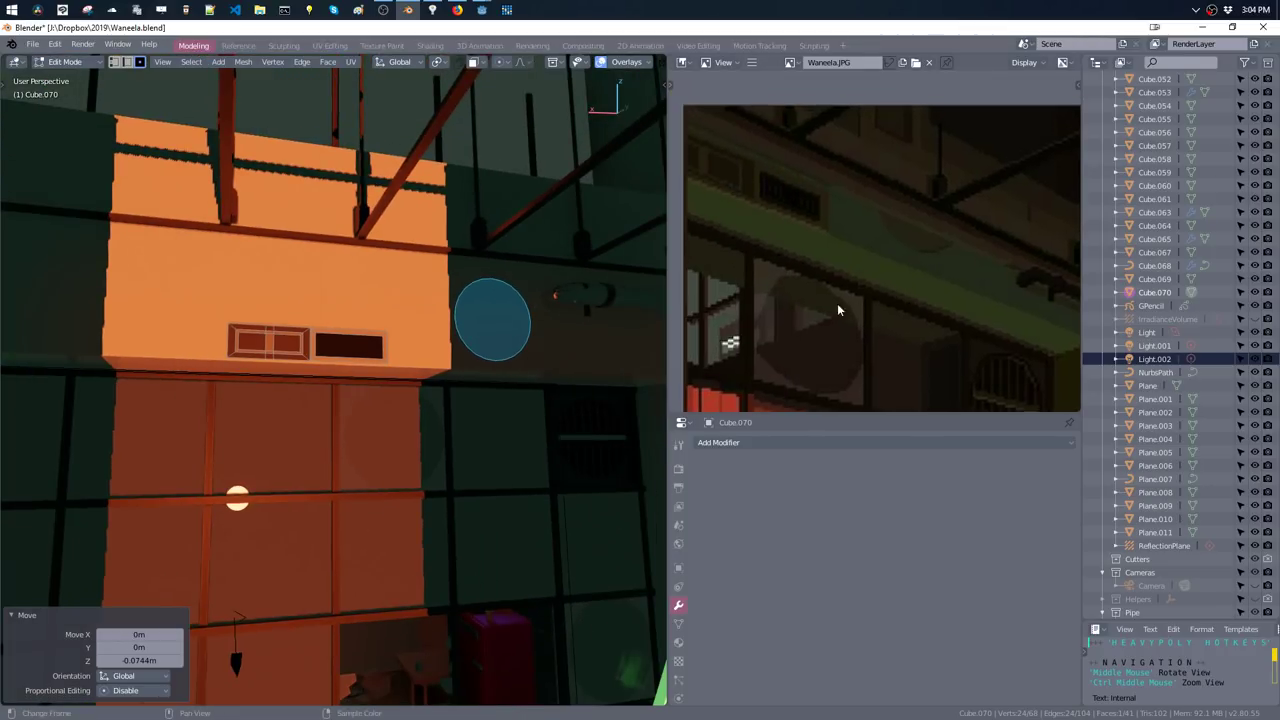
pyautogui.scroll(-3, 837, 306)
pyautogui.moveTo(750, 310); pyautogui.dragTo(692, 283, button='middle')
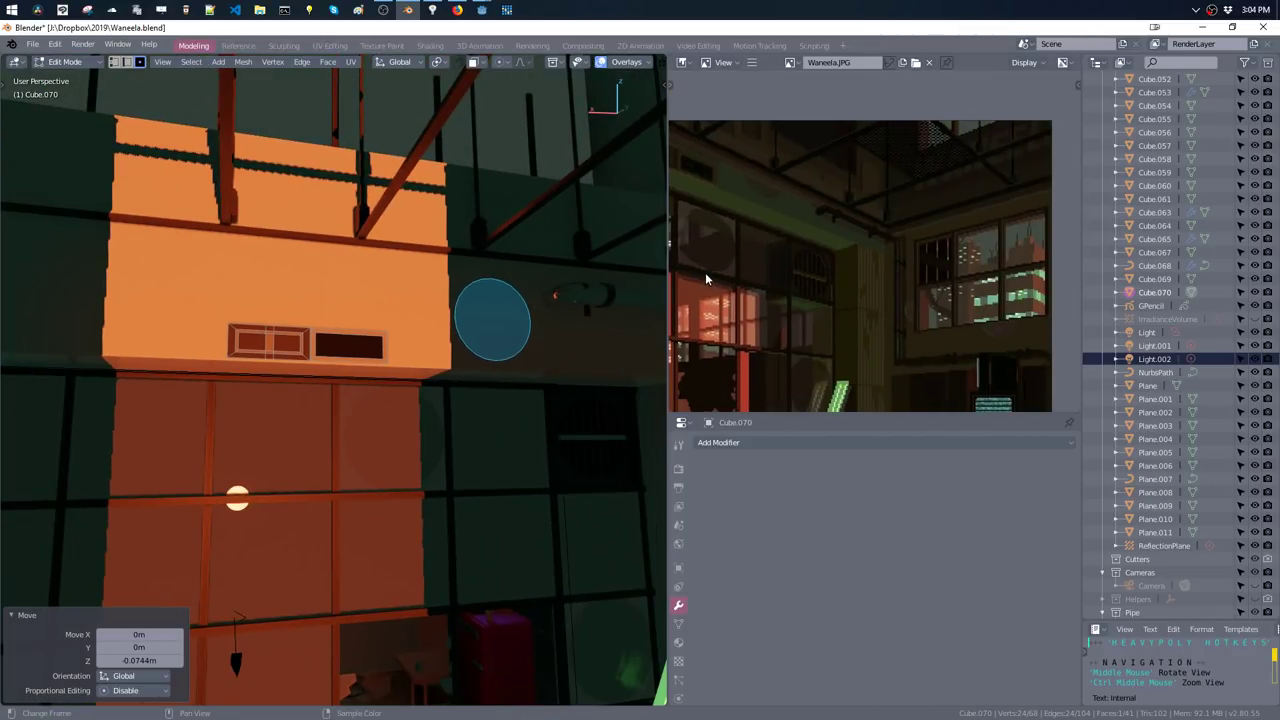
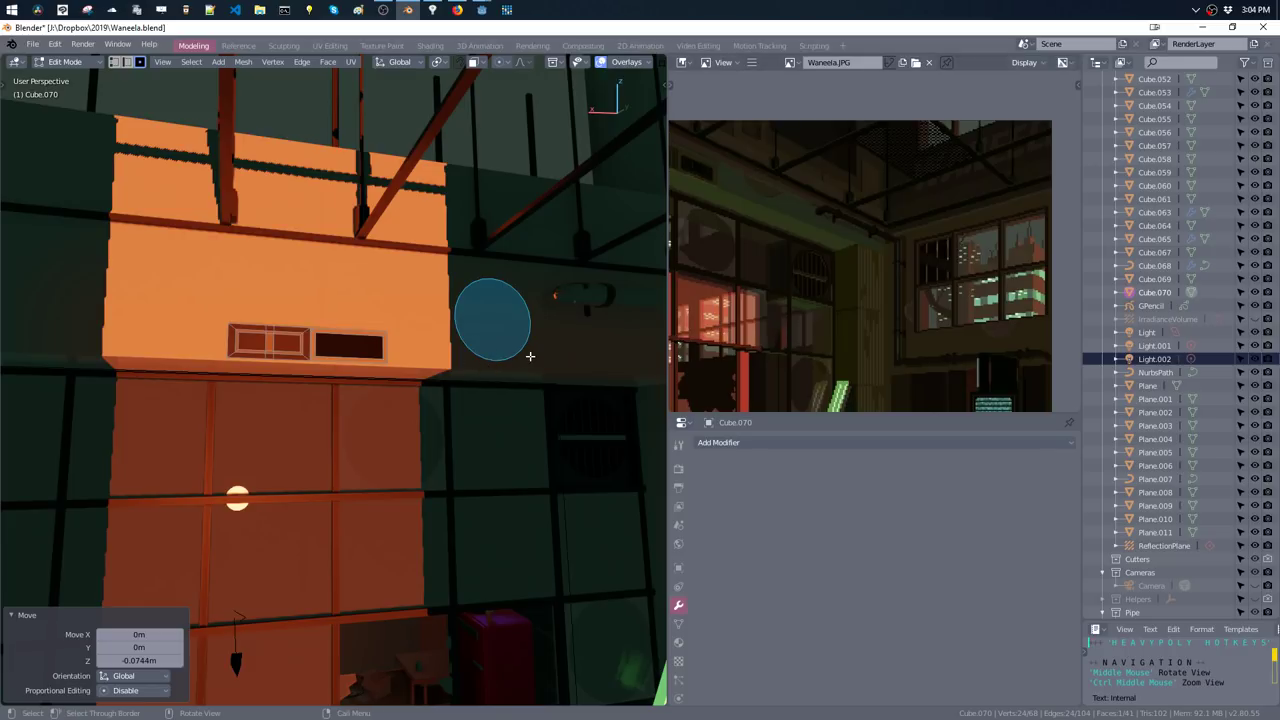
# - Orbit and zoom the view across the loft interior toward the far windows
pyautogui.press('XF86AudioRaiseVolume')
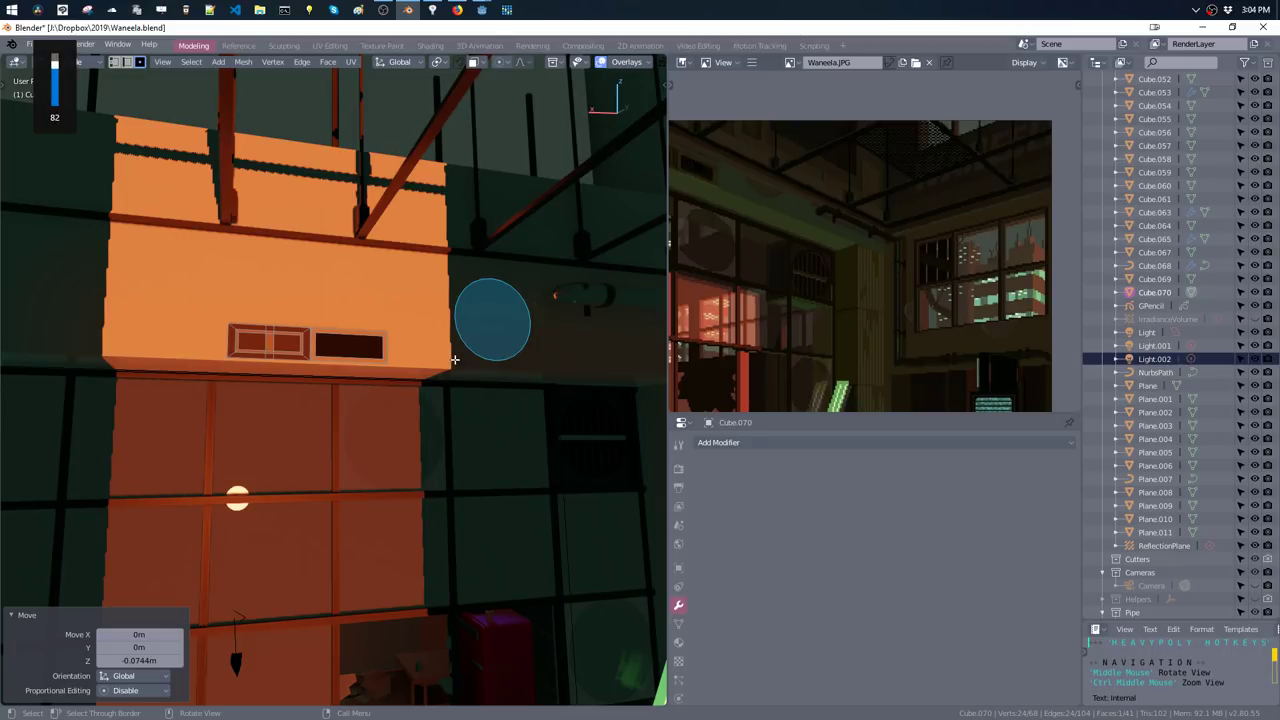
pyautogui.moveTo(460, 296)
pyautogui.mouseDown(button='middle')
pyautogui.moveTo(469, 323)
pyautogui.moveTo(600, 243)
pyautogui.moveTo(503, 320)
pyautogui.moveTo(489, 349)
pyautogui.moveTo(457, 343)
pyautogui.moveTo(531, 354)
pyautogui.mouseUp(button='middle')
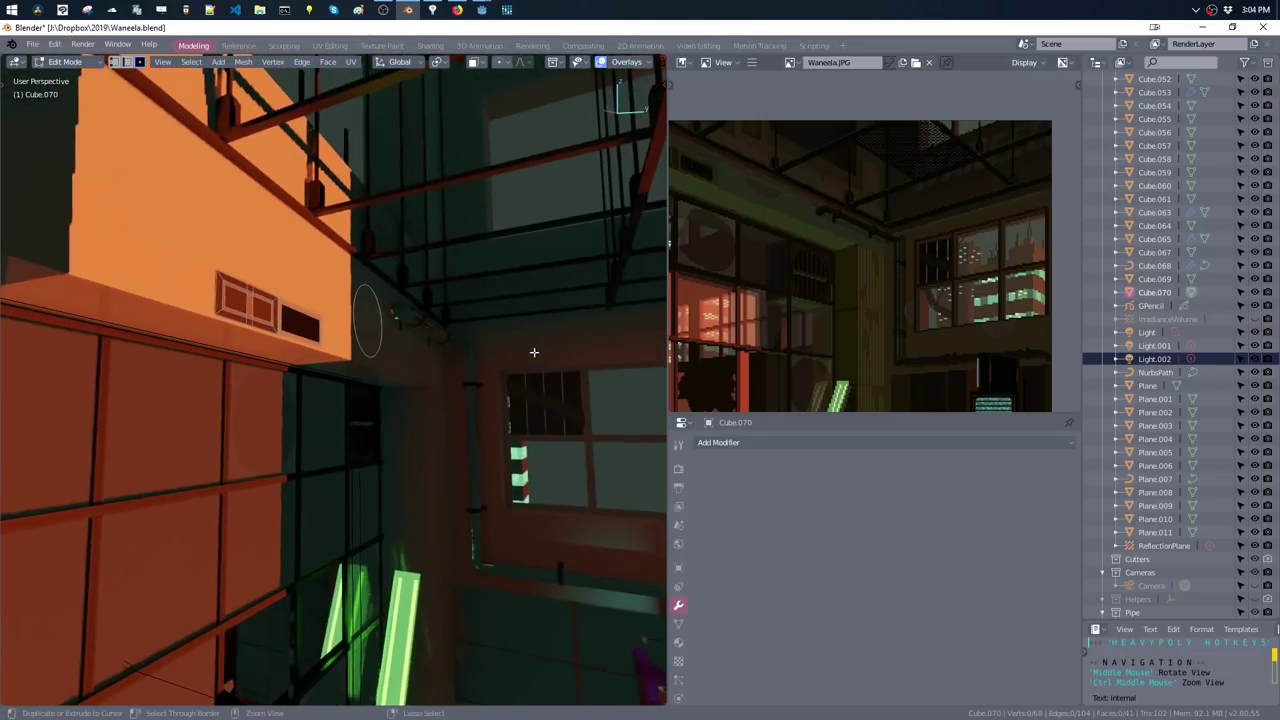
pyautogui.moveTo(524, 428); pyautogui.dragTo(524, 289, button='middle')
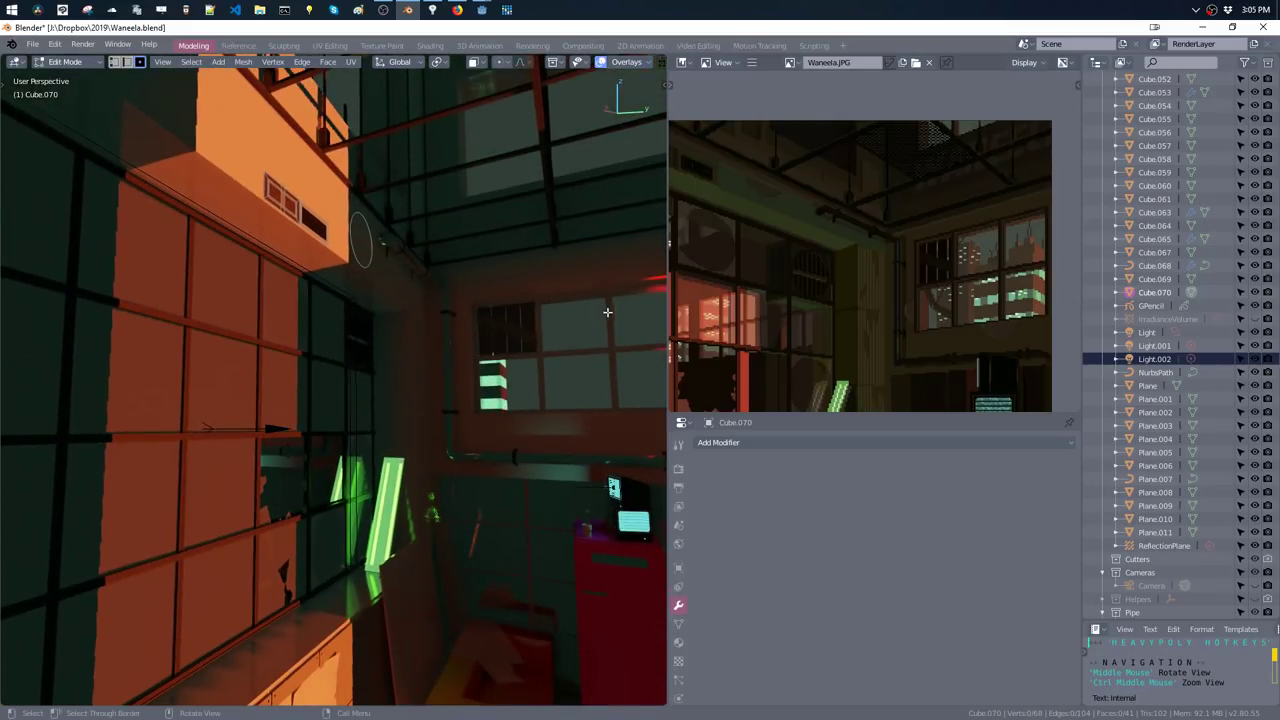
pyautogui.moveTo(607, 312)
pyautogui.mouseDown(button='middle')
pyautogui.moveTo(337, 340)
pyautogui.moveTo(437, 343)
pyautogui.mouseUp(button='middle')
pyautogui.scroll(-1, 784, 304)
# - On building block Cube.063, duplicate a side face and scale the copy to 0.068
pyautogui.press('Tab')
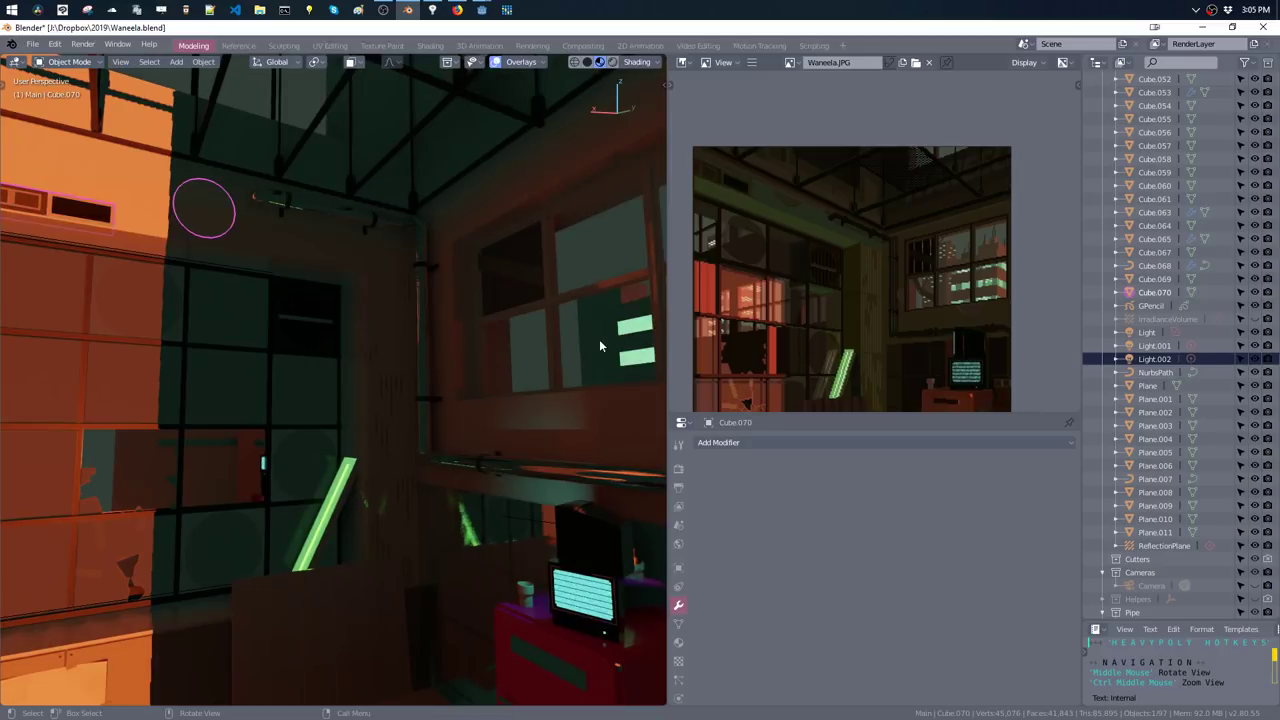
pyautogui.click(600, 346)
pyautogui.press('Tab')
pyautogui.moveTo(600, 346); pyautogui.dragTo(533, 309, button='middle')
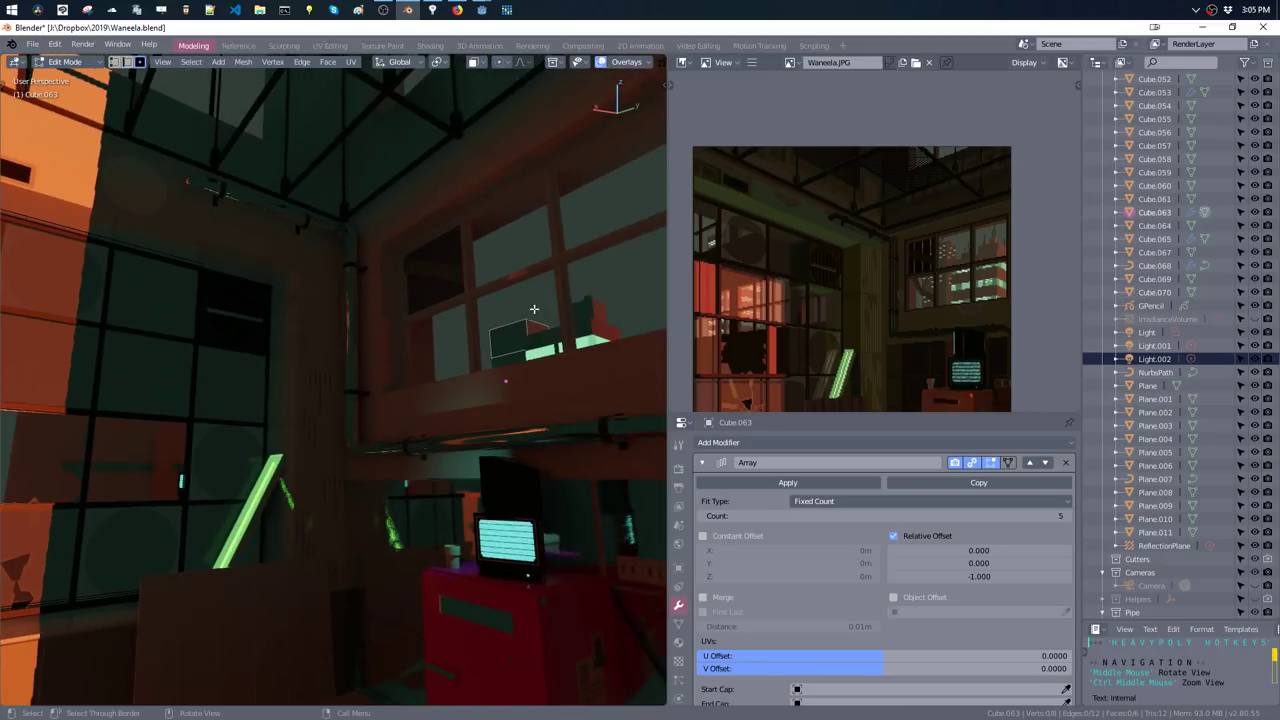
pyautogui.click(508, 340)
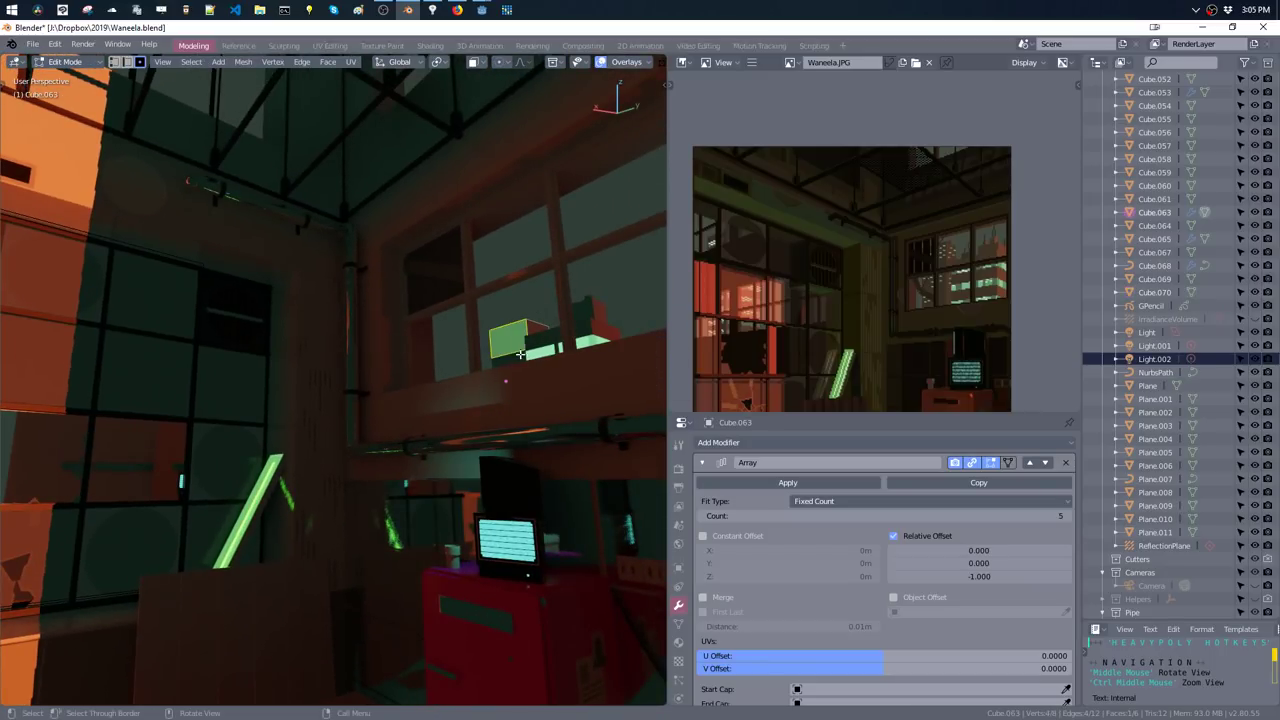
pyautogui.hotkey('shift', 'd')
pyautogui.press('s')
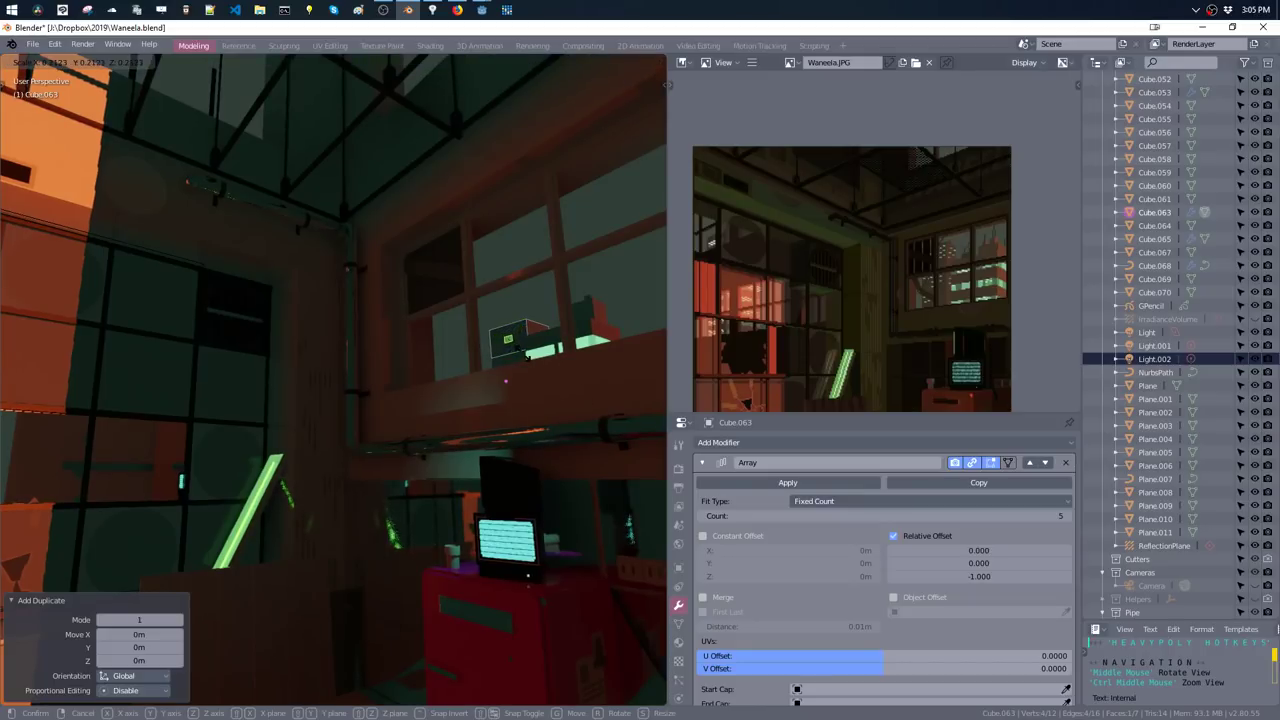
pyautogui.click(510, 343)
# - Isolate the block, move the small face near the top, and squash it to 0.374 in Z
pyautogui.press('KP_Divide')
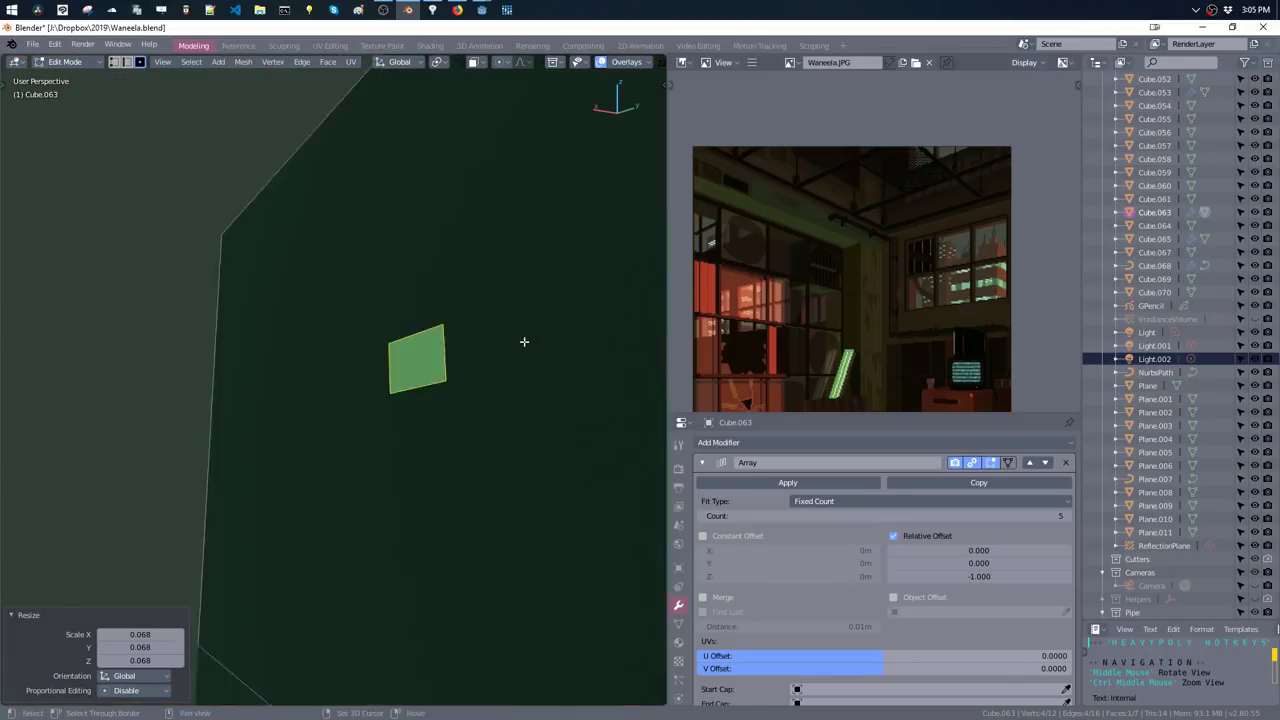
pyautogui.scroll(-2, 524, 344)
pyautogui.scroll(-3, 524, 344)
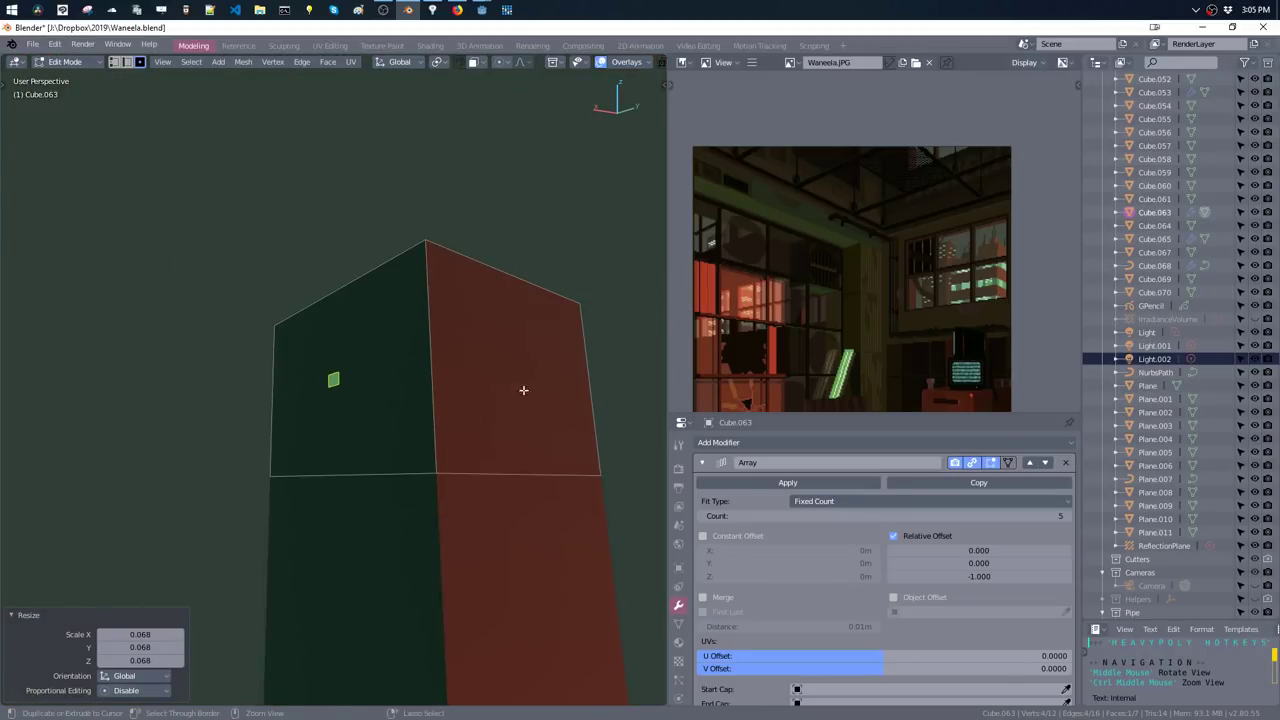
pyautogui.press('g')
pyautogui.click(415, 285)
pyautogui.press('s')
pyautogui.press('z')
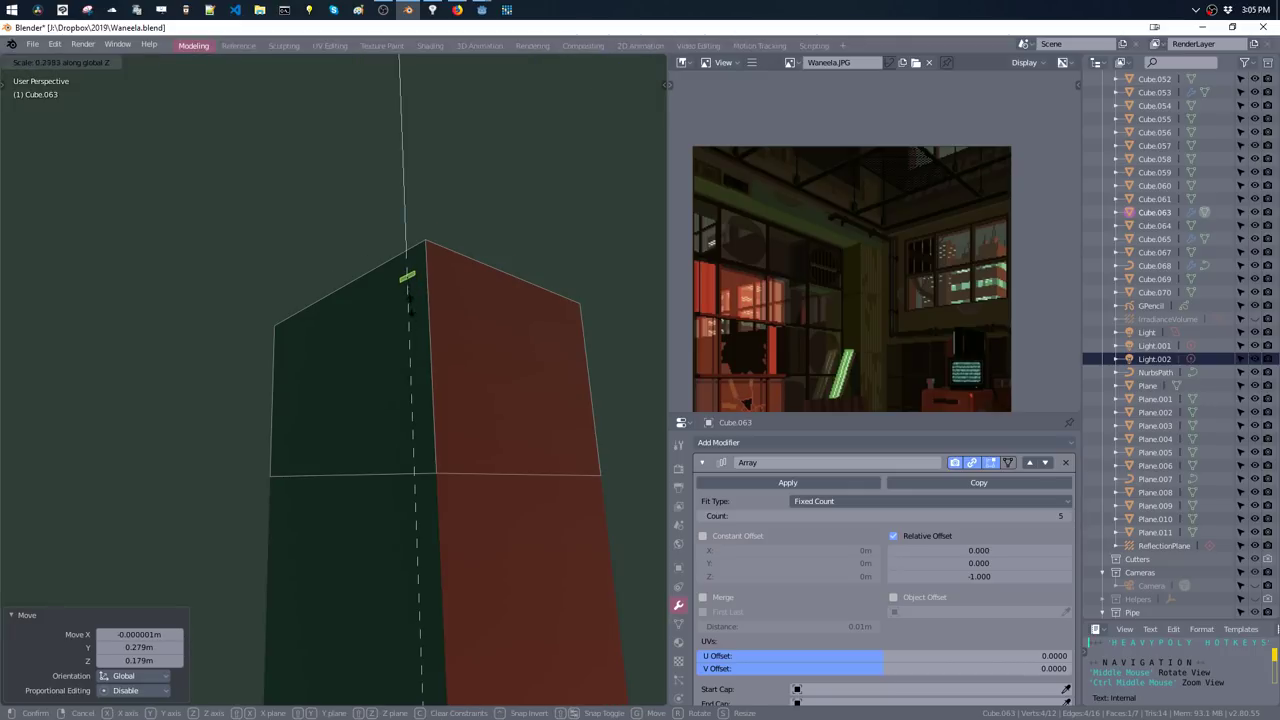
pyautogui.click(410, 305)
pyautogui.press('KP_3')
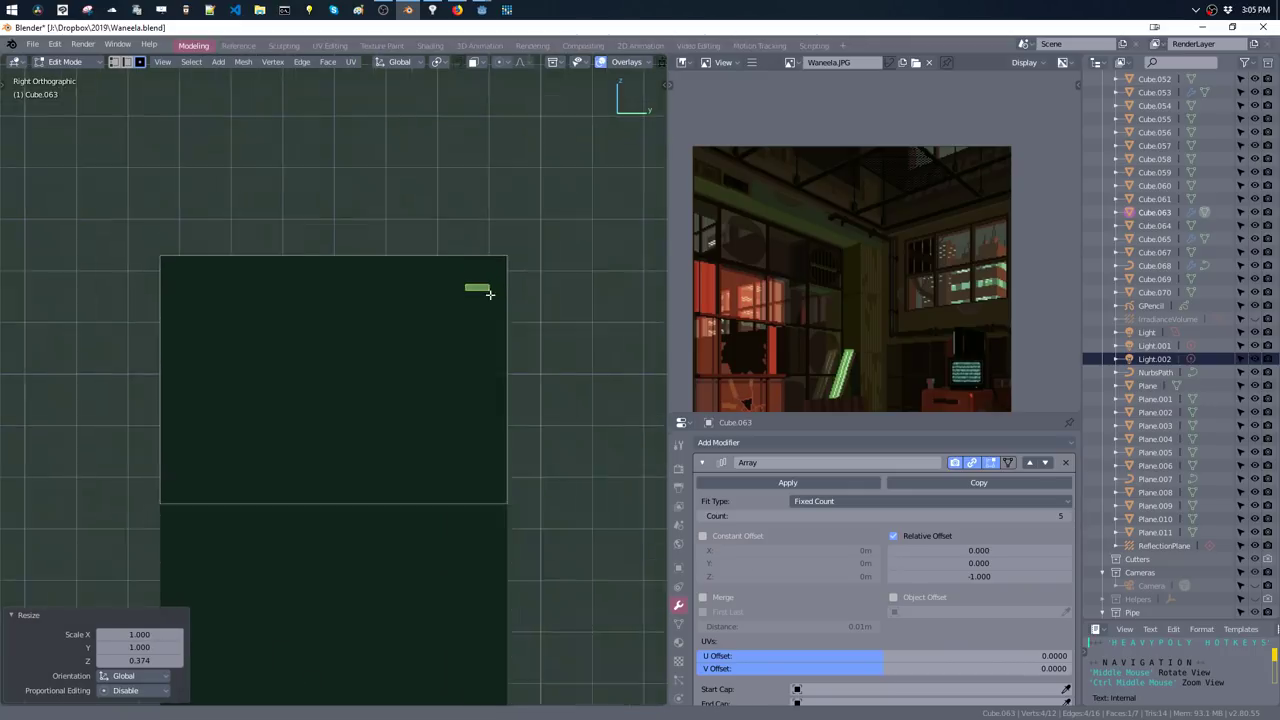
# - Assign the green emissive material to the window strip
pyautogui.scroll(2, 489, 293)
pyautogui.hotkey('shift', 'q')
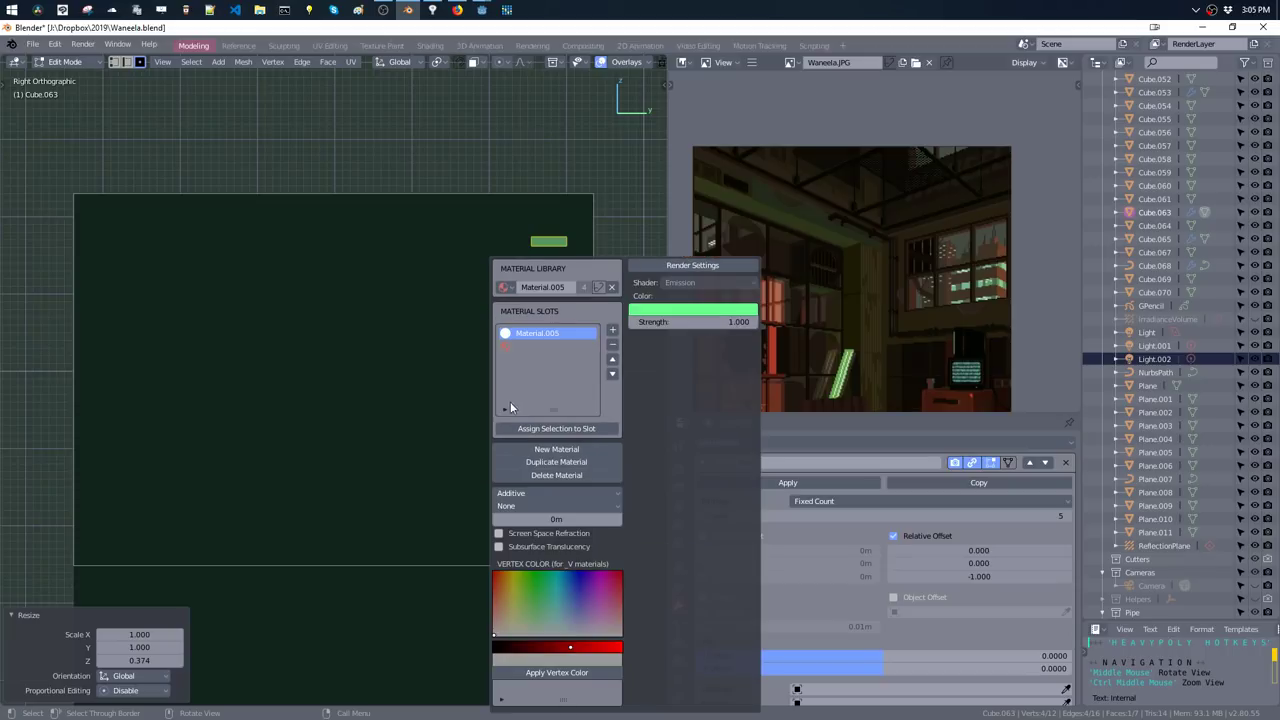
pyautogui.click(520, 428)
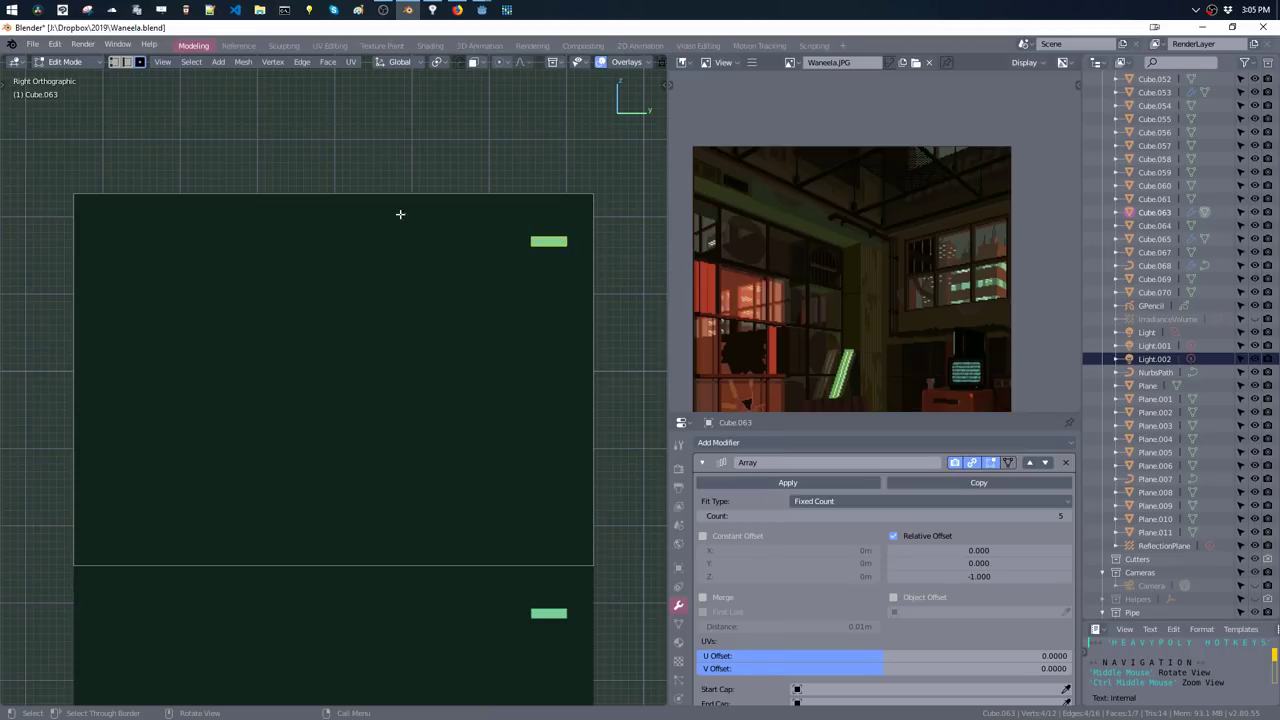
pyautogui.click(499, 340)
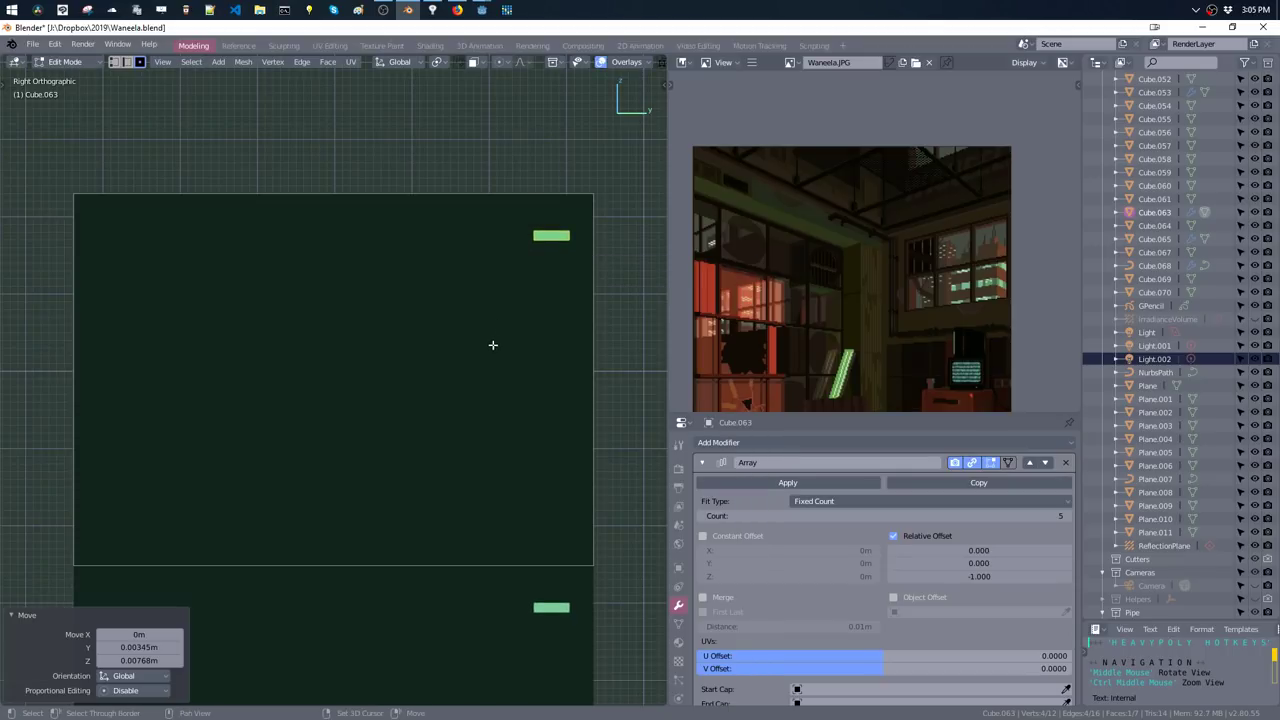
# - Duplicate the strip and copy the pair vertically below the originals
pyautogui.hotkey('shift', 'd')
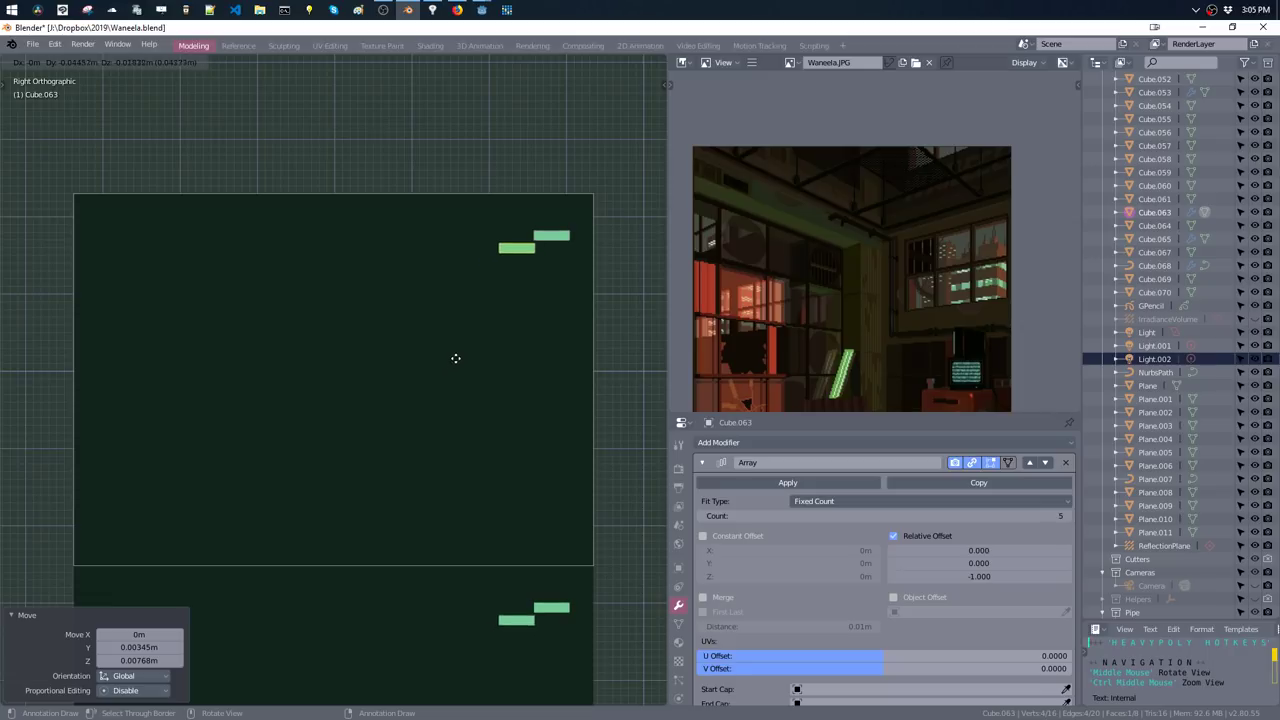
pyautogui.moveTo(420, 348); pyautogui.dragTo(656, 212)
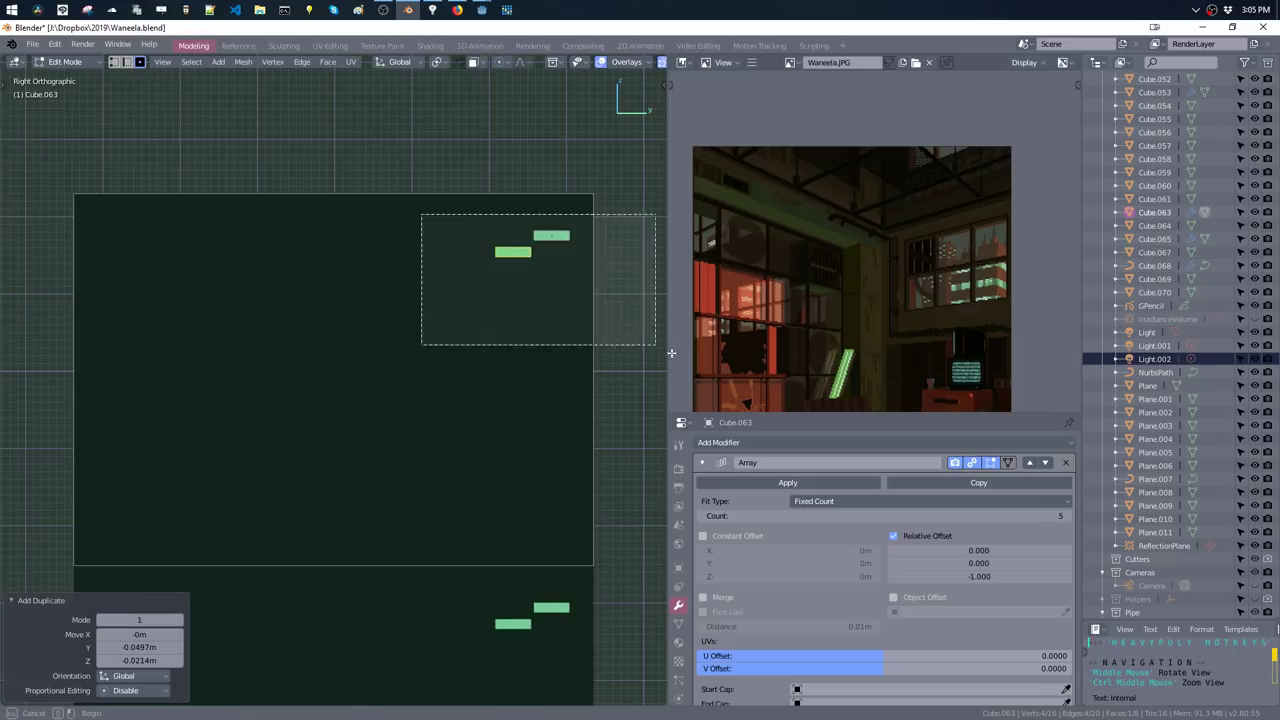
pyautogui.press('g')
pyautogui.press('z')
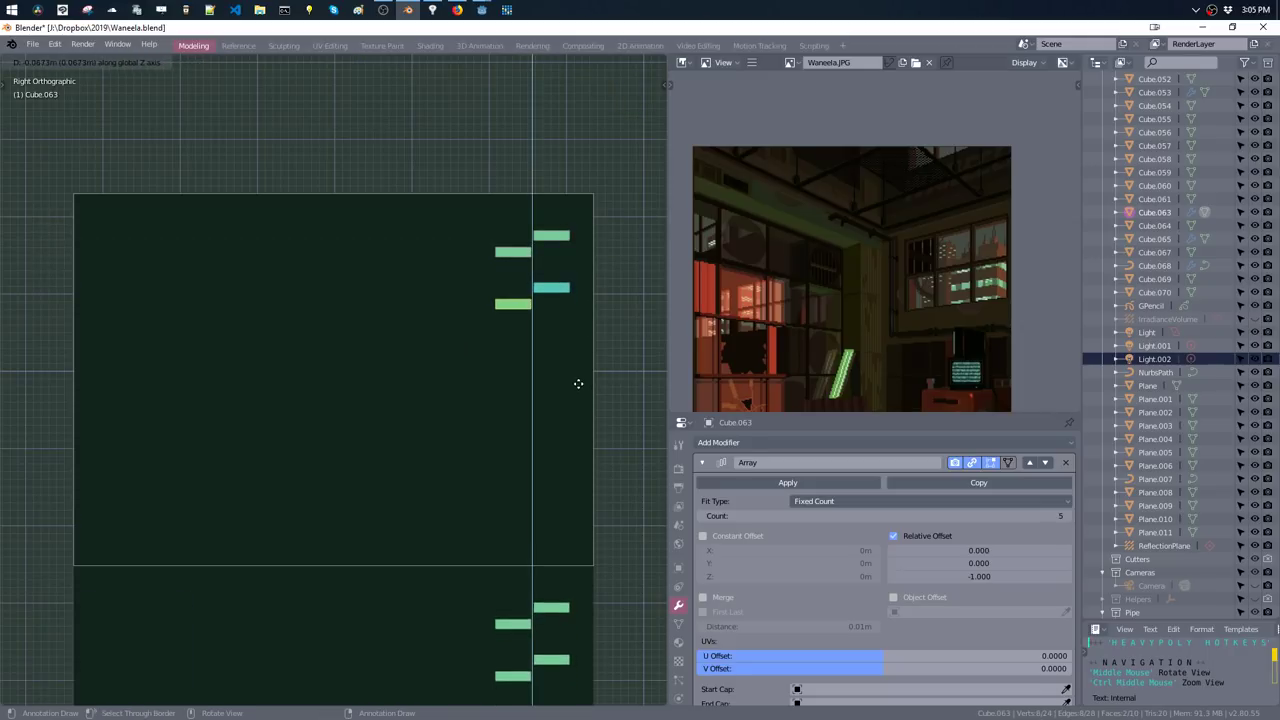
pyautogui.click(578, 382)
# - Copy the whole column of strips to the left, then duplicate the right column
pyautogui.moveTo(429, 177); pyautogui.dragTo(663, 414)
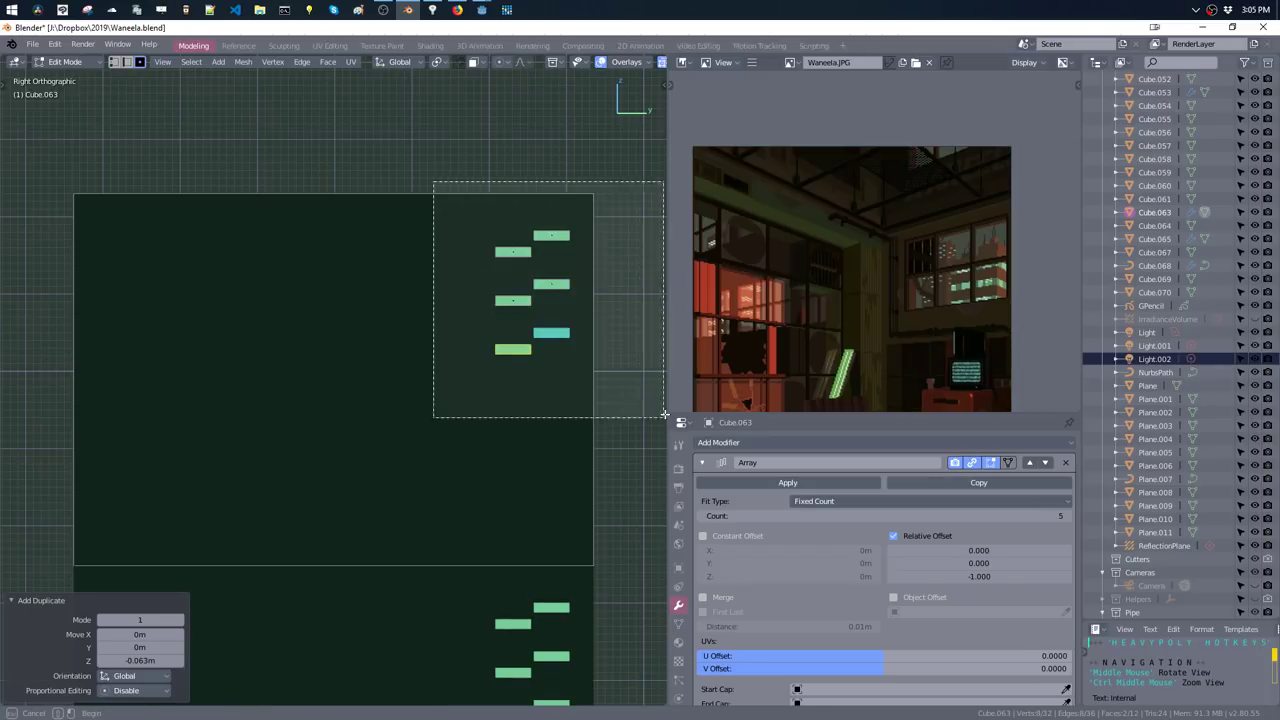
pyautogui.hotkey('shift', 'd')
pyautogui.press('y')
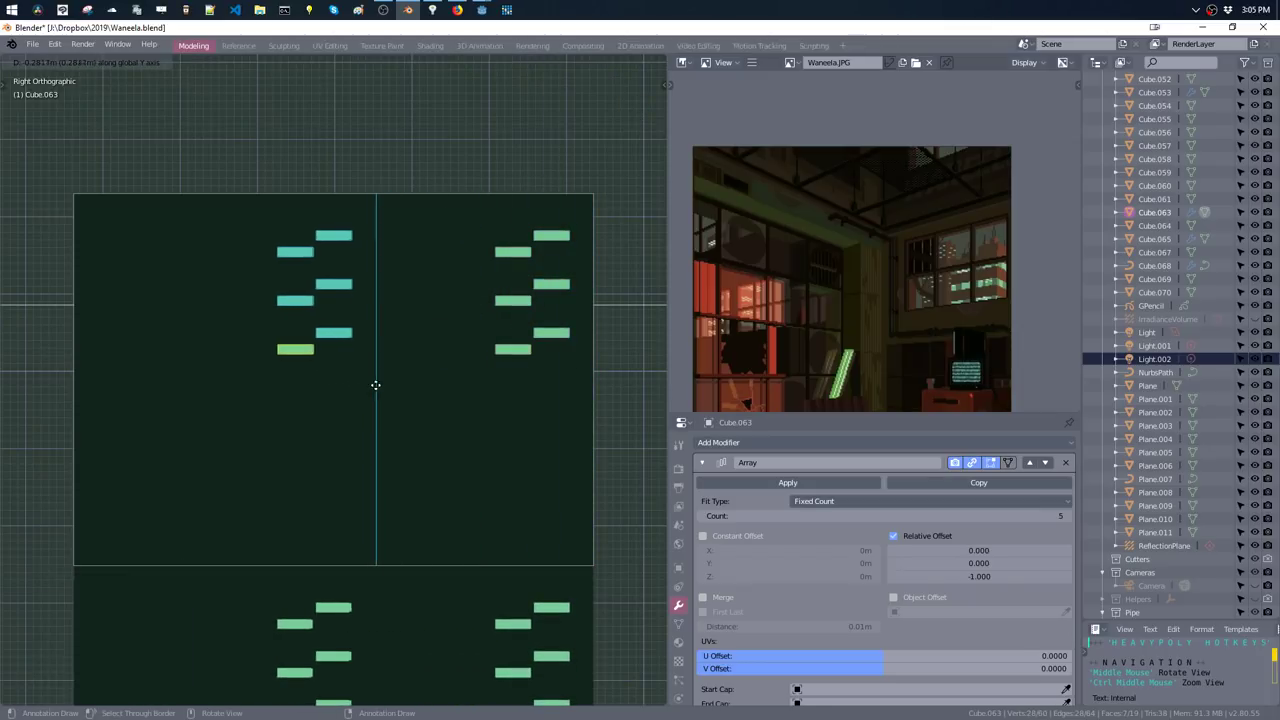
pyautogui.click(436, 397)
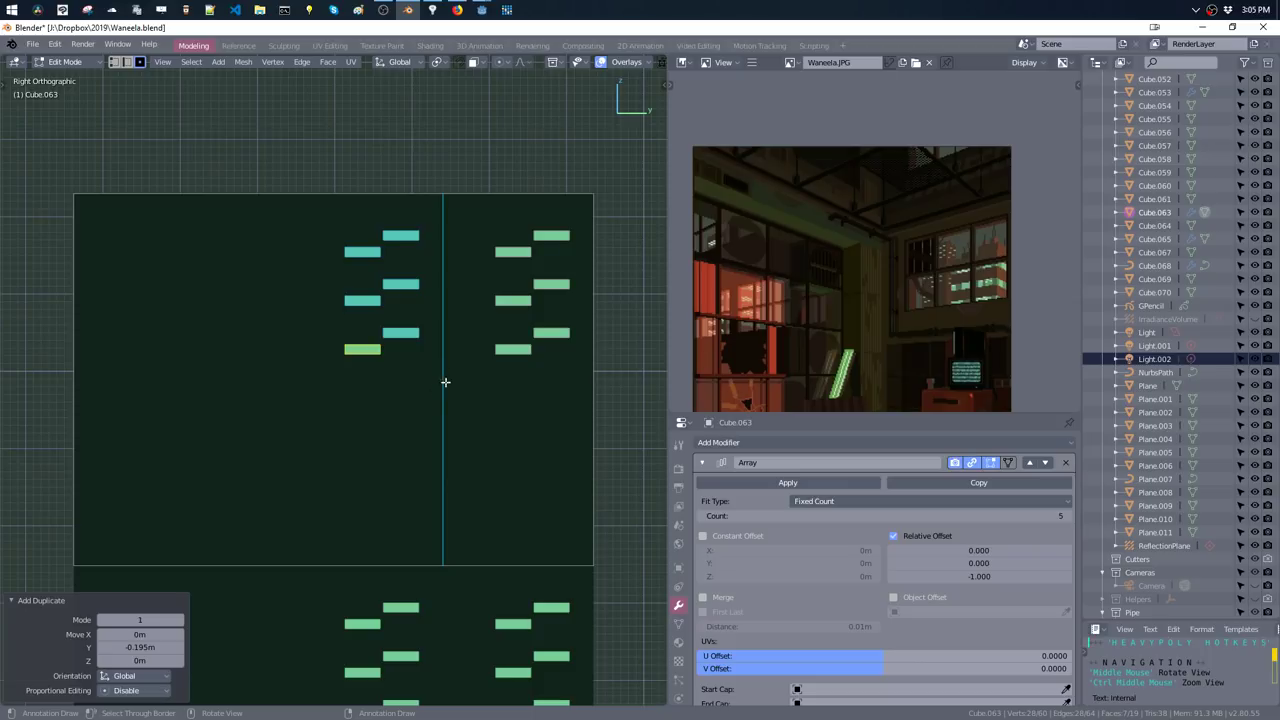
pyautogui.moveTo(432, 344); pyautogui.dragTo(463, 411)
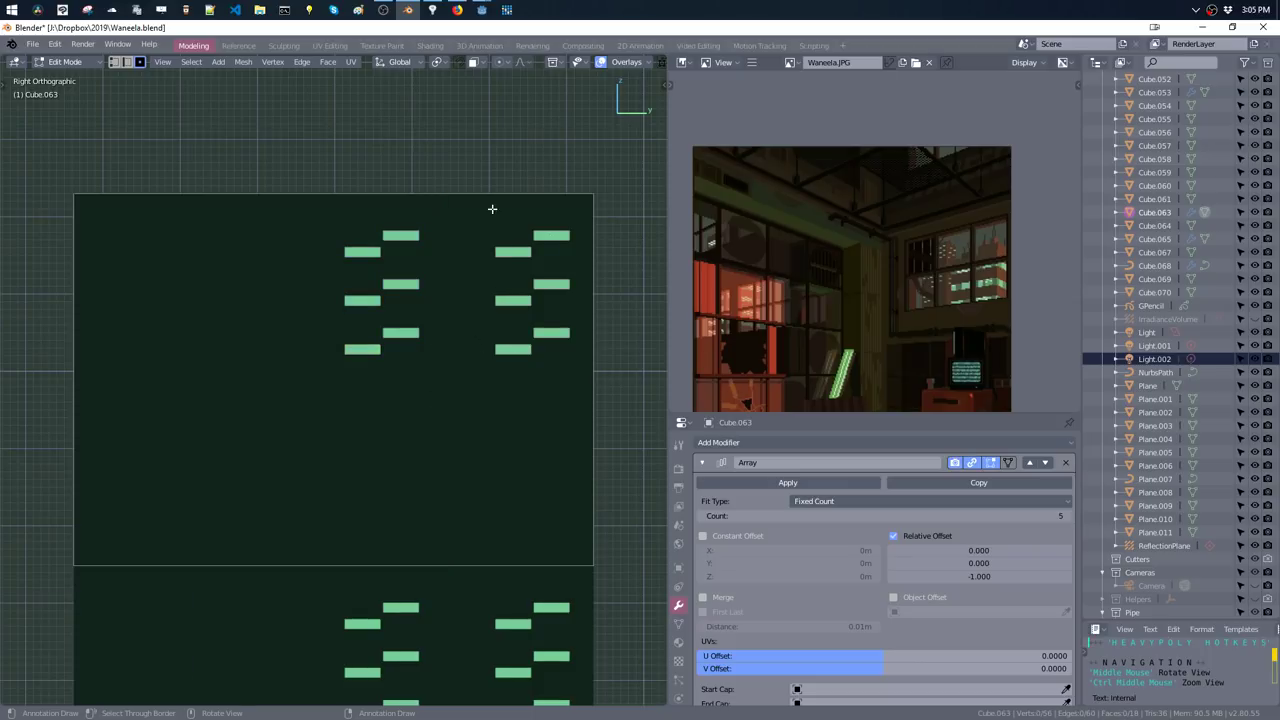
pyautogui.moveTo(492, 209); pyautogui.dragTo(563, 362)
pyautogui.hotkey('shift', 'd')
# - Place the copied column of strips further right and adjust its position
pyautogui.press('y')
pyautogui.click(620, 355)
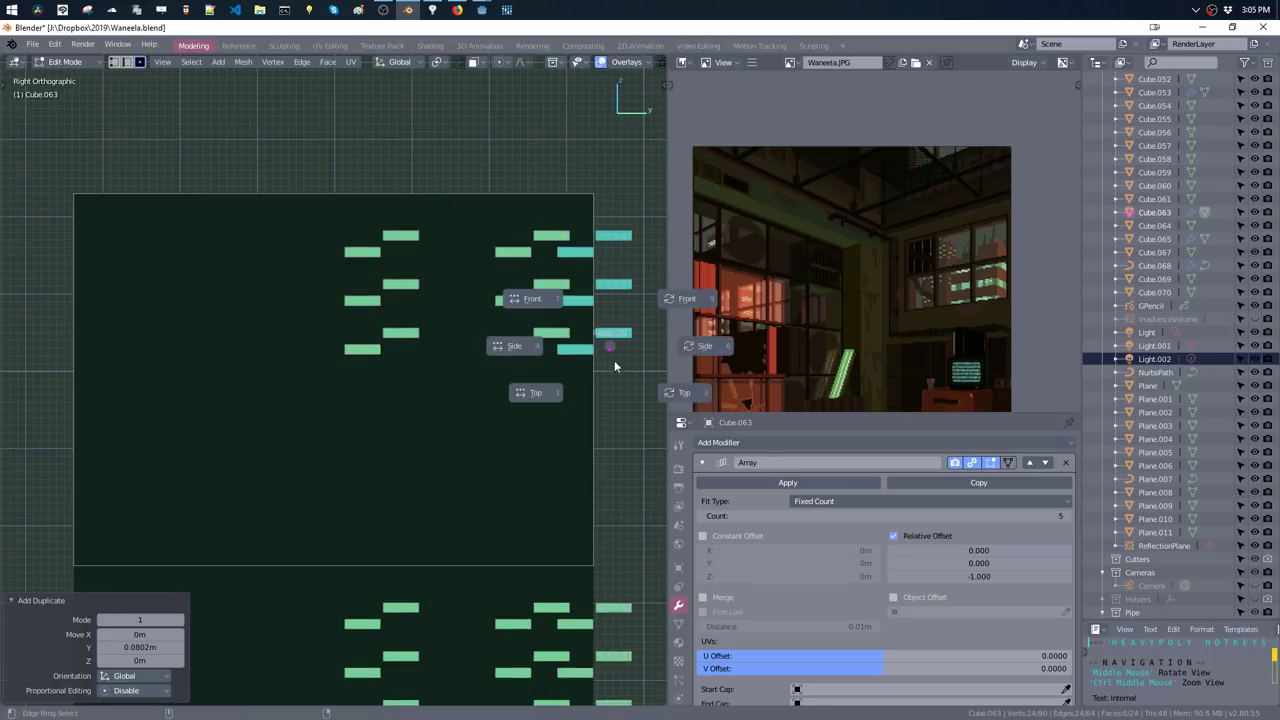
pyautogui.moveTo(614, 365); pyautogui.dragTo(475, 439, button='middle')
pyautogui.press('g')
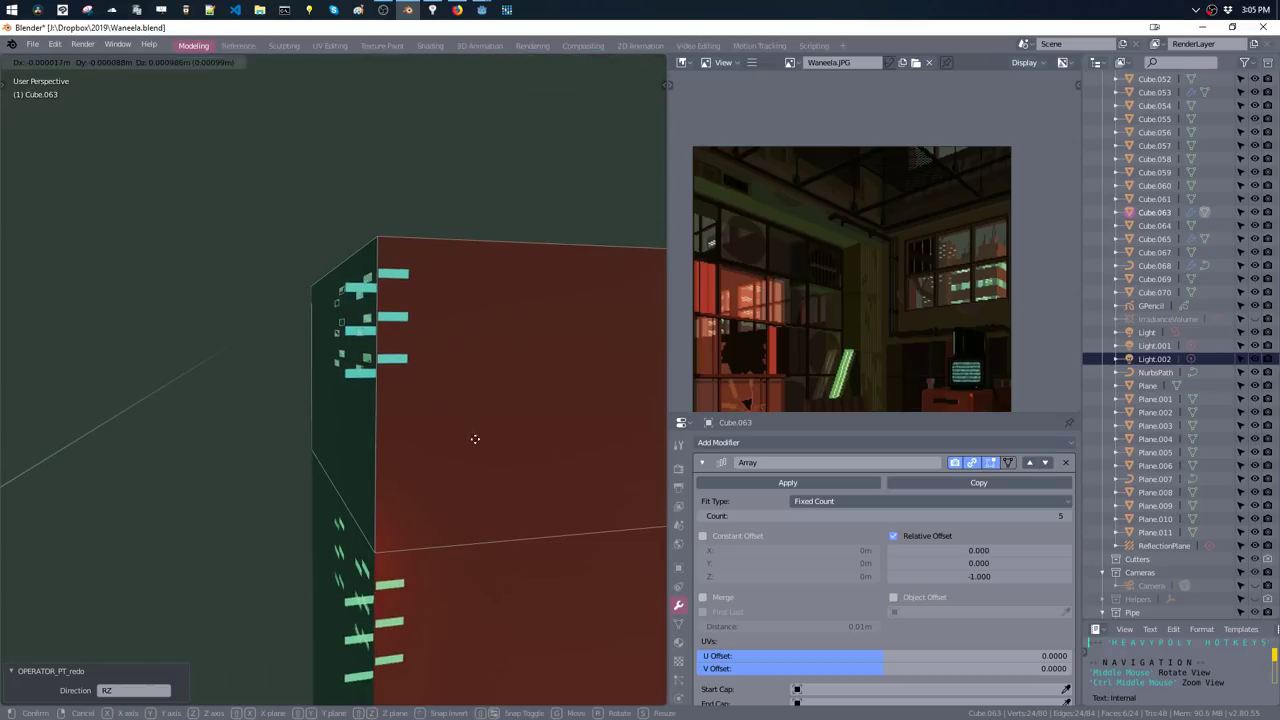
pyautogui.click(520, 437)
# - Shift the selected window strips along the X axis
pyautogui.click(378, 378)
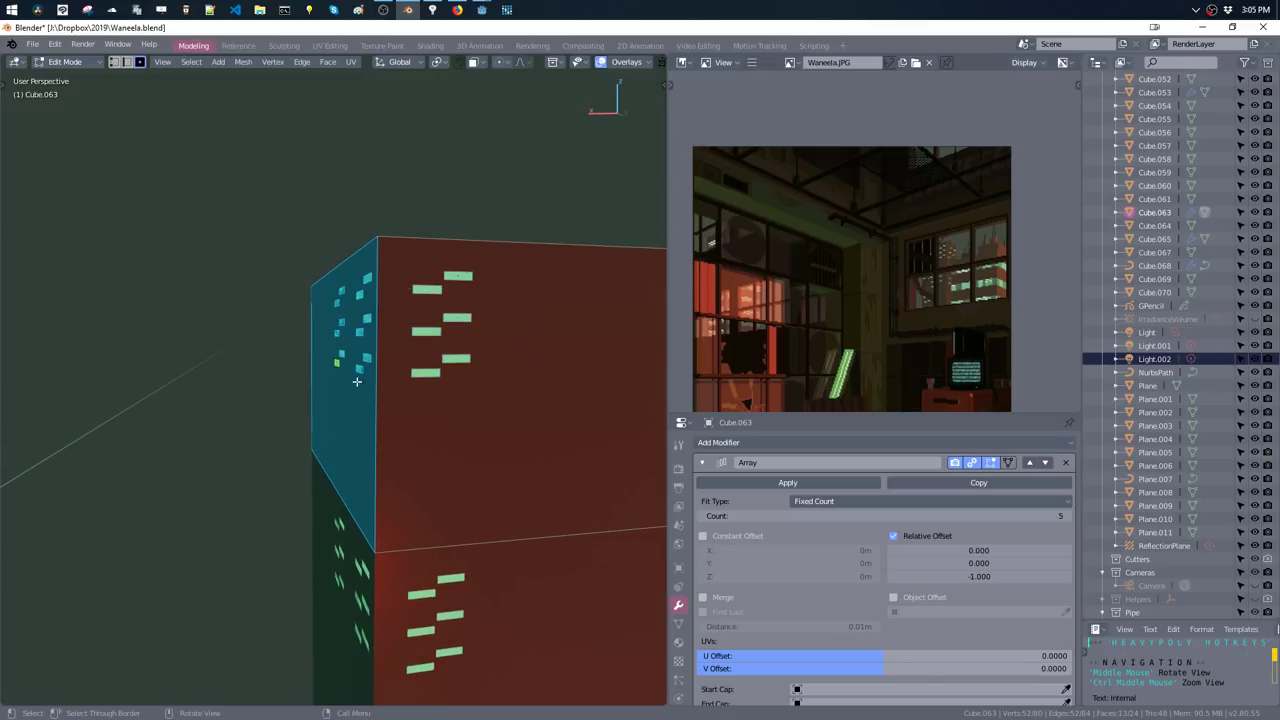
pyautogui.keyDown('shift'); pyautogui.click(338, 378); pyautogui.keyUp('shift')
pyautogui.press('g')
pyautogui.press('x')
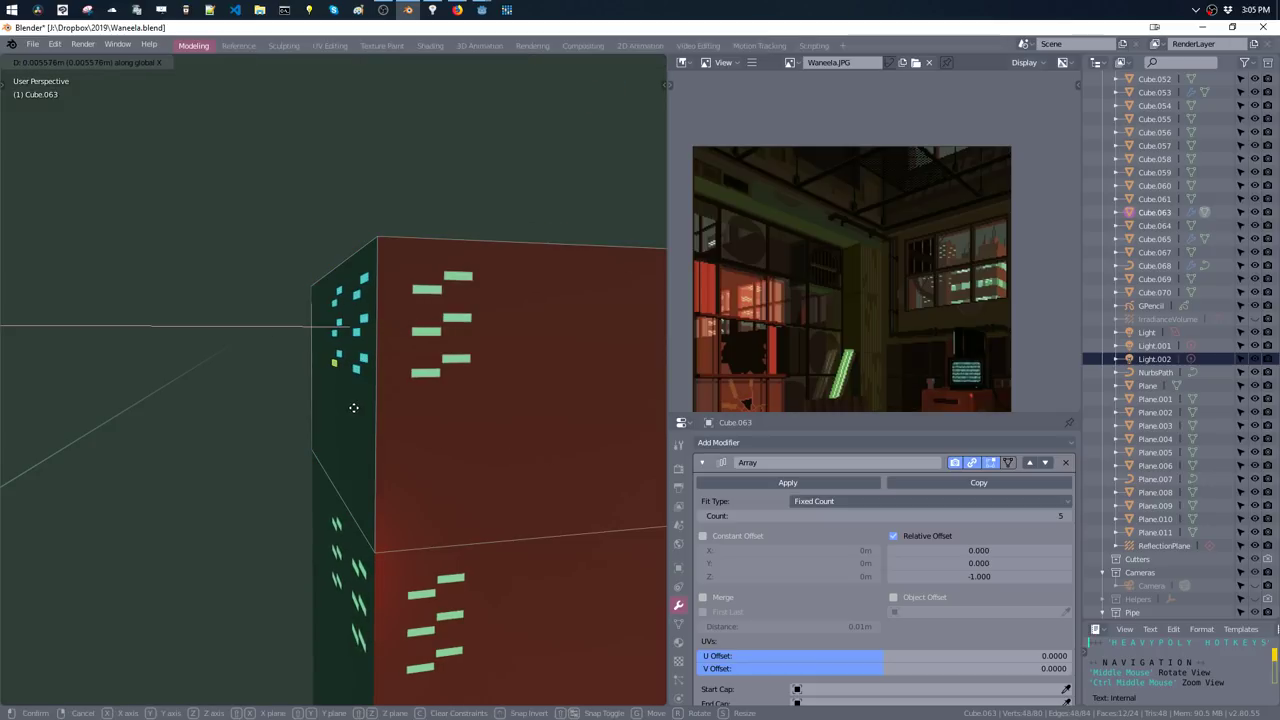
pyautogui.click(381, 408)
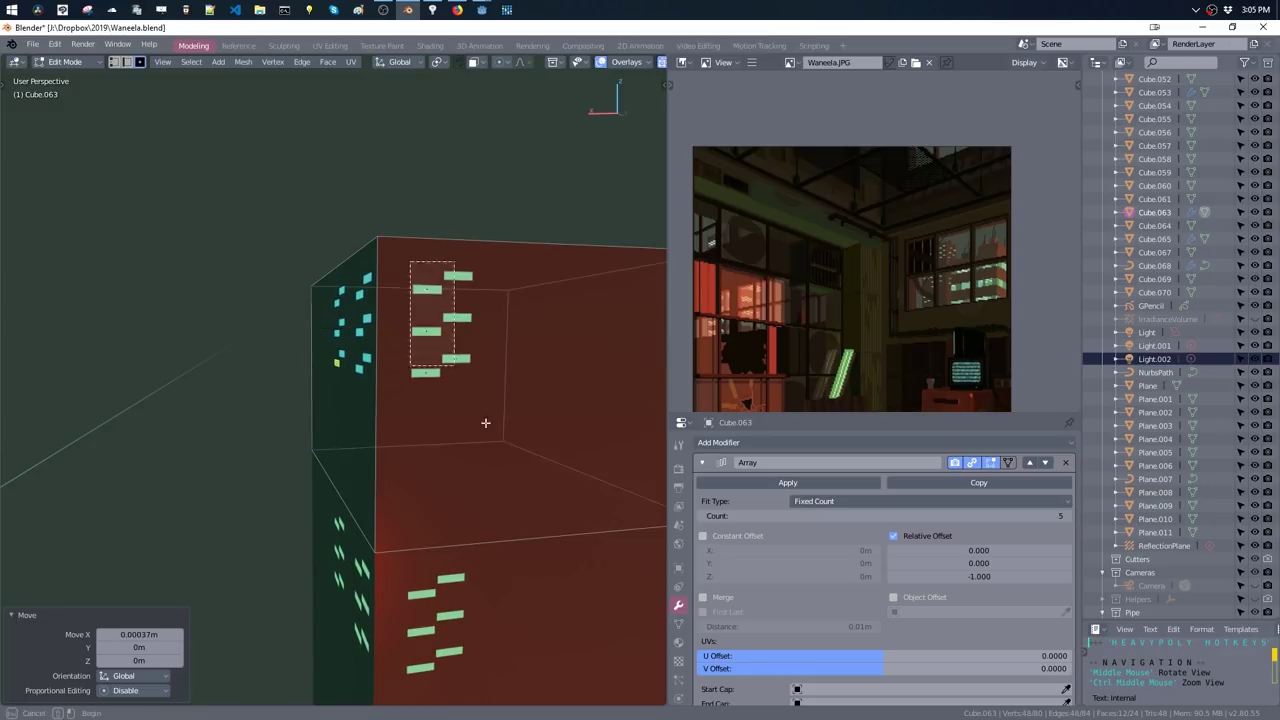
# - Box-select strips on the red face and near the corner, and move them along X
pyautogui.press('b')
pyautogui.moveTo(415, 283); pyautogui.dragTo(372, 306, button='middle')
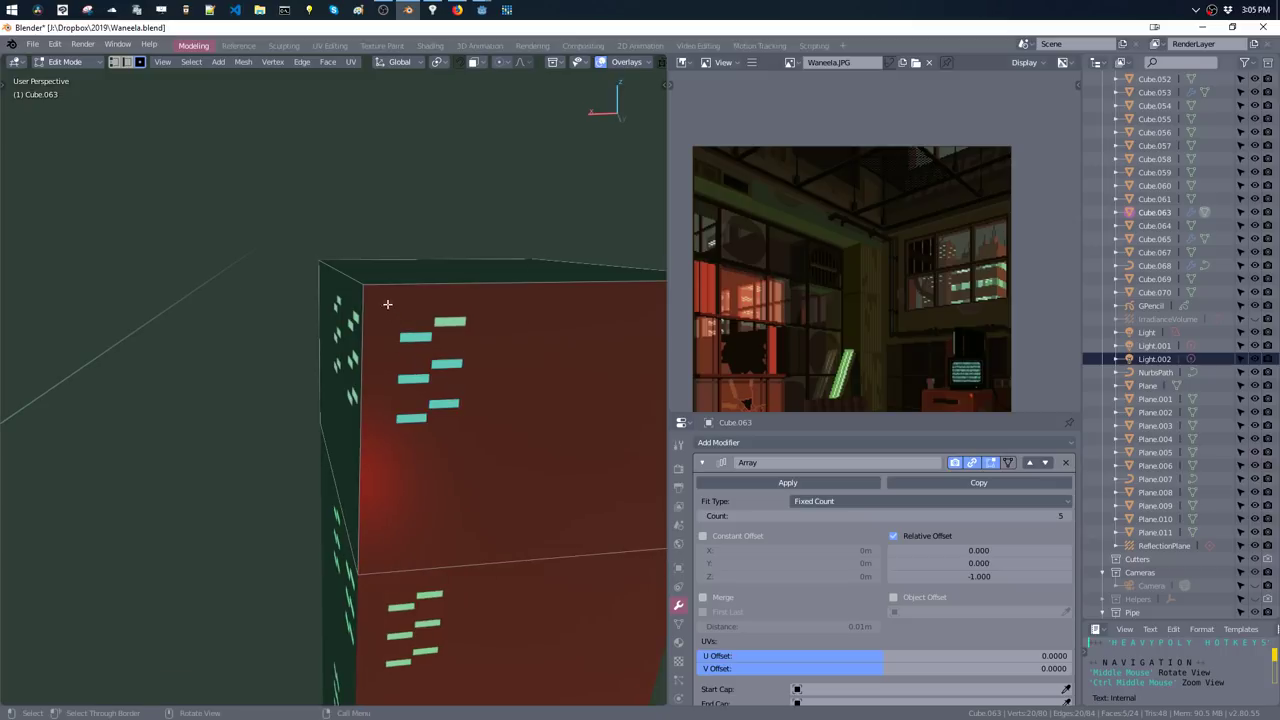
pyautogui.moveTo(372, 306); pyautogui.dragTo(468, 422)
pyautogui.press('b')
pyautogui.moveTo(403, 318); pyautogui.dragTo(461, 425)
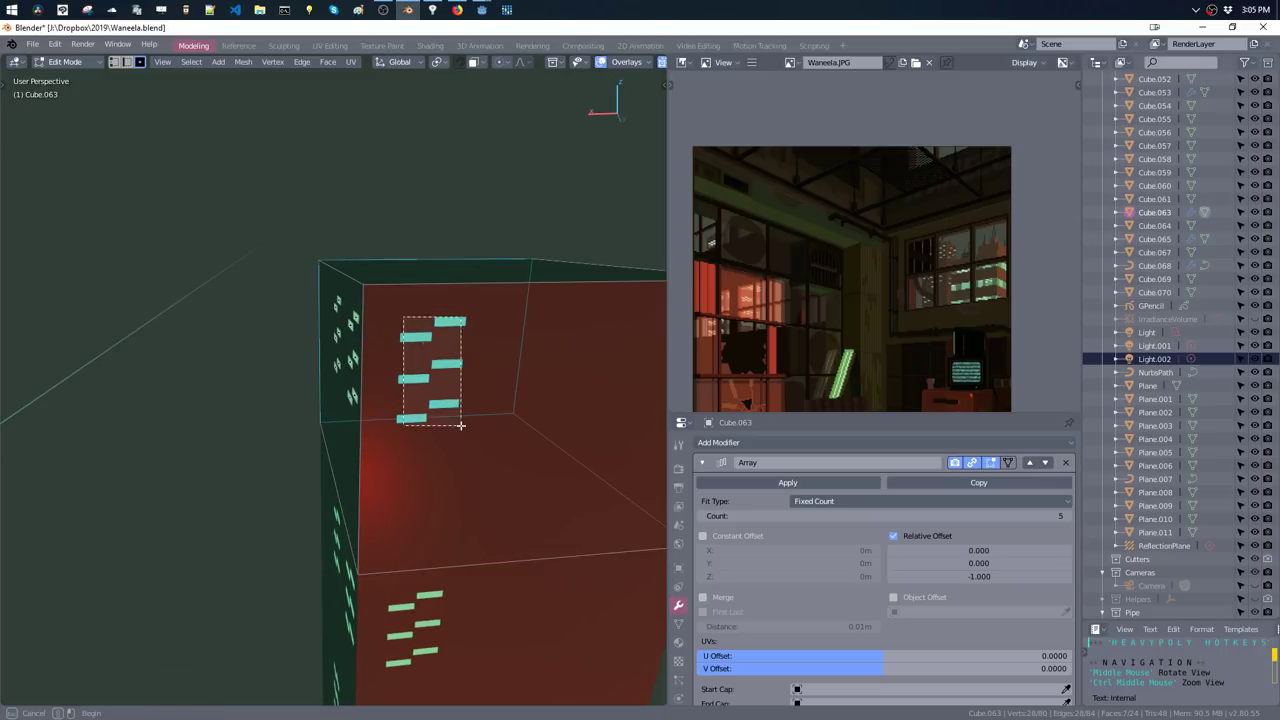
pyautogui.moveTo(464, 418); pyautogui.dragTo(420, 380, button='middle')
pyautogui.press('b')
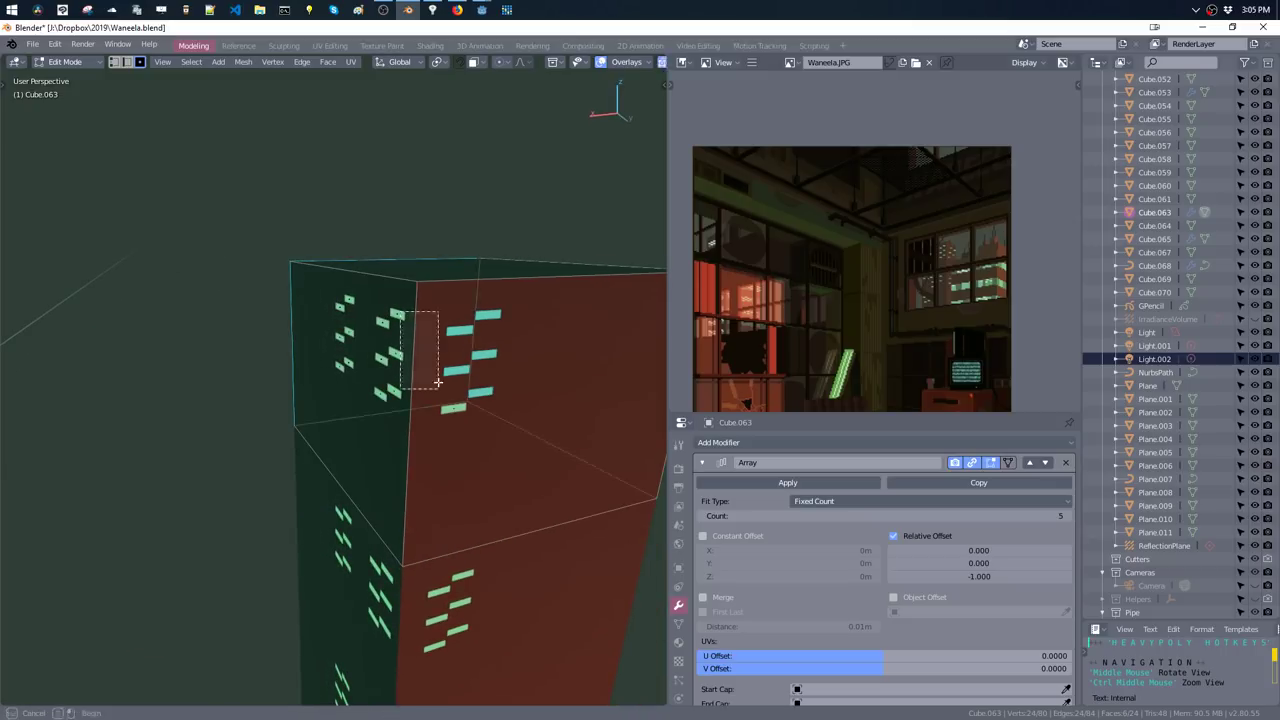
pyautogui.moveTo(360, 302)
pyautogui.mouseDown()
pyautogui.moveTo(413, 386)
pyautogui.moveTo(431, 381)
pyautogui.mouseUp()
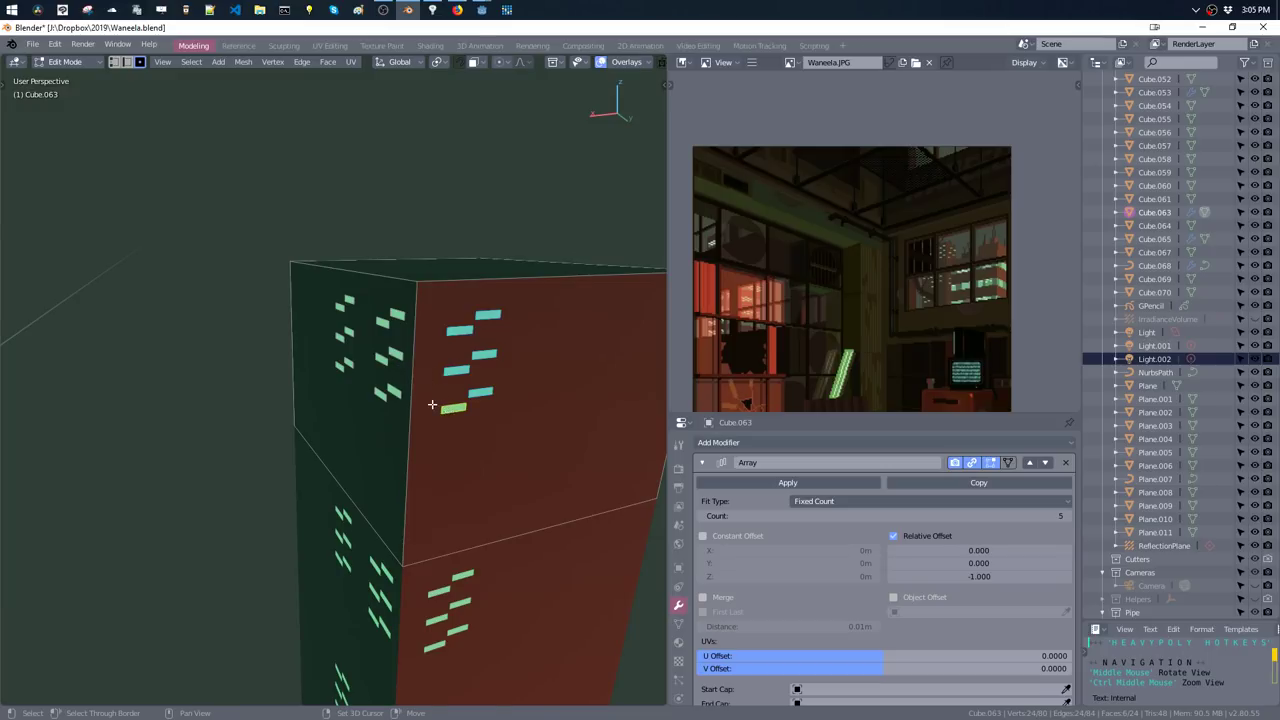
pyautogui.press('g')
pyautogui.press('x')
pyautogui.click(440, 400)
# - Narrow the selected bars in X and shift them sideways by 0.18 m
pyautogui.moveTo(440, 400); pyautogui.dragTo(397, 338, button='middle')
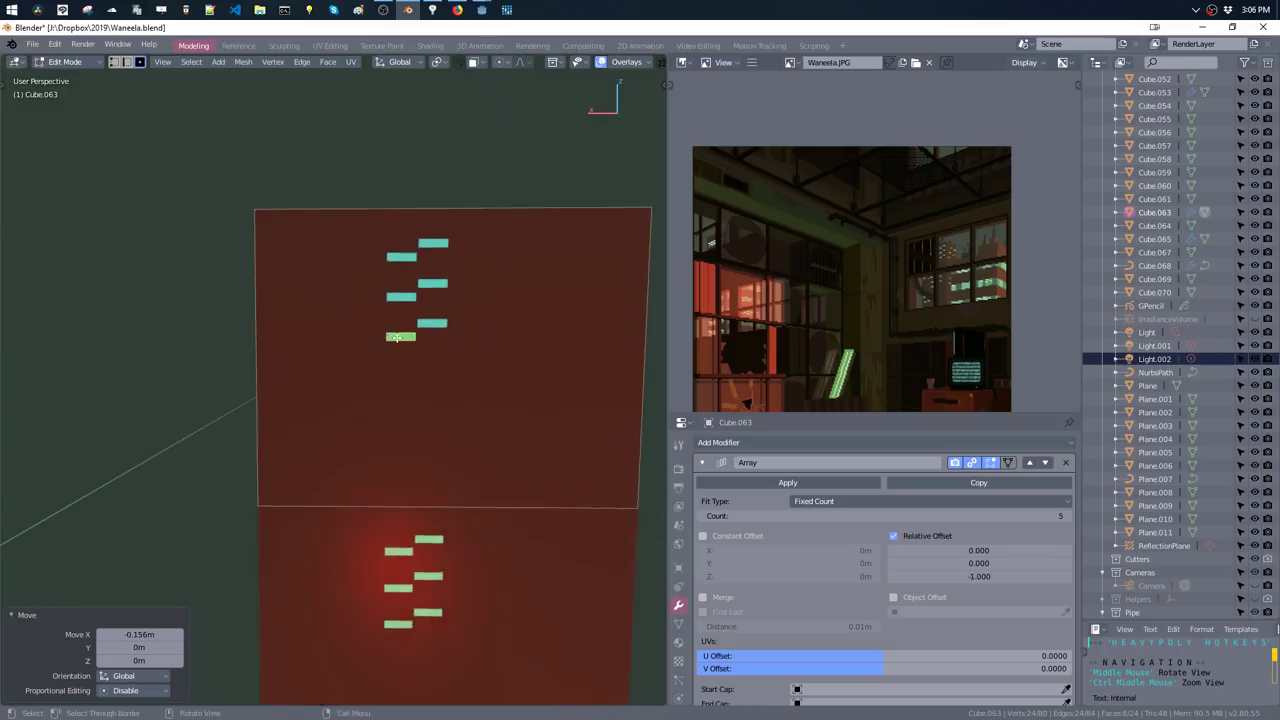
pyautogui.scroll(-3, 420, 348)
pyautogui.press('s')
pyautogui.press('x')
pyautogui.click(506, 360)
pyautogui.press('s')
pyautogui.press('x')
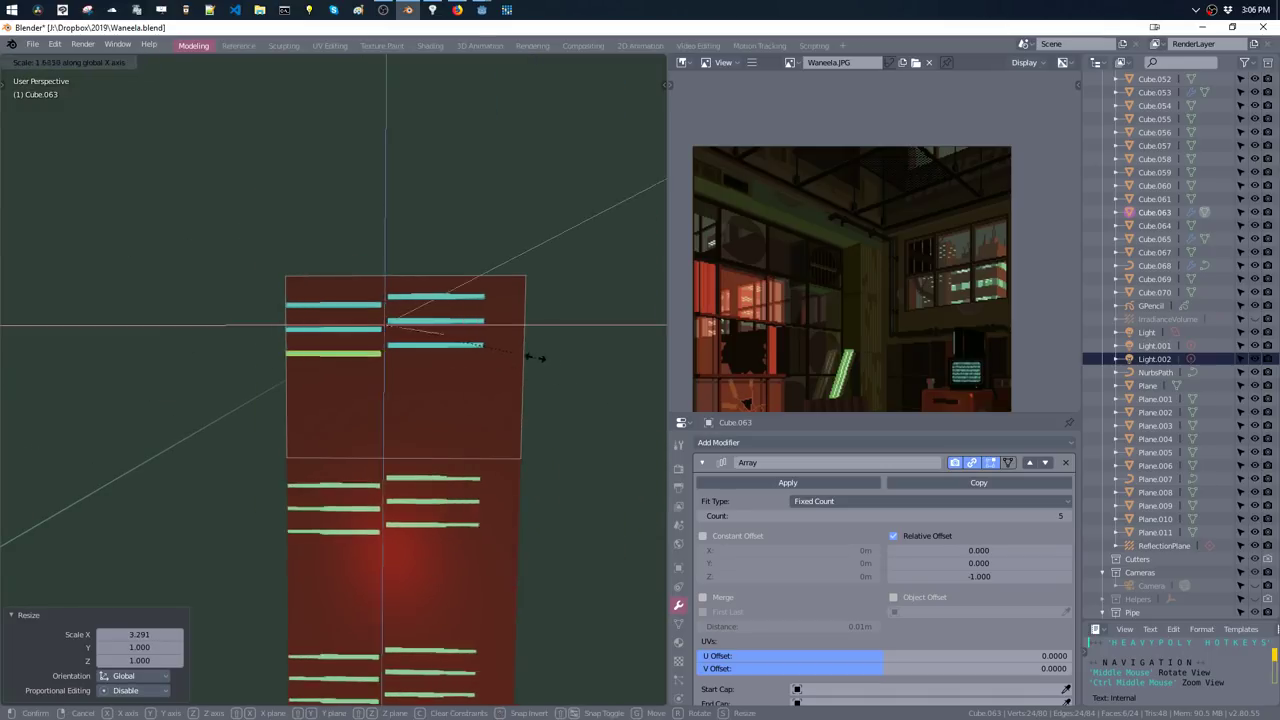
pyautogui.click(515, 370)
pyautogui.press('s')
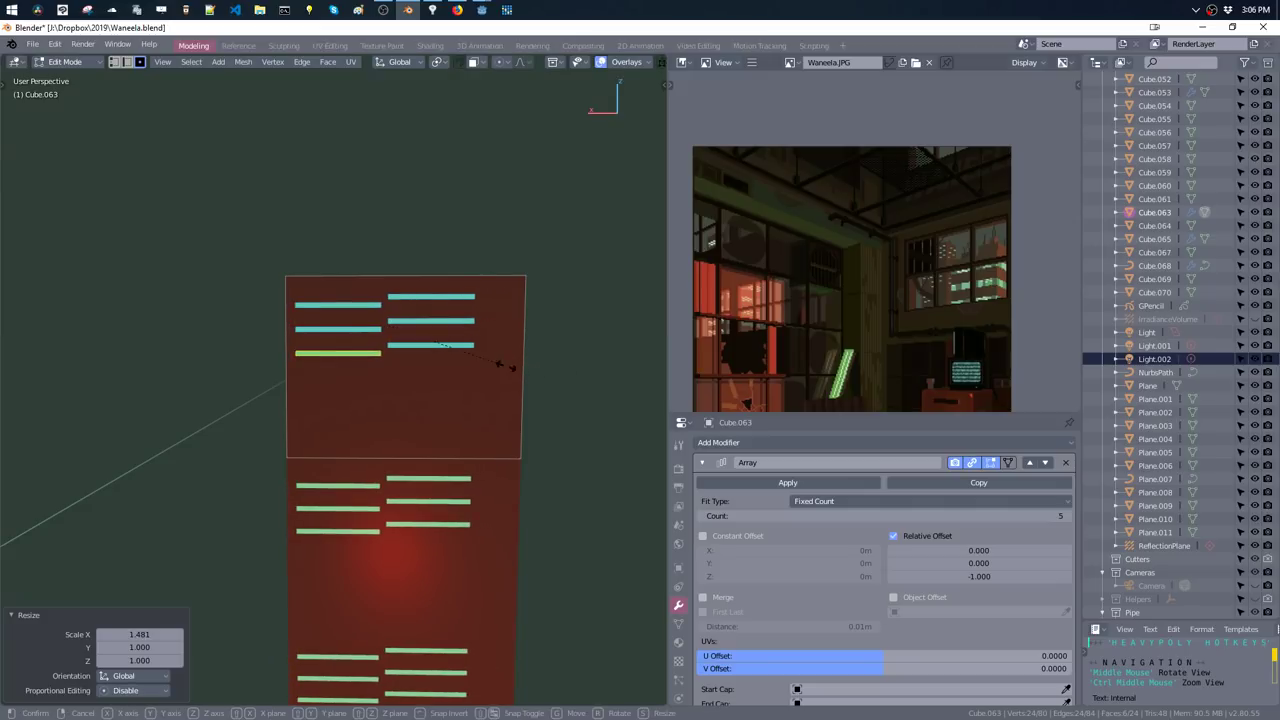
pyautogui.press('Escape')
pyautogui.press('g')
pyautogui.press('x')
pyautogui.click(525, 371)
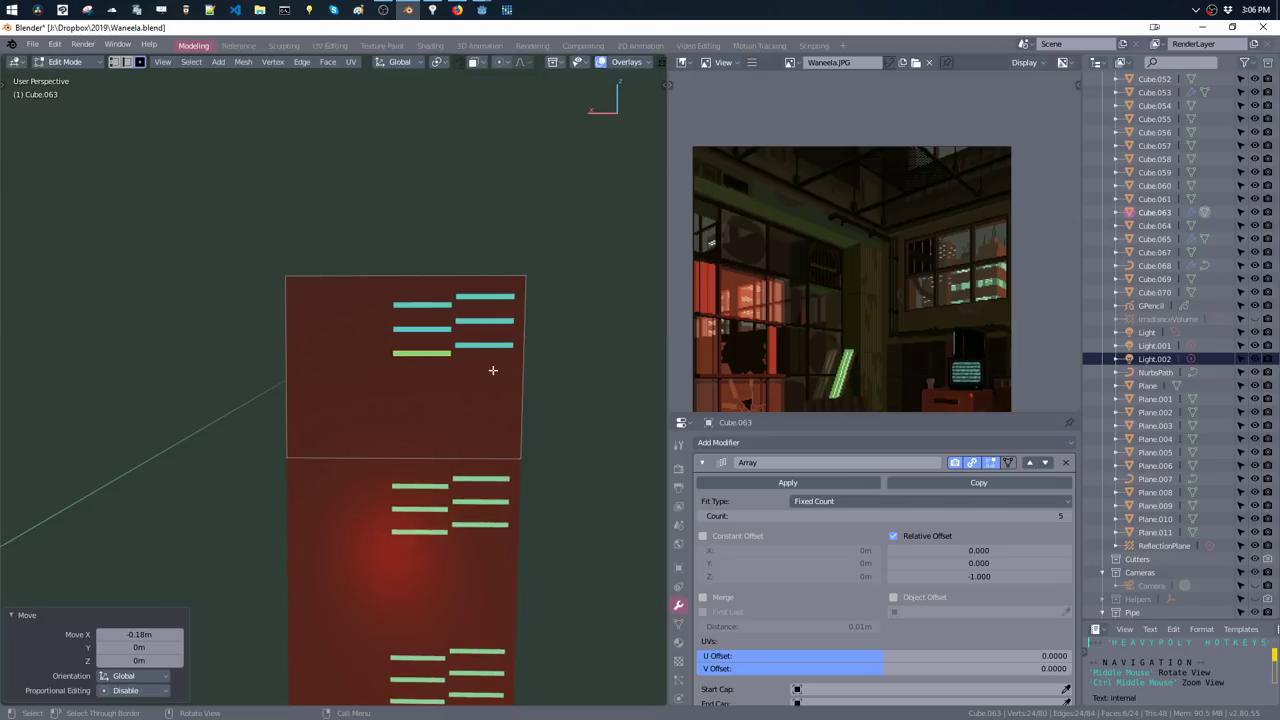
# - Lower the right-hand bars 0.0702 m in Z
pyautogui.click(473, 295)
pyautogui.click(473, 295)
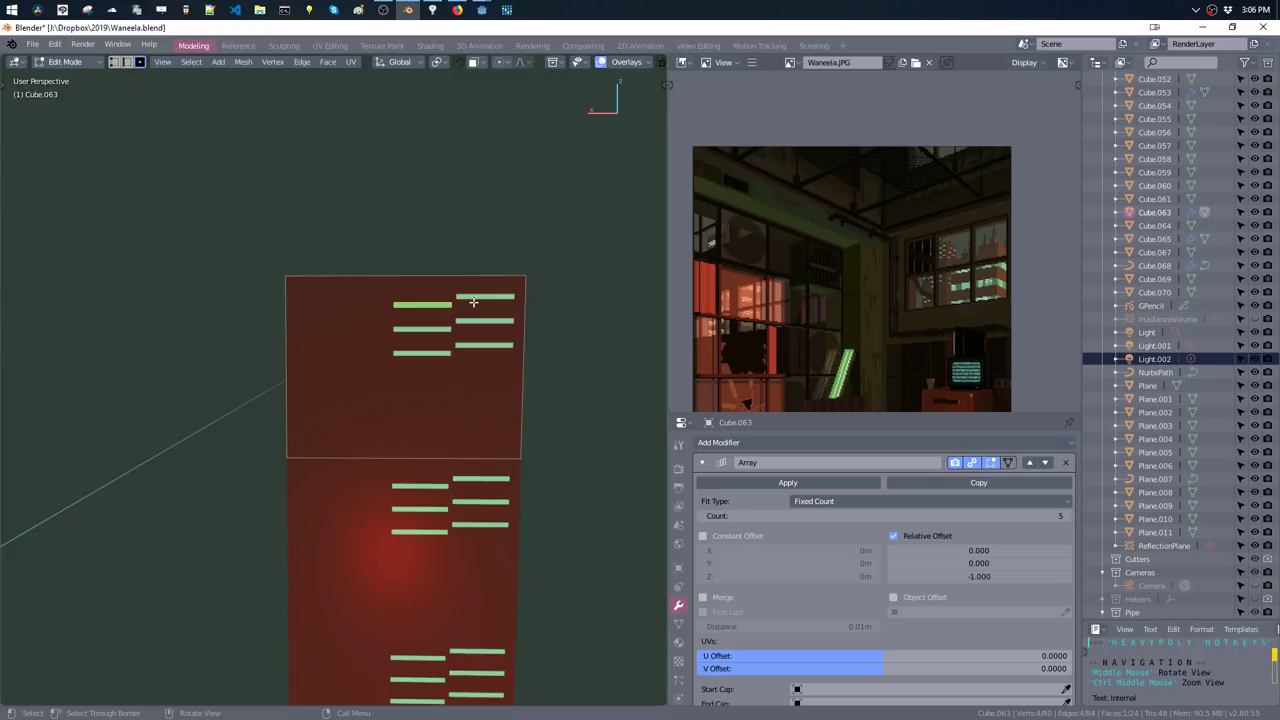
pyautogui.click(473, 295)
pyautogui.click(473, 295)
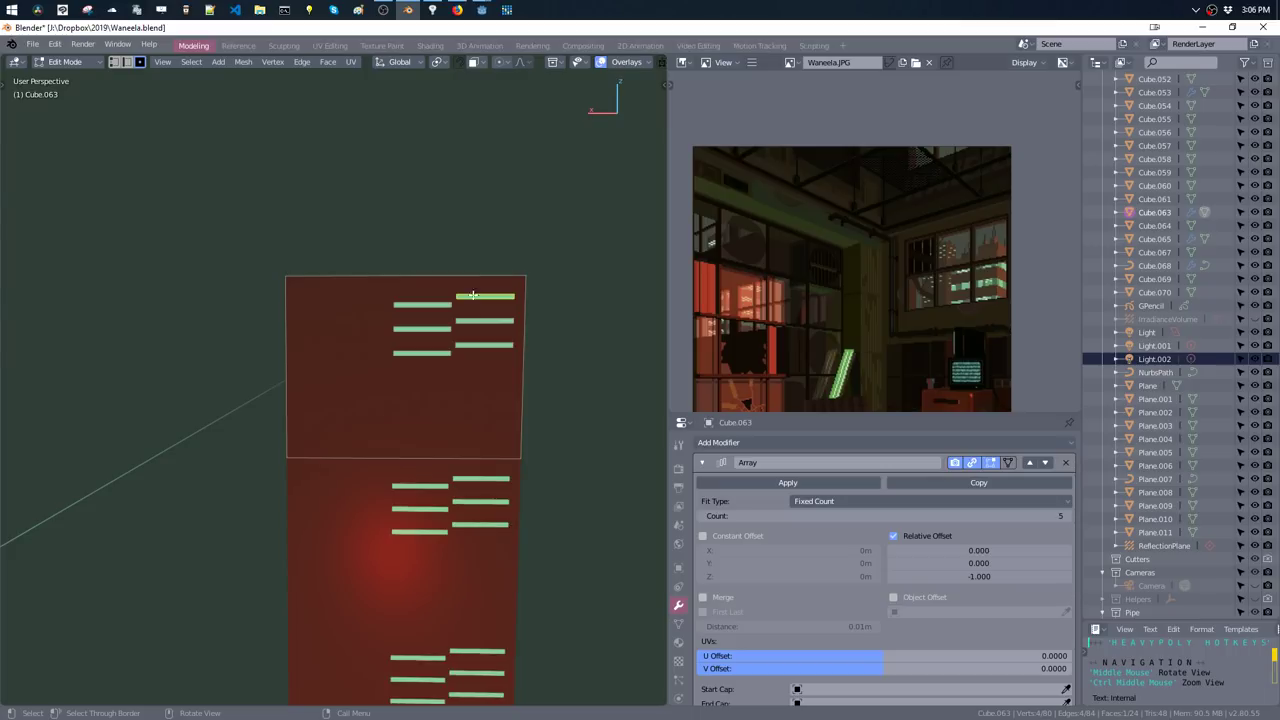
pyautogui.keyDown('shift'); pyautogui.click(479, 345); pyautogui.keyUp('shift')
pyautogui.press('g')
pyautogui.press('z')
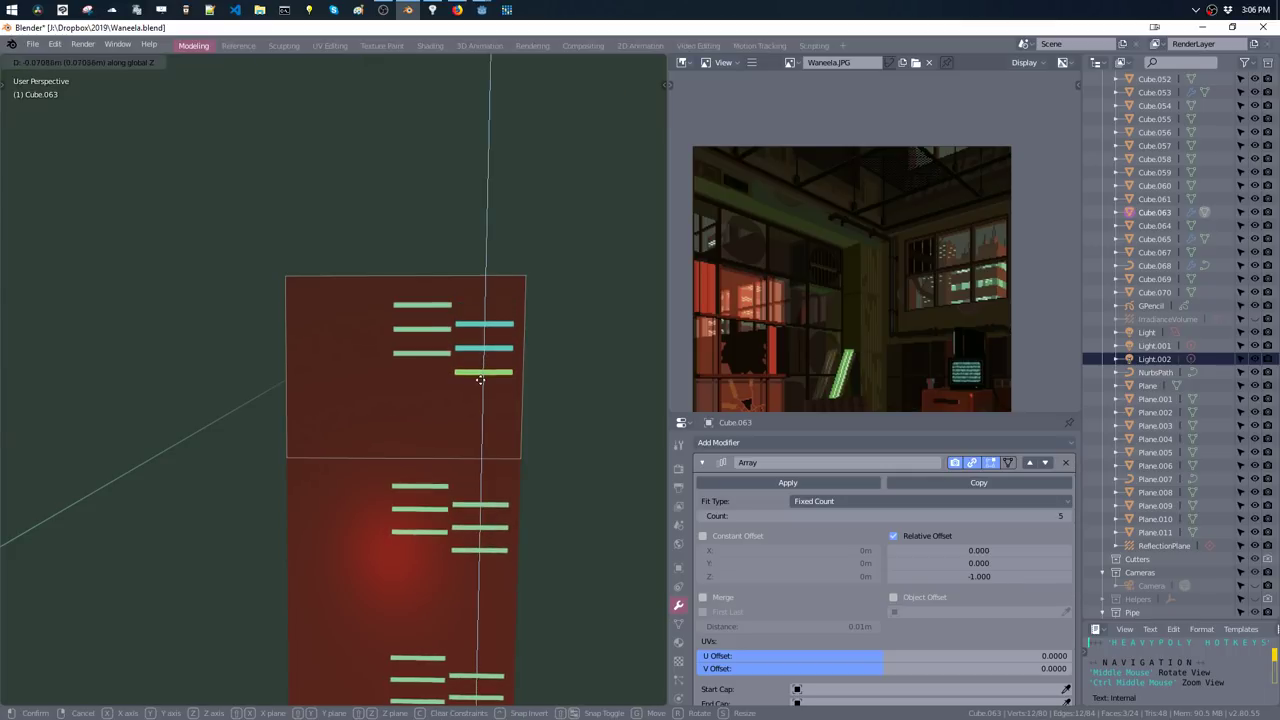
pyautogui.click(478, 376)
pyautogui.moveTo(443, 357)
pyautogui.mouseDown(button='middle')
pyautogui.moveTo(536, 361)
pyautogui.moveTo(497, 374)
pyautogui.moveTo(486, 300)
pyautogui.mouseUp(button='middle')
pyautogui.press('`')
# - Switch to the camera view and re-enter Edit Mode on the building
pyautogui.click(471, 363)
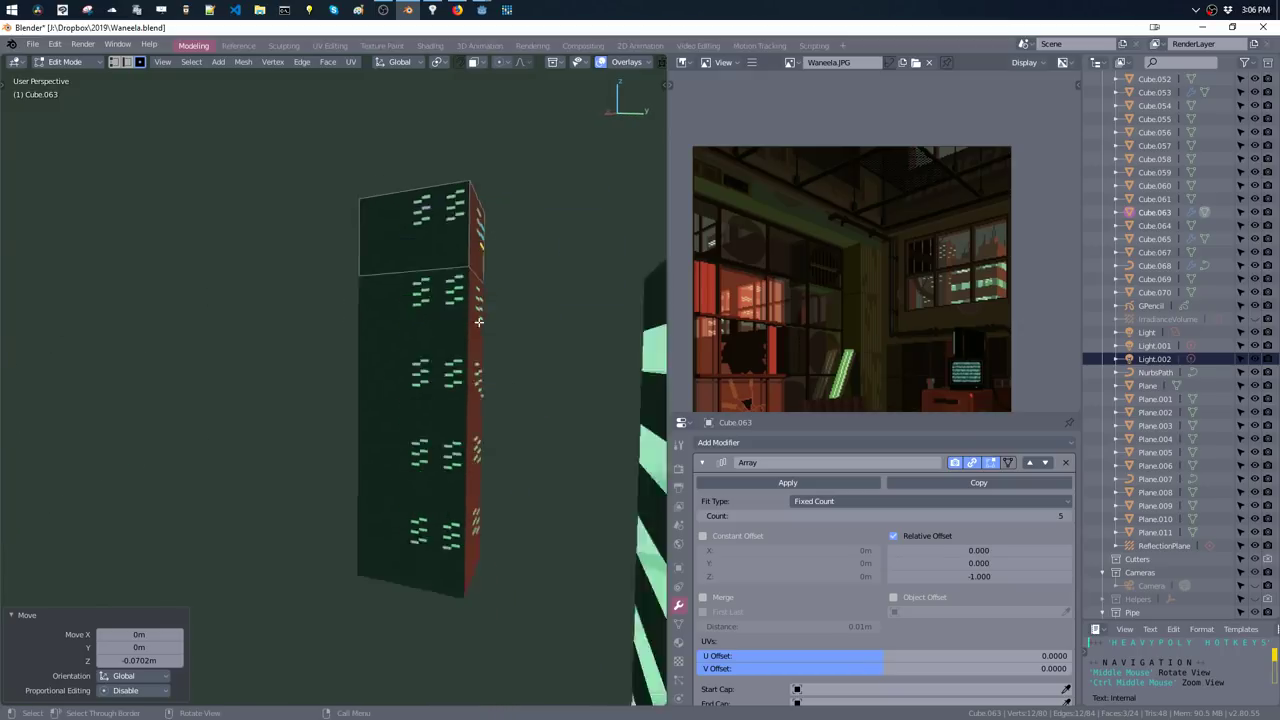
pyautogui.press('Tab')
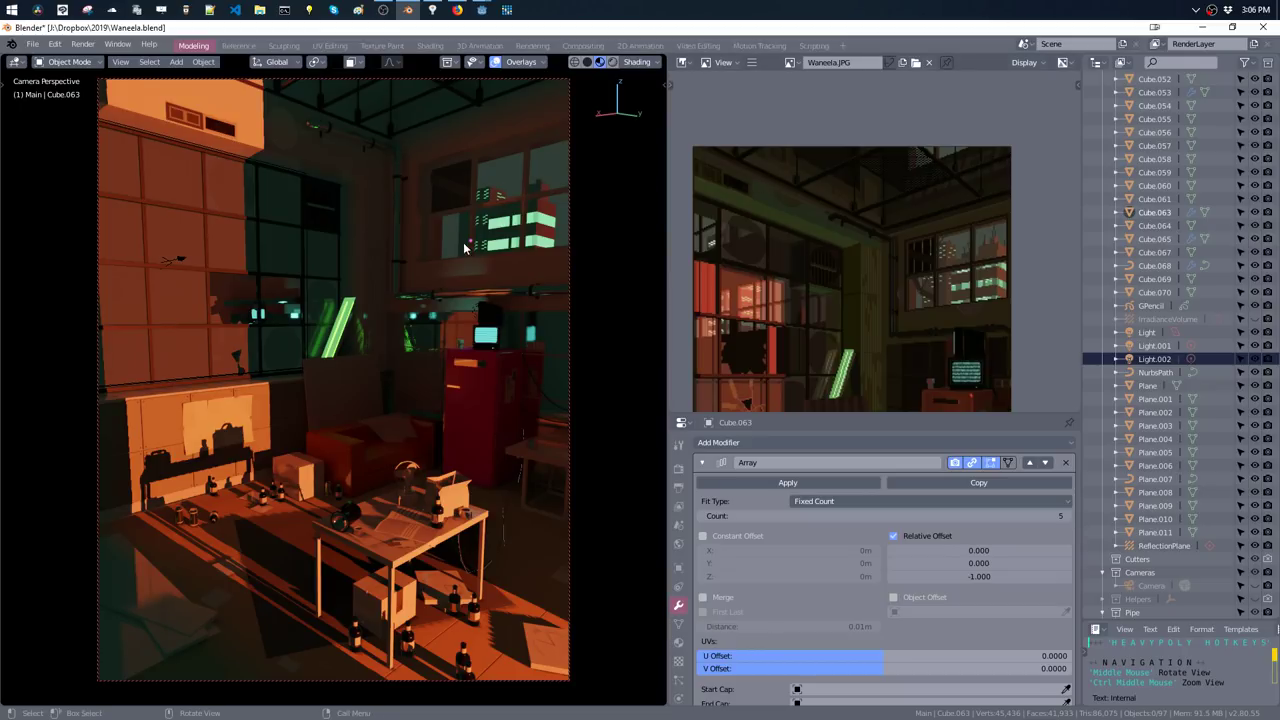
pyautogui.press('z')
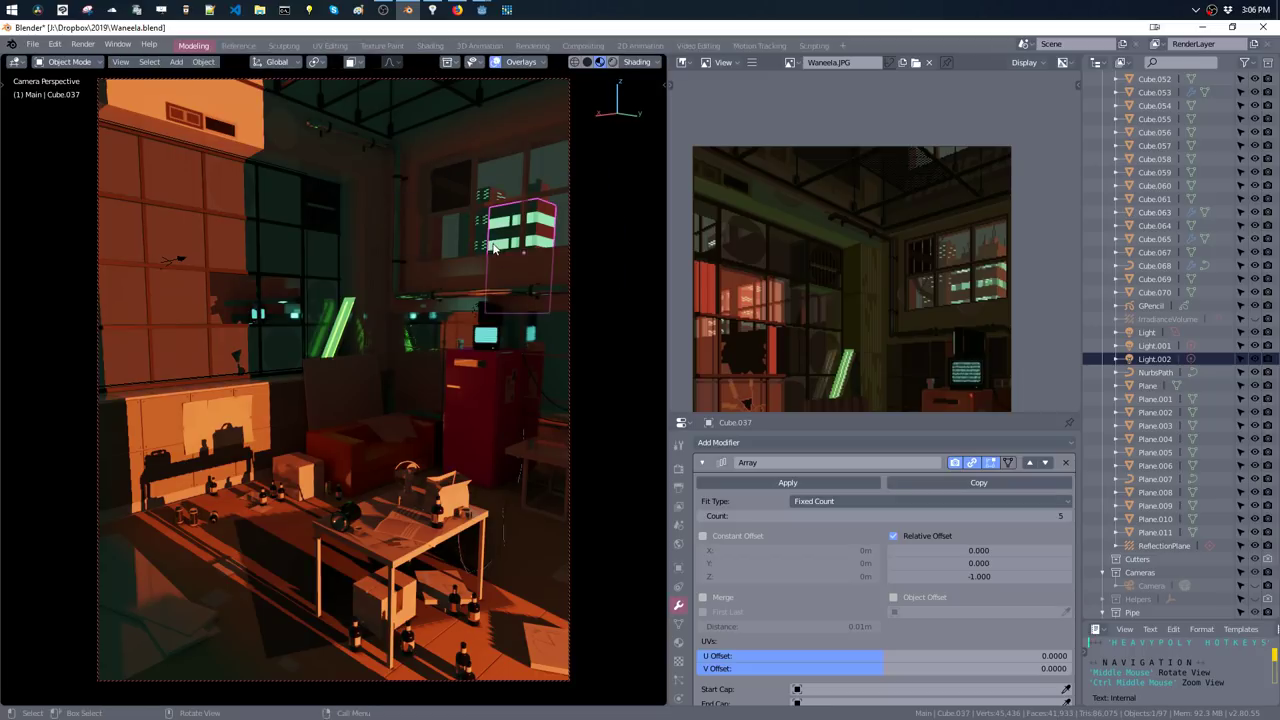
pyautogui.press('Tab')
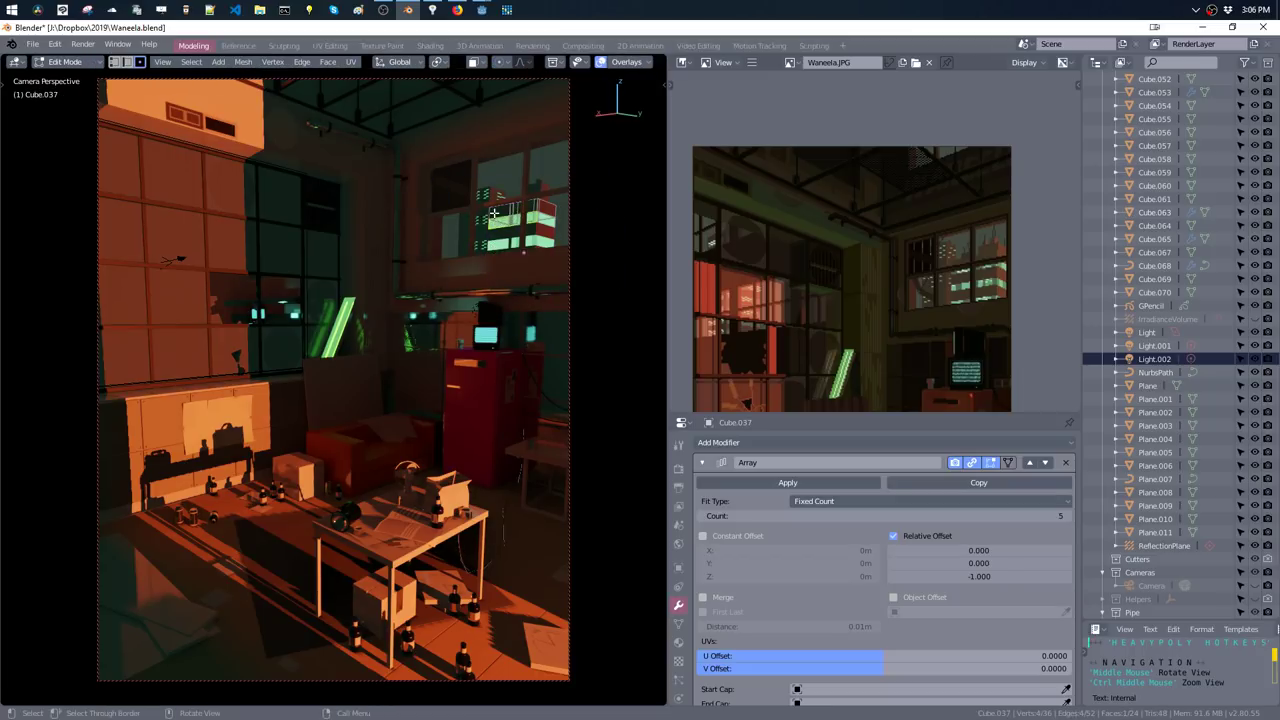
# - Separate a duplicated face into new object Cube.071 and remove its Array modifier
pyautogui.hotkey('shift', 'd')
pyautogui.rightClick(505, 250)
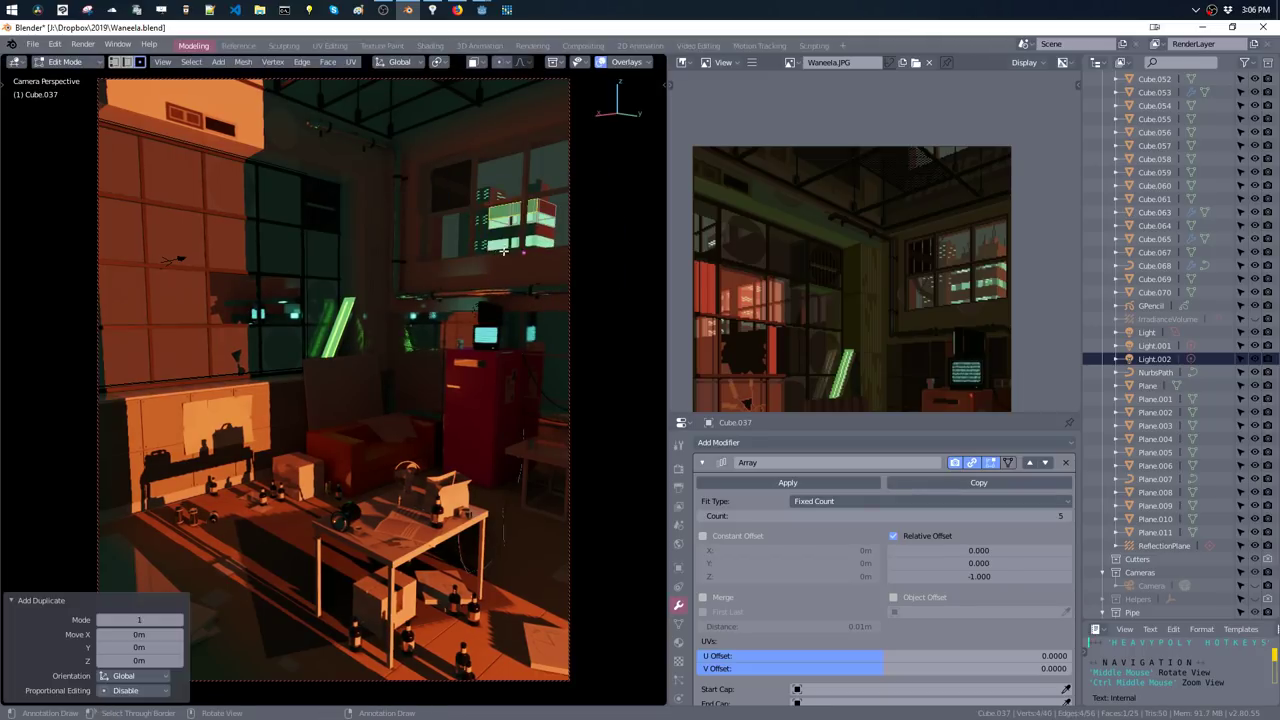
pyautogui.press('p')
pyautogui.click(519, 248)
pyautogui.press('F4')
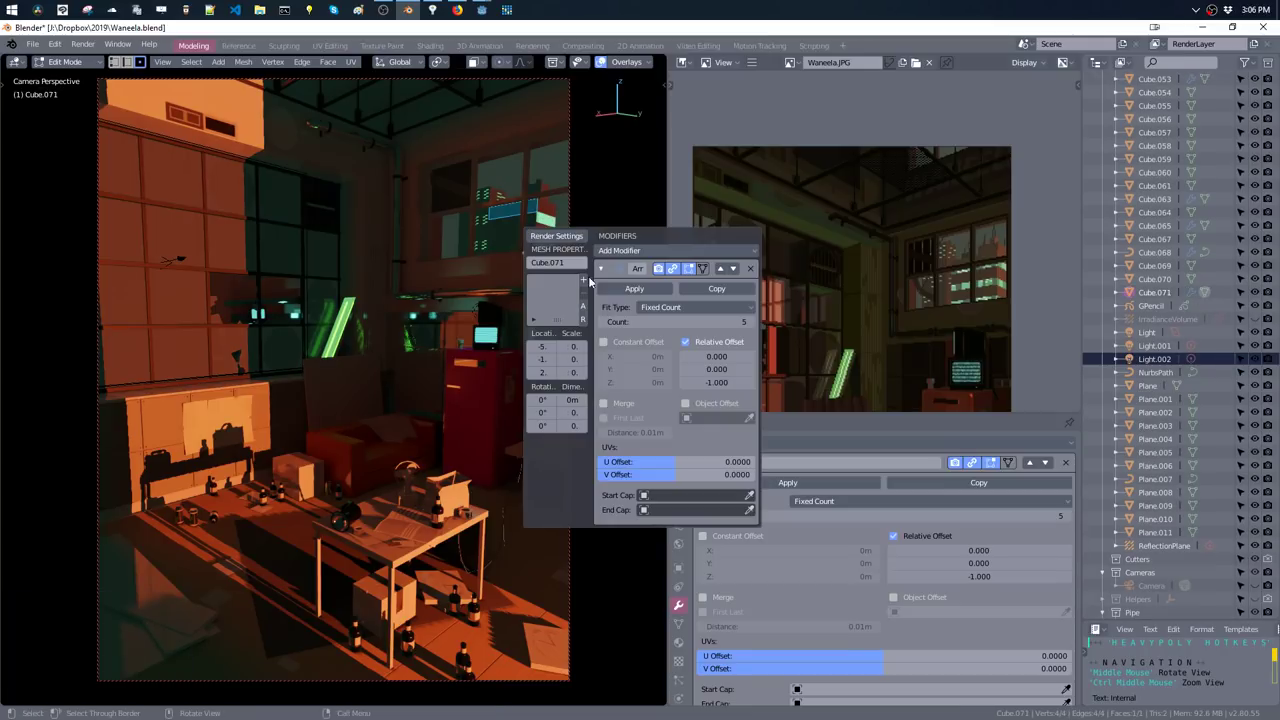
pyautogui.click(736, 269)
# - Lower the new piece 0.17 m and edge-slide one edge to factor 0.877
pyautogui.press('g')
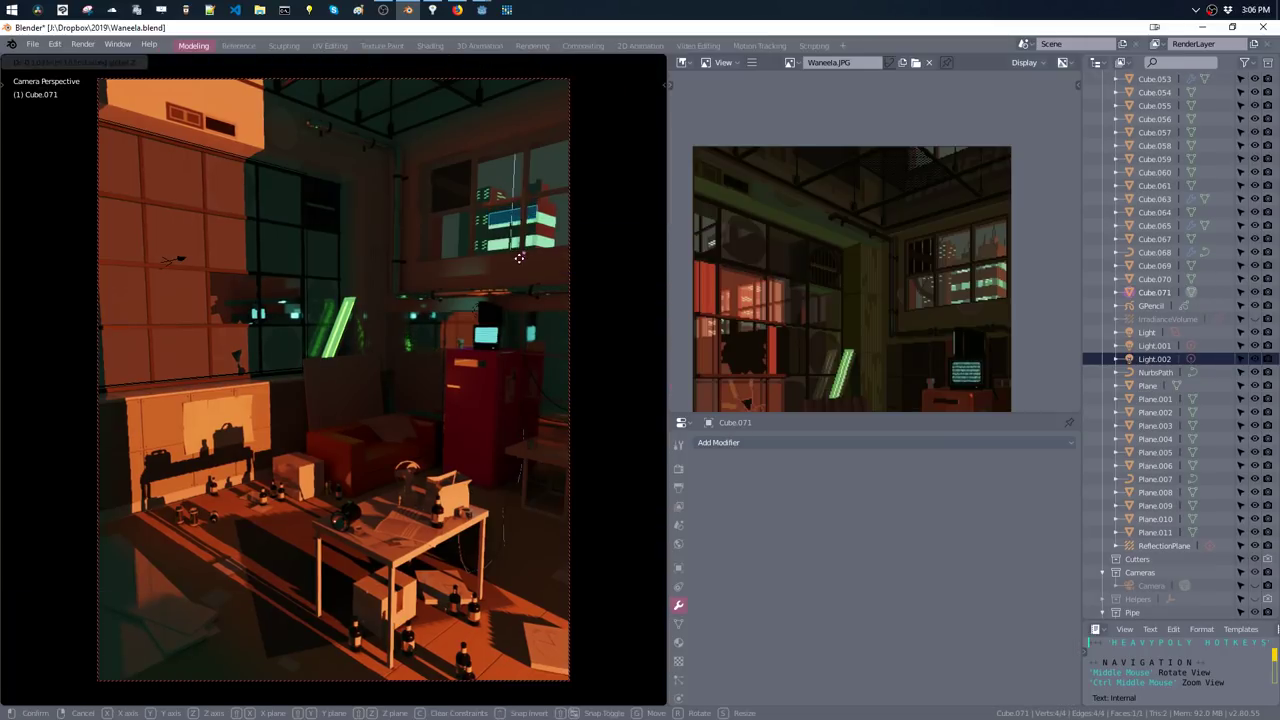
pyautogui.click(520, 273)
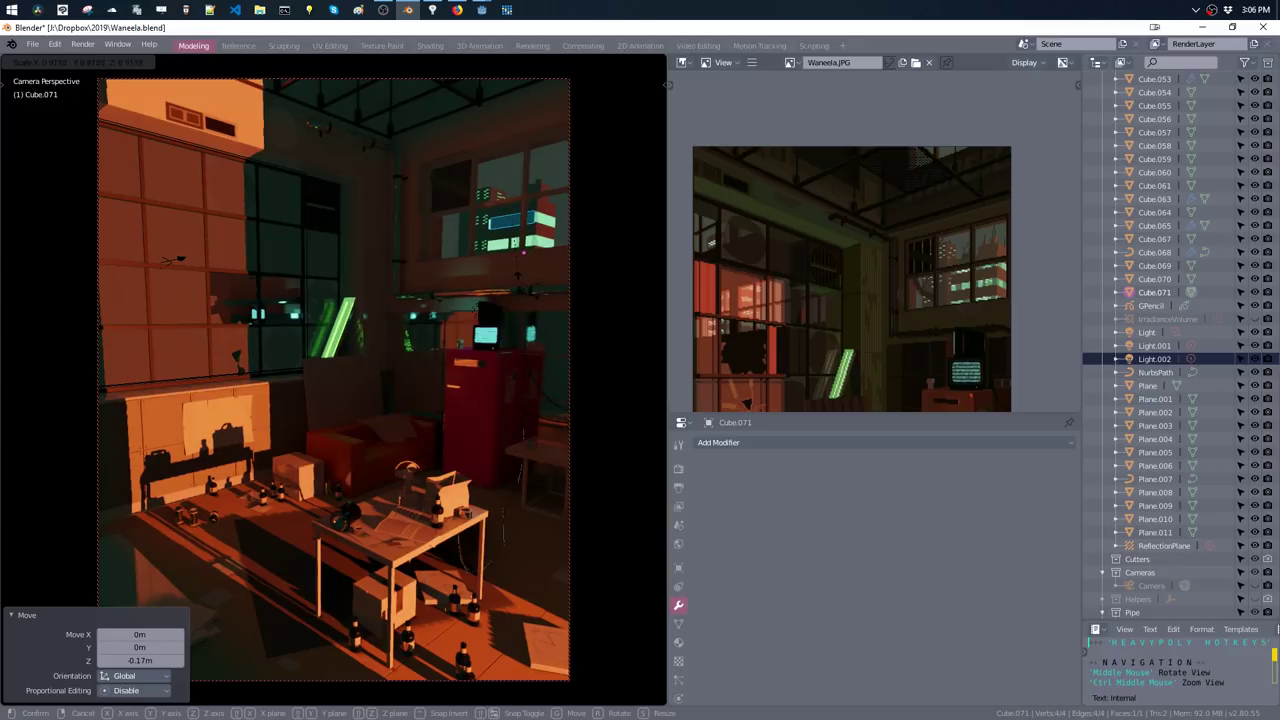
pyautogui.press('g')
pyautogui.click(528, 165)
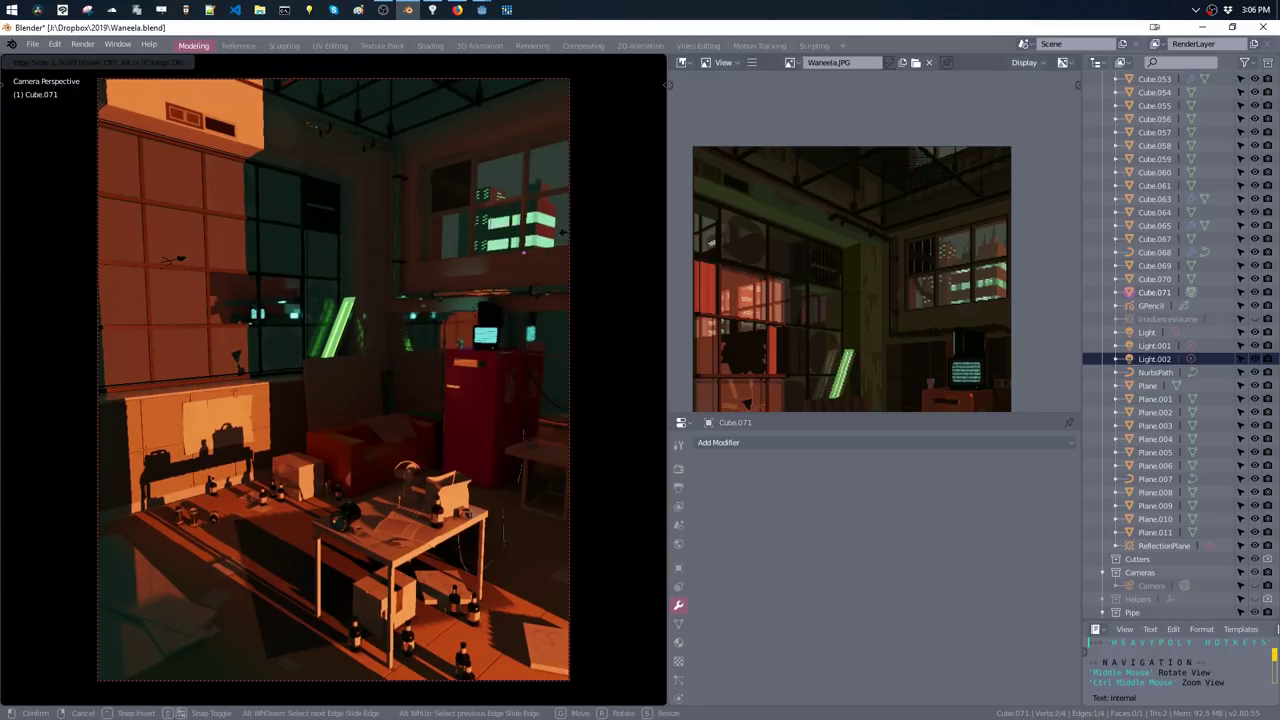
pyautogui.click(522, 248)
# - Remove the unused material slots, including Material.005, from the window piece
pyautogui.press('g')
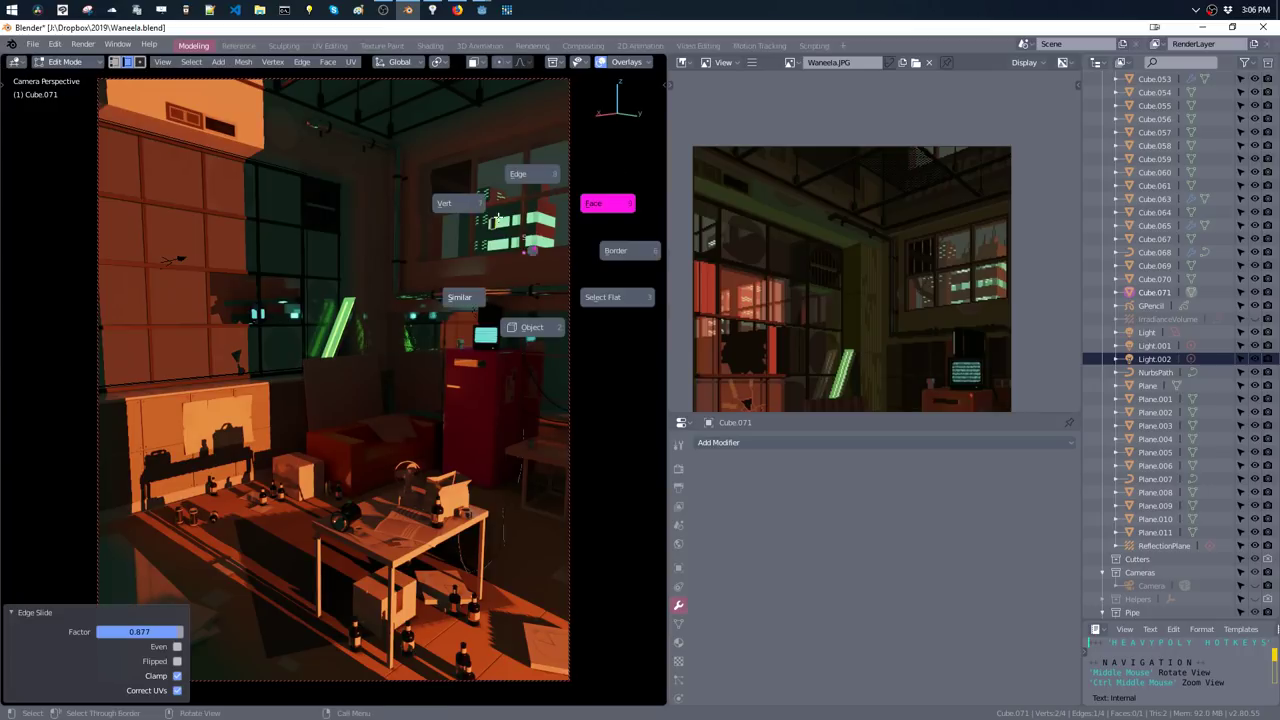
pyautogui.press('m')
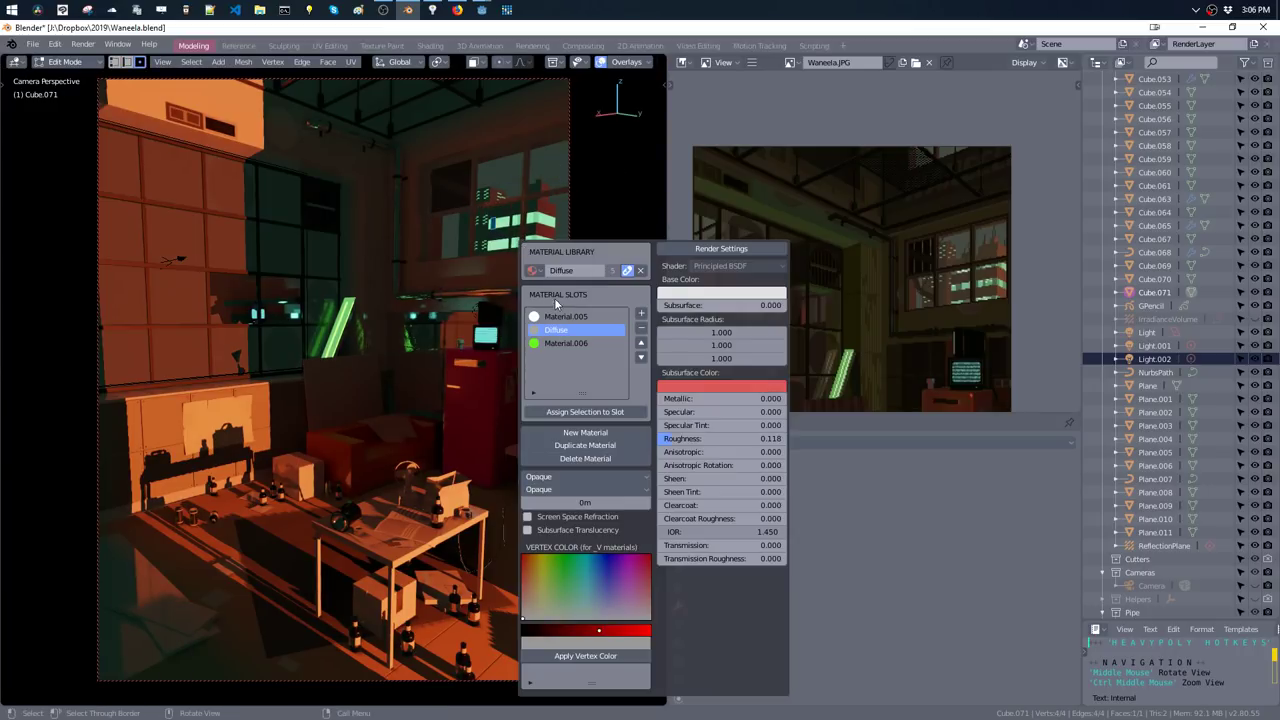
pyautogui.click(564, 317)
pyautogui.click(641, 328)
pyautogui.click(641, 328)
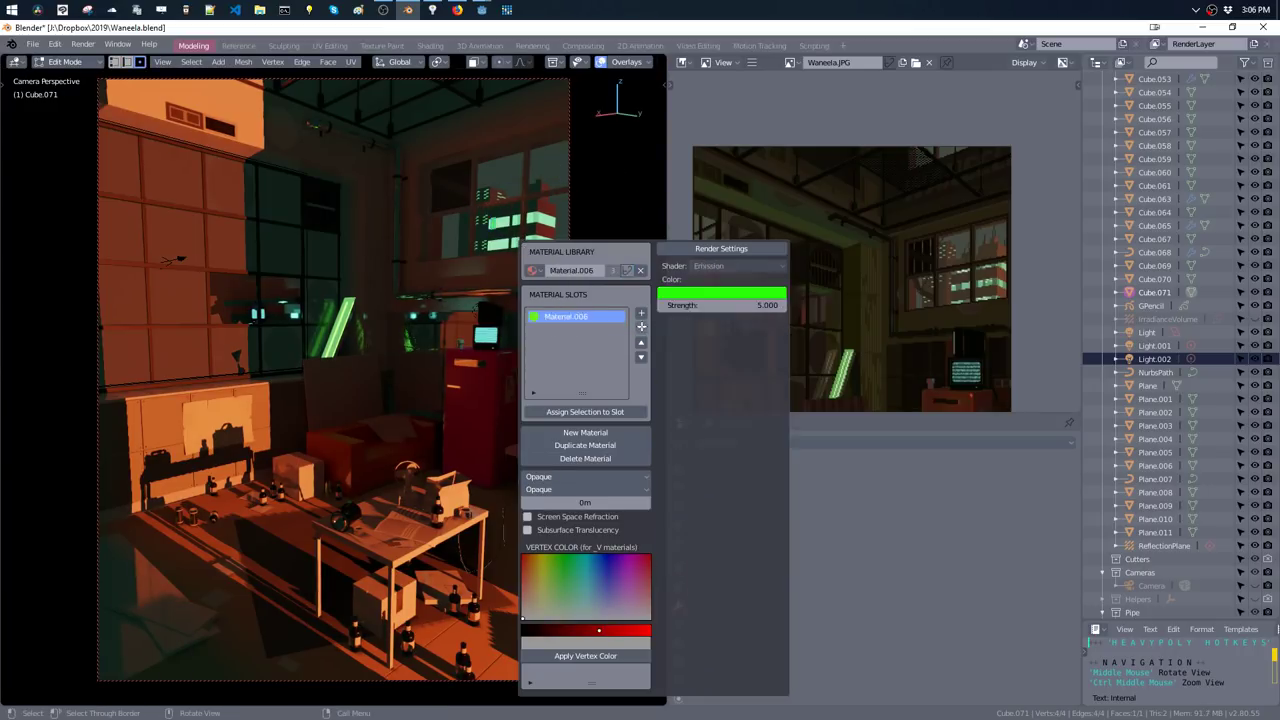
# - Give the piece the Glow_V material with a cyan vertex colour, assigned and applied
pyautogui.click(537, 271)
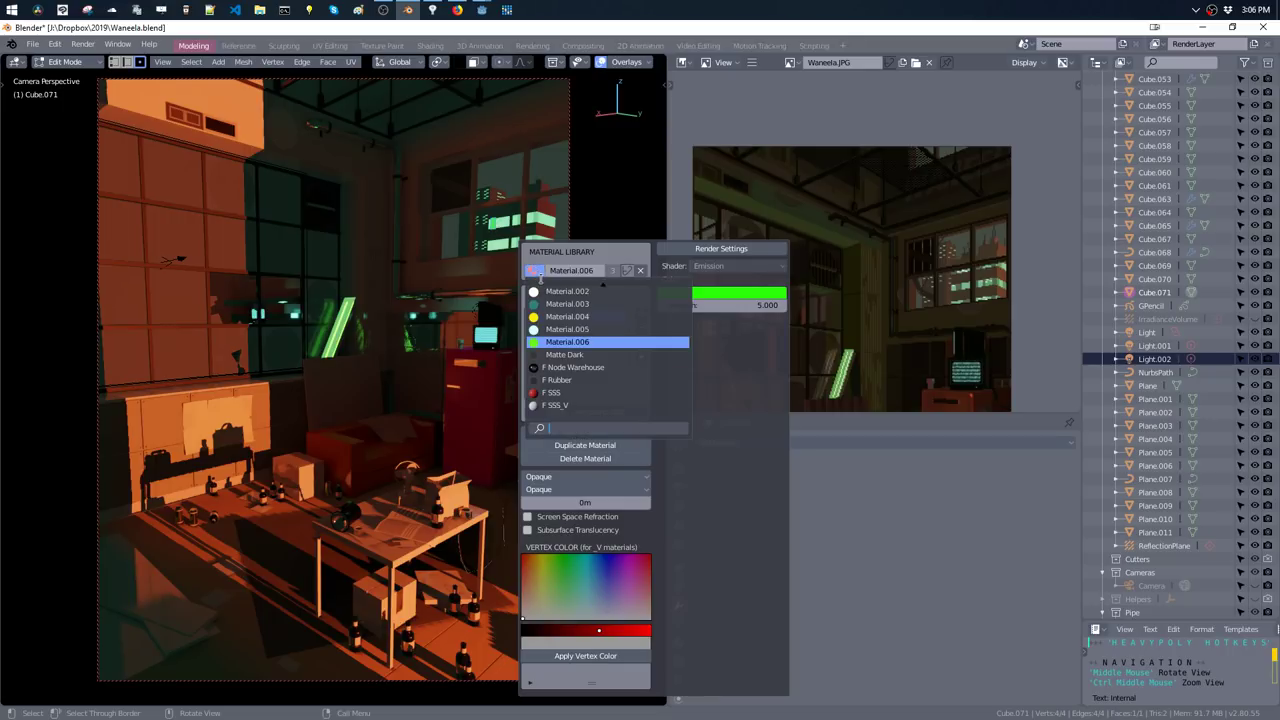
pyautogui.write('glow')
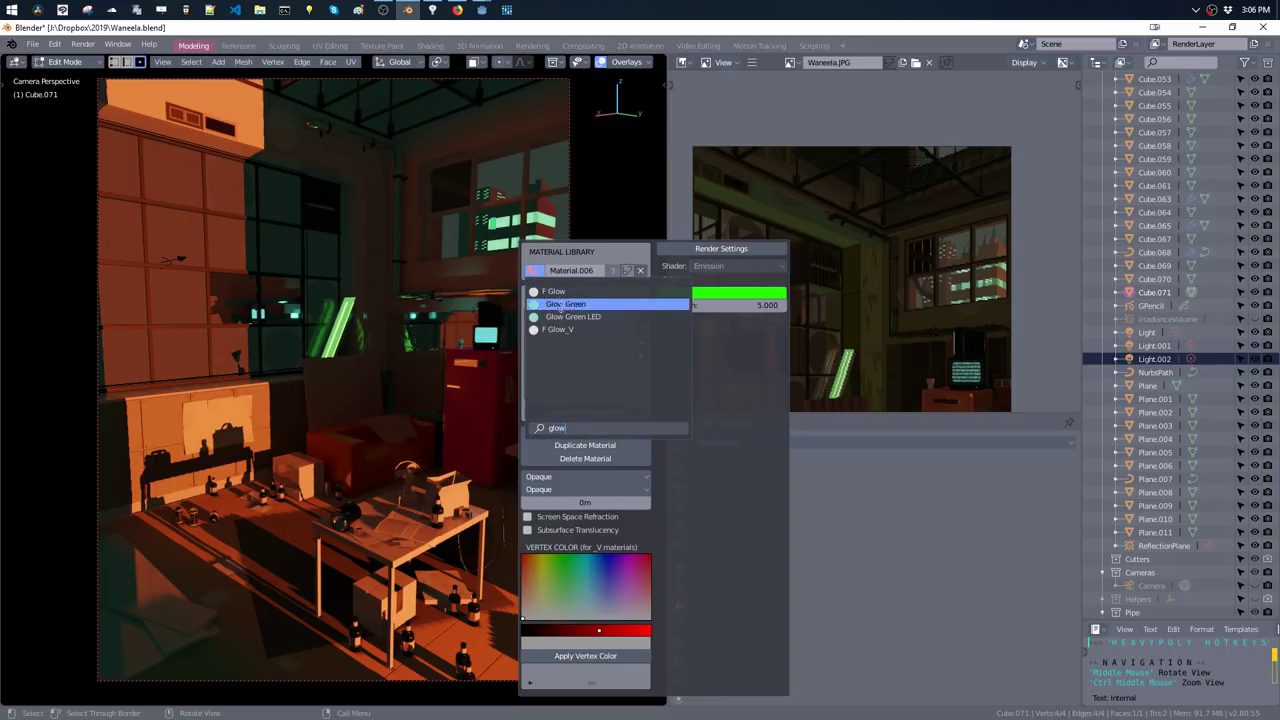
pyautogui.click(567, 331)
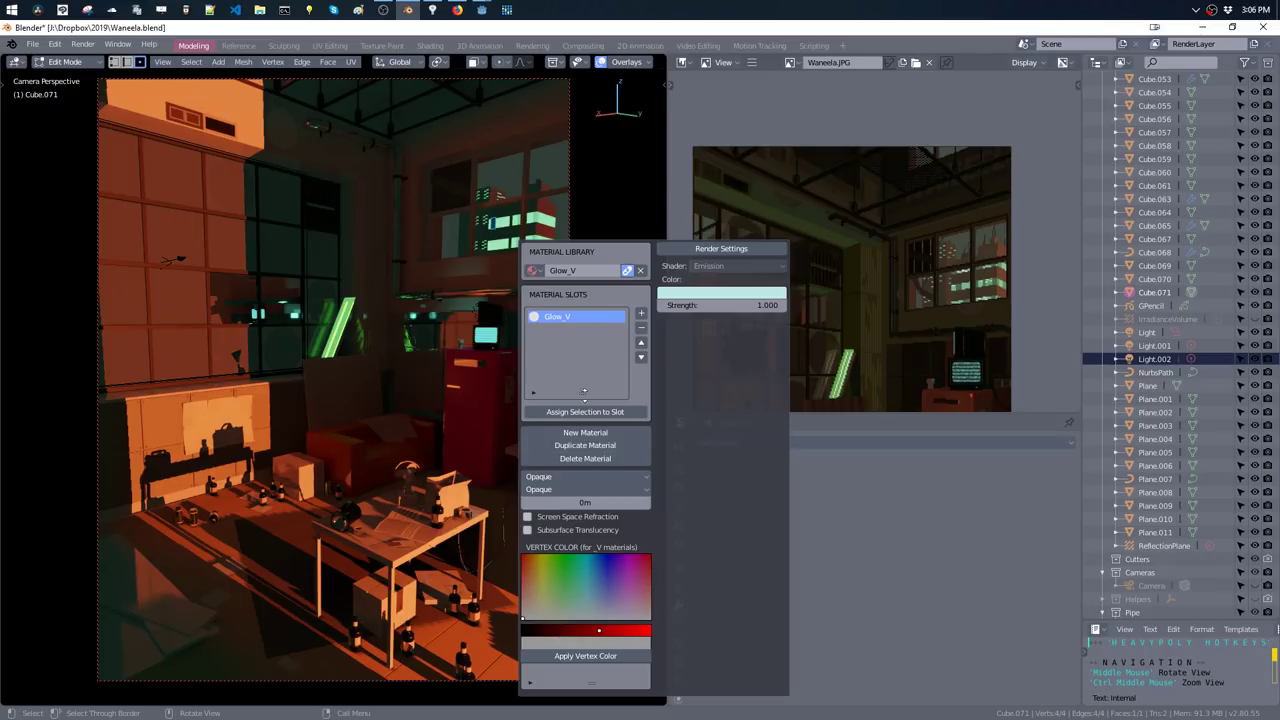
pyautogui.moveTo(556, 572); pyautogui.dragTo(577, 573)
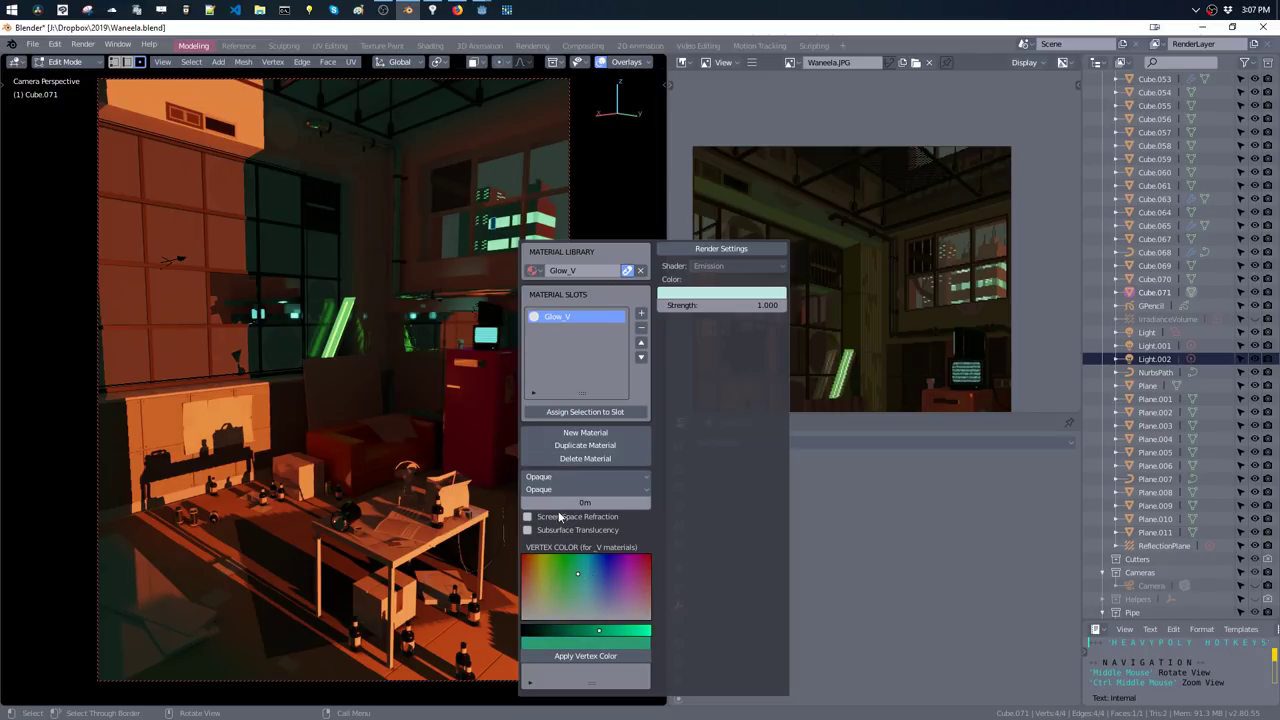
pyautogui.click(567, 413)
pyautogui.click(593, 655)
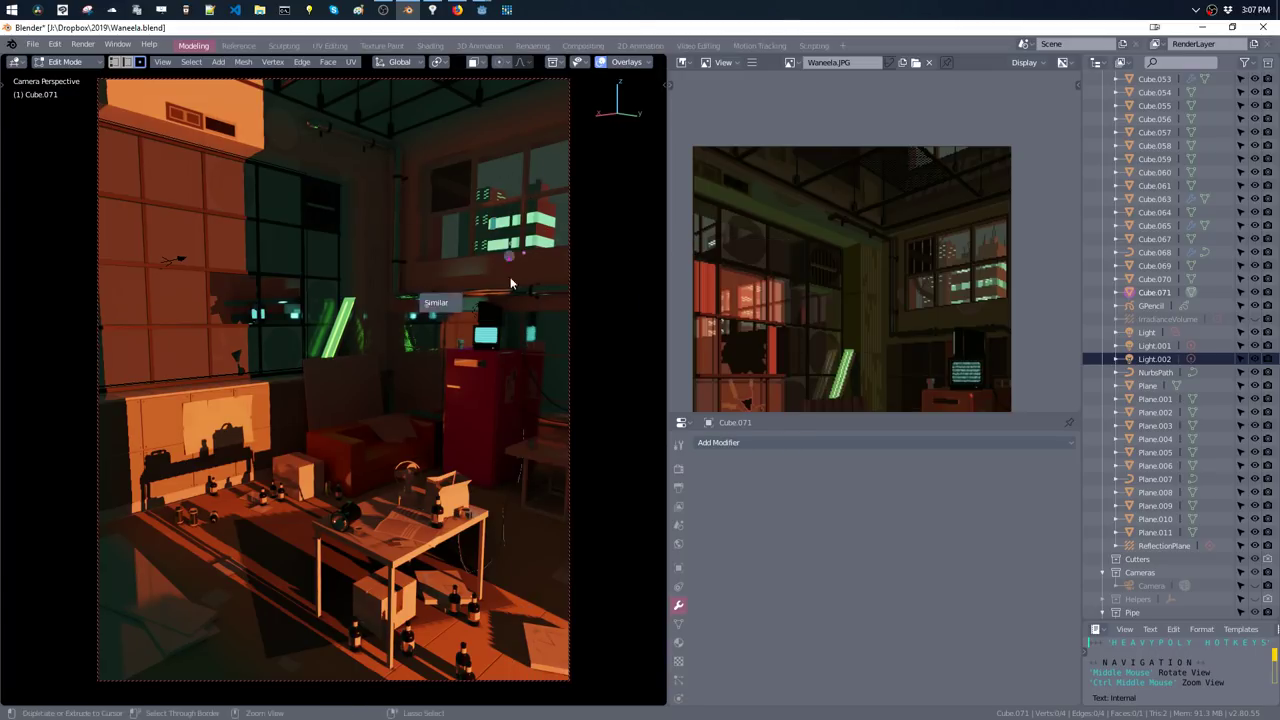
# - Duplicate the glowing panel along Z and Y across the building's windows
pyautogui.press('q')
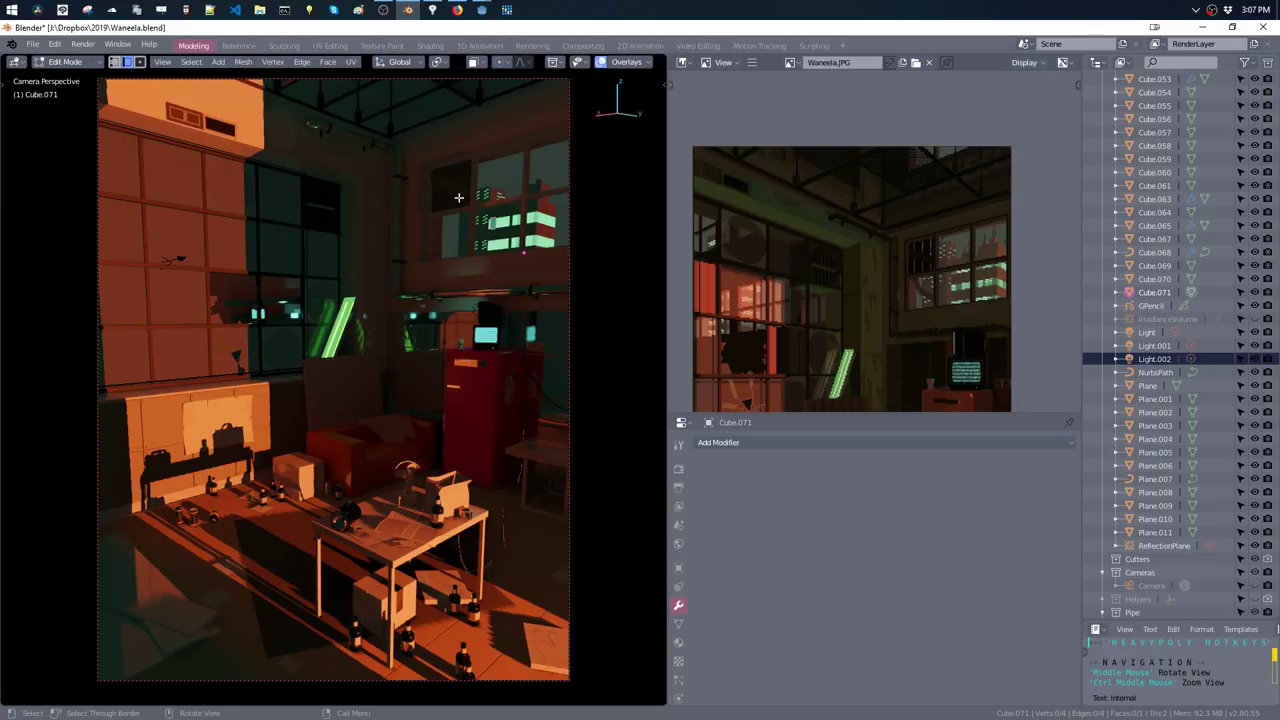
pyautogui.press('g')
pyautogui.press('z')
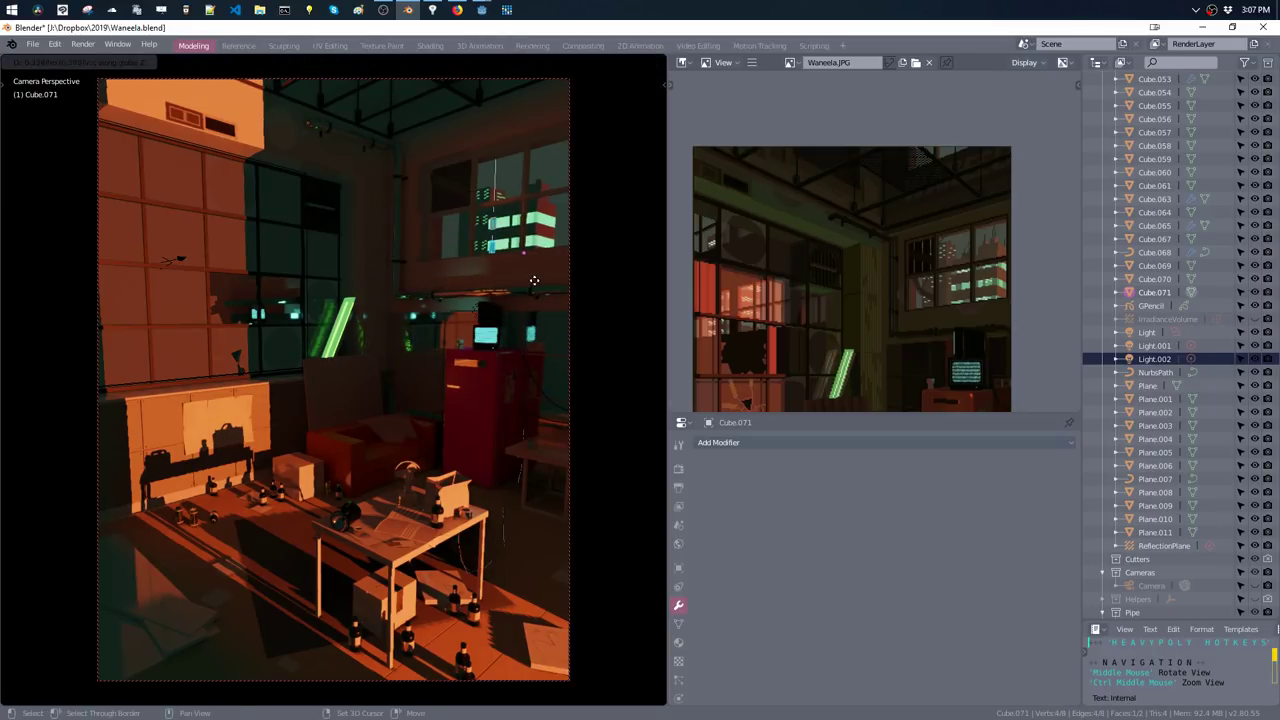
pyautogui.click(535, 253)
pyautogui.hotkey('shift', 'd')
pyautogui.press('z')
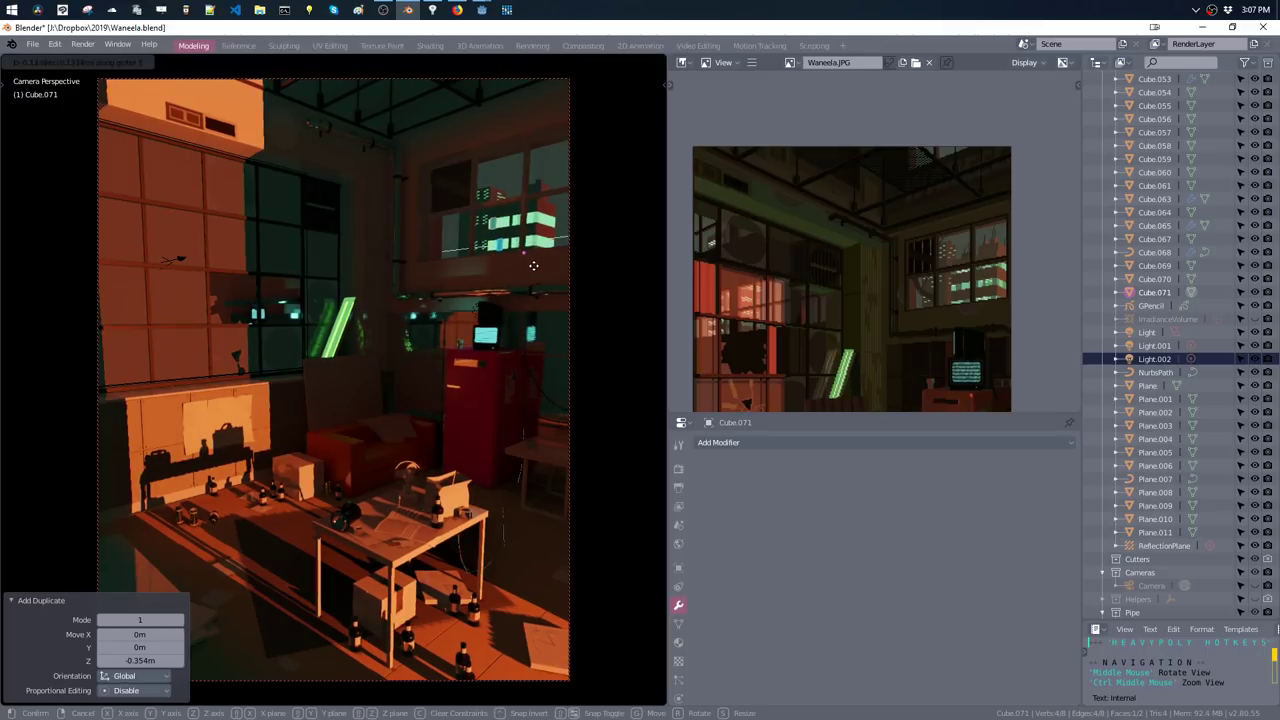
pyautogui.click(533, 265)
pyautogui.hotkey('shift', 'd')
pyautogui.press('y')
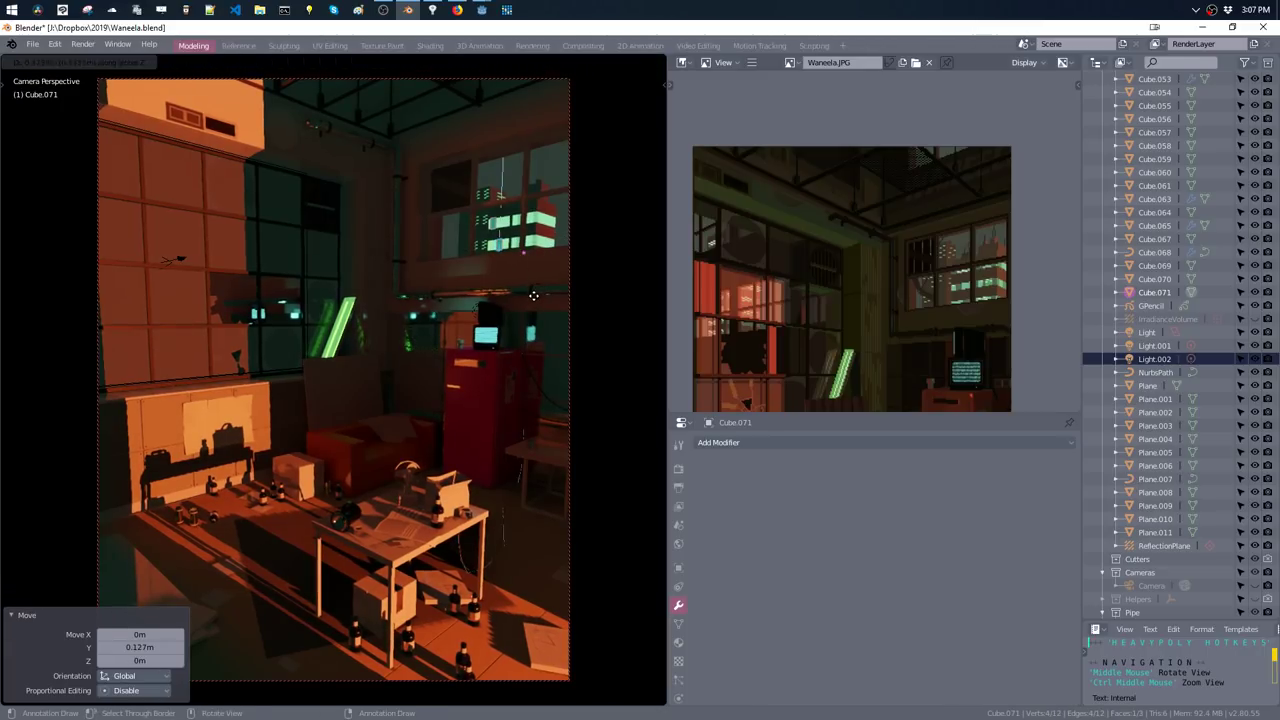
pyautogui.click(540, 306)
# - Add another panel copy placed 0.458 m along Y
pyautogui.press('g')
pyautogui.press('y')
pyautogui.click(546, 292)
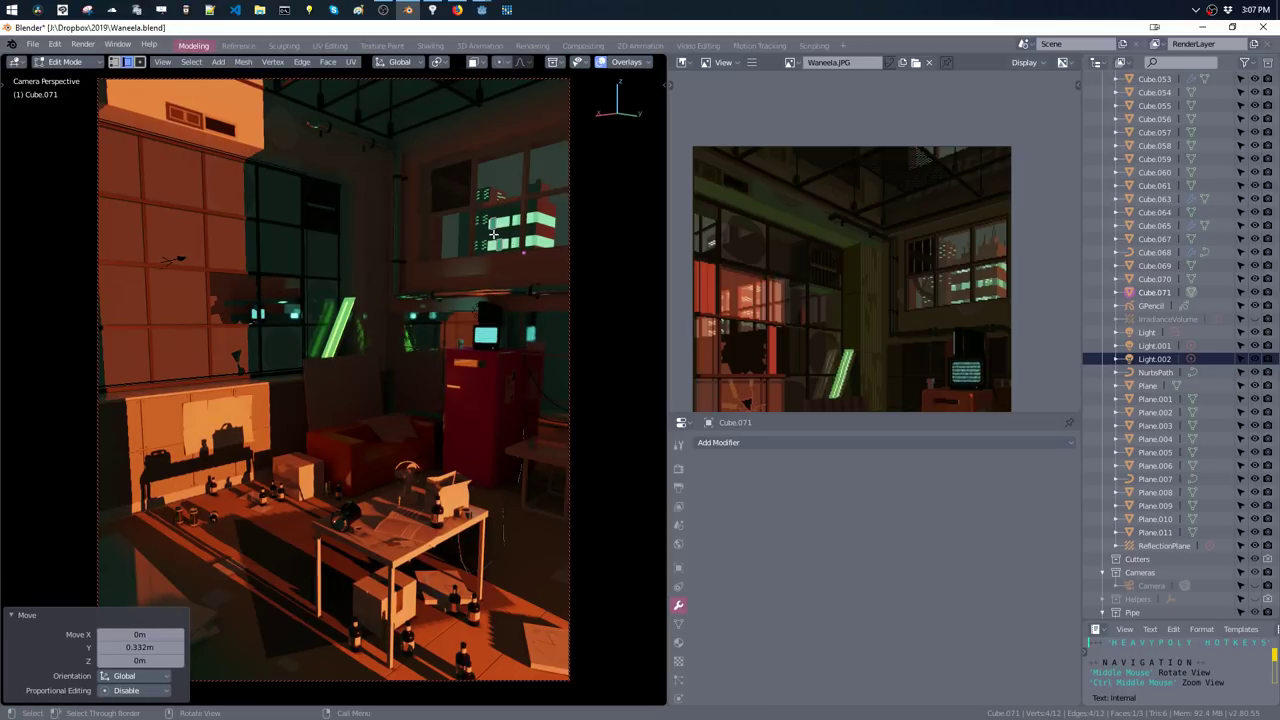
pyautogui.click(507, 251)
pyautogui.hotkey('shift', 'd')
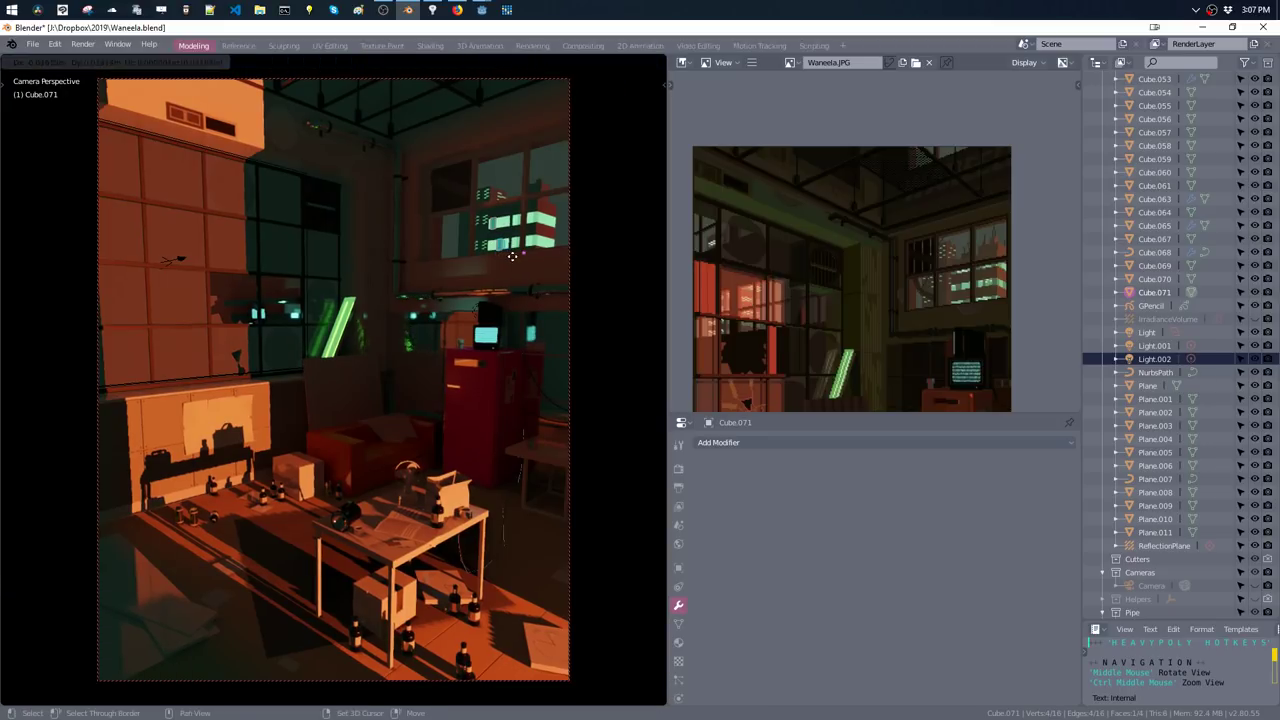
pyautogui.press('y')
pyautogui.click(577, 254)
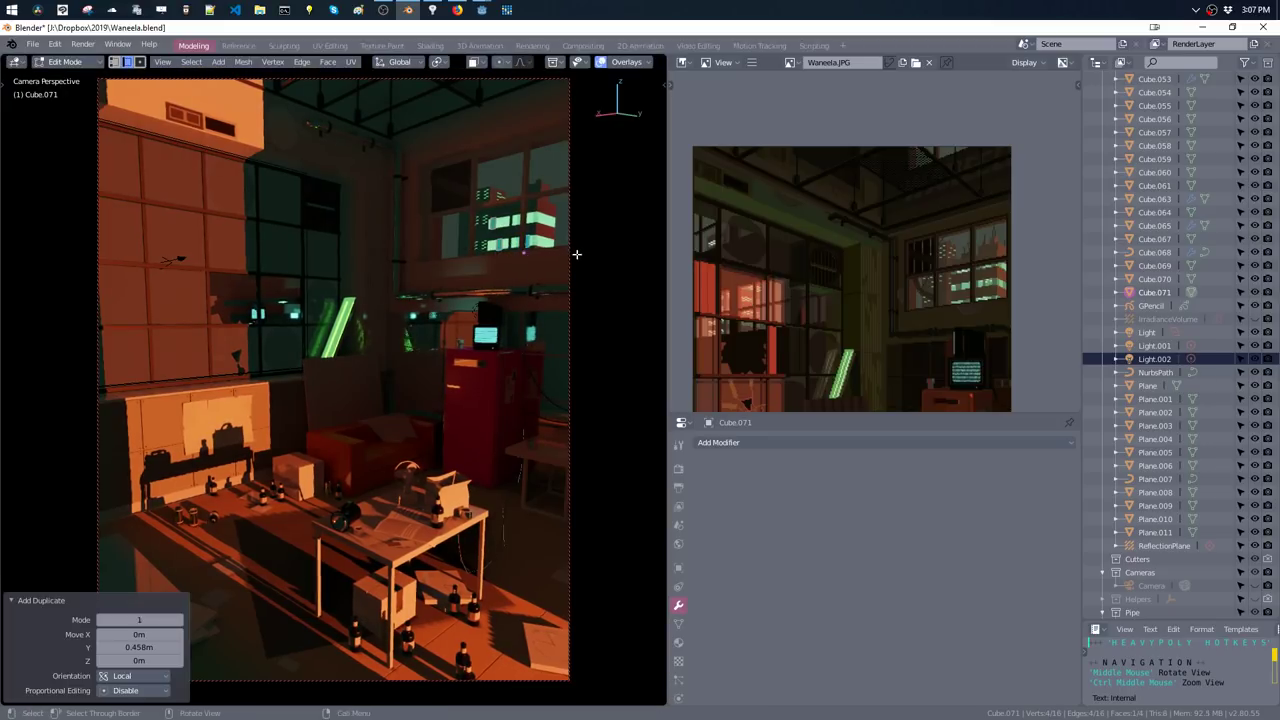
pyautogui.press('d')
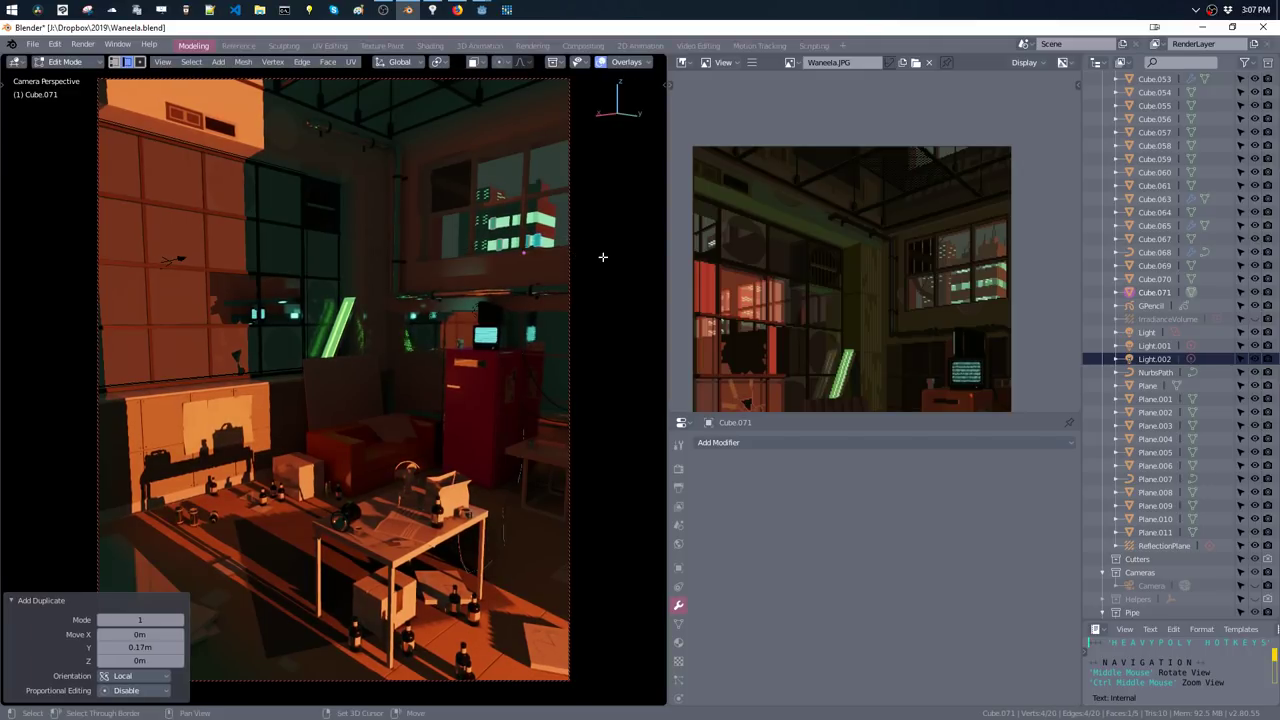
# - Select the linked panel, frame it, and nudge it -0.0519 m along X
pyautogui.press('Tab')
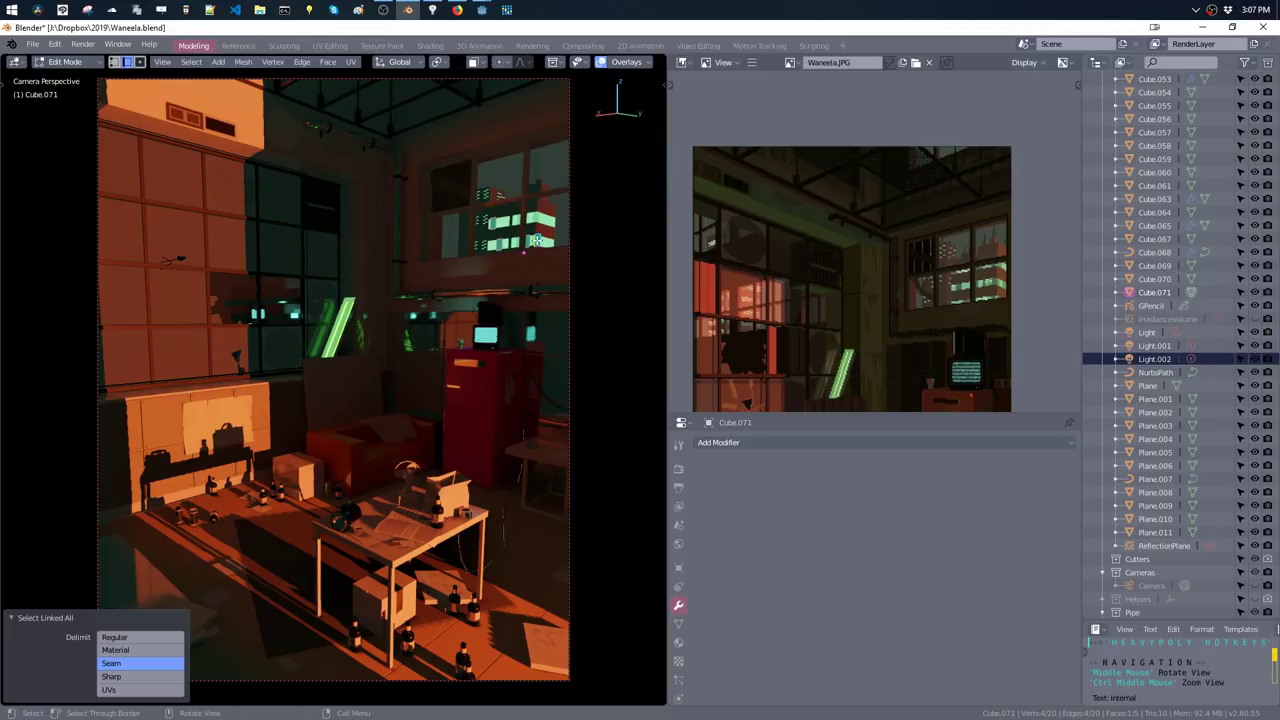
pyautogui.click(571, 276)
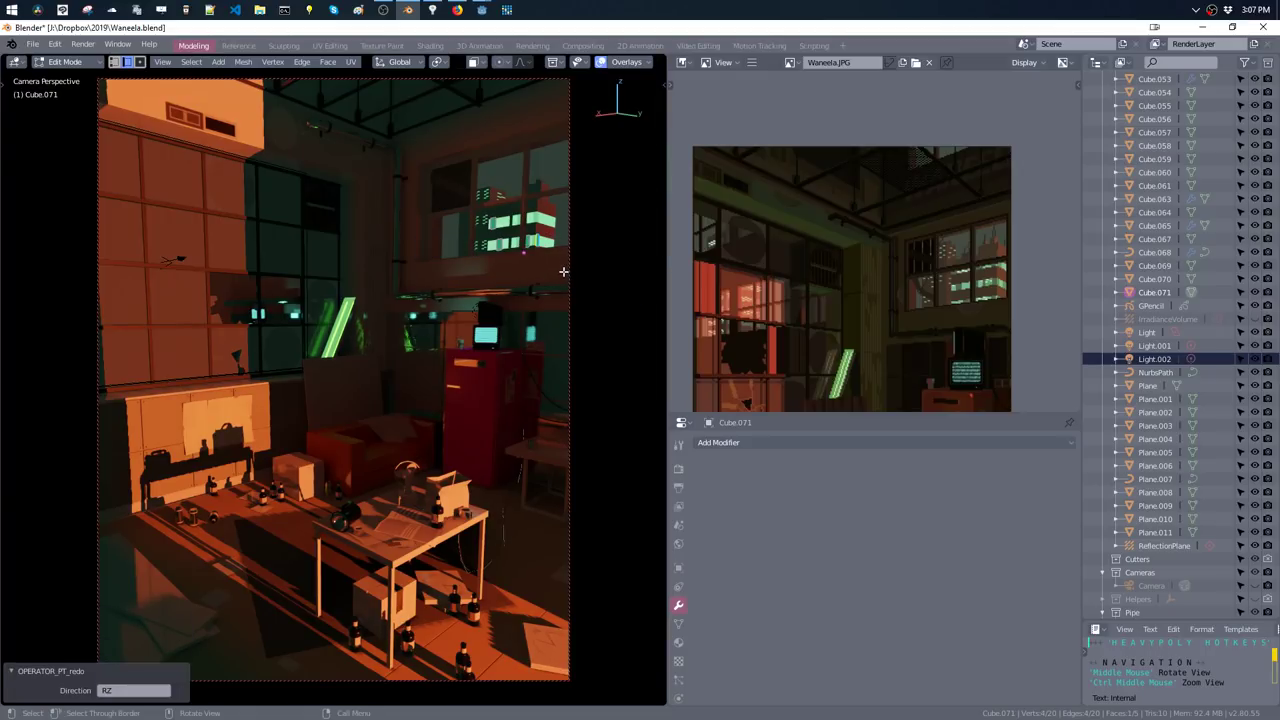
pyautogui.press('KP_Decimal')
pyautogui.moveTo(534, 263)
pyautogui.mouseDown(button='middle')
pyautogui.moveTo(476, 276)
pyautogui.moveTo(545, 277)
pyautogui.mouseUp(button='middle')
pyautogui.press('g')
pyautogui.press('x')
pyautogui.click(520, 268)
# - Slide the window cutter plane along Y to a new position
pyautogui.press('g')
pyautogui.press('y')
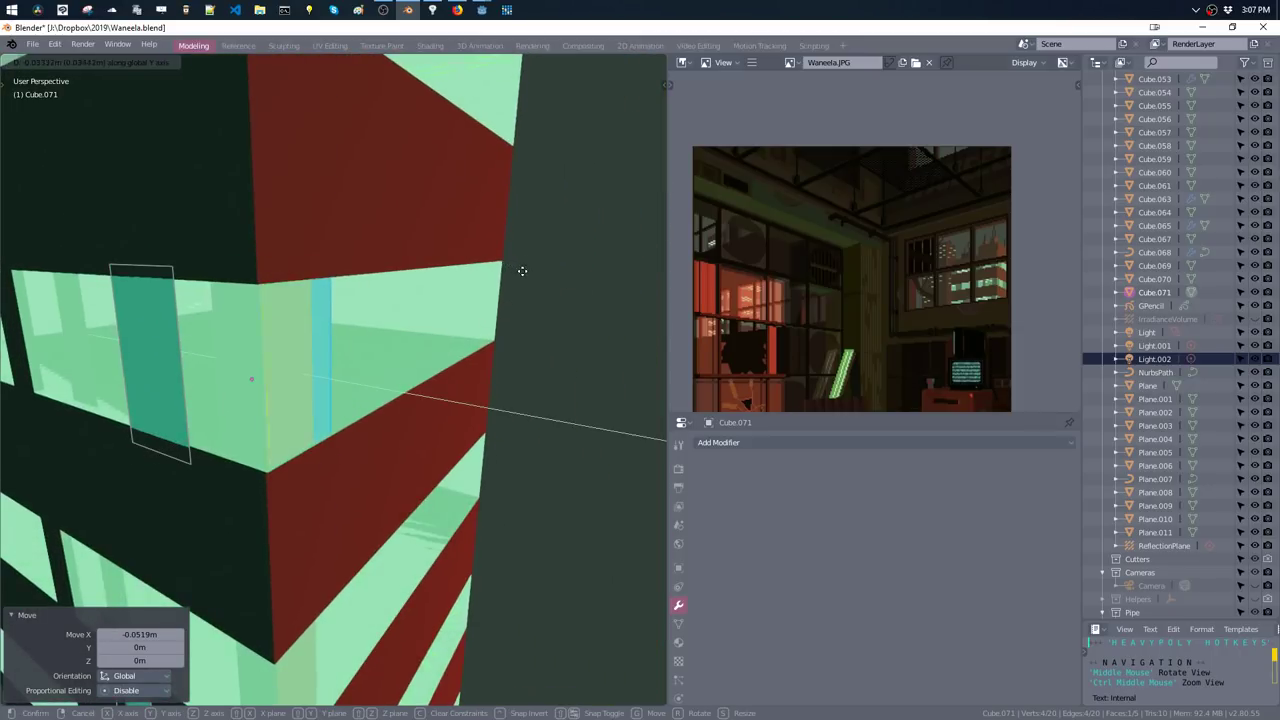
pyautogui.click(520, 274)
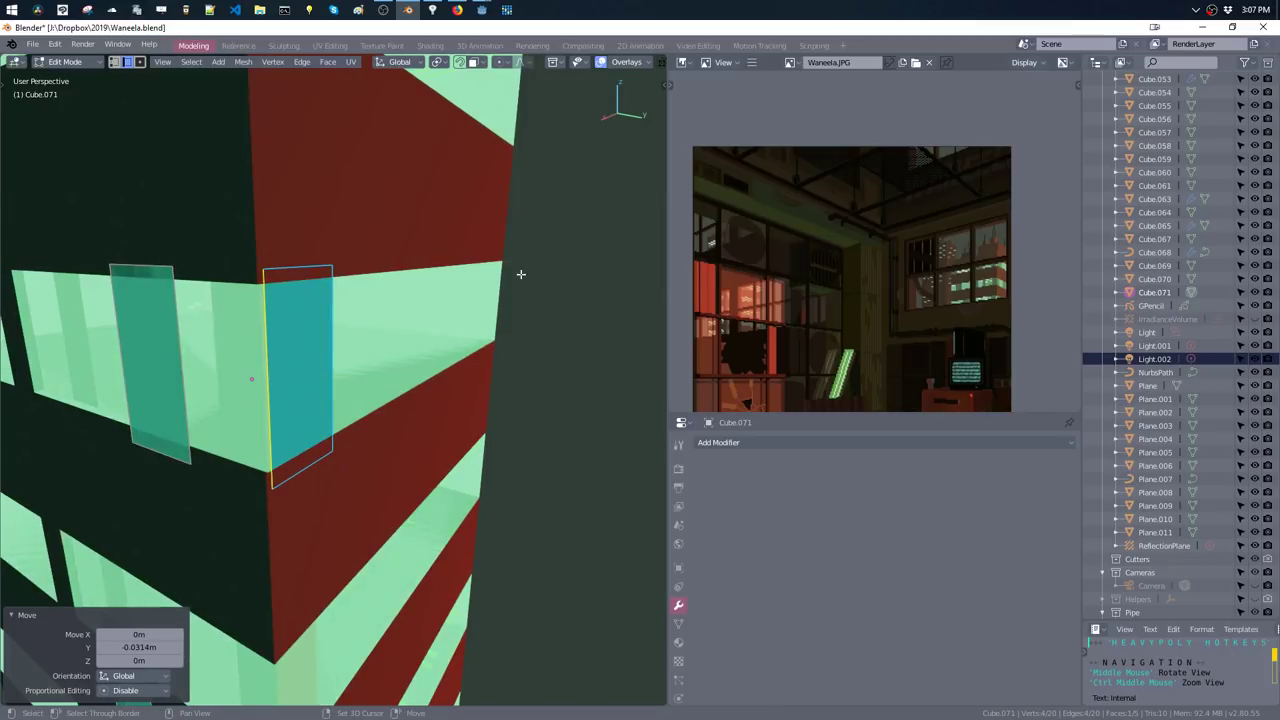
pyautogui.moveTo(520, 274); pyautogui.dragTo(451, 242, button='middle')
pyautogui.moveTo(241, 284)
pyautogui.mouseDown(button='middle')
pyautogui.moveTo(192, 257)
pyautogui.moveTo(331, 525)
pyautogui.mouseUp(button='middle')
# - Select two more linked small window planes and nudge them slightly
pyautogui.click(192, 257)
pyautogui.hotkey('ctrl', 'l')
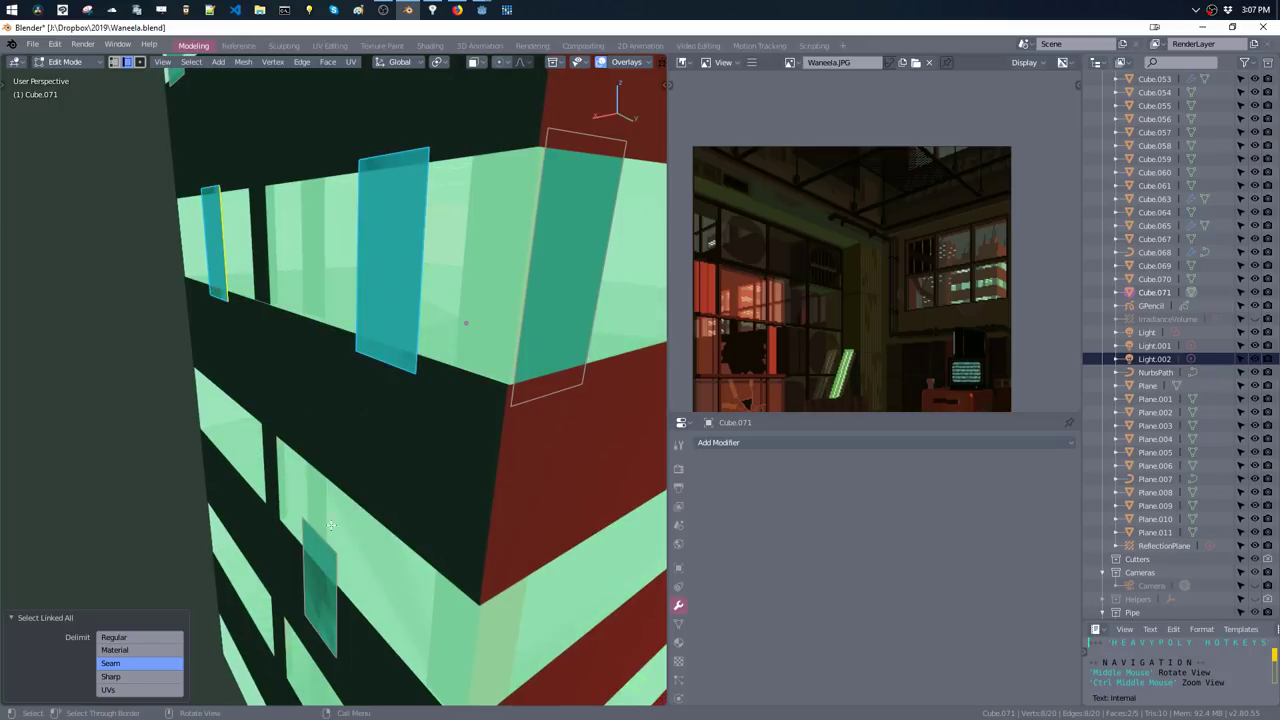
pyautogui.keyDown('shift'); pyautogui.click(332, 569); pyautogui.keyUp('shift')
pyautogui.hotkey('ctrl', 'l')
pyautogui.moveTo(332, 569); pyautogui.dragTo(227, 143, button='middle')
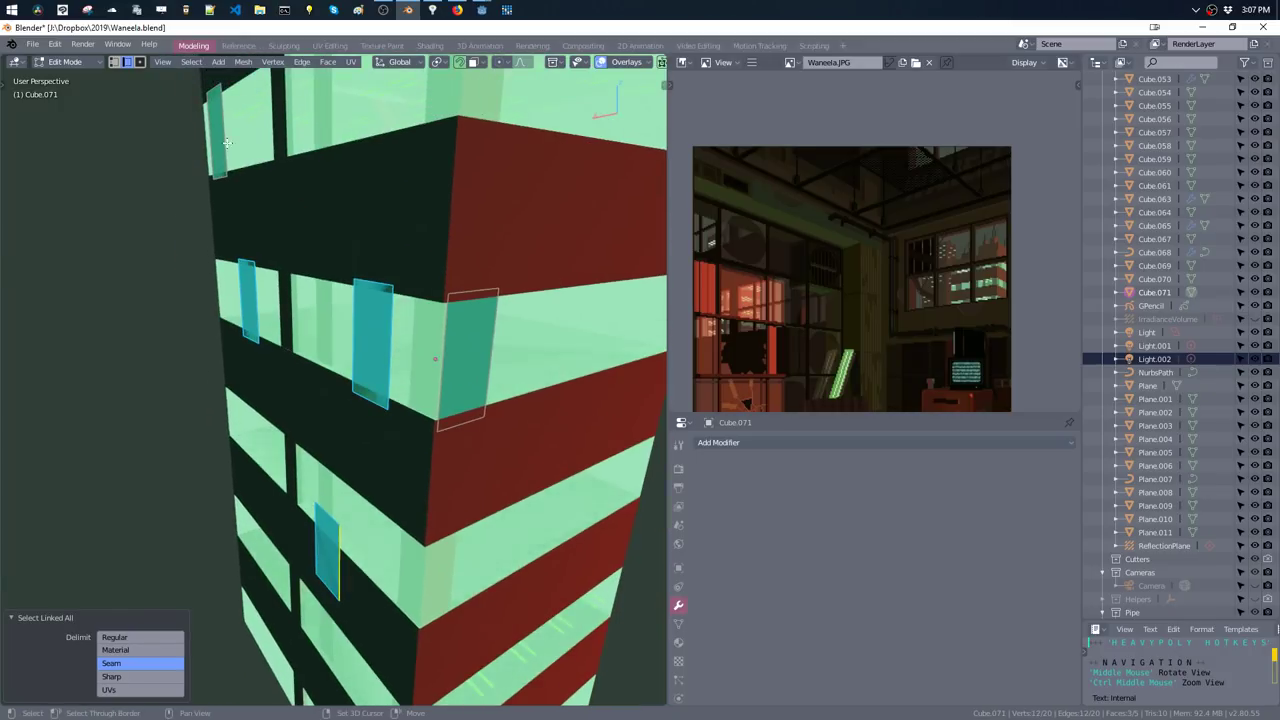
pyautogui.press('g')
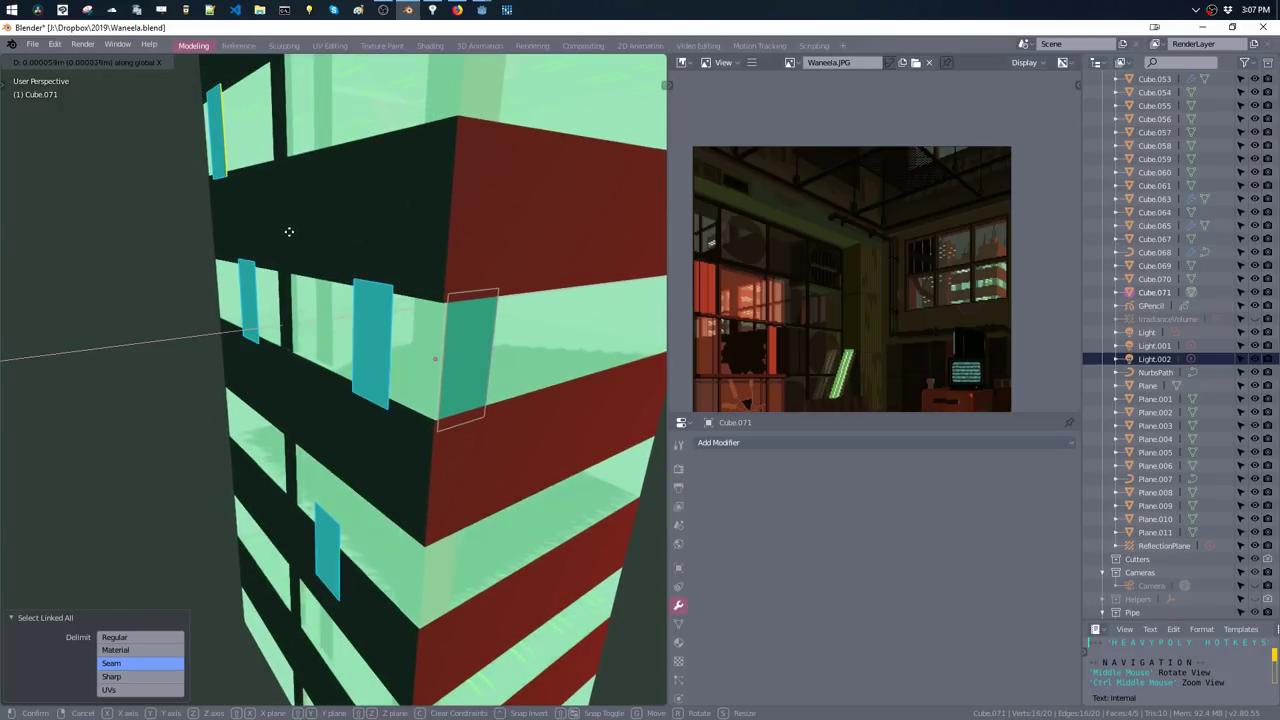
pyautogui.click(289, 228)
pyautogui.moveTo(289, 228); pyautogui.dragTo(339, 358, button='middle')
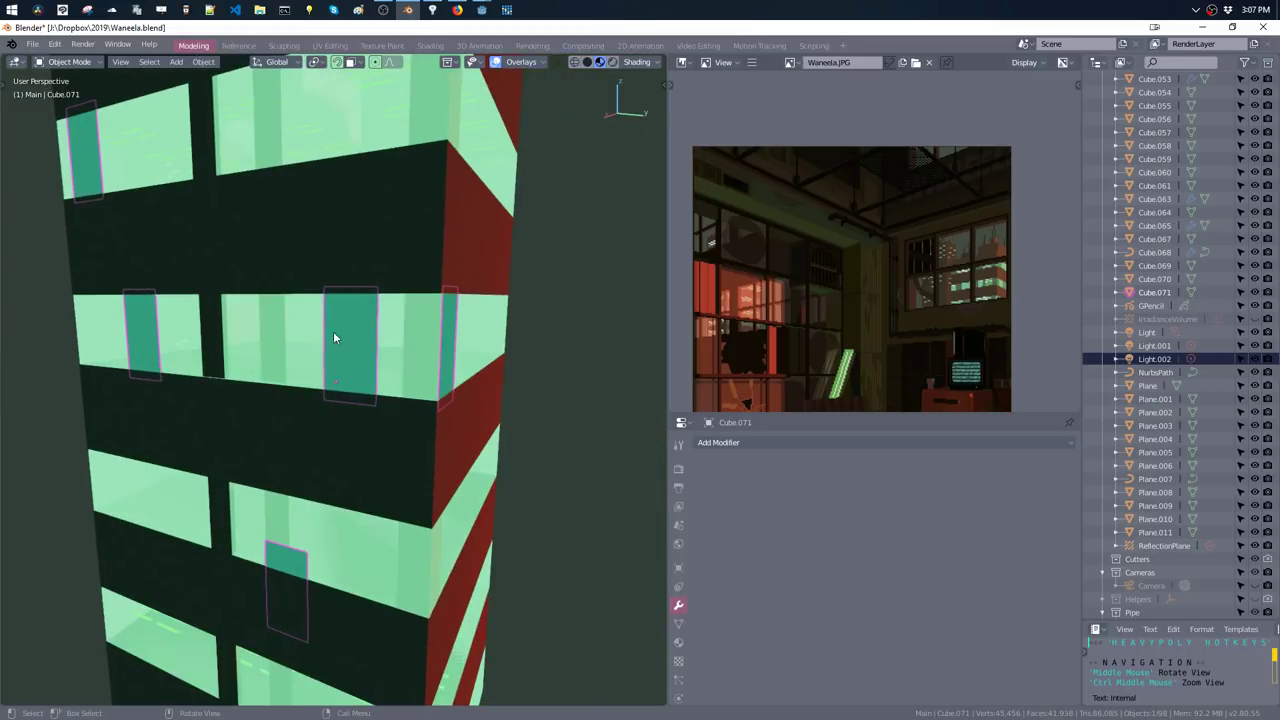
# - Squeeze a single window face to 0.221 in Y, making a thin strip
pyautogui.click(335, 357)
pyautogui.press('s')
pyautogui.press('y')
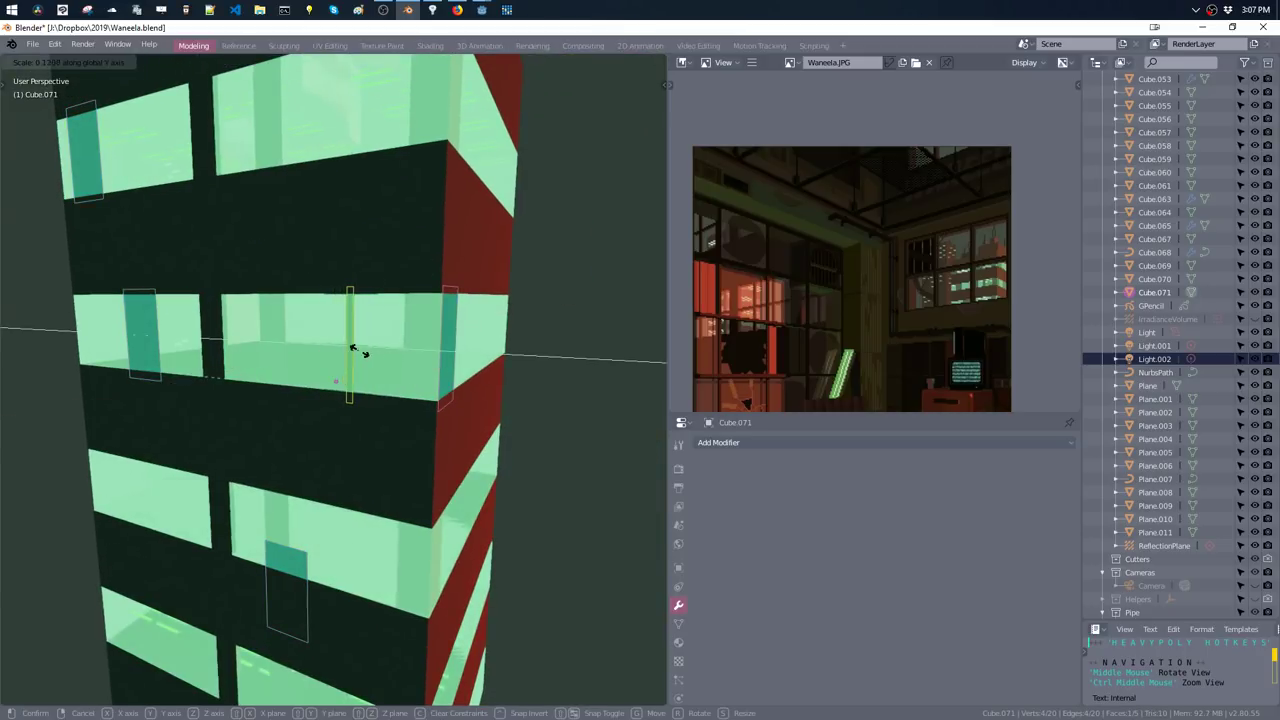
pyautogui.click(371, 357)
pyautogui.moveTo(371, 357)
pyautogui.mouseDown(button='middle')
pyautogui.moveTo(444, 313)
pyautogui.moveTo(425, 314)
pyautogui.mouseUp(button='middle')
# - Duplicate the thin strip and slide the copy further left along Y
pyautogui.hotkey('shift', 'd')
pyautogui.press('y')
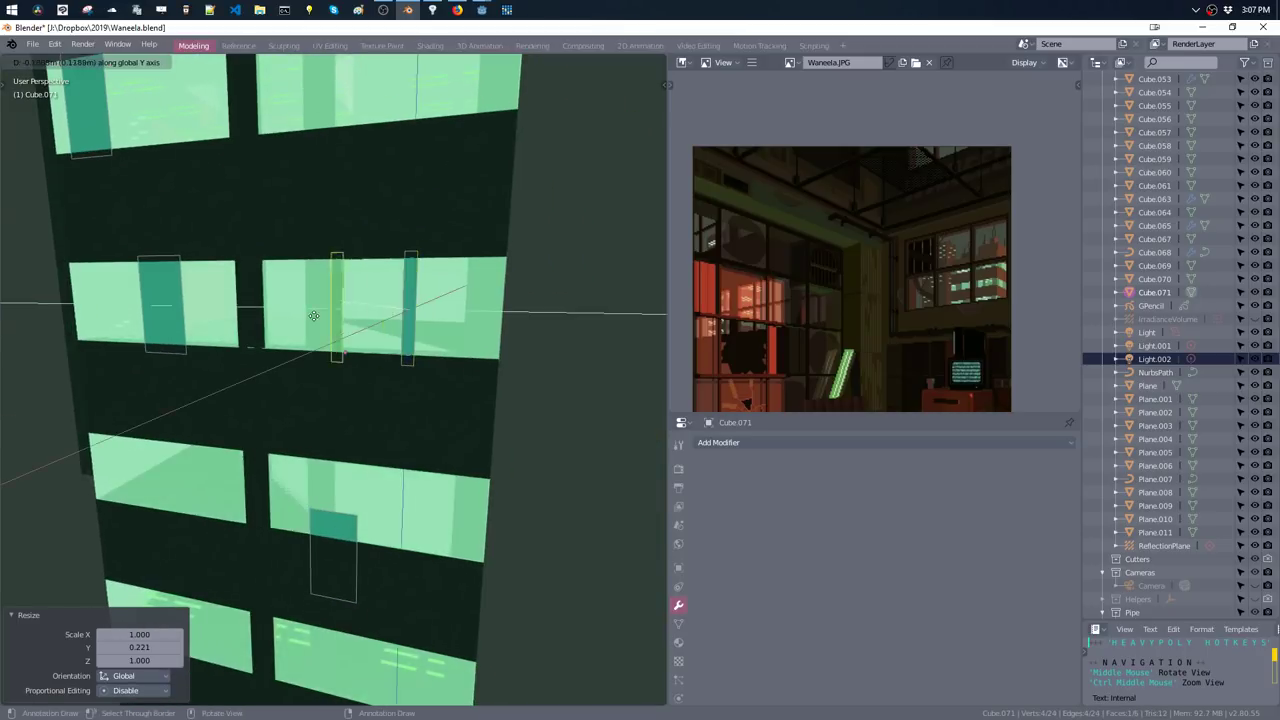
pyautogui.click(284, 315)
# - Select all linked parts of the top building block, Cube.037
pyautogui.moveTo(284, 315); pyautogui.dragTo(310, 310, button='middle')
pyautogui.click(310, 310)
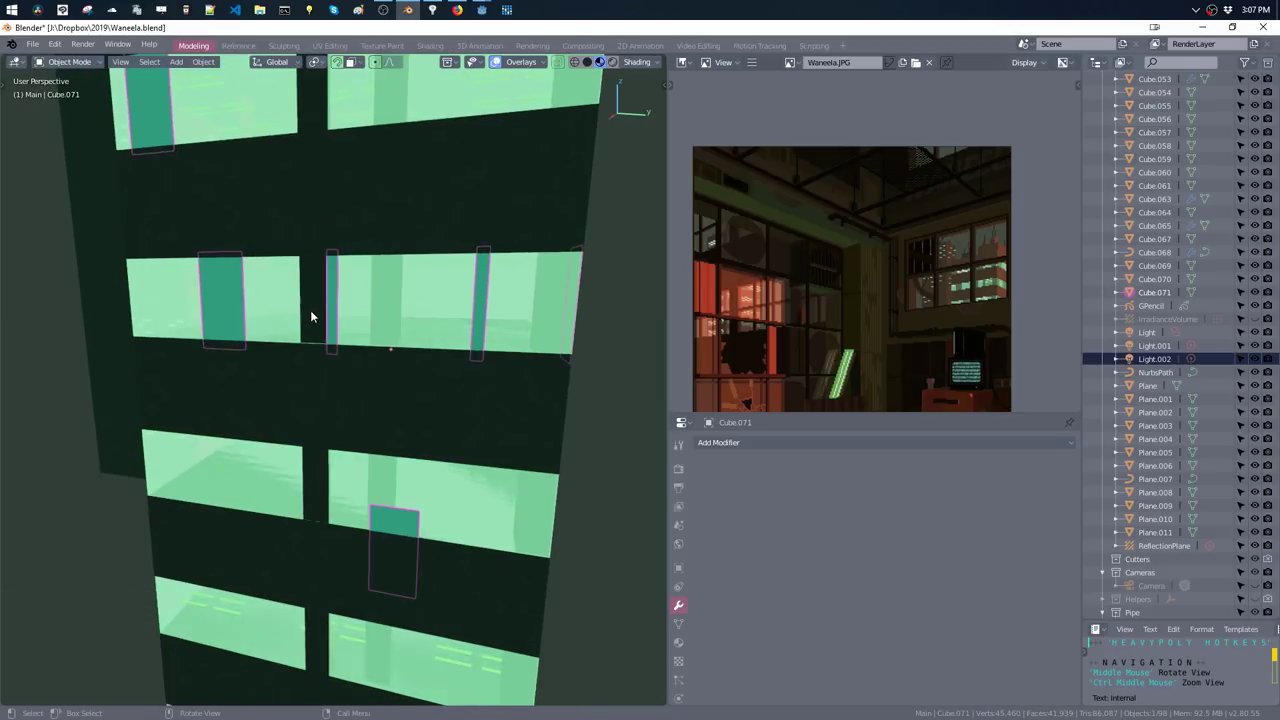
pyautogui.hotkey('ctrl', 'l')
pyautogui.scroll(-5, 309, 311)
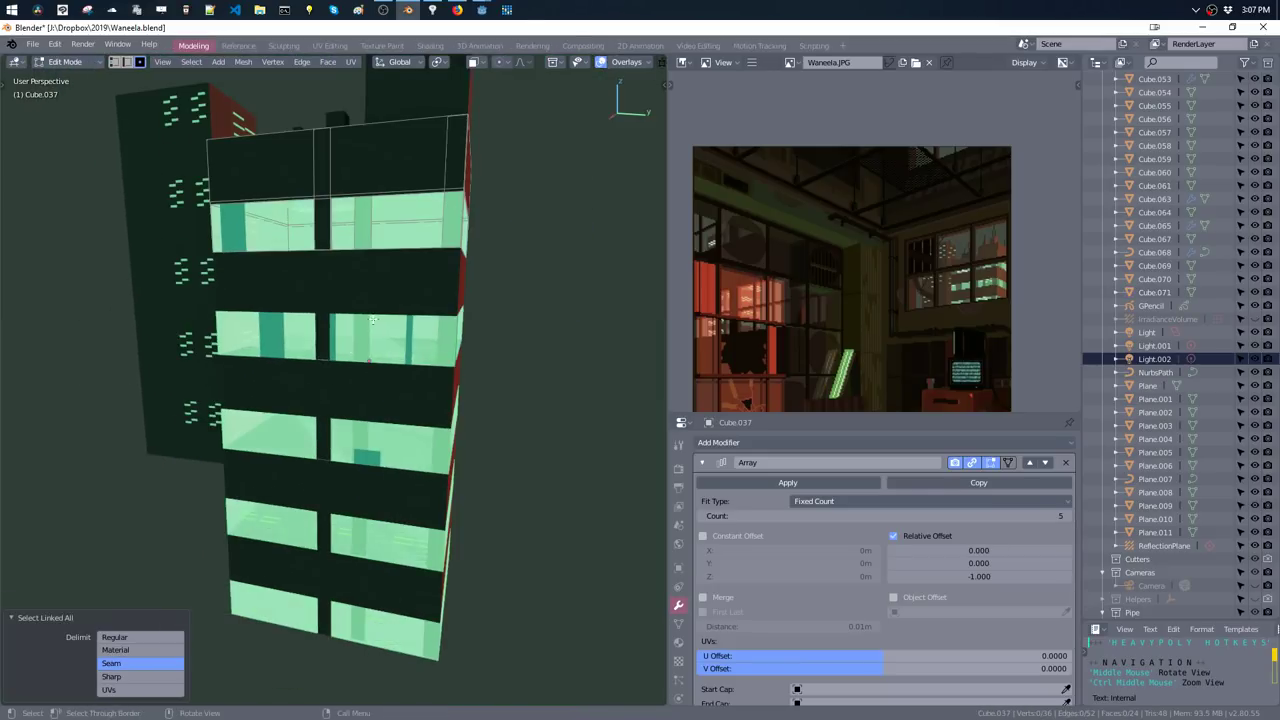
# - Dissolve a stray edge on Cube.037's top band and return to Object Mode
pyautogui.moveTo(334, 309)
pyautogui.mouseDown(button='middle')
pyautogui.moveTo(359, 236)
pyautogui.moveTo(338, 230)
pyautogui.mouseUp(button='middle')
pyautogui.press('2')
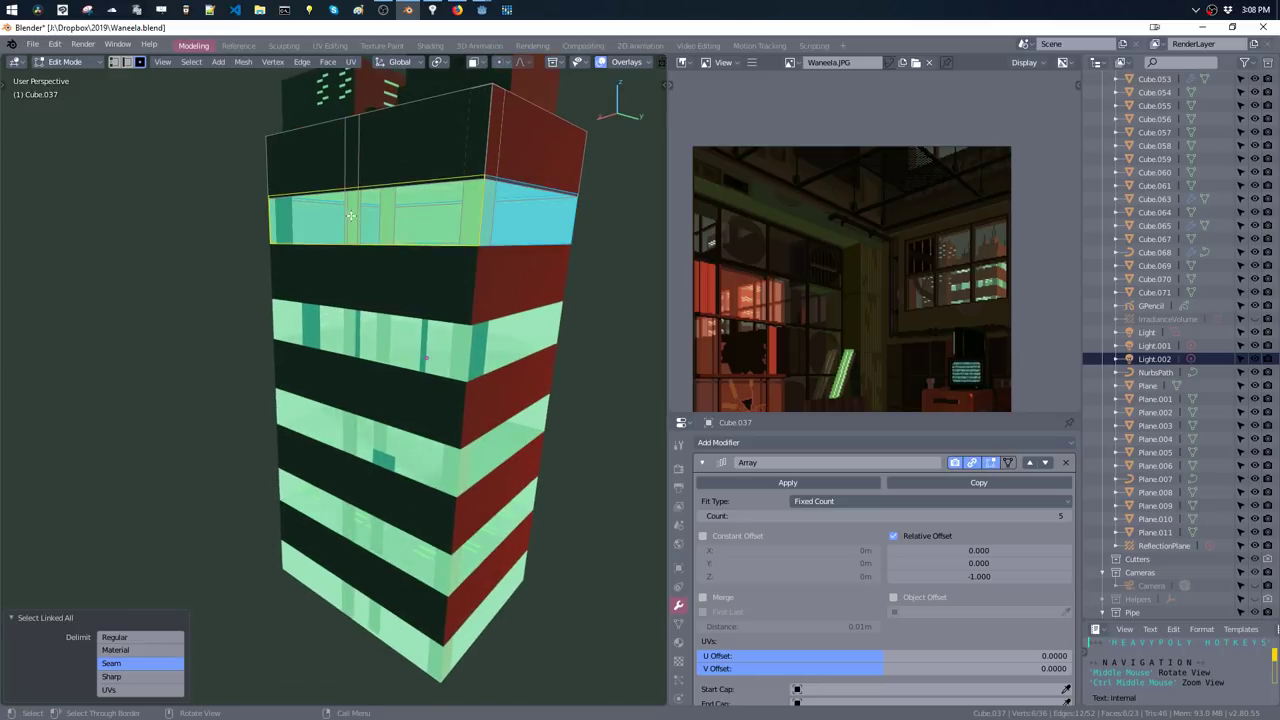
pyautogui.click(346, 153)
pyautogui.hotkey('ctrl', 'x')
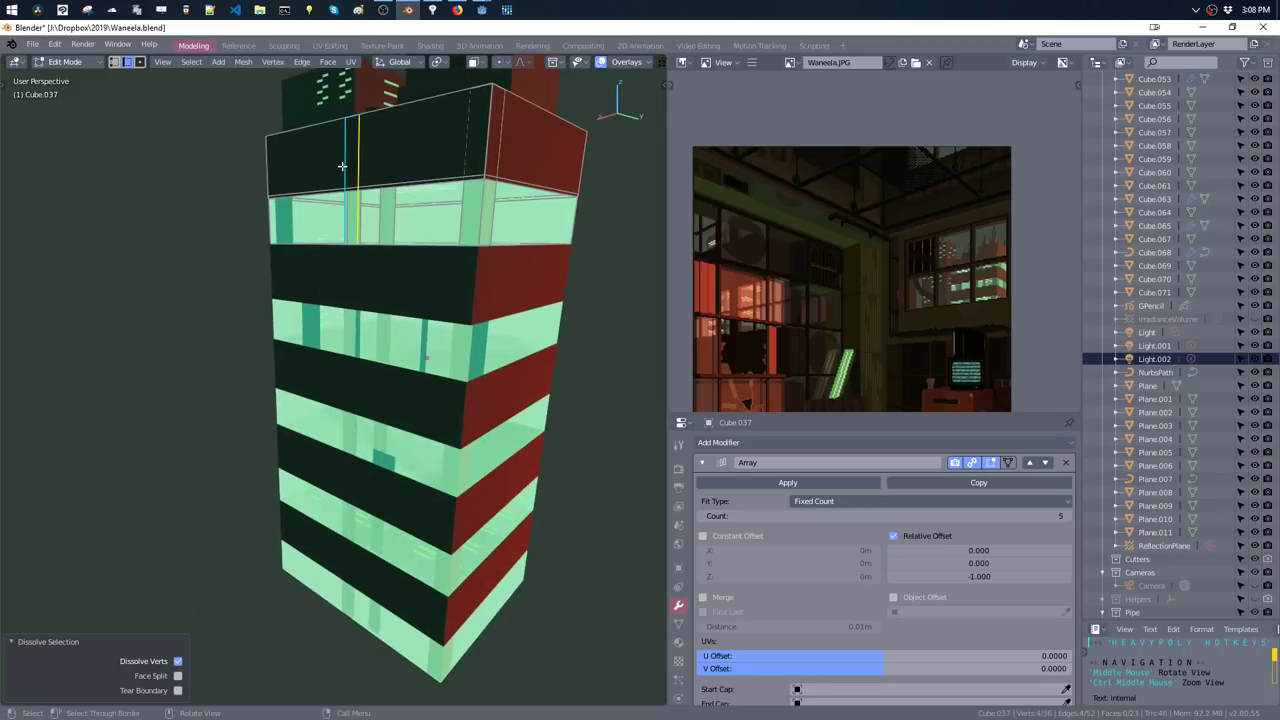
pyautogui.moveTo(342, 166); pyautogui.dragTo(370, 183, button='middle')
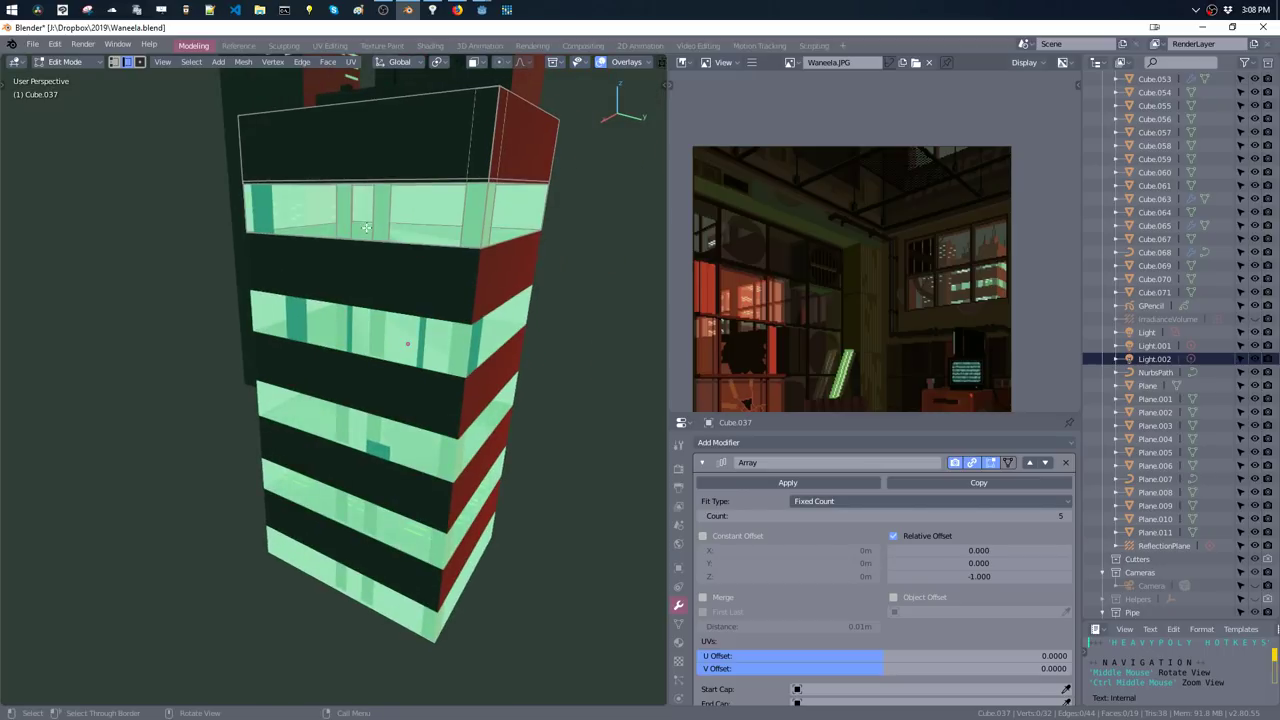
pyautogui.press('Tab')
pyautogui.click(409, 320)
# - In Cube.071's edit mesh, duplicate a cutter box one floor up along Z
pyautogui.moveTo(409, 320); pyautogui.dragTo(465, 322, button='middle')
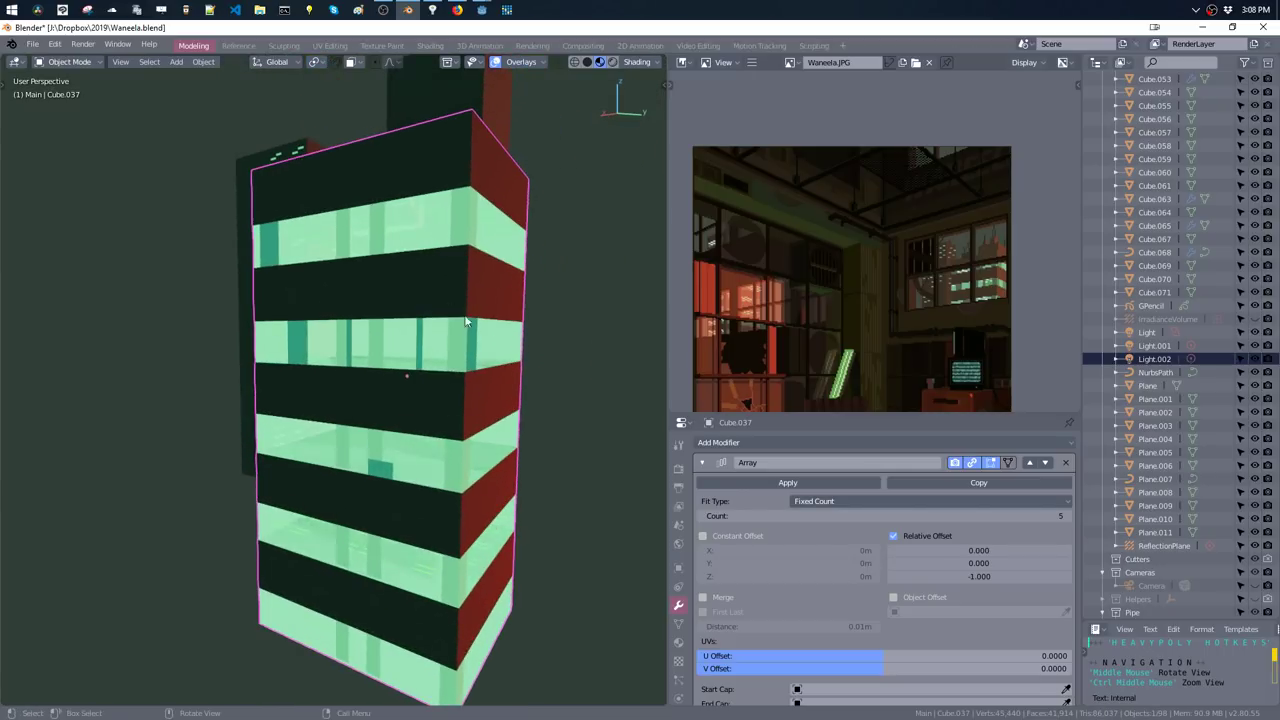
pyautogui.click(418, 360)
pyautogui.press('Tab')
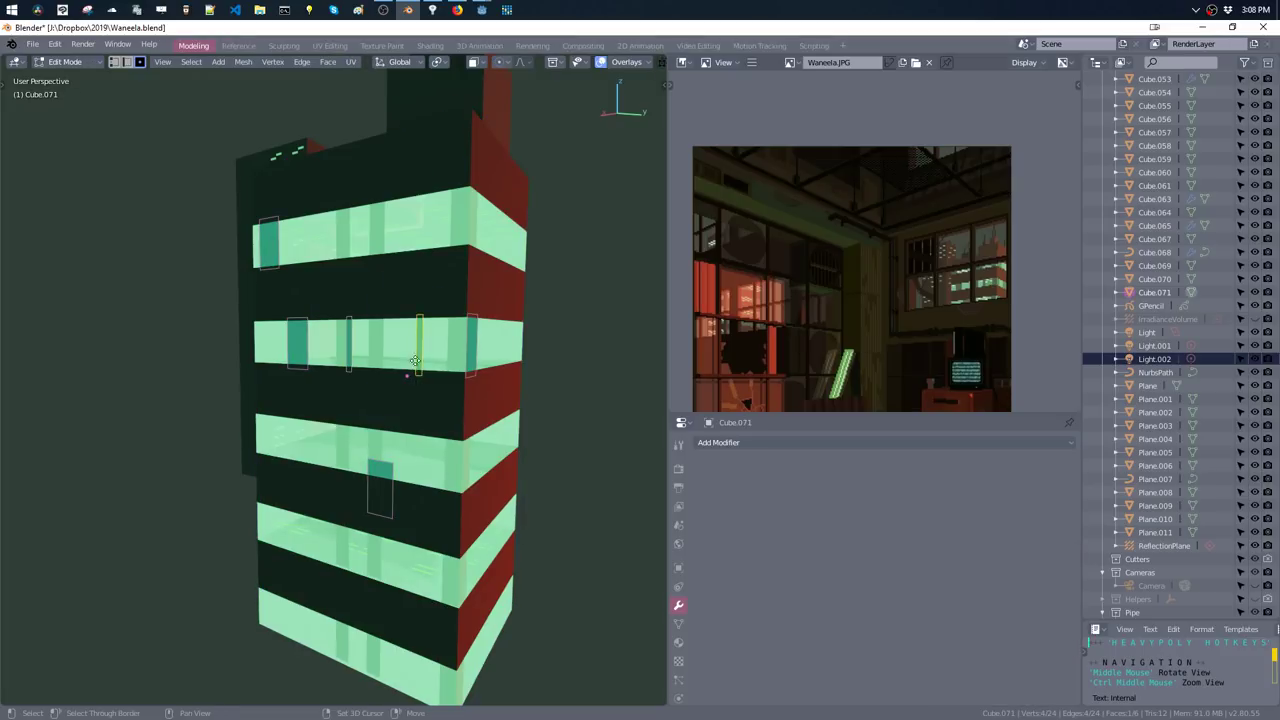
pyautogui.hotkey('shift', 'd')
pyautogui.press('z')
pyautogui.click(417, 175)
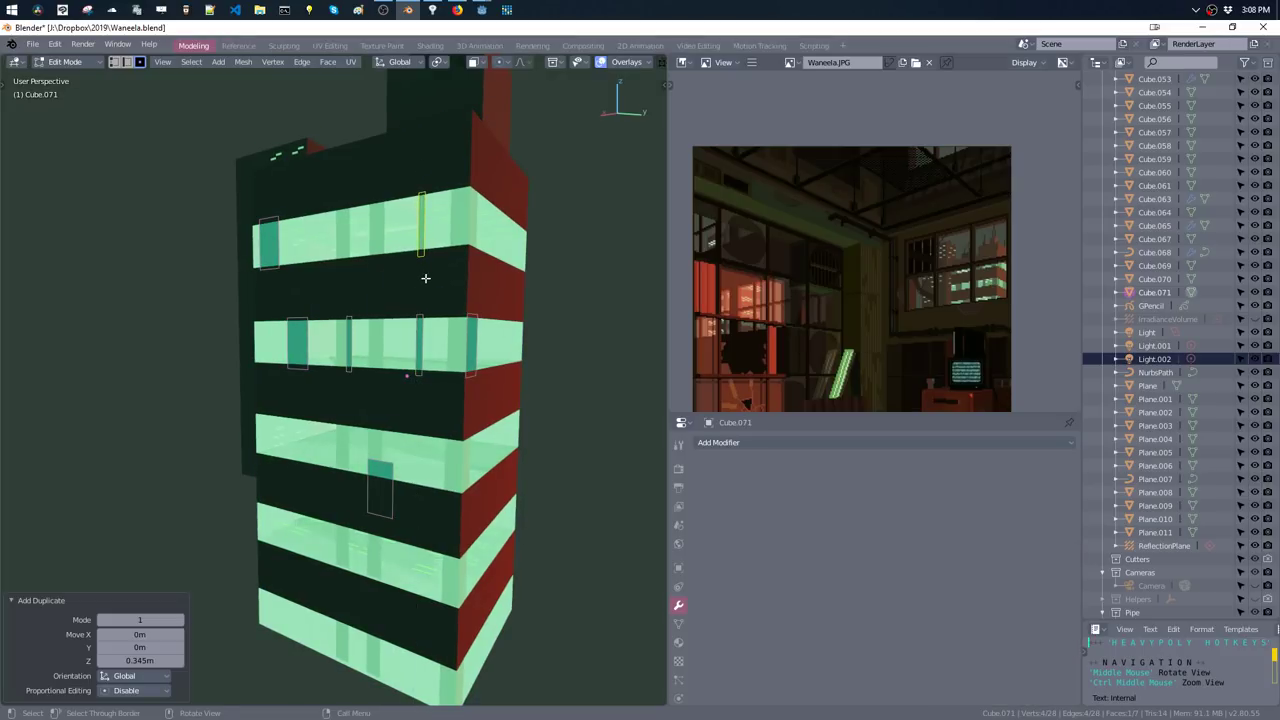
# - Widen the new box in Y, shift it, and copy it along the band
pyautogui.press('s')
pyautogui.press('y')
pyautogui.click(468, 255)
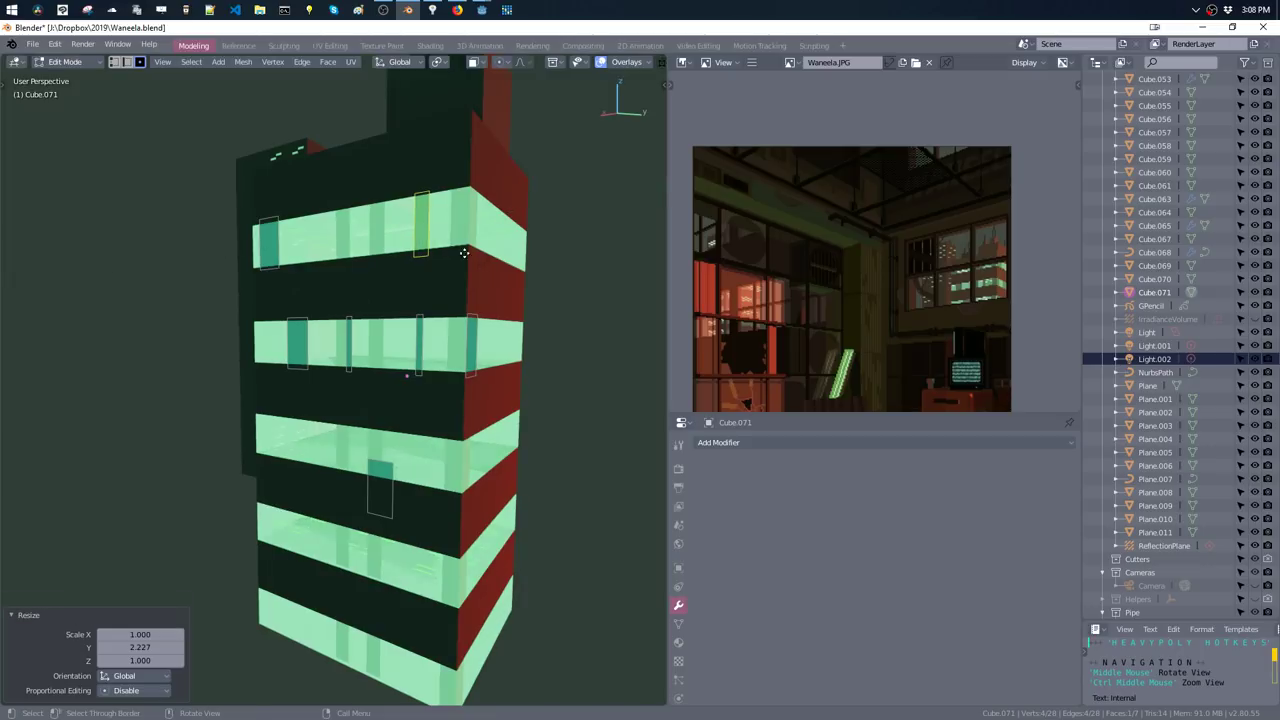
pyautogui.press('g')
pyautogui.press('y')
pyautogui.click(480, 253)
pyautogui.hotkey('shift', 'd')
pyautogui.press('y')
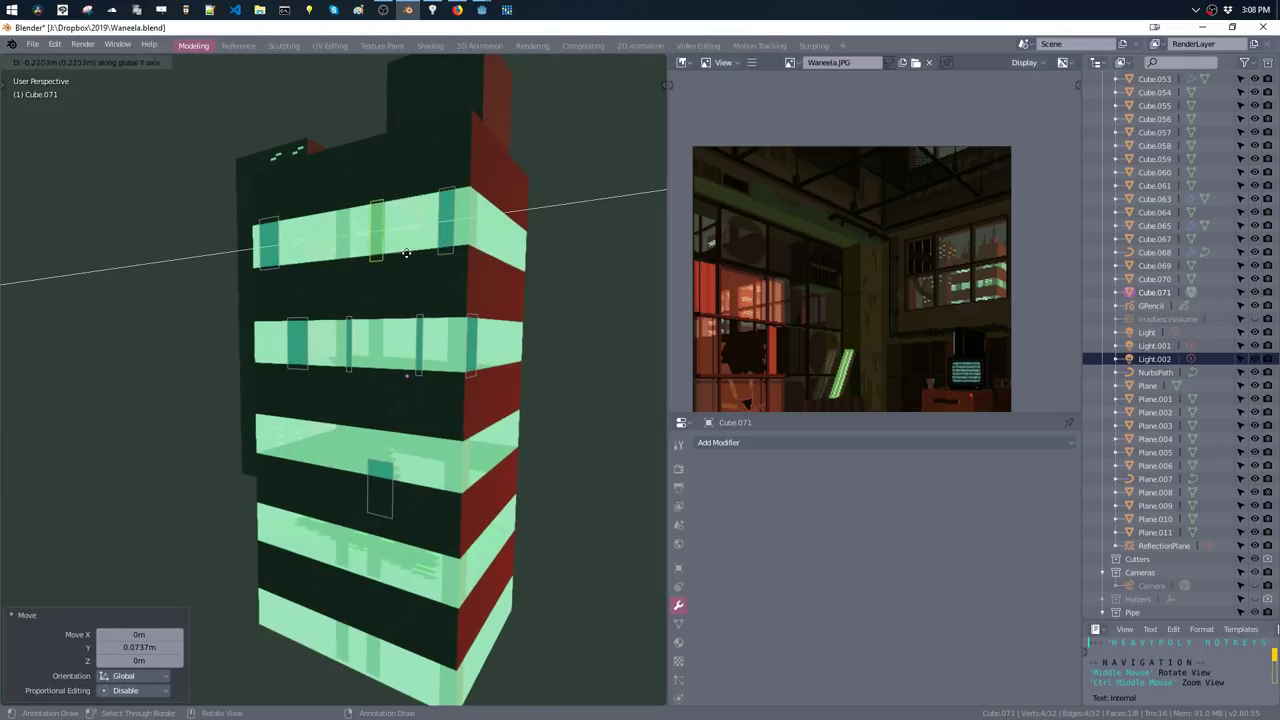
pyautogui.click(399, 253)
pyautogui.press('Tab')
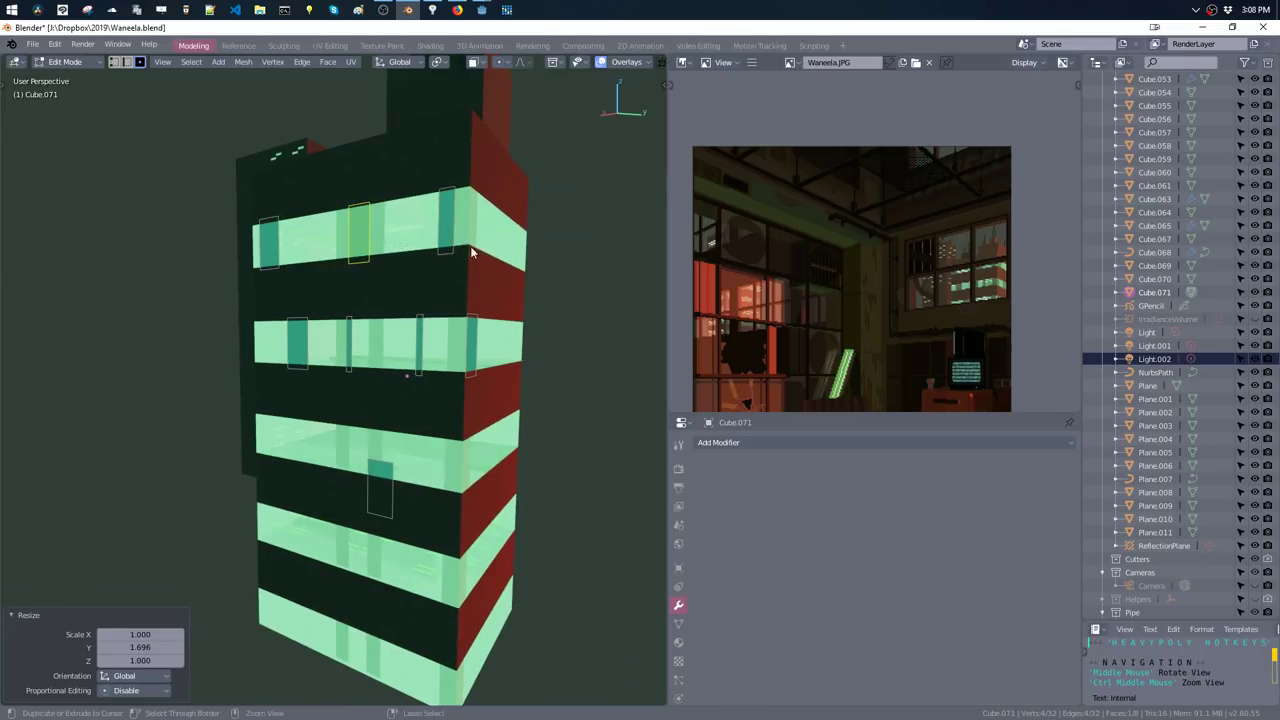
# - Shift another window cutter slightly along Y
pyautogui.hotkey('alt', 'a')
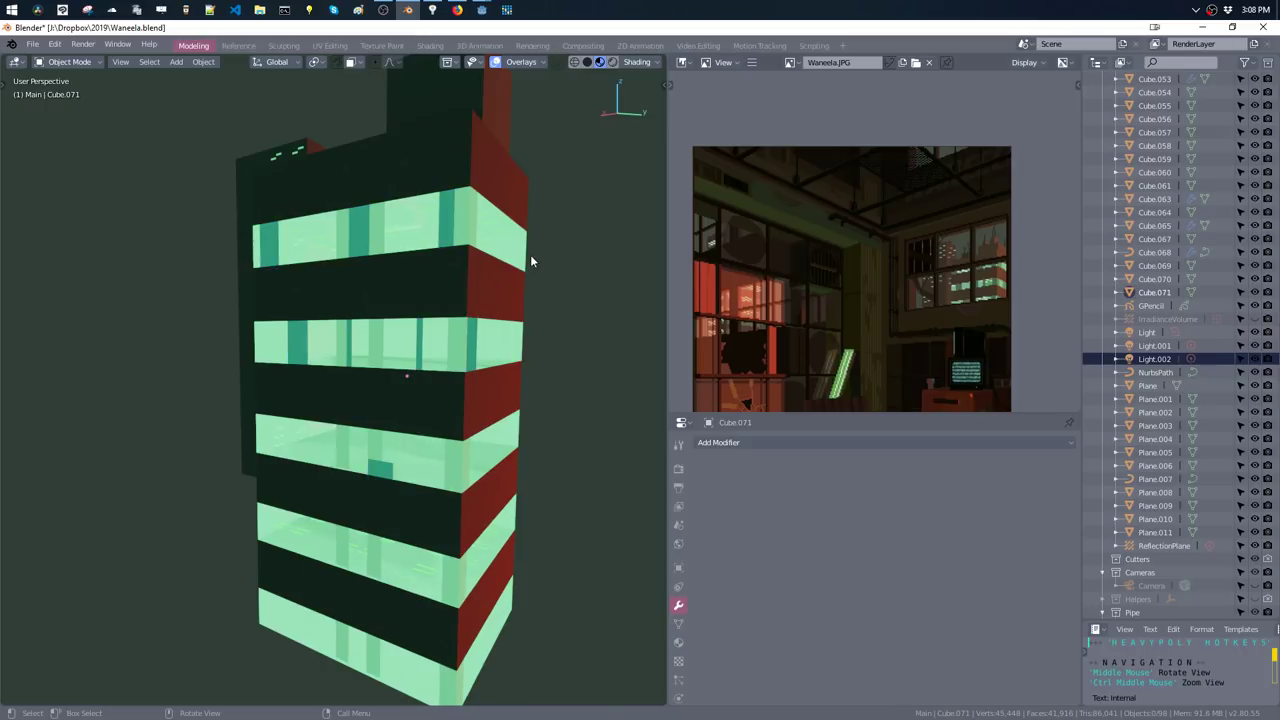
pyautogui.click(372, 238)
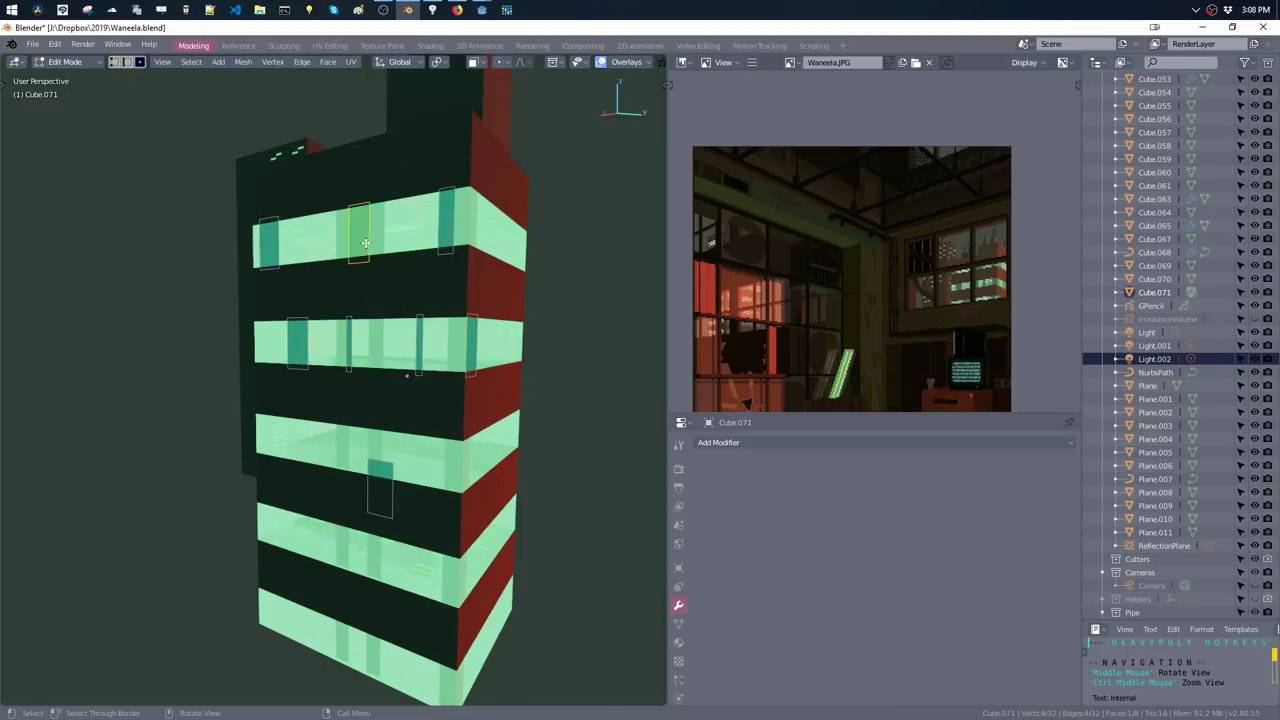
pyautogui.press('Tab')
pyautogui.press('g')
pyautogui.press('y')
pyautogui.click(373, 243)
pyautogui.press('Tab')
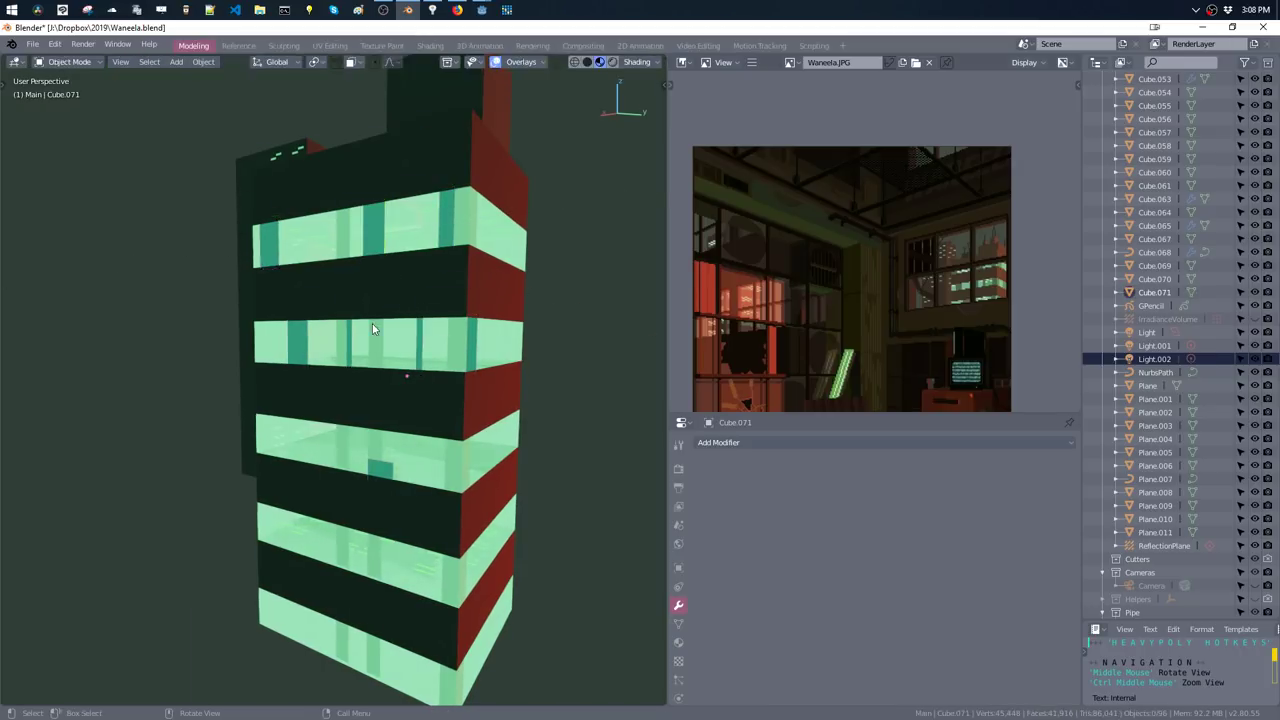
# - Box-select vertices on the top building block, then select the small window cutter object
pyautogui.click(480, 234)
pyautogui.press('Tab')
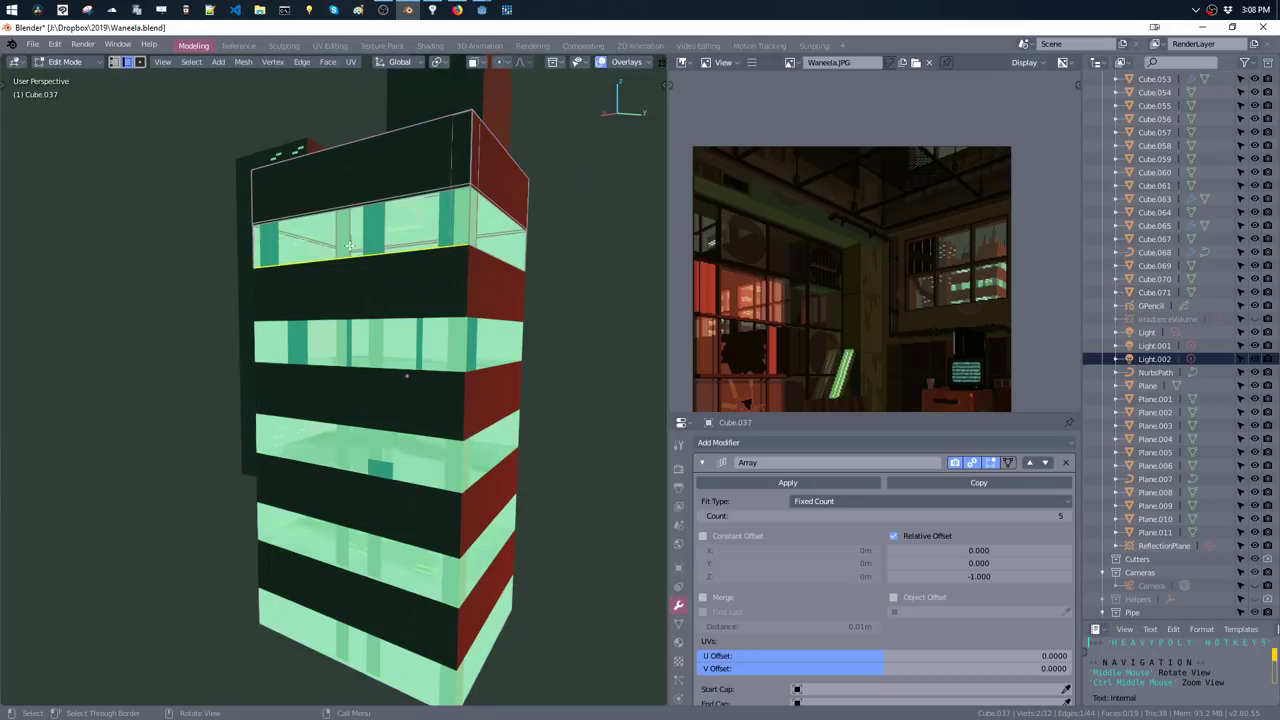
pyautogui.hotkey('ctrl', 'Tab')
pyautogui.click(273, 183)
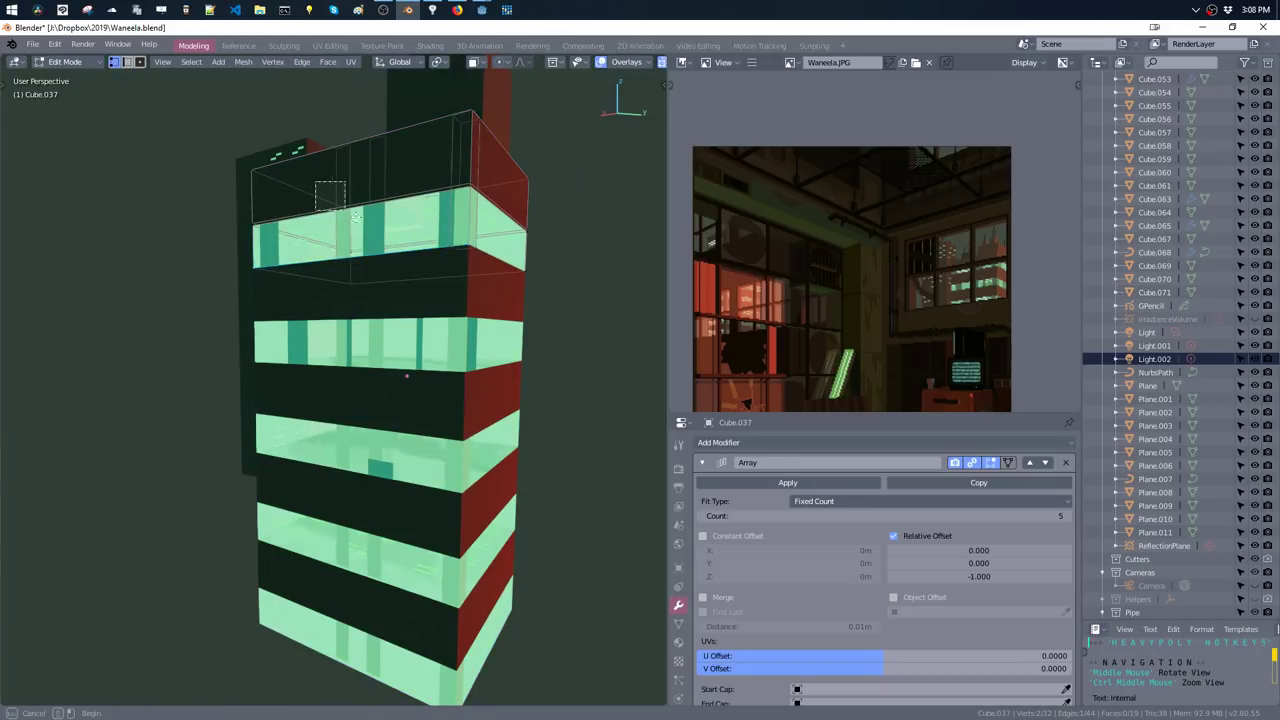
pyautogui.press('b')
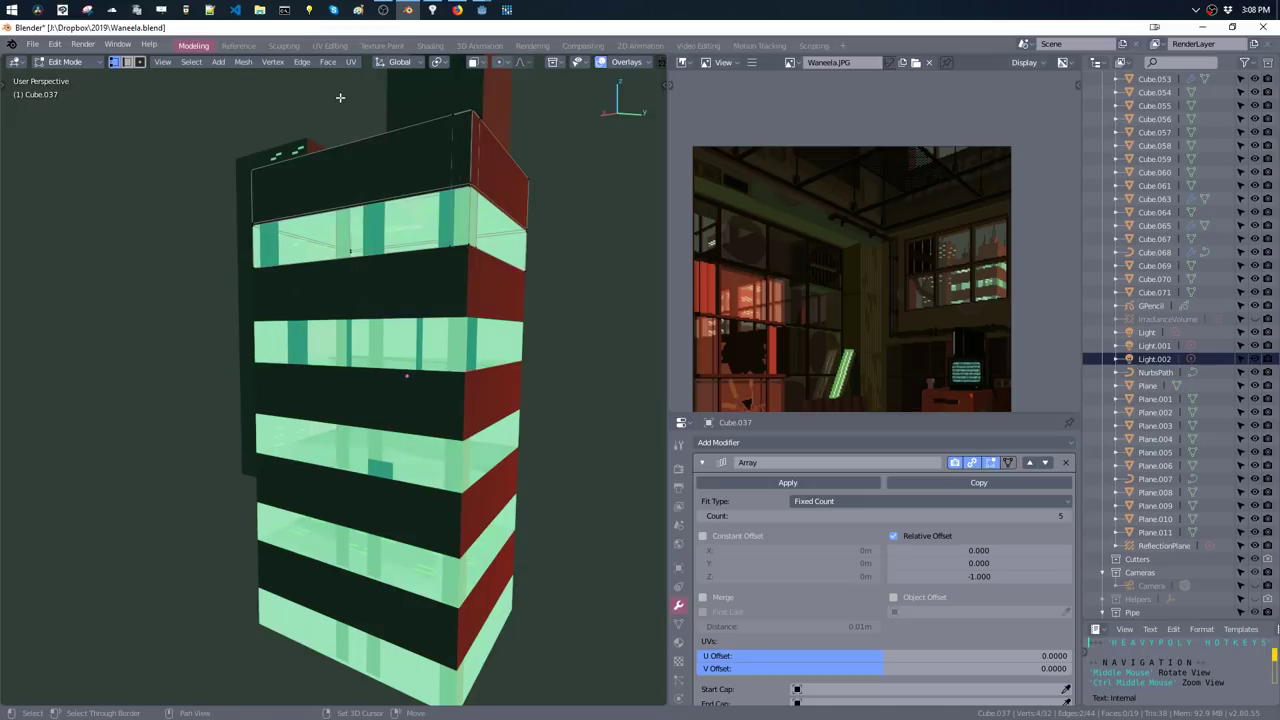
pyautogui.press('Tab')
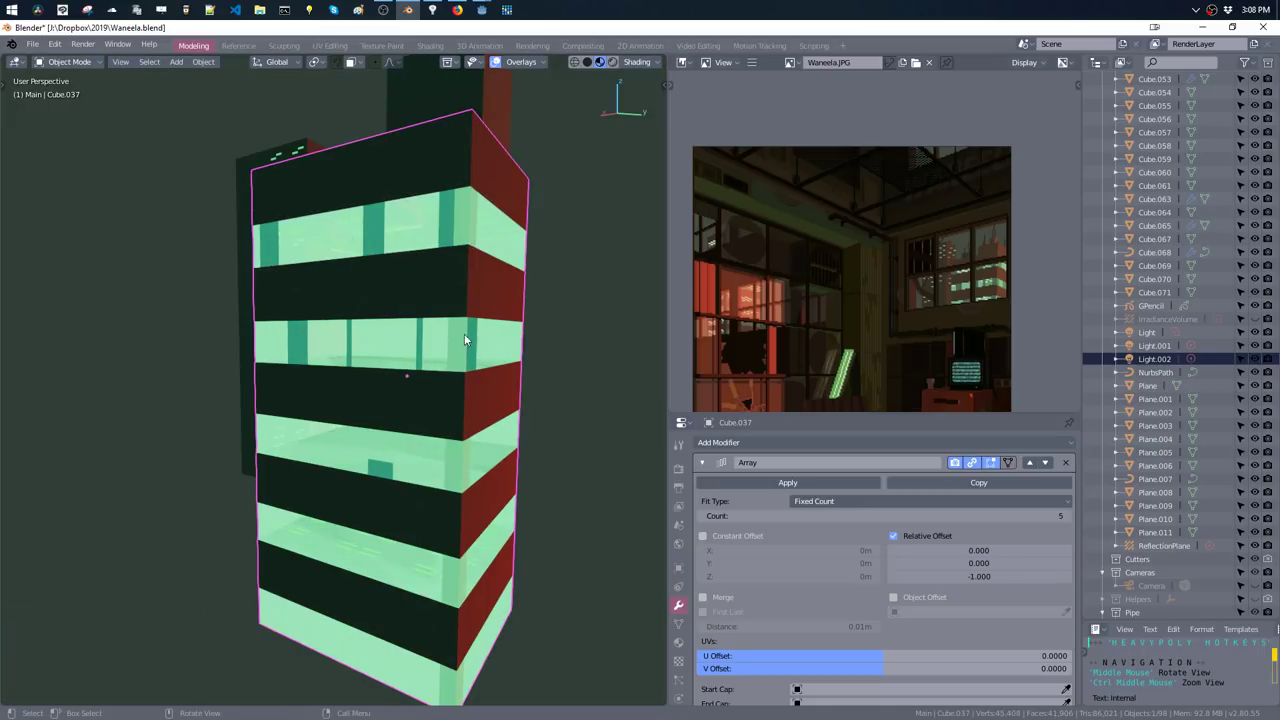
pyautogui.moveTo(443, 316); pyautogui.dragTo(464, 190, button='middle')
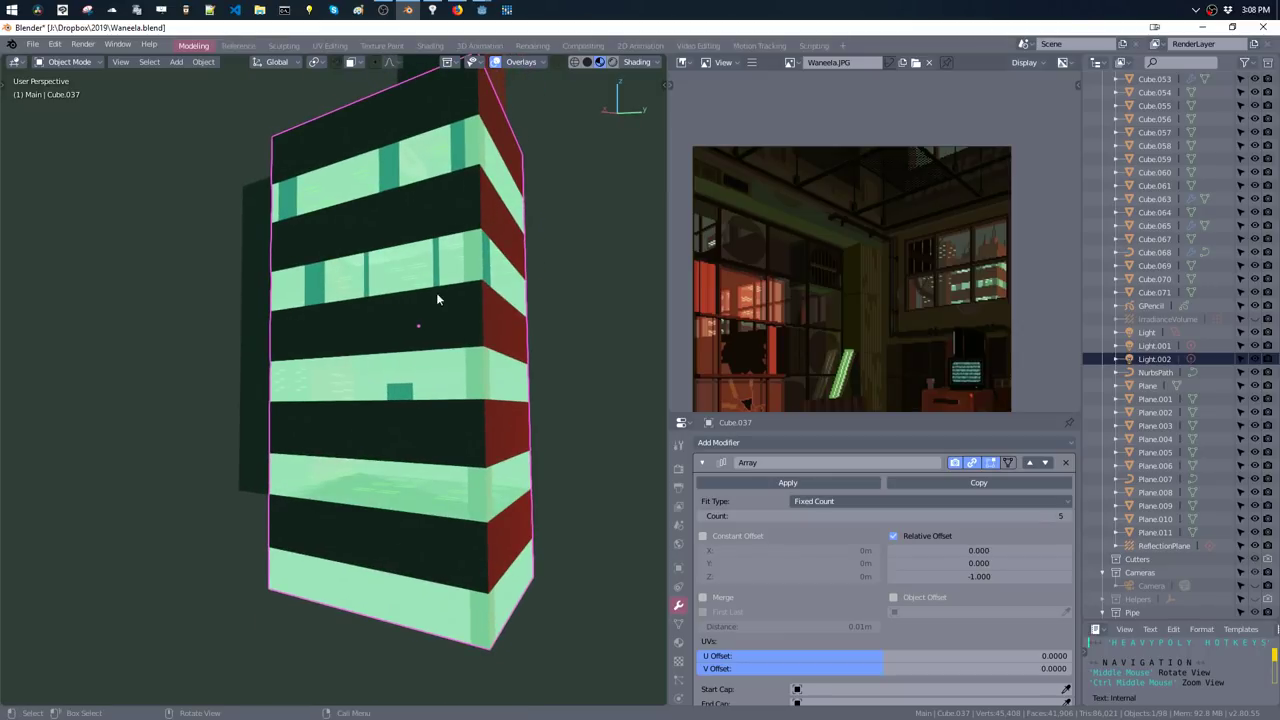
pyautogui.click(399, 394)
pyautogui.moveTo(423, 323)
pyautogui.mouseDown(button='middle')
pyautogui.moveTo(456, 313)
pyautogui.moveTo(447, 353)
pyautogui.moveTo(458, 332)
pyautogui.moveTo(442, 306)
pyautogui.mouseUp(button='middle')
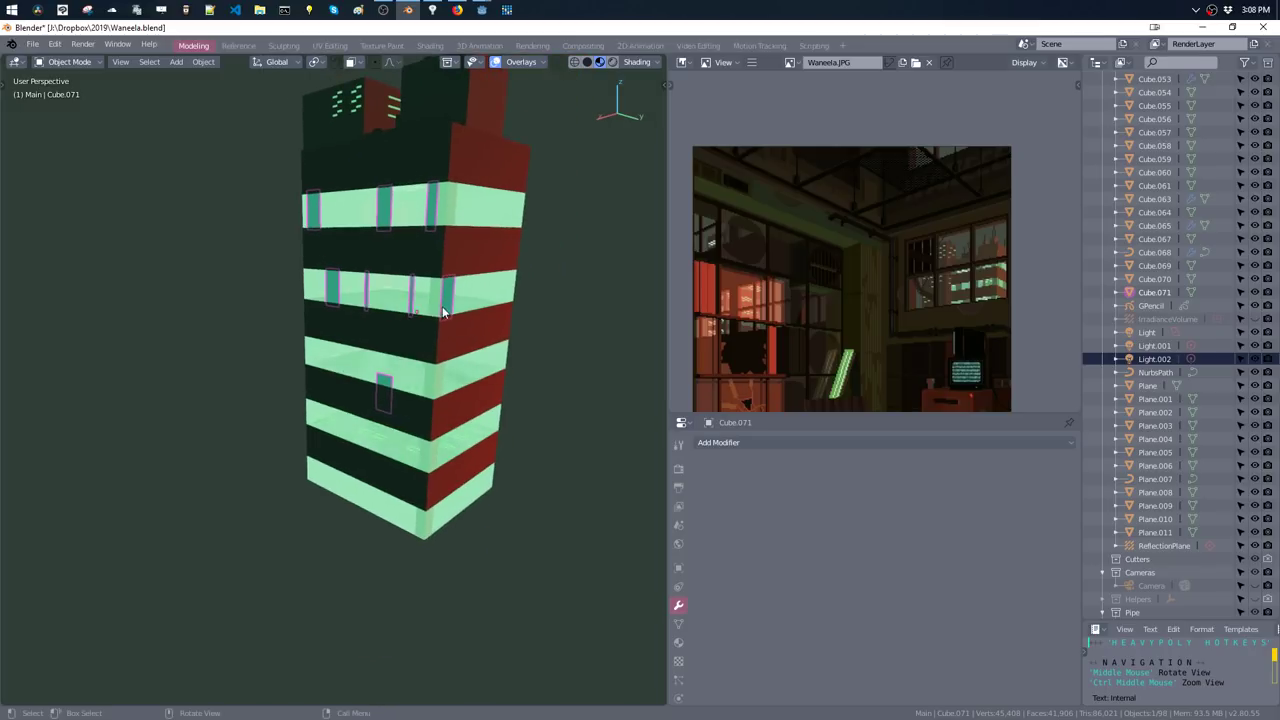
# - Select the linked cutter geometry and adjust its vertex colour hue and brightness
pyautogui.press('Tab')
pyautogui.hotkey('ctrl', 'l')
pyautogui.press('m')
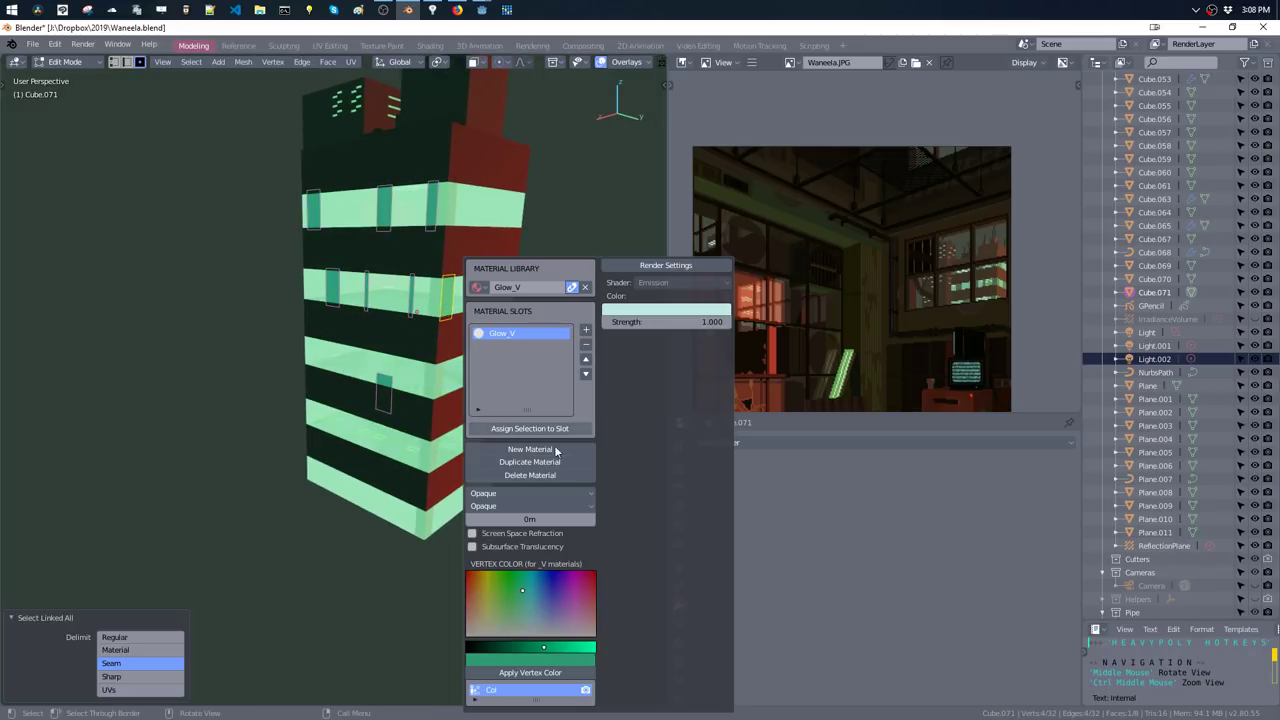
pyautogui.moveTo(526, 591); pyautogui.dragTo(520, 583)
pyautogui.moveTo(549, 653); pyautogui.dragTo(554, 653)
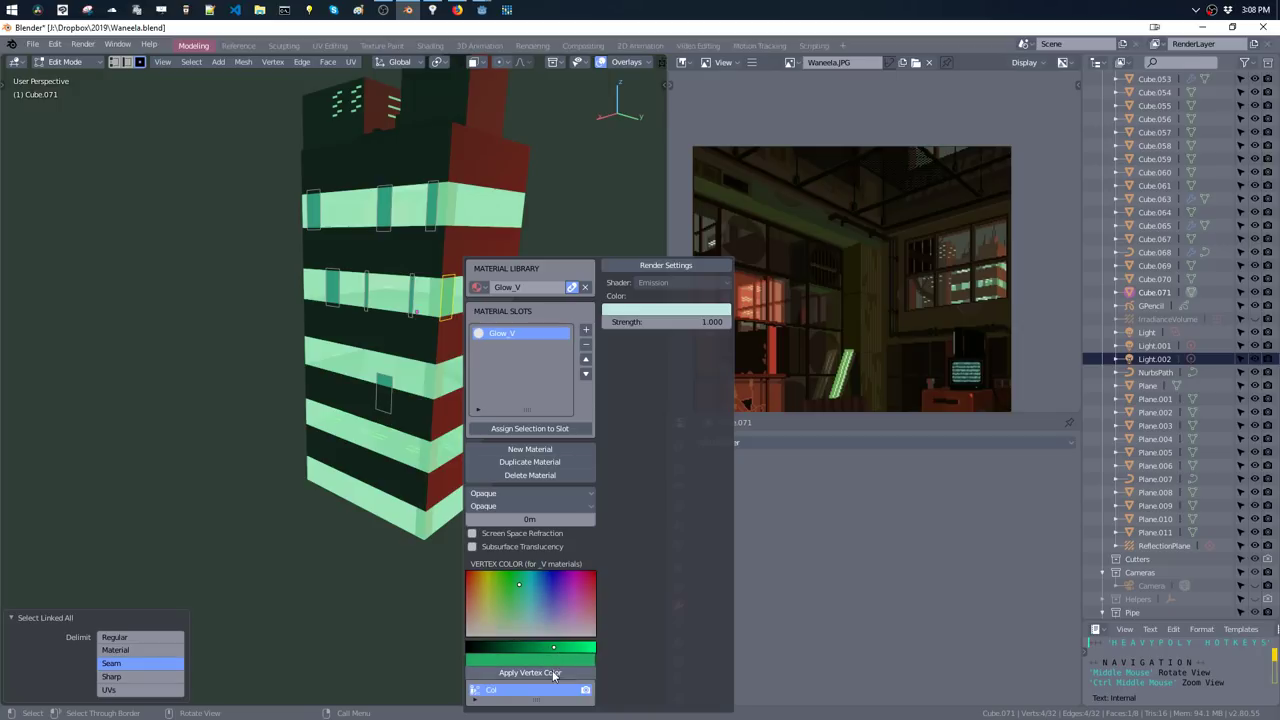
pyautogui.click(546, 673)
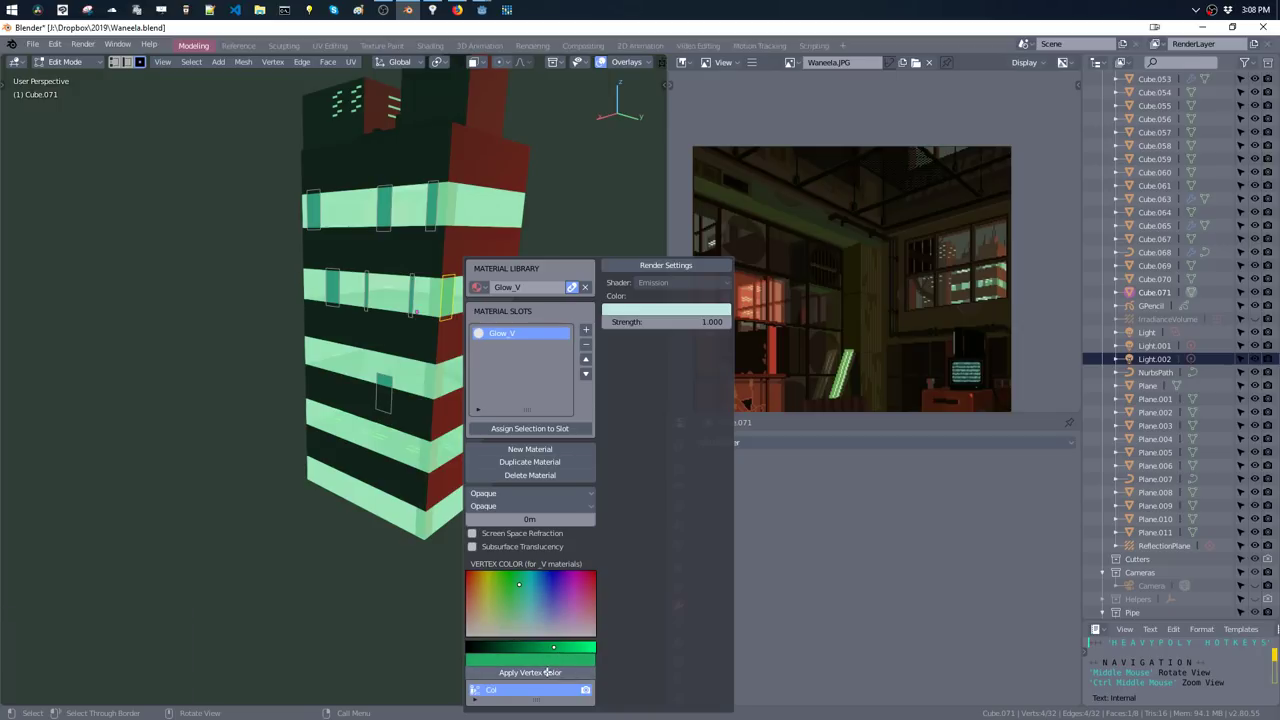
pyautogui.click(519, 592)
pyautogui.moveTo(552, 647); pyautogui.dragTo(558, 647)
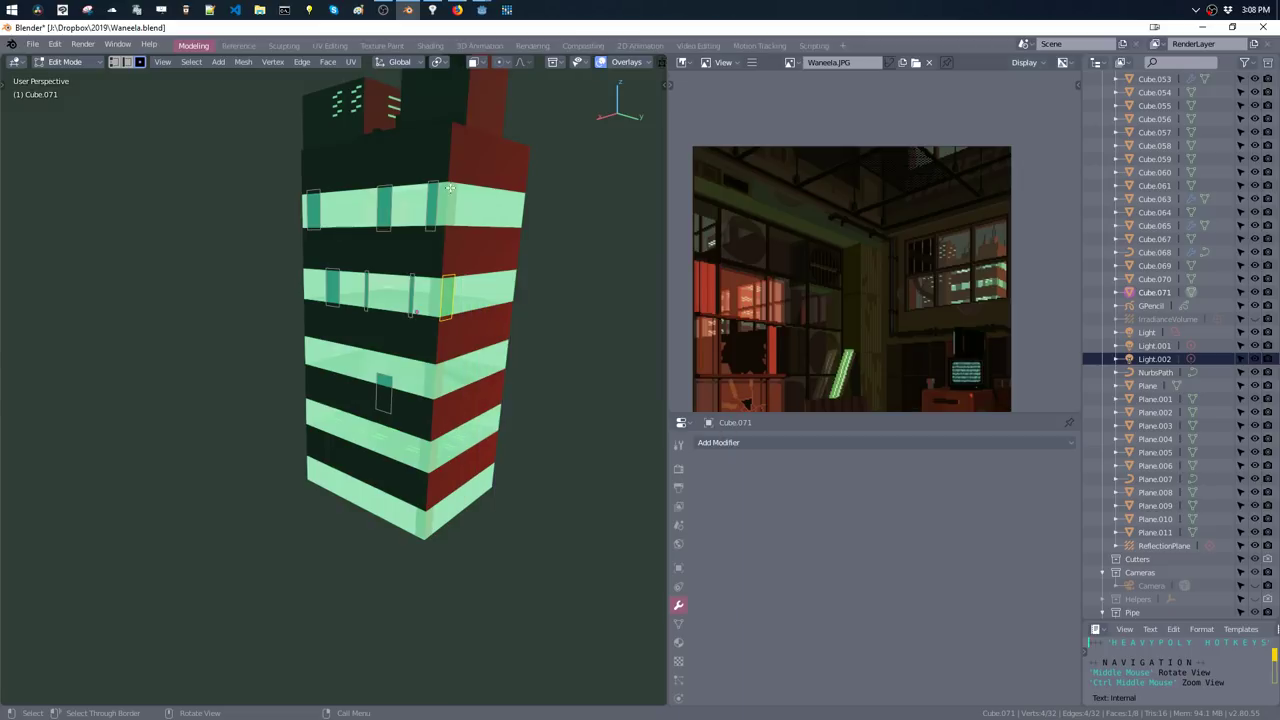
# - Copy one window face up 0.3923 m in Z and another sideways along X
pyautogui.hotkey('shift', 'd')
pyautogui.press('z')
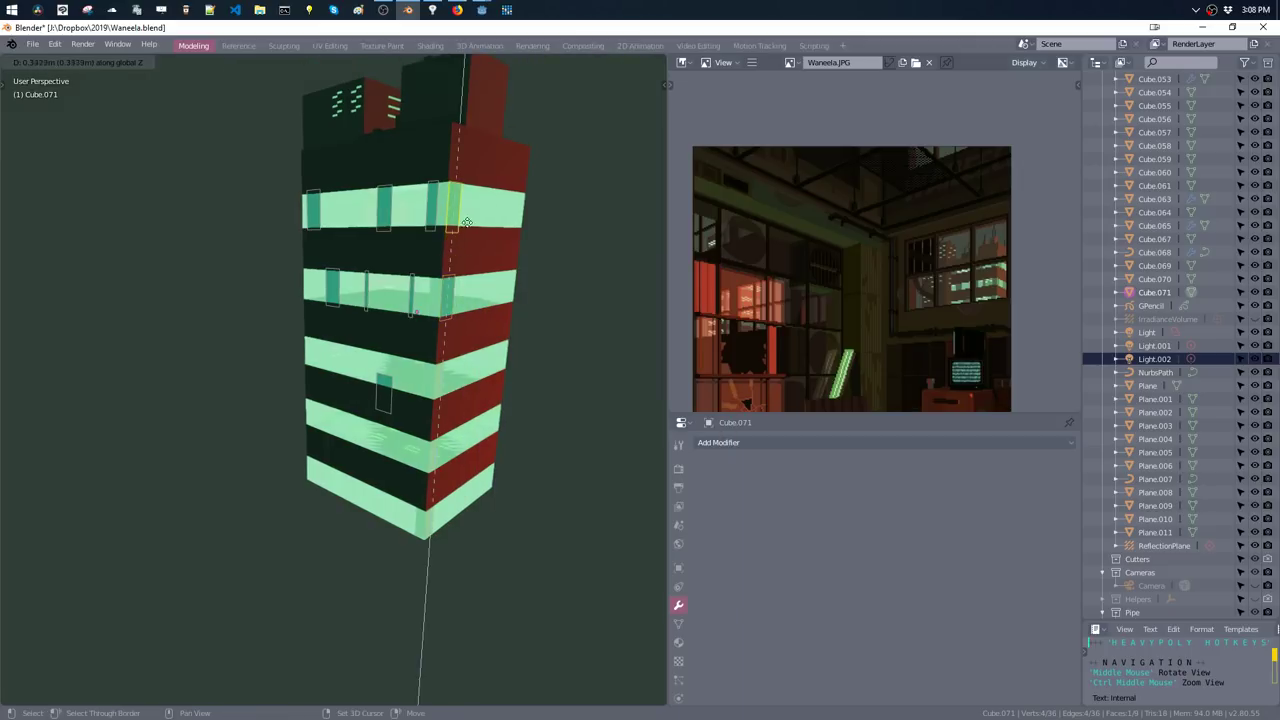
pyautogui.click(441, 295)
pyautogui.click(450, 305)
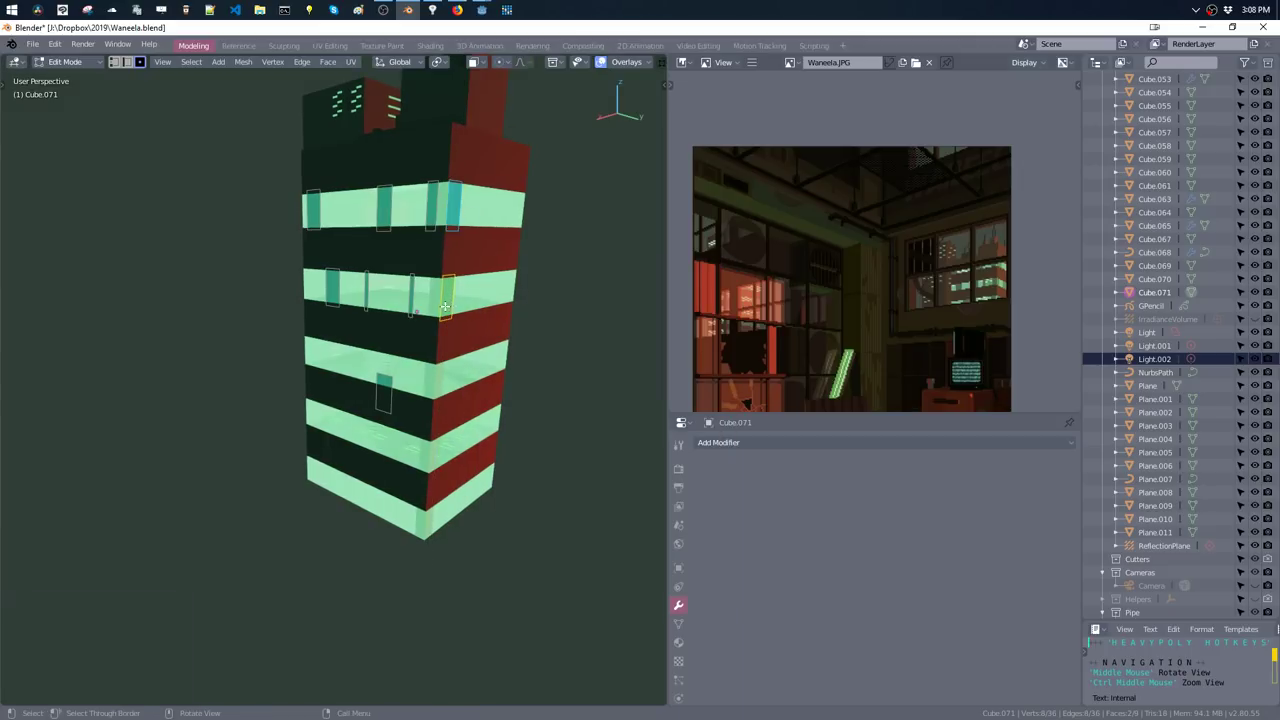
pyautogui.hotkey('shift', 'd')
pyautogui.press('x')
pyautogui.click(531, 342)
# - Apply a brighter vertex colour to all the linked window faces
pyautogui.press('Tab')
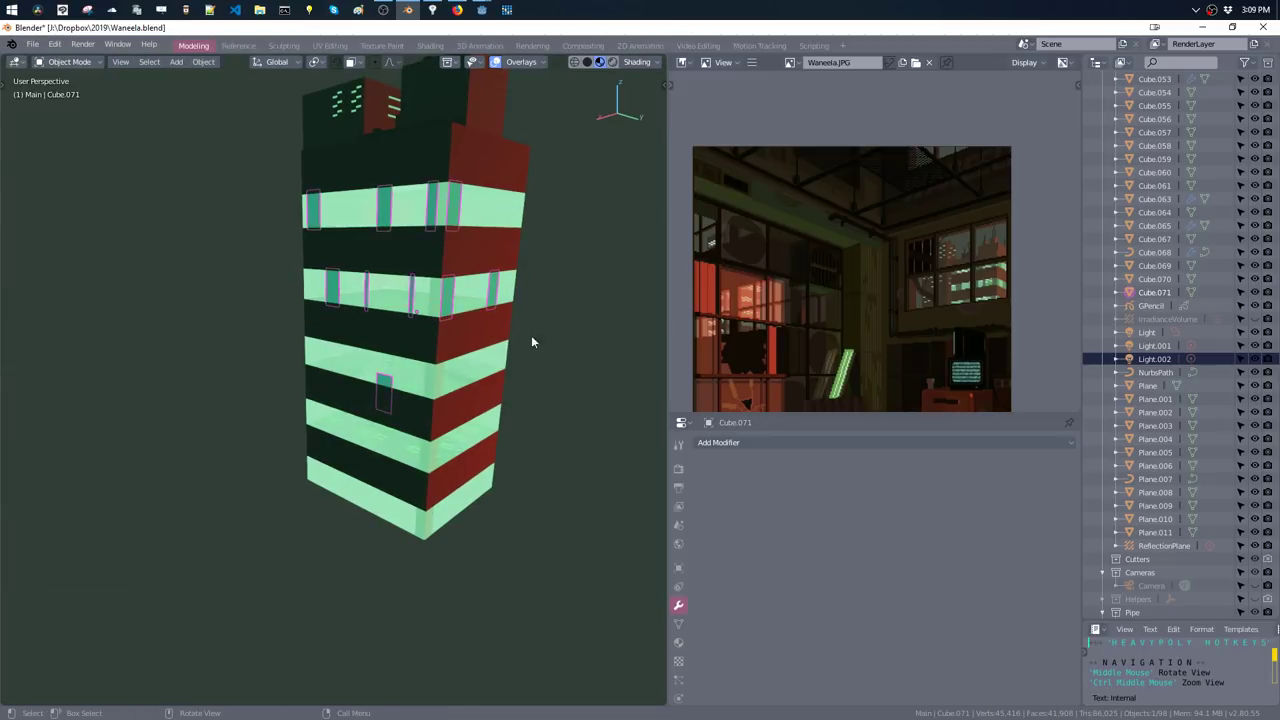
pyautogui.click(591, 304)
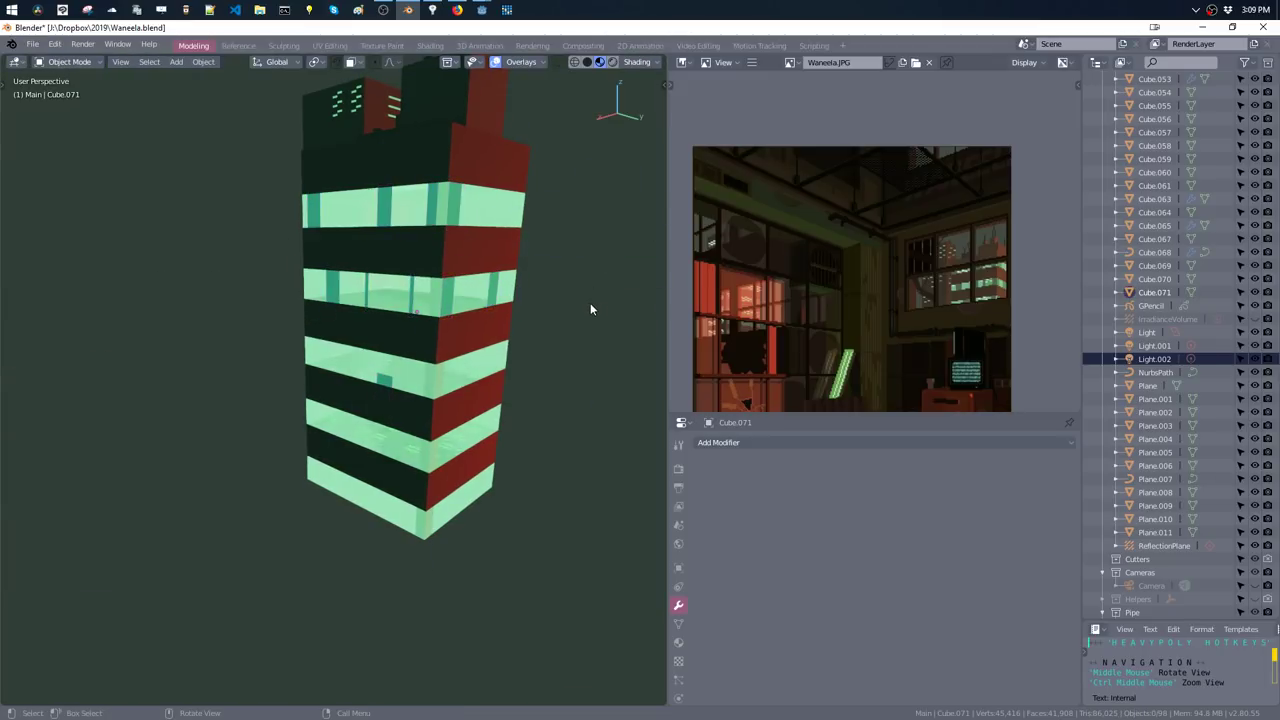
pyautogui.press('Tab')
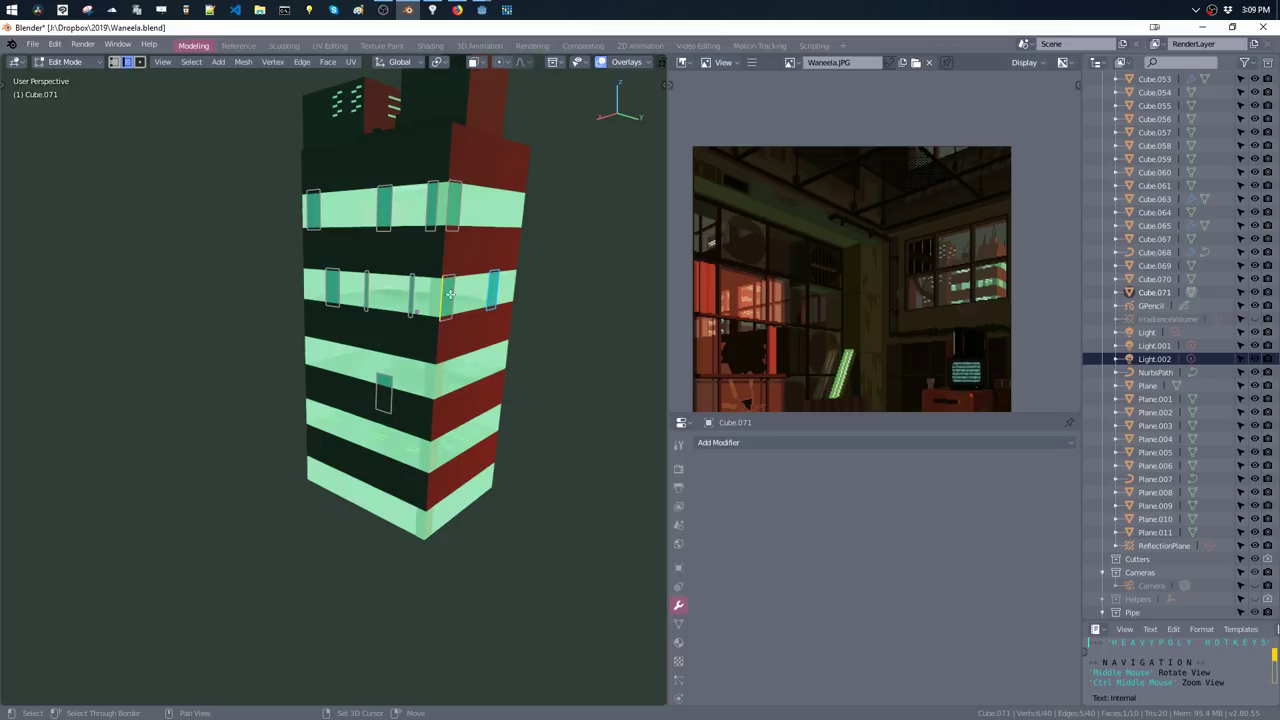
pyautogui.hotkey('ctrl', 'l')
pyautogui.press('m')
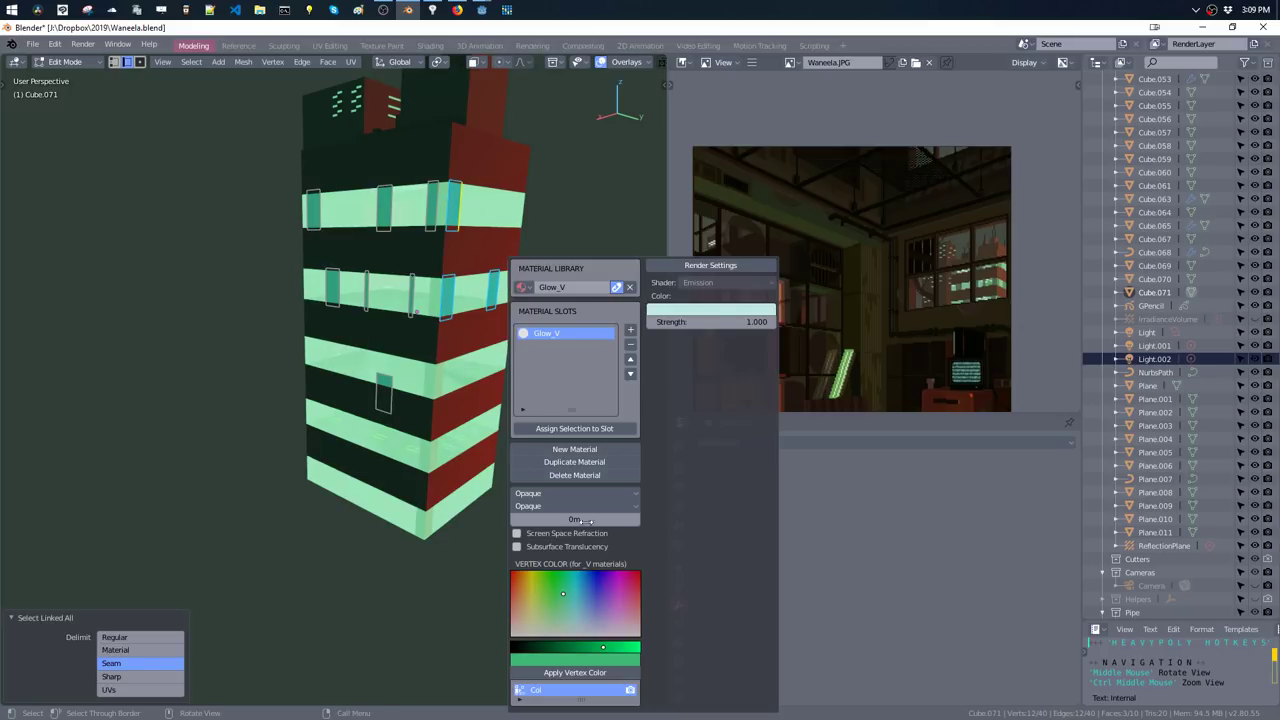
pyautogui.moveTo(614, 650); pyautogui.dragTo(630, 650)
pyautogui.click(575, 672)
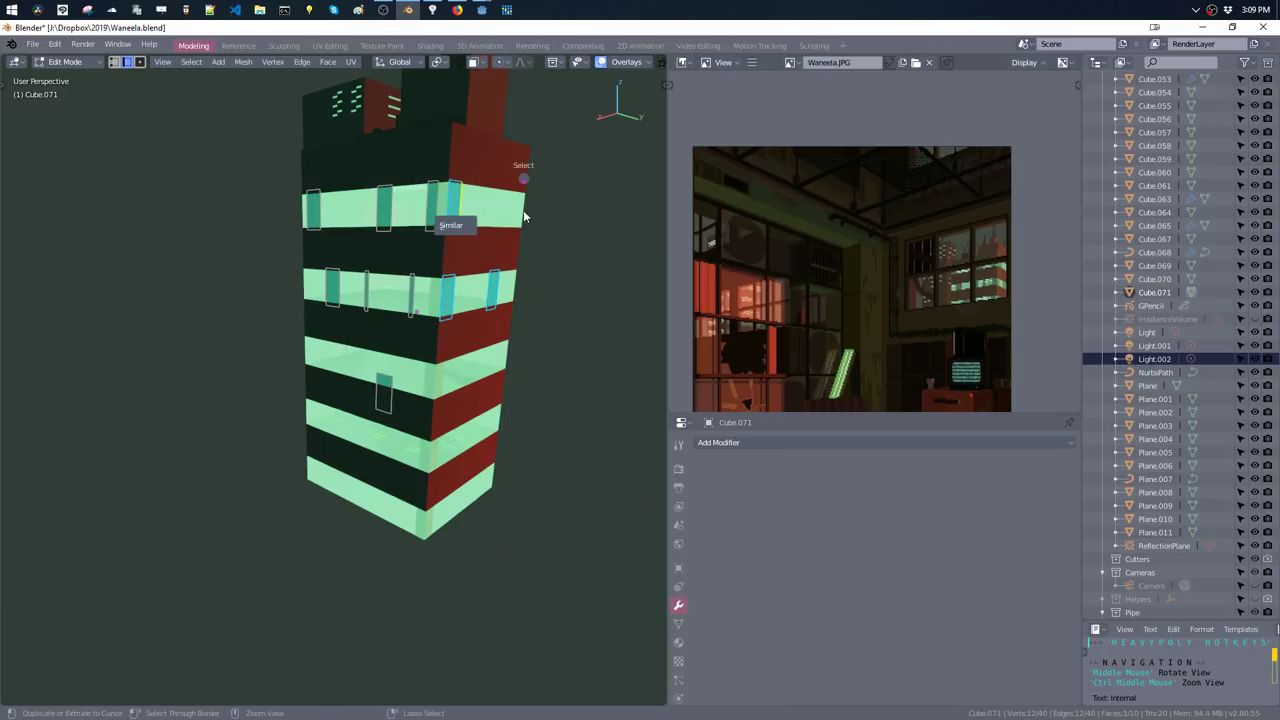
# - Apply a darkened saturated green vertex colour to the window faces
pyautogui.press('Tab')
pyautogui.moveTo(528, 290); pyautogui.dragTo(546, 271, button='middle')
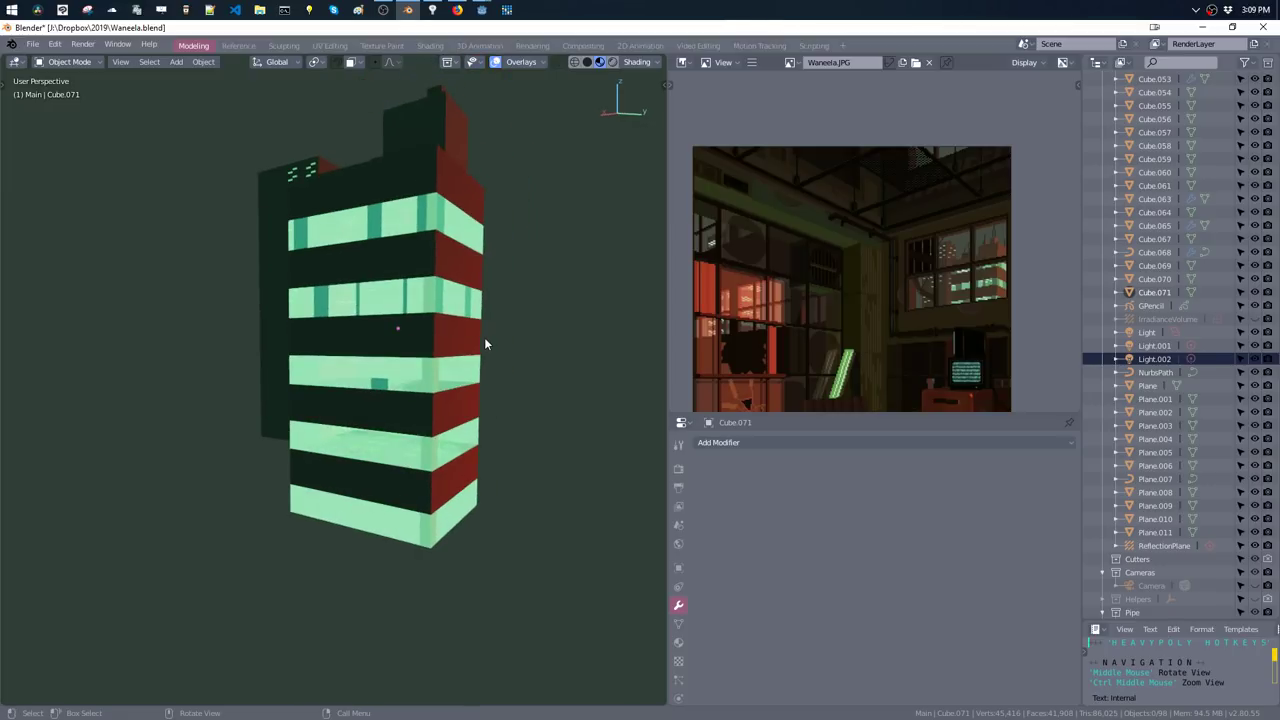
pyautogui.press('Tab')
pyautogui.press('m')
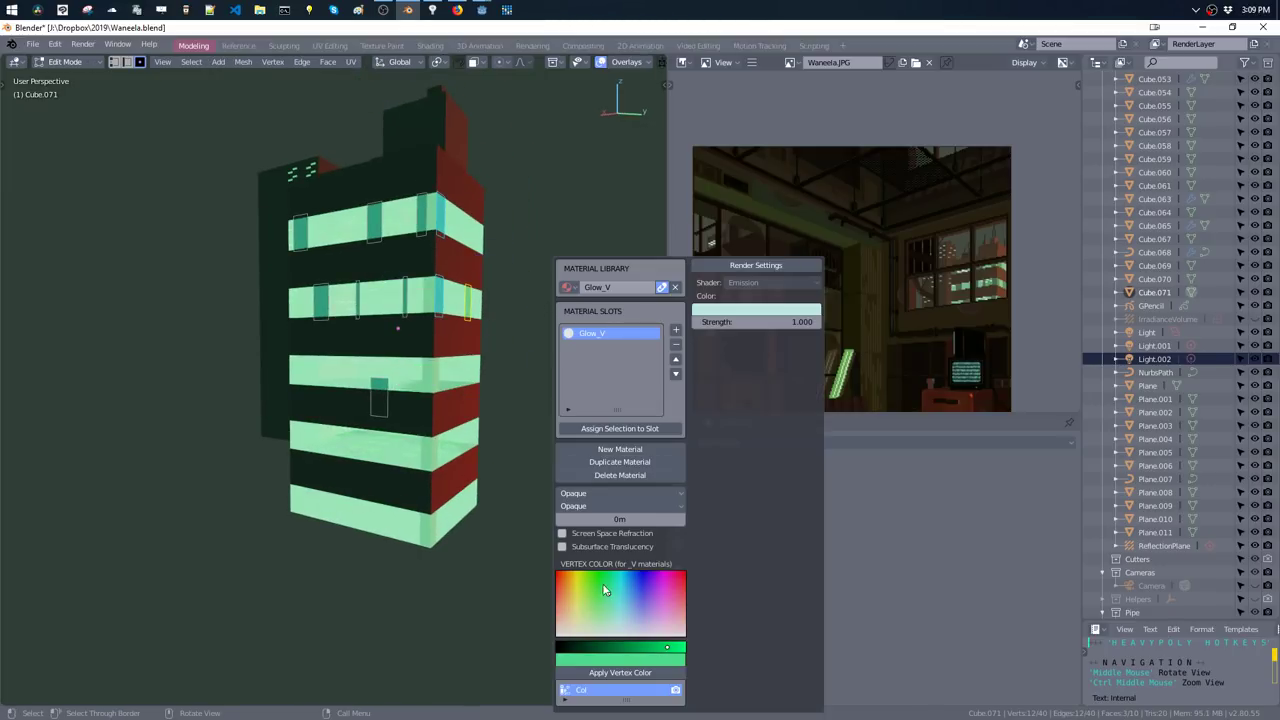
pyautogui.click(601, 593)
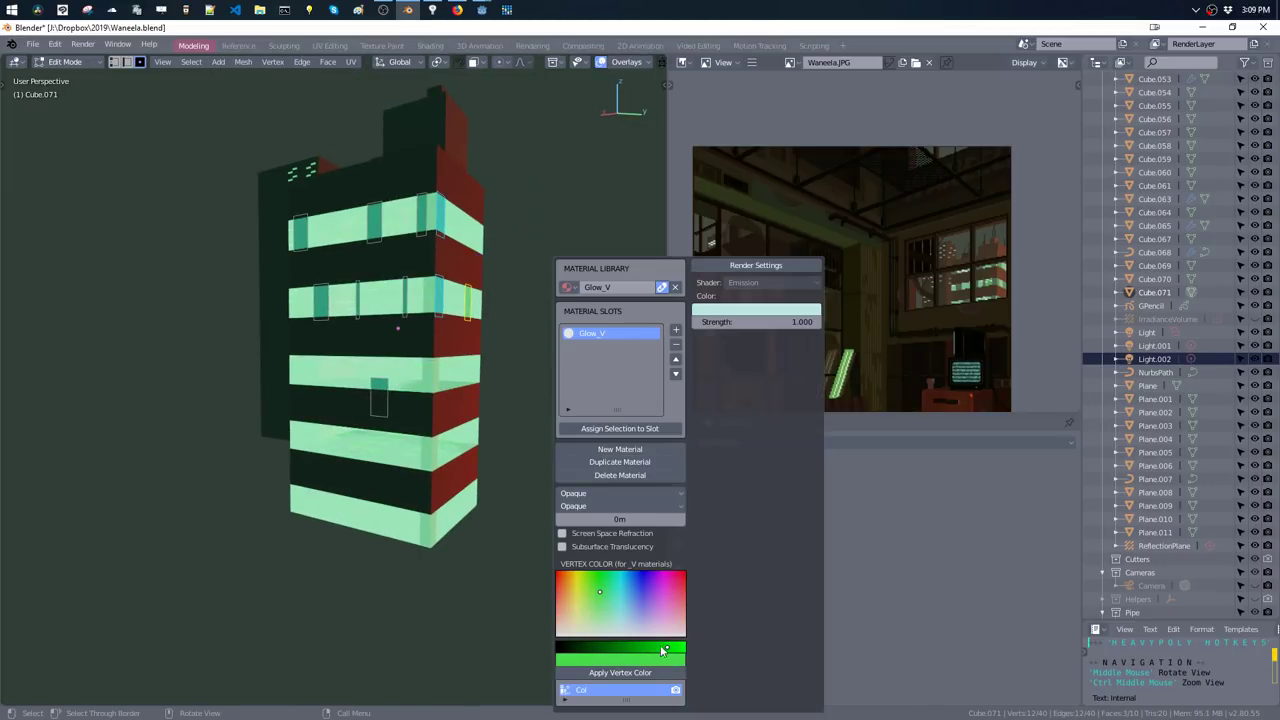
pyautogui.moveTo(667, 648); pyautogui.dragTo(663, 648)
pyautogui.click(620, 672)
# - Try a brighter green, then another green shade, previewing each in Object Mode
pyautogui.press('Tab')
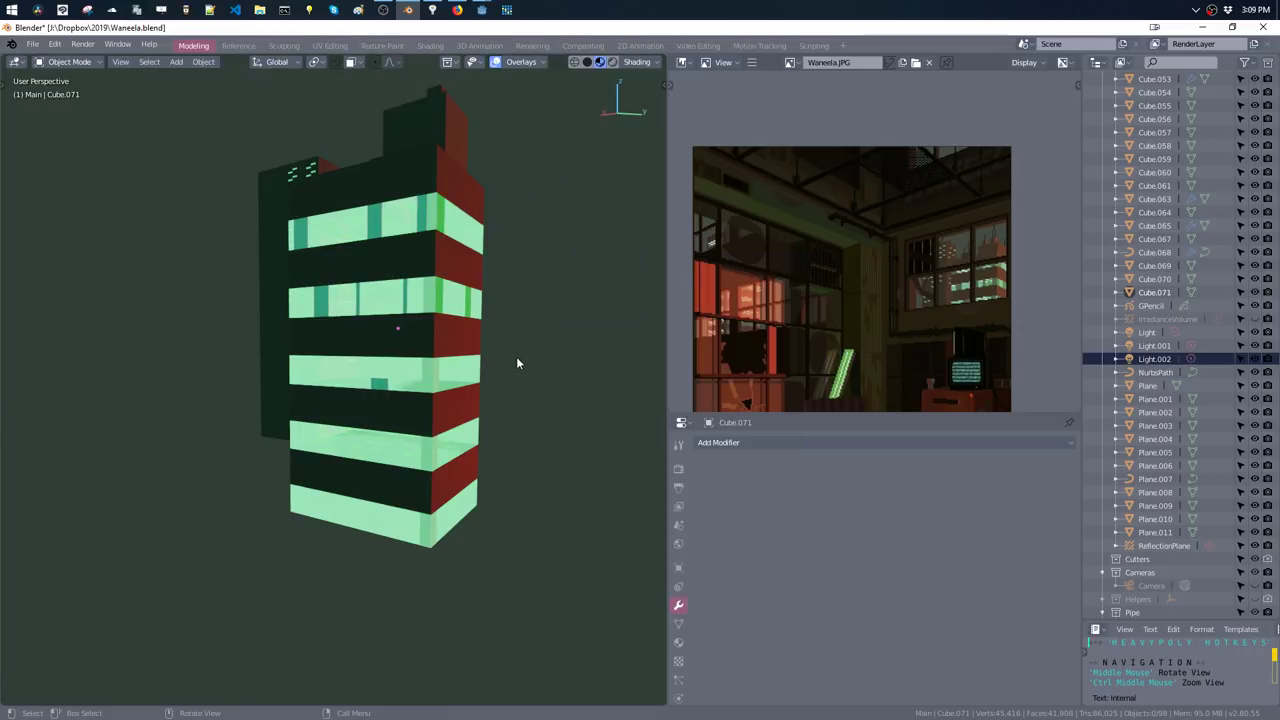
pyautogui.press('Tab')
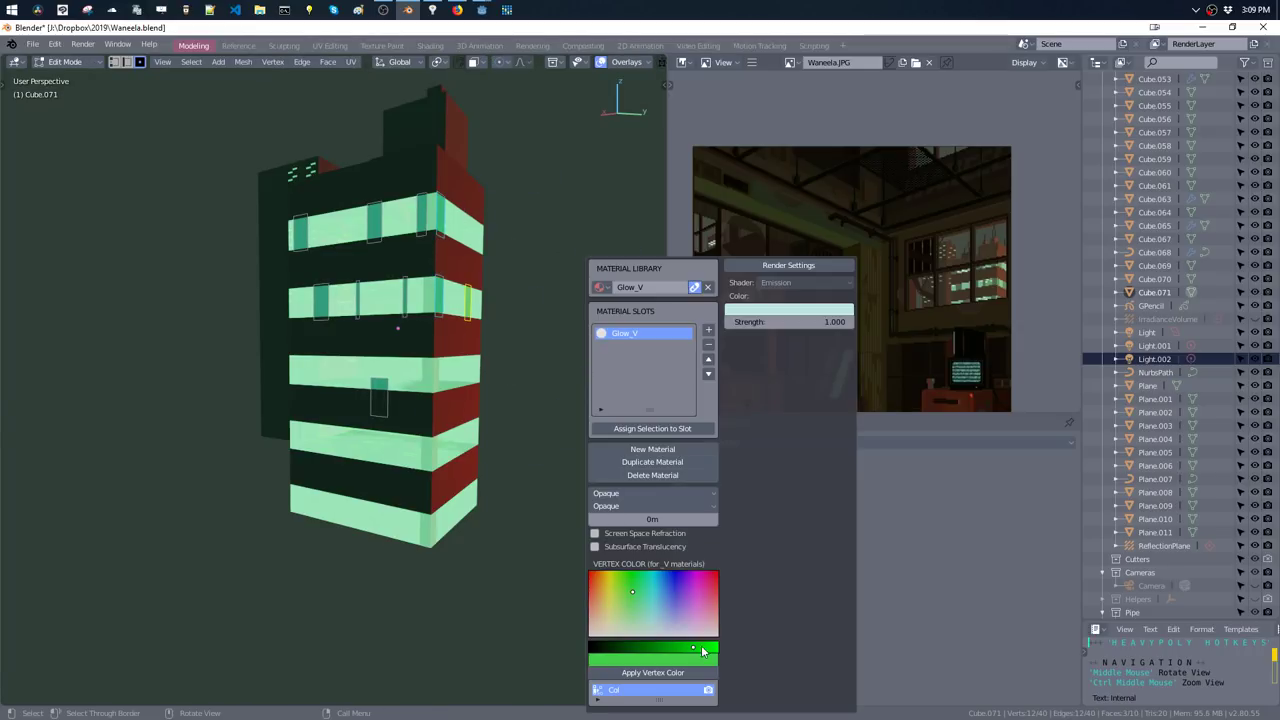
pyautogui.click(702, 648)
pyautogui.click(652, 672)
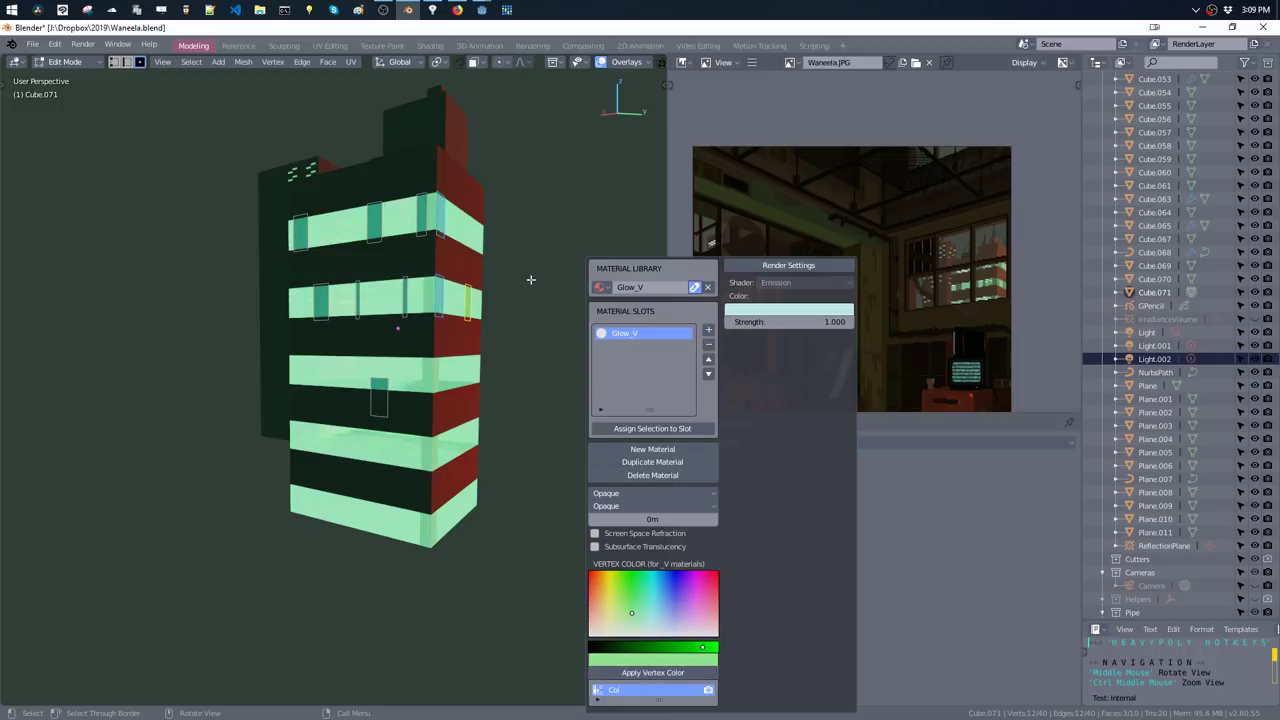
pyautogui.press('Tab')
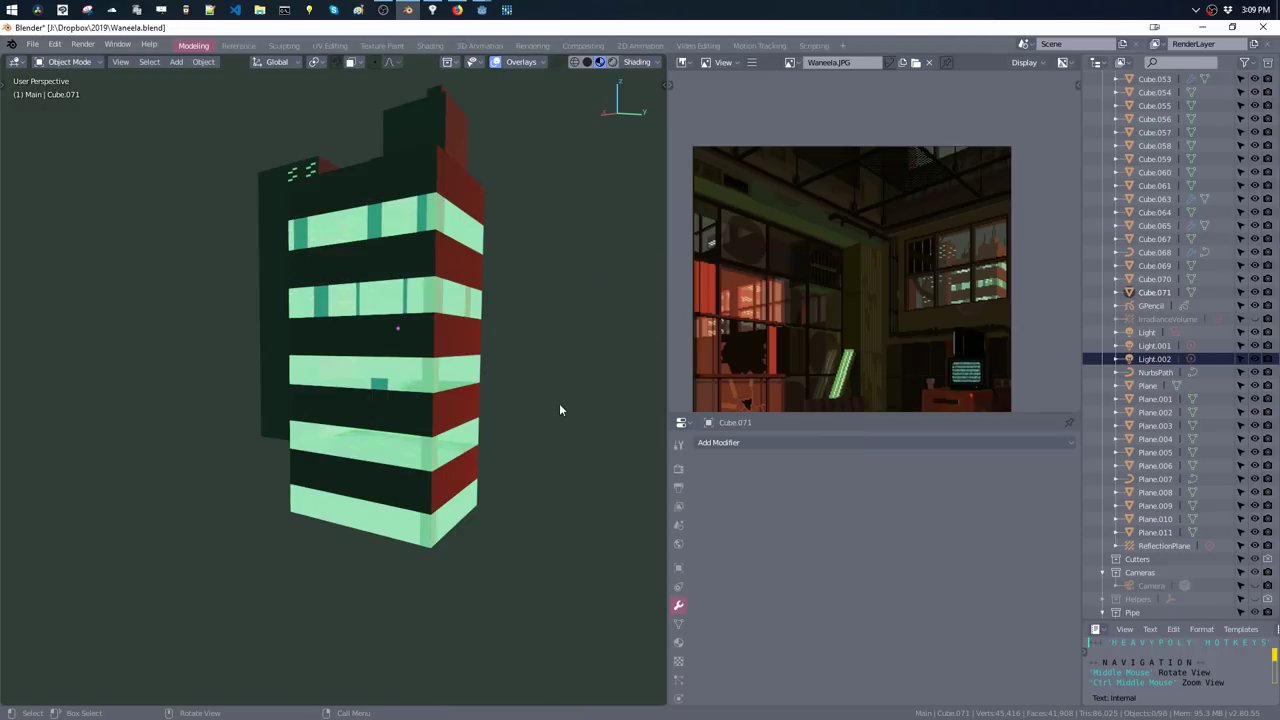
pyautogui.press('Tab')
pyautogui.click(622, 604)
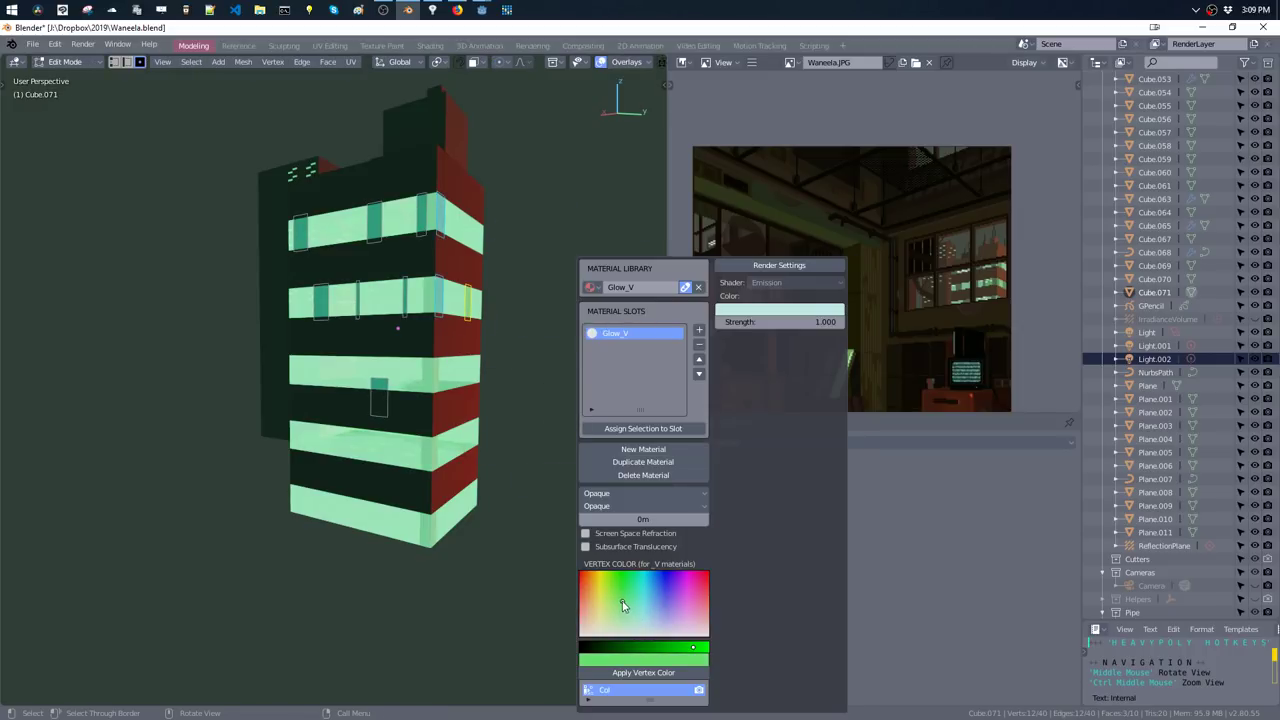
pyautogui.click(641, 672)
# - Apply a final chosen green shade to the windows and preview it
pyautogui.press('Tab')
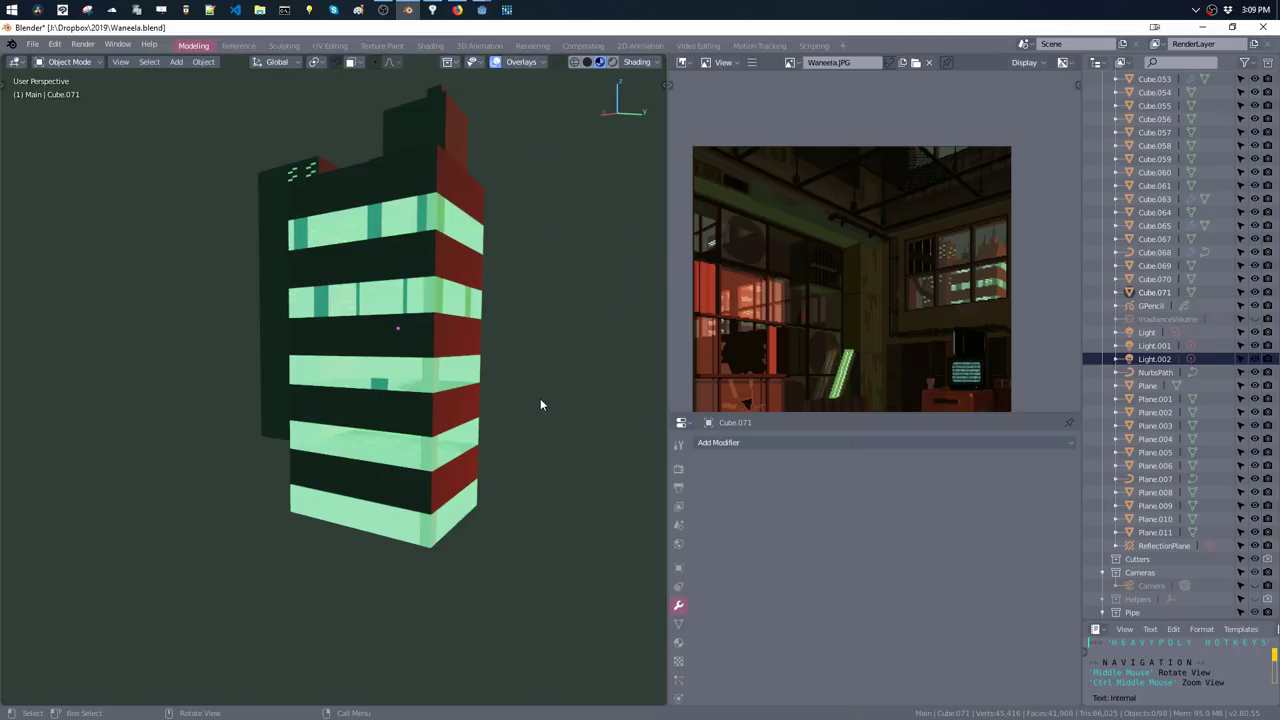
pyautogui.press('Tab')
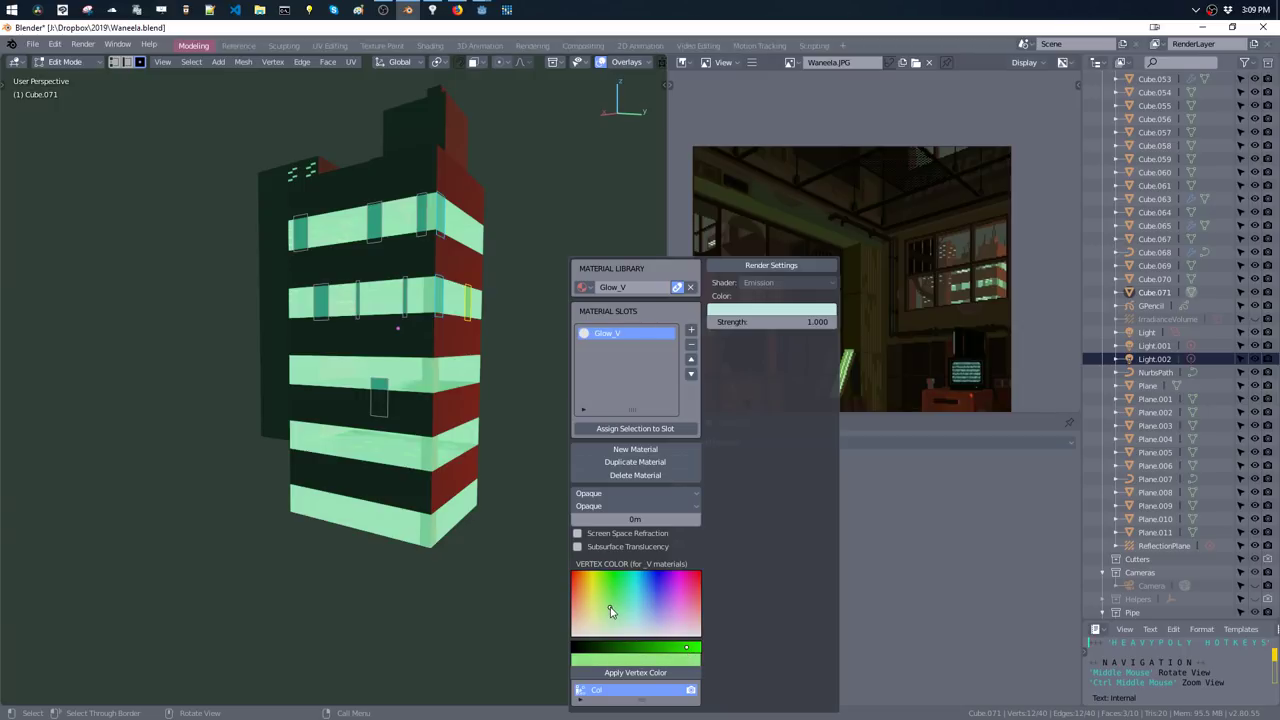
pyautogui.click(629, 680)
pyautogui.press('Tab')
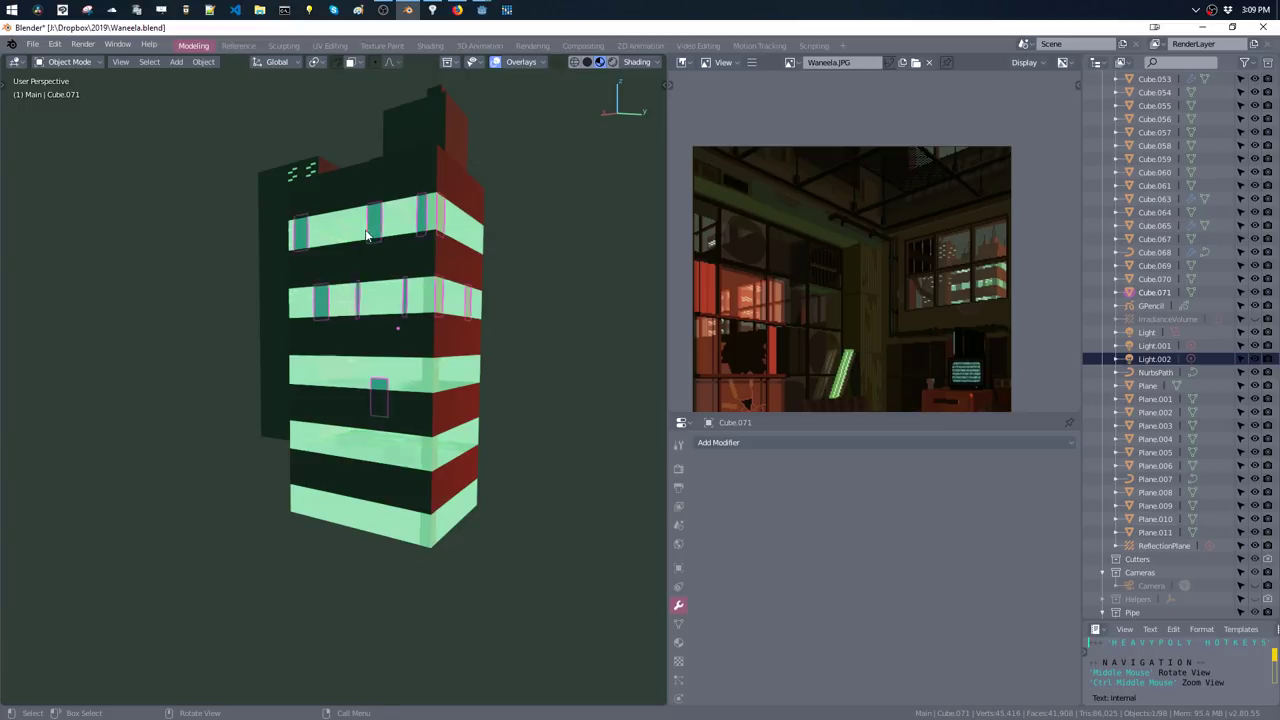
# - Select the window faces and apply a darkened yellow vertex colour
pyautogui.press('Tab')
pyautogui.click(425, 210)
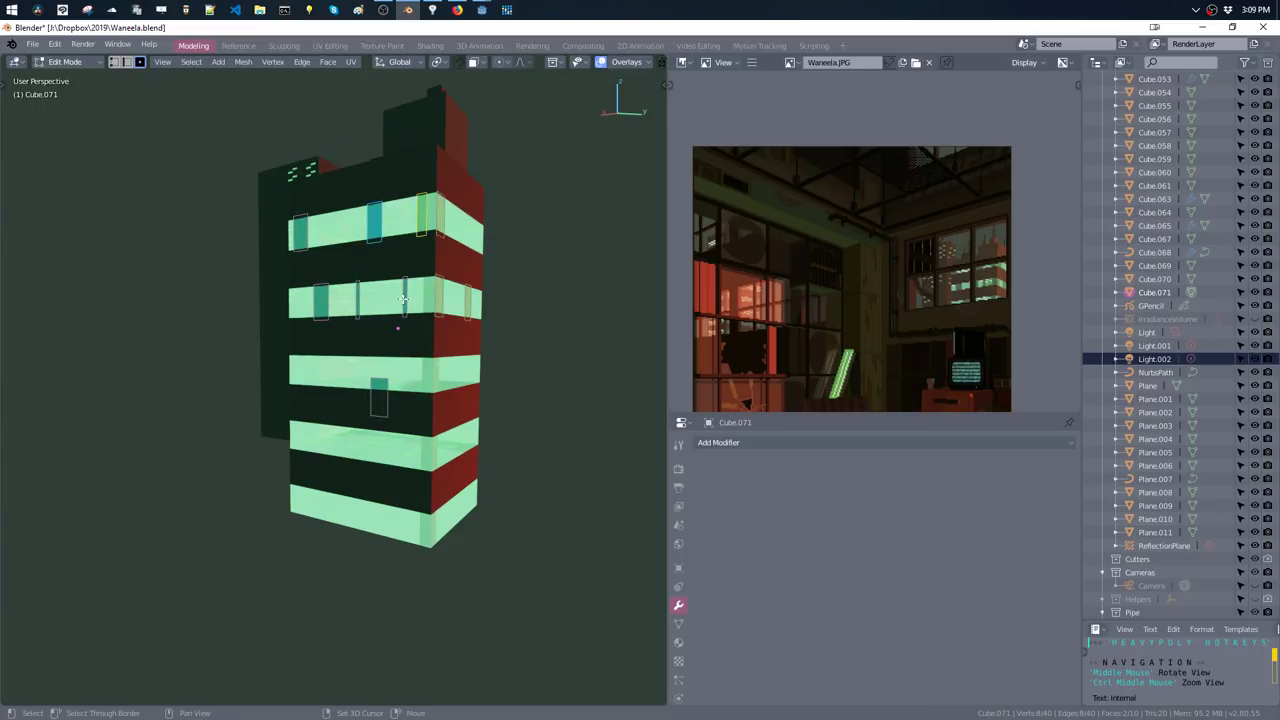
pyautogui.moveTo(286, 220); pyautogui.dragTo(414, 420)
pyautogui.press('m')
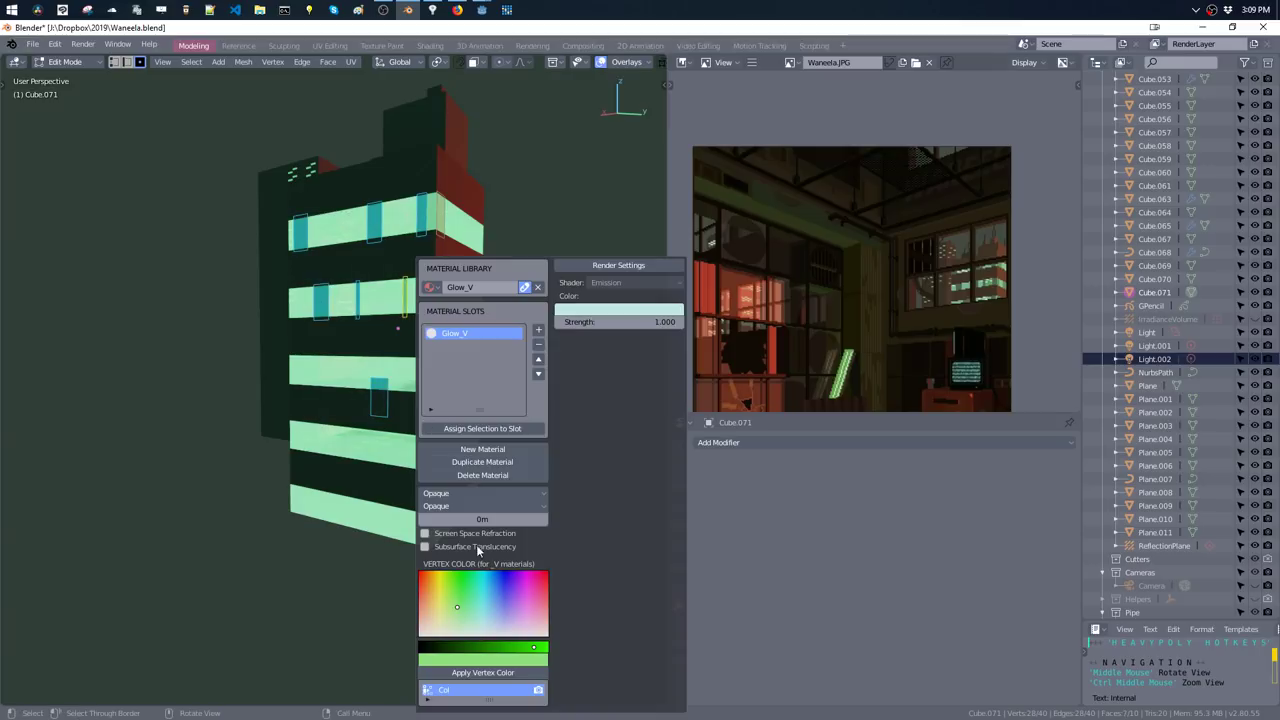
pyautogui.click(445, 606)
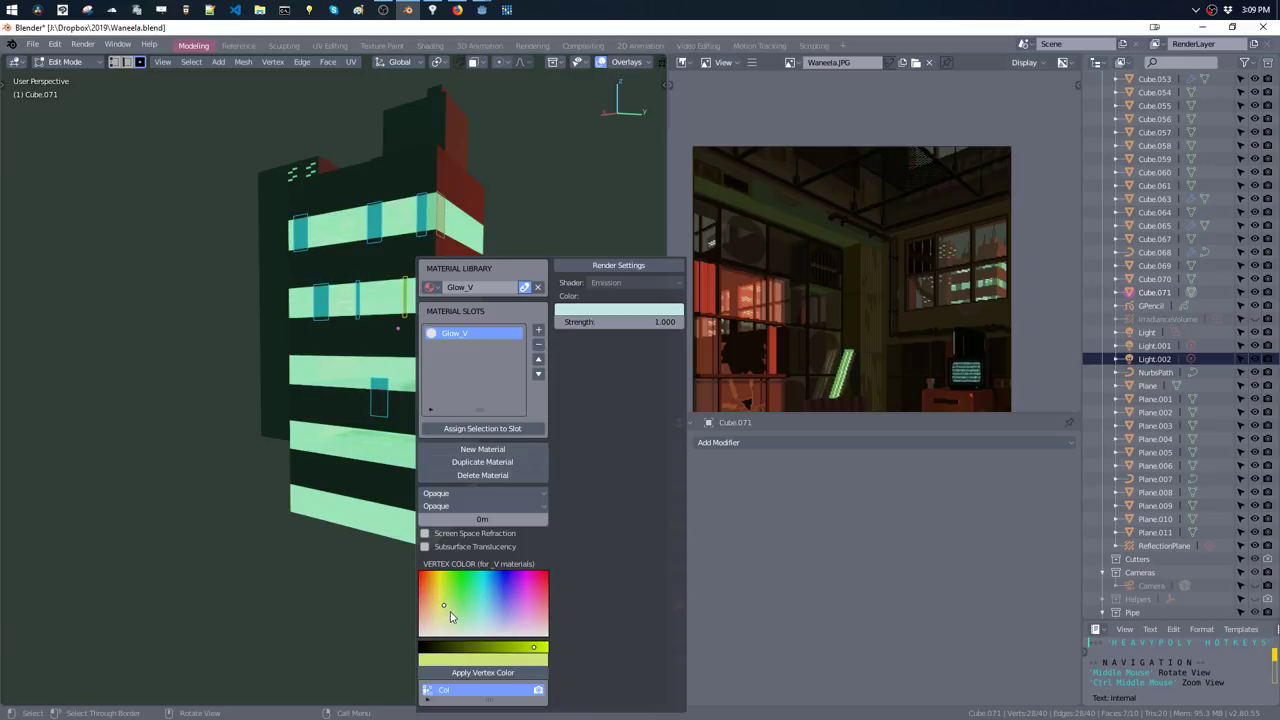
pyautogui.moveTo(538, 651); pyautogui.dragTo(501, 654)
pyautogui.click(436, 611)
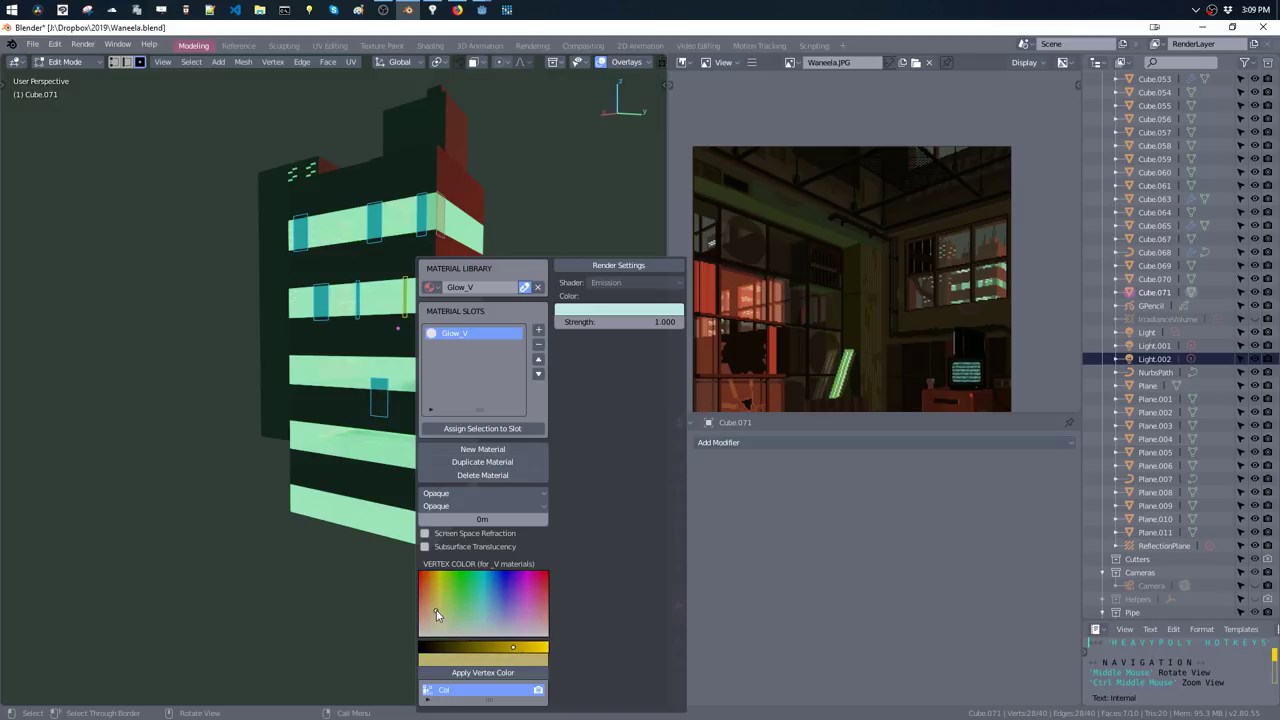
pyautogui.click(476, 672)
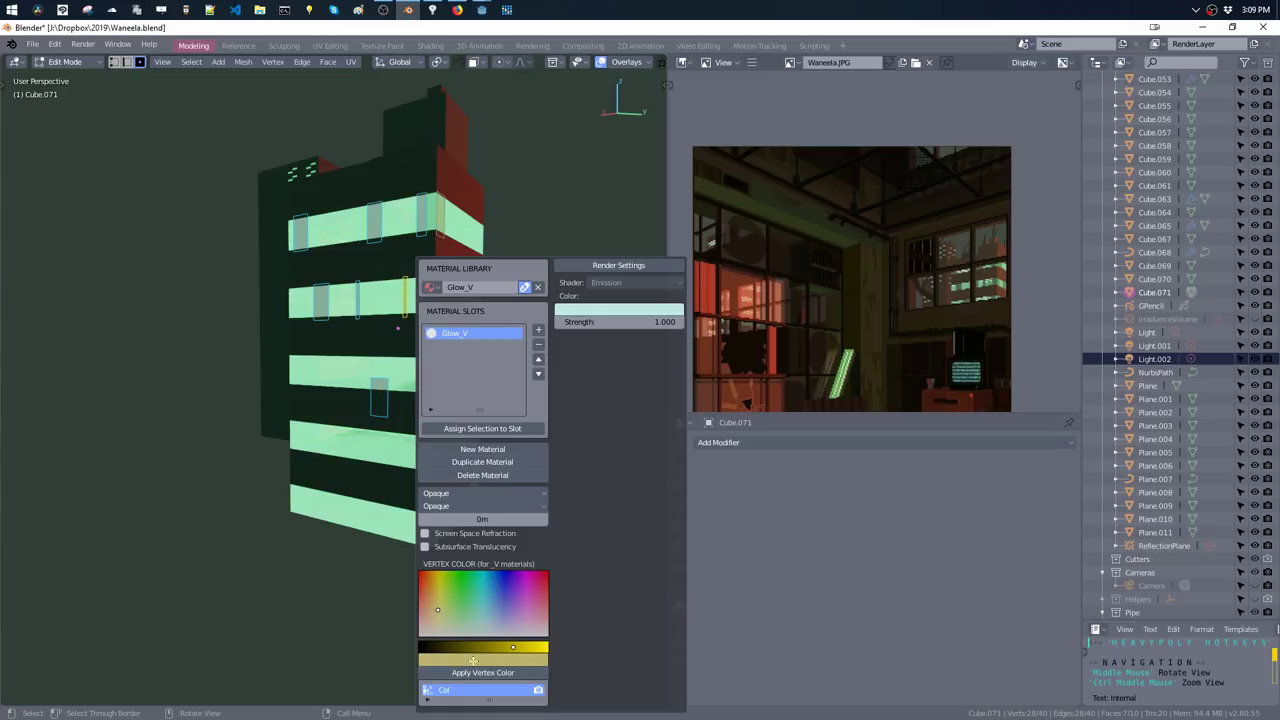
# - Switch the windows to a darker muted green and return to Object Mode
pyautogui.moveTo(478, 610); pyautogui.dragTo(464, 610)
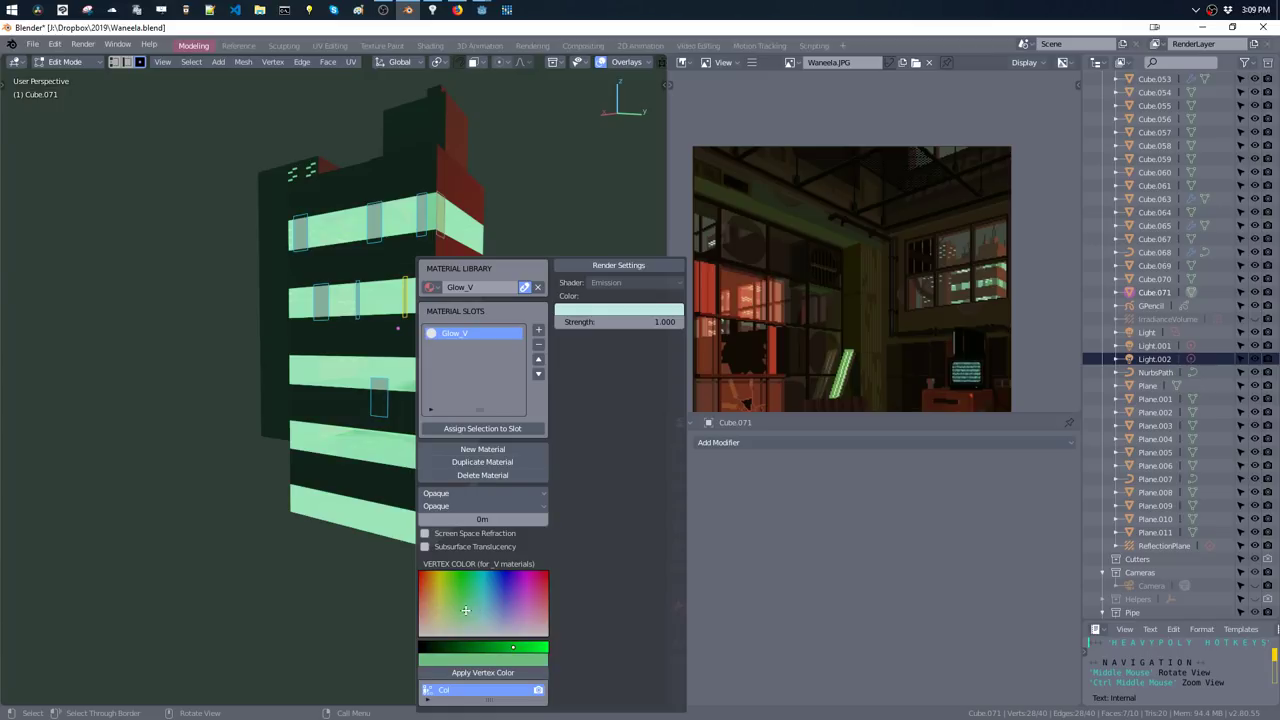
pyautogui.click(473, 674)
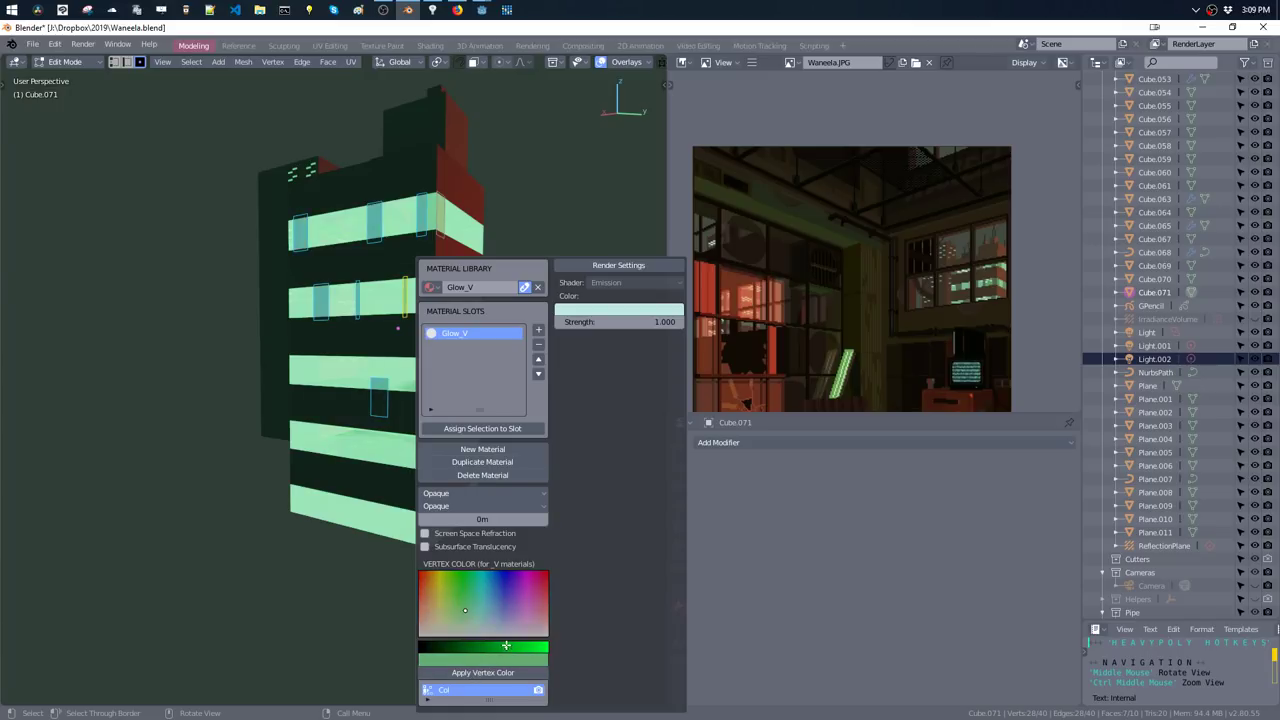
pyautogui.moveTo(494, 648); pyautogui.dragTo(490, 648)
pyautogui.click(498, 672)
pyautogui.press('Tab')
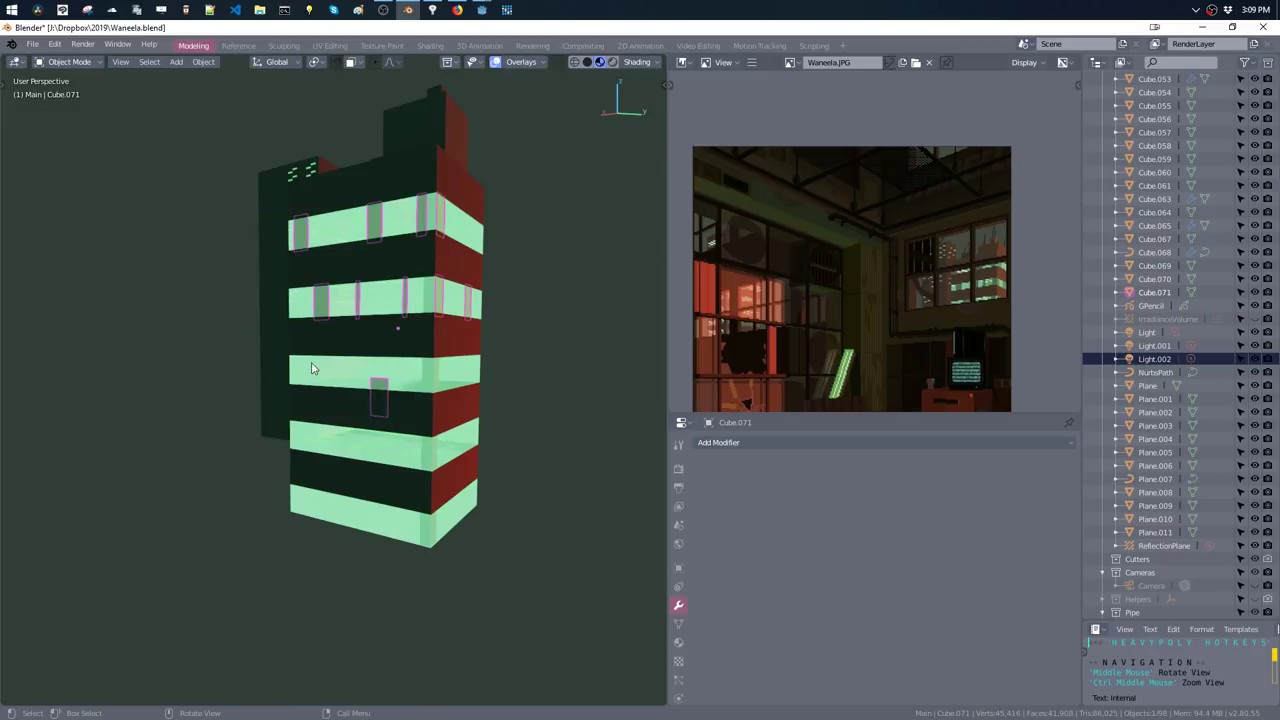
pyautogui.click(310, 382)
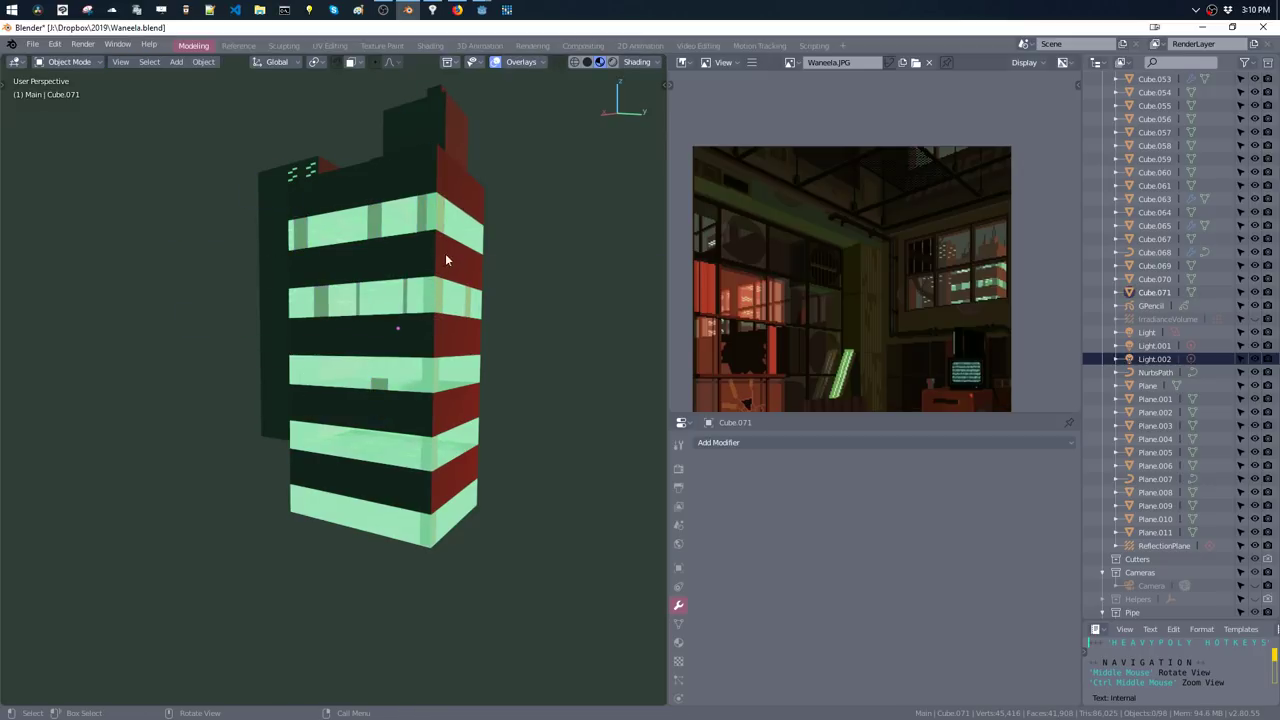
pyautogui.press('`')
pyautogui.click(428, 425)
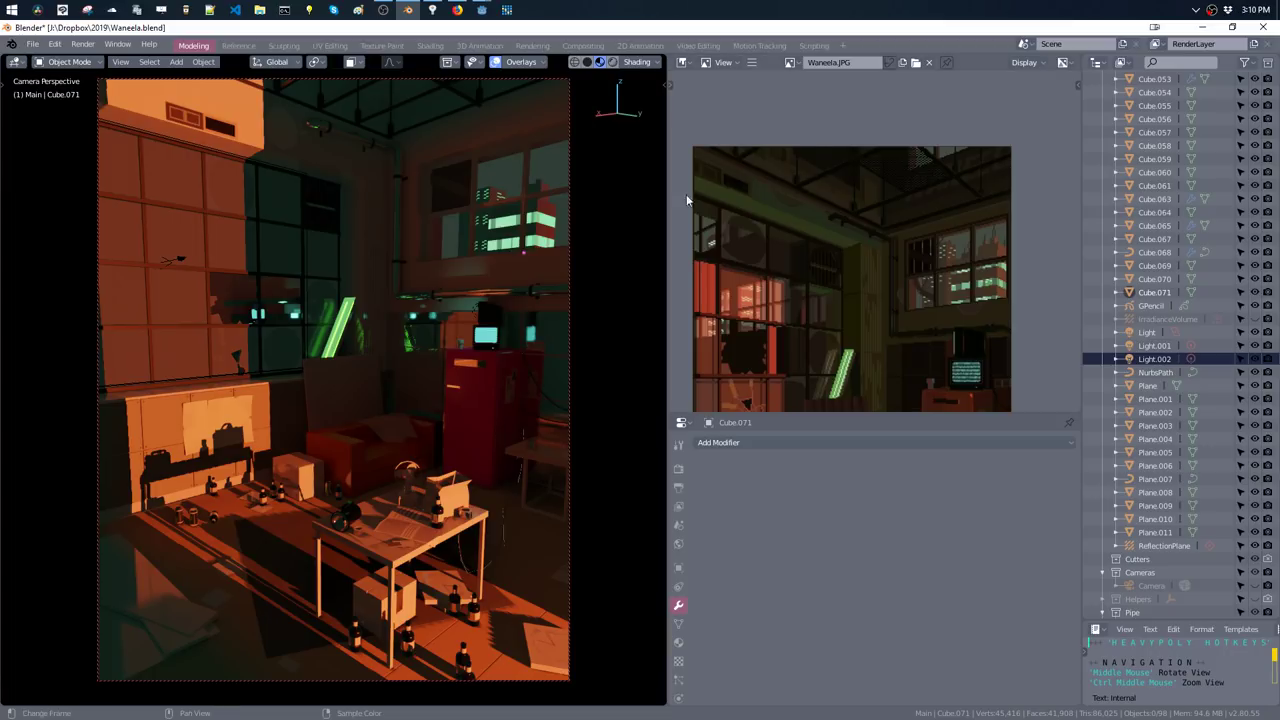
pyautogui.press('Tab')
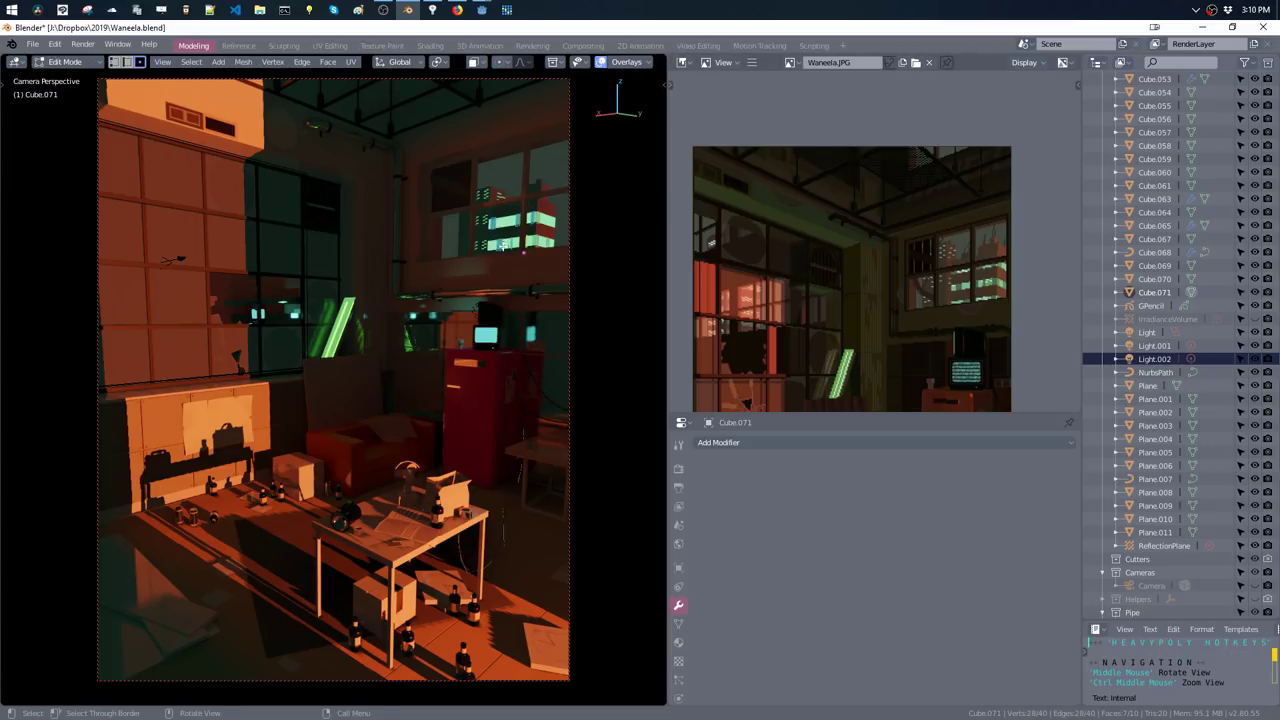
pyautogui.press('g')
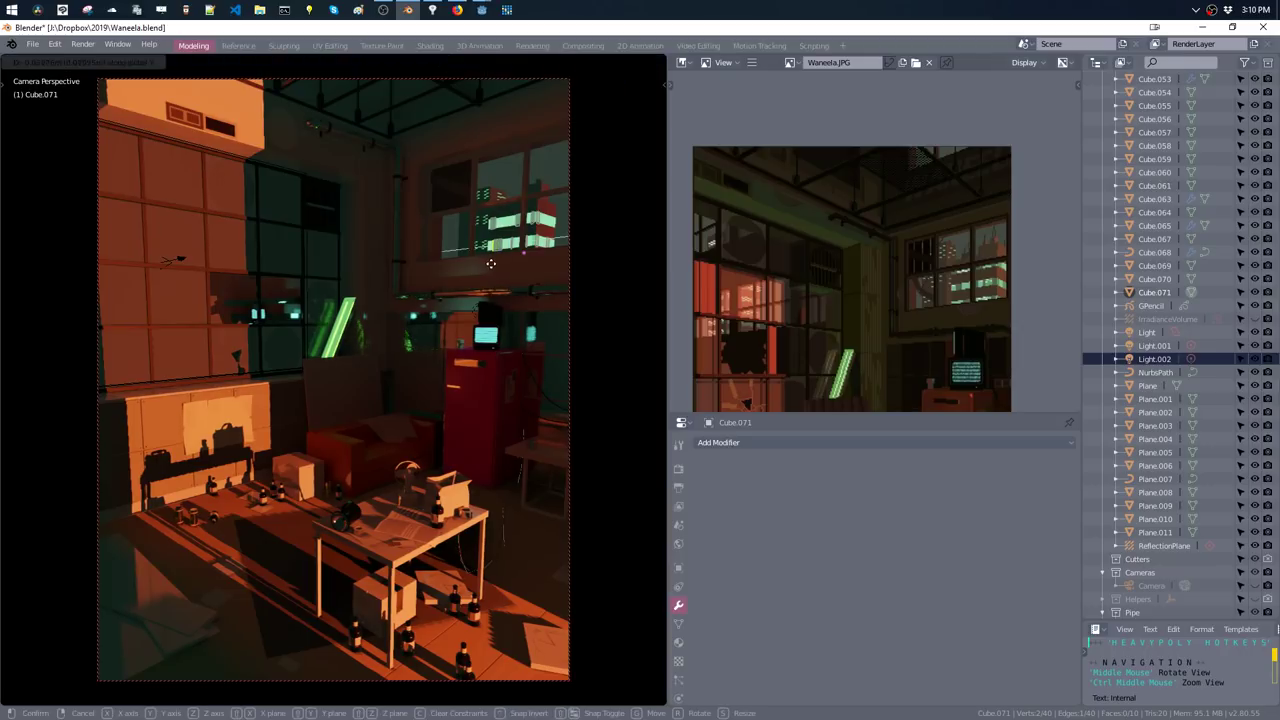
pyautogui.click(491, 263)
pyautogui.press('g')
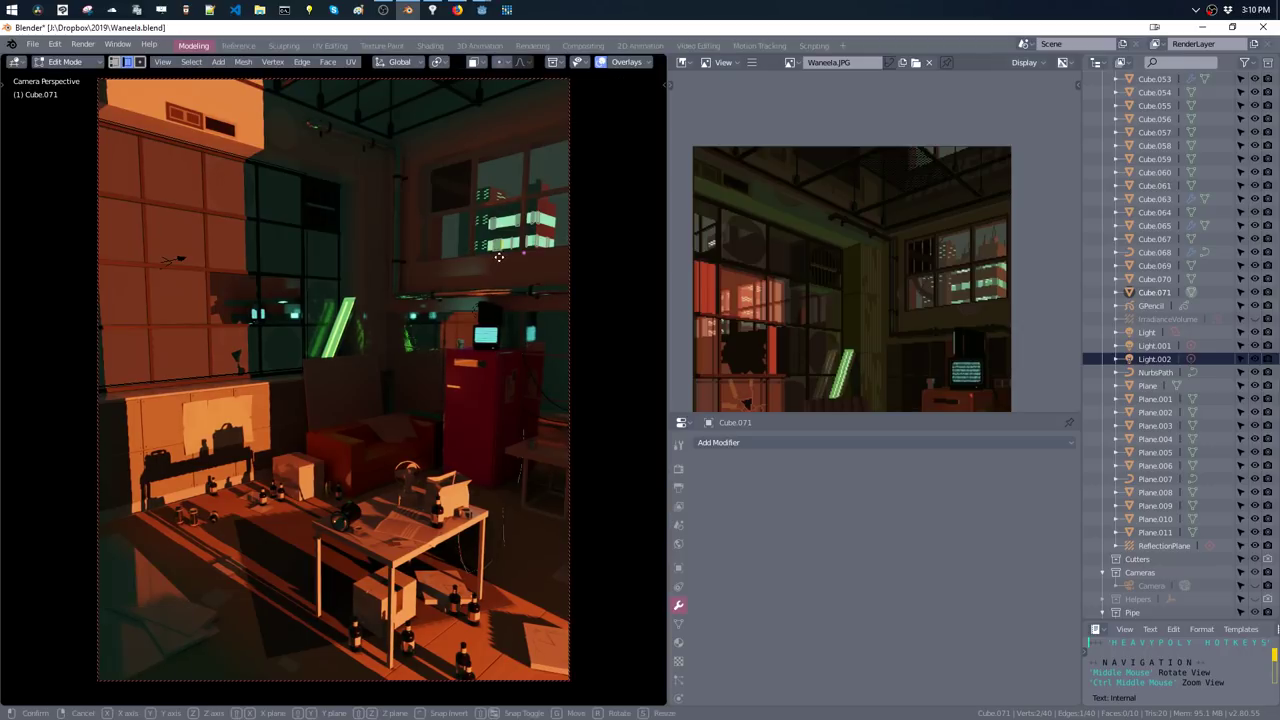
pyautogui.click(497, 246)
pyautogui.press('a')
pyautogui.click(500, 308)
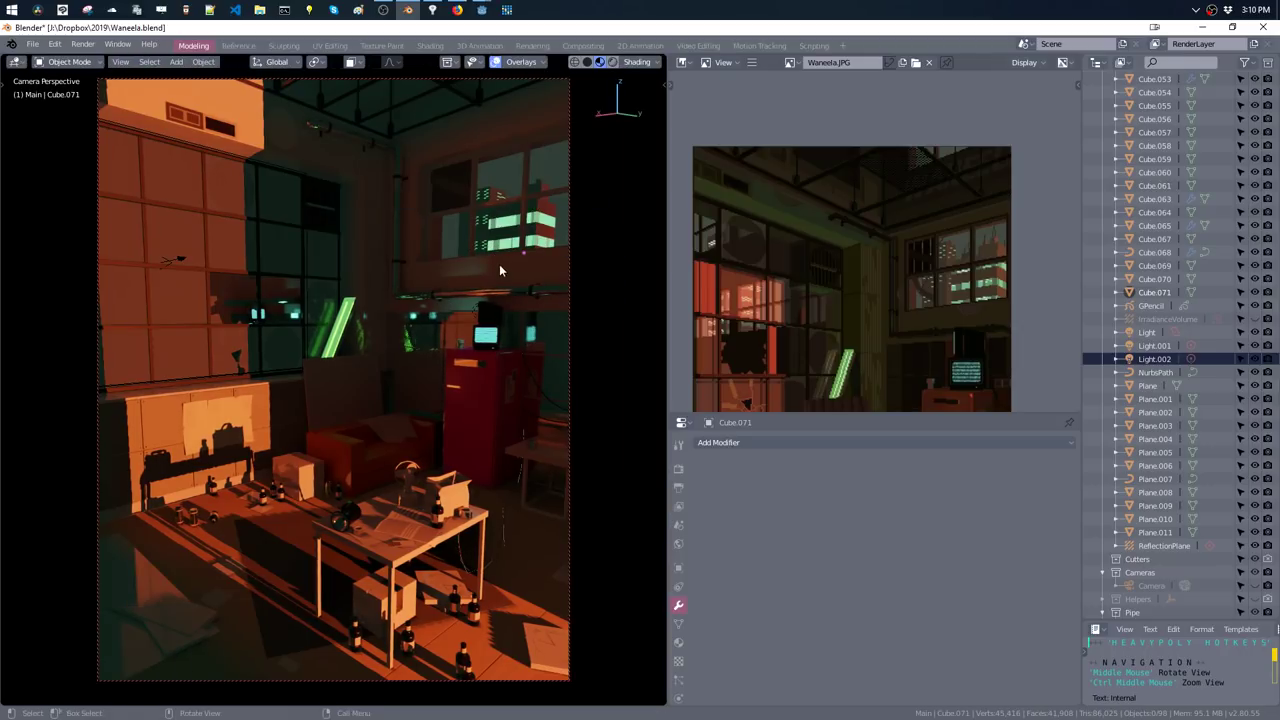
pyautogui.press('Tab')
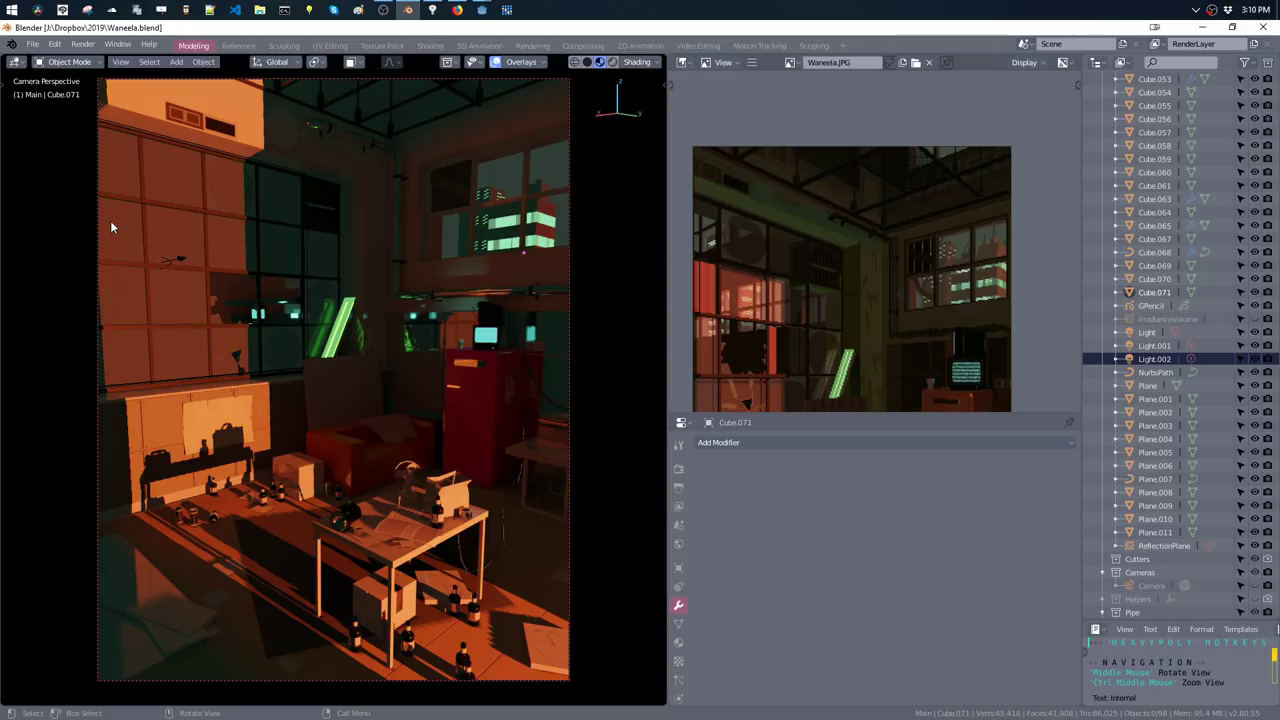
# - Assign Diffuse.001 to the ceiling pipe, deselect everything, and turn off viewport overlays
pyautogui.click(493, 292)
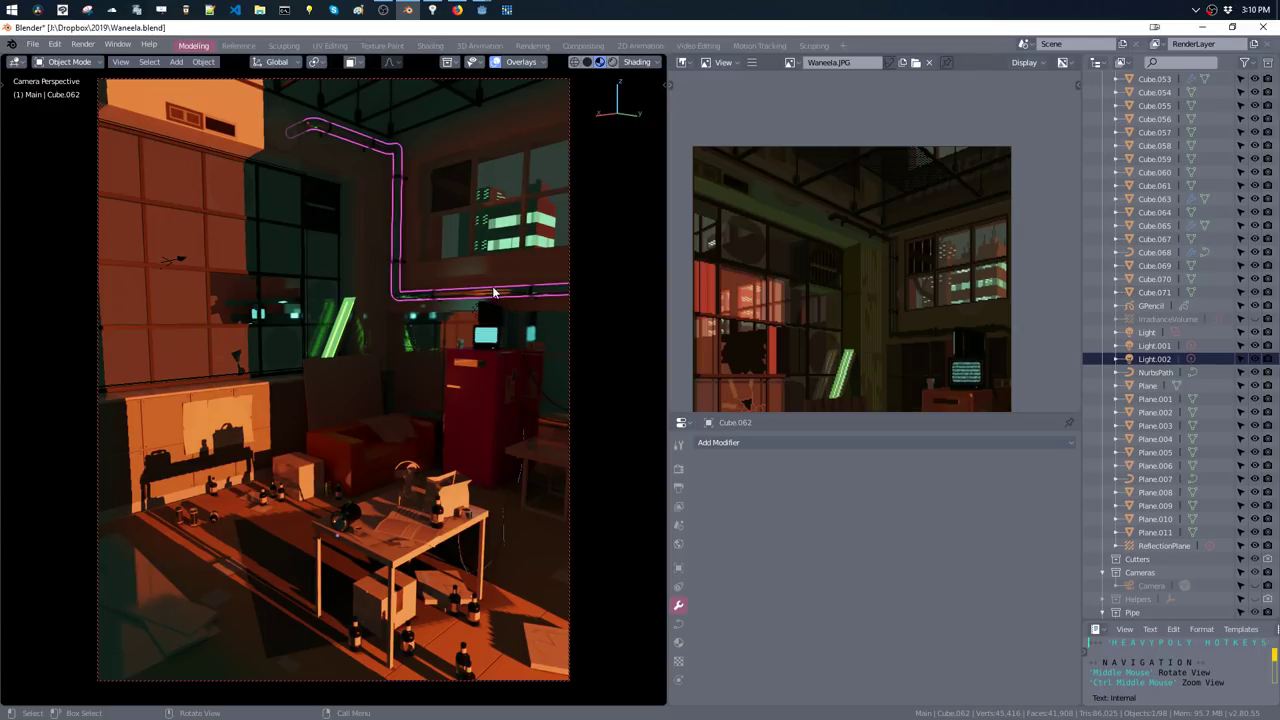
pyautogui.hotkey('shift', 'm')
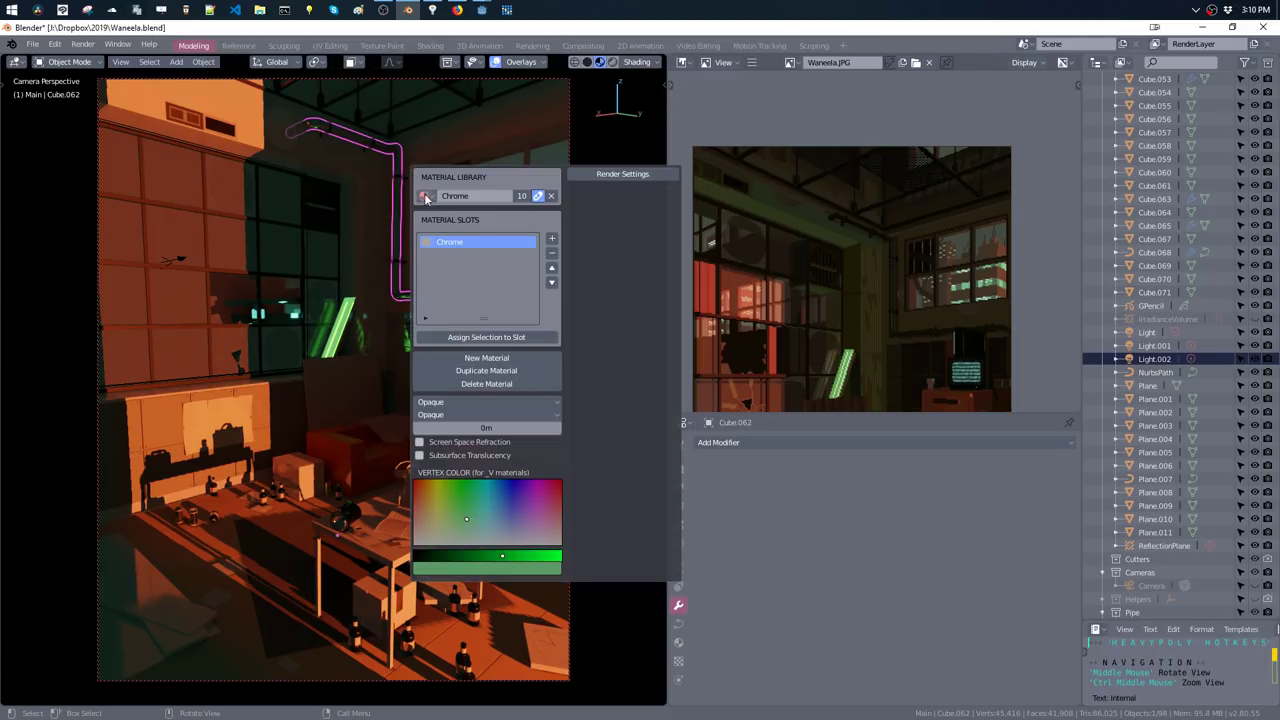
pyautogui.click(425, 196)
pyautogui.click(452, 306)
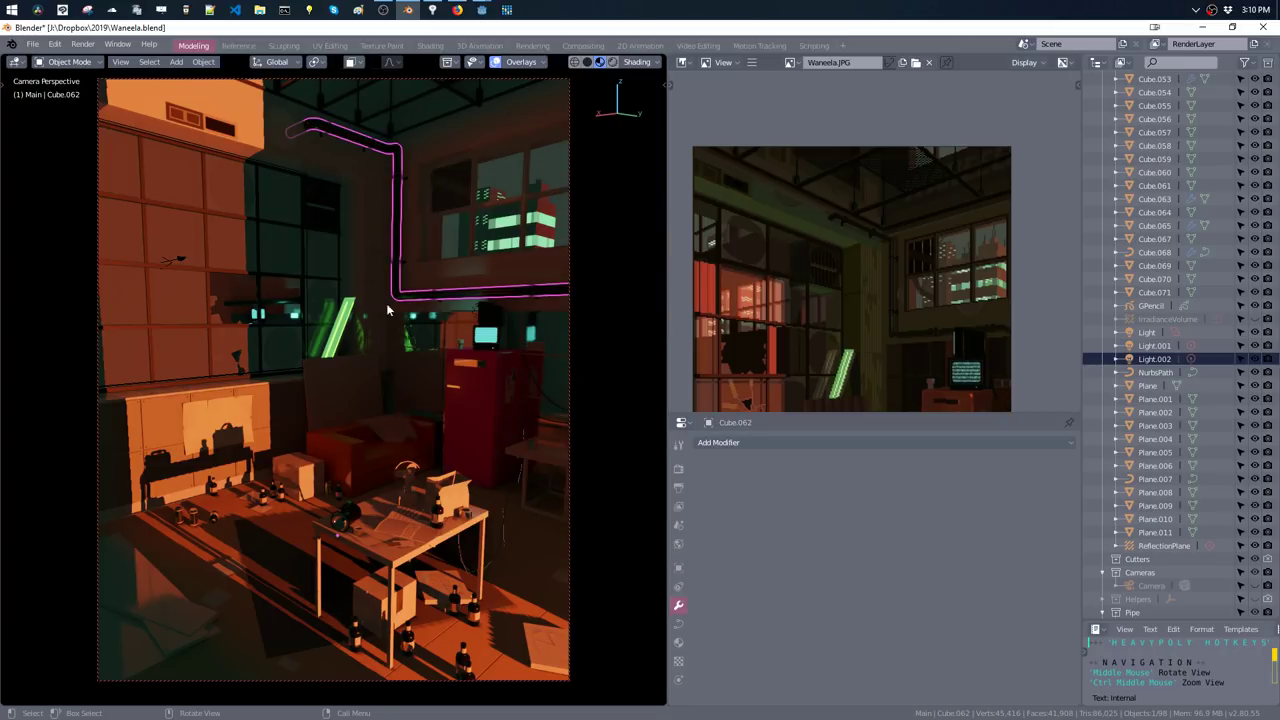
pyautogui.hotkey('alt', 'a')
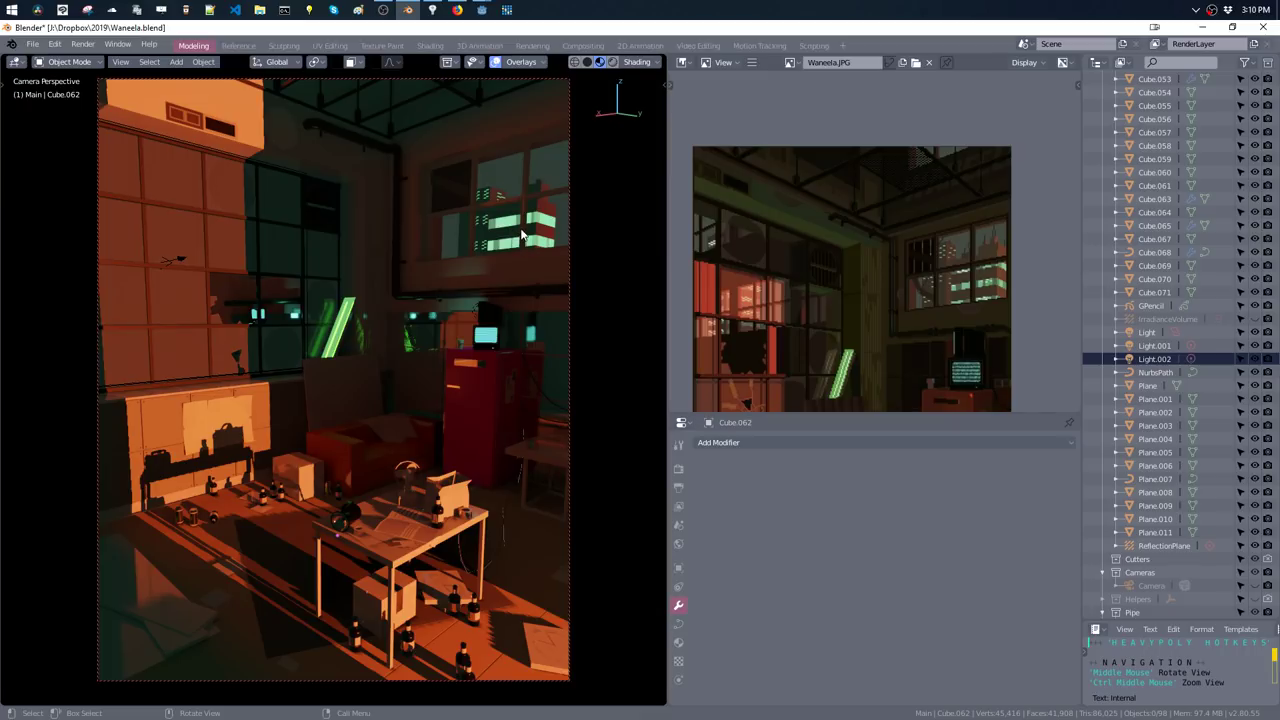
pyautogui.hotkey('shift', 'alt', 'z')
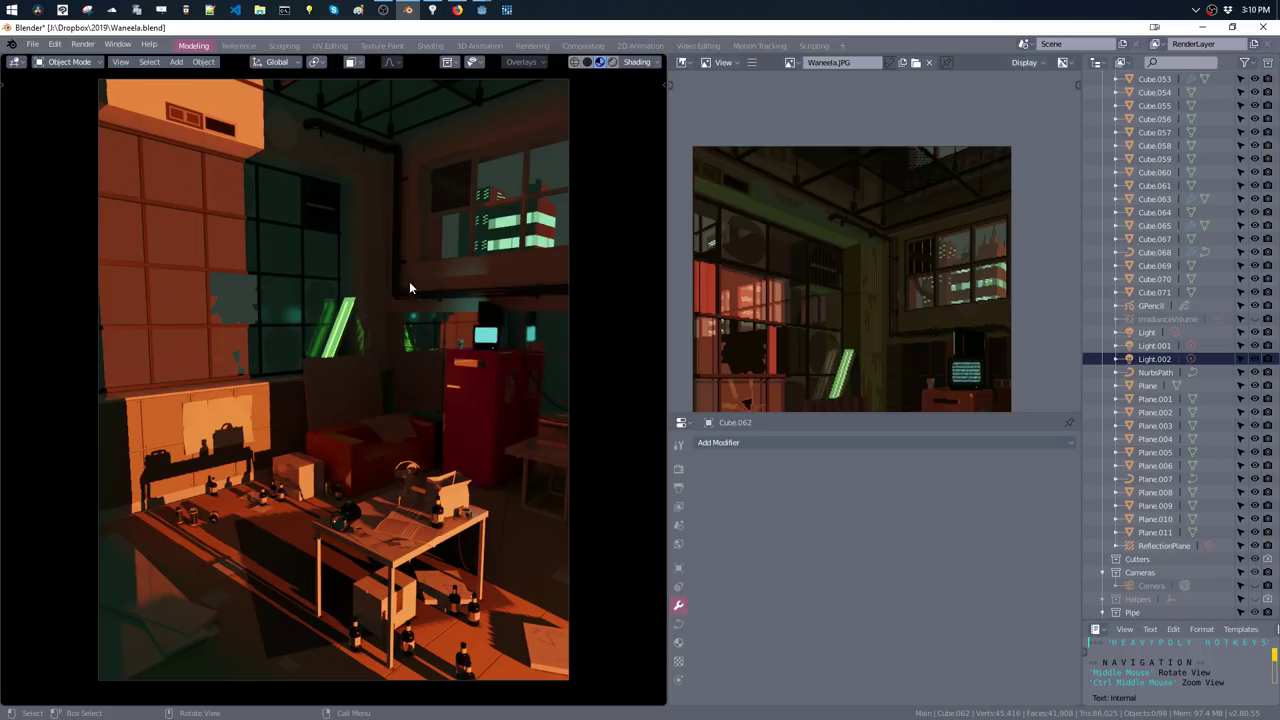
# - Add a new plane and rotate it a quarter turn so it stands upright like a wall
pyautogui.hotkey('shift', 'a')
pyautogui.click(455, 284)
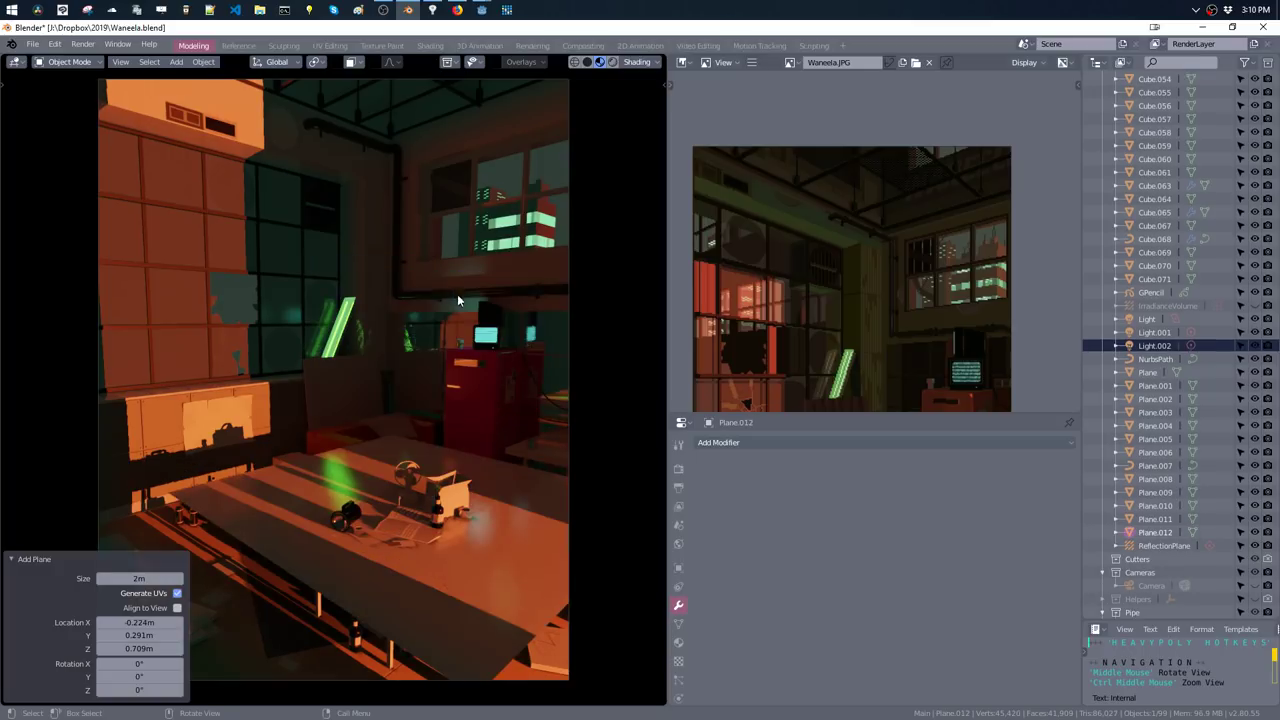
pyautogui.press('g')
pyautogui.click(322, 401)
pyautogui.hotkey('alt', 'r')
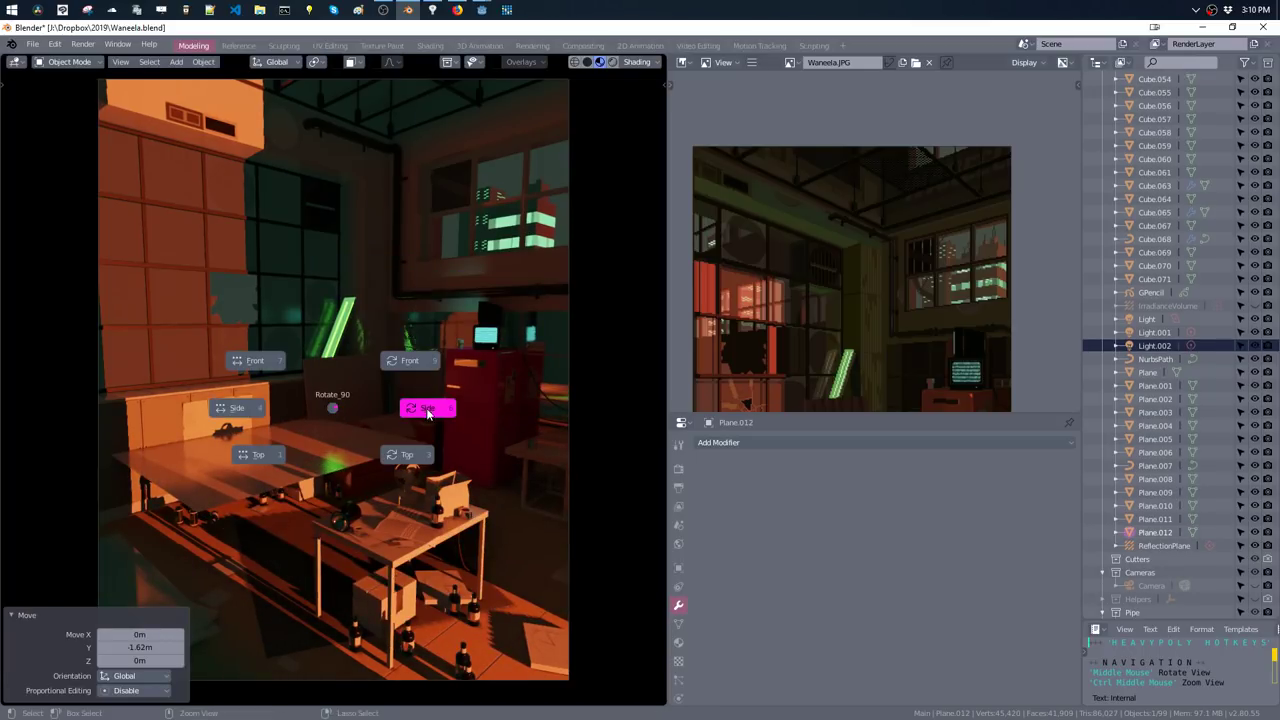
pyautogui.click(423, 406)
pyautogui.hotkey('alt', 'r')
pyautogui.click(480, 428)
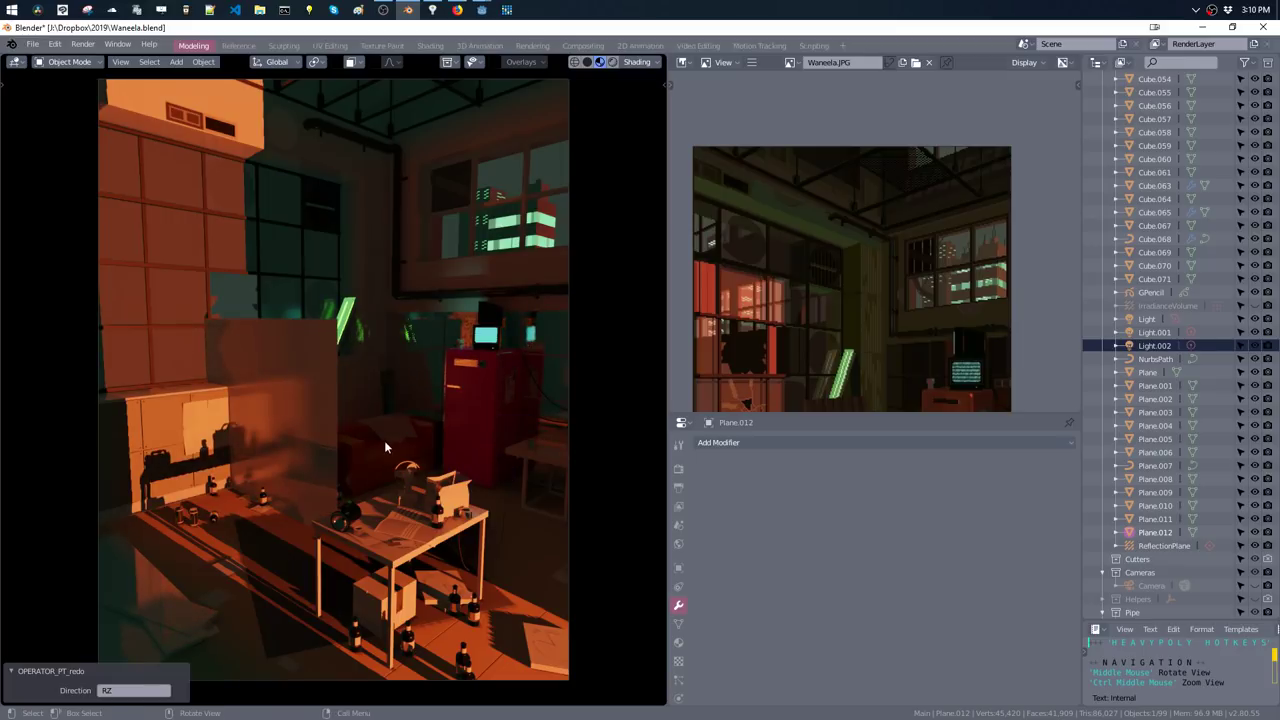
# - Move the upright panel along X, raise it vertically, and enlarge it
pyautogui.press('g')
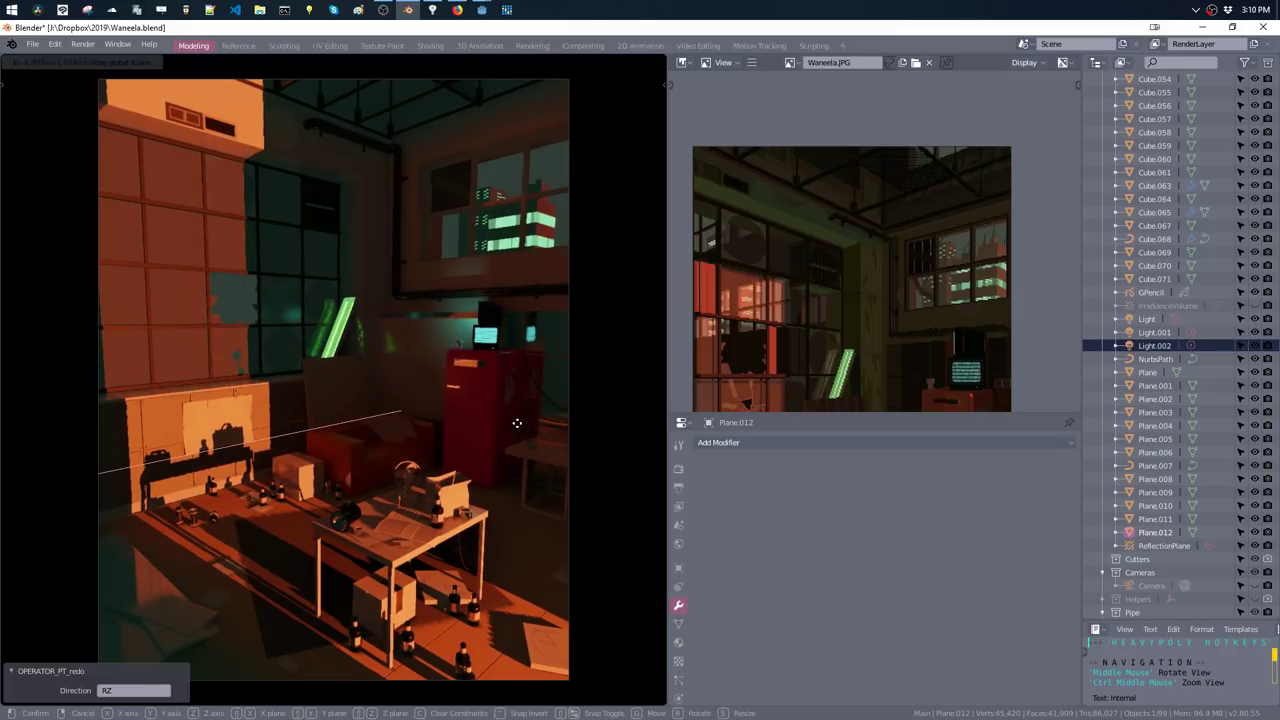
pyautogui.click(517, 423)
pyautogui.press('g')
pyautogui.click(432, 385)
pyautogui.press('g')
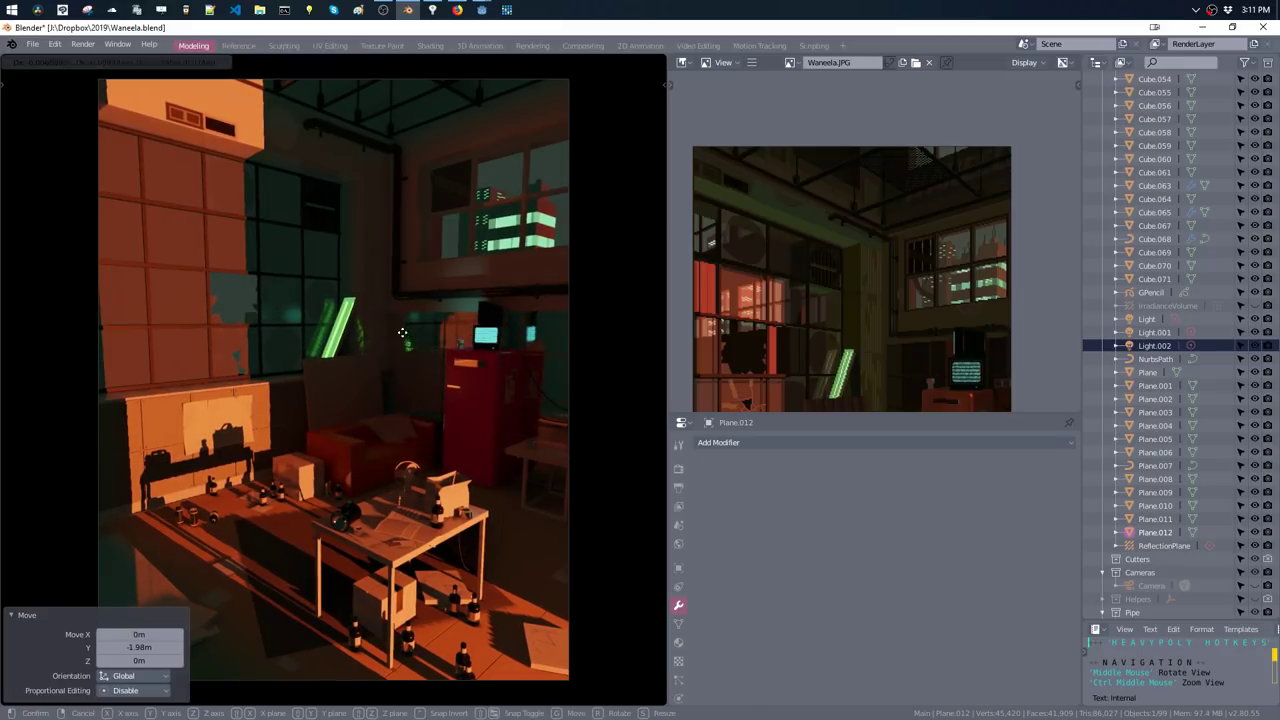
pyautogui.press('z')
pyautogui.click(432, 360)
pyautogui.press('s')
pyautogui.click(410, 379)
# - Shift the panel 0.24 m along Y and scale it down beside the fridge
pyautogui.press('g')
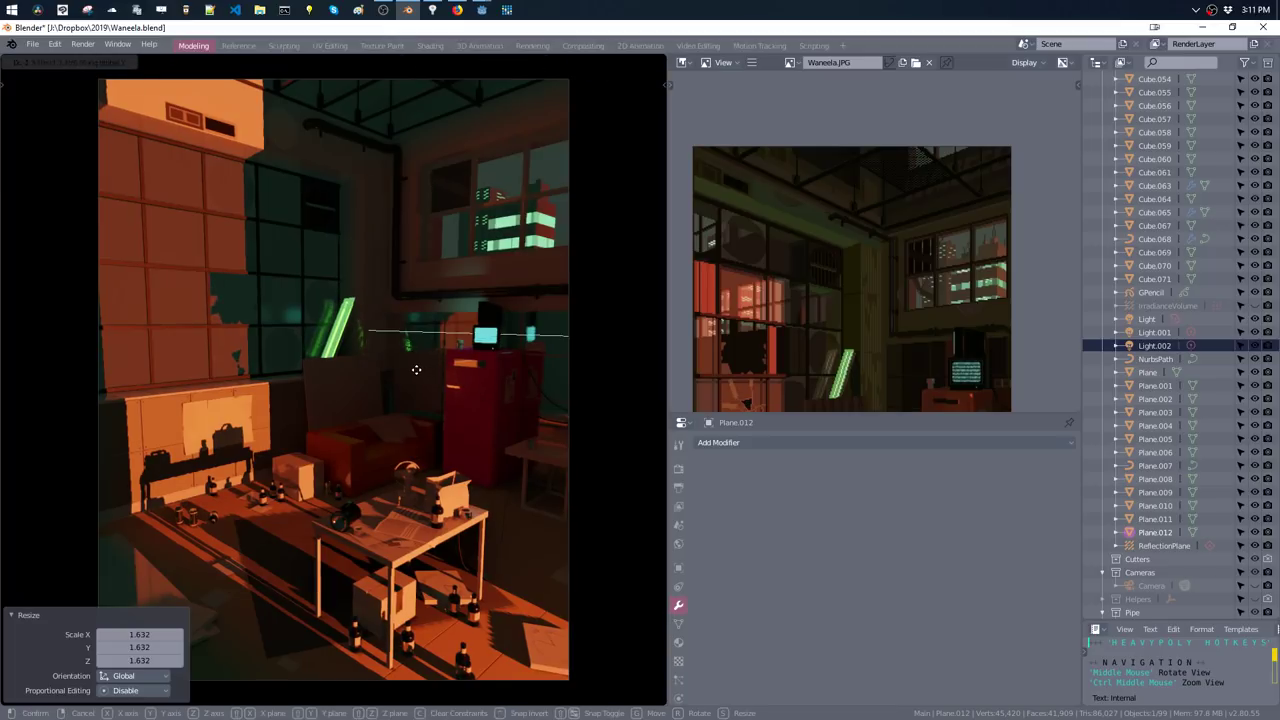
pyautogui.press('x')
pyautogui.press('y')
pyautogui.click(449, 381)
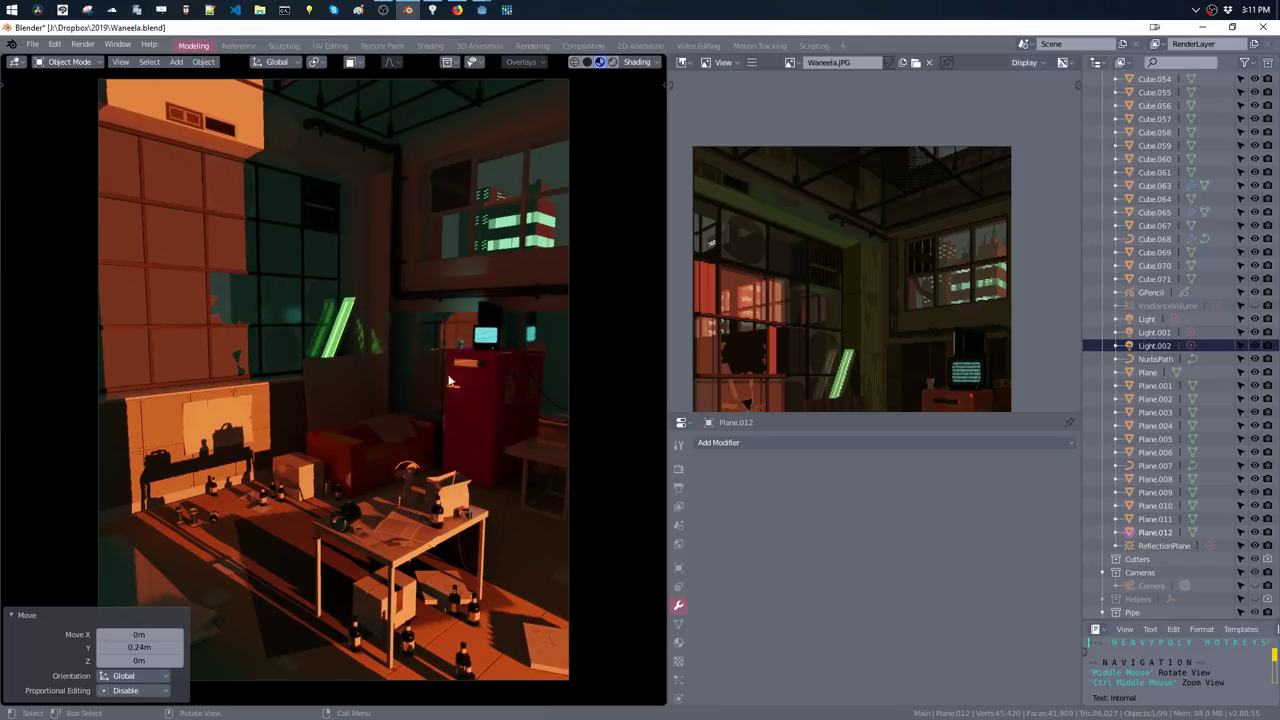
pyautogui.press('s')
pyautogui.click(432, 385)
# - Slide the panel to Y -1.32 m beside the fridge and assign it the Diffuse material
pyautogui.press('g')
pyautogui.press('y')
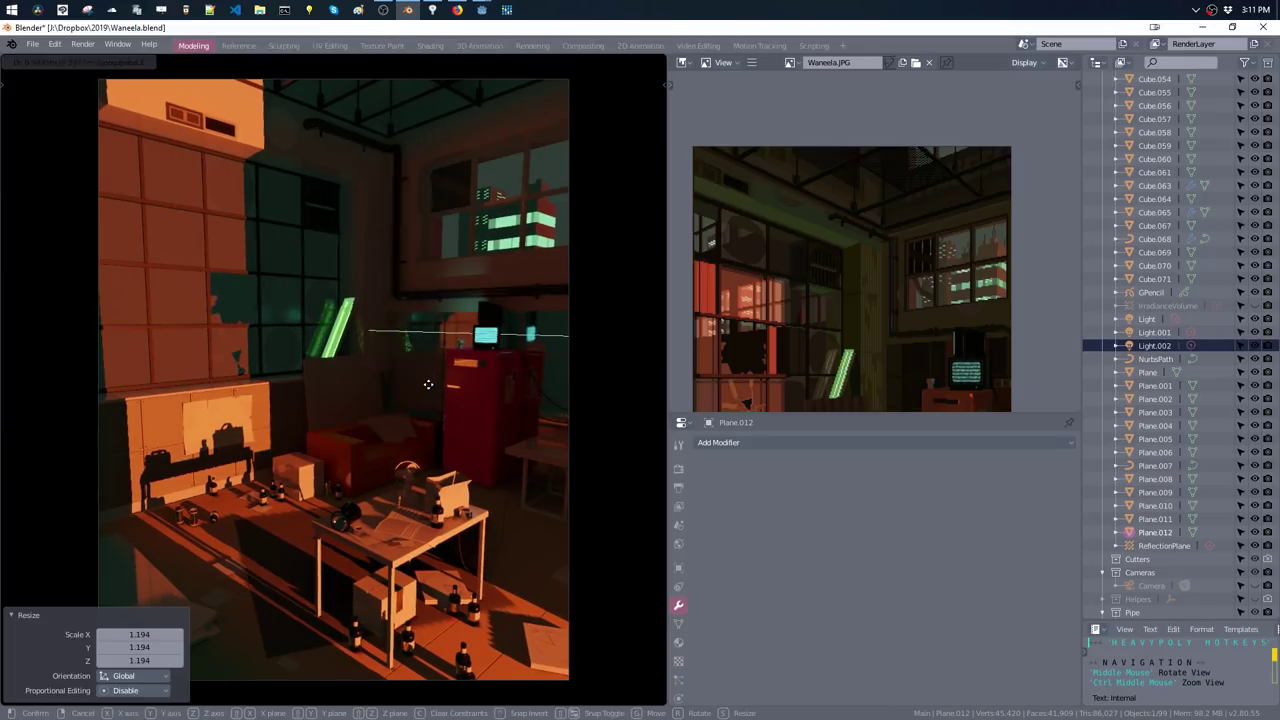
pyautogui.click(421, 385)
pyautogui.press('m')
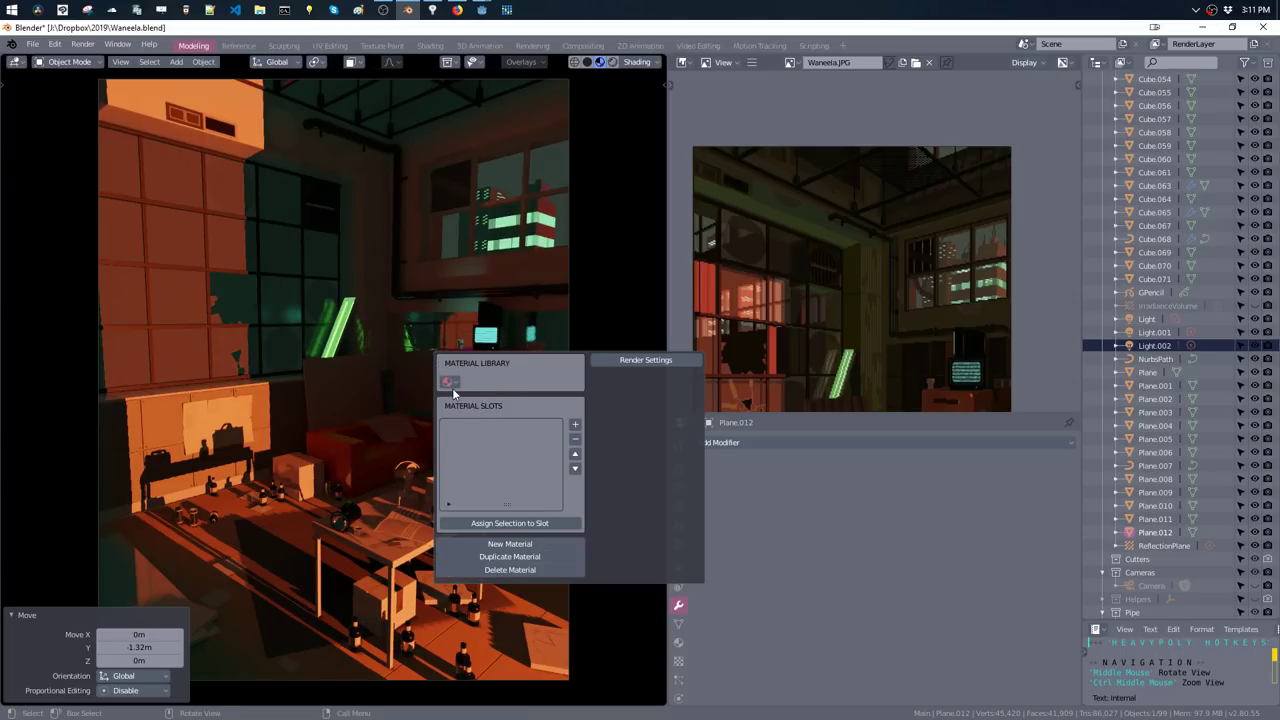
pyautogui.click(449, 382)
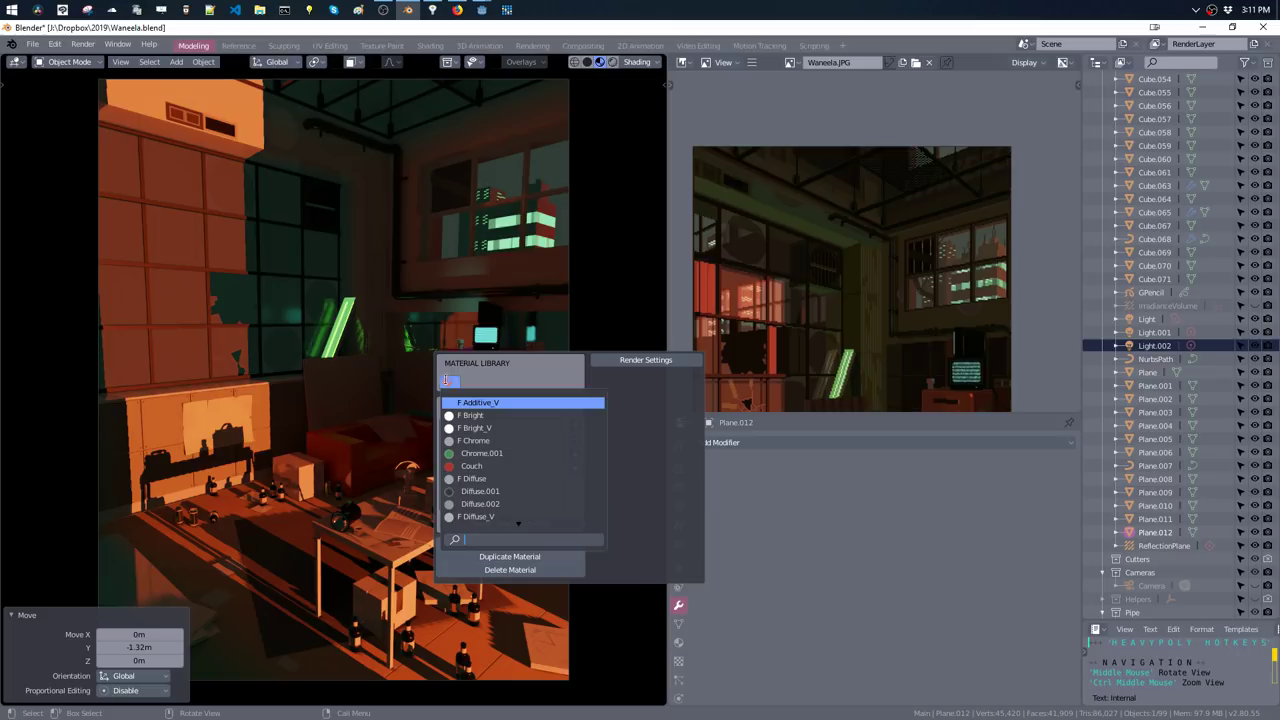
pyautogui.click(470, 481)
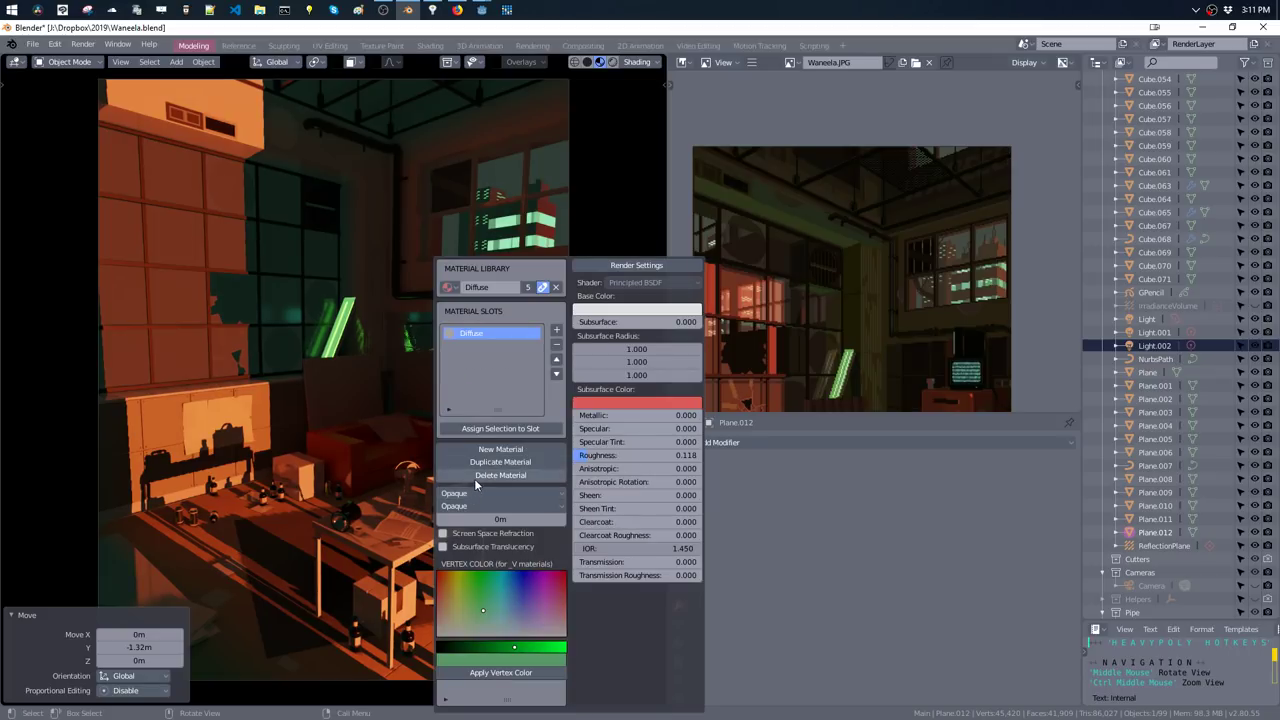
# - Try World Strength 0 in the render settings, then restore it to 1
pyautogui.press('F4')
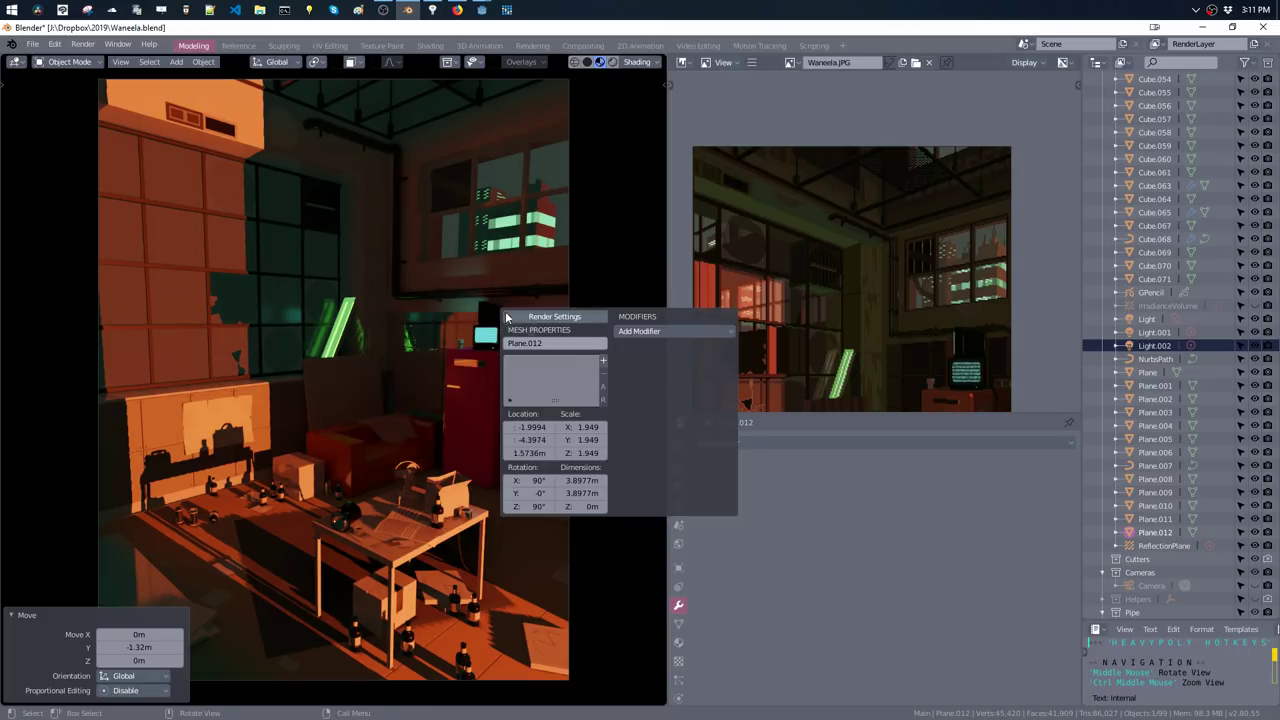
pyautogui.press('F4')
pyautogui.click(652, 500)
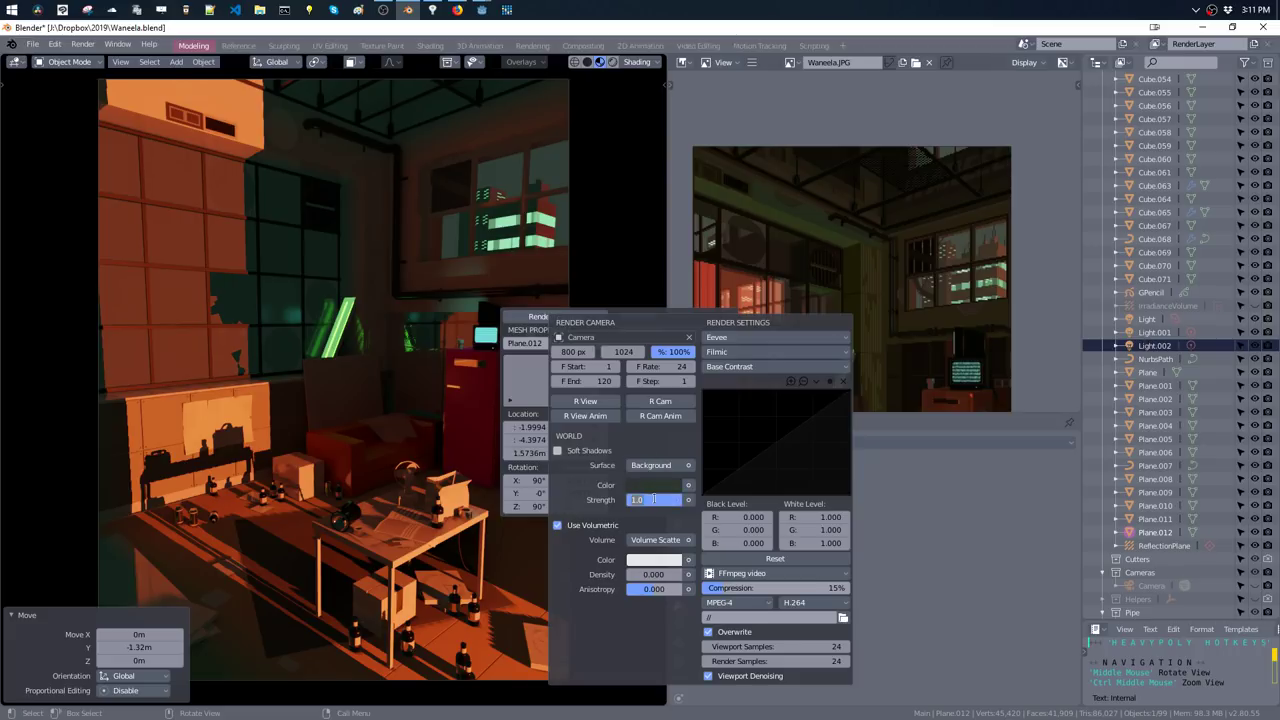
pyautogui.write('0')
pyautogui.press('Return')
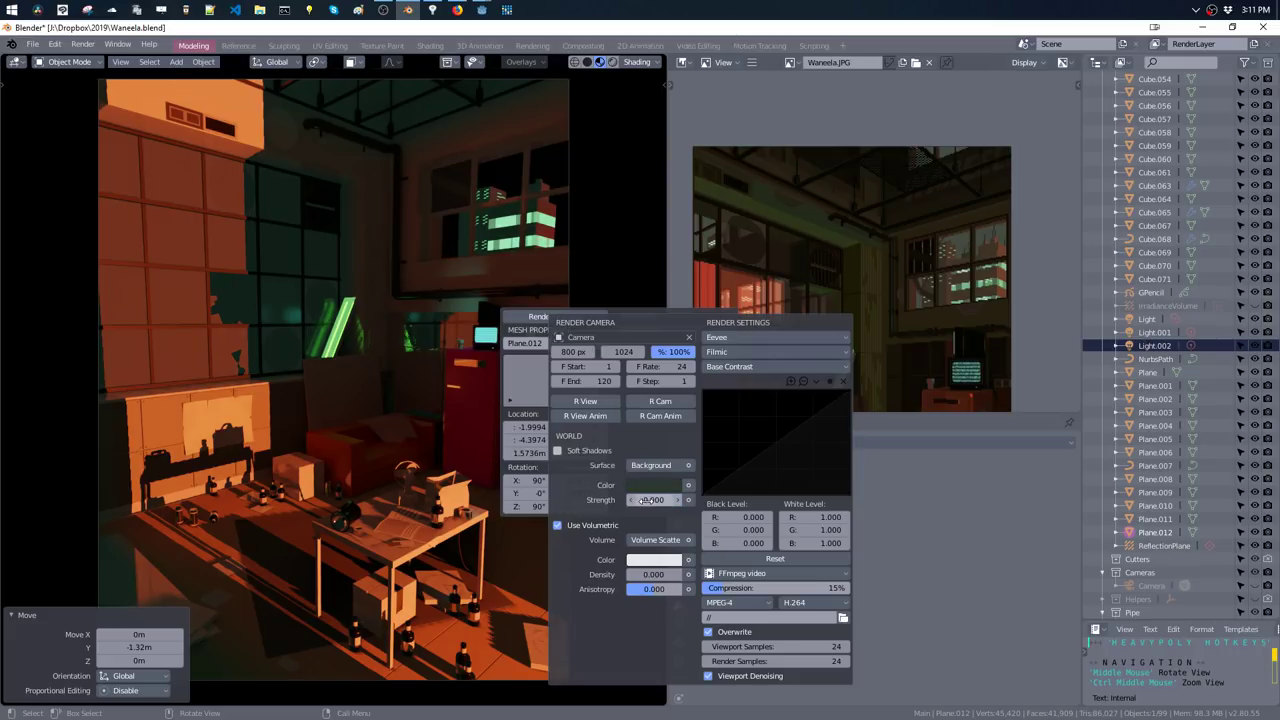
pyautogui.click(645, 500)
pyautogui.write('1')
pyautogui.press('Return')
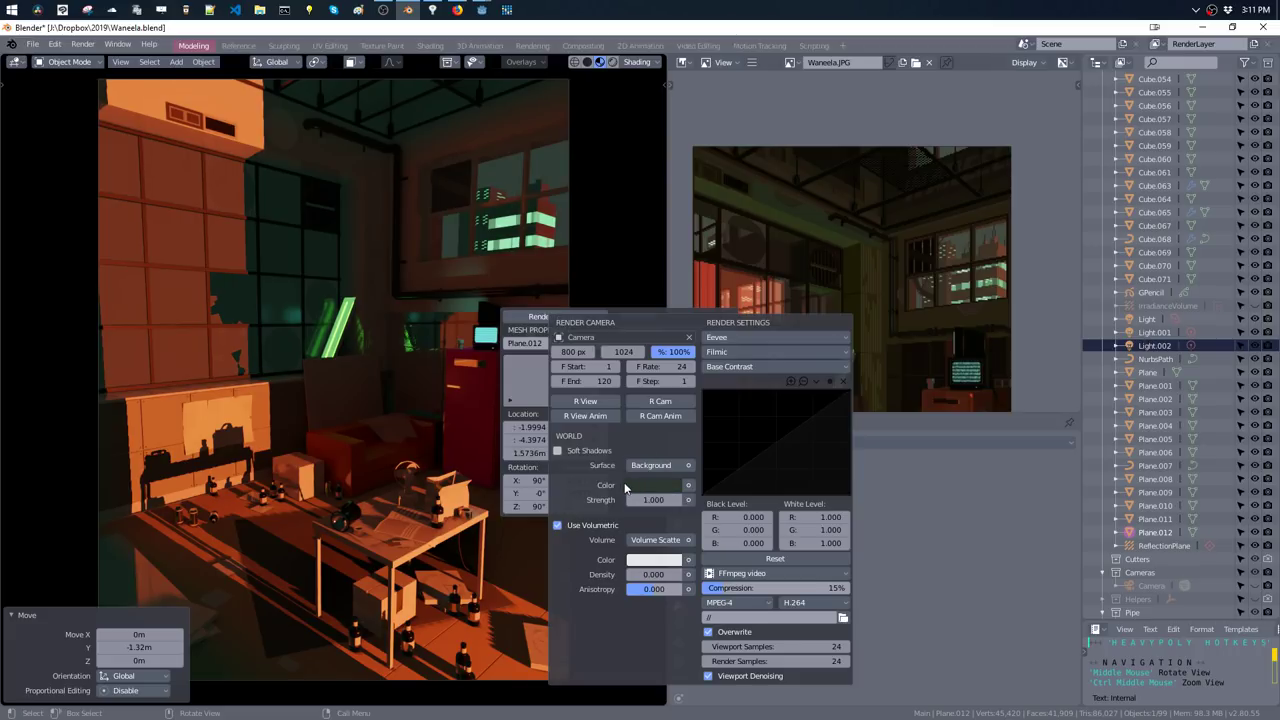
# - Switch the world's Use Volumetric option off
pyautogui.click(558, 528)
pyautogui.click(558, 528)
pyautogui.click(558, 528)
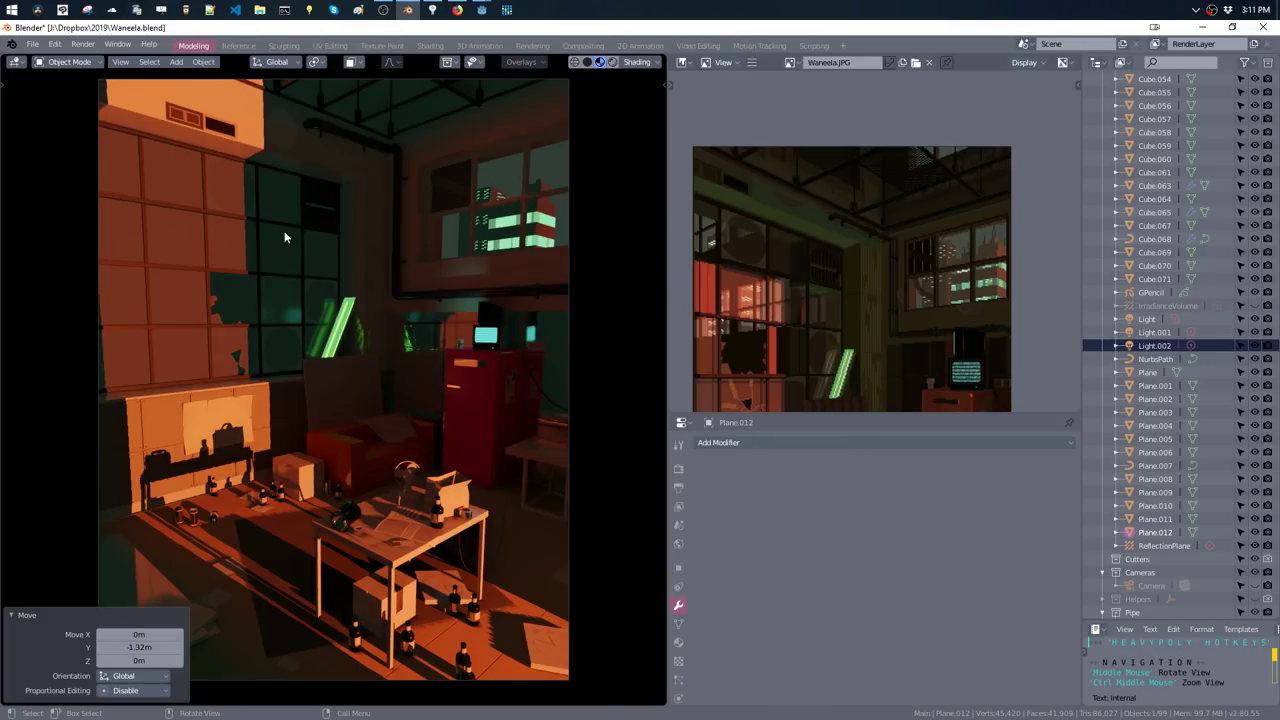
# - Leave camera view, switch the viewport shading mode, and orbit toward the fridge
pyautogui.moveTo(284, 232)
pyautogui.mouseDown(button='middle')
pyautogui.moveTo(366, 237)
pyautogui.moveTo(414, 260)
pyautogui.moveTo(462, 392)
pyautogui.moveTo(437, 254)
pyautogui.moveTo(403, 240)
pyautogui.moveTo(395, 324)
pyautogui.moveTo(273, 323)
pyautogui.moveTo(501, 396)
pyautogui.moveTo(482, 376)
pyautogui.moveTo(463, 296)
pyautogui.moveTo(440, 274)
pyautogui.moveTo(268, 318)
pyautogui.moveTo(280, 277)
pyautogui.moveTo(329, 283)
pyautogui.moveTo(300, 243)
pyautogui.moveTo(322, 258)
pyautogui.mouseUp(button='middle')
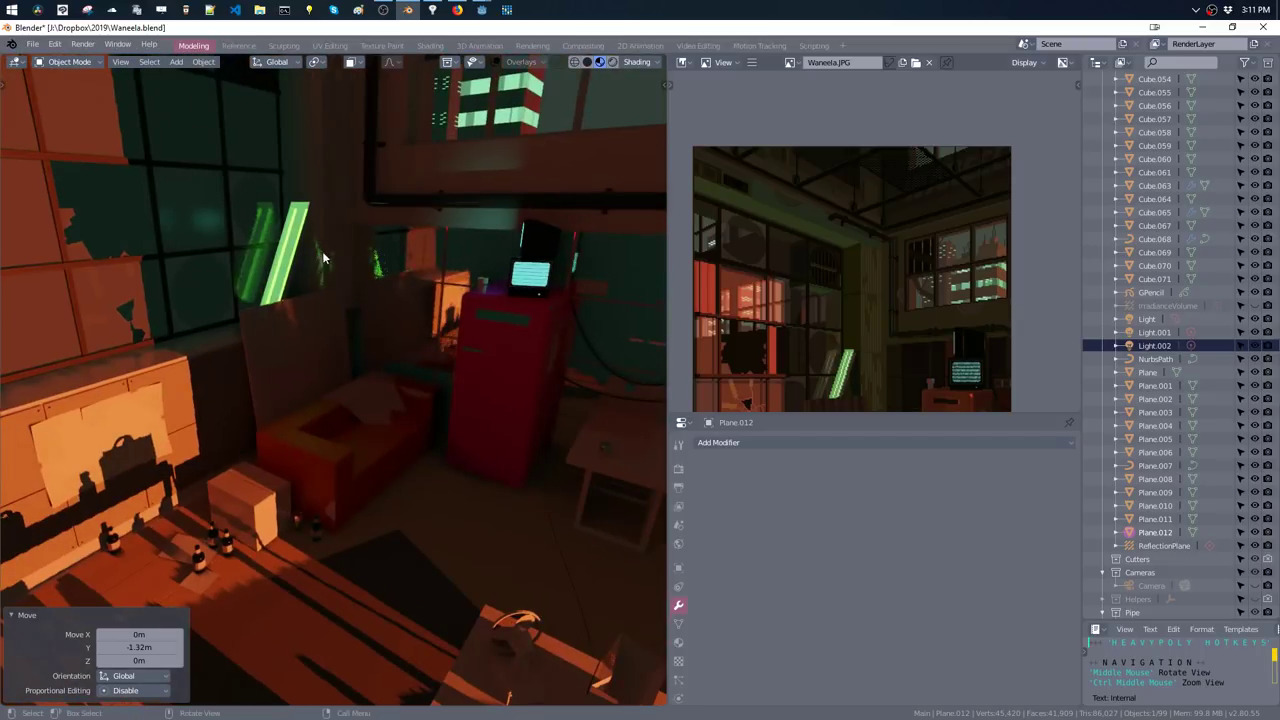
pyautogui.press('z')
pyautogui.click(278, 310)
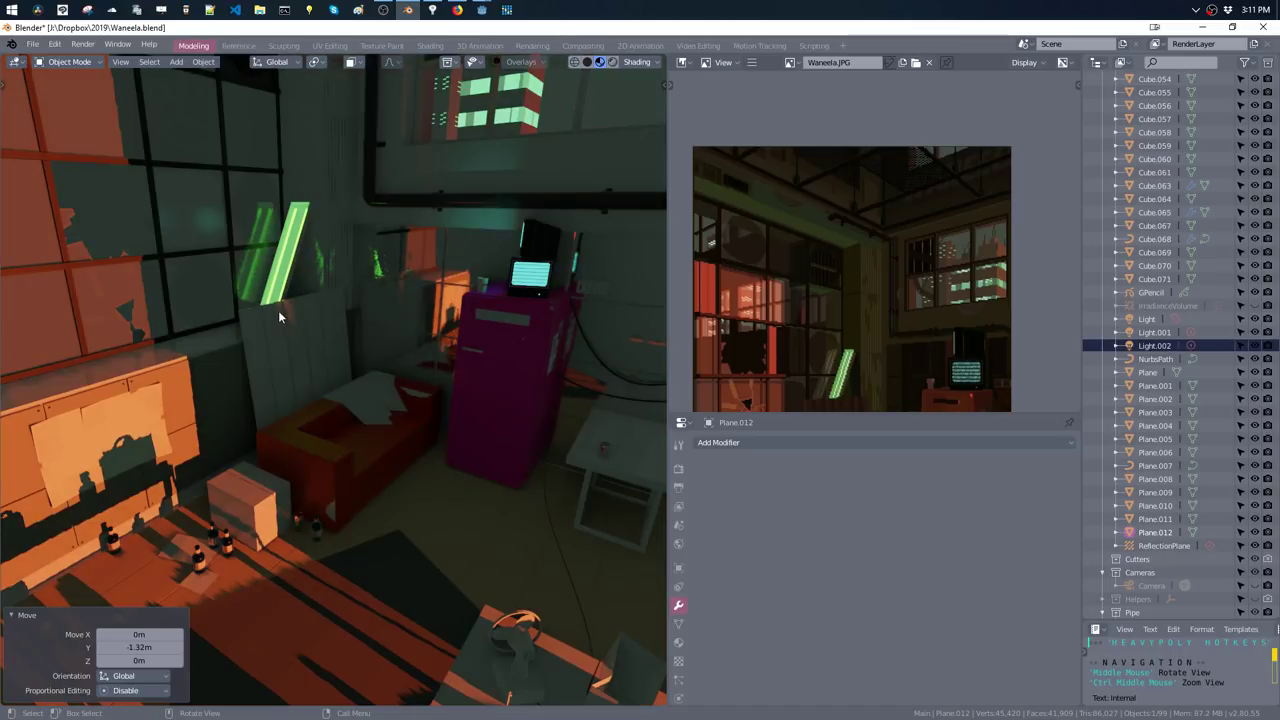
pyautogui.moveTo(278, 310)
pyautogui.mouseDown(button='middle')
pyautogui.moveTo(330, 302)
pyautogui.moveTo(362, 314)
pyautogui.mouseUp(button='middle')
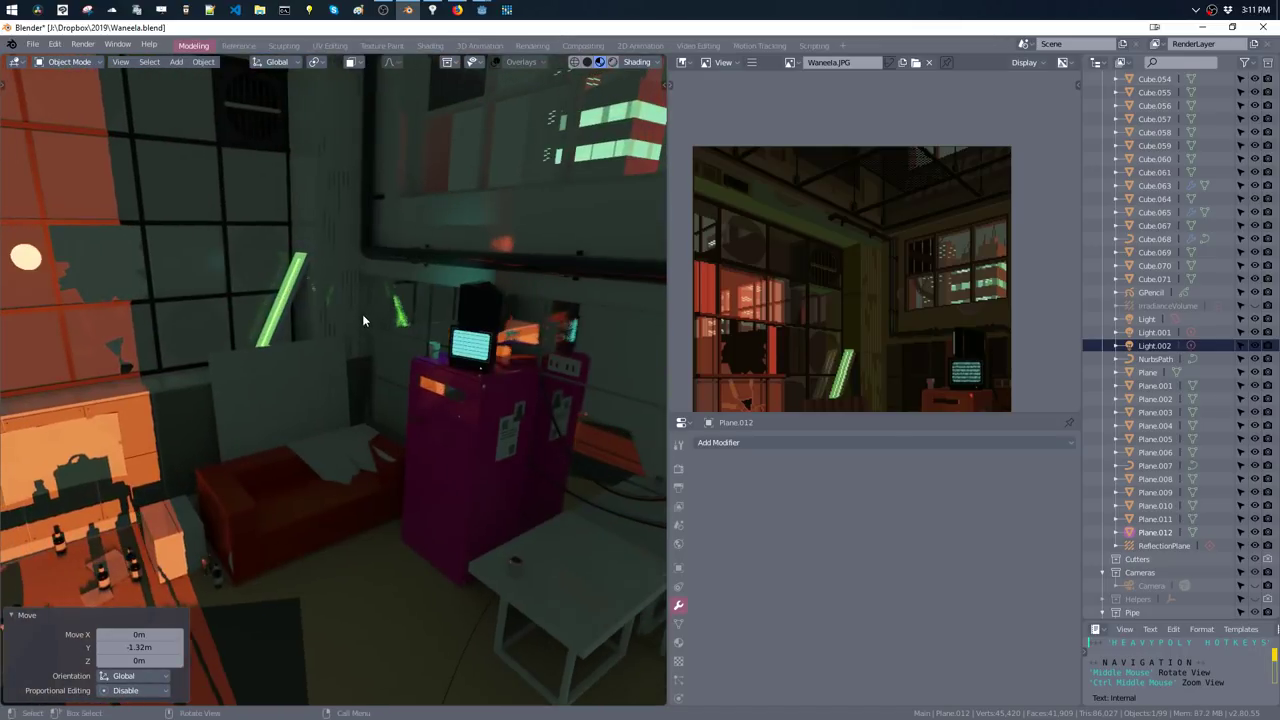
# - Drag World Strength down to 0 in the render settings
pyautogui.press('n')
pyautogui.click(519, 266)
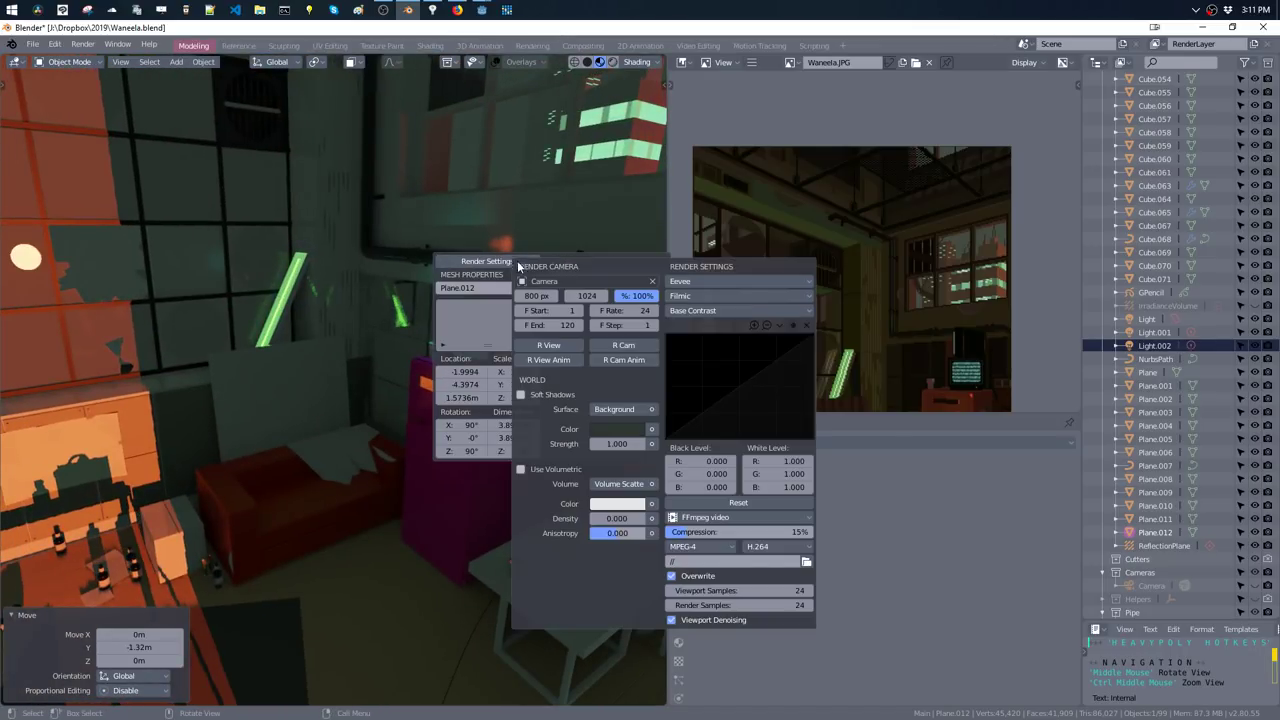
pyautogui.moveTo(596, 440); pyautogui.dragTo(583, 443)
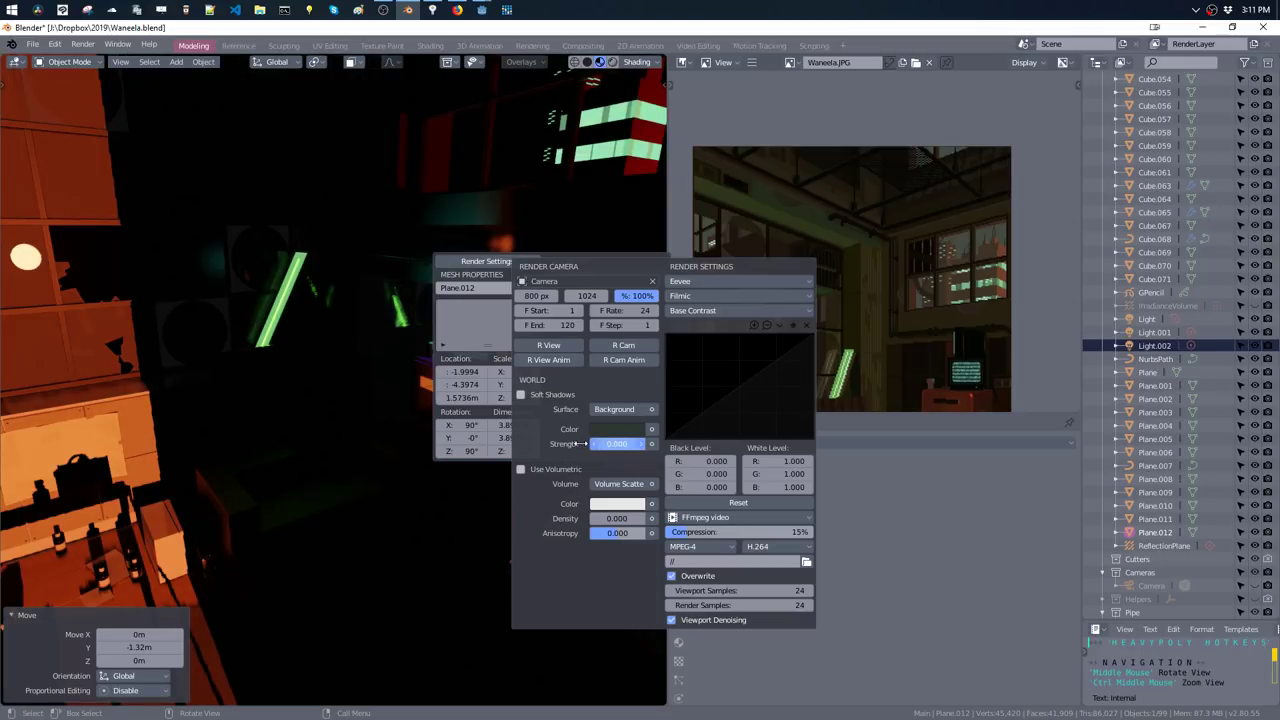
pyautogui.moveTo(423, 322); pyautogui.dragTo(362, 341, button='middle')
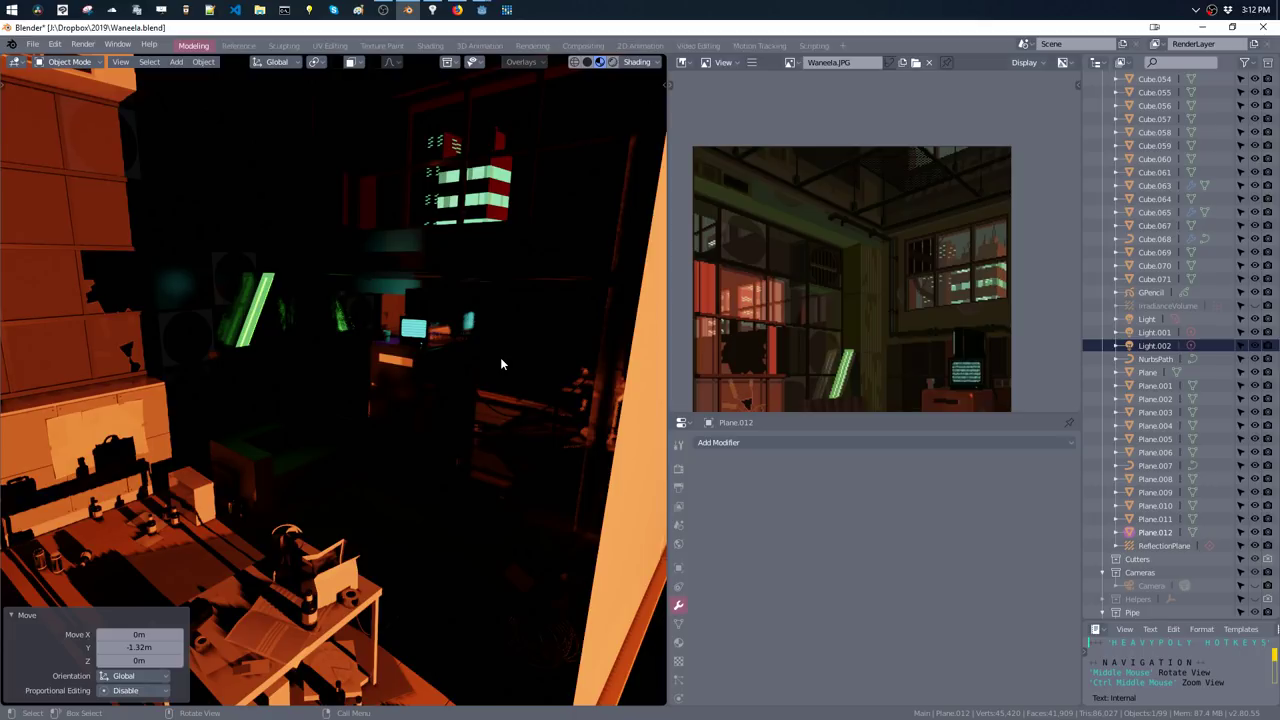
# - Add a new point light and place it in the room
pyautogui.hotkey('shift', 'a')
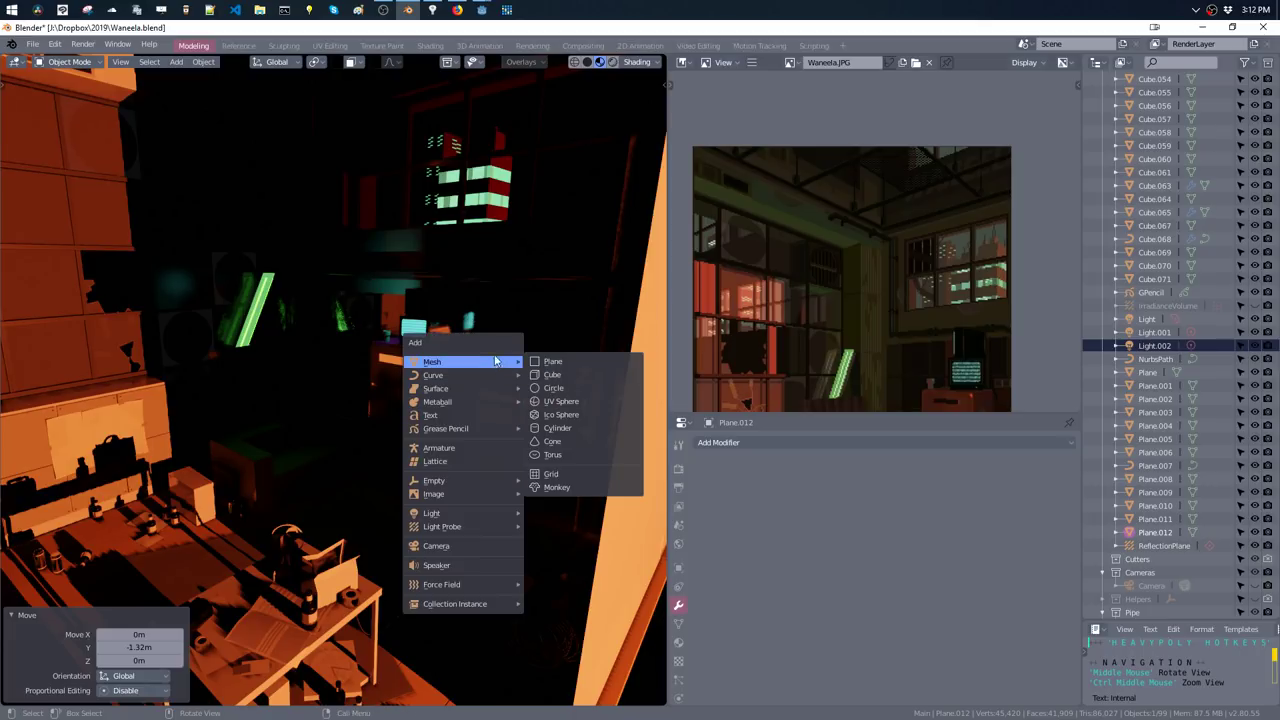
pyautogui.press('Tab')
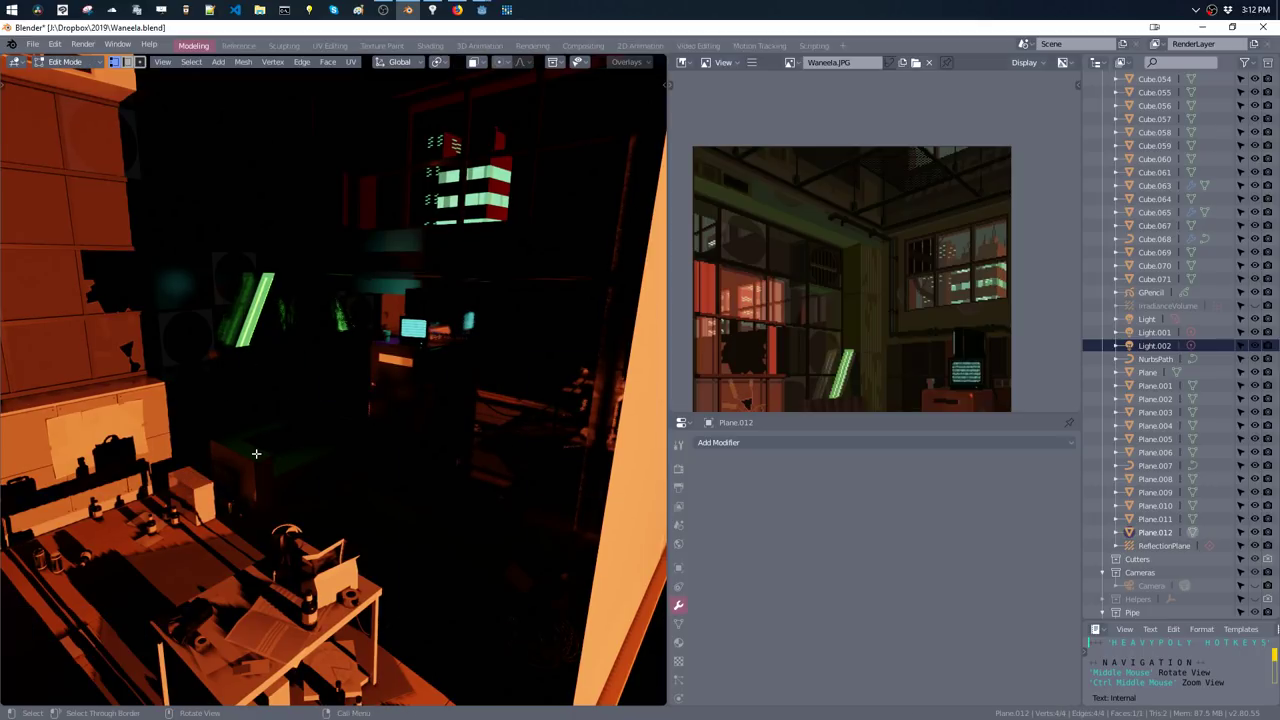
pyautogui.click(243, 421)
pyautogui.hotkey('shift', 'a')
pyautogui.click(262, 499)
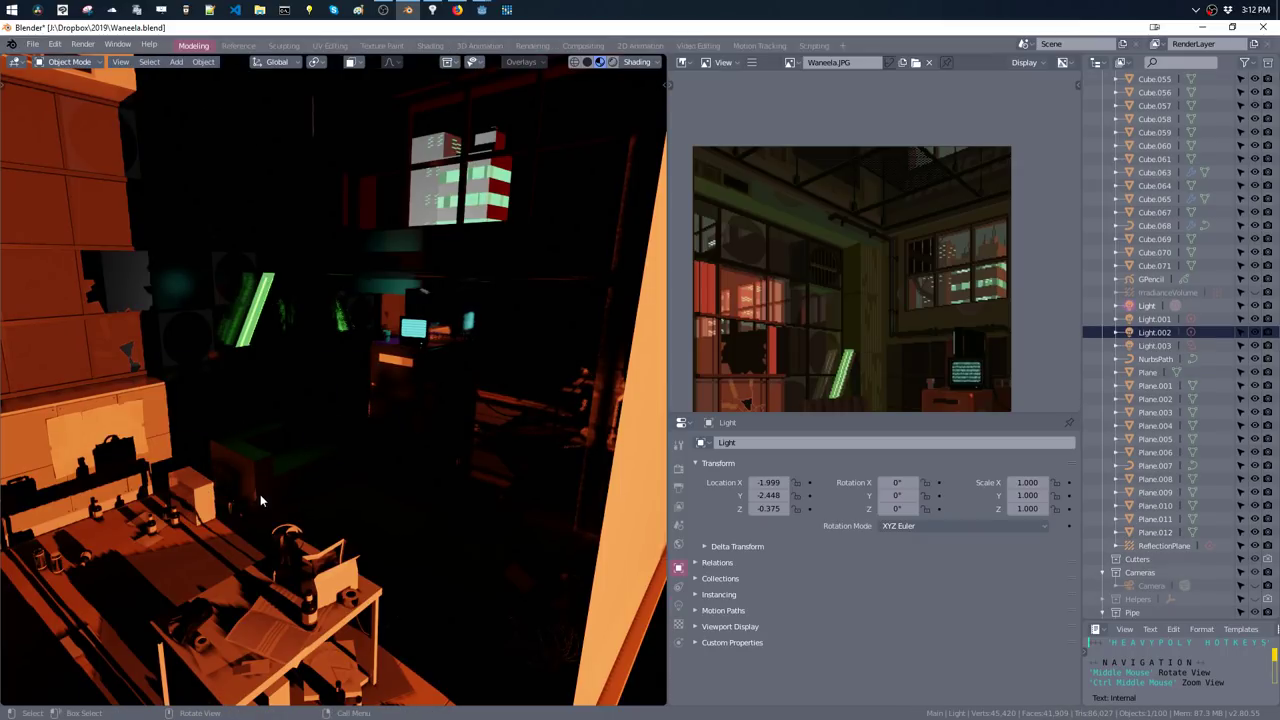
pyautogui.press('g')
pyautogui.click(410, 380)
# - Raise the light toward the ceiling, move it near the pink cabinet, and greatly enlarge its radius
pyautogui.press('g')
pyautogui.press('z')
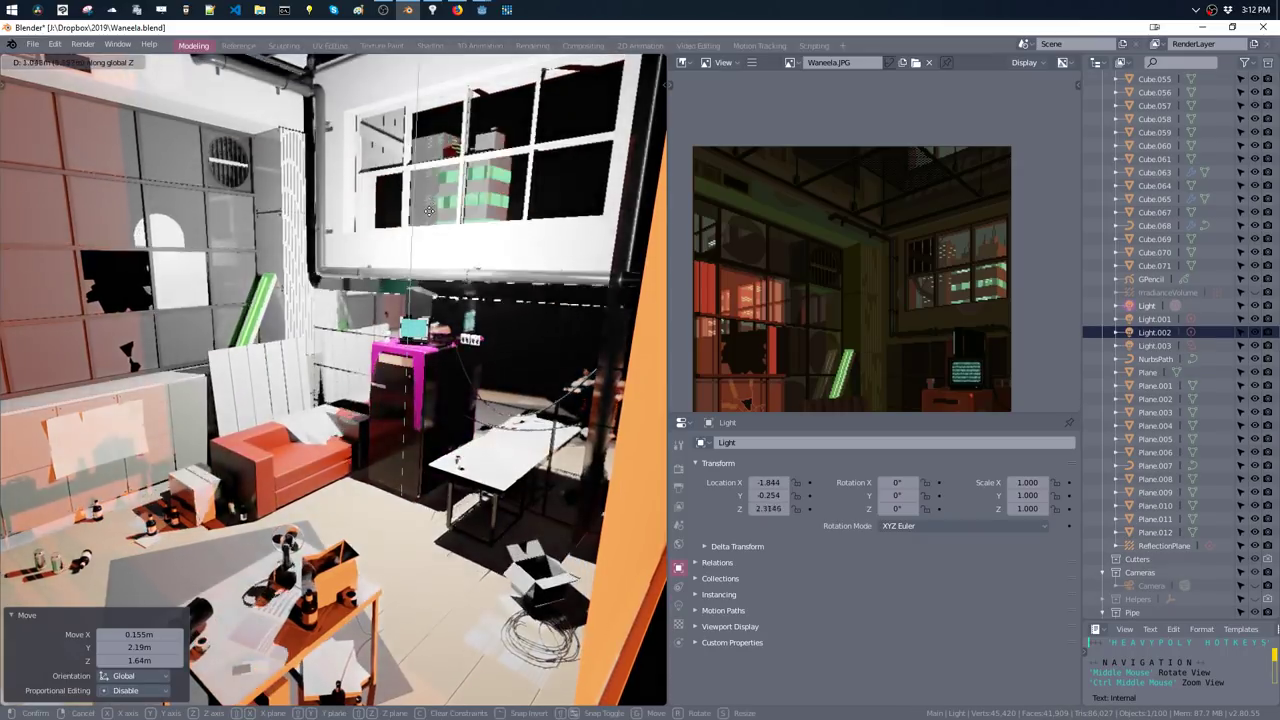
pyautogui.click(428, 152)
pyautogui.press('g')
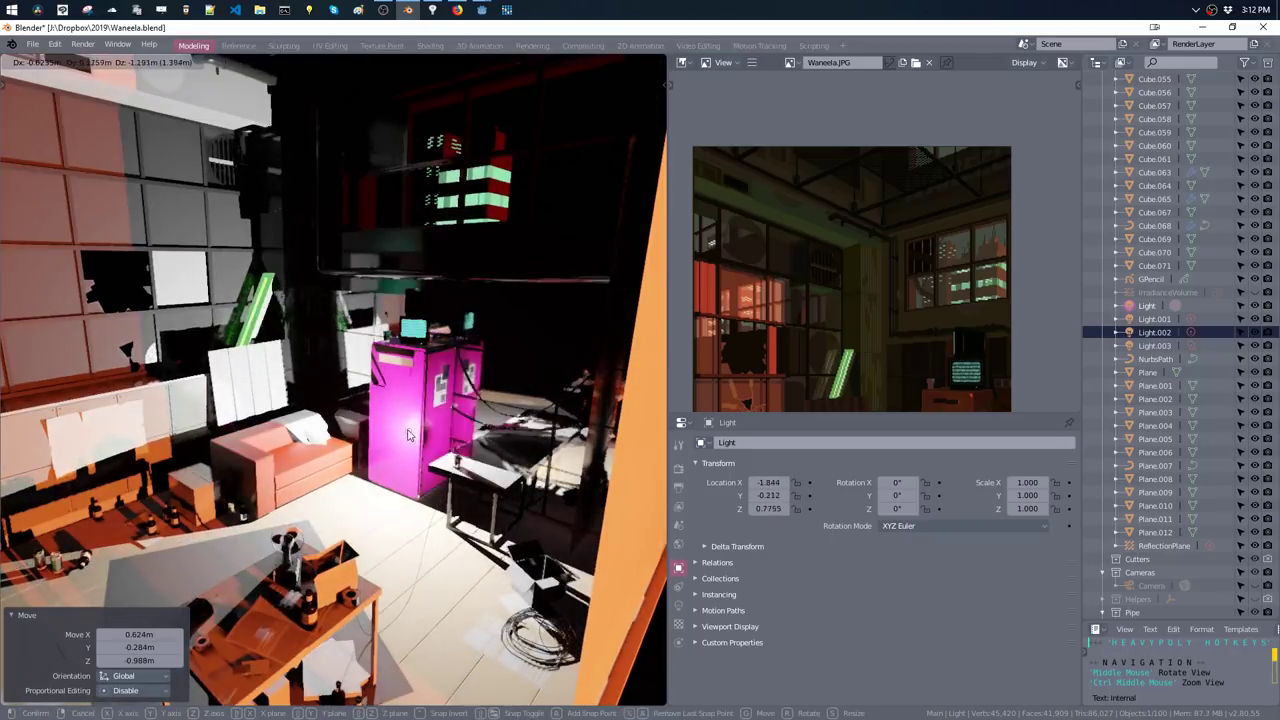
pyautogui.click(366, 410)
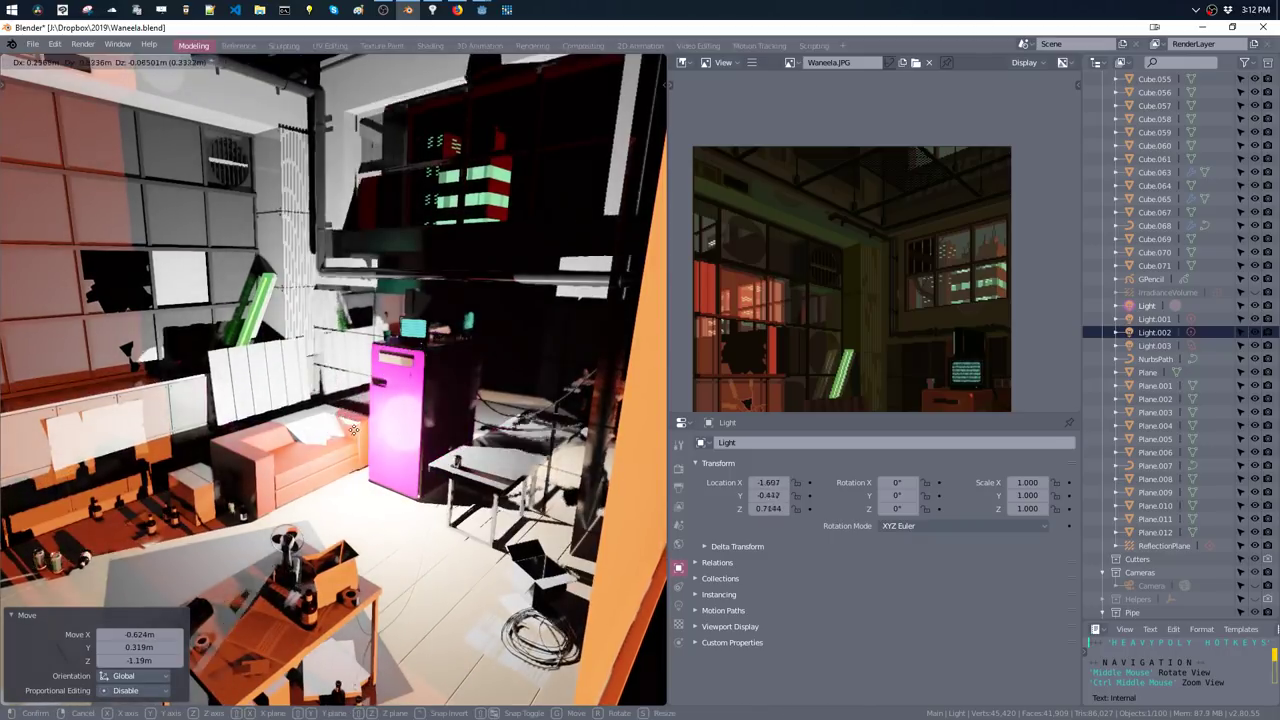
pyautogui.rightClick(372, 416)
pyautogui.moveTo(420, 521); pyautogui.dragTo(780, 546)
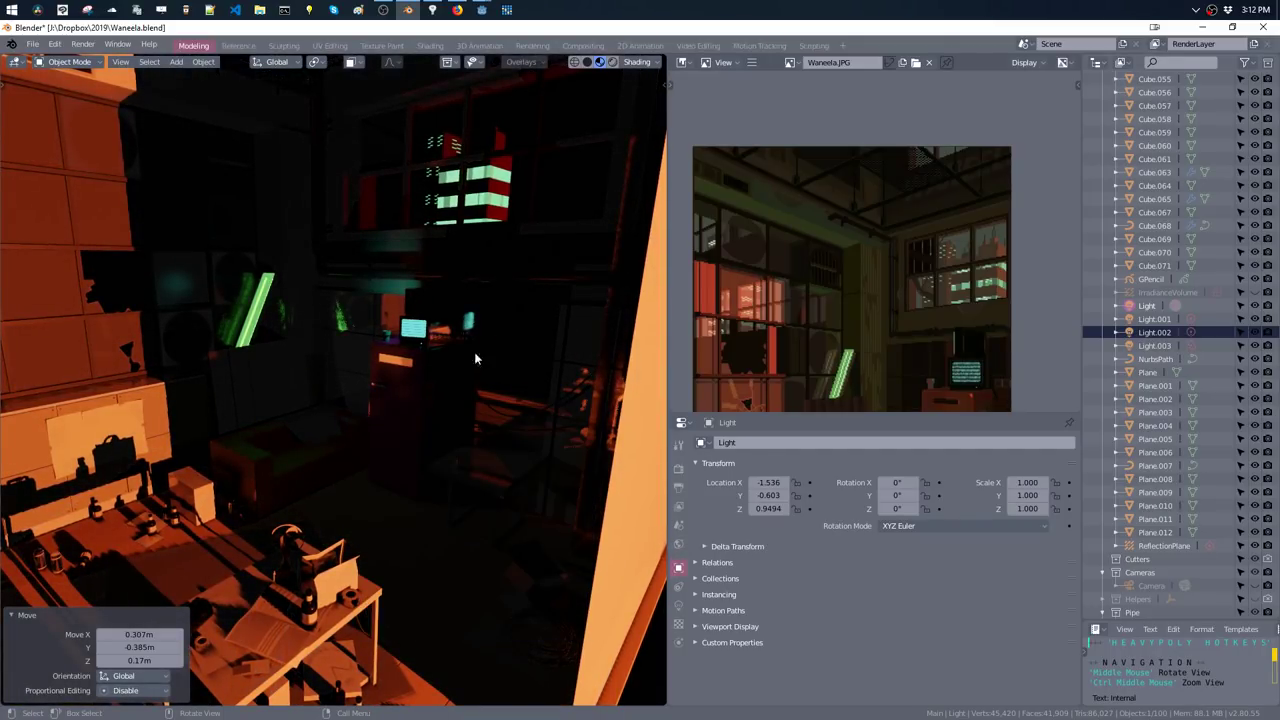
pyautogui.hotkey('shift', 'f')
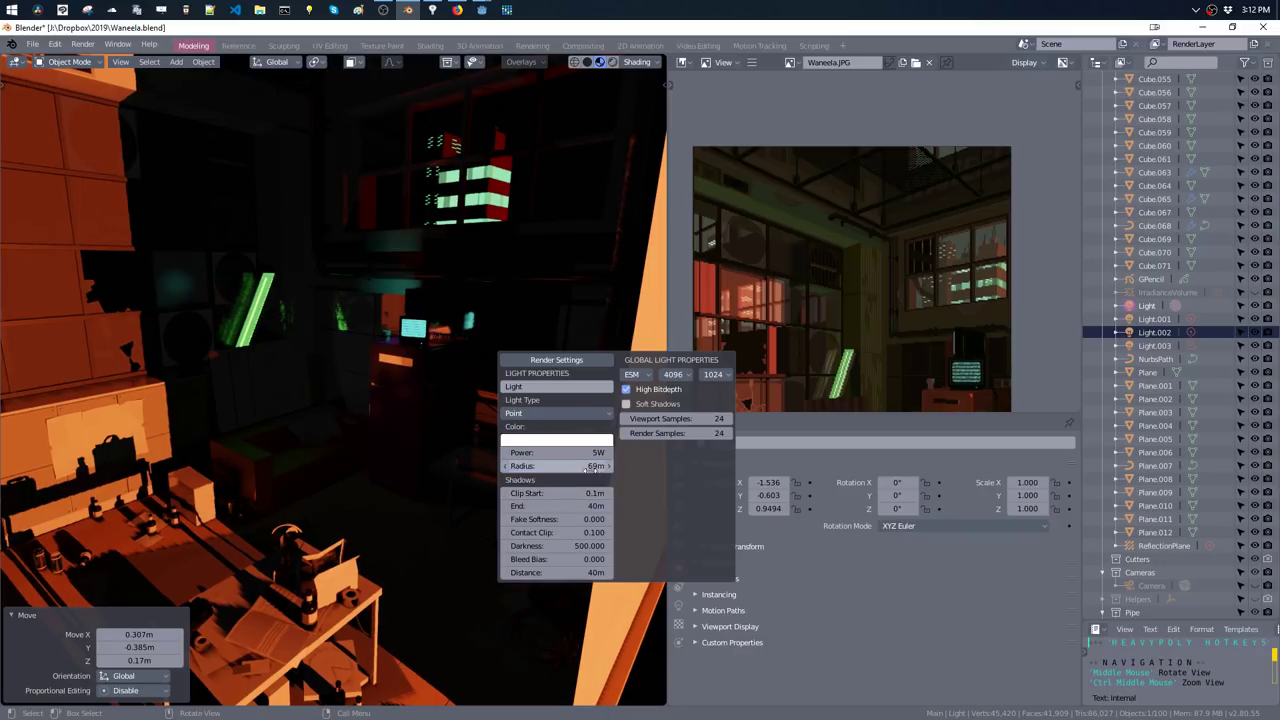
# - Set the light's radius to 900 m, raise its power, then reduce the radius
pyautogui.click(580, 467)
pyautogui.press('Return')
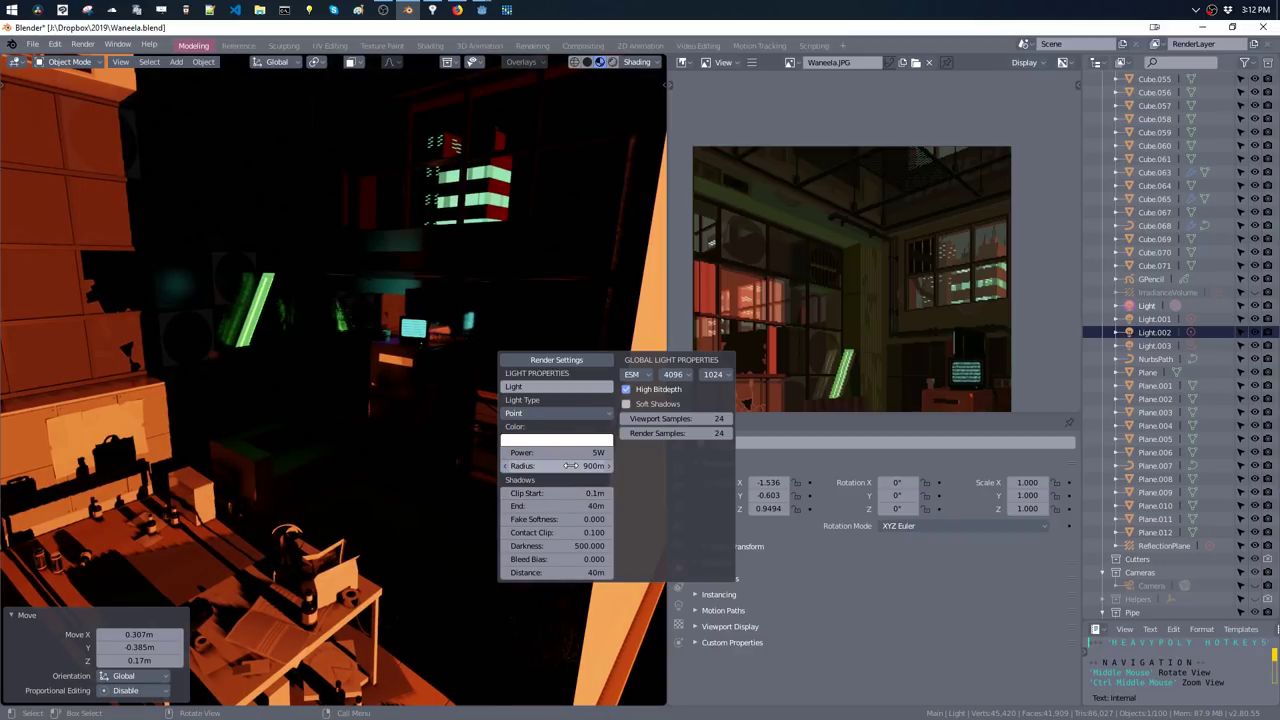
pyautogui.moveTo(565, 457); pyautogui.dragTo(584, 456)
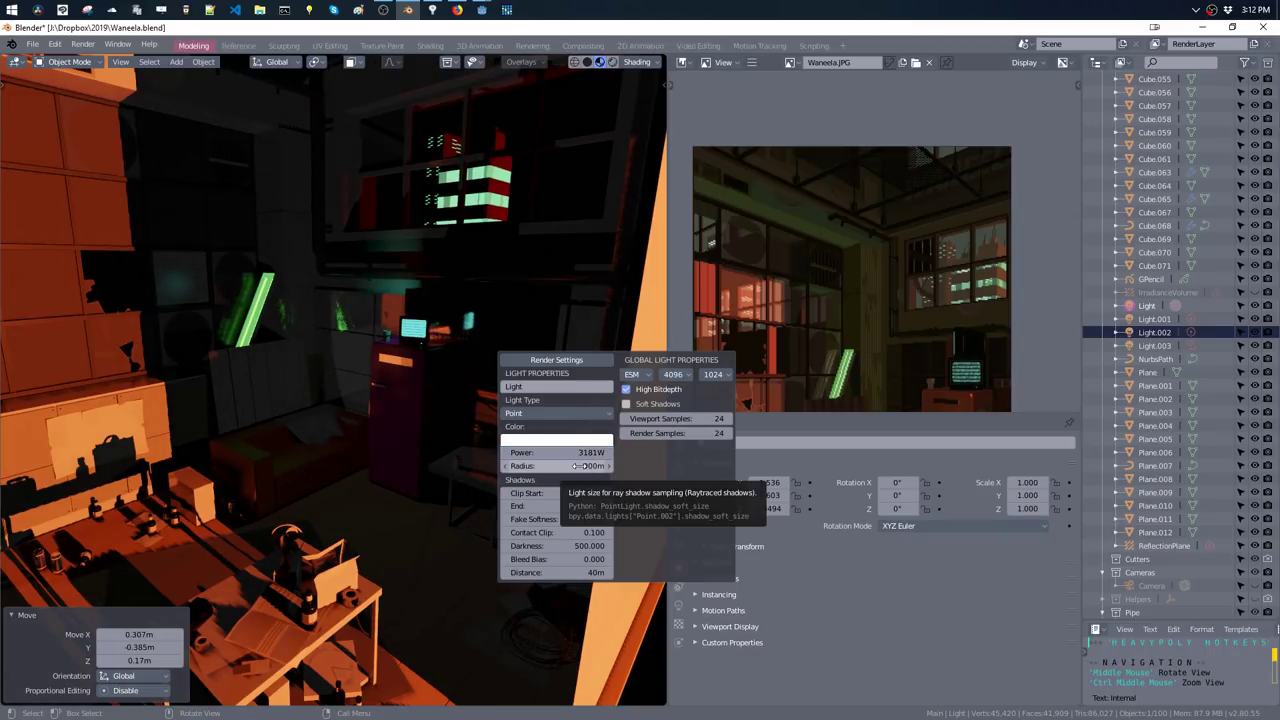
pyautogui.click(576, 466)
pyautogui.press('Return')
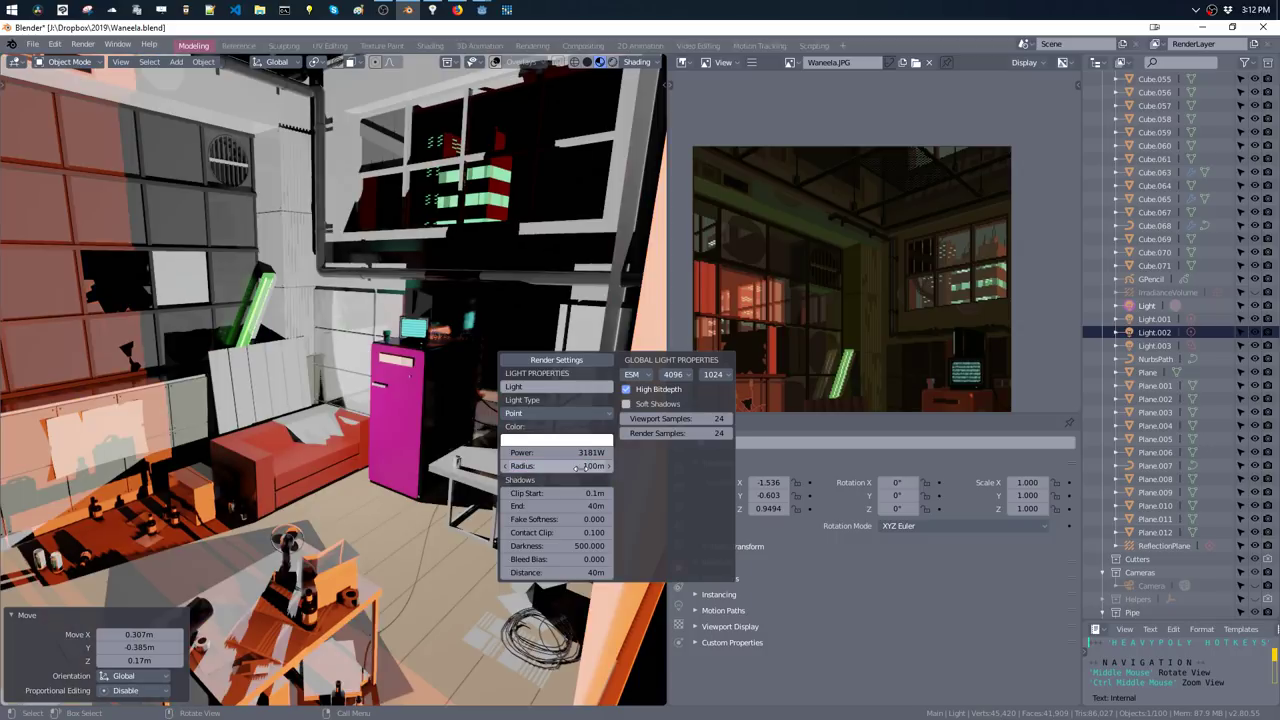
# - Change the light to an Area light, flip it 180° on X, and lower it to Z 0.2541
pyautogui.click(543, 414)
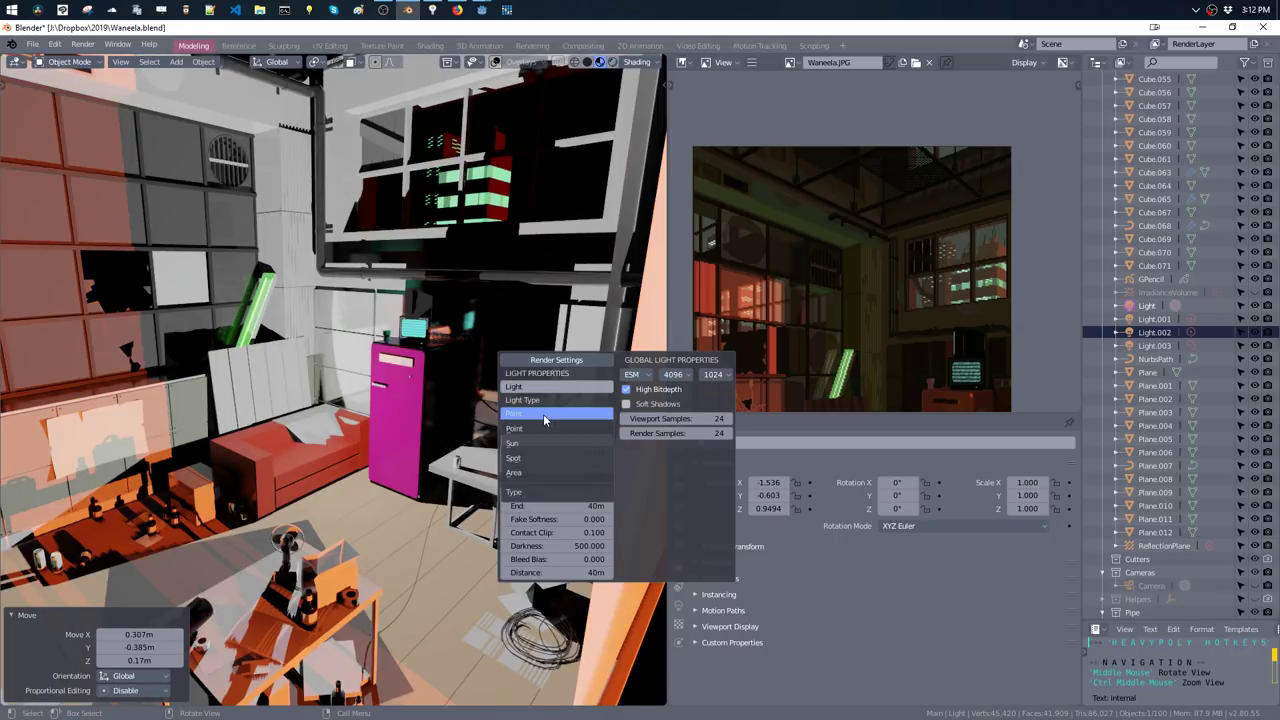
pyautogui.click(545, 471)
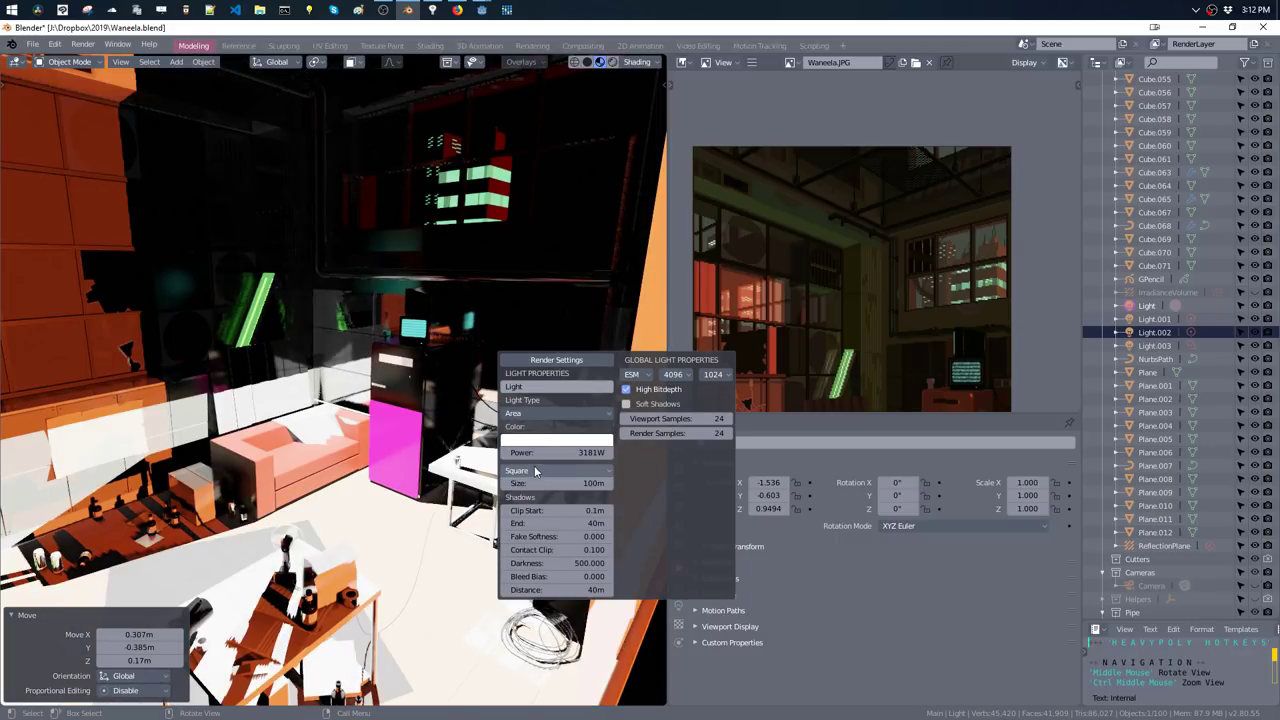
pyautogui.press('`')
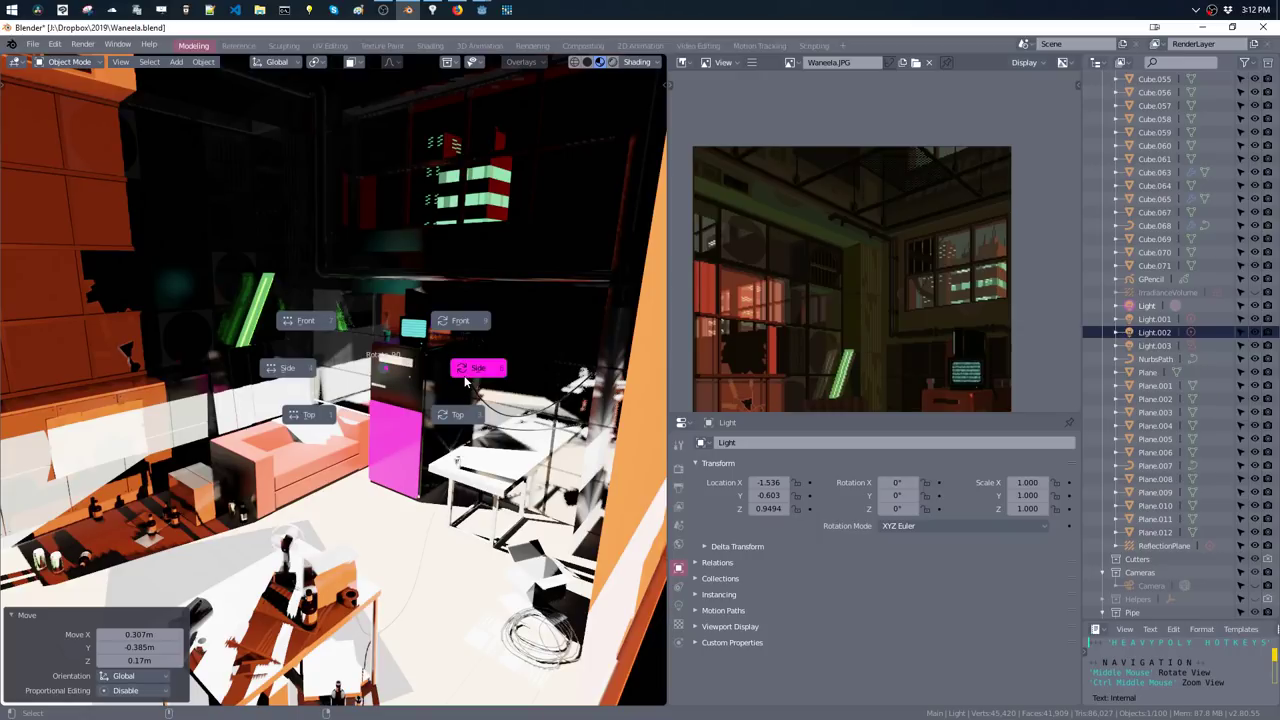
pyautogui.click(465, 378)
pyautogui.press('`')
pyautogui.click(478, 370)
pyautogui.press('g')
pyautogui.press('z')
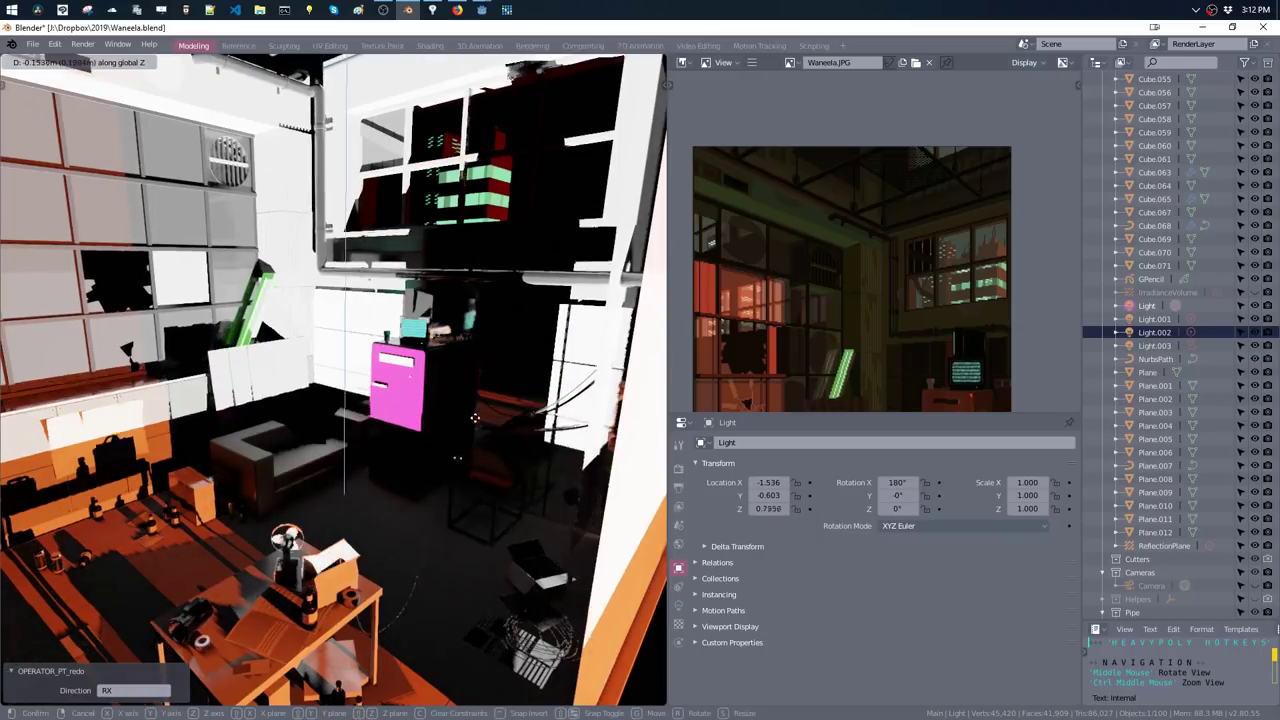
pyautogui.click(476, 560)
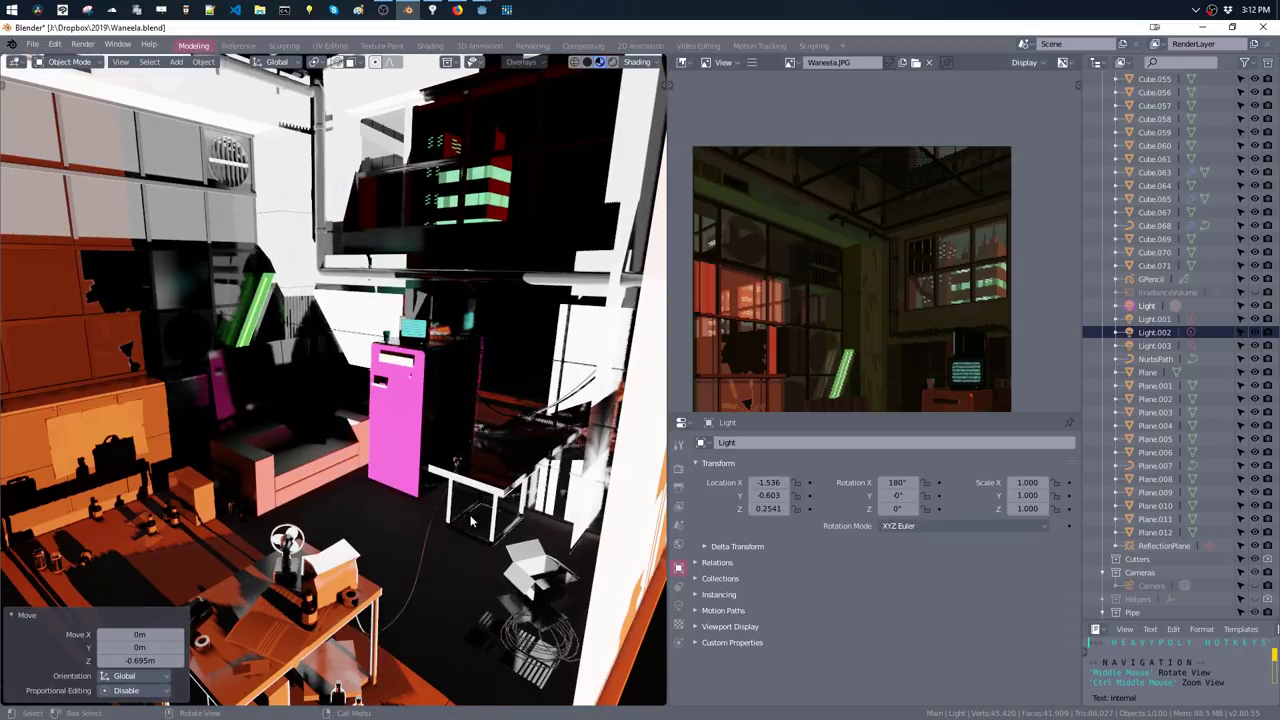
# - Set the light's power to 100 mW, colour it green, then raise power to about 11.6 W
pyautogui.hotkey('shift', 'w')
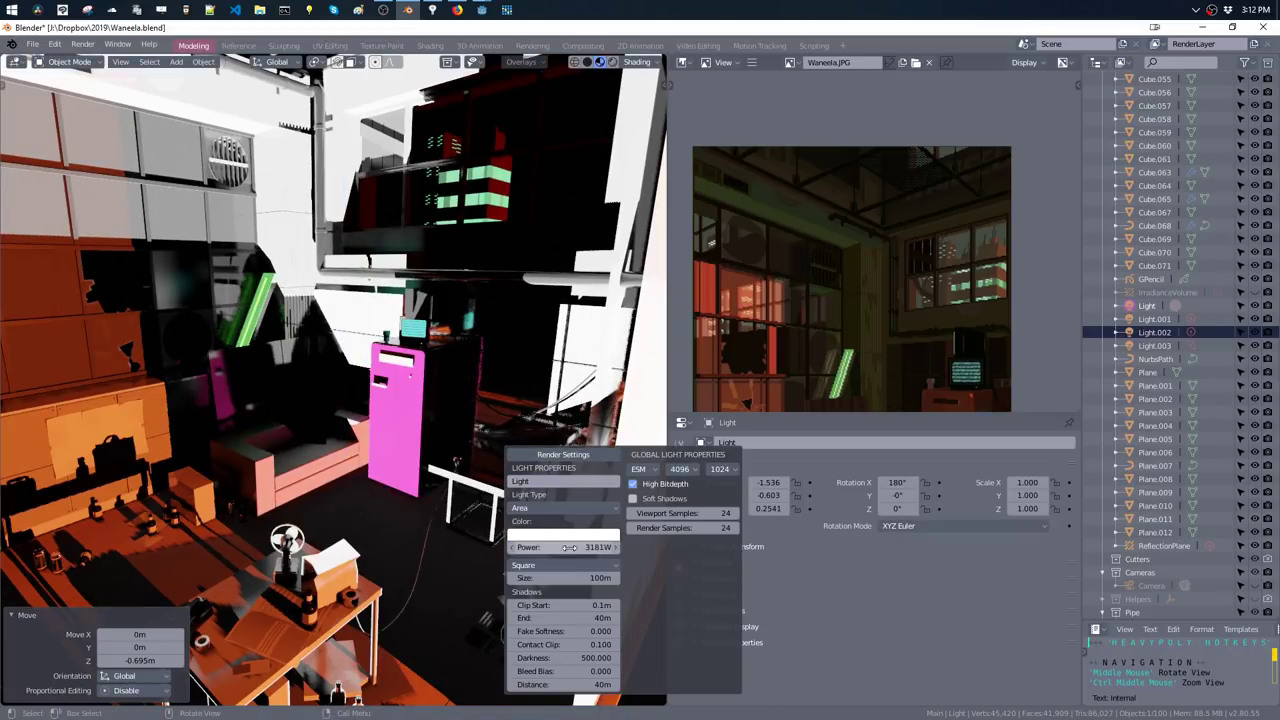
pyautogui.write('100mW')
pyautogui.press('Return')
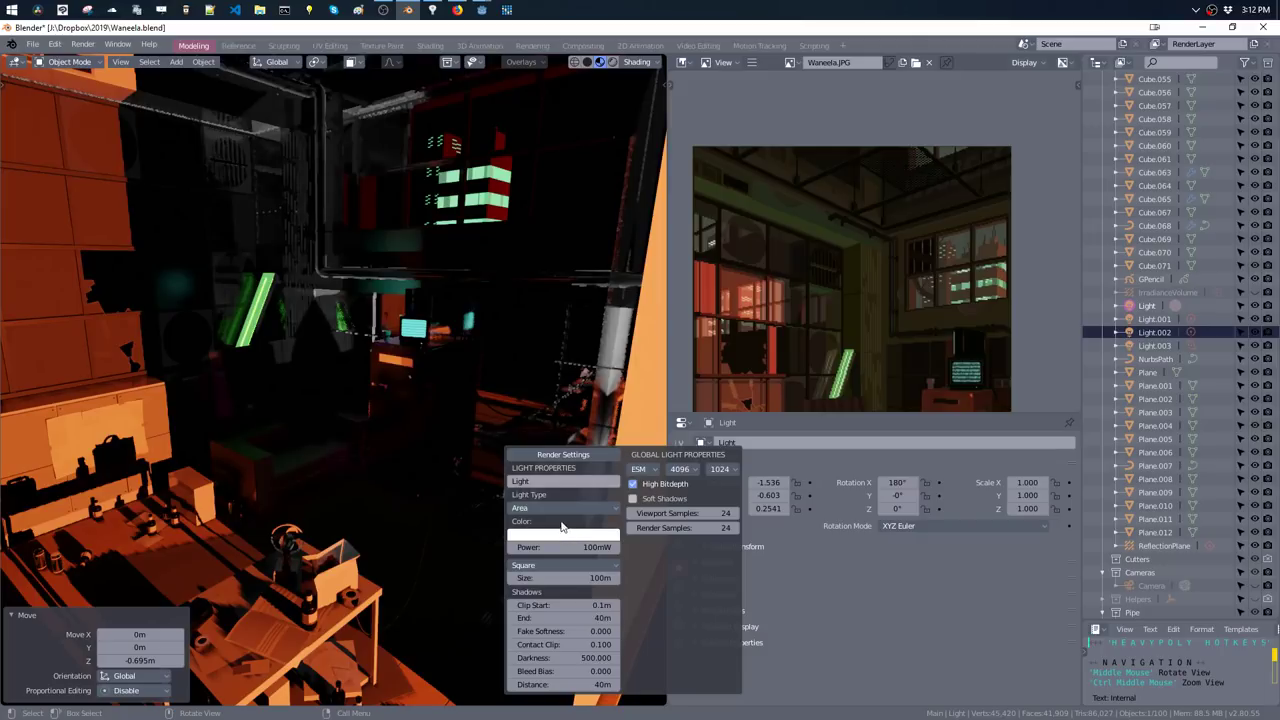
pyautogui.click(562, 532)
pyautogui.click(551, 390)
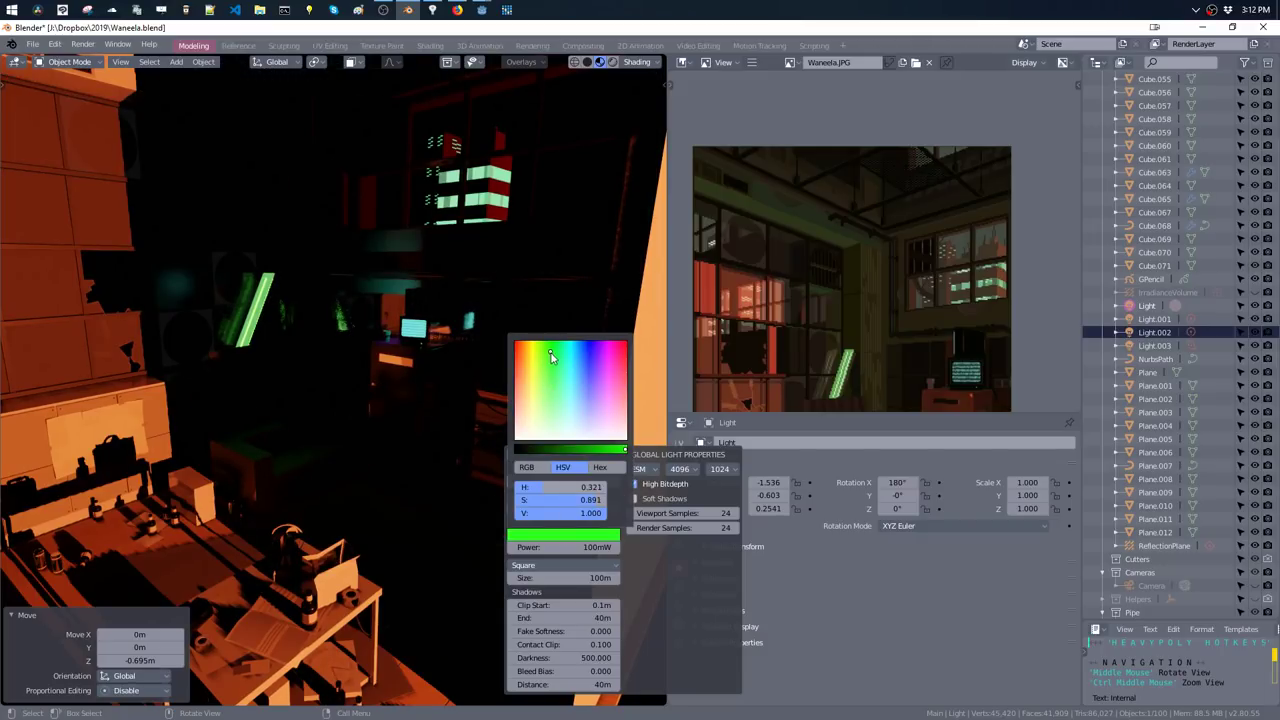
pyautogui.moveTo(567, 549); pyautogui.dragTo(560, 546)
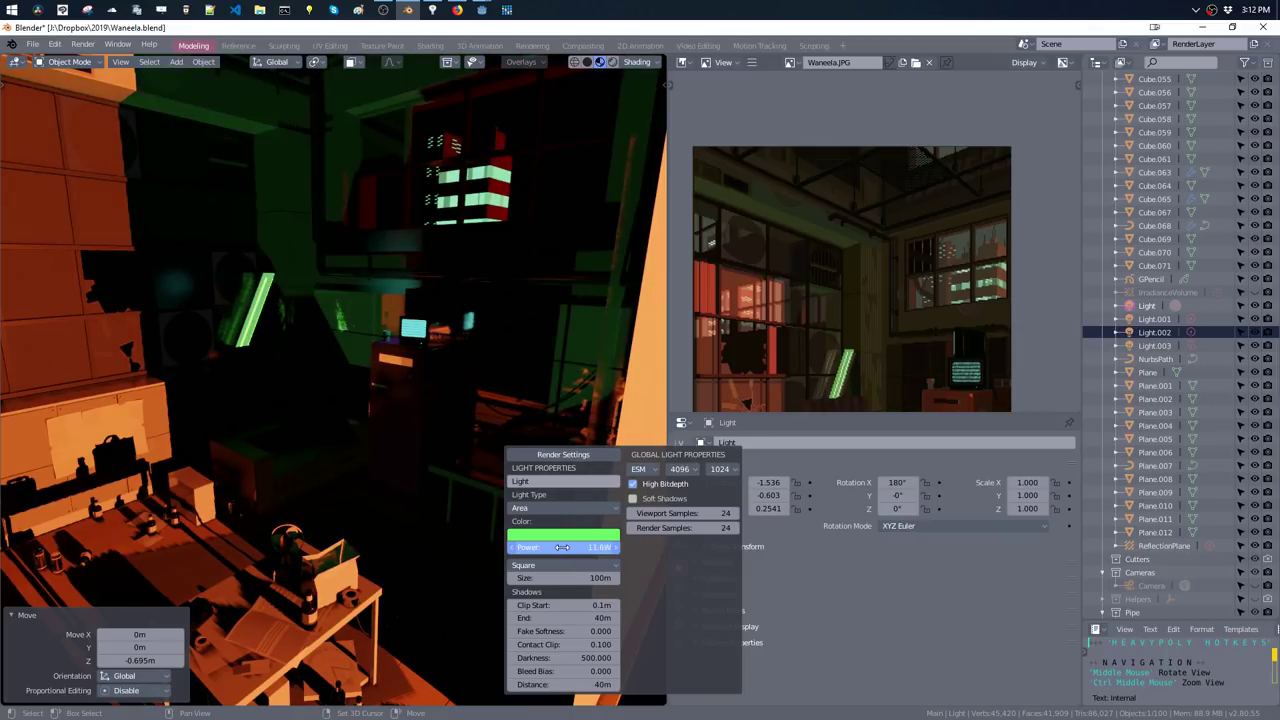
pyautogui.moveTo(380, 316); pyautogui.dragTo(426, 298, button='middle')
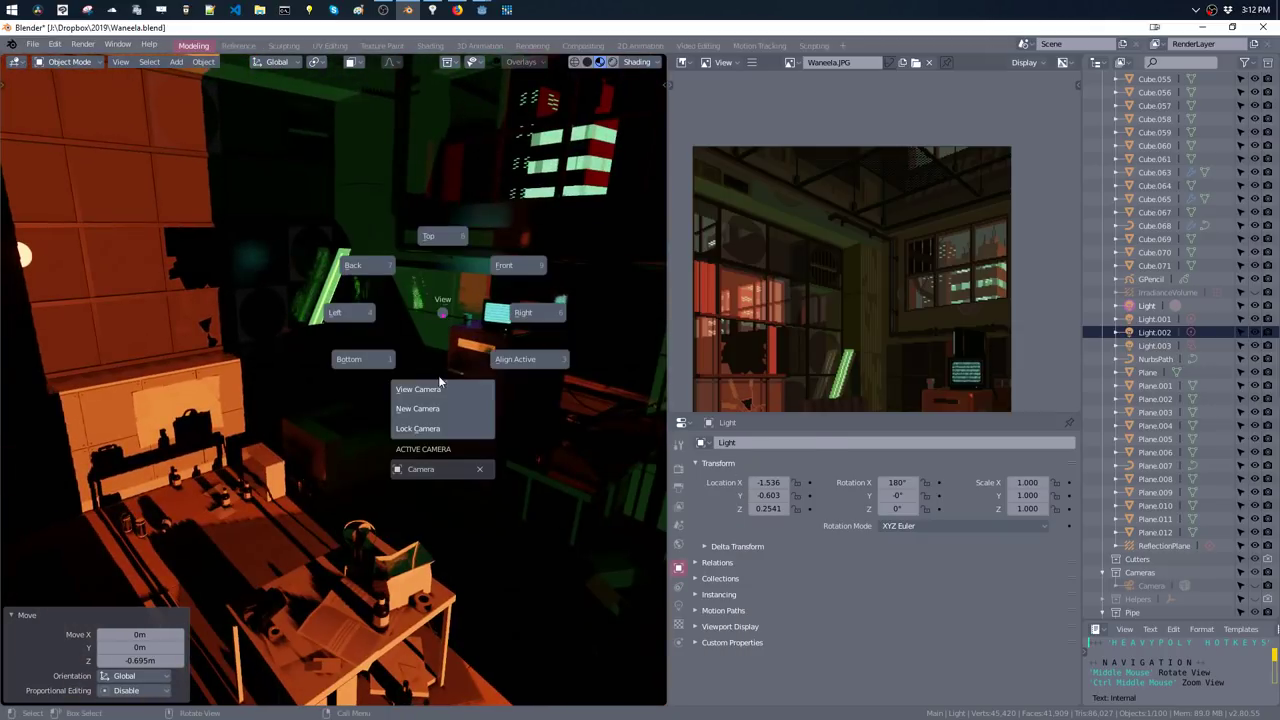
# - View through the scene camera and reposition the green area light to -1.364, -0.838, 0.6794
pyautogui.press('KP_0')
pyautogui.press('g')
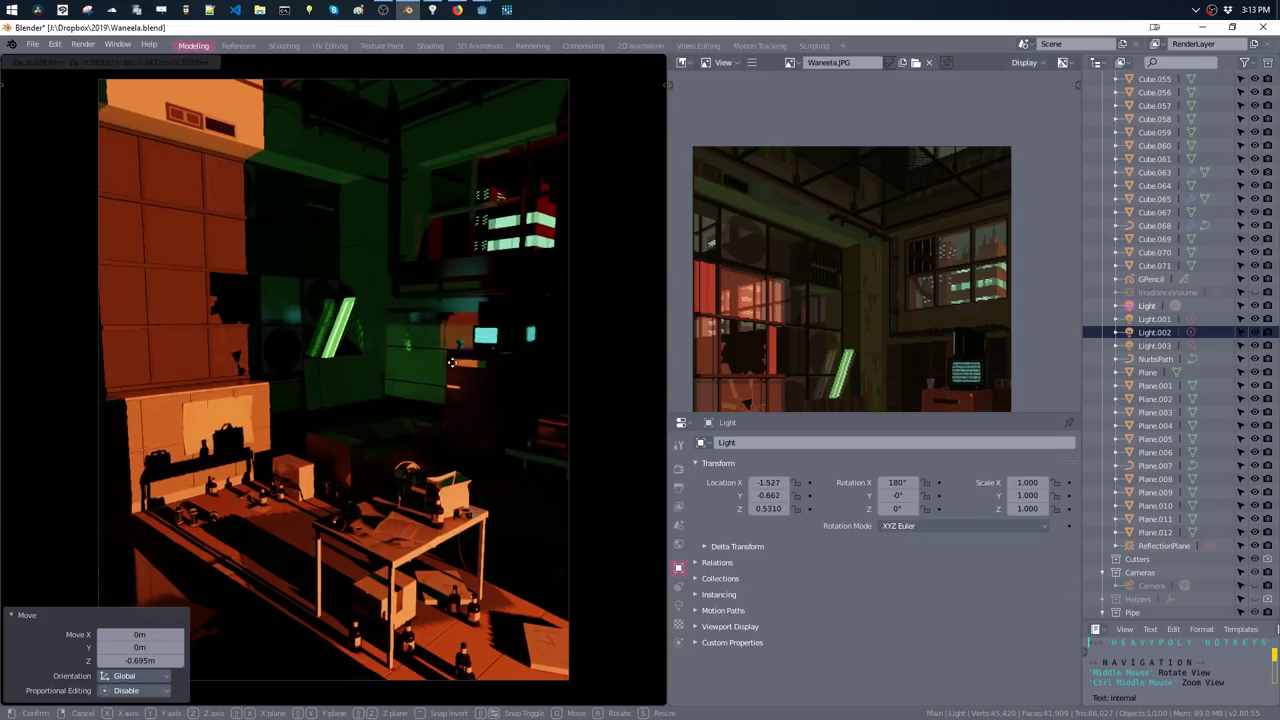
pyautogui.click(650, 345)
pyautogui.moveTo(765, 375); pyautogui.dragTo(748, 270, button='middle')
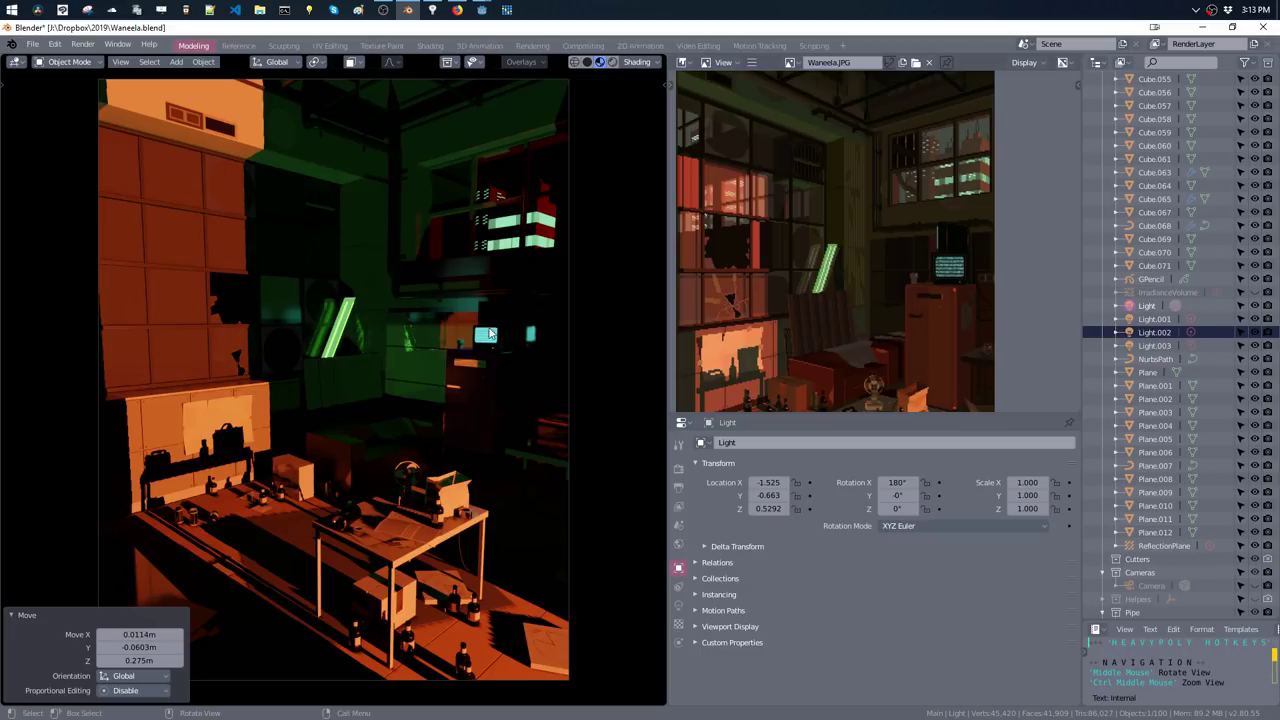
pyautogui.press('g')
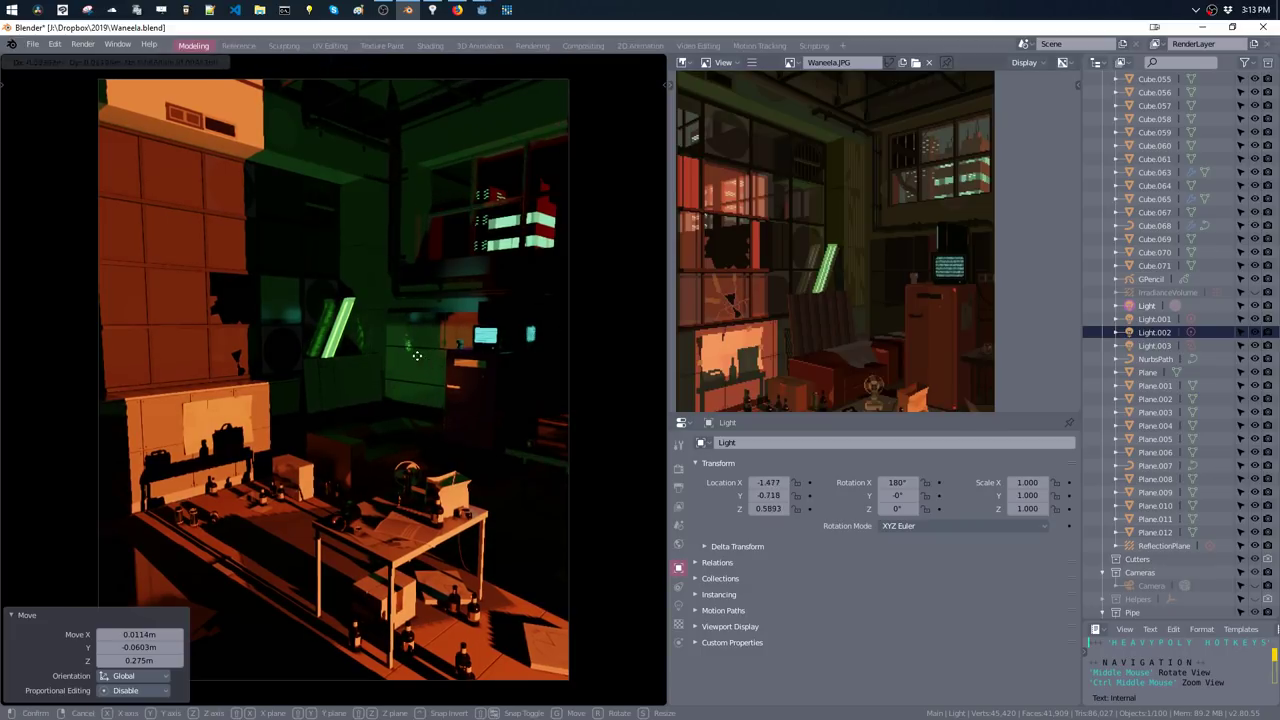
pyautogui.click(410, 348)
# - Change the light colour to a dimmer yellow-green with value around 0.739
pyautogui.press('m')
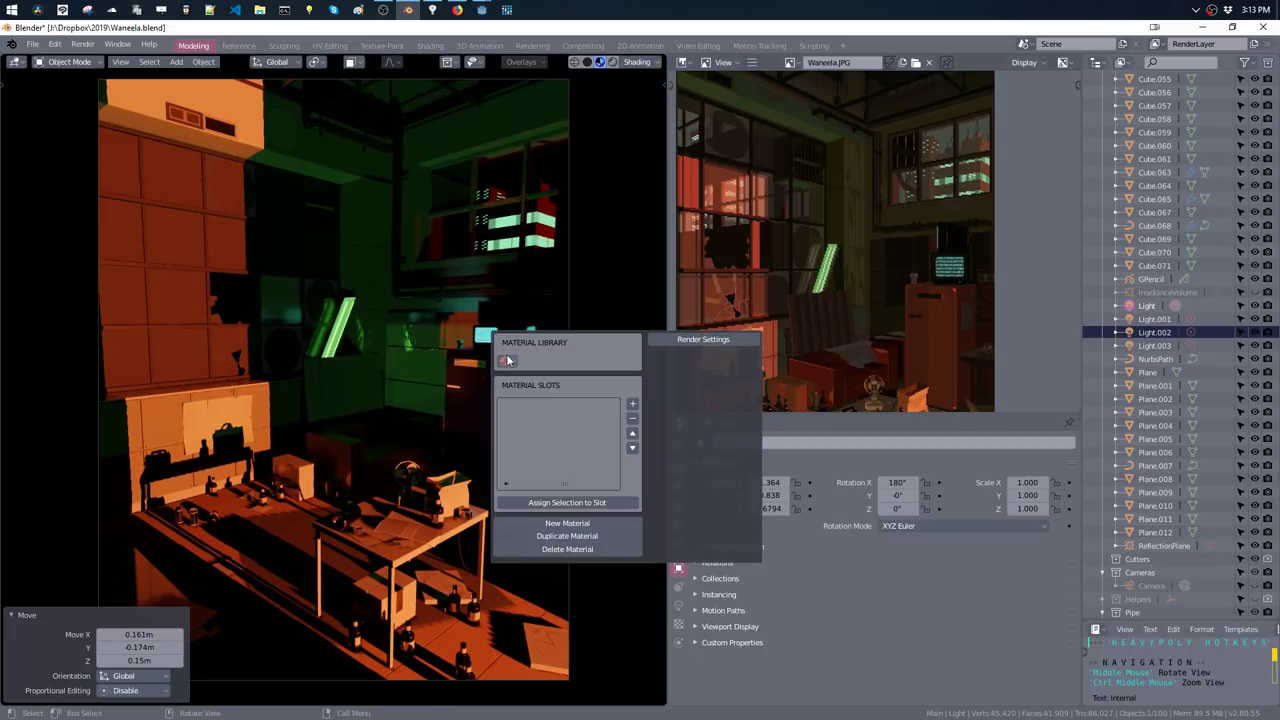
pyautogui.press('m')
pyautogui.click(548, 420)
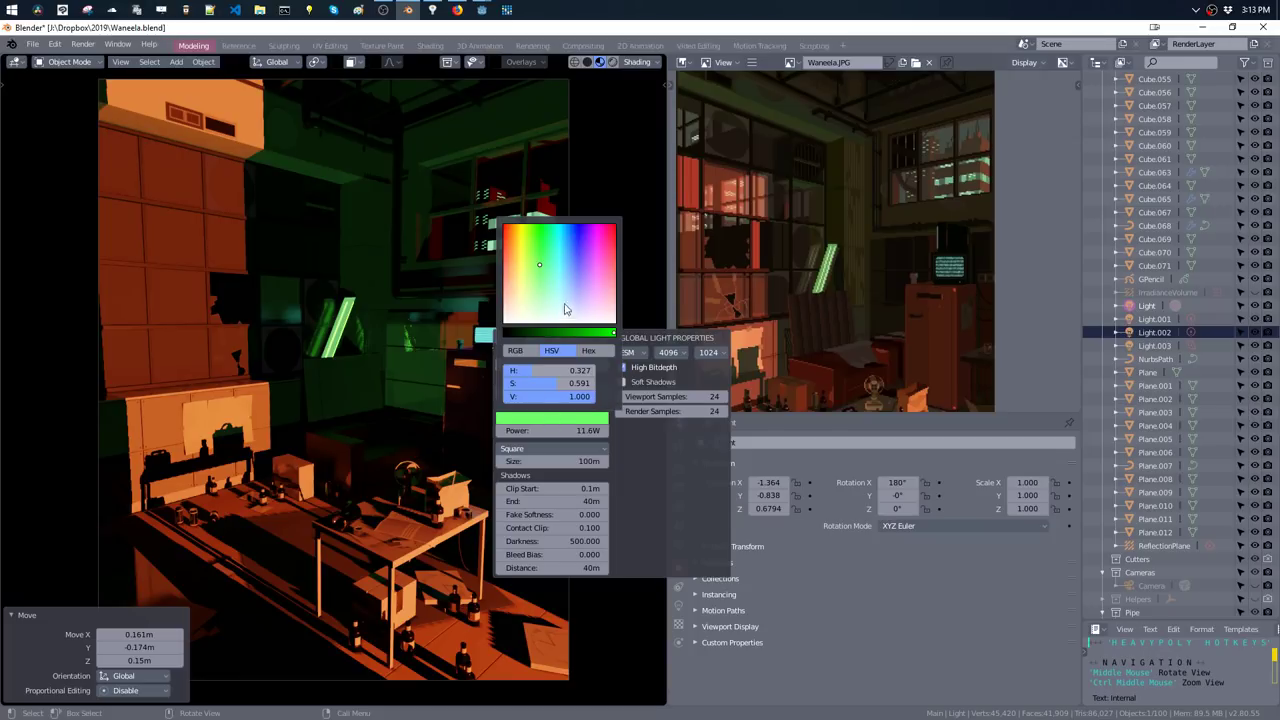
pyautogui.click(528, 268)
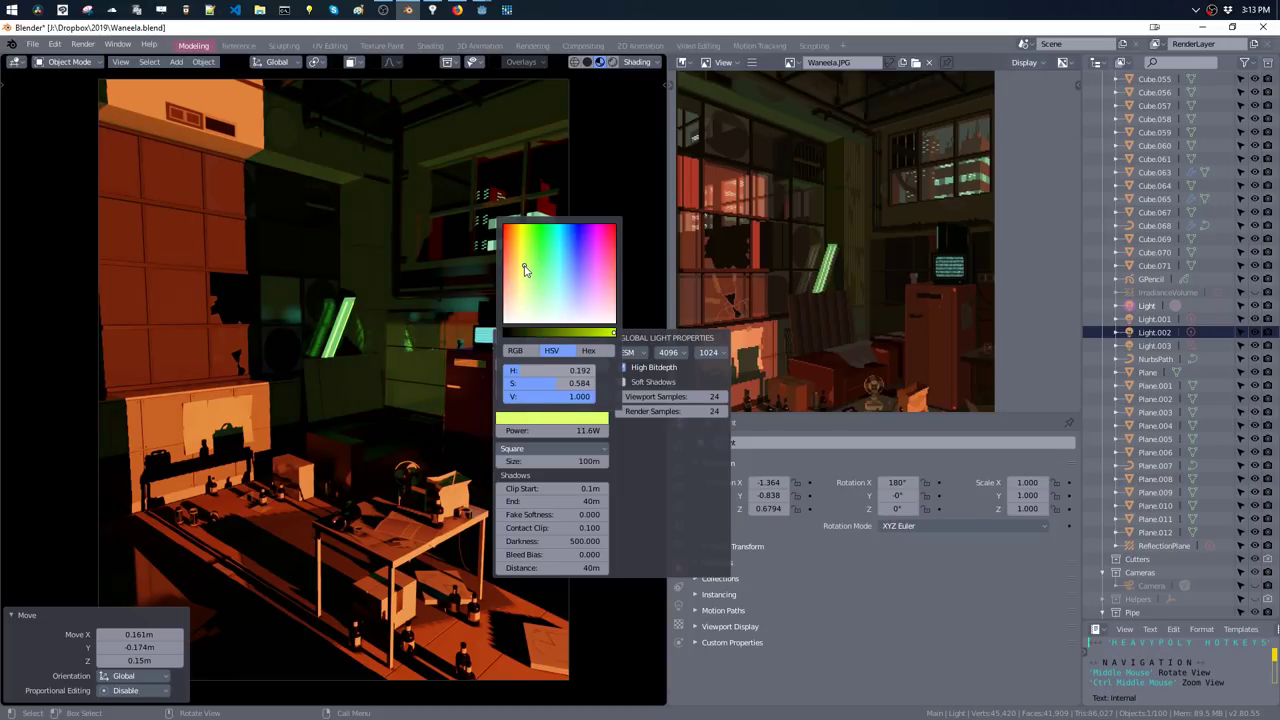
pyautogui.moveTo(589, 333); pyautogui.dragTo(587, 333)
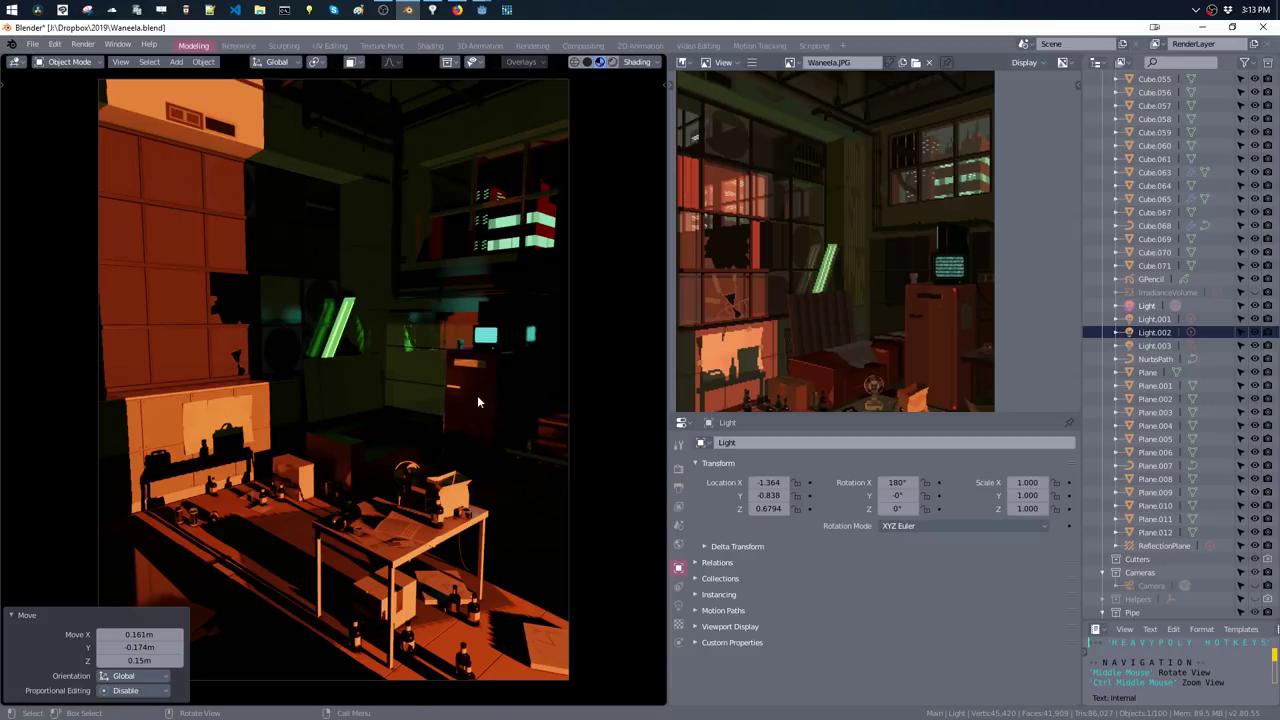
# - Raise the light vertically to about Z 1.91, then fine-tune its height
pyautogui.press('g')
pyautogui.press('z')
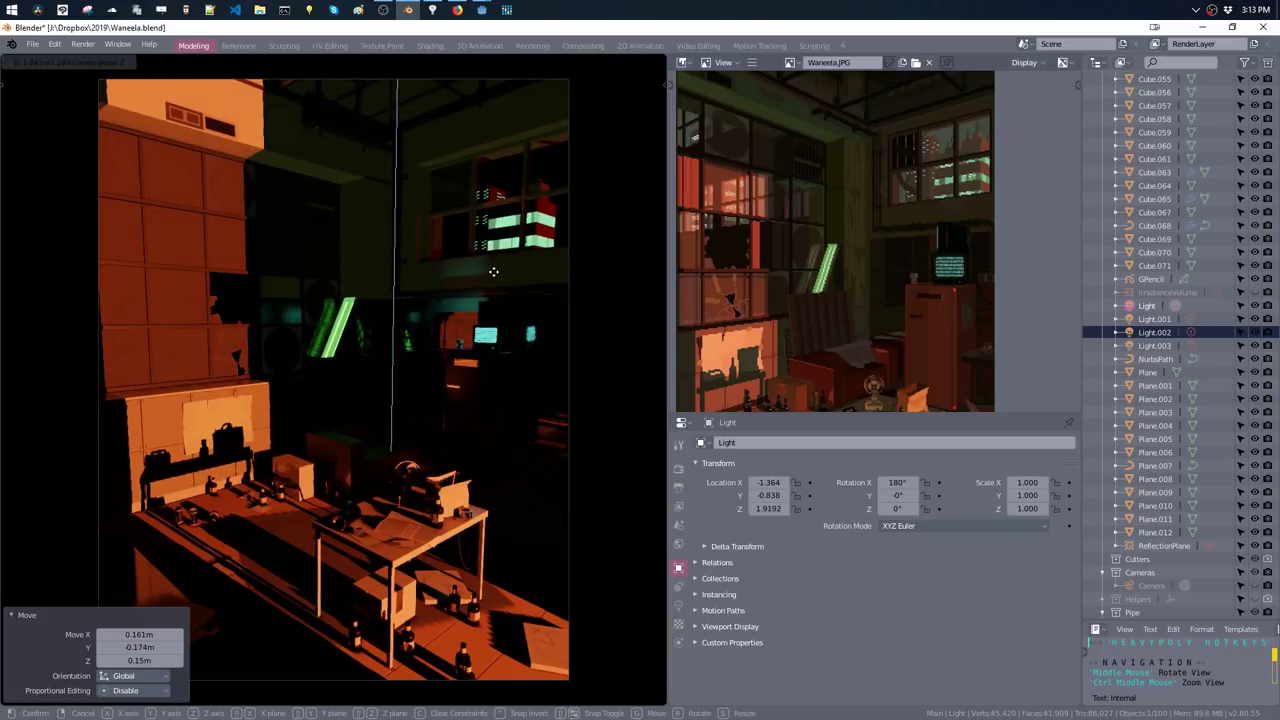
pyautogui.click(490, 277)
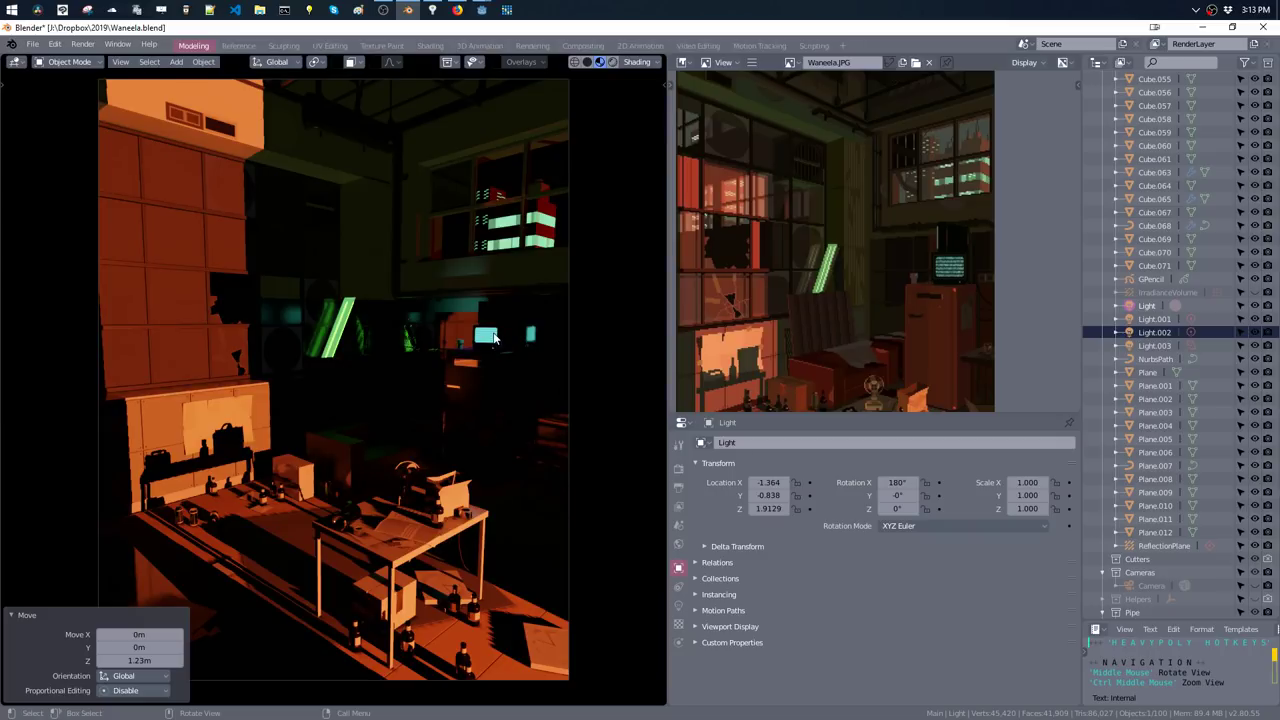
pyautogui.press('g')
pyautogui.press('z')
pyautogui.click(495, 322)
# - Duplicate the light, rotate the copy around X, and set its height to Z 1.9054
pyautogui.hotkey('shift', 'd')
pyautogui.click(495, 322)
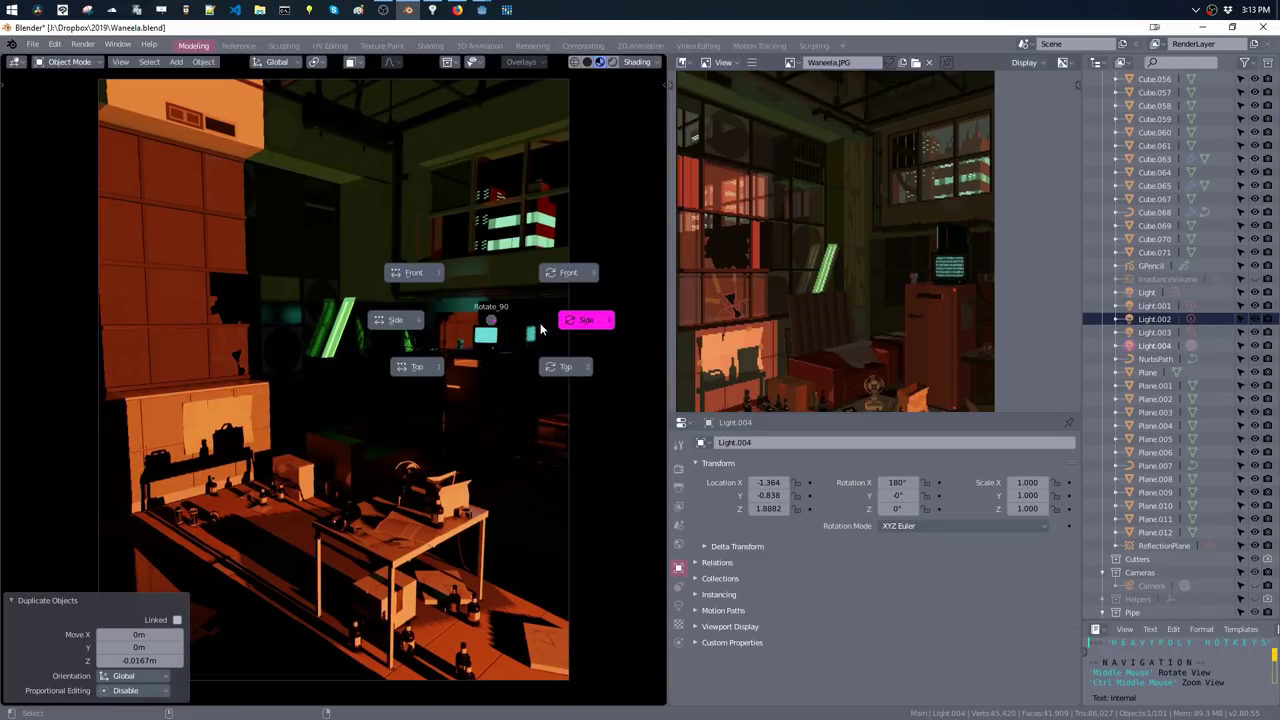
pyautogui.click(599, 325)
pyautogui.click(599, 325)
pyautogui.press('g')
pyautogui.press('z')
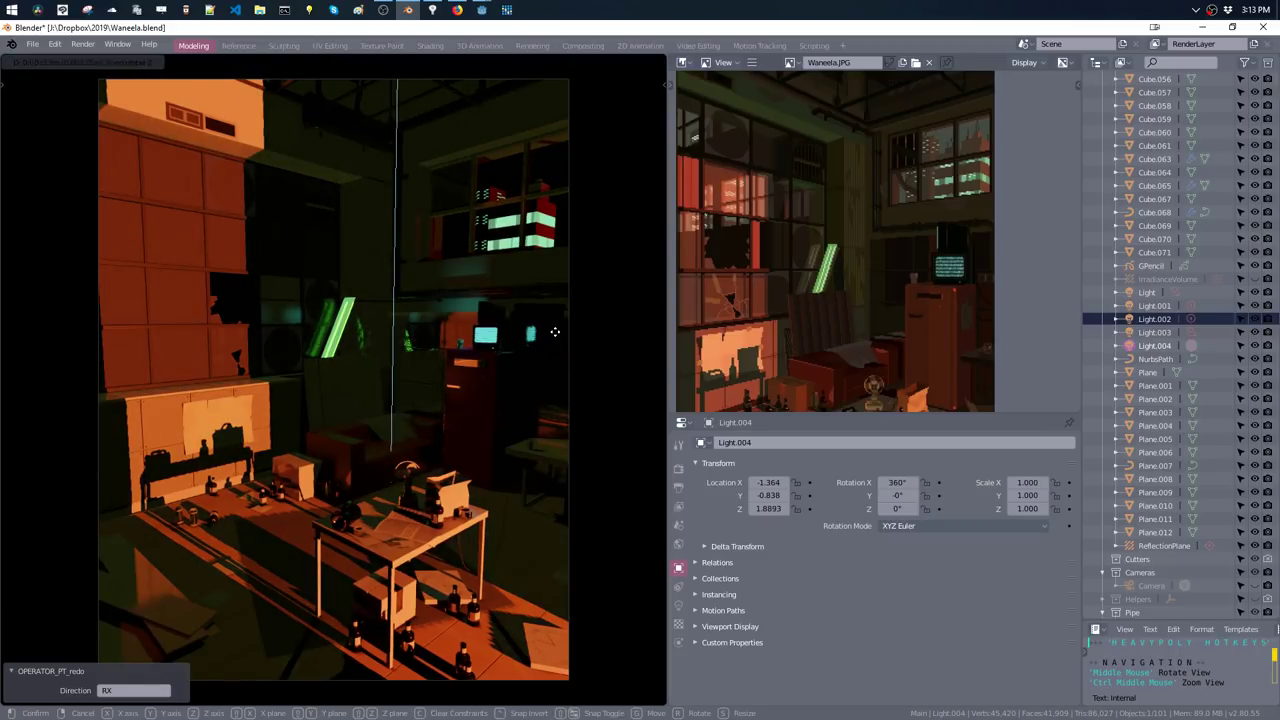
pyautogui.click(551, 318)
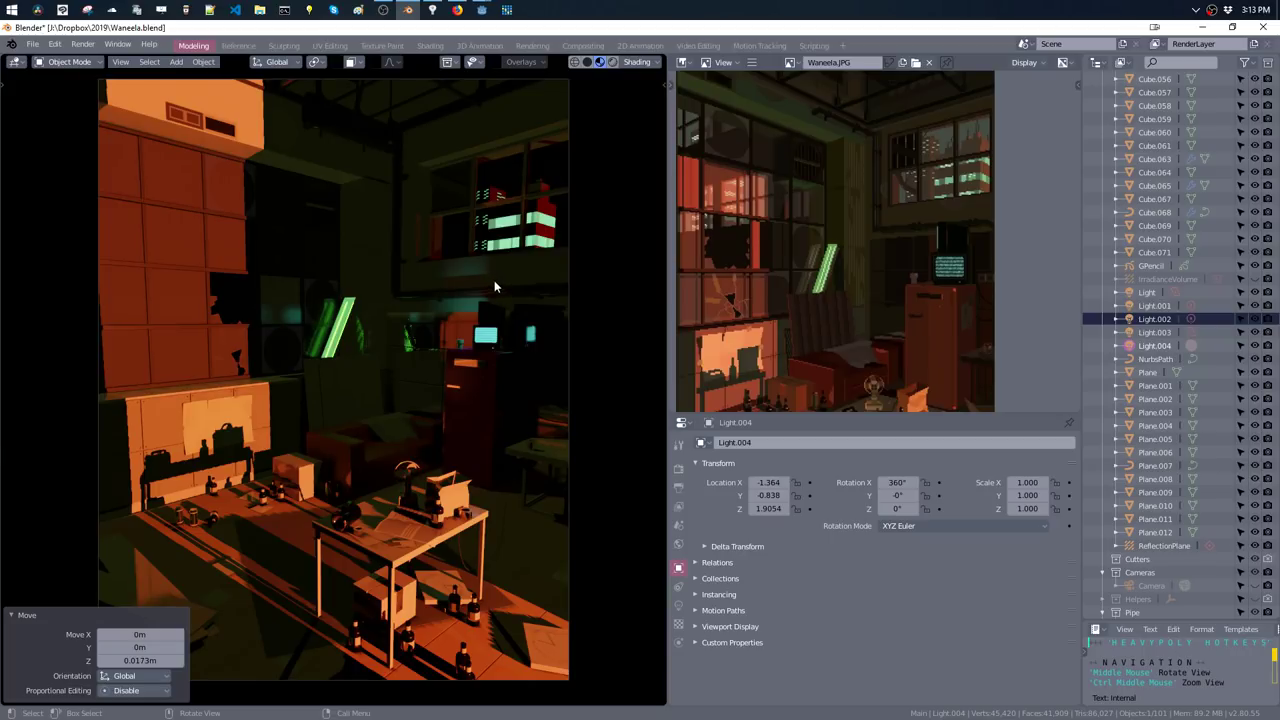
pyautogui.press('z')
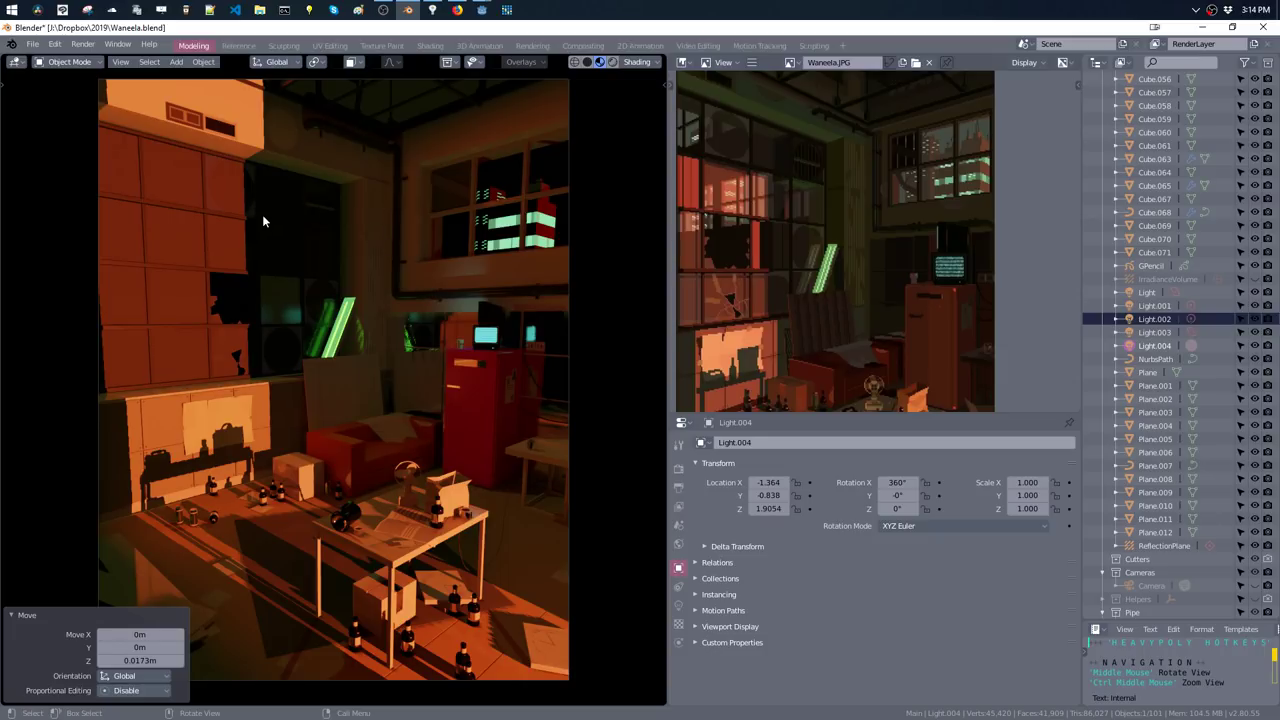
# - Save the blend file and return to a close-up view of the room
pyautogui.hotkey('ctrl', 's')
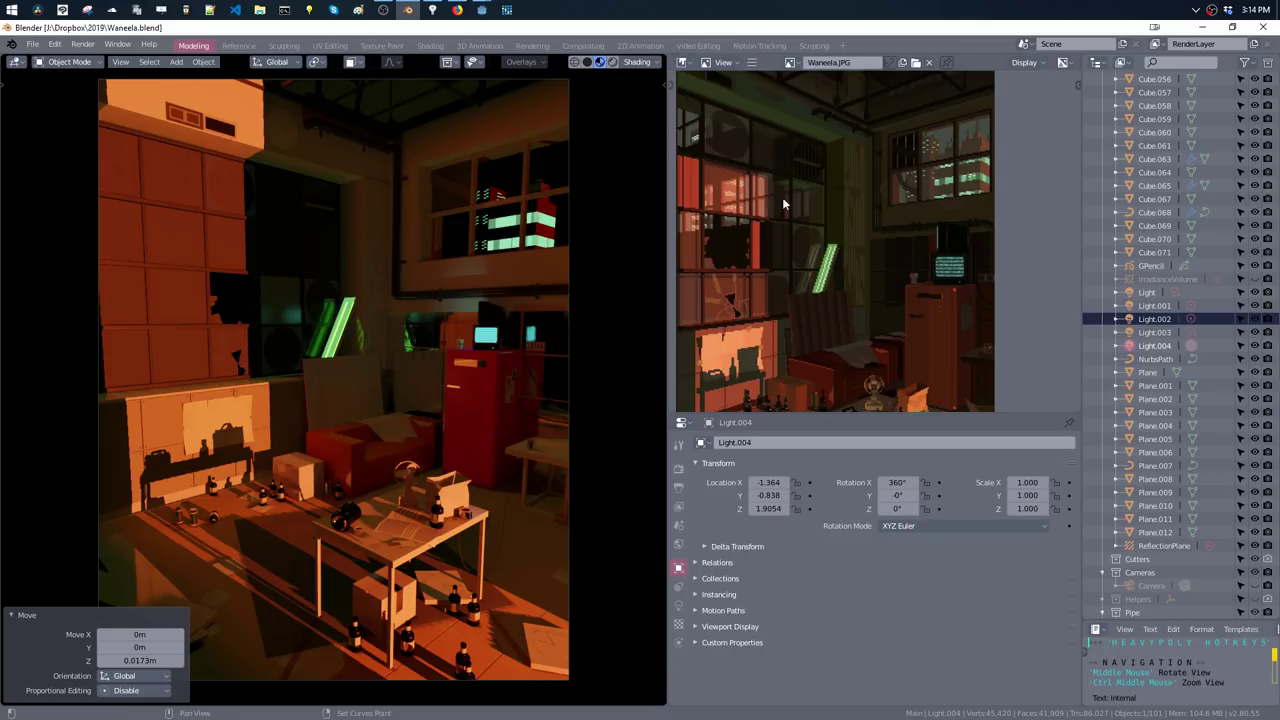
pyautogui.moveTo(792, 198); pyautogui.dragTo(808, 266, button='middle')
pyautogui.press('ctrl+KP_0')
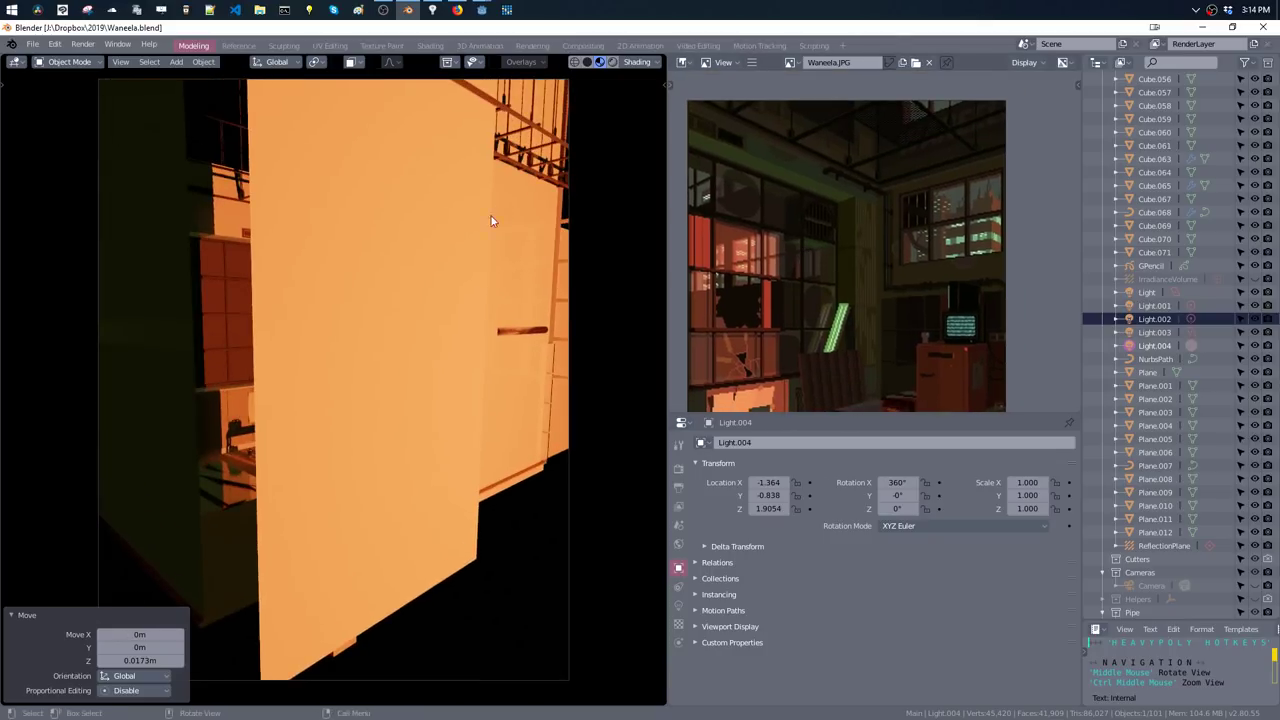
pyautogui.hotkey('ctrl', 'z')
pyautogui.hotkey('ctrl', 'z')
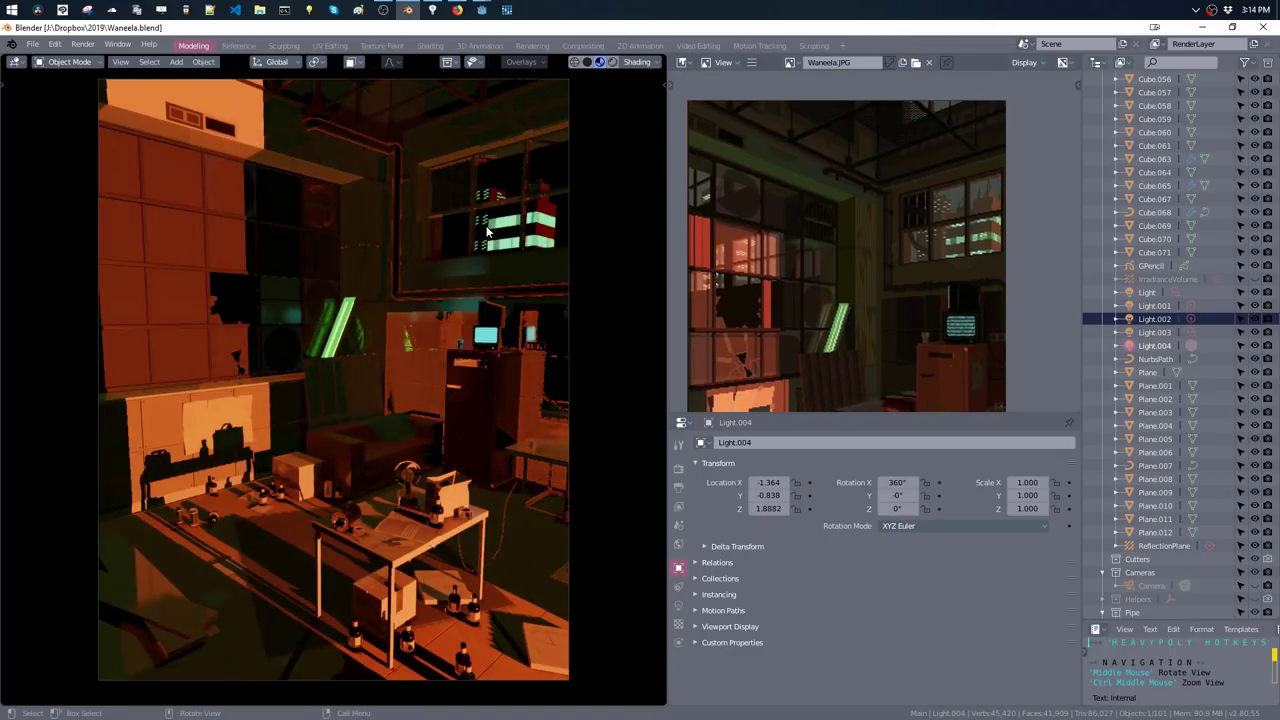
pyautogui.moveTo(325, 217)
pyautogui.mouseDown(button='middle')
pyautogui.moveTo(451, 223)
pyautogui.moveTo(394, 217)
pyautogui.moveTo(457, 237)
pyautogui.moveTo(487, 221)
pyautogui.moveTo(514, 249)
pyautogui.moveTo(503, 317)
pyautogui.moveTo(286, 277)
pyautogui.moveTo(334, 231)
pyautogui.moveTo(388, 208)
pyautogui.moveTo(388, 180)
pyautogui.moveTo(391, 194)
pyautogui.moveTo(364, 210)
pyautogui.moveTo(366, 280)
pyautogui.moveTo(306, 408)
pyautogui.moveTo(371, 349)
pyautogui.moveTo(387, 257)
pyautogui.moveTo(506, 198)
pyautogui.mouseUp(button='middle')
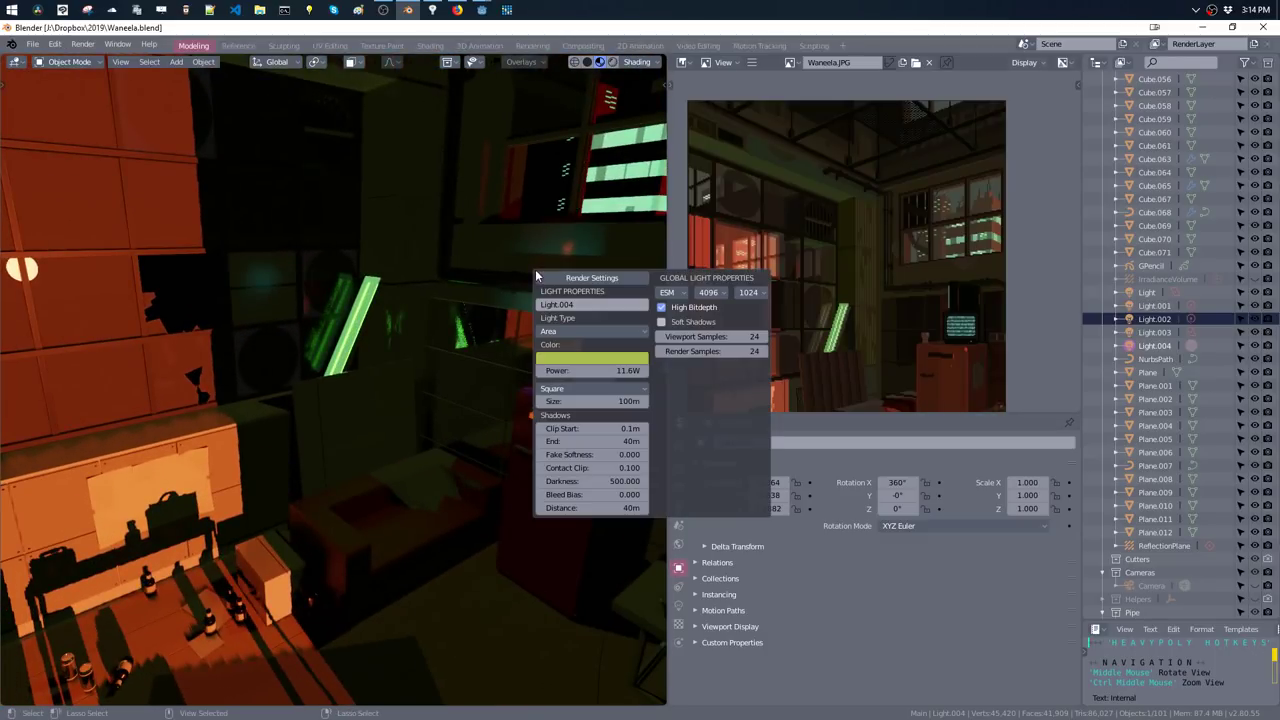
# - Try World Strength 1.5, leave it at 0, and isolate the window-wall object in local view
pyautogui.hotkey('shift', 'l')
pyautogui.click(553, 281)
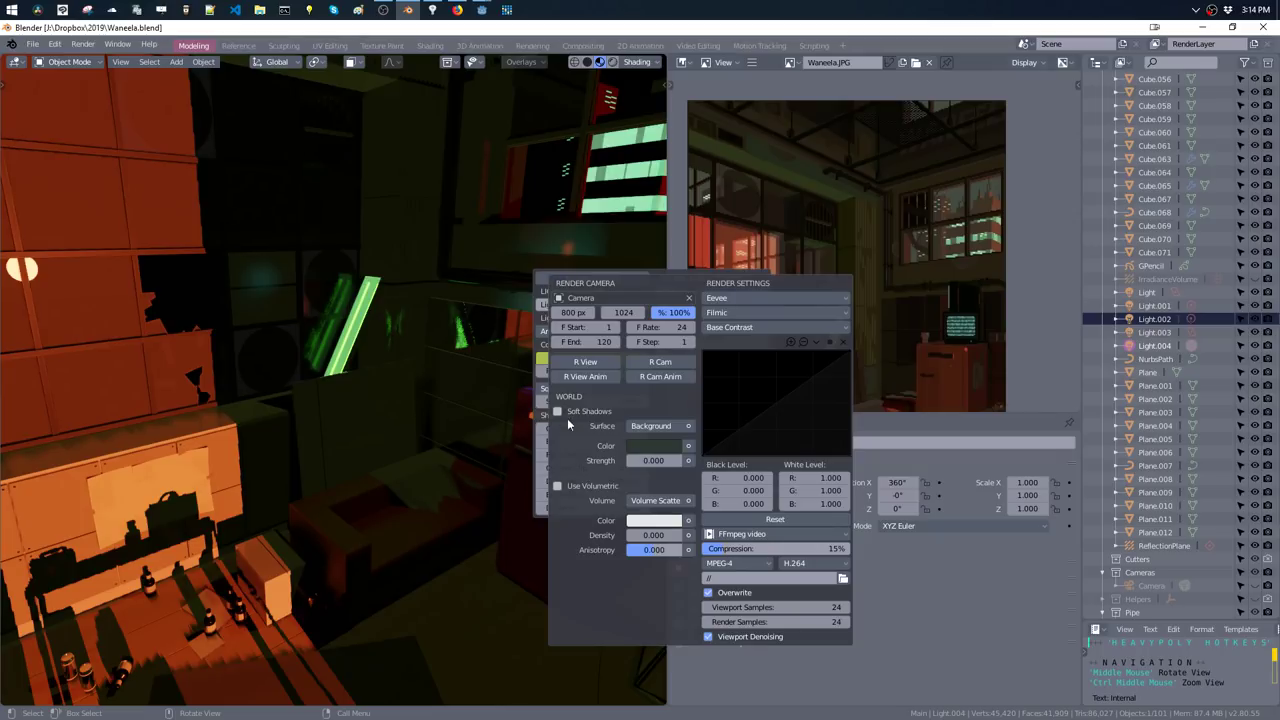
pyautogui.click(648, 460)
pyautogui.write('0.0')
pyautogui.press('Return')
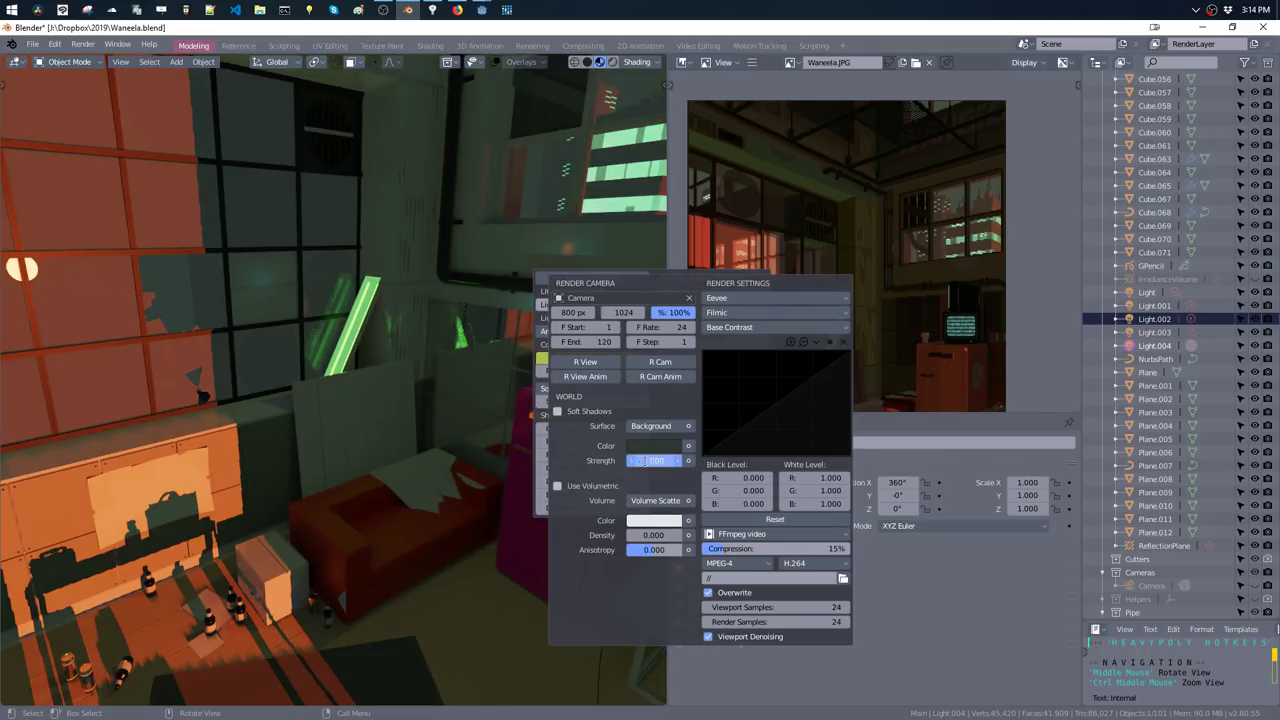
pyautogui.write('1.5')
pyautogui.write('0')
pyautogui.press('Return')
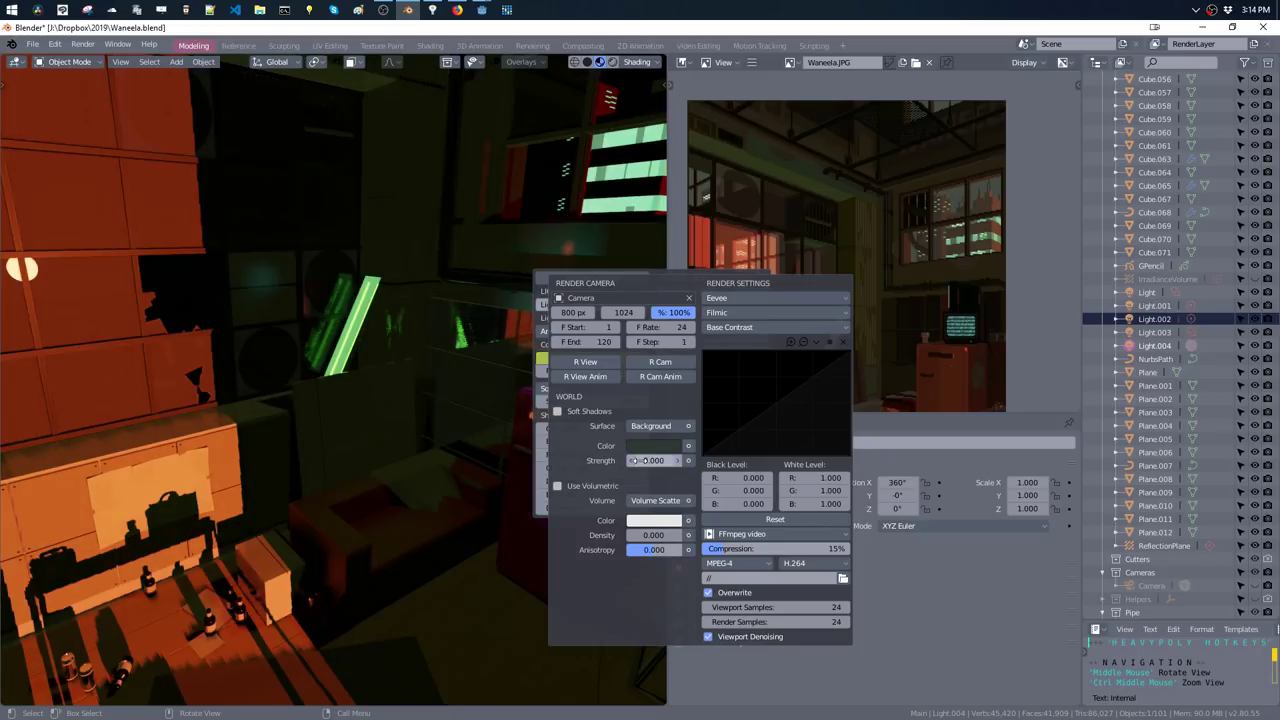
pyautogui.press('/')
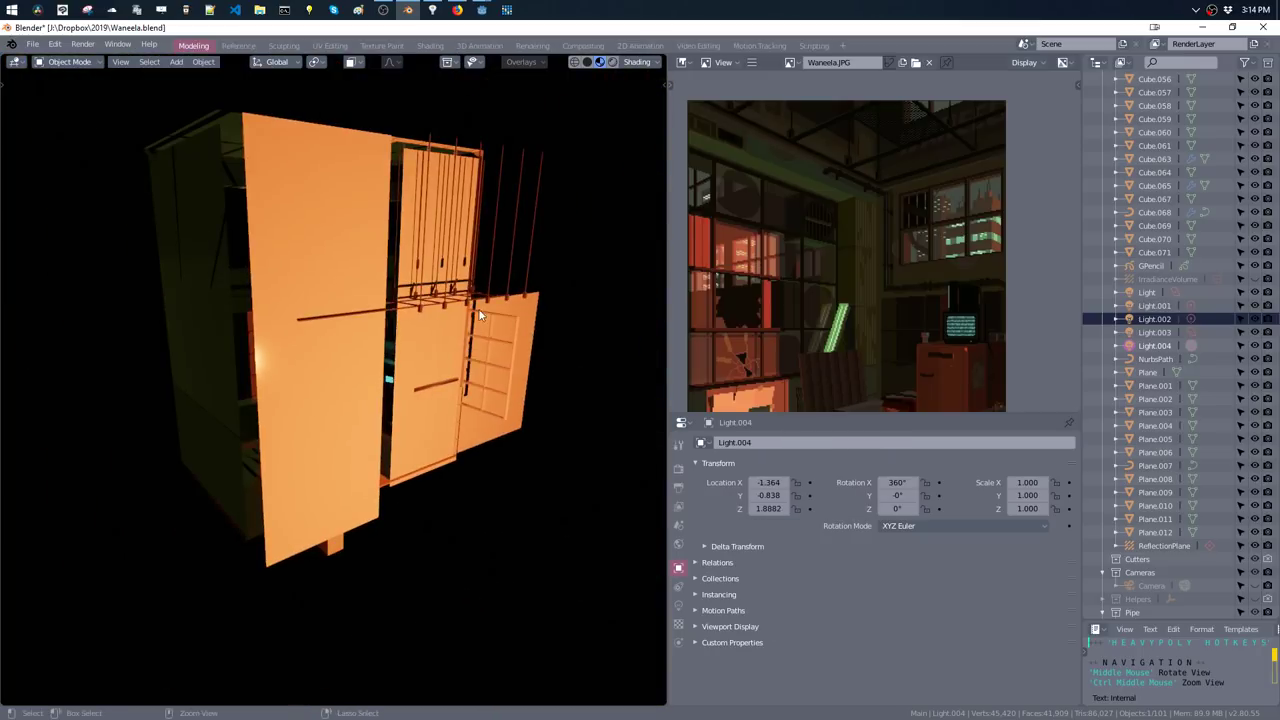
# - Add an Ico Sphere and scale it up to 3.084
pyautogui.hotkey('shift', 'a')
pyautogui.moveTo(418, 361)
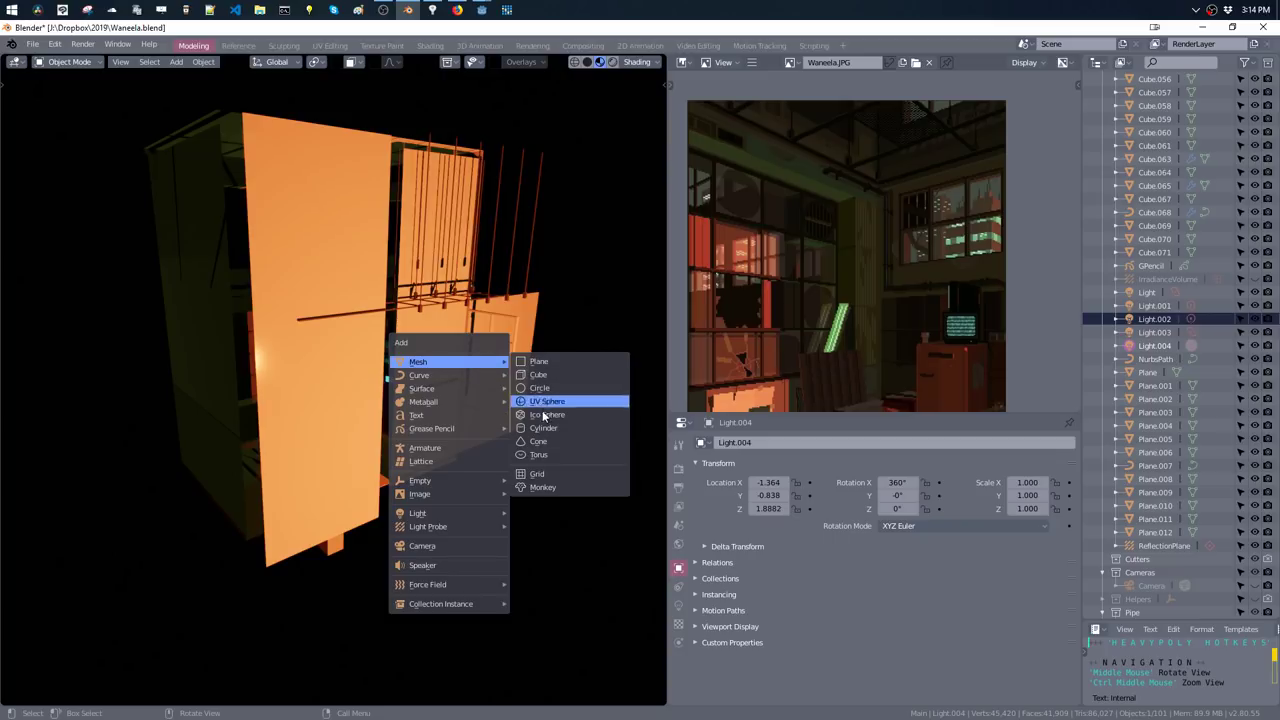
pyautogui.click(538, 416)
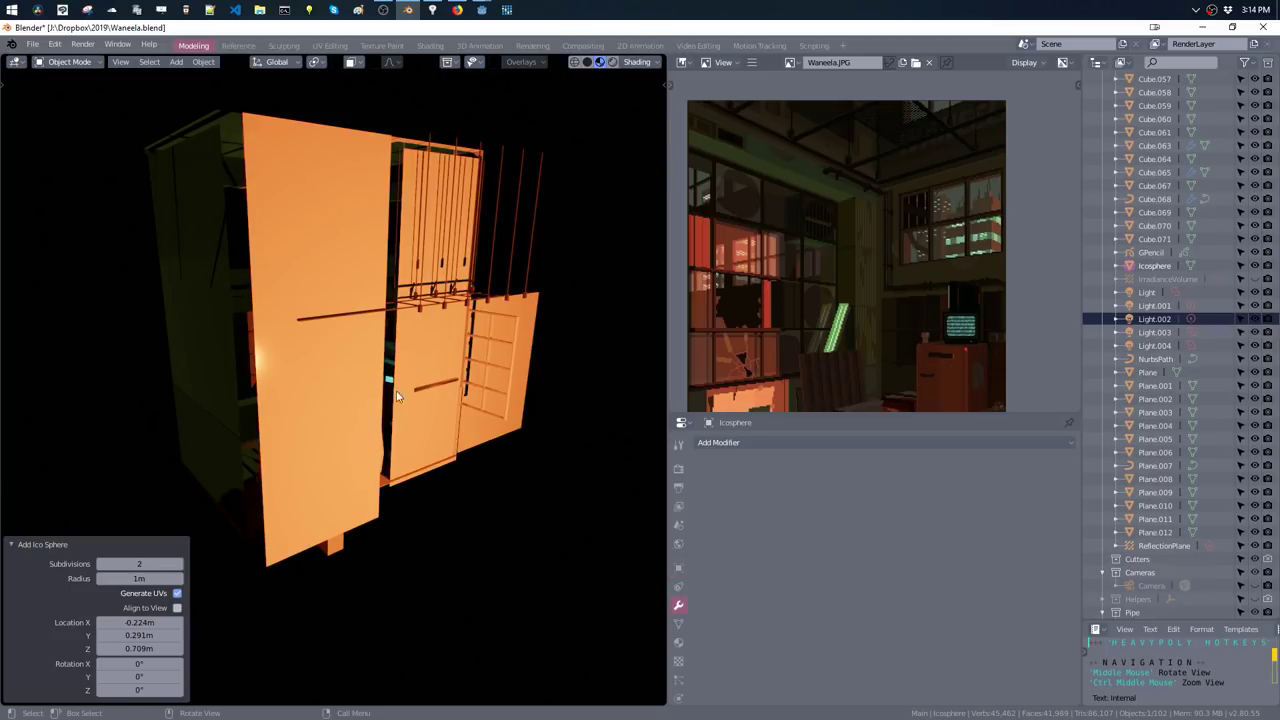
pyautogui.press('s')
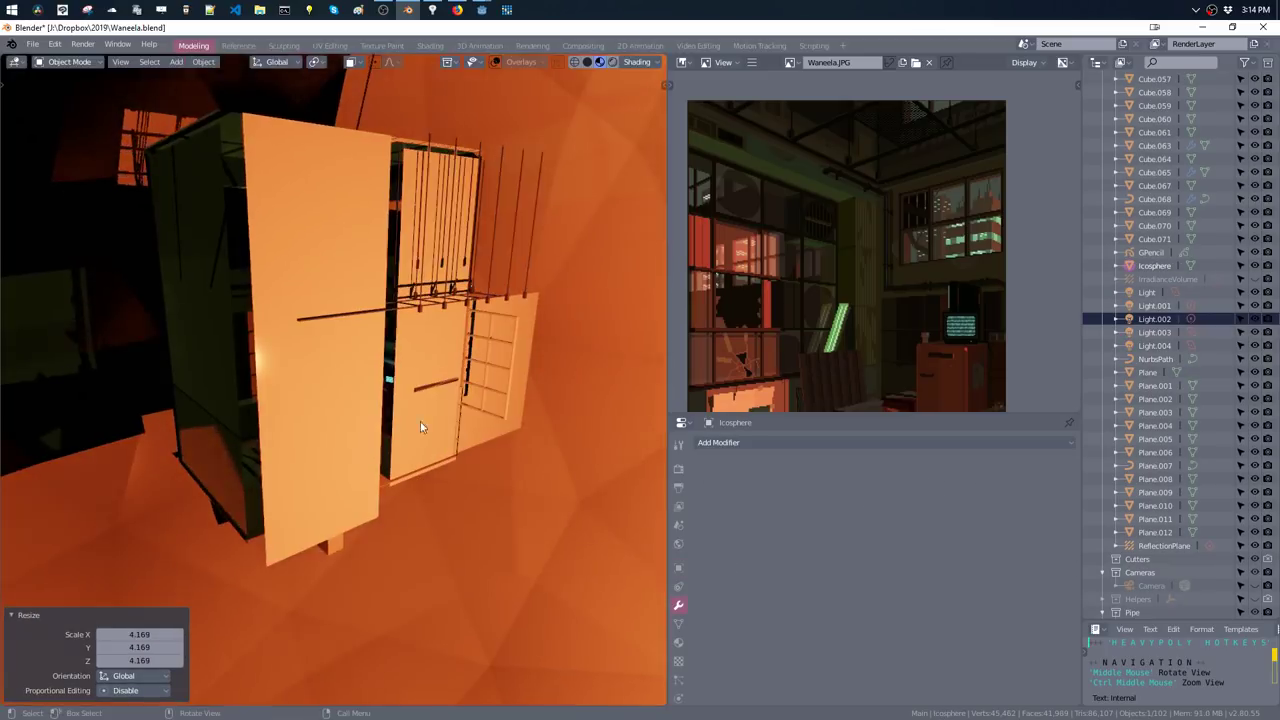
pyautogui.click(523, 407)
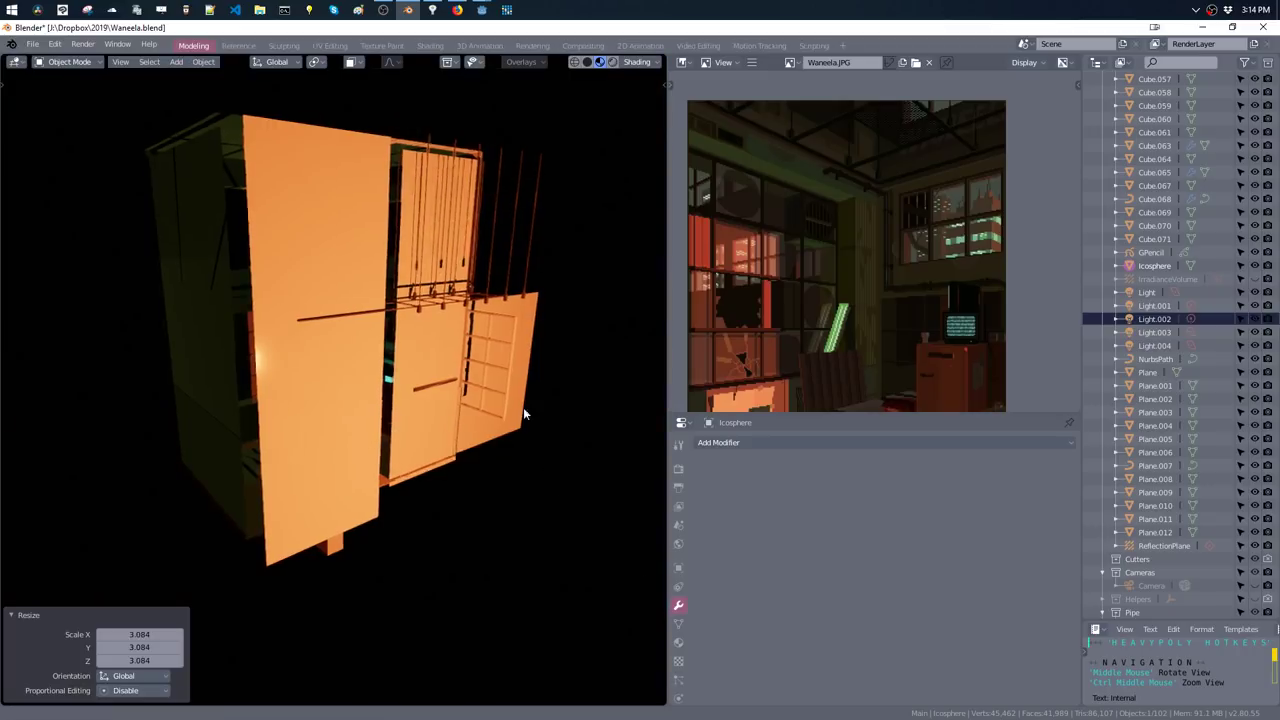
pyautogui.scroll(-4, 521, 450)
# - Assign the Glow_V material to the icosphere and apply its green vertex colour to the mesh
pyautogui.rightClick(497, 455)
pyautogui.click(507, 472)
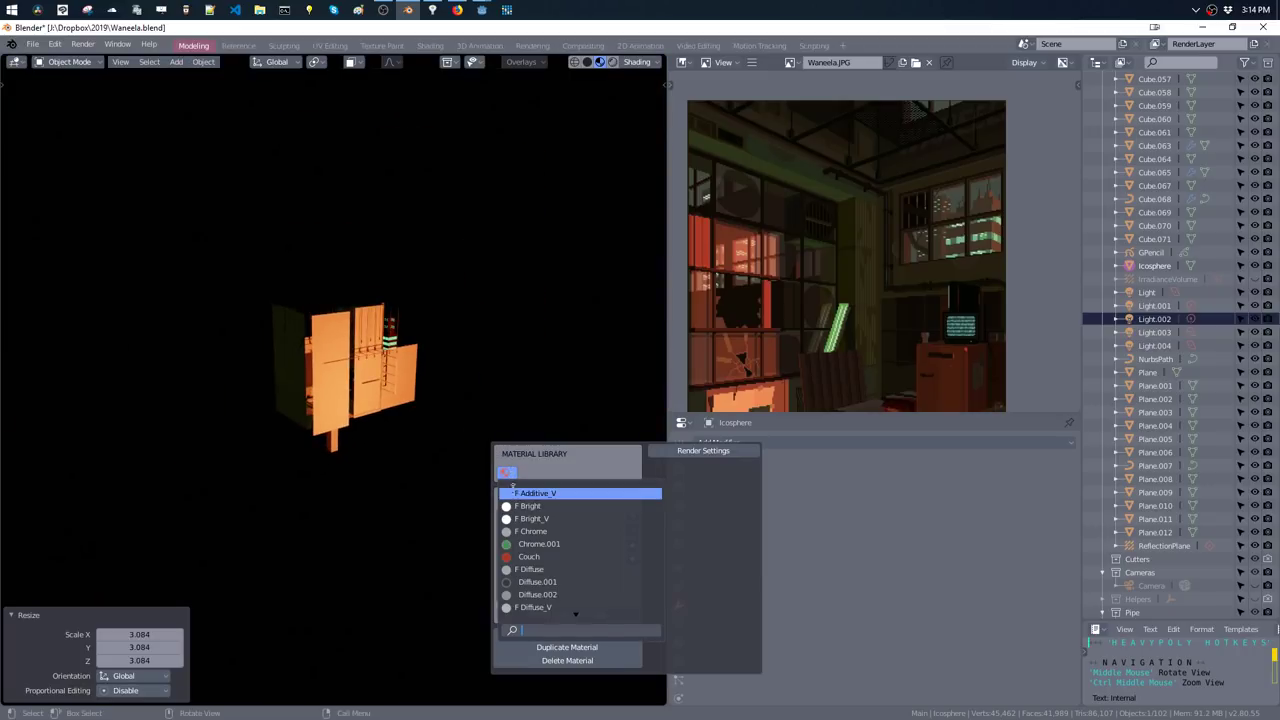
pyautogui.write('glow v')
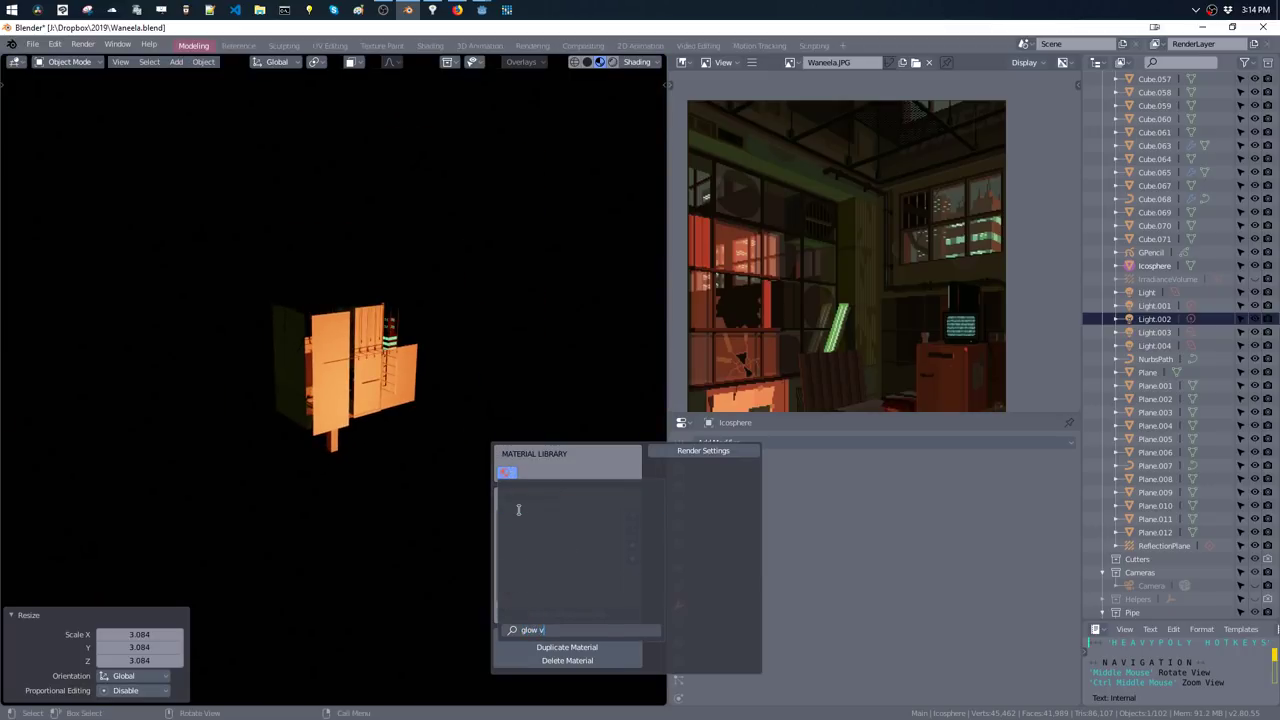
pyautogui.press('BackSpace')
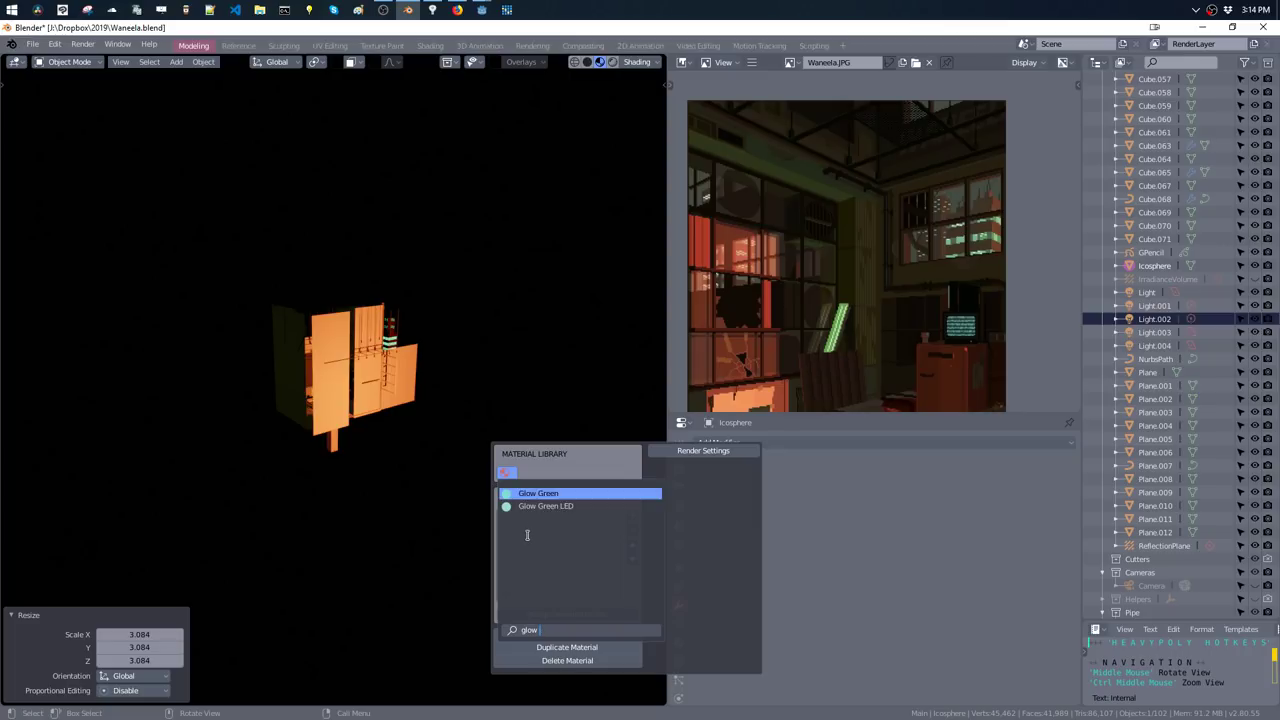
pyautogui.press('BackSpace')
pyautogui.click(533, 533)
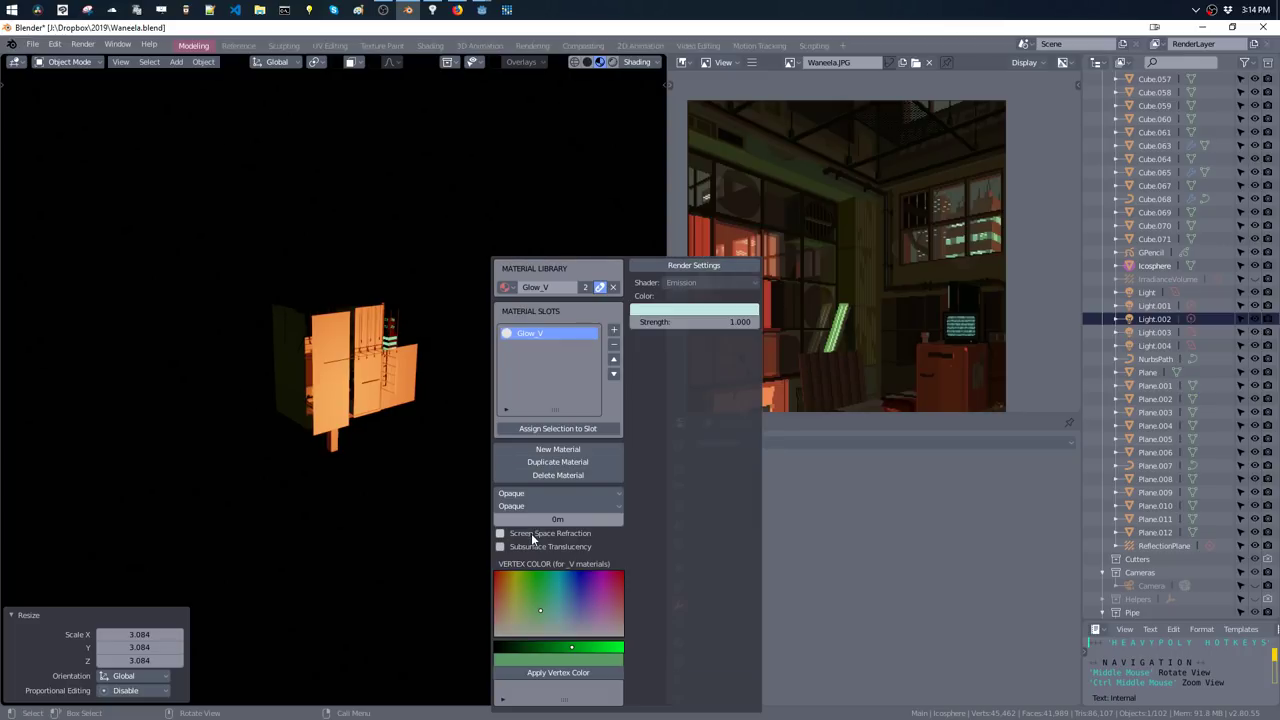
pyautogui.click(556, 673)
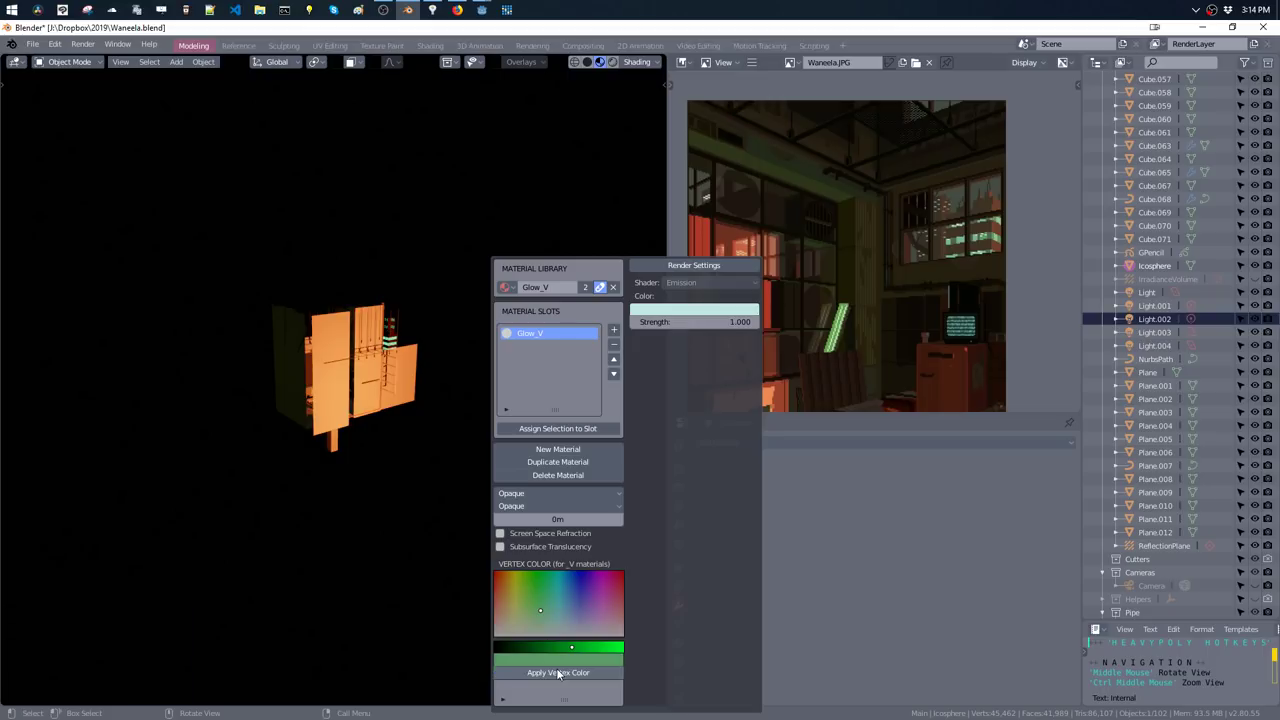
pyautogui.press('Tab')
pyautogui.hotkey('shift', 'm')
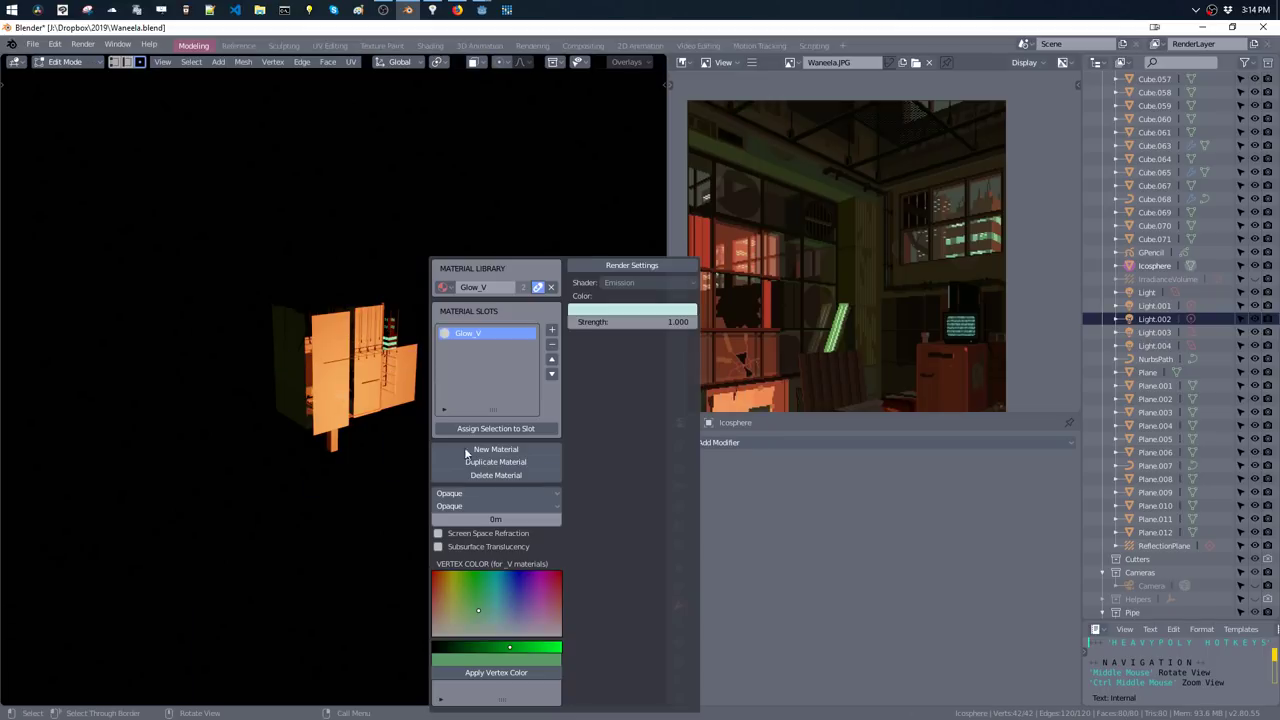
pyautogui.click(496, 670)
# - Resize the icosphere mesh several times with overlays shown, enlarging it around the scene
pyautogui.moveTo(277, 257)
pyautogui.mouseDown(button='middle')
pyautogui.moveTo(517, 311)
pyautogui.moveTo(531, 448)
pyautogui.moveTo(531, 397)
pyautogui.moveTo(483, 420)
pyautogui.mouseUp(button='middle')
pyautogui.press('s')
pyautogui.click(482, 443)
pyautogui.hotkey('shift', 'alt', 'z')
pyautogui.press('s')
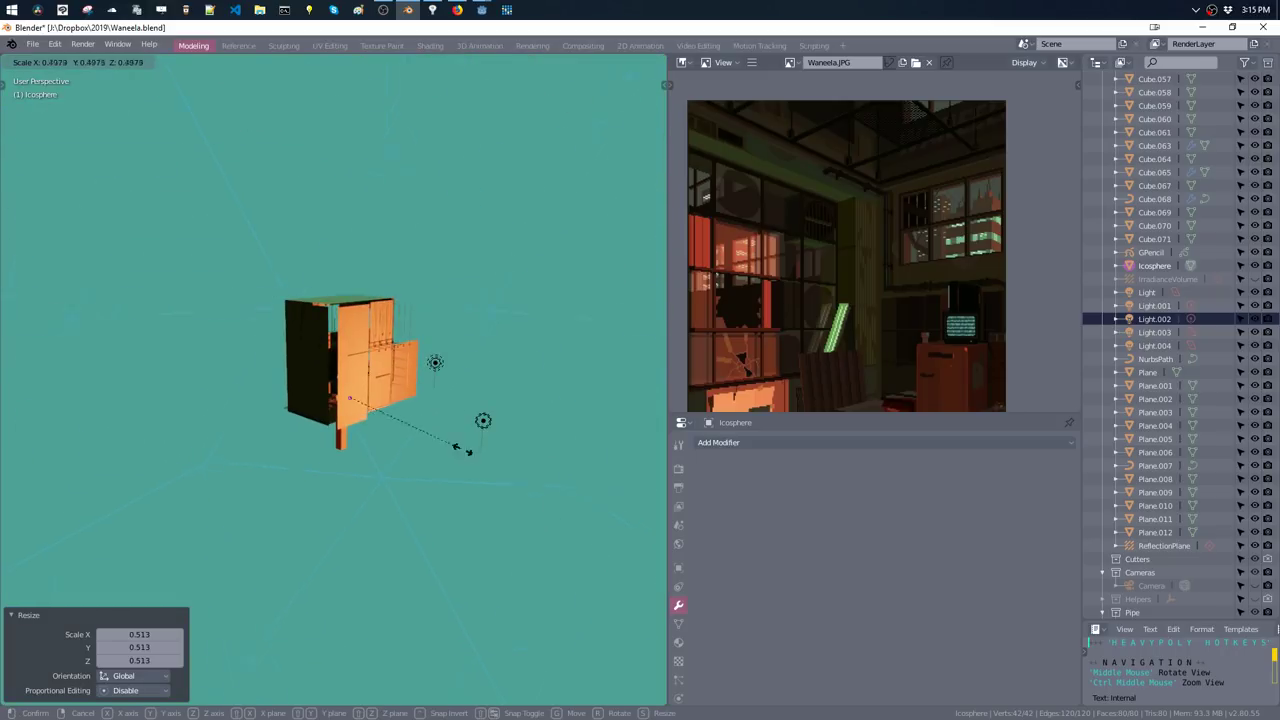
pyautogui.click(453, 429)
pyautogui.press('s')
pyautogui.click(500, 471)
# - Fine-tune the icosphere scale to 0.384, then 0.778, so it encloses the buildings
pyautogui.moveTo(500, 471)
pyautogui.mouseDown(button='middle')
pyautogui.moveTo(446, 446)
pyautogui.moveTo(423, 355)
pyautogui.moveTo(410, 423)
pyautogui.moveTo(428, 393)
pyautogui.mouseUp(button='middle')
pyautogui.press('s')
pyautogui.click(410, 423)
pyautogui.press('s')
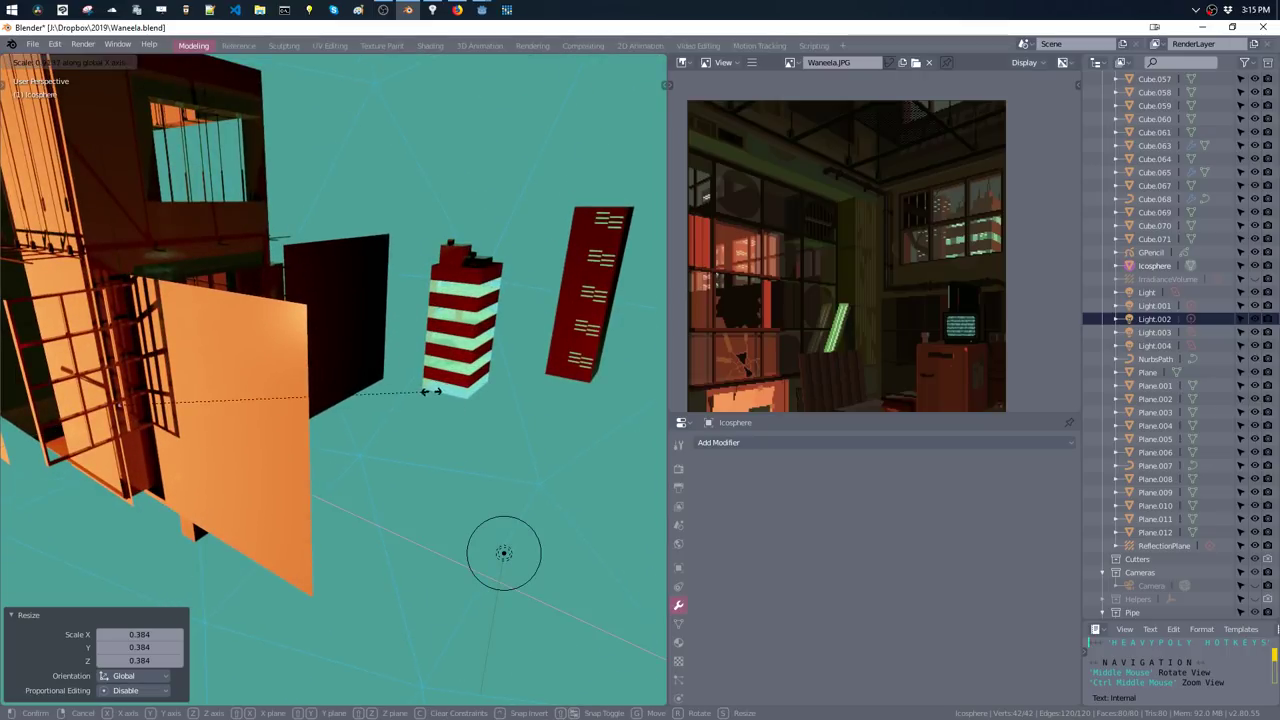
pyautogui.press('x')
pyautogui.press('x')
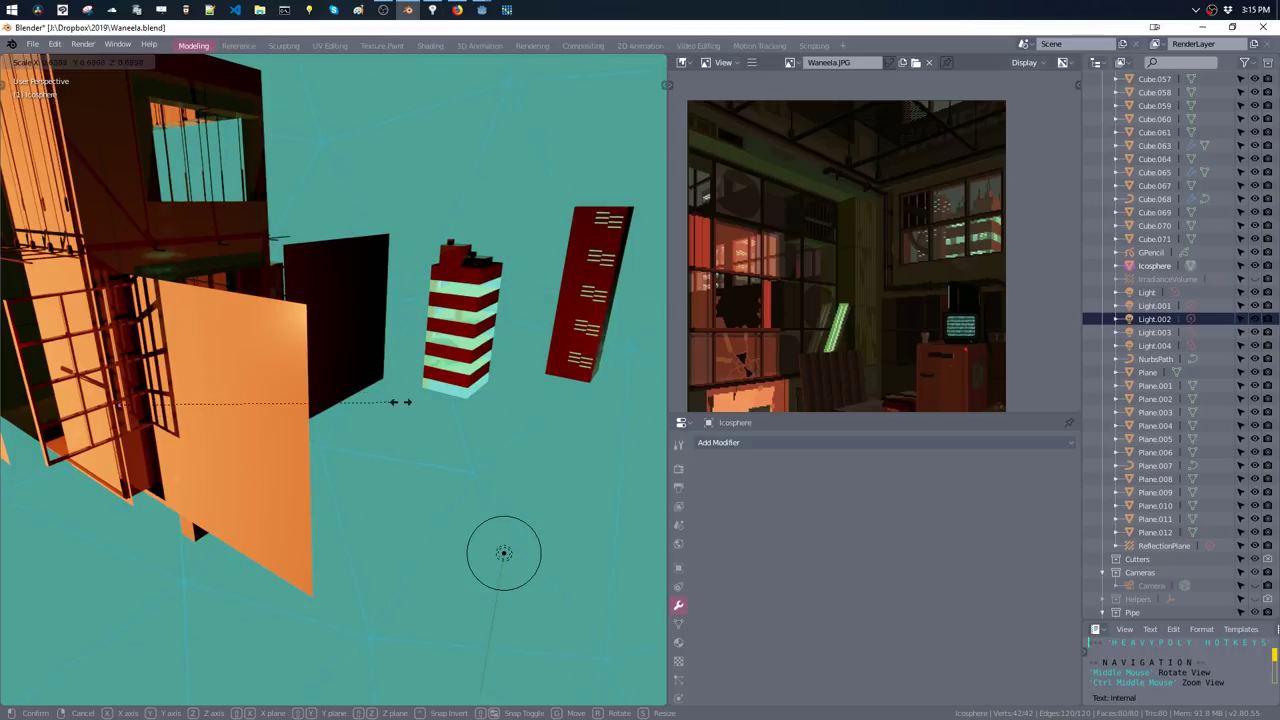
pyautogui.click(385, 393)
# - Switch the viewport to look through the scene camera
pyautogui.press('s')
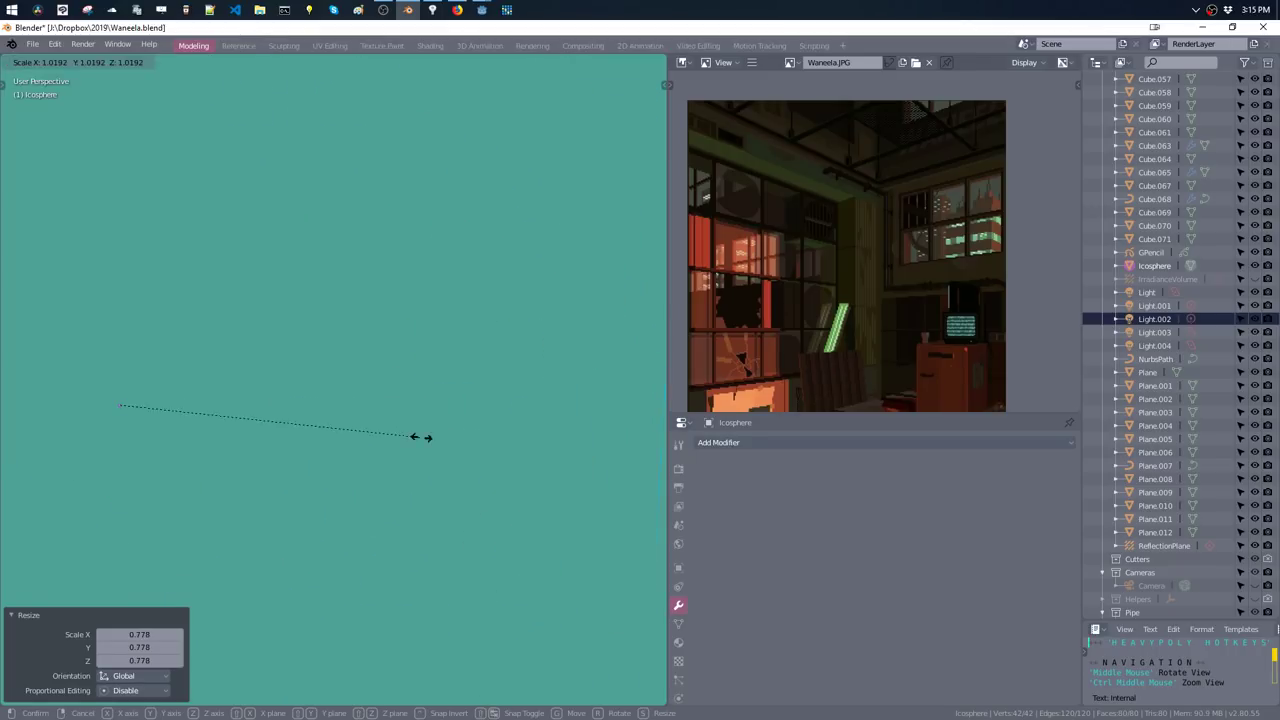
pyautogui.press('`')
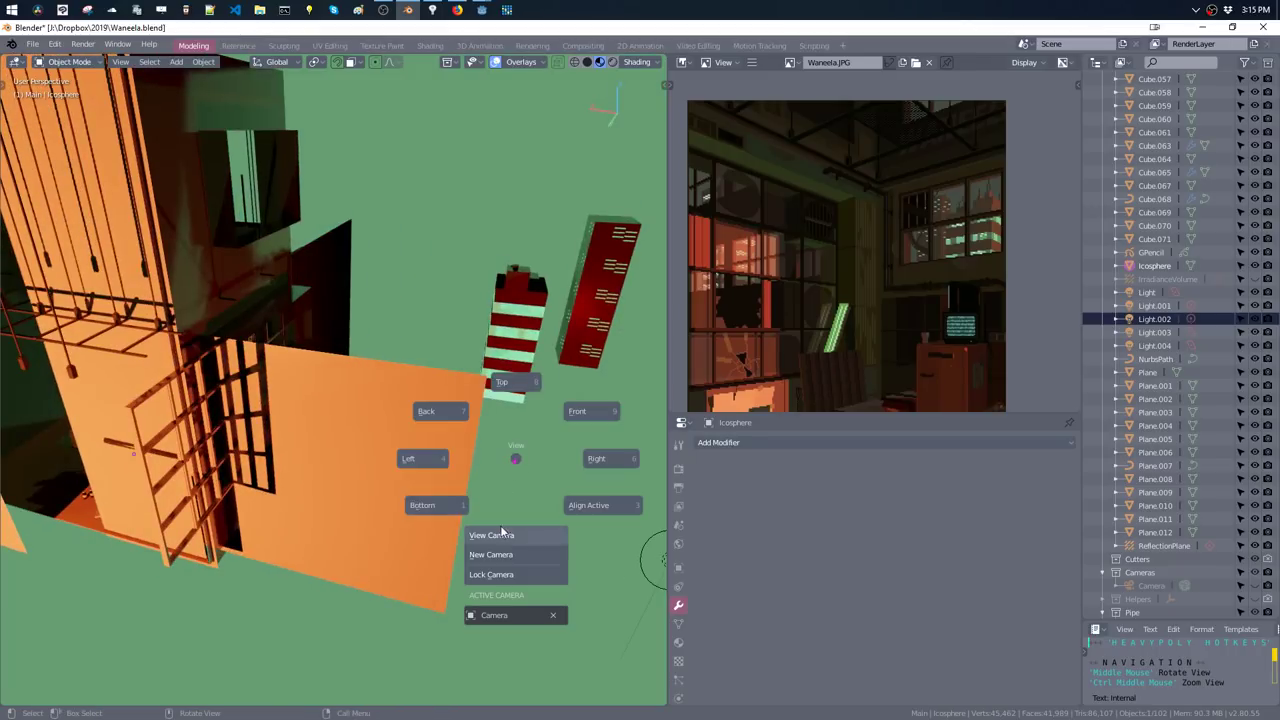
pyautogui.click(500, 525)
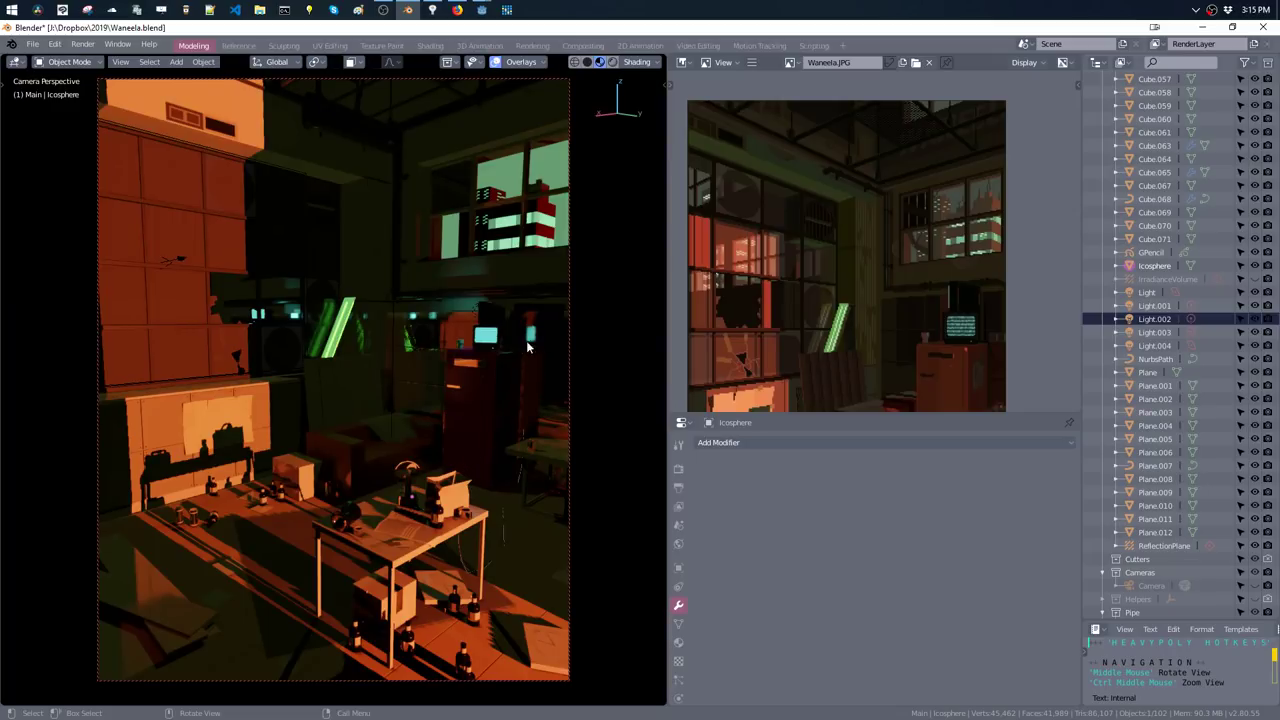
# - Recolour the sky sphere's vertex colour to a darkened teal and return to object mode
pyautogui.click(1257, 266)
pyautogui.click(1257, 266)
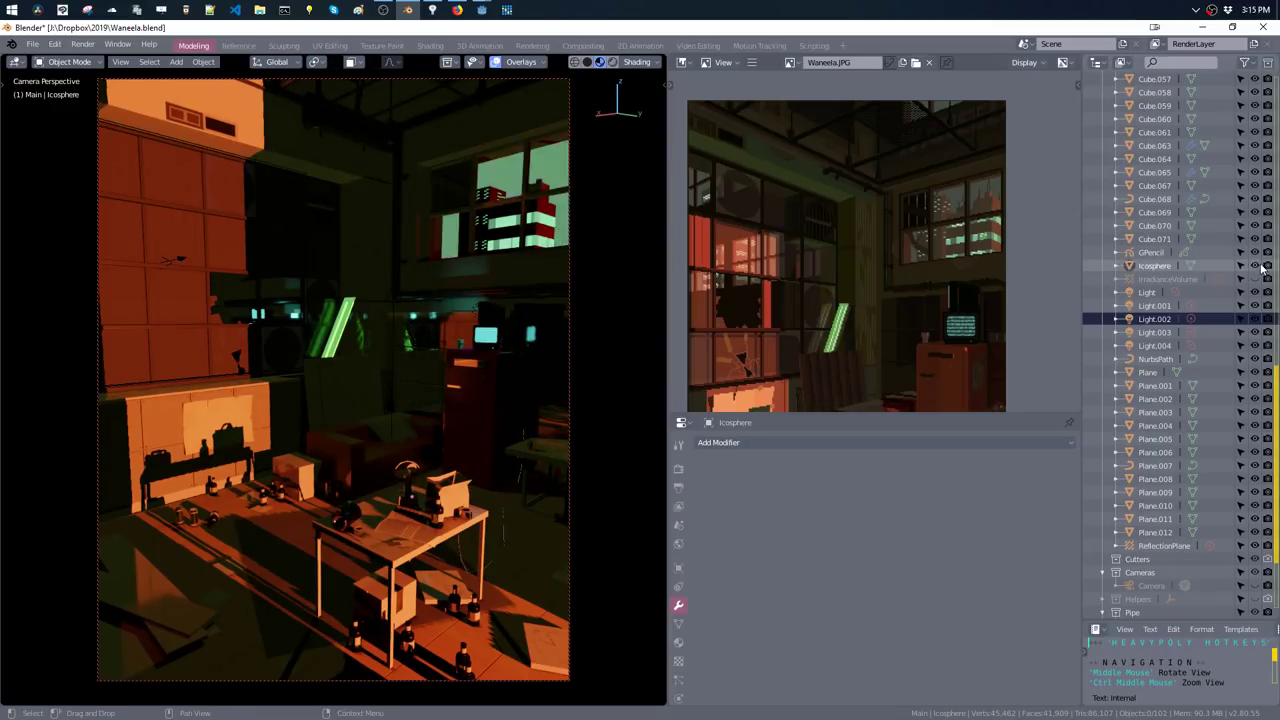
pyautogui.press('m')
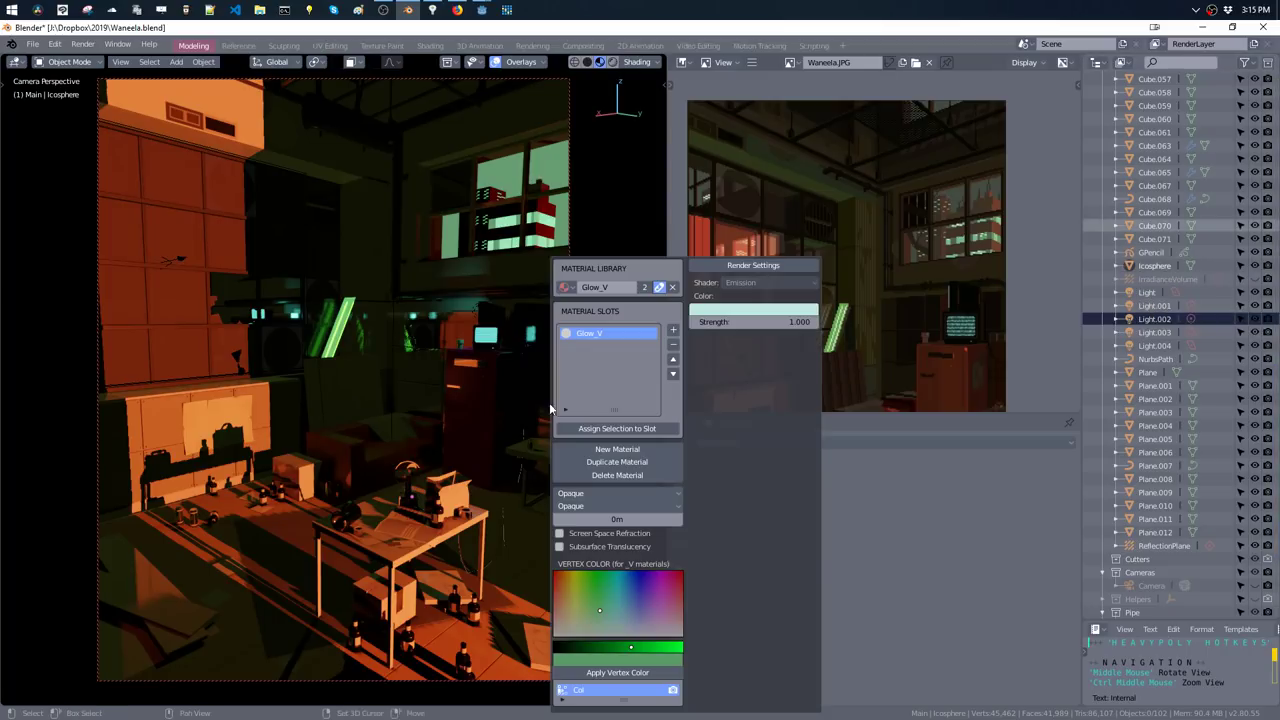
pyautogui.click(611, 601)
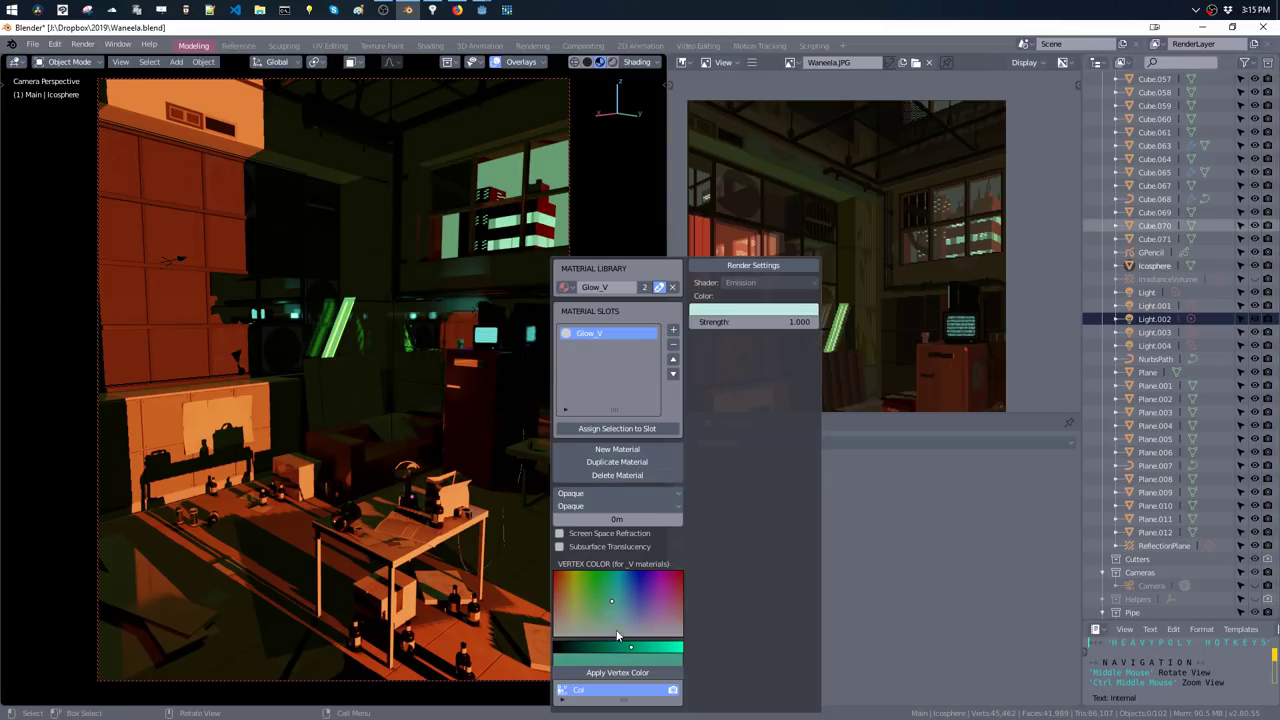
pyautogui.moveTo(615, 648); pyautogui.dragTo(600, 647)
pyautogui.click(603, 673)
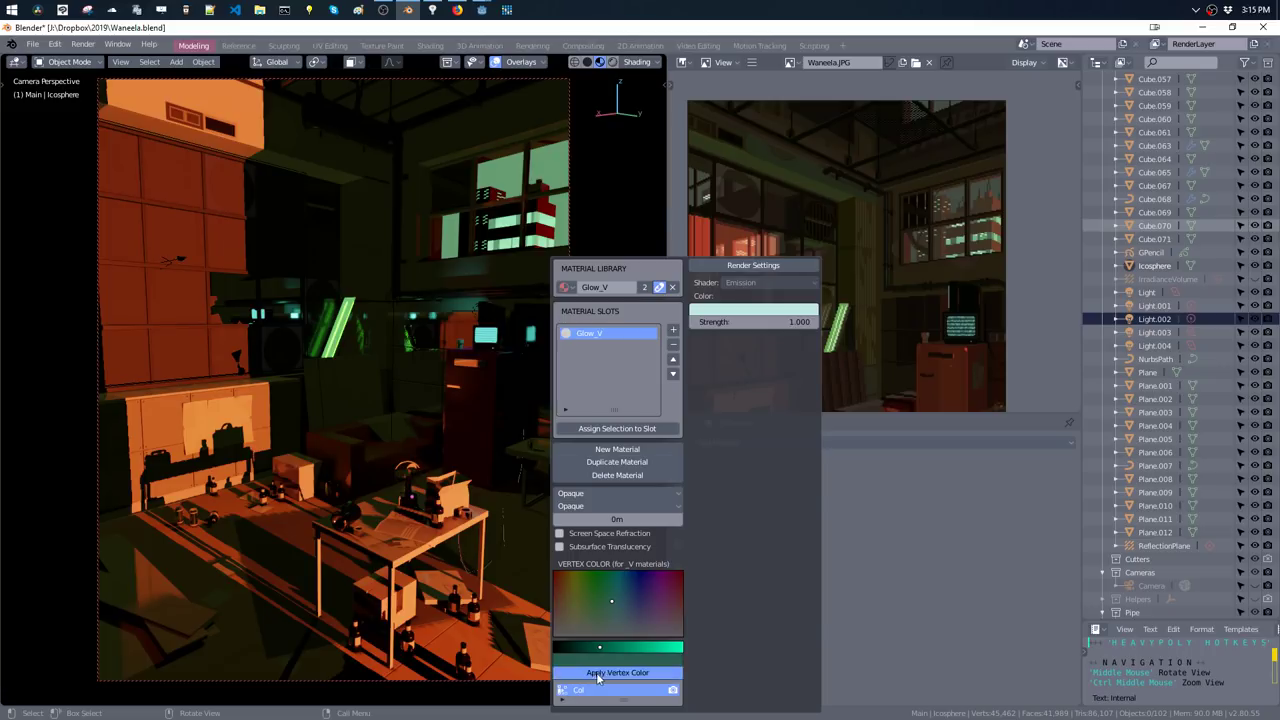
pyautogui.press('Tab')
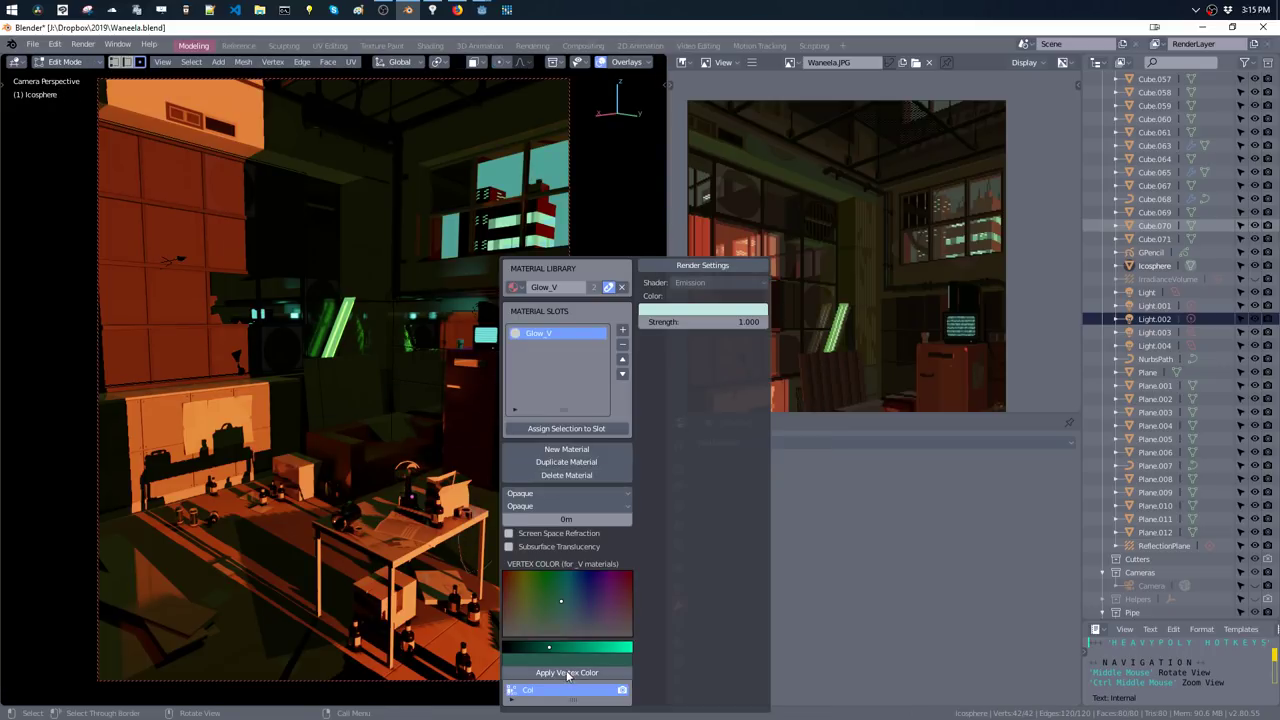
pyautogui.click(566, 672)
pyautogui.press('Tab')
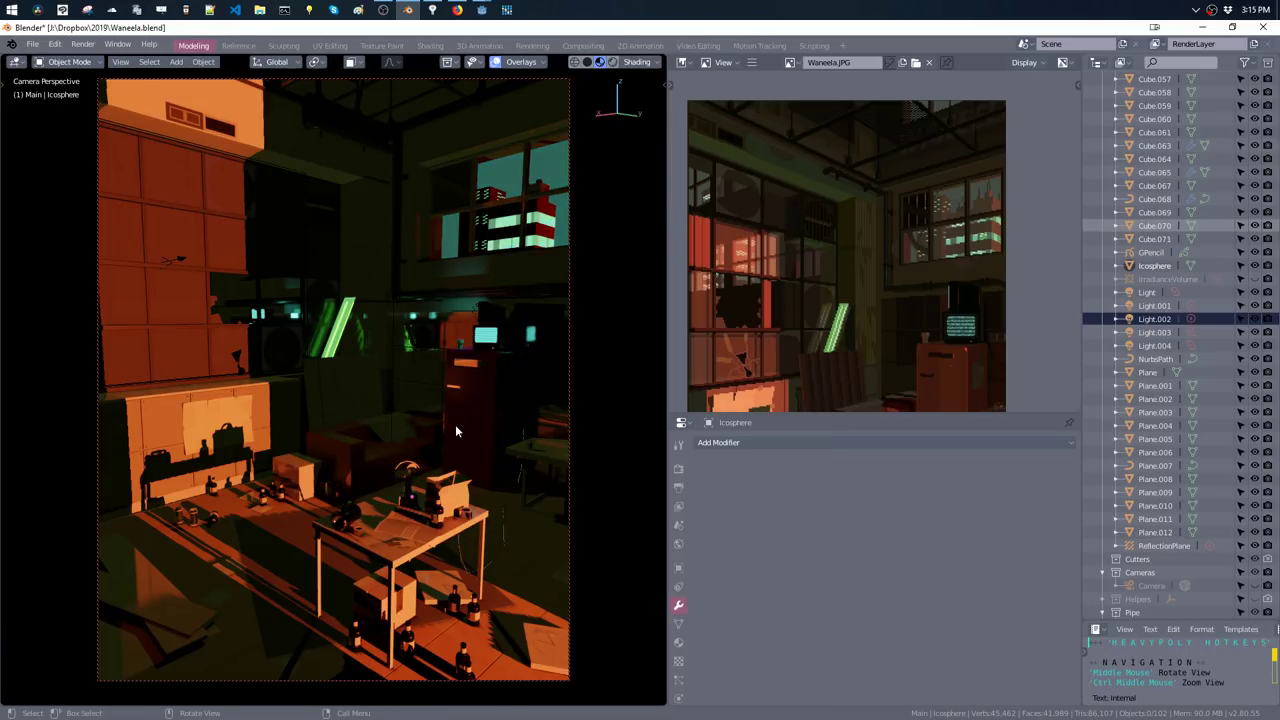
# - Darken the sky sphere's colour further to a very dark green and reapply it
pyautogui.hotkey('shift', 'alt', 'z')
pyautogui.hotkey('shift', 'm')
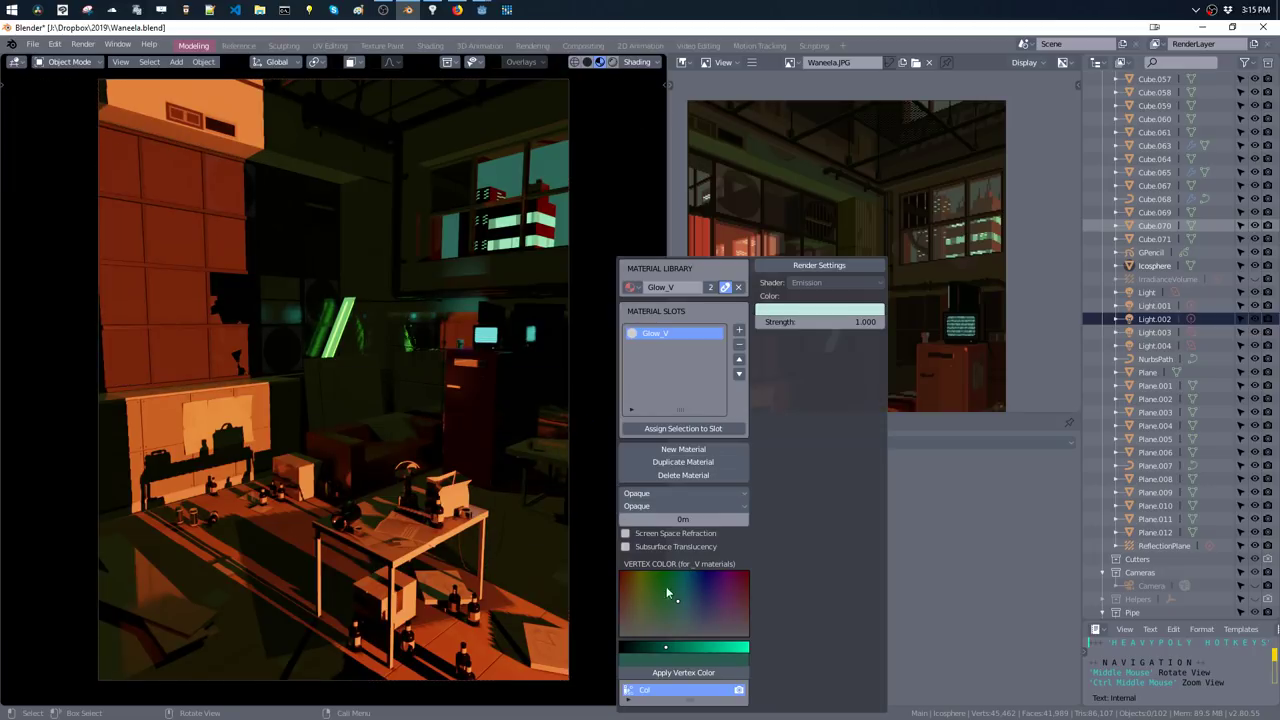
pyautogui.moveTo(665, 647); pyautogui.dragTo(644, 647)
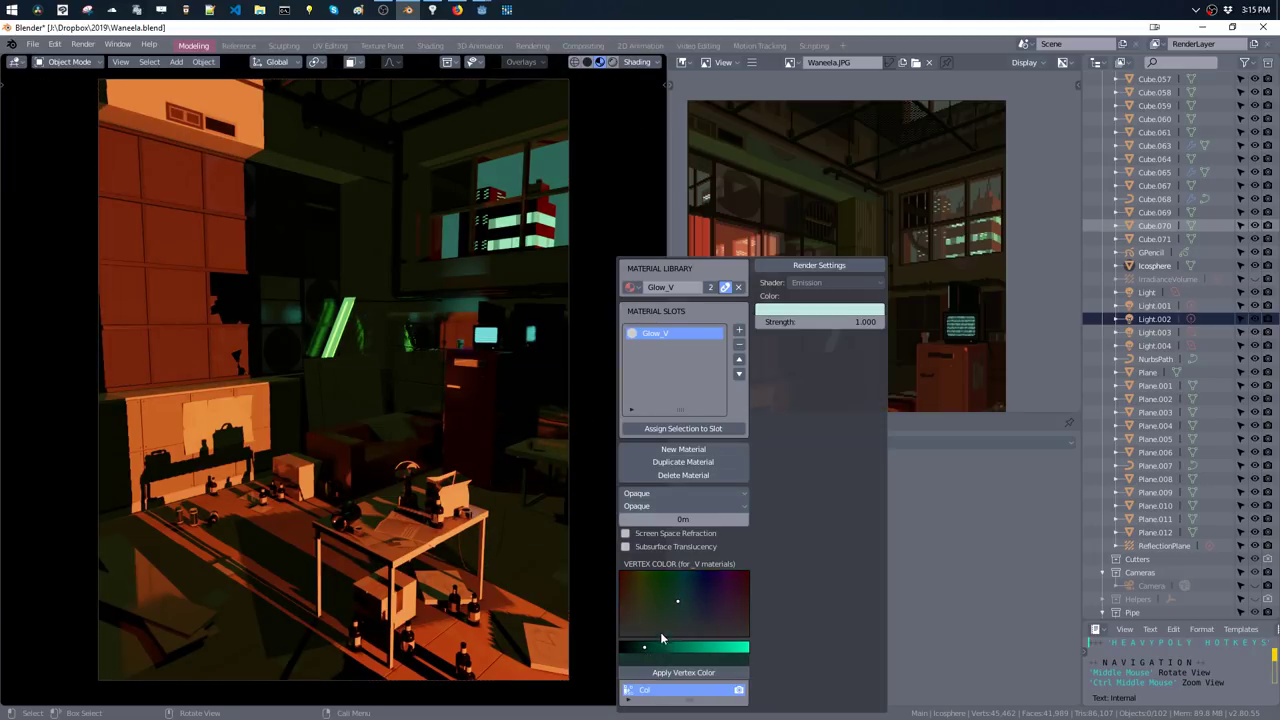
pyautogui.press('Tab')
pyautogui.hotkey('shift', 'm')
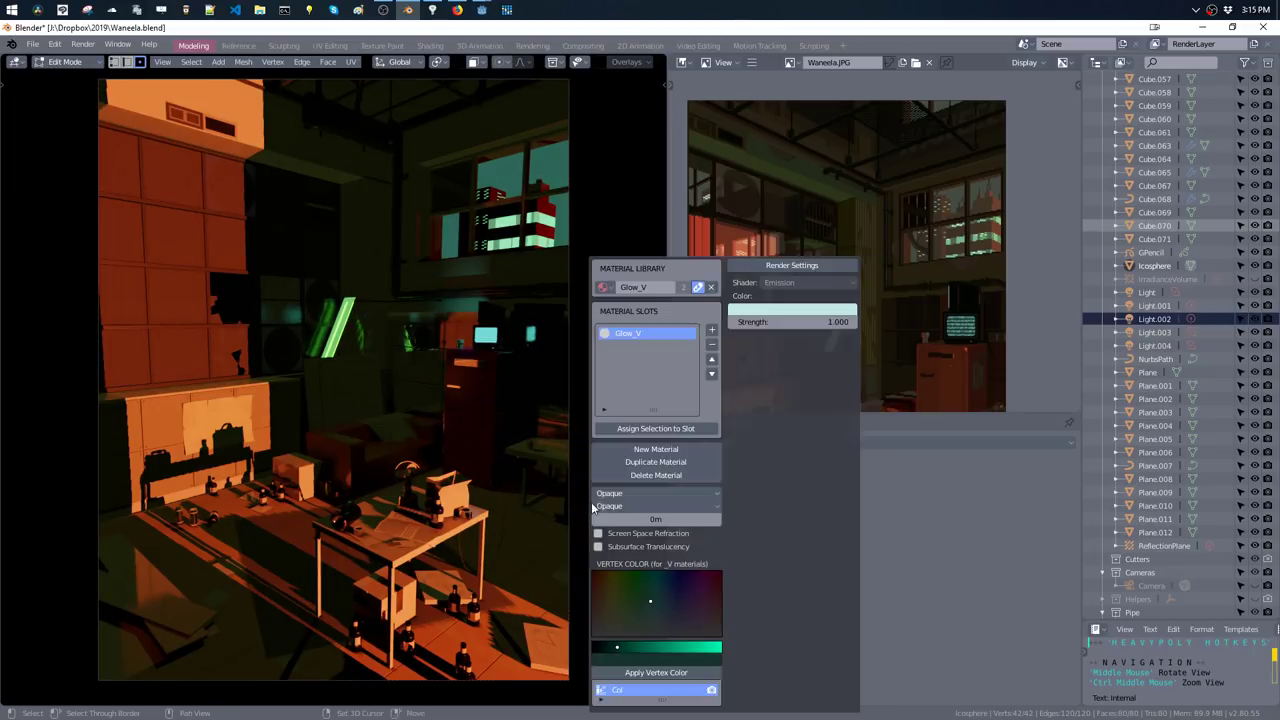
pyautogui.click(631, 672)
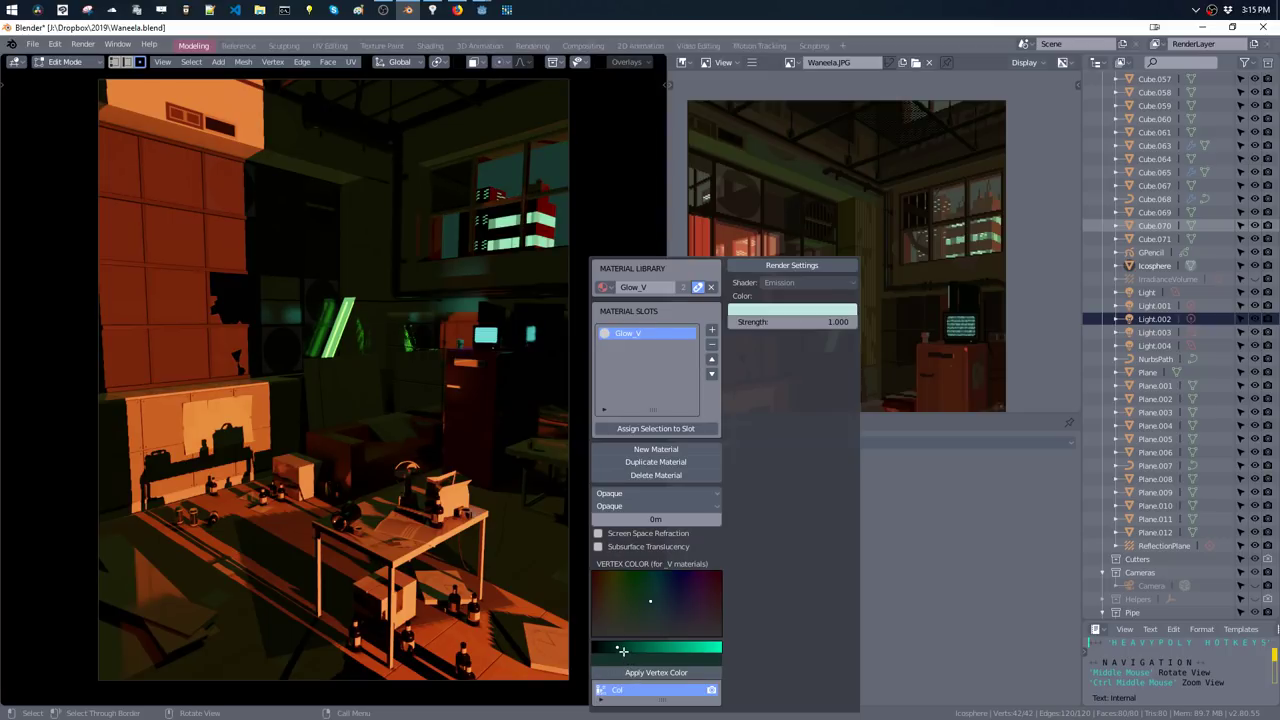
pyautogui.click(627, 674)
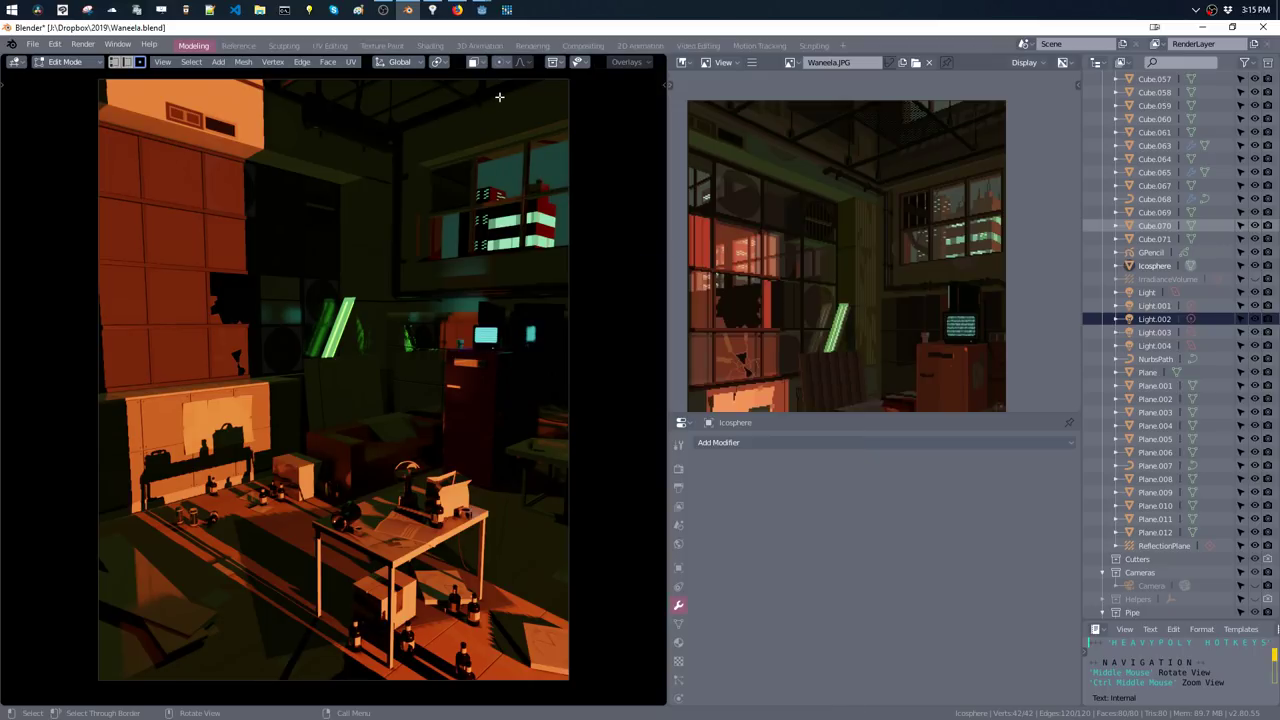
pyautogui.press('Tab')
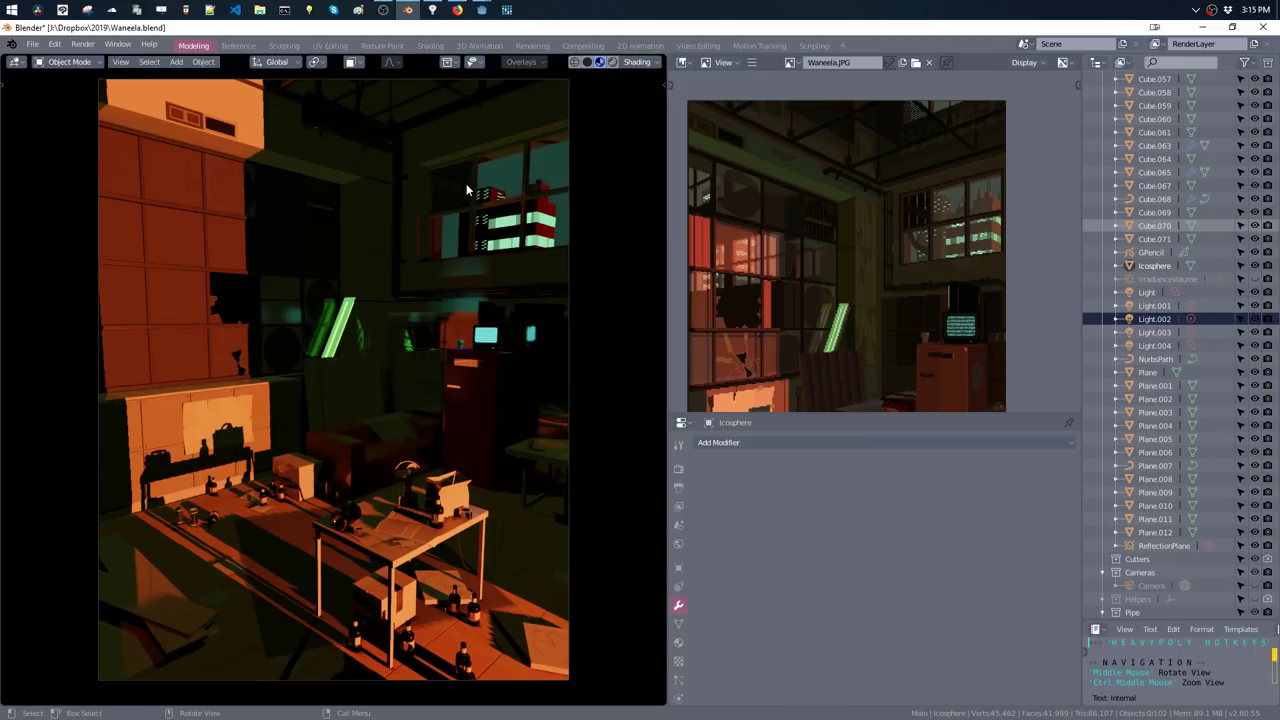
# - Duplicate the Cube.054 window pane 0.569 m along Y and stretch the copy along Y
pyautogui.click(450, 198)
pyautogui.press('Tab')
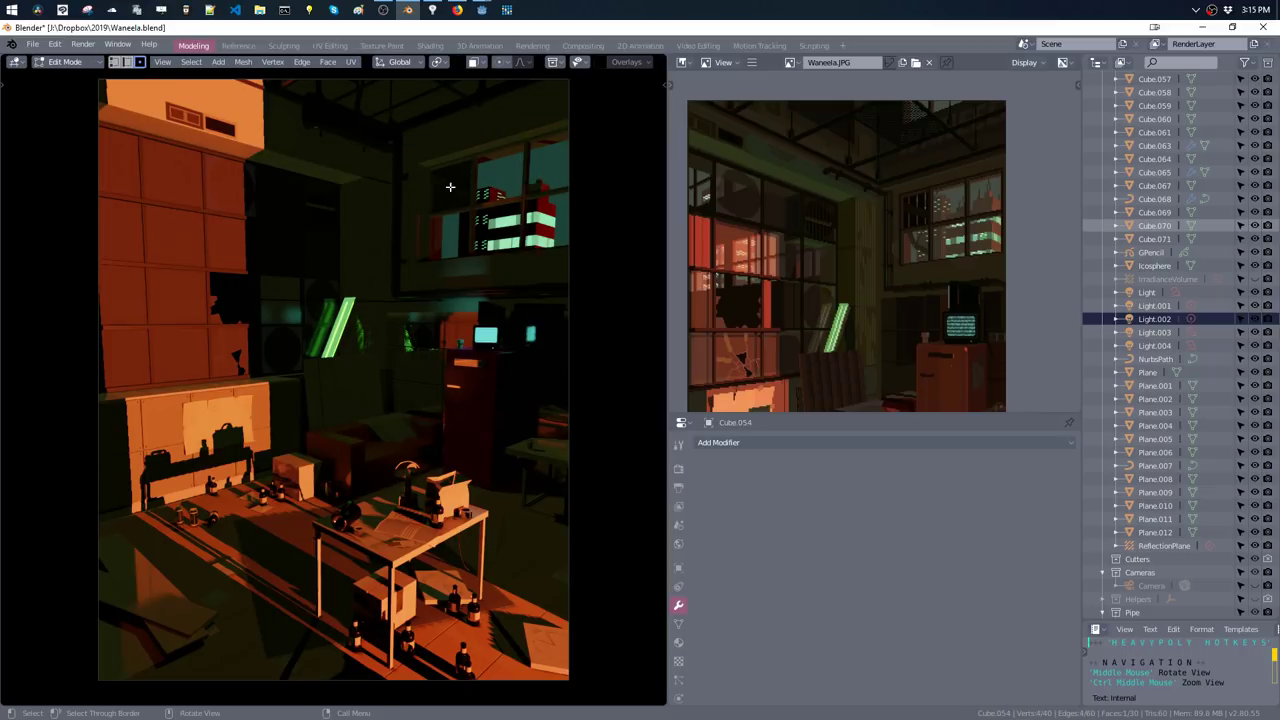
pyautogui.hotkey('ctrl', 'l')
pyautogui.hotkey('shift', 'd')
pyautogui.press('y')
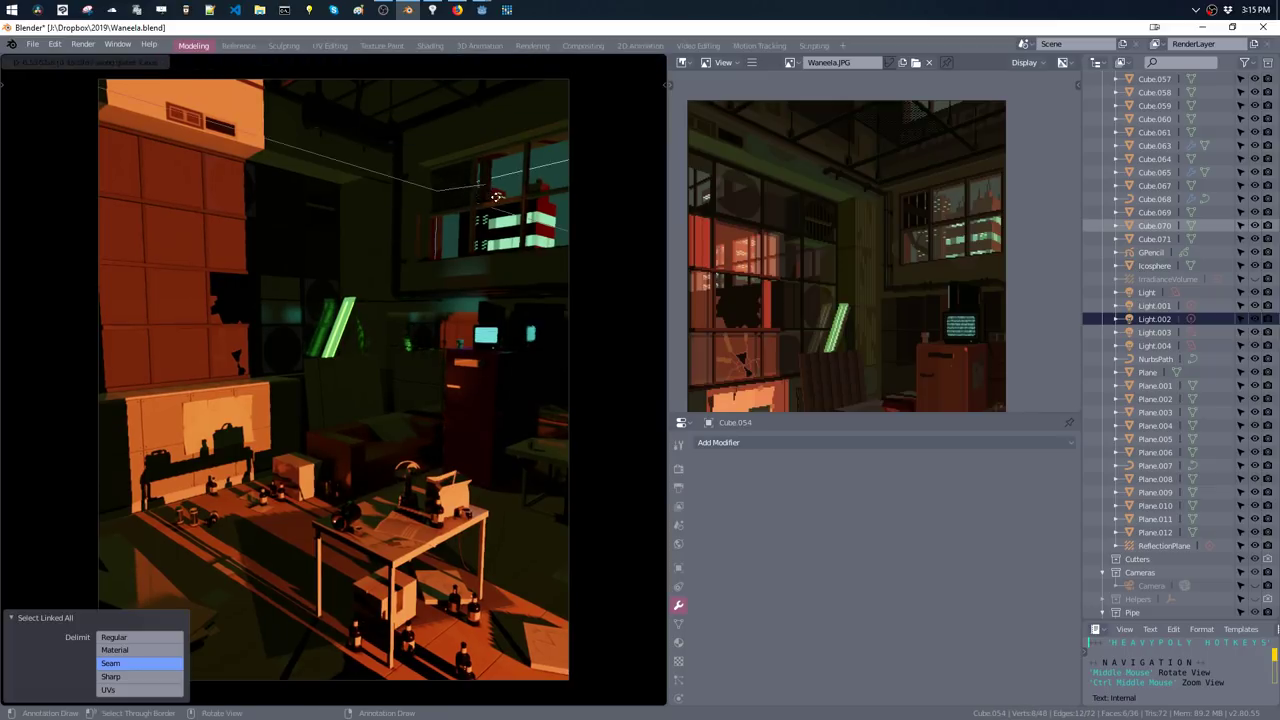
pyautogui.click(498, 194)
pyautogui.press('s')
pyautogui.press('y')
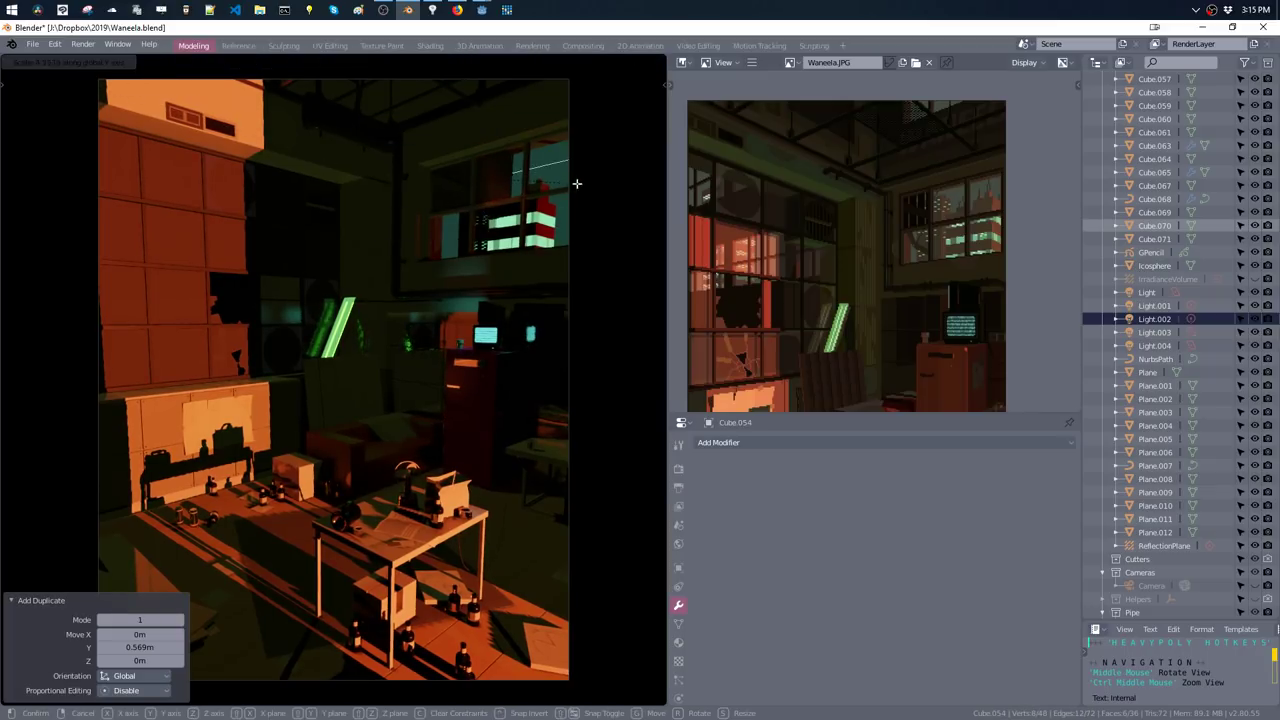
pyautogui.click(576, 188)
# - Adjust the copy's position (0.173 m along Y) and size along Y to cover the upper window
pyautogui.press('s')
pyautogui.press('g')
pyautogui.press('y')
pyautogui.click(549, 197)
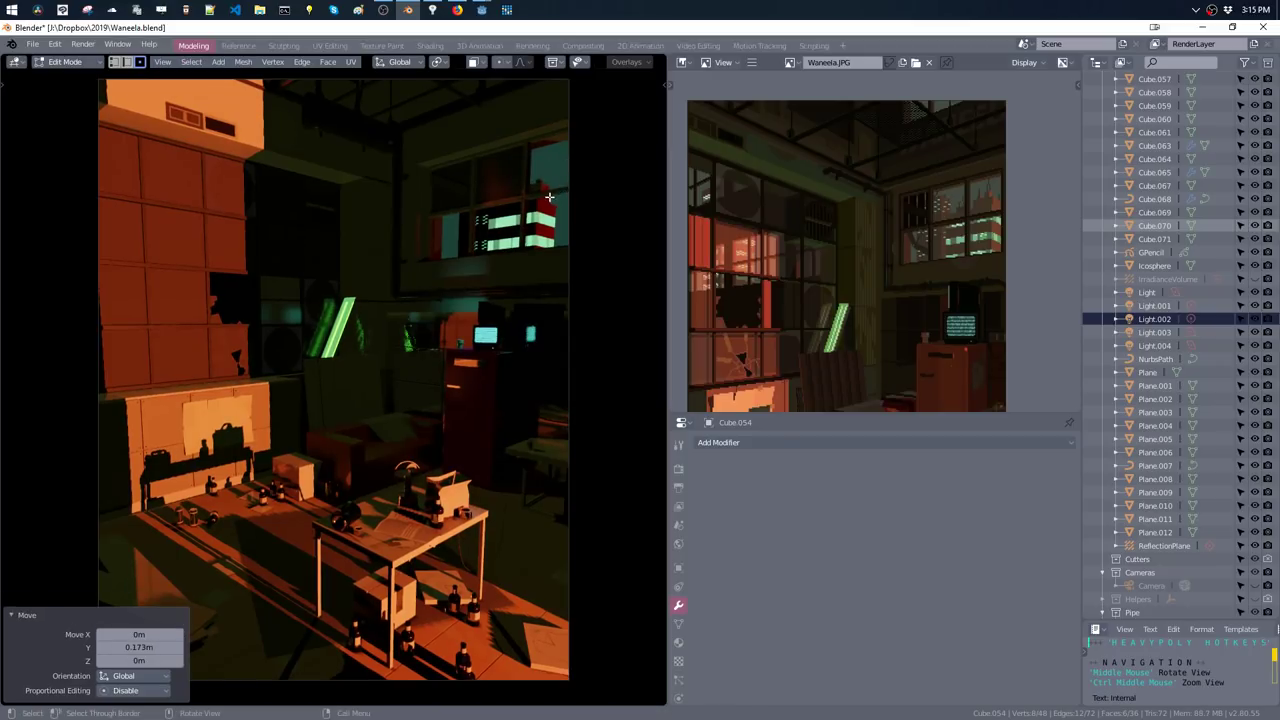
pyautogui.press('s')
pyautogui.press('y')
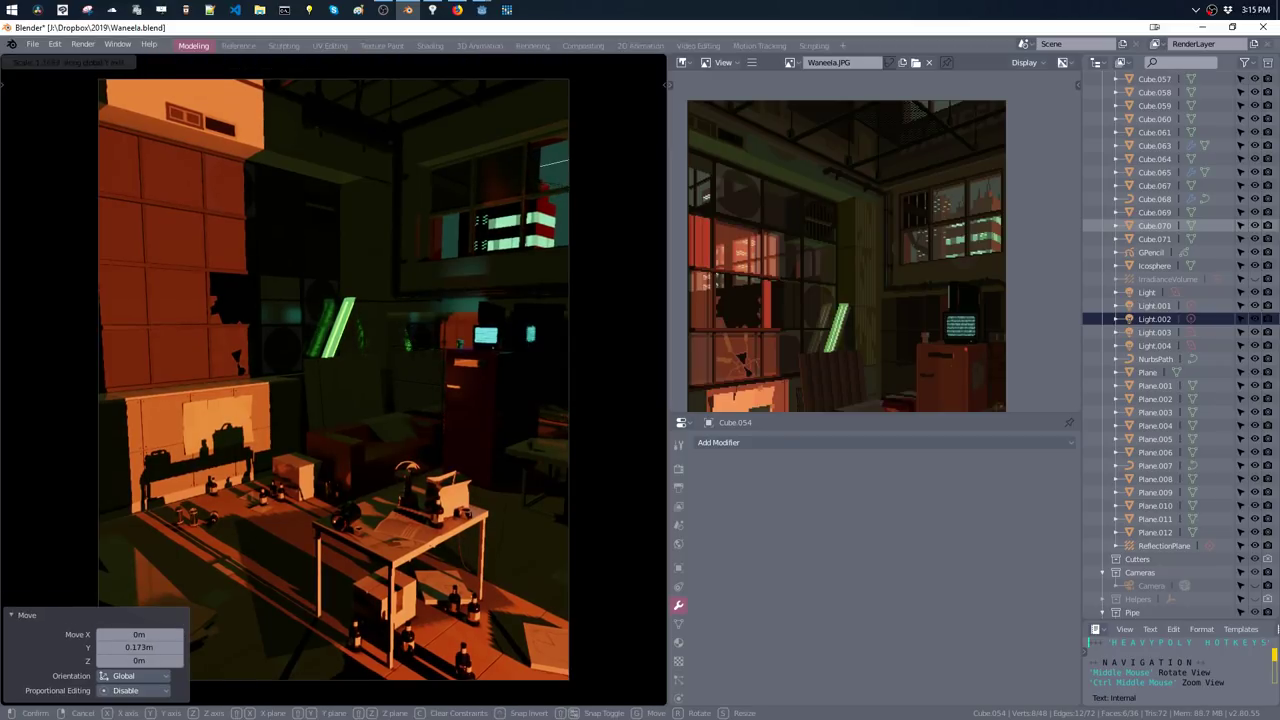
pyautogui.click(551, 192)
pyautogui.press('g')
pyautogui.press('y')
pyautogui.click(551, 192)
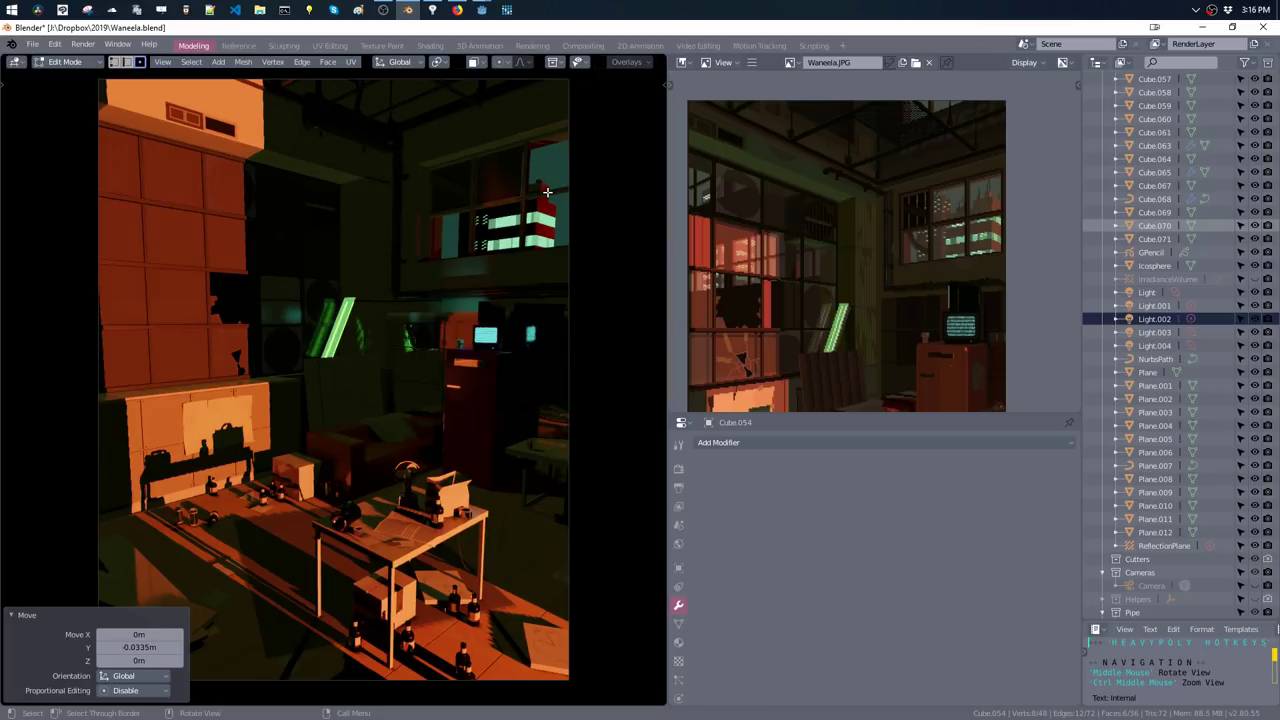
pyautogui.press('s')
pyautogui.press('y')
pyautogui.click(560, 192)
# - Separate the copy into Cube.072, give it a new material, and remove the Glossy_V slot
pyautogui.press('m')
pyautogui.click(551, 285)
pyautogui.press('m')
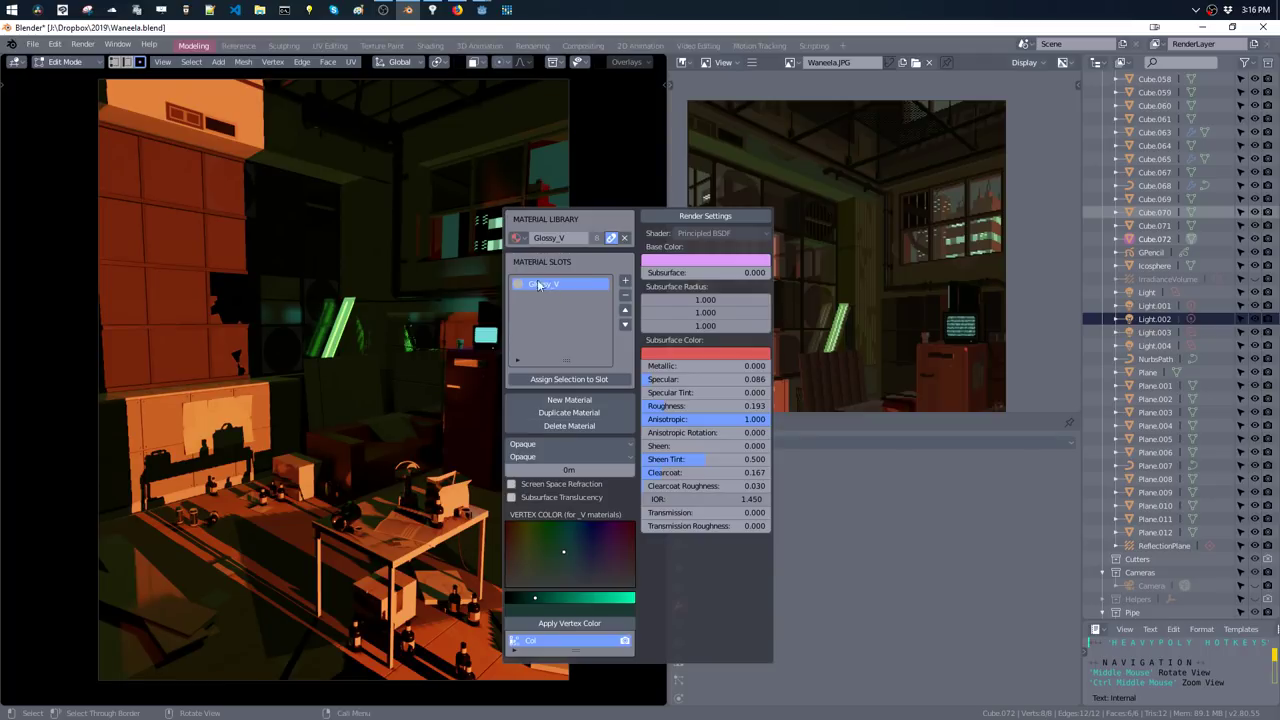
pyautogui.click(517, 238)
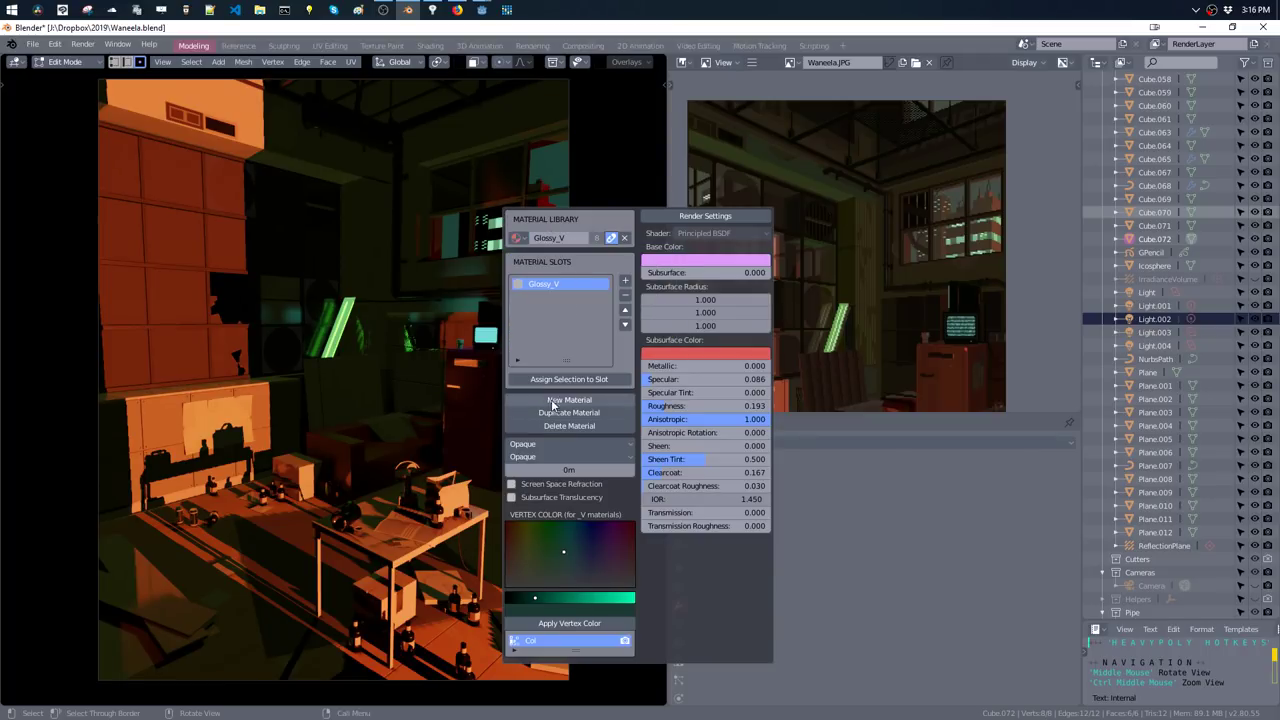
pyautogui.click(552, 403)
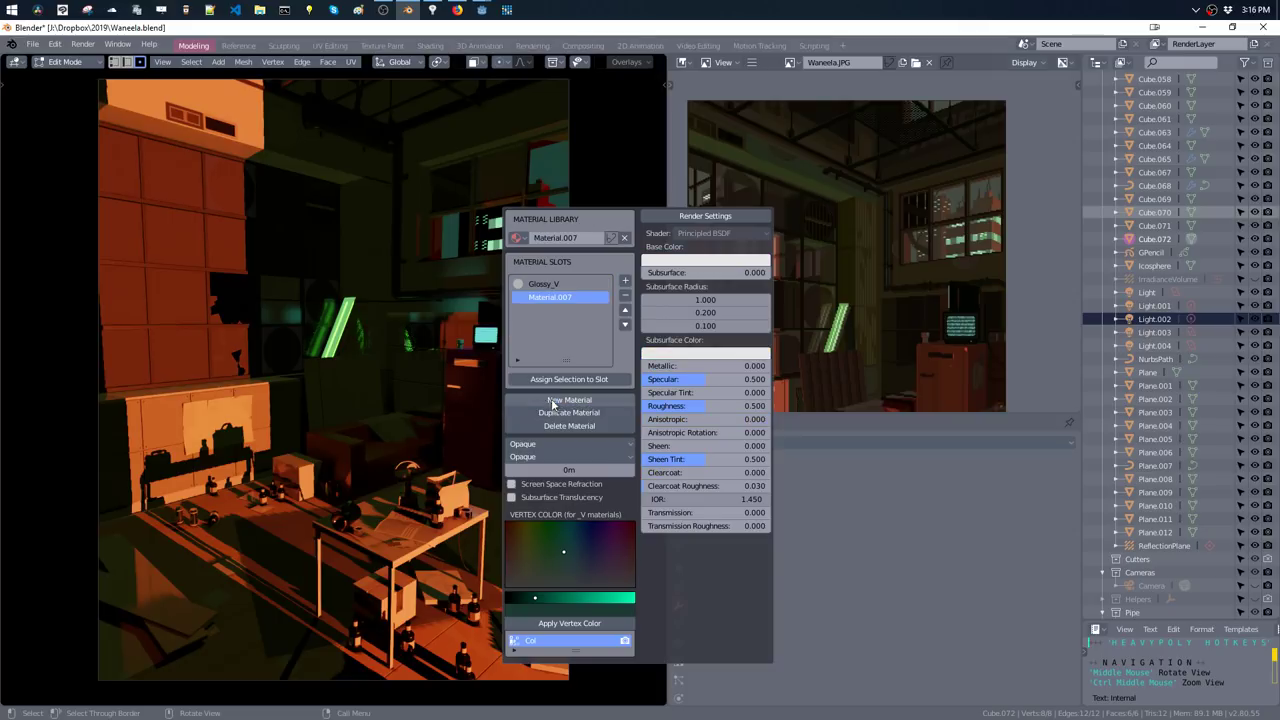
pyautogui.click(588, 284)
pyautogui.click(625, 295)
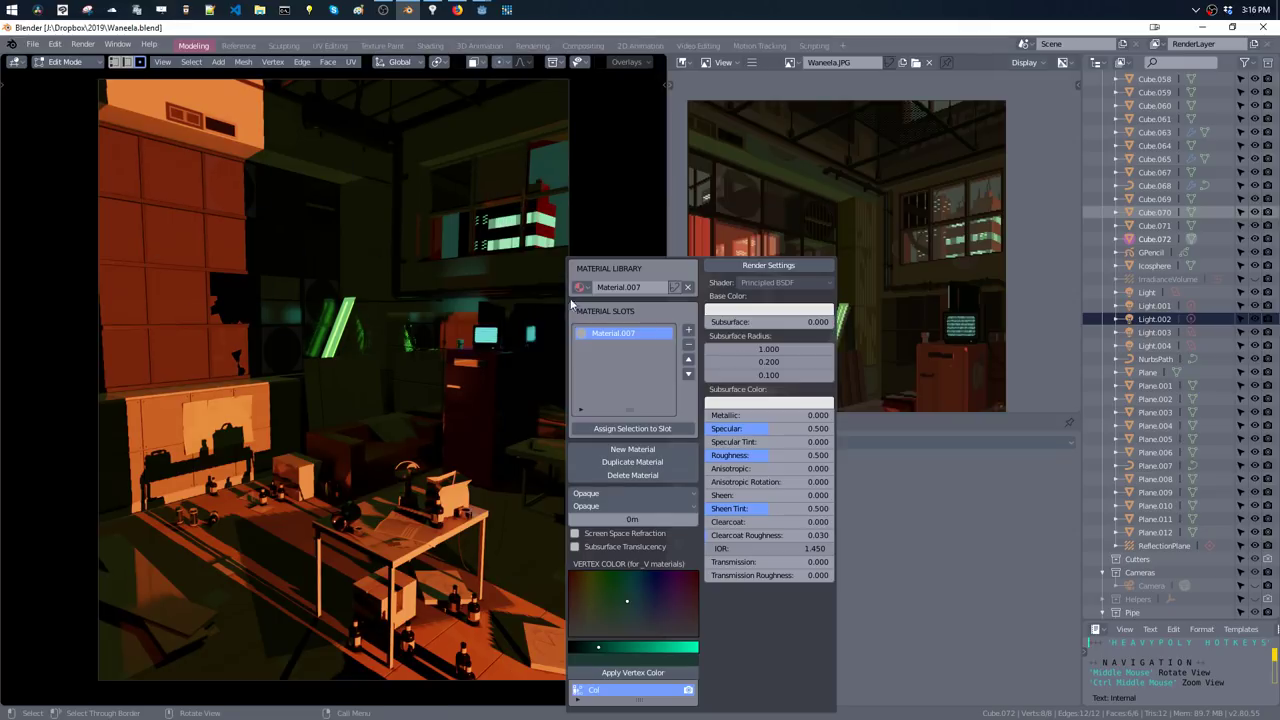
# - Set Material.007's blend mode to Additive with Transmission 0.000 and Screen Space Refraction off
pyautogui.moveTo(760, 562); pyautogui.dragTo(918, 559)
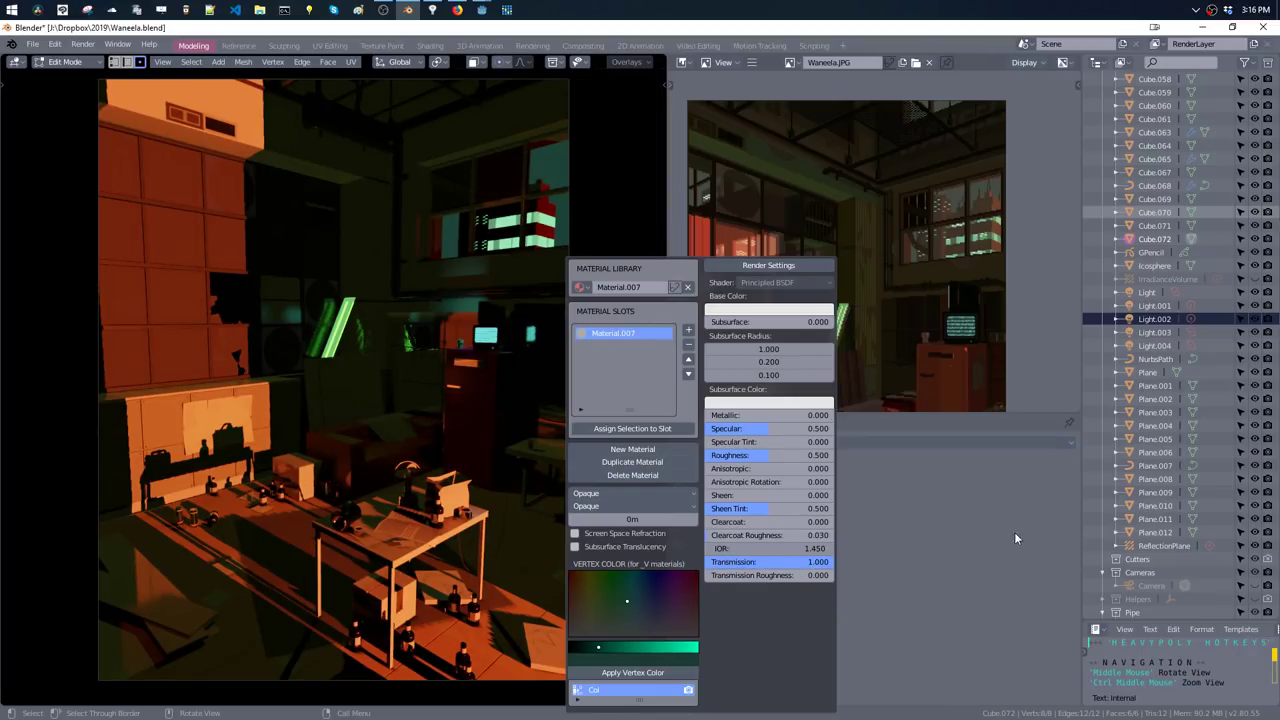
pyautogui.click(601, 537)
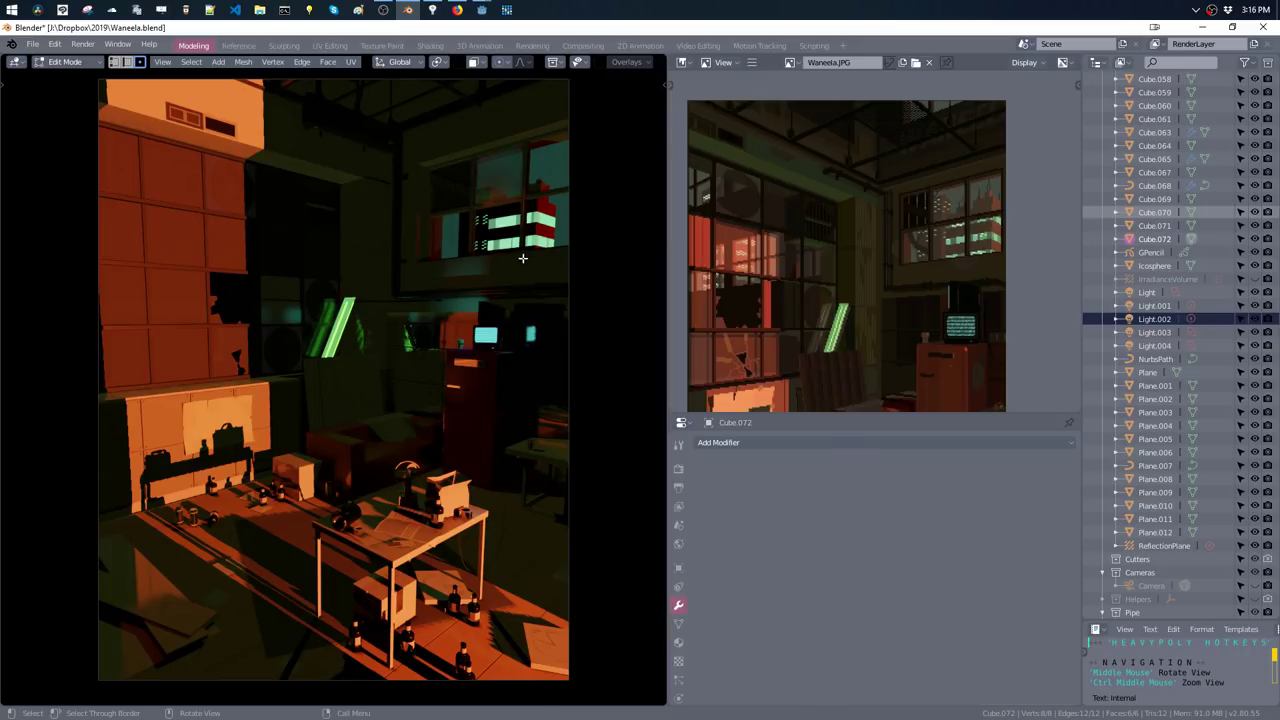
pyautogui.press('m')
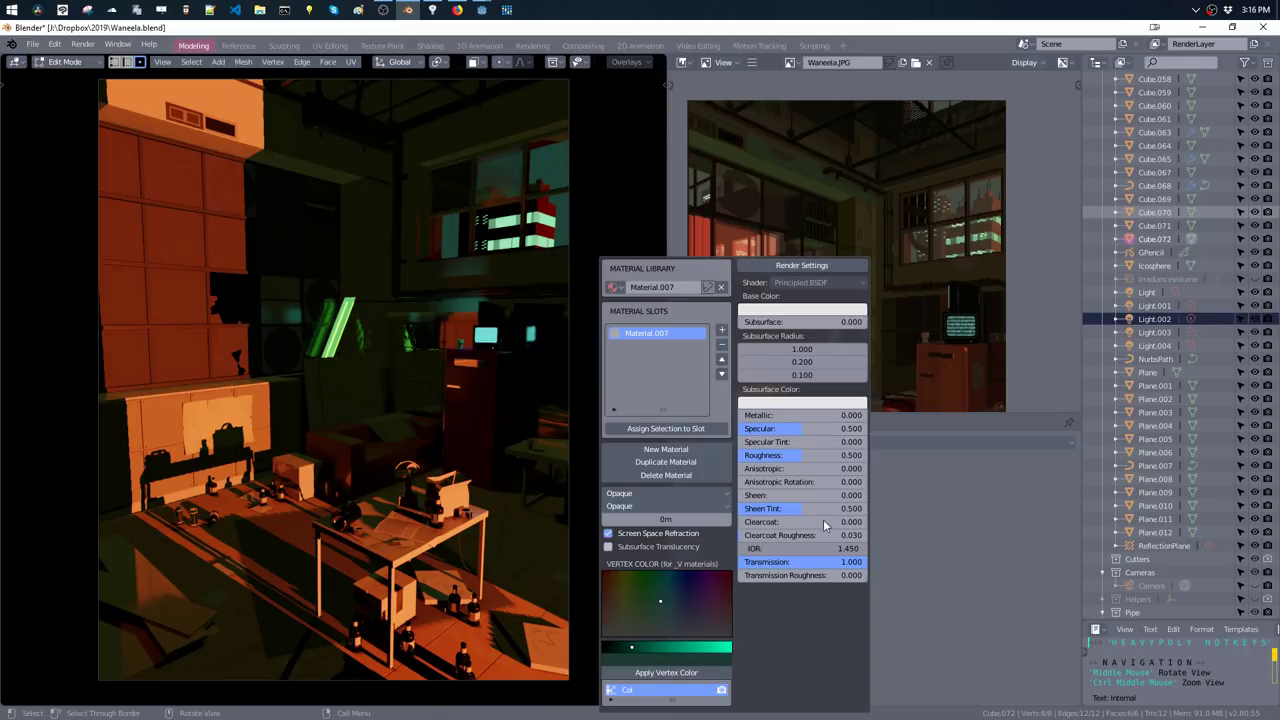
pyautogui.click(643, 495)
pyautogui.click(641, 525)
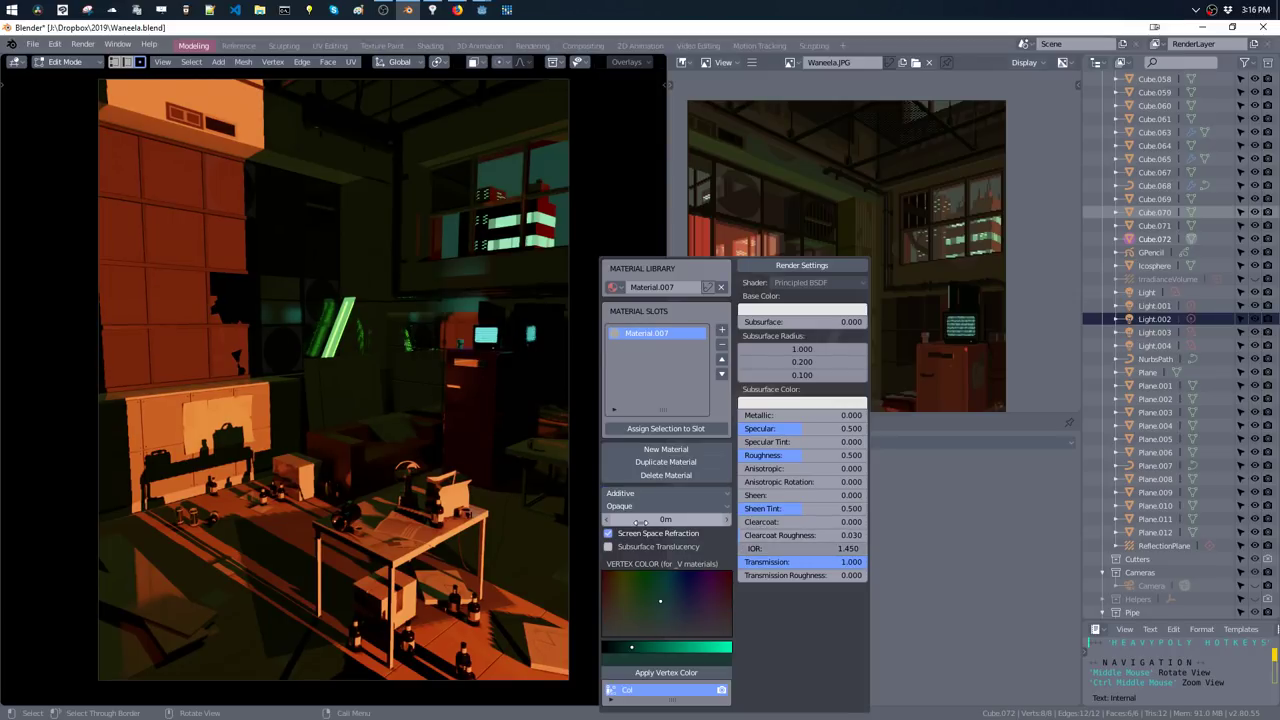
pyautogui.moveTo(800, 562); pyautogui.dragTo(795, 562)
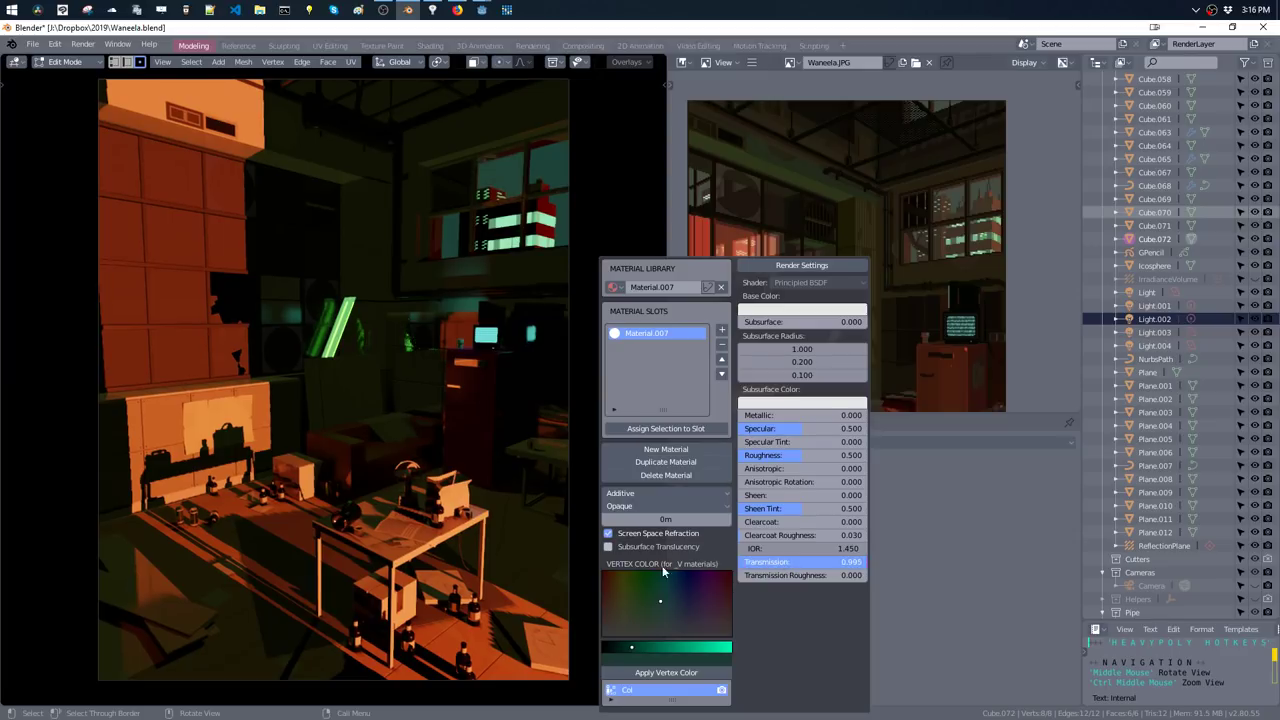
pyautogui.moveTo(663, 571); pyautogui.dragTo(517, 568)
pyautogui.click(608, 533)
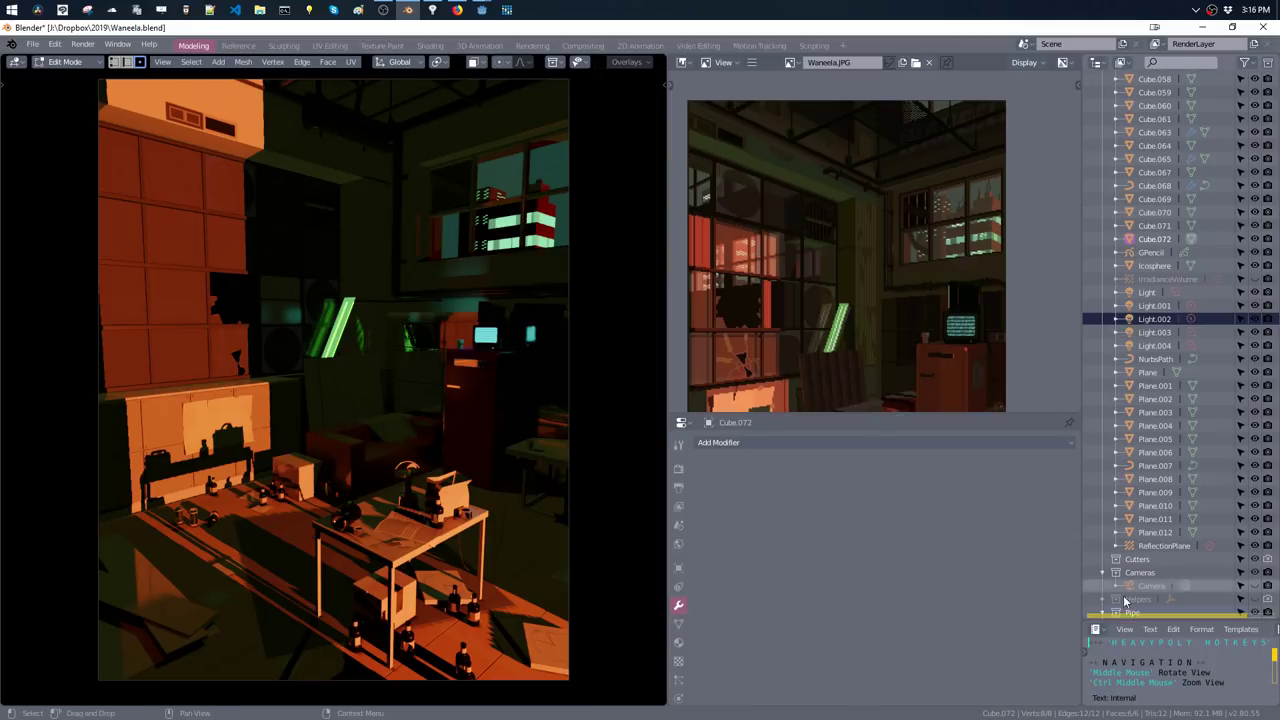
pyautogui.hotkey('ctrl', 'space')
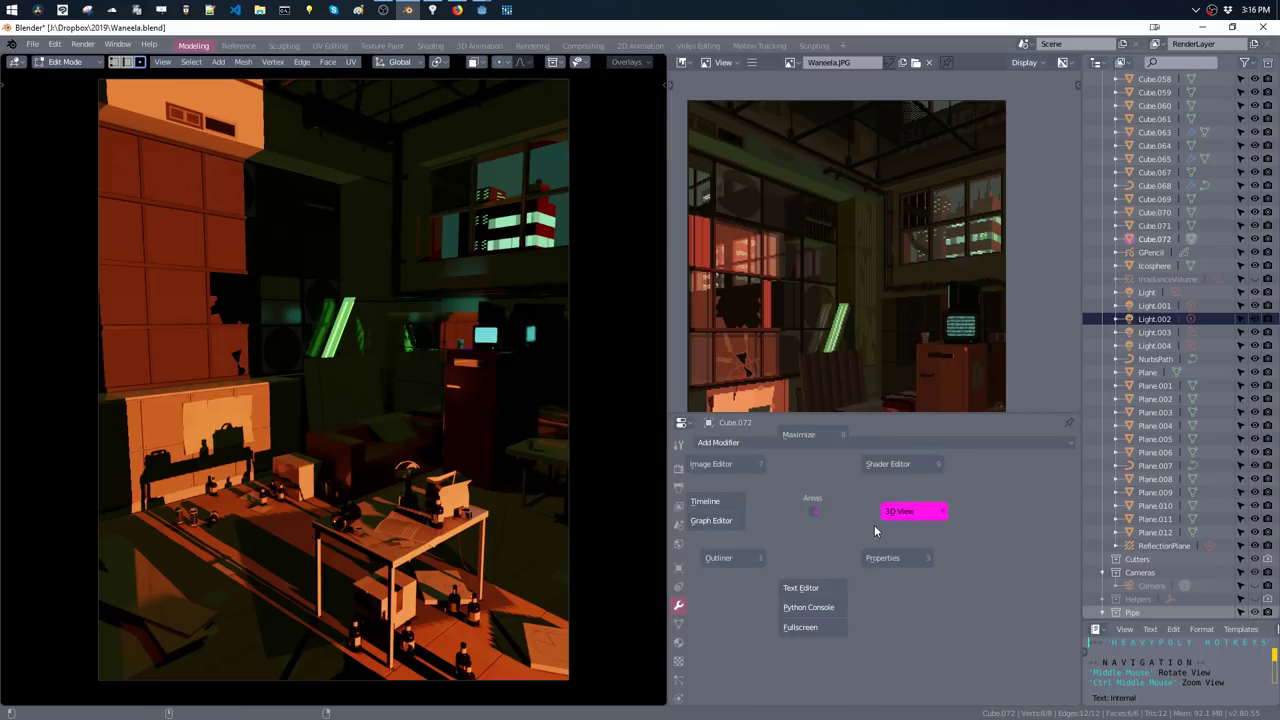
# - Change Material.007's surface to an Emission shader with Strength 0.1
pyautogui.click(872, 540)
pyautogui.keyDown('ctrl'); pyautogui.scroll(-2, 797, 543); pyautogui.keyUp('ctrl')
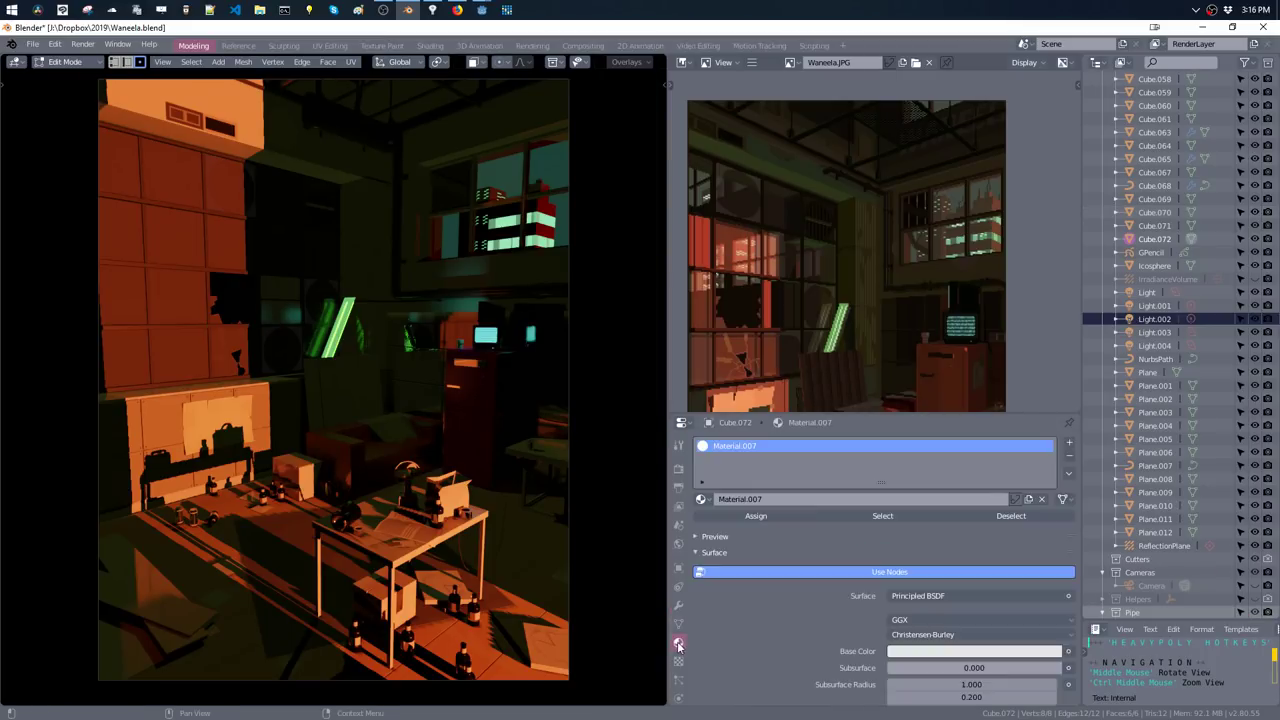
pyautogui.click(905, 597)
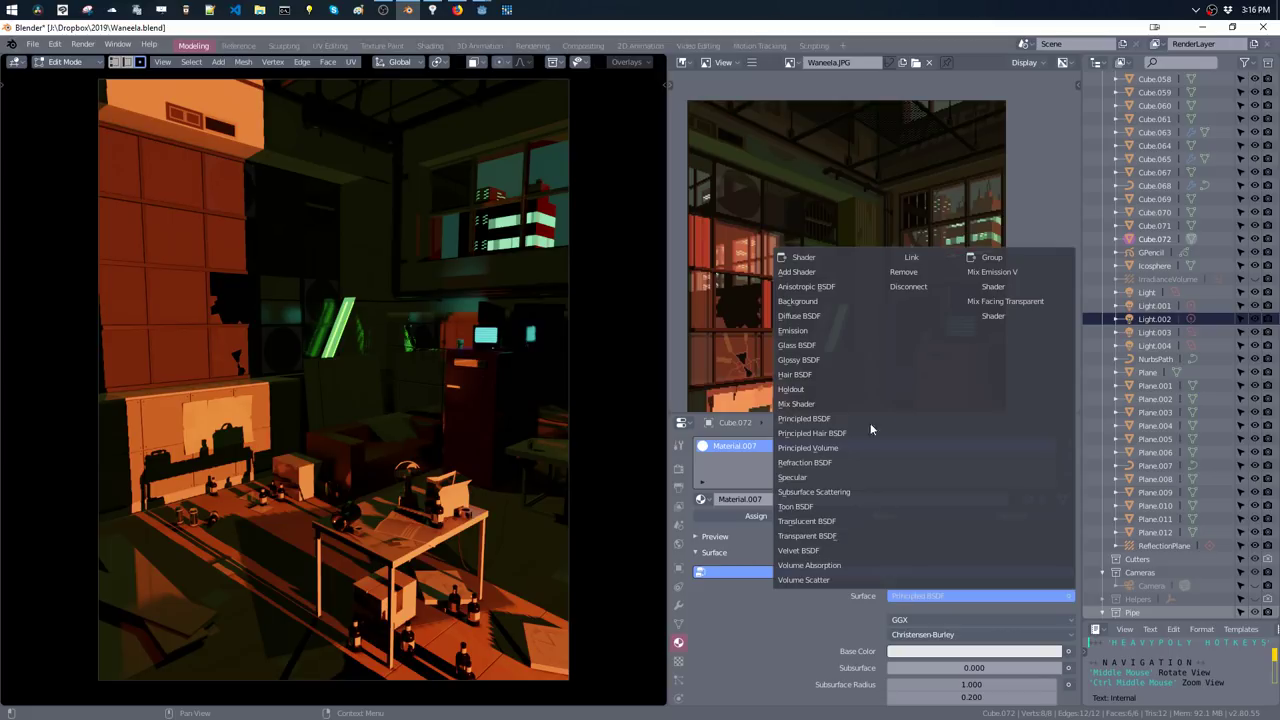
pyautogui.click(830, 336)
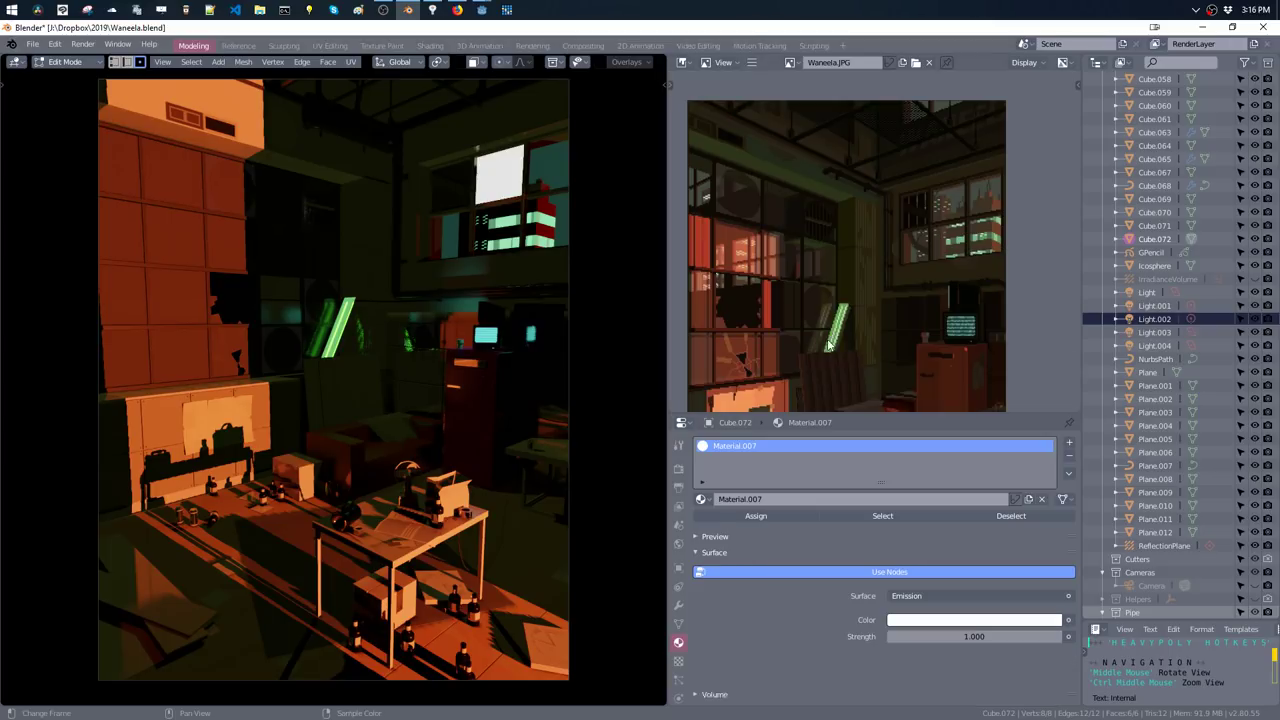
pyautogui.click(958, 637)
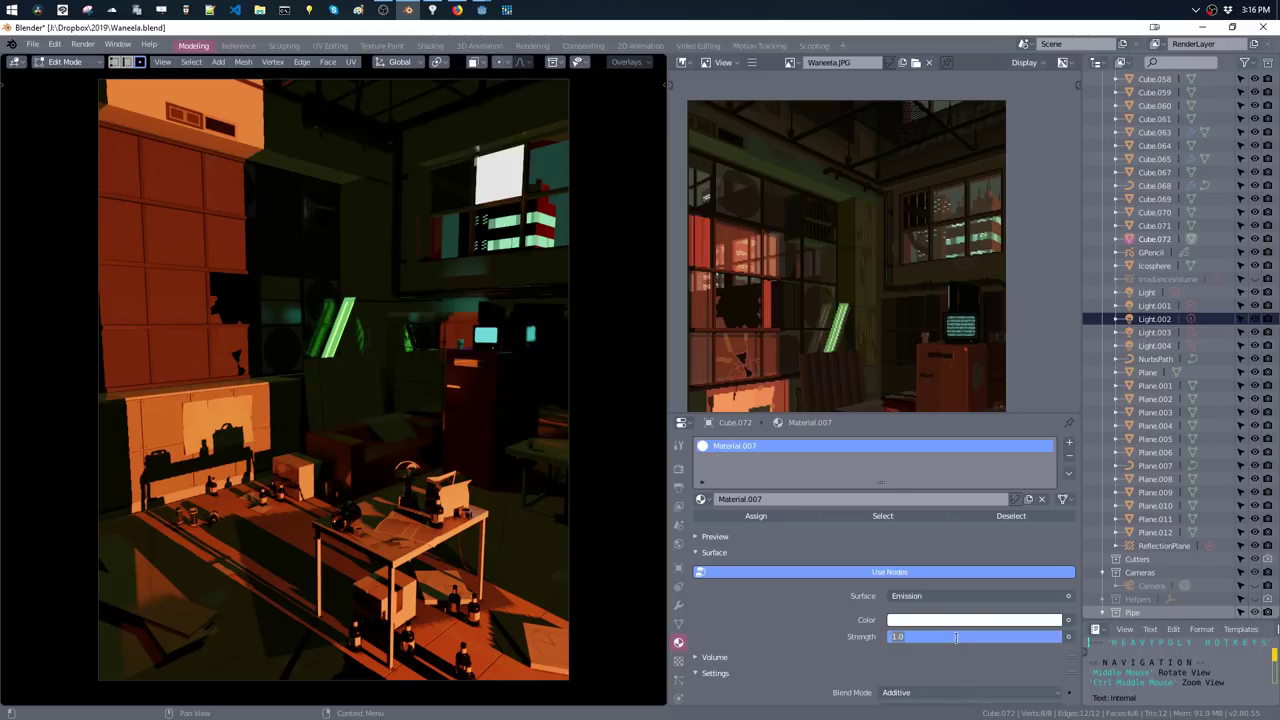
pyautogui.write('30.1')
pyautogui.press('Return')
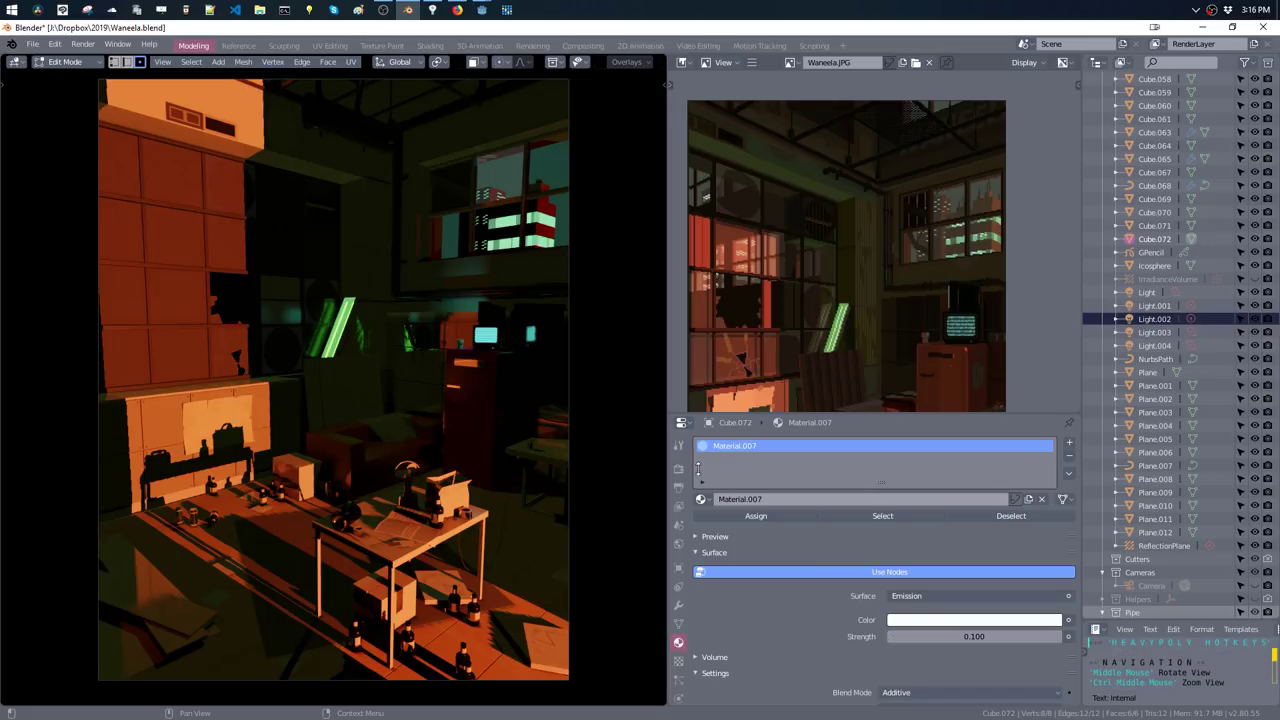
pyautogui.moveTo(538, 378); pyautogui.dragTo(572, 371, button='middle')
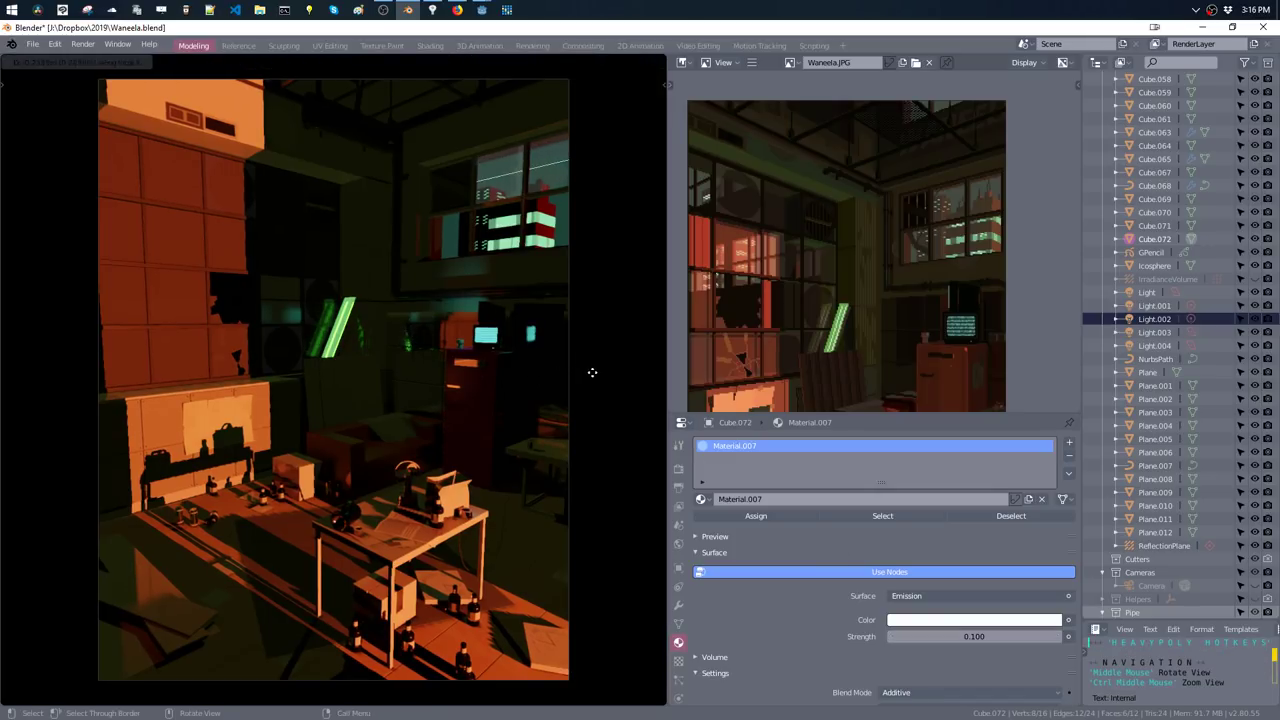
# - Duplicate the glowing pane geometry along Y, placing copies 0.554 m over, then exit edit mode
pyautogui.hotkey('shift', 'd')
pyautogui.press('y')
pyautogui.click(520, 212)
pyautogui.hotkey('ctrl', 'l')
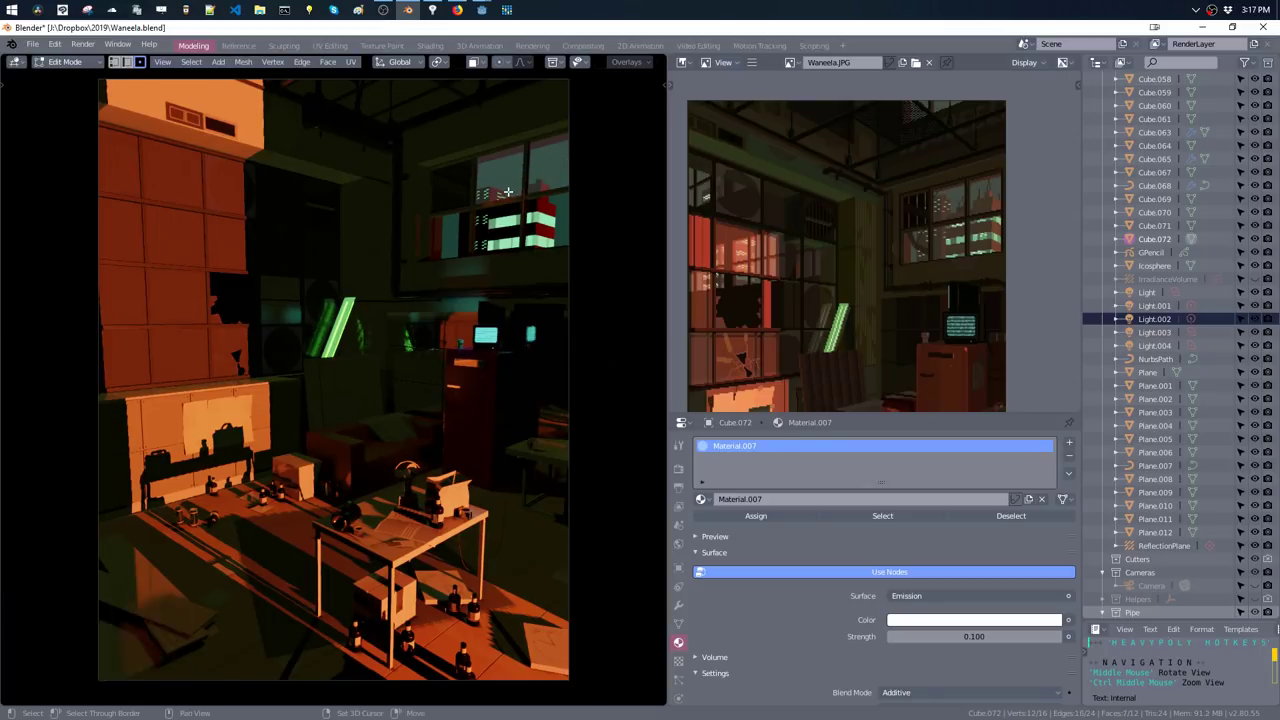
pyautogui.press('g')
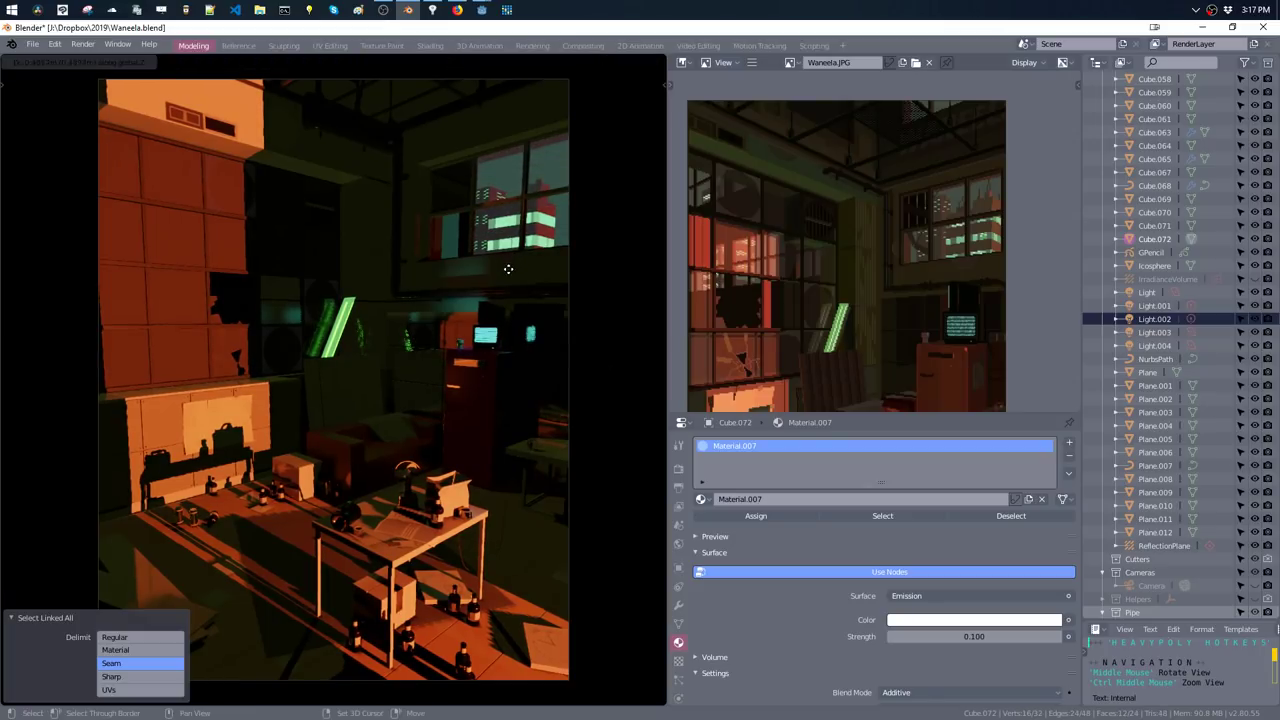
pyautogui.click(505, 255)
pyautogui.hotkey('ctrl', 'z')
pyautogui.press('g')
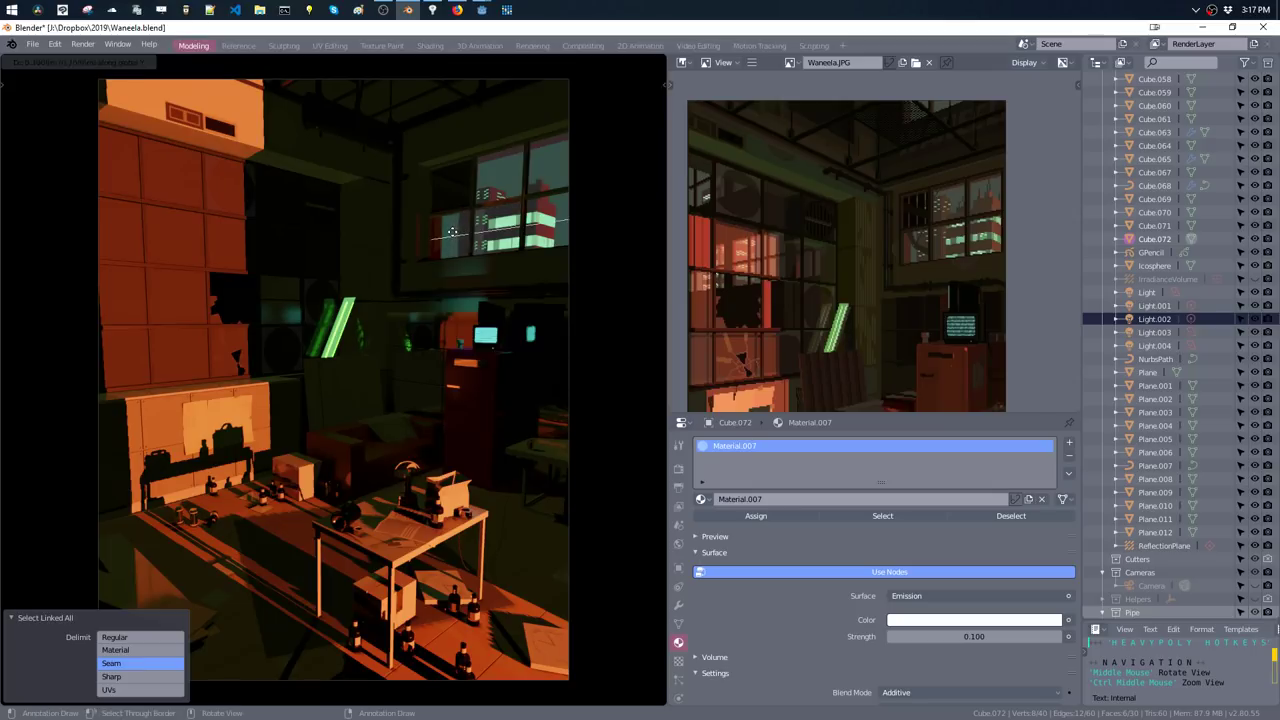
pyautogui.click(444, 238)
pyautogui.press('Tab')
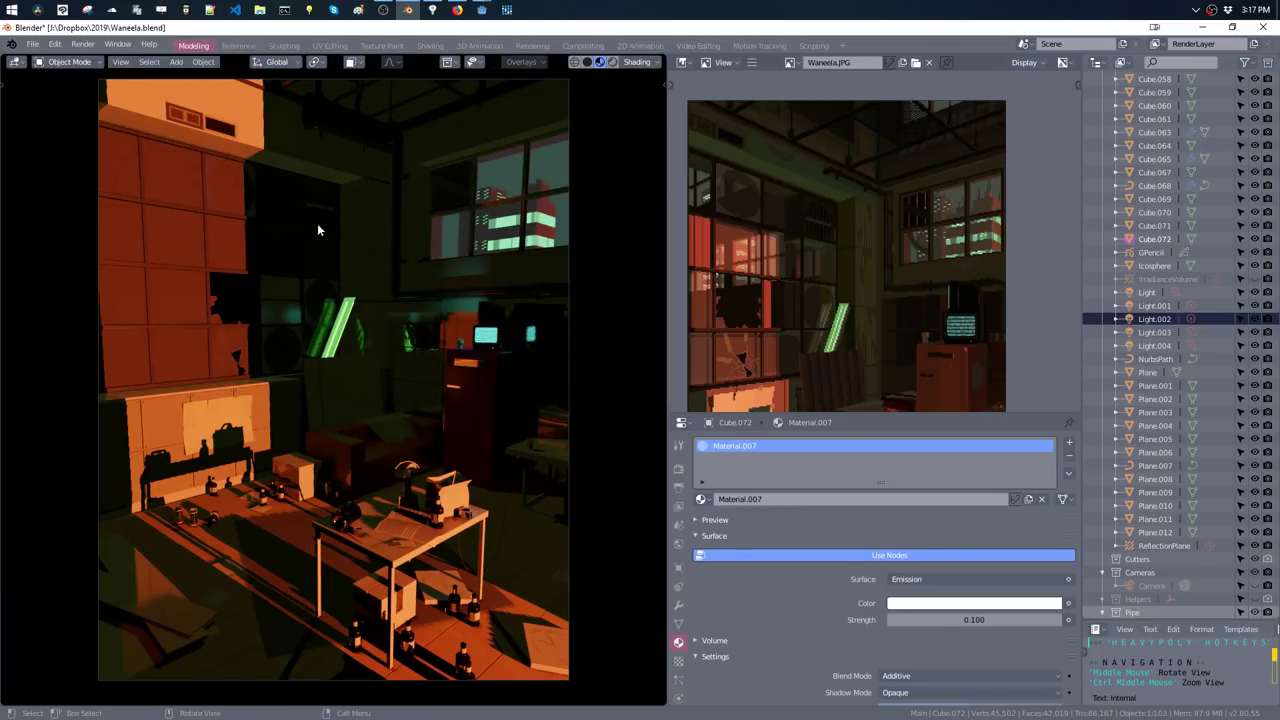
# - Inspect the Cube.056 glass object's materials, then reselect the glowing pane Cube.072
pyautogui.click(216, 241)
pyautogui.press('Tab')
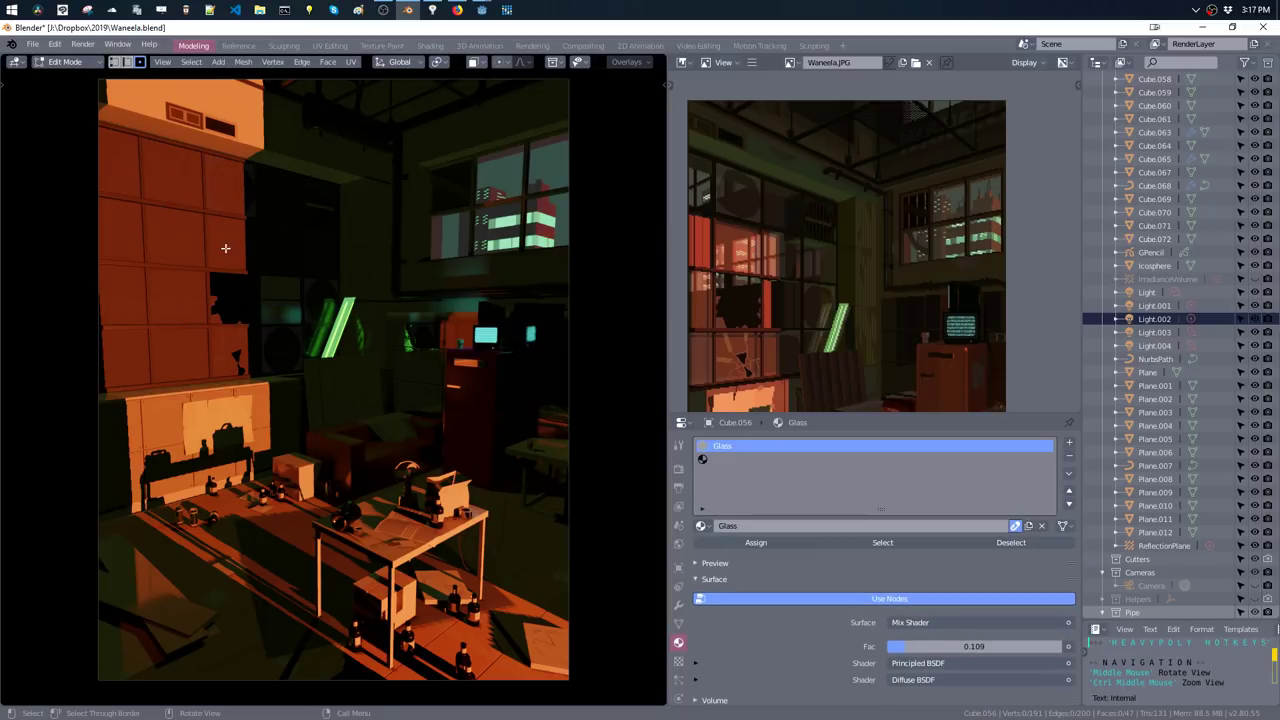
pyautogui.hotkey('ctrl', 'l')
pyautogui.press('m')
pyautogui.click(252, 284)
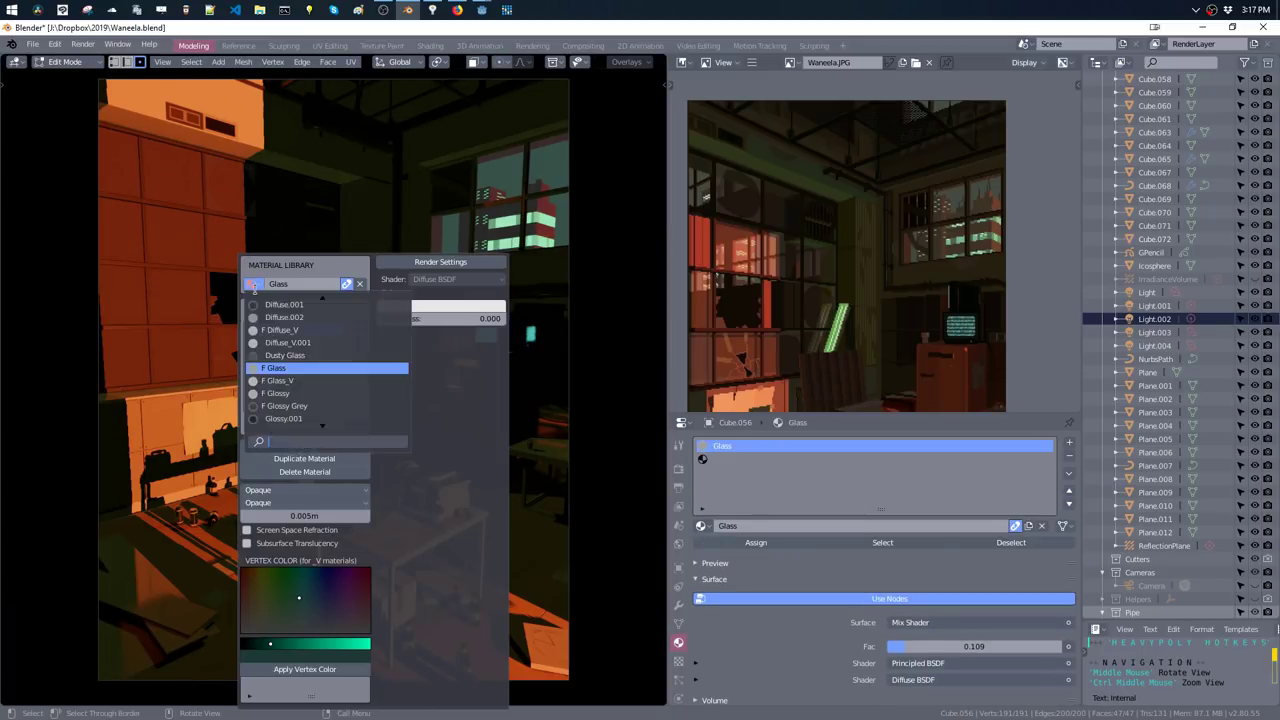
pyautogui.press('q')
pyautogui.click(476, 243)
pyautogui.click(495, 180)
pyautogui.press('q')
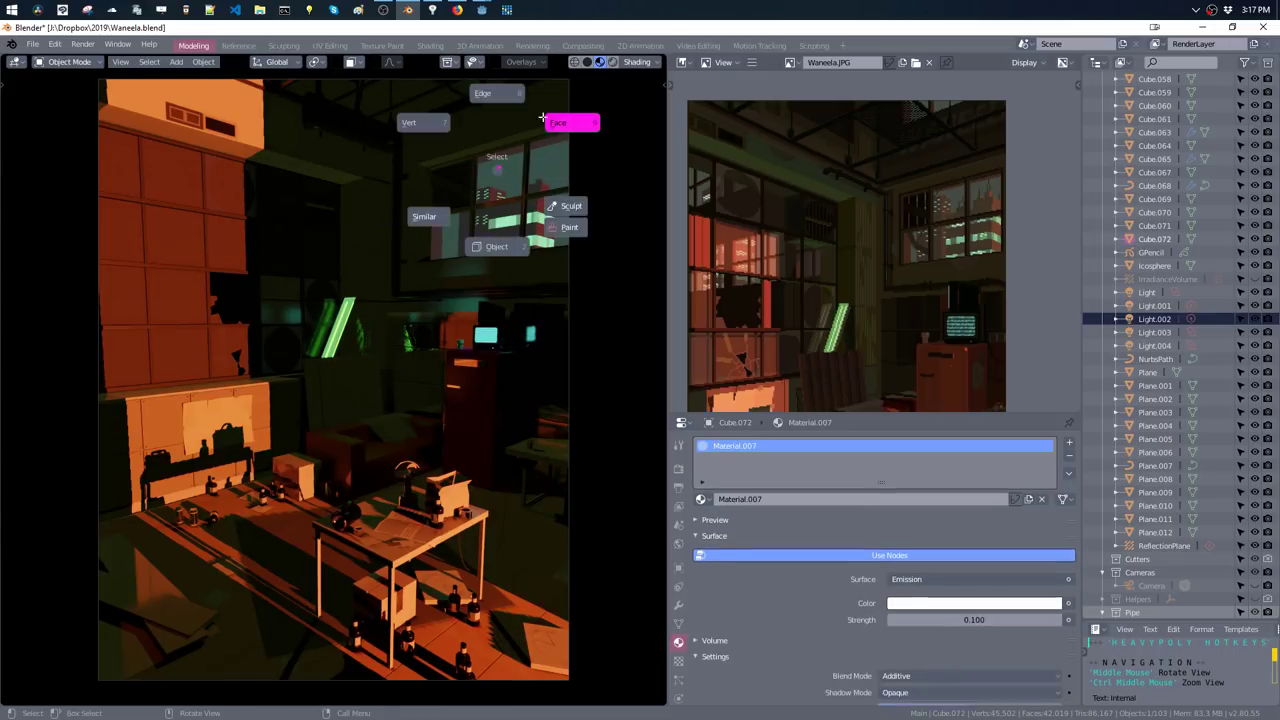
pyautogui.click(502, 174)
# - Rename Material.007 to Glass Additive and return to object mode
pyautogui.click(740, 498)
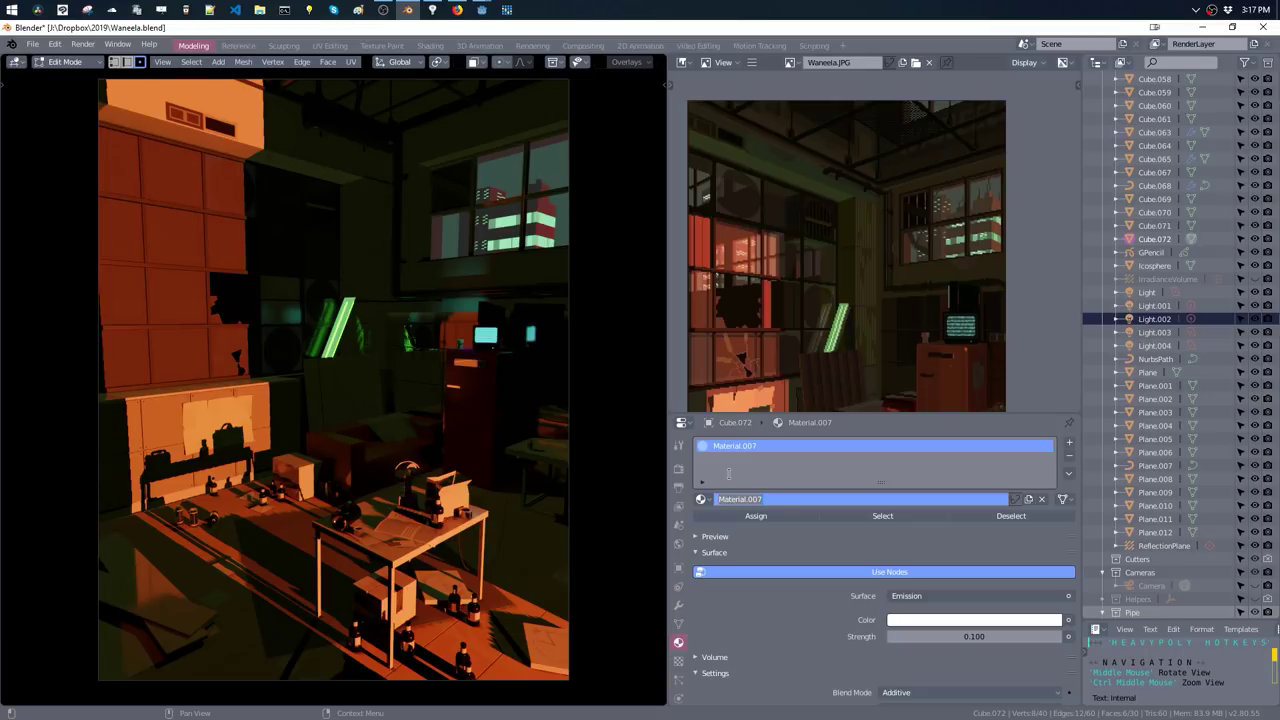
pyautogui.write('Glass ')
pyautogui.write('Additive')
pyautogui.press('Return')
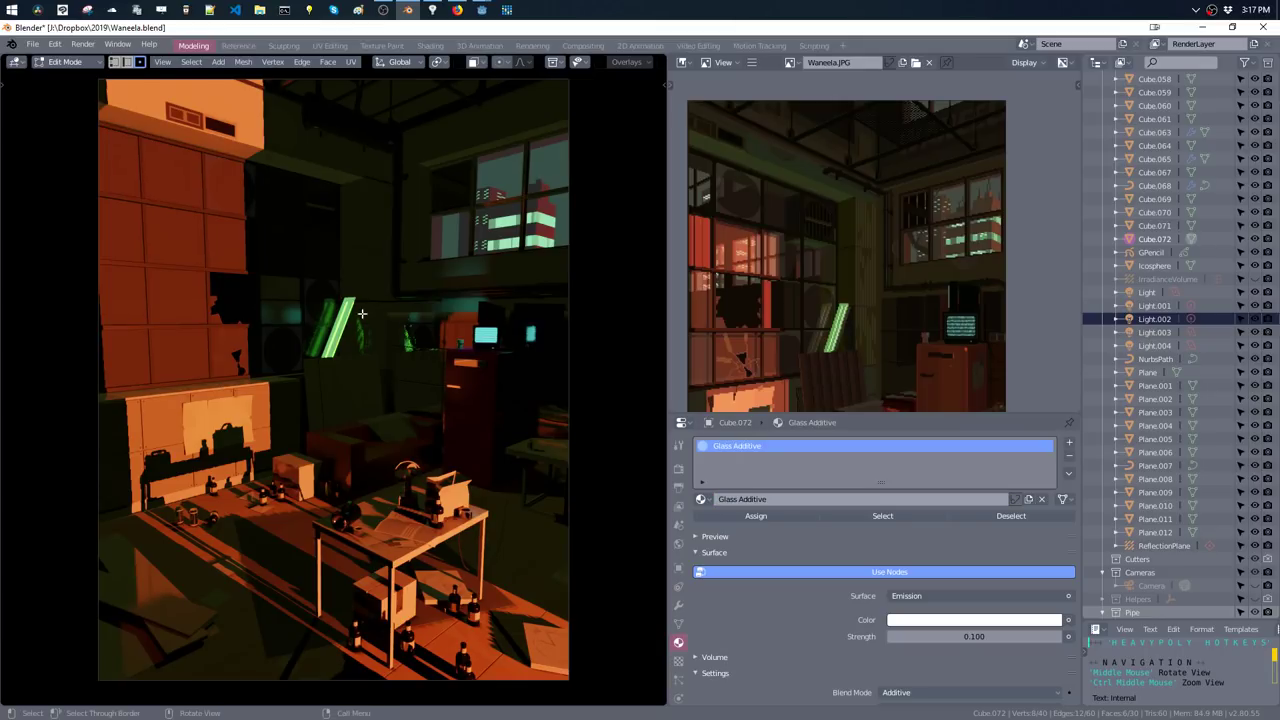
pyautogui.press('Tab')
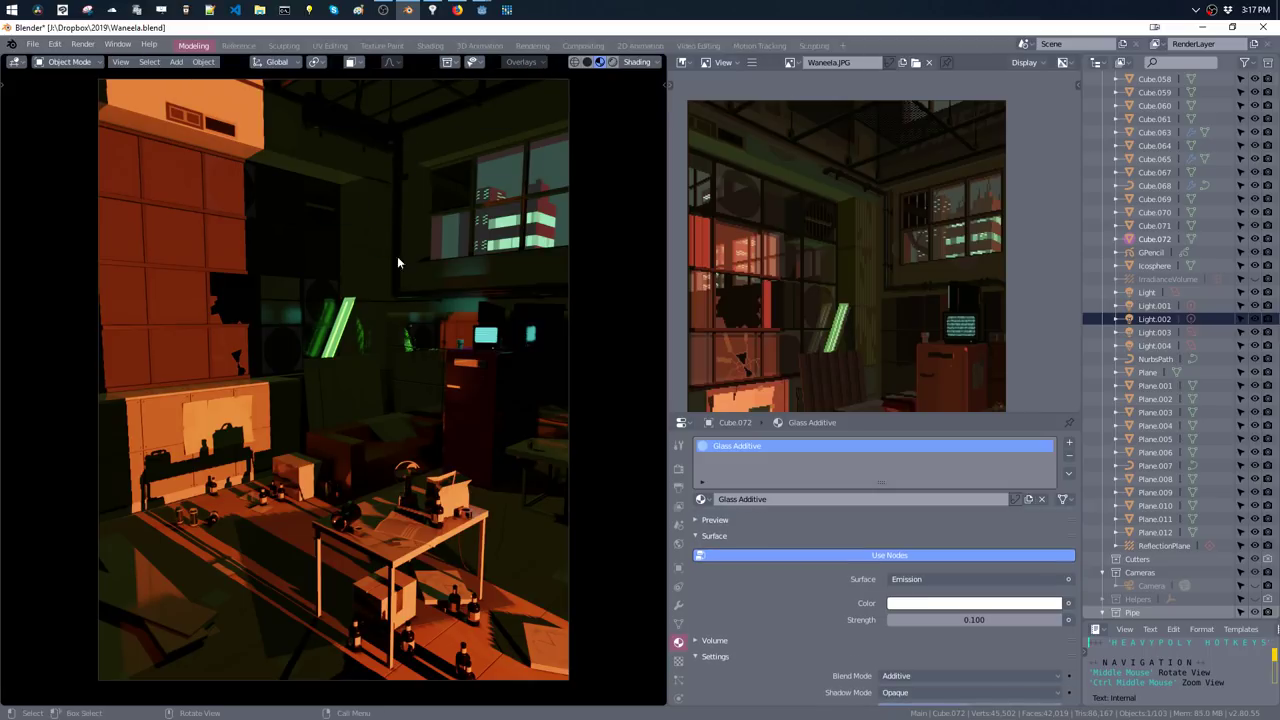
# - Apply Glass Additive to the Cube.056 window glass, remove its empty slot, and enable nodes
pyautogui.click(225, 253)
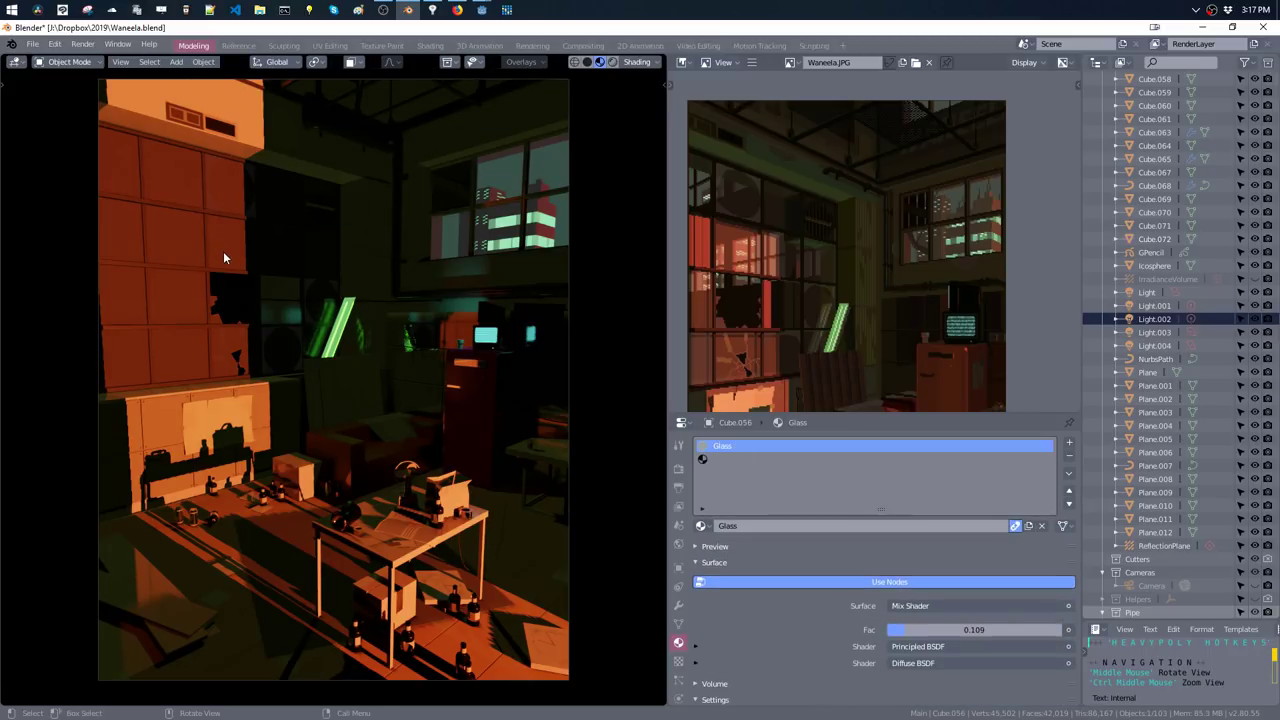
pyautogui.click(700, 526)
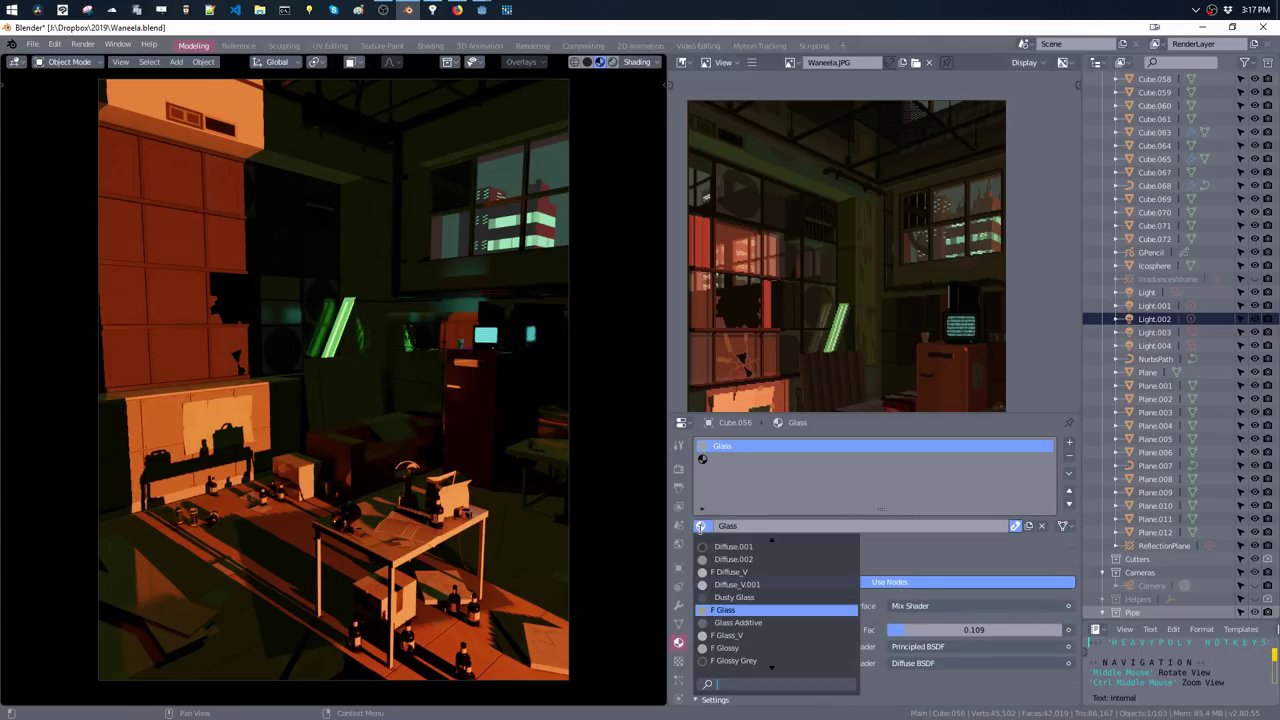
pyautogui.click(746, 622)
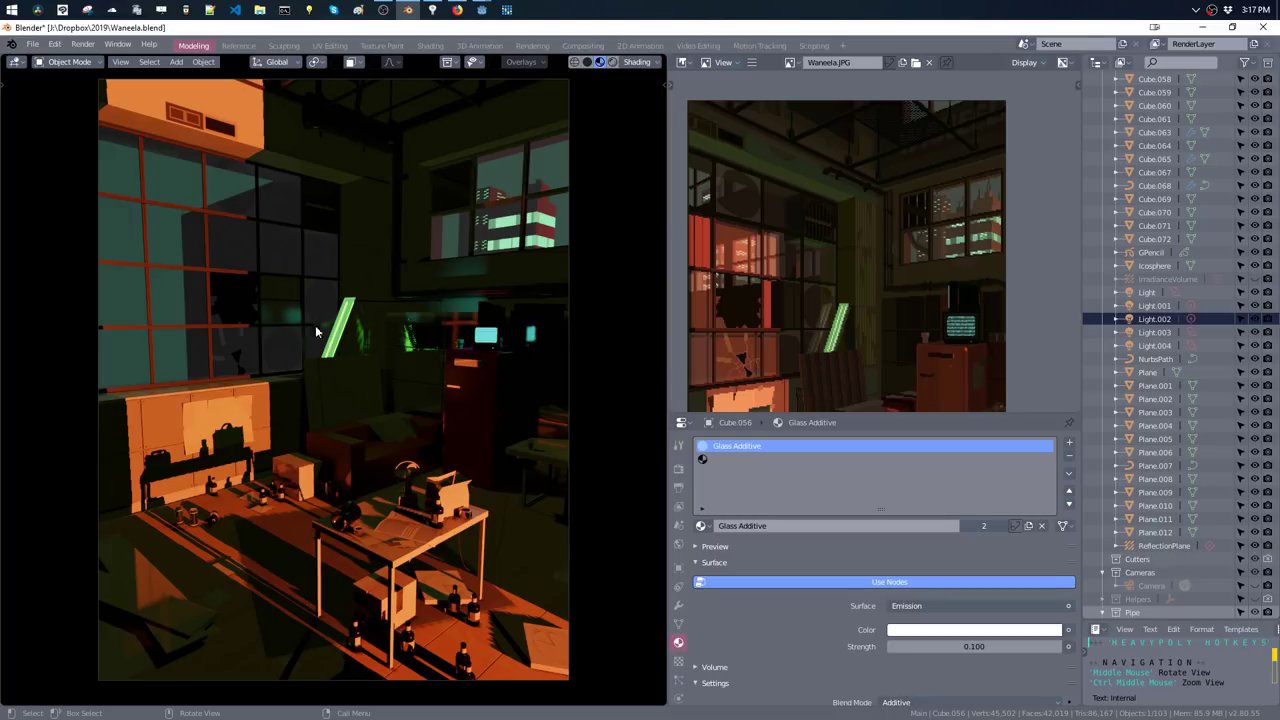
pyautogui.click(757, 460)
pyautogui.click(1069, 455)
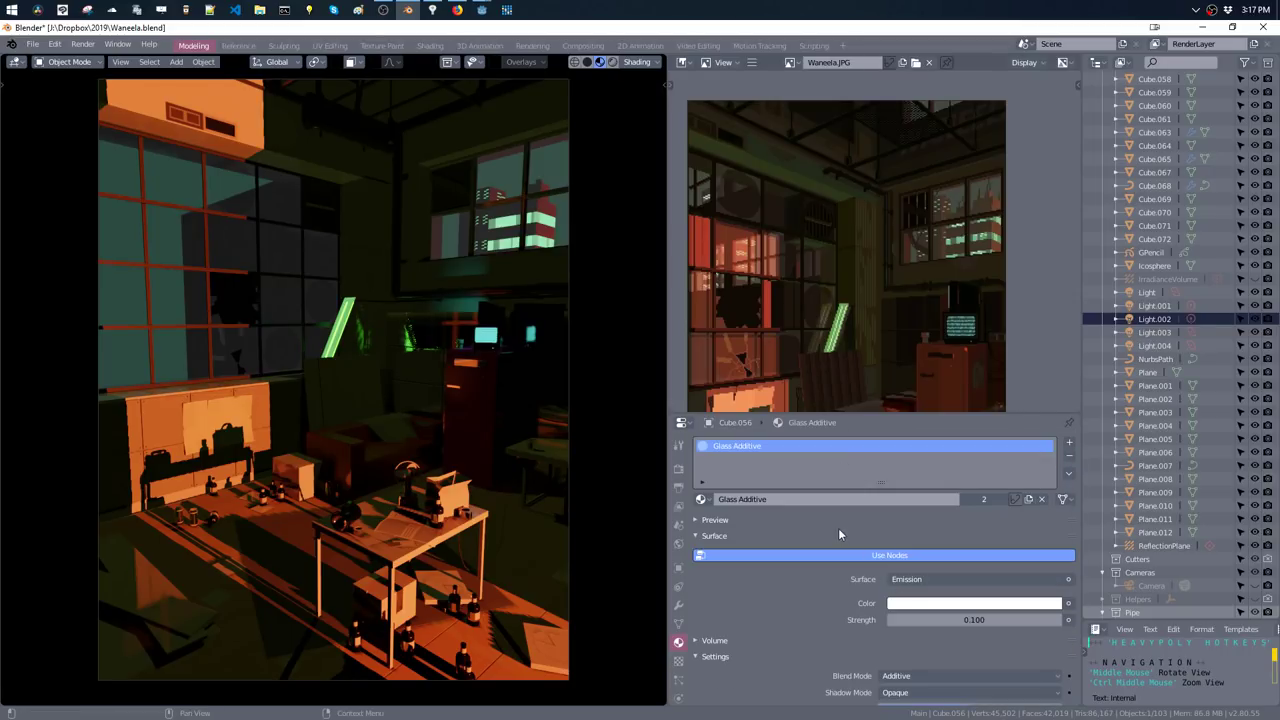
pyautogui.click(821, 552)
# - Insert a Mix Shader node into the Glass Additive's Emission link
pyautogui.hotkey('shift', 'F3')
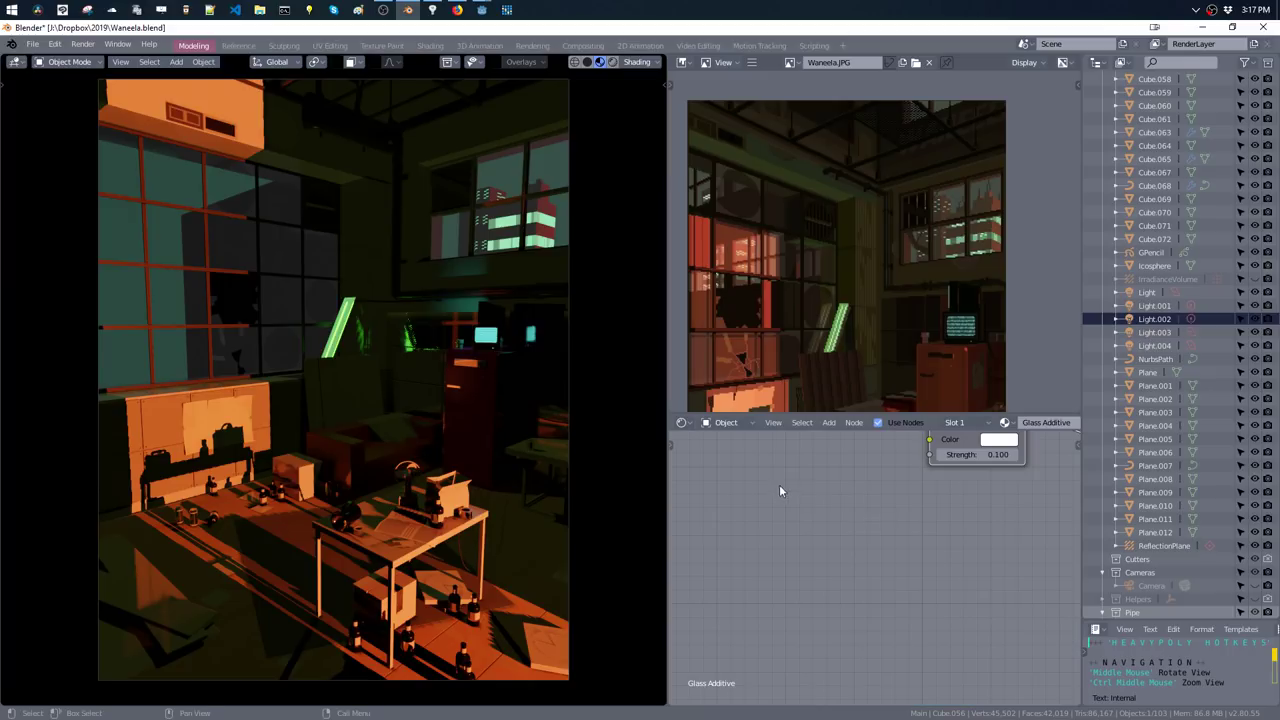
pyautogui.press('Home')
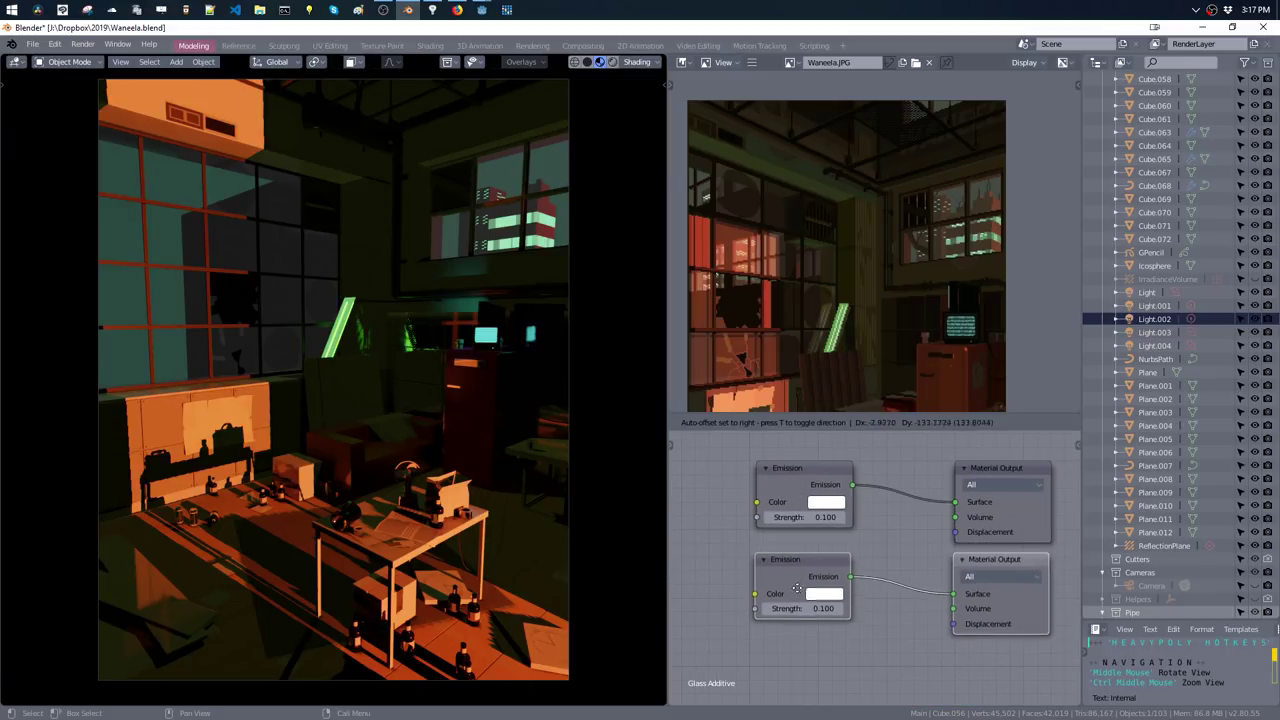
pyautogui.hotkey('shift', 'a')
pyautogui.click(792, 574)
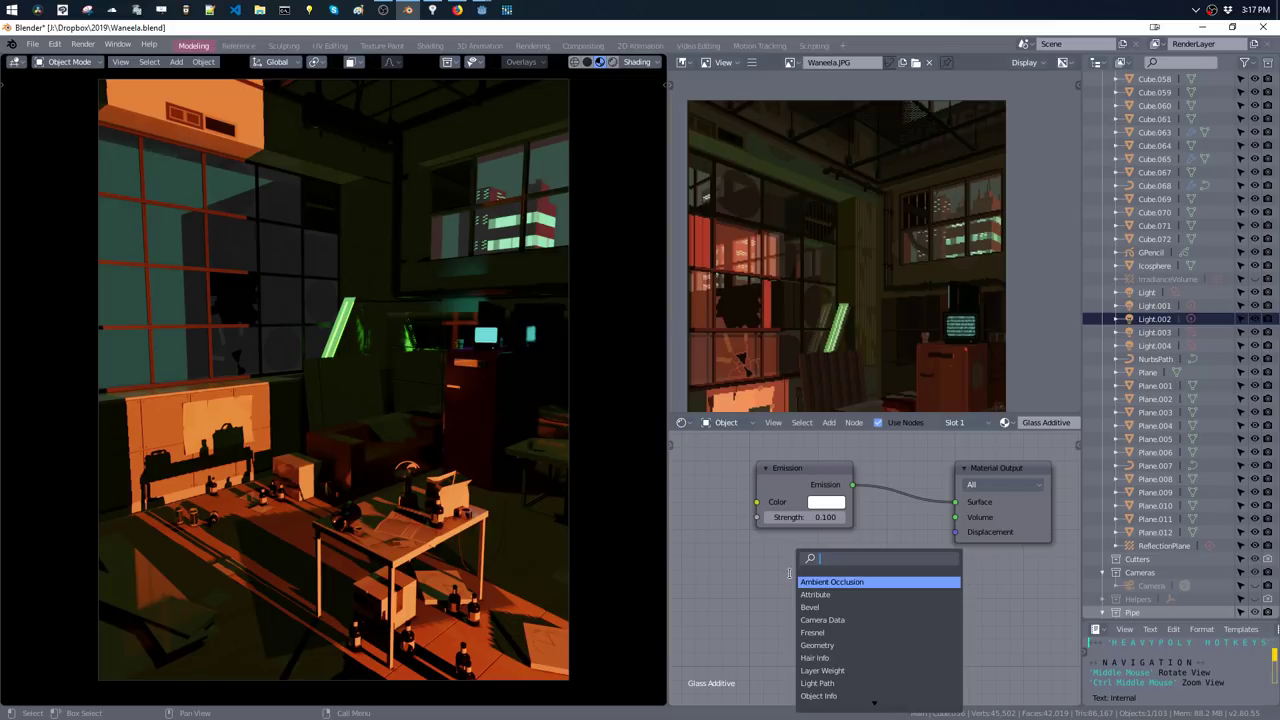
pyautogui.write('mix')
pyautogui.press('Return')
pyautogui.click(862, 533)
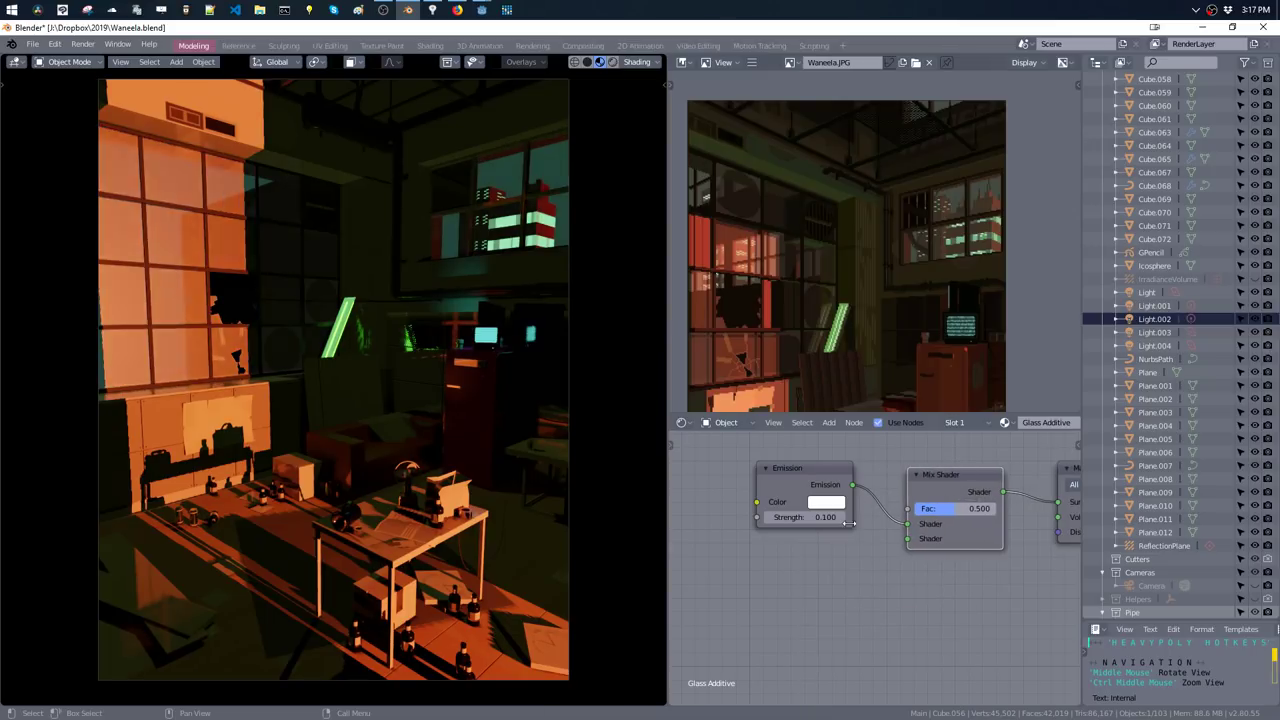
# - Add a Glossy BSDF and feed it into the Mix Shader's second shader input
pyautogui.hotkey('shift', 'a')
pyautogui.press('Escape')
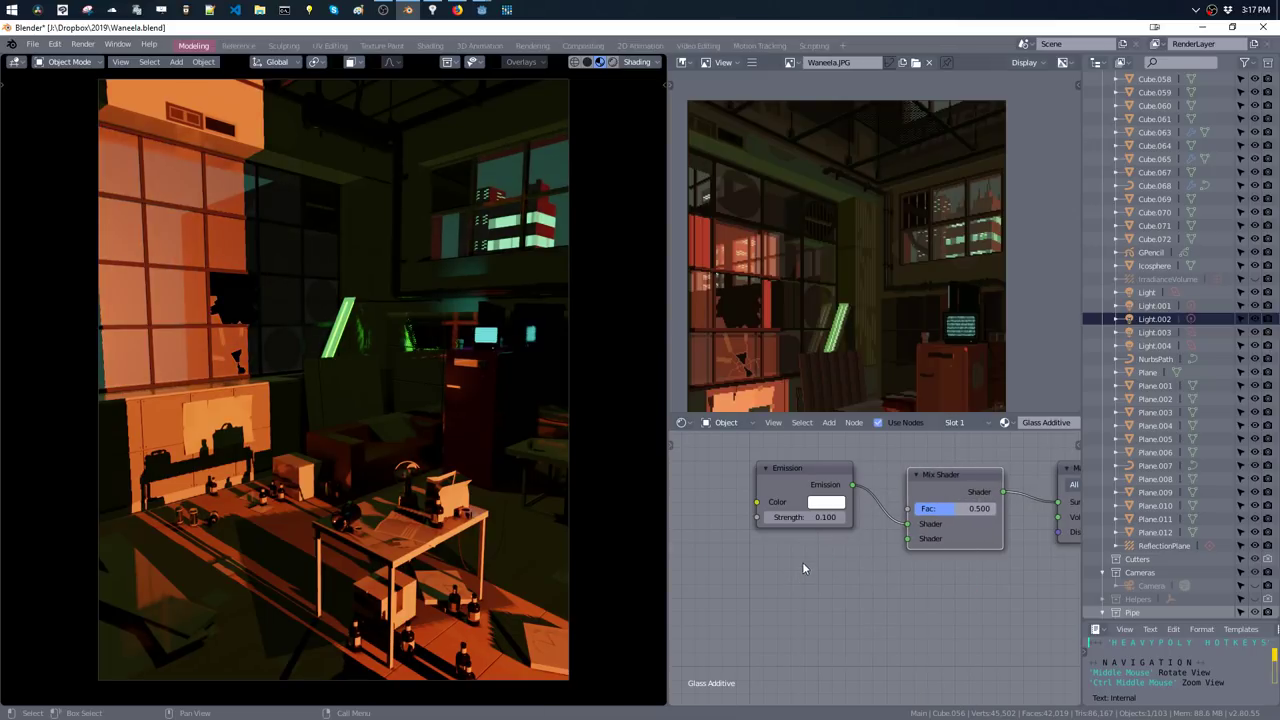
pyautogui.hotkey('shift', 'a')
pyautogui.click(803, 564)
pyautogui.write('diff')
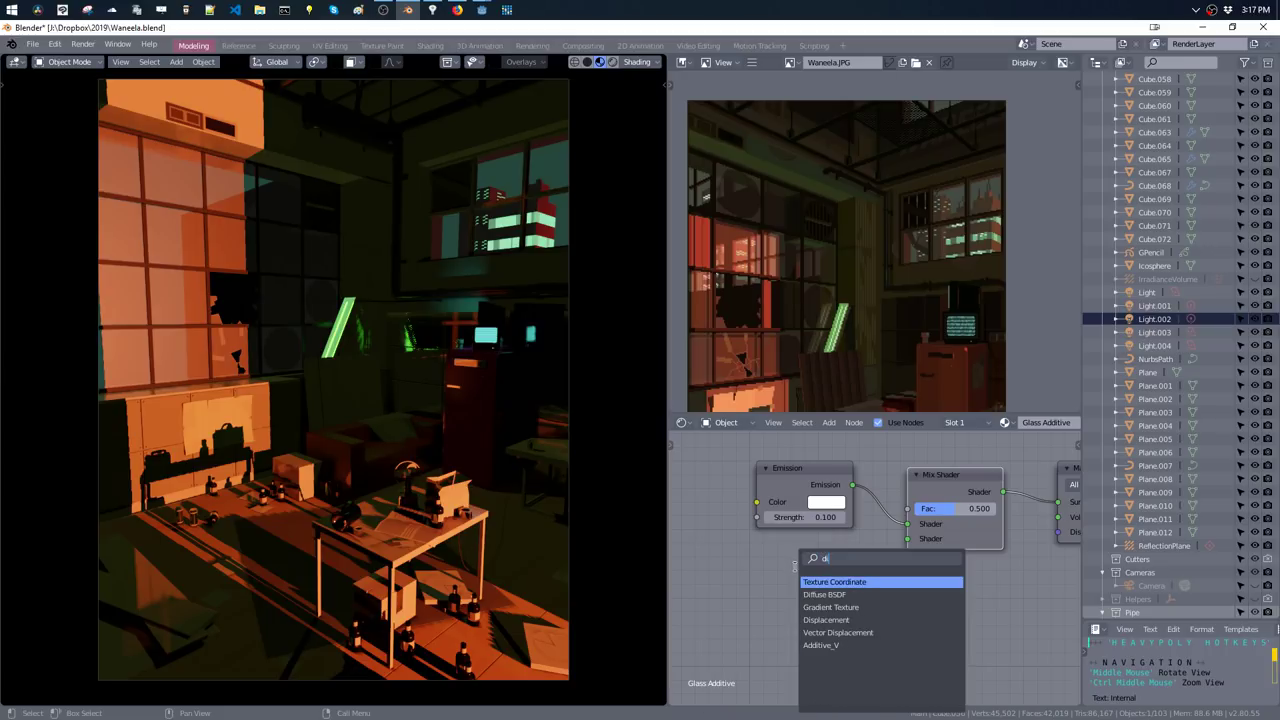
pyautogui.press('BackSpace')
pyautogui.press('BackSpace')
pyautogui.press('BackSpace')
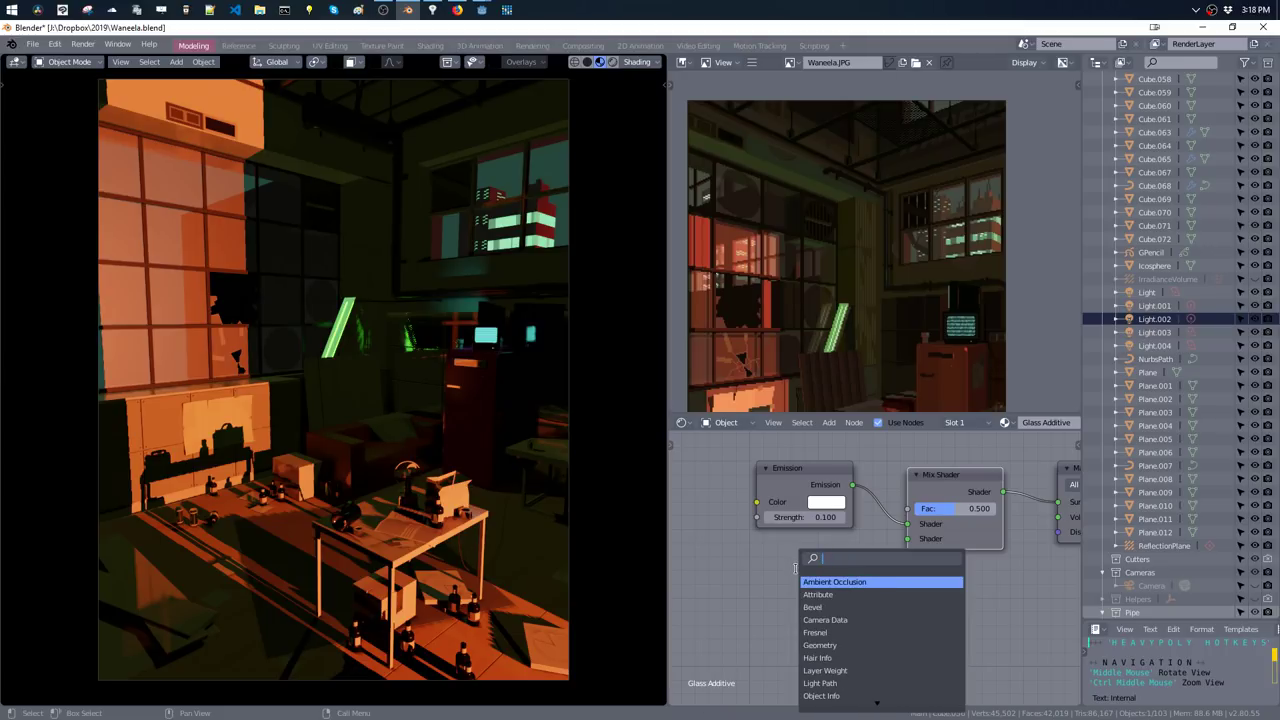
pyautogui.write('gloss')
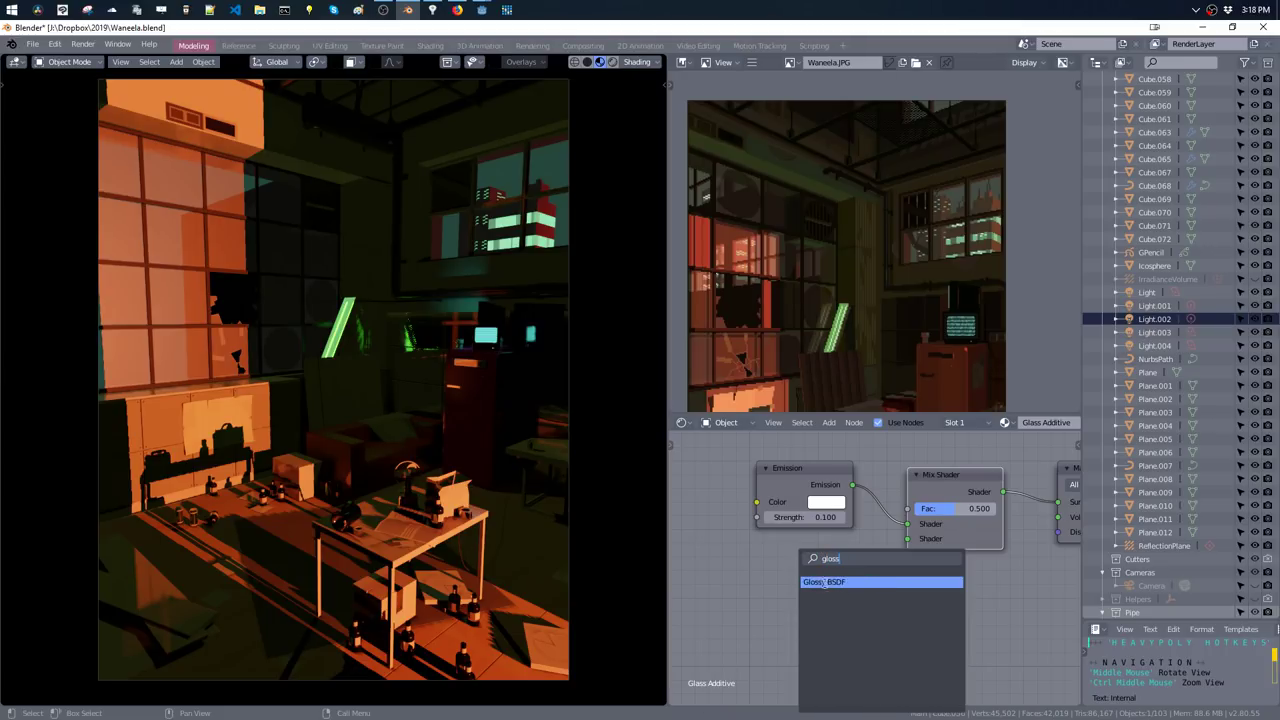
pyautogui.press('Return')
pyautogui.moveTo(857, 584); pyautogui.dragTo(907, 538)
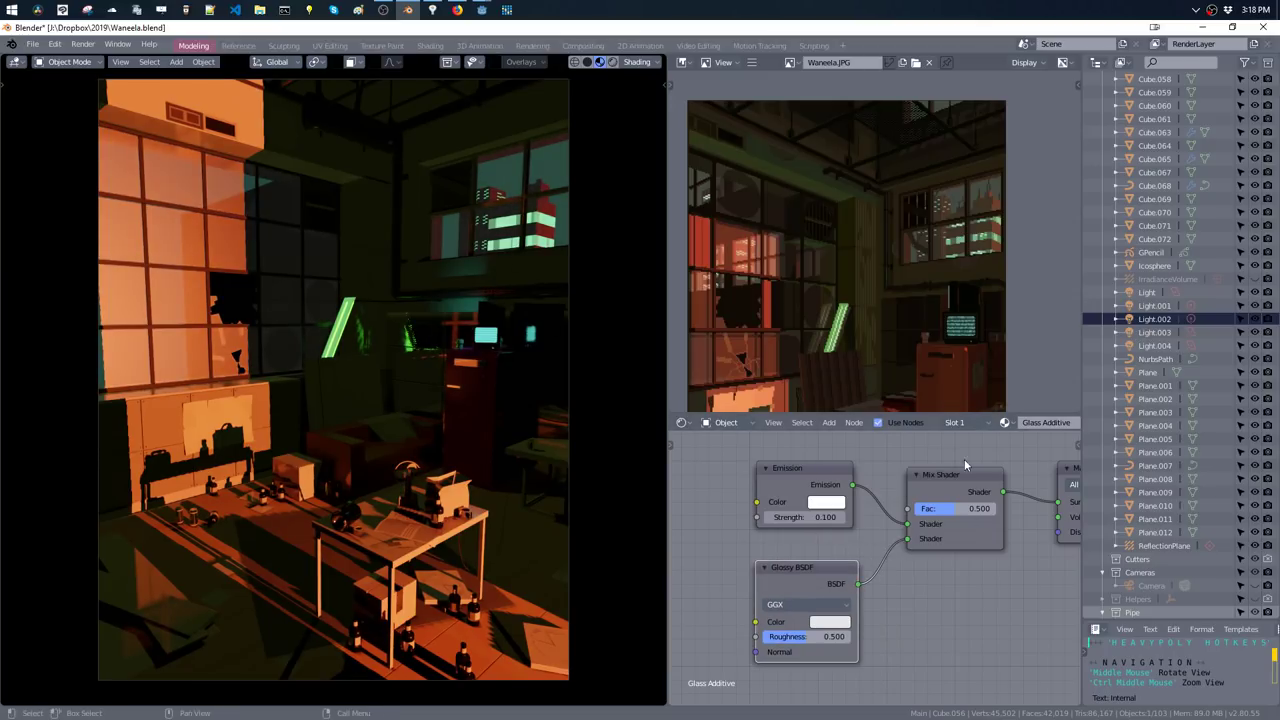
# - Lower the mix factor to about 0.045 for a faint gloss, comparing against the reference photo
pyautogui.moveTo(956, 508)
pyautogui.mouseDown()
pyautogui.moveTo(1030, 508)
pyautogui.moveTo(941, 508)
pyautogui.moveTo(977, 508)
pyautogui.mouseUp()
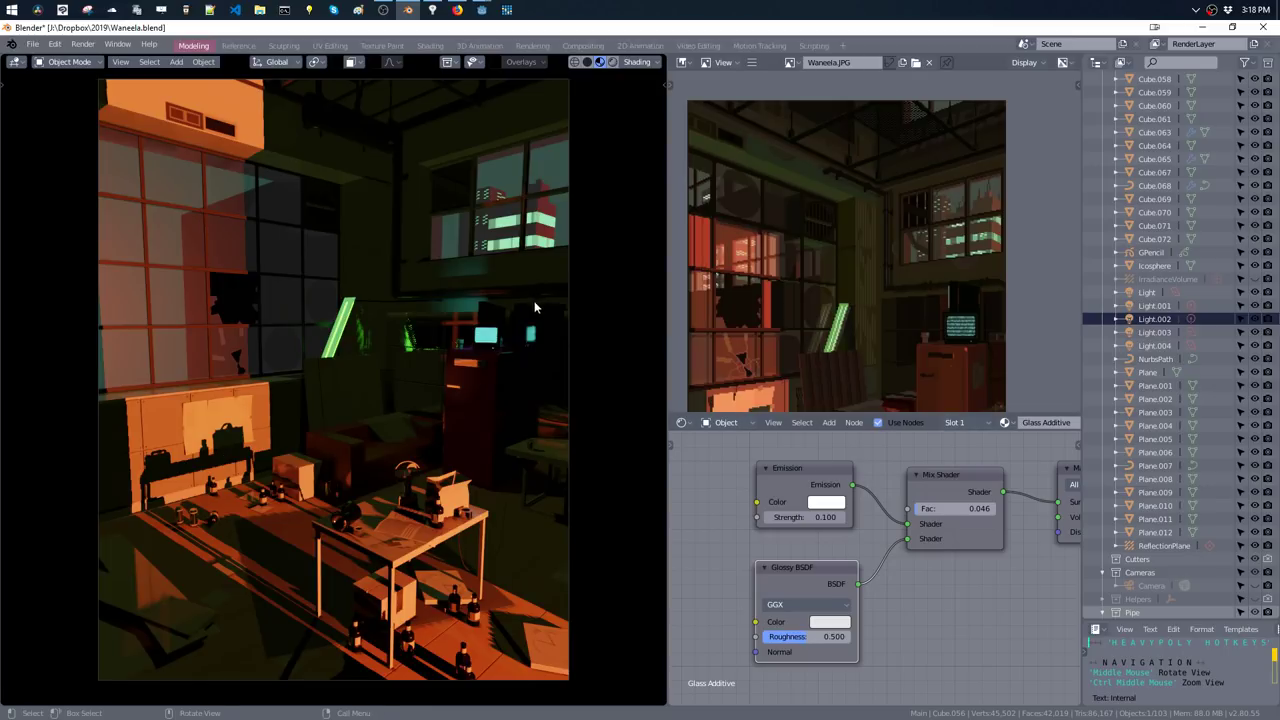
pyautogui.moveTo(951, 510)
pyautogui.mouseDown()
pyautogui.moveTo(925, 517)
pyautogui.moveTo(942, 524)
pyautogui.mouseUp()
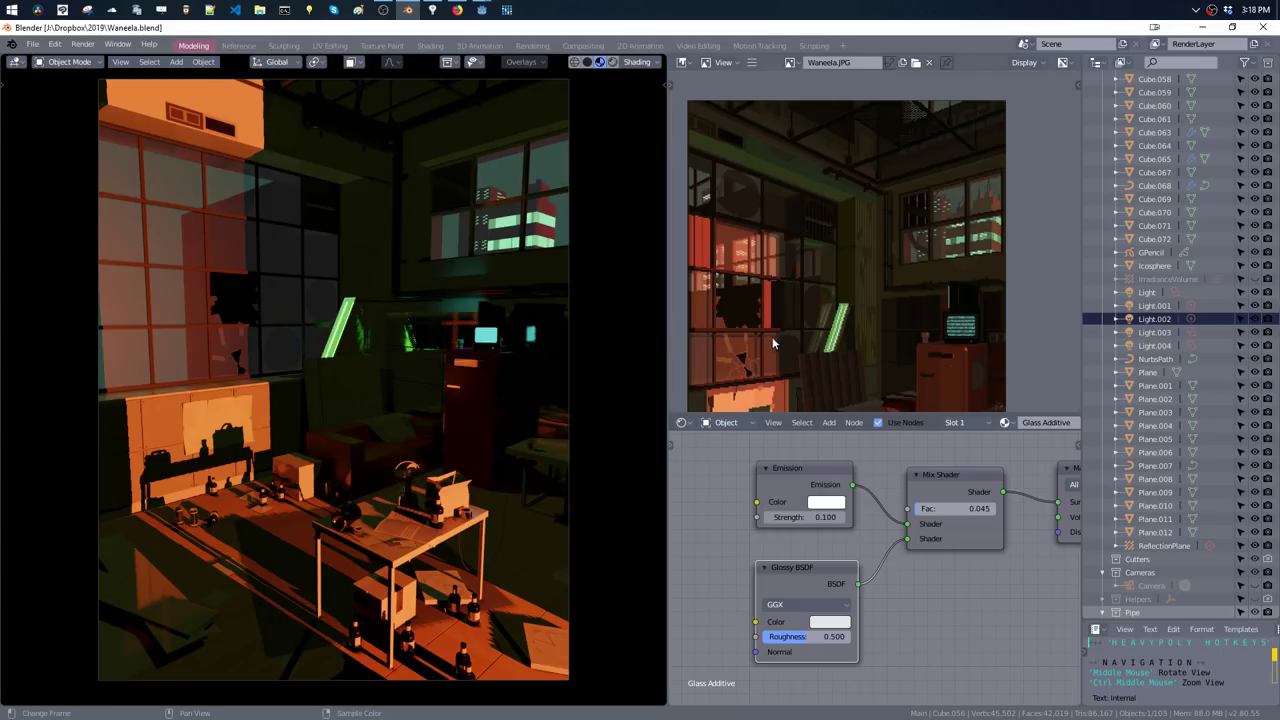
pyautogui.moveTo(772, 343); pyautogui.dragTo(787, 278, button='middle')
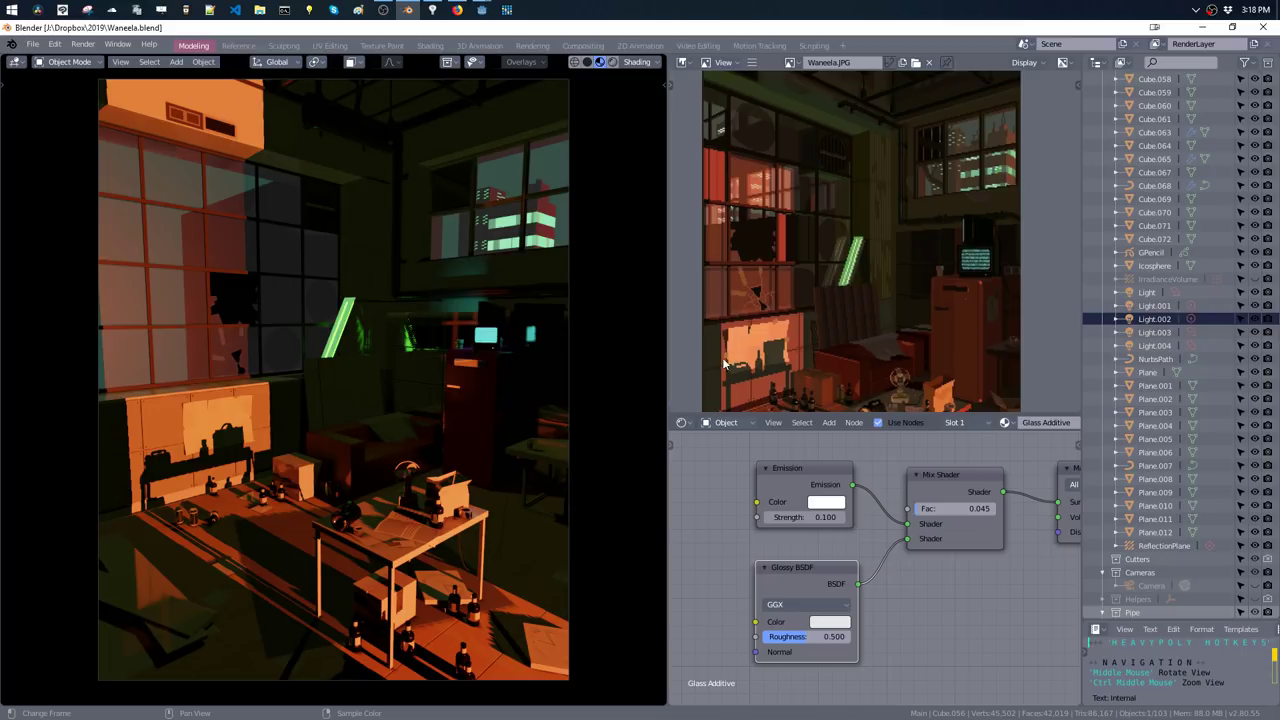
pyautogui.moveTo(757, 369)
pyautogui.keyDown('ctrl'); pyautogui.mouseDown(button='middle')
pyautogui.moveTo(780, 265)
pyautogui.moveTo(768, 281)
pyautogui.mouseUp(button='middle'); pyautogui.keyUp('ctrl')
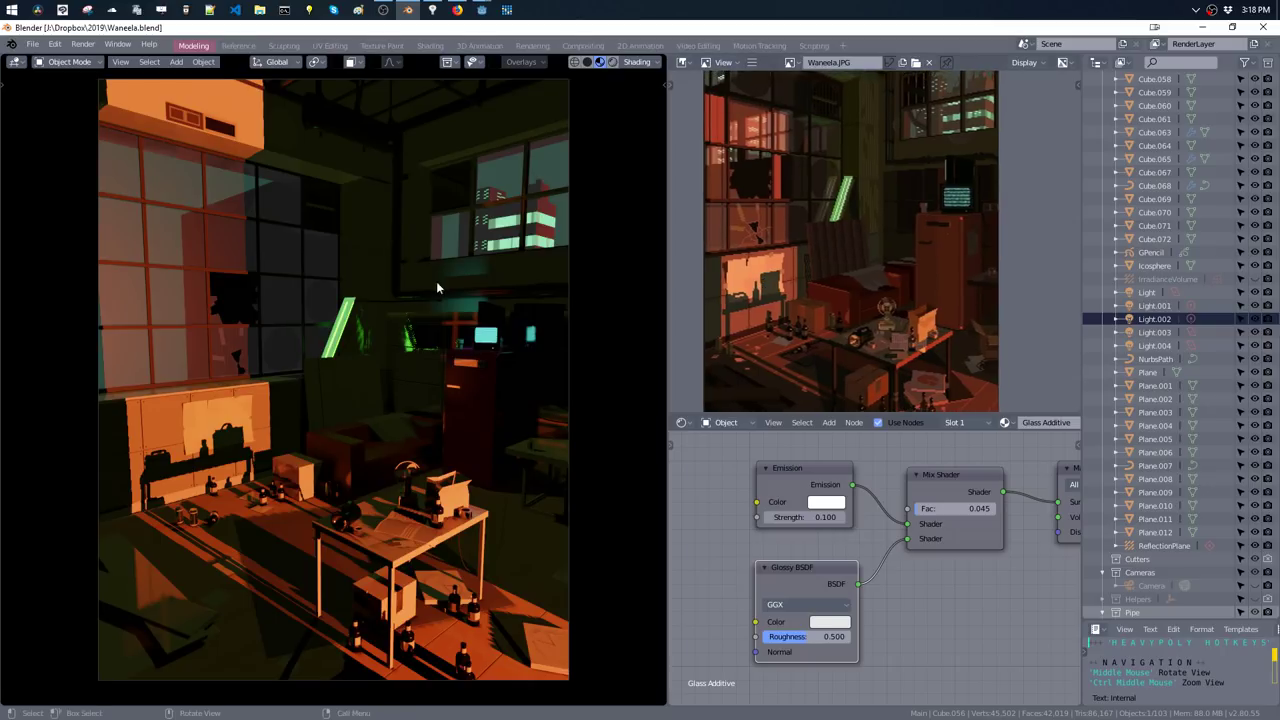
pyautogui.press('z')
pyautogui.press('z')
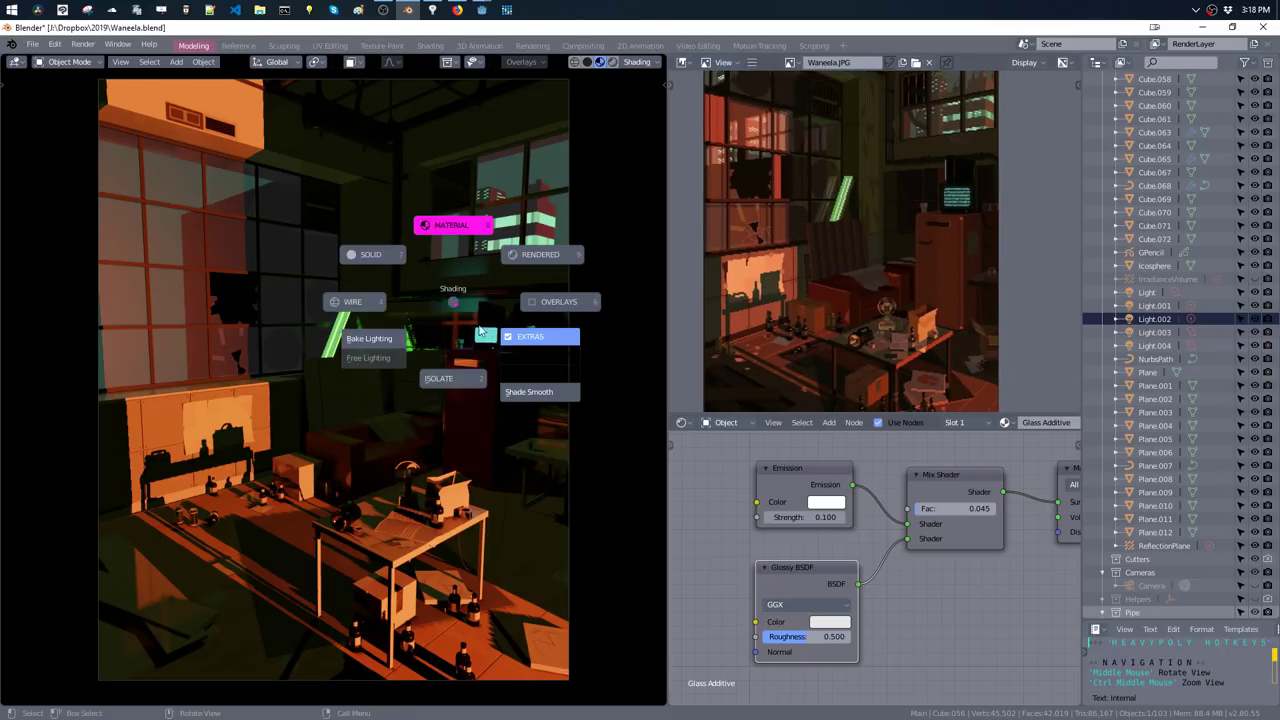
pyautogui.click(530, 358)
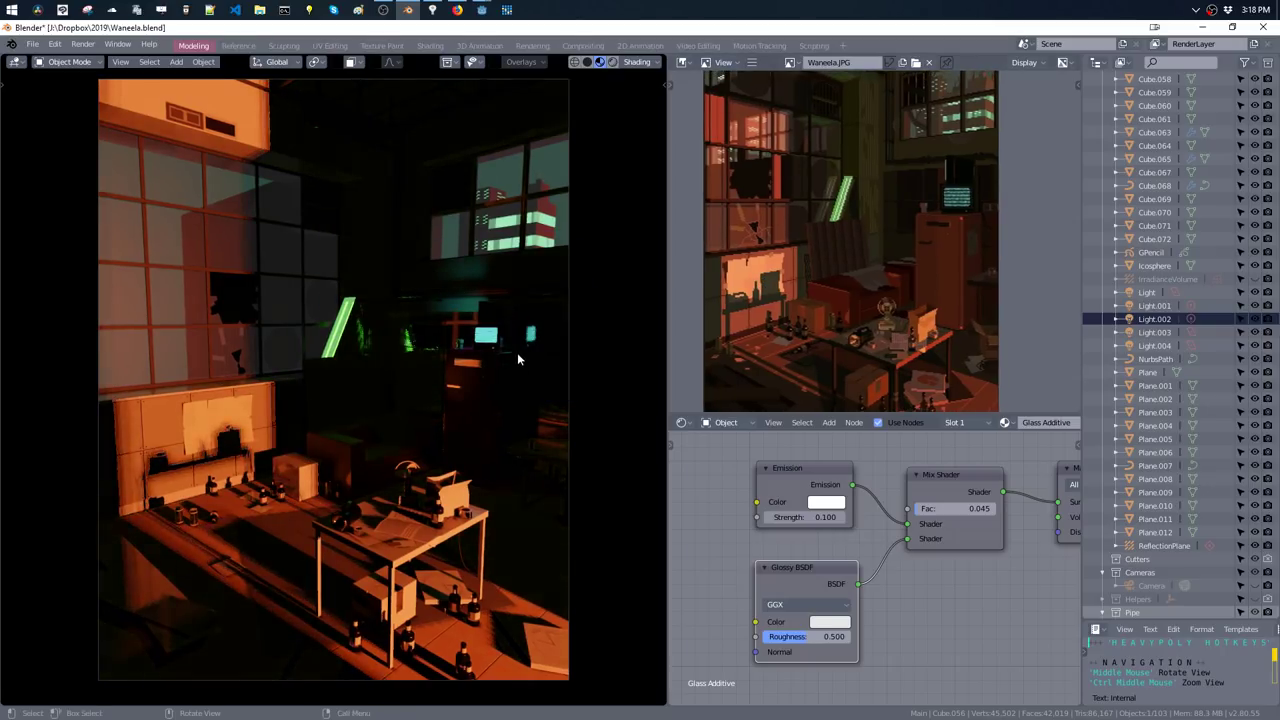
pyautogui.press('z')
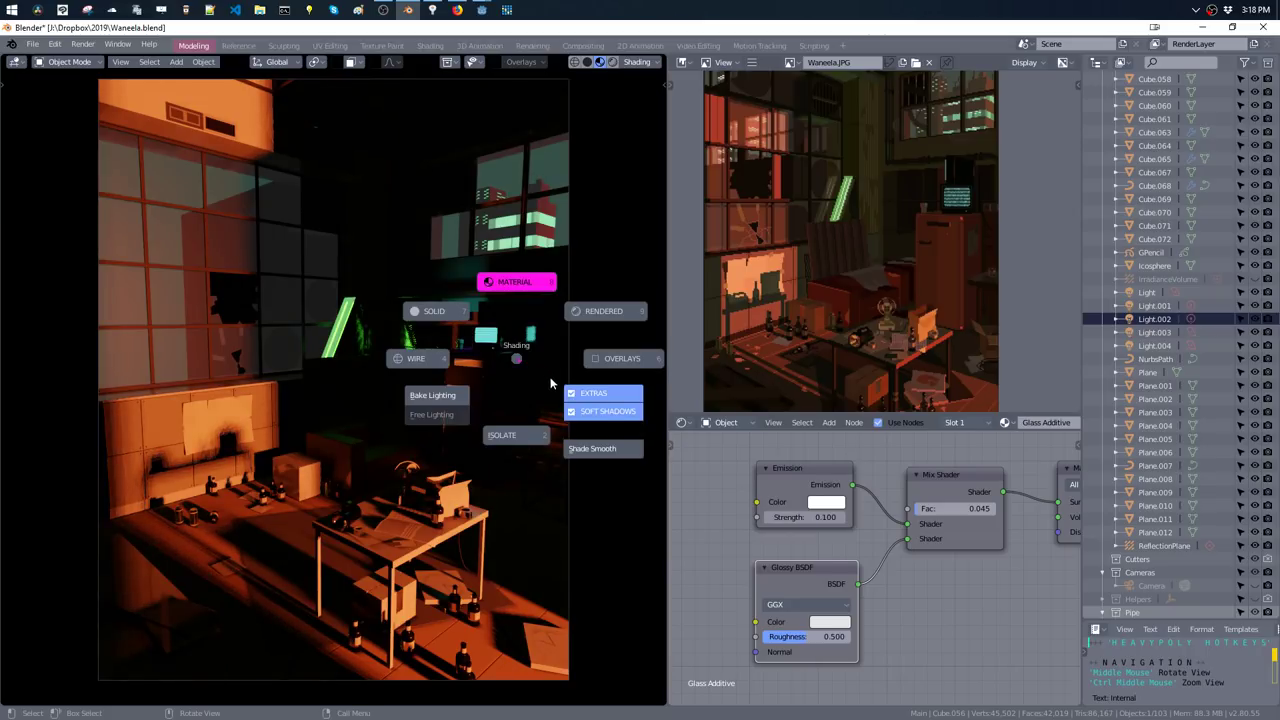
pyautogui.click(589, 419)
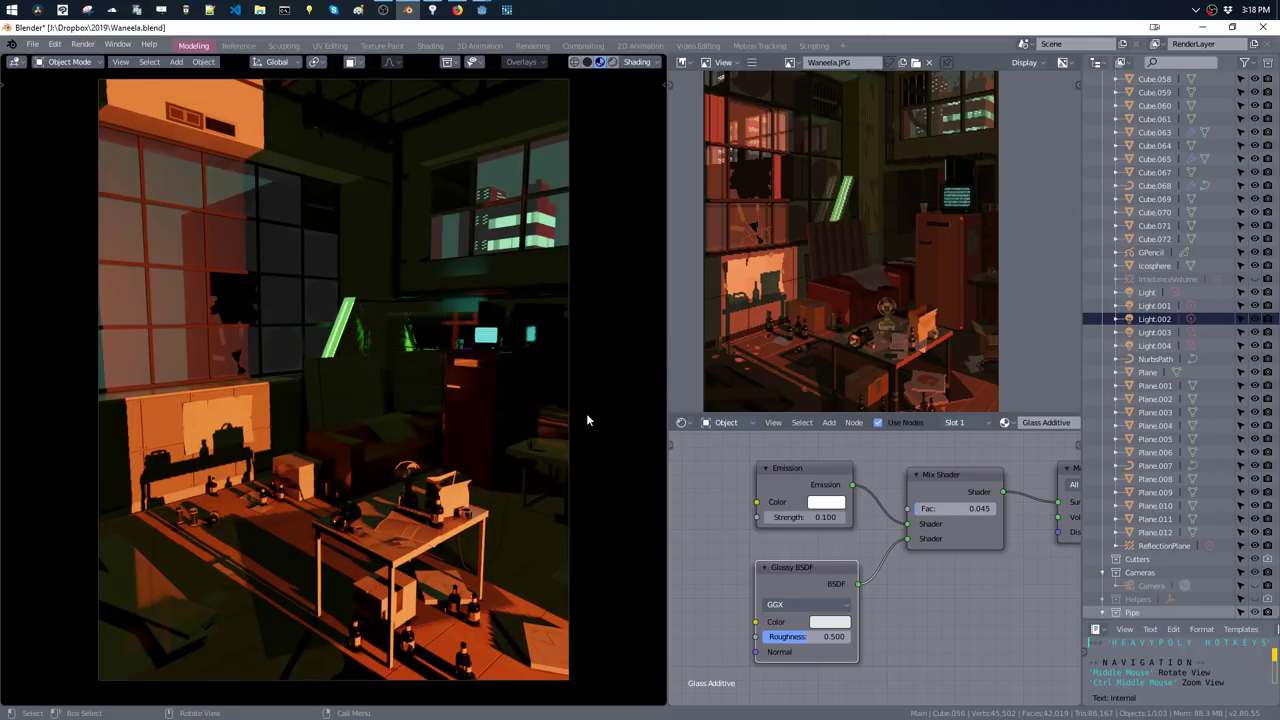
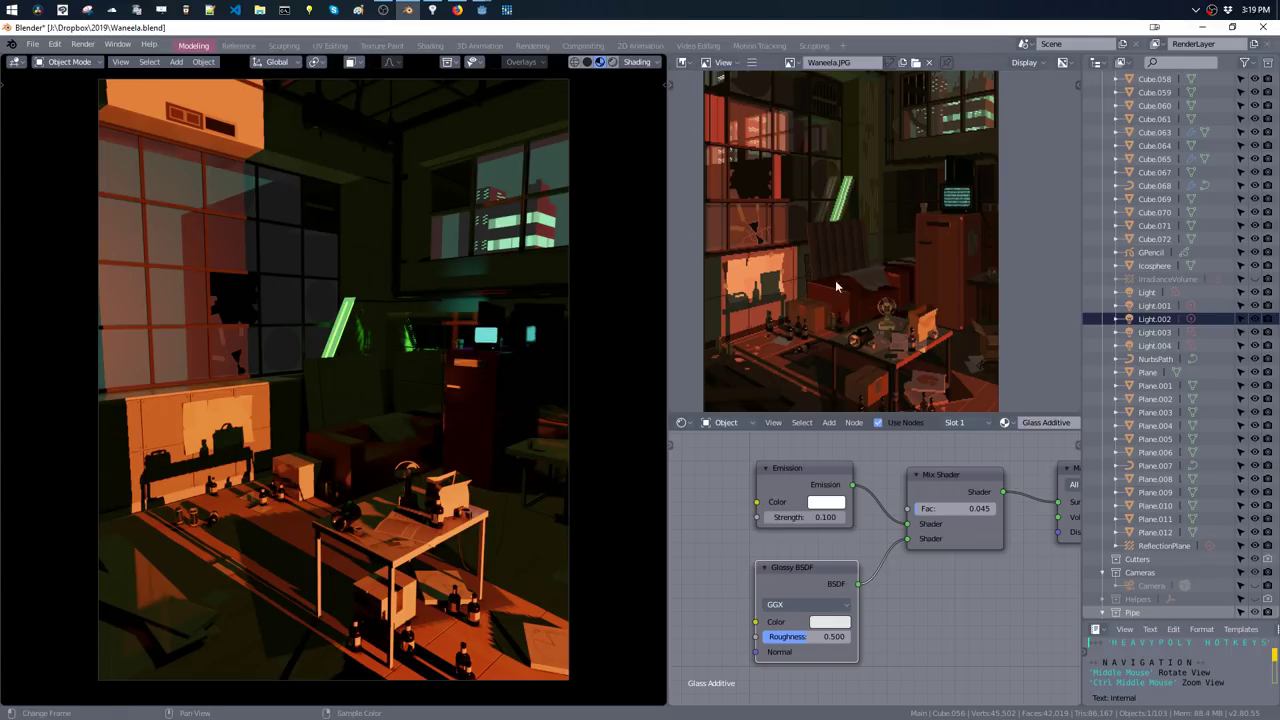
# - Inspect the settings of Light.002 and Light.003, and turn on the viewport overlays
pyautogui.click(1150, 320)
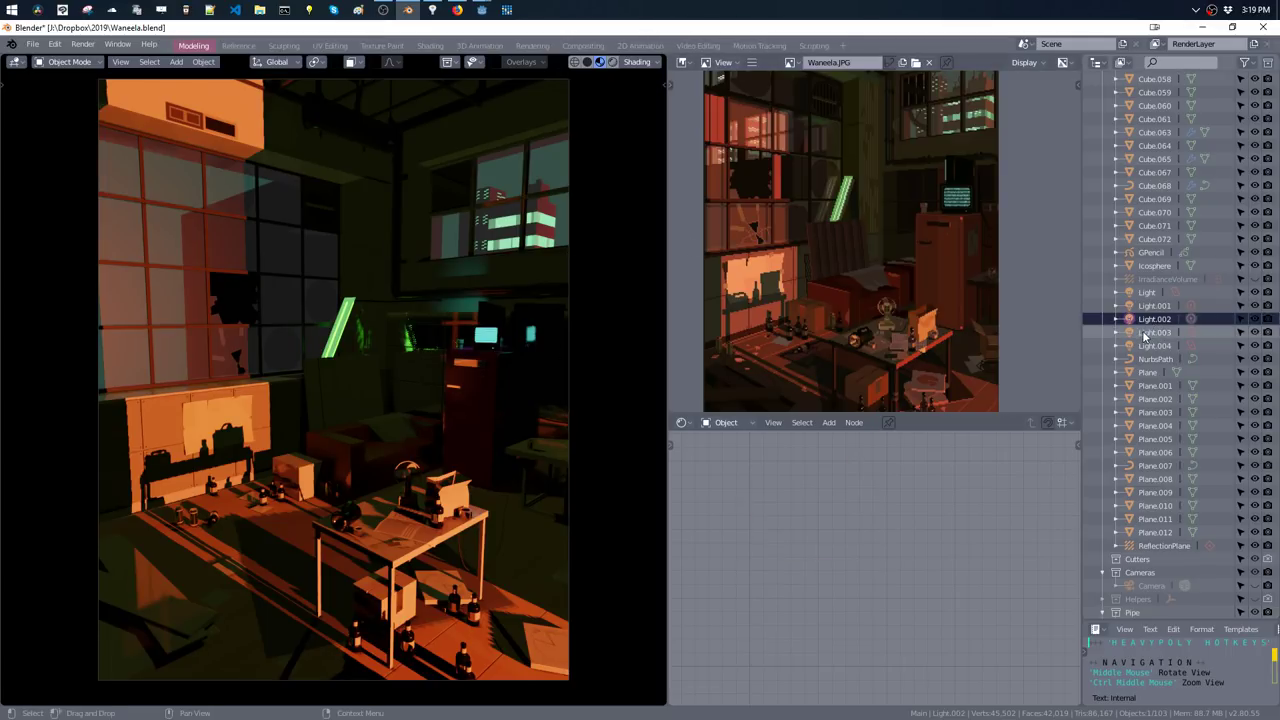
pyautogui.press('F6')
pyautogui.click(1150, 334)
pyautogui.press('F6')
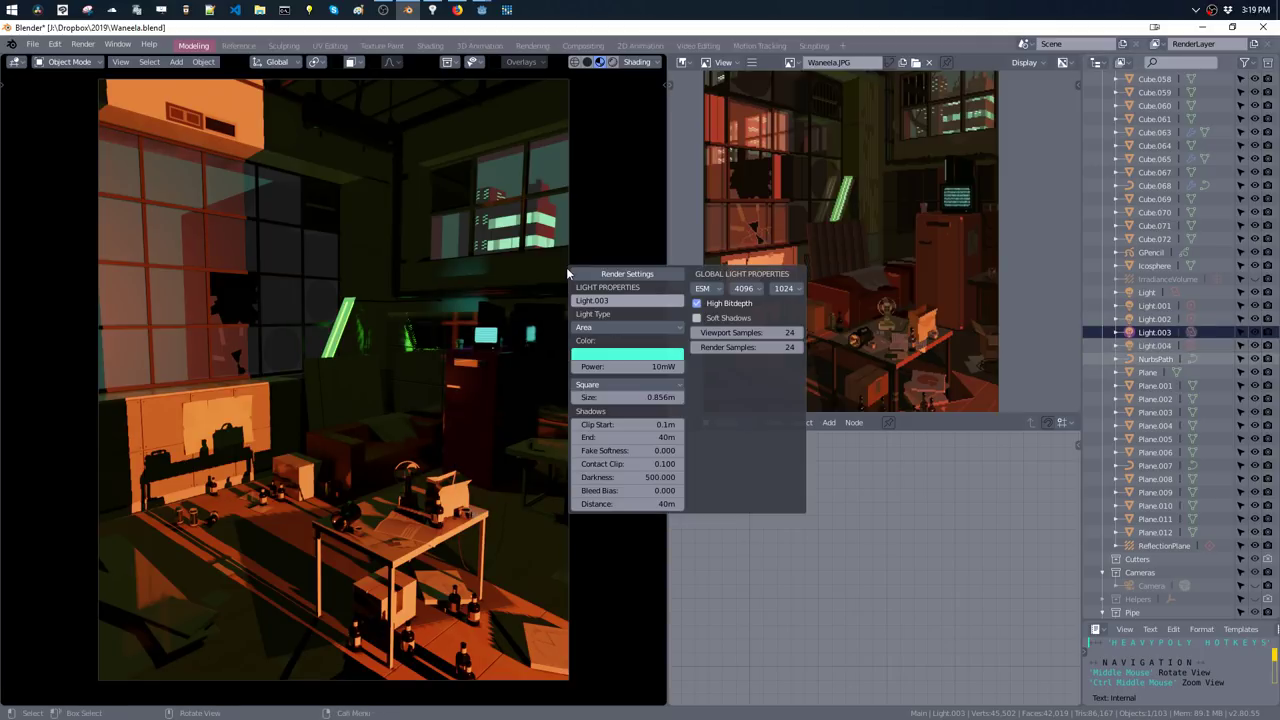
pyautogui.press('z')
pyautogui.click(464, 277)
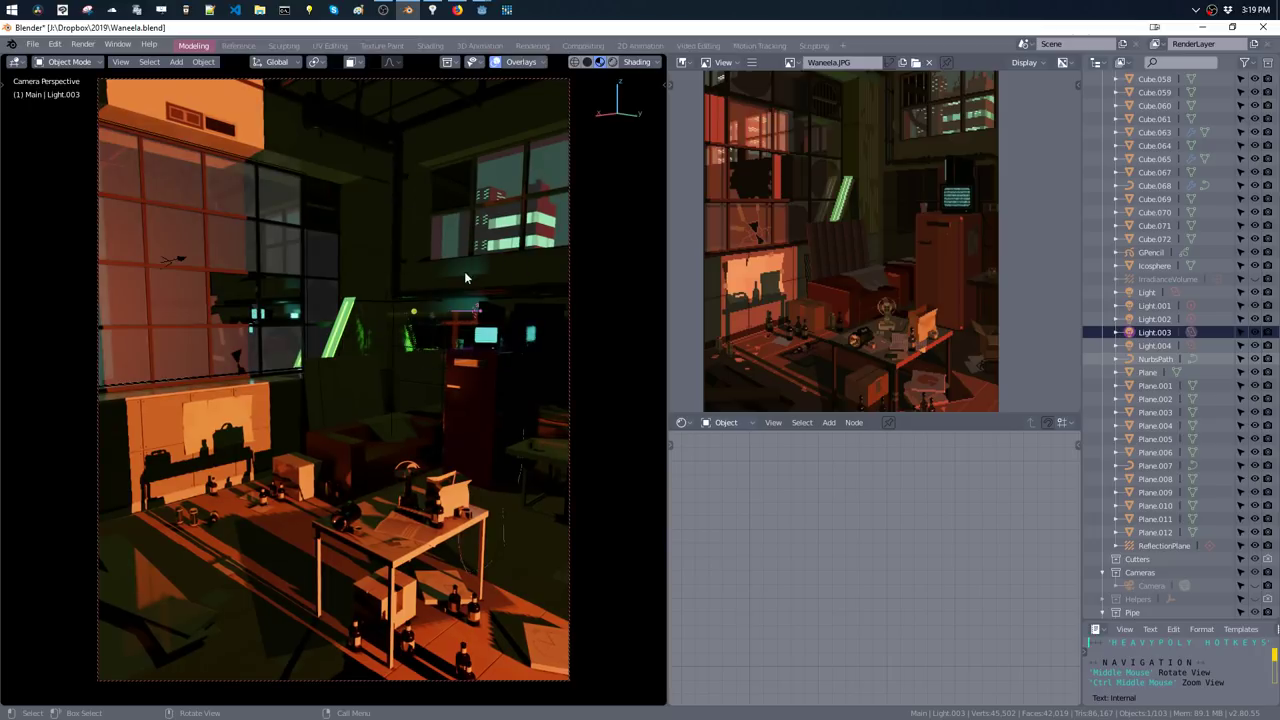
# - Rename Light.003 to 'Light TV'
pyautogui.doubleClick(1152, 332)
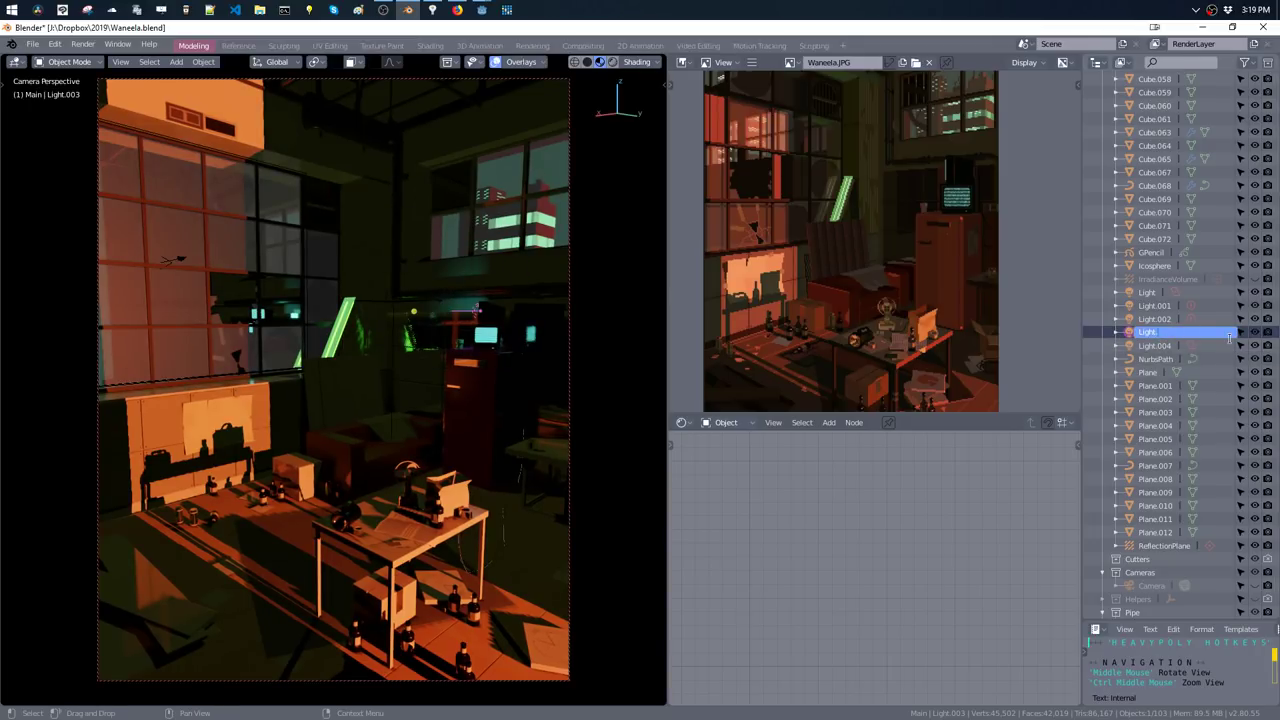
pyautogui.write('TV')
pyautogui.press('Return')
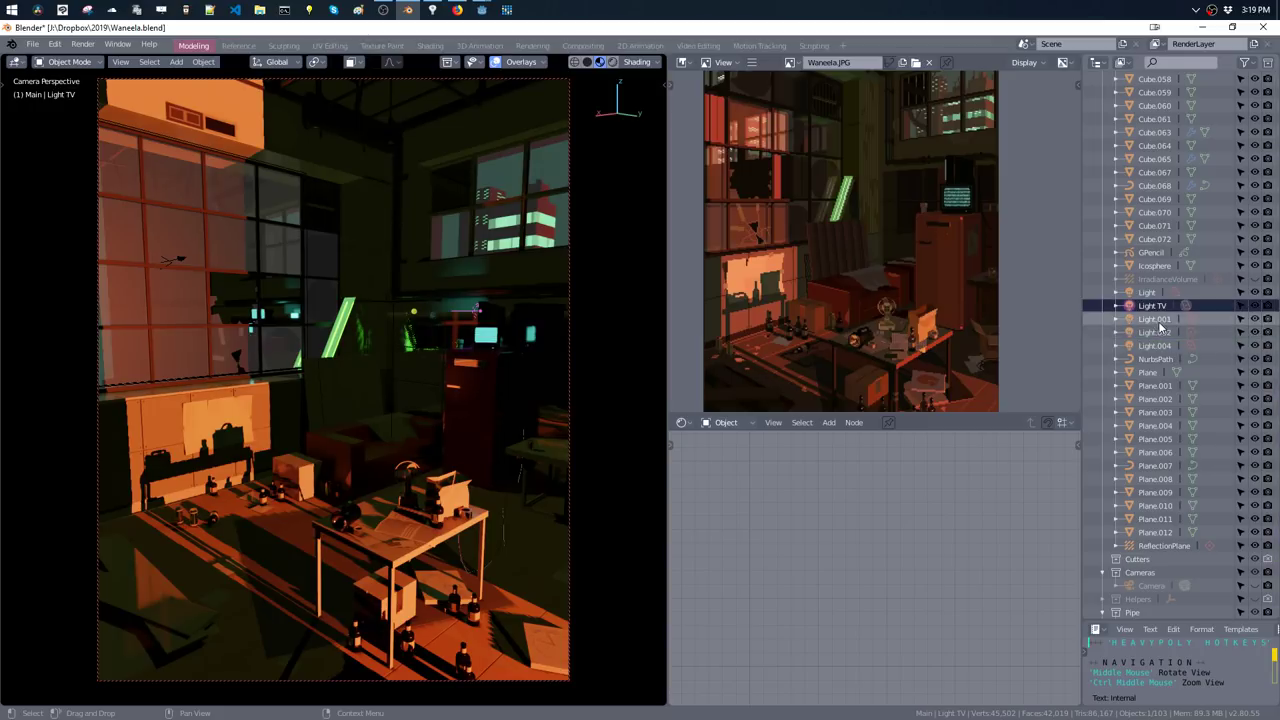
# - Rename Light.004 to 'Light Ambient Green', then delete that light
pyautogui.click(1155, 346)
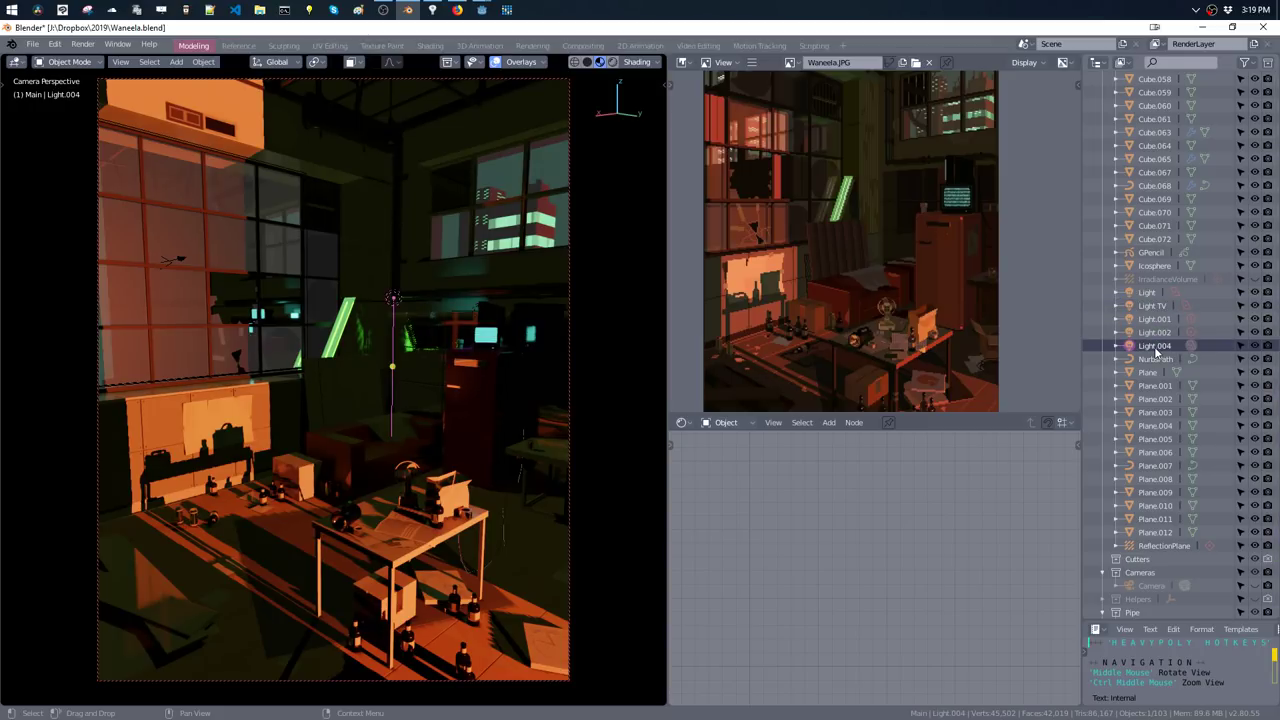
pyautogui.doubleClick(1154, 346)
pyautogui.write('Ambient Gree')
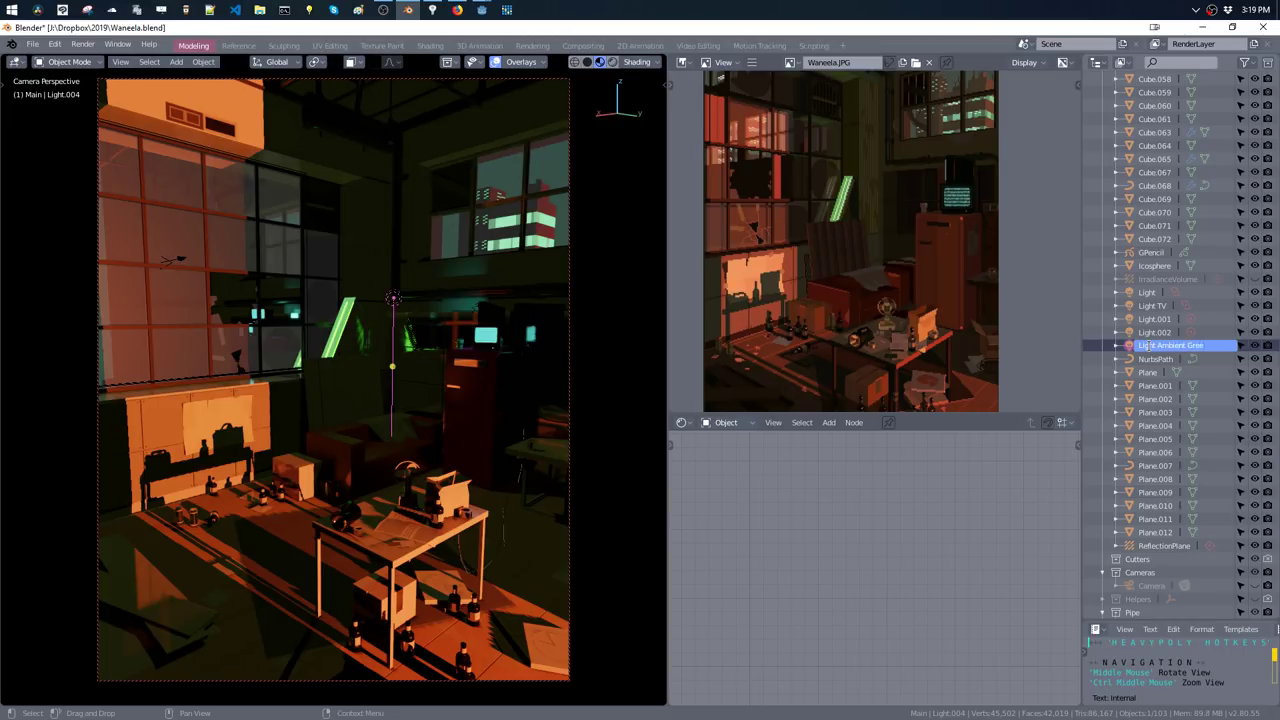
pyautogui.write('n')
pyautogui.press('Return')
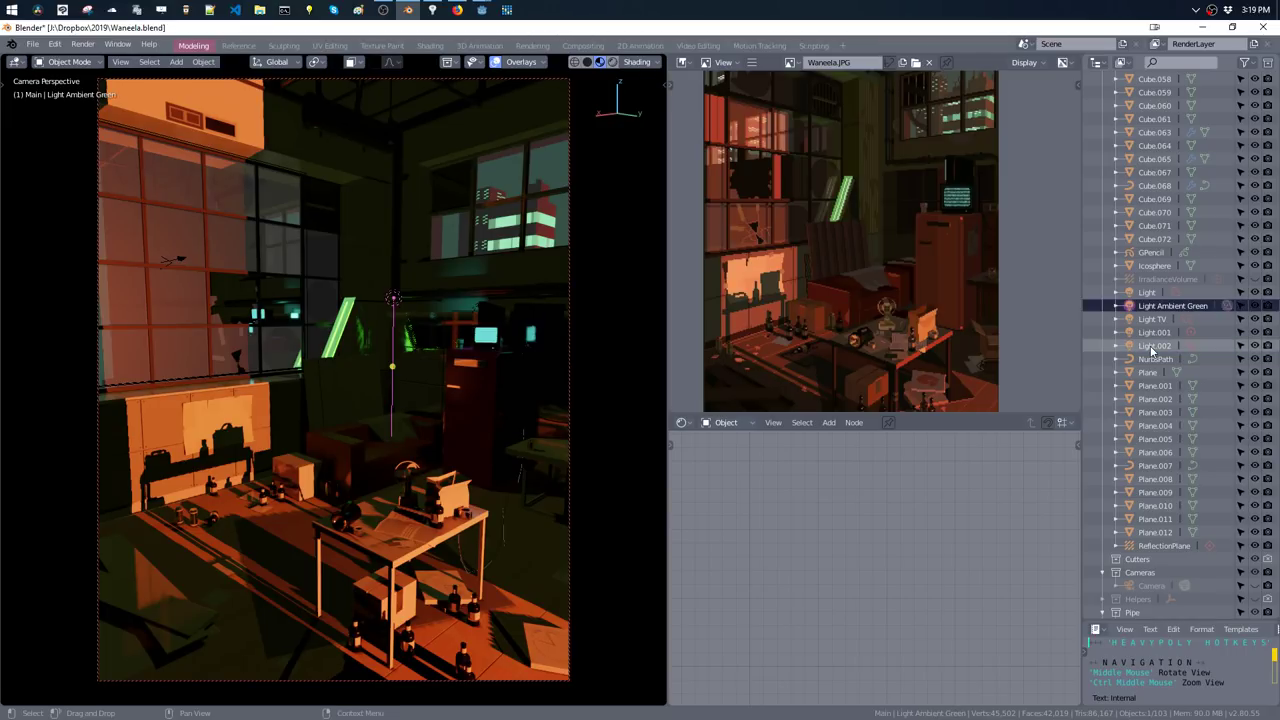
pyautogui.press('Delete')
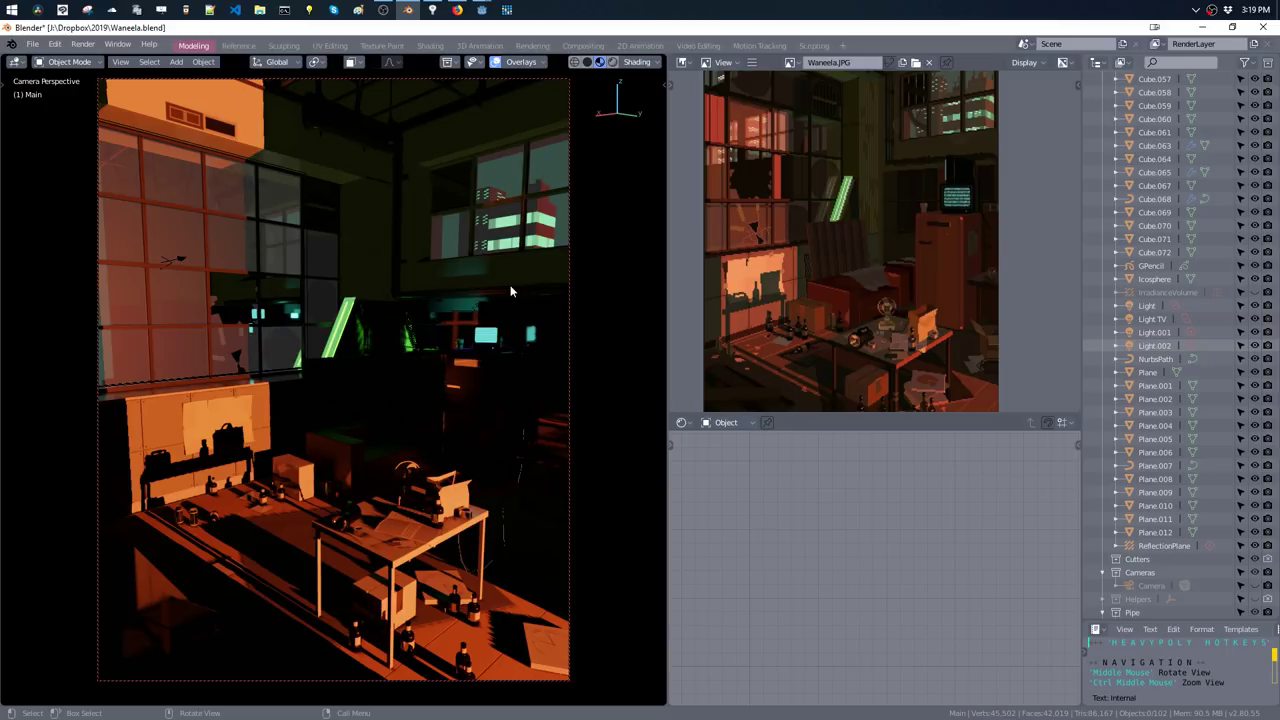
# - Restore the deleted Light Ambient Green, enlarge it to 1m and raise it along Z
pyautogui.hotkey('ctrl', 'z')
pyautogui.rightClick(543, 297)
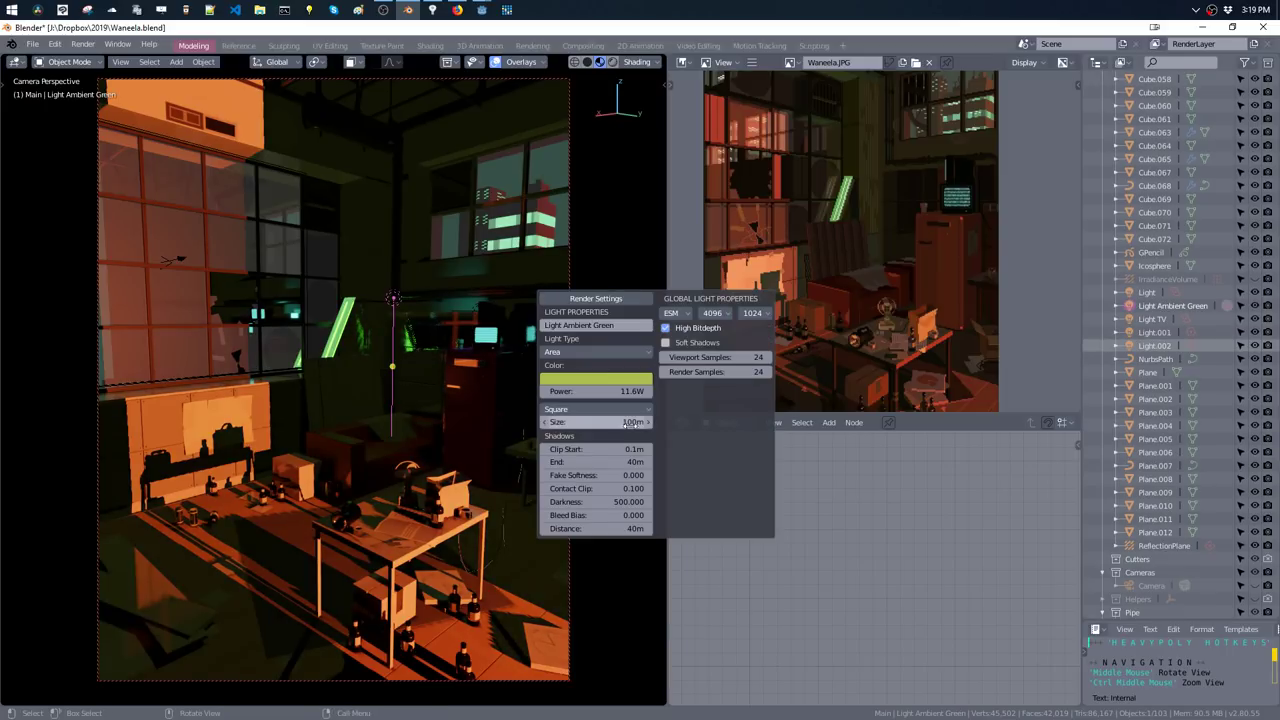
pyautogui.moveTo(620, 421); pyautogui.dragTo(575, 421)
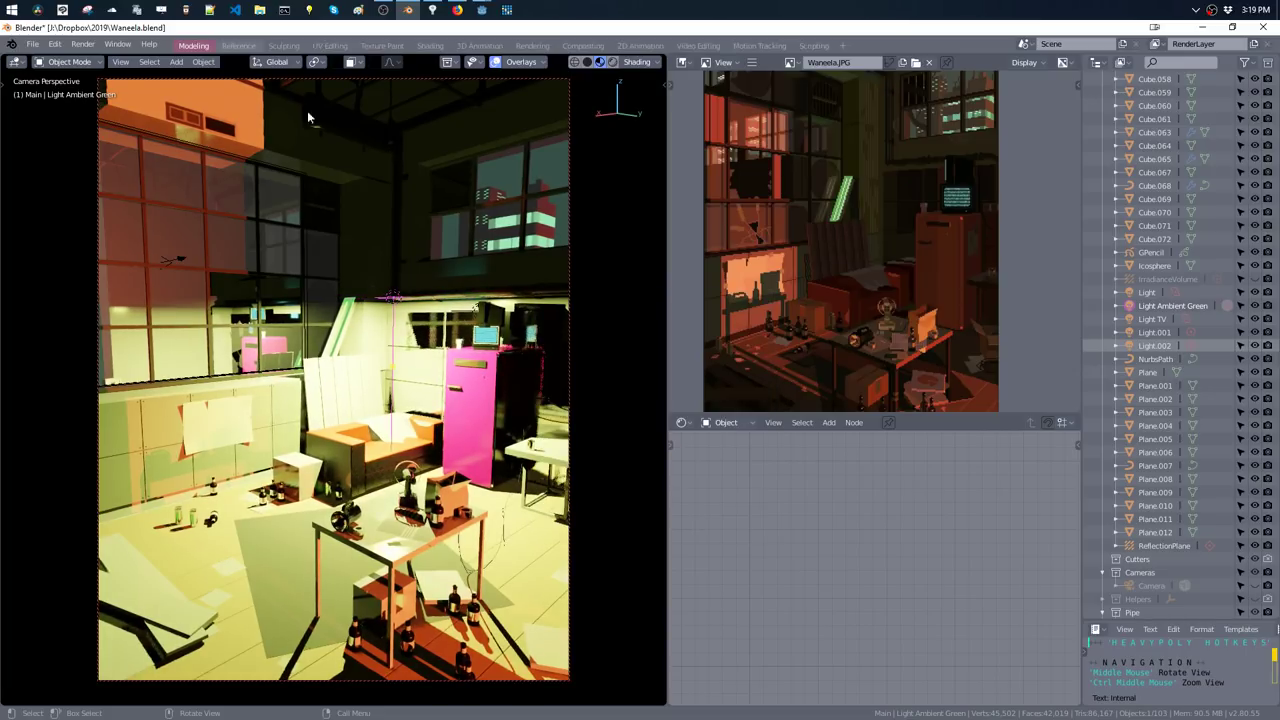
pyautogui.press('g')
pyautogui.press('z')
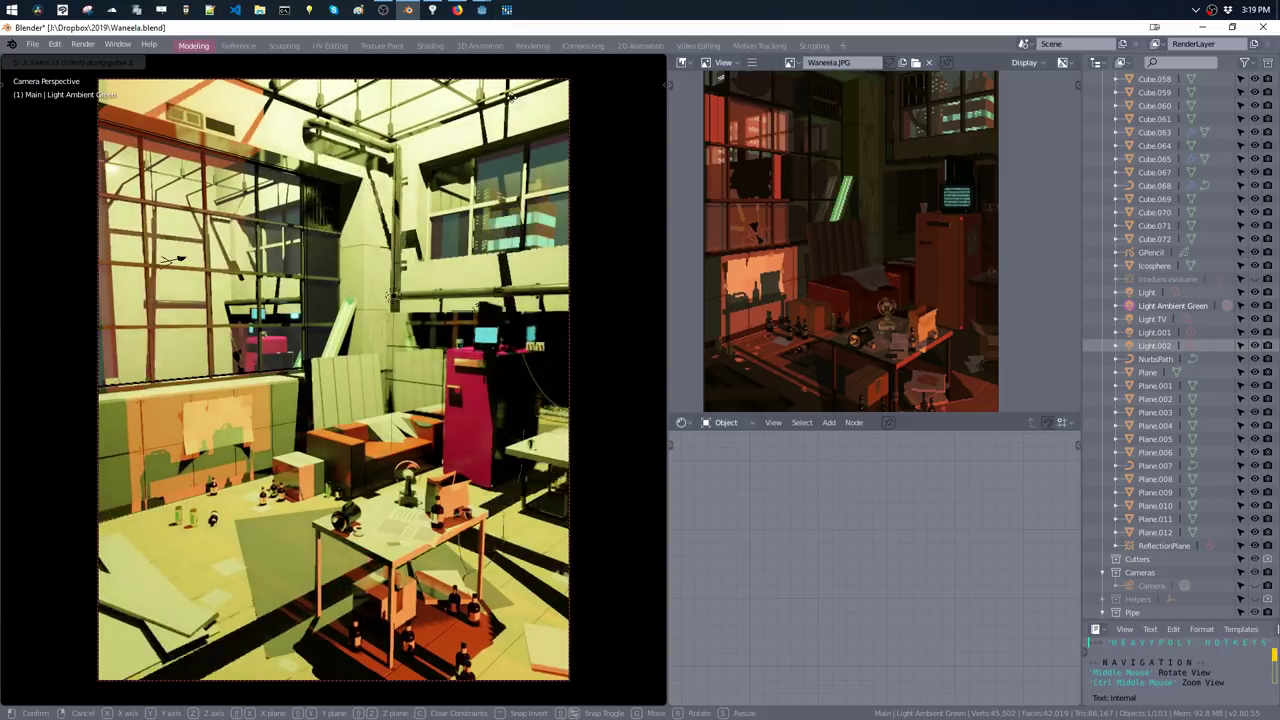
pyautogui.click(505, 130)
# - Adjust the viewport shading and lower the ambient light further down
pyautogui.press('q')
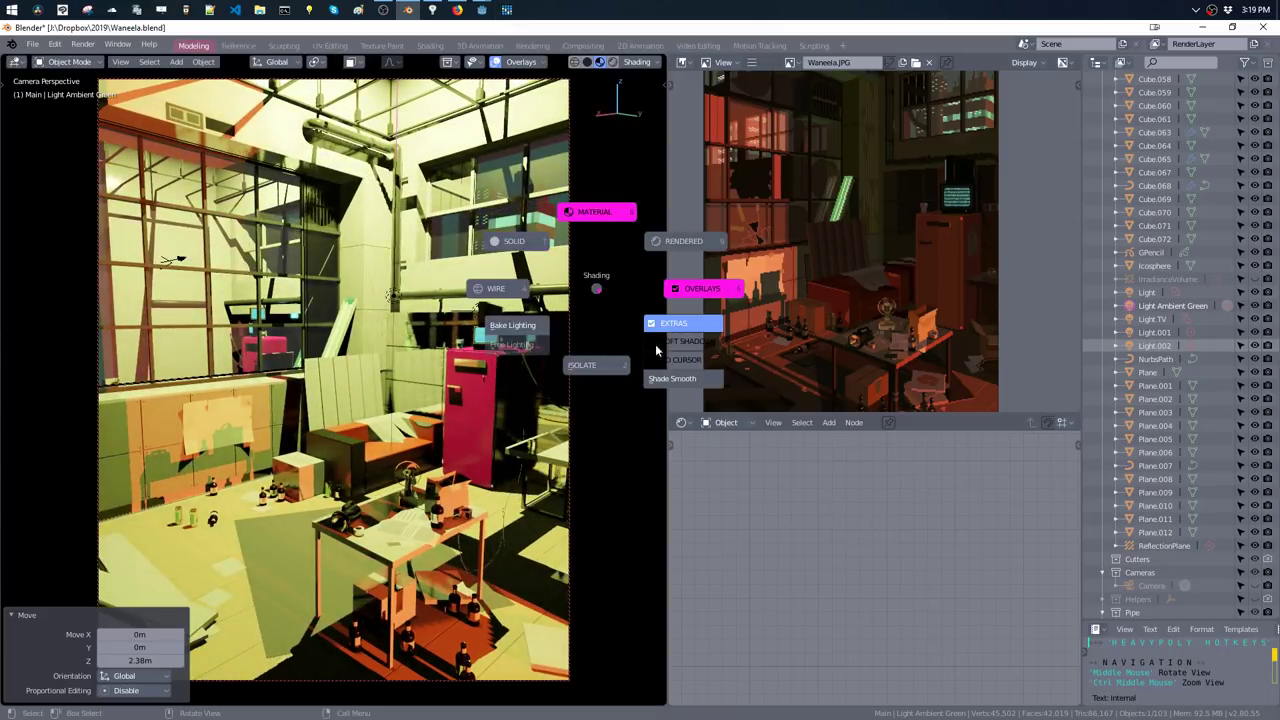
pyautogui.click(668, 381)
pyautogui.press('z')
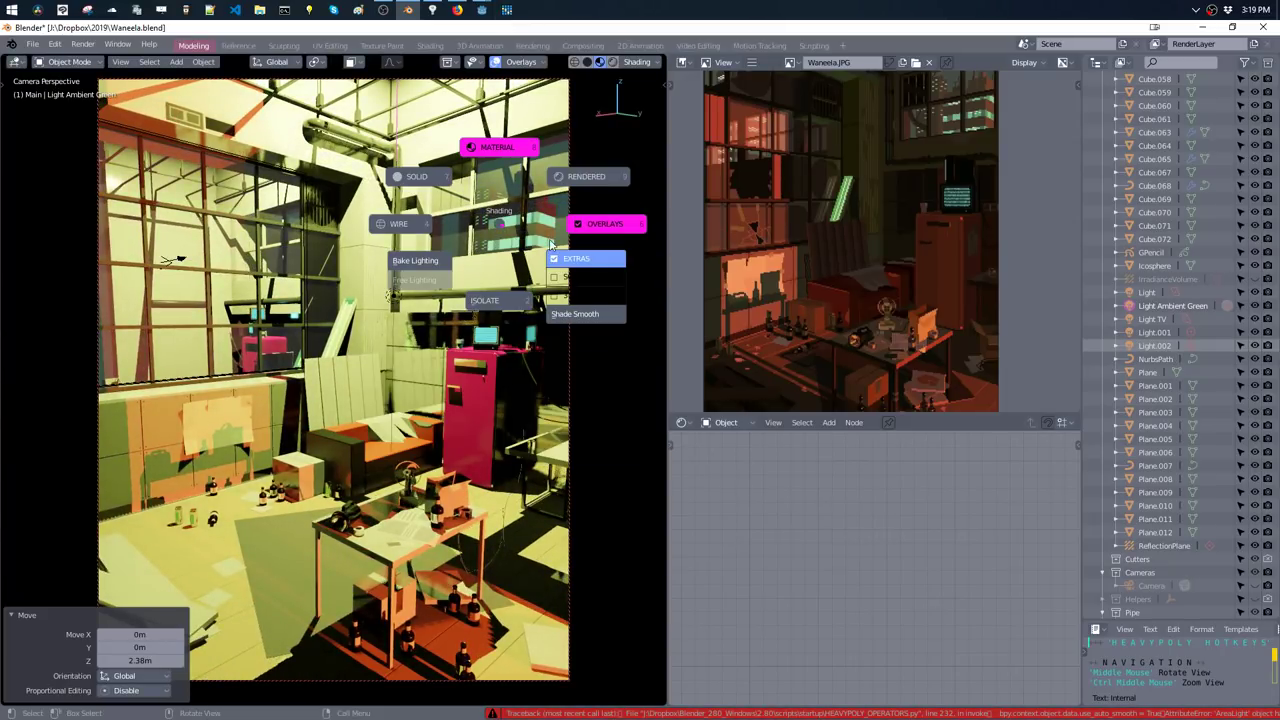
pyautogui.click(576, 279)
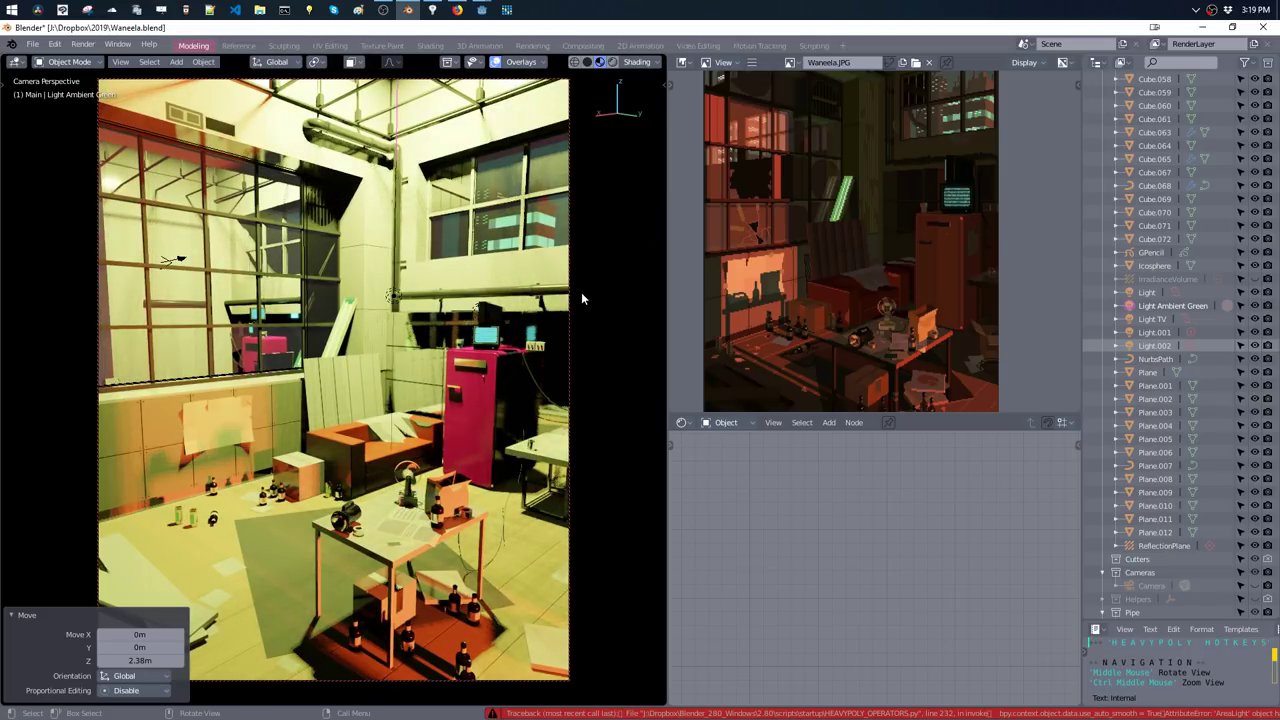
pyautogui.press('g')
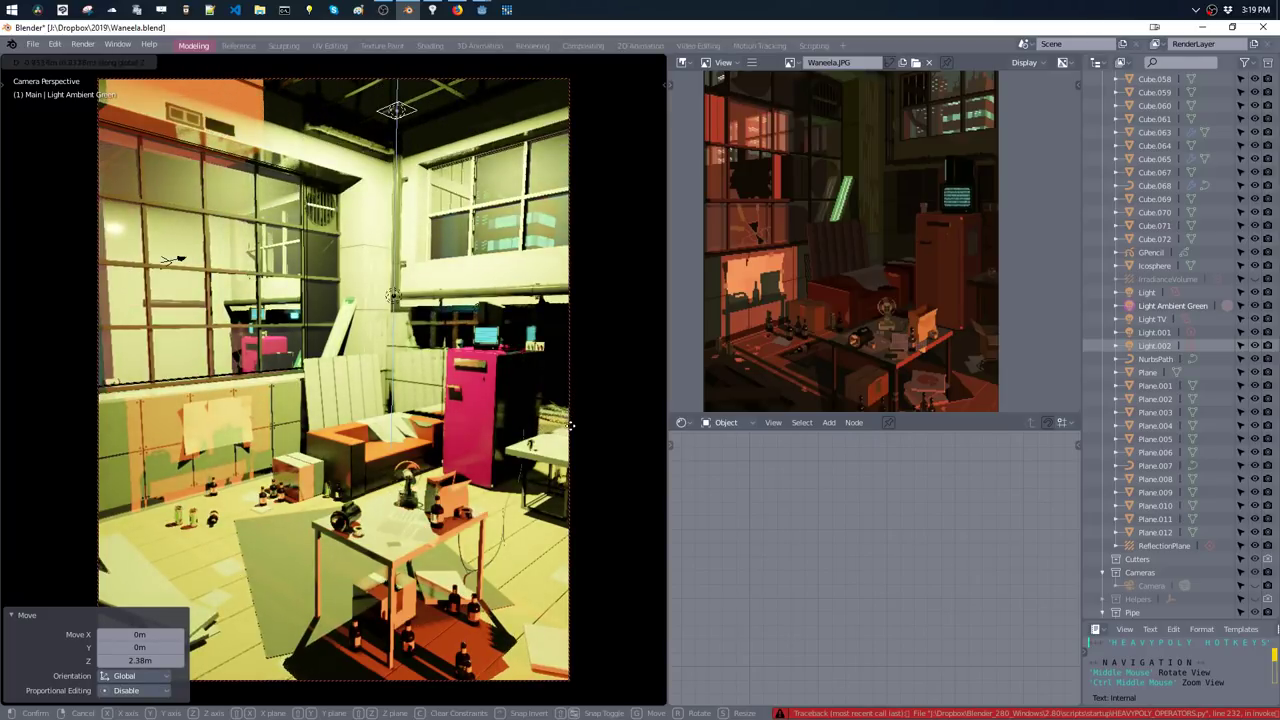
pyautogui.click(524, 420)
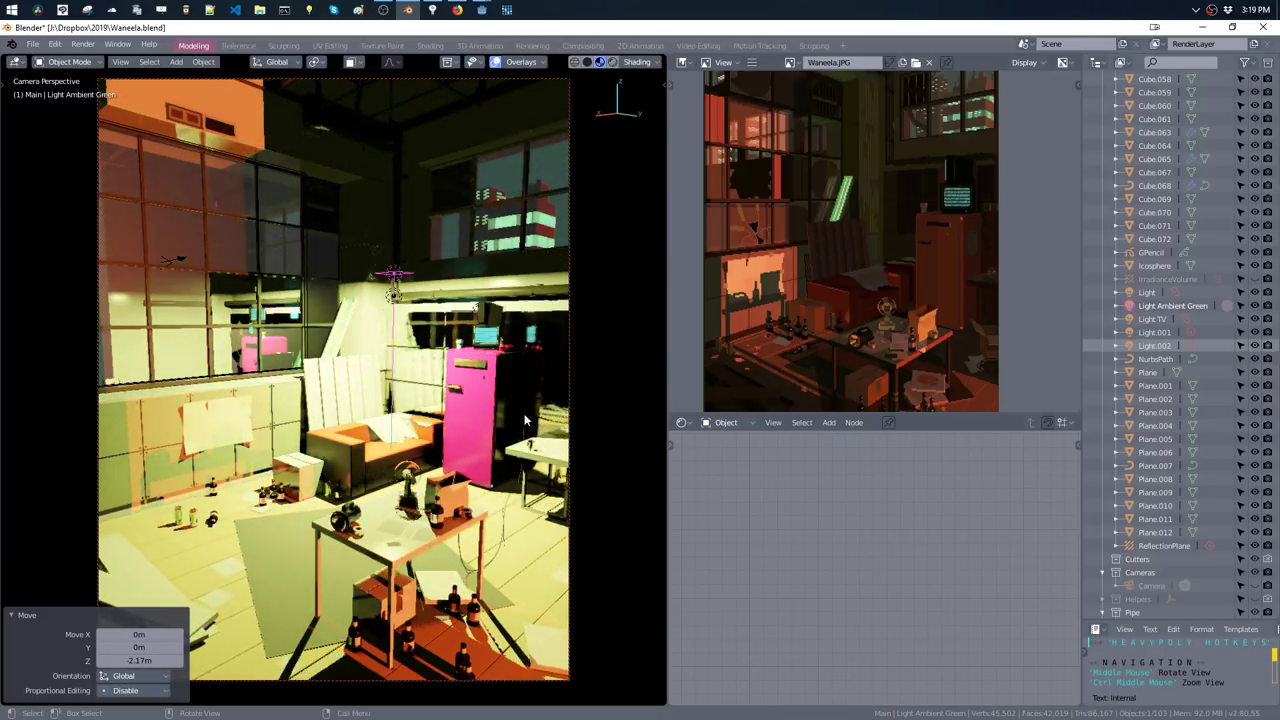
# - Nudge the ambient light's height slightly and set its power to 1W
pyautogui.press('g')
pyautogui.click(590, 470)
pyautogui.press('F6')
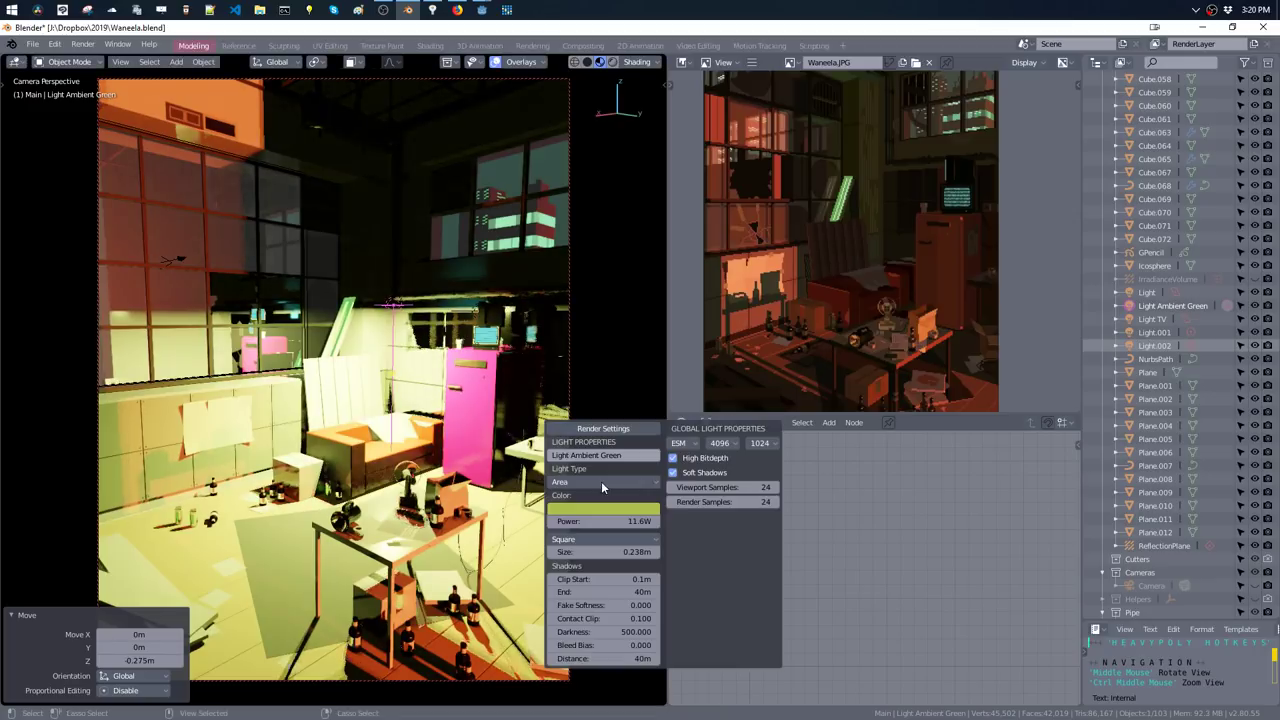
pyautogui.click(603, 517)
pyautogui.write('1')
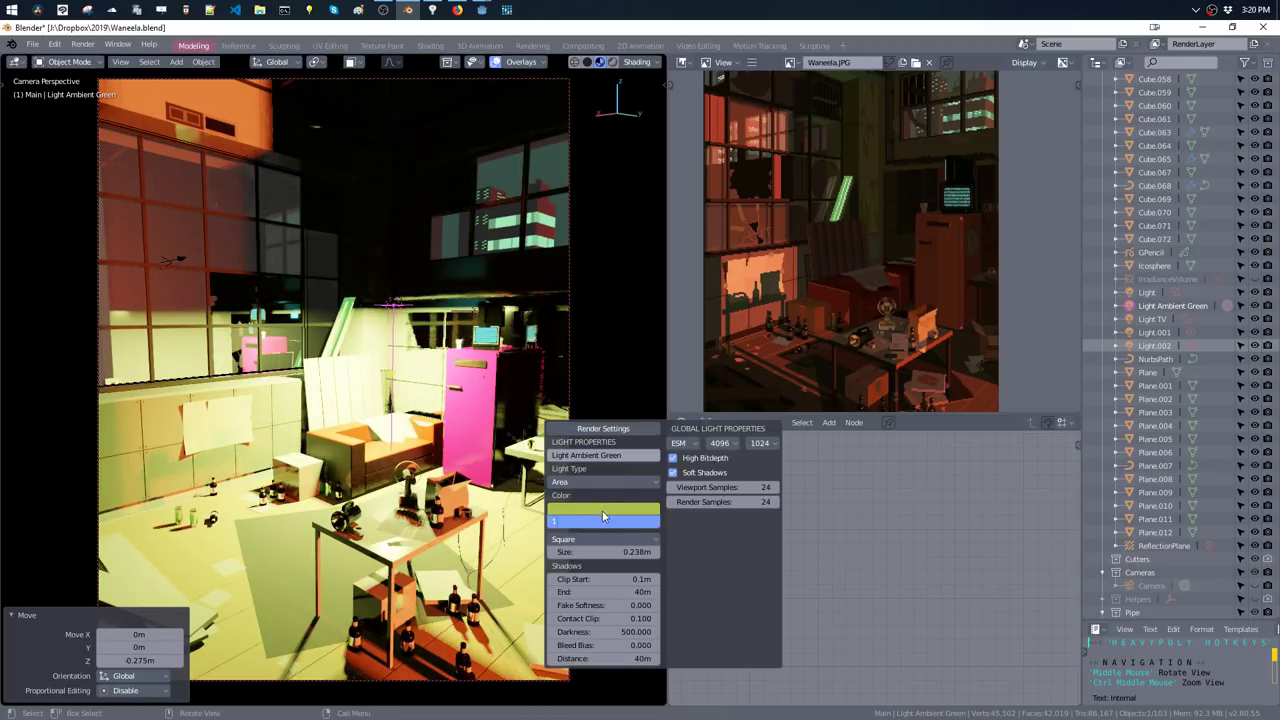
pyautogui.press('Return')
# - Try several tints, then settle on a soft green (H 0.410) and lower the power
pyautogui.click(603, 508)
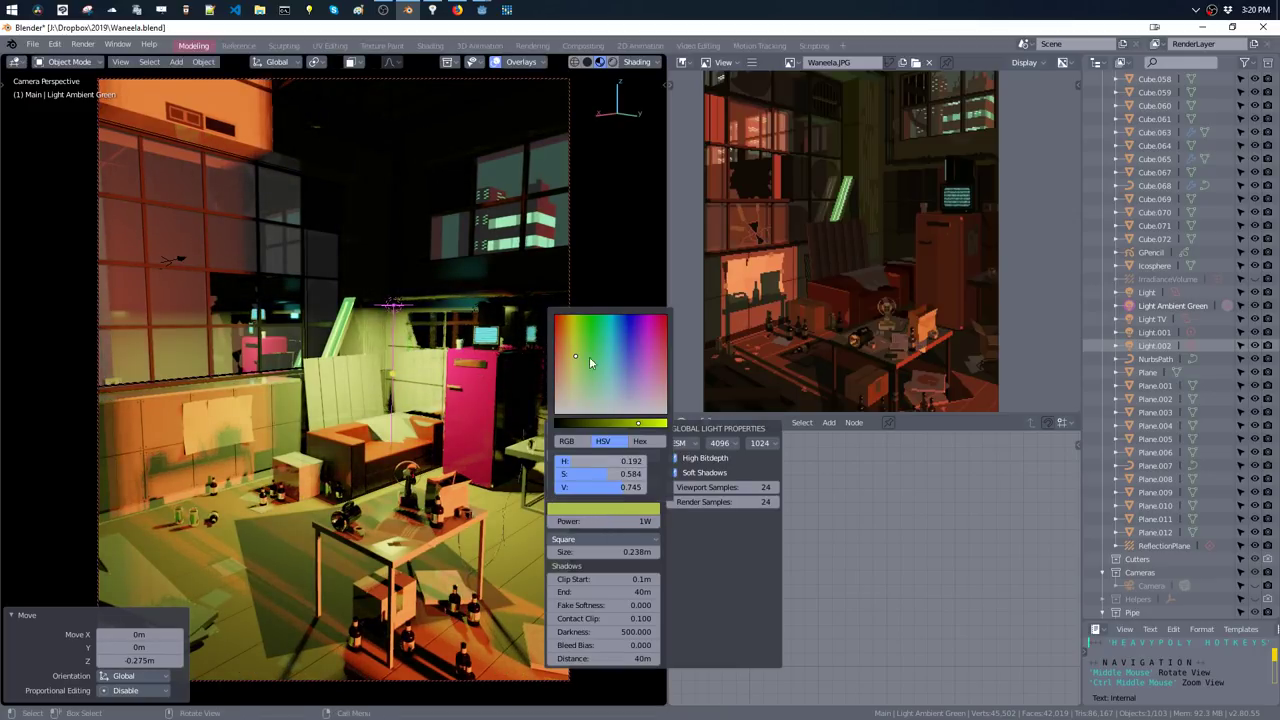
pyautogui.click(562, 341)
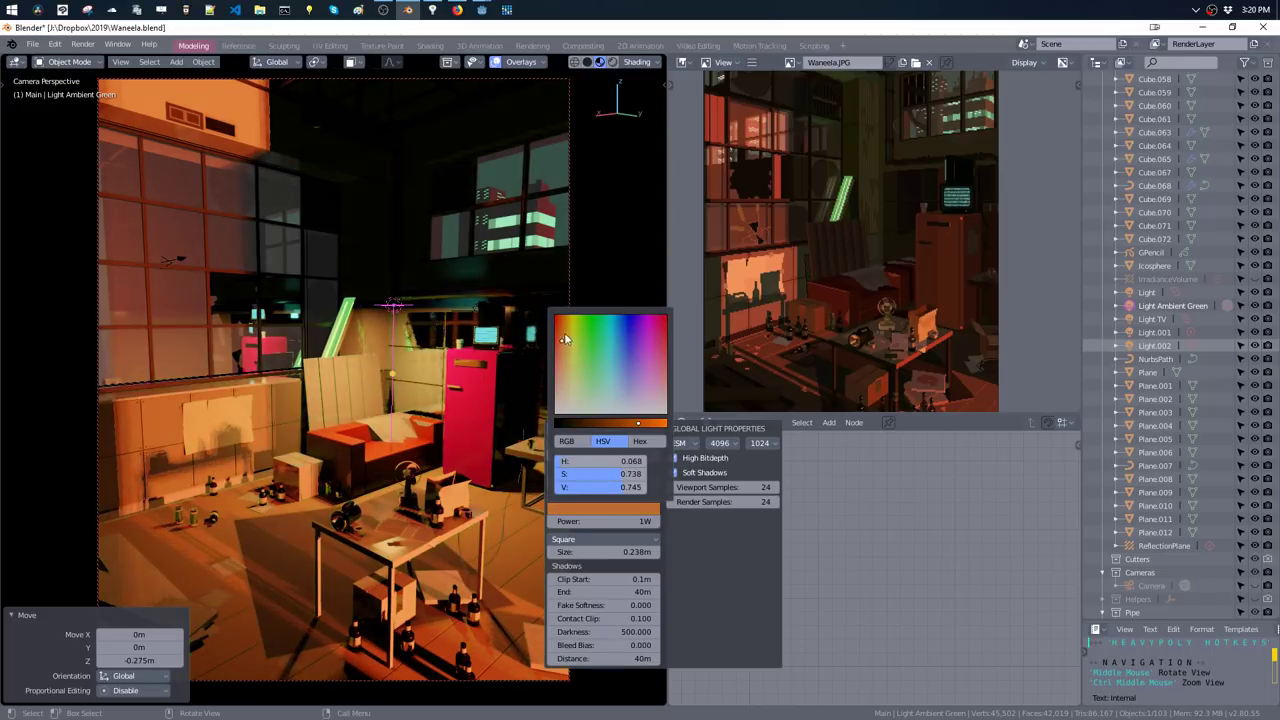
pyautogui.moveTo(572, 322); pyautogui.dragTo(614, 323)
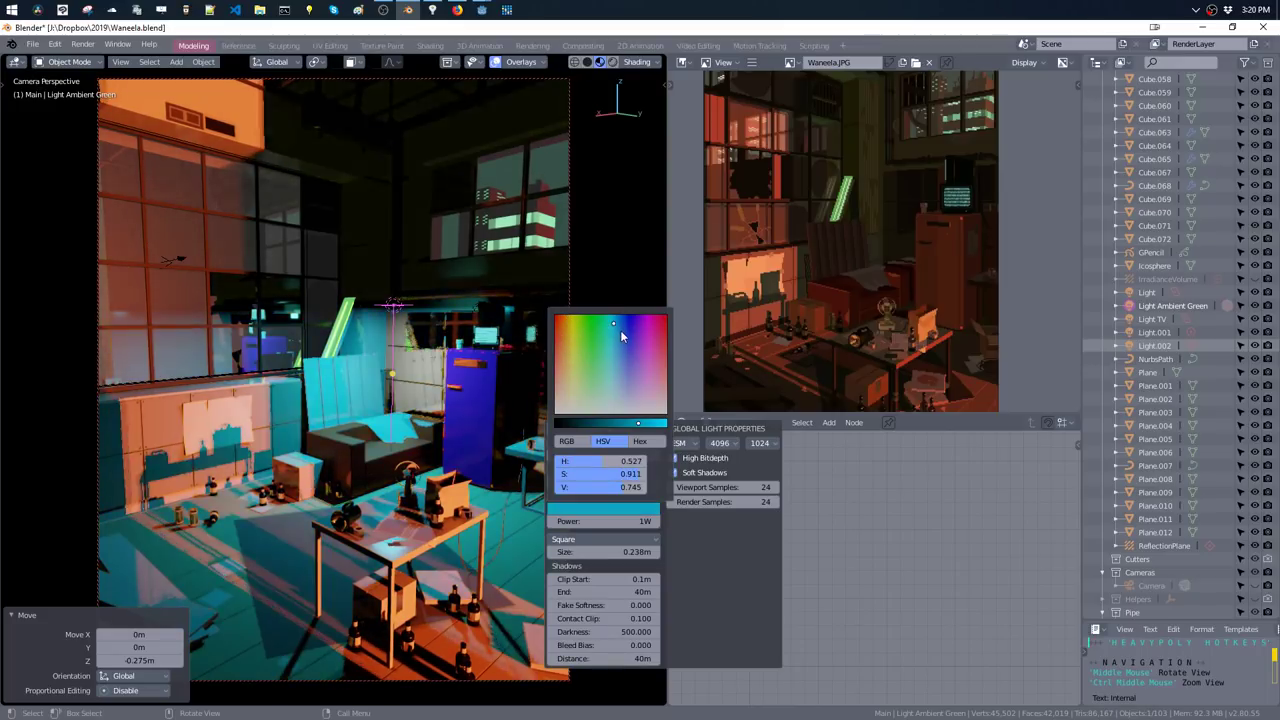
pyautogui.click(635, 377)
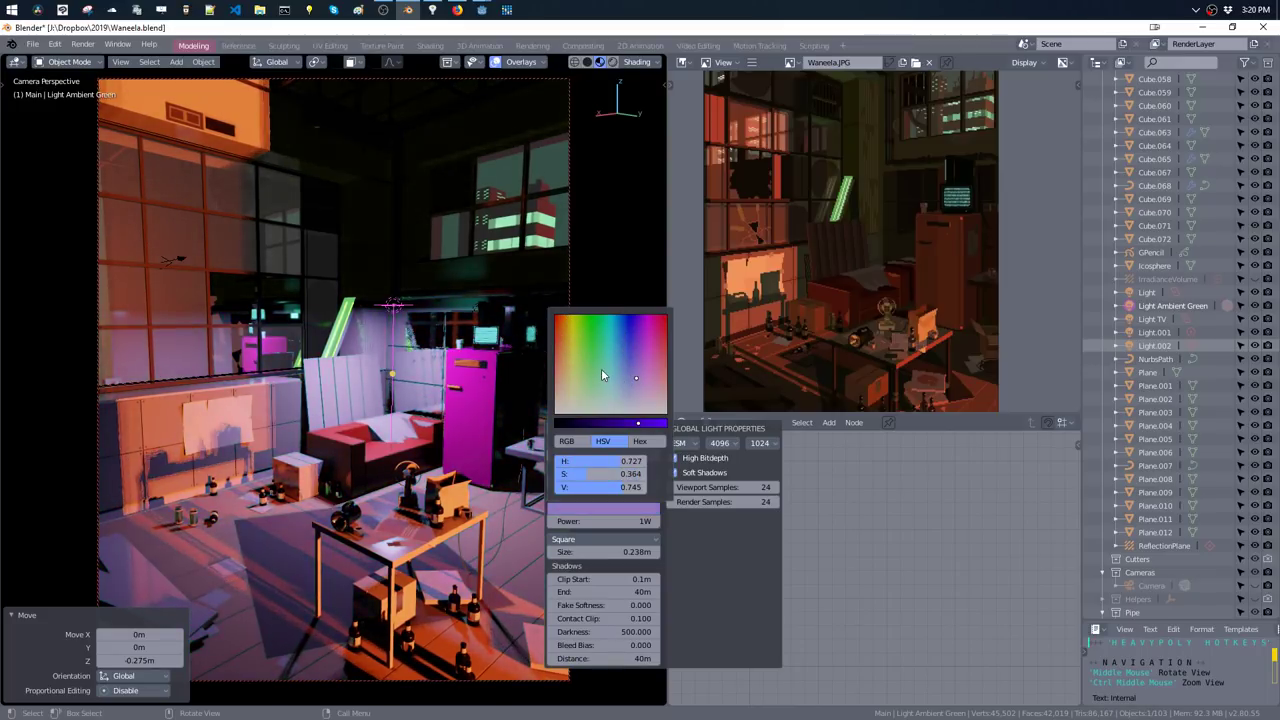
pyautogui.click(600, 367)
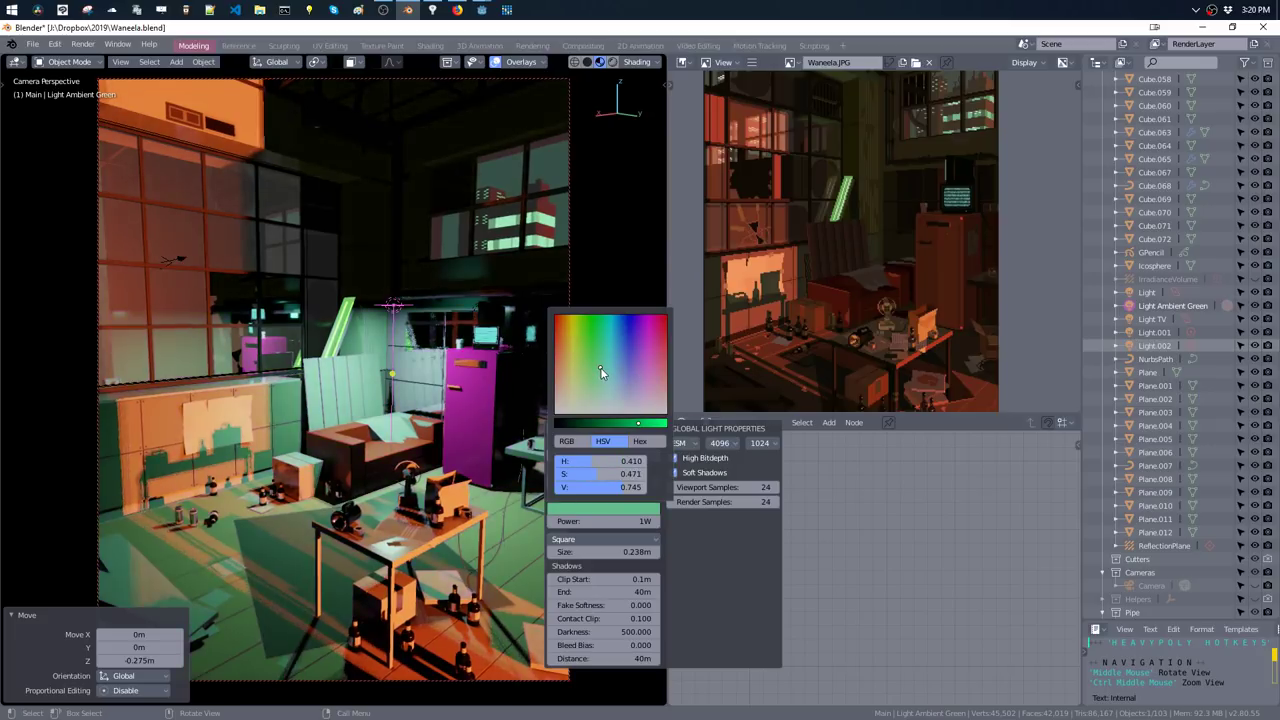
pyautogui.click(597, 519)
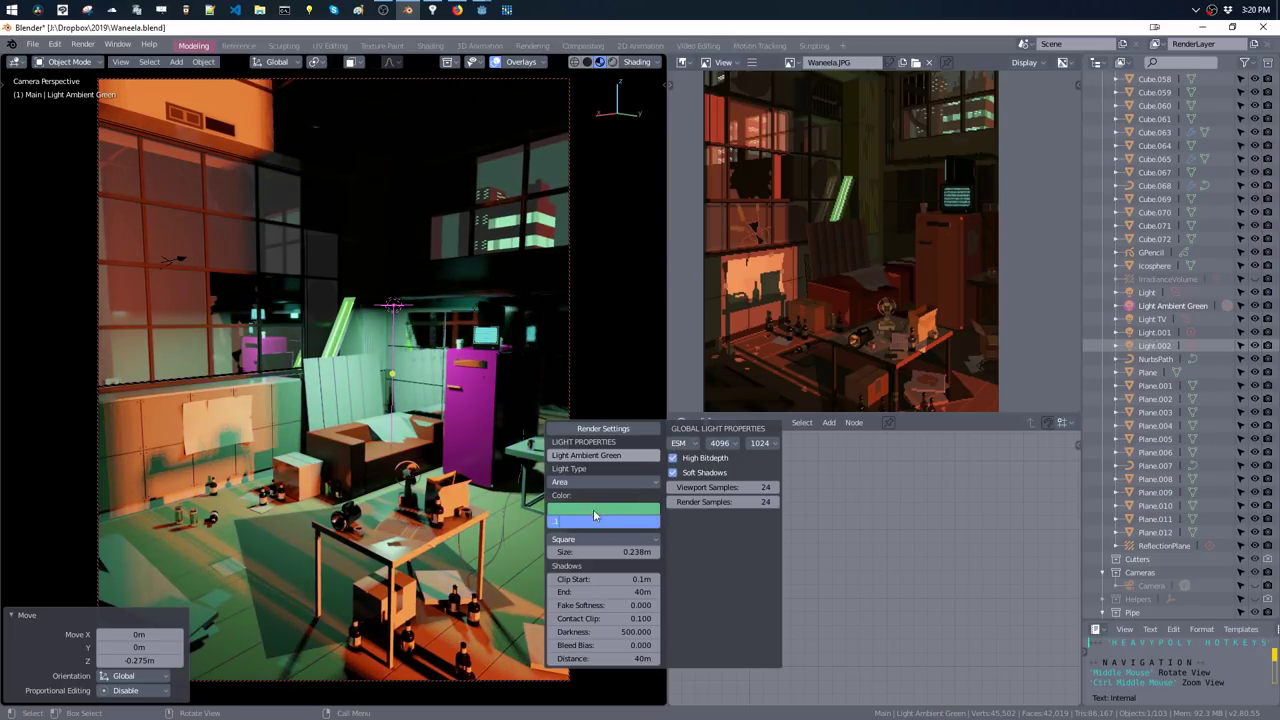
pyautogui.press('Return')
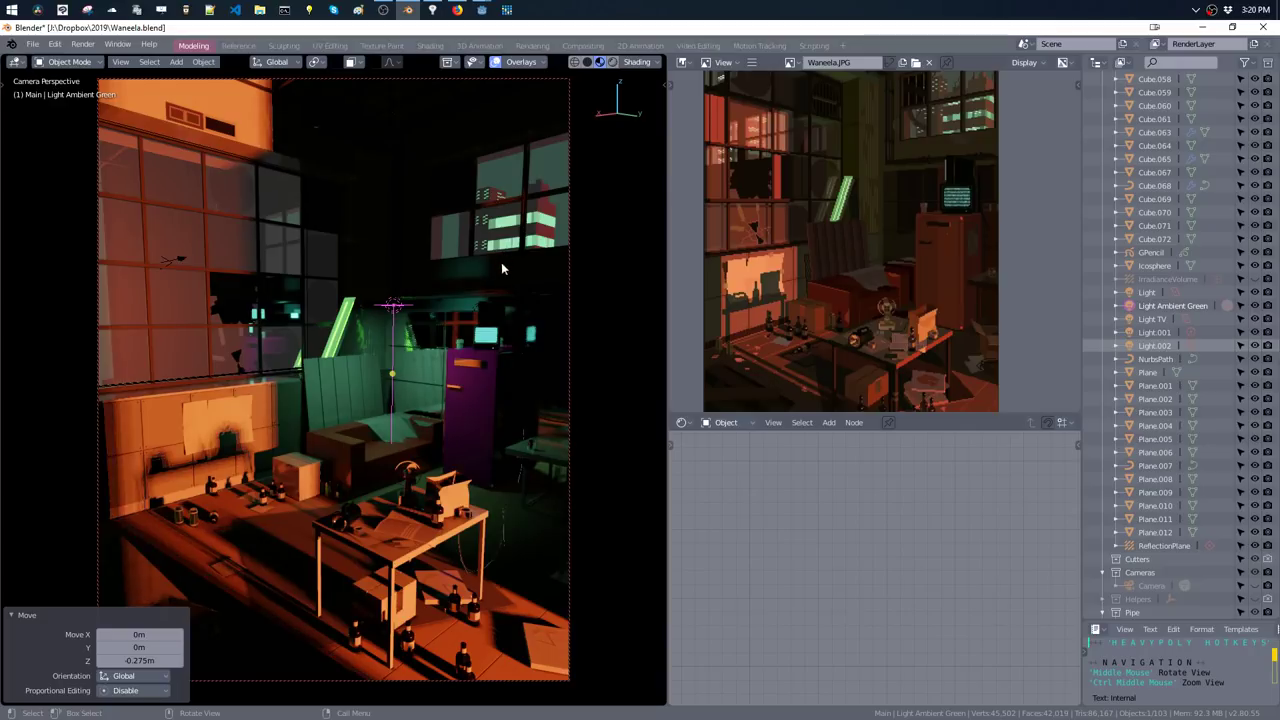
# - Swap the purple cabinet's first material slot from Glossy_V to the plain Glossy material
pyautogui.click(489, 377)
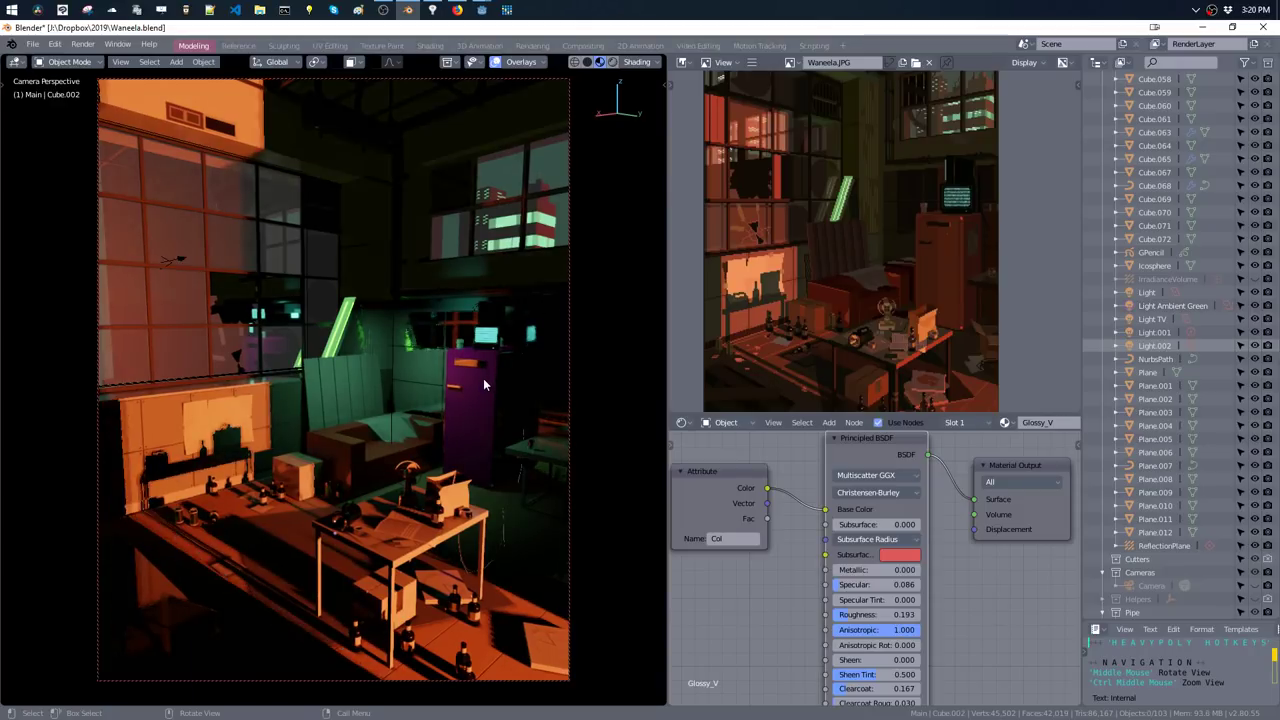
pyautogui.press('Tab')
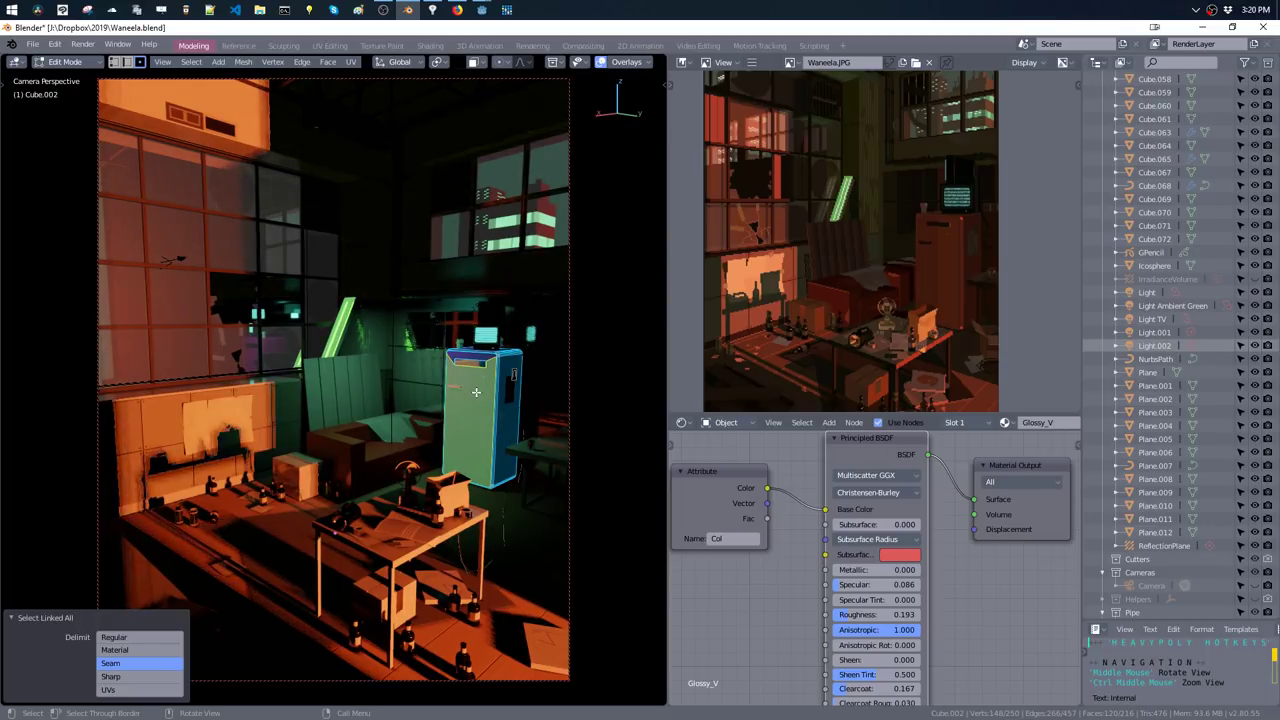
pyautogui.hotkey('shift', 'm')
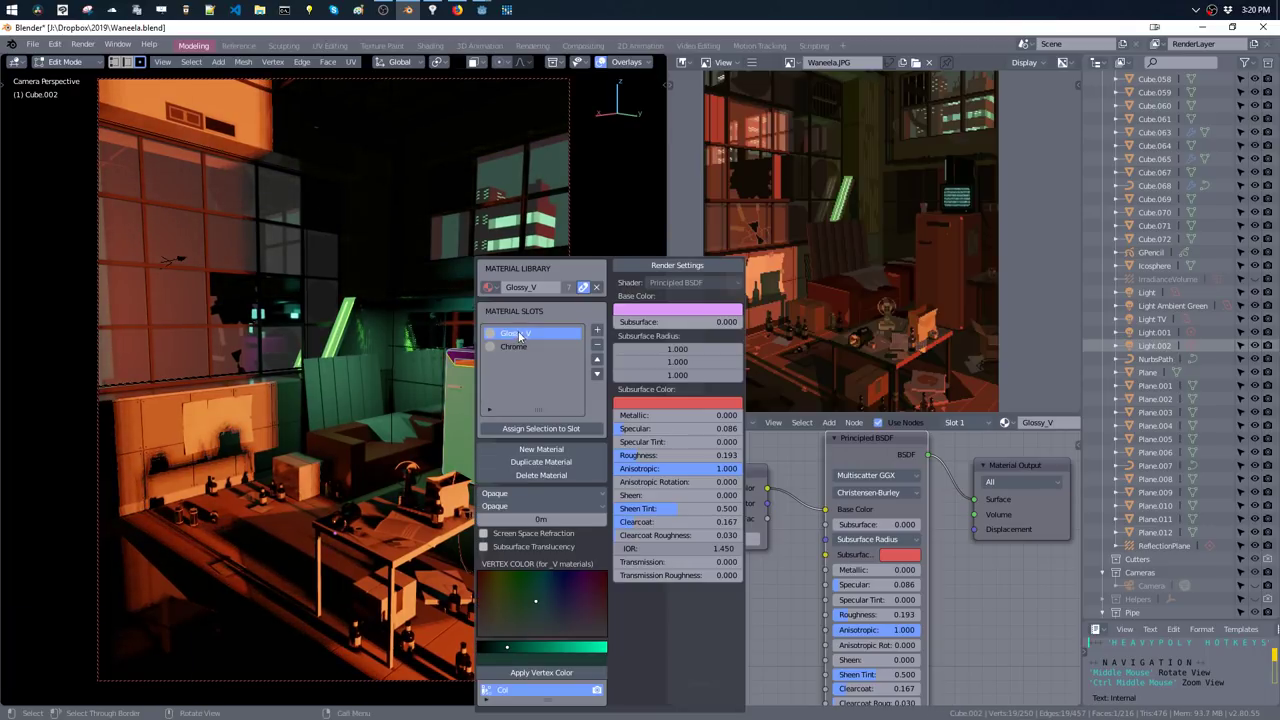
pyautogui.click(489, 287)
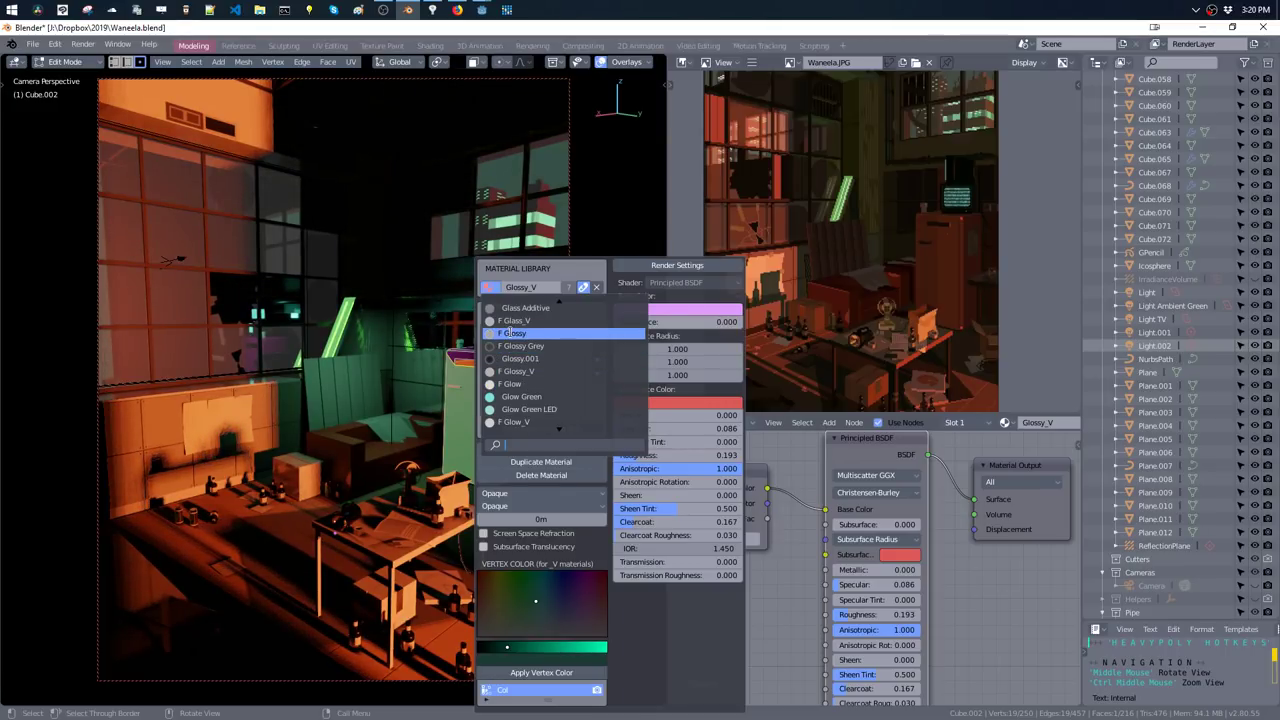
pyautogui.click(512, 334)
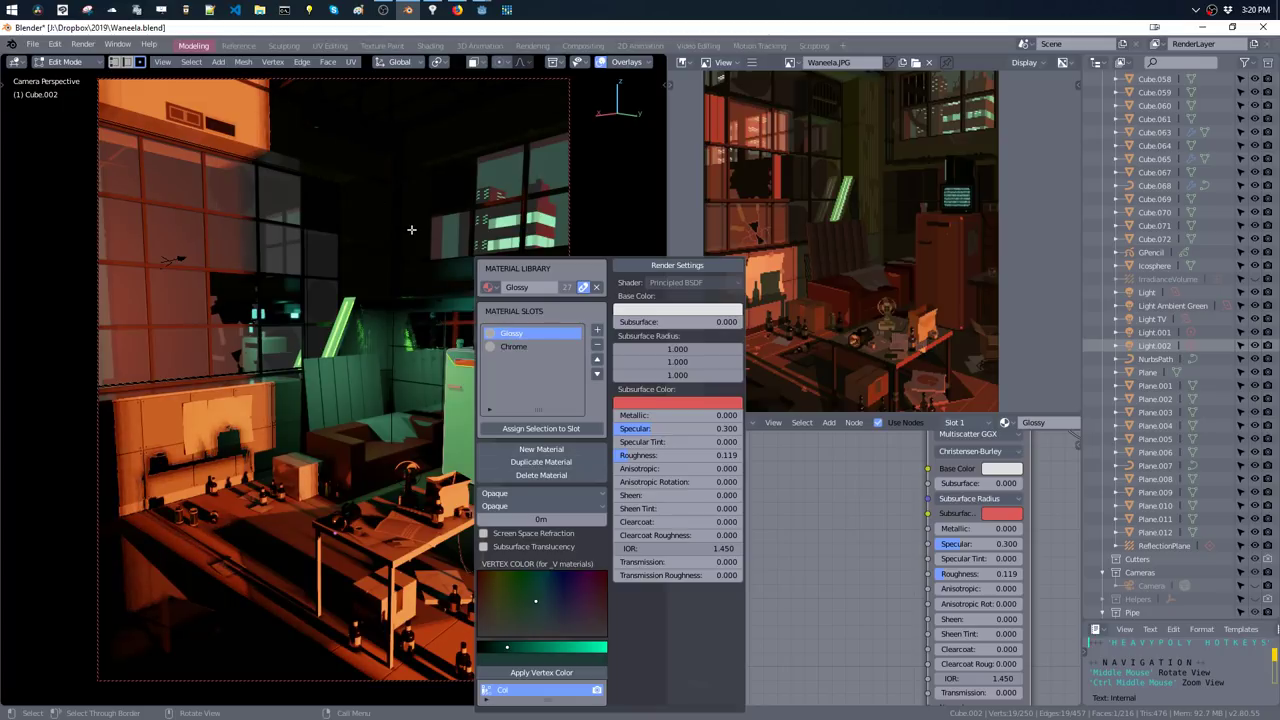
pyautogui.press('Tab')
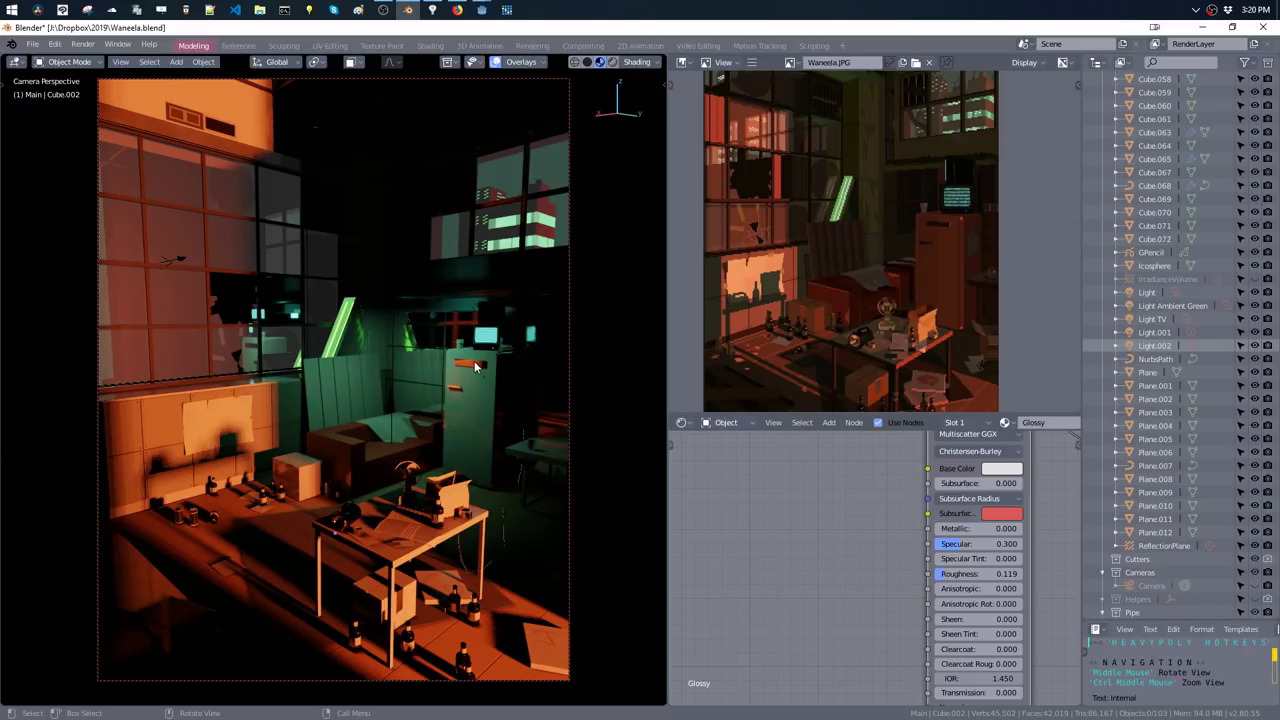
# - Shrink the slot face on the cabinet front and squash it vertically
pyautogui.press('Tab')
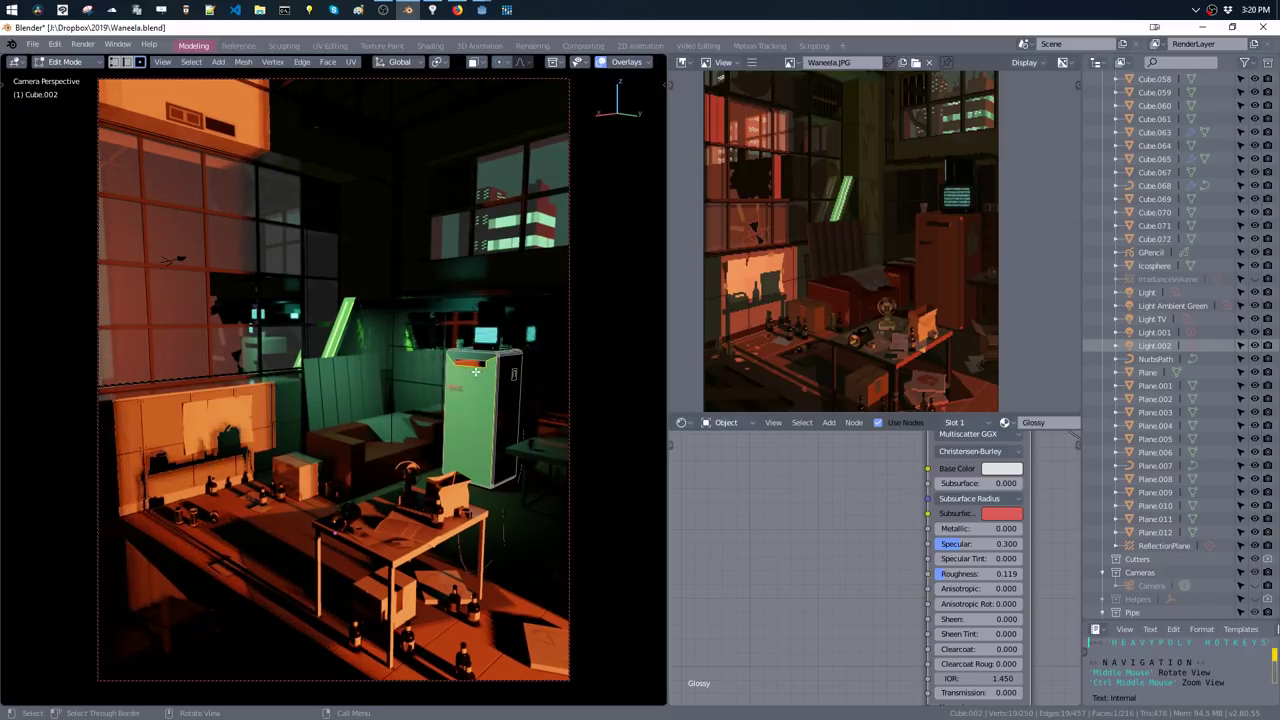
pyautogui.click(475, 372)
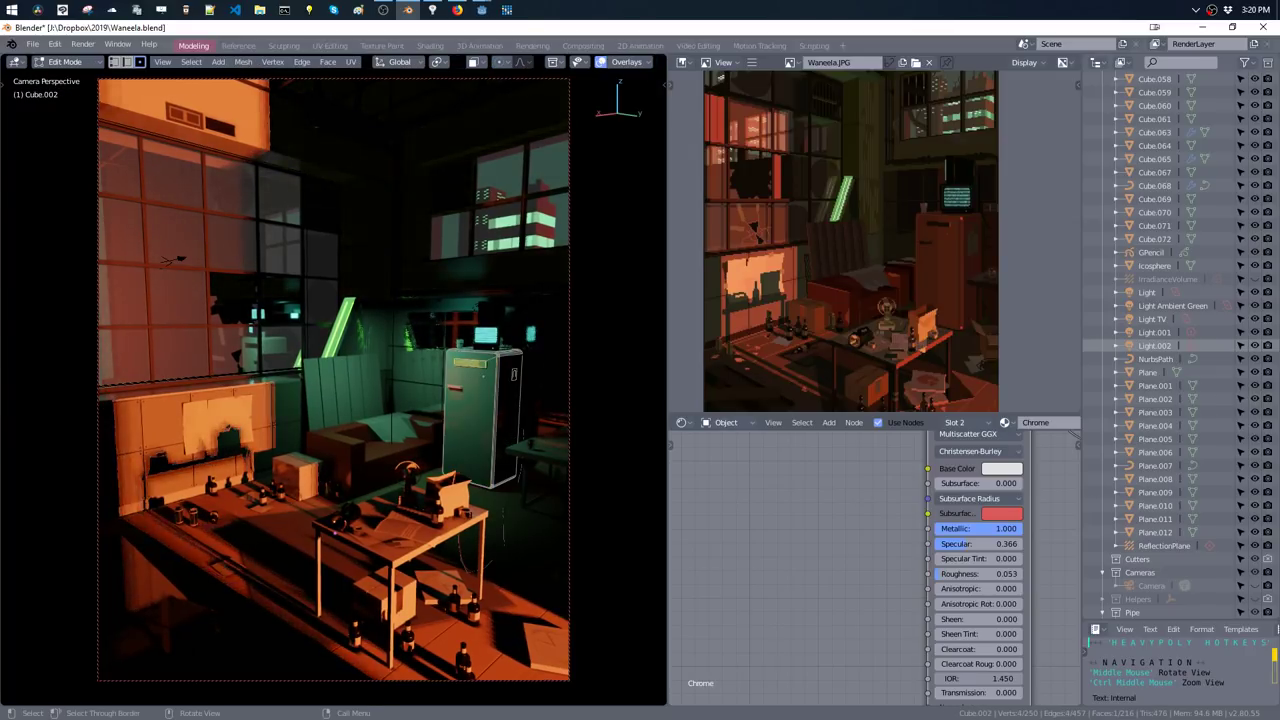
pyautogui.press('s')
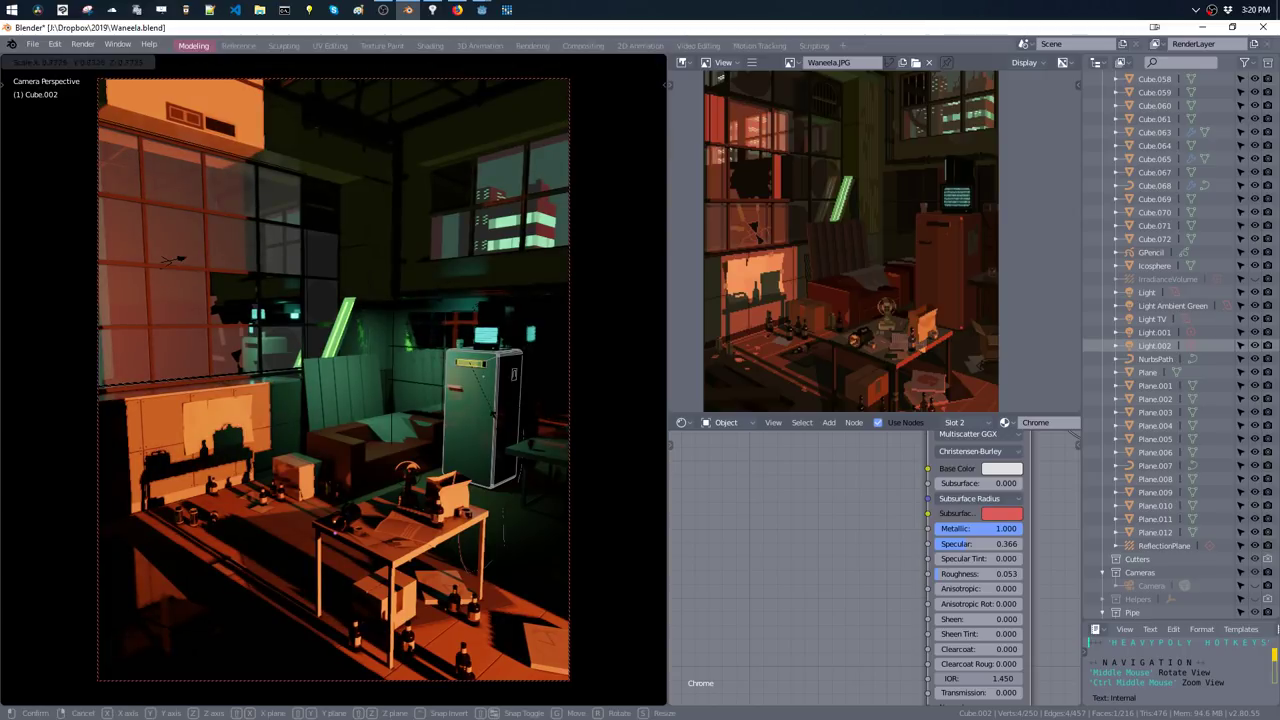
pyautogui.click(504, 434)
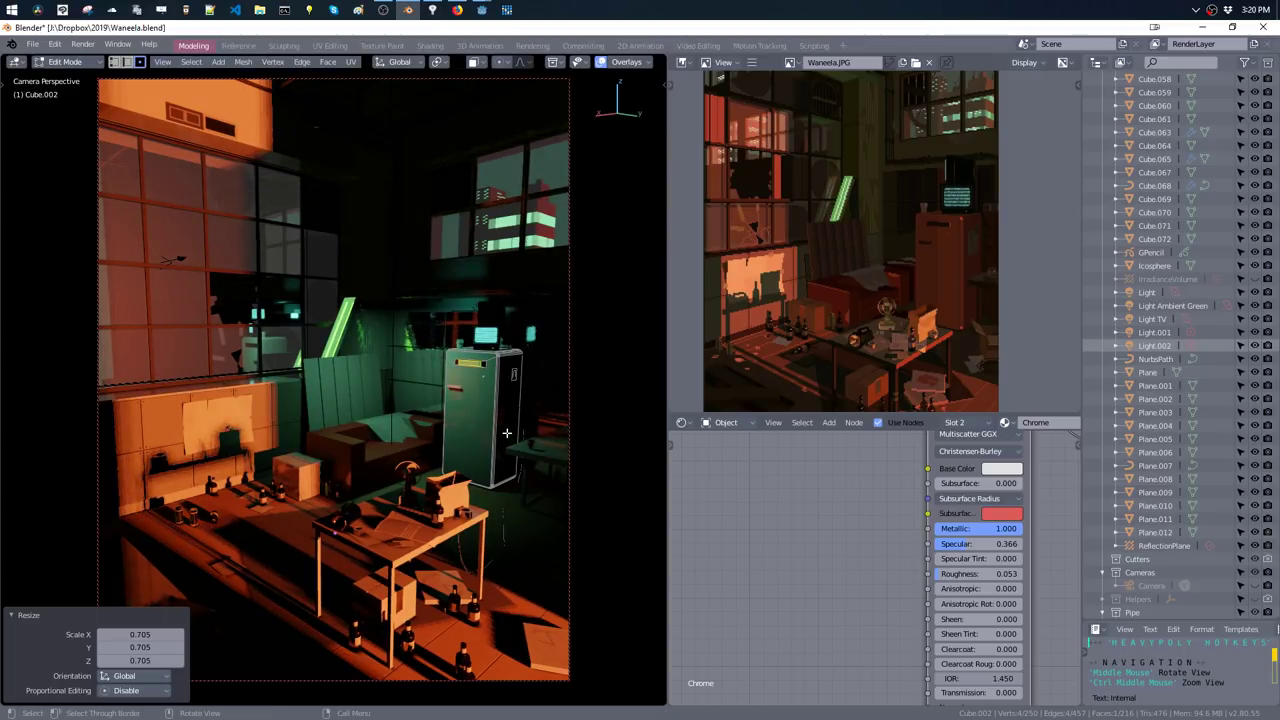
pyautogui.press('s')
pyautogui.press('z')
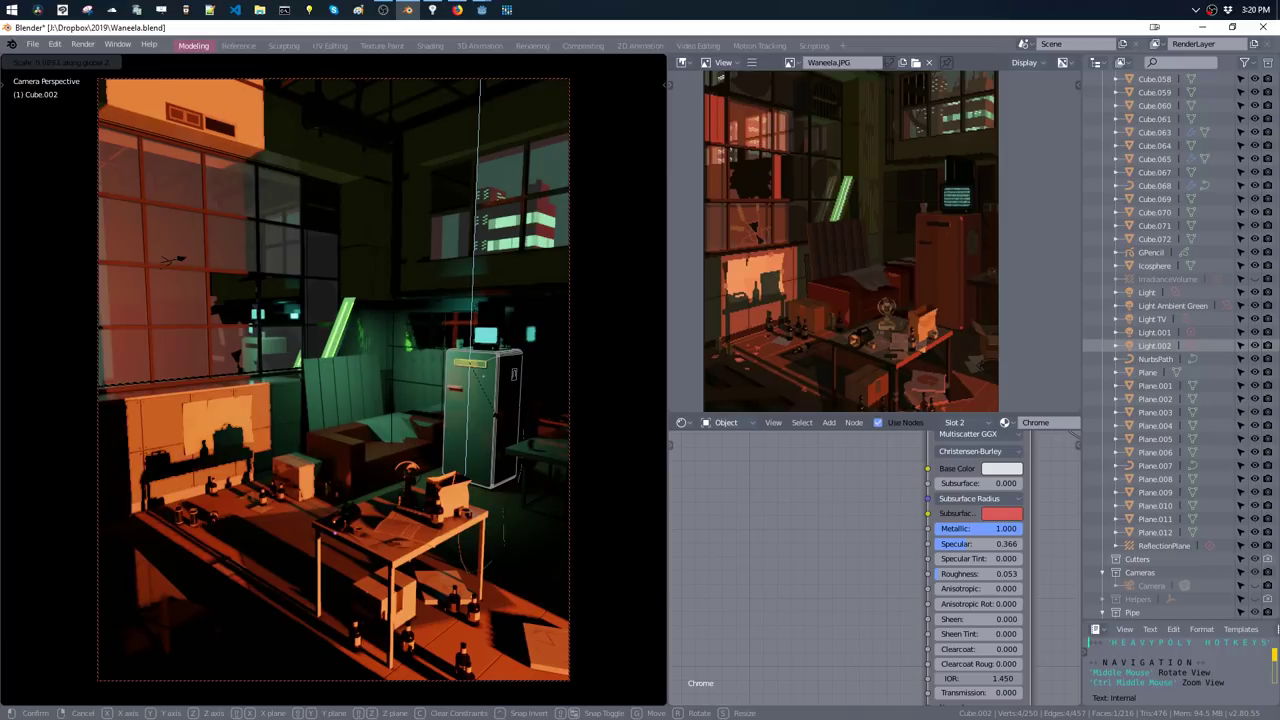
pyautogui.click(480, 392)
# - Check the slot from the right orthographic view, then frame it close up in perspective
pyautogui.press('`')
pyautogui.click(504, 349)
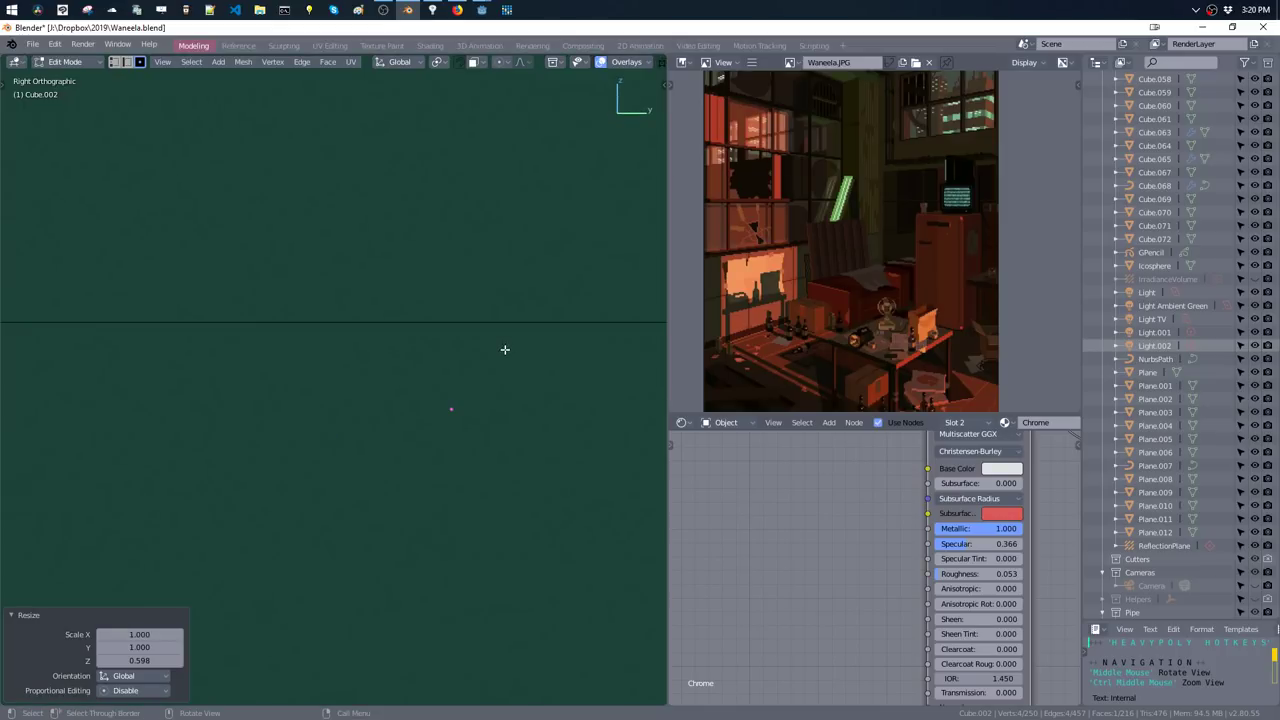
pyautogui.press('`')
pyautogui.press('Escape')
pyautogui.moveTo(446, 320); pyautogui.dragTo(496, 315, button='middle')
pyautogui.press('KP_Decimal')
pyautogui.scroll(-3, 420, 362)
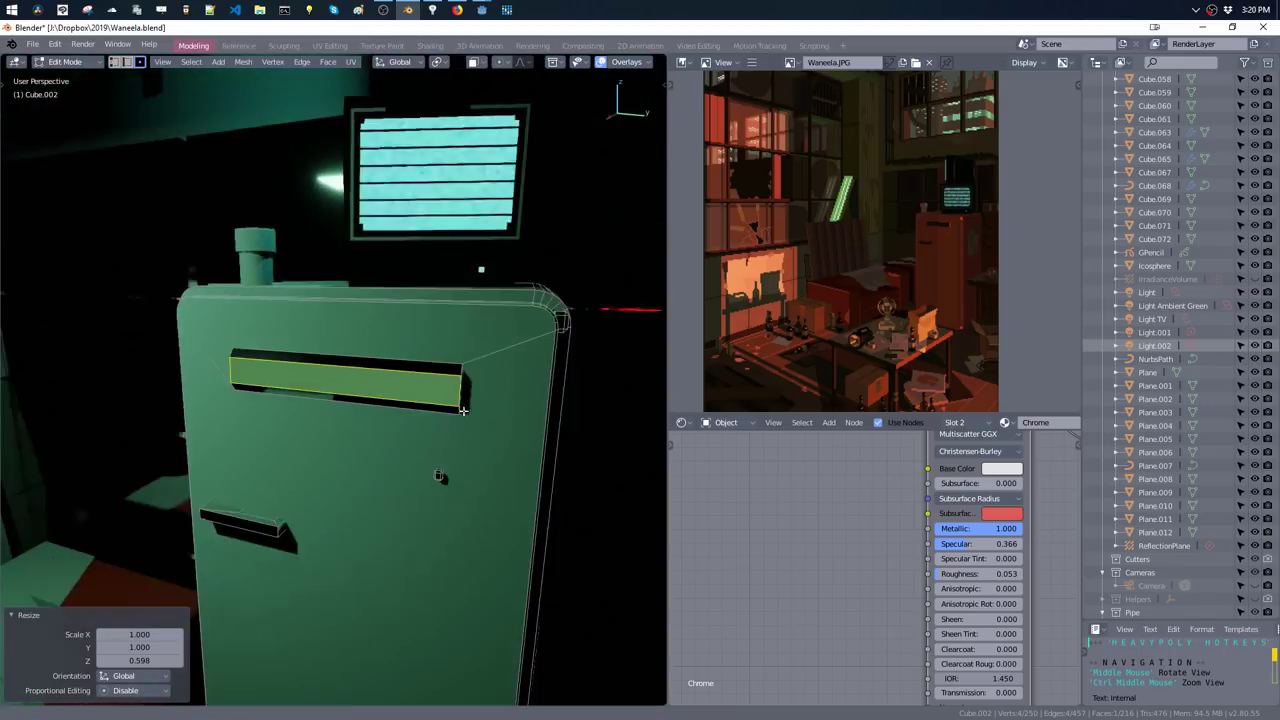
pyautogui.moveTo(420, 362)
pyautogui.mouseDown(button='middle')
pyautogui.moveTo(430, 350)
pyautogui.moveTo(405, 386)
pyautogui.mouseUp(button='middle')
# - Extrude the slot face inward into the cabinet
pyautogui.press('2')
pyautogui.click(405, 386)
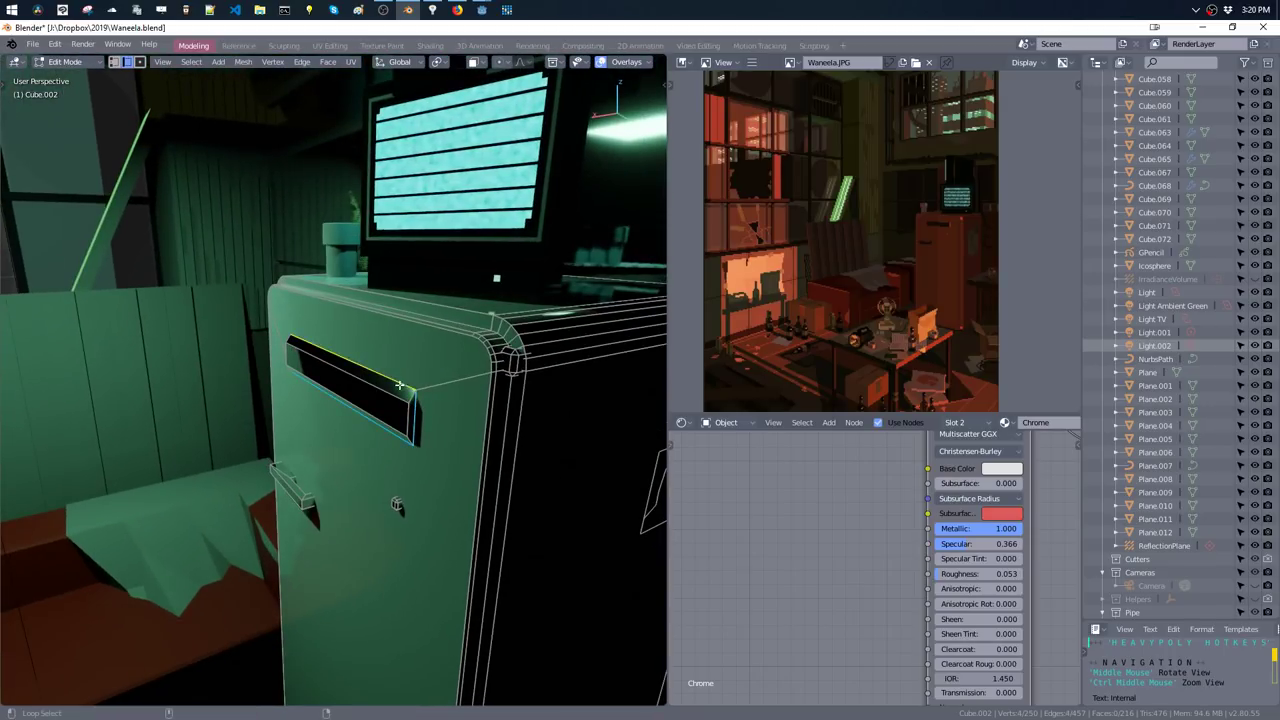
pyautogui.hotkey('alt', 'a')
pyautogui.moveTo(399, 385); pyautogui.dragTo(391, 394, button='middle')
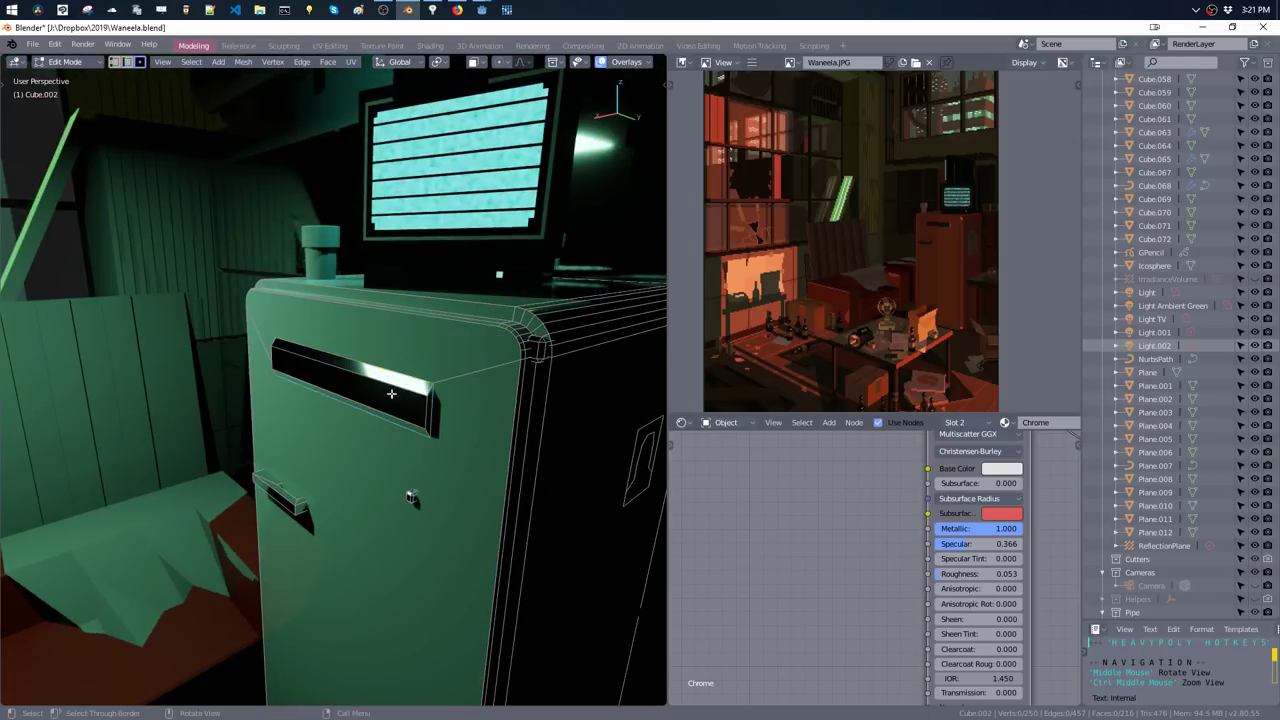
pyautogui.click(395, 389)
pyautogui.moveTo(447, 481); pyautogui.dragTo(450, 458, button='middle')
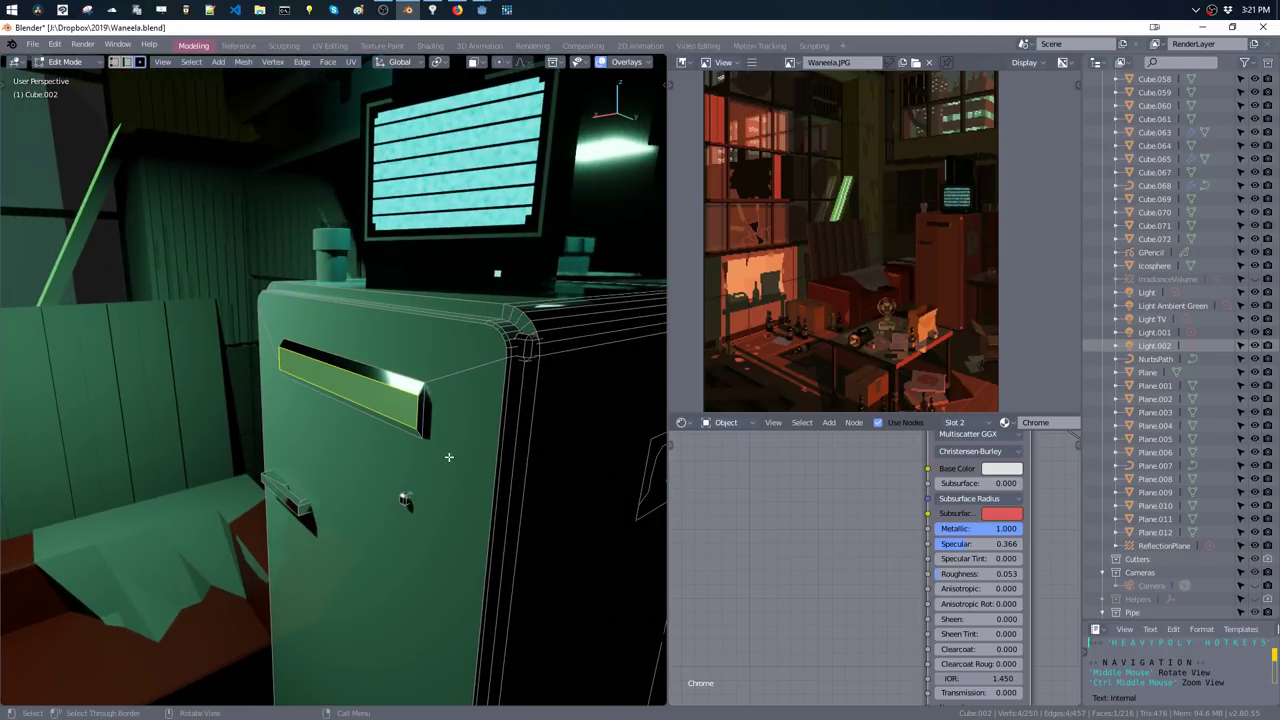
pyautogui.hotkey('alt', 'a')
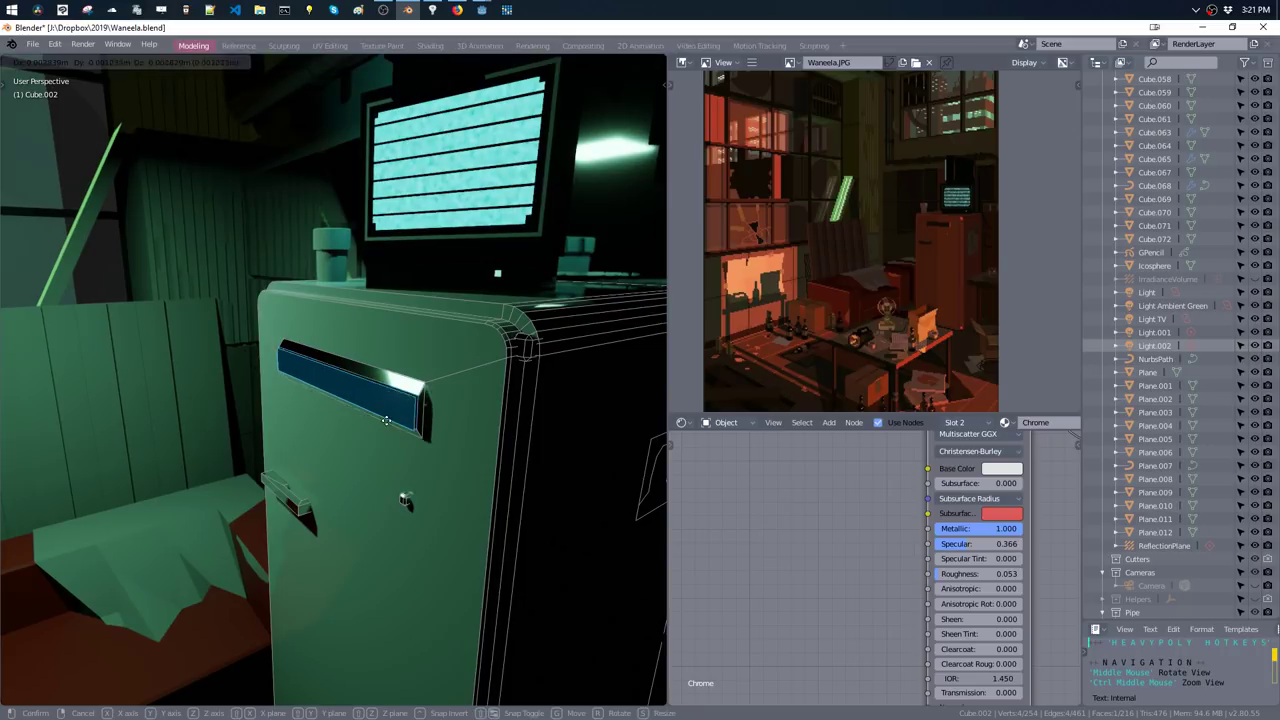
pyautogui.press('e')
pyautogui.keyDown('alt'); pyautogui.click(384, 381); pyautogui.keyUp('alt')
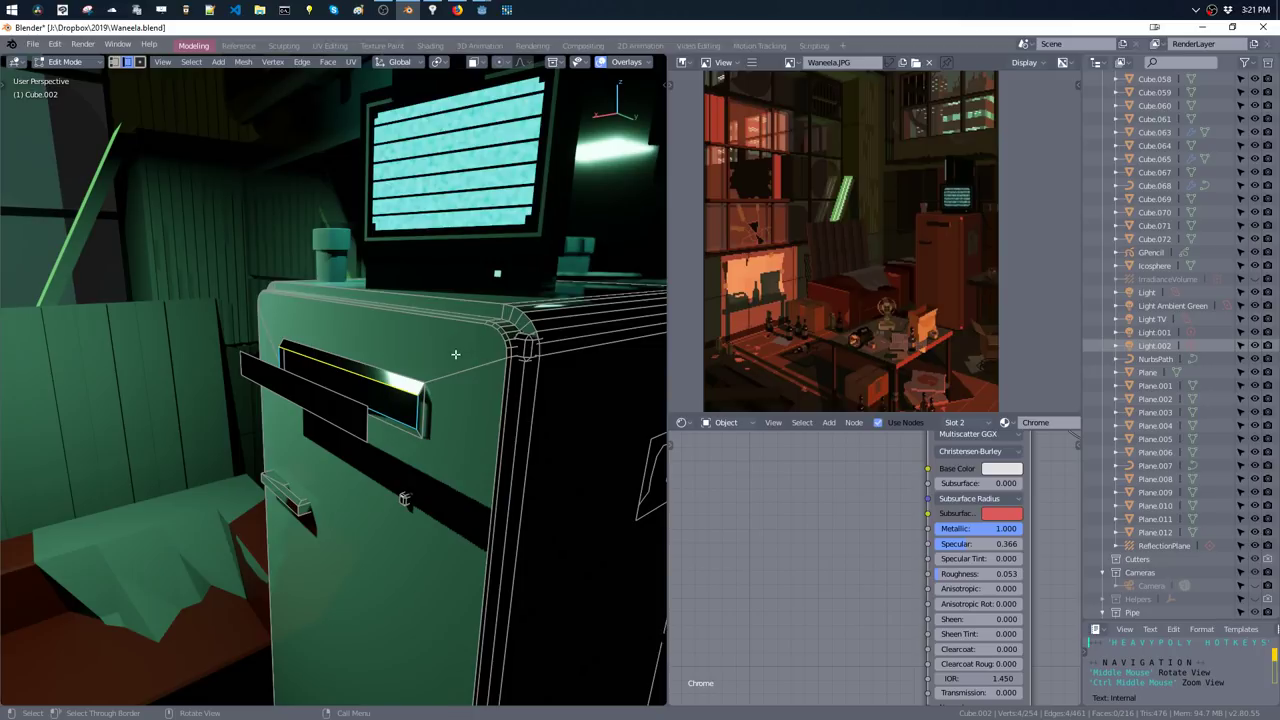
# - Dissolve the slot's inner bevel faces around the opening
pyautogui.press('q')
pyautogui.click(399, 381)
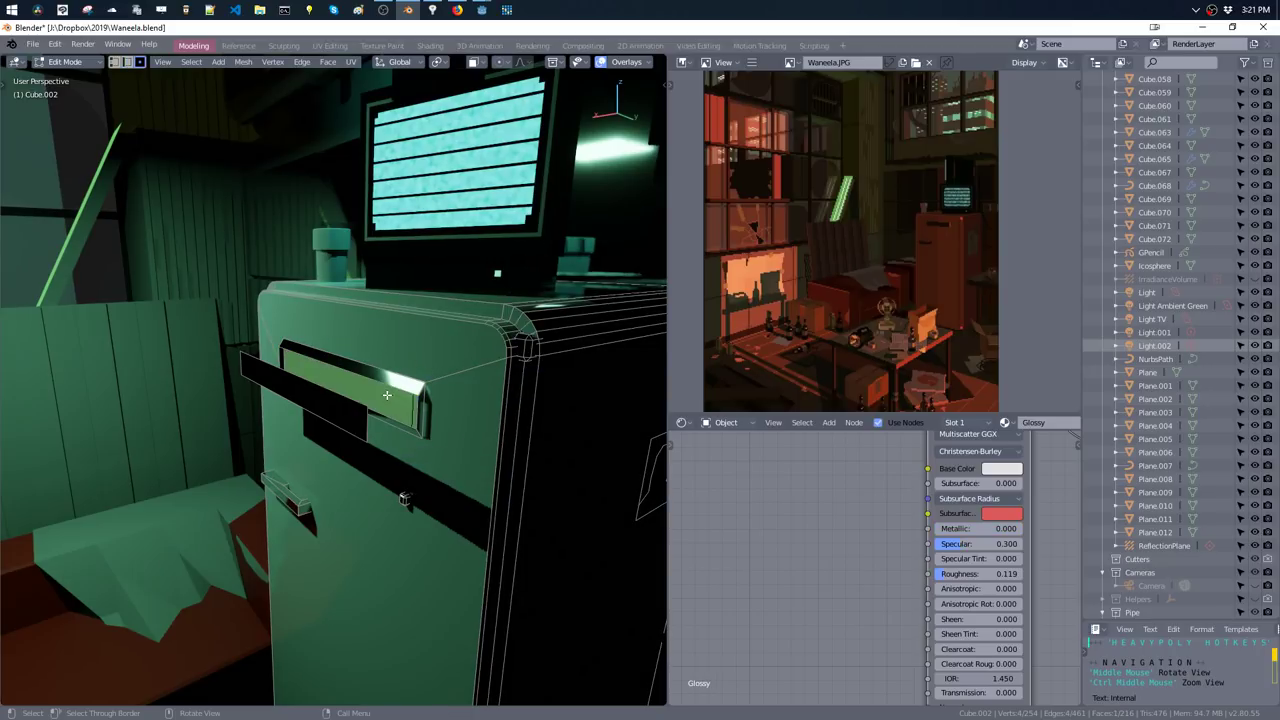
pyautogui.press('ctrl+KP_Add')
pyautogui.press('ctrl+KP_Add')
pyautogui.keyDown('alt'); pyautogui.click(406, 390); pyautogui.keyUp('alt')
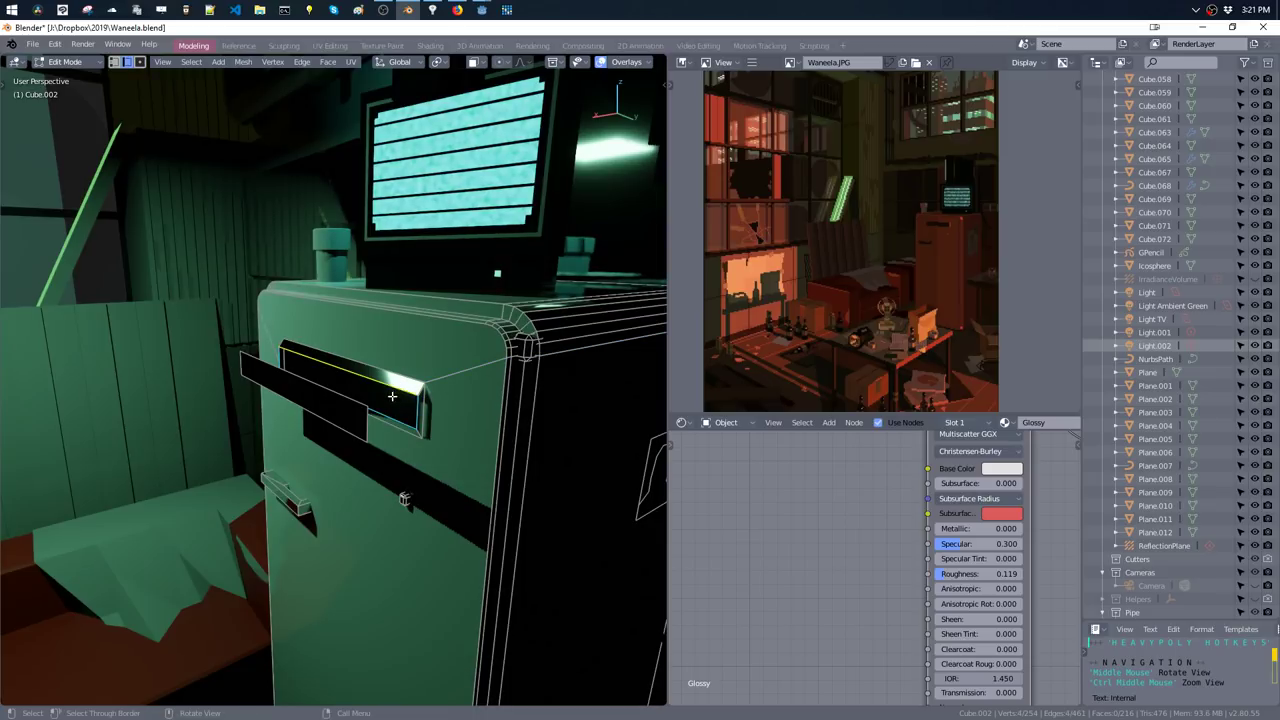
pyautogui.hotkey('ctrl', 'x')
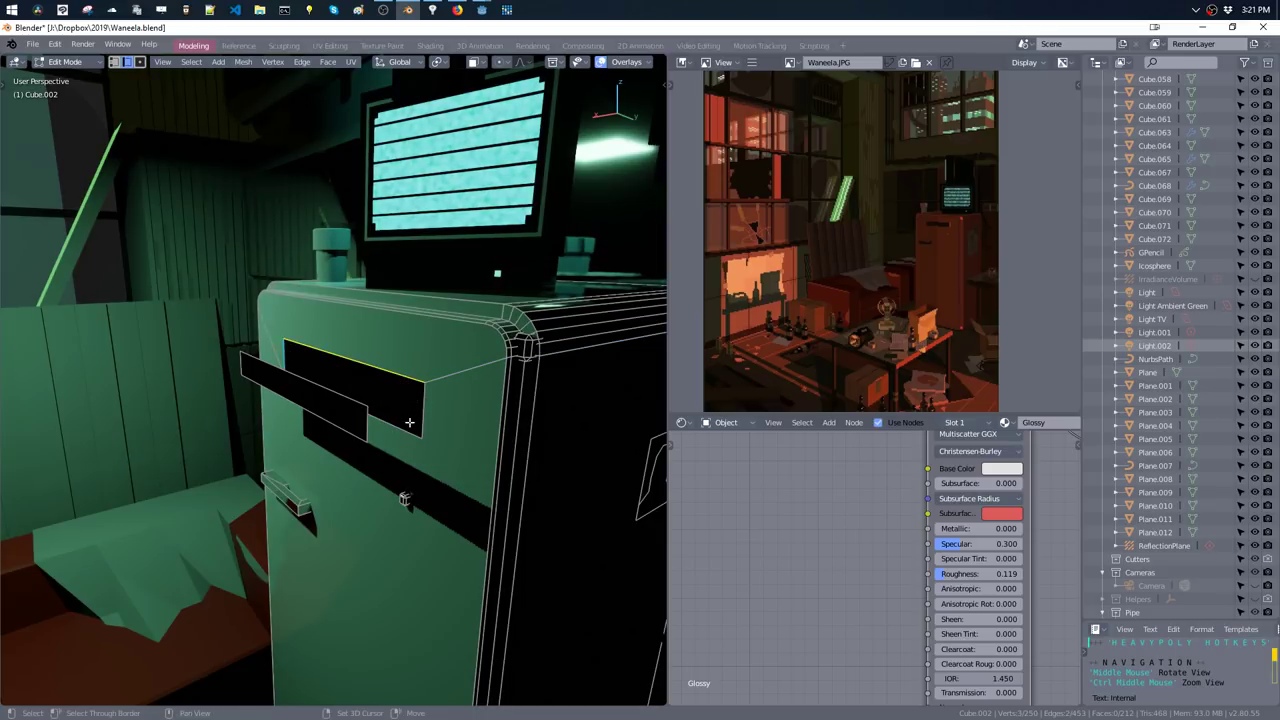
# - Remove the cabinet's front face and refill the open front with a single face
pyautogui.click(405, 432)
pyautogui.hotkey('ctrl', 'x')
pyautogui.keyDown('alt'); pyautogui.click(467, 323); pyautogui.keyUp('alt')
pyautogui.press('f')
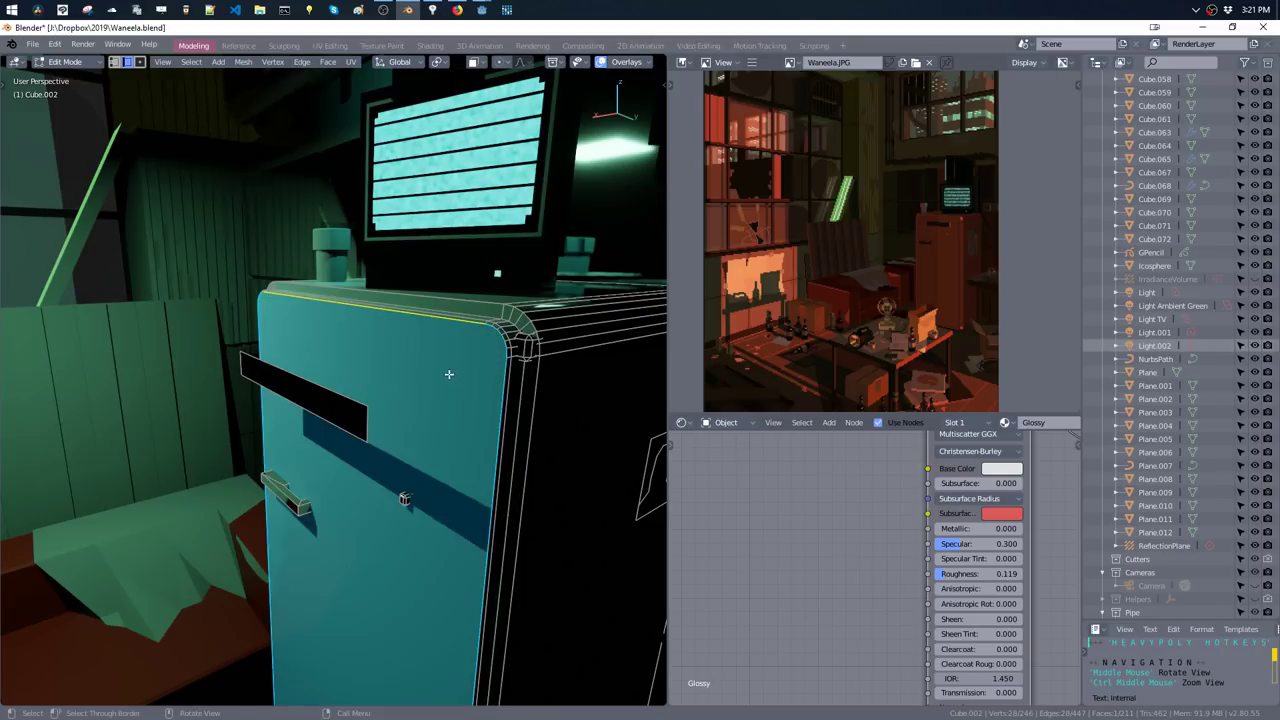
pyautogui.moveTo(449, 374); pyautogui.dragTo(376, 425, button='middle')
pyautogui.click(380, 415)
# - Extrude the slot strip outward, shift it -0.0641 m along X, then delete it, leaving a slot
pyautogui.press('e')
pyautogui.click(370, 437)
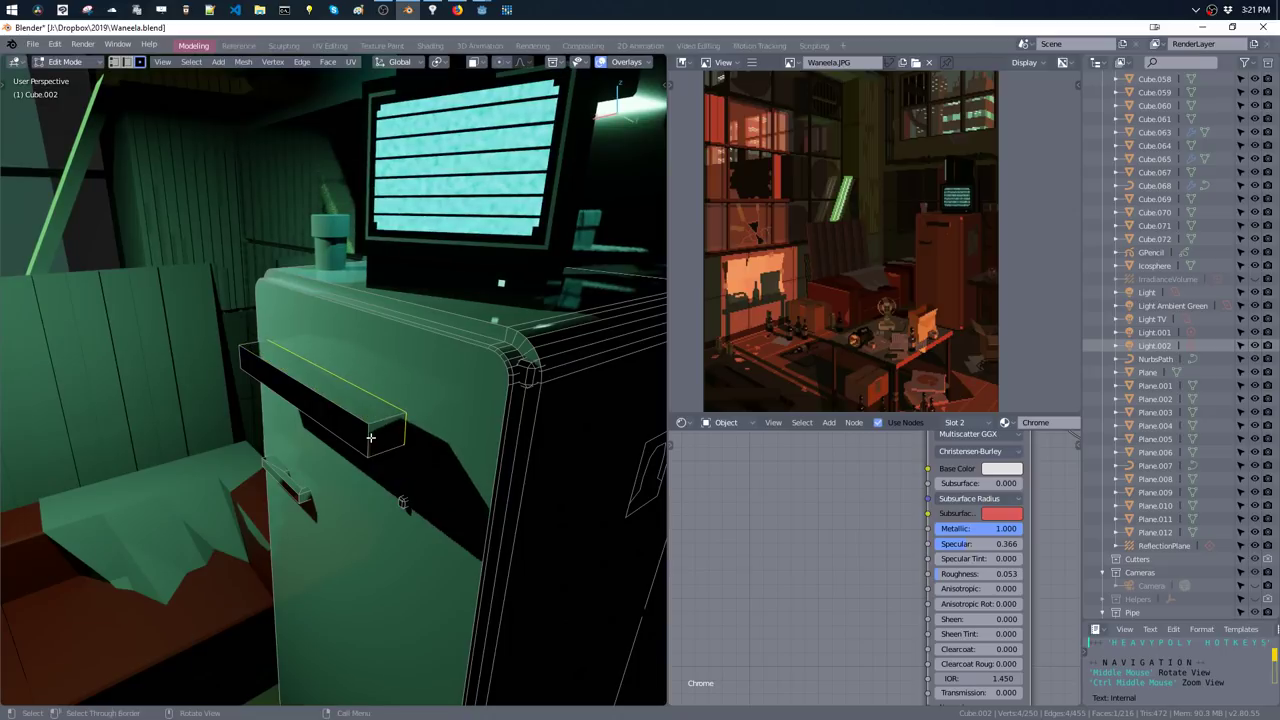
pyautogui.hotkey('ctrl', 'l')
pyautogui.press('g')
pyautogui.press('x')
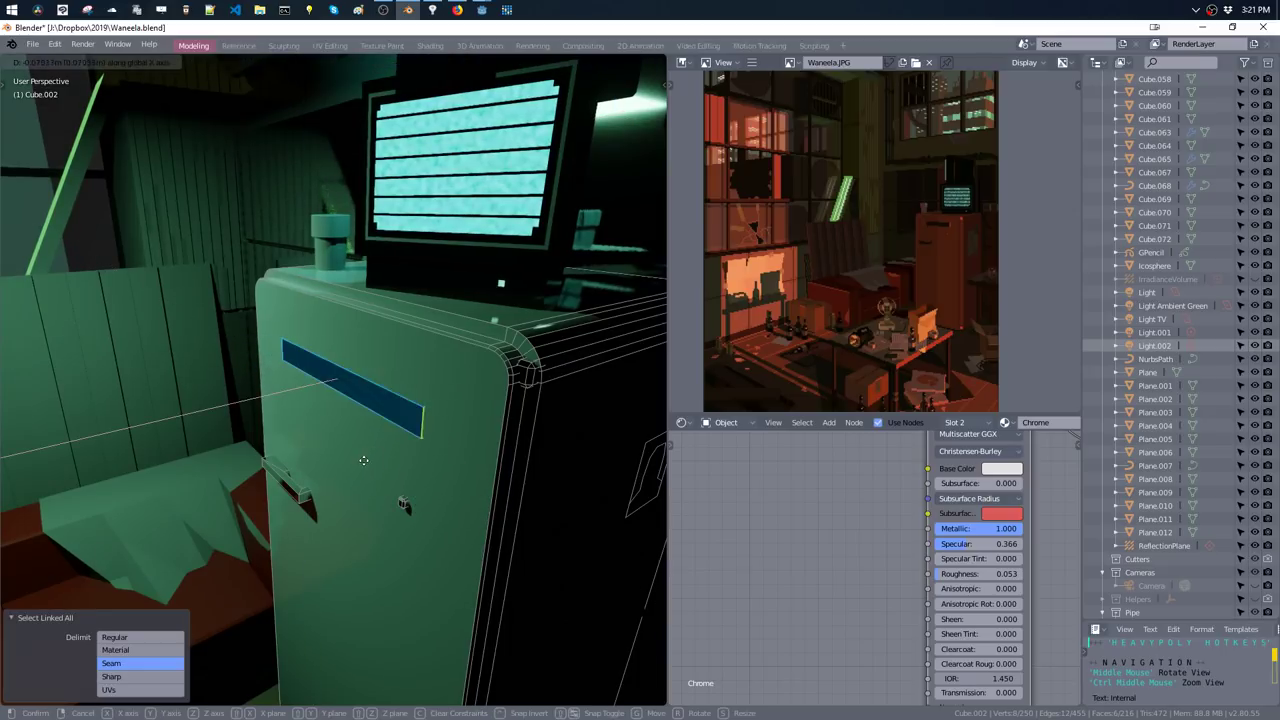
pyautogui.click(408, 425)
pyautogui.press('x')
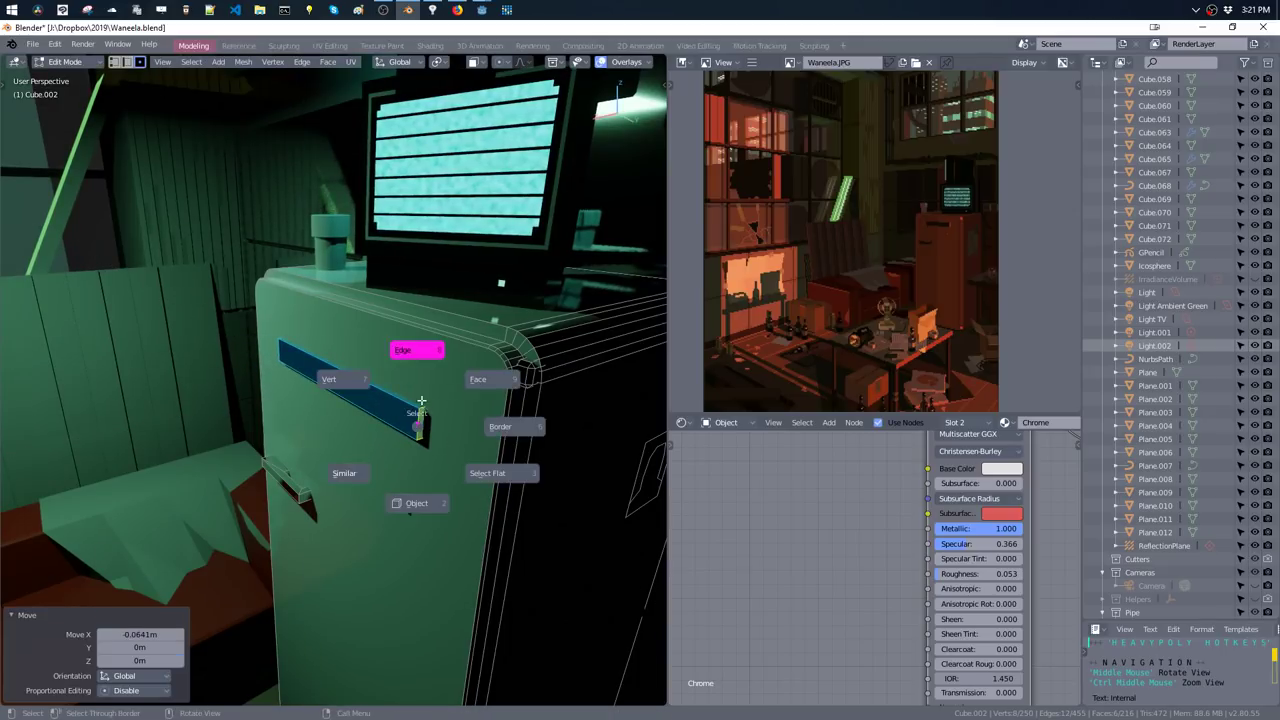
pyautogui.click(343, 398)
# - Bevel the slot edges to a 0.00762m width with 1 segment
pyautogui.hotkey('ctrl', 'b')
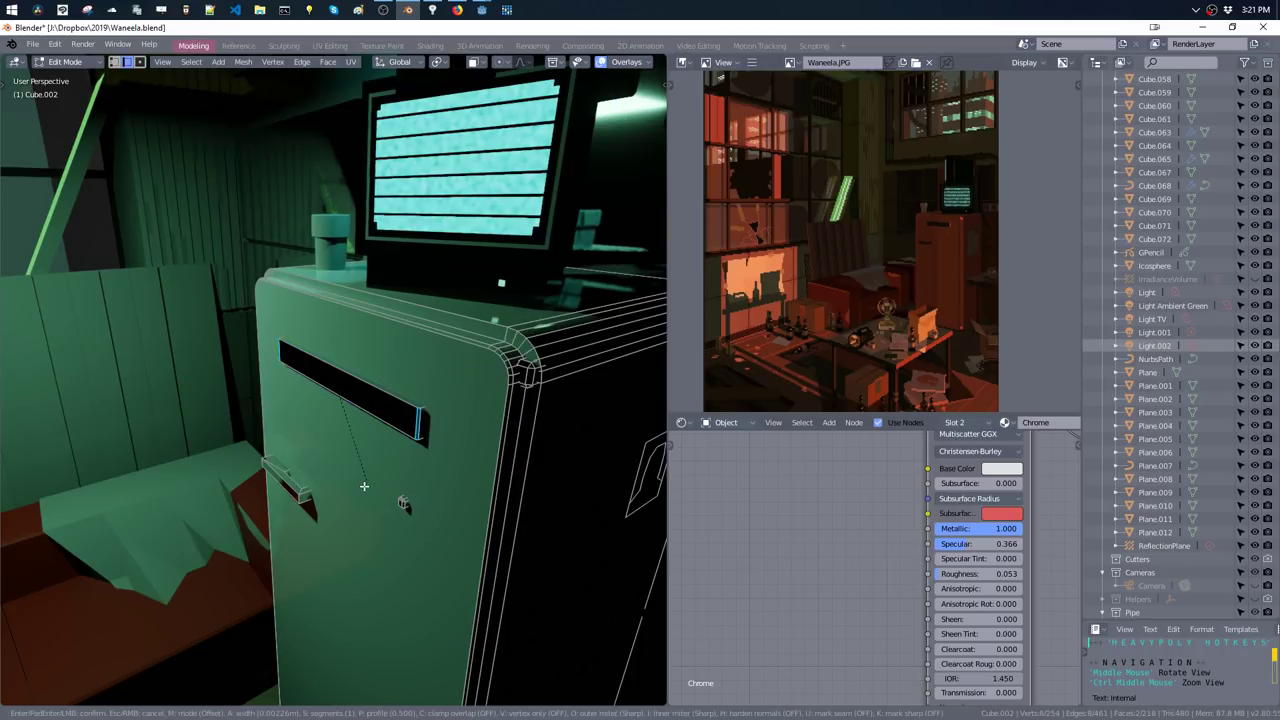
pyautogui.click(356, 505)
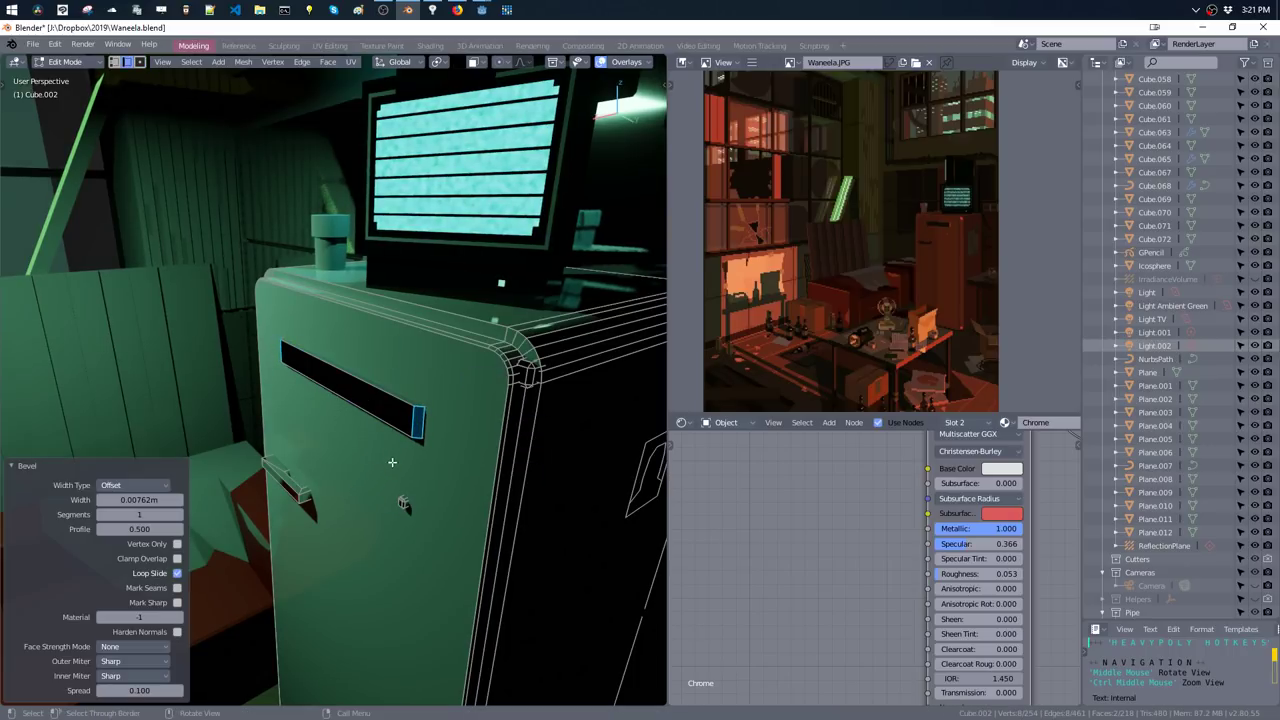
pyautogui.press('Tab')
pyautogui.moveTo(430, 374)
pyautogui.mouseDown(button='middle')
pyautogui.moveTo(429, 412)
pyautogui.moveTo(385, 428)
pyautogui.mouseUp(button='middle')
pyautogui.press('Tab')
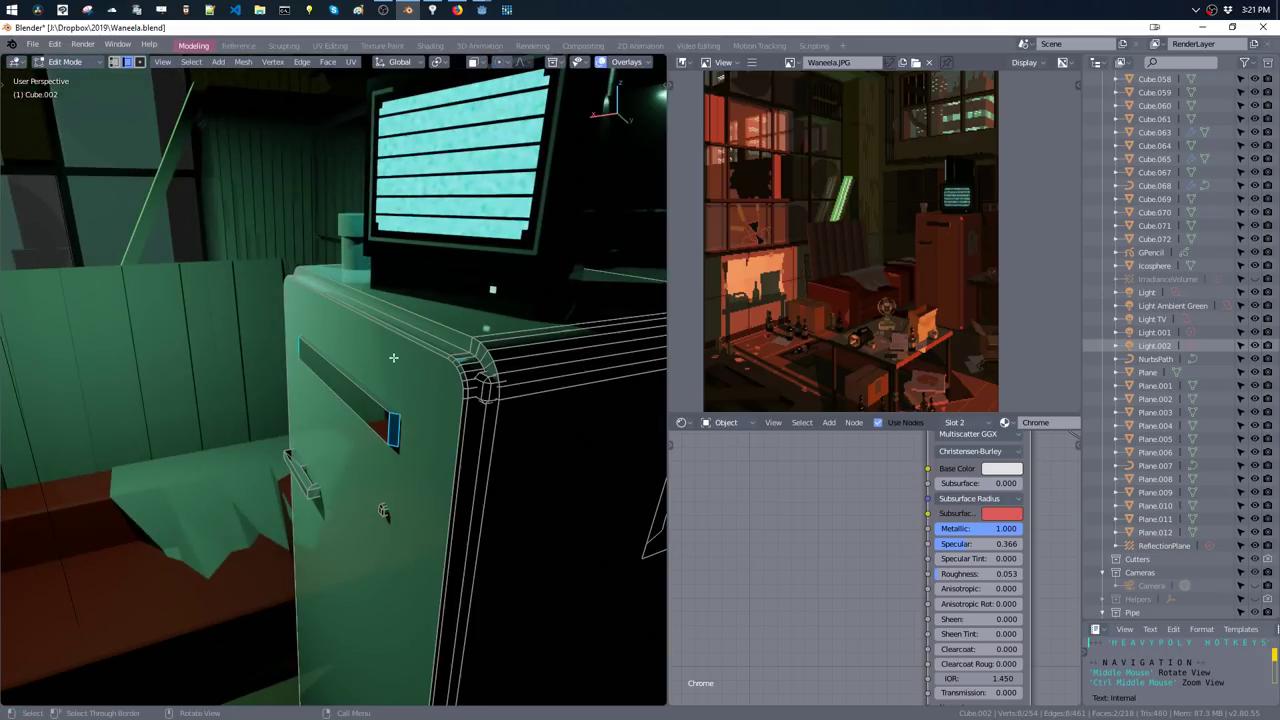
pyautogui.hotkey('ctrl', 'l')
pyautogui.hotkey('ctrl', 'b')
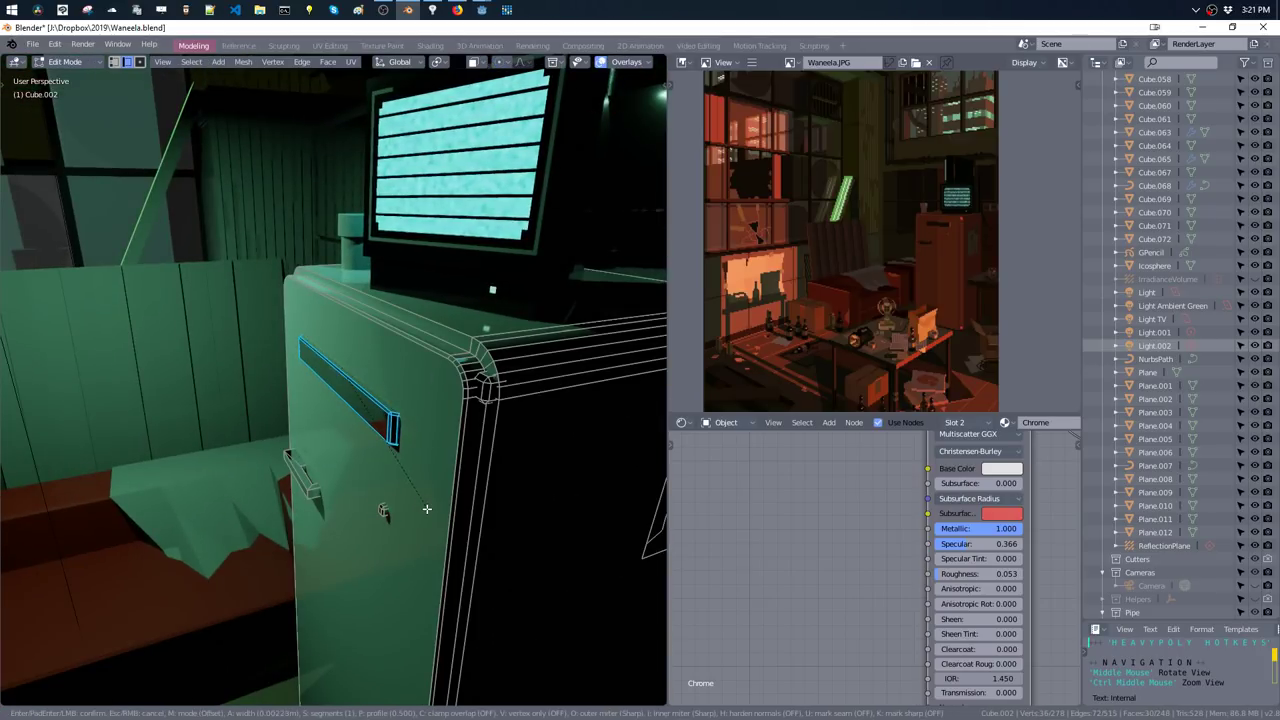
pyautogui.click(439, 488)
pyautogui.press('Tab')
pyautogui.moveTo(455, 438)
pyautogui.mouseDown(button='middle')
pyautogui.moveTo(535, 419)
pyautogui.moveTo(457, 473)
pyautogui.moveTo(503, 398)
pyautogui.mouseUp(button='middle')
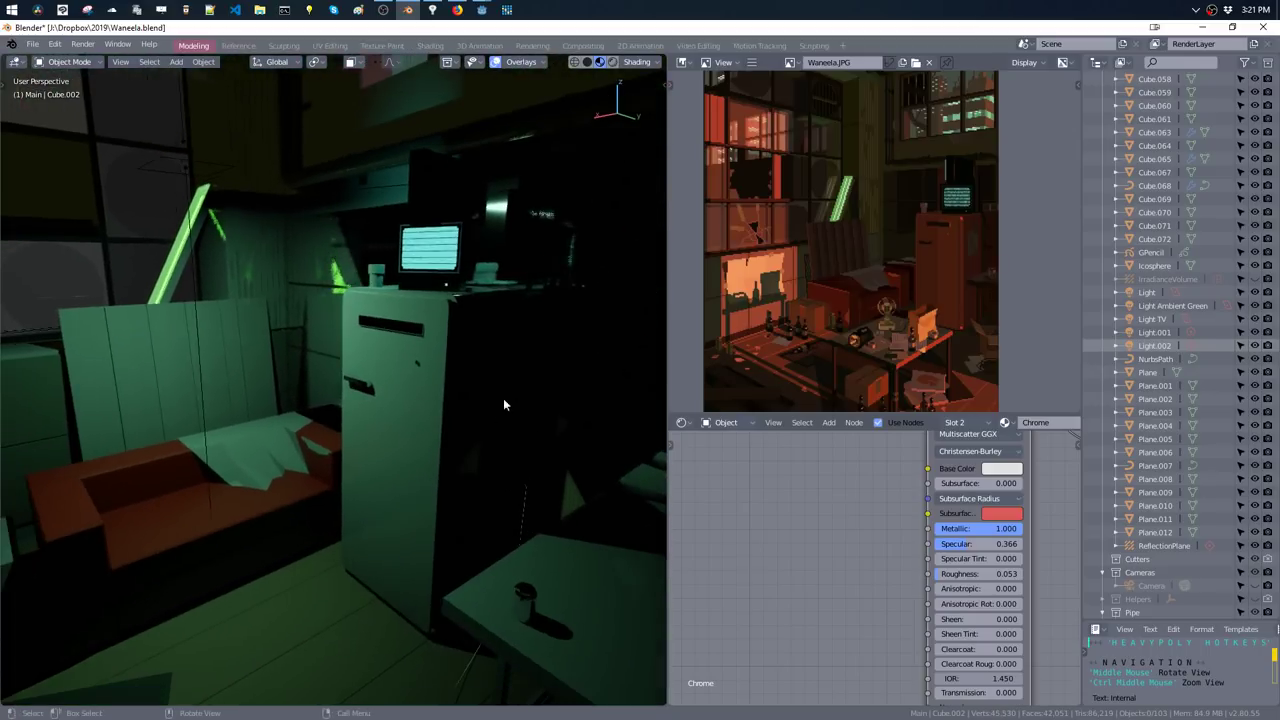
# - Duplicate Glossy as Glossy.002 for the fridge and give it a pale beige base colour
pyautogui.press('Tab')
pyautogui.hotkey('ctrl', 'l')
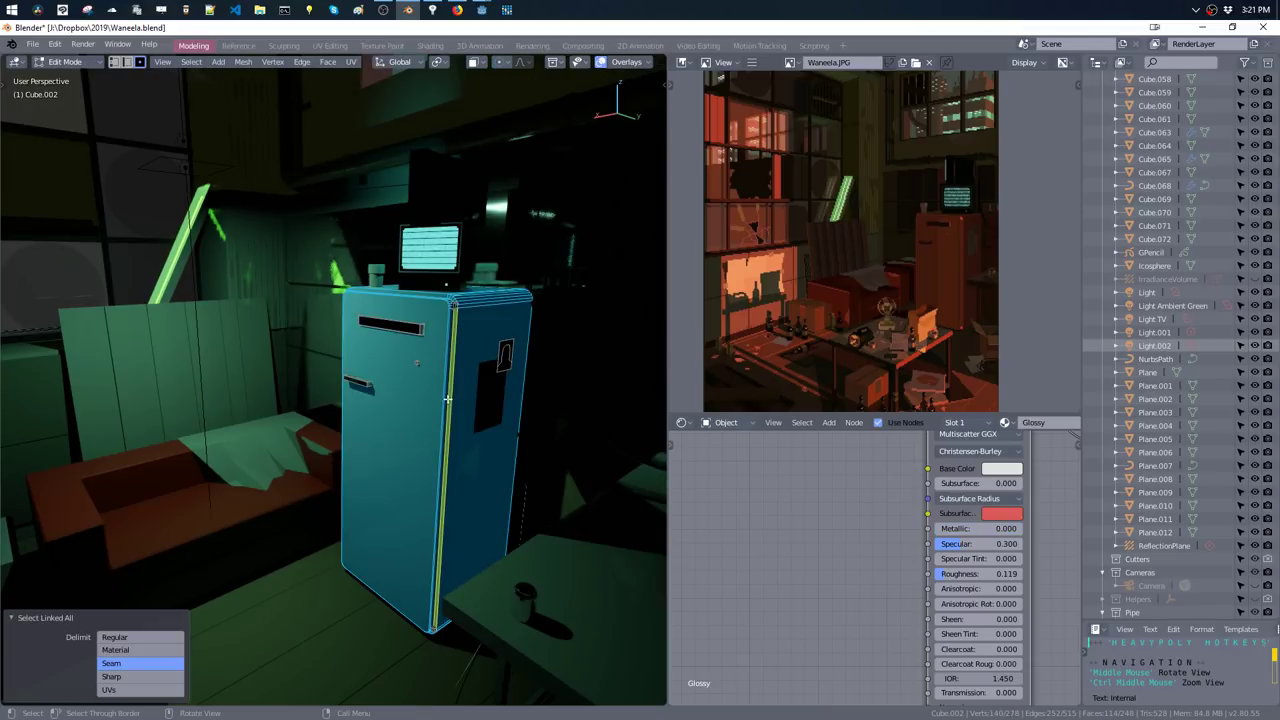
pyautogui.keyDown('shift'); pyautogui.click(445, 399); pyautogui.keyUp('shift')
pyautogui.hotkey('shift', 'q')
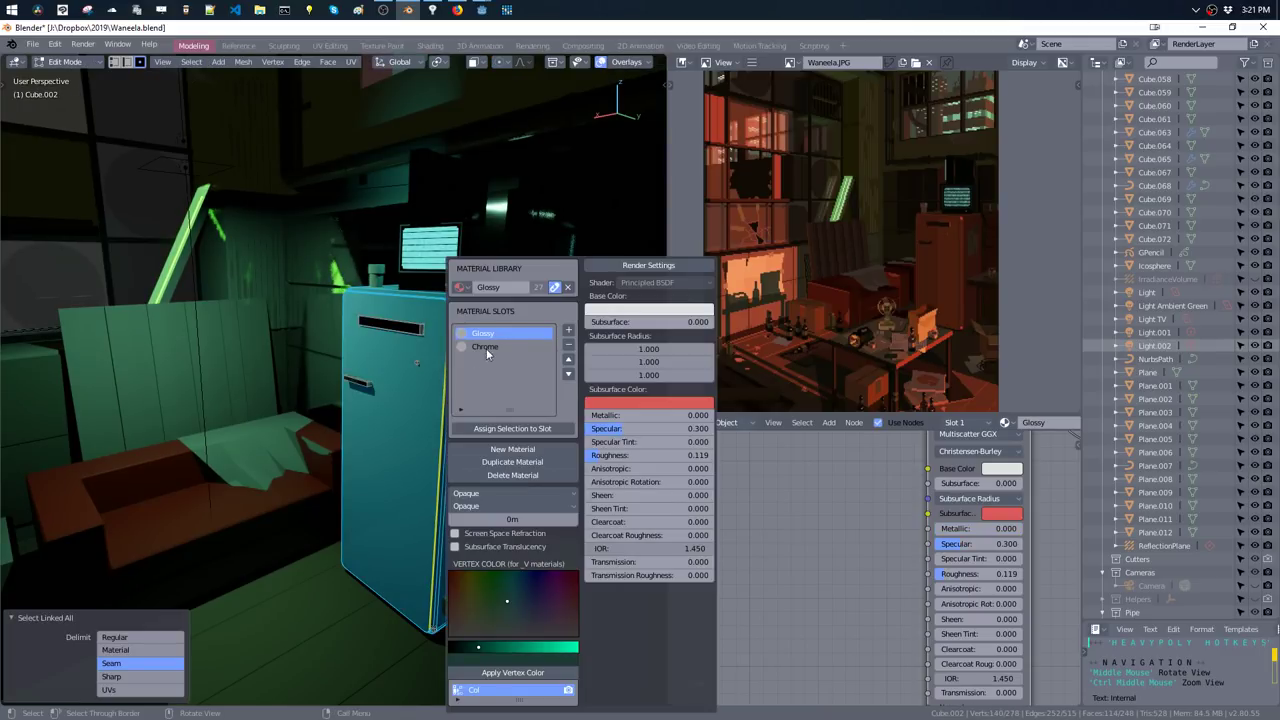
pyautogui.click(490, 467)
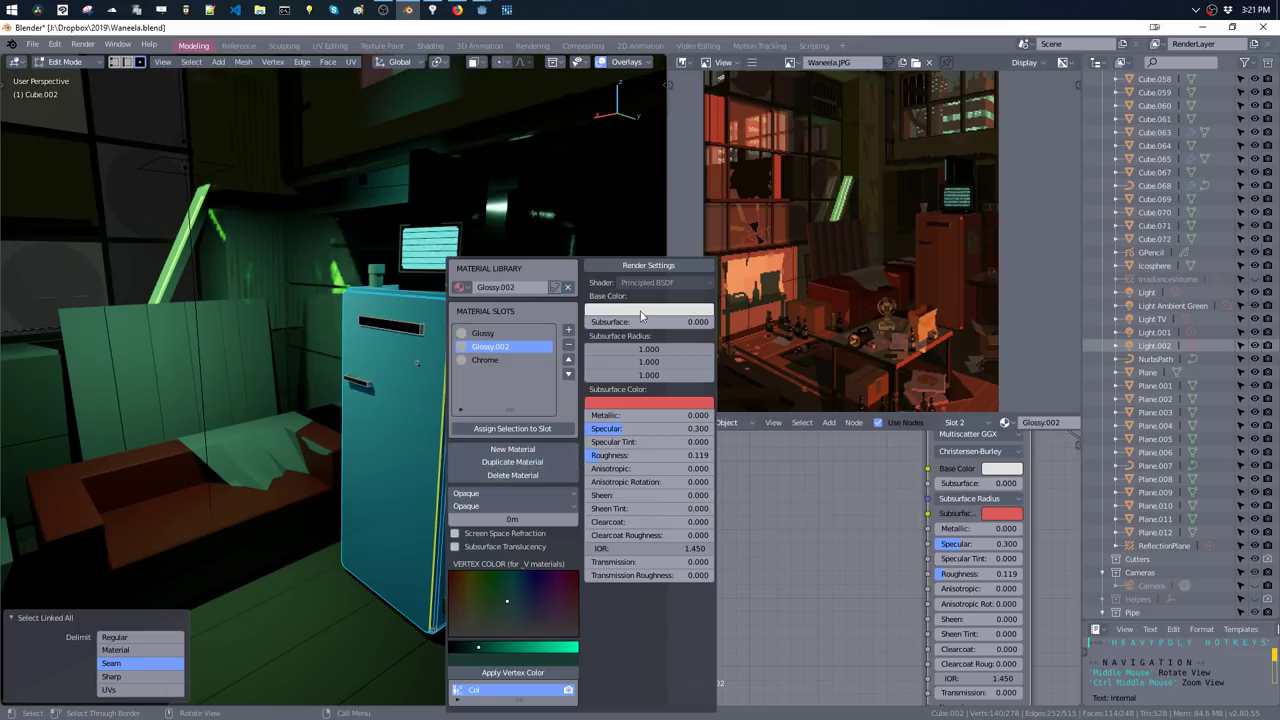
pyautogui.click(630, 310)
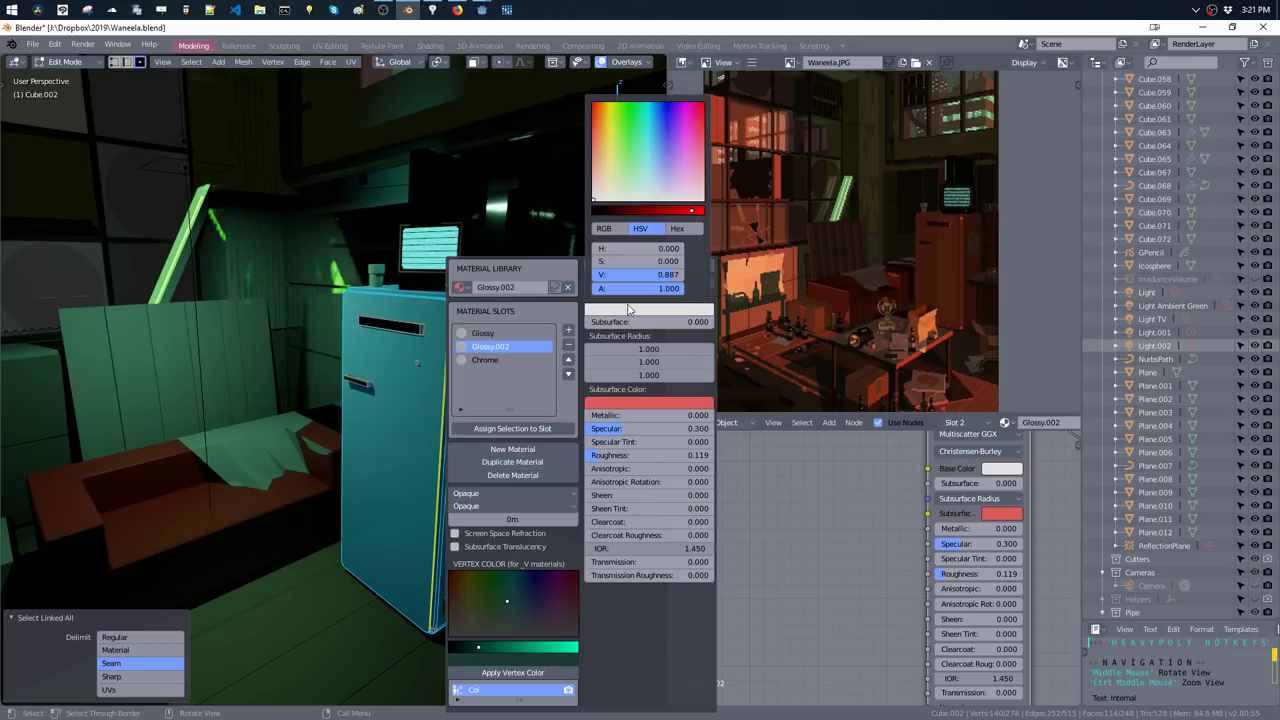
pyautogui.click(603, 181)
pyautogui.moveTo(686, 213); pyautogui.dragTo(676, 214)
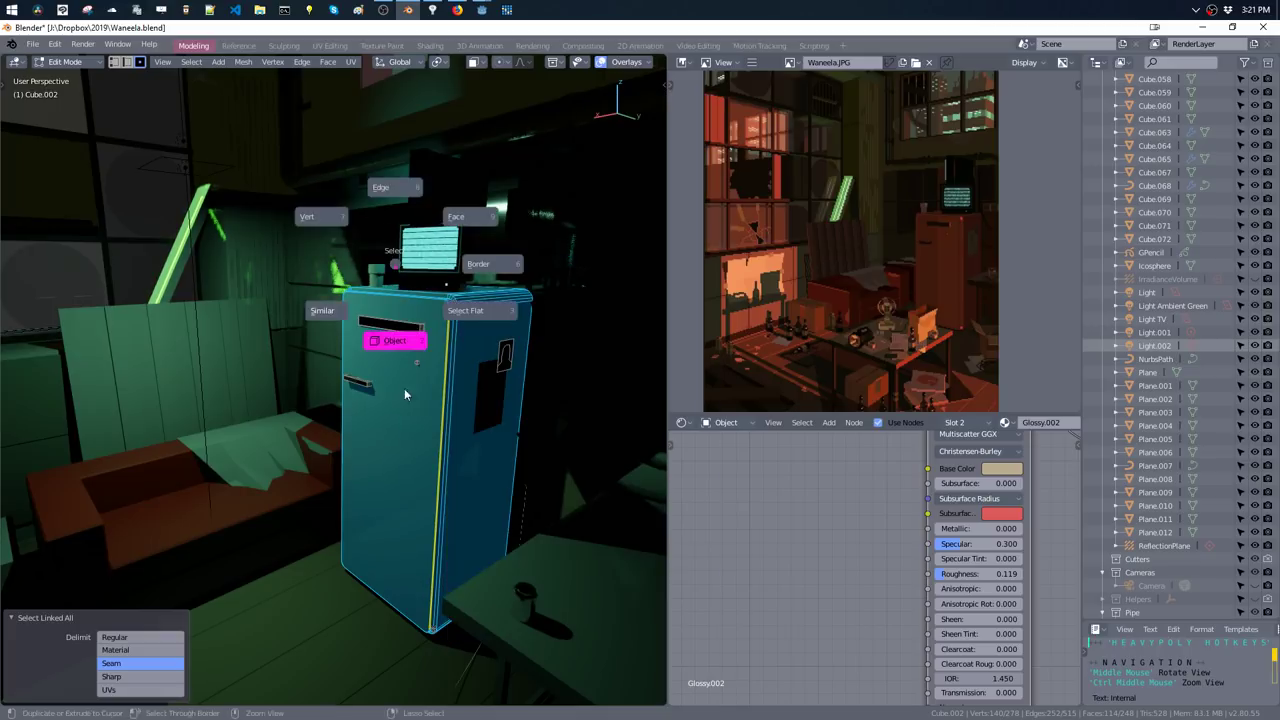
pyautogui.press('Tab')
# - Set Glossy.002's roughness to 0.395, specular to 0.637 and clearcoat to 0.092
pyautogui.moveTo(442, 352); pyautogui.dragTo(489, 368, button='middle')
pyautogui.hotkey('shift', 'm')
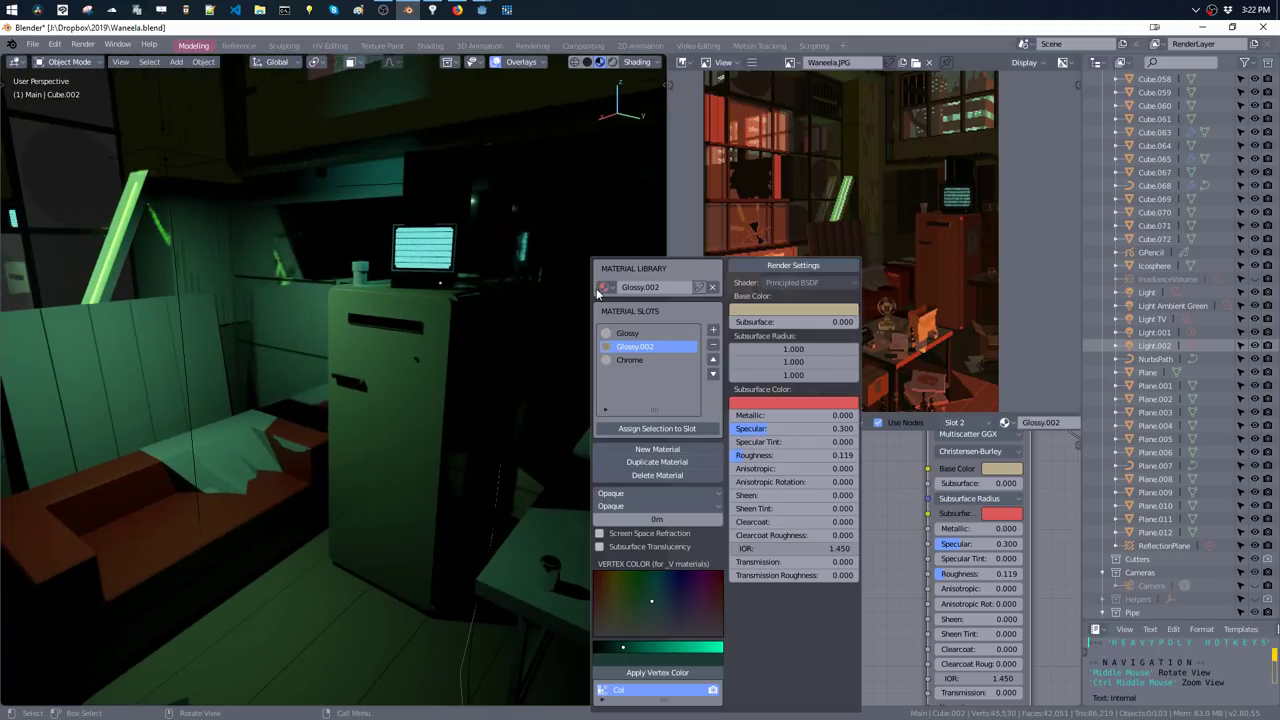
pyautogui.moveTo(790, 455)
pyautogui.mouseDown()
pyautogui.moveTo(739, 466)
pyautogui.moveTo(817, 462)
pyautogui.moveTo(770, 463)
pyautogui.moveTo(785, 461)
pyautogui.mouseUp()
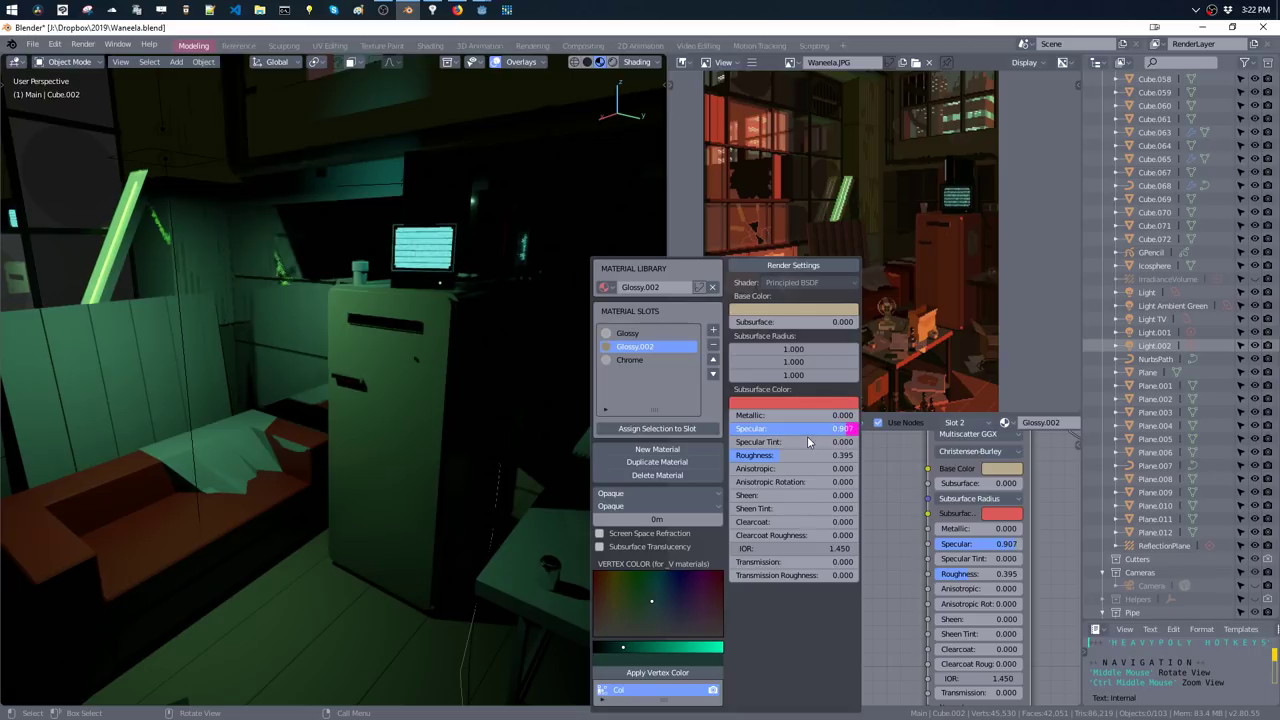
pyautogui.moveTo(808, 441); pyautogui.dragTo(780, 441)
pyautogui.moveTo(770, 522)
pyautogui.mouseDown()
pyautogui.moveTo(784, 527)
pyautogui.moveTo(772, 530)
pyautogui.mouseUp()
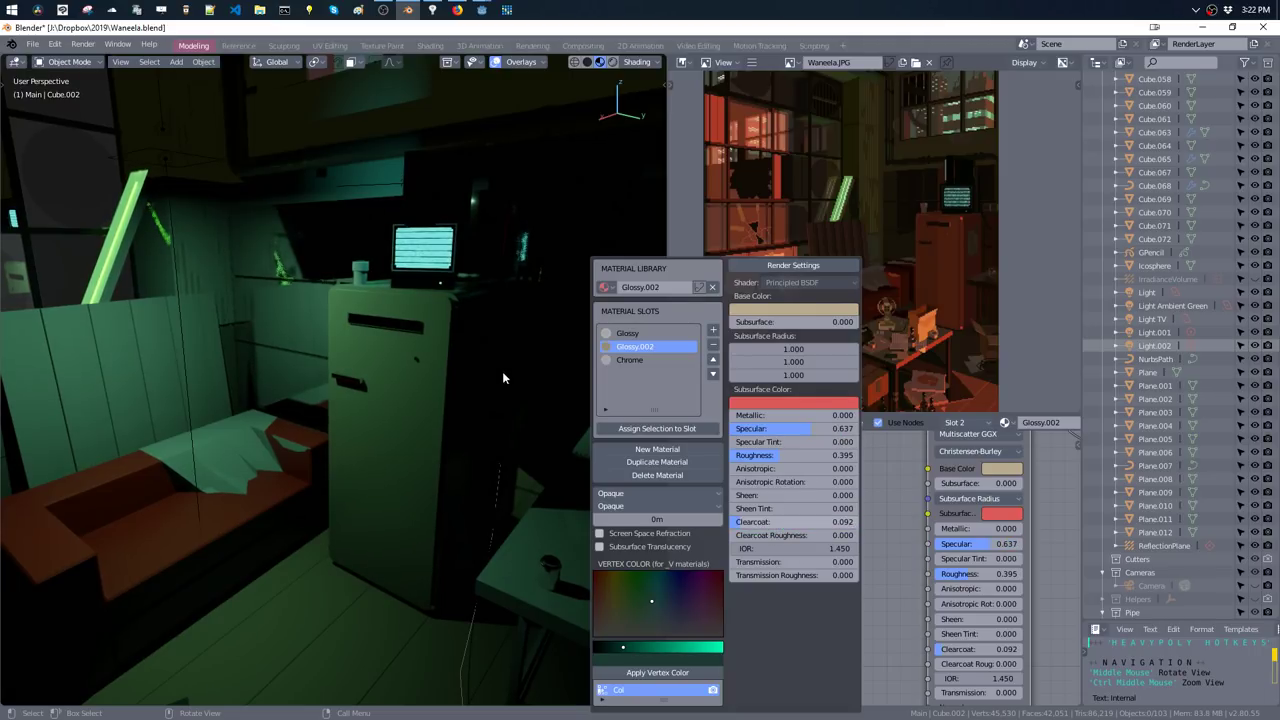
pyautogui.moveTo(460, 283)
pyautogui.keyDown('ctrl'); pyautogui.mouseDown(button='middle')
pyautogui.moveTo(520, 312)
pyautogui.moveTo(424, 295)
pyautogui.mouseUp(button='middle'); pyautogui.keyUp('ctrl')
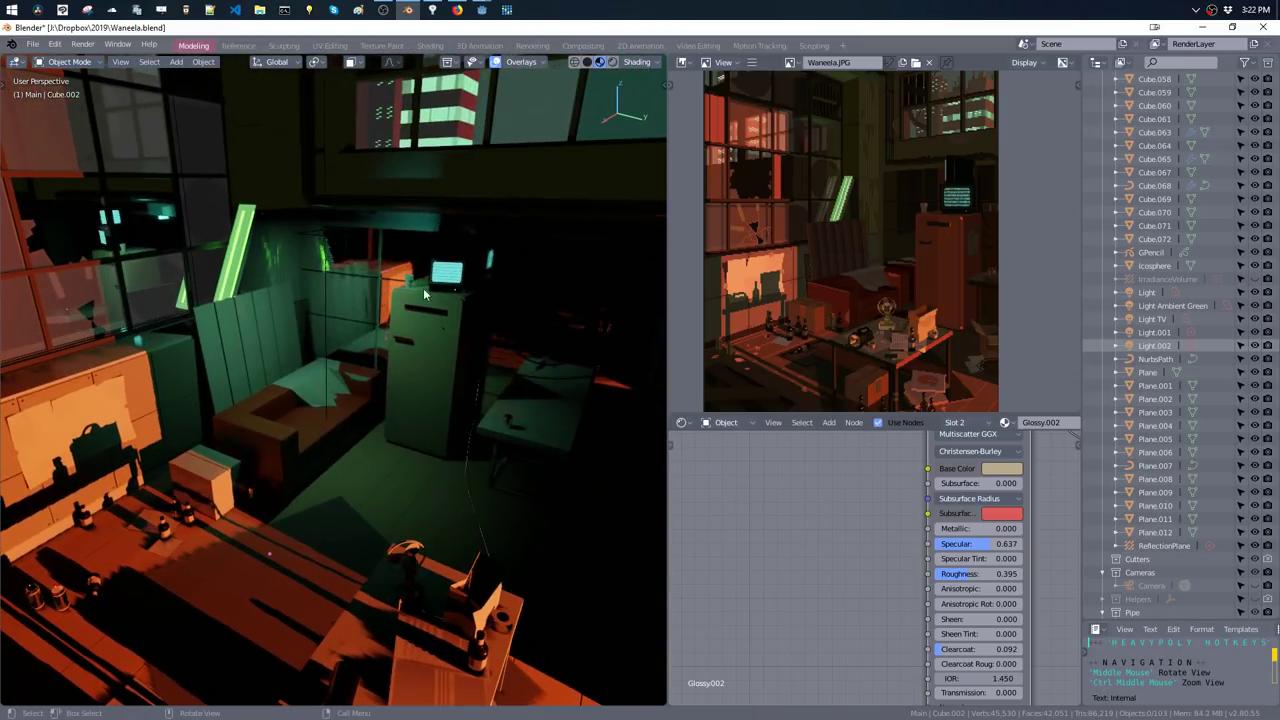
# - Scale the overhead Light down to 0.134, with size 1m and power 100mW
pyautogui.click(324, 232)
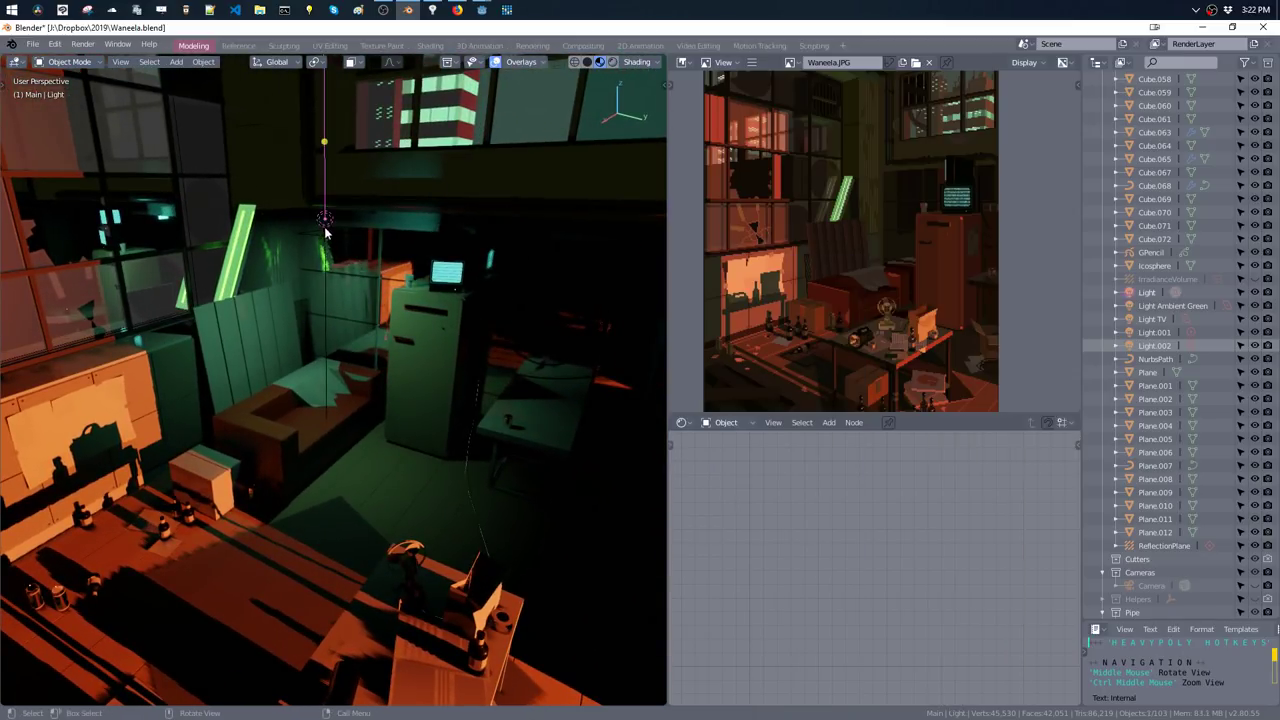
pyautogui.press('s')
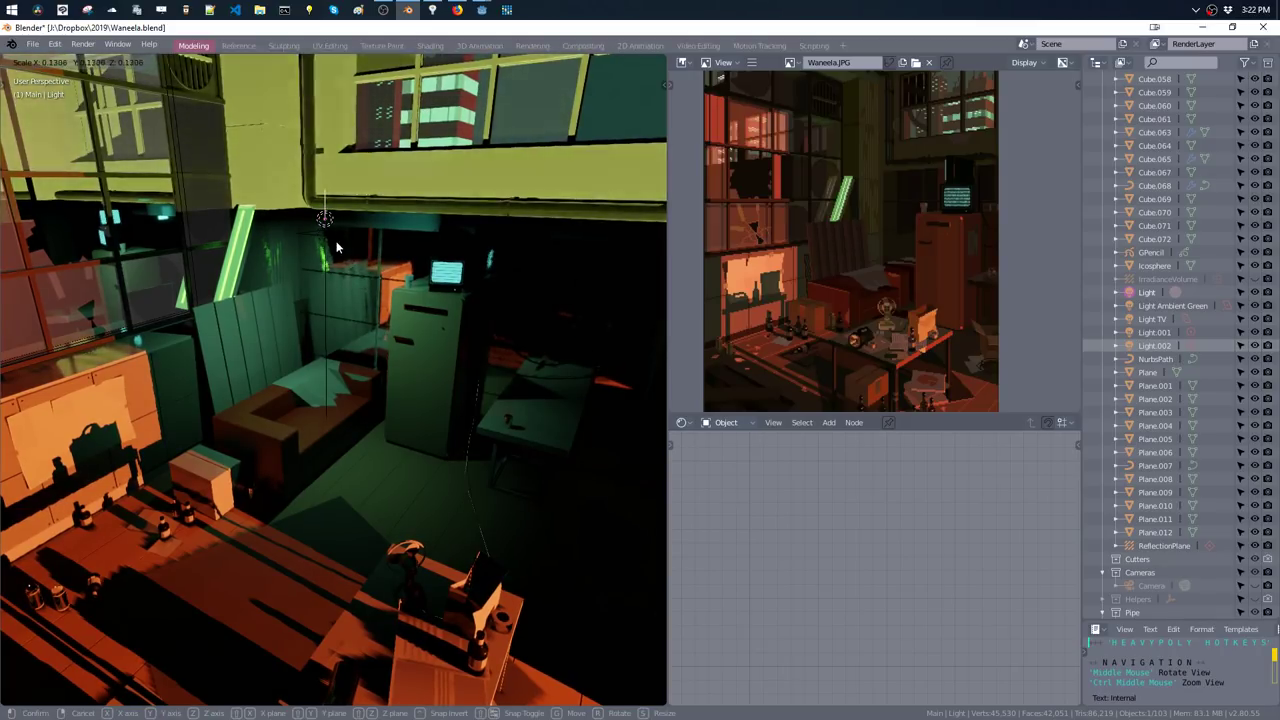
pyautogui.press('Return')
pyautogui.moveTo(345, 204)
pyautogui.mouseDown(button='middle')
pyautogui.moveTo(433, 346)
pyautogui.moveTo(484, 338)
pyautogui.mouseUp(button='middle')
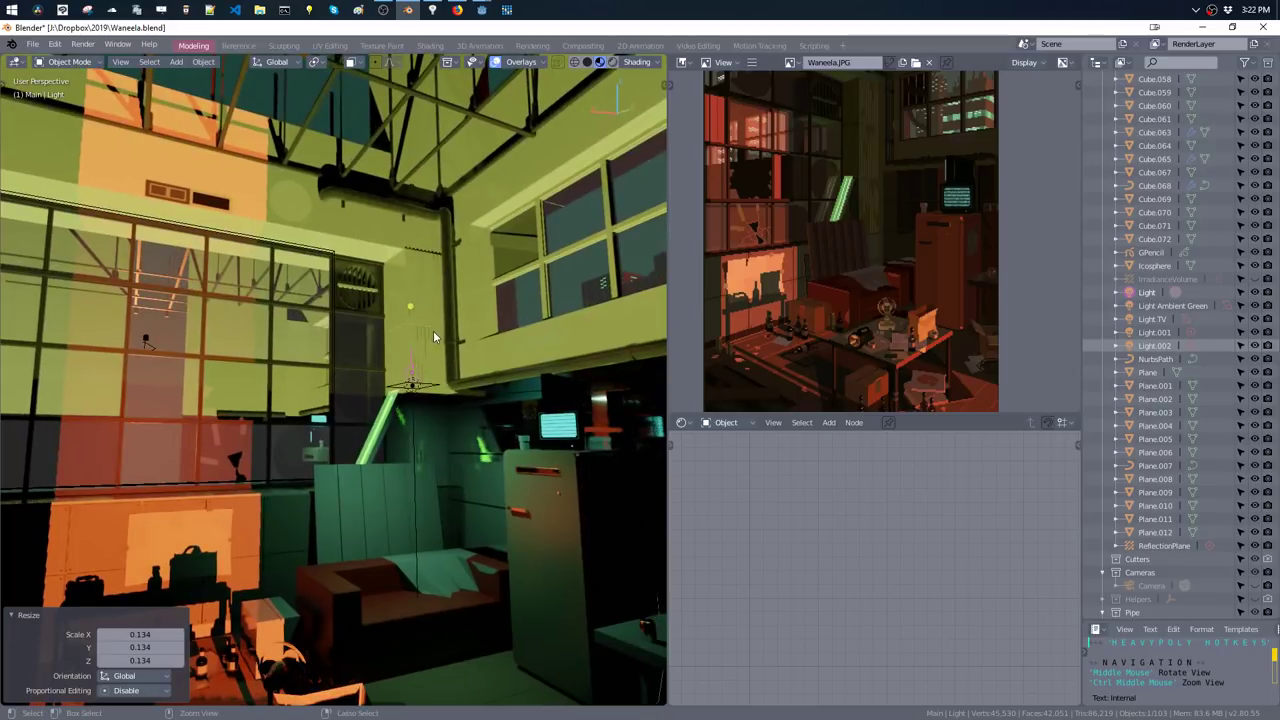
pyautogui.hotkey('shift', 'space')
pyautogui.click(550, 461)
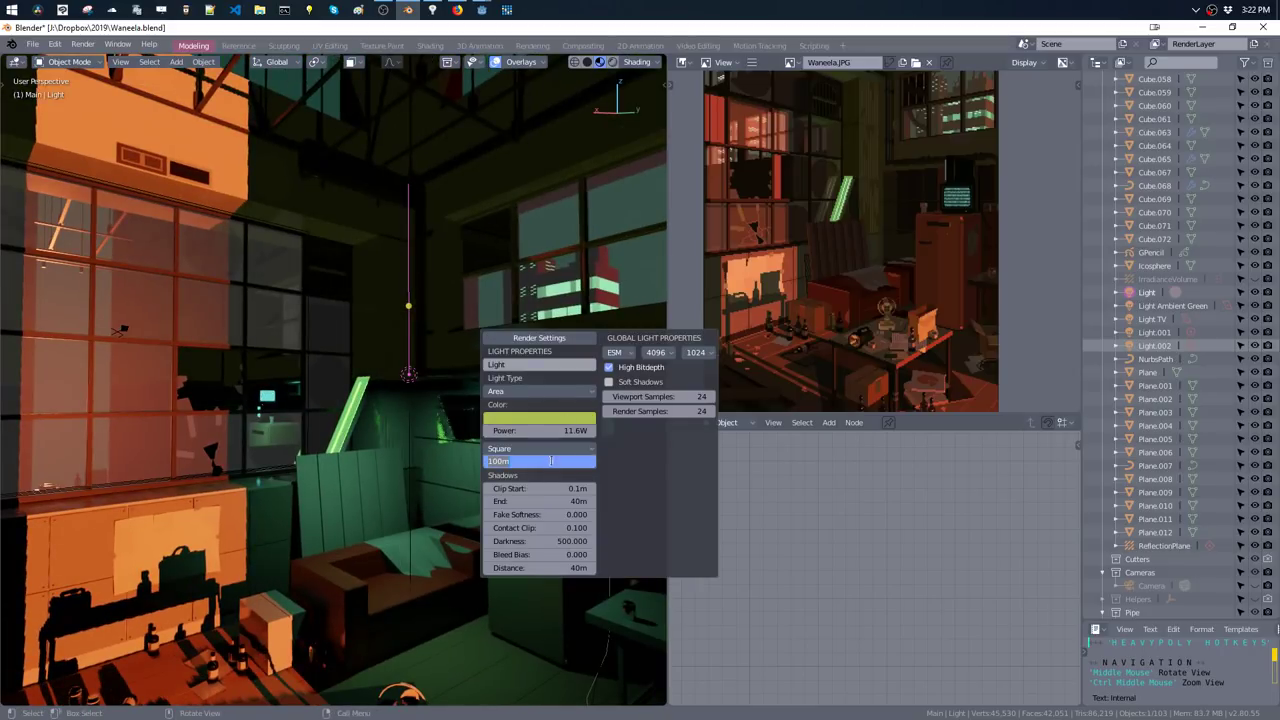
pyautogui.write('1')
pyautogui.press('Return')
pyautogui.click(550, 430)
pyautogui.press('BackSpace')
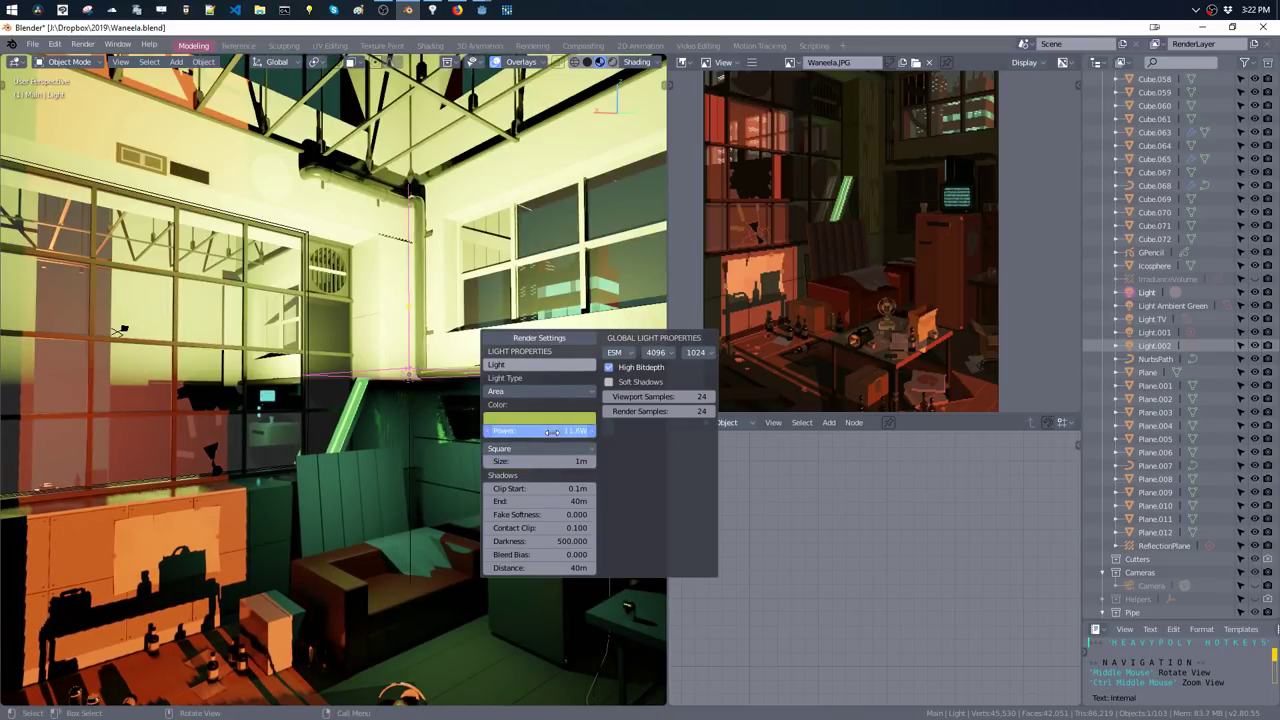
pyautogui.write('3')
pyautogui.press('Return')
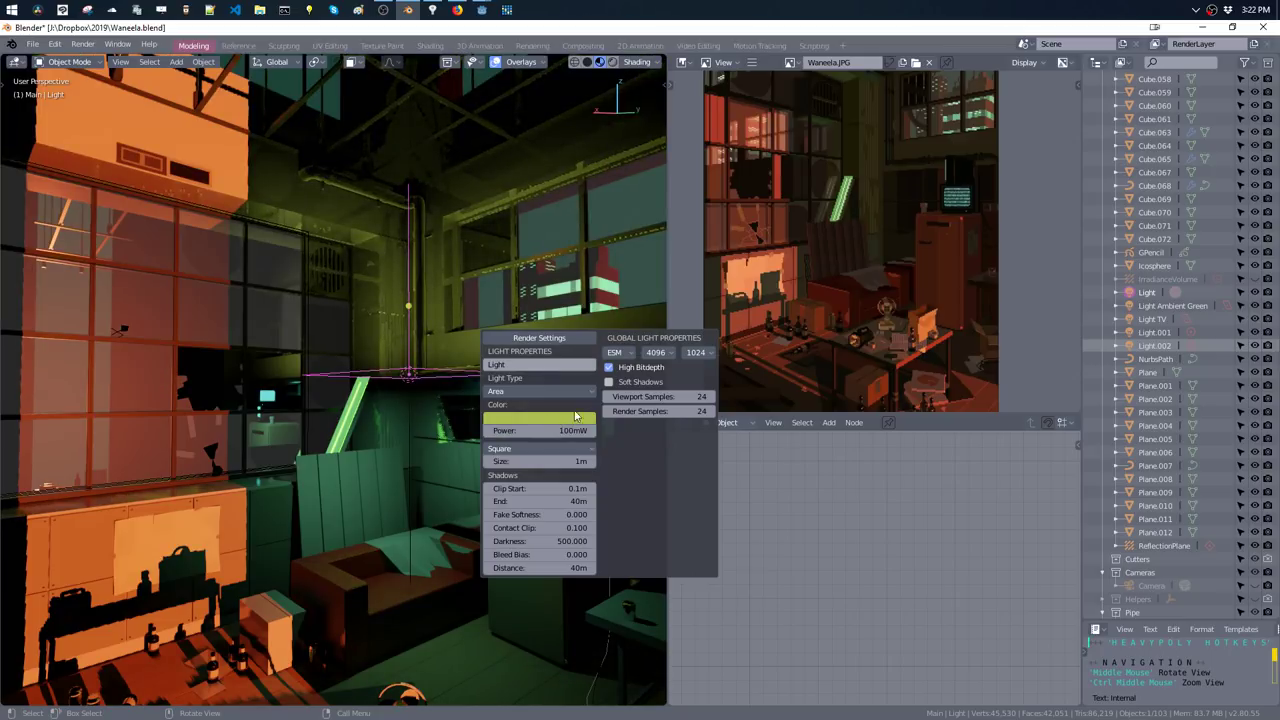
# - Delete the overhead light from the scene
pyautogui.moveTo(500, 340)
pyautogui.mouseDown(button='middle')
pyautogui.moveTo(454, 281)
pyautogui.moveTo(460, 297)
pyautogui.mouseUp(button='middle')
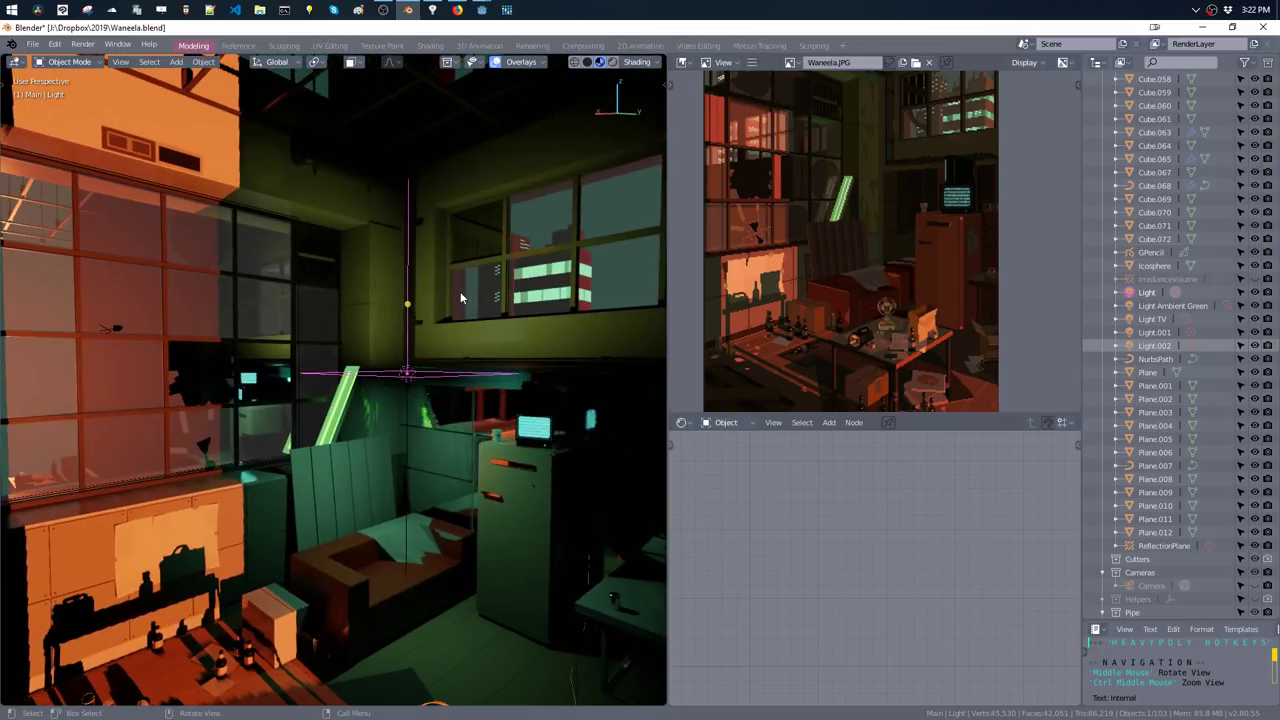
pyautogui.moveTo(543, 374); pyautogui.dragTo(497, 336, button='middle')
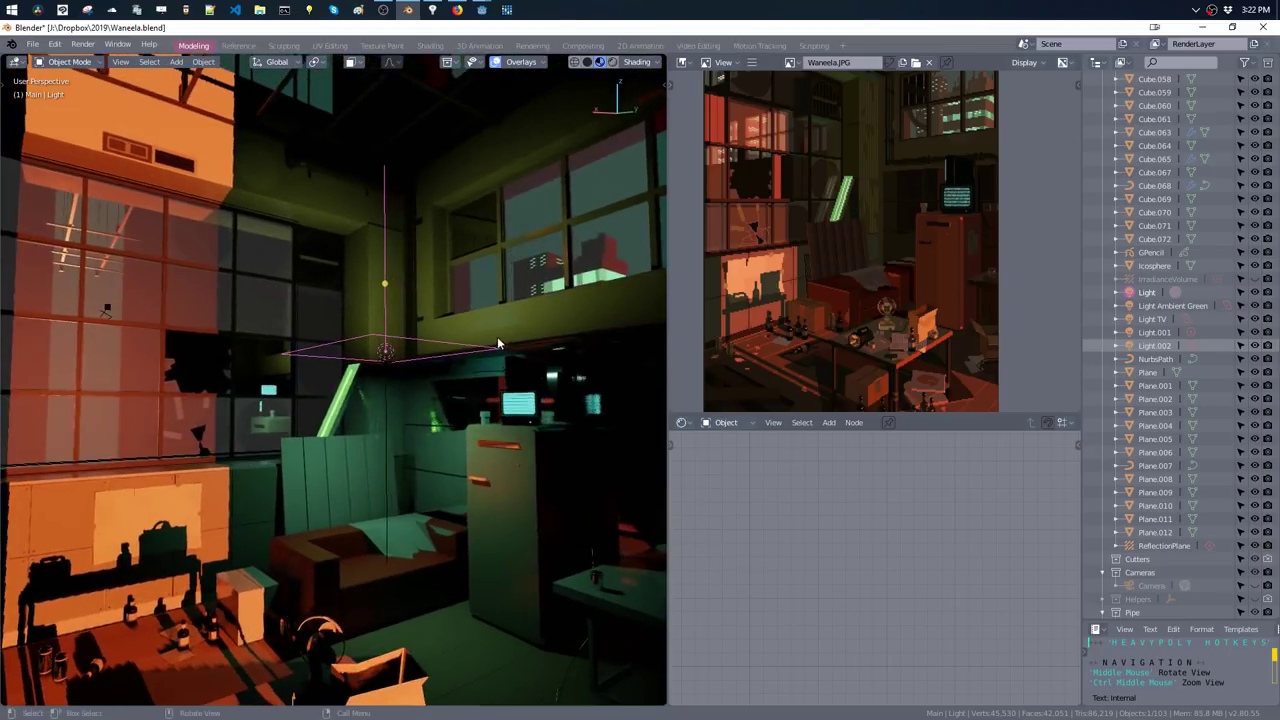
pyautogui.press('Delete')
pyautogui.click(389, 367)
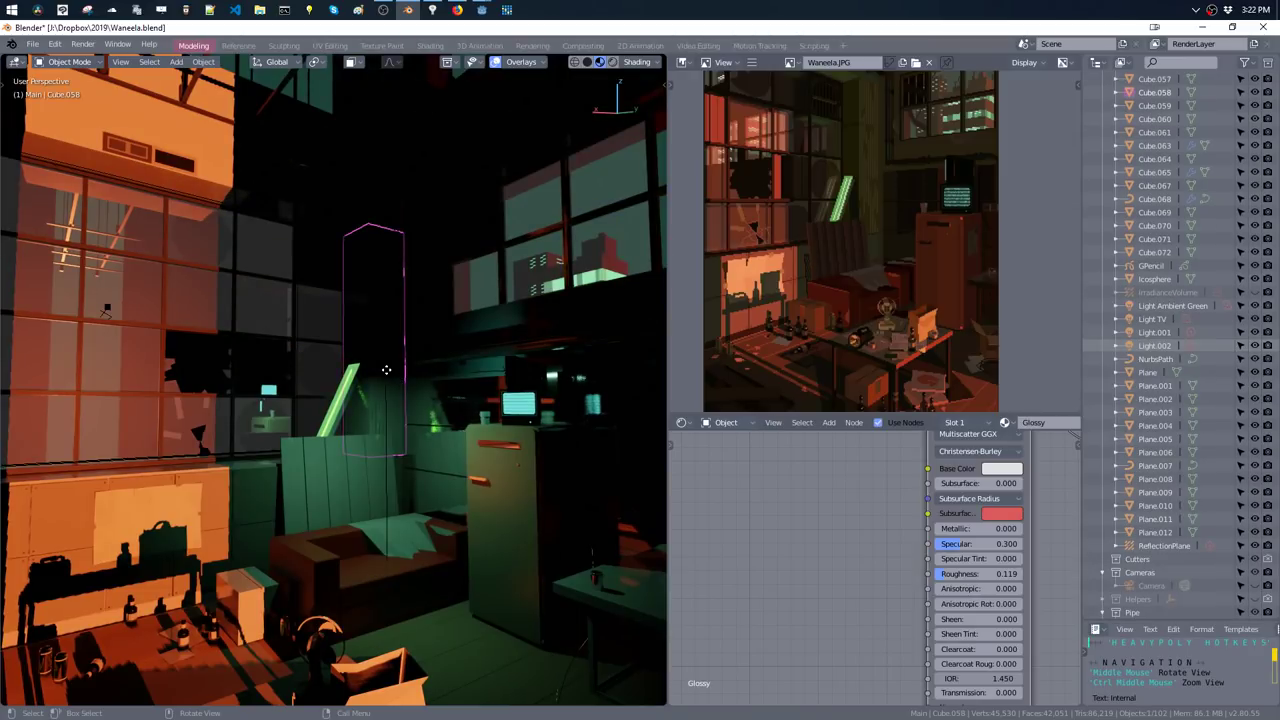
# - Make the green ambient light a point light and lower it along Z
pyautogui.press('f')
pyautogui.click(443, 418)
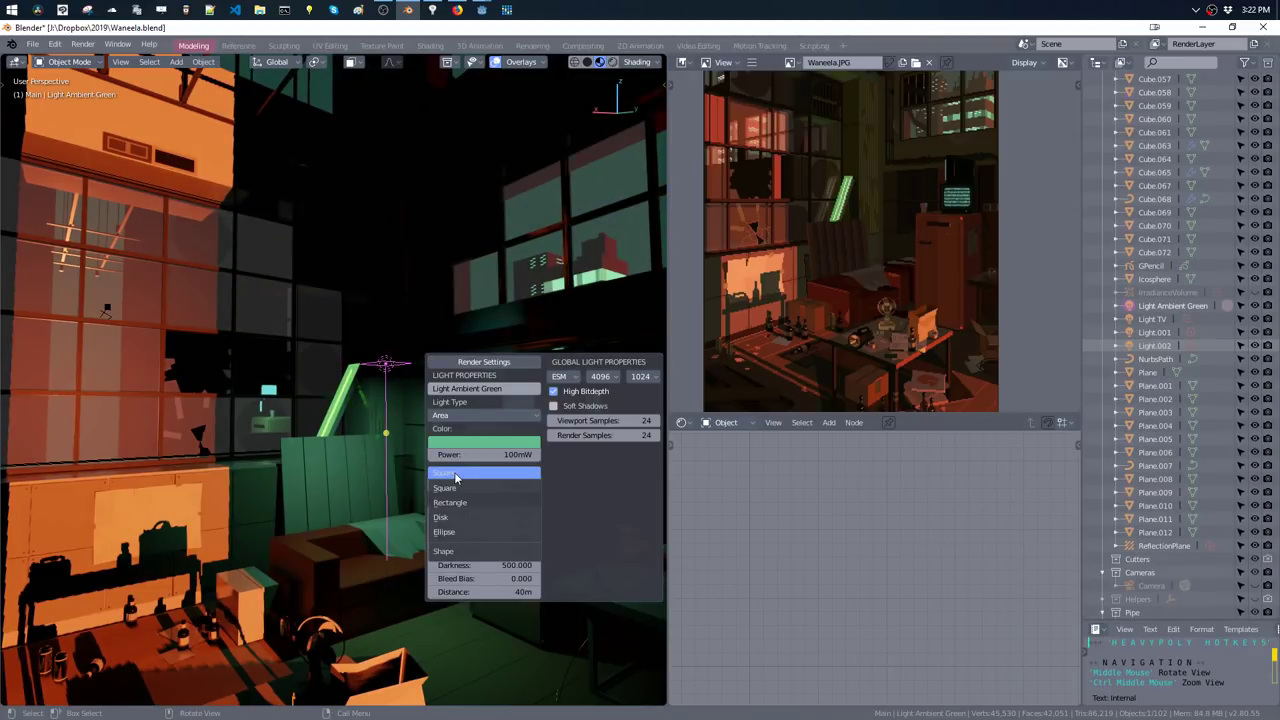
pyautogui.click(448, 418)
pyautogui.click(452, 432)
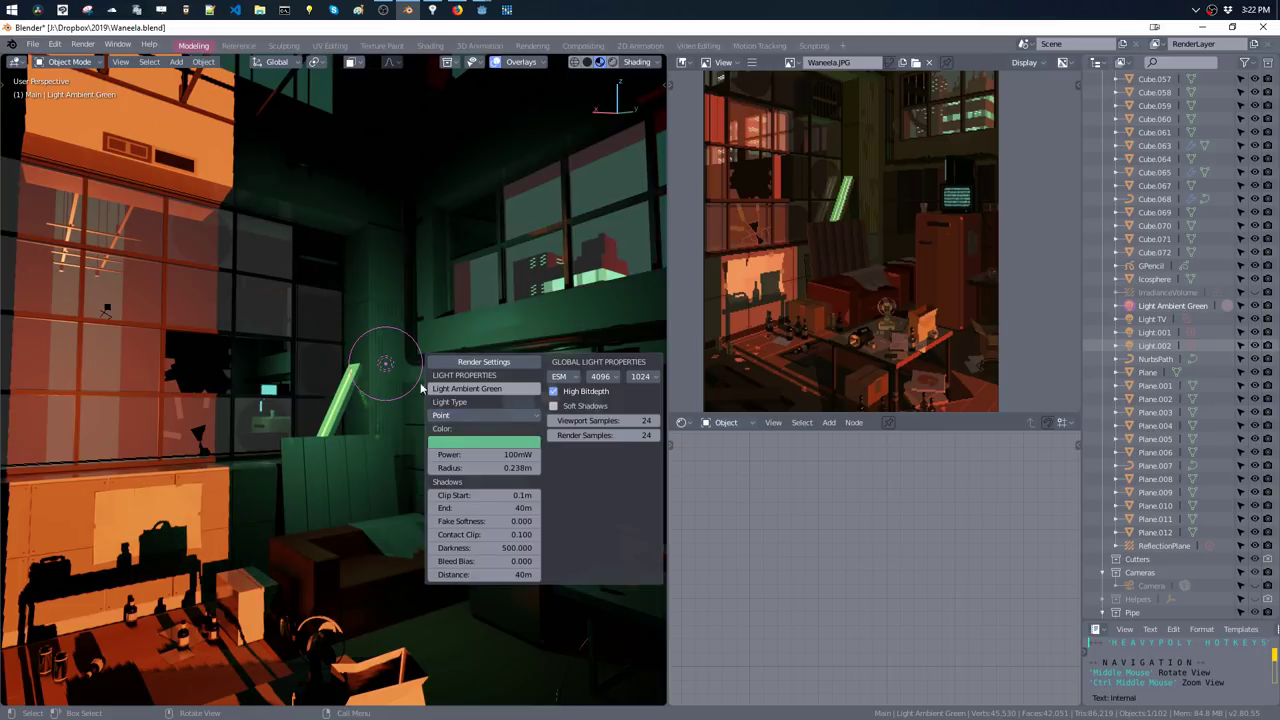
pyautogui.press('g')
pyautogui.press('z')
pyautogui.click(480, 487)
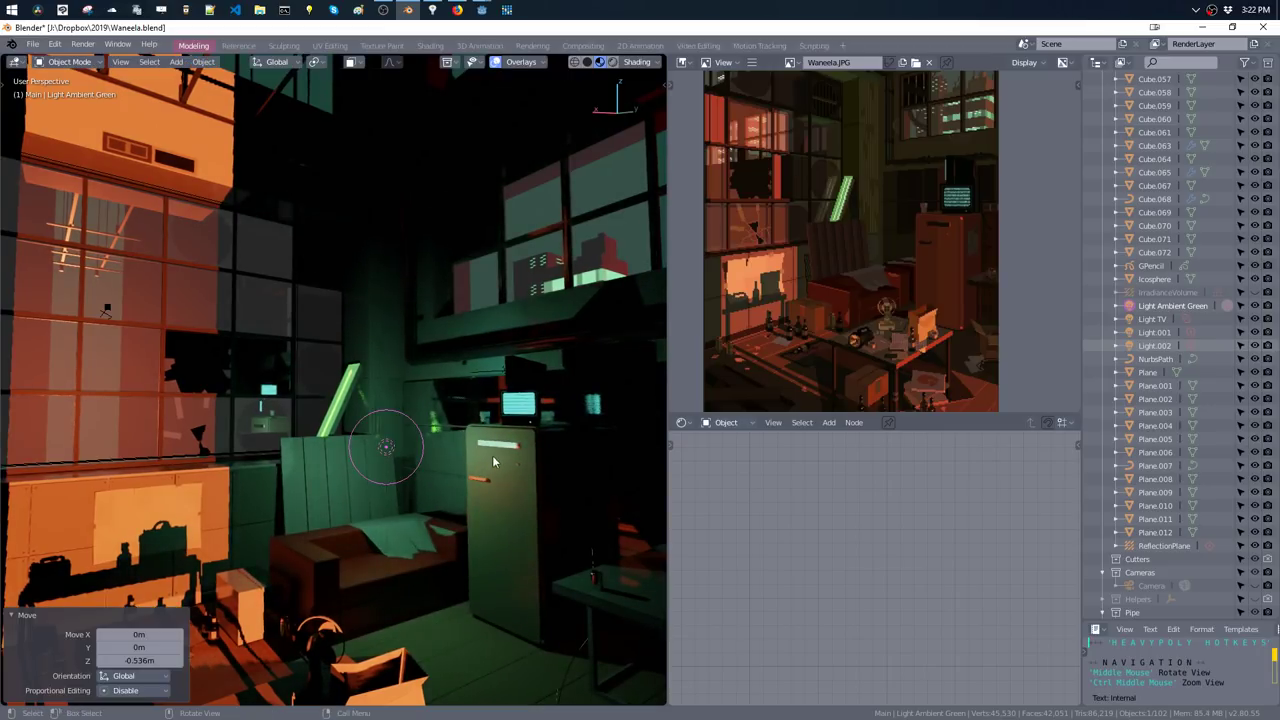
# - Reduce the green light's radius from 9 m to 4 m, then to 3 m
pyautogui.moveTo(590, 404); pyautogui.dragTo(536, 426, button='middle')
pyautogui.hotkey('shift', 'space')
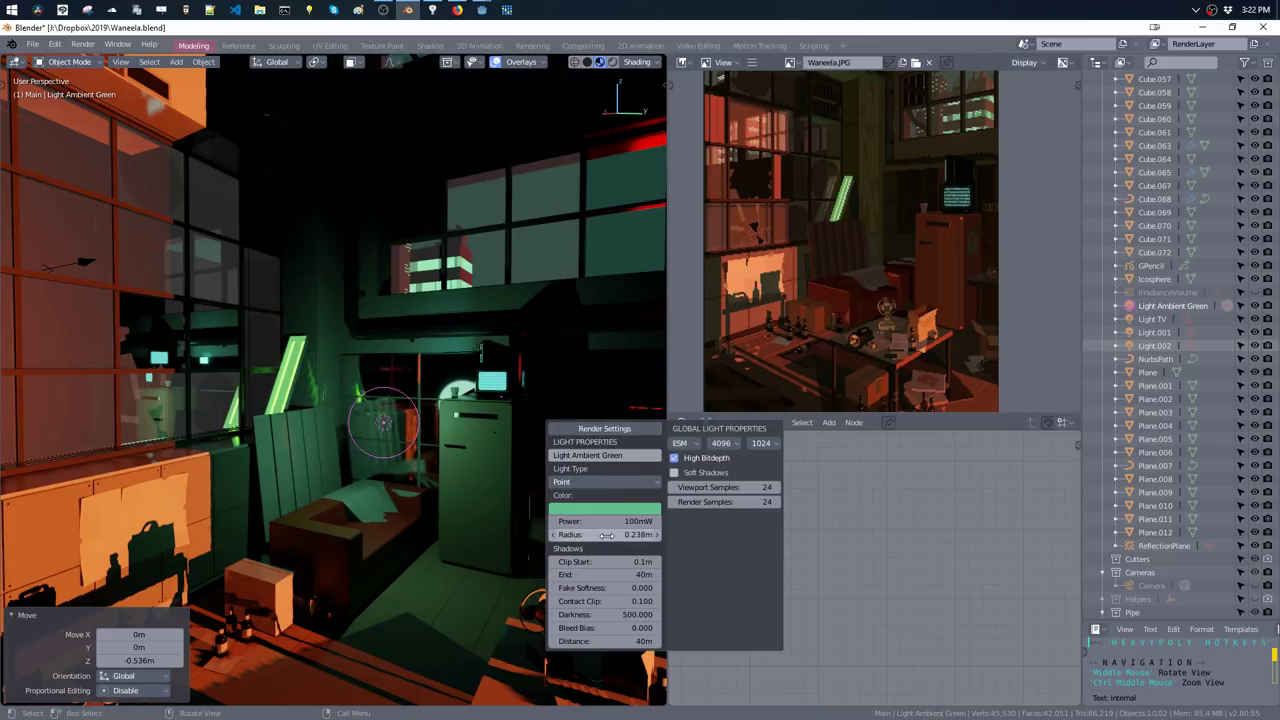
pyautogui.click(606, 535)
pyautogui.write('9m')
pyautogui.press('Return')
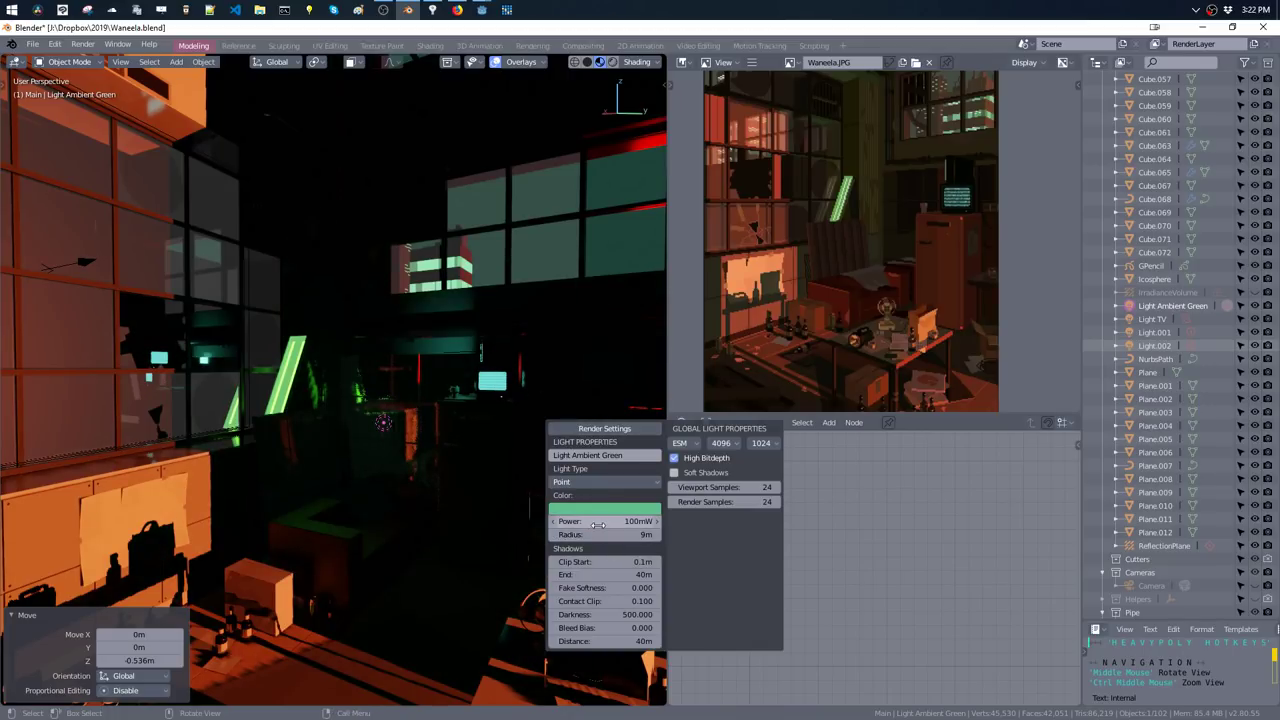
pyautogui.click(598, 535)
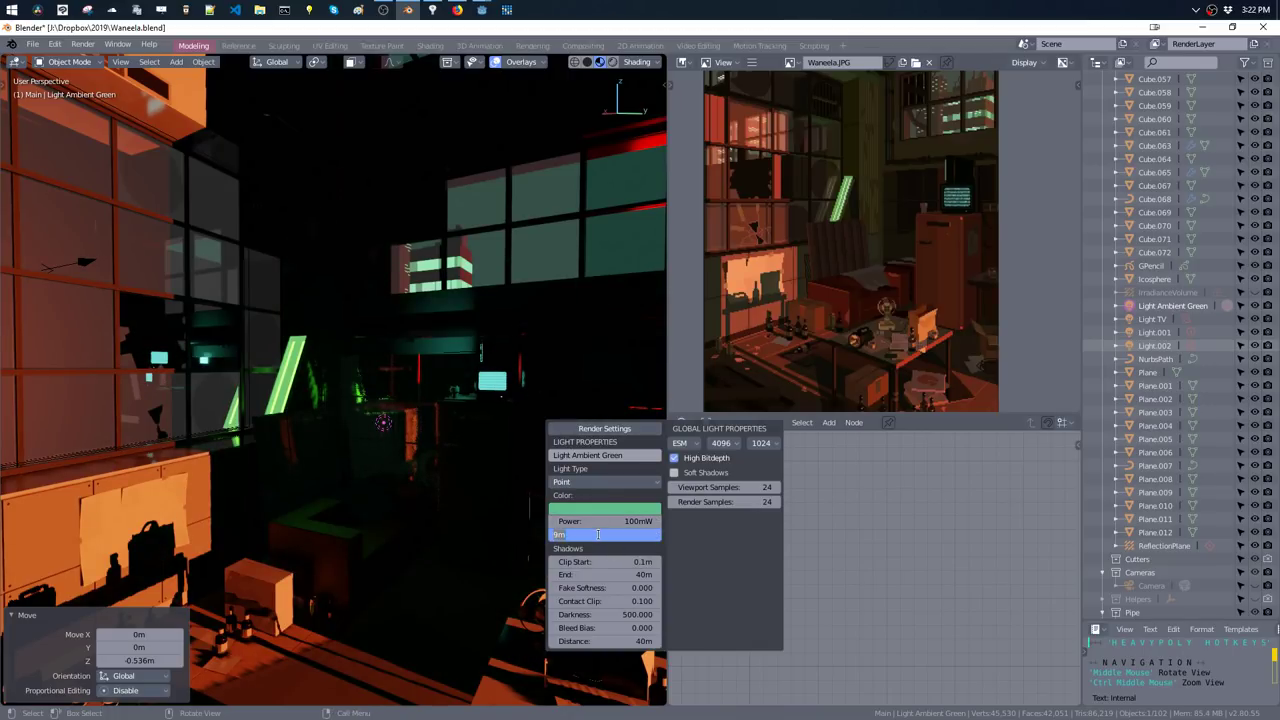
pyautogui.write('4')
pyautogui.press('Return')
pyautogui.click(599, 531)
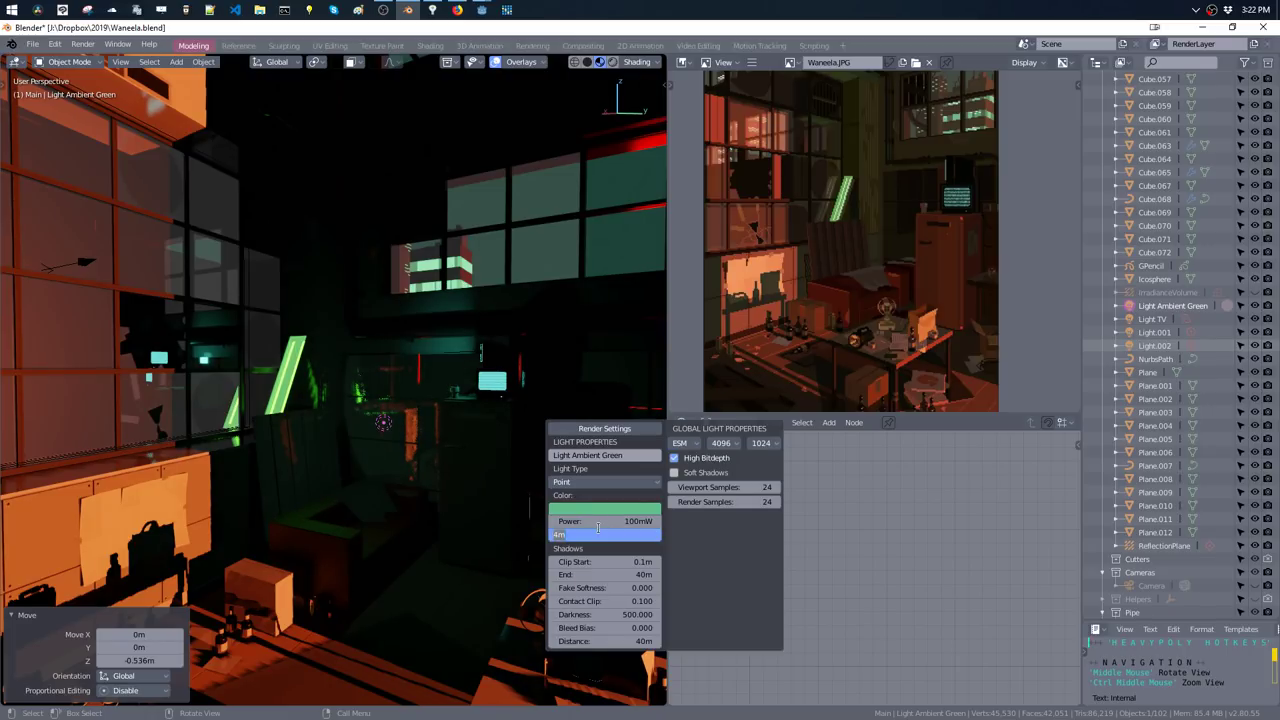
pyautogui.write('3')
pyautogui.press('Return')
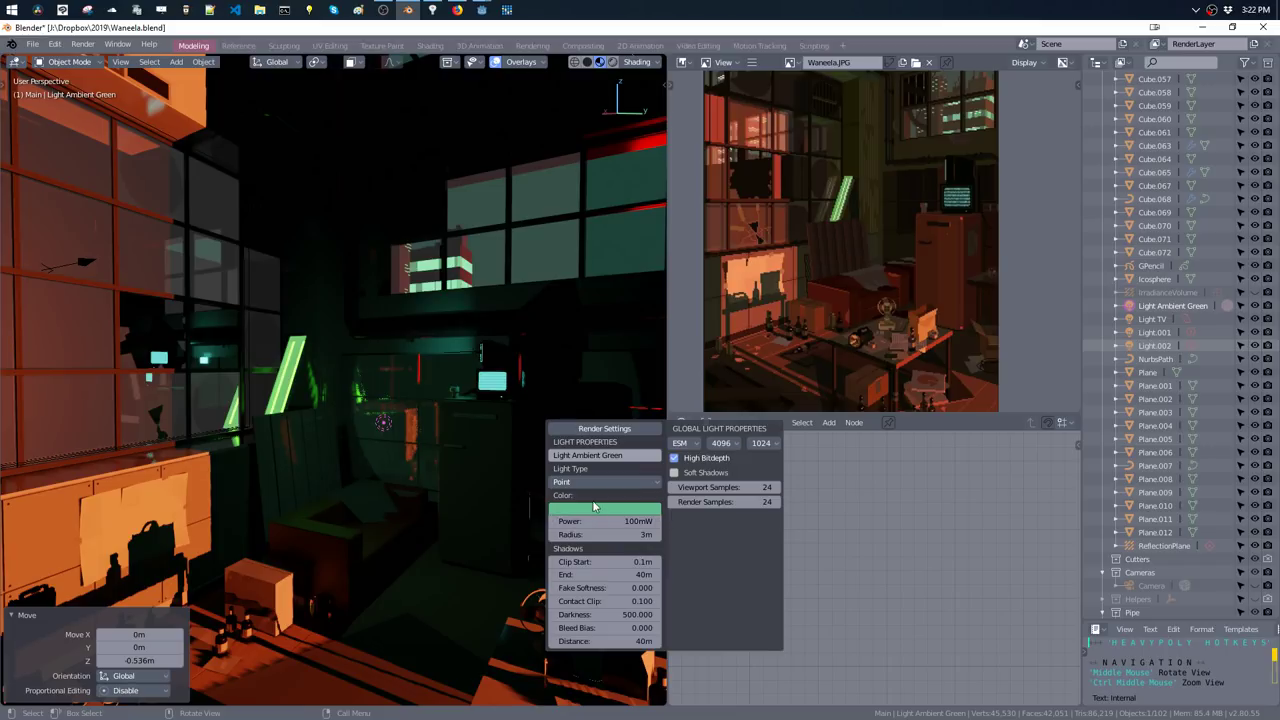
# - Lower the green light's power to 1
pyautogui.moveTo(602, 521); pyautogui.dragTo(596, 521)
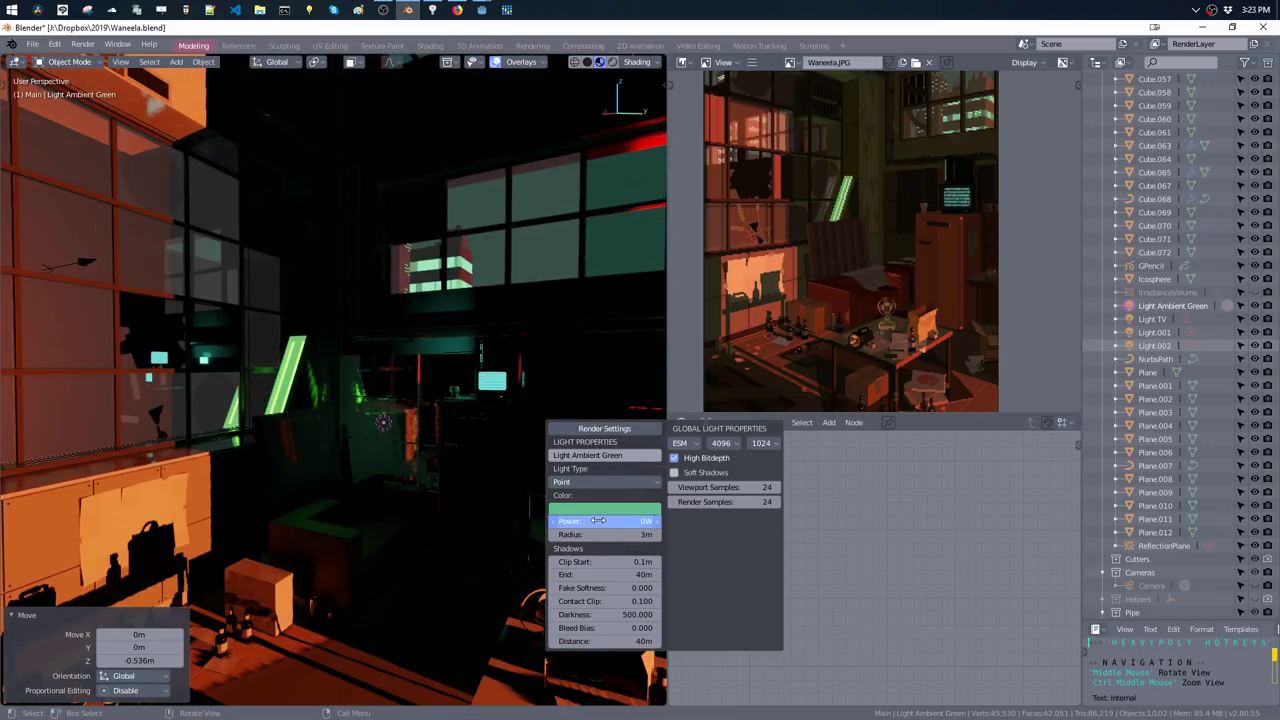
pyautogui.click(597, 521)
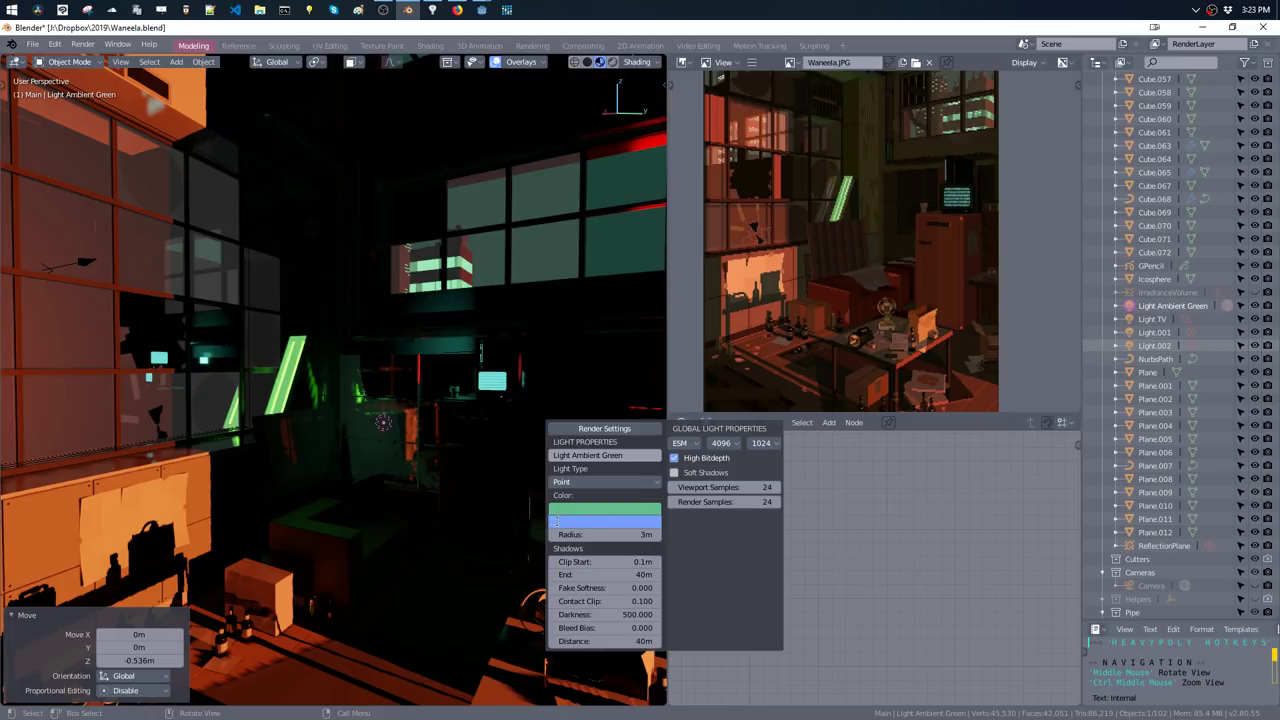
pyautogui.write('1')
pyautogui.press('Return')
# - In camera view, nudge the green light freely and along Y, X and Z, then delete it
pyautogui.moveTo(485, 243)
pyautogui.mouseDown(button='middle')
pyautogui.moveTo(409, 257)
pyautogui.moveTo(462, 286)
pyautogui.mouseUp(button='middle')
pyautogui.press('`')
pyautogui.click(496, 354)
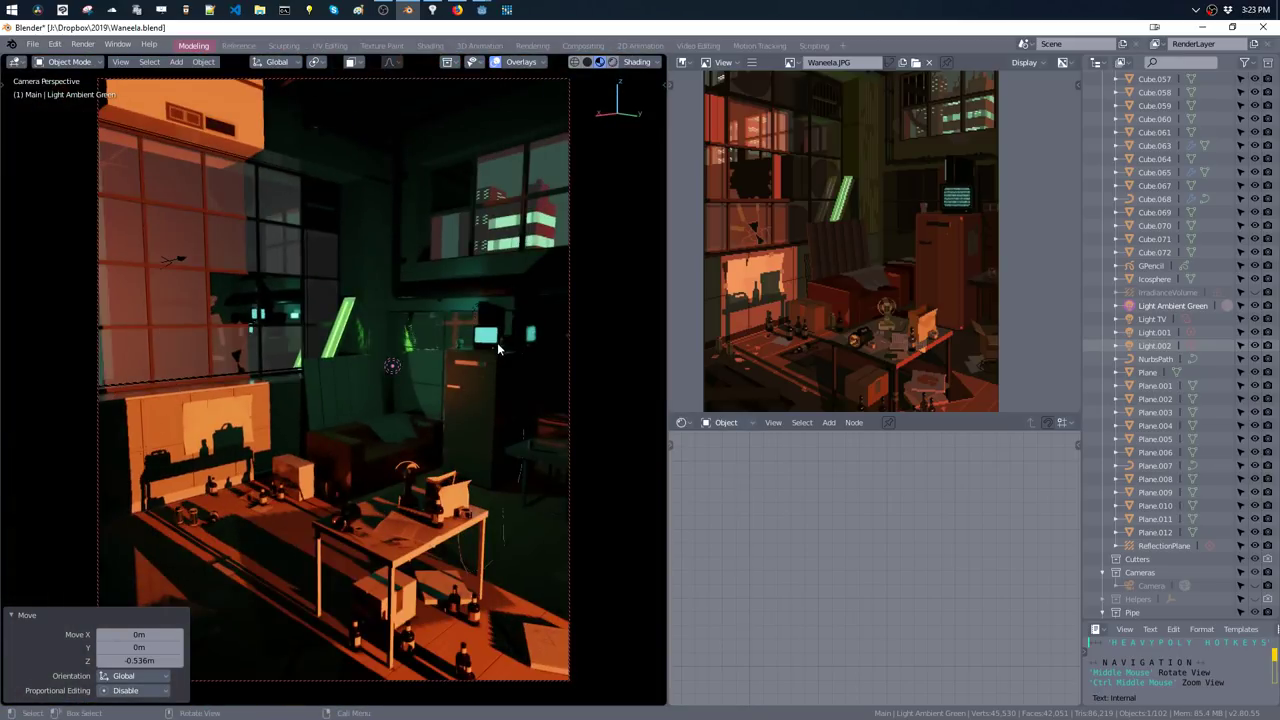
pyautogui.press('g')
pyautogui.click(495, 405)
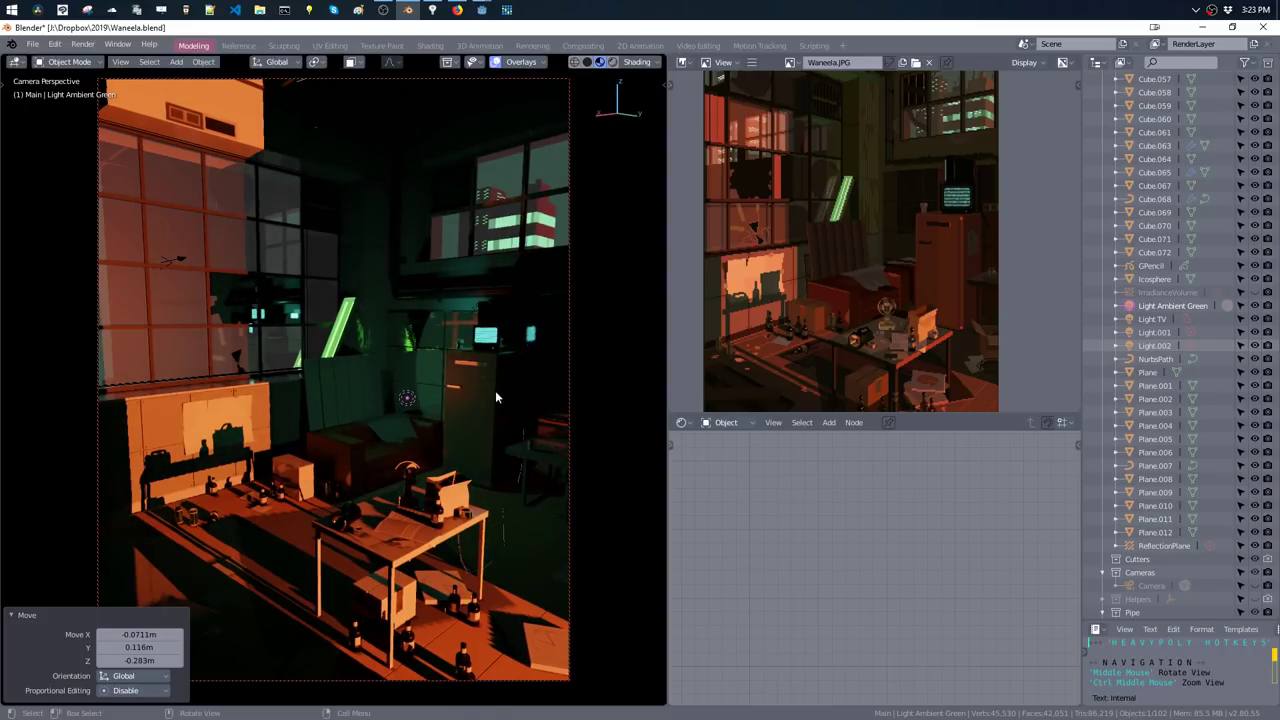
pyautogui.press('g')
pyautogui.press('y')
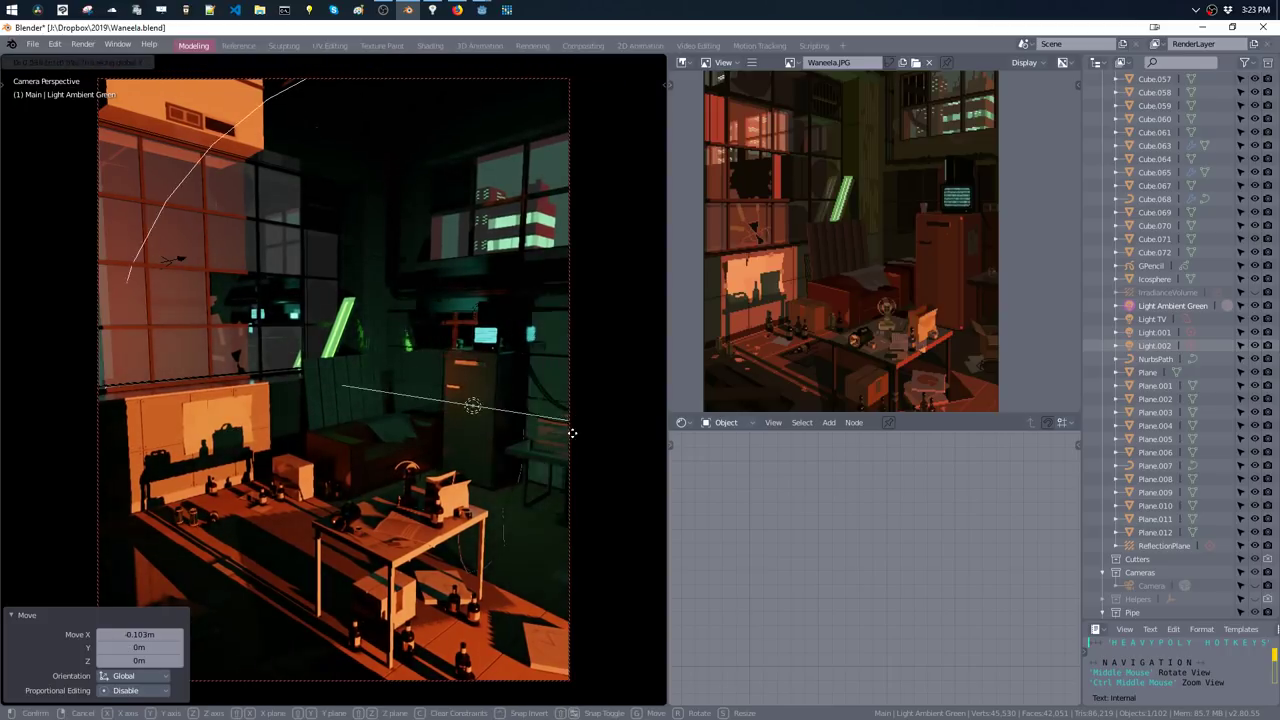
pyautogui.click(587, 439)
pyautogui.press('g')
pyautogui.press('x')
pyautogui.click(517, 449)
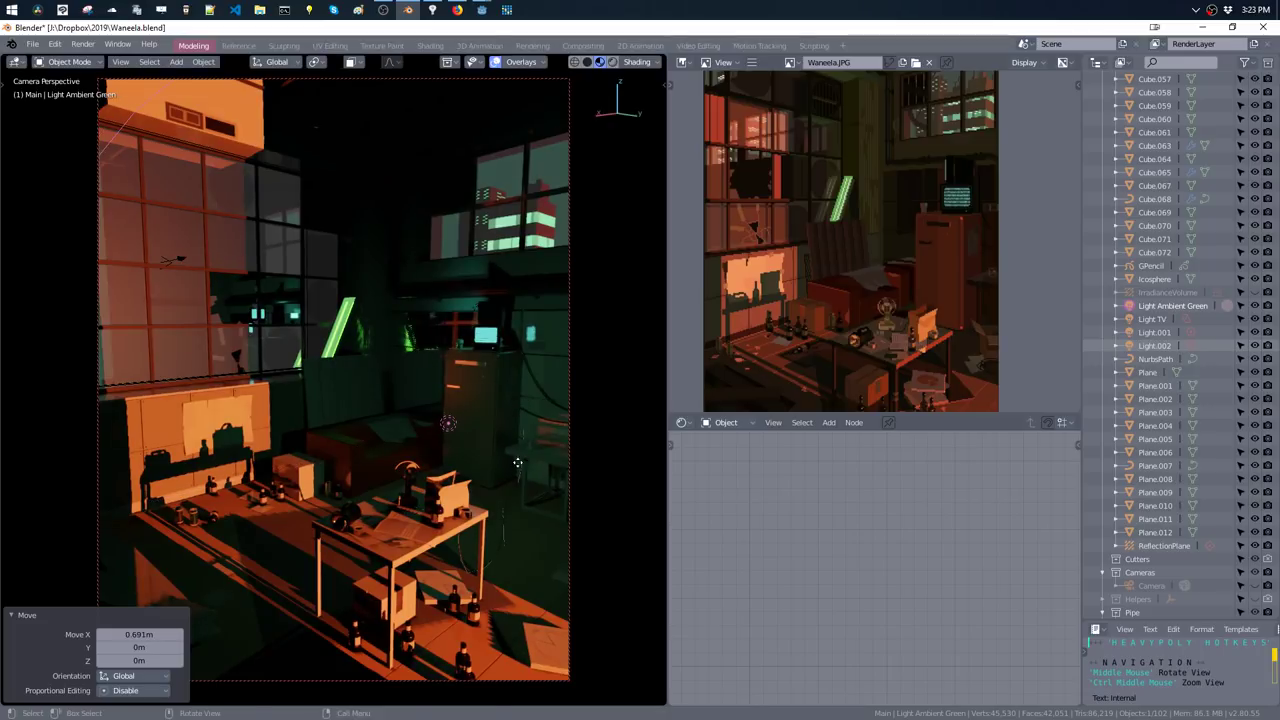
pyautogui.press('g')
pyautogui.press('x')
pyautogui.press('z')
pyautogui.click(519, 460)
pyautogui.press('Delete')
# - Bake the scene lighting from the Z pie and switch the lower-right editor to the Compositor
pyautogui.press('z')
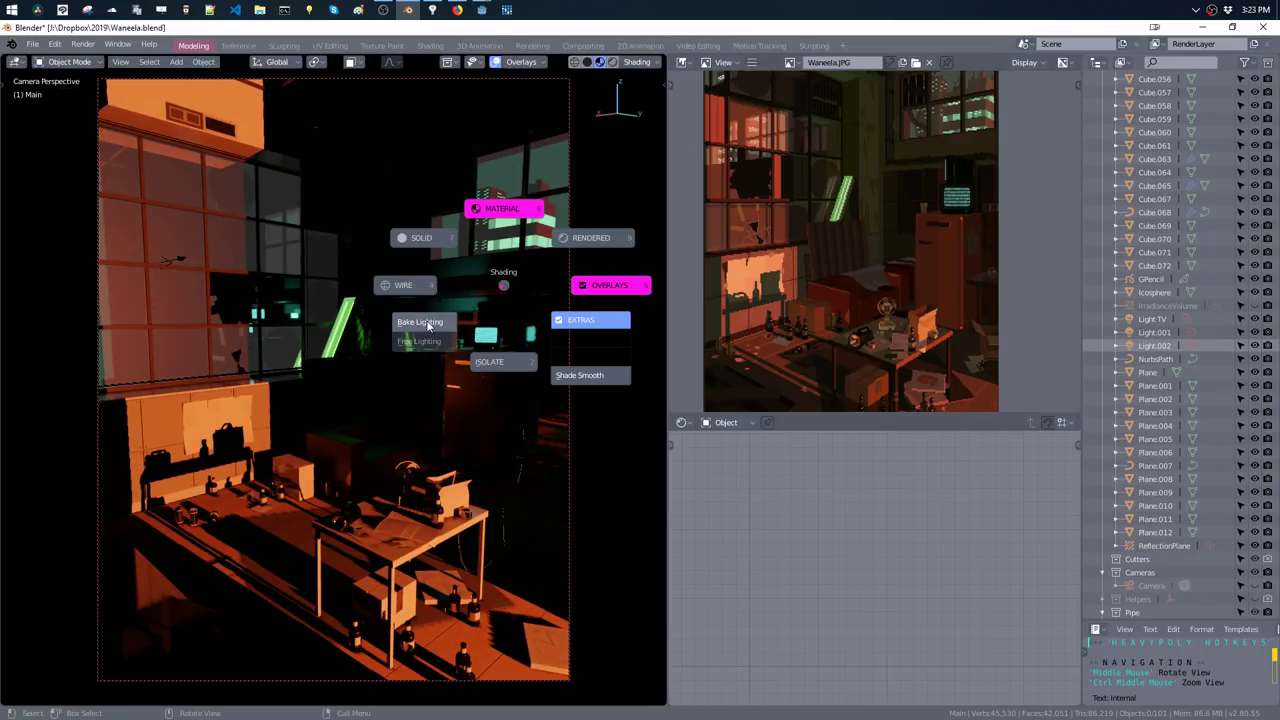
pyautogui.click(428, 322)
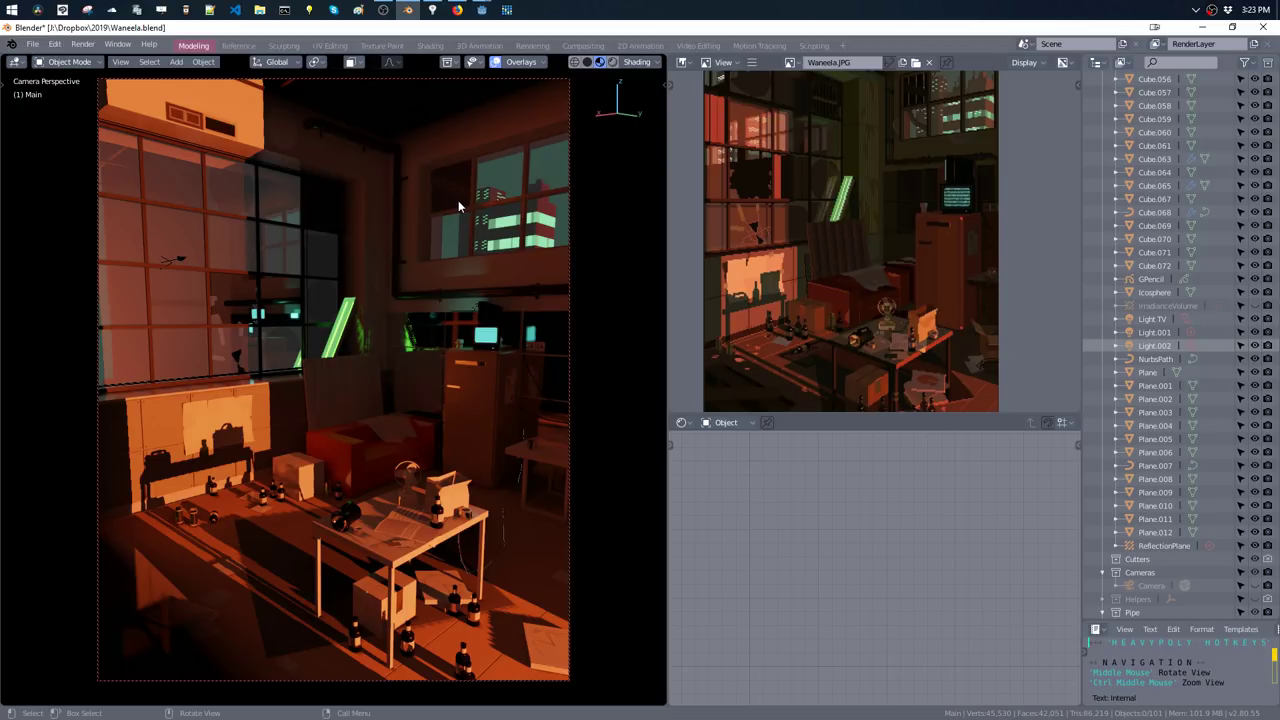
pyautogui.click(683, 424)
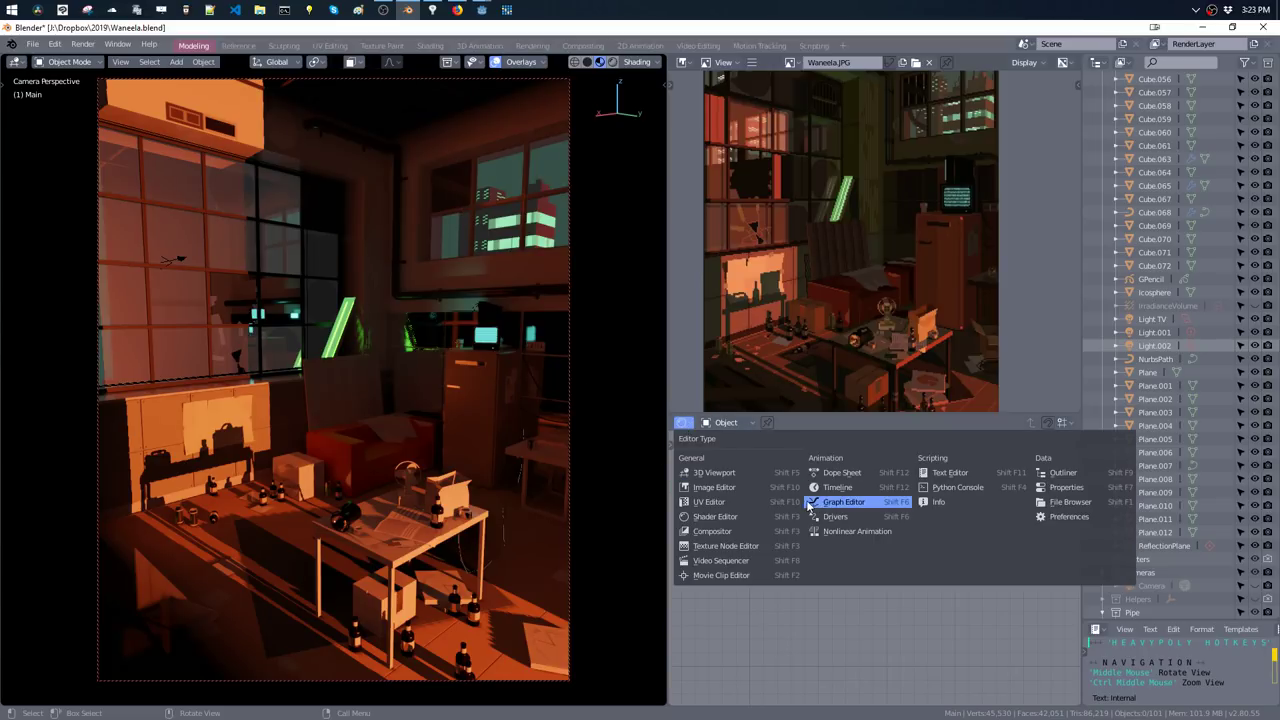
pyautogui.click(765, 526)
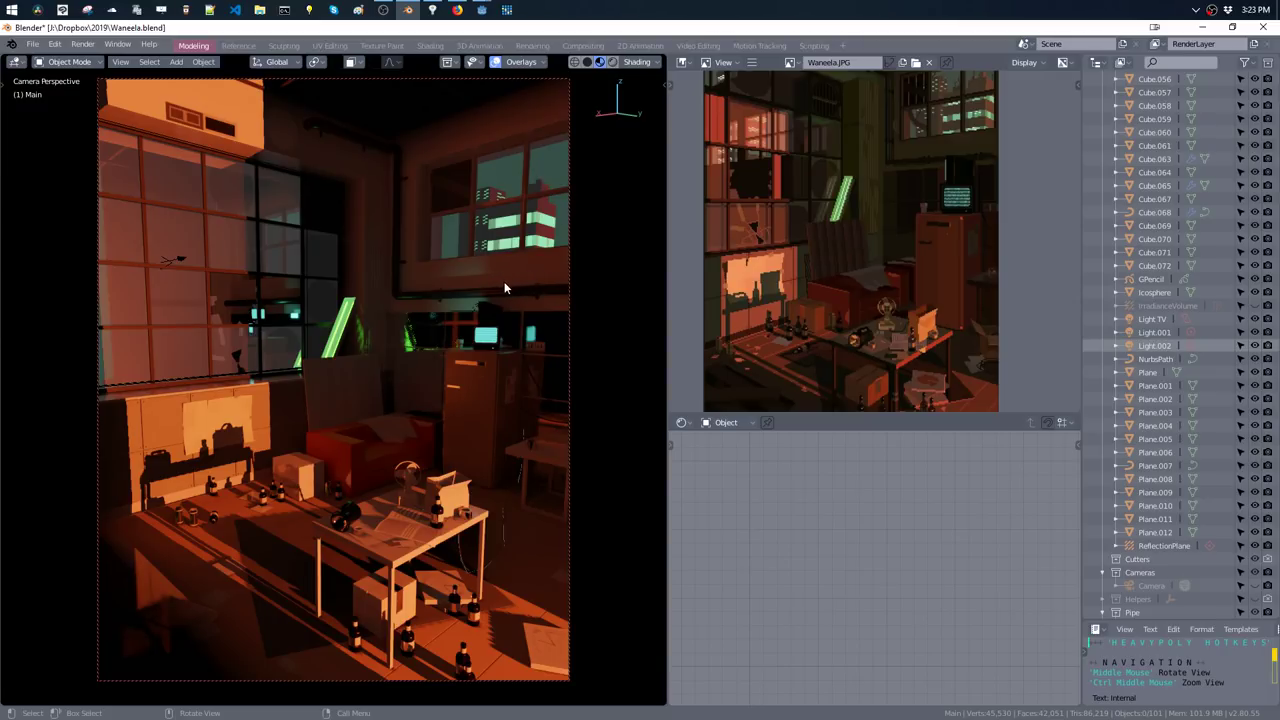
pyautogui.hotkey('shift', 'a')
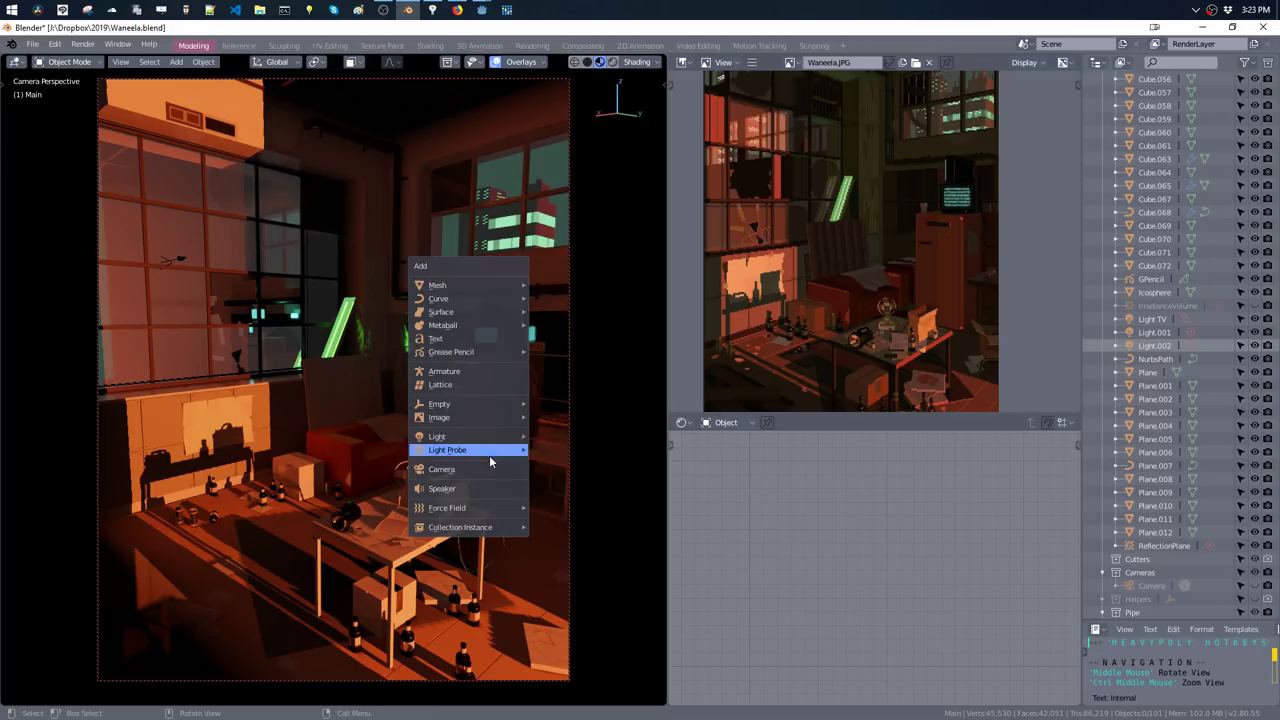
pyautogui.moveTo(468, 436)
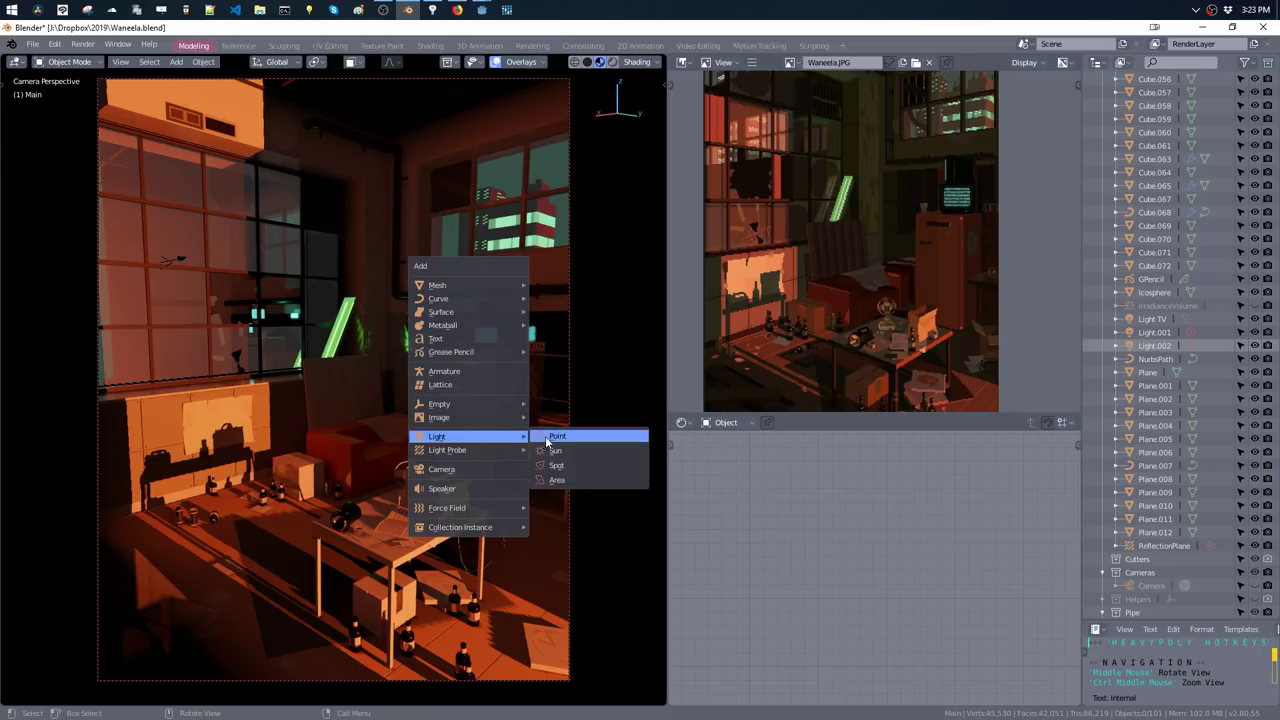
# - Move Light.002 to a new position and re-bake the lighting
pyautogui.click(548, 440)
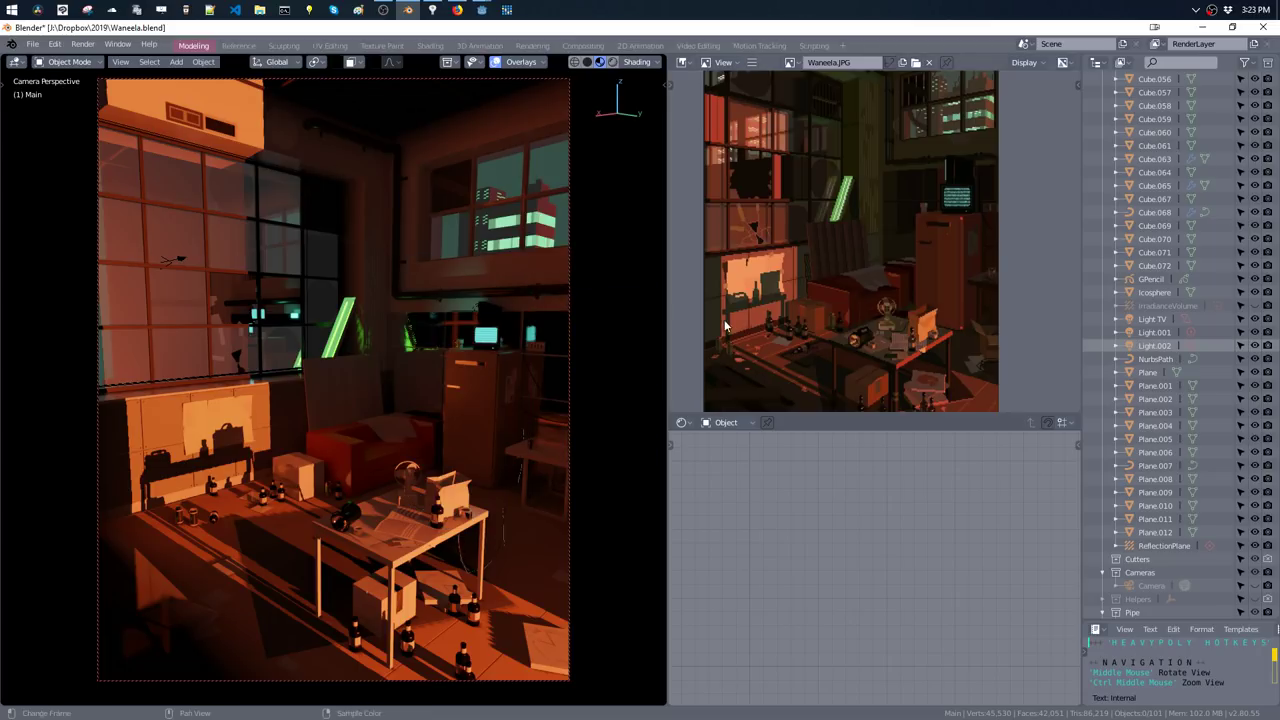
pyautogui.click(1150, 347)
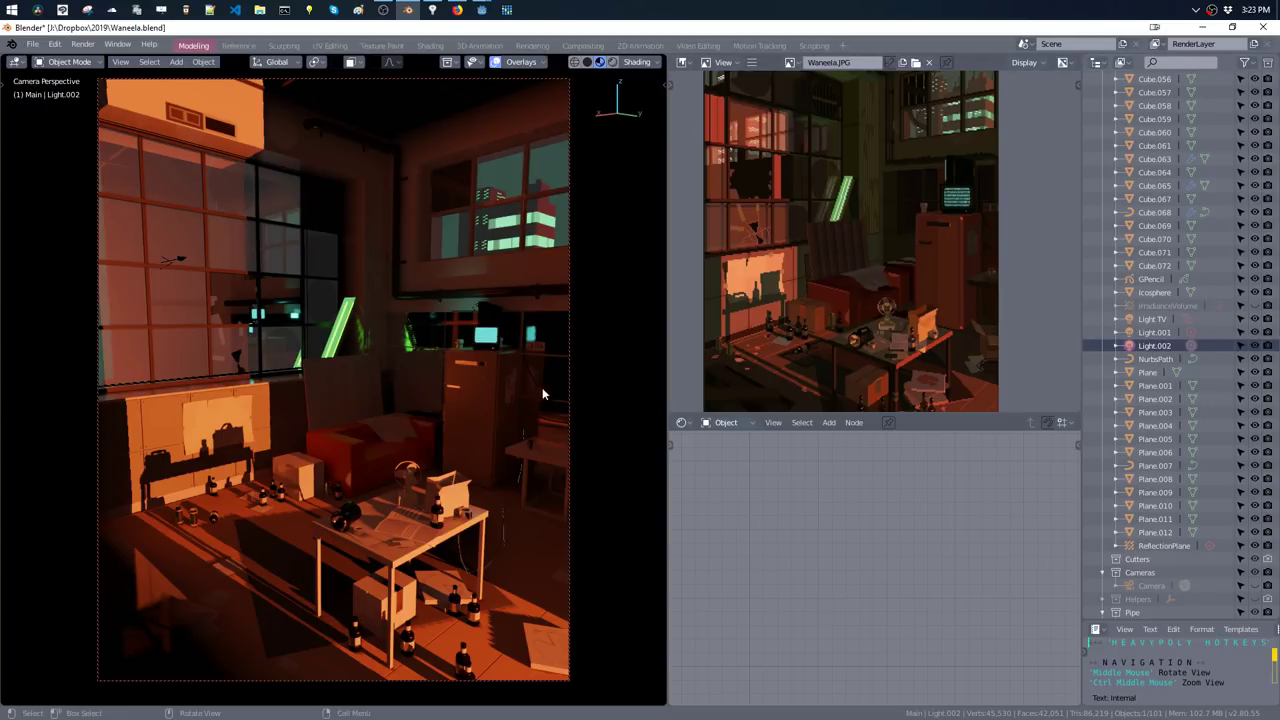
pyautogui.press('g')
pyautogui.click(551, 307)
pyautogui.press('z')
pyautogui.click(485, 325)
# - Move Light.001 along X and then freely so sunlight falls across the left wall
pyautogui.click(1155, 319)
pyautogui.click(1160, 334)
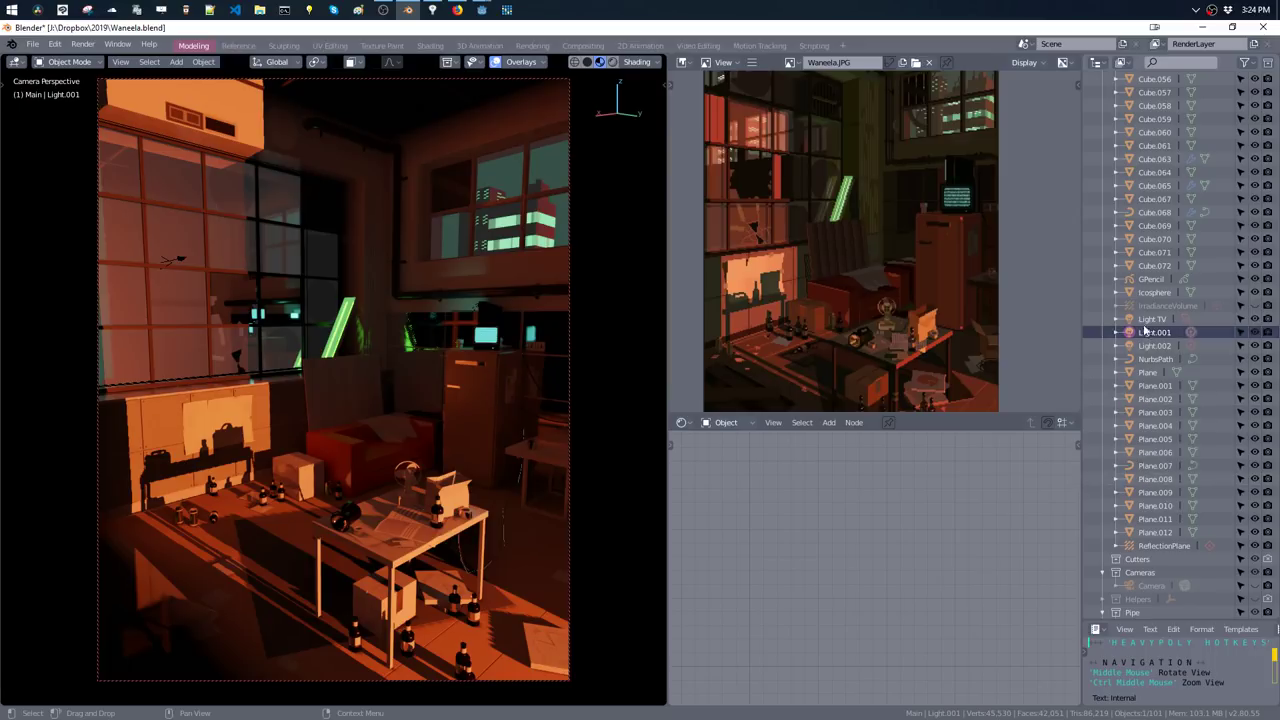
pyautogui.press('g')
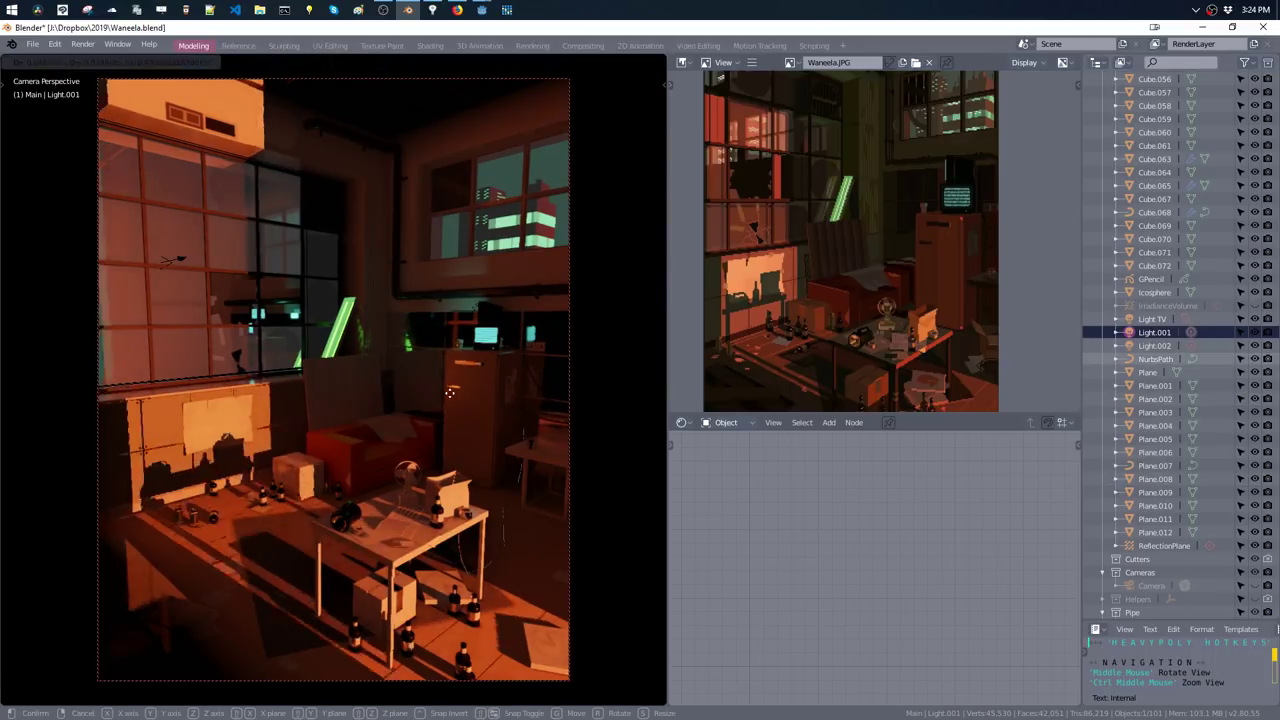
pyautogui.press('x')
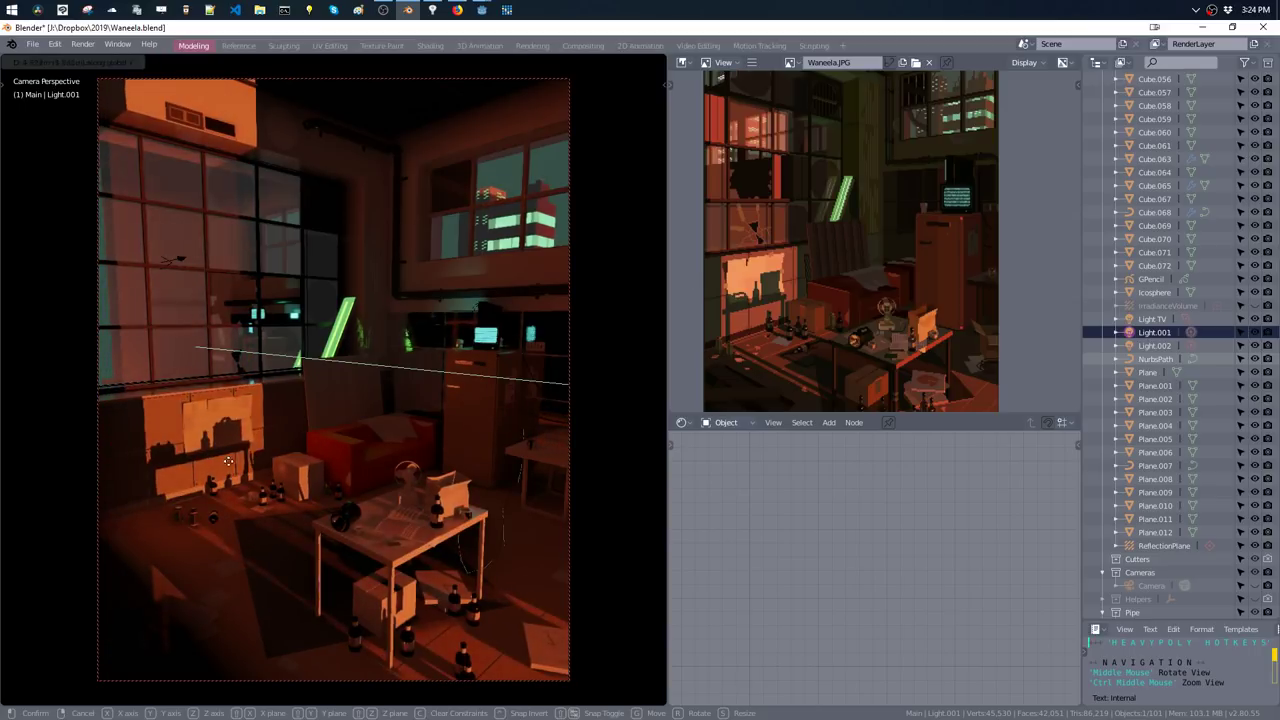
pyautogui.click(281, 481)
pyautogui.press('g')
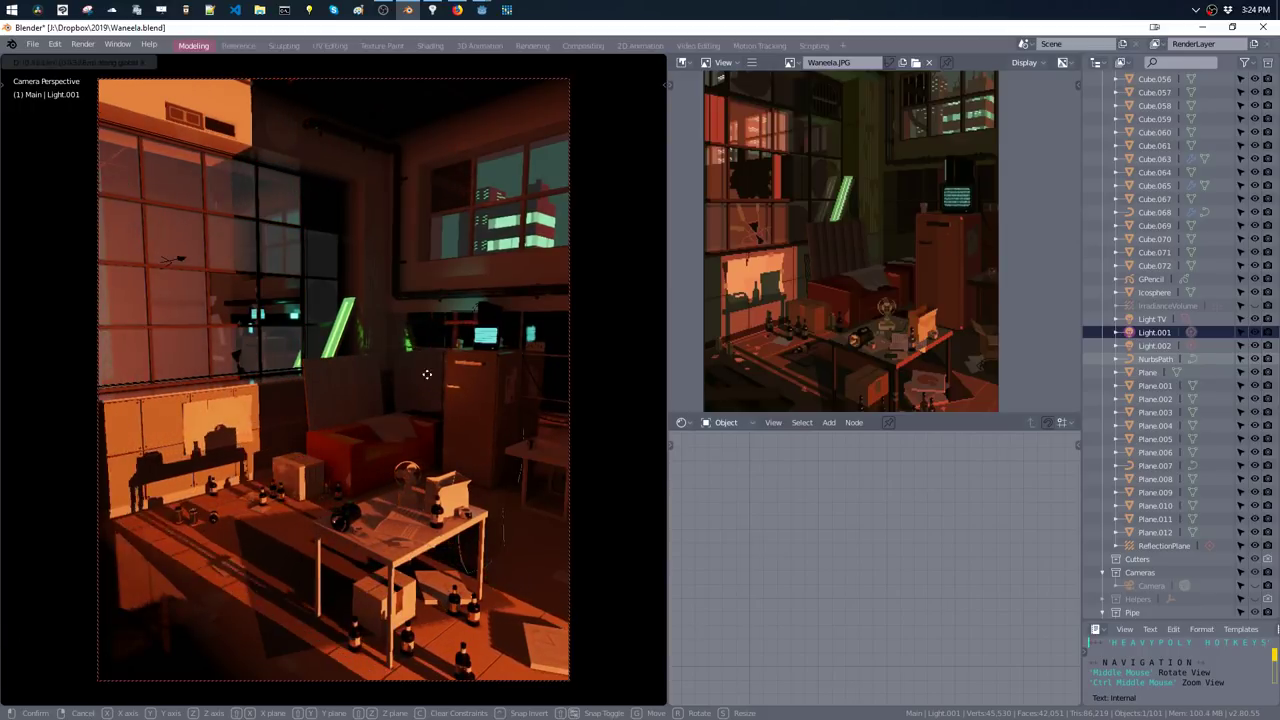
pyautogui.click(272, 653)
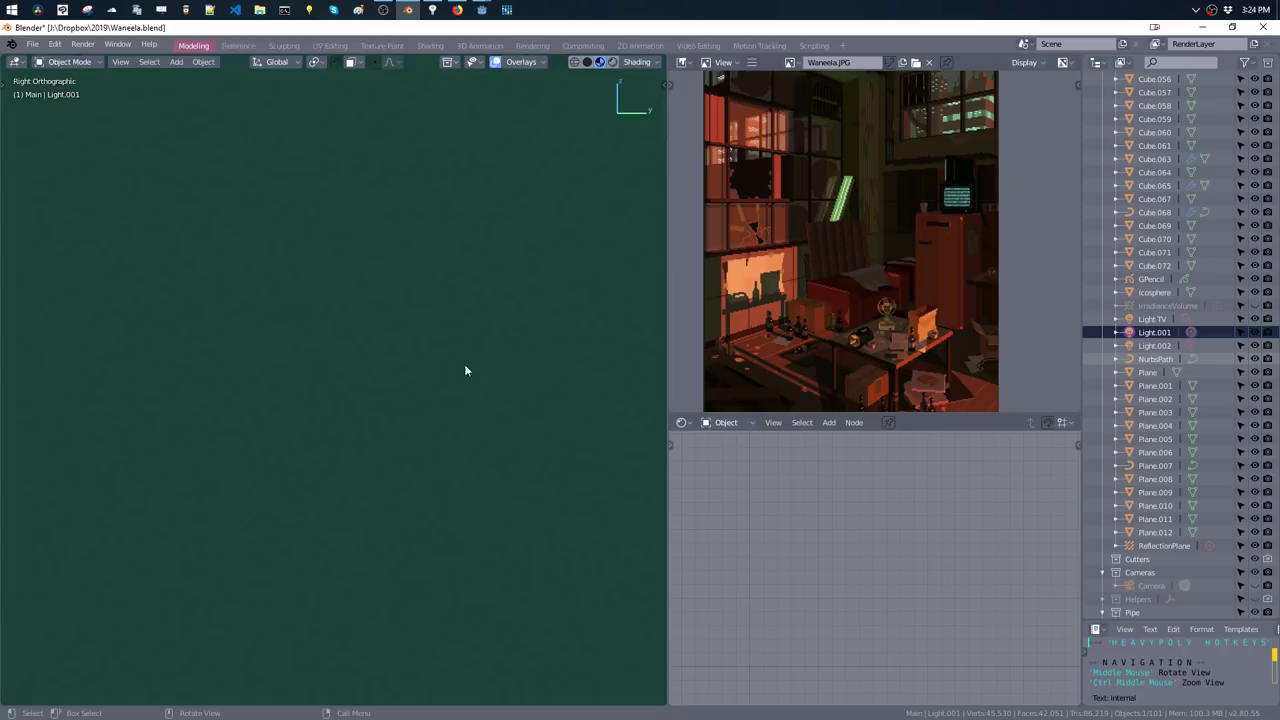
pyautogui.moveTo(464, 364)
pyautogui.mouseDown(button='middle')
pyautogui.moveTo(359, 403)
pyautogui.moveTo(374, 507)
pyautogui.moveTo(427, 378)
pyautogui.mouseUp(button='middle')
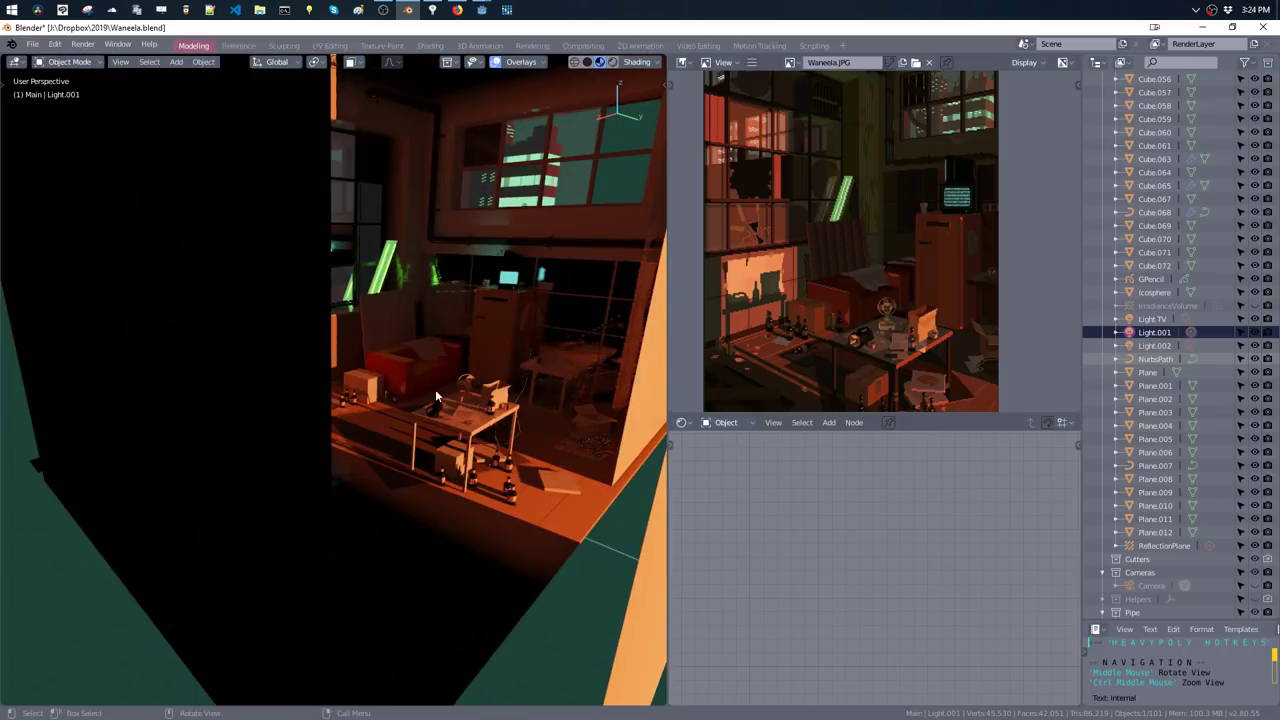
# - Add a new light to the workshop scene
pyautogui.click(438, 395)
pyautogui.press('Tab')
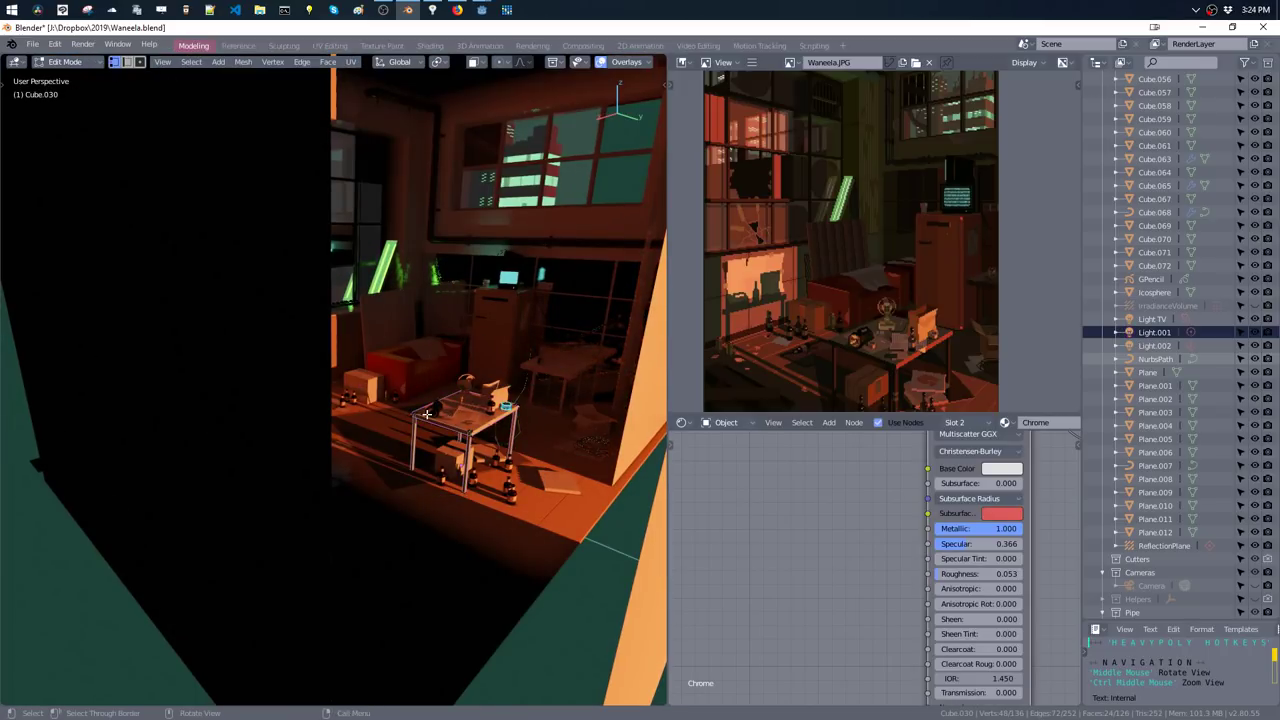
pyautogui.hotkey('shift', 'a')
pyautogui.click(462, 488)
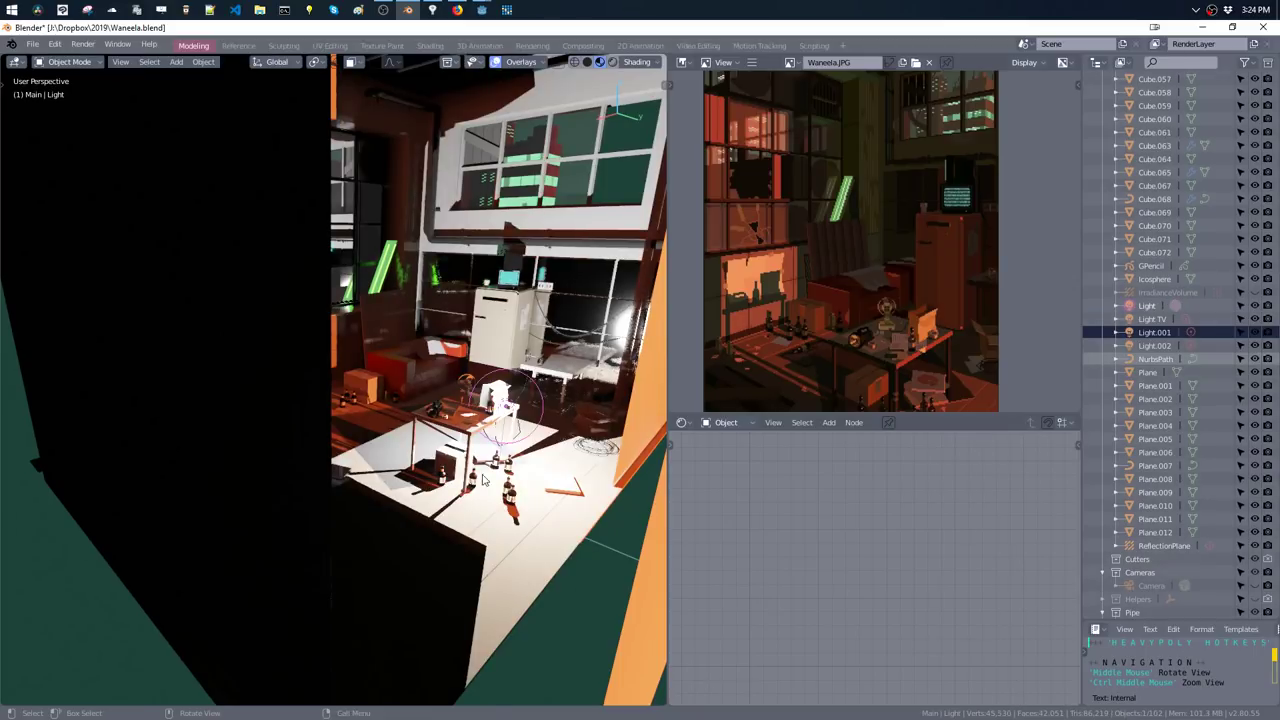
pyautogui.press('g')
# - Set the new light's colour to a dark green
pyautogui.click(490, 388)
pyautogui.click(541, 473)
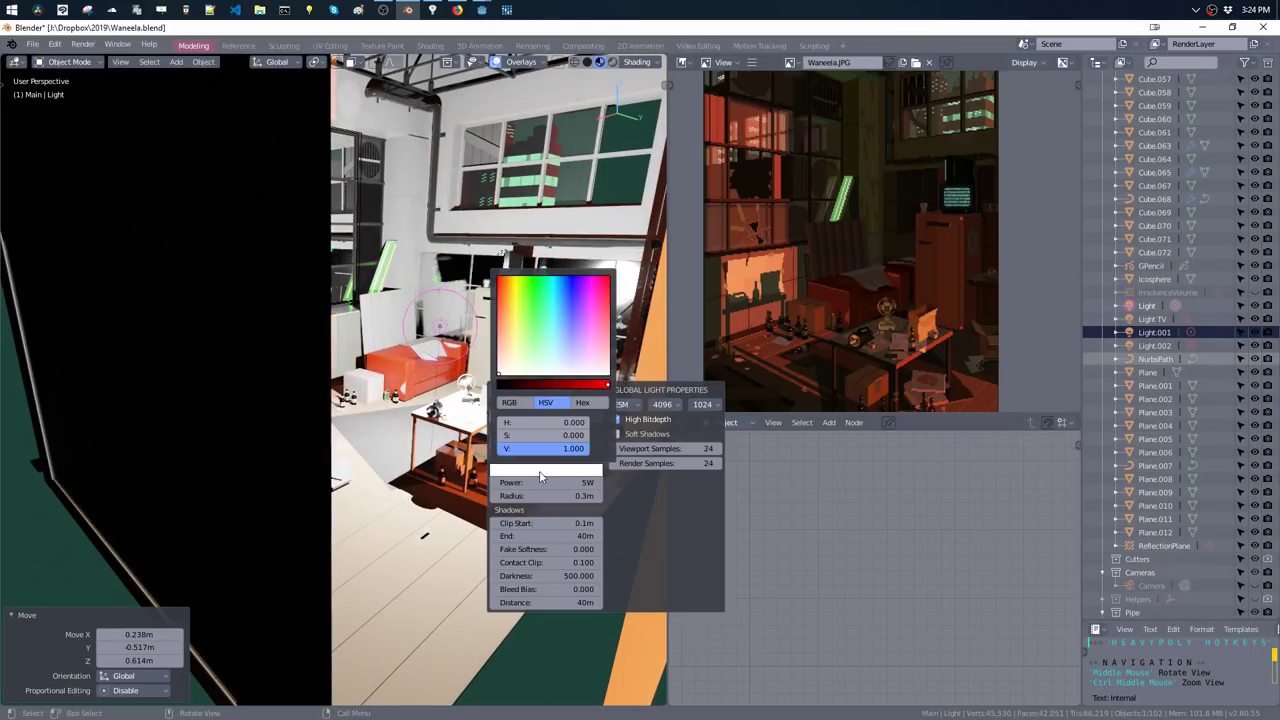
pyautogui.click(526, 298)
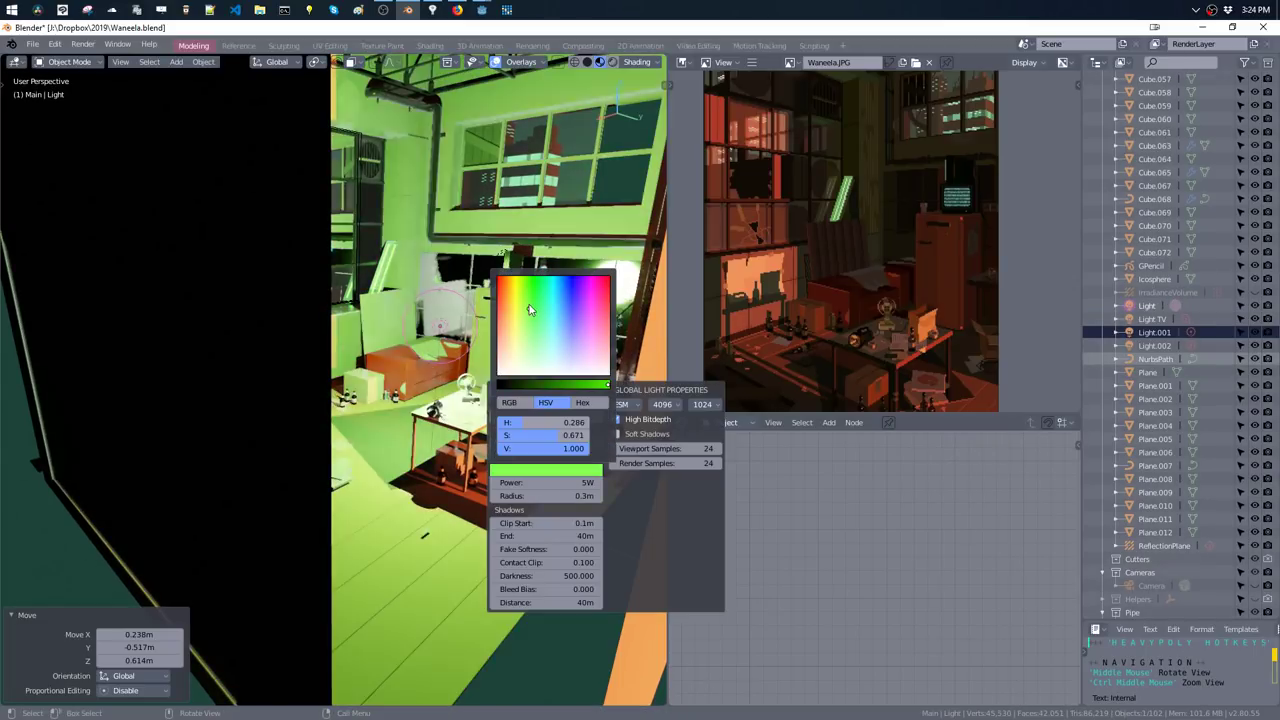
pyautogui.click(538, 388)
pyautogui.moveTo(538, 388); pyautogui.dragTo(518, 392)
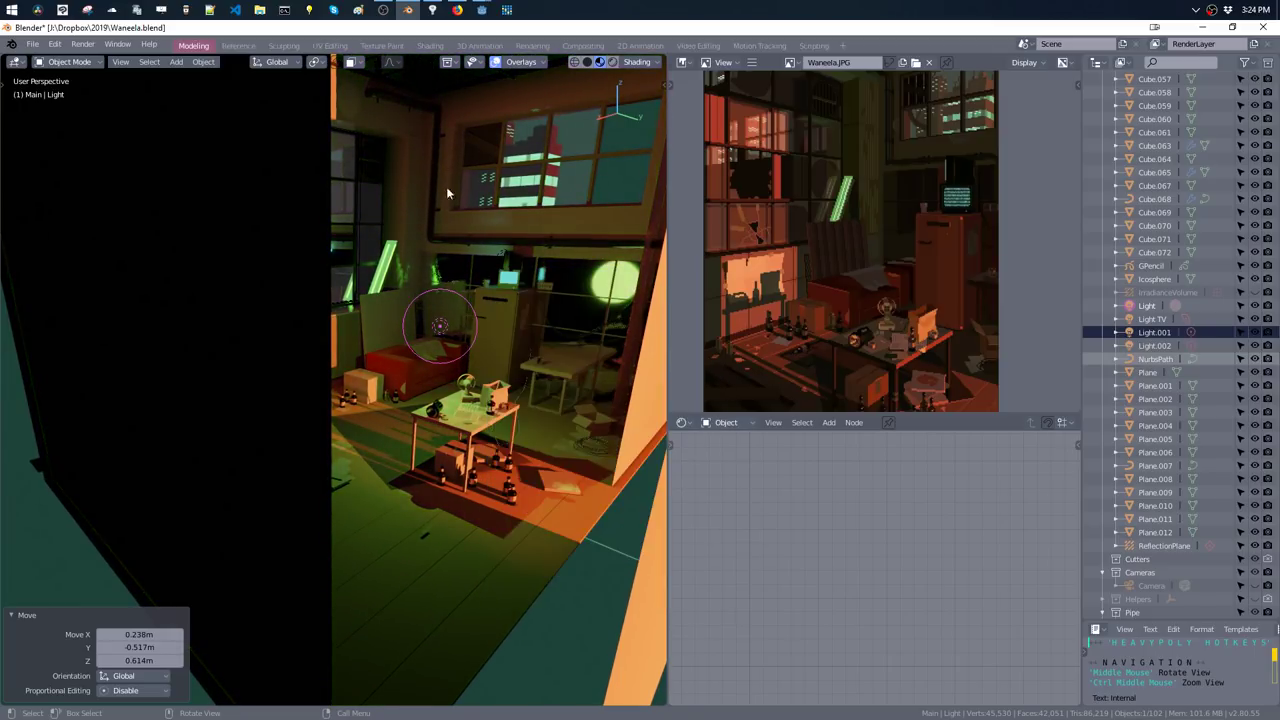
# - Raise the green light along Z to about 1.06 m, with a small extra nudge
pyautogui.moveTo(446, 186); pyautogui.dragTo(452, 291, button='middle')
pyautogui.press('g')
pyautogui.press('x')
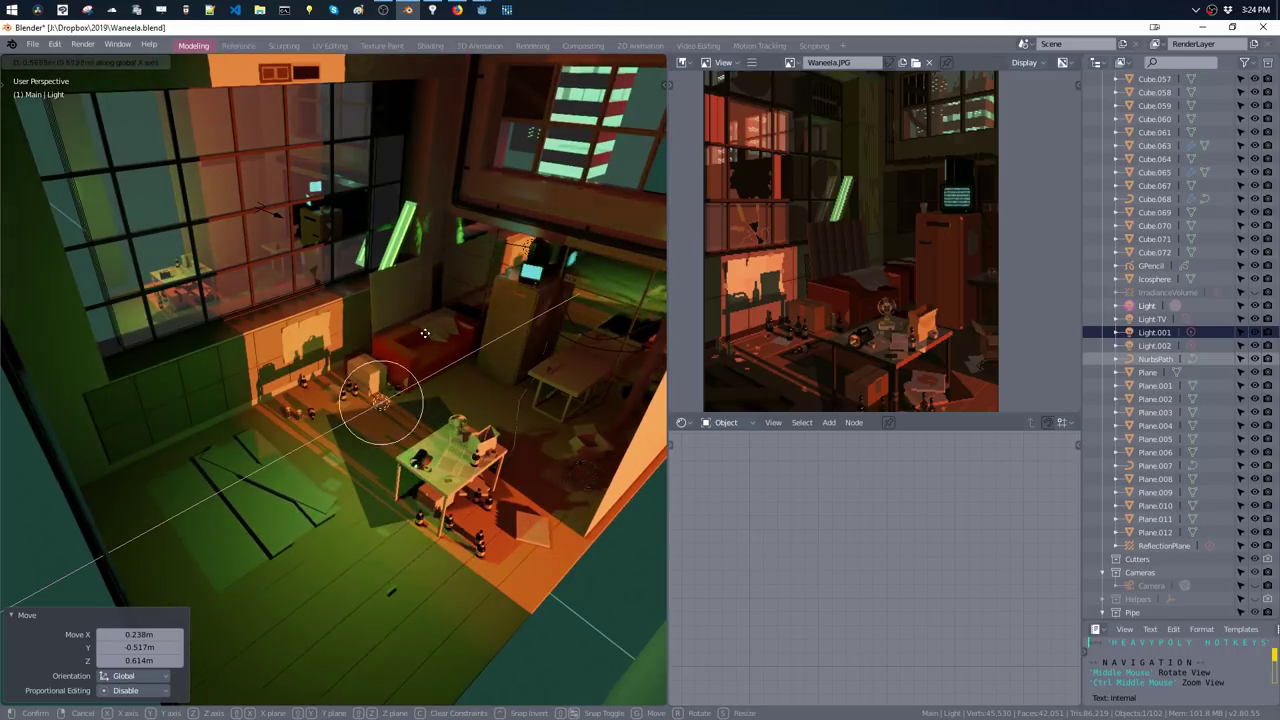
pyautogui.press('z')
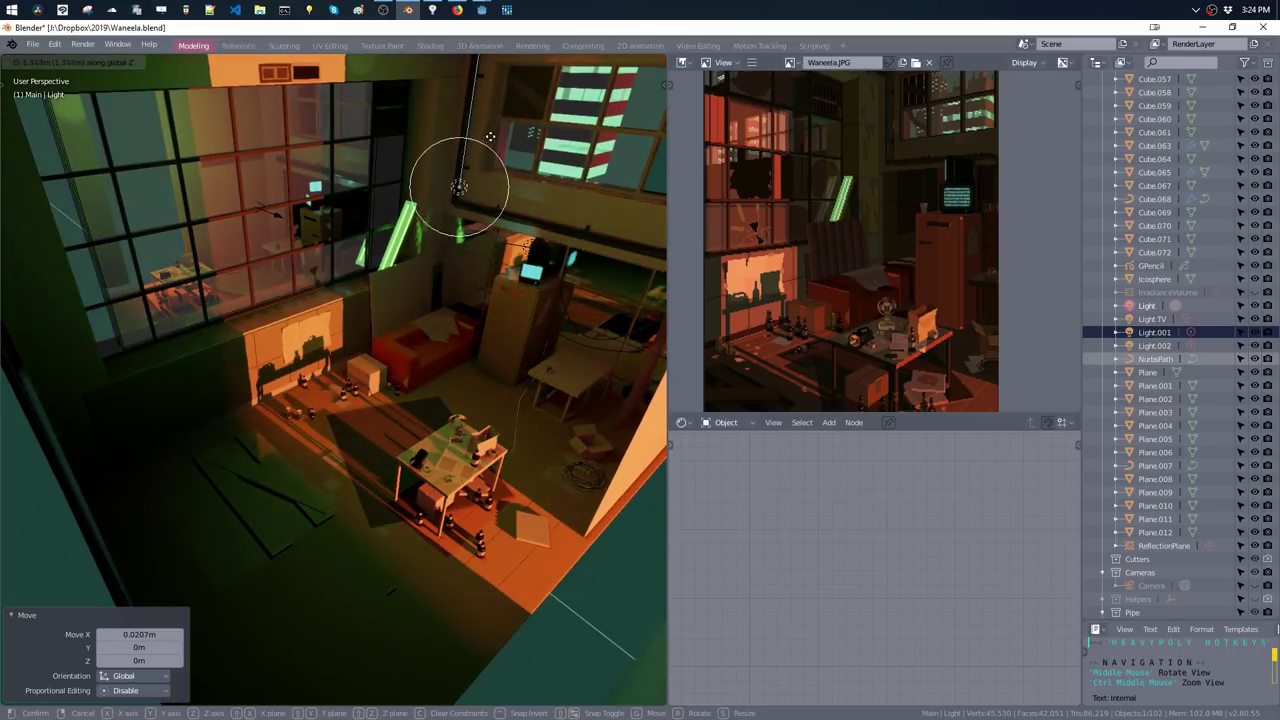
pyautogui.click(489, 251)
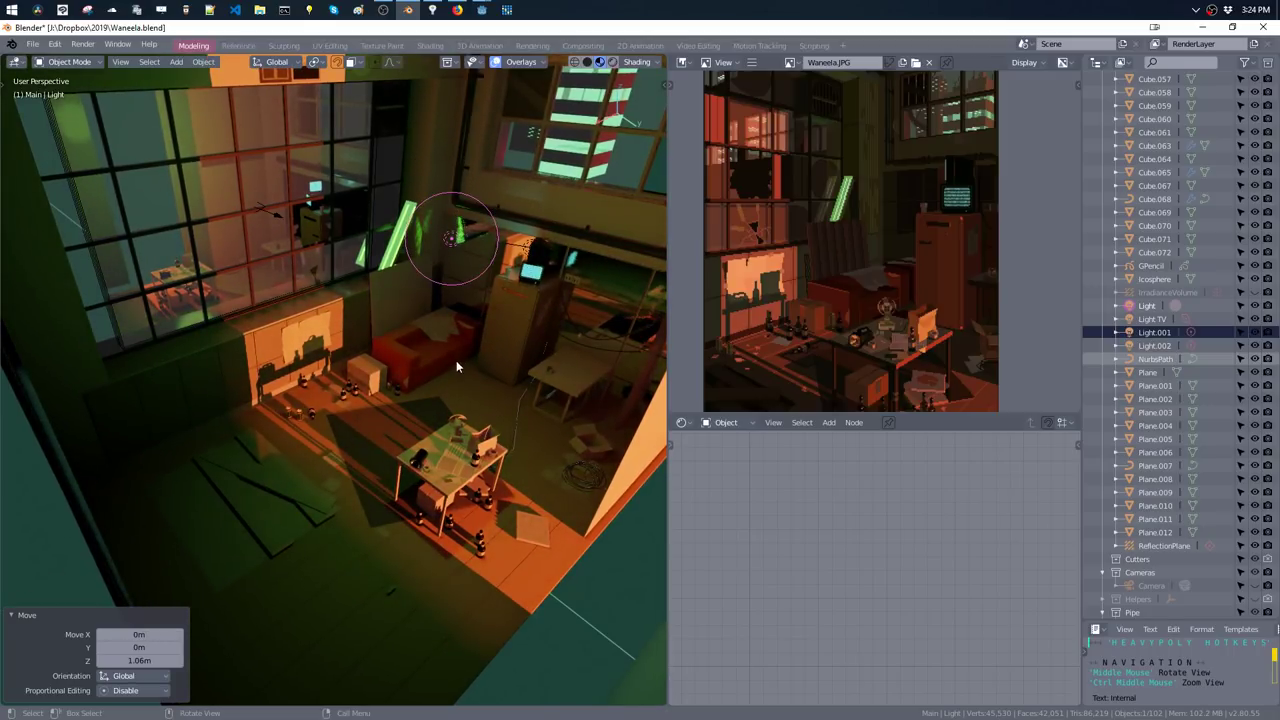
pyautogui.moveTo(456, 367)
pyautogui.mouseDown(button='middle')
pyautogui.moveTo(488, 276)
pyautogui.moveTo(426, 313)
pyautogui.mouseUp(button='middle')
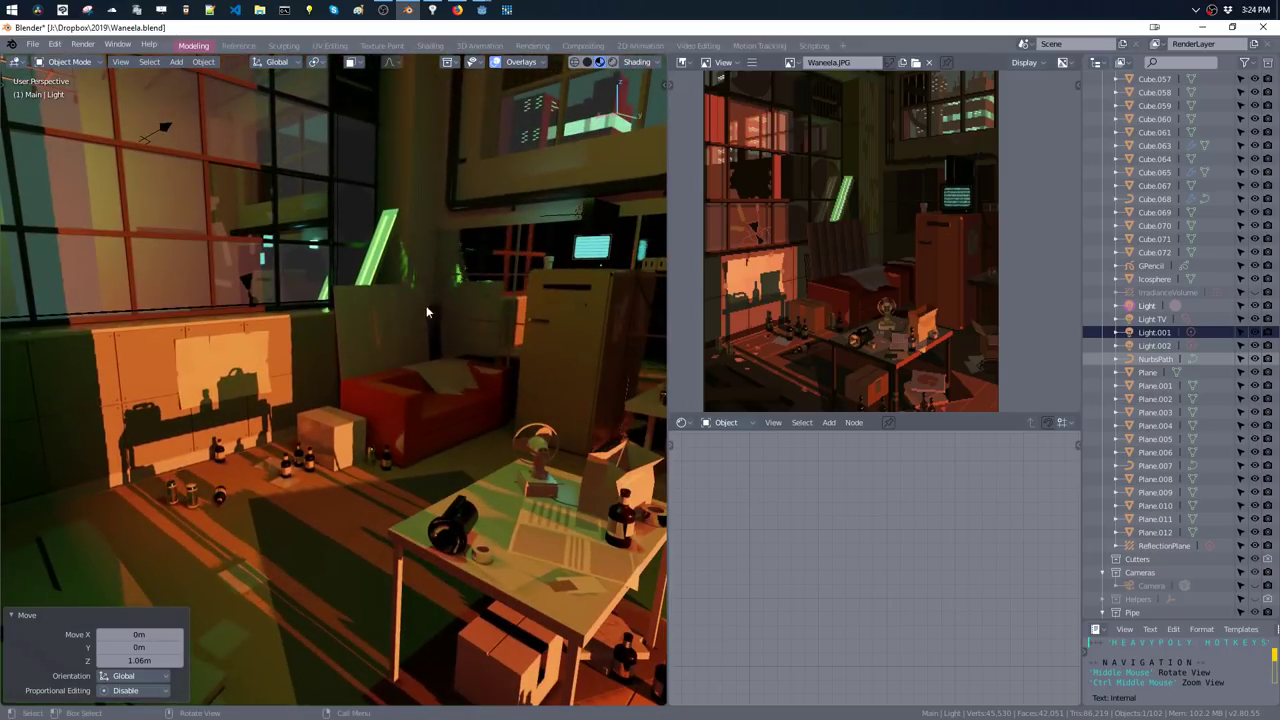
pyautogui.press('g')
pyautogui.press('z')
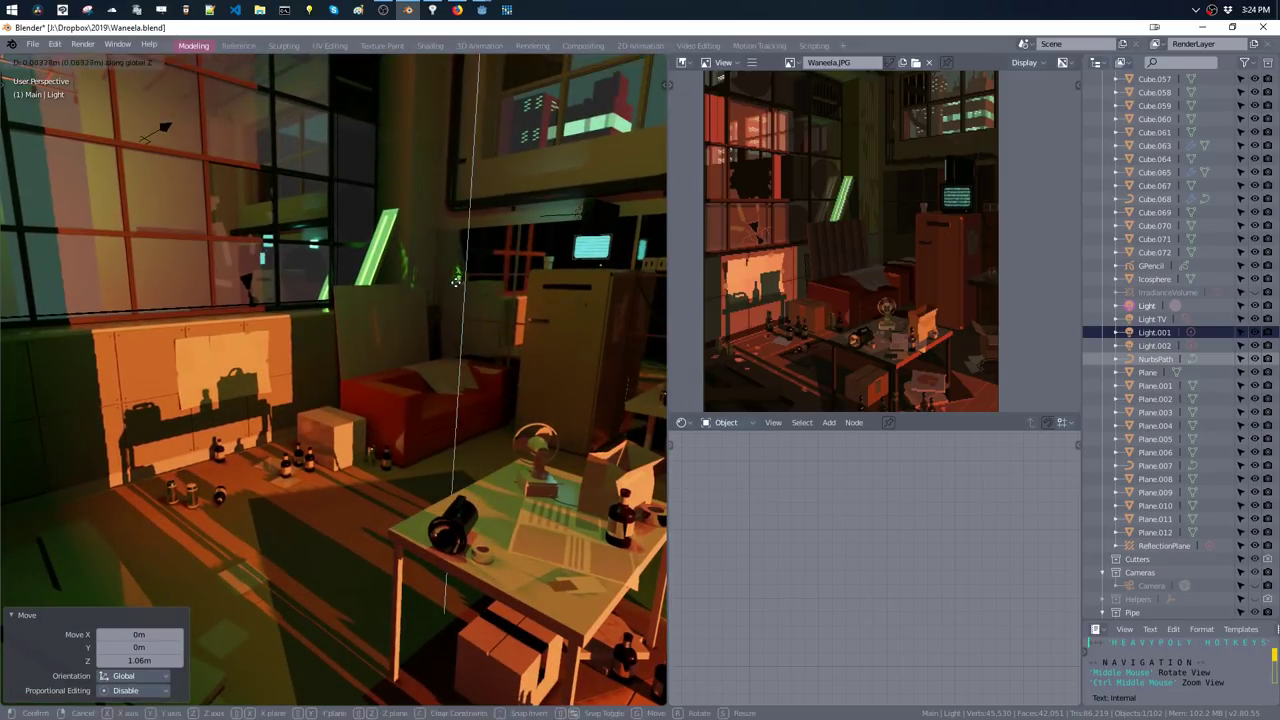
pyautogui.click(466, 302)
# - Scale the green light to about 1.234 and give it a 4 m radius
pyautogui.press('s')
pyautogui.click(560, 370)
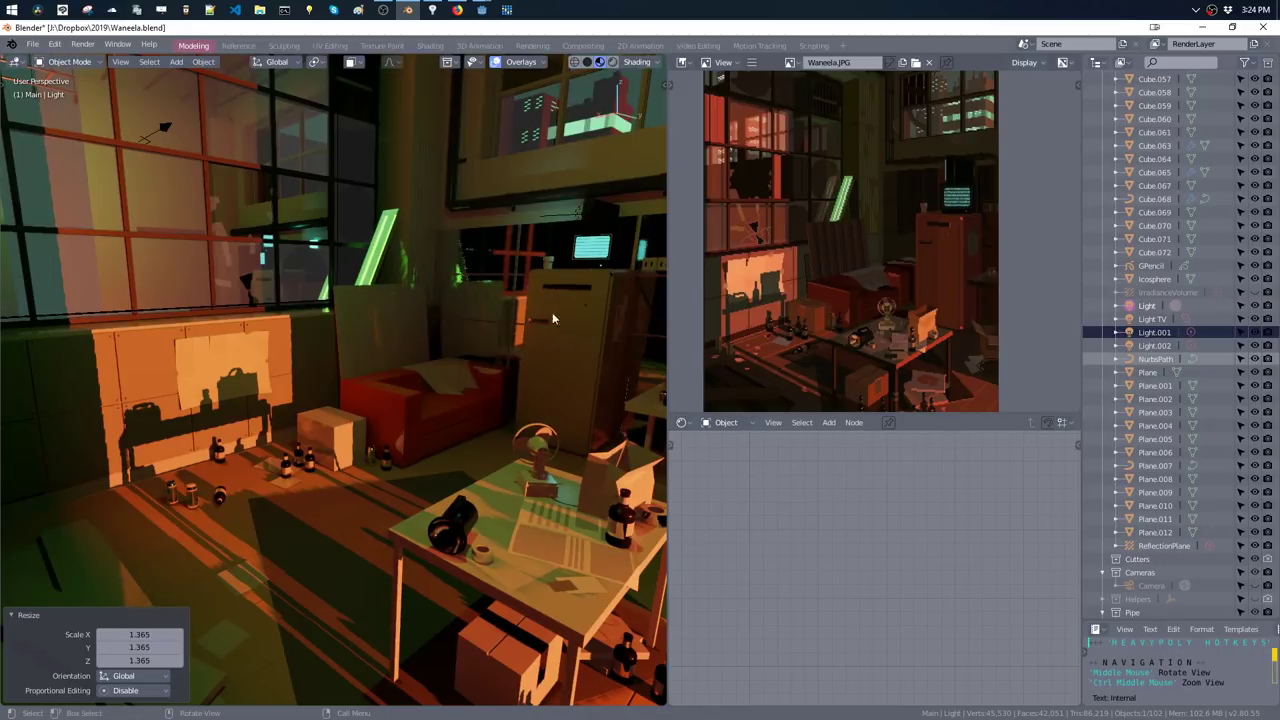
pyautogui.press('s')
pyautogui.click(634, 488)
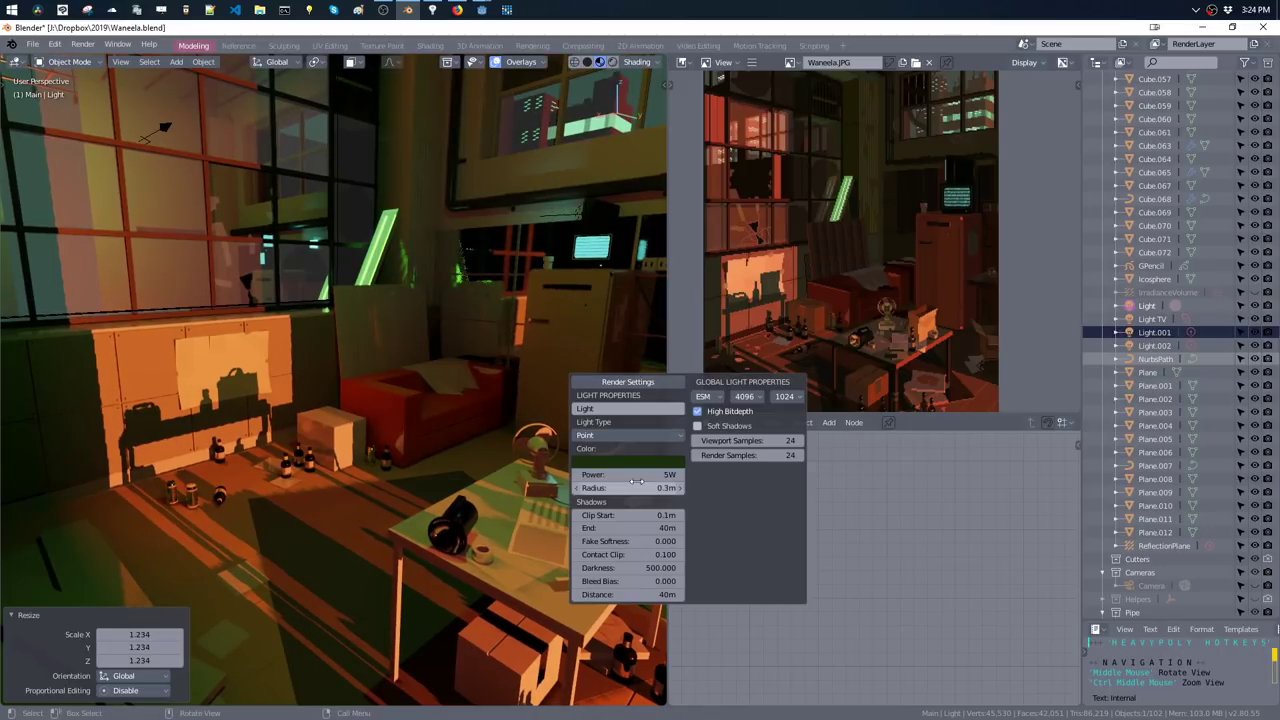
pyautogui.doubleClick(634, 488)
pyautogui.write('4m')
pyautogui.press('Return')
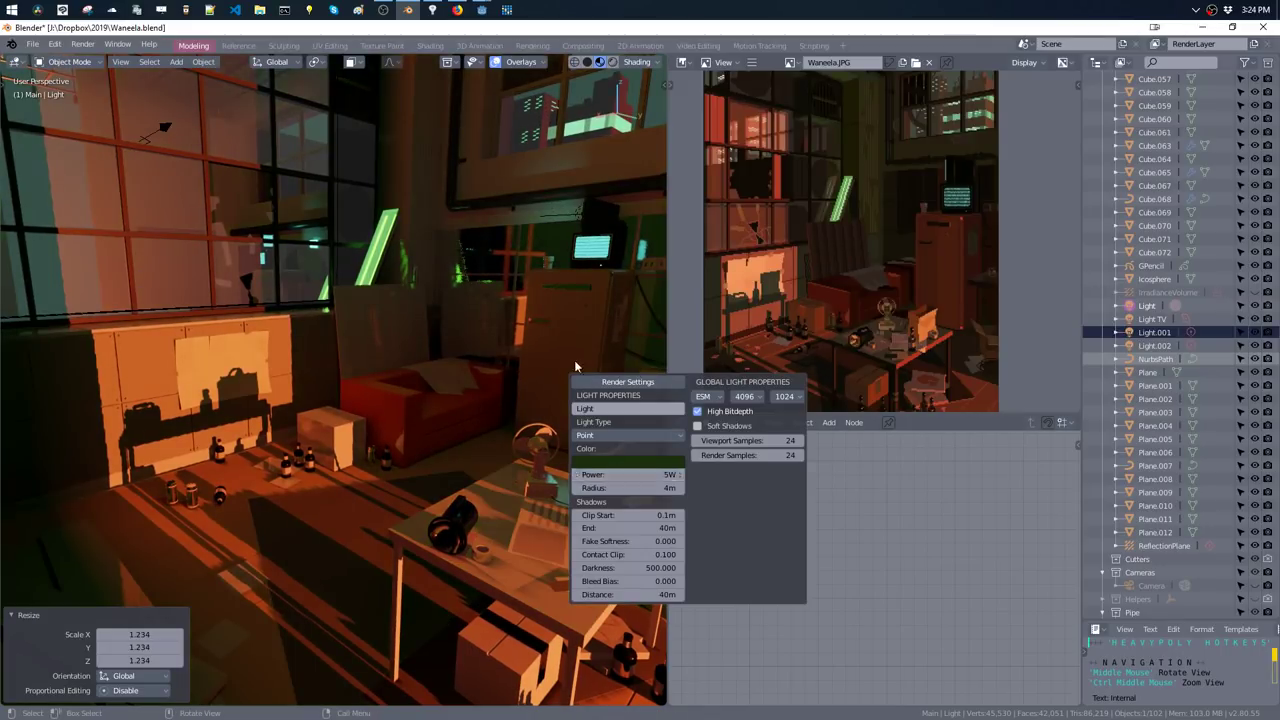
pyautogui.moveTo(574, 360)
pyautogui.mouseDown(button='middle')
pyautogui.moveTo(447, 276)
pyautogui.moveTo(513, 282)
pyautogui.mouseUp(button='middle')
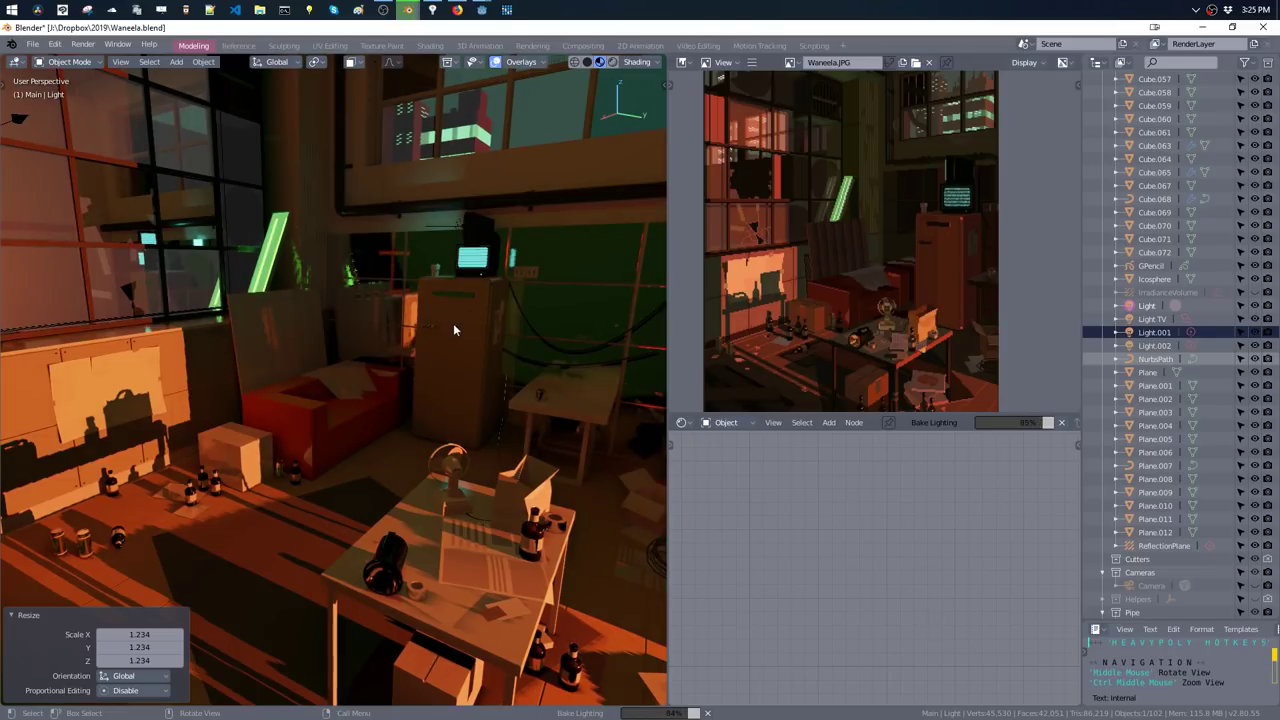
# - Select the Light lamp and move it along the X axis
pyautogui.moveTo(512, 264)
pyautogui.mouseDown(button='middle')
pyautogui.moveTo(559, 199)
pyautogui.moveTo(477, 243)
pyautogui.moveTo(584, 309)
pyautogui.mouseUp(button='middle')
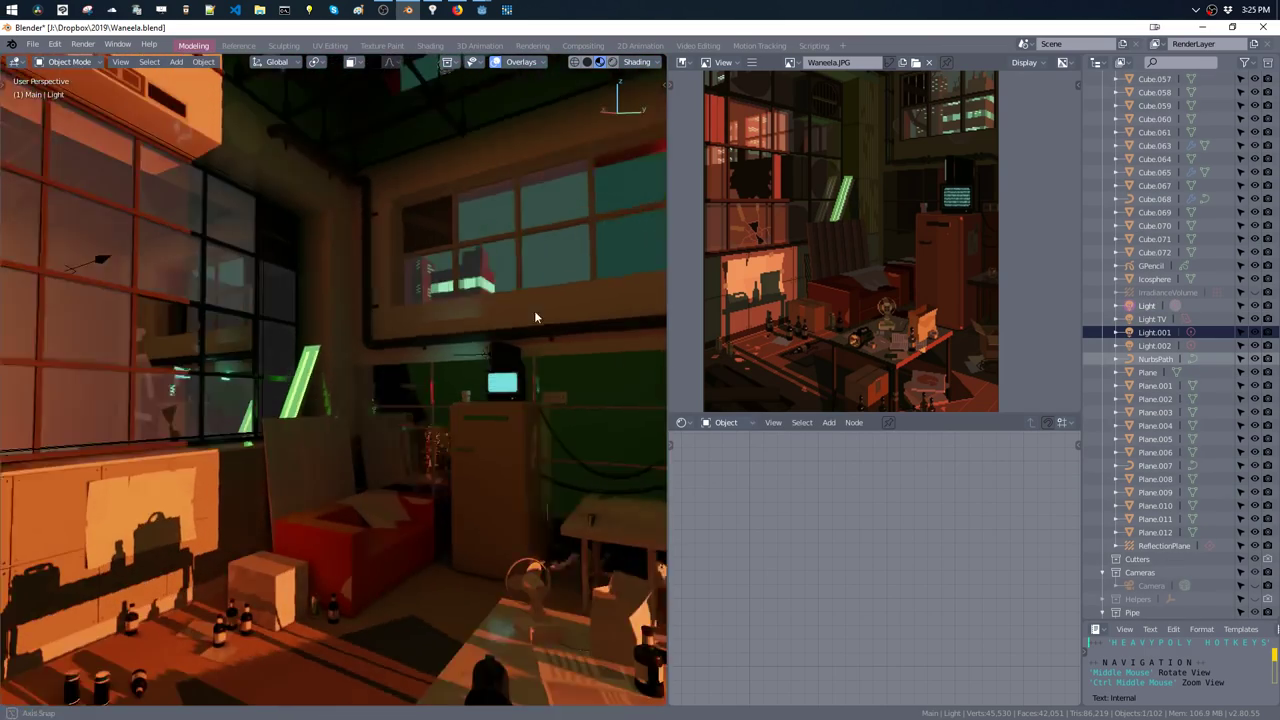
pyautogui.moveTo(583, 317); pyautogui.dragTo(534, 310, button='middle')
pyautogui.press('g')
pyautogui.press('z')
pyautogui.click(508, 447)
pyautogui.moveTo(508, 453); pyautogui.dragTo(486, 391, button='middle')
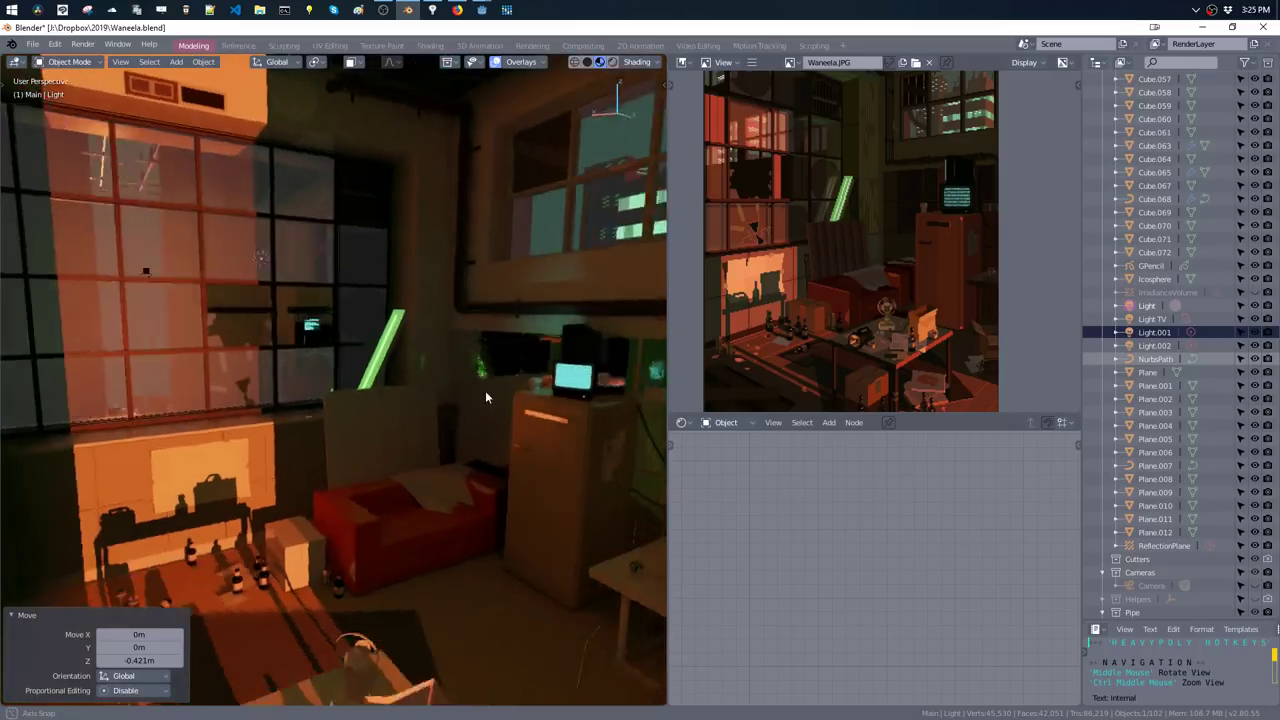
pyautogui.press('g')
pyautogui.press('x')
pyautogui.click(587, 375)
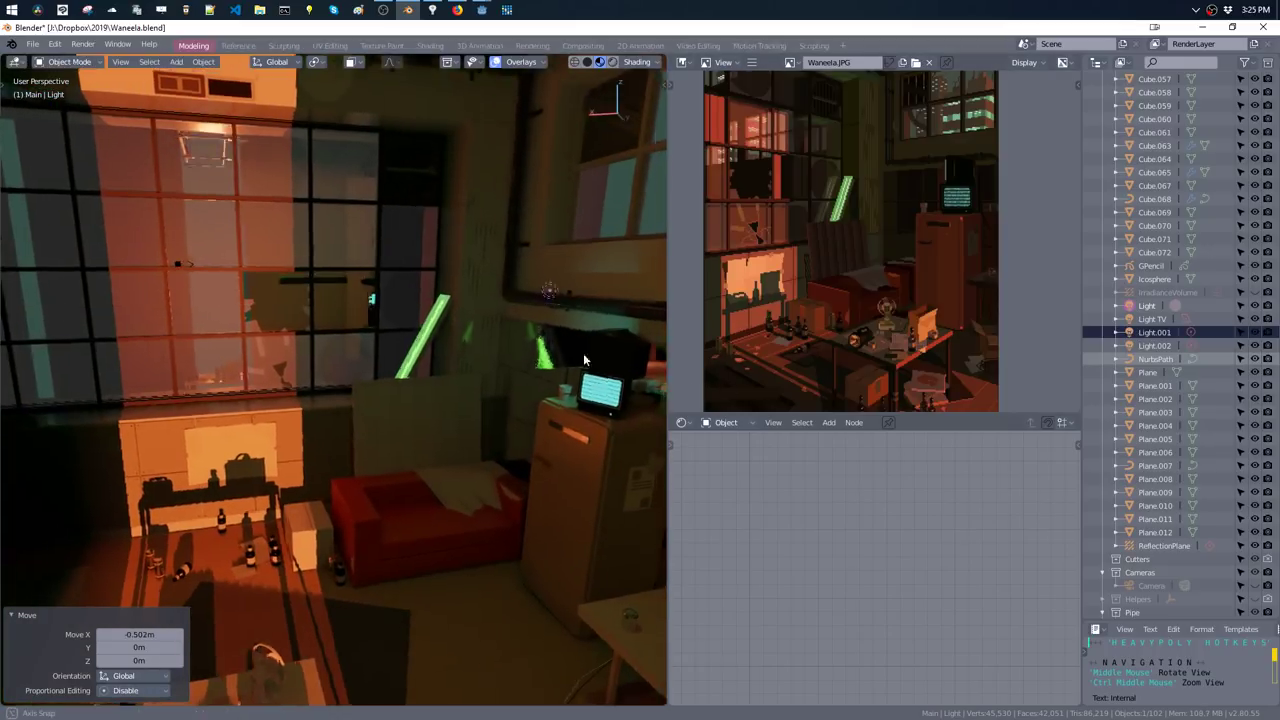
# - Reposition the Light along Y and freely, ending at Y -0.599 m
pyautogui.moveTo(583, 353)
pyautogui.mouseDown(button='middle')
pyautogui.moveTo(570, 365)
pyautogui.moveTo(484, 345)
pyautogui.moveTo(542, 380)
pyautogui.moveTo(437, 398)
pyautogui.mouseUp(button='middle')
pyautogui.press('g')
pyautogui.press('y')
pyautogui.click(566, 368)
pyautogui.press('g')
pyautogui.click(505, 365)
pyautogui.press('g')
pyautogui.press('y')
pyautogui.click(459, 377)
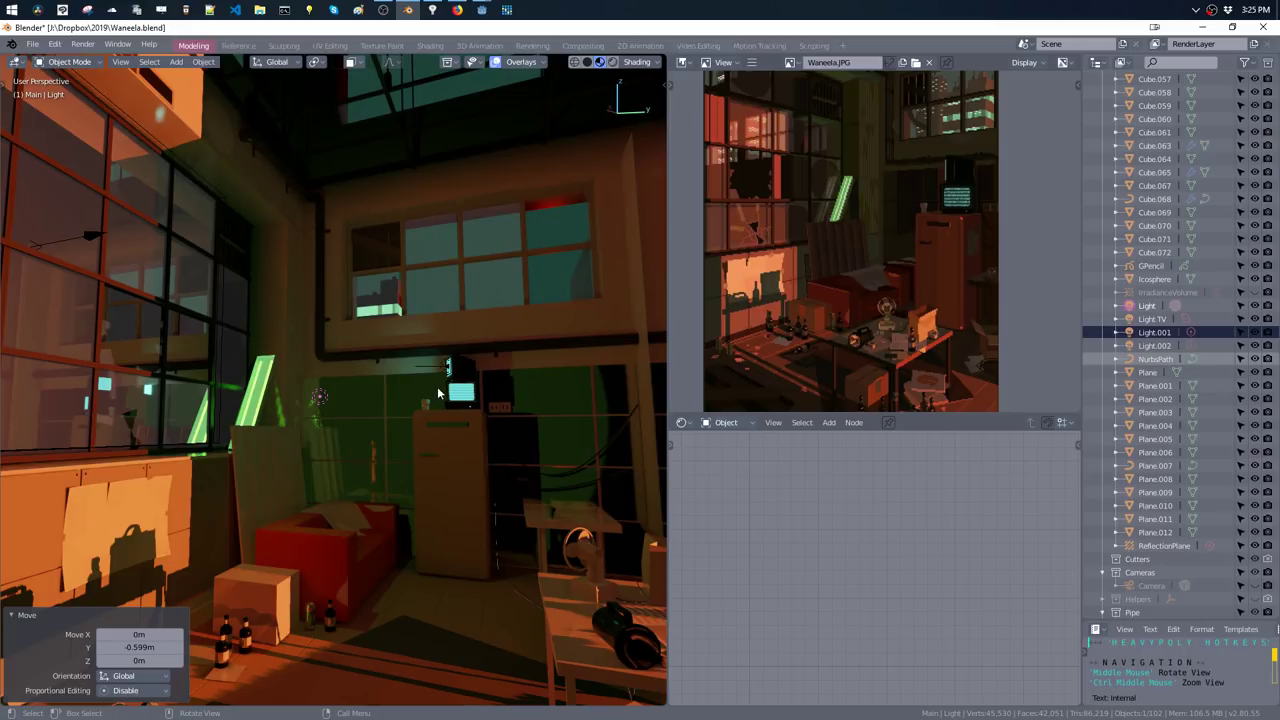
# - Compare against the reference image, then move the Light -0.656 m along X
pyautogui.moveTo(437, 386); pyautogui.dragTo(460, 395, button='middle')
pyautogui.moveTo(868, 178); pyautogui.dragTo(882, 260, button='middle')
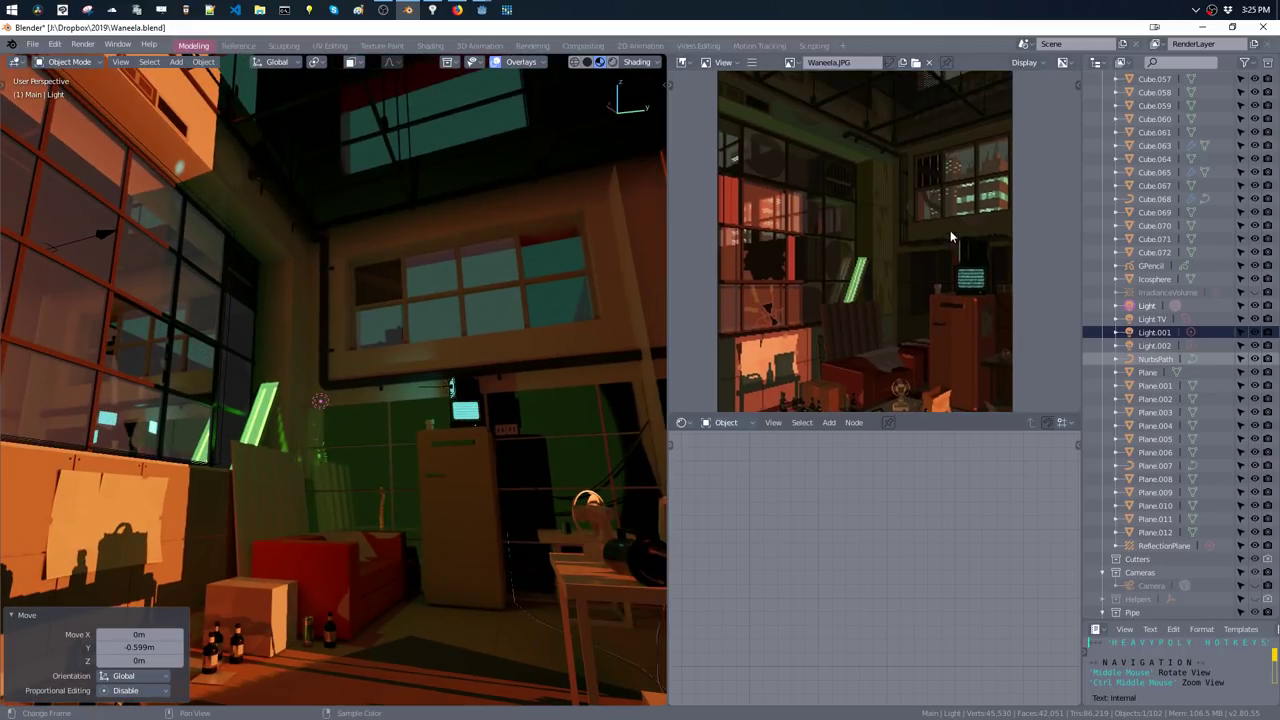
pyautogui.moveTo(950, 232); pyautogui.dragTo(833, 210, button='middle')
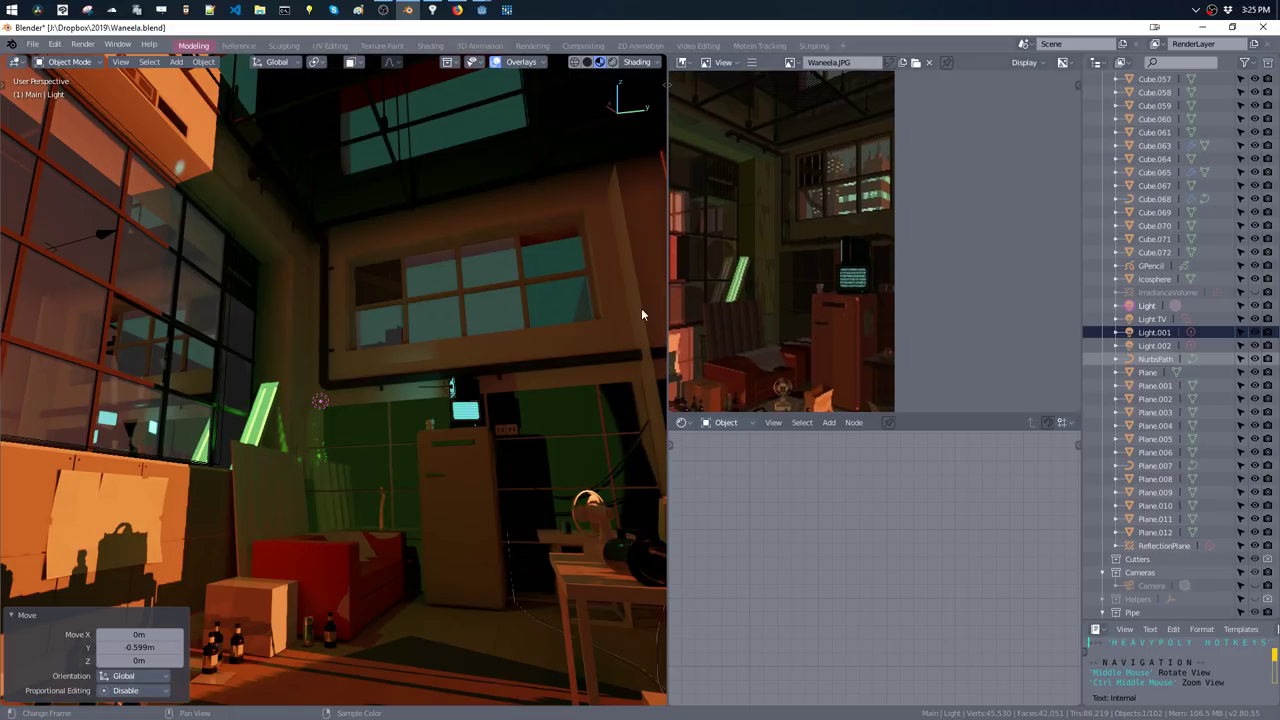
pyautogui.moveTo(440, 450); pyautogui.dragTo(454, 456, button='middle')
pyautogui.press('g')
pyautogui.press('x')
pyautogui.click(580, 371)
# - Move the Light to X 0.0754 m, then delete it
pyautogui.moveTo(580, 371); pyautogui.dragTo(535, 377, button='middle')
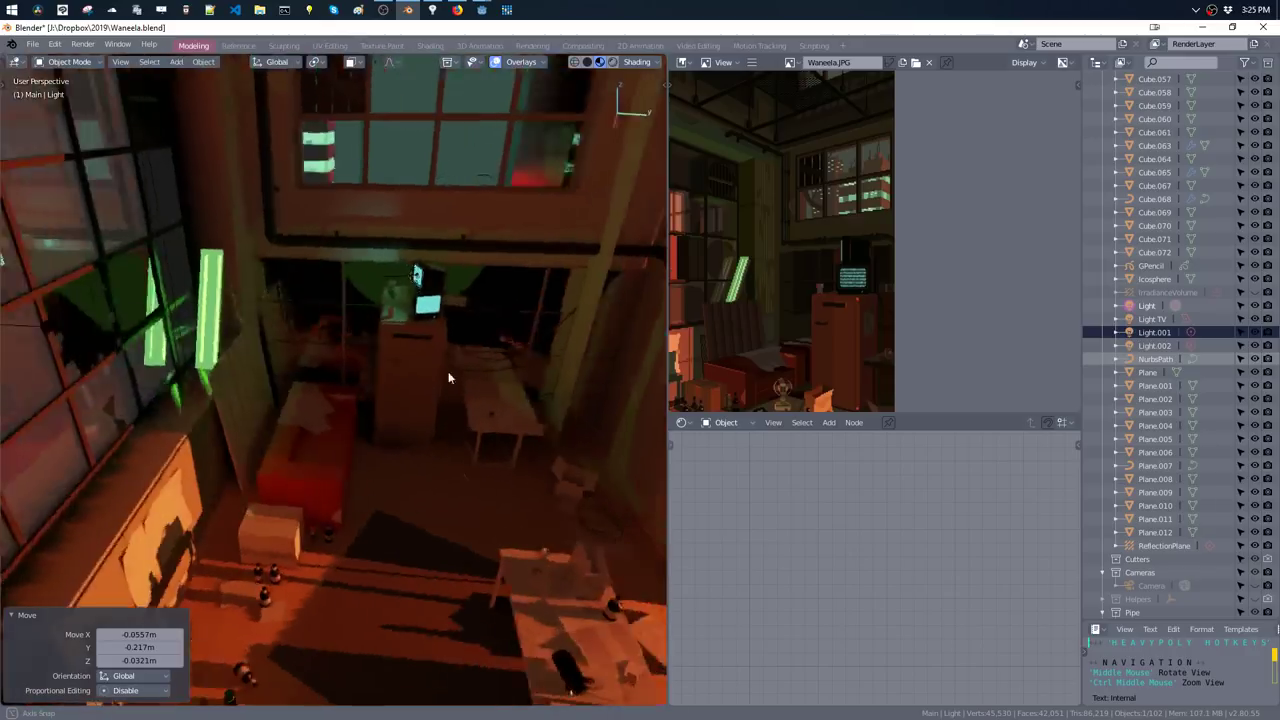
pyautogui.moveTo(535, 377)
pyautogui.mouseDown(button='middle')
pyautogui.moveTo(420, 360)
pyautogui.moveTo(414, 409)
pyautogui.moveTo(558, 369)
pyautogui.moveTo(549, 355)
pyautogui.moveTo(569, 316)
pyautogui.mouseUp(button='middle')
pyautogui.press('g')
pyautogui.click(416, 418)
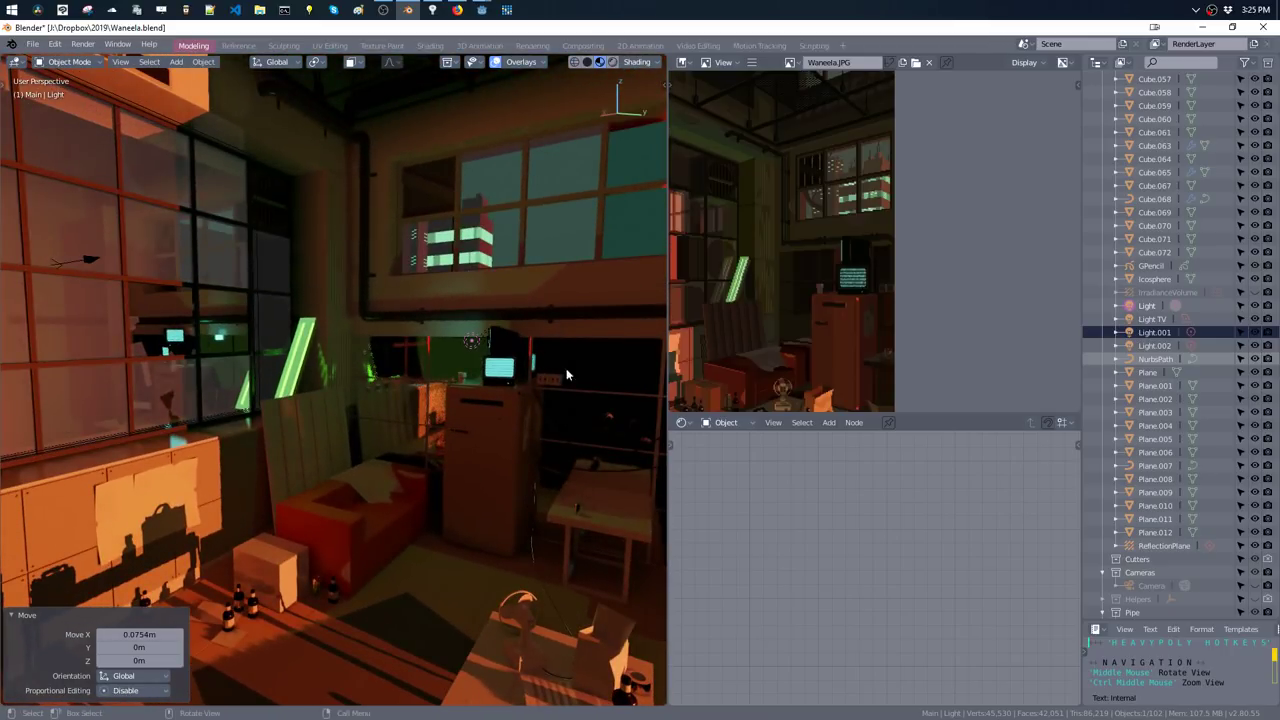
pyautogui.moveTo(569, 375)
pyautogui.mouseDown(button='middle')
pyautogui.moveTo(552, 339)
pyautogui.moveTo(551, 356)
pyautogui.mouseUp(button='middle')
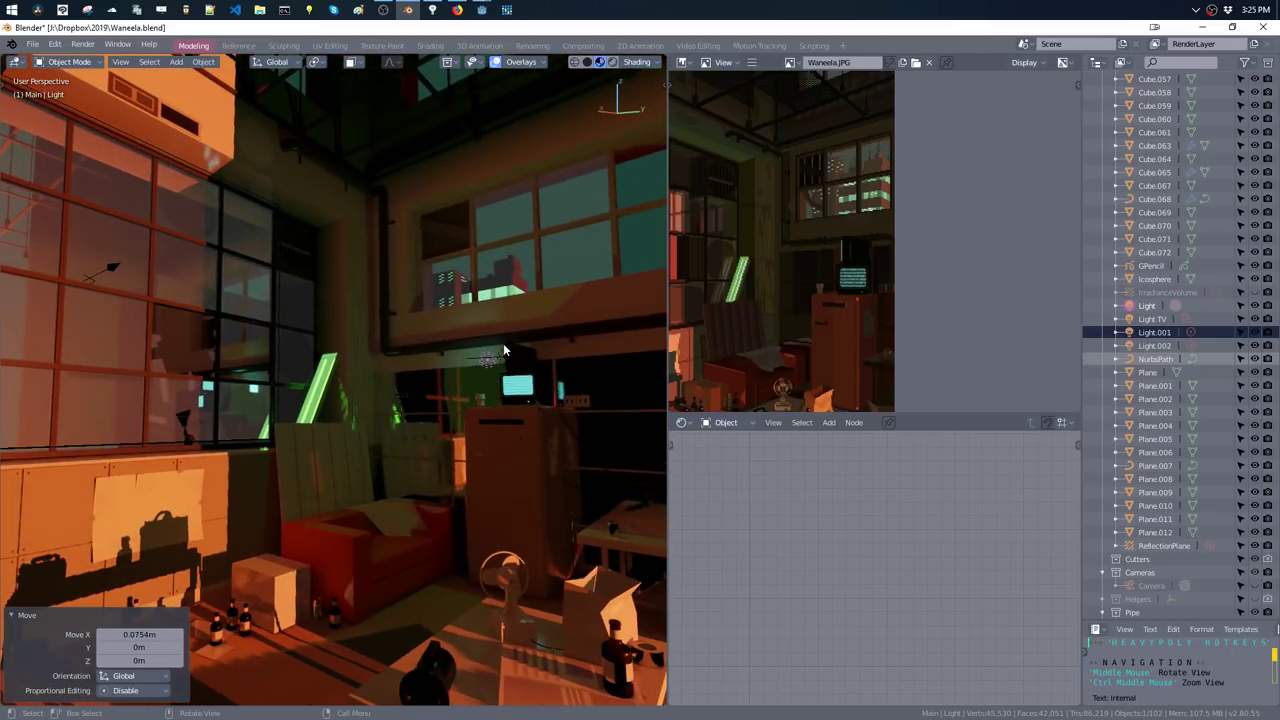
pyautogui.press('Delete')
# - Confirm deleting the Light lamp and set Light TV's power to 1 W
pyautogui.click(502, 360)
pyautogui.rightClick(537, 350)
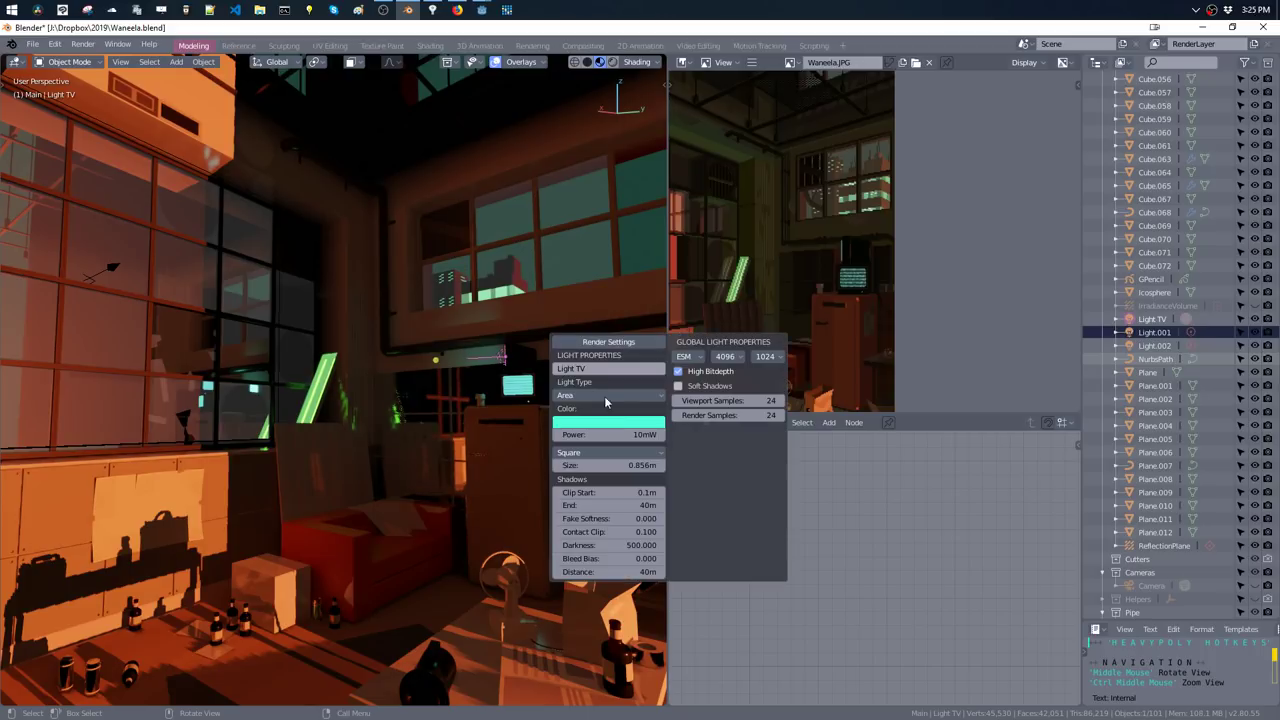
pyautogui.moveTo(608, 435); pyautogui.dragTo(608, 437)
pyautogui.click(607, 435)
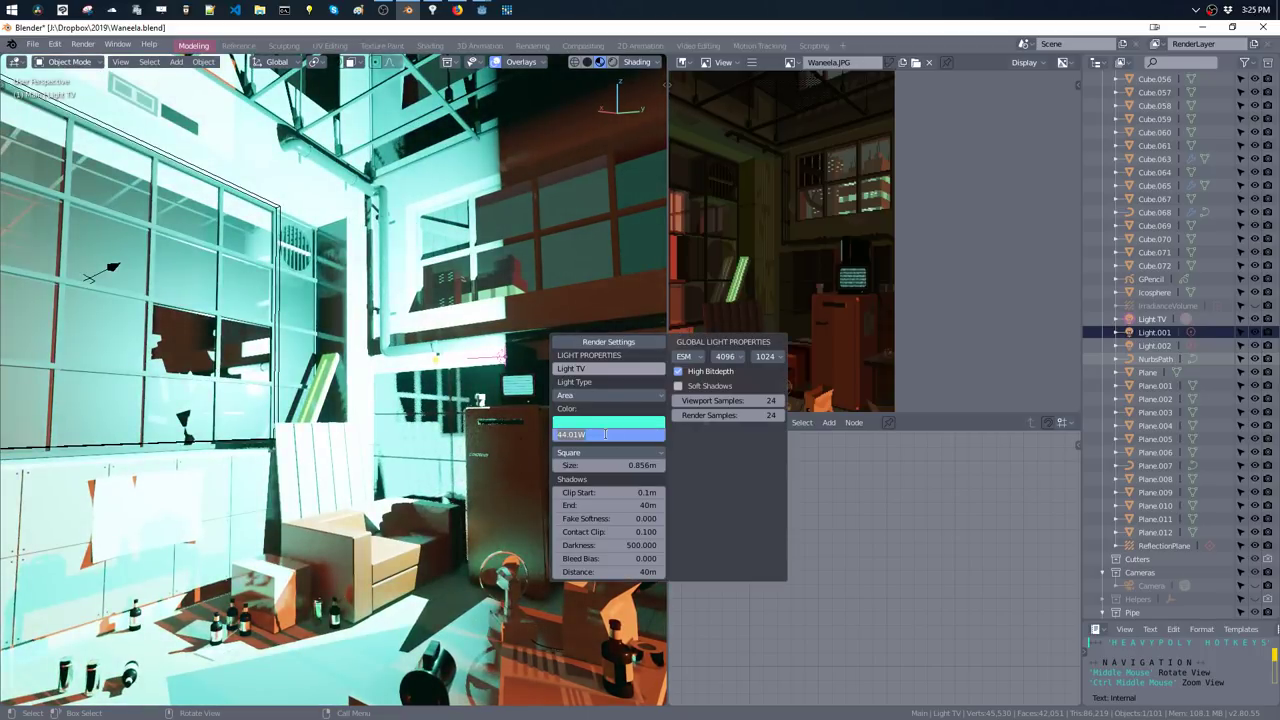
pyautogui.write('1')
pyautogui.press('Return')
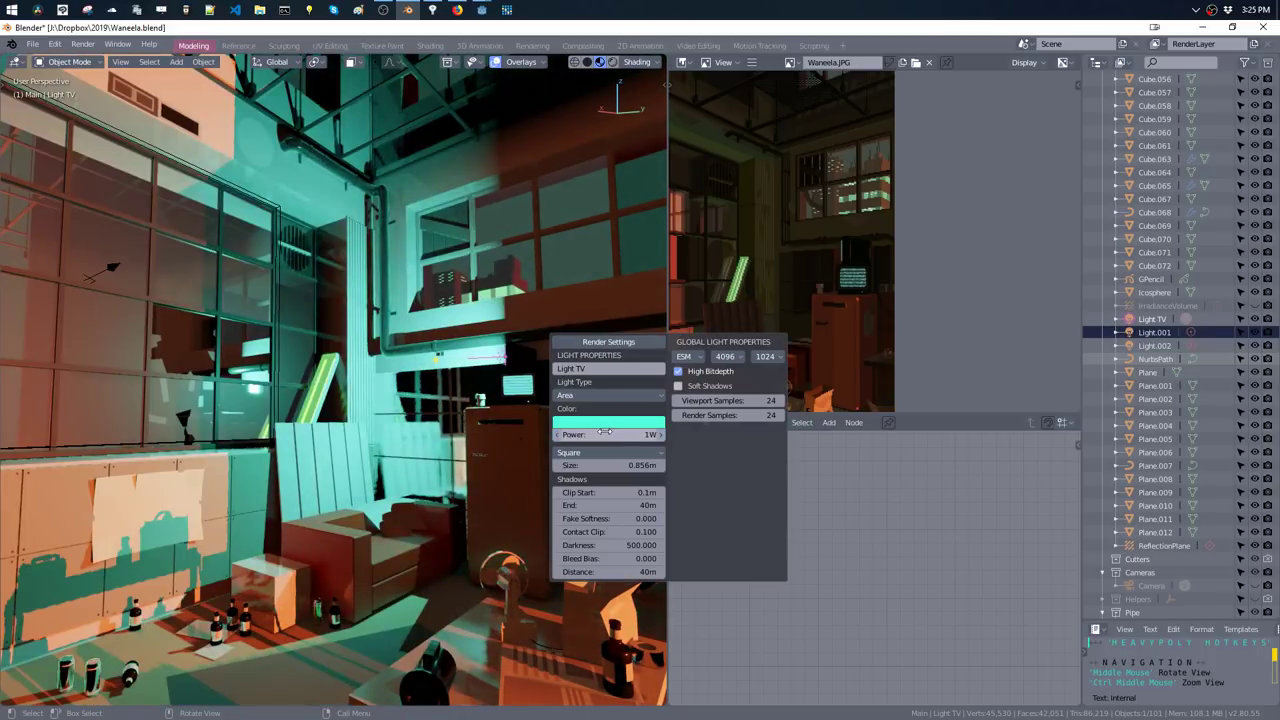
# - Tint Light TV teal-green and settle its power at 80 mW after trying 100 and 50 mW
pyautogui.click(608, 421)
pyautogui.click(595, 263)
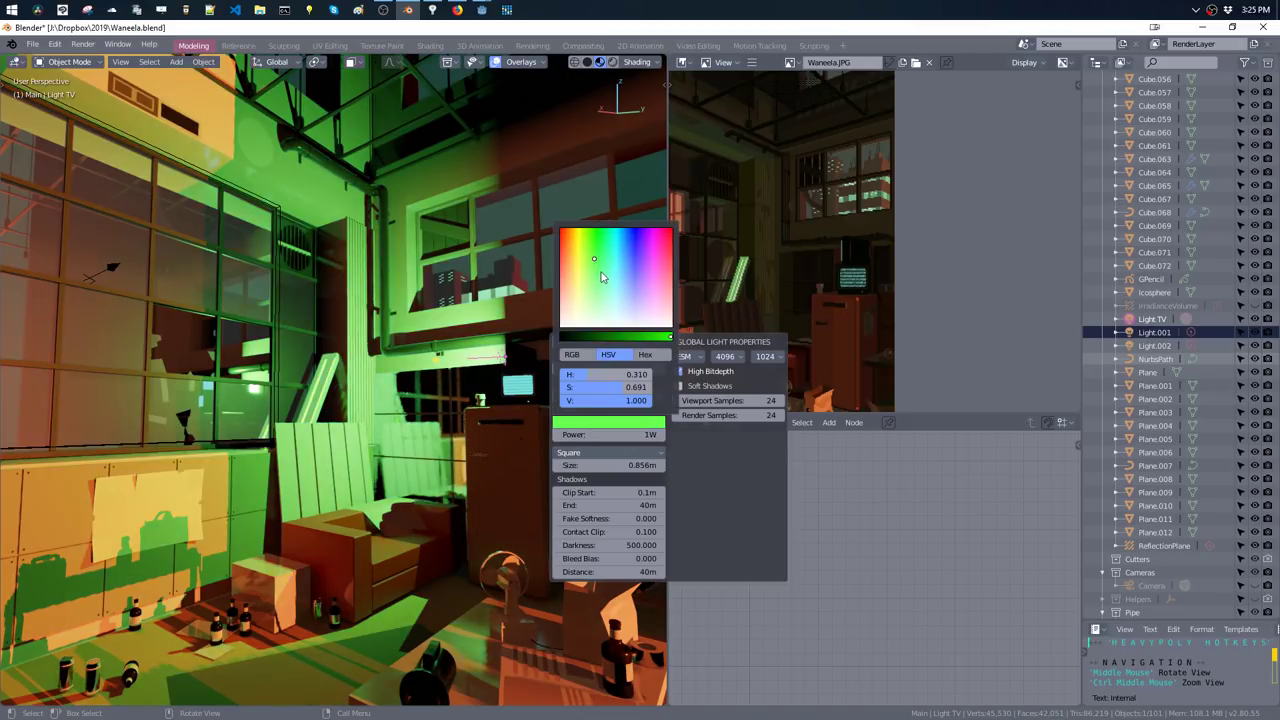
pyautogui.moveTo(600, 272); pyautogui.dragTo(604, 276)
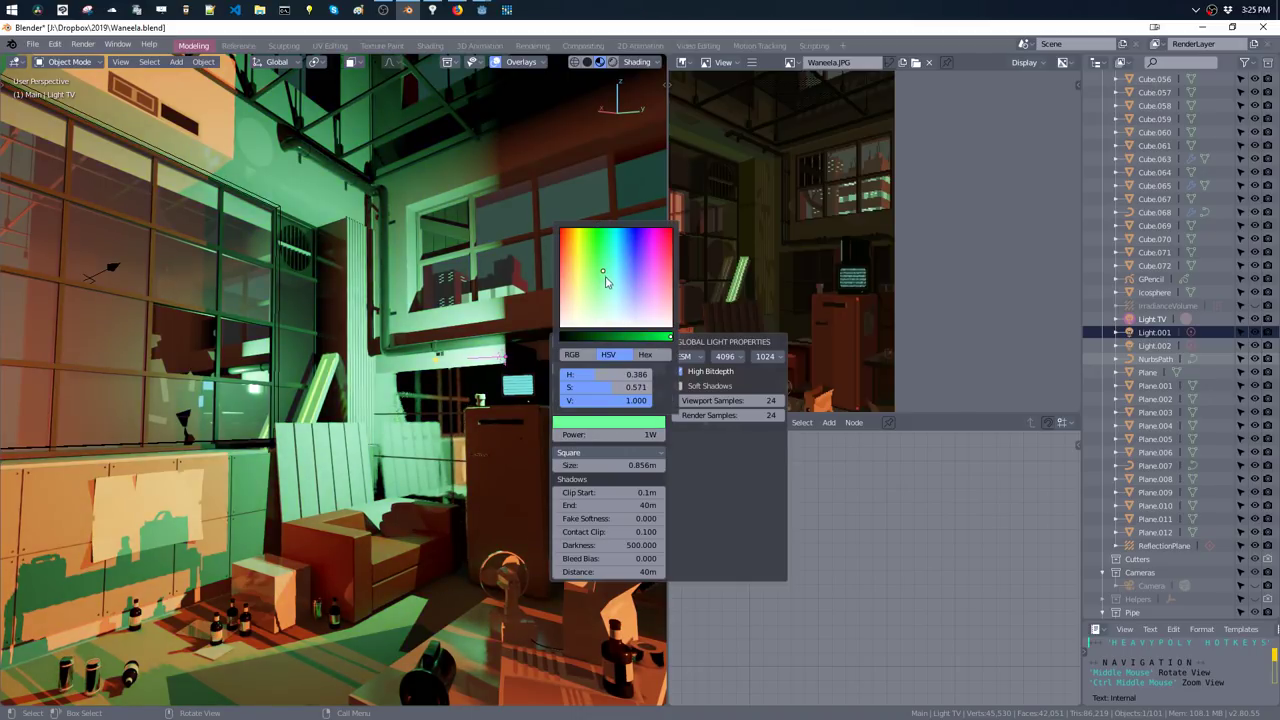
pyautogui.click(619, 435)
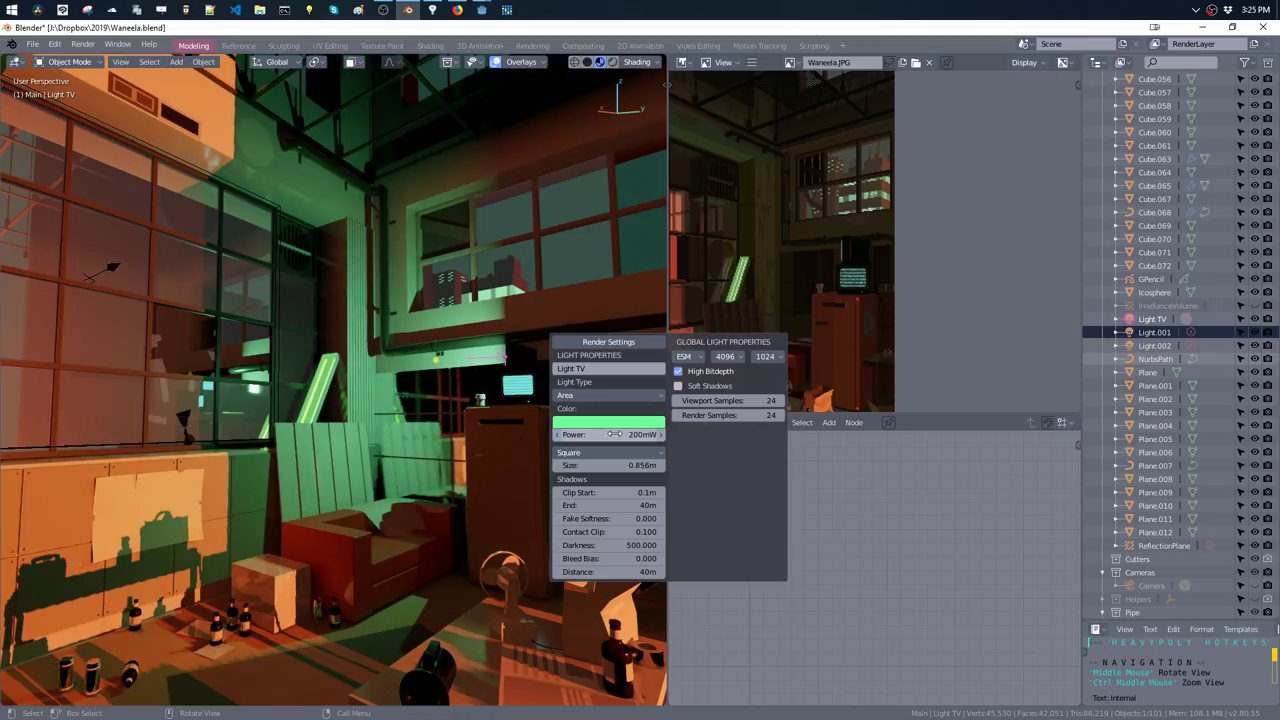
pyautogui.write('00mW')
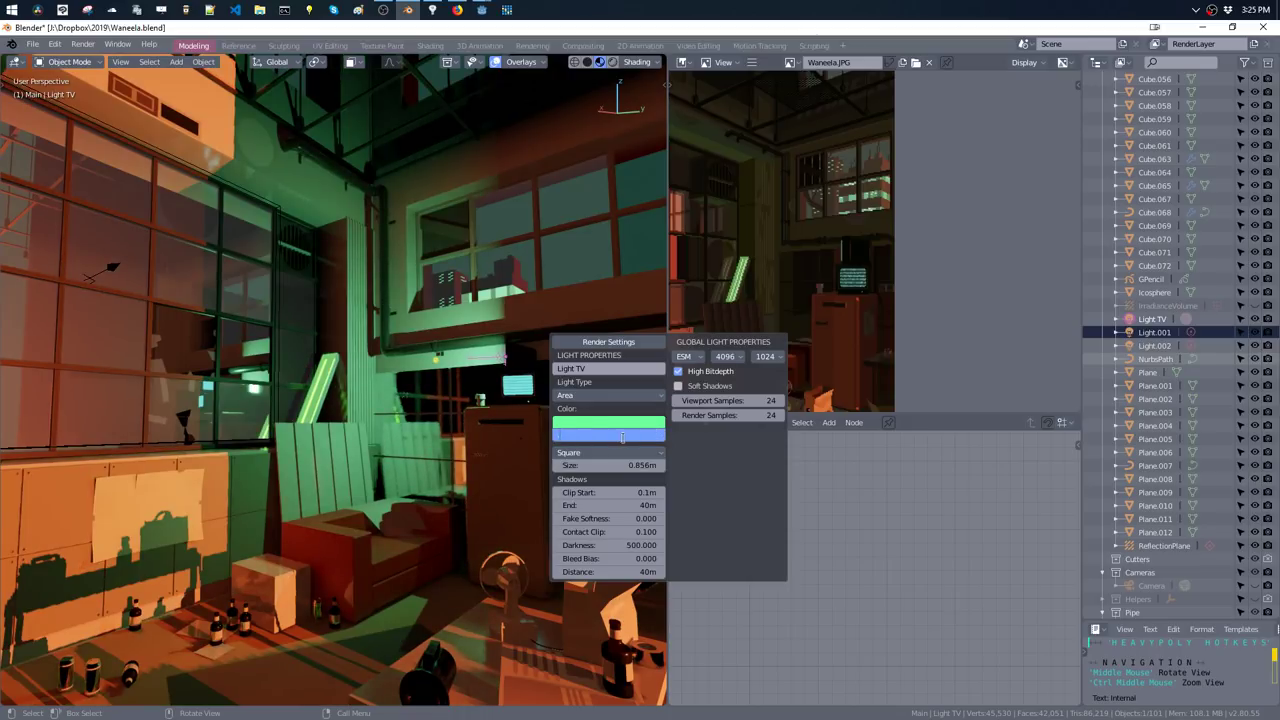
pyautogui.write('100mW')
pyautogui.press('Return')
pyautogui.click(620, 434)
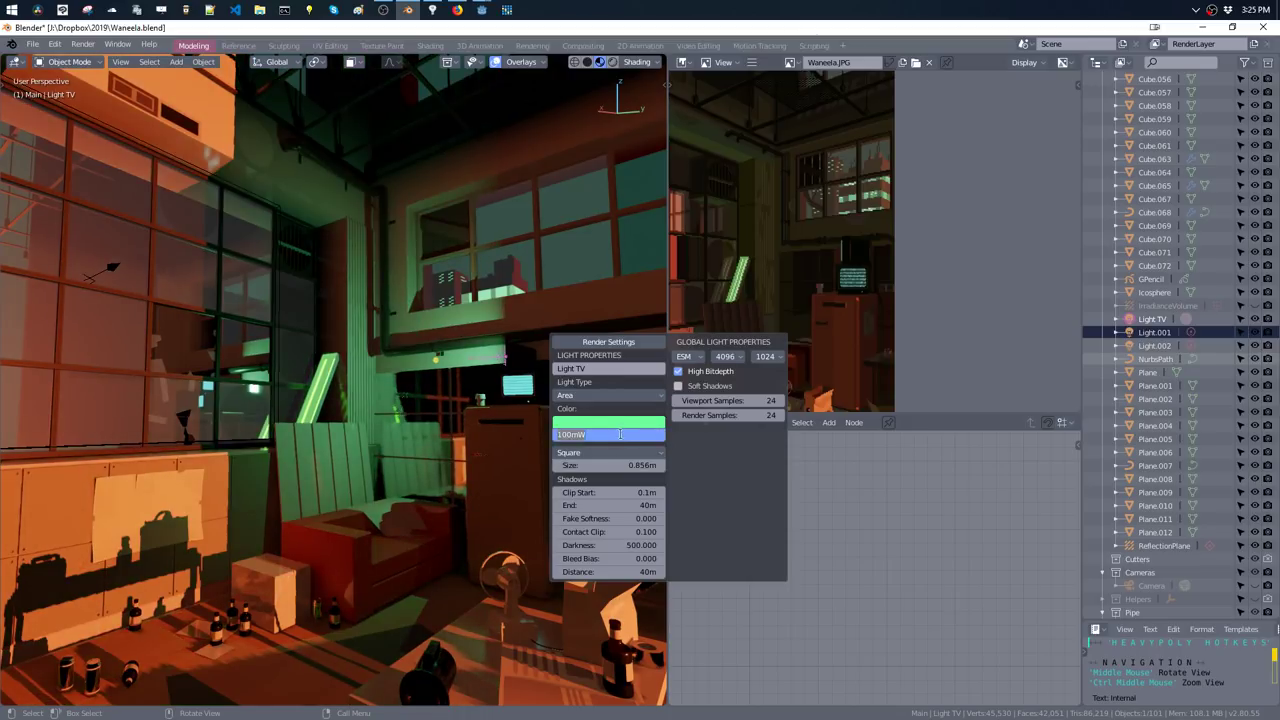
pyautogui.press('Return')
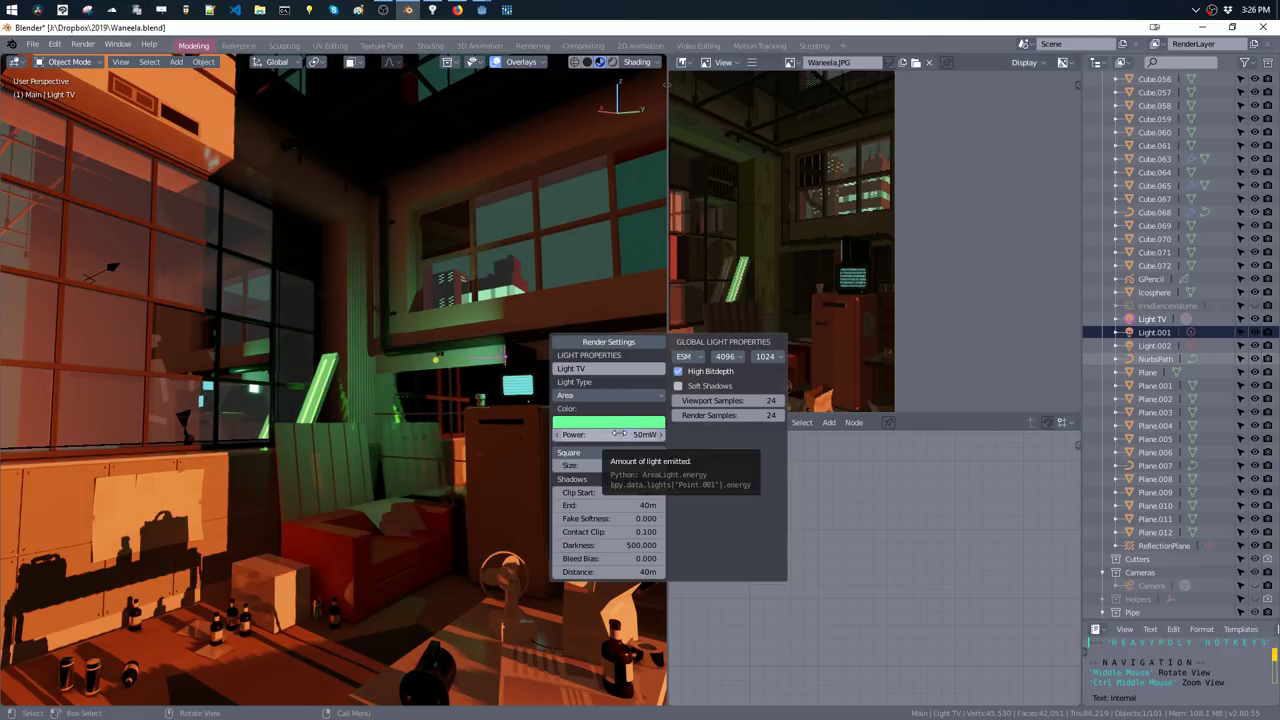
pyautogui.click(619, 434)
pyautogui.press('Return')
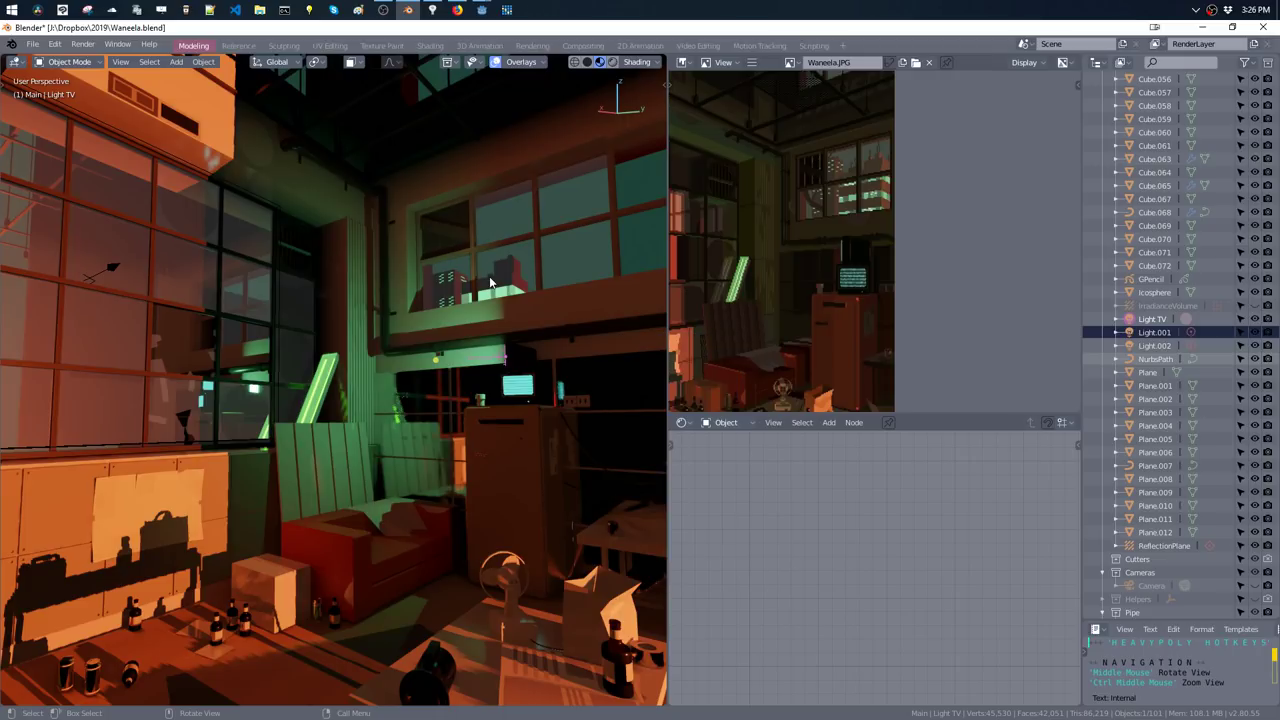
pyautogui.press('z')
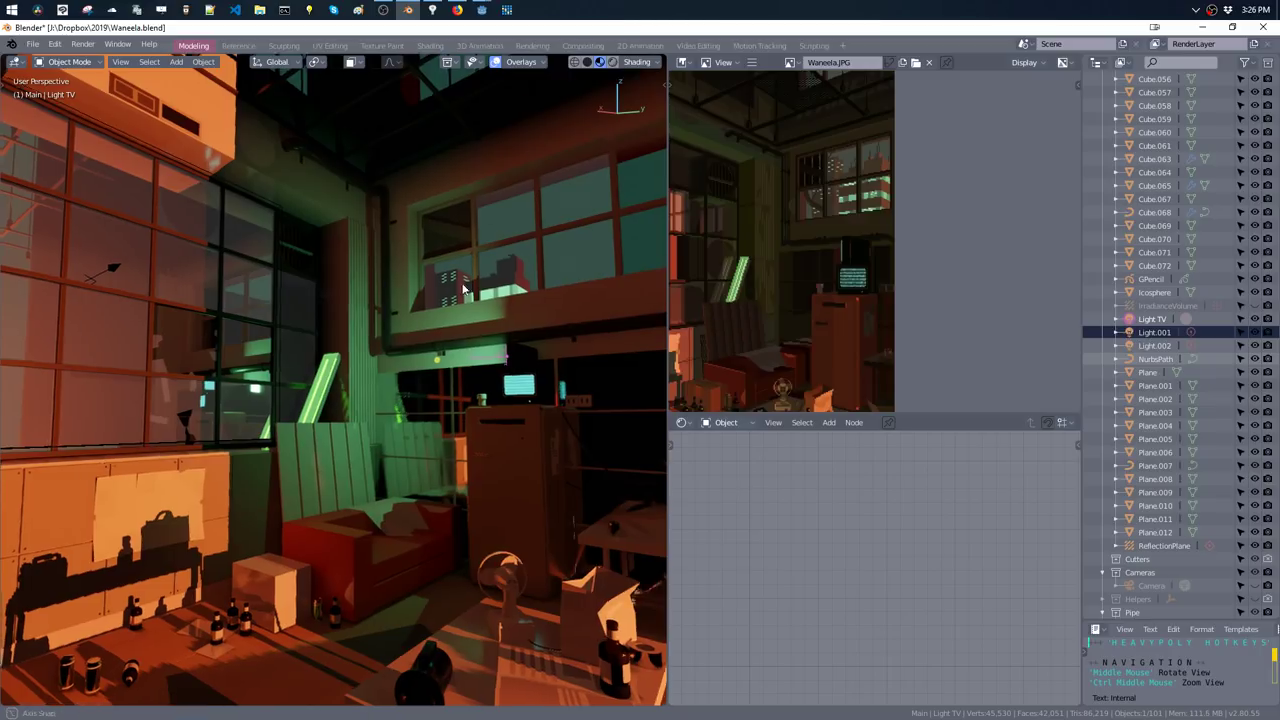
pyautogui.moveTo(419, 319); pyautogui.dragTo(465, 306, button='middle')
# - Look through a new camera matching the view and set the TV light's power to 0W
pyautogui.press('`')
pyautogui.click(462, 401)
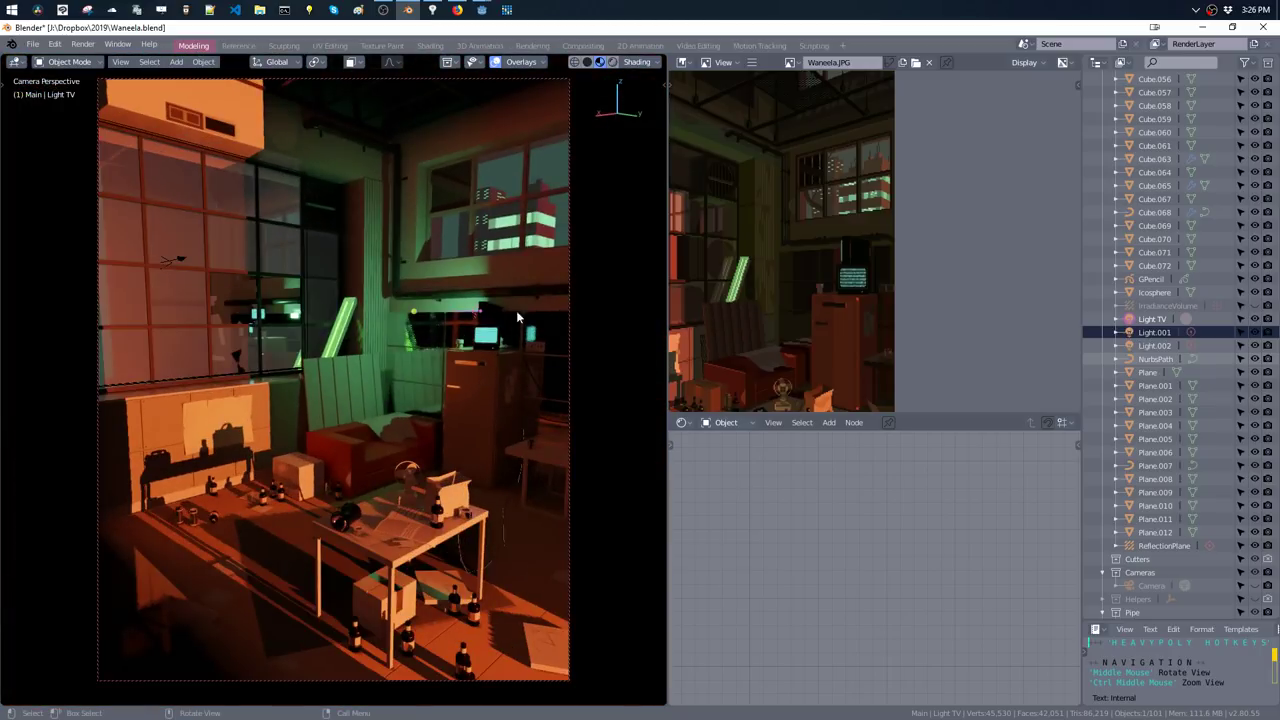
pyautogui.hotkey('alt', 'l')
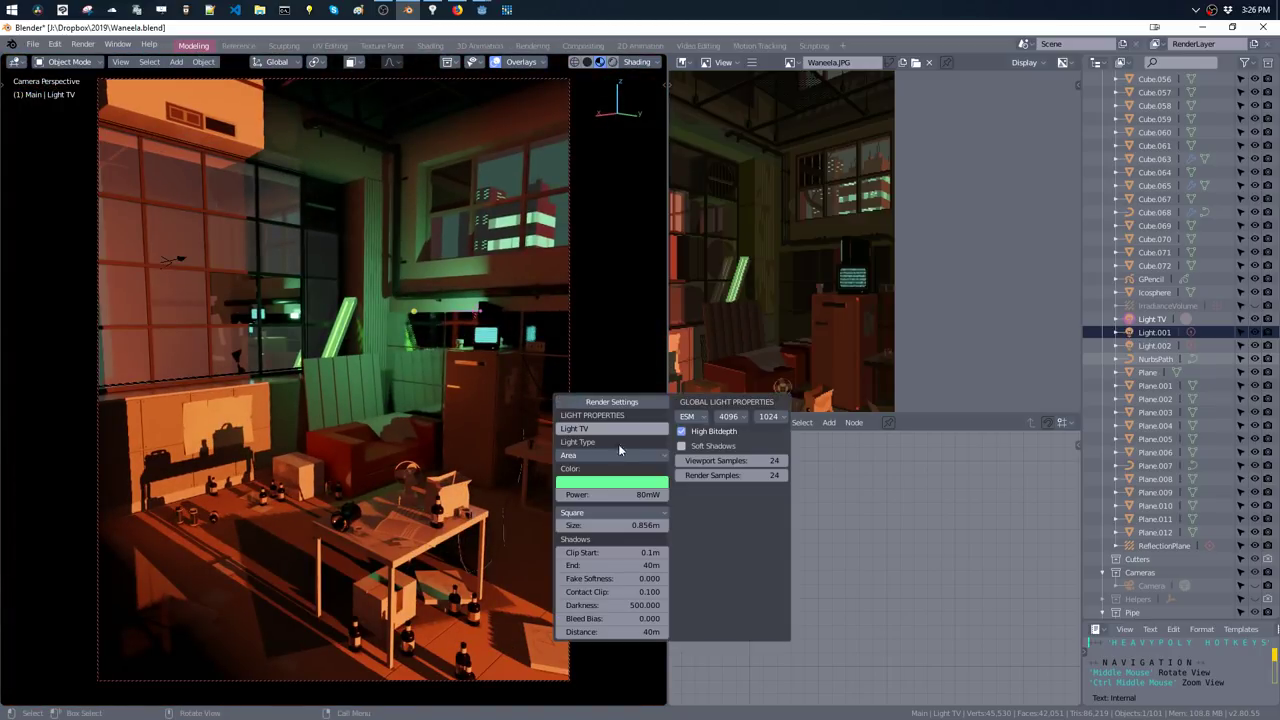
pyautogui.doubleClick(628, 494)
pyautogui.write('5')
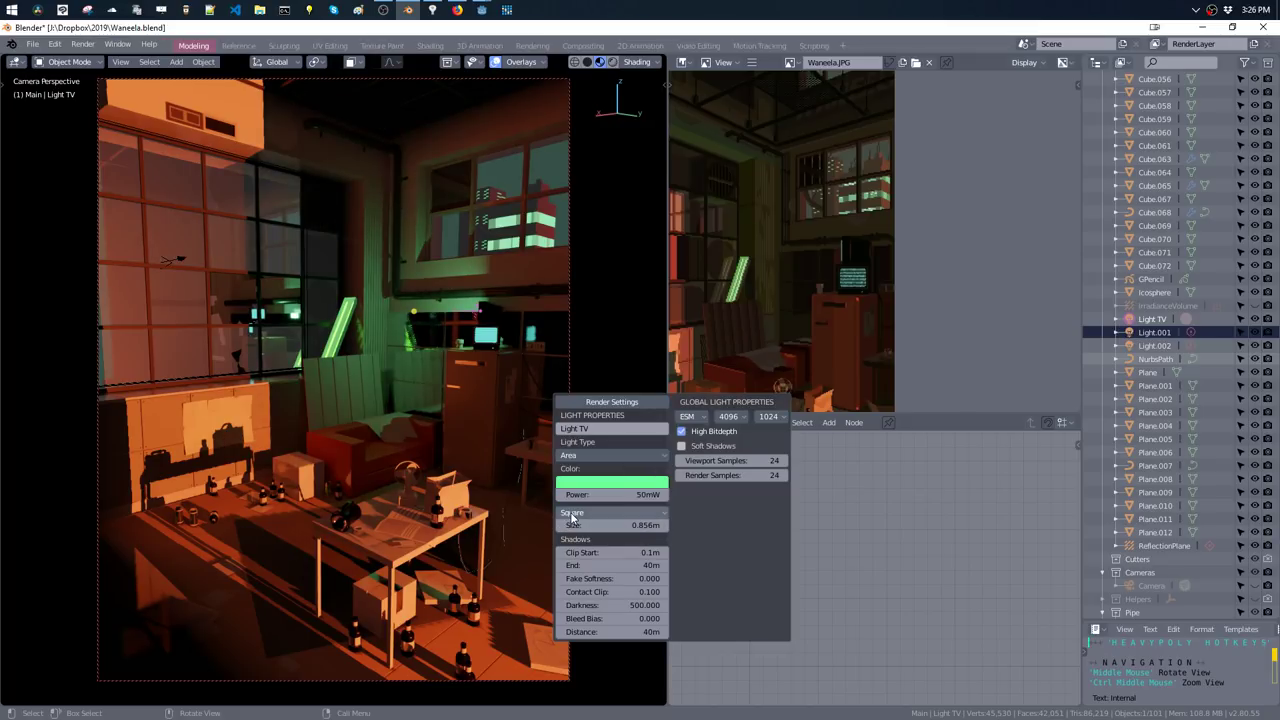
pyautogui.write('0')
pyautogui.press('Return')
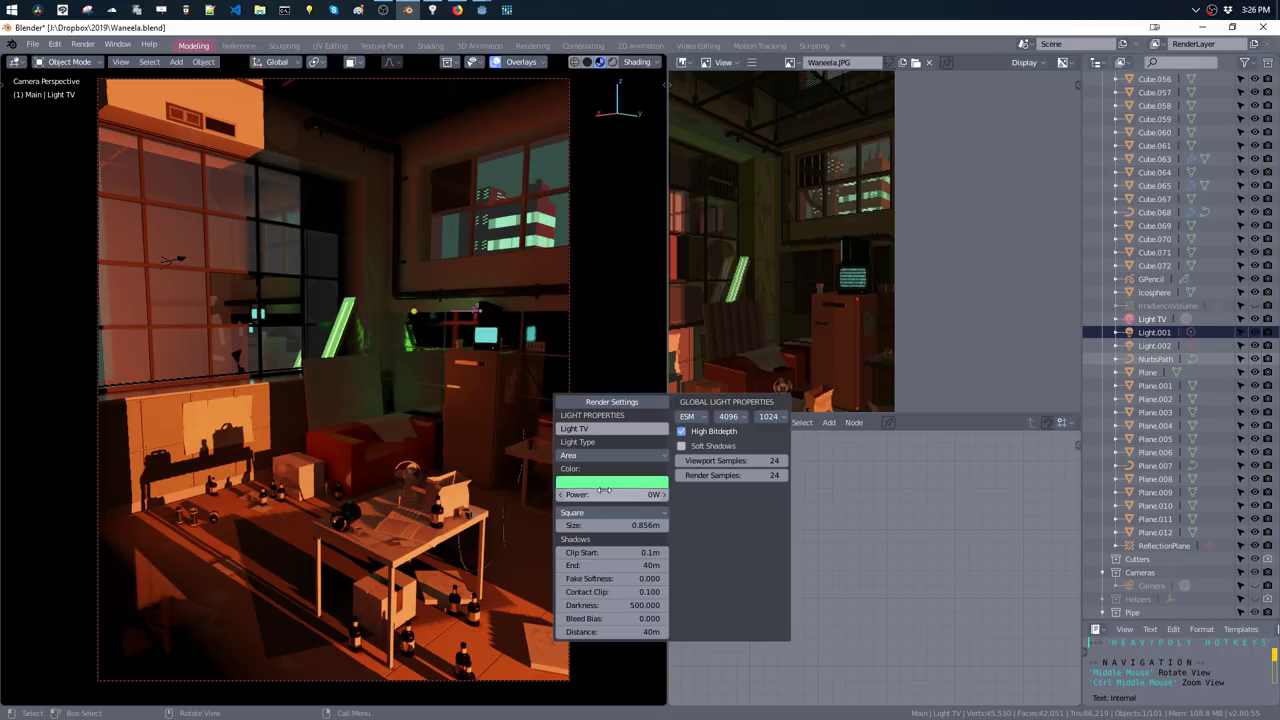
# - Try the TV light at 10W and 100mW, settling on 10mW
pyautogui.click(604, 493)
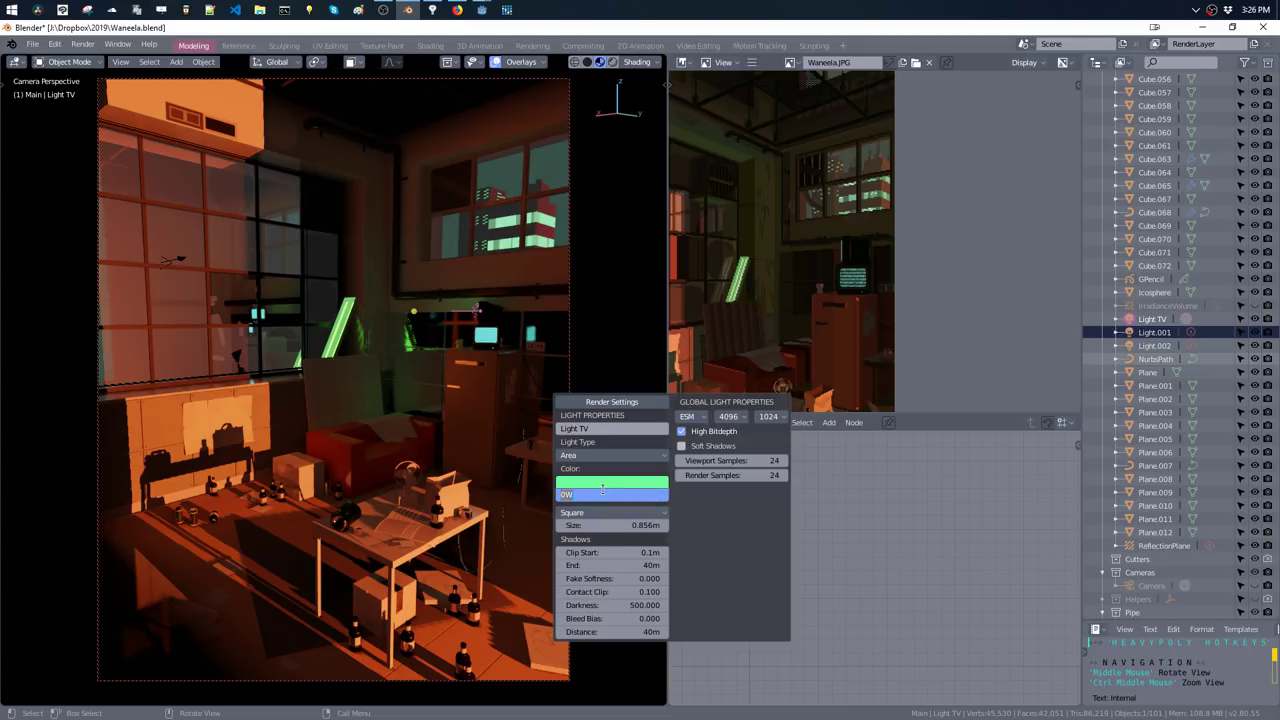
pyautogui.press('Return')
pyautogui.click(607, 492)
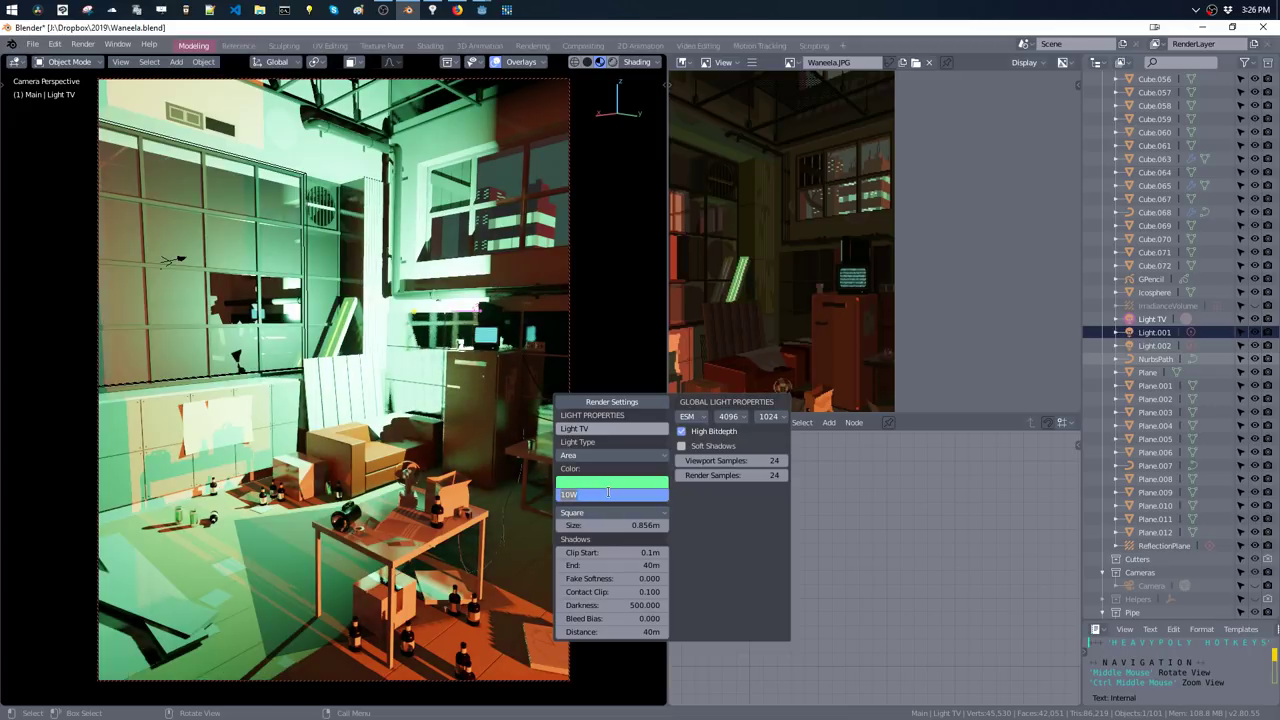
pyautogui.write('0.1')
pyautogui.press('Return')
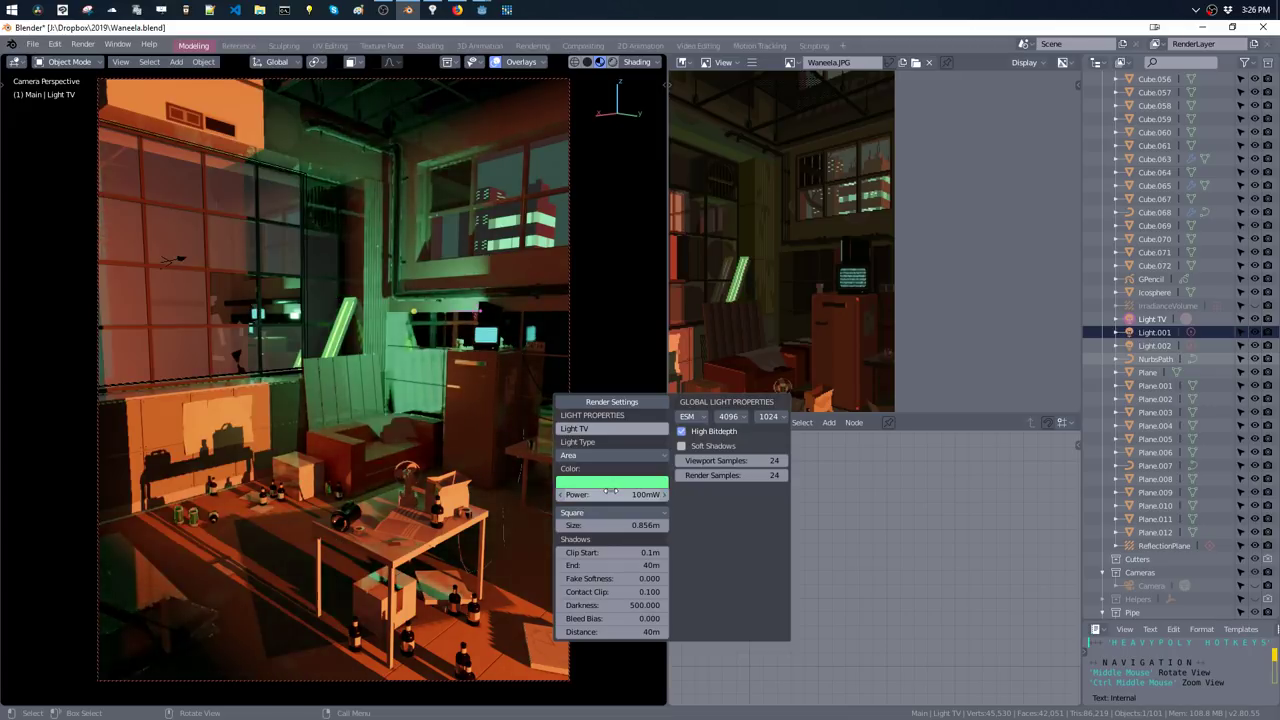
pyautogui.click(608, 492)
pyautogui.write('01')
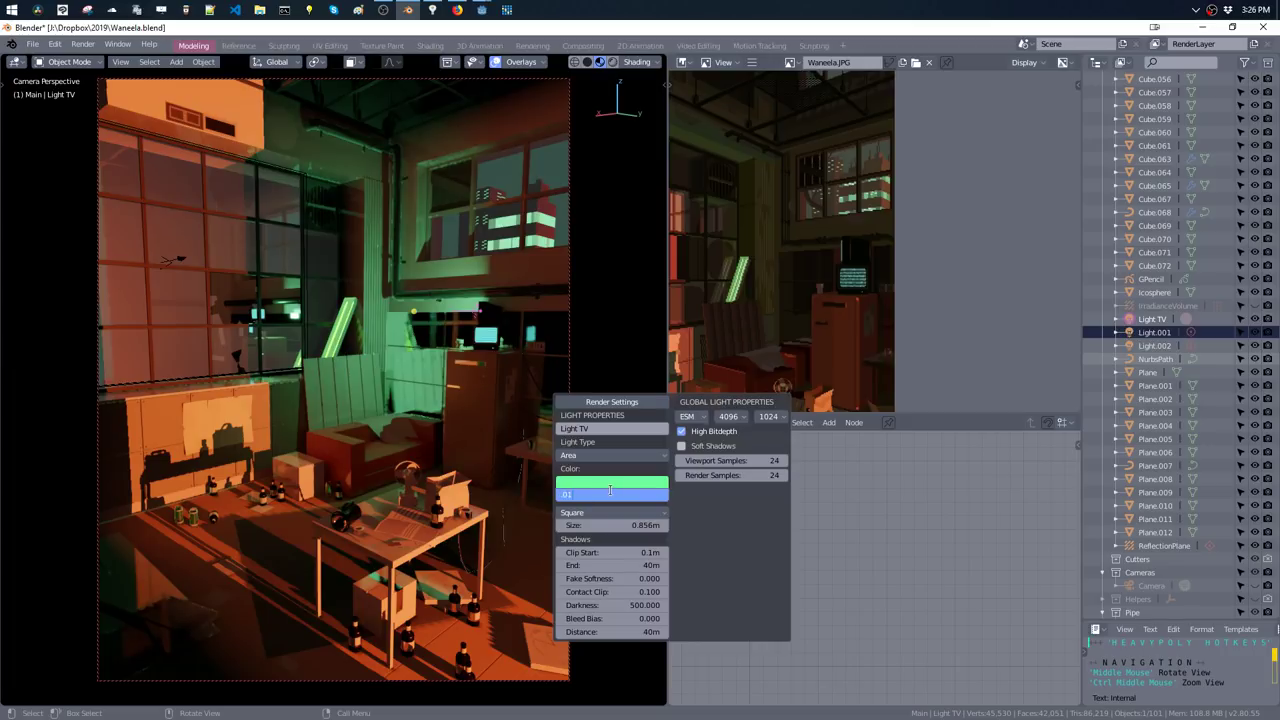
pyautogui.press('Return')
# - Recolour the TV light light blue (H 0.533, S 0.711) and hide the viewport overlays
pyautogui.click(607, 485)
pyautogui.click(620, 312)
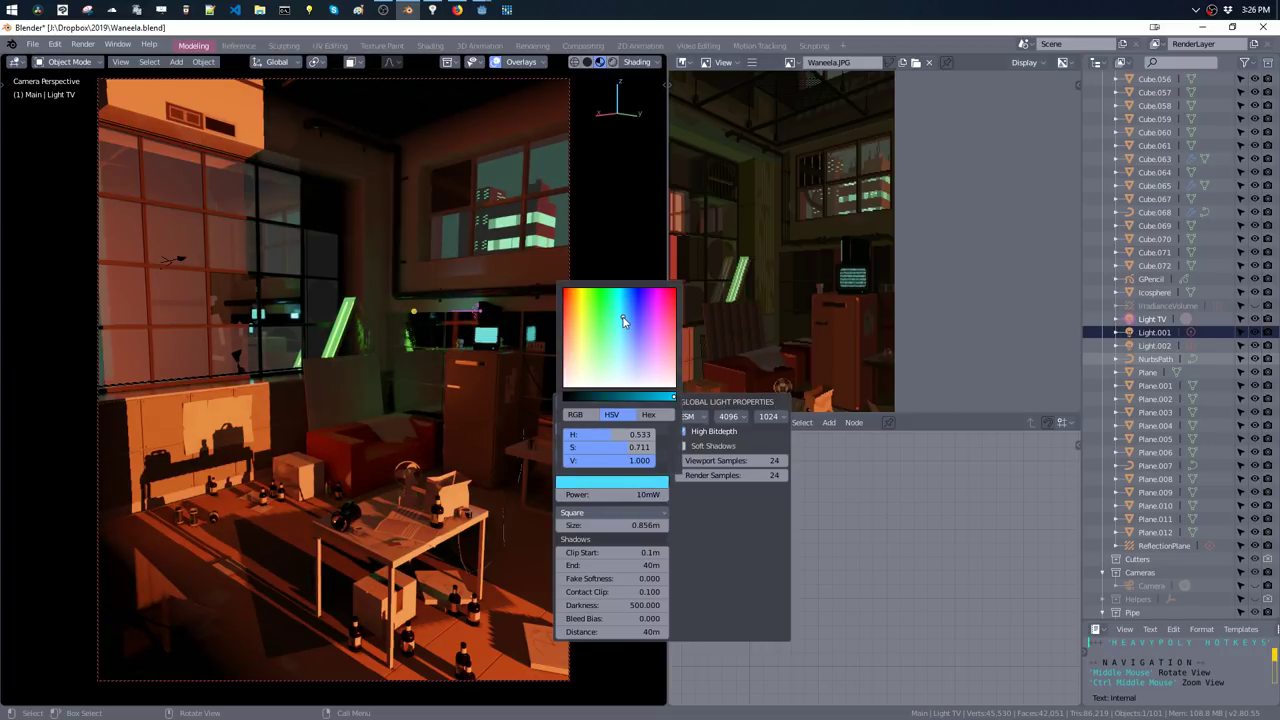
pyautogui.click(625, 312)
pyautogui.click(622, 313)
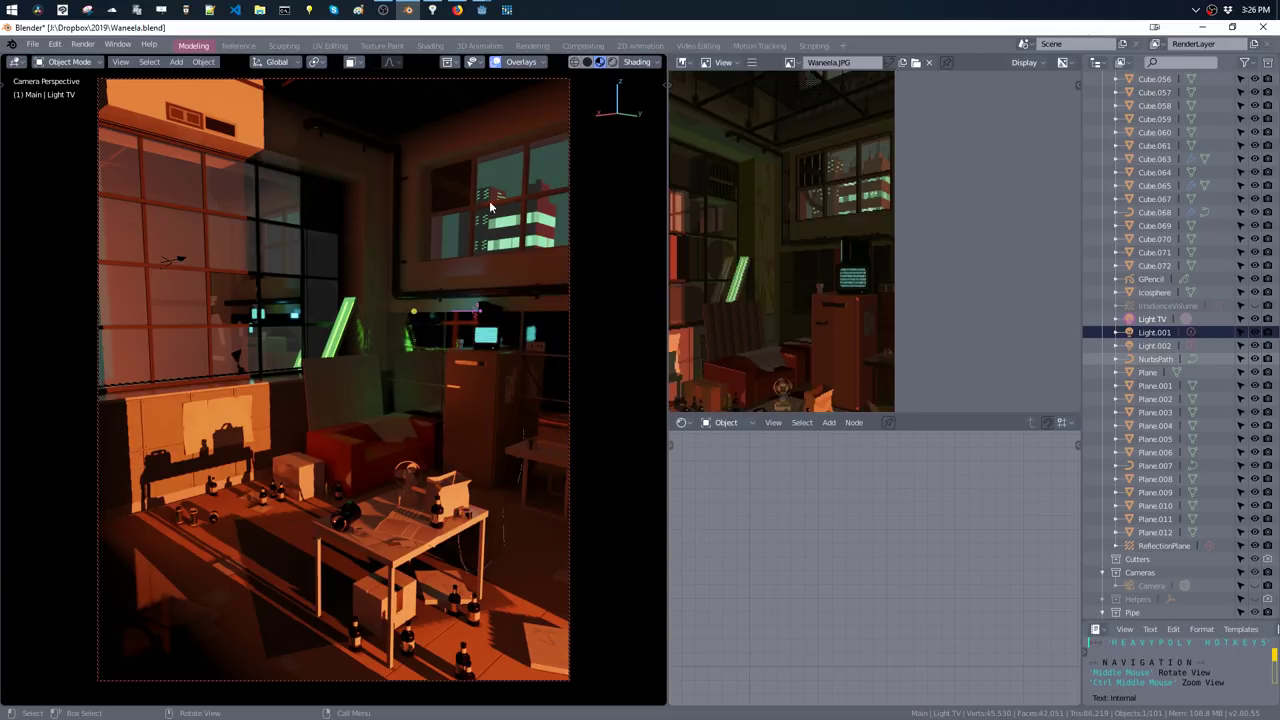
pyautogui.hotkey('shift', 'alt', 'z')
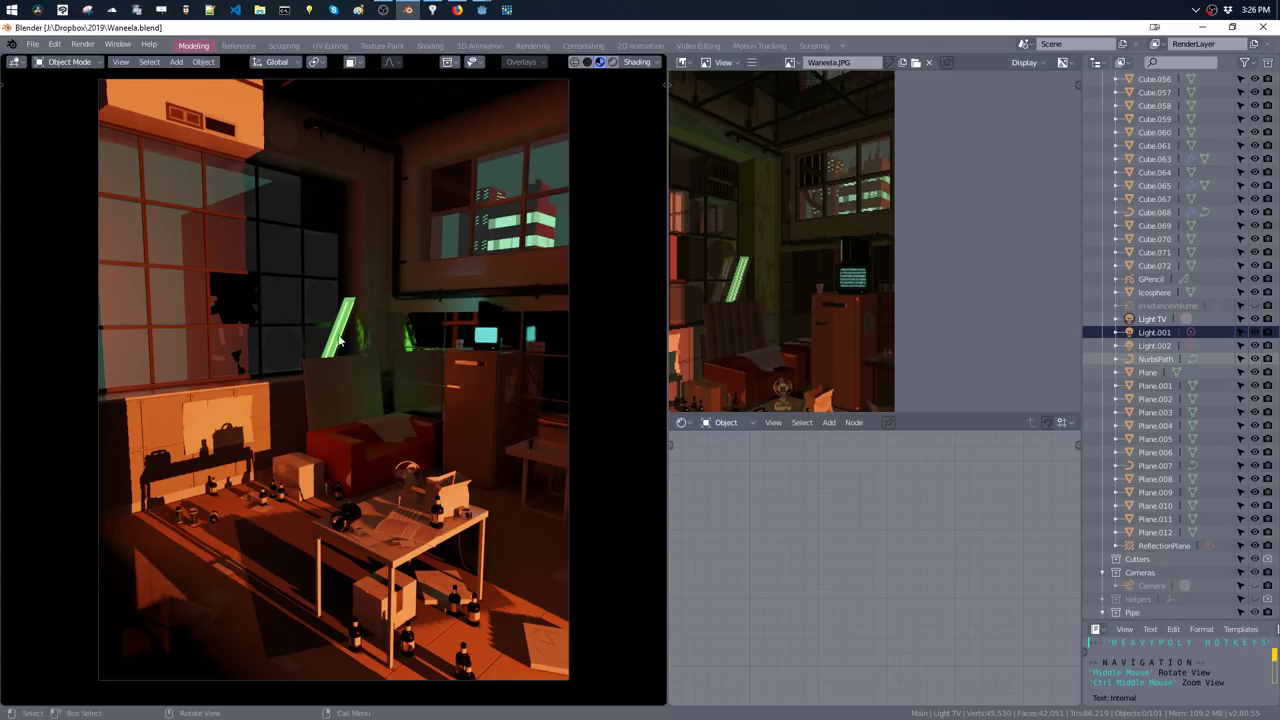
# - Pan the Waneela.JPG reference fully into view and orbit out of the camera view
pyautogui.press('z')
pyautogui.moveTo(789, 189); pyautogui.dragTo(972, 179, button='middle')
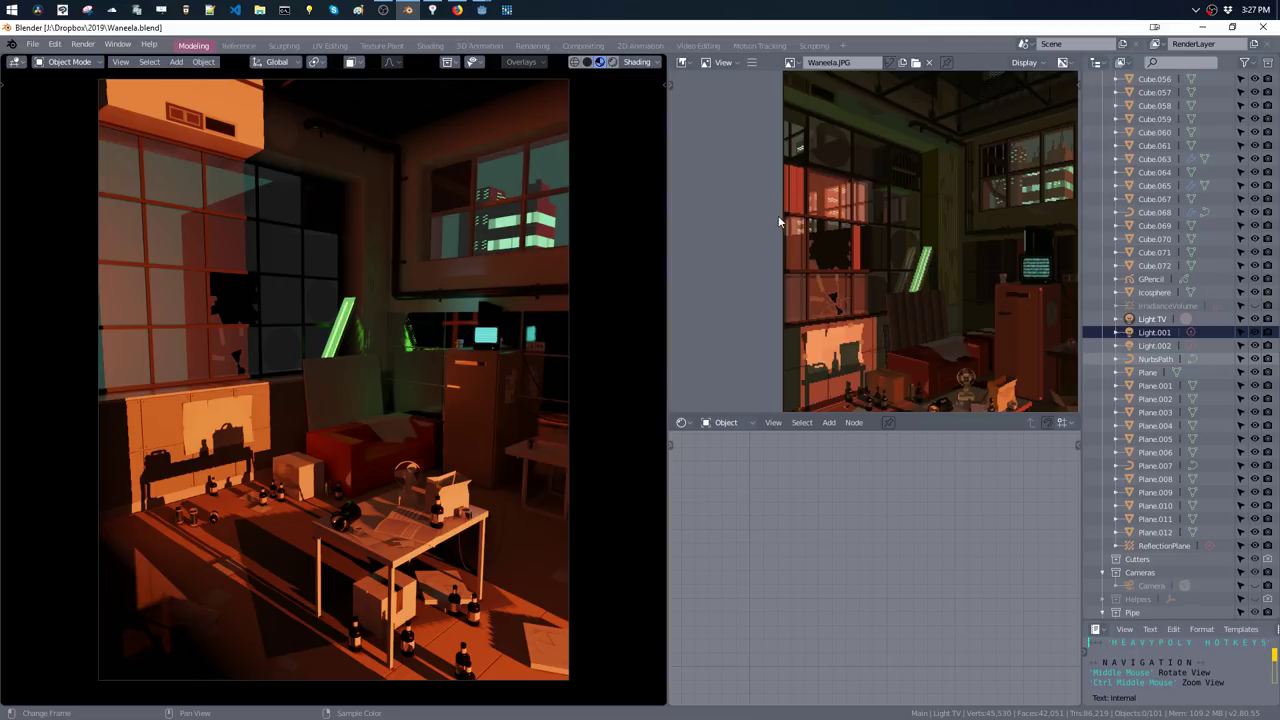
pyautogui.moveTo(227, 270)
pyautogui.mouseDown(button='middle')
pyautogui.moveTo(443, 300)
pyautogui.moveTo(429, 300)
pyautogui.moveTo(417, 503)
pyautogui.moveTo(515, 308)
pyautogui.moveTo(406, 355)
pyautogui.mouseUp(button='middle')
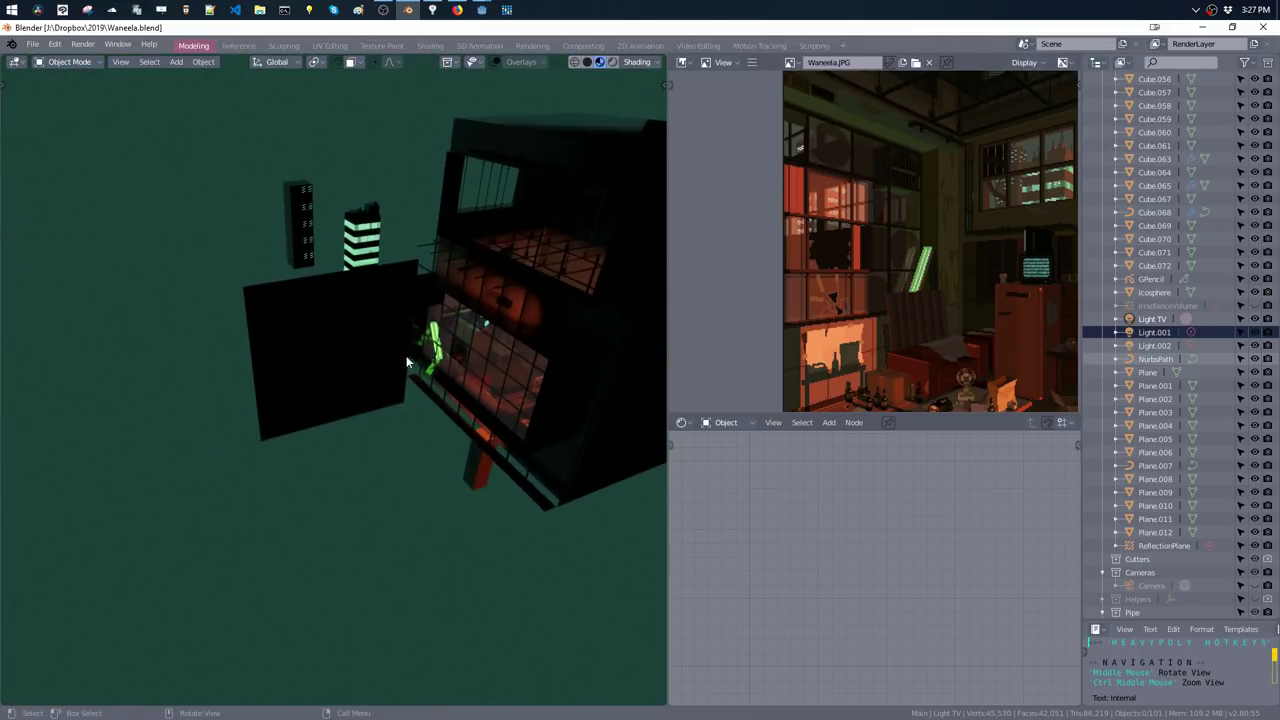
# - Delete Plane.012
pyautogui.click(366, 350)
pyautogui.press('Tab')
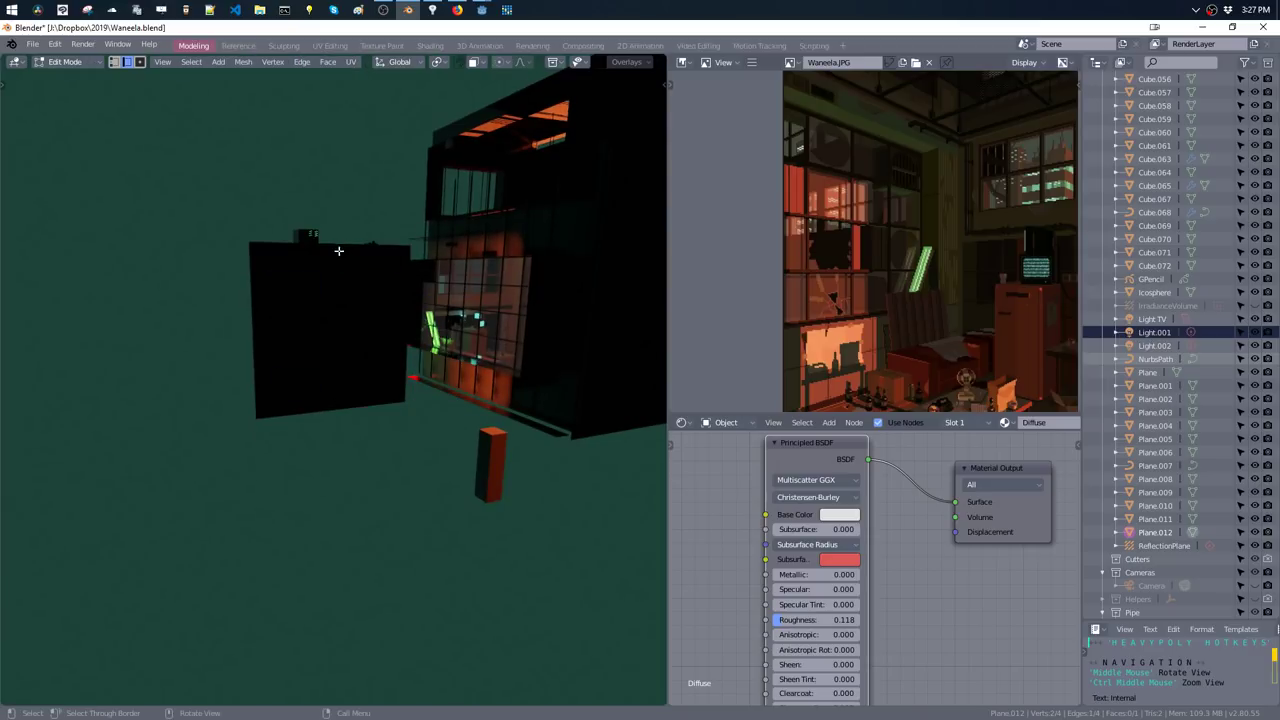
pyautogui.press('Tab')
pyautogui.moveTo(334, 371); pyautogui.dragTo(357, 331, button='middle')
pyautogui.moveTo(346, 382)
pyautogui.mouseDown(button='middle')
pyautogui.moveTo(341, 352)
pyautogui.moveTo(326, 349)
pyautogui.moveTo(341, 397)
pyautogui.moveTo(315, 368)
pyautogui.moveTo(262, 438)
pyautogui.mouseUp(button='middle')
pyautogui.press('Delete')
# - Switch to wireframe shading, select the whole building, restore overlays, and save the file
pyautogui.press('z')
pyautogui.click(241, 374)
pyautogui.press('b')
pyautogui.moveTo(256, 414); pyautogui.dragTo(480, 594)
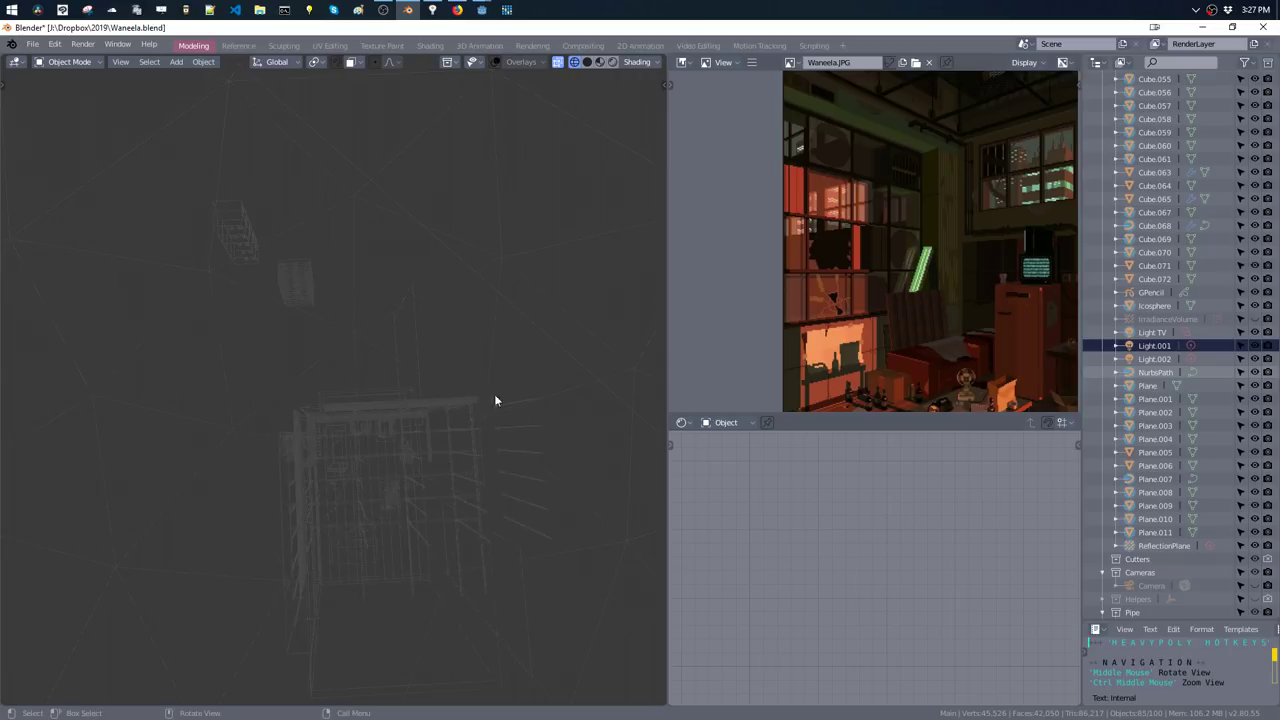
pyautogui.press('z')
pyautogui.click(543, 515)
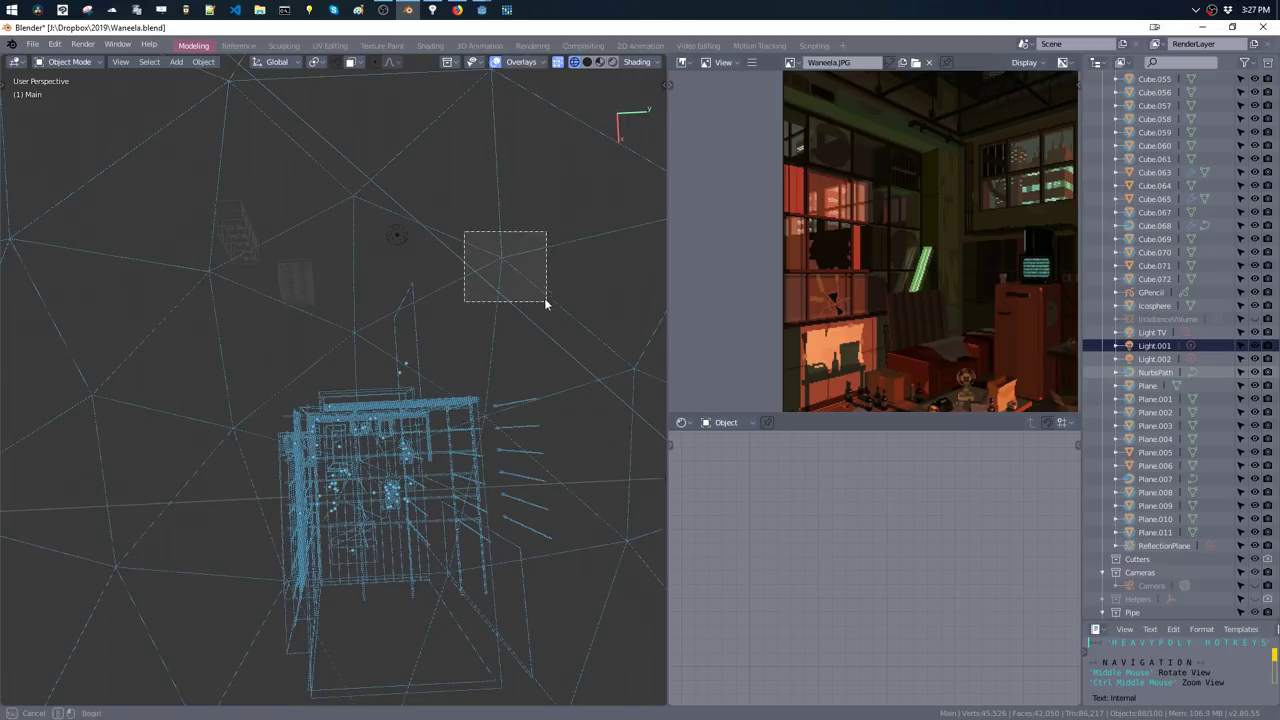
pyautogui.moveTo(546, 300)
pyautogui.mouseDown(button='middle')
pyautogui.moveTo(482, 274)
pyautogui.moveTo(380, 273)
pyautogui.moveTo(418, 235)
pyautogui.moveTo(440, 262)
pyautogui.mouseUp(button='middle')
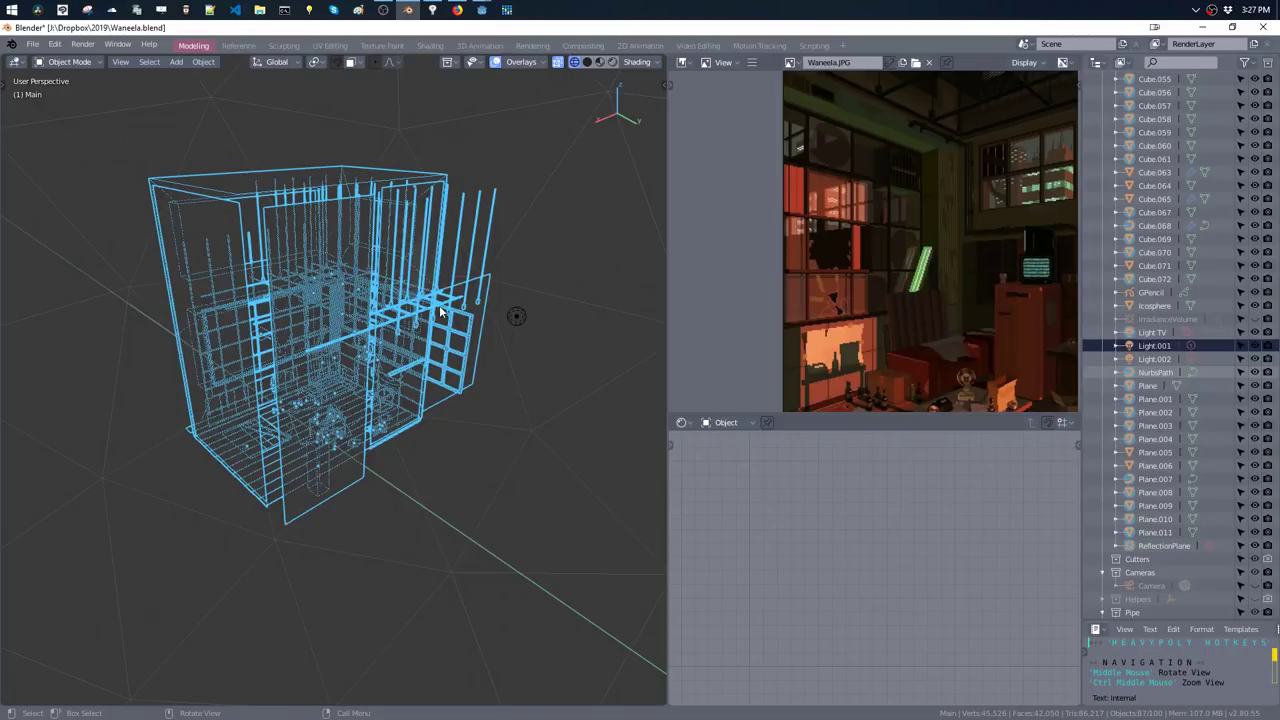
pyautogui.hotkey('ctrl', 's')
# - With Cube.026 active, move the selected objects into a new collection named 'Room'
pyautogui.moveTo(422, 268); pyautogui.dragTo(412, 330, button='middle')
pyautogui.click(396, 362)
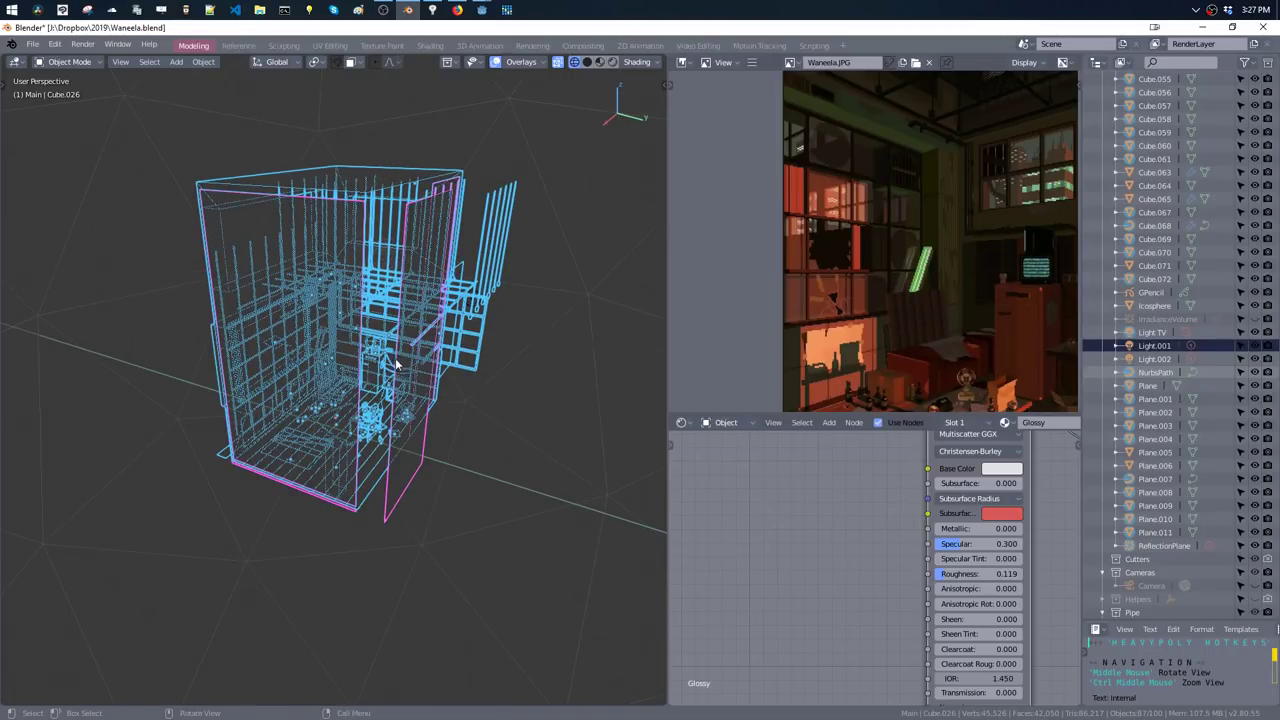
pyautogui.press('m')
pyautogui.click(393, 355)
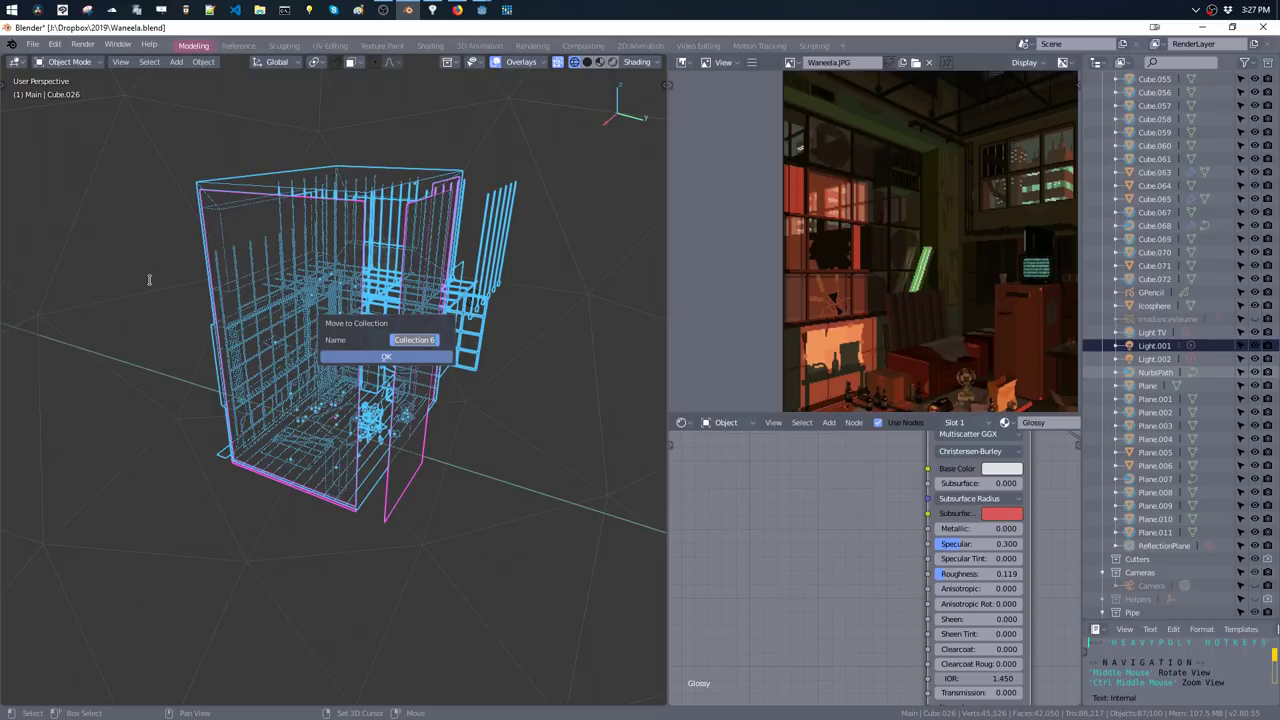
pyautogui.write('Room')
pyautogui.press('Return')
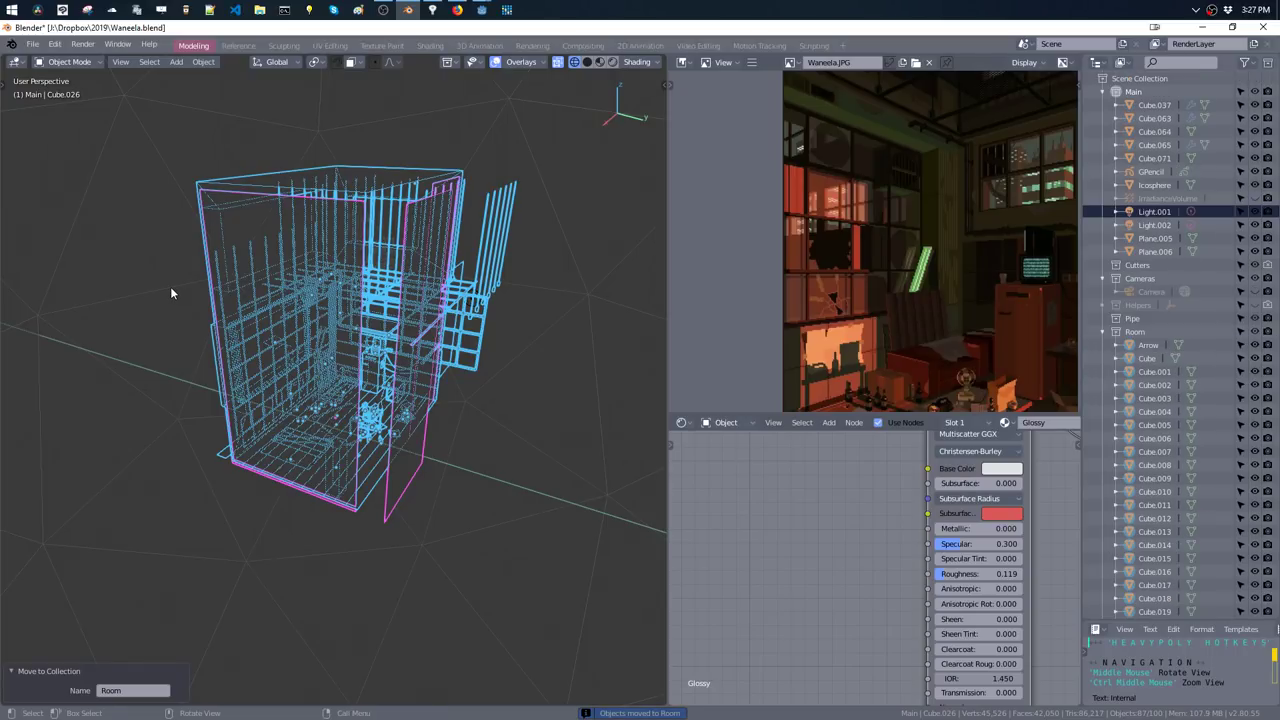
# - Add a Room collection instance and drop it about 0.68 m lower along Z
pyautogui.click(1135, 331)
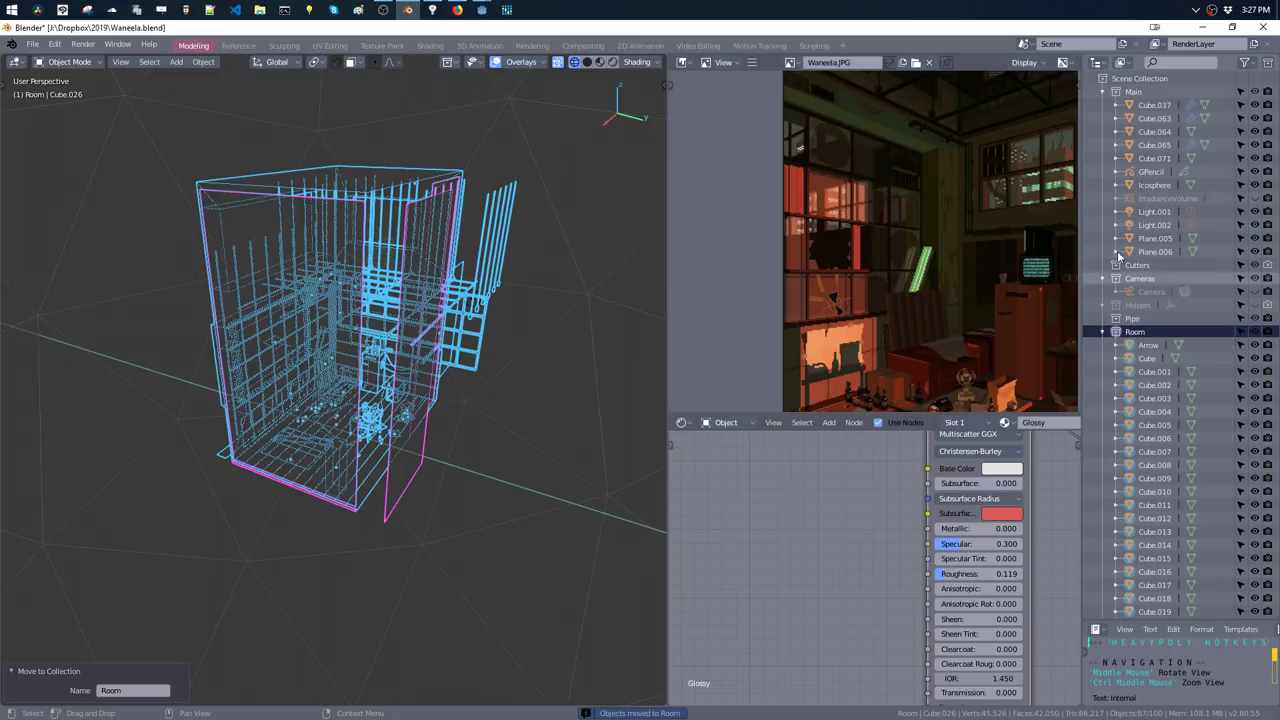
pyautogui.hotkey('shift', 'a')
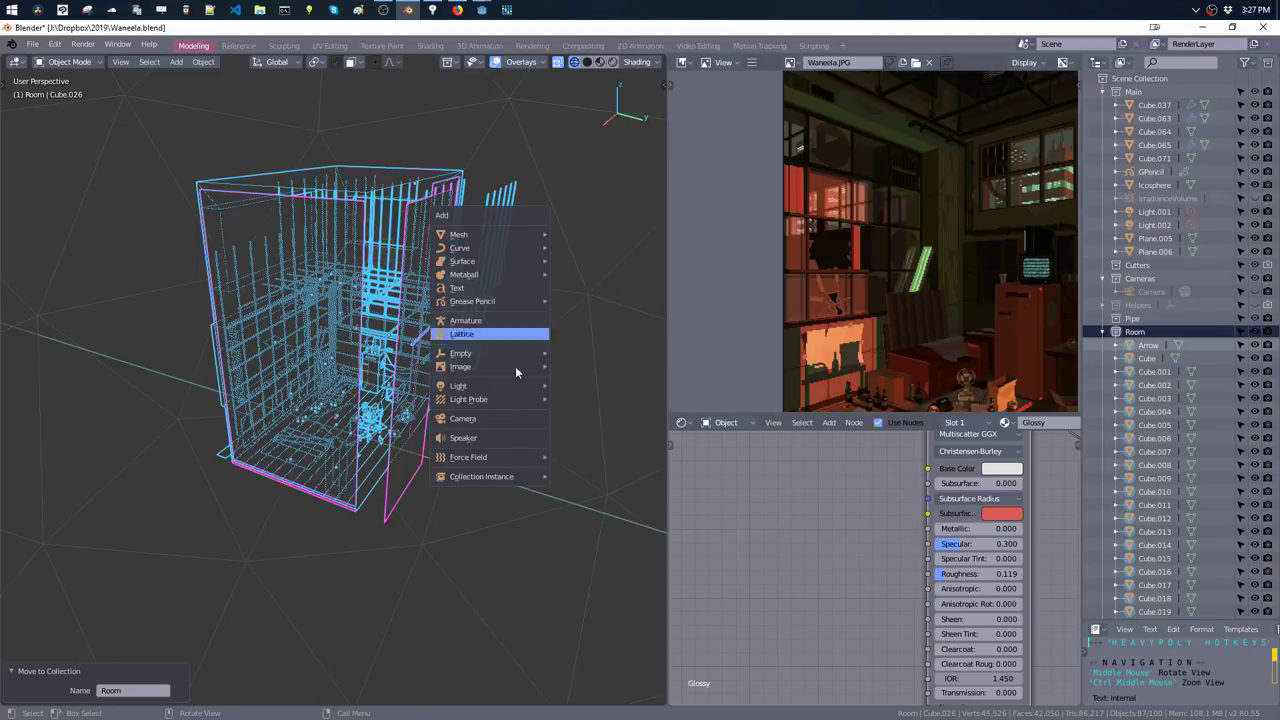
pyautogui.moveTo(482, 476)
pyautogui.click(584, 549)
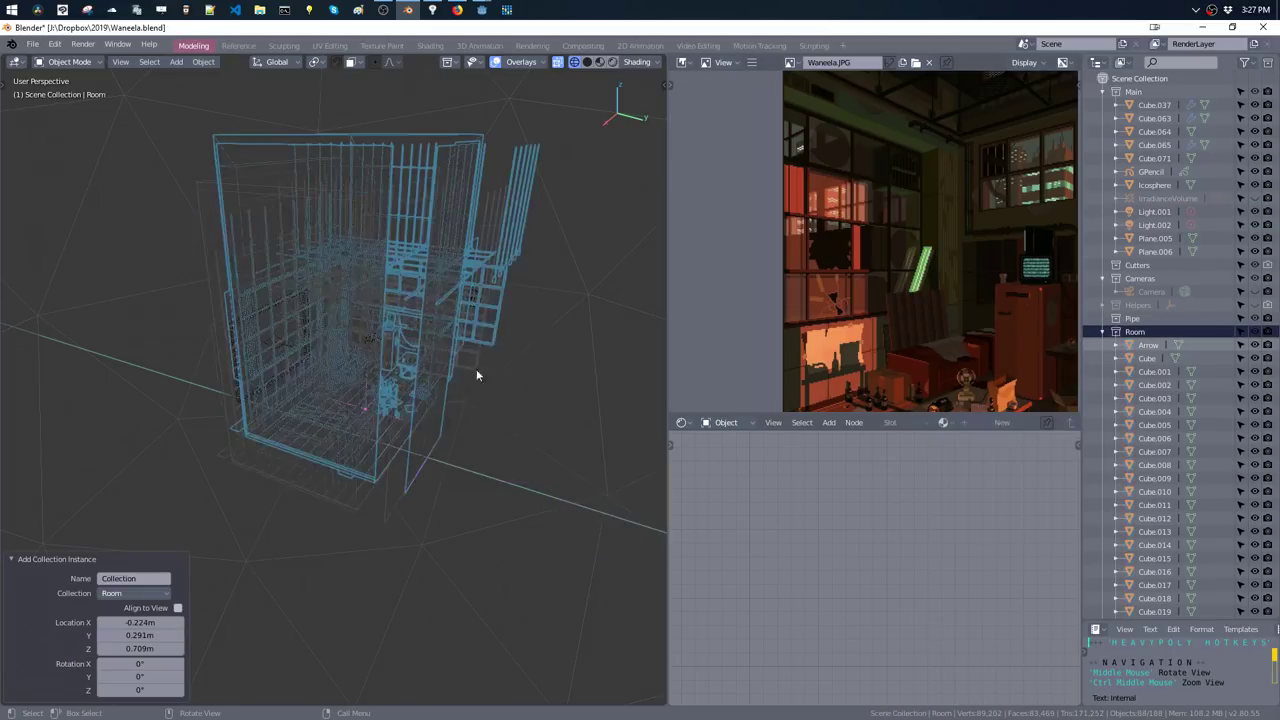
pyautogui.press('g')
pyautogui.press('z')
pyautogui.press('z')
pyautogui.click(486, 381)
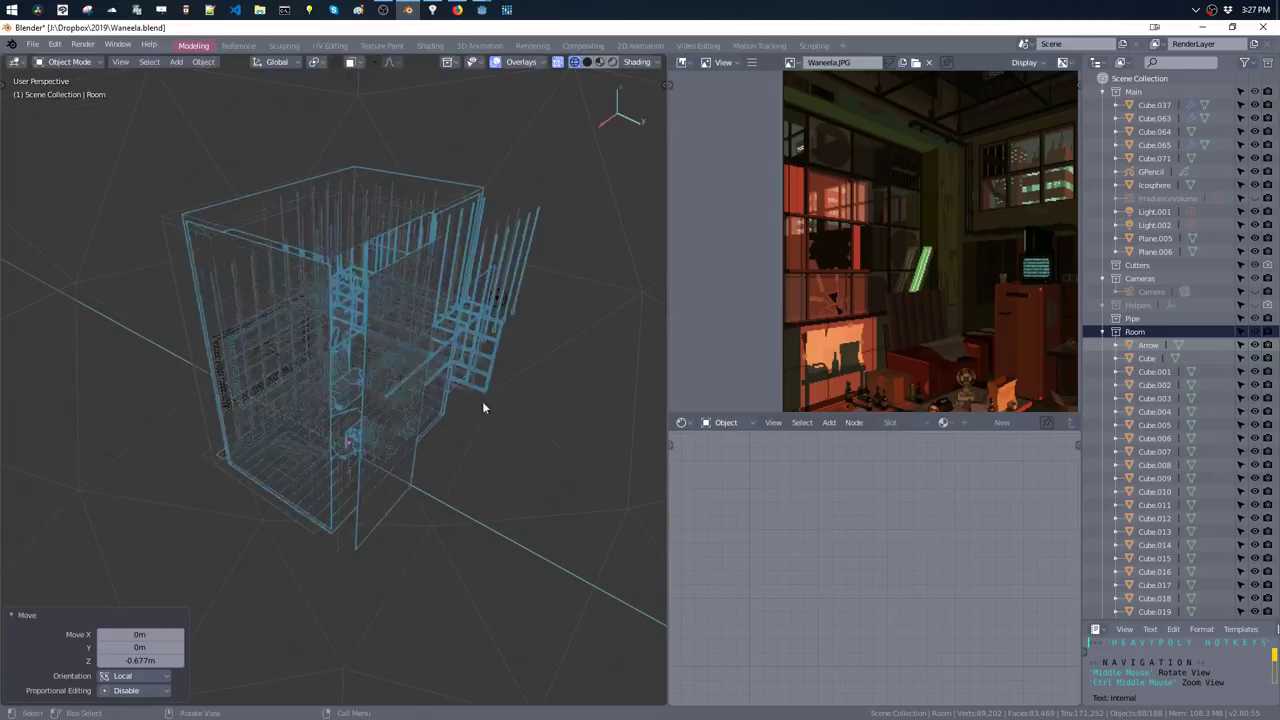
pyautogui.moveTo(482, 407)
pyautogui.mouseDown(button='middle')
pyautogui.moveTo(367, 366)
pyautogui.moveTo(426, 379)
pyautogui.moveTo(386, 450)
pyautogui.mouseUp(button='middle')
# - Shift the Room instance along Y and then along X
pyautogui.press('g')
pyautogui.press('y')
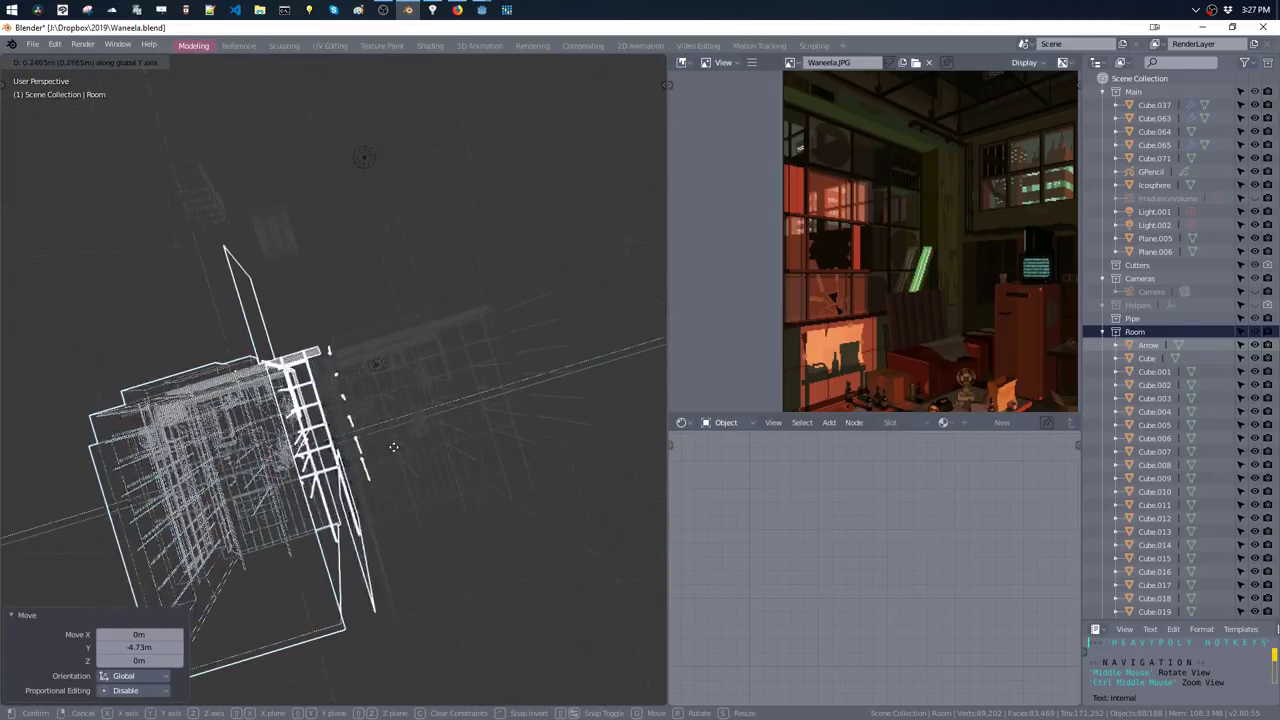
pyautogui.click(418, 387)
pyautogui.moveTo(418, 387)
pyautogui.mouseDown(button='middle')
pyautogui.moveTo(446, 382)
pyautogui.moveTo(406, 371)
pyautogui.mouseUp(button='middle')
pyautogui.press('g')
pyautogui.press('x')
pyautogui.click(448, 390)
pyautogui.click(460, 413)
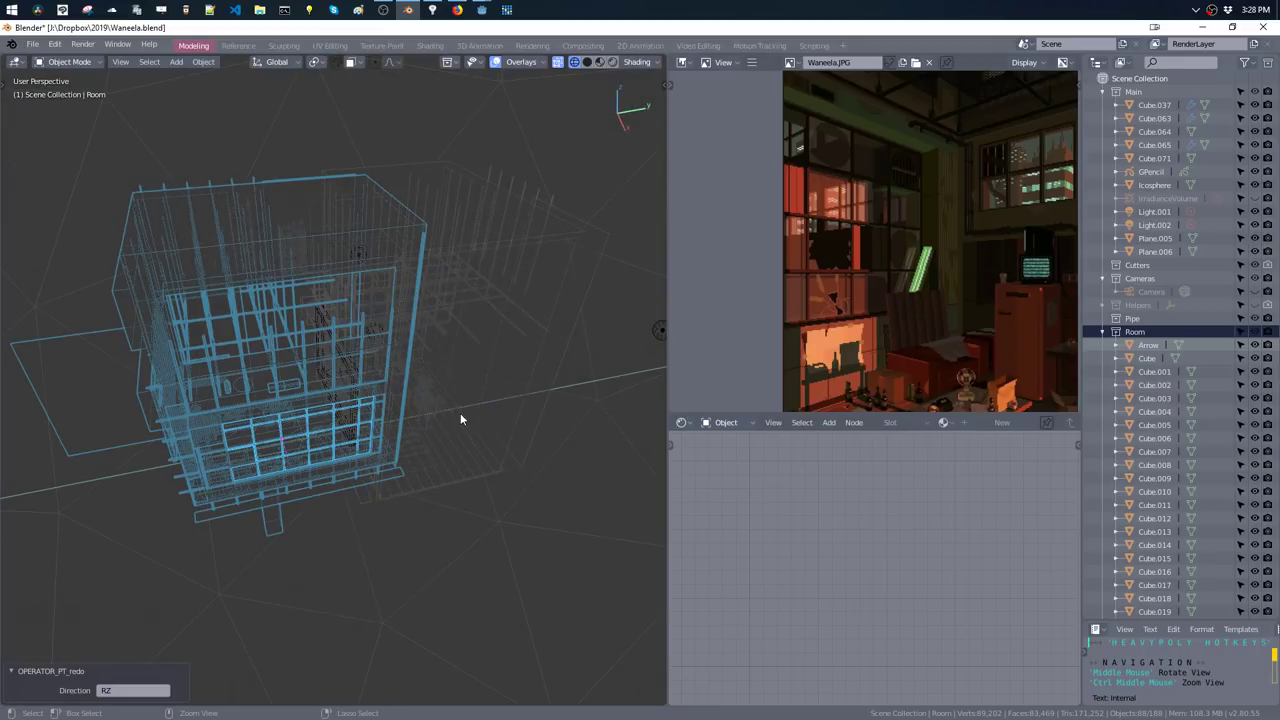
pyautogui.moveTo(460, 418); pyautogui.dragTo(458, 406, button='middle')
pyautogui.click(529, 453)
pyautogui.moveTo(529, 453)
pyautogui.mouseDown(button='middle')
pyautogui.moveTo(286, 385)
pyautogui.moveTo(482, 276)
pyautogui.mouseUp(button='middle')
# - Place the instance at -0.768 m Y, then fine-tune it 0.181 m X and 0.0465 m Z in front view
pyautogui.press('g')
pyautogui.press('y')
pyautogui.click(432, 422)
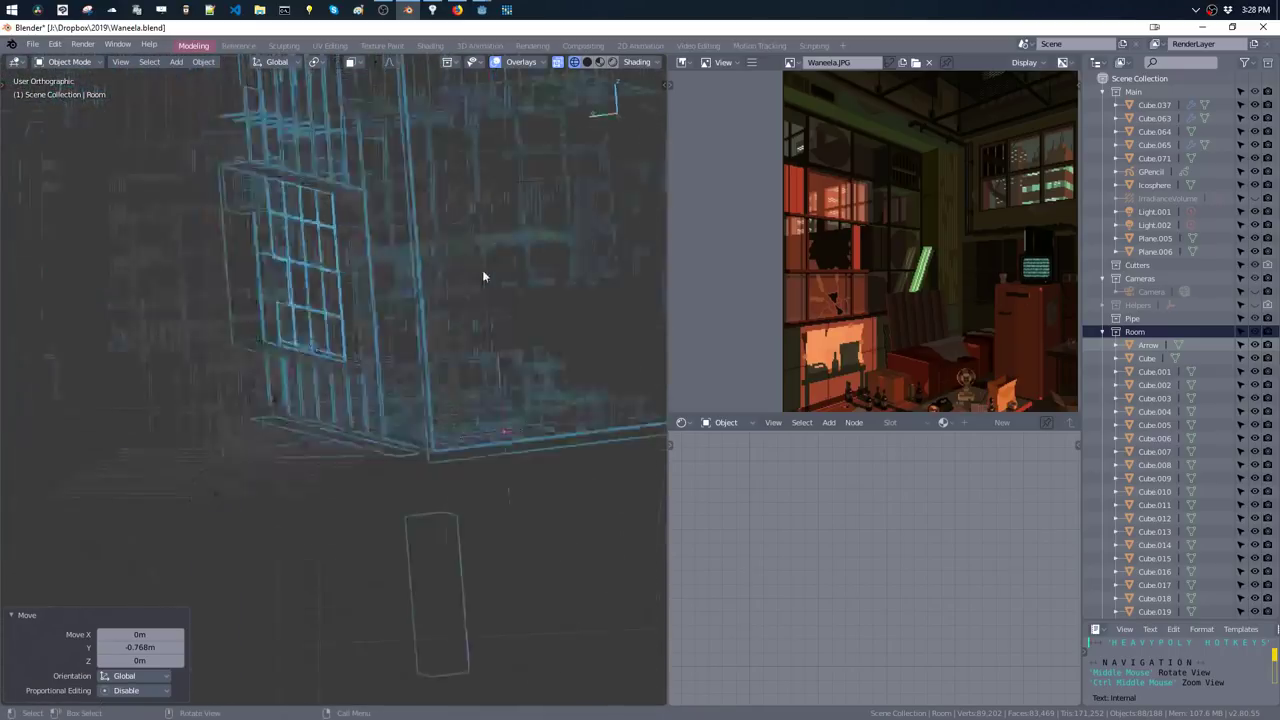
pyautogui.press('KP_1')
pyautogui.press('g')
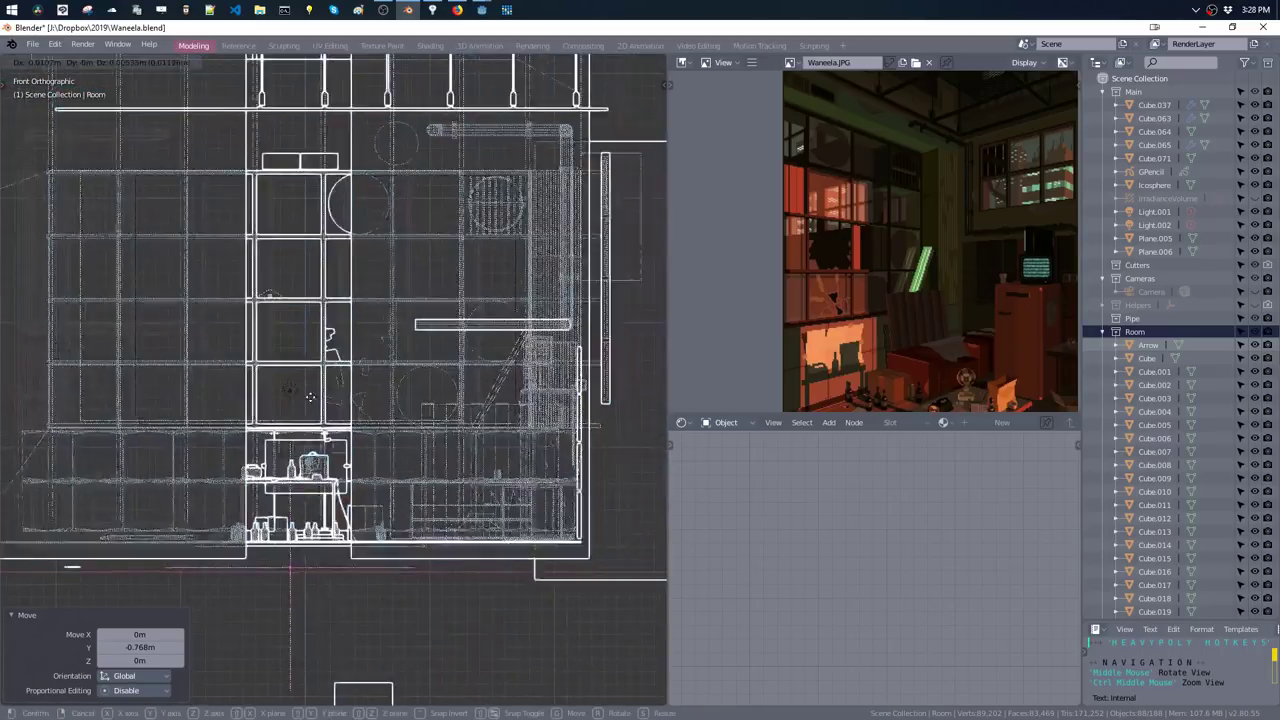
pyautogui.click(356, 397)
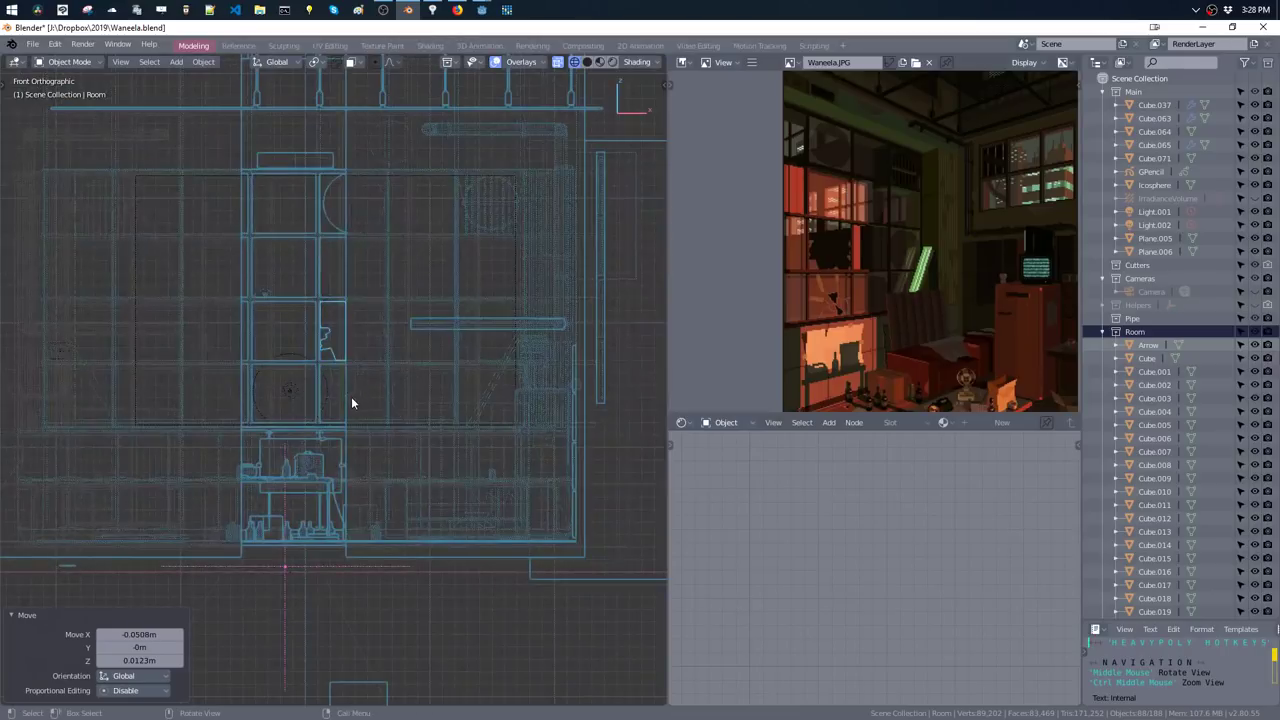
pyautogui.press('g')
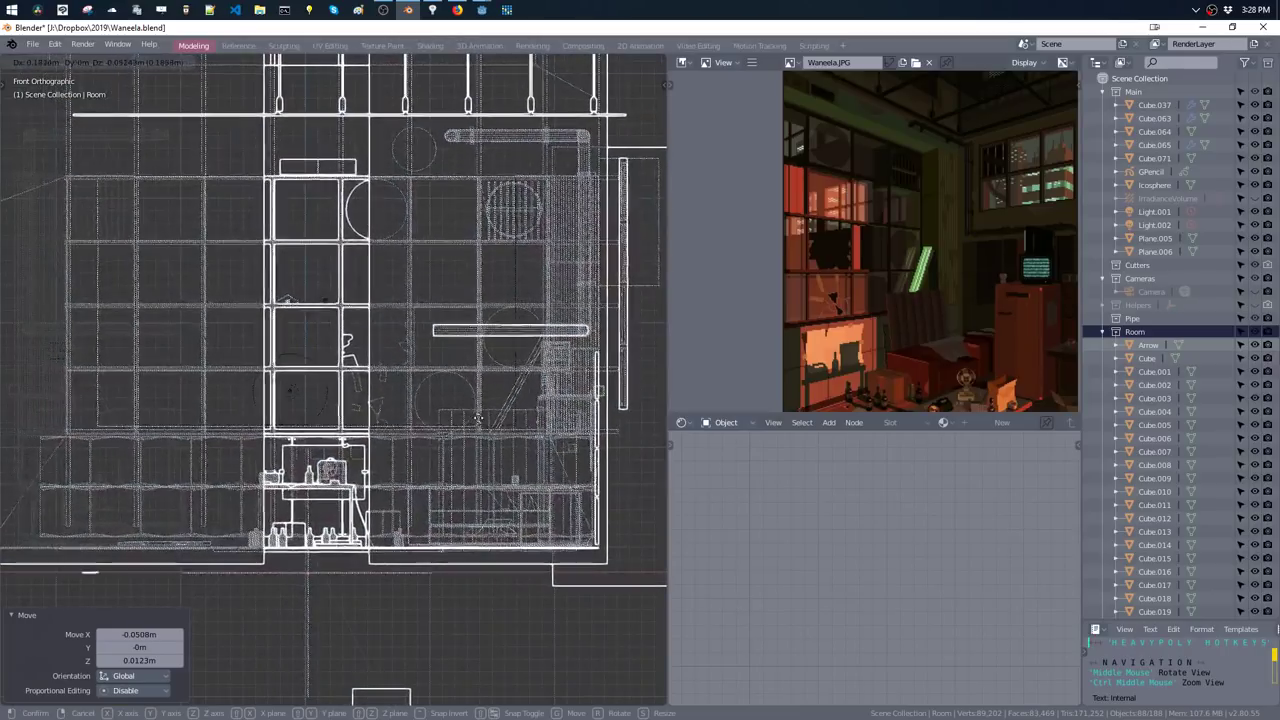
pyautogui.click(476, 409)
pyautogui.press('`')
pyautogui.moveTo(507, 378)
pyautogui.mouseDown(button='middle')
pyautogui.moveTo(258, 417)
pyautogui.moveTo(377, 391)
pyautogui.moveTo(395, 457)
pyautogui.mouseUp(button='middle')
# - Switch the viewport to rendered shading and orbit closer into the room
pyautogui.press('z')
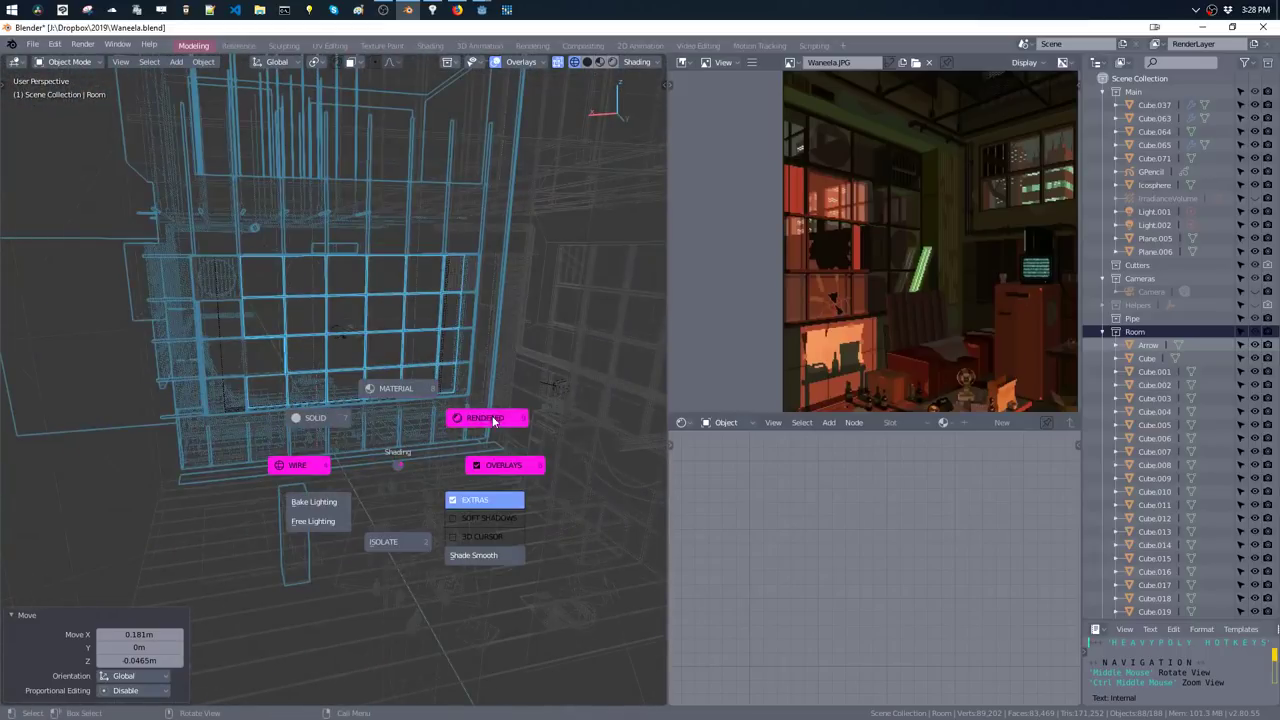
pyautogui.click(492, 421)
pyautogui.scroll(3, 455, 420)
pyautogui.moveTo(432, 426)
pyautogui.mouseDown(button='middle')
pyautogui.moveTo(433, 368)
pyautogui.moveTo(402, 346)
pyautogui.moveTo(416, 331)
pyautogui.moveTo(434, 340)
pyautogui.moveTo(391, 355)
pyautogui.mouseUp(button='middle')
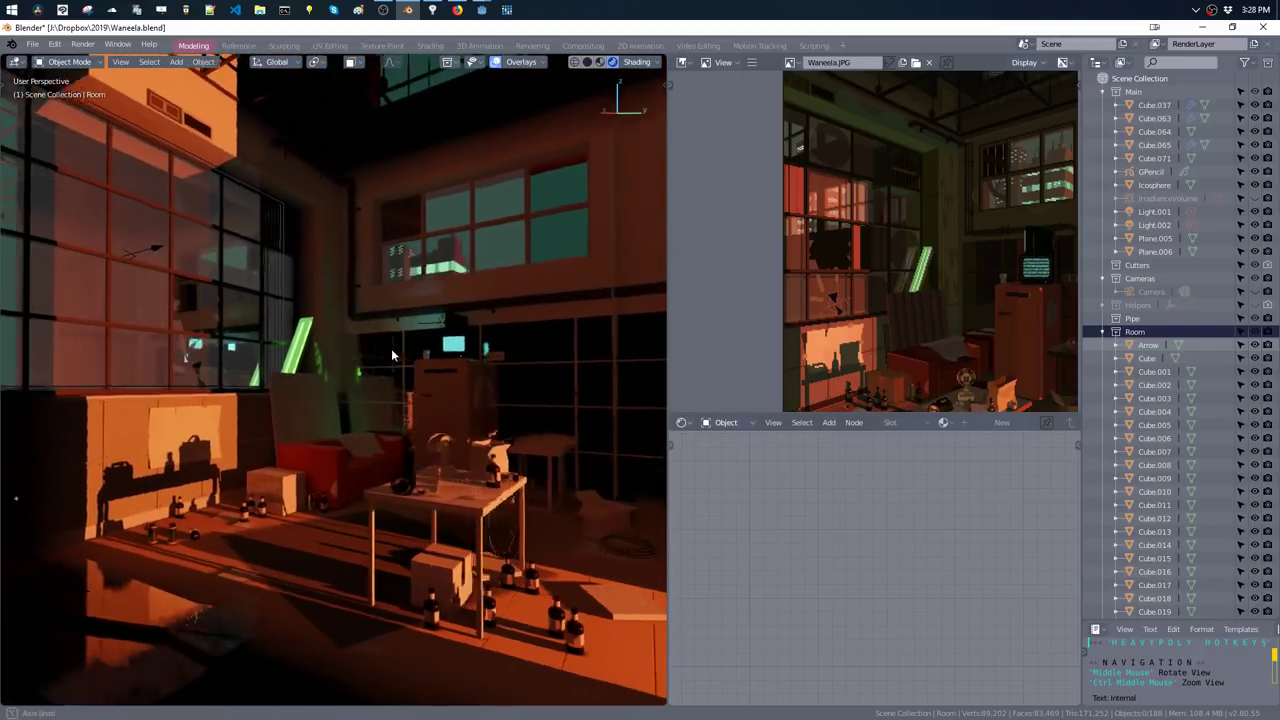
# - Check the scene camera view without overlays, then move to another preset view
pyautogui.press('`')
pyautogui.click(376, 430)
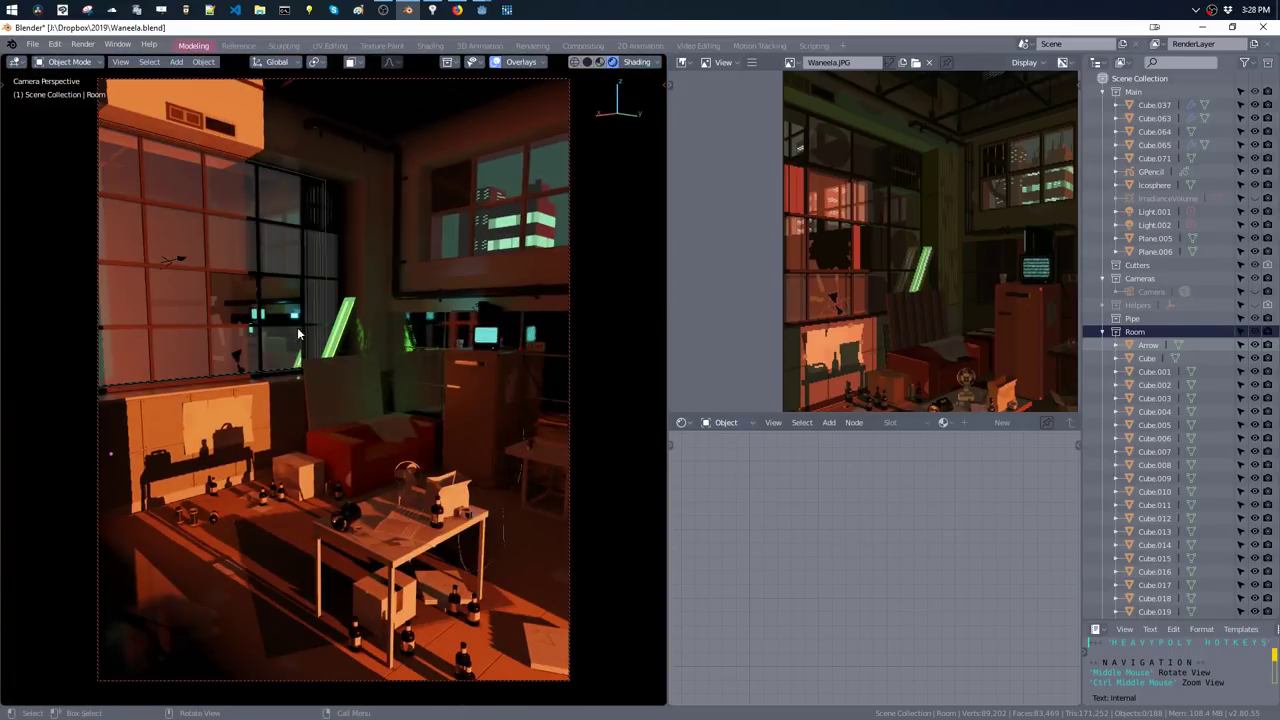
pyautogui.hotkey('shift', 'alt', 'z')
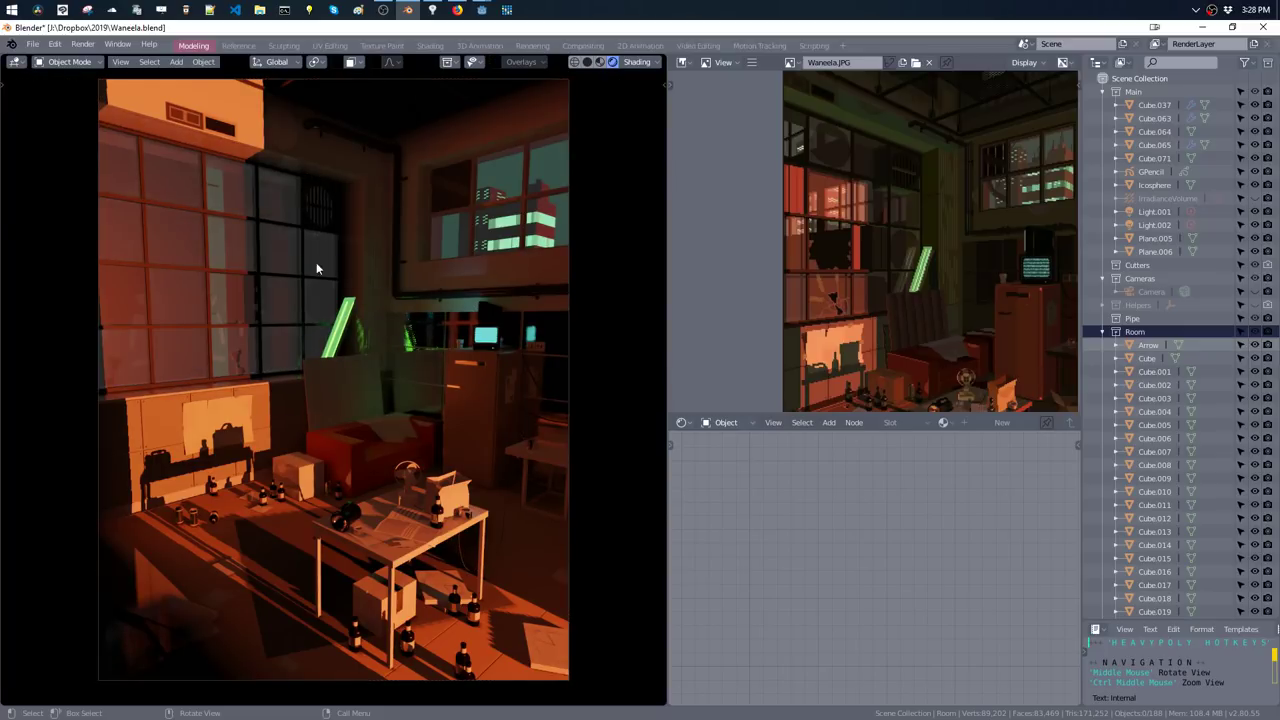
pyautogui.press('`')
pyautogui.click(352, 328)
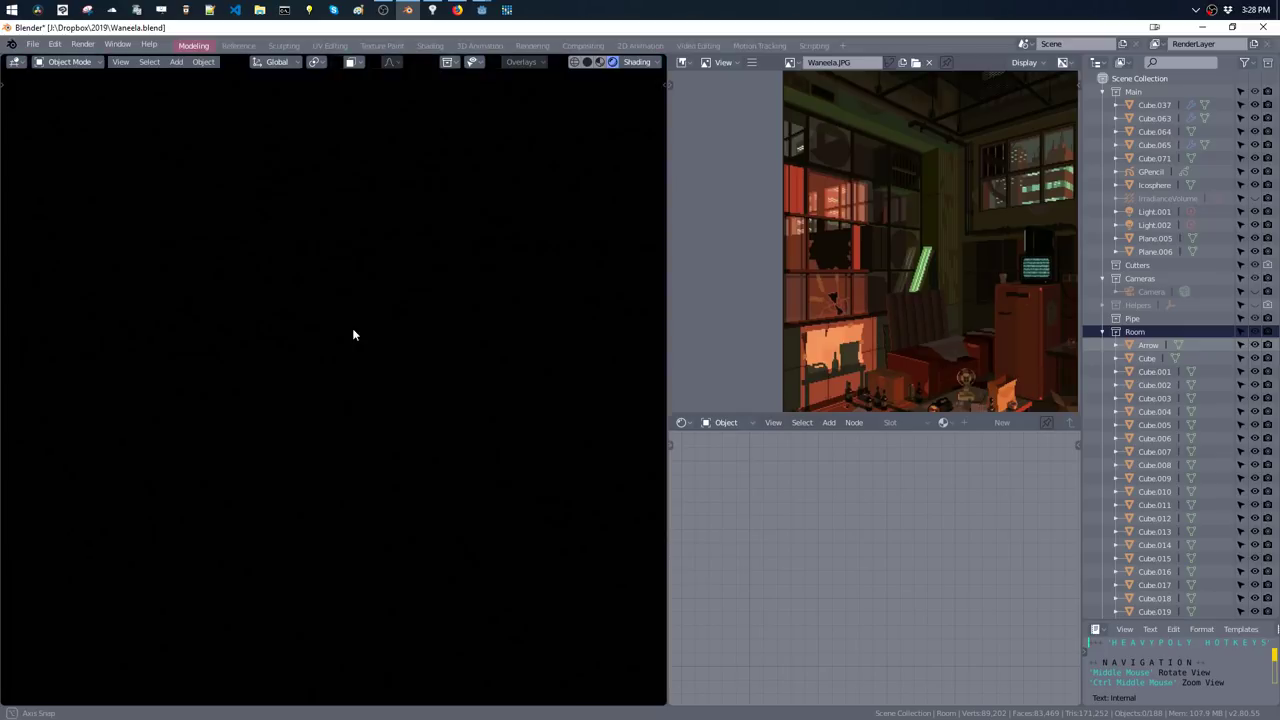
pyautogui.moveTo(391, 440)
pyautogui.mouseDown(button='middle')
pyautogui.moveTo(269, 393)
pyautogui.moveTo(325, 385)
pyautogui.mouseUp(button='middle')
# - Edit the glossy wall mesh, trying a bridge between two edges, then dissolving the edge instead
pyautogui.click(314, 435)
pyautogui.press('Tab')
pyautogui.press('z')
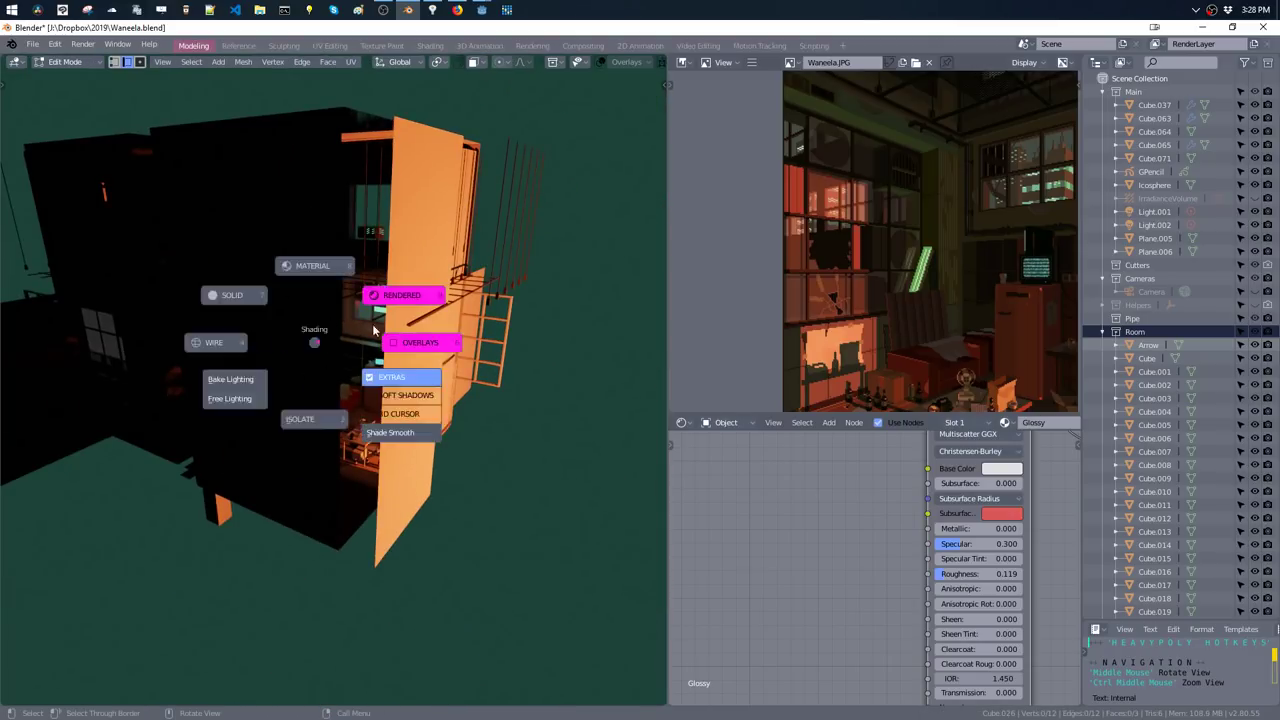
pyautogui.moveTo(341, 319)
pyautogui.mouseDown(button='middle')
pyautogui.moveTo(354, 371)
pyautogui.moveTo(334, 434)
pyautogui.moveTo(357, 432)
pyautogui.mouseUp(button='middle')
pyautogui.keyDown('shift'); pyautogui.click(357, 432); pyautogui.keyUp('shift')
pyautogui.press('f')
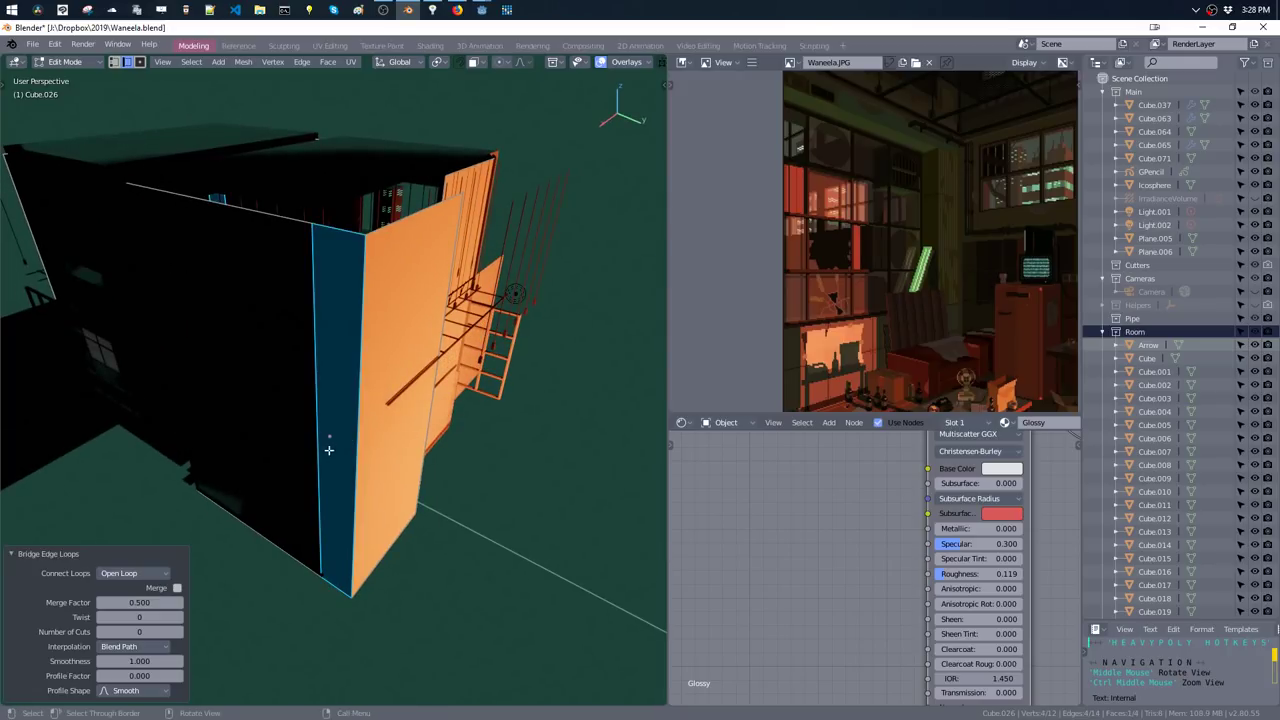
pyautogui.hotkey('ctrl', 'z')
pyautogui.hotkey('ctrl', 'x')
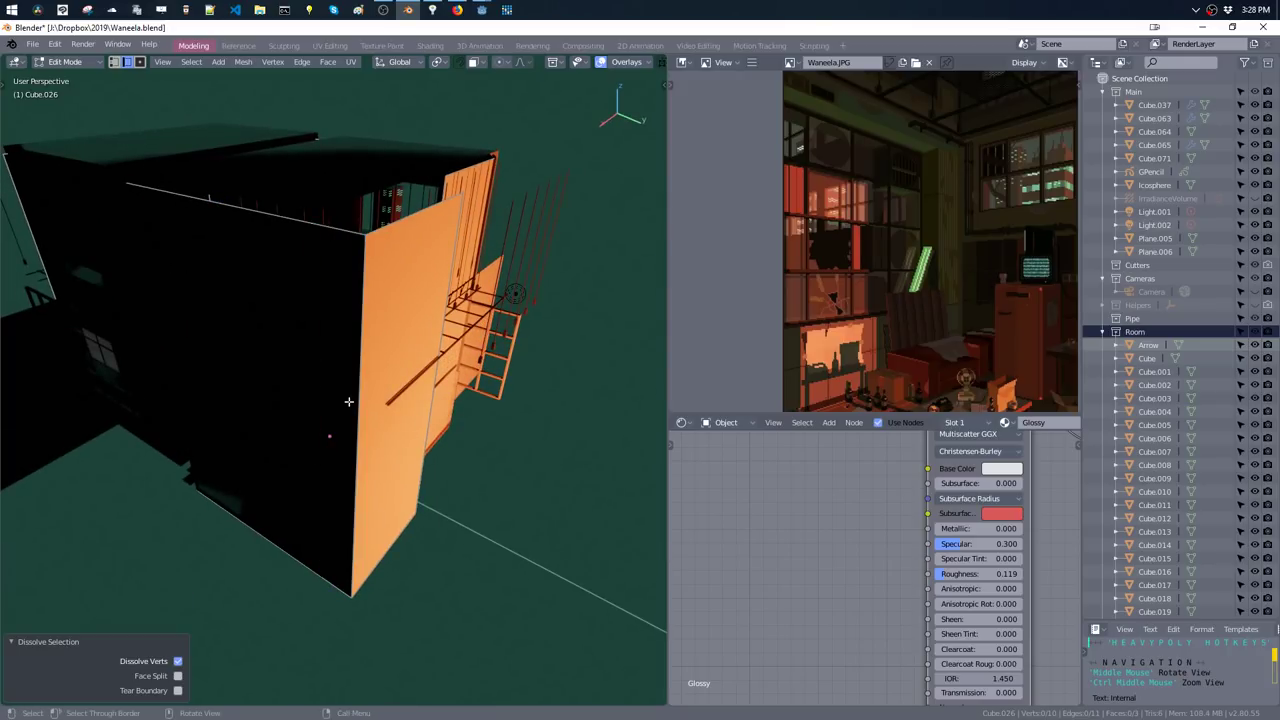
pyautogui.moveTo(349, 401); pyautogui.dragTo(334, 286, button='middle')
# - Duplicate the wall panel's top edge along X and merge the stray vertex at last
pyautogui.click(318, 279)
pyautogui.moveTo(230, 287); pyautogui.dragTo(320, 260, button='middle')
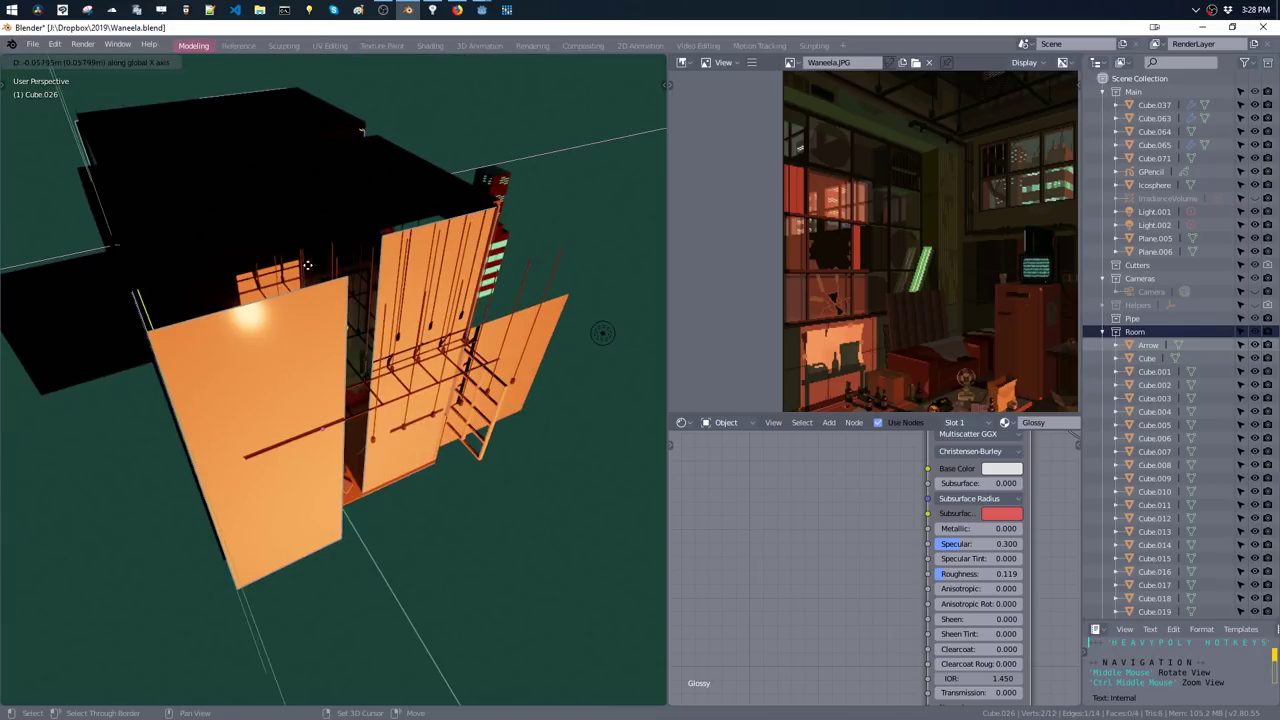
pyautogui.hotkey('shift', 'd')
pyautogui.press('x')
pyautogui.click(342, 259)
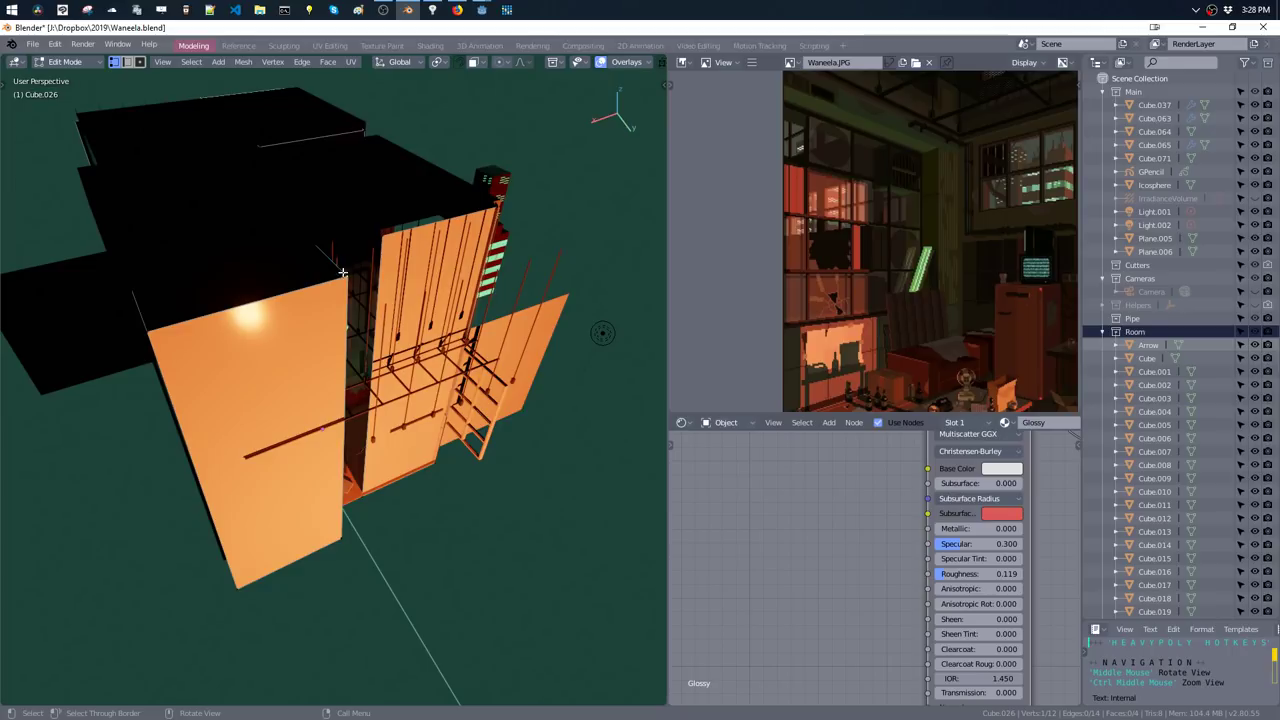
pyautogui.press('m')
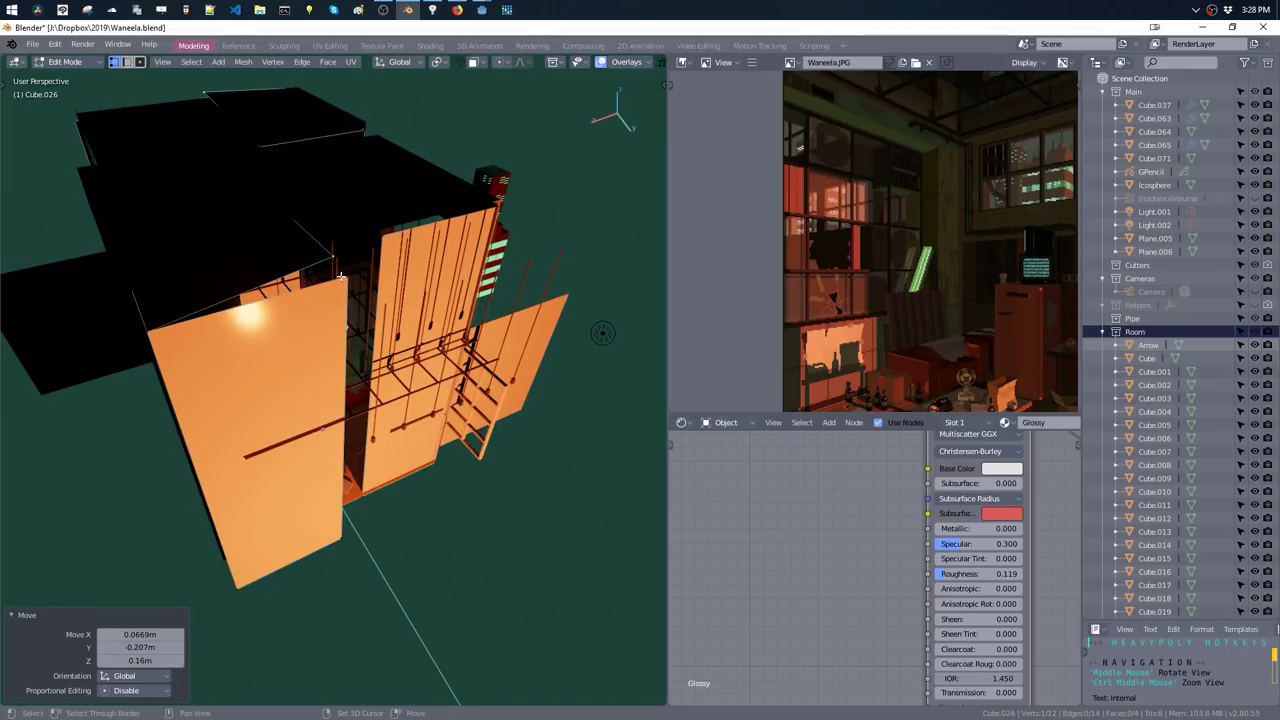
# - Return the wall to object mode and orbit around the room
pyautogui.press('q')
pyautogui.click(378, 310)
pyautogui.moveTo(378, 310); pyautogui.dragTo(343, 333, button='middle')
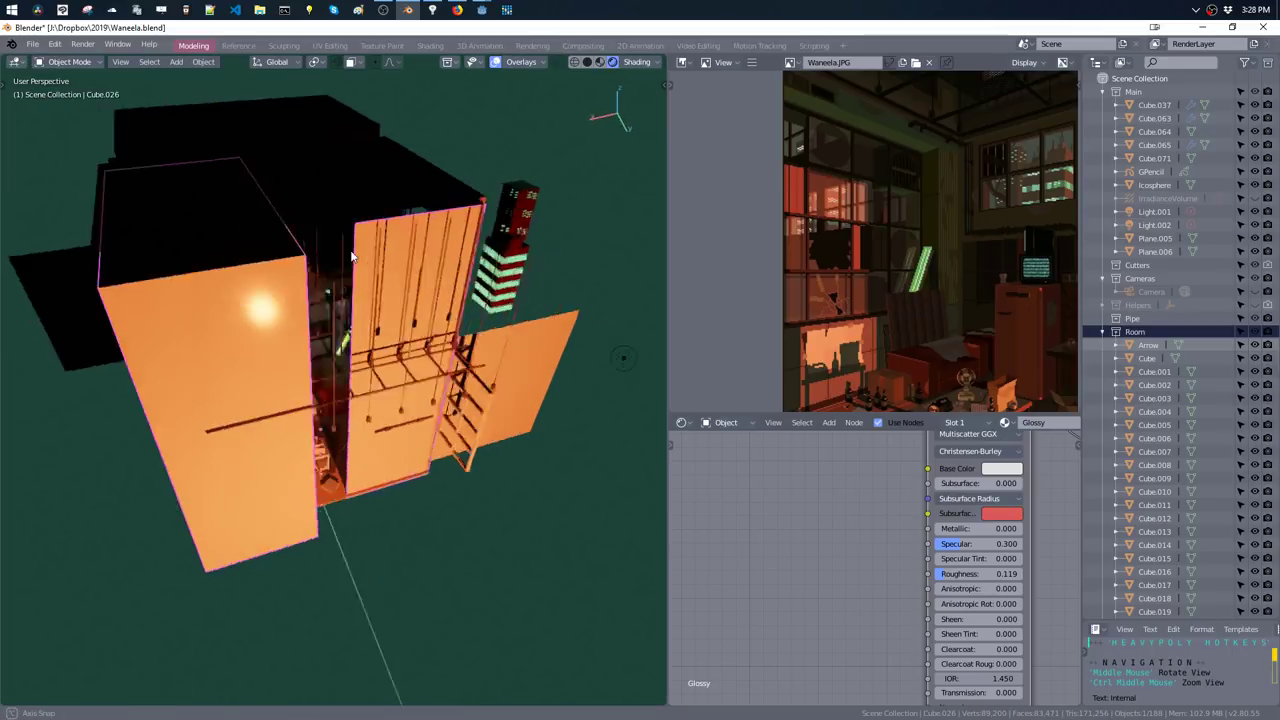
pyautogui.scroll(5, 331, 242)
# - Preview the baked lighting through the scene camera with overlays hidden
pyautogui.press('`')
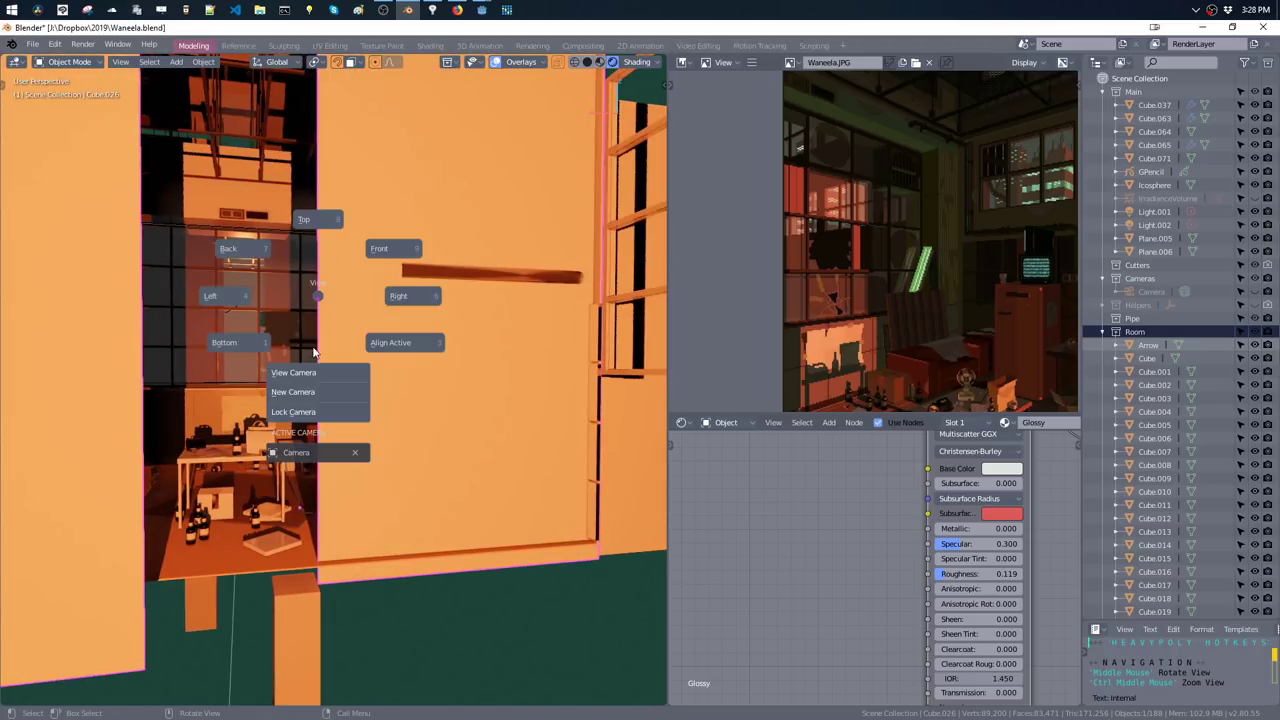
pyautogui.click(300, 400)
pyautogui.press('z')
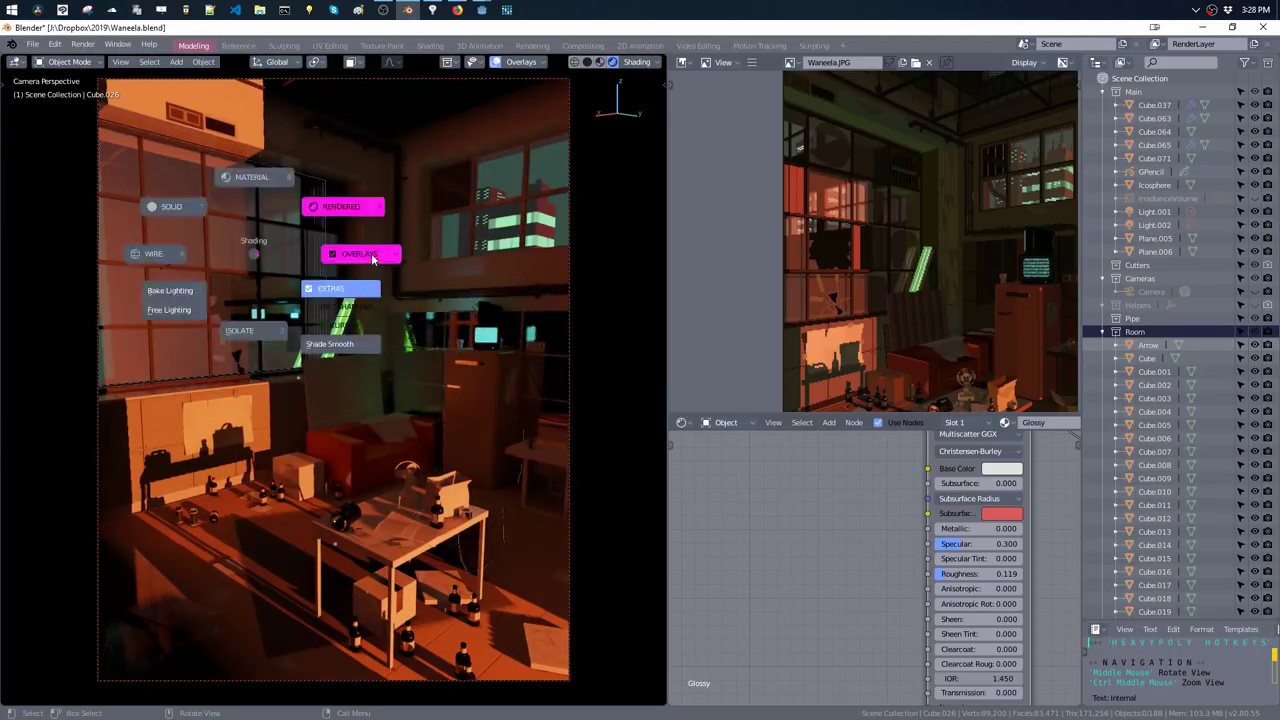
pyautogui.click(248, 248)
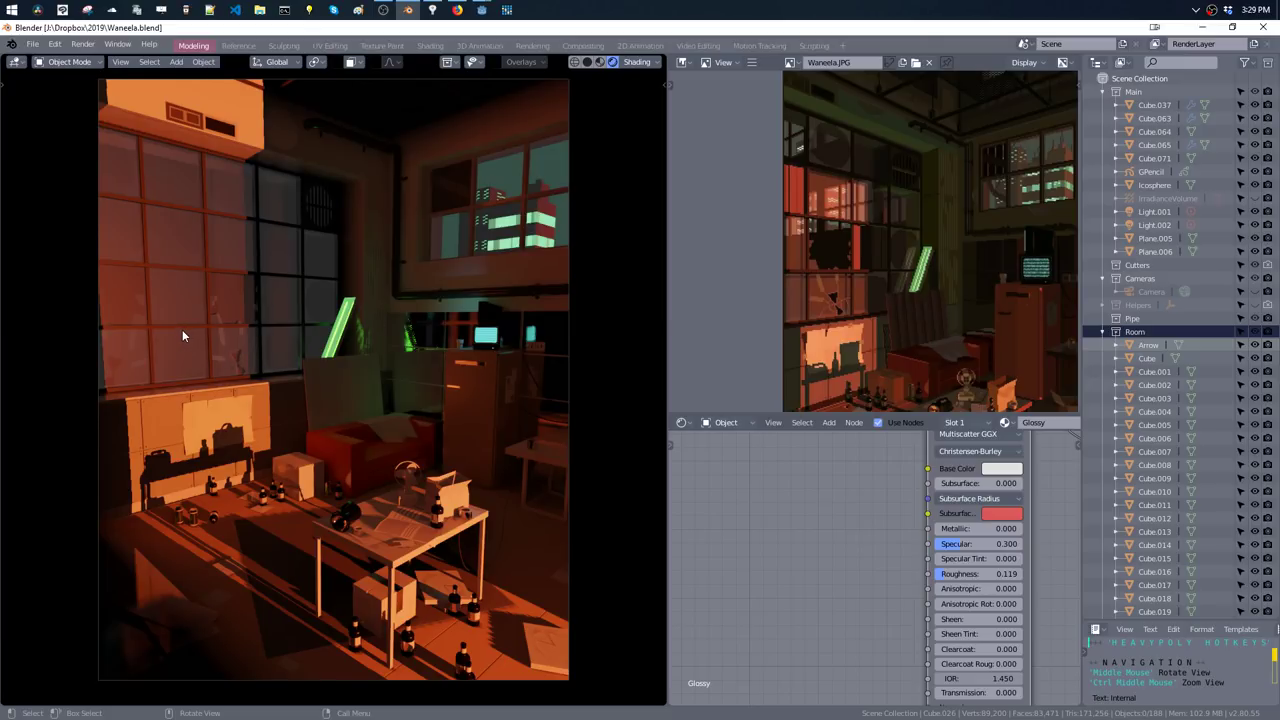
# - Orbit out to the building's exterior with overlays turned back on
pyautogui.press('`')
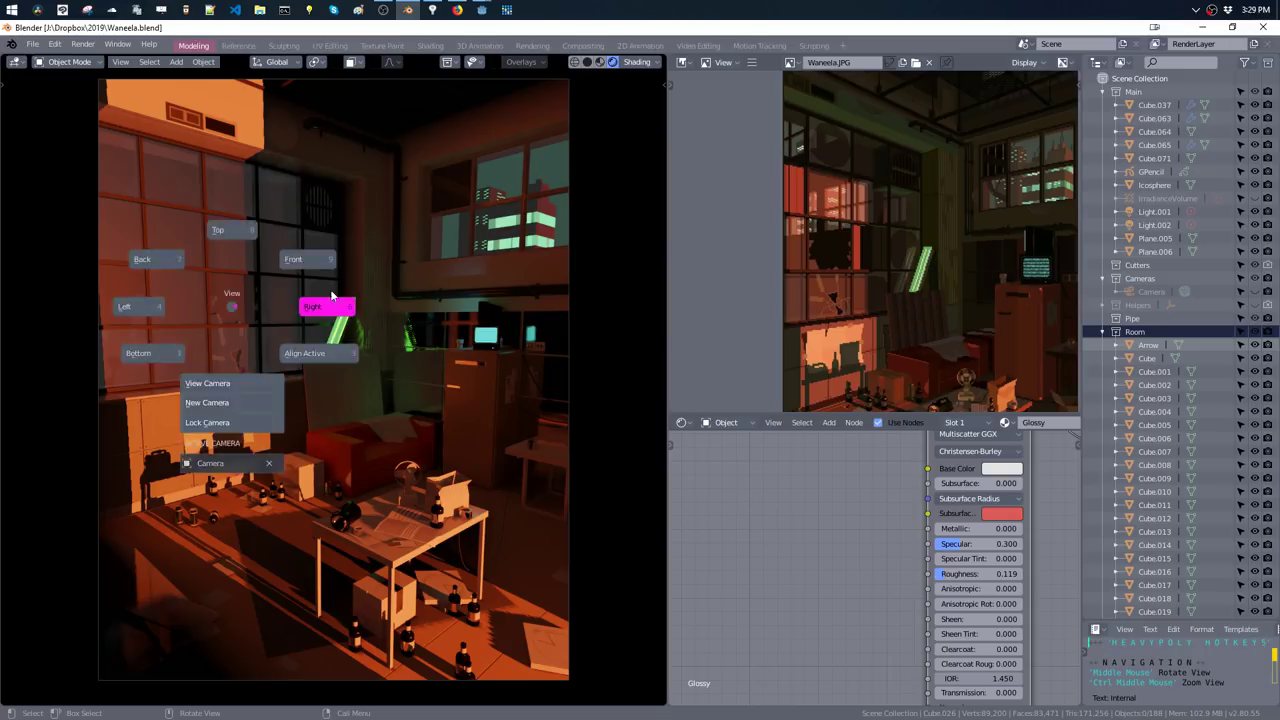
pyautogui.click(270, 318)
pyautogui.moveTo(307, 356)
pyautogui.mouseDown(button='middle')
pyautogui.moveTo(291, 428)
pyautogui.moveTo(254, 431)
pyautogui.mouseUp(button='middle')
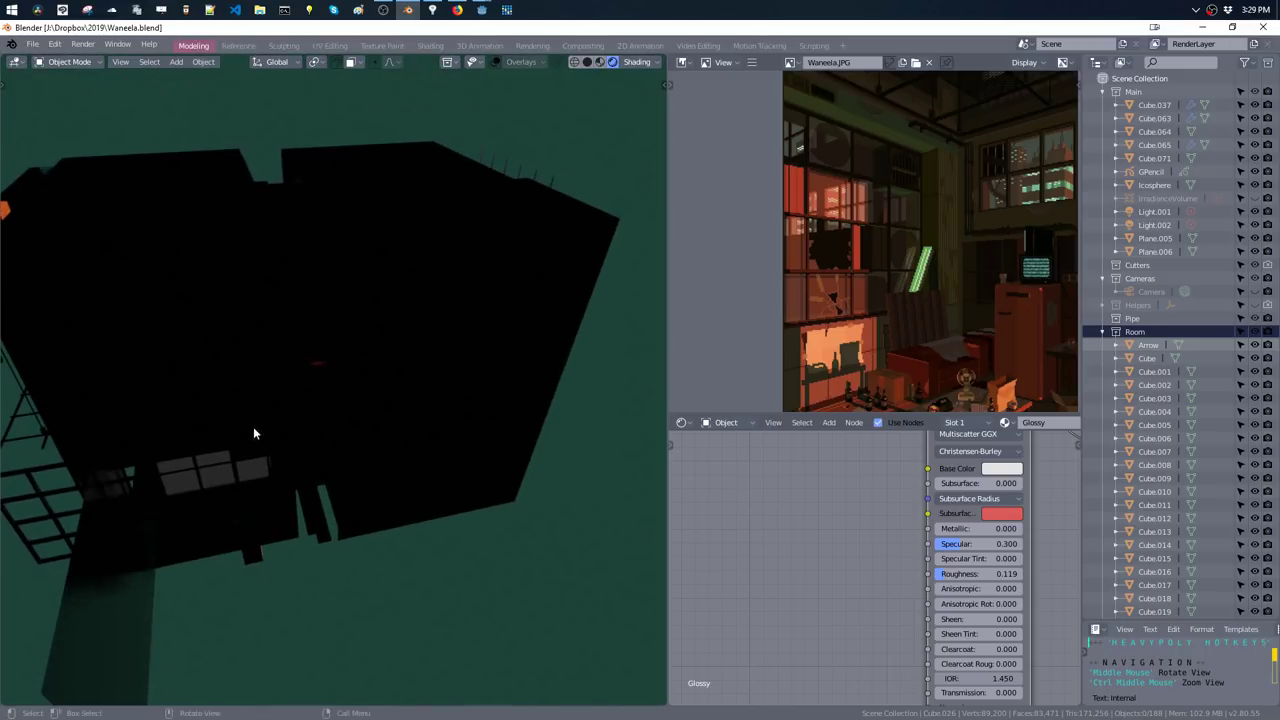
pyautogui.press('z')
pyautogui.click(350, 405)
pyautogui.moveTo(350, 405)
pyautogui.mouseDown(button='middle')
pyautogui.moveTo(201, 401)
pyautogui.moveTo(151, 382)
pyautogui.moveTo(199, 434)
pyautogui.moveTo(257, 411)
pyautogui.moveTo(200, 368)
pyautogui.moveTo(103, 363)
pyautogui.moveTo(151, 400)
pyautogui.moveTo(138, 394)
pyautogui.moveTo(258, 400)
pyautogui.mouseUp(button='middle')
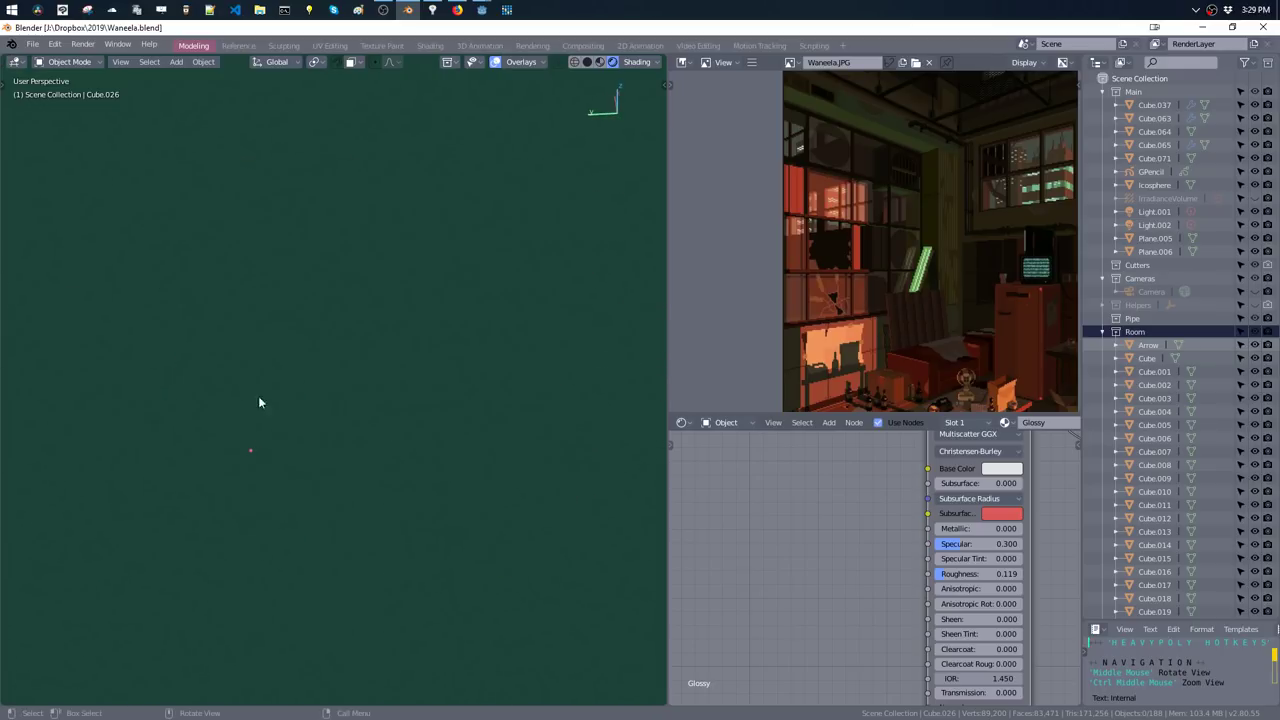
pyautogui.scroll(-3, 336, 349)
pyautogui.moveTo(329, 346)
pyautogui.mouseDown(button='middle')
pyautogui.moveTo(440, 383)
pyautogui.moveTo(526, 392)
pyautogui.mouseUp(button='middle')
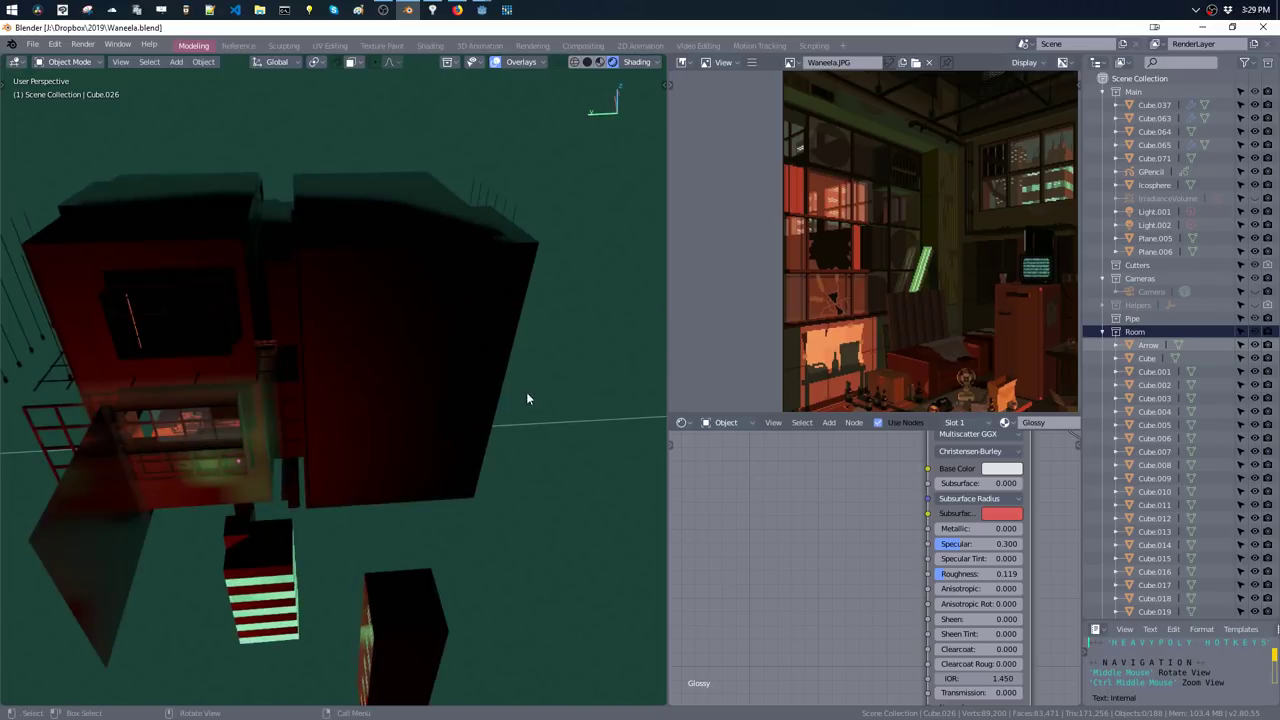
# - Enlarge the glowing Icosphere and shift the dark outer box along Y
pyautogui.click(527, 403)
pyautogui.press('s')
pyautogui.click(597, 467)
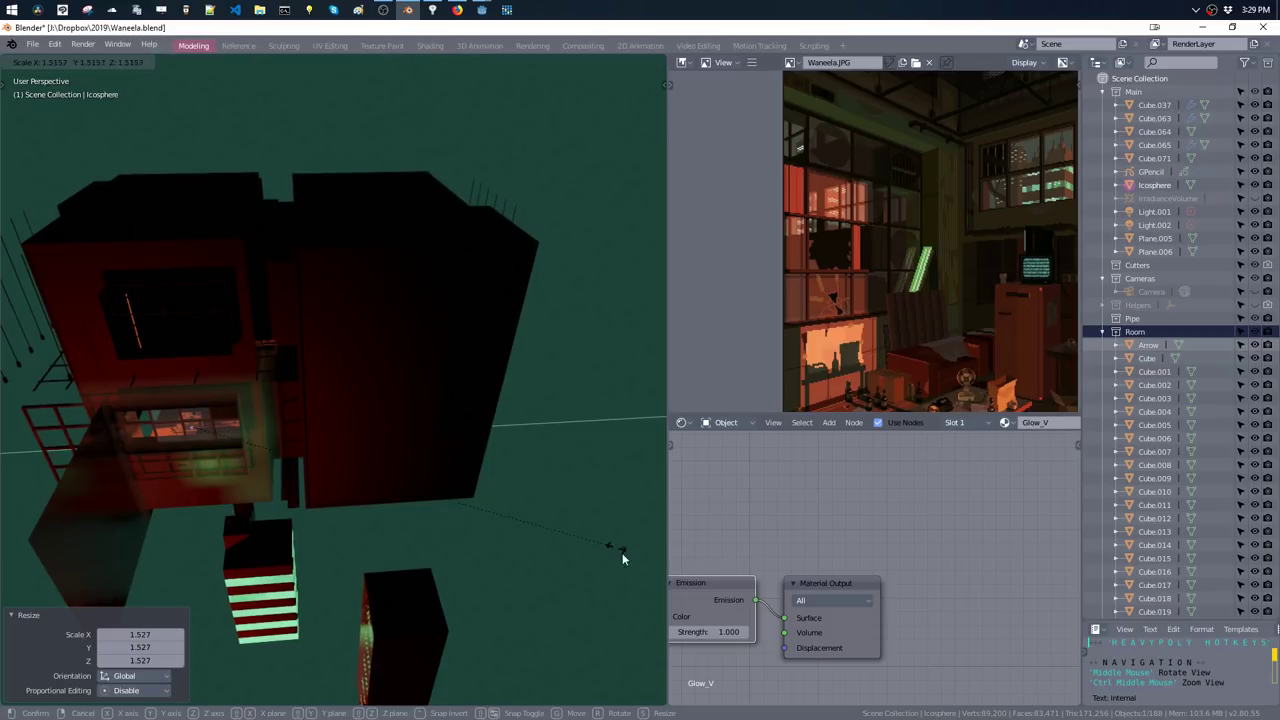
pyautogui.moveTo(397, 414); pyautogui.dragTo(411, 425)
pyautogui.press('y')
pyautogui.click(411, 425)
pyautogui.moveTo(423, 434)
pyautogui.mouseDown(button='middle')
pyautogui.moveTo(435, 431)
pyautogui.moveTo(413, 318)
pyautogui.moveTo(417, 376)
pyautogui.moveTo(152, 442)
pyautogui.moveTo(216, 458)
pyautogui.moveTo(251, 446)
pyautogui.mouseUp(button='middle')
pyautogui.click(156, 436)
pyautogui.click(150, 436)
# - In camera view, inspect the window's ReflectionPlane and glass pane, then deselect all
pyautogui.press('`')
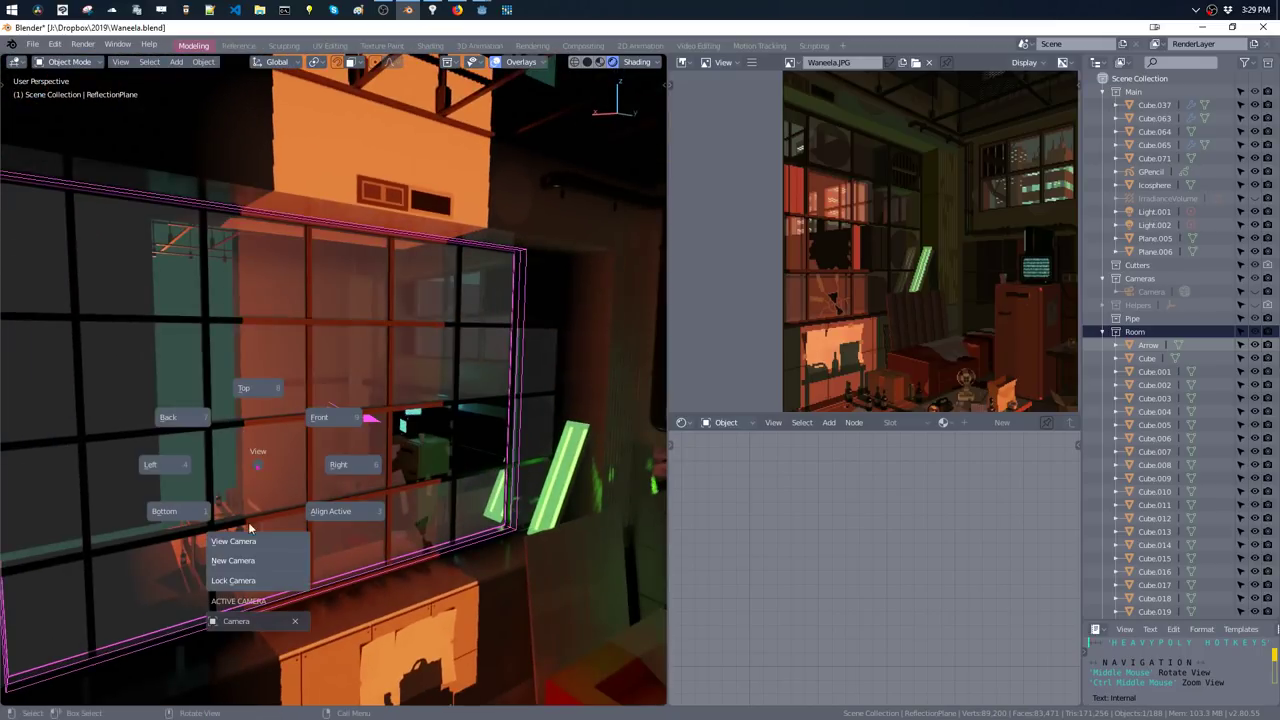
pyautogui.click(238, 536)
pyautogui.click(306, 380)
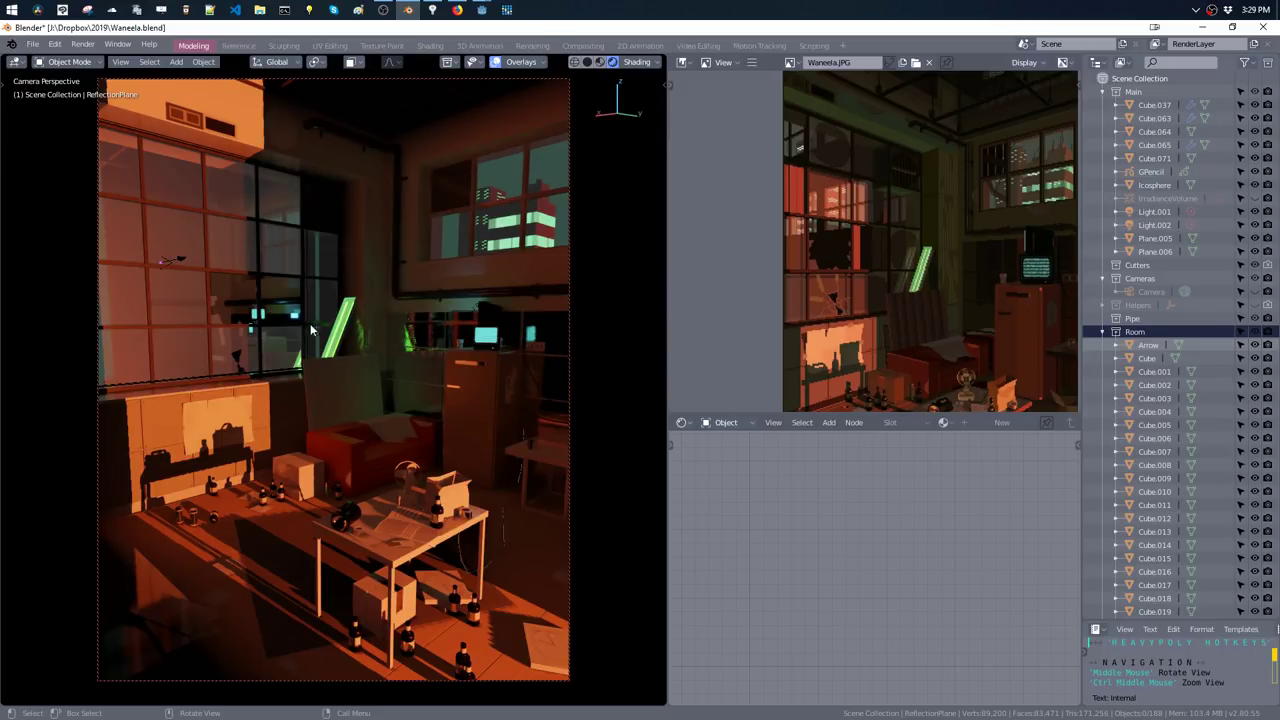
pyautogui.click(272, 288)
pyautogui.press('g')
pyautogui.press('Escape')
pyautogui.click(287, 340)
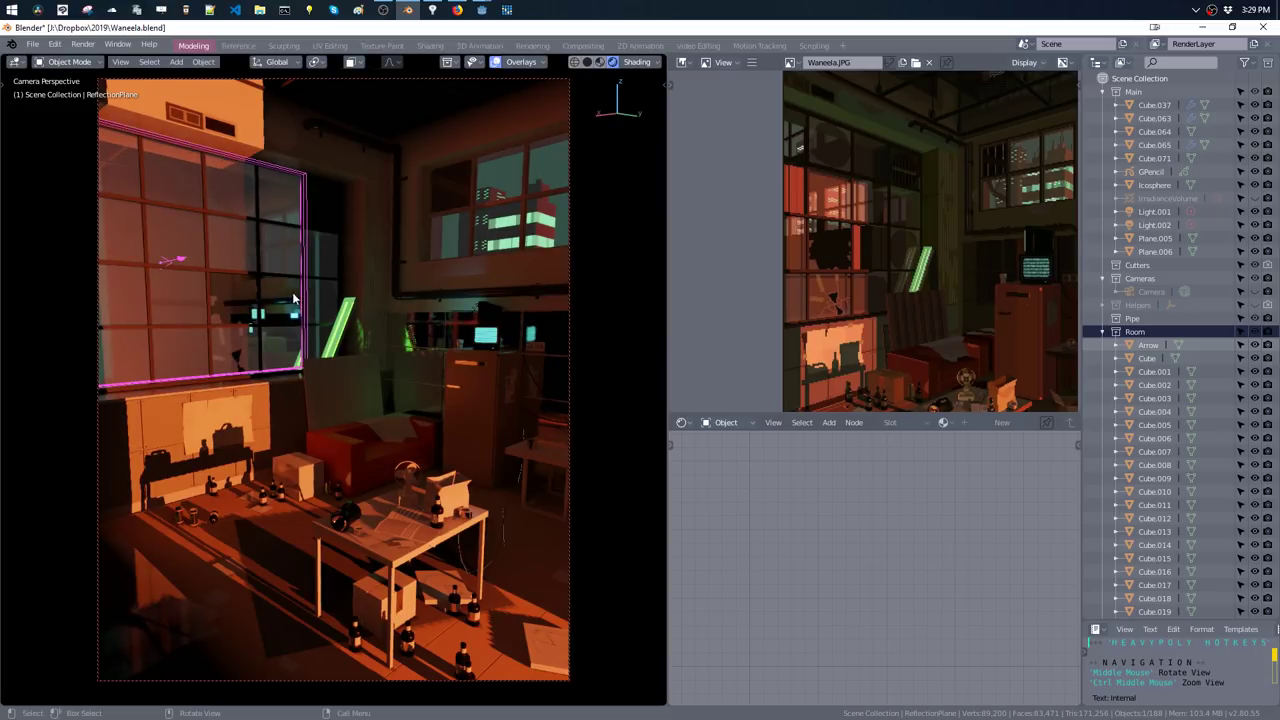
pyautogui.click(220, 299)
pyautogui.hotkey('alt', 'a')
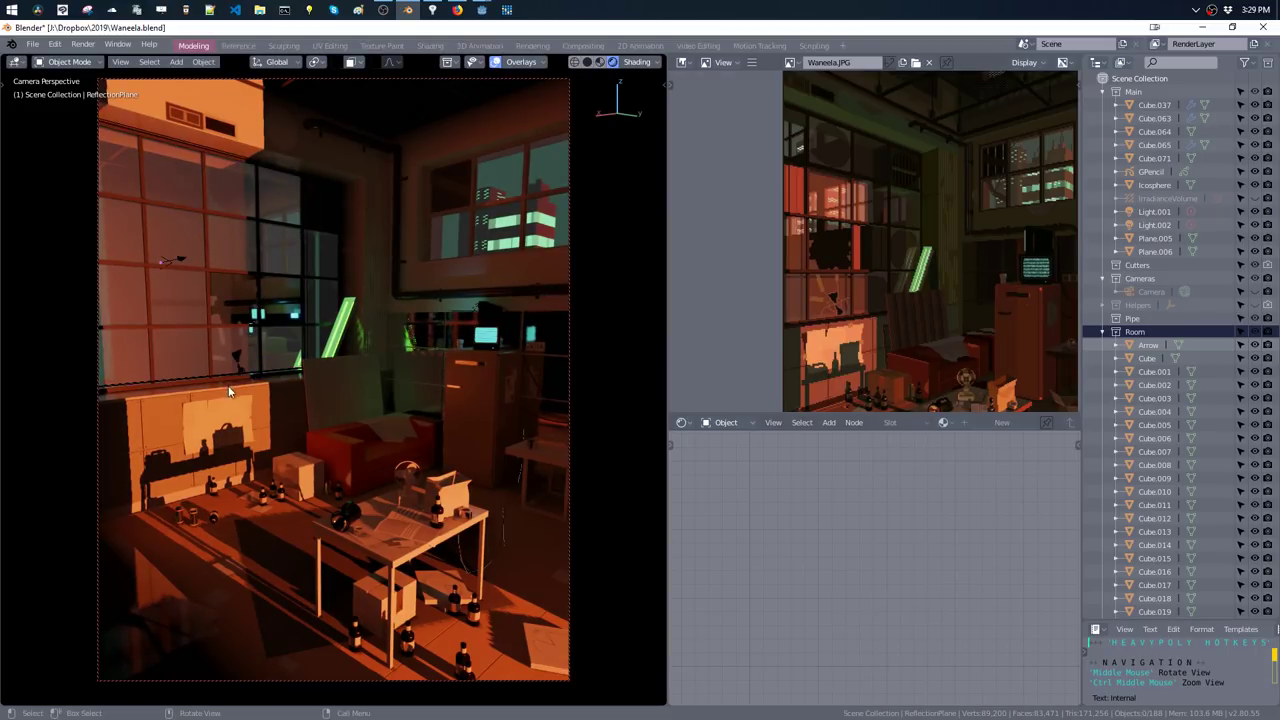
# - Inspect the shelf Cube.041 and the ReflectionPlane again, clearing the selection
pyautogui.click(229, 391)
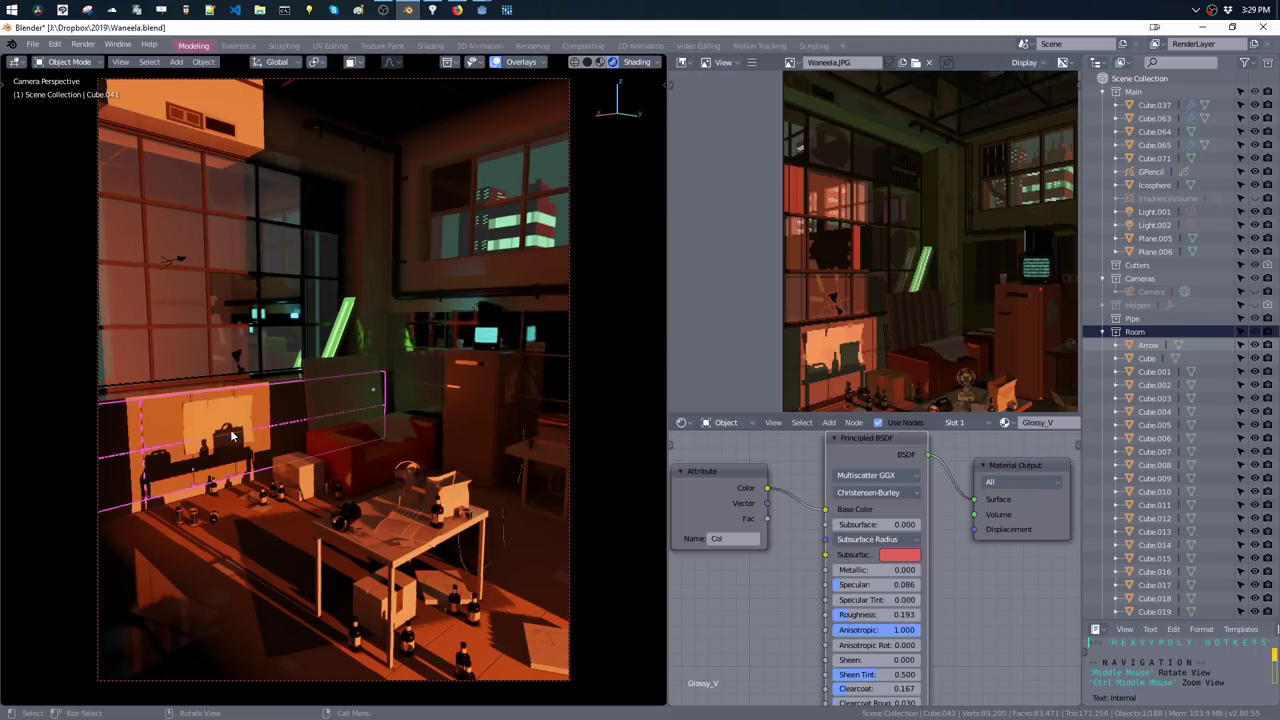
pyautogui.click(182, 262)
pyautogui.hotkey('alt', 'a')
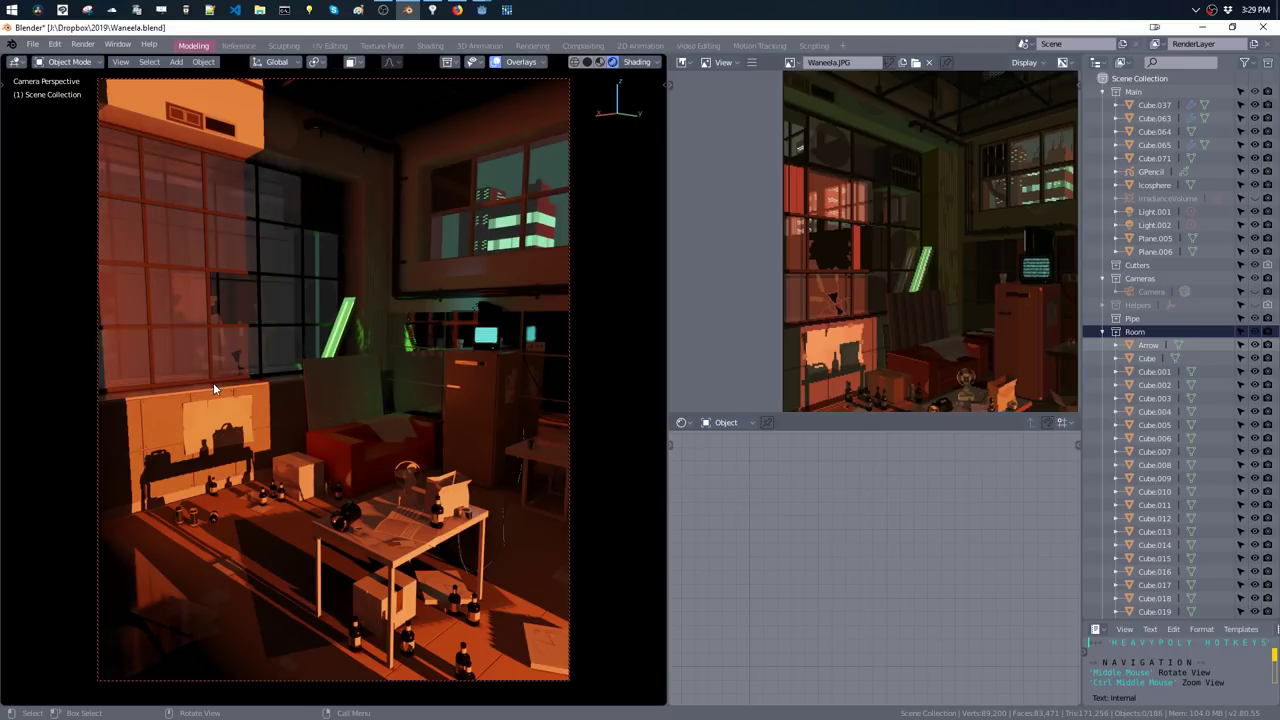
pyautogui.press('ctrl')
pyautogui.keyDown('ctrl'); pyautogui.click(215, 378); pyautogui.keyUp('ctrl')
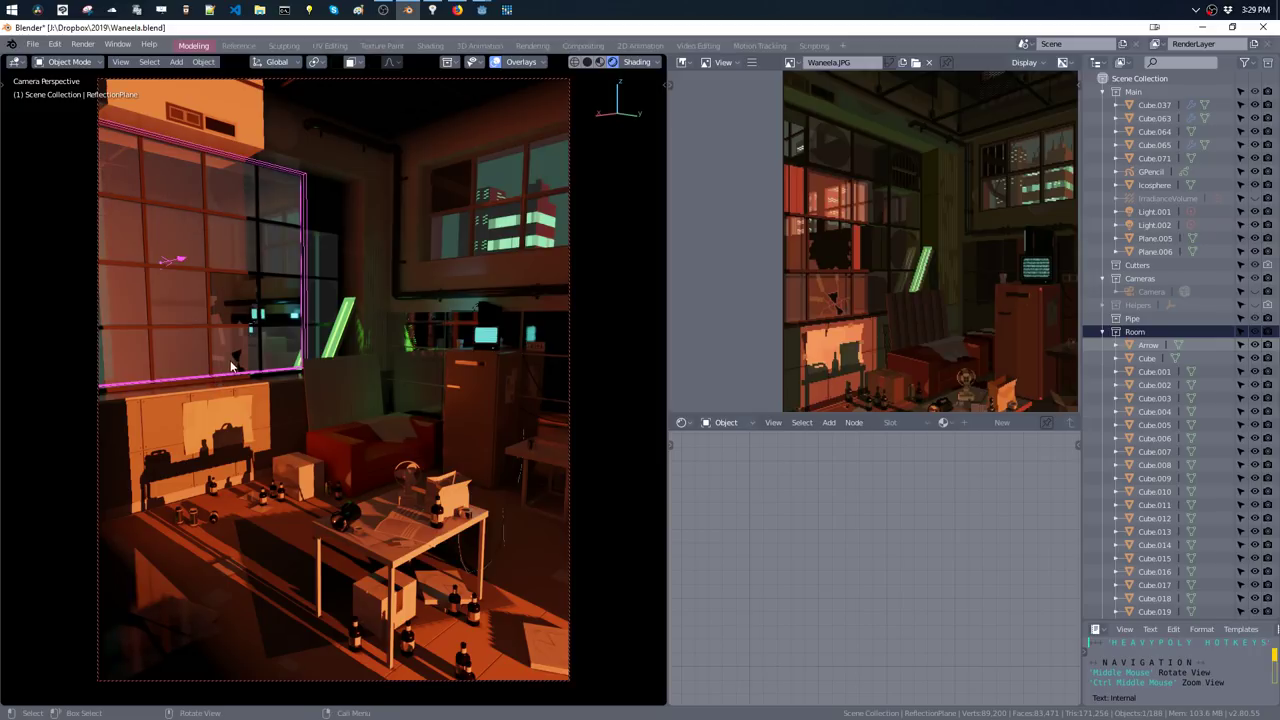
pyautogui.hotkey('alt', 'a')
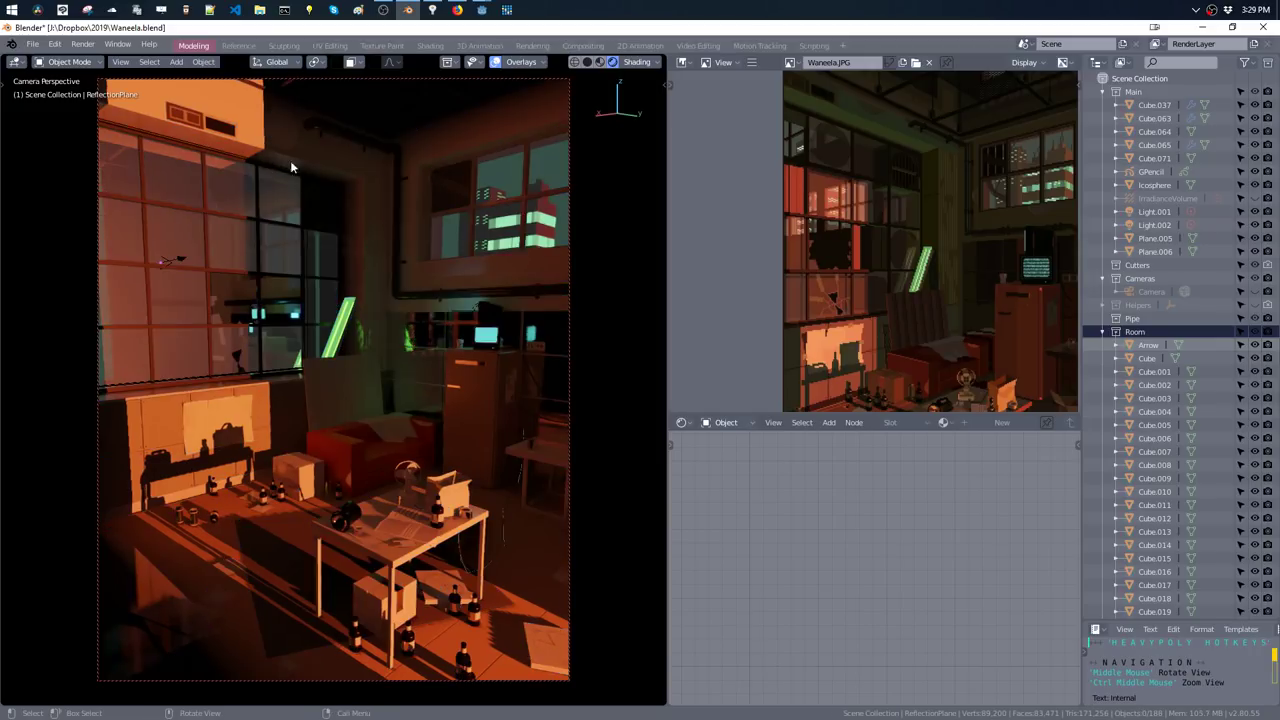
pyautogui.press('z')
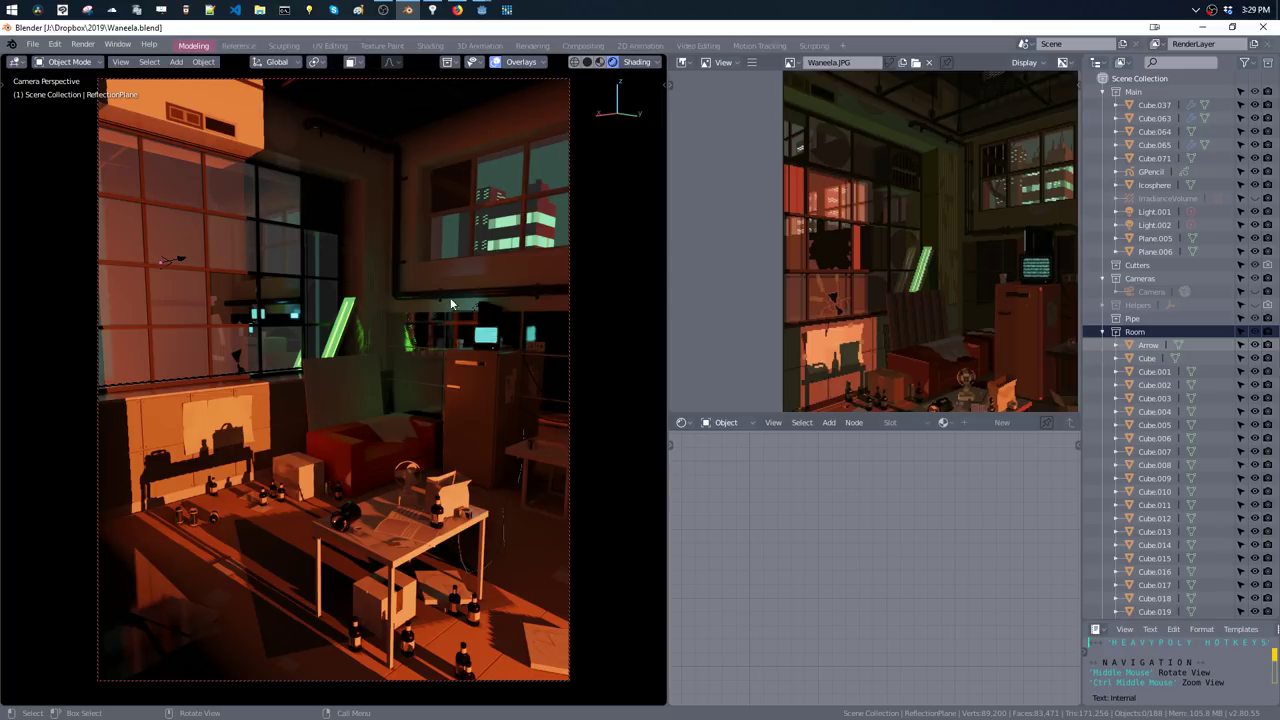
pyautogui.press('z')
# - Select the hanging cable Cube.068 and hide the viewport overlays
pyautogui.click(504, 545)
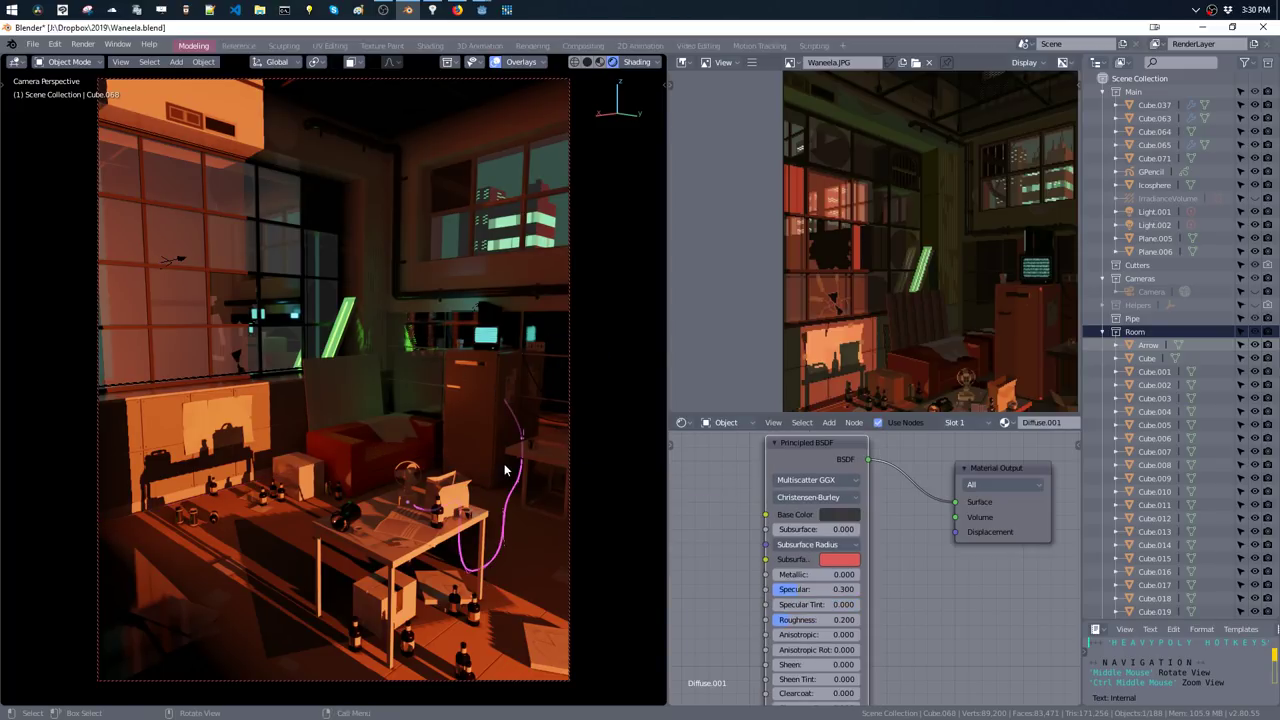
pyautogui.press('z')
pyautogui.click(598, 458)
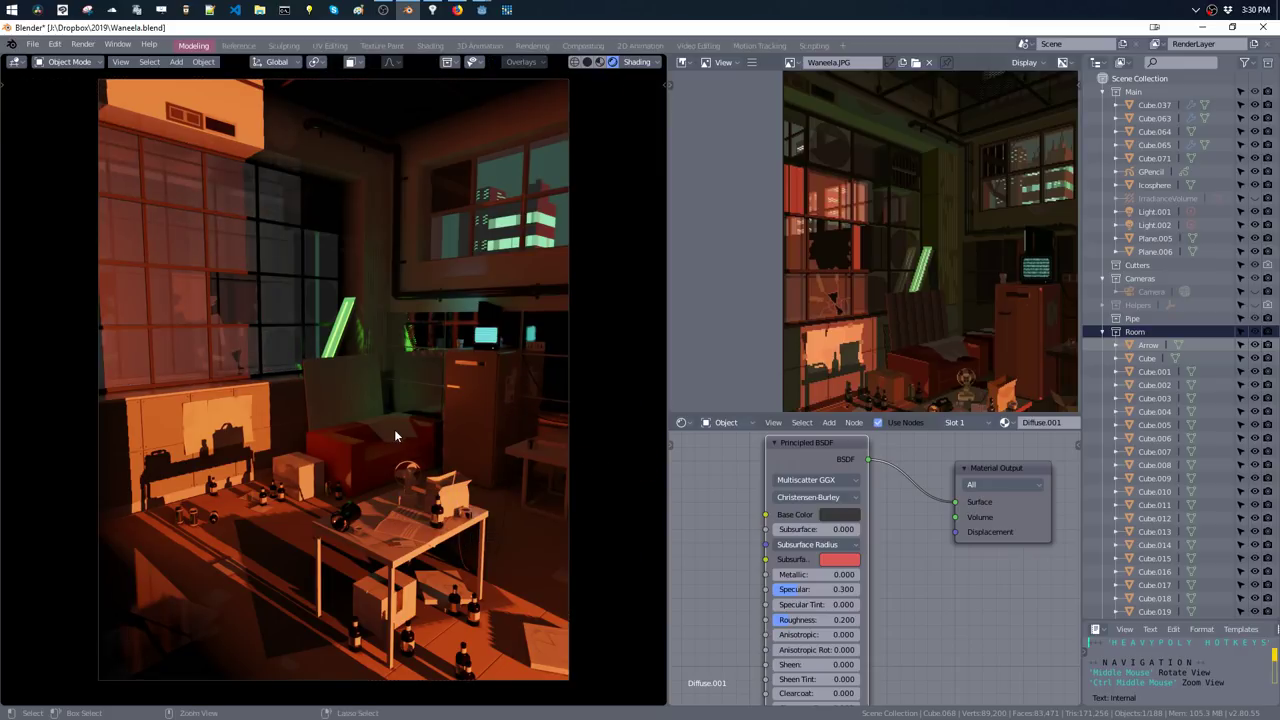